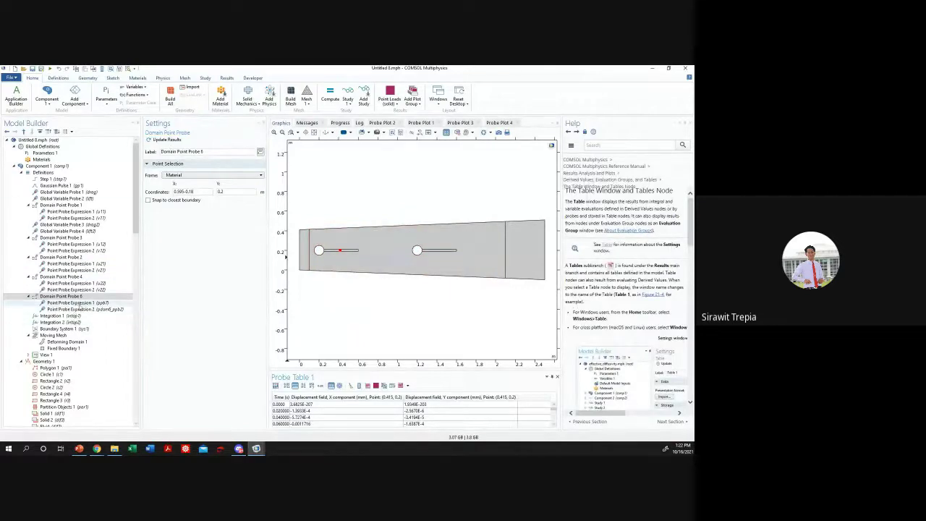
- Review Domain Point Probe 6's point expressions and the probe table graph under Beam tip displacement 2-1
left_click(76, 303)
left_click(80, 309)
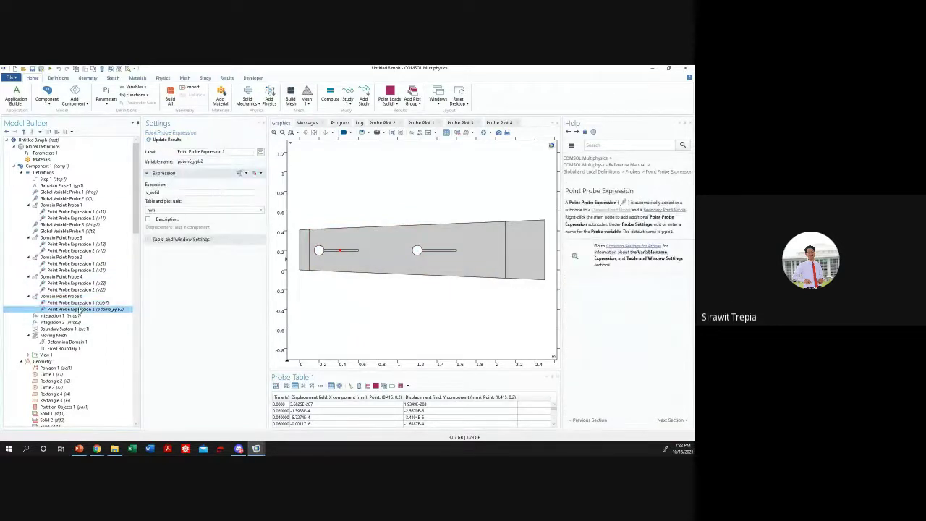
scroll(72, 318, "down", 15)
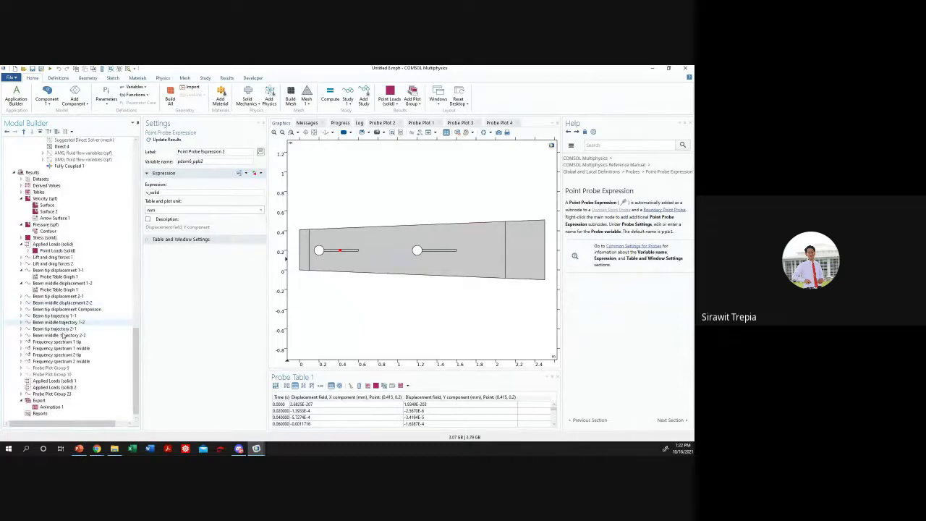
left_click(57, 296)
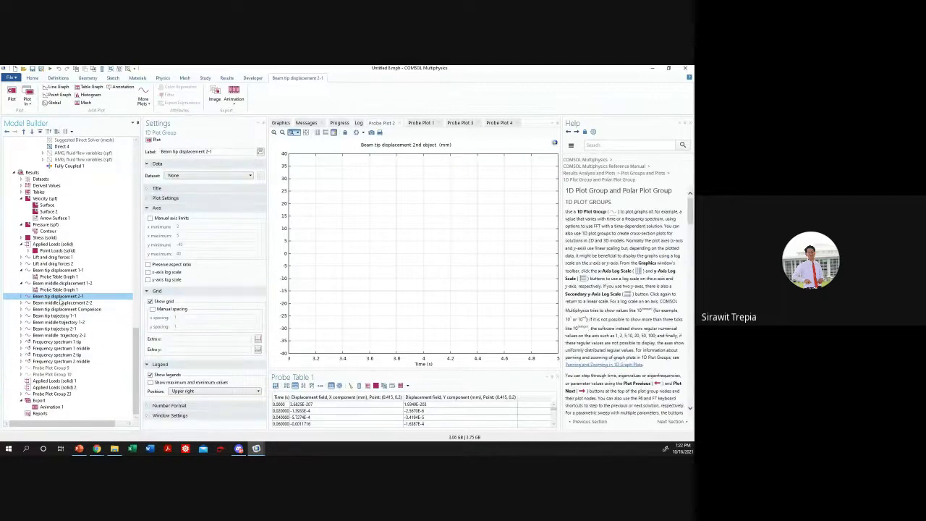
left_click(21, 295)
left_click(29, 303)
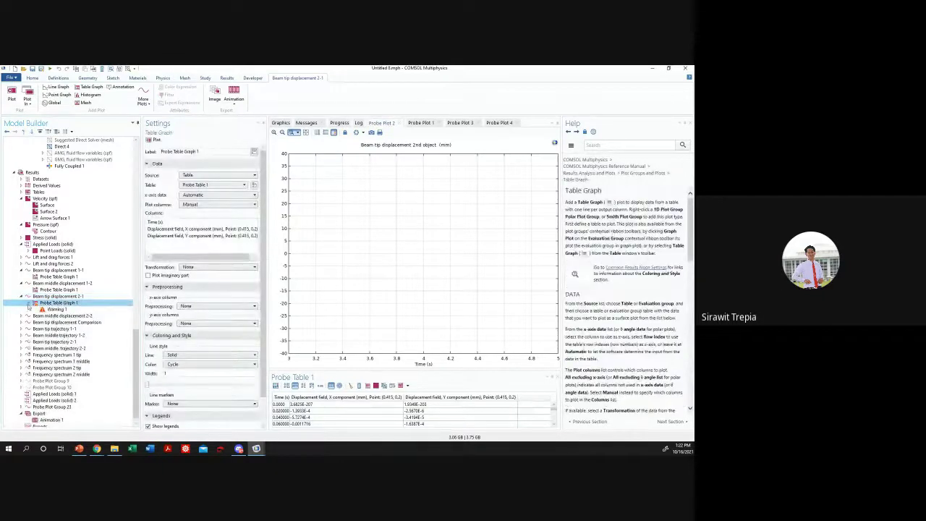
left_click(29, 303)
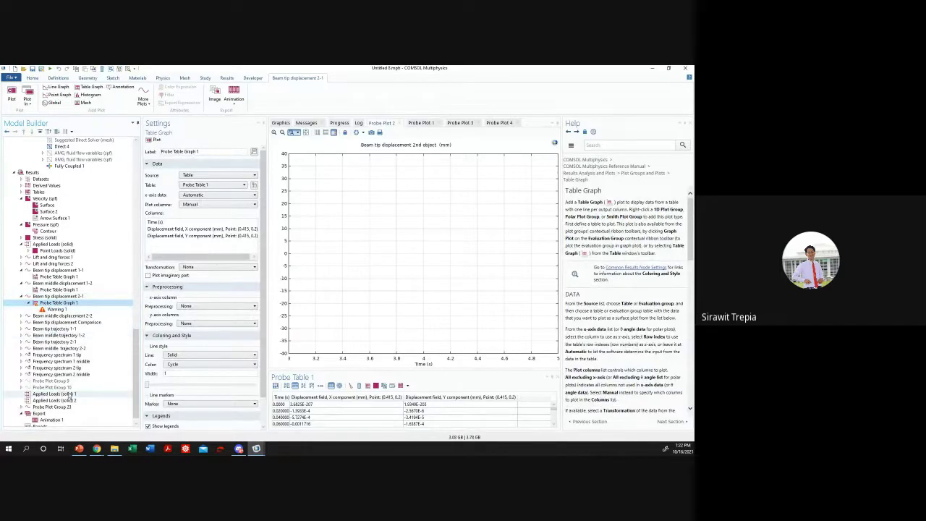
- Set the dataset of the Beam middle trajectory 1-2 plot group to Domain Point Probe 1
left_click(61, 336)
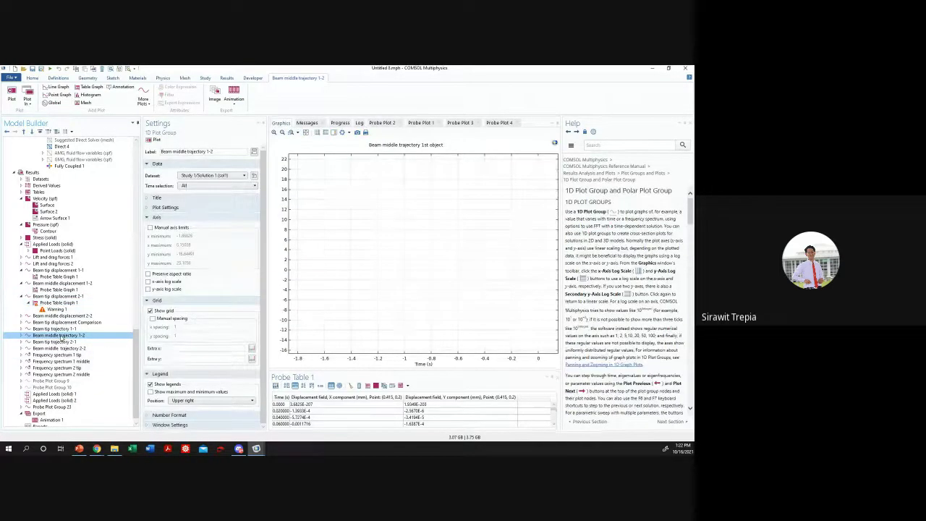
left_click(213, 177)
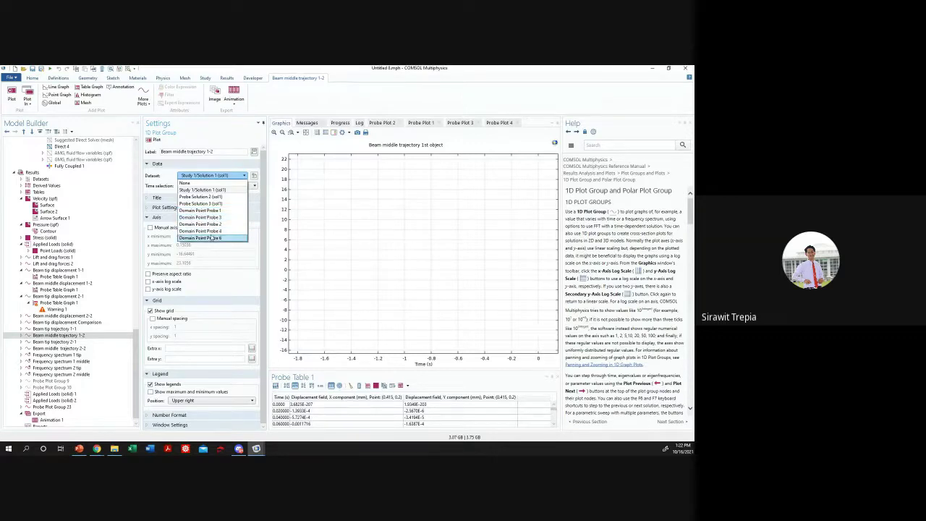
left_click(209, 210)
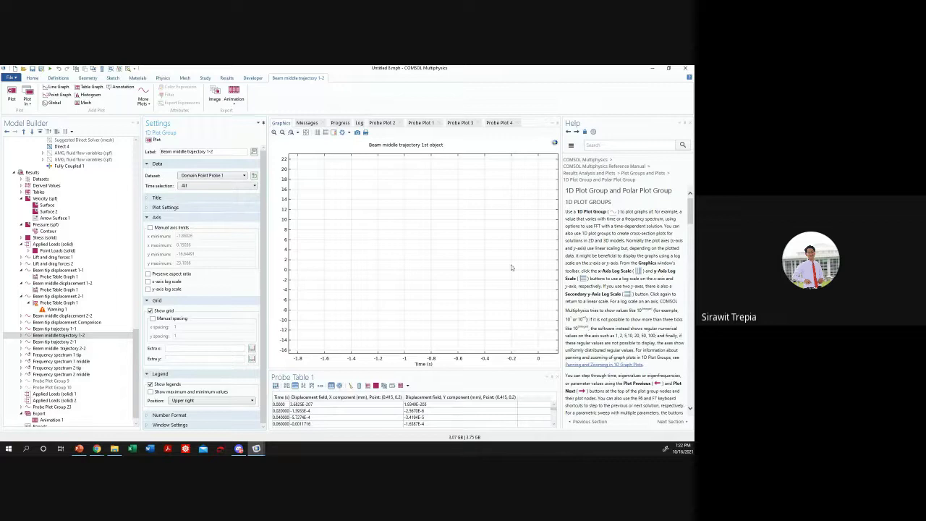
- Check the Beam tip trajectory 2-1 settings and the table graph under Beam middle trajectory 1-2
left_click(54, 341)
left_click(22, 336)
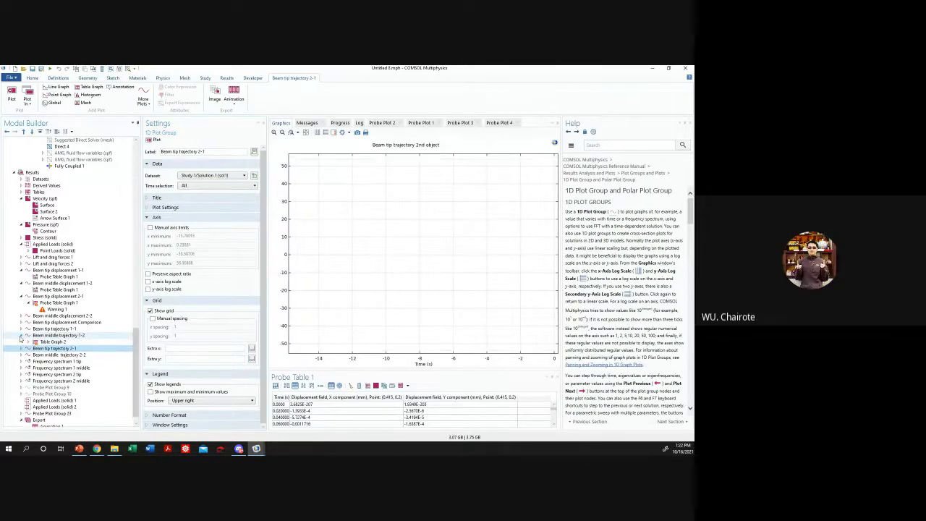
left_click(52, 341)
left_click(57, 335)
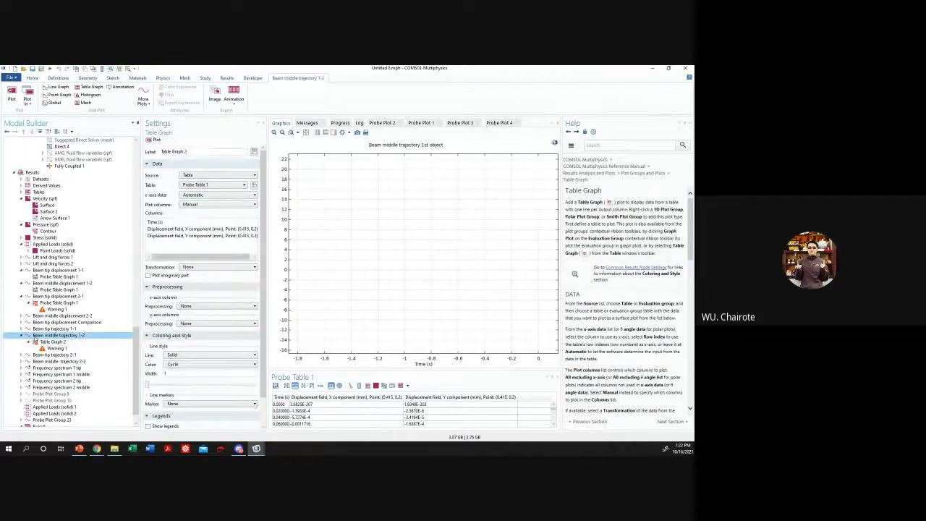
- Compare the locations and expressions of Domain Point Probes 2, 3, 4 and 6 in the component definitions
scroll(71, 340, "up", 10)
scroll(71, 339, "up", 5)
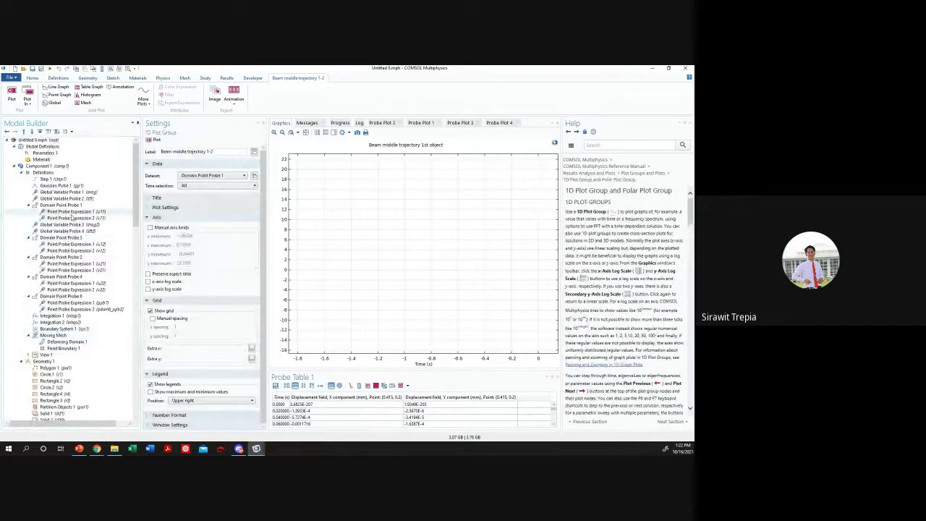
left_click(73, 289)
left_click(75, 270)
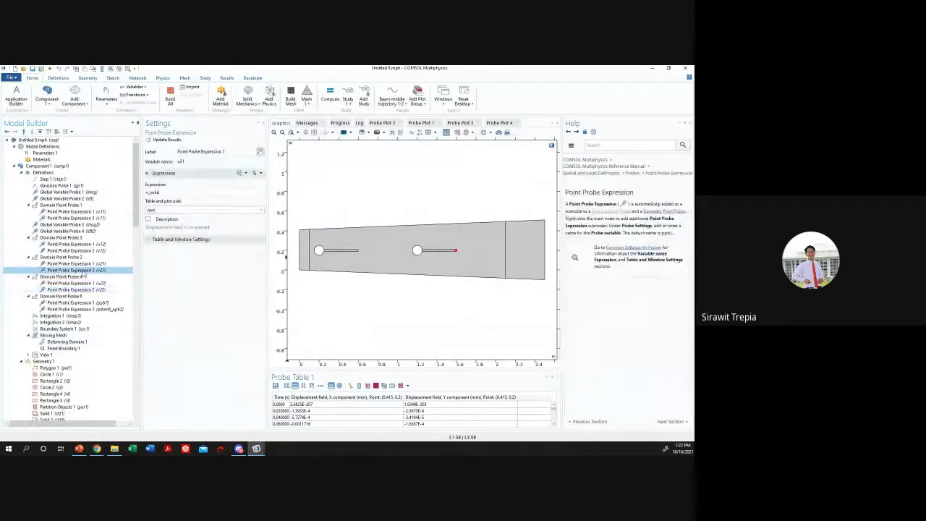
left_click(103, 303)
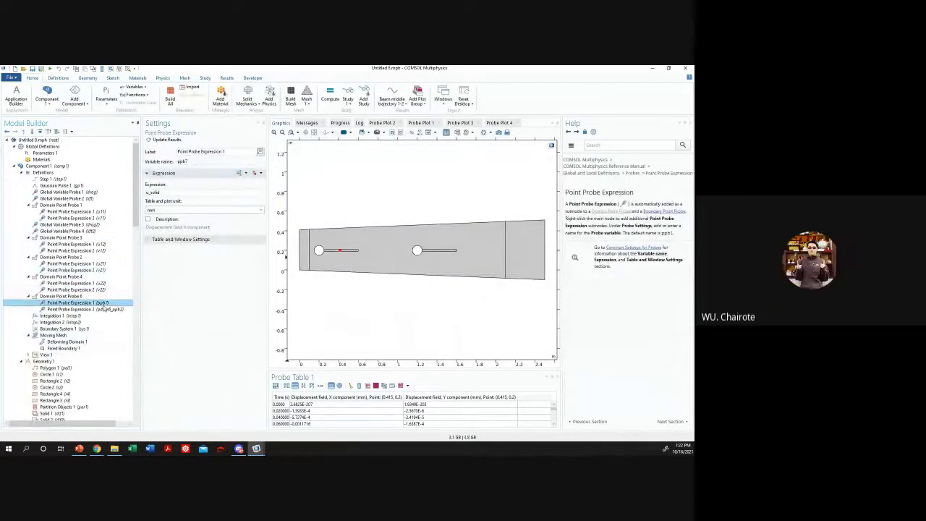
left_click(68, 296)
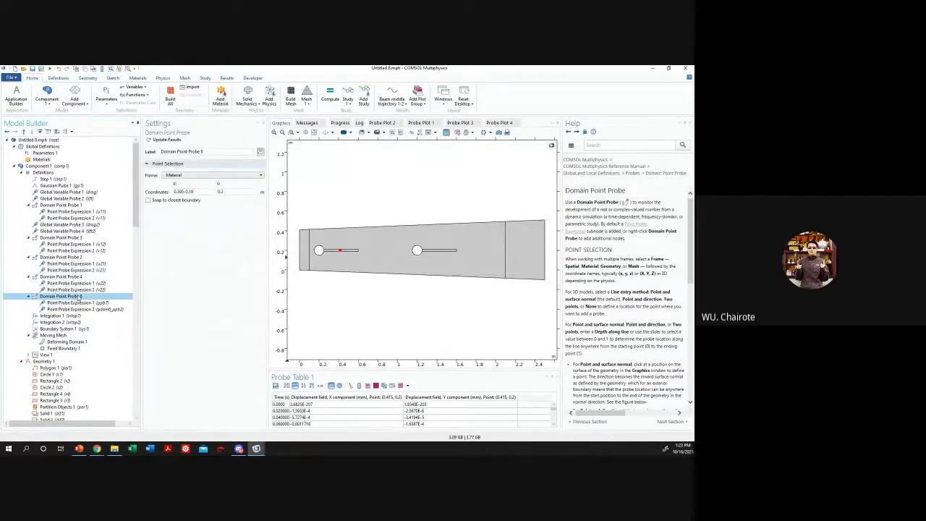
left_click(76, 238)
left_click(65, 257)
left_click(75, 283)
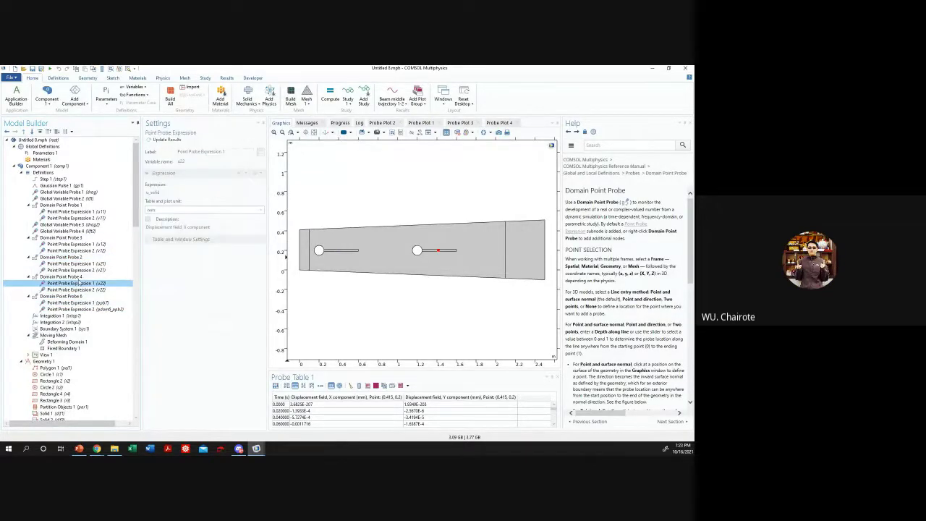
left_click(68, 296)
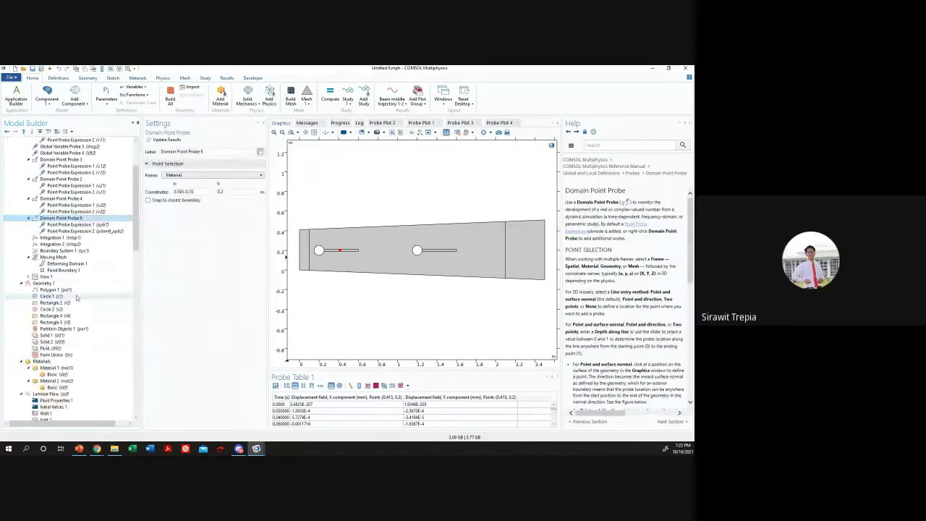
- View the Beam tip trajectory 1-1 and Lift and drag forces 2 plot groups in the results
scroll(76, 297, "down", 10)
scroll(69, 300, "down", 4)
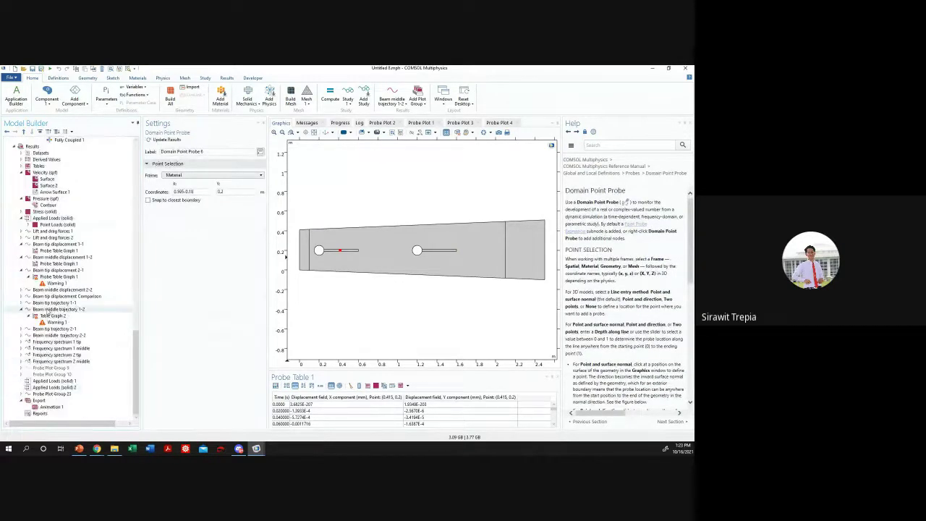
left_click(58, 302)
left_click(52, 238)
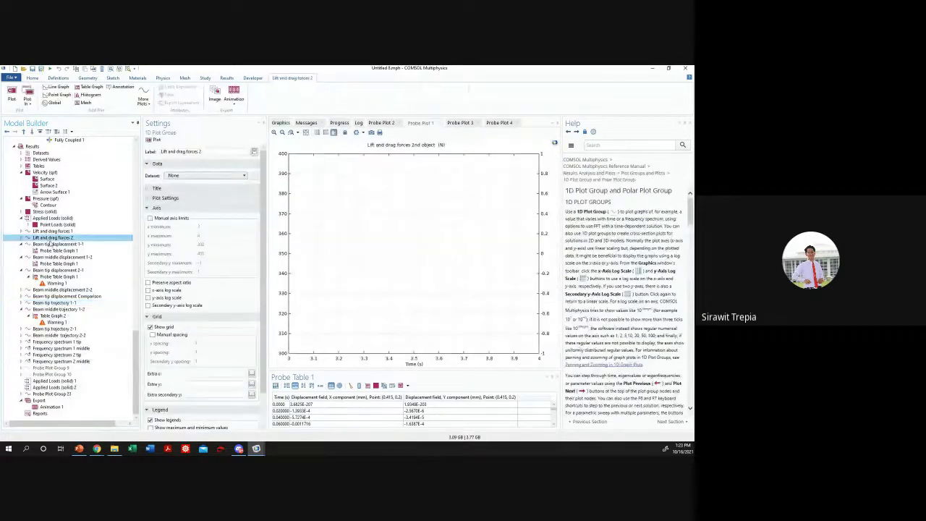
- Inspect Domain Point Probe 1 and the expressions of its two point probe expressions
scroll(49, 244, "up", 15)
scroll(49, 245, "up", 5)
left_click(65, 212)
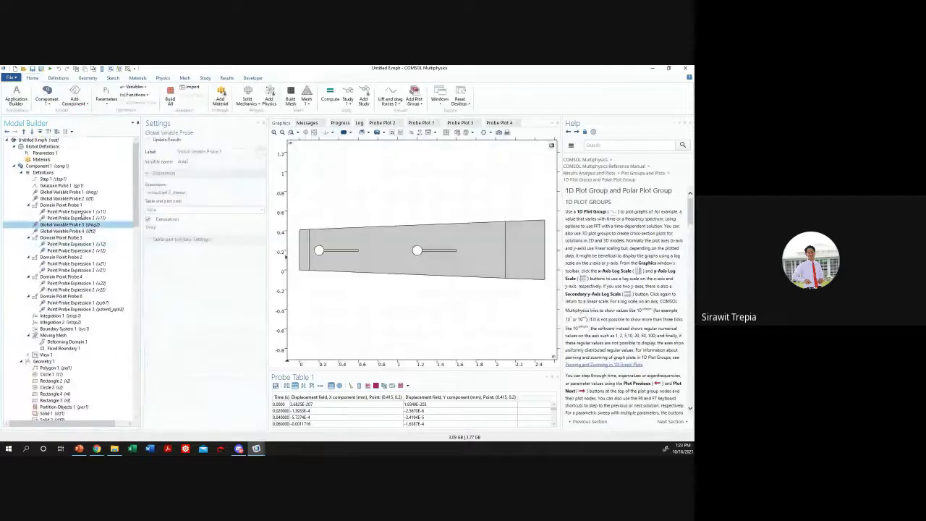
left_click(64, 205)
left_click(73, 211)
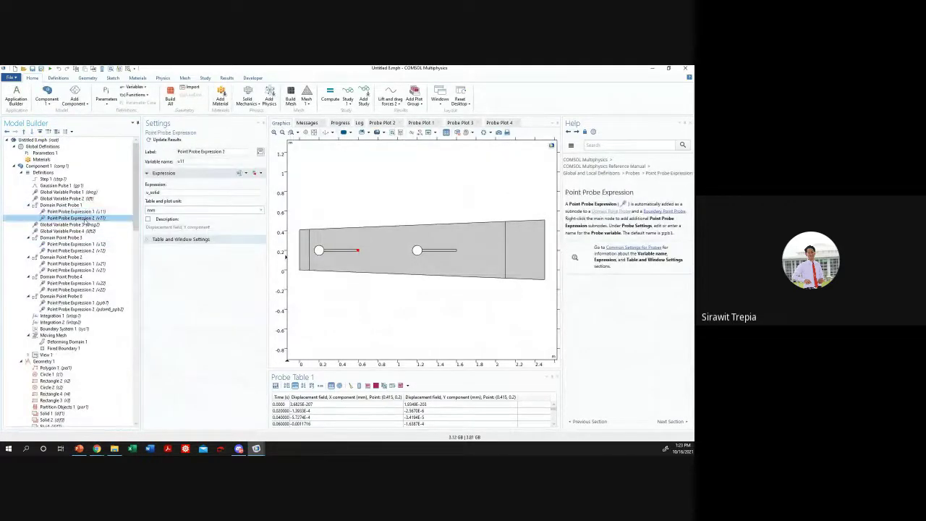
left_click(159, 192)
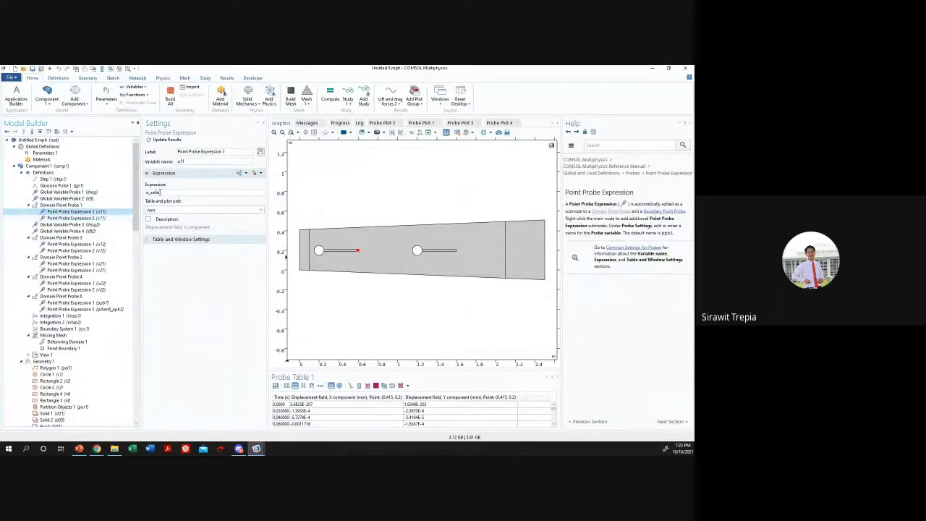
left_click(72, 224)
left_click(76, 218)
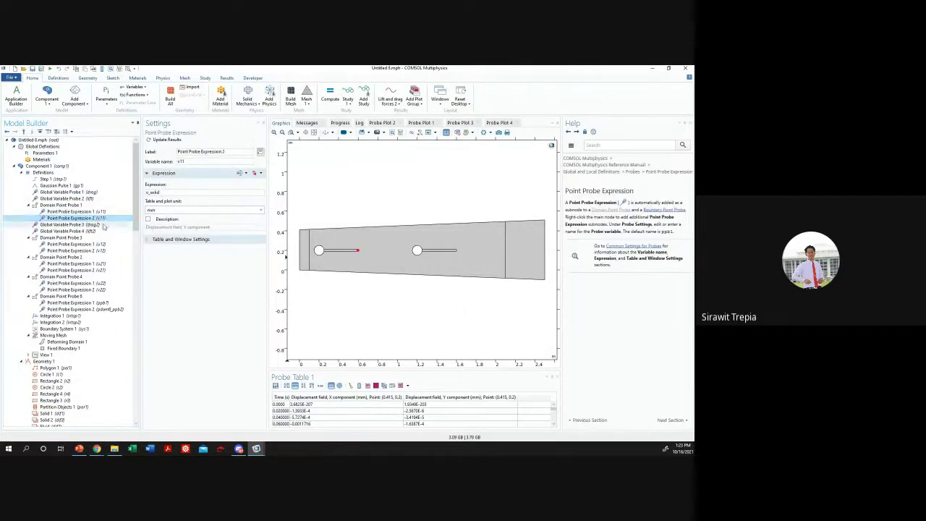
- Look up v_solid among the available expressions for Point Probe Expression 2 of Domain Point Probe 1
left_click(257, 174)
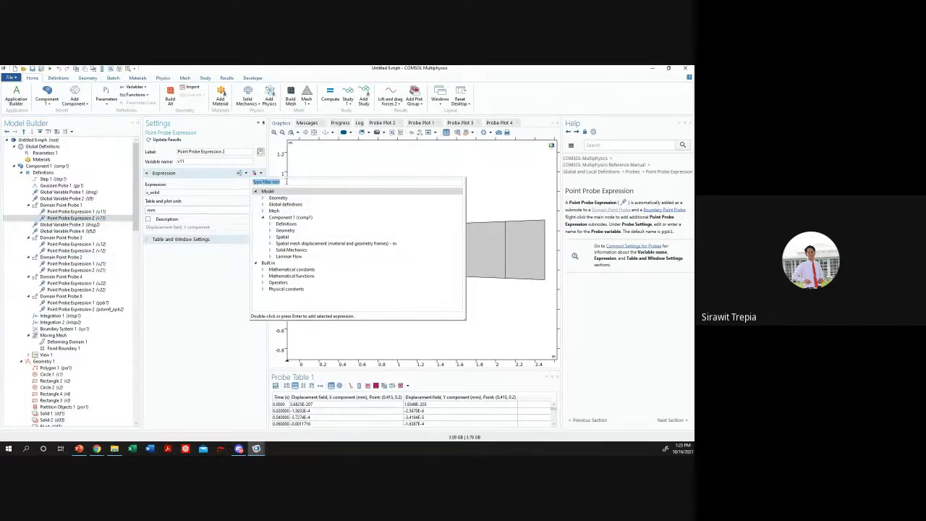
type("v_solid")
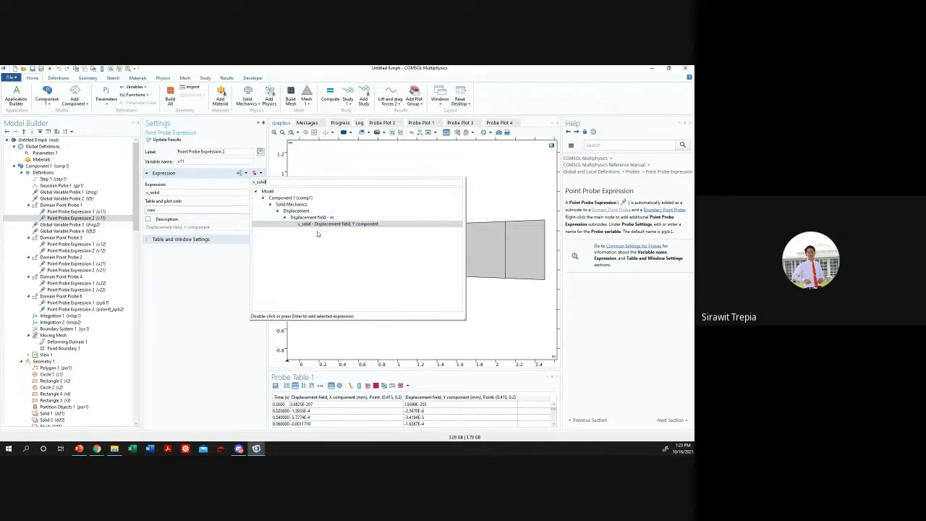
left_click(341, 224)
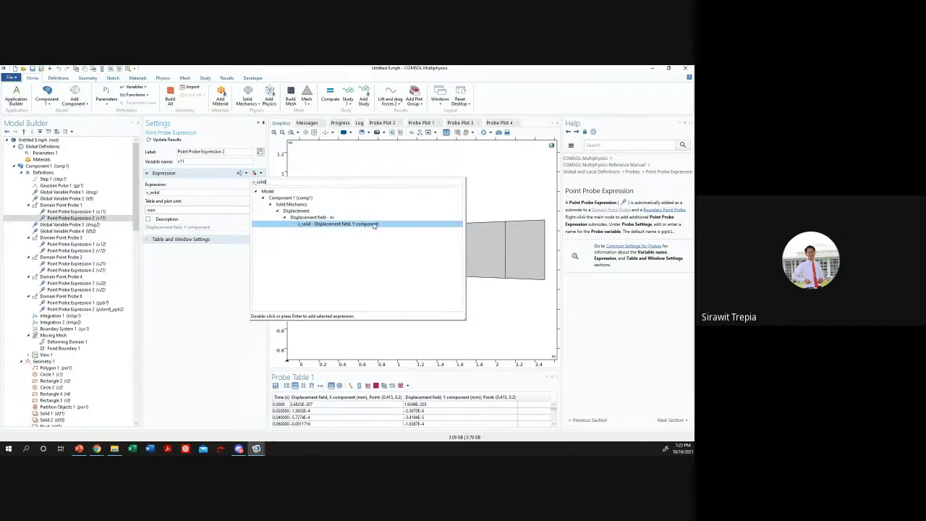
left_click(208, 259)
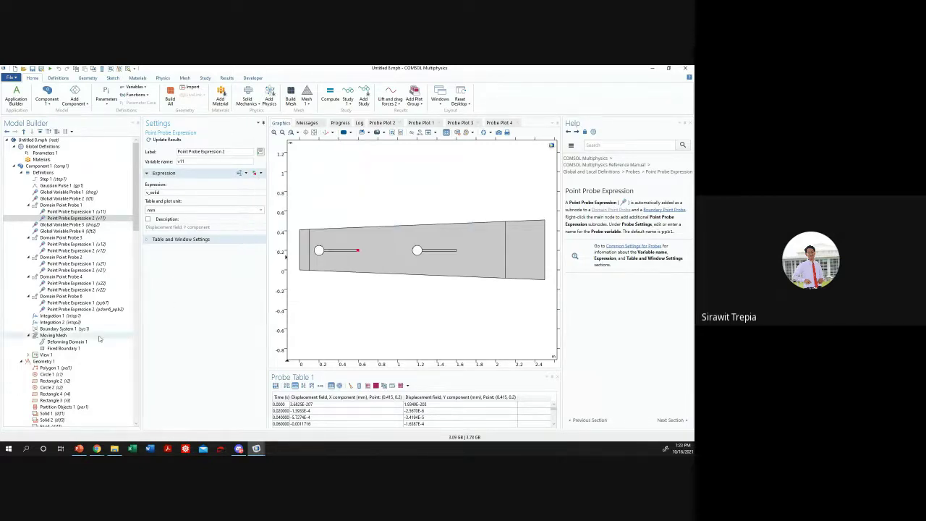
- Examine the X and Y displacement columns in the probe table graph of Beam tip displacement 1-1
scroll(70, 340, "down", 10)
scroll(70, 345, "down", 5)
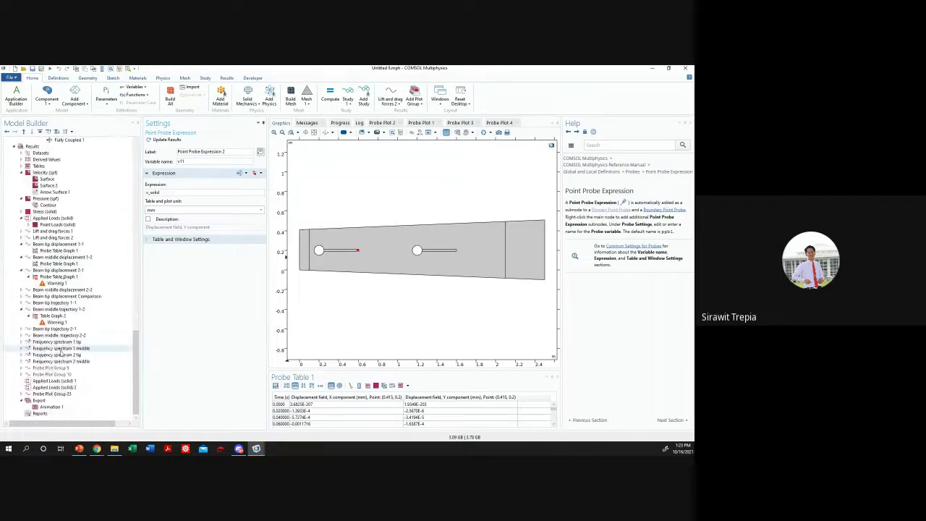
left_click(58, 264)
left_click(45, 245)
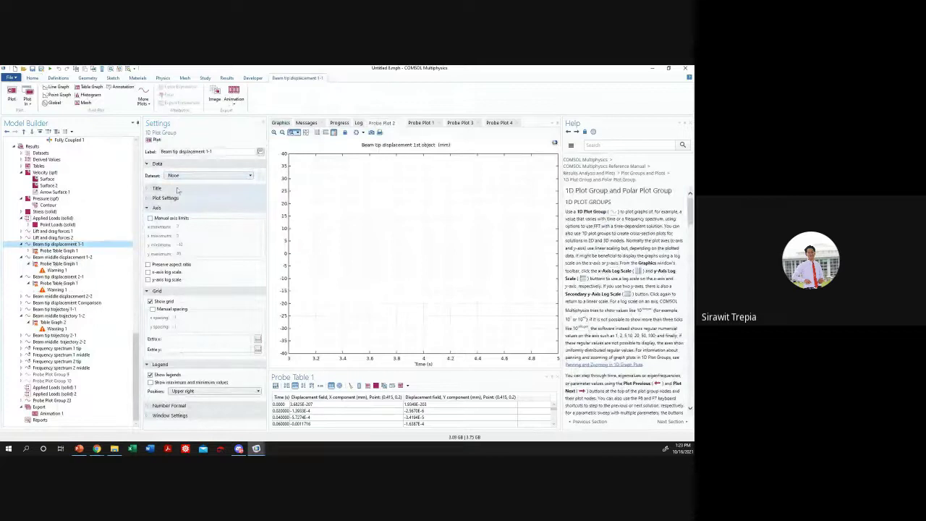
left_click(58, 250)
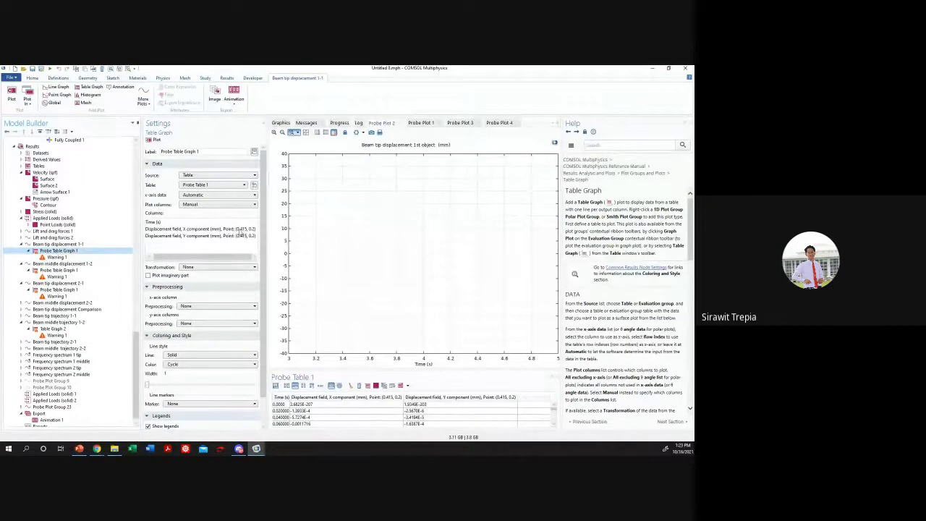
left_click(240, 229)
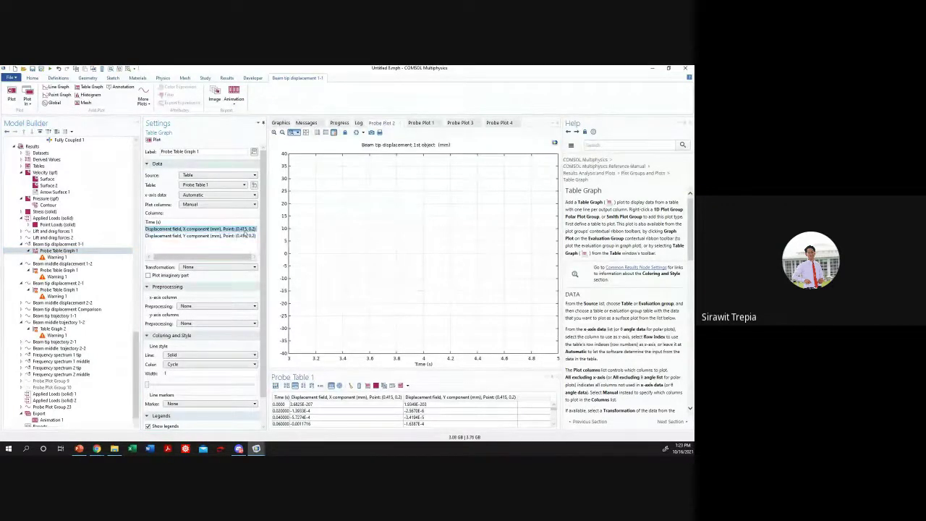
left_click(236, 235)
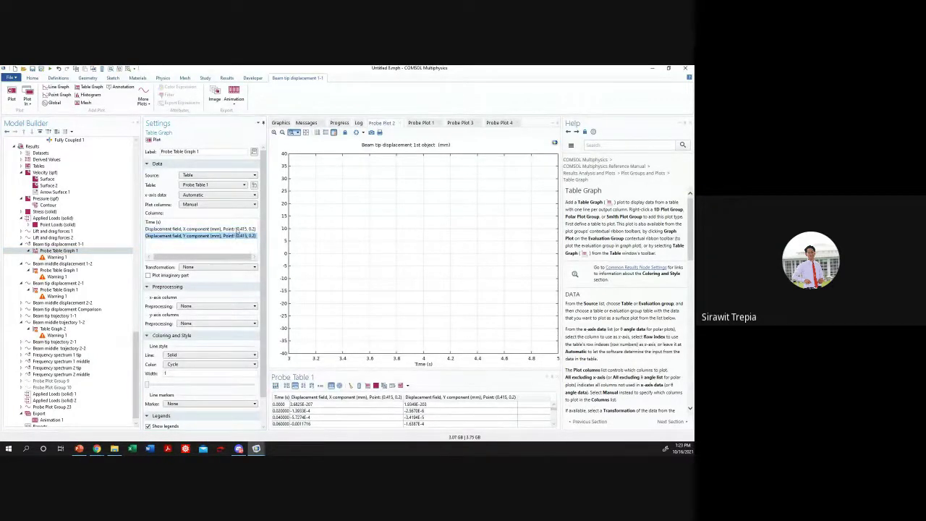
- Check the point coordinates set for Domain Point Probe 1
scroll(76, 194, "up", 20)
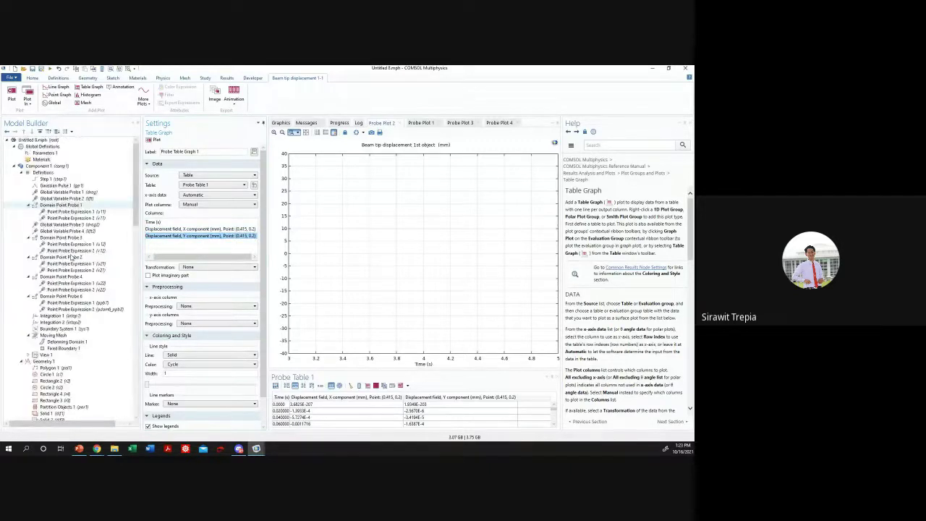
left_click(76, 194)
key("Down")
key("Down")
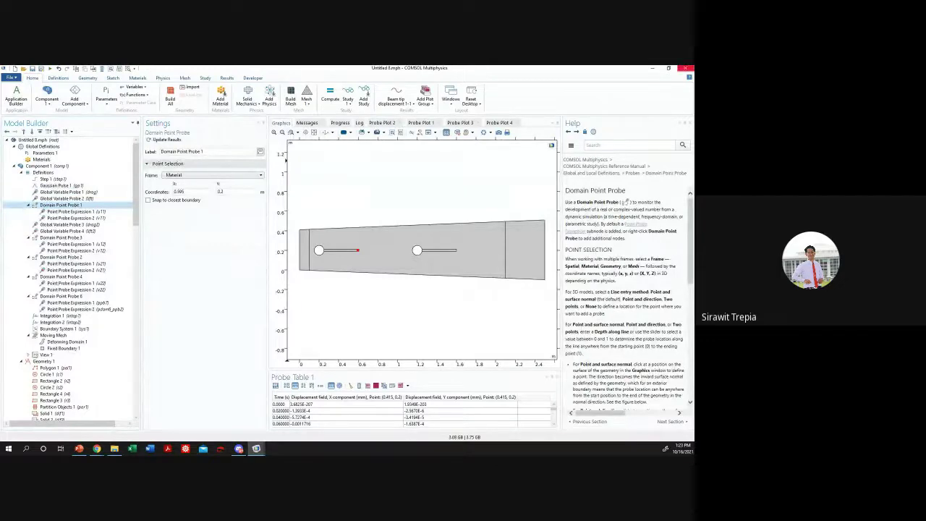
- Close COMSOL Multiphysics and switch to the Chrome browser
left_click(685, 69)
left_click(371, 283)
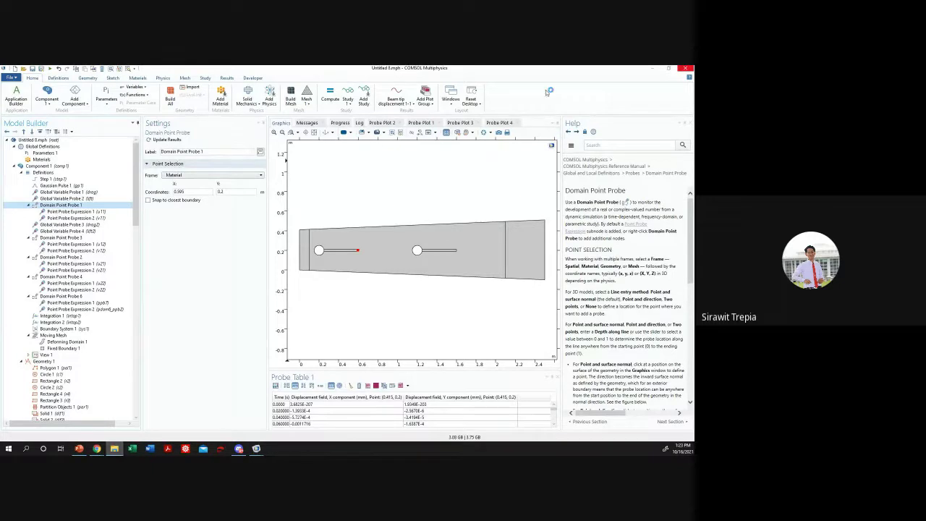
left_click(97, 449)
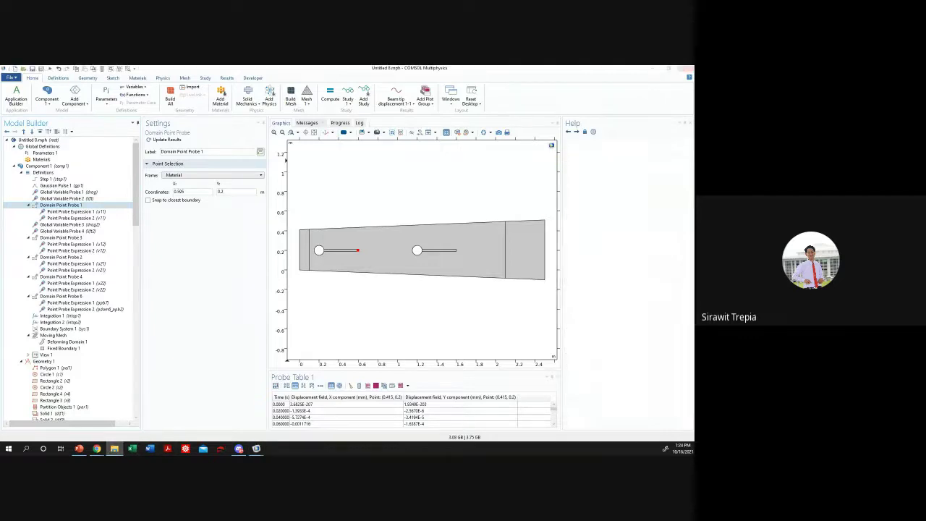
- Switch to the micropump_mechanism model in COMSOL and check its Compile Equations and Solution 1 settings under Solver Configurations
key("alt+Tab")
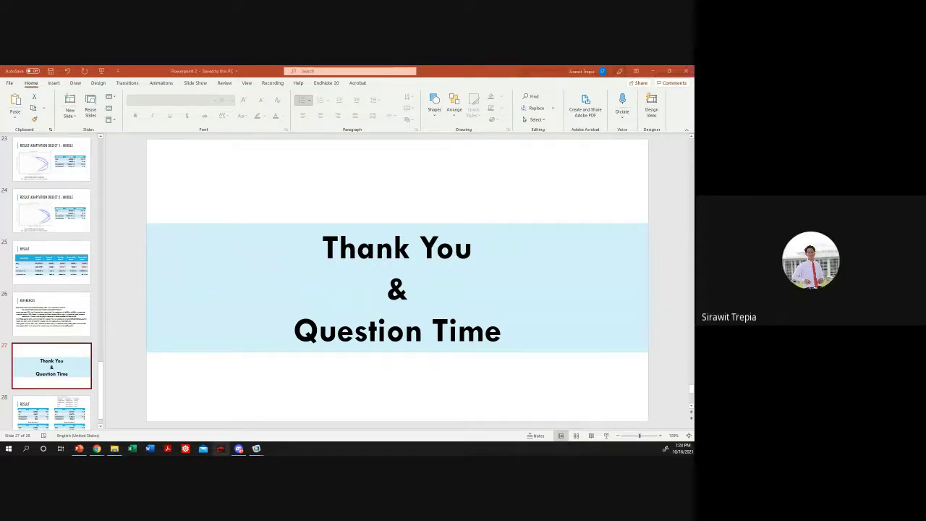
mouse_move(257, 449)
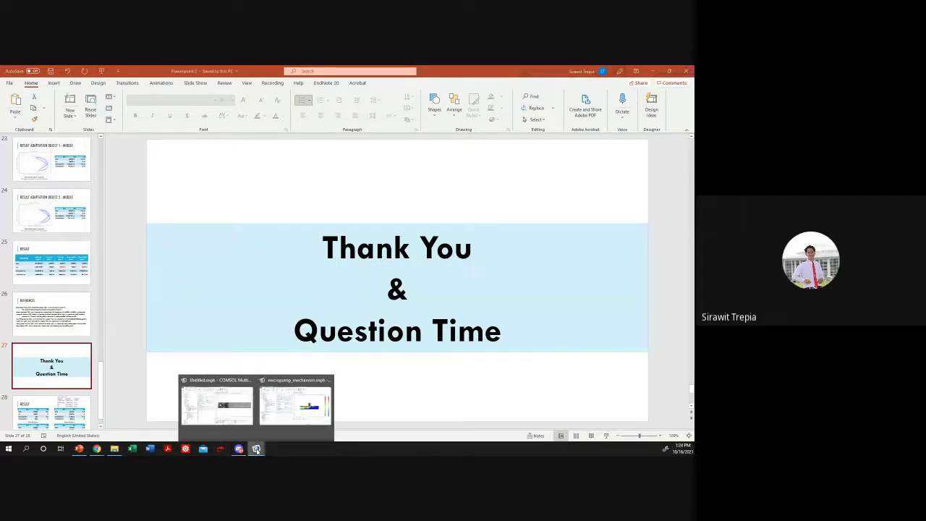
mouse_move(274, 426)
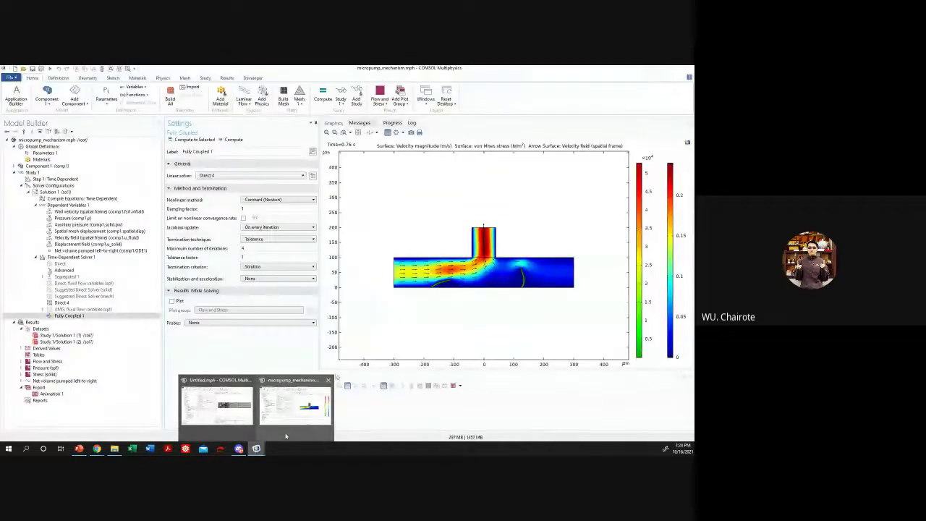
left_click(285, 433)
left_click(54, 192)
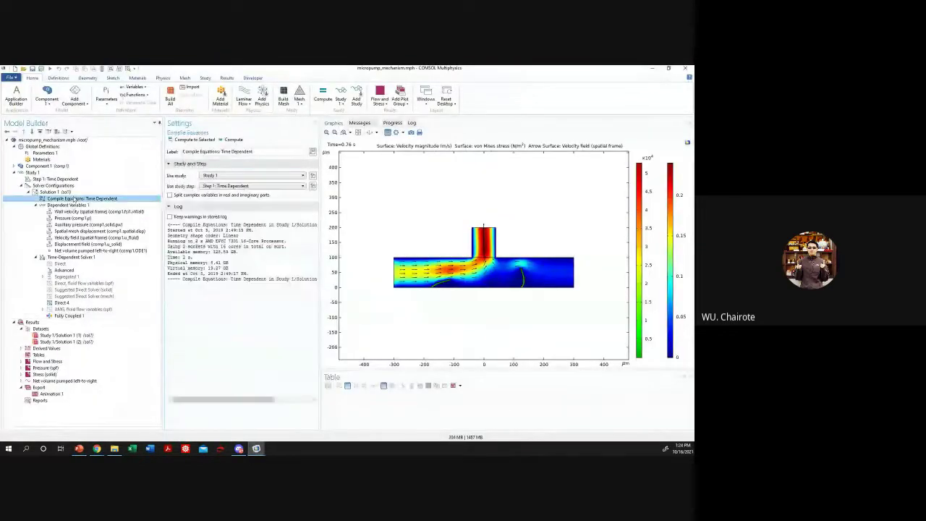
left_click(72, 186)
left_click(72, 191)
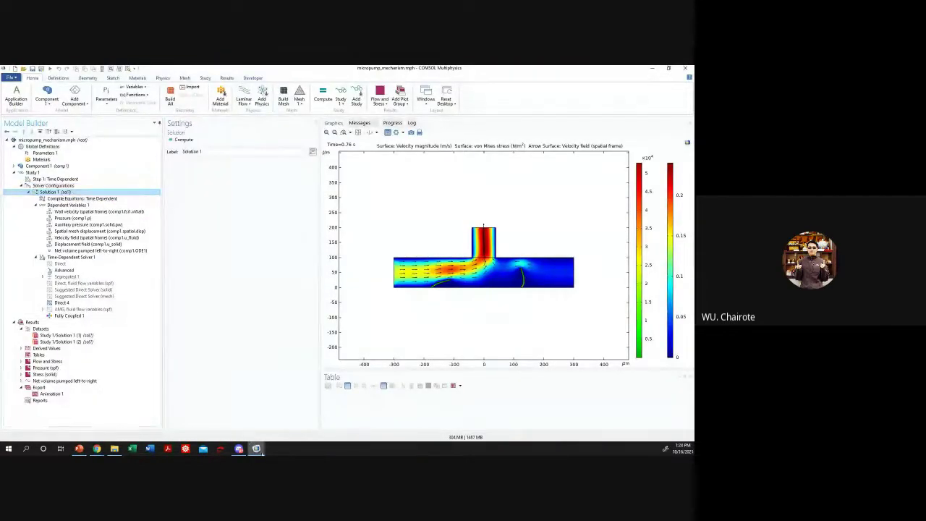
- Switch to the other COMSOL window and open the locked model file as read-only
mouse_move(258, 450)
left_click(347, 413)
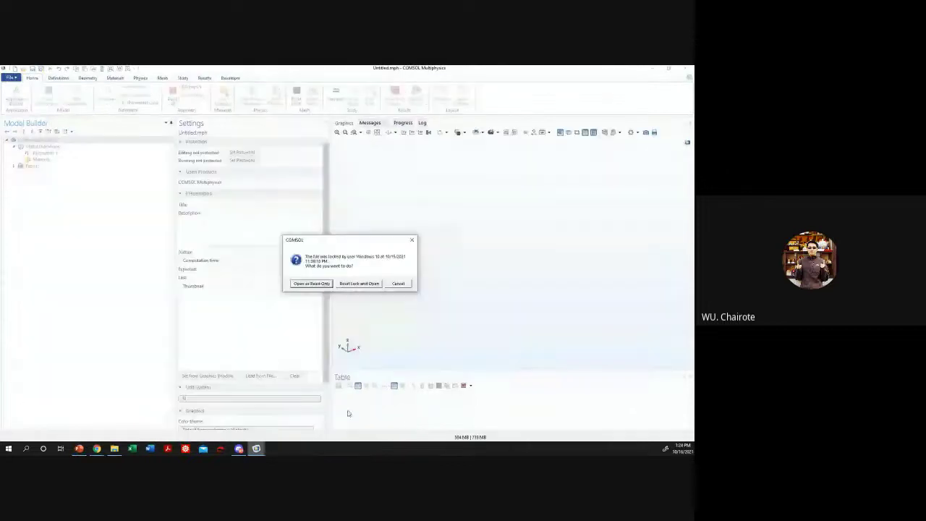
left_click(325, 285)
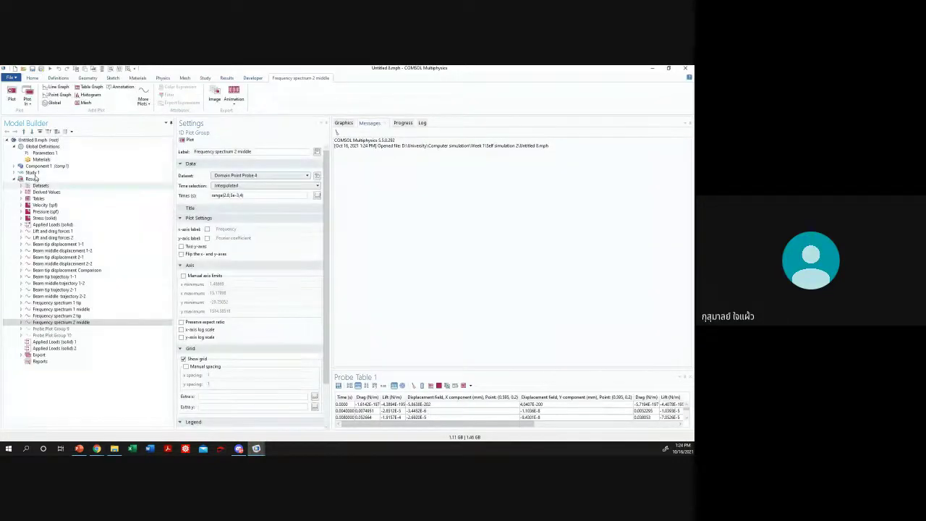
- Expand the definitions of Component 1 and review the drag and lift expressions of the global variable probes
left_click(13, 166)
left_click(13, 217)
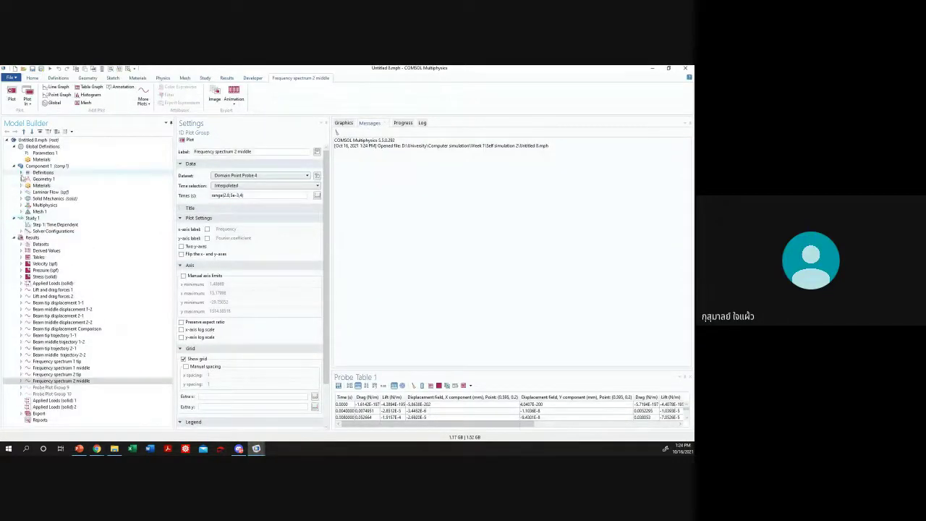
left_click(20, 173)
left_click(62, 204)
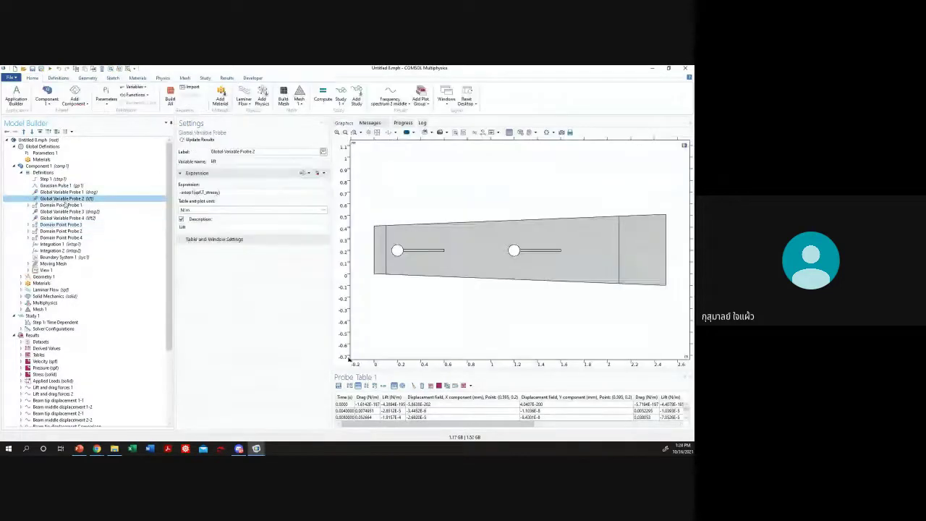
left_click(59, 211)
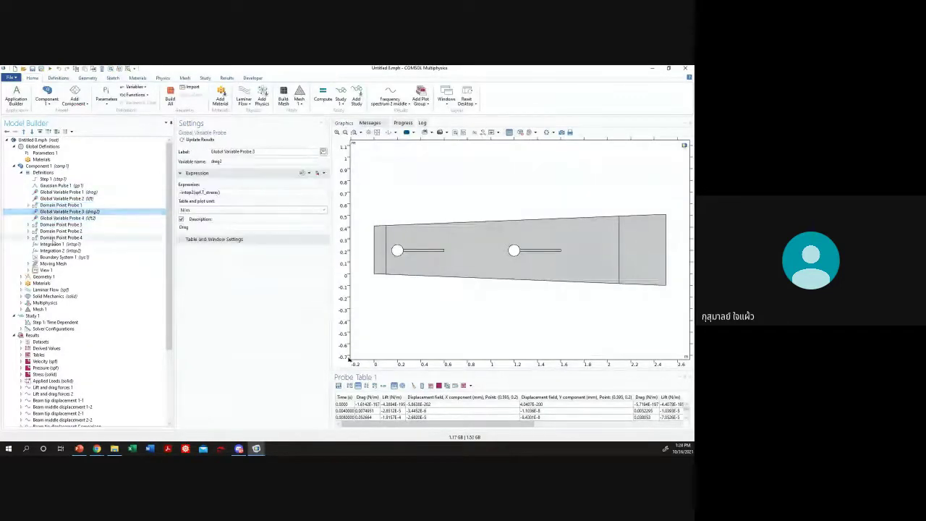
left_click(59, 244)
left_click(55, 212)
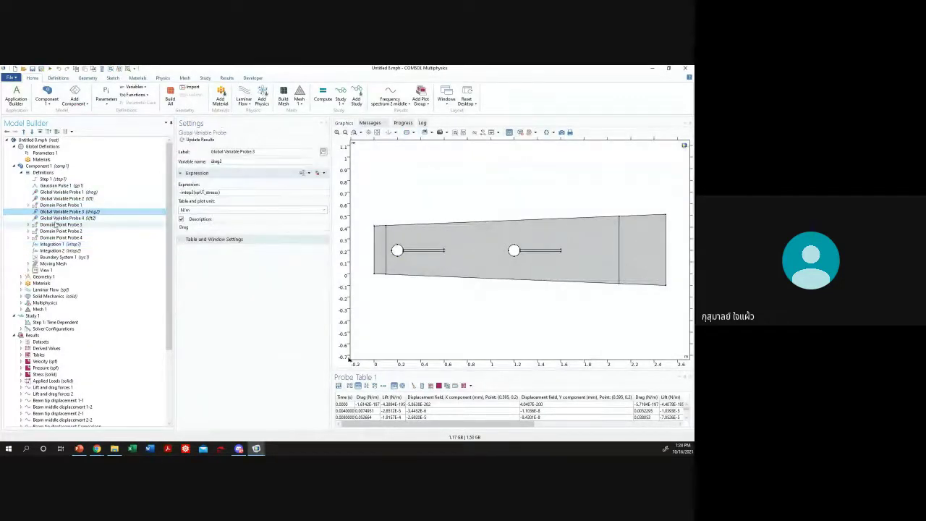
left_click(61, 218)
left_click(58, 212)
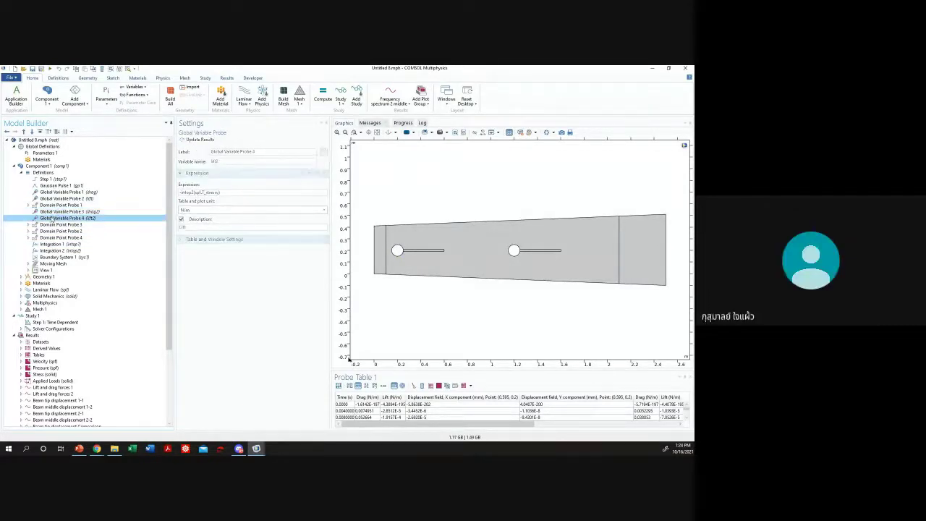
- Check the frame and point coordinates set for Domain Point Probe 1
left_click(32, 205)
left_click(28, 206)
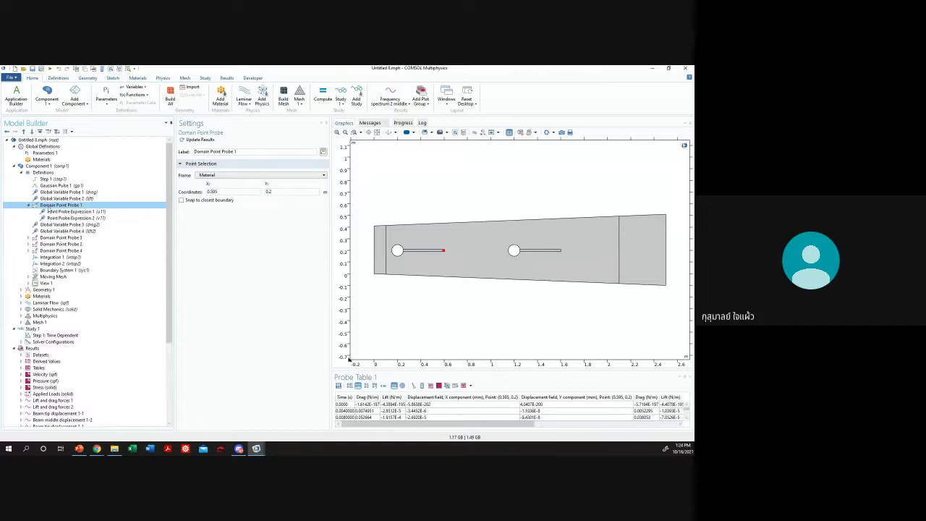
left_click(28, 206)
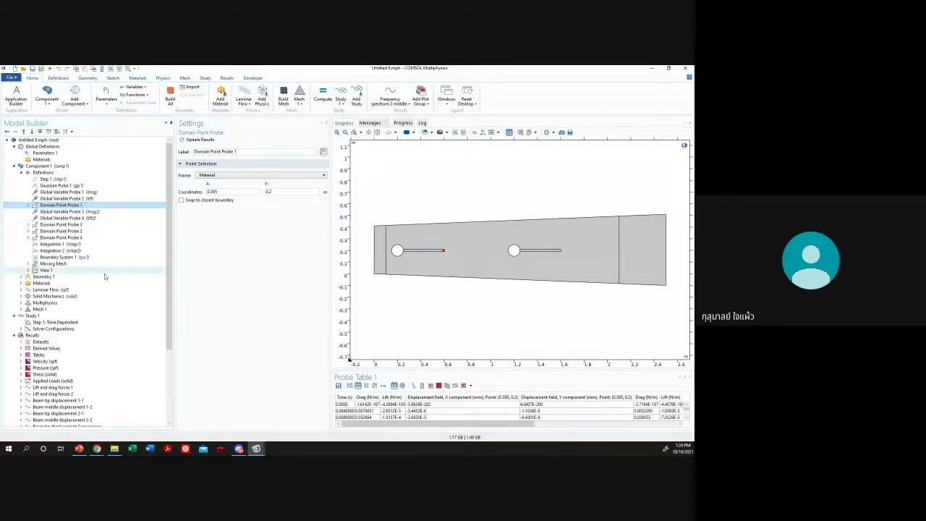
left_click(105, 275)
left_click(59, 243)
left_click(67, 205)
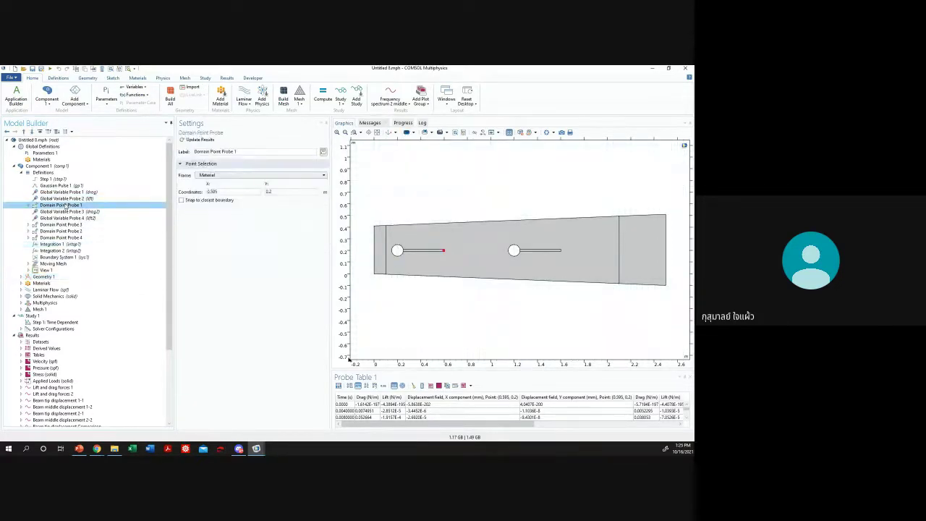
- Review the displacement expressions and variable names of Point Probe Expressions 1 and 2 under Domain Point Probe 1
left_click(28, 206)
left_click(74, 212)
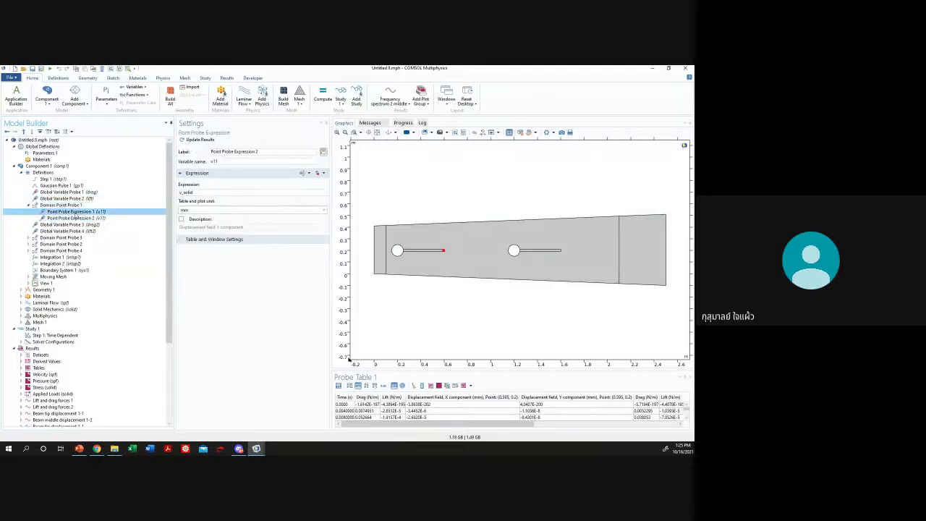
left_click(62, 205)
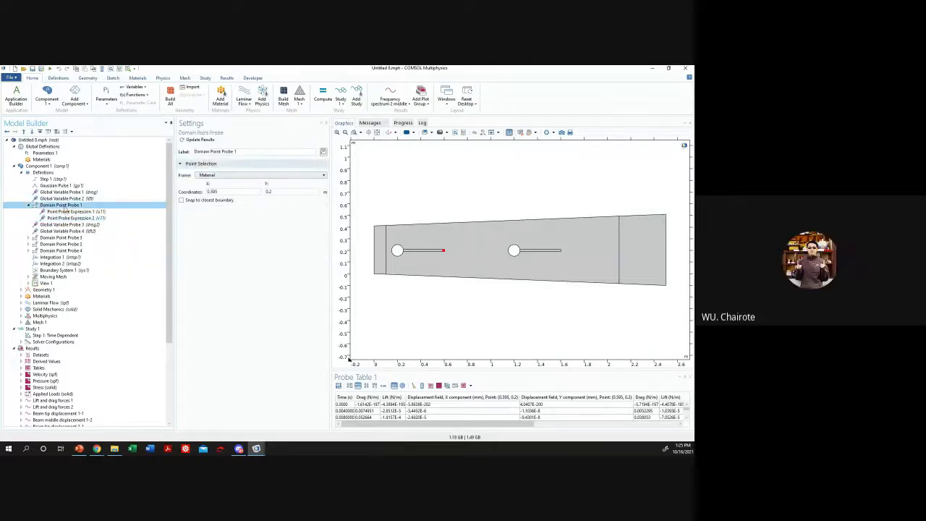
right_click(65, 206)
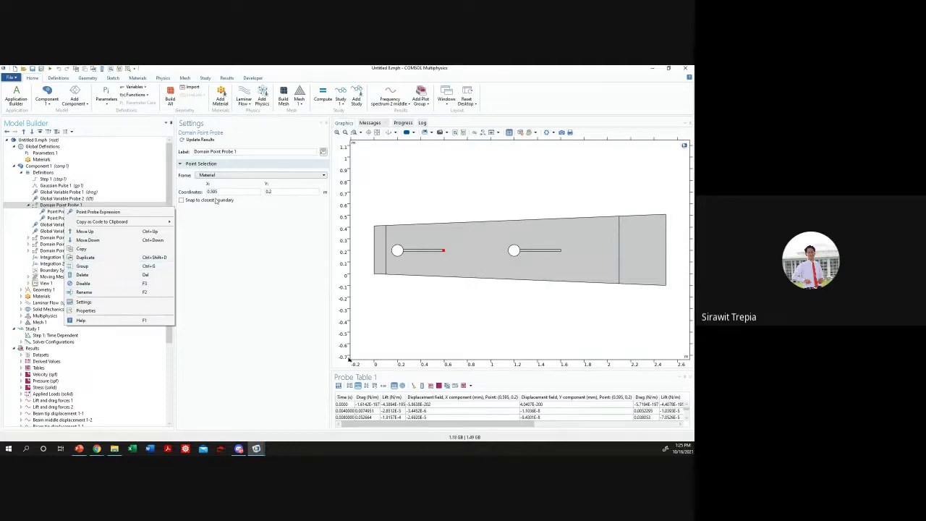
left_click(55, 211)
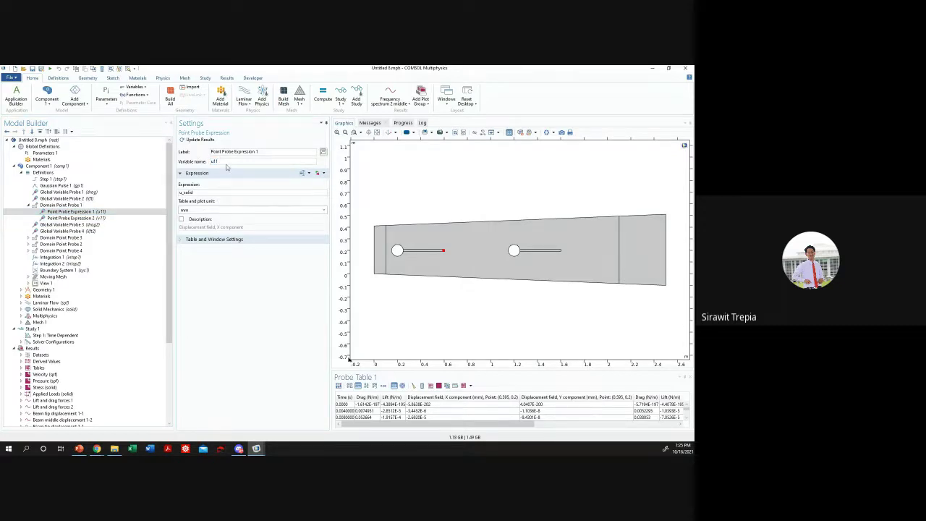
left_click(94, 218)
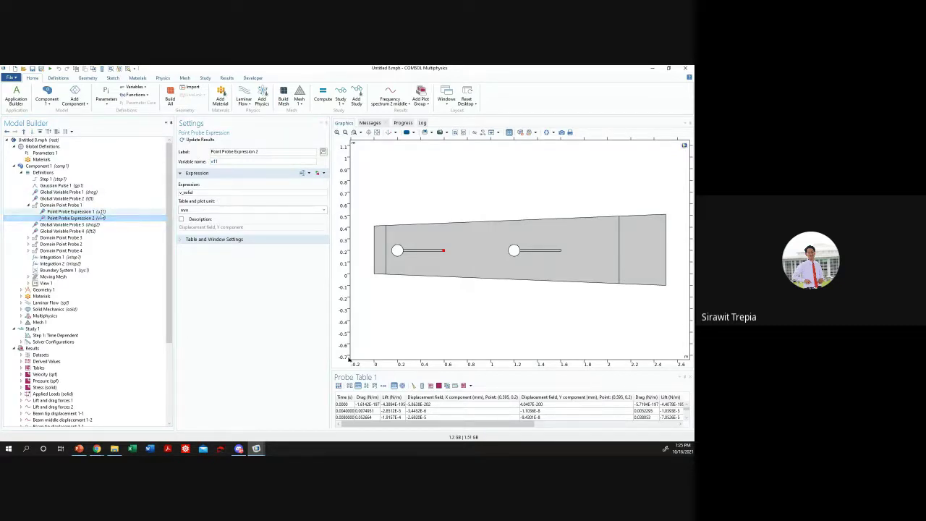
- Examine the probe table graph columns of Beam middle displacement 2-2 and view the Beam tip displacement 1-1 plot
scroll(86, 344, "down", 4)
left_click(78, 354)
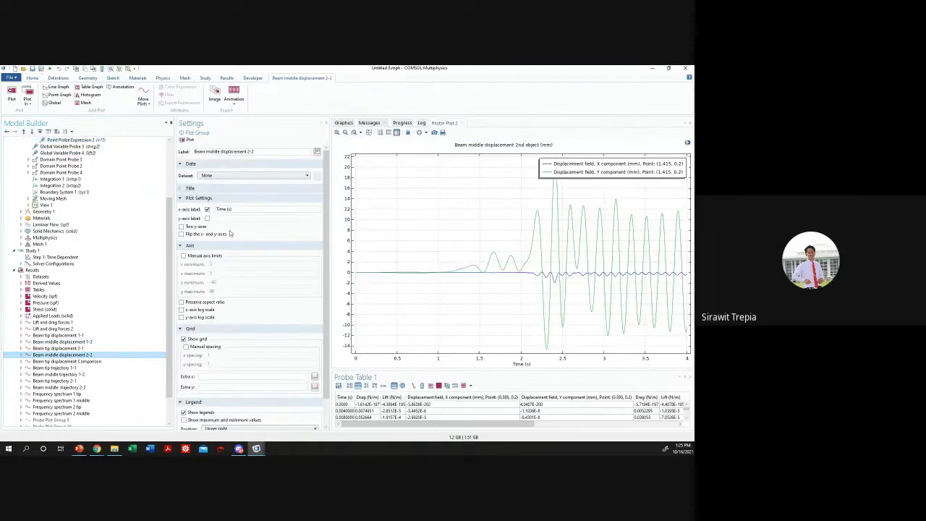
left_click(22, 354)
left_click(58, 361)
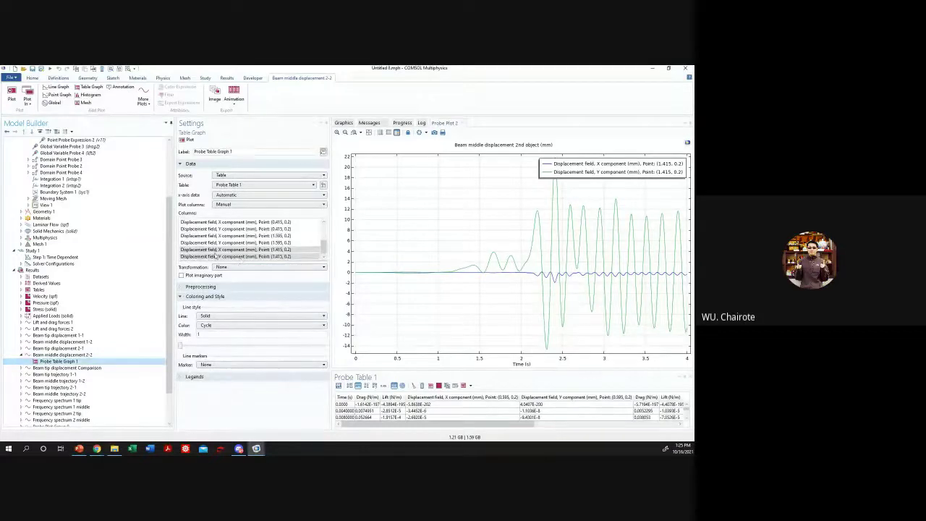
left_click(22, 355)
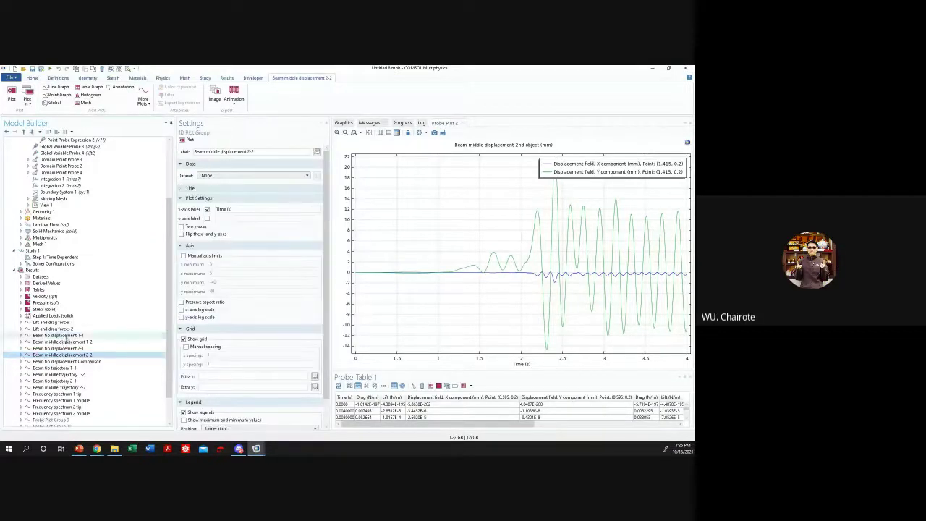
left_click(58, 335)
- View the pressure, stress and velocity result plots of the two-beam channel
left_click(51, 315)
left_click(44, 296)
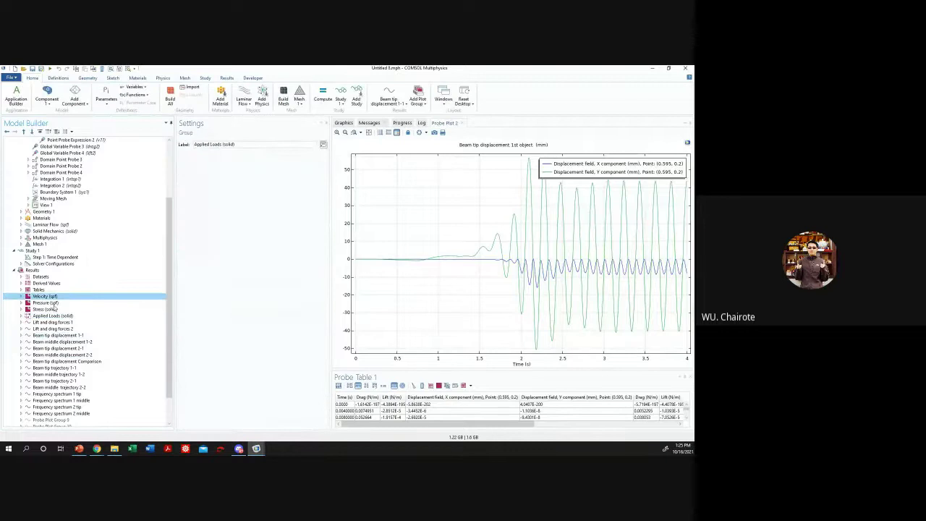
left_click(51, 303)
left_click(48, 309)
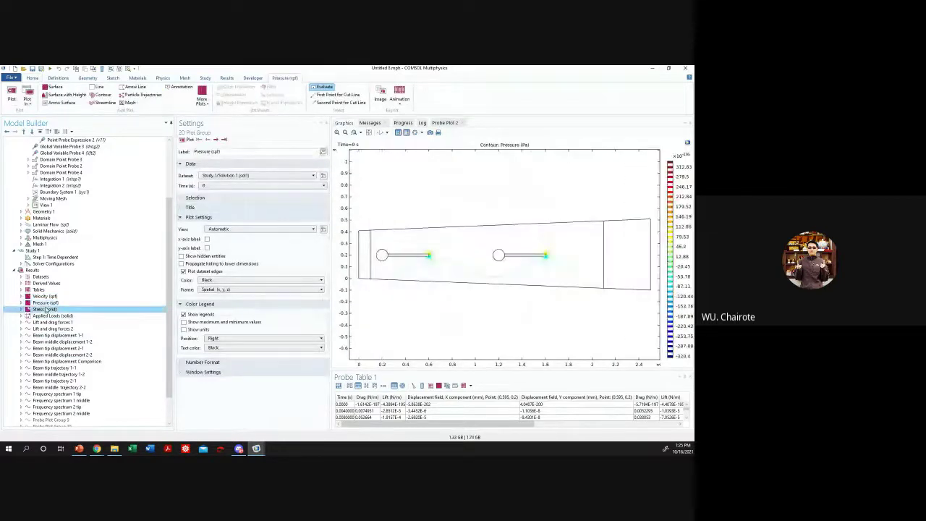
left_click(43, 290)
left_click(45, 296)
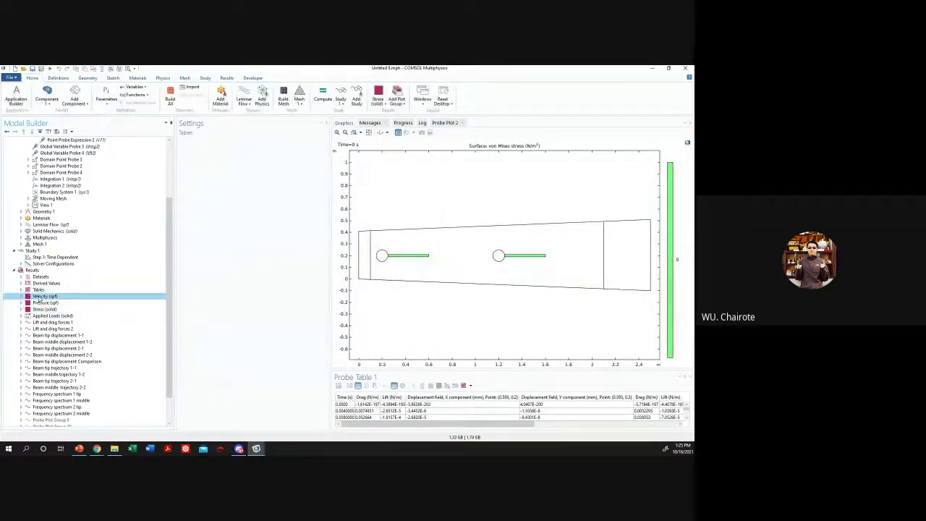
scroll(41, 298, "up", 4)
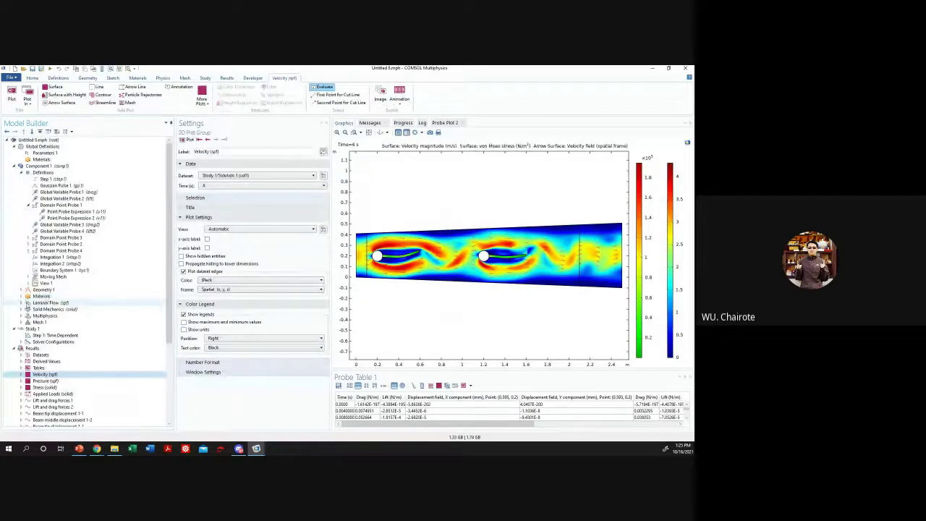
- Inspect the Solid Mechanics interface, Mesh 1, the Time Dependent study step and the Solution 1 solver nodes
left_click(43, 302)
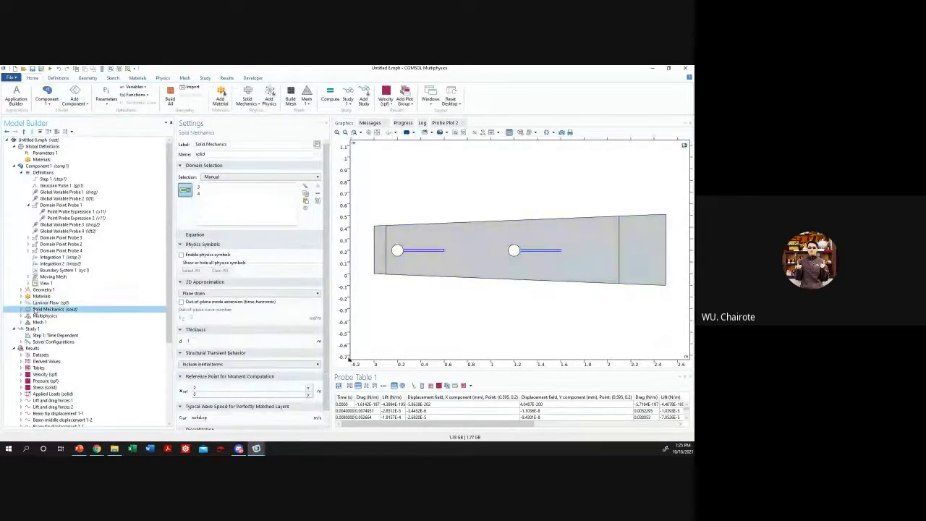
left_click(39, 322)
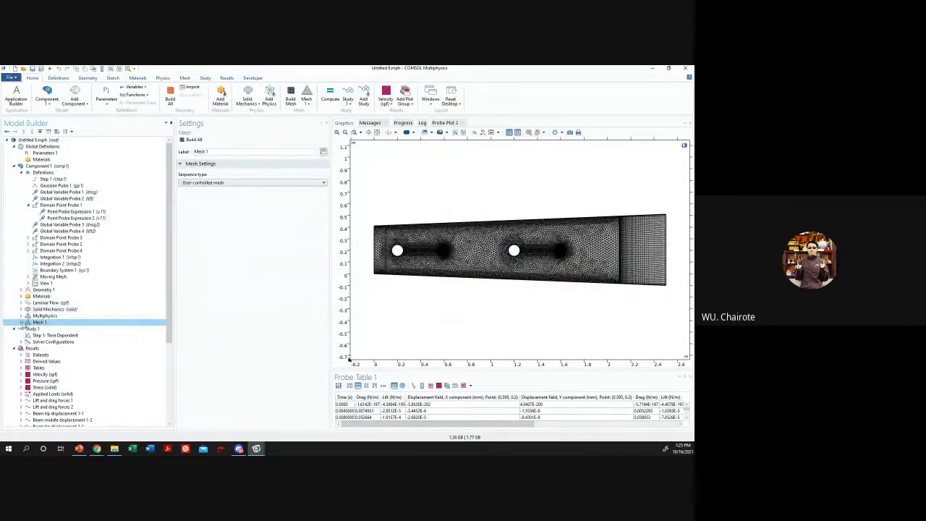
left_click(43, 335)
double_click(40, 341)
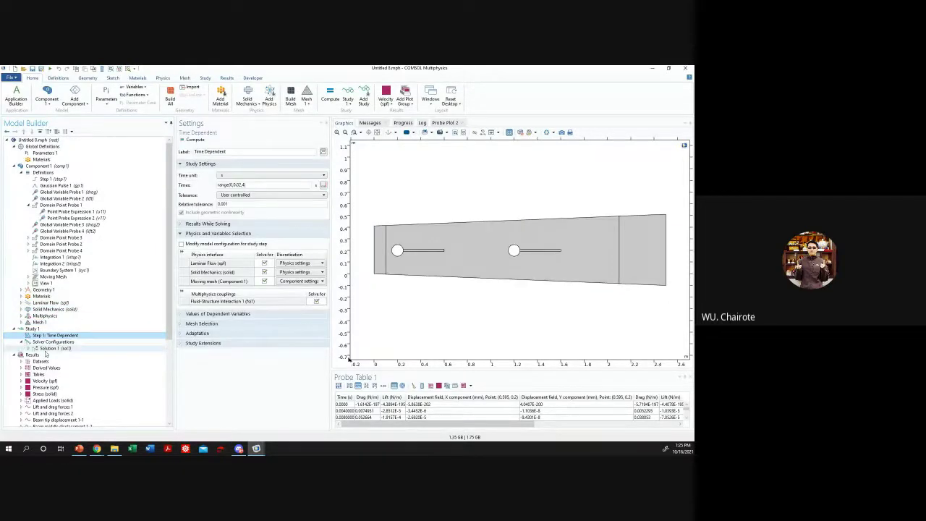
double_click(36, 348)
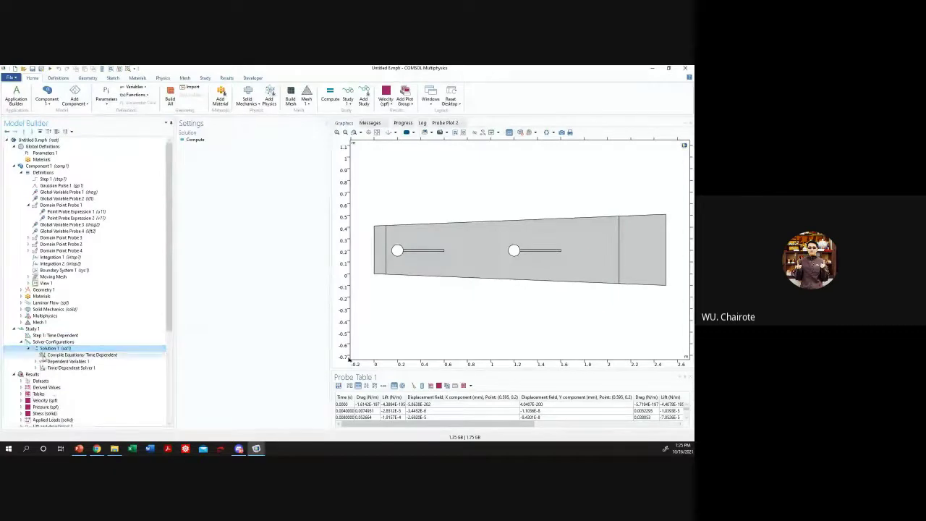
- Review the Animation 1 export settings for the velocity plot
scroll(72, 304, "down", 7)
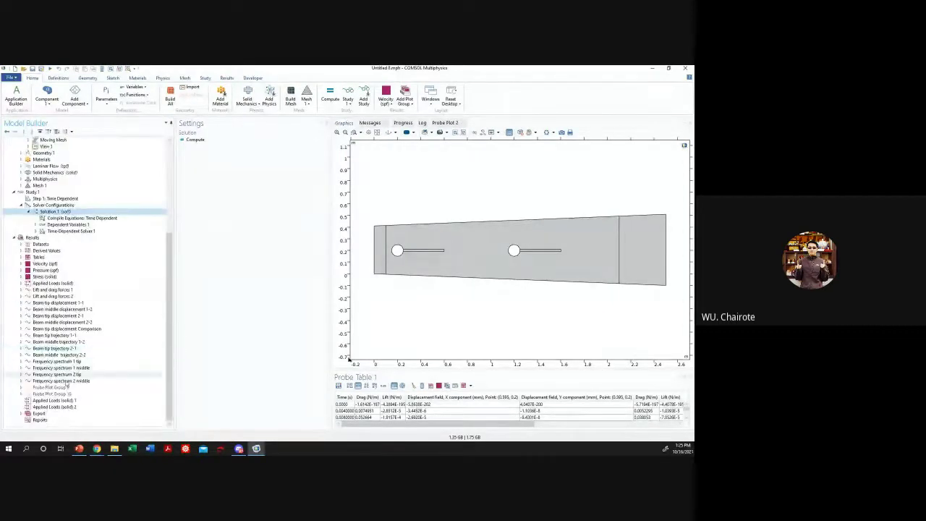
left_click(51, 414)
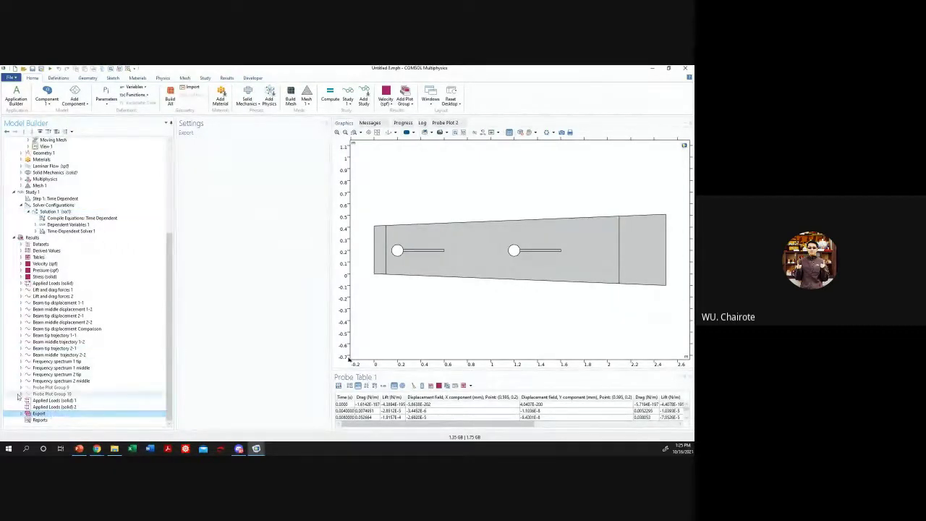
left_click(22, 413)
left_click(51, 419)
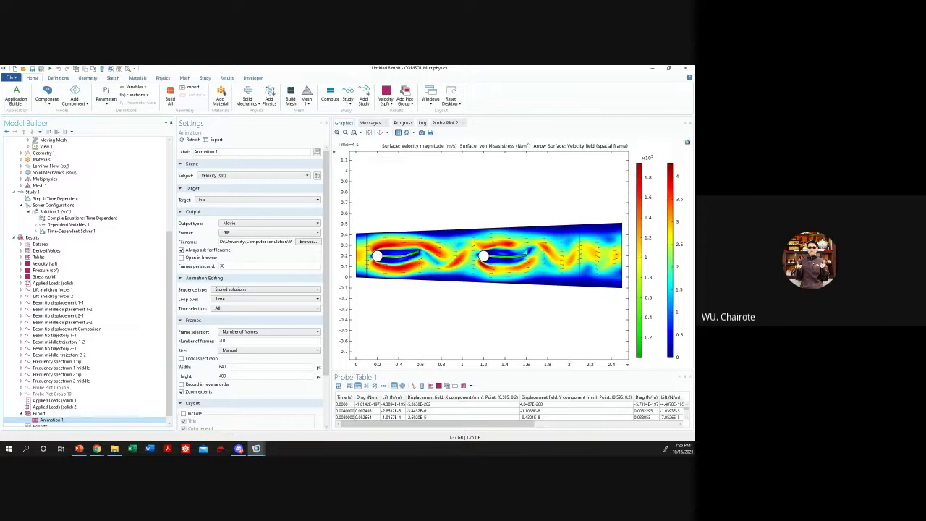
key("alt+Tab")
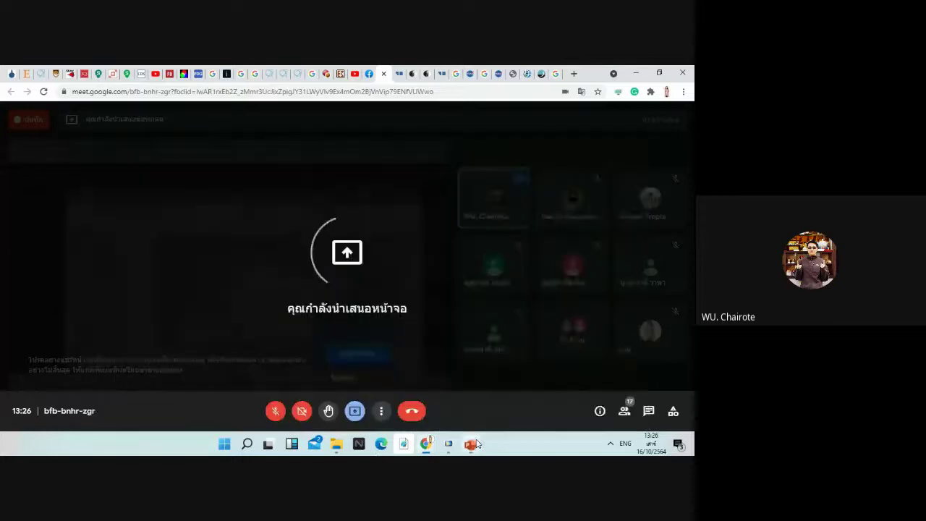
left_click(476, 442)
left_click(425, 443)
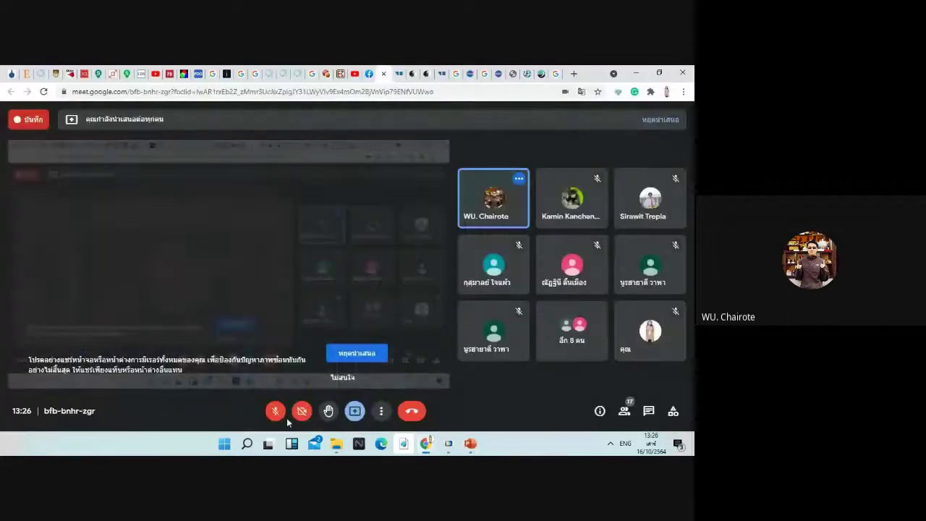
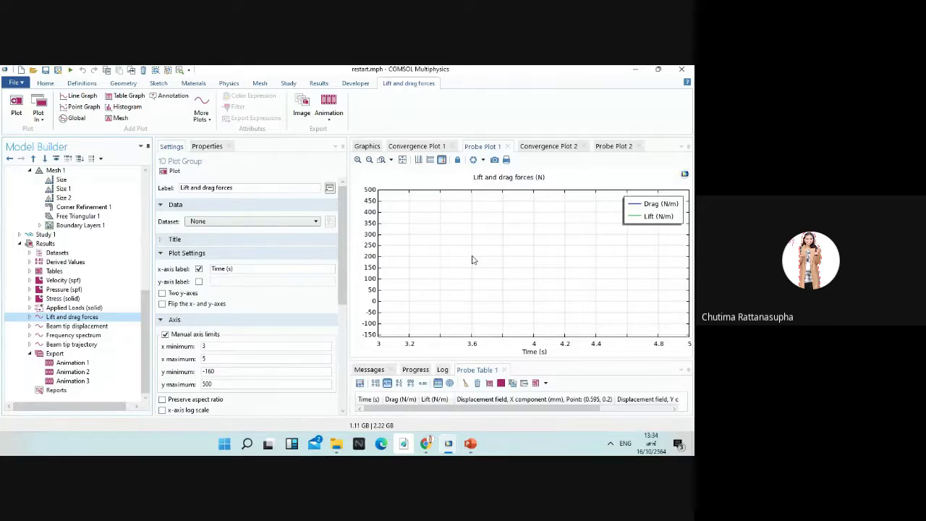
- Set the x minimum axis limit of the Lift and drag forces plot group to 0
left_click(434, 292)
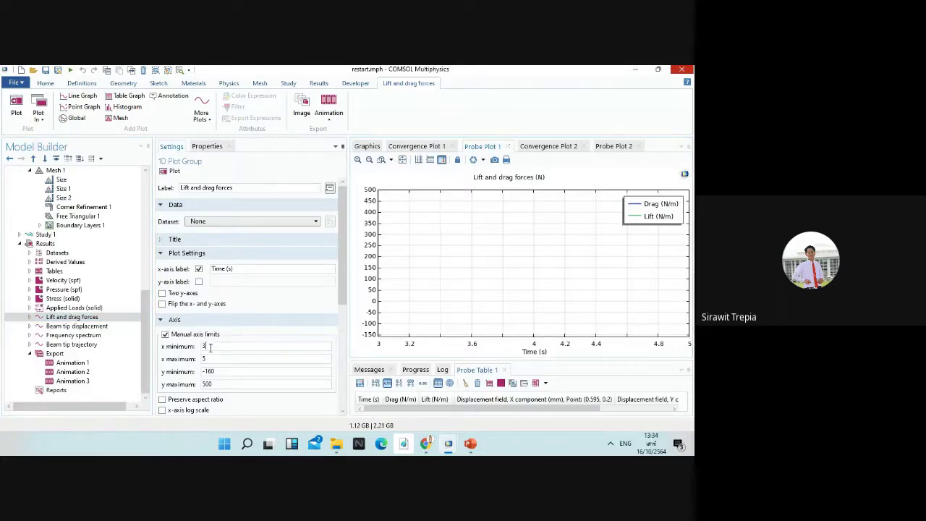
double_click(209, 346)
type("0")
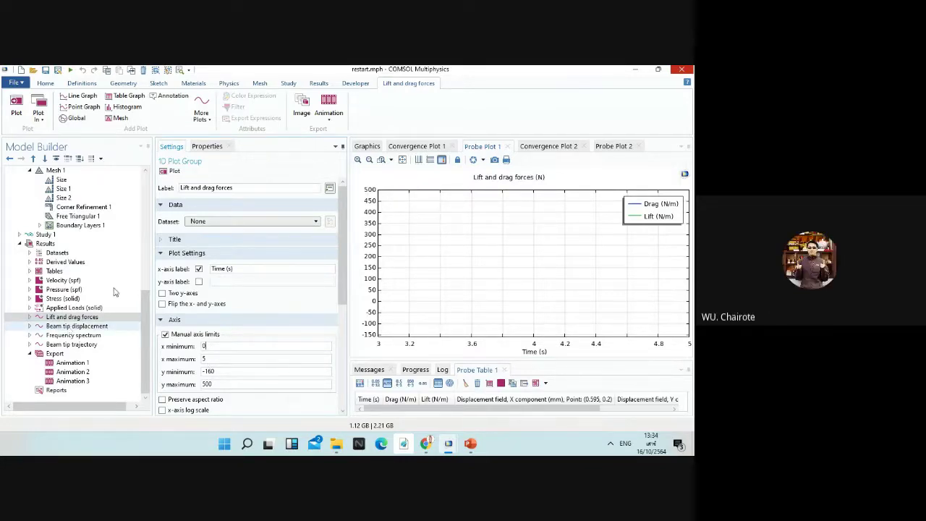
left_click(356, 176)
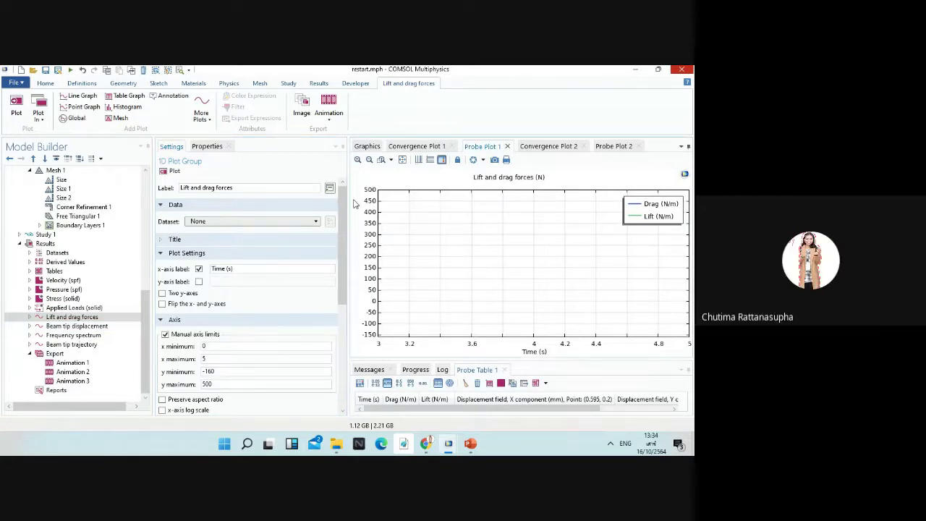
mouse_move(436, 447)
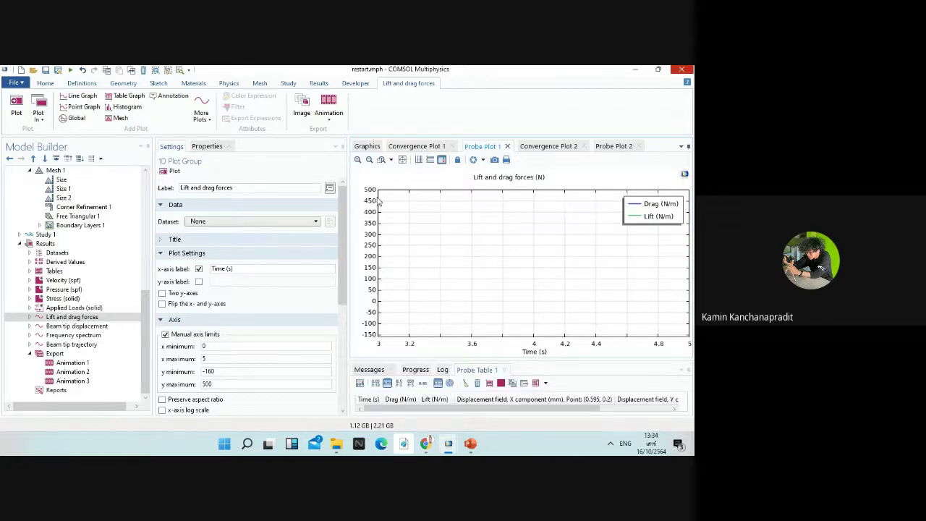
left_click_drag(444, 238, 494, 253)
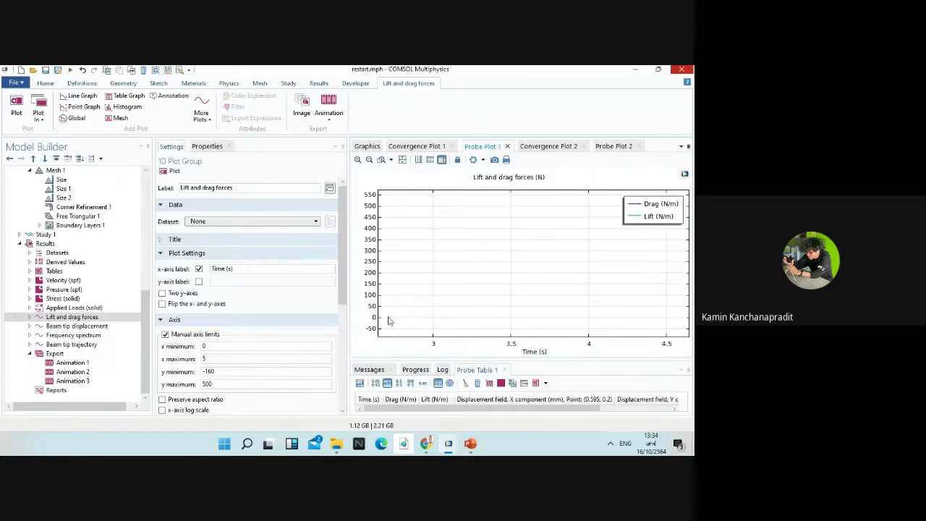
left_click(206, 371)
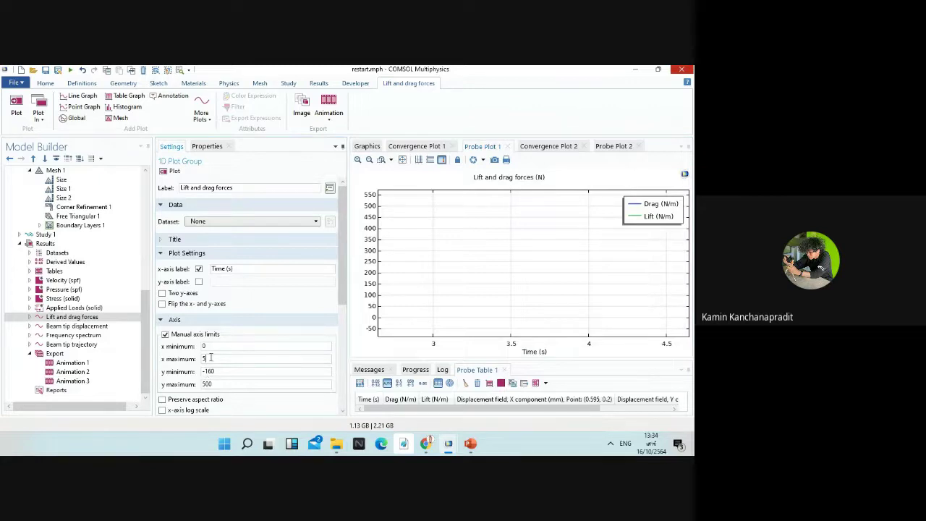
left_click(211, 358)
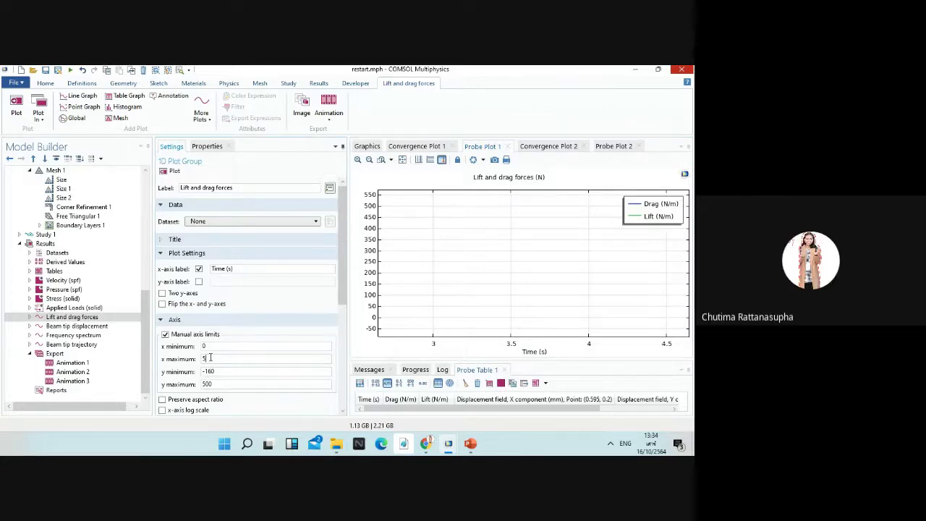
left_click_drag(580, 246, 360, 281)
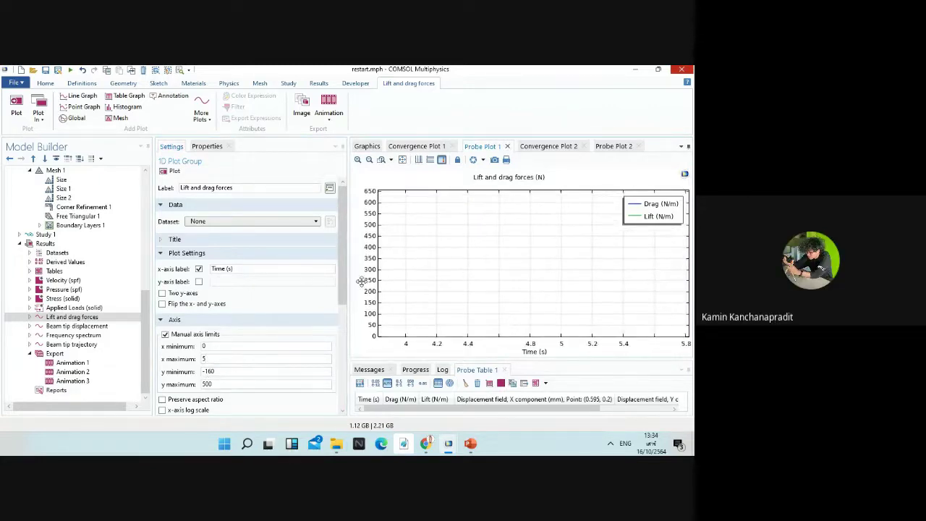
left_click_drag(569, 258, 405, 275)
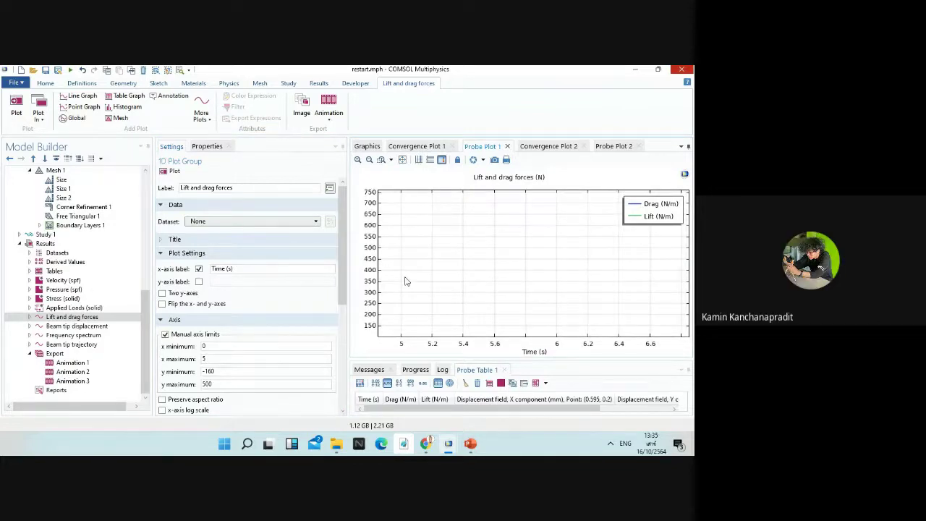
scroll(231, 349, "down", 3)
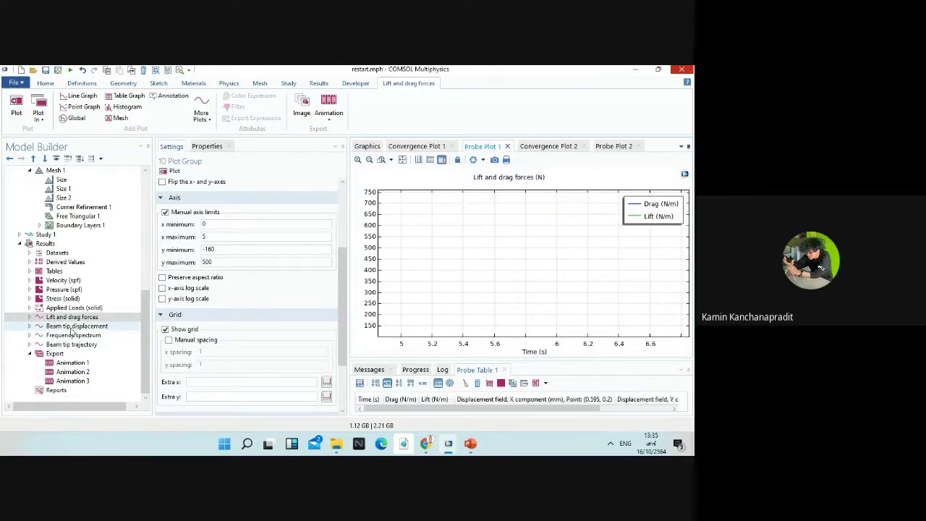
- View the segregated solver convergence plot and the channel geometry, and fit the lift and drag force curves to the plot window
left_click(426, 148)
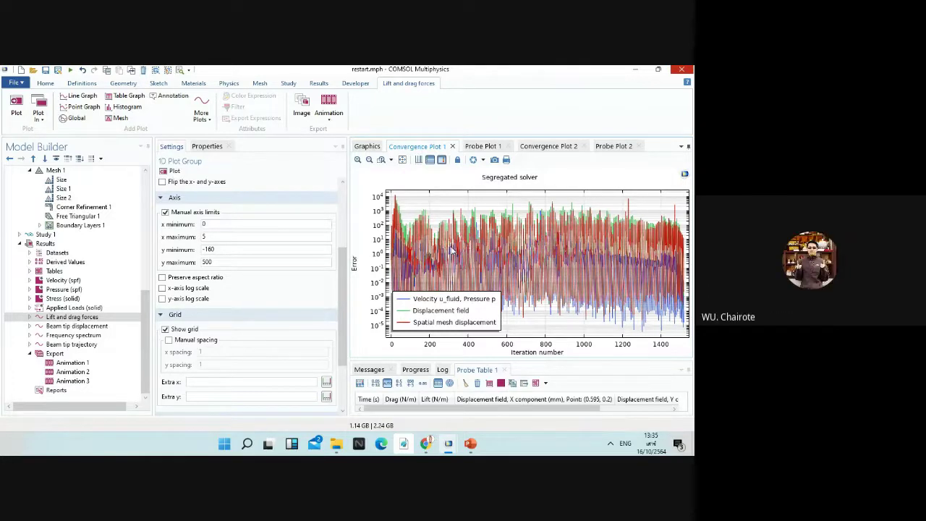
left_click(366, 146)
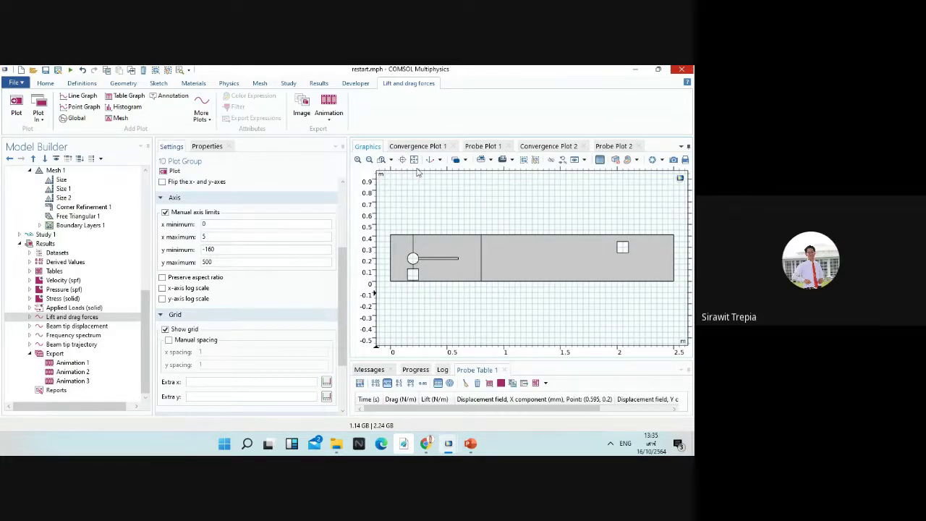
left_click(489, 147)
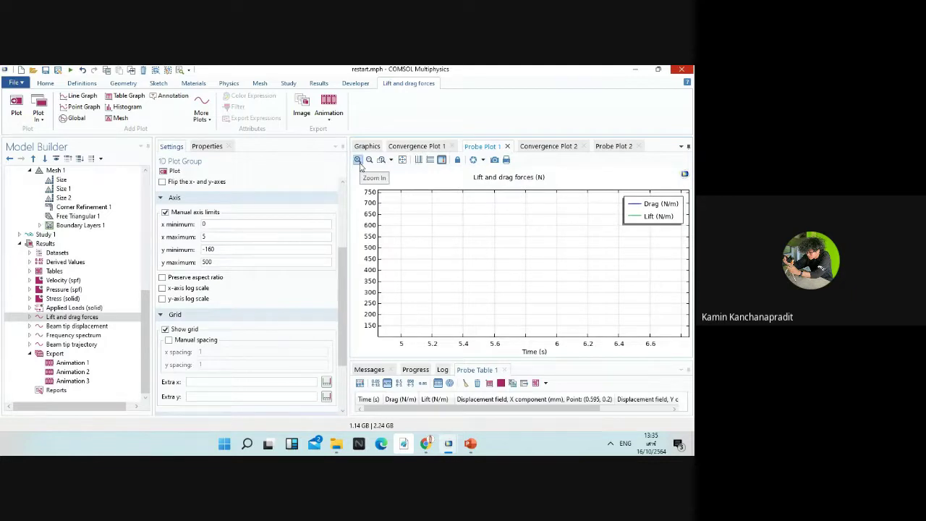
left_click(402, 160)
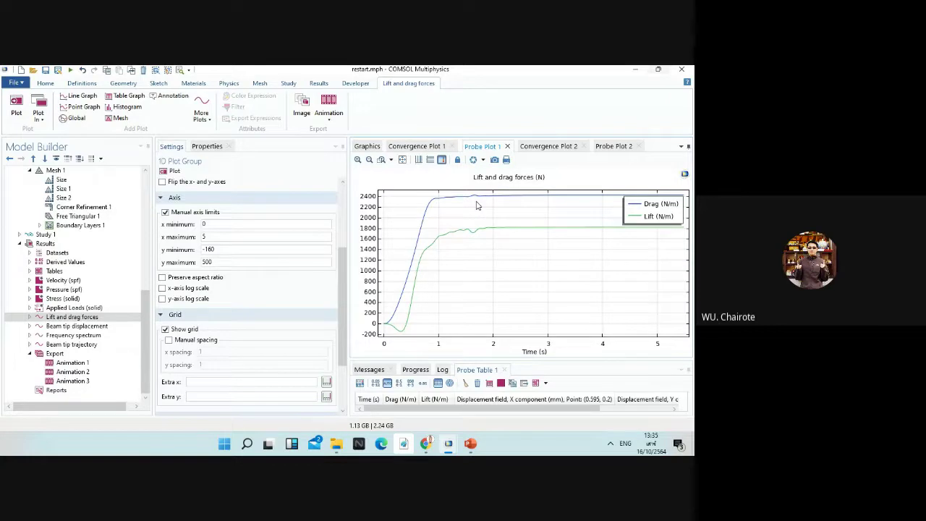
- Compare the Beam tip displacement and Lift and drag forces plots, each zoomed to its full extents
left_click(57, 327)
left_click(403, 160)
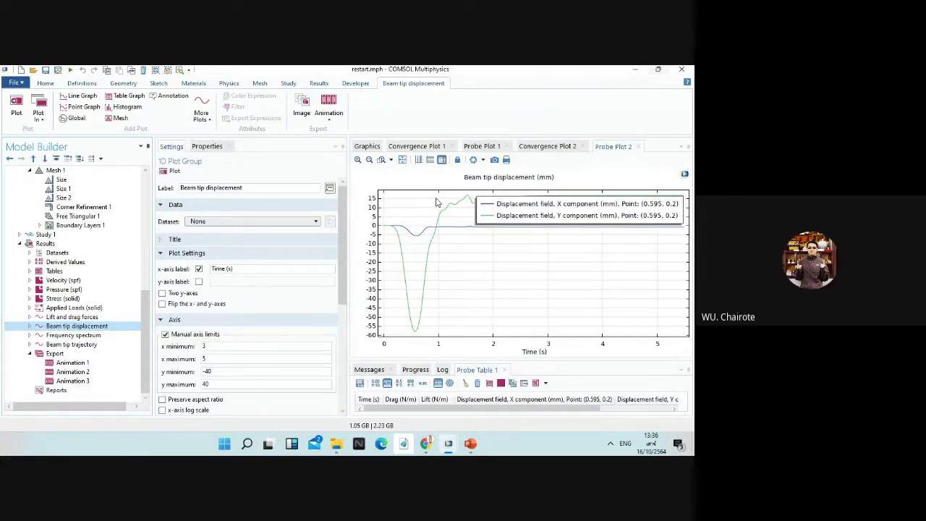
left_click(72, 317)
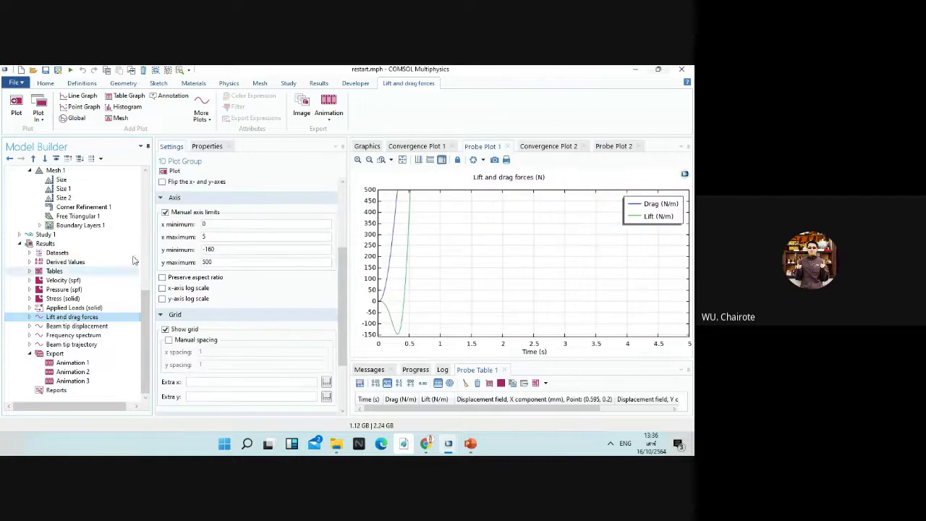
left_click(403, 159)
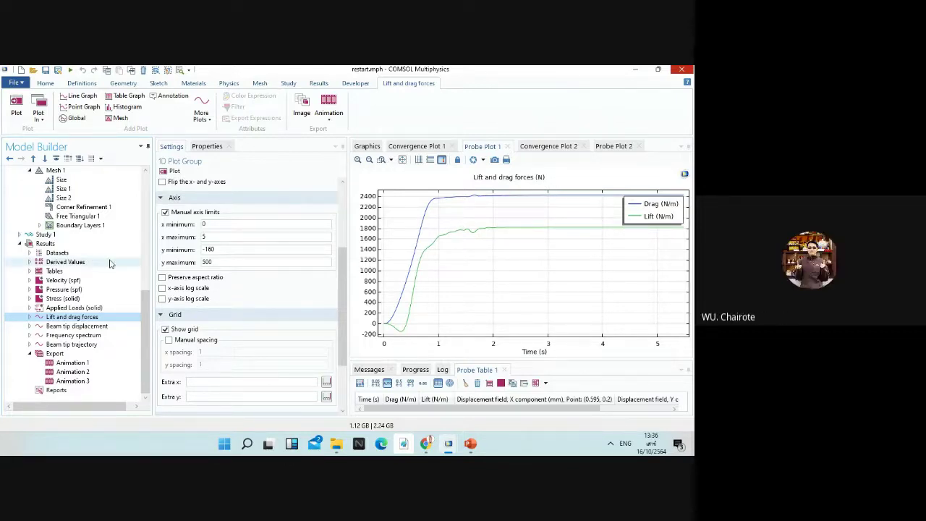
- Inspect the Fixed Constraint 1 and Point Load 1 settings of the Solid Mechanics interface
scroll(110, 264, "up", 7)
scroll(110, 264, "up", 3)
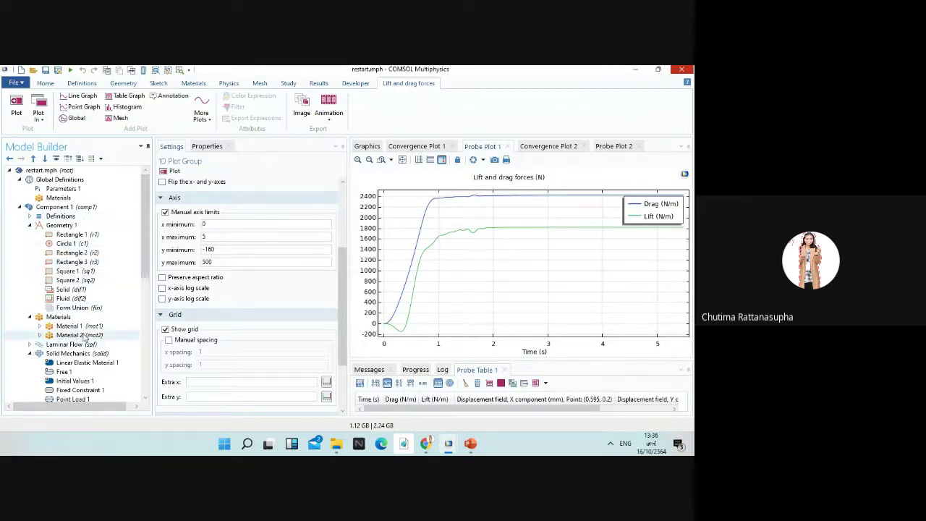
scroll(80, 322, "down", 4)
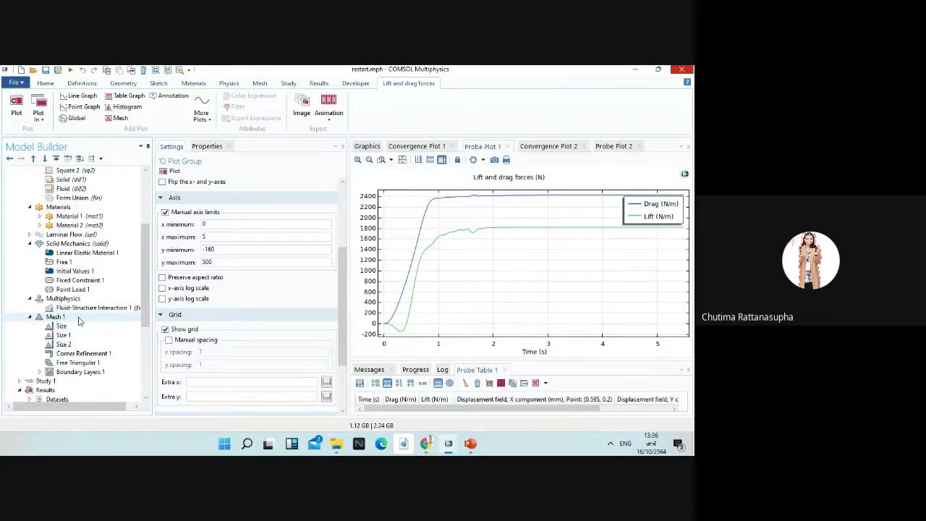
left_click(84, 280)
left_click(79, 289)
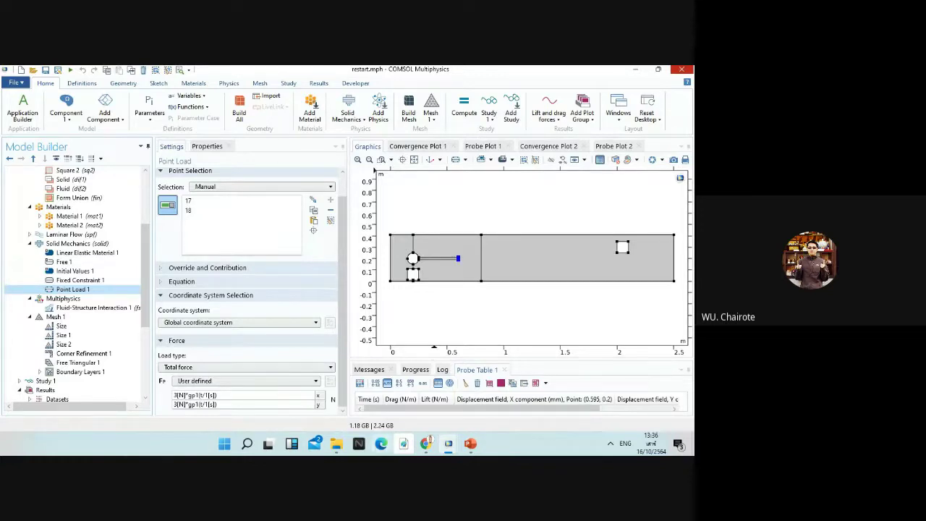
- Switch to the open project1 model and view its beam tip displacement, velocity field, and lift and drag force plots
mouse_move(448, 444)
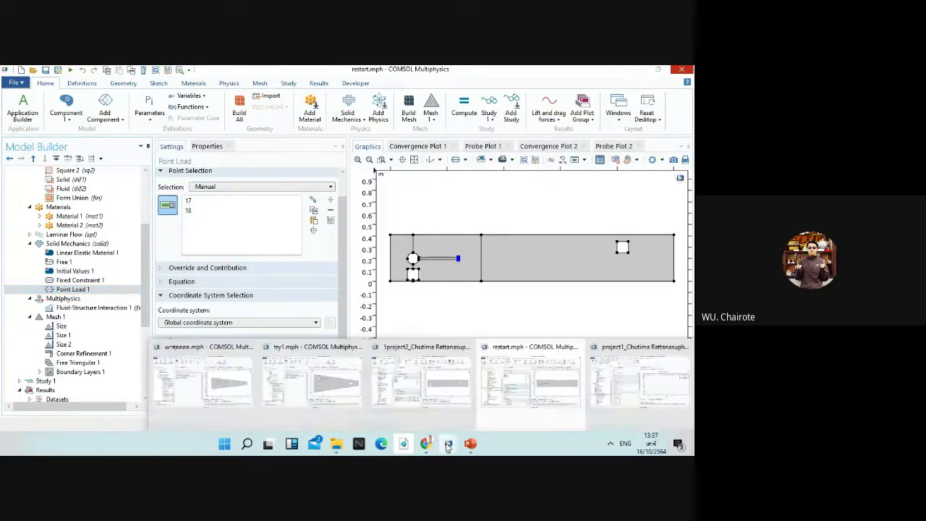
left_click(609, 386)
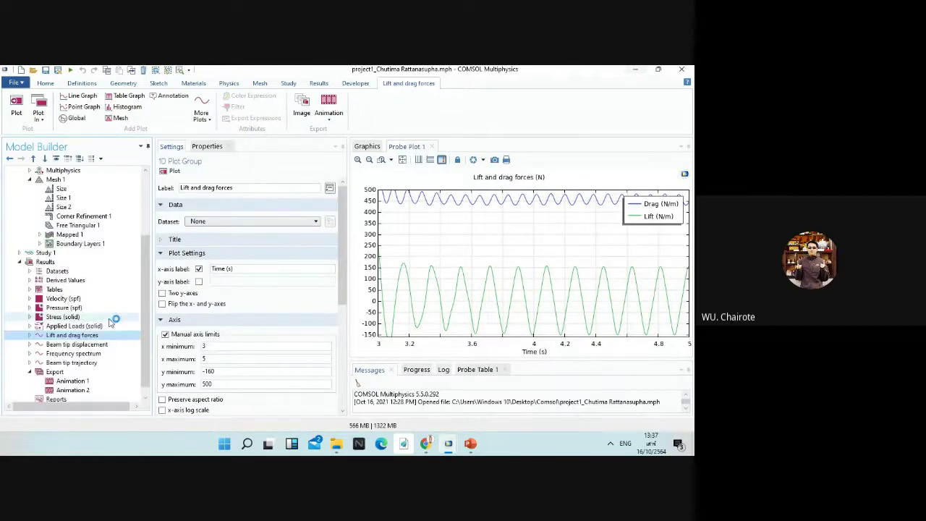
left_click(79, 345)
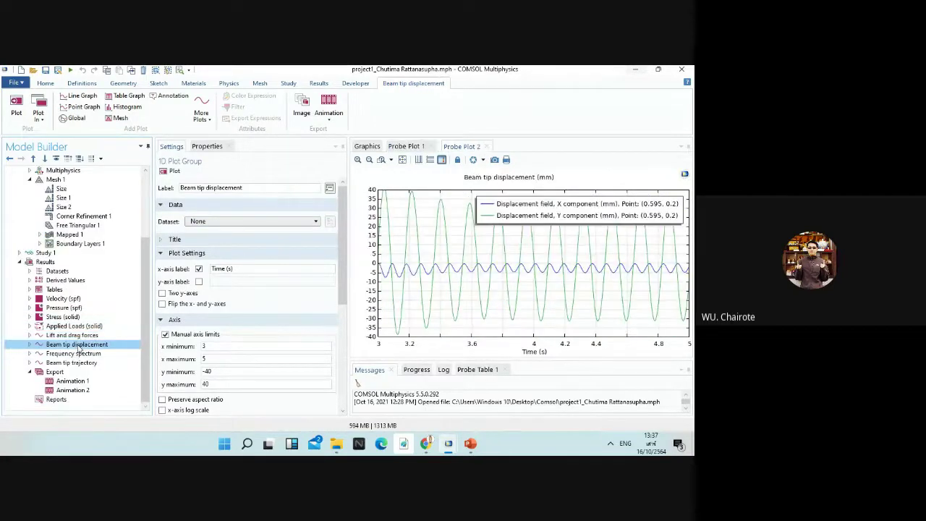
left_click(415, 148)
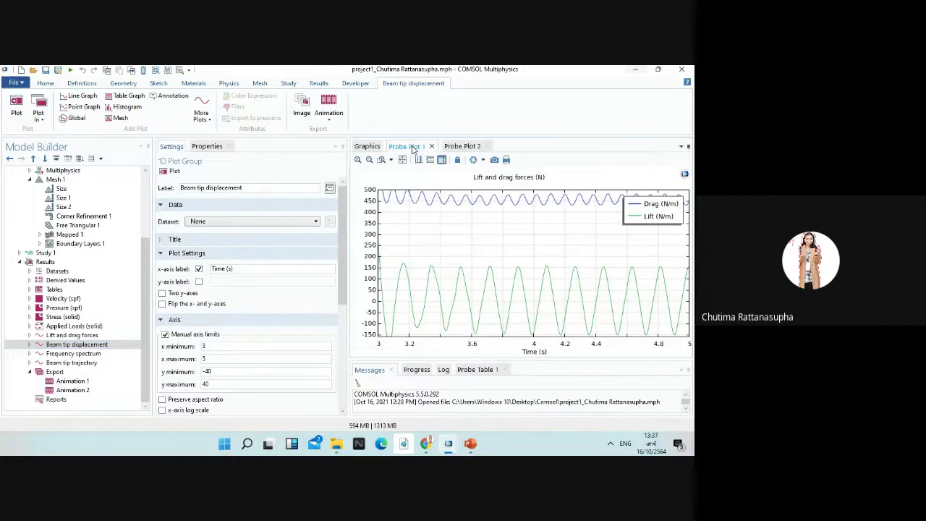
left_click(367, 150)
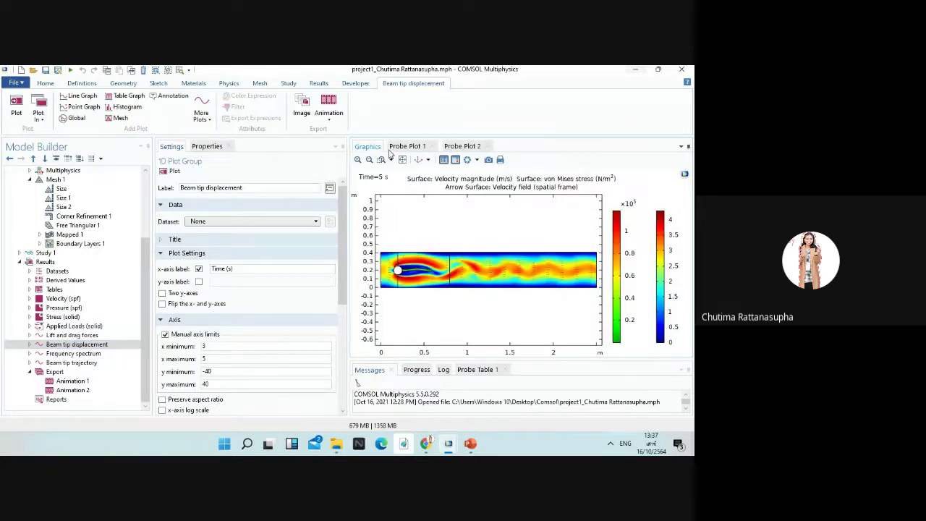
left_click(52, 336)
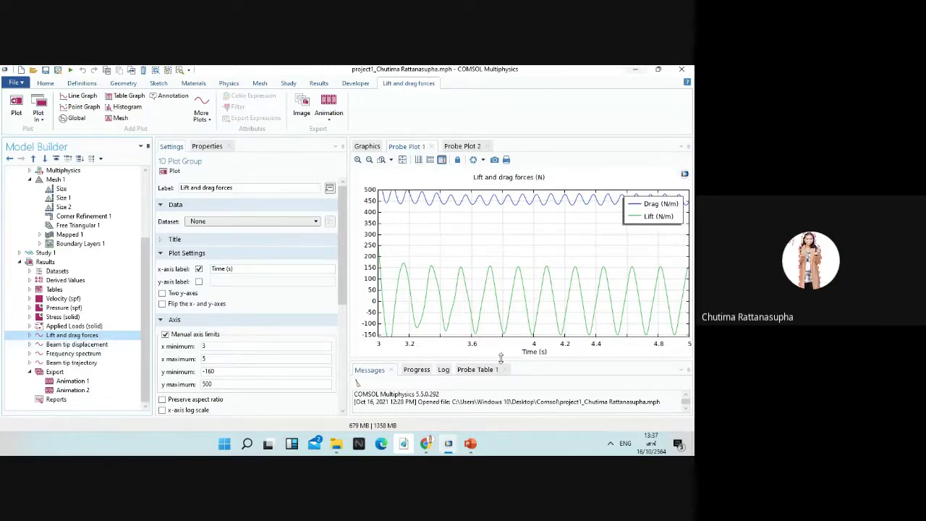
- Return to the restart.mph model and examine its Beam tip displacement plot over the full time range
left_click(449, 444)
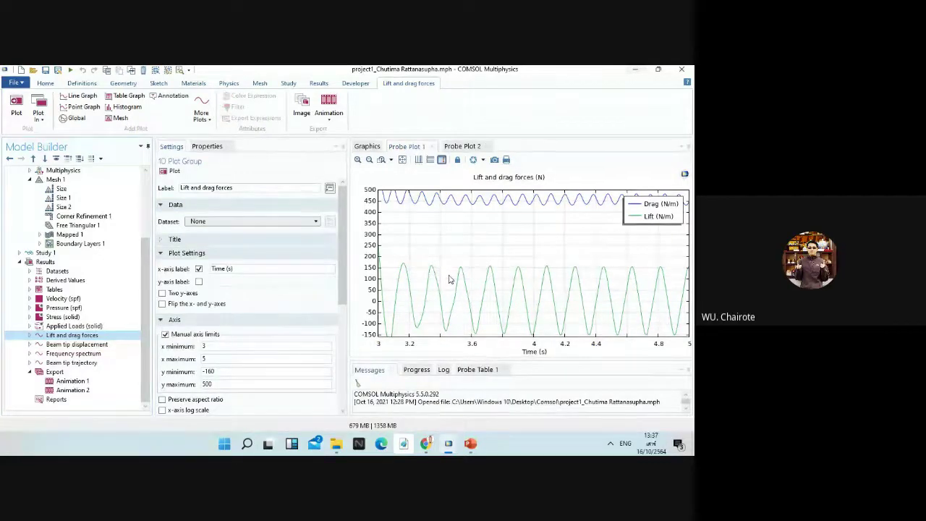
left_click(448, 443)
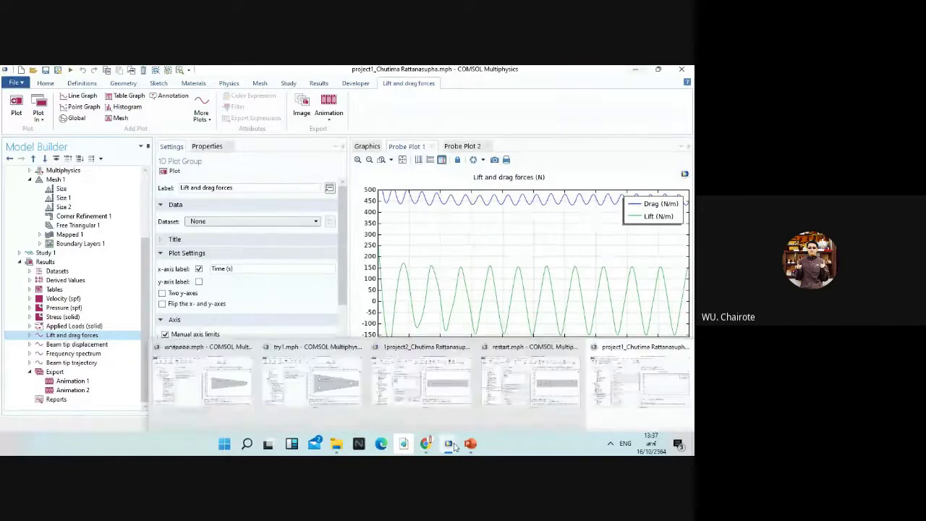
left_click(530, 380)
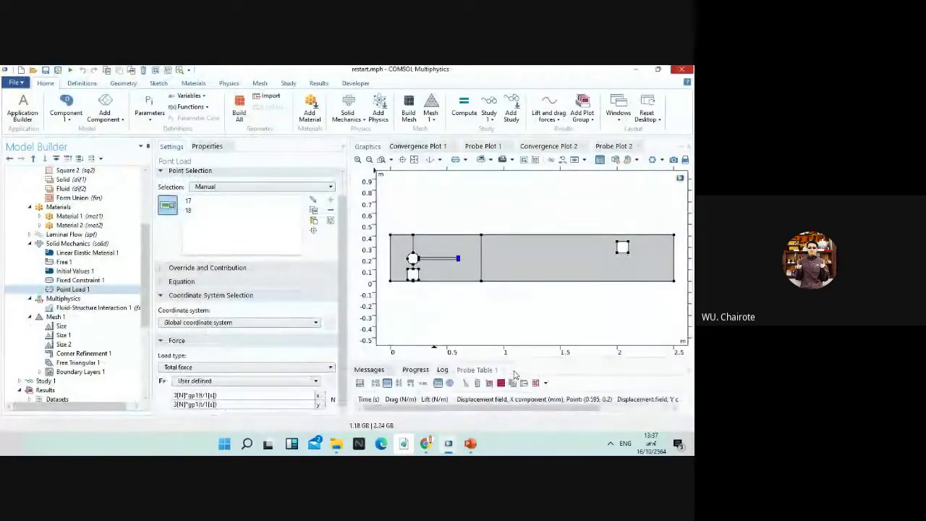
scroll(74, 330, "down", 5)
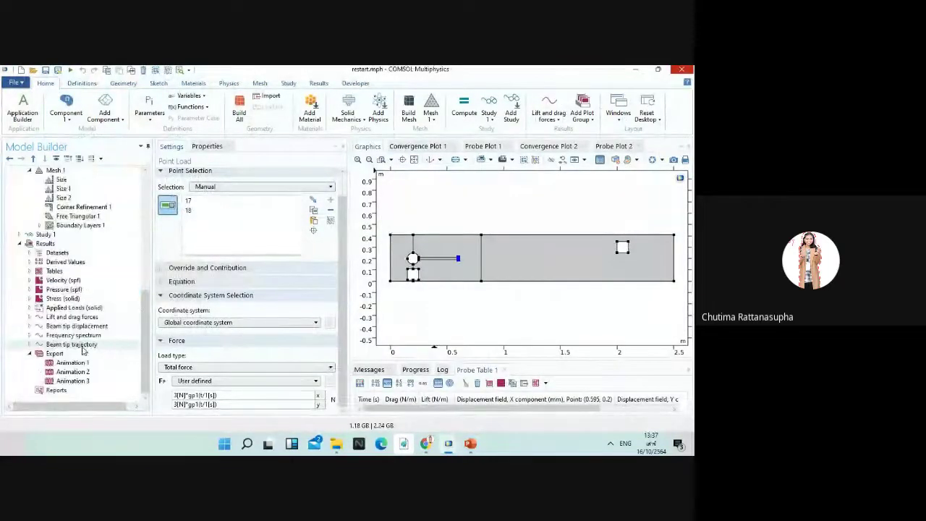
left_click(76, 326)
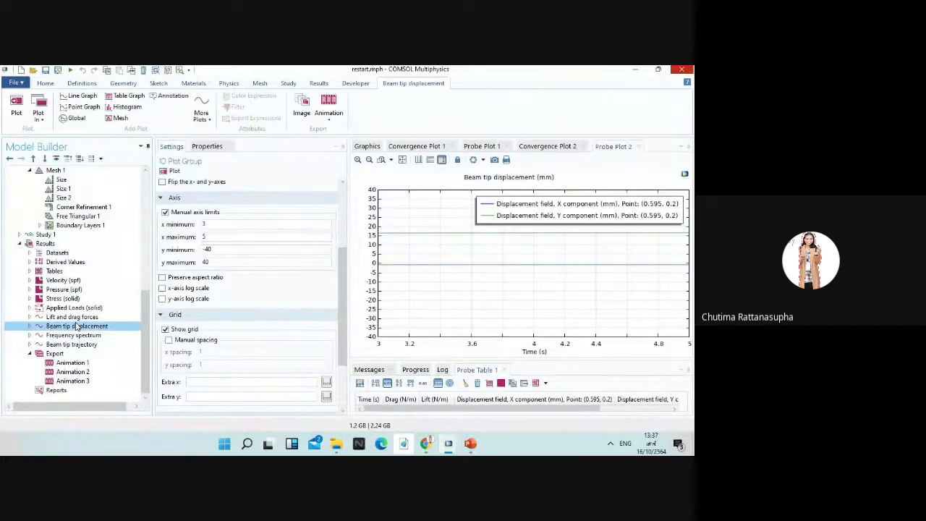
left_click(402, 160)
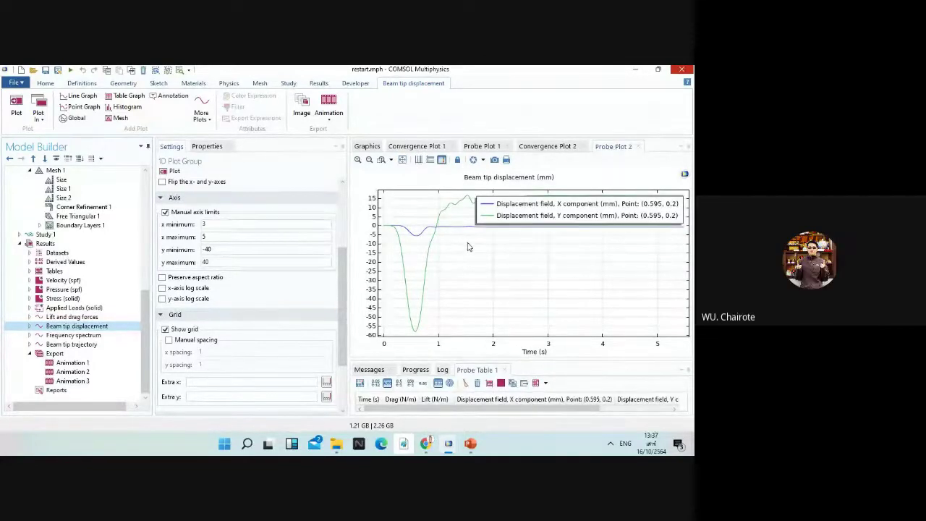
left_click_drag(467, 244, 455, 285)
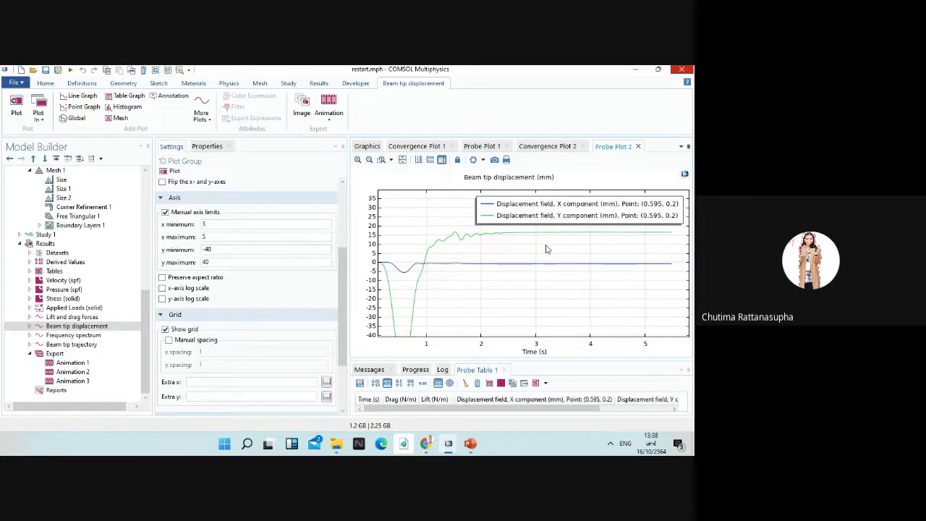
- Examine the Beam tip displacement curves, and display the Frequency spectrum plot of the restart.mph model
left_click_drag(540, 246, 605, 251)
left_click_drag(533, 256, 515, 248)
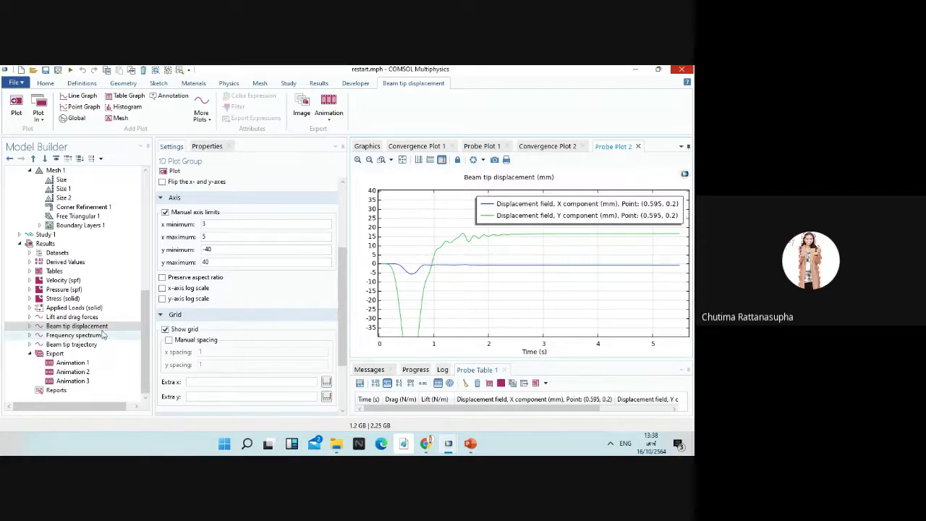
left_click(78, 336)
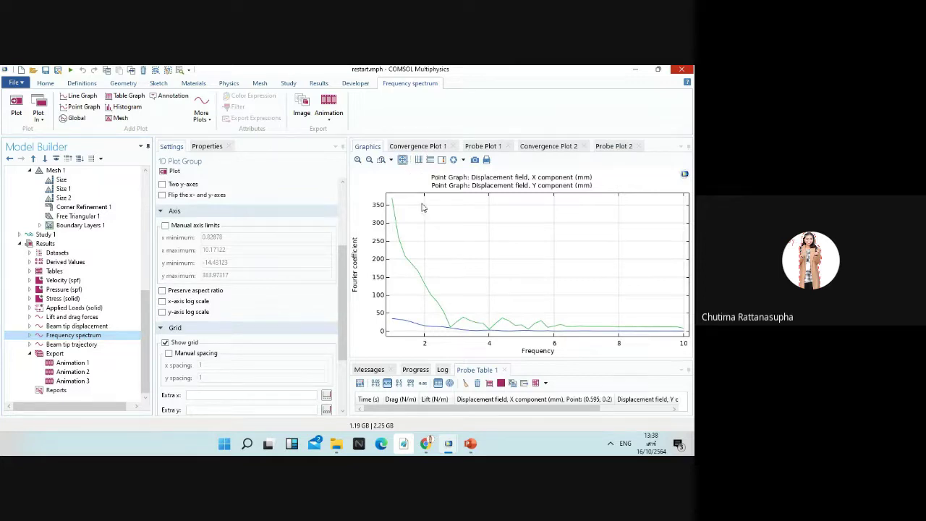
left_click_drag(492, 277, 487, 252)
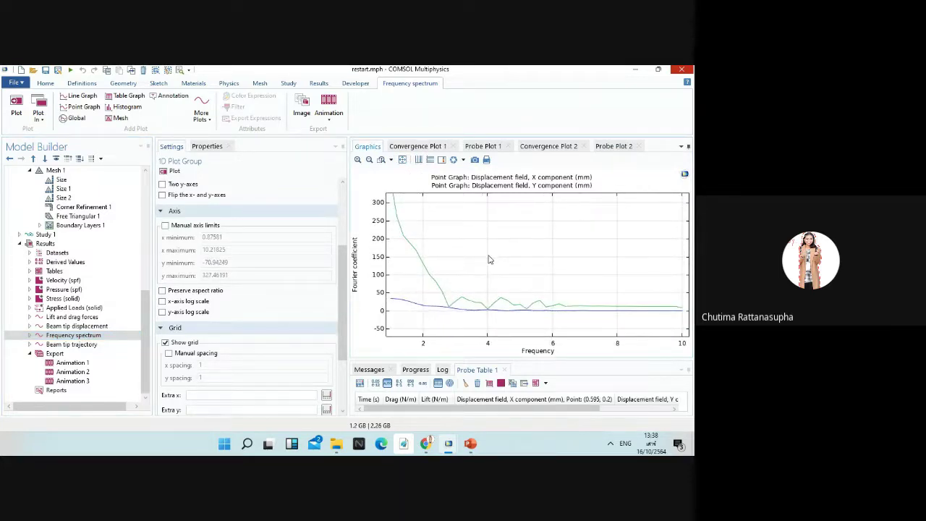
mouse_move(457, 253)
left_mouse_down()
mouse_move(476, 272)
mouse_move(465, 254)
mouse_move(461, 263)
left_mouse_up()
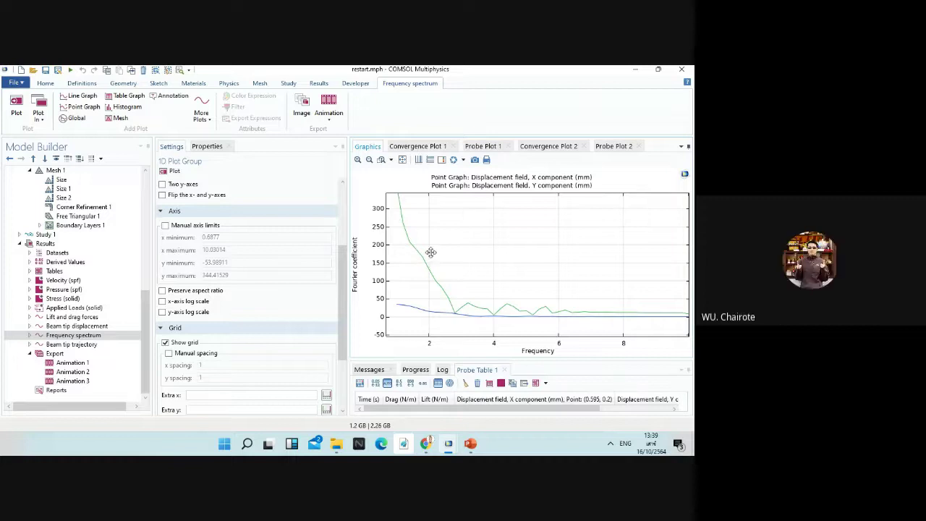
left_click_drag(429, 250, 441, 255)
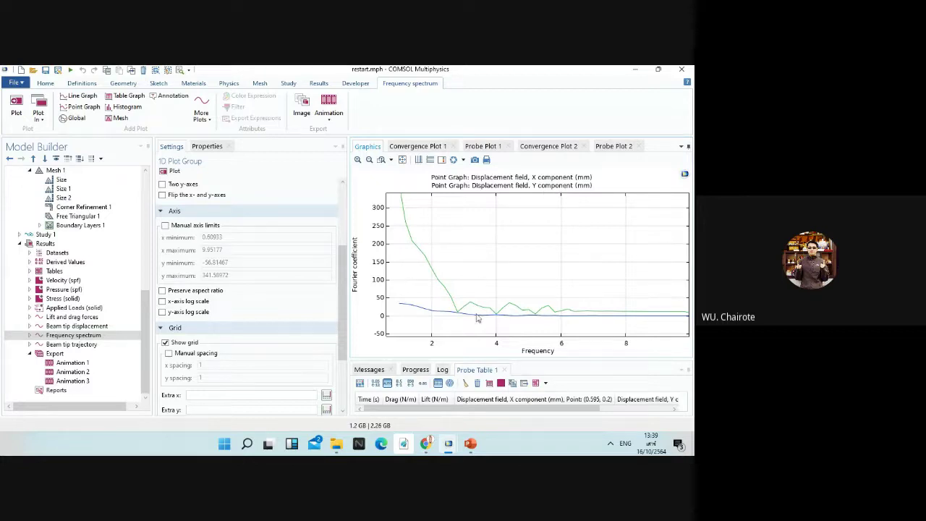
left_click_drag(498, 284, 482, 283)
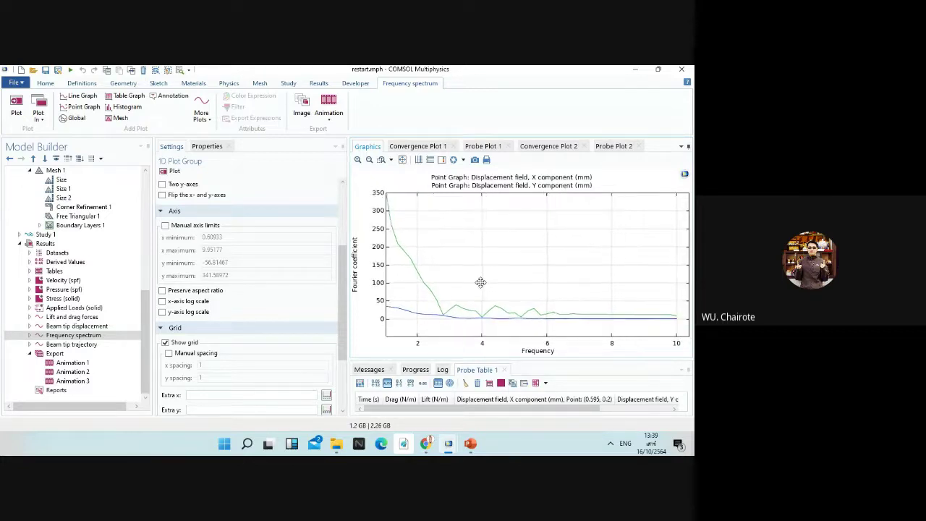
- Switch to the open project1 model and view its Frequency spectrum plot
mouse_move(448, 448)
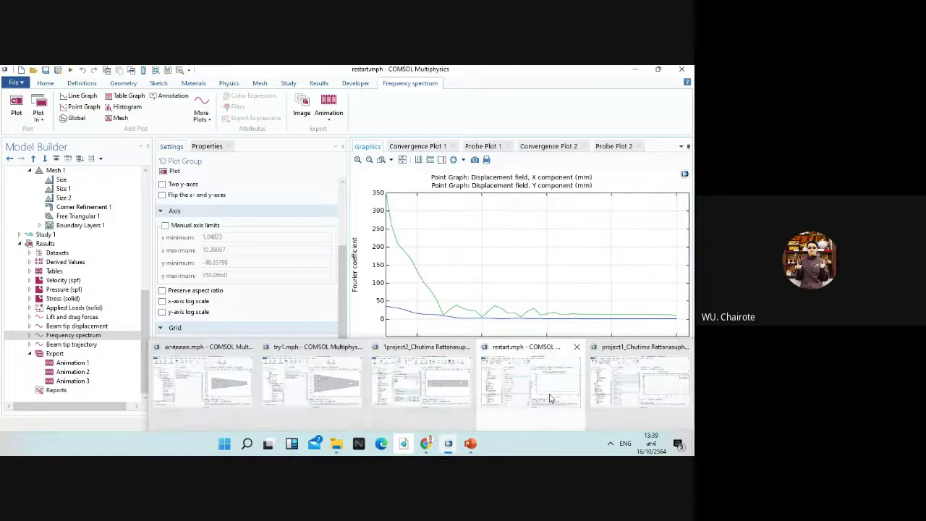
left_click(603, 391)
left_click(76, 344)
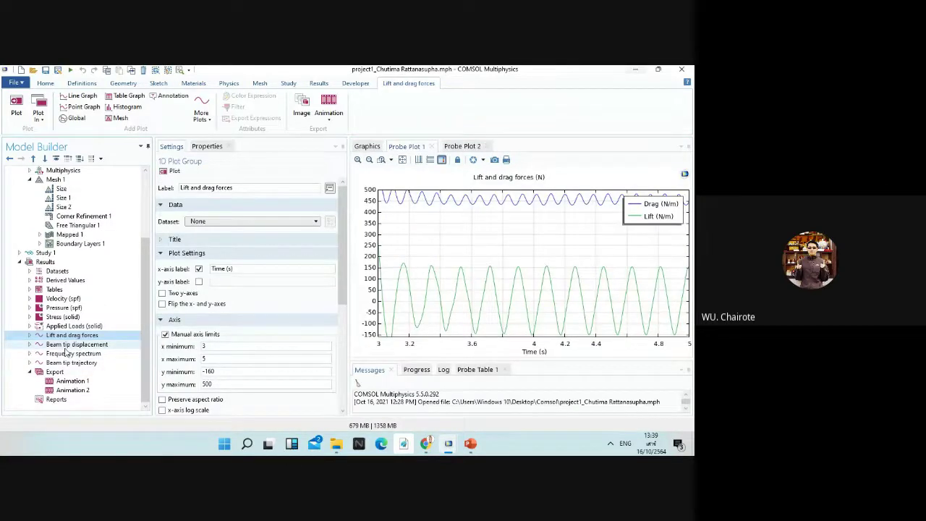
left_click(71, 353)
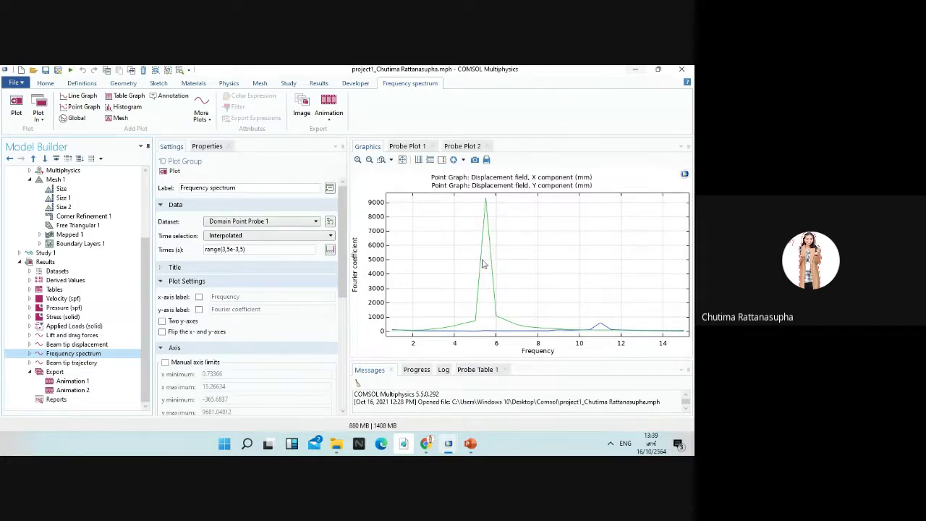
- Return to the restart.mph model and examine its Frequency spectrum curves across the frequency range
mouse_move(447, 450)
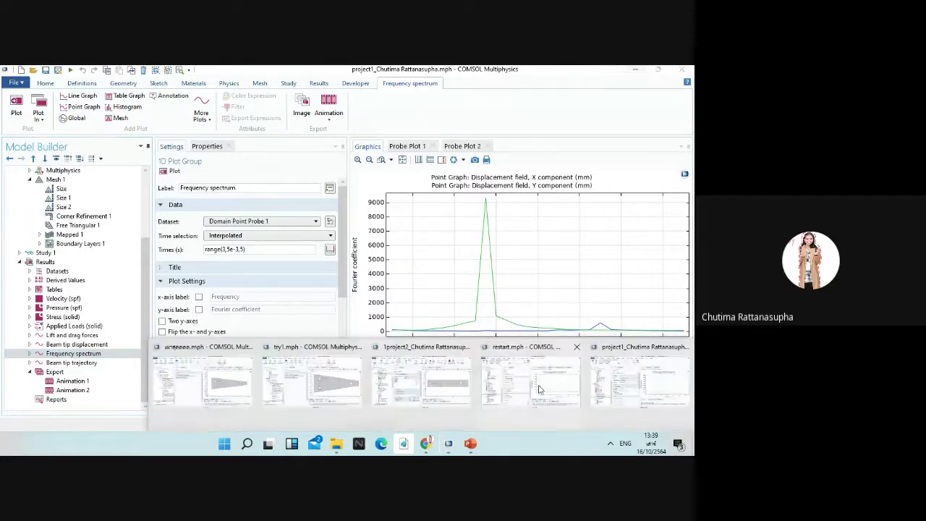
left_click(558, 391)
left_click_drag(449, 248, 519, 250)
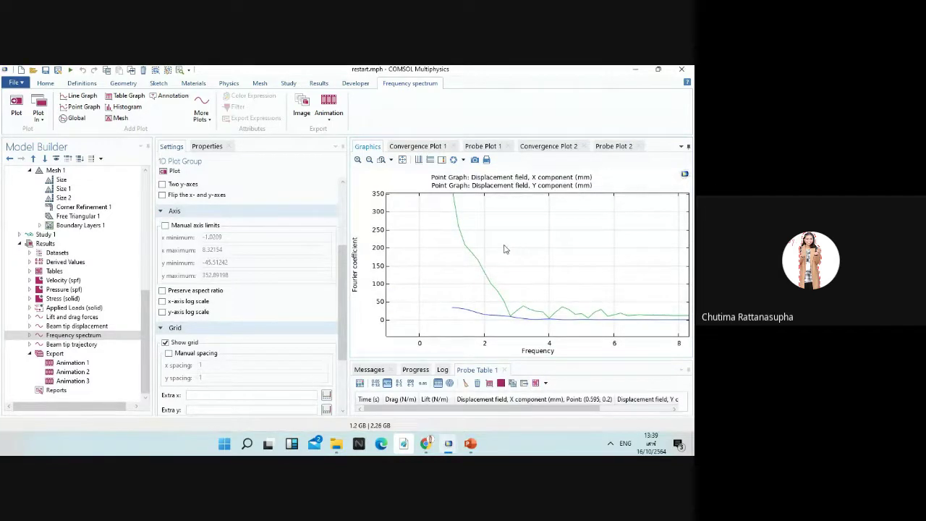
left_click_drag(504, 248, 469, 252)
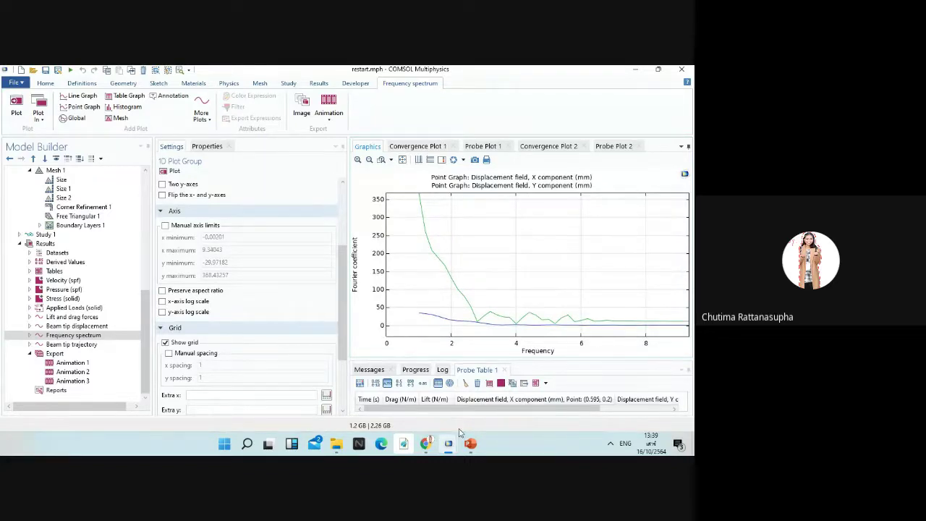
mouse_move(453, 447)
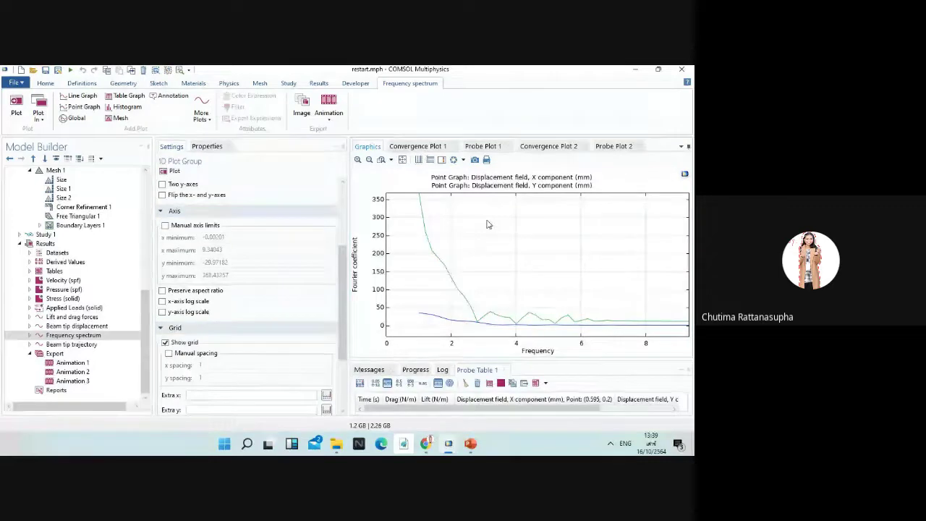
left_click_drag(488, 224, 478, 234)
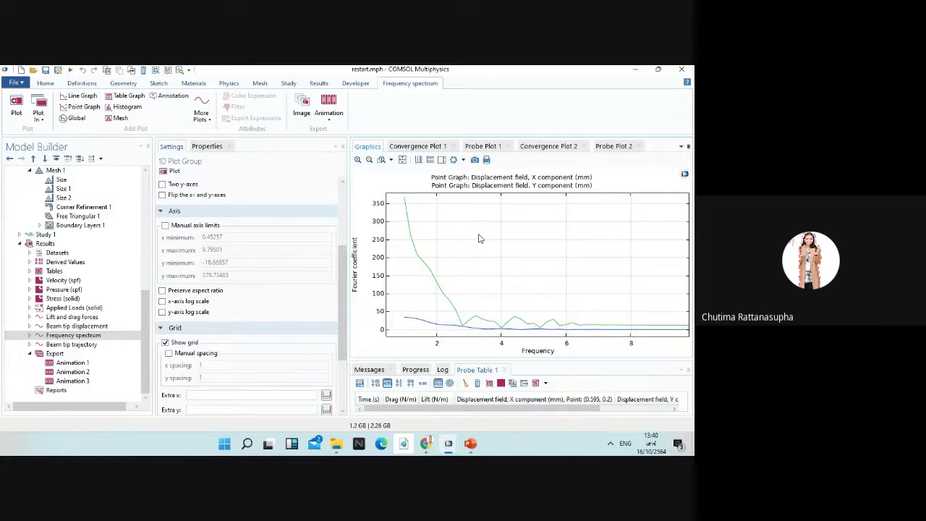
left_click_drag(478, 236, 468, 236)
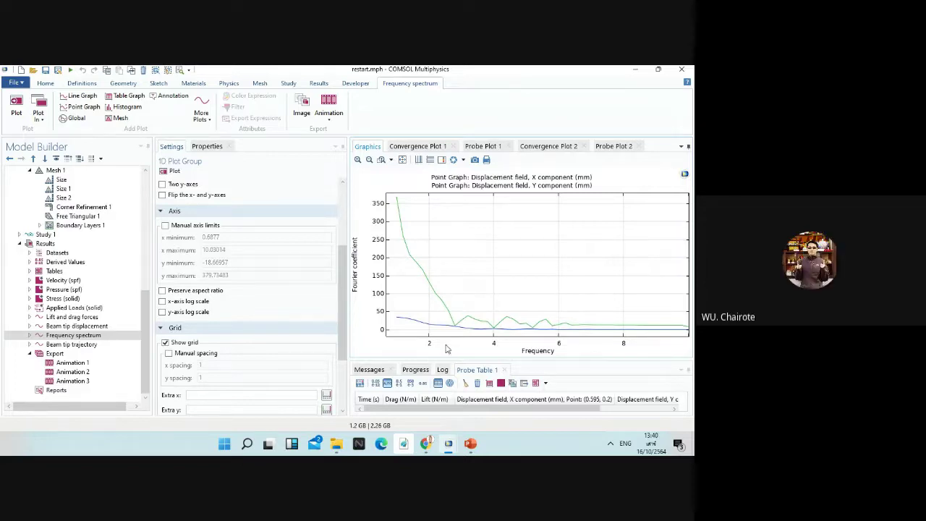
- Compare the Beam tip trajectory plots of the restart.mph and project1 models, ending on the restart.mph plot
left_click(88, 345)
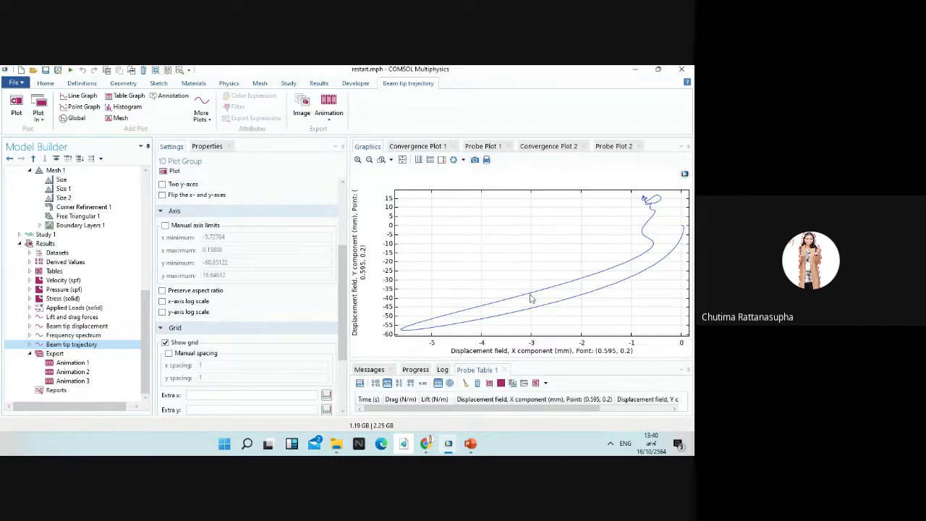
mouse_move(449, 443)
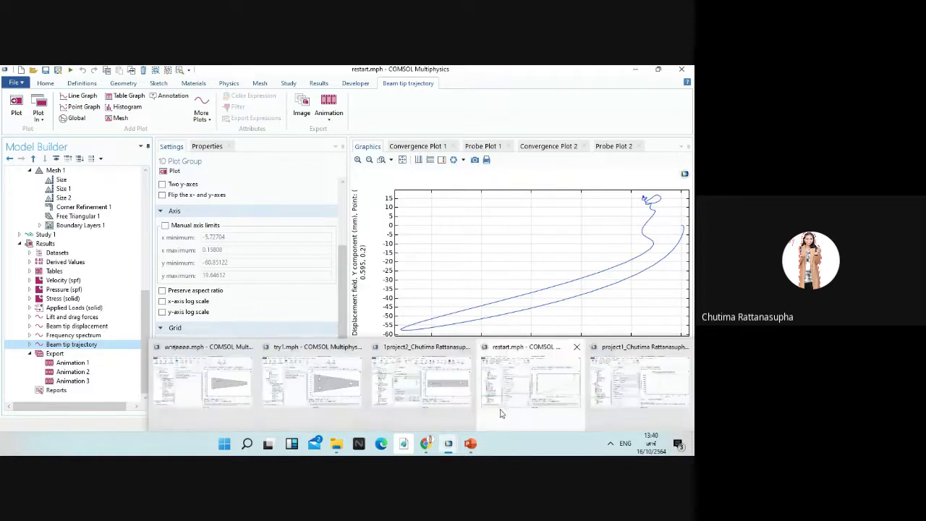
left_click(618, 397)
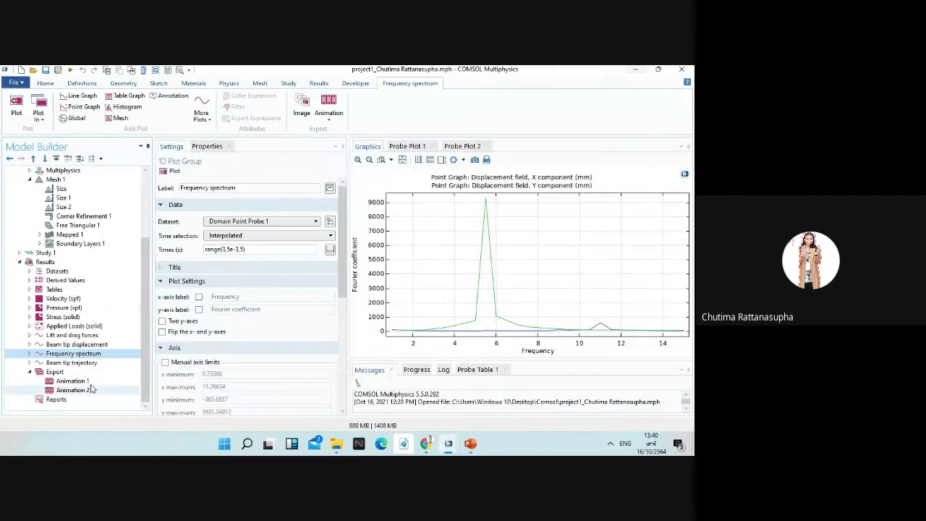
left_click(80, 363)
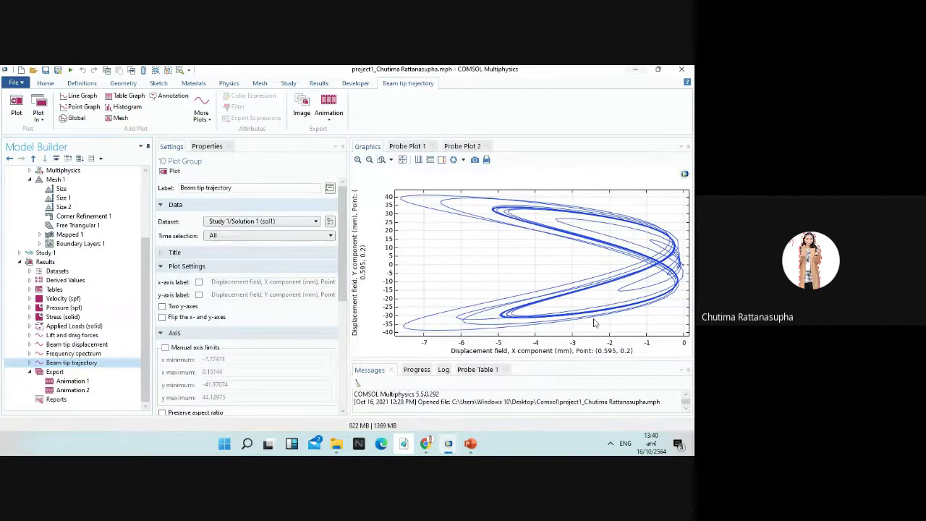
mouse_move(449, 443)
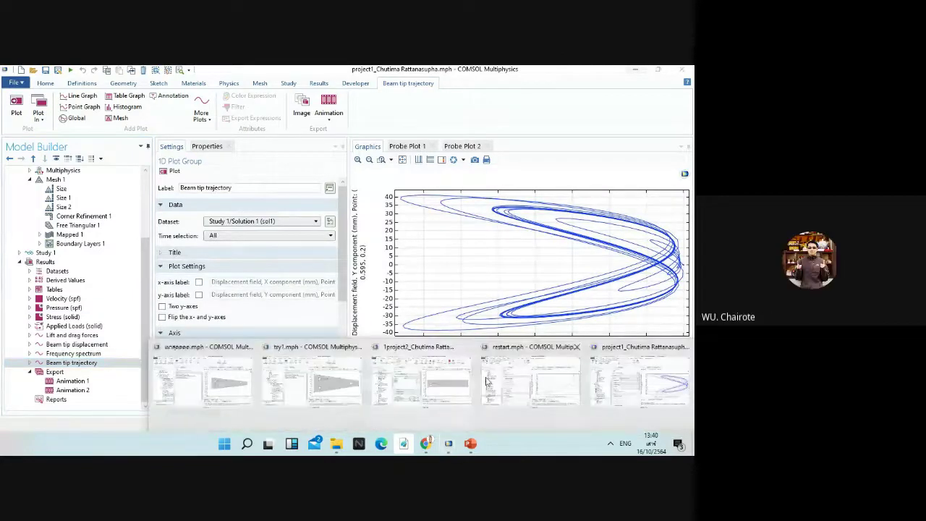
left_click(551, 388)
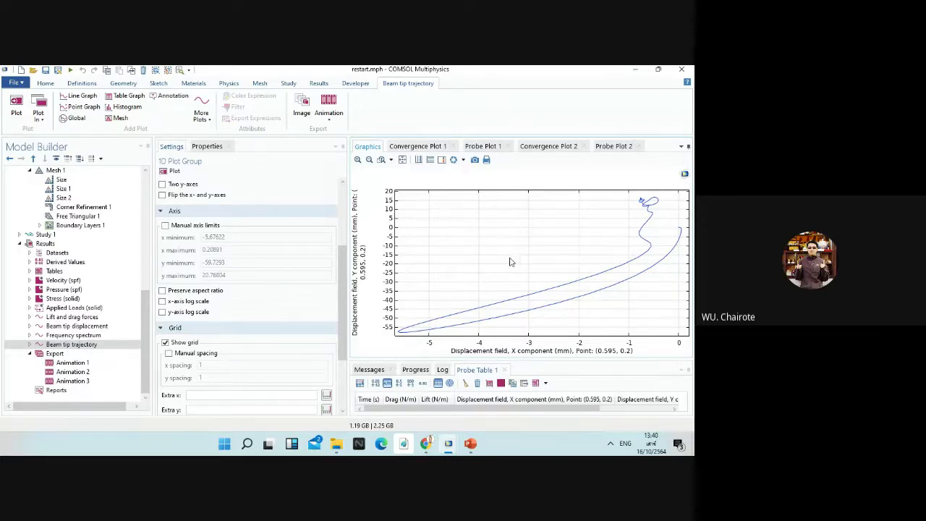
left_click_drag(550, 238, 544, 242)
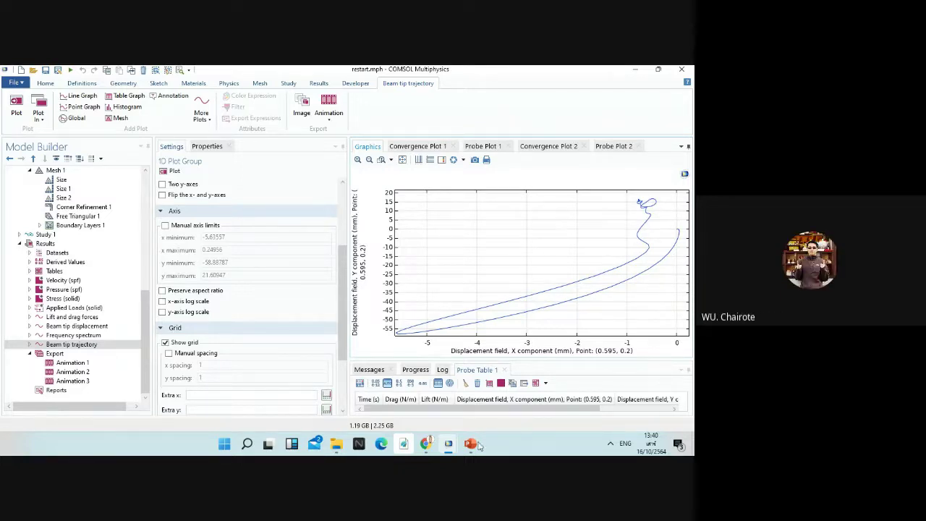
- Switch to the PowerPoint presentation and go through the References slide to the closing slide 23
mouse_move(450, 447)
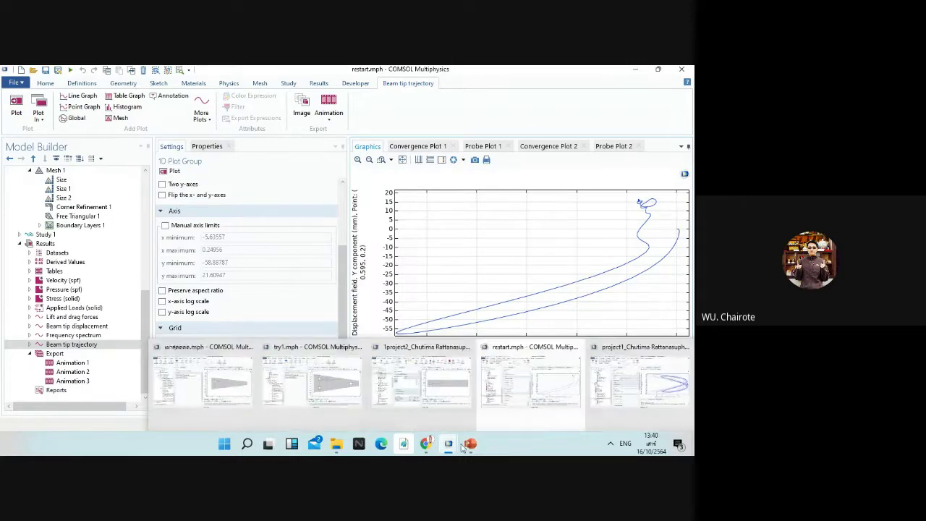
left_click(470, 446)
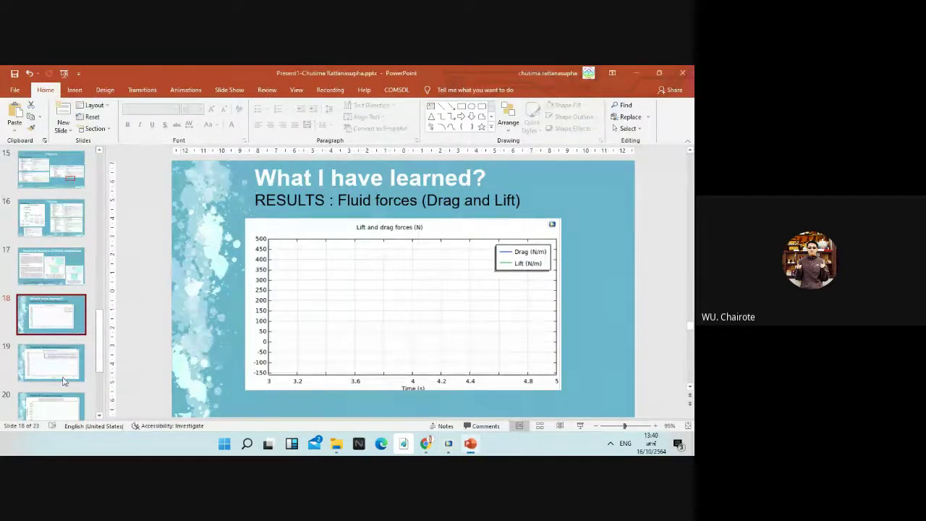
scroll(68, 359, "down", 3)
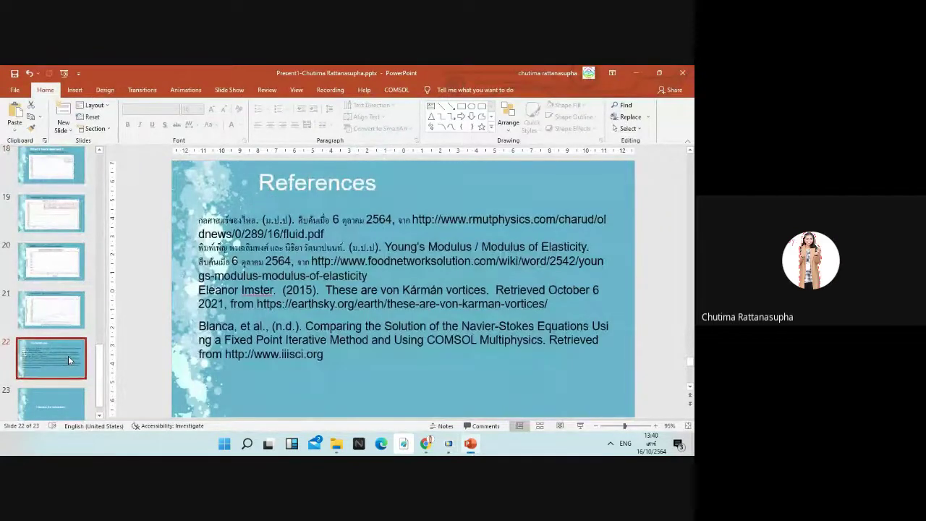
scroll(70, 359, "down", 2)
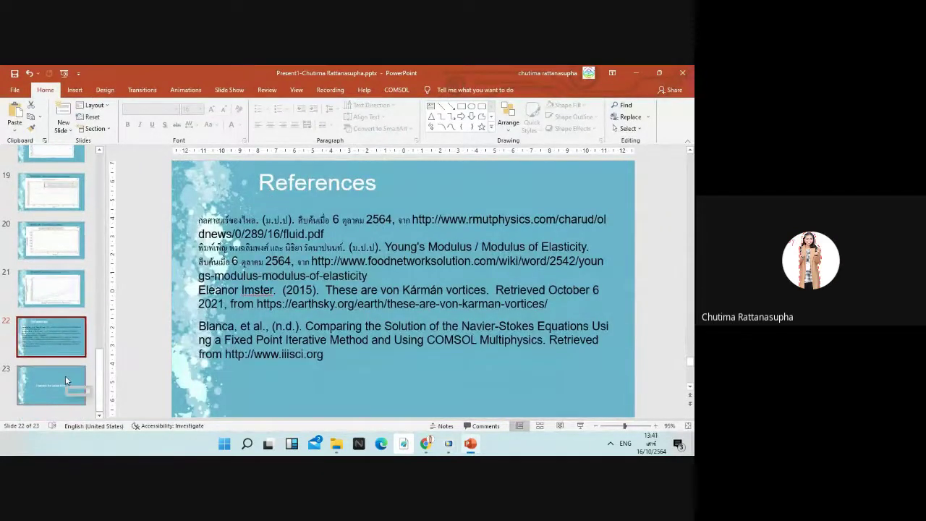
left_click(65, 381)
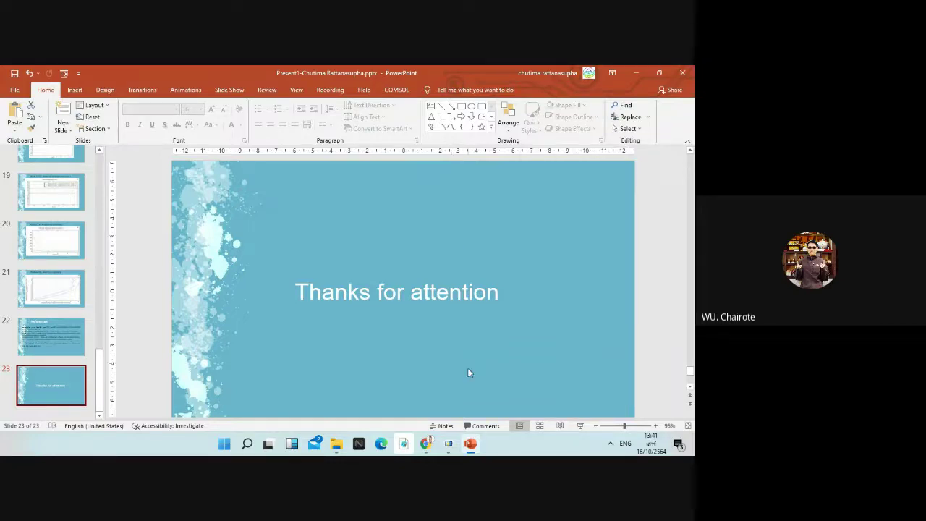
- Switch back to the restart.mph model in COMSOL and view the Lift and drag forces plot zoomed to its full extents
mouse_move(470, 448)
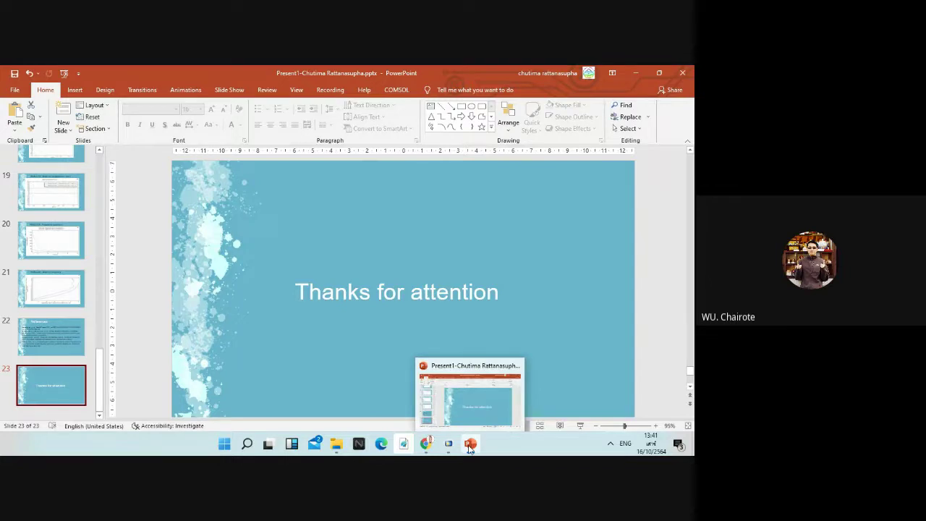
left_click(524, 384)
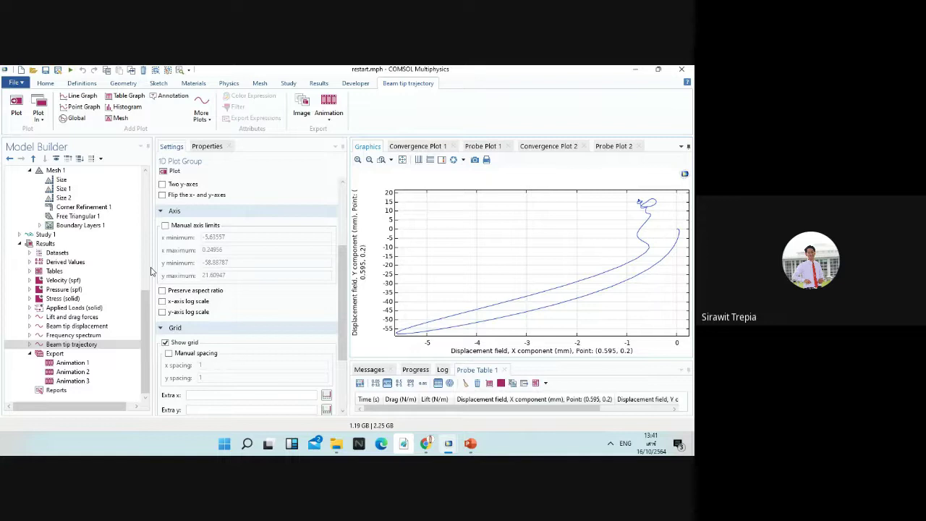
left_click(87, 316)
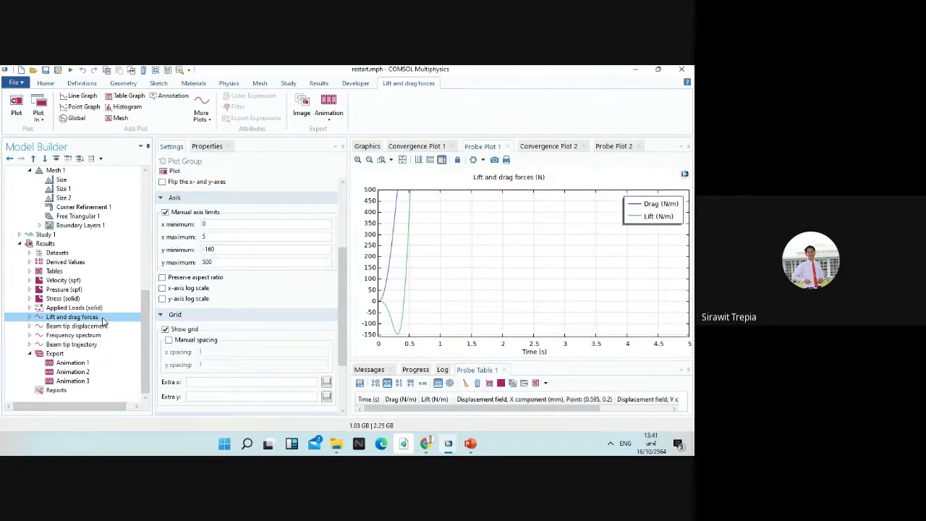
left_click(403, 160)
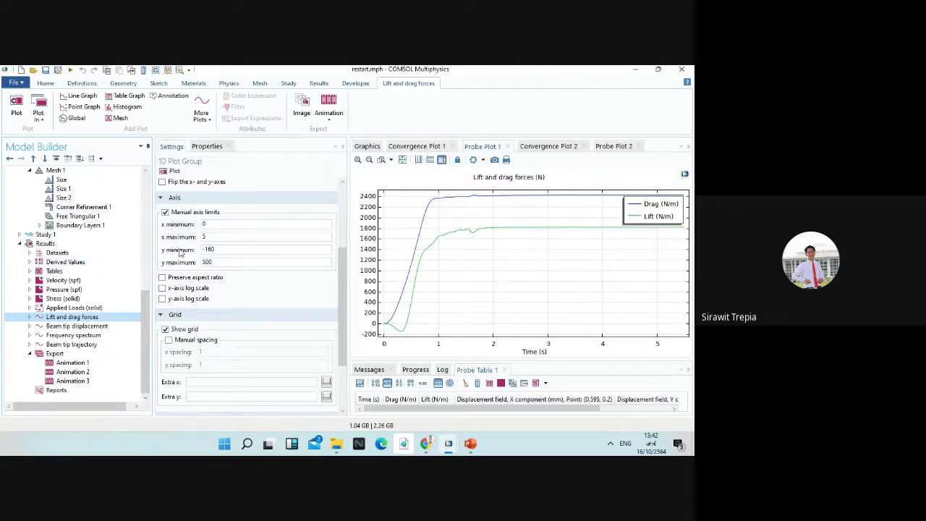
scroll(95, 368, "up", 3)
scroll(98, 367, "down", 3)
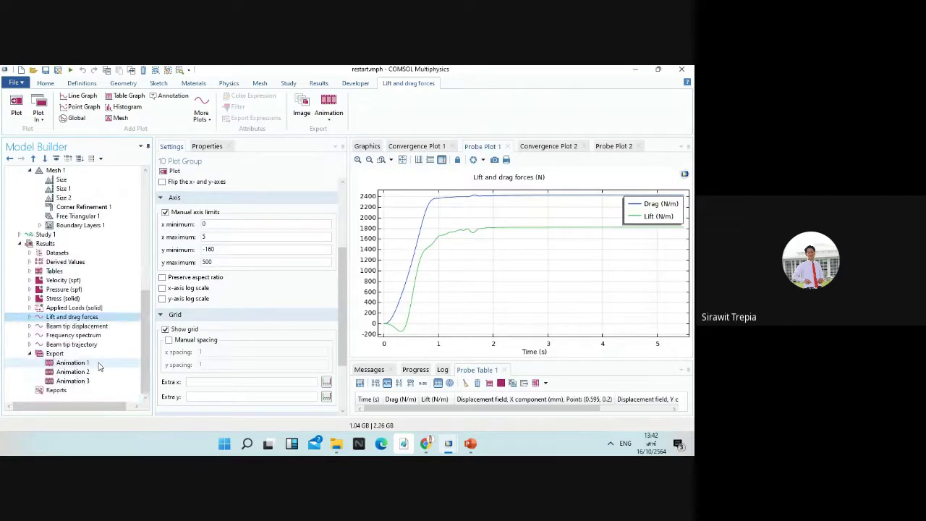
- View the Animation 1 export settings and select the Definitions node of Component 1
left_click(91, 367)
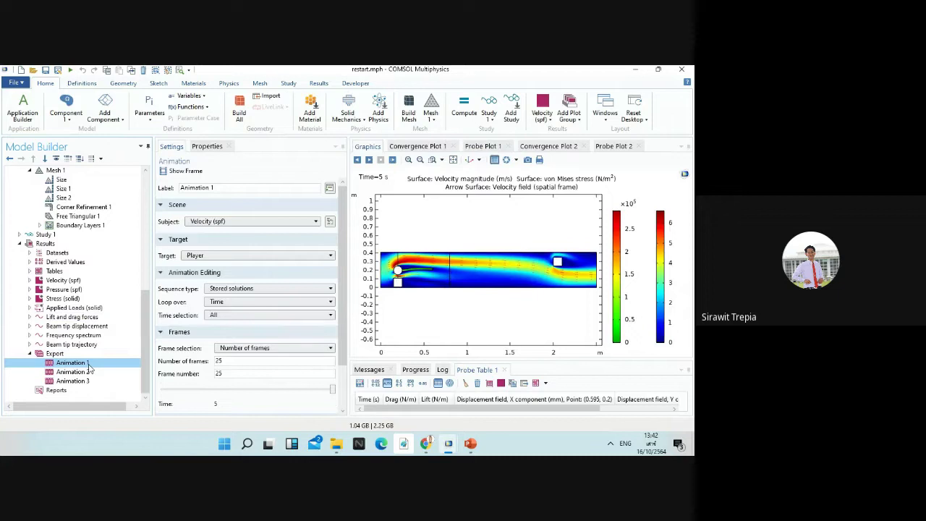
scroll(108, 303, "up", 10)
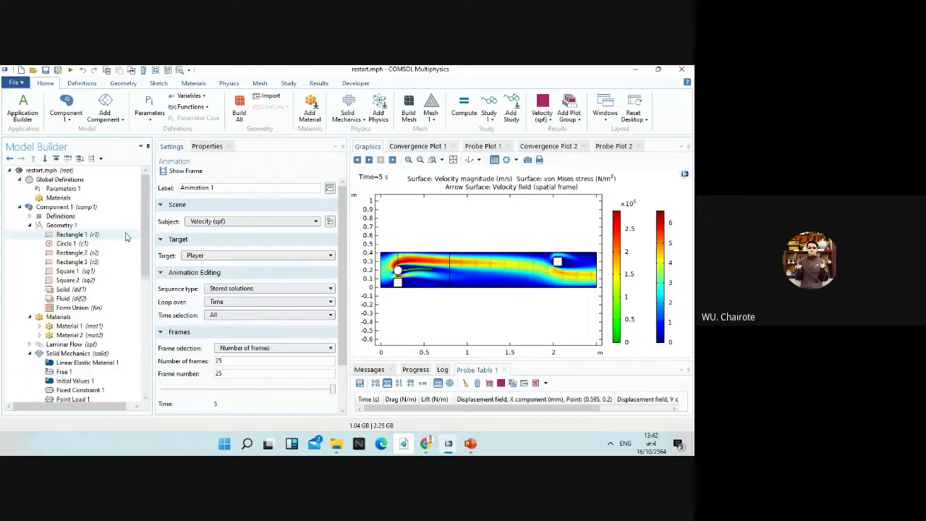
left_click(60, 216)
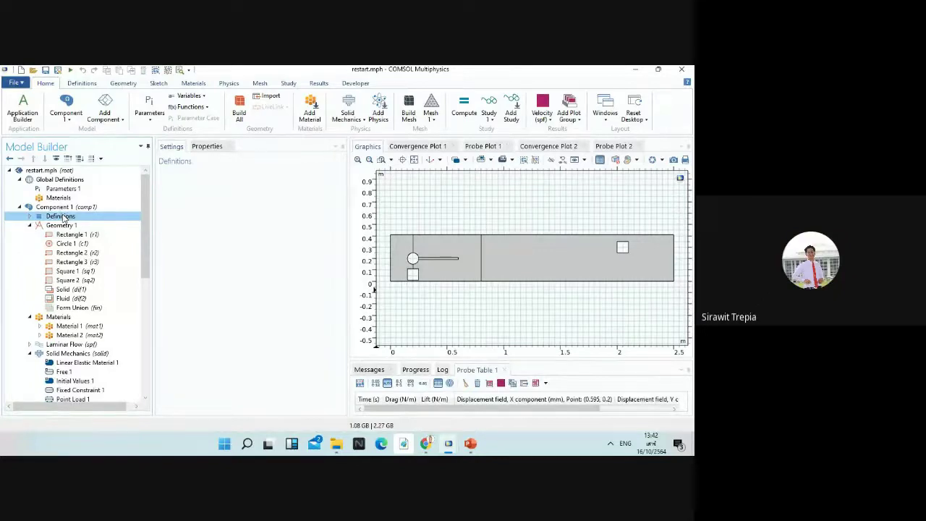
- Expand the Definitions of Component 1 and examine the drag probe's expression together with the Integration 1 operator it uses
double_click(61, 216)
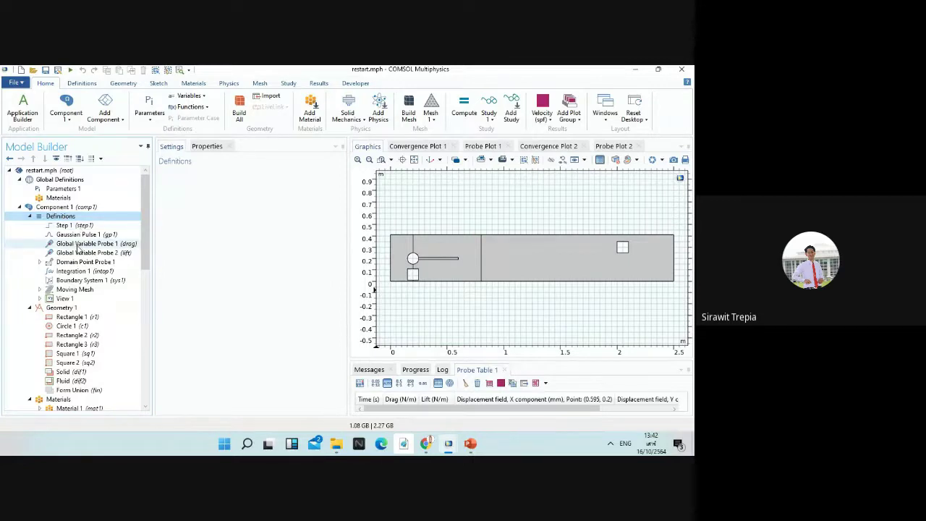
left_click(78, 246)
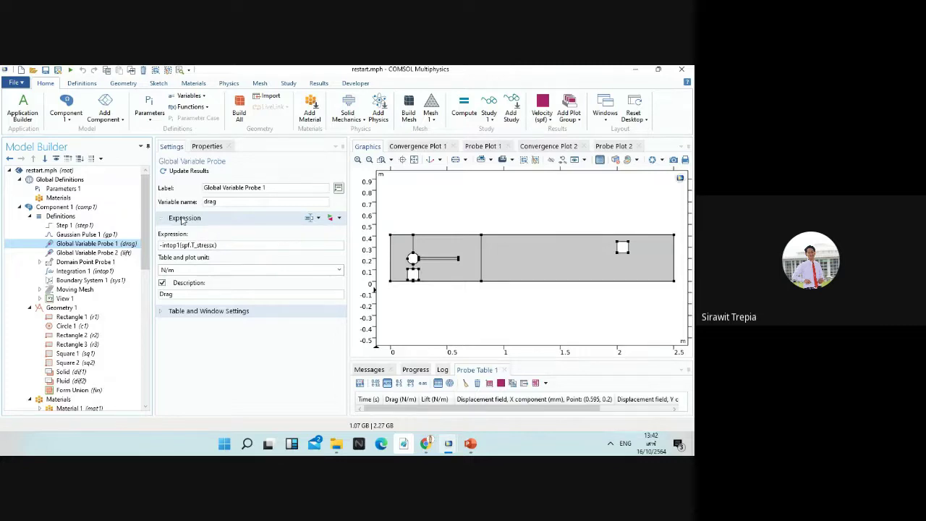
left_click(91, 279)
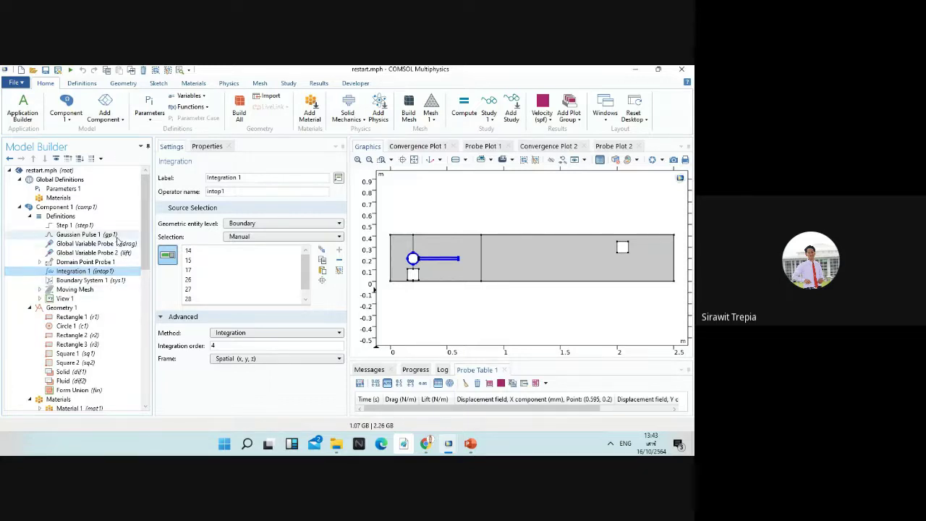
left_click(117, 243)
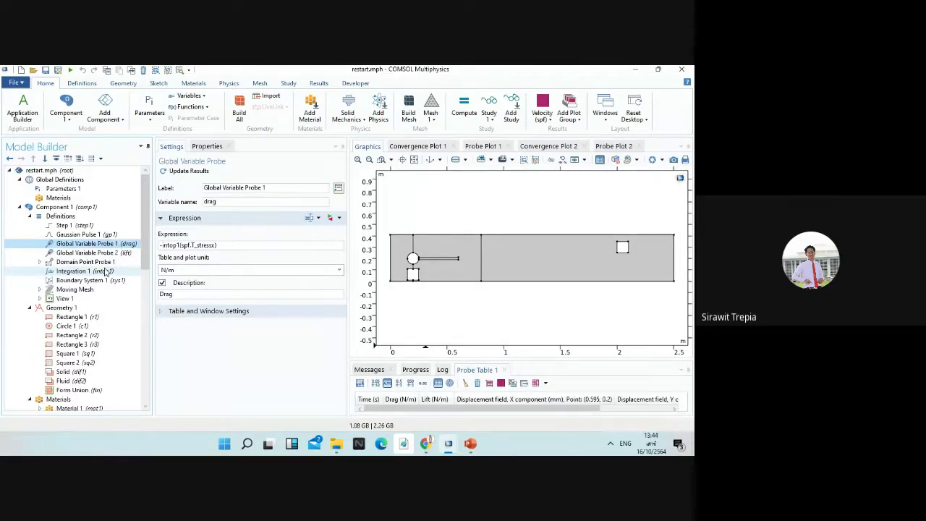
left_click(57, 244)
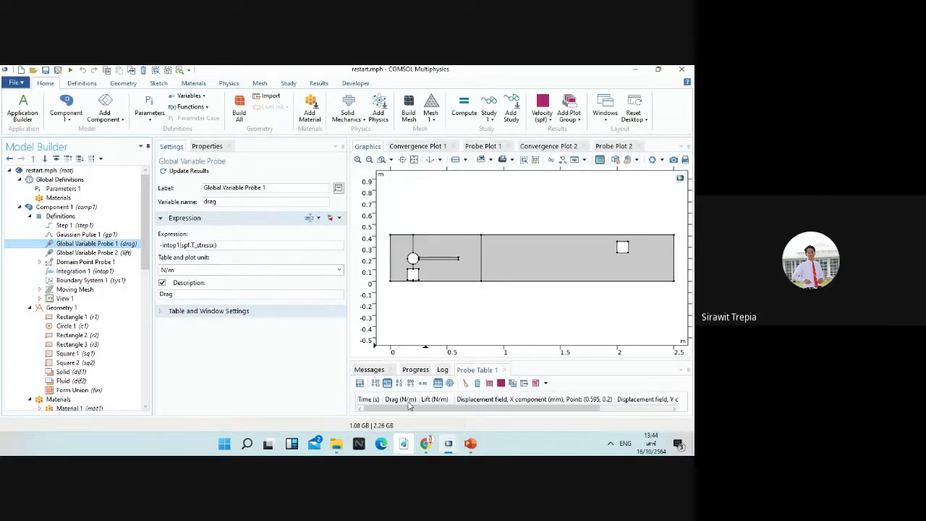
- Switch to the try1.mph model and examine its solver error message, comparing it with the error in the other tapered-channel model
mouse_move(450, 448)
mouse_move(289, 392)
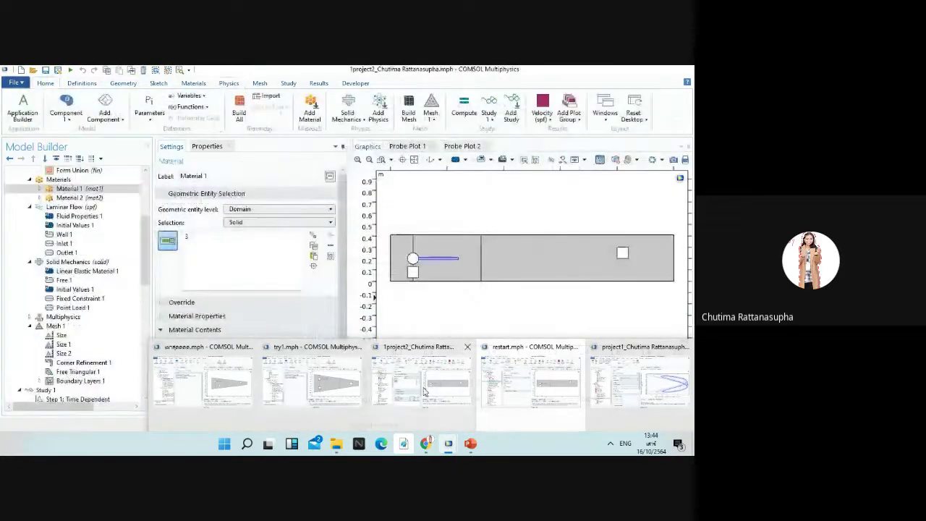
left_click(338, 381)
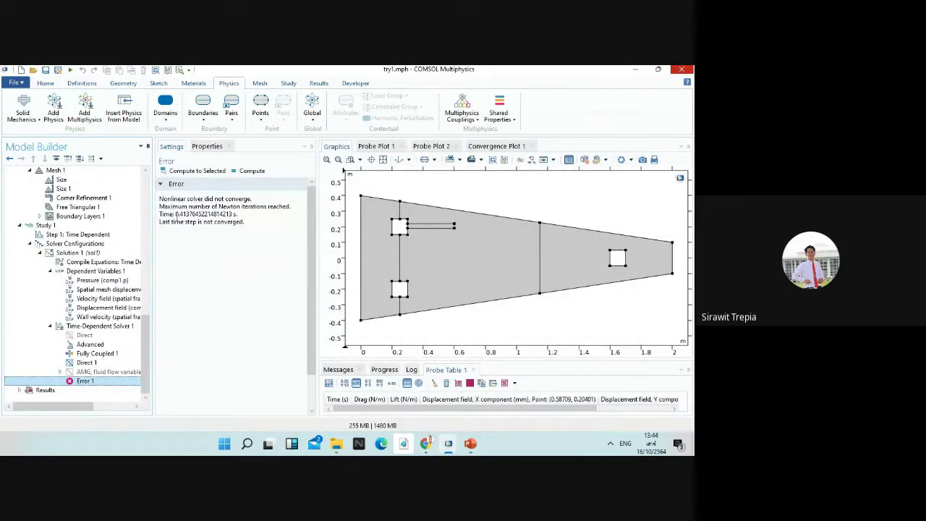
left_click_drag(176, 214, 255, 216)
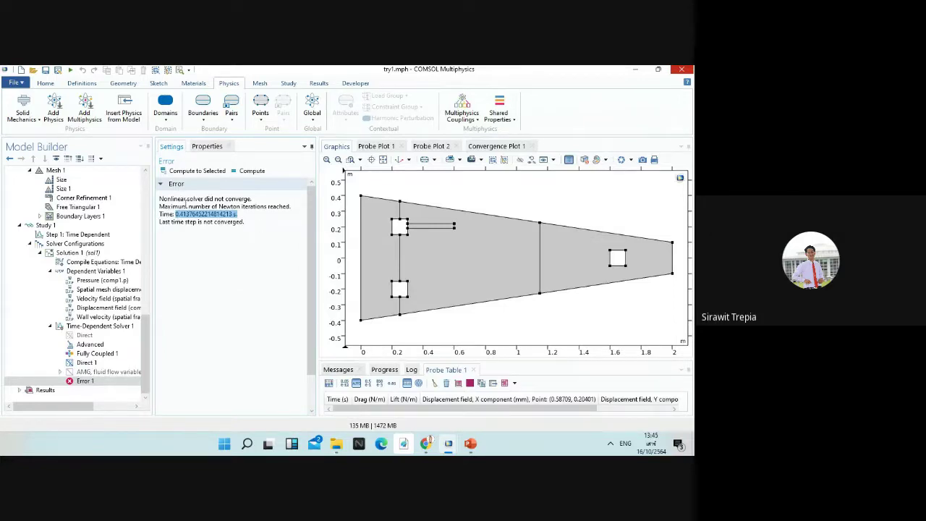
left_click(268, 222)
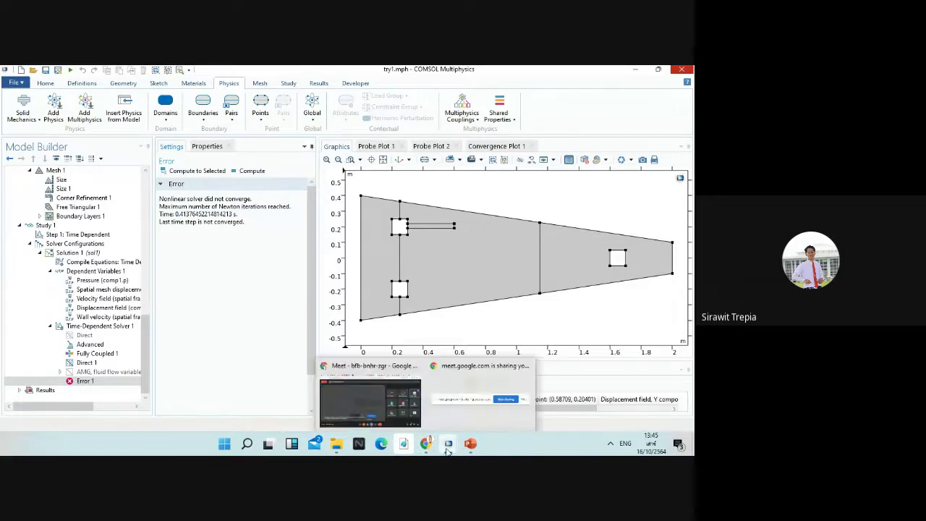
mouse_move(446, 448)
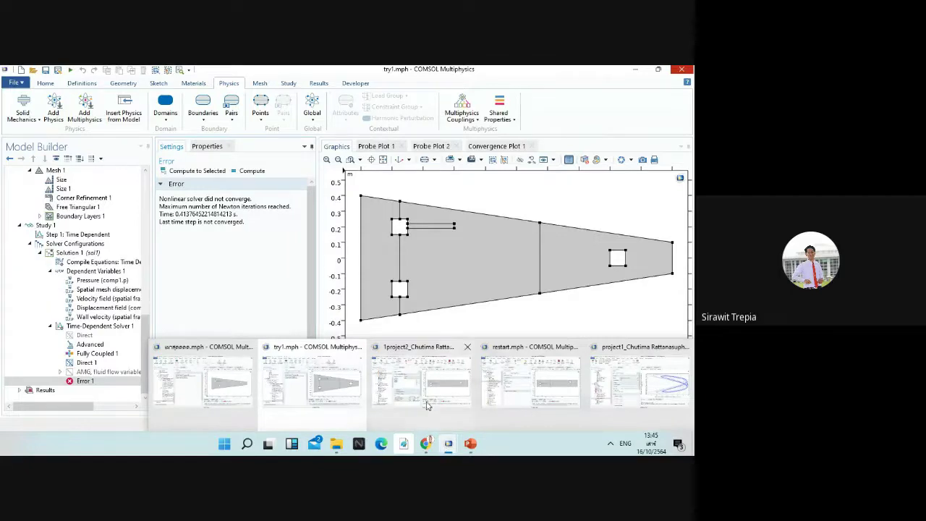
mouse_move(416, 398)
mouse_move(233, 391)
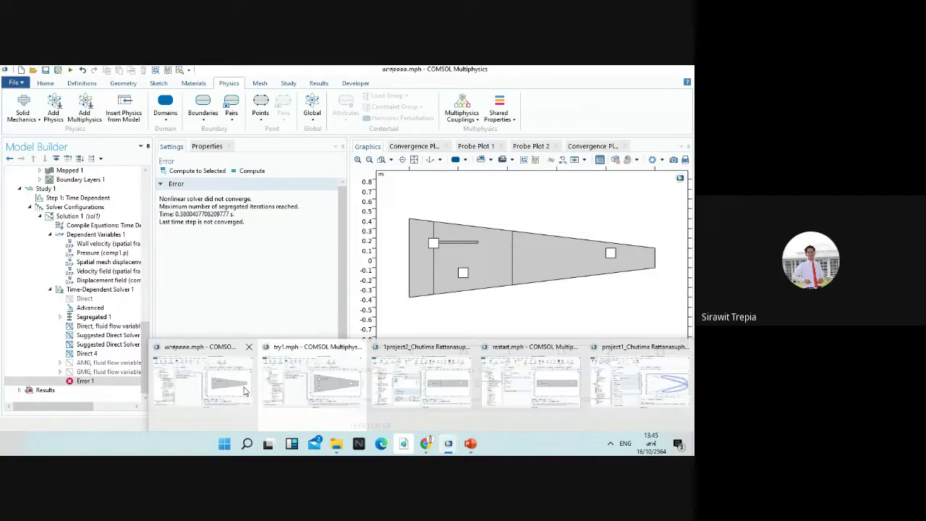
left_click(311, 383)
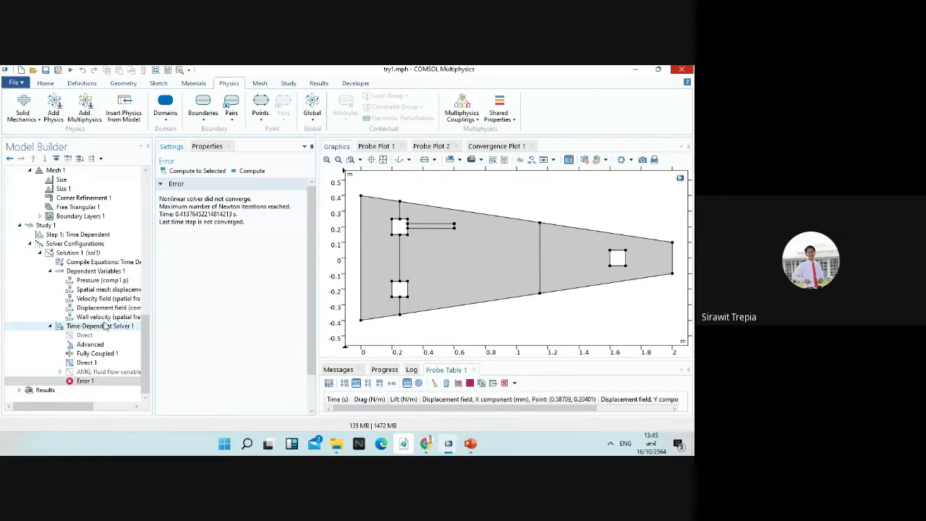
left_click(244, 268)
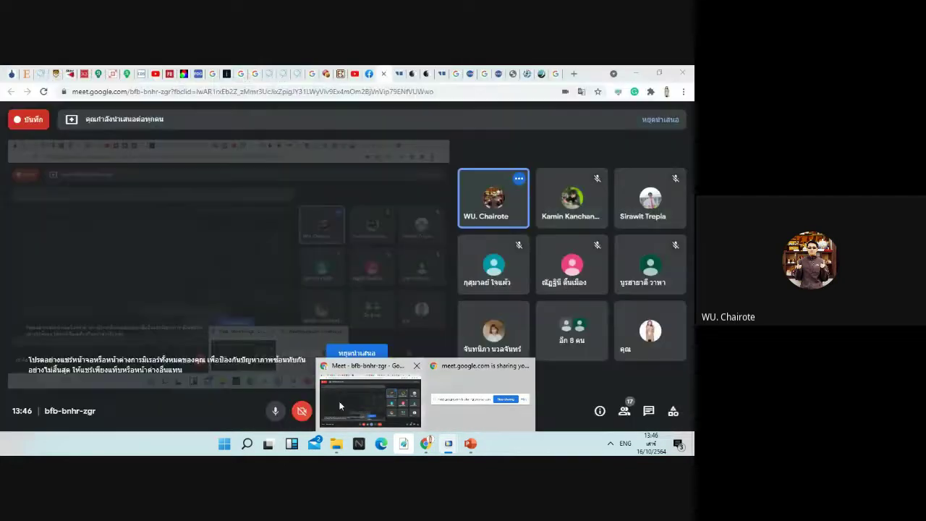
- Switch to the Google Meet call and stop presenting the screen
left_click(339, 406)
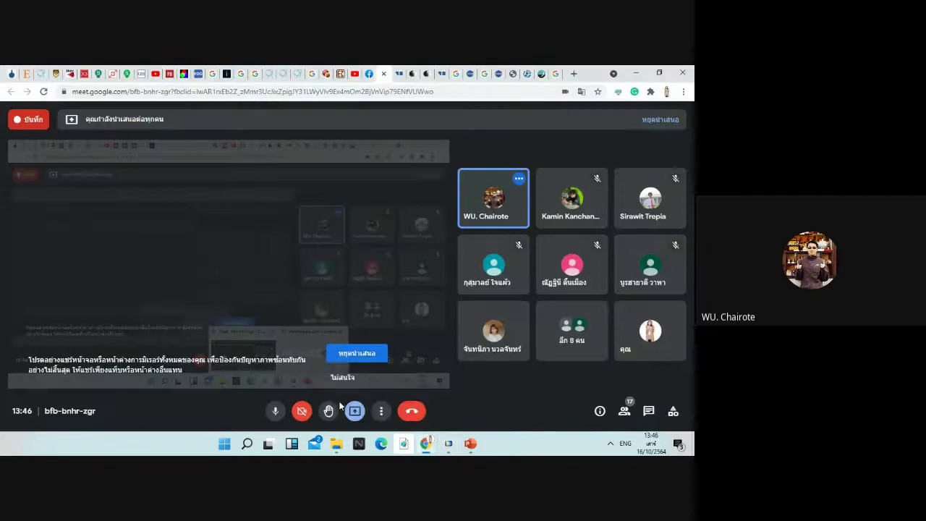
left_click(367, 357)
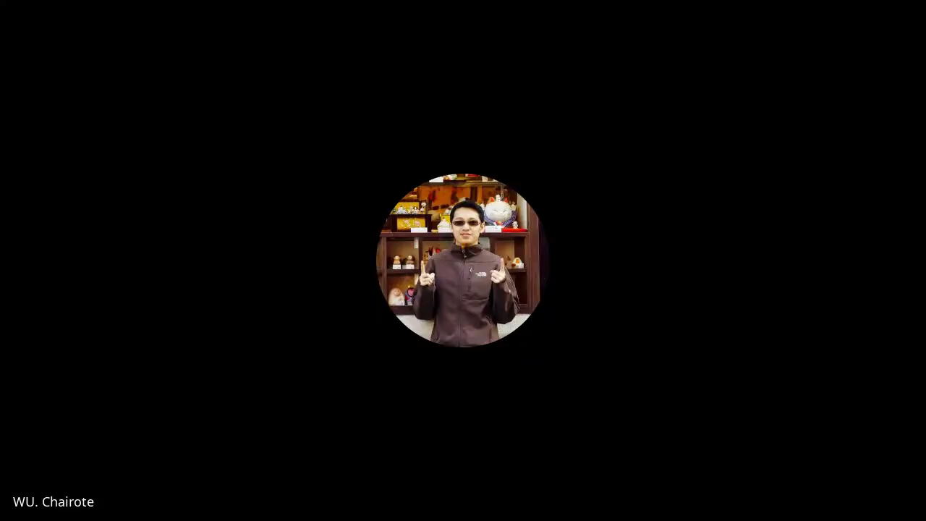
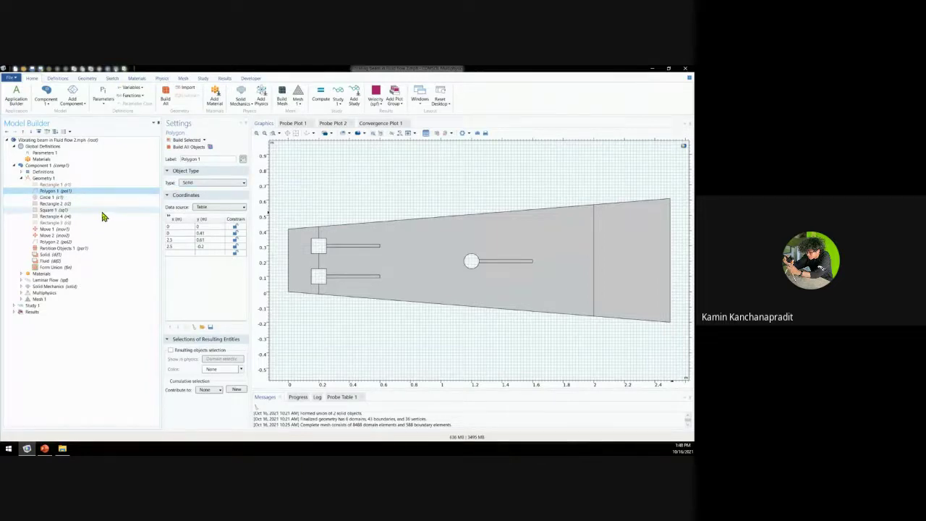
- Build the geometry only up to Polygon 1 and view the Circle 1 and Rectangle 1 settings
left_click(188, 140)
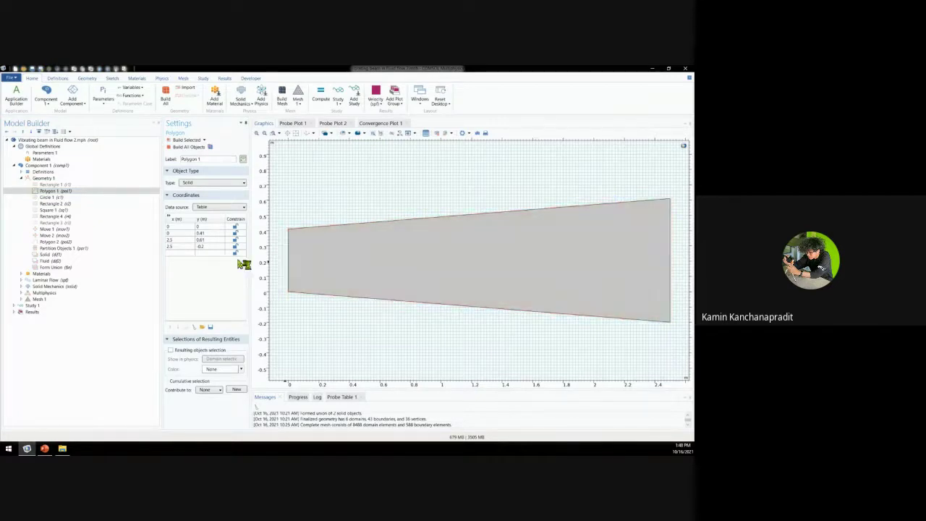
left_click(76, 197)
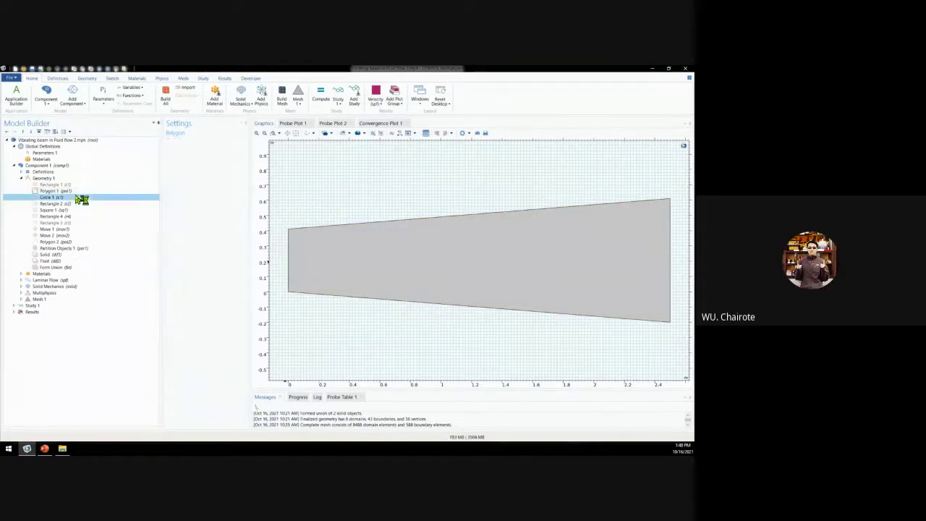
left_click(72, 185)
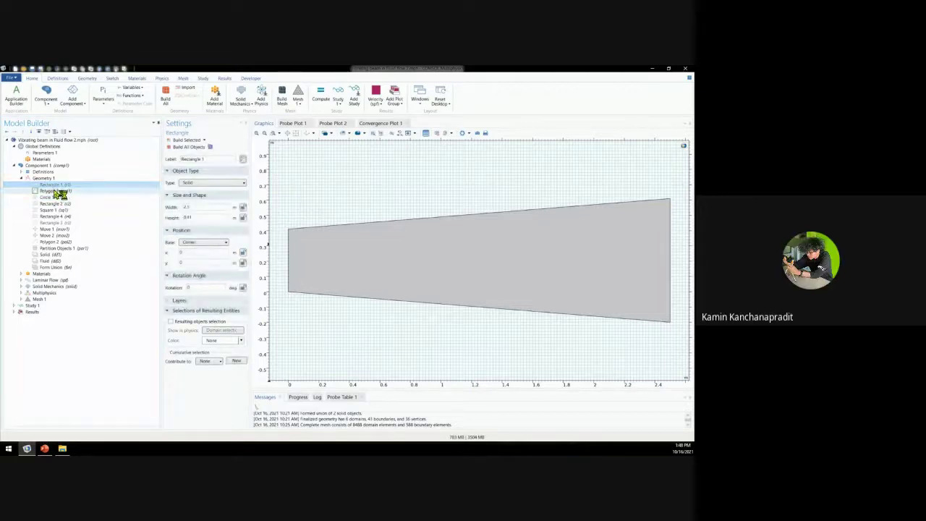
- Disable Polygon 1, enable Rectangle 1 as the channel outline instead, and build the geometry up to Rectangle 2
left_click(58, 192)
right_click(58, 192)
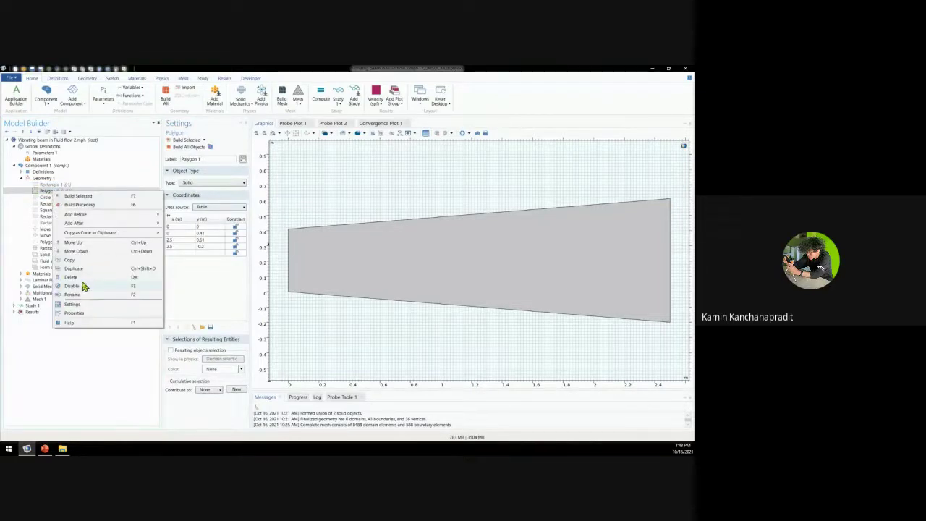
left_click(78, 285)
left_click(57, 185)
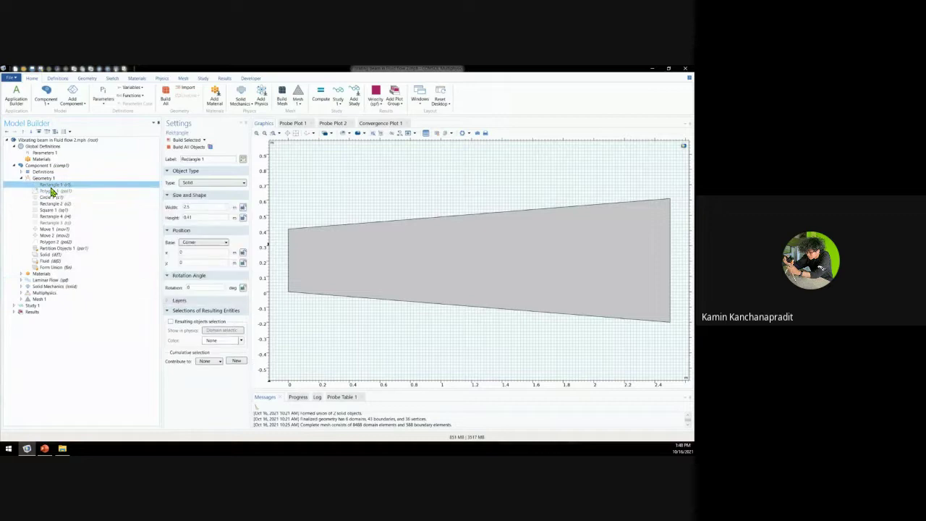
right_click(57, 185)
left_click(69, 275)
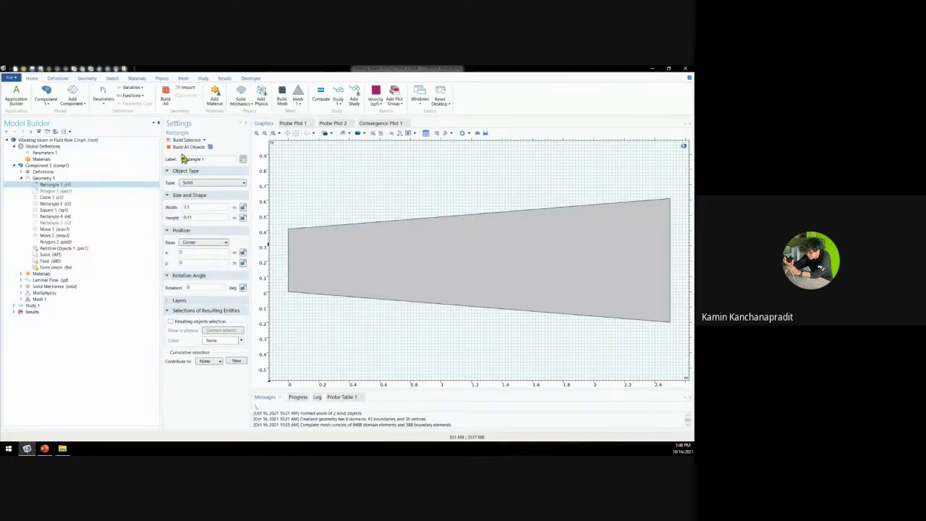
left_click(184, 140)
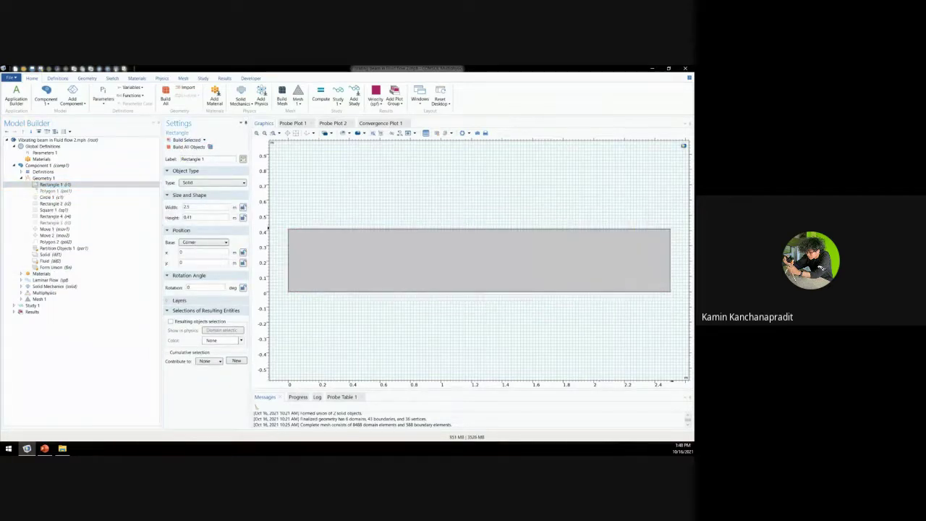
left_click(56, 203)
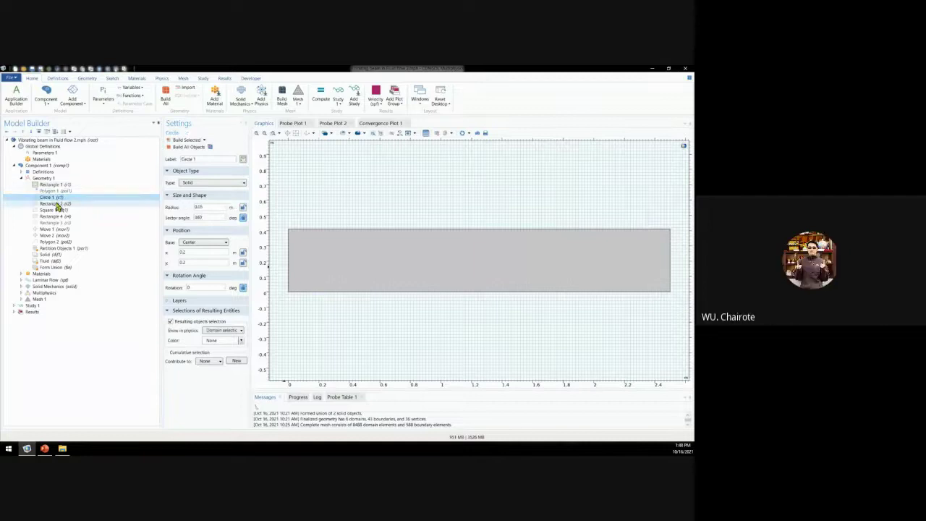
left_click(172, 142)
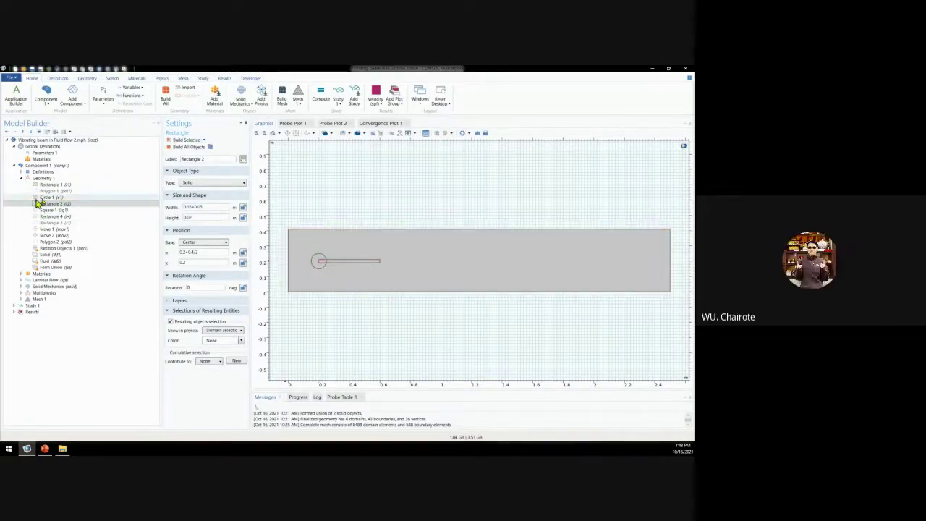
- Disable Rectangle 1 and enable Polygon 1 again as the channel outline
left_click(56, 186)
right_click(57, 187)
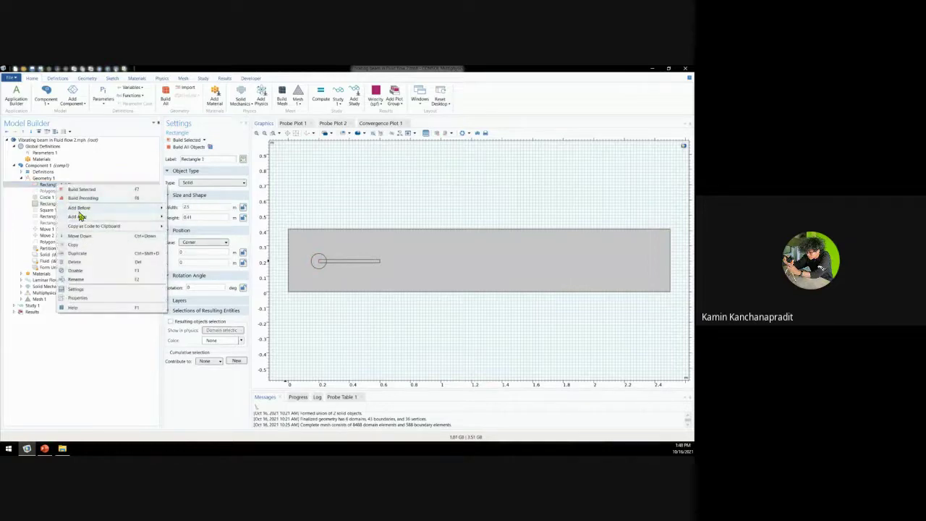
left_click(82, 274)
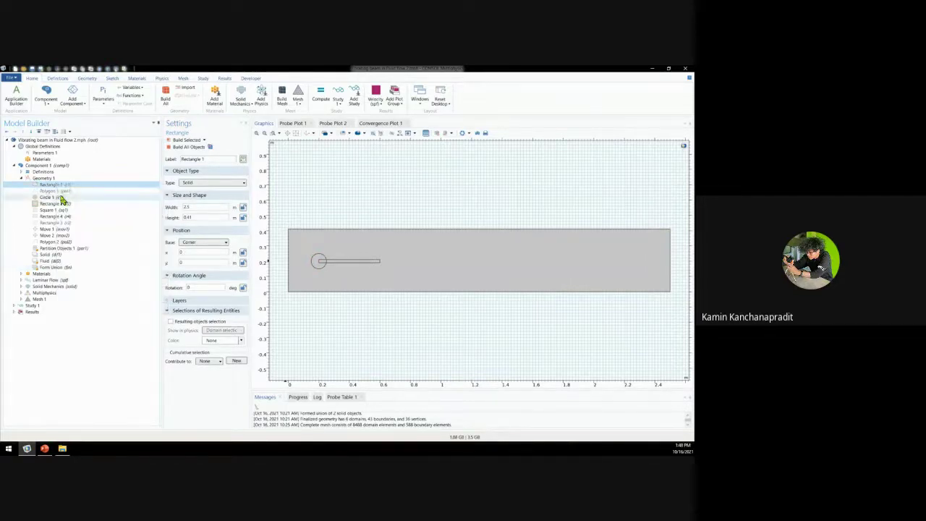
left_click(62, 191)
right_click(64, 192)
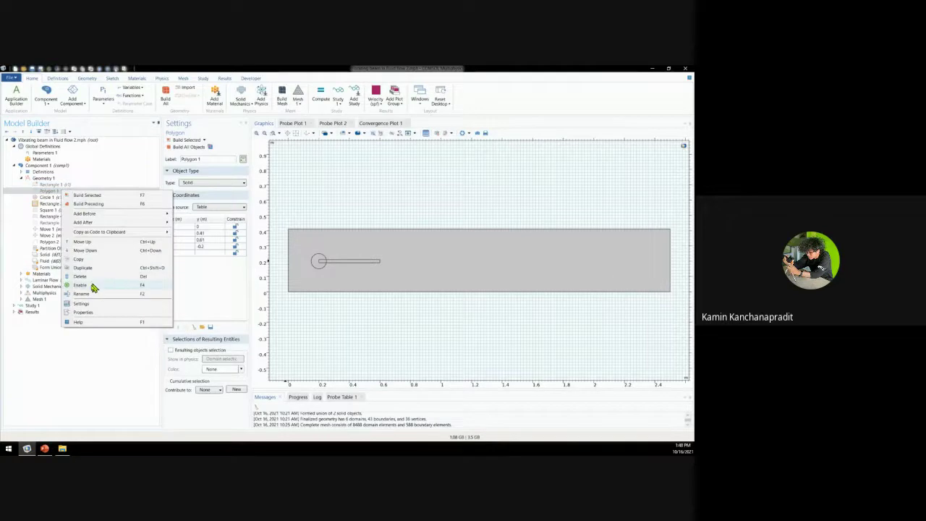
left_click(91, 289)
- Build the tapered geometry up to Square 1, and roll it back to the Rectangle 2 stage
left_click(76, 210)
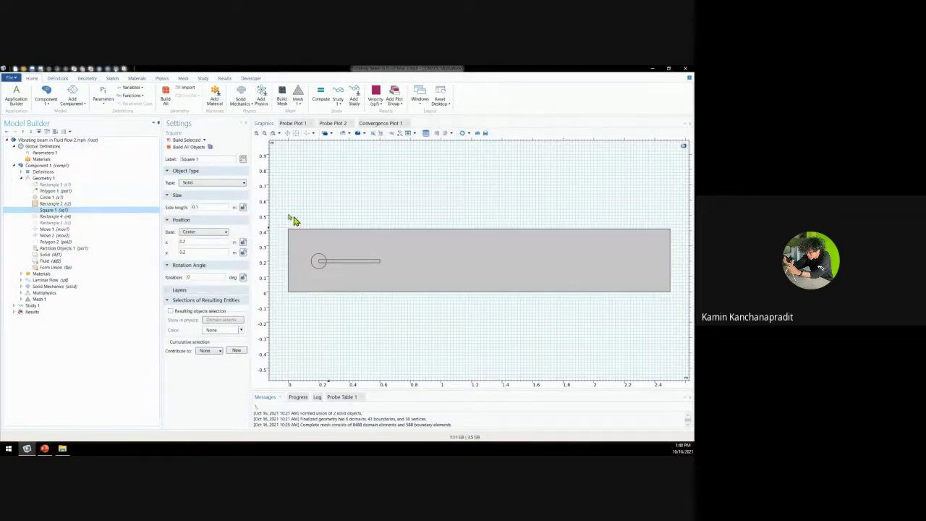
left_click(190, 141)
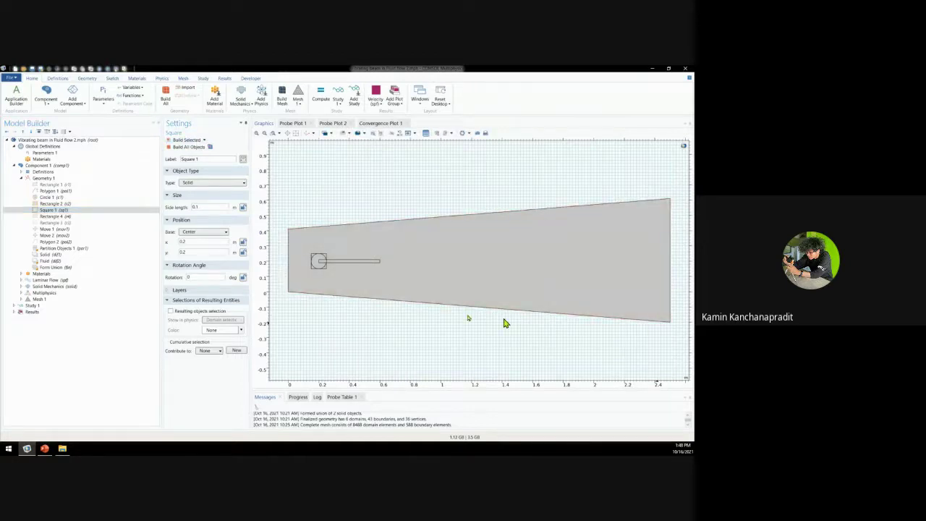
left_click(69, 204)
left_click(185, 147)
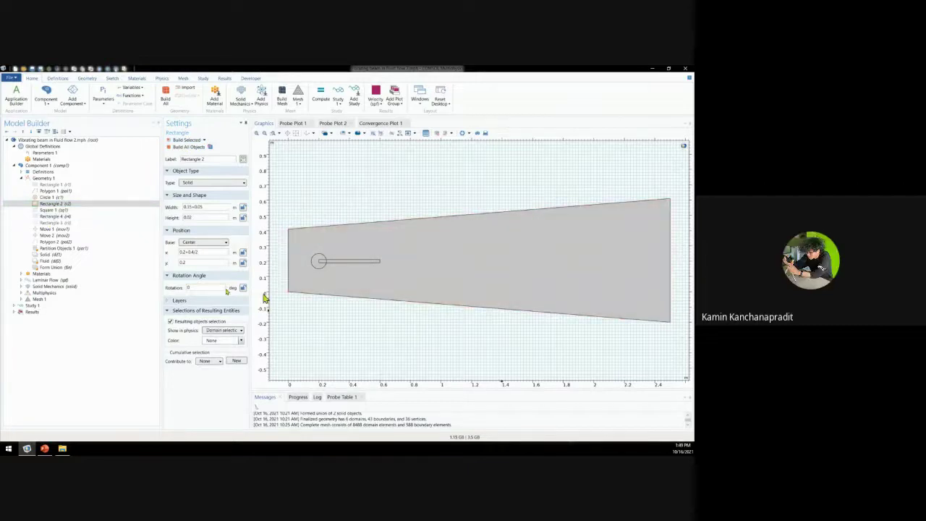
- Build the geometry successively through Square 1 and Rectangle 4, and open the Move 1 settings
left_click(96, 210)
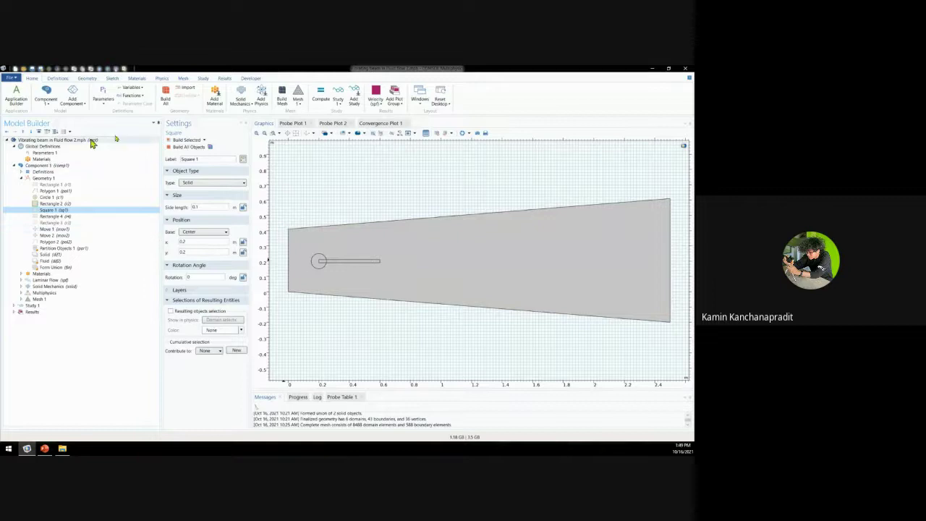
left_click(184, 140)
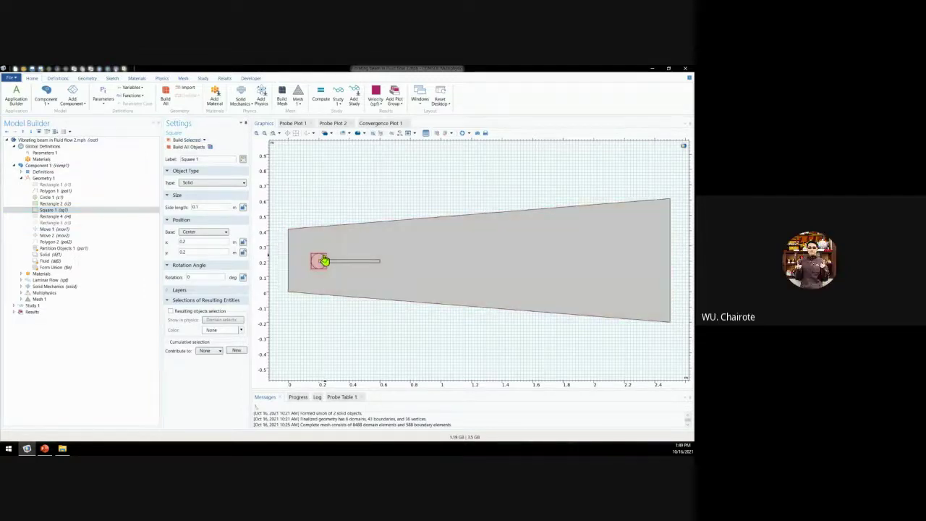
left_click(56, 216)
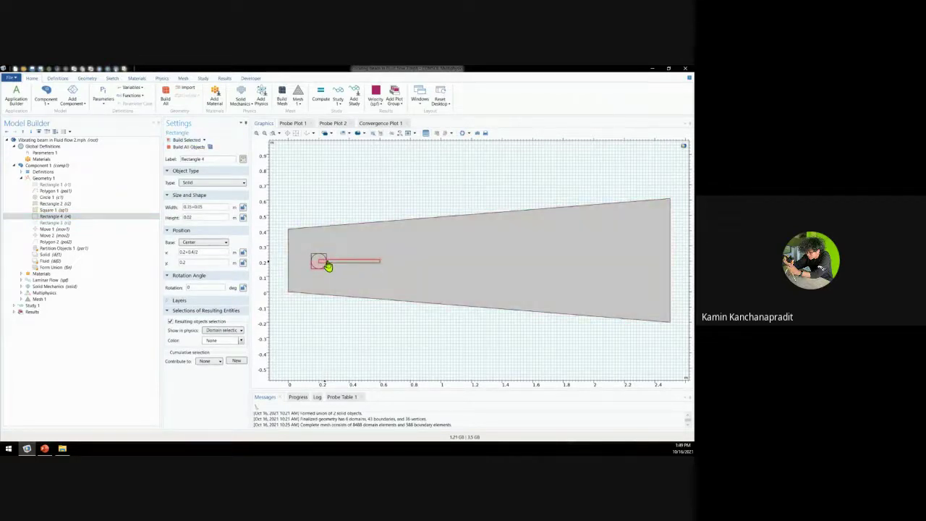
left_click(65, 229)
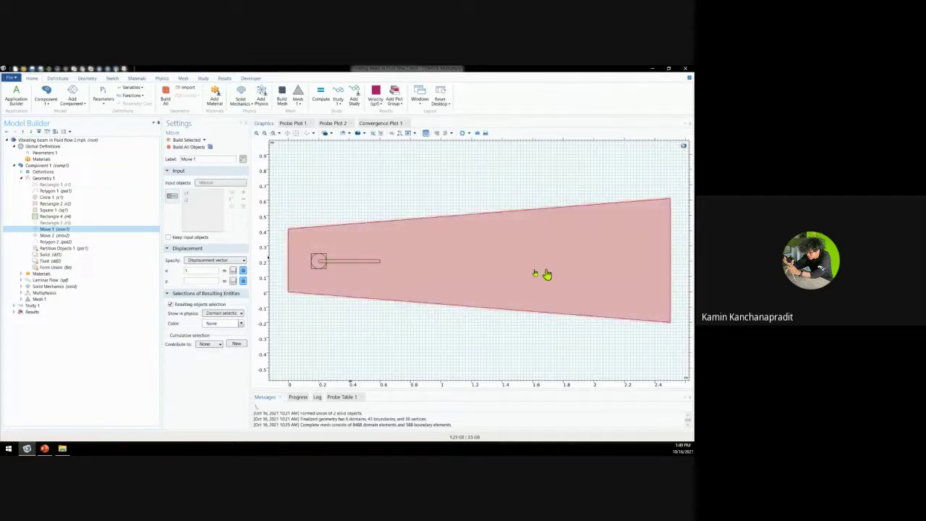
- Build the Move 1 and Move 2 geometry operations to displace the circle beam and duplicate the square beam
left_click(177, 144)
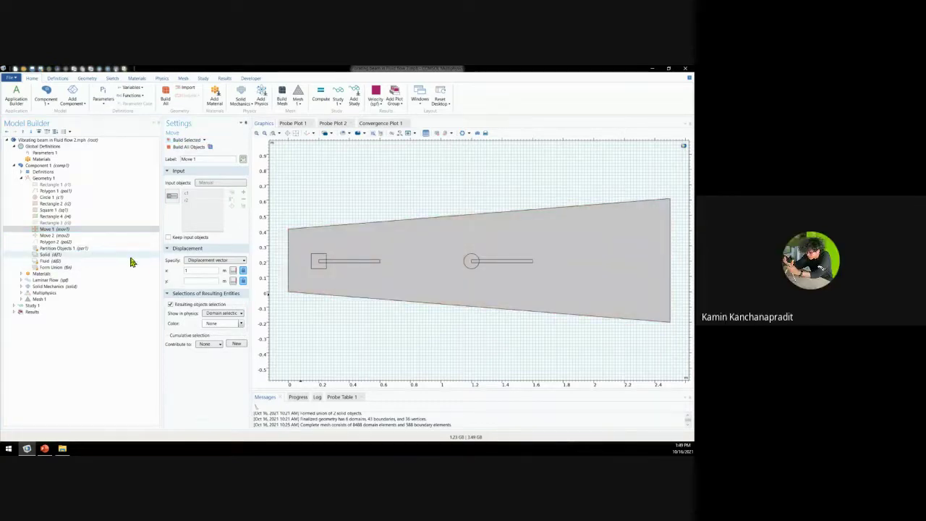
left_click(82, 237)
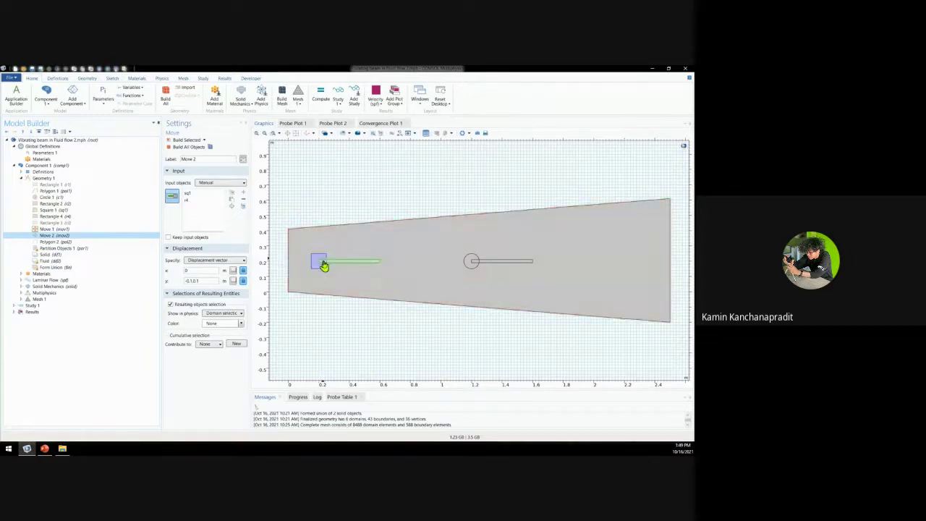
left_click(185, 139)
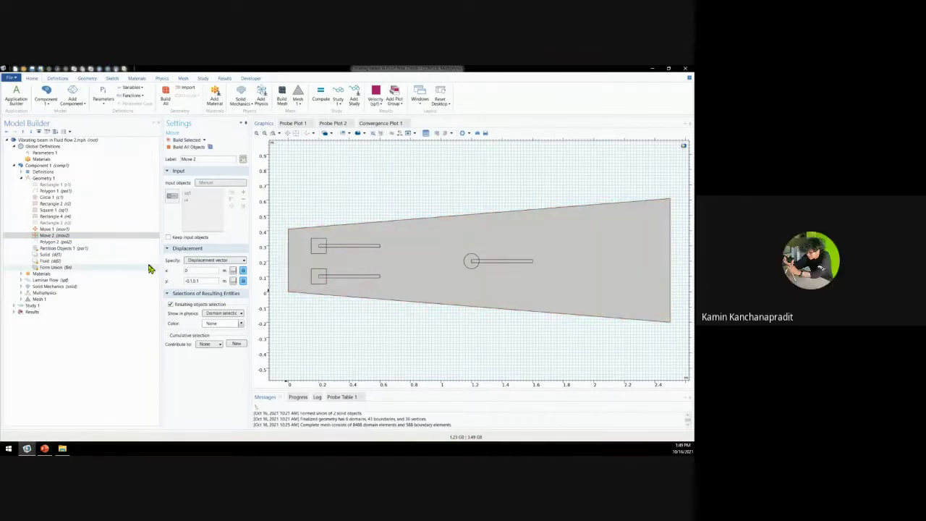
- Build Polygon 2 and use it to partition the channel by building Partition Objects 1
left_click(81, 243)
left_click(186, 139)
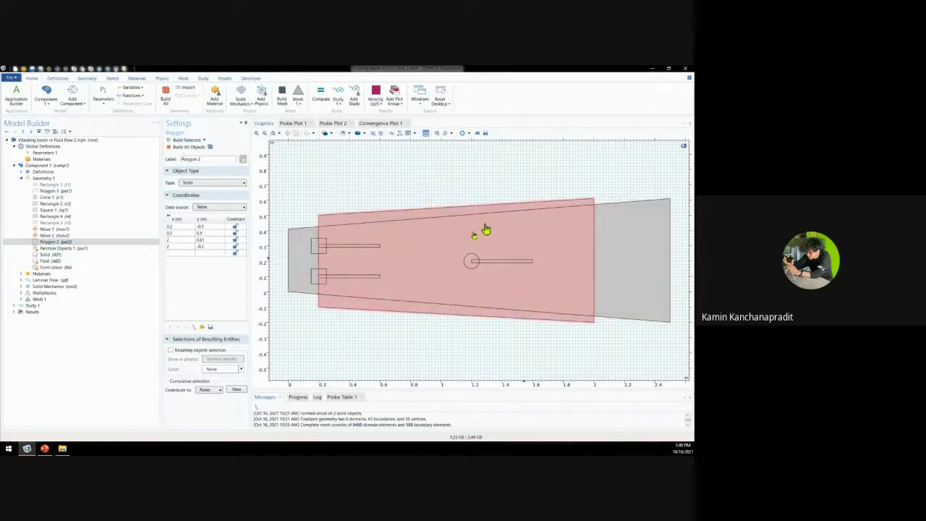
left_click(106, 247)
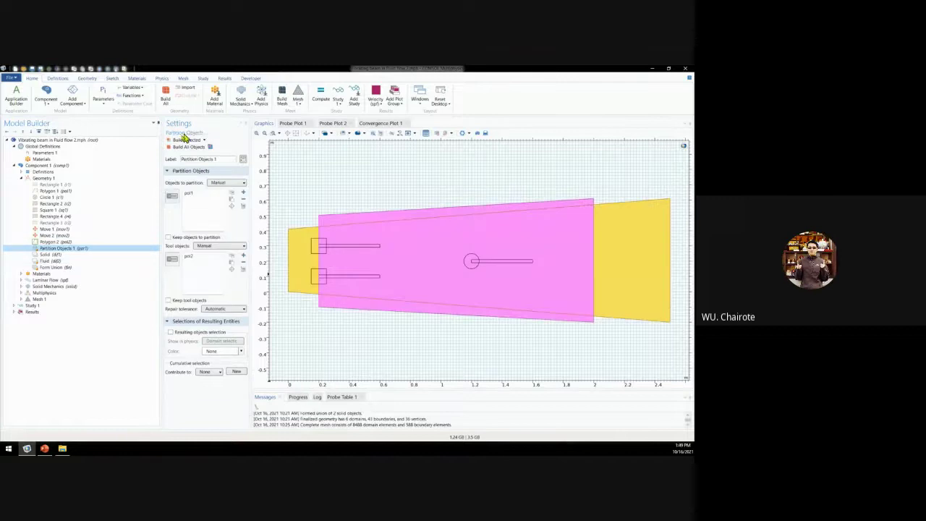
left_click(186, 140)
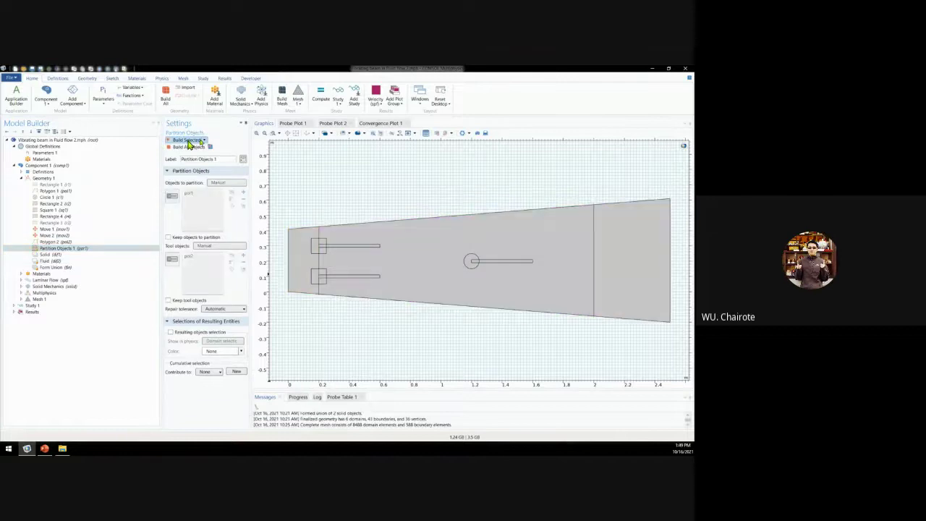
- Build the Solid and Fluid difference operations and finalize the geometry with Form Union
left_click(71, 255)
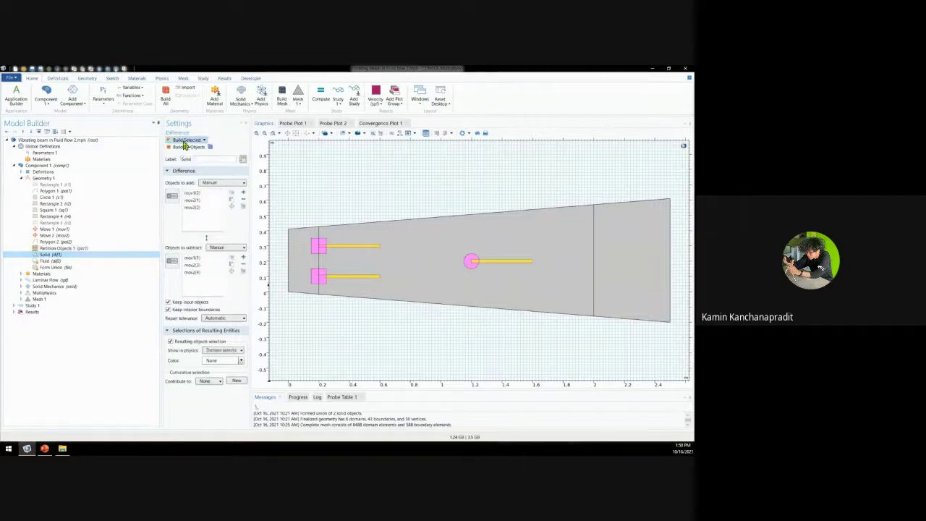
key("Down")
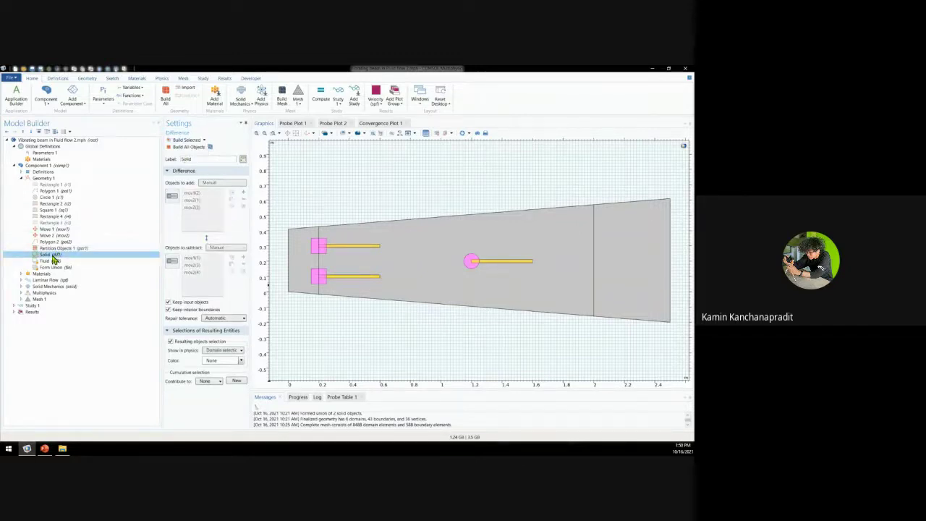
left_click(174, 141)
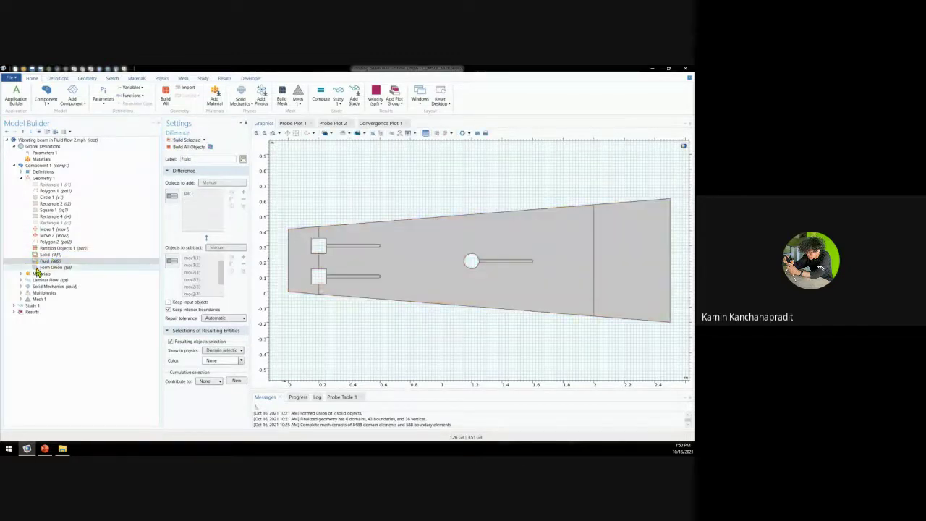
left_click(53, 268)
left_click(177, 140)
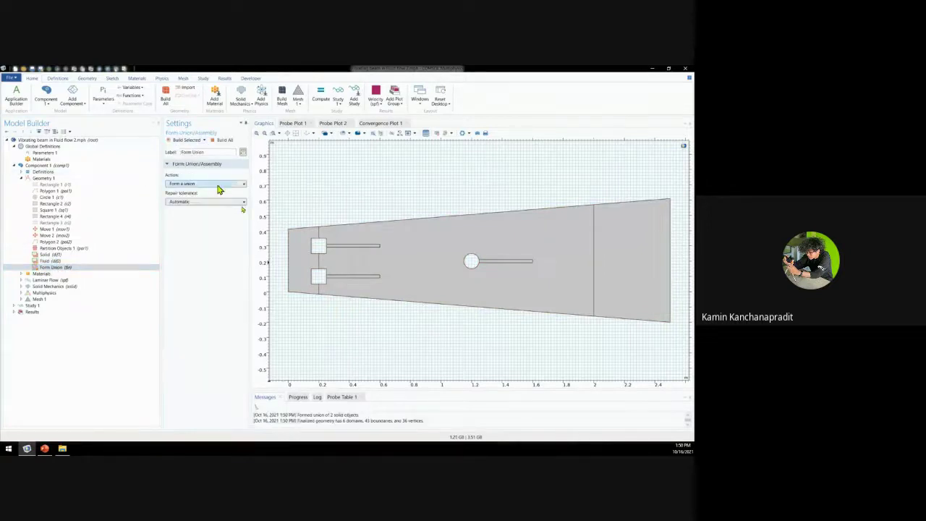
- Review the domain assignments and properties of Material 1 on the beams and Material 2 on the fluid
left_click(22, 274)
left_click(50, 279)
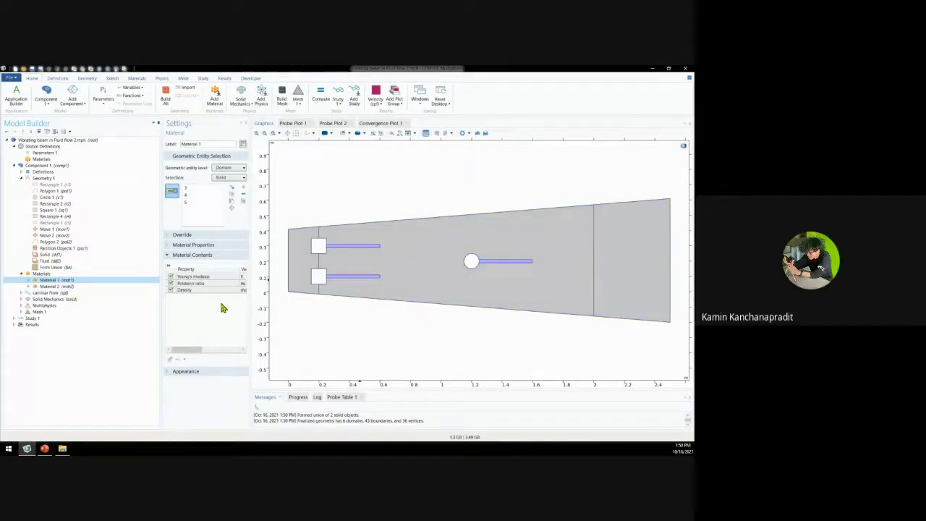
left_click(55, 286)
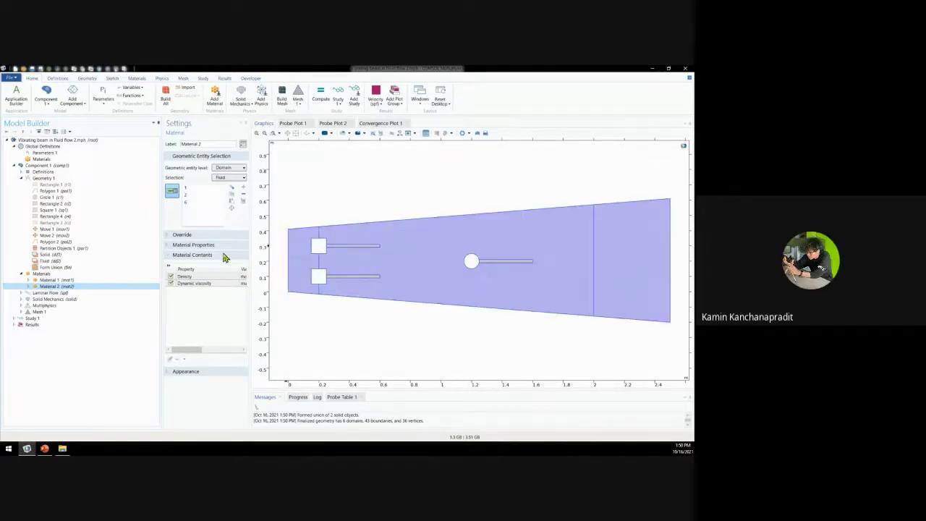
- Review the locations of Domain Point Probes 1 to 3 and the boundaries of Integration operators 1 to 3
left_click(20, 172)
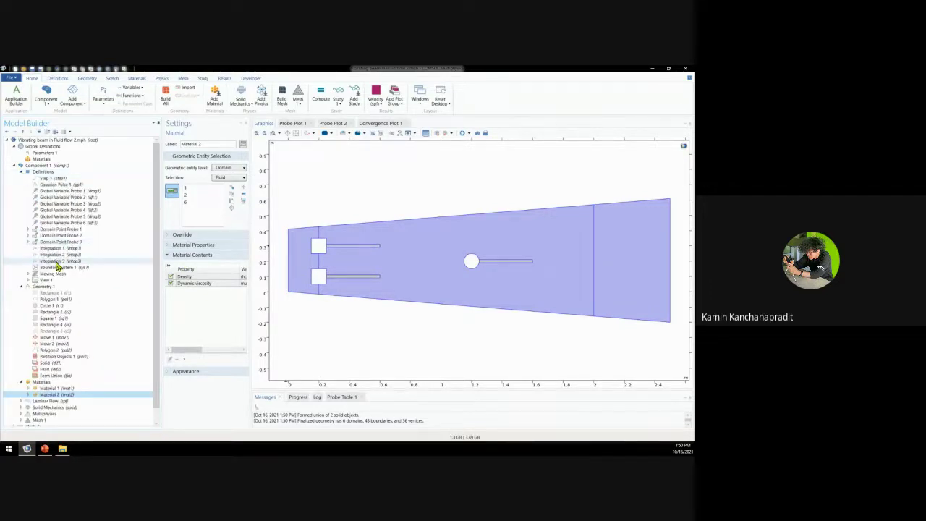
left_click(65, 229)
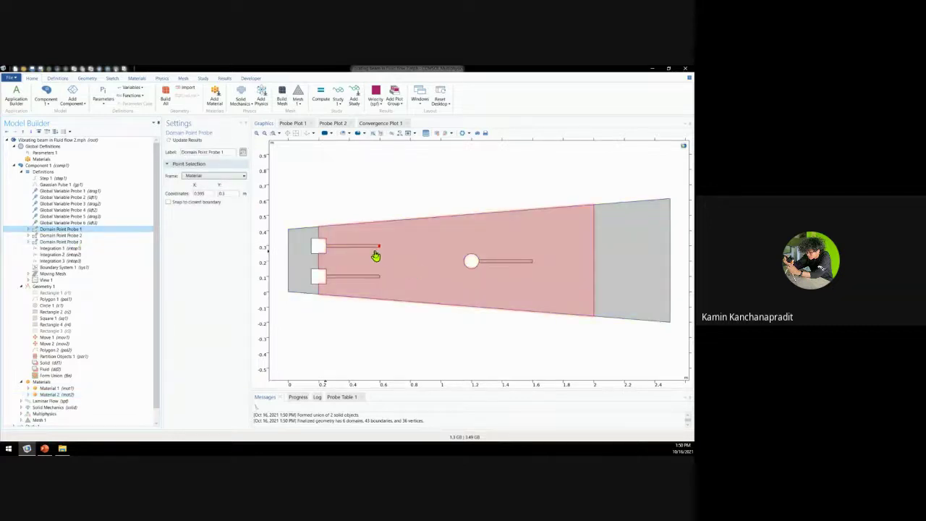
left_click(119, 237)
left_click(44, 242)
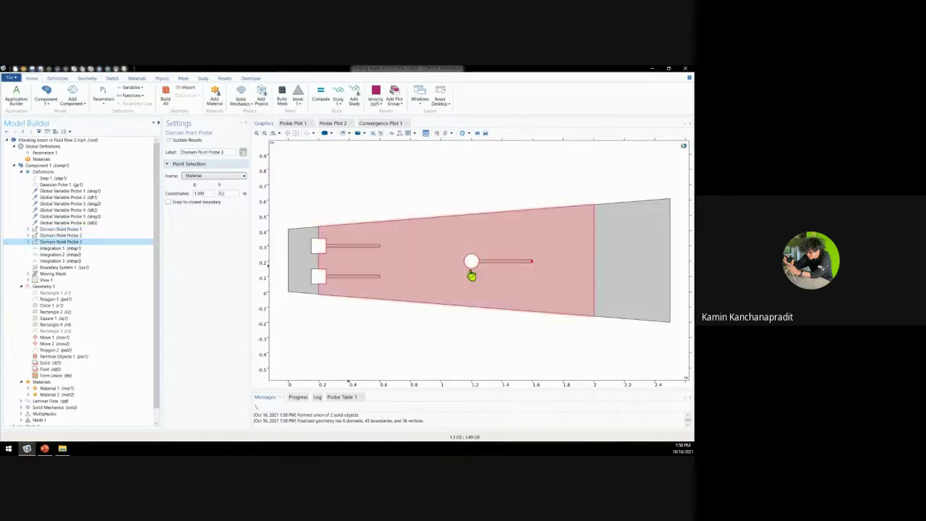
left_click(84, 249)
left_click(65, 255)
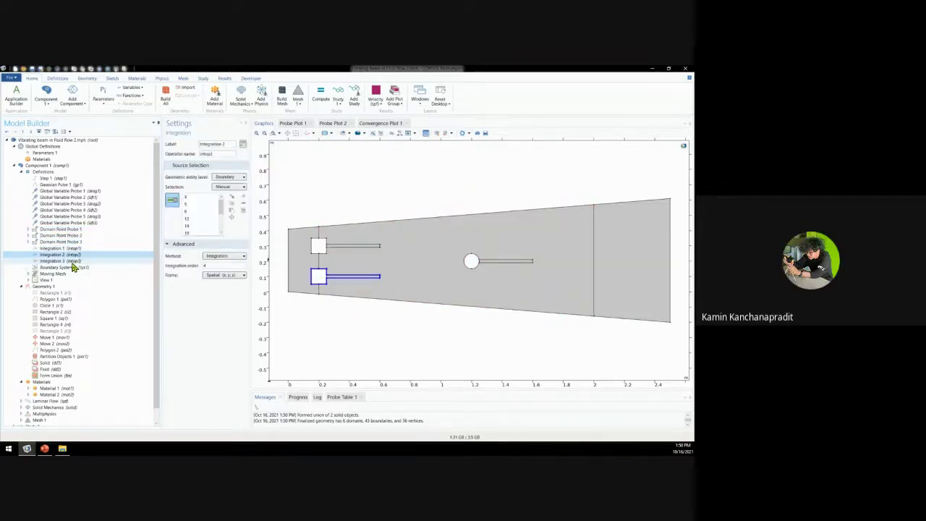
left_click(71, 261)
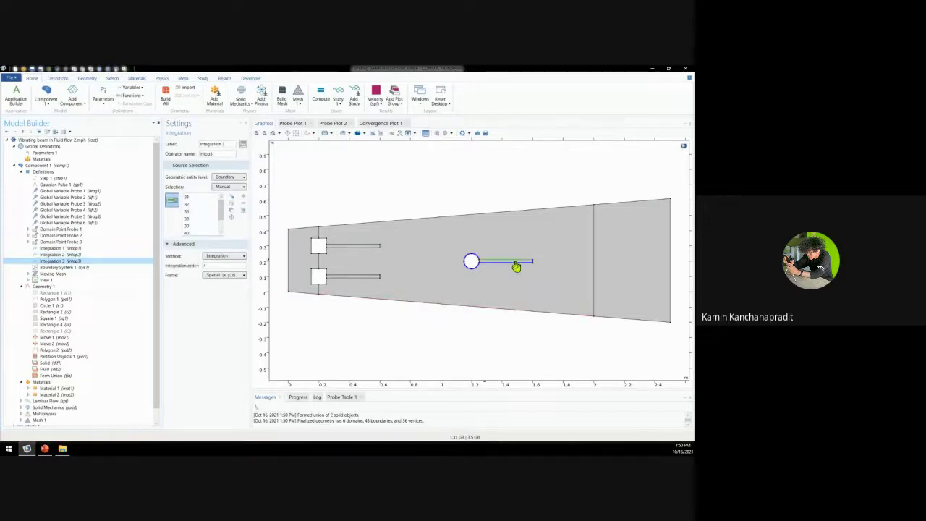
- Collapse the definitions, geometry and materials branches and review the Laminar Flow, Solid Mechanics and Fluid-Structure Interaction settings
left_click(21, 173)
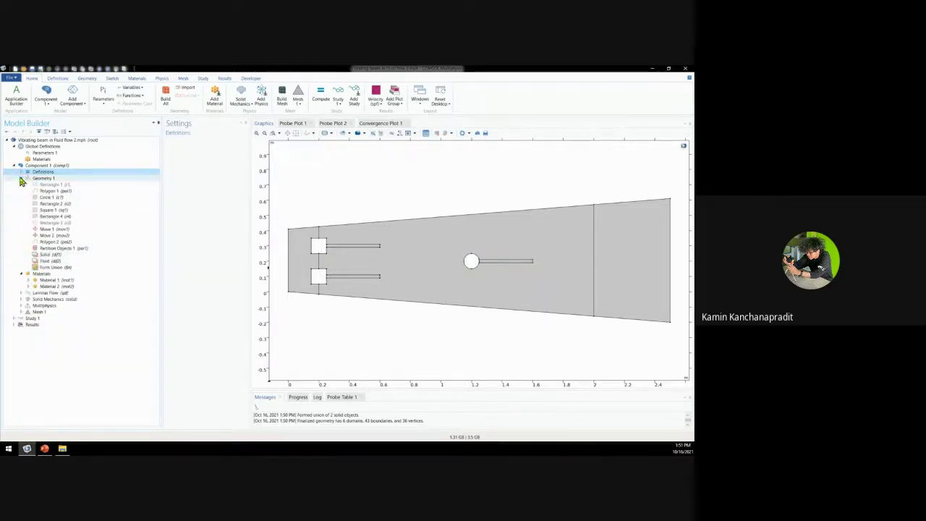
left_click(21, 178)
left_click(21, 184)
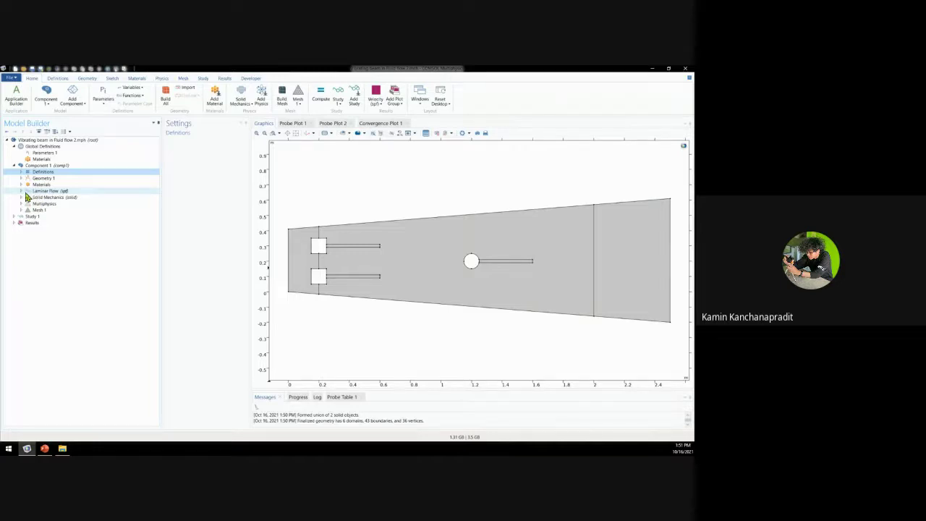
left_click(26, 191)
left_click(26, 197)
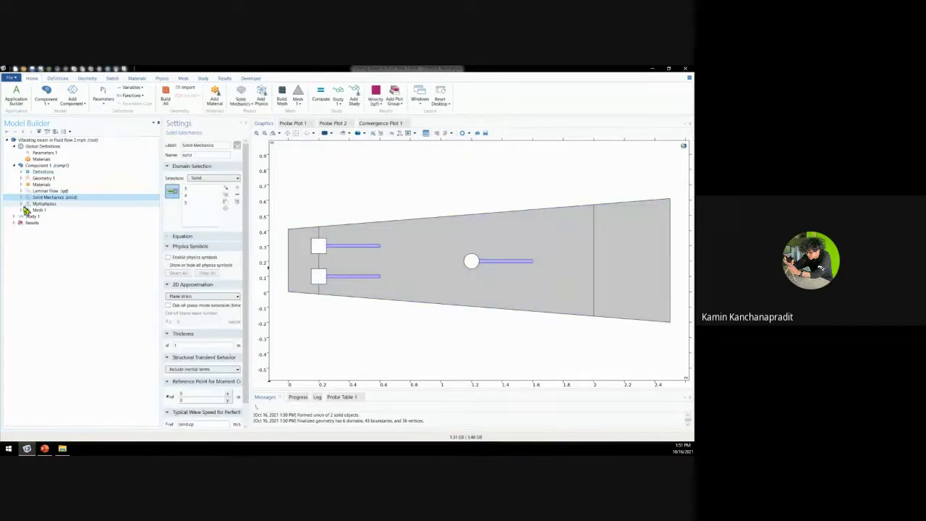
left_click(21, 204)
left_click(45, 209)
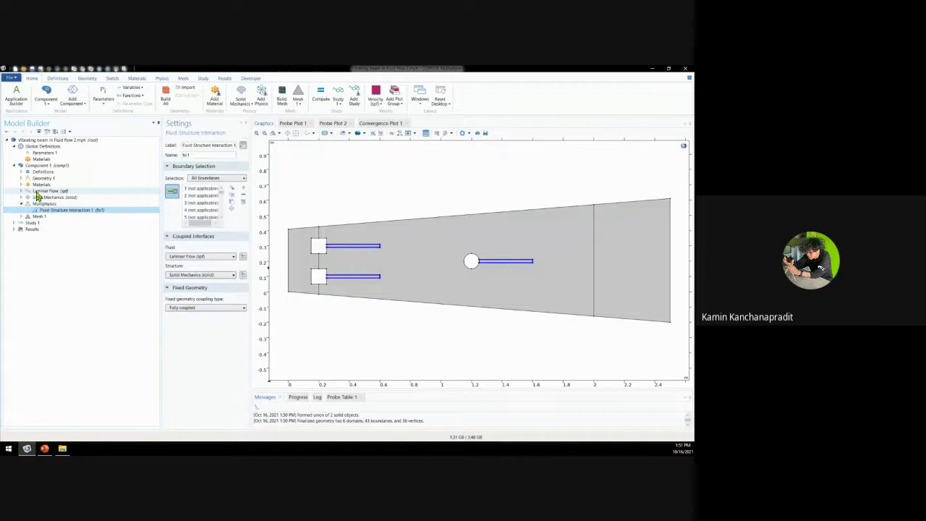
- Examine the Laminar Flow domains and its Wall 1, Inlet 1 and Outlet 1 boundary conditions
left_click(34, 191)
left_click(21, 191)
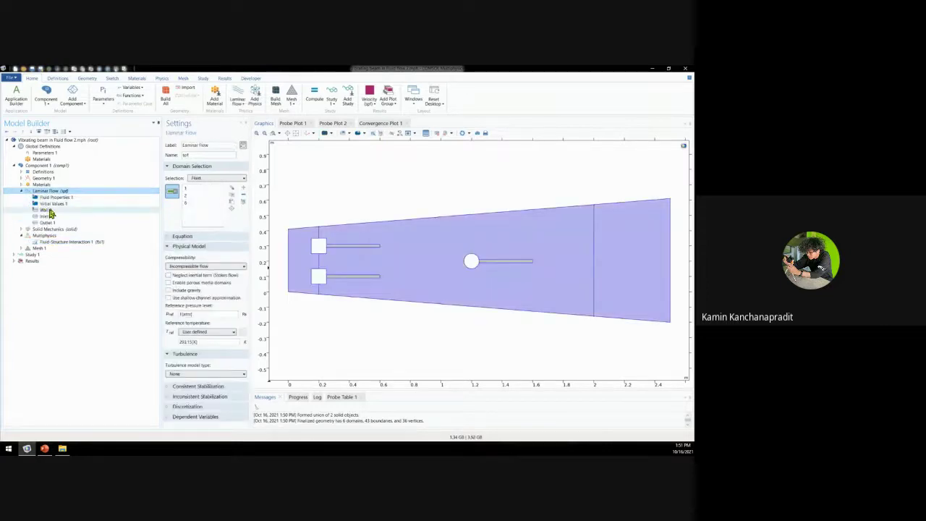
left_click(48, 210)
left_click(48, 216)
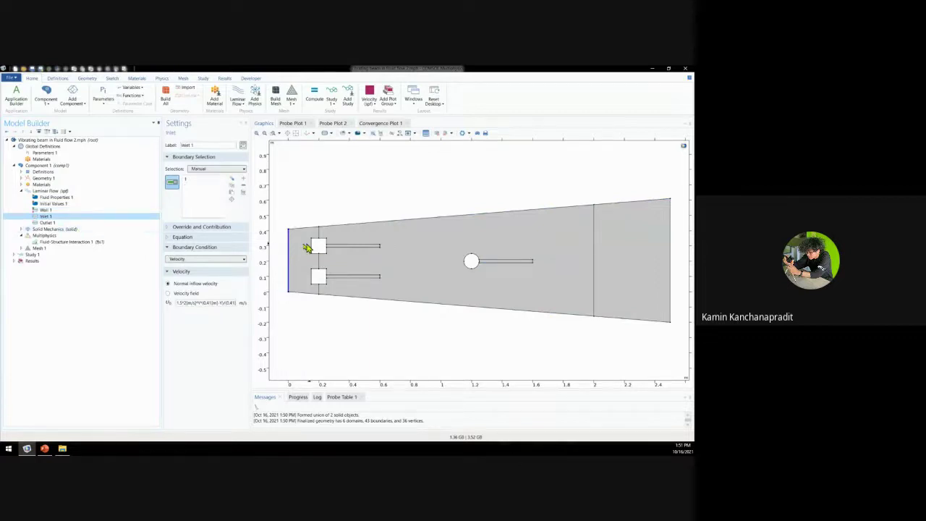
left_click(48, 222)
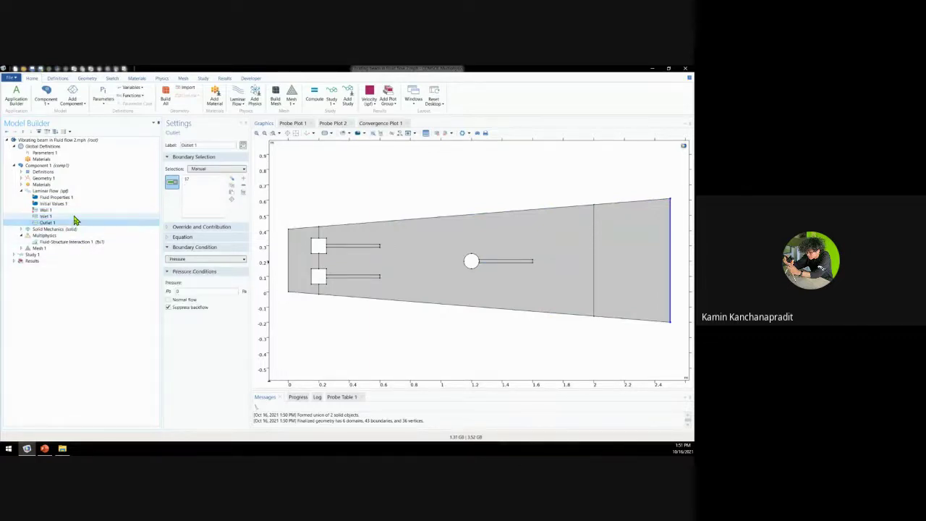
left_click(72, 210)
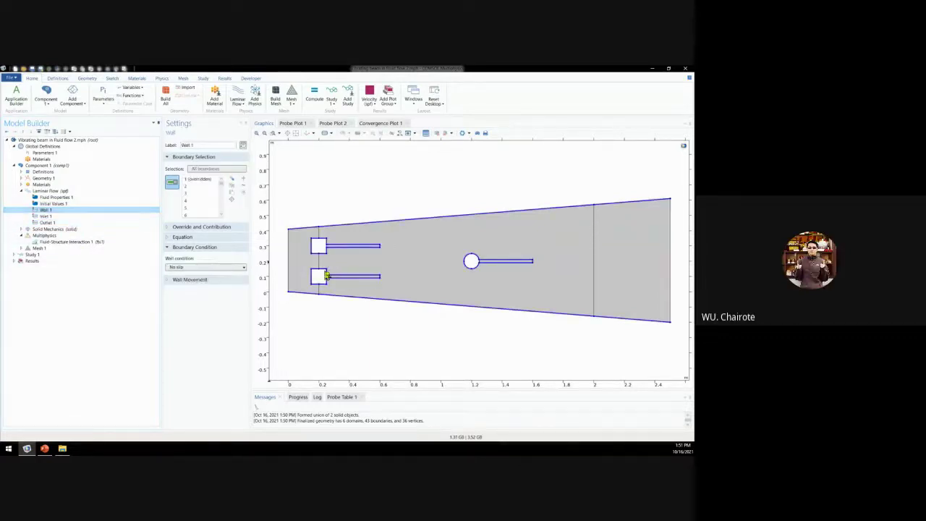
- Examine the Solid Mechanics features, including Linear Elastic Material 1, Fixed Constraint 1 and Point Load 1
left_click(30, 230)
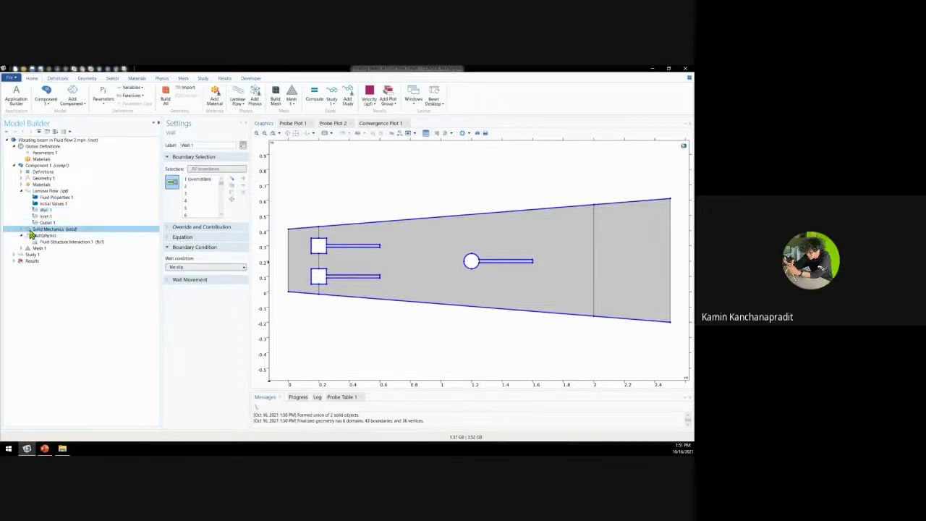
left_click(22, 229)
left_click(58, 236)
left_click(51, 242)
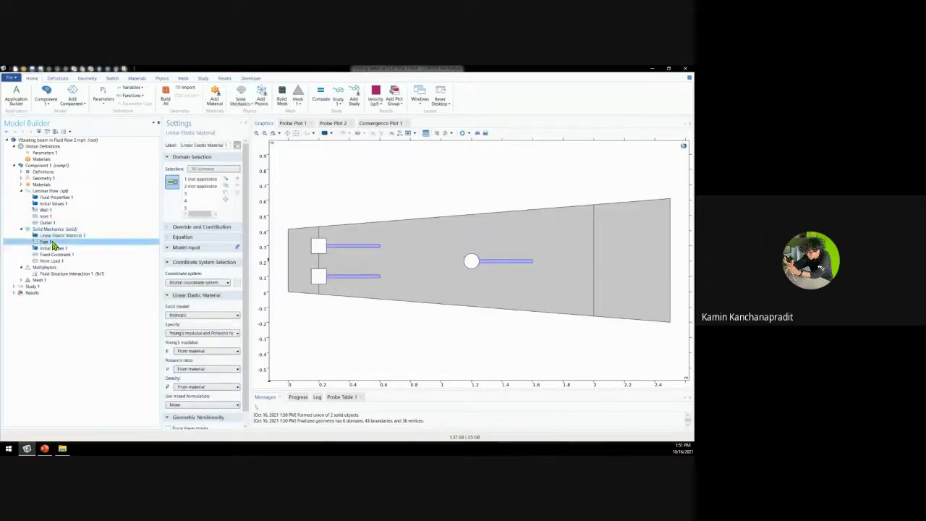
left_click(52, 248)
left_click(55, 254)
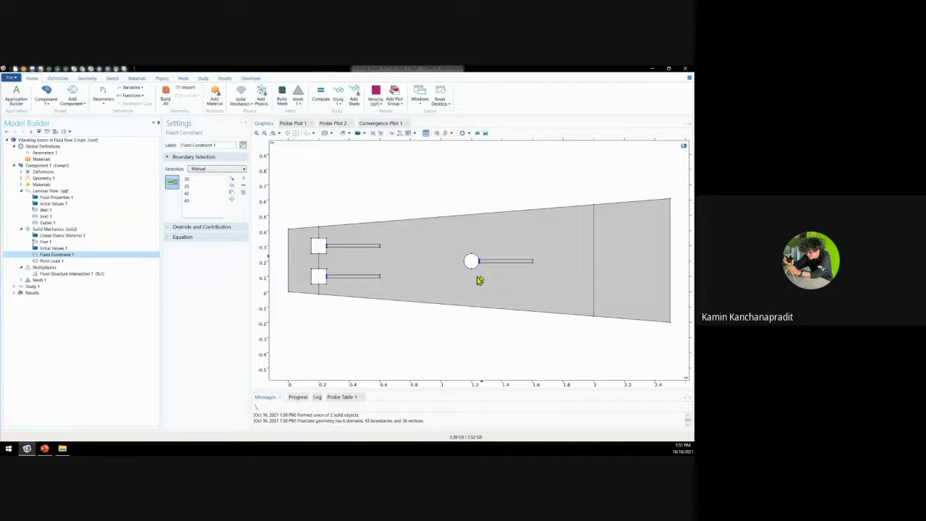
left_click(81, 262)
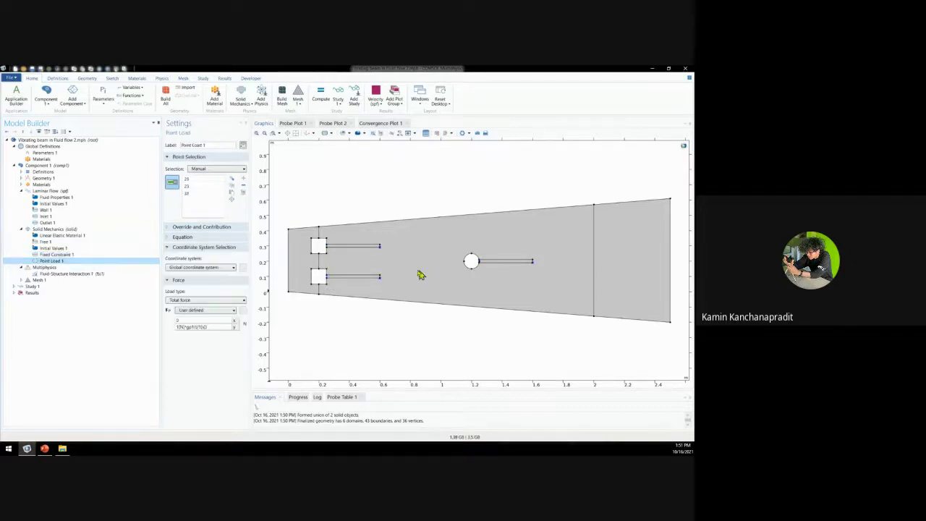
- Collapse the Solid Mechanics and Laminar Flow branches and show the Fluid-Structure Interaction 1 coupling boundaries
left_click(21, 228)
left_click(21, 191)
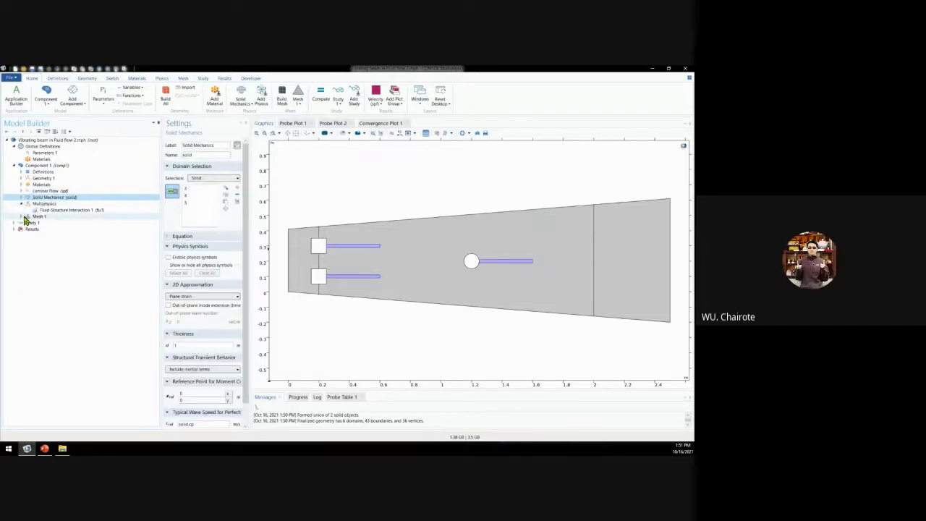
left_click(24, 209)
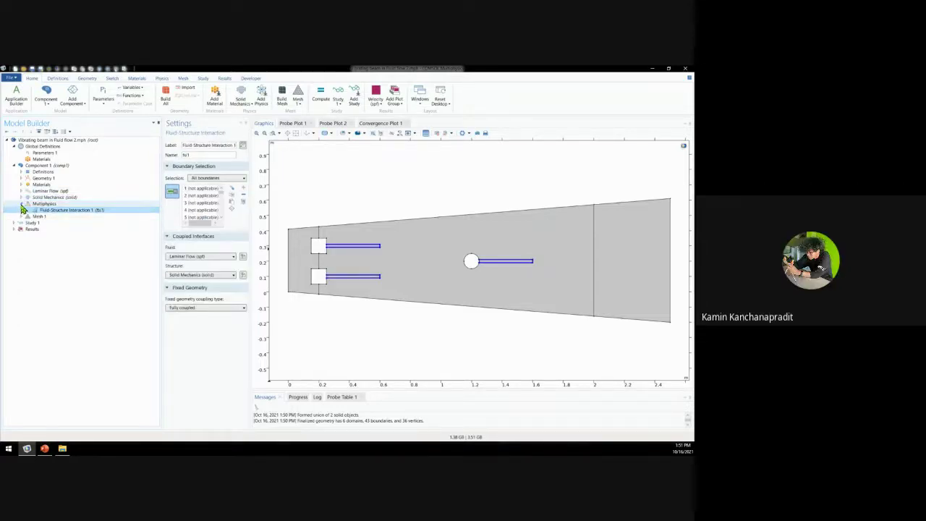
- Collapse the Multiphysics branch, expand Mesh 1 and build the complete user-controlled mesh
left_click(21, 204)
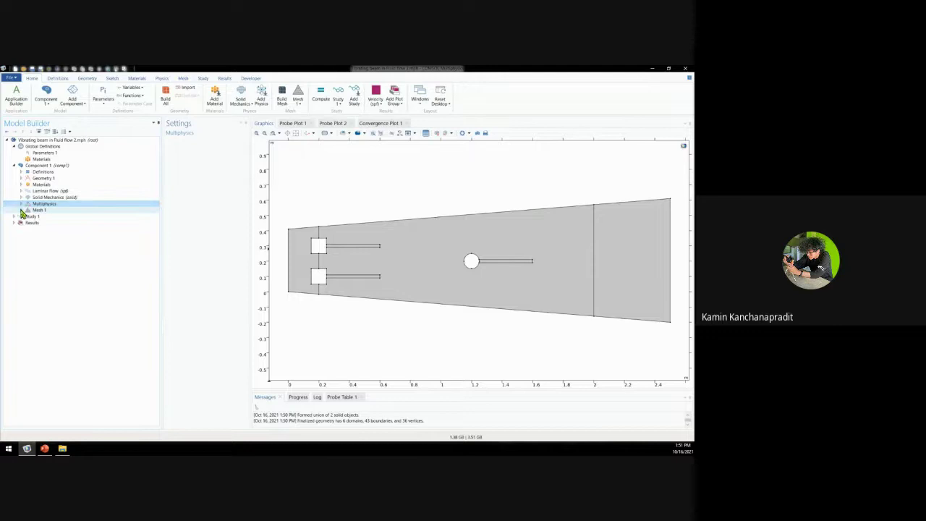
left_click(21, 210)
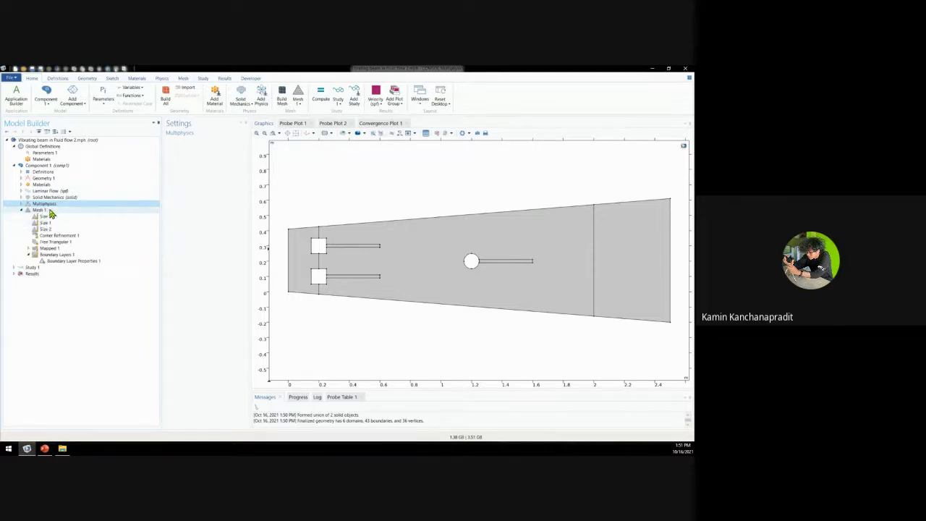
left_click(41, 210)
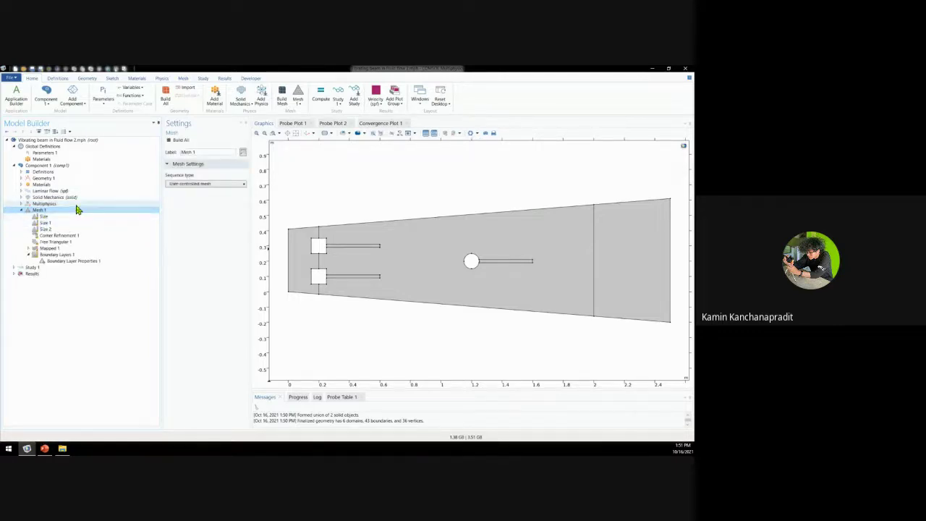
left_click(179, 141)
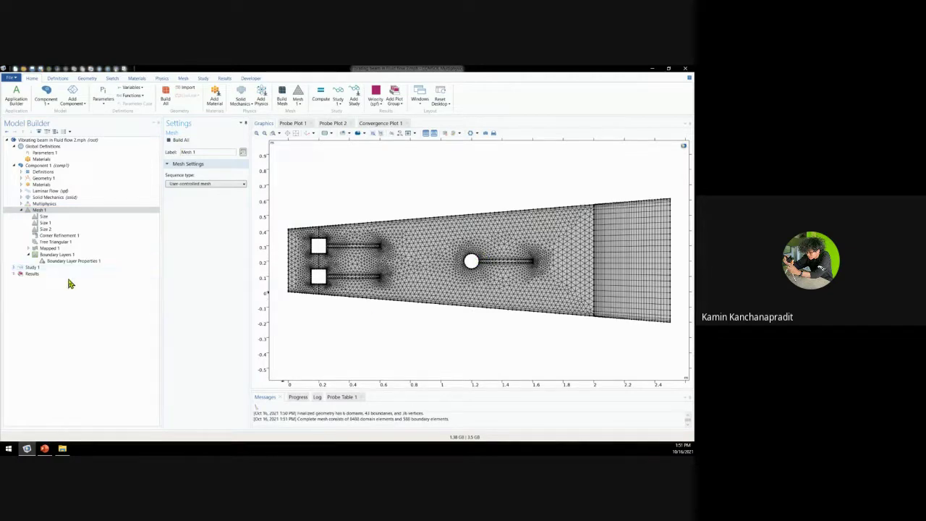
- Collapse the Mesh 1 branch, expand Study 1 and show its settings
left_click(19, 211)
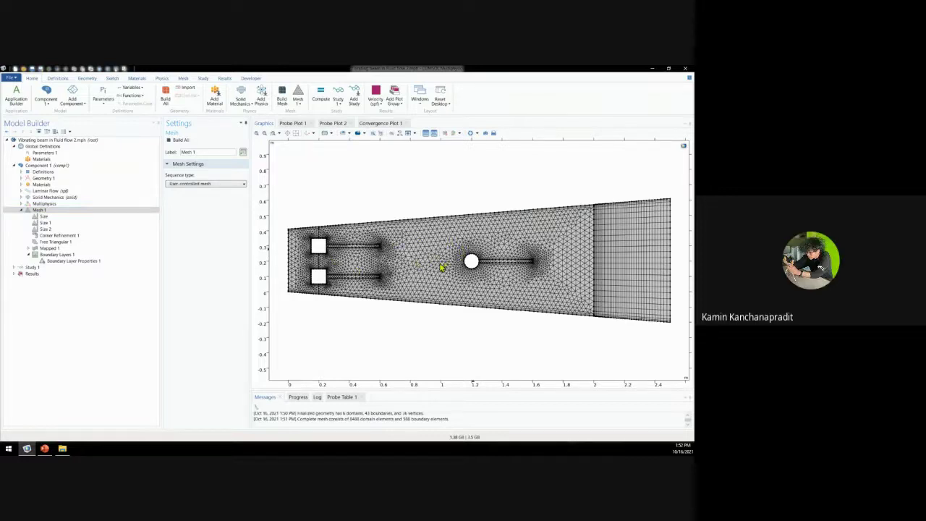
left_click(26, 267)
left_click(14, 267)
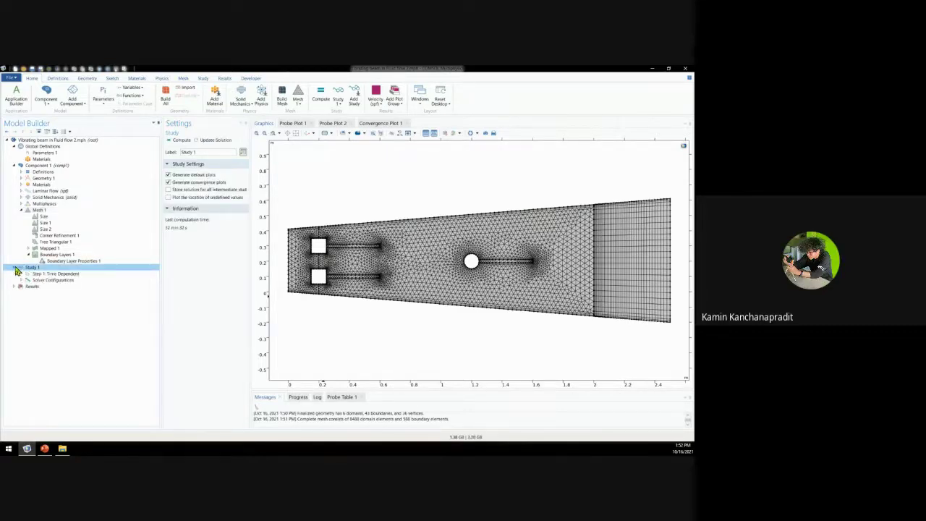
left_click(21, 210)
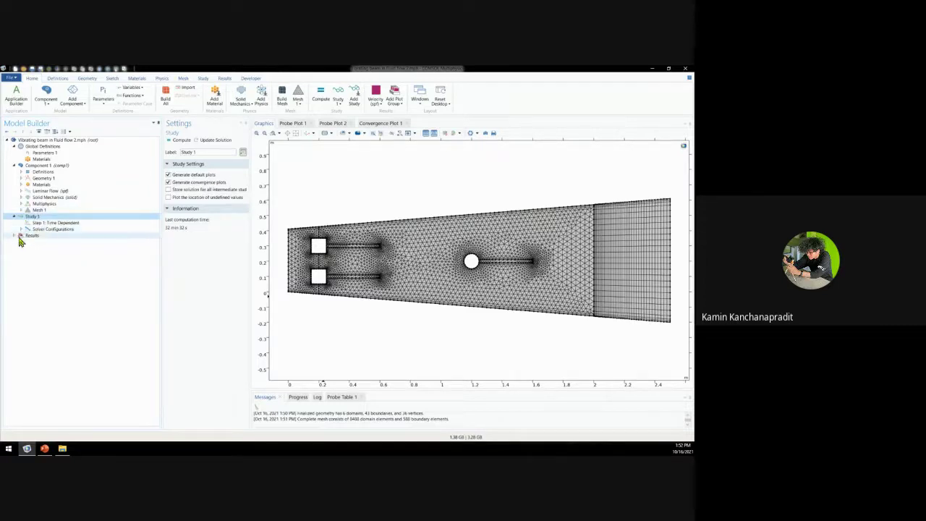
- Examine Fully Coupled 1 under Solution 1's Time-Dependent Solver 1, and return to the Study 1 settings with the full option labels readable
left_click(21, 230)
left_click(28, 235)
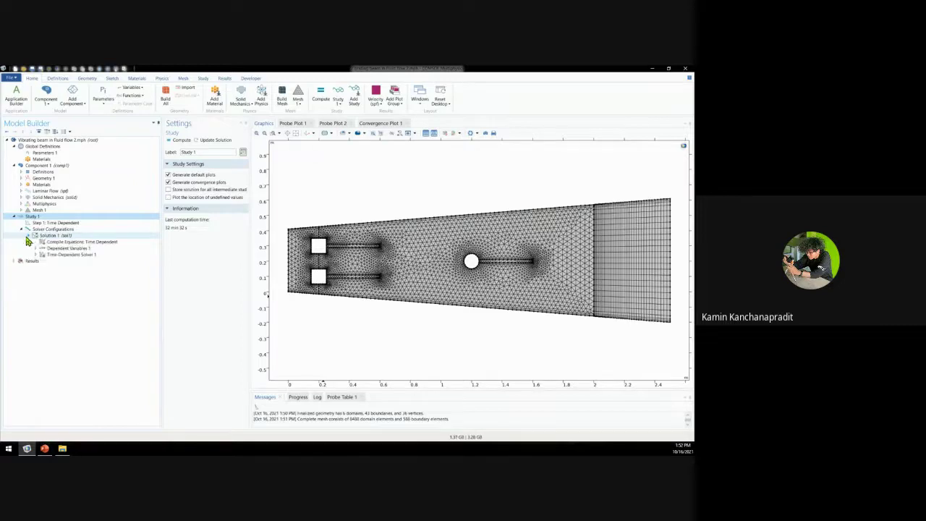
left_click(35, 255)
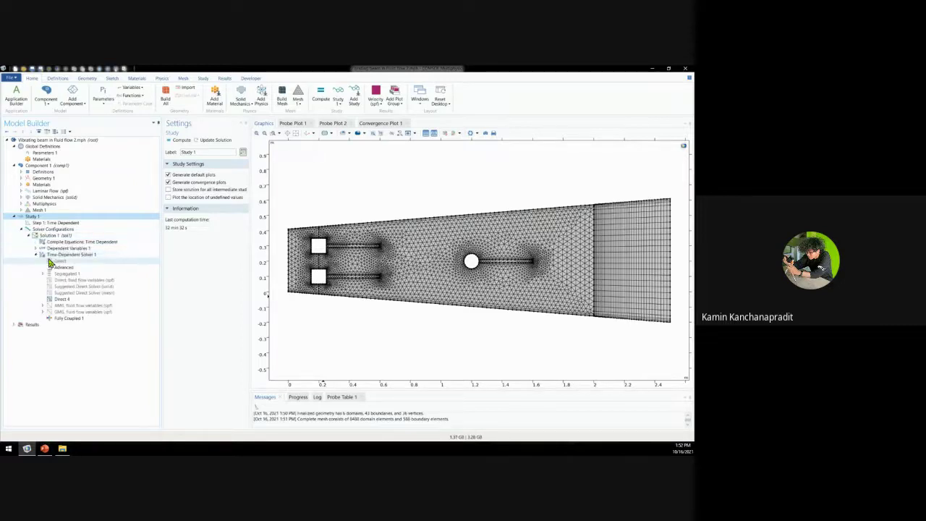
left_click(90, 321)
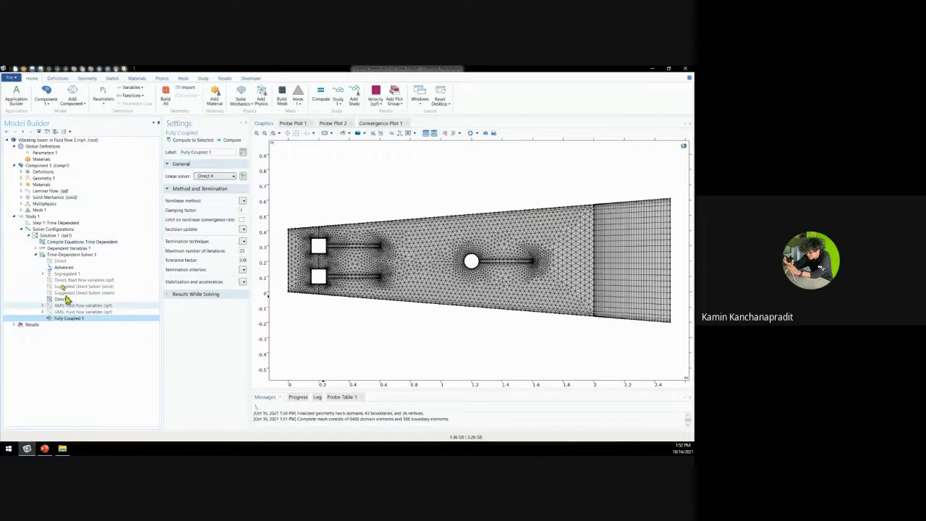
left_click(37, 217)
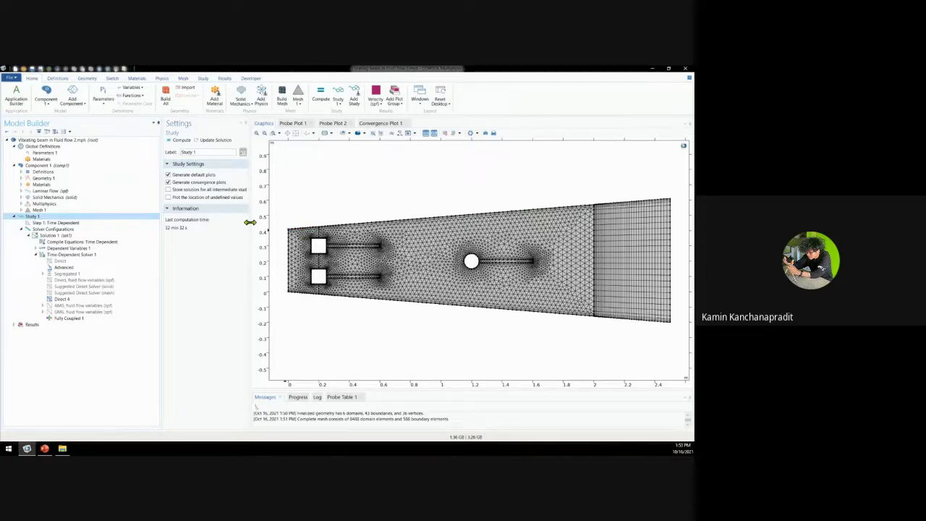
left_click_drag(249, 222, 265, 226)
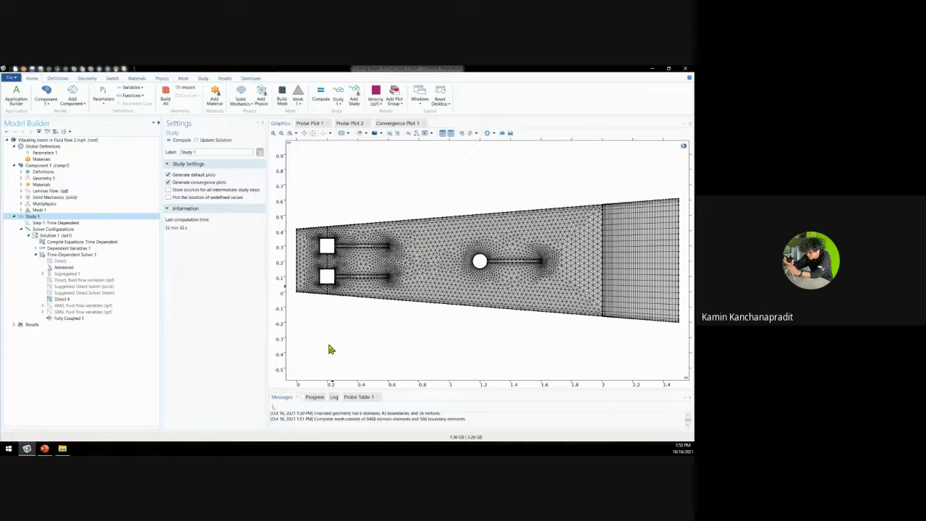
- Collapse Study 1, expand Results and view the velocity, lift and drag forces, beam tip displacement, frequency spectrum and beam tip trajectory plots
left_click(13, 324)
left_click(13, 216)
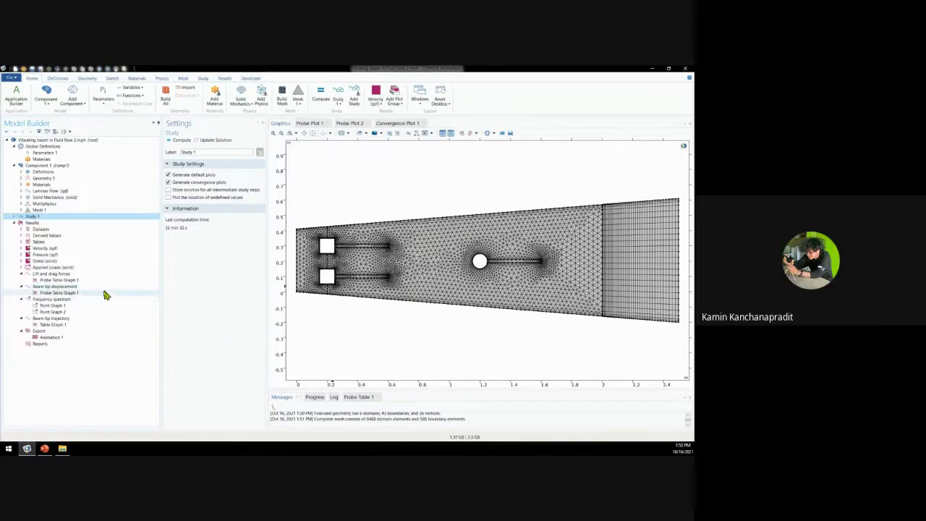
left_click(68, 249)
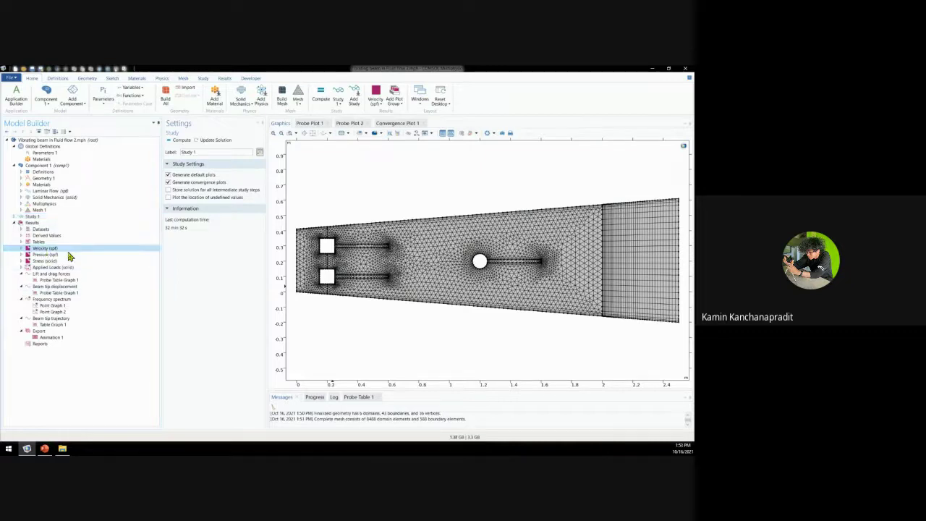
left_click(62, 274)
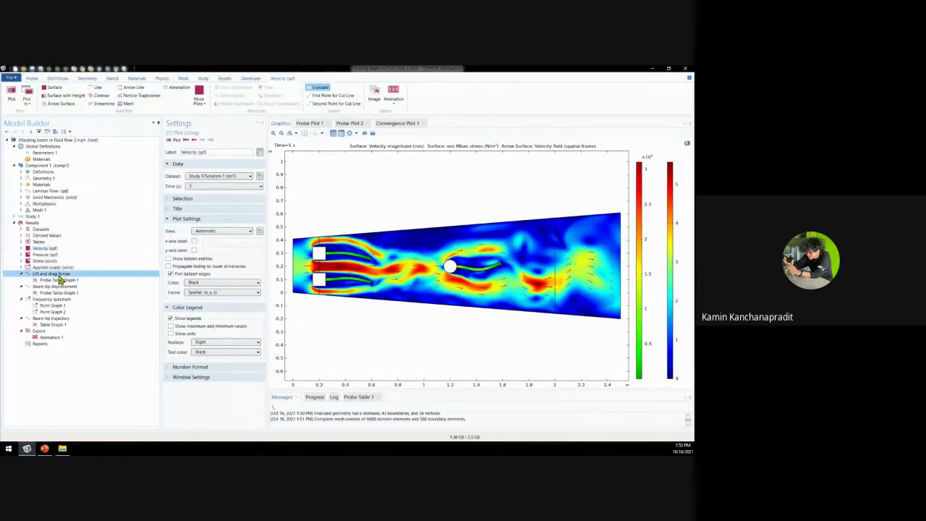
left_click(59, 286)
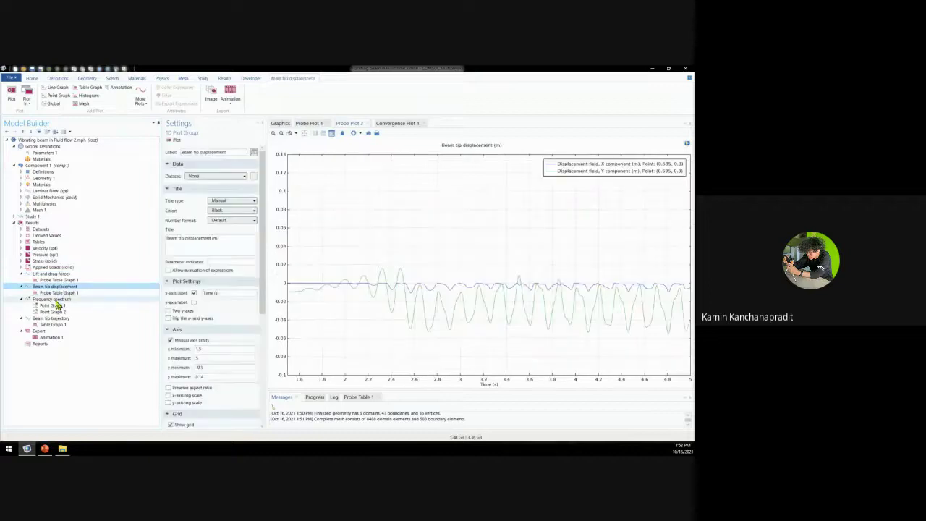
left_click(53, 299)
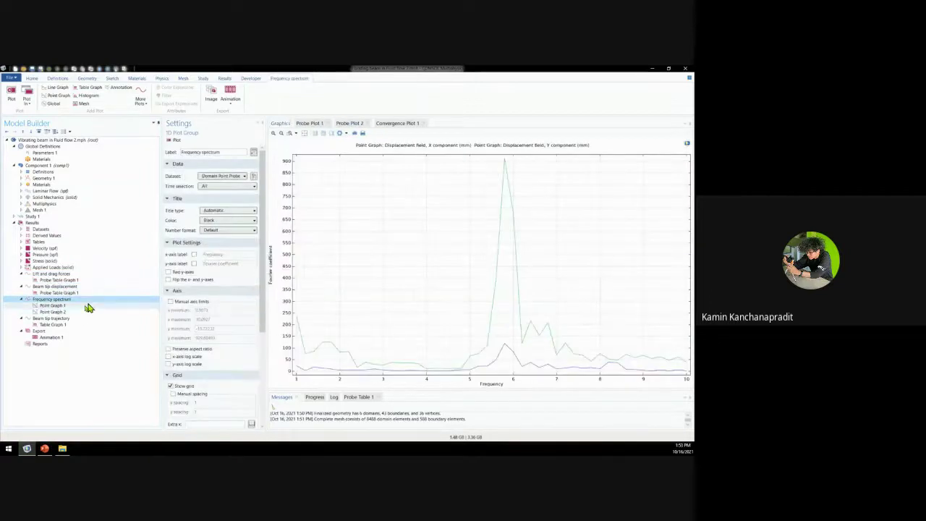
left_click(75, 318)
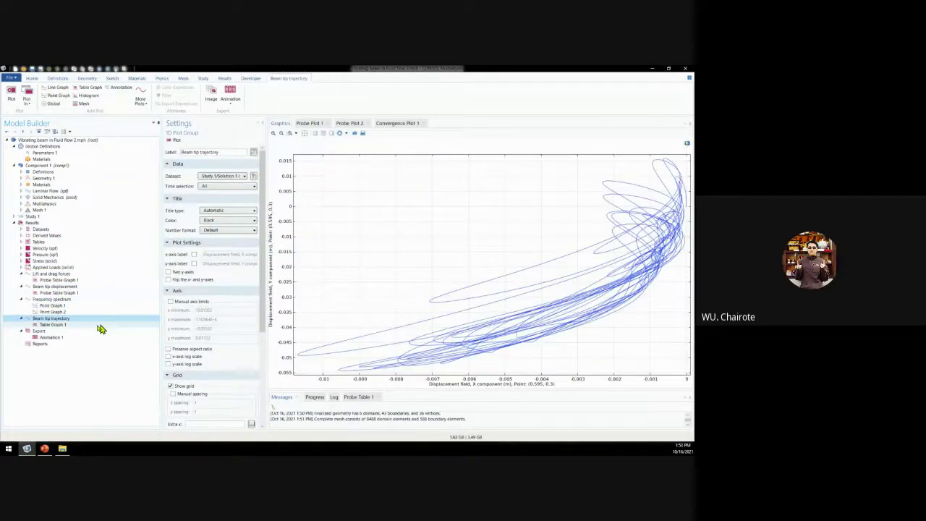
- Show the exported Animation 1 of the velocity plot and play it
left_click(87, 338)
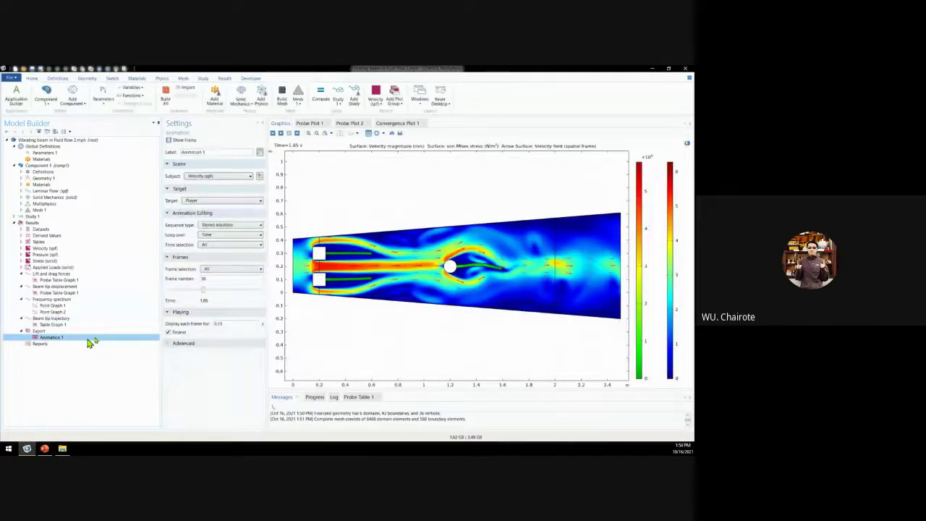
left_click(281, 134)
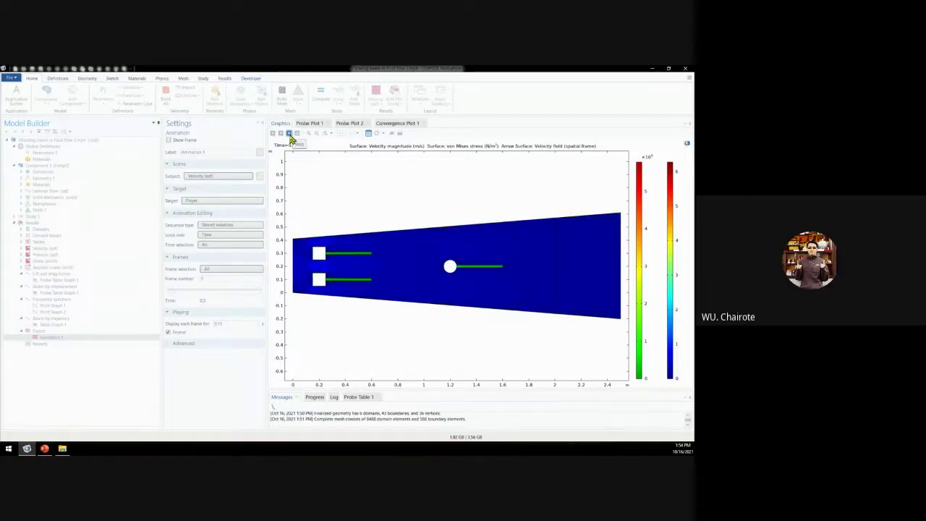
- Switch to PowerPoint, start the slide show from the Theories slide, advance to the Results slide and turn on the laser pointer
left_click(44, 449)
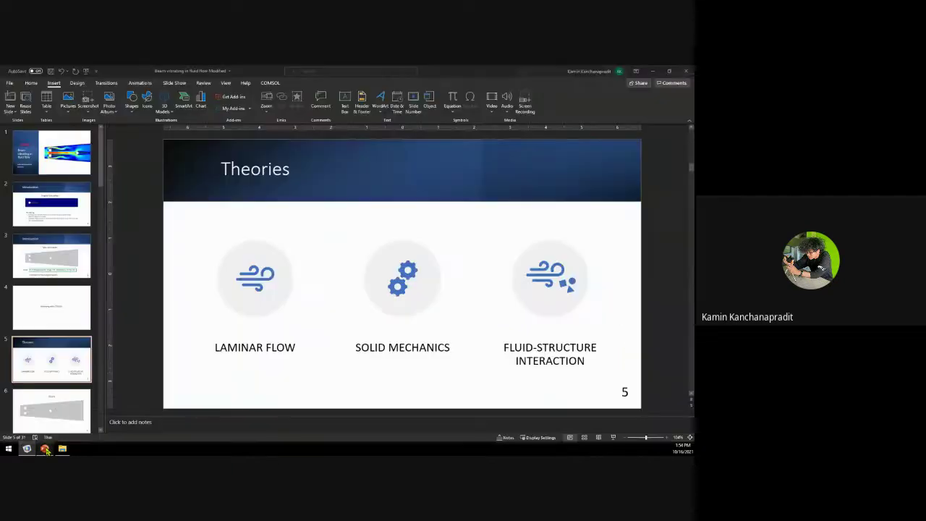
left_click(613, 438)
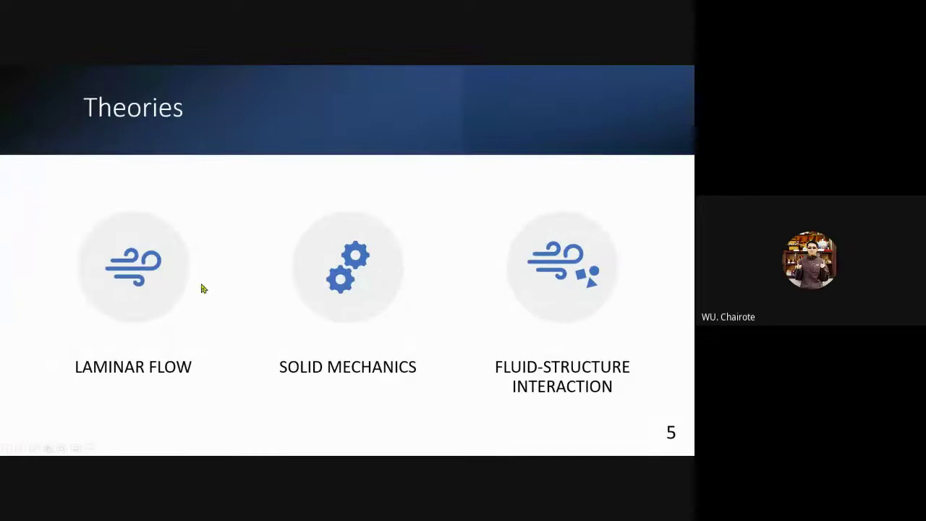
left_click(536, 284)
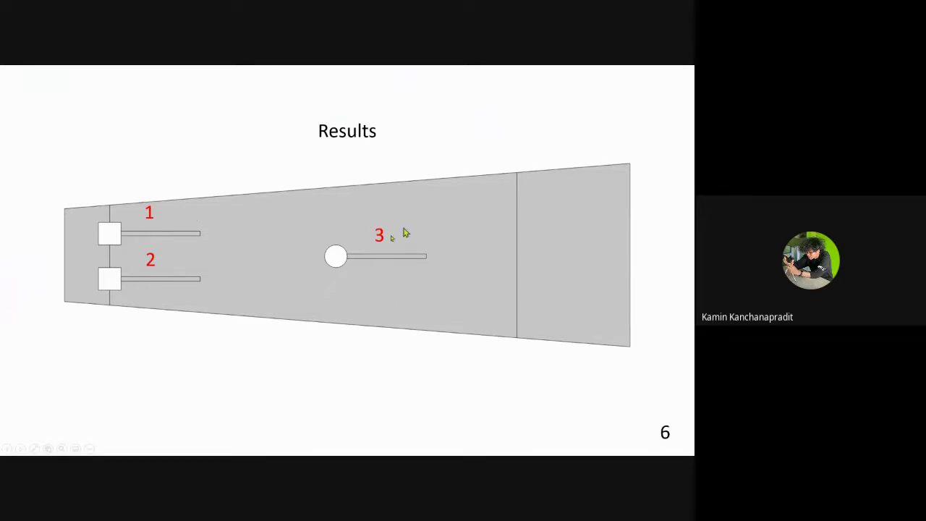
right_click(383, 241)
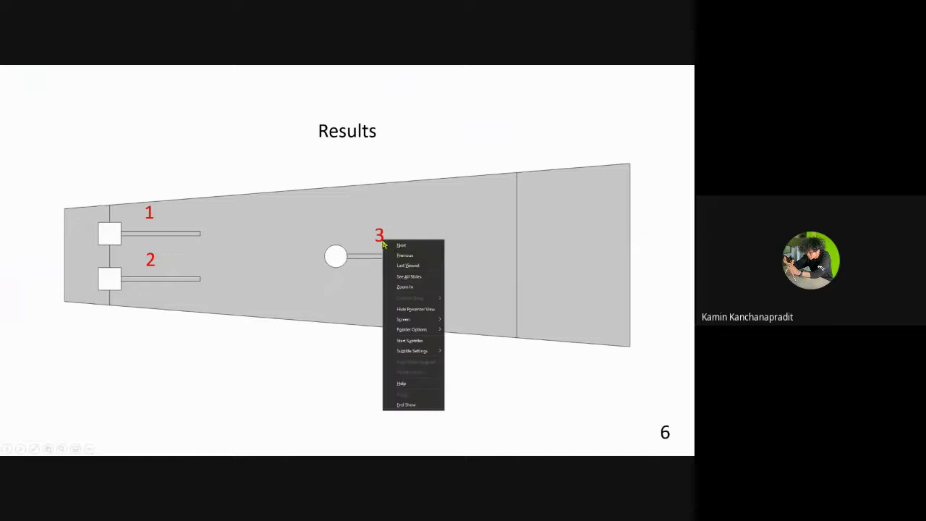
left_click(455, 334)
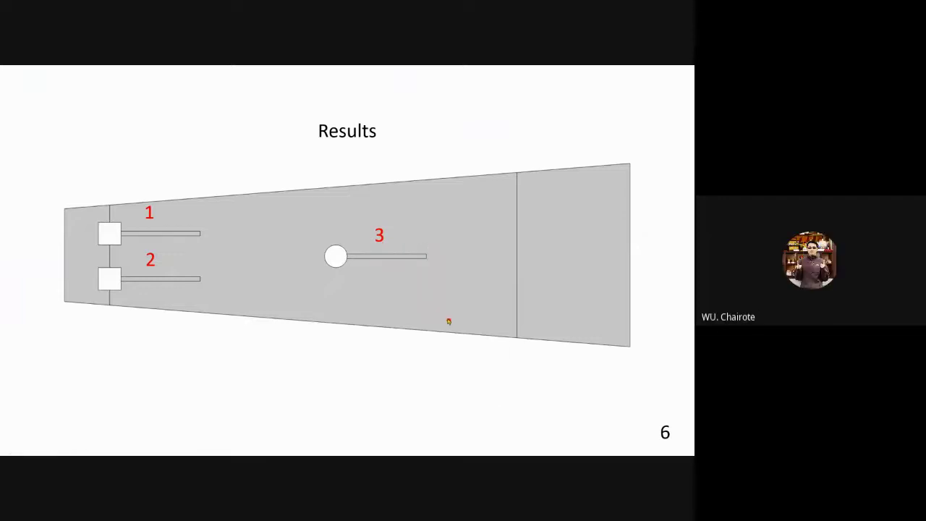
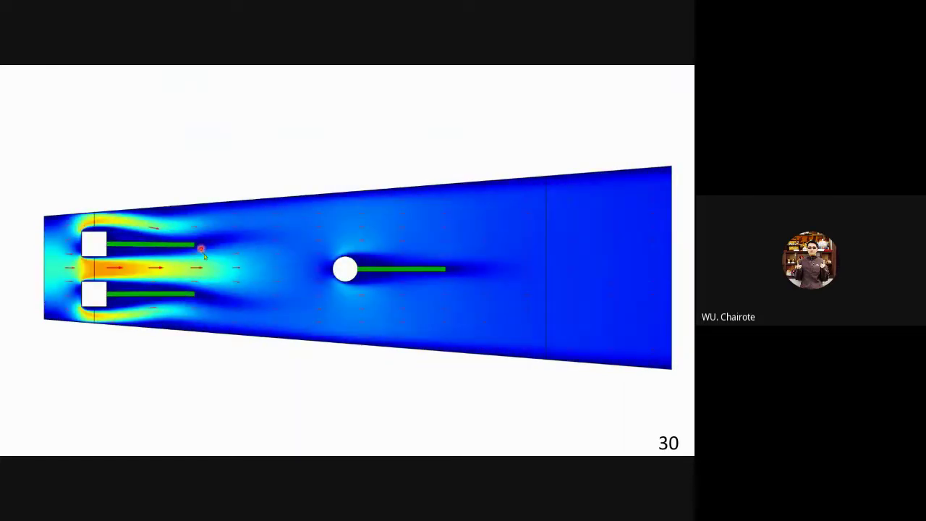
- Advance from slide 30 to the closing Thanks slide and end the slide show
key("Right")
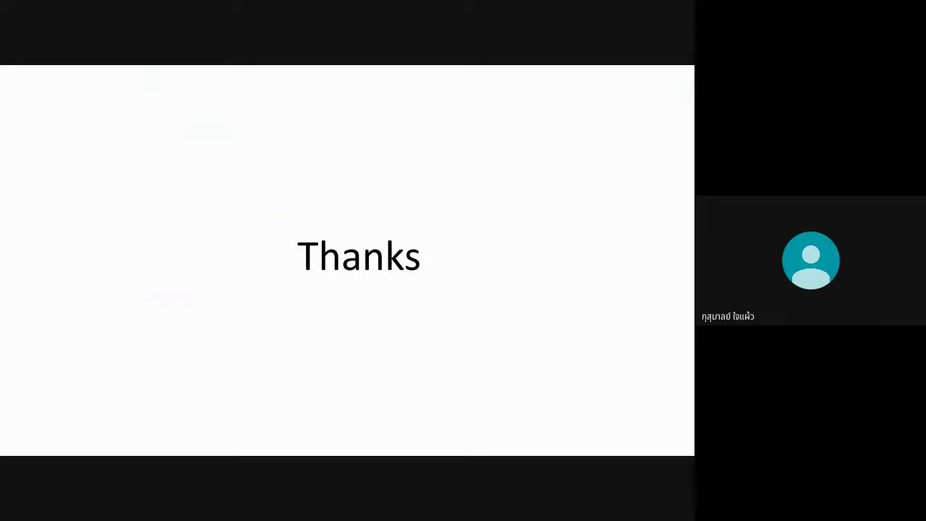
key("Right")
key("Escape")
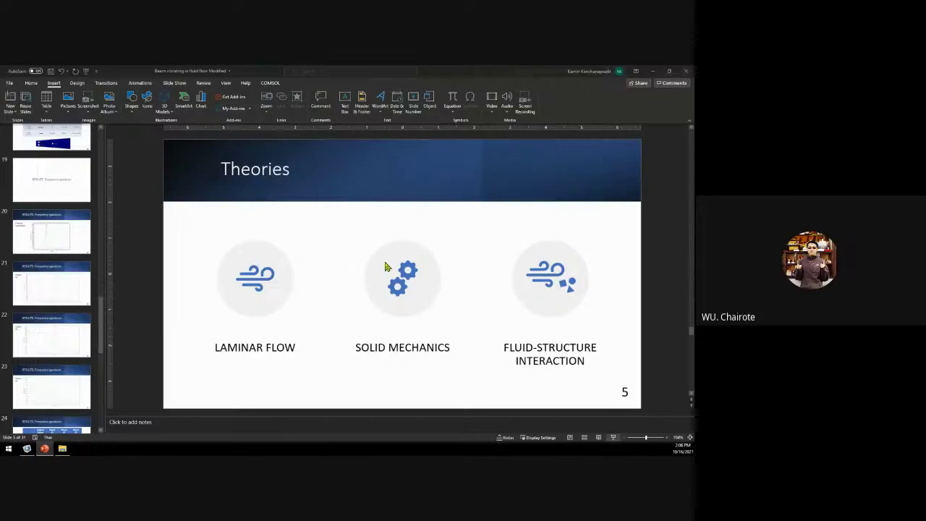
- Browse back through the slide thumbnails and open title slide 1, "Beam vibrating in fluid flow"
scroll(53, 304, "up", 10)
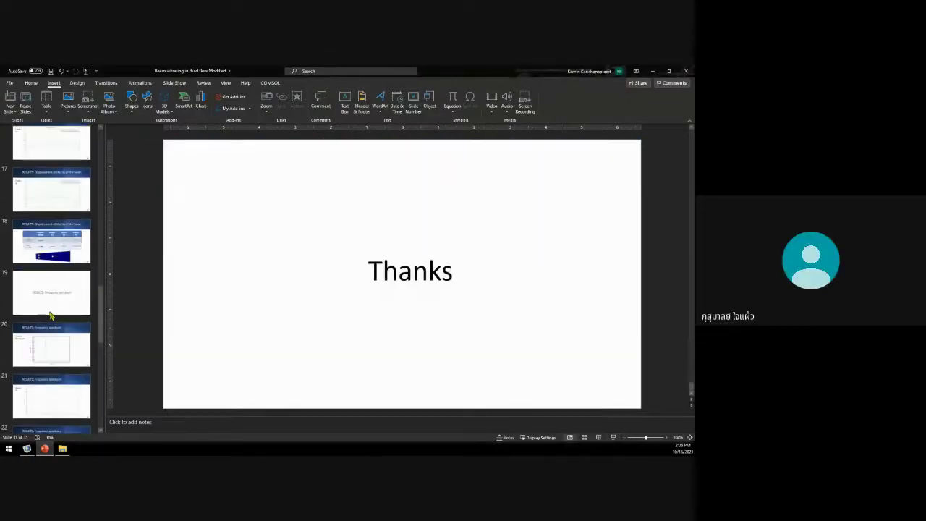
scroll(53, 317, "down", 5)
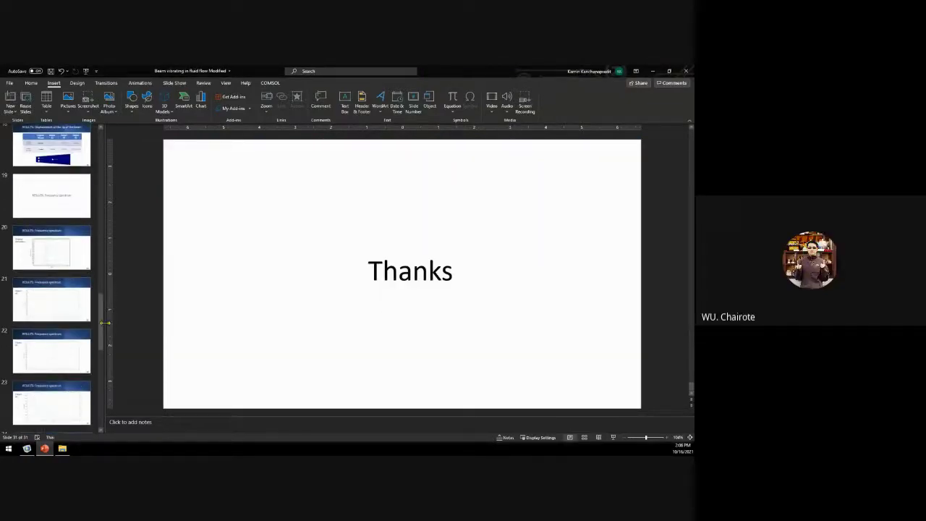
left_click_drag(102, 331, 98, 185)
left_click(75, 160)
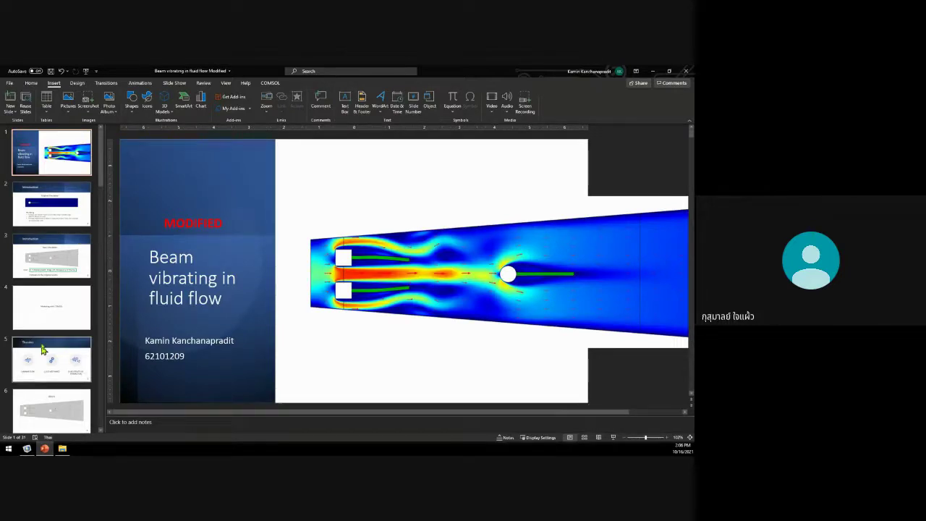
- Browse forward through the slide thumbnails and open slide 30 with the flow animation
left_click_drag(100, 181, 105, 347)
scroll(57, 362, "down", 8)
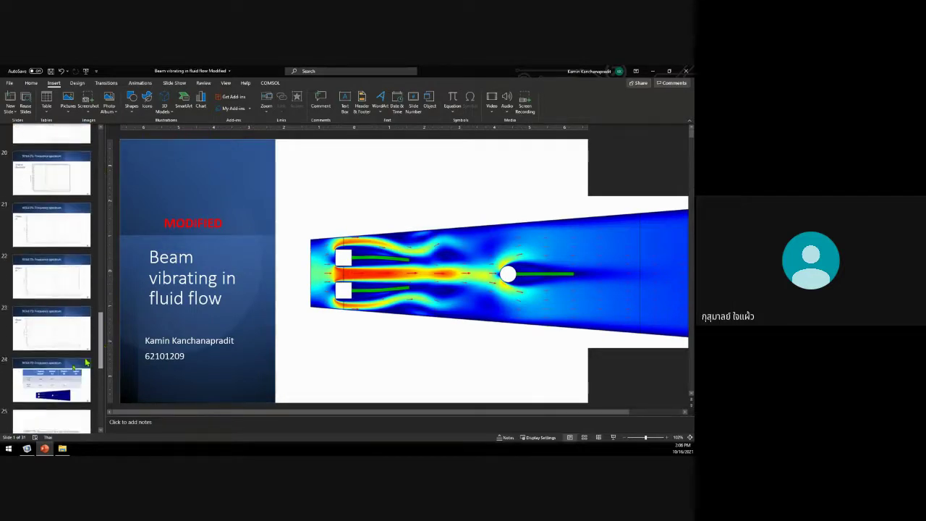
scroll(56, 362, "down", 2)
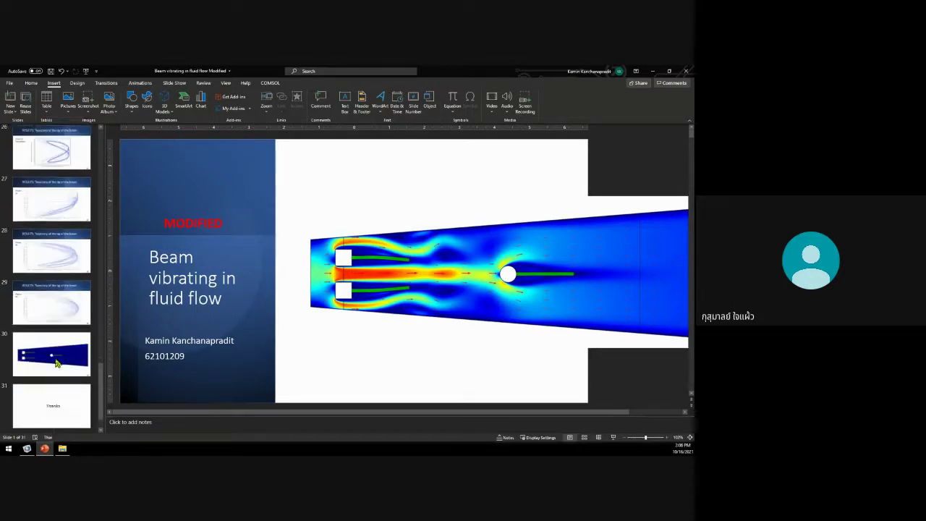
left_click(57, 365)
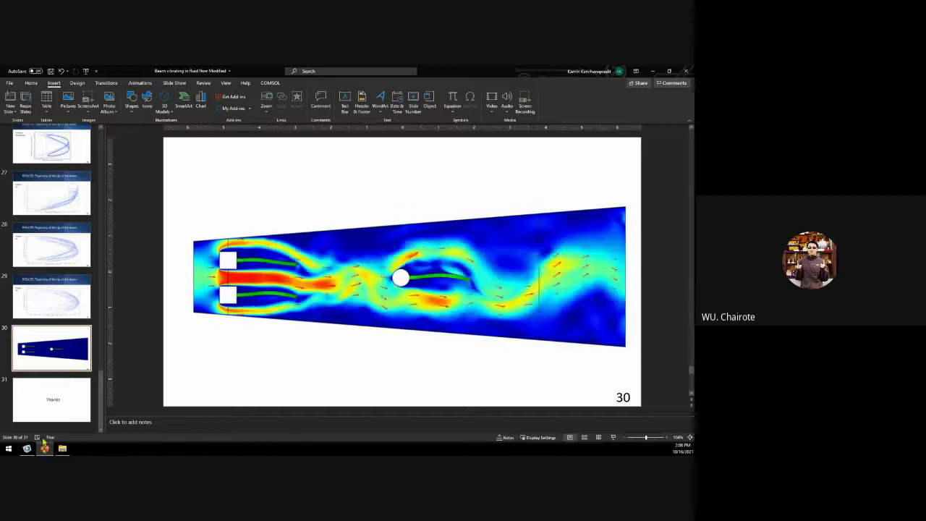
- Switch to COMSOL, expand the component's Materials and examine Material 2's fluid domain selection and property values with the columns fully visible
mouse_move(44, 448)
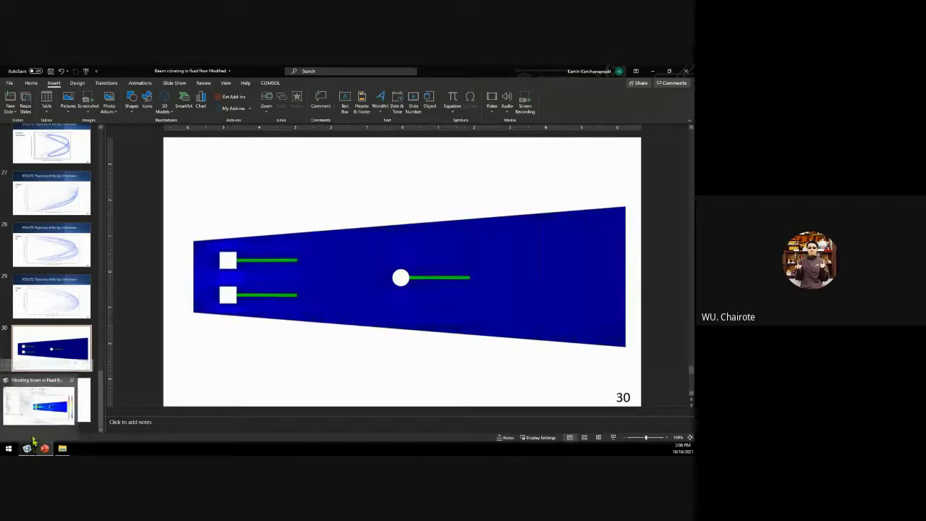
left_click(43, 404)
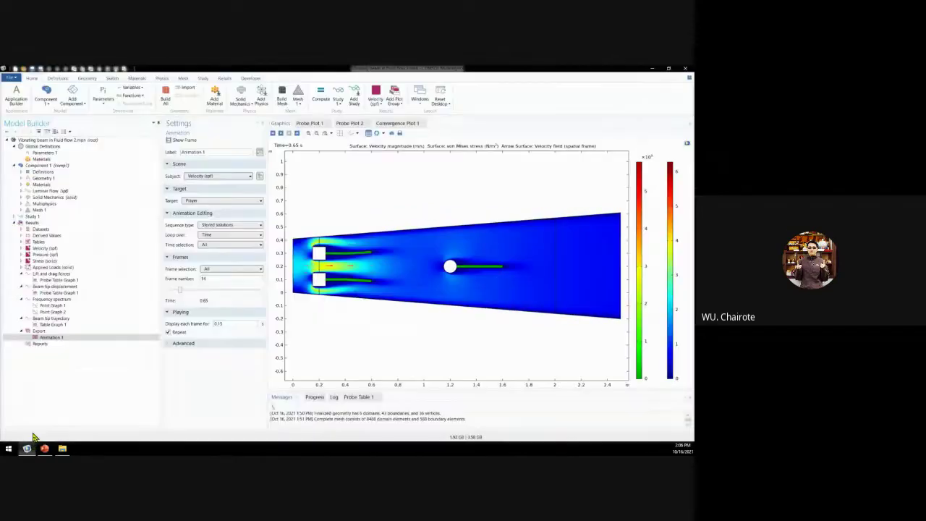
left_click(21, 184)
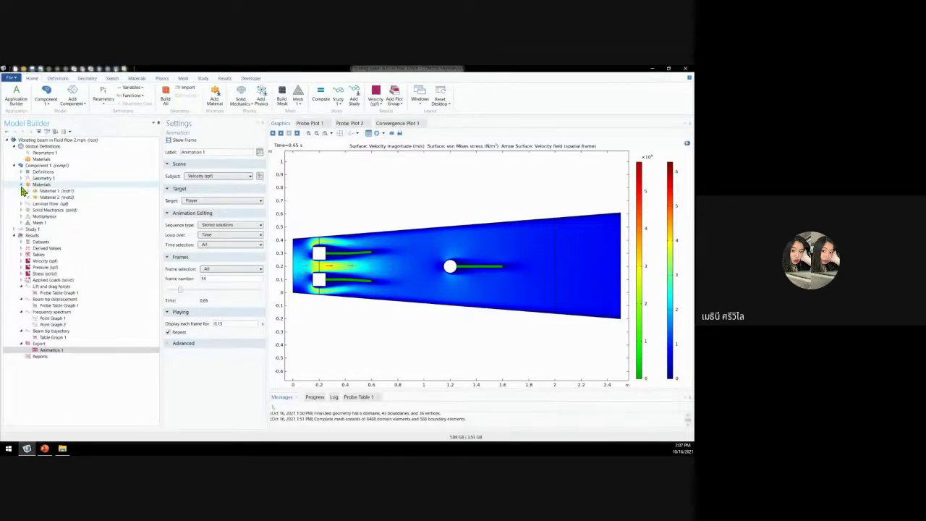
left_click(45, 197)
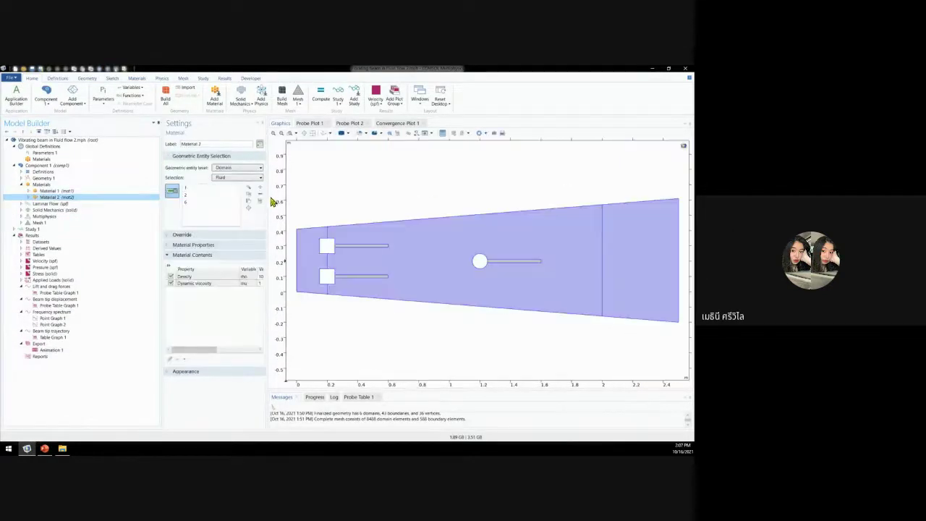
left_click_drag(268, 202, 311, 221)
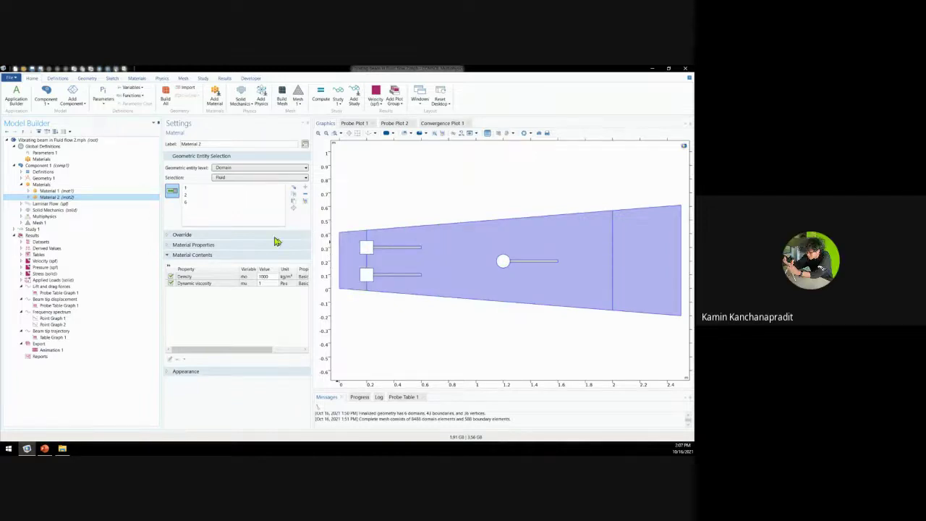
- Collapse Materials, expand Geometry 1, and build Polygon 1, Circle 1 and Rectangle 2 one after another
double_click(25, 184)
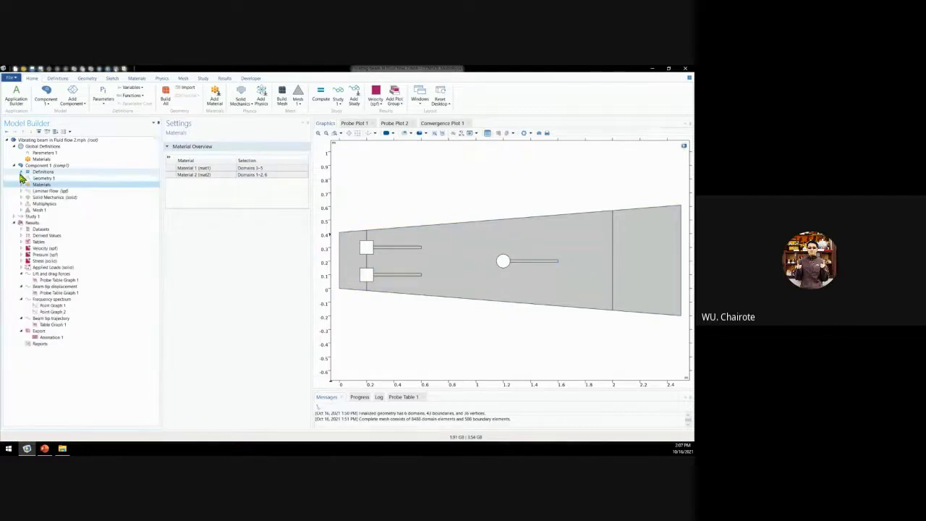
left_click(20, 178)
left_click(56, 185)
left_click(59, 191)
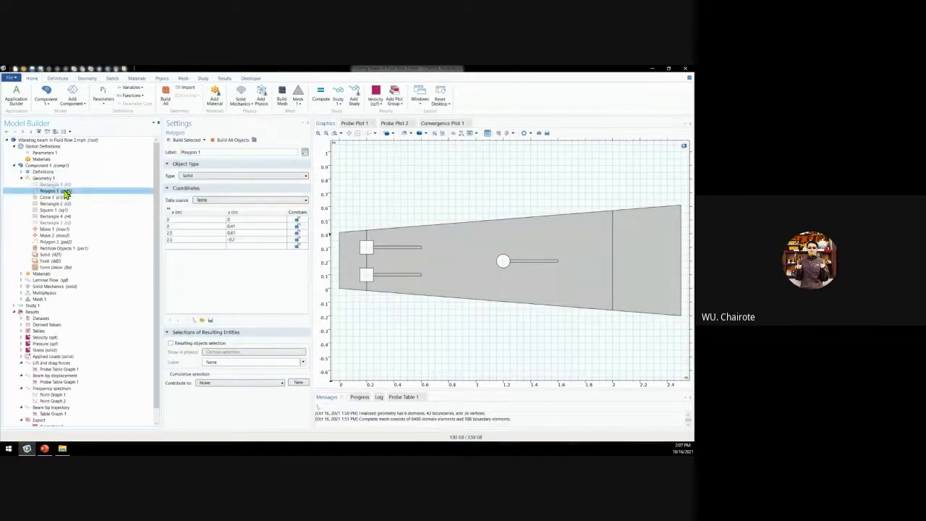
left_click(184, 139)
left_click(79, 198)
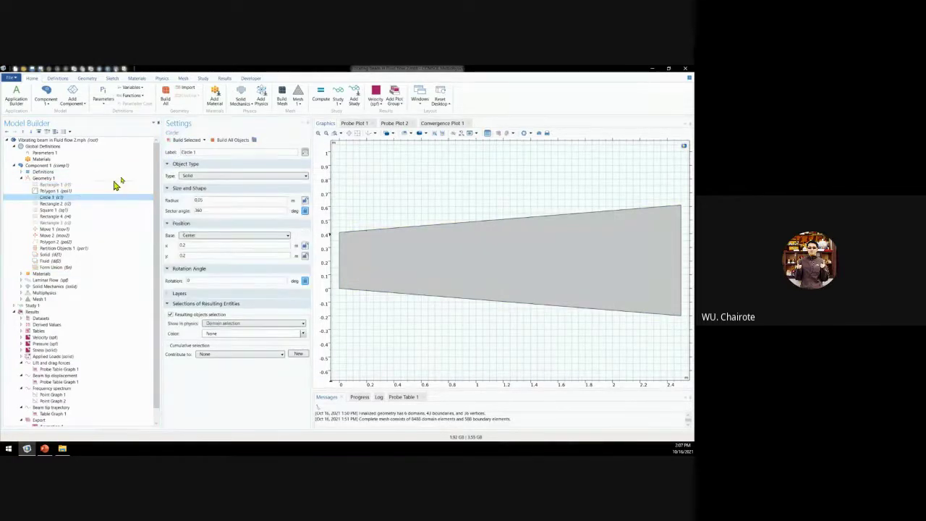
left_click(183, 140)
left_click(77, 205)
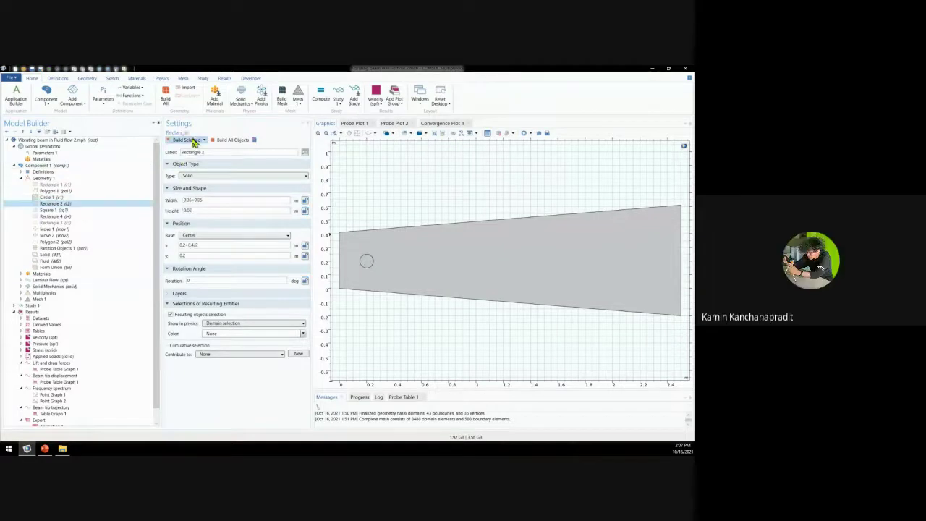
left_click(185, 140)
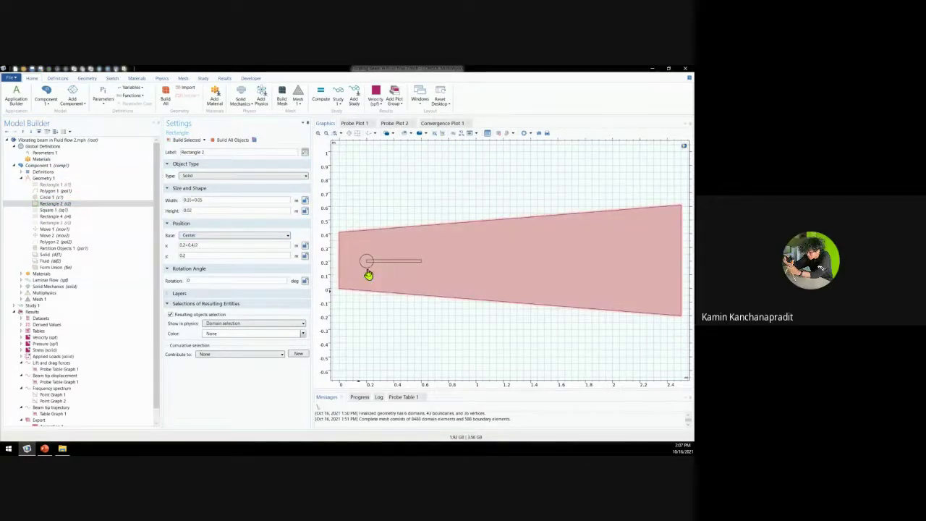
- Build Square 1 and Rectangle 4 in the geometry sequence and open the Move 1 settings
left_click(70, 216)
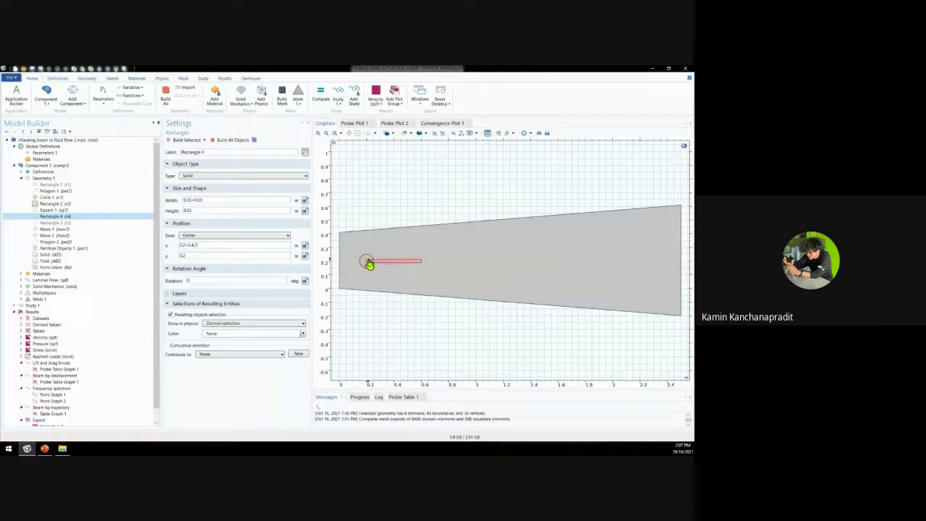
left_click(62, 210)
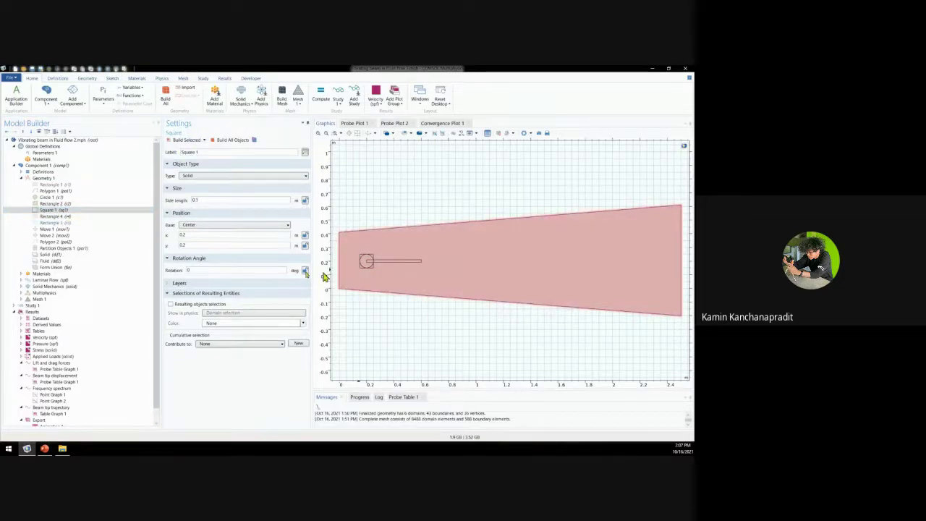
left_click(112, 217)
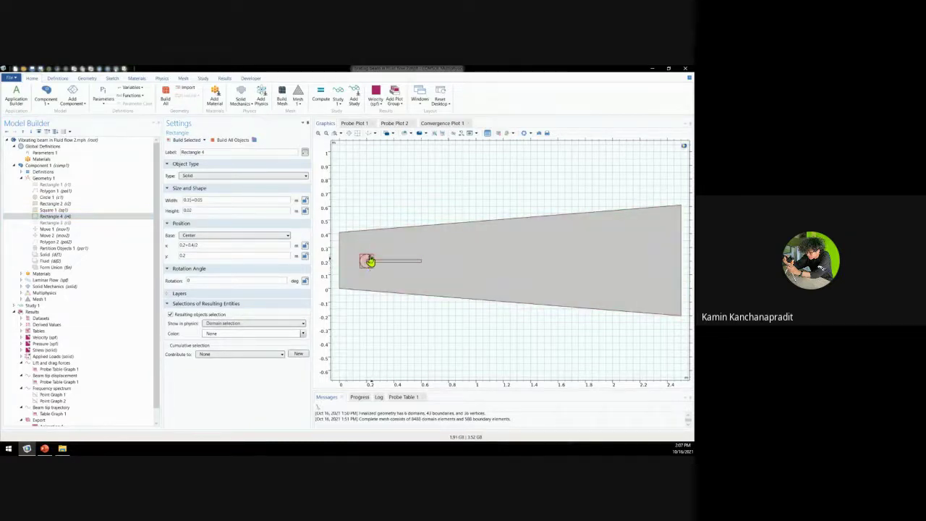
left_click(84, 229)
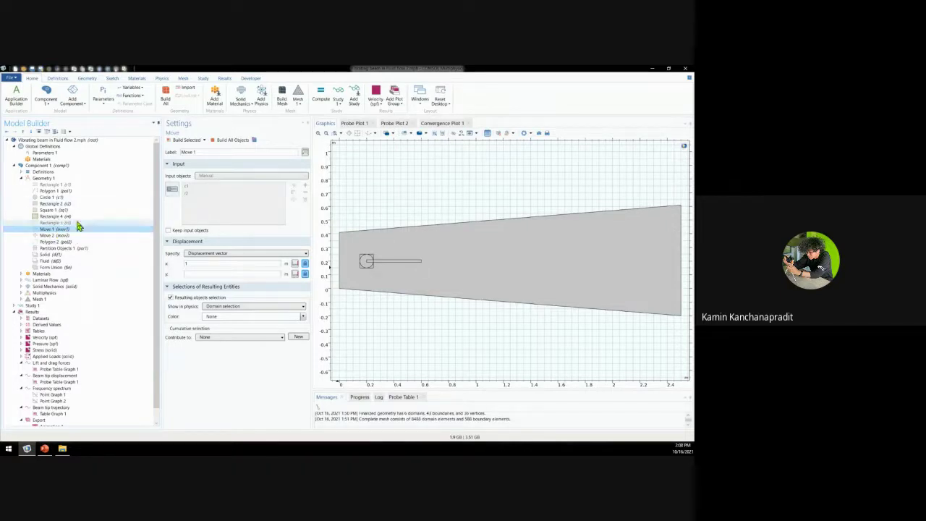
- Disable Rectangle 2 and Square 1 in the geometry sequence
right_click(60, 204)
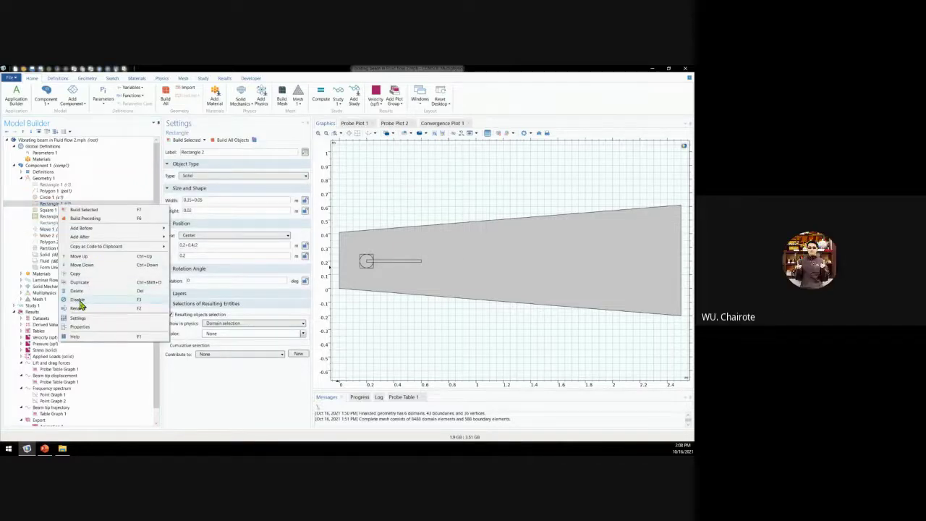
left_click(79, 303)
left_click(51, 209)
right_click(61, 210)
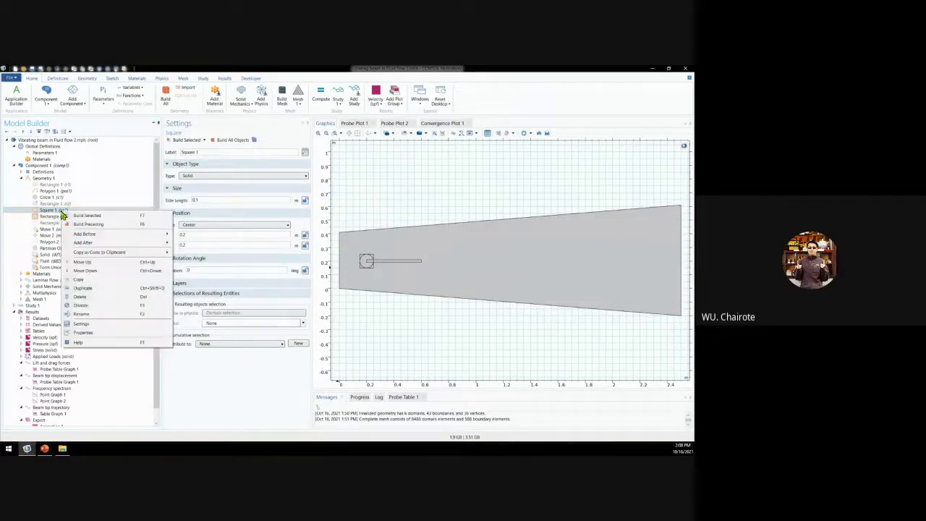
left_click(90, 307)
- Build the geometry in stages with only Polygon 1, Circle 1 and Rectangle 4
left_click(56, 190)
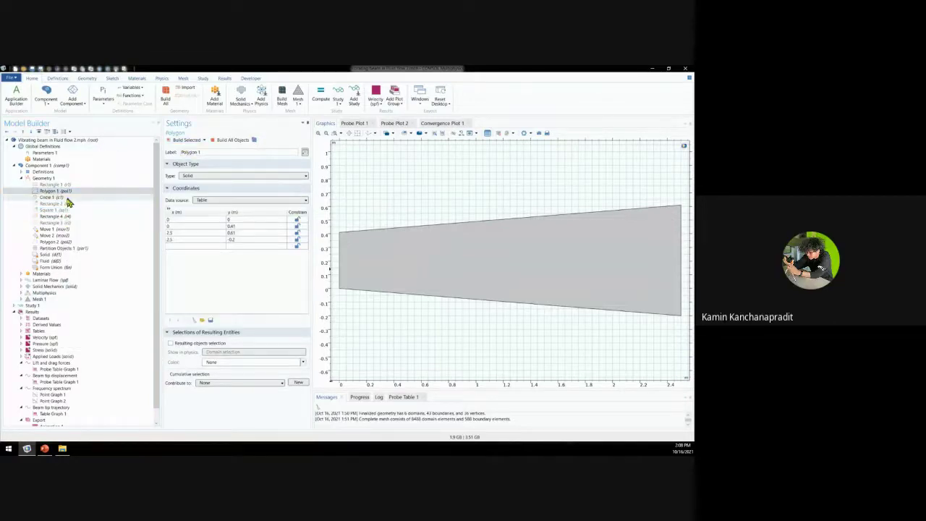
left_click(58, 197)
left_click(184, 140)
left_click(52, 216)
left_click(179, 141)
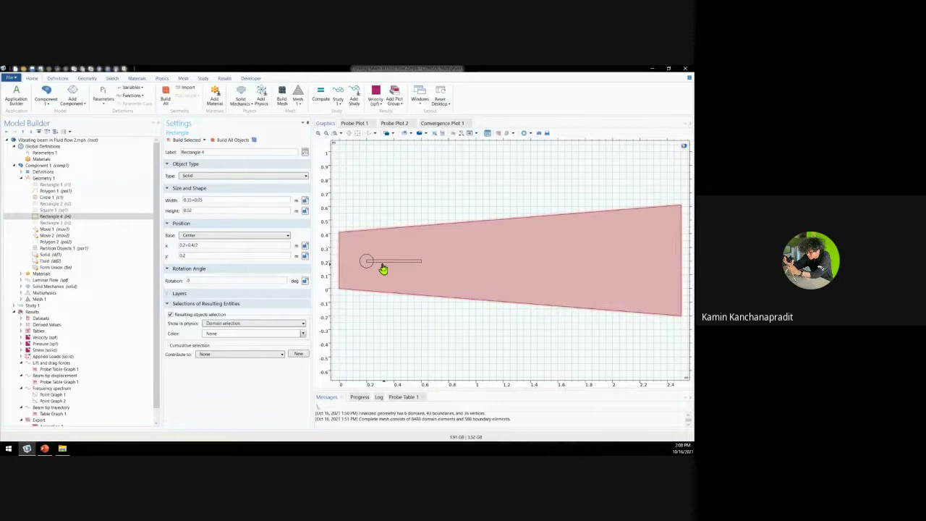
- Examine Move 1's settings and locate the Move operation among Geometry 1's transforms
left_click(65, 230)
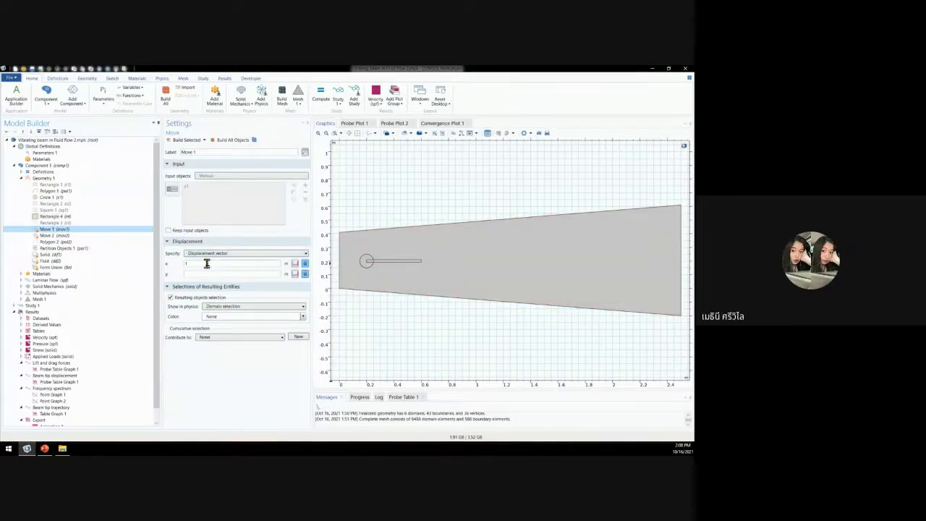
right_click(45, 178)
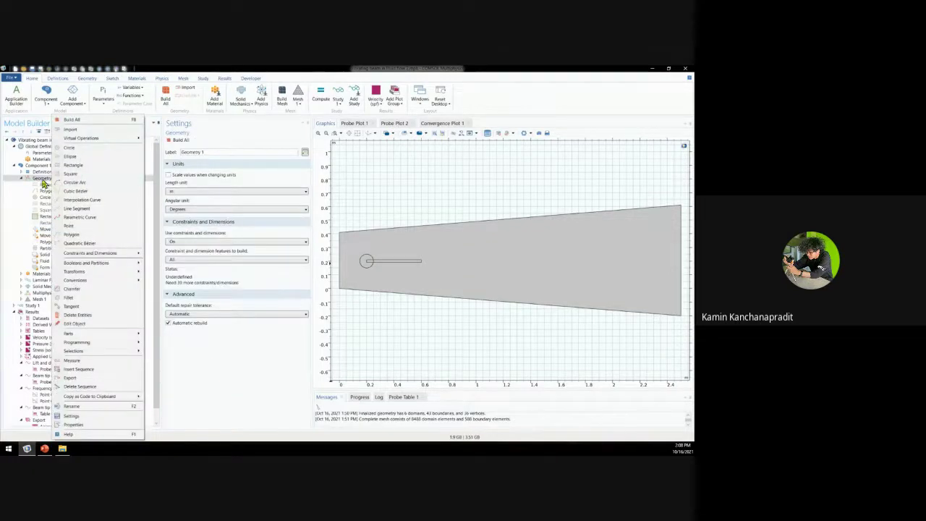
right_click(45, 182)
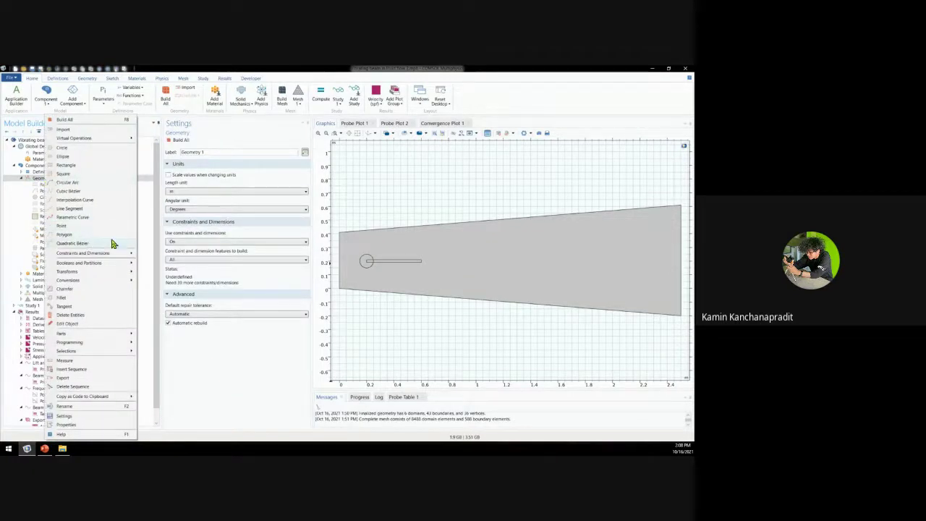
mouse_move(116, 274)
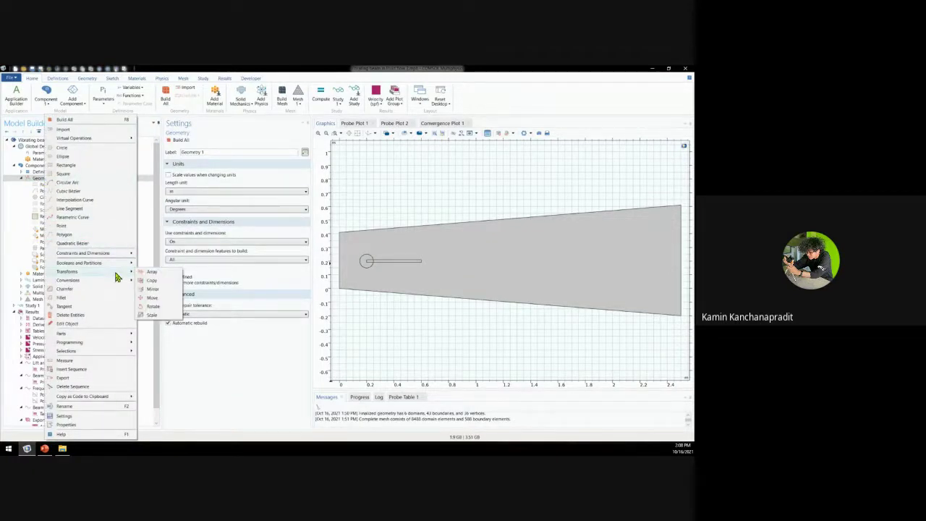
left_click(153, 298)
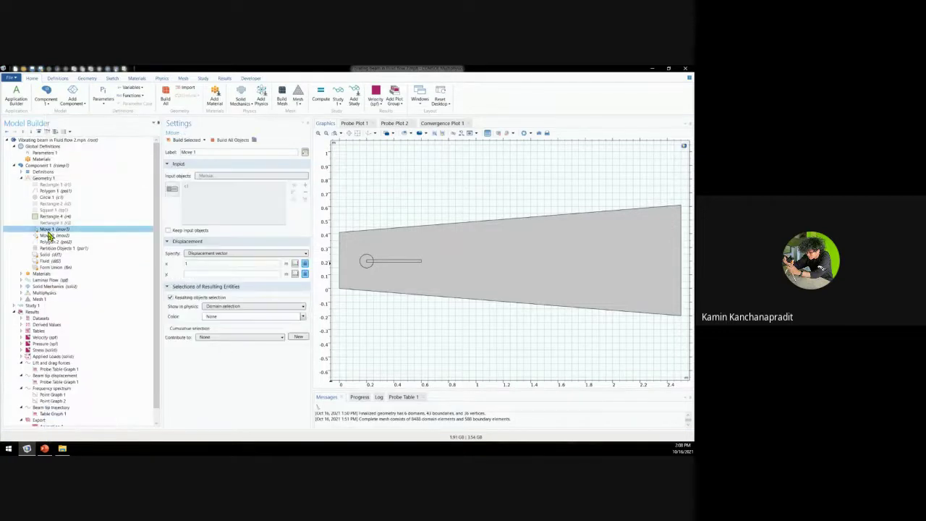
- Set Move 1's input objects to c1 and r4, build it with input objects kept, and rebuild it without keeping them
left_click(173, 192)
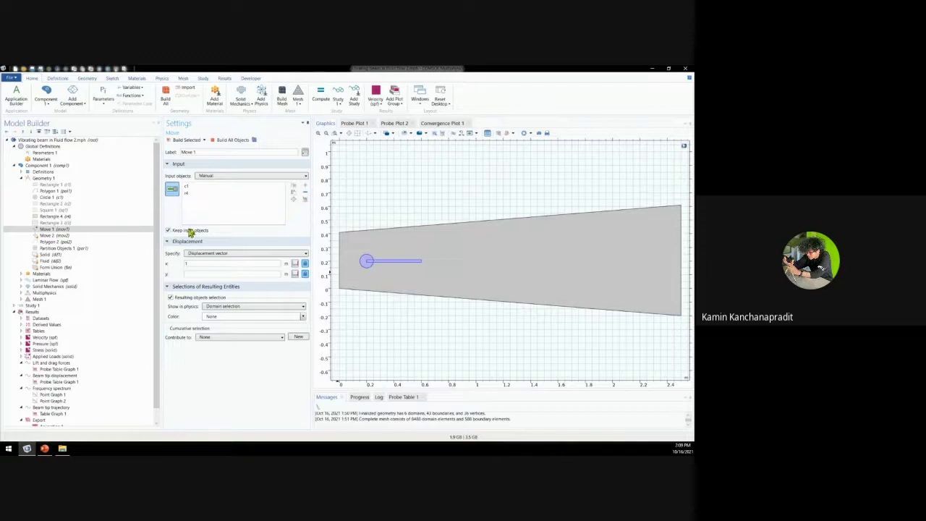
left_click(188, 140)
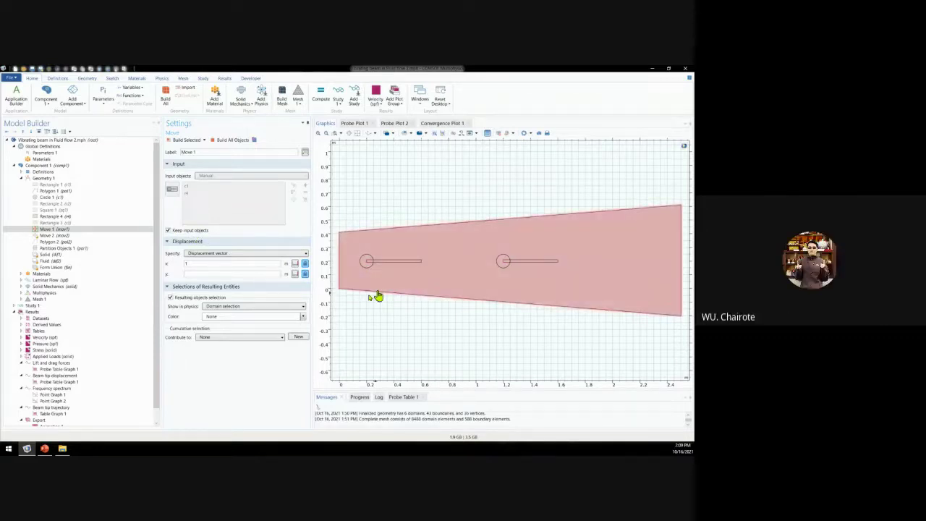
left_click(169, 230)
left_click(185, 140)
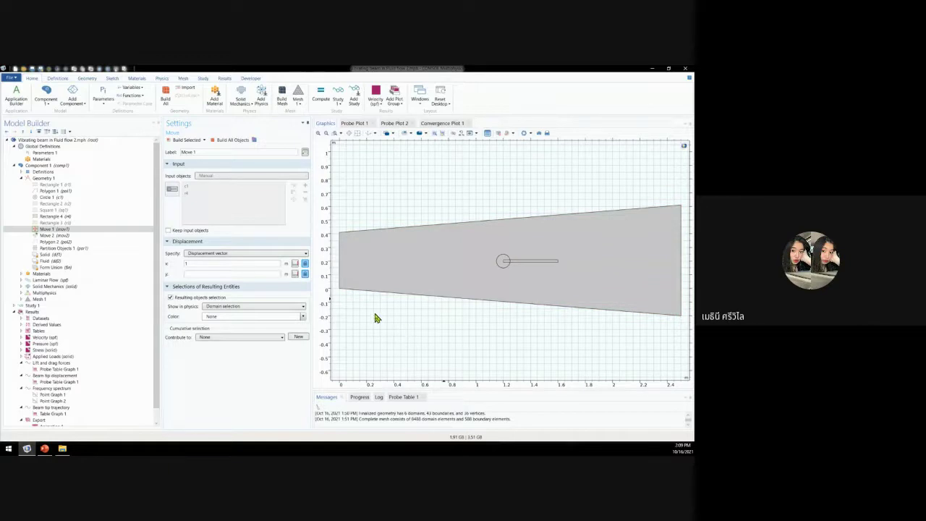
- Re-enable Rectangle 2 and Square 1 in the geometry sequence
left_click(67, 205)
right_click(64, 204)
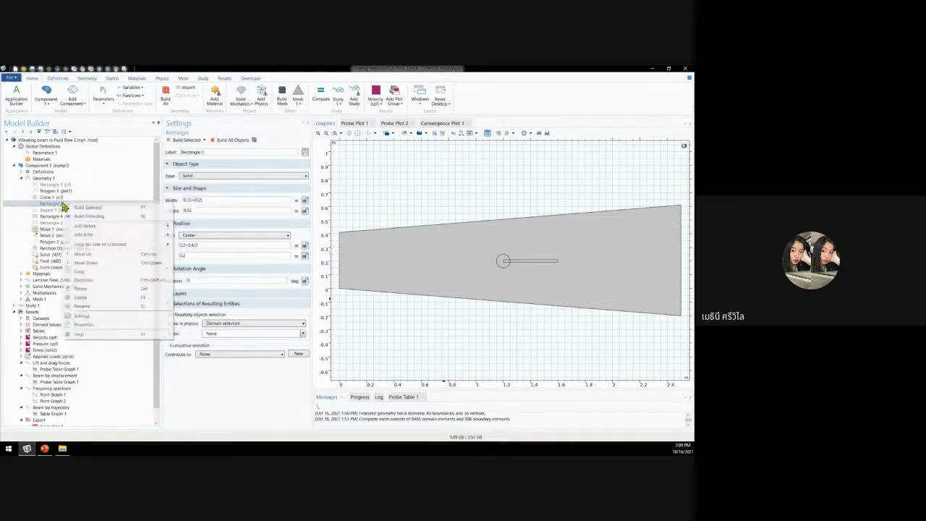
left_click(59, 210)
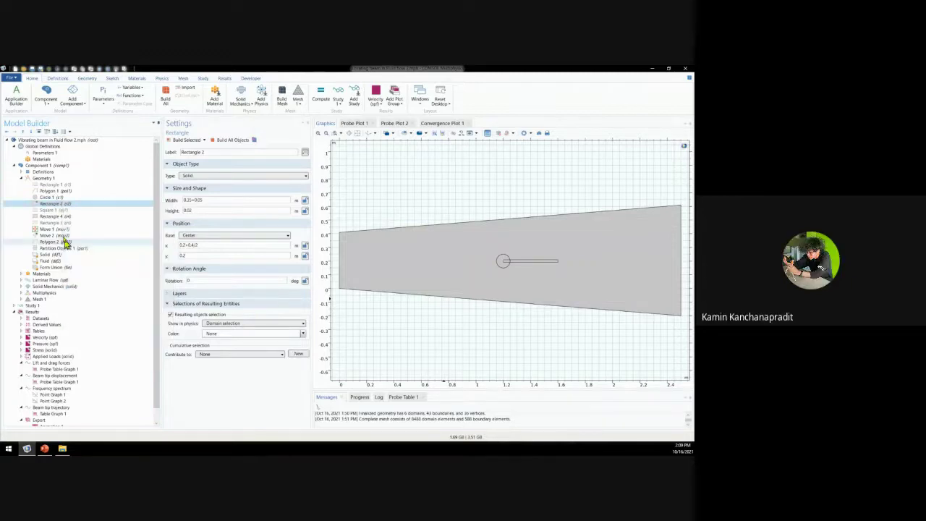
right_click(59, 210)
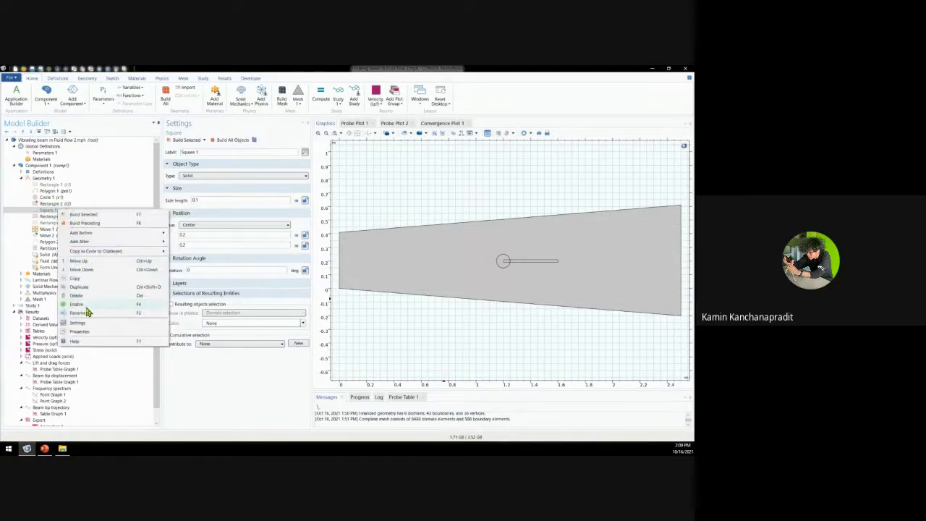
- Build the geometry up to Rectangle 4 and apply Move 1
left_click(52, 216)
left_click(184, 139)
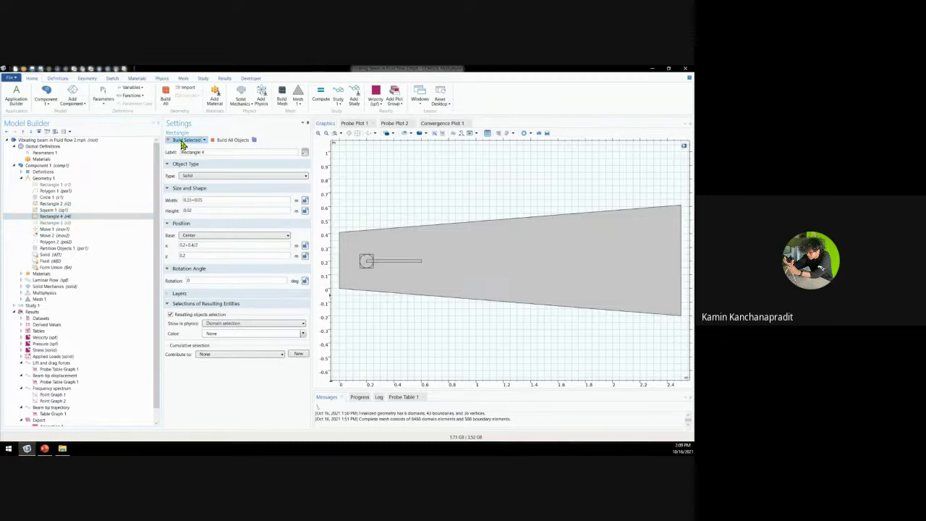
left_click(54, 229)
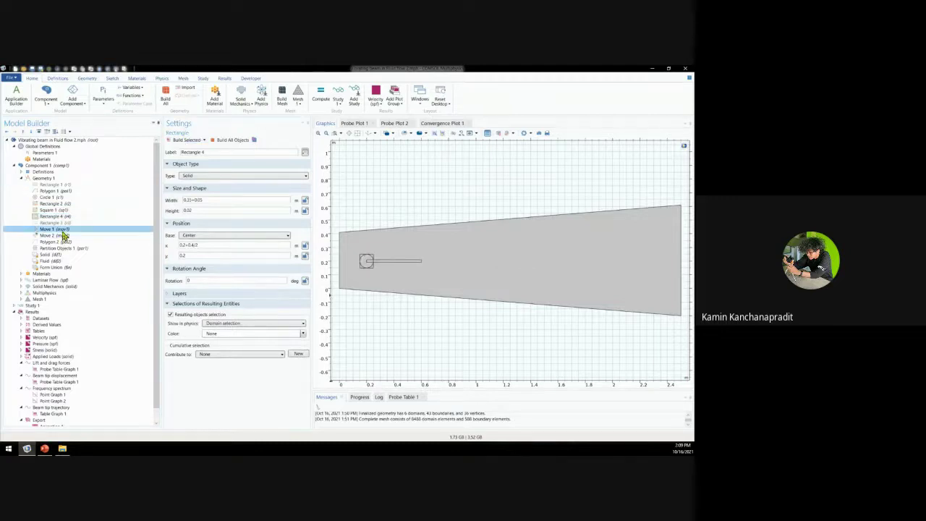
left_click(184, 140)
- In Move 2, replace input object mov1(2) with r2 alongside sq1, and build the move
left_click(122, 236)
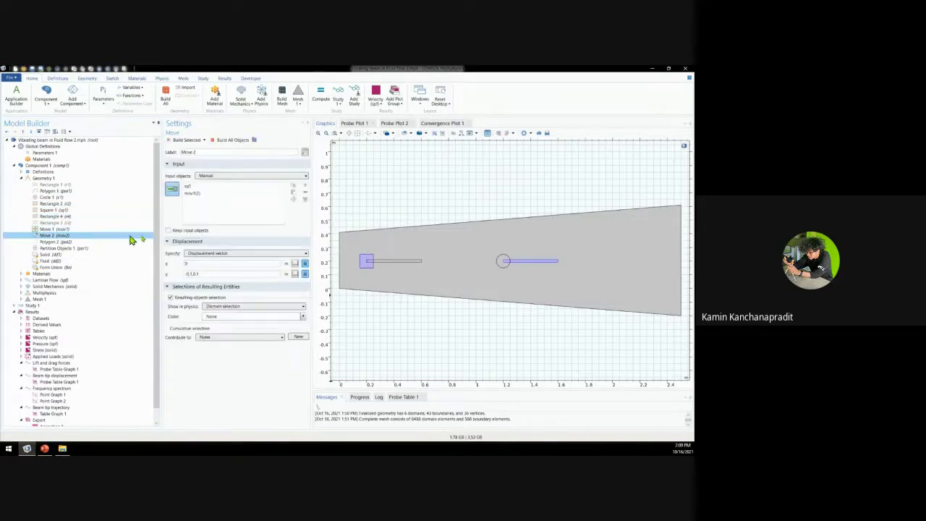
left_click(527, 262)
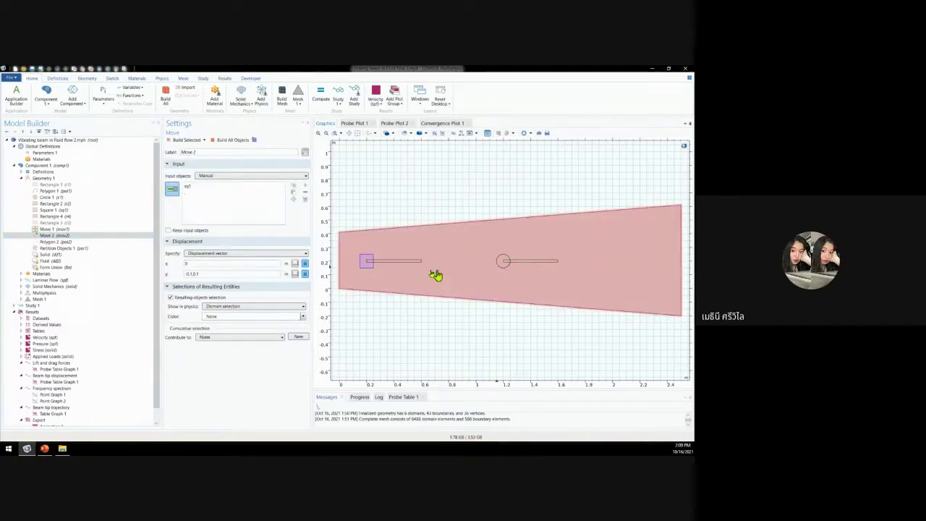
left_click(394, 264)
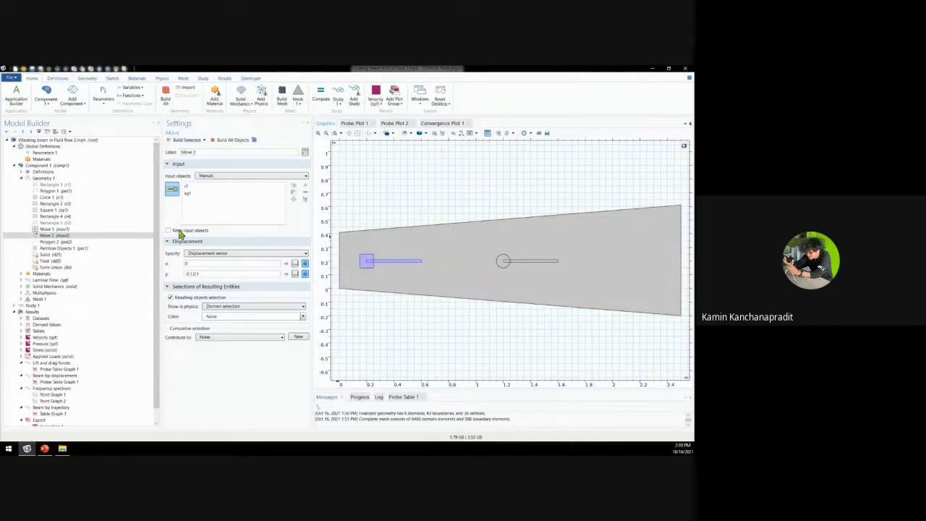
left_click(186, 140)
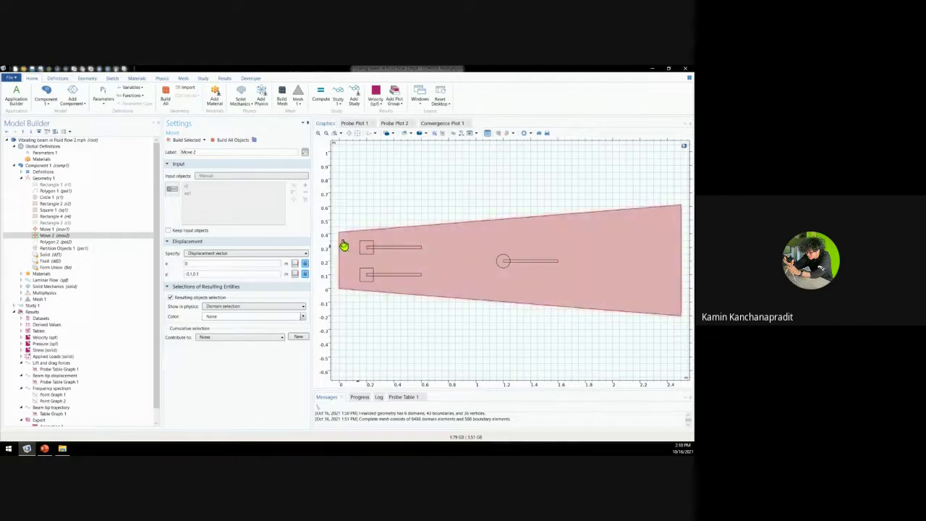
- Examine the narrow end of the channel around the two squares and beams up close, and restore the full view
left_click(336, 136)
left_click_drag(334, 221, 376, 314)
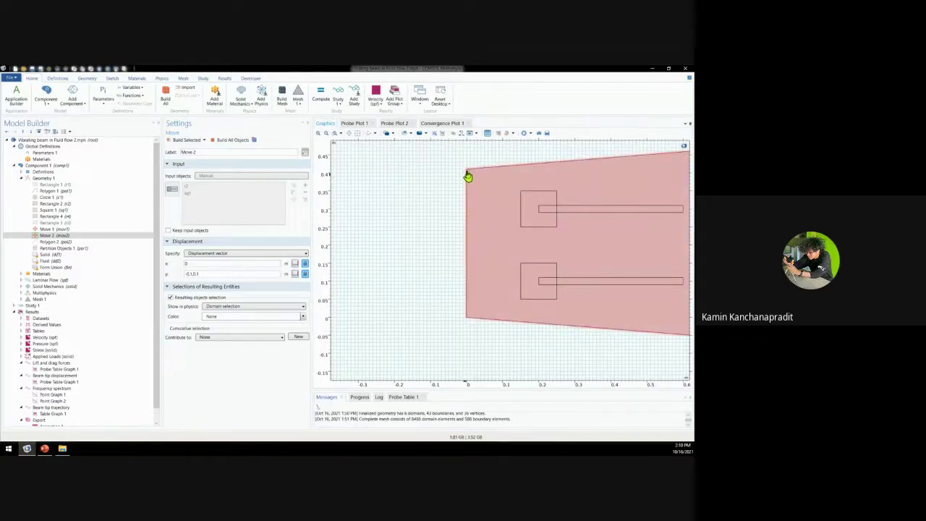
left_click(357, 135)
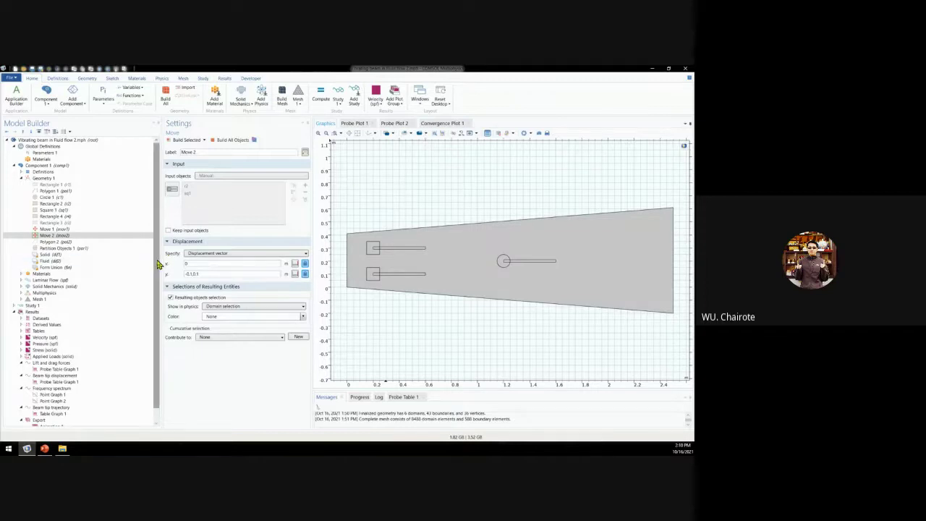
- Check the Laminar Flow domain selection and review the Form Union, Fluid and Move features in the geometry sequence
left_click_drag(158, 264, 161, 290)
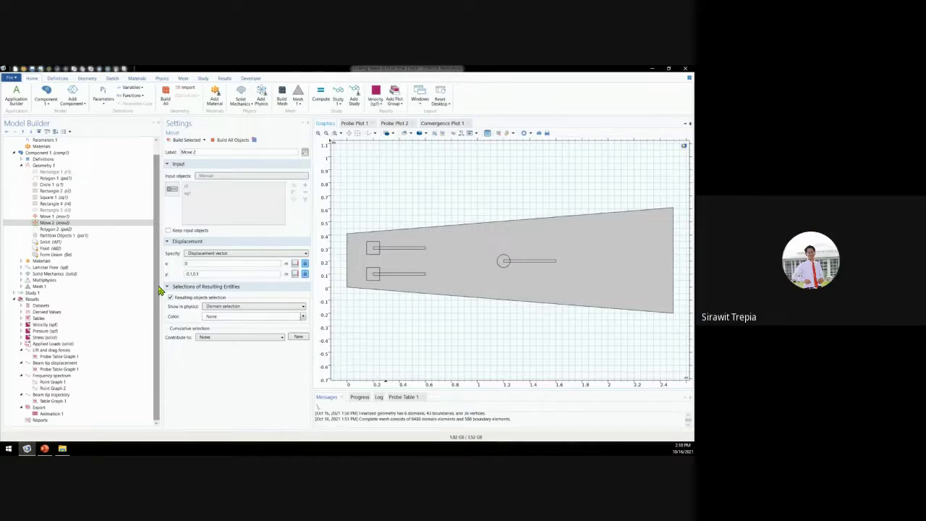
left_click(36, 268)
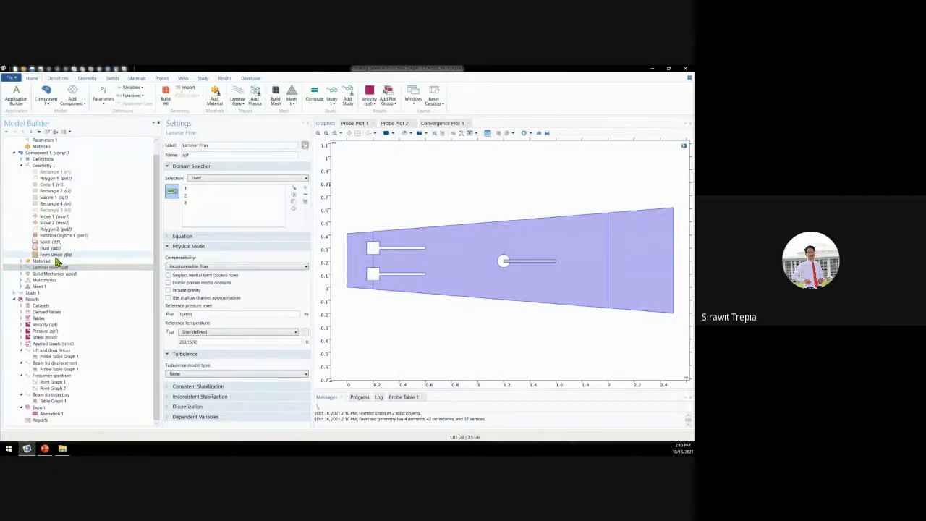
left_click(56, 255)
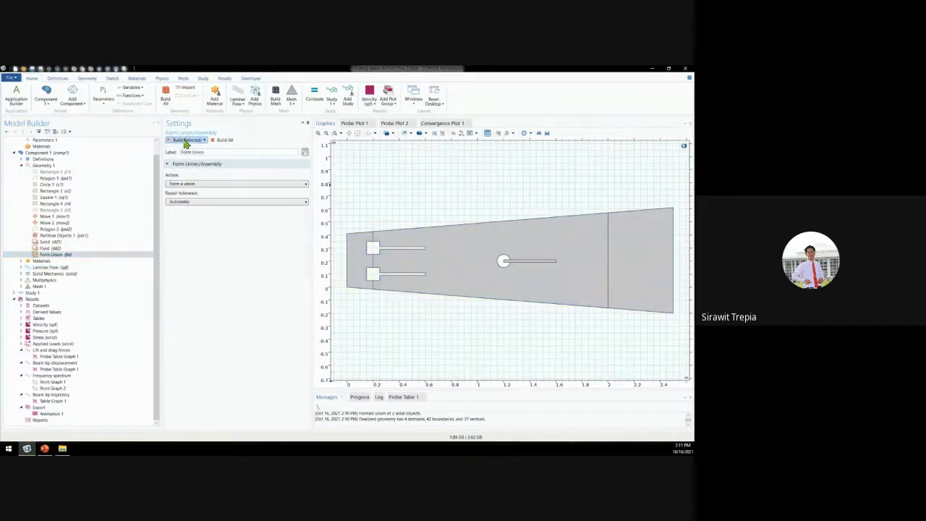
left_click(51, 248)
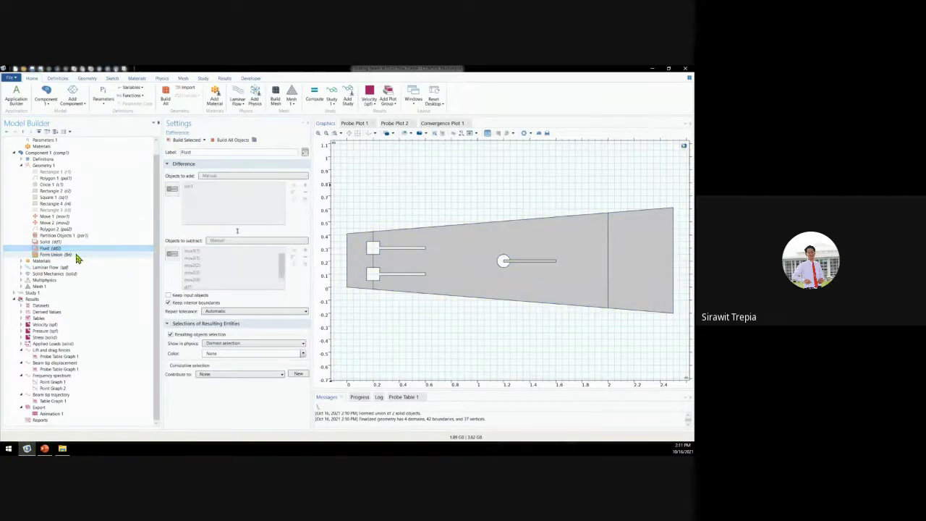
left_click(56, 255)
left_click(81, 222)
left_click(81, 216)
left_click(75, 223)
left_click(81, 215)
left_click(83, 191)
left_click(83, 184)
left_click(84, 178)
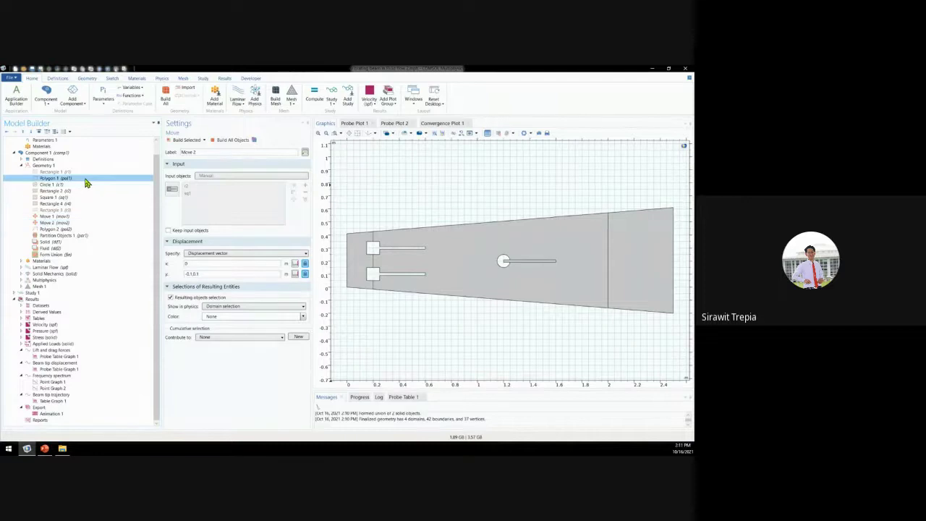
- Check which domains are assigned to Material 1 and Material 2 in the component's materials
left_click(53, 262)
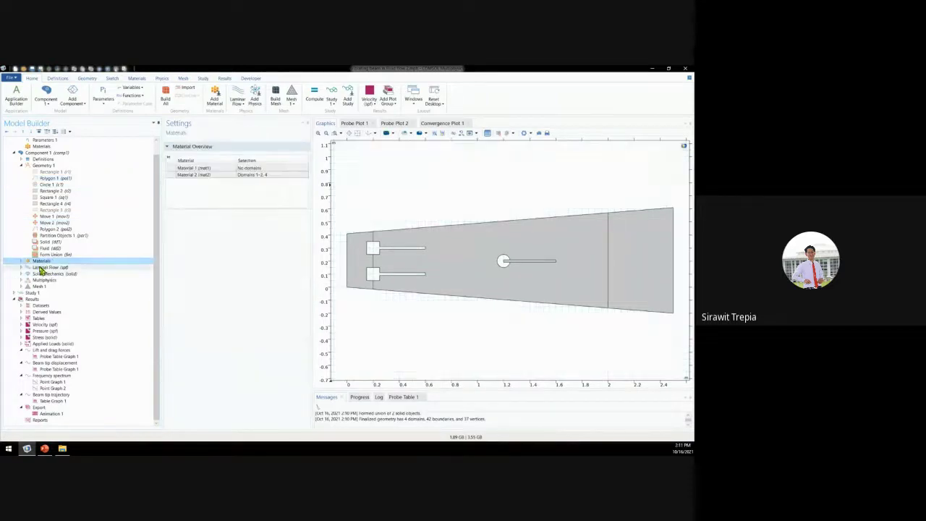
left_click(21, 264)
left_click(43, 267)
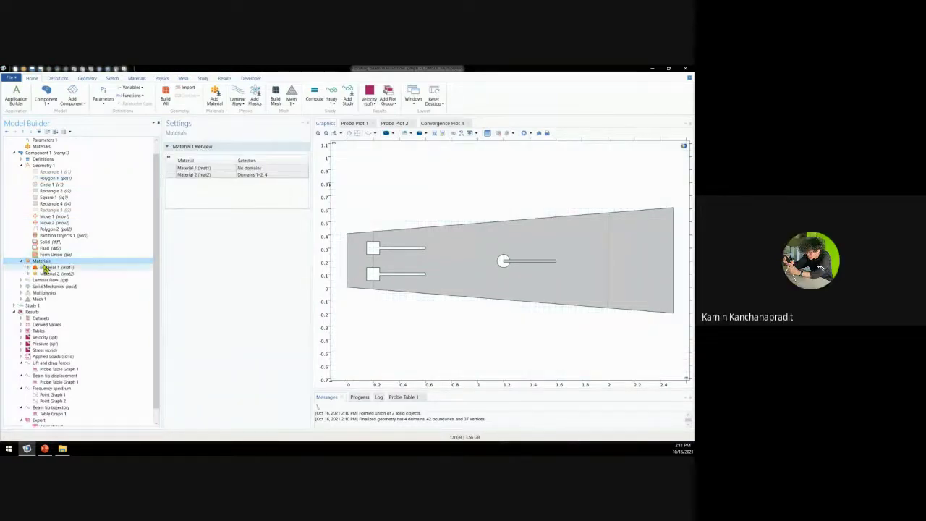
- Rebuild the geometry sequence stage by stage from Circle 1 through Square 1, Move 2 and Partition Objects 1
left_click(51, 185)
left_click(186, 141)
left_click(69, 191)
left_click(76, 197)
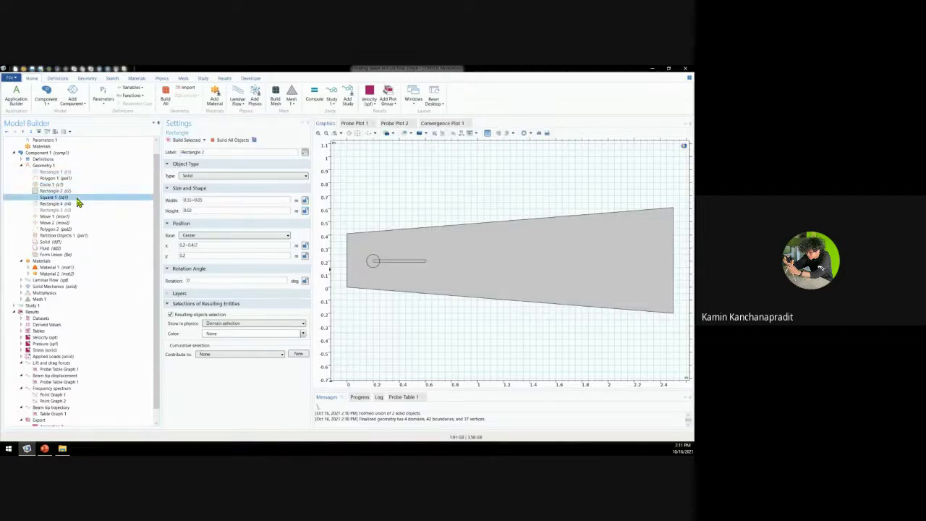
left_click(186, 140)
left_click(81, 203)
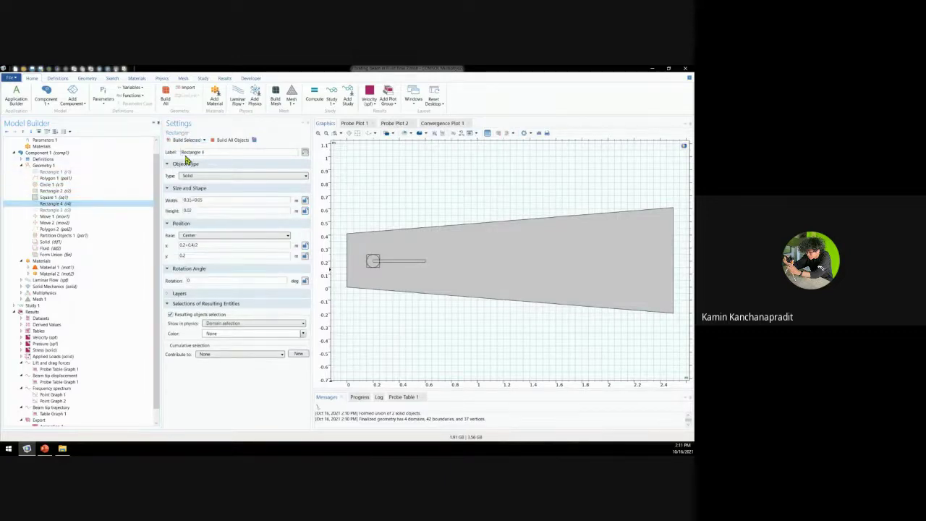
left_click(71, 223)
left_click(181, 140)
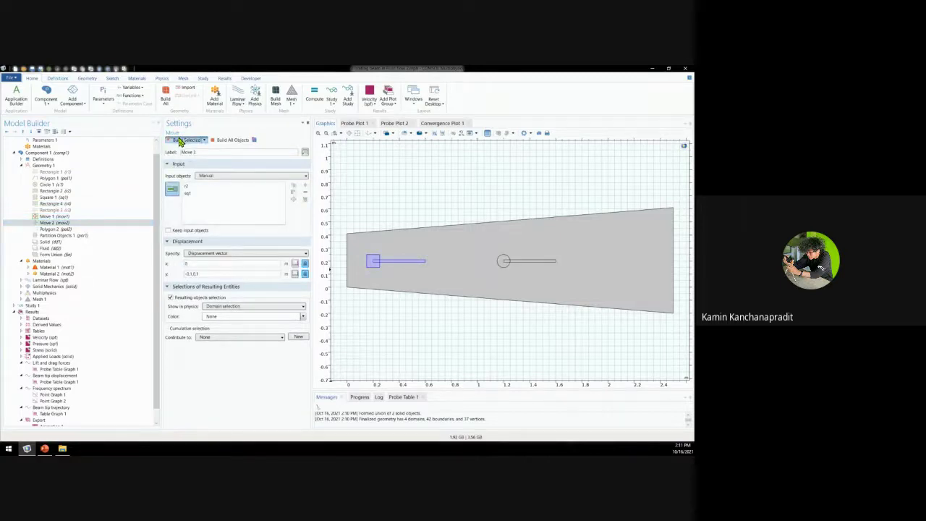
left_click(85, 236)
left_click(181, 139)
- Include the upper beam mov2(2) in the objects to add of the Solid difference, and build Solid and Fluid
left_click(80, 243)
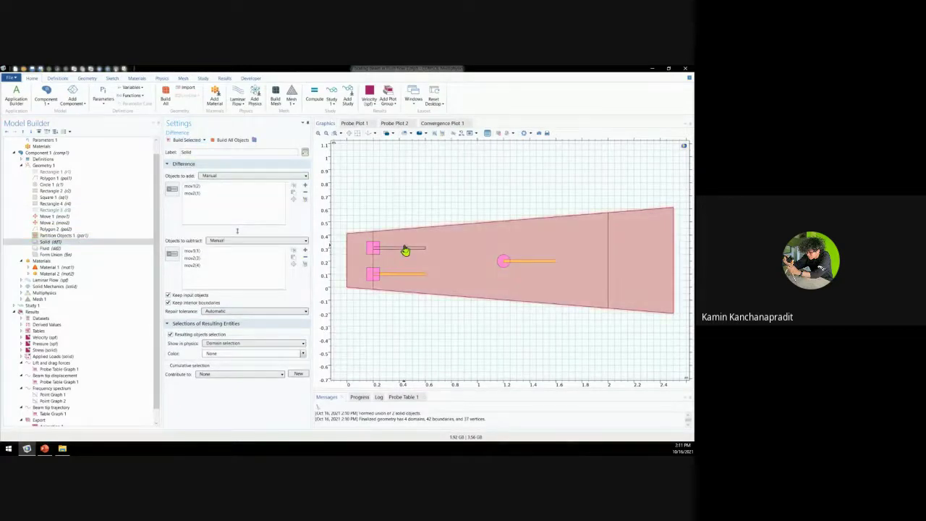
left_click(173, 189)
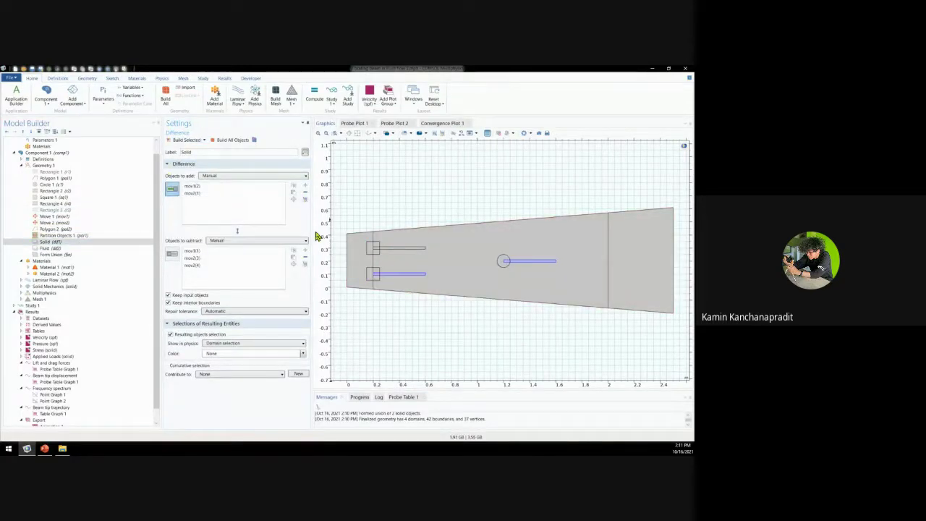
left_click(190, 142)
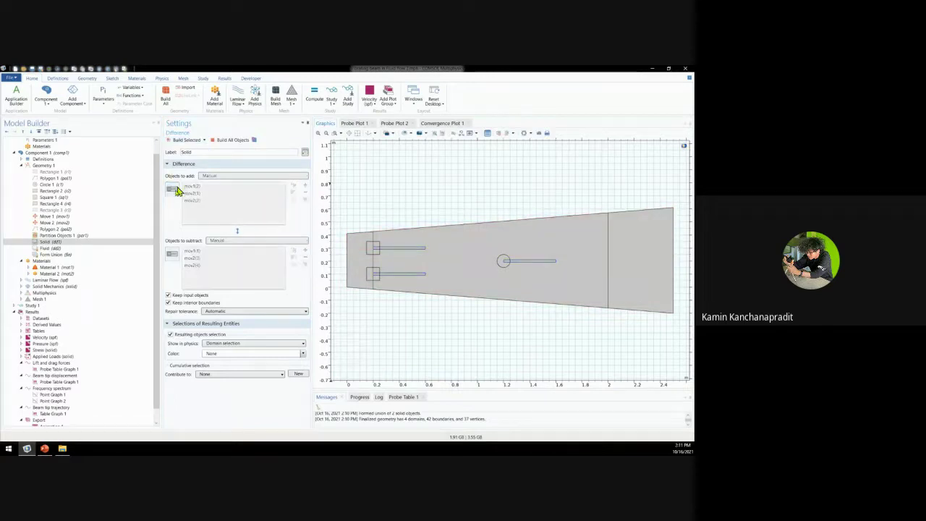
left_click(76, 249)
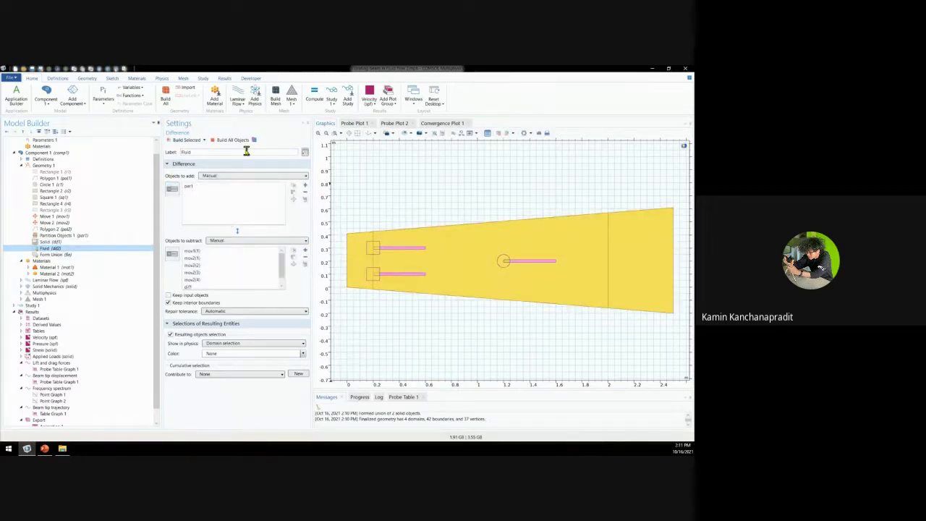
left_click(187, 141)
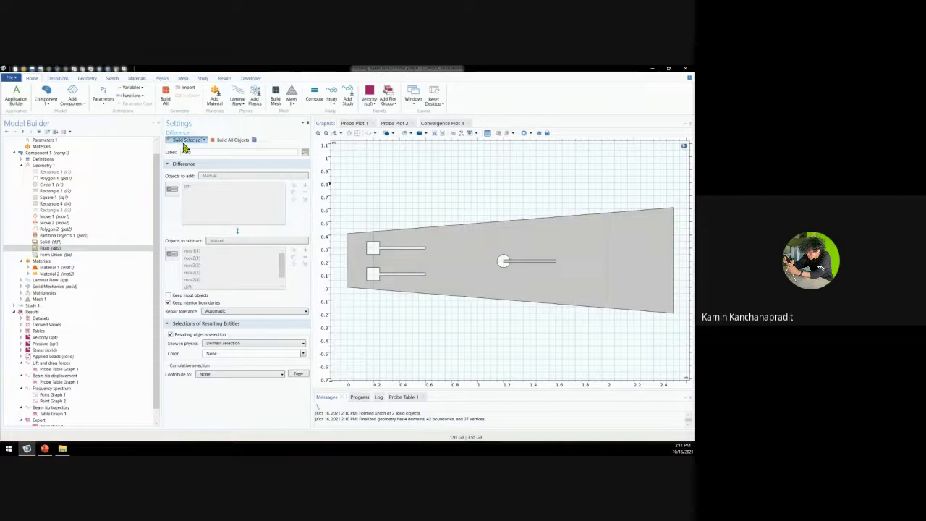
- Rebuild the geometry up to the Solid difference and inspect its added beams and subtracted squares and circle
left_click(91, 242)
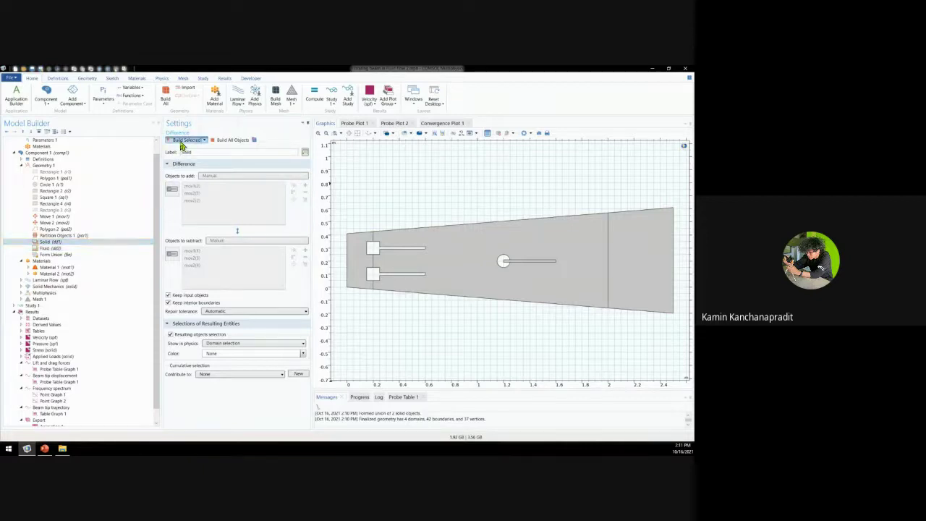
left_click(185, 141)
left_click(79, 243)
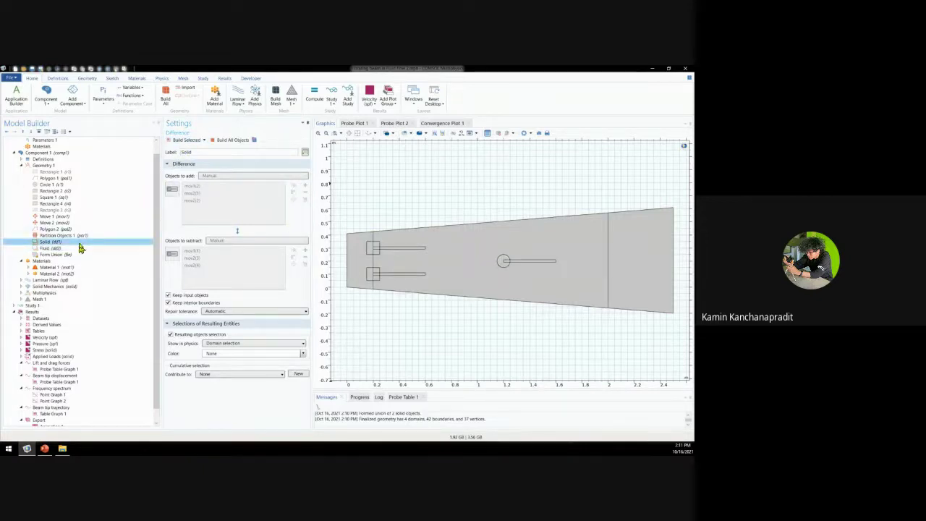
left_click(171, 189)
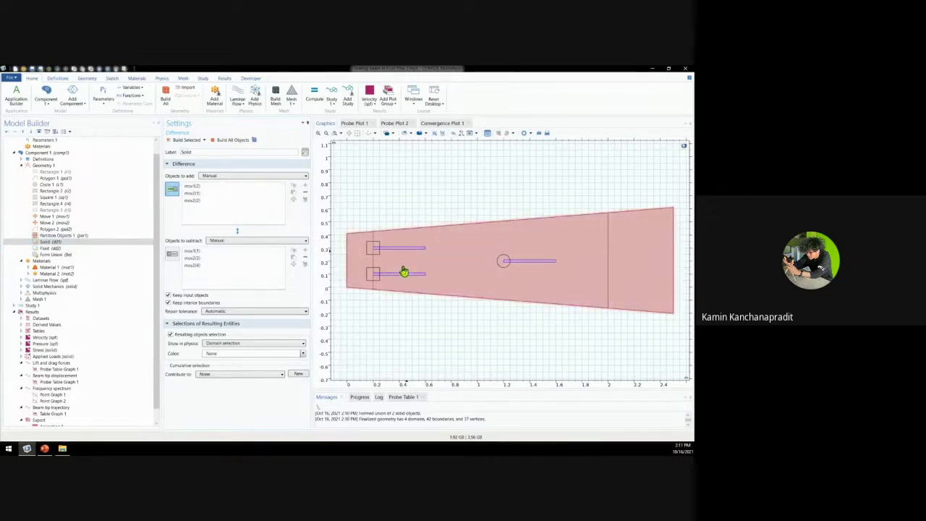
left_click(172, 253)
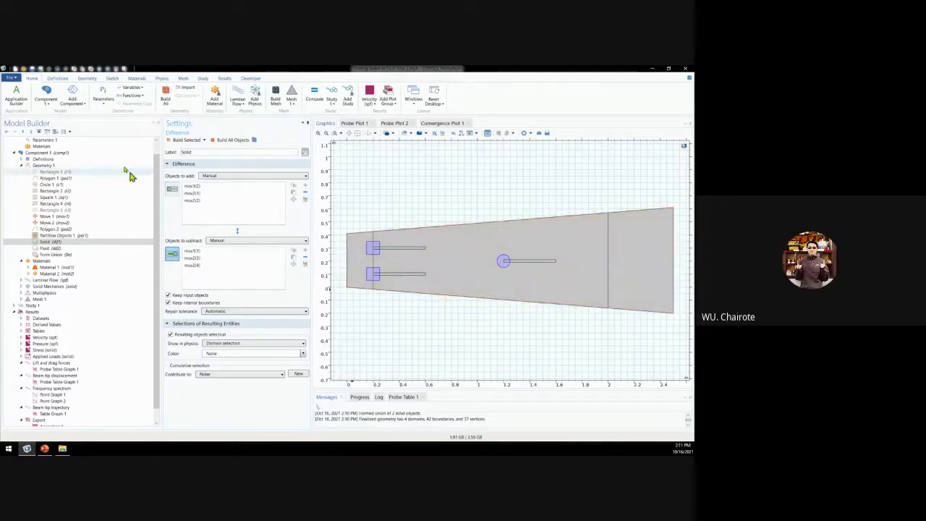
- Back out of closing the PowerPoint presentation, and close the COMSOL model without saving its changes
left_click(11, 77)
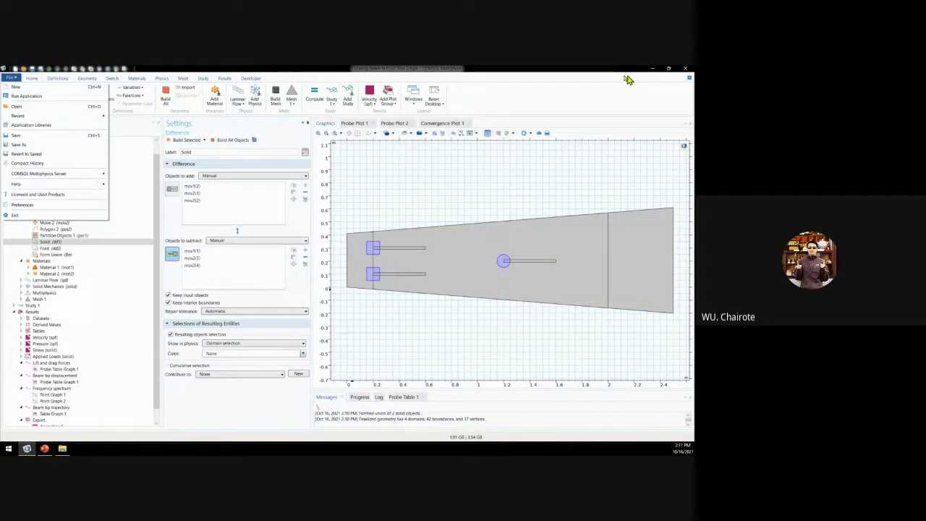
left_click(682, 70)
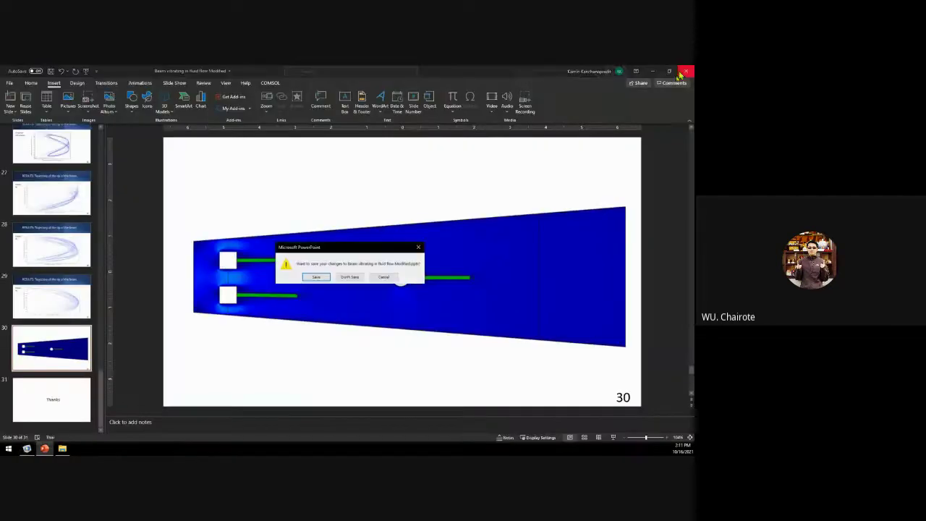
left_click(350, 278)
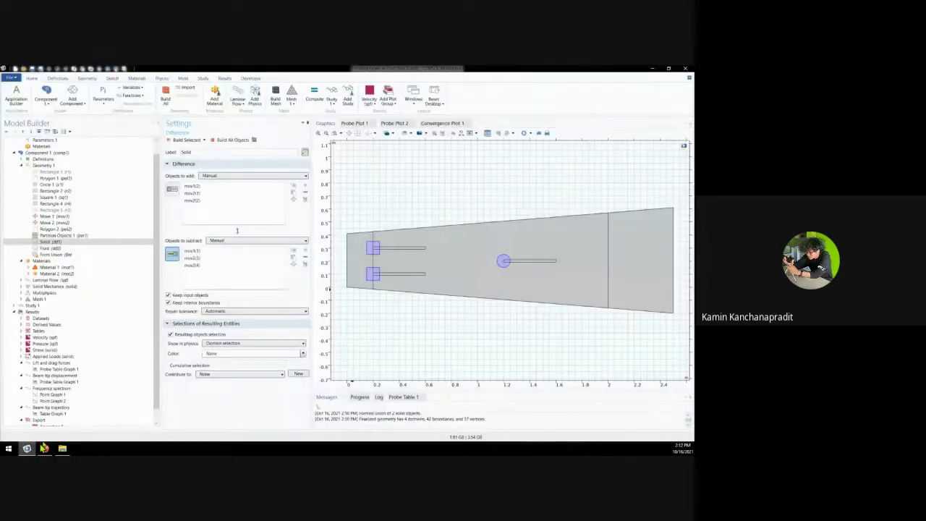
left_click(684, 68)
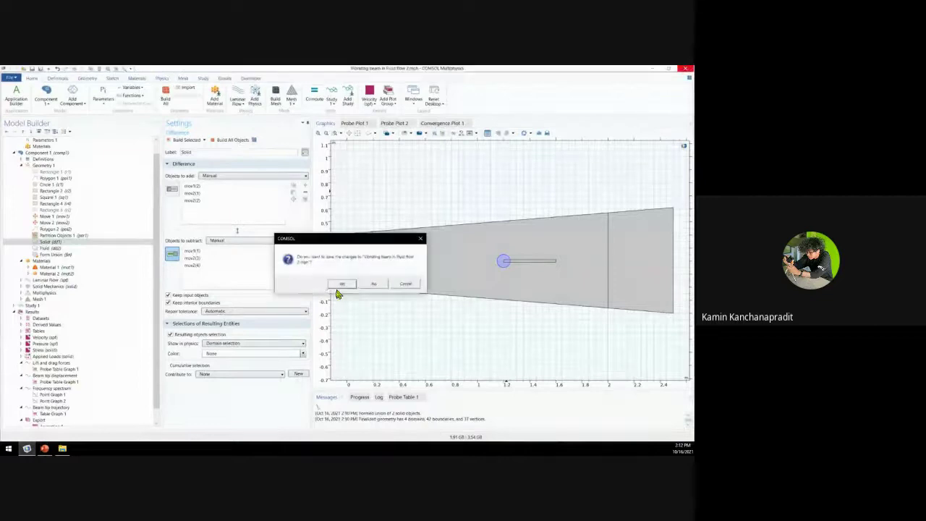
left_click(383, 283)
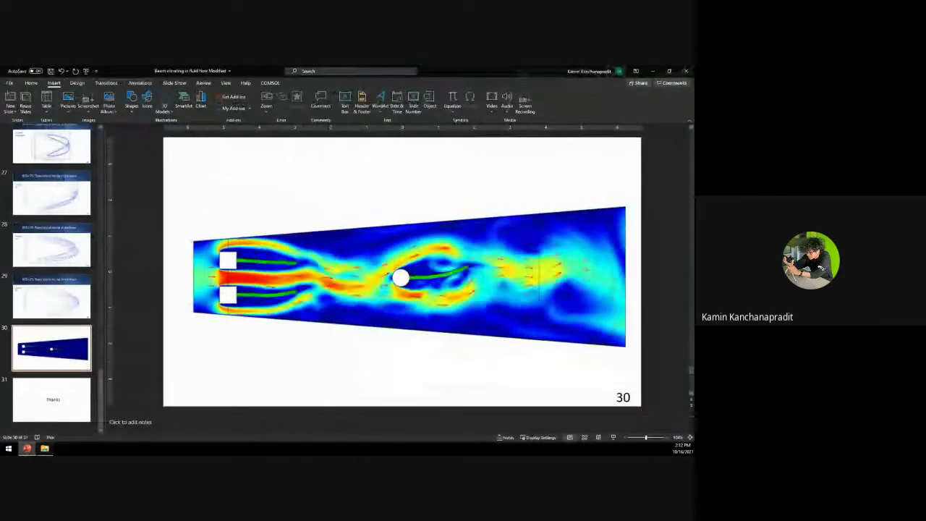
- Switch to File Explorer and reopen the model Vibrating beam in Fluid flow 2 from the COMSOL folder
left_click(8, 448)
left_click(44, 449)
left_click(138, 200)
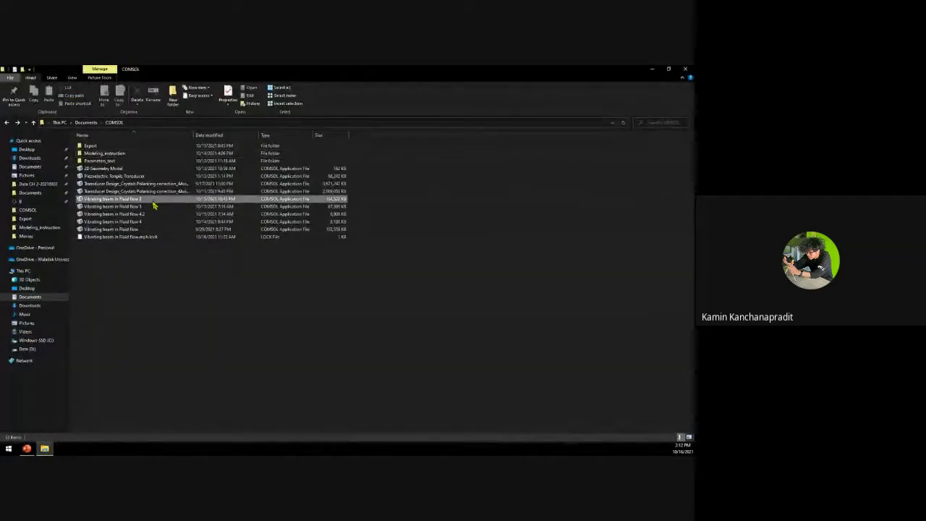
double_click(138, 200)
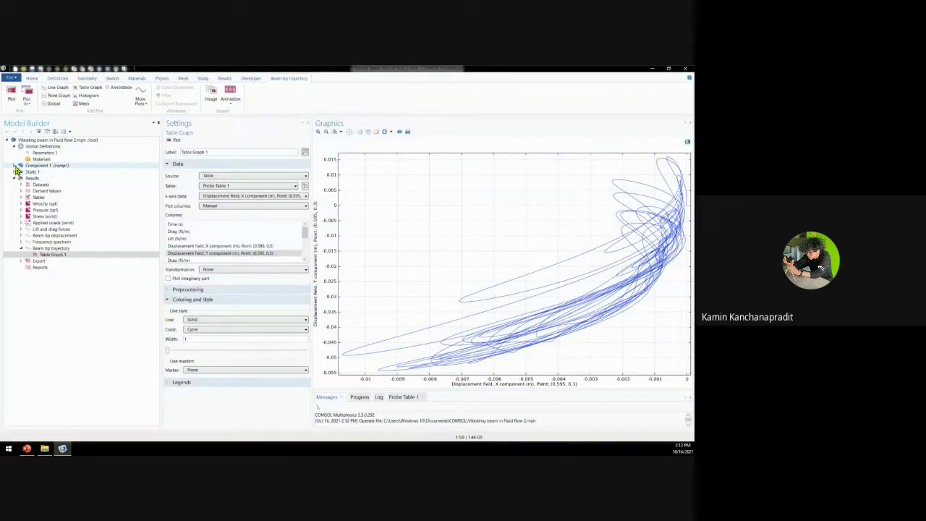
- Expand Component 1 and view its material overview, Laminar Flow domain selection and Geometry 1 sequence
left_click(14, 165)
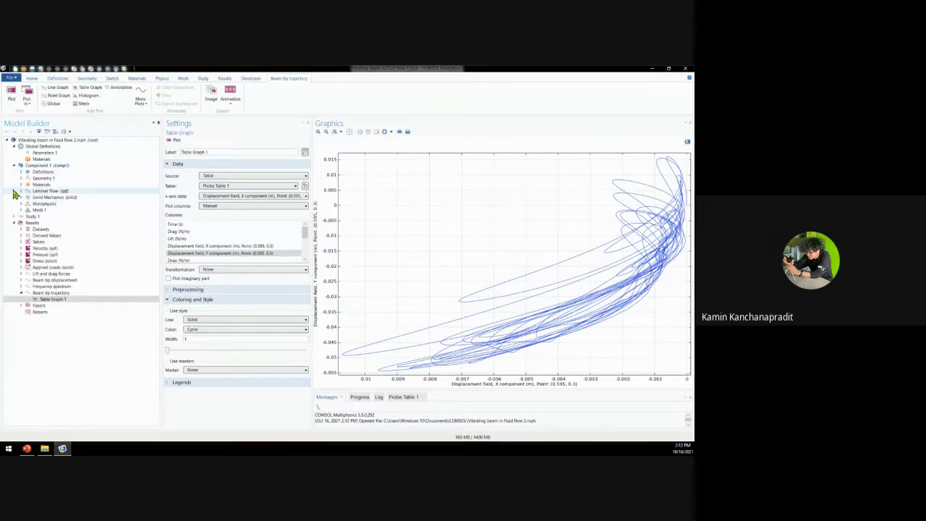
left_click(29, 184)
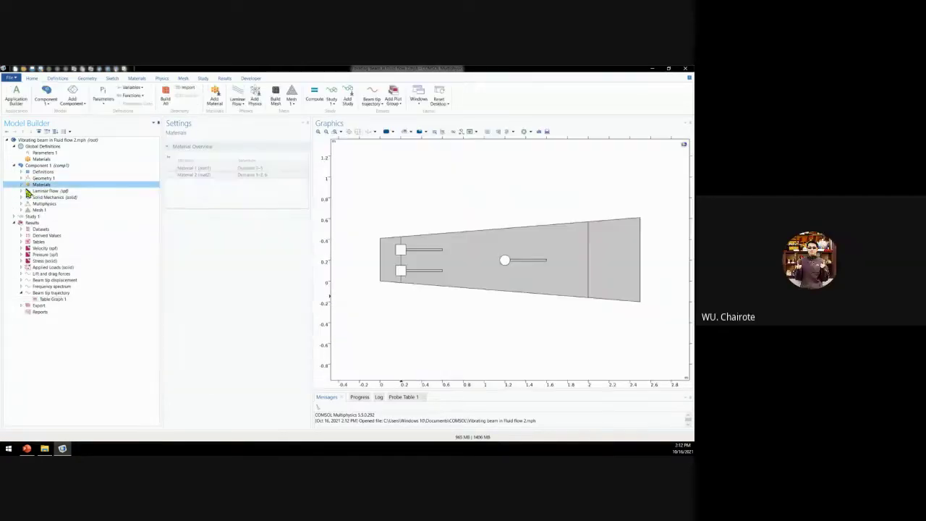
left_click(32, 191)
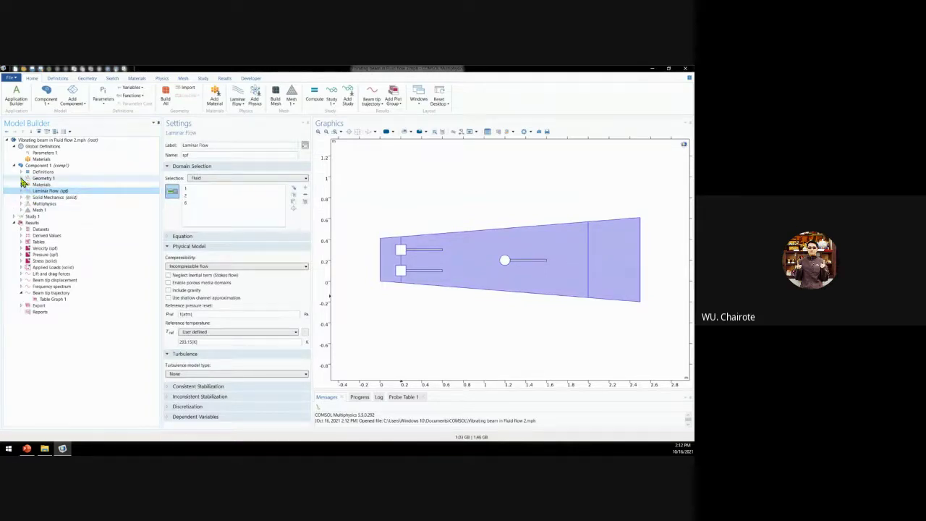
left_click(21, 178)
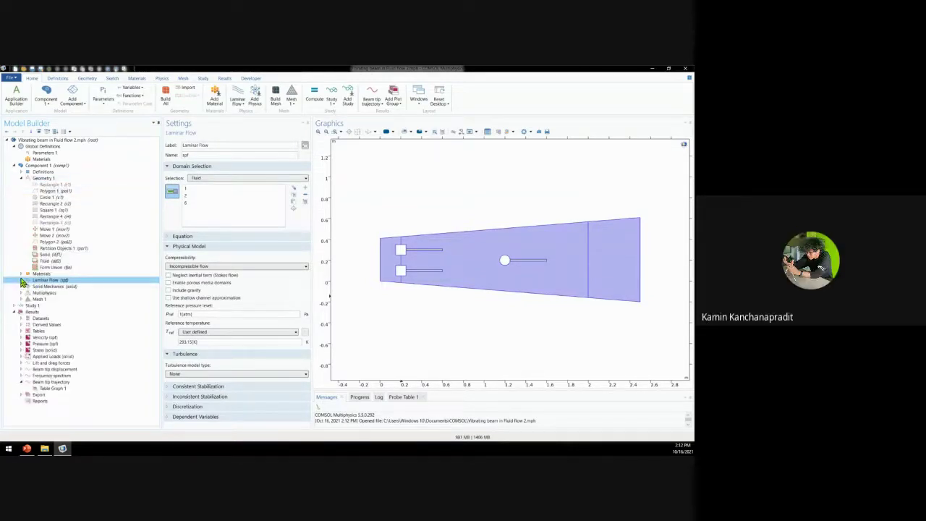
- Expand the Laminar Flow interface and look over its Fluid Properties 1 and Initial Values 1 nodes
left_click(22, 280)
left_click(58, 286)
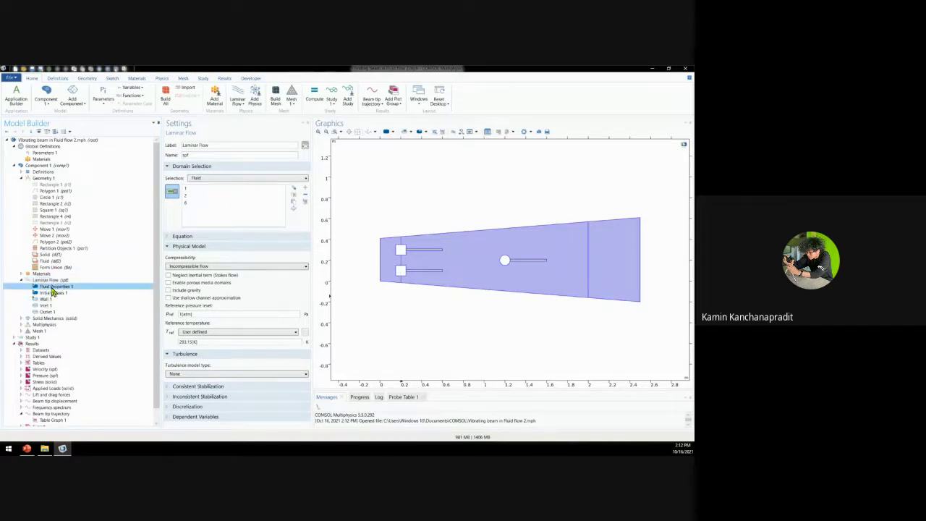
left_click(54, 292)
left_click(52, 282)
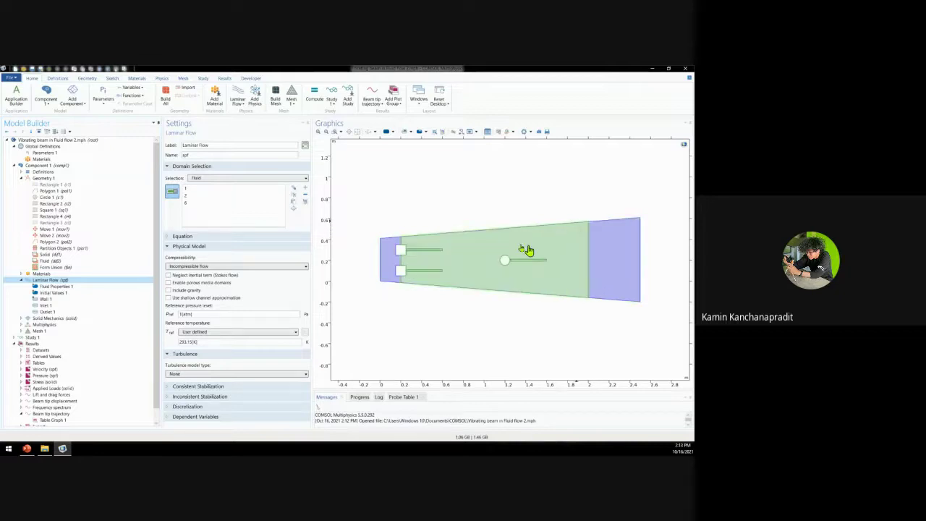
- Toggle the inlet-side, middle and outlet-side channel domains in the Laminar Flow selection, restoring domains 1, 2 and 6
left_click(387, 259)
left_click(390, 256)
left_click(636, 250)
left_click(388, 250)
left_click(484, 244)
left_click(623, 250)
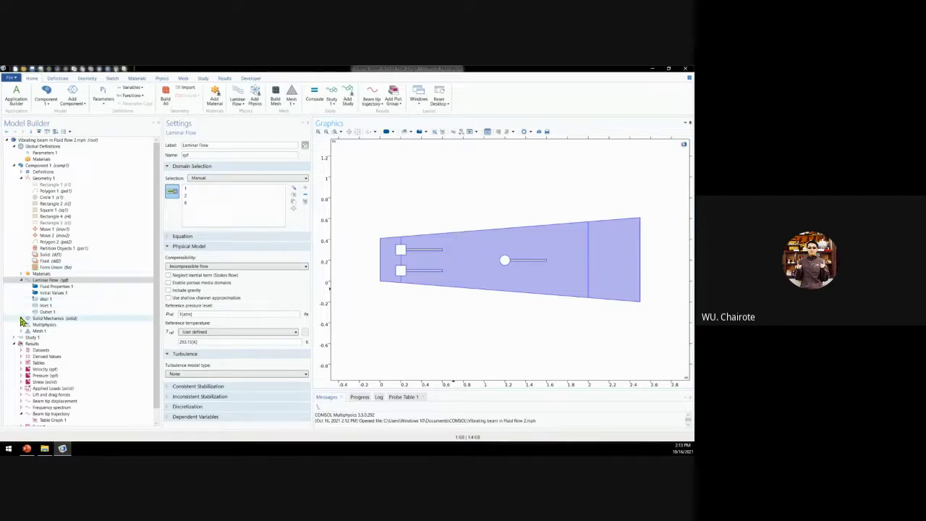
- Review the boundary selections and settings of Inlet 1 and Outlet 1 under Laminar Flow
left_click(25, 280)
left_click(61, 304)
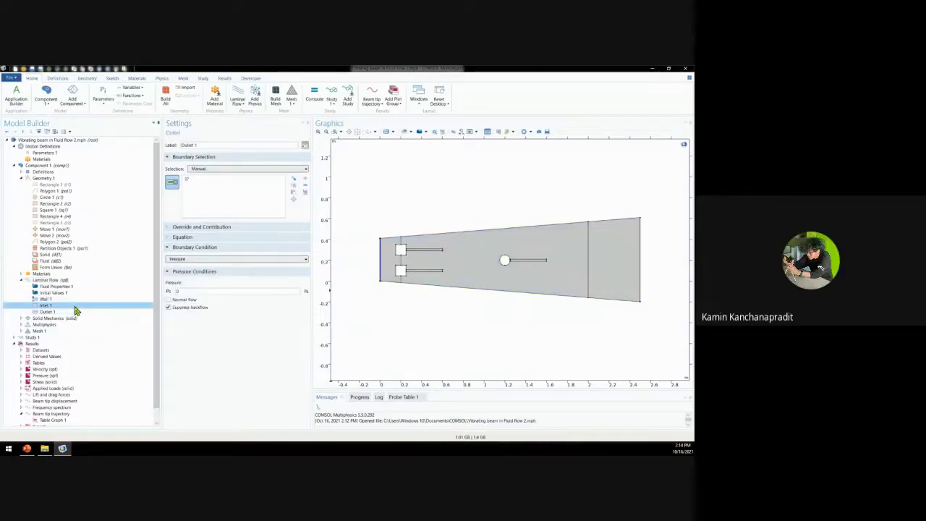
left_click(72, 311)
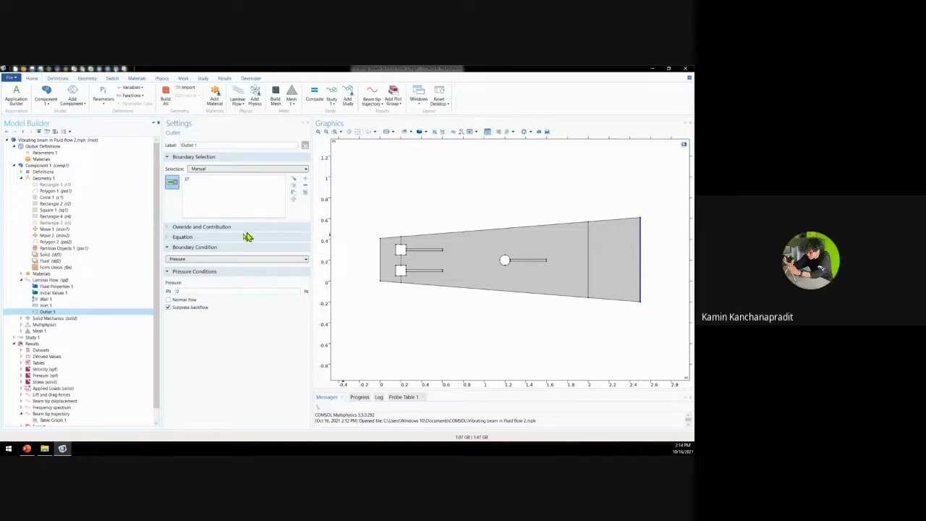
- Review the normal inflow velocity expression of Inlet 1 under Laminar Flow
left_click(46, 306)
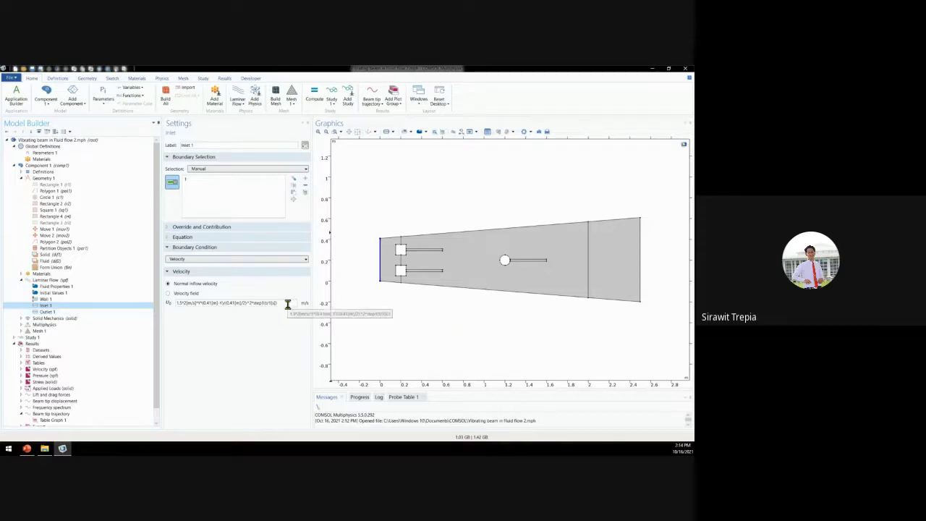
left_click_drag(288, 304, 171, 302)
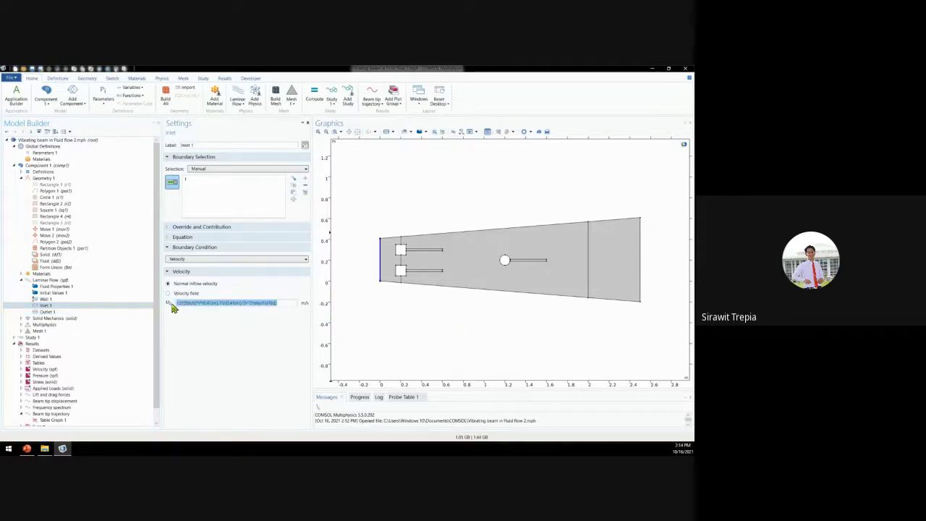
left_click(246, 324)
double_click(206, 307)
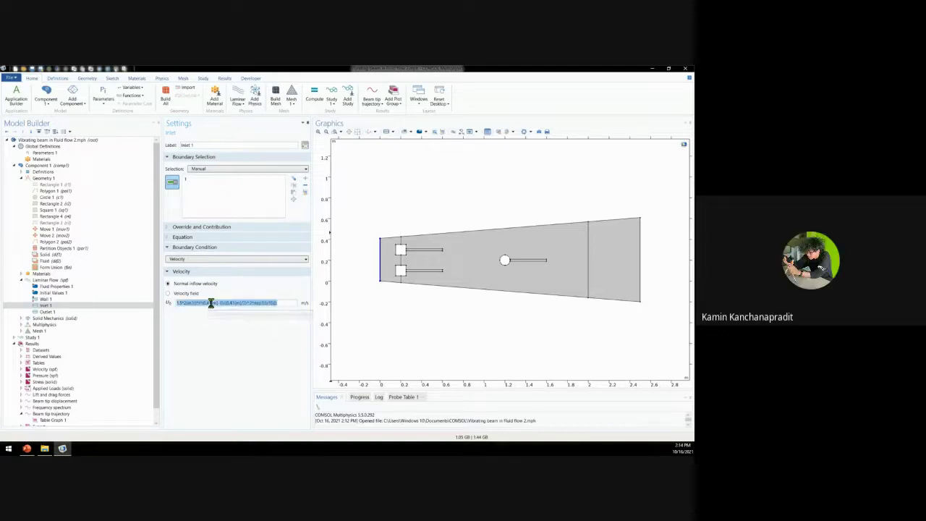
left_click(212, 308)
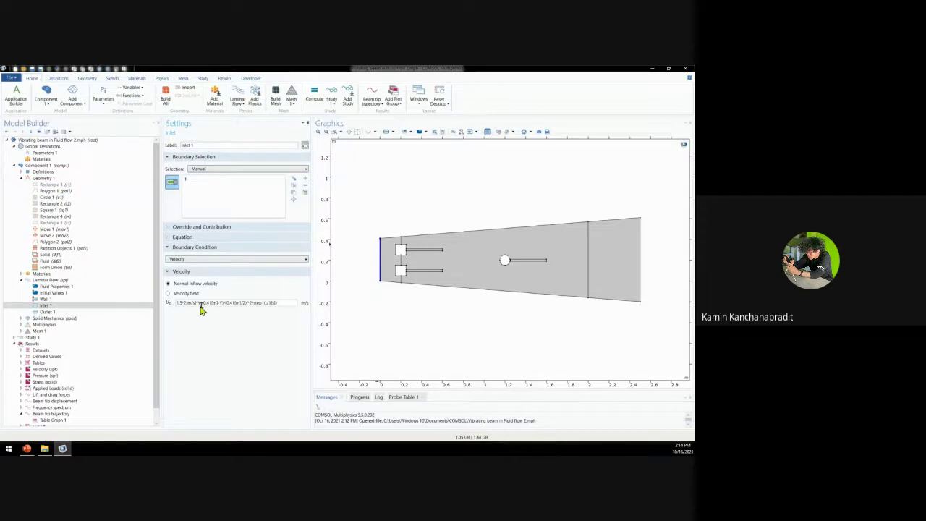
- Compare the pressure condition of Outlet 1 with the velocity condition of Inlet 1, including the outlet's Suppress backflow option
left_click(84, 313)
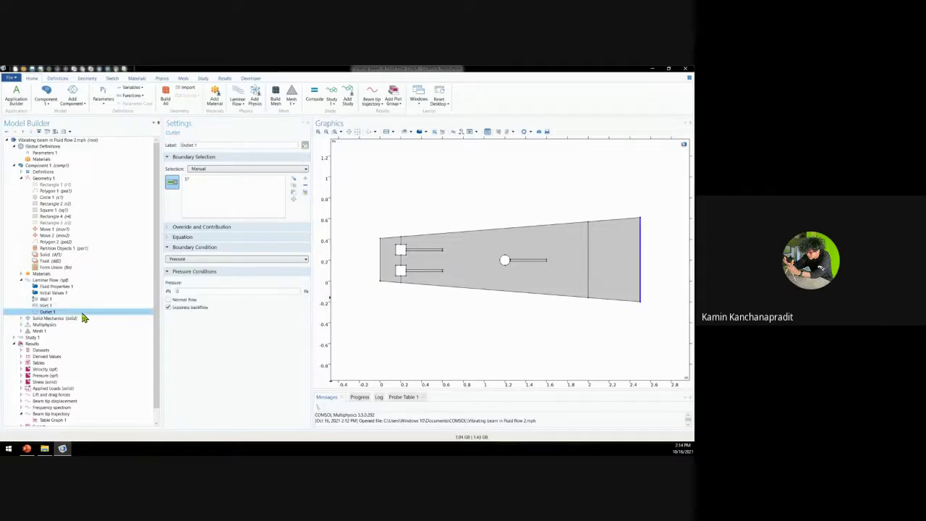
left_click(86, 306)
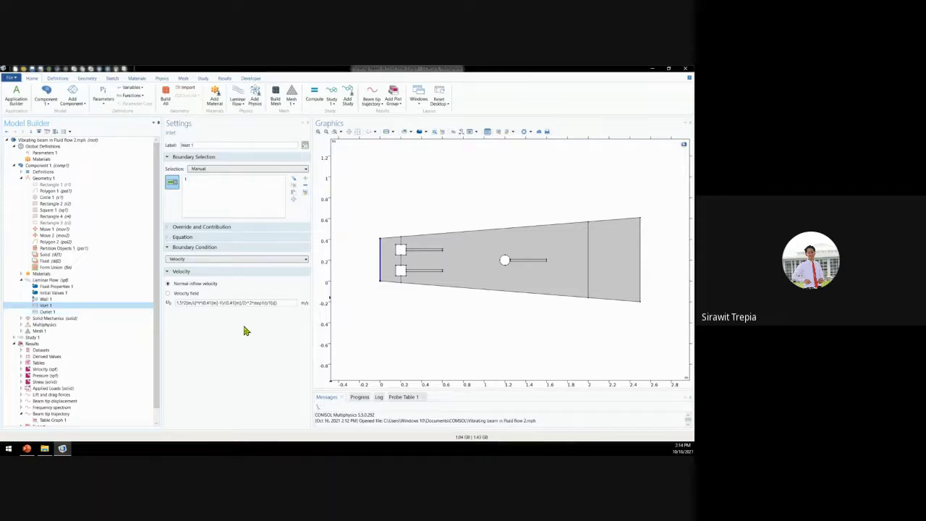
left_click(86, 313)
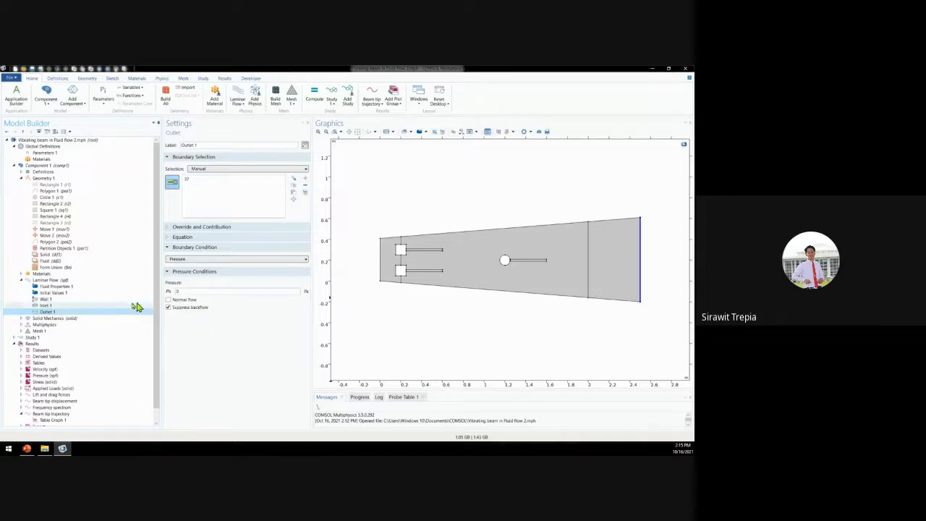
left_click_drag(155, 312, 157, 337)
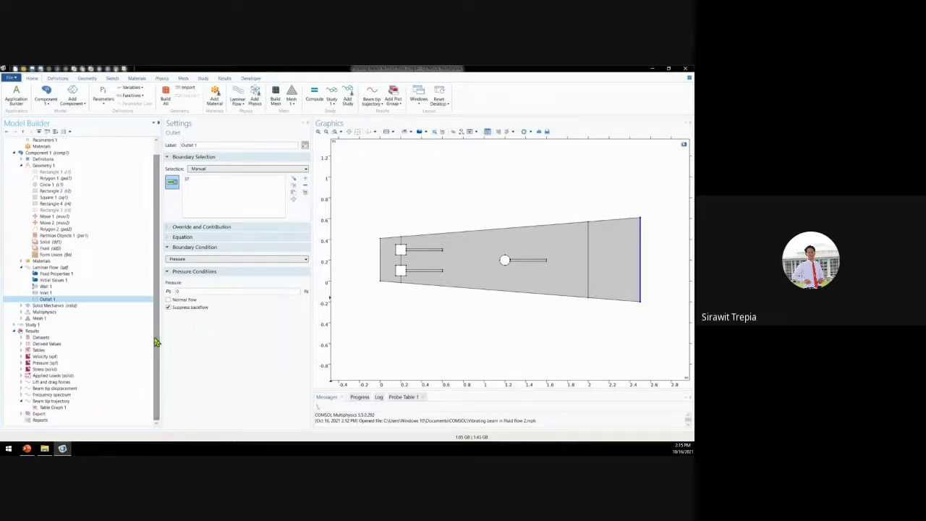
left_click(170, 308)
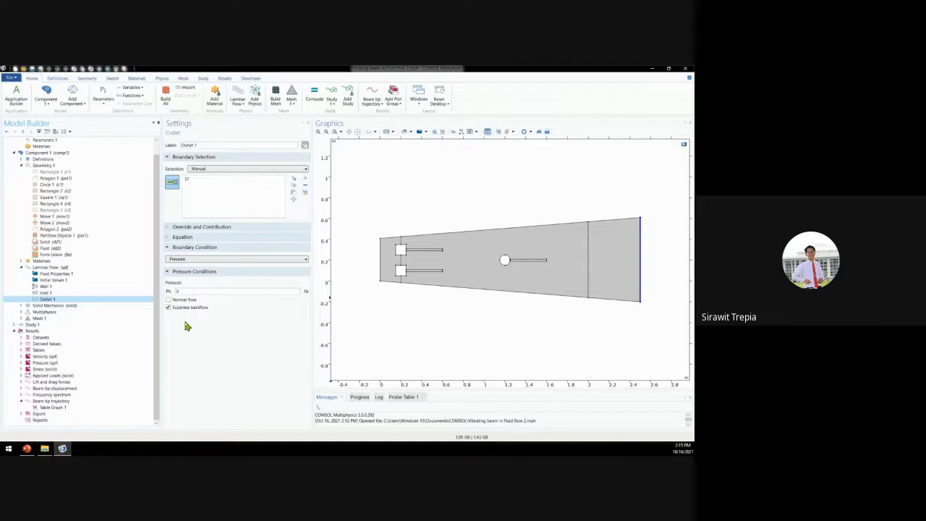
- Expand Study 1 through Solver Configurations and Solution 1 to view the nodes under Time-Dependent Solver 1
left_click(31, 326)
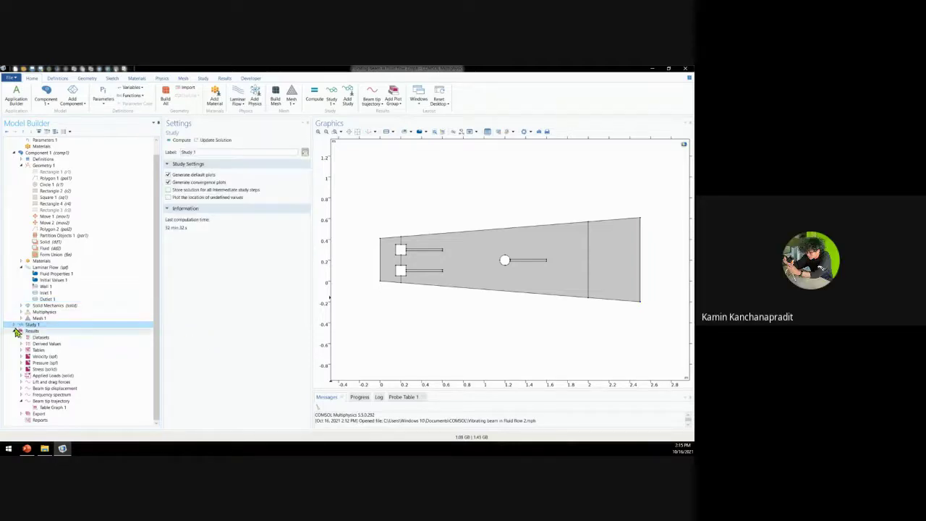
left_click(16, 325)
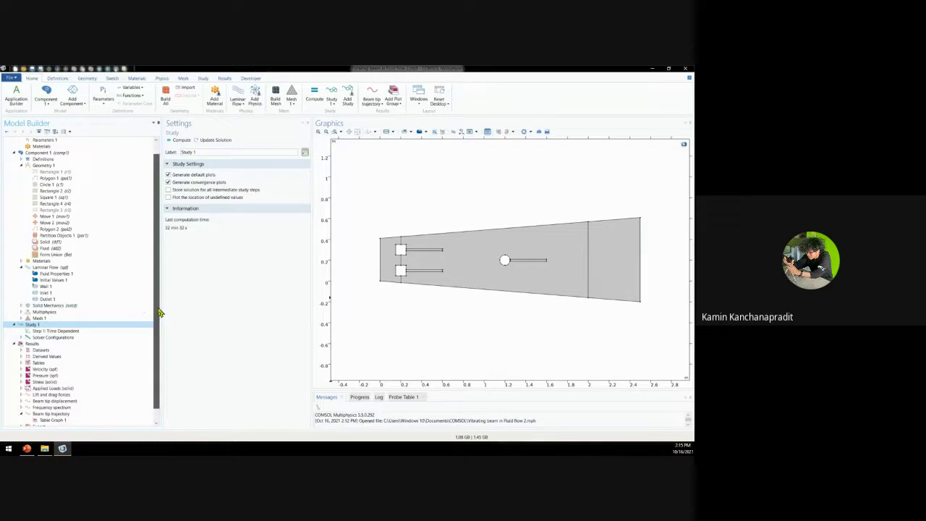
scroll(130, 331, "down", 1)
left_click(21, 325)
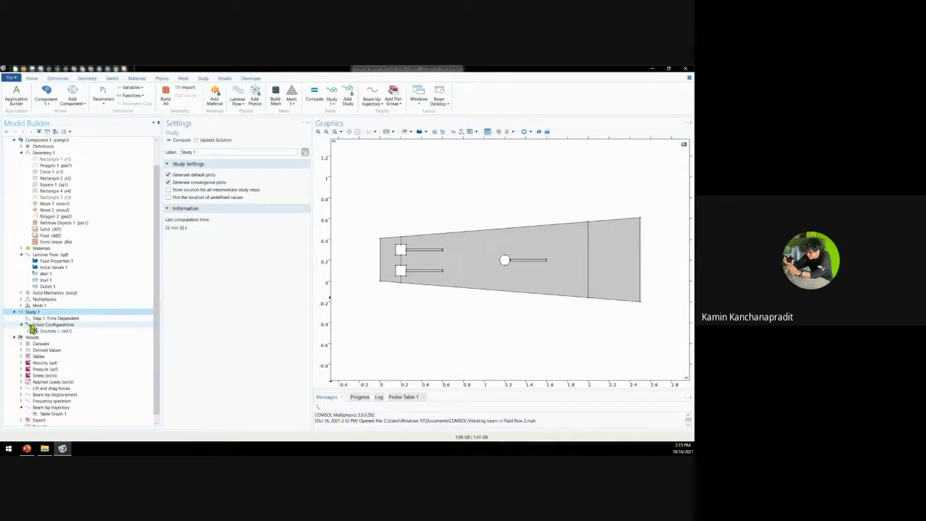
left_click(31, 330)
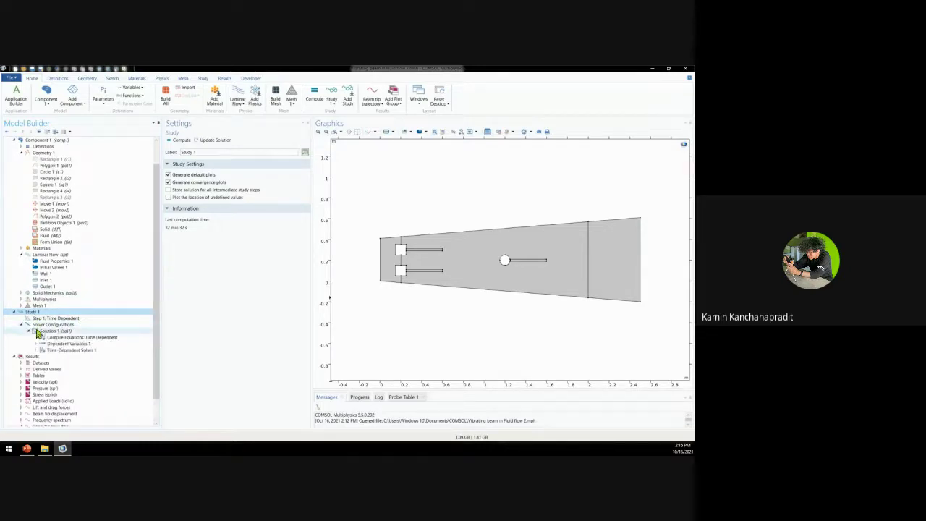
scroll(33, 331, "down", 2)
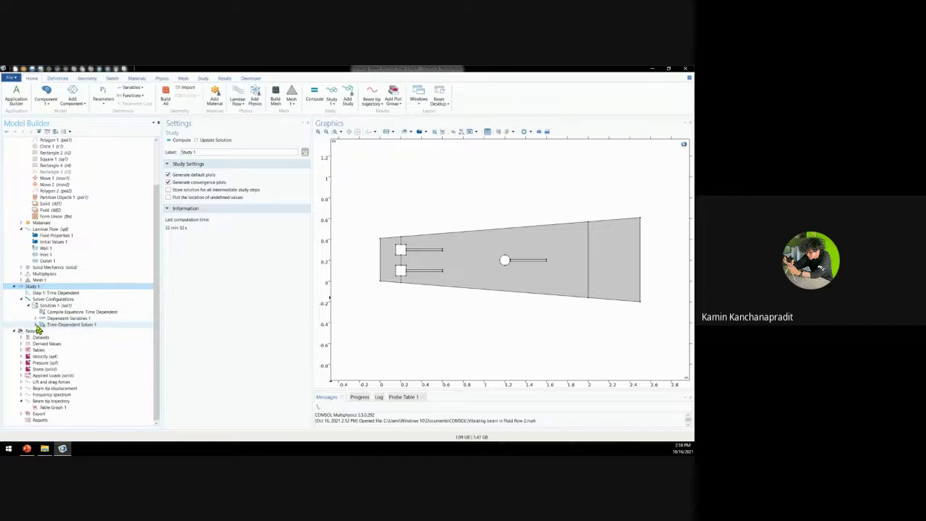
left_click(35, 324)
scroll(158, 326, "down", 2)
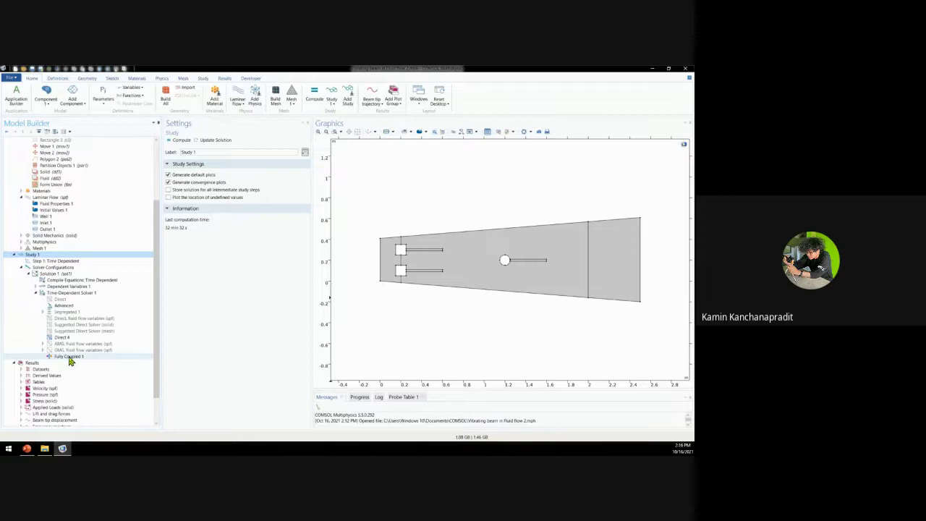
- Look over the solver attributes available for Time-Dependent Solver 1 and view its existing Fully Coupled 1 node
right_click(32, 259)
left_click(65, 292)
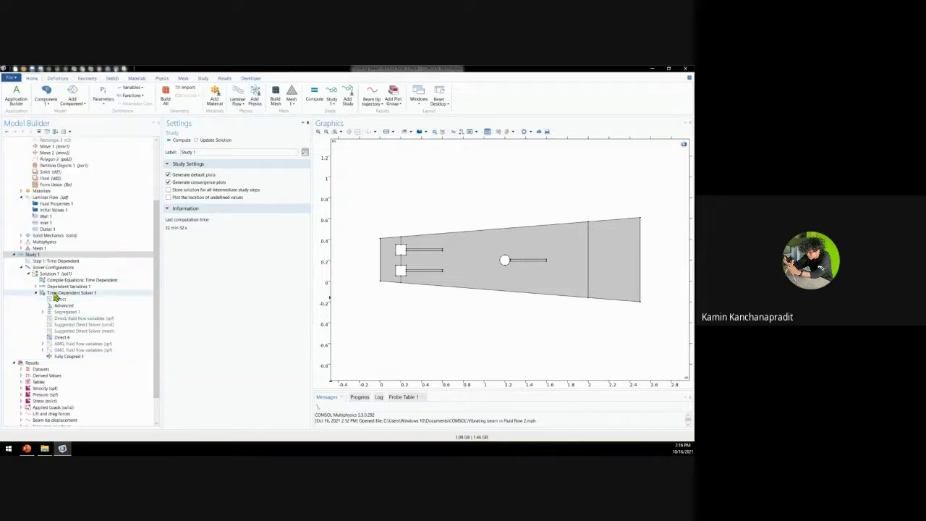
right_click(57, 297)
left_click(87, 238)
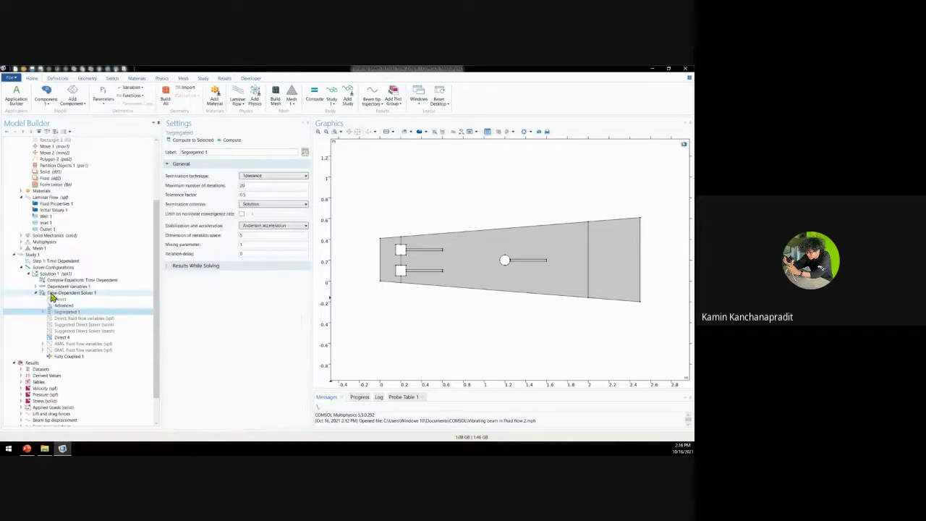
left_click(65, 294)
right_click(67, 293)
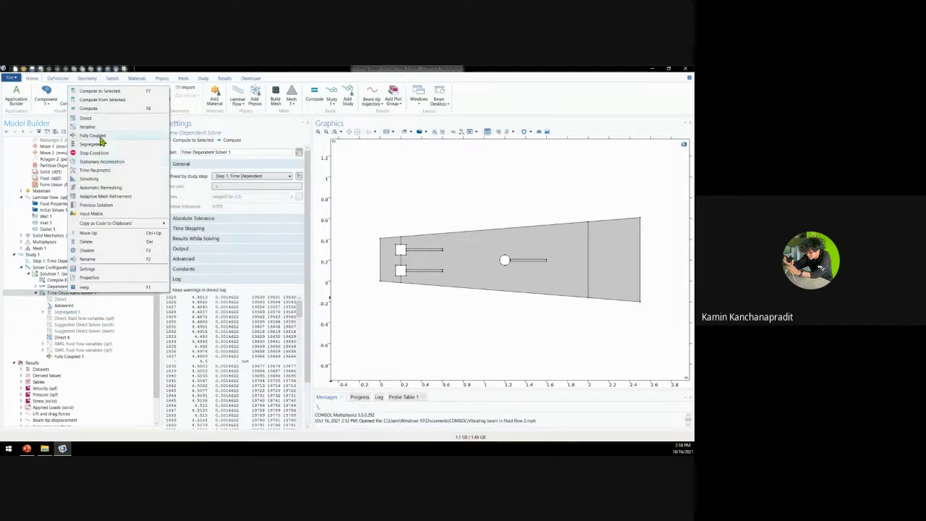
left_click(87, 355)
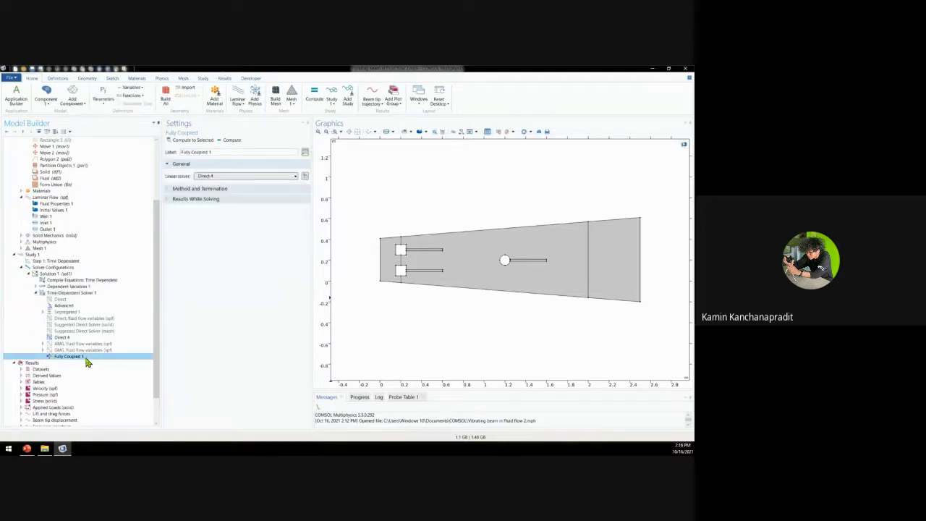
- View the settings of the disabled Segregated 1 node and the direct solvers for fluid flow and solid variables
left_click(68, 312)
left_click(69, 318)
left_click(71, 324)
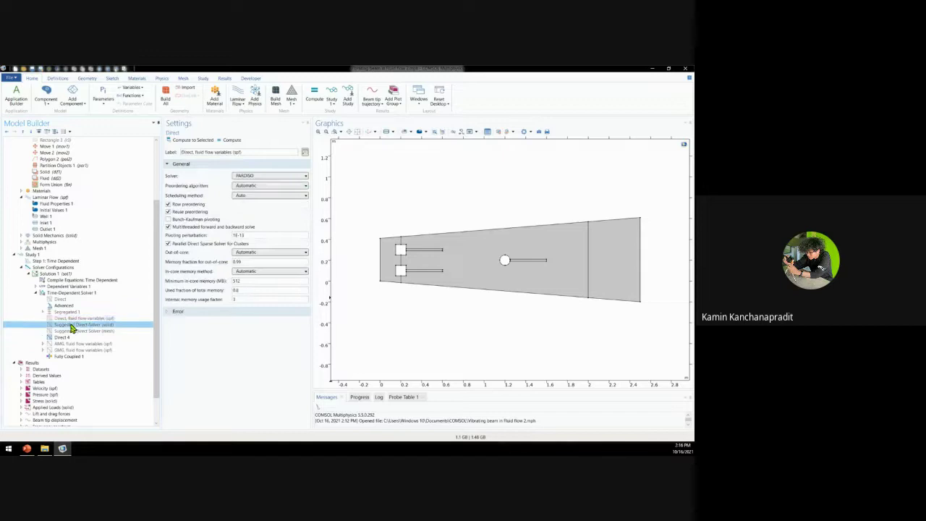
left_click(72, 318)
left_click(72, 312)
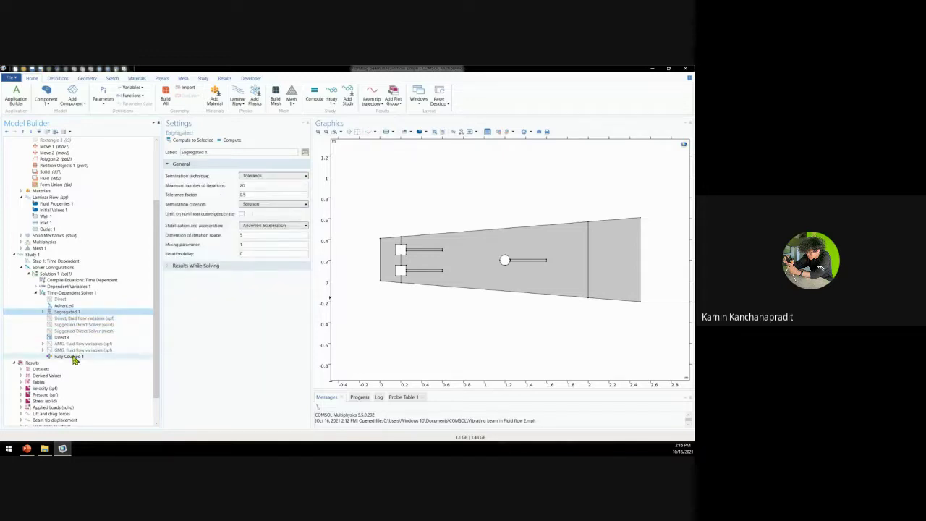
- Expand the Method and Termination settings of Fully Coupled 1 and review its maximum number of iterations and tolerance factor
left_click(73, 357)
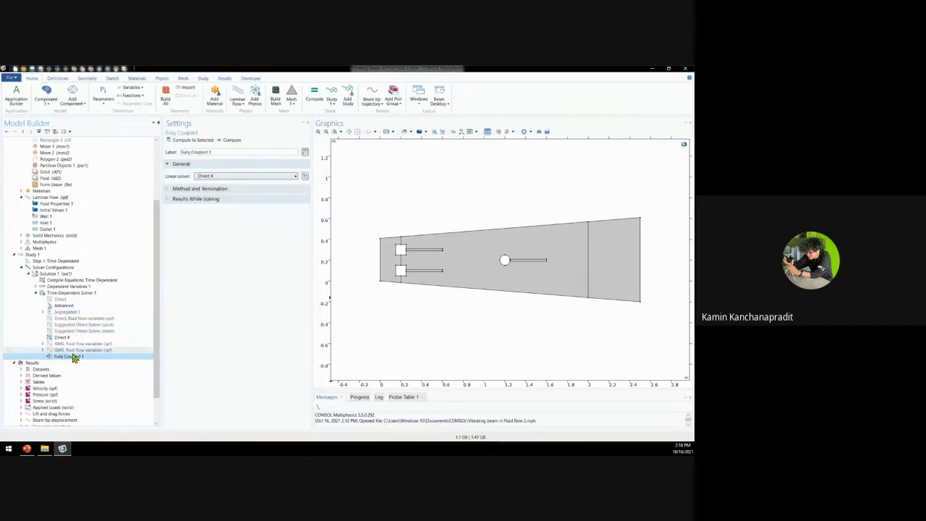
left_click(173, 189)
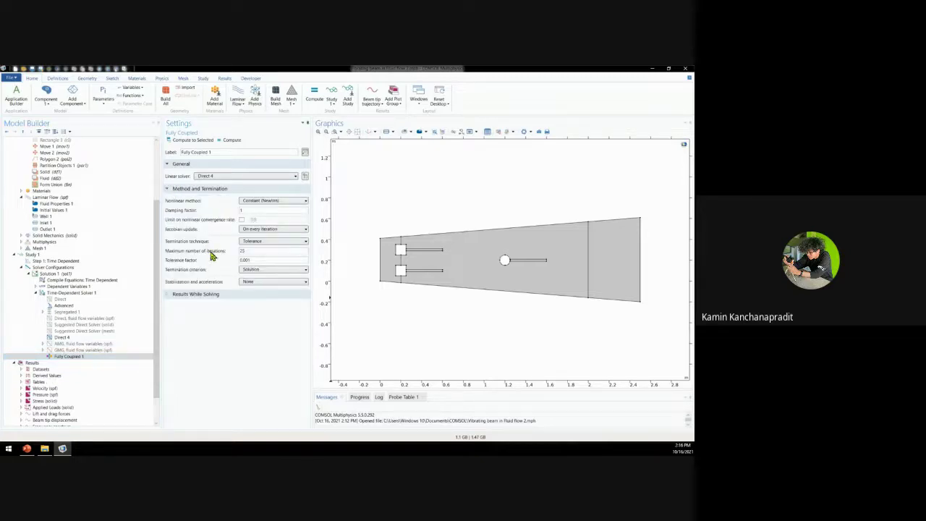
double_click(258, 251)
double_click(243, 258)
left_click(239, 287)
- Display Mesh 1 and look over its Free Triangular 1, Size 2 and Size nodes, collapsing the mesh sequence at the end
left_click(33, 249)
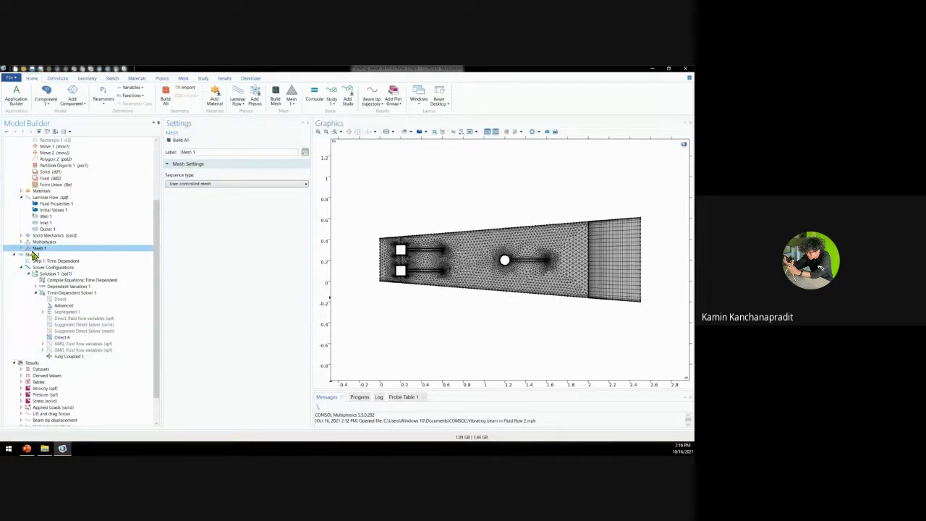
left_click(23, 248)
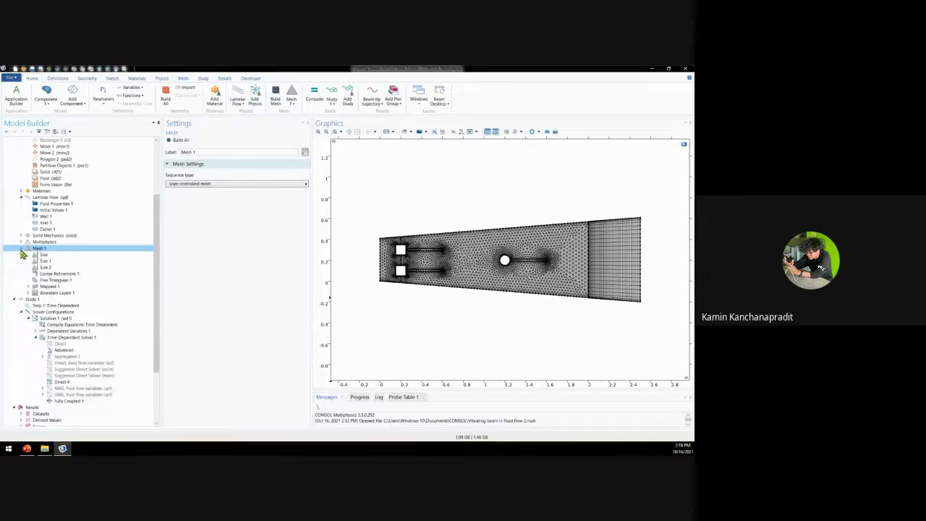
left_click(62, 279)
left_click(65, 267)
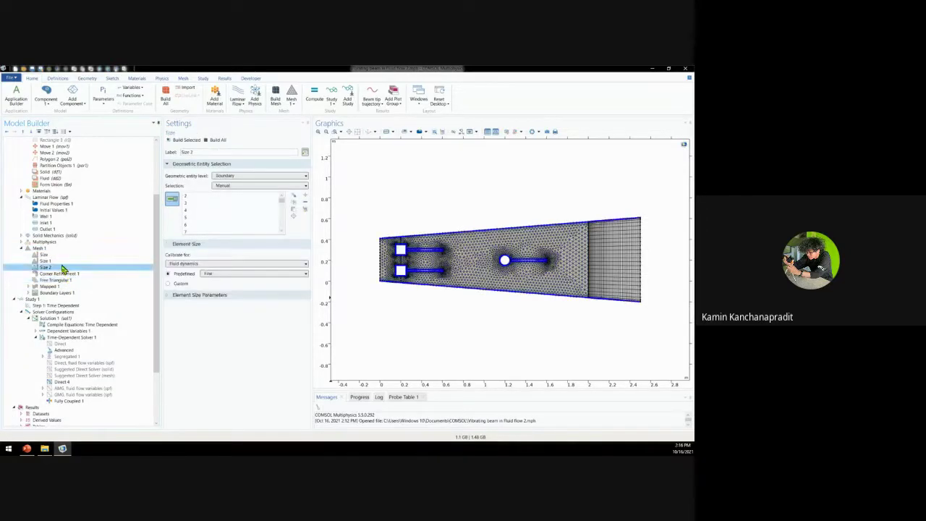
left_click(42, 255)
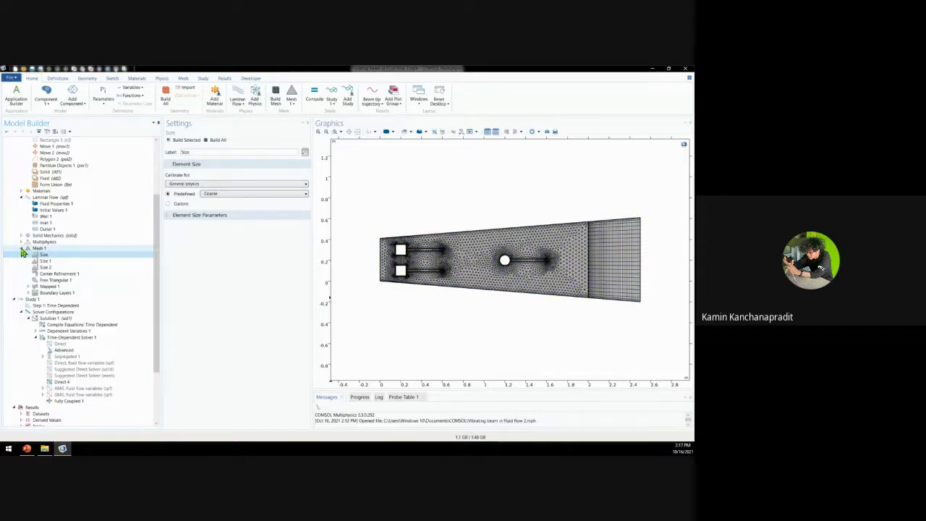
left_click(22, 248)
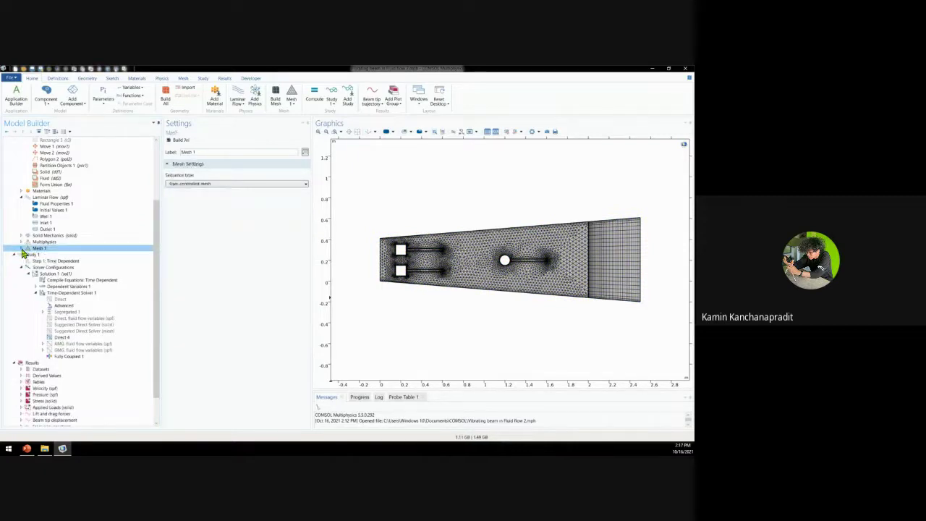
- Revisit the Fully Coupled 1 settings, return to Mesh 1 and examine the mesh around the two square-mounted beams near the inlet
left_click(117, 357)
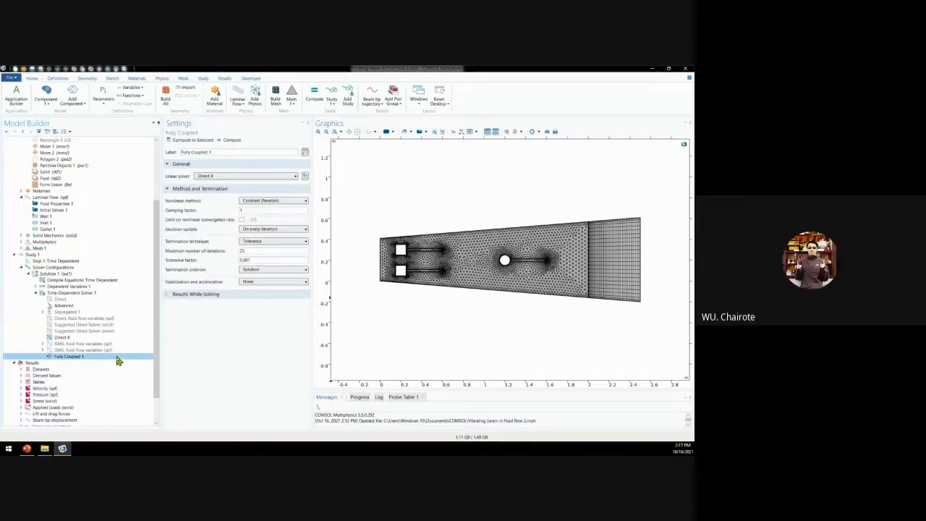
left_click(40, 249)
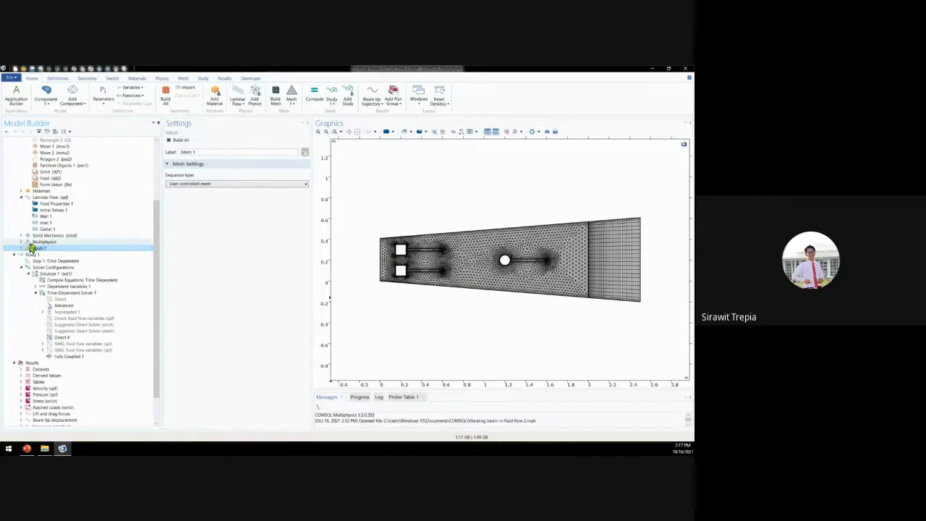
left_click(337, 131)
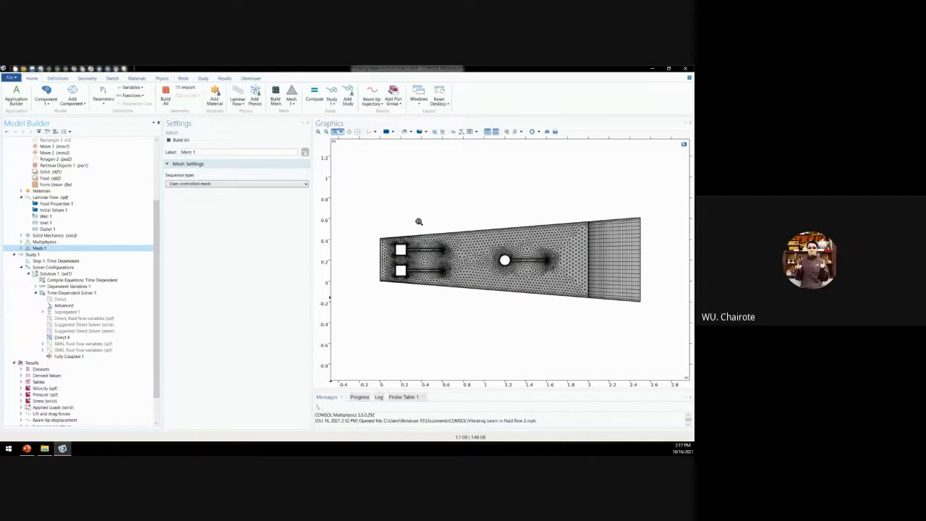
left_click_drag(422, 224, 465, 302)
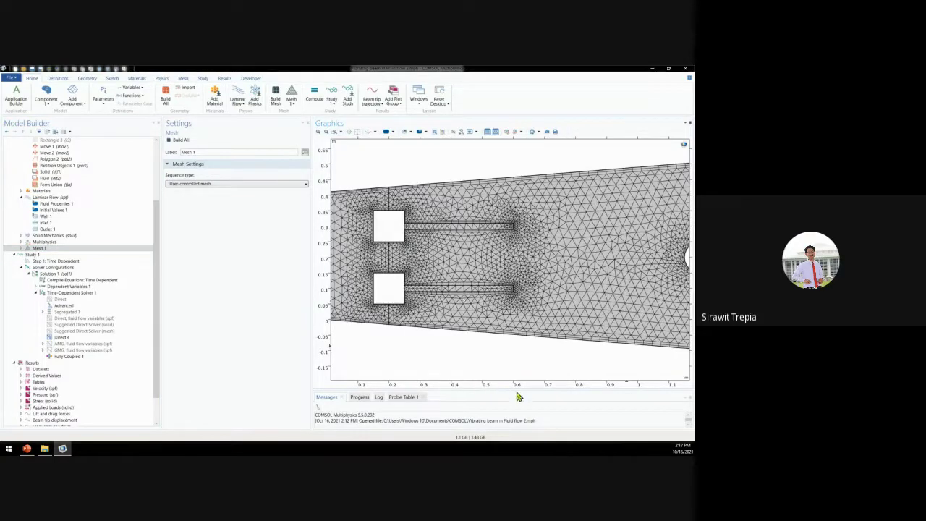
left_click(529, 298)
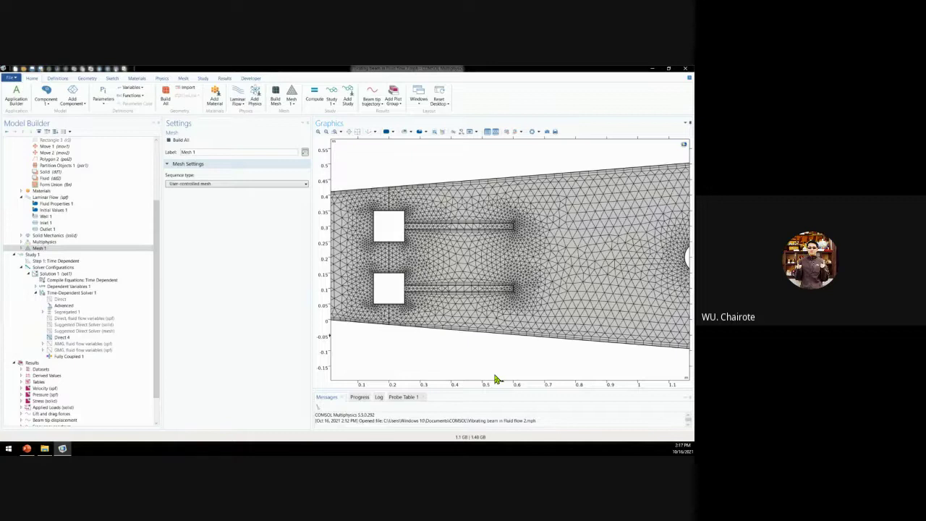
left_click(457, 288)
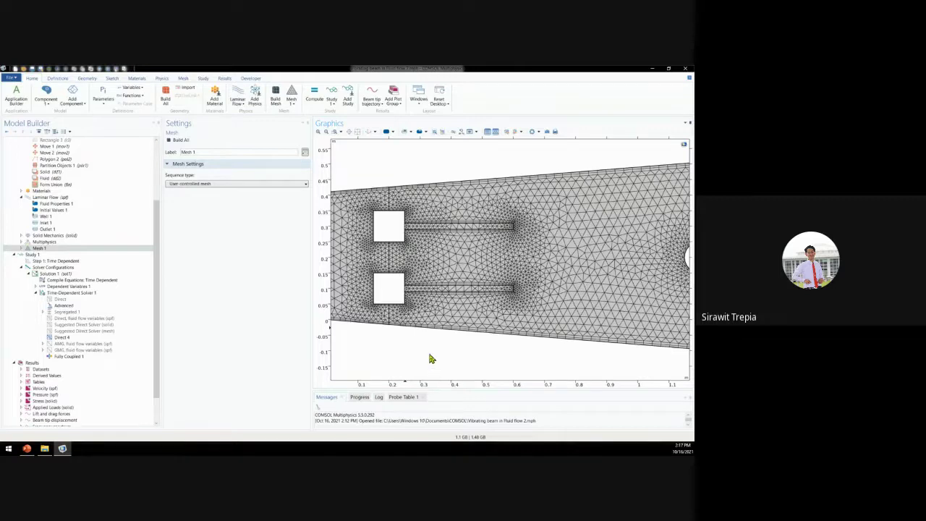
- View the full channel mesh, check the Time Dependent study step settings and return to Mesh 1
left_click(358, 133)
left_click(336, 131)
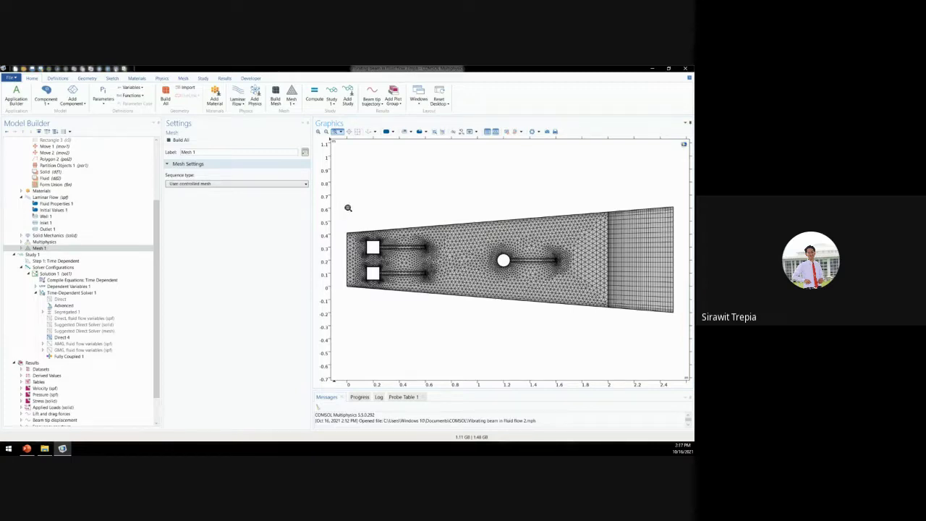
key("Escape")
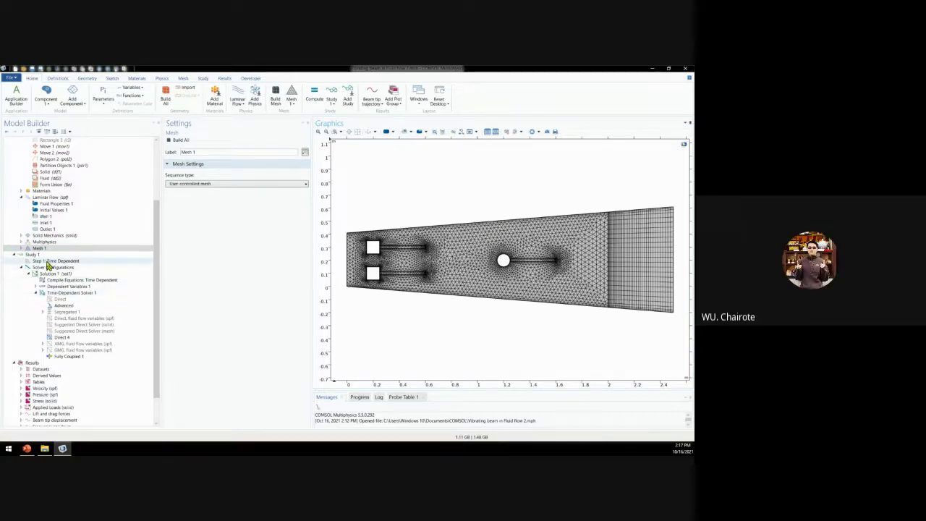
left_click(76, 261)
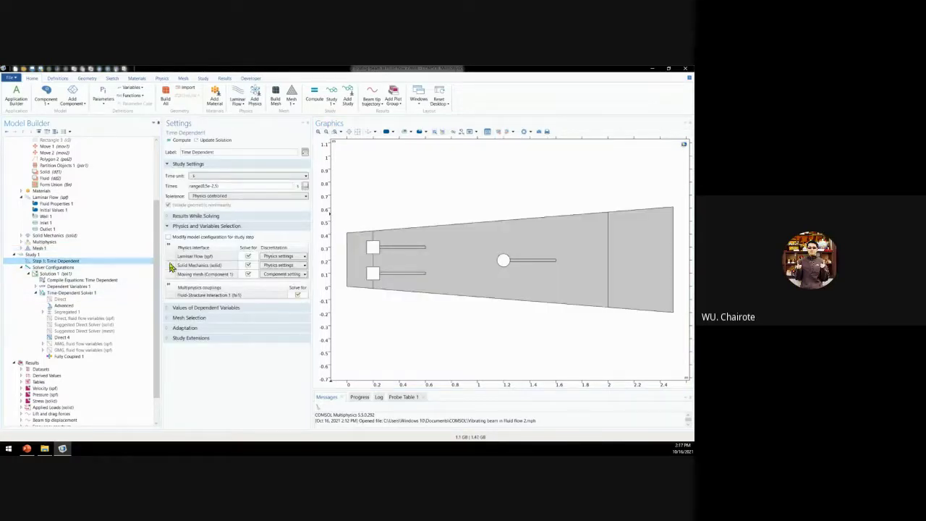
left_click(57, 250)
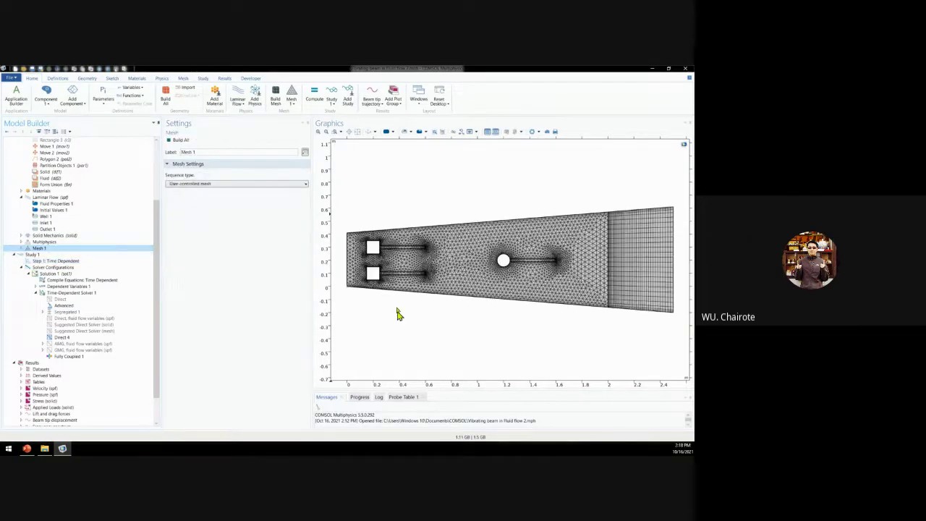
- Inspect the mesh close-up from the channel inlet to the tips of the two square-mounted beams, ending on the whole mesh
left_click(335, 132)
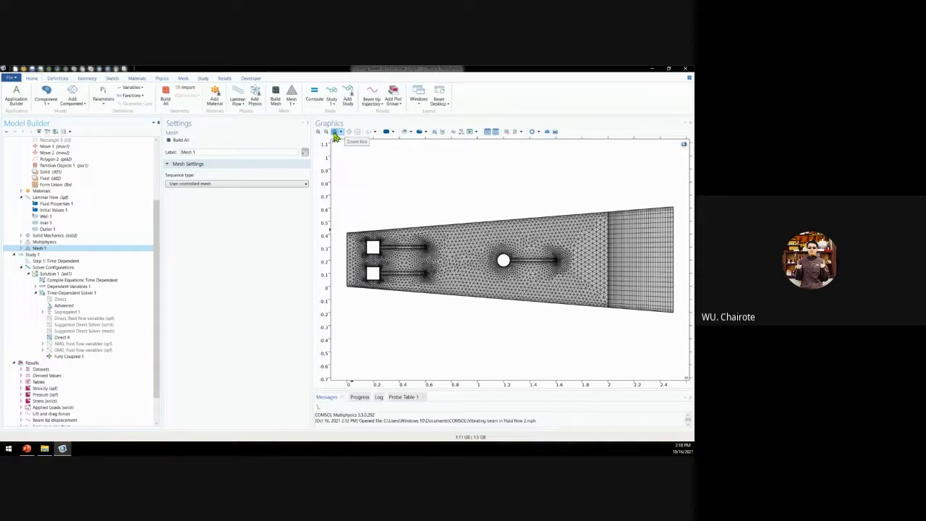
left_click_drag(343, 219, 449, 310)
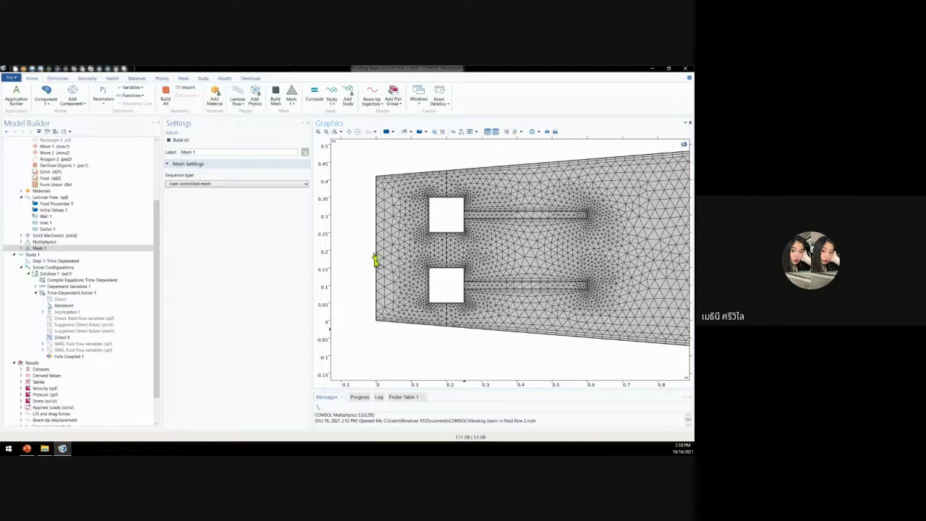
left_click(357, 132)
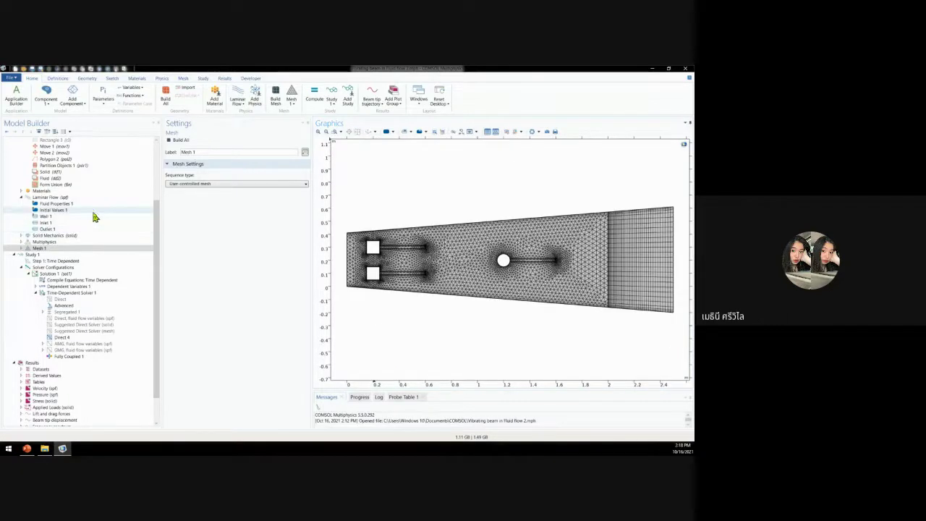
- Expand the component's Materials node and view Material 1 for the solid beams and Material 2 for the fluid
scroll(94, 213, "up", 3)
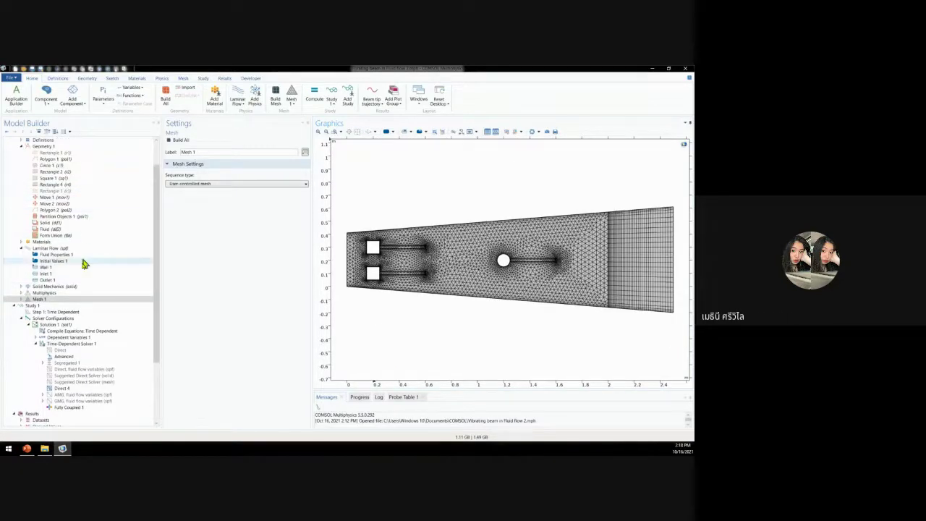
scroll(70, 243, "up", 2)
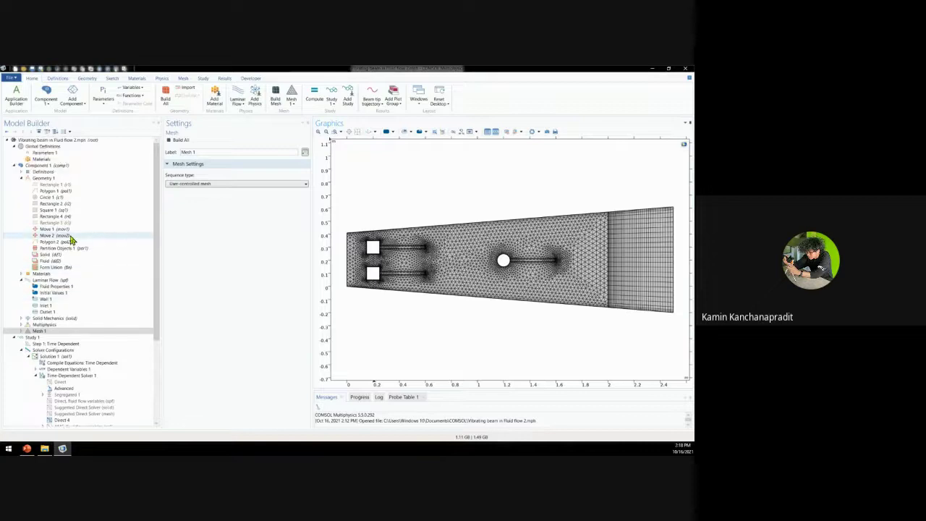
left_click(22, 273)
left_click(55, 280)
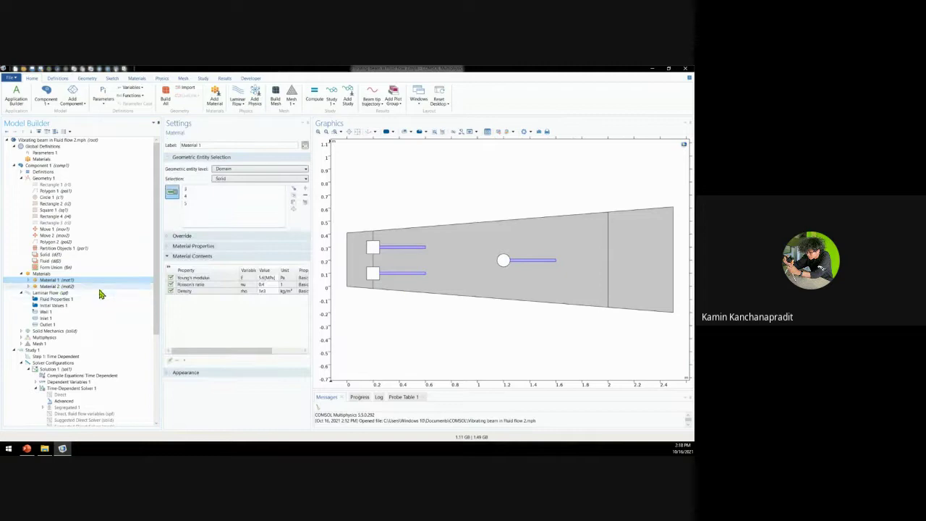
left_click(56, 285)
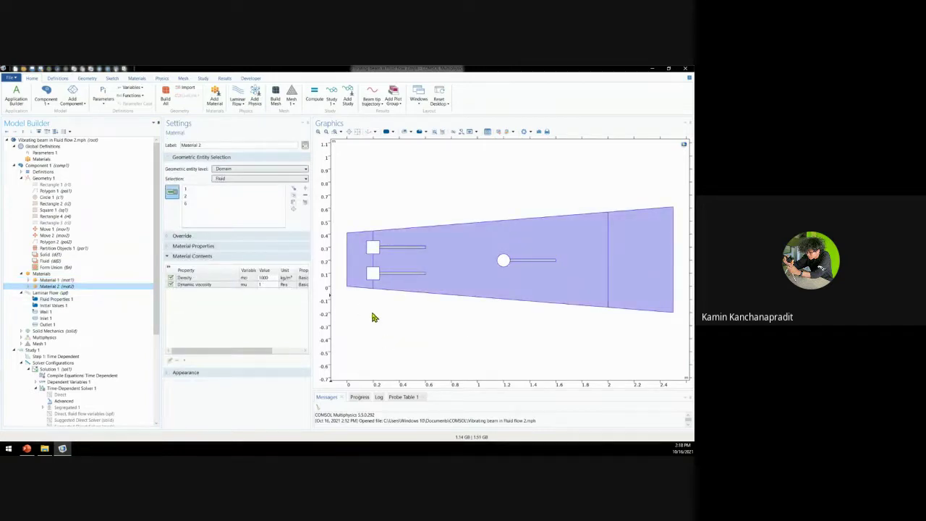
- Point out the density and dynamic viscosity values of Material 2 and briefly expand its Material Properties section
left_click(267, 278)
left_click(273, 285)
left_click(274, 280)
left_click(268, 287)
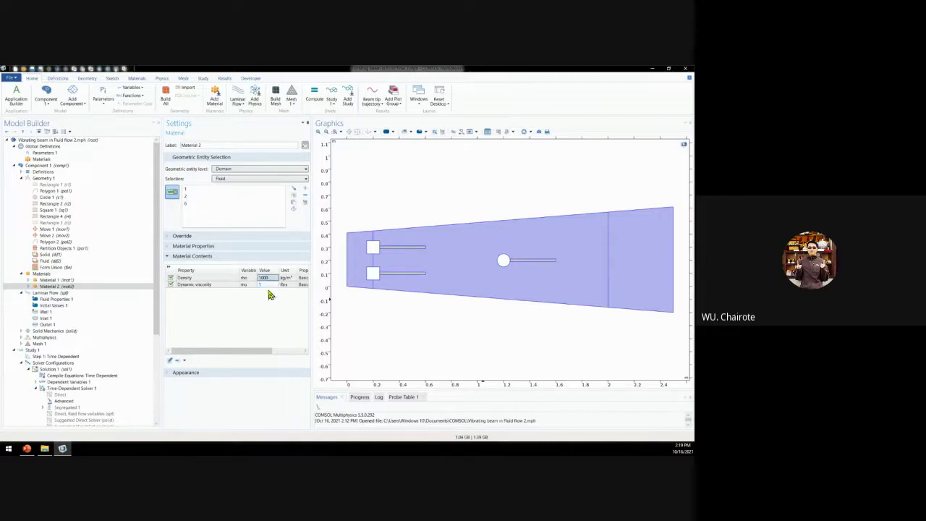
left_click(269, 284)
key("Up")
left_click(173, 249)
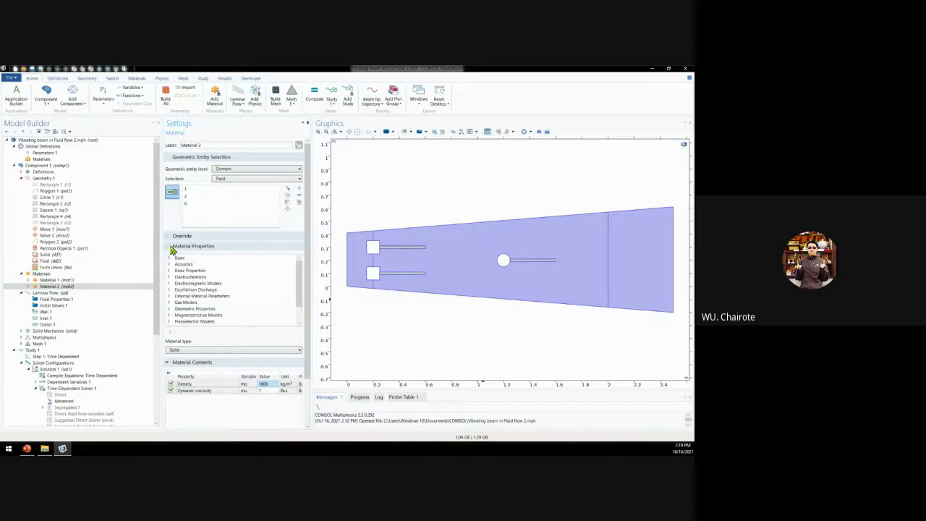
left_click(173, 248)
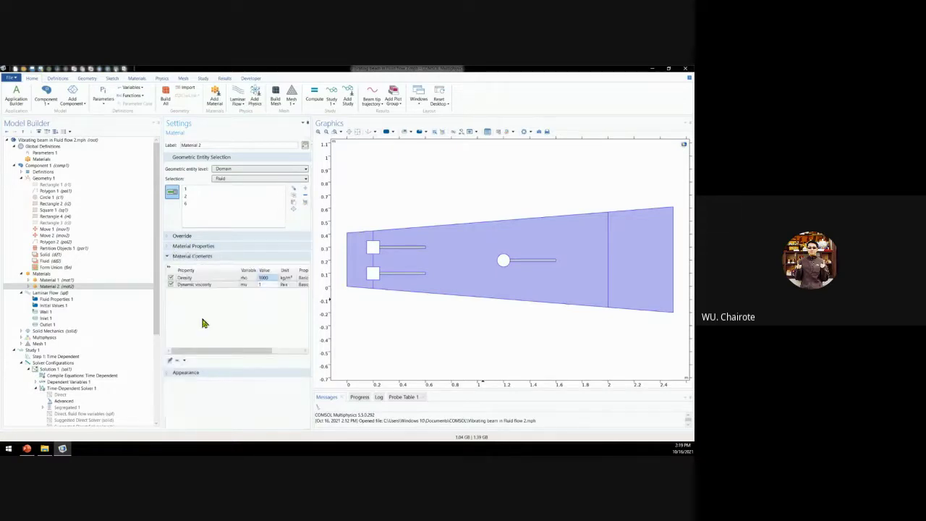
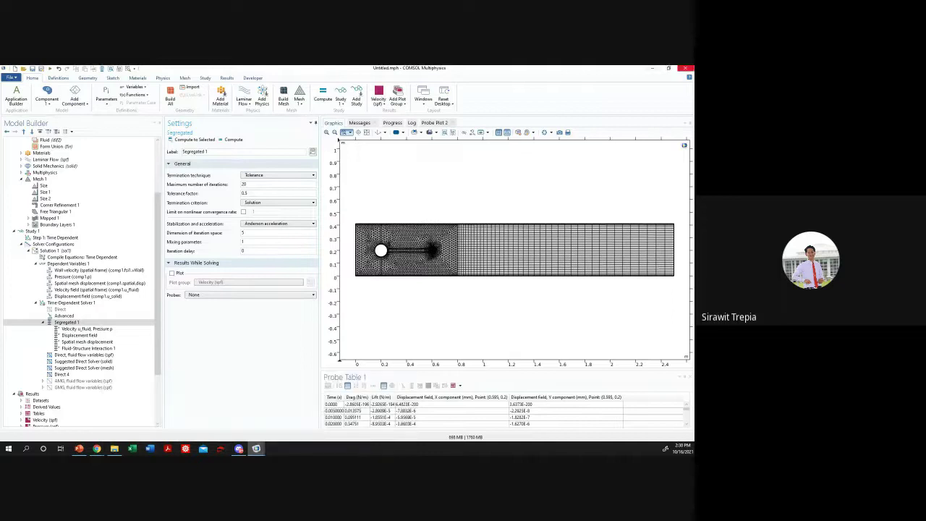
- Close the Untitled.mph model without saving the changes
left_click(687, 67)
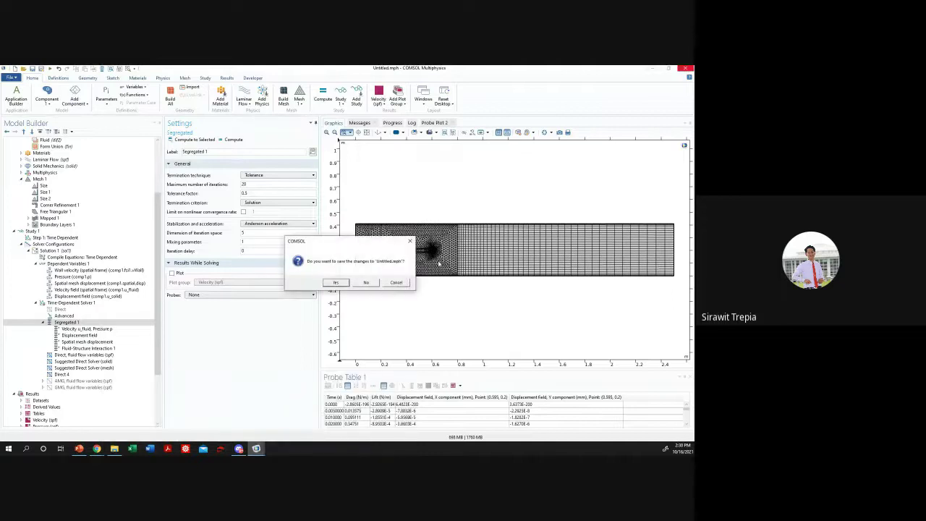
left_click(366, 282)
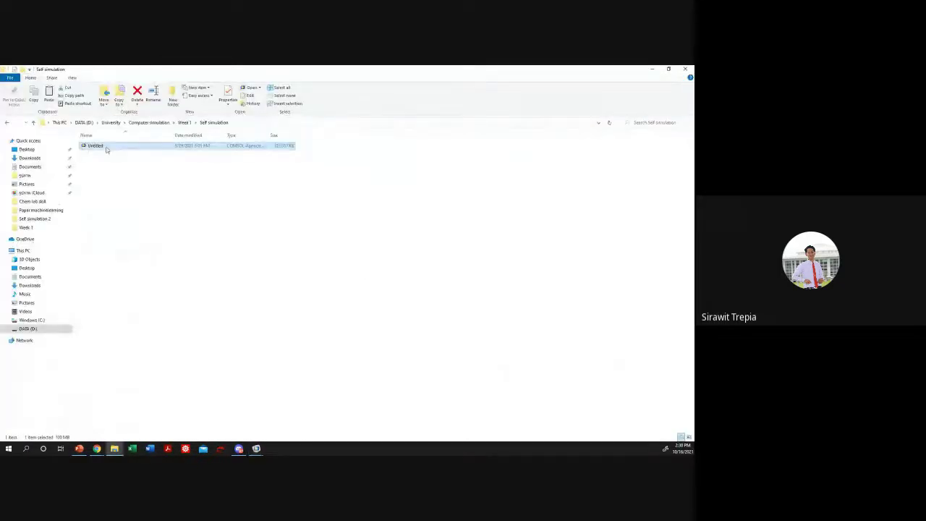
- Try to copy the Untitled COMSOL file from the Self simulation folder into Self simulation 2
right_click(107, 147)
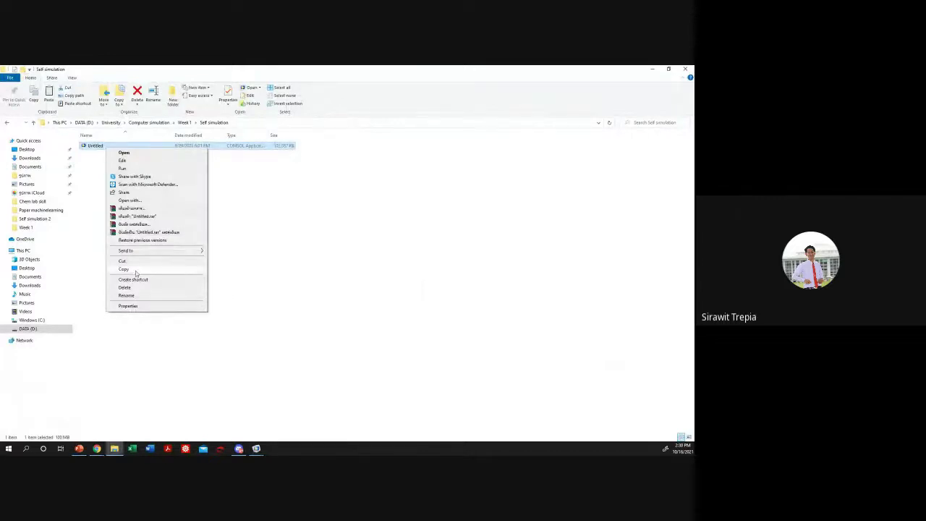
left_click(187, 124)
left_click(184, 122)
double_click(118, 168)
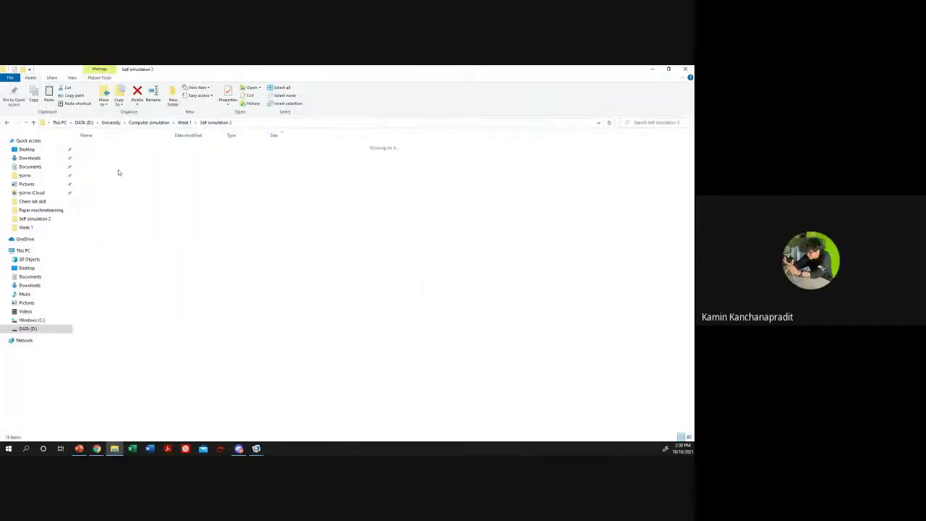
right_click(165, 298)
left_click(181, 348)
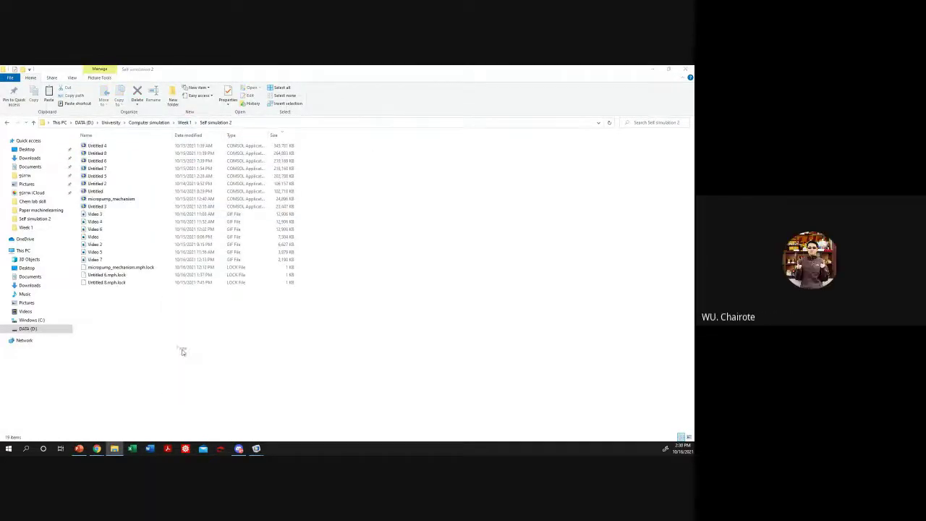
left_click(243, 159)
- Rename the Untitled COMSOL file in the Self simulation folder as Week 1
left_click(184, 122)
left_click(101, 161)
double_click(102, 161)
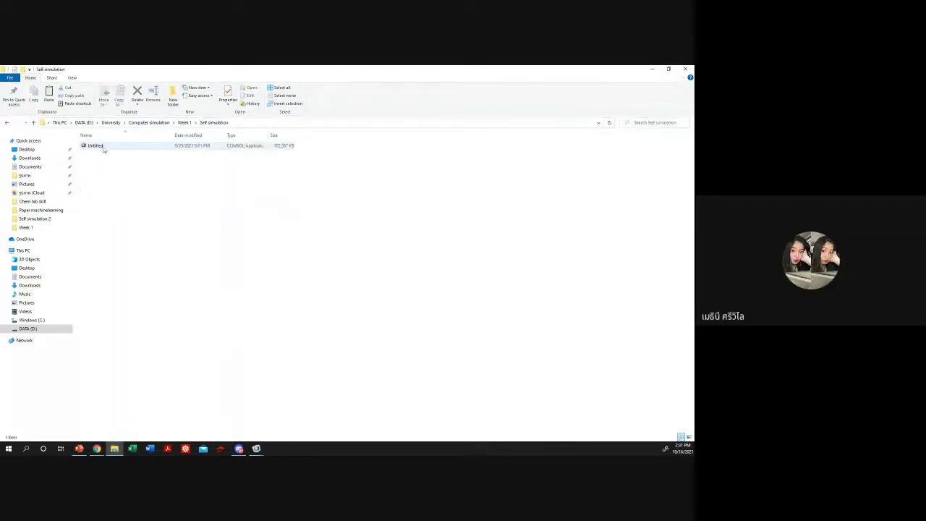
right_click(103, 147)
left_click(147, 297)
type("Week 1")
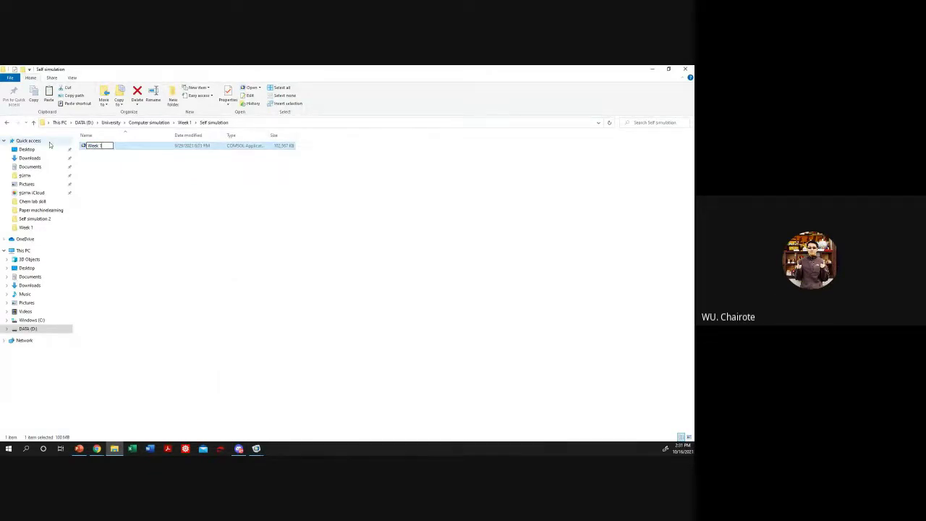
key("Return")
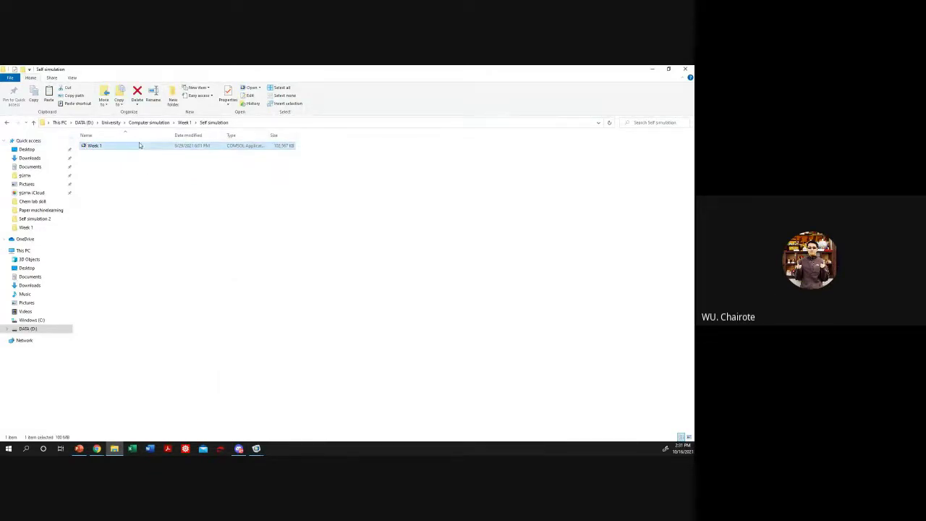
- Copy the Week 1 file from the Self simulation folder into the Self simulation 2 folder
left_click(7, 123)
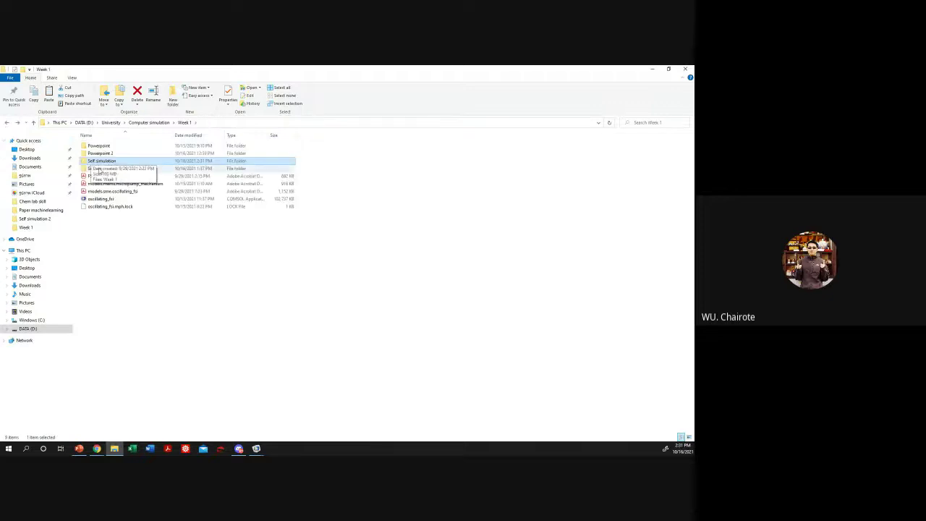
double_click(97, 161)
right_click(164, 300)
left_click(196, 347)
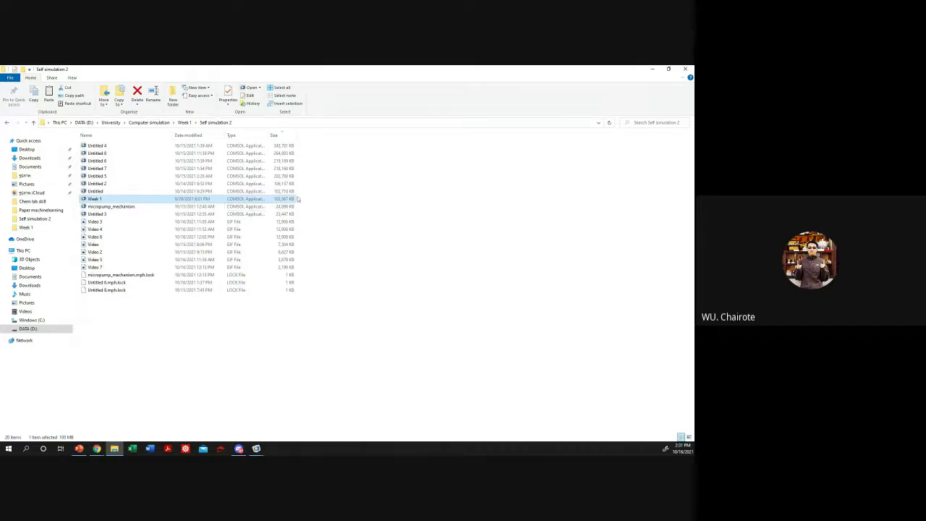
- Switch the Self simulation 2 folder listing to medium icons and restore its Details layout
scroll(227, 347, "up", 1, "ctrl")
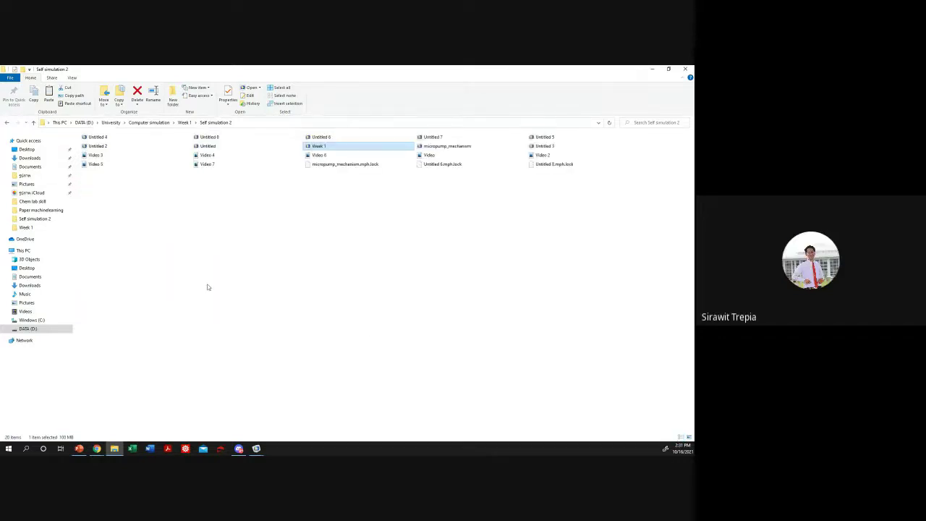
scroll(206, 283, "up", 1, "ctrl")
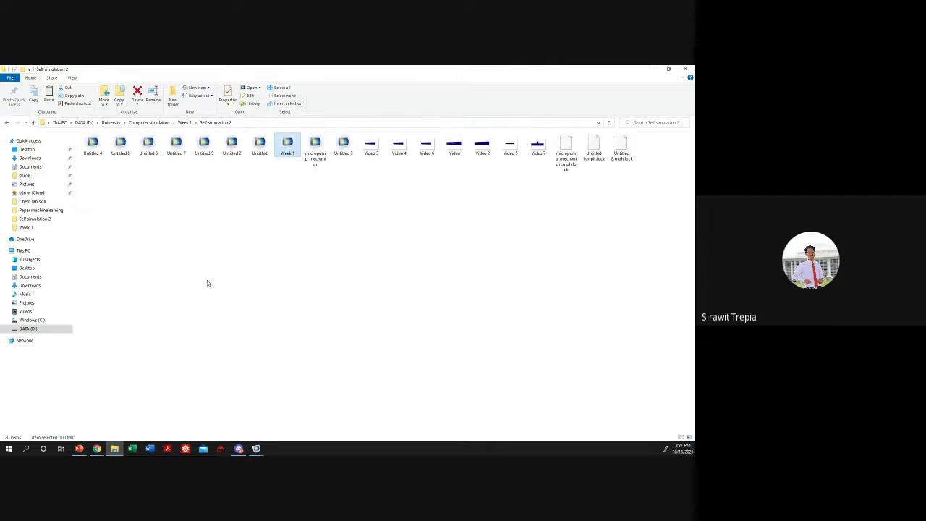
left_click(71, 77)
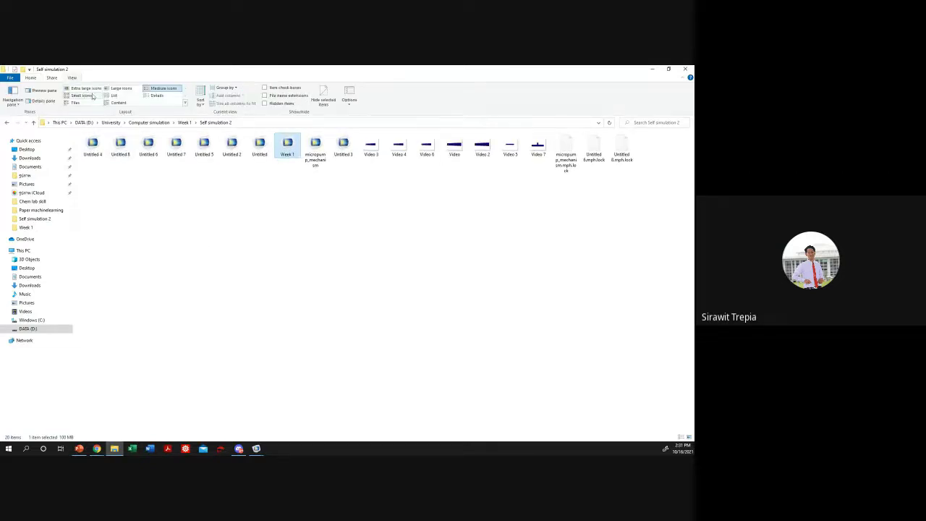
left_click(156, 96)
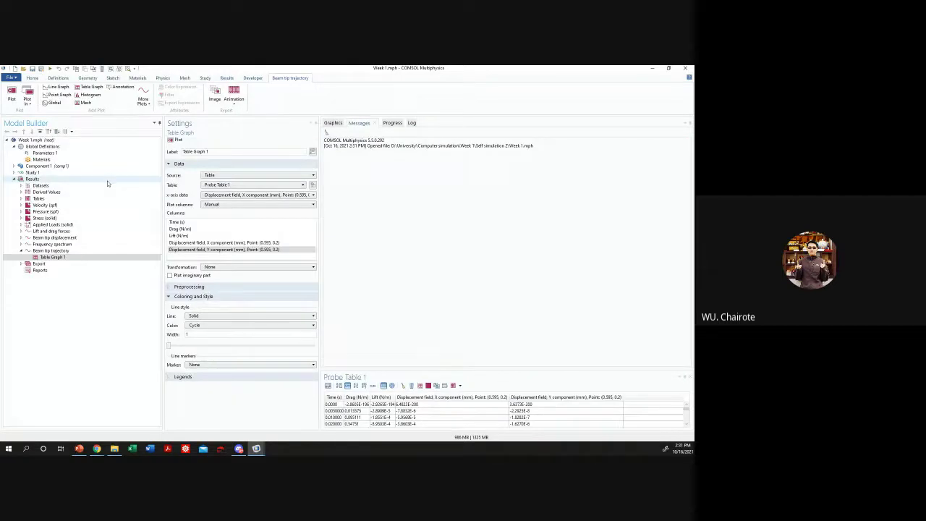
- Expand the Component 1 branch of Week 1.mph and collapse the Study 1 and Results branches
left_click(14, 217)
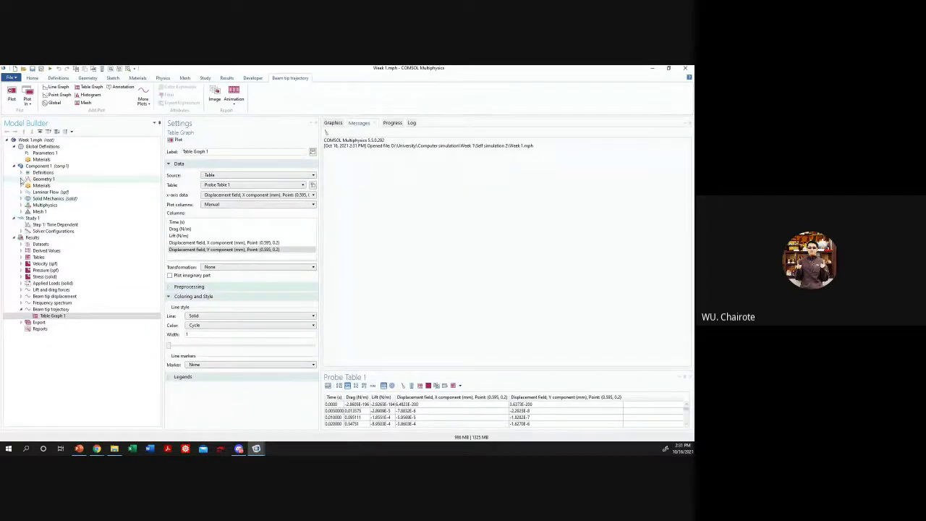
left_click(21, 179)
left_click(21, 179)
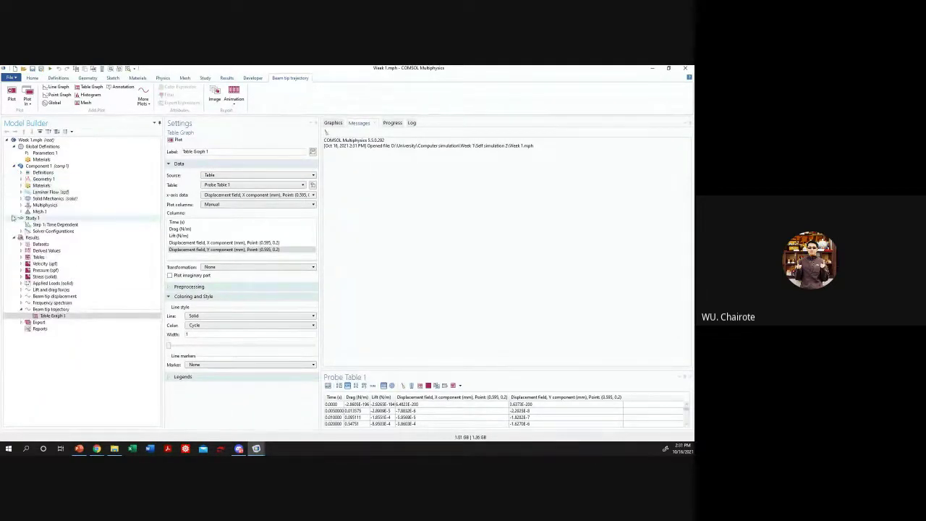
left_click(21, 218)
left_click(14, 218)
left_click(15, 225)
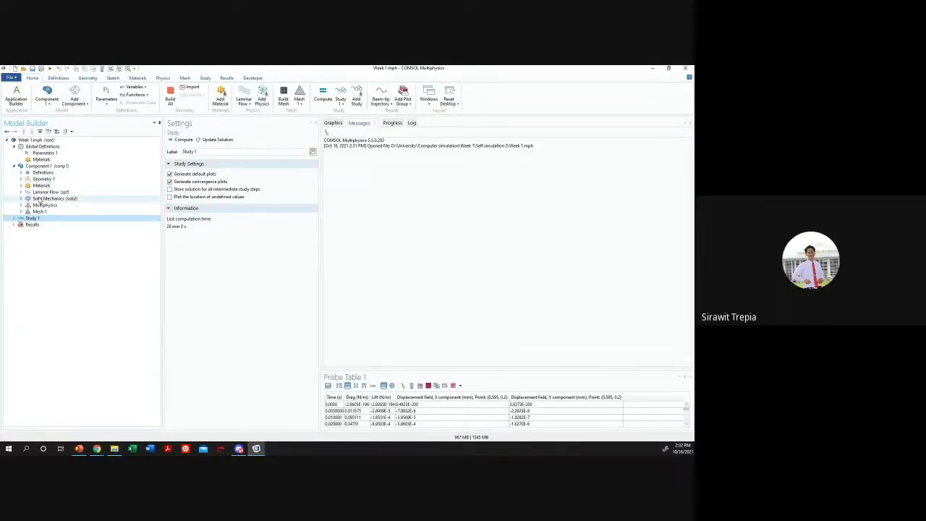
- Expand Geometry 1 and review the size and position settings of Rectangle 1, Rectangle 2 and Circle 1
left_click(21, 179)
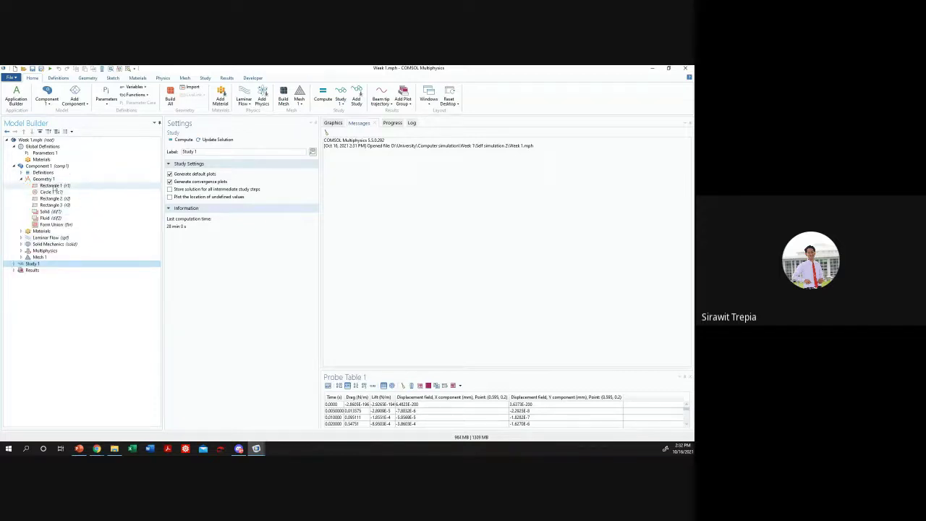
left_click(54, 185)
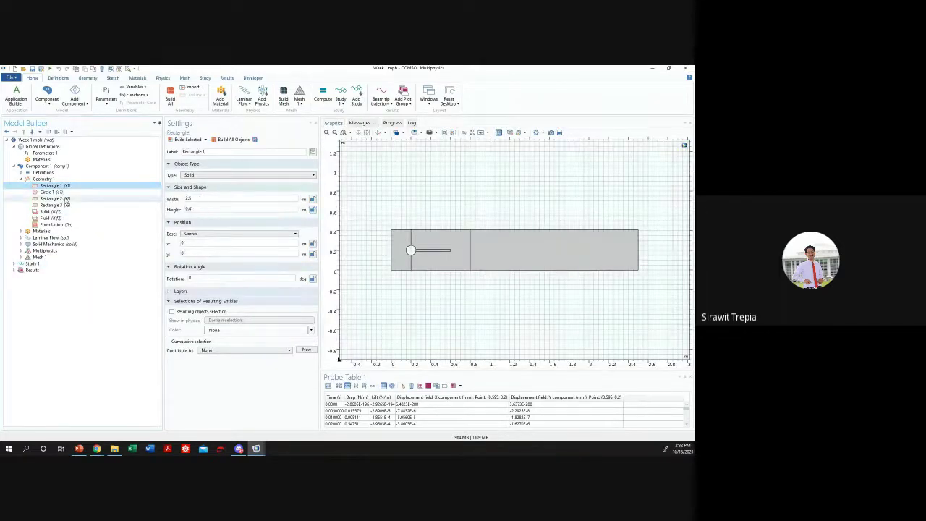
left_click(54, 198)
left_click(54, 186)
left_click(63, 192)
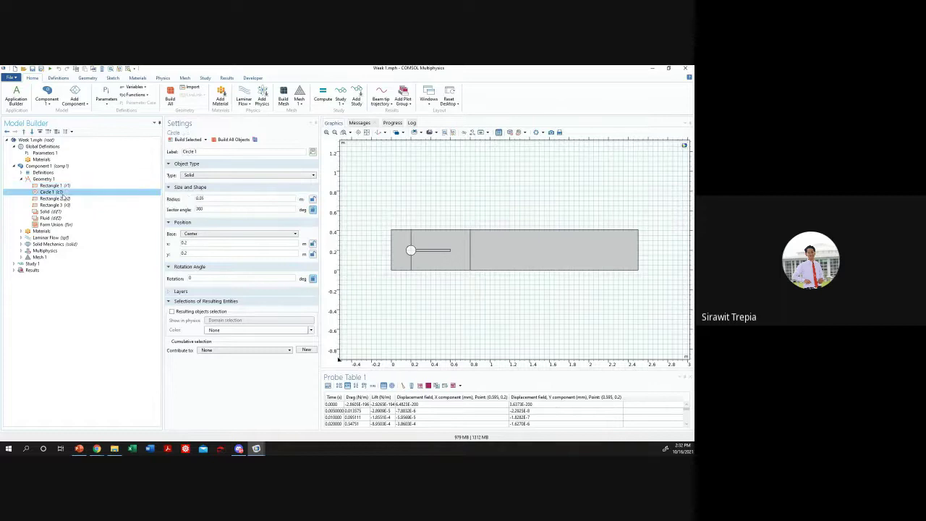
- Compare the size and position settings of Rectangle 1 with those of Circle 1 in Geometry 1
left_click(56, 186)
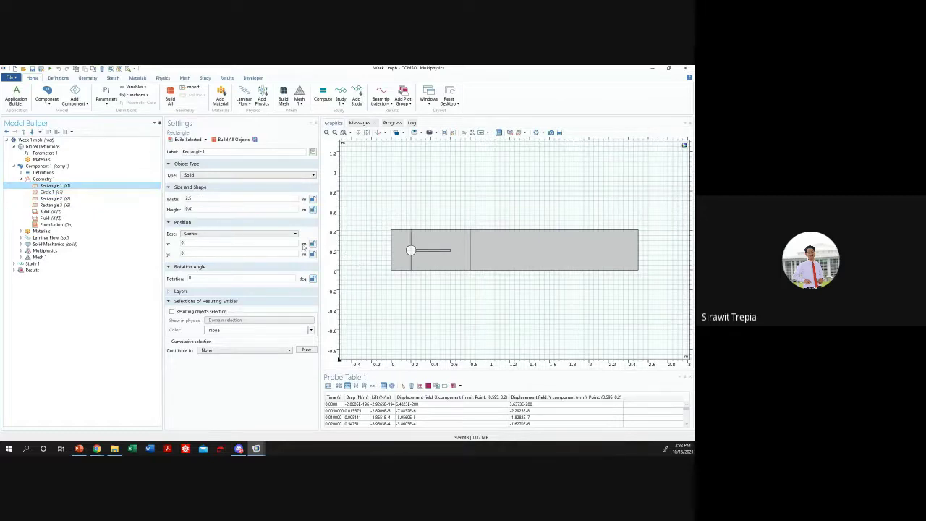
left_click(58, 191)
left_click(73, 186)
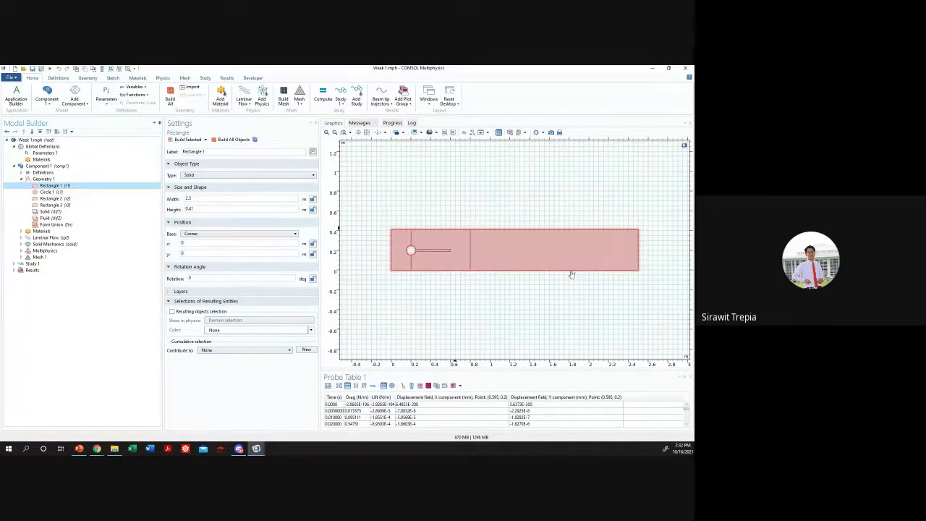
- Examine the unit and constraint settings of Geometry 1 and the geometry operations available for it
left_click(62, 180)
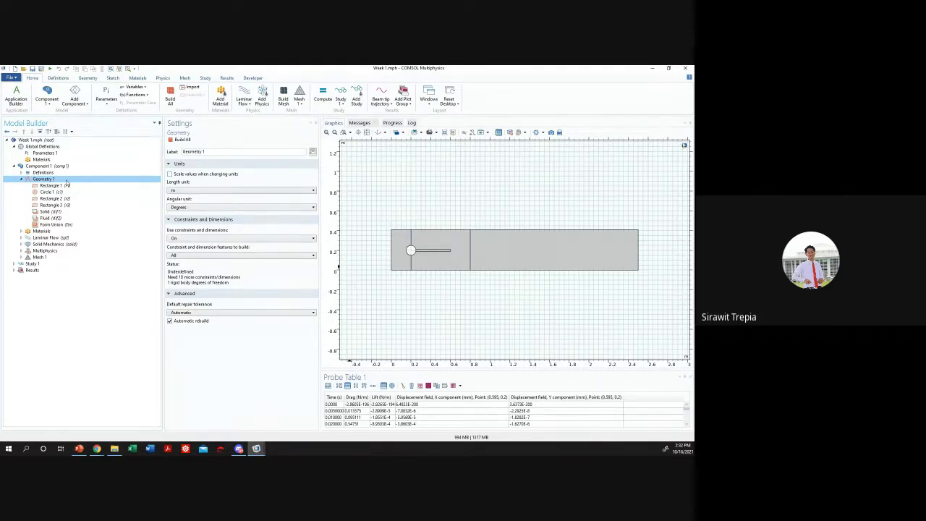
right_click(67, 181)
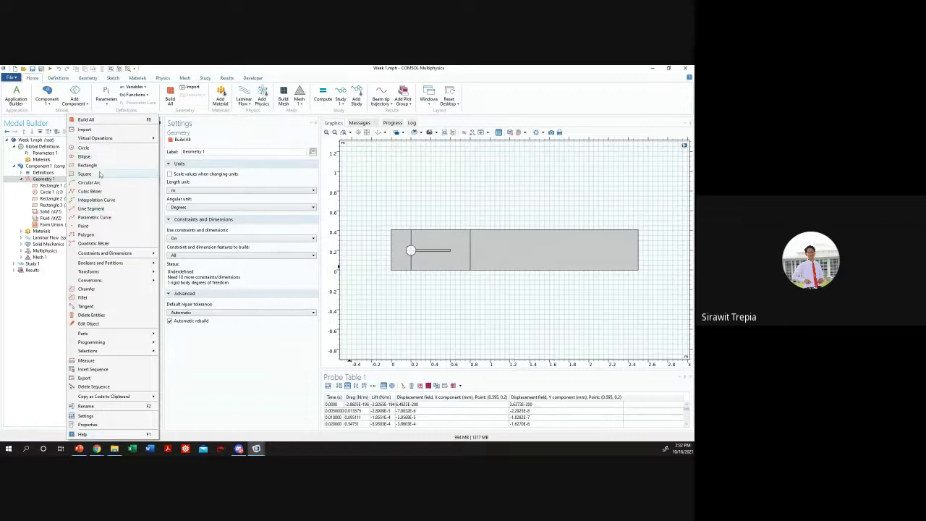
left_click(162, 123)
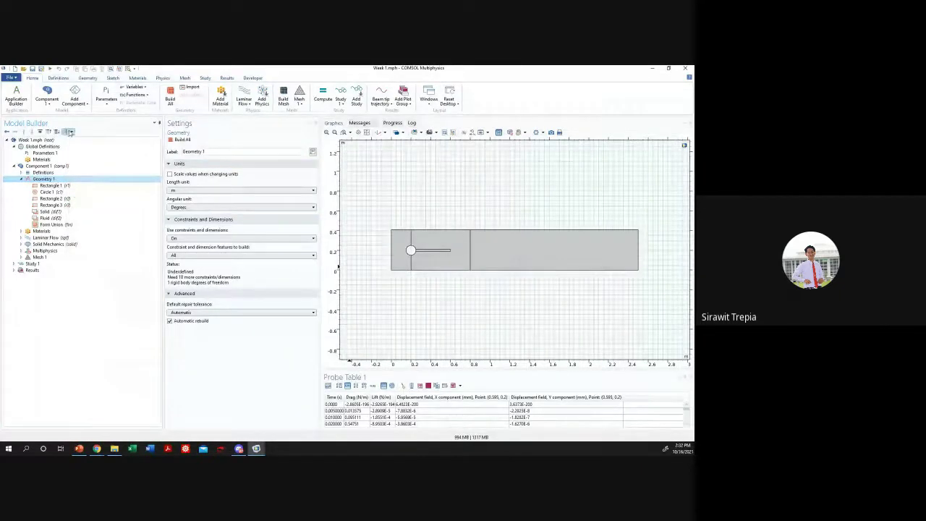
left_click(94, 185)
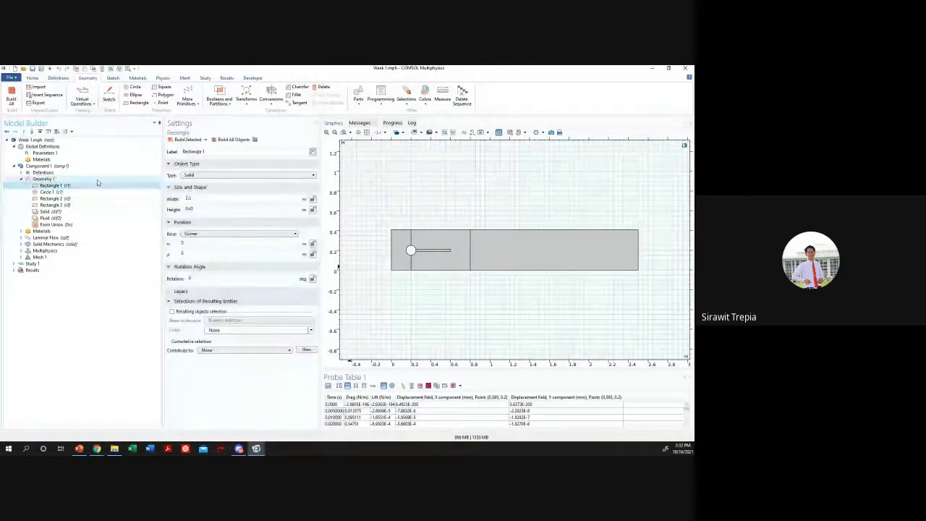
left_click(89, 180)
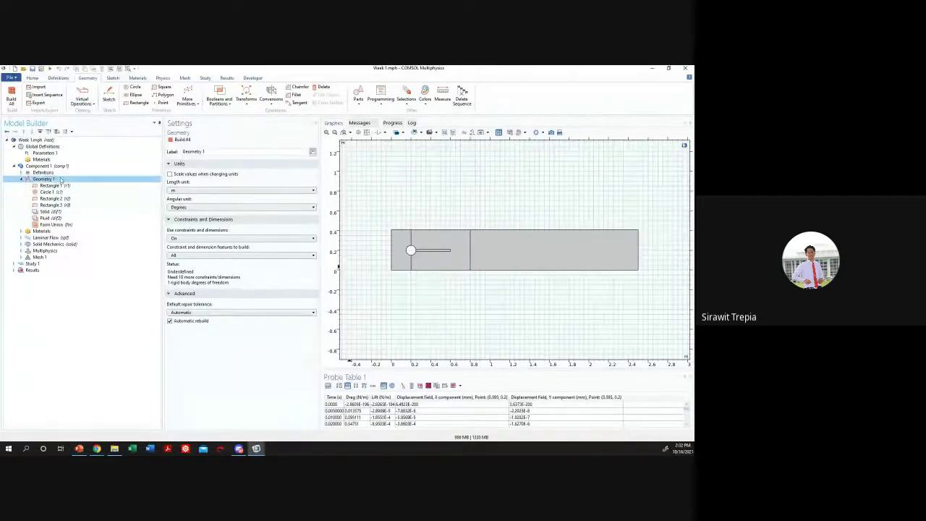
- Add a polygon to Geometry 1
right_click(56, 183)
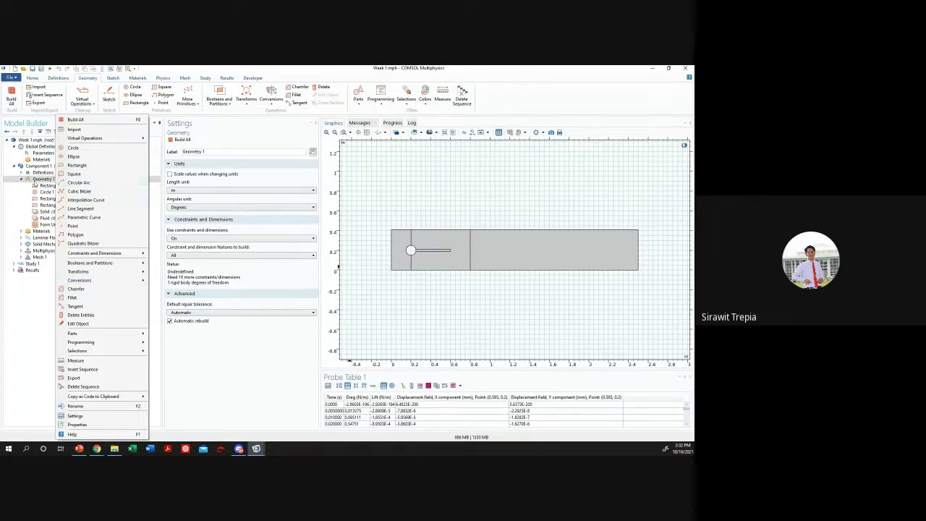
key("Escape")
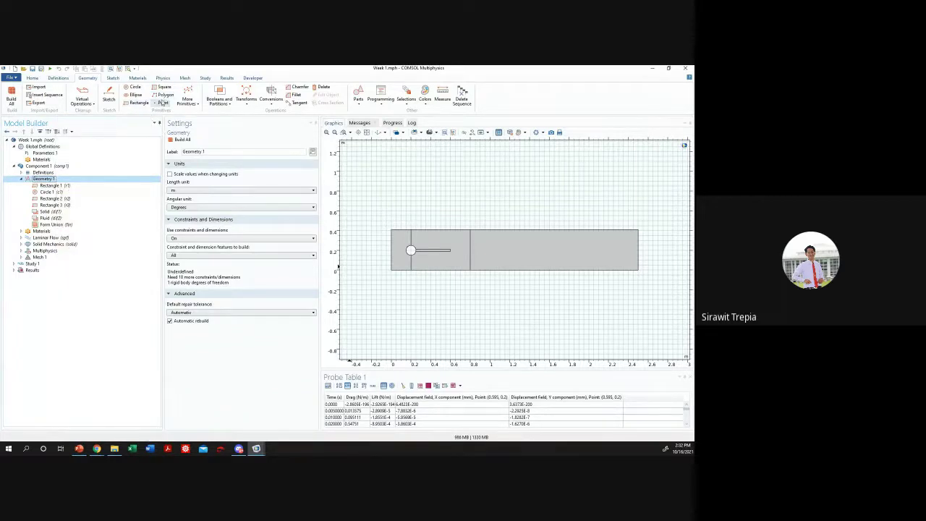
left_click(112, 78)
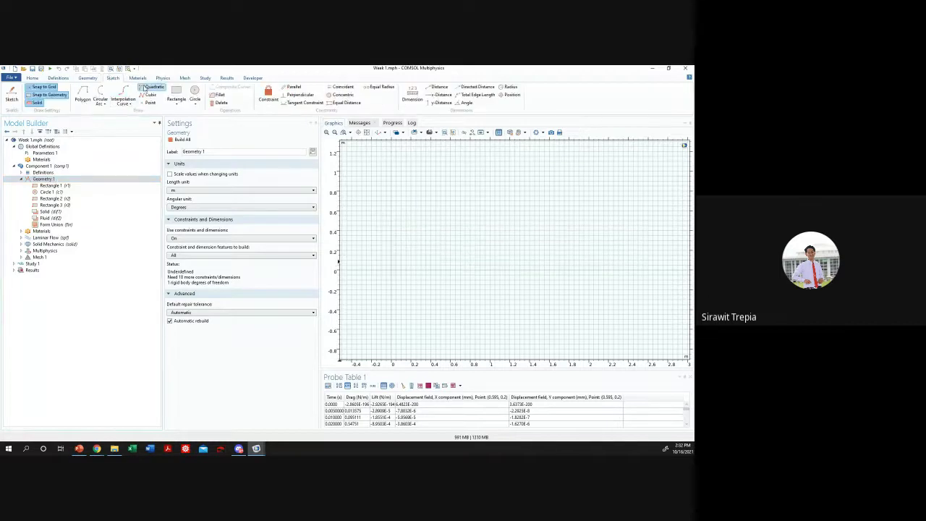
left_click(87, 78)
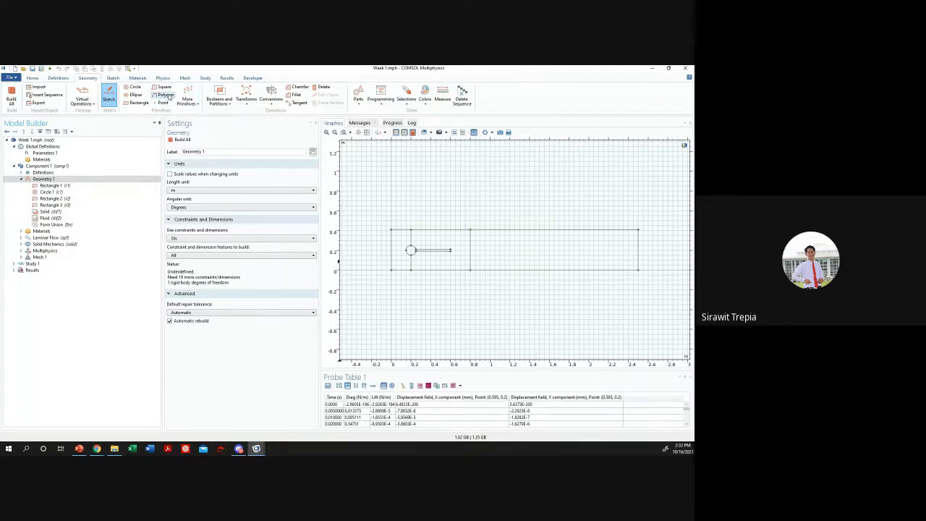
left_click(168, 96)
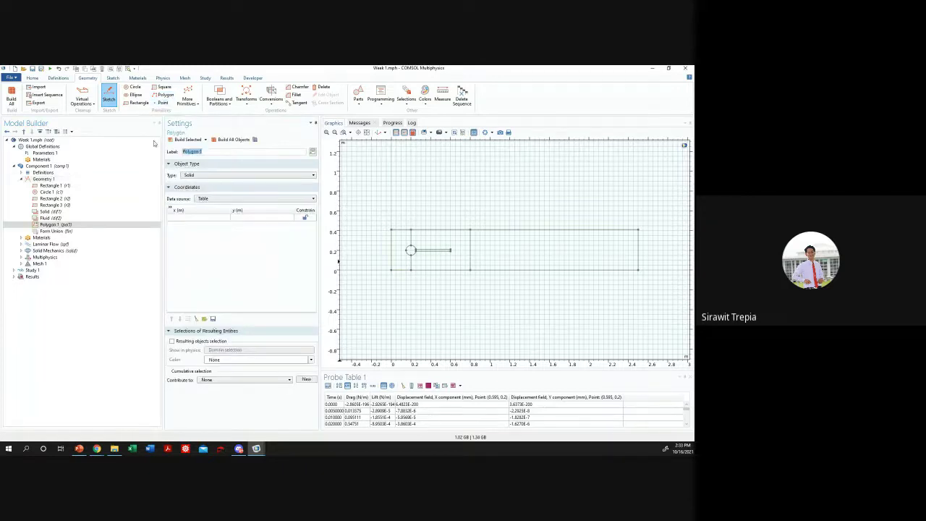
- Move Polygon 1 directly after Rectangle 1 in the geometry sequence and build Rectangle 1
left_click_drag(67, 225, 92, 186)
left_click(94, 192)
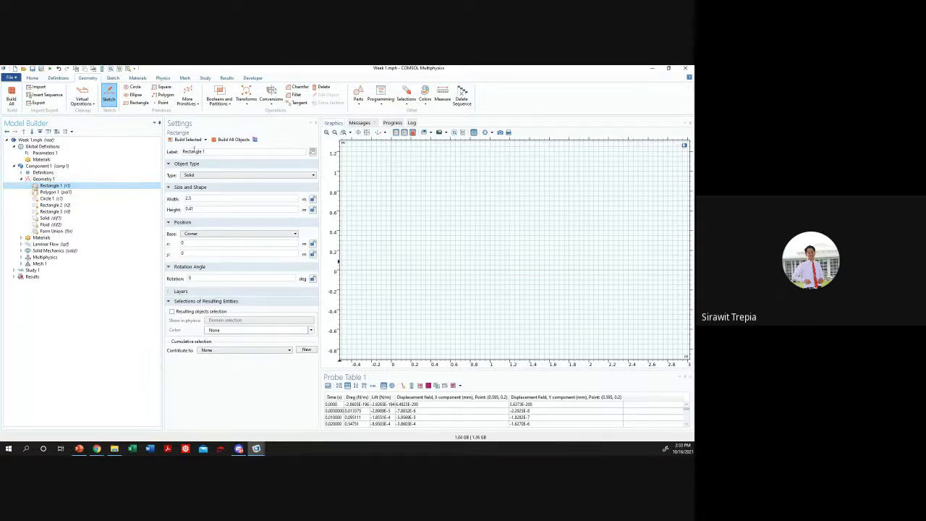
left_click(189, 141)
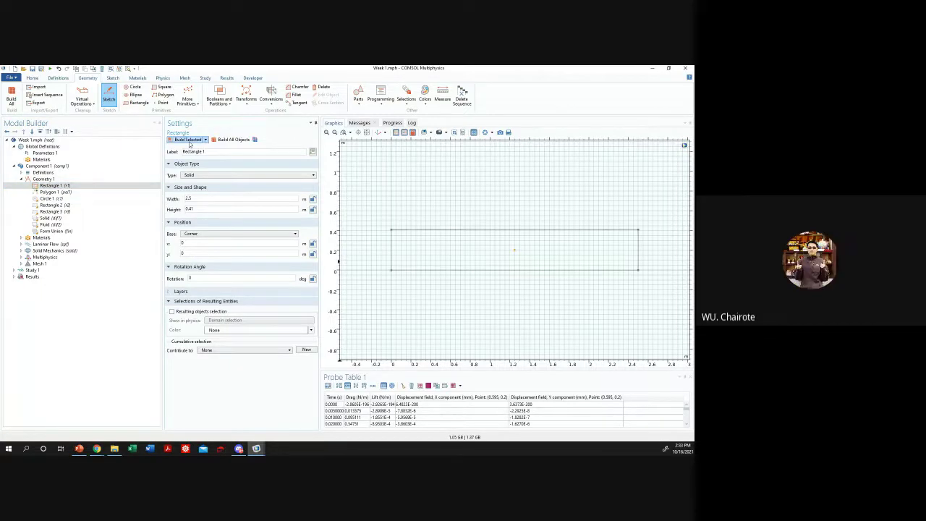
left_click(92, 192)
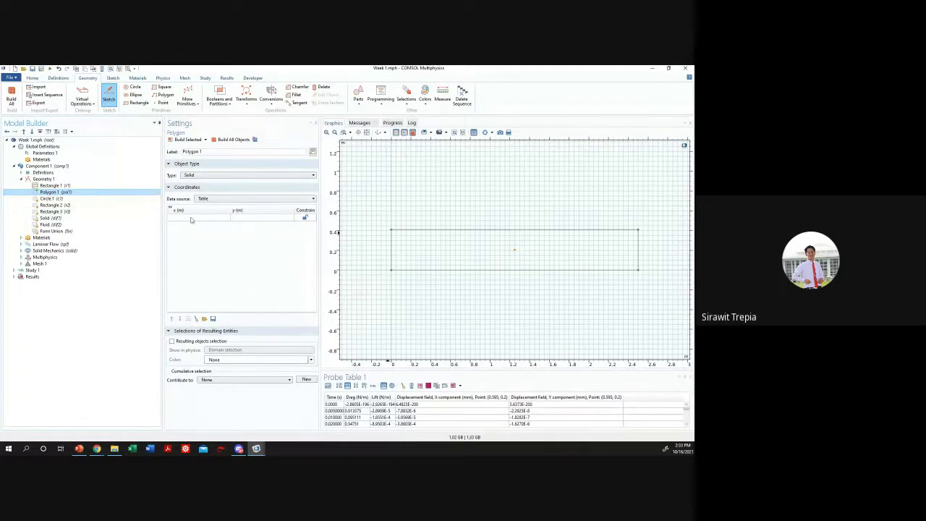
left_click(200, 220)
left_click(245, 221)
left_click(186, 221)
left_click(235, 218)
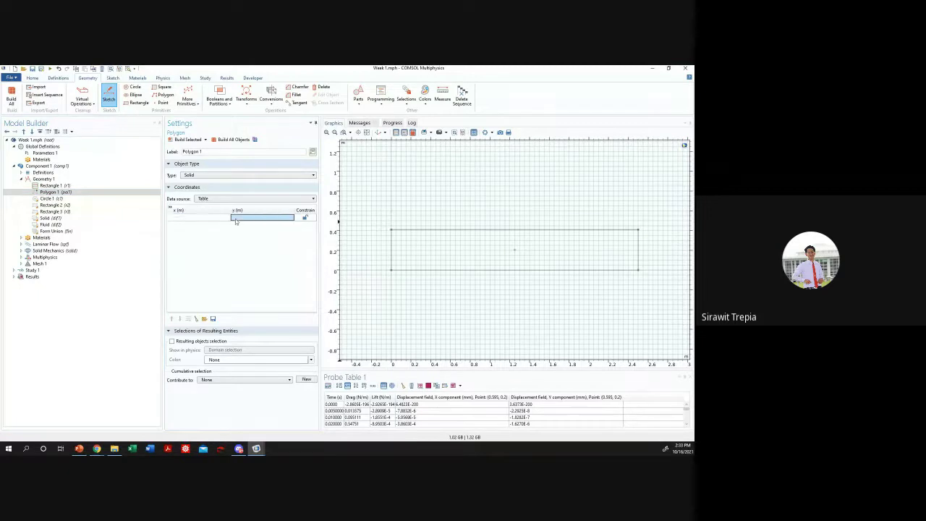
left_click(203, 221)
left_click(253, 221)
left_click(207, 221)
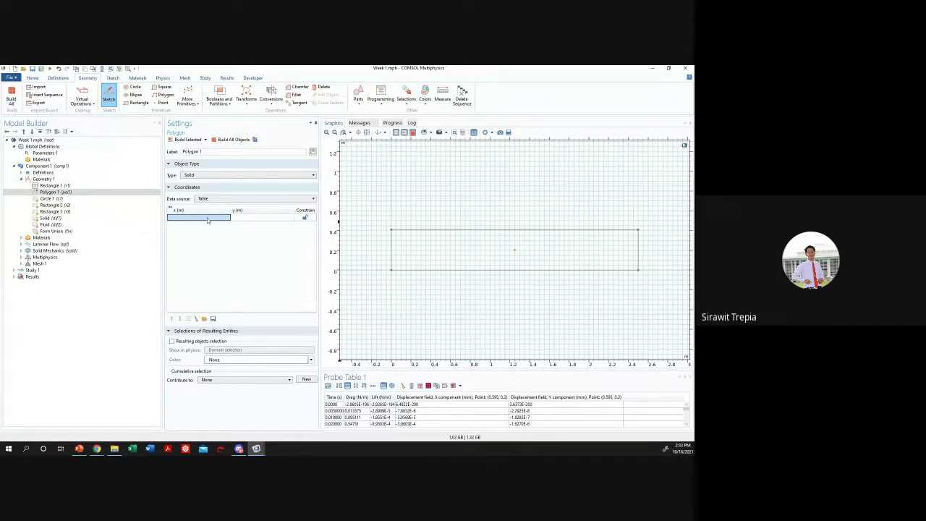
left_click(237, 221)
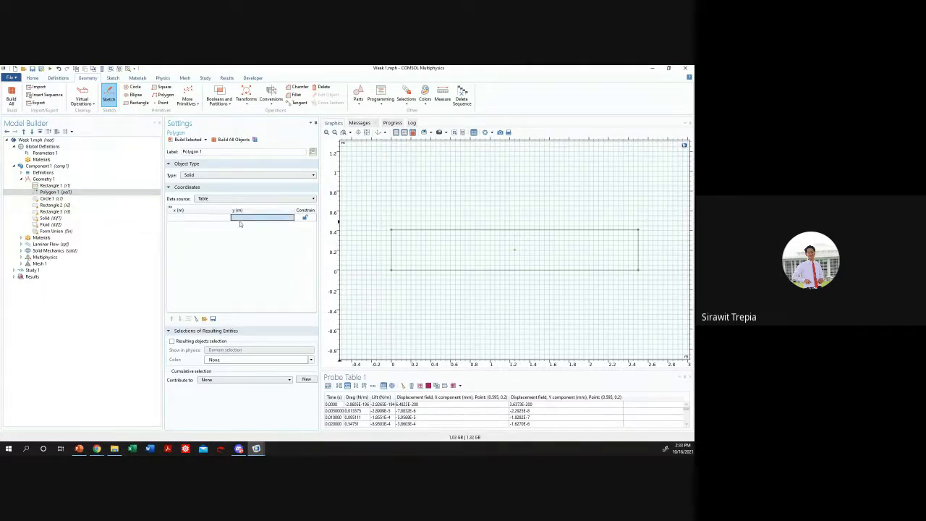
left_click(216, 222)
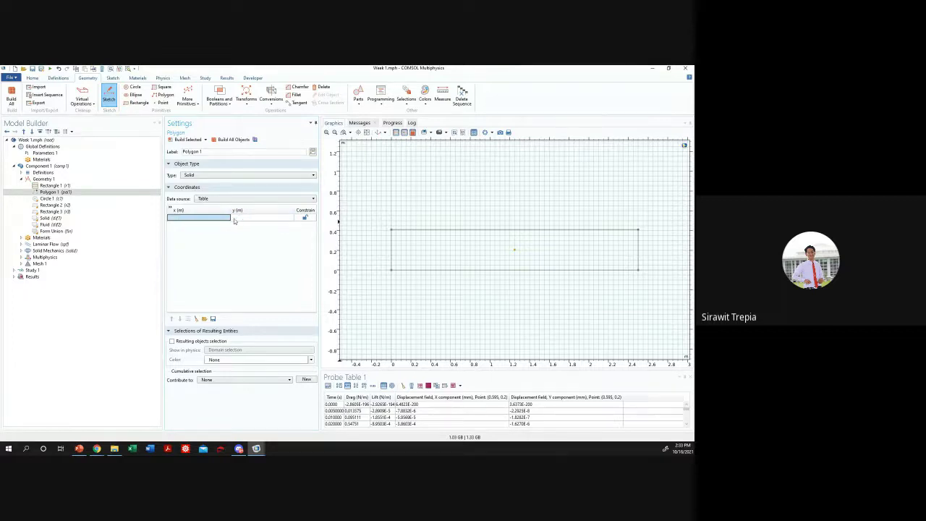
left_click(236, 221)
left_click(206, 221)
left_click(240, 220)
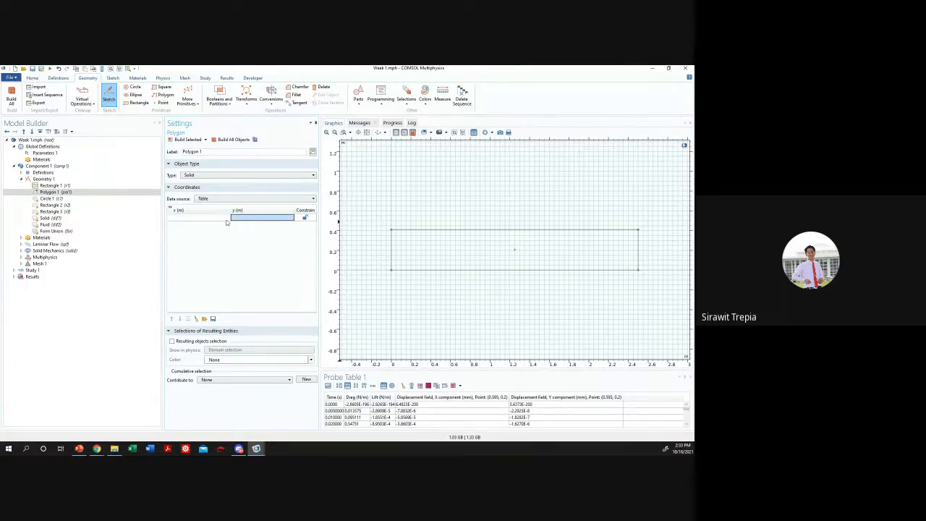
left_click(219, 221)
left_click(237, 220)
left_click(220, 221)
left_click(242, 220)
left_click(220, 221)
left_click(243, 219)
left_click(641, 226)
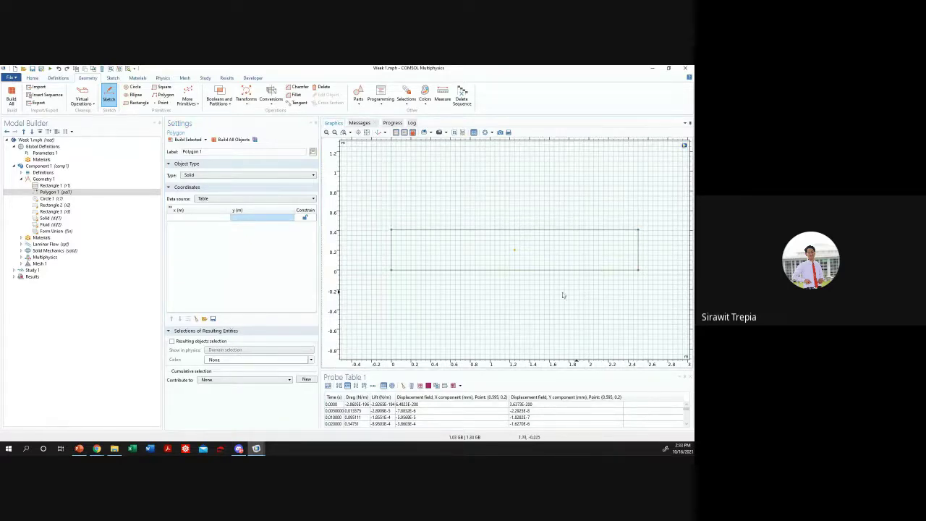
left_click(189, 218)
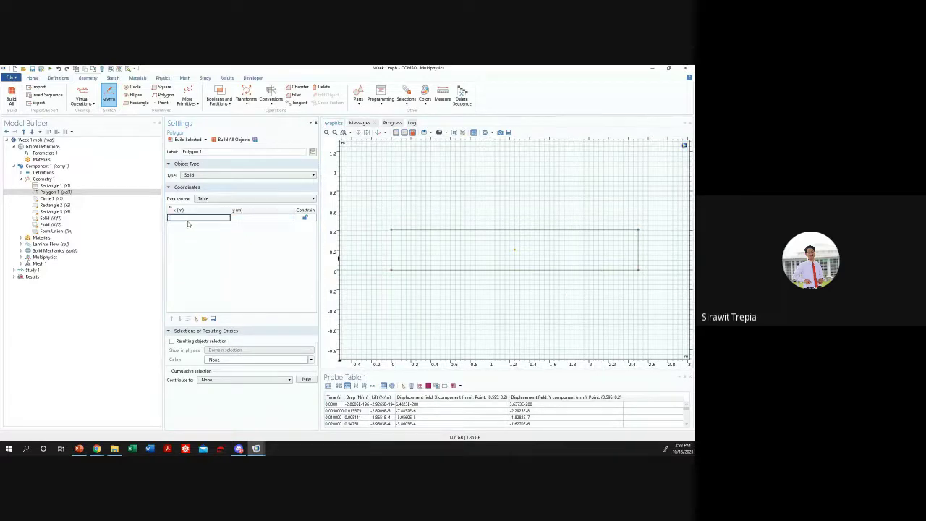
- Try to build Polygon 1 with its first vertex at x 2.5 m, y 4.1 m
left_click(87, 187)
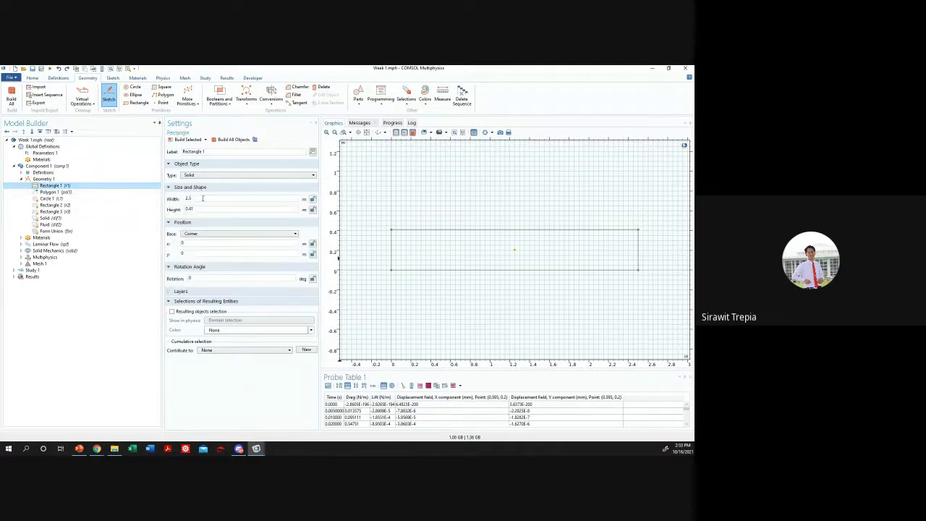
left_click(65, 191)
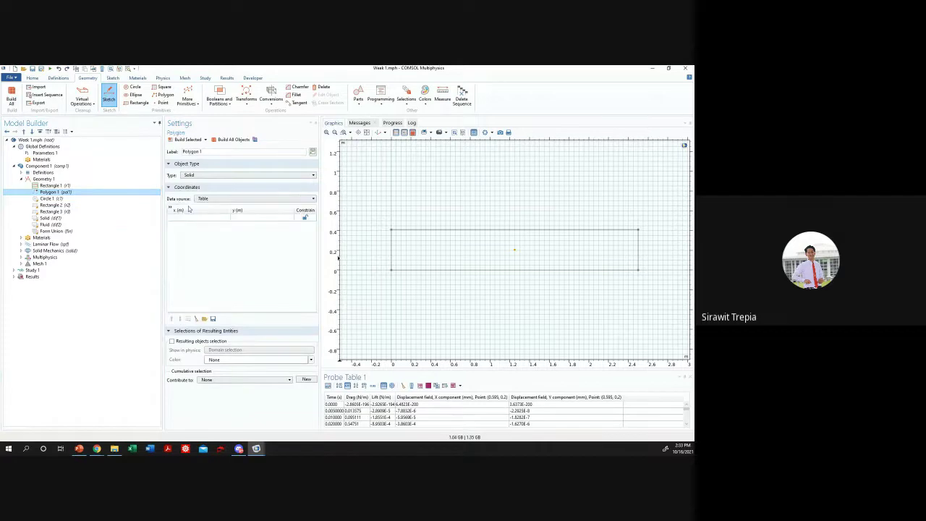
left_click(180, 218)
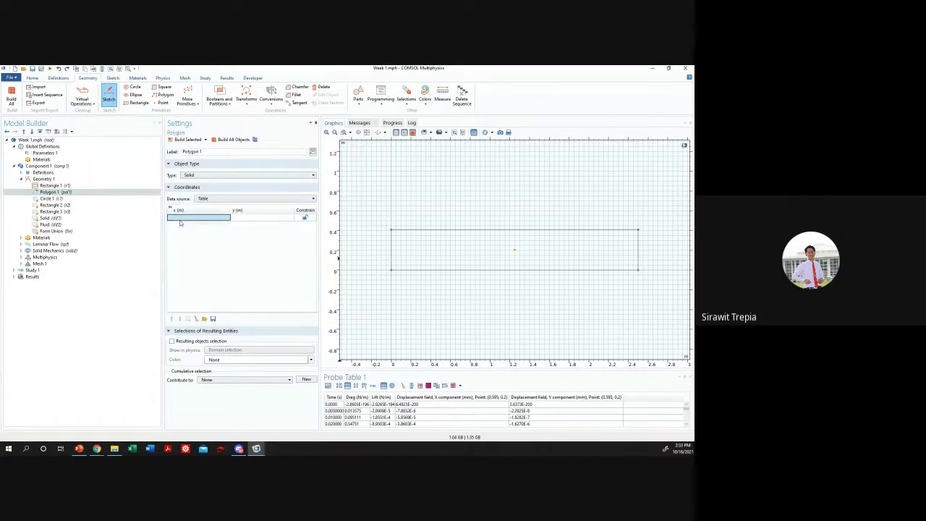
left_click(263, 218)
type("4.1")
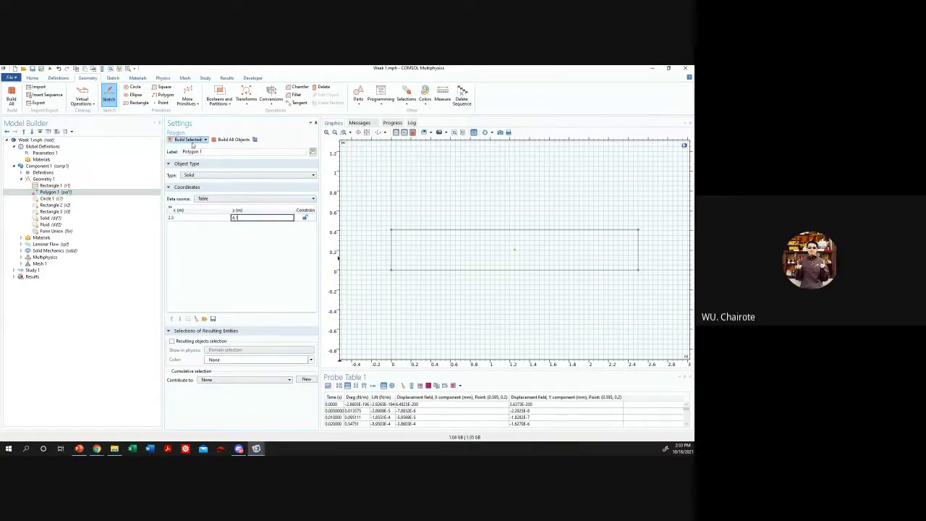
left_click(186, 139)
left_click(402, 234)
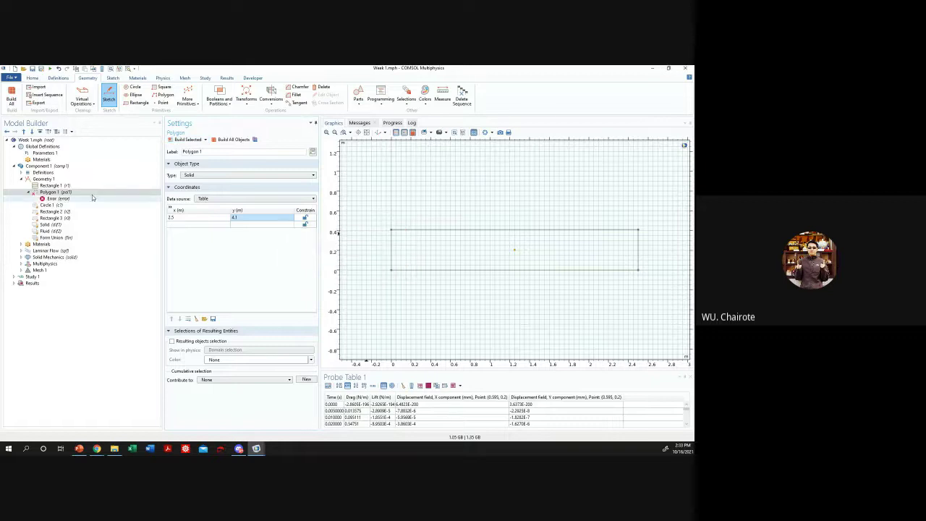
- Set the first vertex's y coordinate to 0.41 m and try to build Polygon 1
left_click(93, 185)
left_click(79, 191)
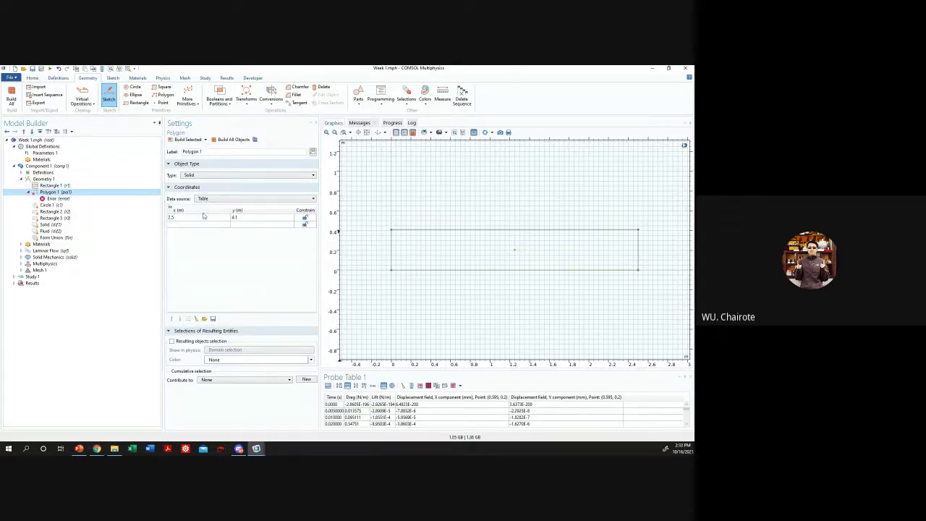
left_click(261, 219)
left_click(261, 218)
type("0.41")
left_click(188, 141)
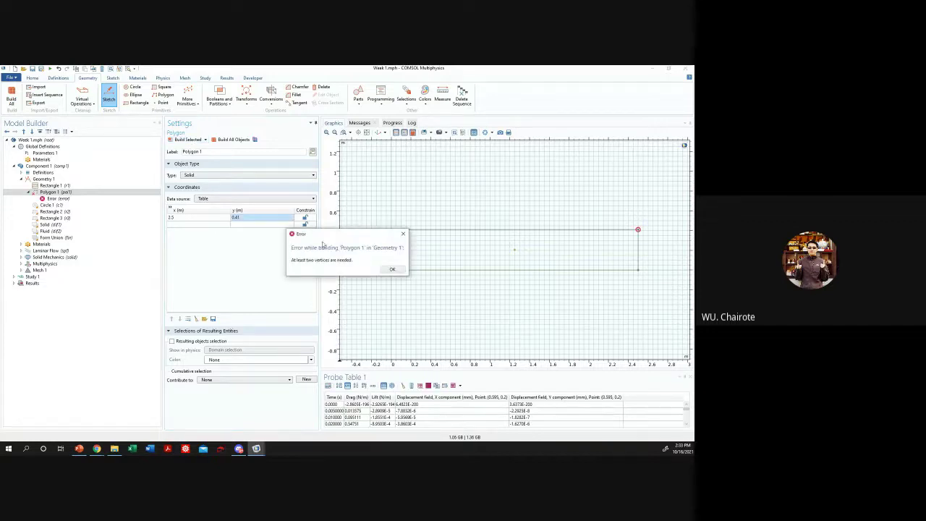
left_click(402, 234)
left_click(55, 187)
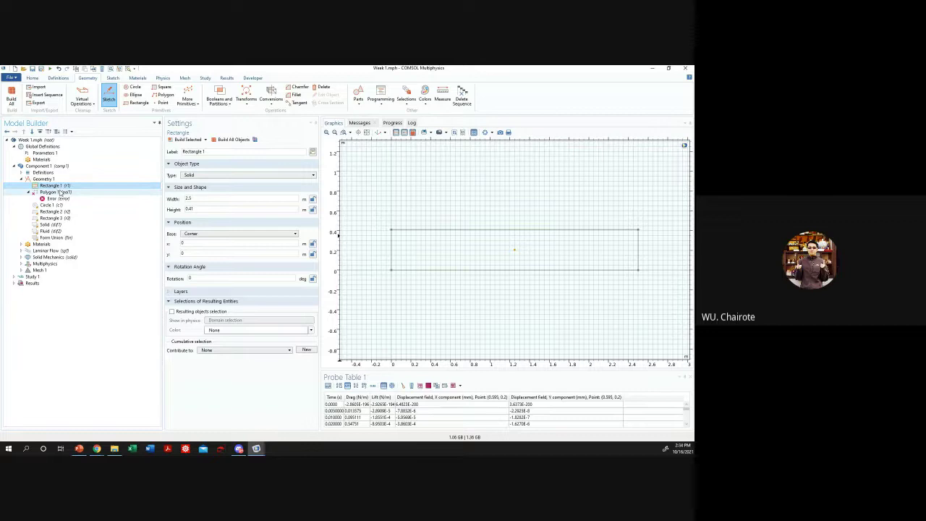
left_click(61, 193)
left_click(201, 225)
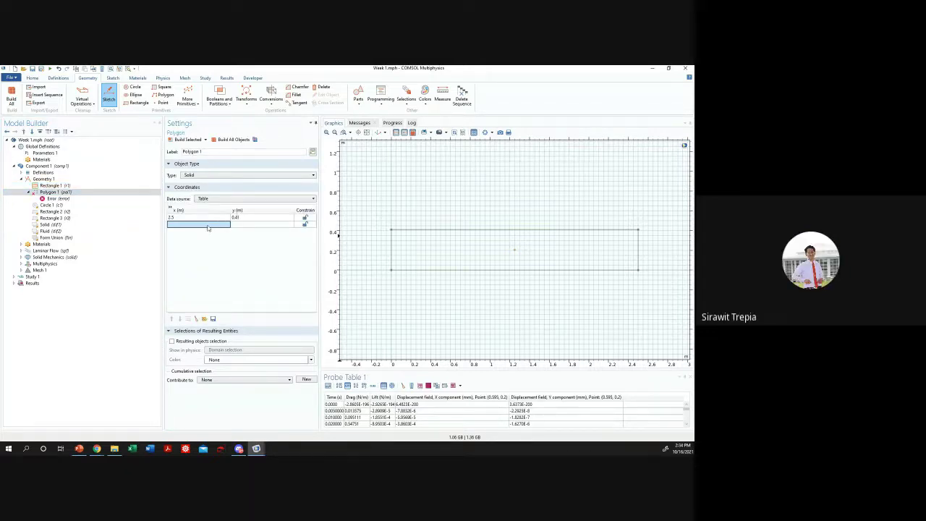
left_click(207, 226)
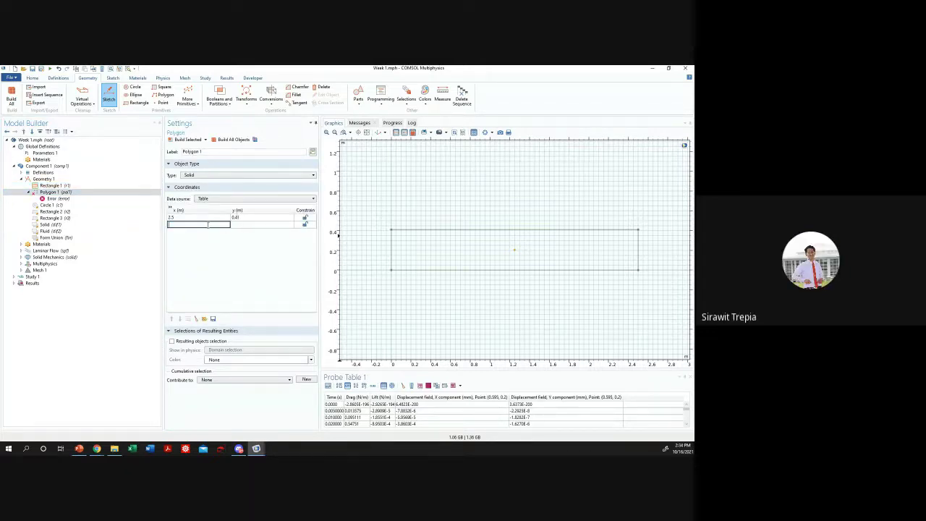
left_click(80, 186)
left_click(80, 192)
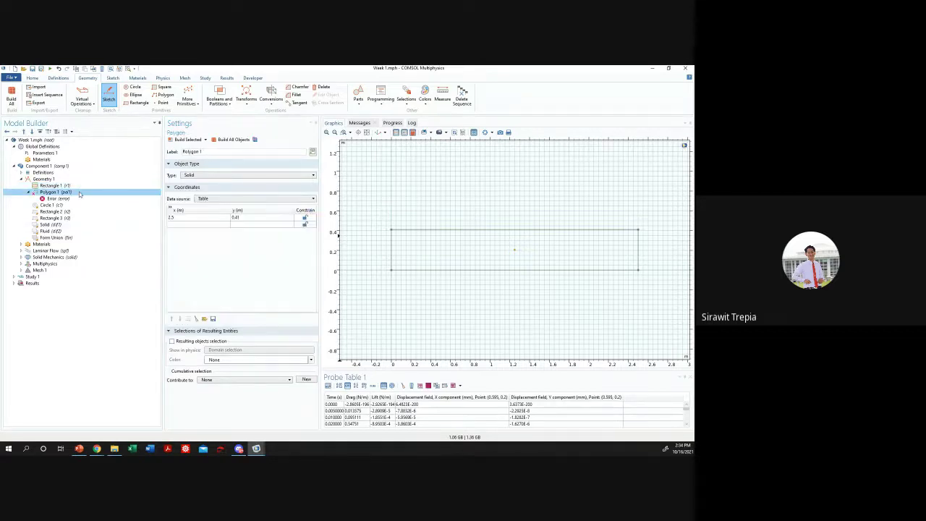
- Set Polygon 1's first vertex to x 0, y 0, trying to build the polygon after each coordinate change
left_click(239, 219)
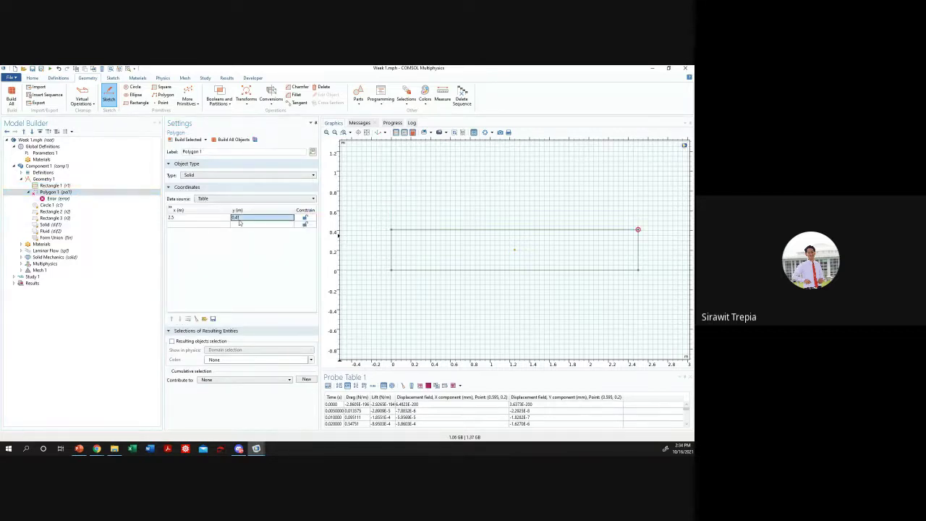
type("0")
left_click(188, 140)
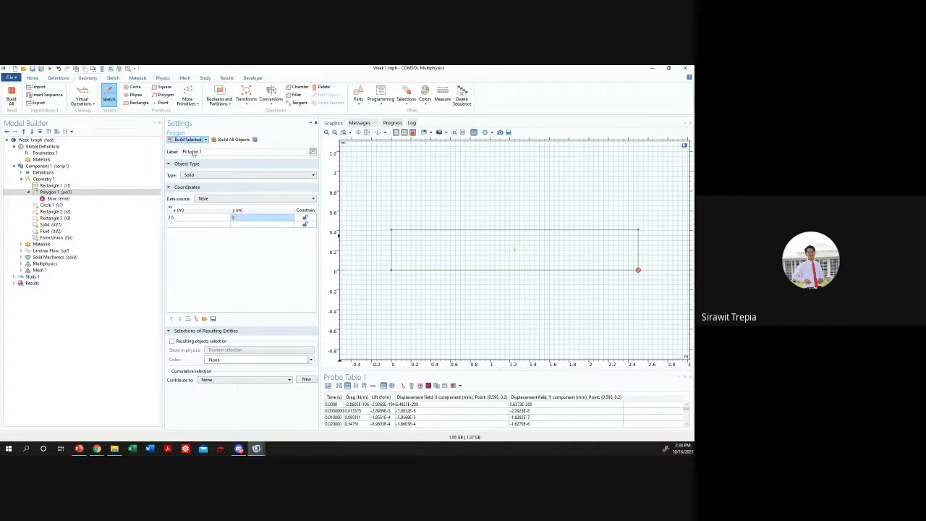
left_click(200, 219)
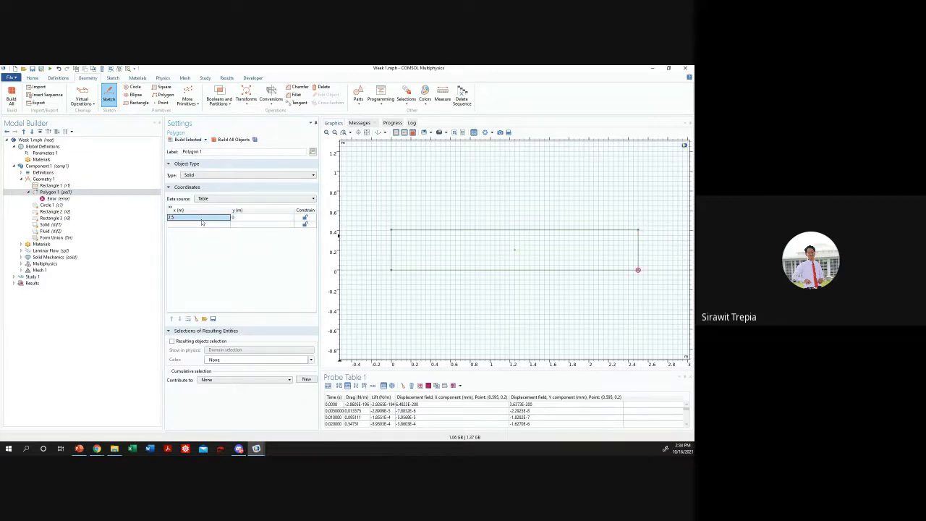
type("0")
left_click(188, 140)
left_click(392, 269)
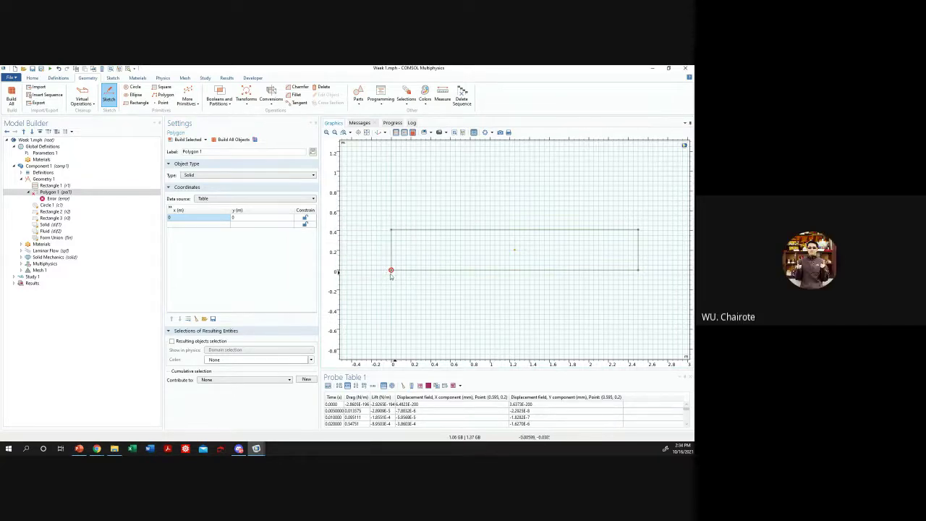
- Add a second vertex to Polygon 1 at x 0, y 0.41 m
left_click(199, 223)
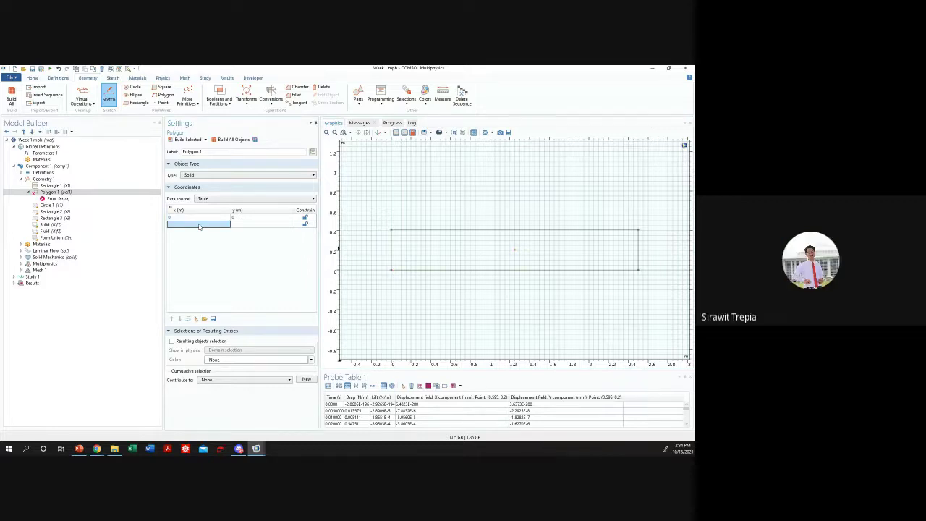
type("0")
left_click(259, 225)
type("0")
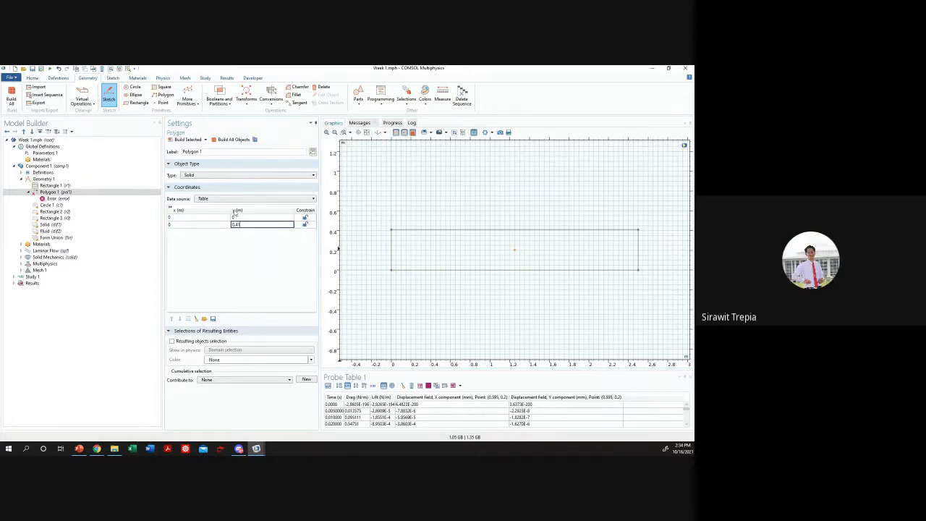
type(".41")
key("Return")
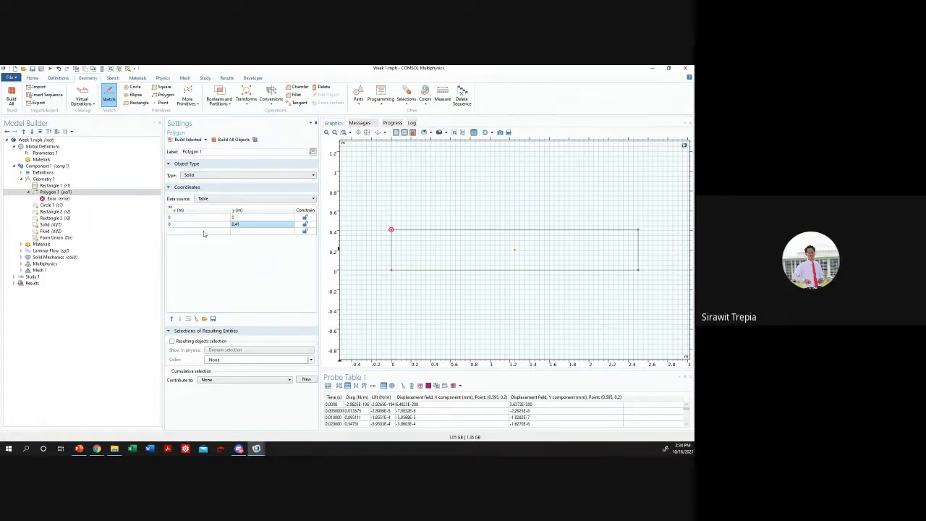
left_click(201, 231)
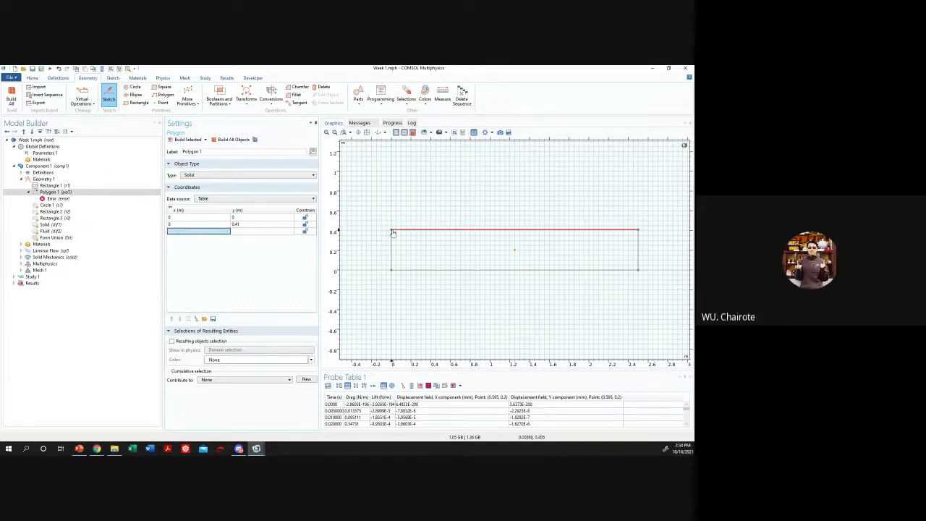
left_click(239, 224)
left_click(238, 225)
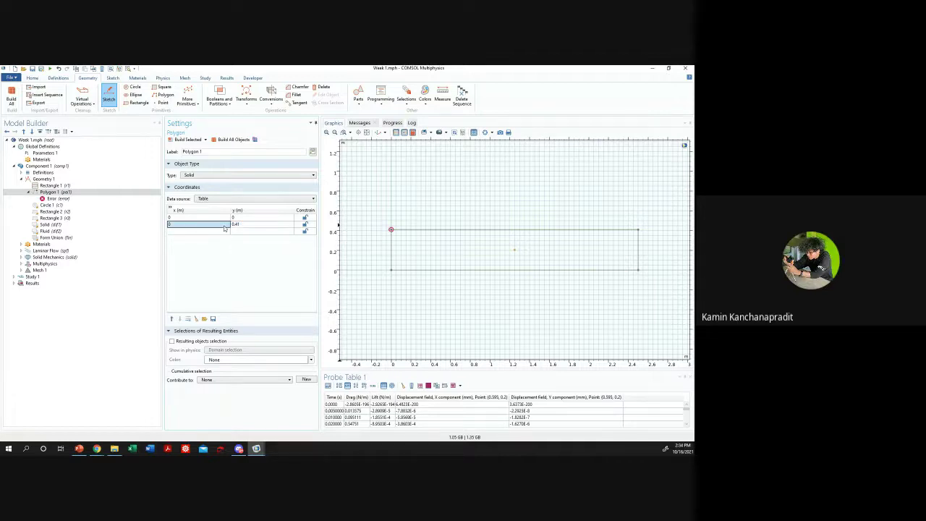
- Set the y coordinate of Polygon 1's second vertex to 0.40 m
left_click(237, 225)
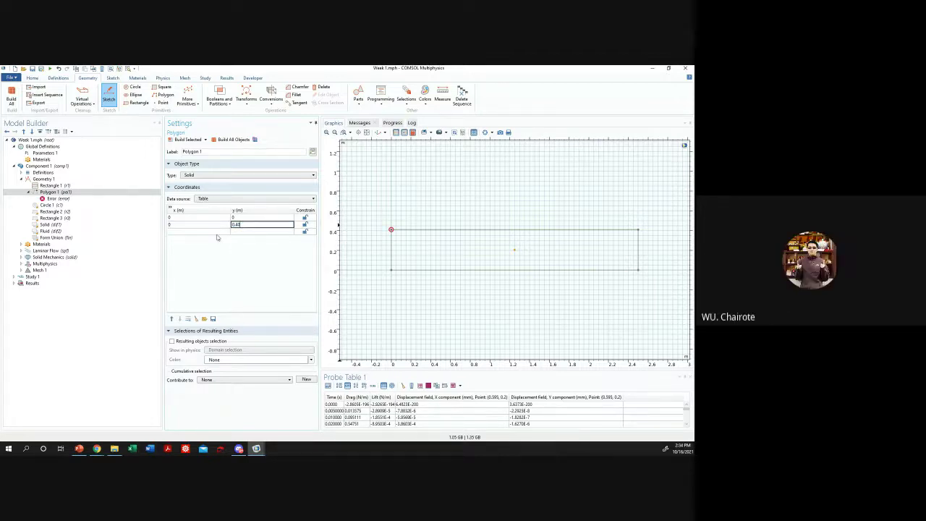
left_click(214, 232)
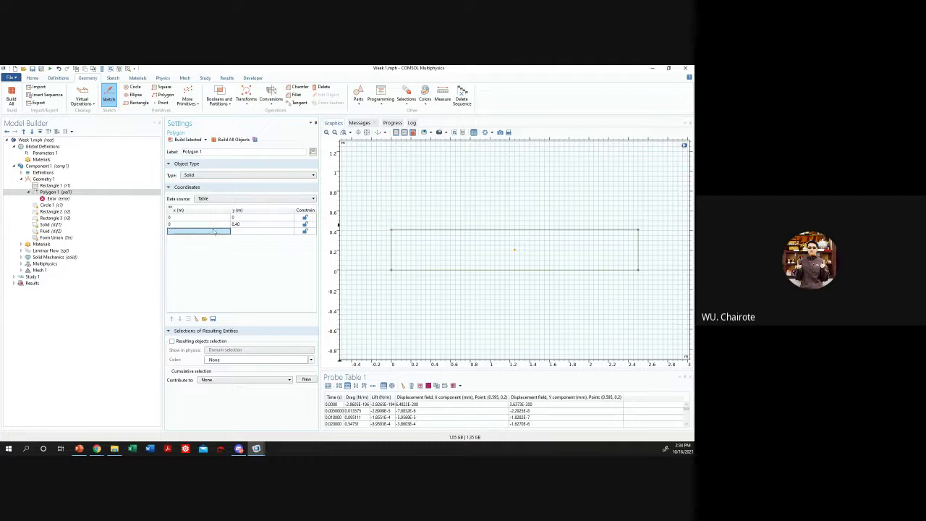
key("Up")
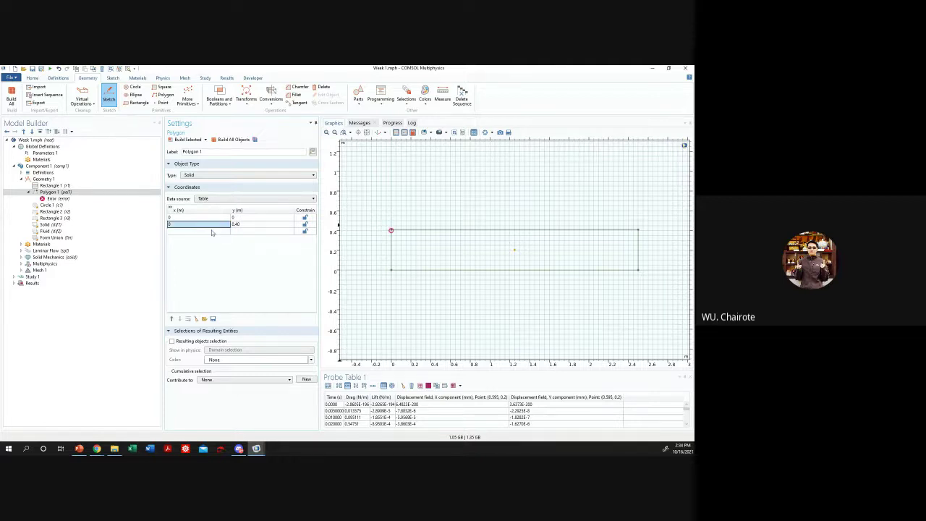
left_click(219, 230)
key("Up")
left_click(202, 234)
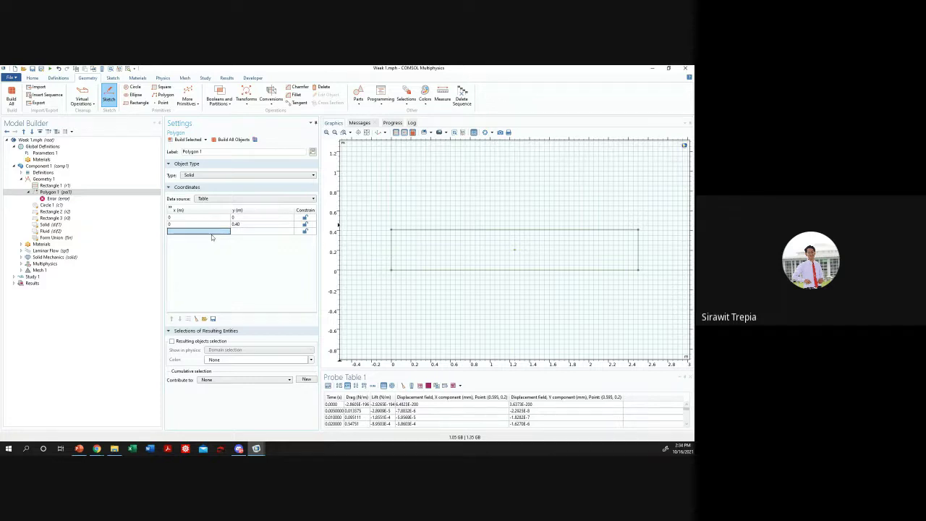
- Add a third vertex to Polygon 1 at x 2.5 m, y 0
type("0")
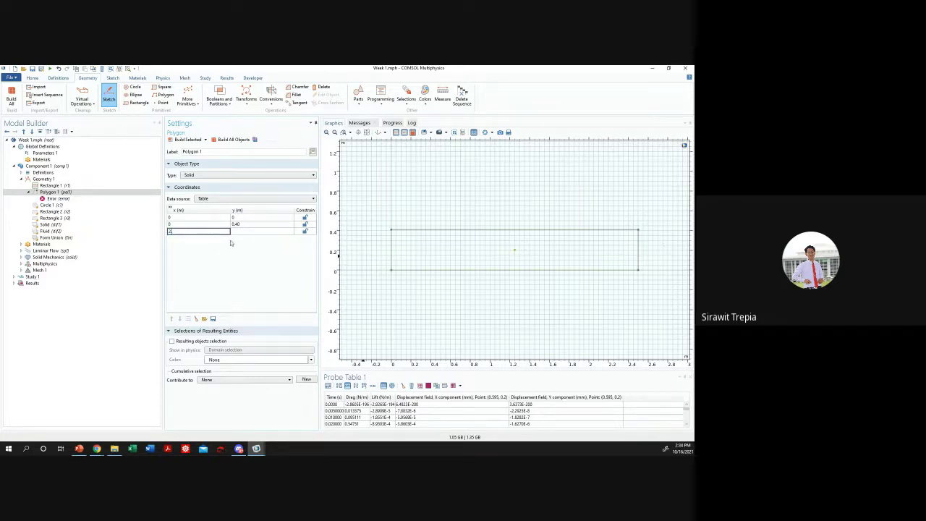
type(".45")
left_click(261, 232)
type("0")
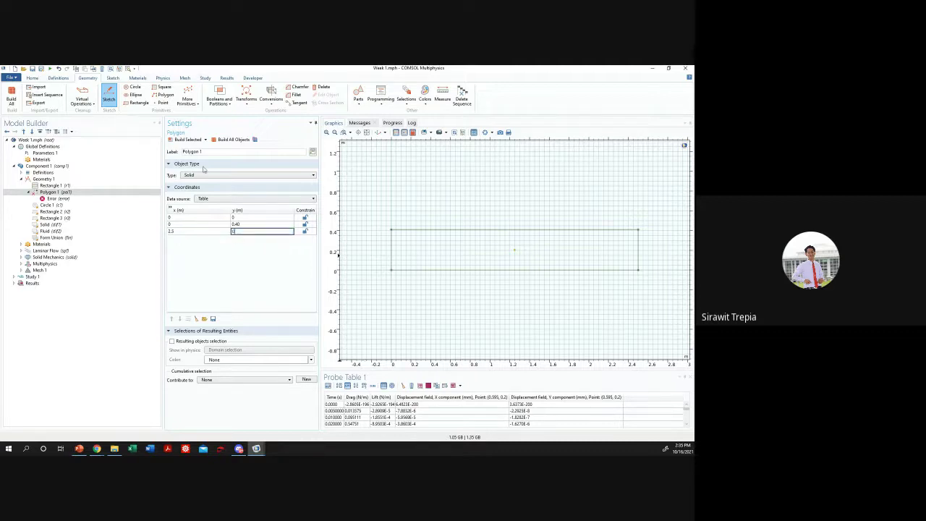
key("Return")
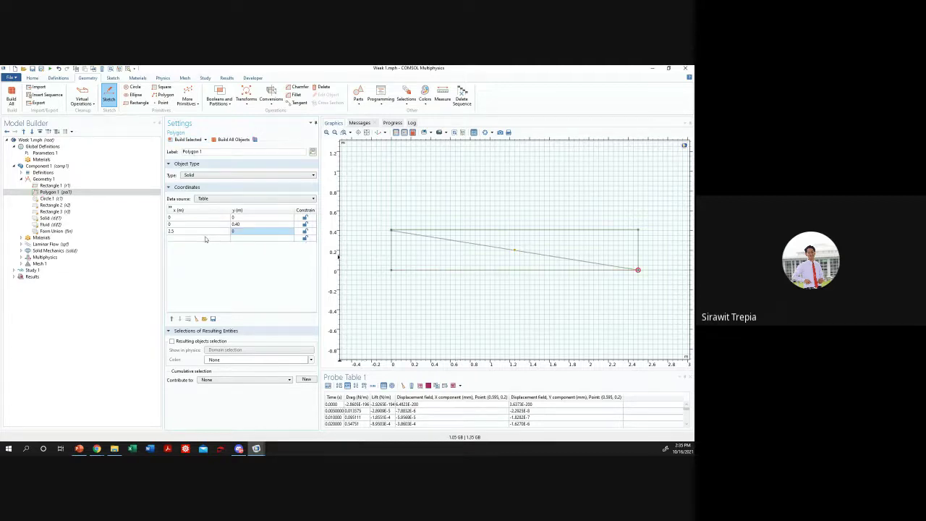
- Add a fourth vertex at x 2.5 m, y 0.40 m and build Polygon 1
left_click(206, 239)
type("2.5")
left_click(261, 239)
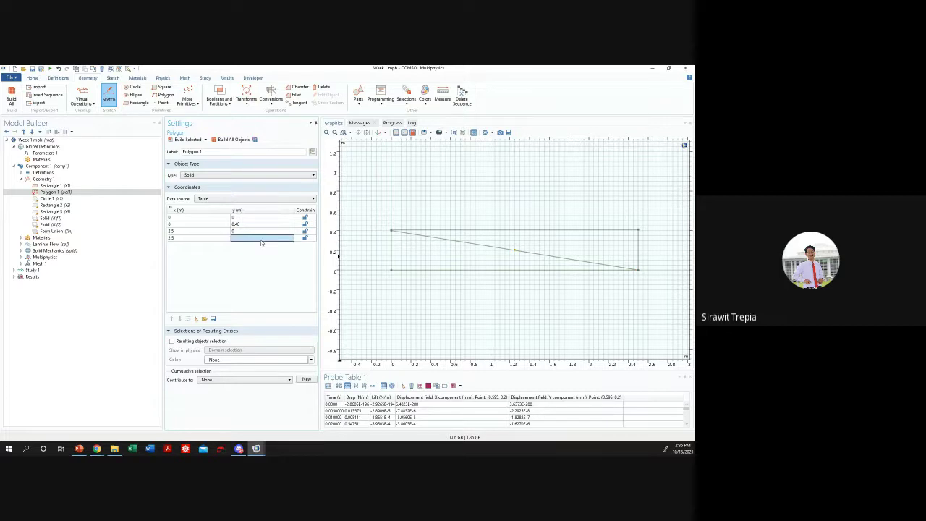
type("0.40")
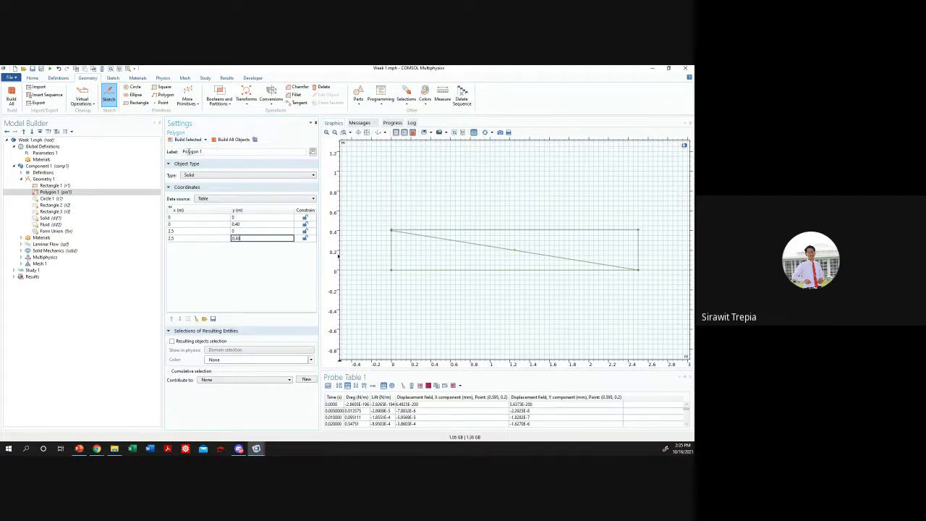
key("Return")
left_click(186, 139)
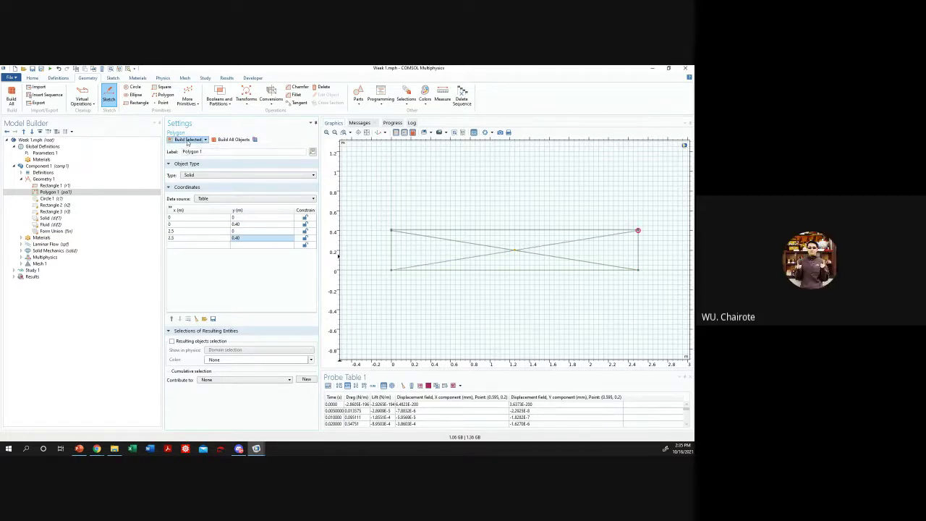
- Compare Polygon 1's vertex table with the tapered channel polygon in the other open model
left_click(206, 225)
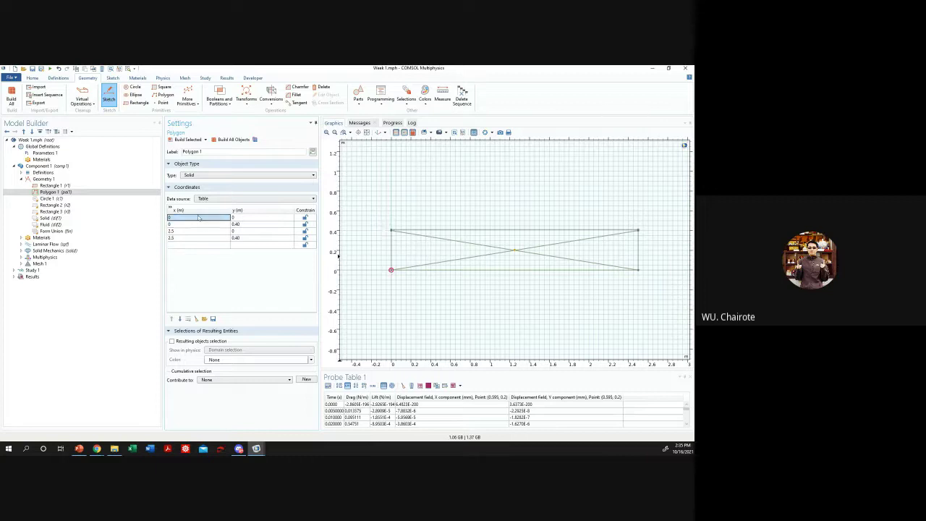
left_click(51, 199)
left_click(72, 193)
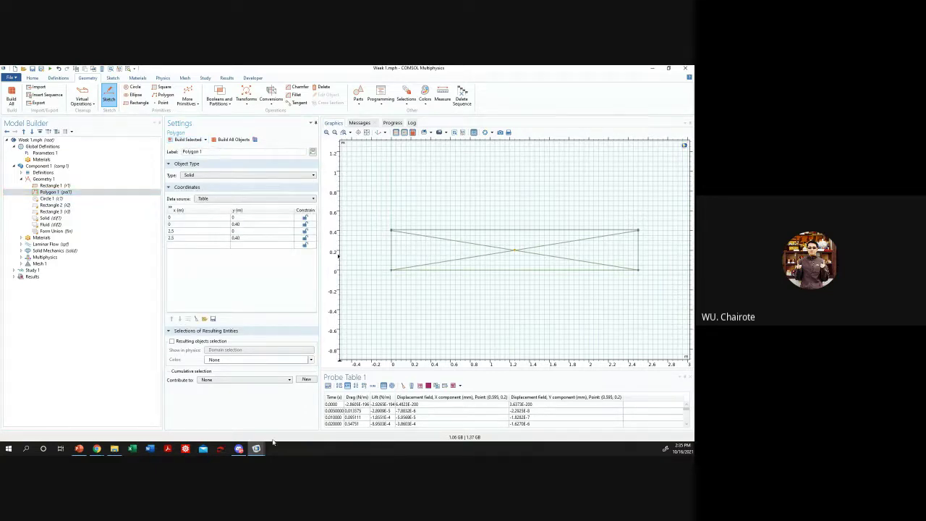
mouse_move(256, 448)
mouse_move(254, 415)
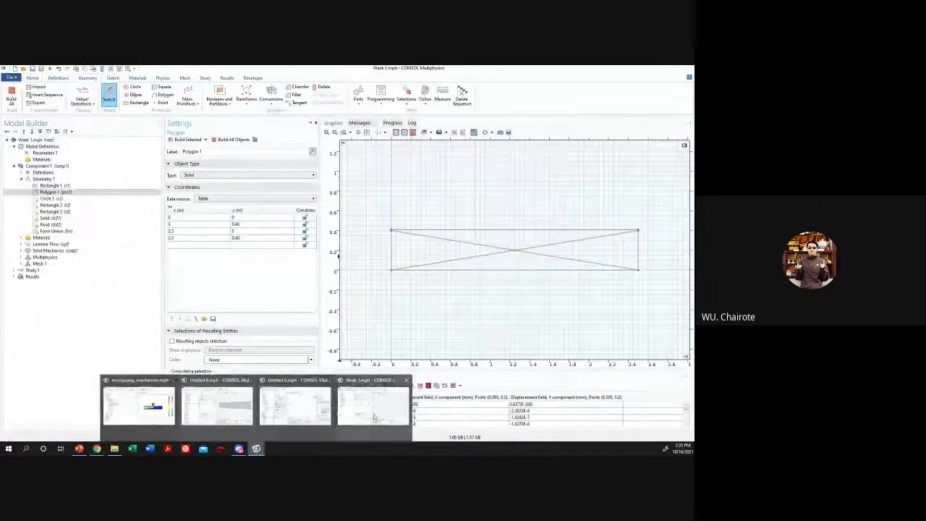
left_click(372, 405)
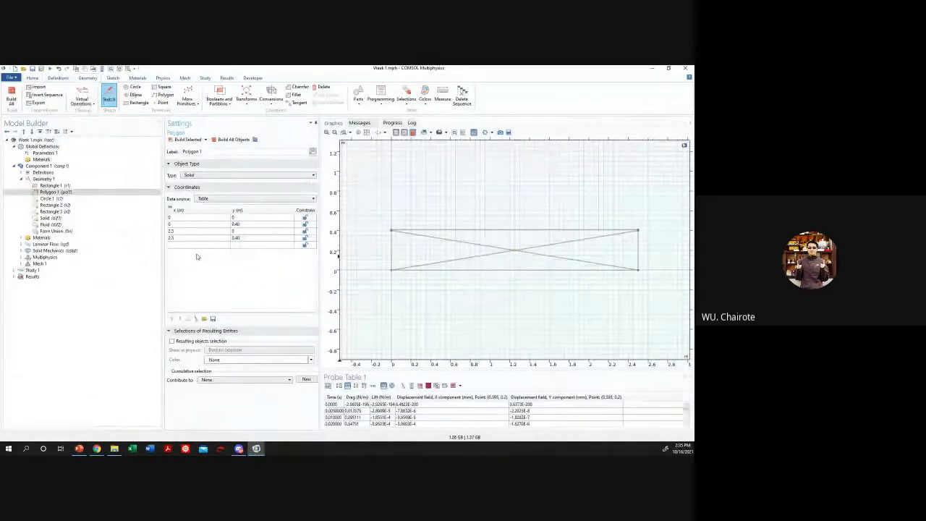
mouse_move(256, 449)
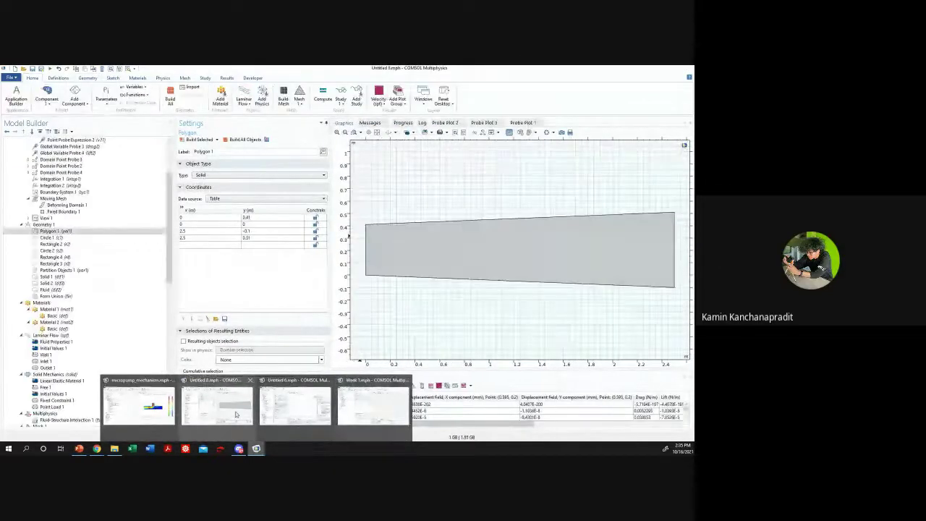
left_click(377, 418)
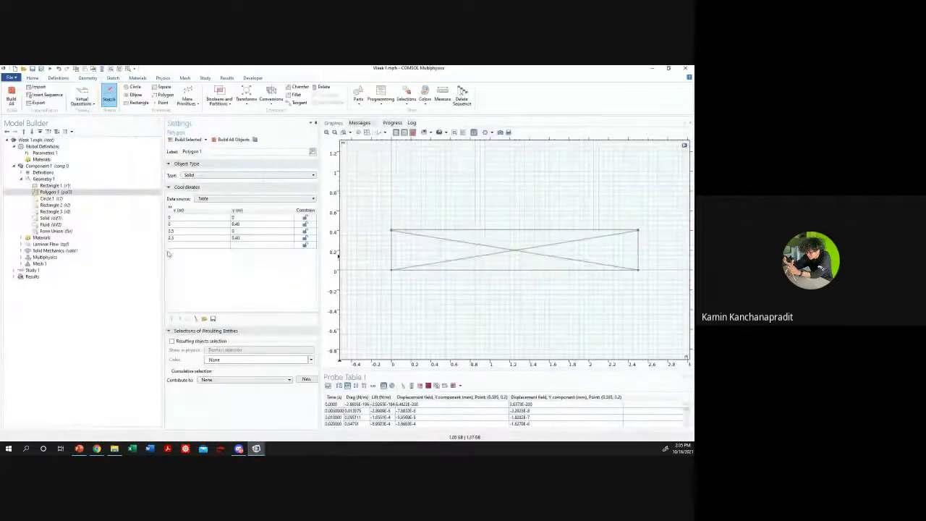
- Examine which corners in the drawing correspond to Polygon 1's second and third vertices
left_click(50, 198)
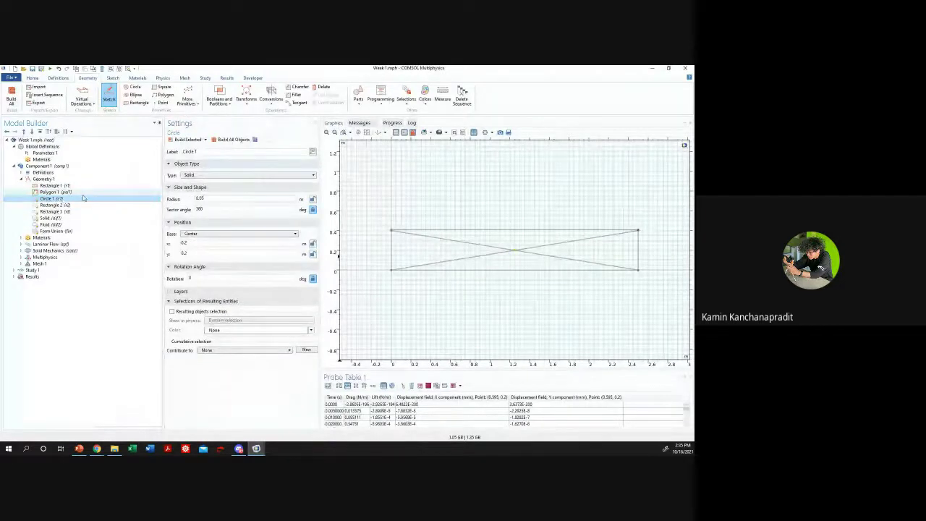
left_click(72, 192)
left_click(209, 231)
left_click(207, 225)
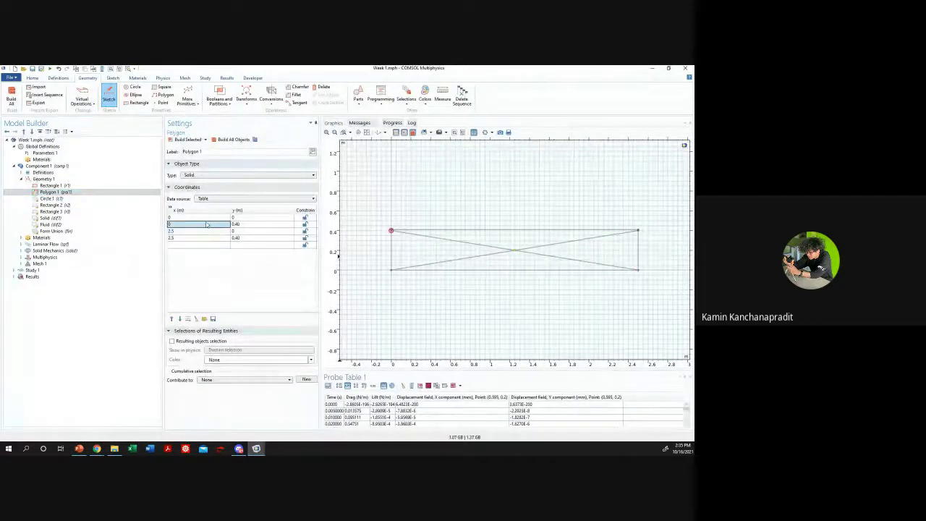
left_click(201, 231)
left_click(200, 225)
left_click(194, 231)
left_click(184, 232)
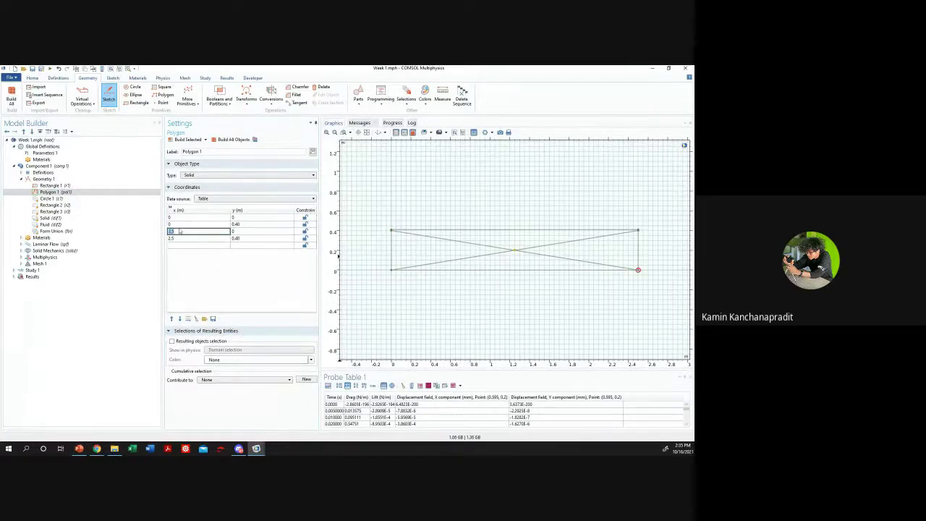
left_click(196, 225)
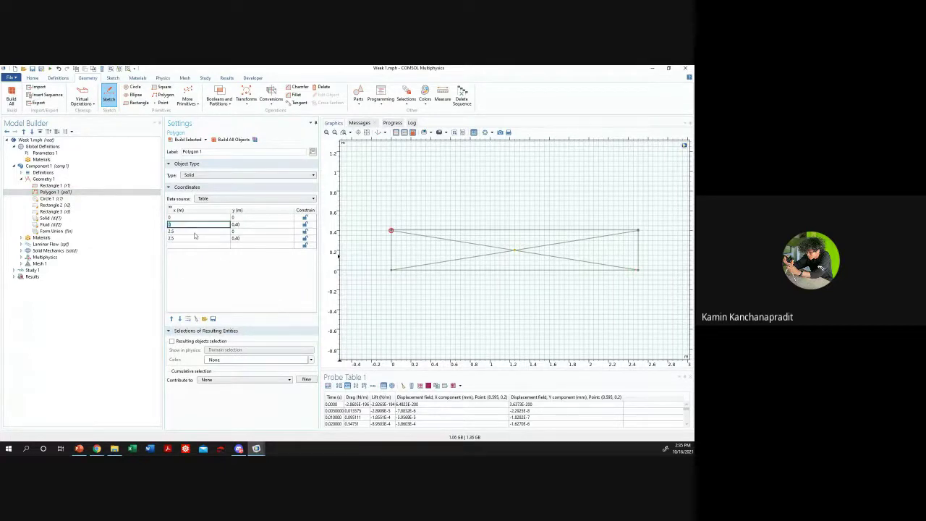
double_click(194, 232)
- Set the y coordinates of Polygon 1's first and second vertices to 0.40 m and 0
mouse_move(257, 448)
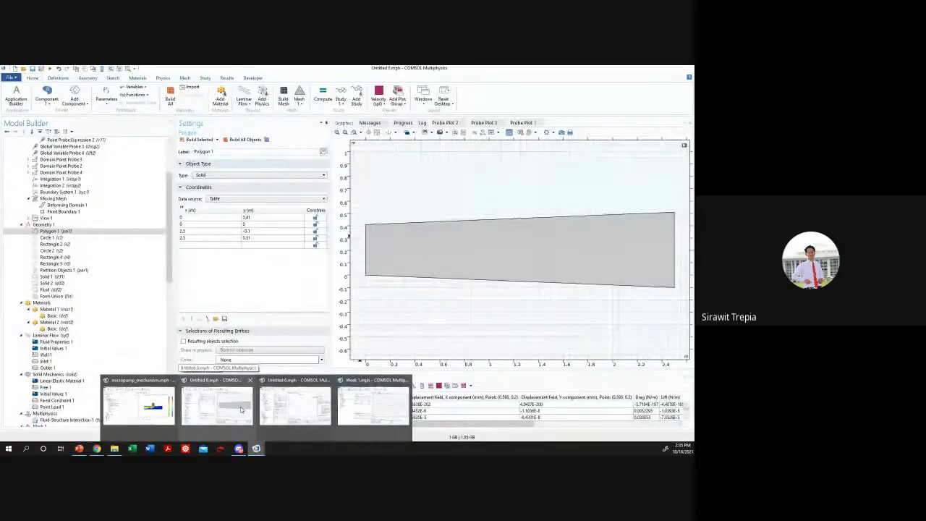
left_click(250, 217)
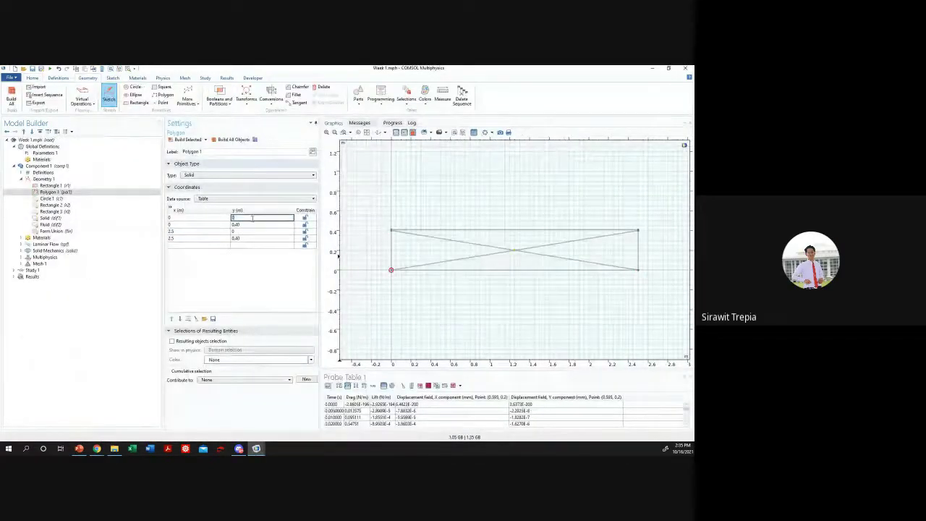
type("0.40")
left_click(248, 227)
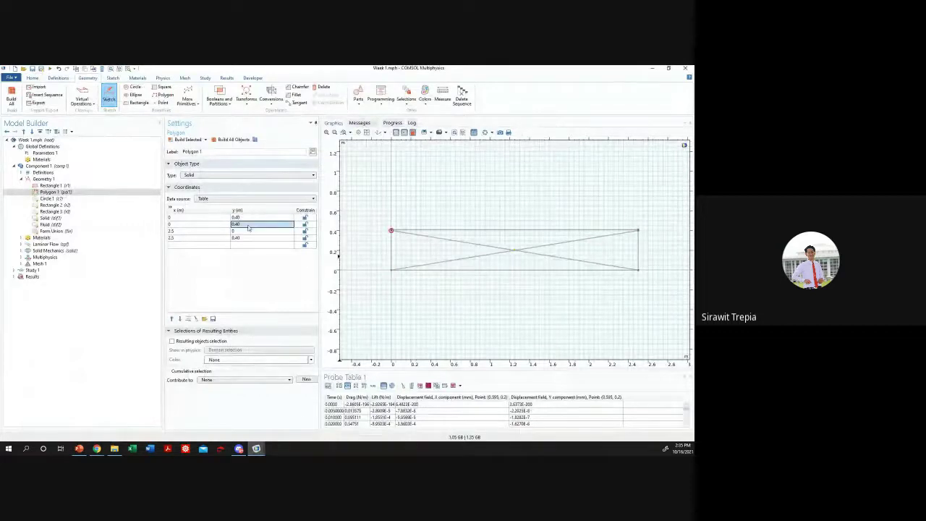
type("0")
- Set the y coordinates of Polygon 1's third and fourth vertices to 0.40 m and 0
left_click(248, 231)
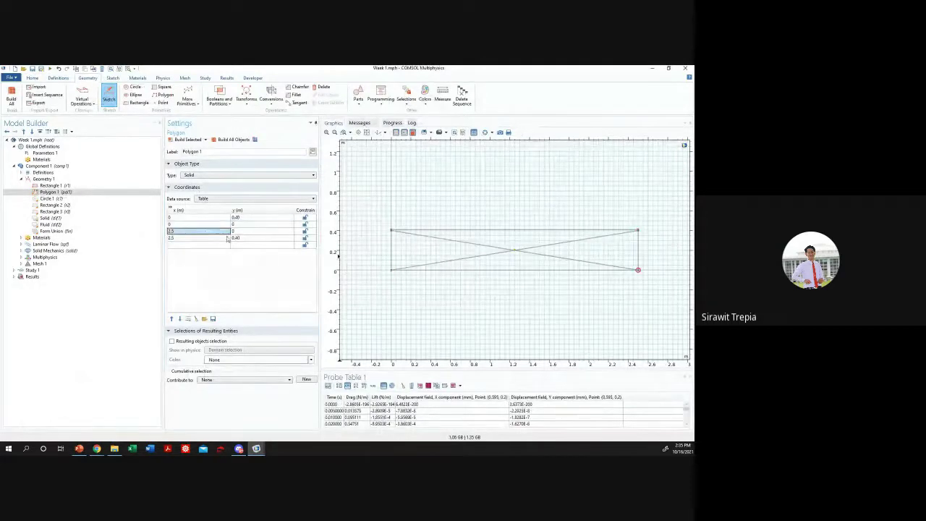
left_click(249, 237)
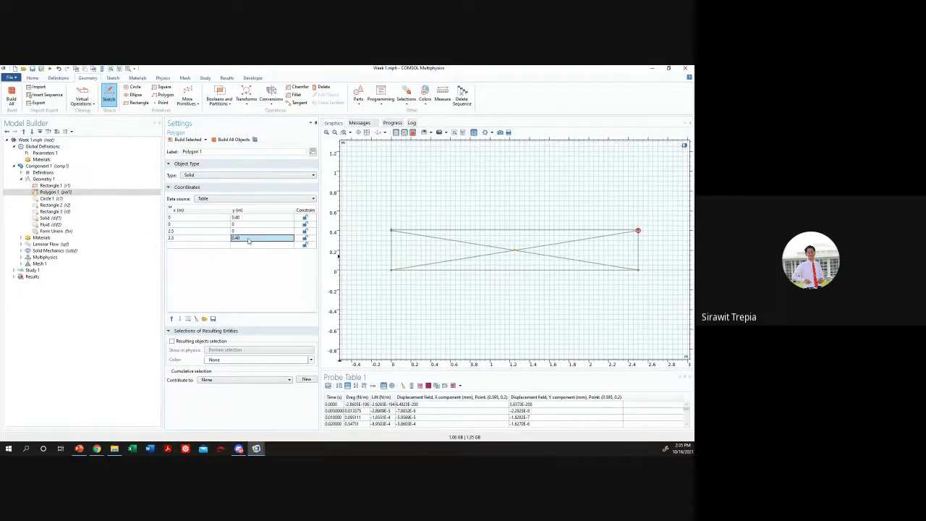
left_click(248, 231)
type("0.4")
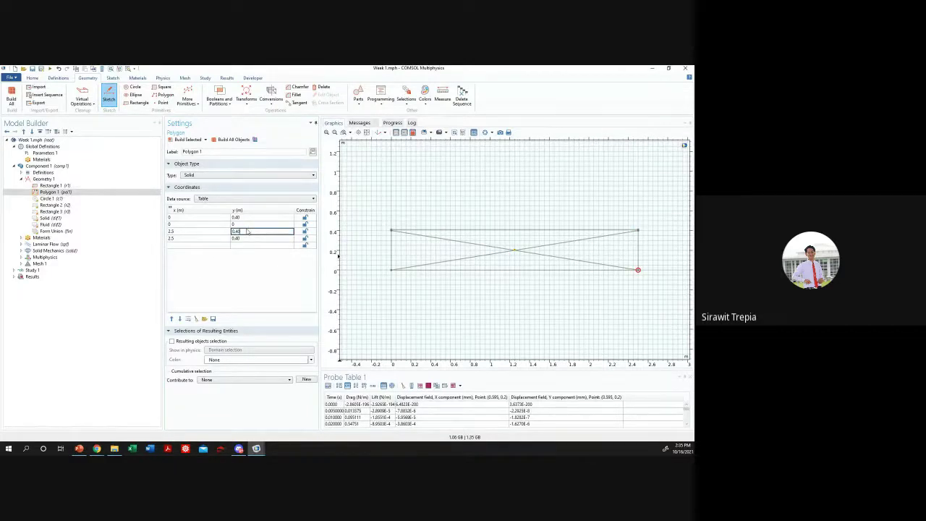
left_click(244, 237)
type("0")
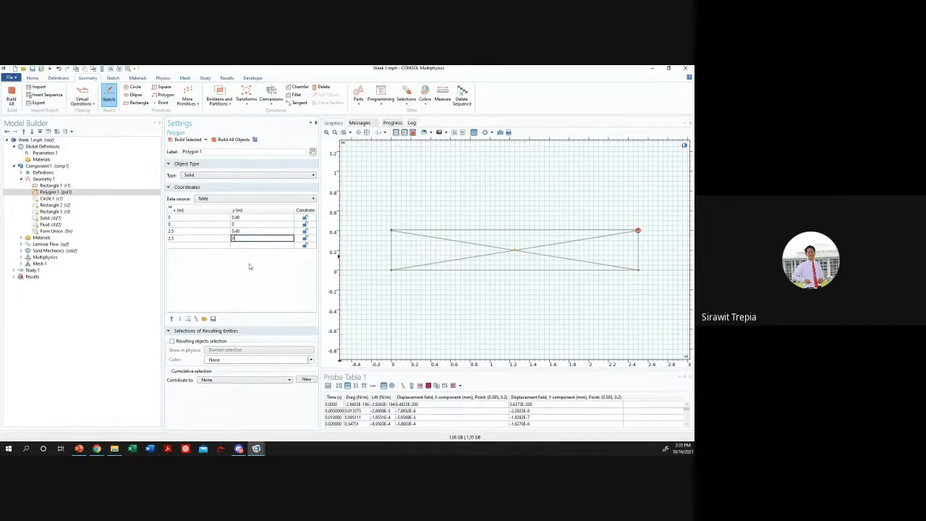
left_click(209, 239)
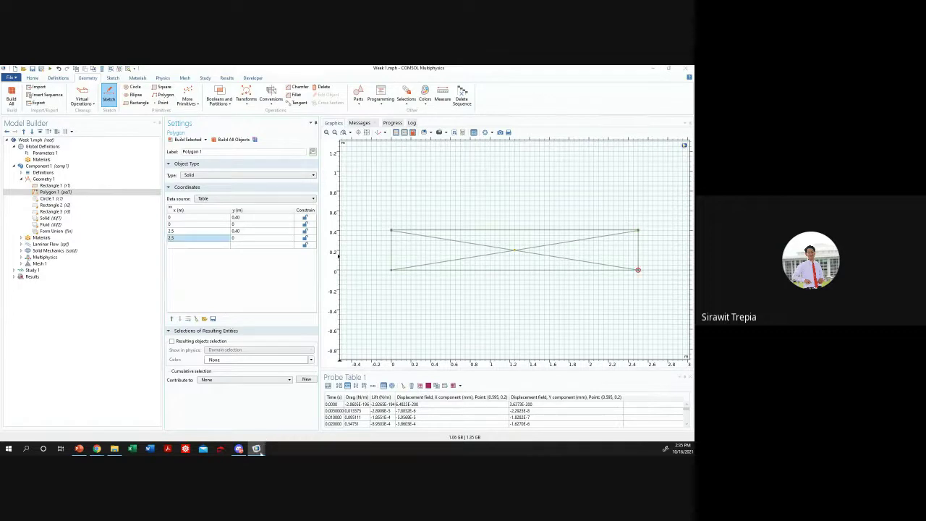
- Select Rectangle 1 in the Week 1 model and build the geometry up to it
mouse_move(258, 450)
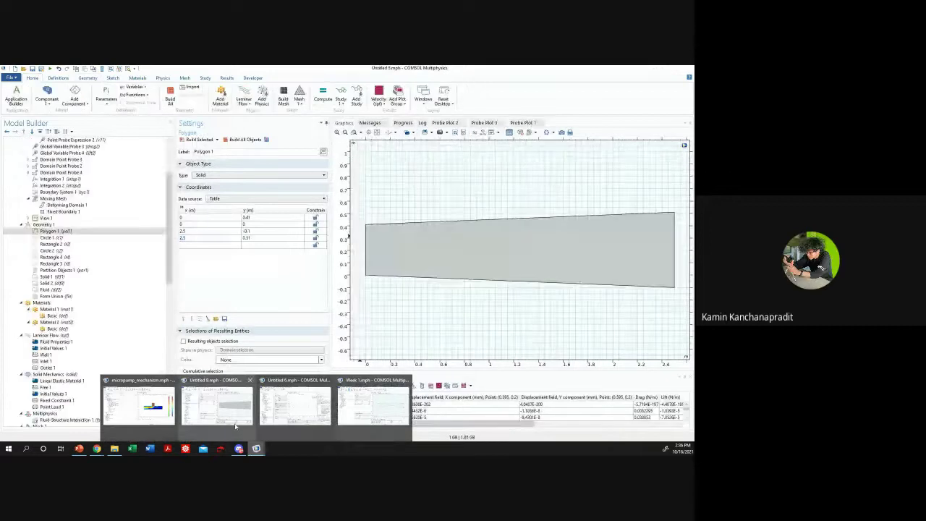
left_click(372, 403)
left_click(54, 185)
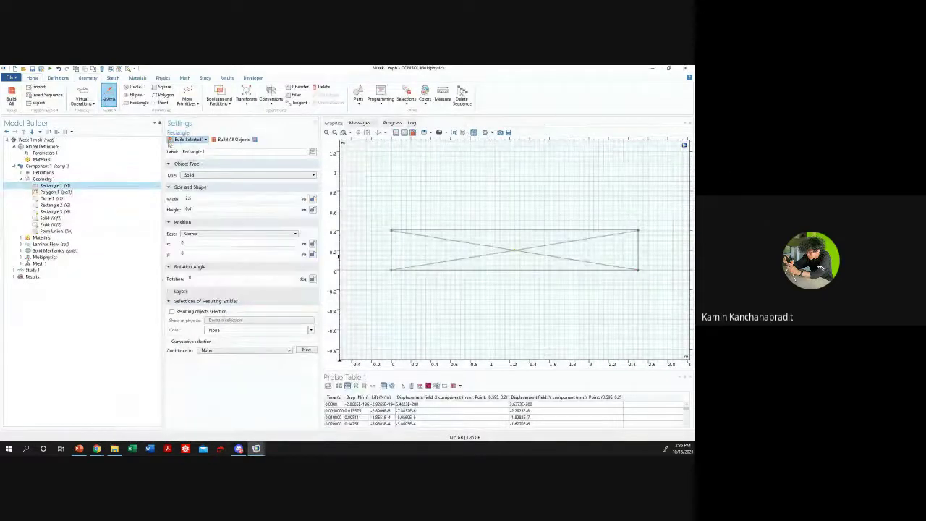
left_click(191, 139)
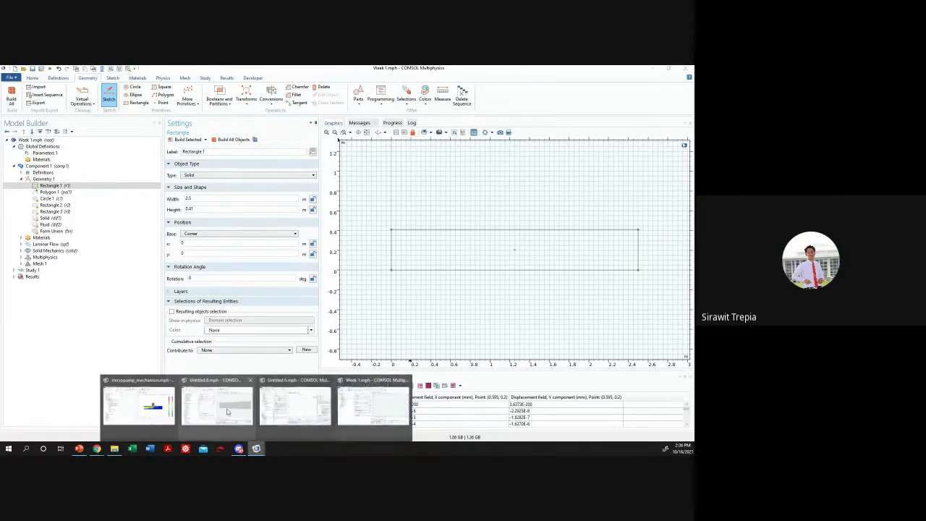
- Switch to the model with the tapered channel and examine the vertex coordinates of its Polygon 1
left_click(289, 409)
left_click(43, 224)
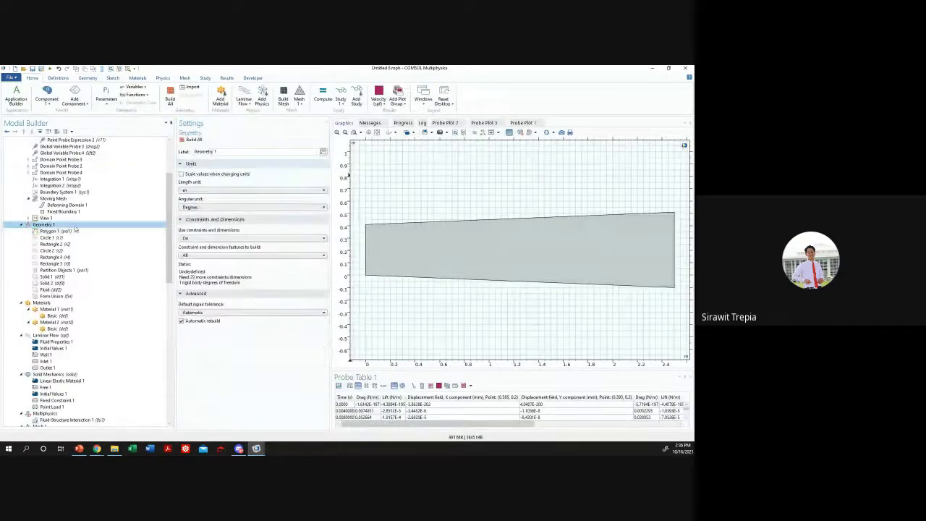
left_click(65, 231)
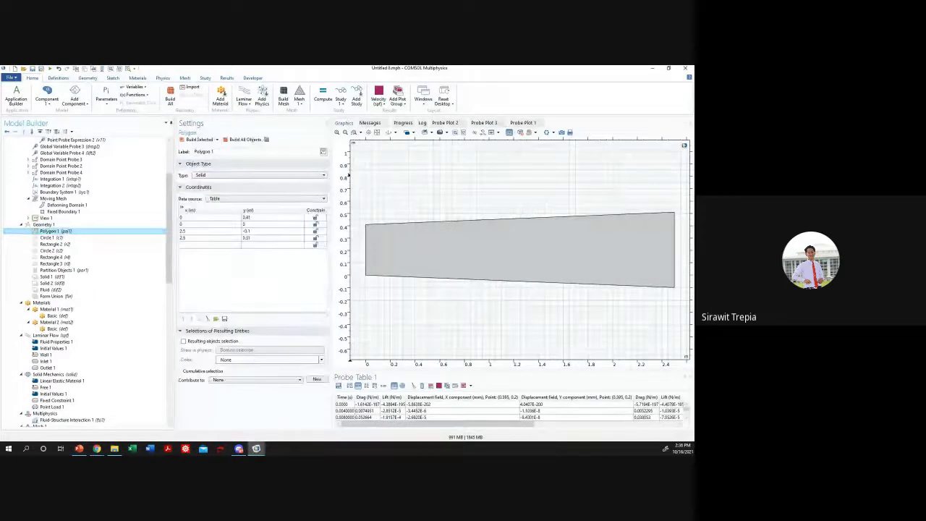
mouse_move(256, 448)
mouse_move(293, 430)
mouse_move(233, 418)
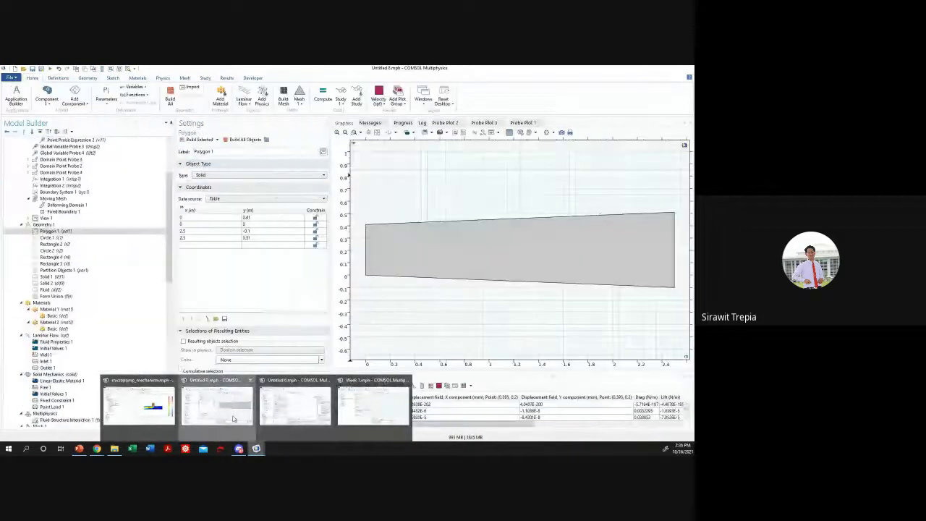
left_click(232, 418)
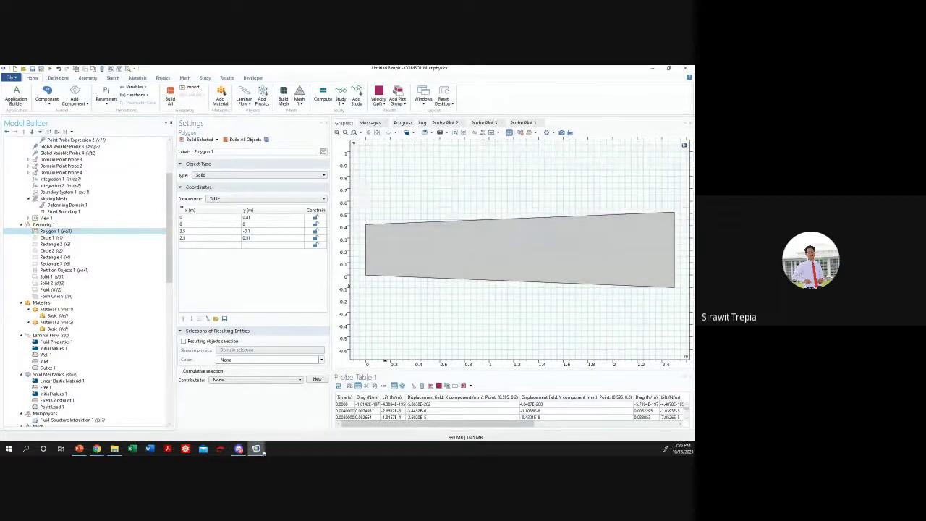
- Switch back to the Week 1 model
mouse_move(238, 448)
mouse_move(330, 417)
left_click(373, 407)
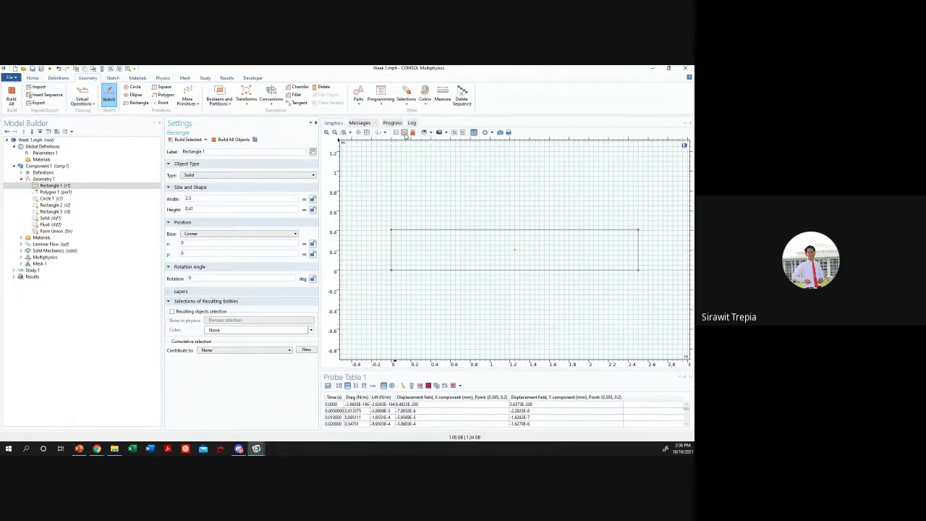
left_click(386, 134)
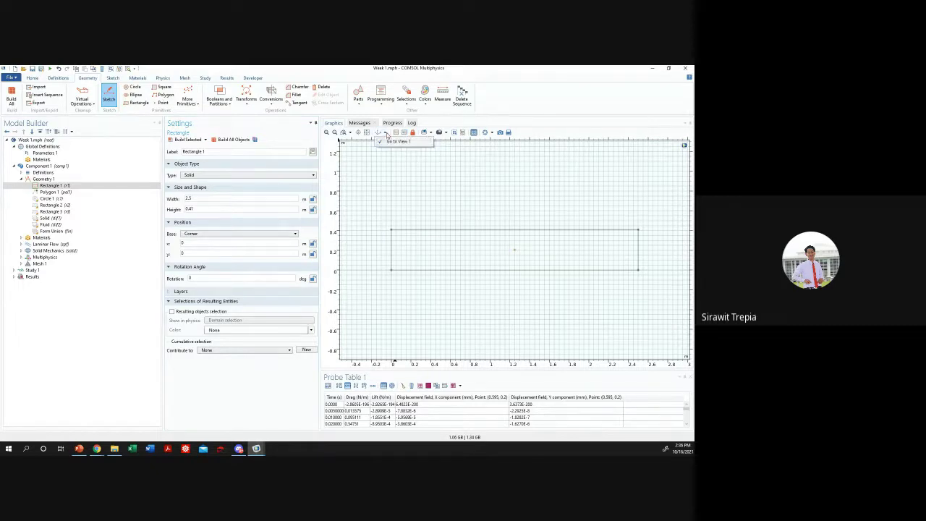
left_click(429, 134)
left_click(430, 133)
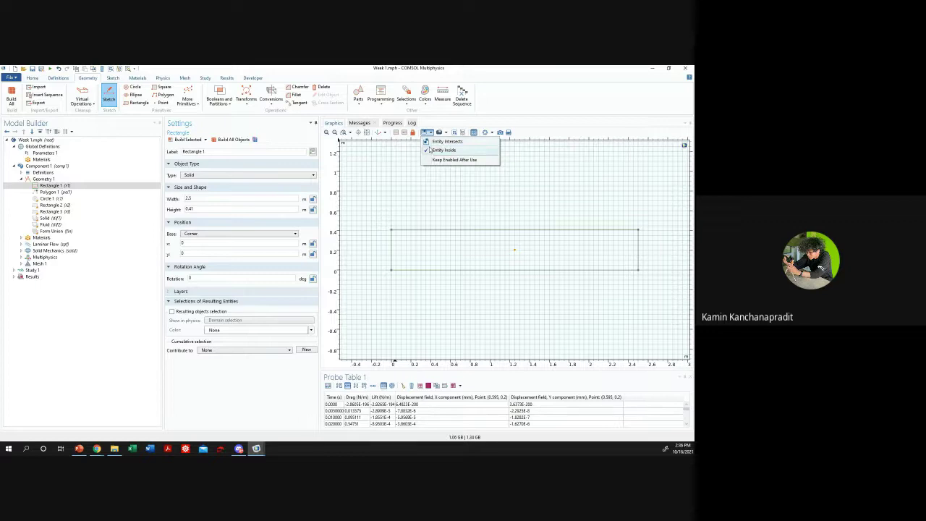
left_click(429, 150)
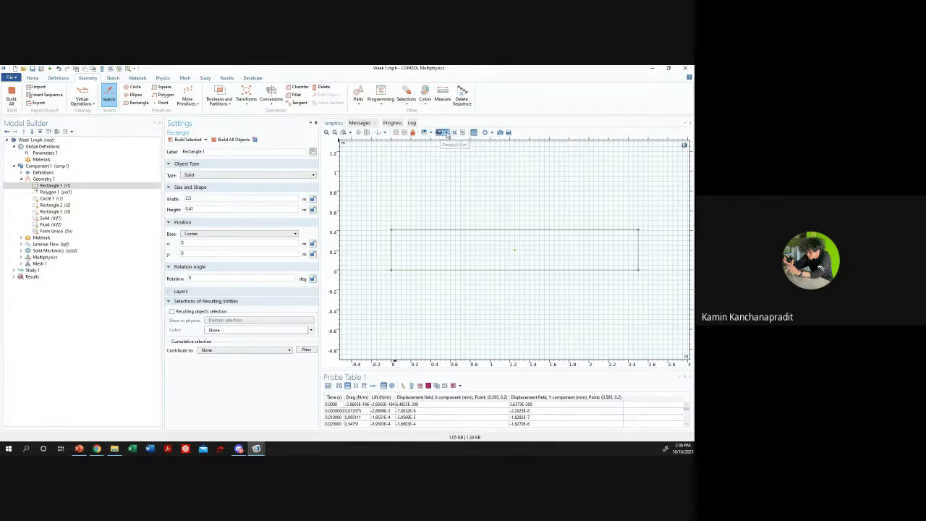
left_click(446, 134)
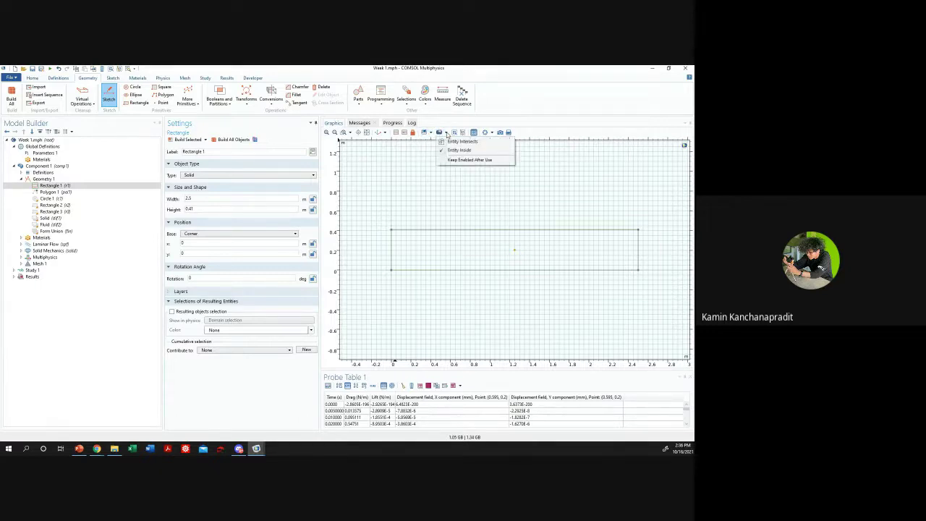
left_click(463, 190)
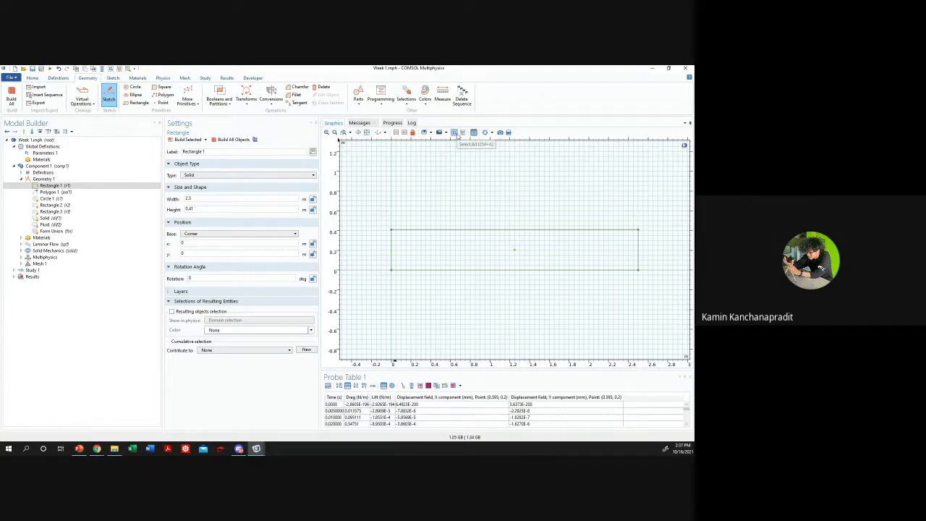
left_click(350, 133)
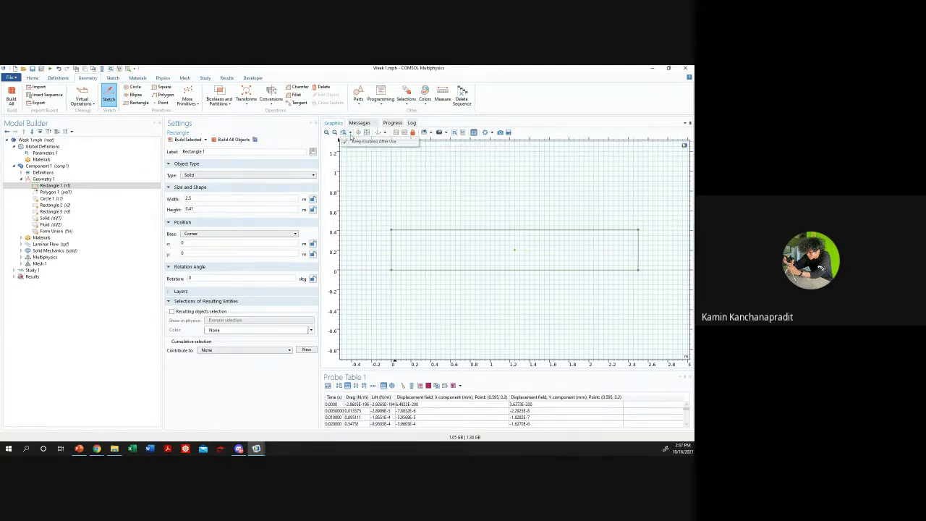
left_click(381, 136)
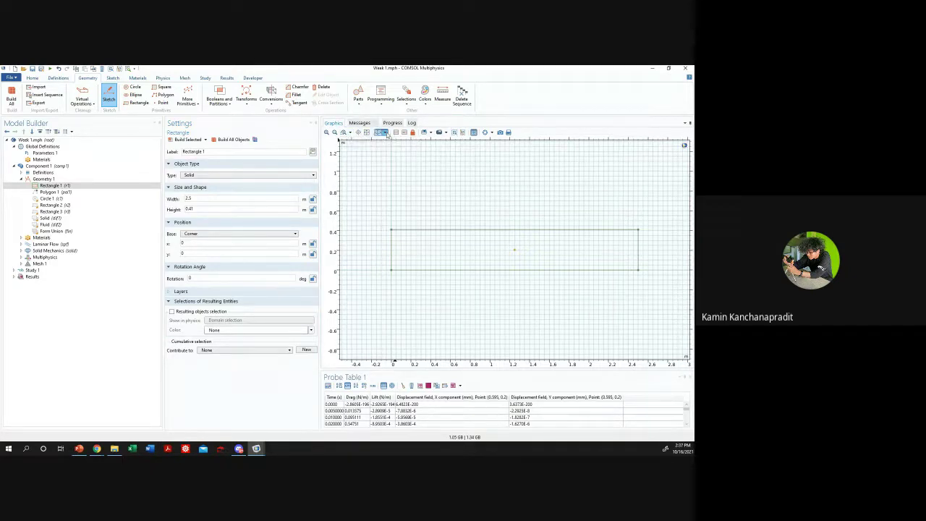
left_click(385, 134)
left_click(398, 140)
- Leave sketch mode in the Week 1 model and build the geometry up to Polygon 1
mouse_move(256, 448)
mouse_move(230, 413)
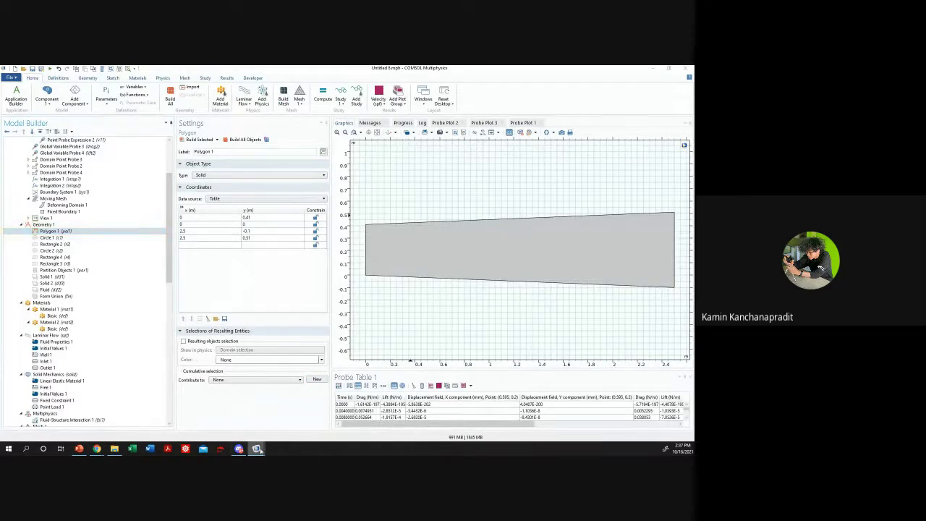
left_click(360, 413)
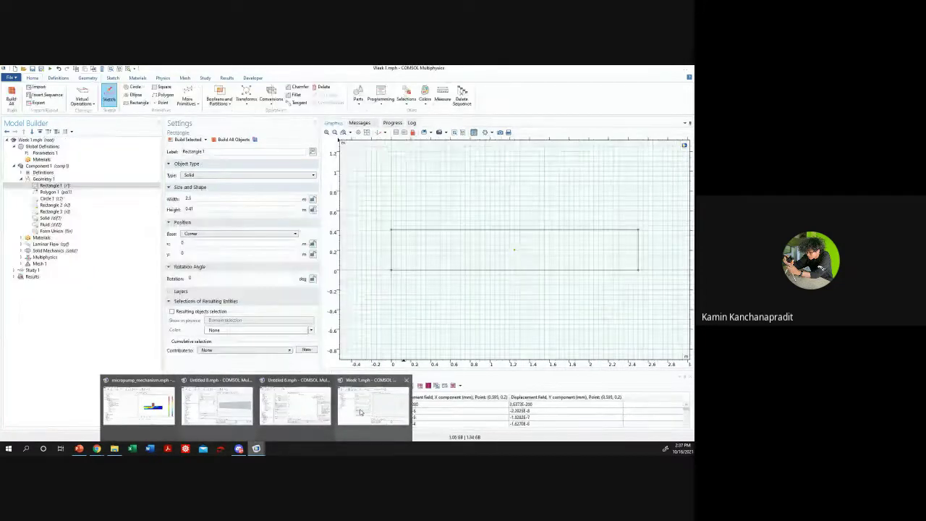
left_click(72, 178)
left_click(73, 185)
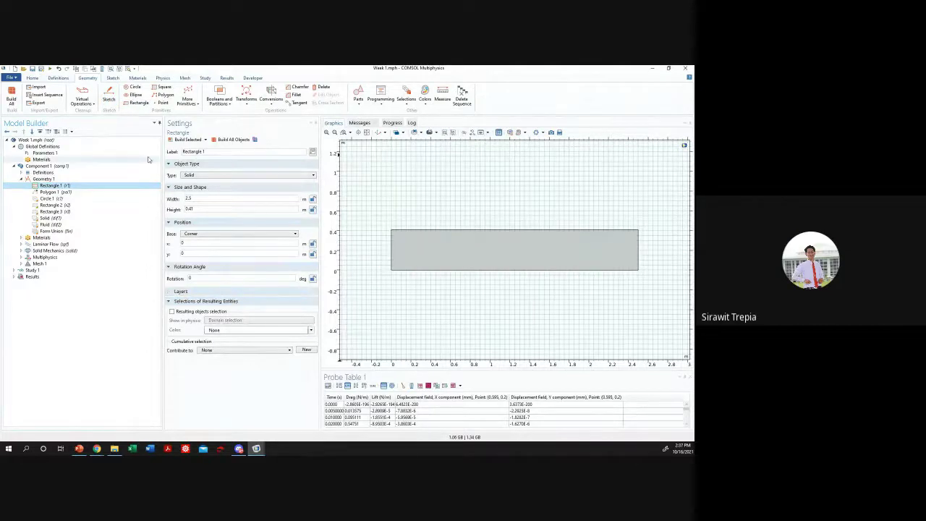
left_click(58, 192)
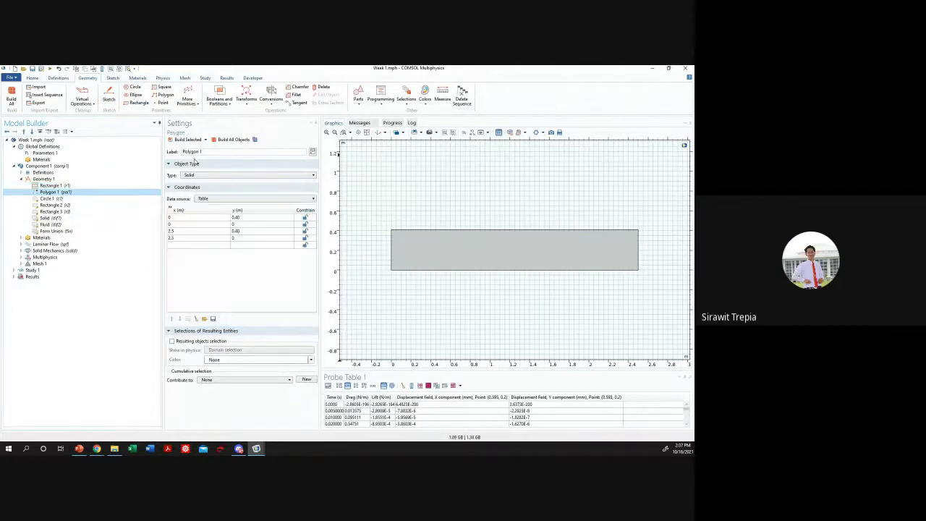
left_click(116, 100)
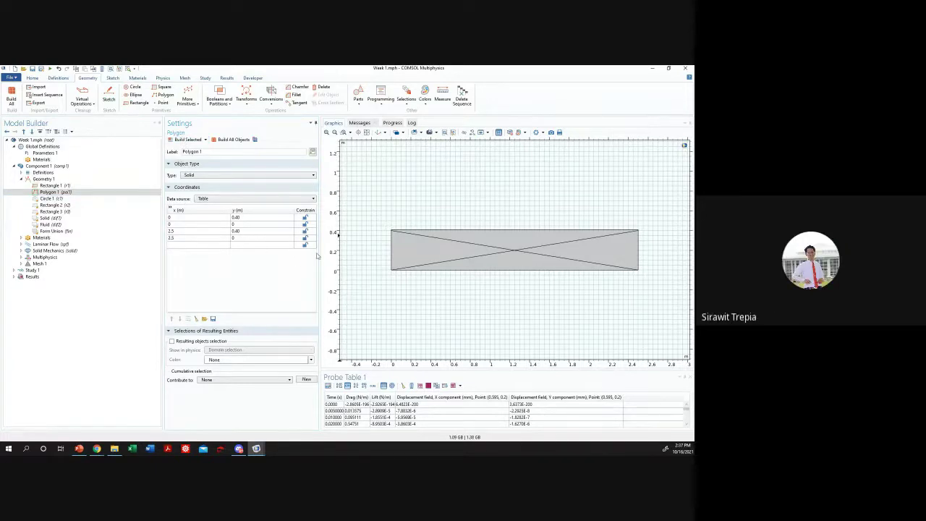
- Following the tapered channel's vertex order, set the y coordinates of Polygon 1's third and fourth vertices to 0 and 0.40 m and rebuild it
left_click(211, 224)
mouse_move(256, 448)
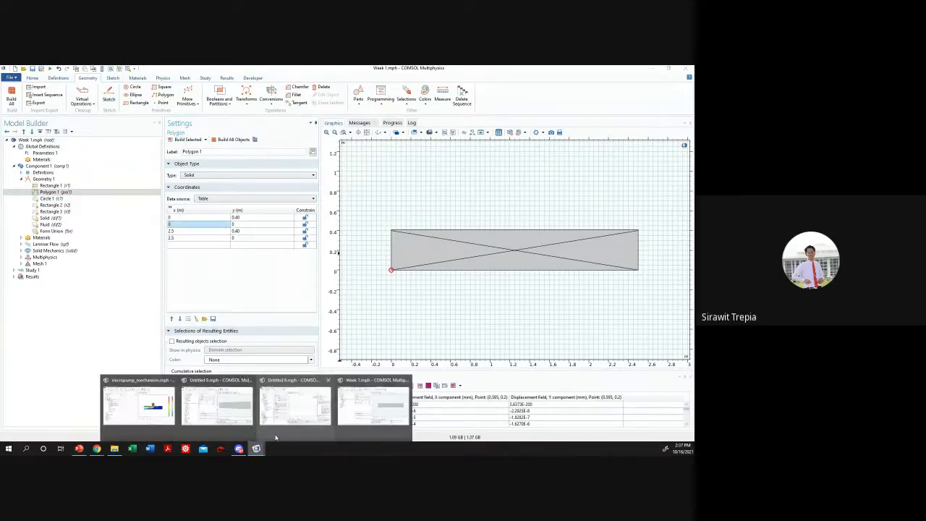
mouse_move(251, 426)
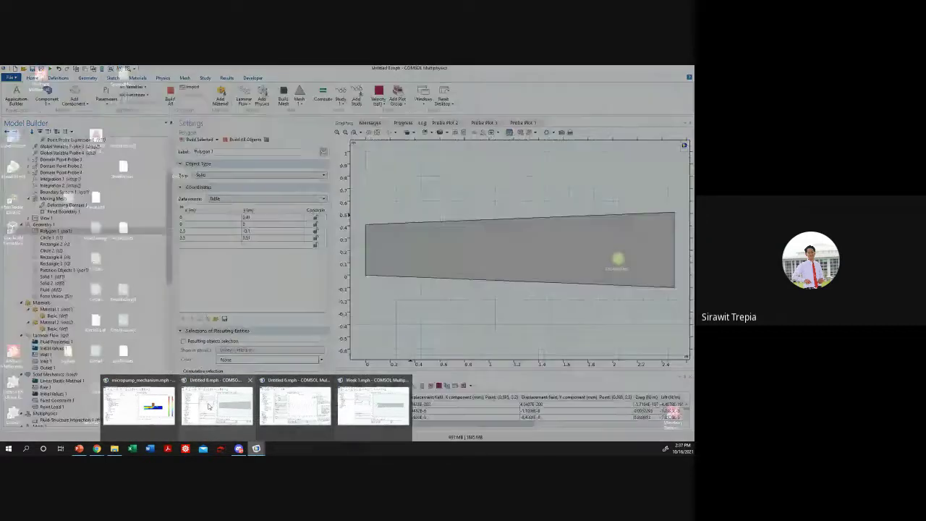
mouse_move(377, 403)
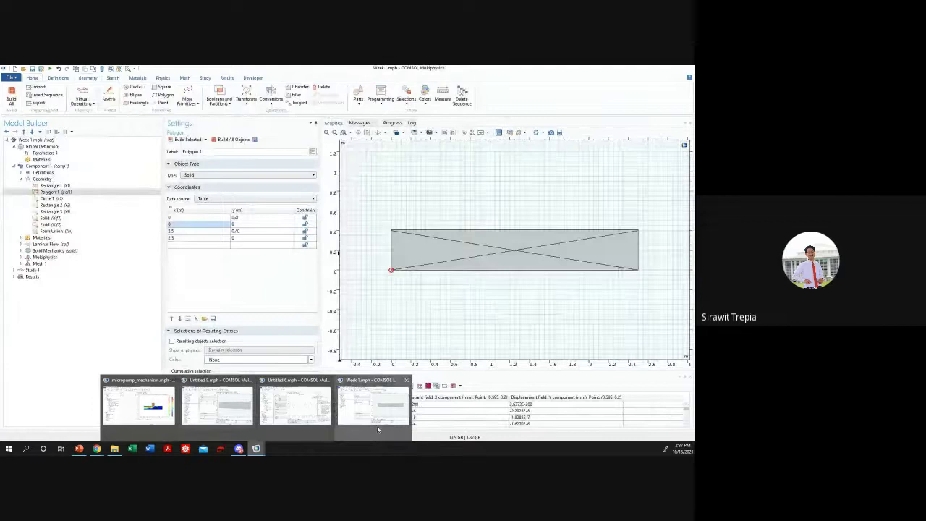
left_click(246, 233)
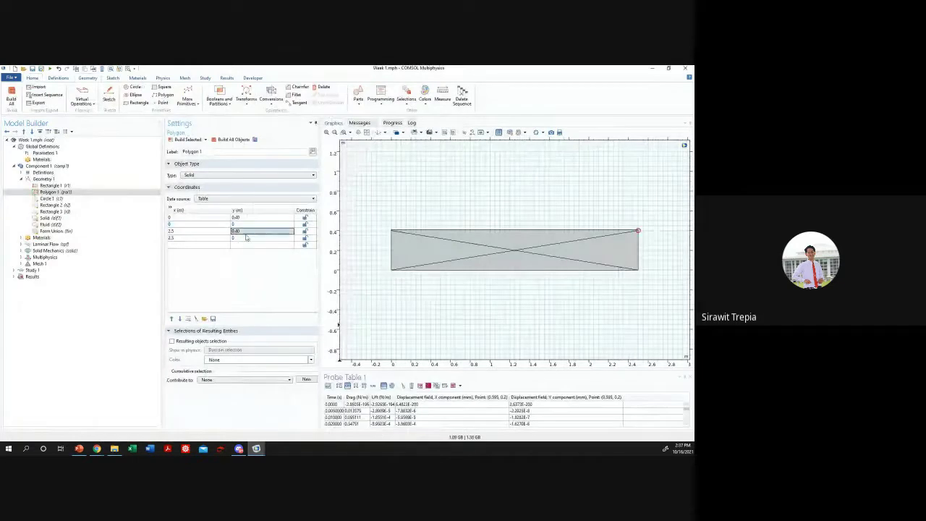
left_click(247, 239)
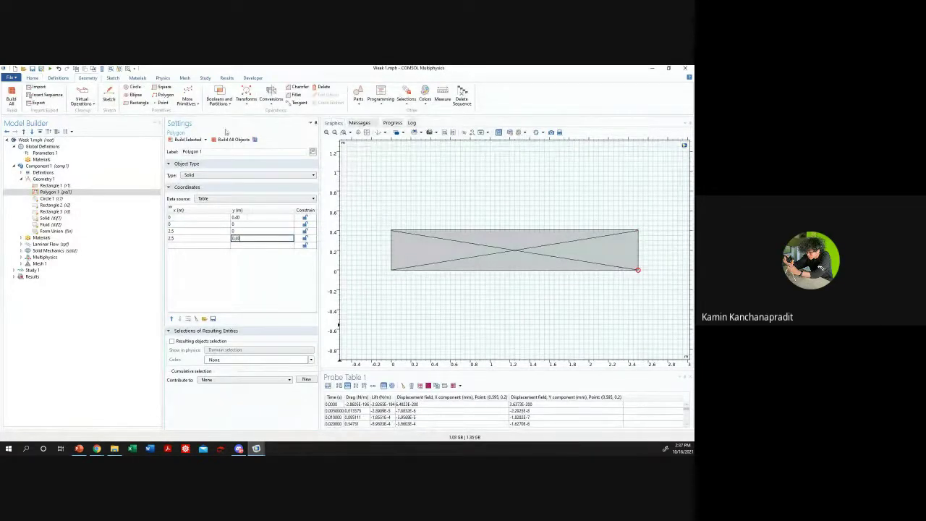
key("Return")
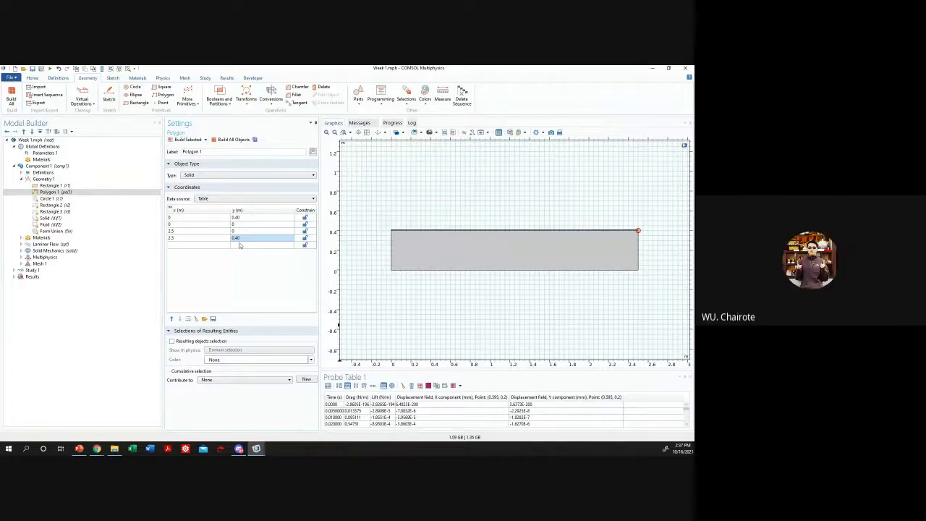
- Check the tapered channel model, clear and re-enter 0.40 m as the y coordinate of Polygon 1's fourth vertex, and build the polygon
left_click(221, 239)
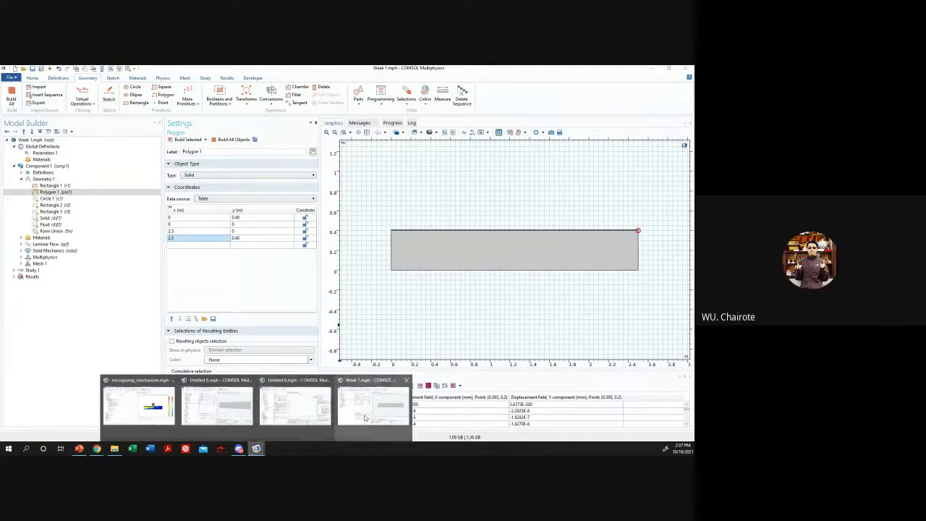
mouse_move(282, 414)
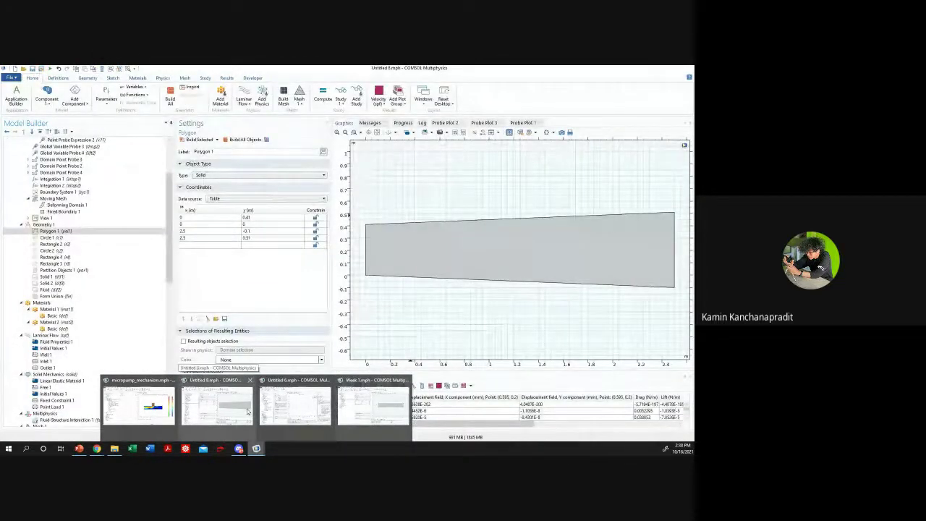
left_click(372, 405)
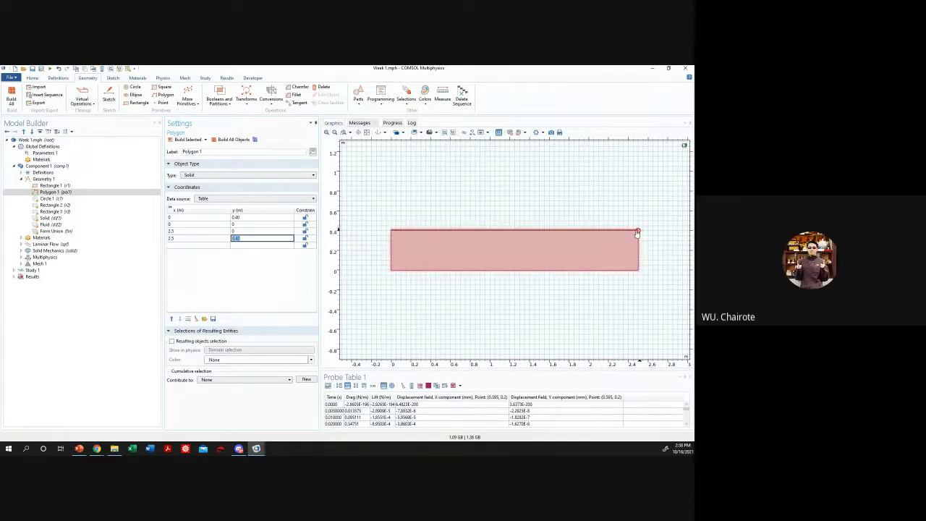
key("BackSpace")
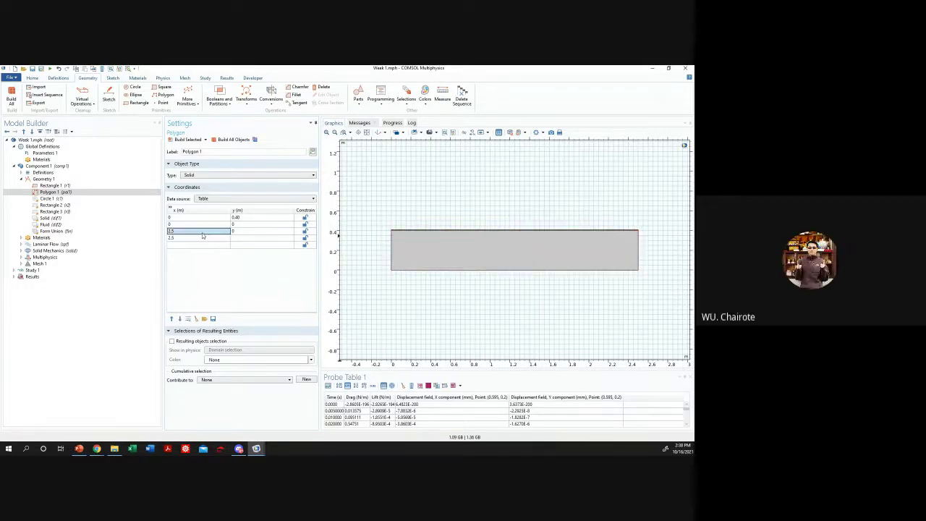
left_click(243, 238)
type("0.40")
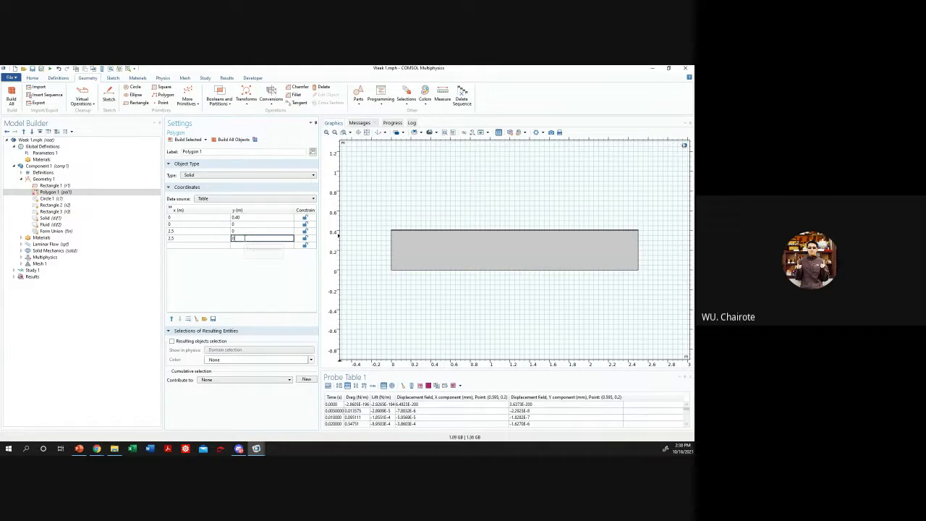
left_click(180, 141)
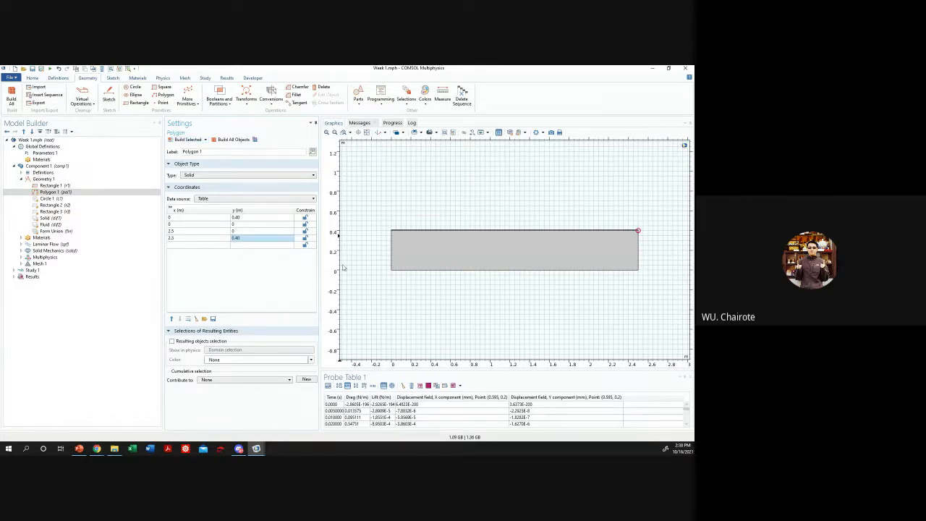
- Disable Rectangle 1 in the Week 1 geometry and select Polygon 1
left_click(61, 185)
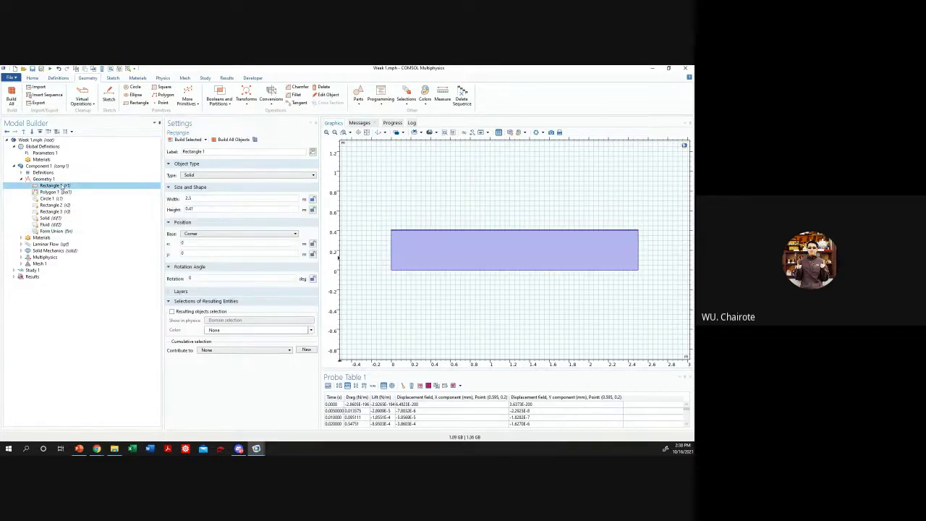
right_click(62, 186)
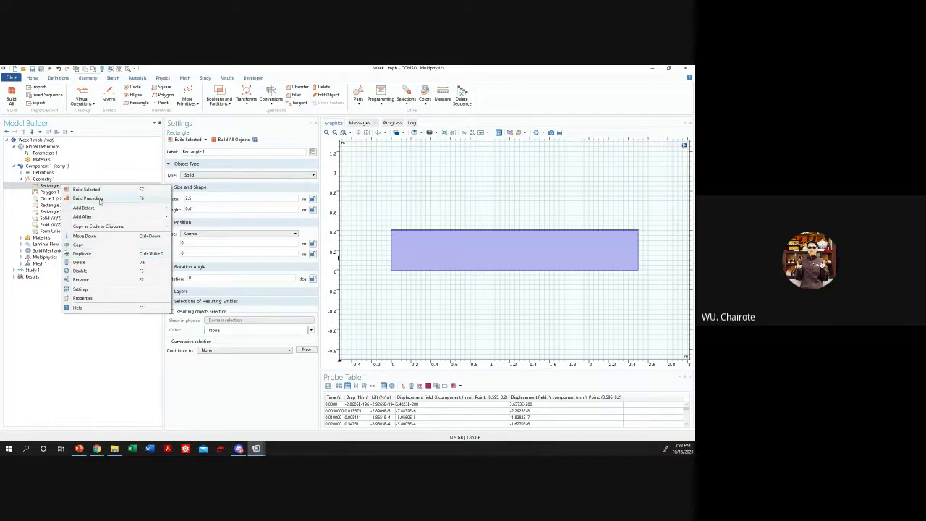
left_click(99, 270)
left_click(59, 192)
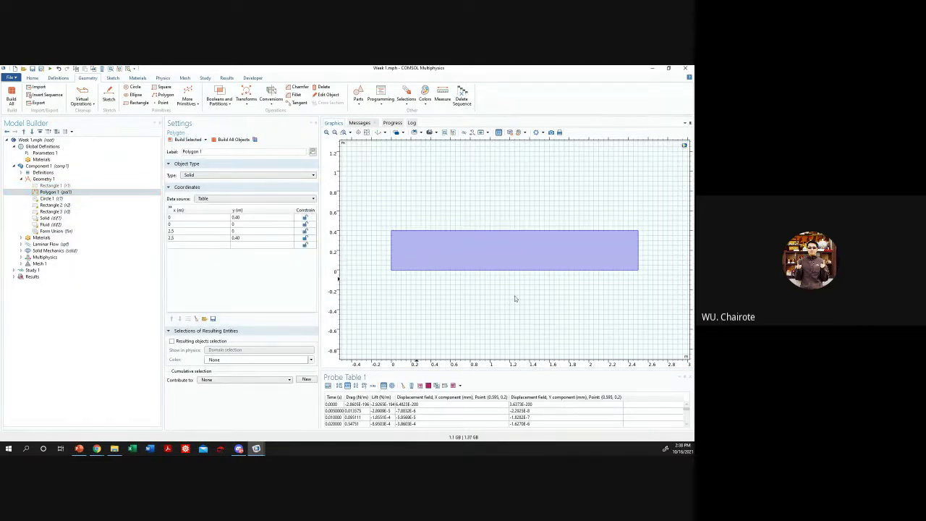
- Examine which corners of the drawn channel the y coordinates of Polygon 1's first and fourth vertices define
left_click(250, 218)
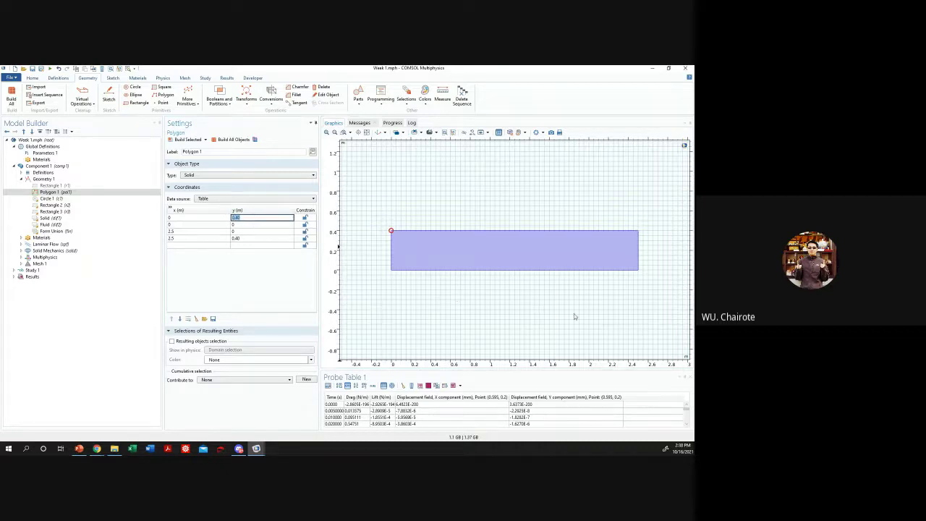
left_click(568, 246)
left_click(266, 218)
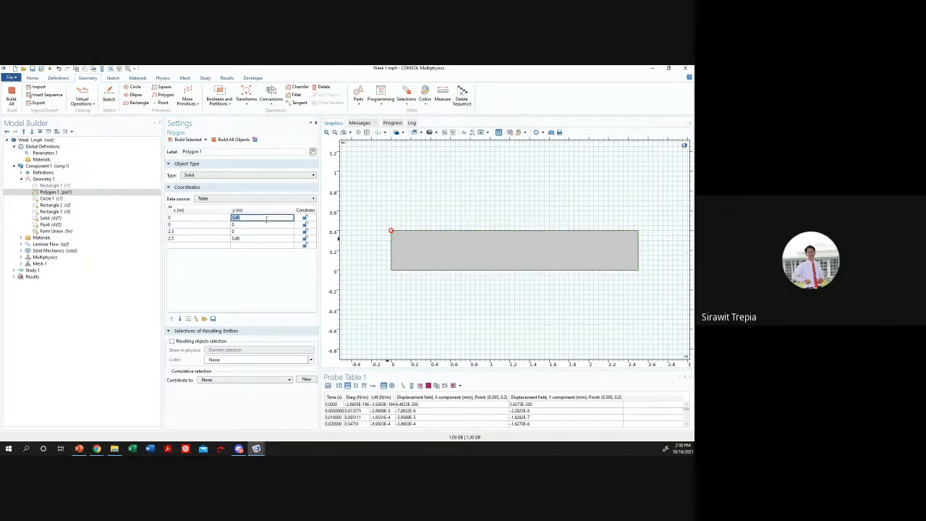
left_click(433, 250)
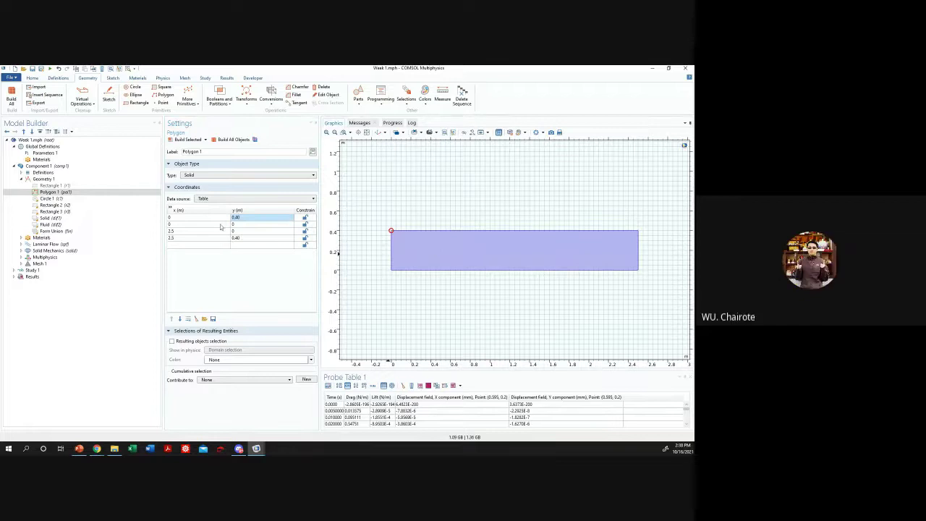
left_click(245, 239)
- Try to edit the y coordinate of Polygon 1's first vertex and check the y coordinates of its second and fourth vertices
left_click(254, 218)
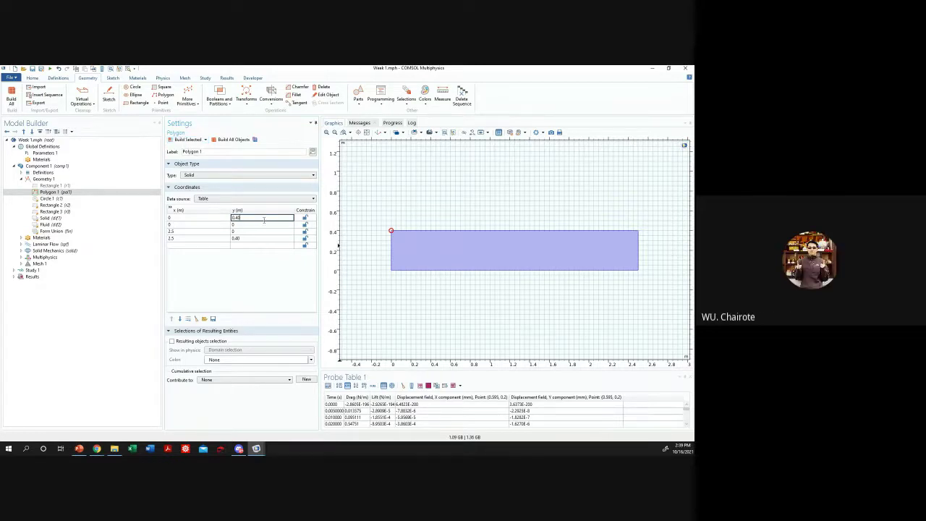
key("BackSpace")
type("3")
key("Return")
left_click(256, 220)
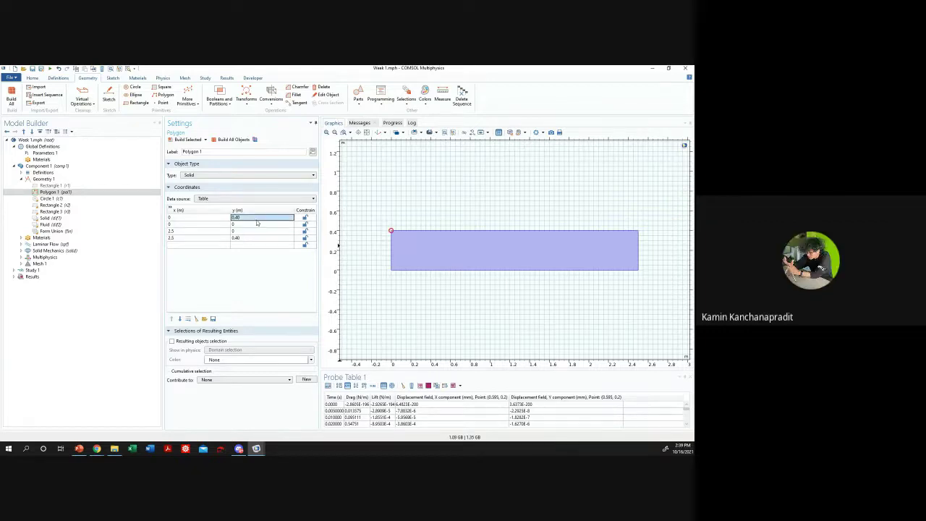
left_click(254, 225)
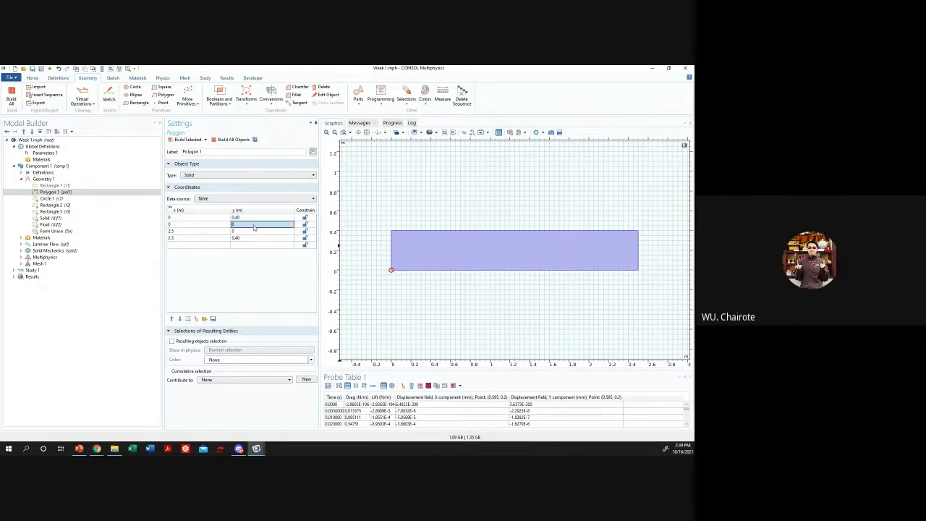
left_click(257, 220)
left_click(254, 237)
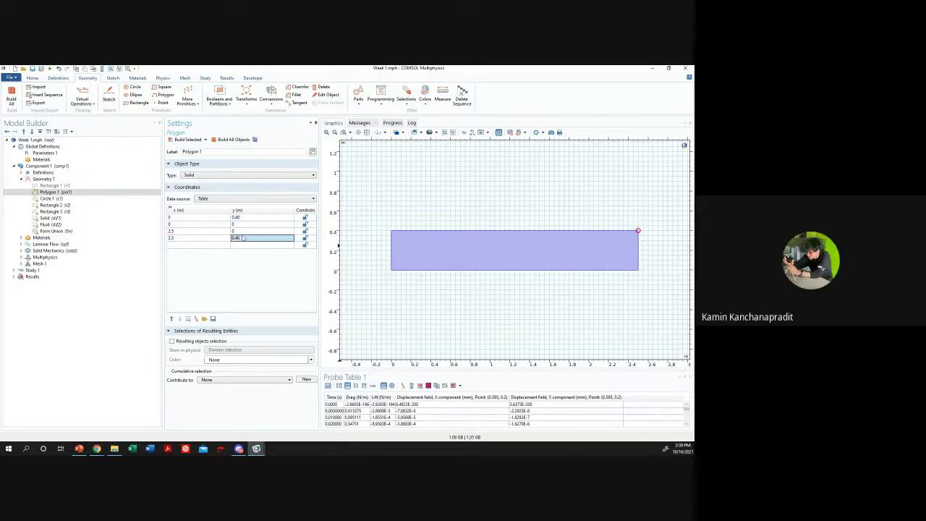
- Set the y coordinate of Polygon 1's fourth vertex to 0.45 m and build the polygon
double_click(243, 238)
type("0.")
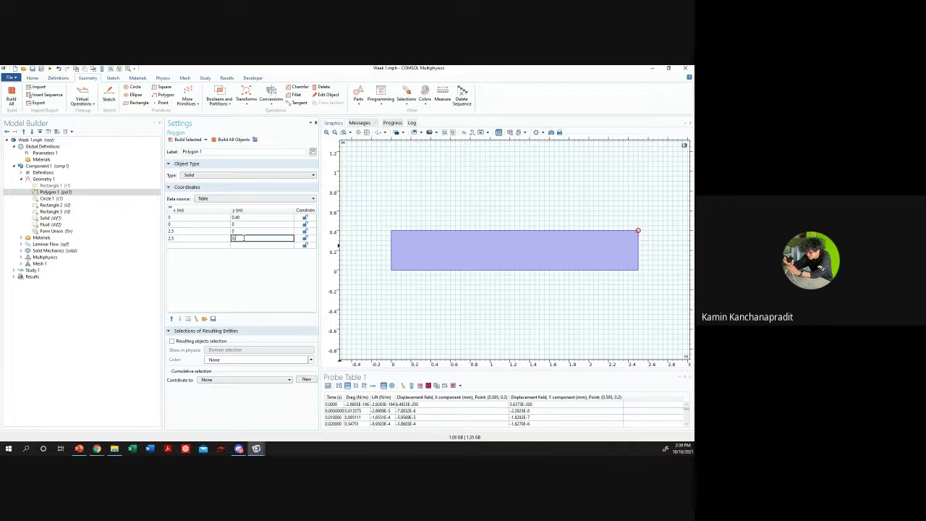
type("445")
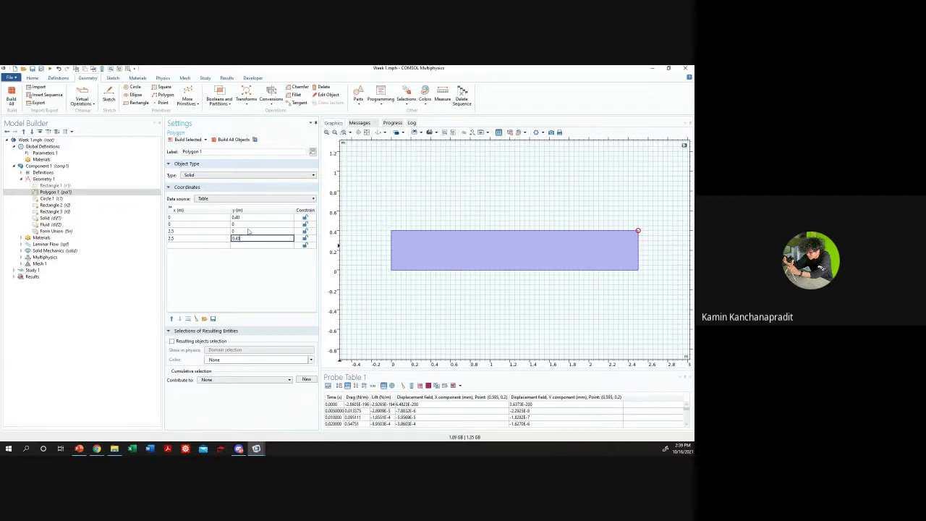
left_click(183, 140)
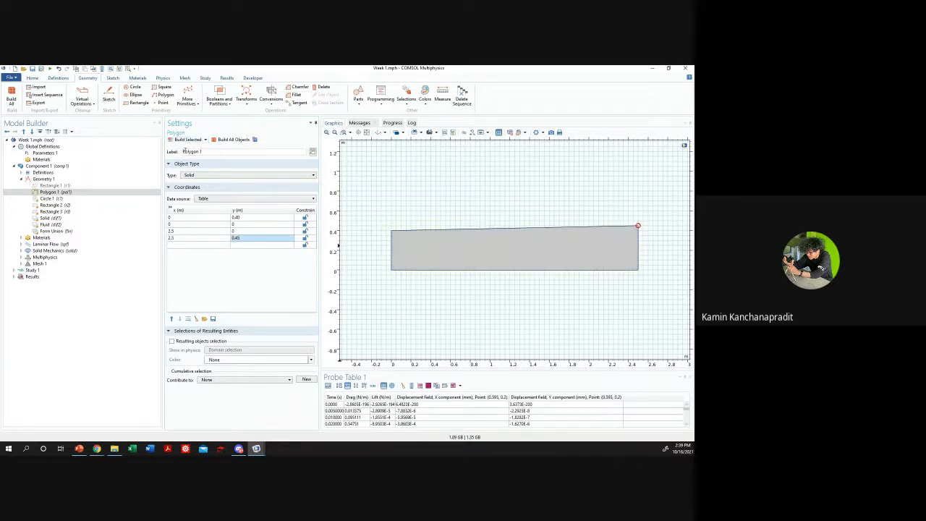
- Set the y coordinates of Polygon 1's first and fourth vertices to 0.35 m and build the polygon
left_click(248, 217)
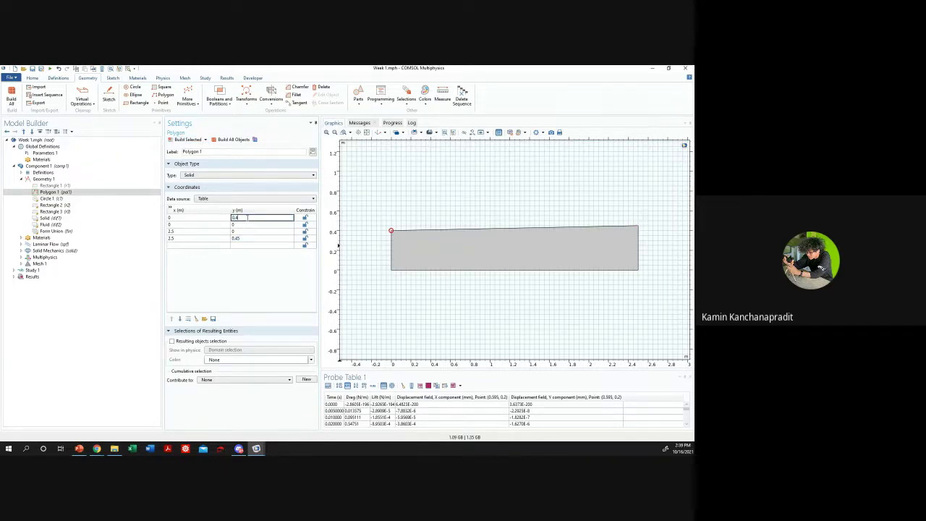
type("0.35")
left_click(236, 238)
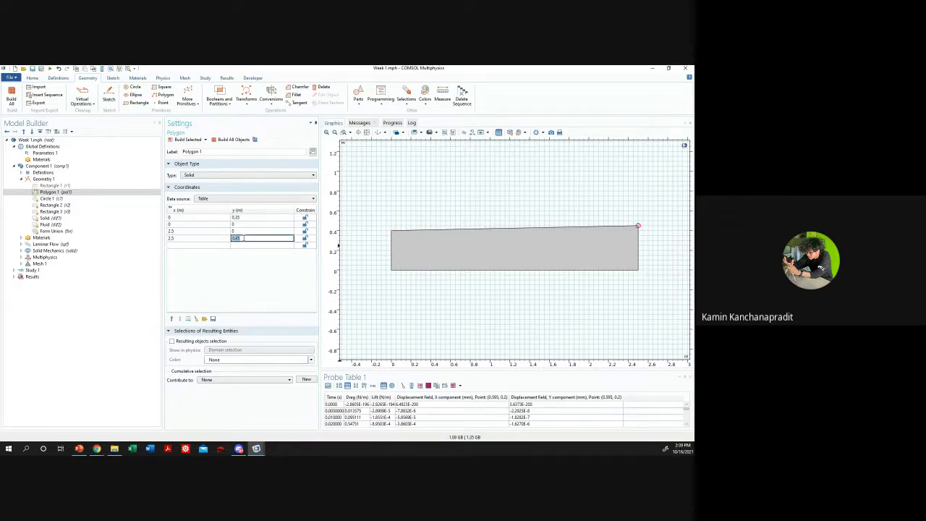
type("0.35")
key("Return")
left_click(220, 245)
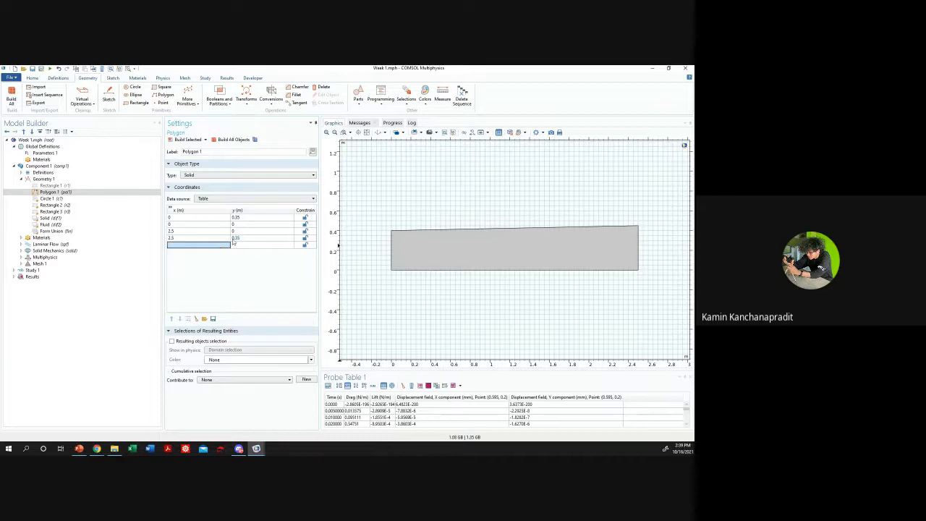
left_click(188, 139)
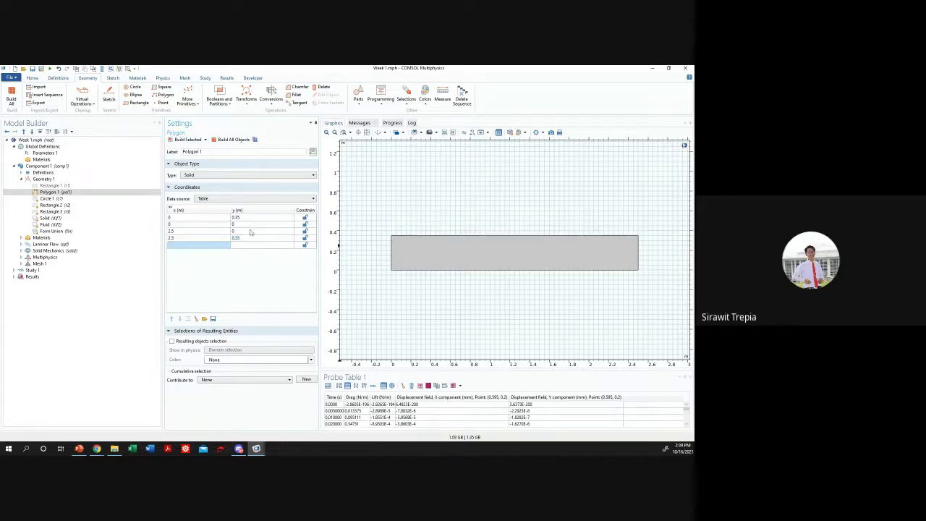
- Set the y coordinate of Polygon 1's first vertex to 0.40 m and rebuild the polygon
left_click(246, 217)
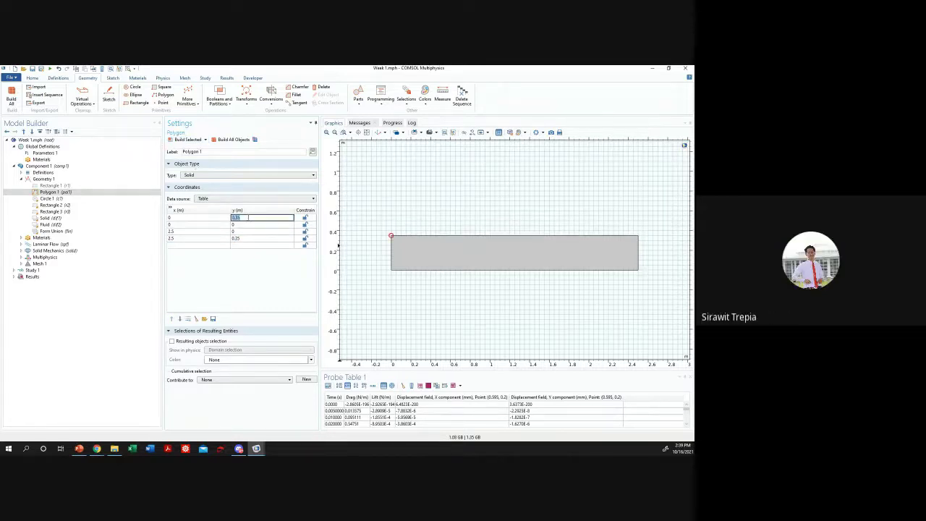
left_click(215, 232)
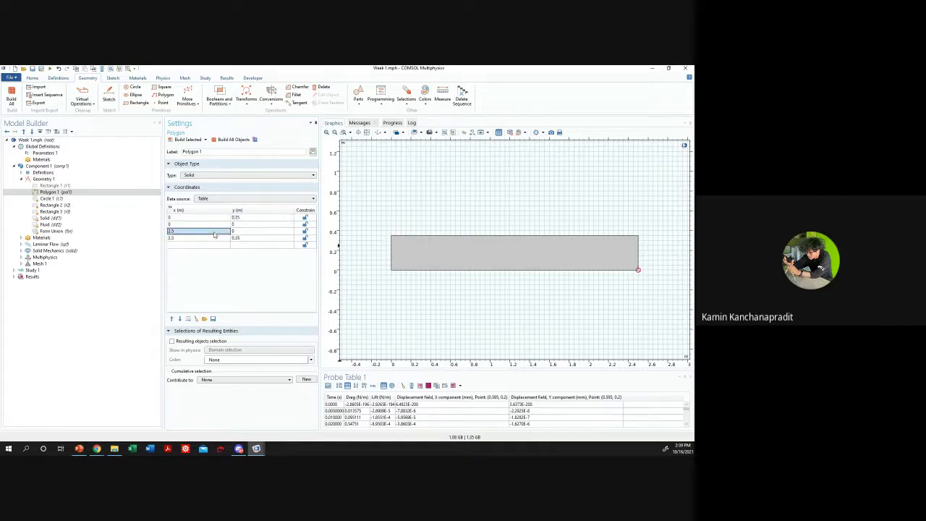
left_click(251, 217)
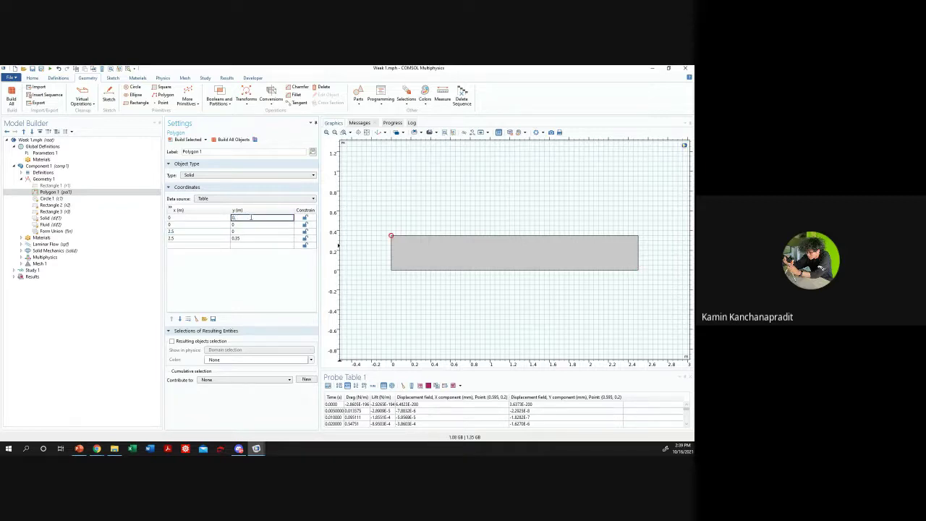
type("40")
left_click(186, 139)
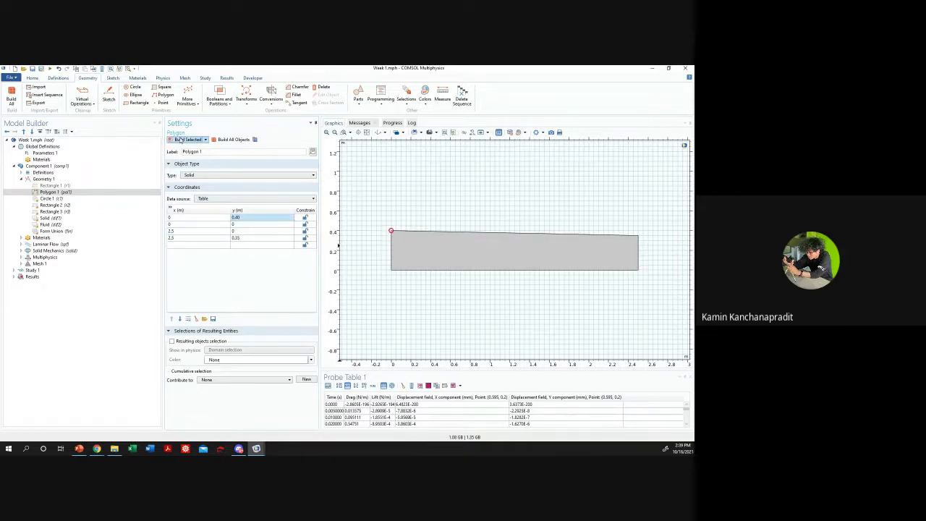
- Set the y coordinate of Polygon 1's third vertex to 0.05 m and build the tapered channel
left_click(245, 239)
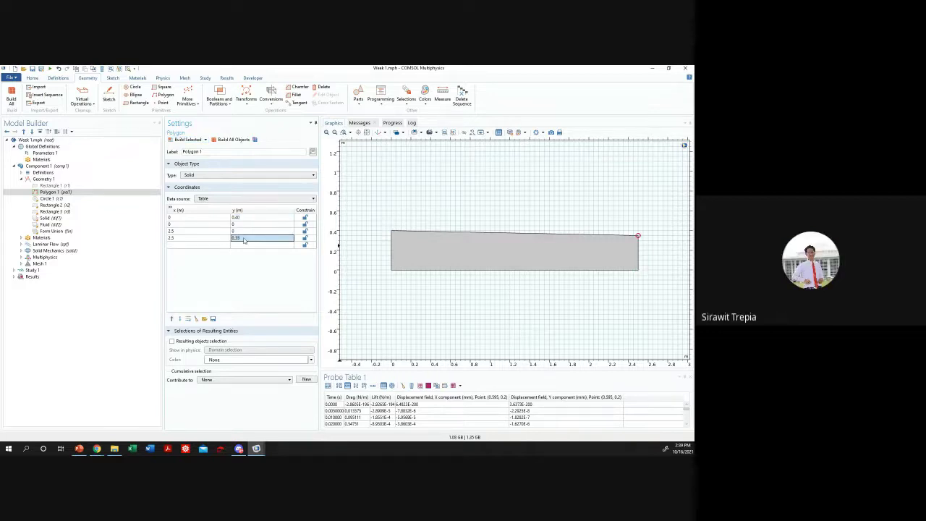
left_click(244, 232)
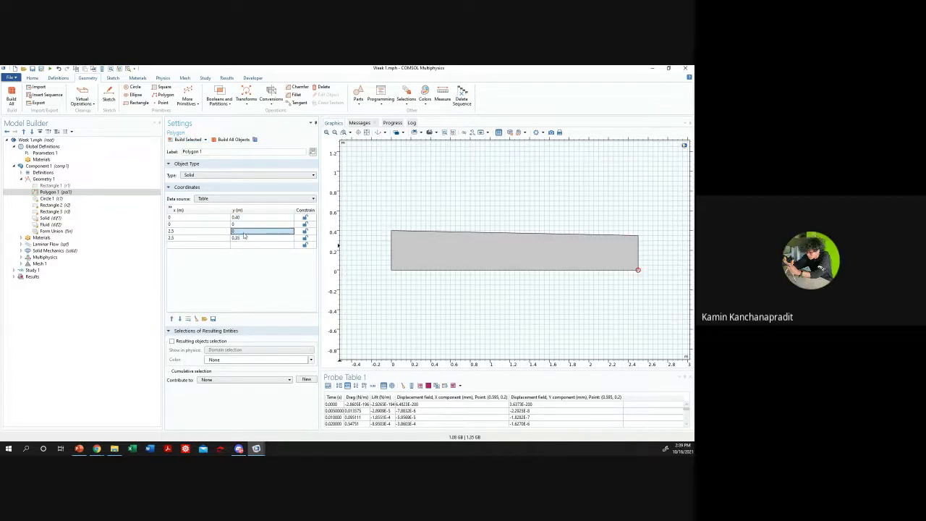
left_click(244, 232)
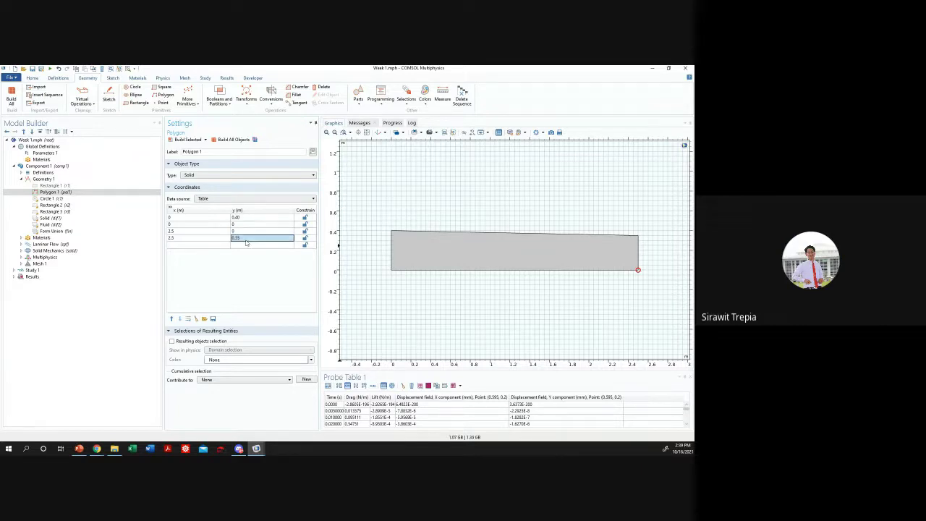
key("Return")
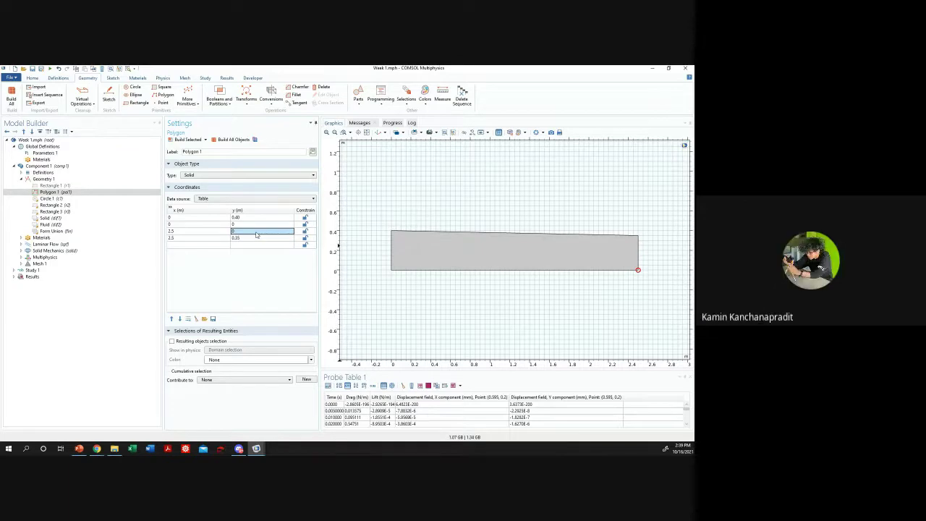
left_click(256, 232)
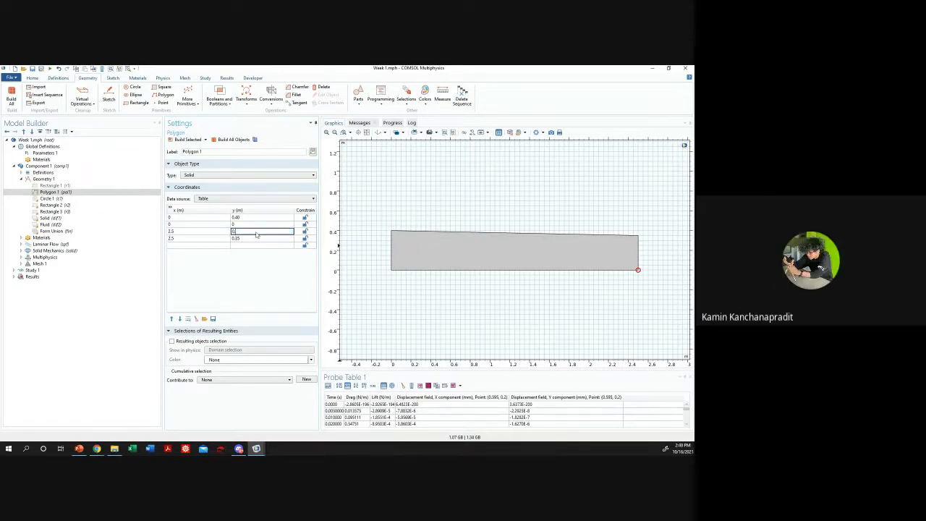
key("Return")
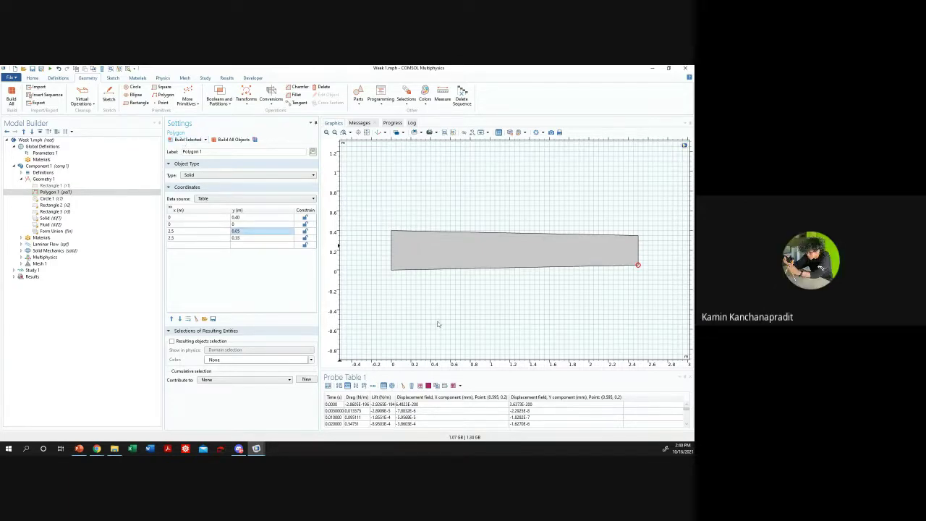
- Examine which corner of the tapered channel each x and y coordinate in Polygon 1's vertex table defines
left_click(402, 235)
left_click(261, 232)
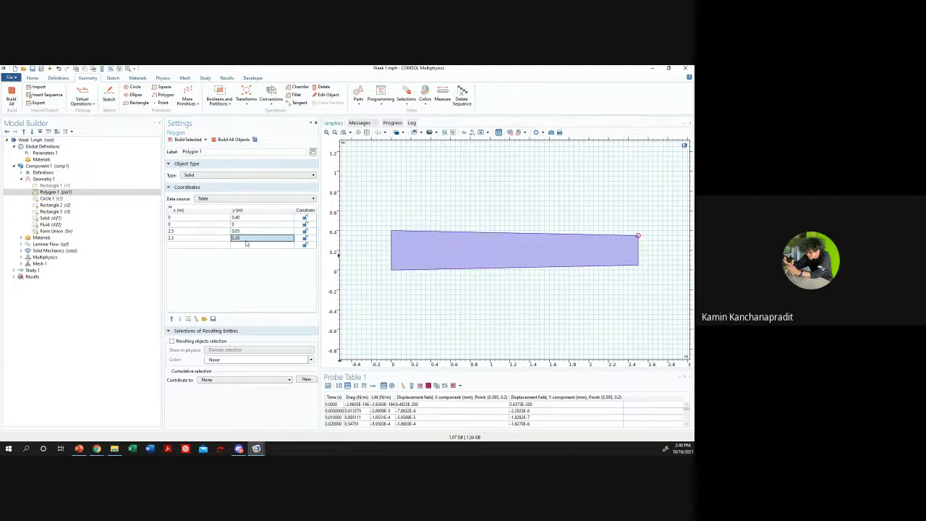
left_click(253, 238)
left_click(251, 245)
left_click(253, 238)
left_click(250, 231)
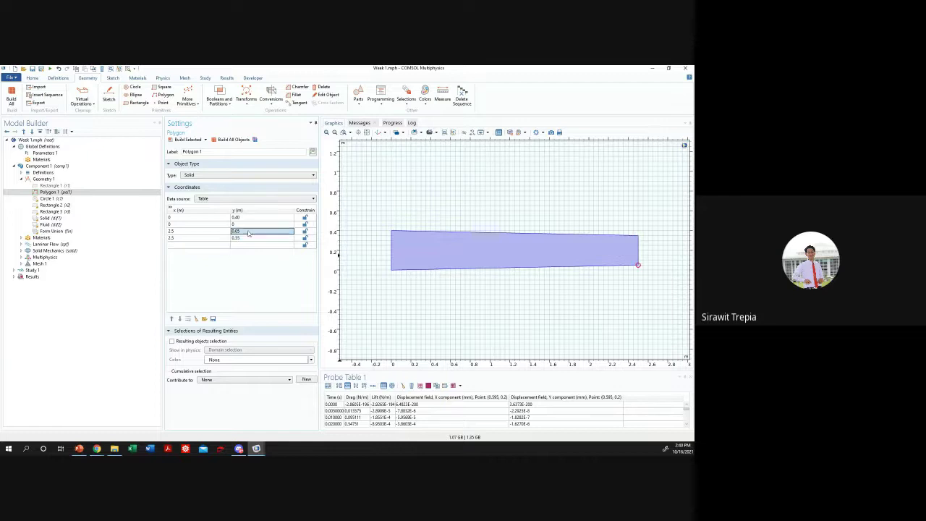
left_click(212, 232)
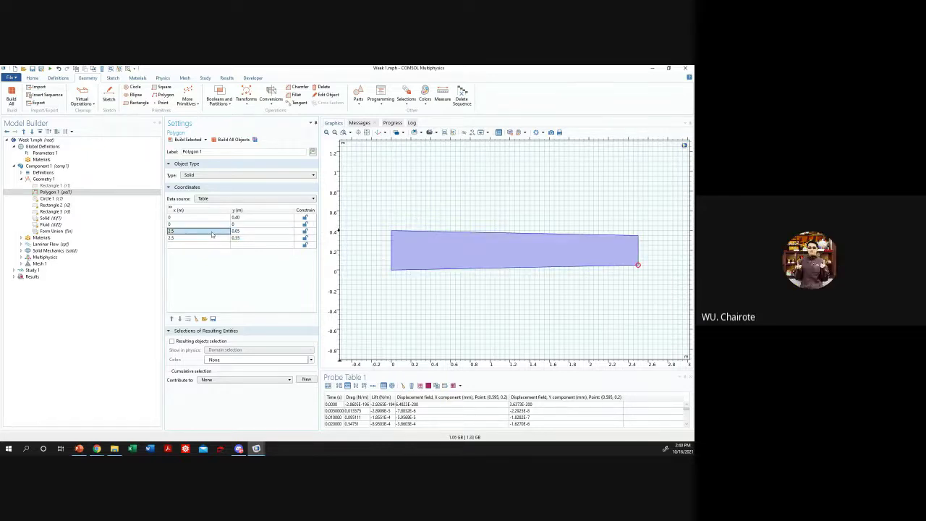
left_click(238, 238)
left_click(246, 233)
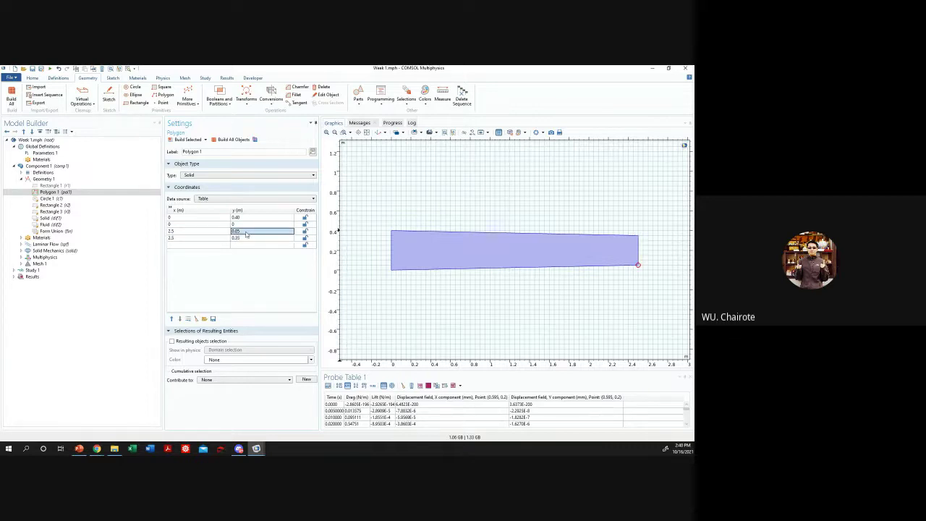
left_click(201, 232)
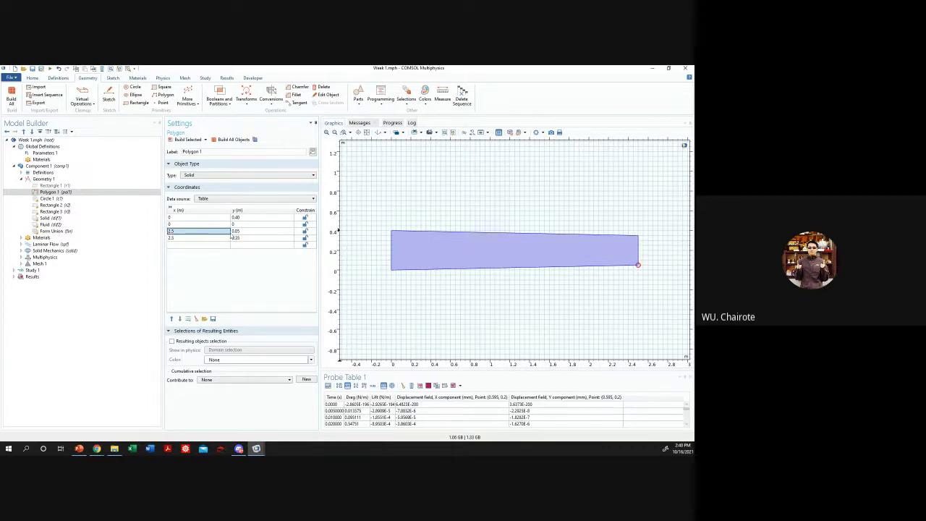
left_click(259, 217)
left_click(254, 226)
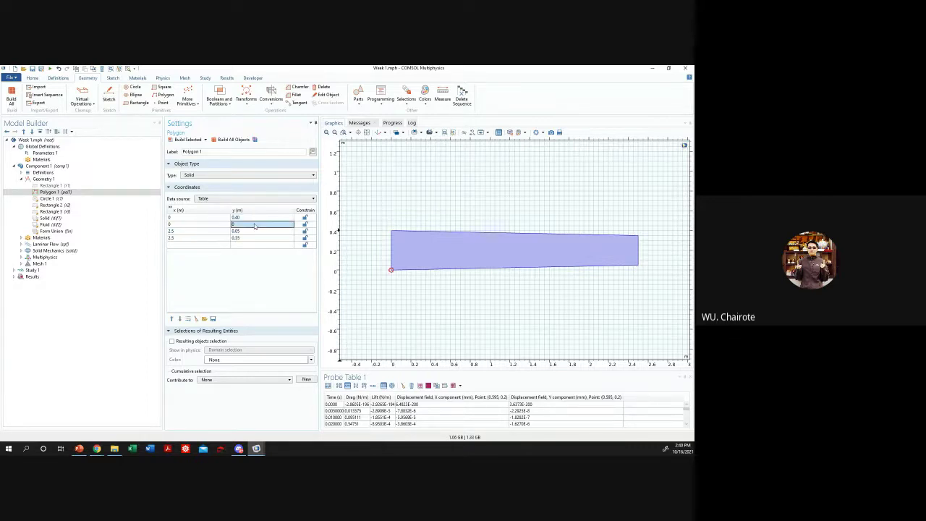
left_click(240, 218)
left_click(244, 232)
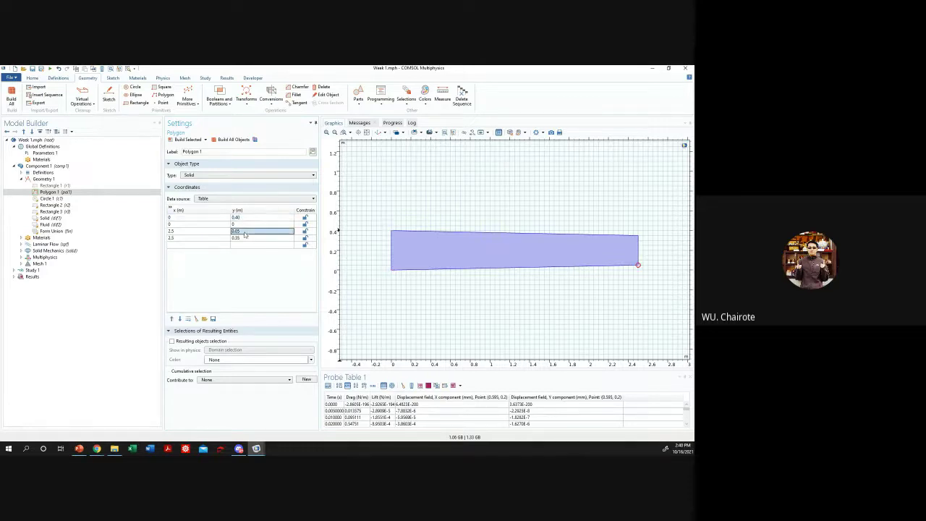
left_click(255, 218)
left_click(211, 225)
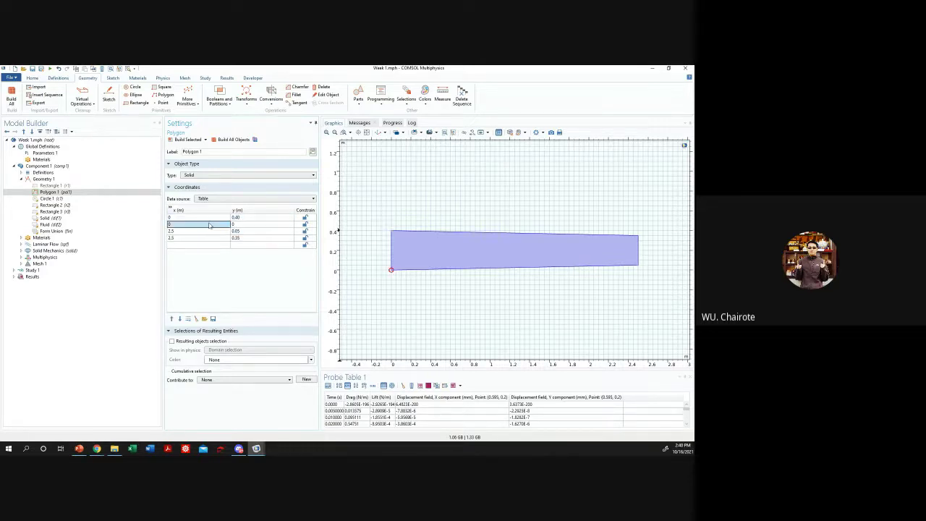
left_click(216, 218)
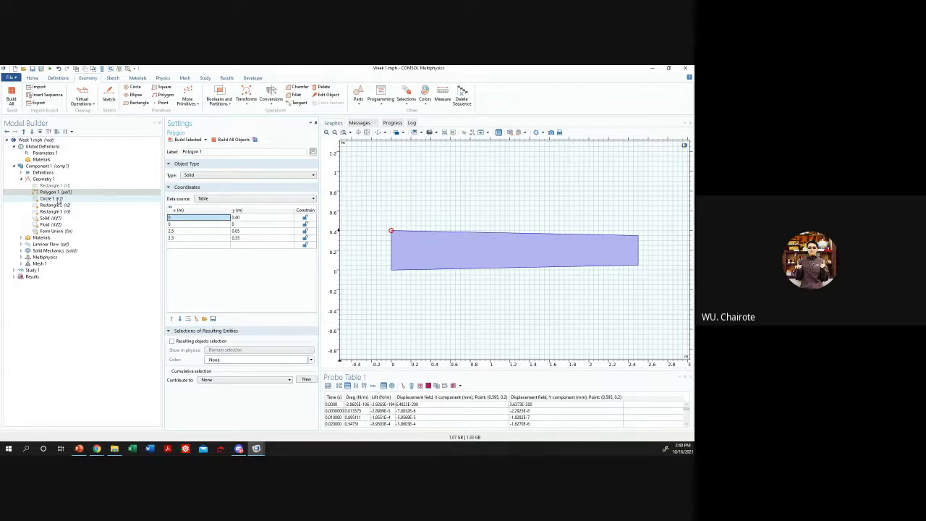
- Build Circle 1 and Rectangle 2 inside the tapered channel
left_click(58, 199)
left_click(70, 193)
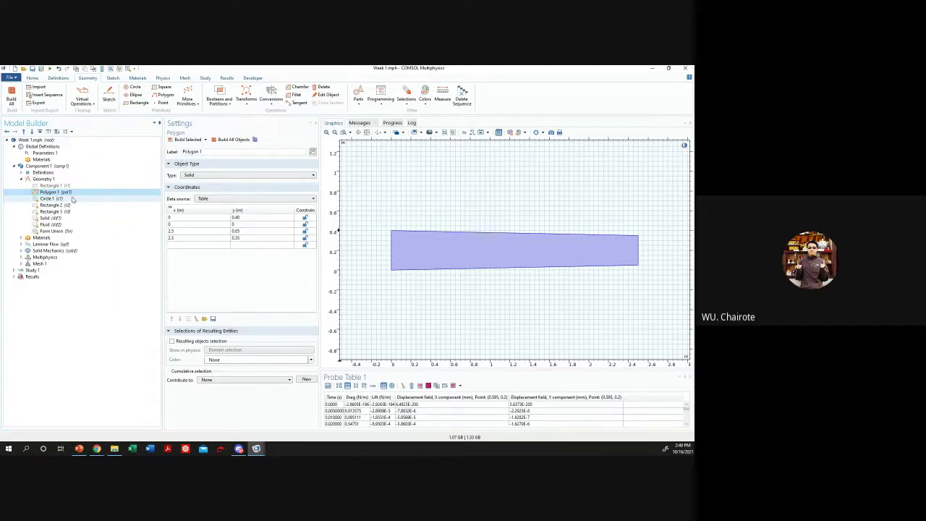
left_click(71, 198)
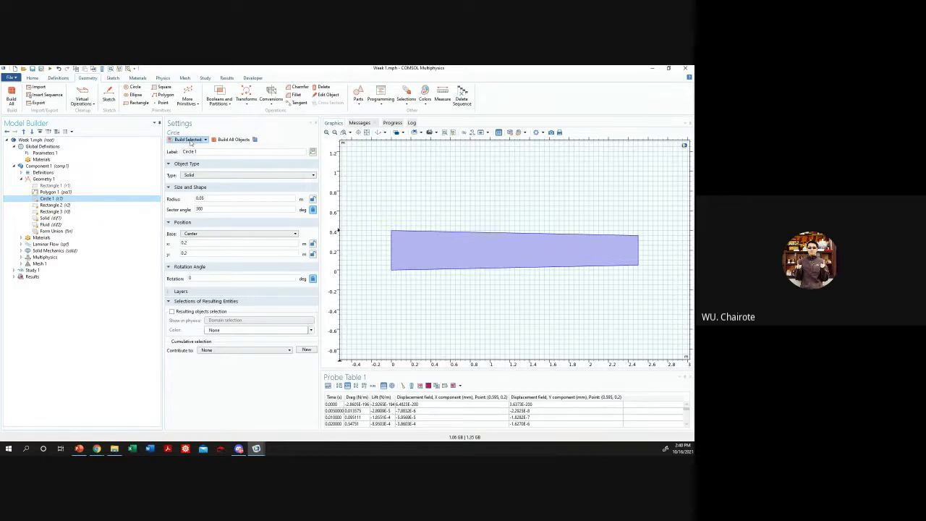
left_click(189, 140)
key("Down")
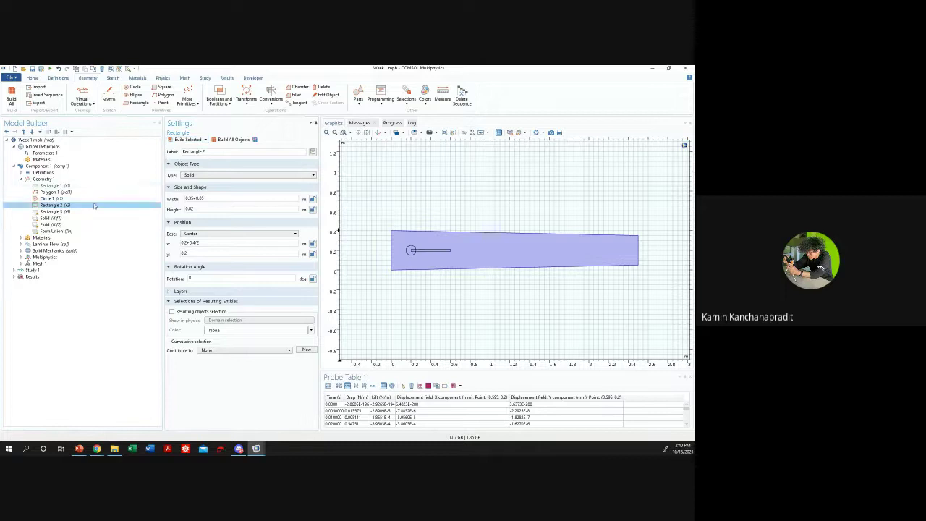
- Return to Polygon 1 and rebuild the geometry only up to that polygon
left_click(89, 197)
left_click(89, 193)
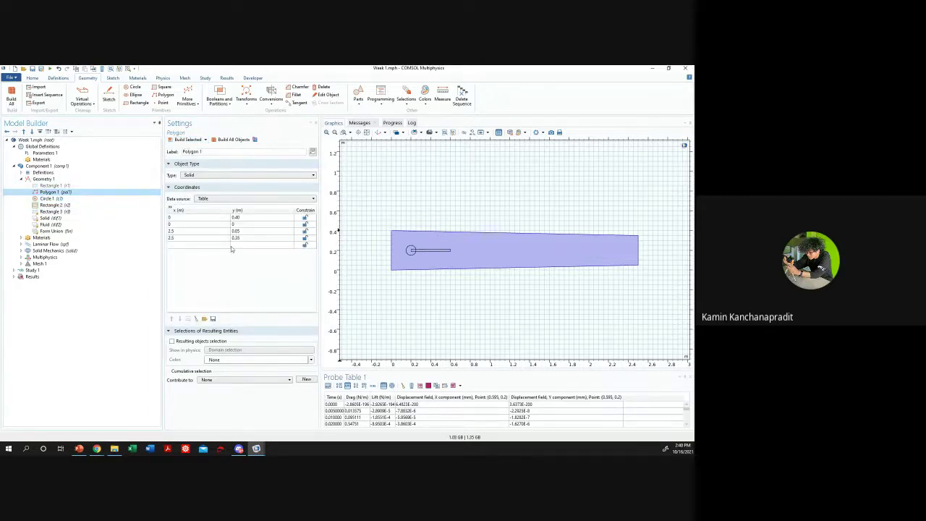
left_click(233, 246)
key("F7")
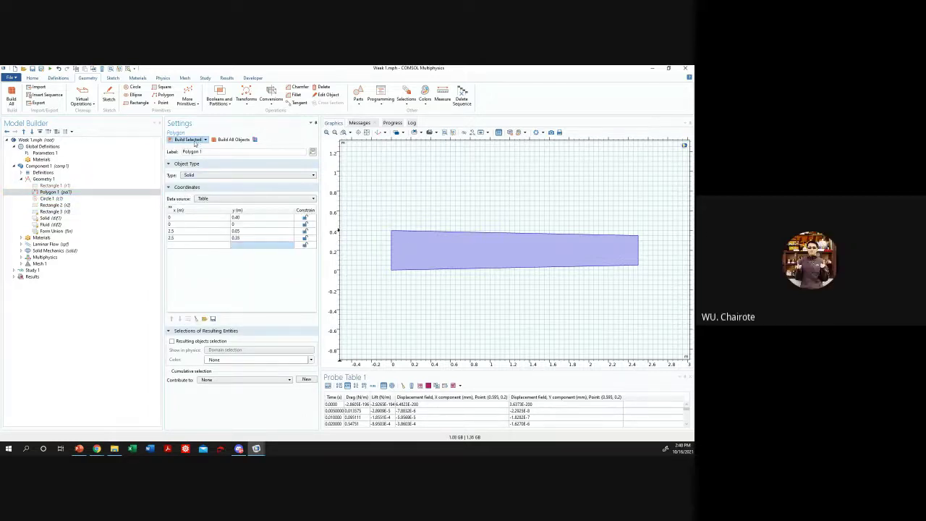
- Check Polygon 1's vertex coordinates against the channel corners once more, from the inlet to the outlet
left_click(253, 231)
left_click(250, 232)
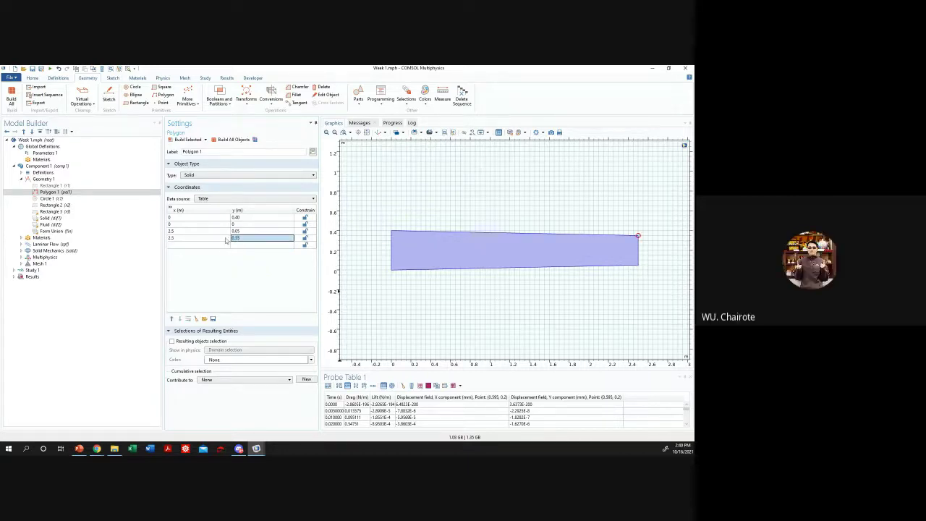
left_click(228, 224)
left_click(233, 218)
left_click(213, 224)
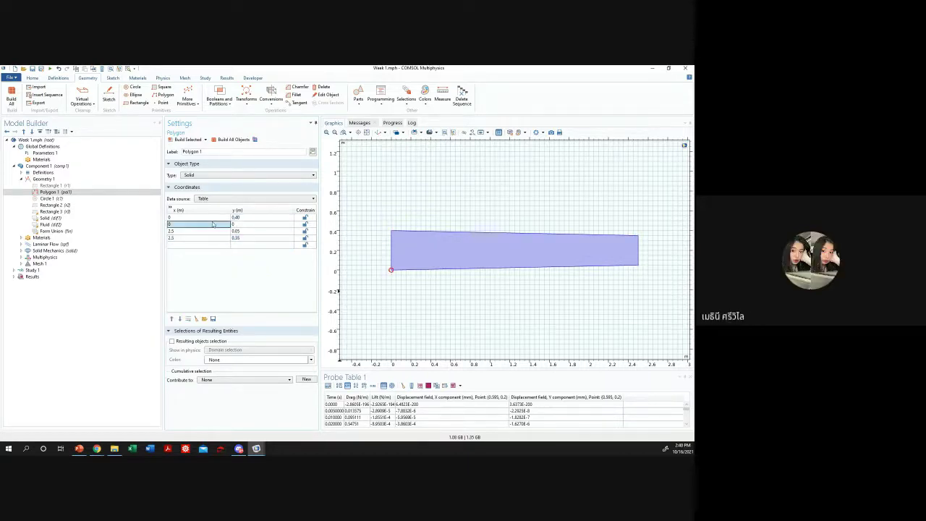
left_click(233, 217)
left_click(242, 238)
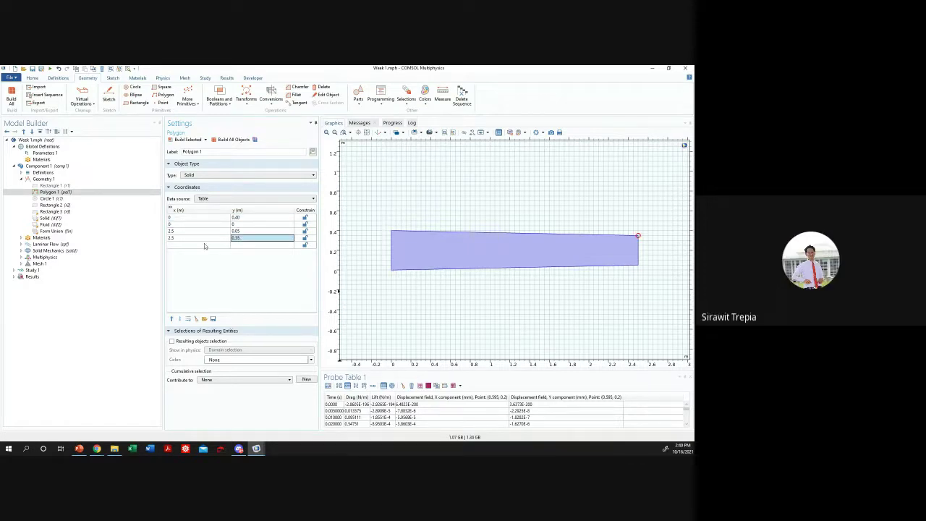
left_click(242, 231)
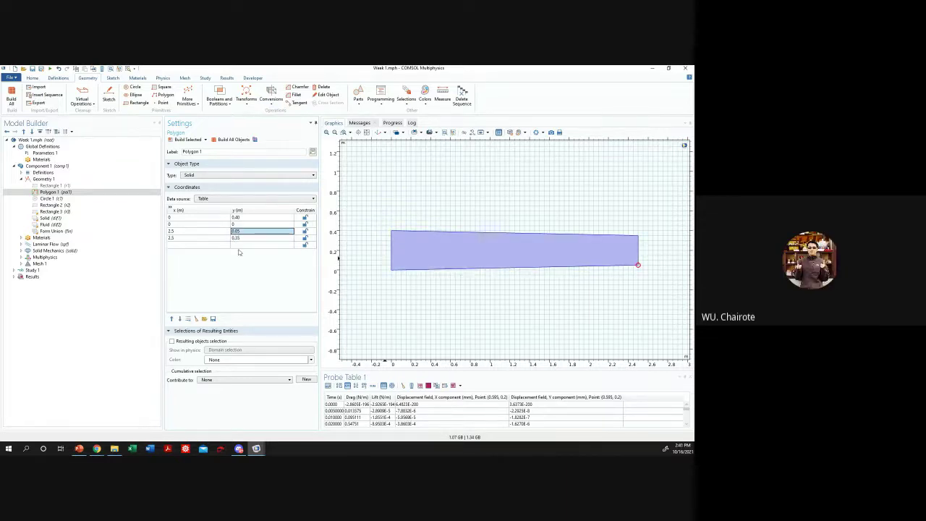
- Build Circle 1 and then Rectangle 2 to place the cylinder and beam inside the tapered channel
left_click(99, 201)
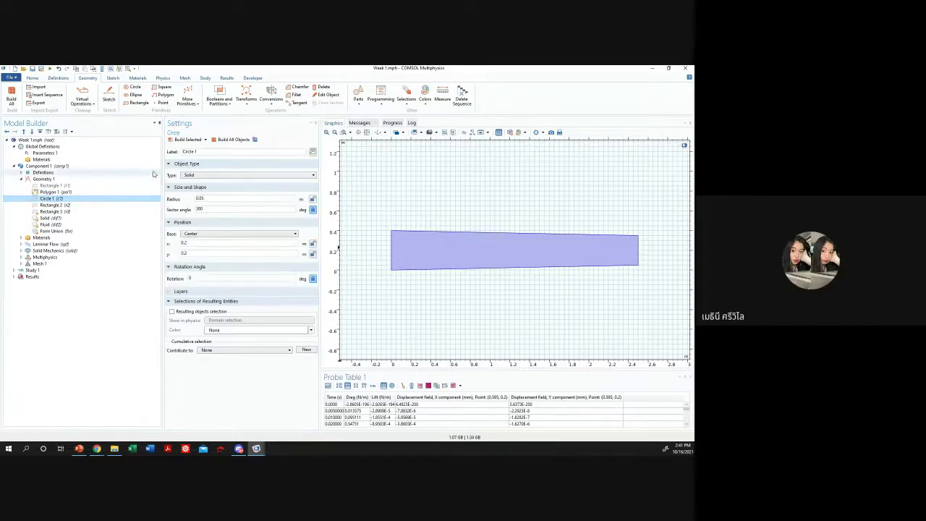
left_click(184, 142)
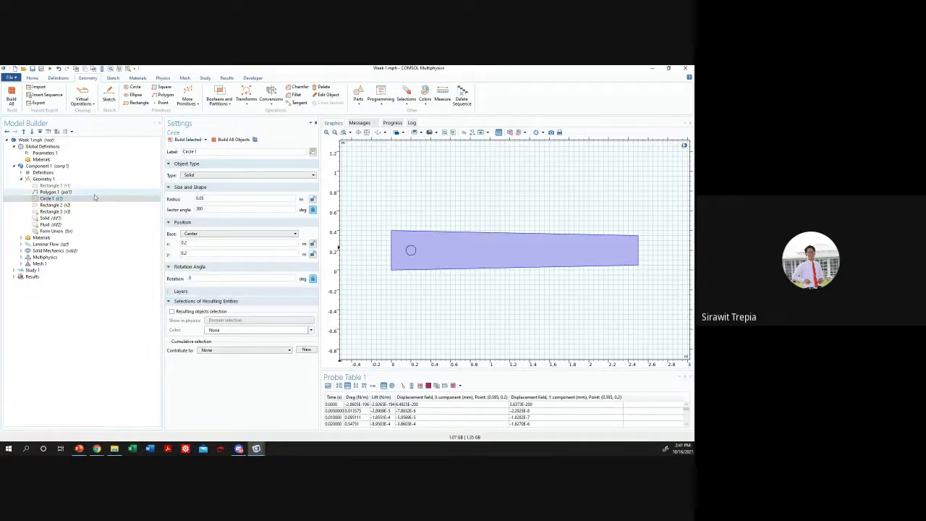
left_click(81, 205)
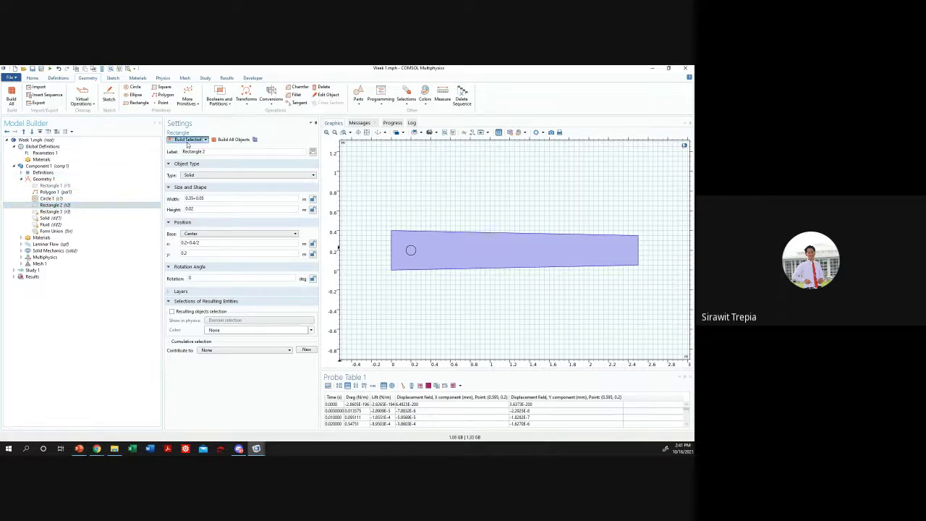
left_click(188, 141)
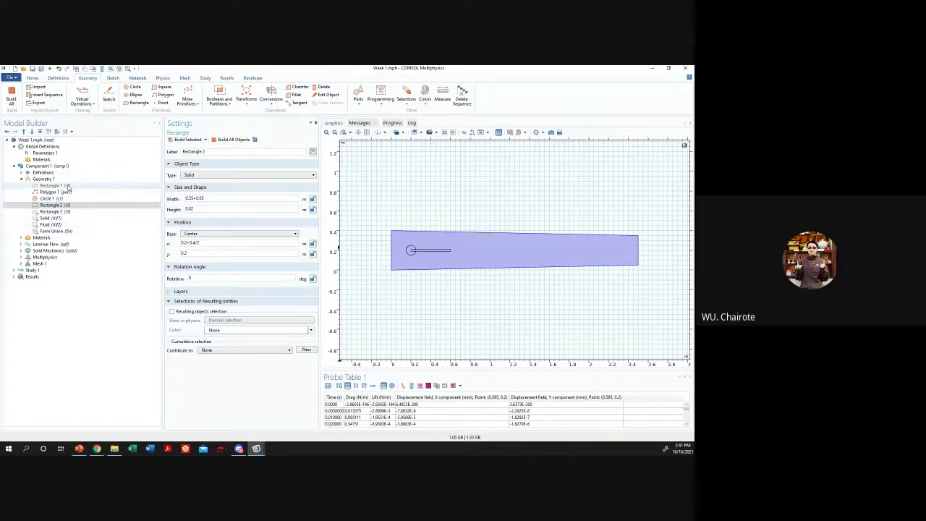
- Try building the geometry through Rectangle 3, and roll it back to Rectangle 2
left_click(68, 187)
right_click(67, 187)
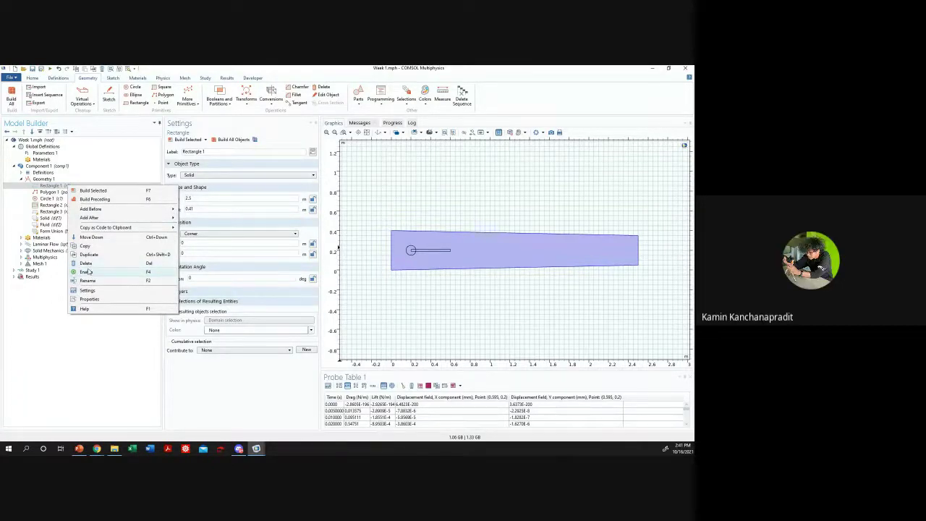
right_click(49, 191)
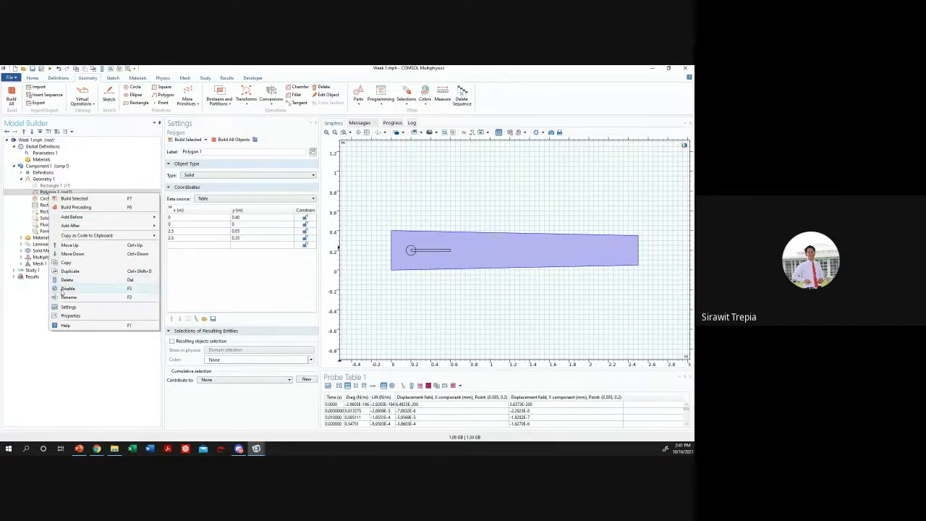
left_click(39, 211)
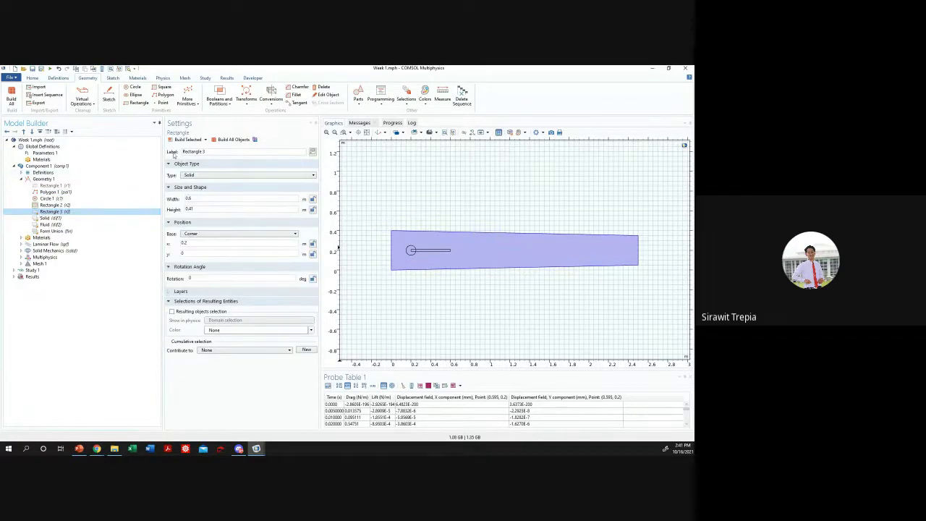
left_click(185, 140)
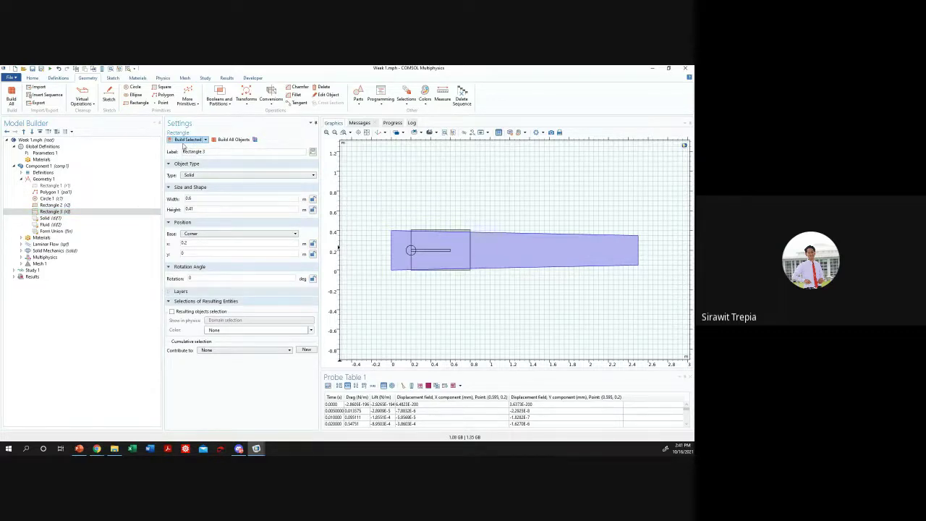
left_click(50, 205)
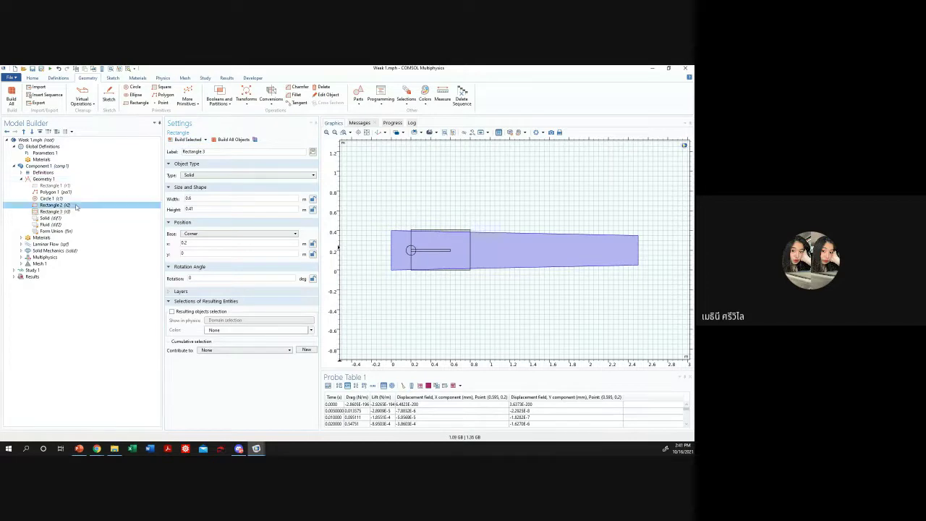
left_click(177, 140)
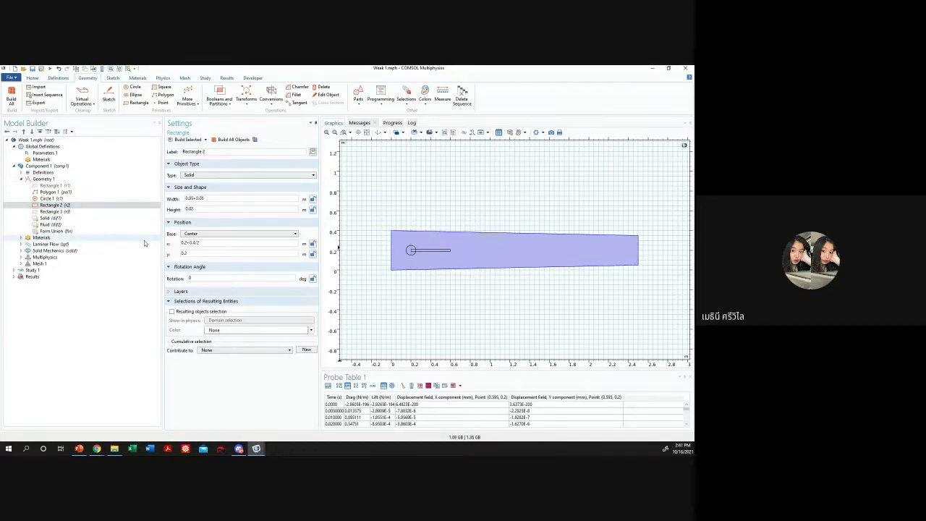
- Examine the settings of Polygon 1, Circle 1 and Rectangle 2 to see which shape each one defines
left_click(55, 192)
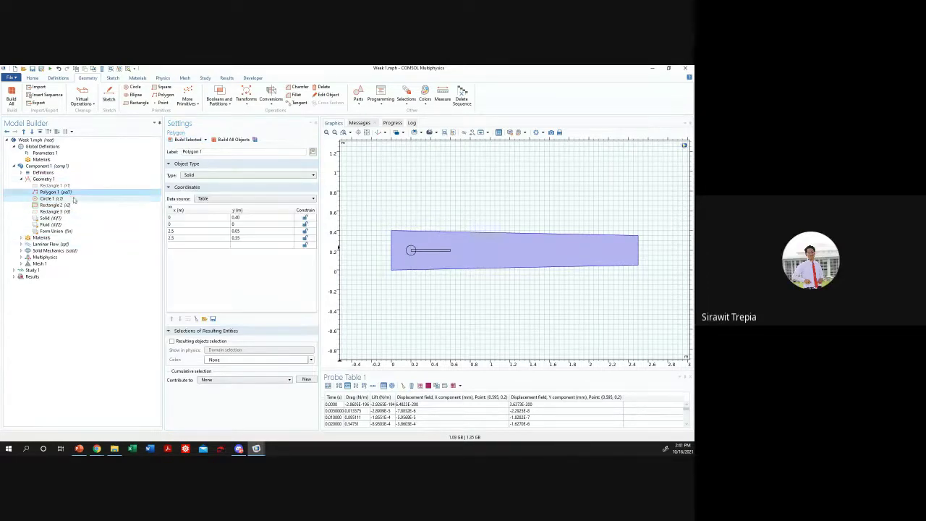
left_click(72, 199)
left_click(84, 193)
left_click(85, 199)
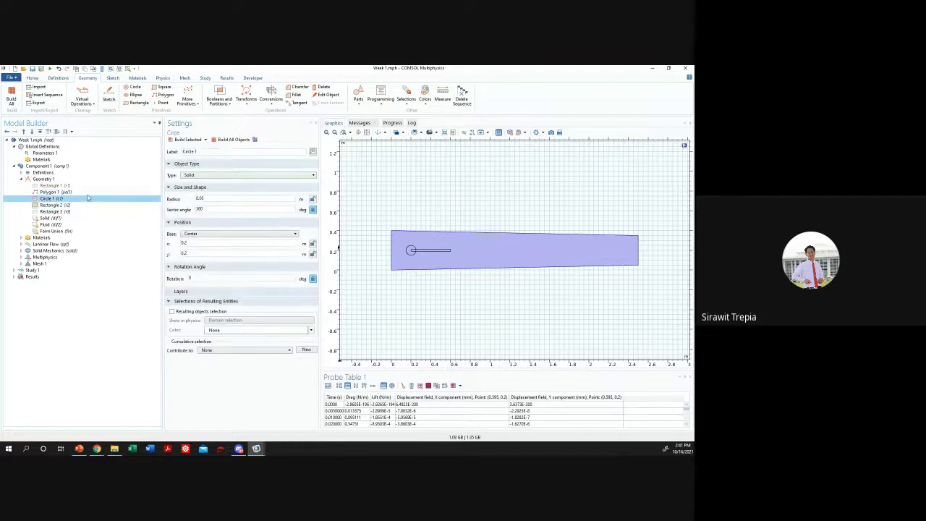
left_click(85, 193)
left_click(86, 198)
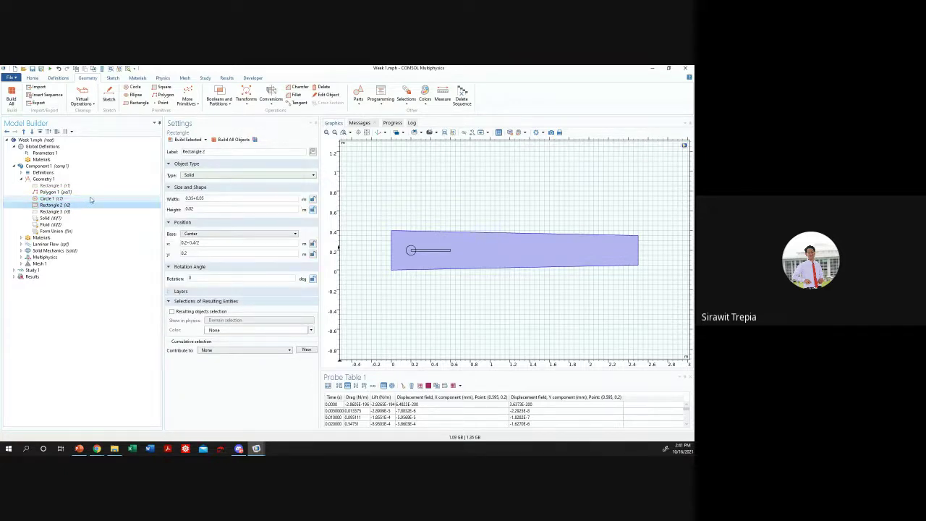
left_click(88, 205)
left_click(89, 198)
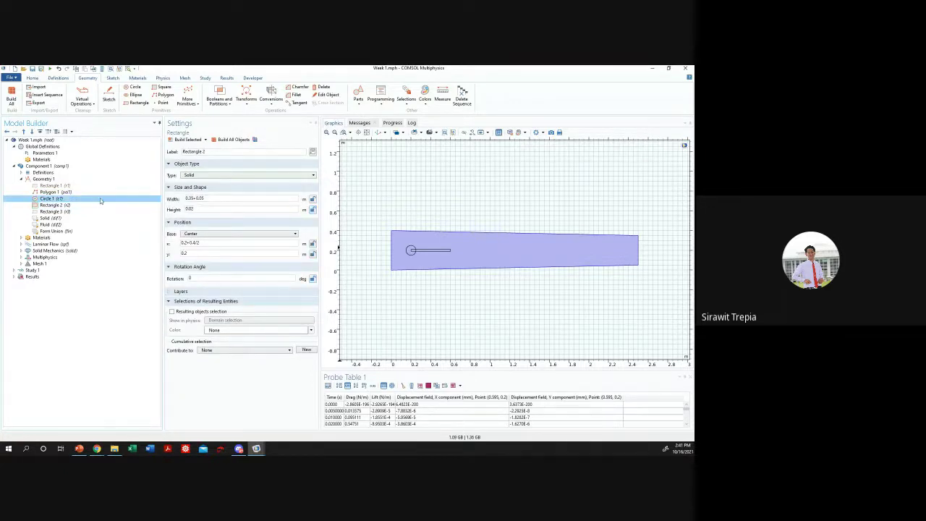
left_click(89, 205)
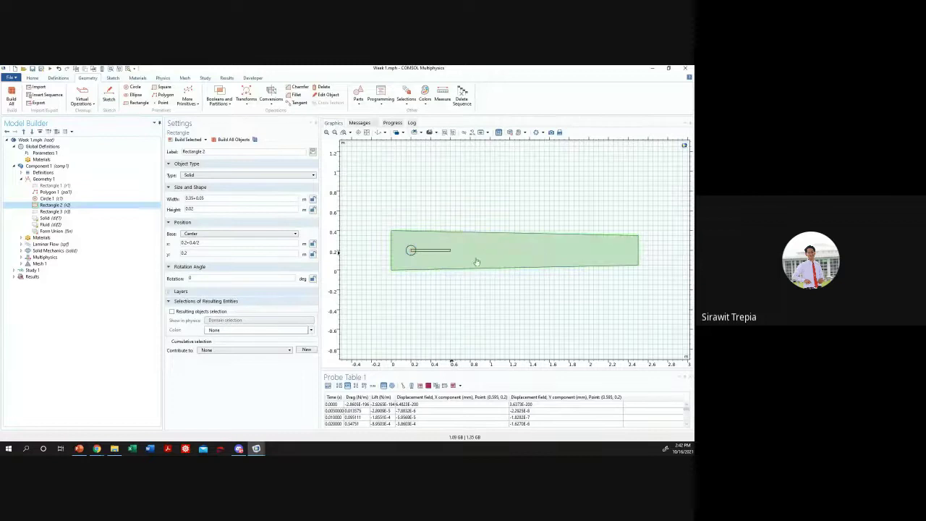
- Try duplicating Circle 1 and Rectangle 2 together, and undo the duplication
left_click(102, 199)
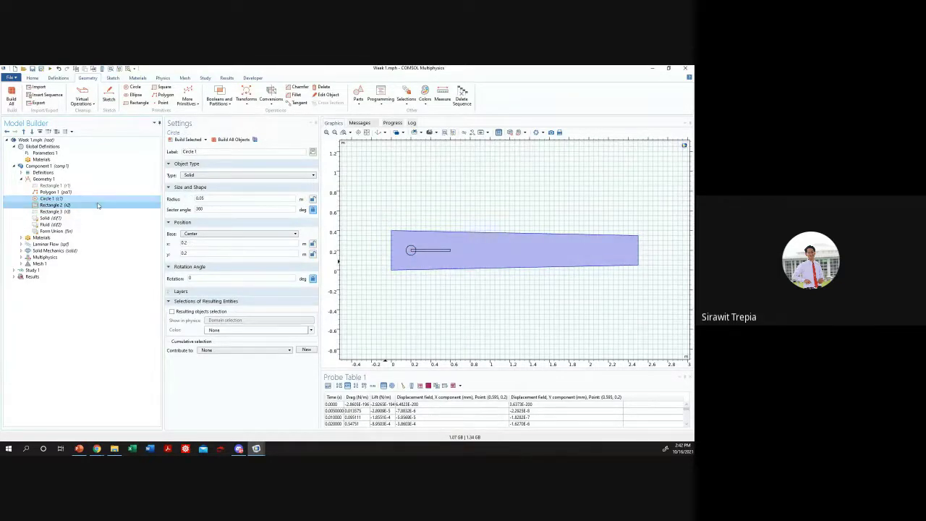
right_click(99, 205)
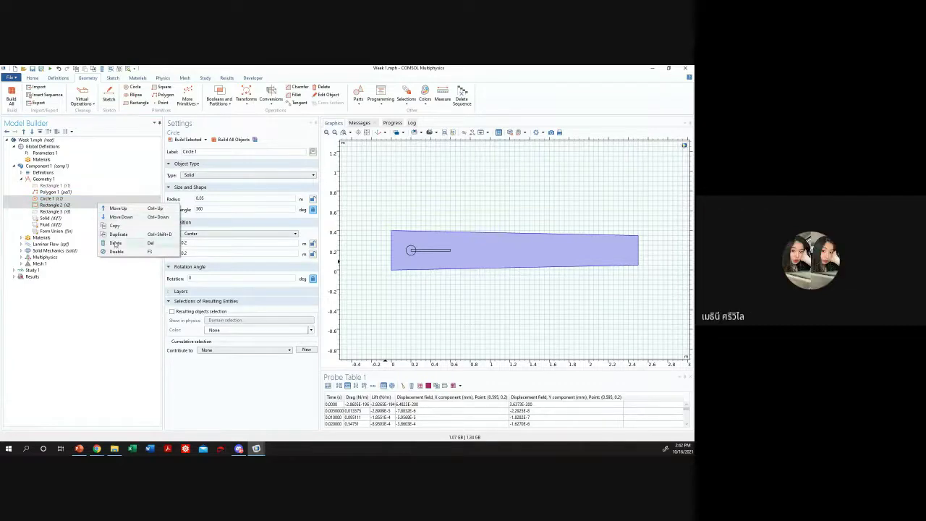
left_click(76, 204)
left_click(72, 198)
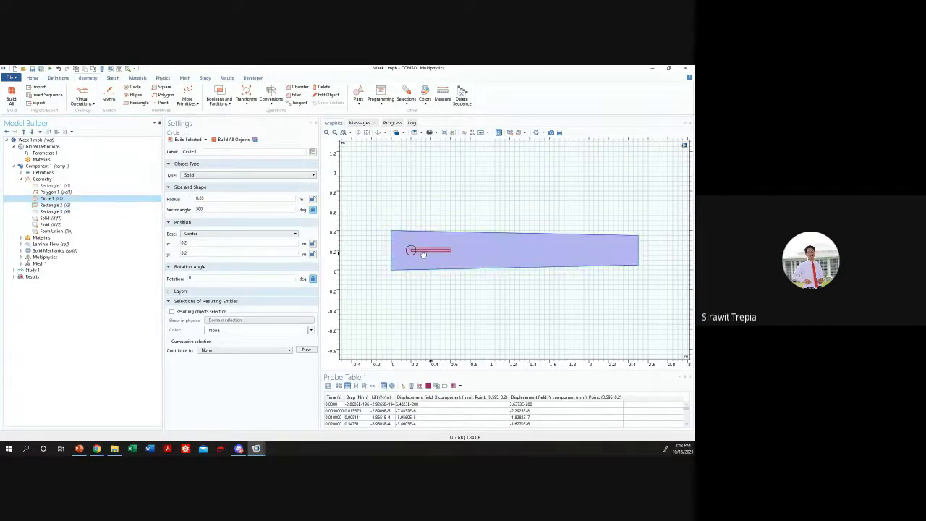
left_click(79, 204)
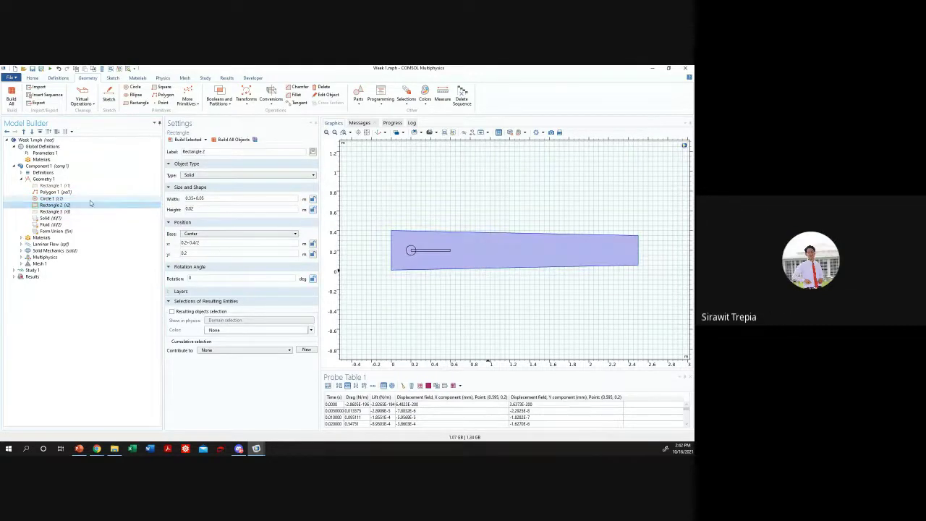
right_click(91, 199)
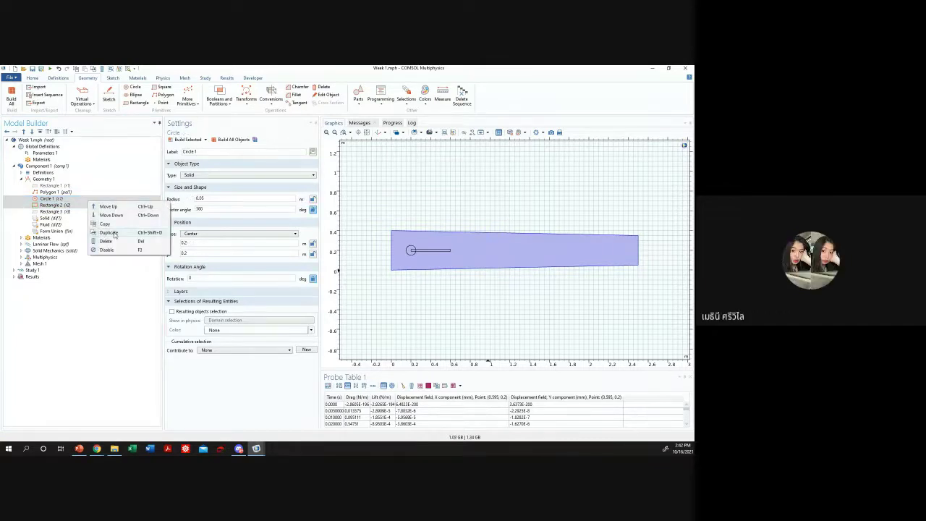
left_click(103, 323)
right_click(66, 205)
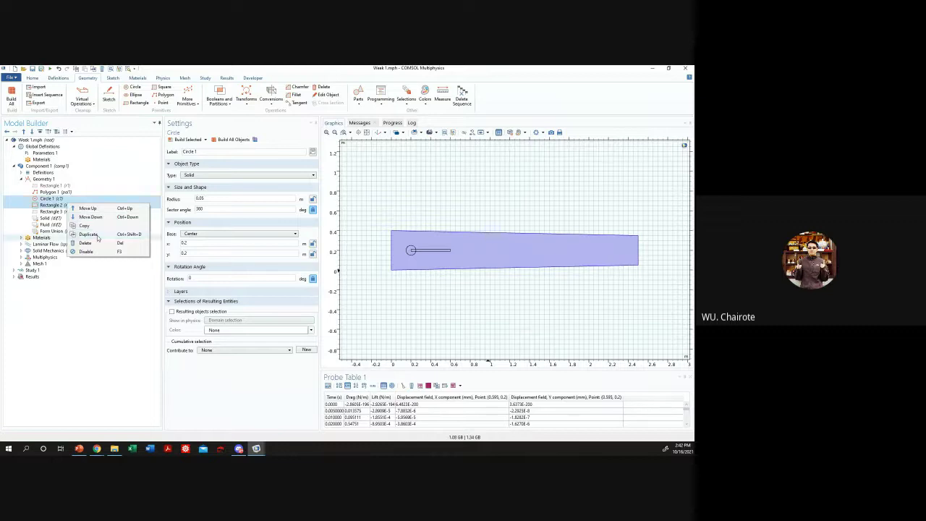
left_click(91, 234)
key("ctrl+z")
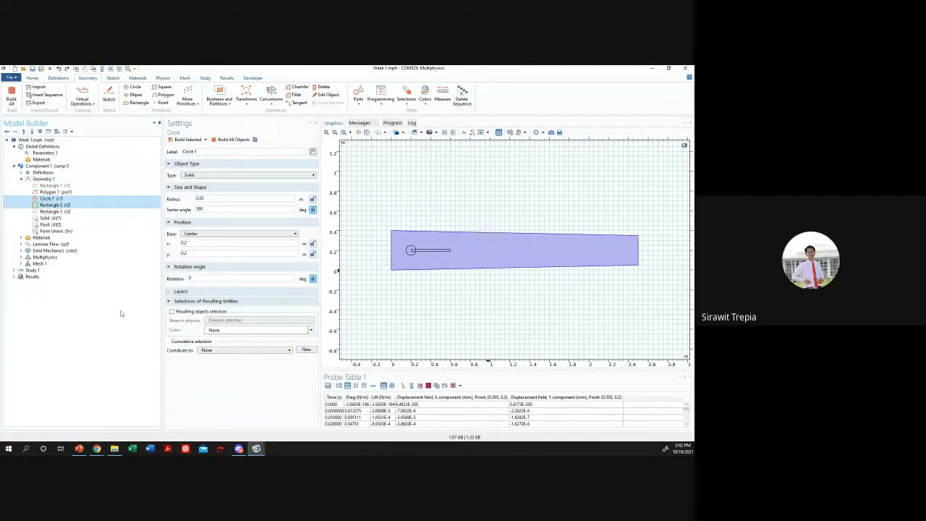
right_click(96, 206)
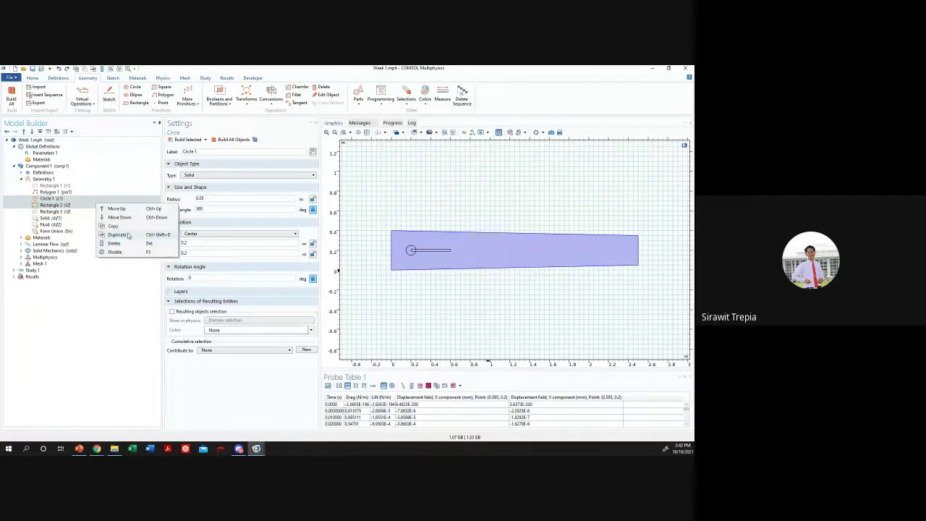
key("Escape")
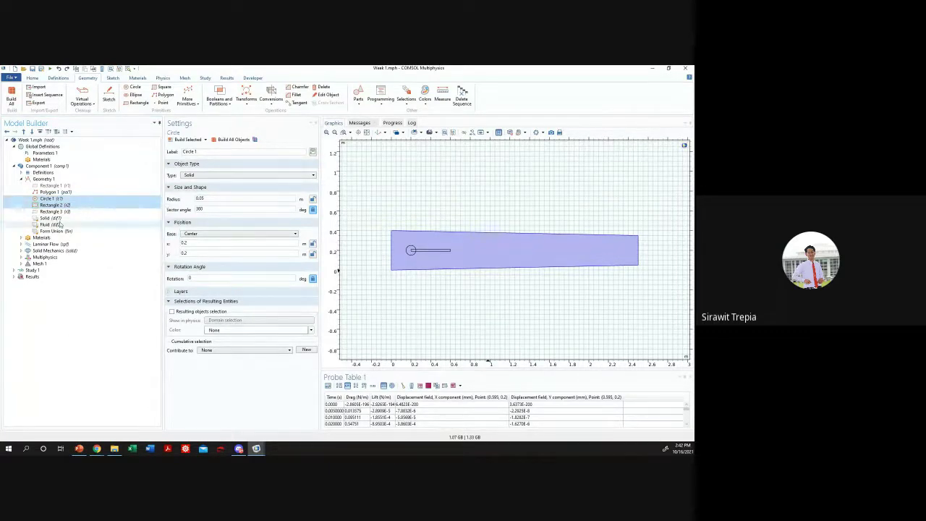
left_click(54, 205)
left_click(50, 198)
left_click(56, 205)
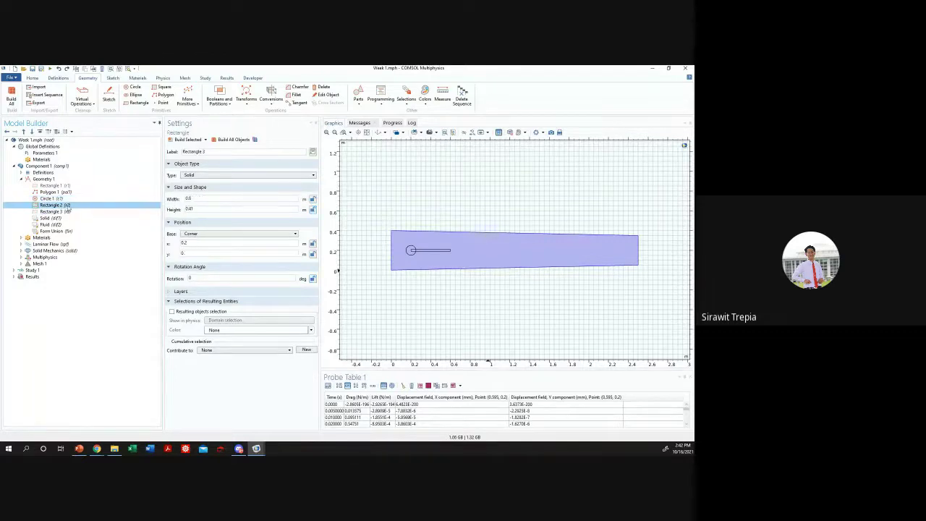
left_click(77, 198)
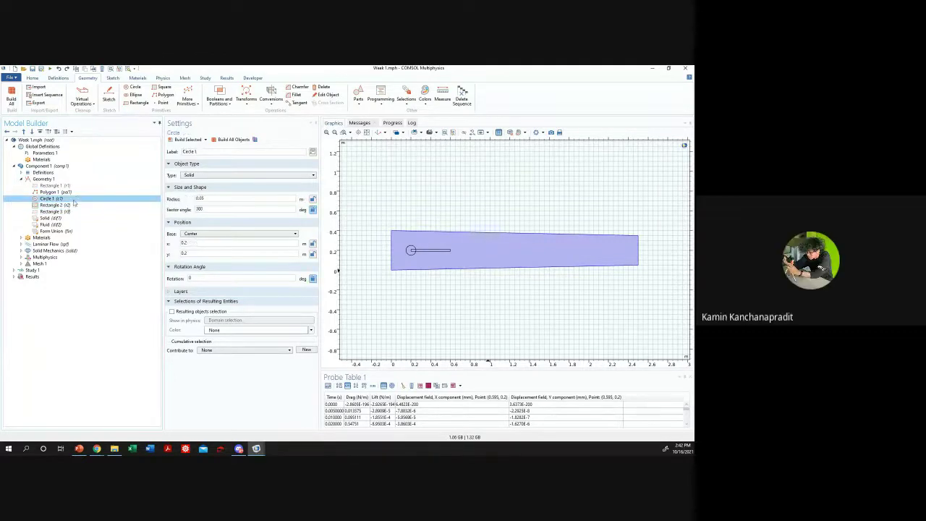
left_click(73, 205)
left_click(72, 198)
left_click(72, 205)
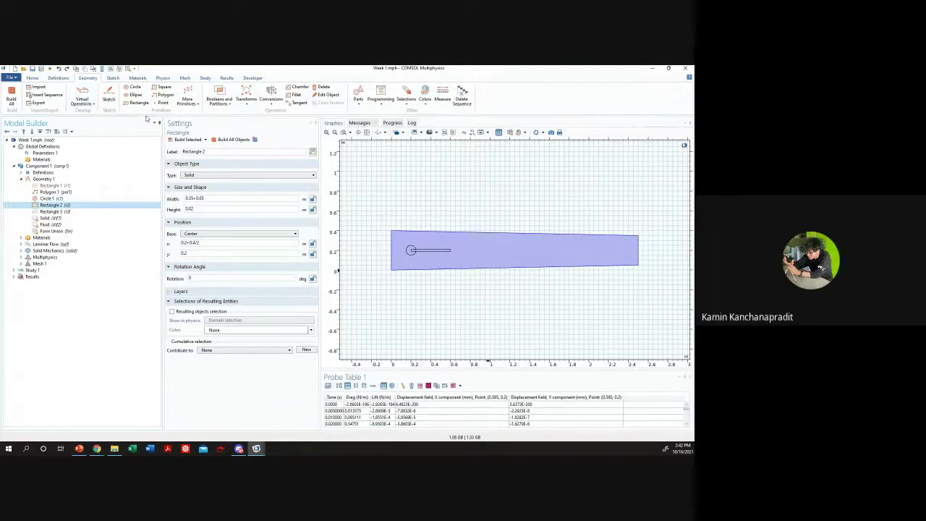
left_click(93, 198)
right_click(88, 201)
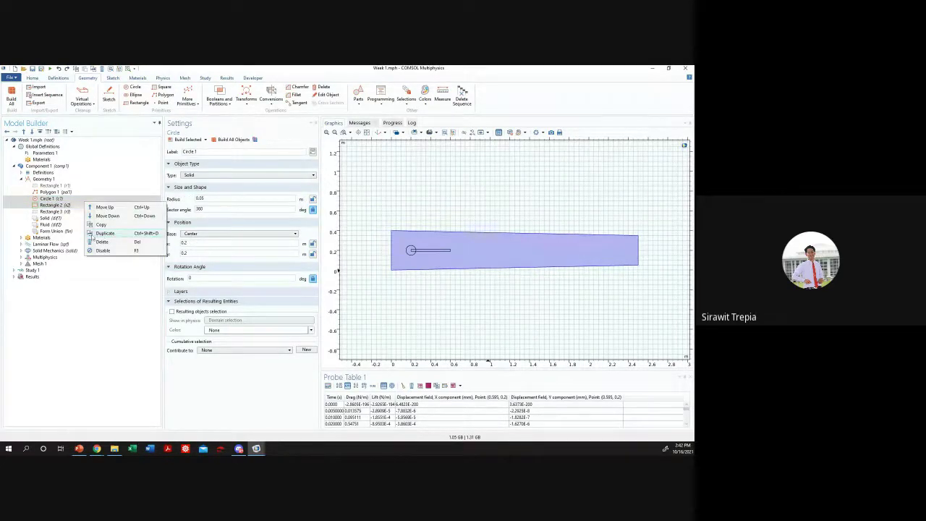
key("Escape")
- Duplicate Circle 1 and Rectangle 2 together in the geometry sequence
left_click(57, 205)
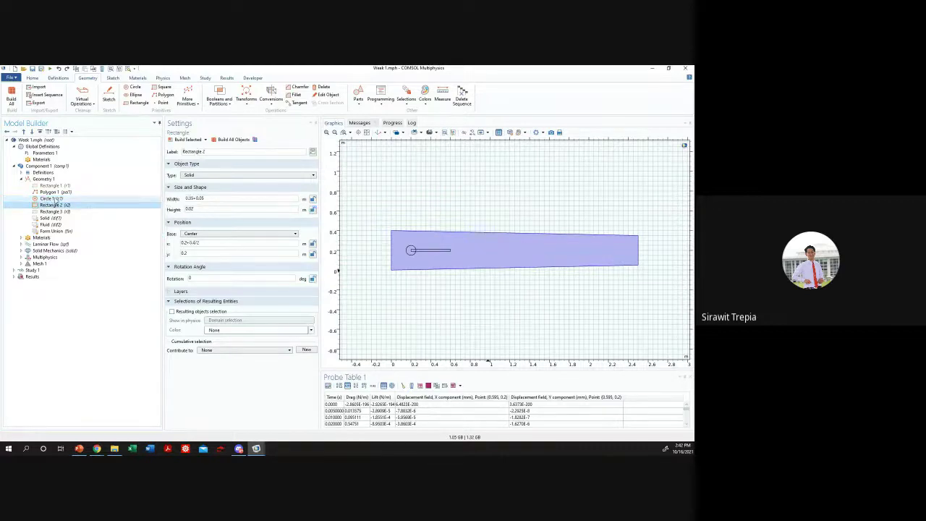
left_click(52, 199, "ctrl")
right_click(65, 204)
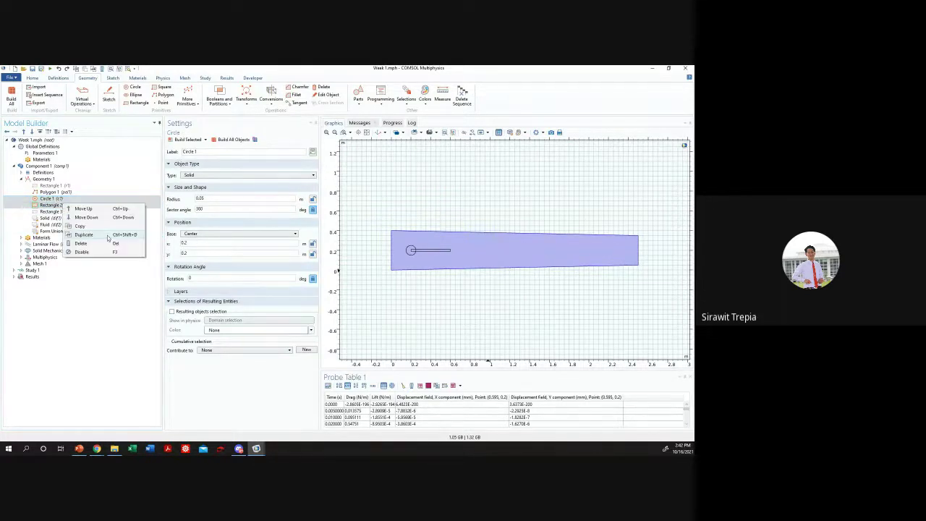
left_click(84, 235)
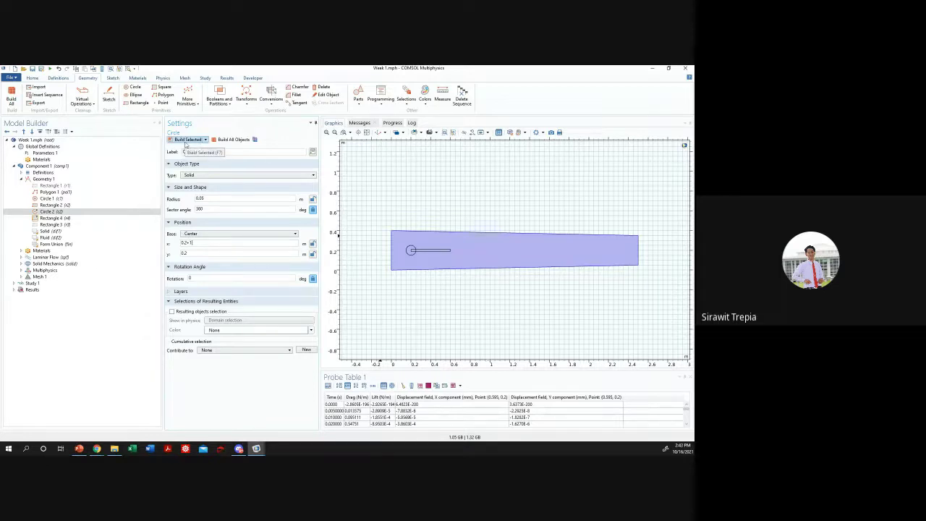
- Set the center x position of the duplicated circle, Circle 2, to 0.2+1 m and build it
left_click(200, 198)
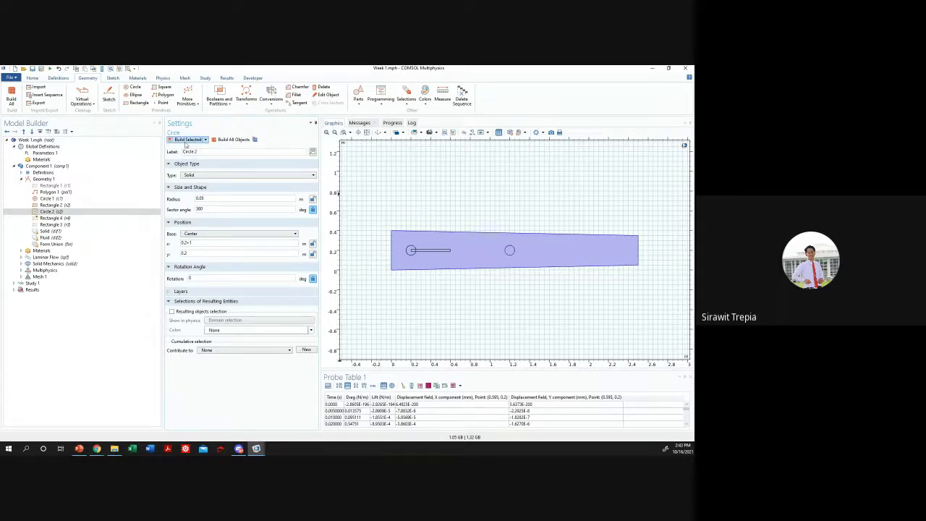
left_click(183, 244)
left_click_drag(188, 243, 179, 251)
- Set the center x position of the duplicated beam, Rectangle 4, to 0.2+0.4/2+1 m and build it
left_click(93, 217)
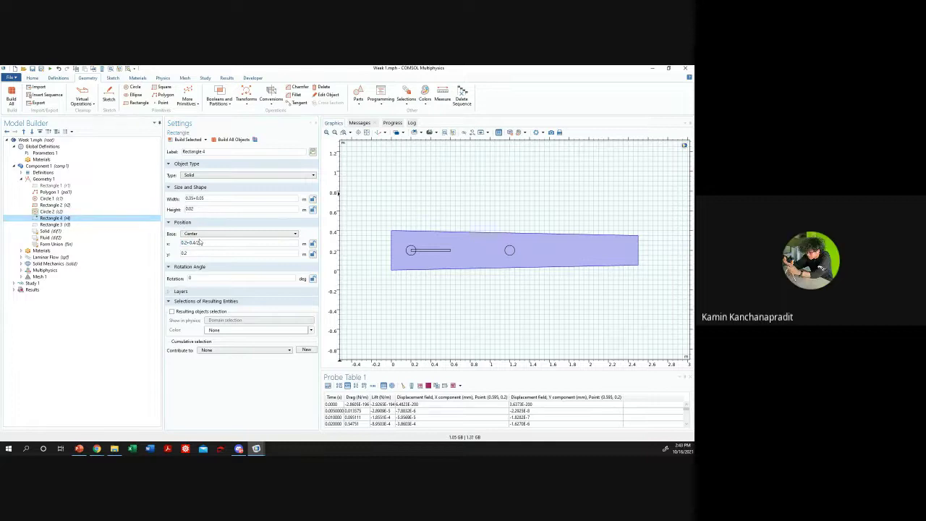
left_click_drag(203, 245, 142, 250)
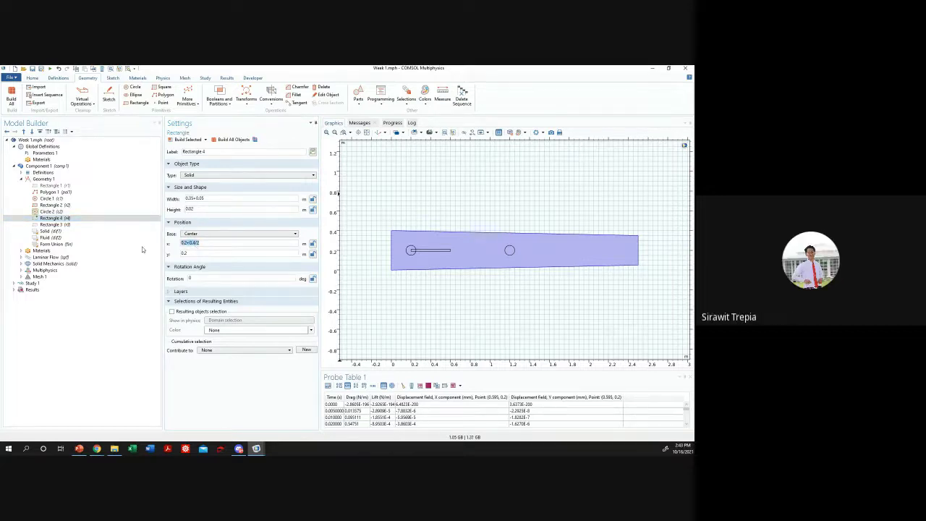
left_click(236, 244)
left_click(186, 138)
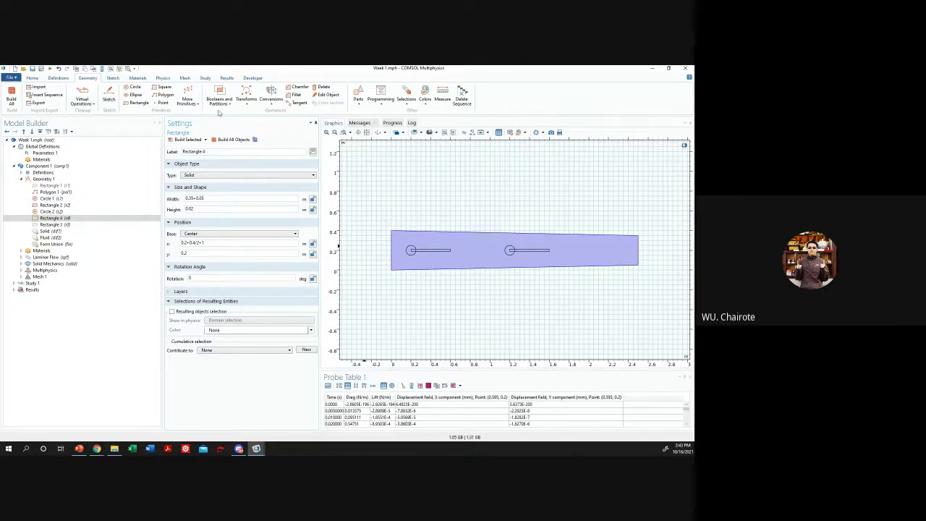
left_click(249, 105)
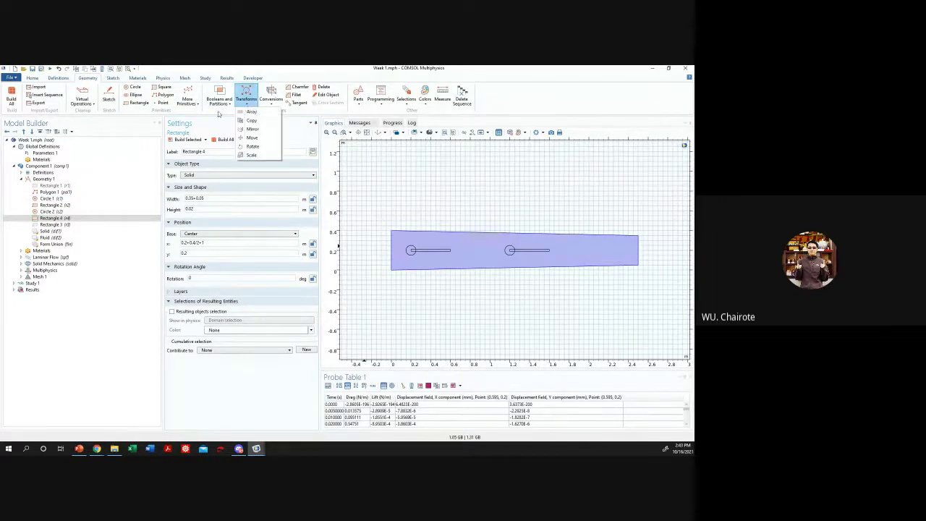
left_click(219, 101)
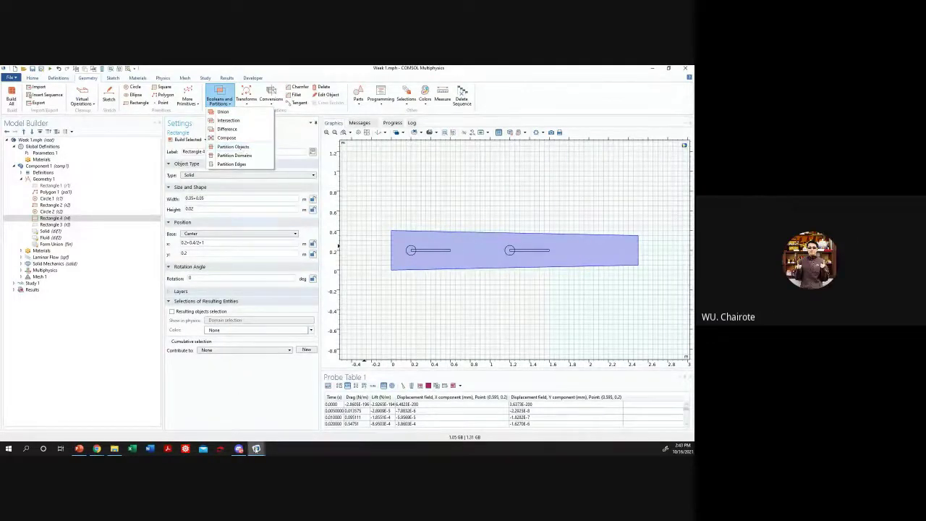
left_click(261, 450)
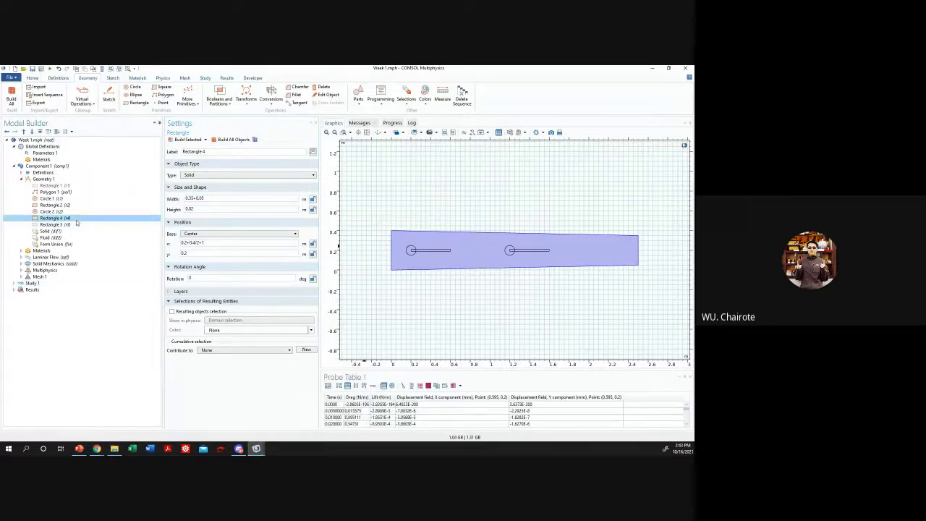
left_click(72, 218)
left_click(229, 103)
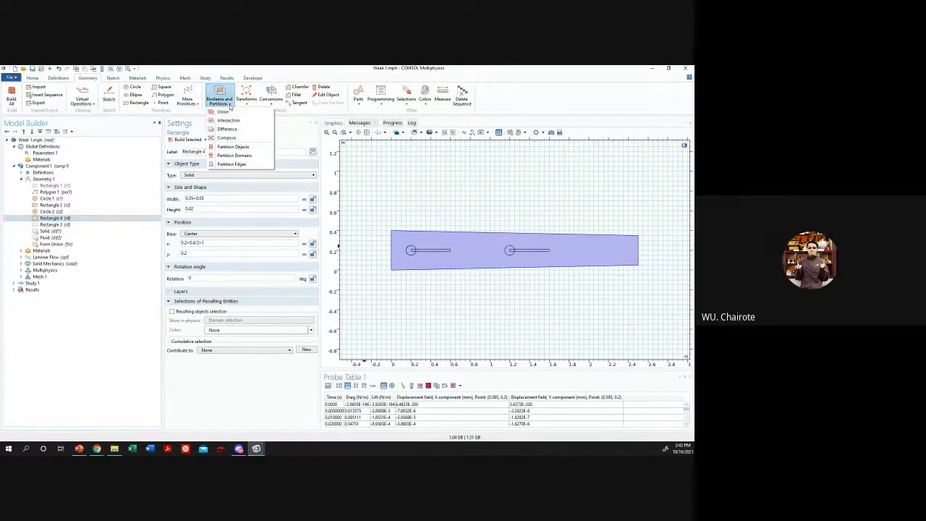
left_click(229, 103)
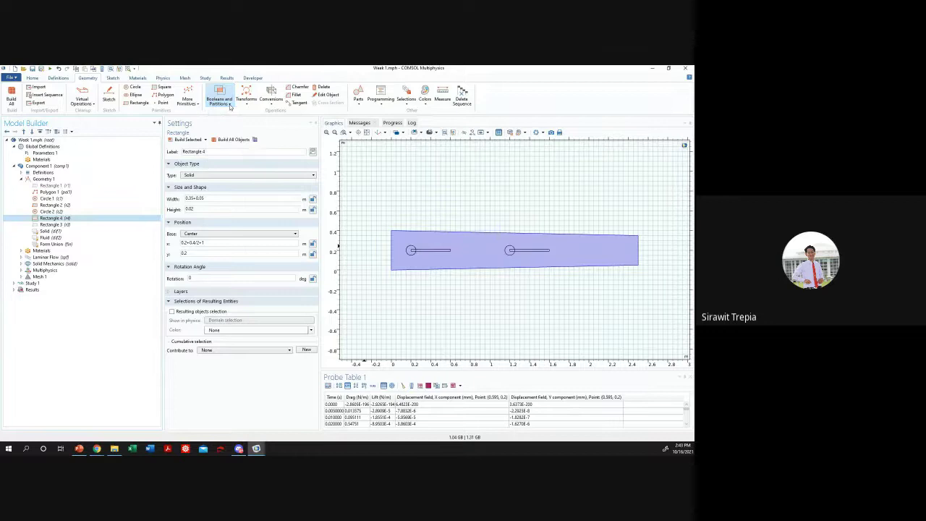
left_click(108, 232)
left_click(109, 225)
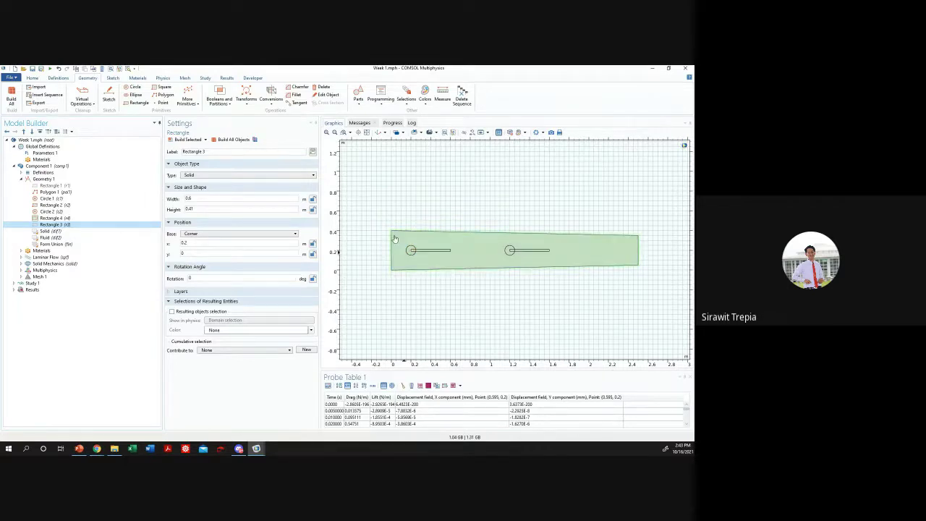
left_click(83, 225)
left_click(84, 219)
left_click(83, 224)
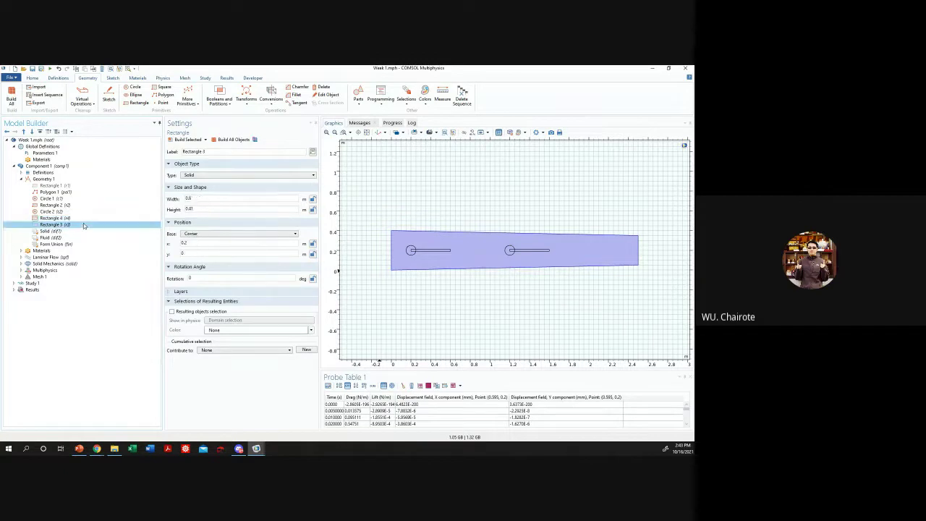
left_click(83, 218)
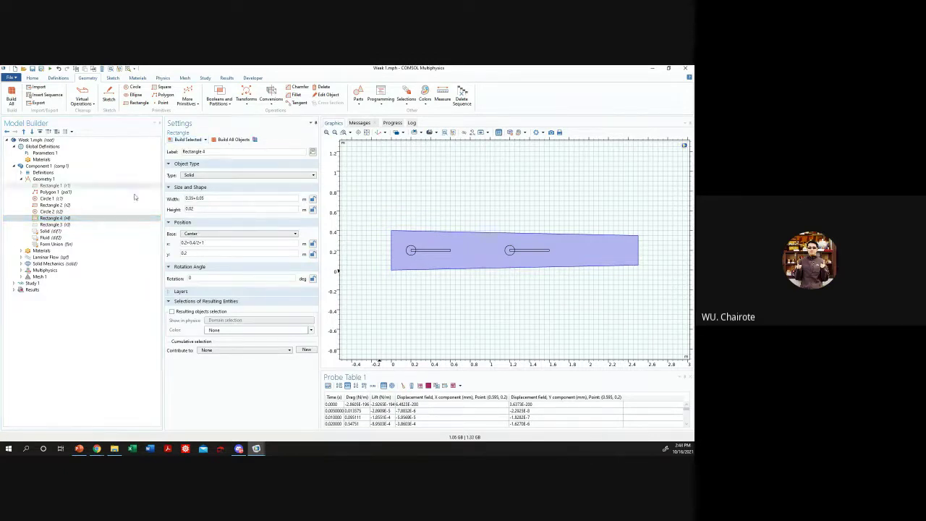
left_click(166, 128)
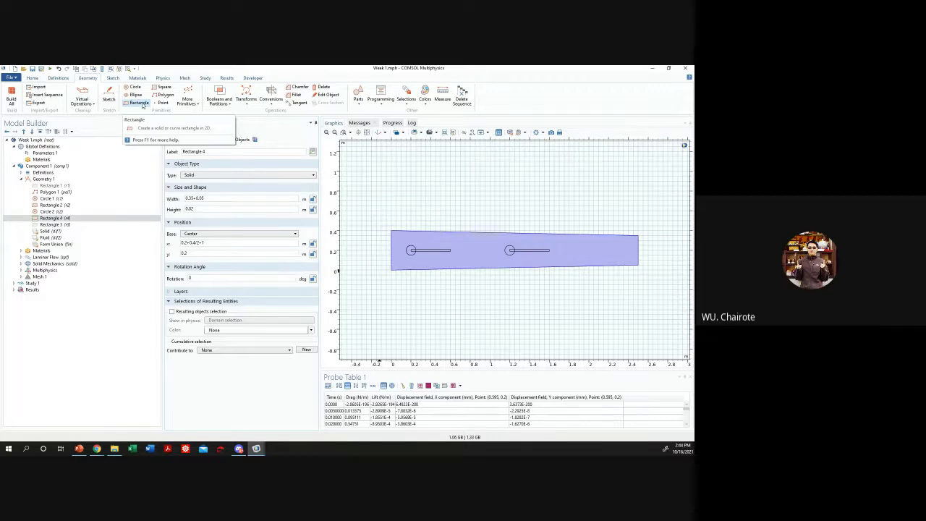
- Duplicate Circle 2 and Rectangle 4 together and set the center x position of the duplicated circle to 0.2 m
left_click(72, 211)
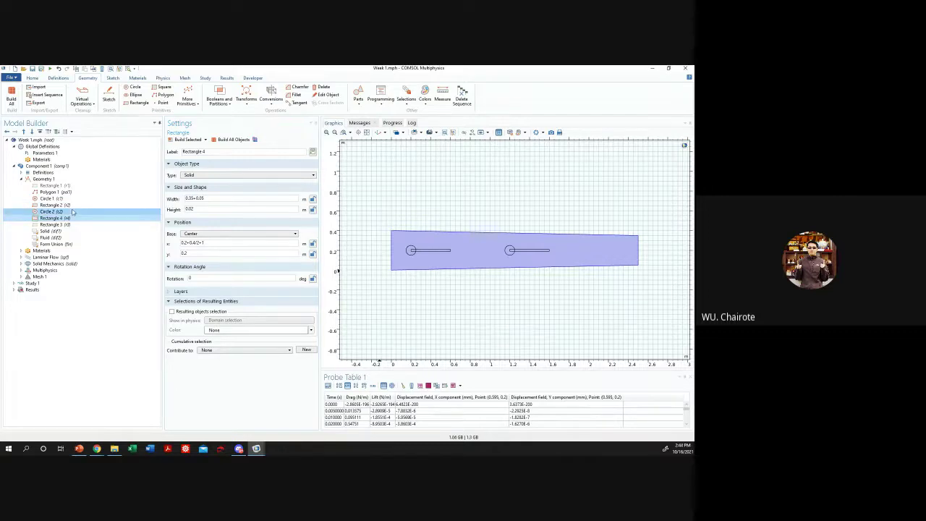
right_click(74, 213)
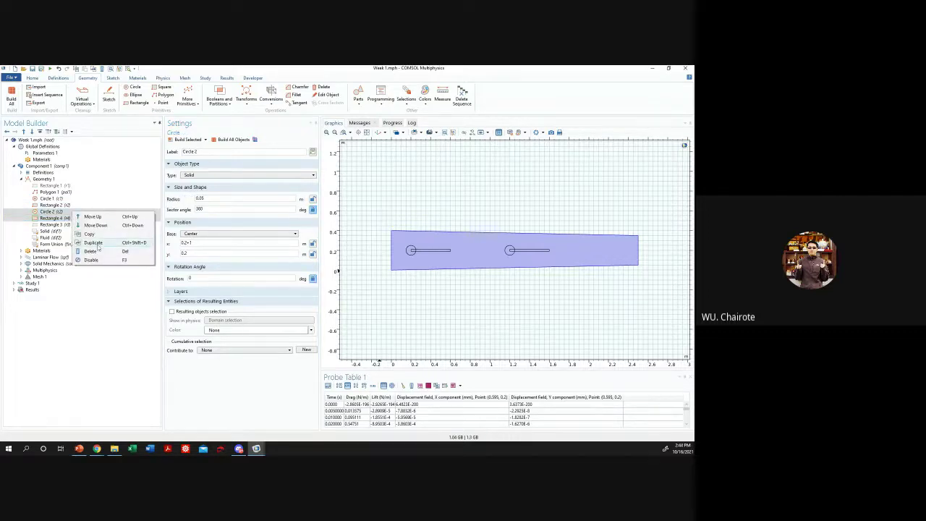
left_click(92, 242)
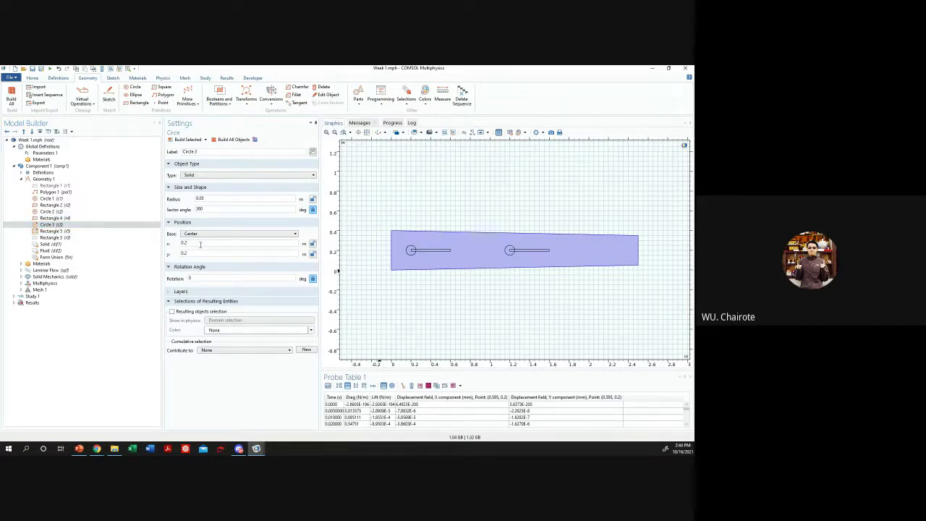
left_click(196, 253)
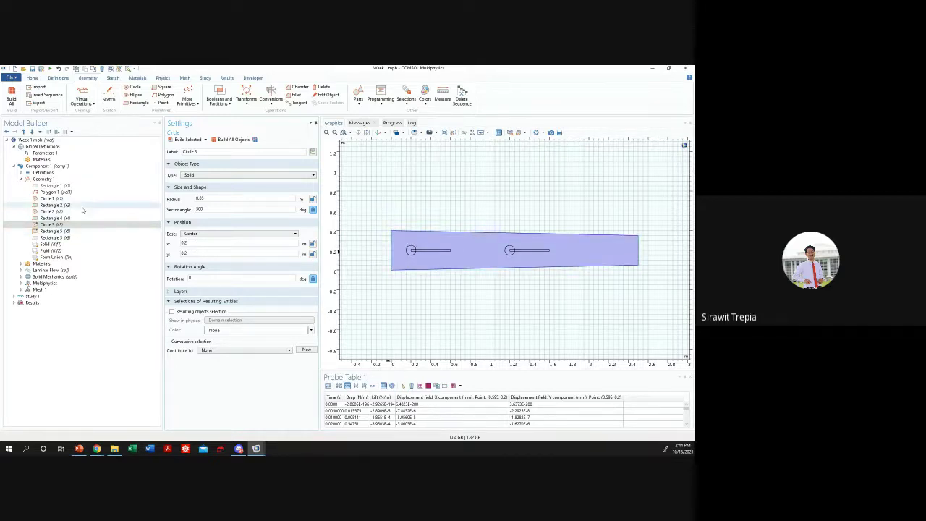
- Set the center y position of Circle 1 to 0.1 m and build it
left_click(49, 198)
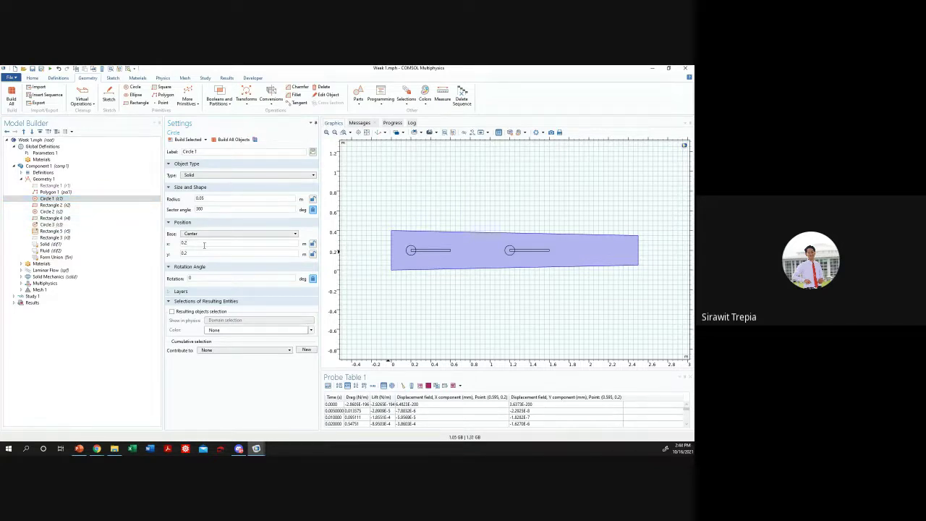
type("1")
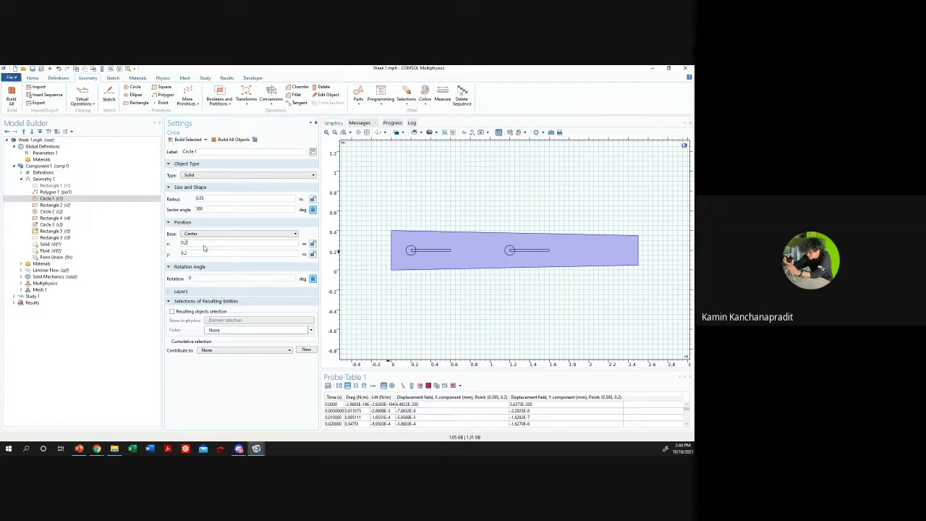
left_click(202, 253)
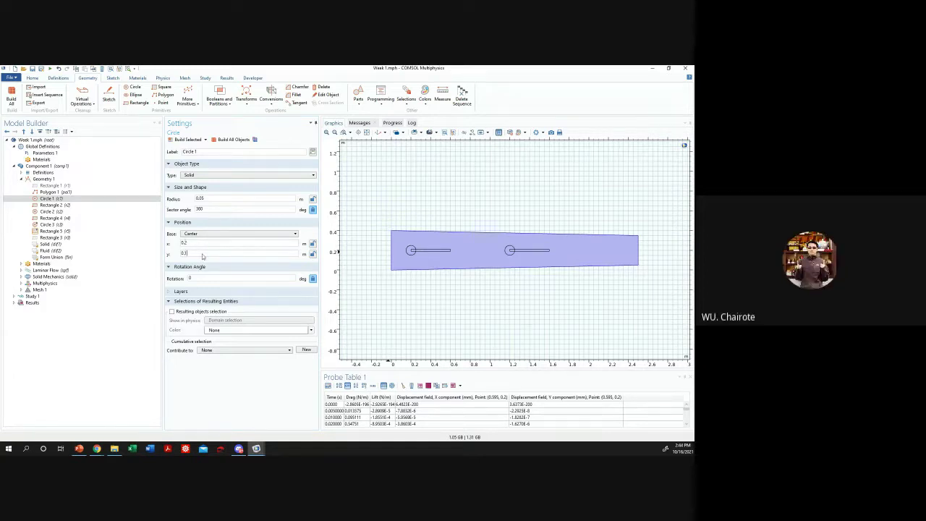
left_click(52, 225)
left_click(75, 199)
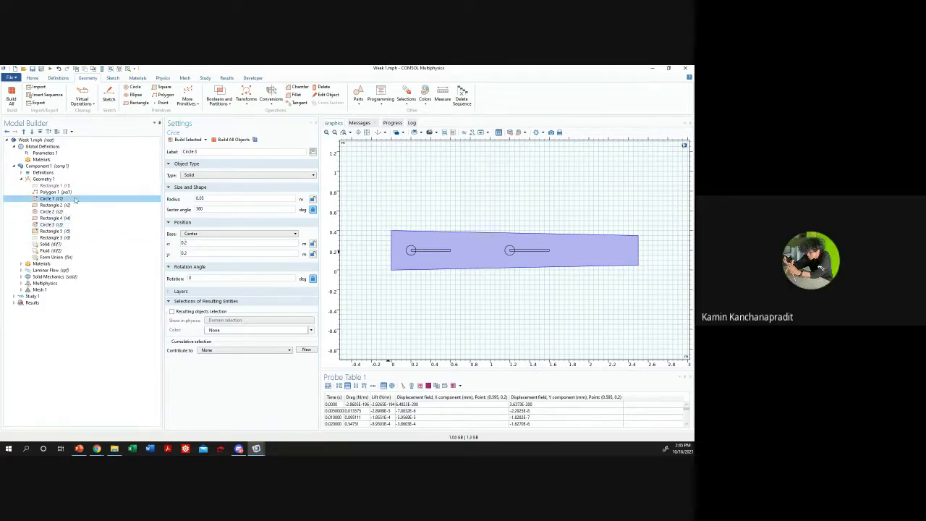
left_click(69, 224)
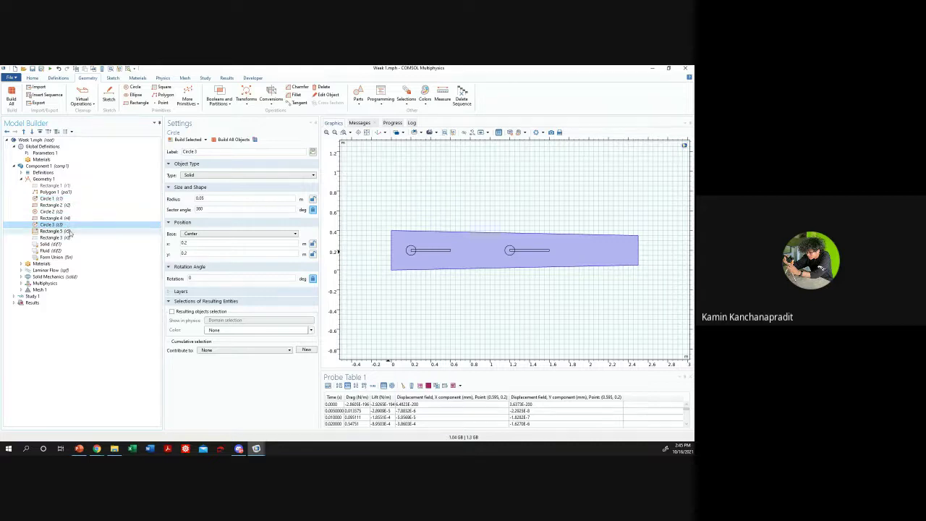
key("Up")
key("Up")
key("Up")
key("Up")
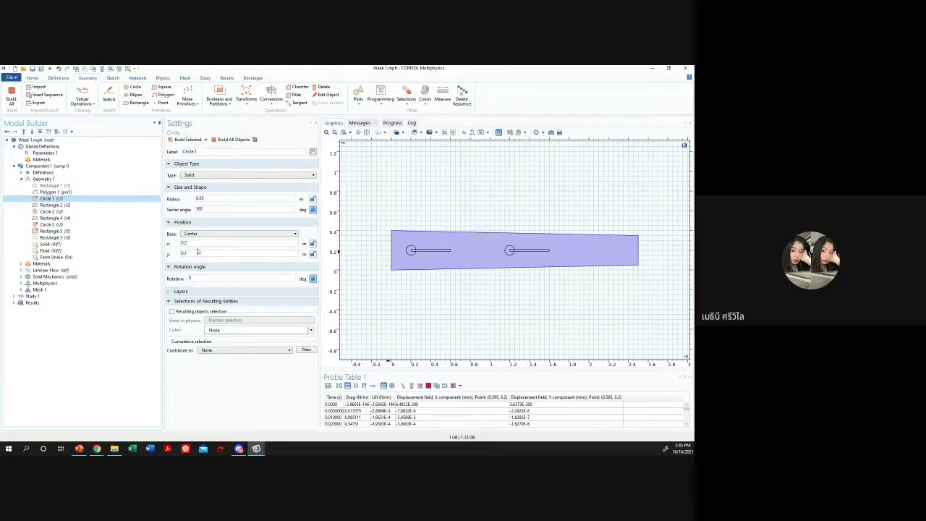
left_click(196, 252)
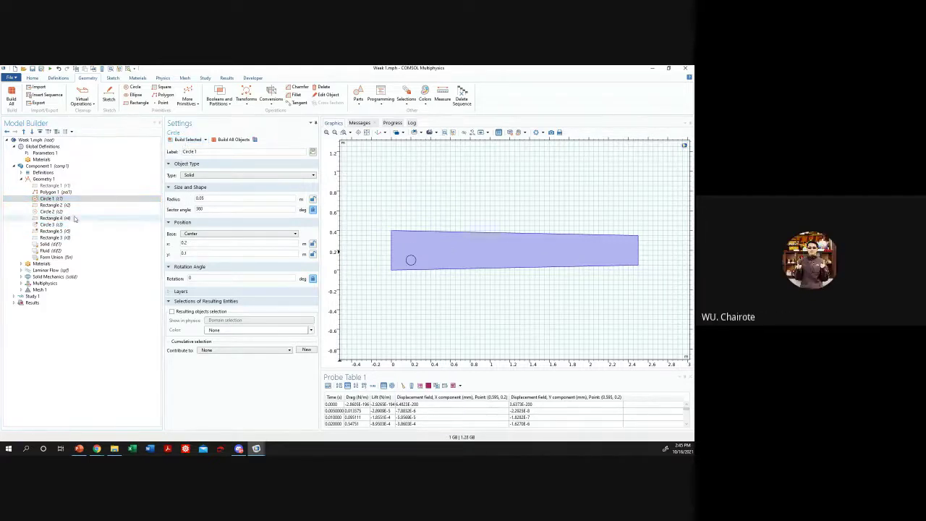
- Set the center y position of the first beam, Rectangle 2, to 0.1 m and build it
left_click(64, 205)
key("BackSpace")
type("1")
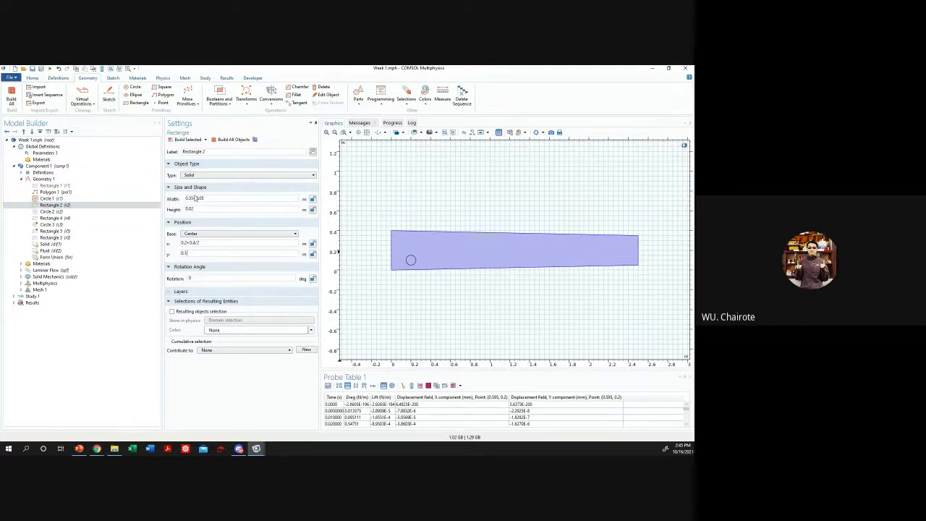
left_click(50, 198)
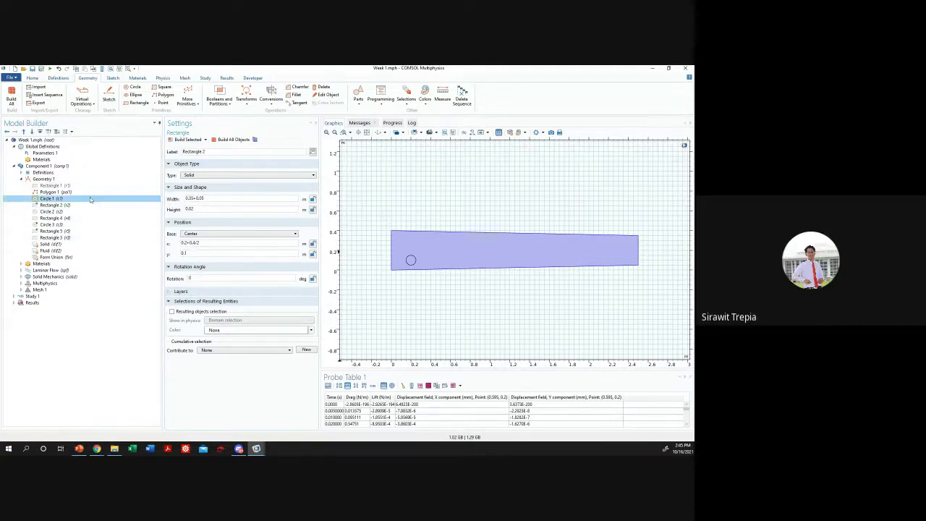
left_click(81, 205)
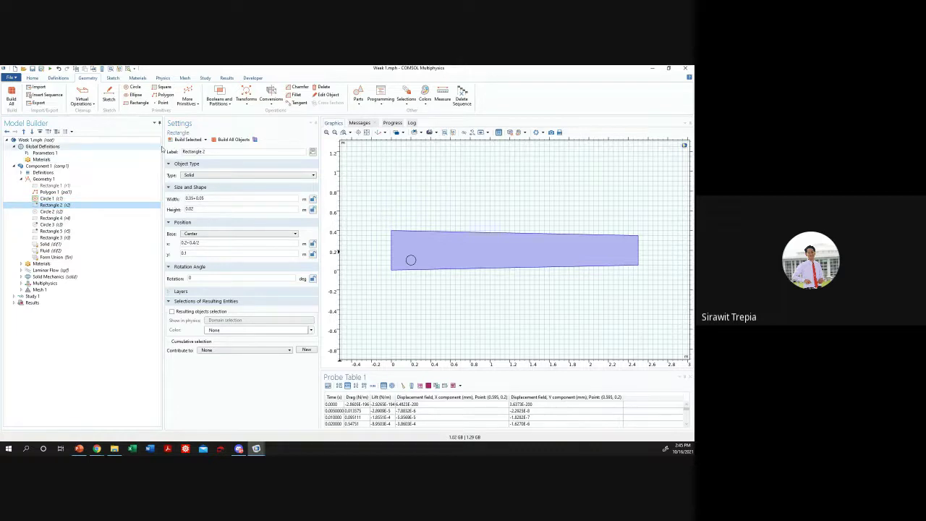
- Build the downstream obstacle's Circle 2 and Rectangle 4 in the geometry sequence
left_click(50, 211)
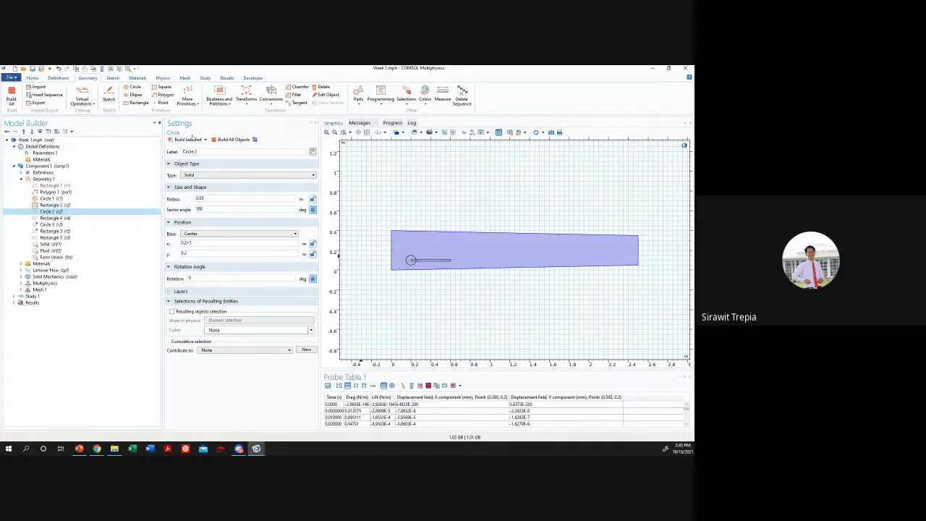
left_click(72, 205)
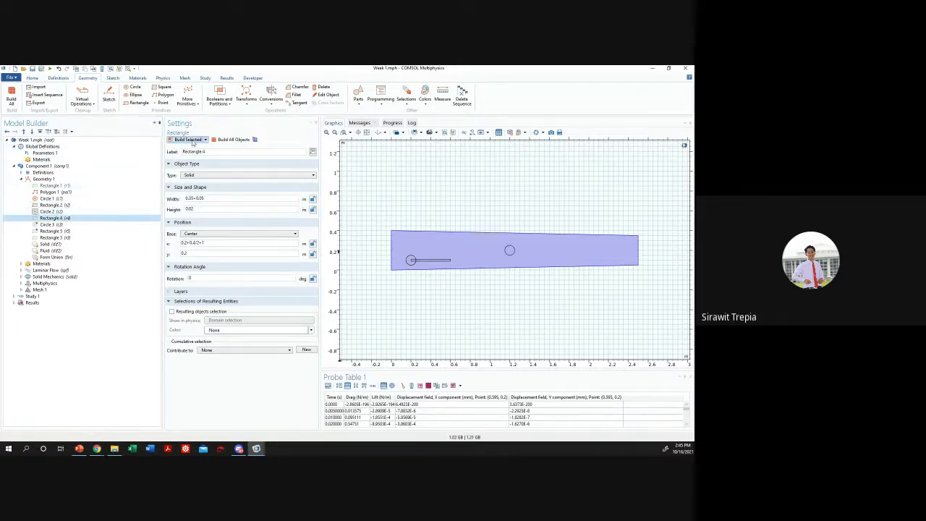
left_click(72, 217)
- Delete the extra duplicates Circle 3 and Rectangle 5 from the geometry sequence
left_click(81, 225)
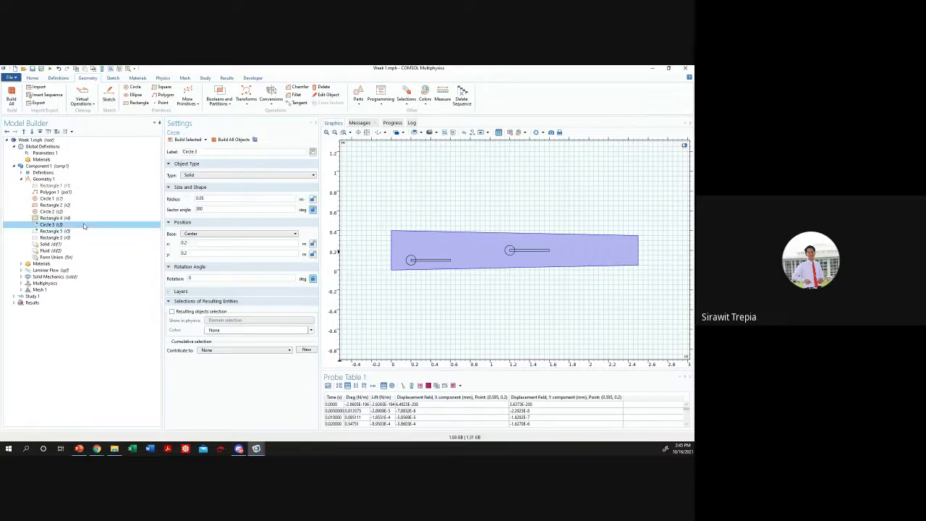
left_click(79, 230, "ctrl")
key("Delete")
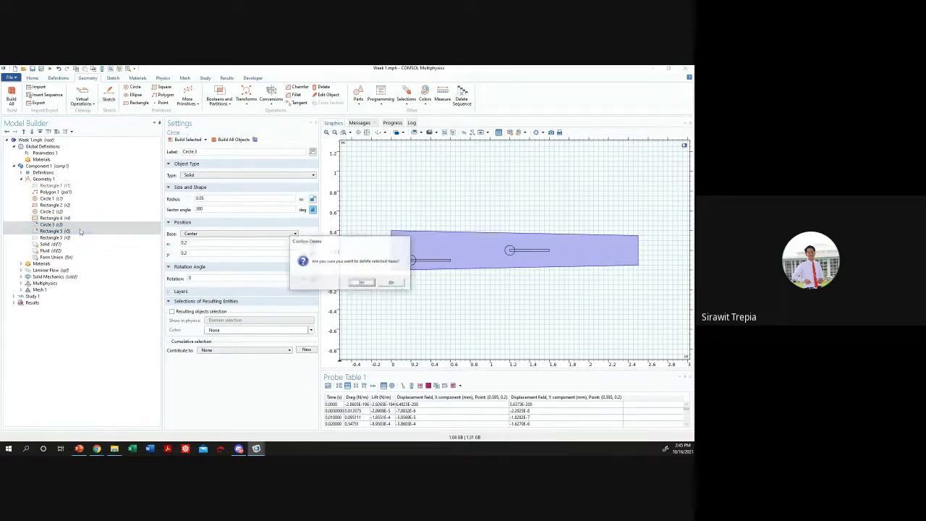
left_click(367, 282)
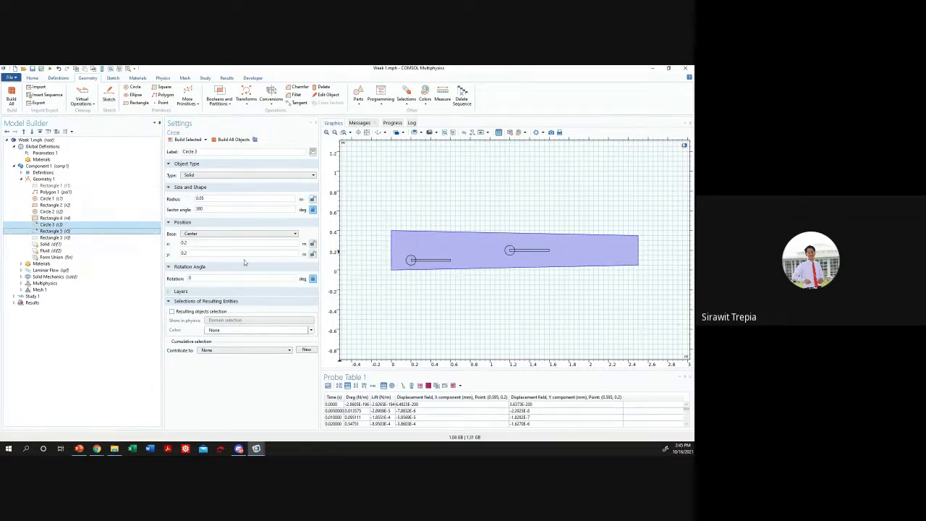
left_click(64, 210)
left_click(58, 205)
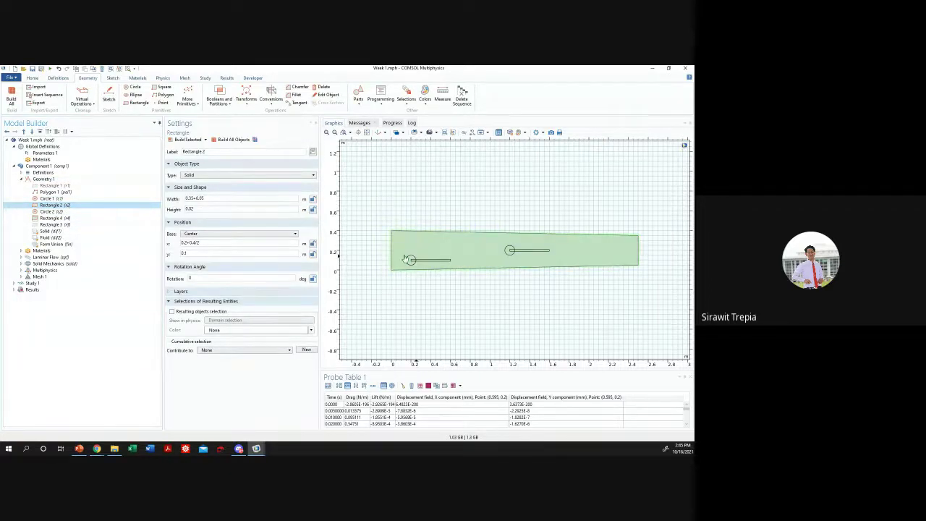
left_click(52, 198)
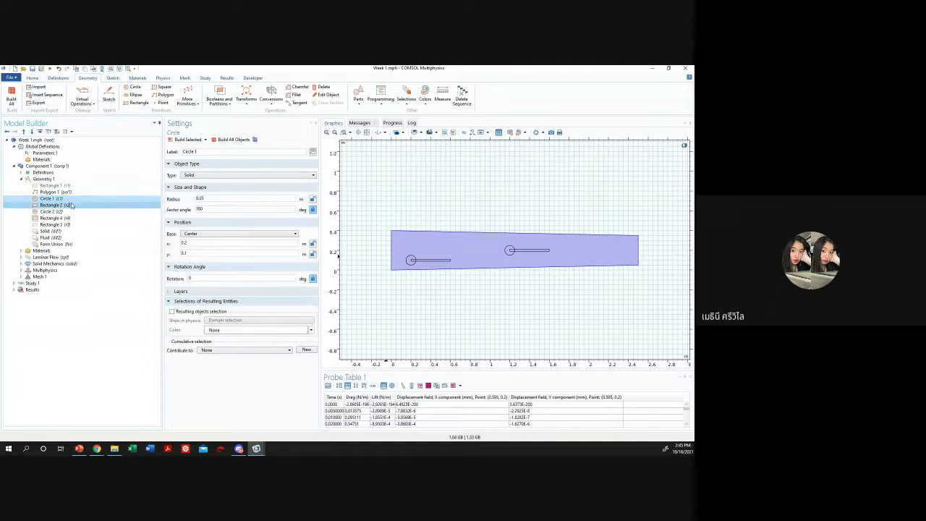
left_click(52, 212)
left_click(55, 218)
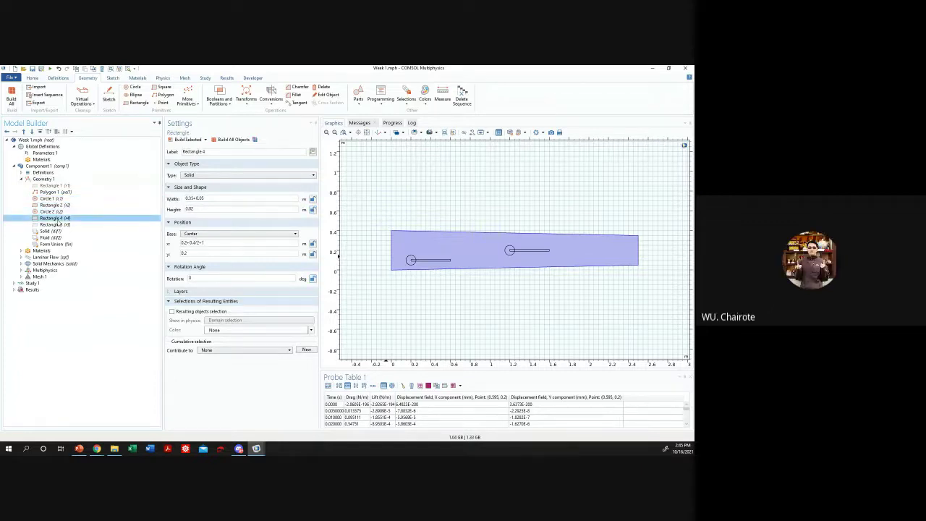
- Add a Move transform after Rectangle 4 in the geometry sequence and remove the channel polygon from its input objects
left_click(189, 100)
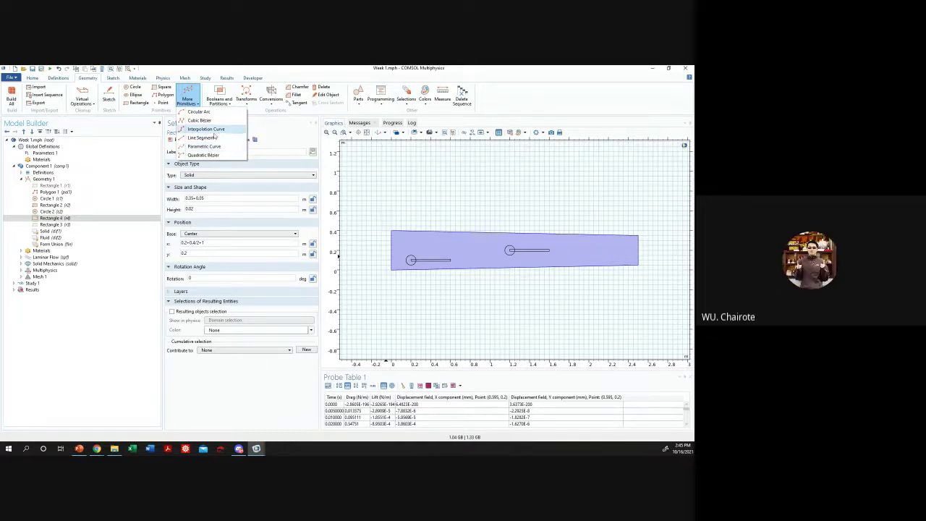
left_click(263, 115)
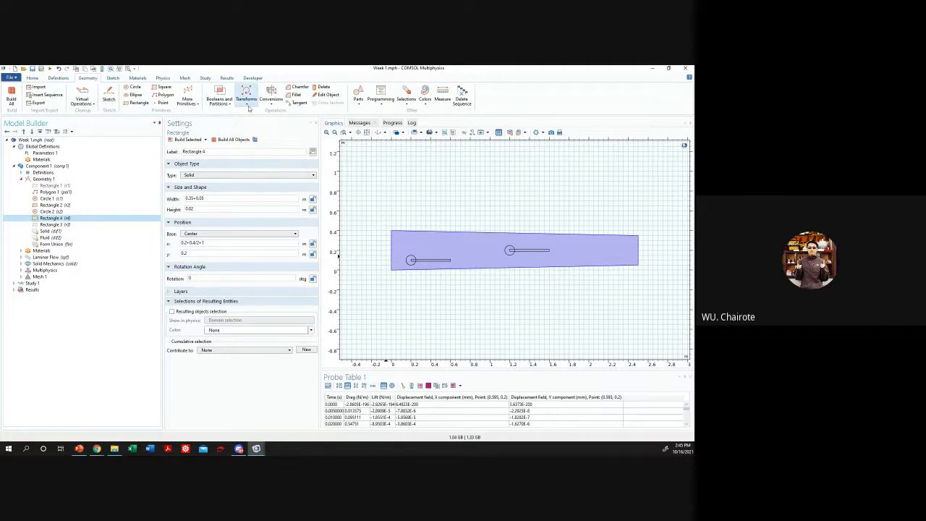
left_click(246, 95)
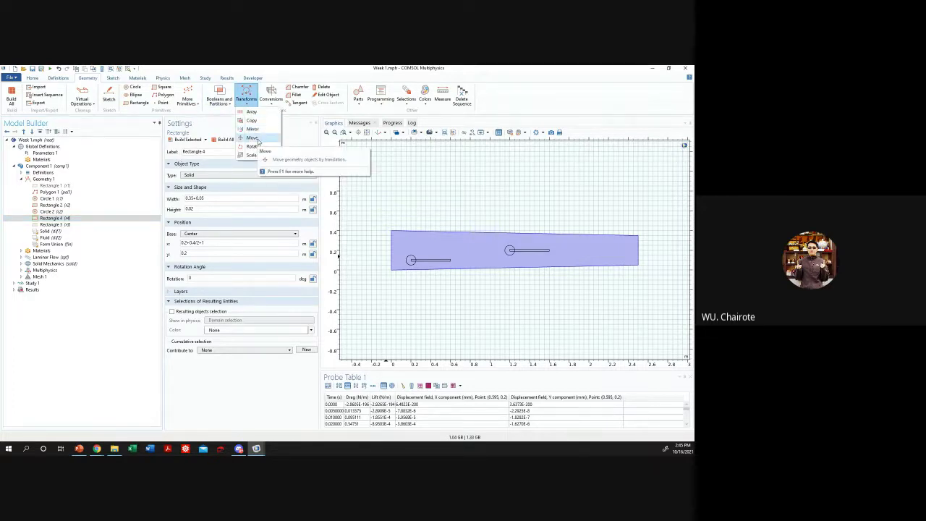
left_click(255, 138)
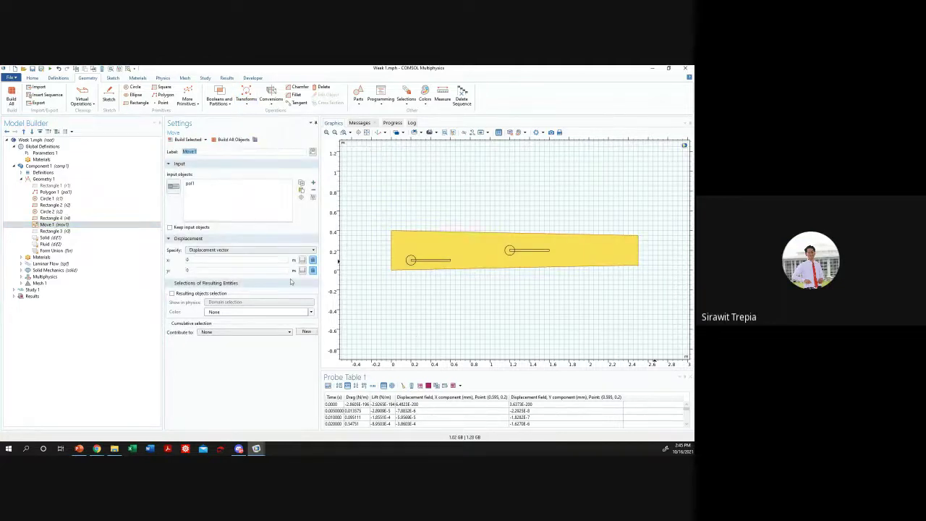
left_click(222, 188)
left_click(226, 184)
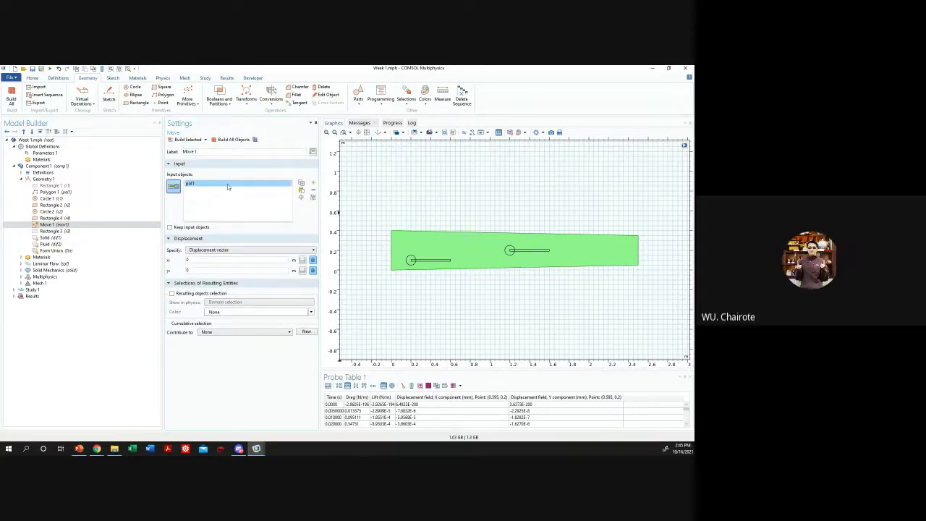
key("Delete")
- Keep the input objects of the Move transform and choose the first obstacle's circle and beam, c1 and r2, as its inputs
left_click(192, 230)
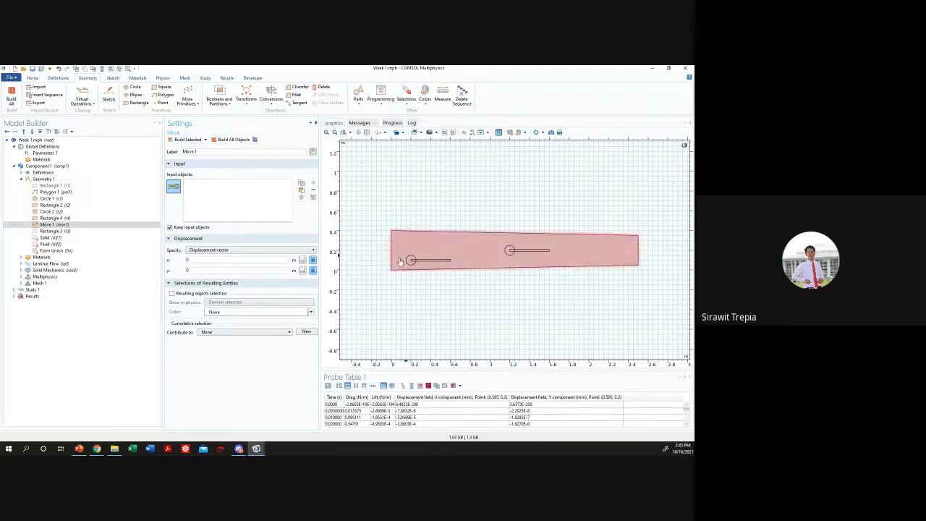
left_click(409, 263)
left_click(427, 261)
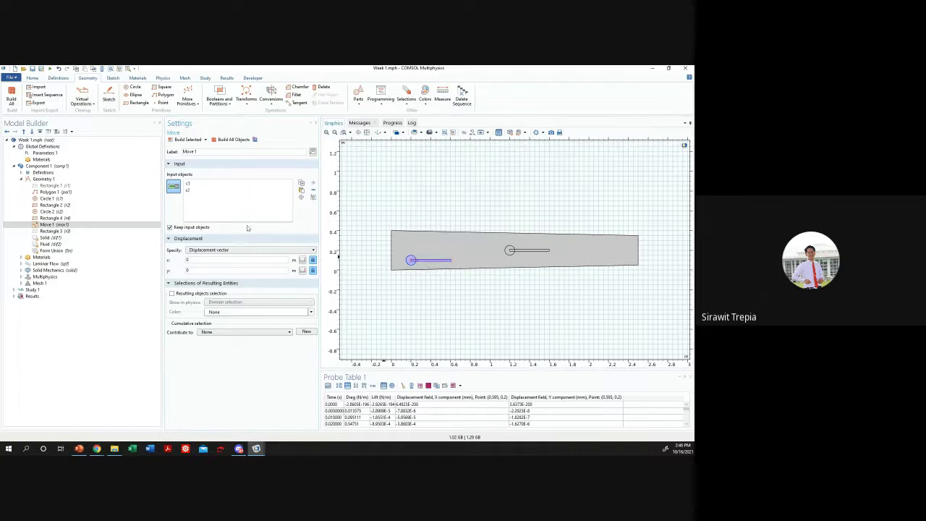
left_click(174, 189)
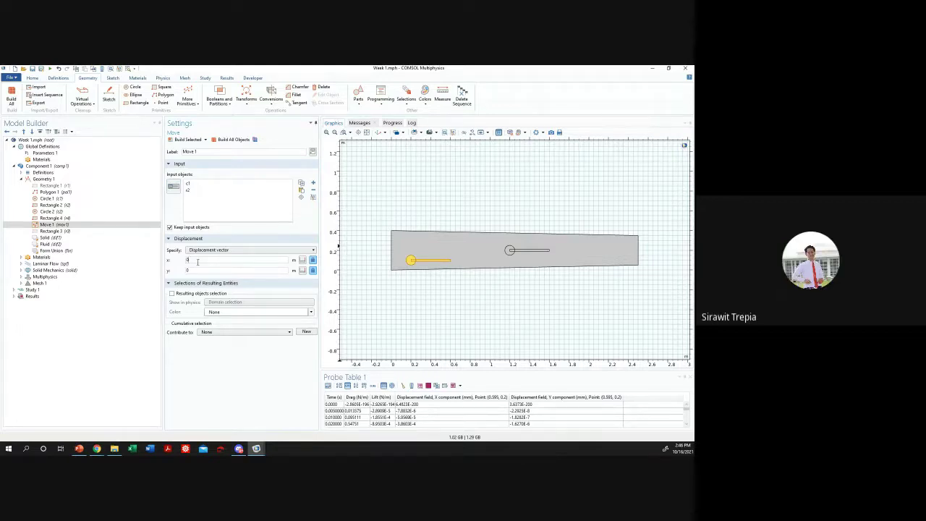
- Set the Move displacement to 0 m in x and 0.2 m in y and build the copied obstacle
type("0.2")
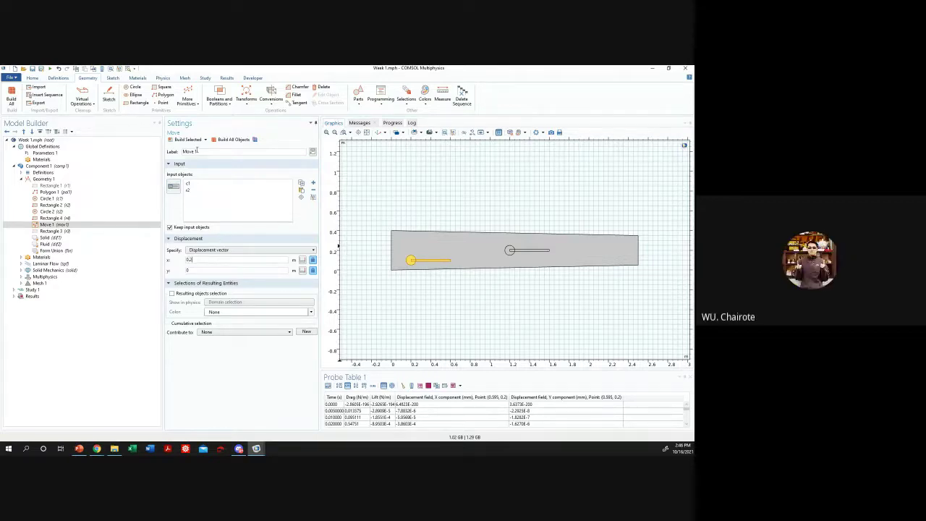
left_click(189, 141)
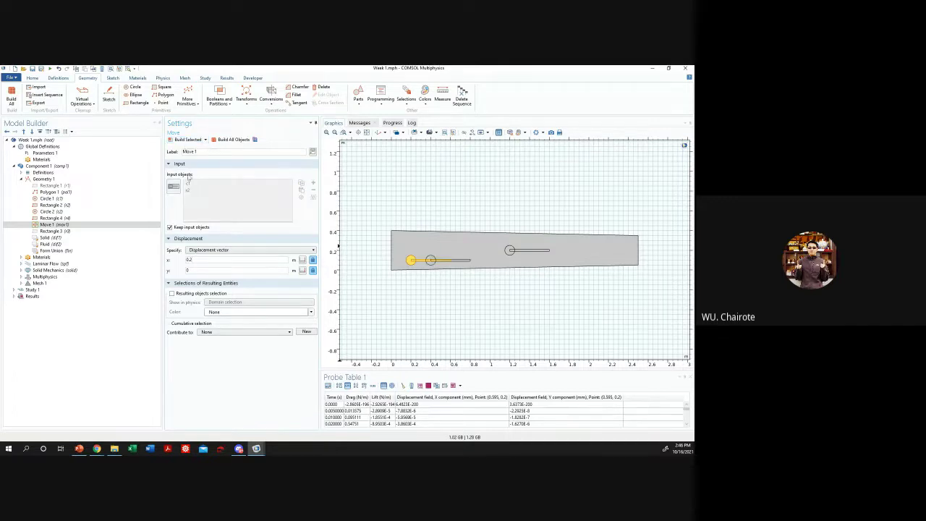
type("0")
key("Tab")
type("0.2")
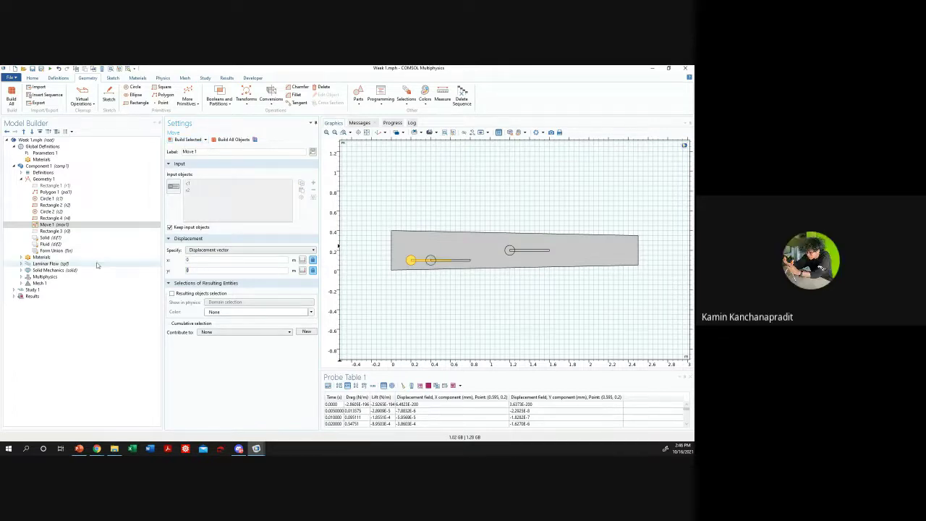
left_click(189, 140)
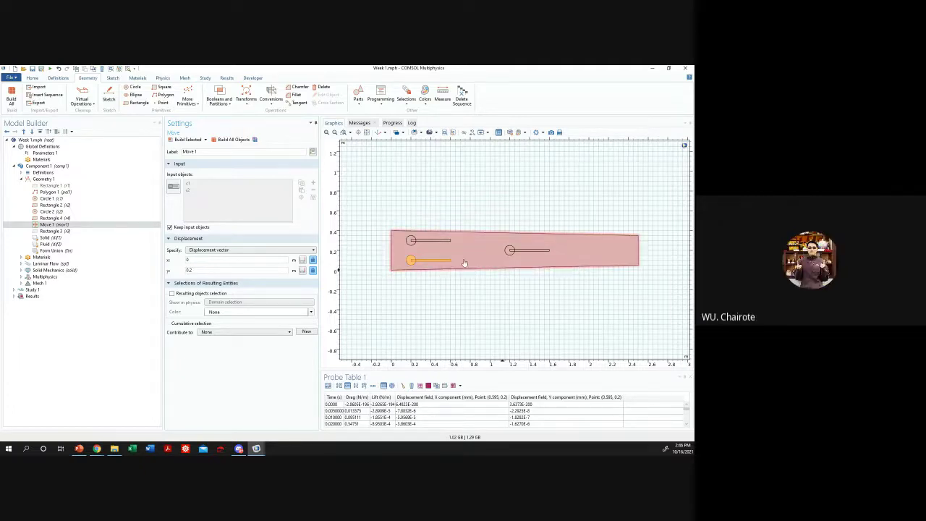
left_click(409, 264)
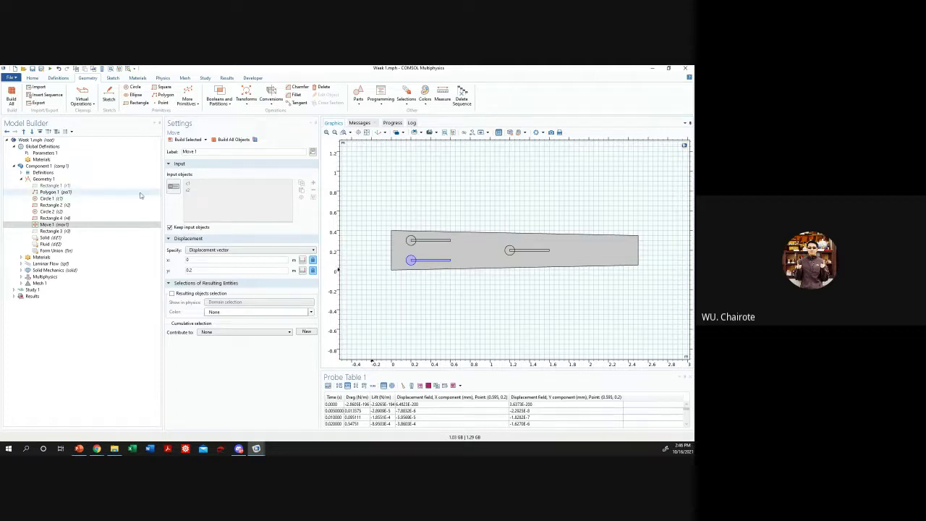
- Build Rectangle 3 after the Move transform in the geometry sequence
left_click(67, 231)
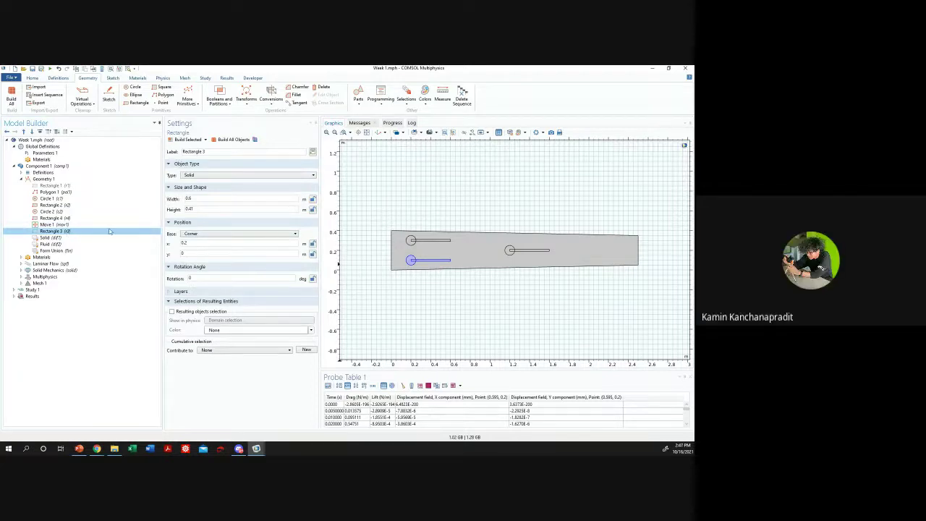
left_click(189, 139)
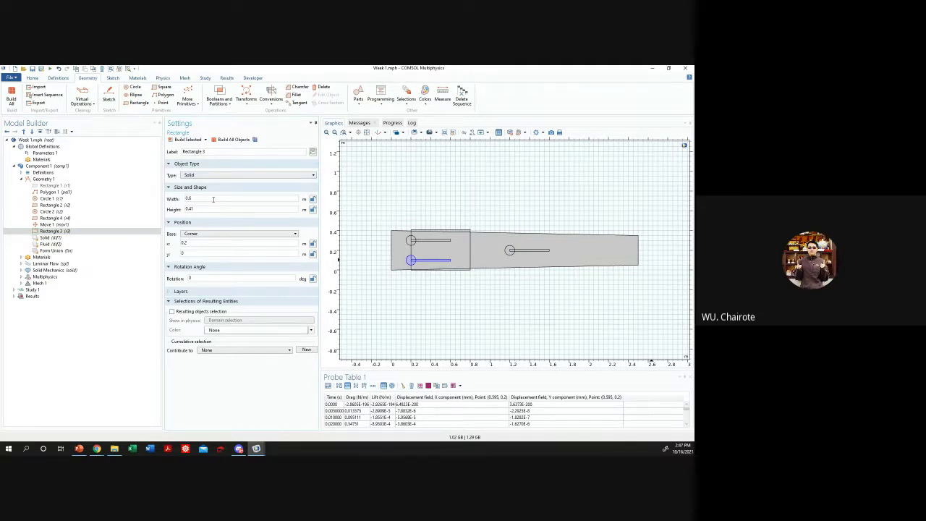
left_click(210, 253)
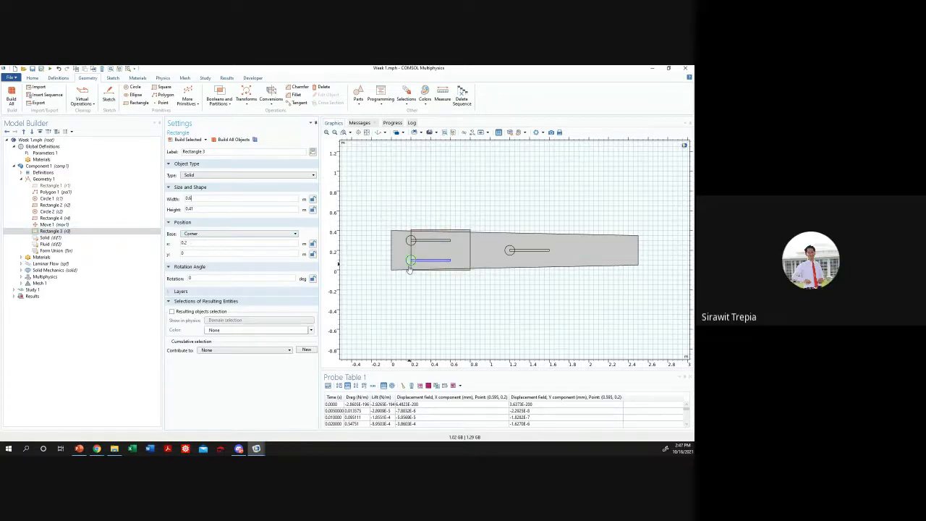
left_click(120, 225)
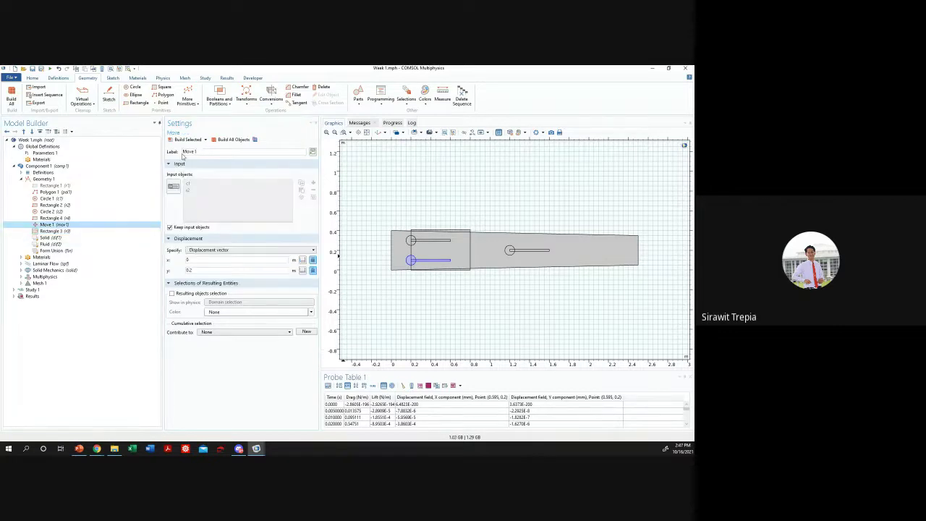
left_click(104, 231)
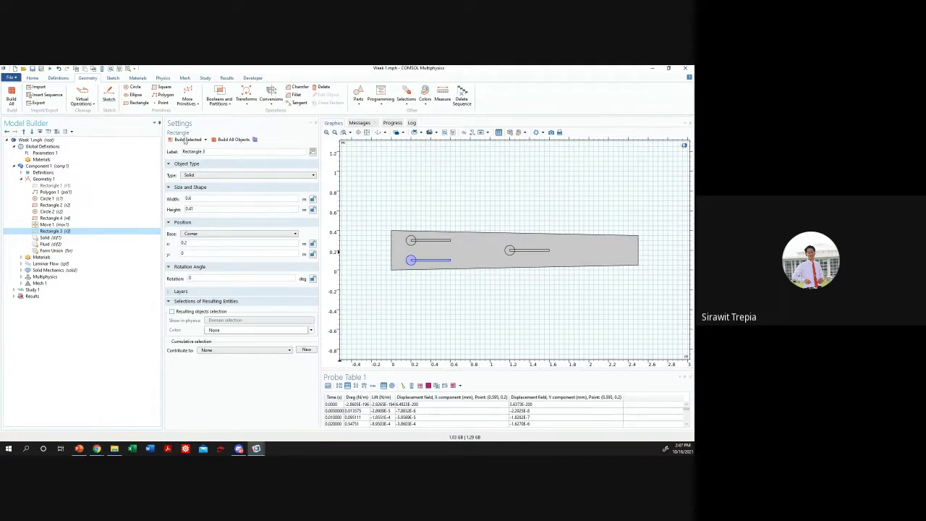
left_click(185, 141)
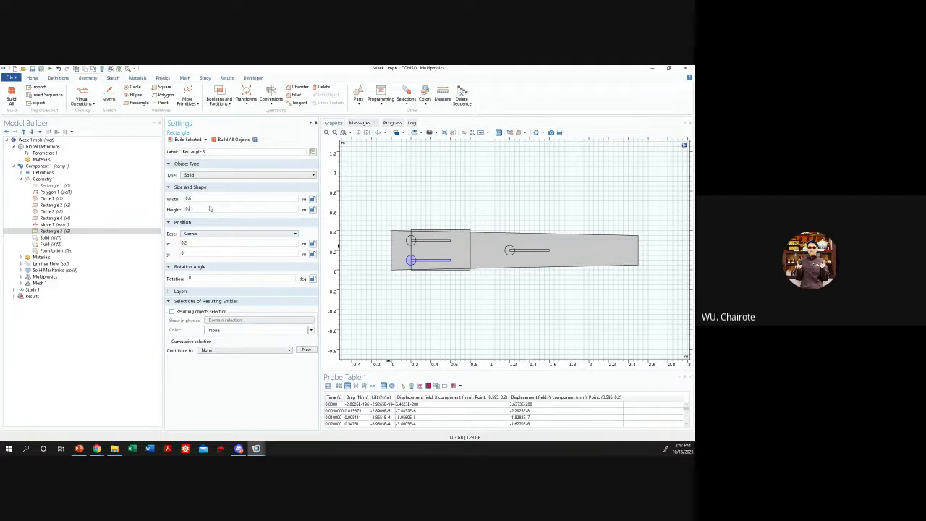
- Set Rectangle 3's height to 0.4 m and its corner x position to 0.1 m, and build it
key("BackSpace")
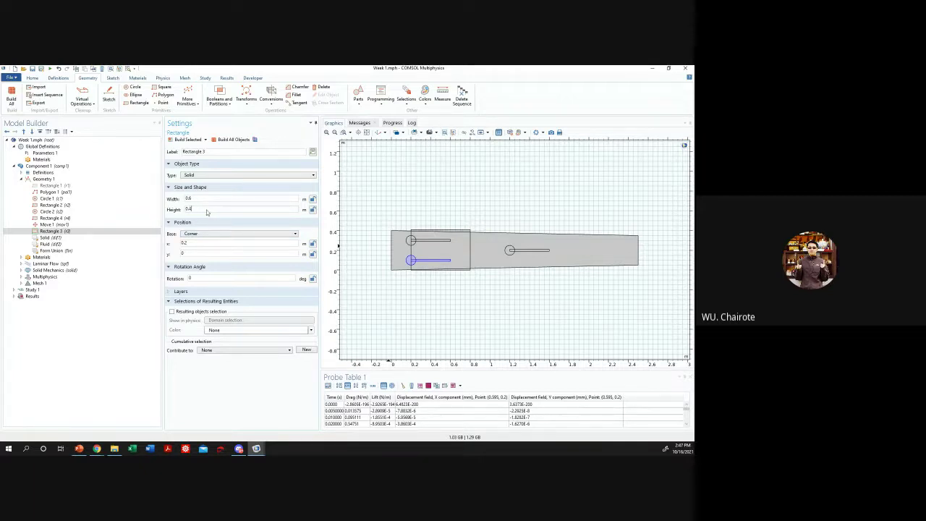
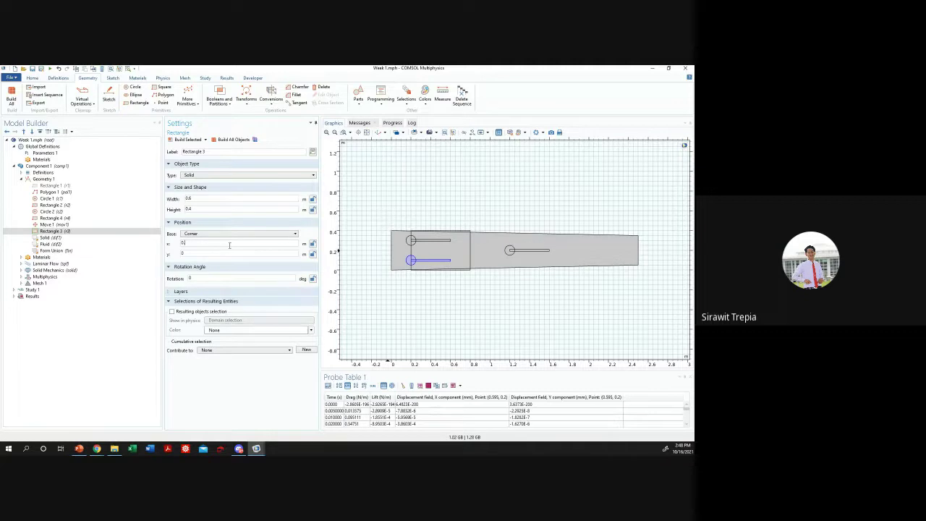
key("BackSpace")
type("0.11")
left_click(185, 143)
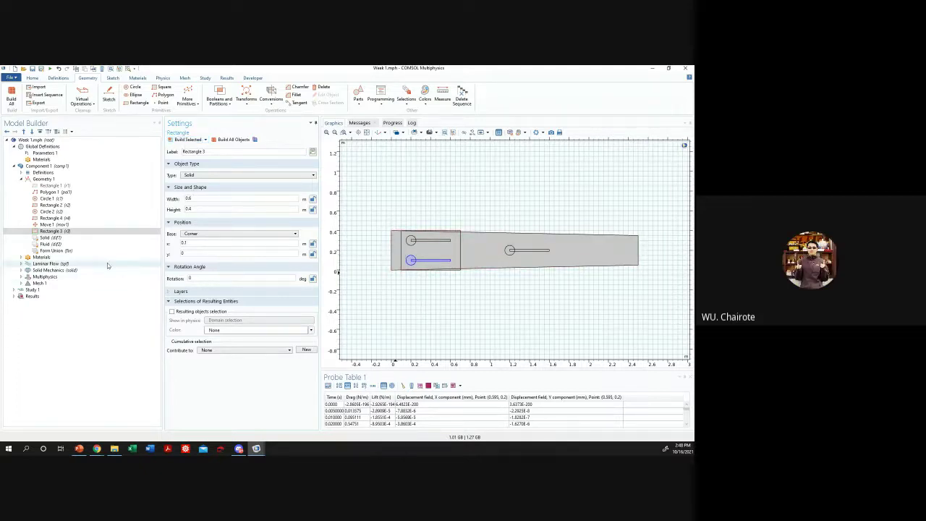
left_click(83, 232)
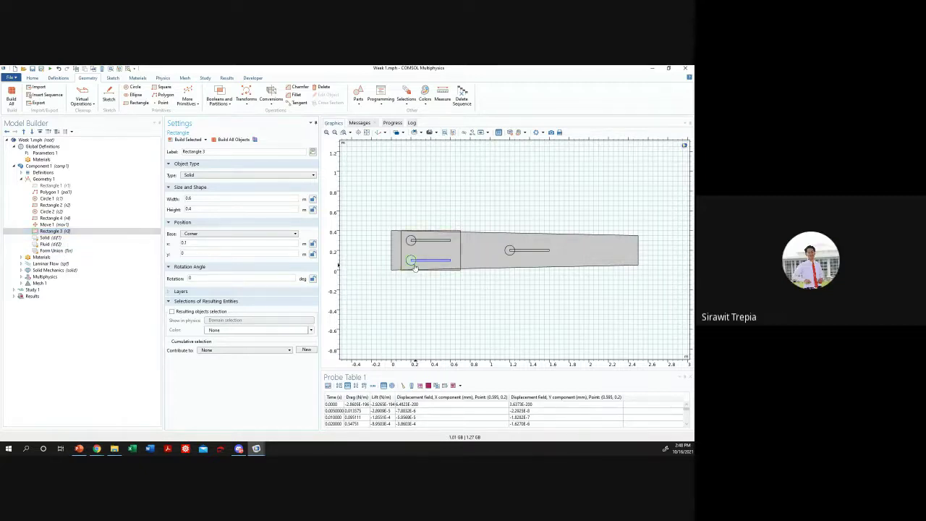
right_click(94, 231)
left_click(241, 266)
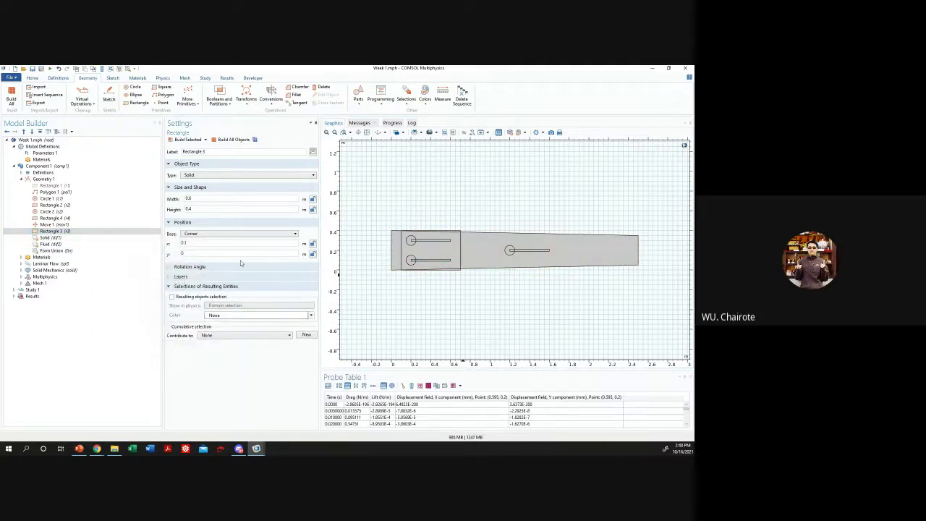
left_click(191, 266)
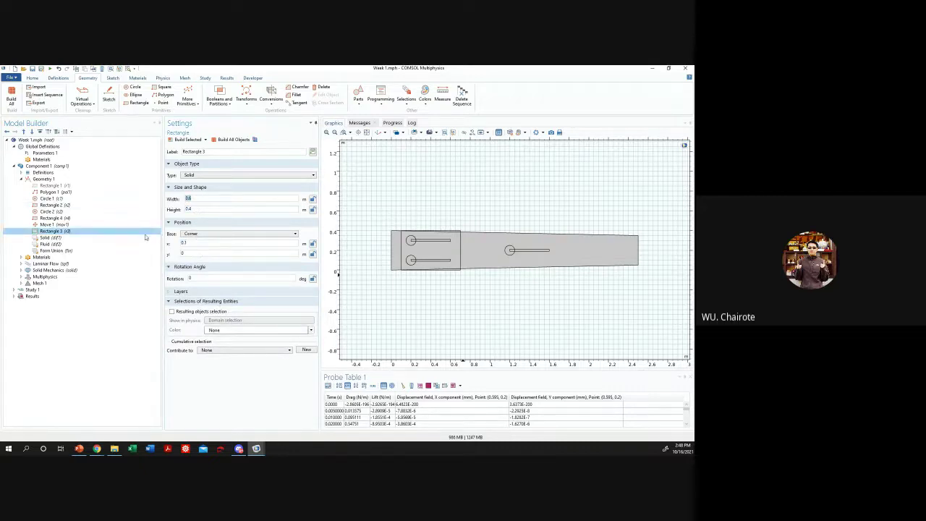
- Duplicate Rectangle 3 in the geometry sequence
left_click(120, 233)
right_click(120, 232)
left_click(83, 234)
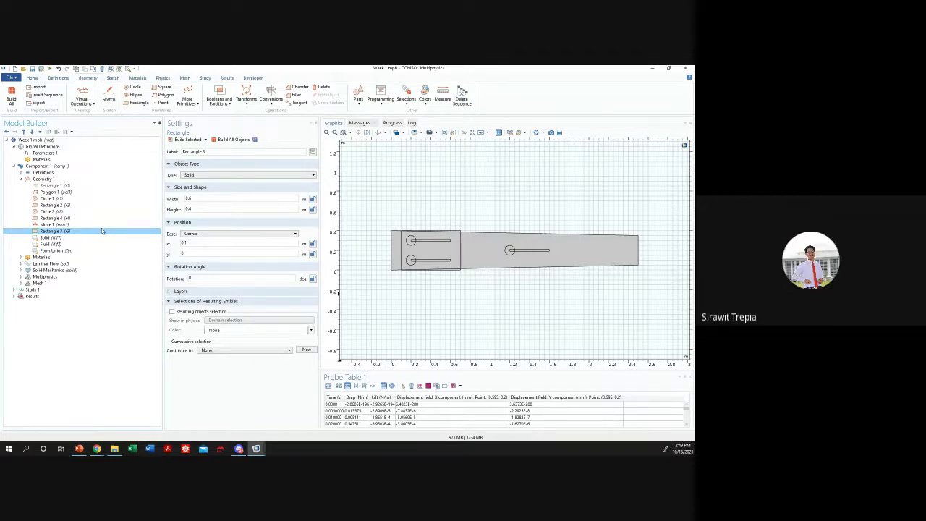
right_click(101, 230)
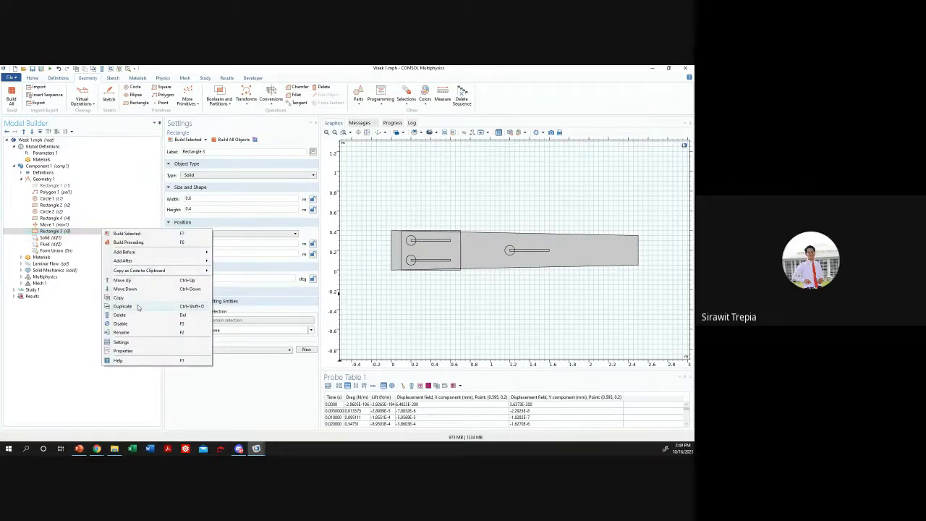
left_click(122, 306)
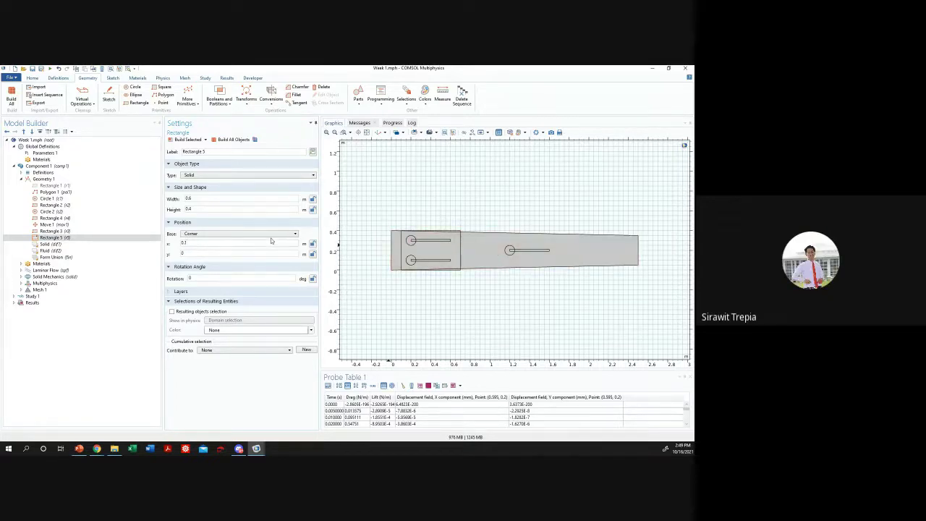
- Set the corner x position of the duplicate, Rectangle 5, to 0.1+1 m and build it around the downstream obstacle
left_click(66, 206)
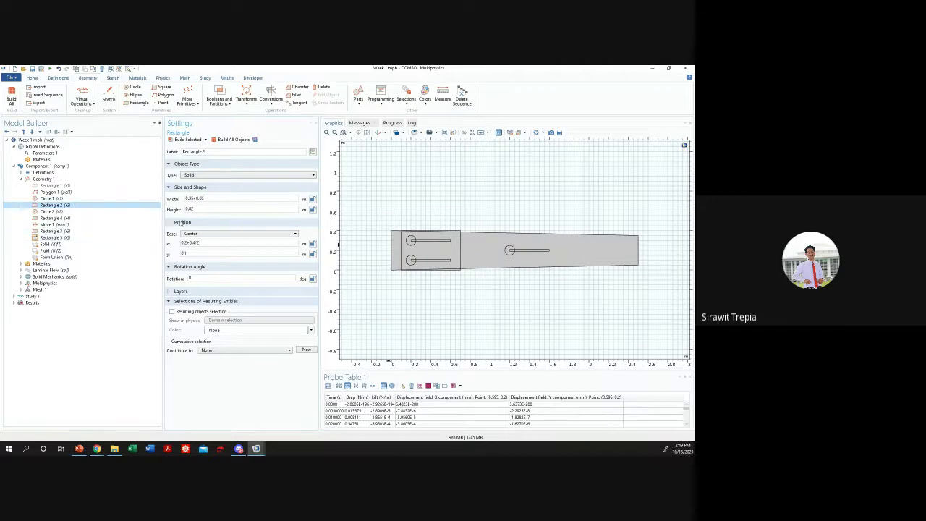
left_click(78, 212)
left_click(57, 238)
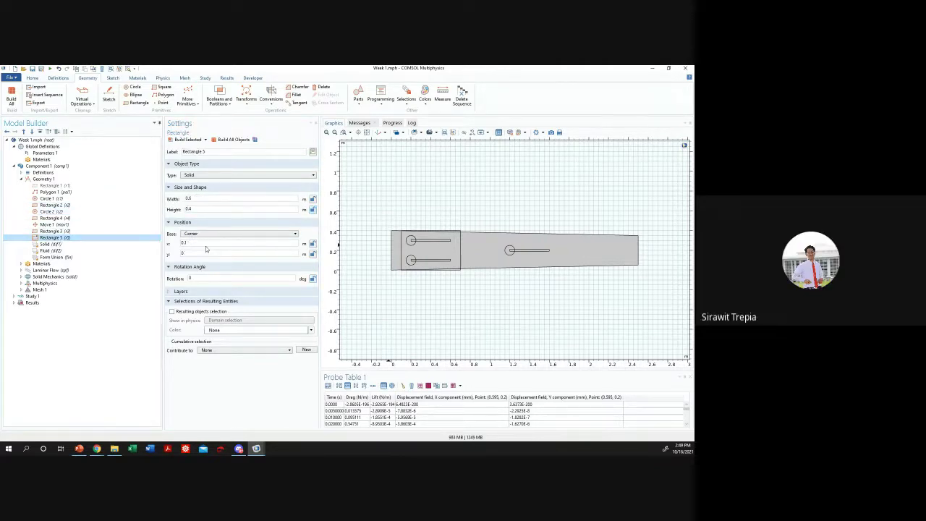
left_click(211, 242)
type("+1")
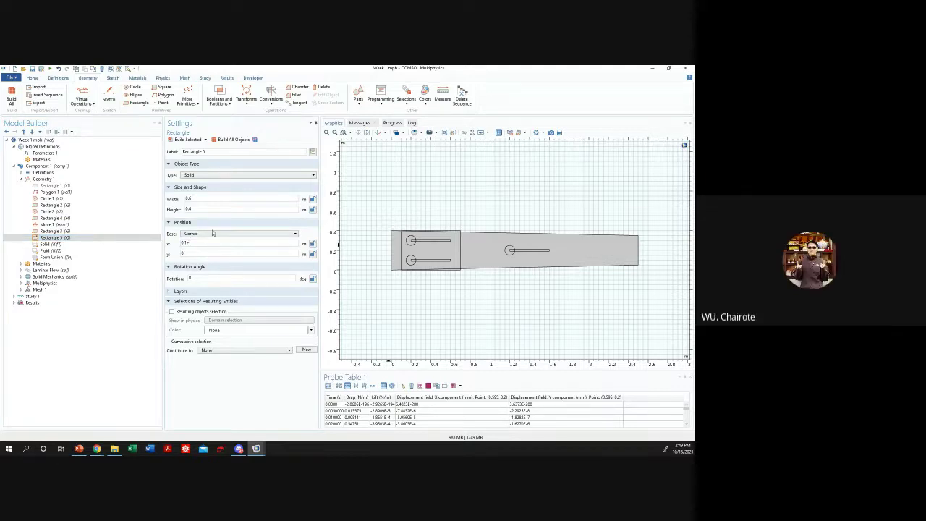
left_click(181, 140)
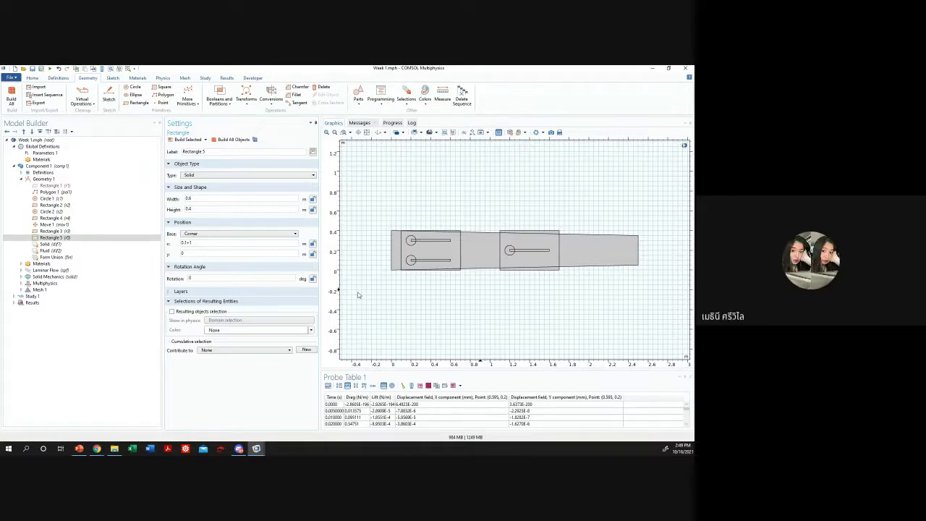
- Add a Partition Objects operation after Rectangle 5 with the tapered channel polygon, pol1, as the object to partition
left_click(52, 237)
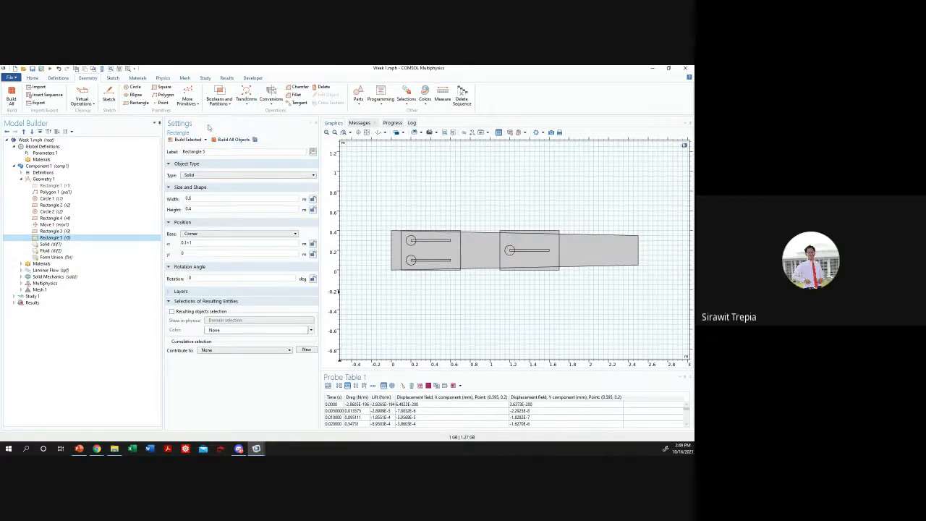
left_click(247, 101)
left_click(226, 111)
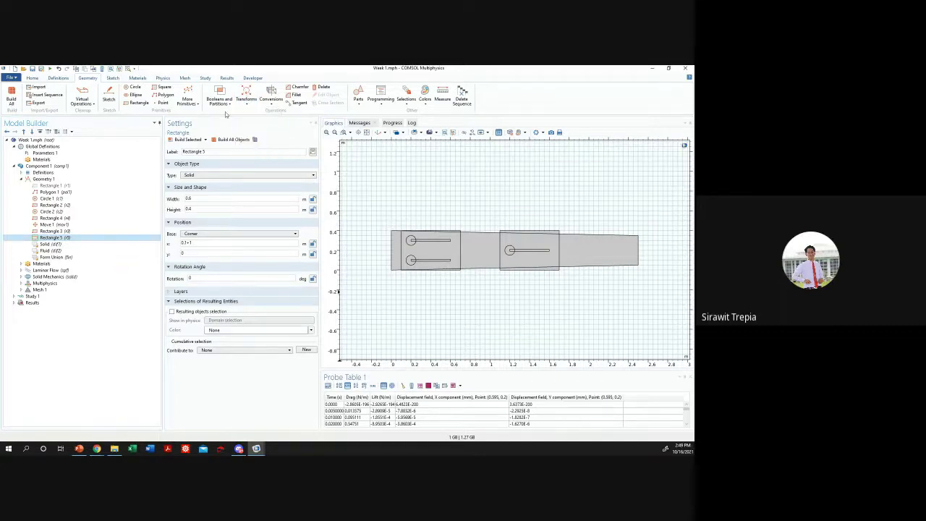
left_click(221, 105)
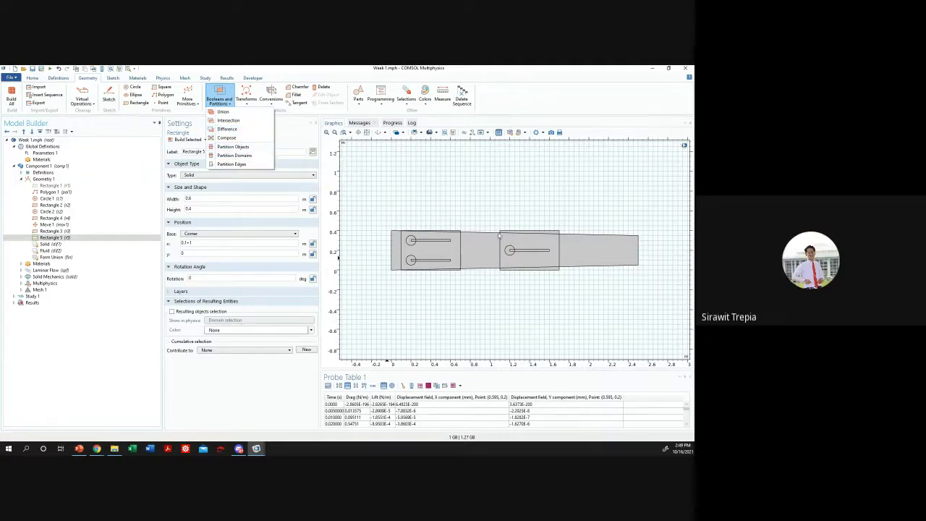
left_click(235, 148)
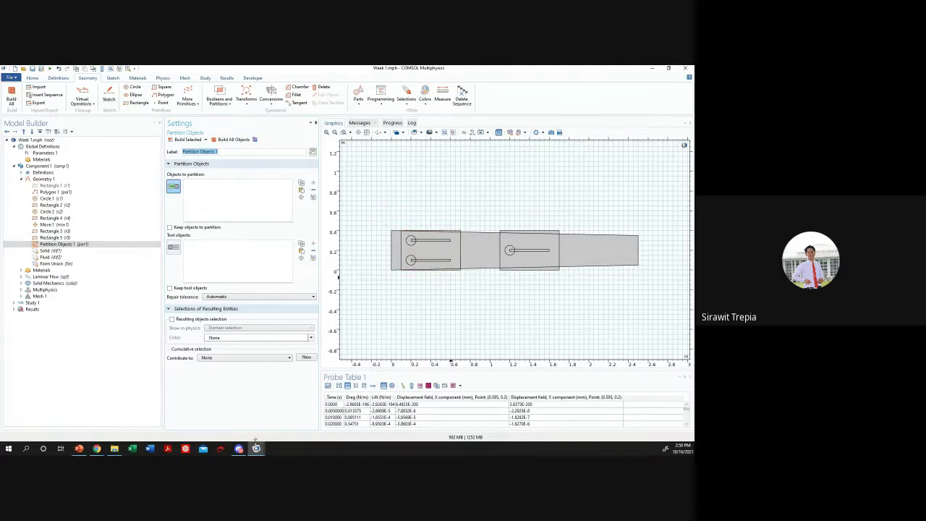
left_click(484, 265)
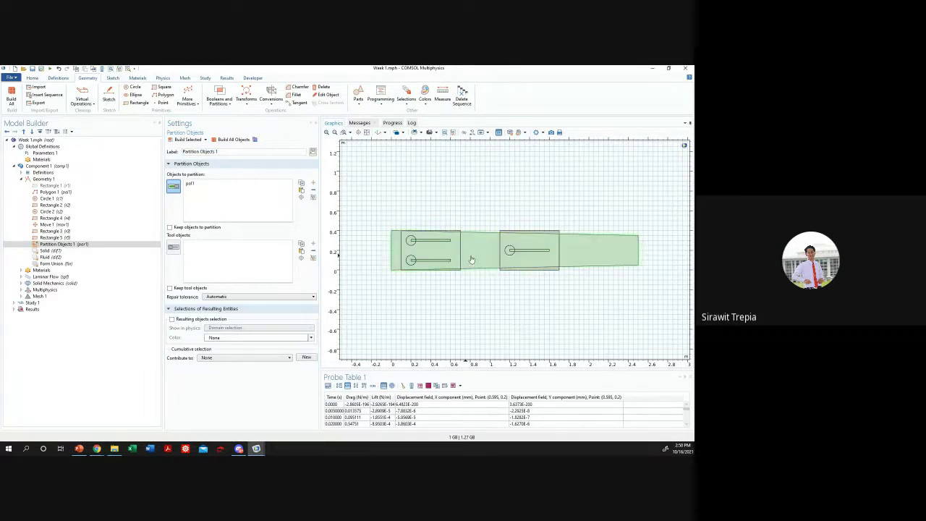
- Use Rectangle 3 and Rectangle 5 as the partition's tool objects and build it
left_click(174, 248)
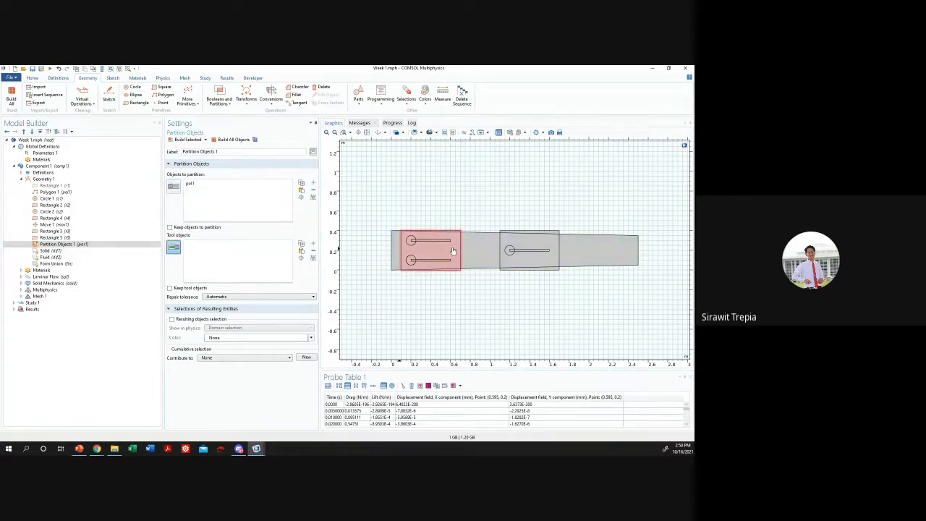
left_click(452, 251)
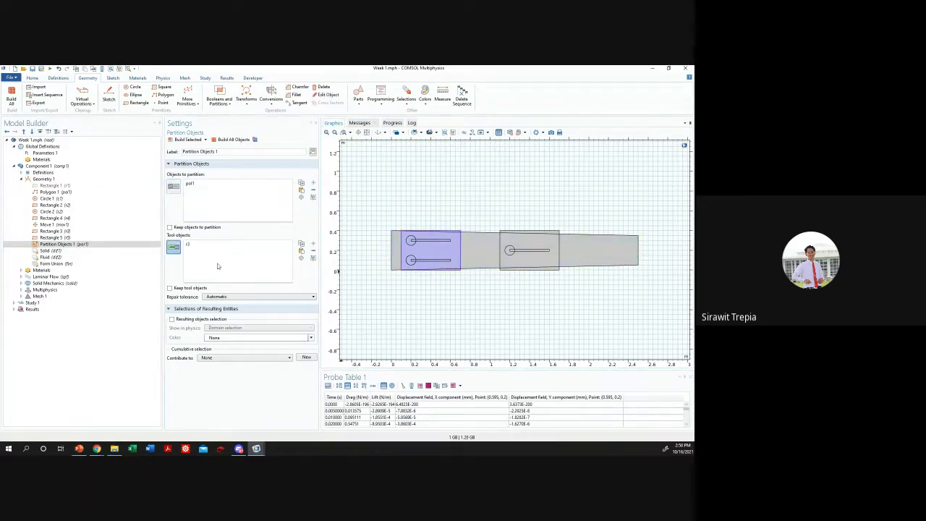
left_click(539, 239)
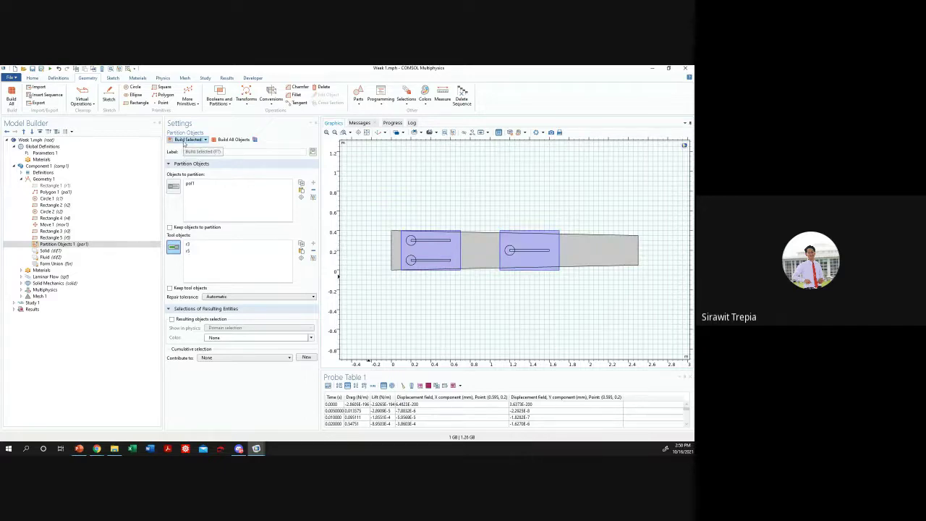
left_click(187, 140)
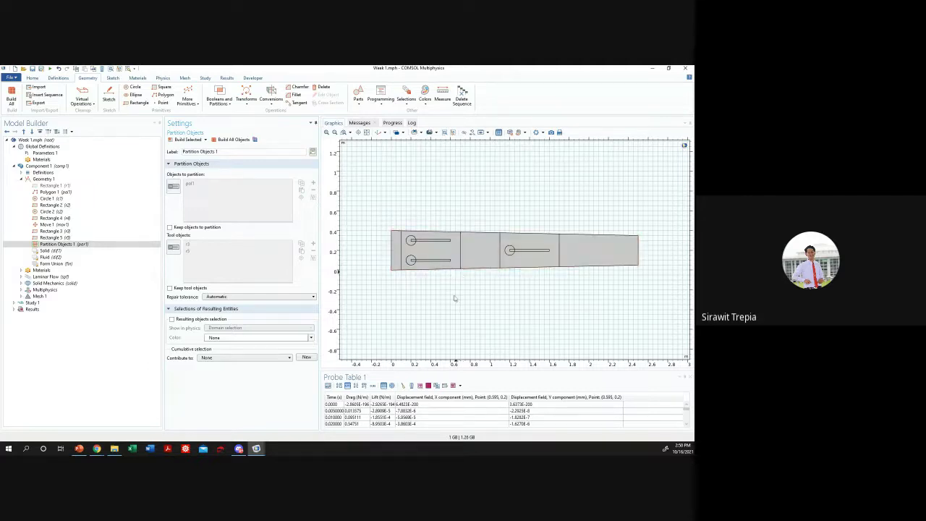
- Build the Solid difference and check which objects it adds and subtracts
left_click(110, 251)
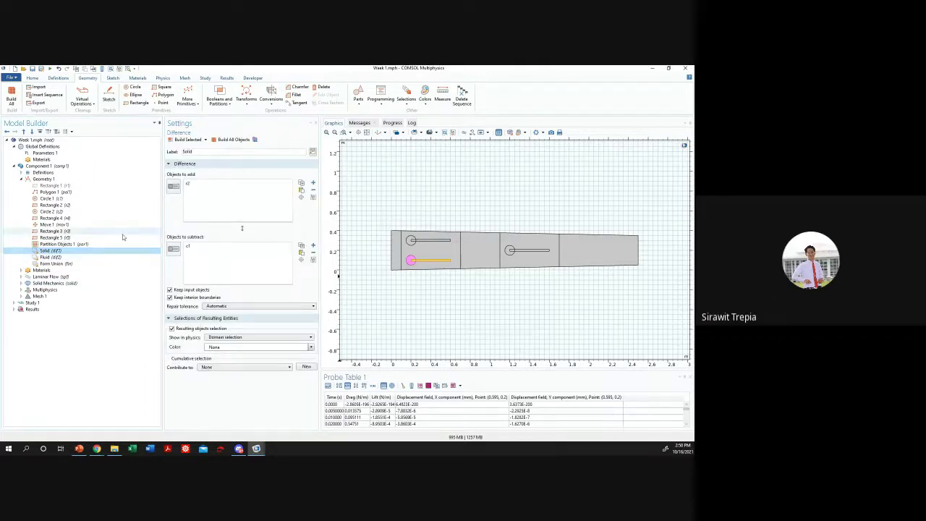
left_click(188, 140)
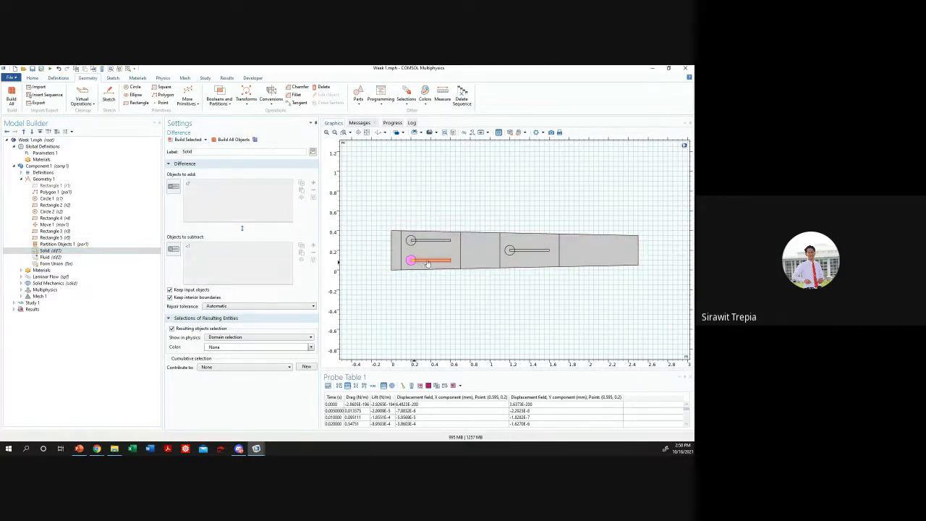
left_click(173, 186)
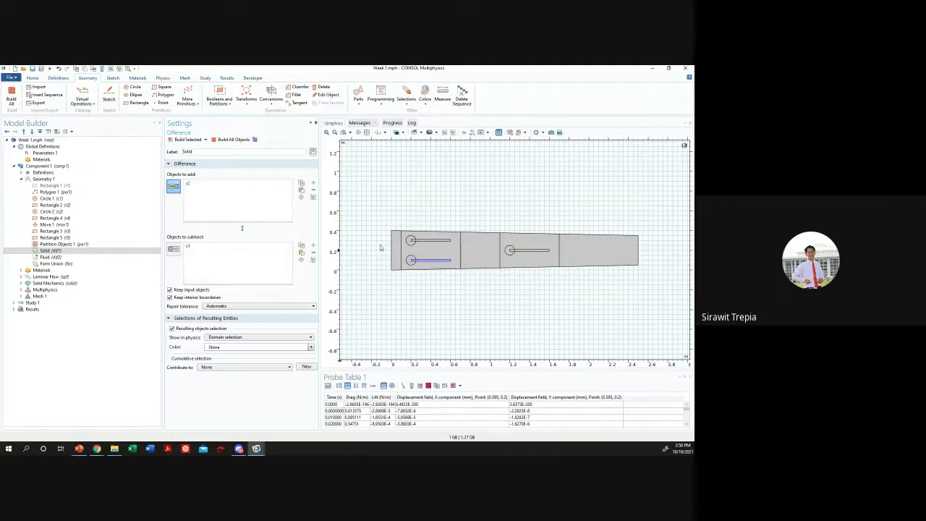
left_click(172, 249)
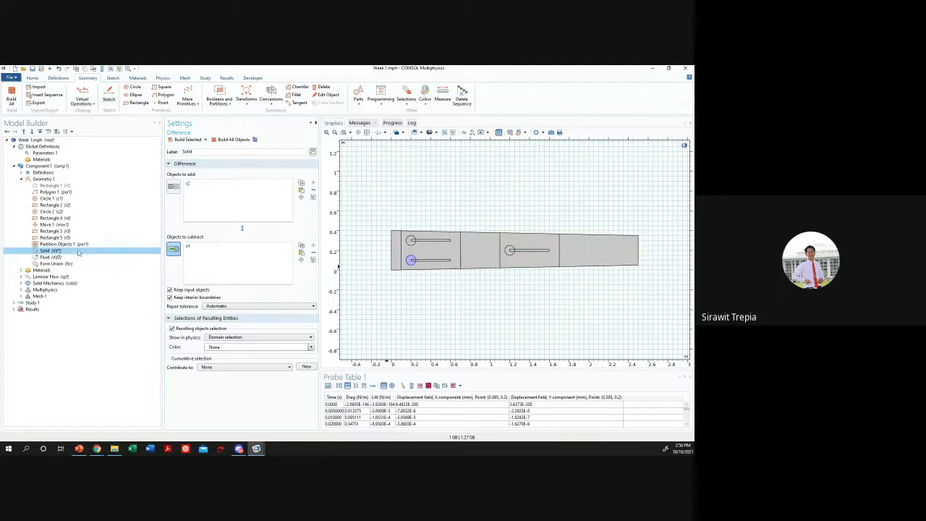
left_click(47, 250)
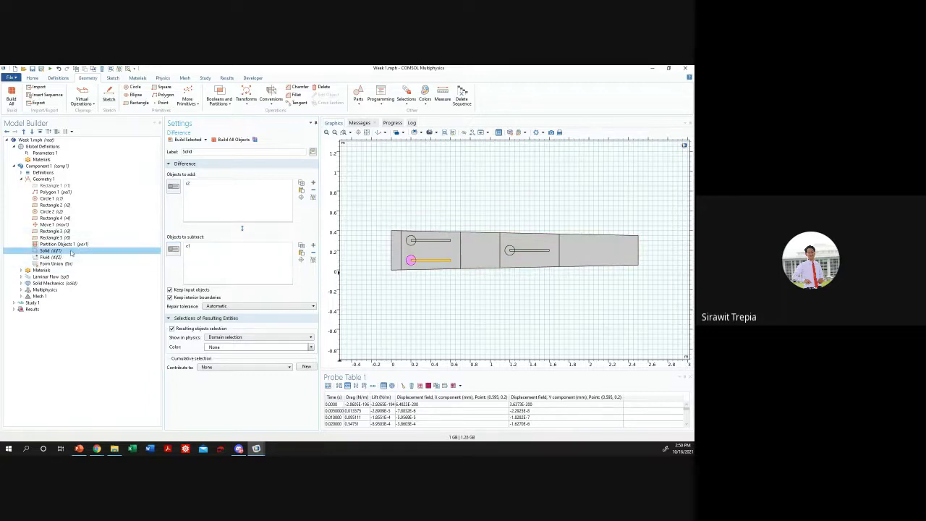
left_click(219, 104)
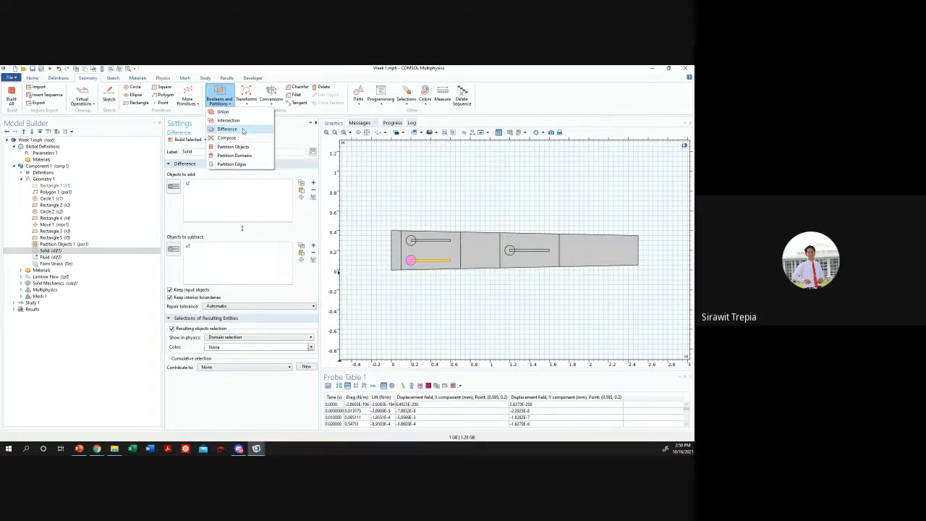
left_click(242, 129)
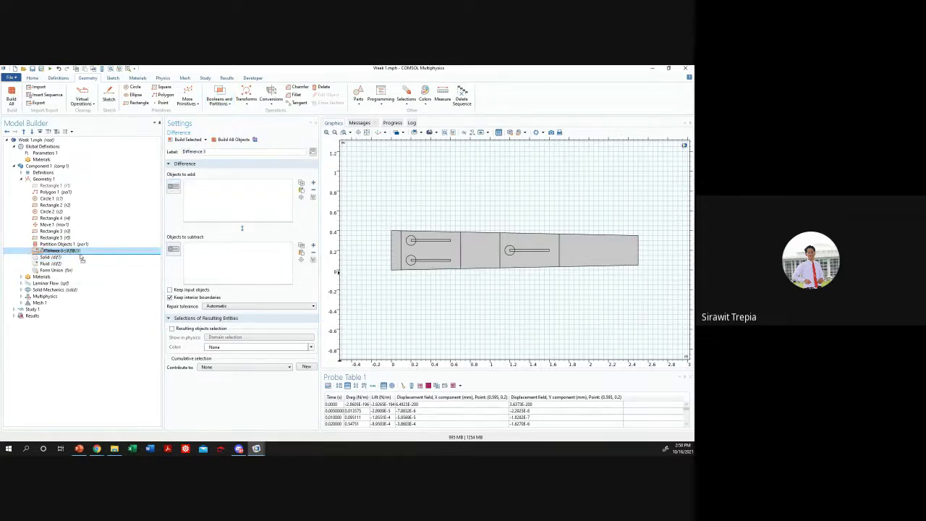
key("Delete")
key("Return")
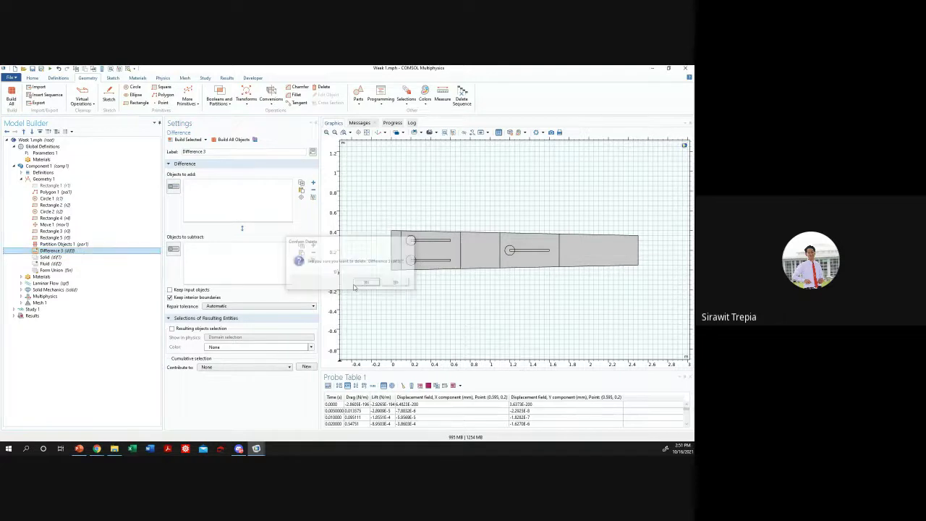
- Duplicate the Solid difference and place the copy, Solid 1, after the original in the geometry sequence
right_click(72, 250)
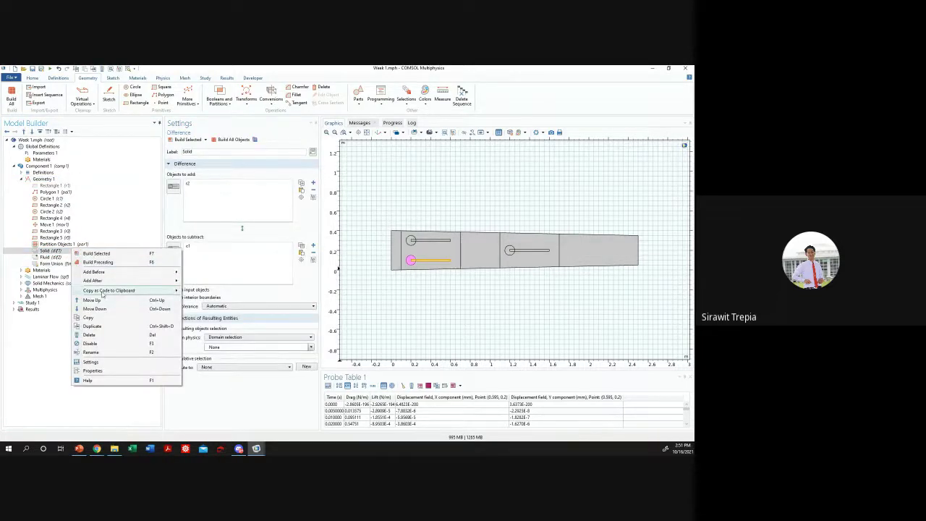
left_click(45, 257)
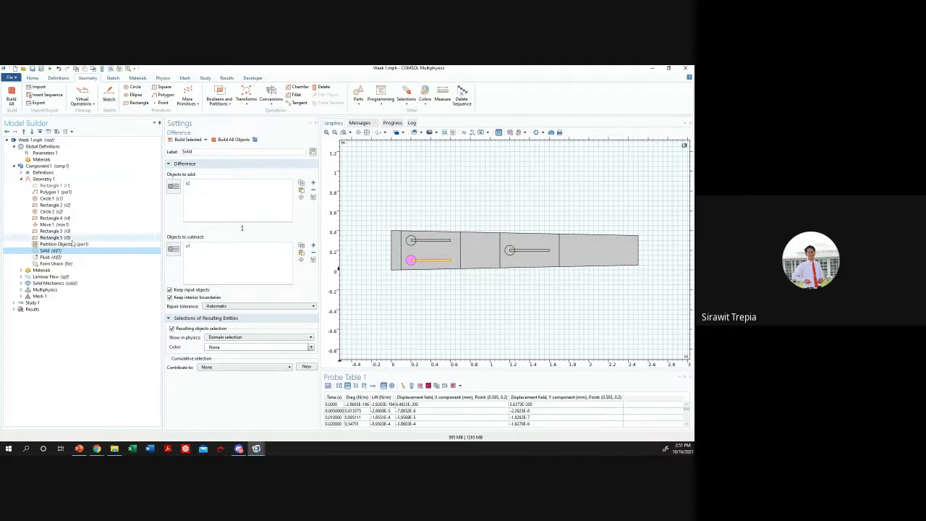
right_click(62, 250)
left_click(101, 327)
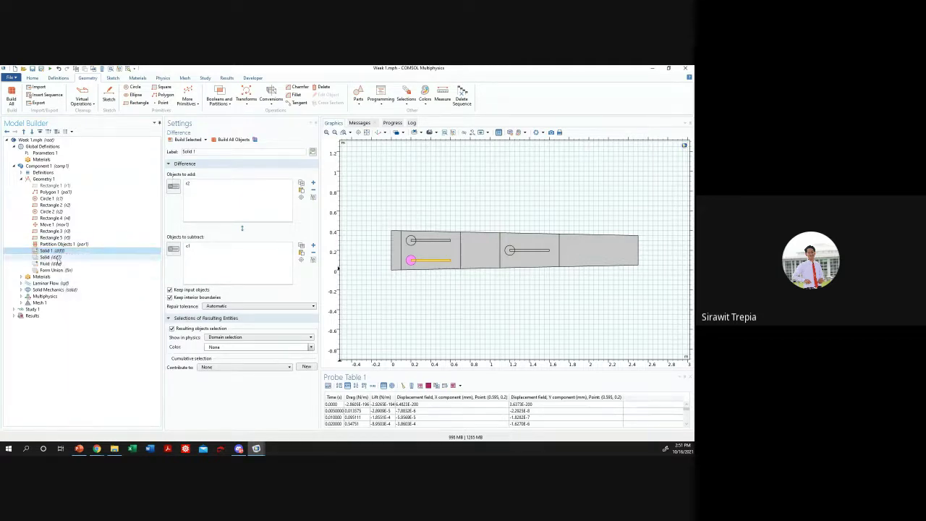
left_click(72, 256)
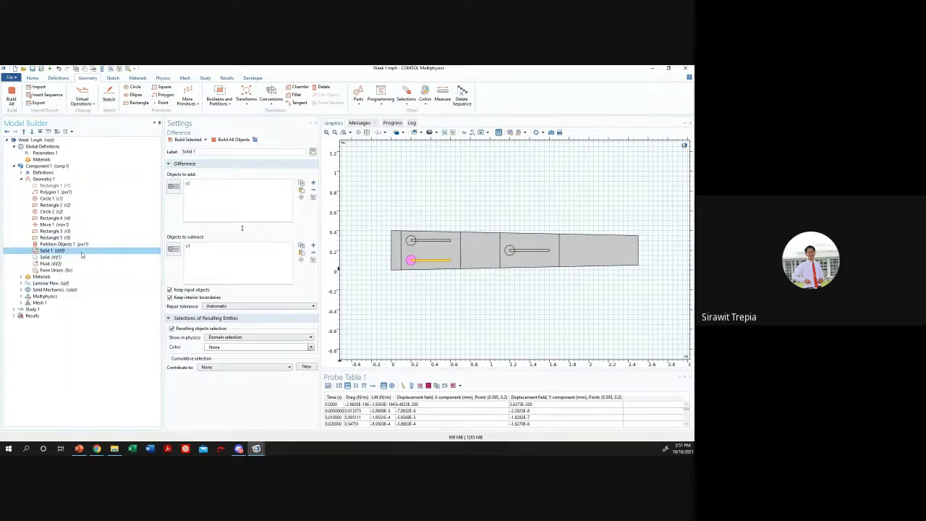
left_click(50, 250)
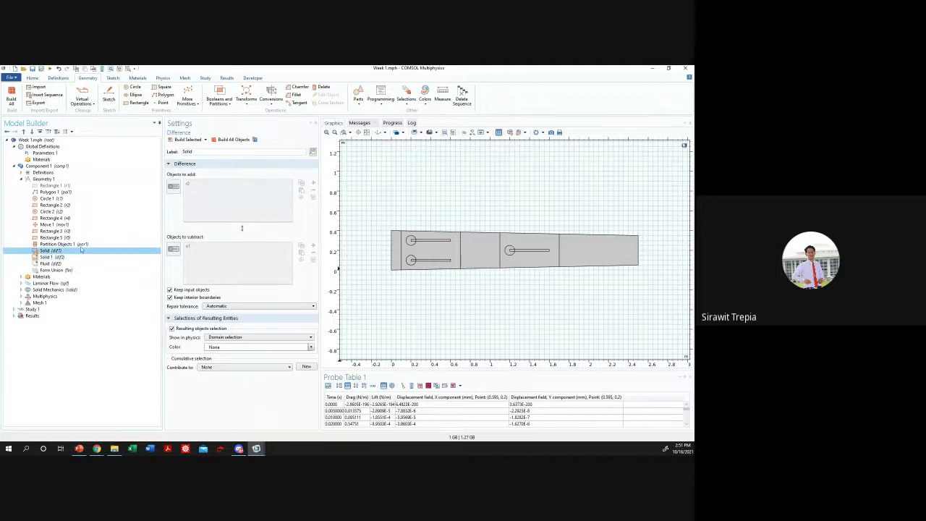
- Build the original Solid difference with result highlighting on and review its objects to add and subtract
left_click(188, 140)
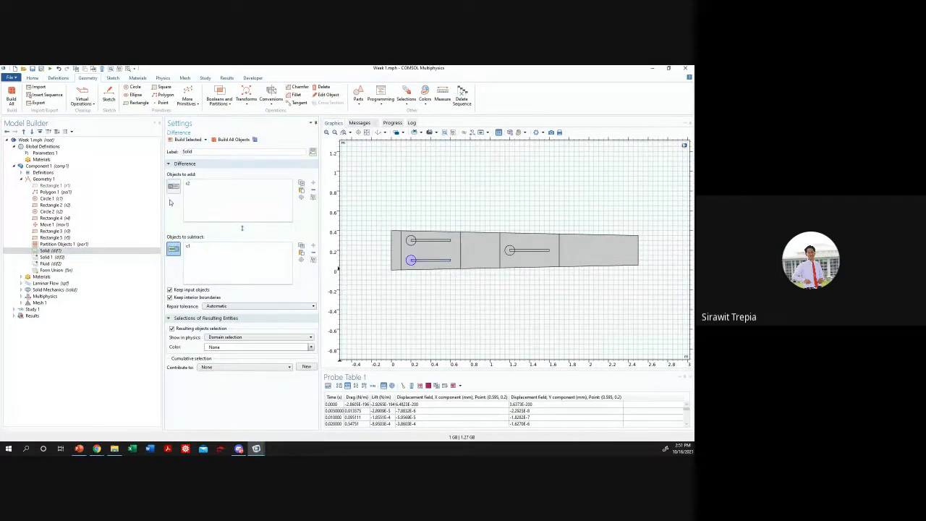
left_click(174, 245)
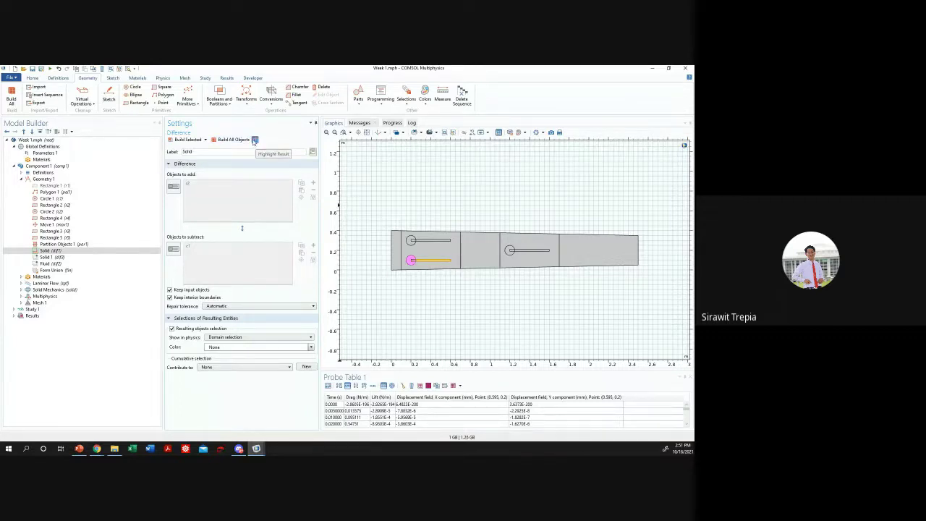
left_click(174, 186)
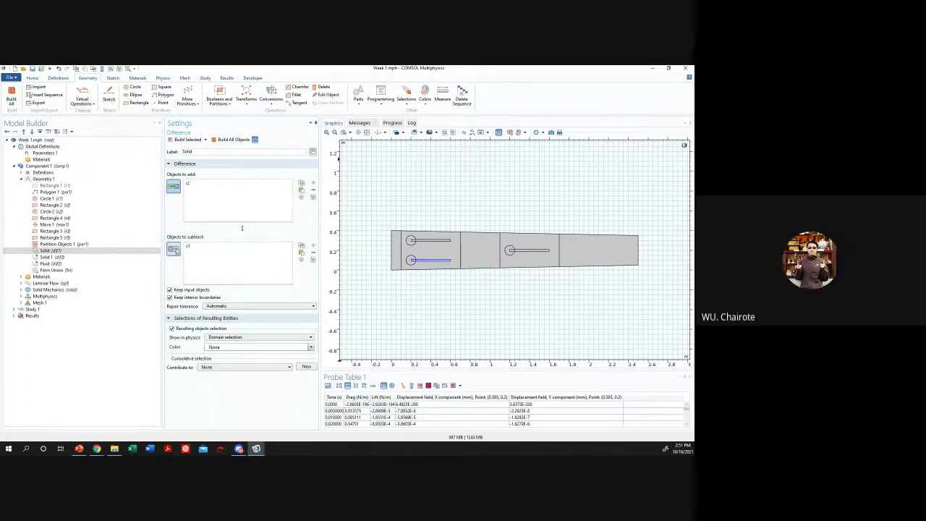
left_click(210, 186)
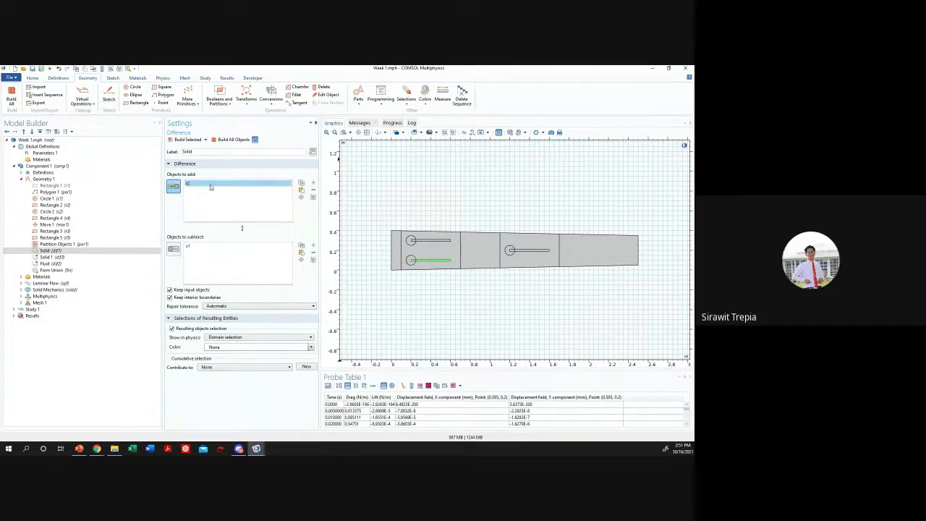
left_click(216, 191)
left_click(186, 196)
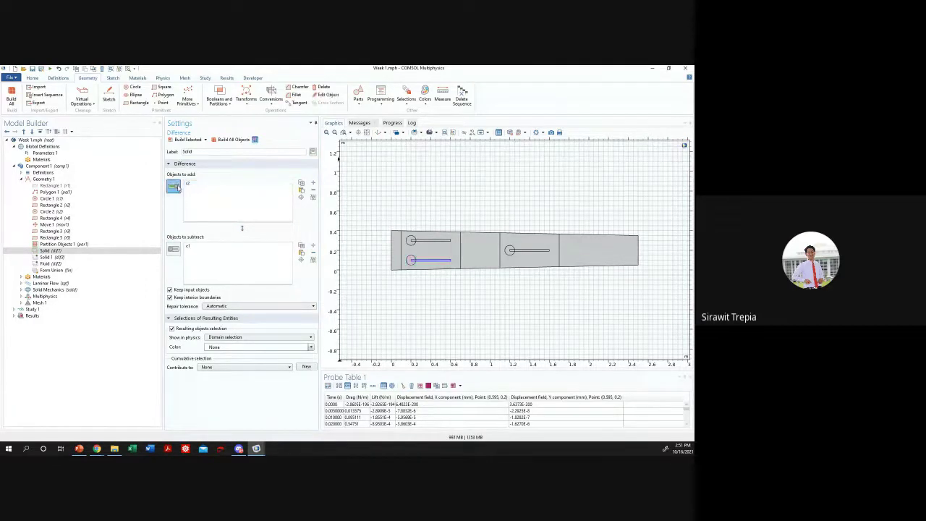
left_click(214, 187)
left_click(190, 248)
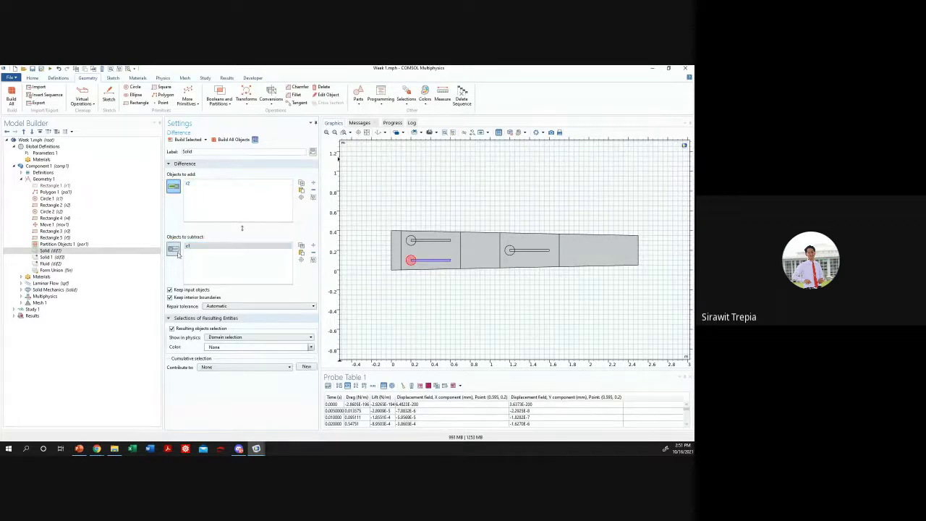
- Set Solid 1 to subtract the upper upstream circle, mov1(1), from its beam, mov1(2), and build it
left_click(64, 258)
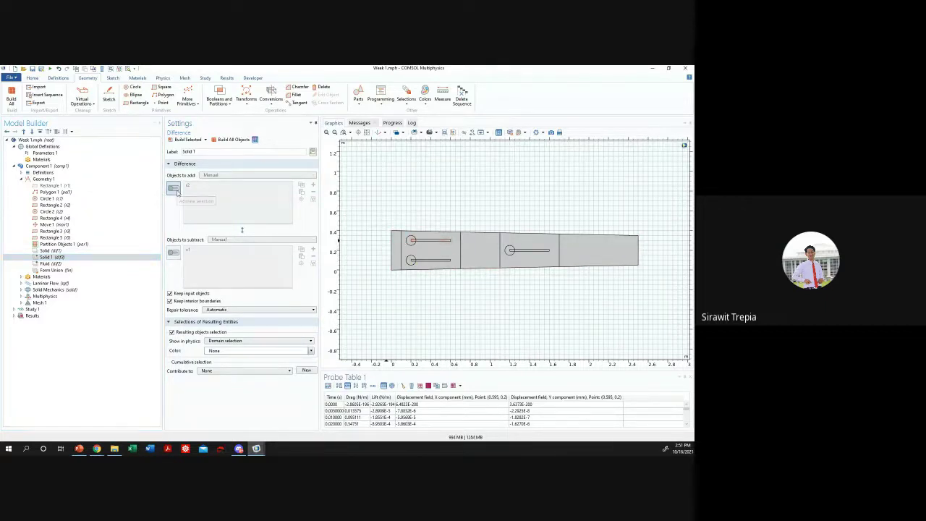
left_click(241, 191)
left_click(209, 185)
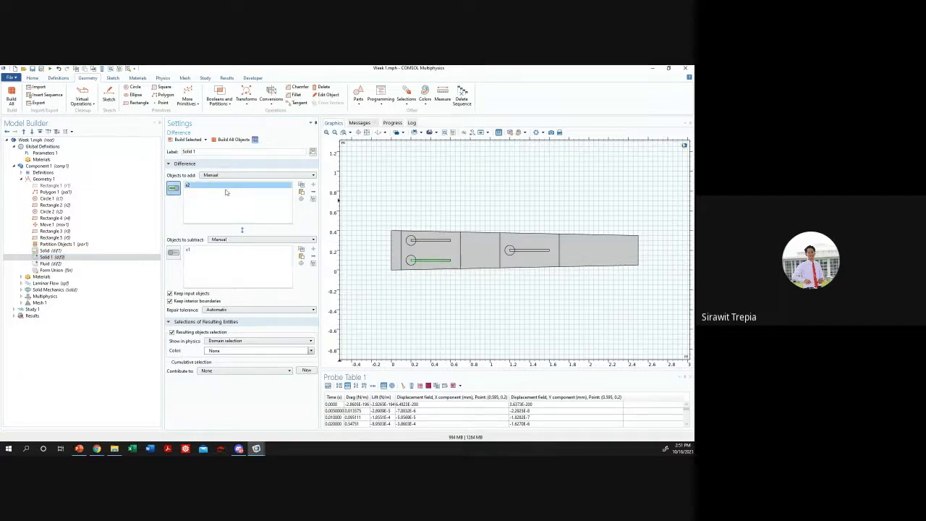
key("Delete")
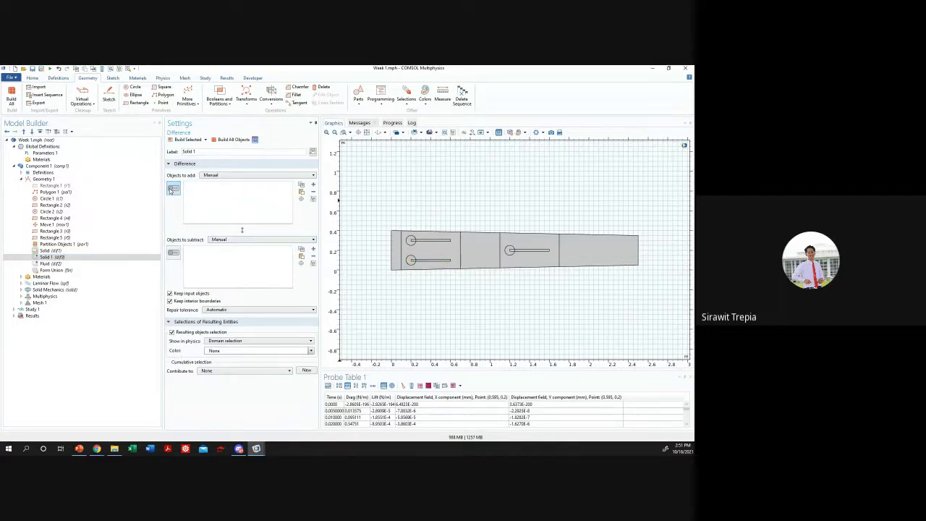
left_click(432, 241)
left_click(174, 253)
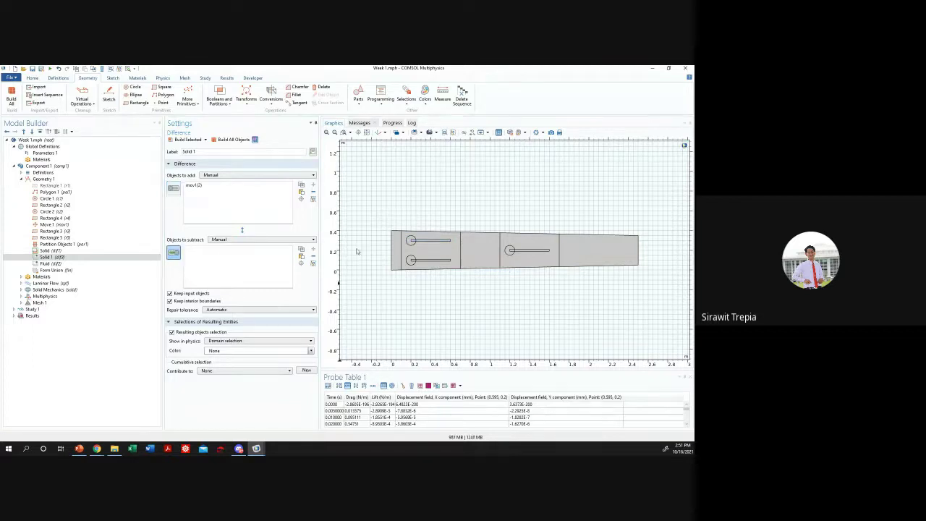
left_click(411, 247)
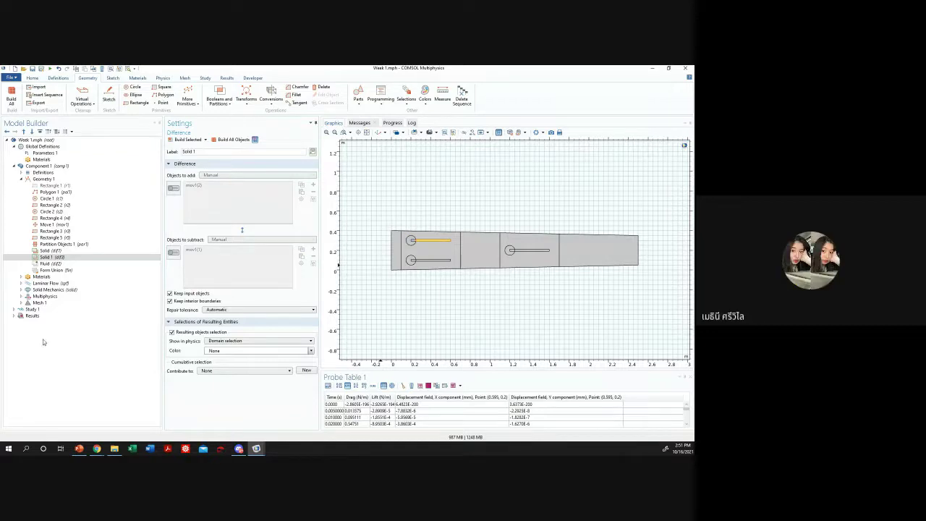
- Compare the objects added and subtracted in the Solid 1 and Fluid differences
left_click(76, 260)
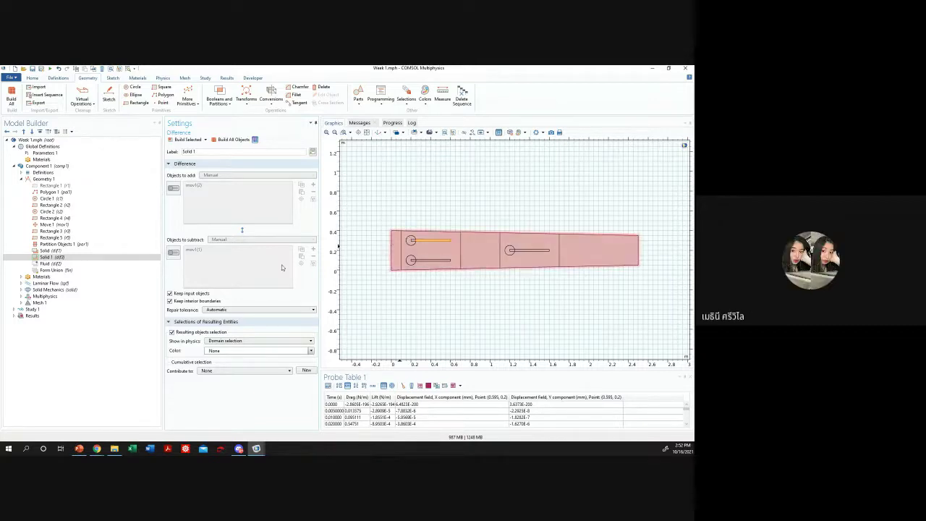
left_click(70, 263)
left_click(52, 257)
left_click(72, 264)
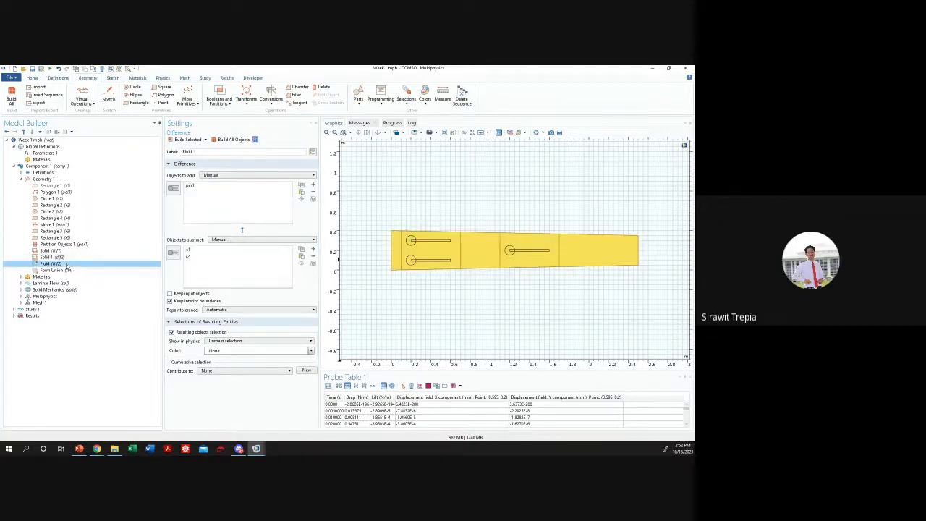
left_click(70, 258)
left_click(72, 263)
left_click(71, 258)
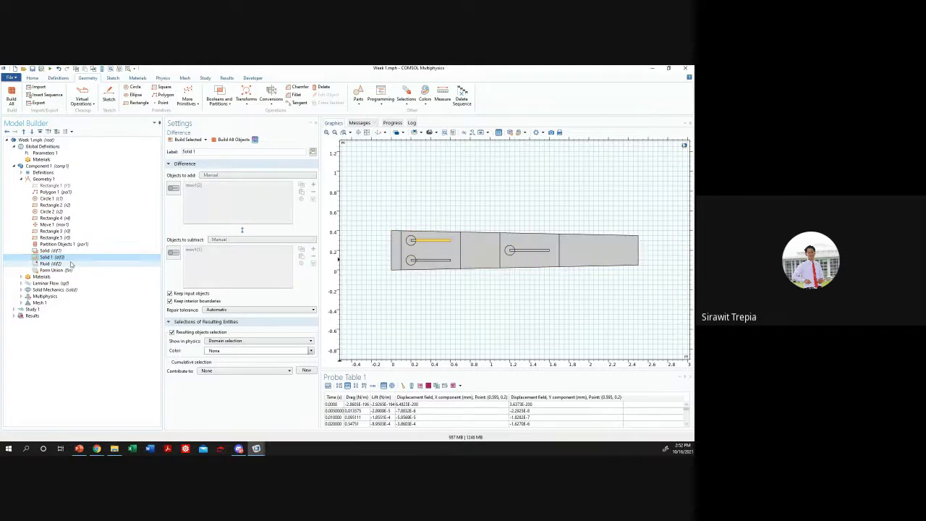
left_click(71, 263)
left_click(70, 258)
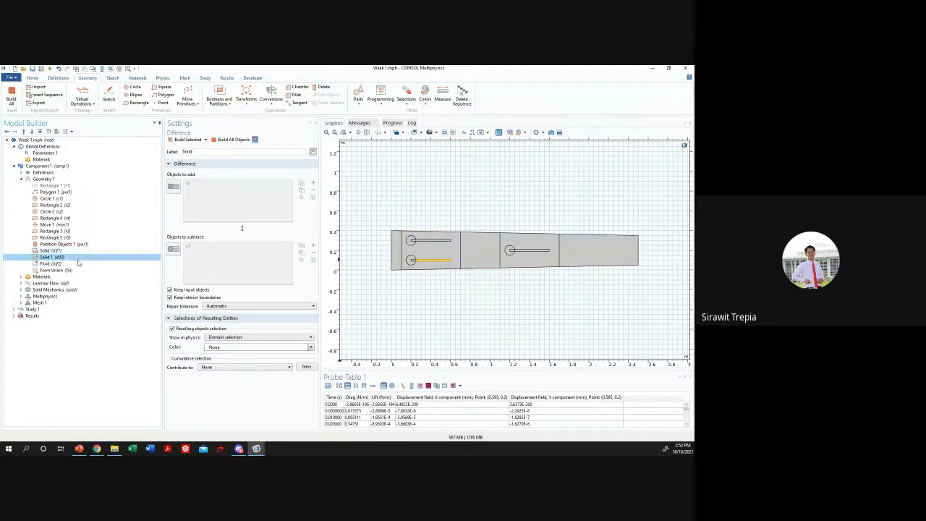
left_click(74, 265)
right_click(74, 265)
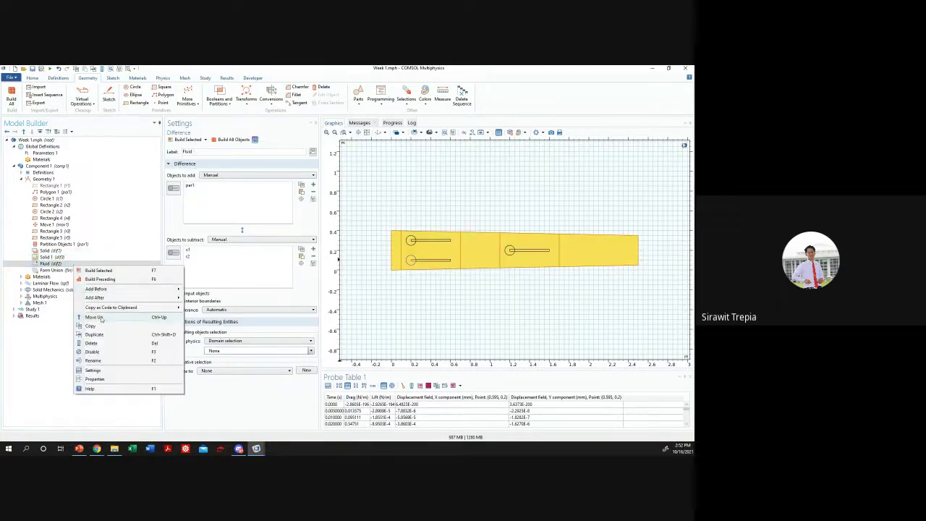
left_click(53, 257)
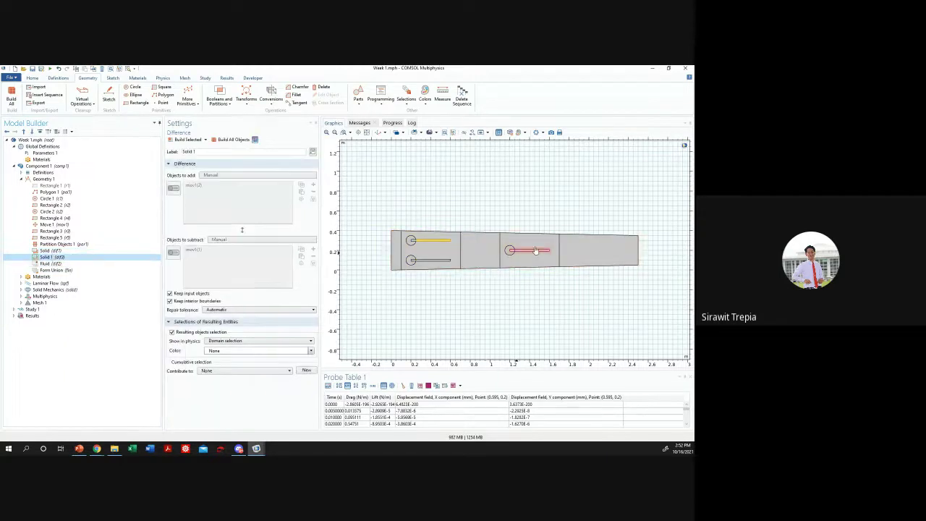
- Duplicate the Solid 1 difference and try to relabel the original Solid difference
right_click(54, 258)
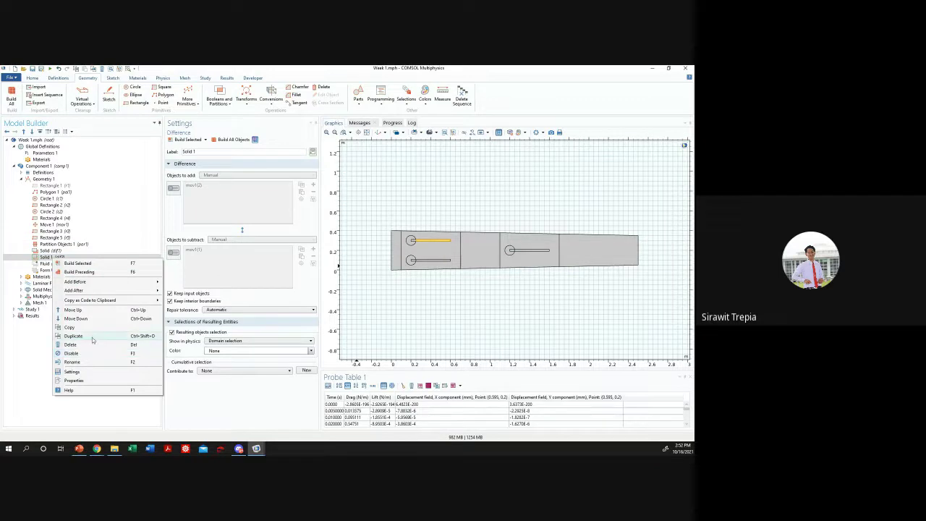
left_click(73, 336)
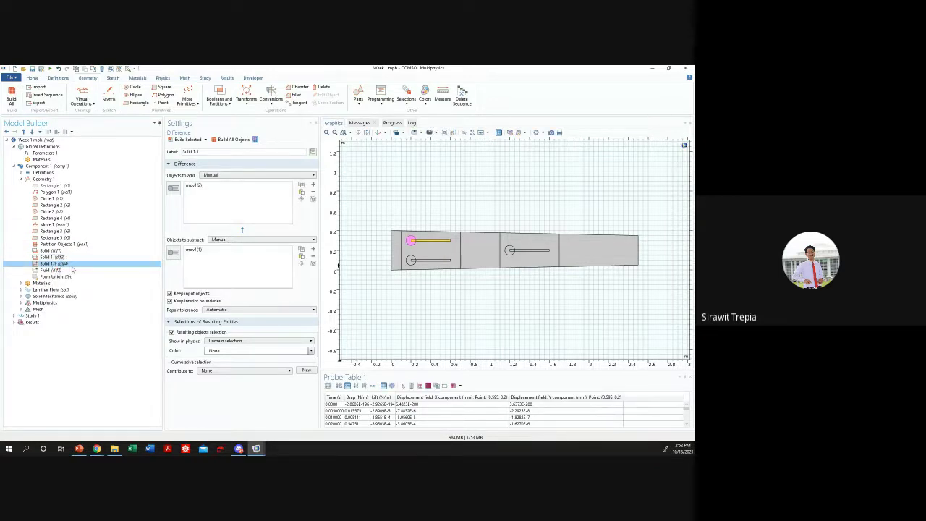
left_click(55, 250)
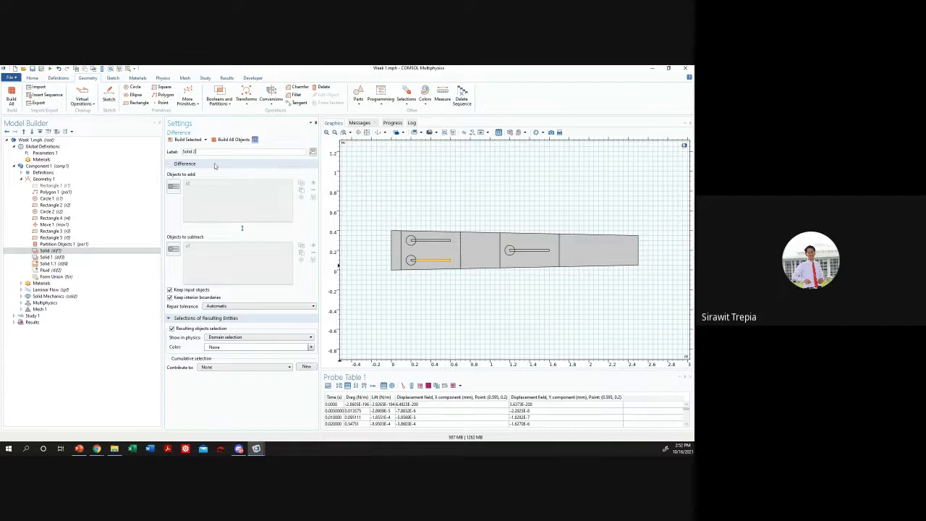
left_click(84, 255)
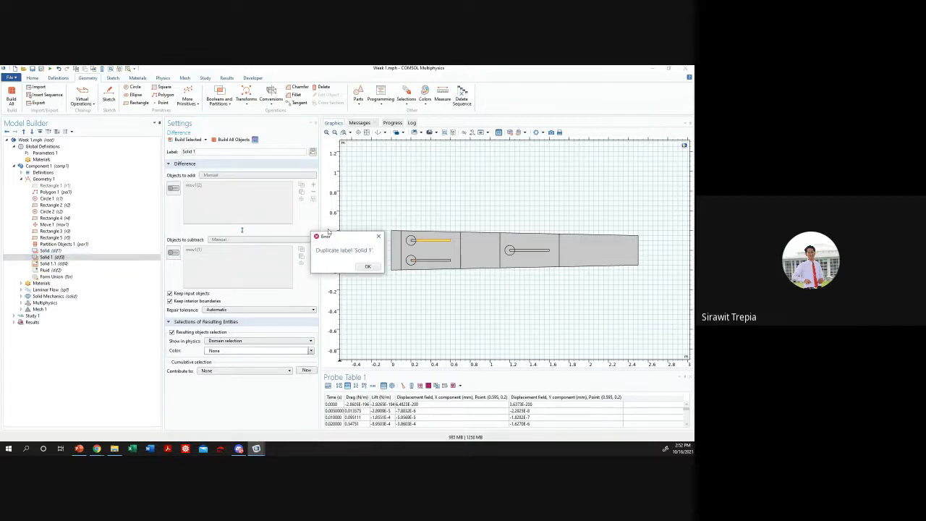
key("Return")
- Move Solid 1 ahead of Solid in the geometry sequence and relabel Solid as Solid 2
left_click(65, 258)
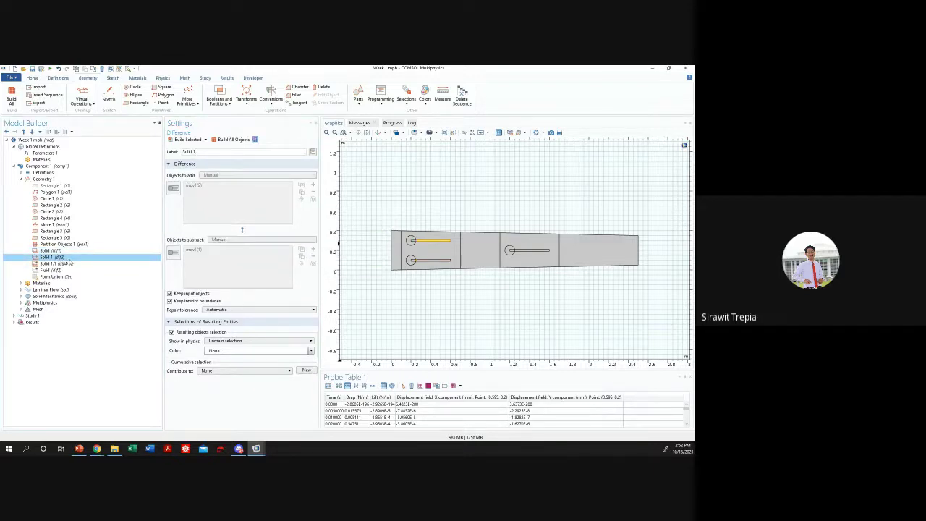
key("ctrl+Up")
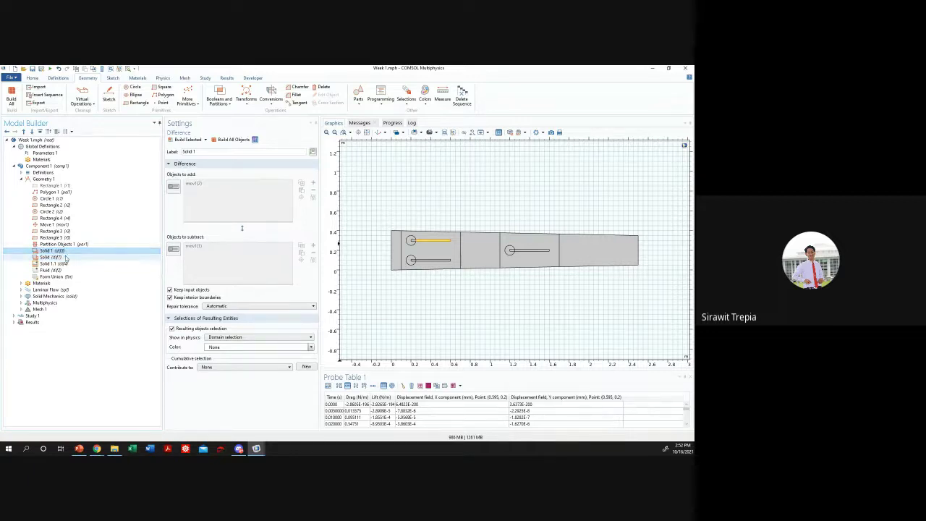
left_click(65, 257)
left_click(210, 152)
type("2")
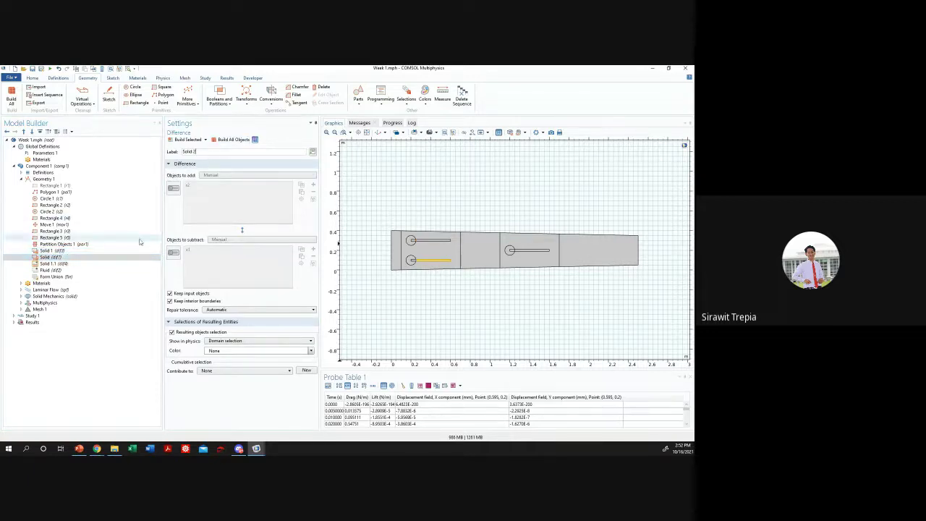
- Relabel the duplicated difference, Solid 1.1, as Solid 3
left_click(54, 263)
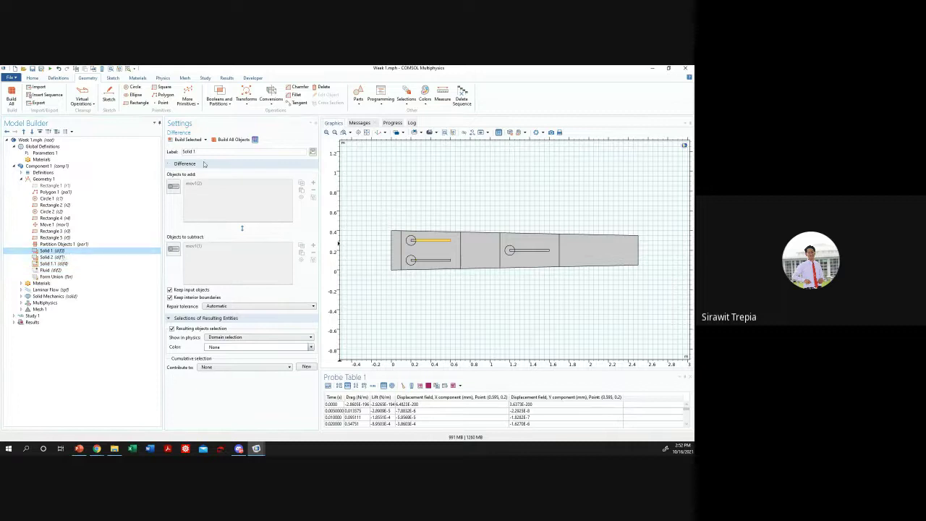
left_click(70, 257)
left_click(69, 264)
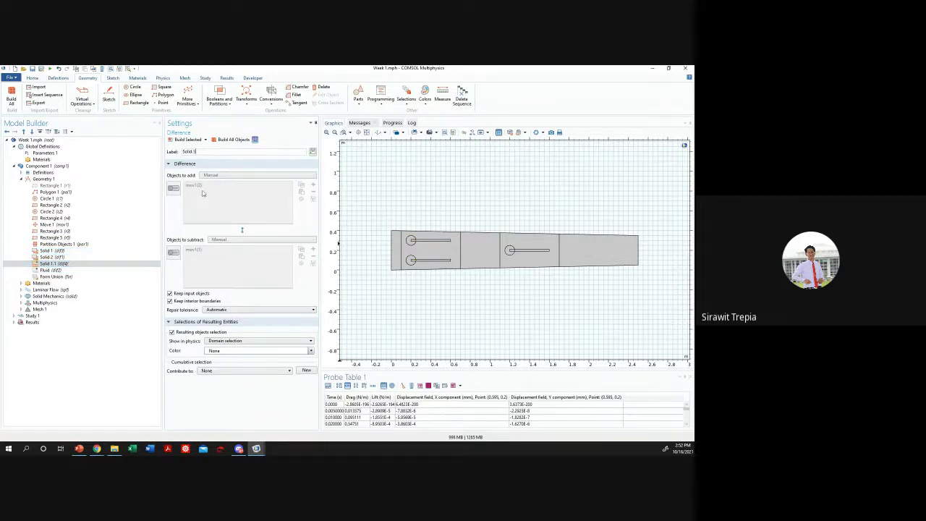
key("Return")
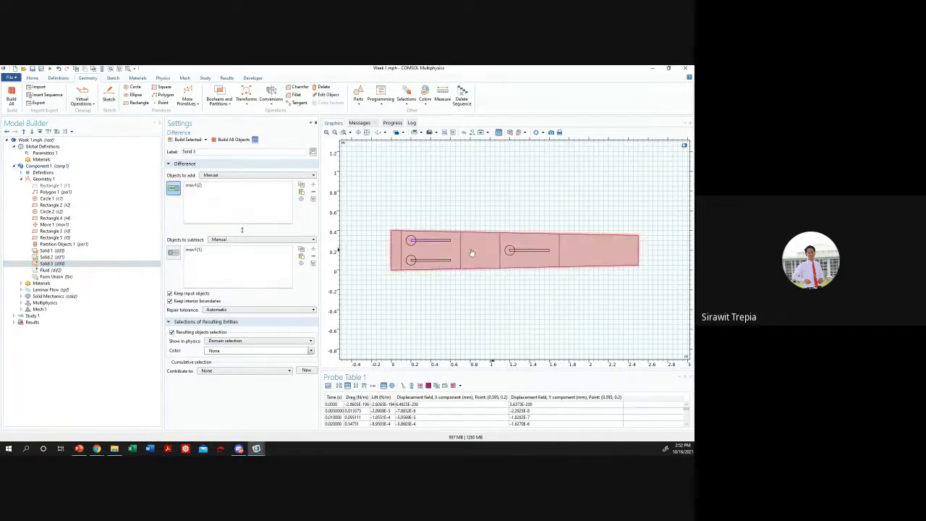
- Set Solid 3 to subtract the downstream circle, c2, from its beam, r4, in place of the copied inputs, and build it
left_click(195, 186)
key("Delete")
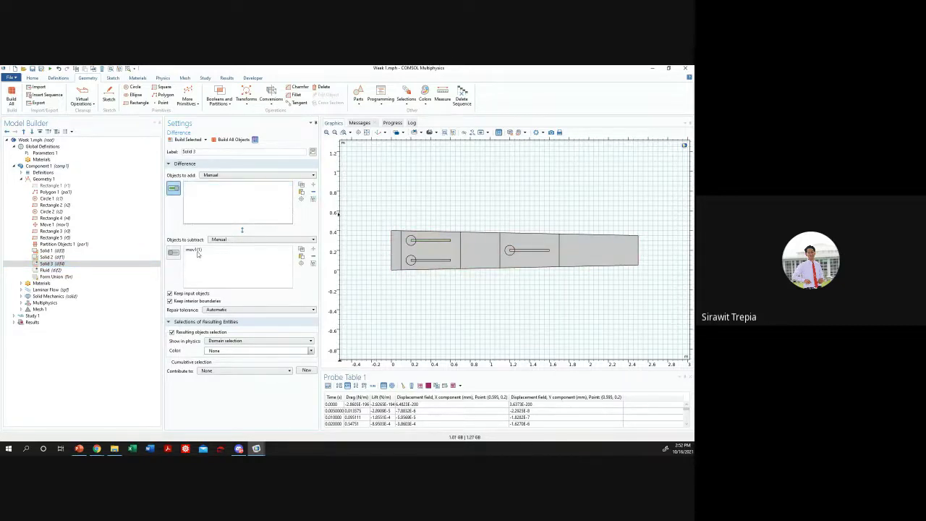
left_click(191, 251)
key("Delete")
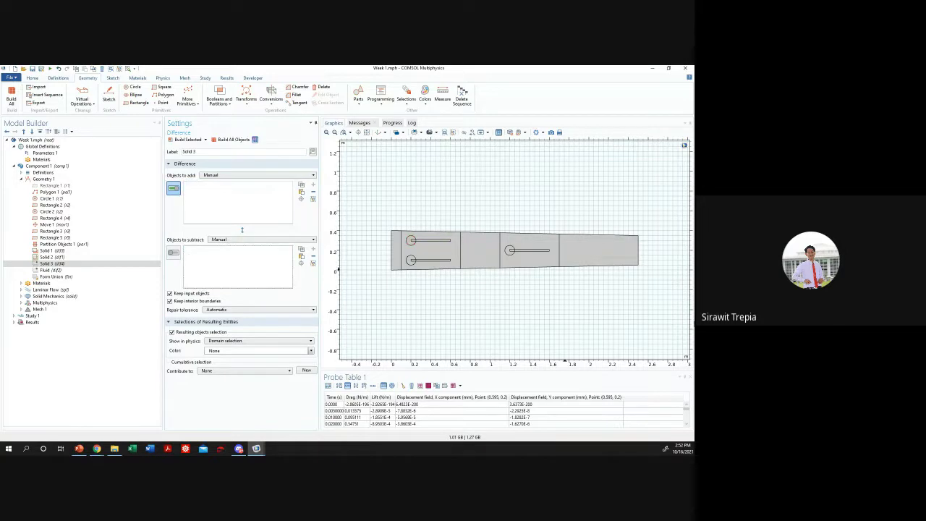
left_click(528, 250)
left_click(173, 252)
left_click(507, 251)
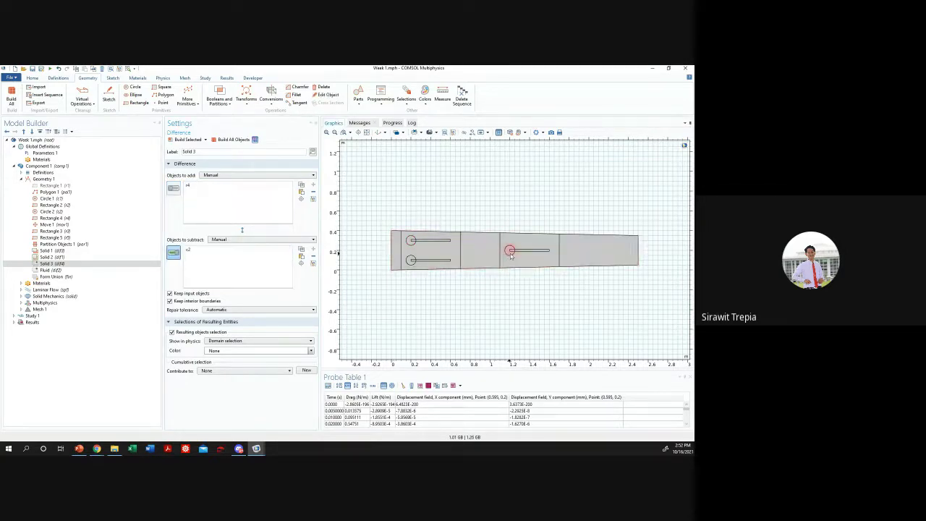
left_click(188, 139)
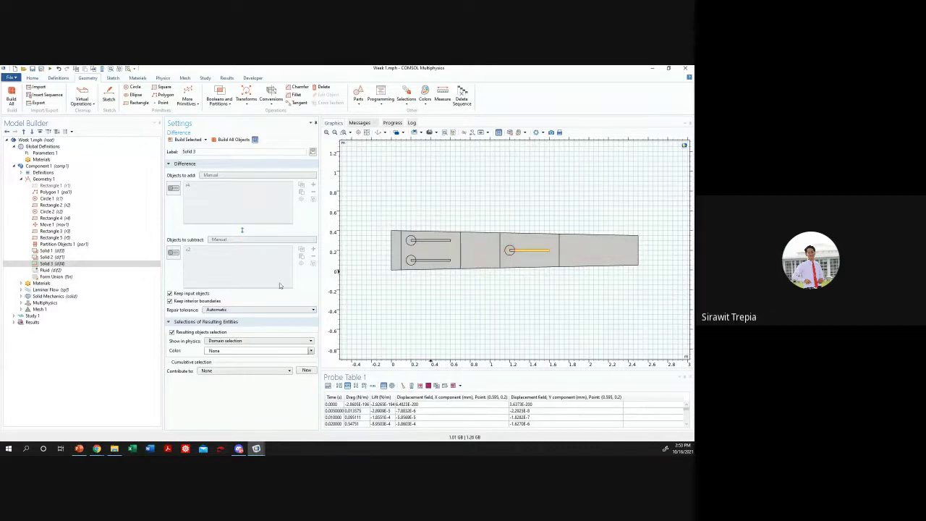
- Compare Solid 3 with the Fluid difference, and build Fluid
left_click(51, 263)
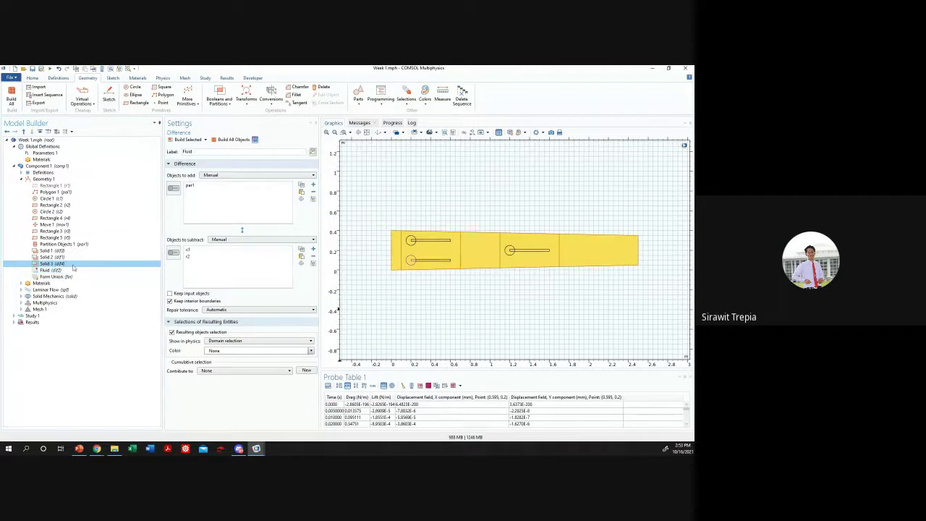
left_click(432, 242)
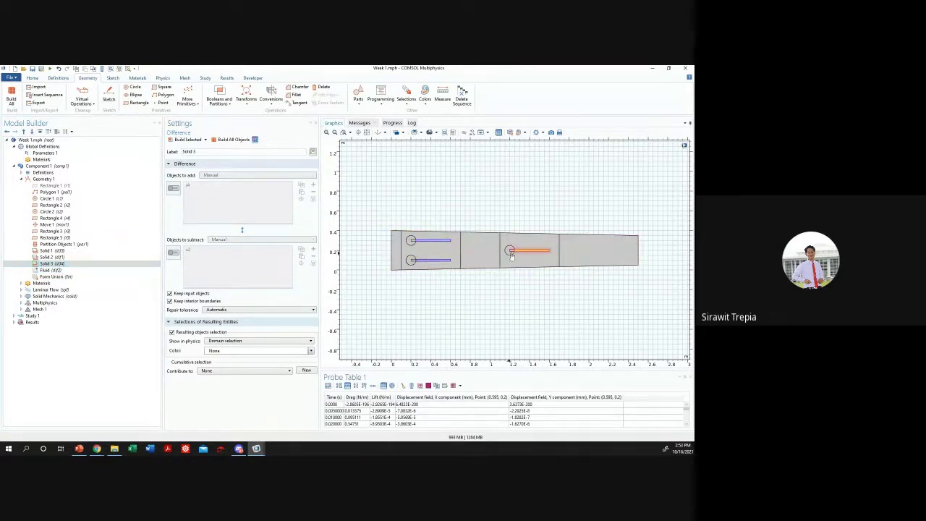
left_click(51, 270)
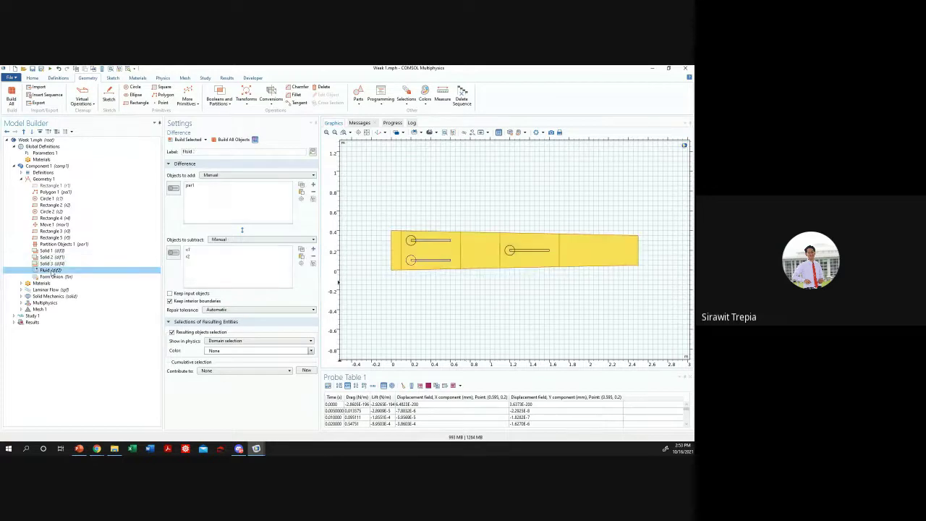
left_click(176, 141)
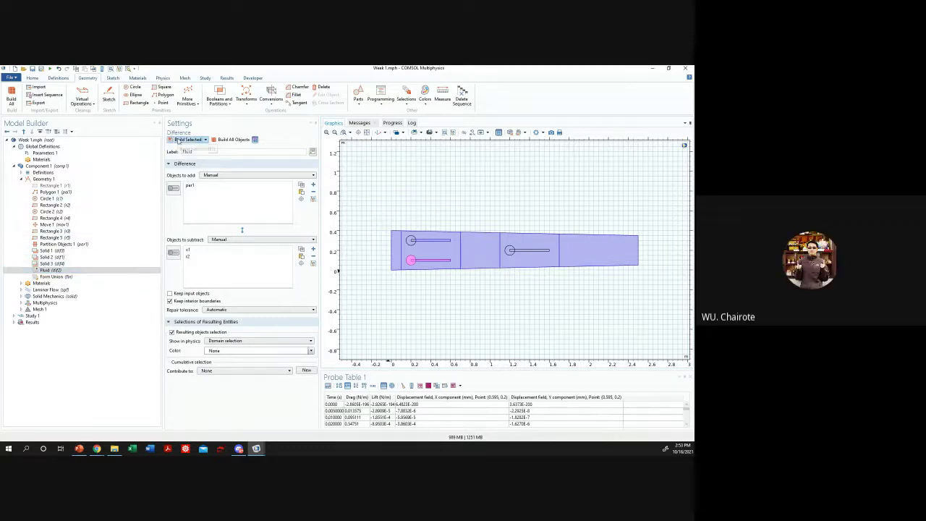
left_click(101, 289)
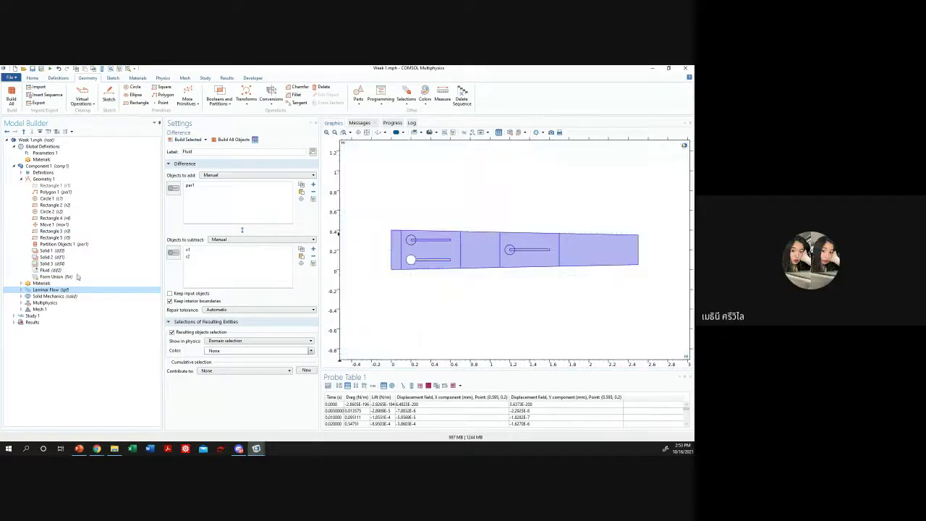
left_click(109, 270)
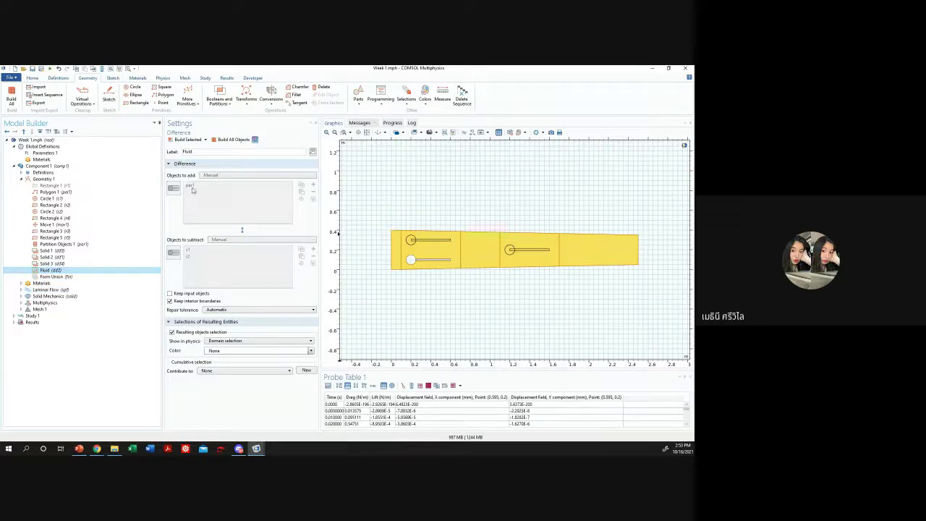
- Check the partitioned channel, par1, among the objects to add in the Fluid difference
left_click(173, 253)
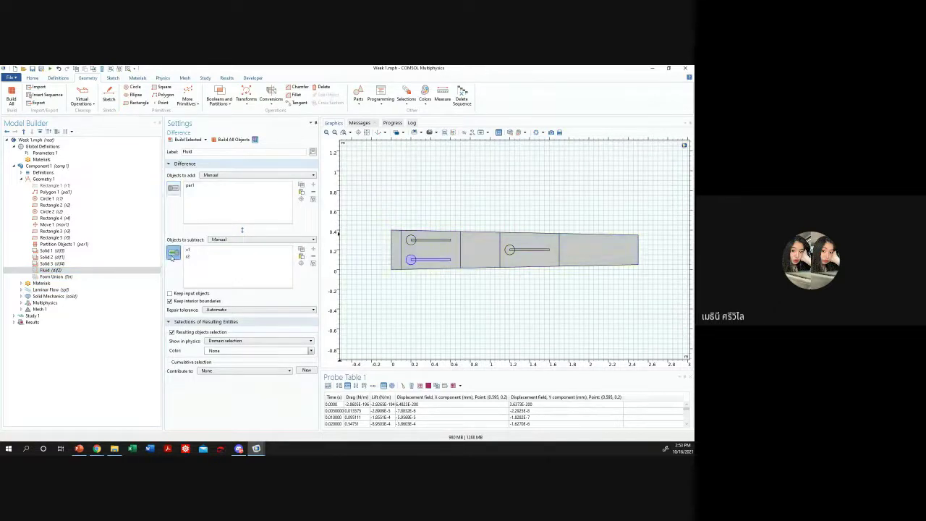
left_click(174, 188)
left_click(189, 186)
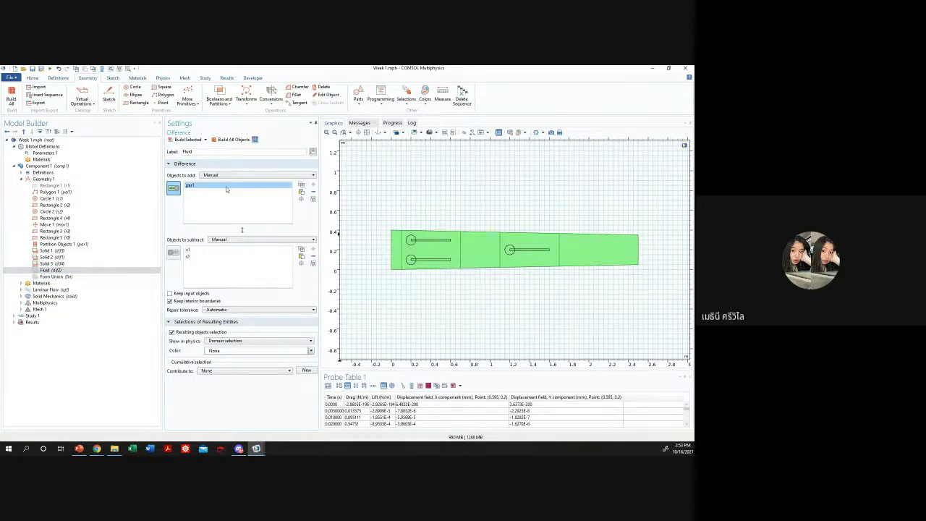
left_click(489, 260)
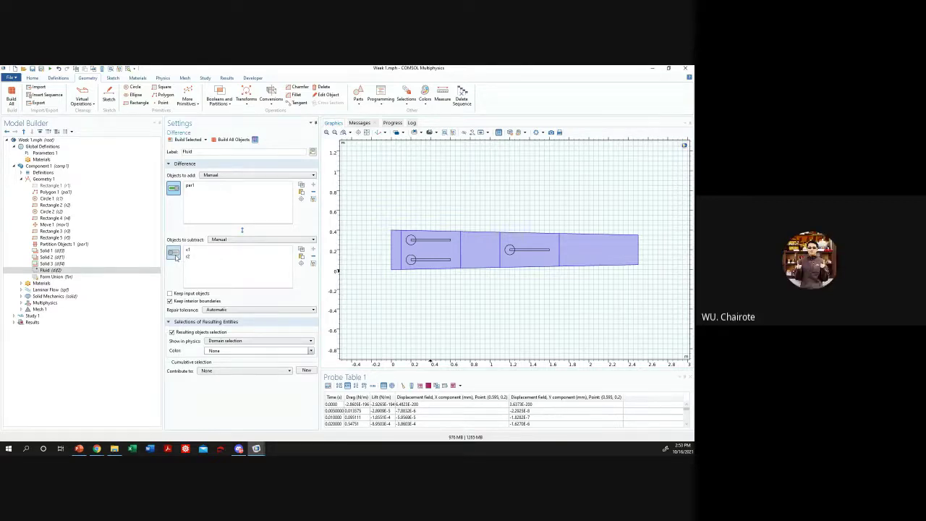
- Try adding the upper upstream beam, dif3, to the objects Fluid subtracts, and remove it again
left_click(174, 253)
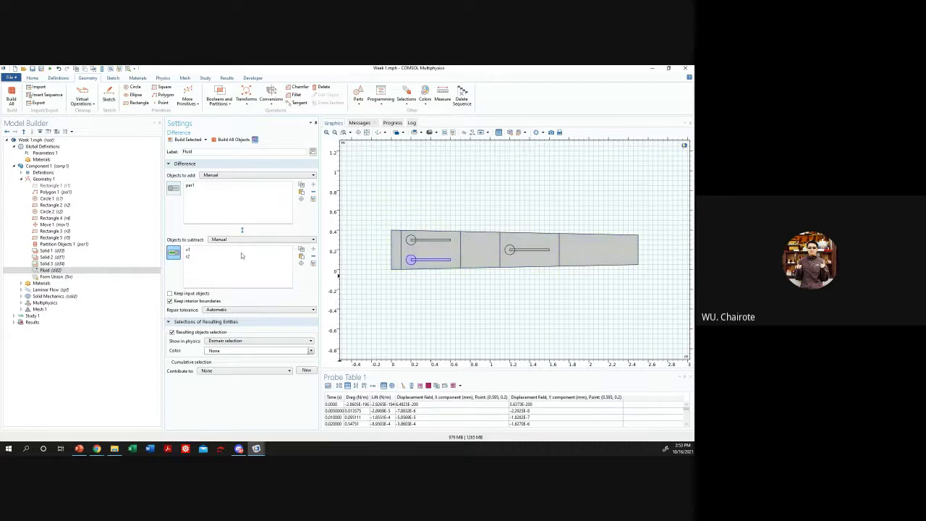
left_click(430, 240)
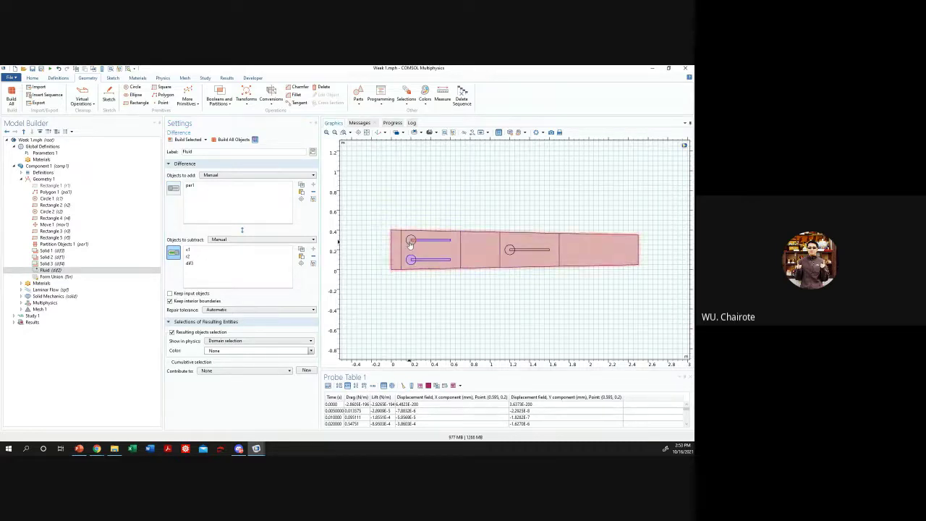
left_click(196, 264)
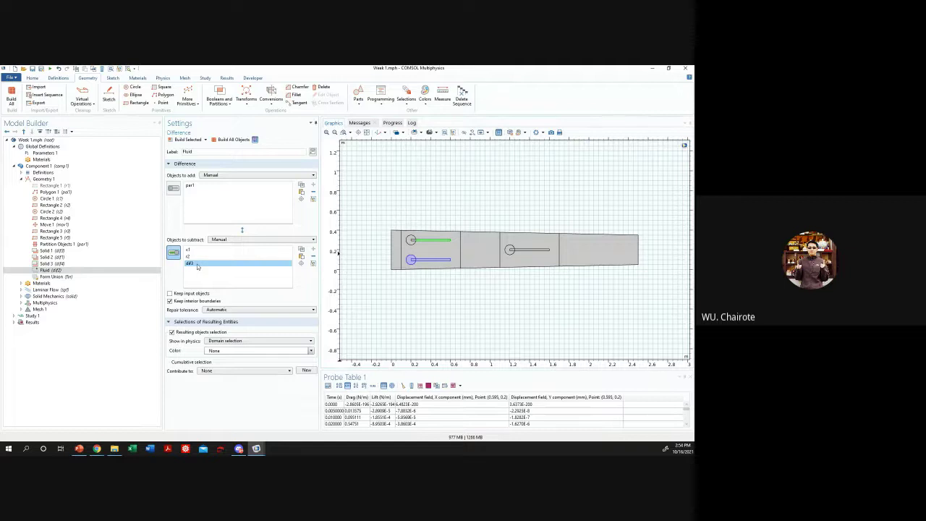
key("Delete")
- Check the objects Fluid subtracts, rebuild it, and return to Solid 3
left_click(208, 251)
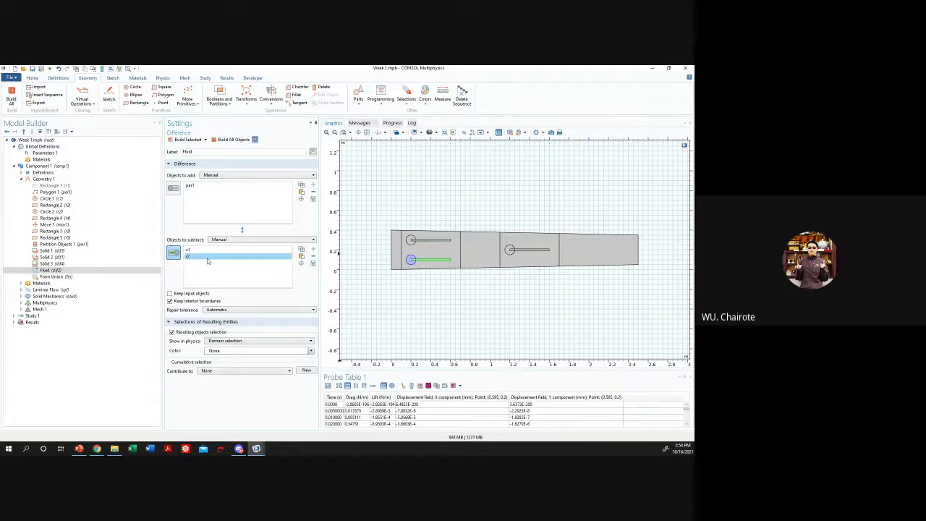
left_click(177, 141)
left_click(186, 140)
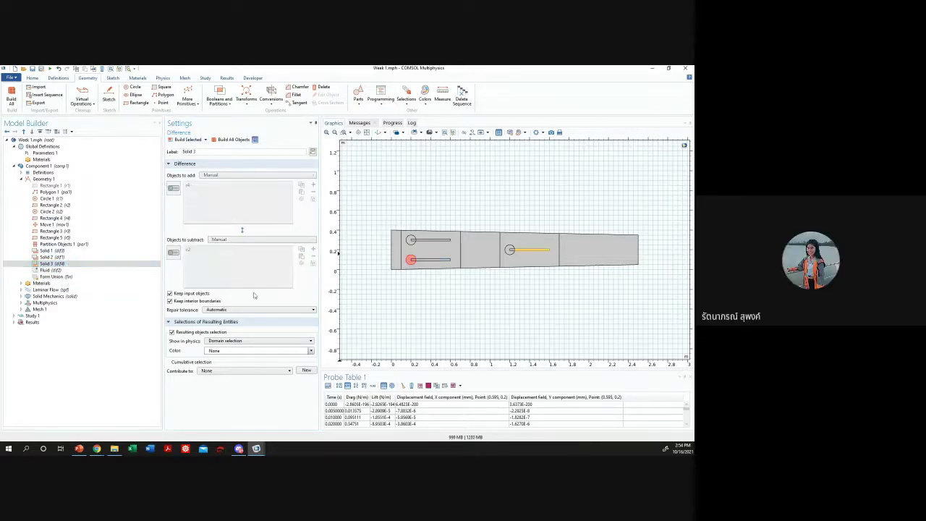
left_click(101, 270)
left_click(87, 263)
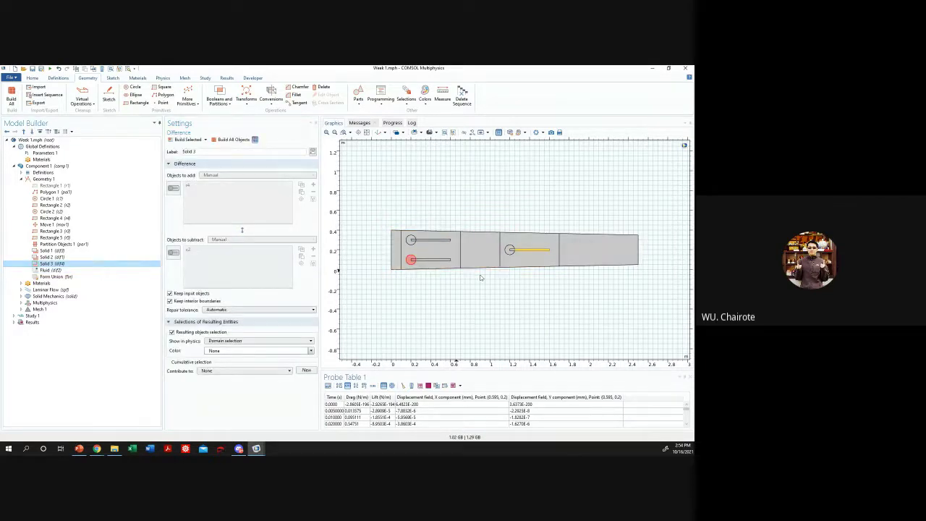
- Remove the partitioned channel, par1, from the objects Fluid adds, and select it there again
left_click(82, 269)
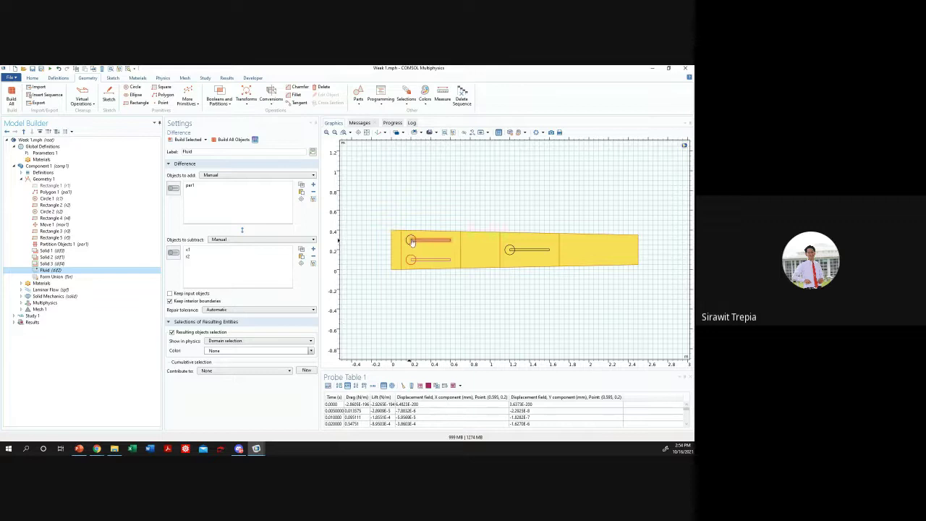
left_click(174, 189)
left_click(189, 185)
left_click(313, 191)
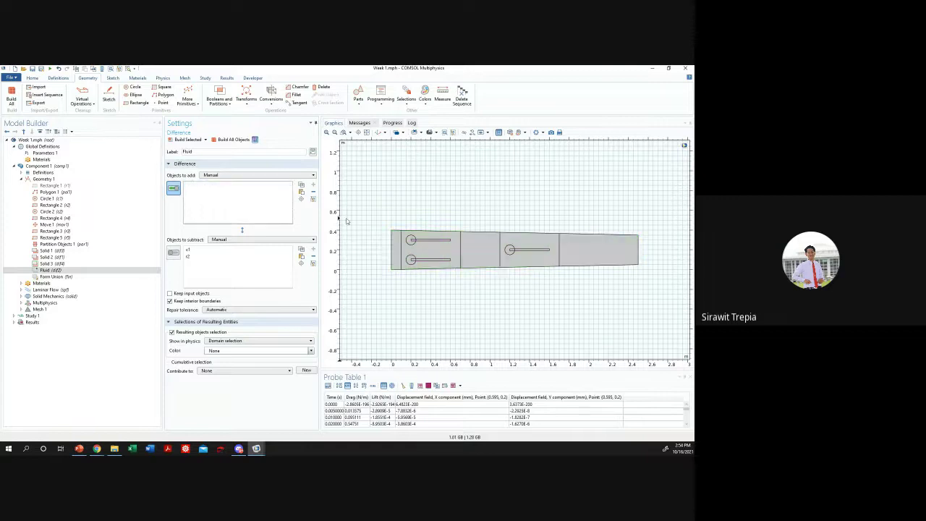
left_click(476, 249)
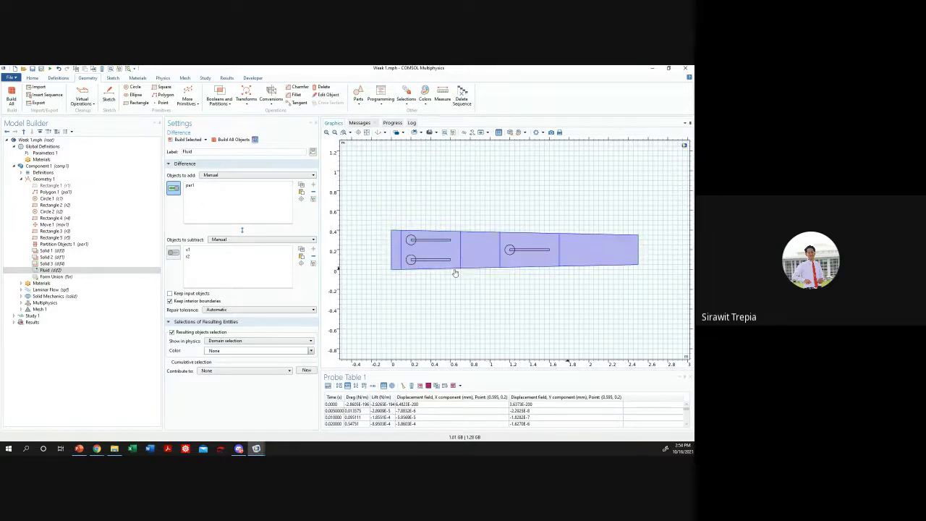
- Check c1 and r2 among the objects Fluid subtracts, add mov1(1), c2, dif3 and dif4 to them, and build Fluid
left_click(214, 253)
left_click(211, 257)
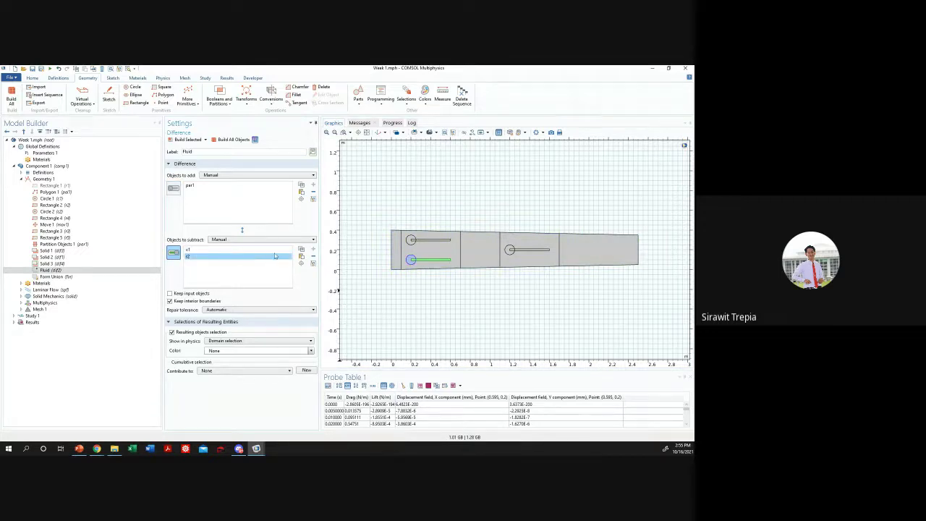
left_click(208, 249)
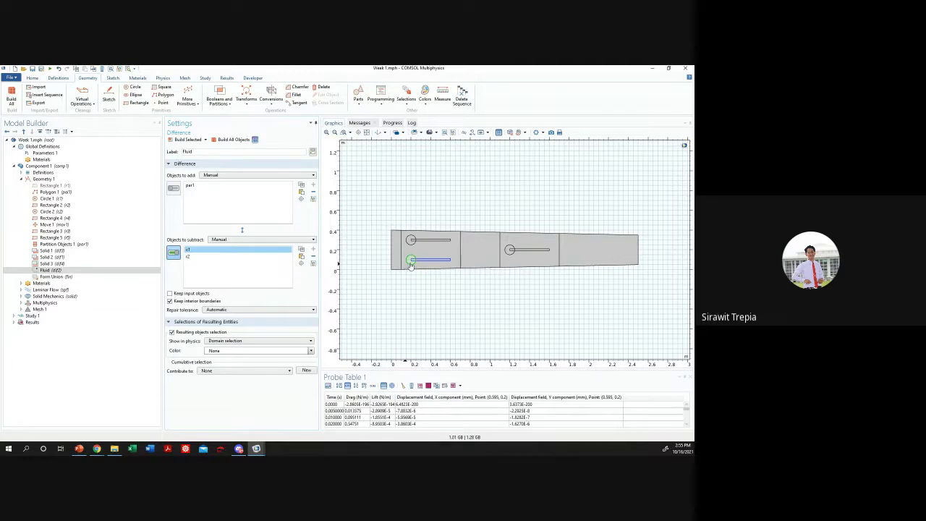
left_click(221, 258)
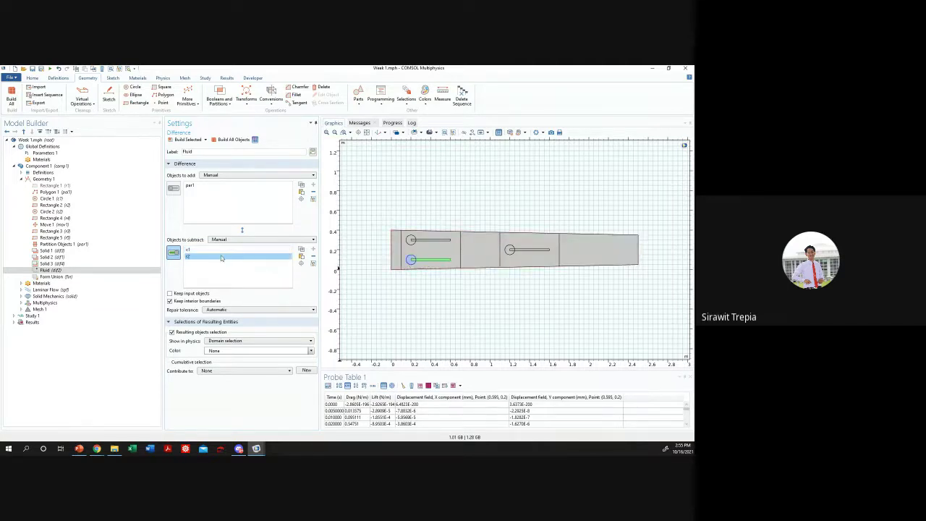
left_click(434, 239)
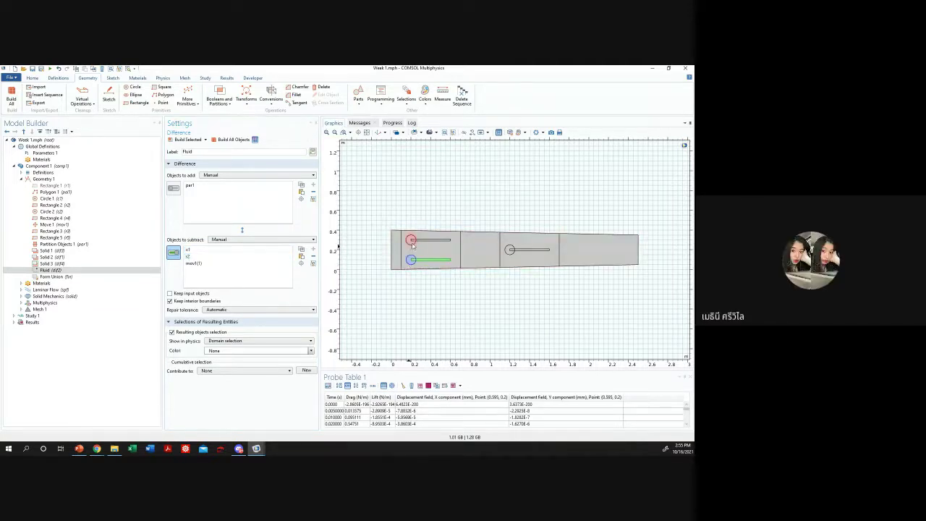
left_click(511, 253)
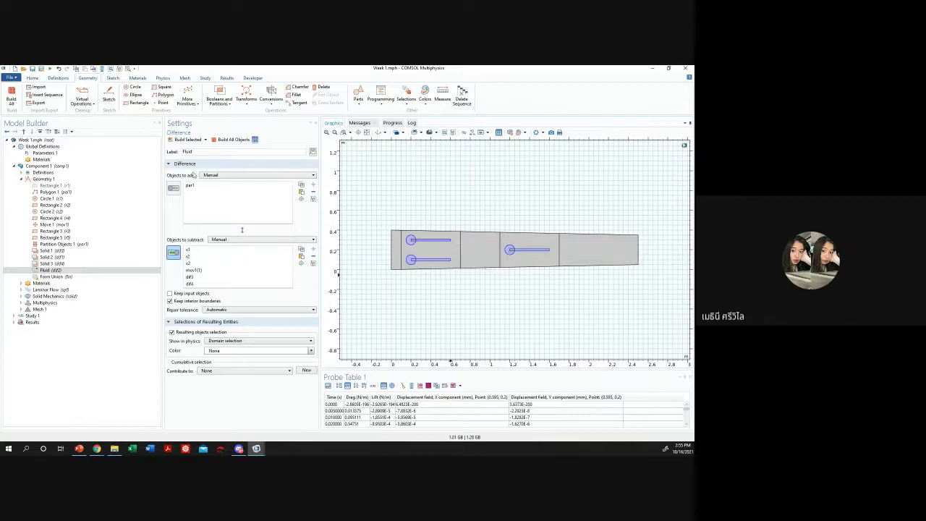
left_click(188, 141)
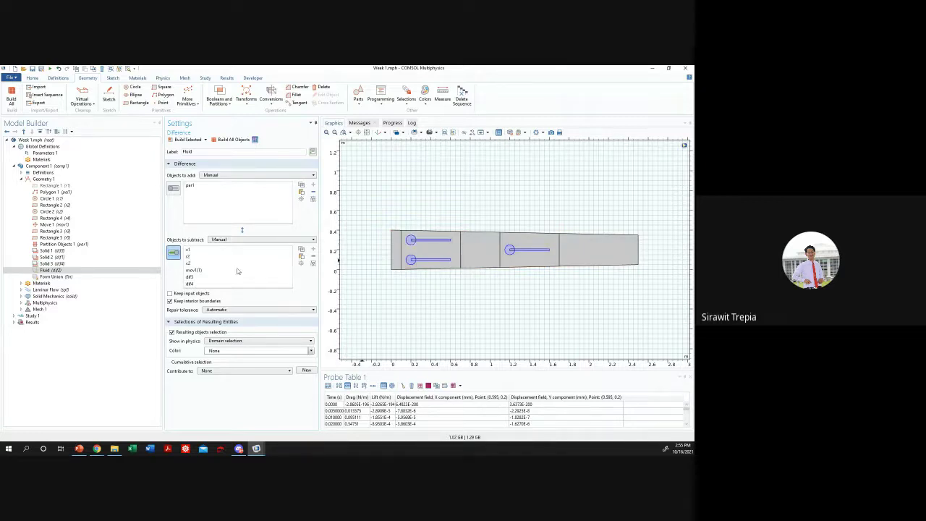
- Try adding all objects to the objects Fluid adds, strip them back to par1 only, and build Fluid
left_click(172, 188)
left_click(215, 186)
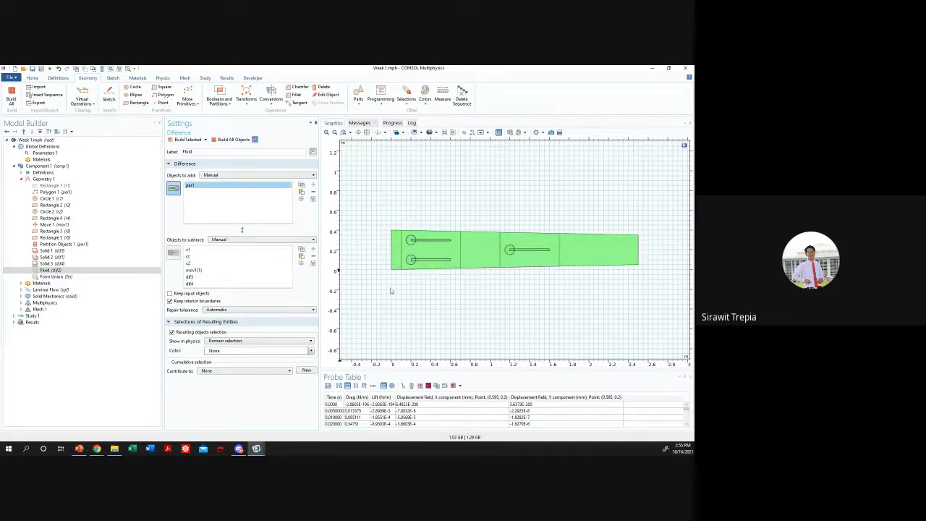
left_click(391, 291)
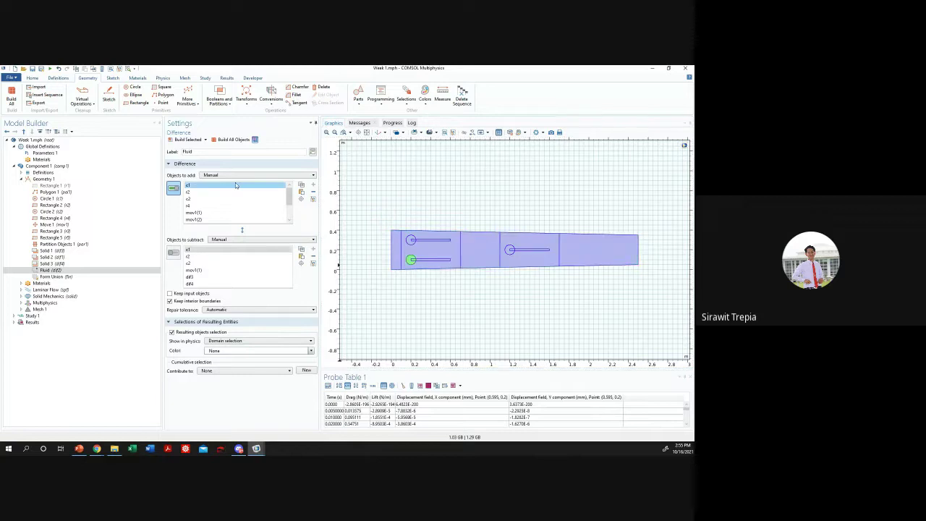
scroll(235, 183, "down", 2)
scroll(235, 183, "down", 1)
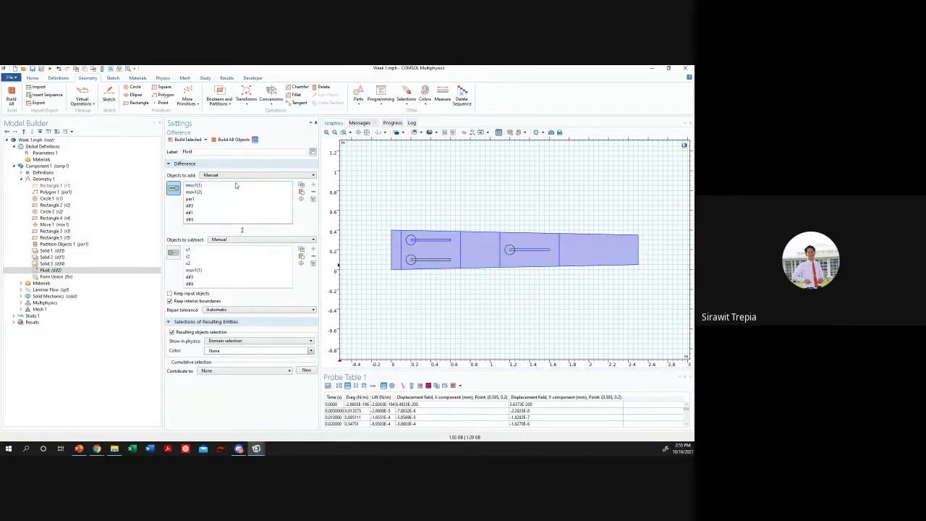
left_click(231, 186)
scroll(231, 187, "down", 2)
left_click(232, 186)
left_click(221, 191)
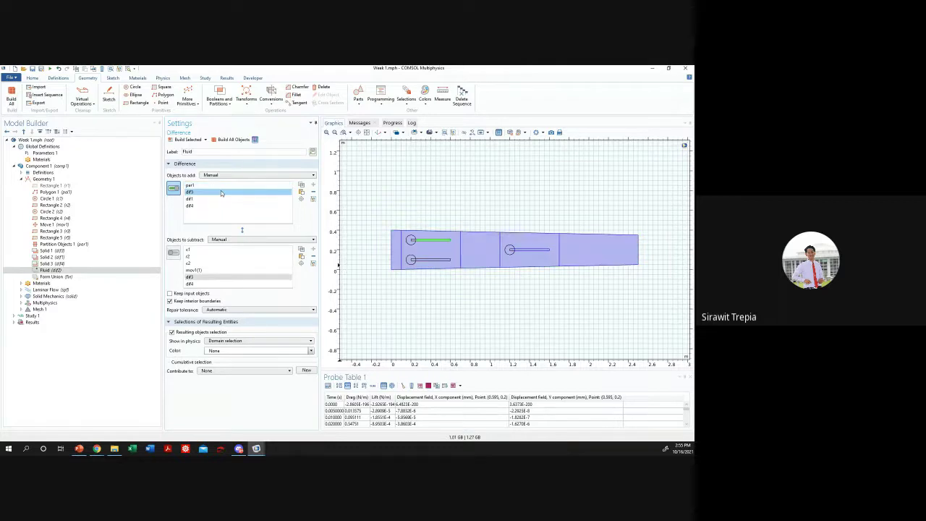
key("Delete")
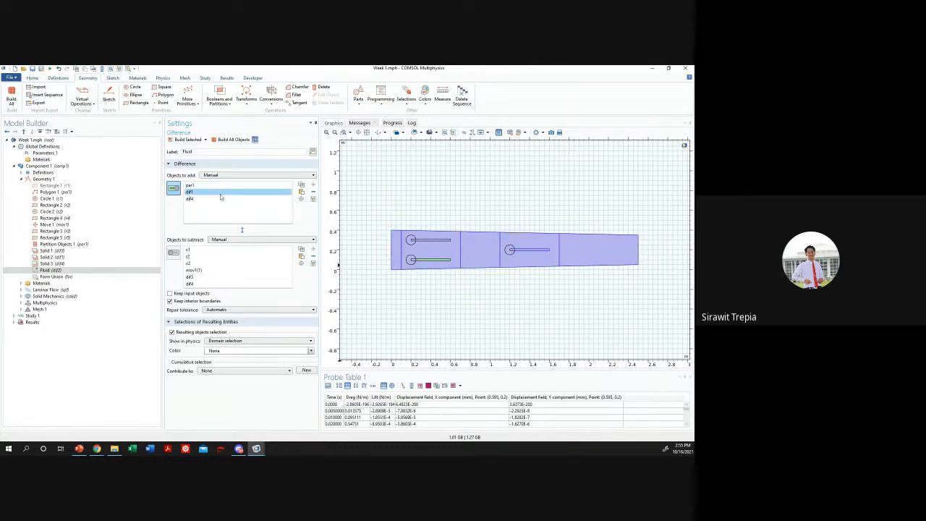
key("Delete")
key("Delete")
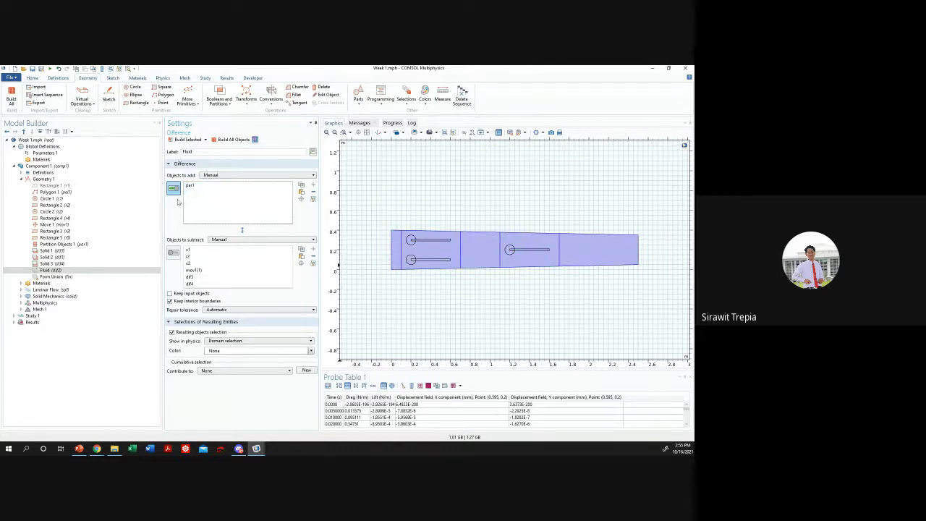
left_click(187, 139)
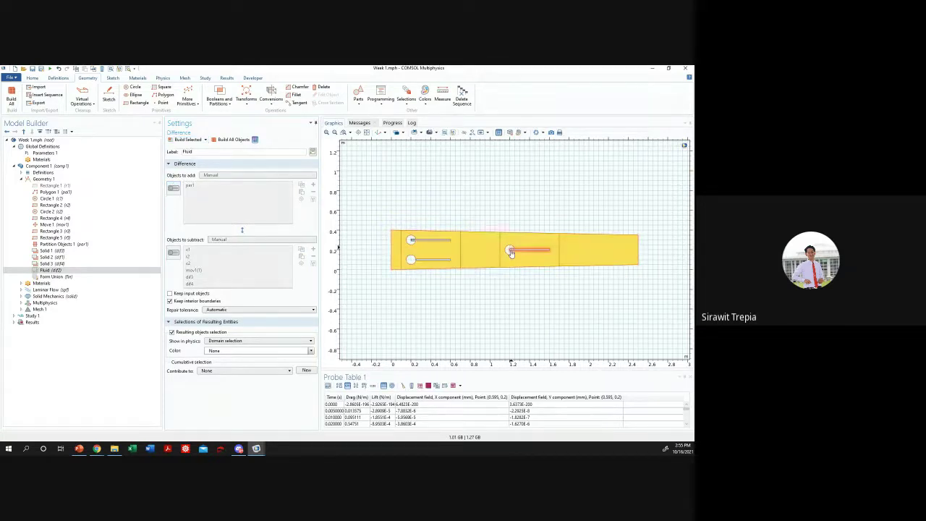
- Replace dif3 and dif4 among the objects Fluid subtracts with beams mov1(2) and r4, and build Fluid
left_click(173, 251)
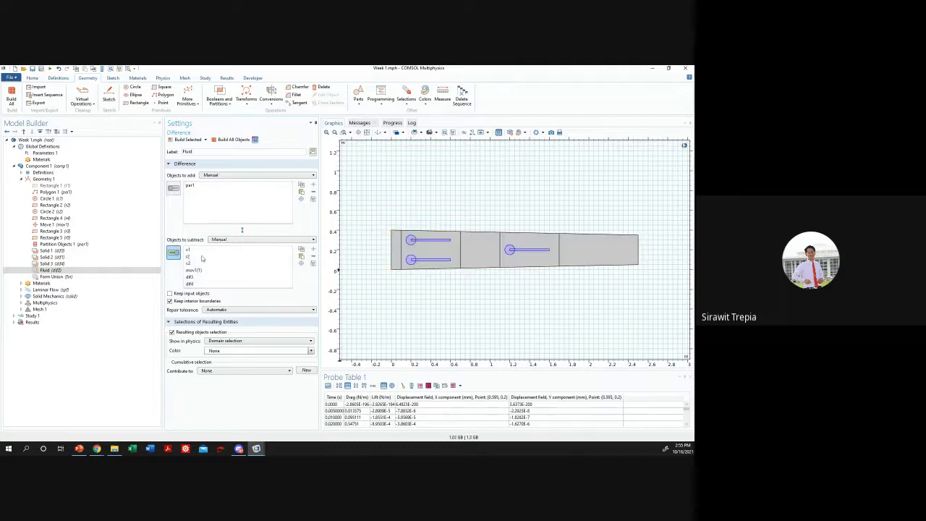
left_click(196, 278)
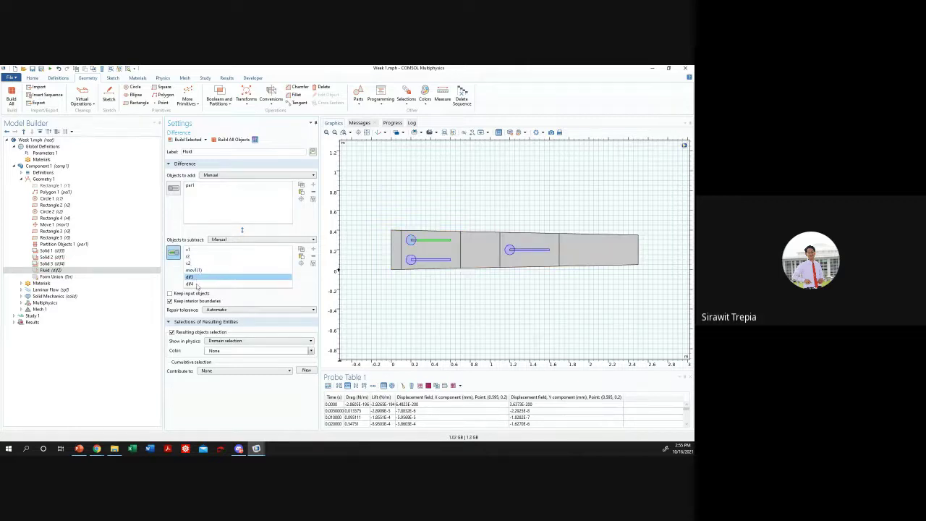
key("Delete")
key("Delete")
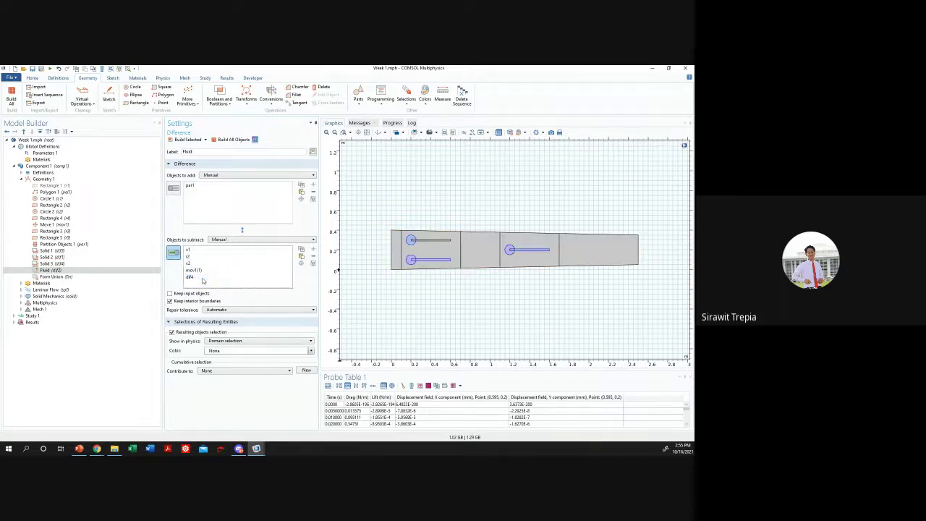
left_click(413, 244)
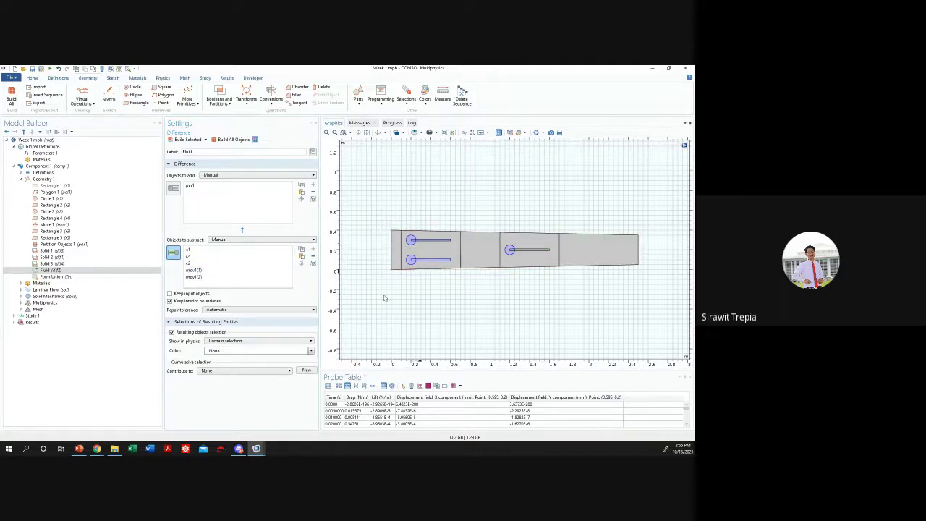
left_click(513, 252)
left_click(186, 139)
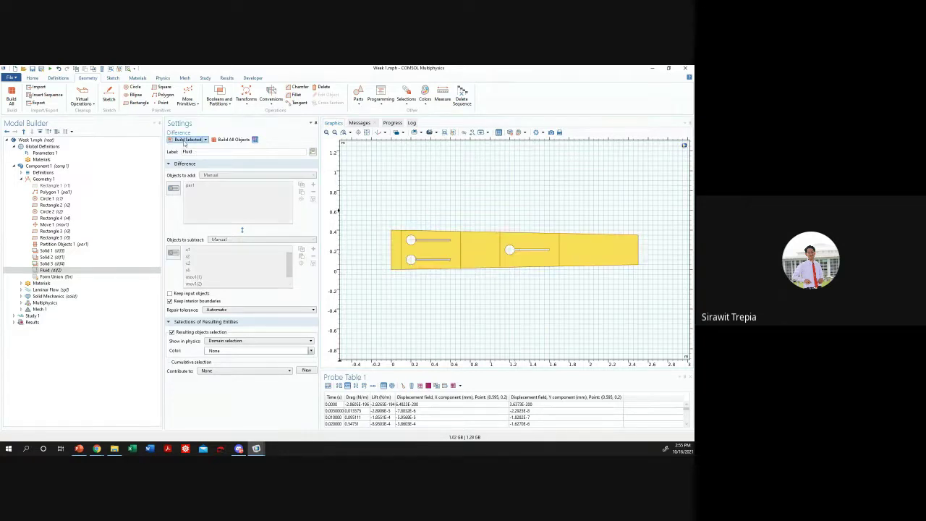
- Clear all circles and beams from the objects Fluid subtracts
left_click(173, 252)
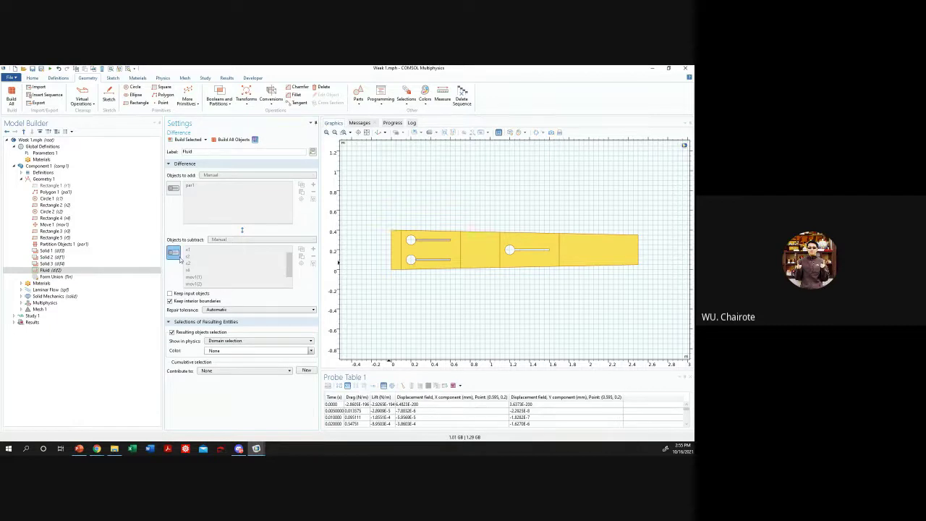
left_click(214, 283)
key("Delete")
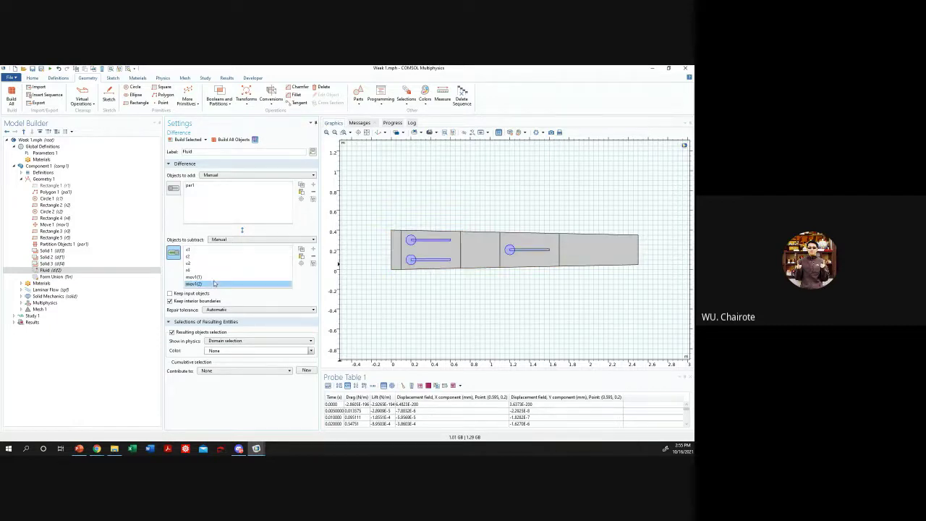
left_click(211, 250)
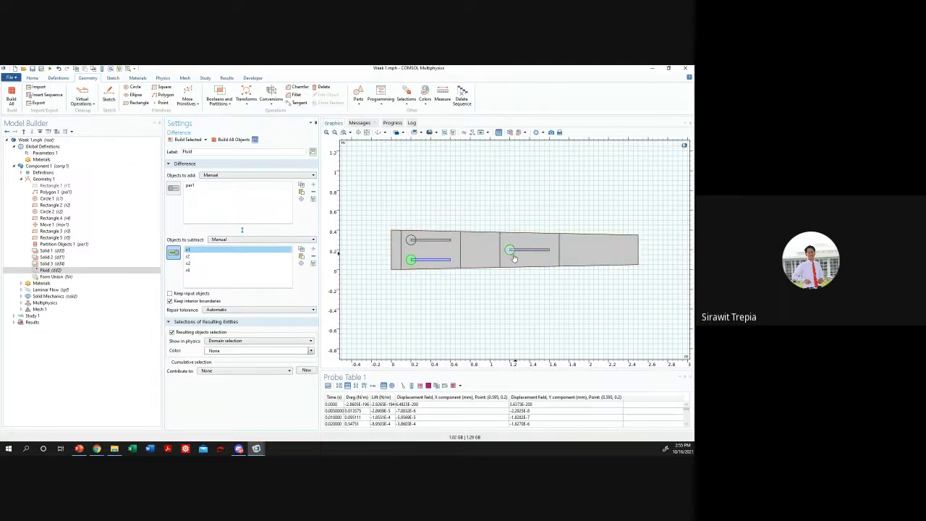
left_click(214, 263)
key("Delete")
key("Delete")
key("Delete")
key("Delete")
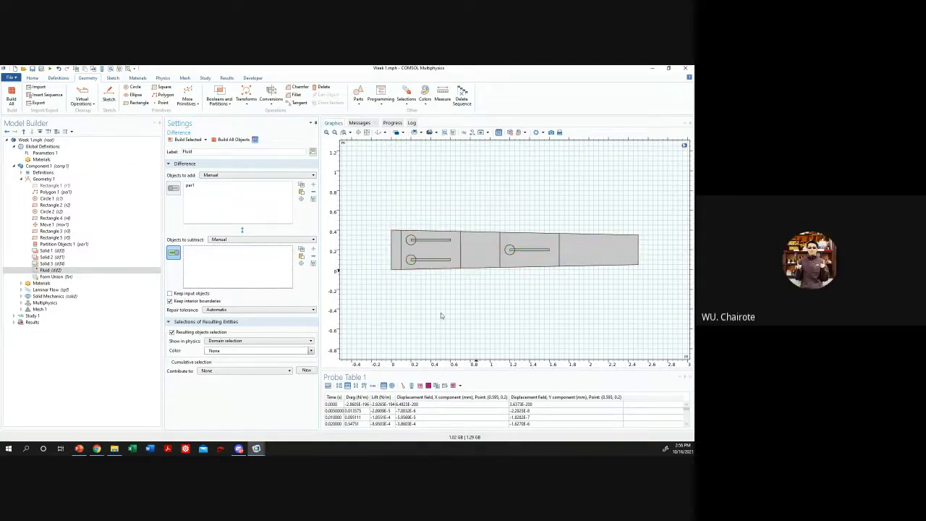
- Subtract the two upstream circles and beams, c1, r2, mov1(1) and mov1(2), from the channel in Fluid, building after each pair
left_click(418, 261)
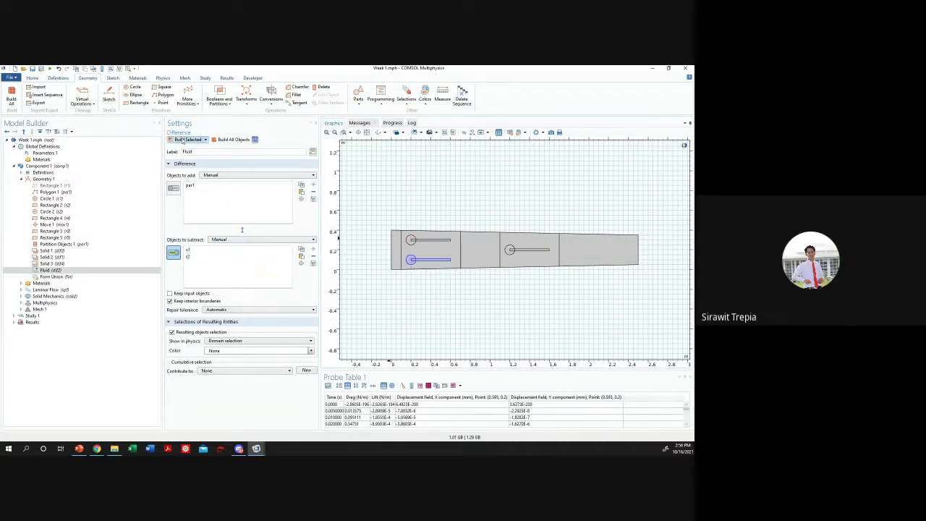
left_click(188, 140)
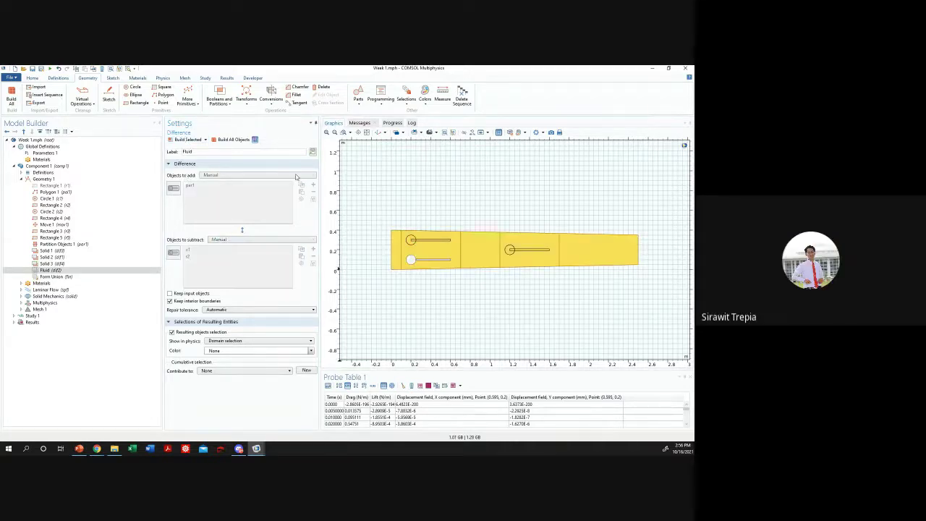
left_click(436, 262)
left_click(410, 245)
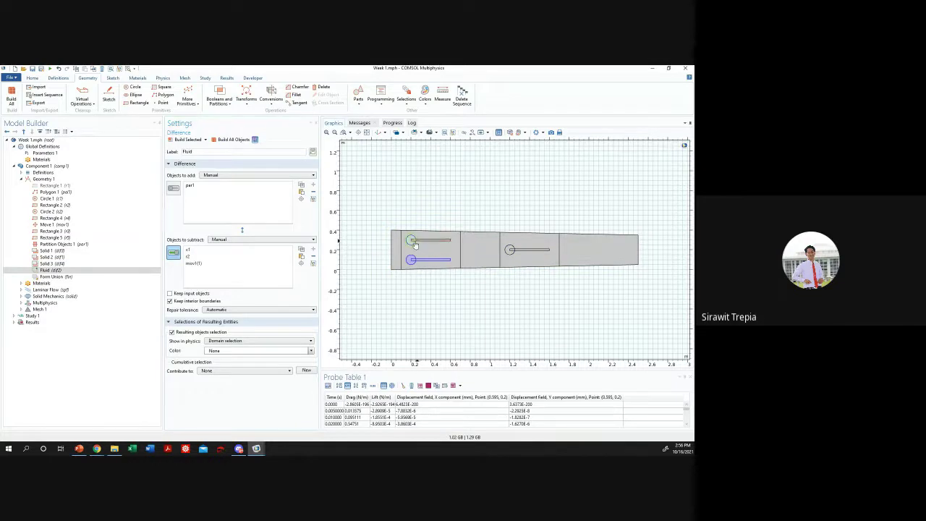
left_click(411, 240)
left_click(188, 140)
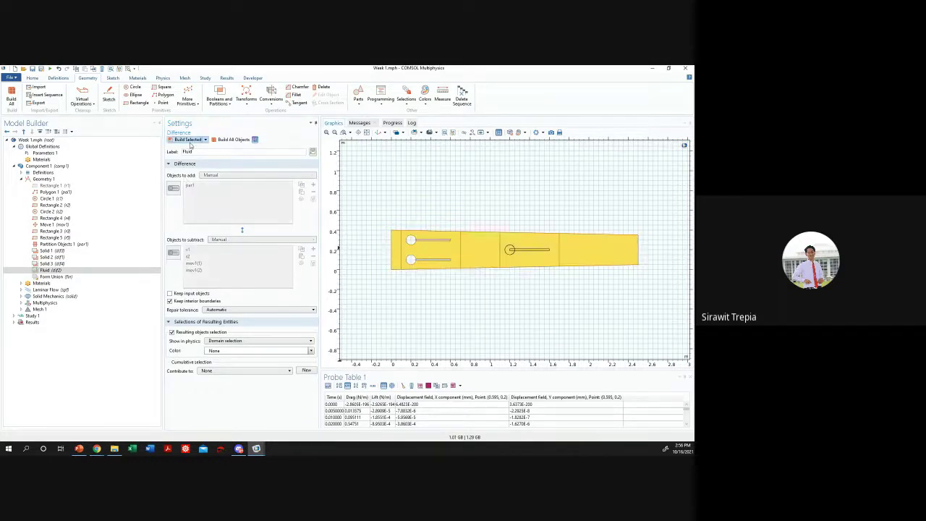
- Add the downstream circle c2 and beam r4 to the objects Fluid subtracts, and rebuild Fluid after each
left_click(173, 252)
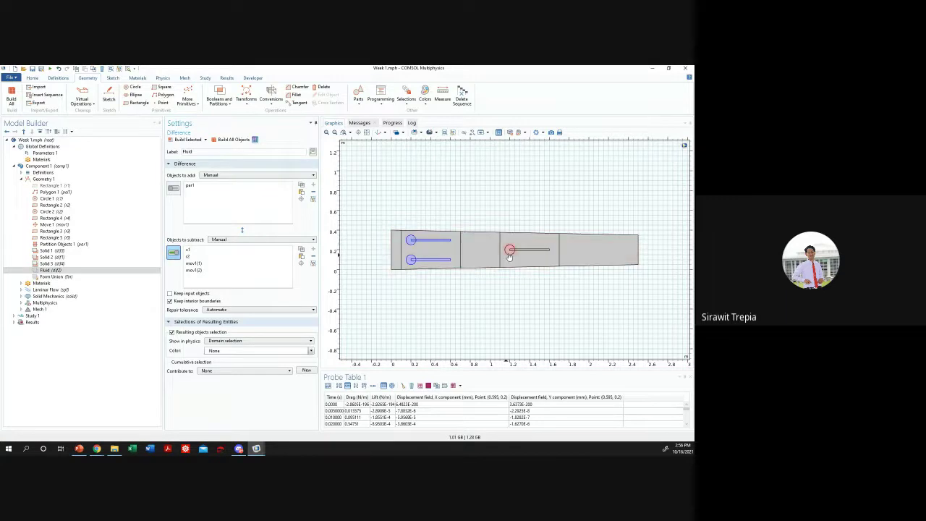
left_click(187, 139)
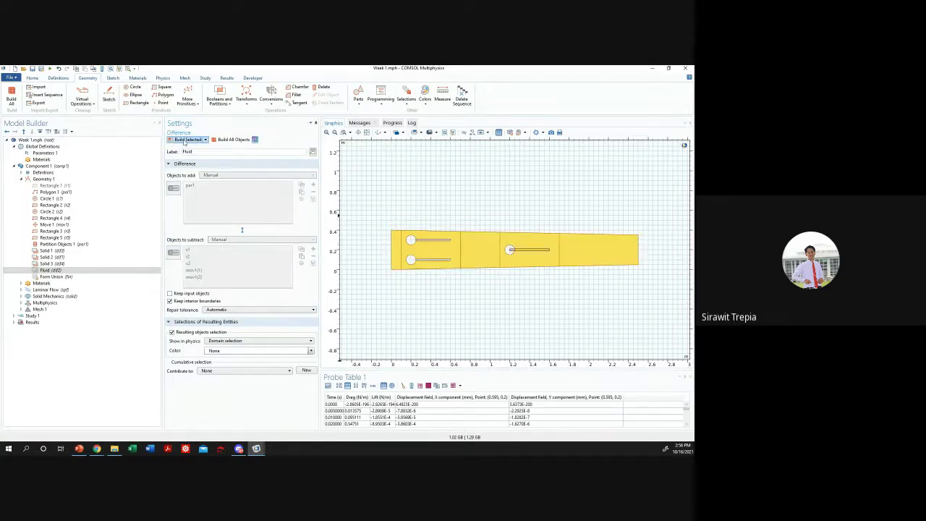
left_click(172, 251)
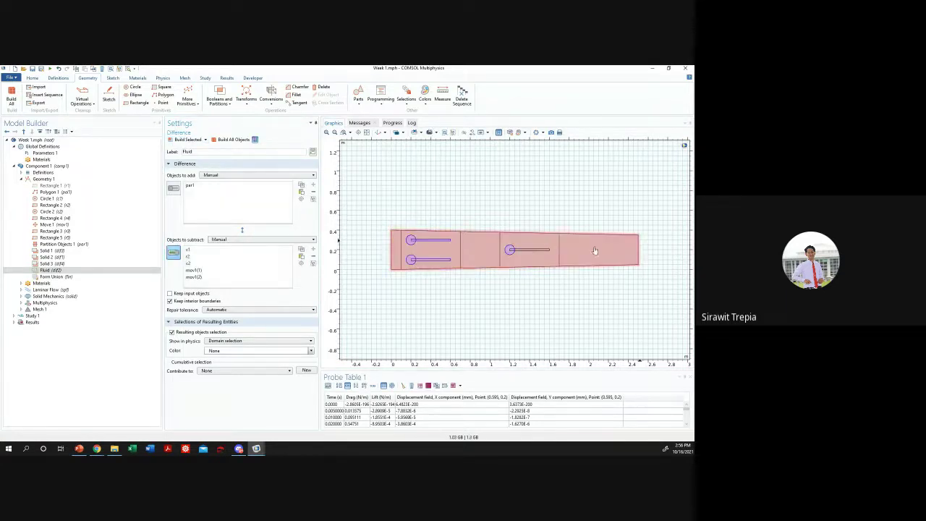
left_click(510, 250)
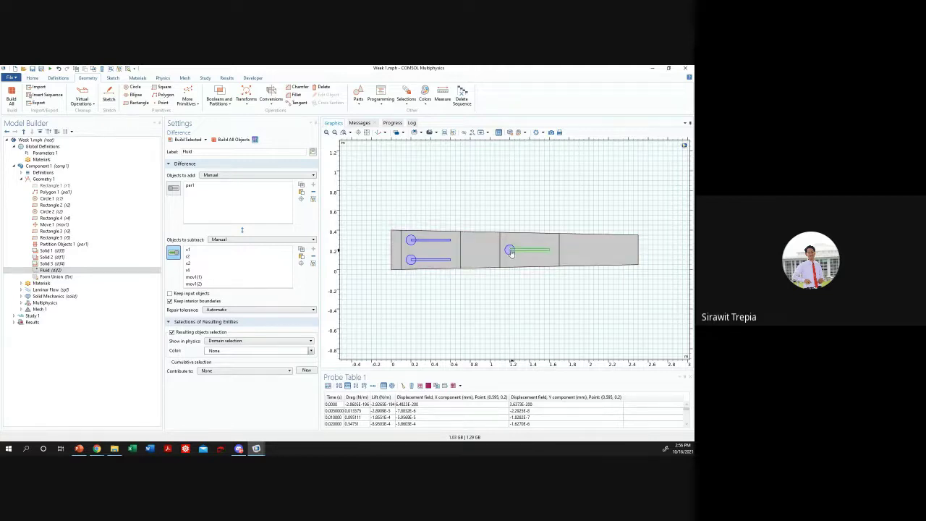
left_click(509, 251)
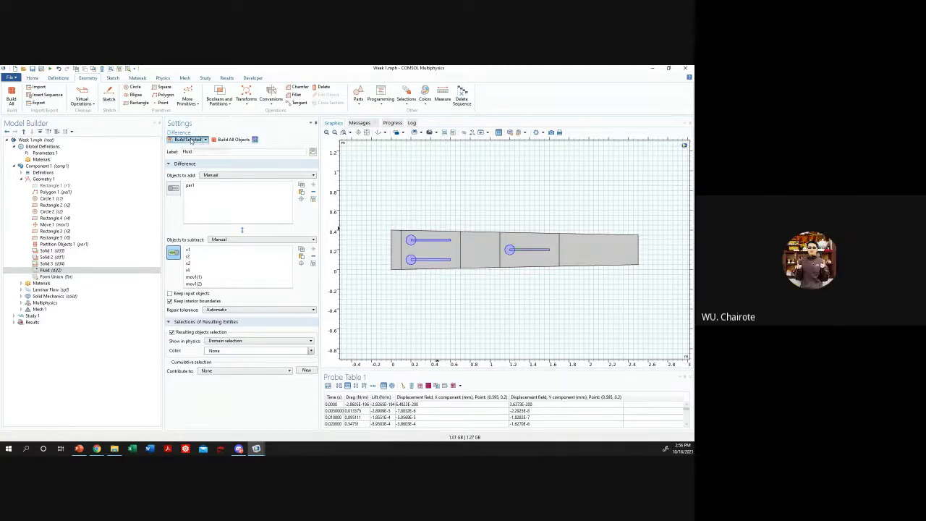
key("F7")
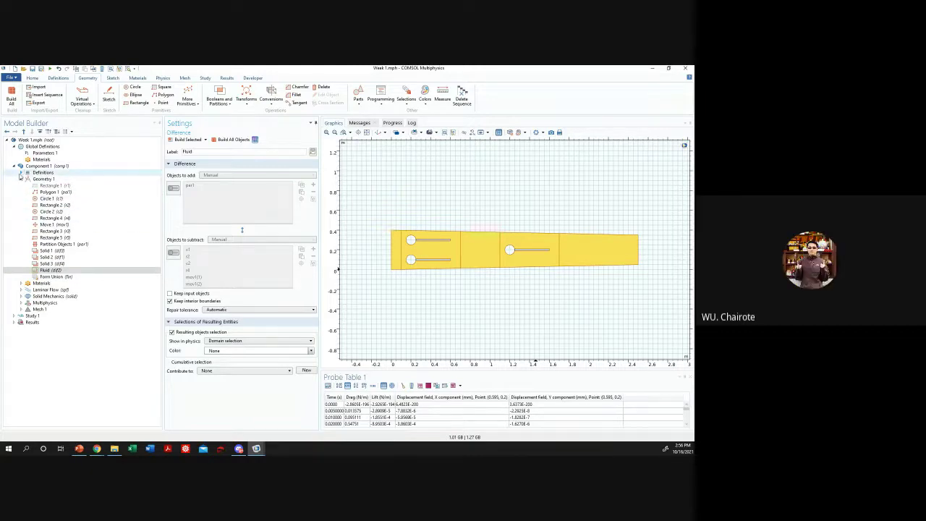
- Add the partition domain around the downstream circle and beam to the moving mesh's Deforming Domain 1
left_click(21, 173)
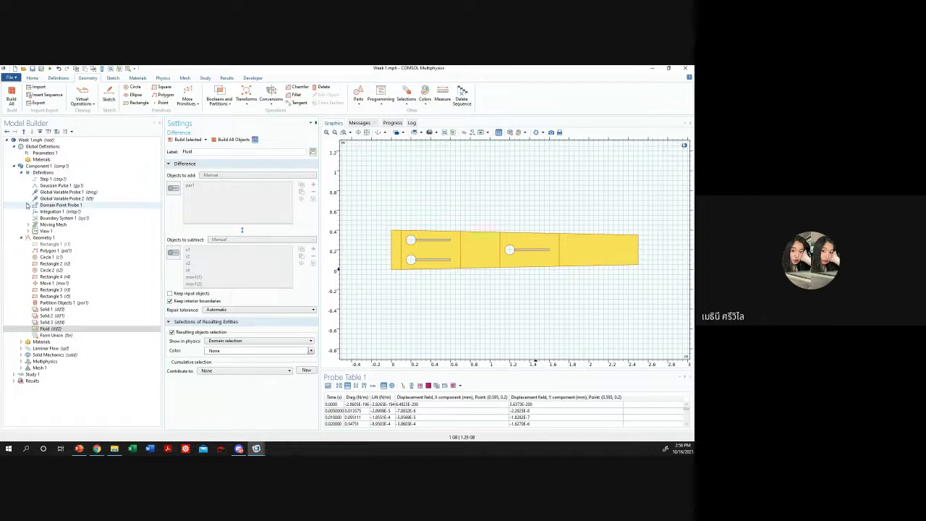
left_click(27, 224)
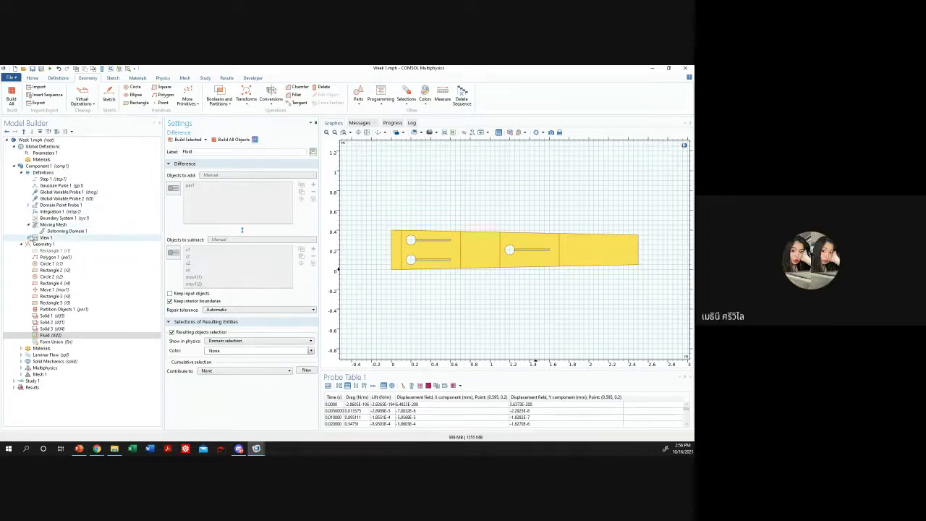
left_click(29, 237)
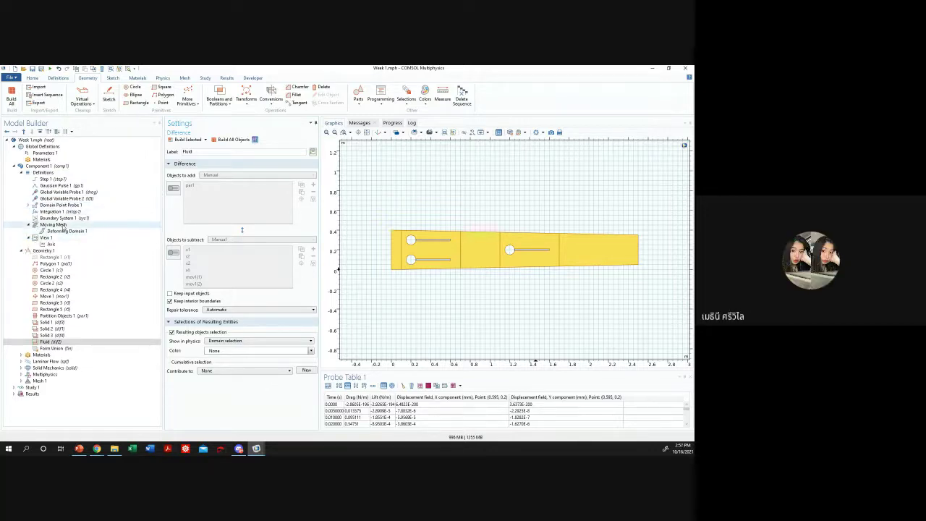
left_click(58, 225)
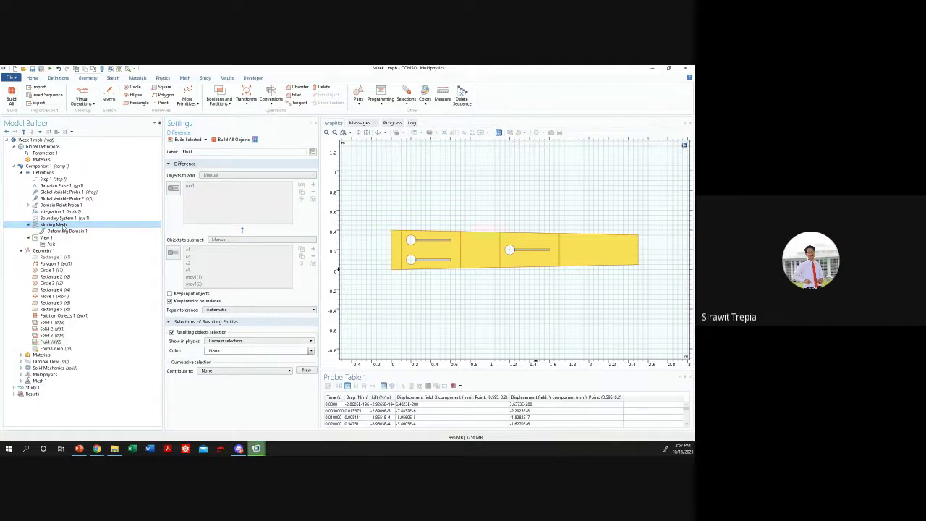
left_click(72, 231)
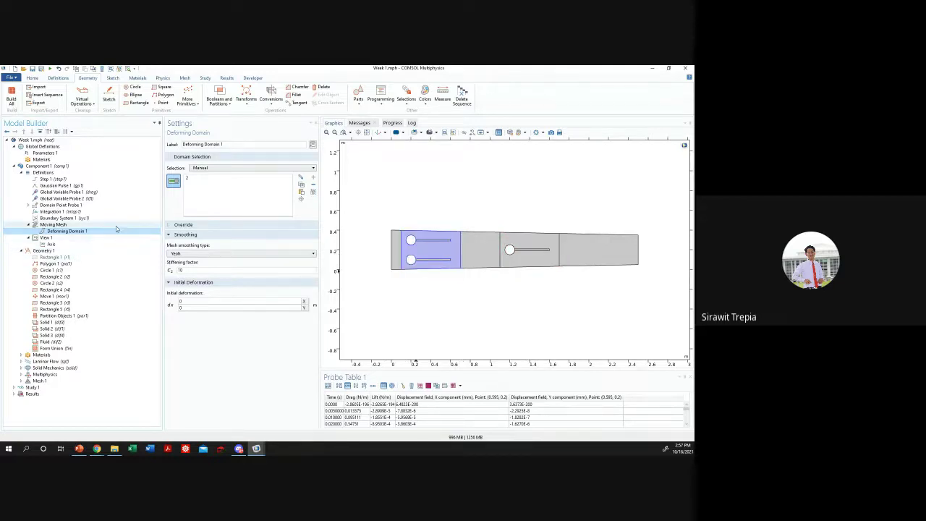
left_click(83, 230)
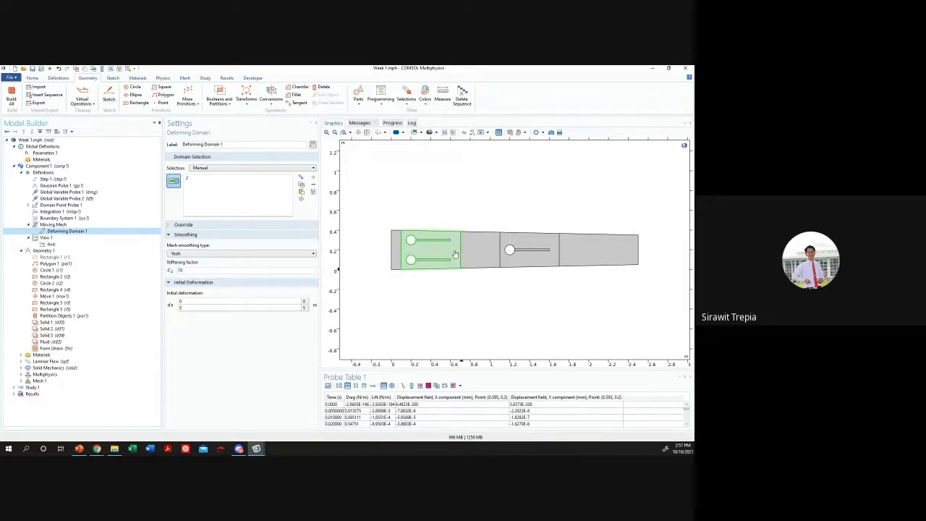
left_click(542, 263)
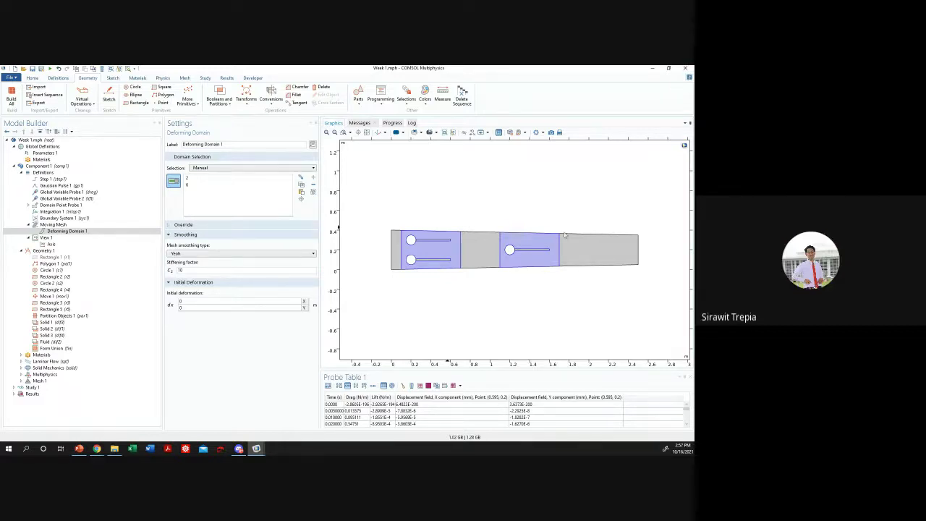
- Read the Deforming Domain help topic on what governs the shape of the selected domains, and close the help
left_click(291, 249)
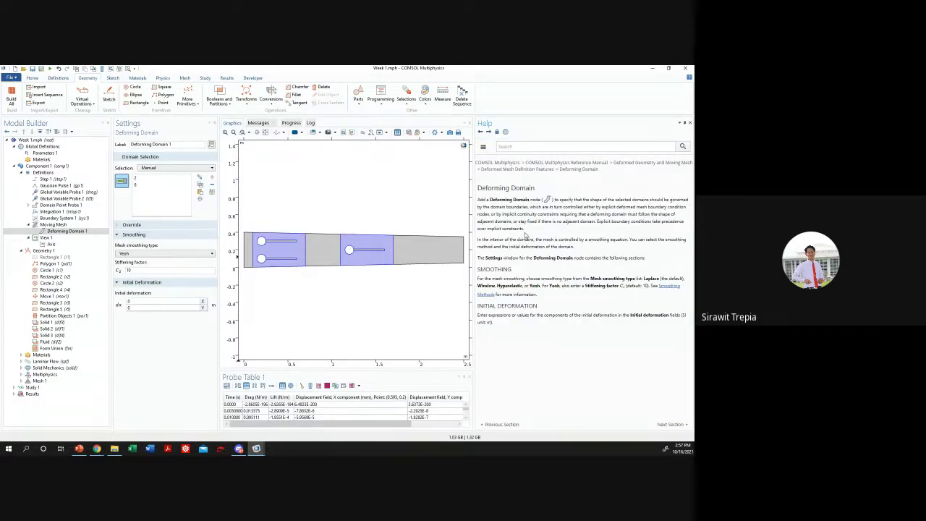
left_click_drag(524, 234, 479, 196)
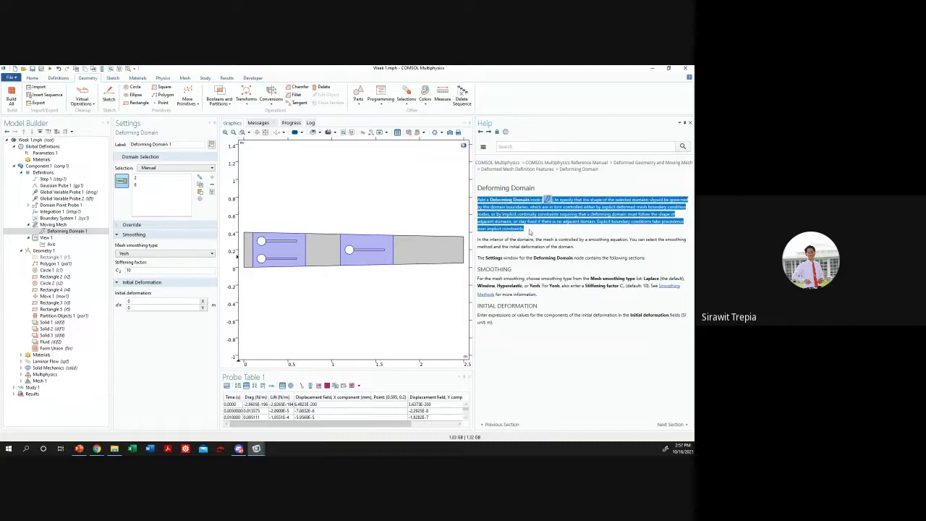
left_click(530, 231)
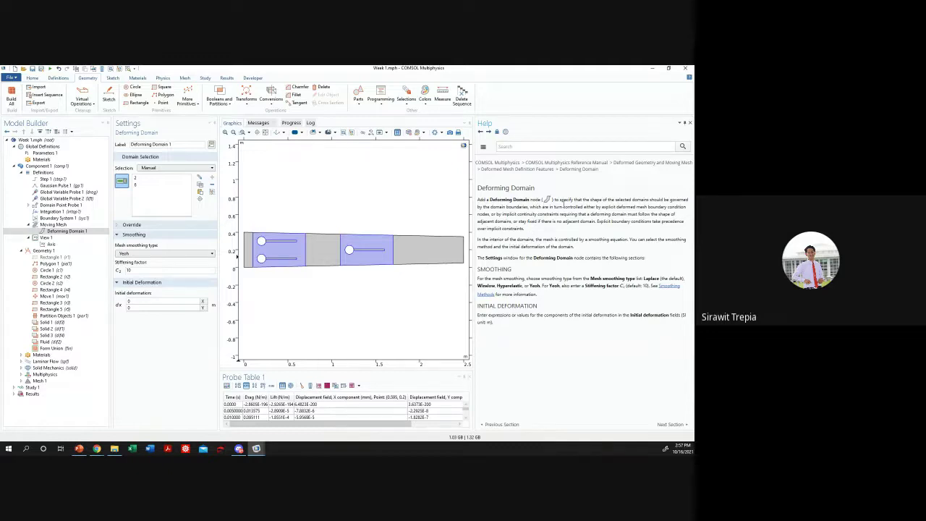
left_click_drag(554, 199, 631, 200)
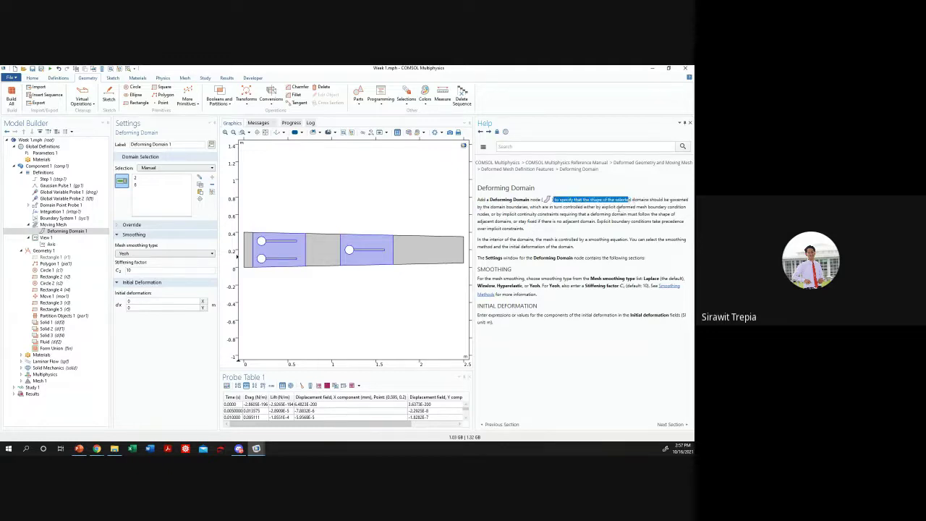
left_click(594, 206)
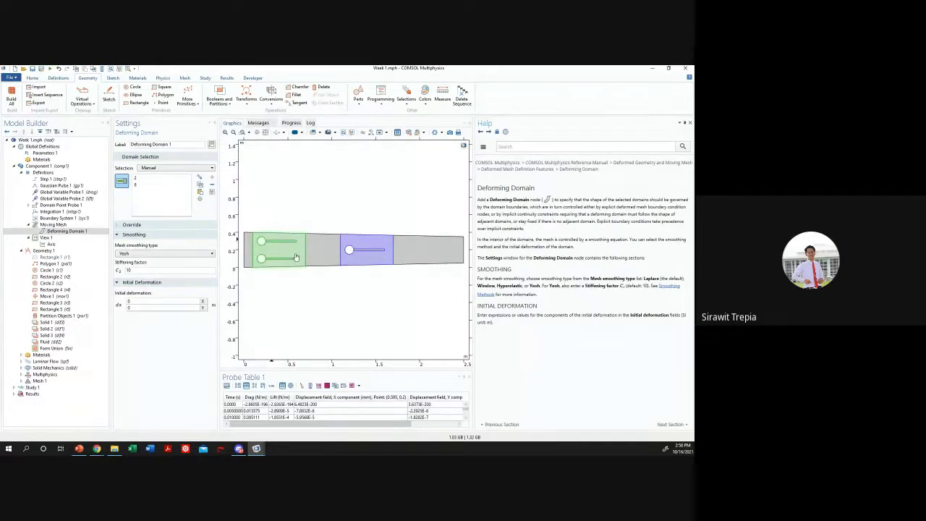
left_click(52, 231)
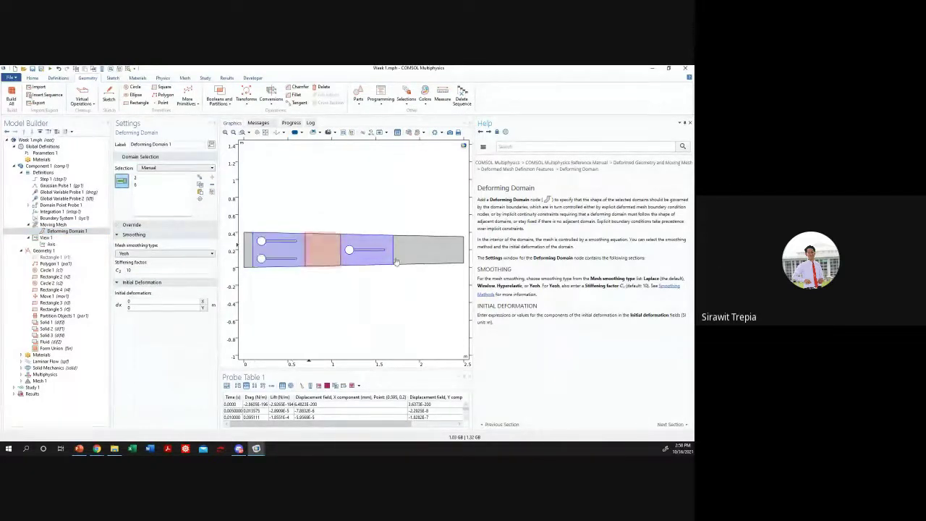
left_click(689, 122)
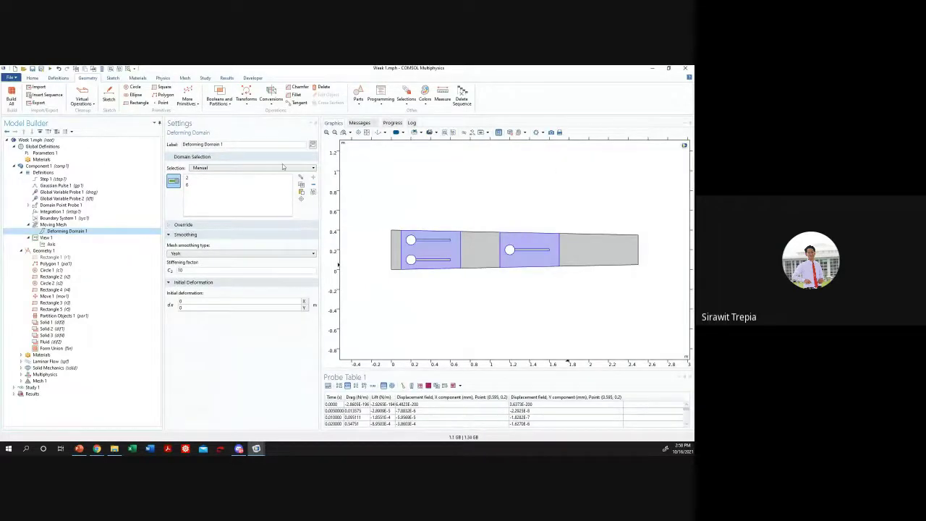
left_click(67, 230)
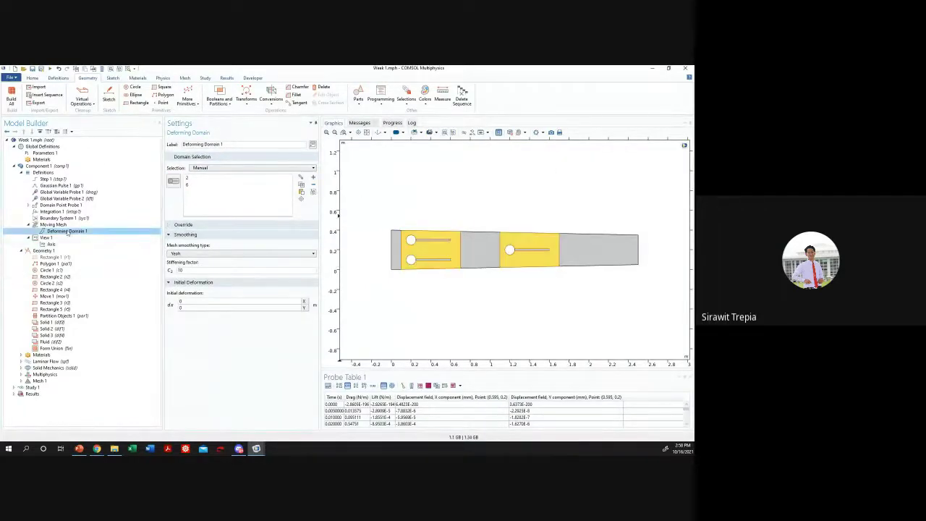
left_click(28, 238)
left_click(28, 224)
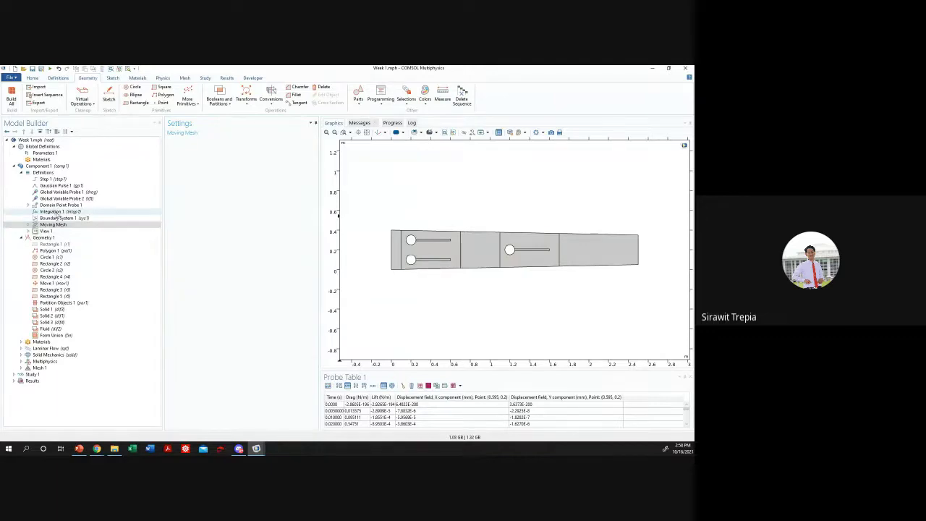
- Examine the parameters of the Step 1 and Gaussian Pulse 1 functions, comparing the two under Definitions
left_click(28, 205)
left_click(51, 179)
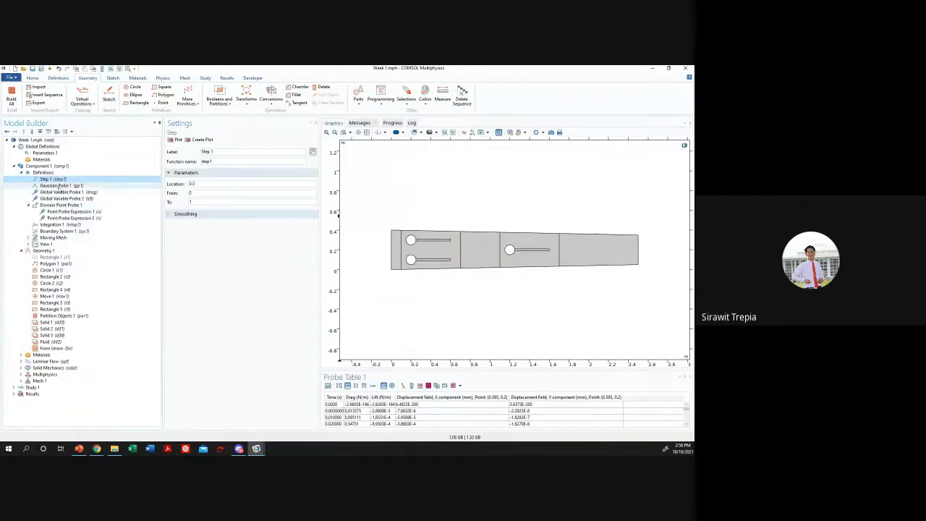
left_click(58, 186)
key("Up")
key("Down")
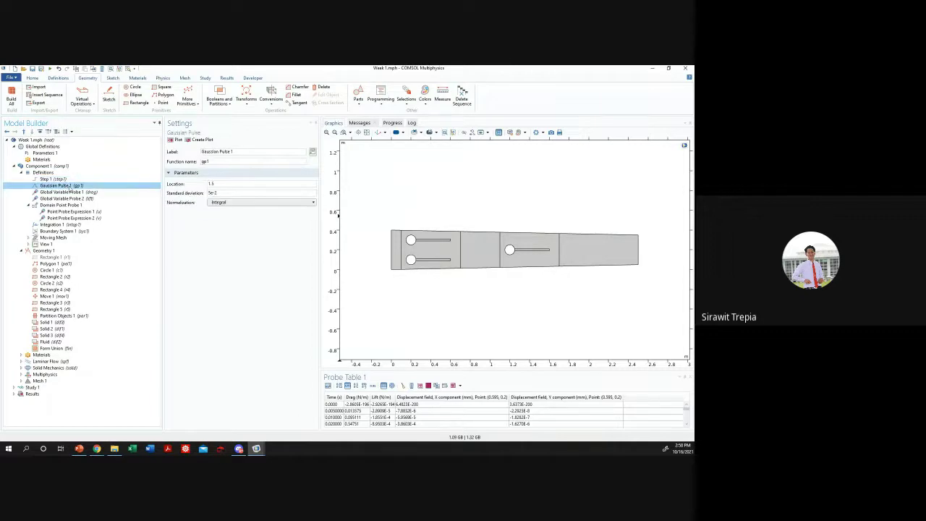
key("Up")
key("Down")
key("Up")
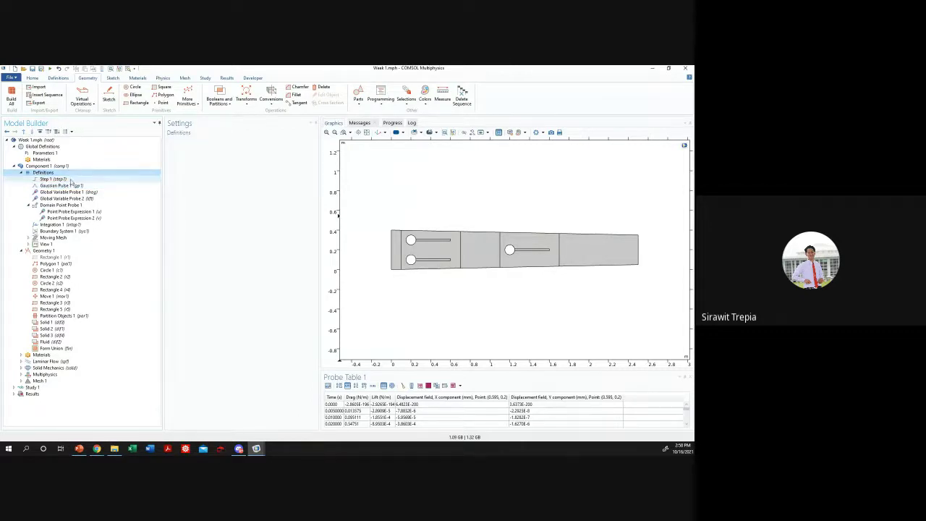
key("Down")
key("Up")
key("Down")
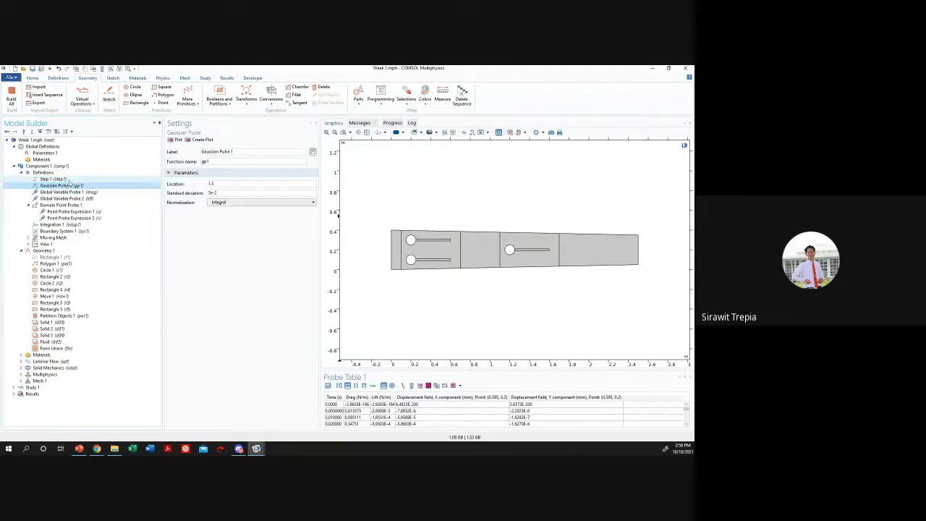
key("Up")
key("Down")
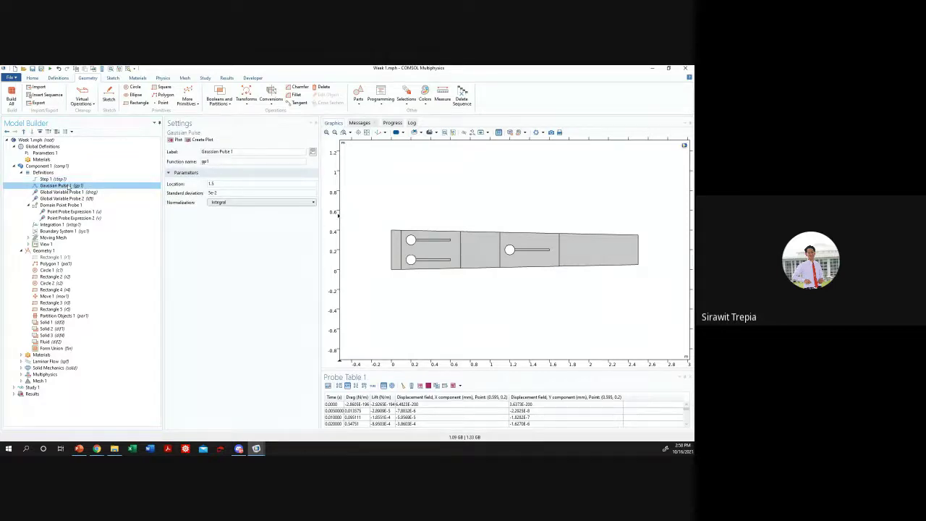
key("Up")
key("Down")
key("Up")
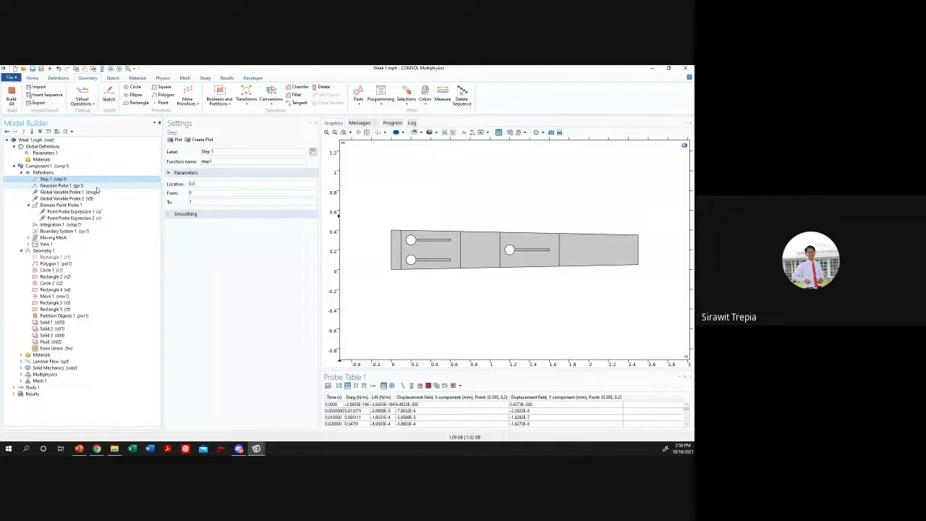
key("Down")
key("Up")
key("Down")
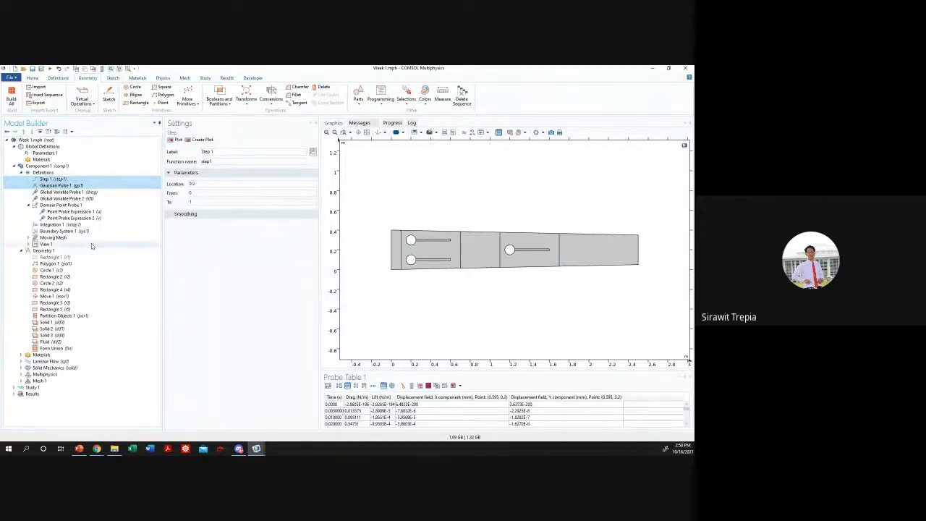
- Inspect the location of Domain Point Probe 1 and the dimensions of Rectangle 1
left_click(20, 374)
left_click(14, 394)
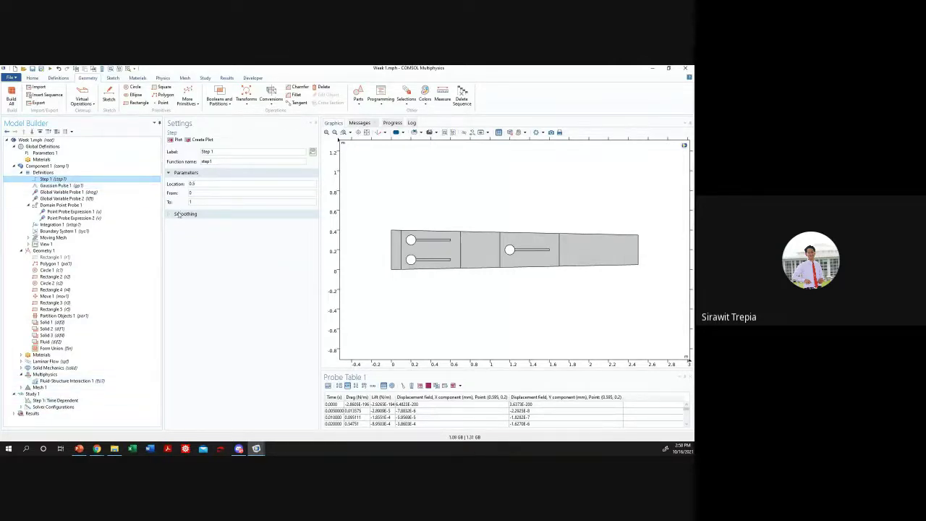
left_click(29, 205)
left_click(72, 217)
left_click(65, 204)
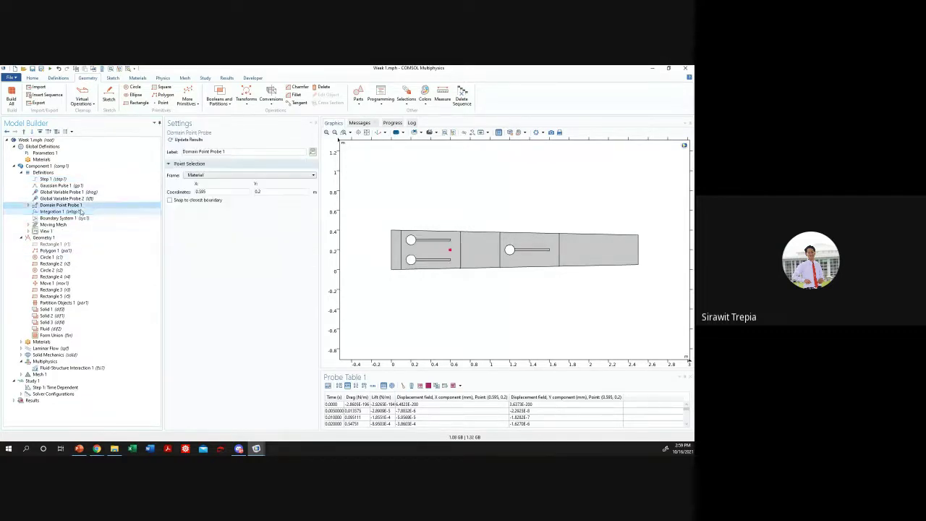
left_click(77, 217)
left_click(54, 243)
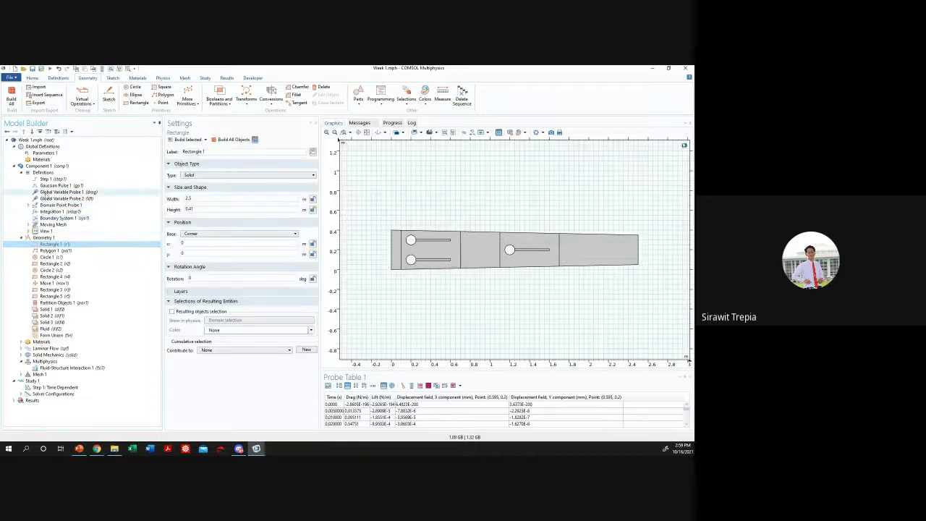
- Look over the Gaussian Pulse 1 and Step 1 function settings once more
left_click(54, 185)
key("Up")
key("Down")
key("Up")
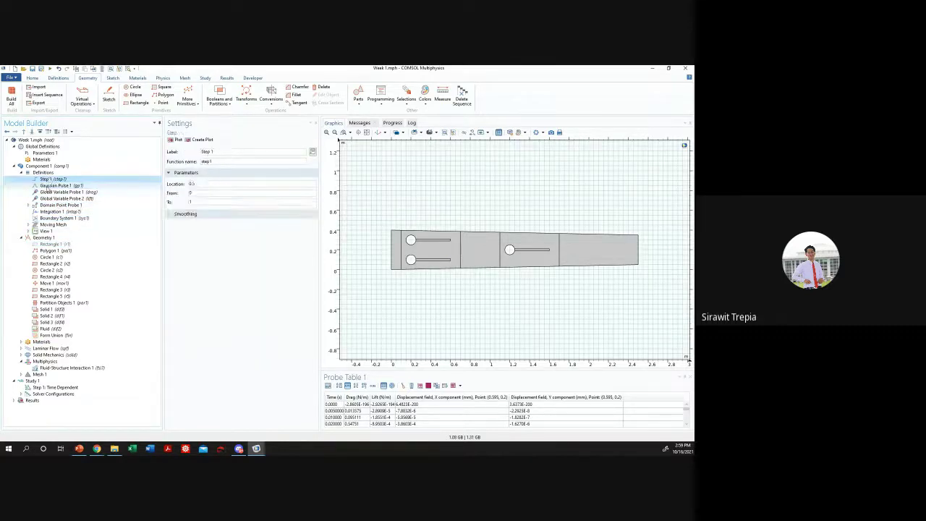
key("Down")
key("Up")
key("Down")
key("Up")
key("Down")
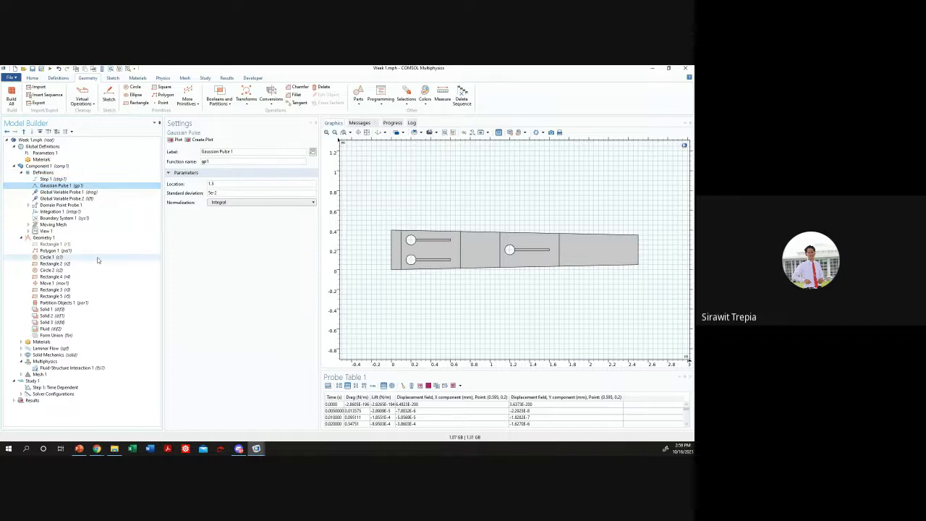
- Expand the component's materials, and check the domain selections of Laminar Flow and Deforming Domain 1
left_click(22, 342)
left_click(55, 348)
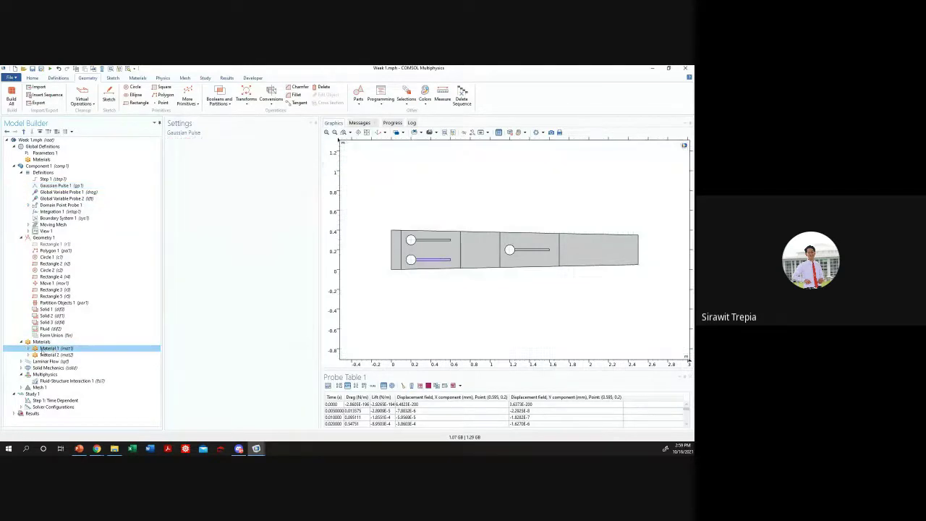
left_click(29, 348)
left_click(29, 368)
left_click(28, 360)
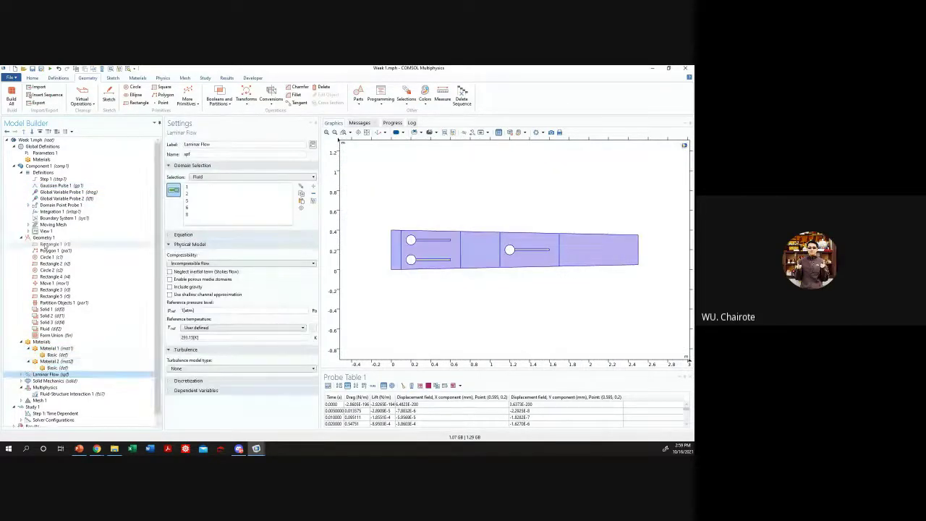
left_click(62, 179)
left_click(53, 224)
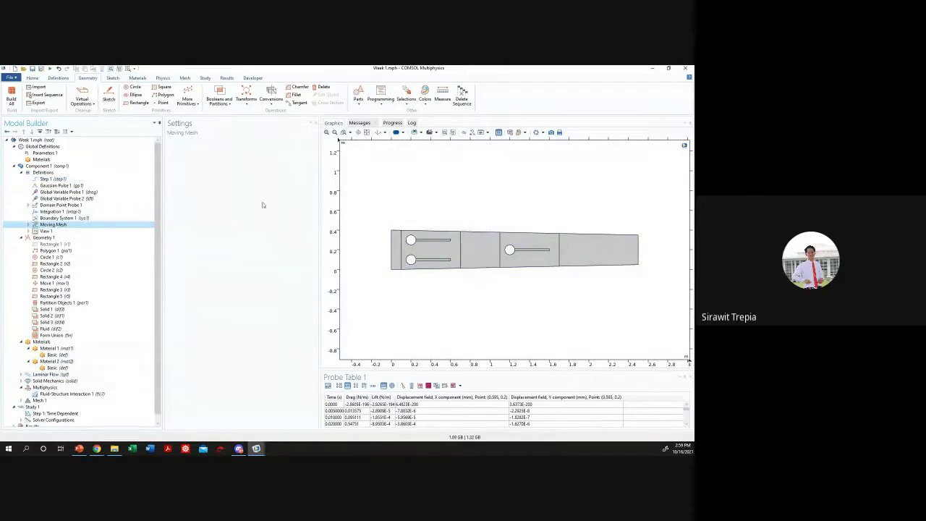
left_click(29, 225)
left_click(66, 230)
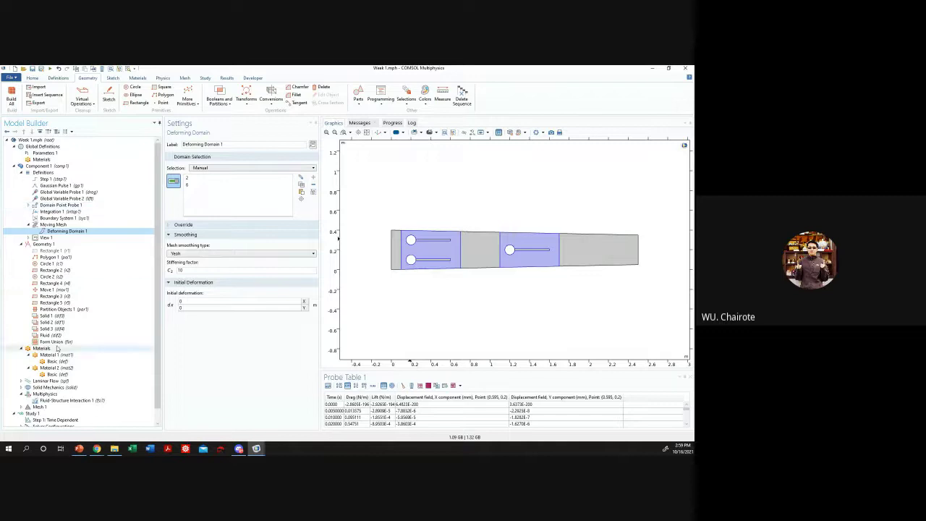
- Add the upper upstream beam and the downstream beam to Material 1's domains, and check Material 2's domain selection
left_click(58, 354)
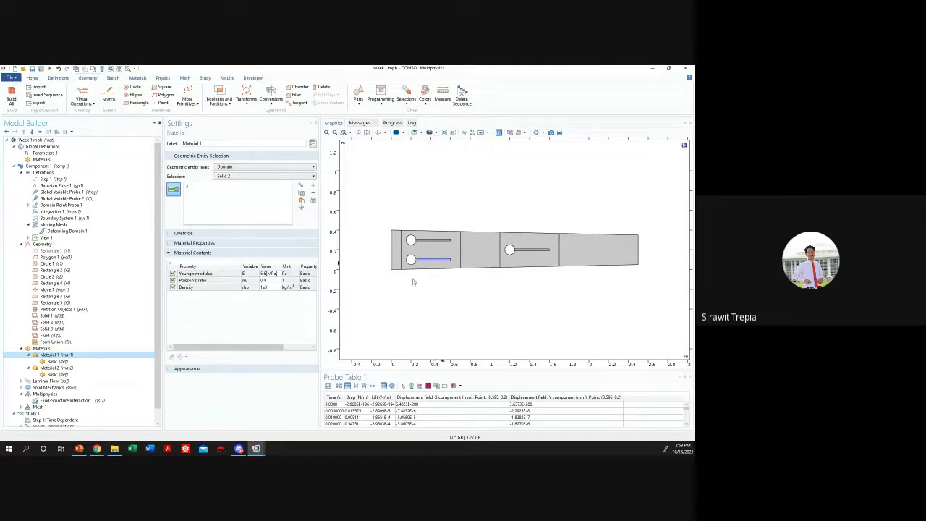
left_click(450, 243)
left_click(535, 250)
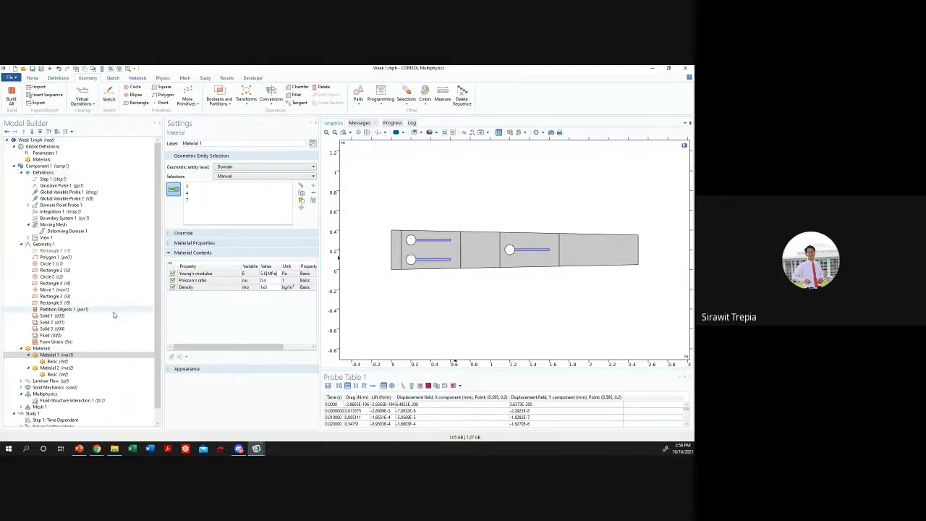
left_click(58, 368)
left_click(80, 374)
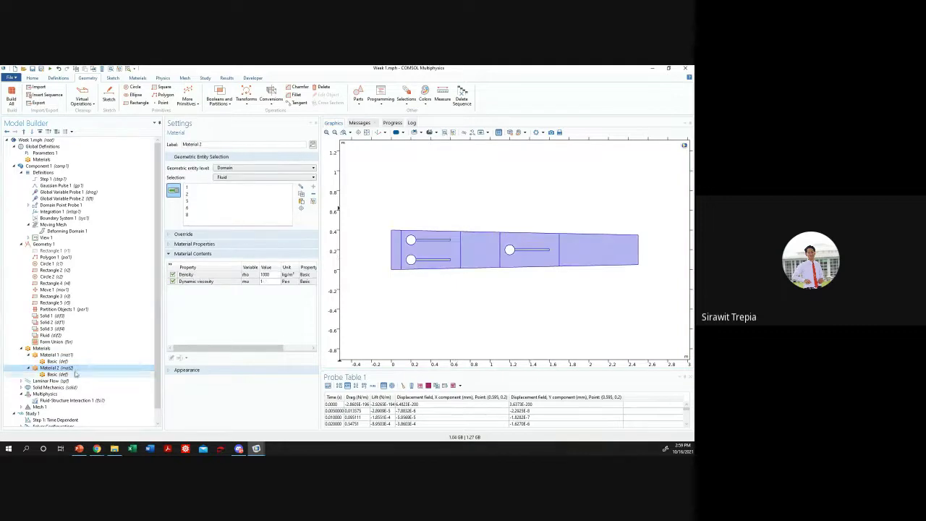
- Remove all five fluid domains of the channel from Material 2's domain selection
left_click(75, 368)
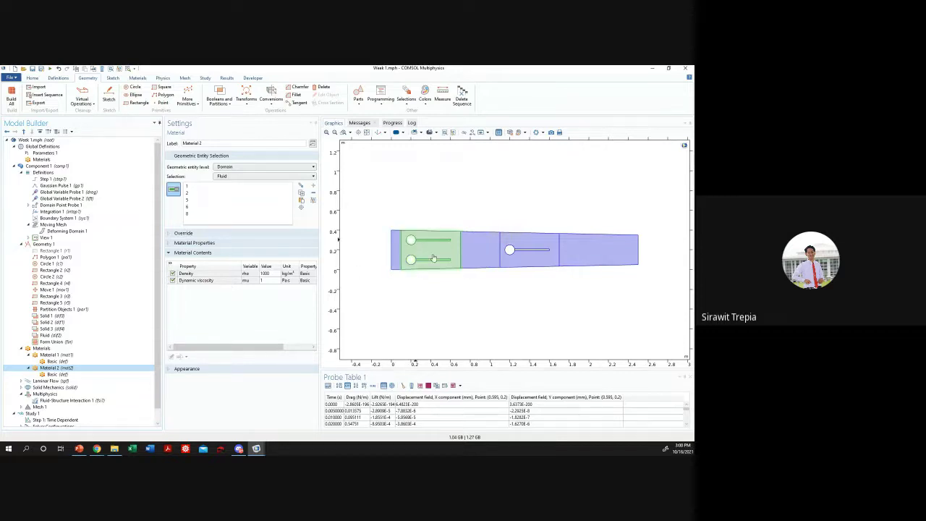
left_click(396, 262)
left_click(430, 250)
left_click(478, 249)
left_click(528, 260)
left_click(601, 250)
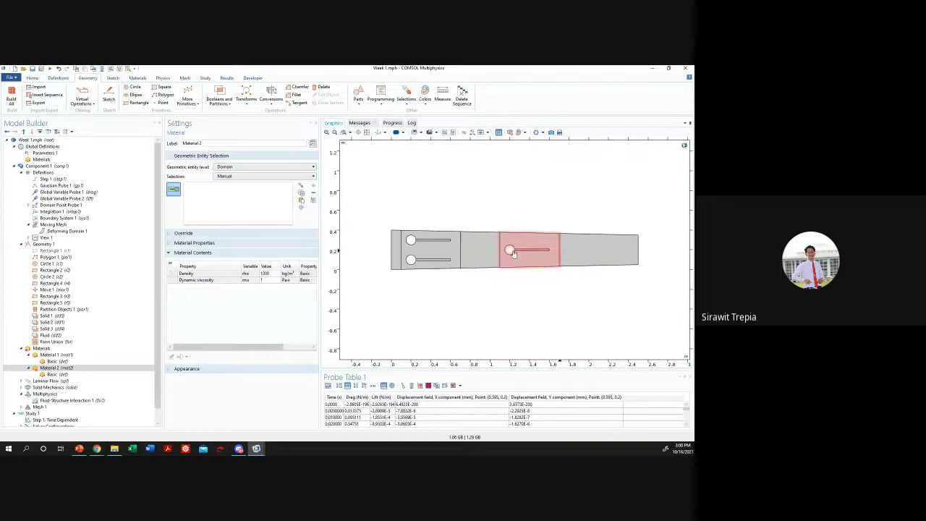
- Manually assign the five channel fluid domains, 1, 2, 5, 6 and 8, to Material 2, leaving out the beams
left_click(396, 253)
left_click(431, 249)
left_click(477, 249)
left_click(520, 250)
left_click(577, 247)
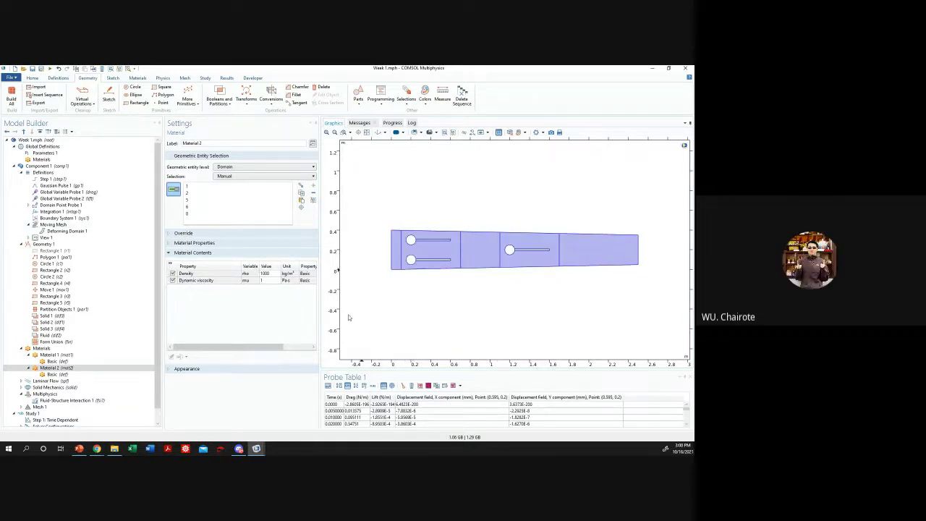
- Set Material 2's density to 789 kg/m³
double_click(266, 273)
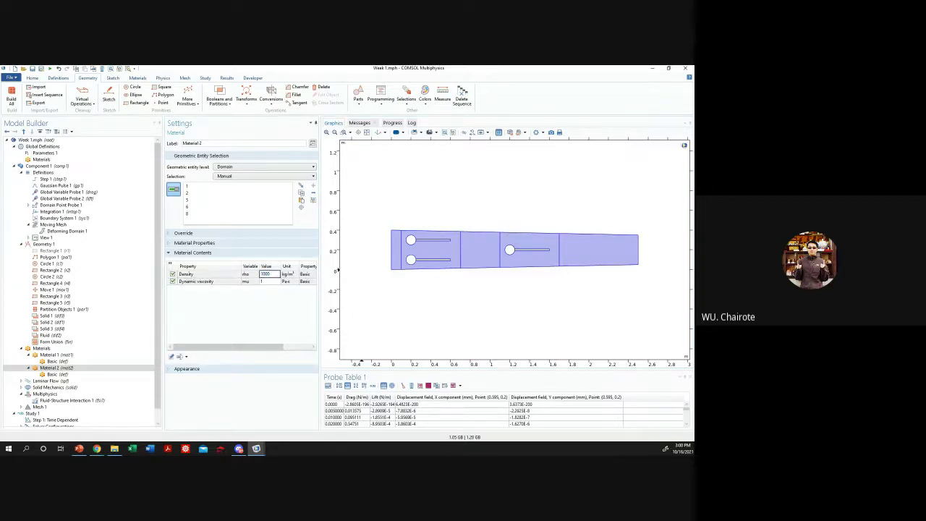
key("alt+Tab")
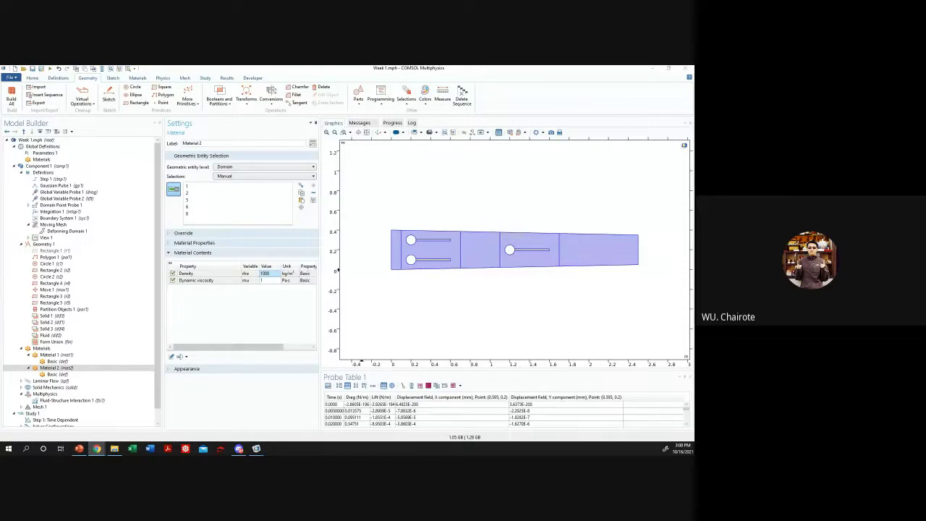
left_click(271, 274)
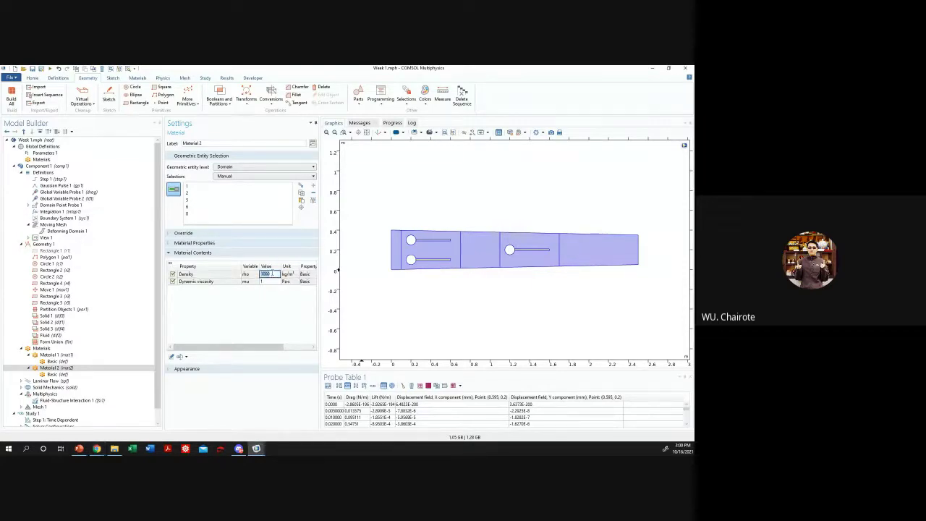
type("789")
- Open Material 2's dynamic viscosity value for editing, switching to the browser window and back in between
key("alt+Tab")
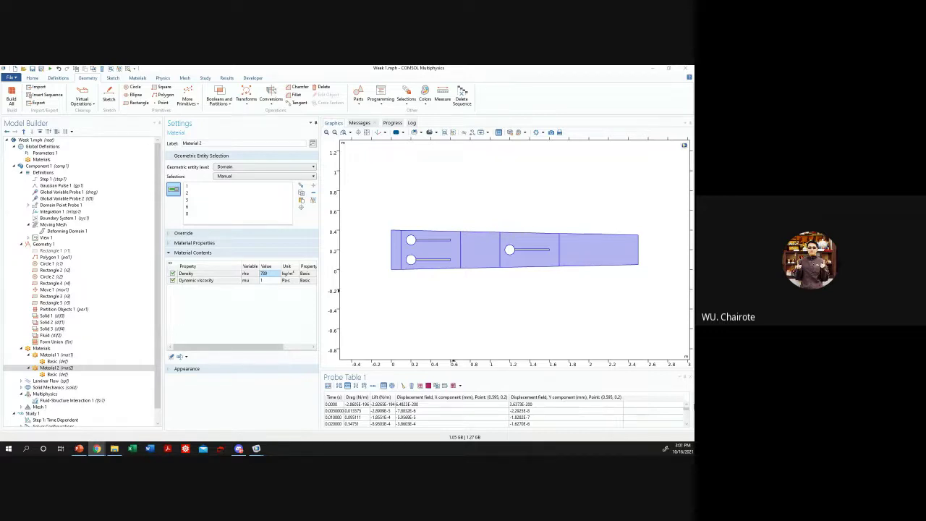
left_click(269, 281)
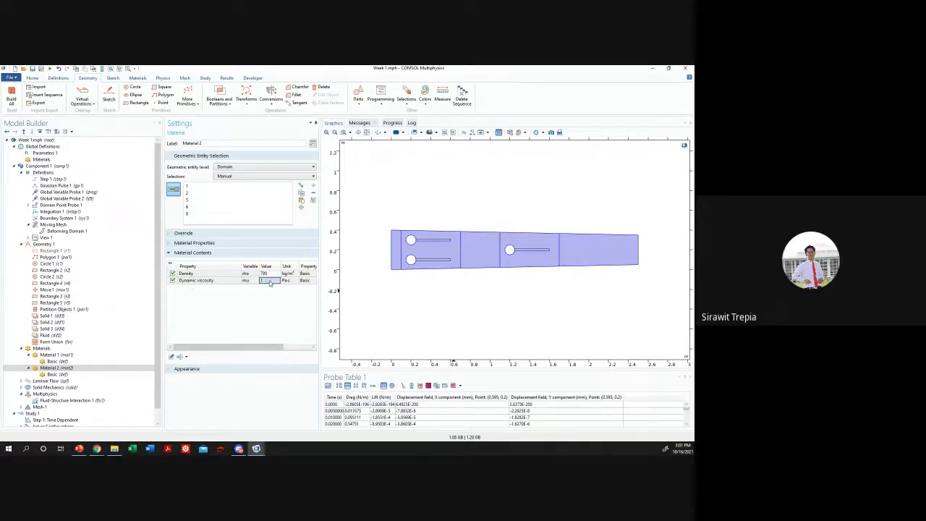
key("alt+Tab")
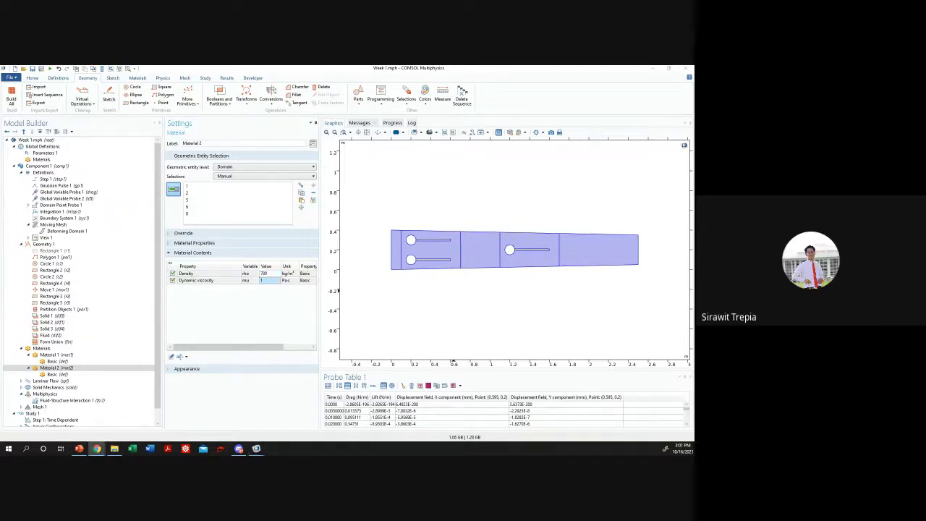
left_click(267, 282)
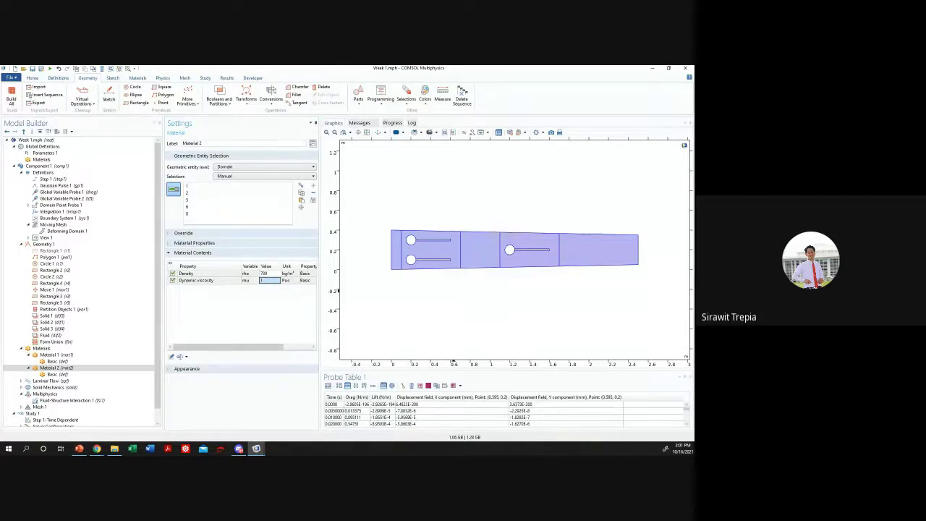
key("alt+Tab")
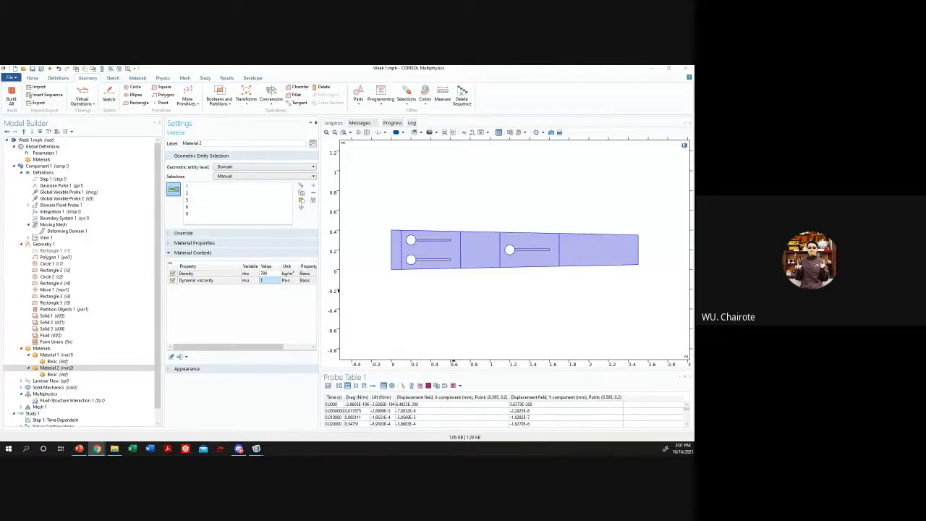
left_click(276, 281)
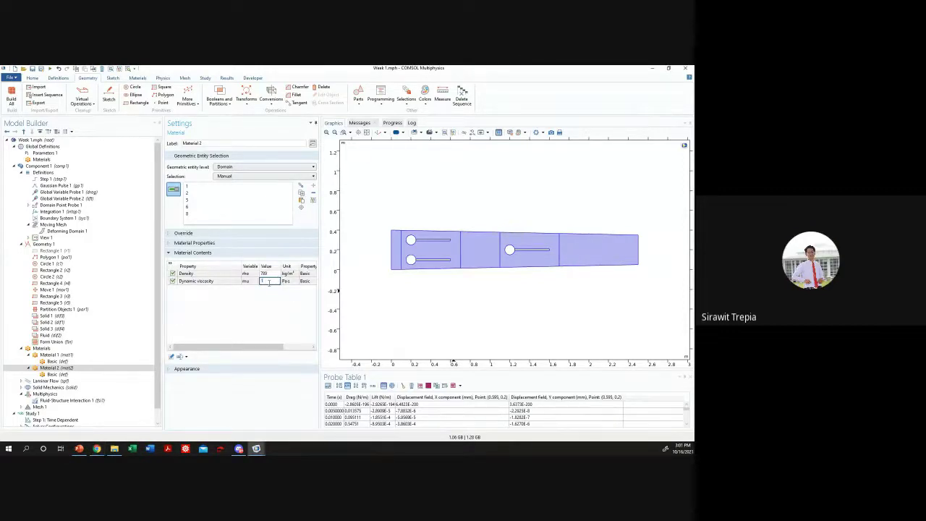
- Set the dynamic viscosity of Material 2 to 1 Pa·s
type("1e")
type("8")
left_click(96, 448)
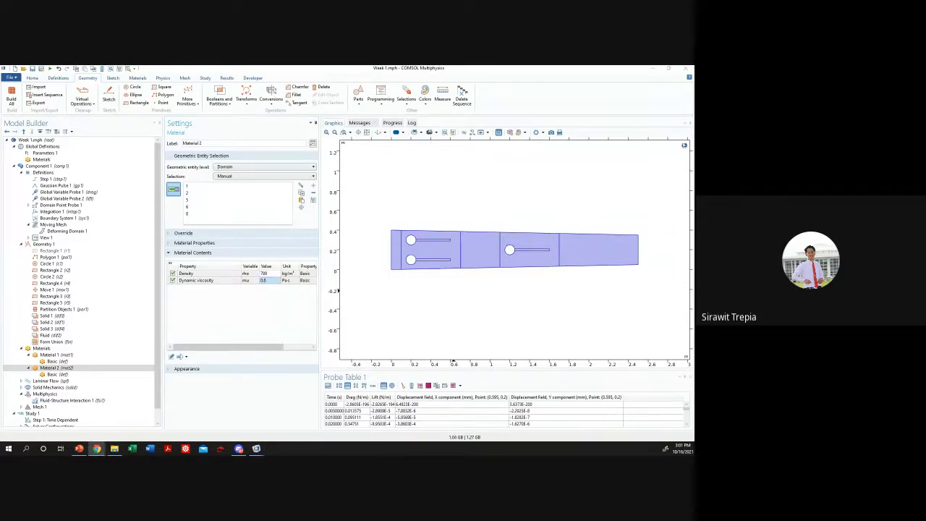
left_click(251, 310)
left_click(266, 273)
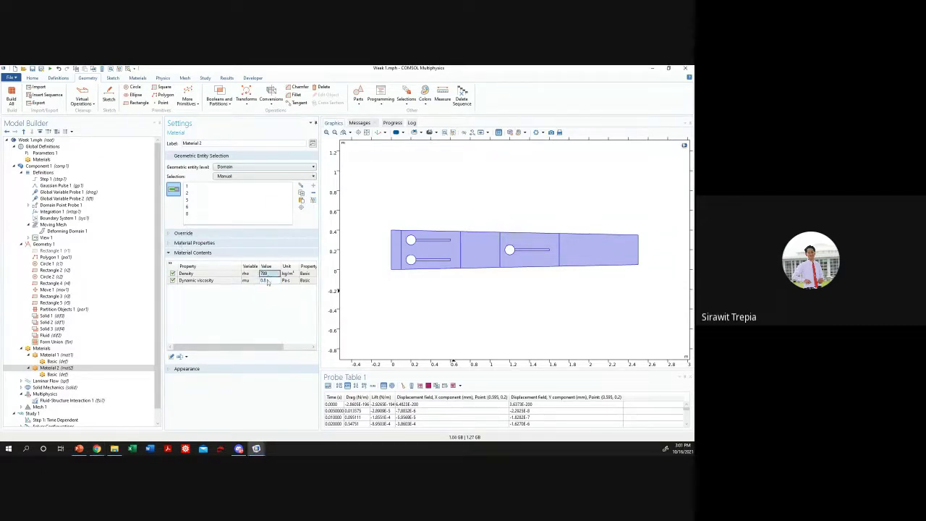
left_click(267, 281)
type("1")
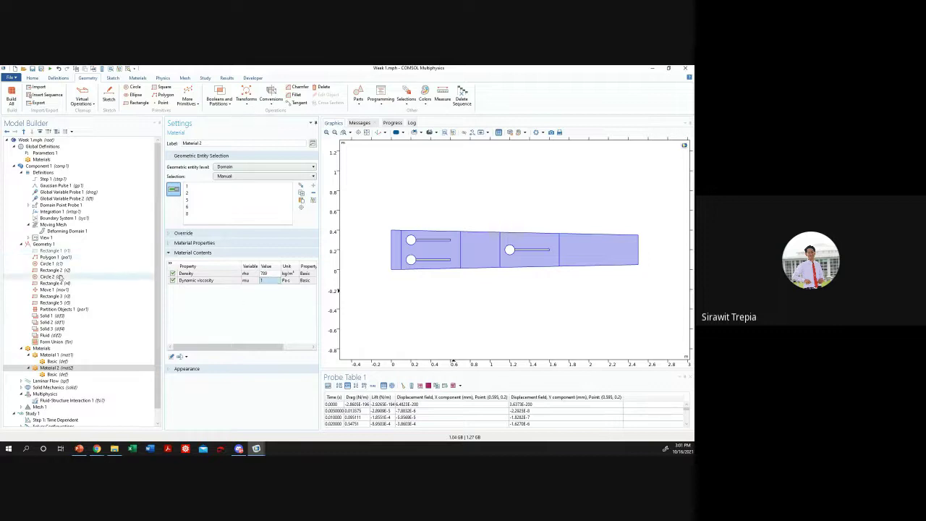
- Review the rectangle settings, the Material 2 properties and the operations in the geometry sequence
left_click(55, 270)
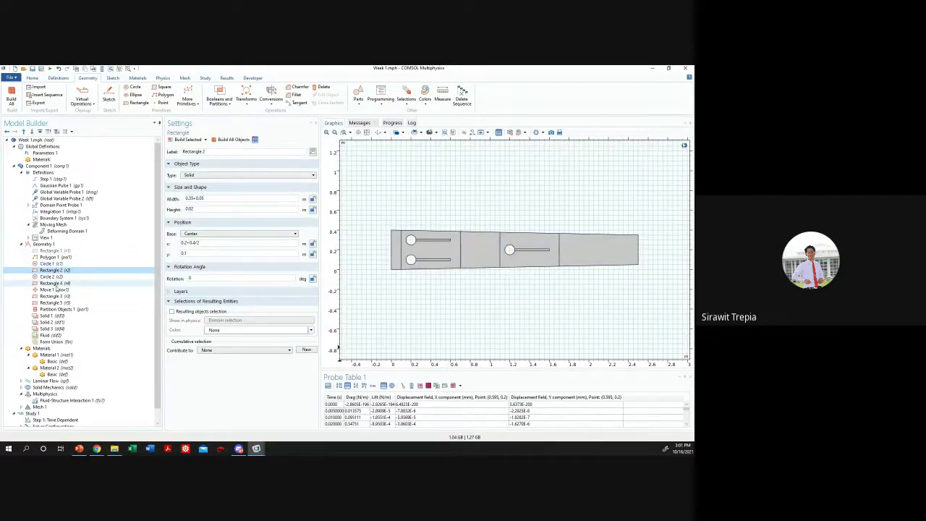
left_click(56, 283)
left_click(72, 347)
left_click(55, 374)
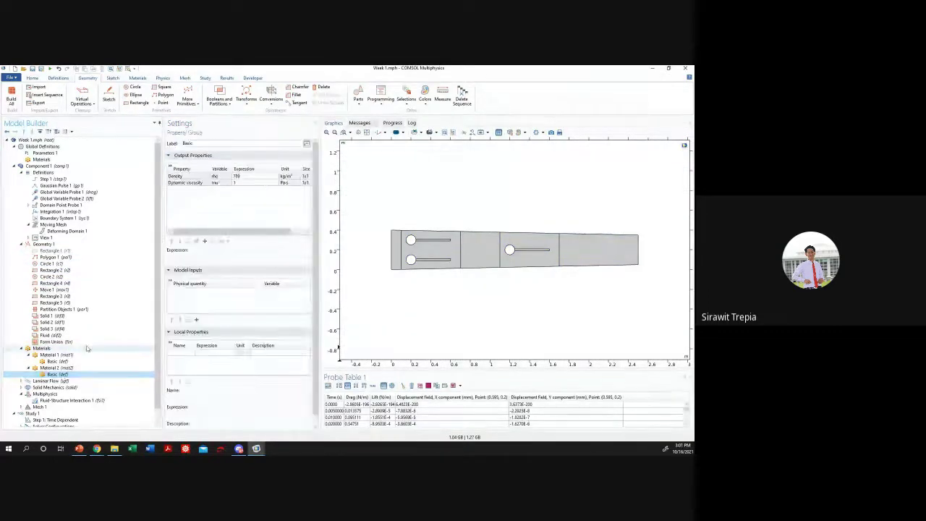
left_click(72, 368)
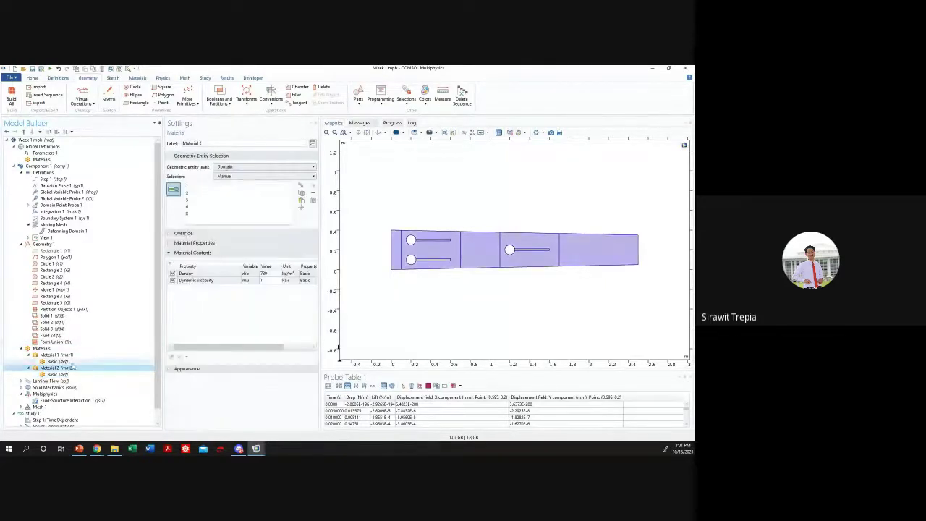
left_click(61, 270)
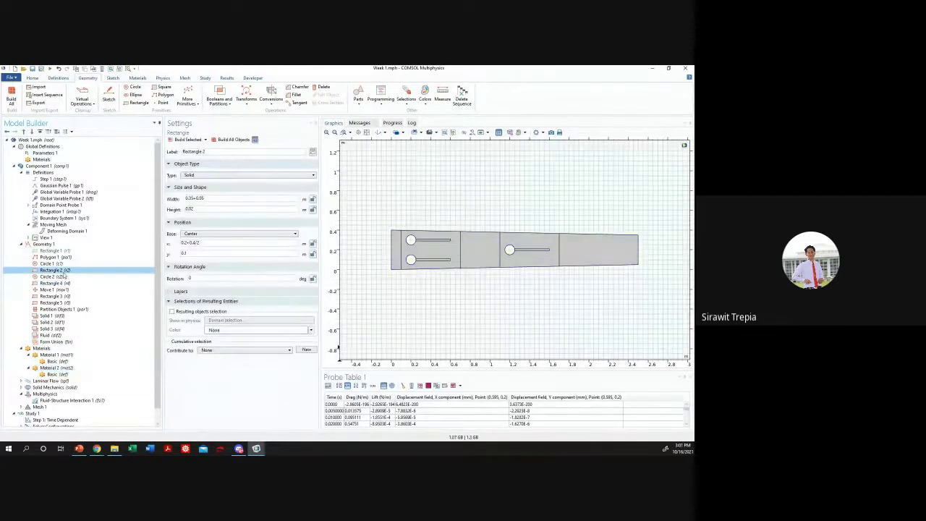
key("Down")
key("Down")
key("Down")
key("Down")
key("Down")
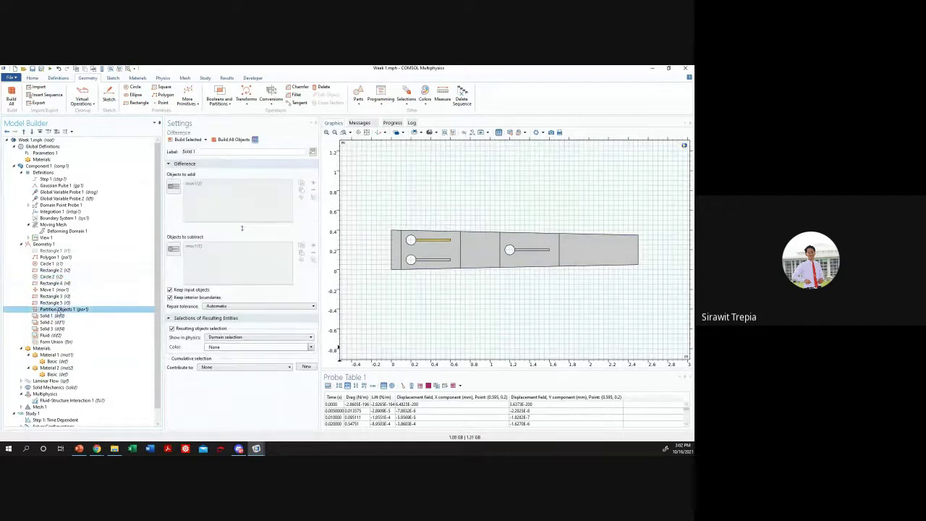
- Roll the geometry back by building it up to Rectangle 3 and finally only up to Circle 2
key("Up")
key("Up")
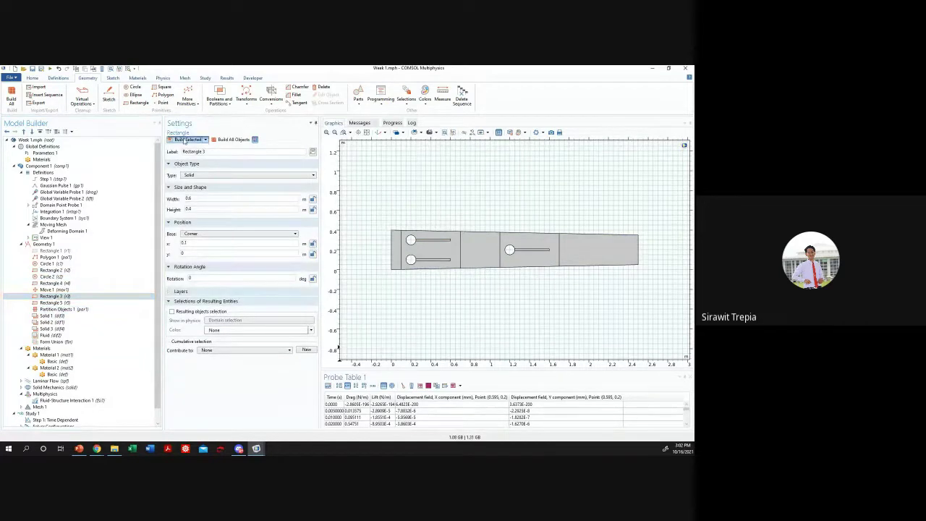
left_click(186, 140)
key("Up")
key("Up")
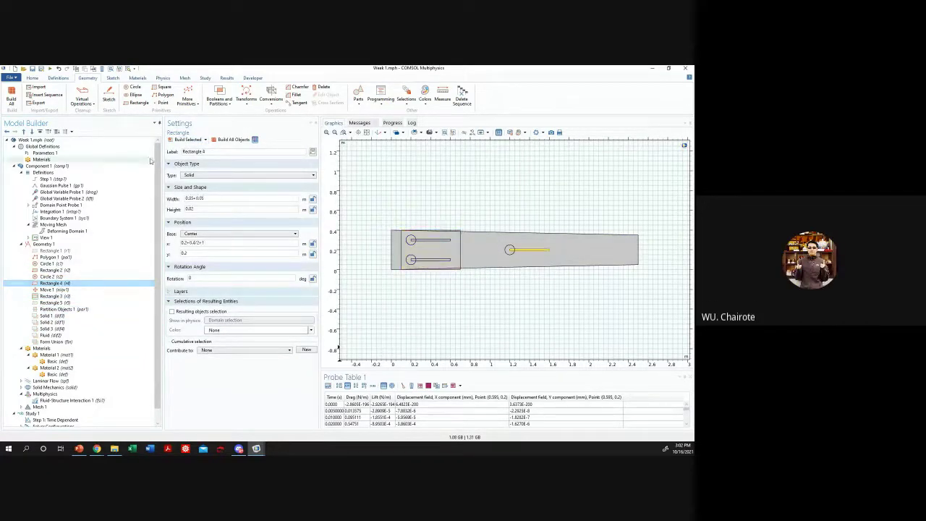
key("Up")
left_click(181, 140)
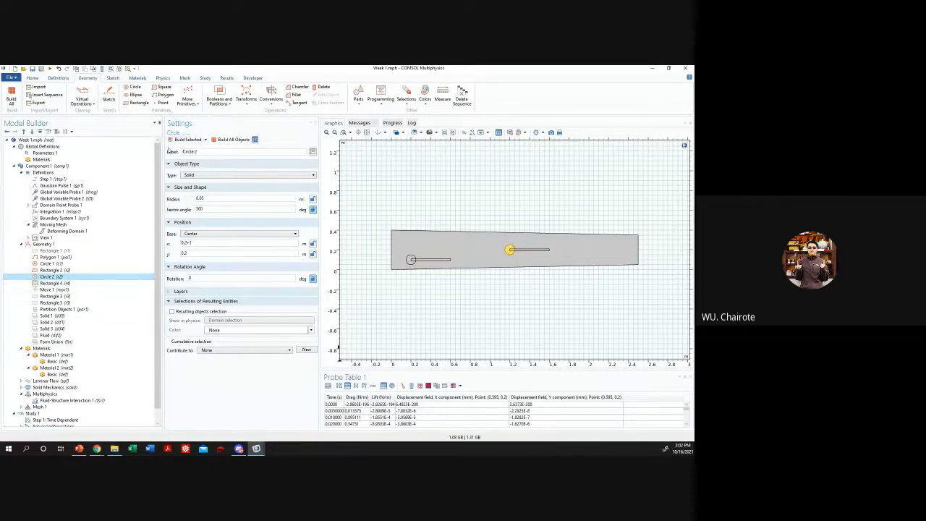
left_click(174, 140)
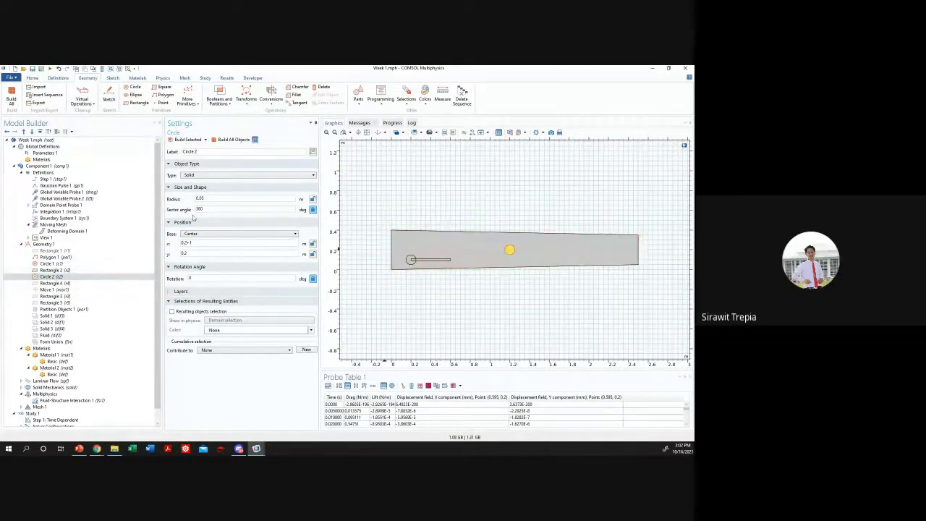
- Check the Move 1 operation and insert a square primitive directly after Circle 2 in the geometry sequence
left_click(58, 290)
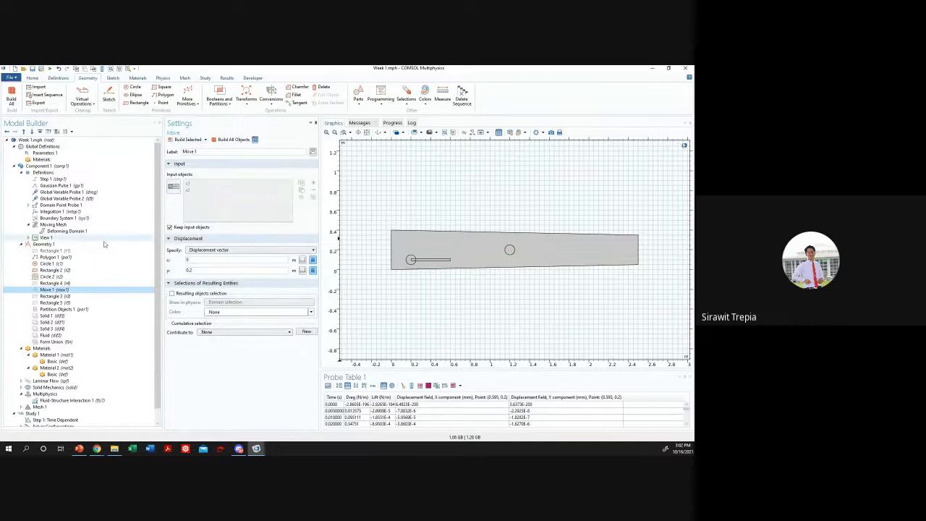
left_click(70, 283)
left_click(52, 277)
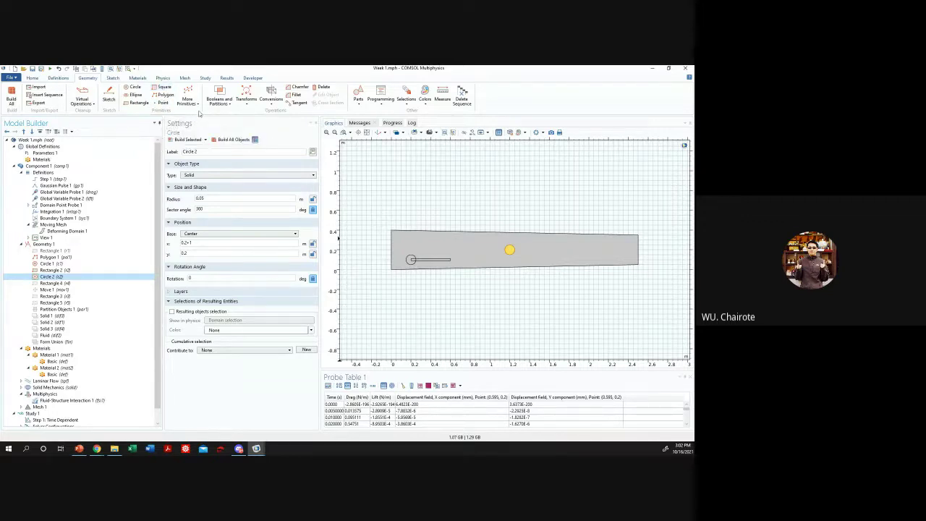
left_click(164, 88)
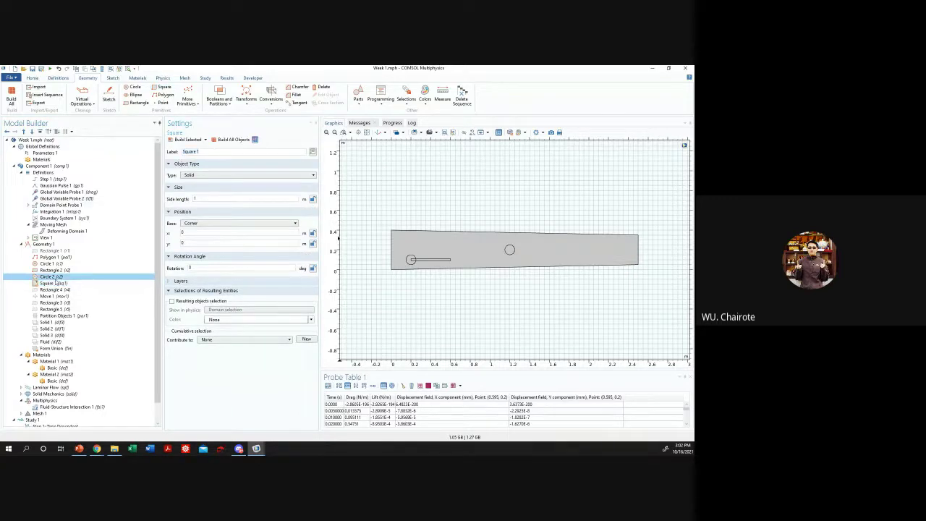
- Compare the size and position settings of Circle 2 with those of the new square
left_click(62, 278)
left_click(69, 282)
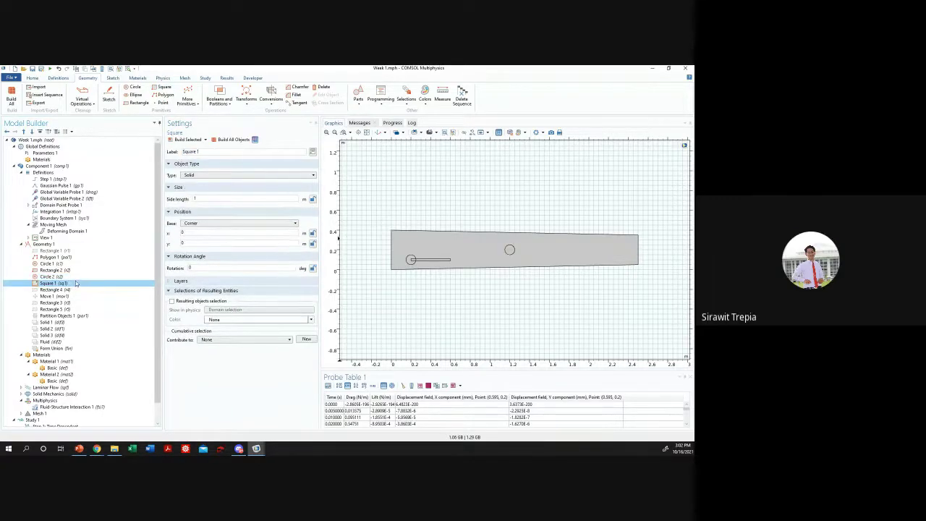
left_click(75, 277)
left_click(76, 283)
left_click(77, 278)
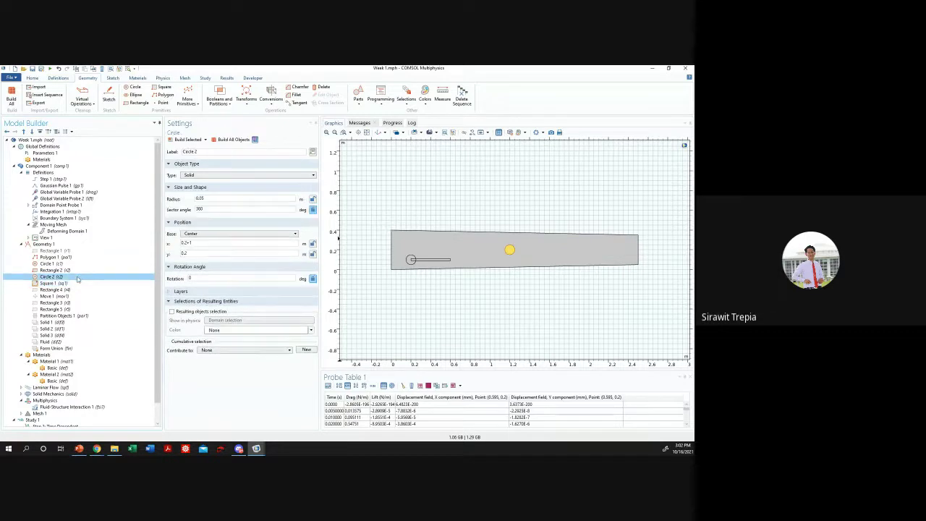
left_click(70, 284)
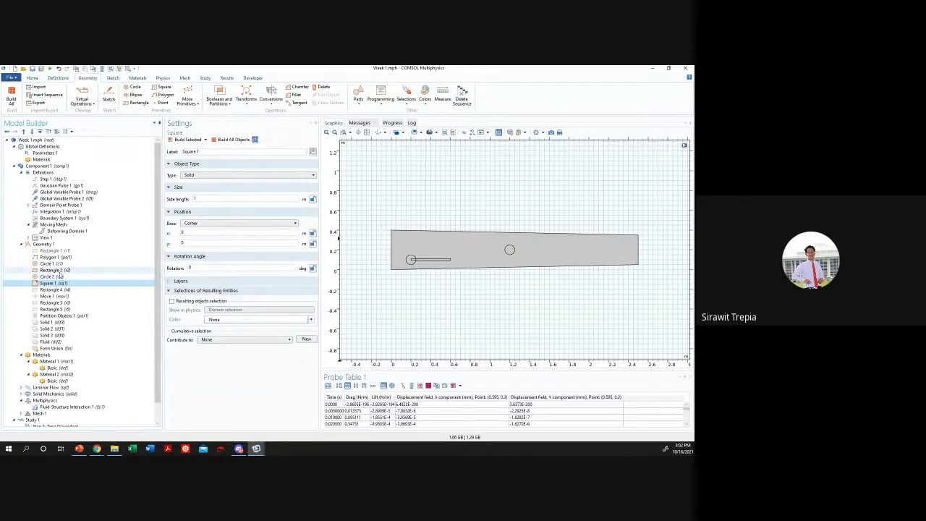
left_click(61, 277)
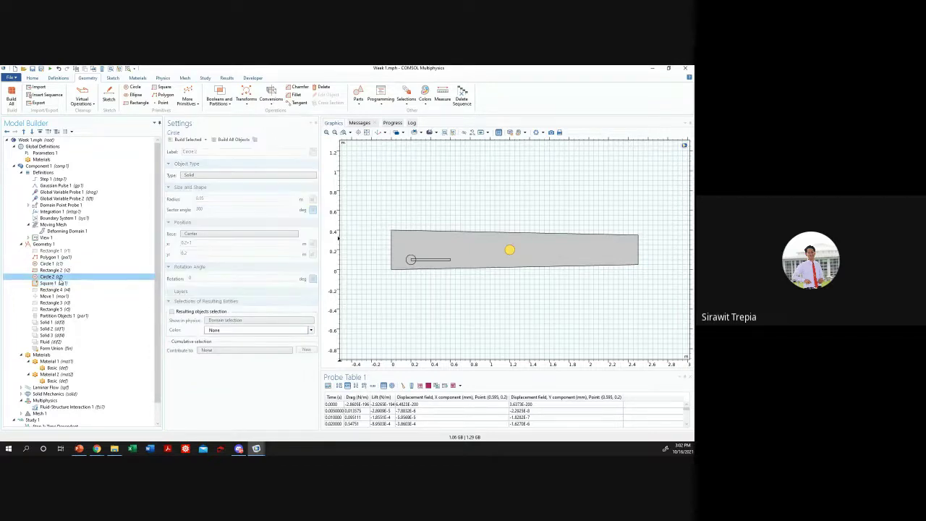
left_click(62, 283)
left_click(66, 277)
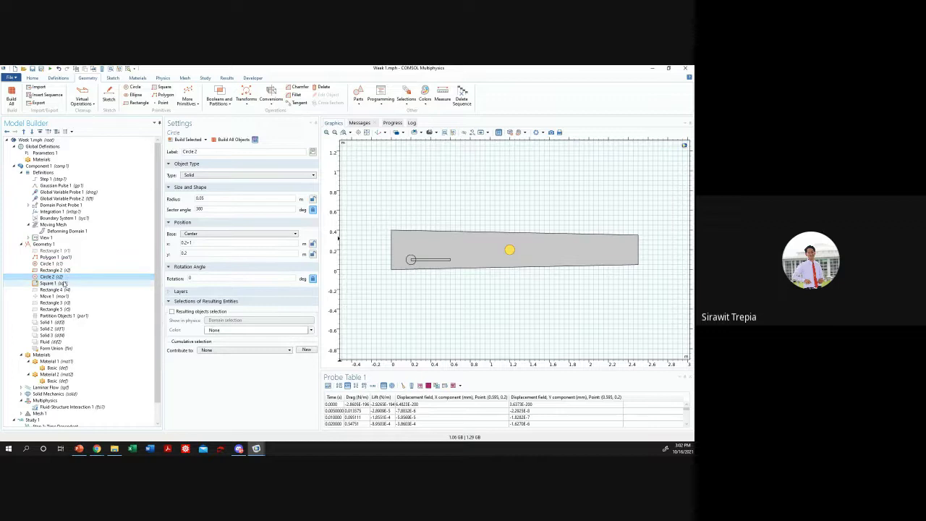
left_click(64, 283)
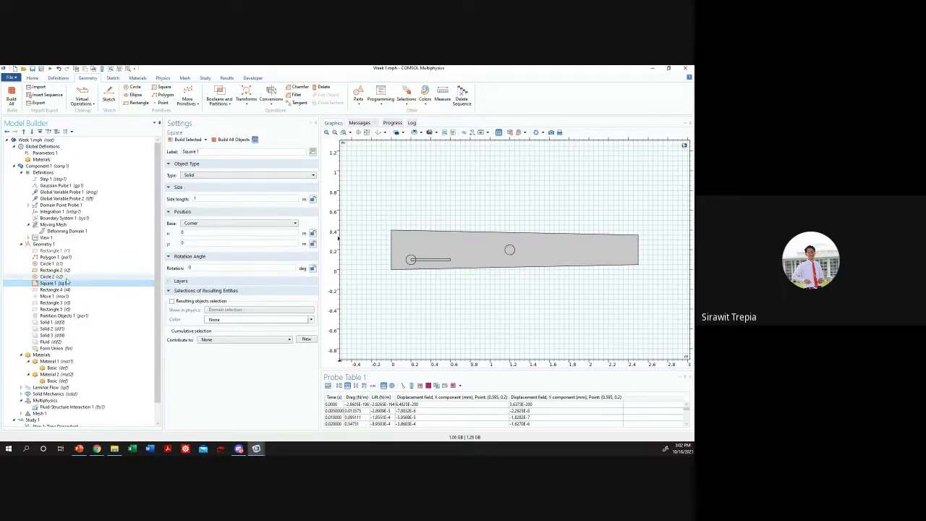
left_click(65, 279)
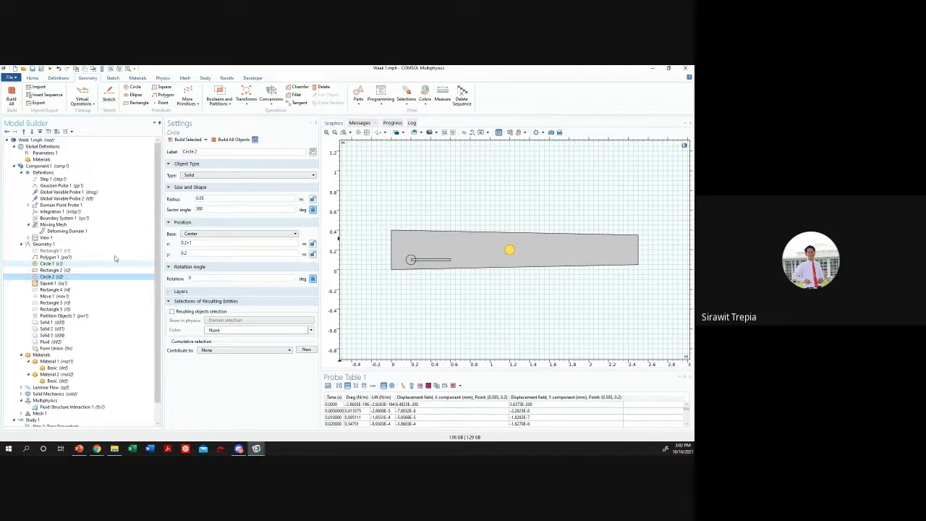
- Base the square on its center and position it at x 0.2+1 and y 0.2, matching Circle 2
left_click(56, 282)
left_click(217, 223)
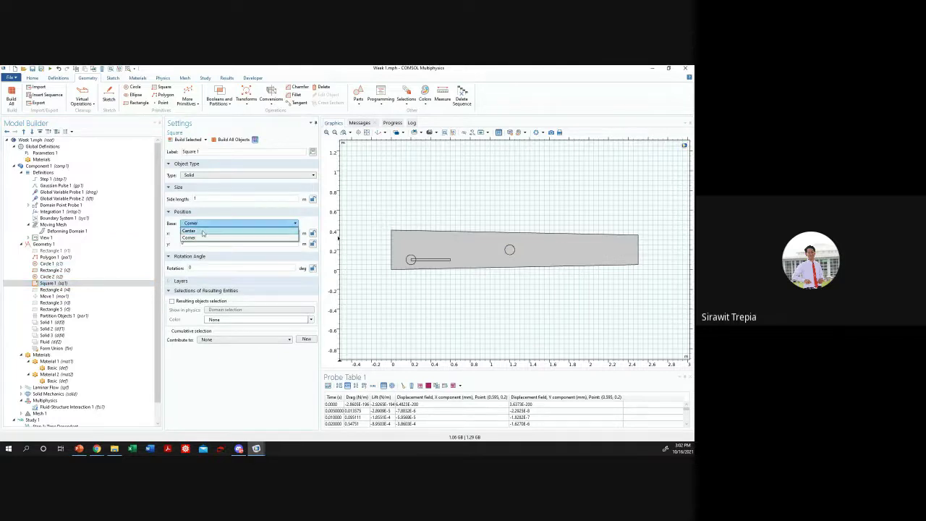
left_click(201, 230)
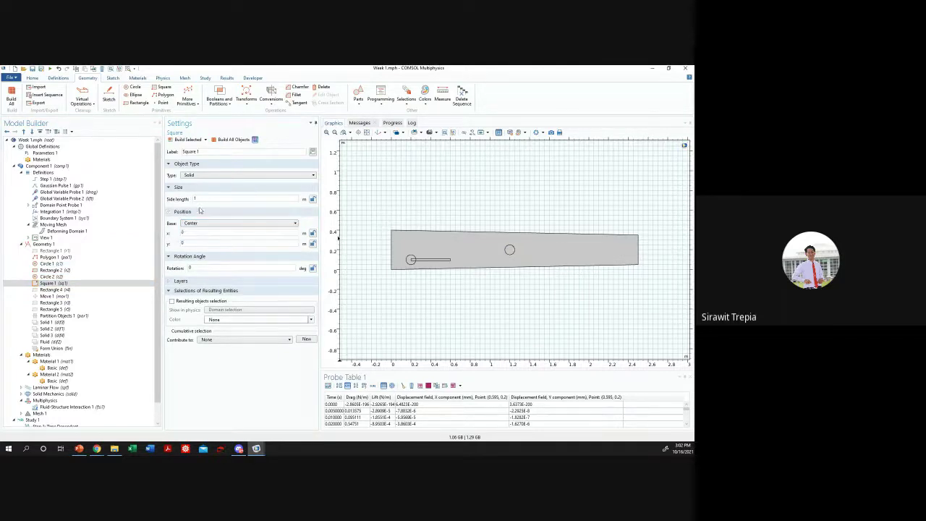
left_click(50, 277)
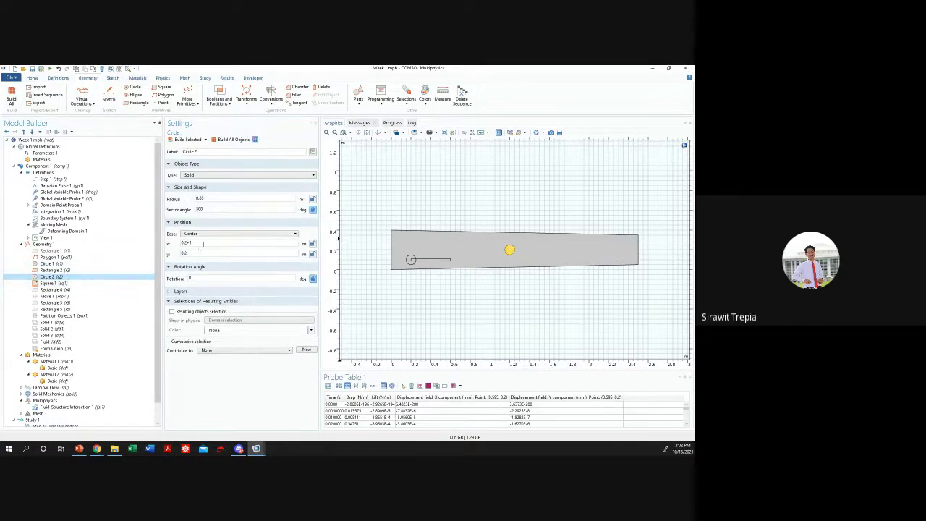
left_click(52, 283)
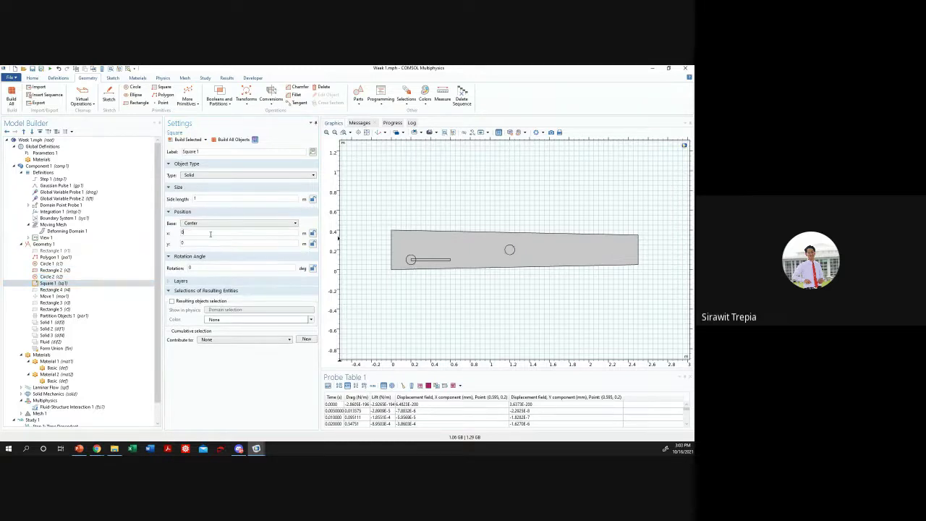
type("2")
left_click(181, 244)
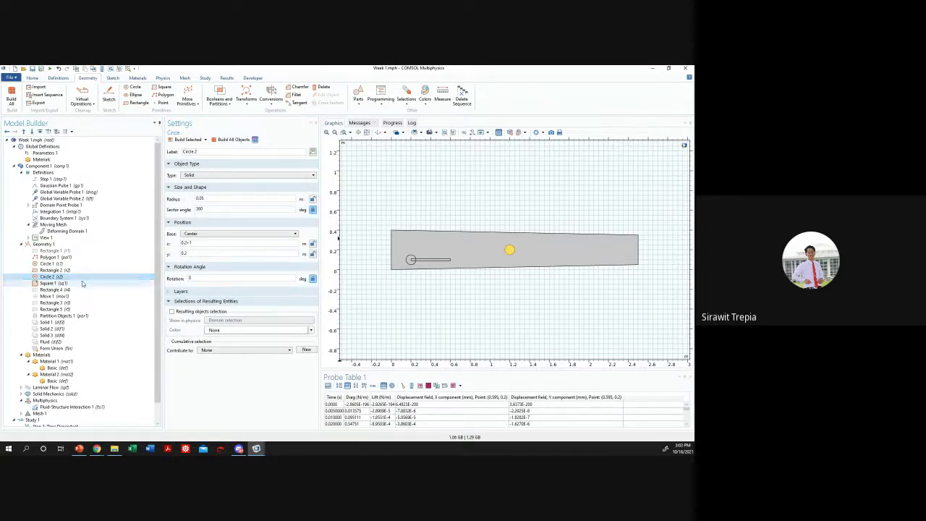
type("1")
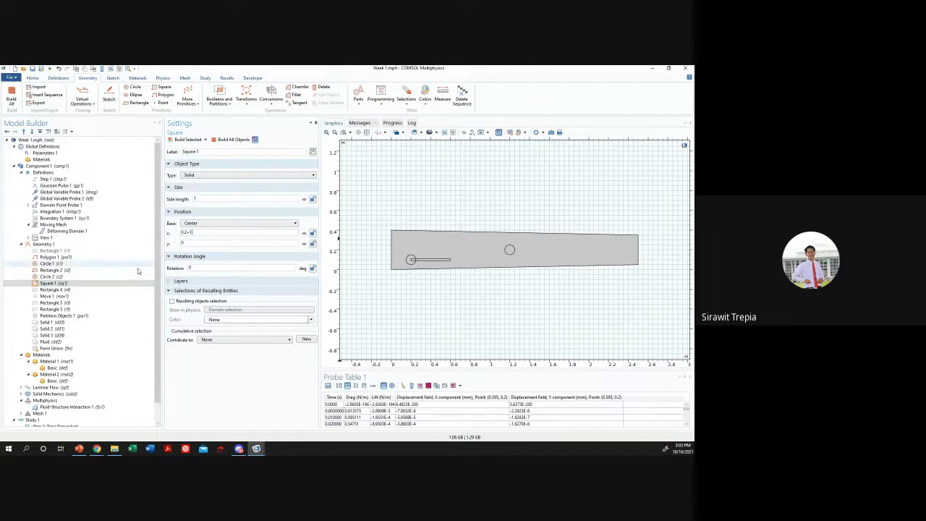
left_click(52, 283)
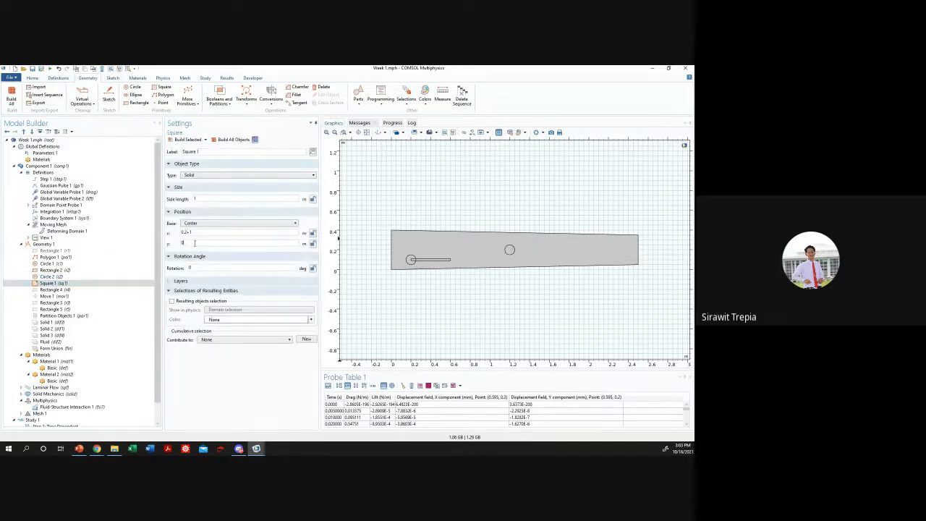
type("2")
- Set the square's side length to 0.05 m and build it
left_click(97, 280)
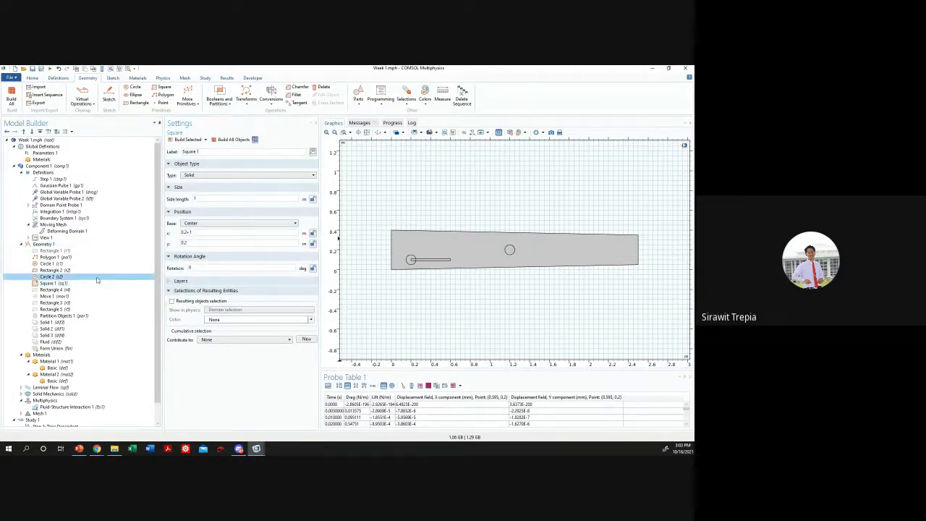
left_click(102, 282)
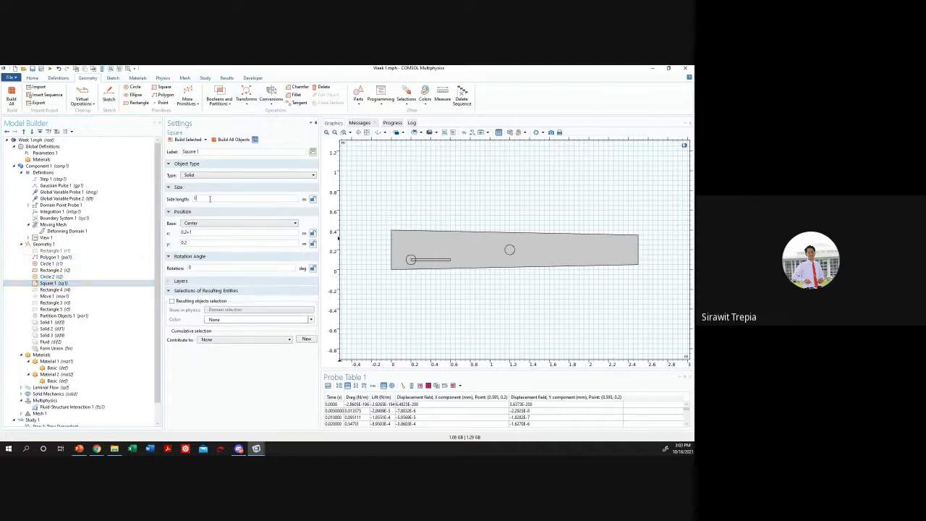
left_click(207, 199)
type("0.05")
left_click(187, 139)
- Set the square's side length to 1 m and rebuild it
double_click(208, 197)
type("2")
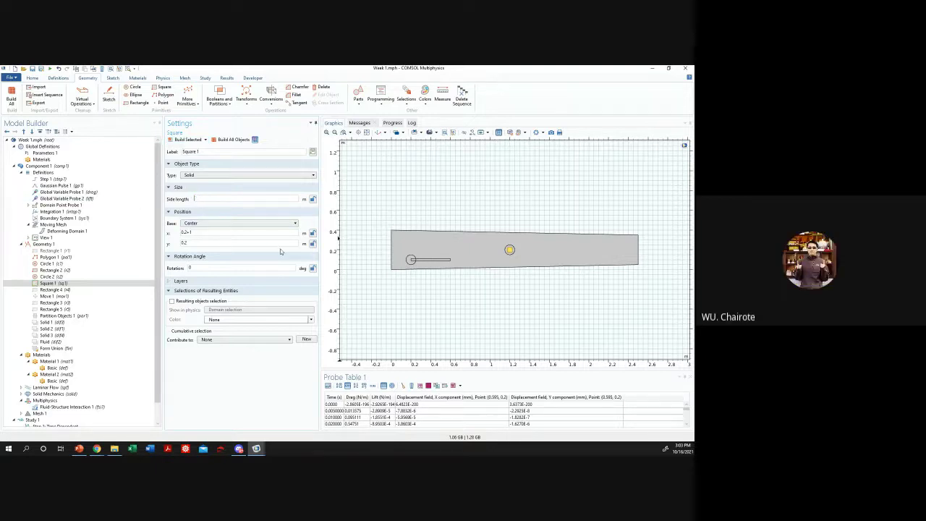
left_click(192, 139)
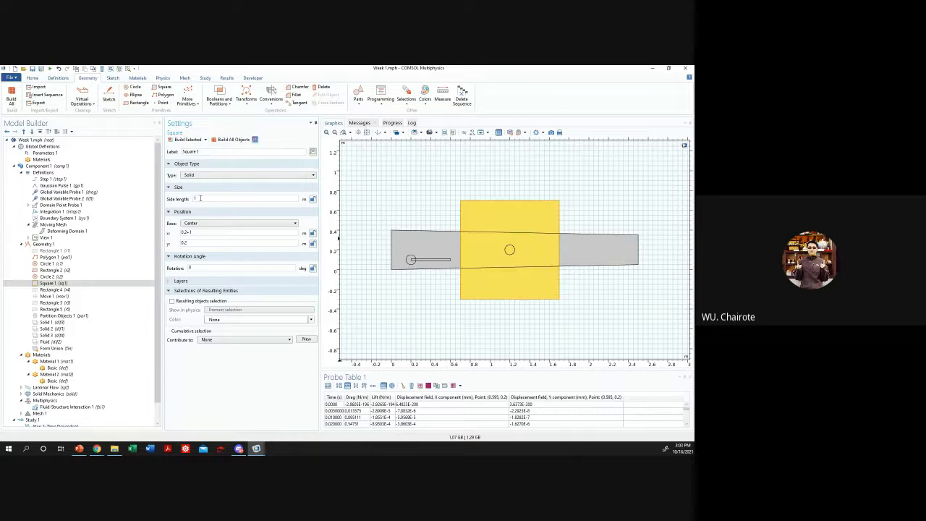
- Set Square 1's side length to 0.1 m and build it
left_click(55, 270)
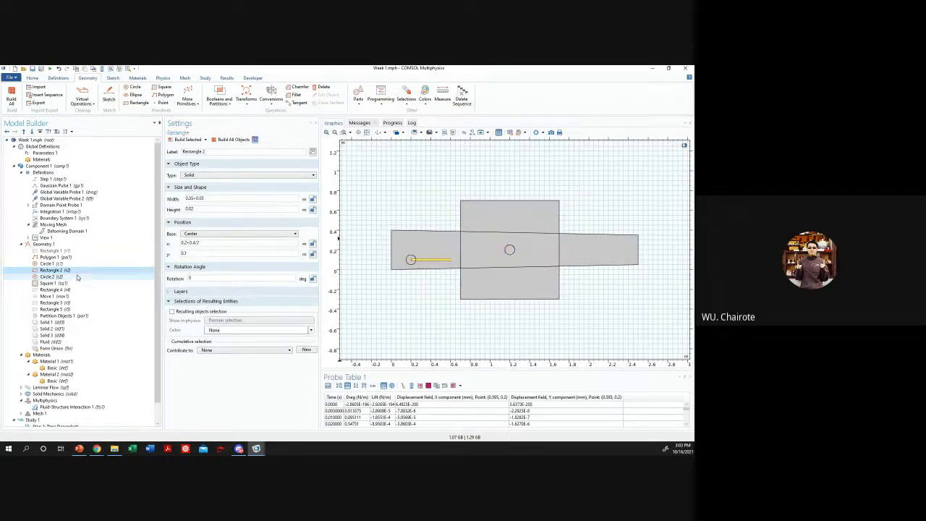
left_click(78, 277)
left_click(76, 283)
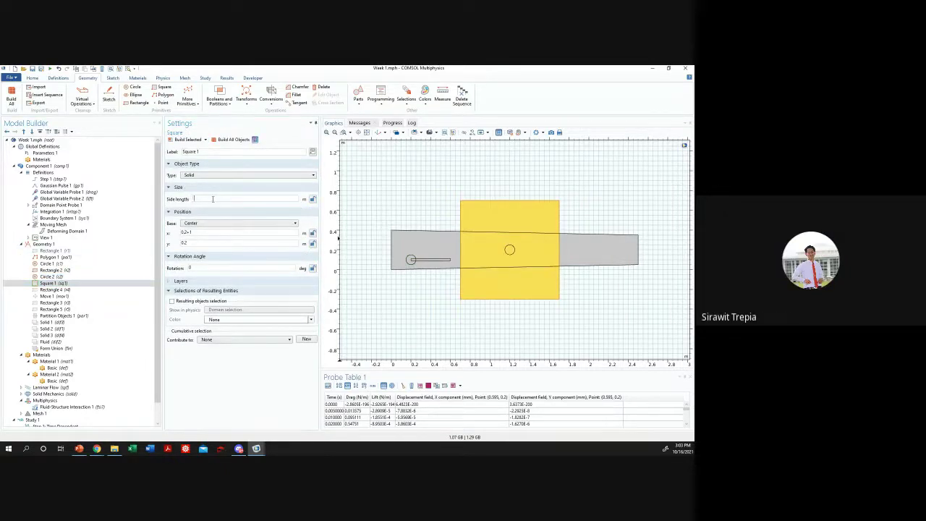
type("0.1")
left_click(191, 140)
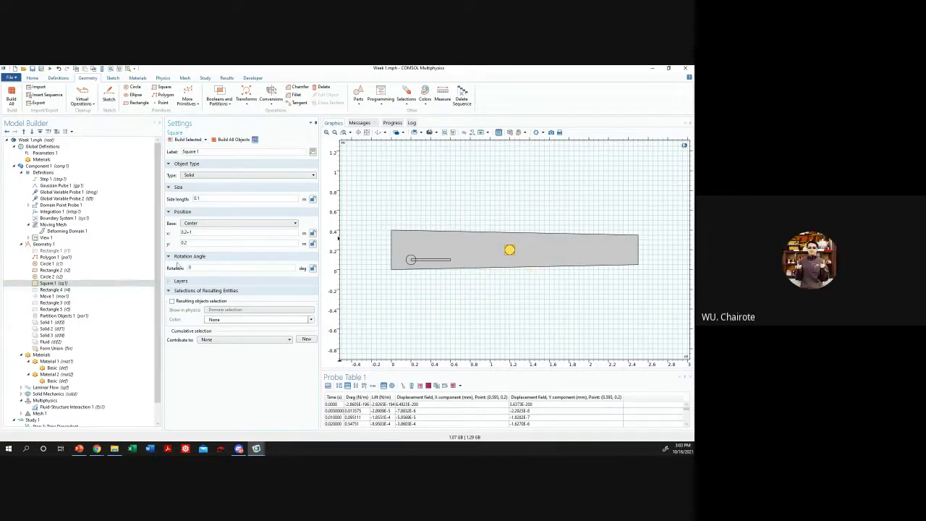
- Try basing the square on its corner at x 0.2+1 and y 0.2, and build it
left_click(209, 227)
left_click(195, 225)
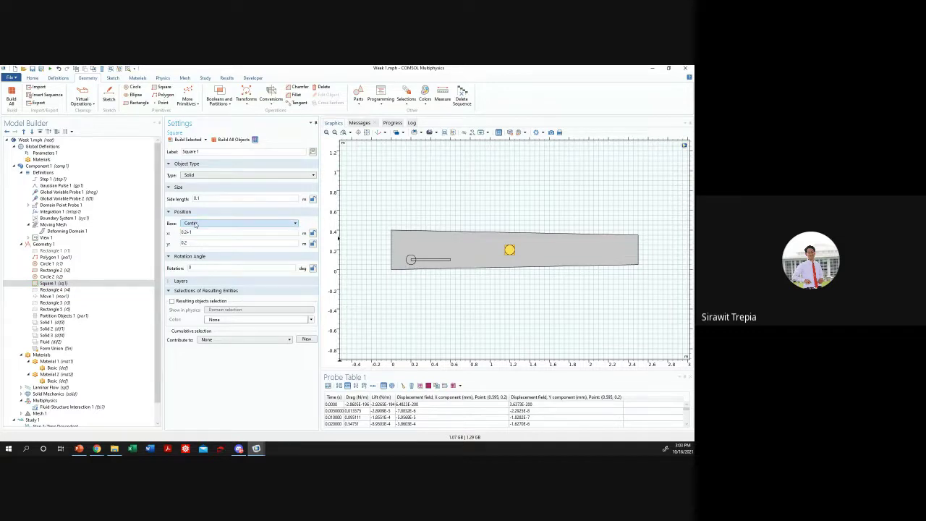
left_click(195, 225)
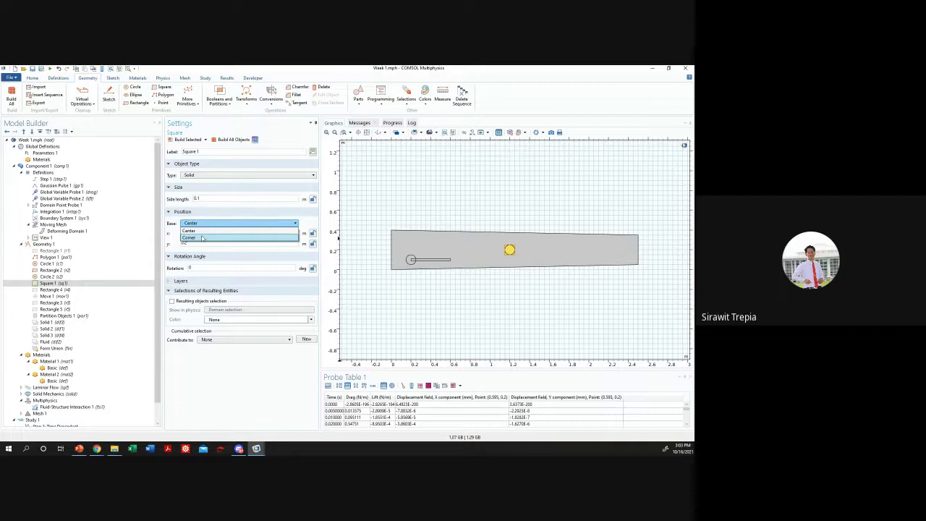
left_click(211, 229)
left_click(209, 225)
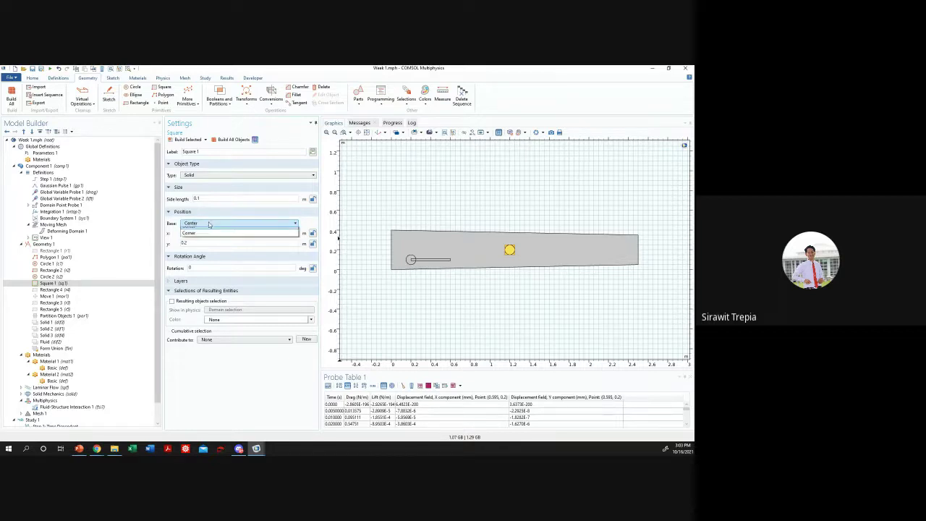
left_click(510, 251)
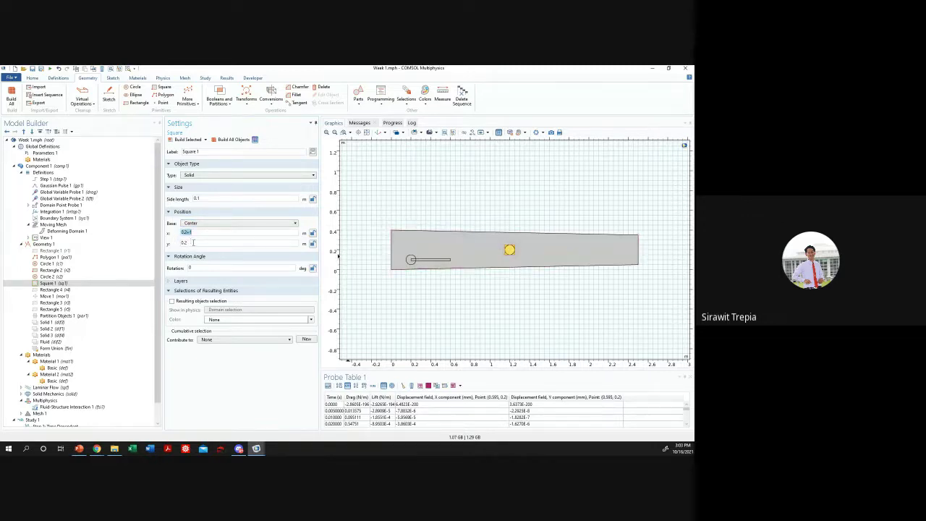
left_click(217, 223)
left_click(199, 233)
left_click(186, 140)
left_click(185, 140)
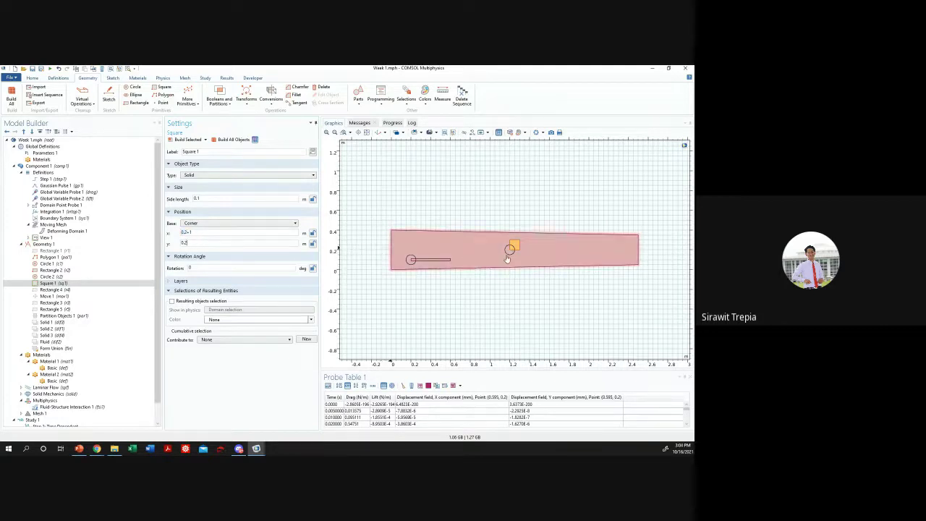
- Return the square's base to Center and rebuild it
left_click(217, 222)
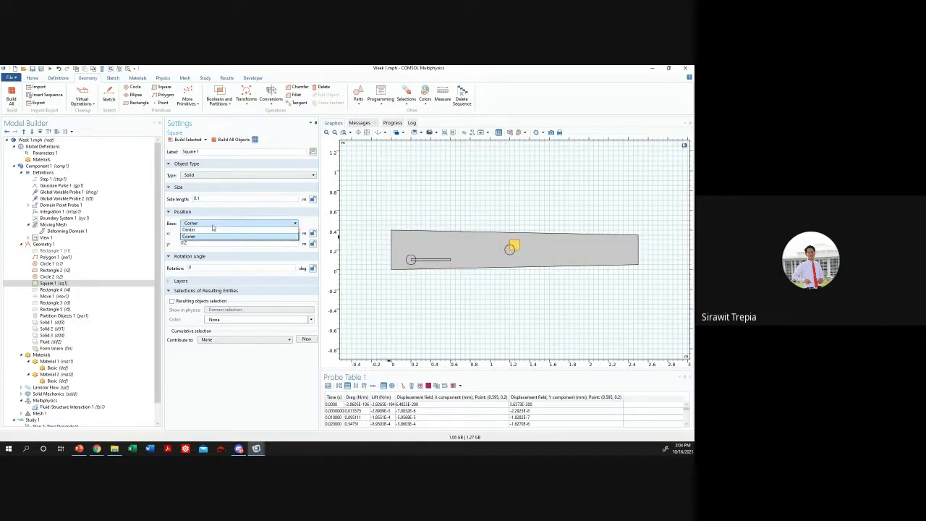
left_click(214, 231)
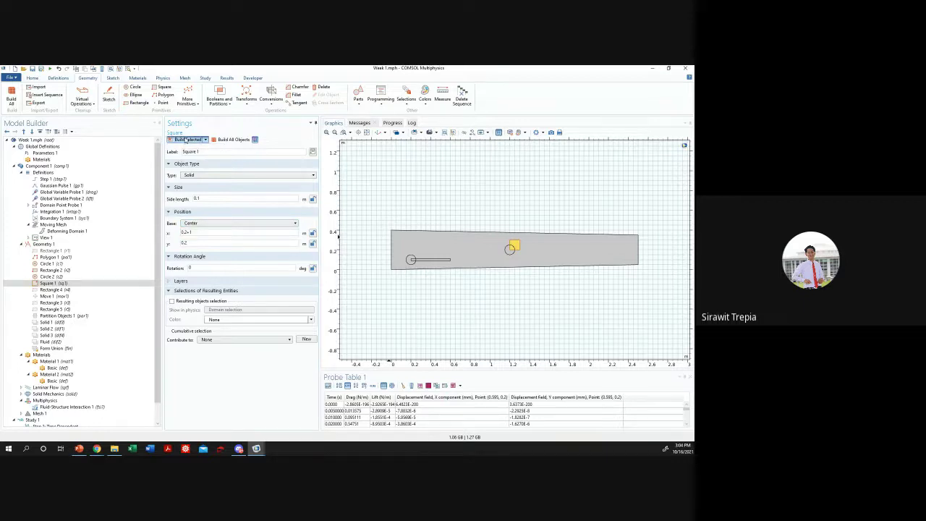
left_click(187, 139)
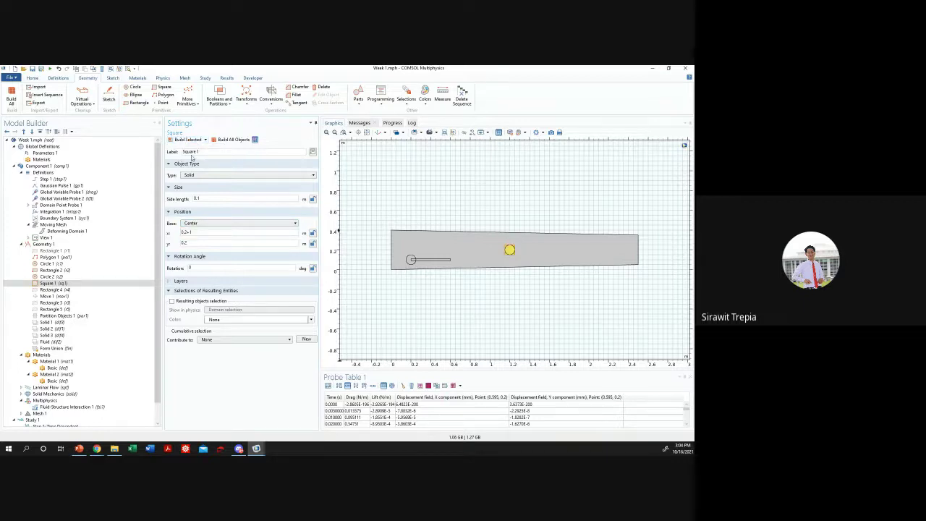
- Disable Circle 2 and rebuild Square 1 in its place
left_click(100, 277)
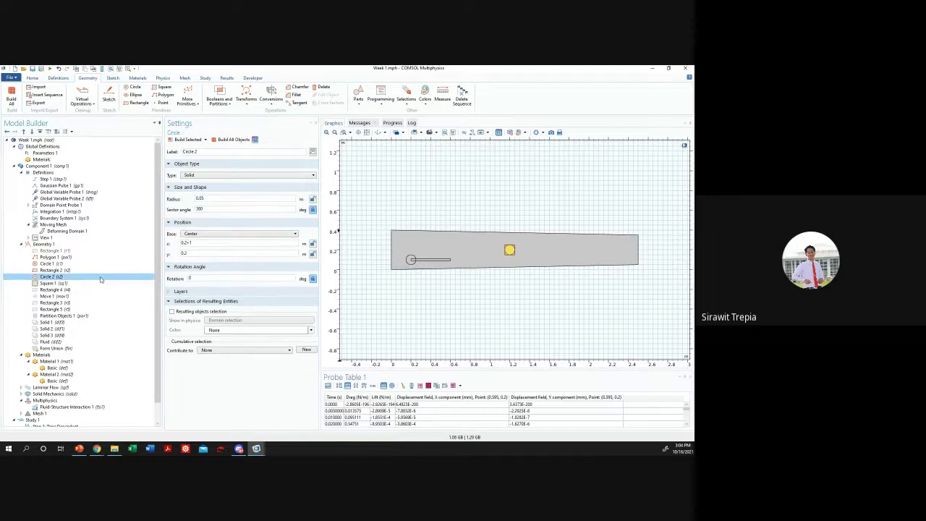
right_click(102, 277)
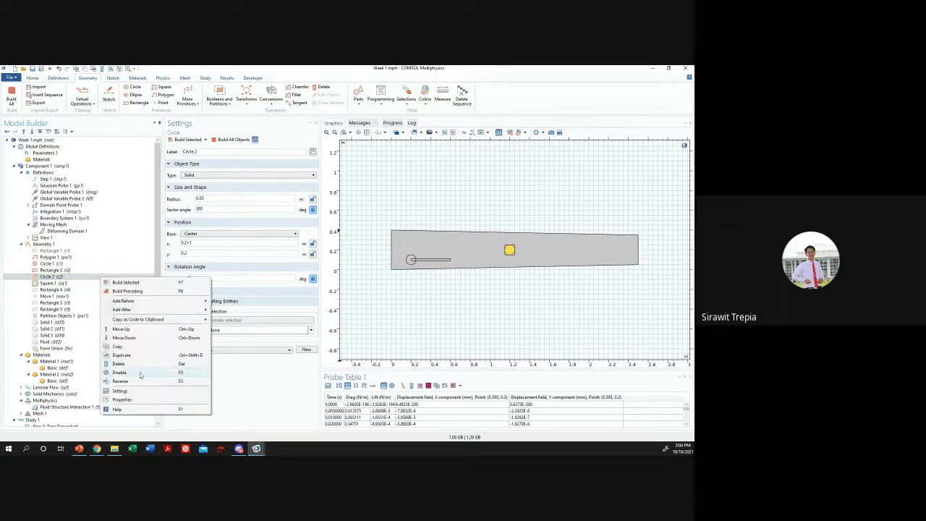
left_click(141, 373)
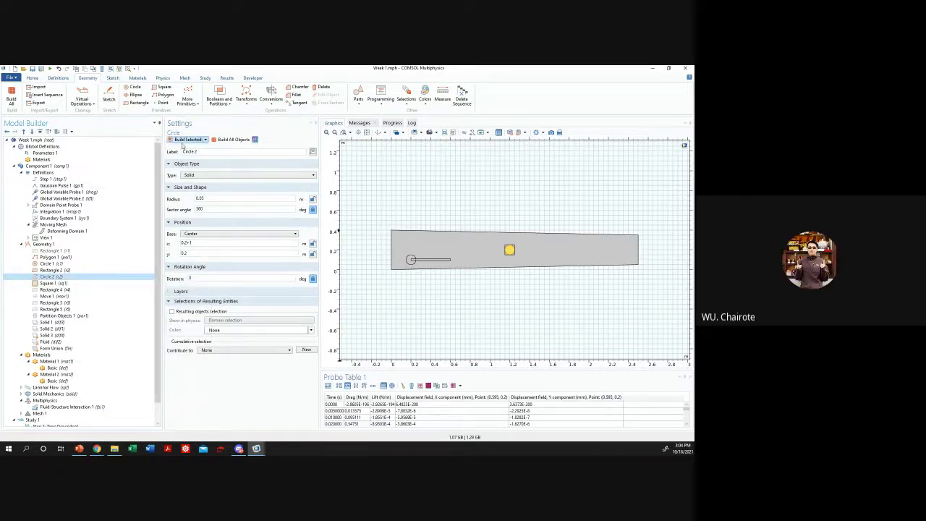
left_click(81, 289)
left_click(83, 282)
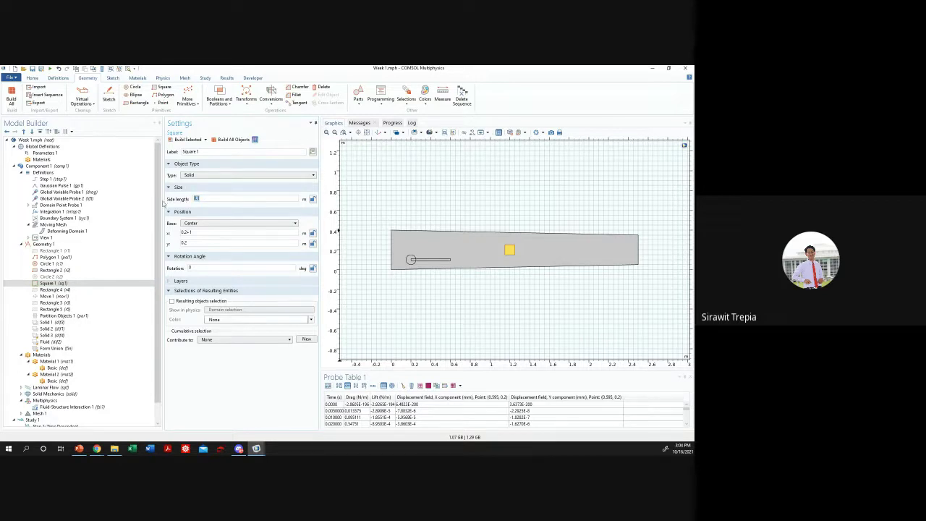
- Build Rectangle 4, the thin beam attached to the square
left_click(81, 296)
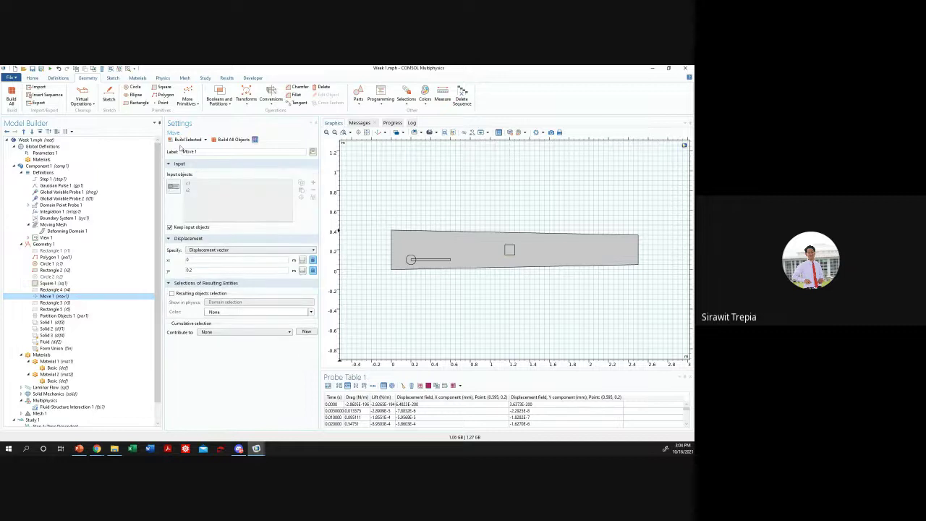
left_click(79, 289)
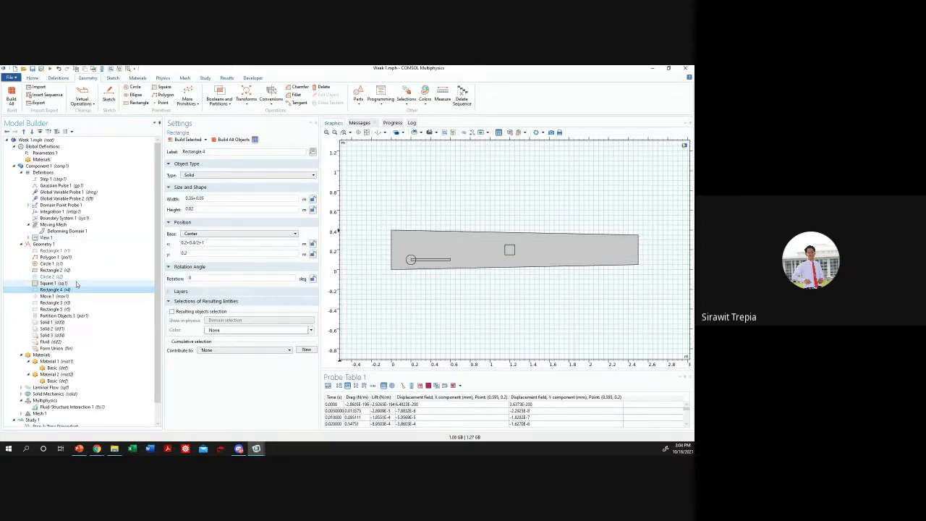
right_click(68, 290)
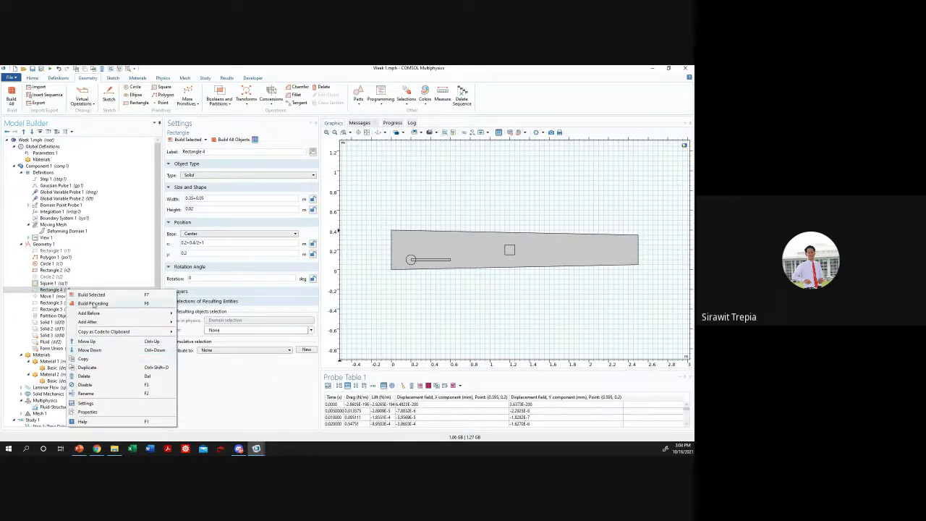
left_click(48, 282)
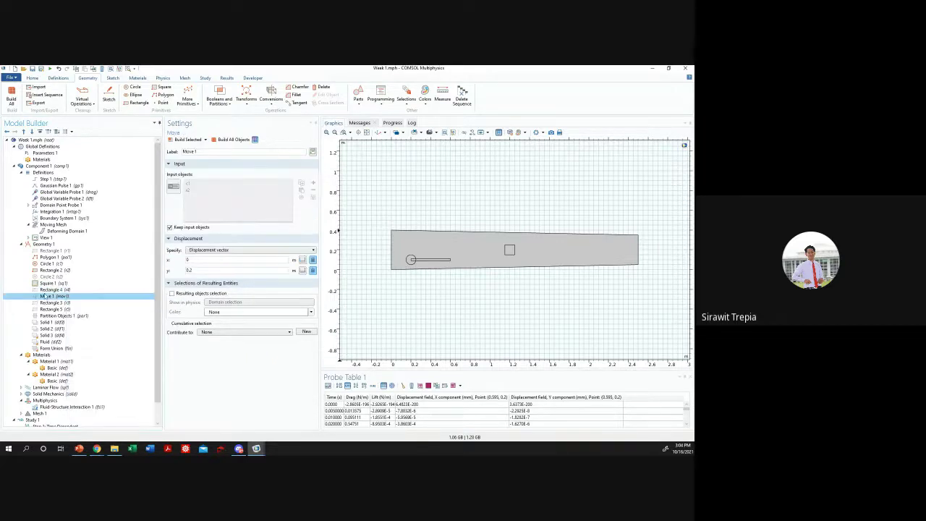
left_click(51, 289)
left_click(187, 140)
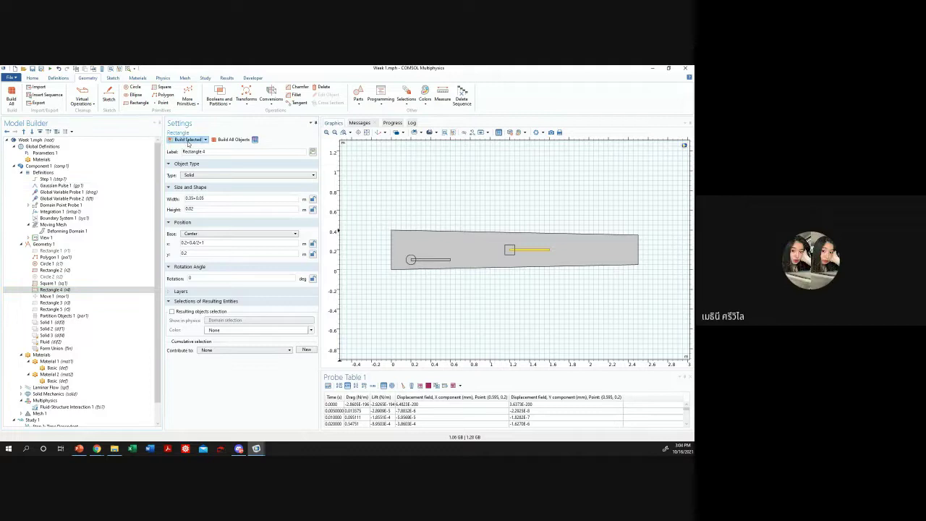
- Re-enable Circle 2 and disable it again
left_click(47, 283)
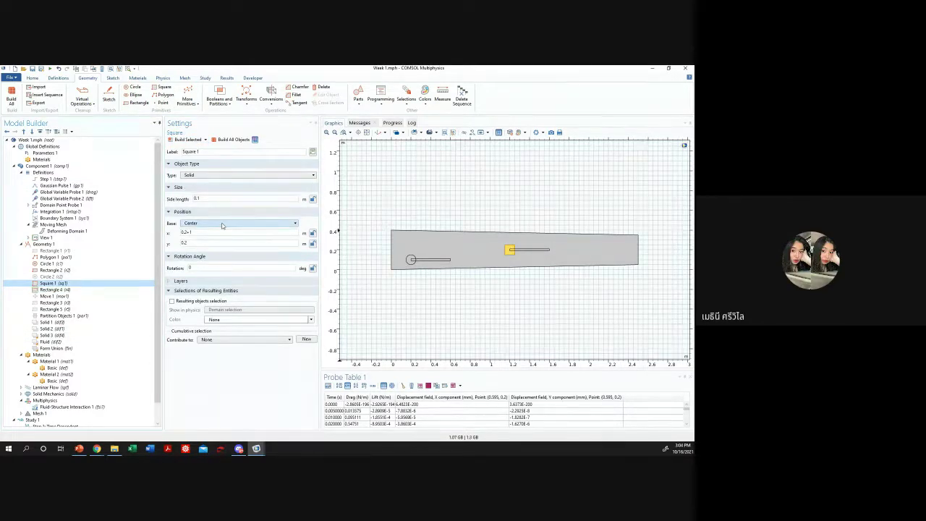
left_click(72, 277)
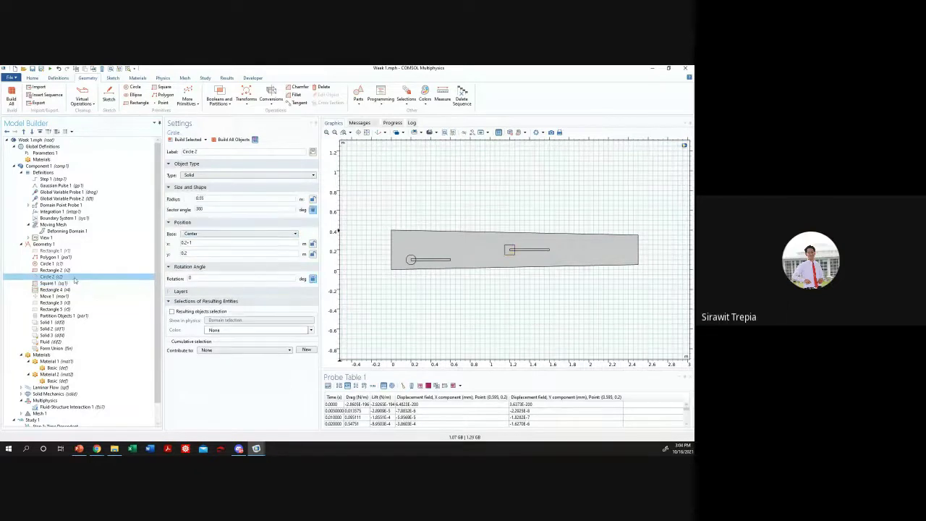
right_click(77, 277)
left_click(57, 278)
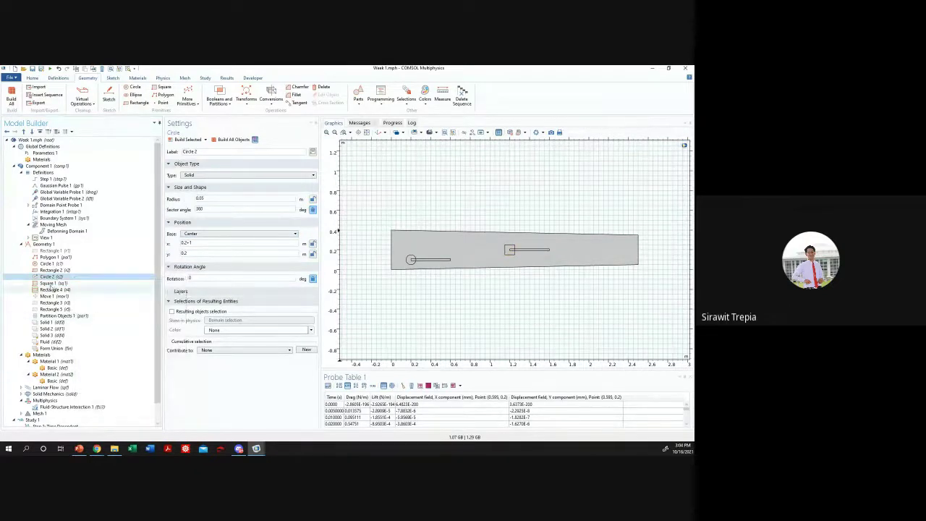
right_click(57, 278)
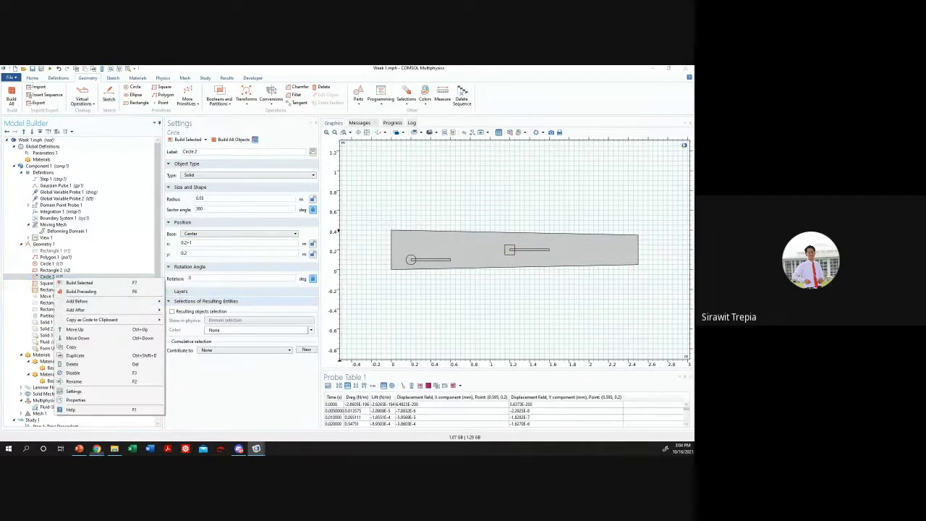
left_click(54, 276)
right_click(54, 277)
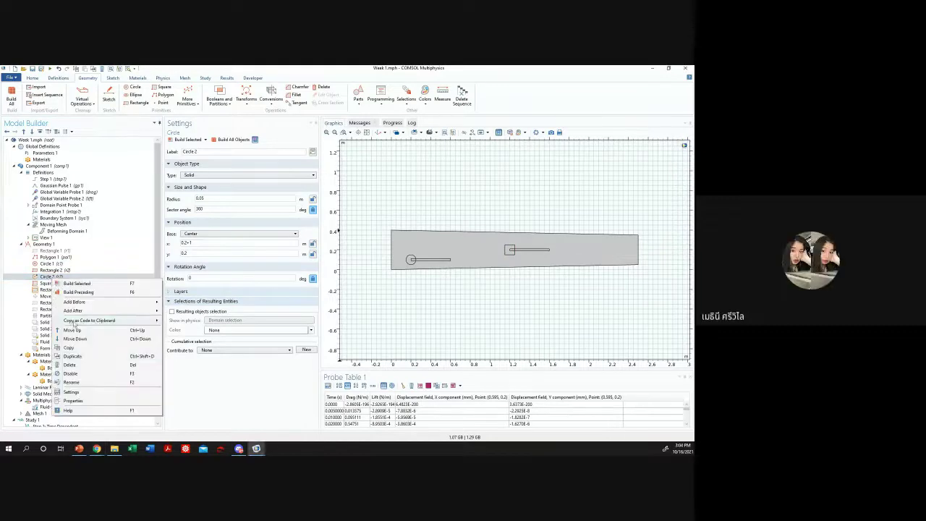
left_click(70, 373)
- Build the geometry sequence from Rectangle 4 through Move 1, Rectangle 3 and Rectangle 5 to Partition Objects 1
left_click(54, 289)
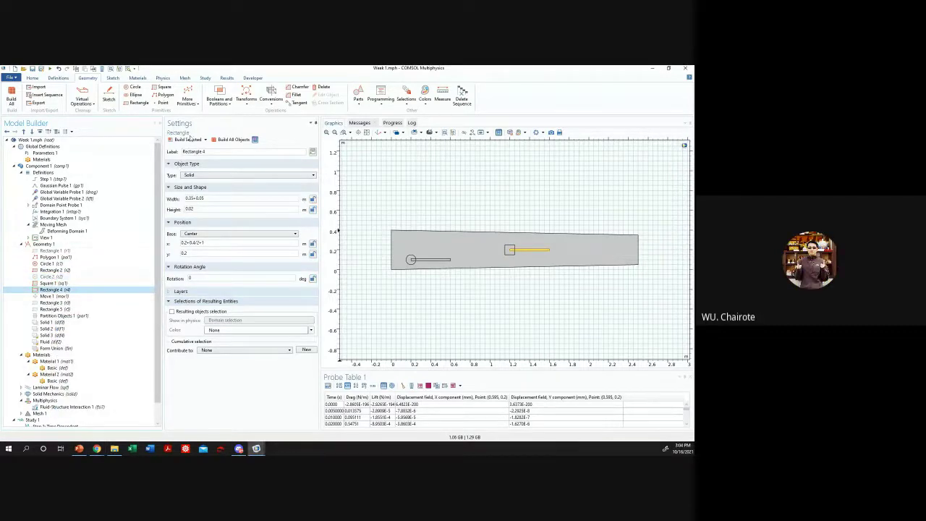
left_click(70, 298)
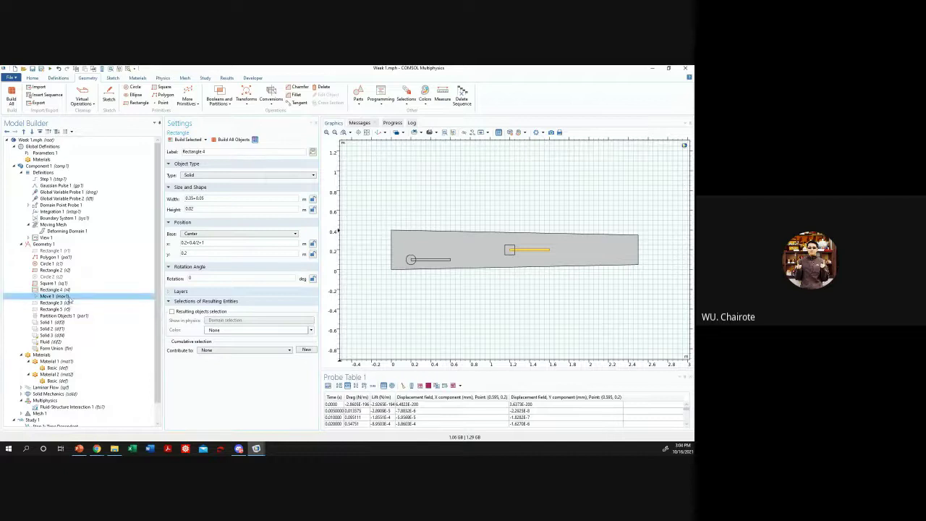
left_click(72, 303)
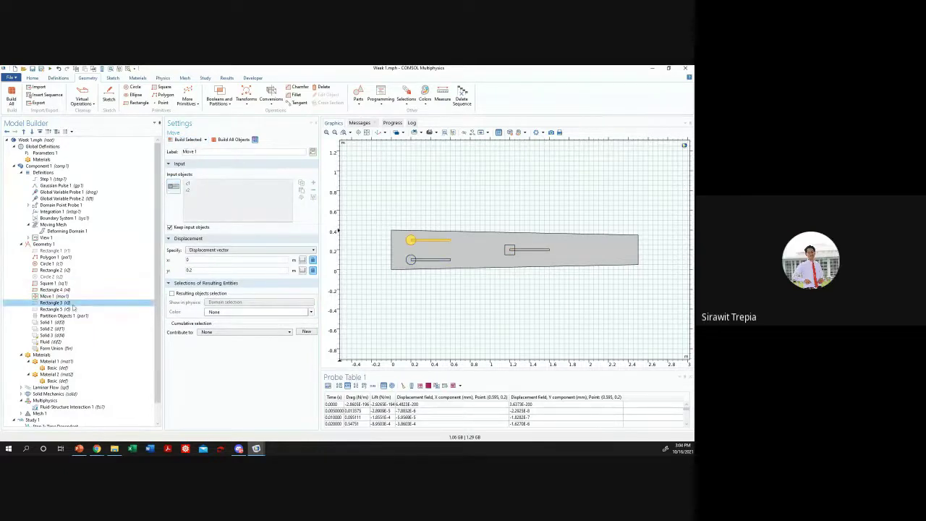
left_click(72, 309)
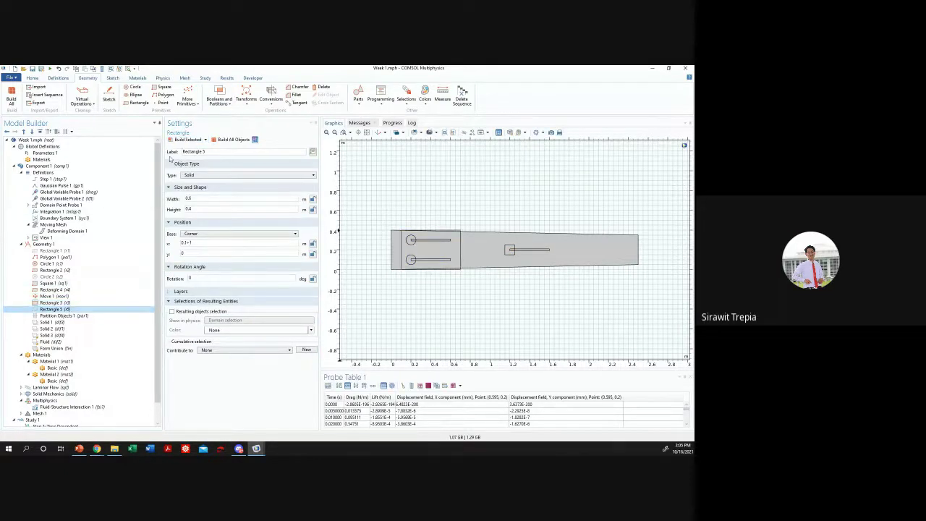
left_click(64, 315)
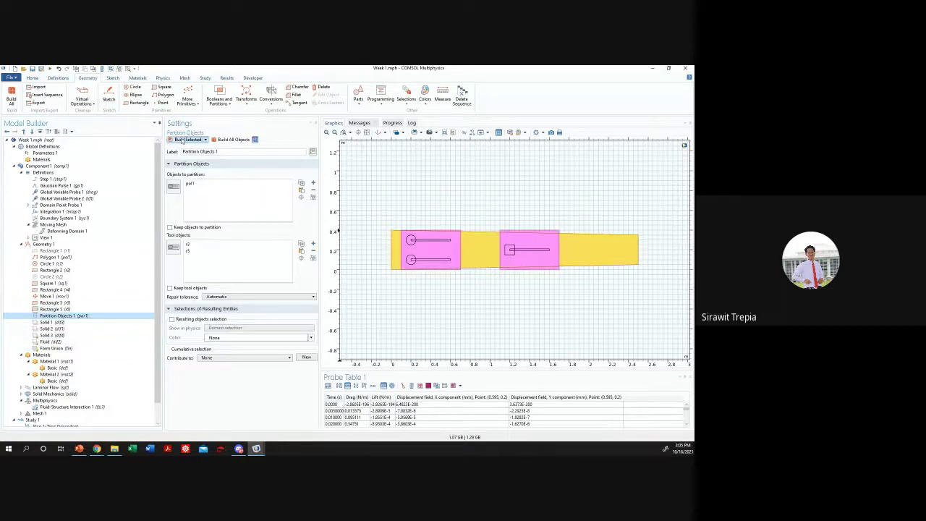
left_click(187, 139)
- Build the Solid 1 and Solid 2 differences, and try to build the Solid 3 difference
left_click(51, 322)
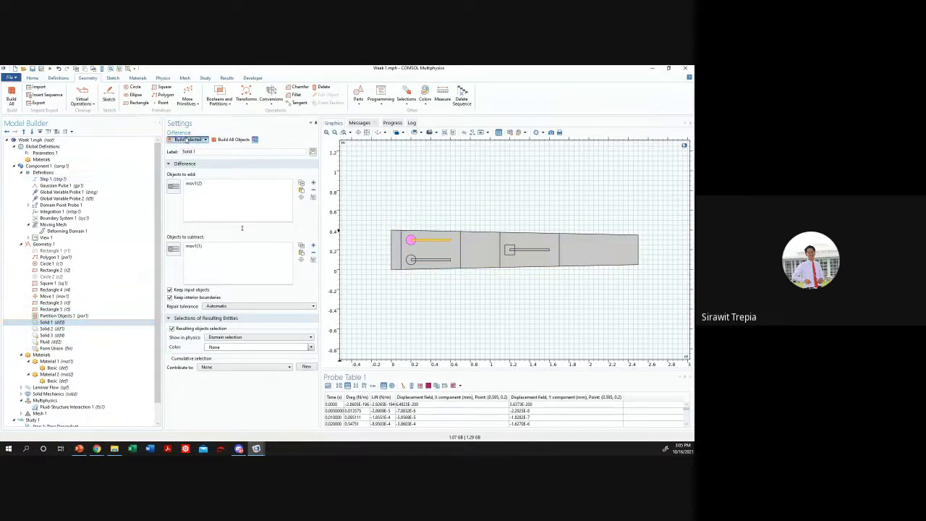
left_click(54, 328)
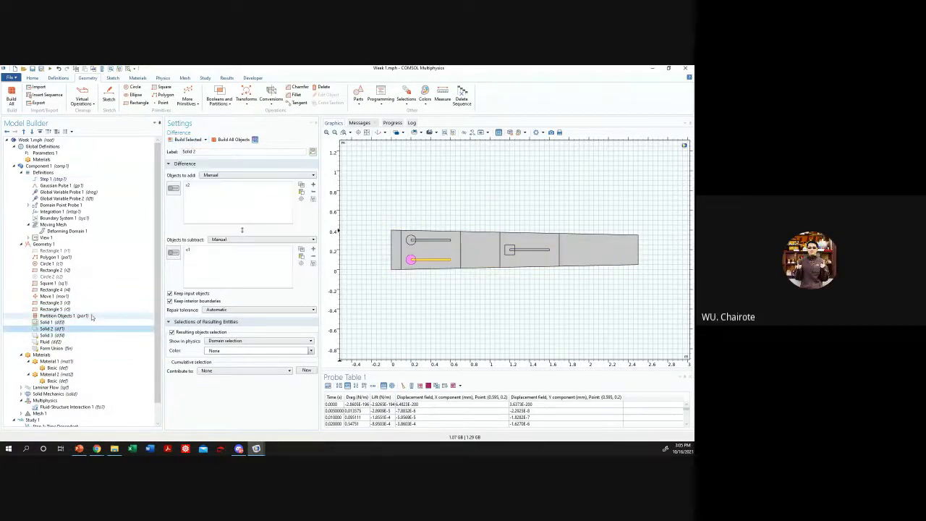
left_click(187, 138)
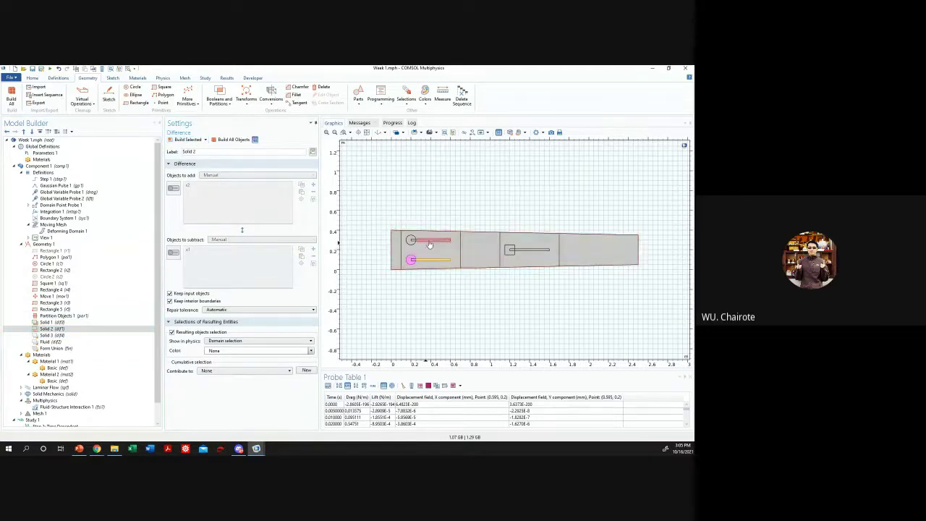
left_click(52, 334)
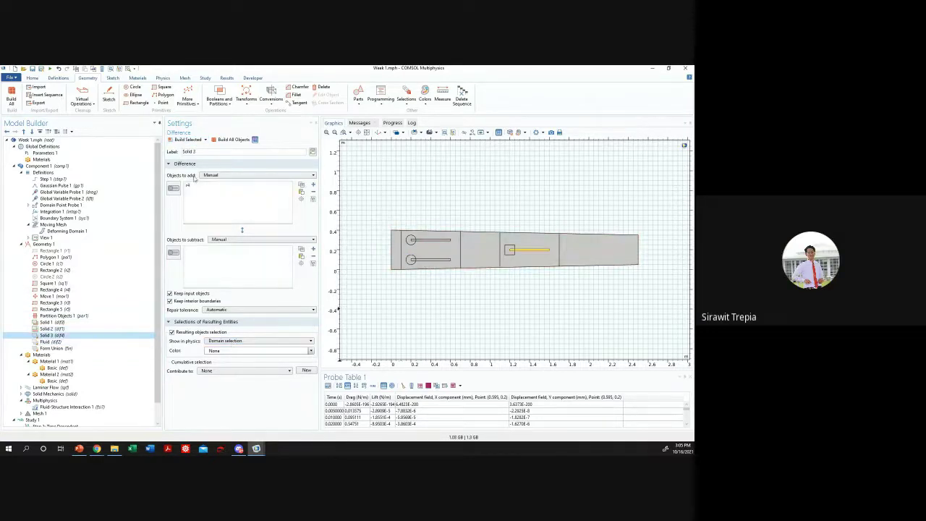
left_click(186, 139)
key("Return")
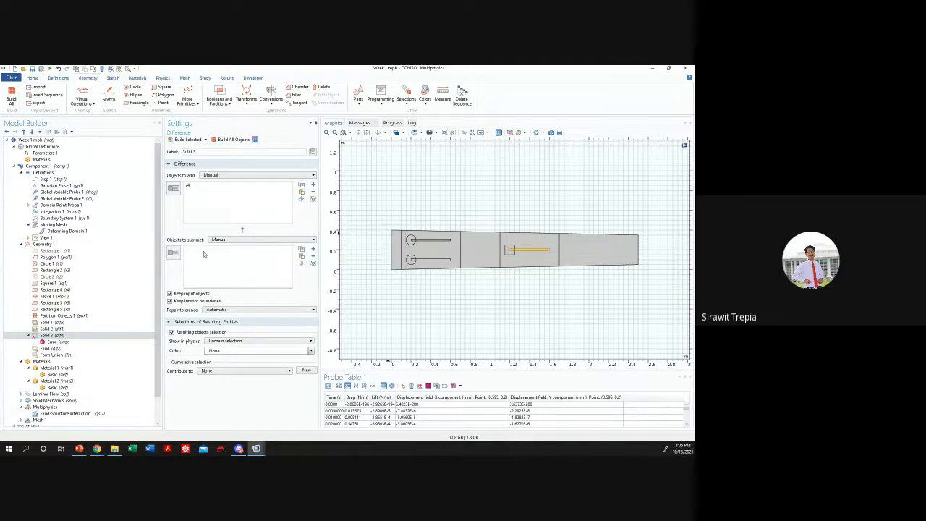
- Set Square 1 as the object to subtract from the beam in the Solid 3 difference and build it
left_click(173, 252)
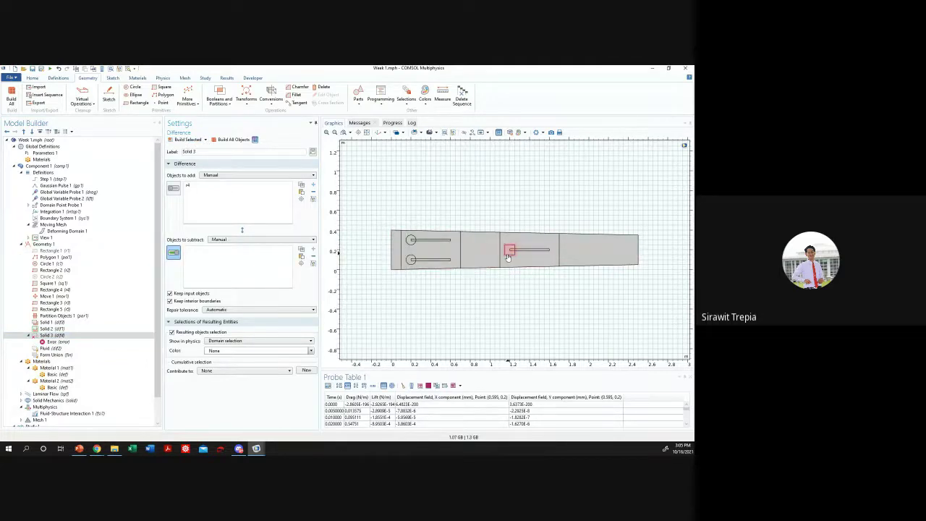
left_click(508, 253)
left_click(186, 139)
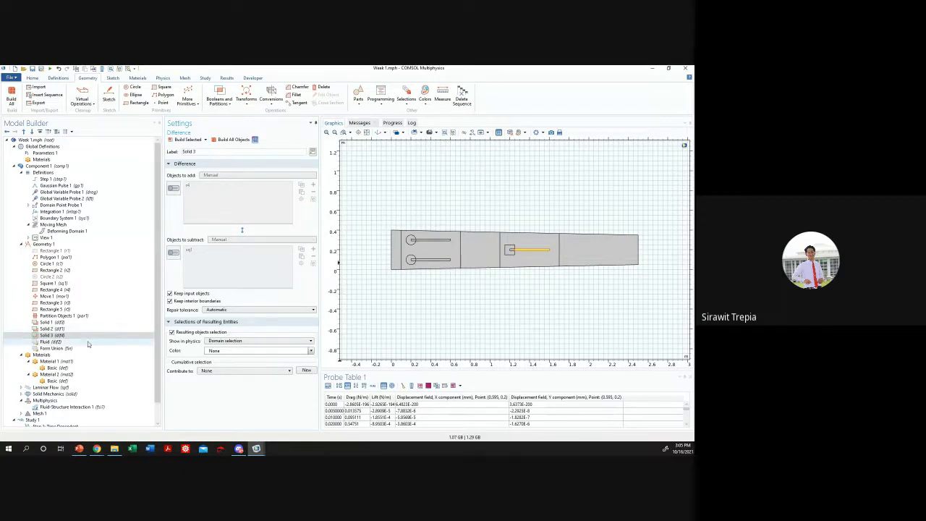
left_click(486, 246)
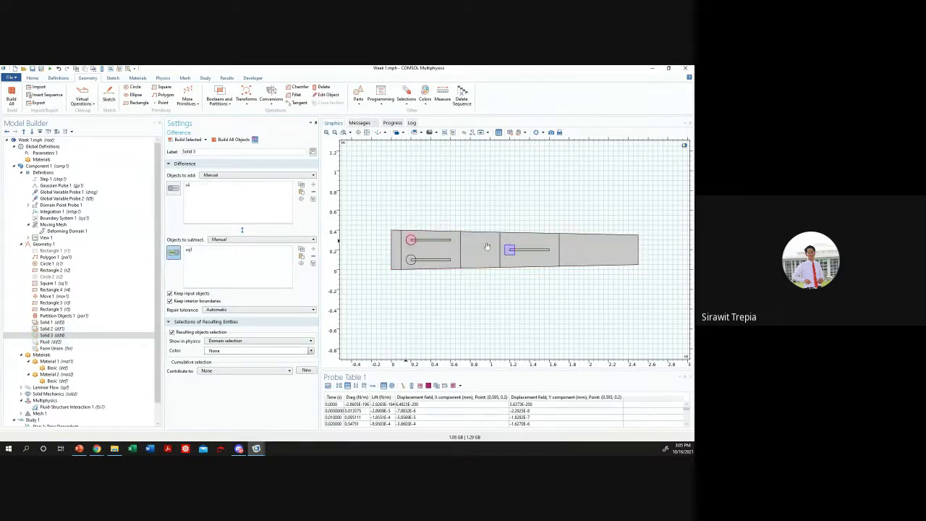
left_click(224, 252)
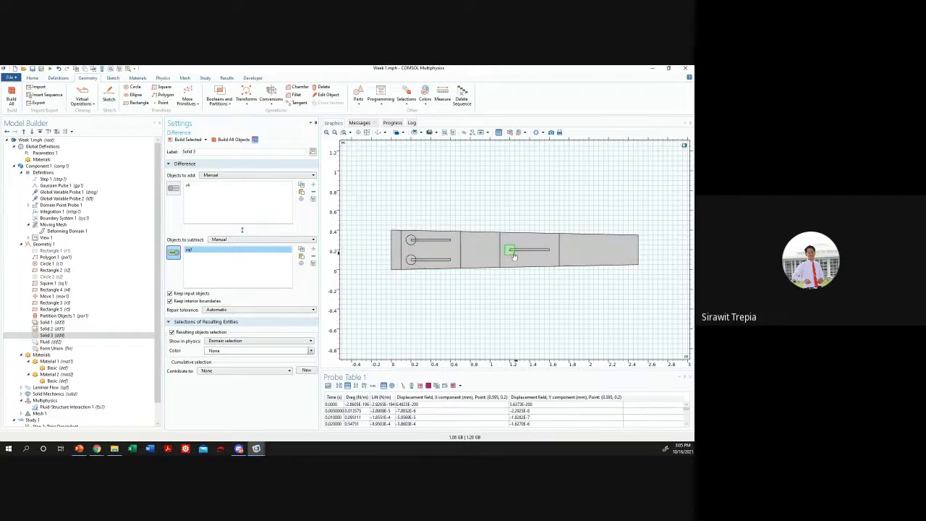
left_click(188, 140)
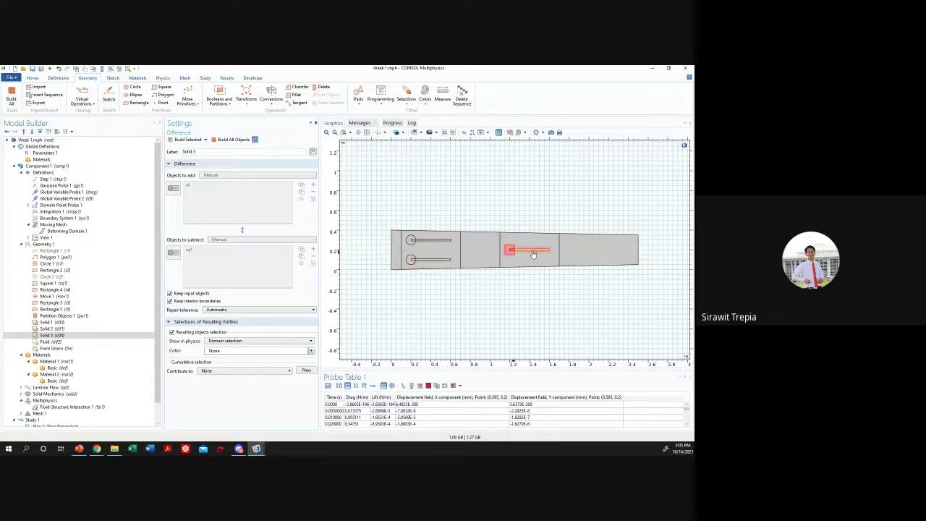
left_click(59, 336)
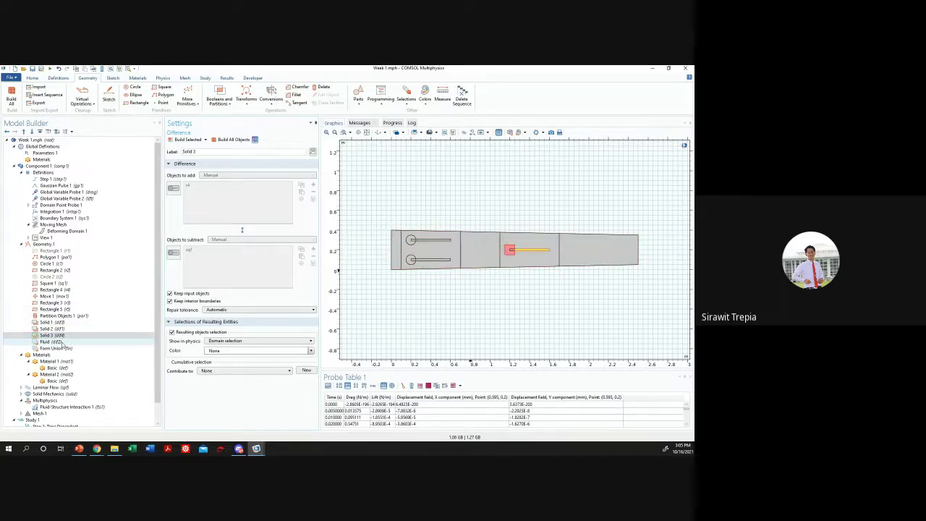
- Add Square 1 to the objects subtracted in the Fluid difference and build it
left_click(61, 342)
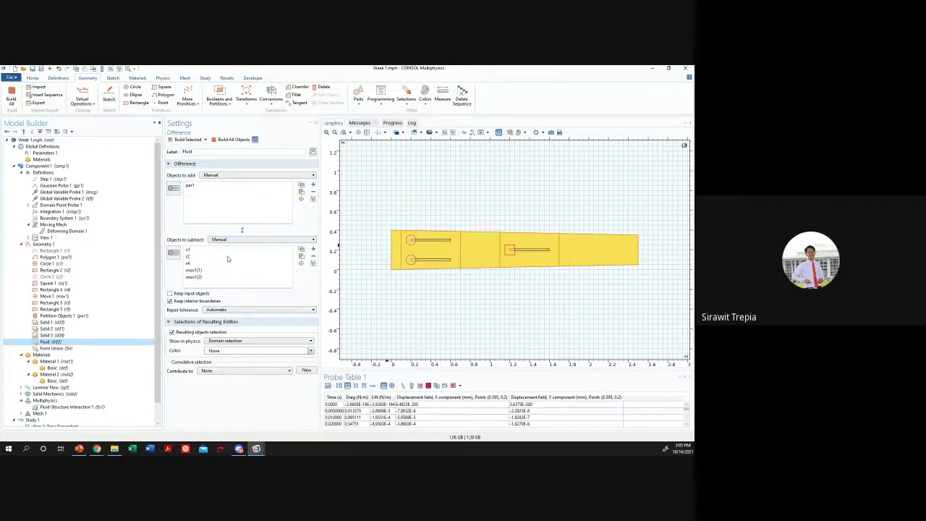
left_click(182, 141)
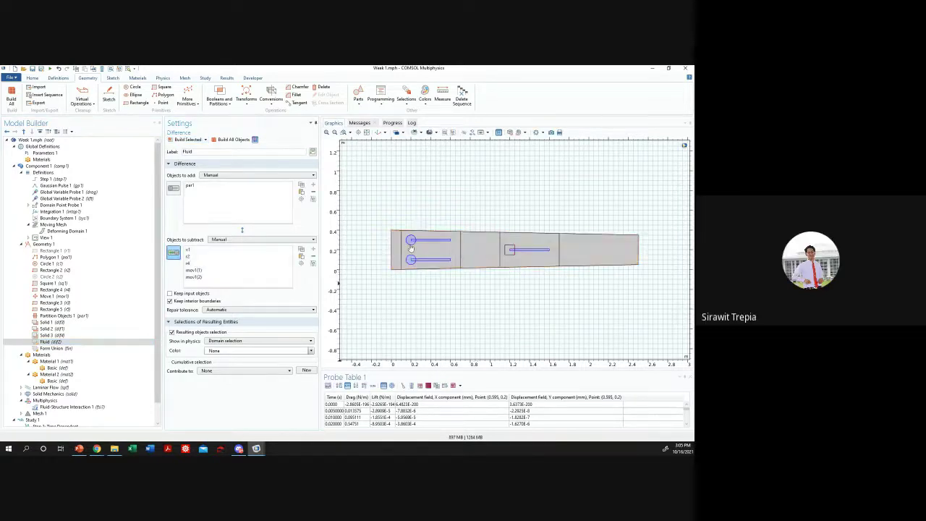
left_click(509, 254)
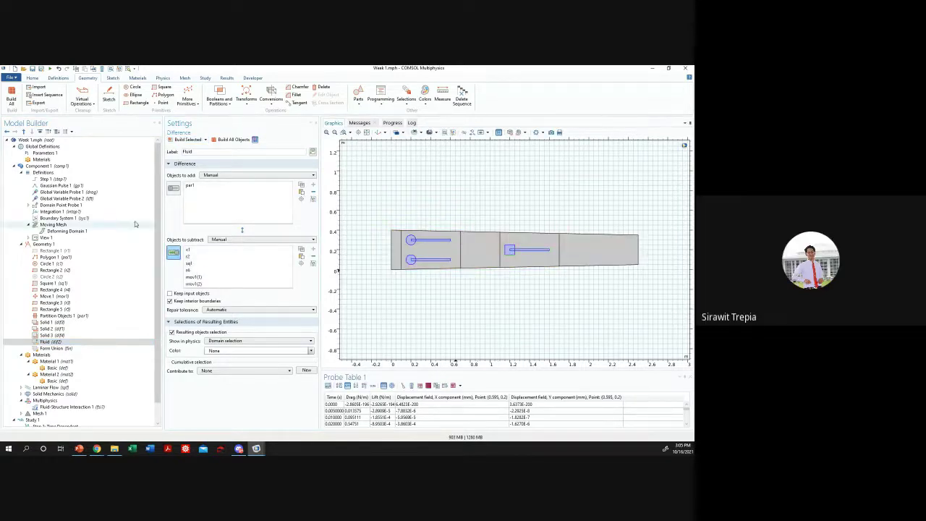
left_click(186, 141)
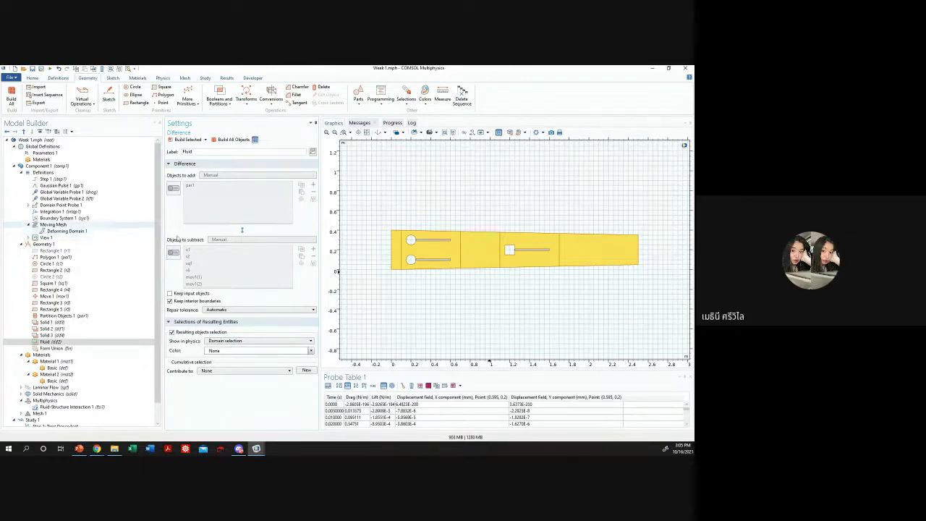
- Recheck the objects added and subtracted in the Solid 3 difference and rebuild it
left_click(81, 231)
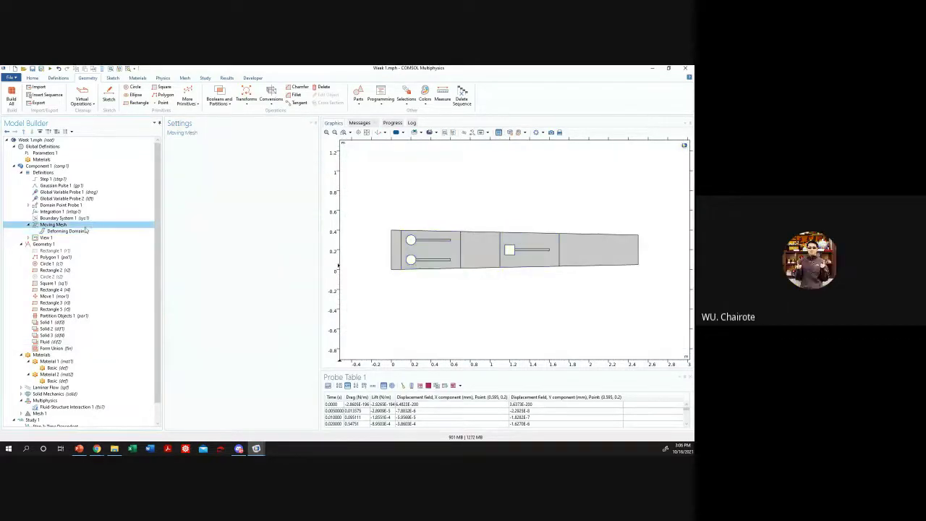
left_click(52, 341)
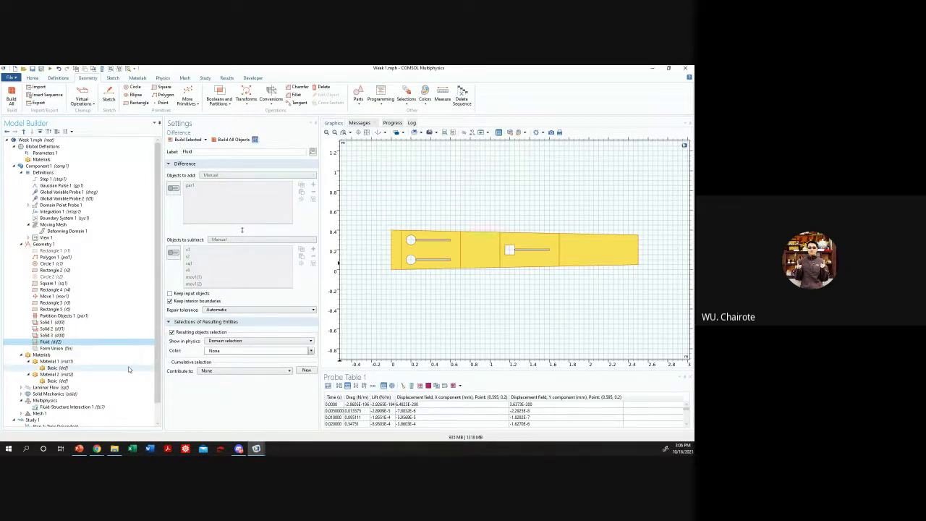
key("alt+Tab")
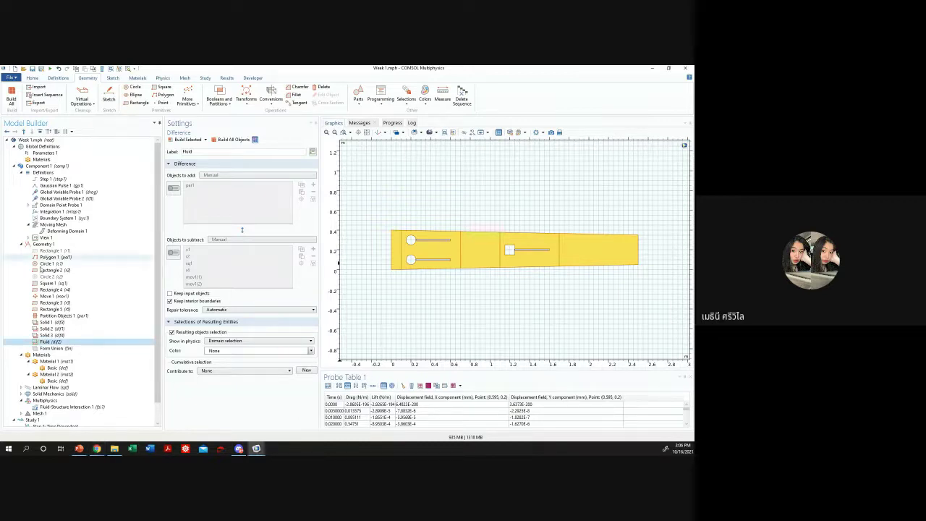
left_click(51, 335)
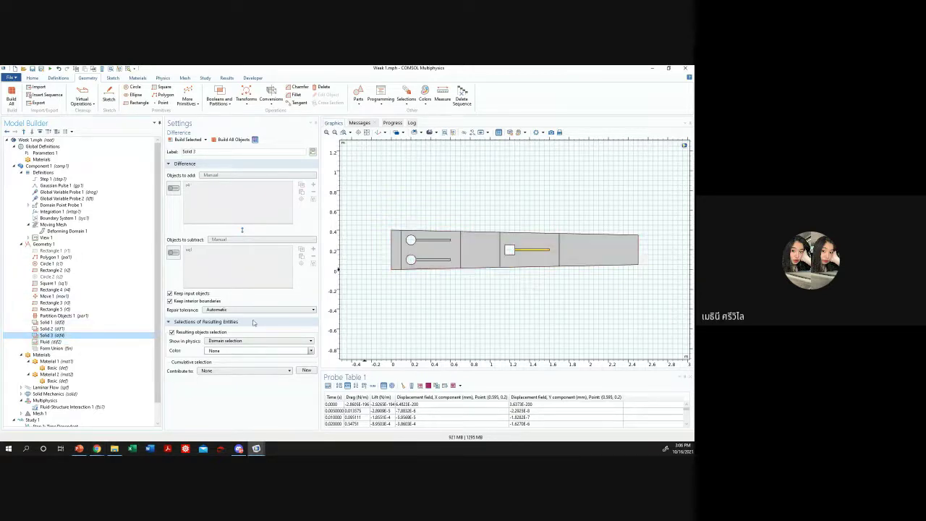
left_click(173, 253)
left_click(172, 188)
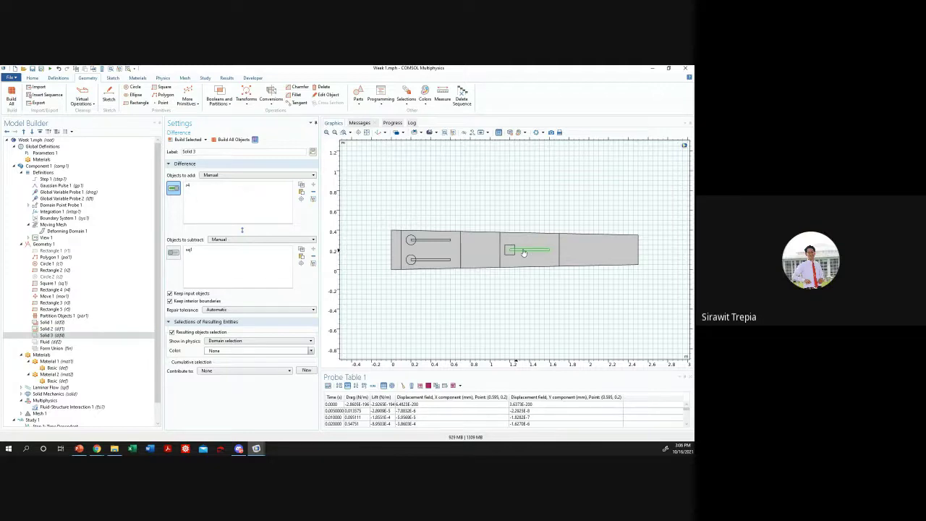
left_click(173, 252)
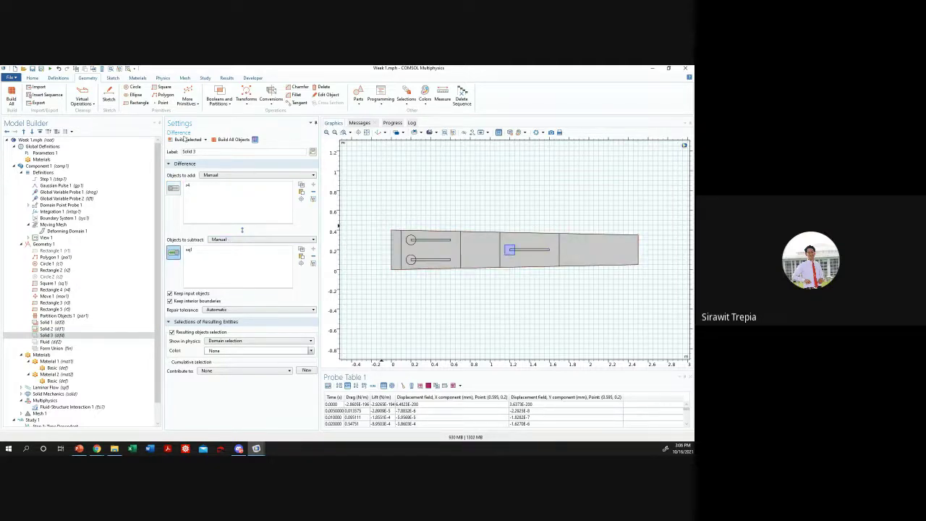
left_click(185, 140)
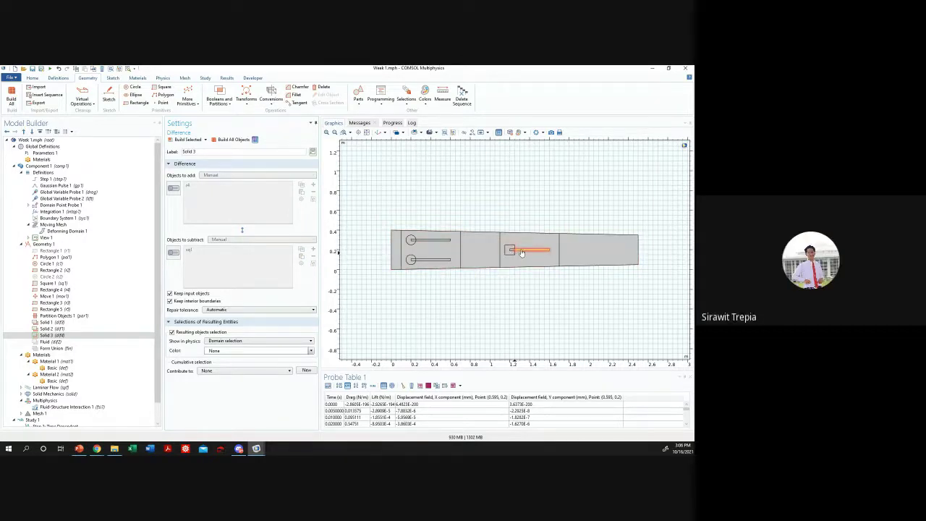
key("alt+Tab")
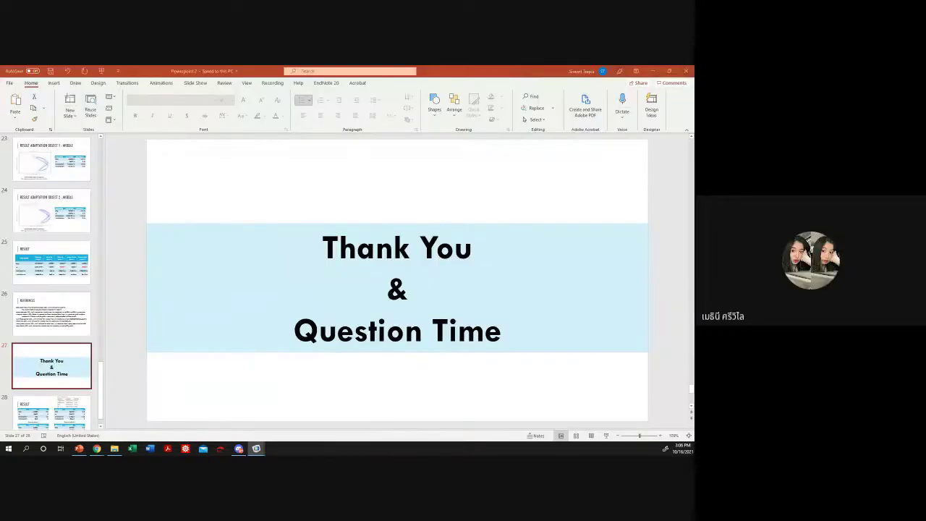
key("alt+Tab")
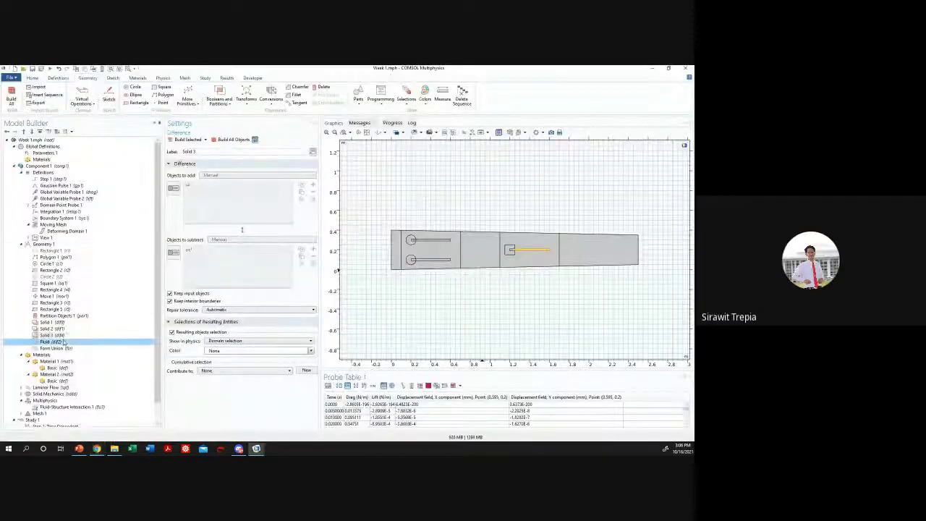
- Rebuild the Fluid difference with Square 1 among its subtracted objects, and build the Form Union
left_click(64, 342)
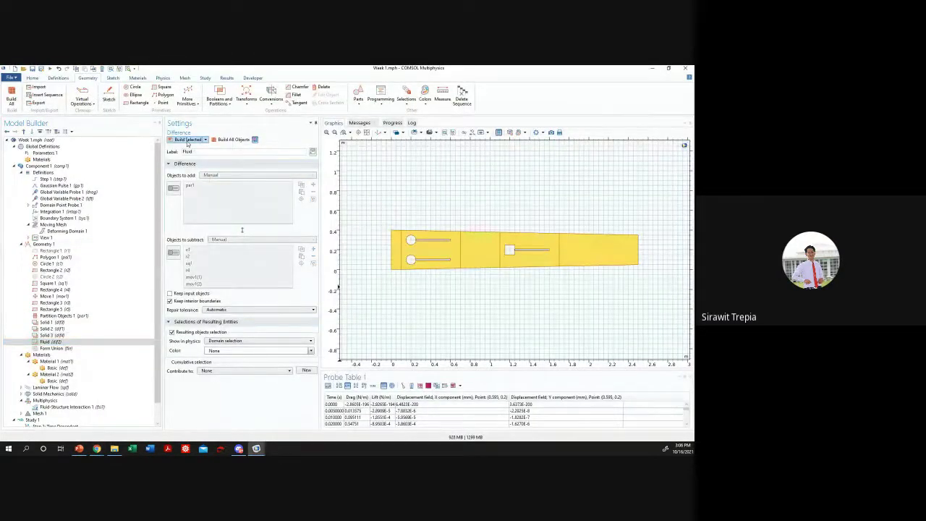
left_click(201, 256)
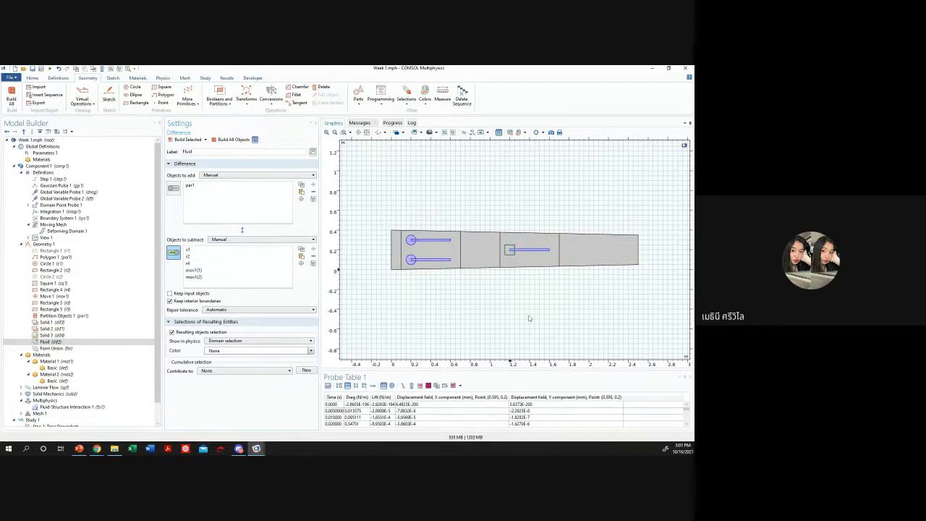
key("F7")
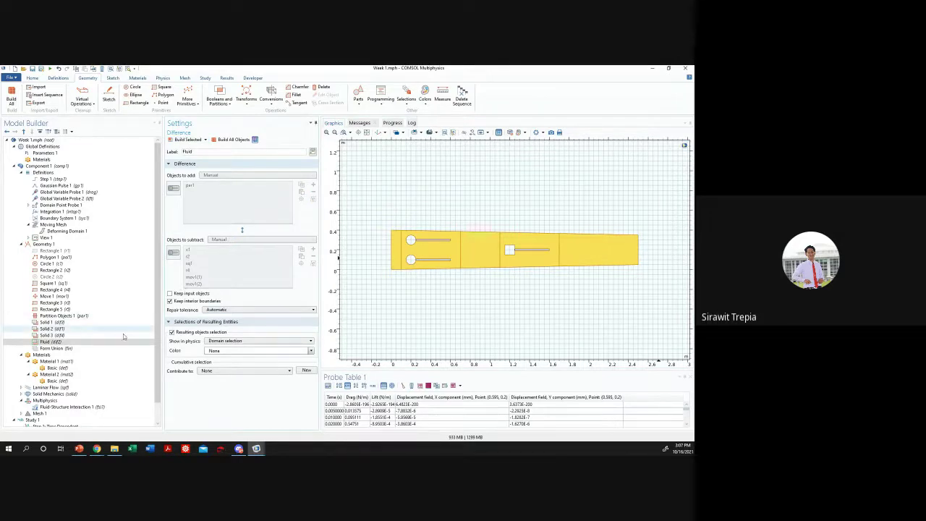
left_click(68, 348)
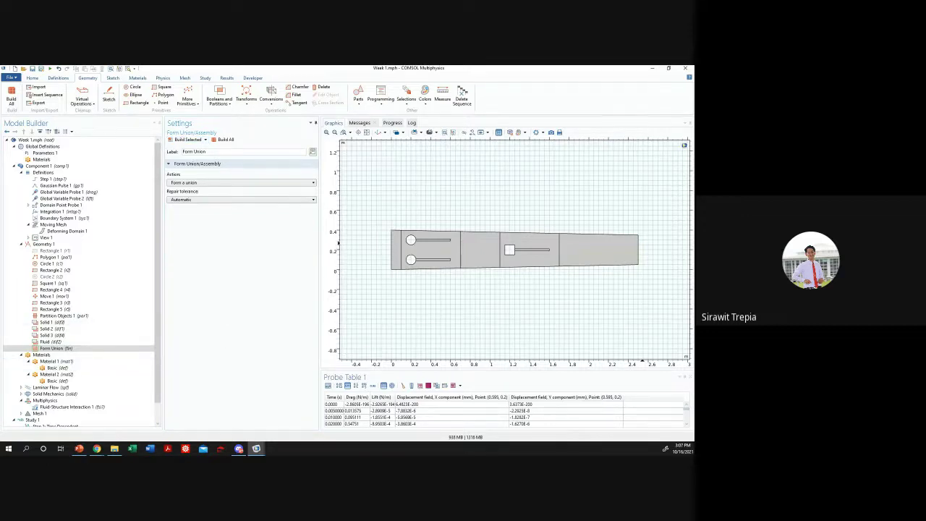
key("alt+Tab")
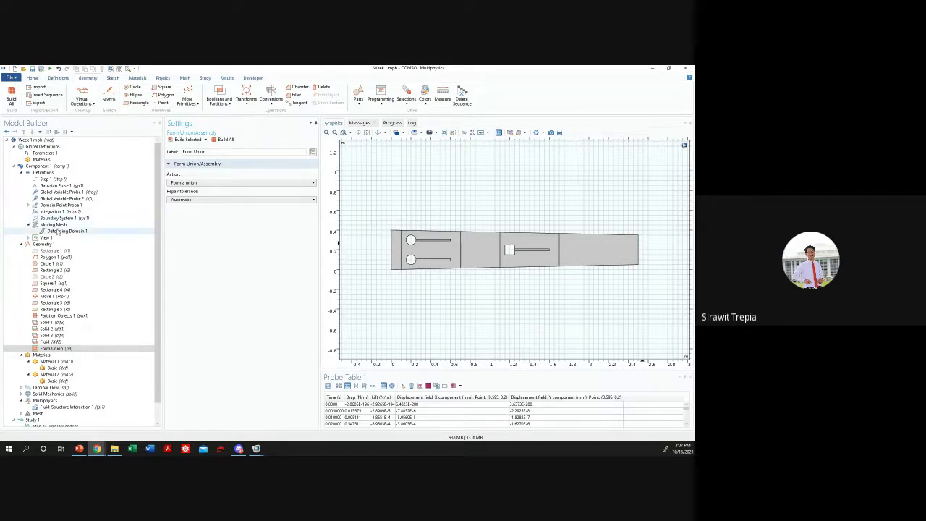
- Check which domains are assigned to Deforming Domain 1, Material 1 and Material 2
left_click(59, 230)
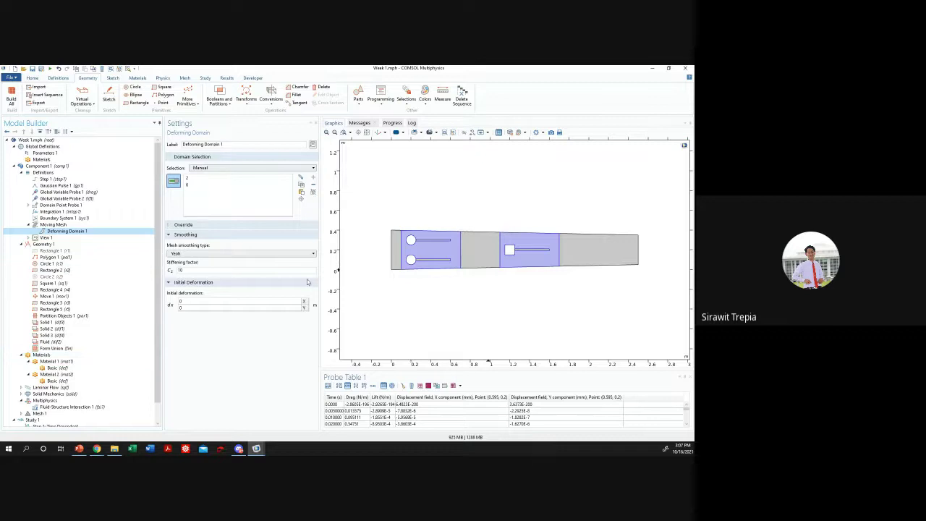
left_click(58, 361)
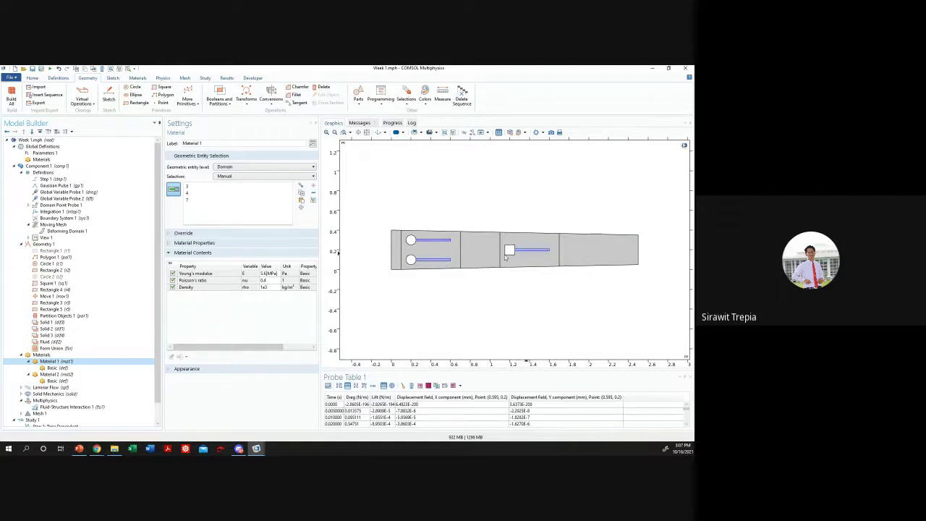
left_click(78, 375)
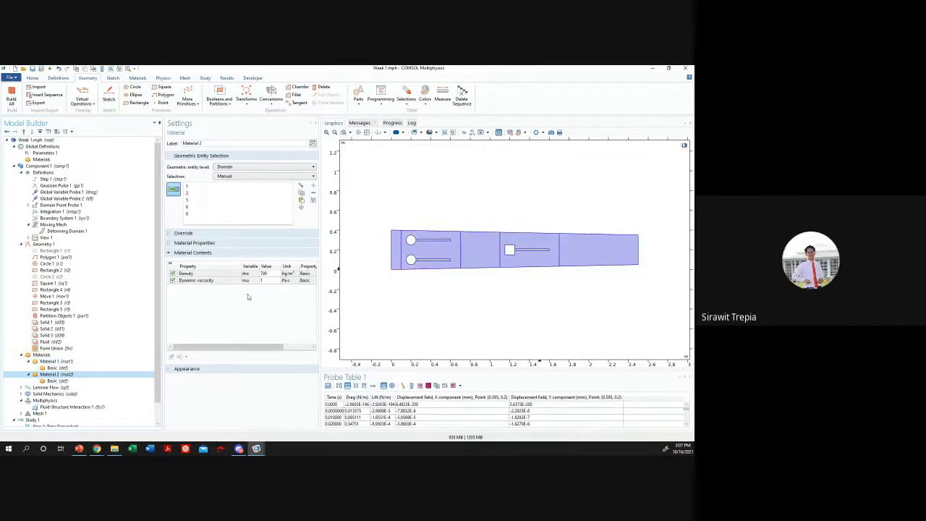
- Set the dynamic viscosity of Material 2 to 0.8 Pa·s
left_click(268, 281)
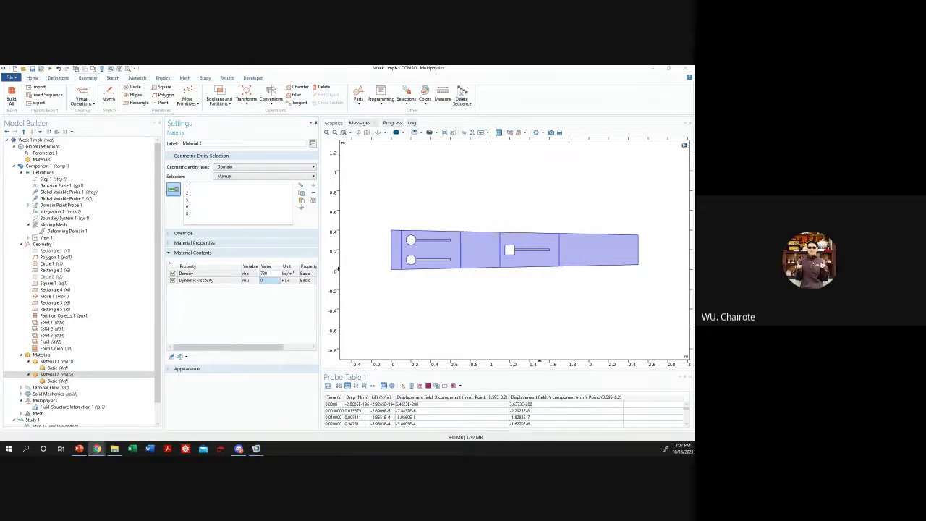
left_click(265, 282)
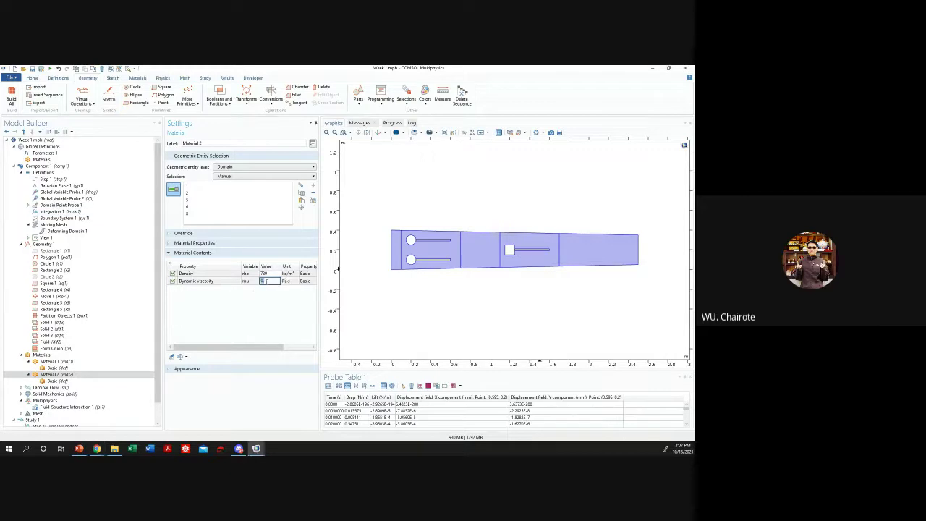
type("0.8")
key("Return")
left_click(97, 449)
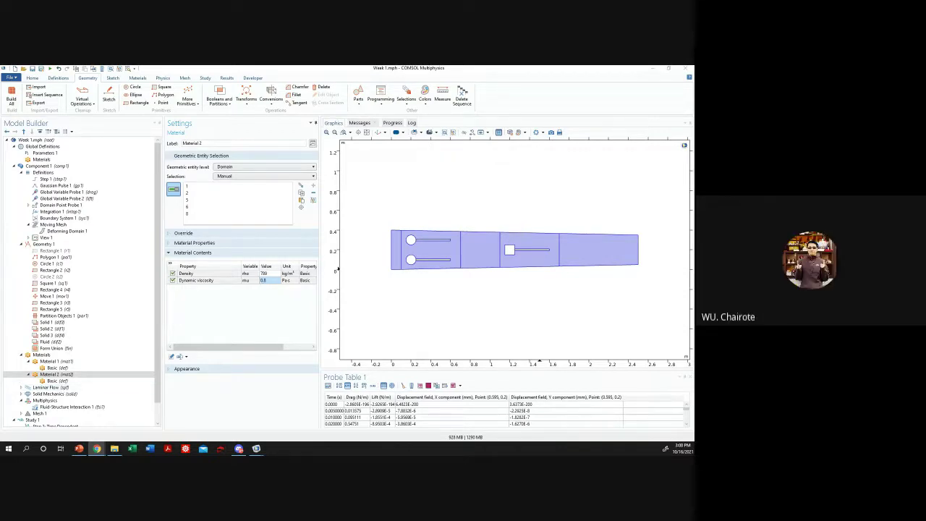
left_click(272, 280)
key("alt+Tab")
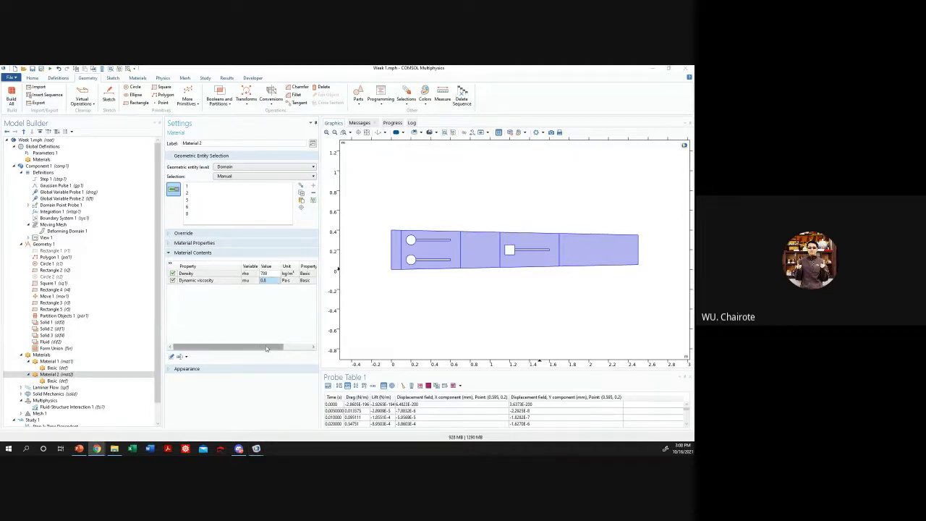
- Review the global materials and the properties of Material 2, including its Basic property group
left_click(242, 348)
left_click(73, 381)
left_click(65, 374)
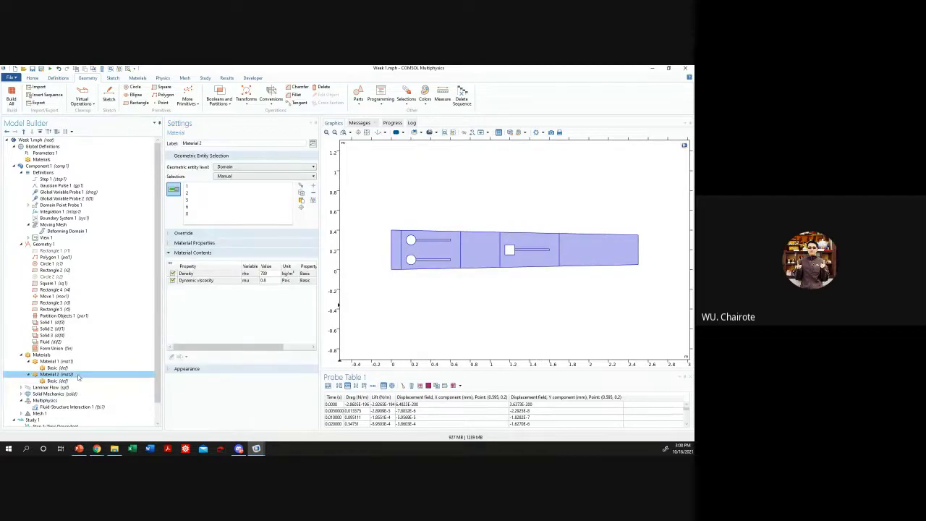
left_click(48, 159)
left_click(52, 368)
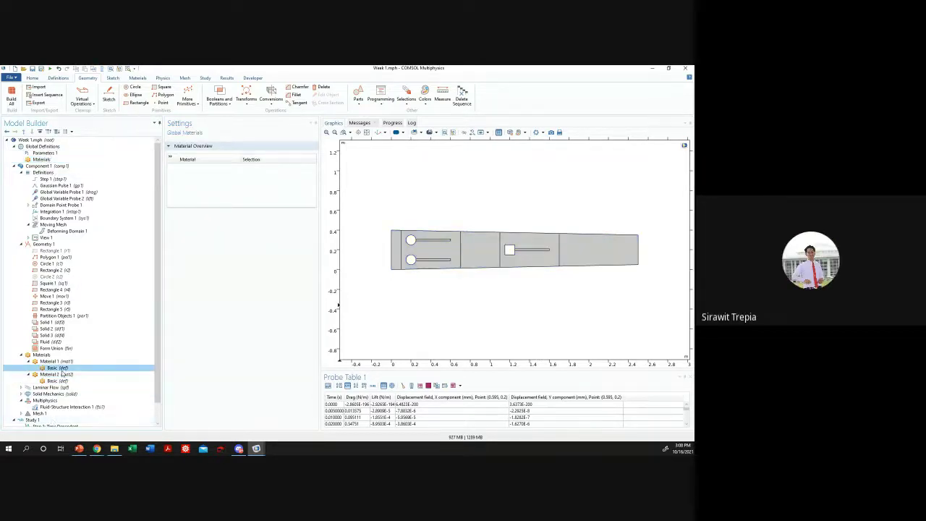
left_click(65, 374)
left_click(58, 381)
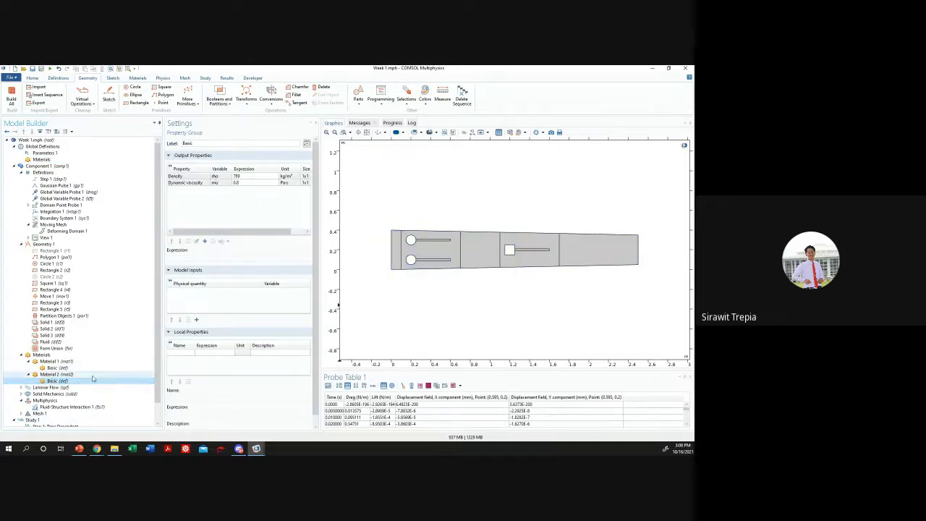
left_click(69, 374)
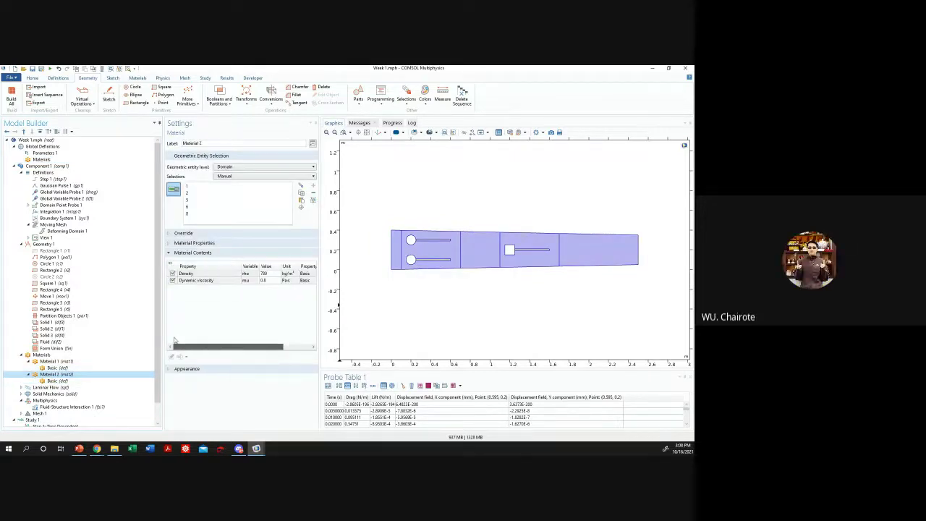
- Look through the available material property groups for Material 2, including the Solid Mechanics group
left_click(176, 243)
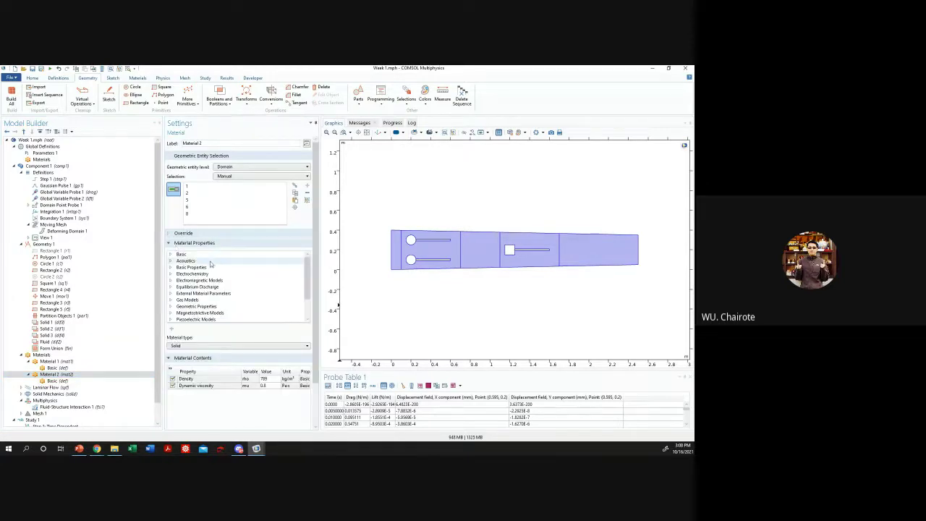
scroll(207, 267, "down", 3)
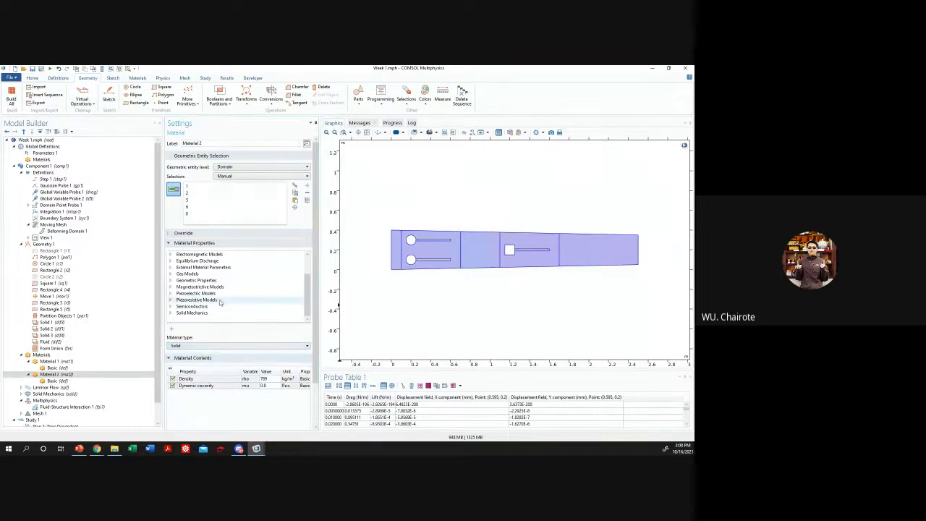
left_click(172, 313)
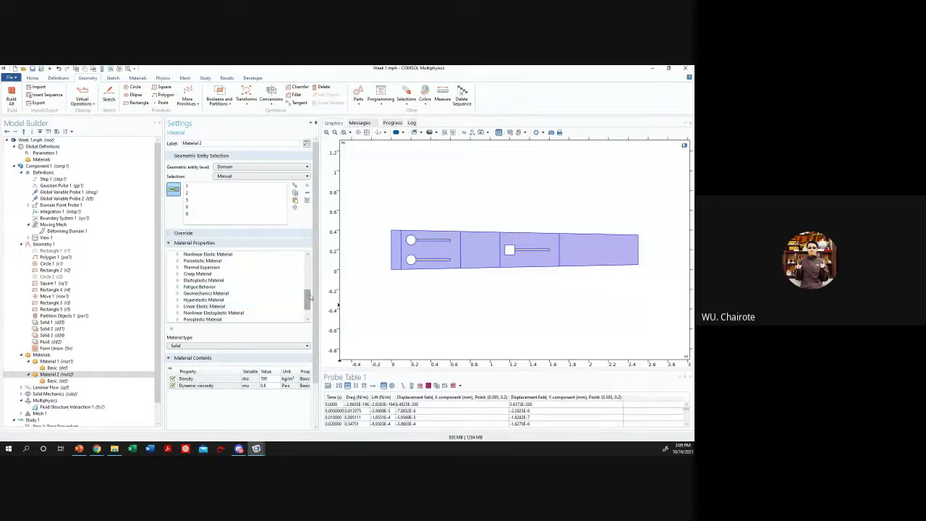
mouse_move(307, 298)
left_mouse_down()
mouse_move(303, 276)
mouse_move(304, 288)
left_mouse_up()
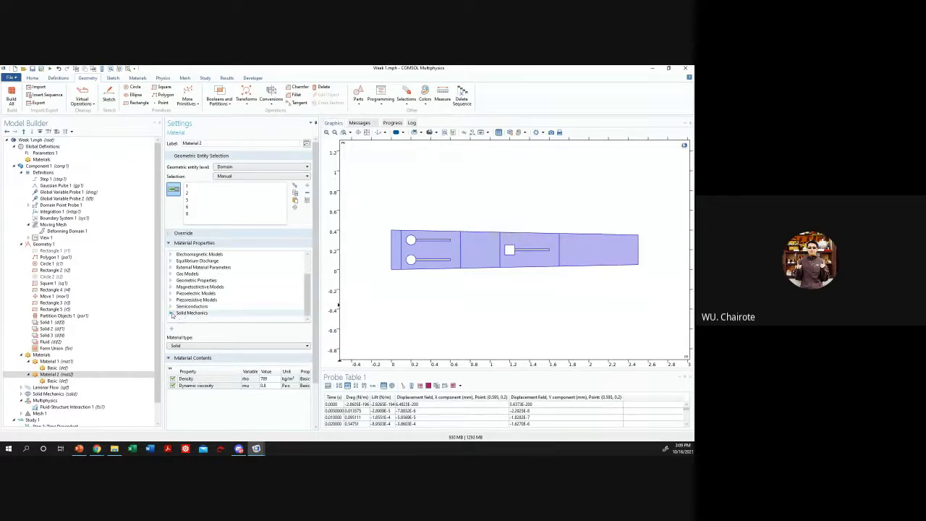
left_click(171, 306)
scroll(181, 290, "up", 3)
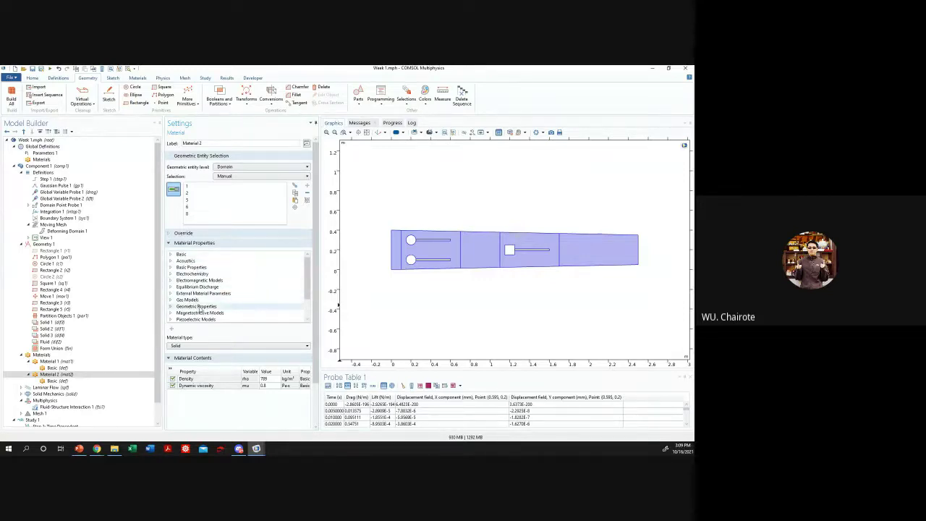
- Examine the Basic Properties group and the remaining property categories available for Material 2
mouse_move(306, 274)
left_mouse_down()
mouse_move(306, 294)
mouse_move(307, 267)
left_mouse_up()
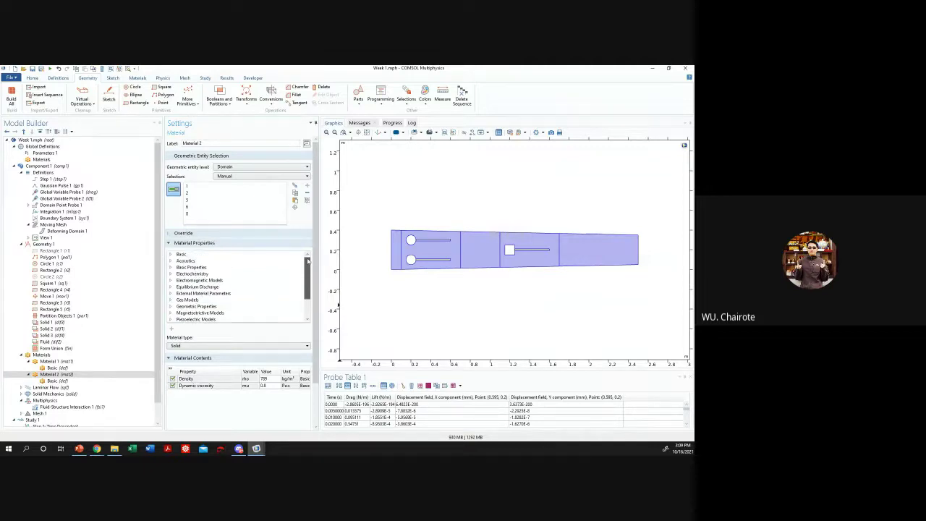
left_click(171, 267)
left_click_drag(307, 259, 307, 272)
left_click(209, 294)
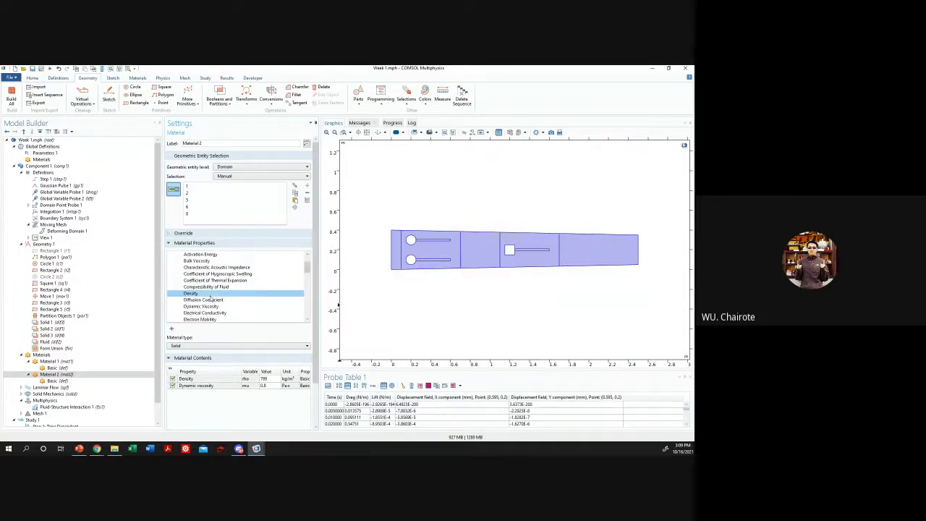
scroll(202, 289, "up", 2)
left_click(172, 268)
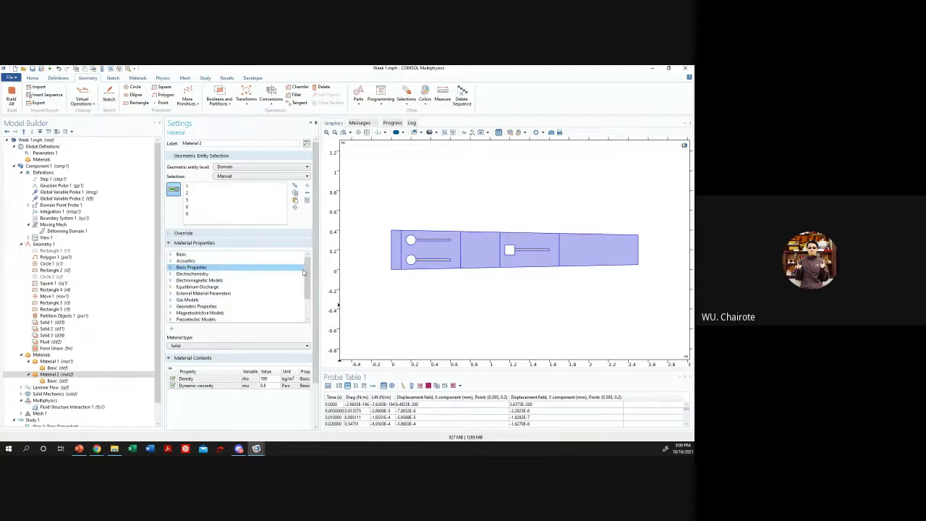
left_click(171, 268)
scroll(303, 282, "down", 3)
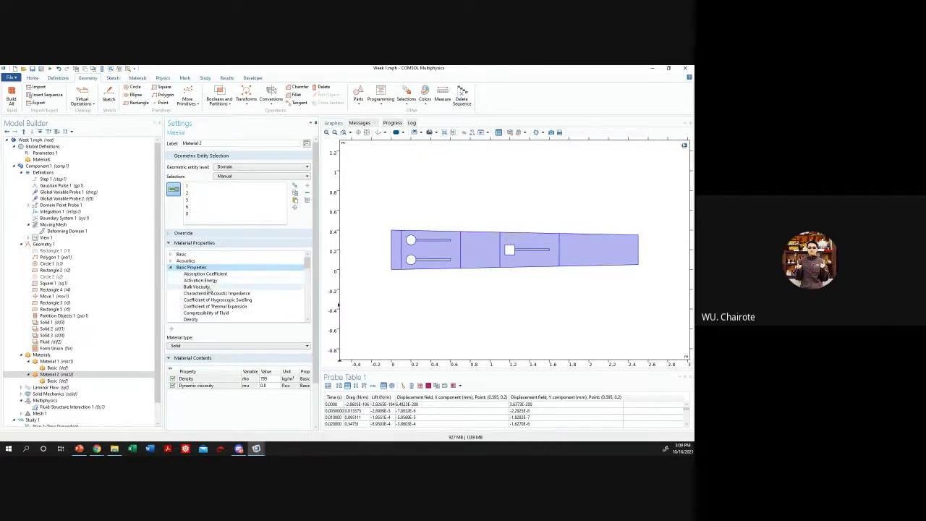
left_click_drag(304, 281, 304, 306)
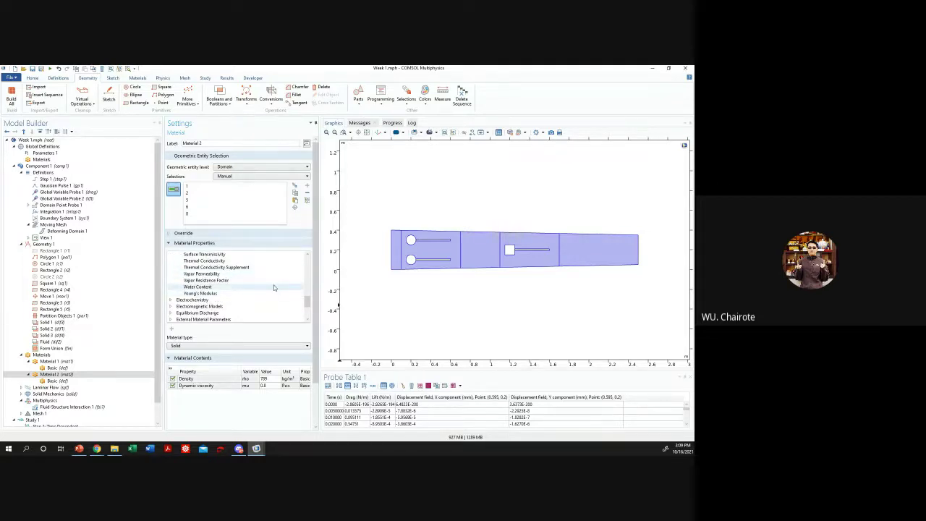
left_click_drag(306, 302, 307, 299)
scroll(216, 286, "up", 10)
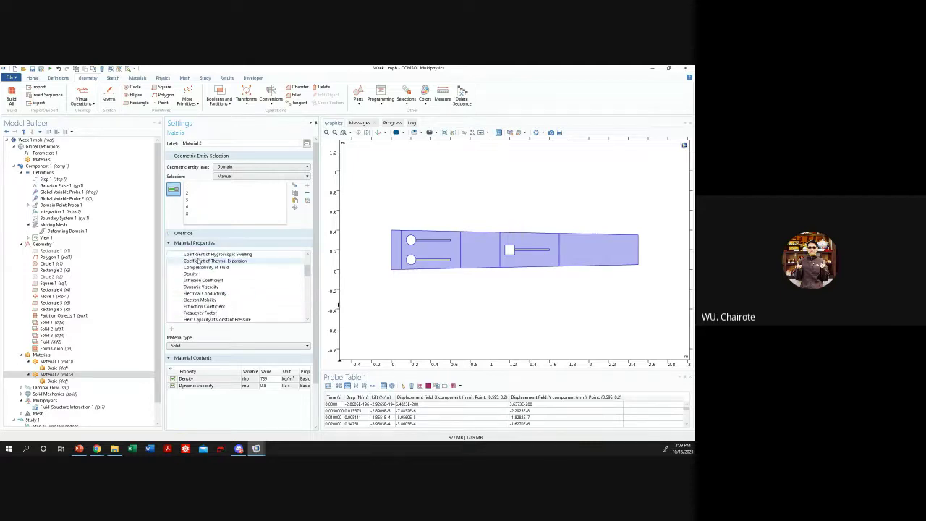
left_click(173, 268)
left_click(171, 268)
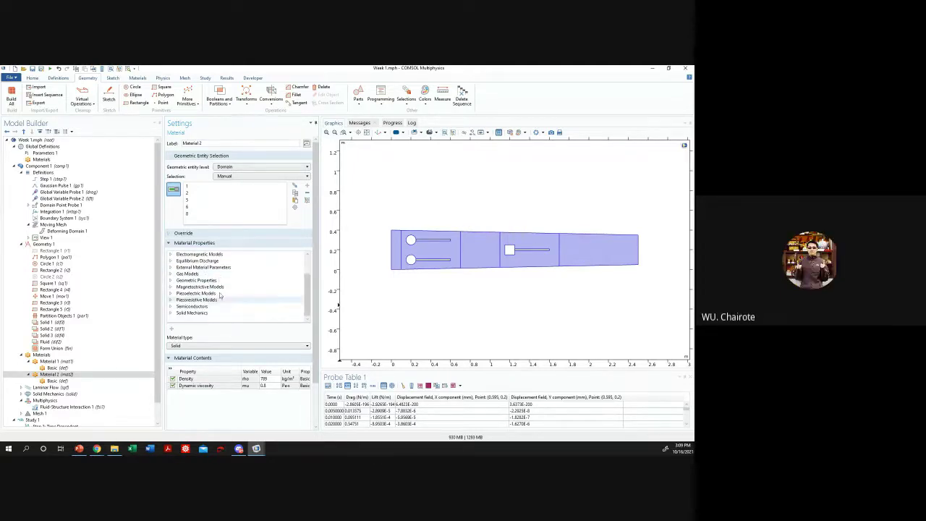
left_click(191, 242)
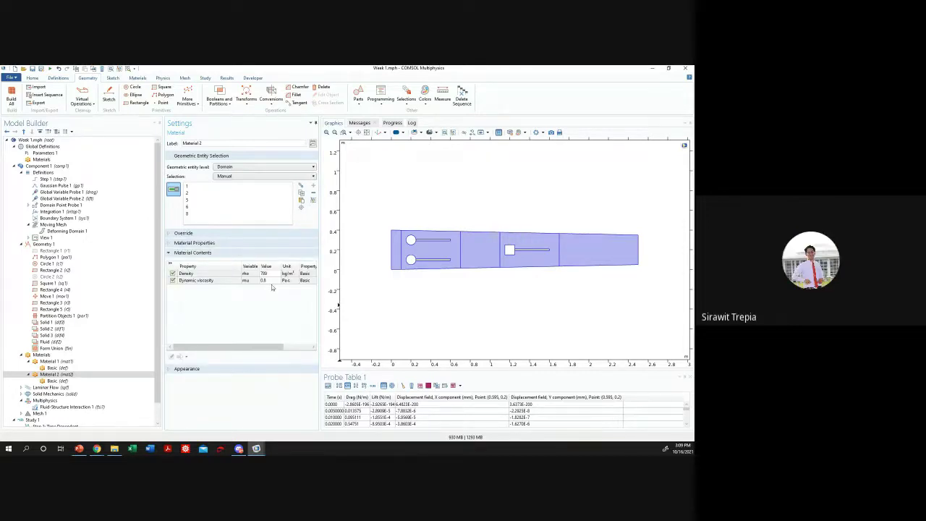
- Review Material 2's Basic property group and the domain selections and subnodes of Laminar Flow and Solid Mechanics
left_click(55, 380)
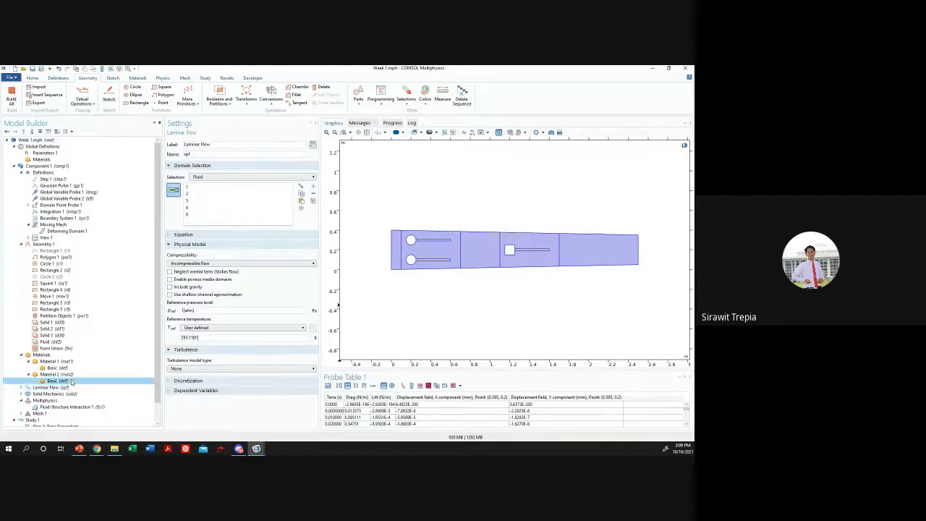
left_click(30, 373)
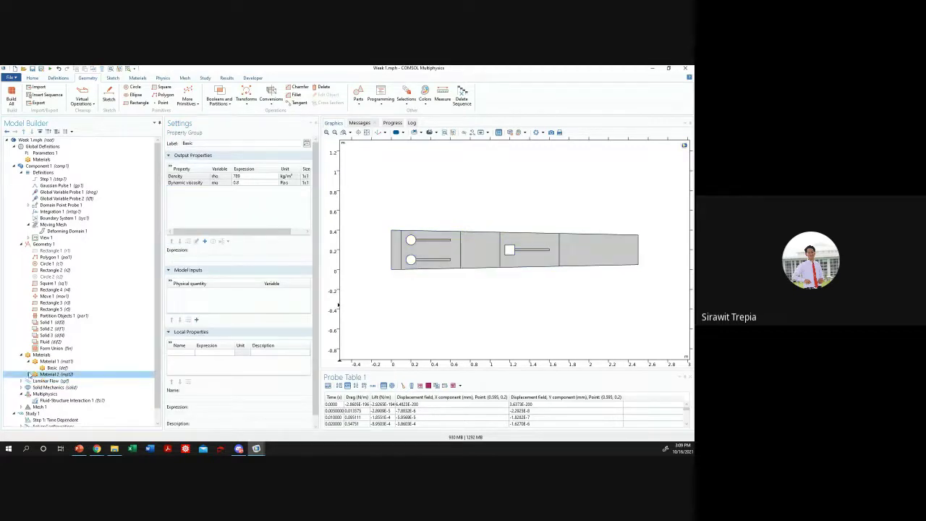
left_click(57, 381)
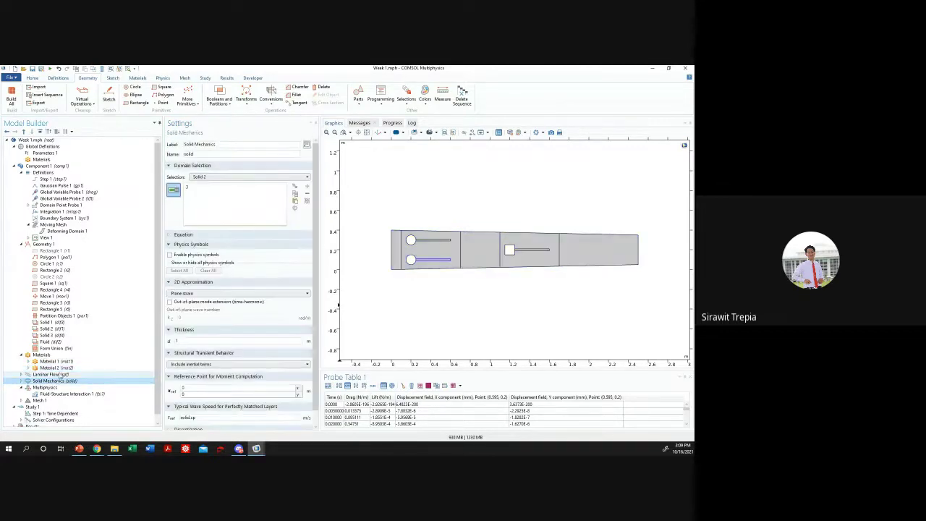
left_click(52, 373)
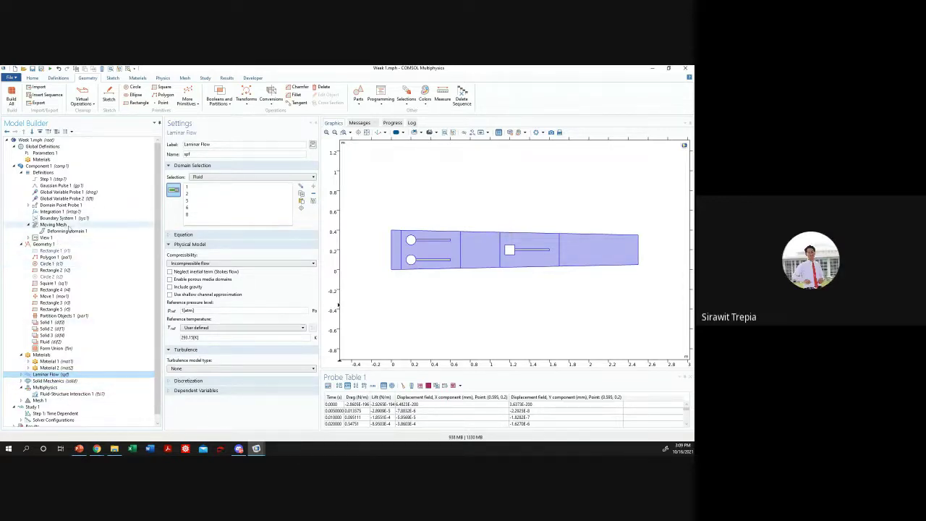
left_click(29, 205)
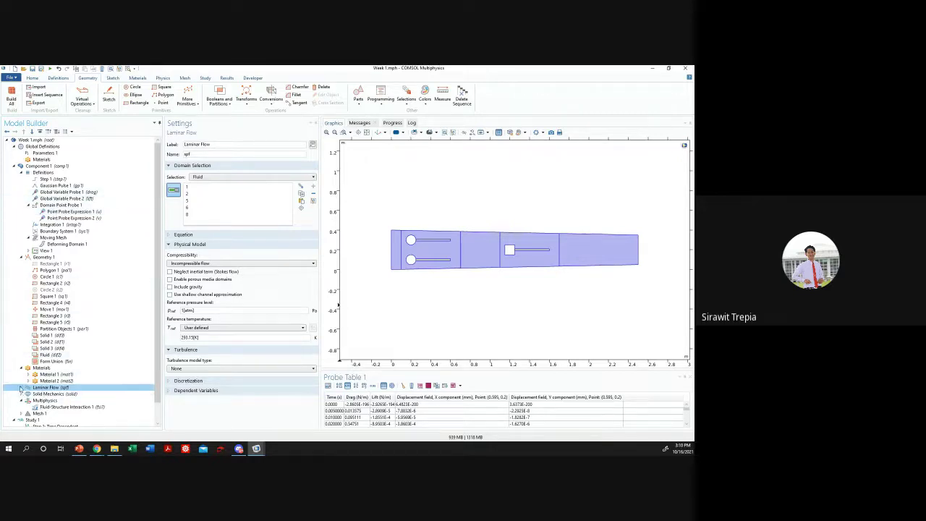
double_click(49, 389)
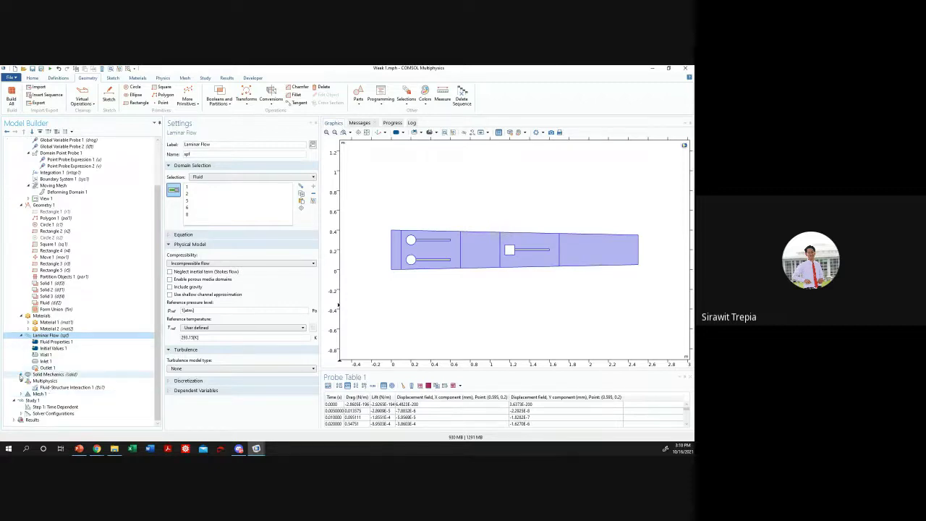
left_click(21, 374)
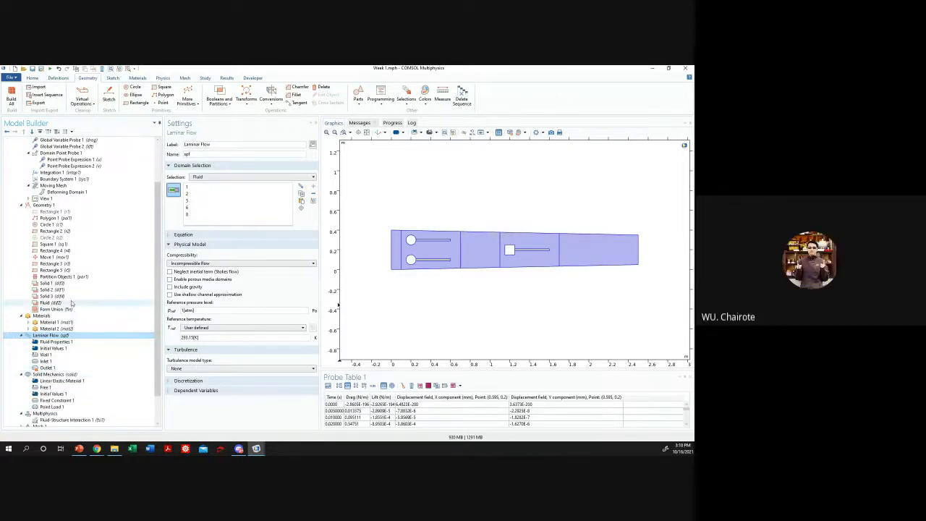
scroll(73, 318, "up", 3)
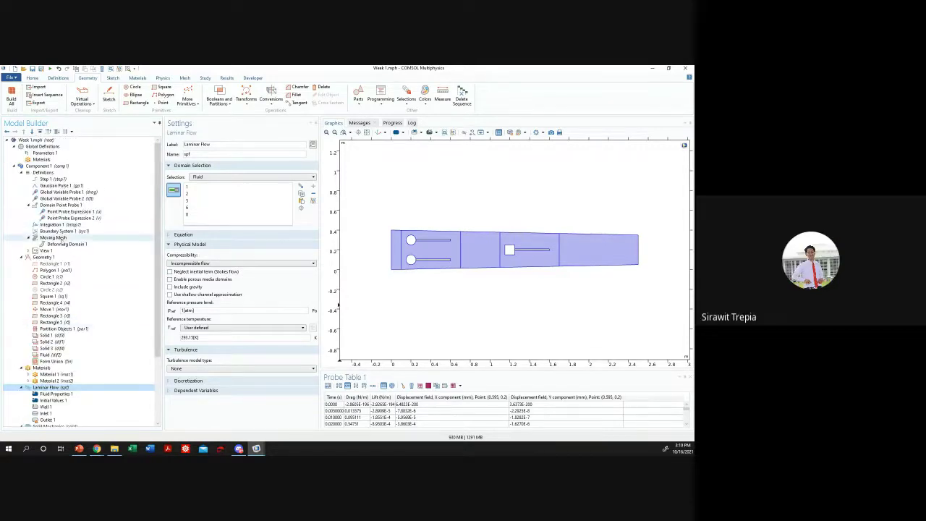
- Check the settings of the global variable probes, Domain Point Probe 1, Integration 1 and Boundary System 1
left_click(59, 192)
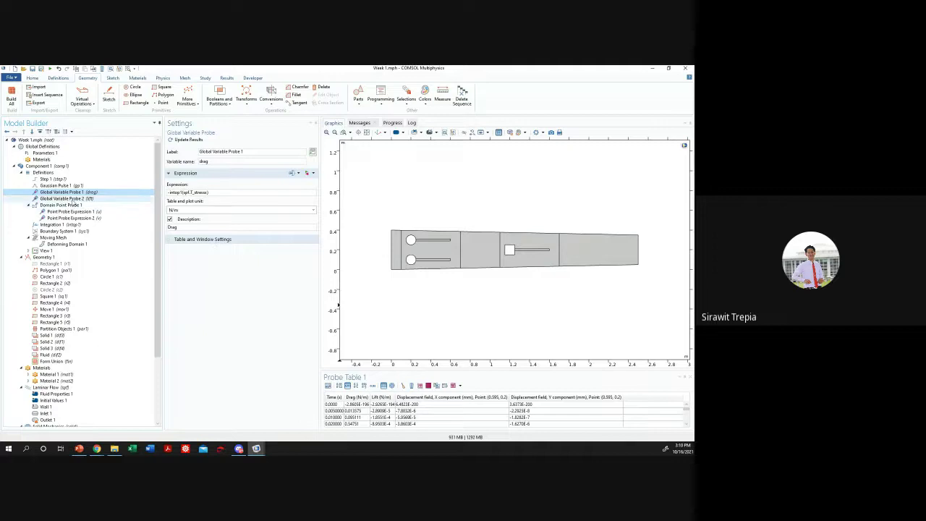
left_click(79, 198)
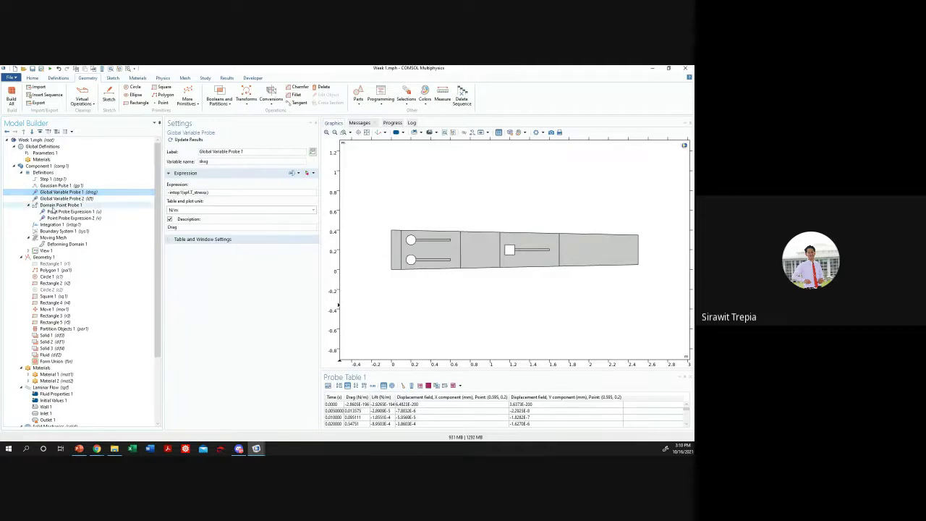
left_click(56, 206)
left_click(56, 225)
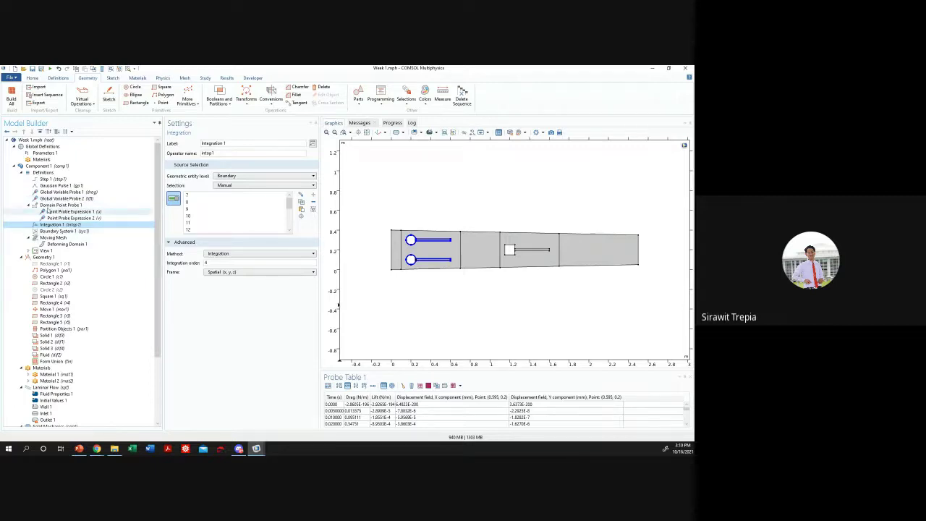
left_click(64, 230)
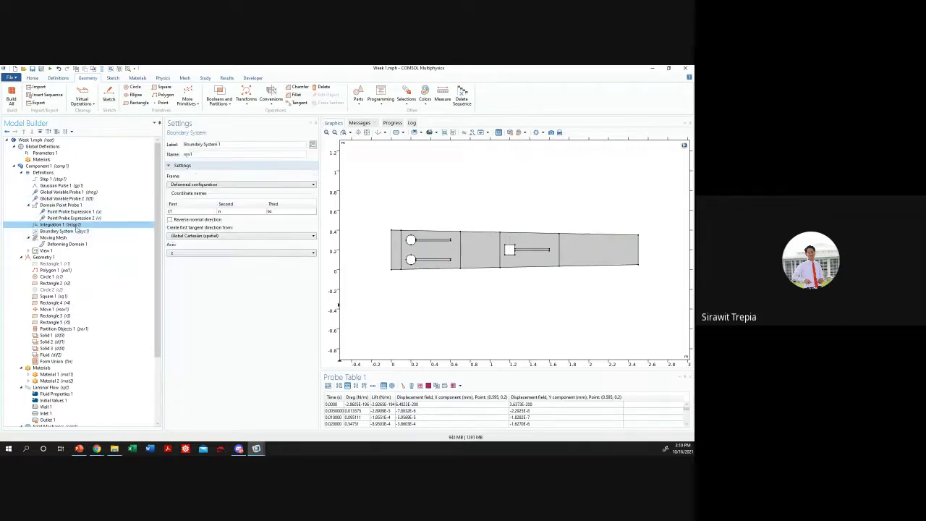
- Remove the boundaries of the upper circle and its attached beam from Integration 1, keeping those of the lower circle and beam
left_click(61, 224)
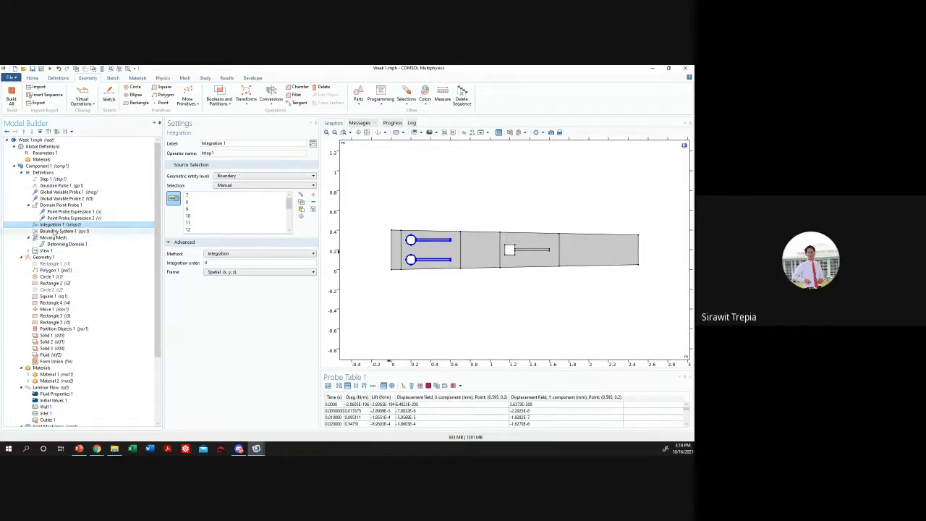
left_click(416, 239)
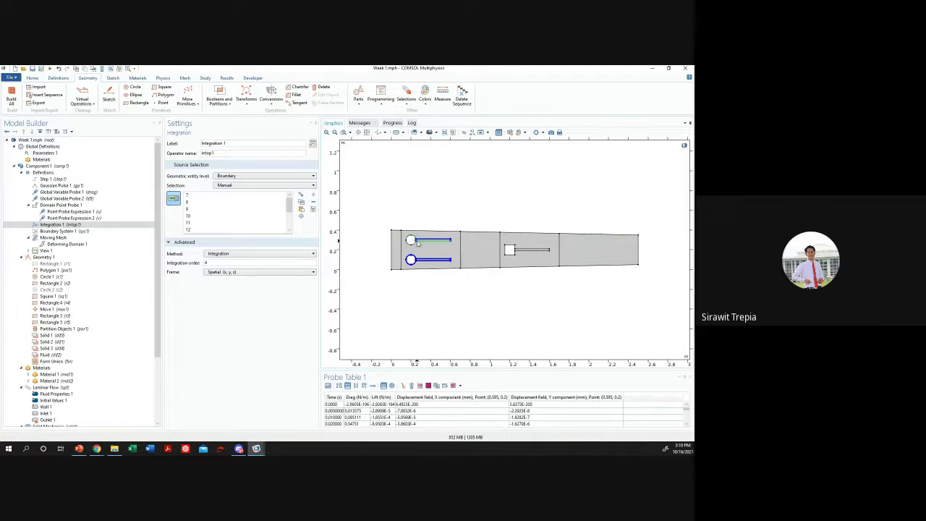
left_click(343, 133)
left_click_drag(423, 261, 440, 266)
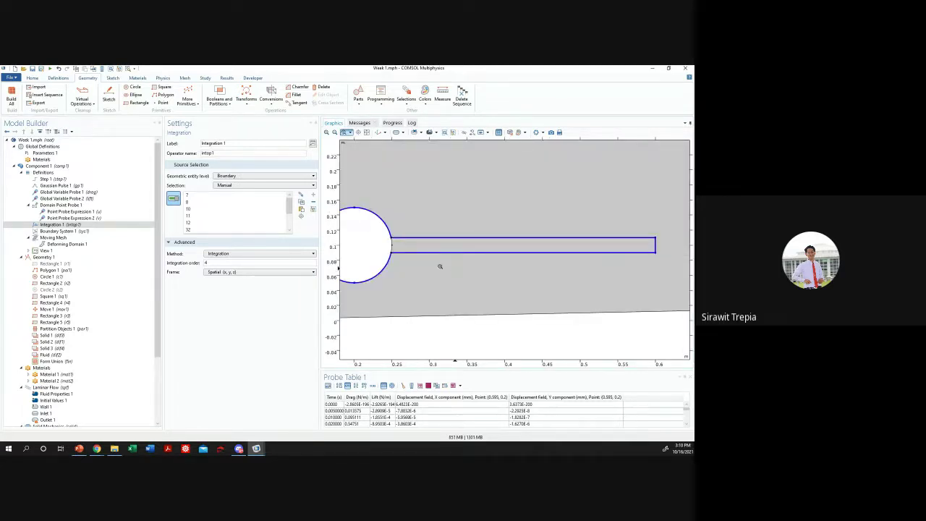
left_click(366, 133)
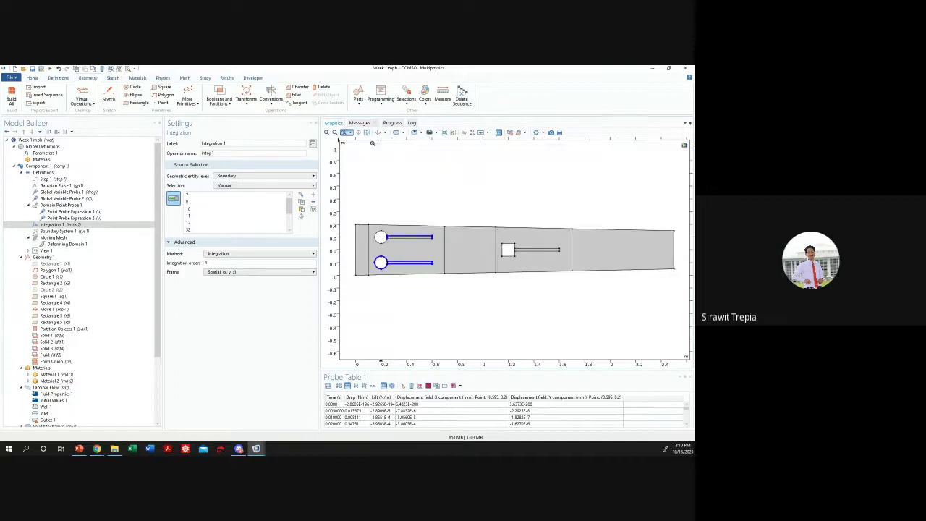
left_click(391, 240)
left_click_drag(381, 230, 421, 245)
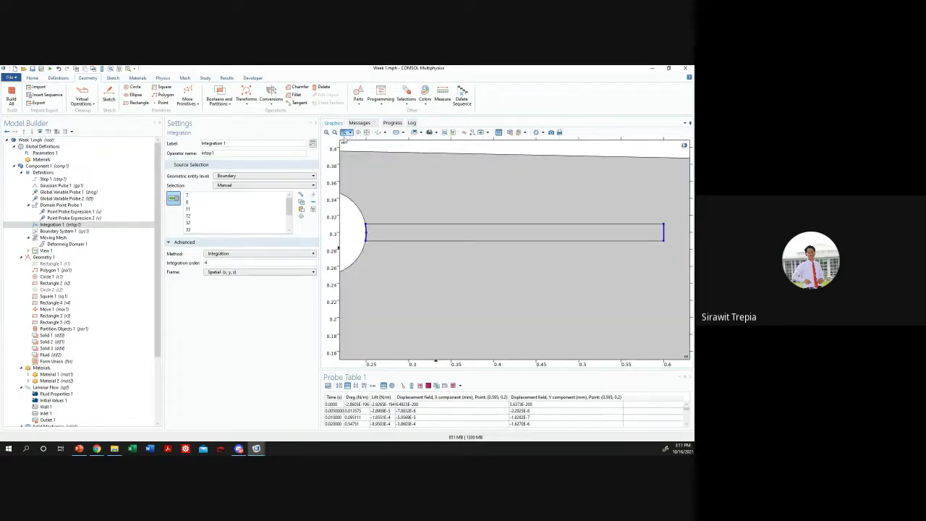
left_click(664, 236)
left_click(366, 132)
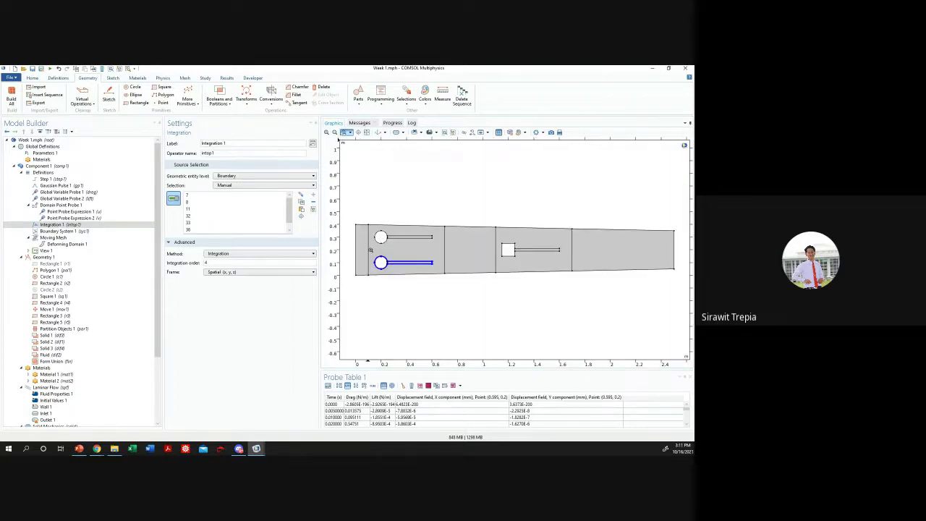
left_click_drag(369, 249, 436, 269)
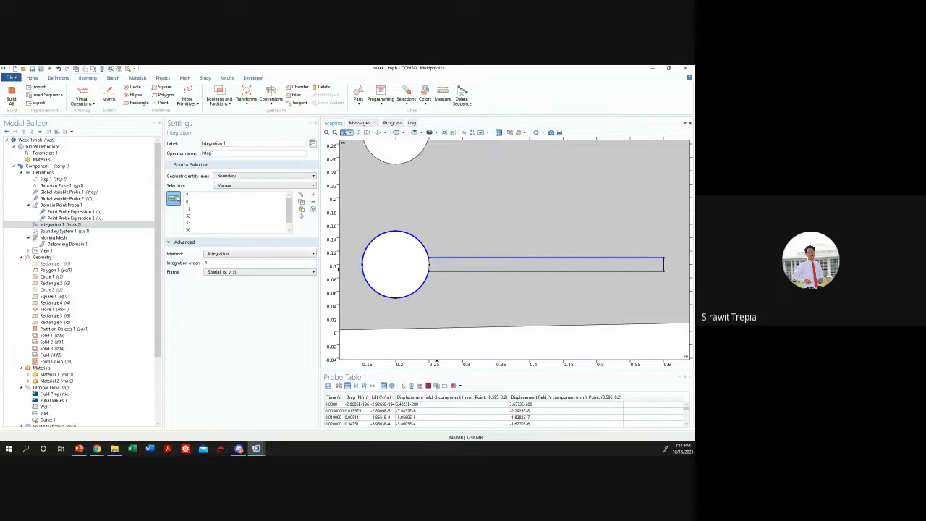
left_click(367, 132)
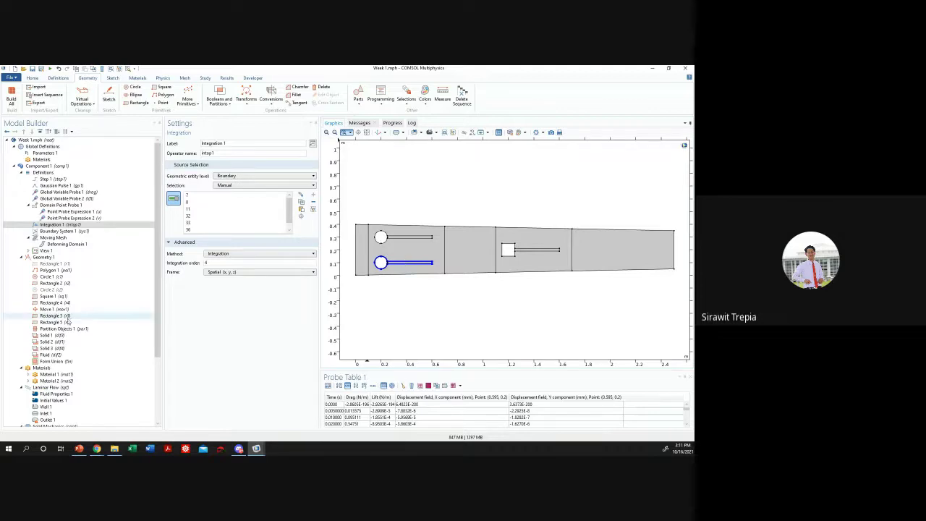
- Build the geometry sequence up to the Solid 1 difference
left_click(49, 335)
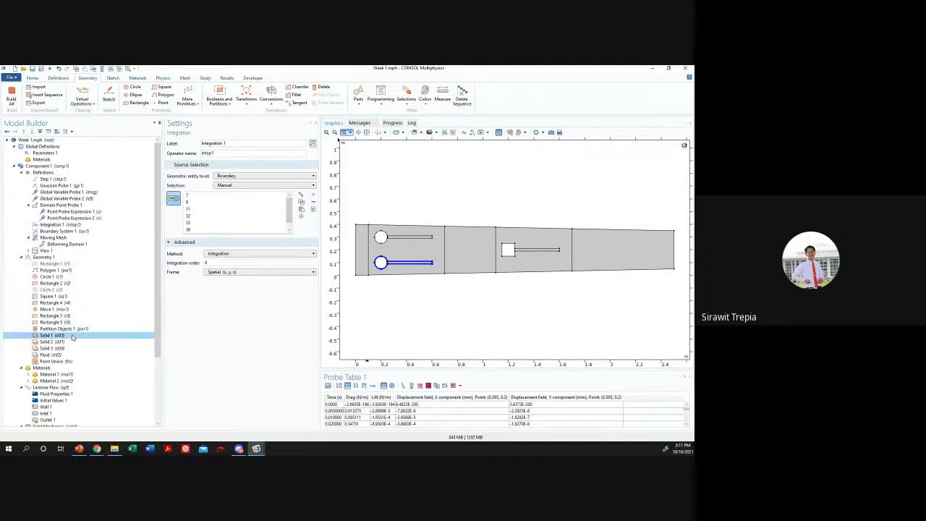
left_click(186, 140)
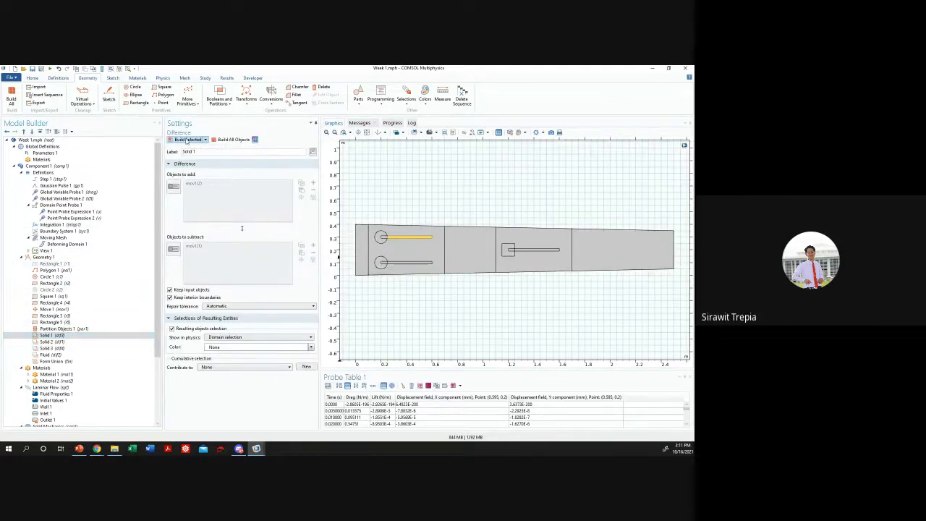
- Check the point coordinates of Domain Point Probe 1 and the boundary selection of Integration 1
left_click(70, 211)
left_click(61, 204)
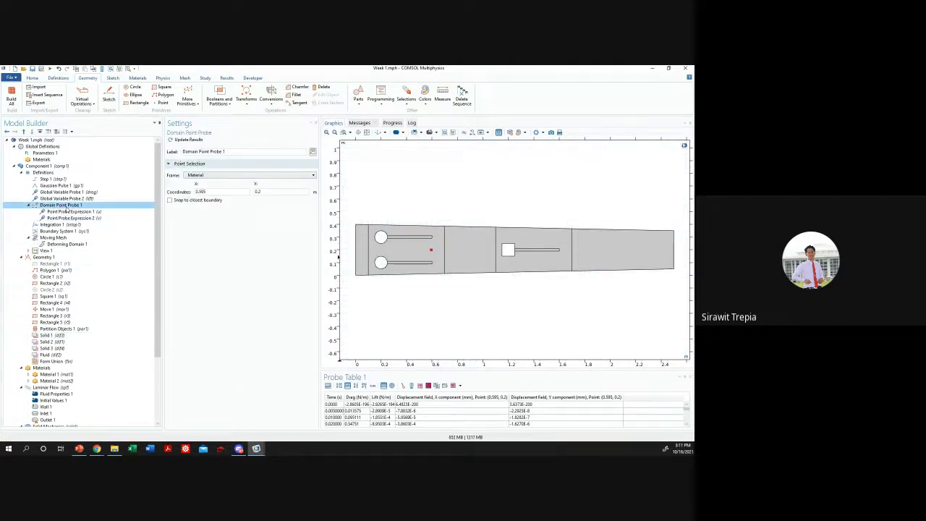
left_click(62, 225)
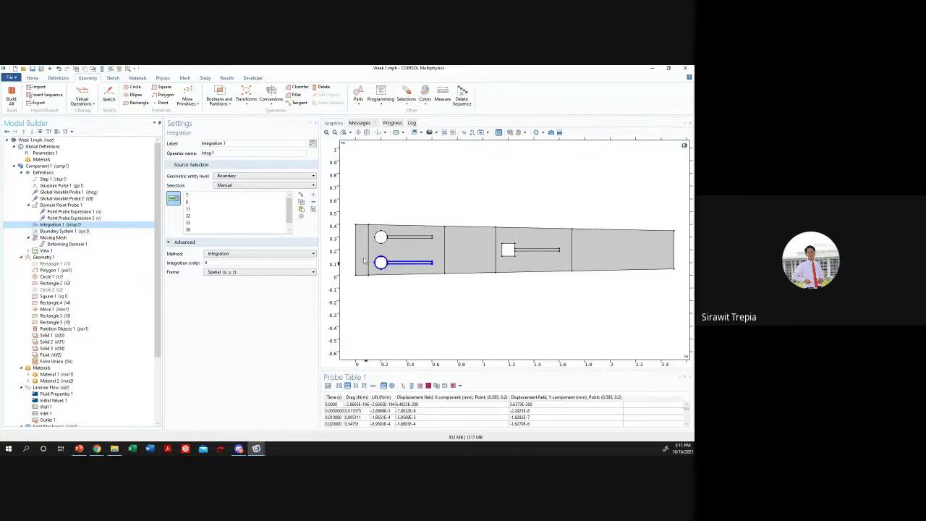
right_click(78, 226)
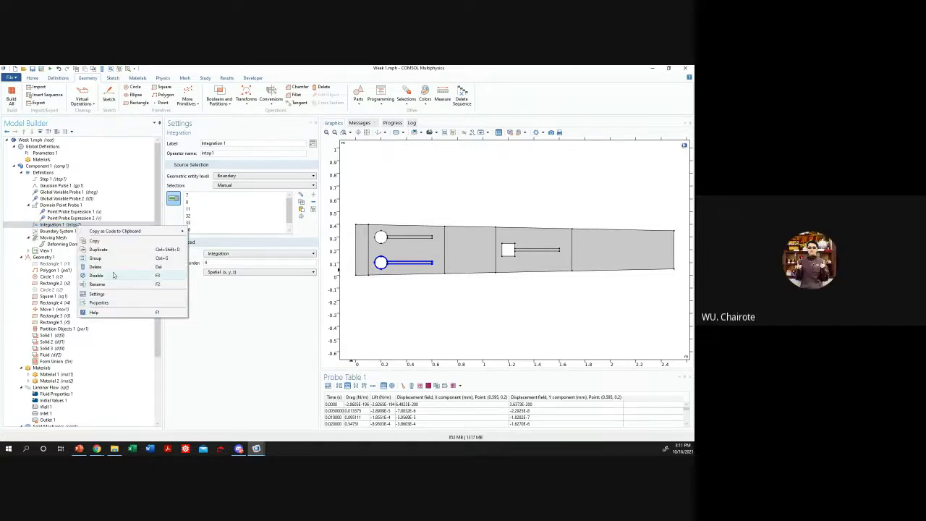
left_click(243, 164)
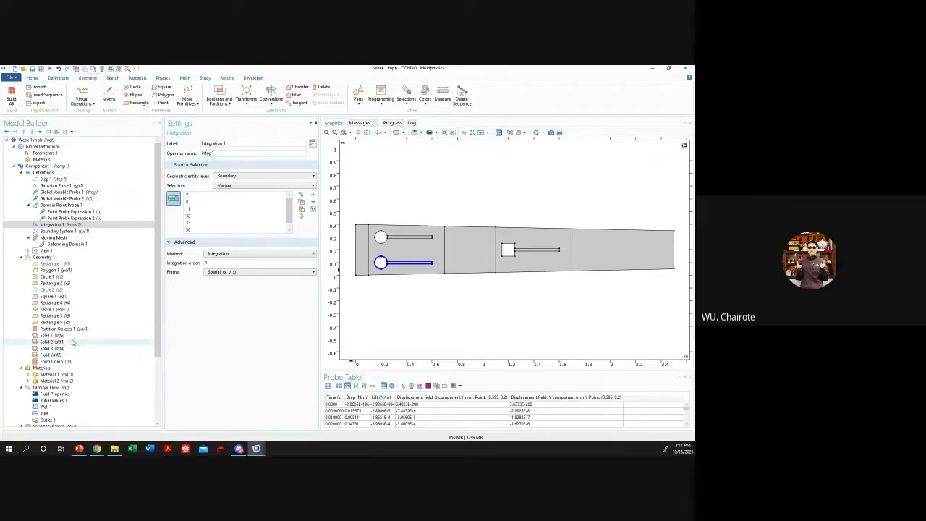
- Move the Solid 2 difference above Solid 1 in the geometry sequence and relabel it Solid 2.1
left_click(73, 339)
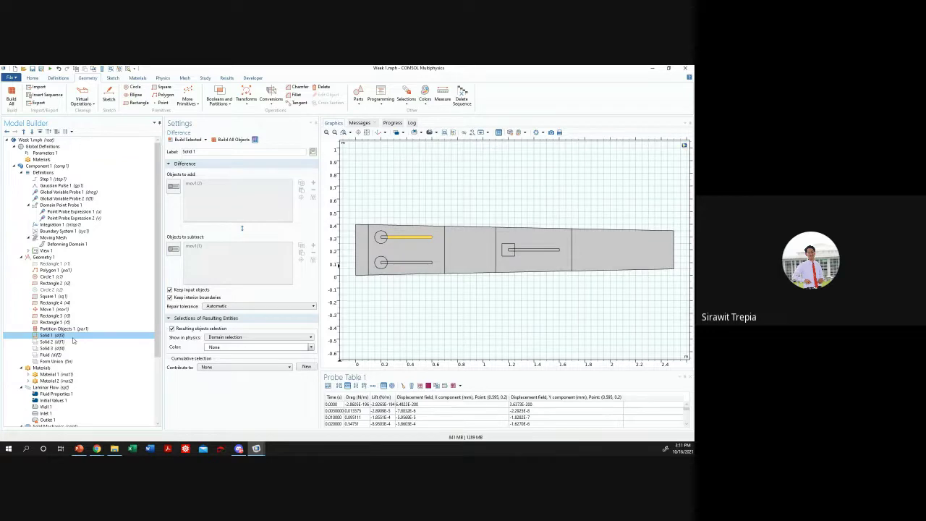
left_click_drag(54, 341, 54, 334)
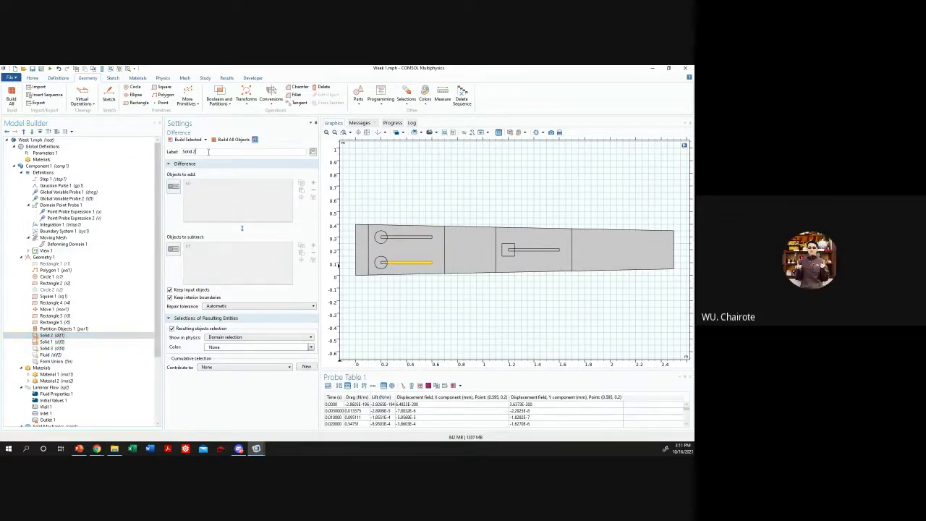
type(".1")
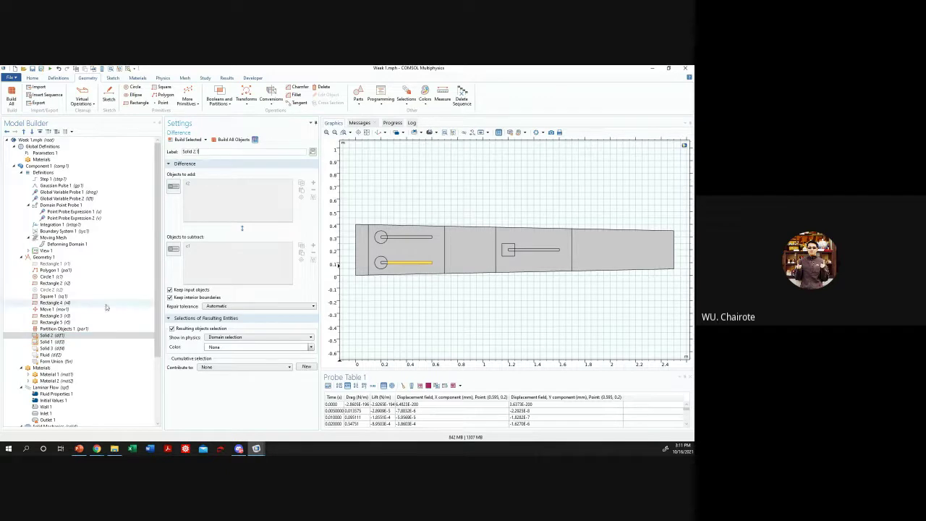
left_click(71, 336)
- Relabel the upper beam's difference Solid 2 and the lower beam's difference Solid 1, and build the sequence up to Solid 1
left_click(71, 341)
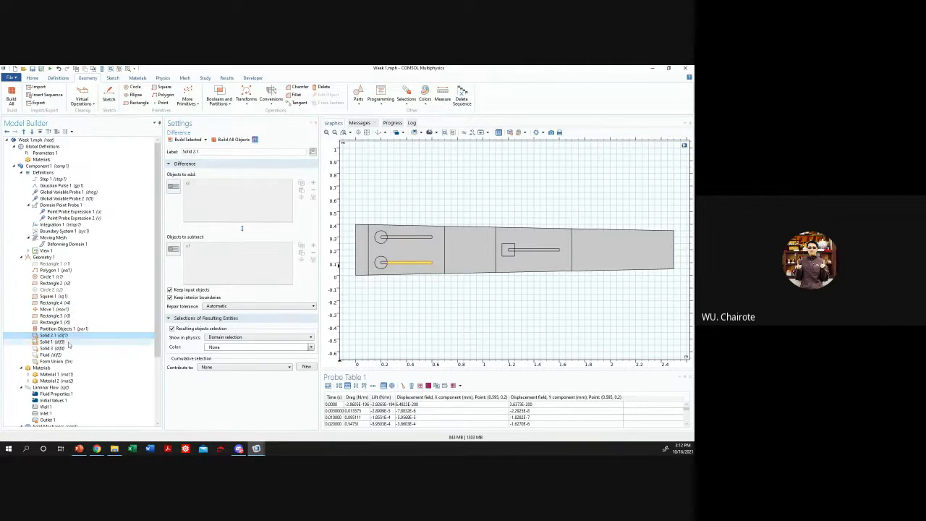
key("BackSpace")
type("2")
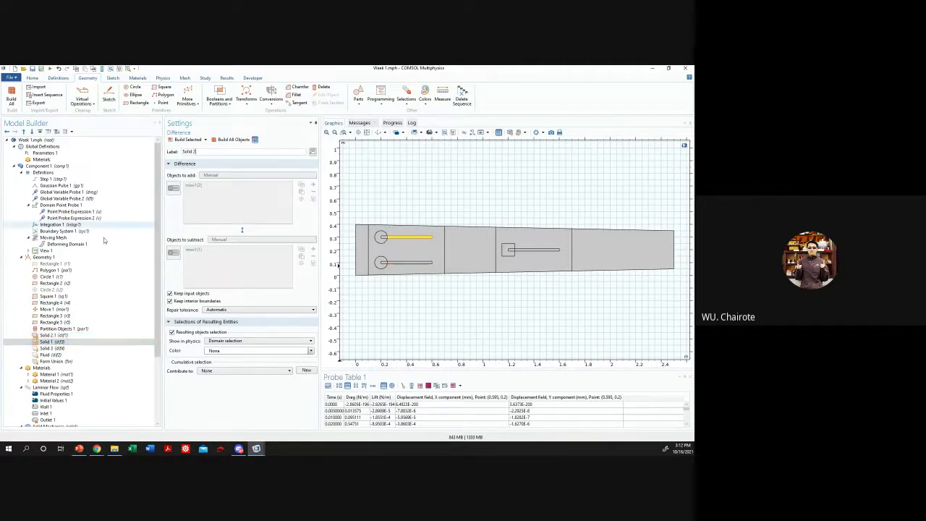
left_click(51, 335)
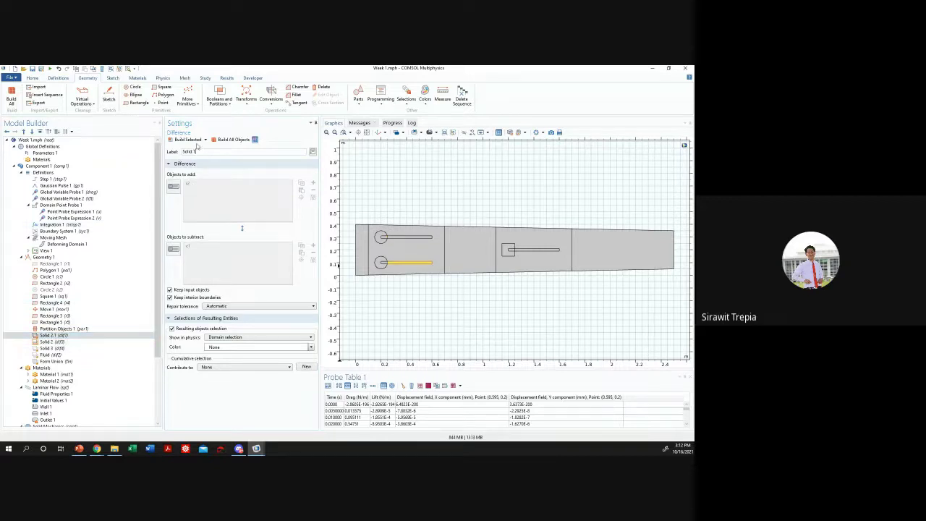
left_click(189, 140)
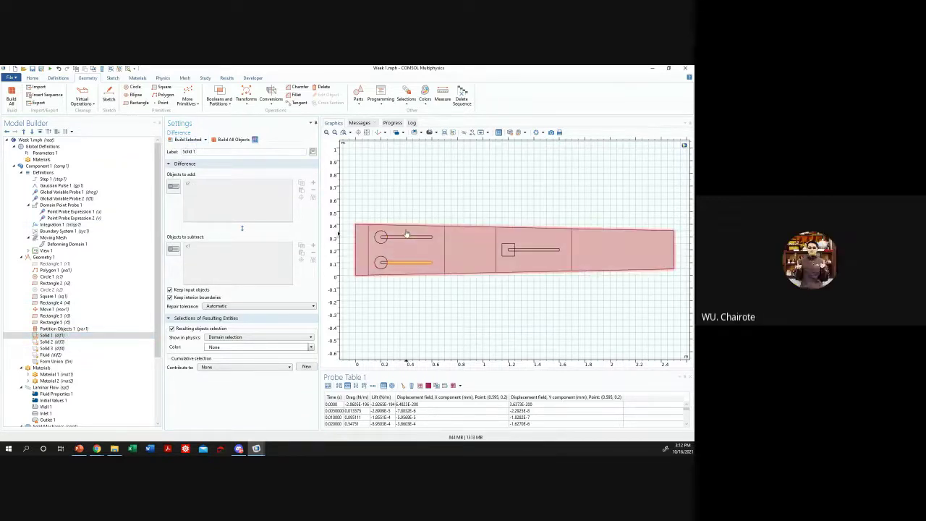
- Compare the Solid 1, Solid 2, Solid 3 and Fluid differences with Integration 1's boundaries, and check Domain Point Probe 1 and Moving Mesh
left_click(50, 341)
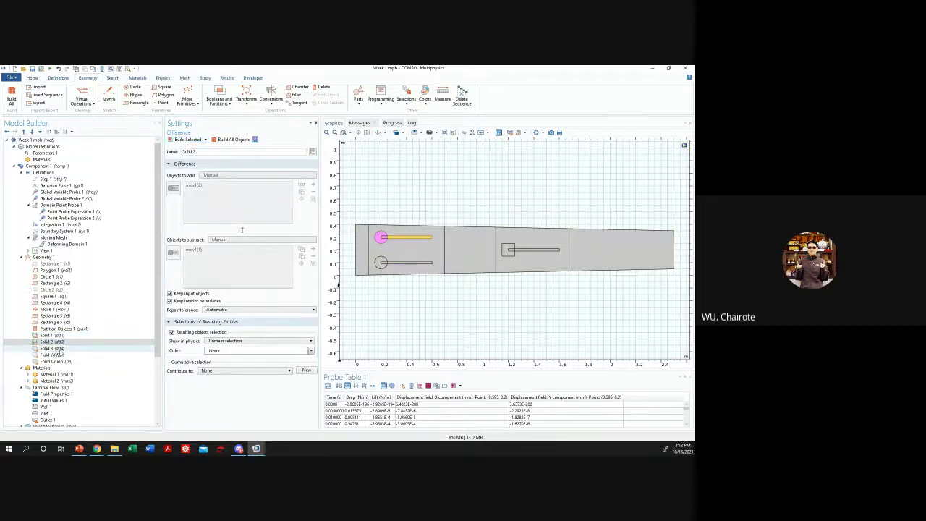
left_click(52, 348)
left_click(51, 354)
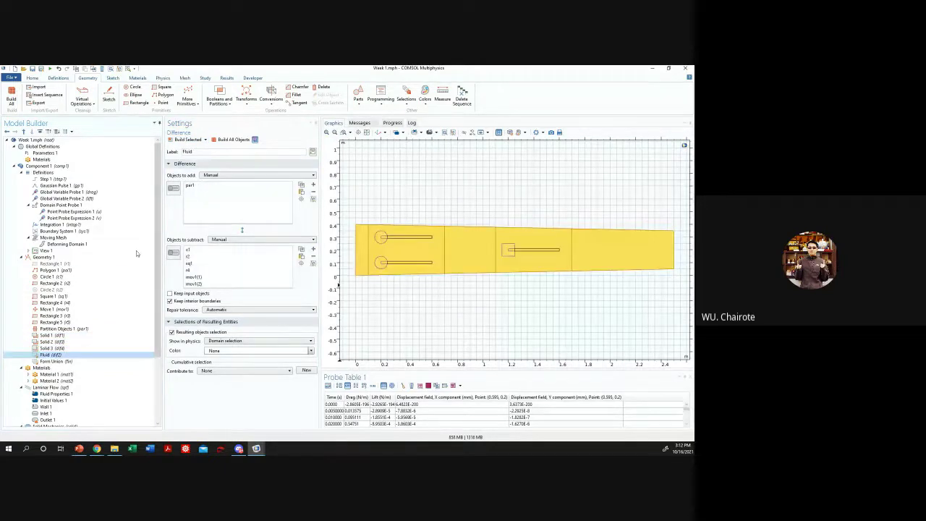
left_click(51, 342)
left_click(51, 335)
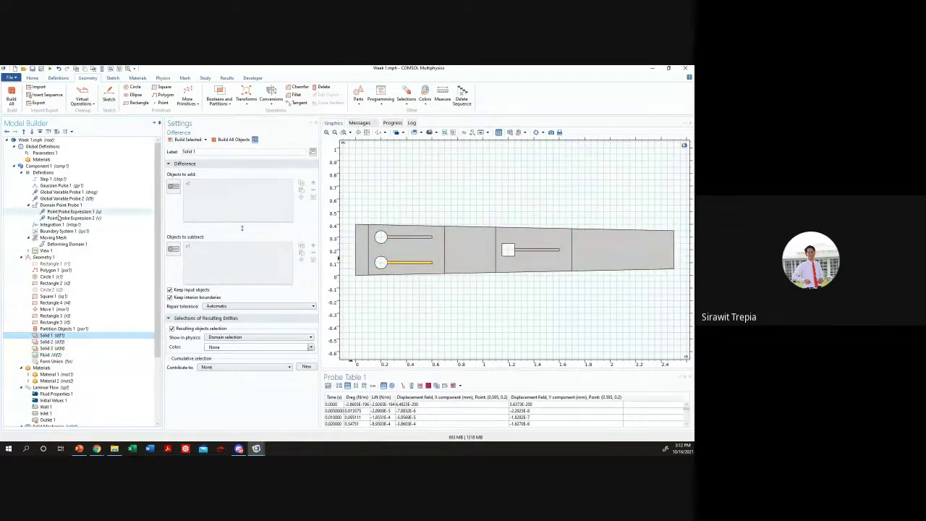
left_click(61, 224)
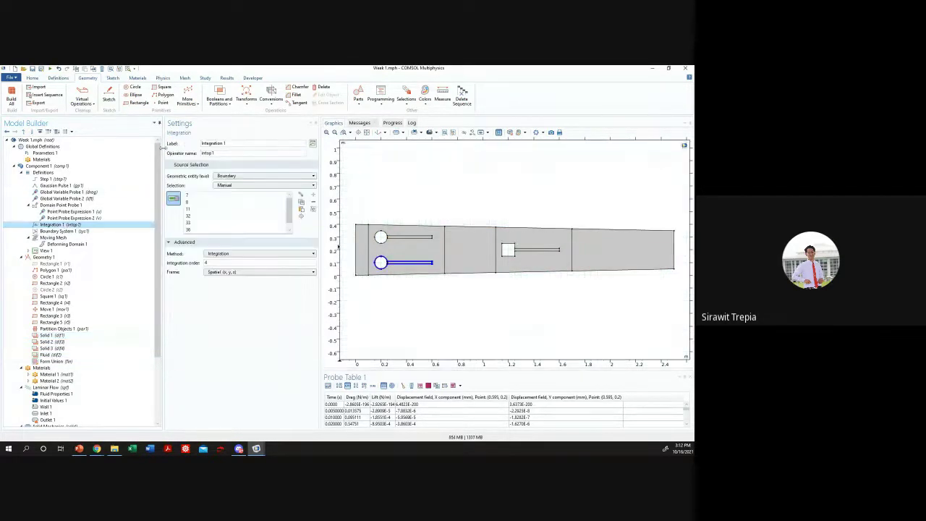
left_click(46, 335)
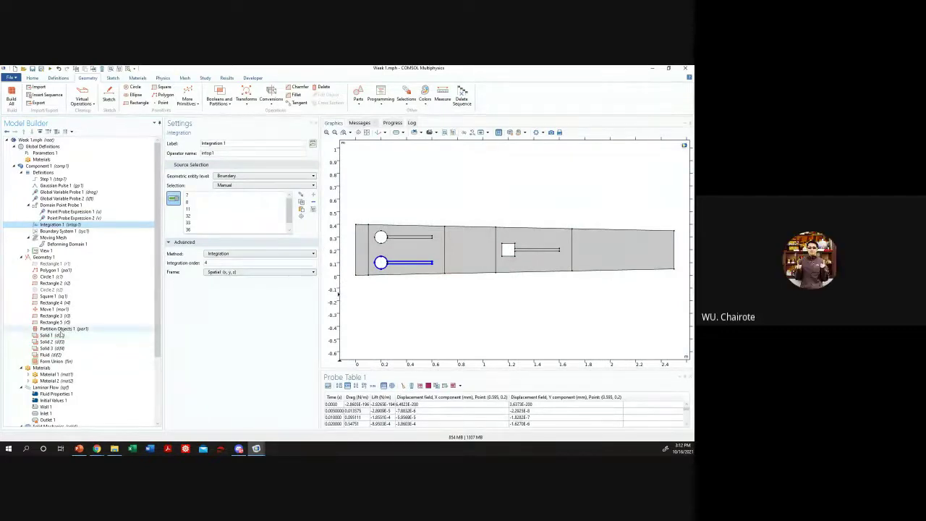
left_click(61, 224)
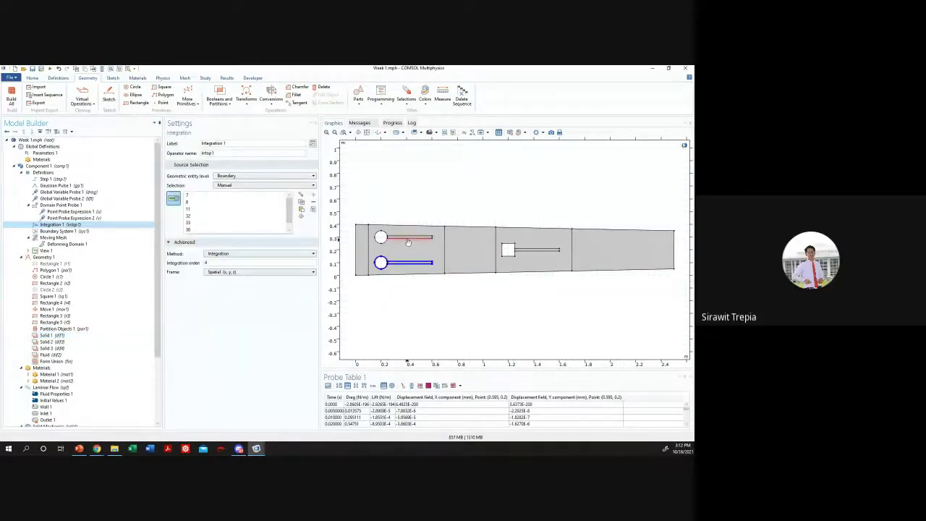
left_click(46, 342)
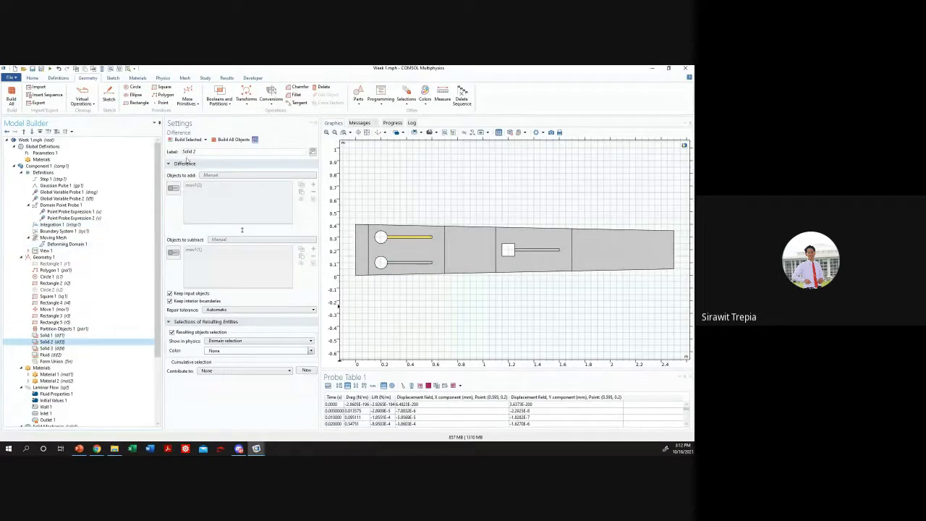
left_click(191, 140)
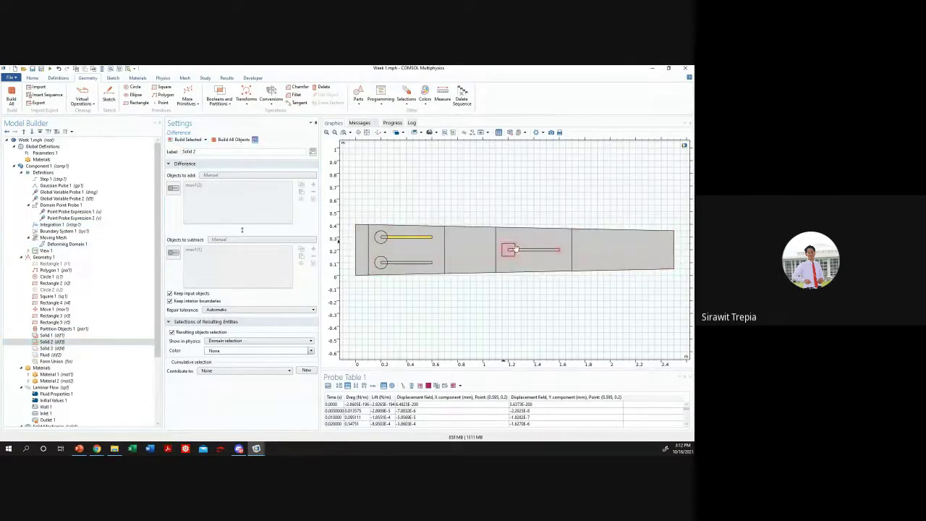
left_click(61, 206)
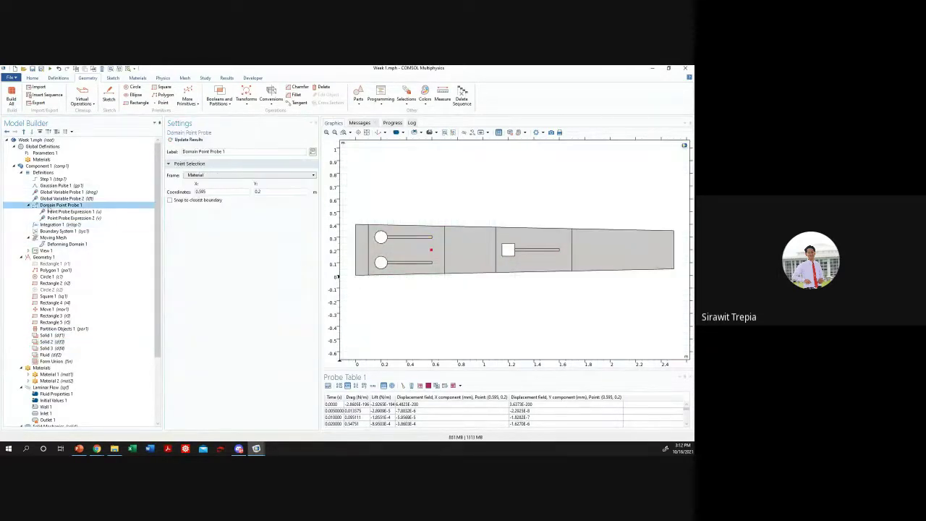
left_click(53, 237)
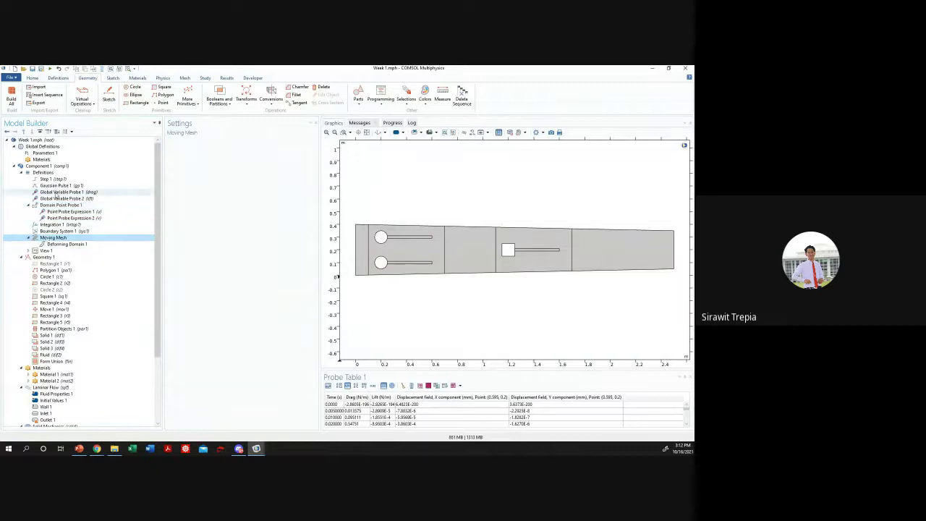
- Duplicate Integration 1 and clear all boundaries from the copy's source selection
left_click(49, 225)
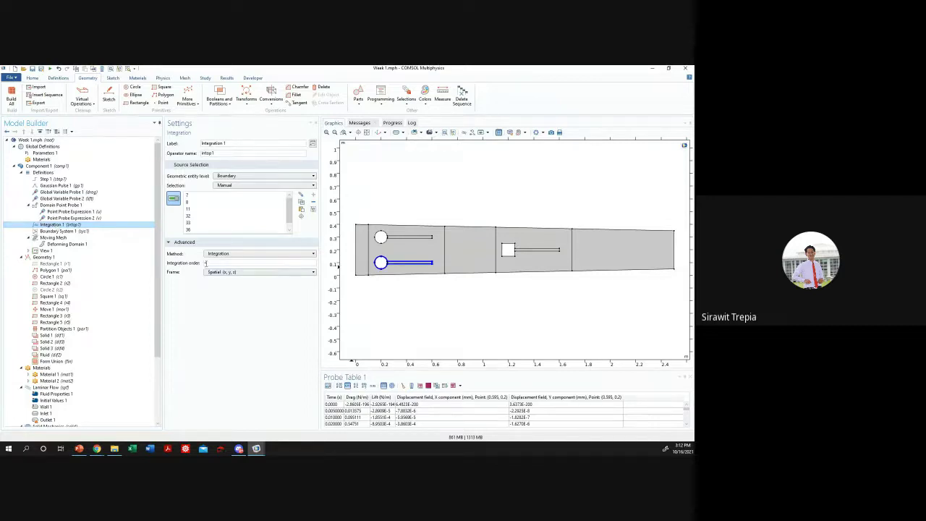
right_click(73, 227)
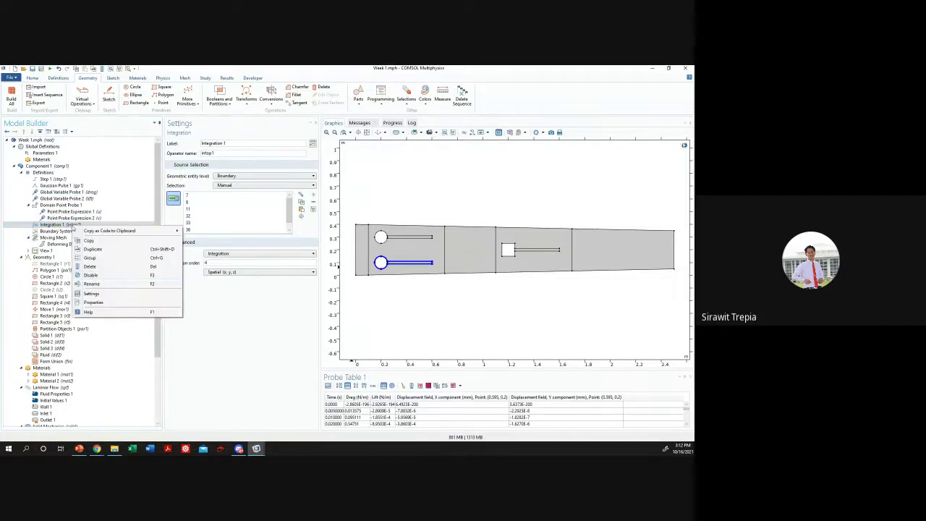
left_click(114, 249)
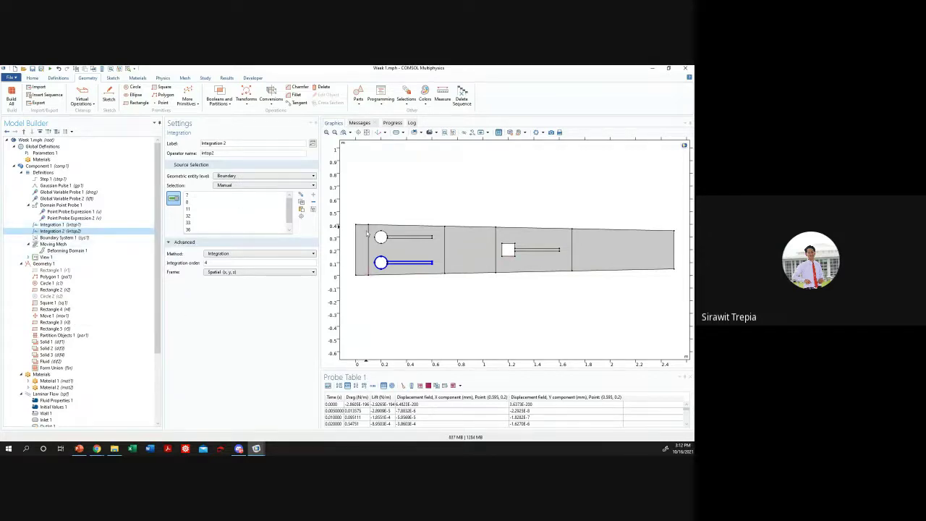
left_click(224, 197)
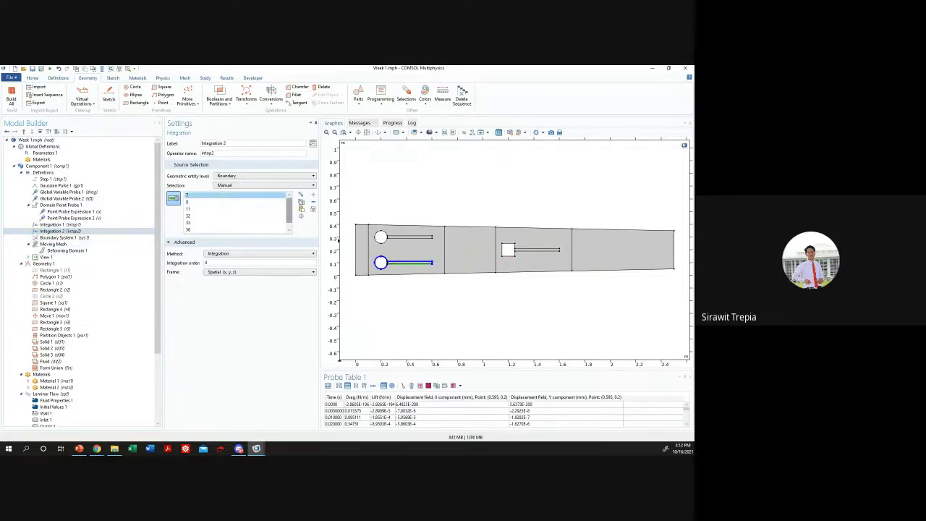
left_click(313, 209)
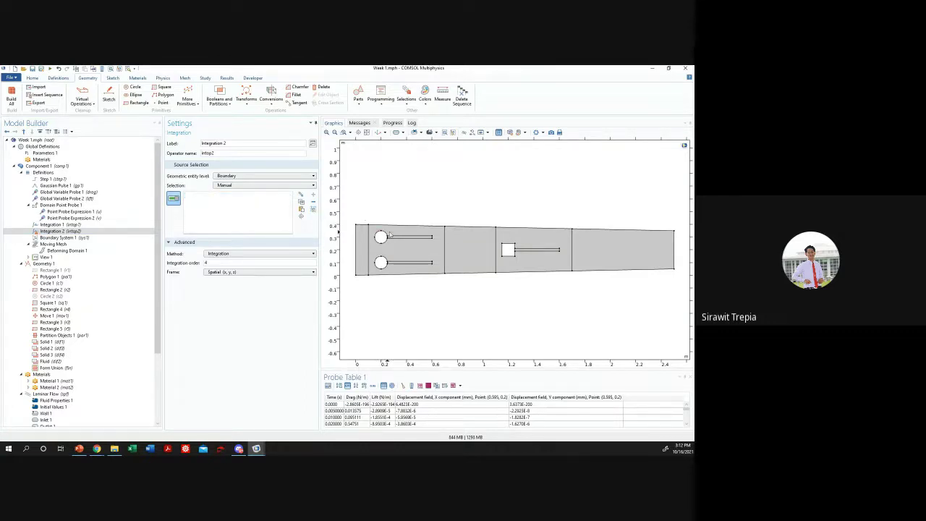
- Assign the outer boundaries of the upper circle and its attached beam to Integration 2
left_click(343, 132)
left_click_drag(371, 228, 437, 250)
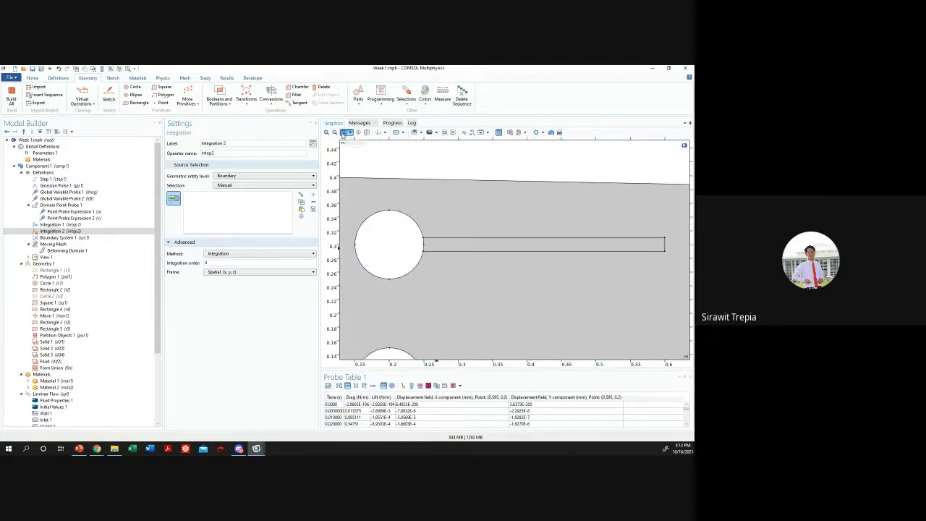
left_click(387, 217)
left_click(411, 222)
left_click(364, 265)
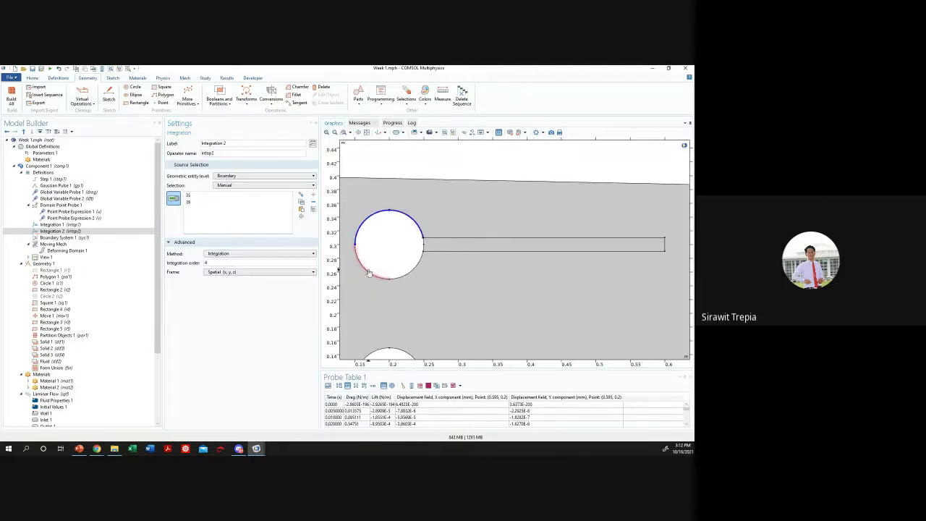
left_click(407, 272)
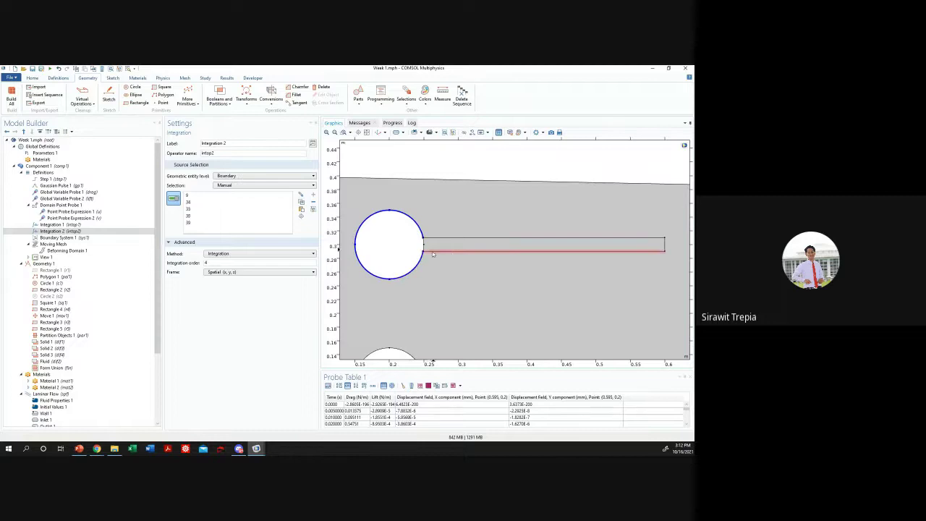
left_click(434, 251)
left_click(635, 238)
left_click(635, 241)
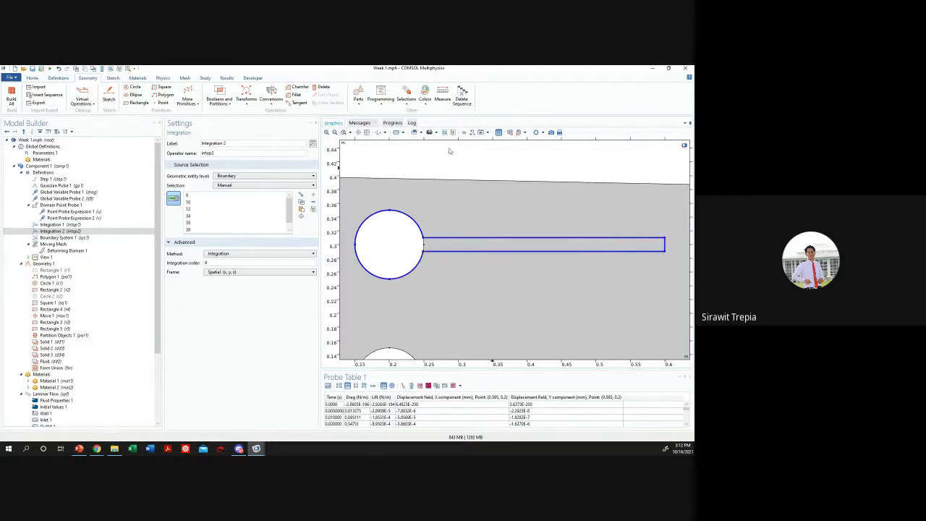
left_click(367, 133)
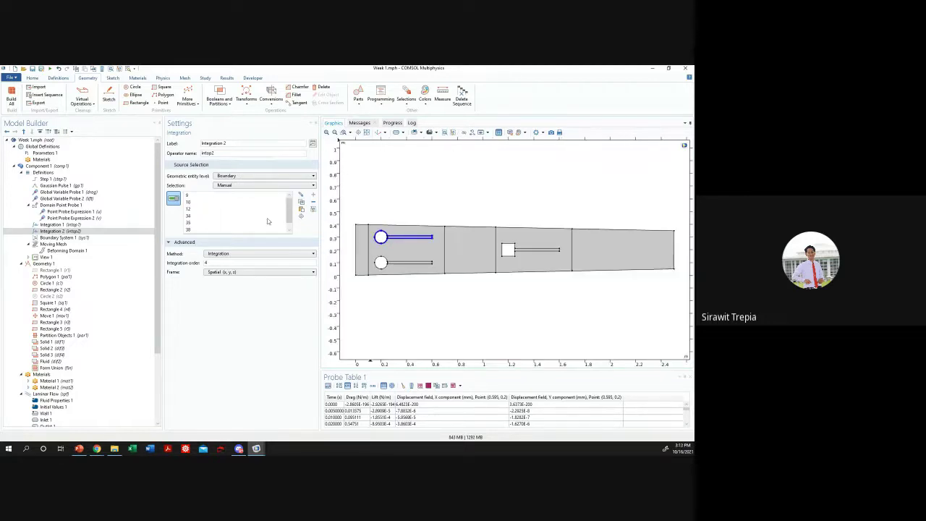
left_click(349, 133)
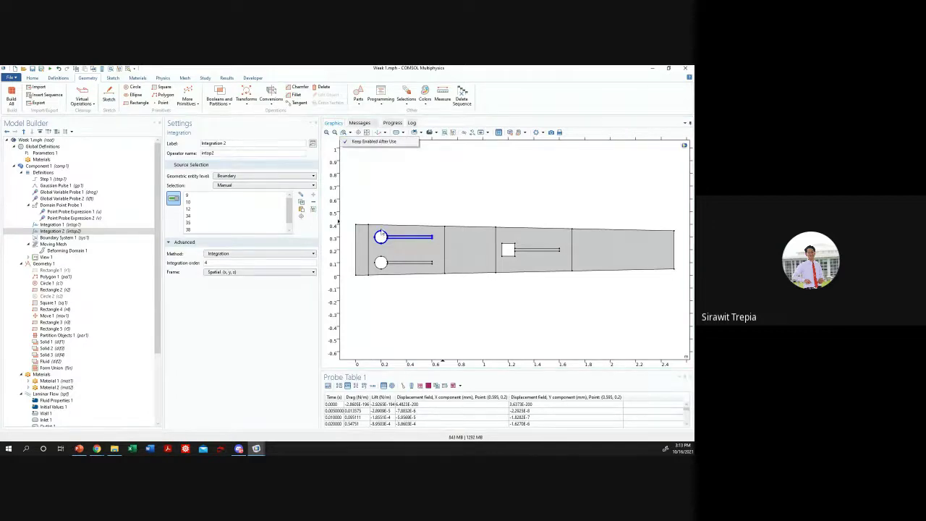
left_click(374, 141)
left_click_drag(446, 242, 454, 246)
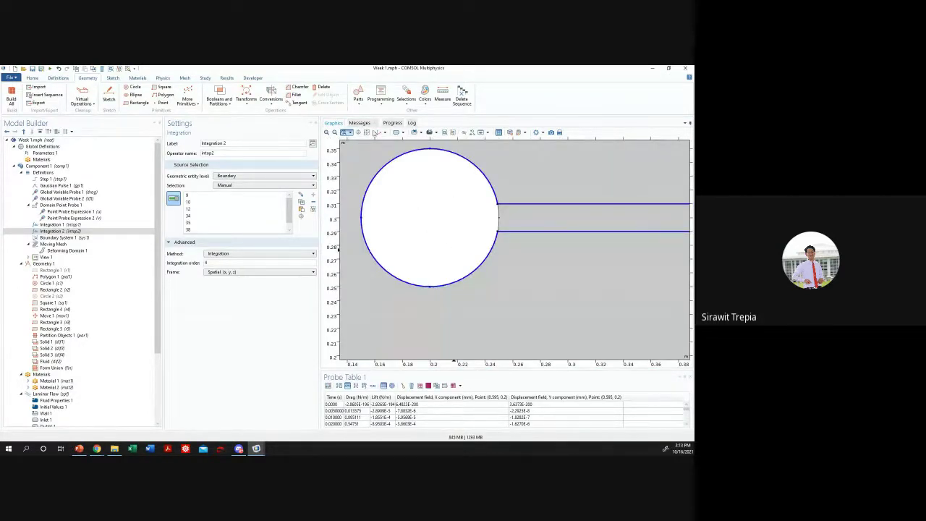
left_click(366, 133)
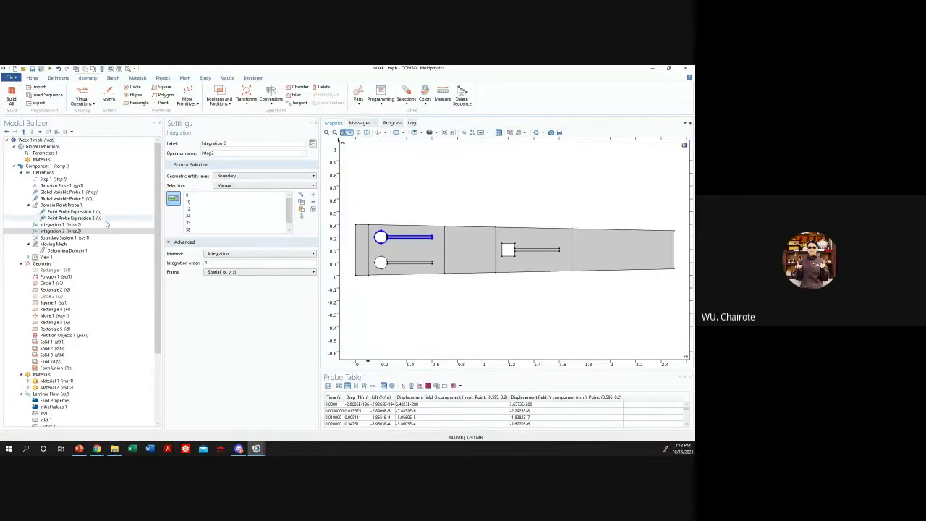
- Duplicate Integration 2 and clear all boundaries from the copy's source selection
right_click(92, 232)
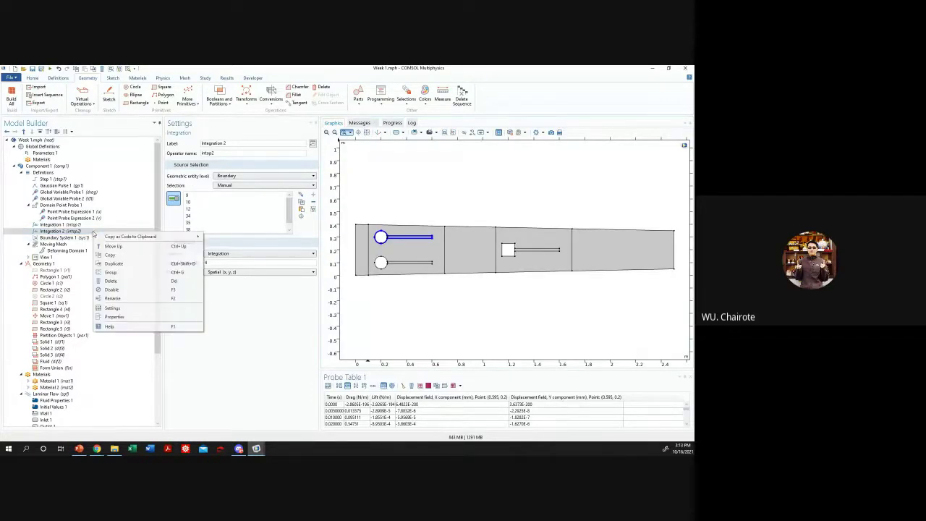
left_click(114, 263)
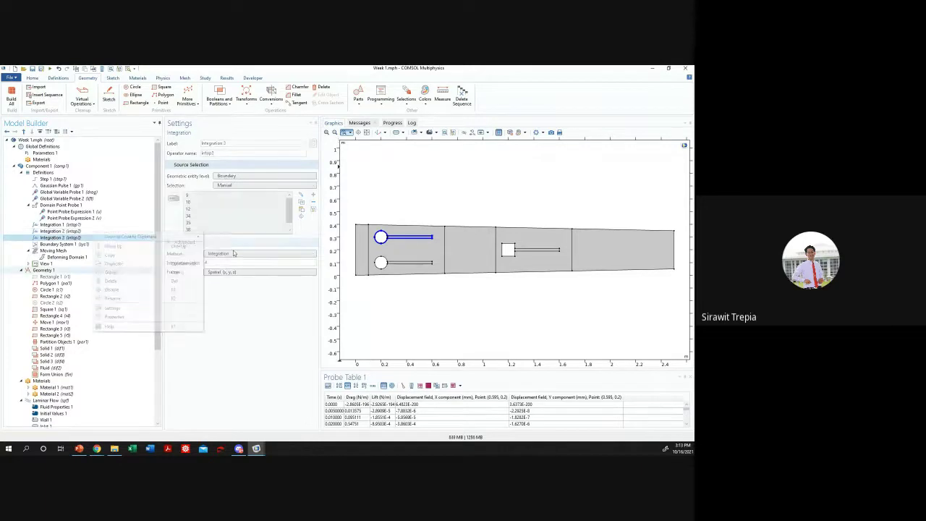
left_click(189, 208)
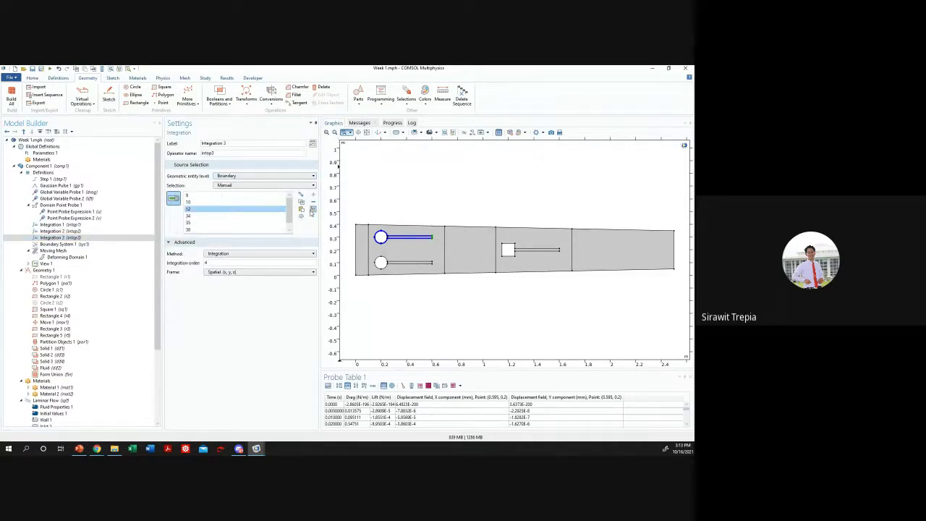
left_click(312, 210)
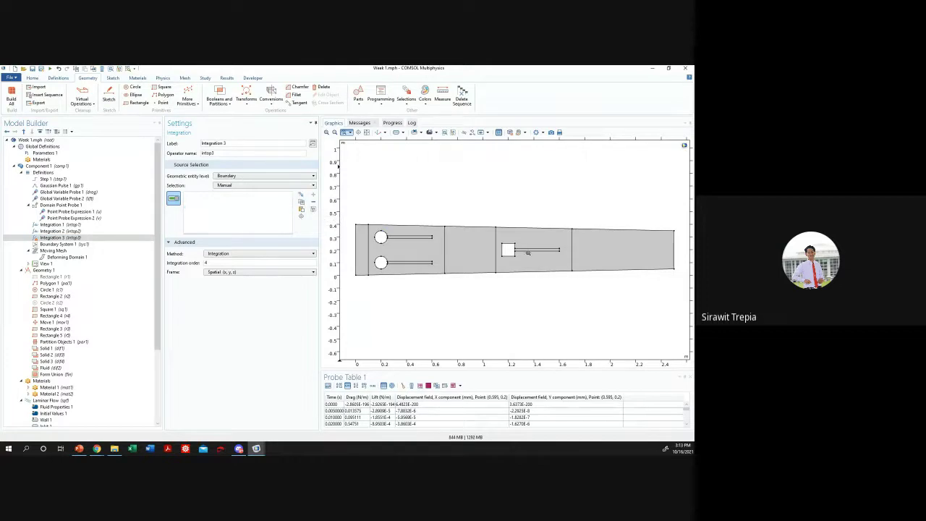
- Assign the outer boundaries of the downstream square and its attached beam to Integration 3
left_click_drag(497, 241, 562, 266)
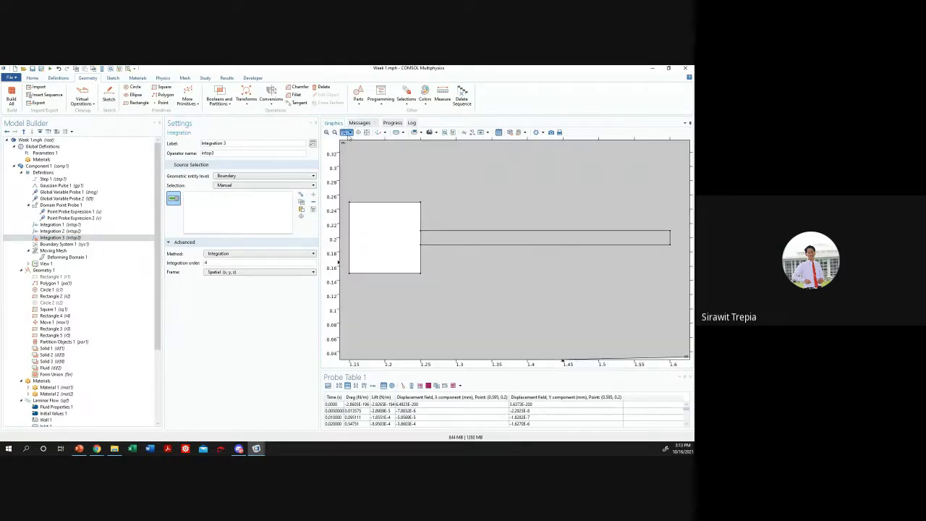
left_click(371, 203)
left_click(349, 217)
left_click(375, 273)
left_click(420, 257)
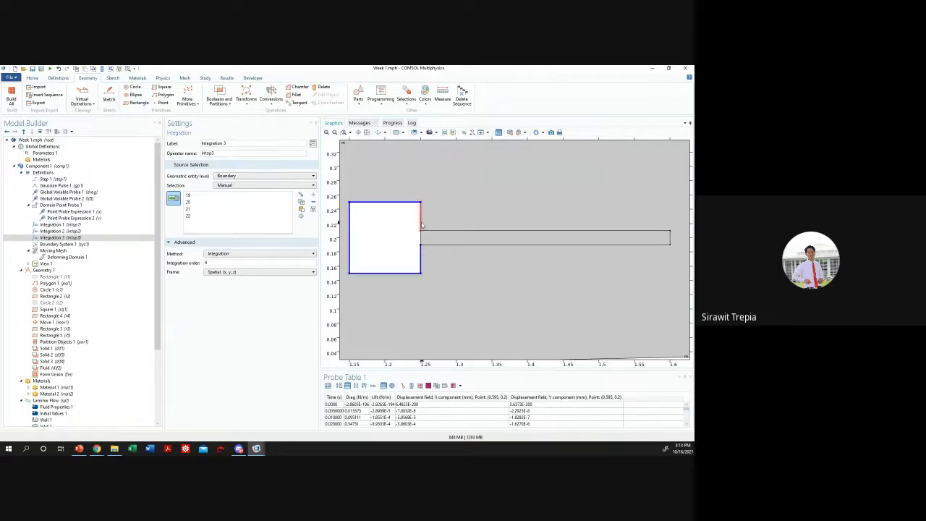
left_click(420, 219)
left_click(431, 231)
left_click(434, 245)
left_click(670, 241)
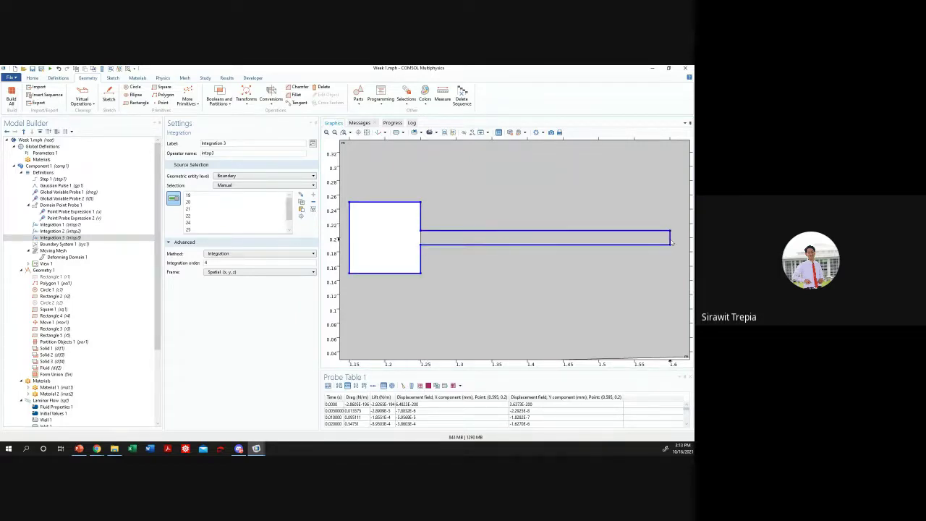
- Compare the operator names and source boundaries of Integration 1, Integration 2 and Integration 3
left_click(63, 244)
left_click(61, 237)
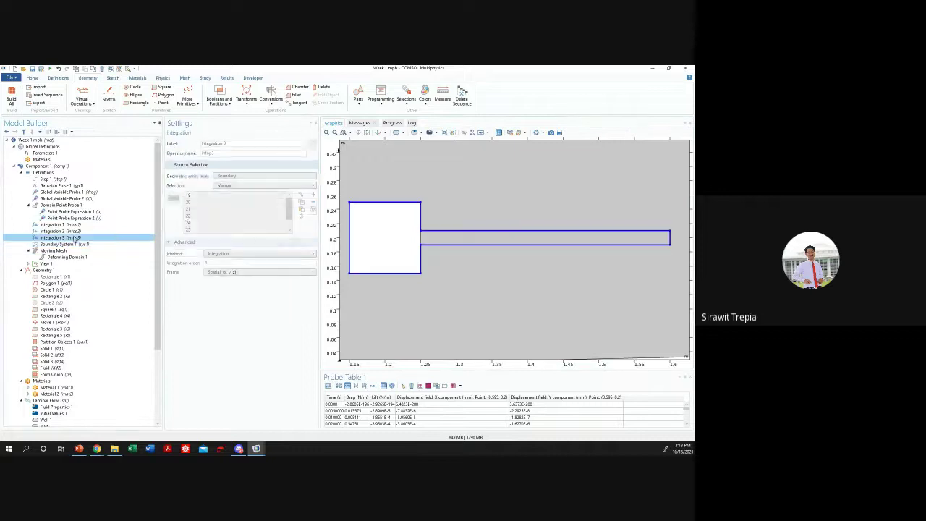
left_click(358, 132)
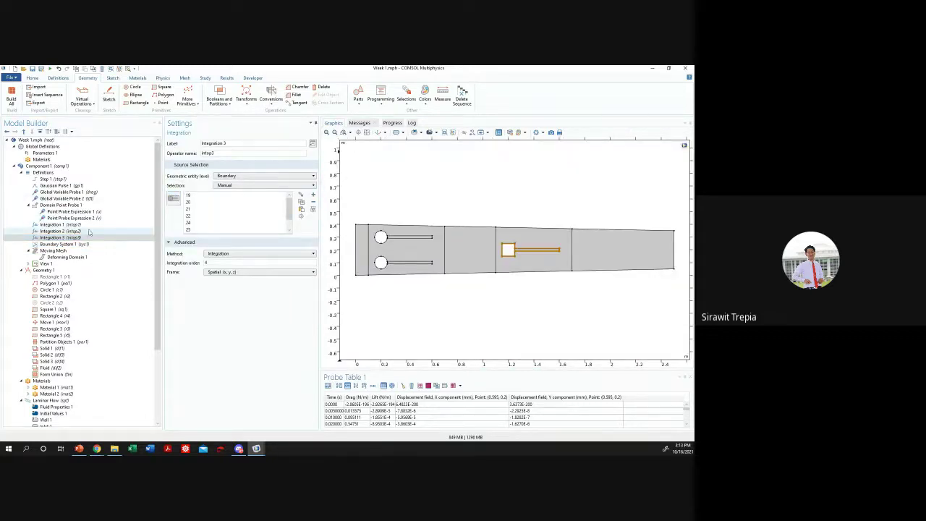
left_click_drag(237, 152, 193, 157)
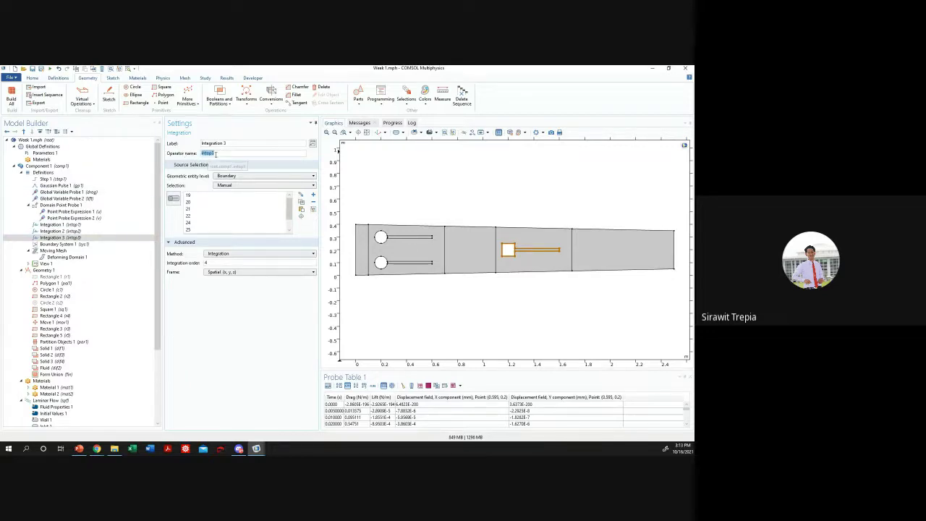
left_click(61, 238)
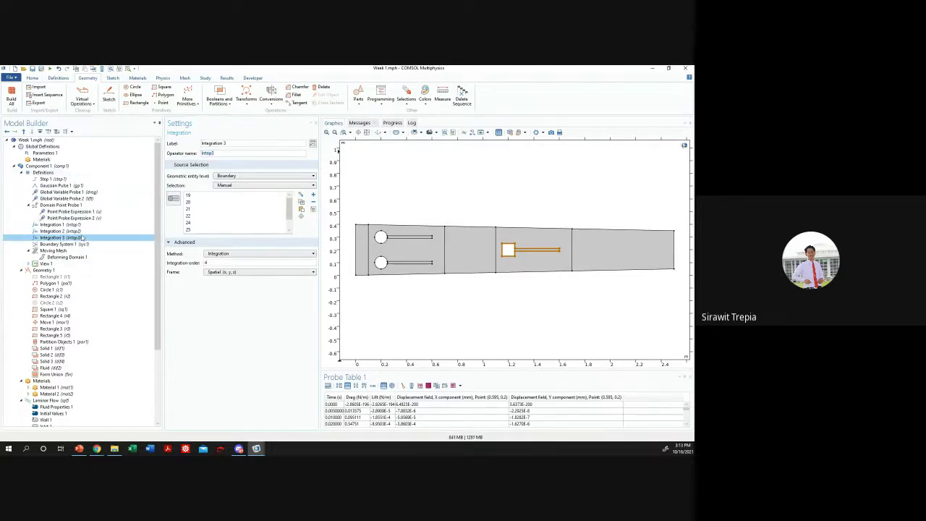
left_click(81, 233)
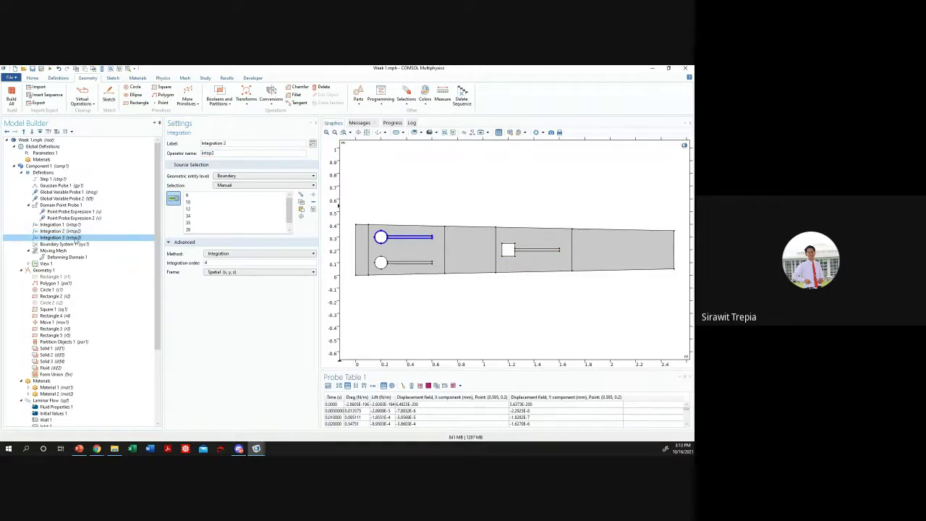
left_click(83, 236)
left_click(89, 226)
left_click(85, 237)
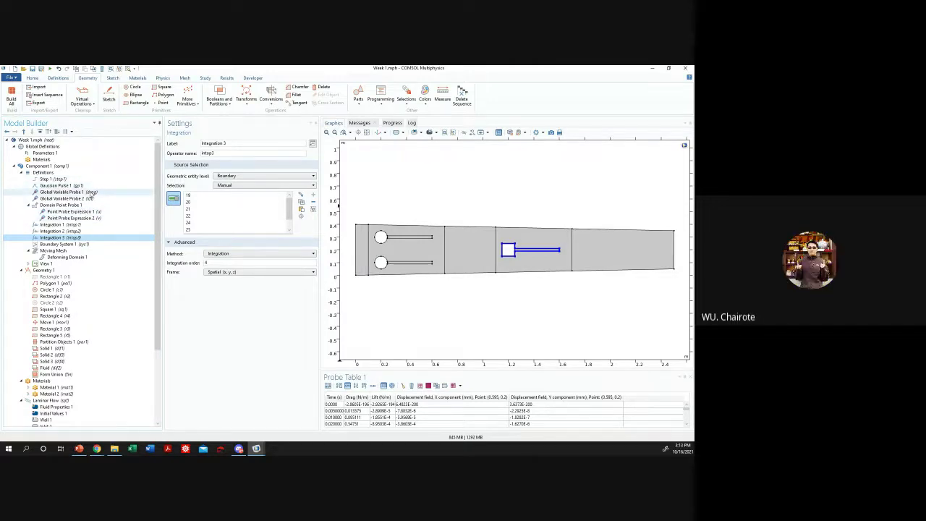
- Duplicate the drag and lift global variable probes together and place the copies directly after Global Variable Probe 2
left_click(90, 192)
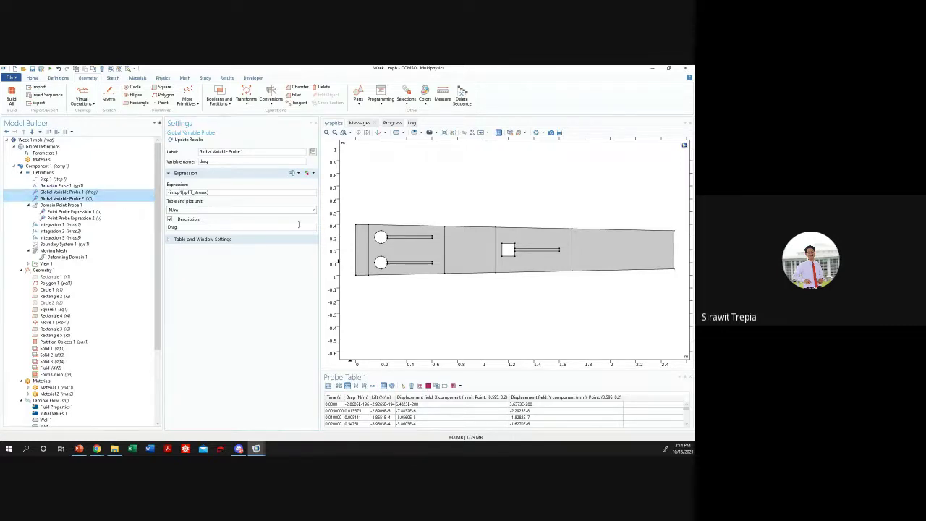
left_click(123, 193)
left_click(108, 198)
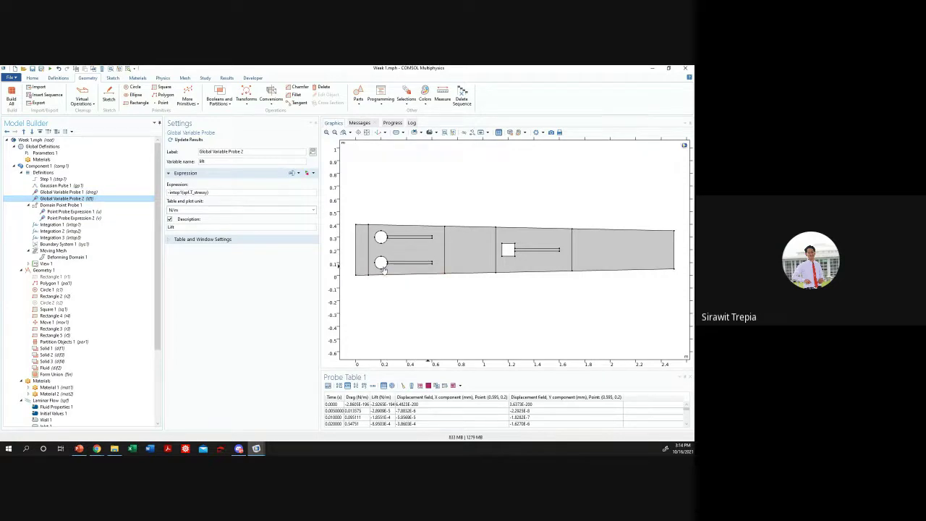
left_click(86, 192)
right_click(88, 194)
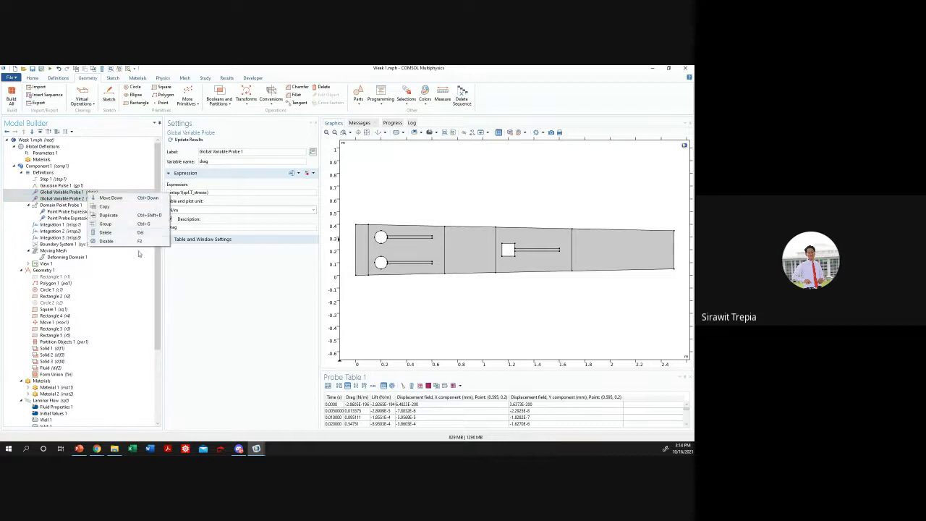
left_click(123, 215)
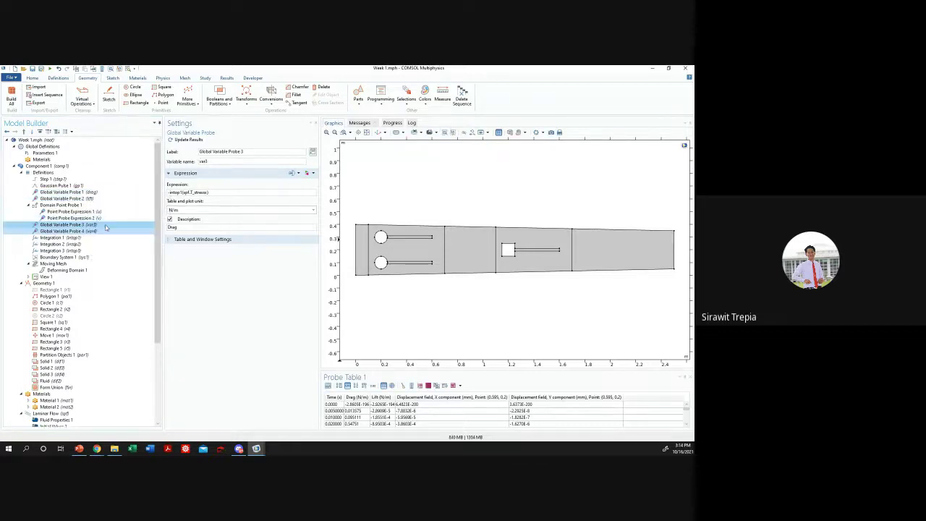
left_click_drag(77, 228, 92, 210)
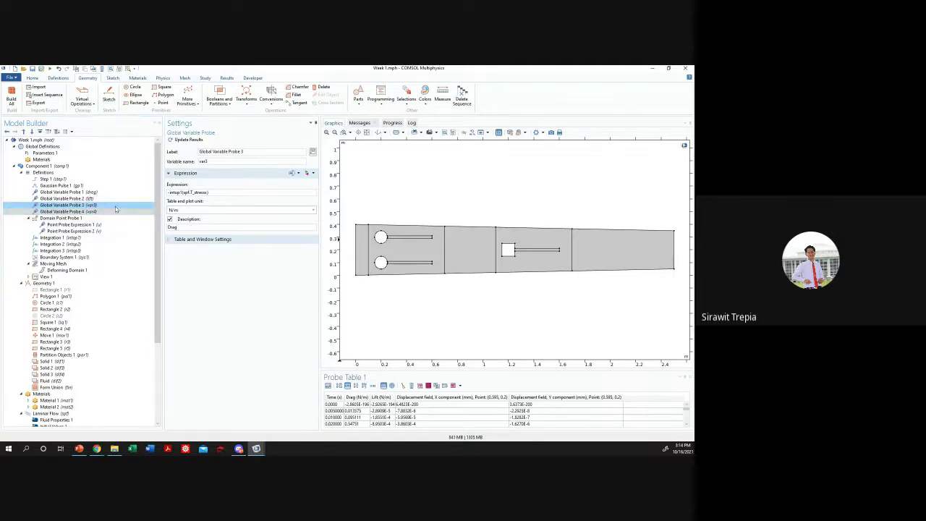
- Set the variable name of Global Variable Probe 3 to drag and of Global Variable Probe 4 to lift
left_click_drag(210, 161, 165, 164)
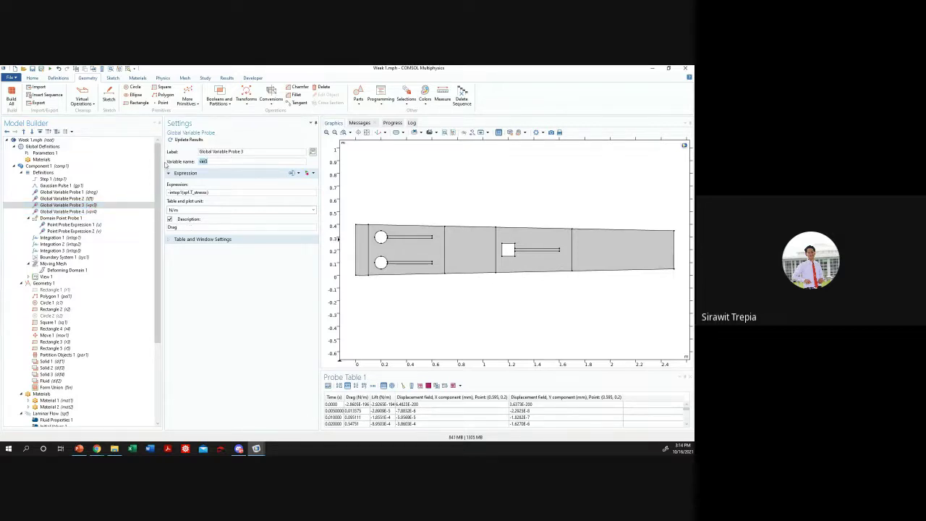
left_click(148, 210)
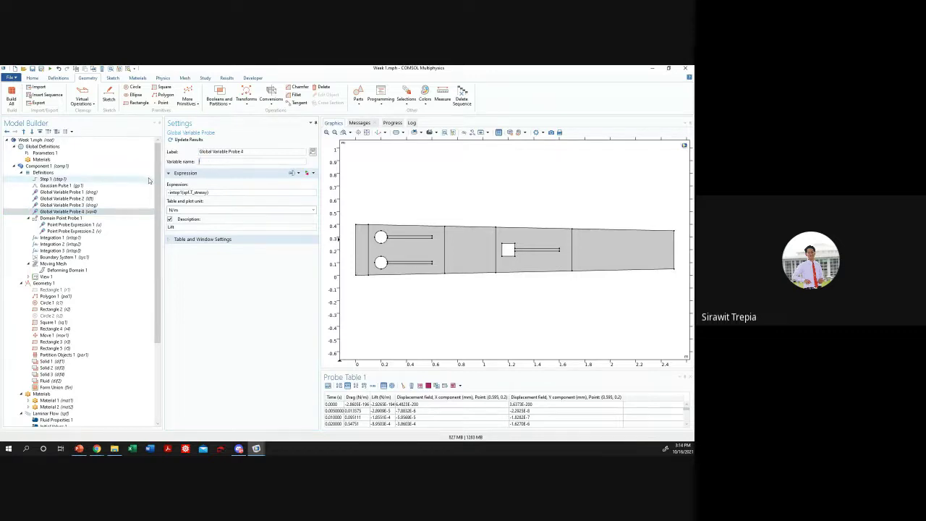
type("lift")
left_click(131, 205)
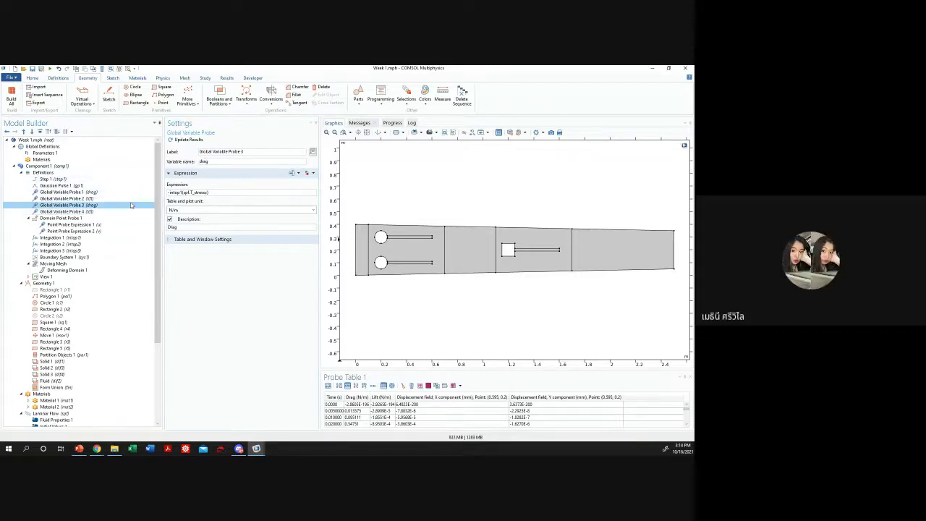
- Set the description of Global Variable Probe 3 to Drag 2 and of Global Variable Probe 4 to Lift 2
left_click(118, 193)
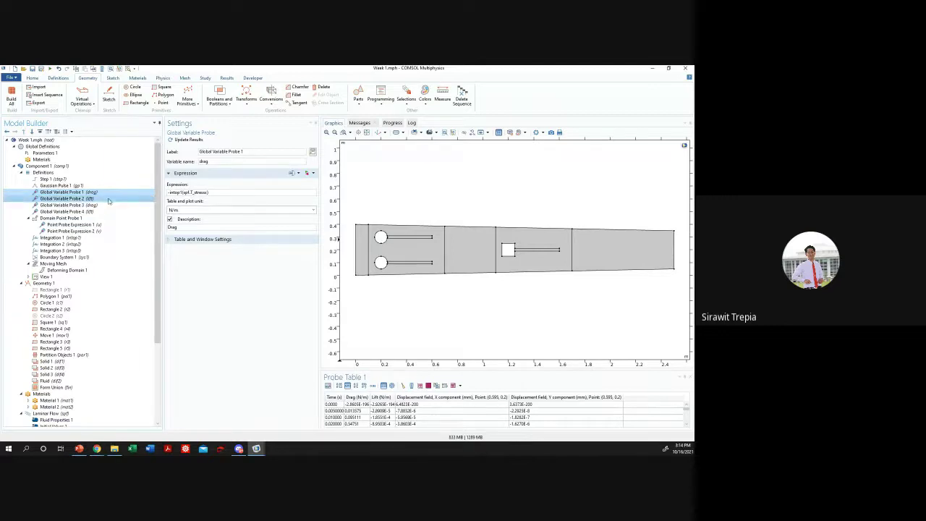
left_click(95, 206)
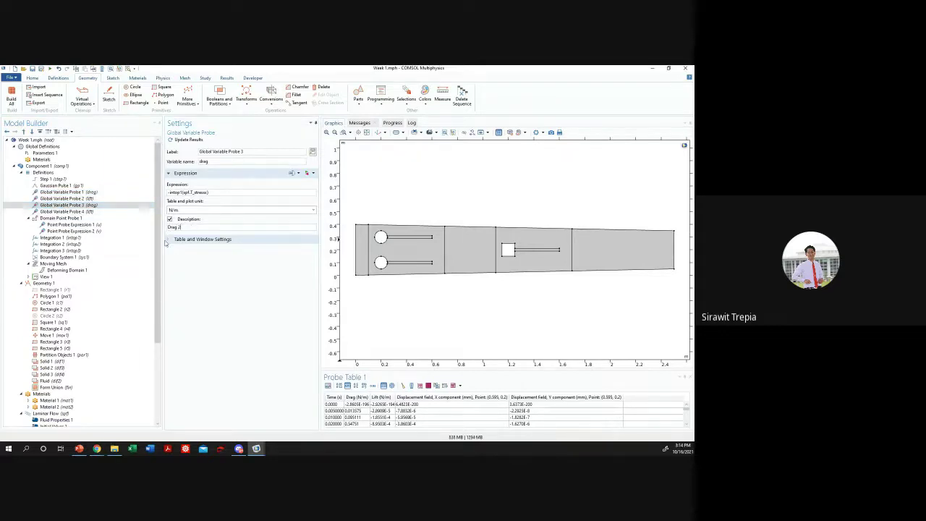
left_click(112, 211)
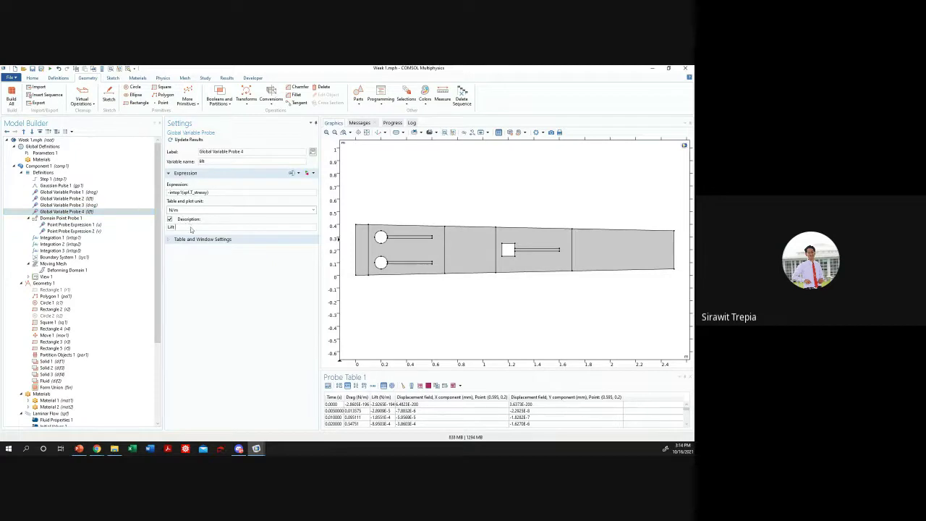
left_click(92, 206)
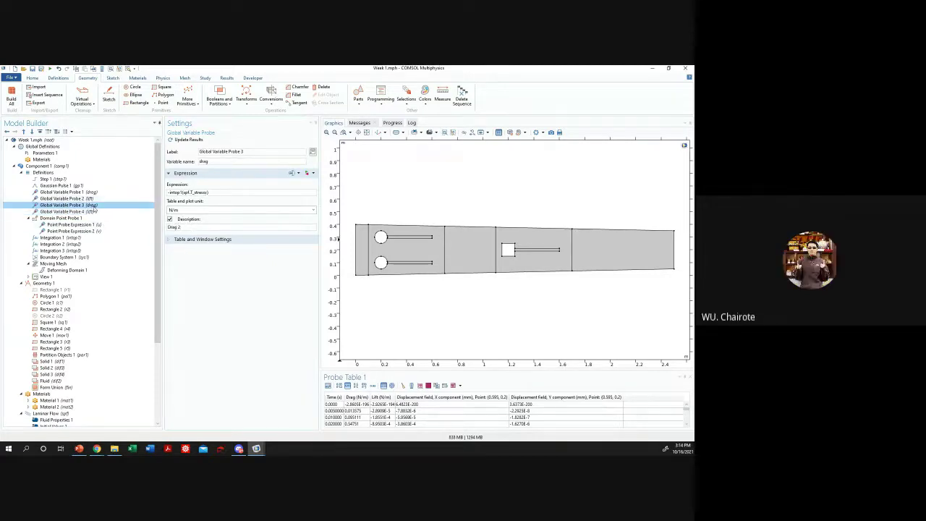
left_click(92, 212)
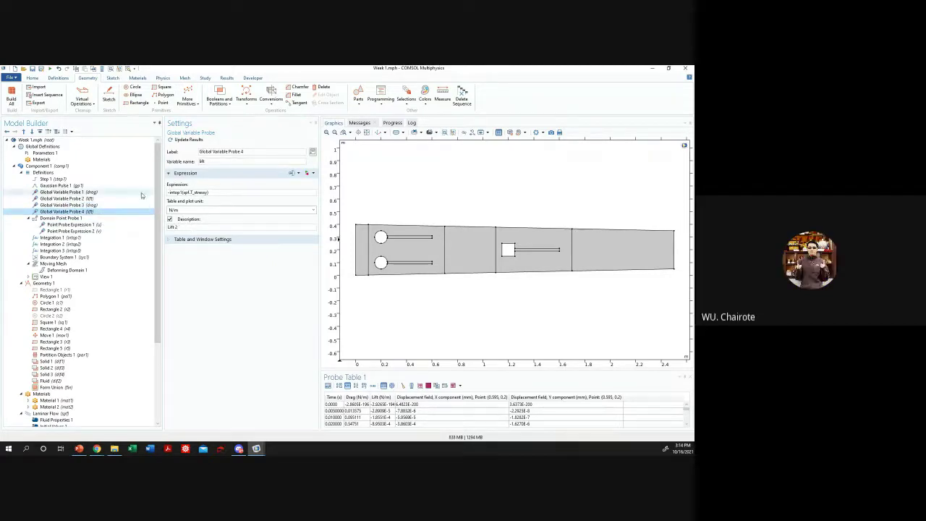
- Rename the variable of Global Variable Probe 3 as drag2 and that of Global Variable Probe 4 as lift2
left_click(116, 205)
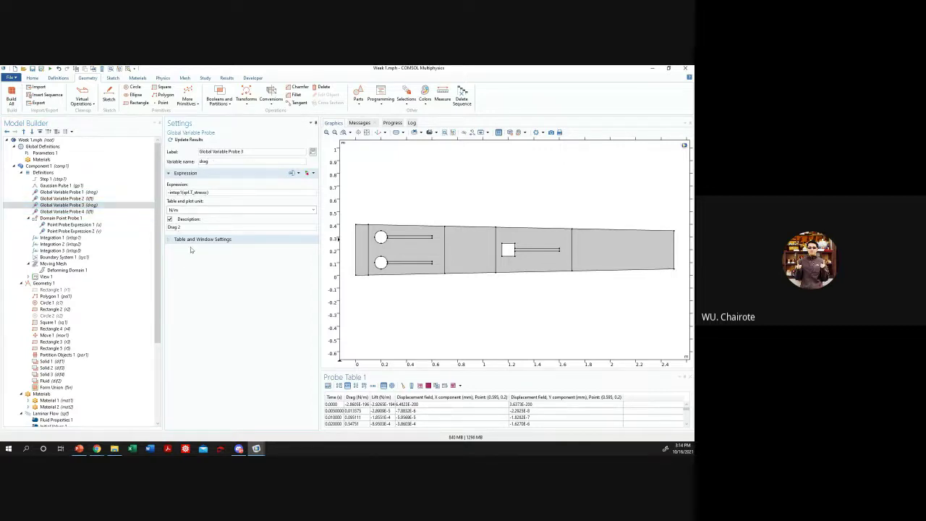
left_click(127, 212)
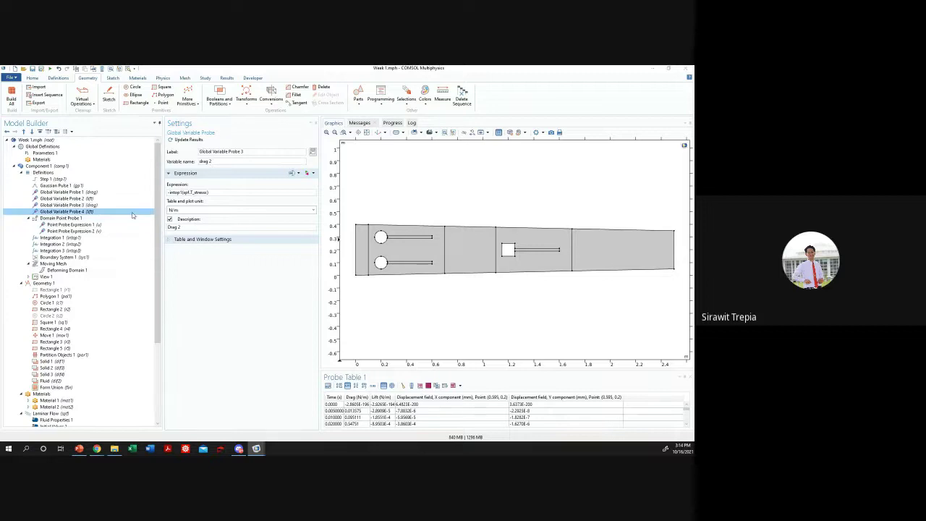
left_click(377, 234)
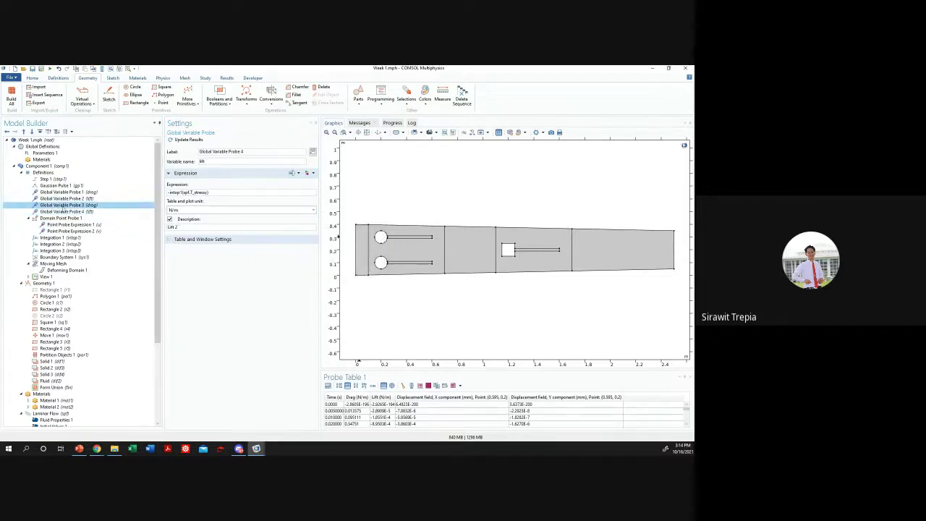
left_click(214, 161)
type("2")
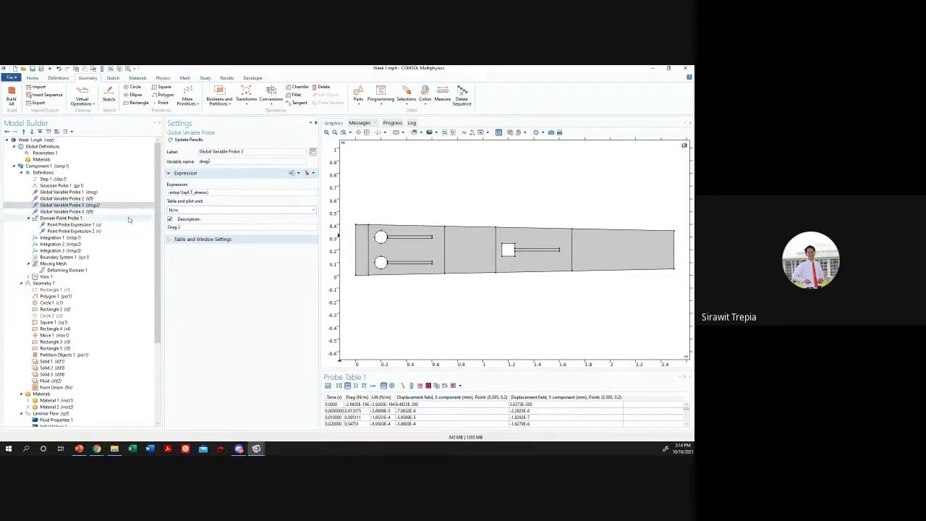
left_click(69, 211)
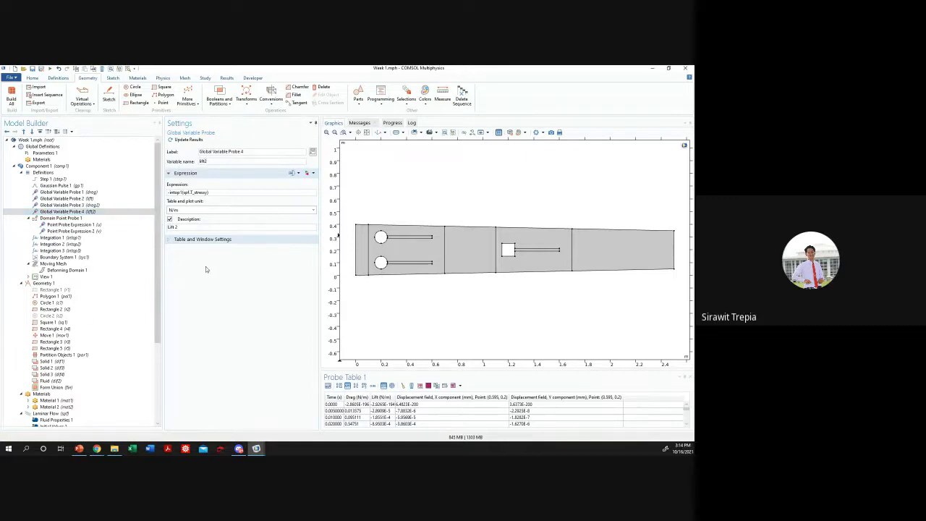
- Check the variable names, expressions and descriptions of Global Variable Probes 3 and 4
left_click(69, 204)
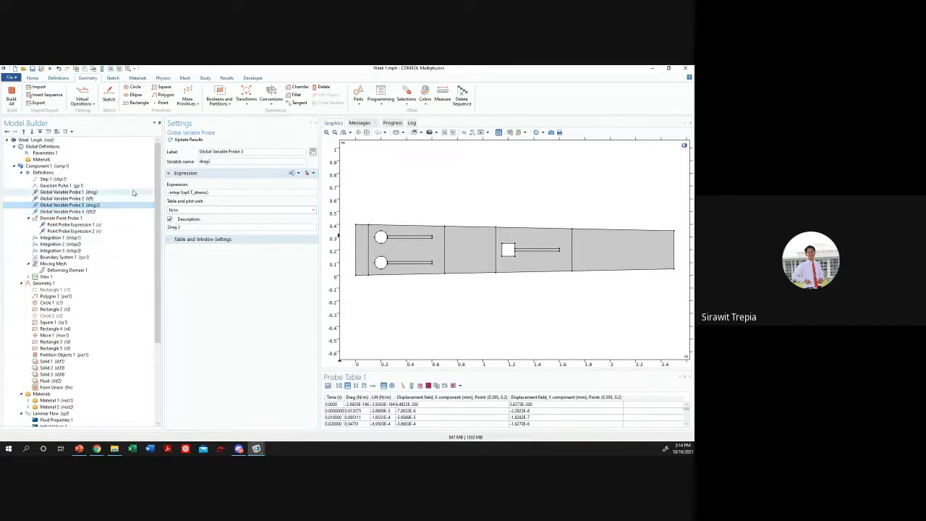
double_click(213, 162)
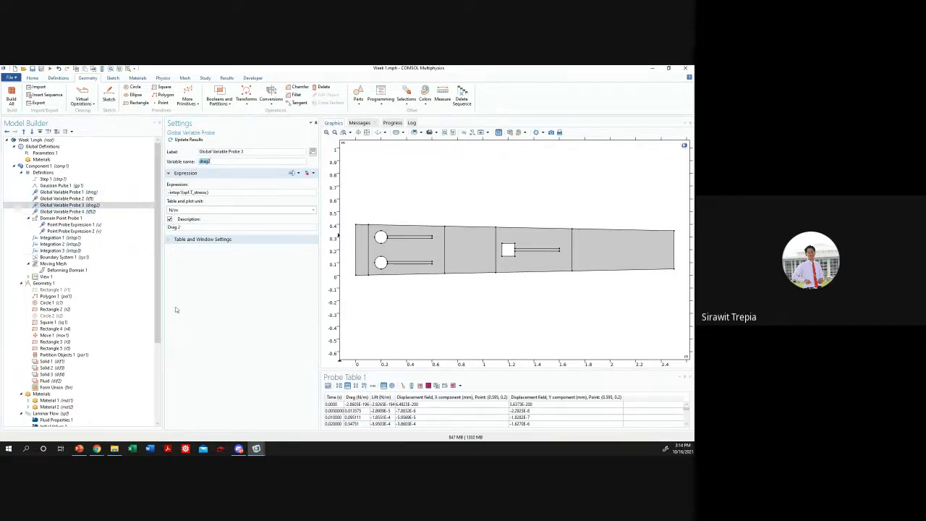
left_click(69, 205)
left_click_drag(182, 226, 158, 229)
left_click(192, 288)
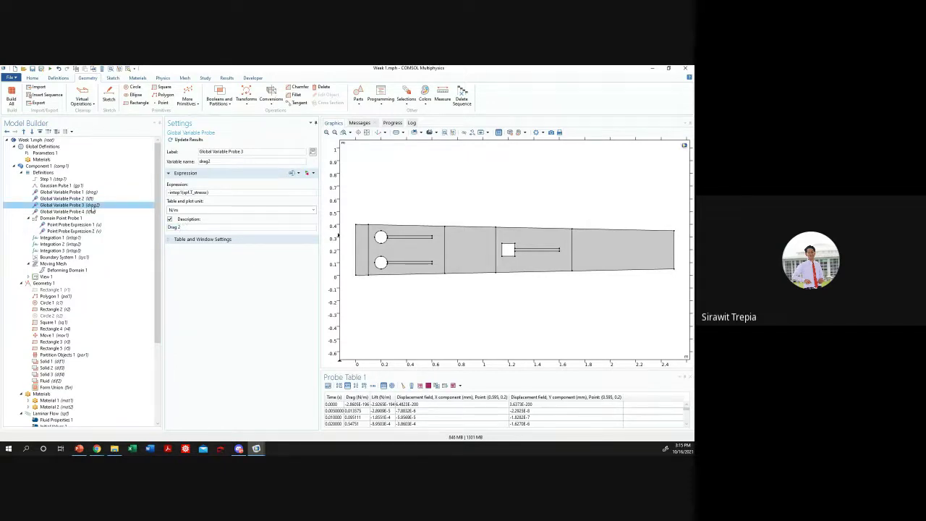
left_click(126, 212)
left_click(113, 205)
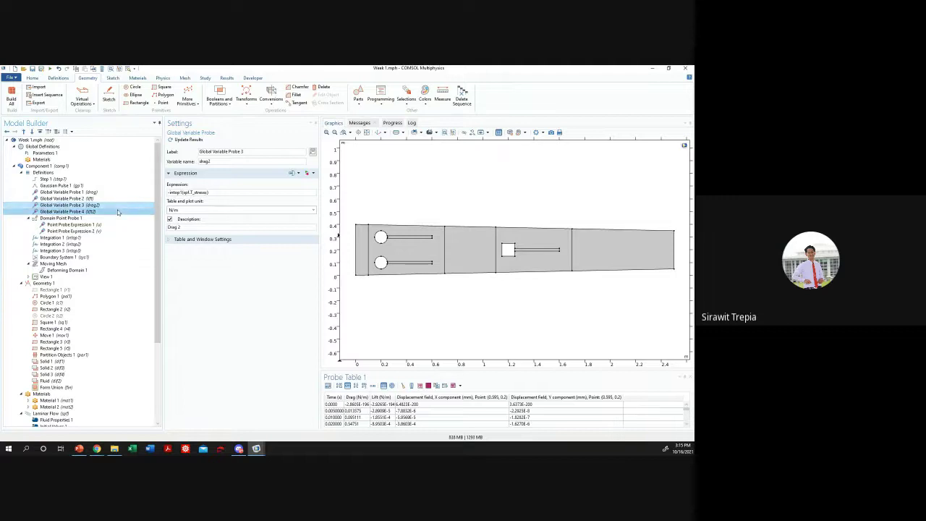
- Change the integration operator to intop2 in the expressions of Global Variable Probes 3 and 4
right_click(112, 206)
left_click(192, 204)
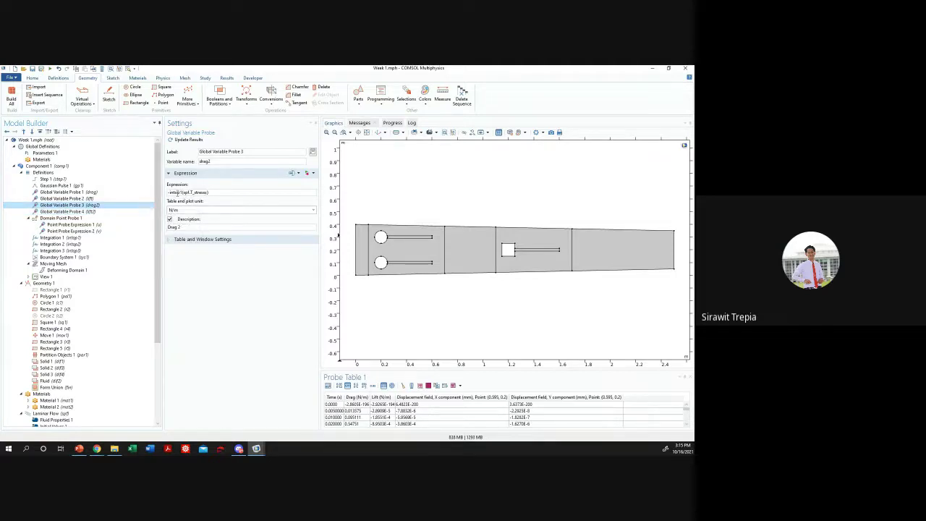
double_click(187, 193)
left_click(110, 212)
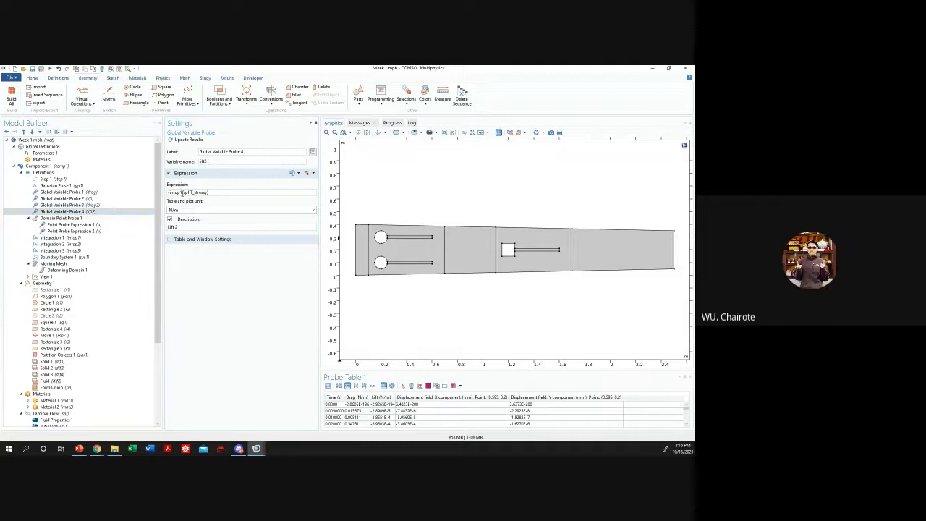
left_click(122, 205)
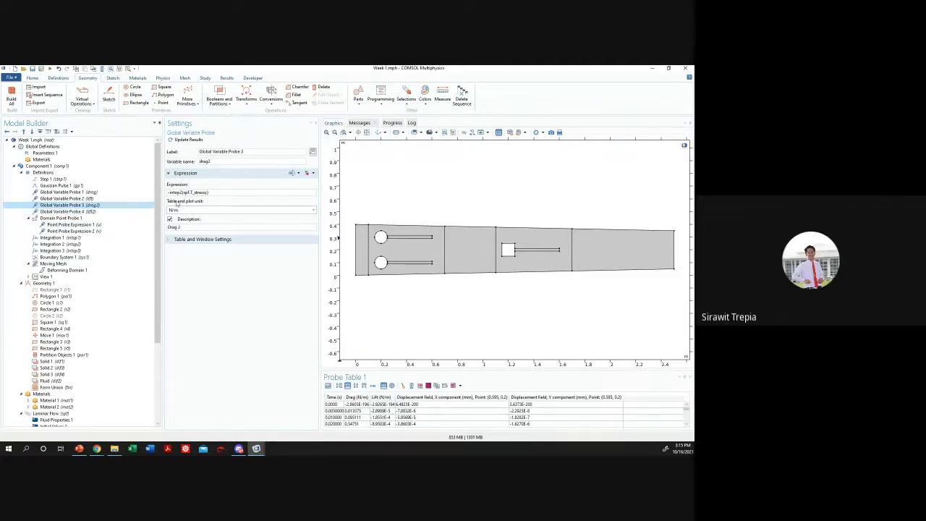
left_click(116, 211)
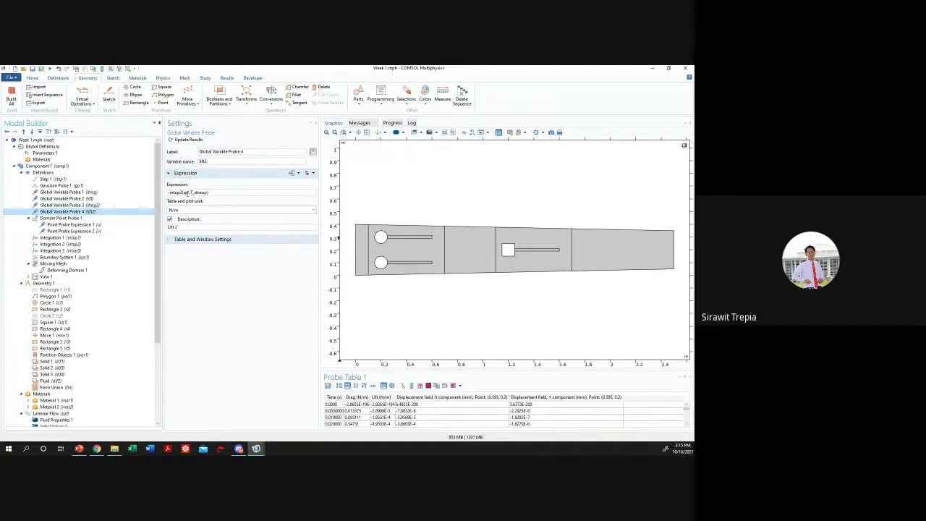
left_click_drag(208, 192, 180, 193)
left_click(209, 193)
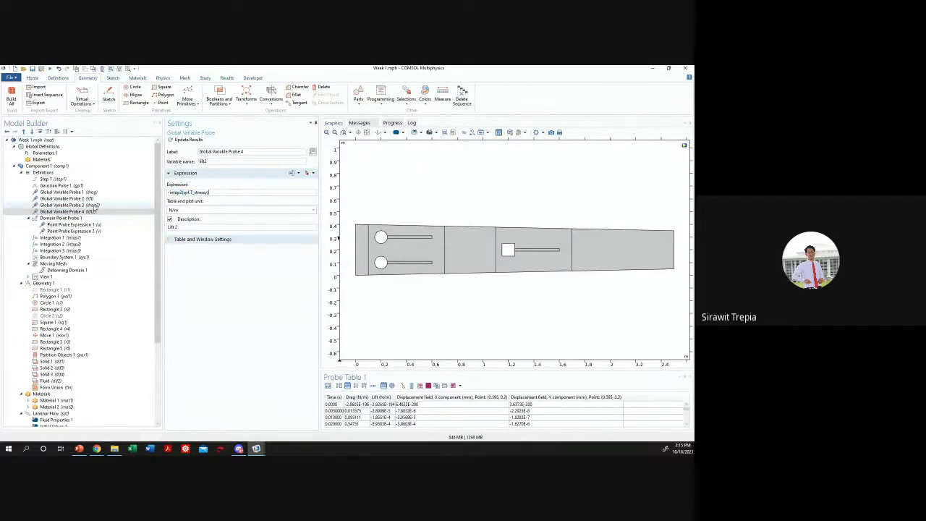
- Duplicate Global Variable Probes 3 and 4 together
left_click(85, 206)
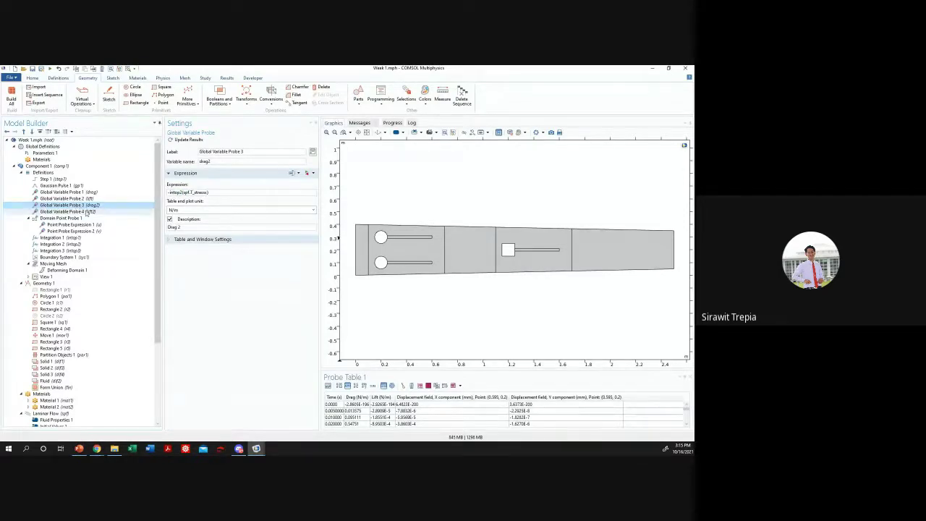
right_click(93, 212)
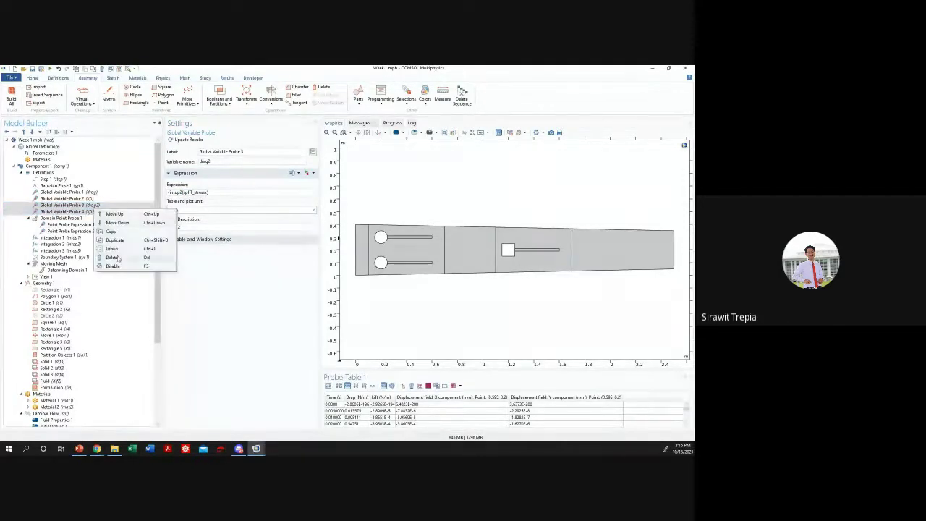
left_click(120, 239)
left_click_drag(52, 239, 94, 217)
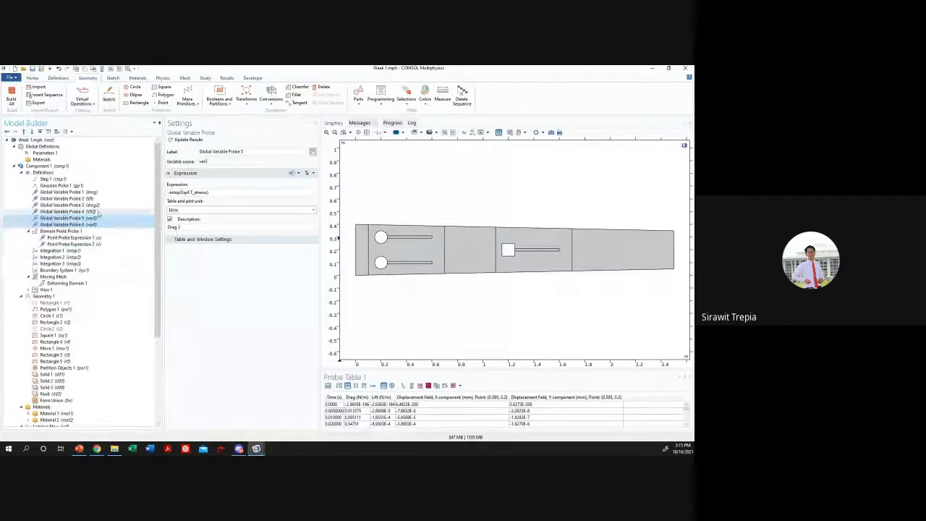
- Set up Global Variable Probe 5 with variable name drag3, operator intop3 in its expression and description Drag 3
left_click(98, 217)
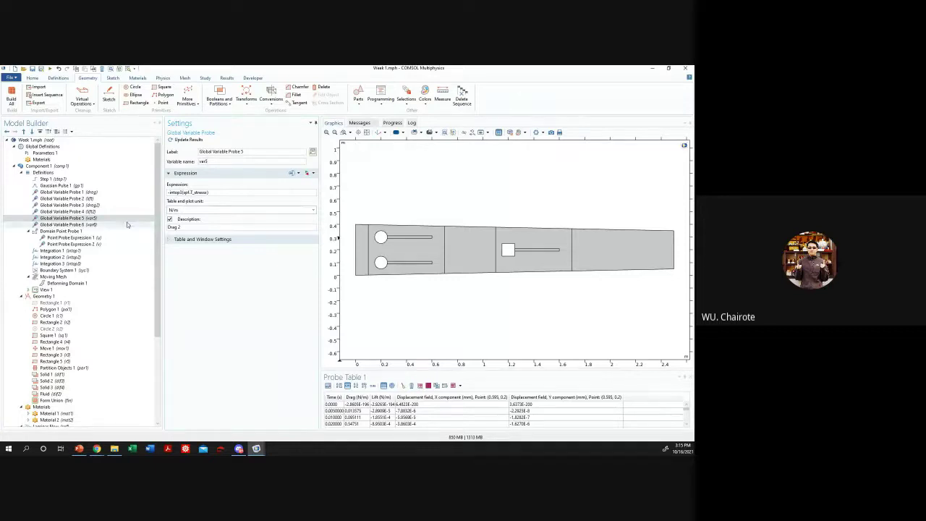
double_click(201, 161)
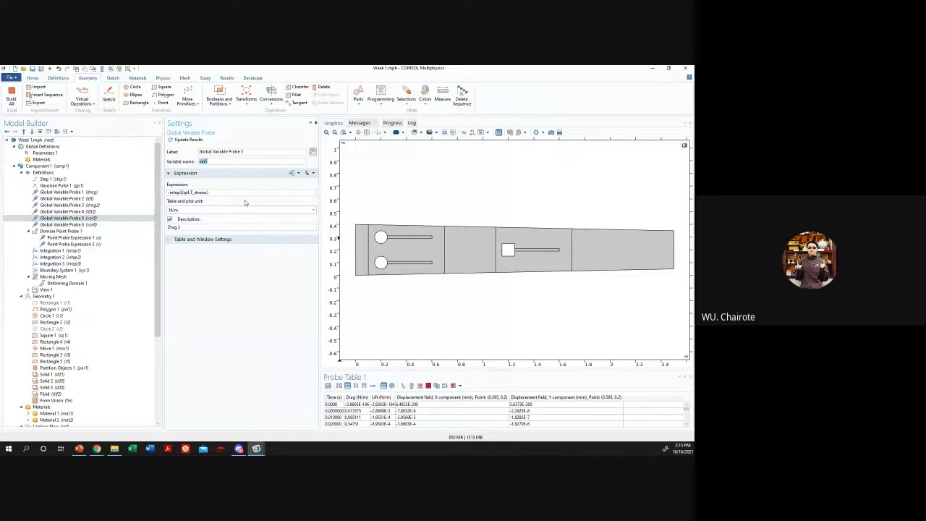
type("drag3")
left_click(222, 227)
- Set up Global Variable Probe 6 with variable name lift3, operator intop3 in its expression and description Lift 3
left_click(65, 224)
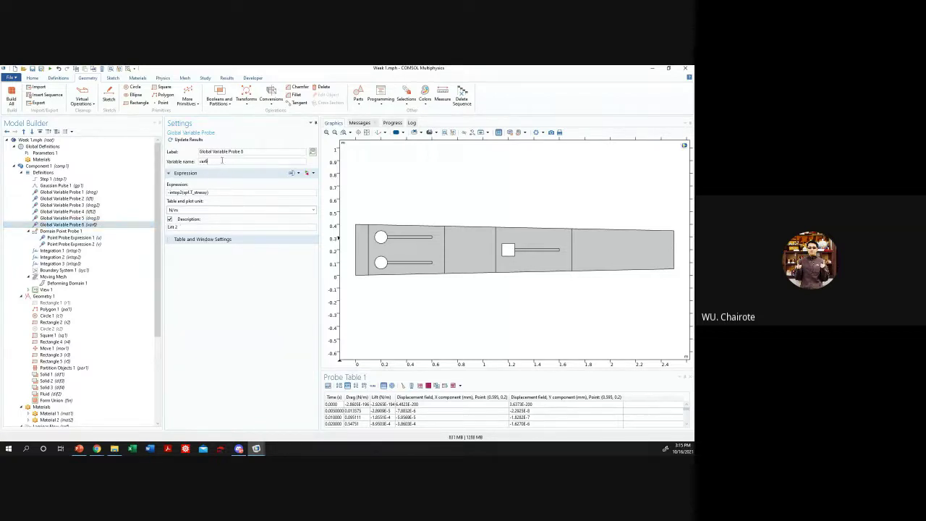
double_click(222, 160)
left_click(182, 226)
type("3")
left_click(185, 191)
key("BackSpace")
type("3")
left_click(90, 217)
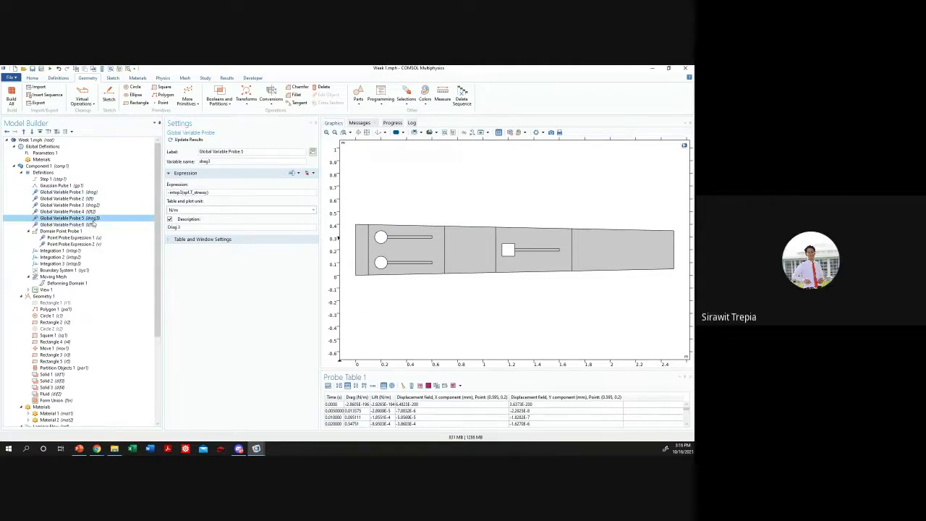
left_click(93, 225)
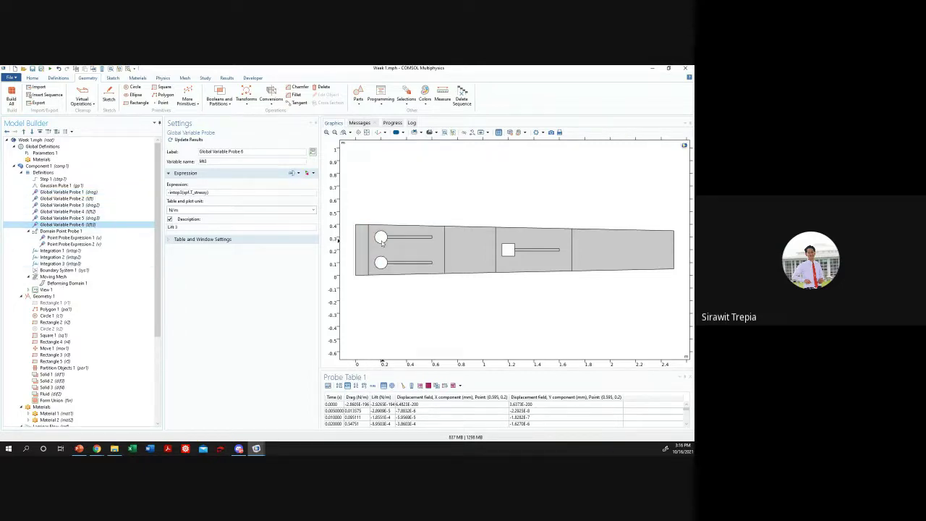
- Examine the coordinates of Domain Point Probe 1 and the settings of its first point expression
left_click(81, 237)
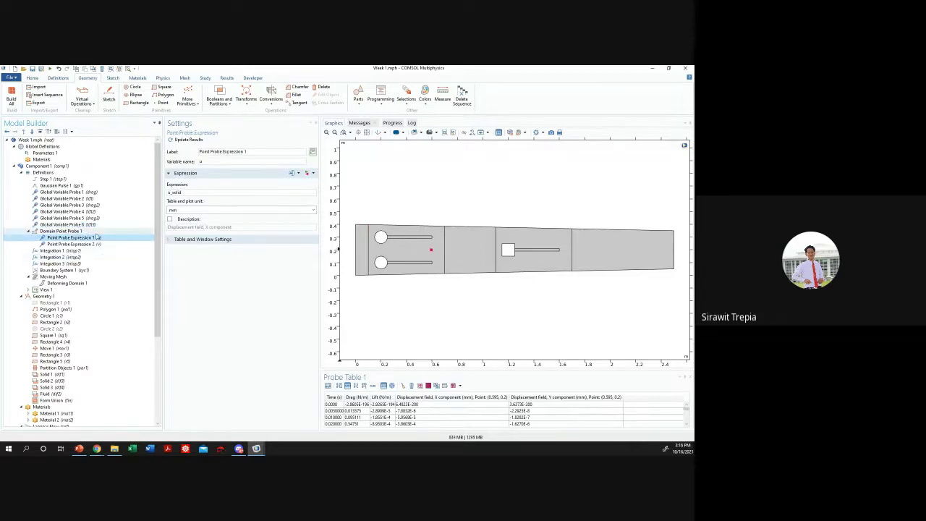
left_click(73, 230)
left_click(94, 224)
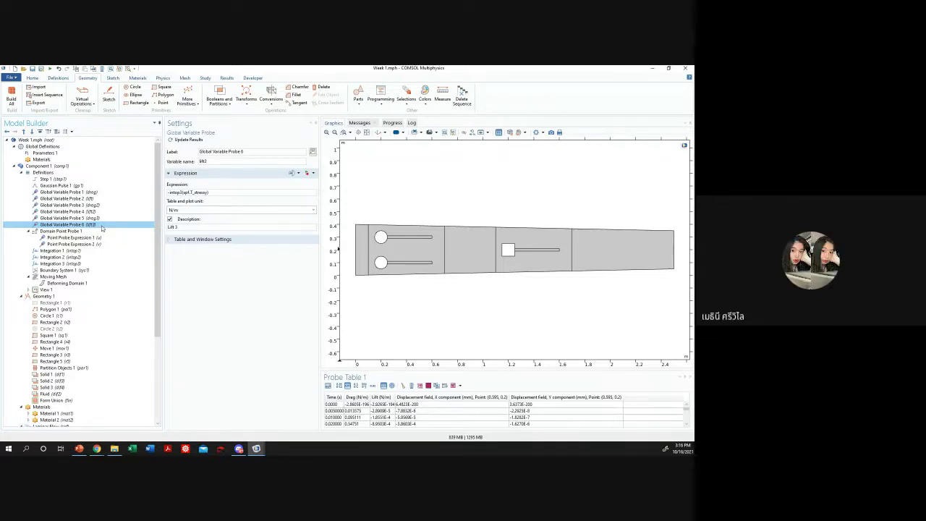
left_click(109, 230)
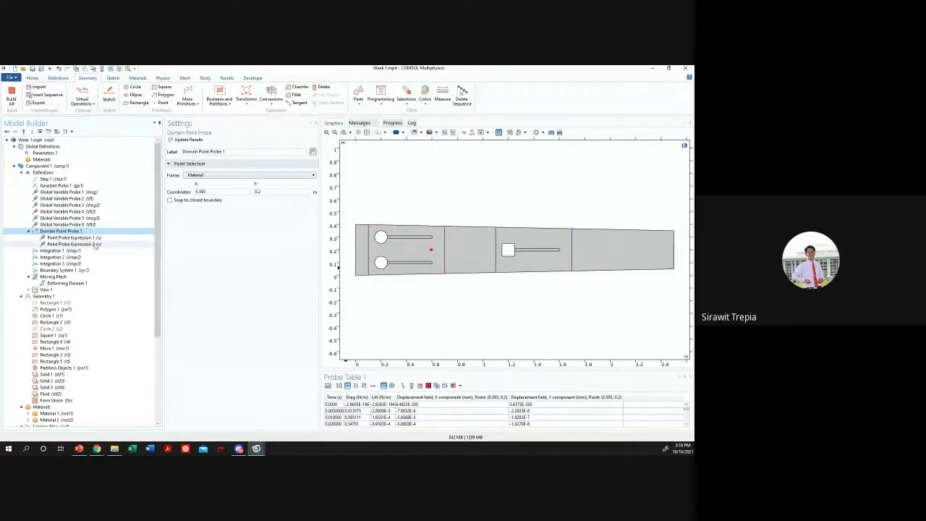
- Search the available expressions for u_solid, the X component of the displacement field, for Point Probe Expression 1
left_click(92, 237)
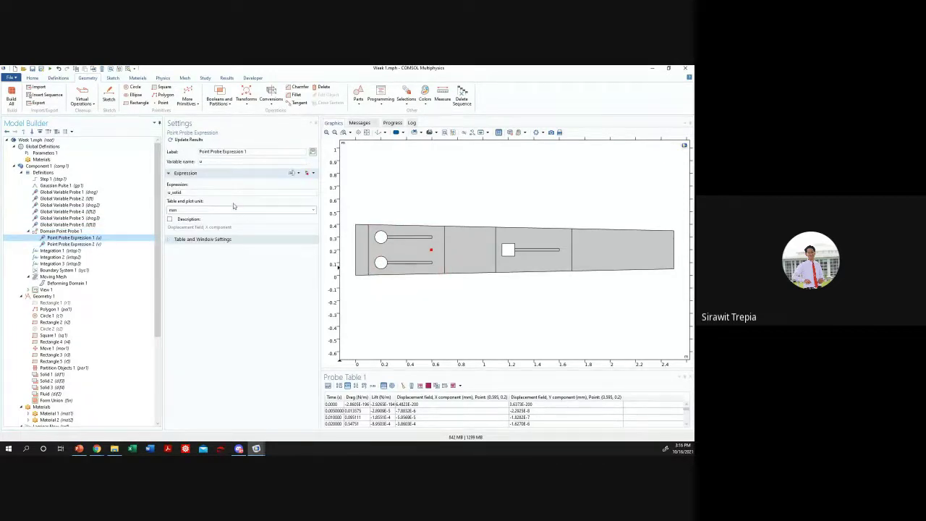
left_click(306, 174)
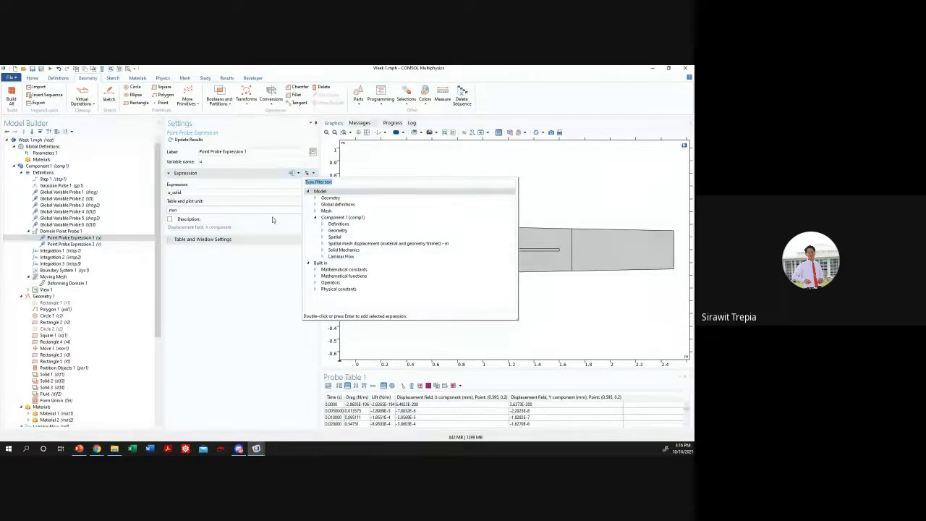
type("u_")
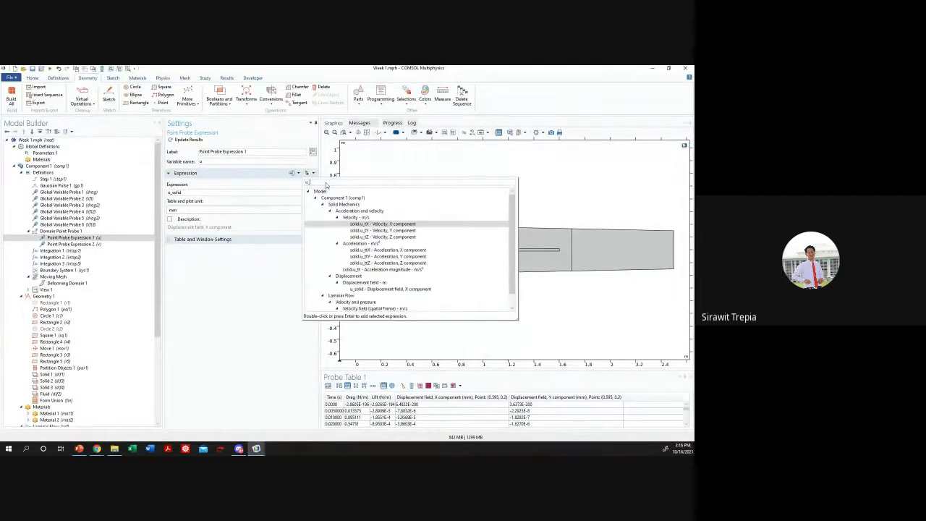
type("solid")
left_click(434, 223)
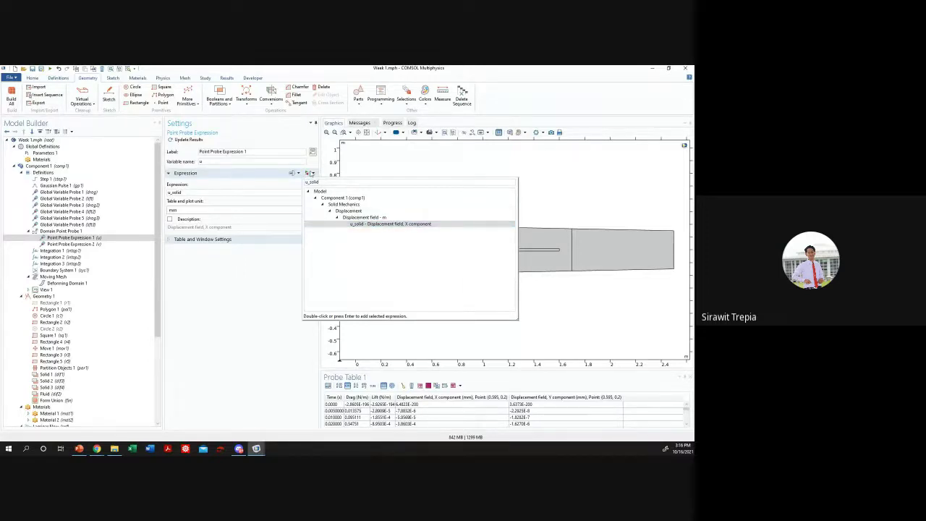
left_click(313, 174)
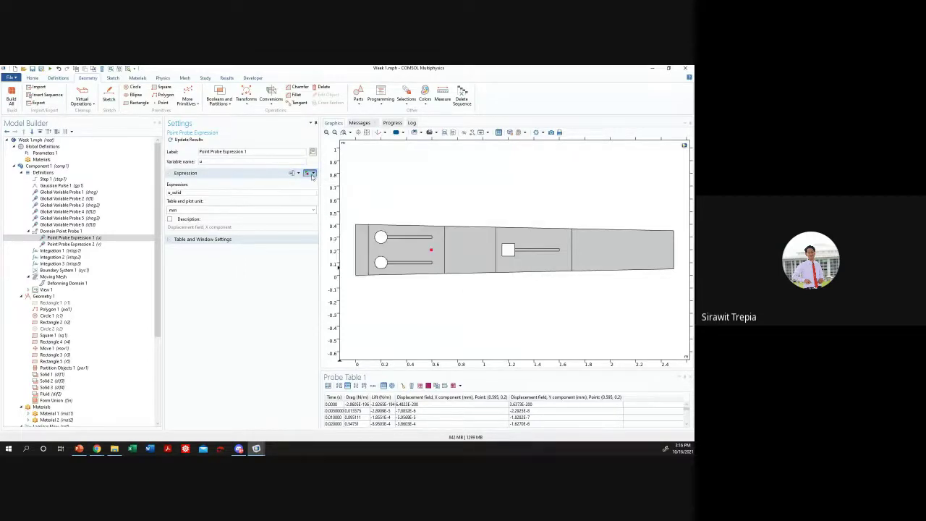
left_click(313, 175)
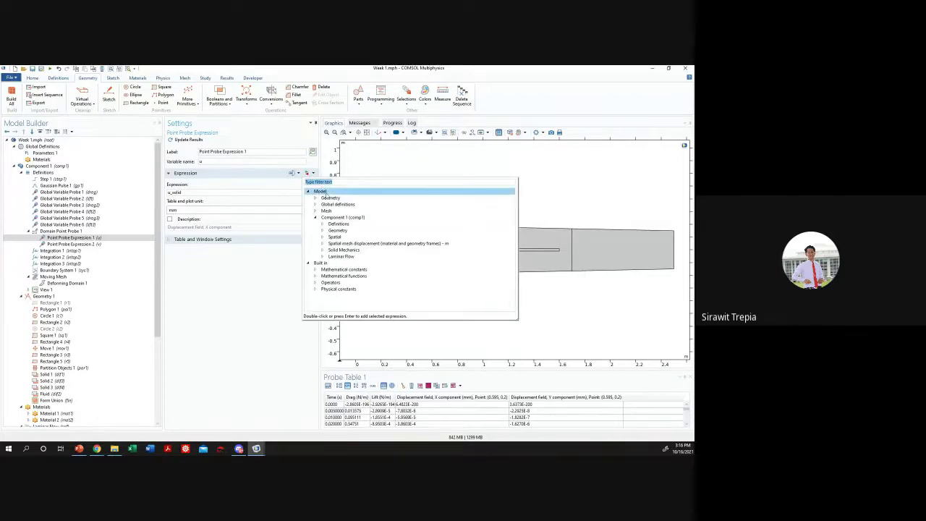
type("u_solid")
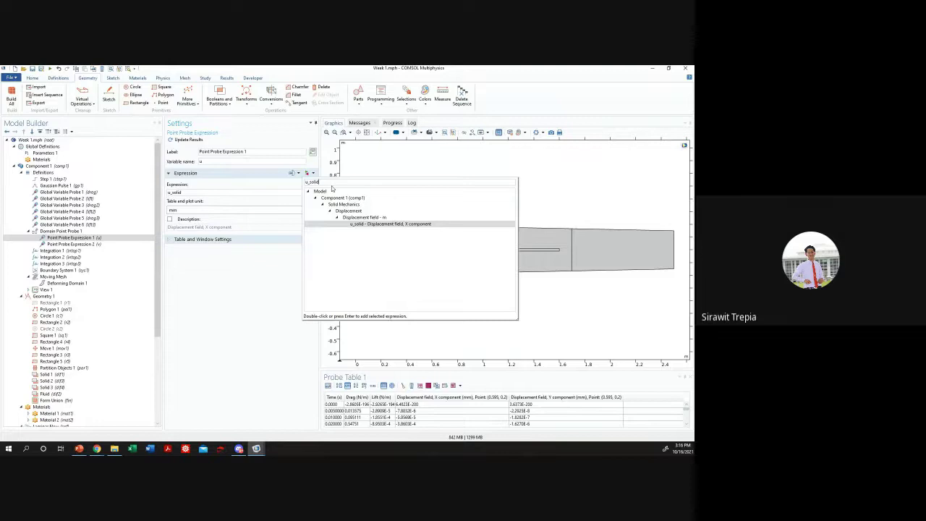
left_click(390, 225)
left_click(221, 269)
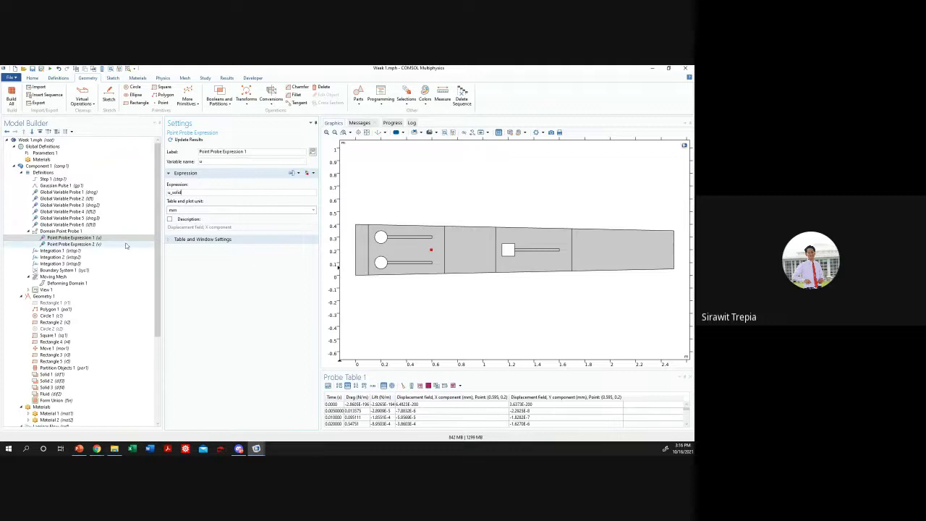
- Set the Y coordinate of Domain Point Probe 1 to 0.1 m and update its results
left_click(79, 244)
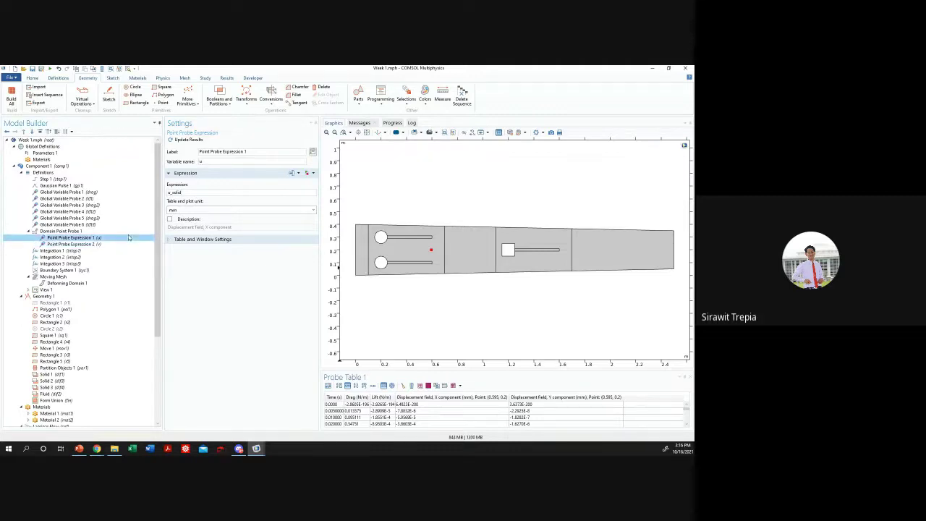
left_click(123, 230)
left_click(116, 238)
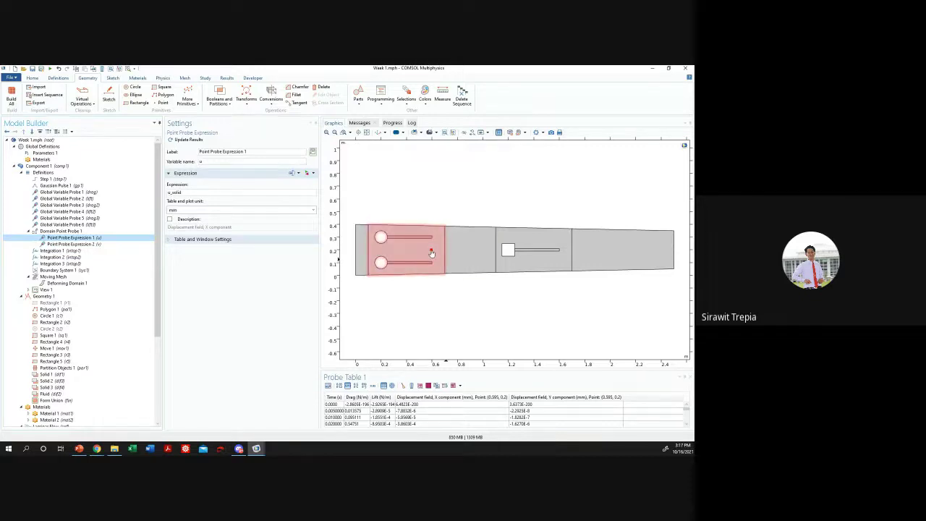
left_click(83, 230)
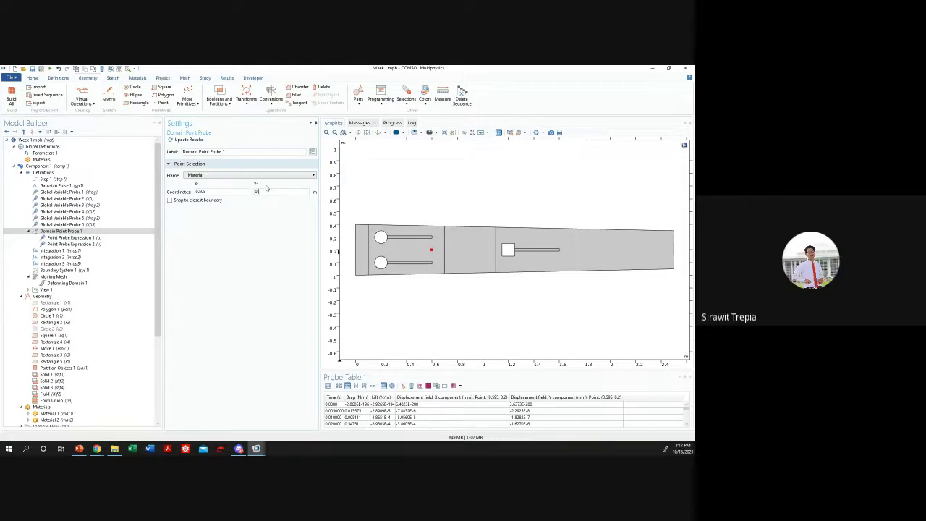
type("0.1")
left_click(198, 141)
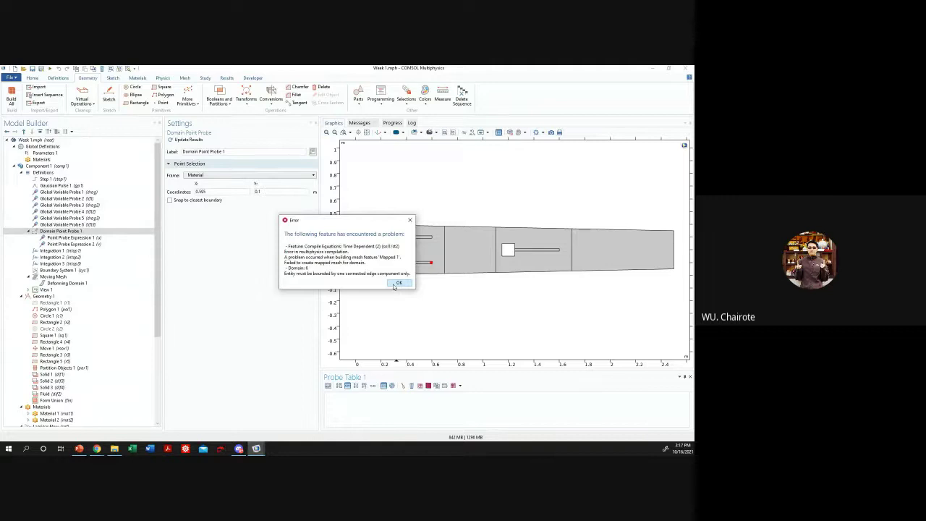
left_click(398, 282)
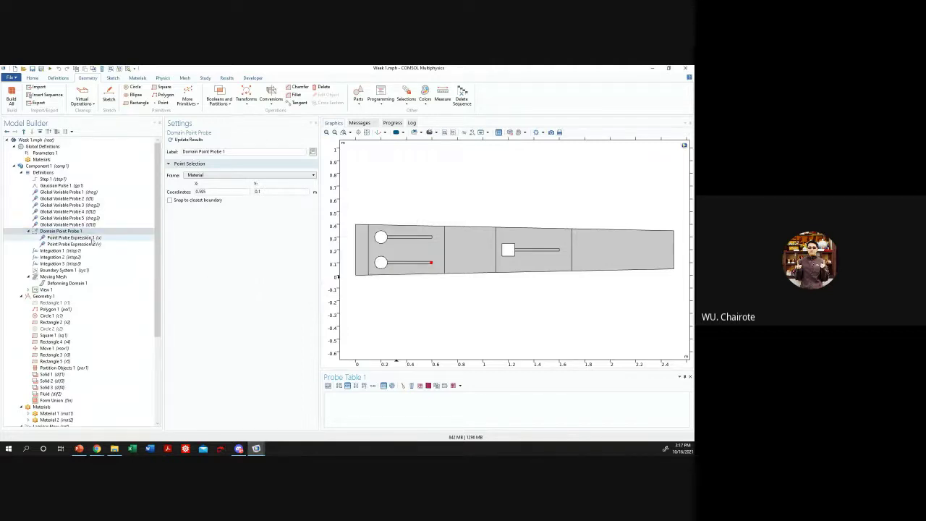
- Check the point location of Domain Point Probe 1 and the expressions, units and descriptions of its two point probe expressions
key("Down")
key("Down")
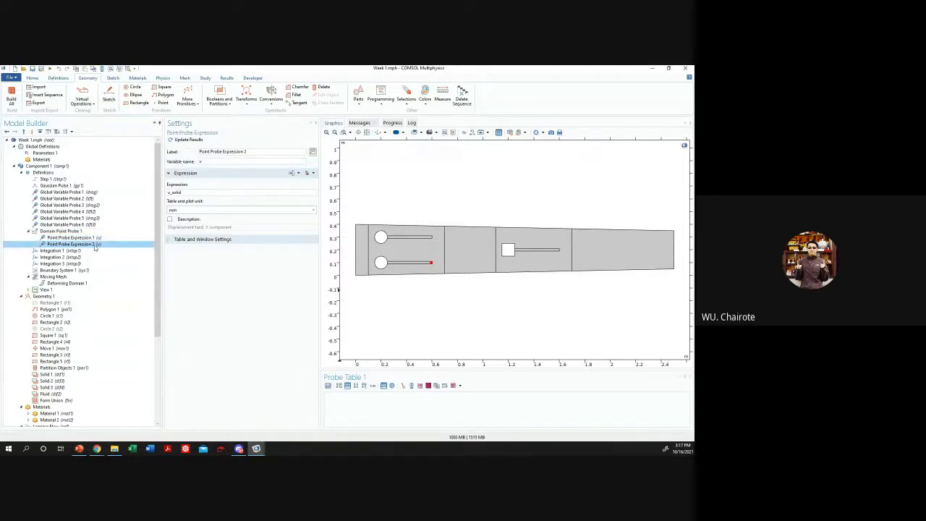
key("Up")
key("Up")
key("Up")
key("Down")
key("Down")
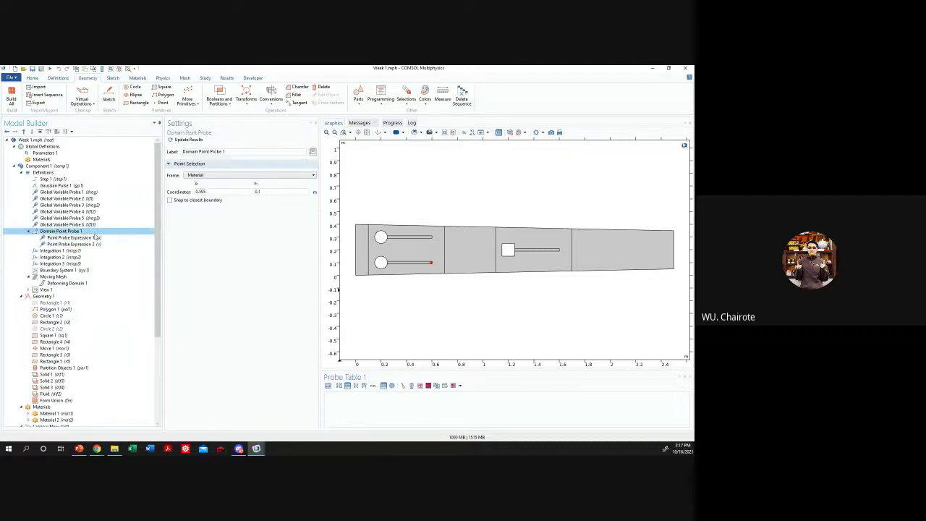
key("Down")
key("Up")
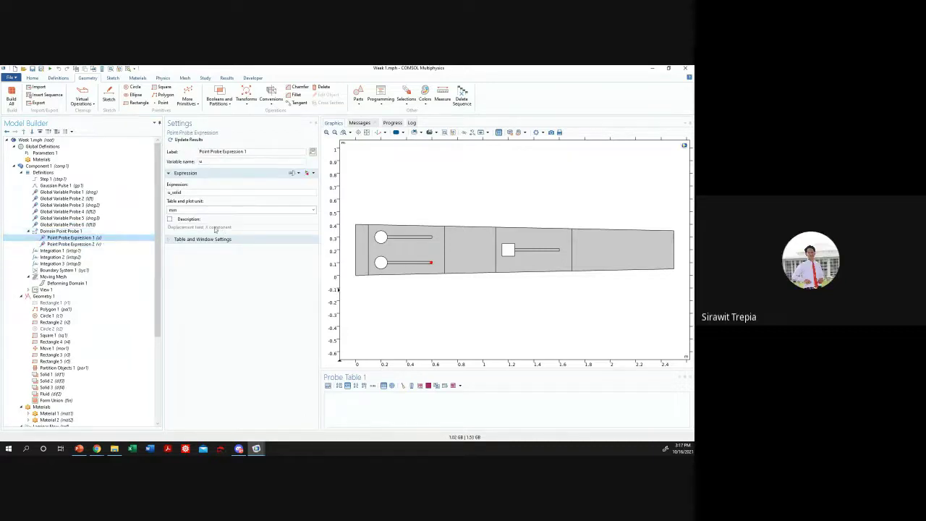
key("Down")
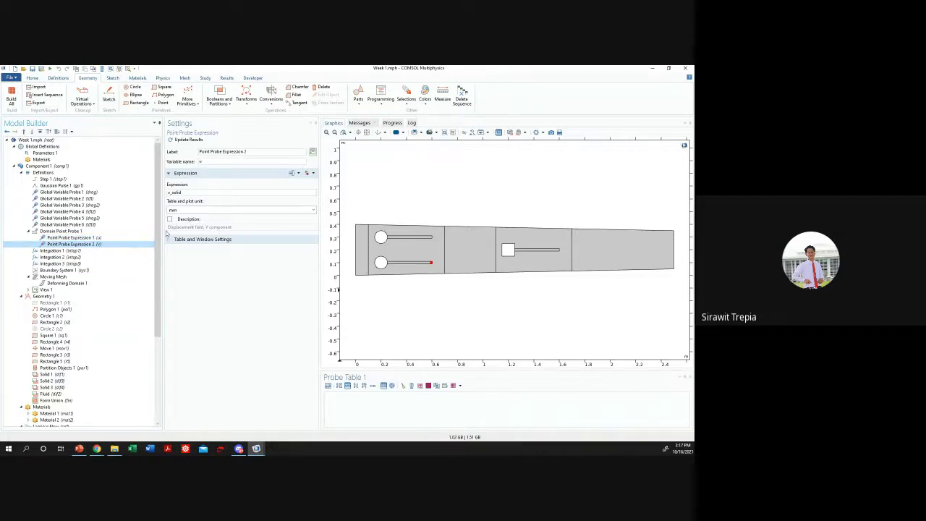
key("Up")
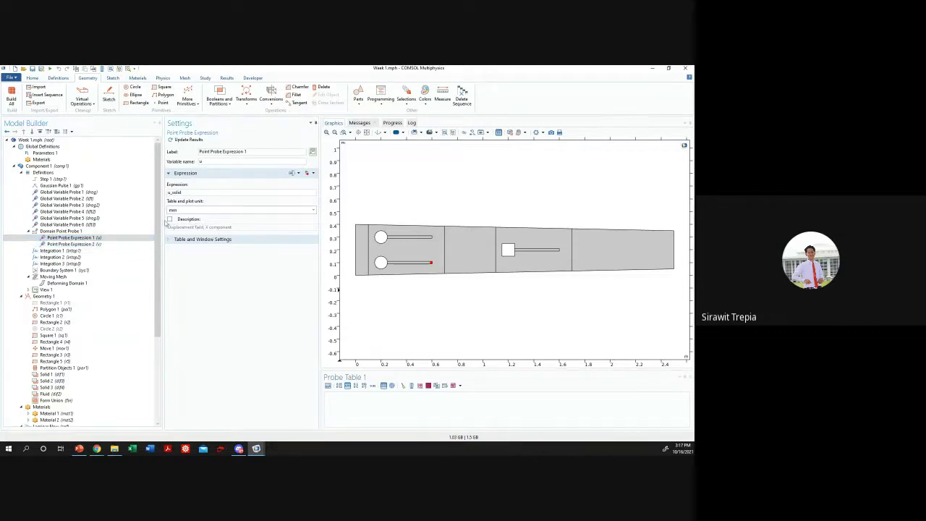
left_click(118, 231)
left_click(118, 238)
left_click(100, 231)
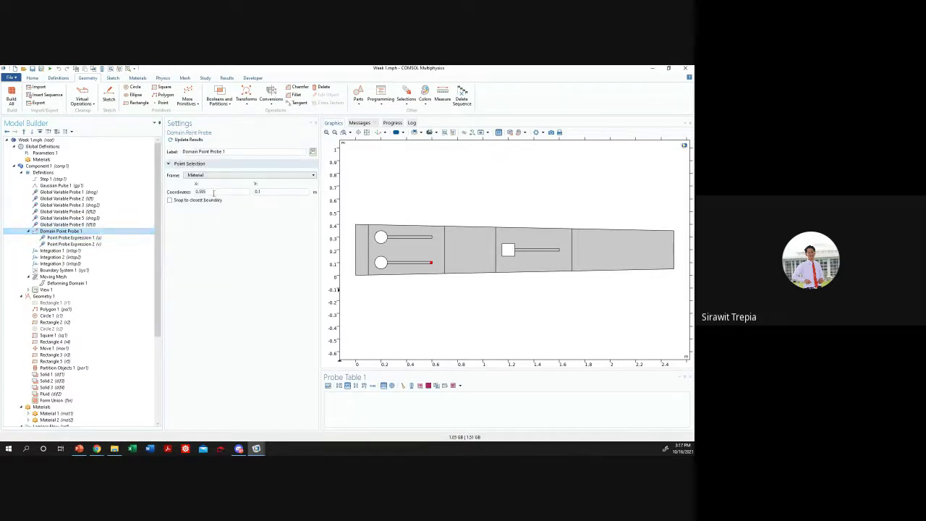
- Duplicate Domain Point Probe 1 together with its two point probe expressions
double_click(213, 192)
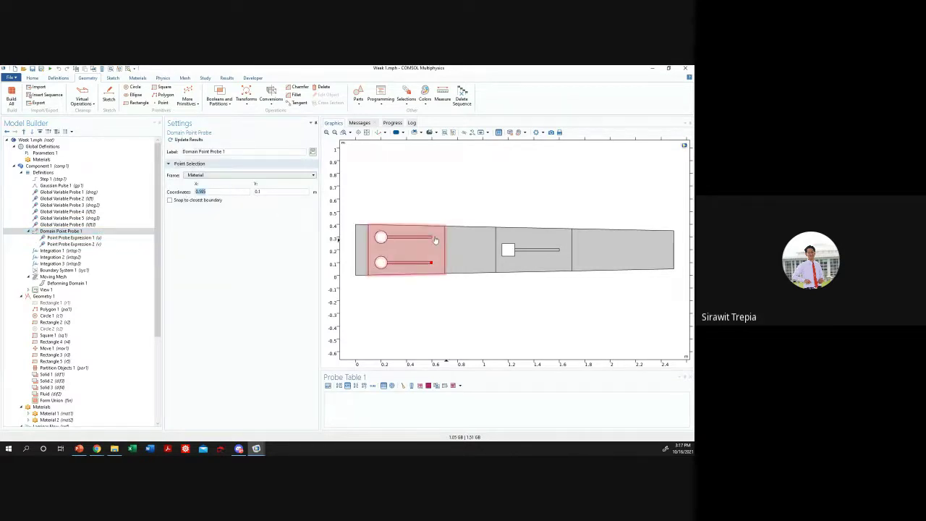
left_click(123, 232)
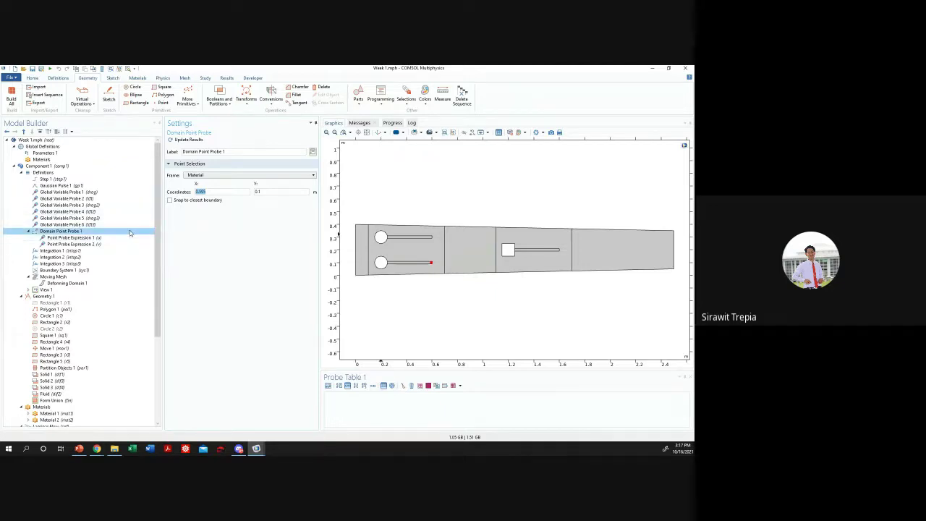
left_click(30, 234)
right_click(86, 231)
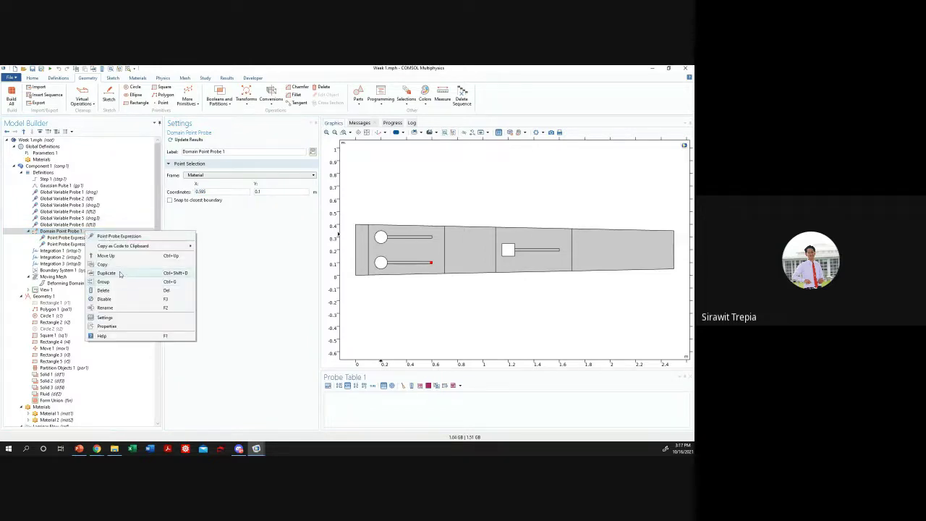
left_click(106, 272)
- Compare the variable names and expressions of the original point probe expressions with those under the duplicated Domain Point Probe 2
left_click(79, 244)
left_click(79, 237)
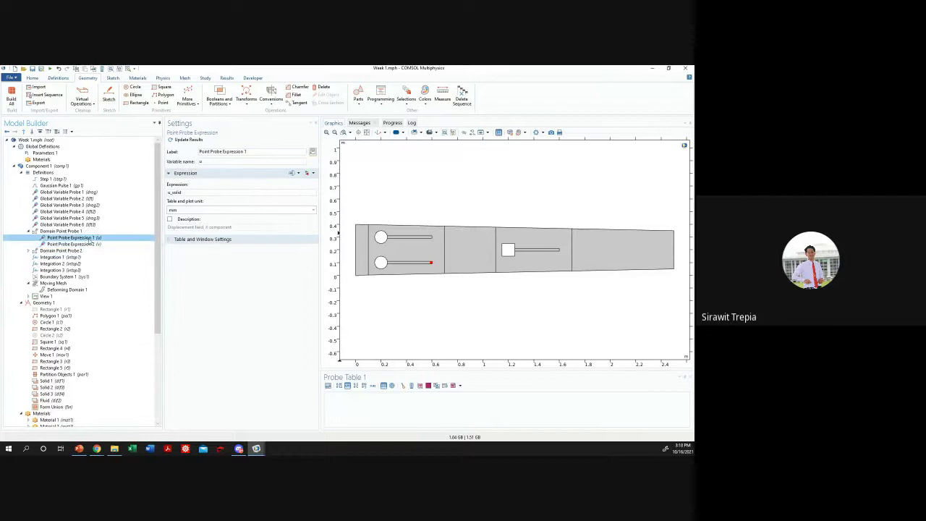
left_click(79, 243)
left_click(72, 251)
left_click(29, 250)
left_click(76, 257)
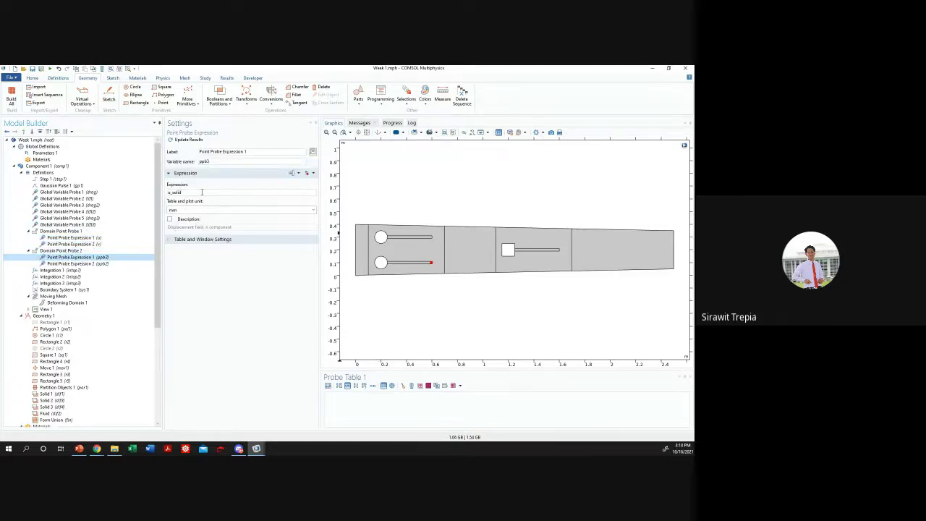
- Set the Y coordinate of Domain Point Probe 2 to 0.3 m and update its results
left_click(73, 250)
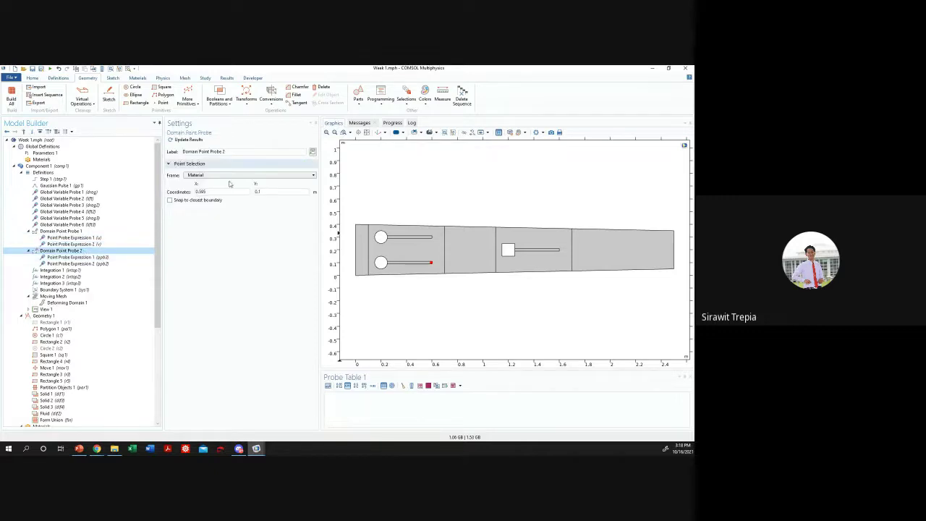
left_click(186, 139)
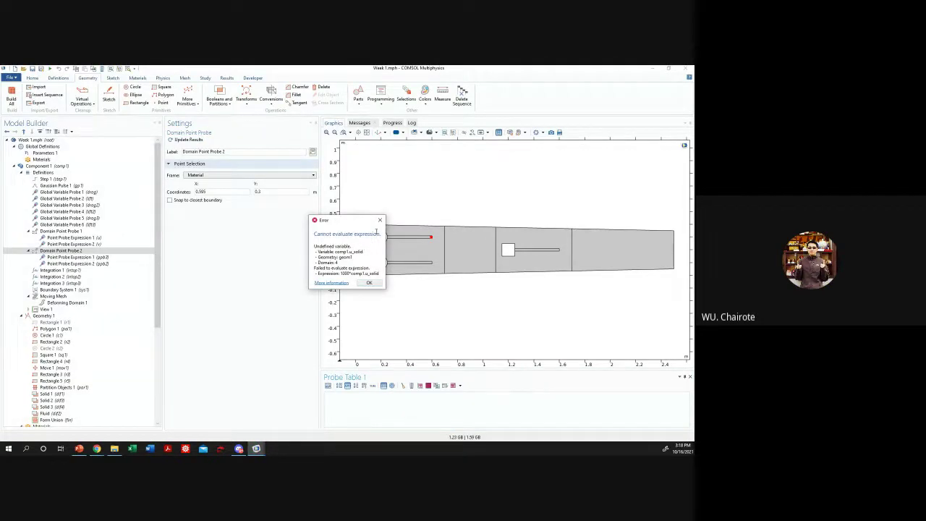
left_click(380, 220)
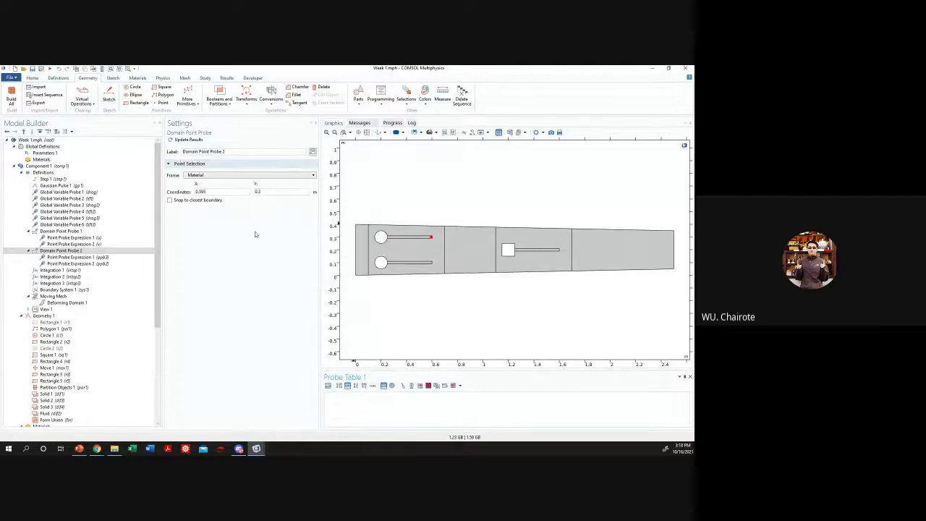
- Compare both domain point probes, then inspect the output table and plot window options of Domain Point Probe 1's v_solid expression
left_click(102, 258)
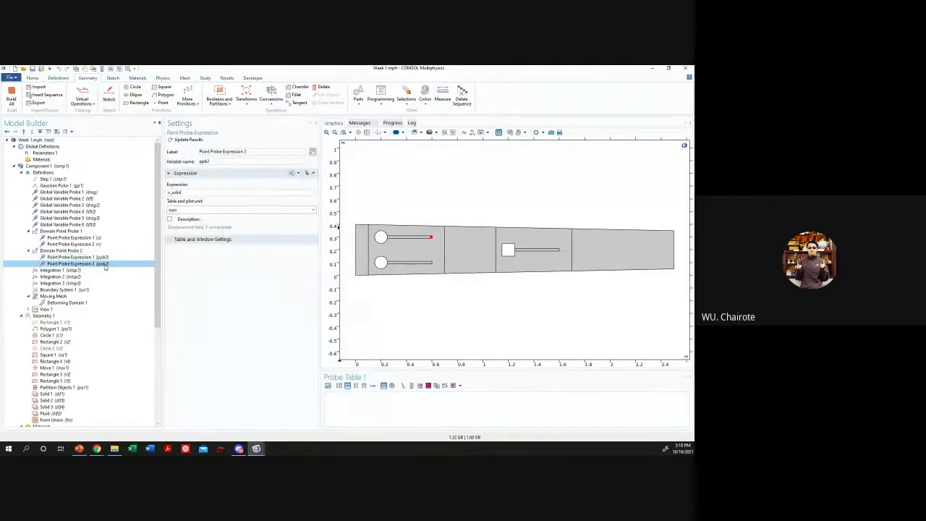
left_click(109, 250)
left_click(114, 232)
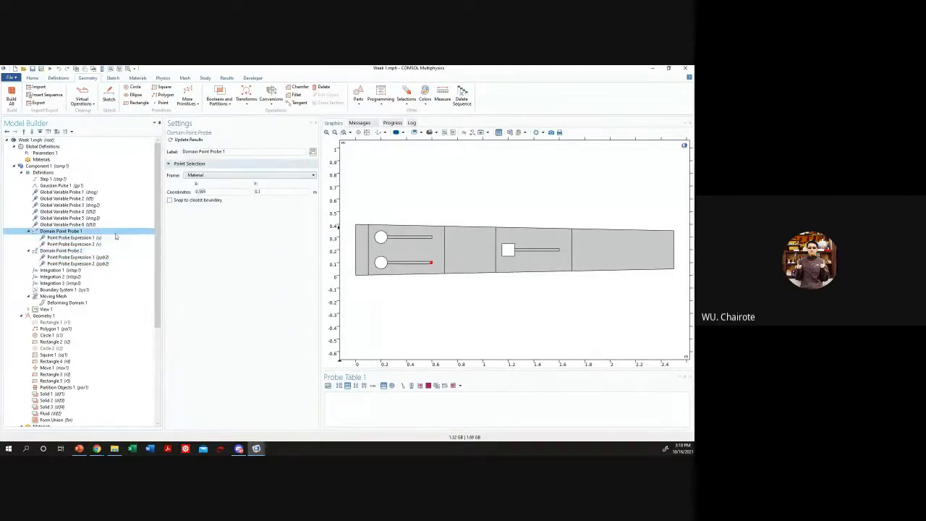
left_click(112, 251)
left_click(101, 244)
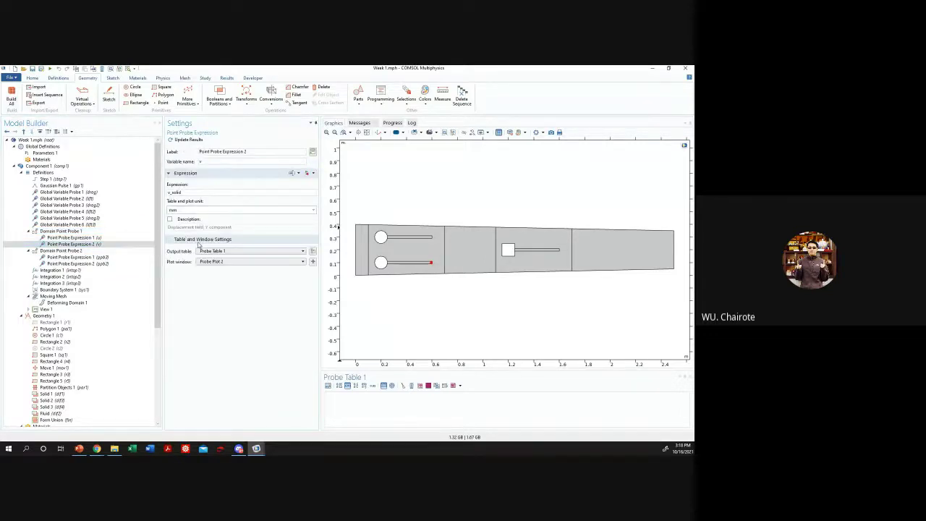
left_click(201, 251)
left_click(201, 251)
left_click(201, 262)
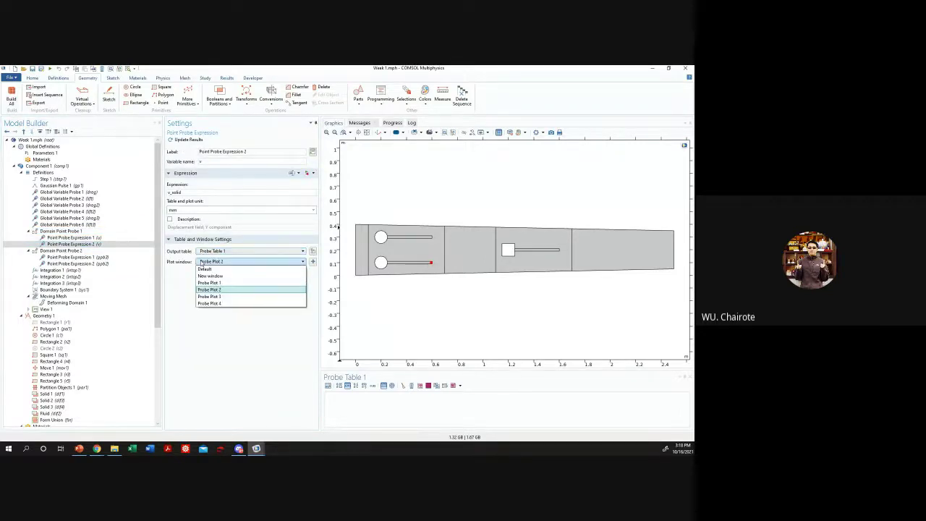
left_click(201, 261)
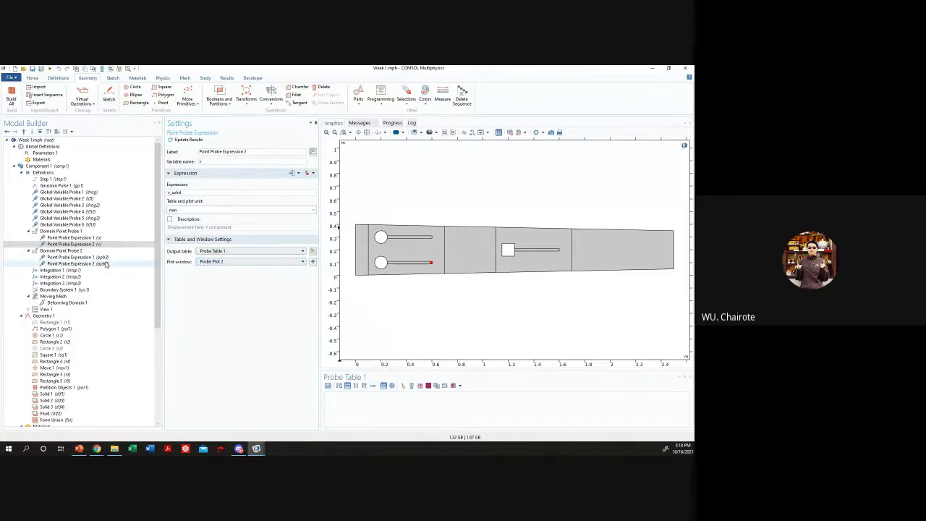
- Check the plot window choices for Domain Point Probe 2's u_solid expression and compare the locations of the two domain point probes
left_click(106, 258)
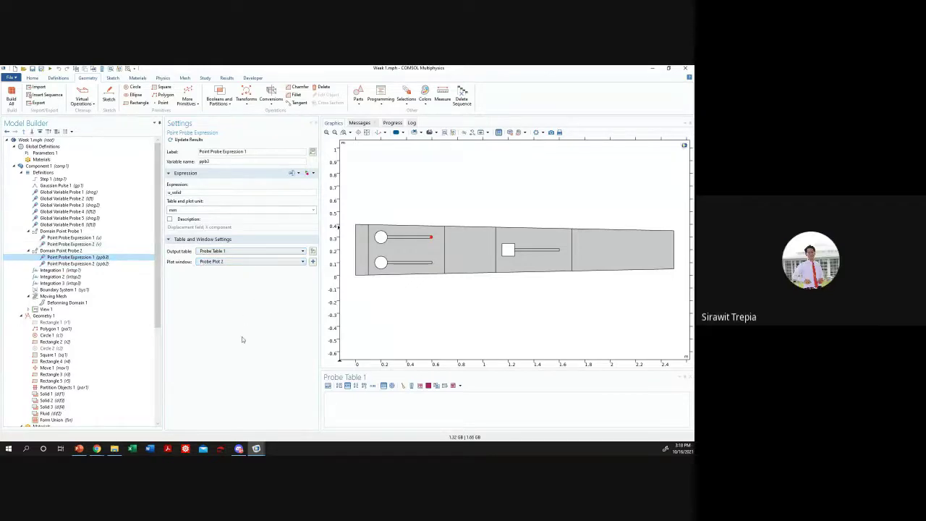
left_click(231, 262)
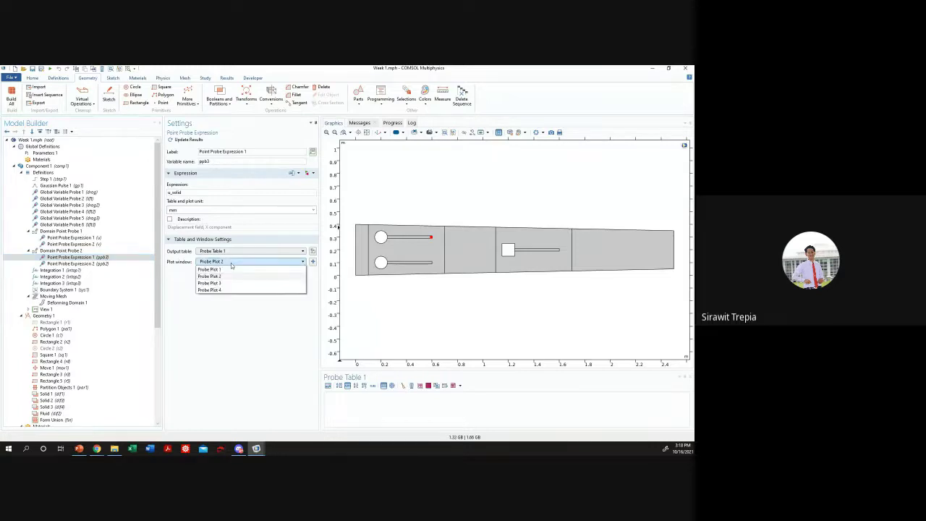
left_click(211, 329)
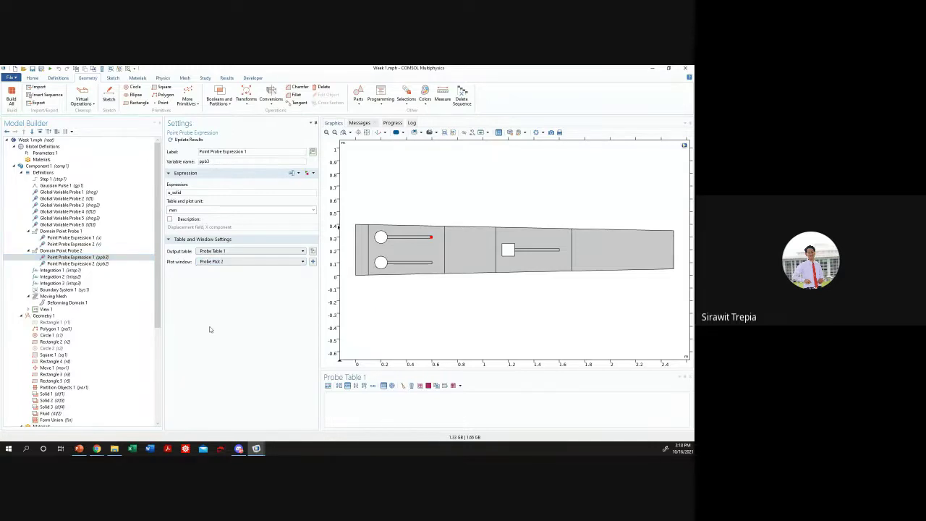
left_click(94, 250)
left_click(72, 231)
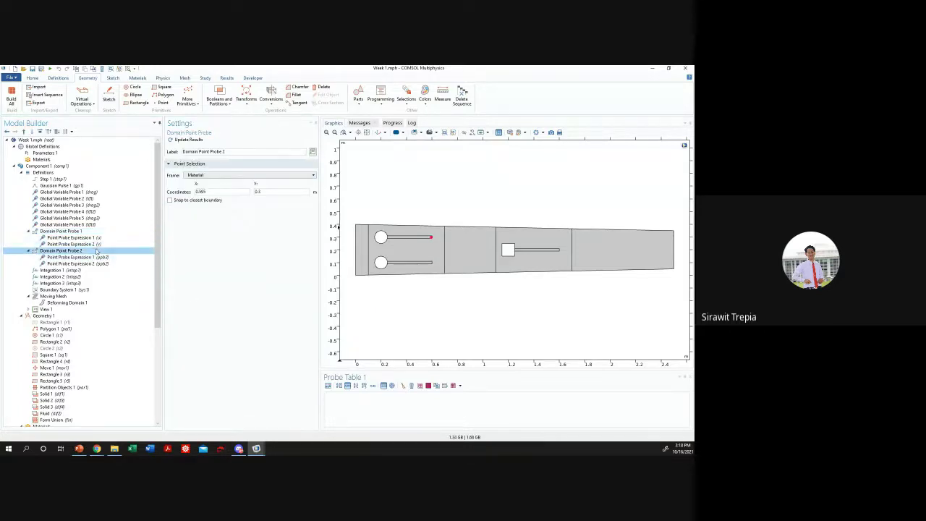
left_click(85, 251)
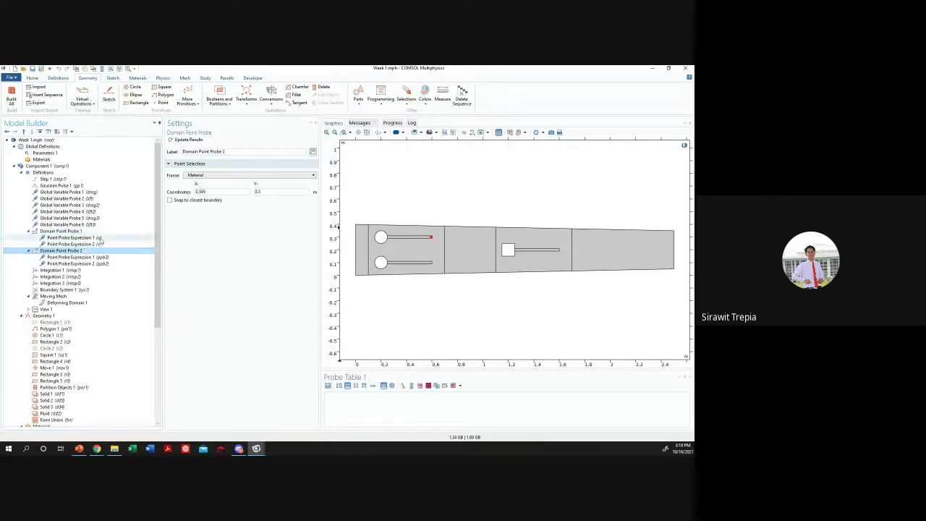
key("Up")
key("Up")
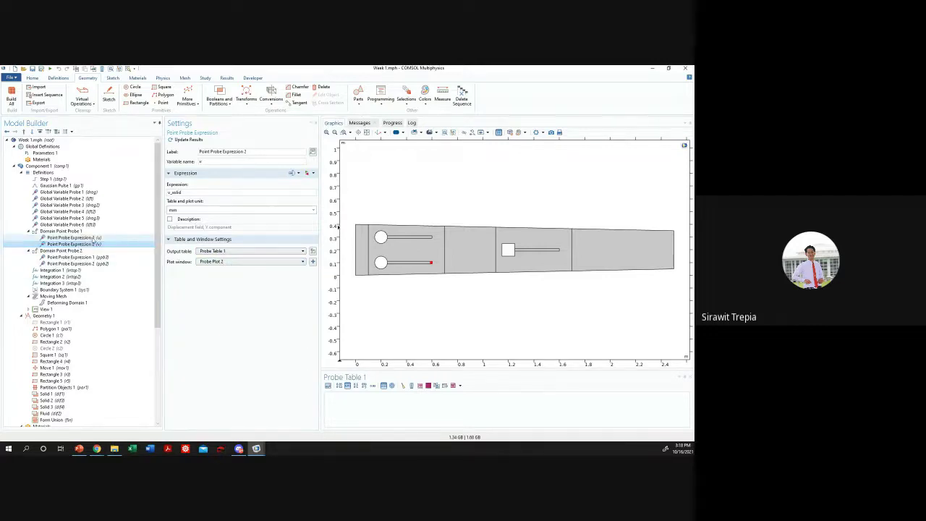
- Check the point location of Domain Point Probe 1 and the plot window assignments of its u_solid and v_solid expressions
left_click(92, 231)
left_click(92, 238)
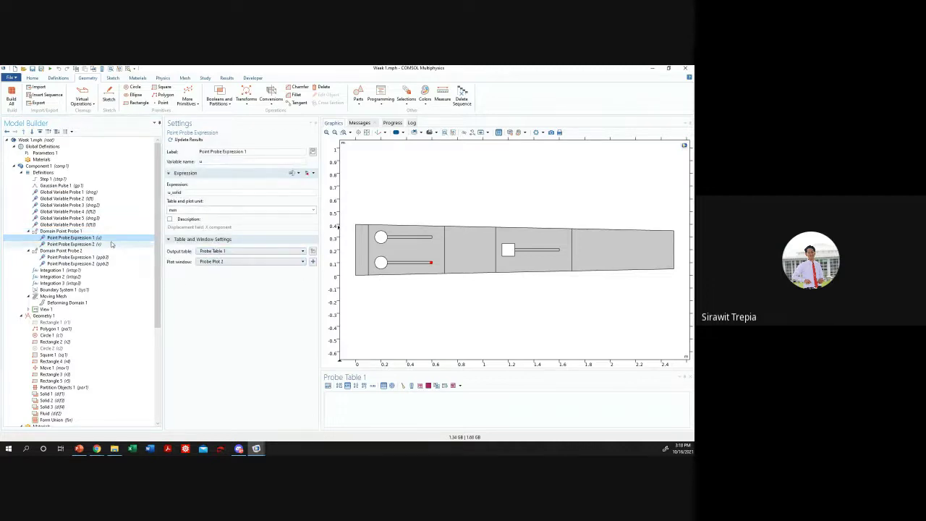
left_click(217, 262)
left_click(217, 262)
left_click(109, 231)
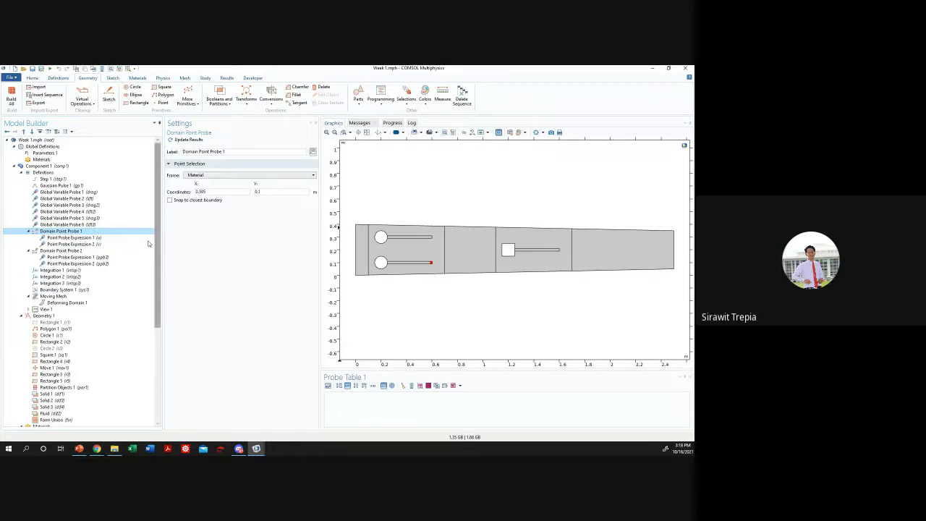
left_click(109, 243)
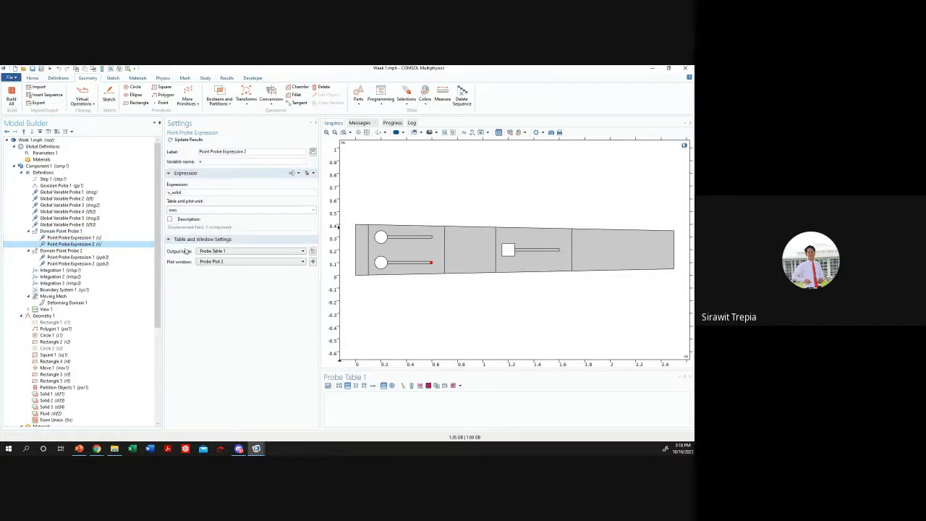
- Compare the output table and plot window options of Domain Point Probe 2's u_solid expression with the settings under Domain Point Probe 1
left_click(108, 257)
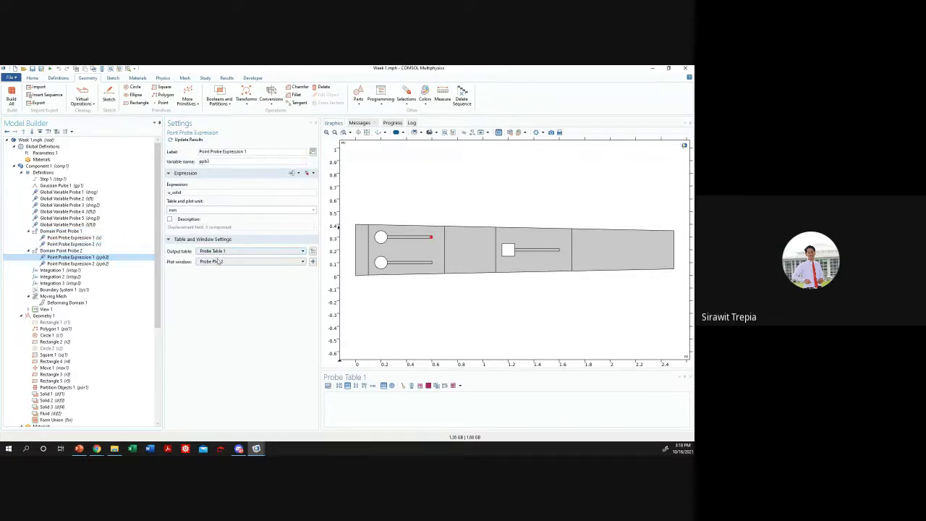
left_click(213, 251)
left_click(219, 258)
left_click(219, 261)
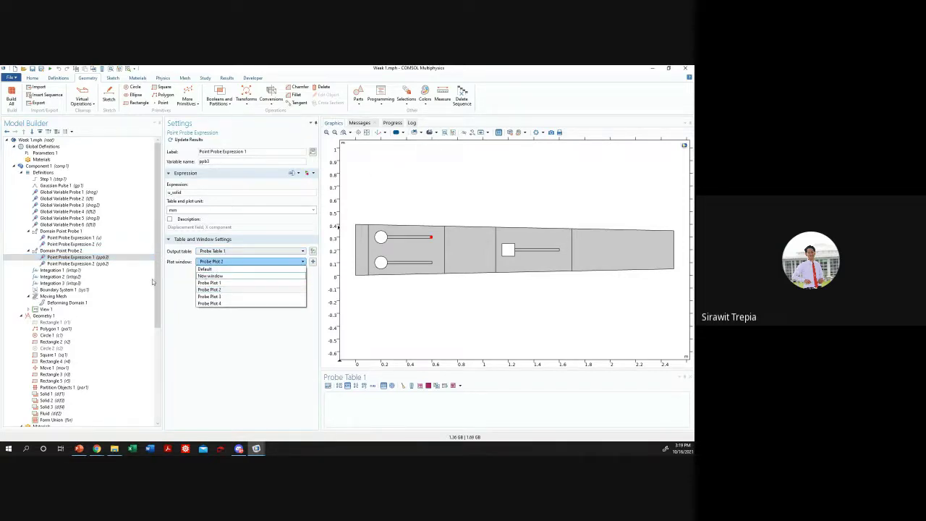
left_click(111, 244)
left_click(110, 244)
left_click(115, 236)
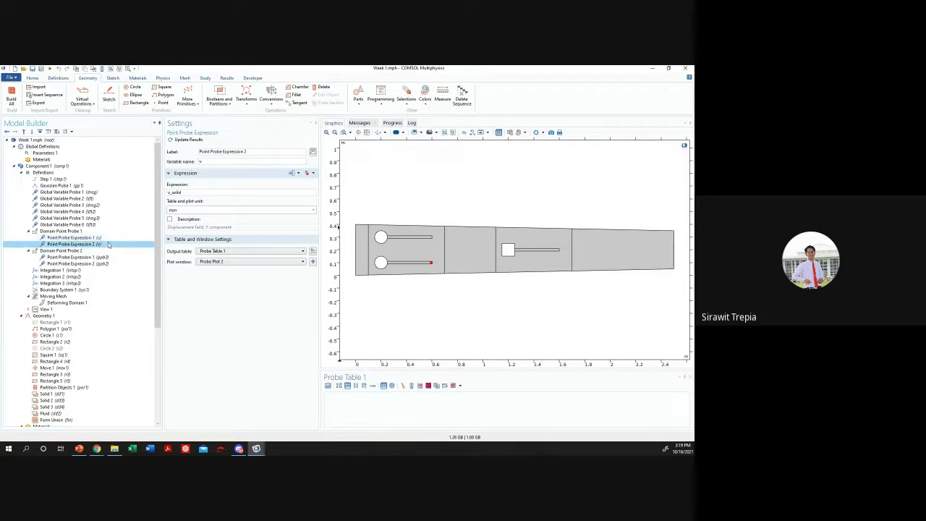
left_click(79, 256)
left_click(233, 261)
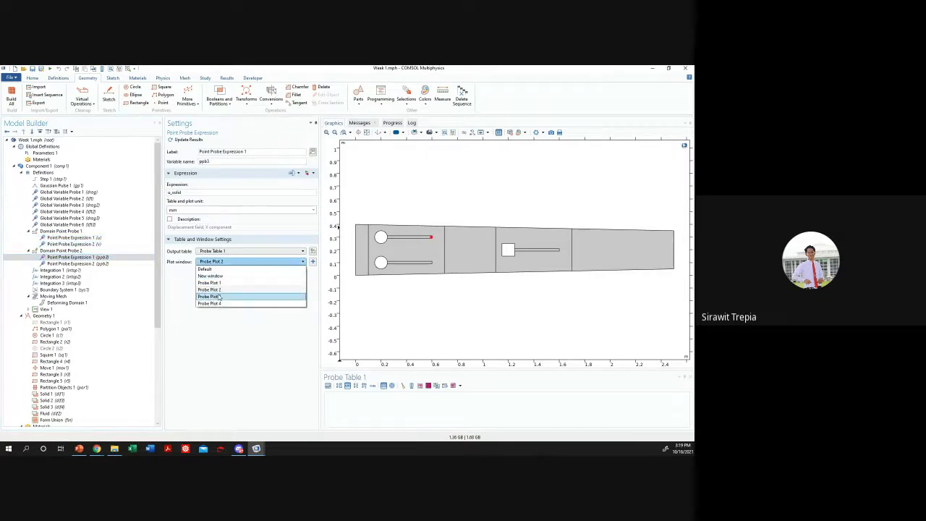
left_click(200, 331)
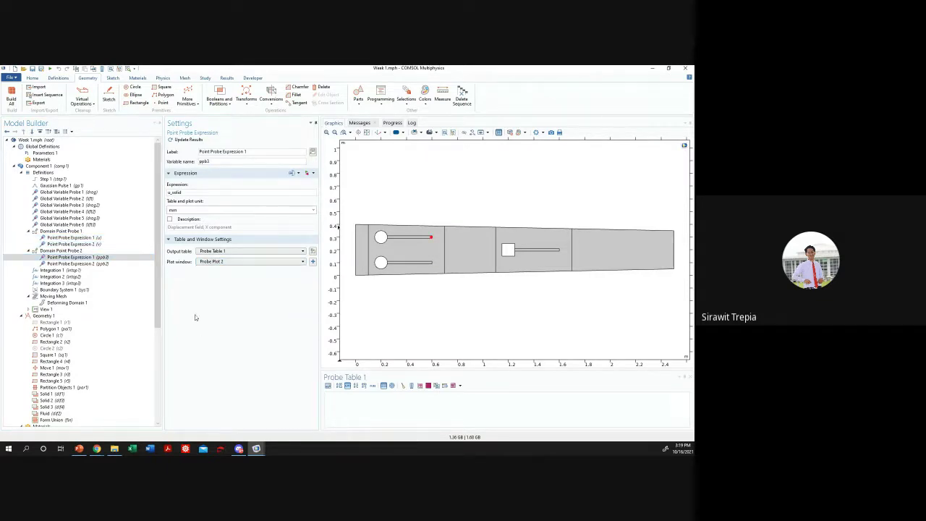
- Review the coordinates of Domain Point Probe 2, its two point expressions, and the output table choices for its u_solid expression
left_click(69, 250)
left_click(82, 263)
left_click(79, 251)
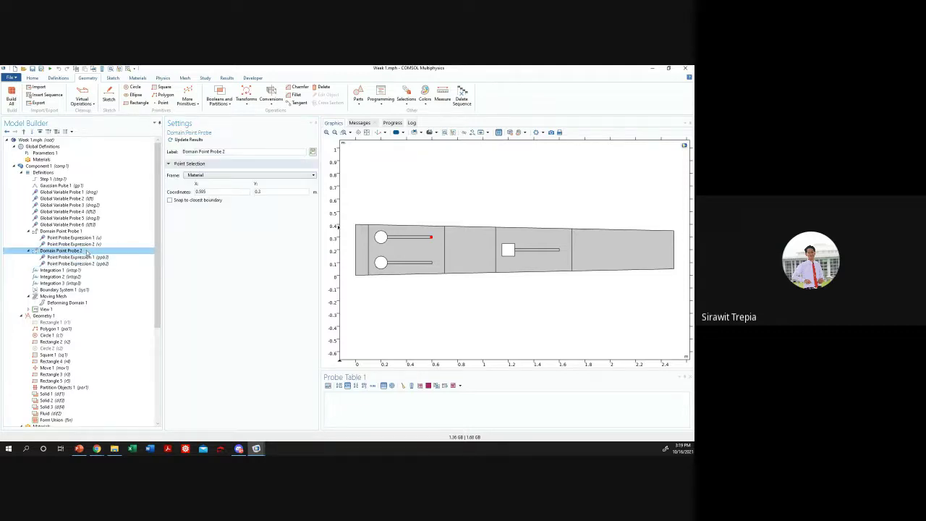
left_click(82, 257)
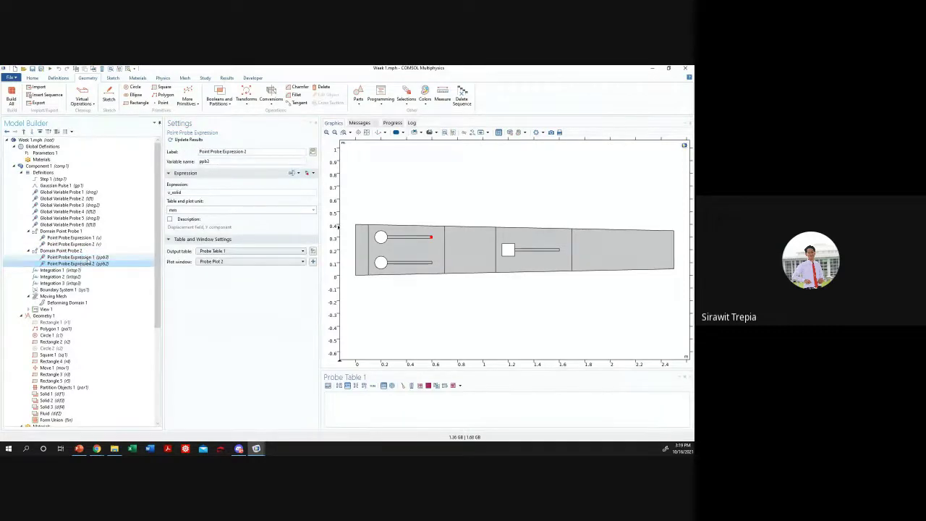
left_click(86, 264)
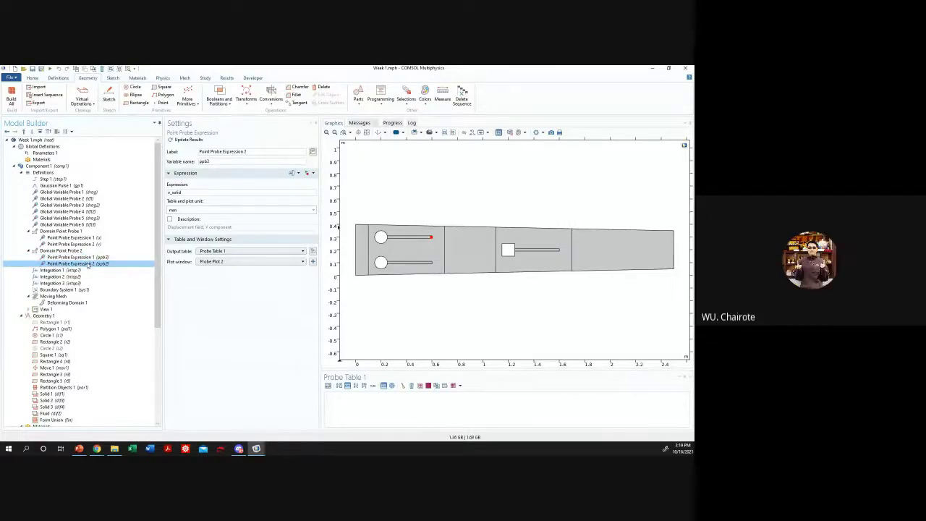
left_click(90, 257)
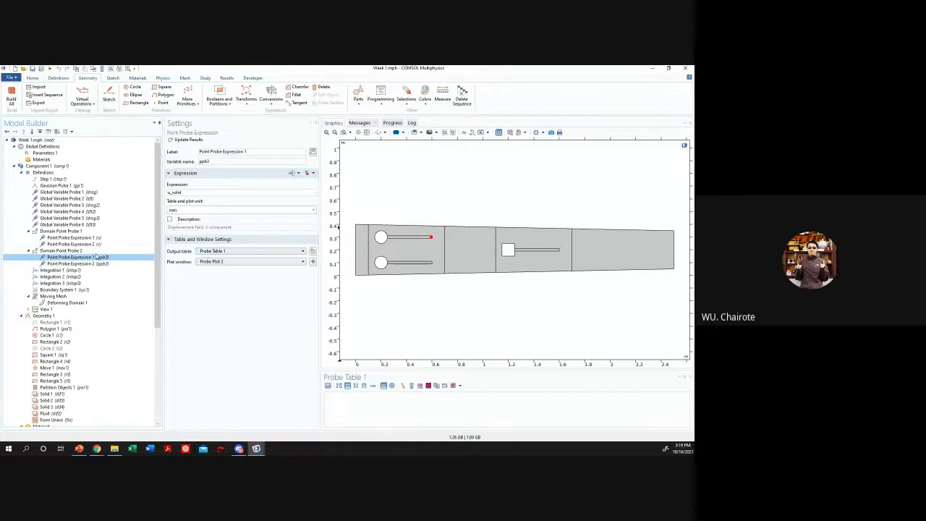
left_click(207, 250)
left_click(209, 272)
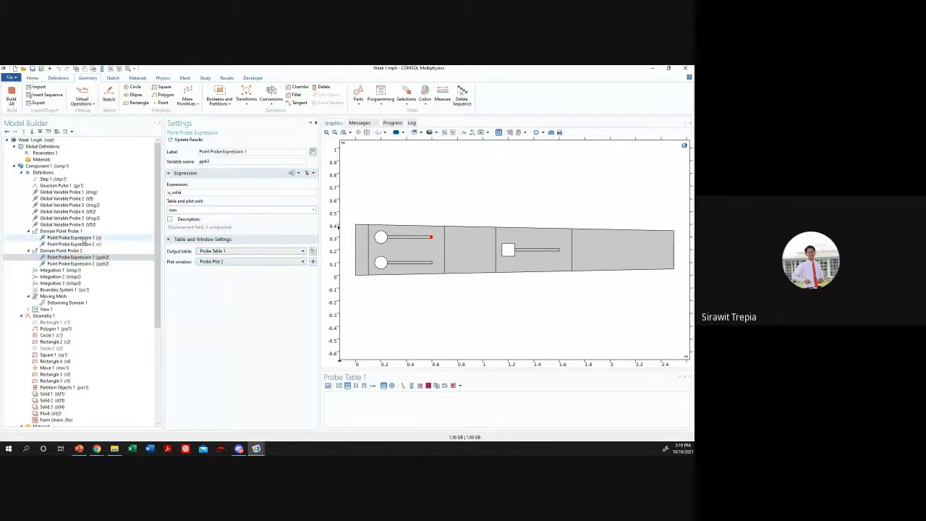
- Recheck Domain Point Probe 1's plot window options and point location, and open the settings of Global Variable Probe 6
left_click(79, 238)
left_click(216, 261)
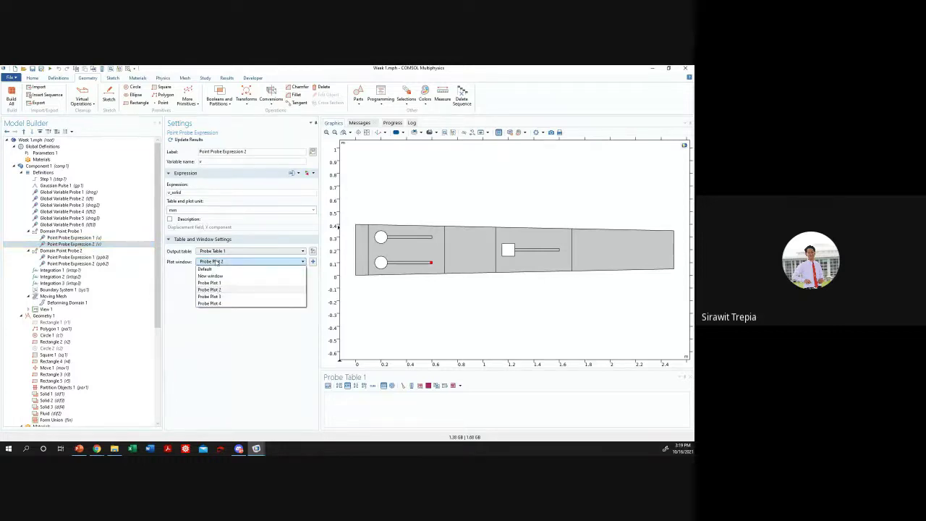
left_click(72, 238)
left_click(65, 230)
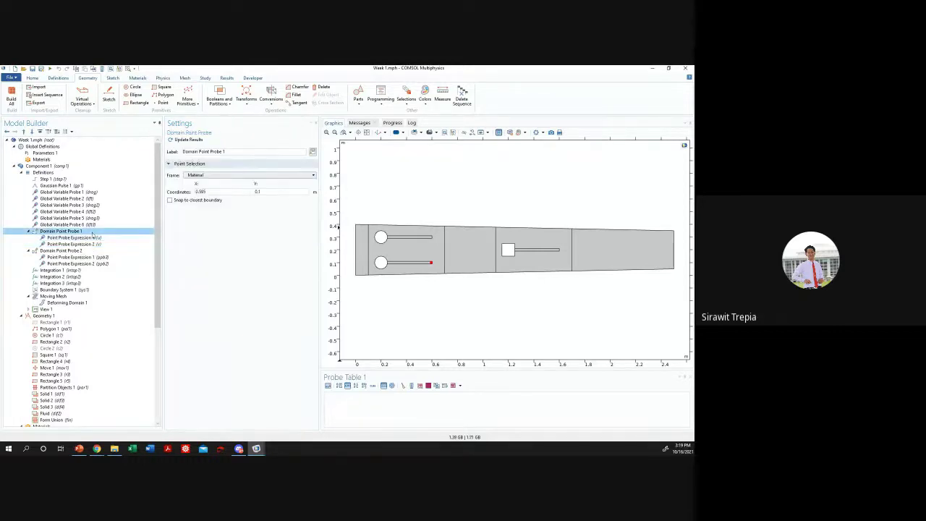
left_click(92, 237)
left_click(96, 225)
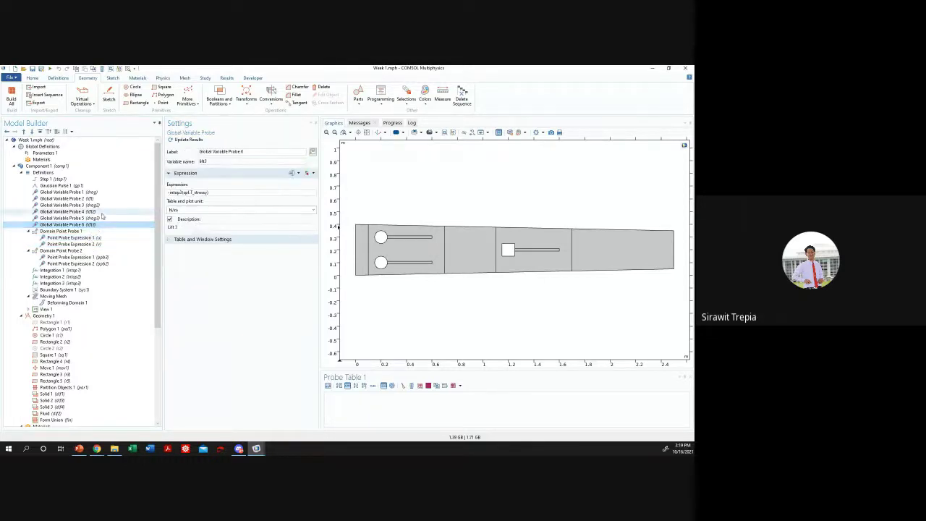
- Compare the table and window settings of Global Variable Probes 1, 4 and 5, including the plot window options of Global Variable Probe 5
left_click(69, 191)
left_click(189, 239)
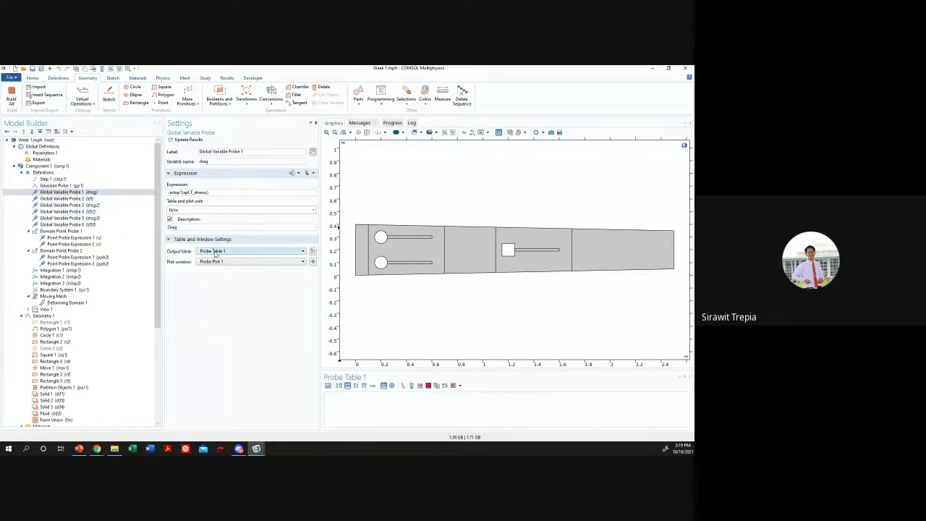
left_click(69, 211)
left_click(69, 217)
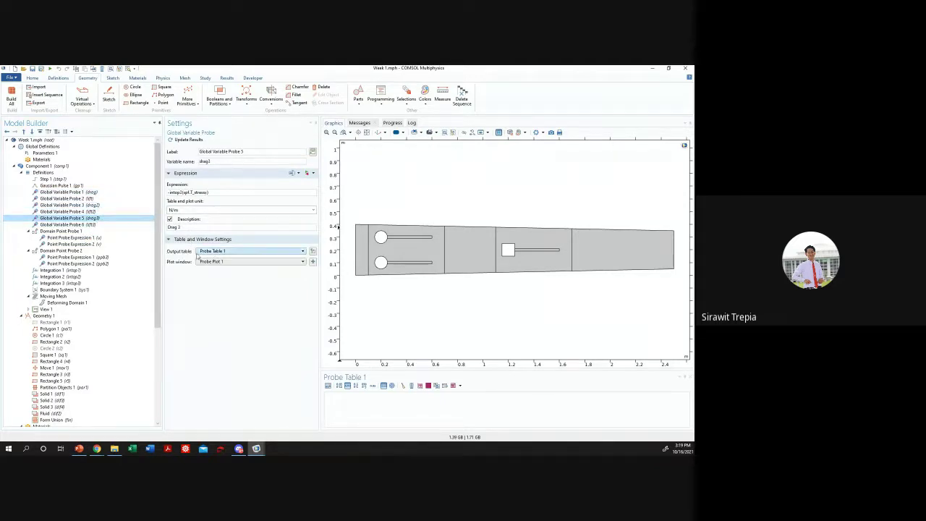
left_click(245, 261)
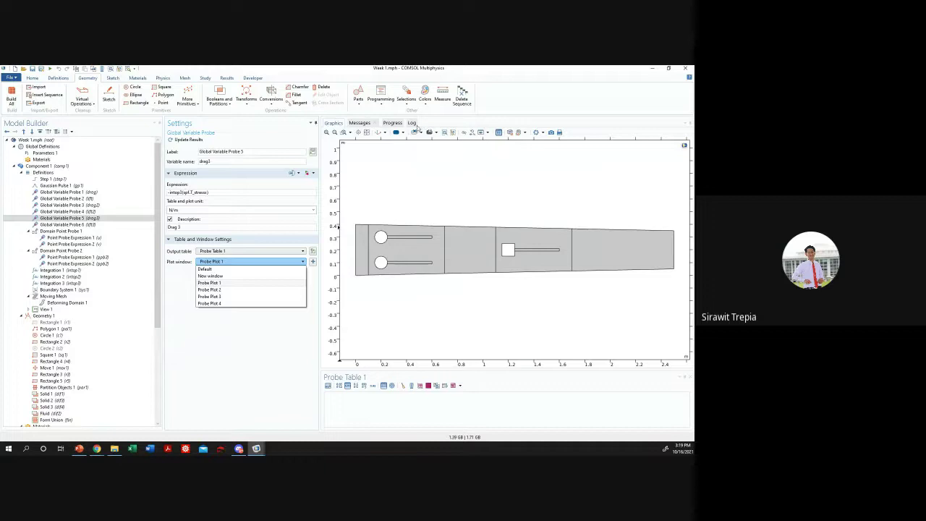
left_click(175, 264)
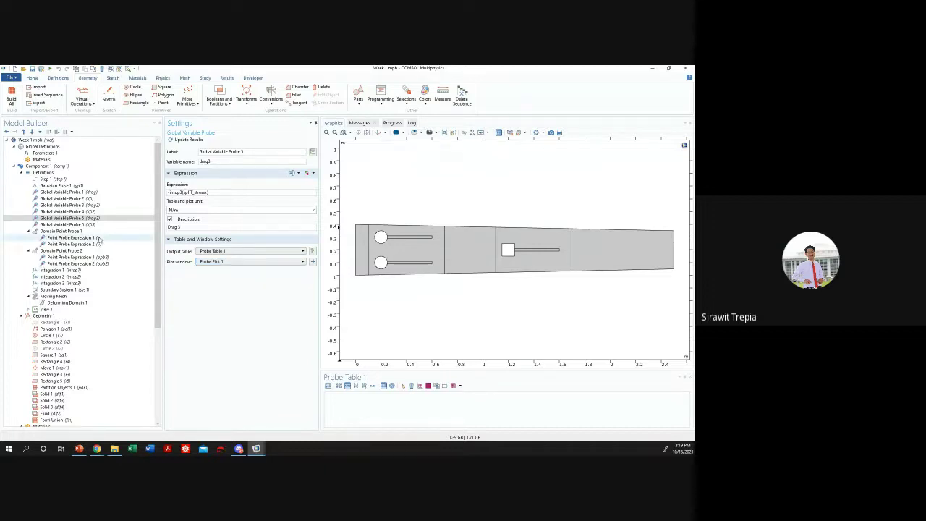
- Check the plot window options of Domain Point Probe 1's u_solid expression against the settings of Global Variable Probe 6
left_click(72, 238)
left_click(212, 262)
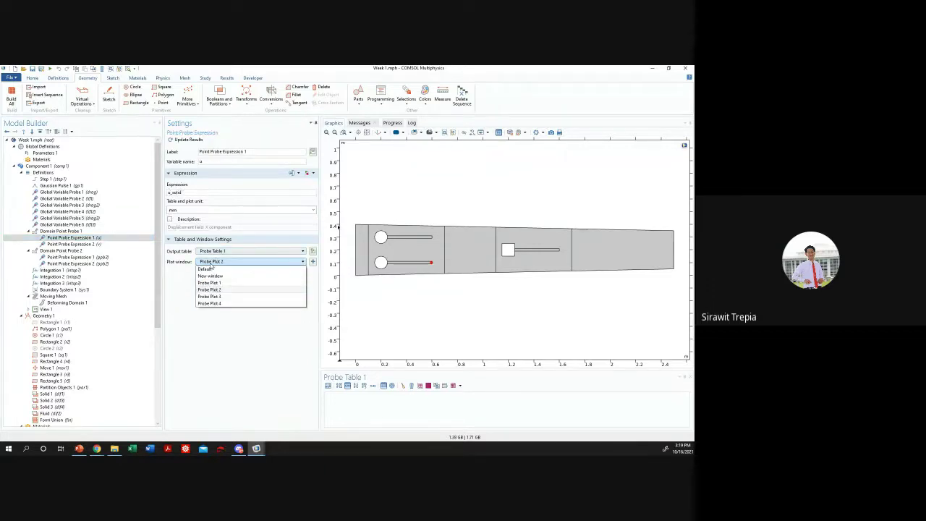
left_click(103, 228)
left_click(94, 217)
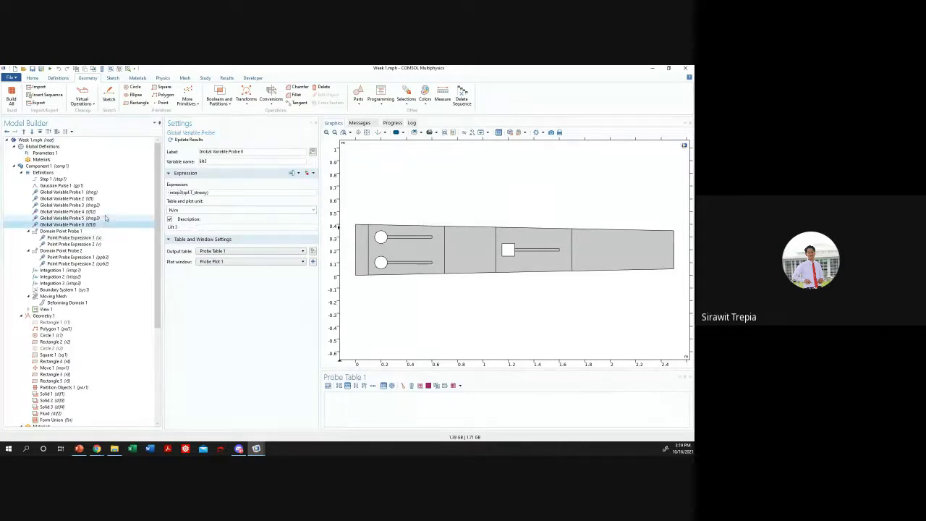
left_click(67, 238)
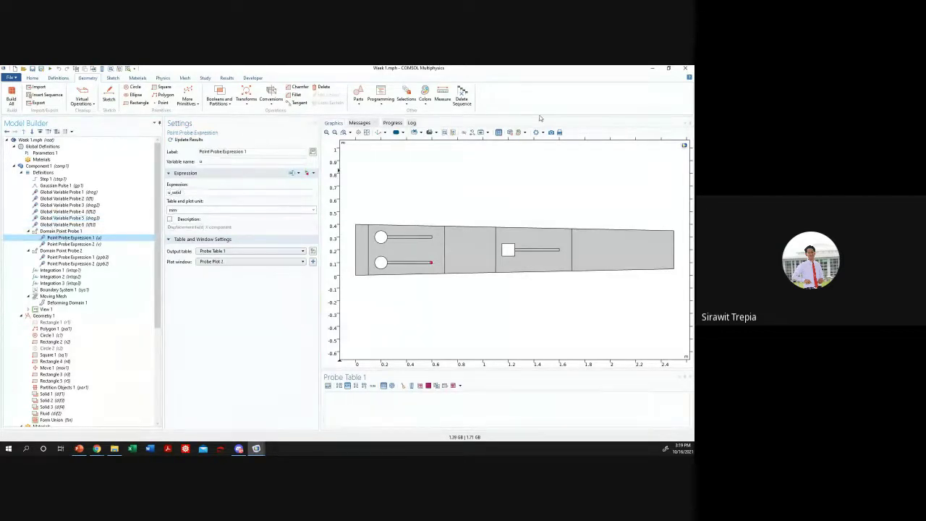
- Examine the output table and plot window choices of Domain Point Probe 1's v_solid expression
left_click(105, 244)
left_click(109, 239)
left_click(102, 244)
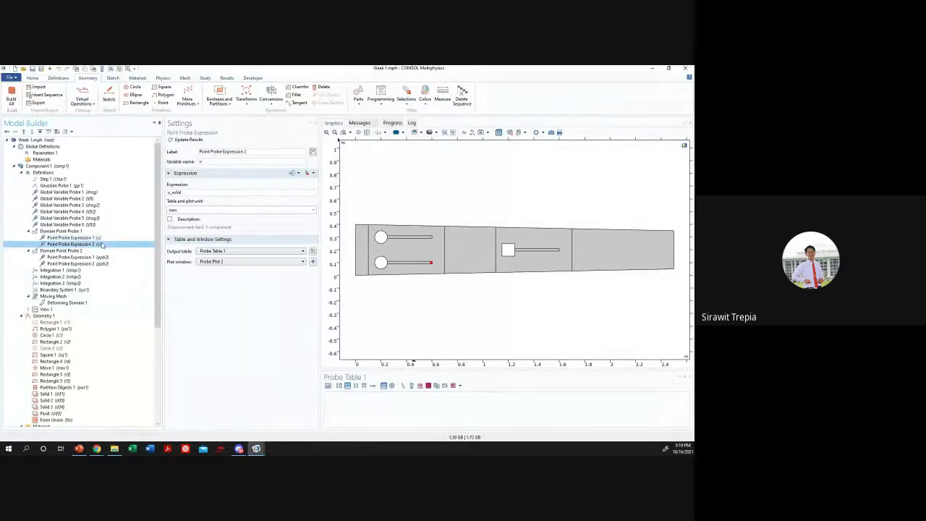
left_click(226, 261)
left_click(225, 262)
left_click(230, 261)
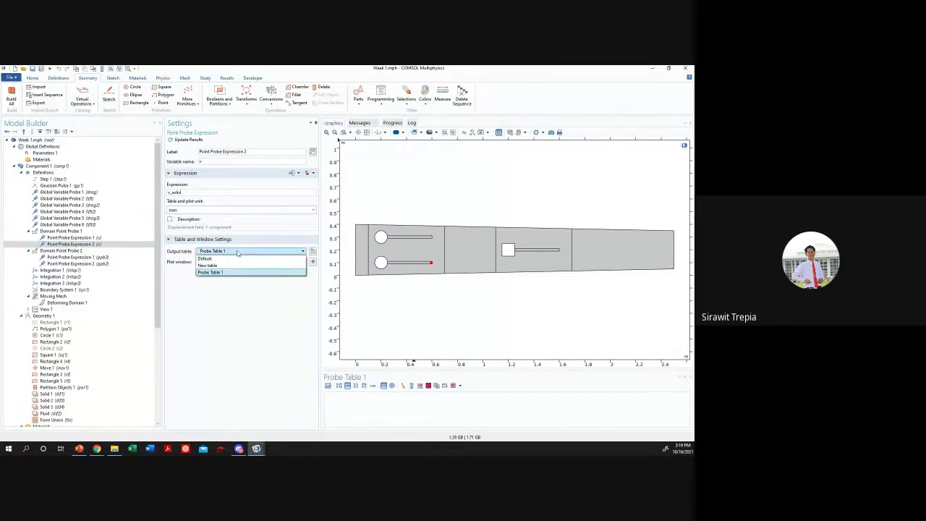
left_click(231, 261)
left_click(220, 261)
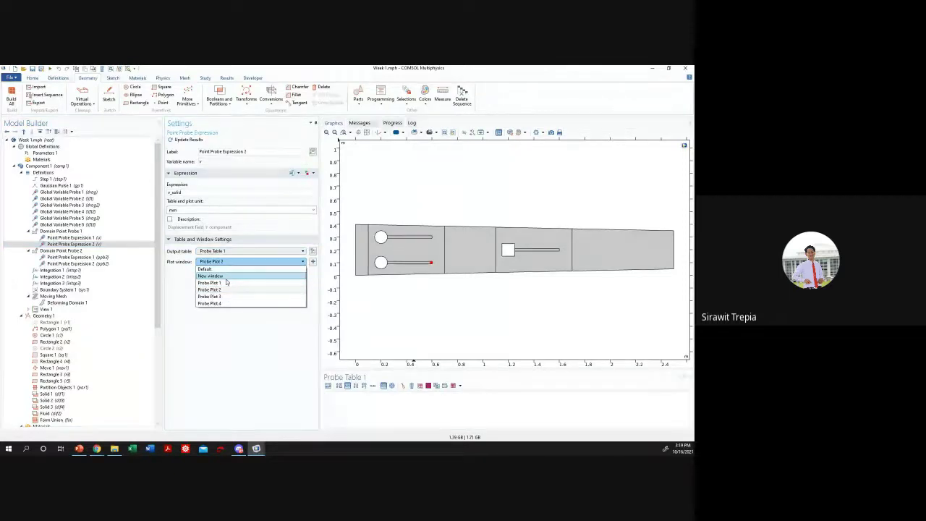
left_click(217, 295)
- Compare the point expressions under Domain Point Probe 1 with those under Domain Point Probe 2
left_click(81, 250)
left_click(72, 237)
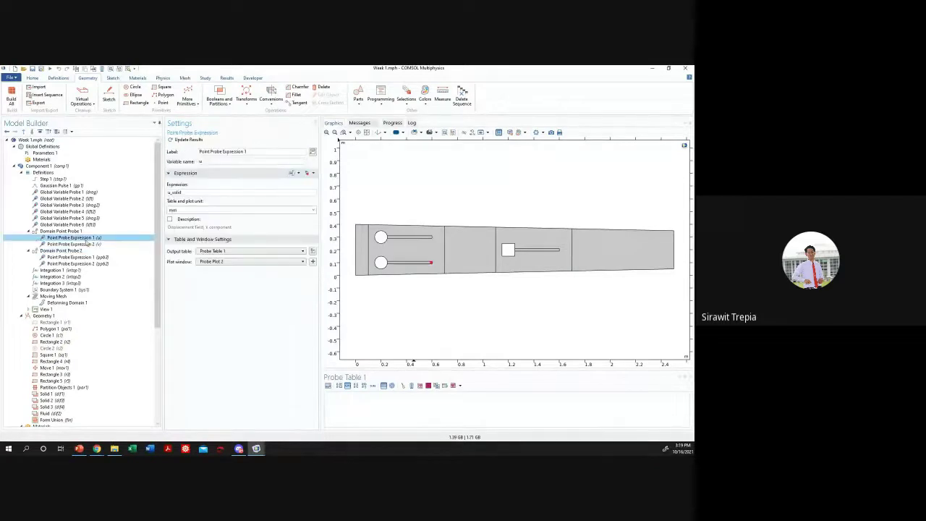
left_click(73, 243)
left_click(62, 250)
left_click(77, 256)
left_click(81, 250)
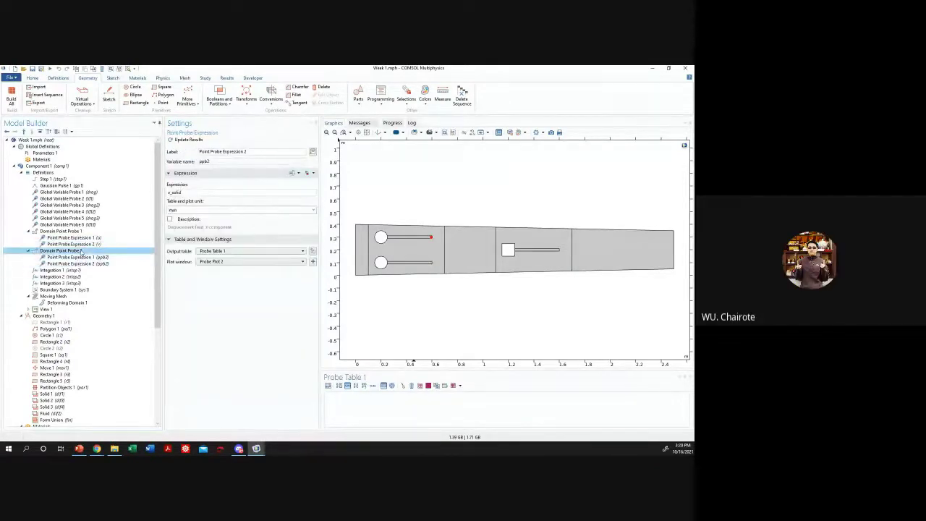
- Review the coordinates of Domain Point Probe 2 and the variable names of its u_solid and v_solid expressions
right_click(82, 251)
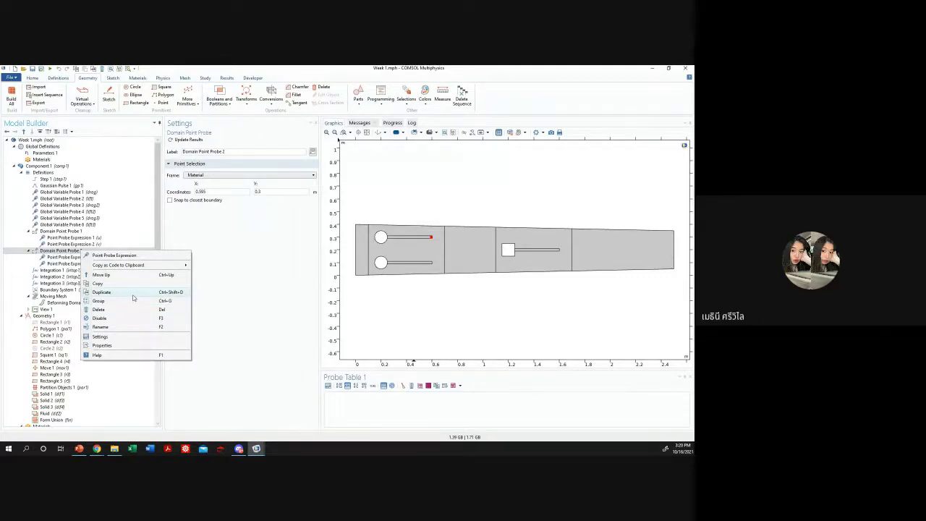
key("Escape")
left_click(78, 256)
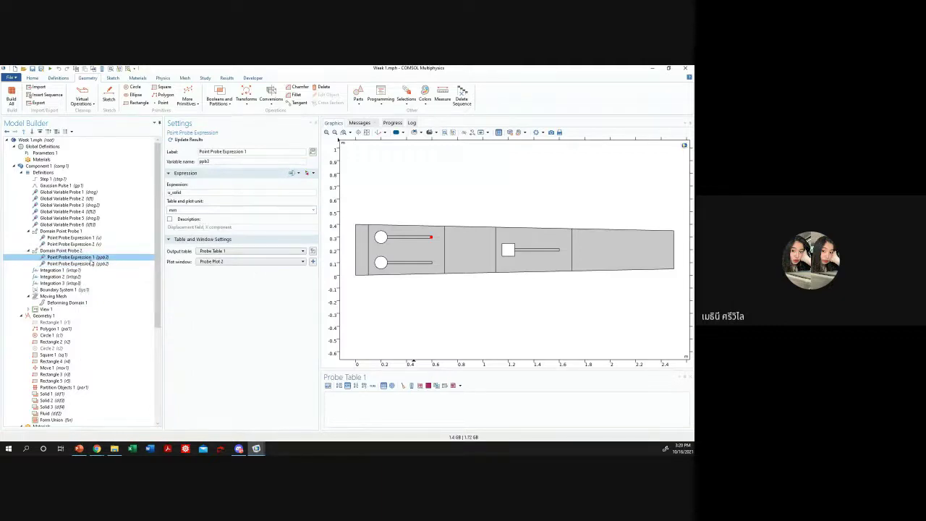
left_click(92, 264)
left_click(105, 258)
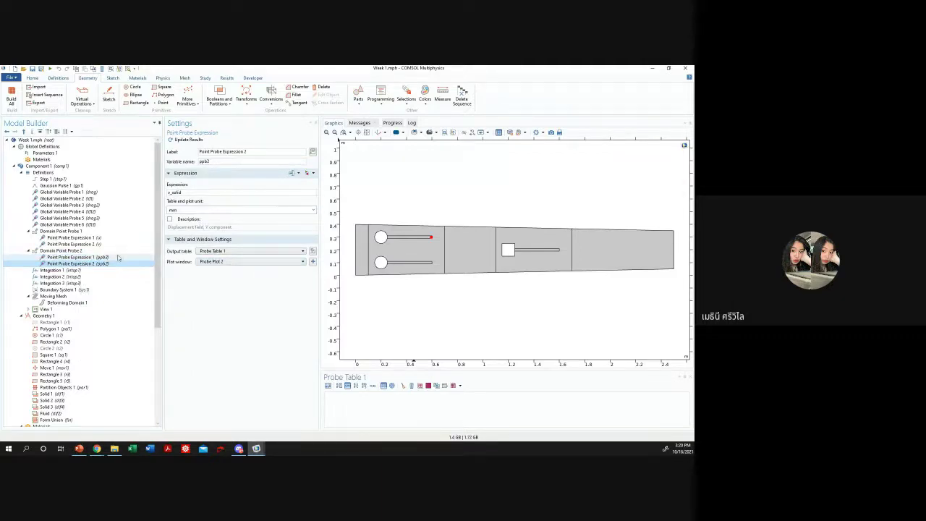
left_click(94, 251)
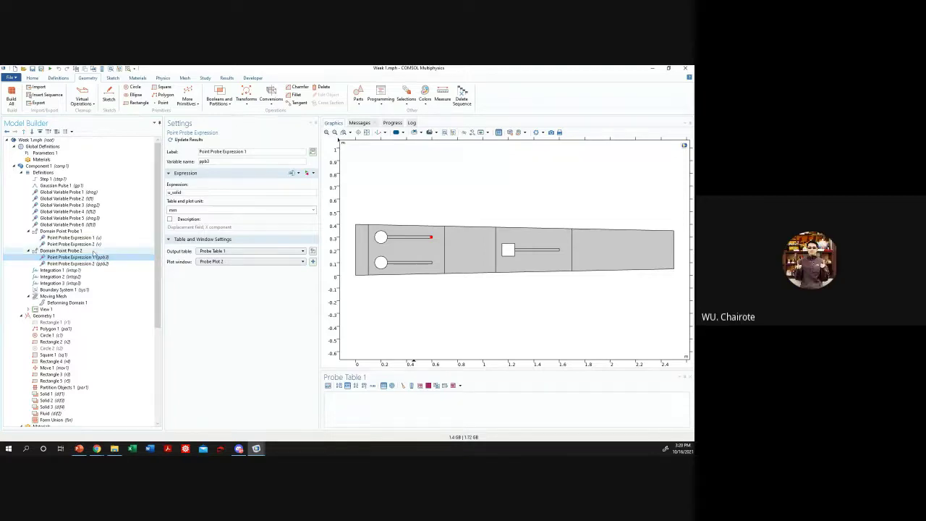
- Duplicate Domain Point Probe 2 and expand the copy to show its point expressions
right_click(94, 252)
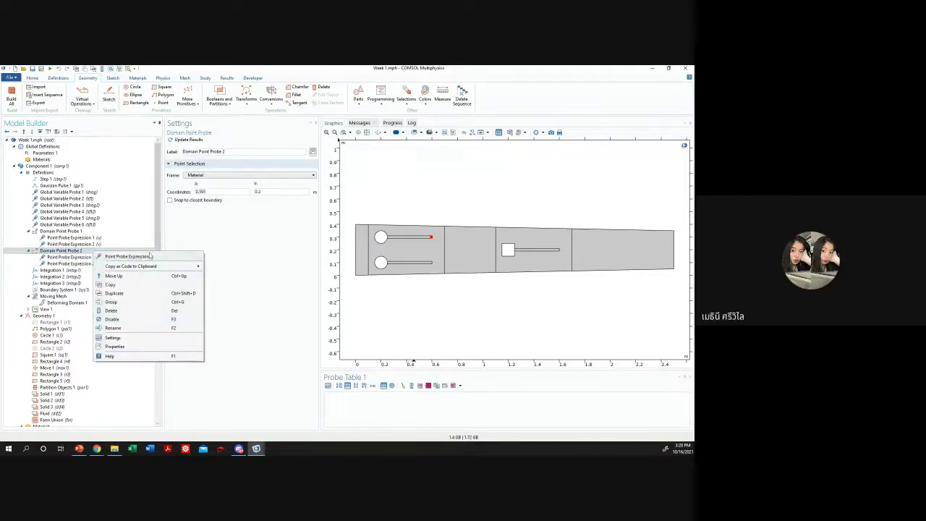
left_click(128, 298)
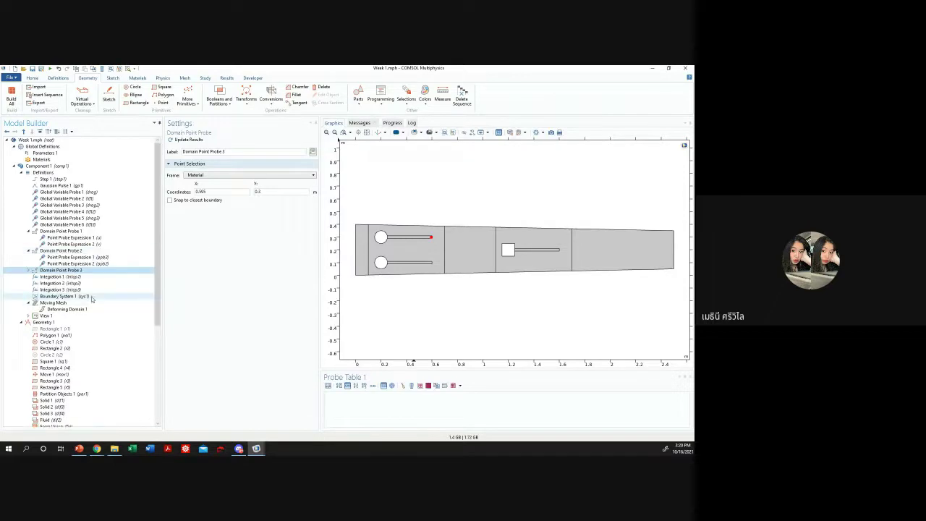
left_click(28, 269)
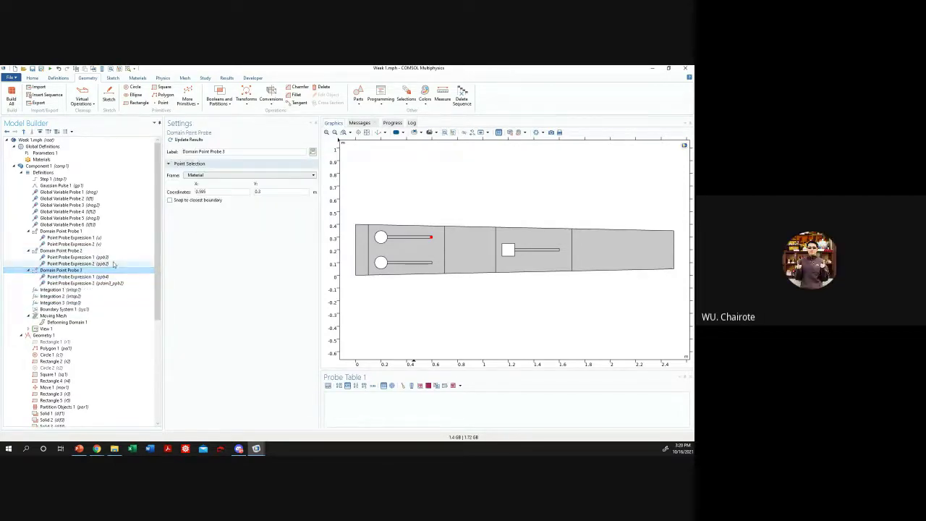
- Set Domain Point Probe 3's coordinates to X 0.595+1 and Y 0.2 m, leaving snapping to the closest boundary off
left_click(275, 192)
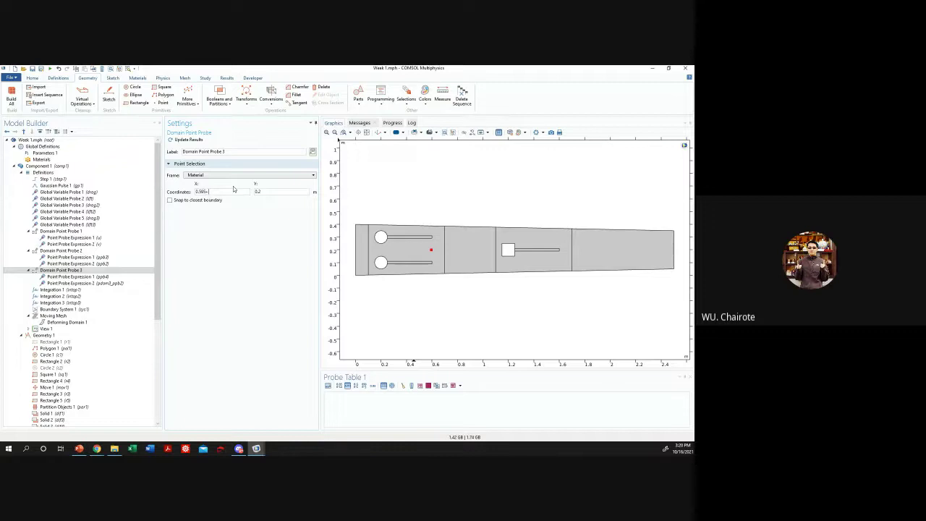
key("Return")
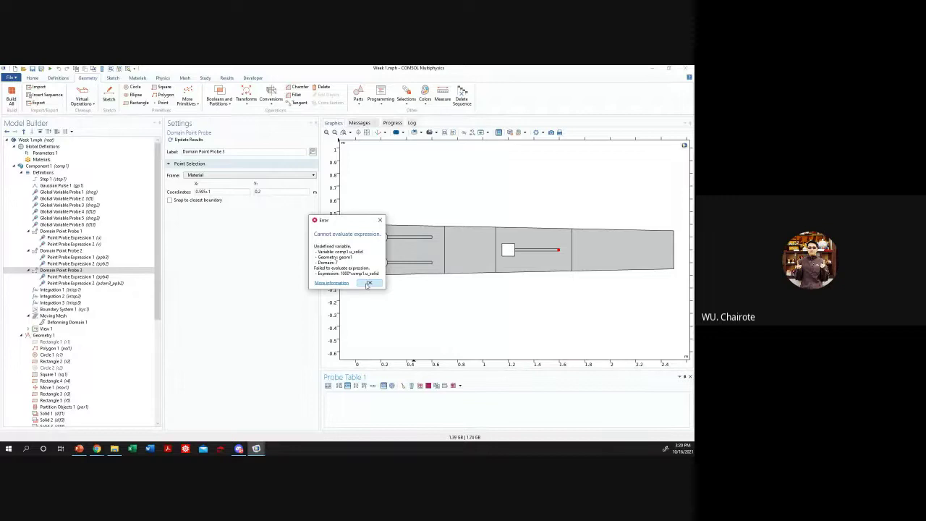
left_click(368, 282)
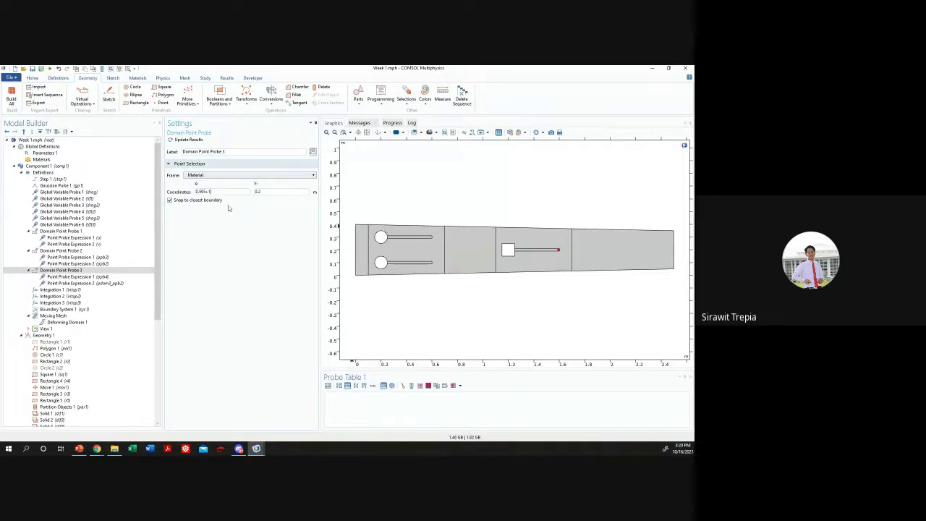
left_click(206, 201)
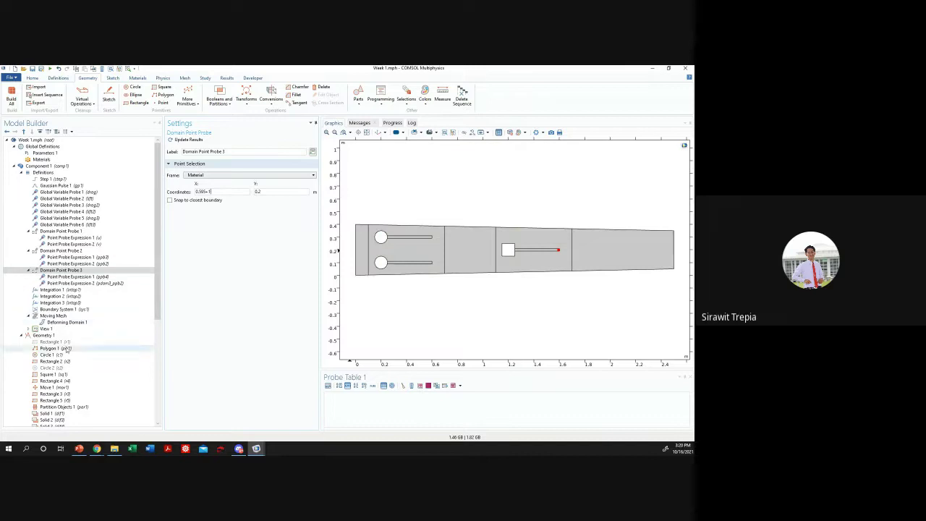
- Review Domain Point Probe 3's point location and the plot window options of its u_solid expression
left_click(96, 271)
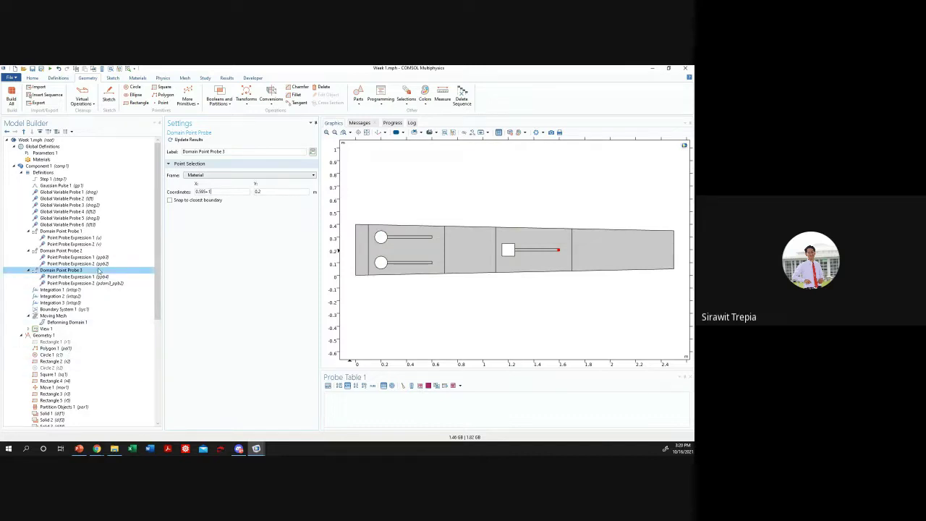
left_click(48, 272)
left_click(52, 276)
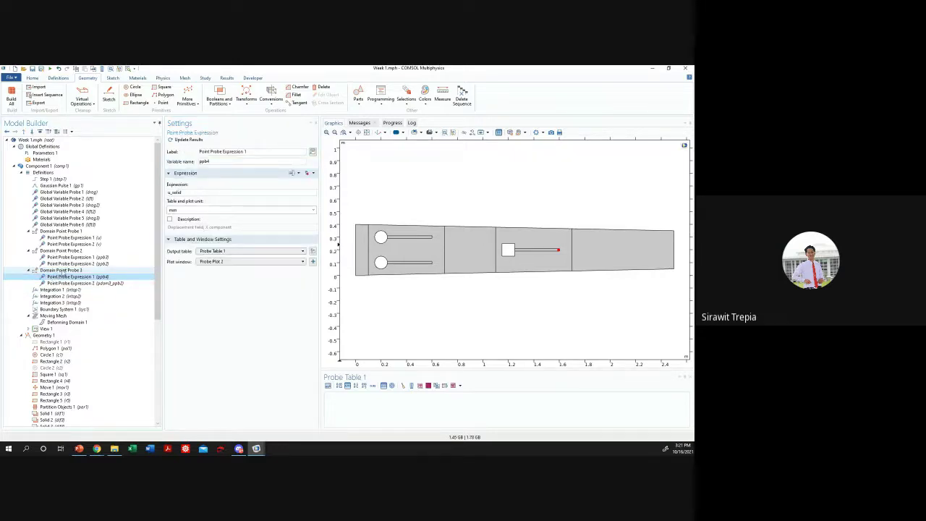
left_click(67, 270)
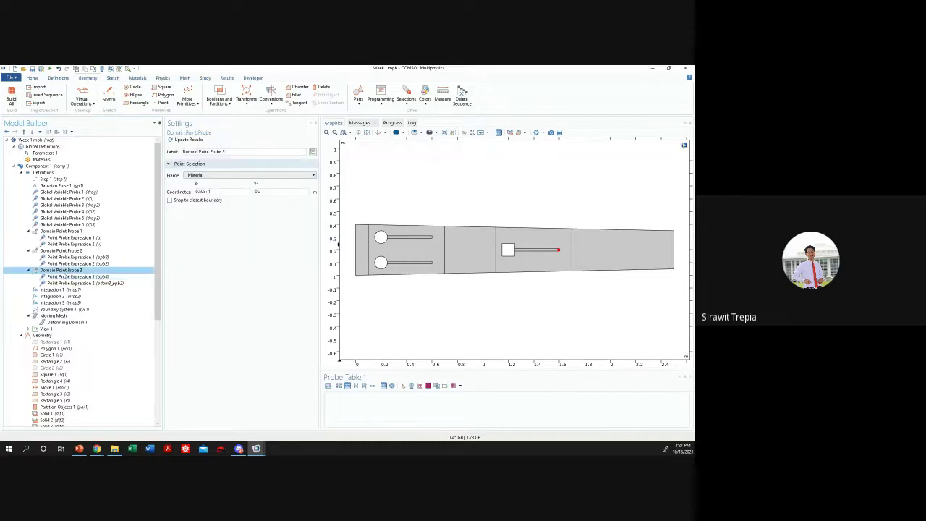
left_click(71, 276)
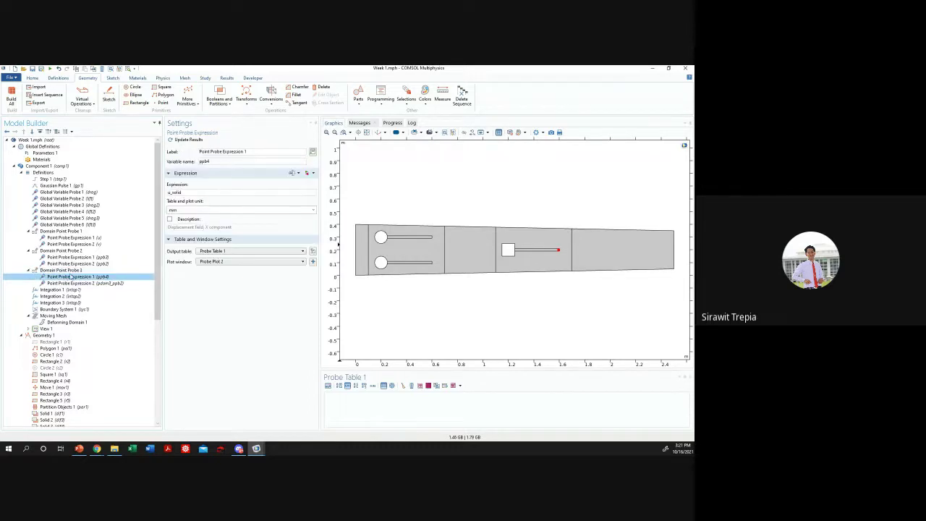
left_click(209, 261)
left_click(217, 269)
- Compare the point locations of the three domain point probes and the expressions under Domain Point Probes 2 and 3
left_click(88, 231)
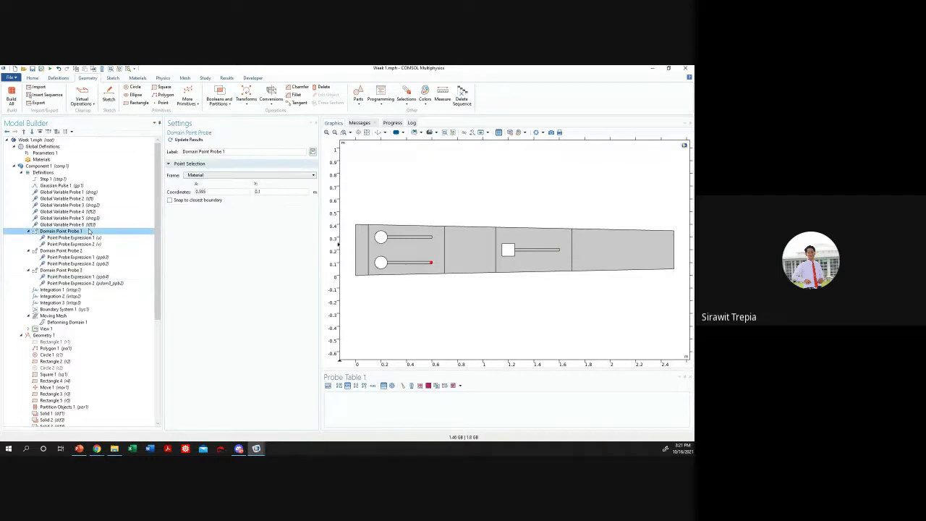
left_click(86, 250)
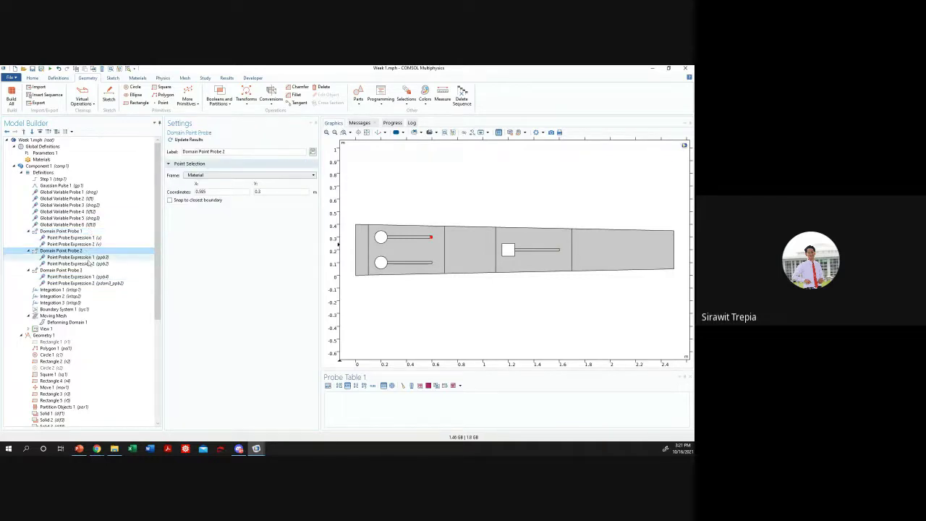
left_click(69, 270)
left_click(107, 257)
left_click(80, 263)
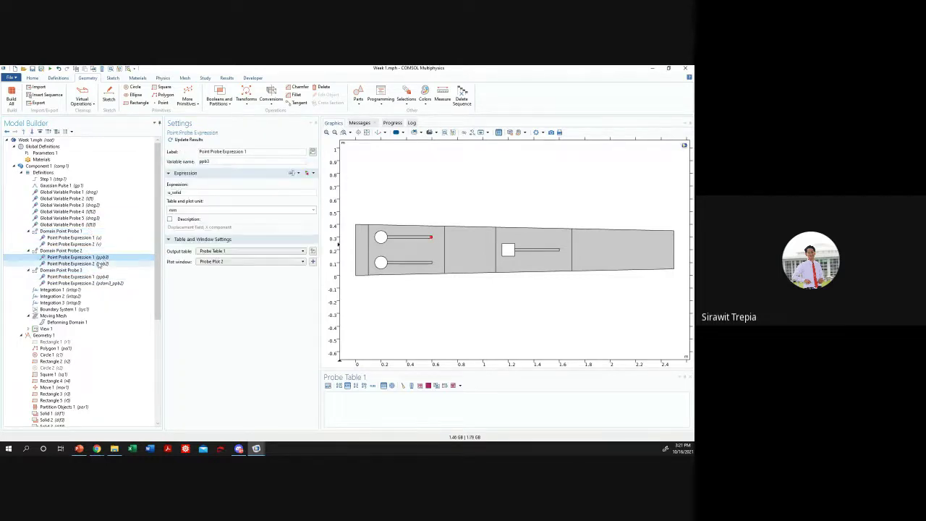
left_click(79, 276)
left_click(91, 282)
left_click(90, 289)
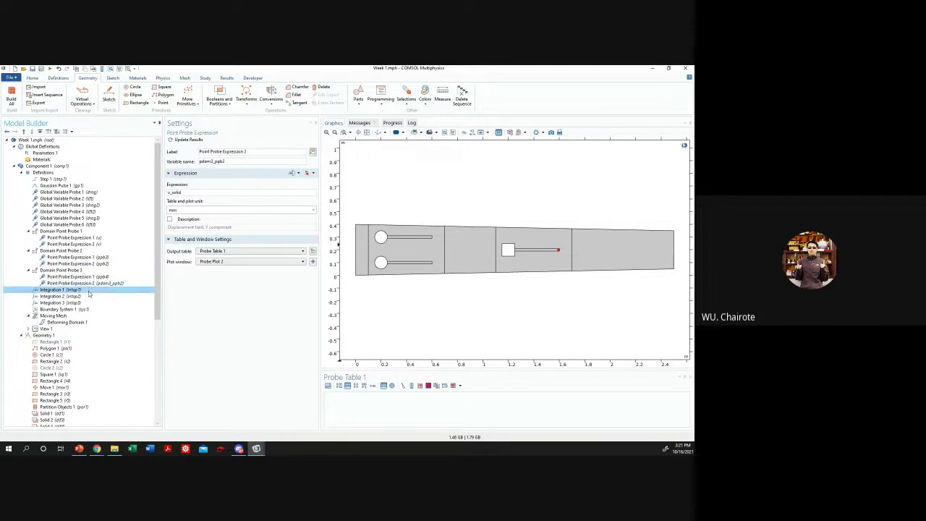
- Duplicate Domain Point Probe 3 after comparing its point location with Domain Point Probe 1
left_click(87, 271)
right_click(88, 274)
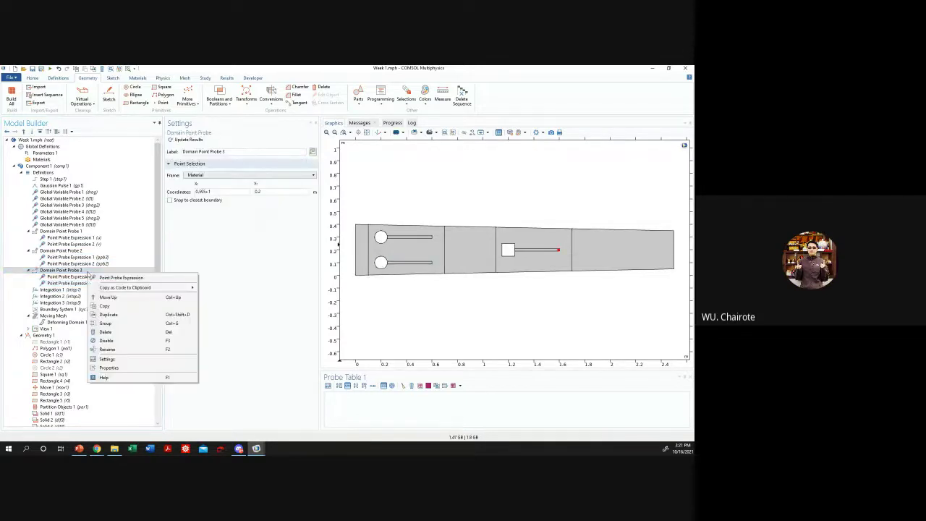
left_click(59, 231)
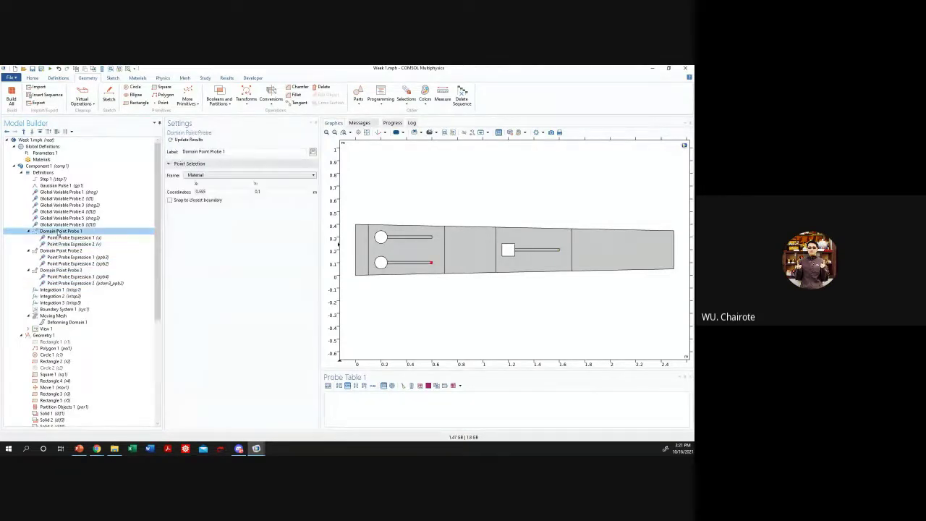
left_click(62, 270)
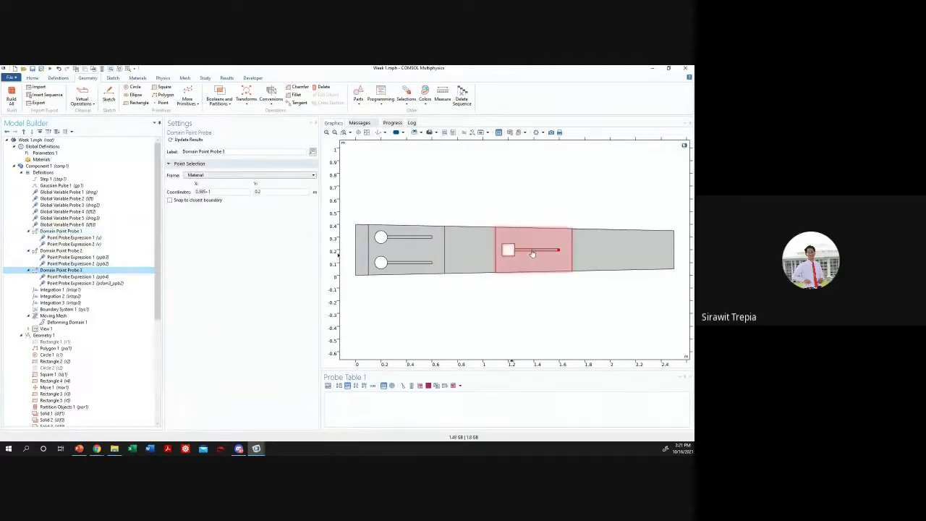
right_click(102, 271)
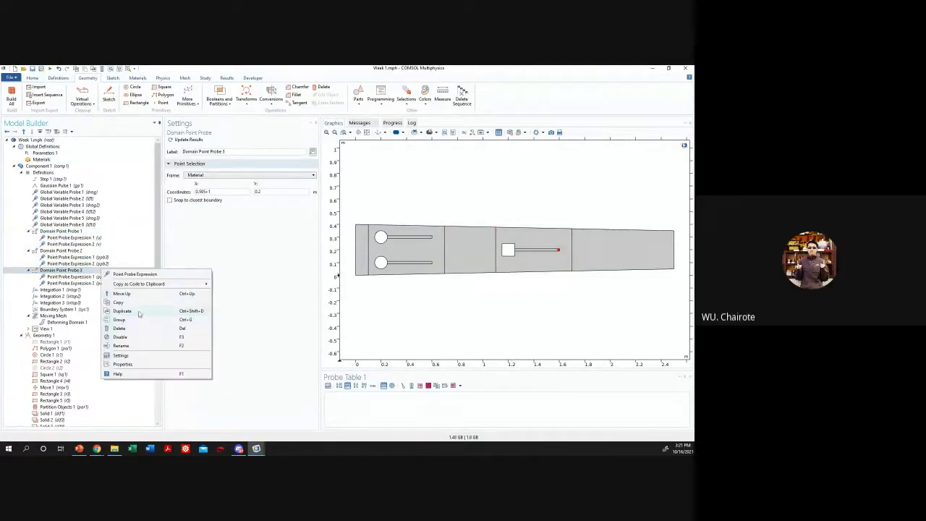
left_click(140, 311)
left_click(28, 289)
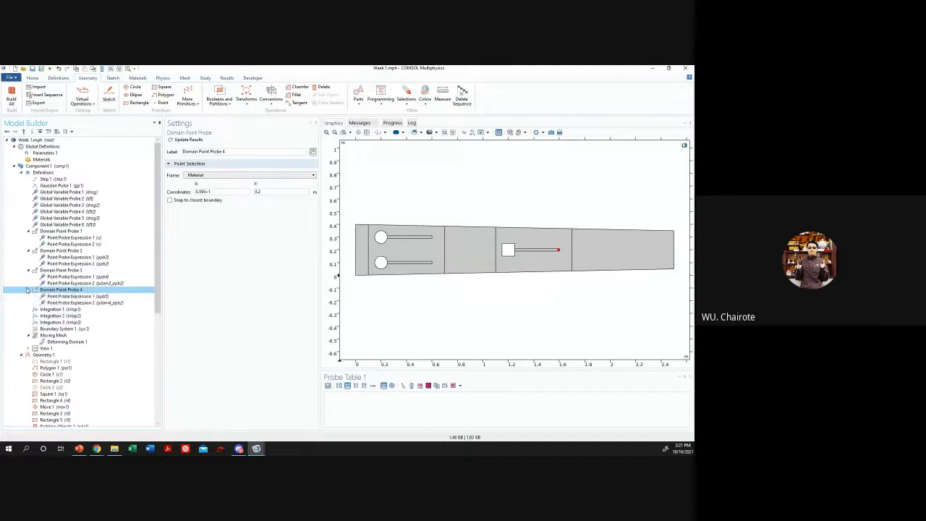
- Set Domain Point Probe 4's X coordinate to 0.595+1-0.18 and update its results
left_click(254, 209)
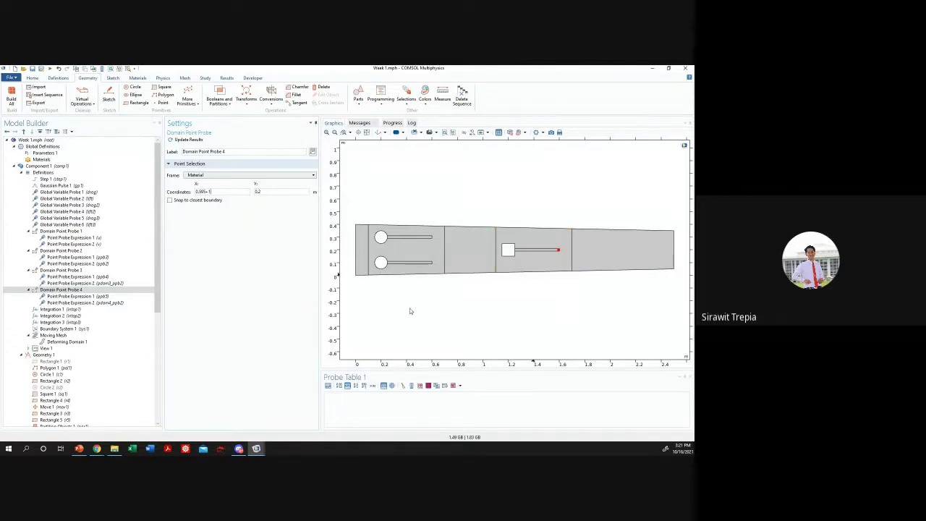
scroll(65, 316, "down", 4)
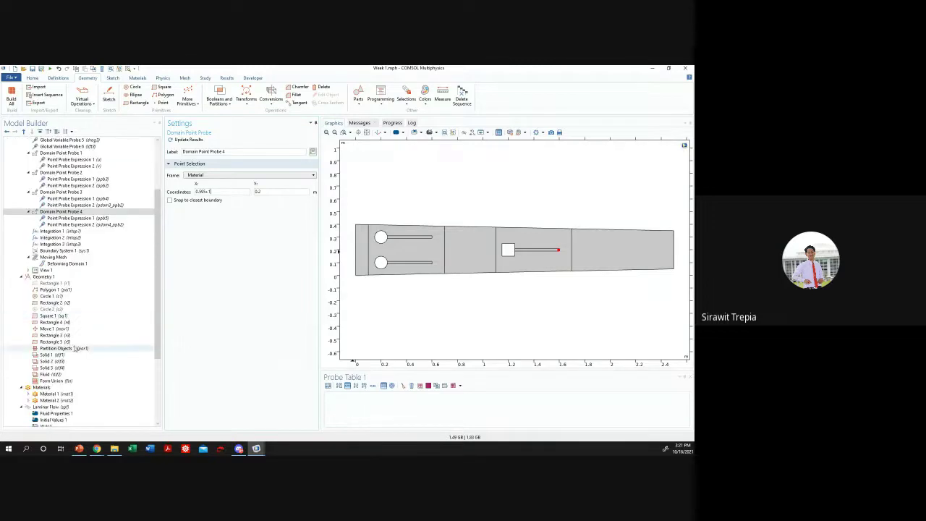
left_click(222, 192)
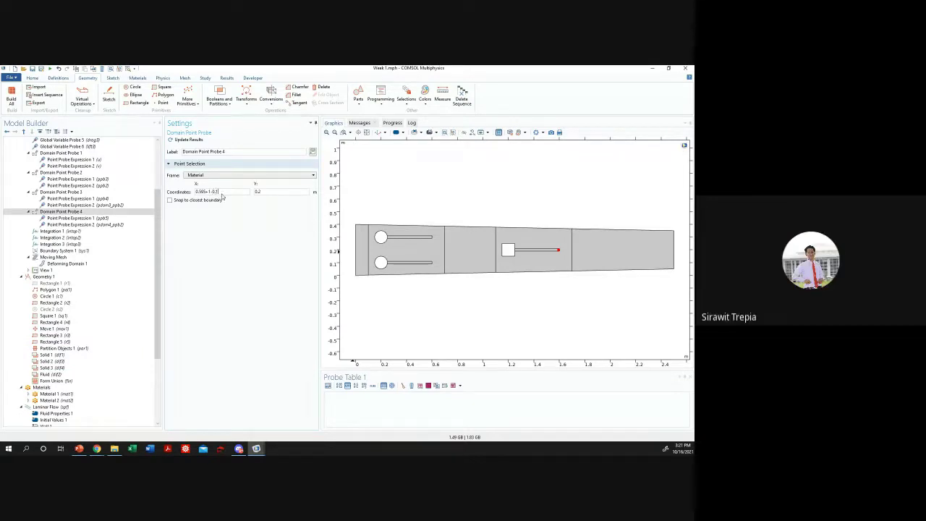
left_click(189, 141)
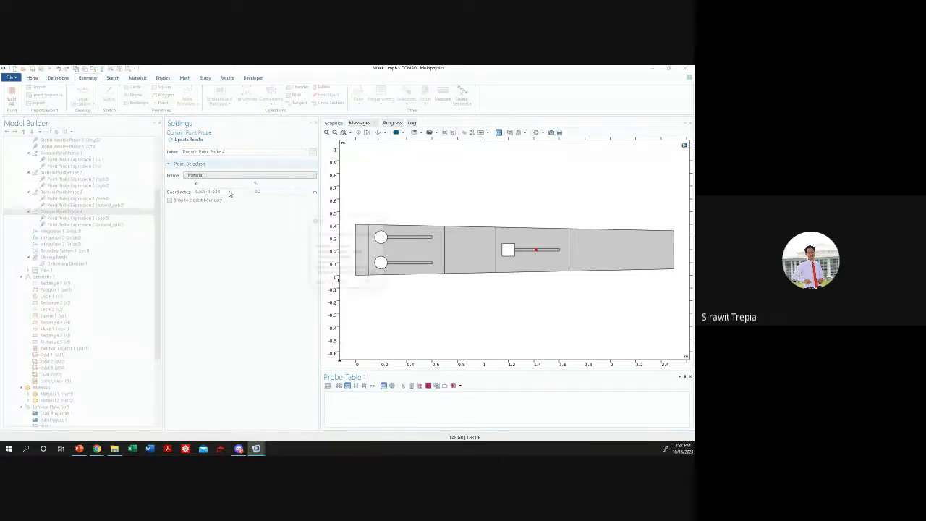
left_click(379, 219)
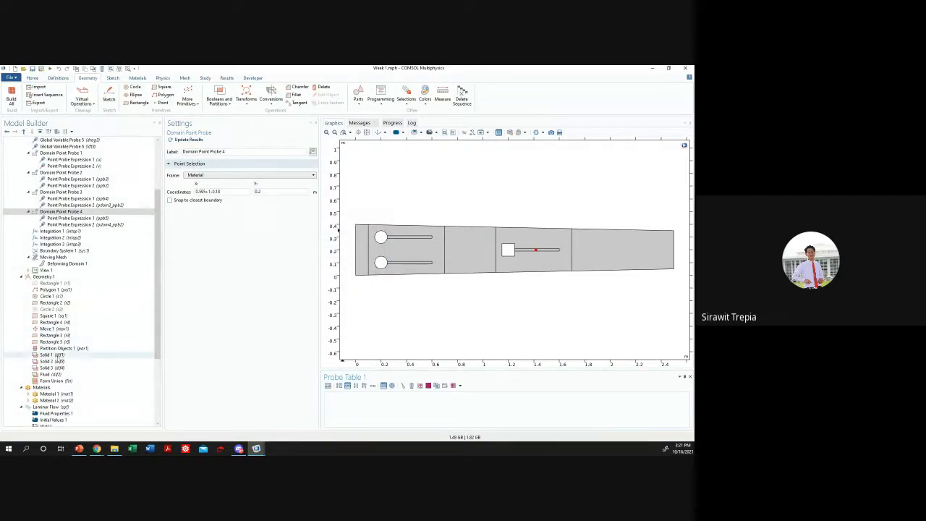
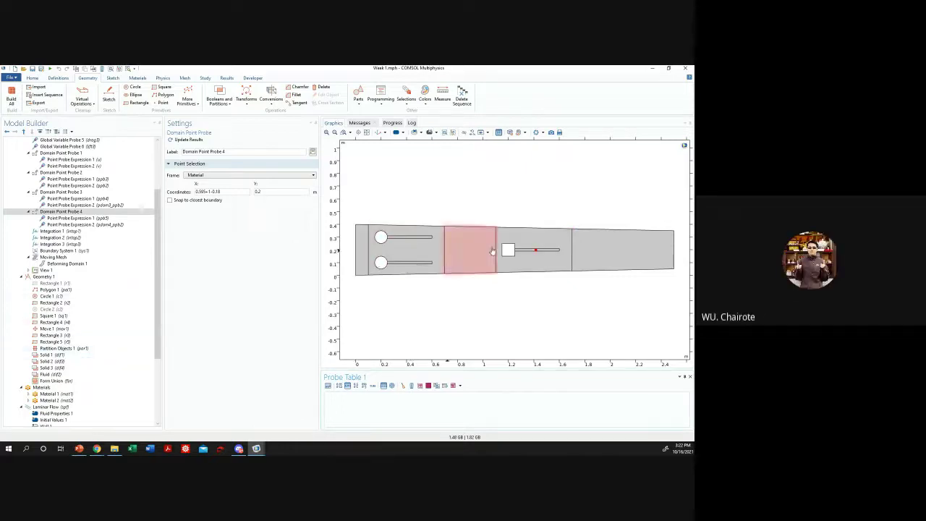
- Review the output table and plot window options of Domain Point Probe 4's u_solid expression
scroll(79, 319, "up", 4)
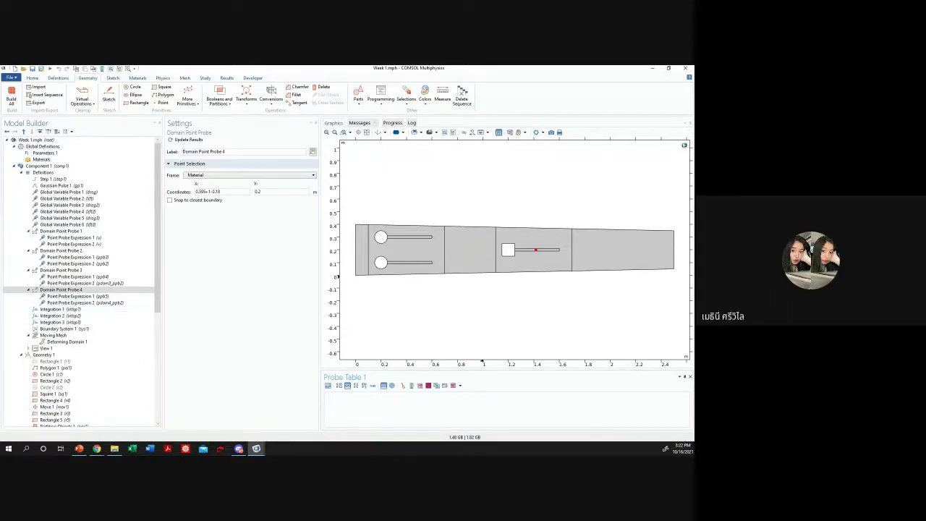
key("alt+Tab")
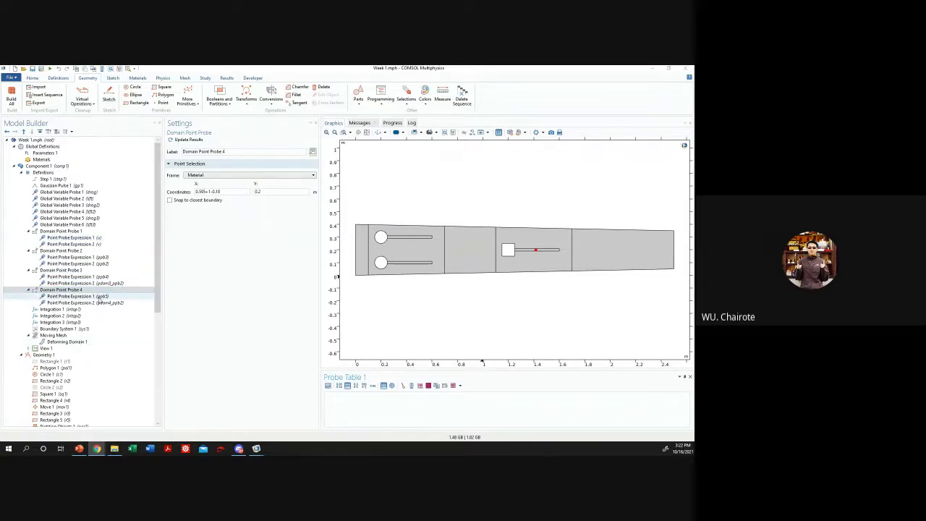
left_click(76, 296)
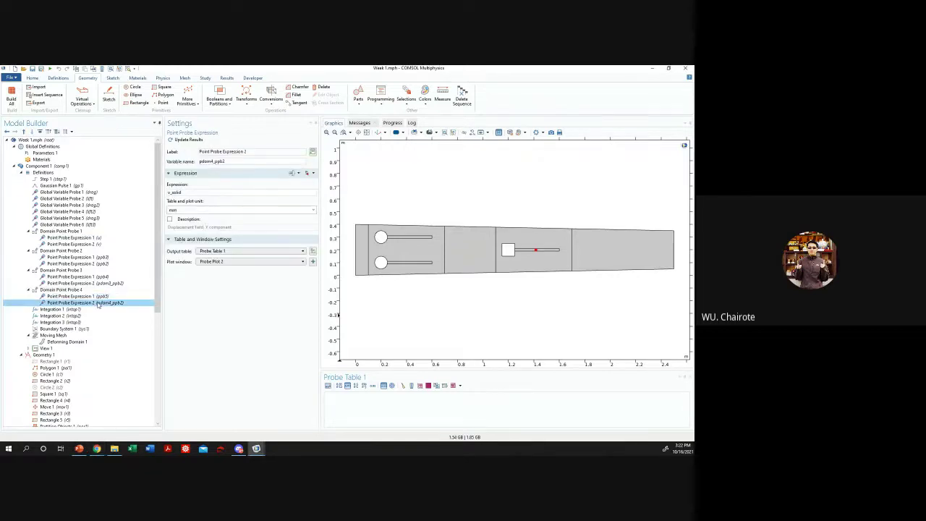
left_click(241, 251)
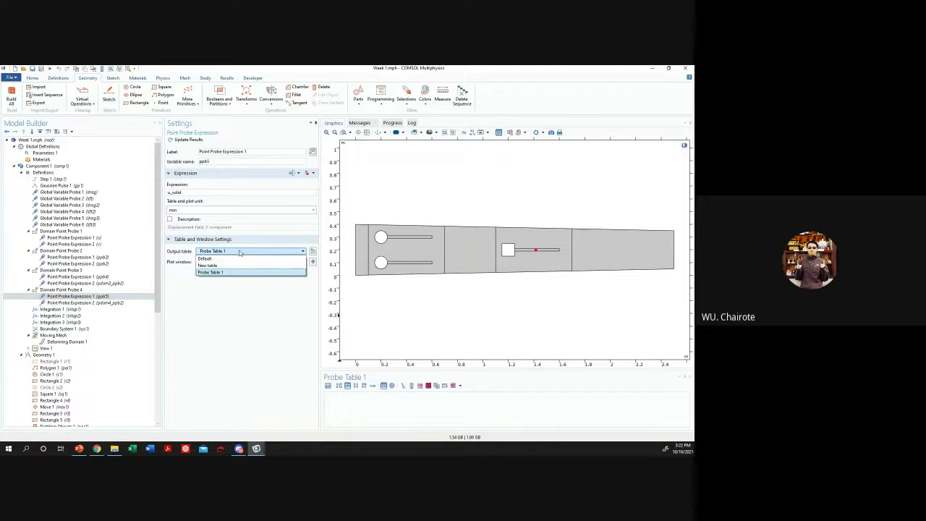
left_click(239, 251)
left_click(221, 261)
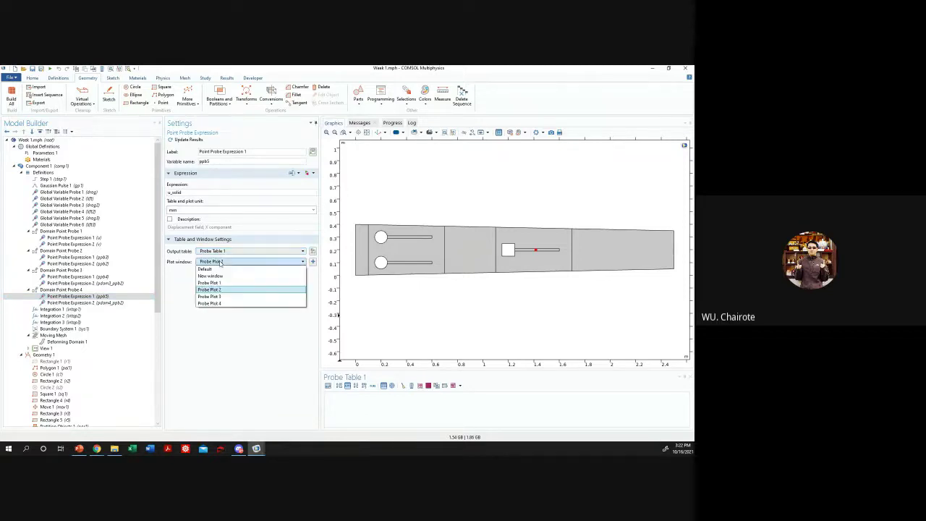
left_click(220, 261)
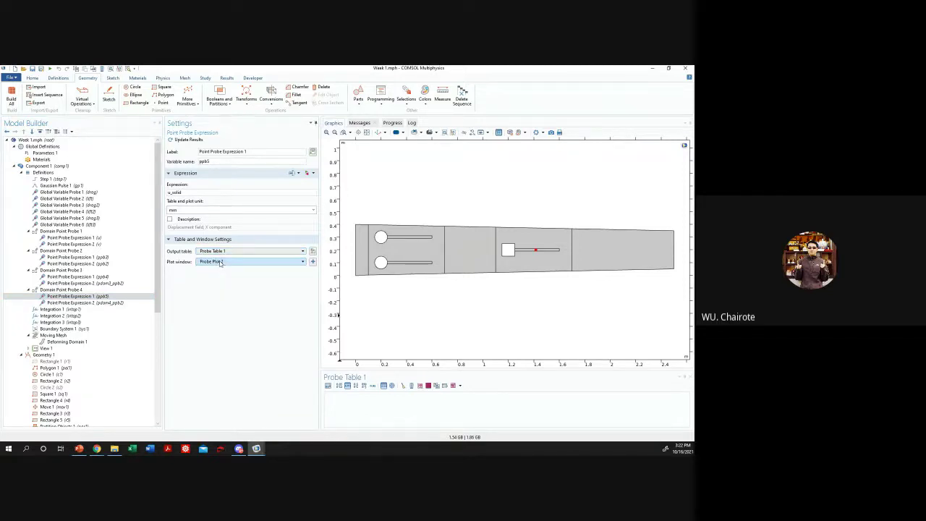
- Switch to the solved reference model and check its probe definitions and the dataset options of the Frequency spectrum 1 middle plot group
mouse_move(256, 448)
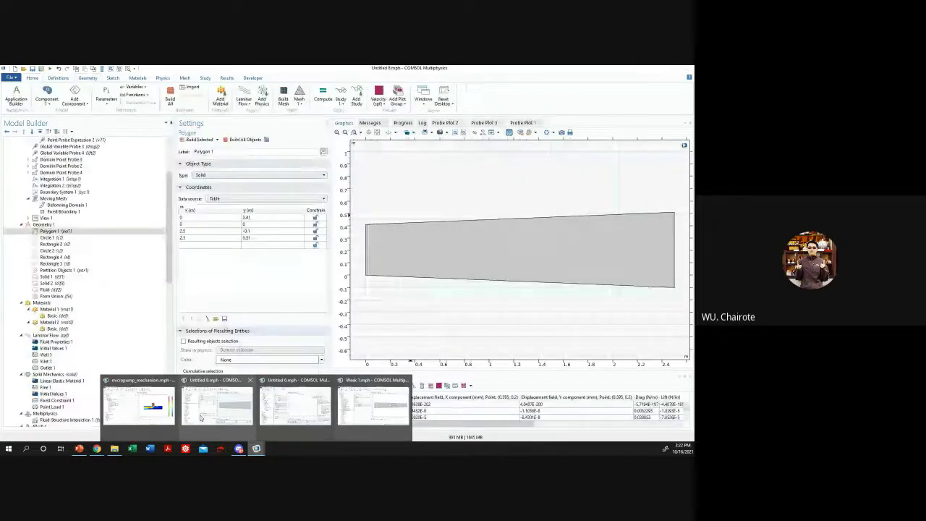
left_click(201, 418)
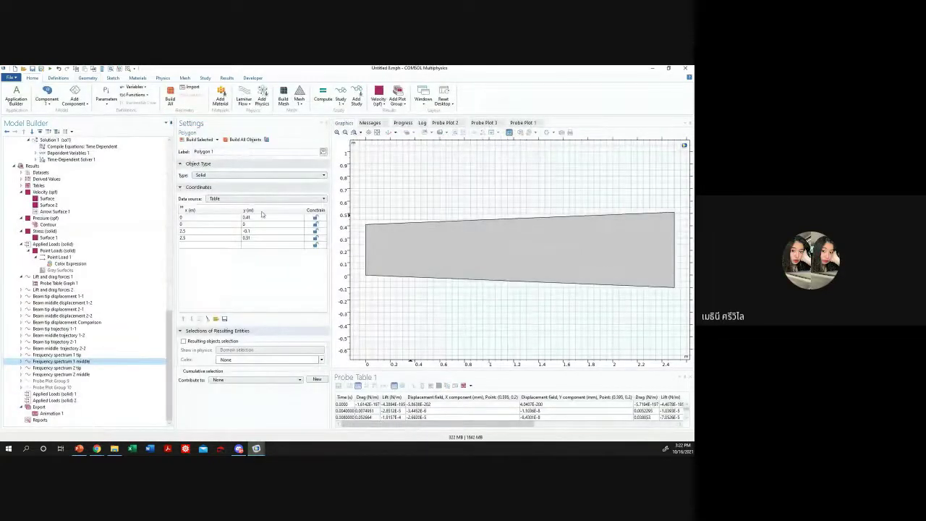
left_click(226, 175)
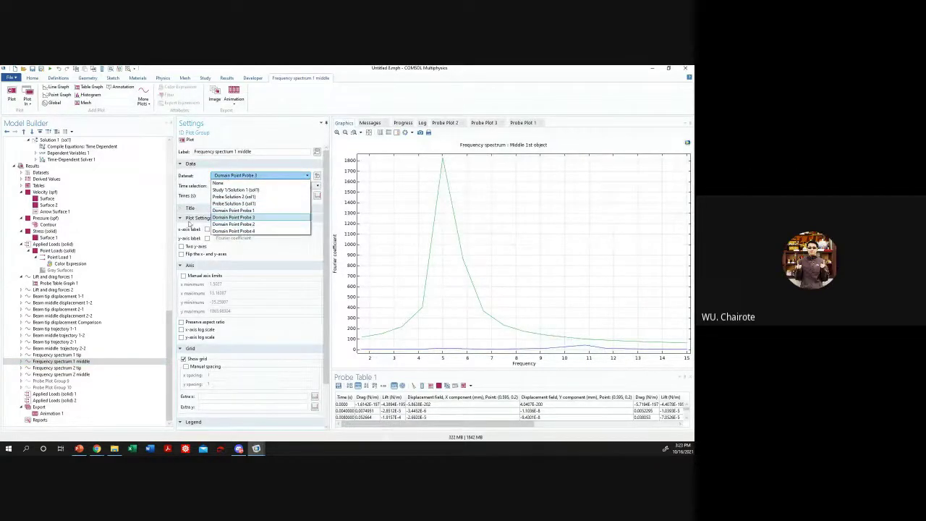
left_click(121, 211)
scroll(127, 204, "up", 15)
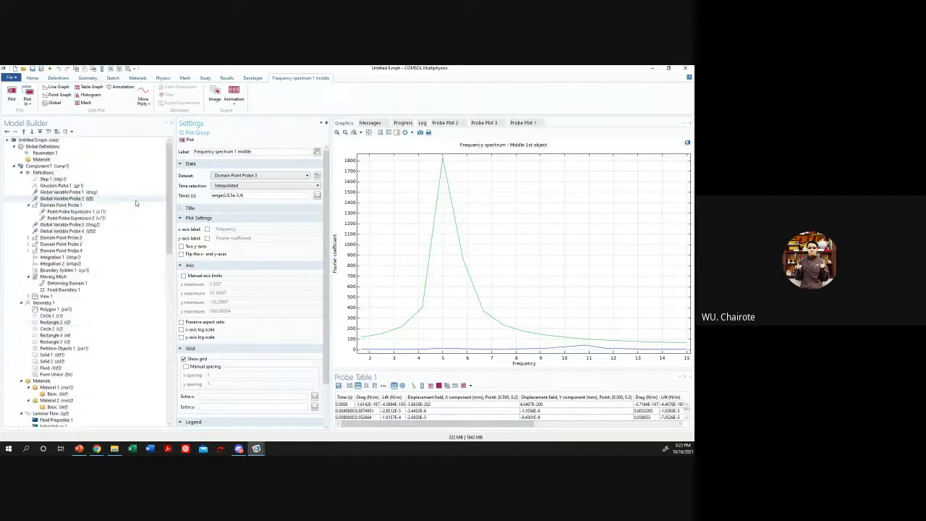
left_click(261, 175)
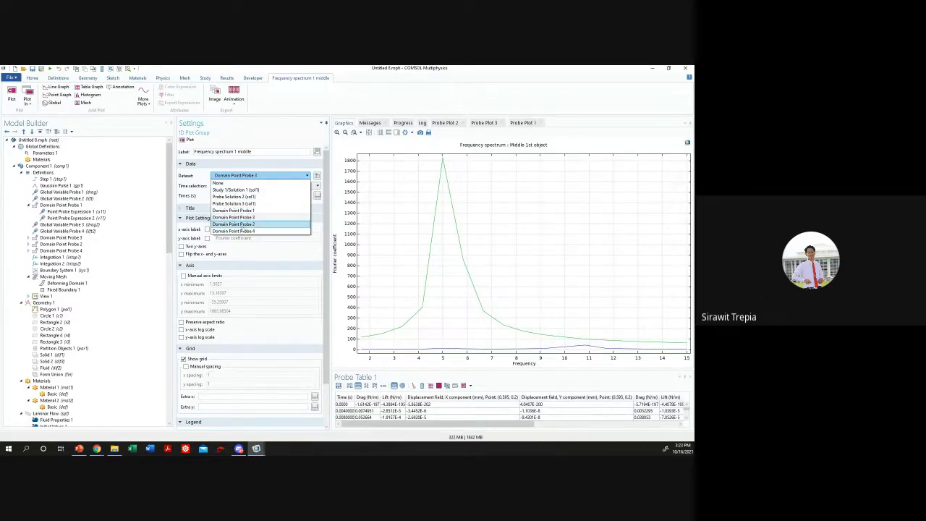
left_click(250, 218)
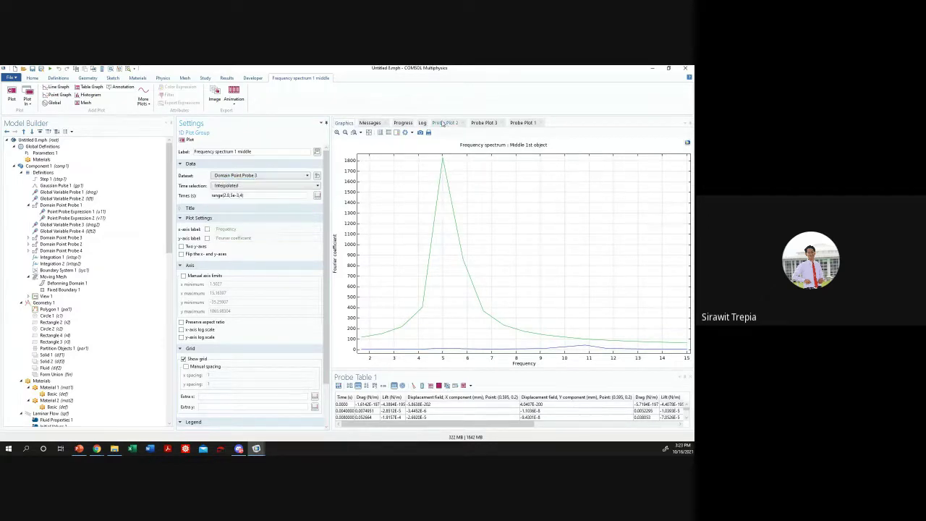
- Compare Probe Plots 1, 2 and 3 of the reference model and return to its main graphics view
left_click(443, 124)
left_click(483, 123)
left_click(523, 123)
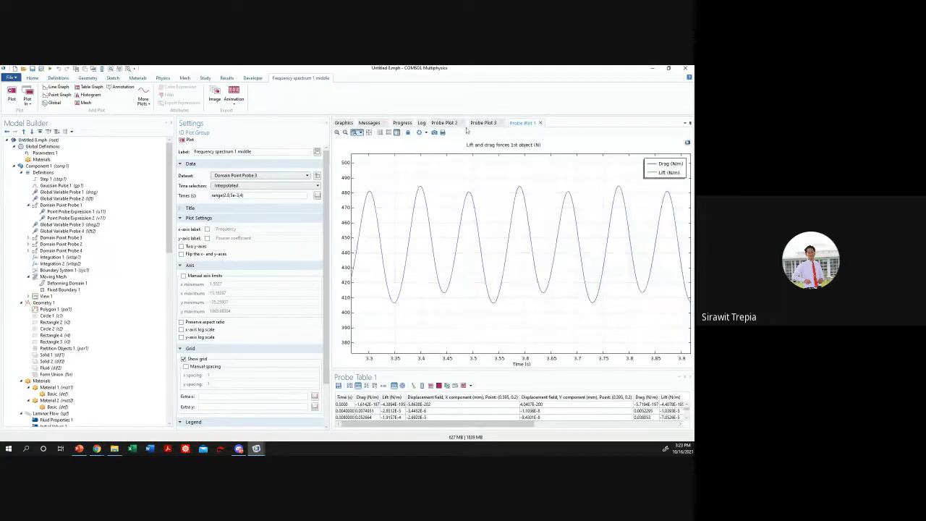
left_click(444, 123)
left_click(480, 123)
left_click(339, 123)
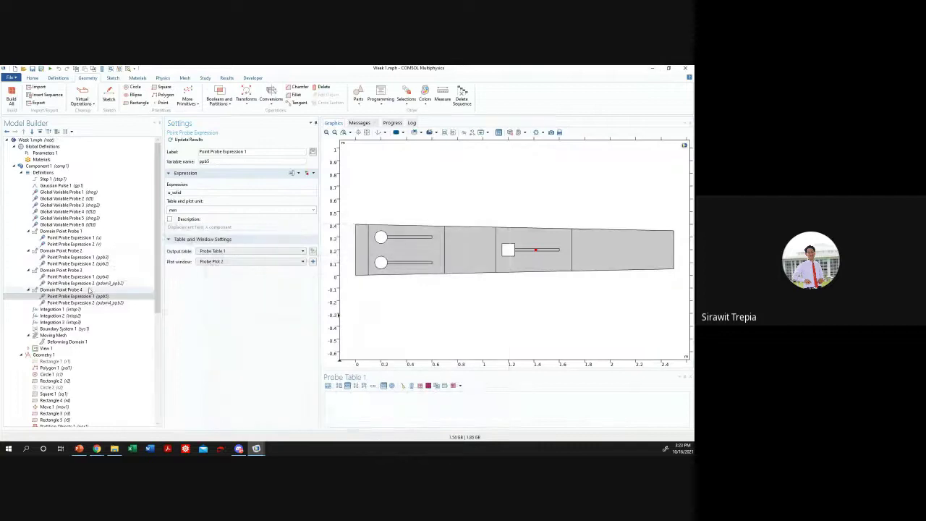
- Switch back to the Week 1 model and check Domain Point Probe 4's two expressions and its point location
left_click(92, 297)
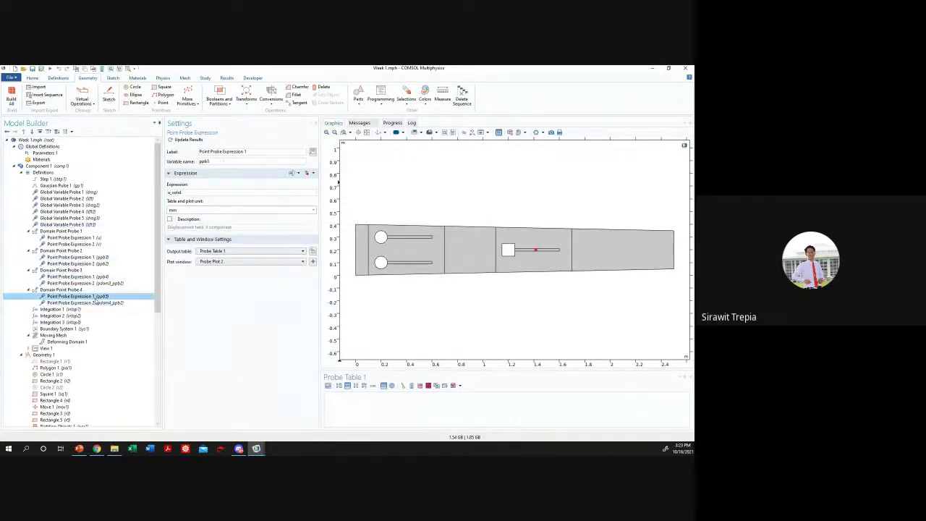
left_click(94, 302)
scroll(86, 312, "down", 4)
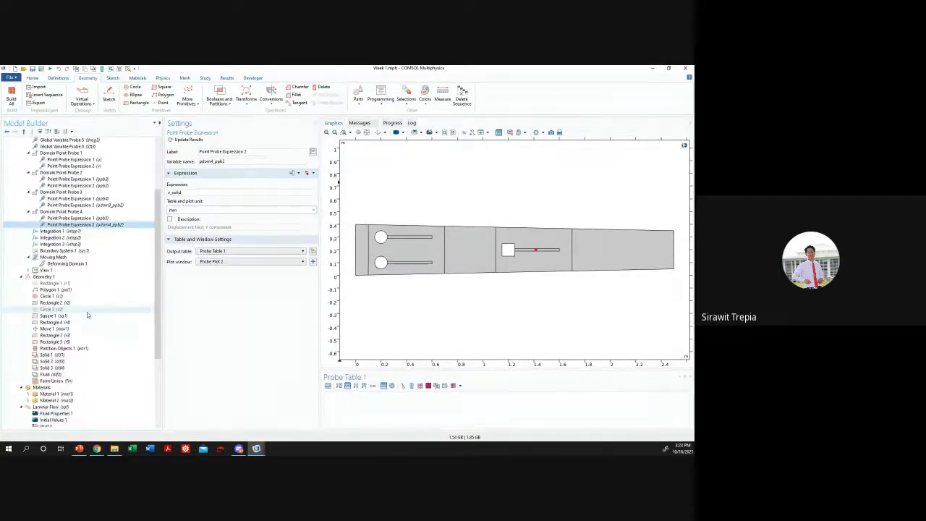
left_click_drag(163, 218, 162, 218)
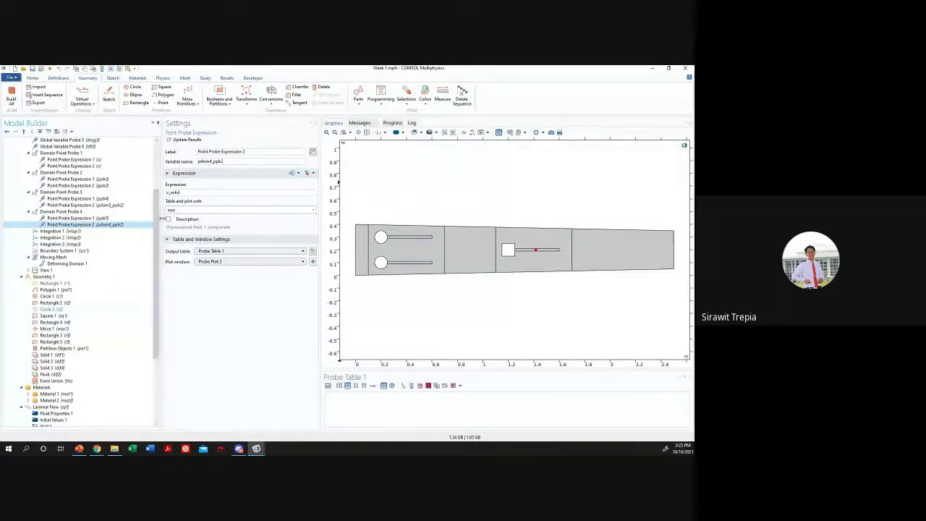
left_click(121, 224)
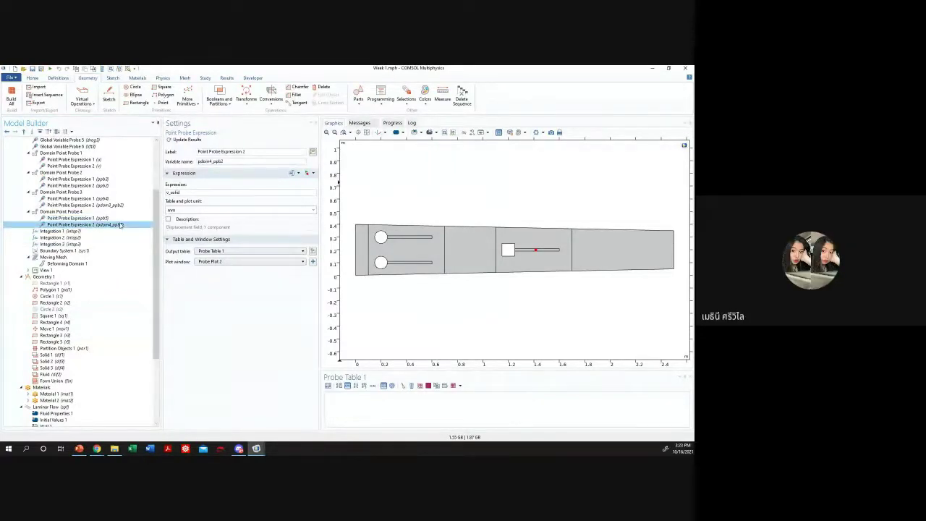
left_click(112, 212)
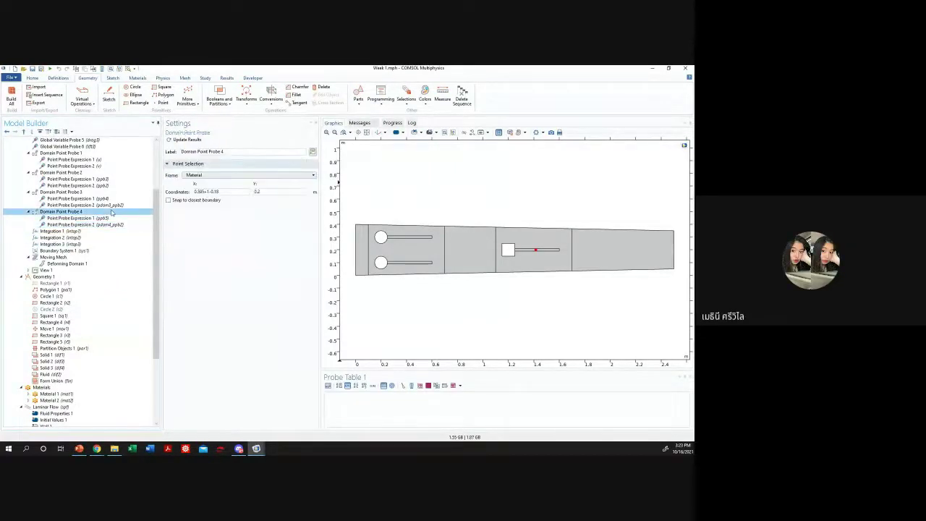
scroll(141, 233, "up", 4)
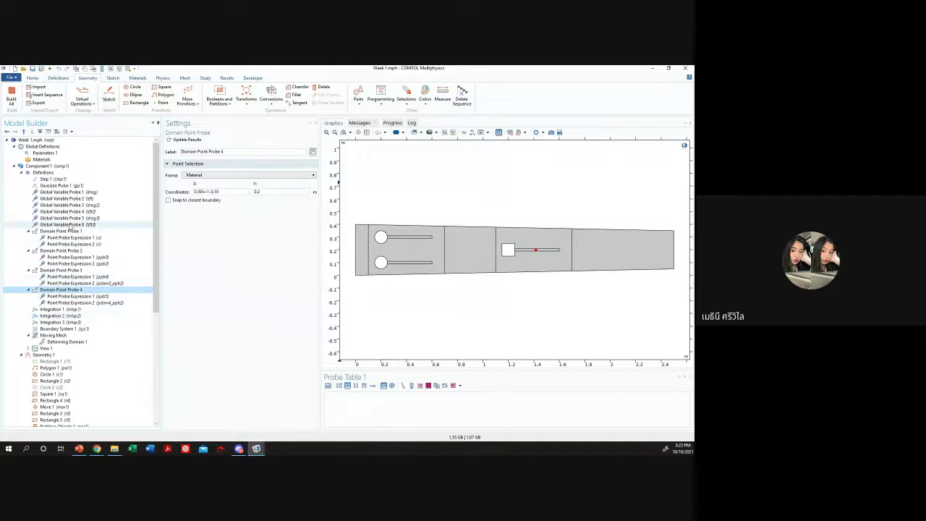
- Check the expressions and plot windows of Global Variable Probes 5 and 6
left_click(75, 225)
left_click(76, 218)
left_click(76, 225)
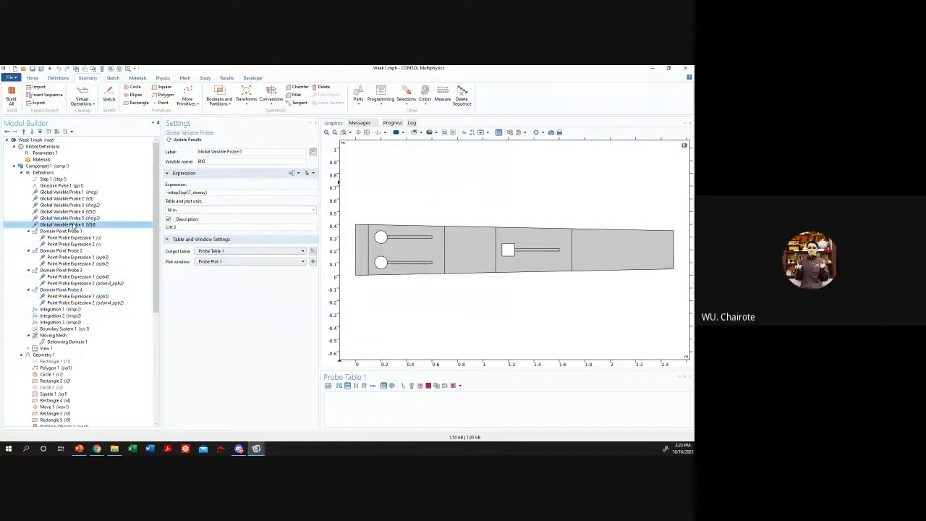
- Collapse the Geometry 1 branch in the model tree
scroll(58, 289, "down", 9)
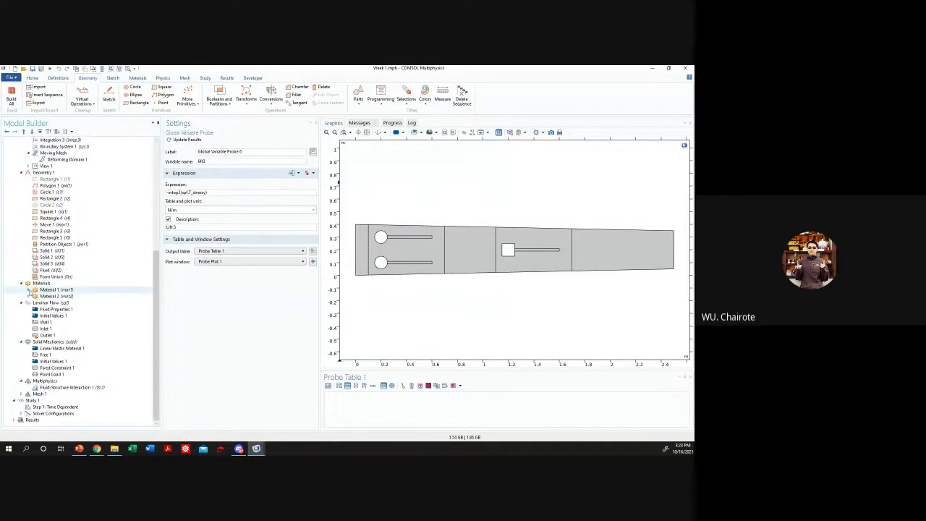
scroll(56, 293, "up", 5)
scroll(42, 276, "up", 4)
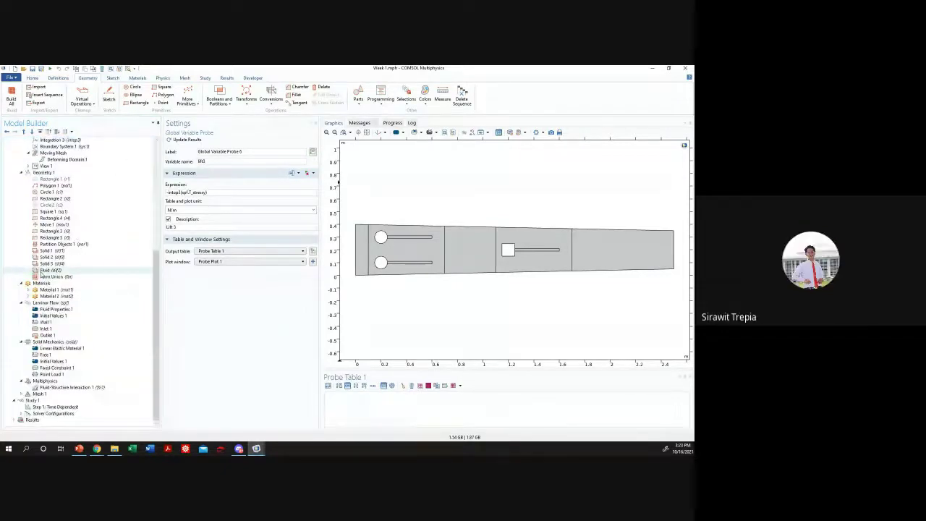
left_click(22, 354)
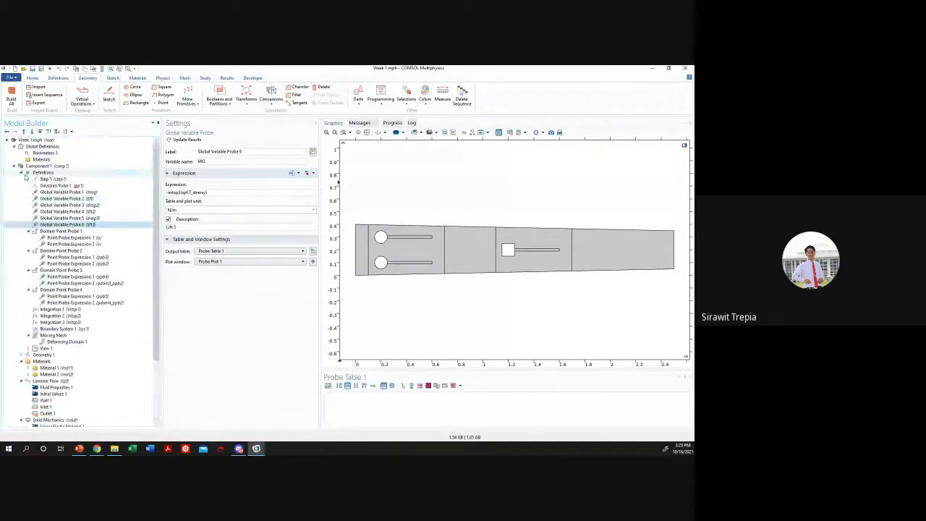
- Collapse the Definitions branch and check the Laminar Flow interface's domain selection and fluid discretization options
double_click(42, 172)
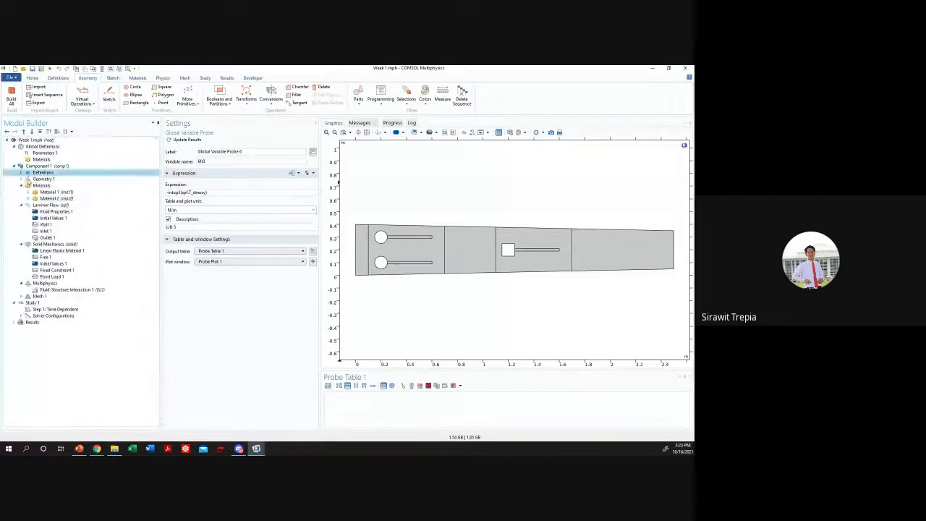
left_click(54, 205)
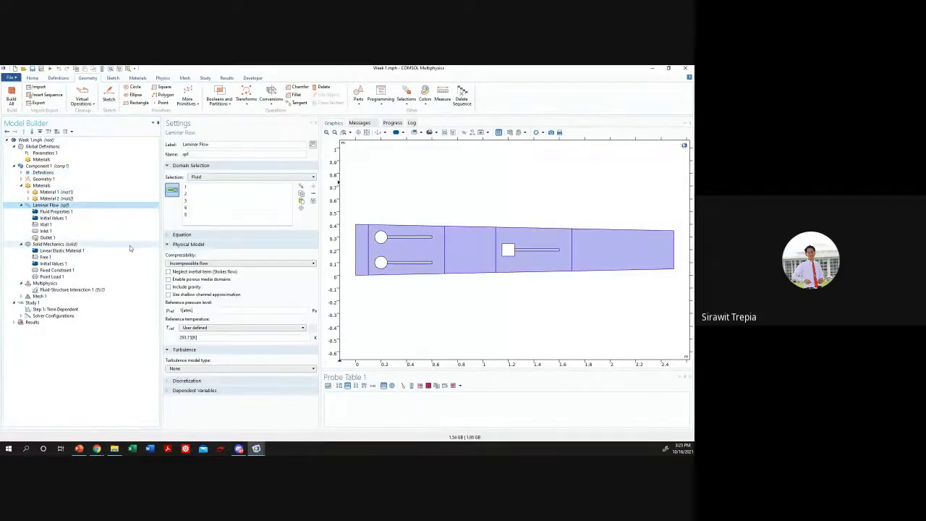
left_click(194, 235)
left_click(194, 235)
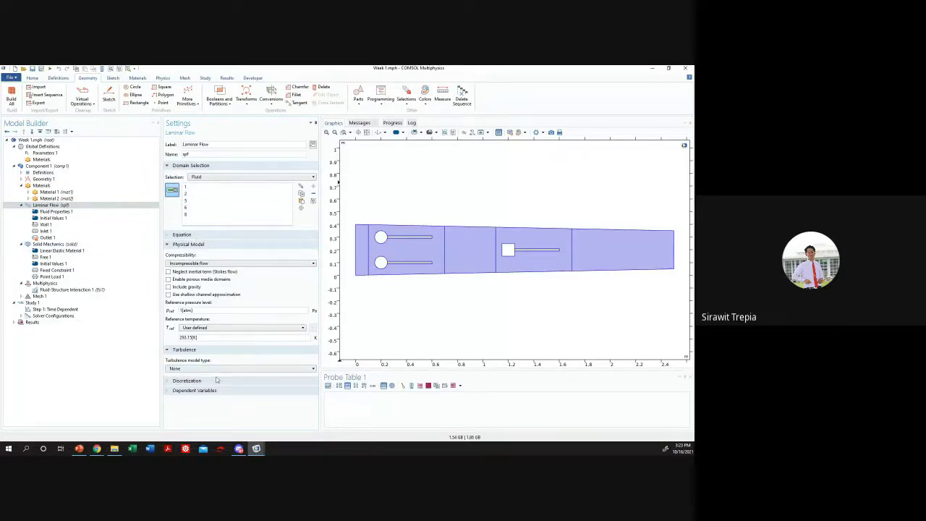
left_click(192, 381)
left_click(186, 400)
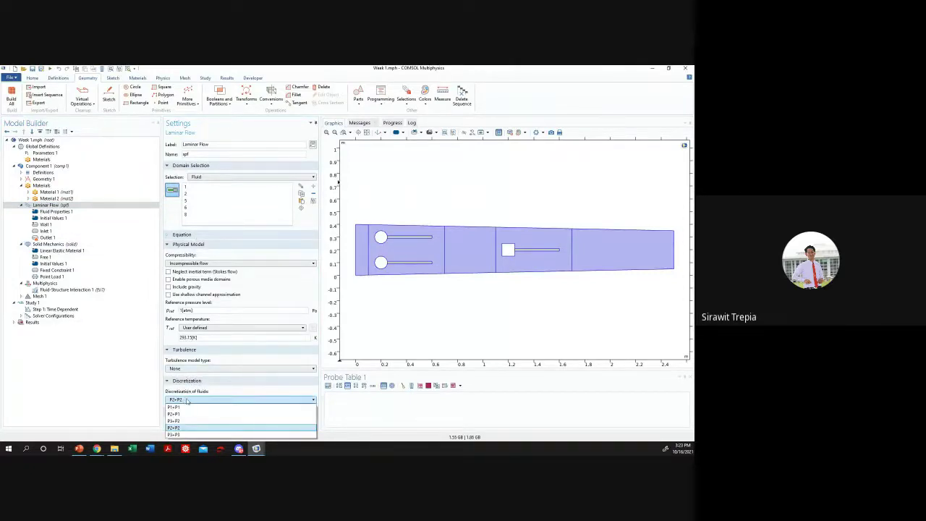
left_click(187, 401)
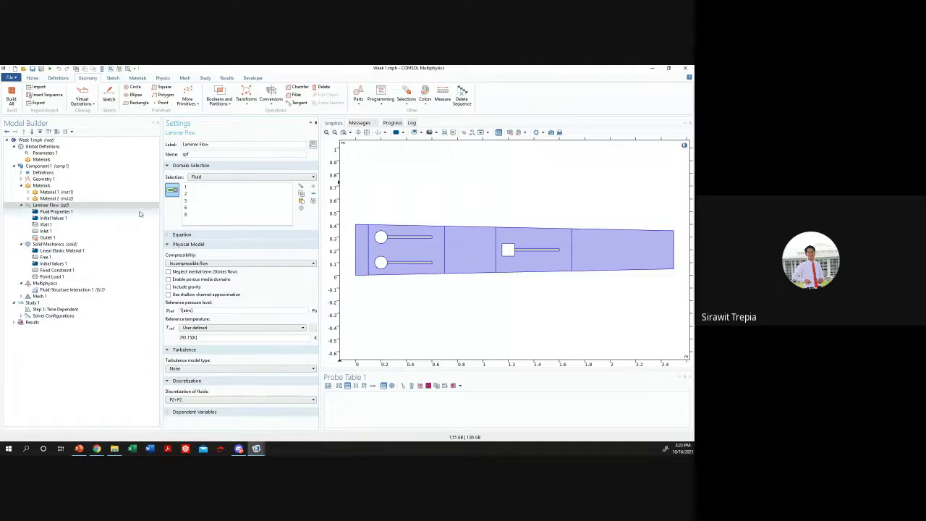
left_click(58, 205)
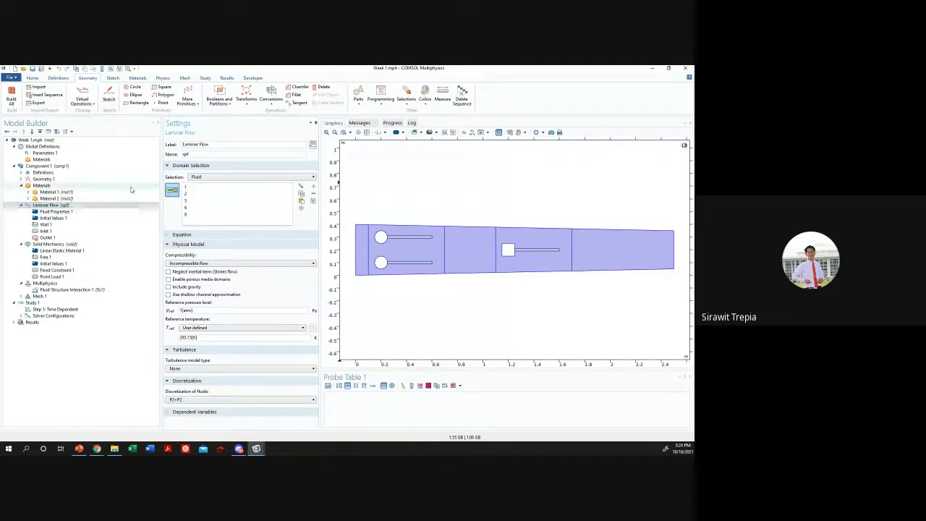
left_click(33, 207)
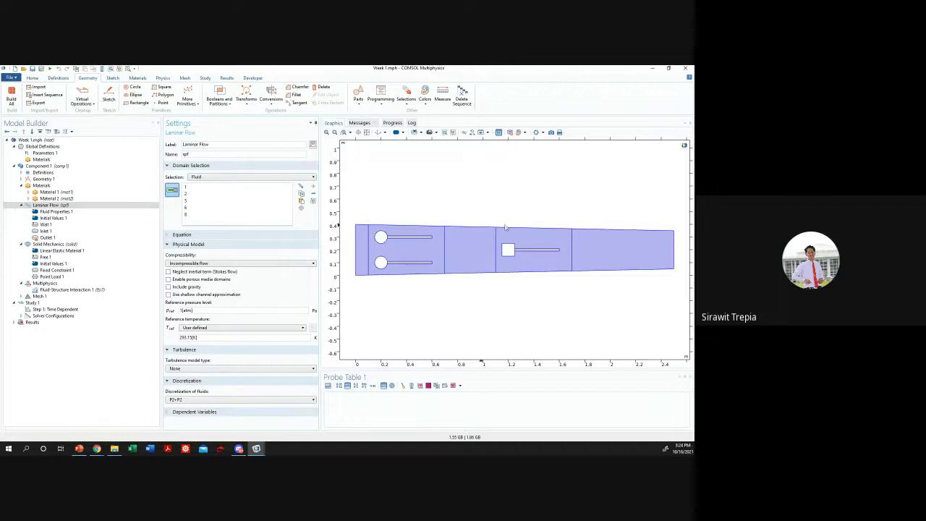
- Check Fluid Properties 1 and highlight the individual domains listed under the laminar flow's Initial Values 1
left_click(77, 211)
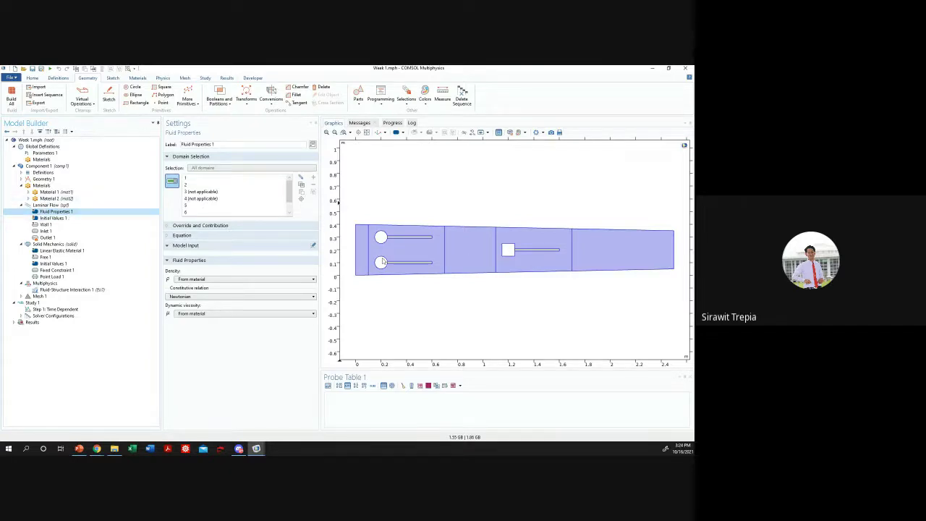
left_click(53, 217)
left_click(230, 184)
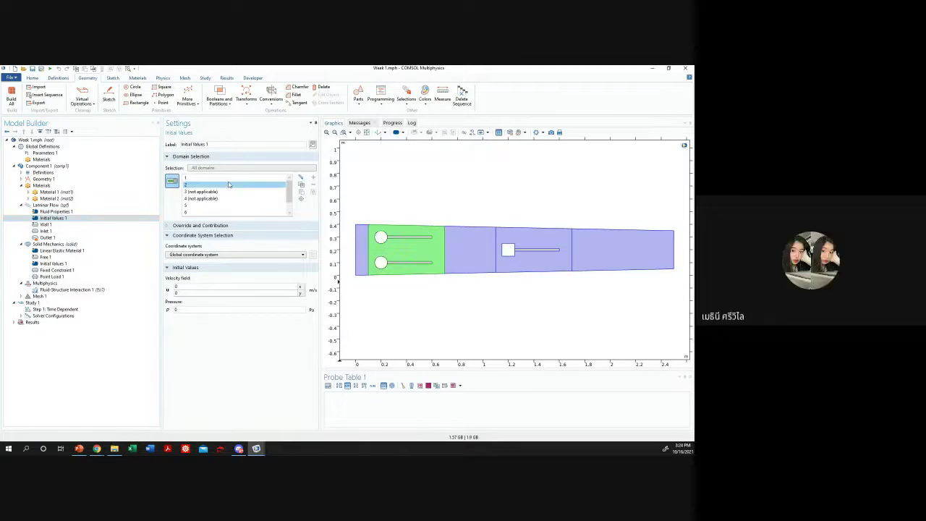
left_click(230, 178)
left_click(217, 191)
left_click(209, 204)
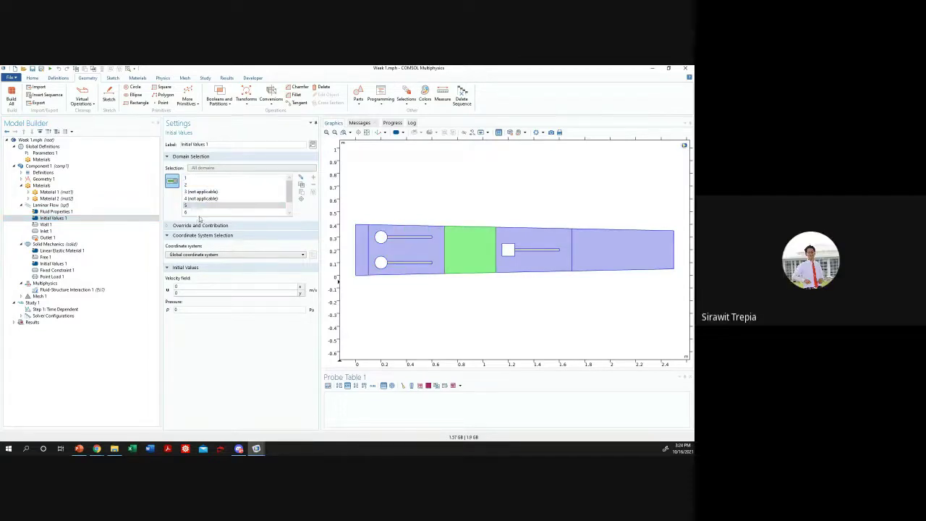
left_click(193, 213)
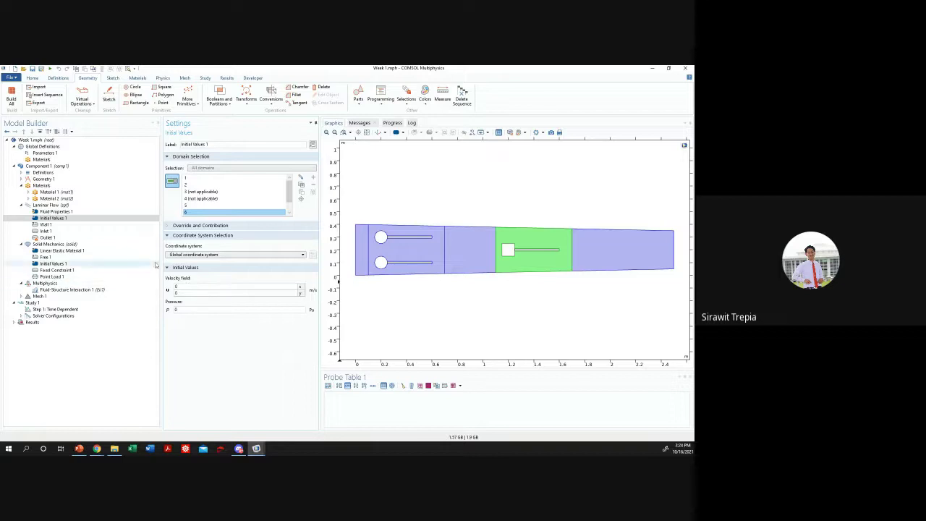
- Examine Wall 1's boundary list, highlighting individual boundaries around the channel's inlet section to see which are overridden or not applicable
left_click(56, 225)
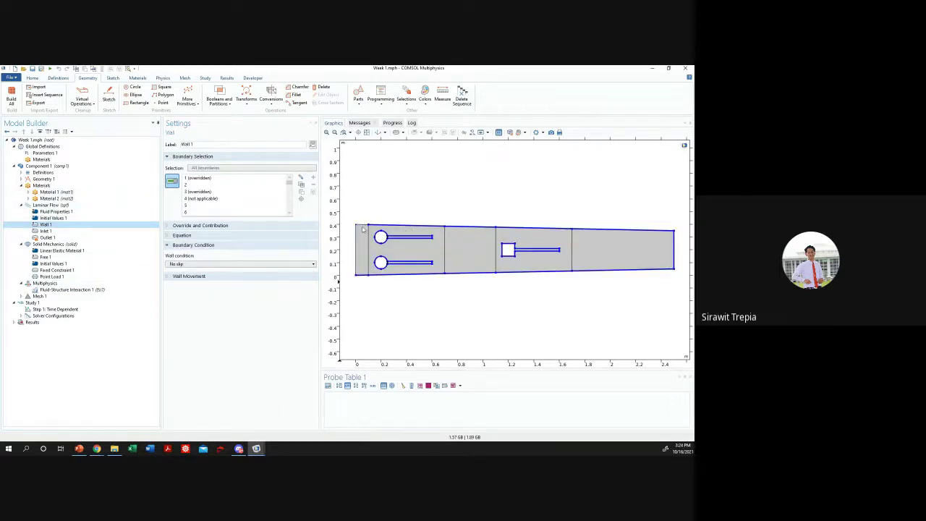
left_click(210, 186)
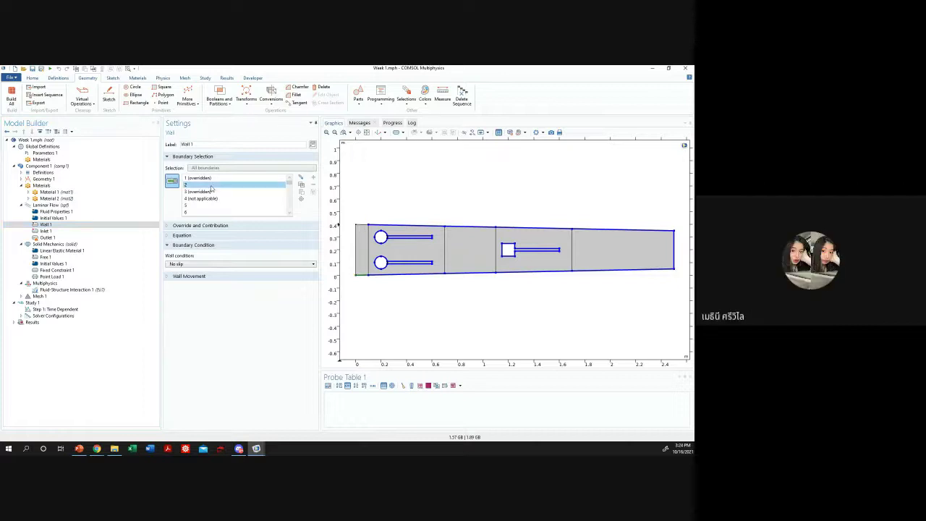
left_click(364, 226)
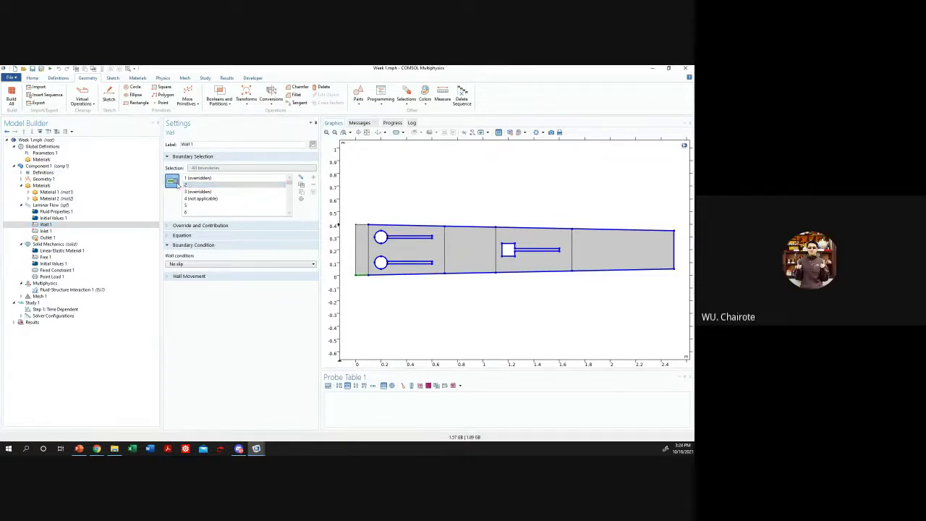
left_click(355, 221)
left_click(361, 227)
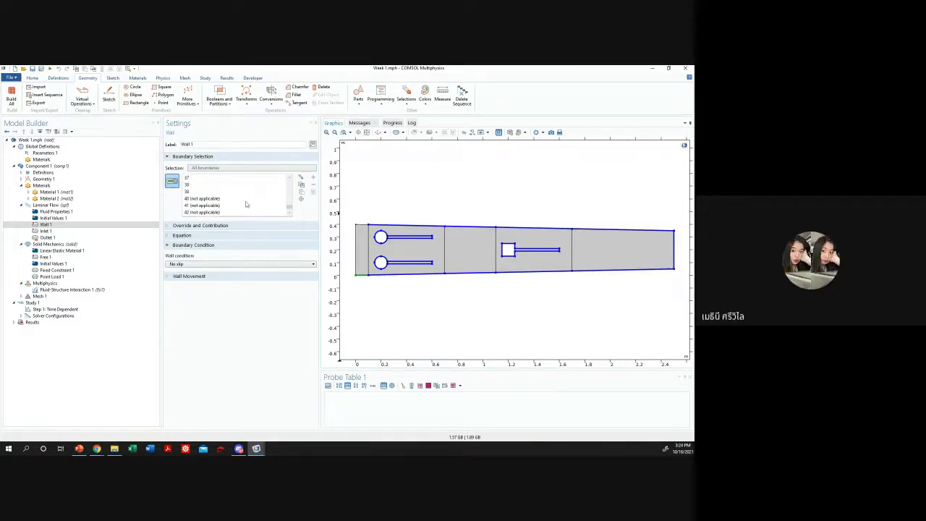
left_click(196, 178)
left_click(203, 192)
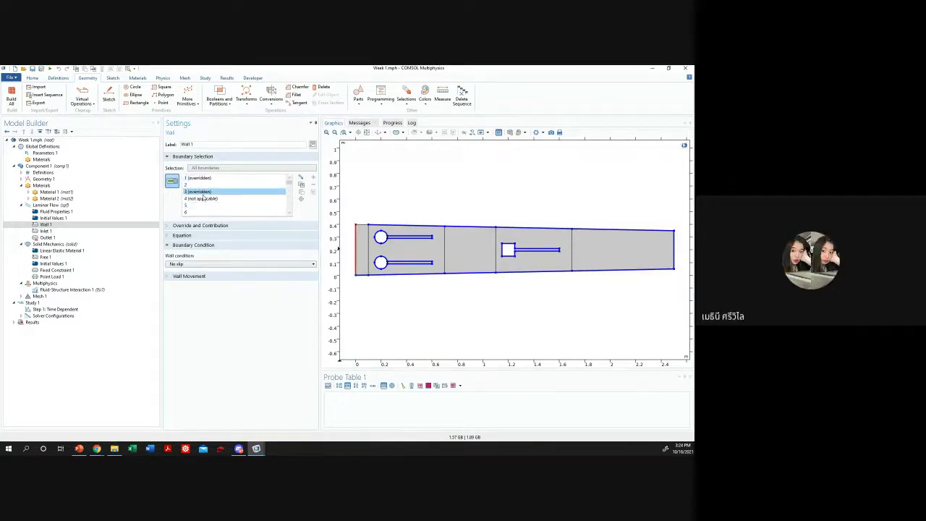
left_click(209, 199)
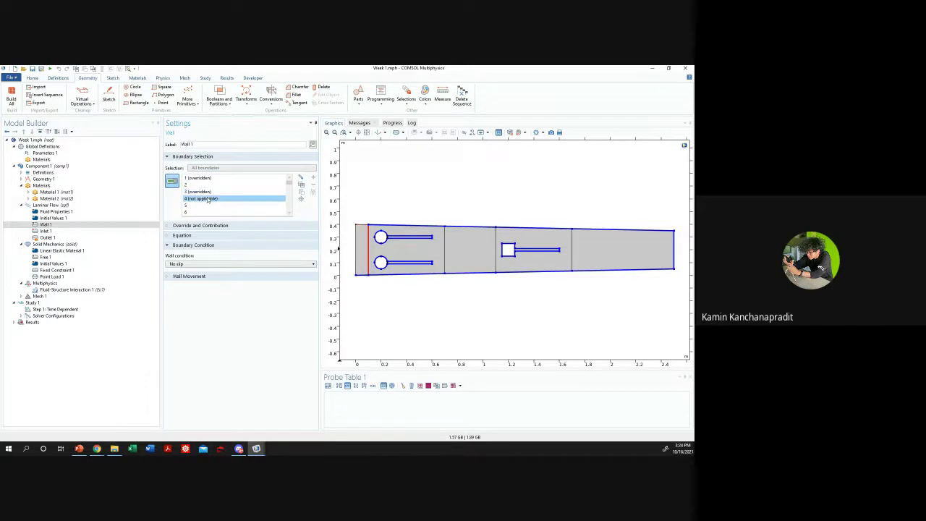
- Remove boundary 3, the short upper channel edge, from the Inlet 1 selection, keeping only the vertical inlet edge
left_click(83, 232)
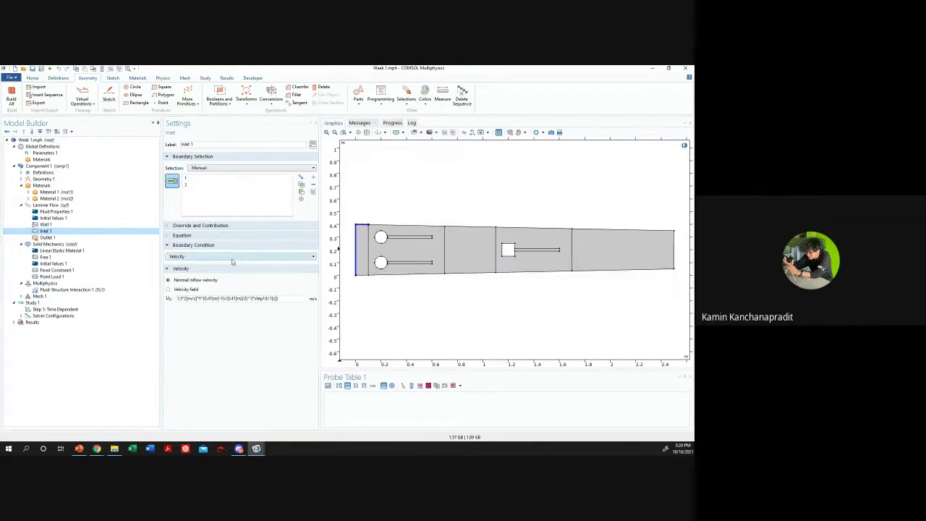
left_click(193, 185)
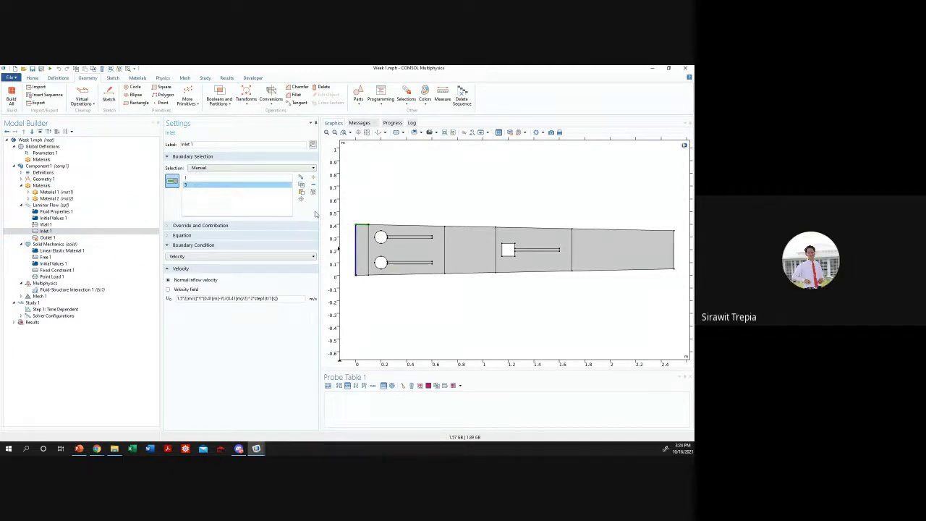
left_click(45, 224)
left_click(45, 231)
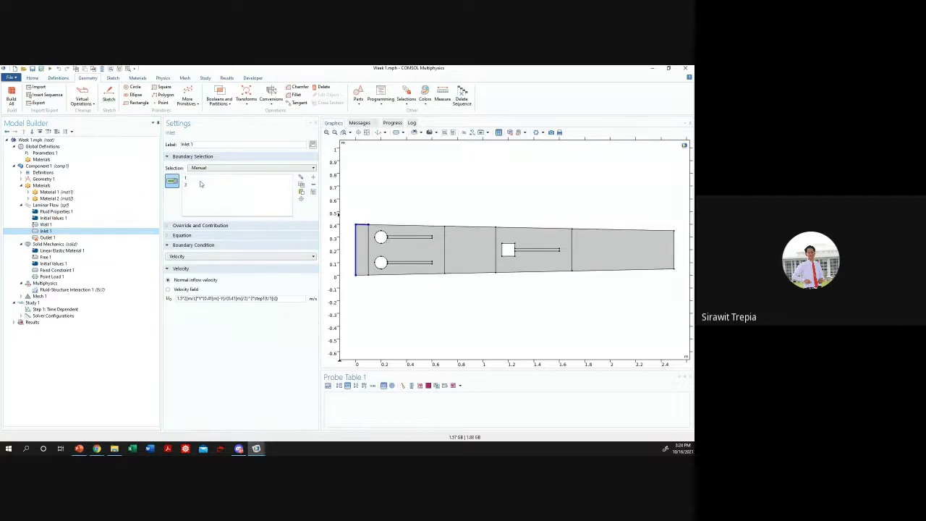
left_click(201, 179)
left_click(197, 185)
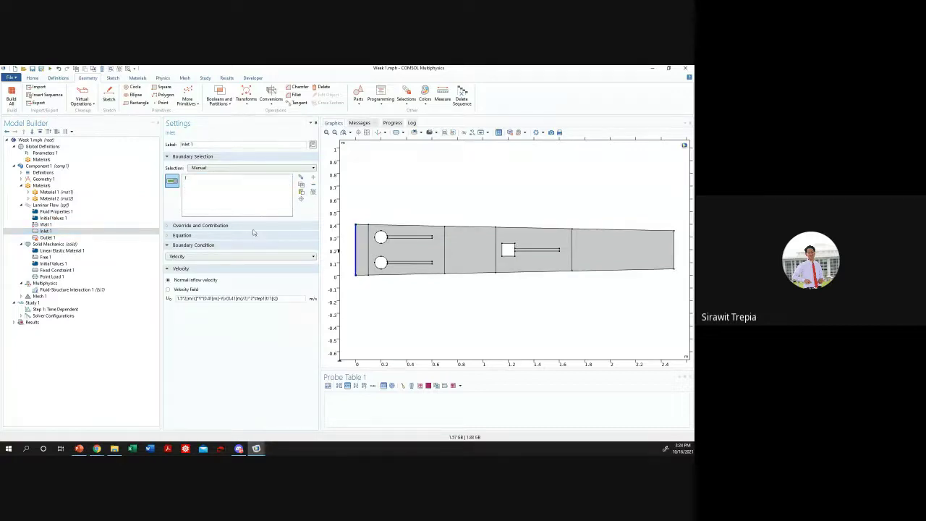
key("Delete")
- Set both channel height terms in Inlet 1's normal inflow velocity expression to 0.4[m]
left_click(282, 299)
left_click(209, 298)
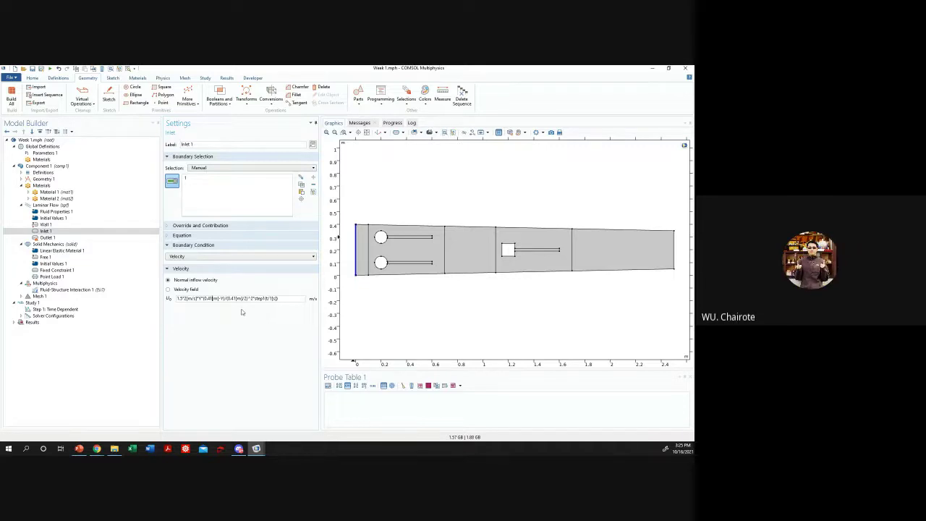
key("BackSpace")
left_click(233, 298)
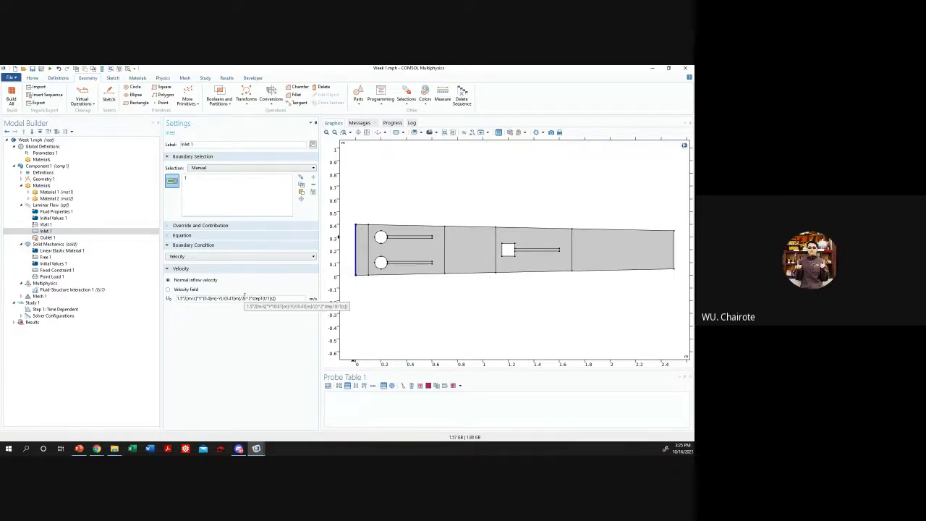
key("BackSpace")
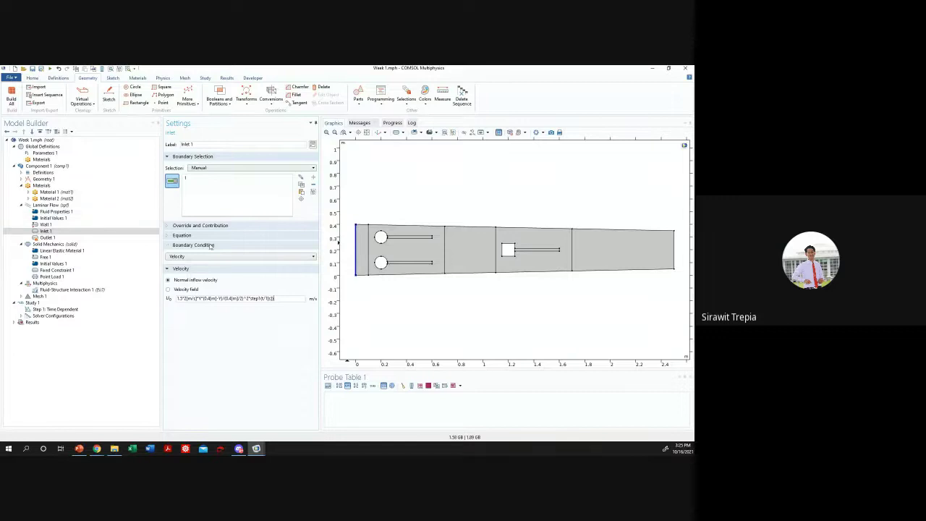
- Assign the vertical edge at the channel's narrow end to Outlet 1 and recheck the boundaries covered by Wall 1
left_click(47, 238)
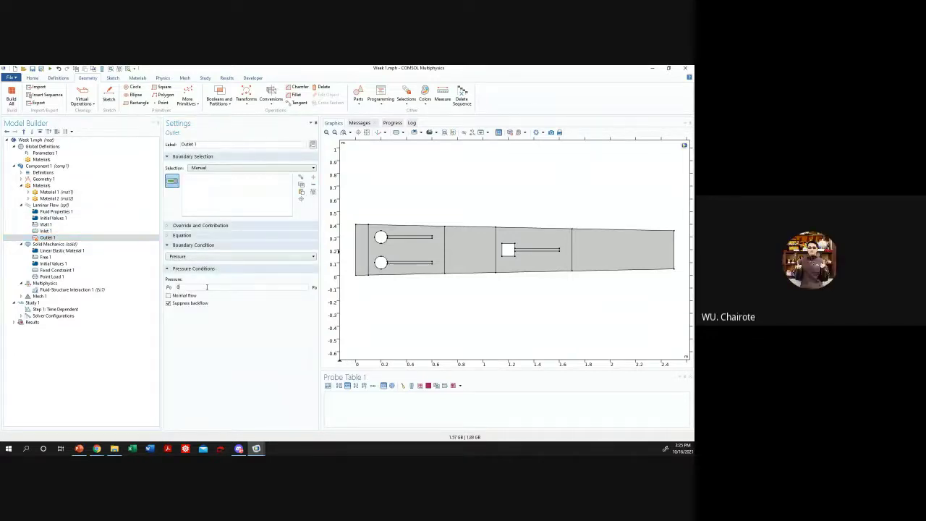
left_click(674, 249)
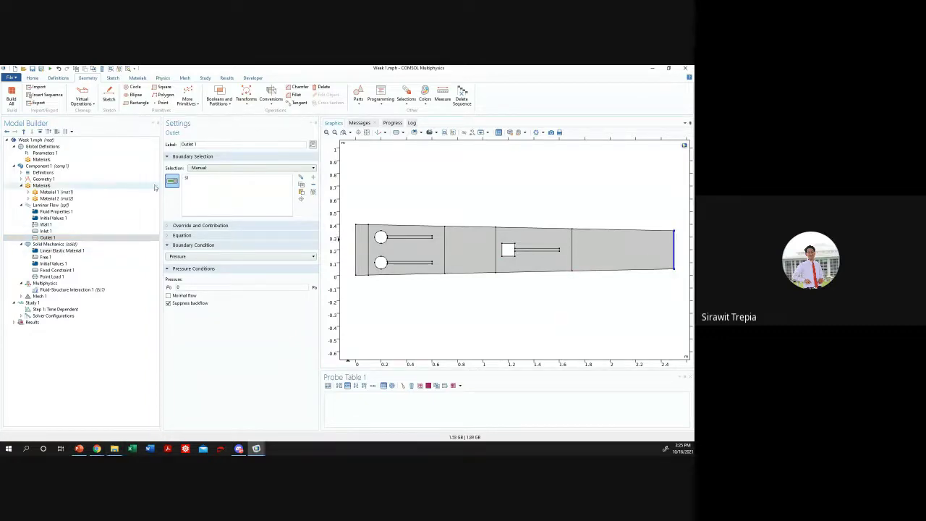
left_click(80, 225)
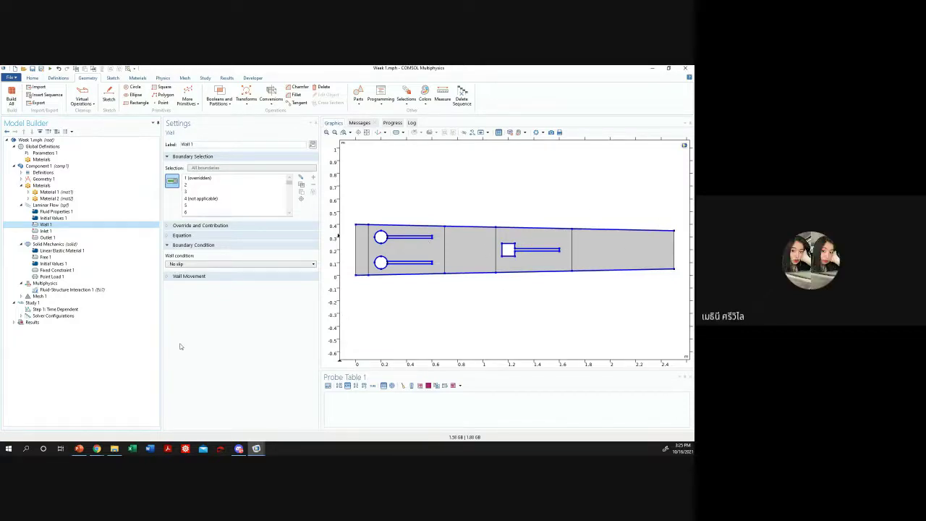
left_click(193, 244)
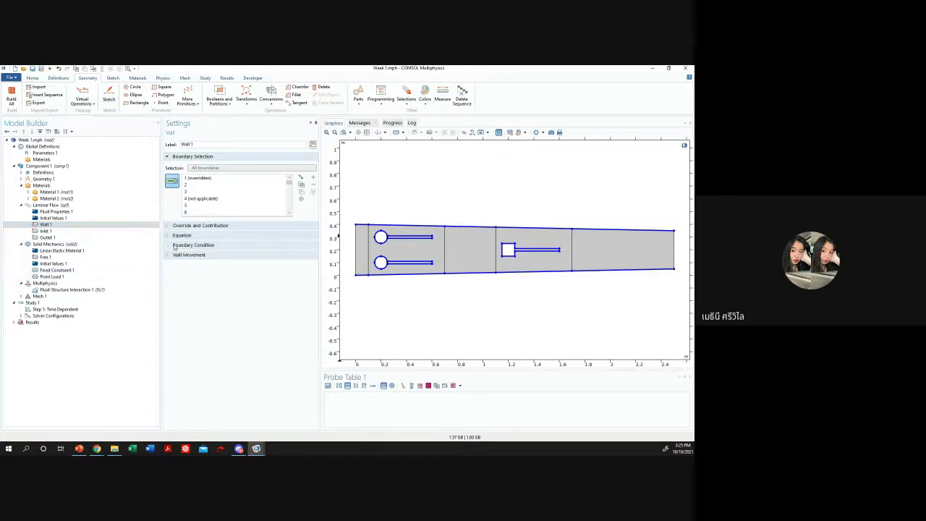
- Add the beam behind the upper circle and the beam behind the square, domains 4 and 7, to the Solid Mechanics selection
left_click(52, 246)
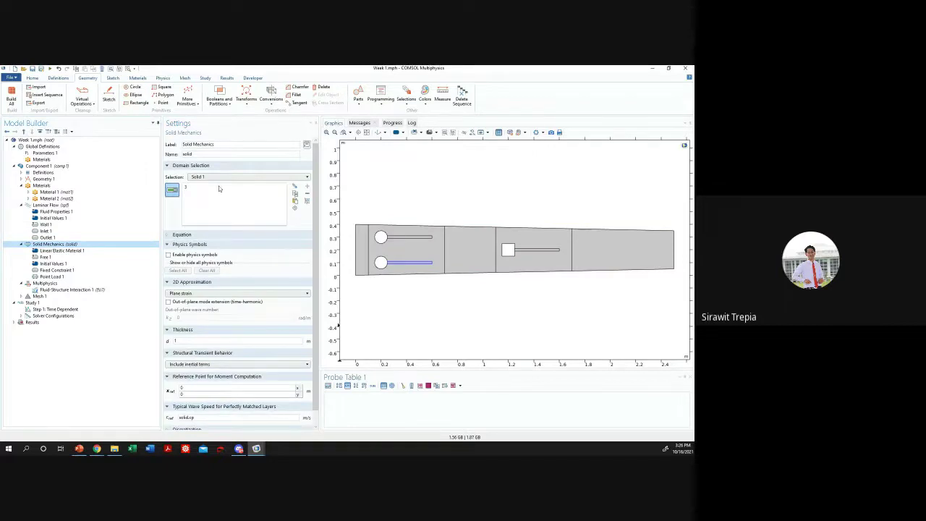
left_click(409, 239)
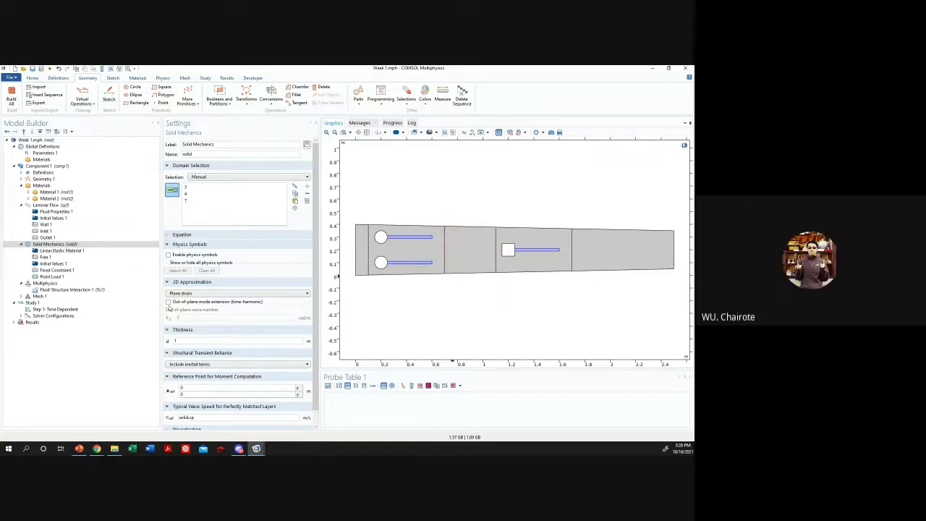
scroll(194, 293, "down", 1)
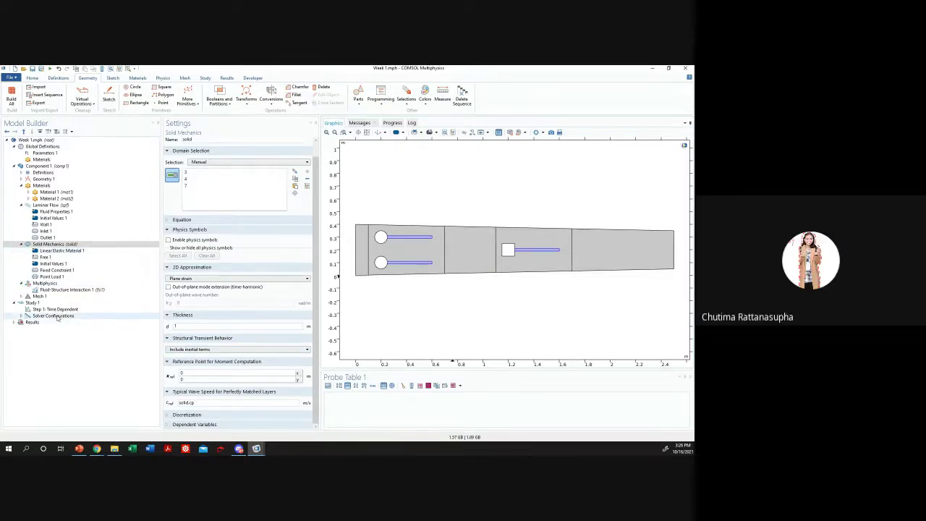
mouse_move(256, 448)
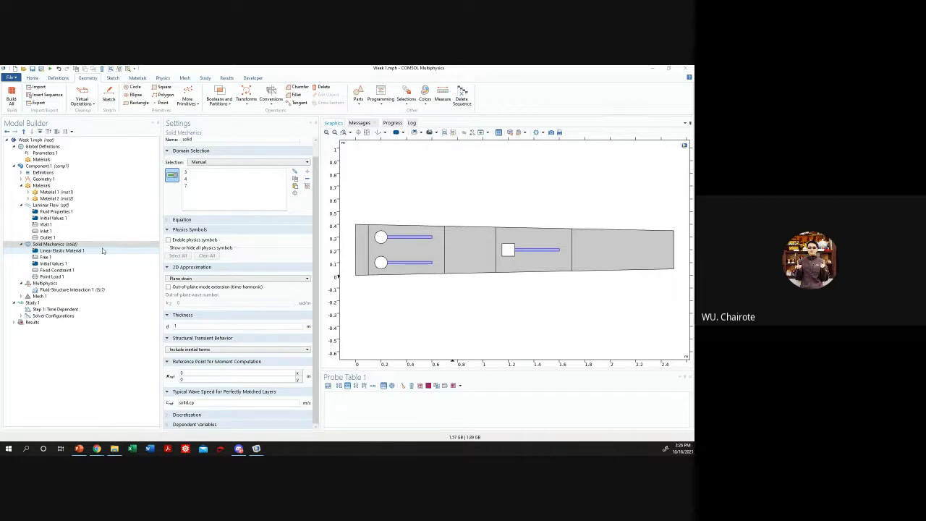
- Examine the domain assignments and property values of Material 1 and Material 2, including Young's modulus, Poisson's ratio, density and dynamic viscosity
left_click(62, 198)
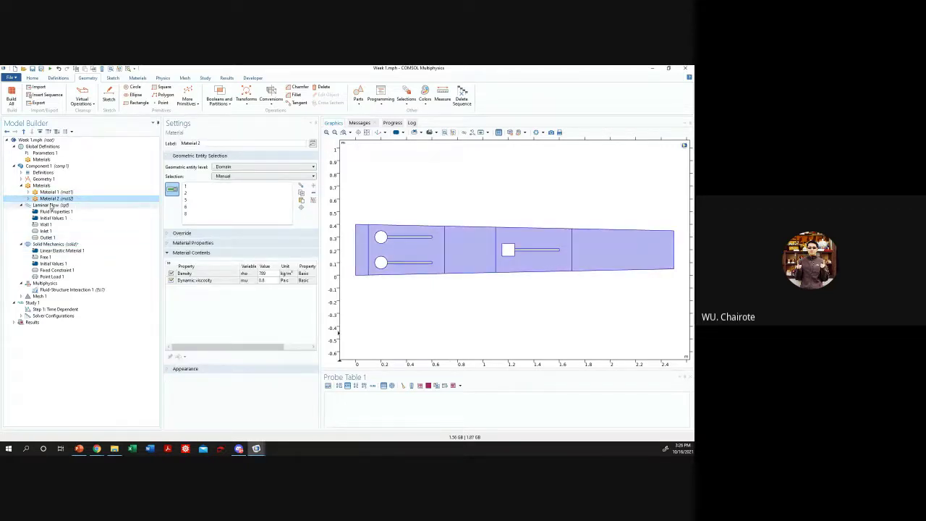
left_click(56, 191)
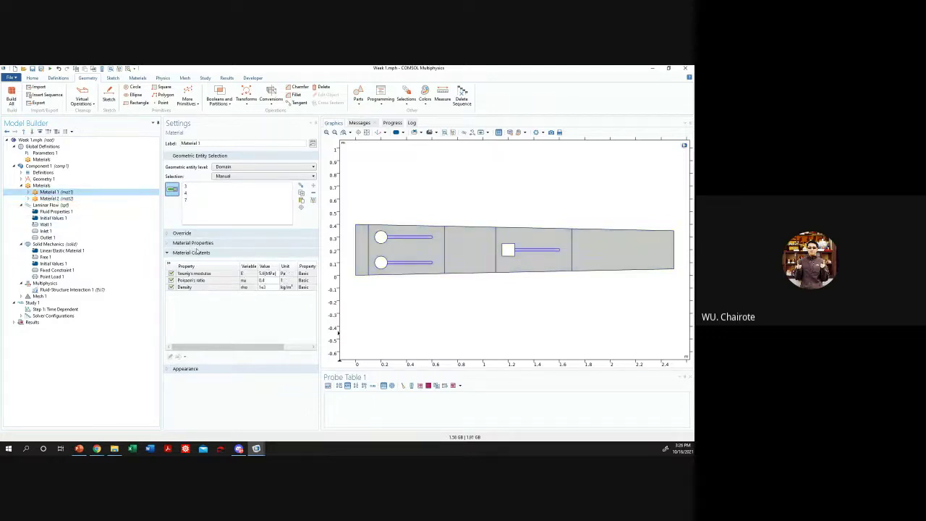
left_click(273, 280)
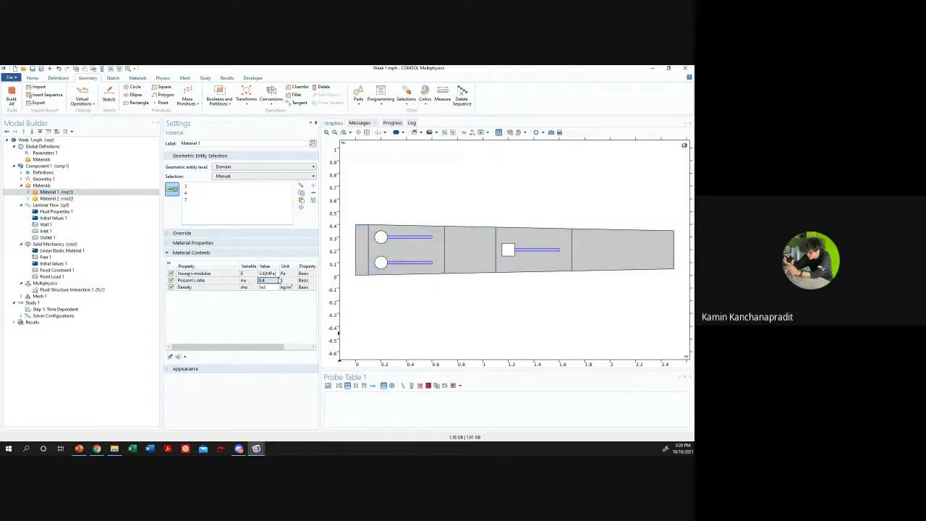
left_click(203, 282)
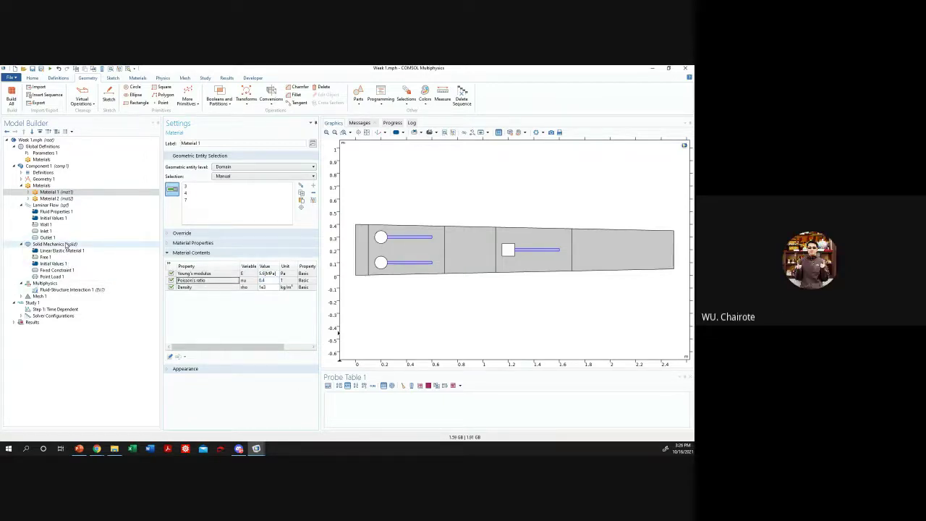
left_click(270, 282)
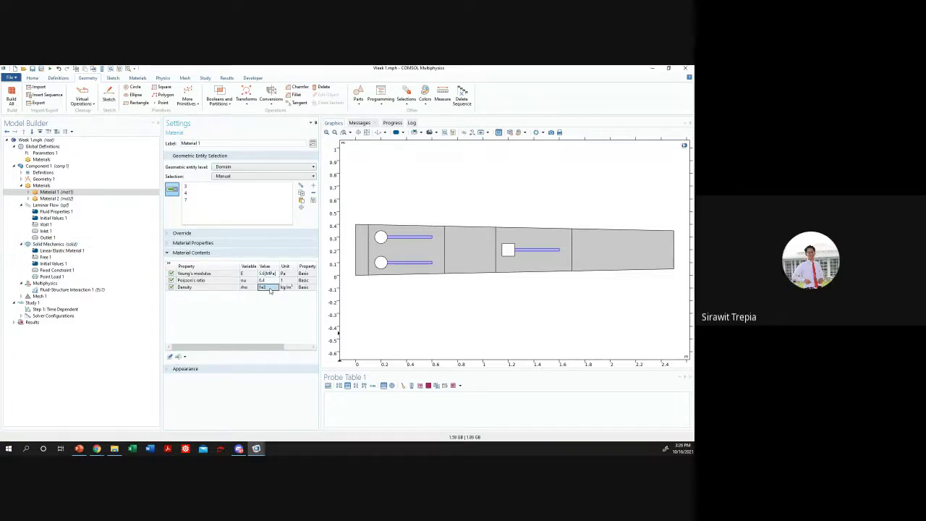
left_click(272, 287)
left_click(267, 274)
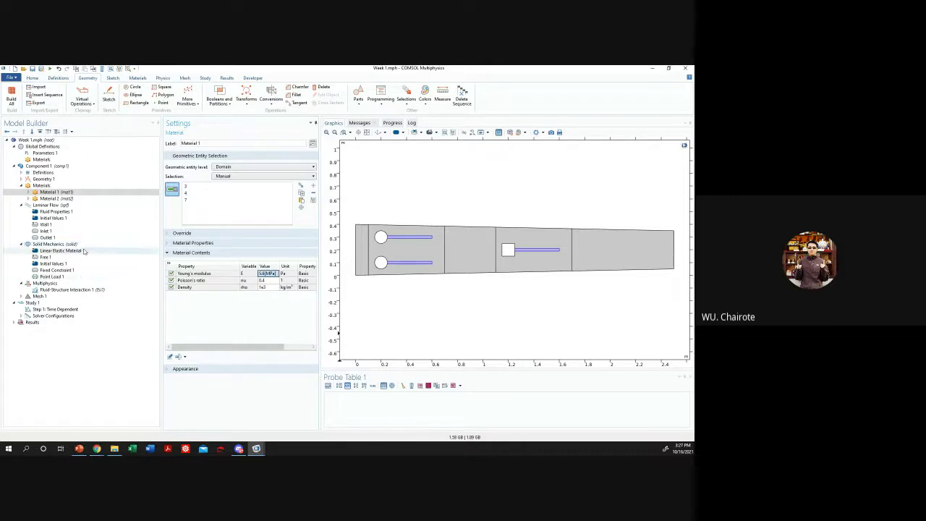
left_click(92, 245)
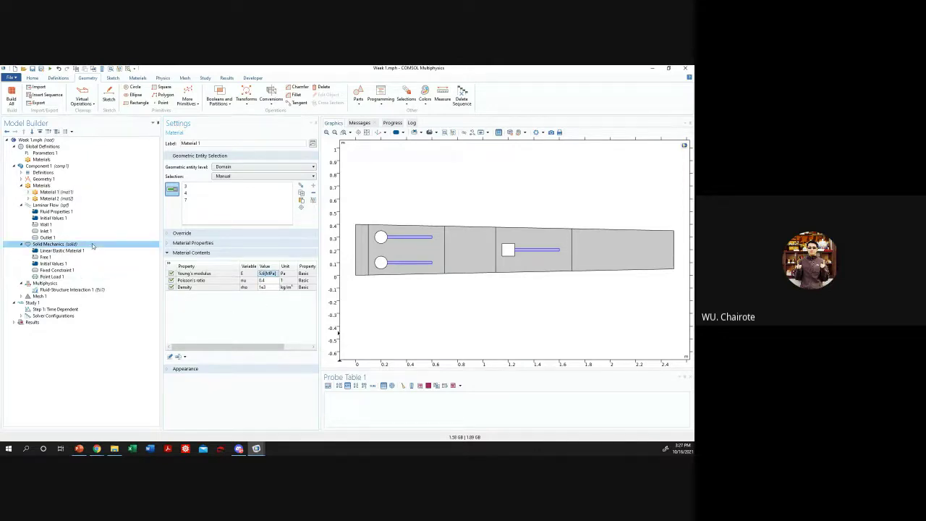
left_click(64, 198)
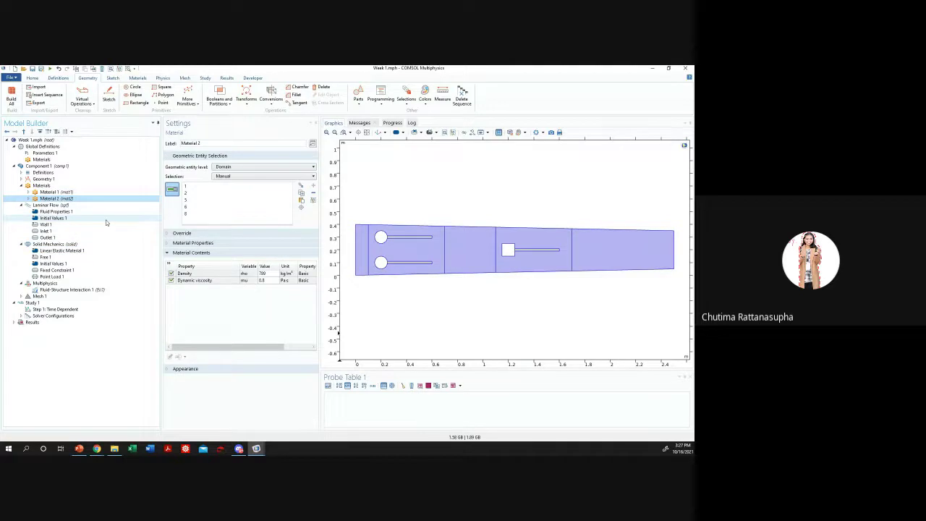
- Open the material library for Component 1's materials and expand the Liquids group within Liquids and Gases
left_click(102, 185)
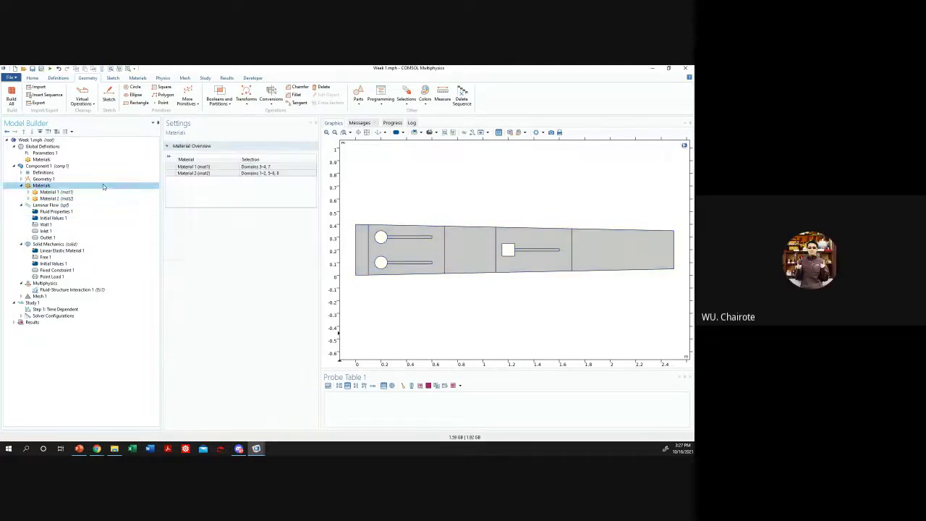
right_click(103, 186)
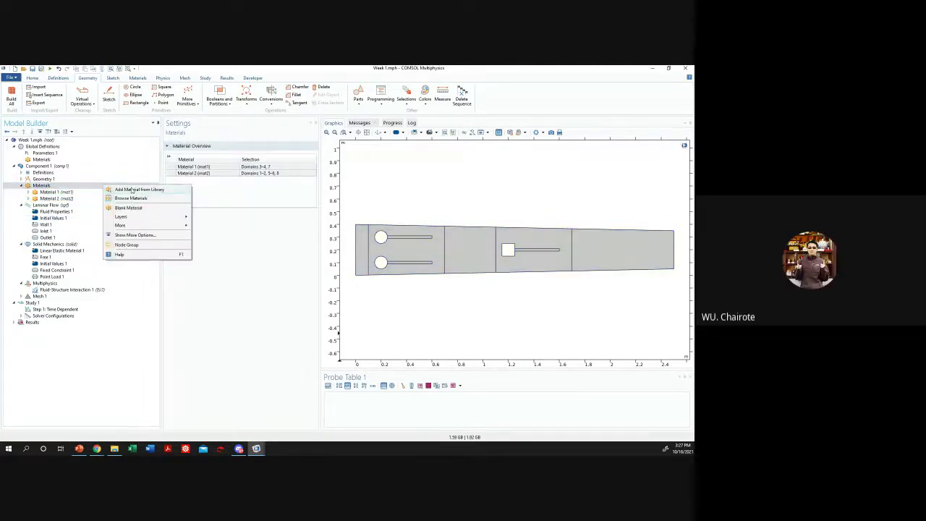
left_click(131, 190)
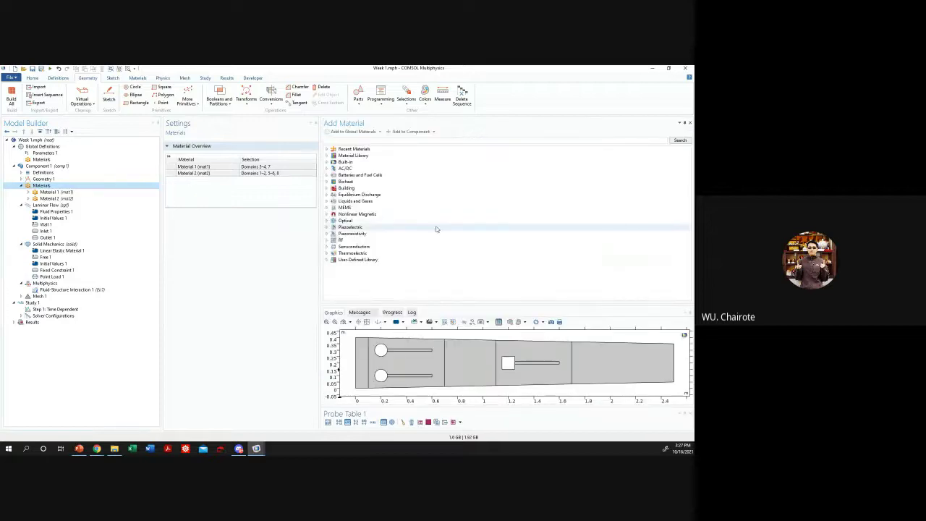
left_click(327, 202)
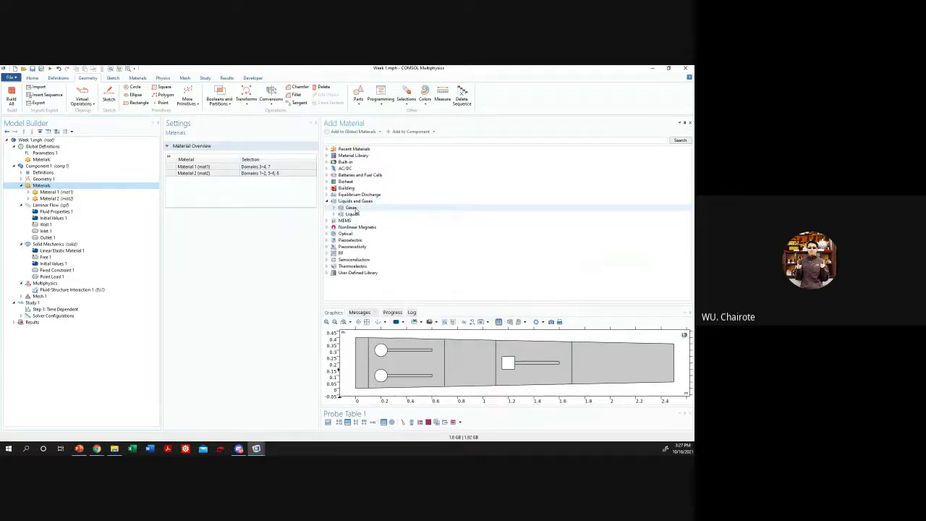
double_click(349, 214)
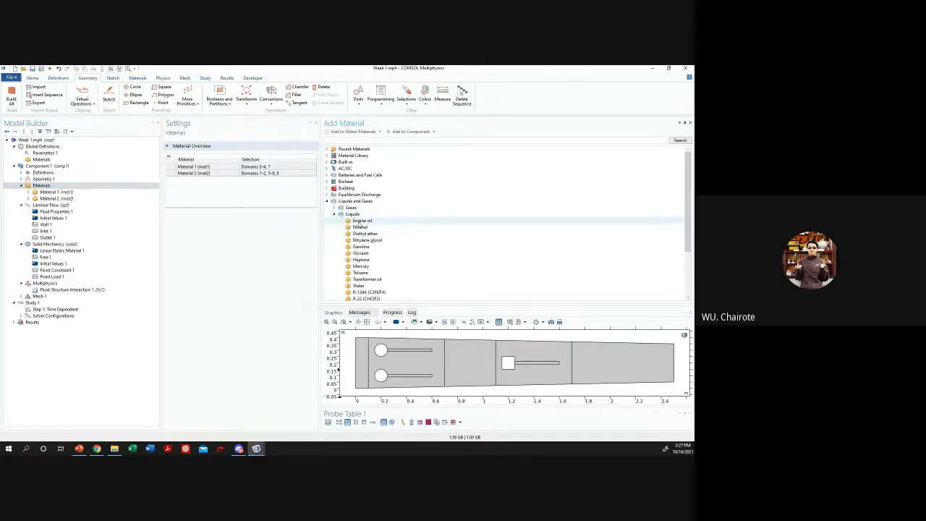
- Add Ethanol from the Liquids group of the Liquids and Gases library to the component
scroll(405, 250, "up", 3)
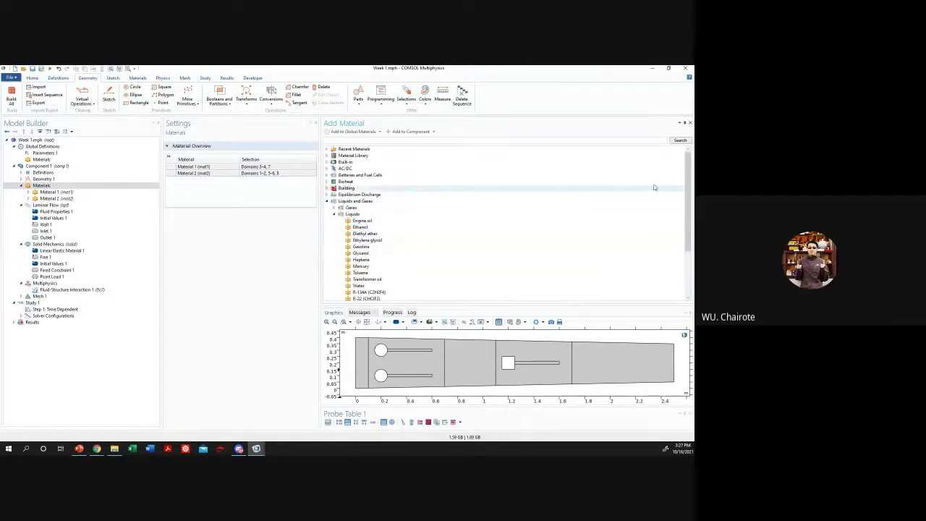
scroll(690, 185, "down", 1)
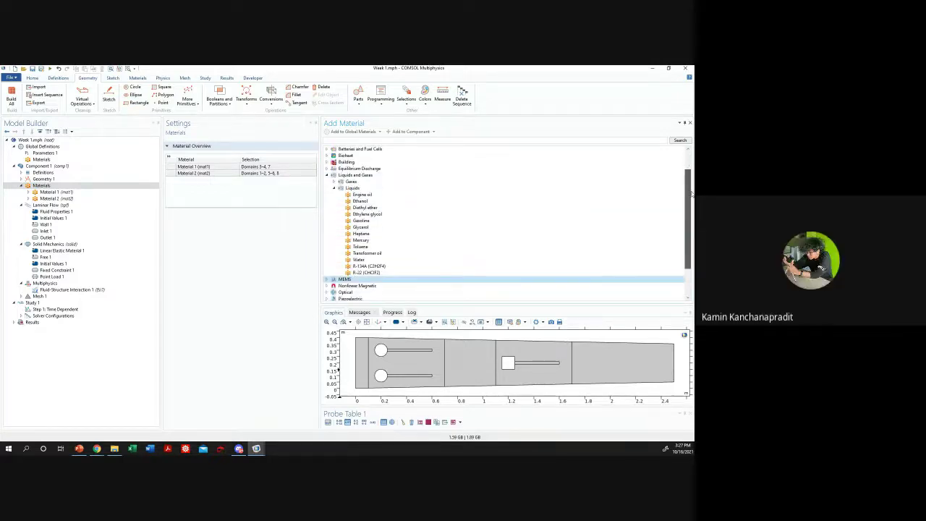
left_click(381, 207)
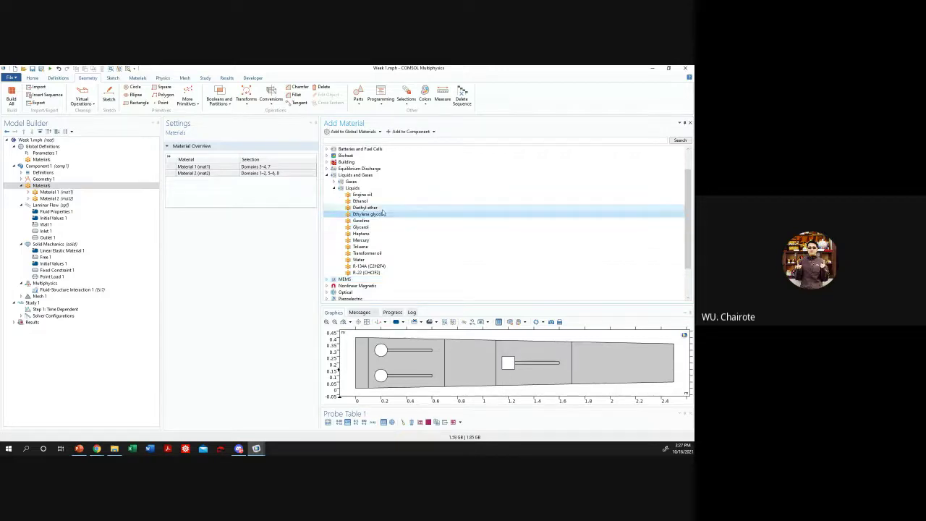
left_click(382, 202)
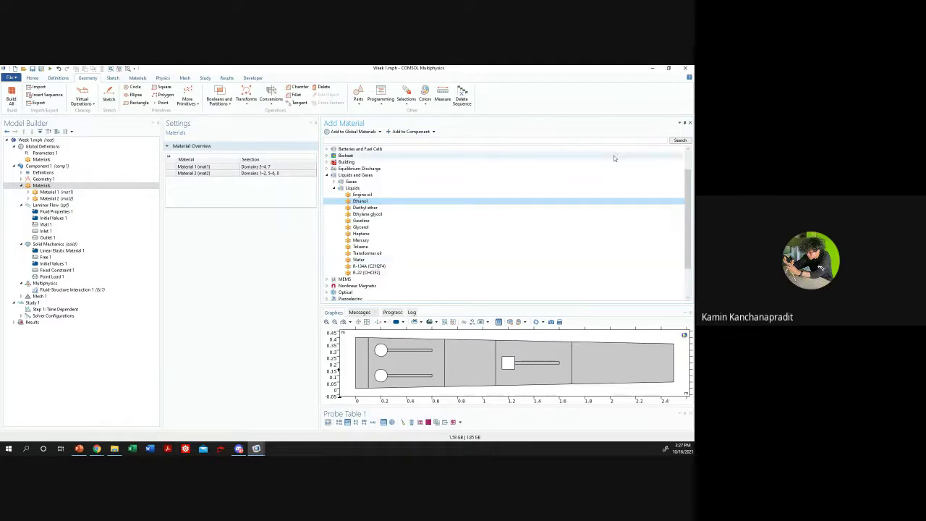
left_click(403, 132)
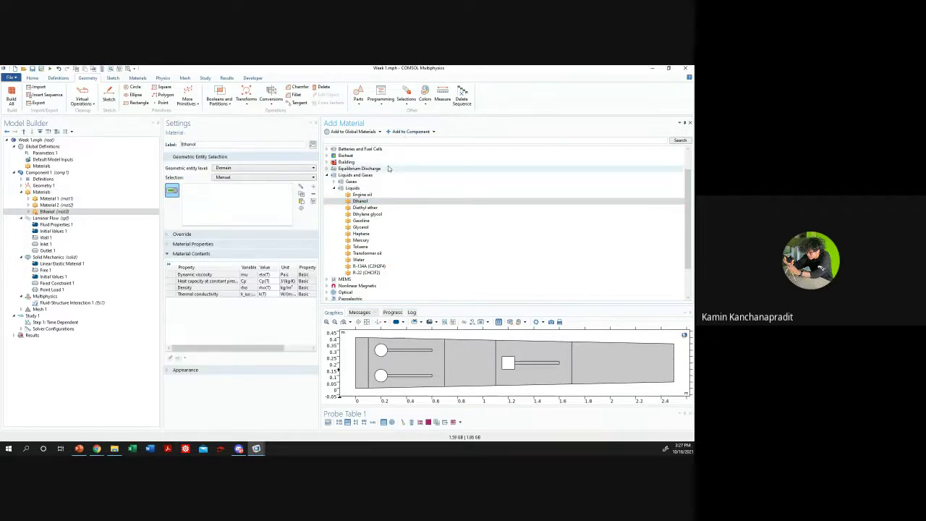
left_click(690, 123)
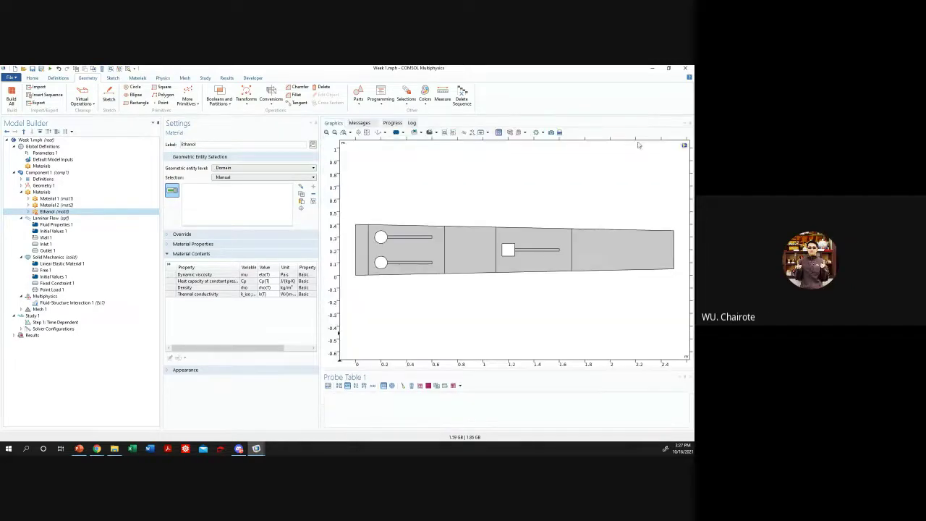
key("Down")
key("Up")
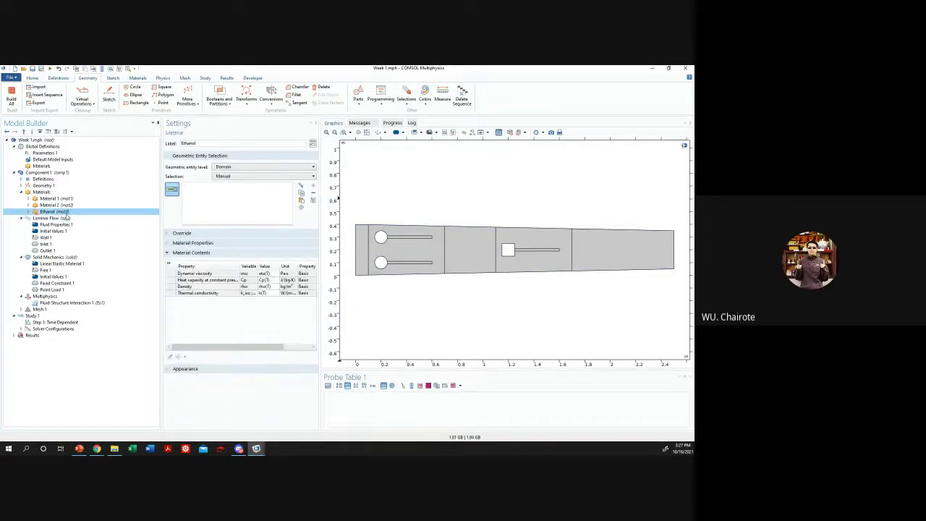
- Examine Ethanol's dynamic viscosity and density entries and its Basic property group, comparing them with Material 1 and Material 2
left_click(216, 274)
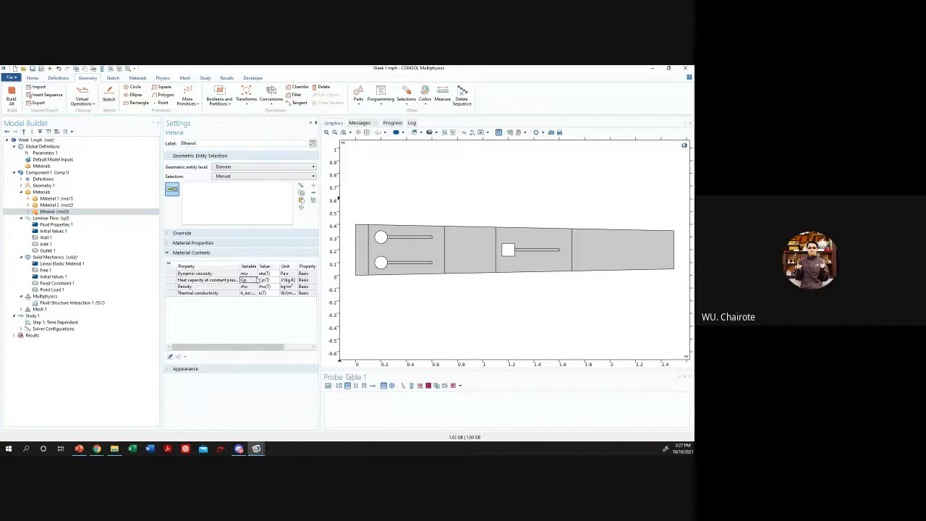
left_click(266, 274)
left_click(266, 286)
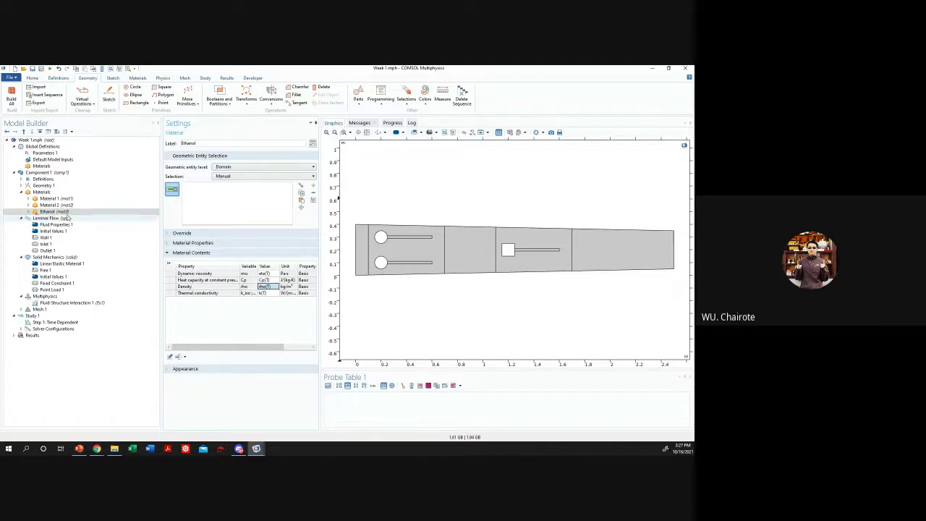
left_click(70, 205)
left_click(72, 199)
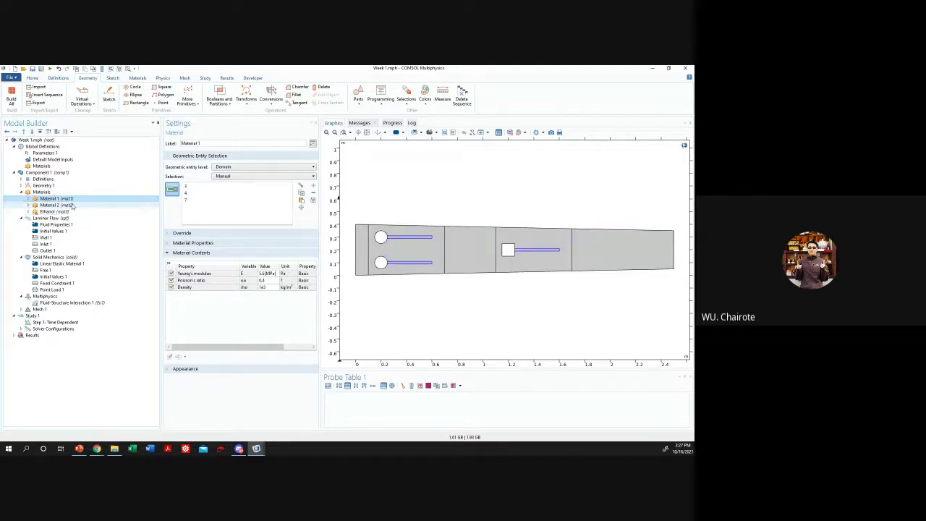
left_click(73, 205)
left_click(92, 213)
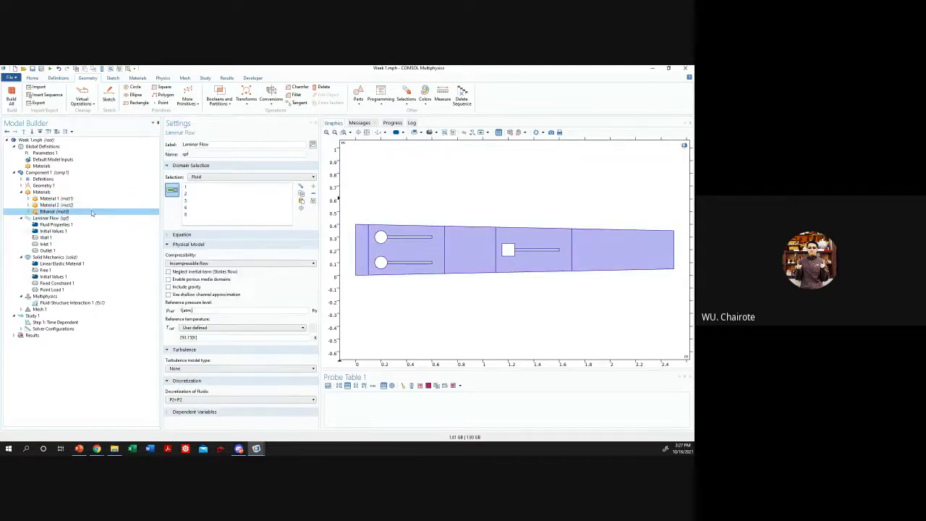
left_click(28, 211)
left_click(57, 218)
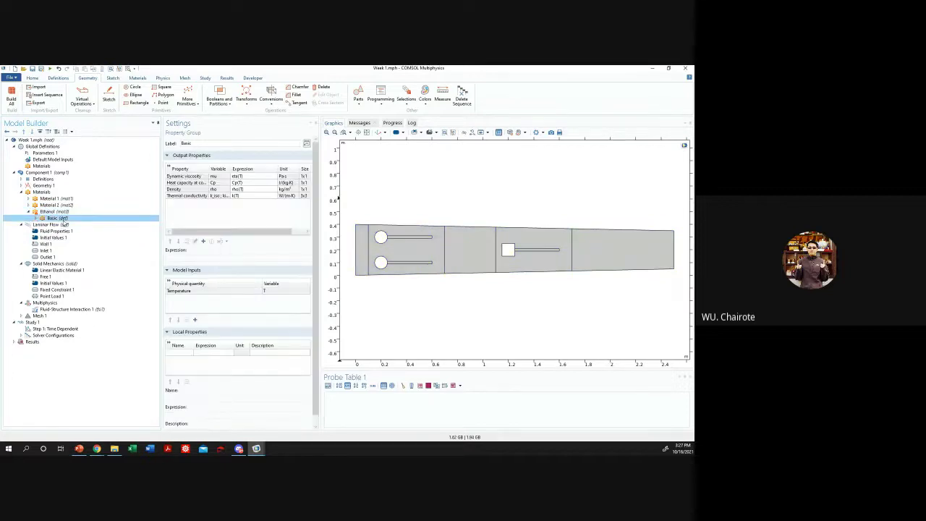
left_click_drag(262, 233, 274, 233)
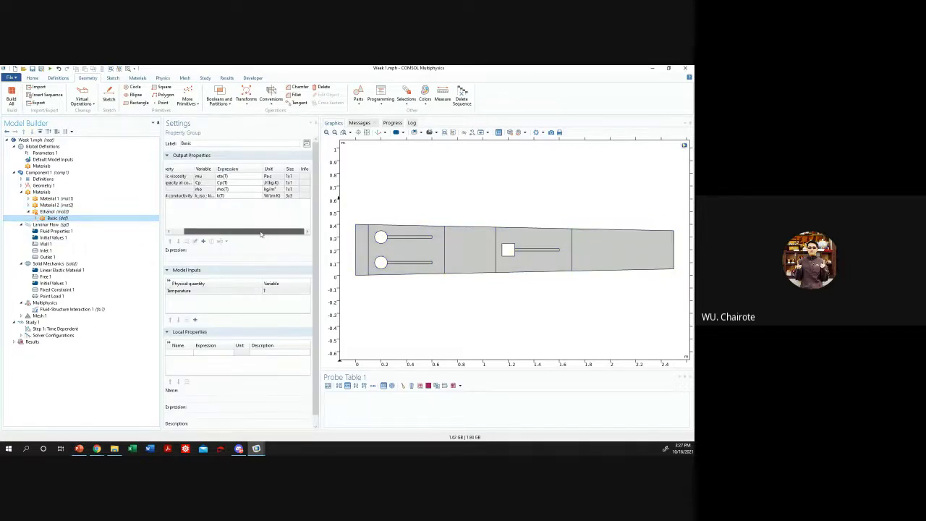
- Delete the Ethanol material from the component
right_click(79, 211)
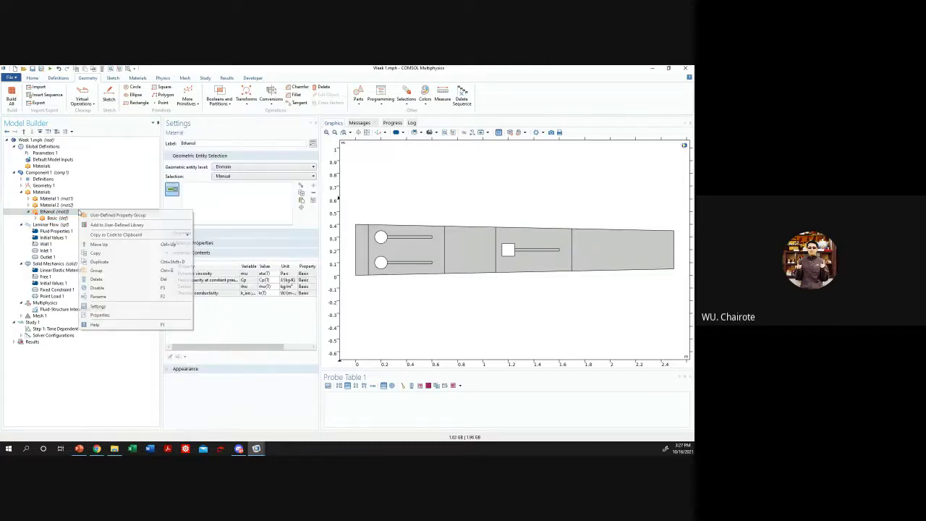
left_click(97, 279)
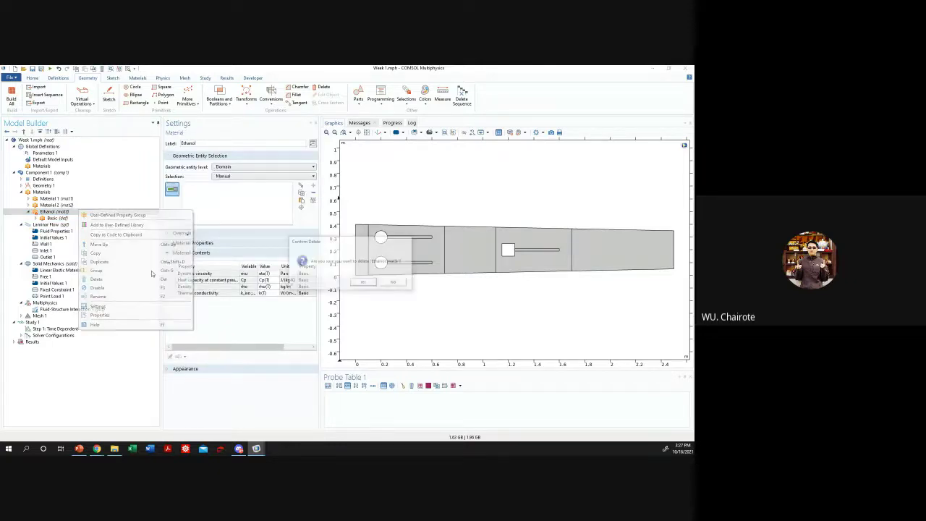
left_click(364, 284)
- Compare the domain selections and property values of Material 1 and Material 2
left_click(63, 204)
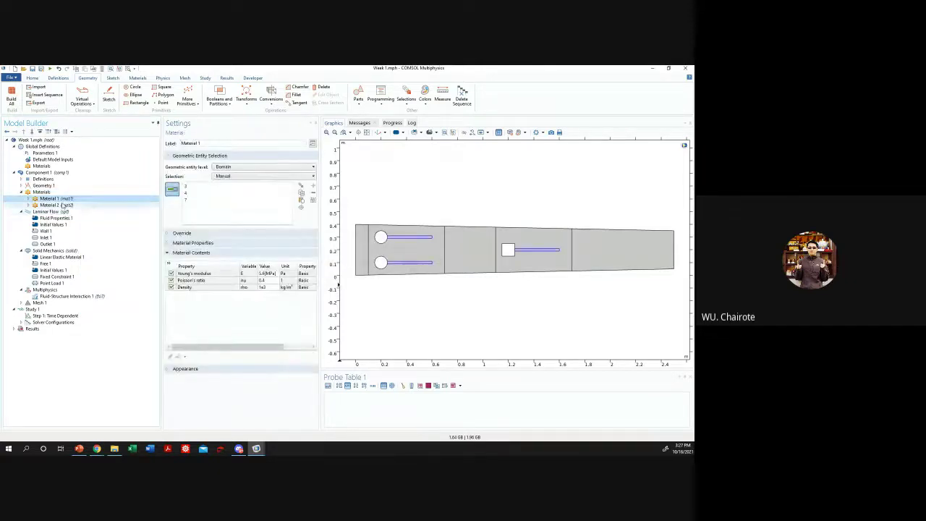
left_click(29, 205)
left_click(29, 198)
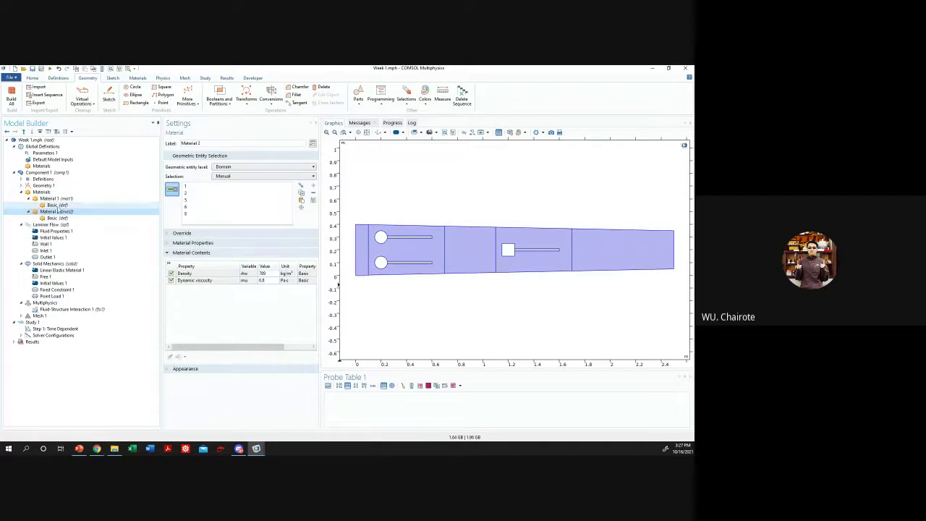
left_click(52, 205)
left_click(41, 191)
left_click(54, 199)
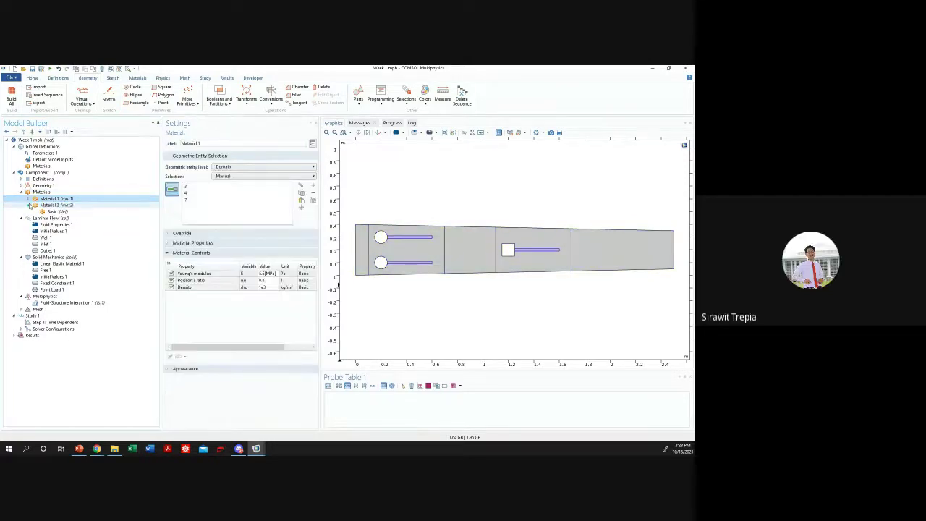
left_click(47, 192)
left_click(53, 198)
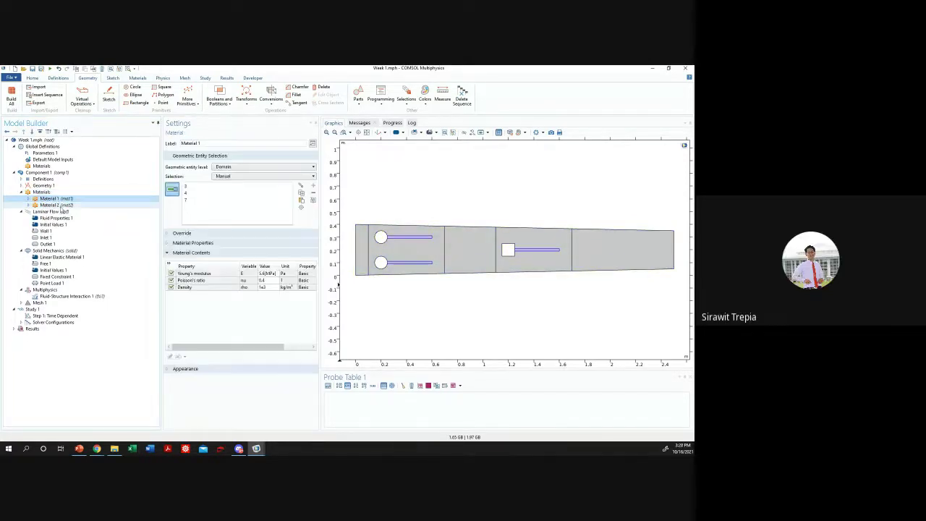
left_click(42, 192)
left_click(53, 198)
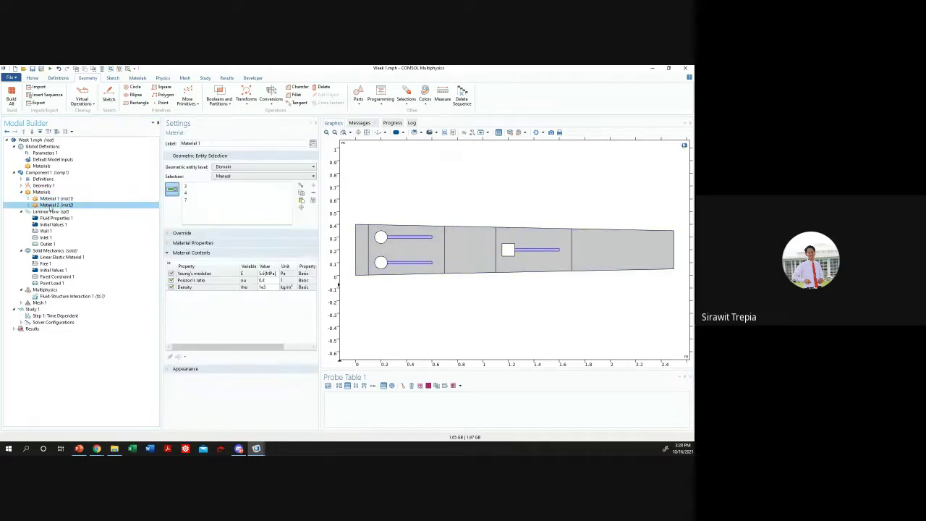
left_click(44, 185)
left_click(49, 198)
left_click(58, 205)
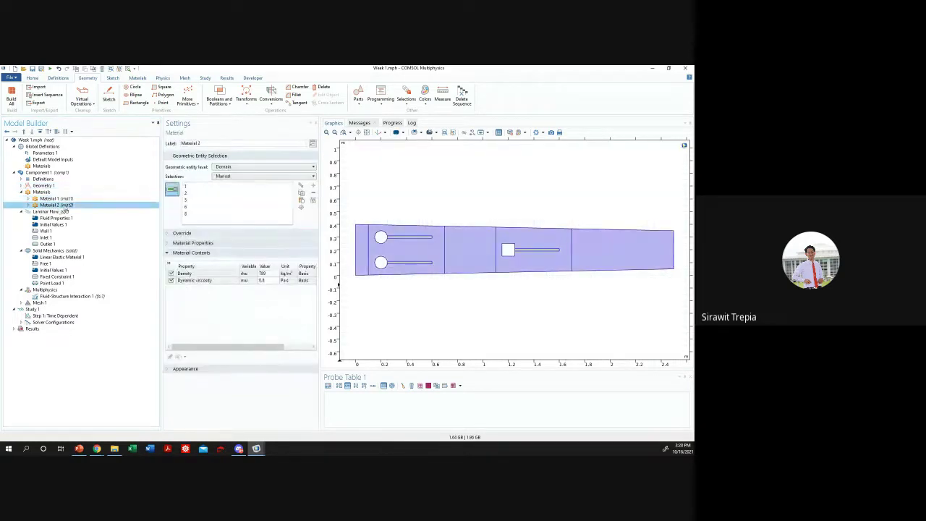
left_click(60, 198)
left_click(65, 205)
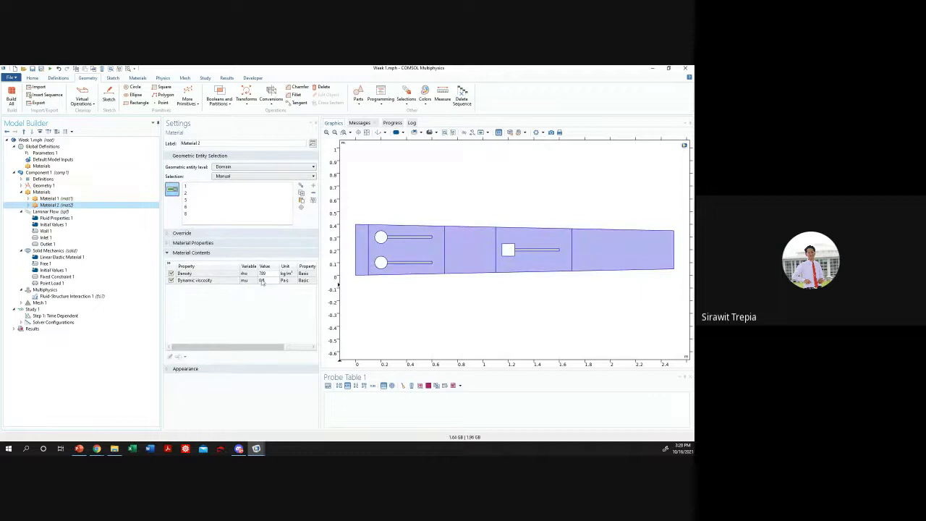
left_click(101, 199)
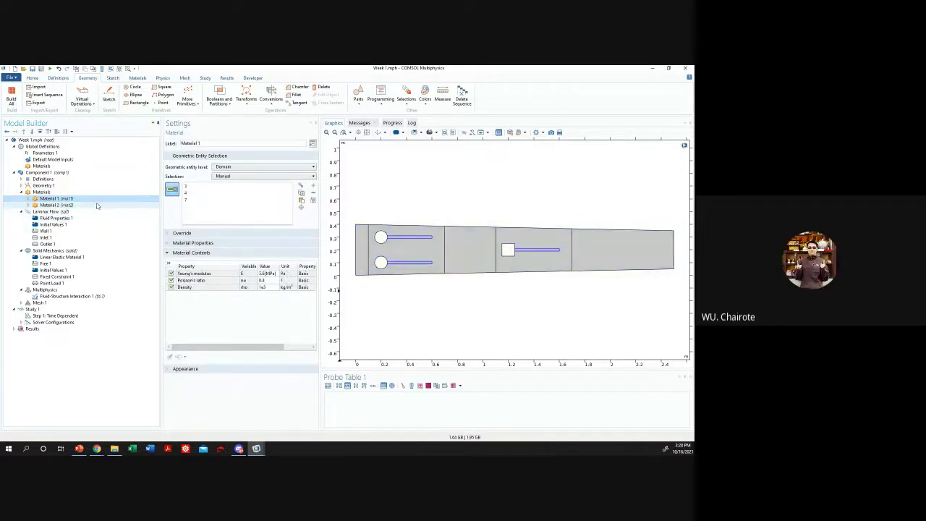
left_click(96, 205)
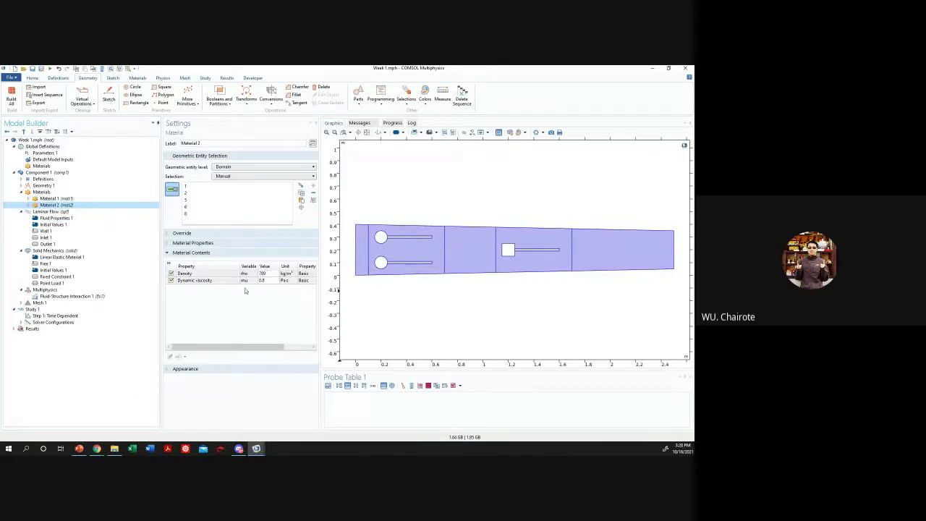
left_click(90, 198)
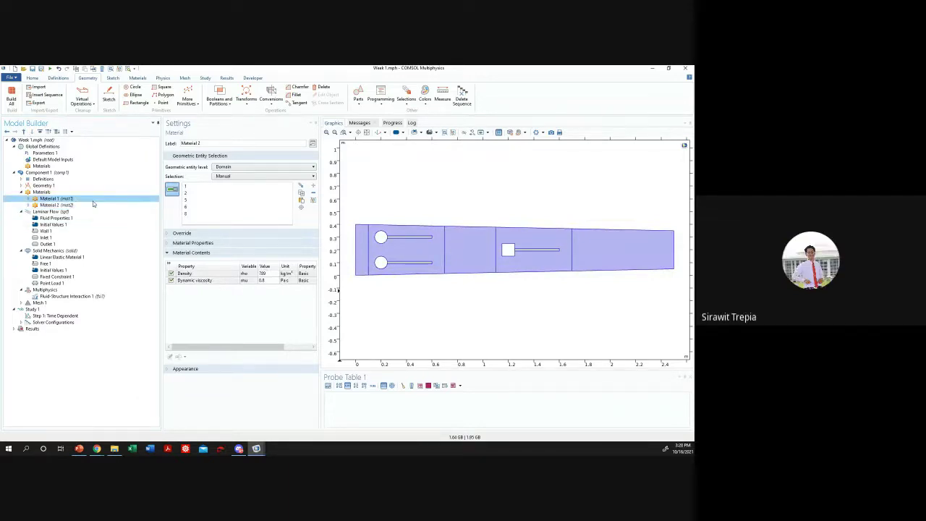
- Review the Solid Mechanics settings, including the Linear Elastic Material, Free and Initial Values nodes
left_click(58, 250)
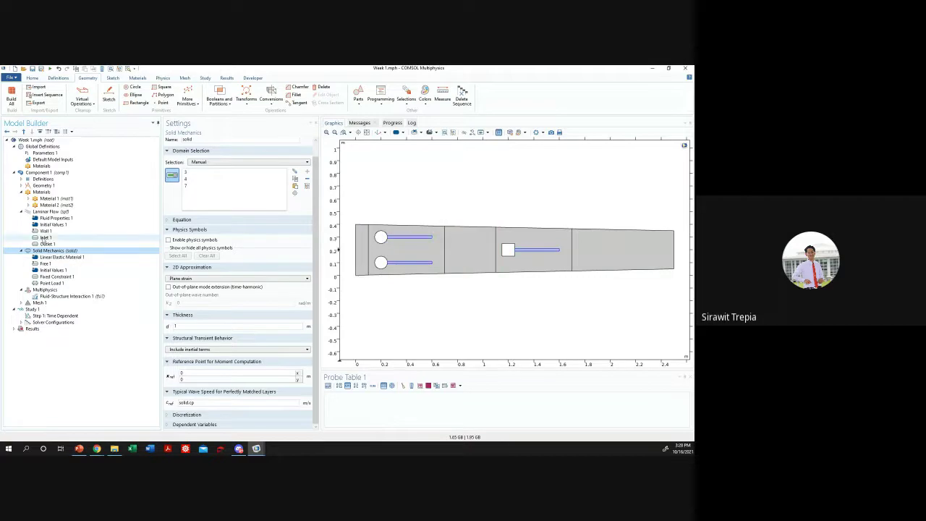
left_click(62, 257)
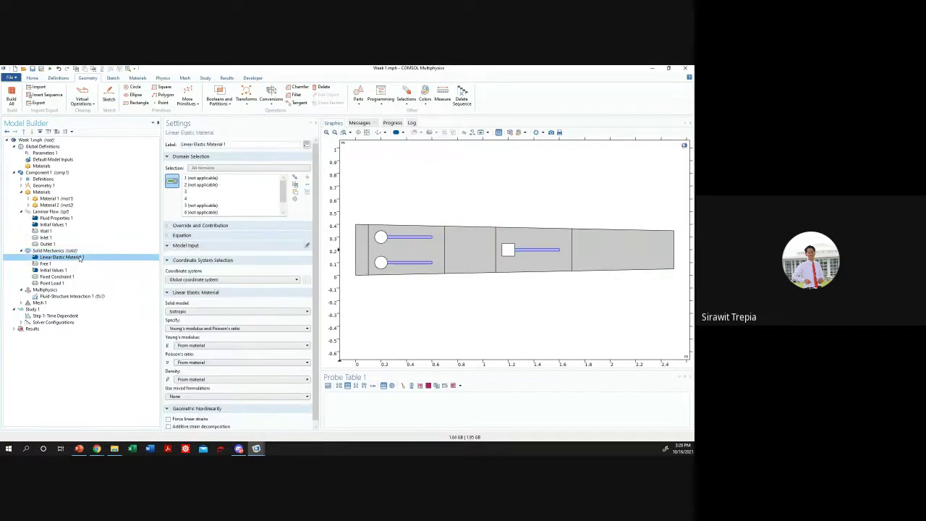
left_click(75, 264)
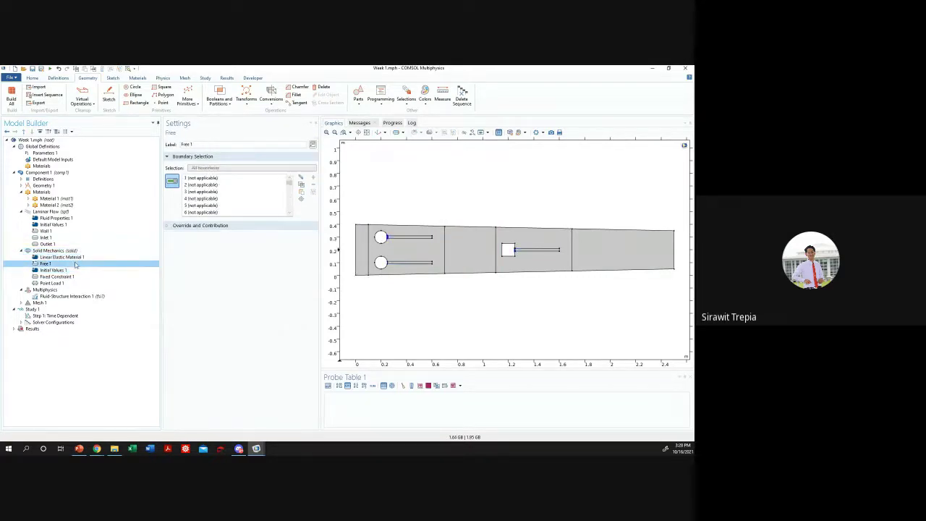
left_click(71, 257)
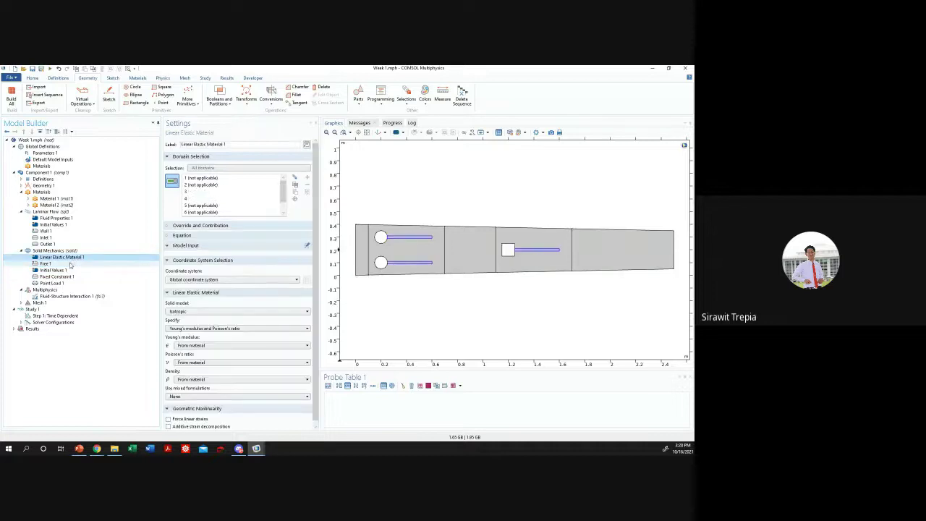
left_click(71, 264)
left_click(70, 257)
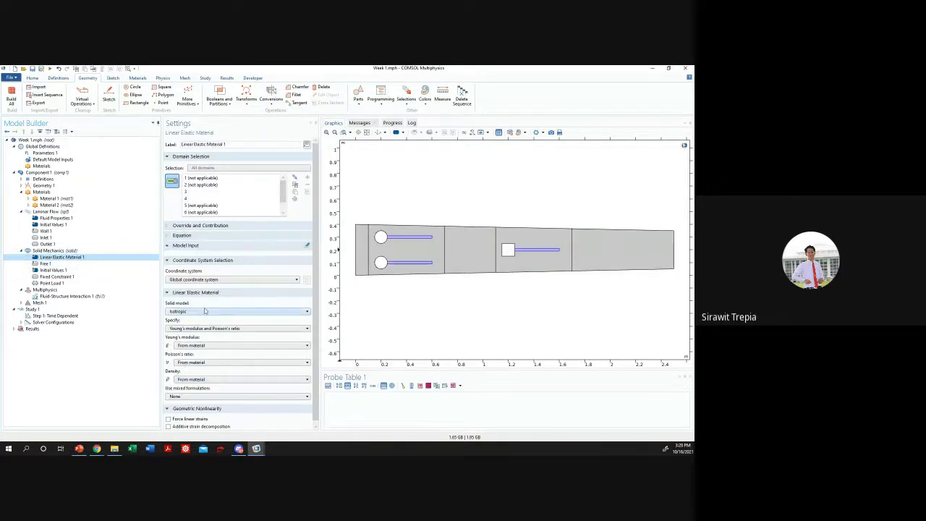
left_click(62, 270)
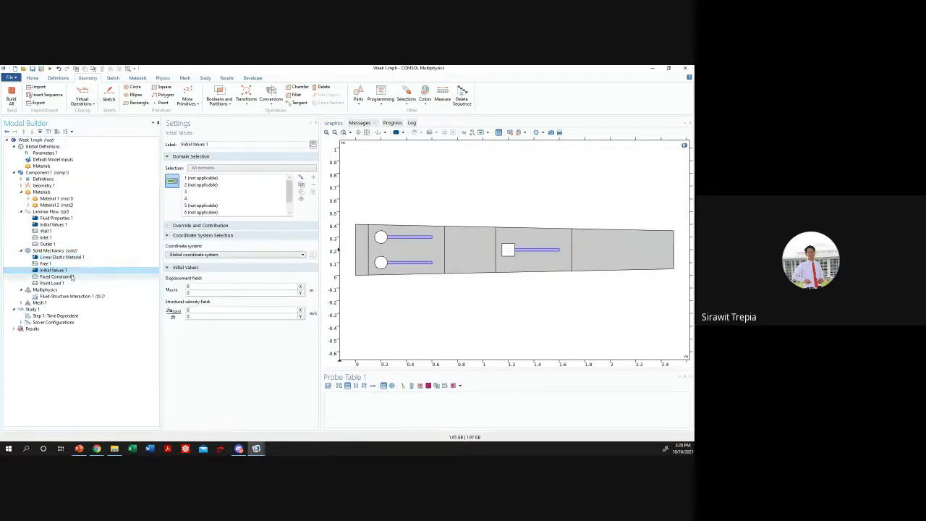
- Add boundaries 42 and 43, where the upper beam meets its circle, to the Fixed Constraint 1 selection
left_click(71, 277)
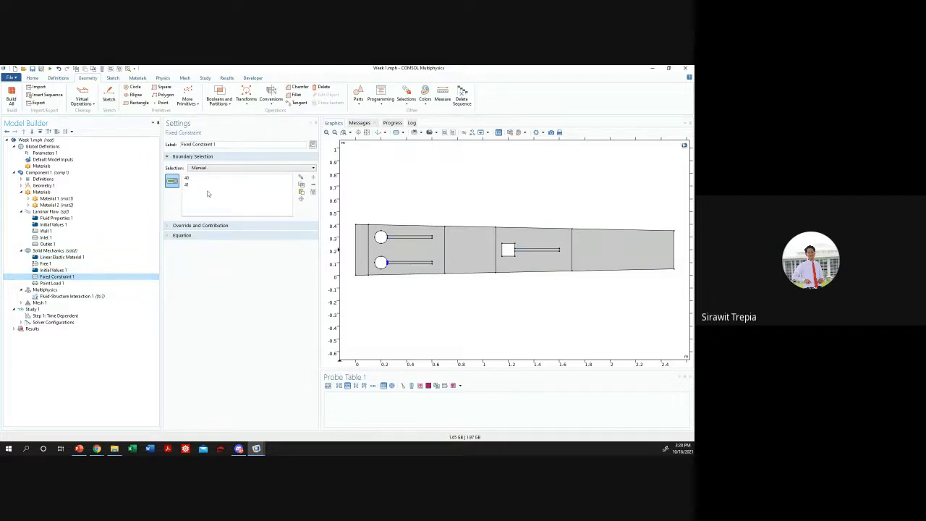
left_click(343, 132)
left_click_drag(380, 229, 394, 266)
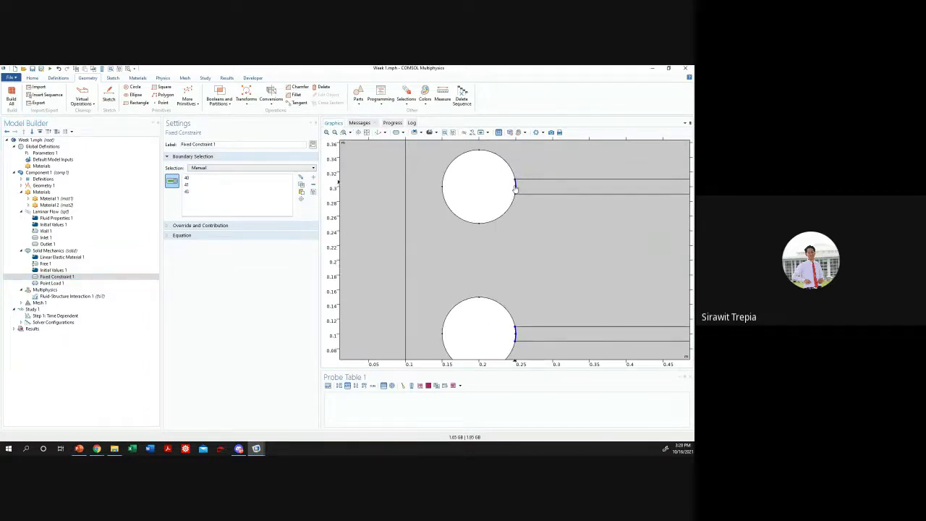
left_click(516, 191)
left_click(367, 132)
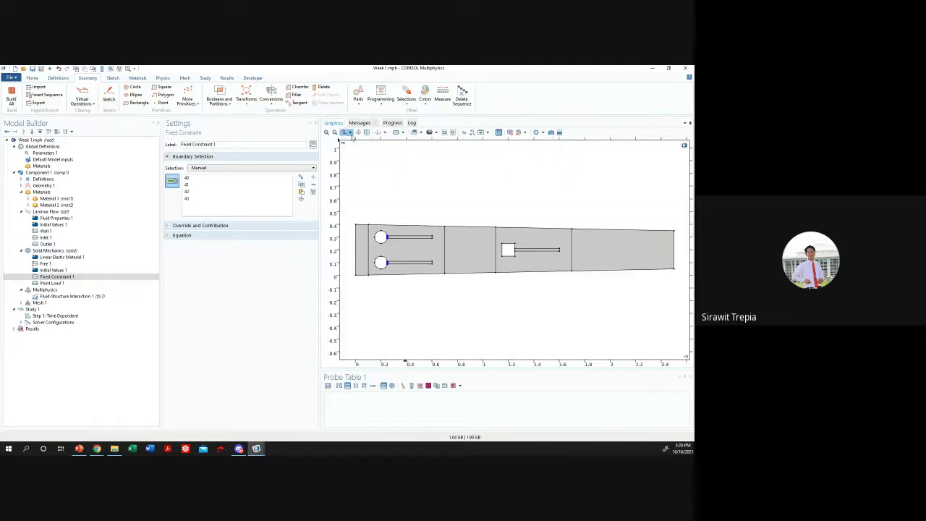
- Add the boundary where the third beam meets the square to the Fixed Constraint 1 selection
left_click_drag(504, 243, 535, 263)
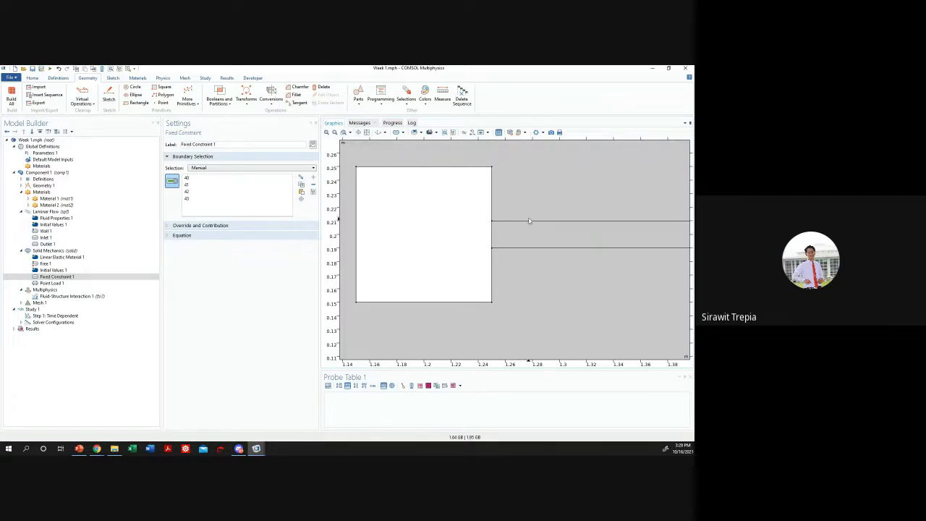
left_click(491, 230)
left_click(366, 132)
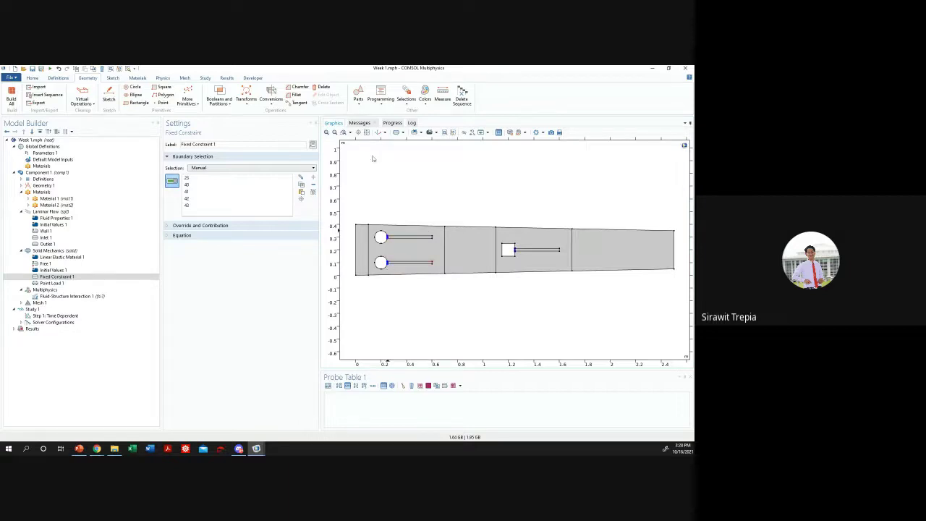
- Inspect the Fixed Constraint 1 boundaries up close at the lower circle, the upper circle and the square
left_click(344, 132)
left_click_drag(380, 257, 398, 268)
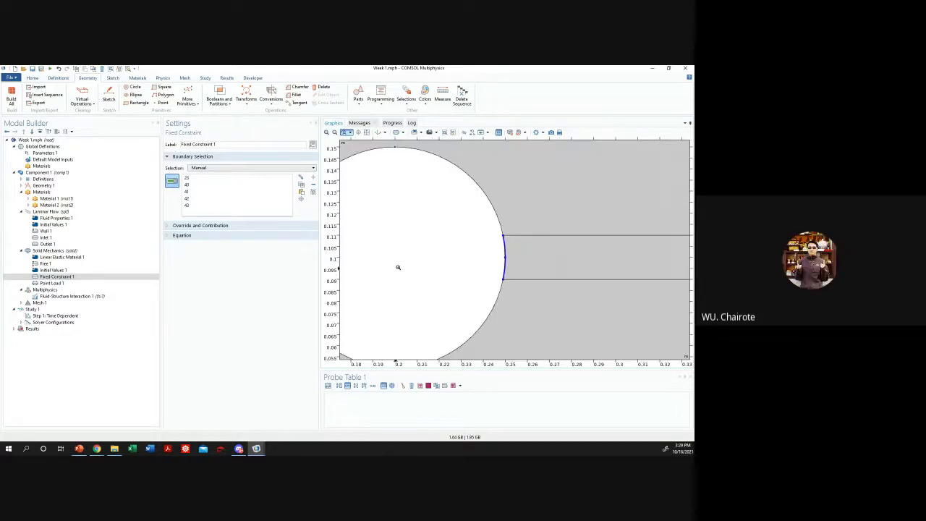
left_click(366, 132)
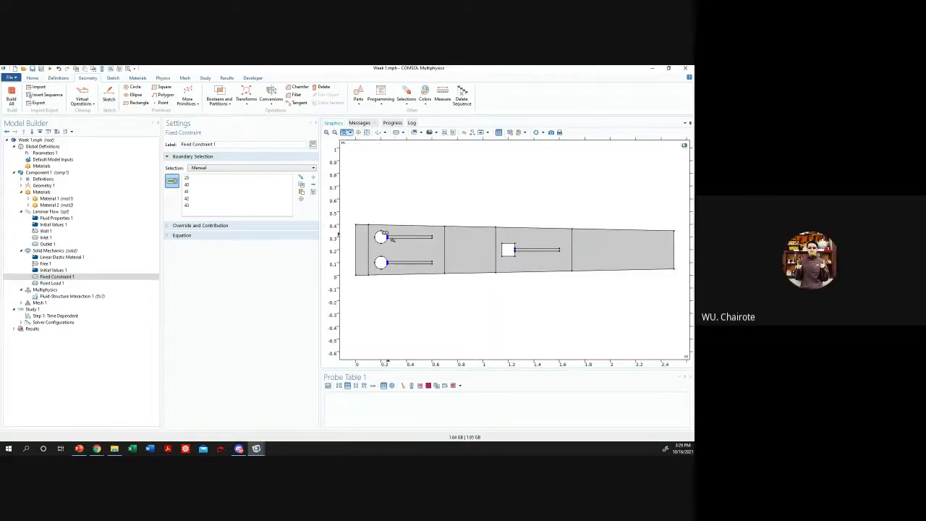
left_click_drag(384, 232, 398, 244)
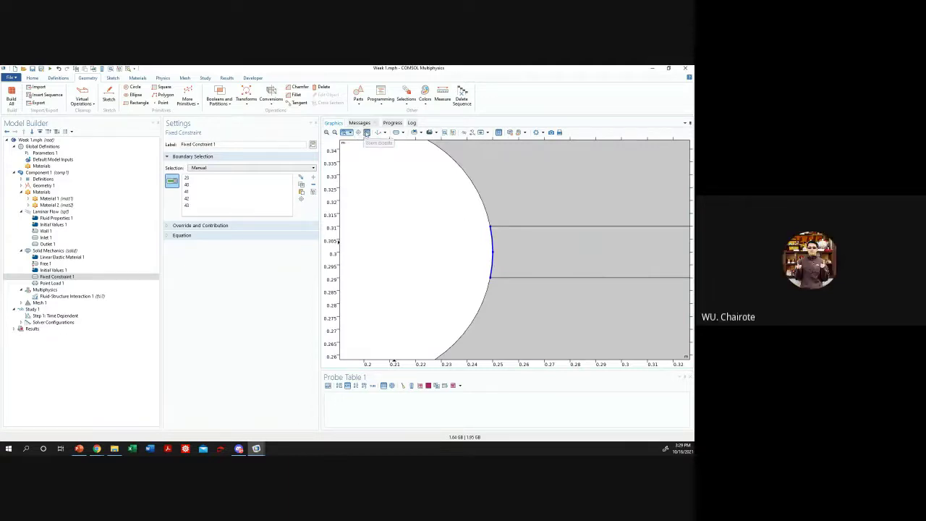
left_click(367, 132)
left_click_drag(521, 255, 527, 258)
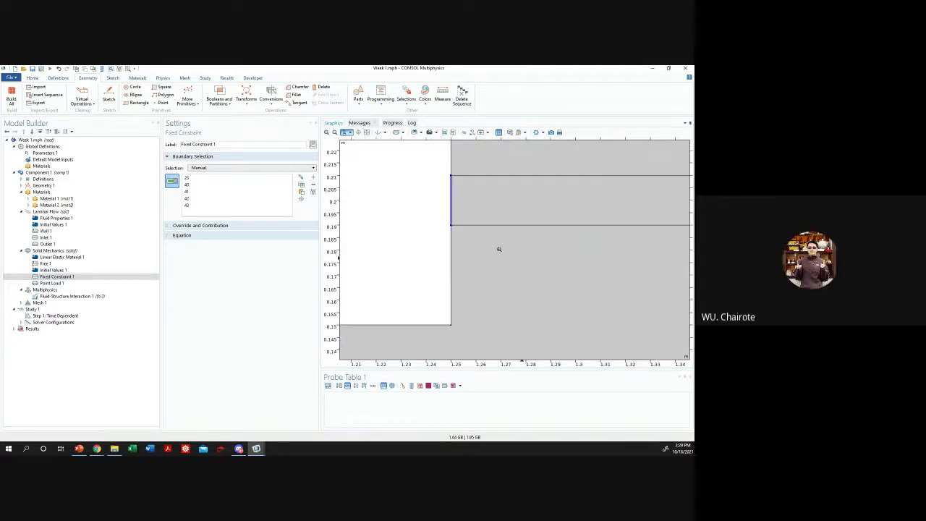
left_click(367, 133)
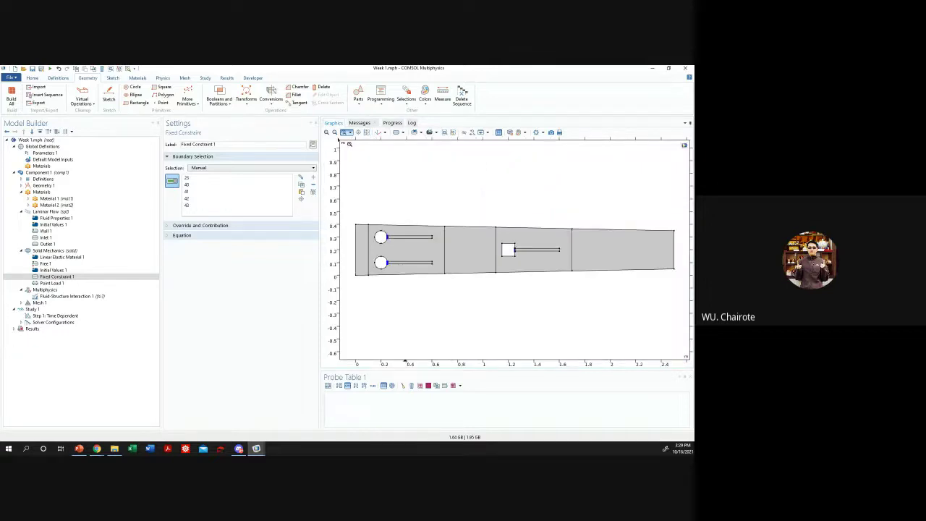
- Open the settings of the Point Load 1 node under Solid Mechanics
left_click(68, 283)
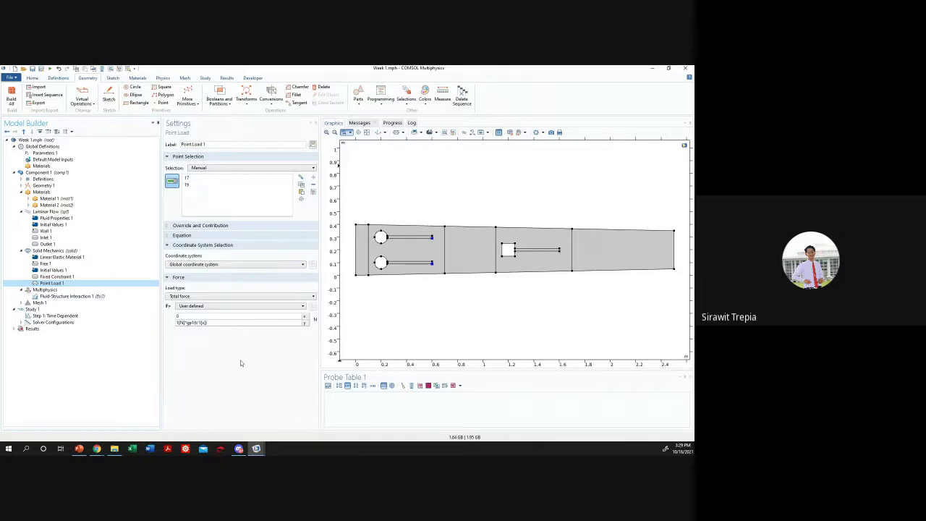
right_click(113, 285)
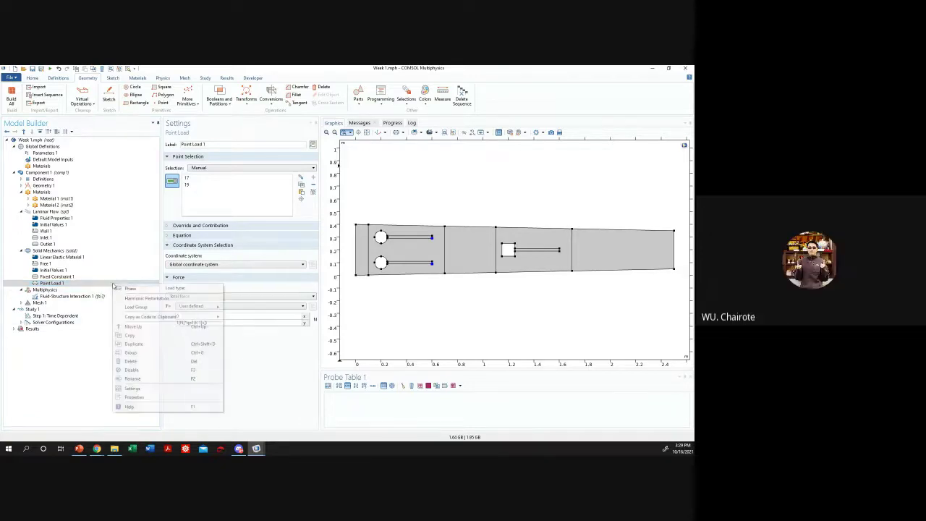
key("Escape")
right_click(108, 283)
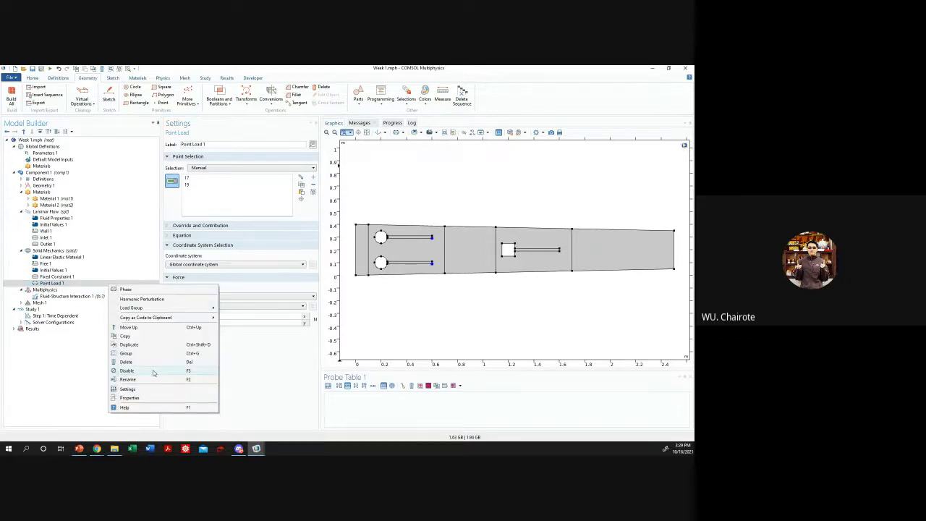
key("Escape")
right_click(100, 283)
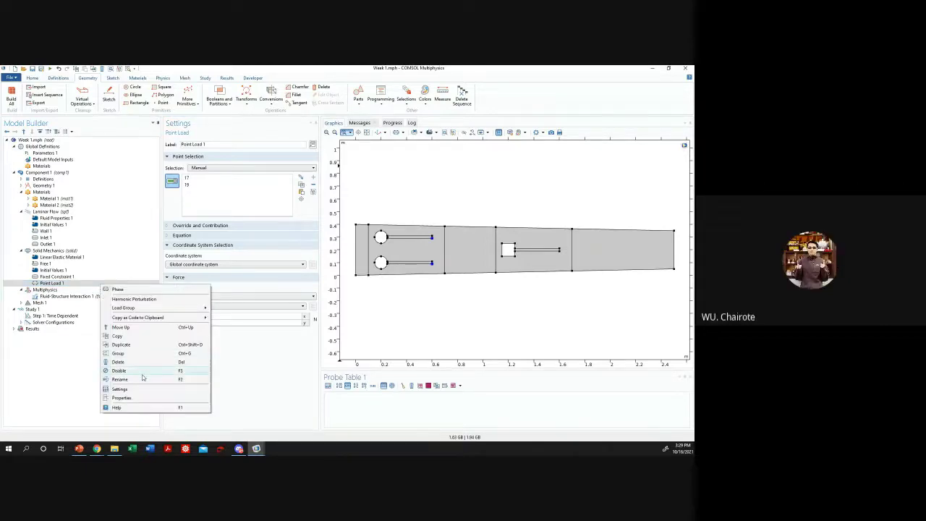
key("Escape")
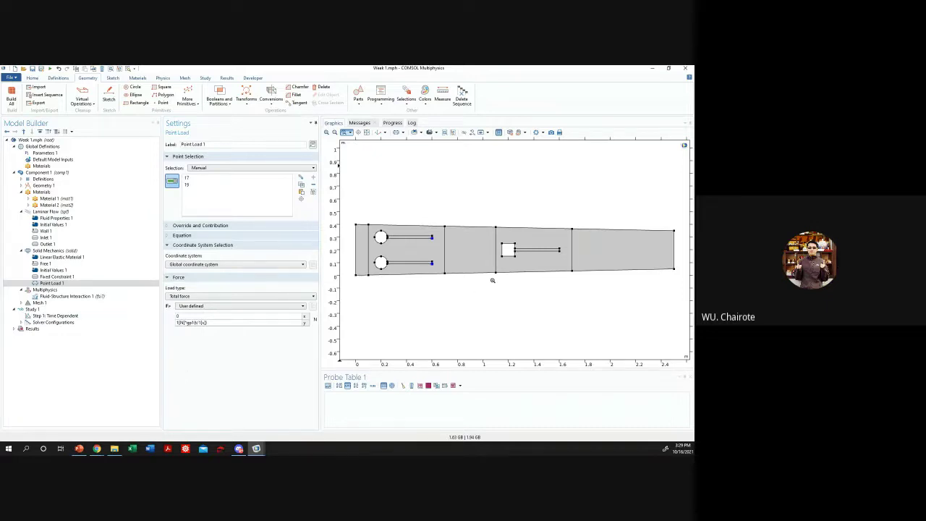
- Add the lower corner at the free end of the square's beam to the Point Load 1 selection
left_click(172, 181)
left_click(173, 183)
left_click_drag(553, 238, 564, 257)
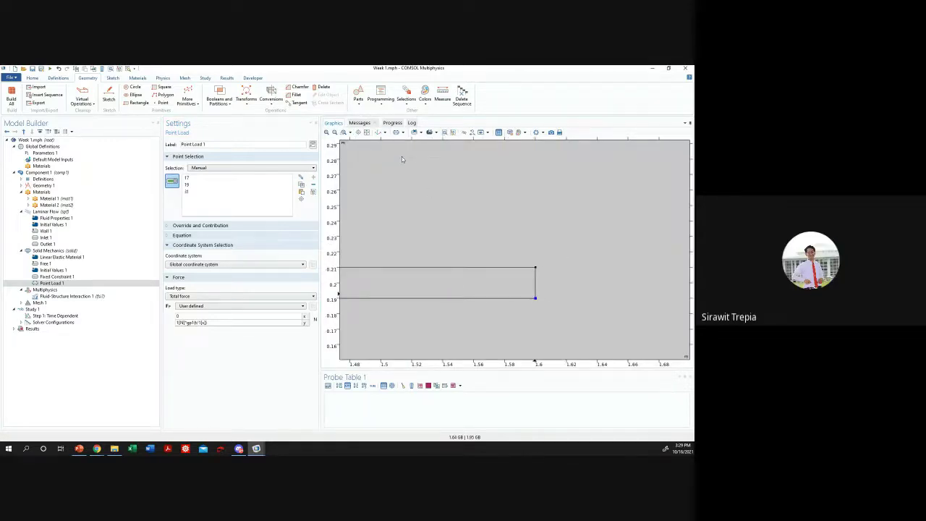
left_click(366, 133)
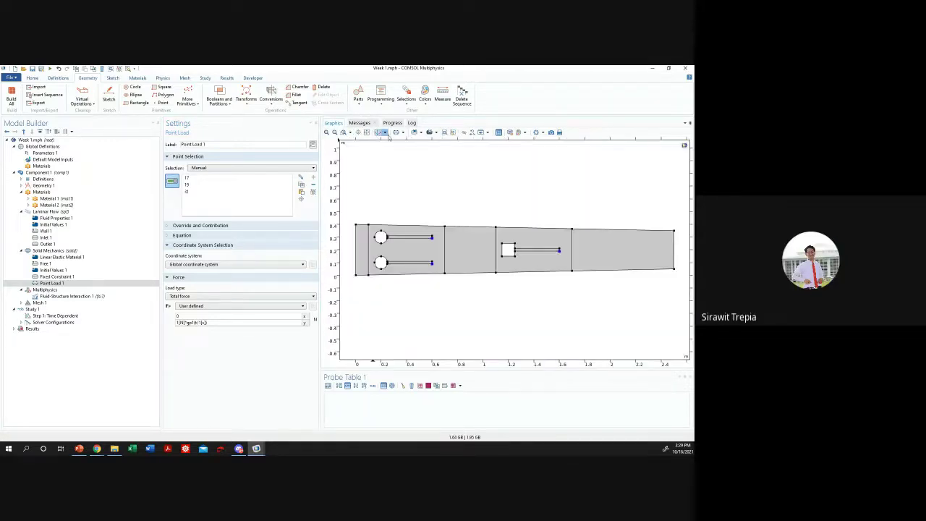
left_click(343, 132)
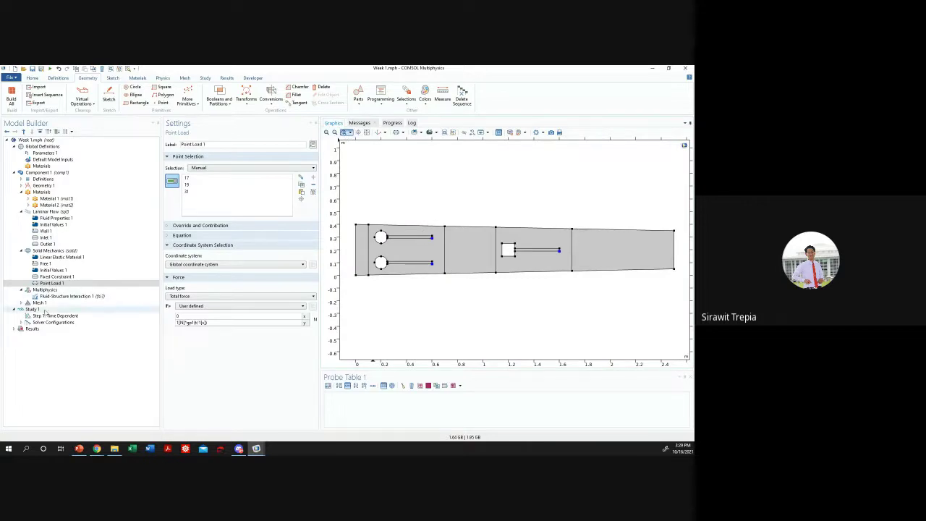
- Examine the Point Loads (solid) plot and its Point Load 1 arrow settings in the Applied Loads results group
left_click(31, 329)
left_click(15, 329)
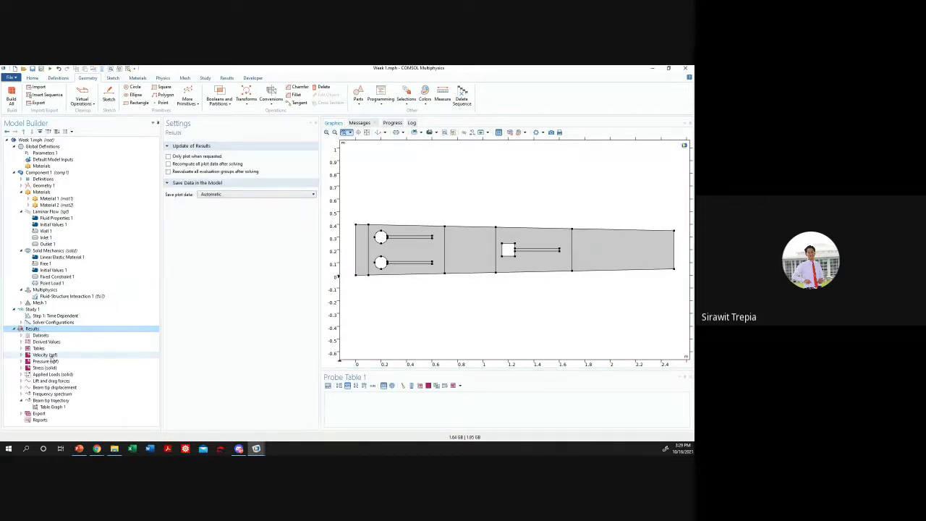
left_click(21, 367)
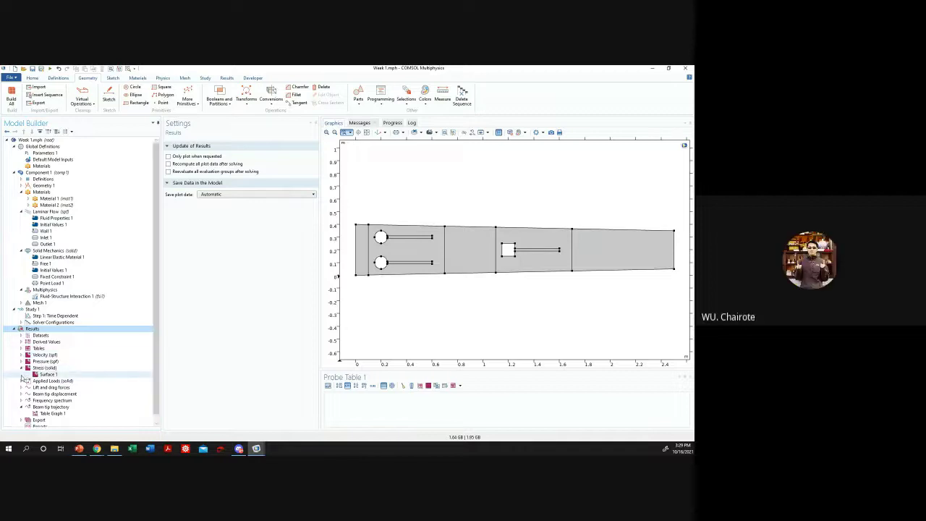
left_click(22, 374)
left_click(21, 381)
left_click(56, 387)
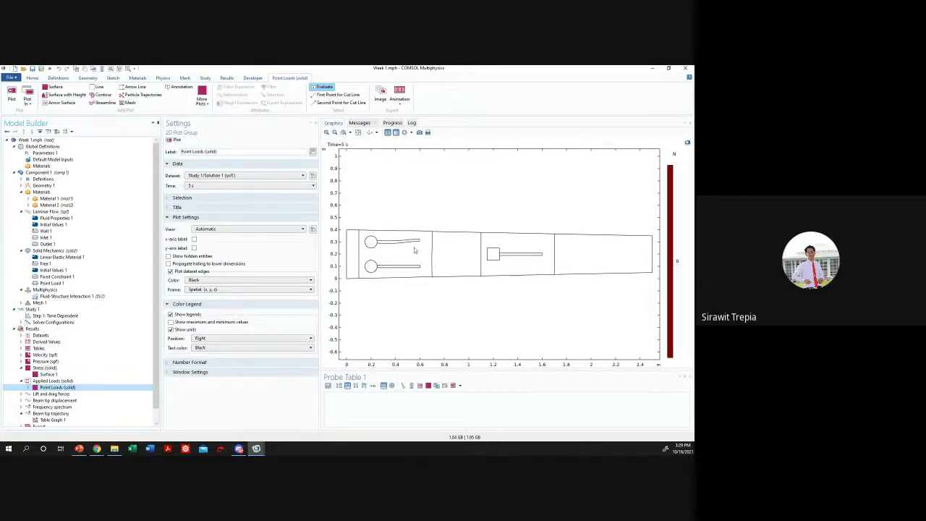
left_click(27, 387)
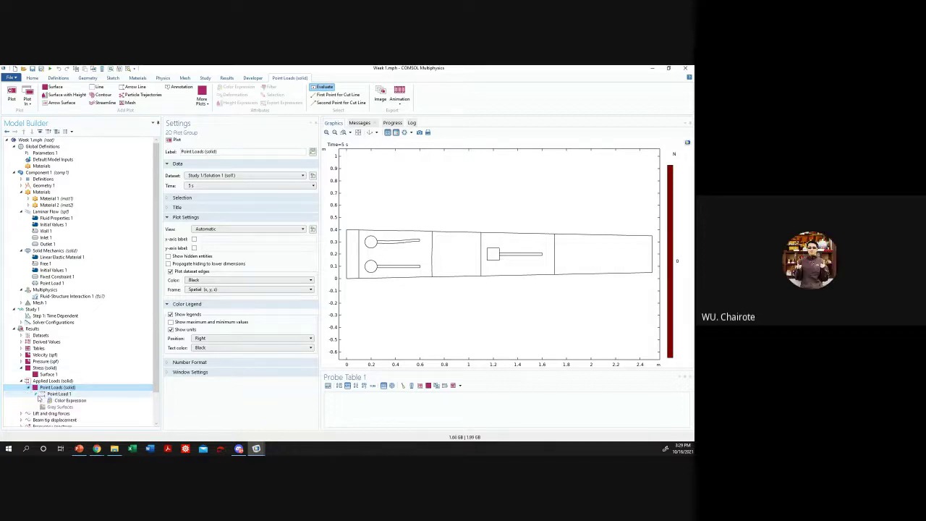
key("Down")
key("Down")
key("Up")
key("Up")
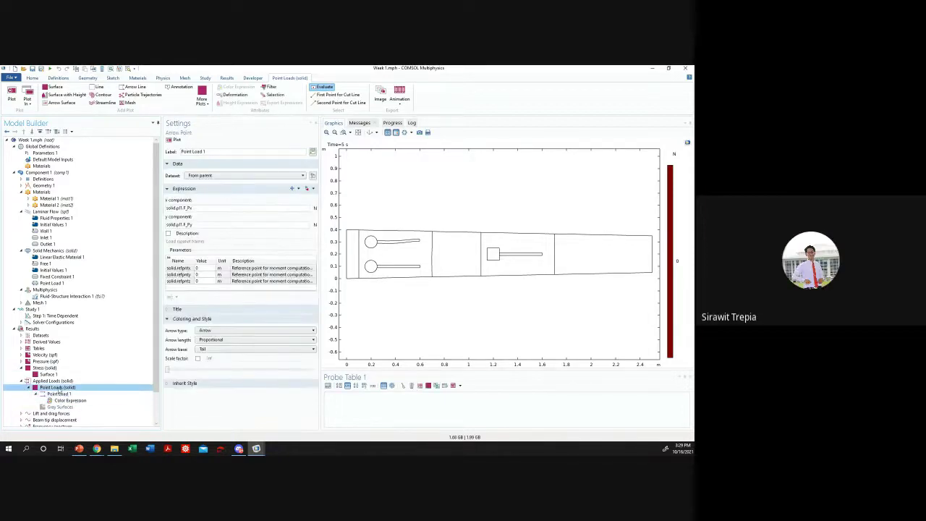
left_click(22, 381)
left_click(21, 380)
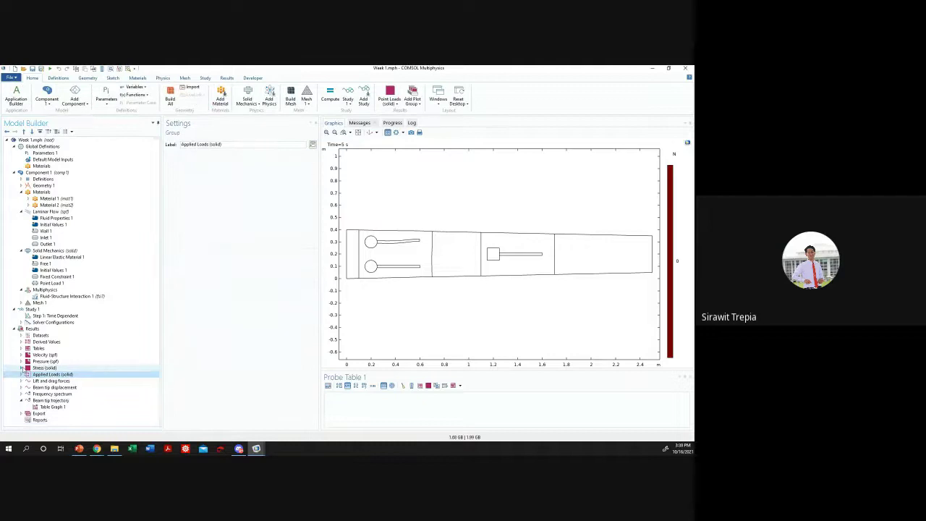
- Check the points selected in Point Load 1 up close at the free ends of the upper beam and the square's beam
left_click(49, 237)
left_click(52, 283)
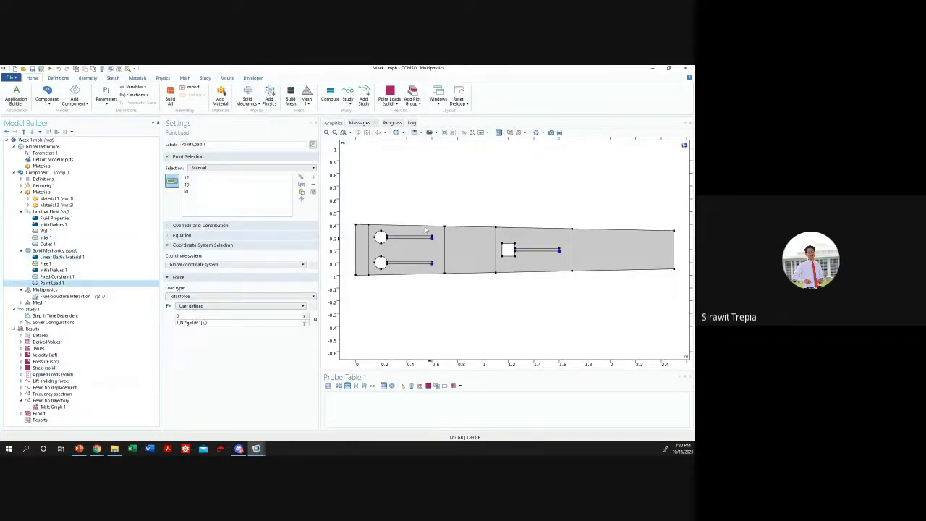
left_click(343, 132)
left_click_drag(422, 230, 435, 245)
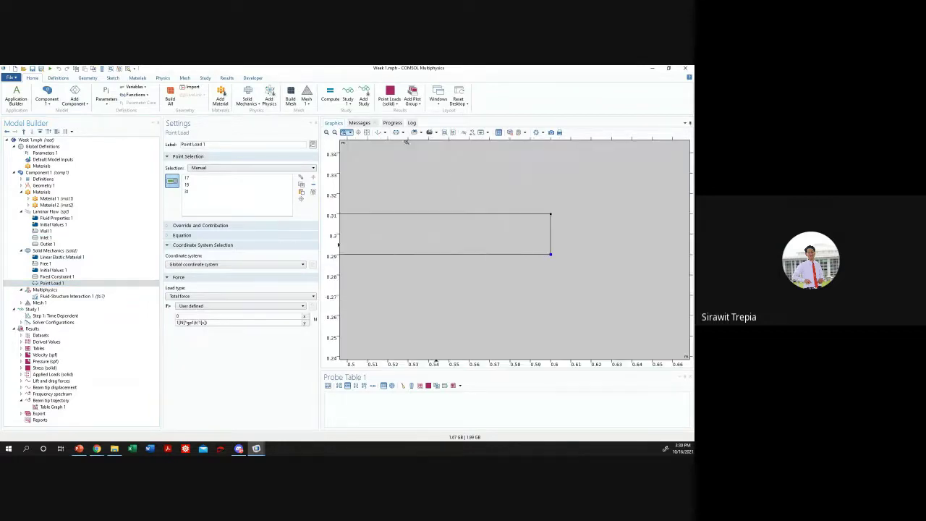
left_click(367, 133)
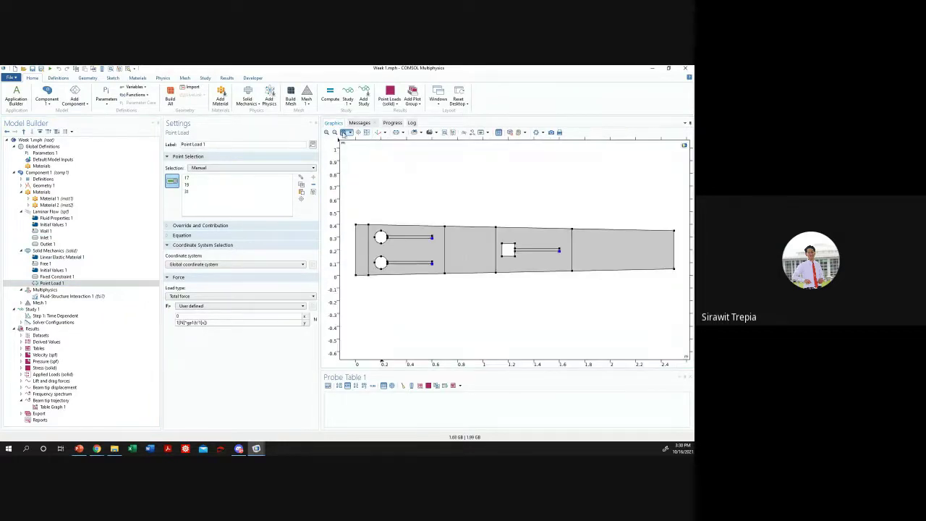
left_click(344, 133)
left_click_drag(427, 234, 439, 245)
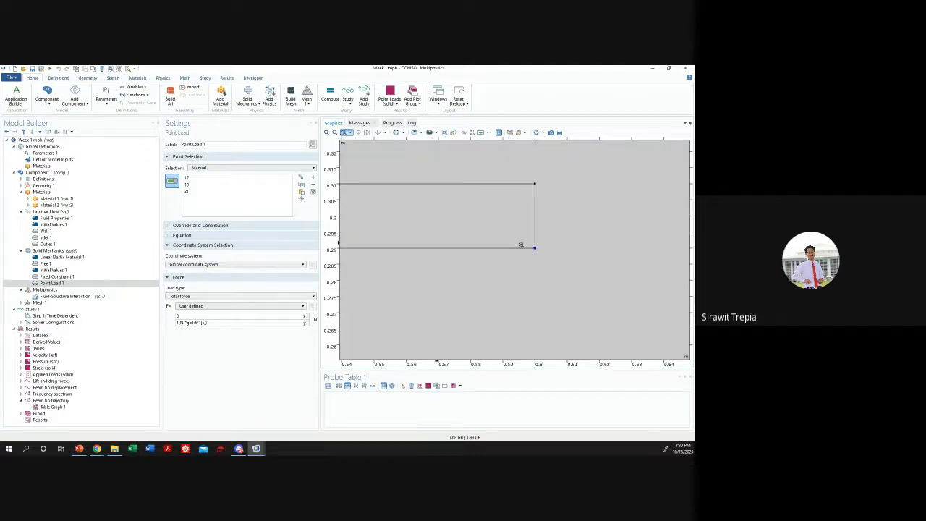
left_click(367, 133)
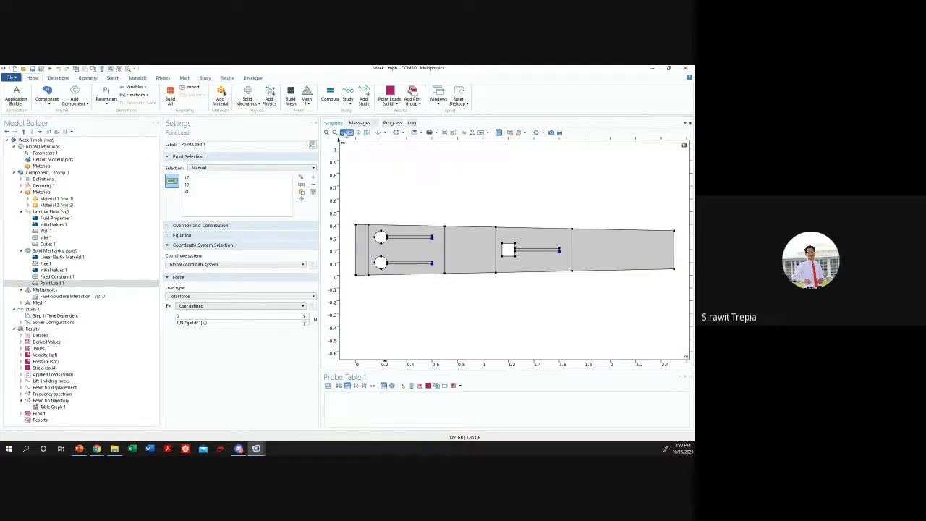
left_click_drag(570, 260, 571, 260)
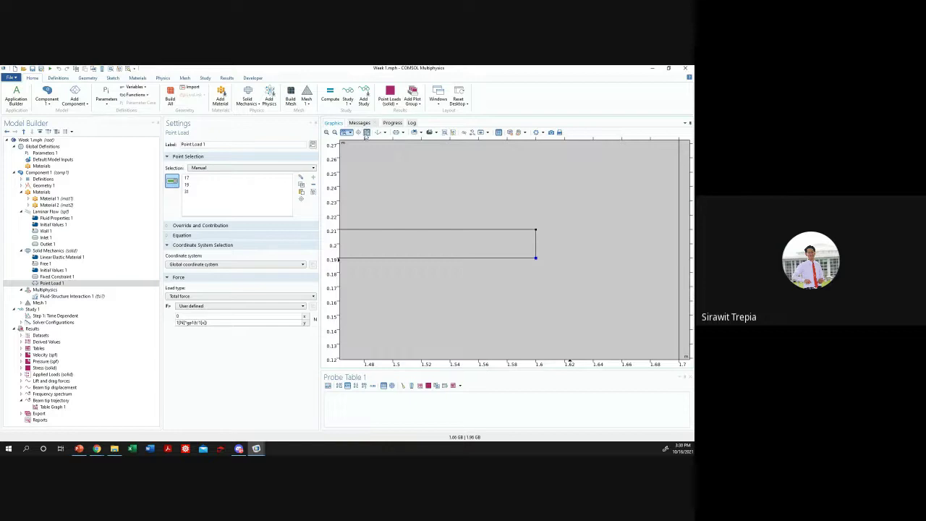
left_click(367, 132)
left_click(190, 191)
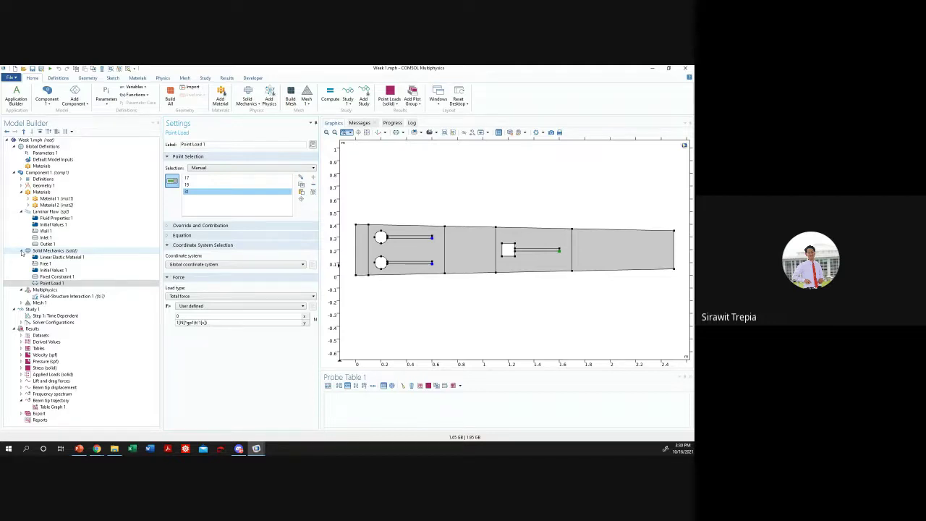
- Review the Fluid-Structure Interaction 1 coupling settings and the available fixed geometry coupling types
left_click(21, 250)
left_click(21, 211)
left_click(21, 192)
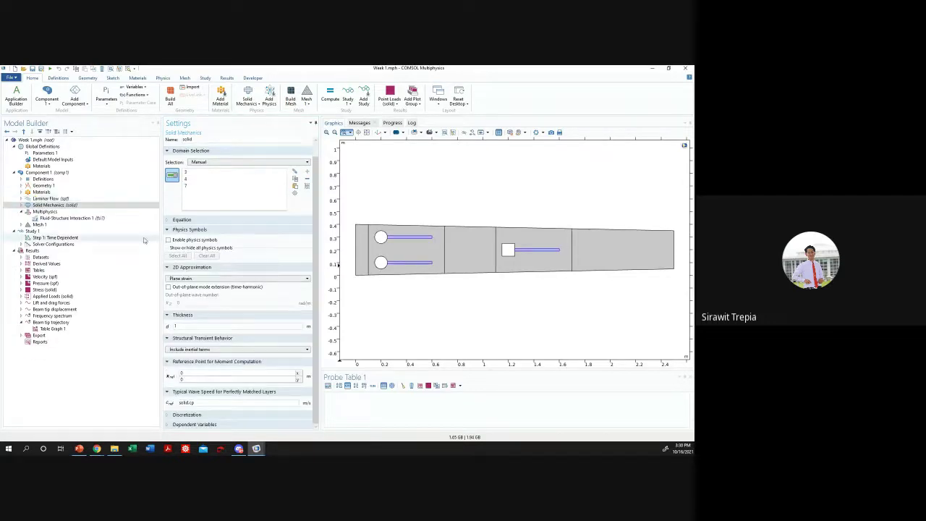
left_click(61, 218)
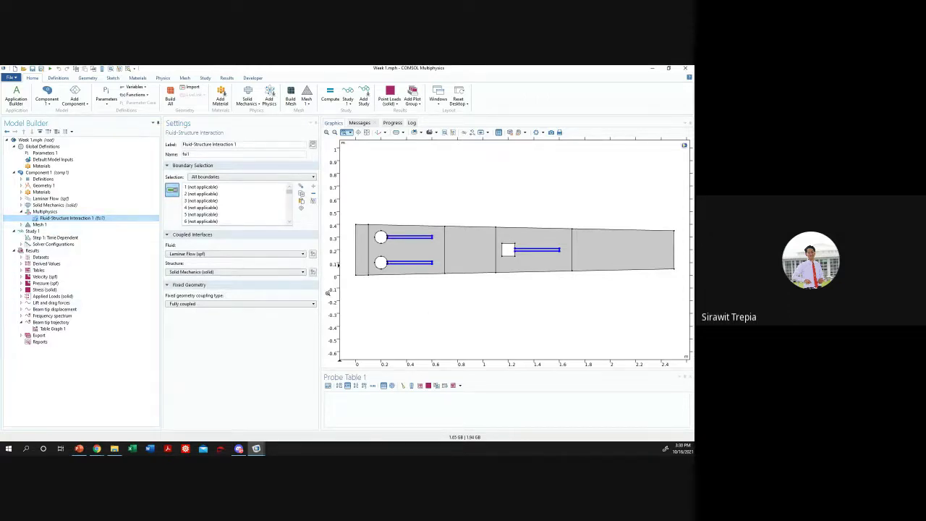
left_click(230, 304)
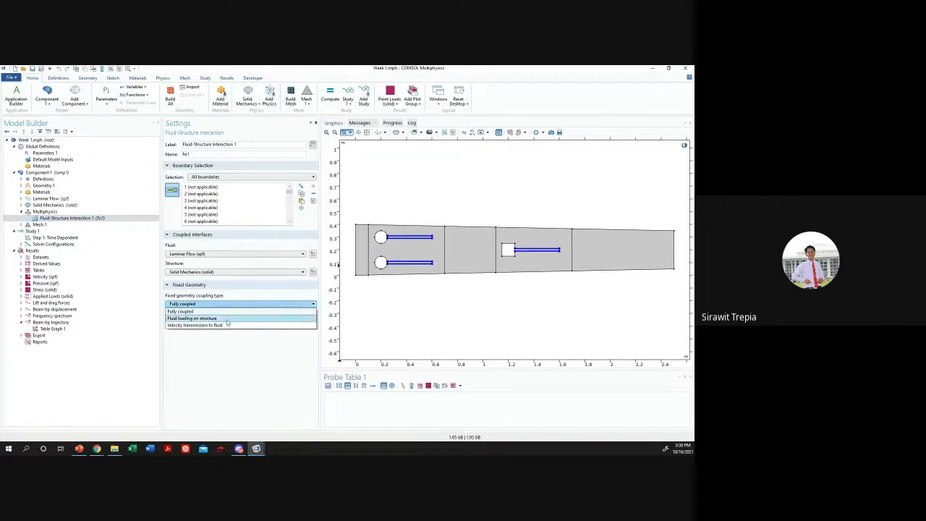
left_click(212, 368)
left_click(232, 309)
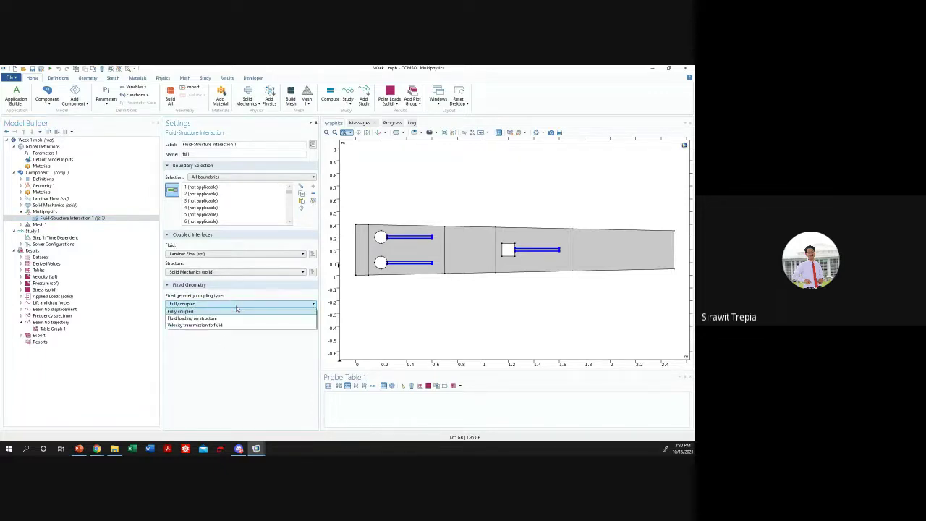
left_click(232, 309)
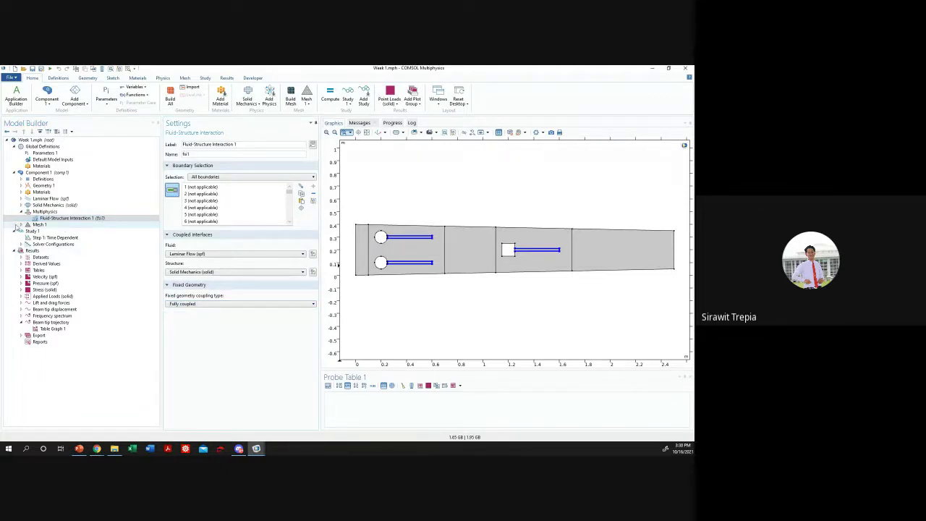
- Examine the Mesh 1 sequence, including Mapped 1, Size 1 and the element size parameters of the global Size node
left_click(21, 224)
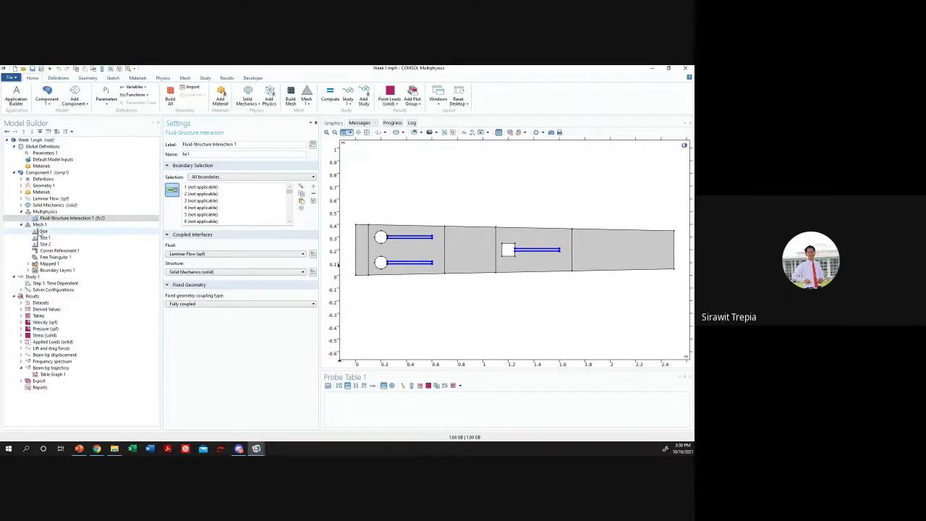
left_click(47, 264)
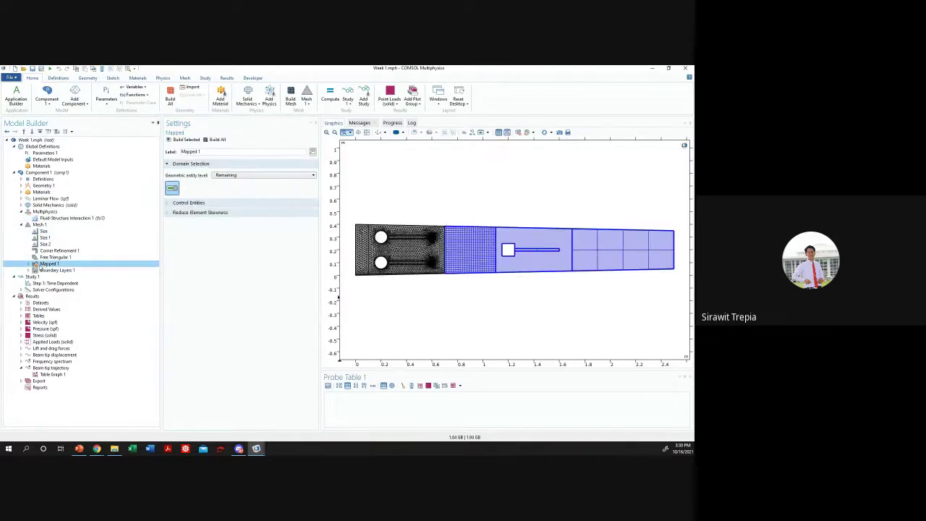
left_click(39, 224)
left_click(45, 237)
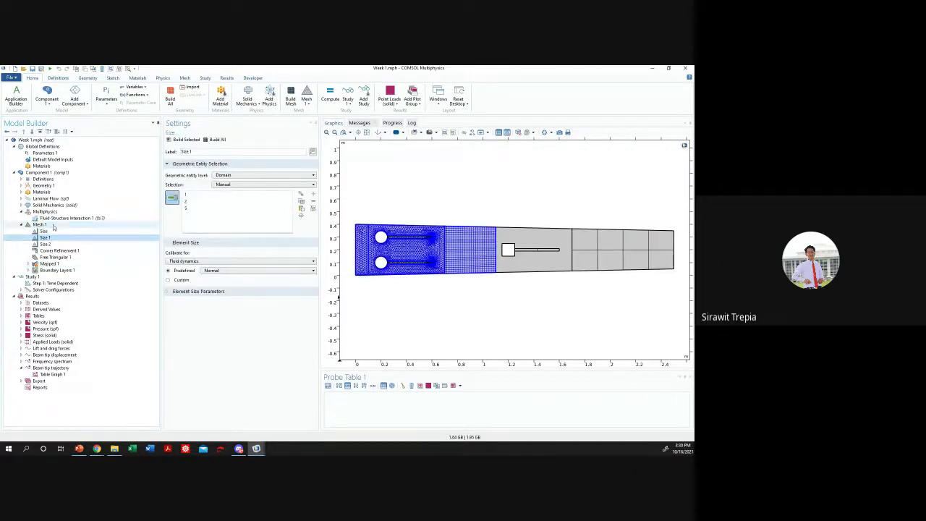
left_click(39, 224)
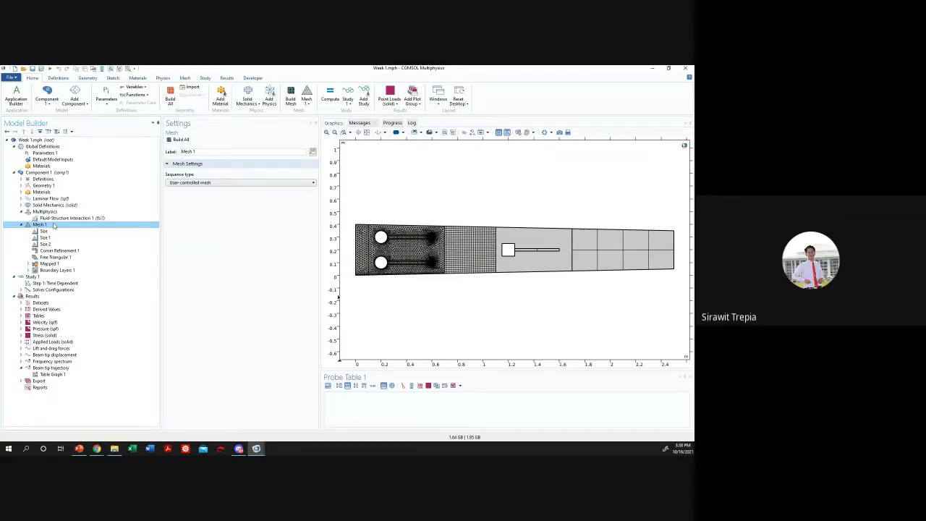
left_click(44, 231)
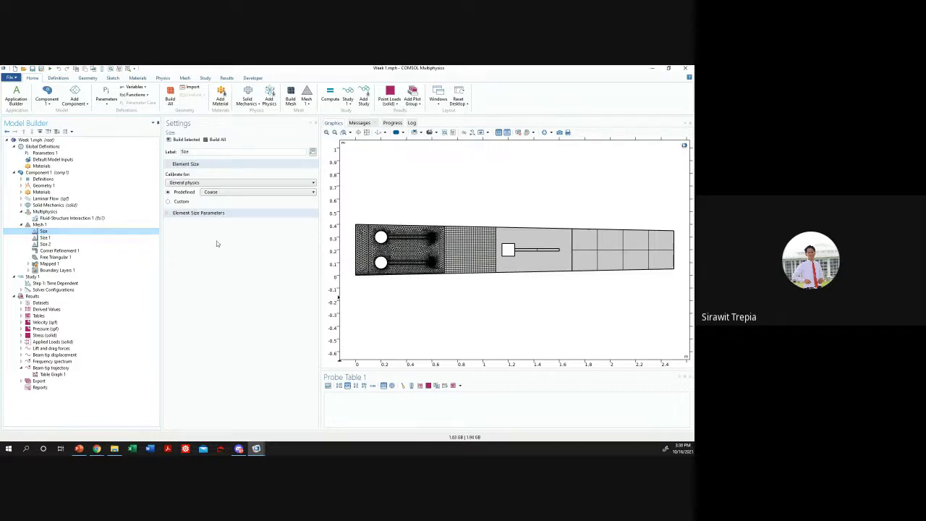
left_click(222, 213)
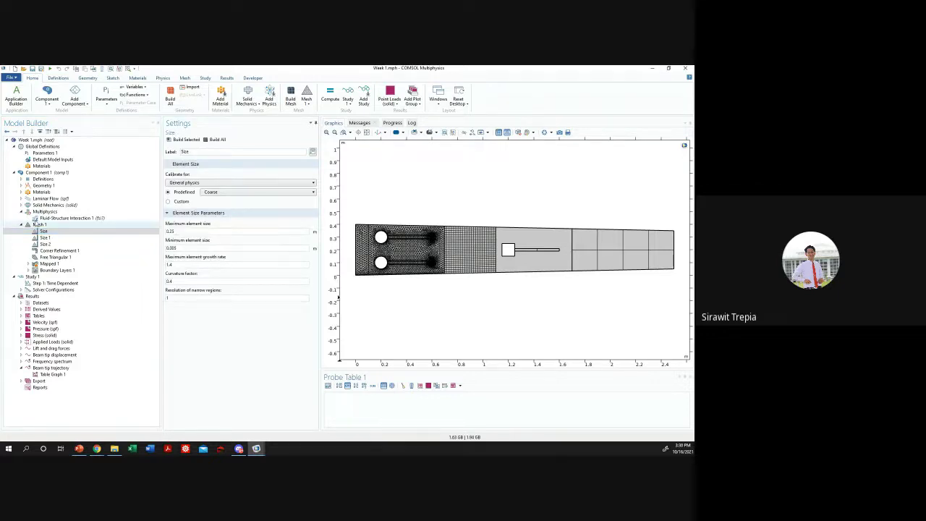
left_click(39, 224)
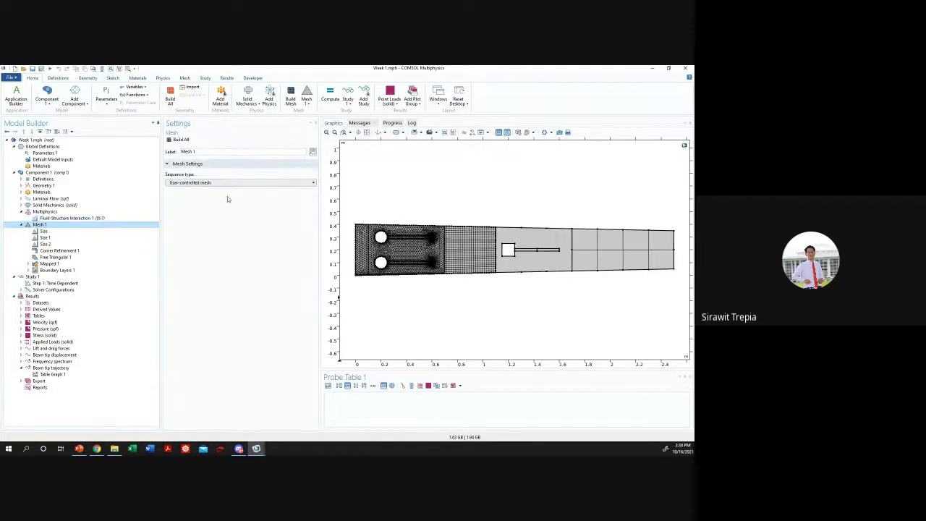
- Add the fluid domain around the square and its beam to the Size 1 domain selection
left_click(44, 231)
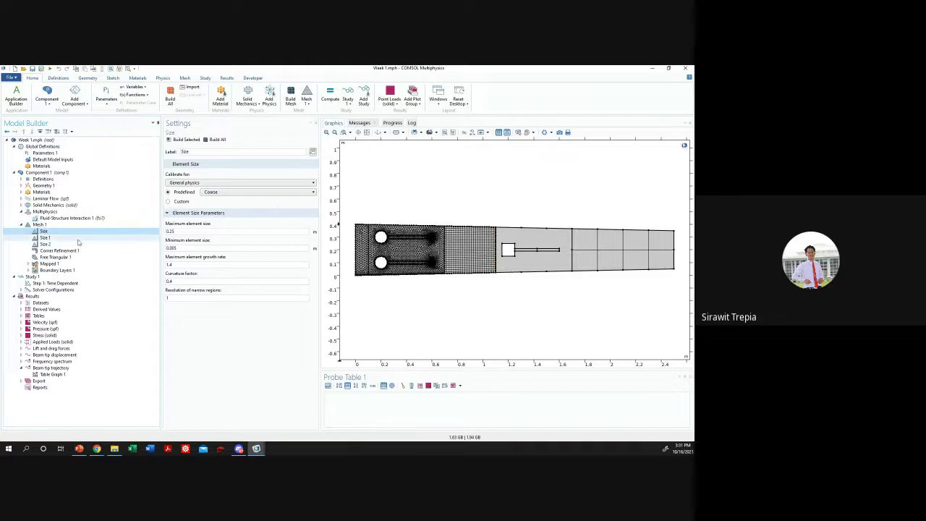
left_click(44, 238)
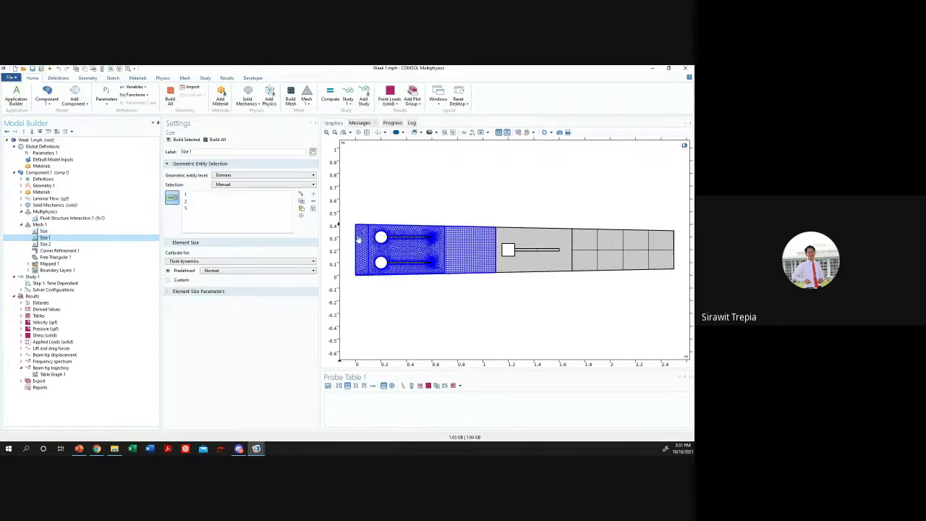
left_click(64, 231)
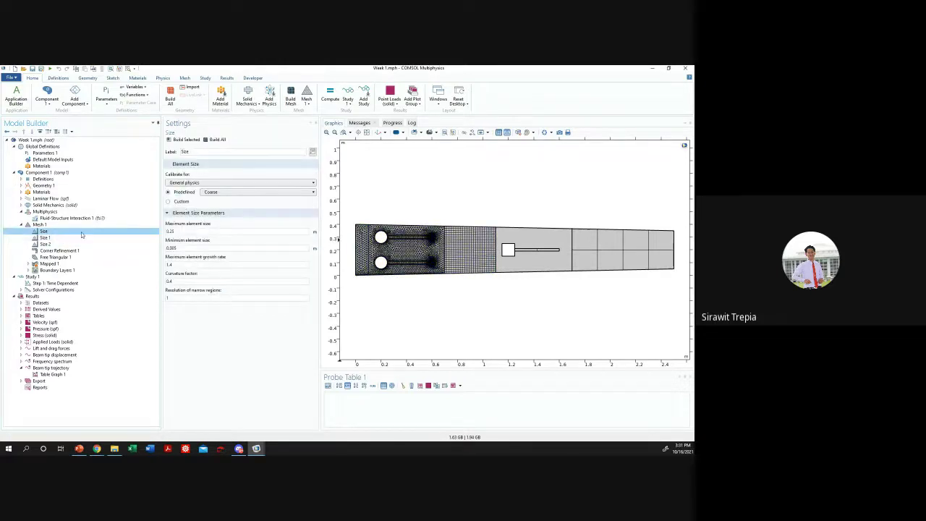
left_click(52, 238)
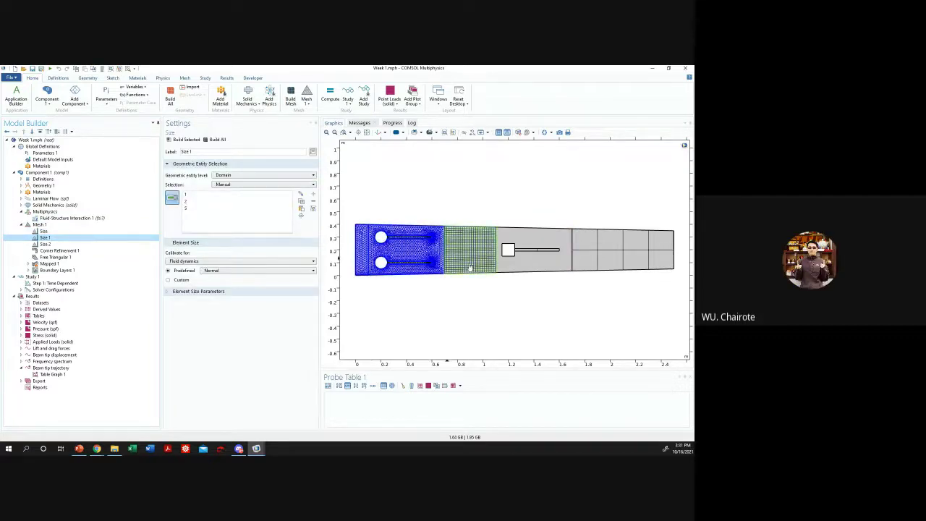
left_click(544, 265)
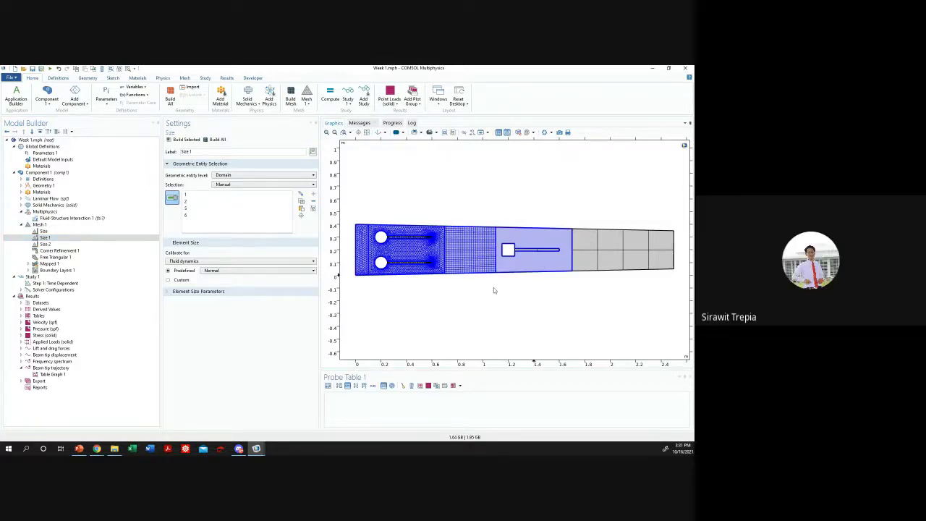
- Check the domains in the Size 1 selection one by one and build the mesh sequence up to Size 1
left_click(204, 195)
left_click(204, 201)
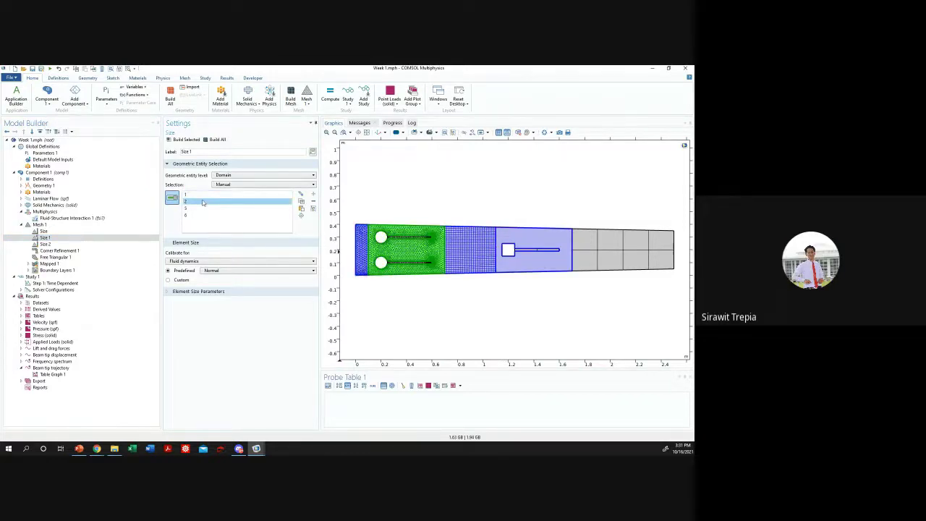
left_click(202, 209)
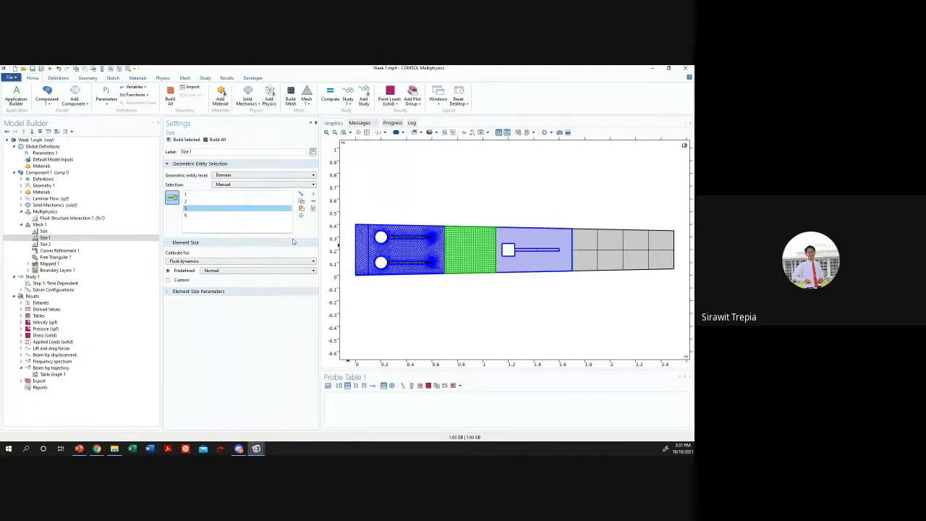
left_click(246, 215)
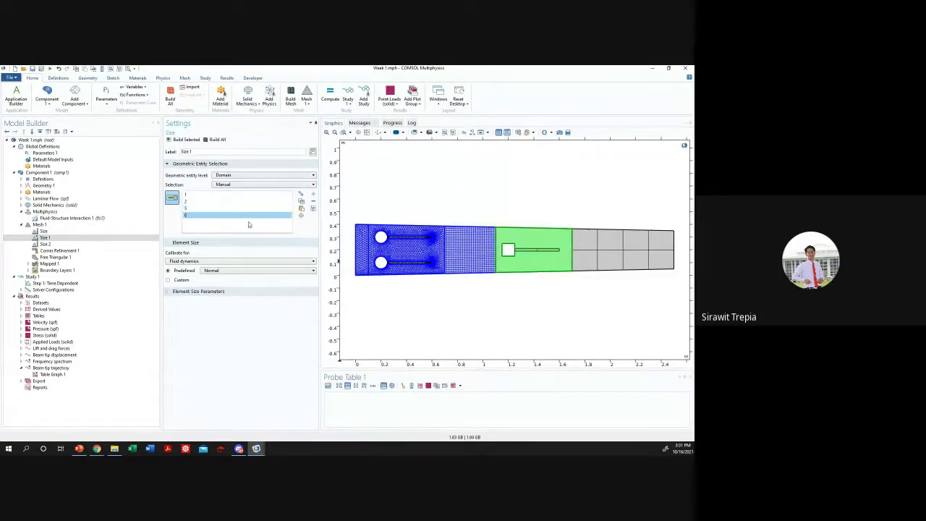
left_click(186, 139)
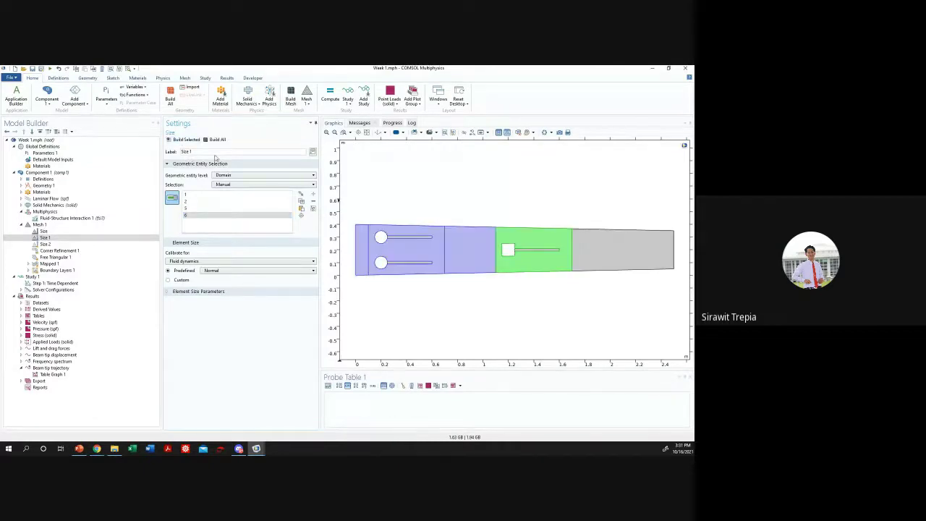
- Recheck the Size 1 domains individually and add the last domain at the channel's outlet end to the selection
left_click(172, 198)
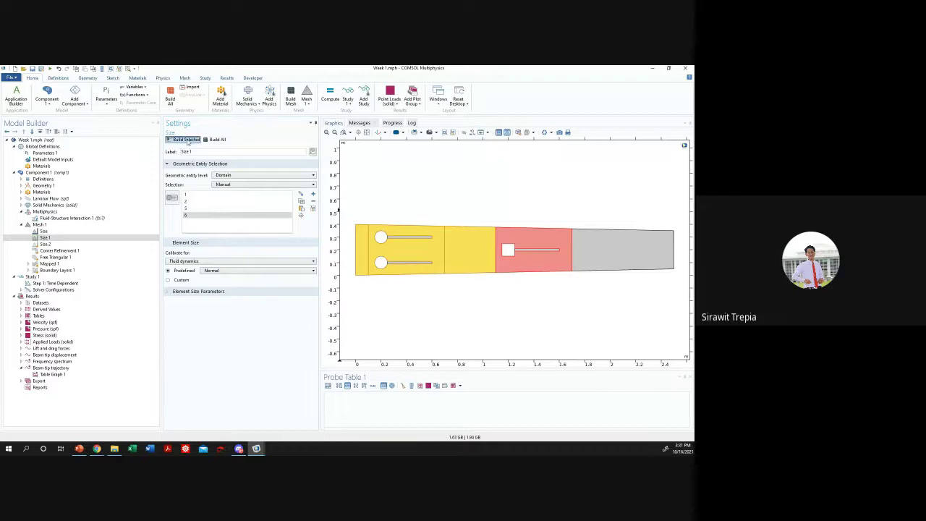
left_click(172, 197)
left_click(202, 216)
left_click(210, 209)
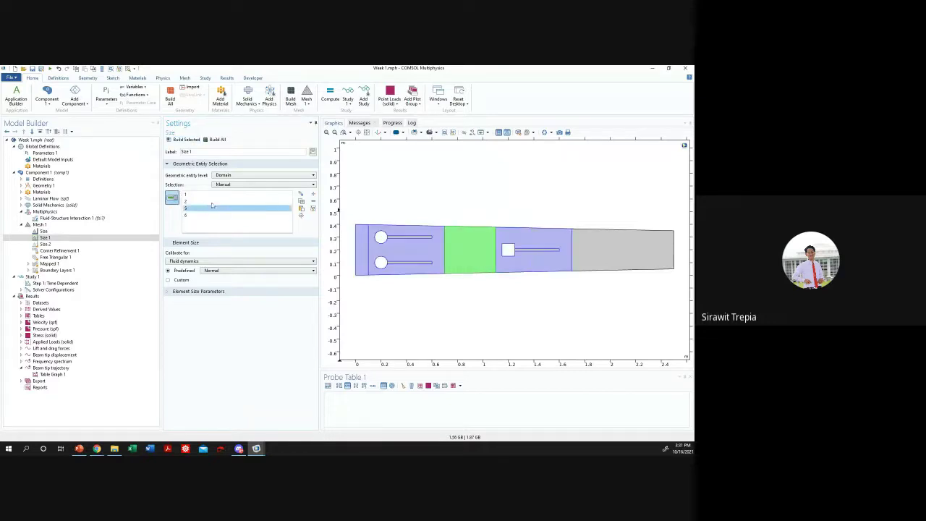
left_click(209, 194)
left_click(197, 202)
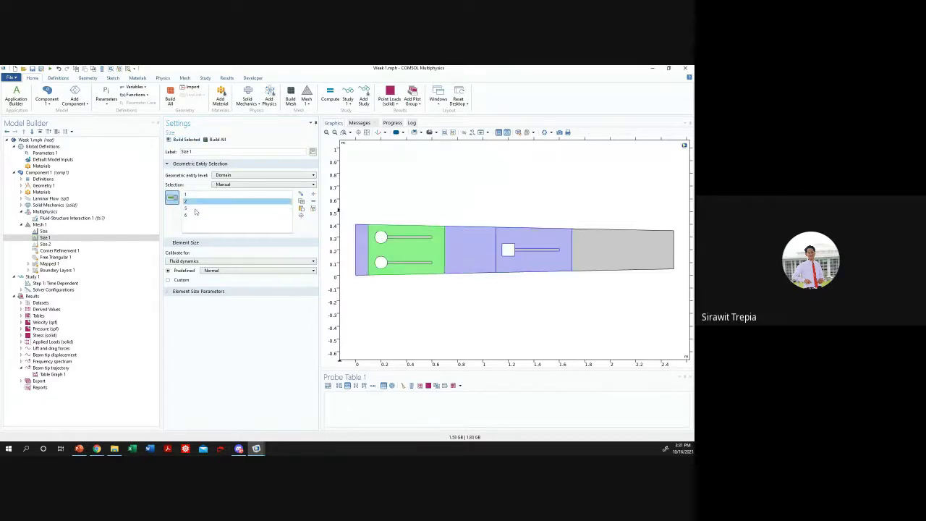
left_click(196, 209)
left_click(195, 217)
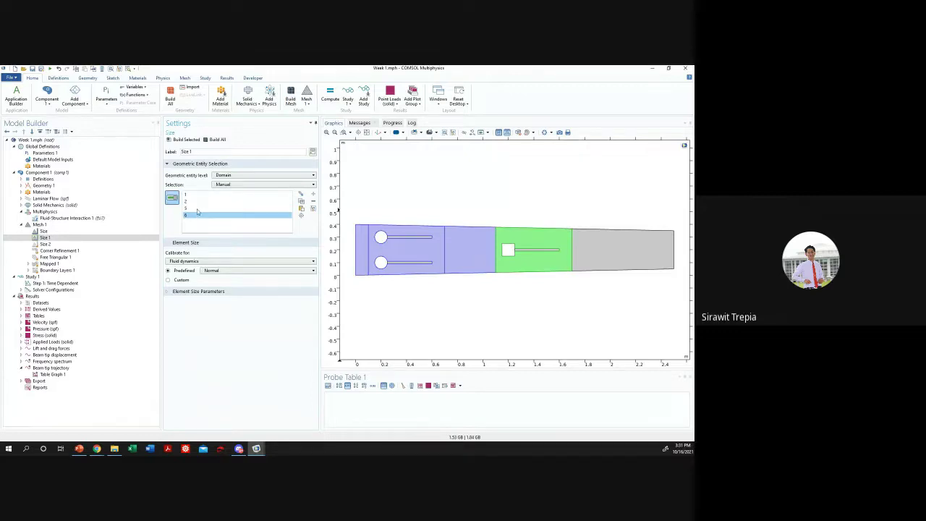
left_click(622, 249)
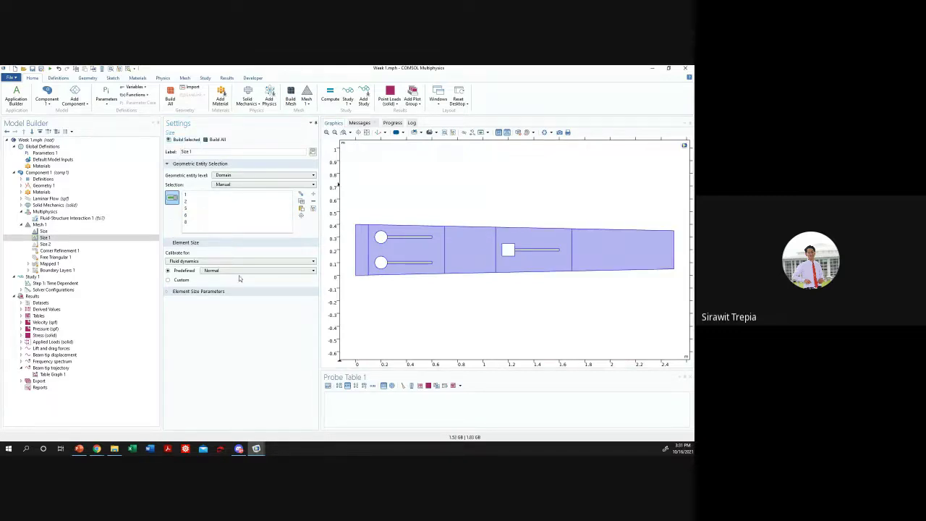
- Show the Size 1 element size parameters, keep the predefined size at Normal, and compare with the Size and Boundary Layers 1 settings
left_click(206, 291)
left_click(227, 271)
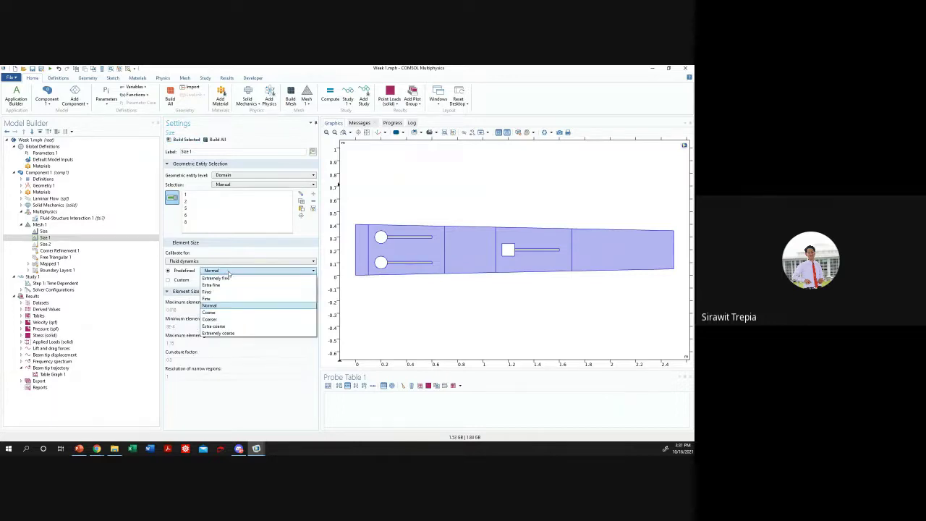
left_click(49, 232)
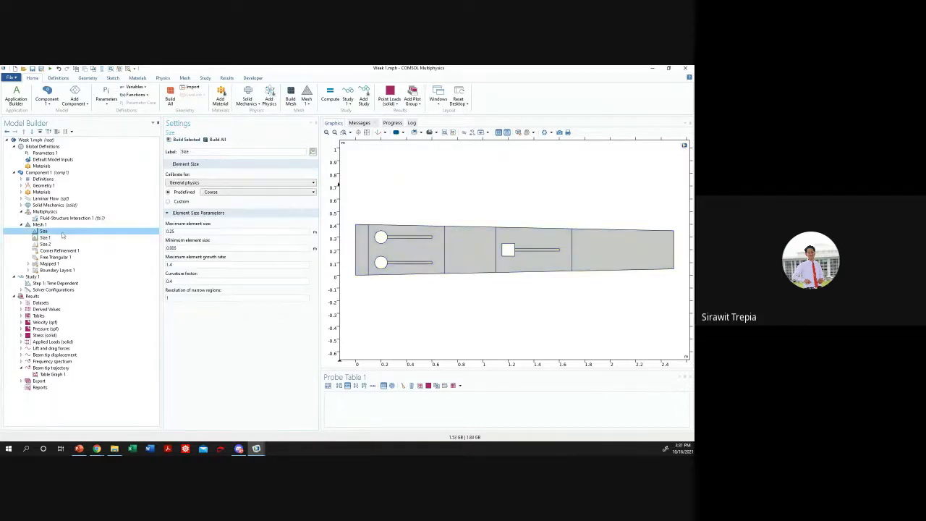
left_click(60, 237)
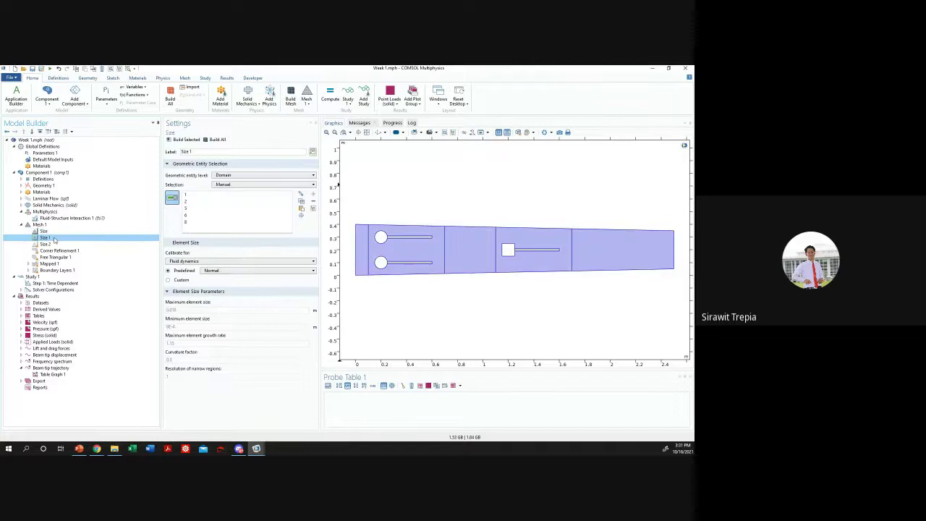
left_click(248, 271)
left_click(215, 306)
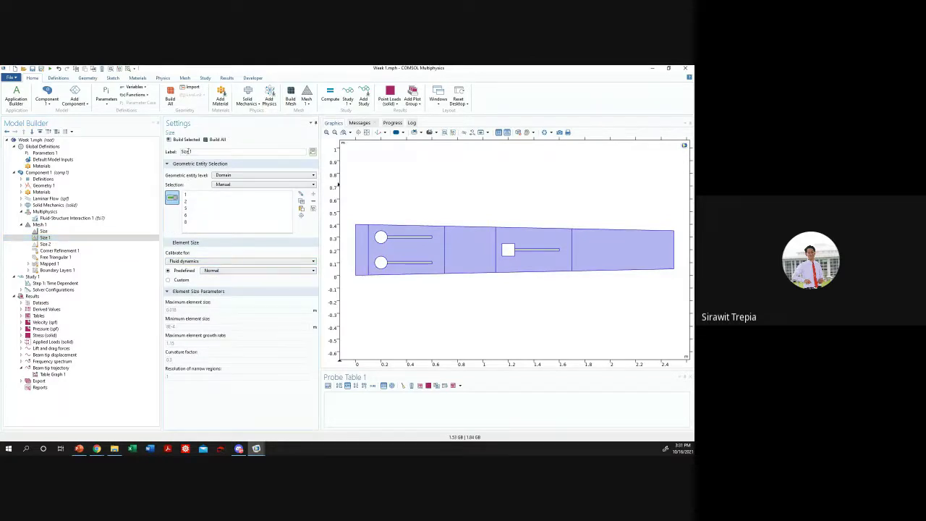
left_click(62, 270)
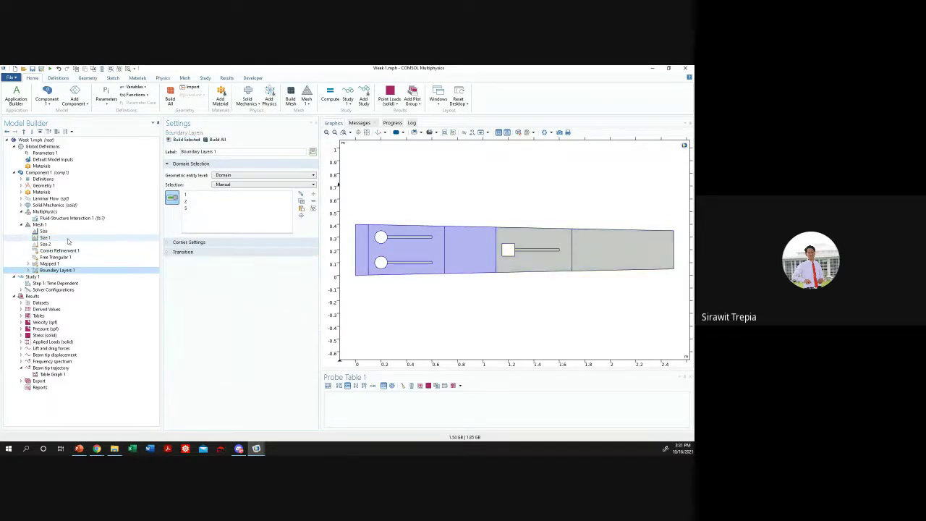
left_click(45, 237)
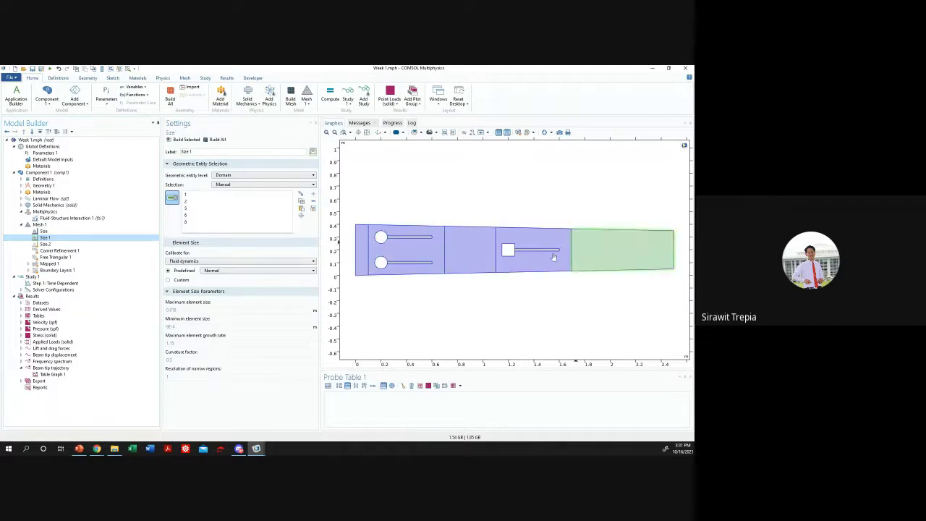
- Remove the lower wall edge of the narrow inlet domain from the Size 2 boundary selection and return to Size 1
left_click(44, 244)
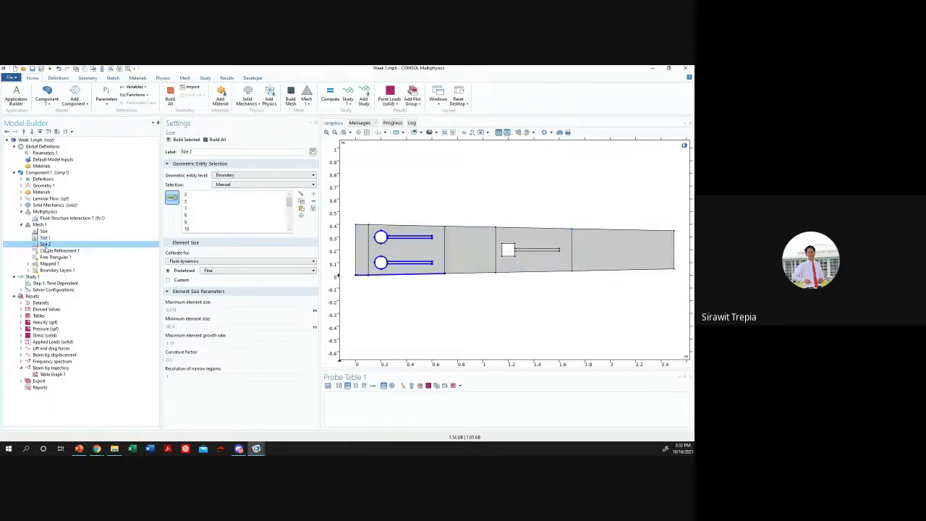
left_click(363, 276)
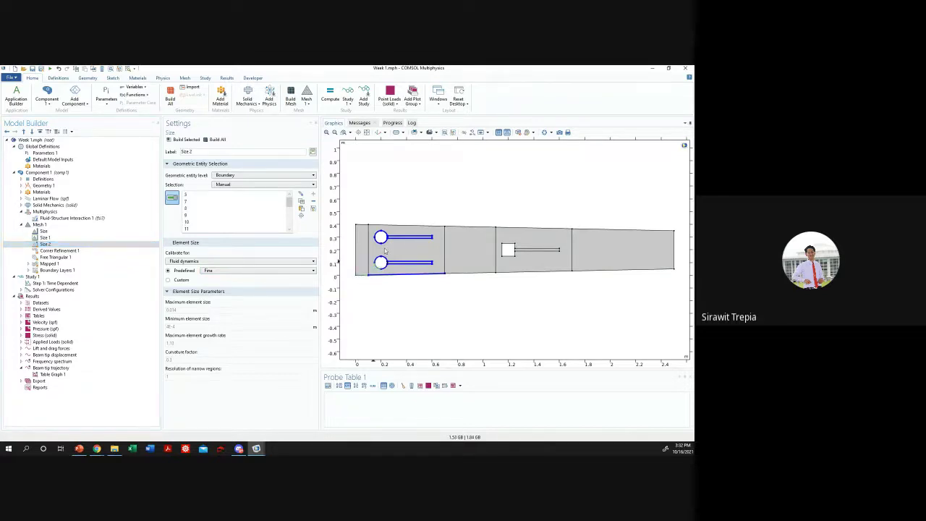
left_click(97, 236)
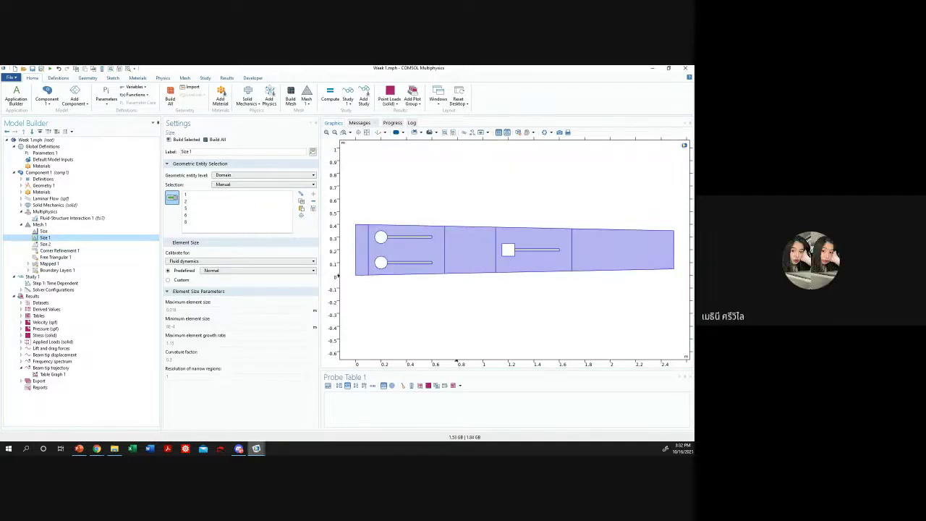
- Switch to the open model with two circles and beams and review its Size, Size 1 and Size 2 mesh settings
mouse_move(225, 436)
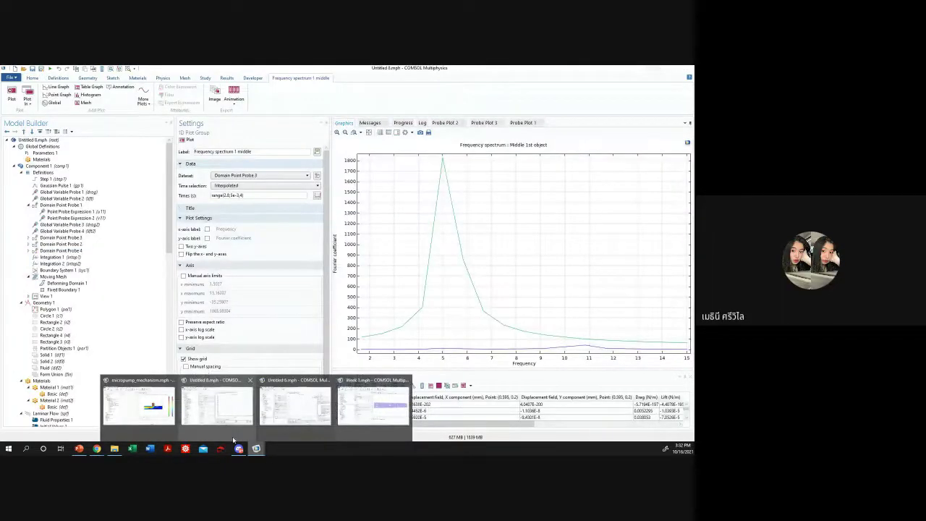
left_click(221, 408)
scroll(73, 289, "down", 5)
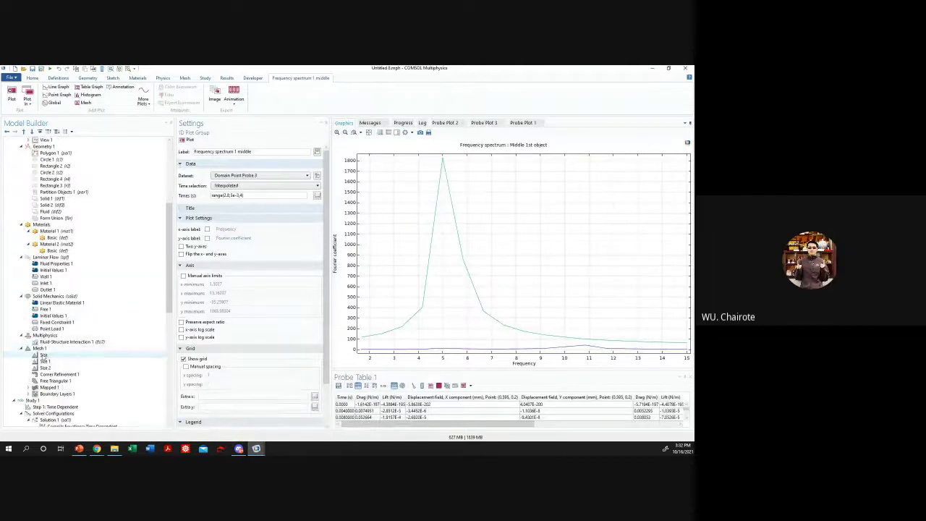
left_click(43, 354)
left_click(45, 361)
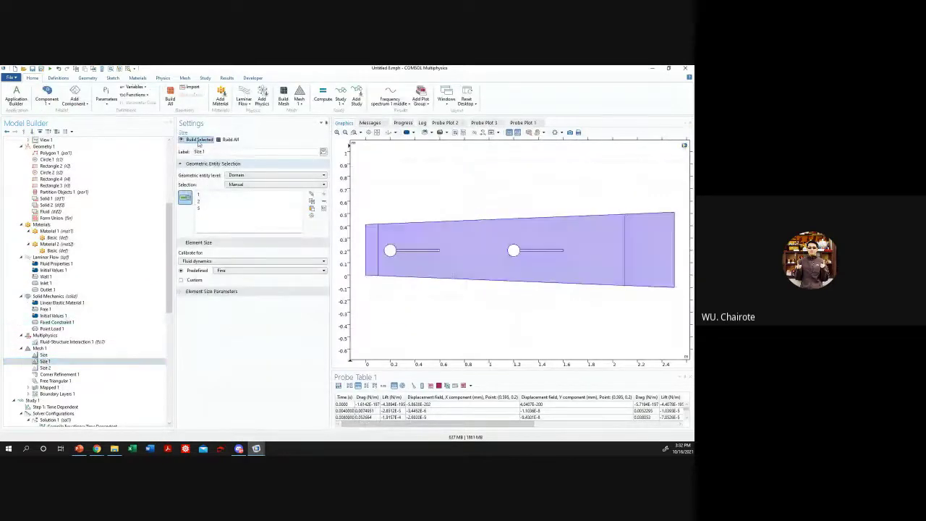
left_click(82, 356)
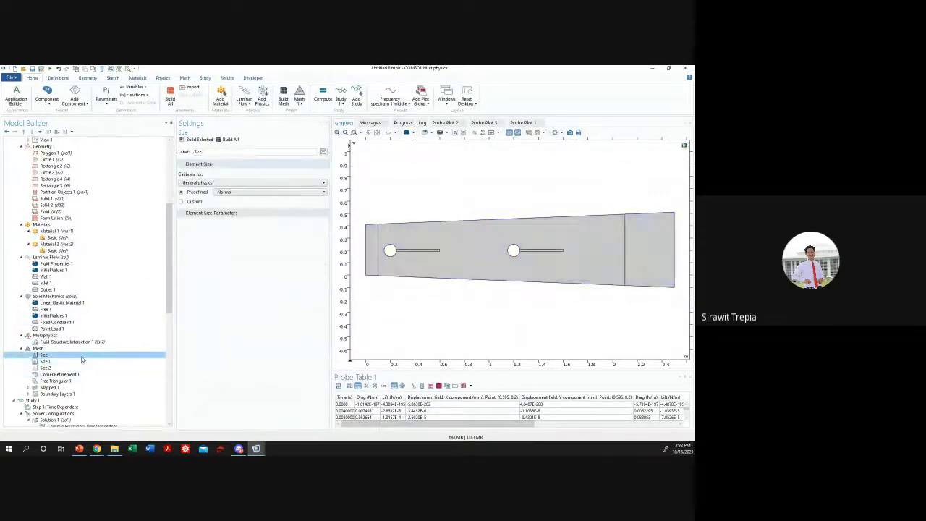
left_click(78, 361)
left_click(76, 355)
left_click(46, 368)
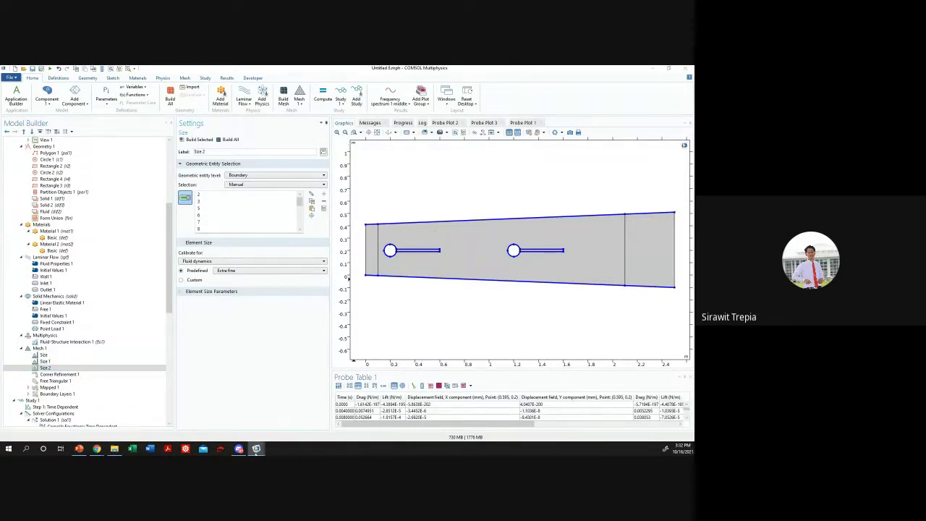
- Switch to Week 1.mph and add the upper and lower channel wall edges and the square's edges to the Size 2 boundary selection
mouse_move(256, 448)
mouse_move(329, 417)
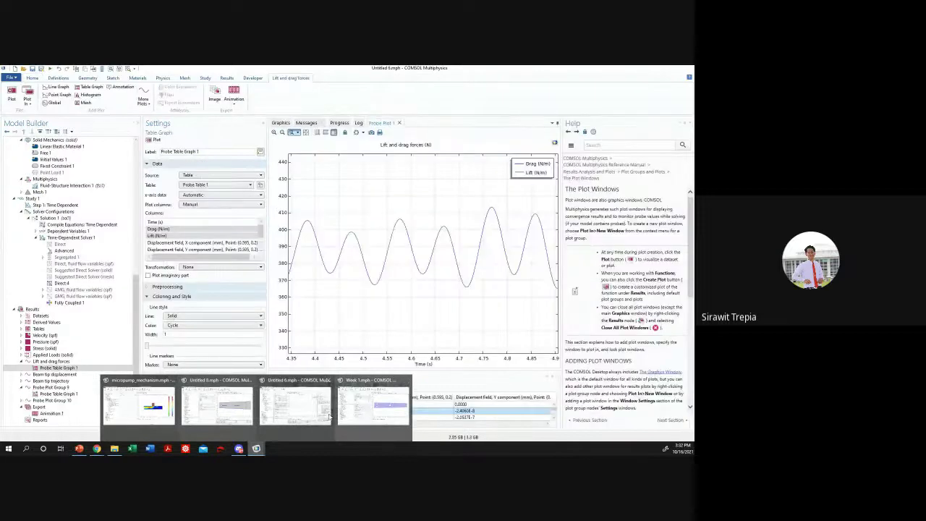
left_click(373, 405)
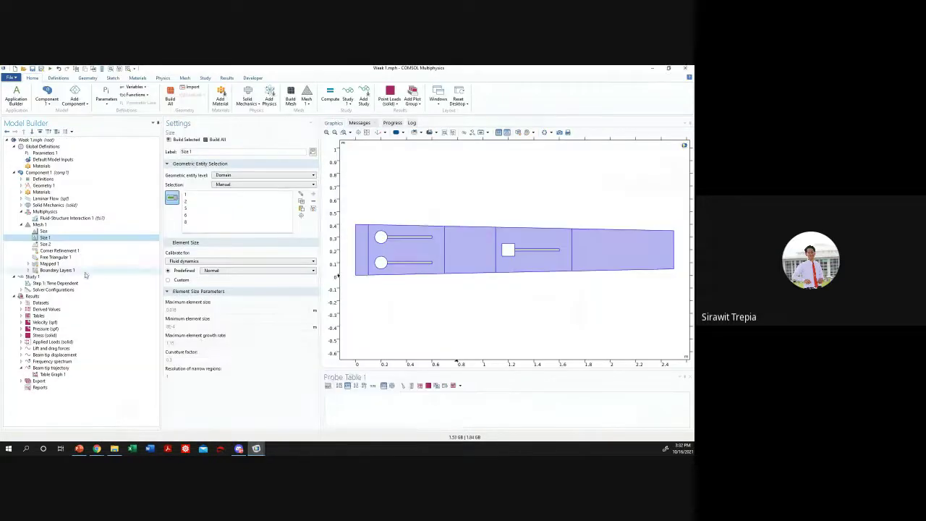
left_click(417, 226)
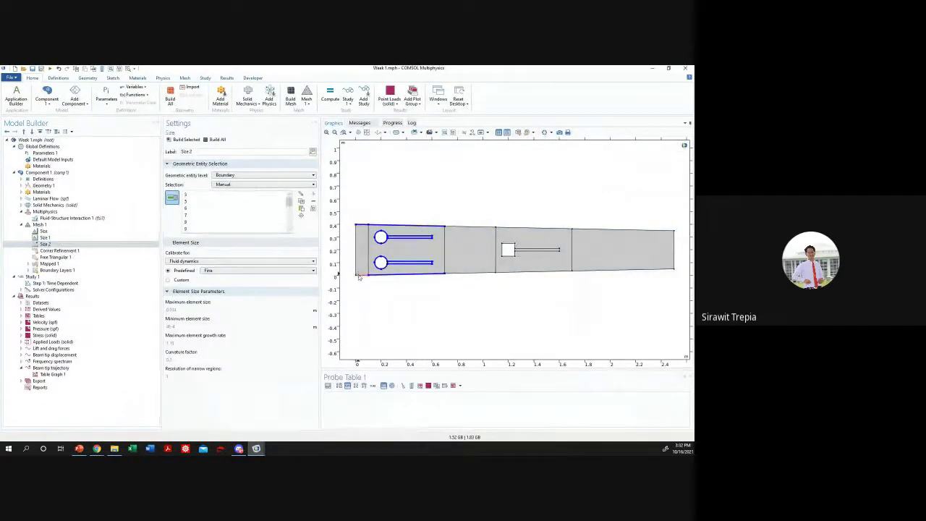
left_click(470, 273)
left_click(467, 227)
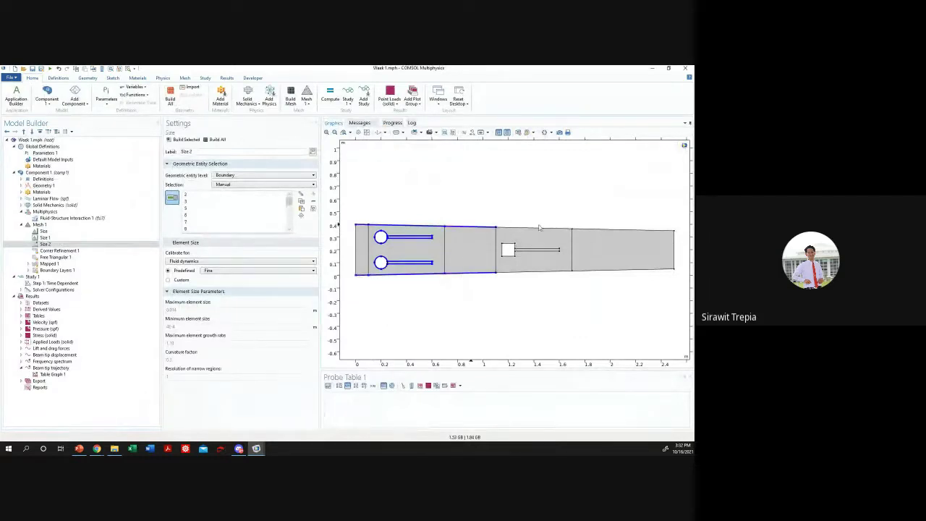
left_click(533, 271)
left_click(602, 270)
left_click(605, 231)
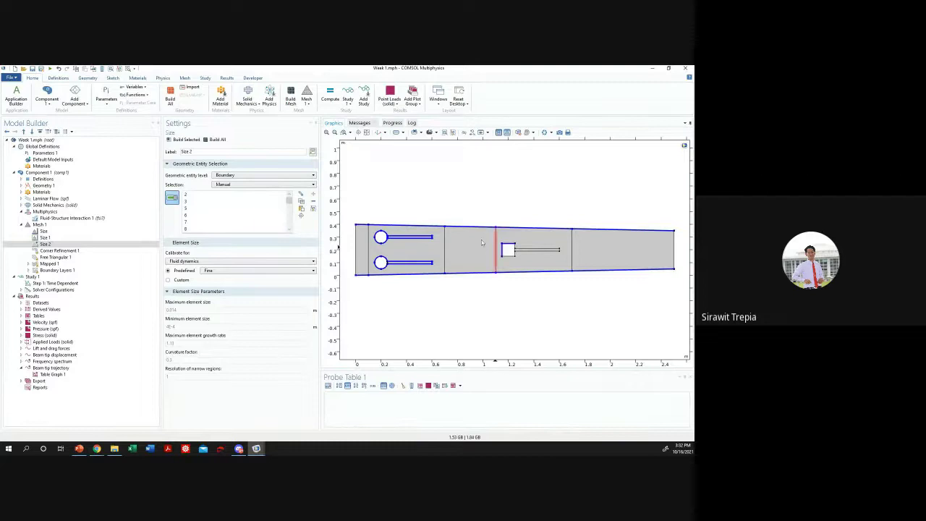
- Add the edges of the beam attached to the square obstacle to the Size 2 boundary selection
left_click(344, 133)
left_click_drag(372, 226, 419, 237)
left_click(360, 133)
left_click_drag(502, 244, 560, 263)
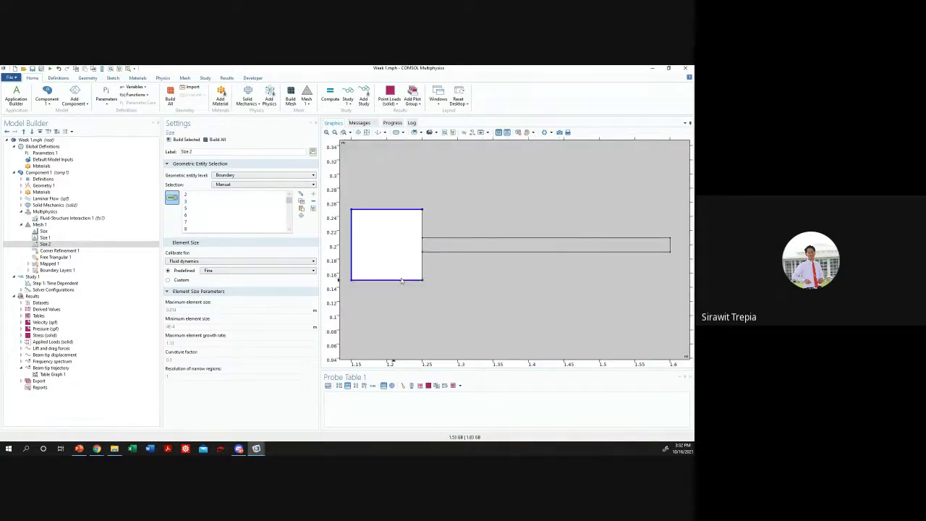
left_click(432, 238)
left_click(433, 251)
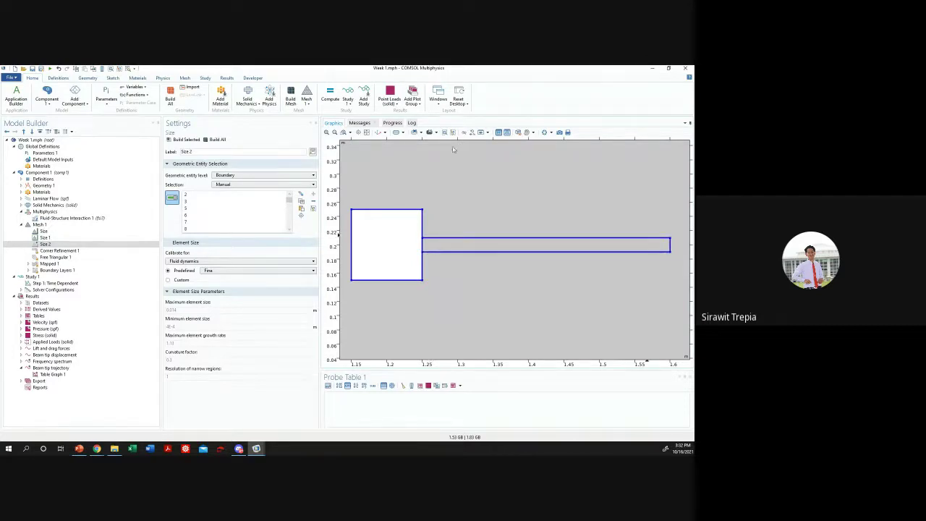
- Compare the Size 2 boundaries where beams meet circles in Week 1.mph with both circle-beam junctions in the two-beam reference model
left_click(345, 132)
left_click_drag(397, 228, 397, 244)
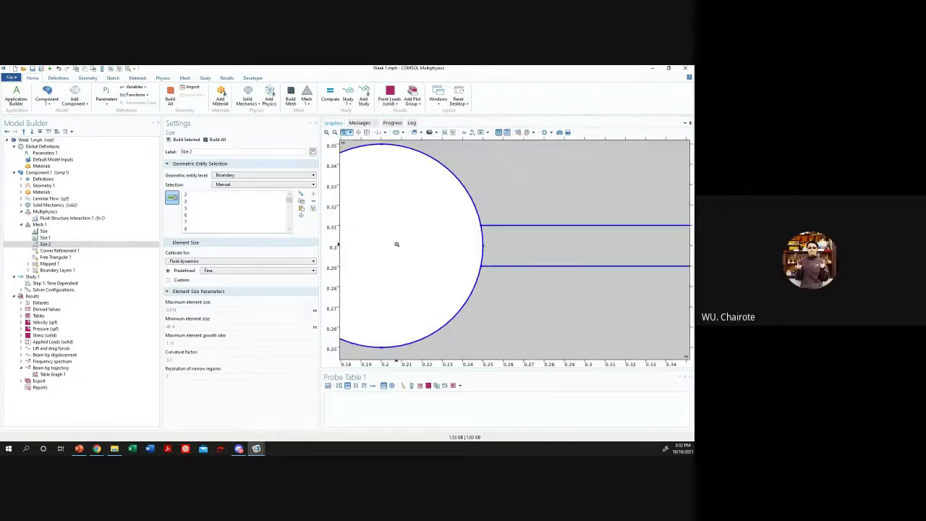
left_click(366, 133)
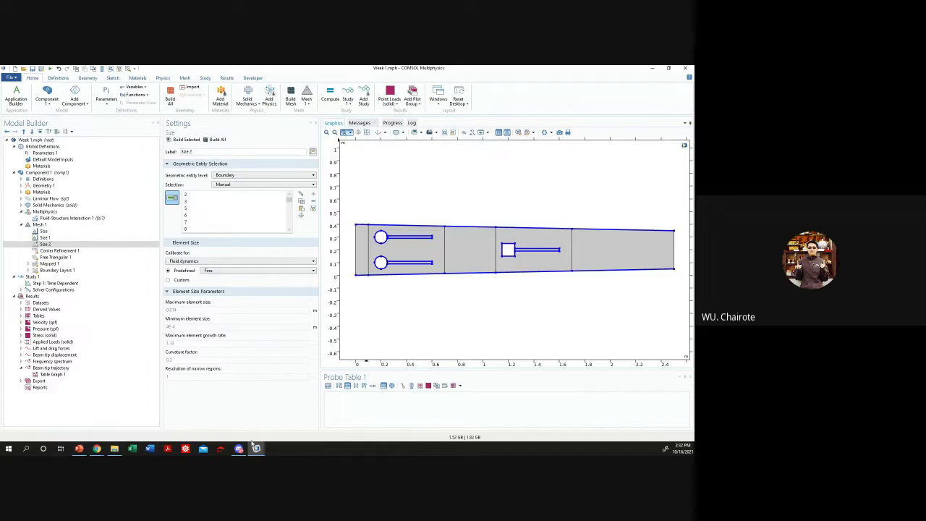
mouse_move(254, 447)
mouse_move(217, 408)
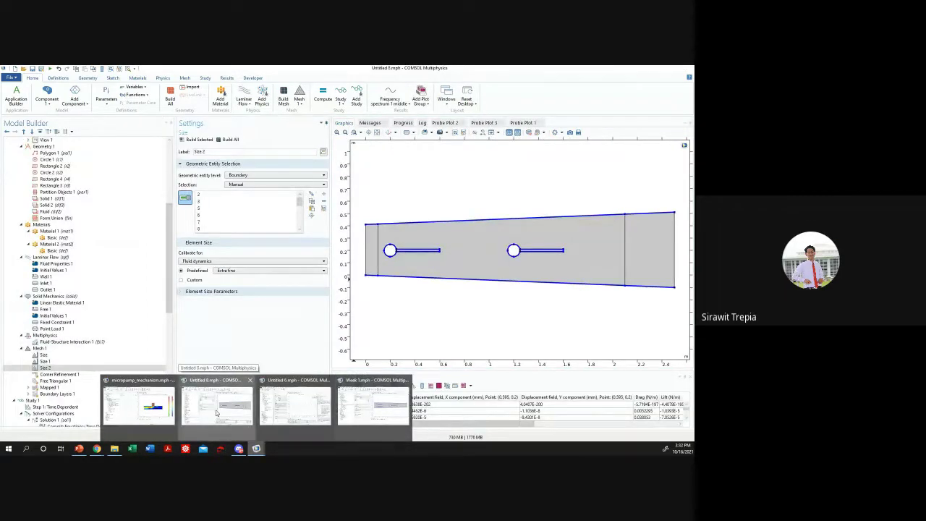
left_click(217, 409)
left_click(355, 133)
left_click_drag(390, 245, 407, 258)
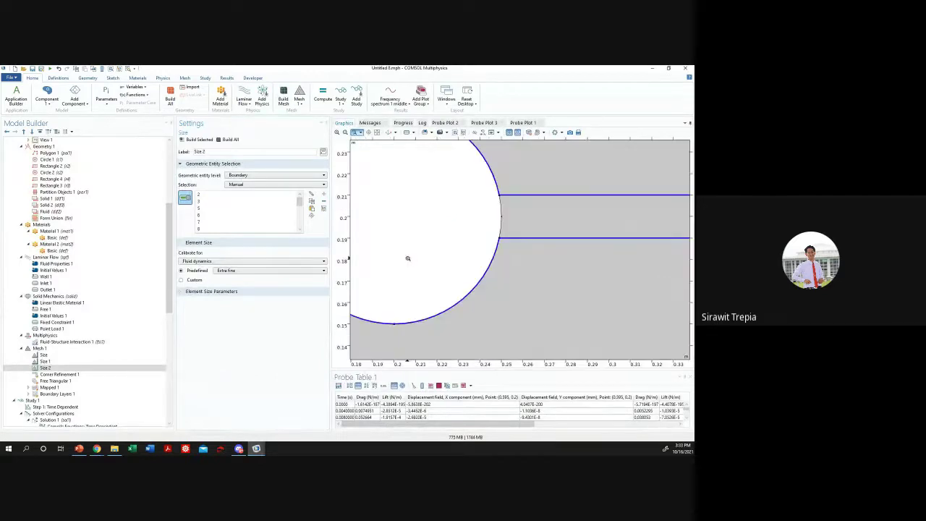
left_click(377, 132)
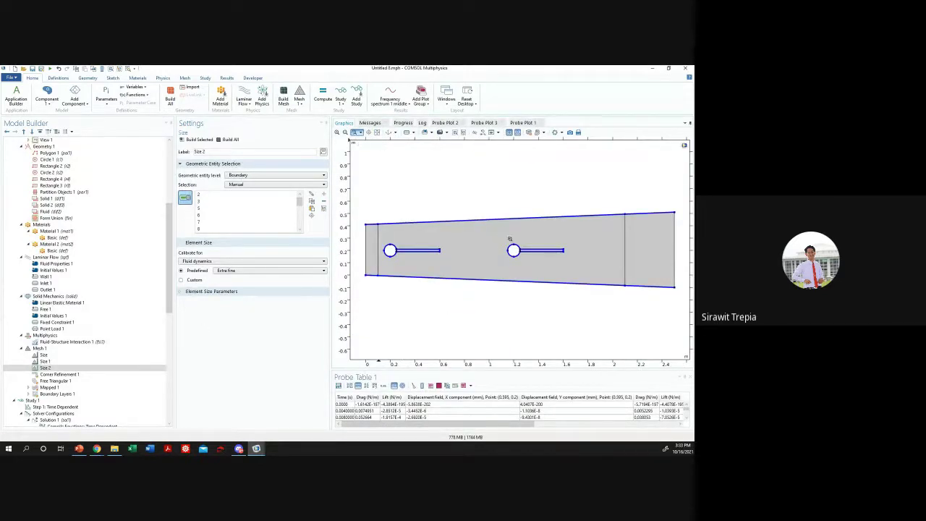
left_click_drag(509, 239, 521, 255)
left_click(376, 132)
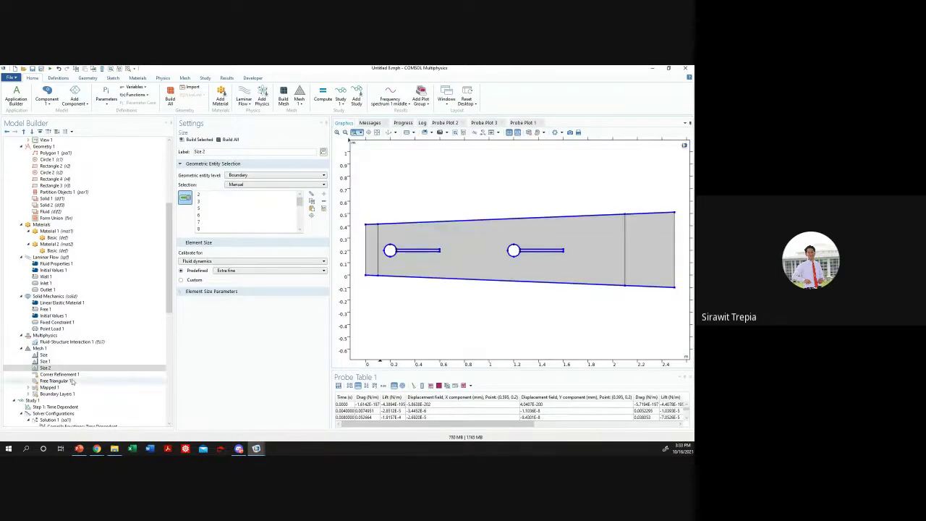
- Return to Week 1.mph and inspect the Size 2 boundaries at the upper and lower circle-beam junctions
mouse_move(256, 449)
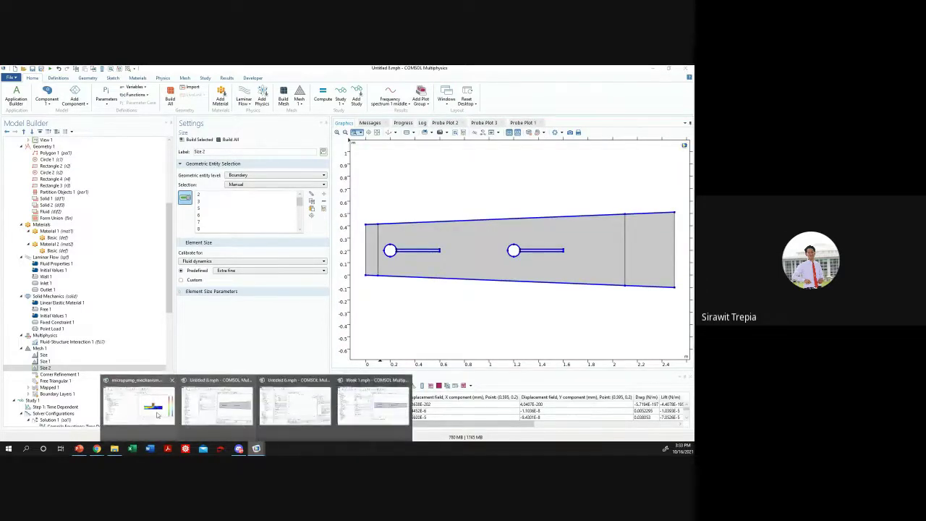
left_click(371, 409)
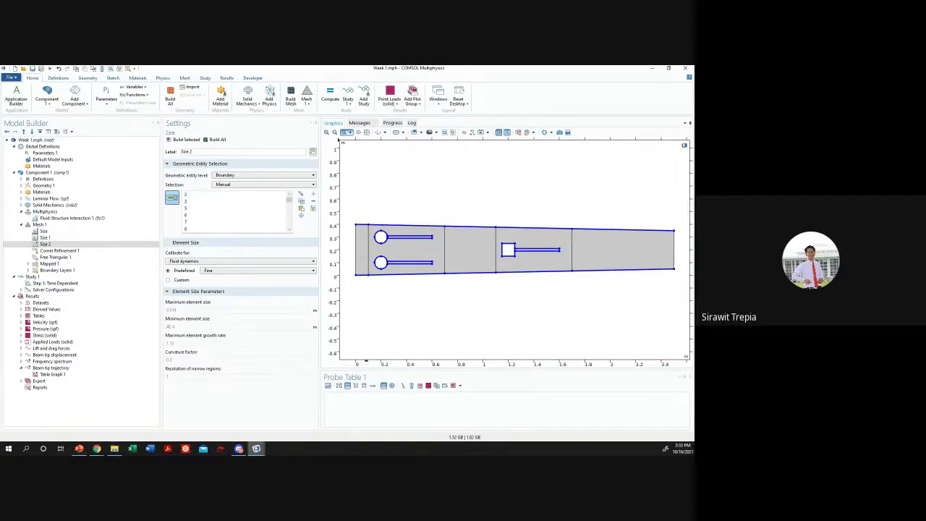
mouse_move(256, 448)
mouse_move(226, 423)
left_click_drag(380, 236, 402, 248)
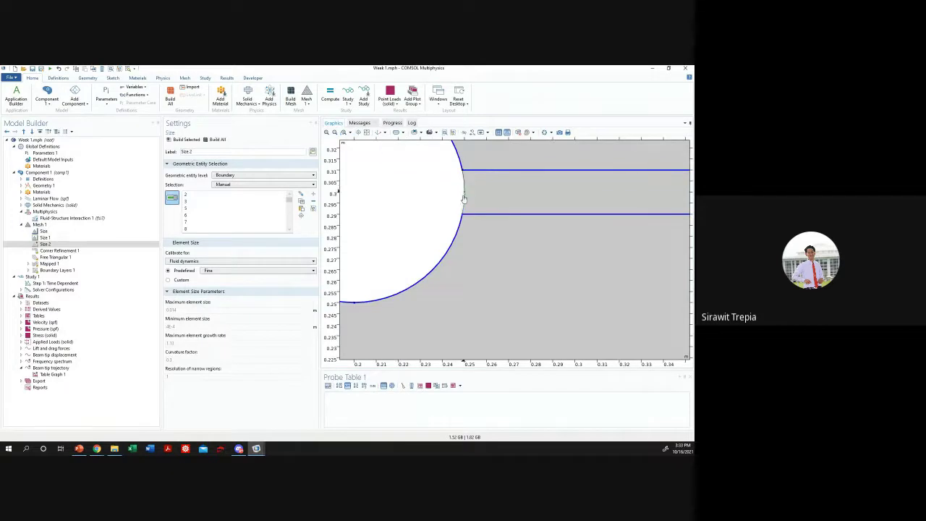
left_click(366, 132)
left_click(344, 132)
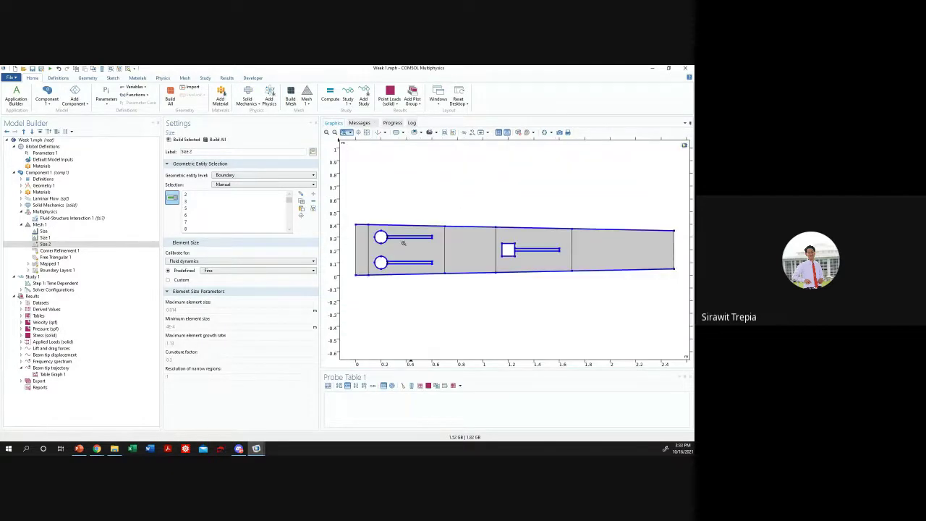
left_click_drag(394, 272, 398, 256)
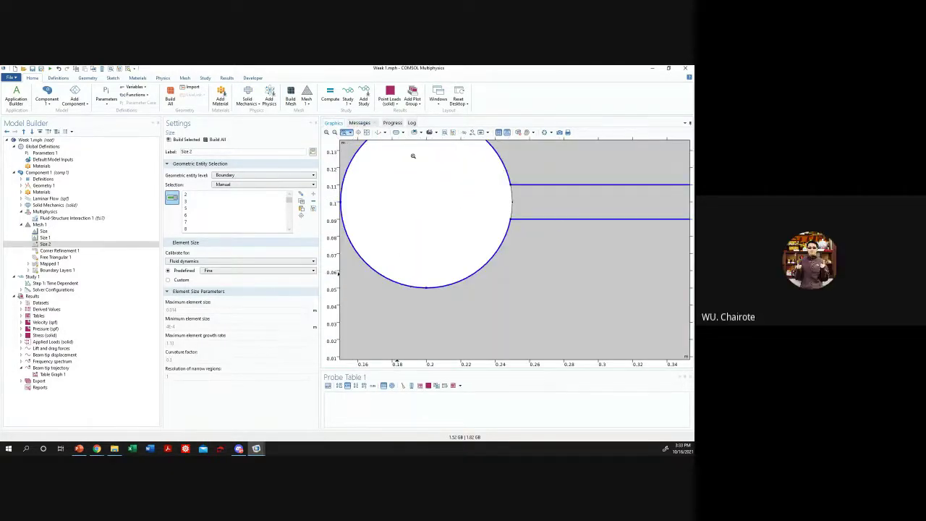
left_click(369, 135)
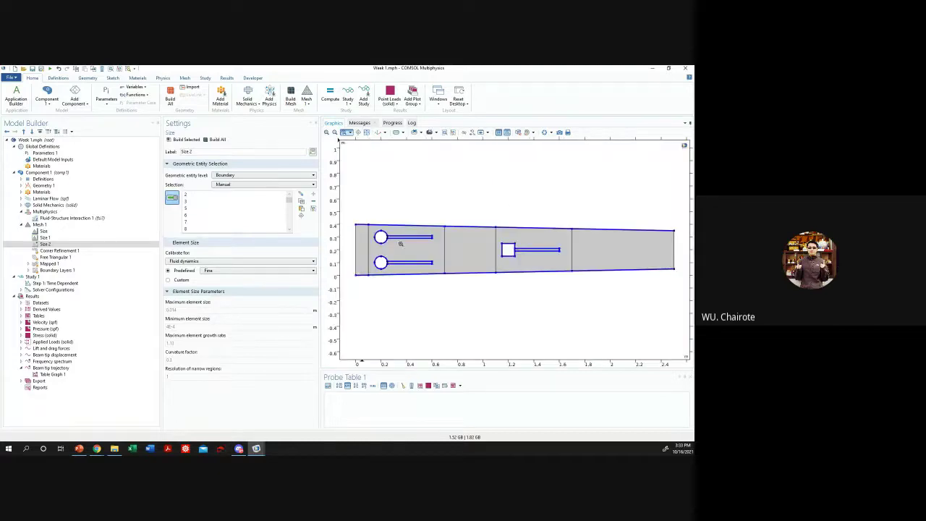
left_click_drag(382, 253, 398, 274)
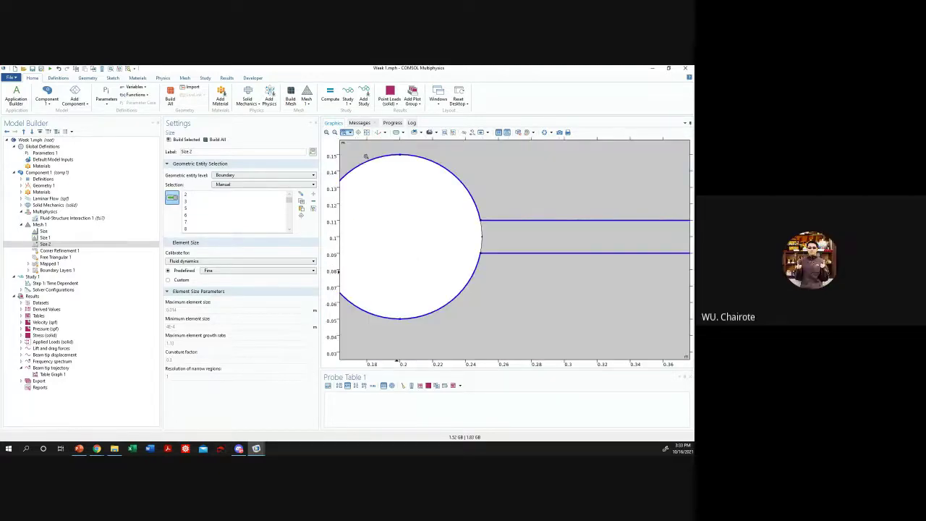
left_click(367, 132)
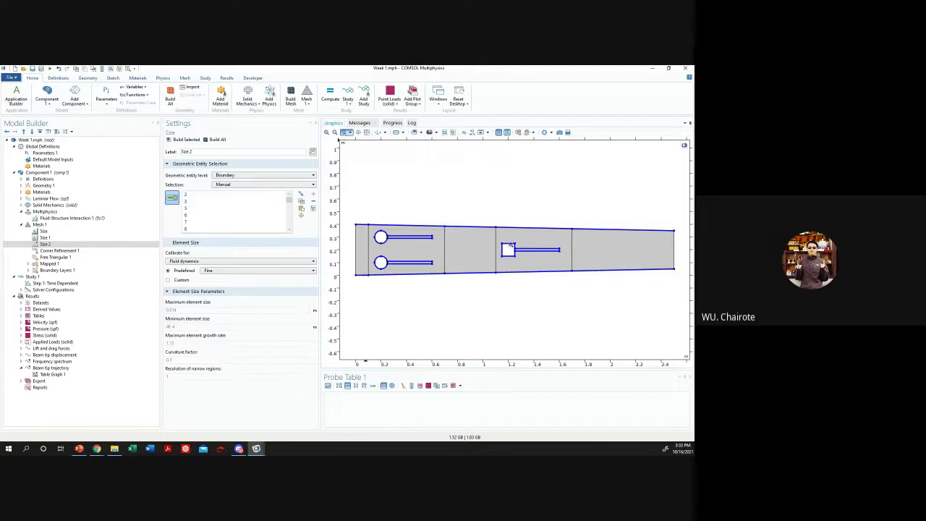
- Check the Size 2 boundaries at the square-beam and upper circle-beam junctions, and build the mesh up to Size 2
left_click_drag(510, 246, 525, 258)
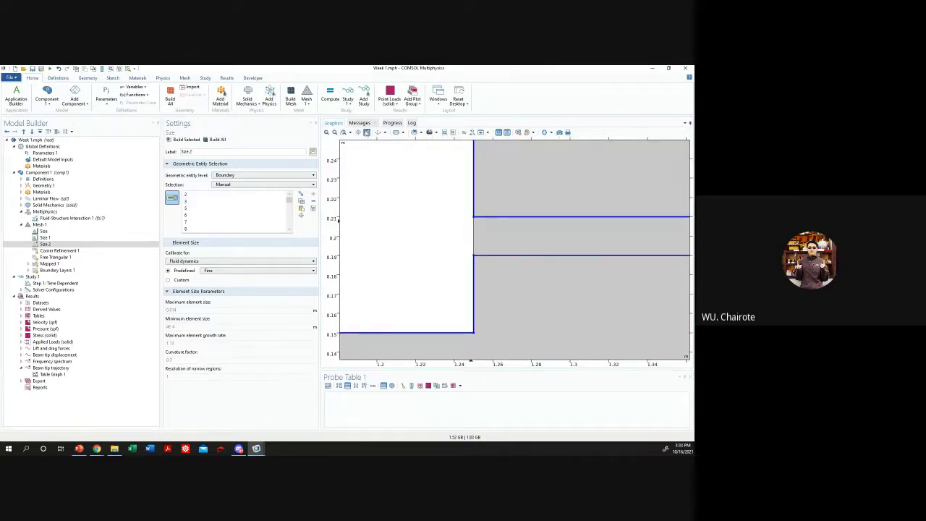
left_click(367, 133)
left_click_drag(377, 227, 397, 239)
left_click(366, 133)
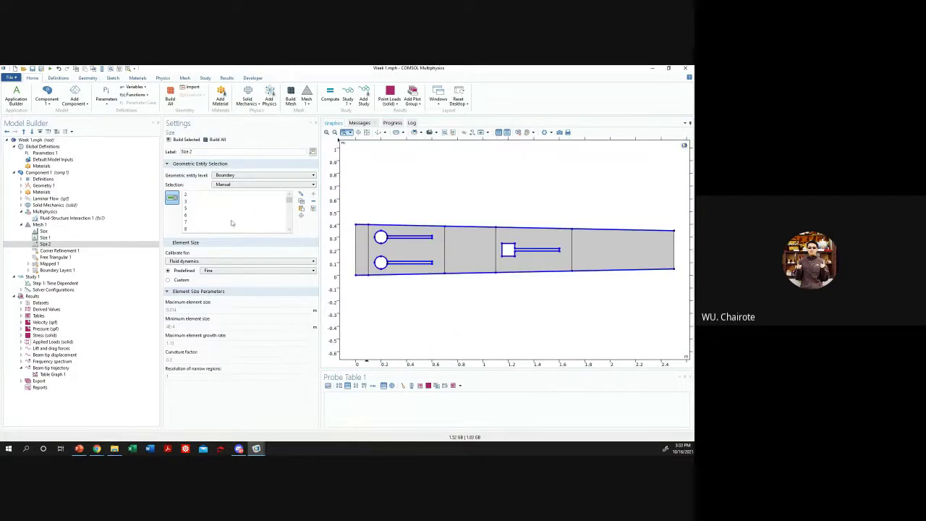
left_click(187, 139)
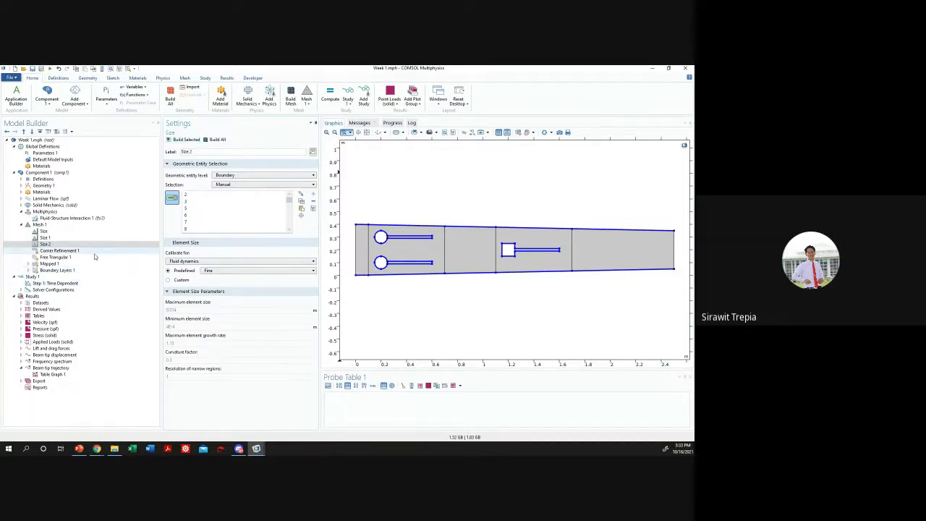
- Examine the Corner Refinement 1 domain and boundary selections in Week 1.mph and in the two-beam reference model
left_click(65, 250)
mouse_move(256, 449)
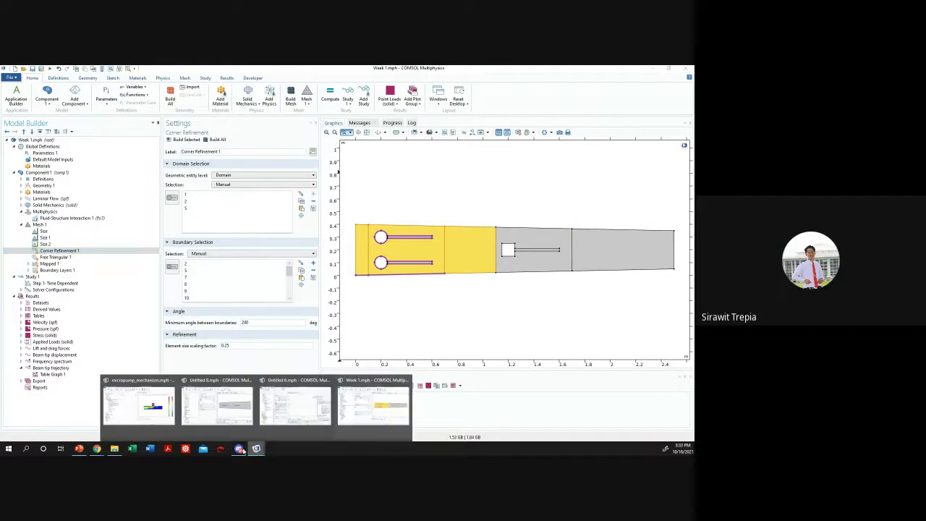
left_click(225, 423)
left_click(59, 374)
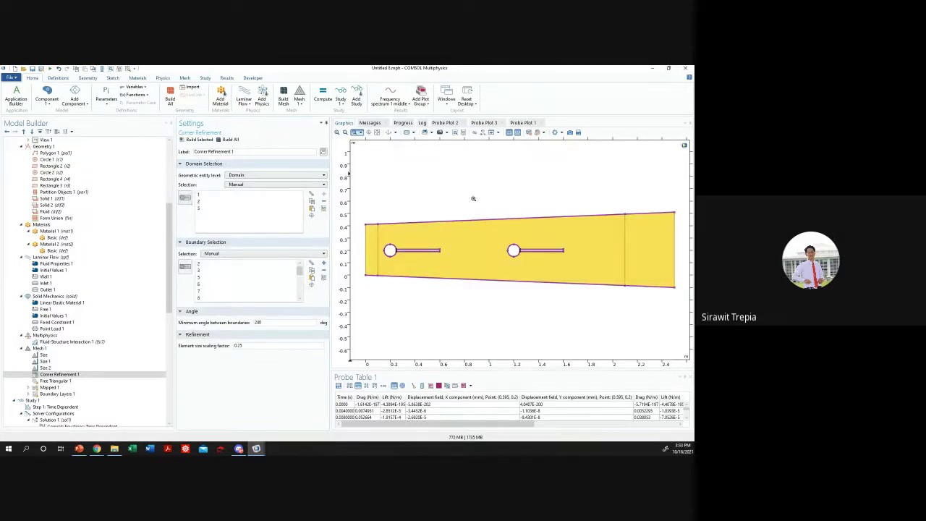
left_click(354, 132)
left_click_drag(381, 241, 433, 258)
left_click(368, 132)
left_click(652, 69)
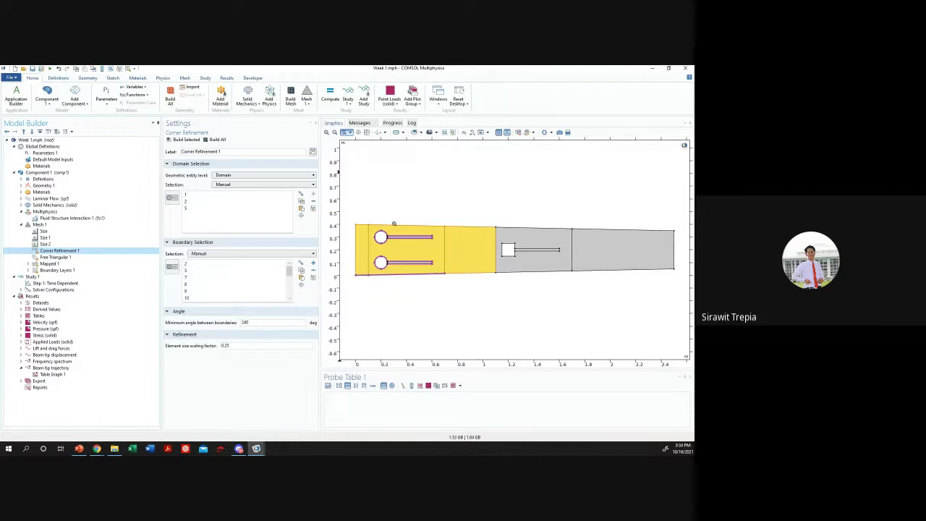
- Activate the Corner Refinement 1 domain selection in Week 1.mph and check which individual domains the two-beam reference model includes
left_click(409, 237)
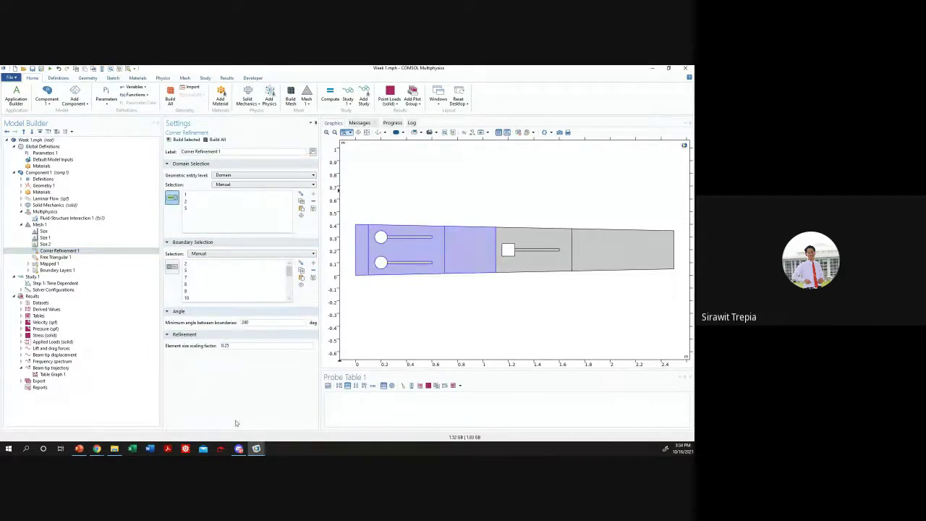
mouse_move(256, 443)
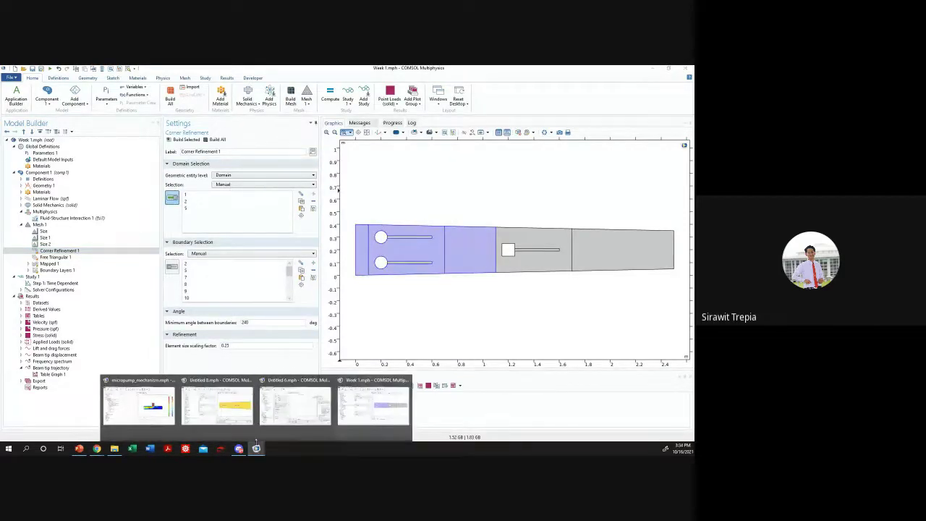
left_click(243, 425)
left_click(215, 195)
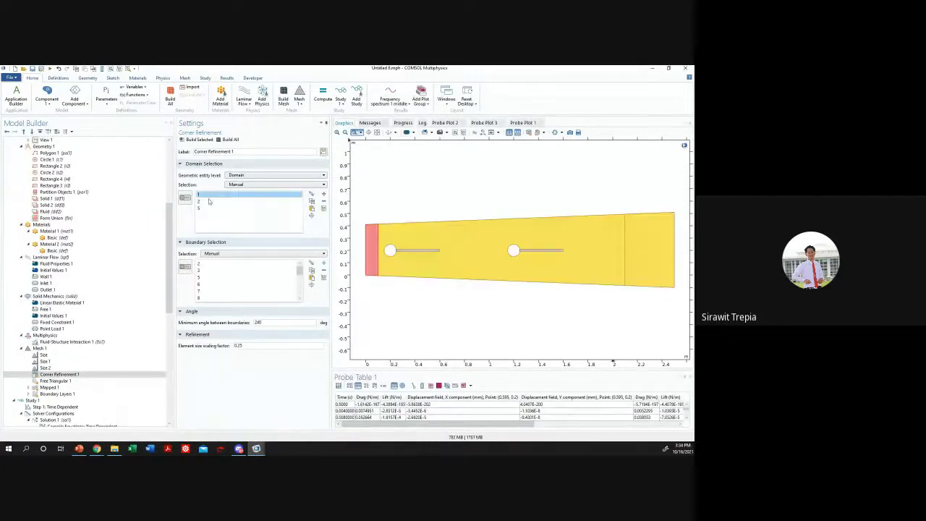
left_click(204, 208)
left_click(651, 67)
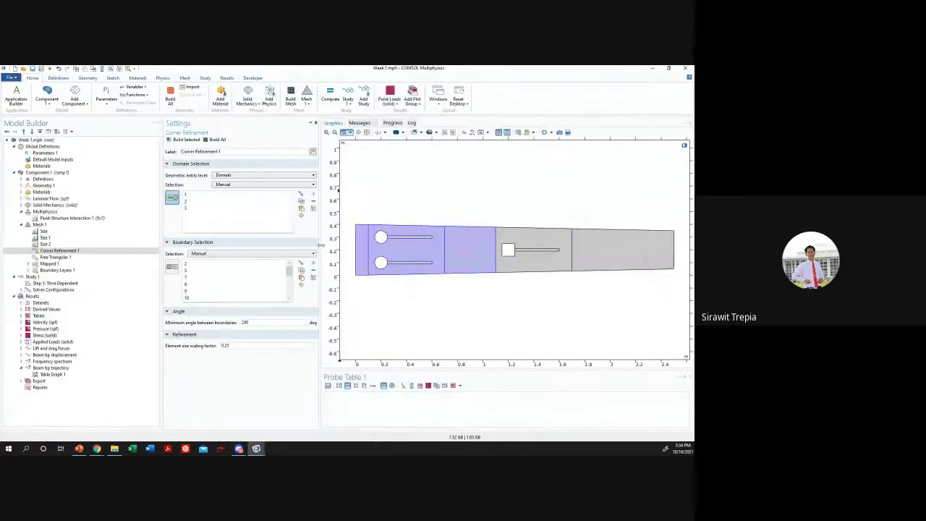
- Recheck the Corner Refinement 1 domains and add the domain around the square and the outlet-end domain to the selection
left_click(203, 195)
left_click(203, 208)
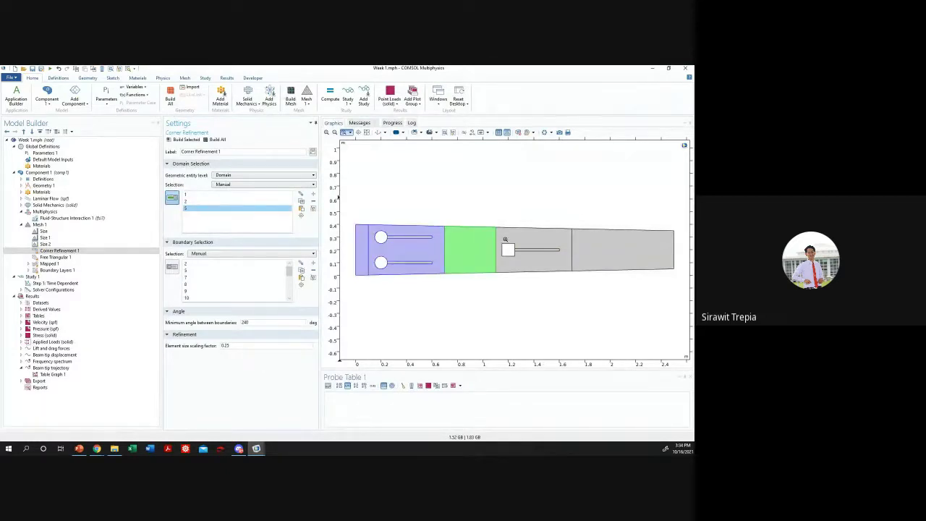
left_click(342, 133)
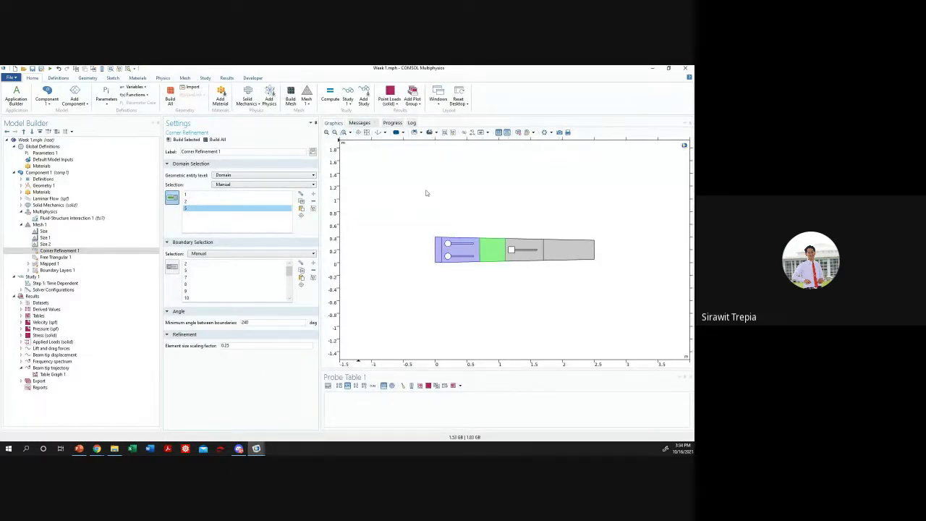
left_click(367, 132)
left_click(538, 243)
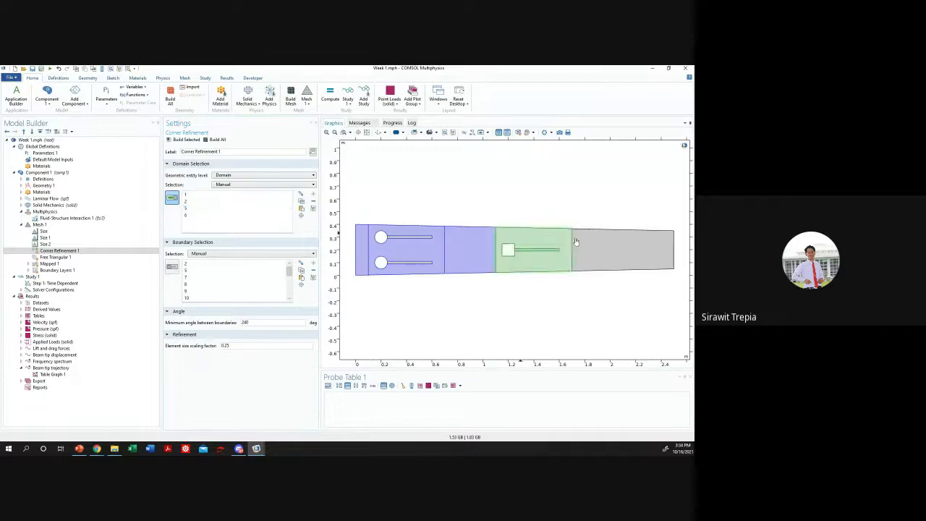
left_click(600, 242)
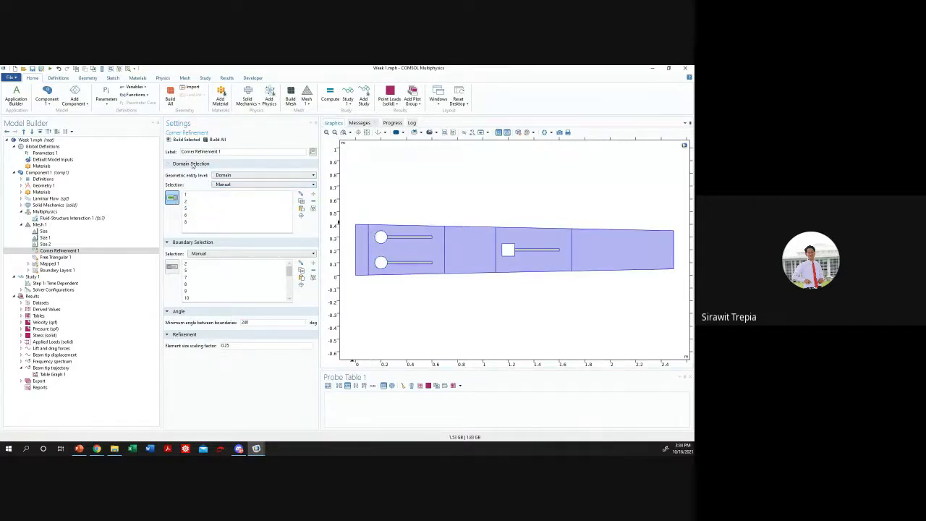
- Add the remaining upper and lower channel wall segments through to the outlet to the Corner Refinement 1 boundary selection
left_click(174, 266)
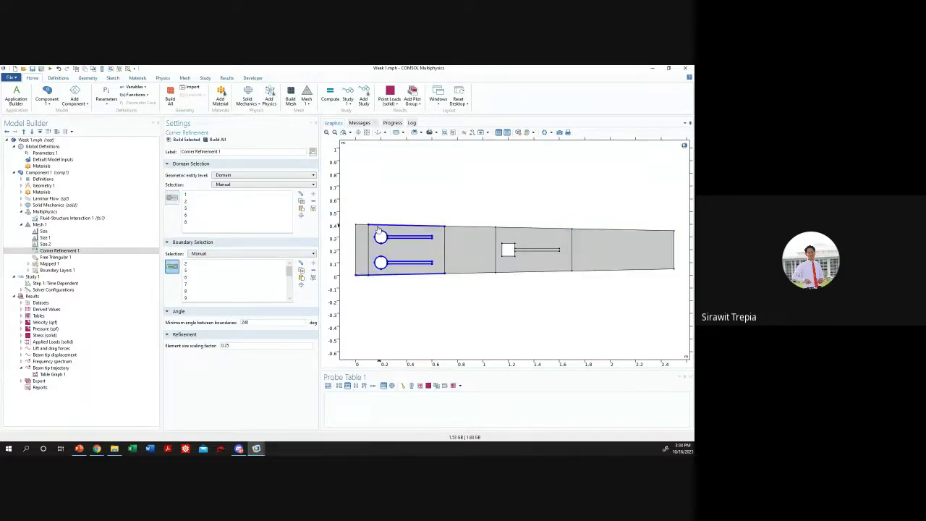
left_click(458, 228)
left_click(463, 271)
left_click(551, 273)
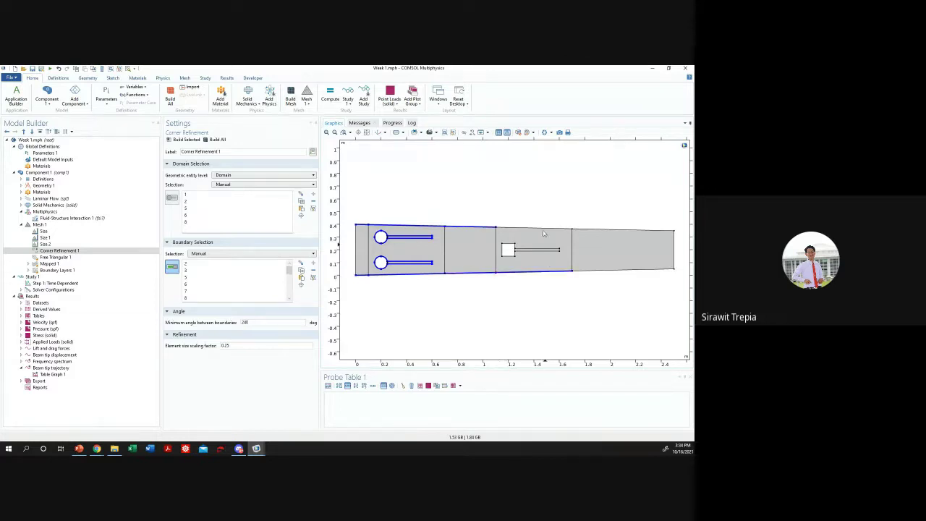
left_click(553, 229)
left_click(592, 230)
left_click(589, 270)
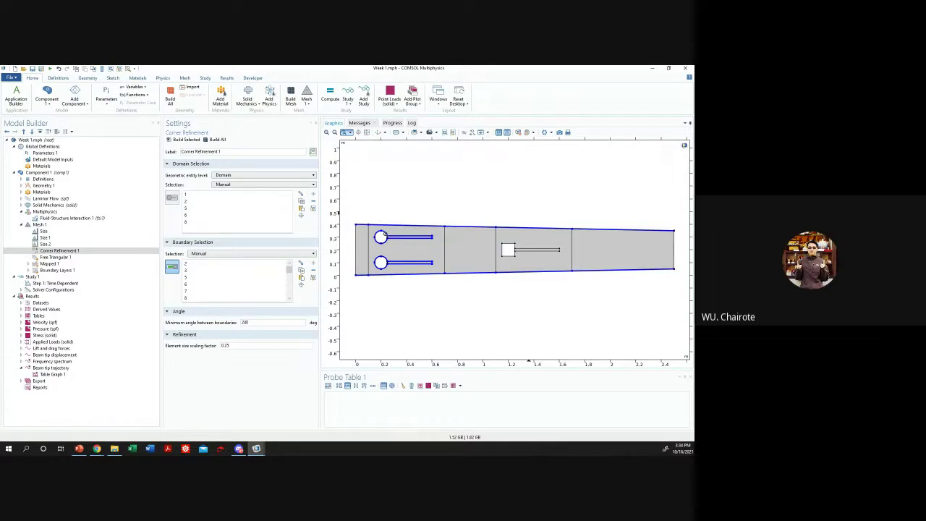
- Add the square and its beam edges to the Corner Refinement 1 boundaries, checking the beam tip and the body-beam junctions
left_click_drag(384, 236, 402, 245)
left_click(366, 133)
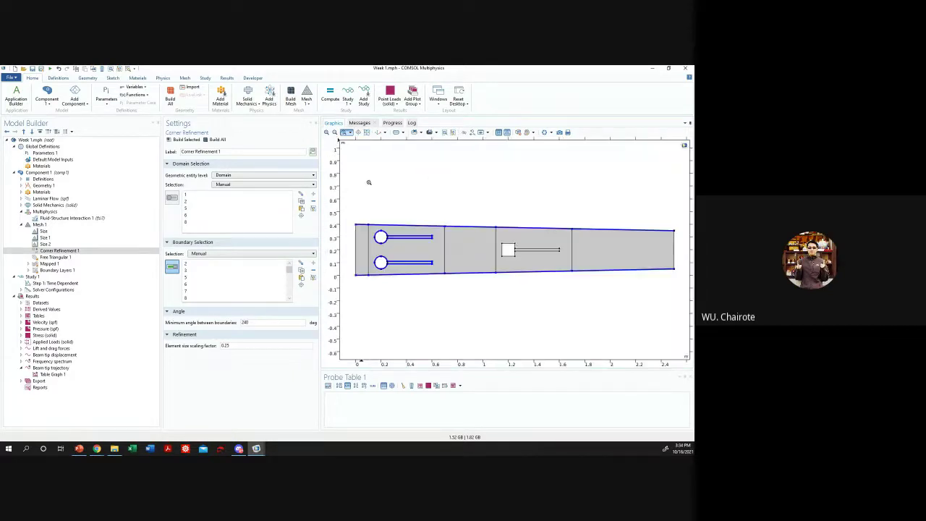
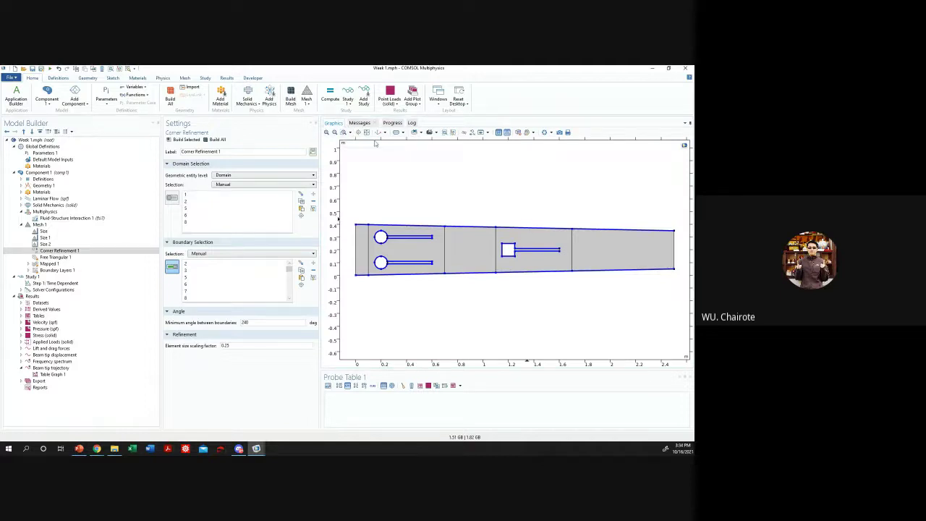
left_click(344, 132)
left_click_drag(547, 244, 568, 258)
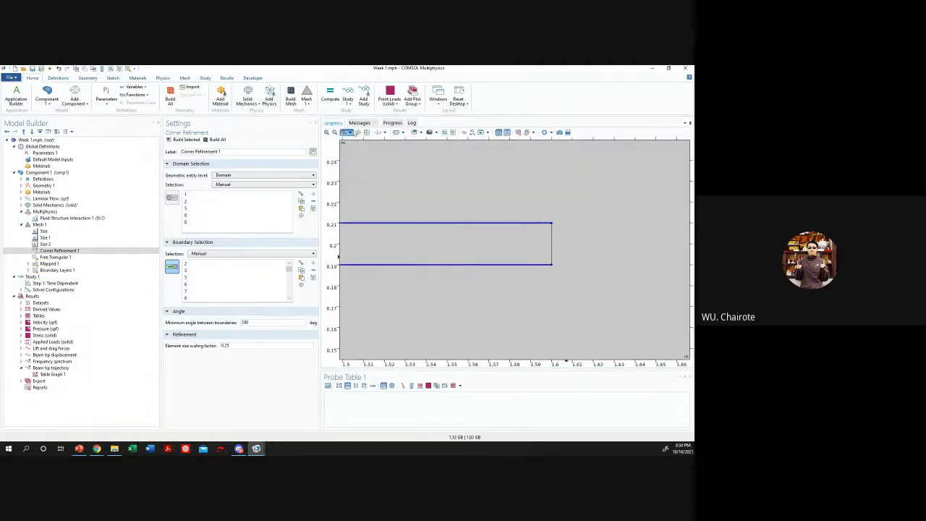
left_click(366, 133)
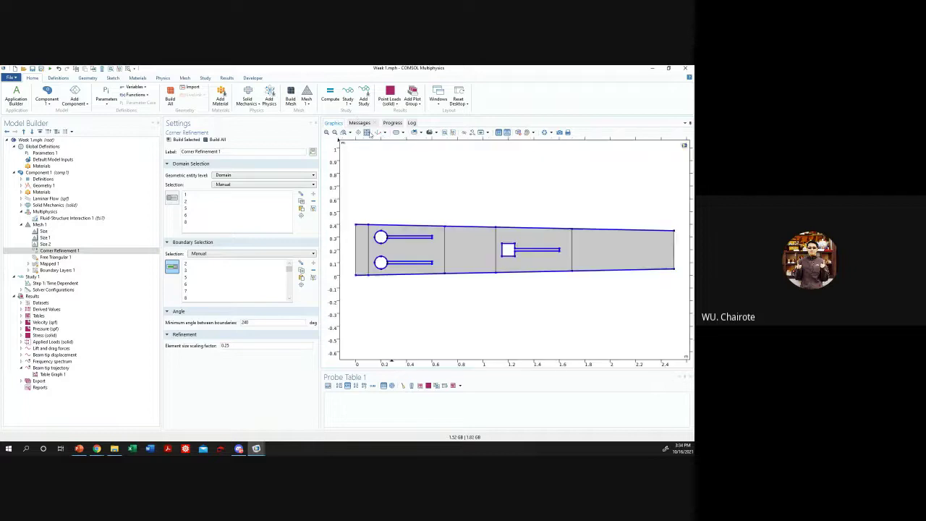
scroll(516, 250, "up", 10)
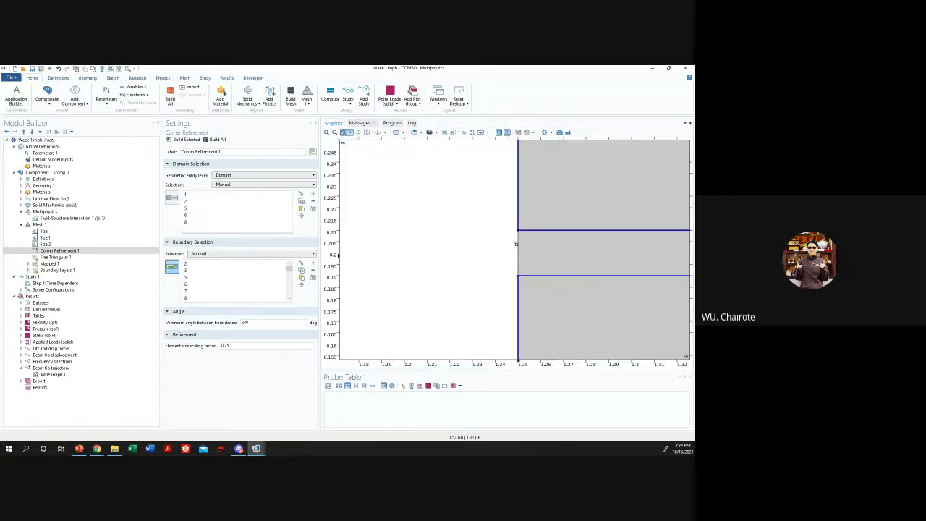
left_click(366, 133)
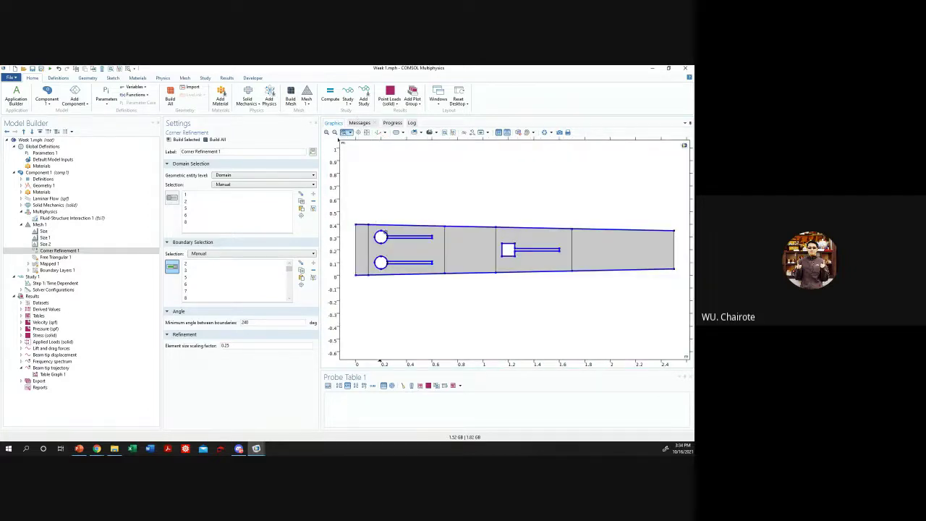
left_click_drag(381, 233, 397, 244)
left_click(367, 133)
- Check the Corner Refinement 1 boundaries in the two-beam reference model, including the junction of the first circle and its beam
mouse_move(240, 447)
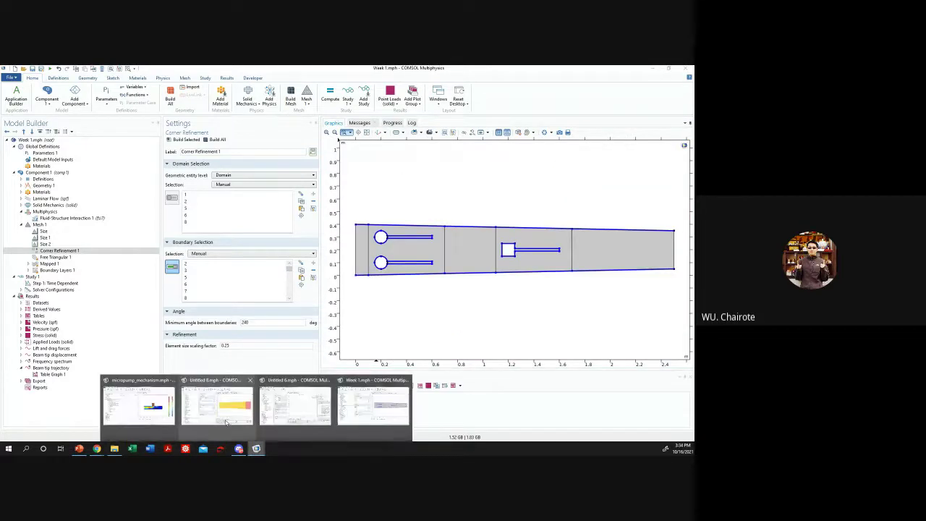
left_click(227, 422)
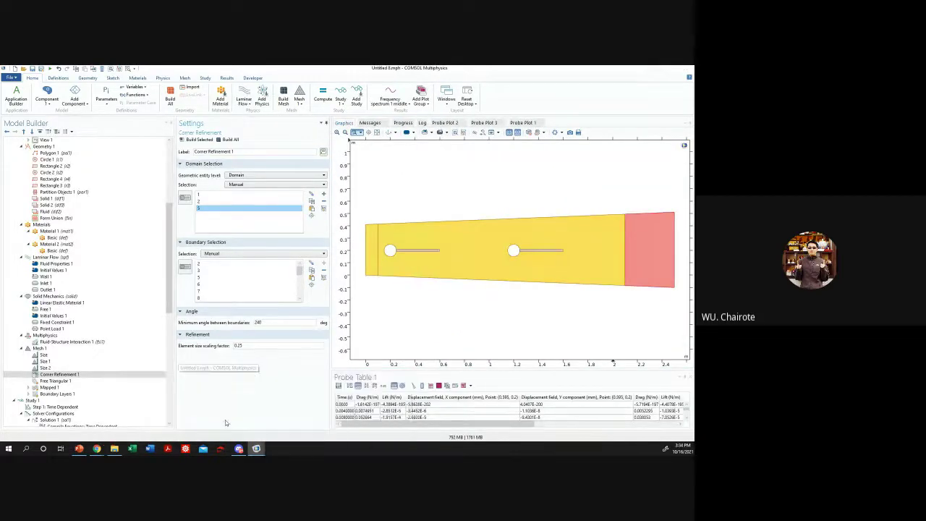
left_click(228, 278)
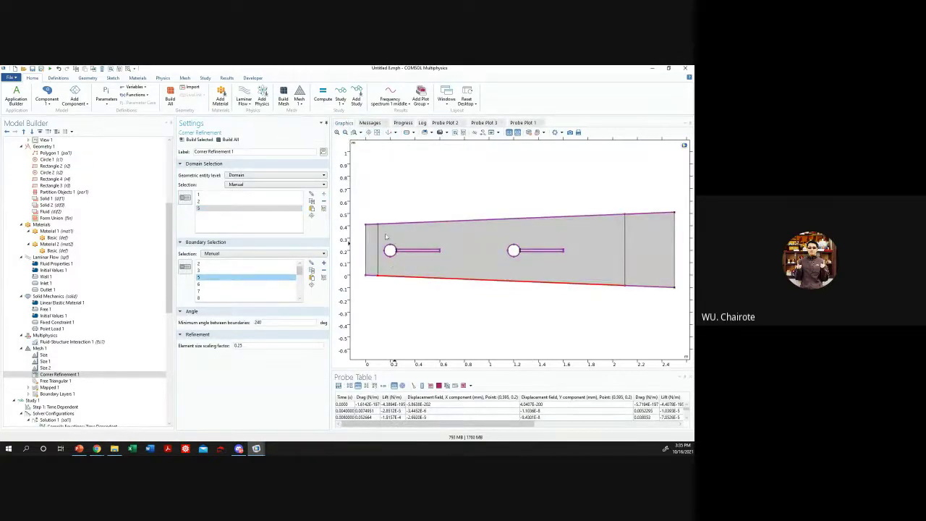
scroll(224, 296, "down", 3)
left_click(224, 291)
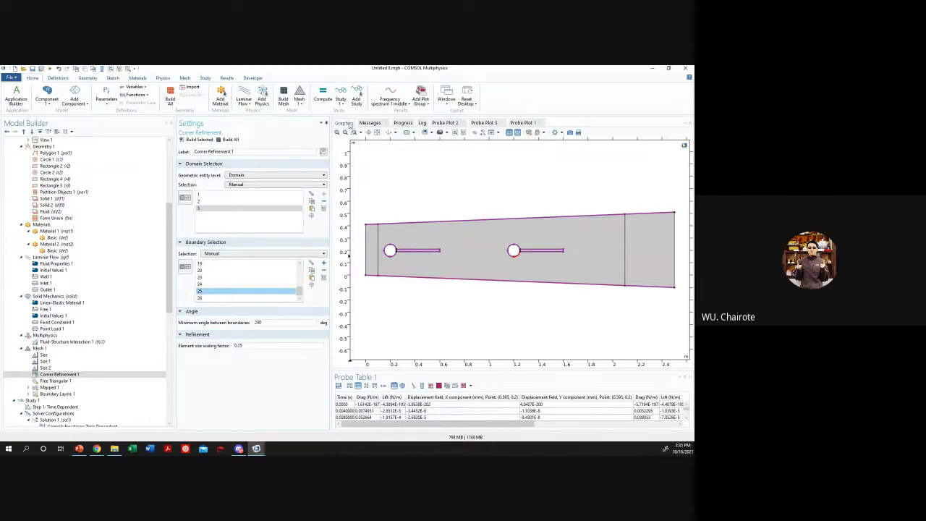
left_click_drag(391, 248, 417, 209)
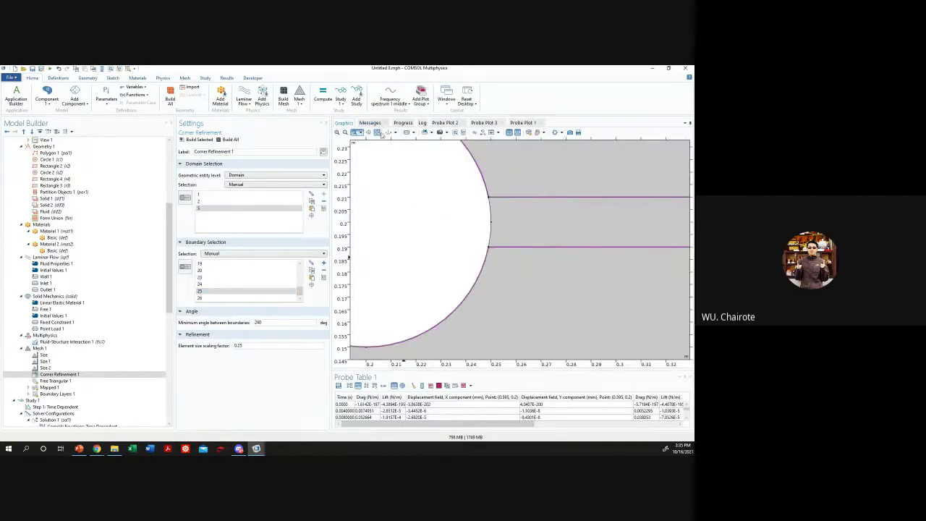
left_click(368, 132)
- Examine the Free Triangular 1 domain selection and the Mapped 1 settings in the two-beam reference model
left_click(58, 380)
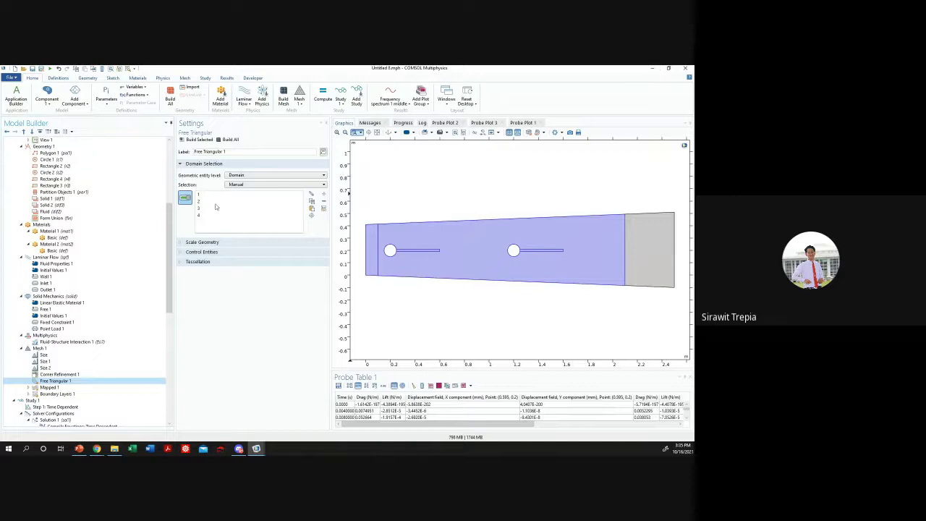
left_click(49, 387)
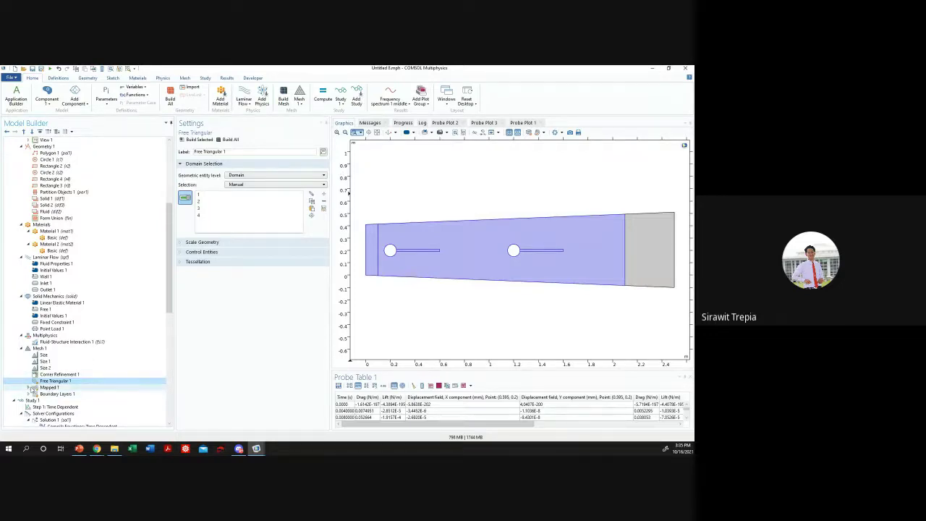
left_click(28, 386)
left_click(59, 394)
key("Up")
key("Up")
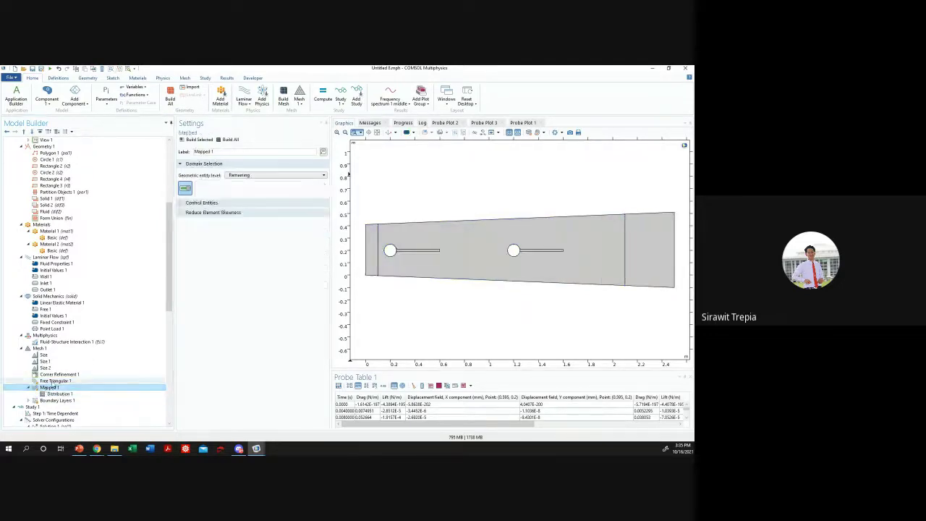
left_click(651, 68)
mouse_move(239, 449)
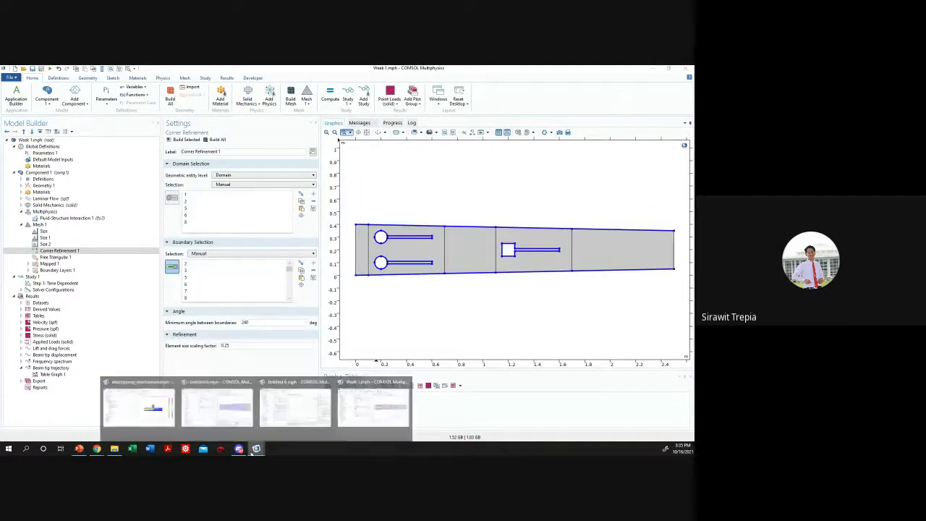
left_click(242, 422)
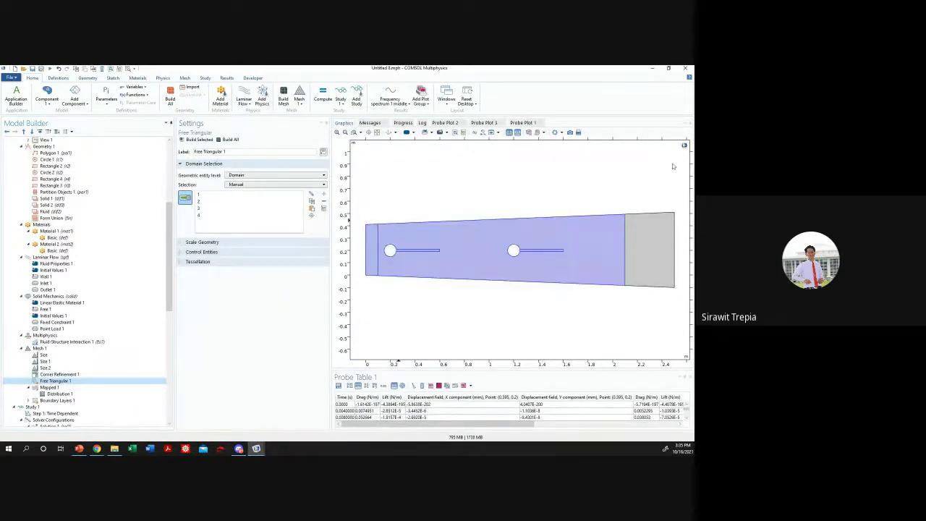
- Return to Week 1.mph and check the Corner Refinement 1 and Free Triangular 1 selections
left_click(660, 68)
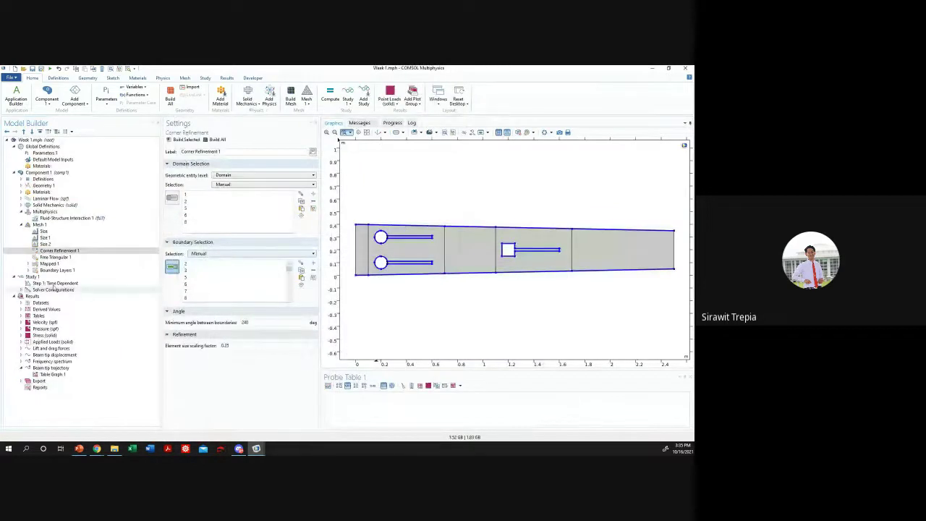
left_click(55, 257)
left_click(59, 250)
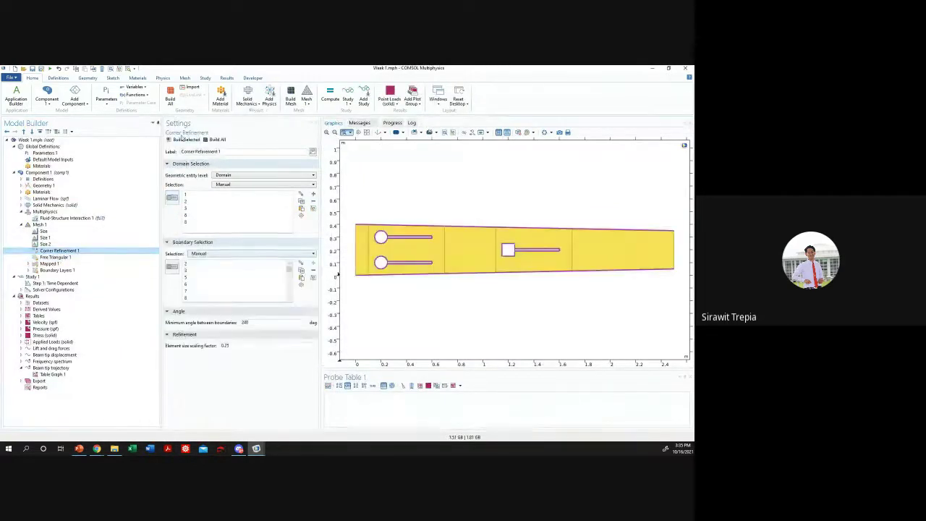
left_click(54, 258)
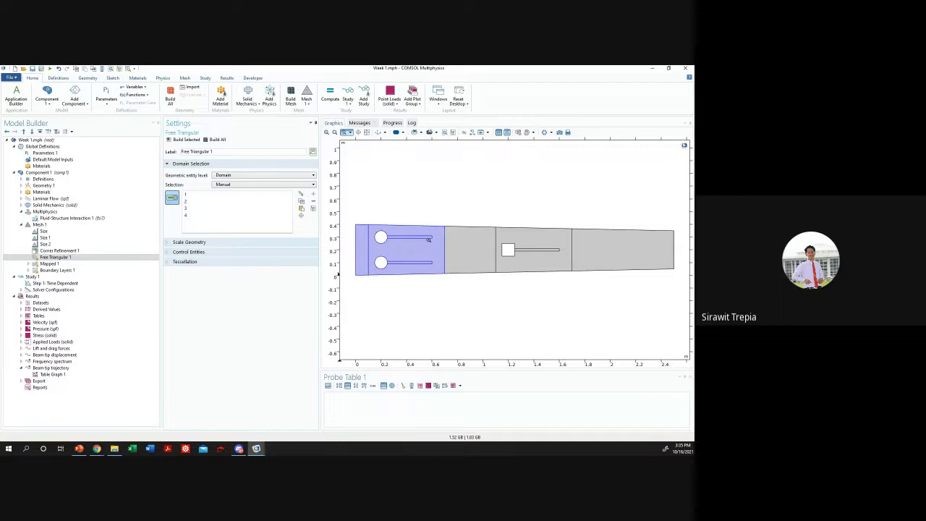
- Look up the mesh nodes under Mesh 1 in micropump_mechanism.mph and return to Week 1.mph
mouse_move(256, 449)
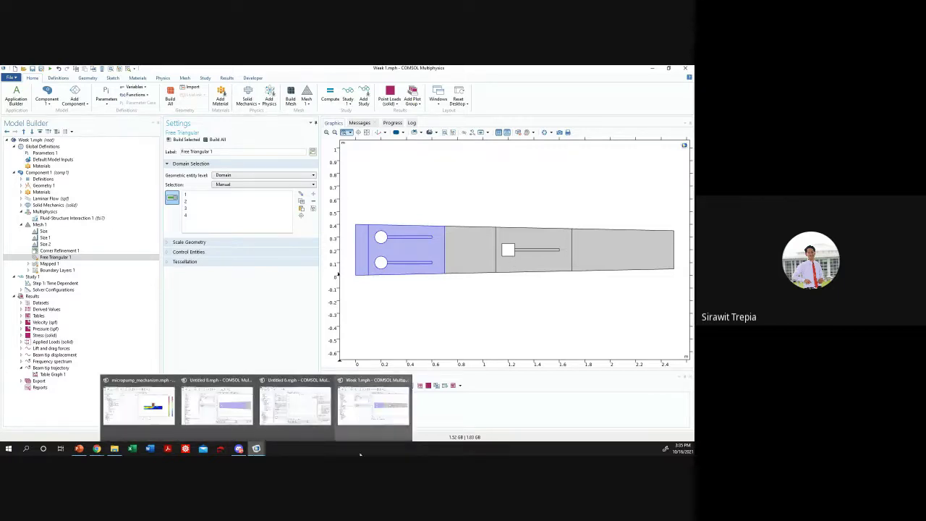
left_click(138, 405)
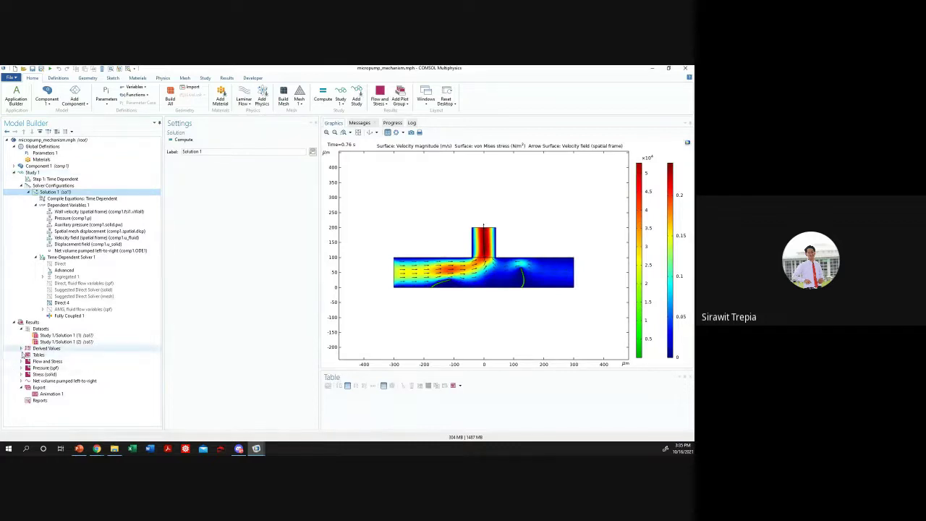
left_click(14, 166)
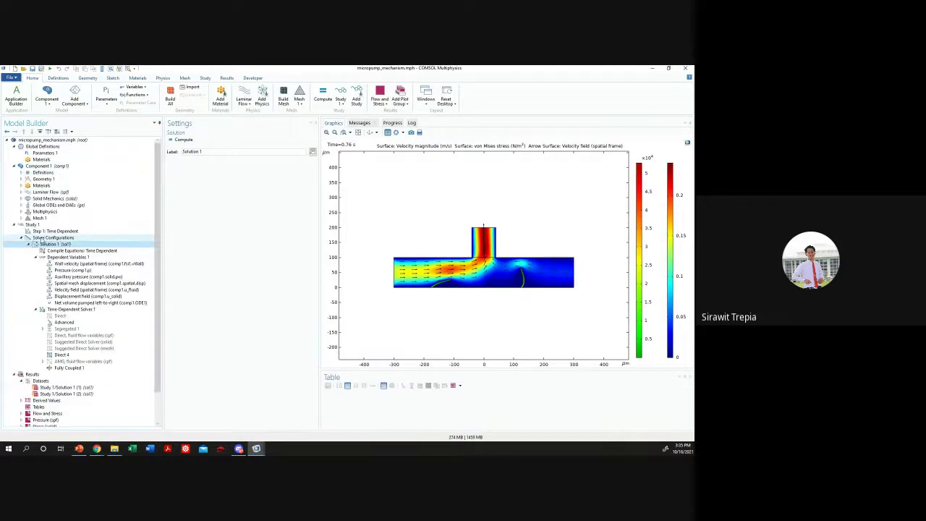
left_click(21, 218)
left_click(52, 231)
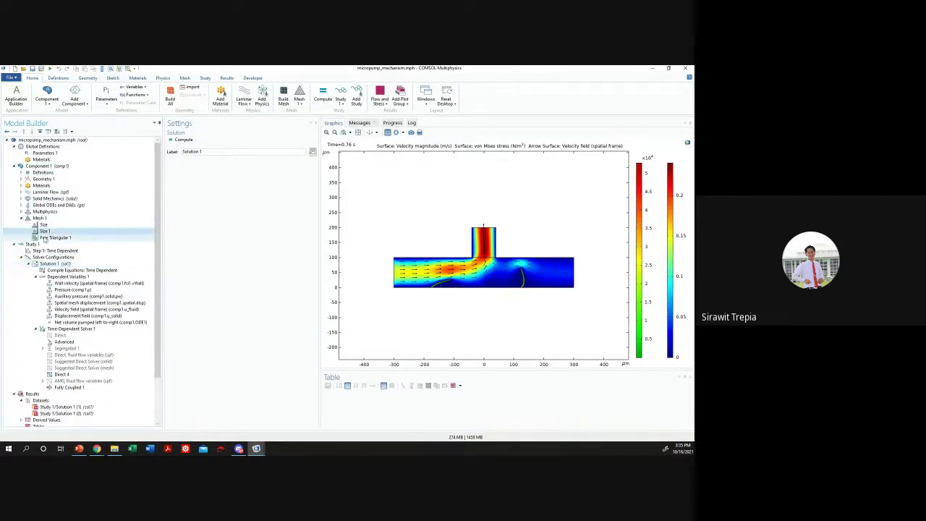
left_click(52, 224)
left_click(78, 231)
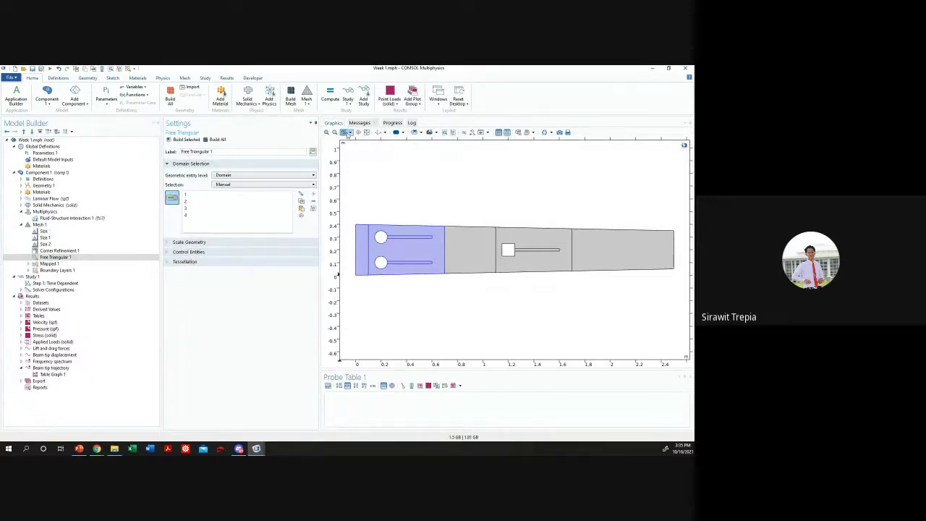
- Add the domain around the square to Free Triangular 1 and build the mesh up to that node
left_click(525, 238)
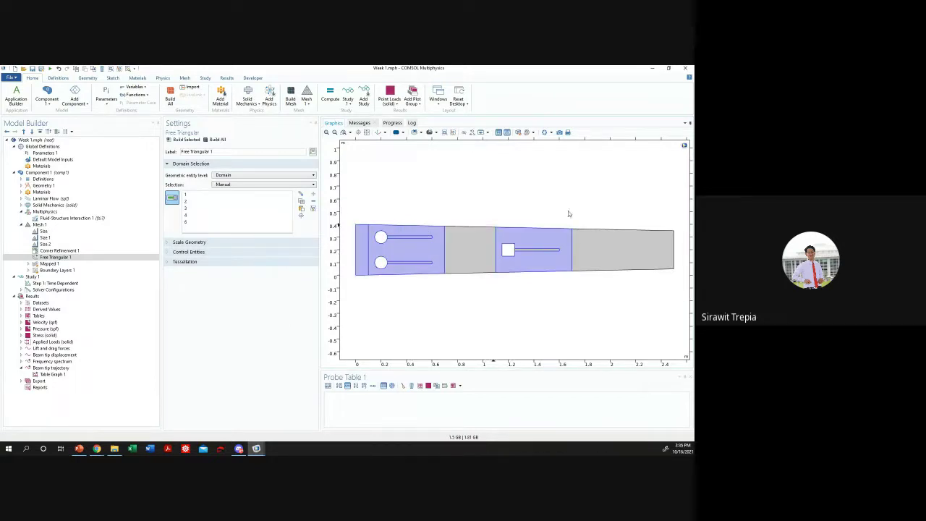
left_click(86, 263)
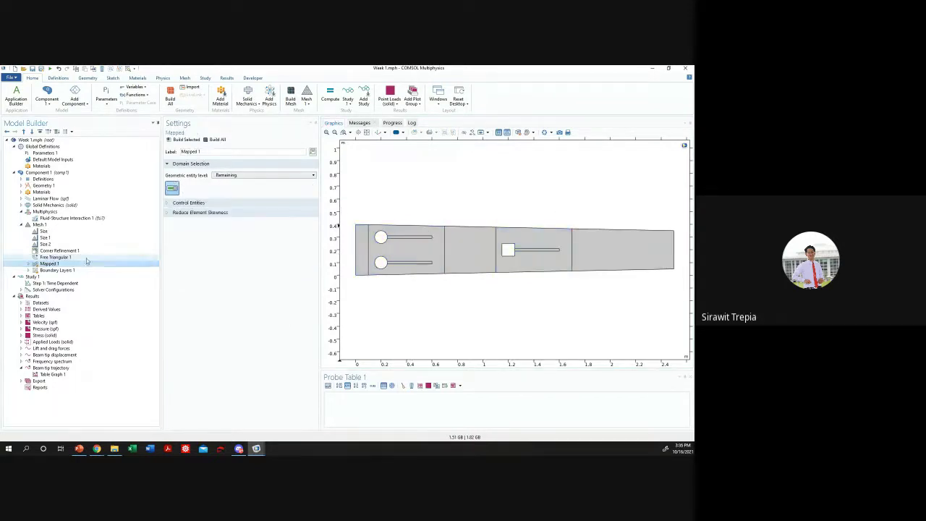
left_click(85, 257)
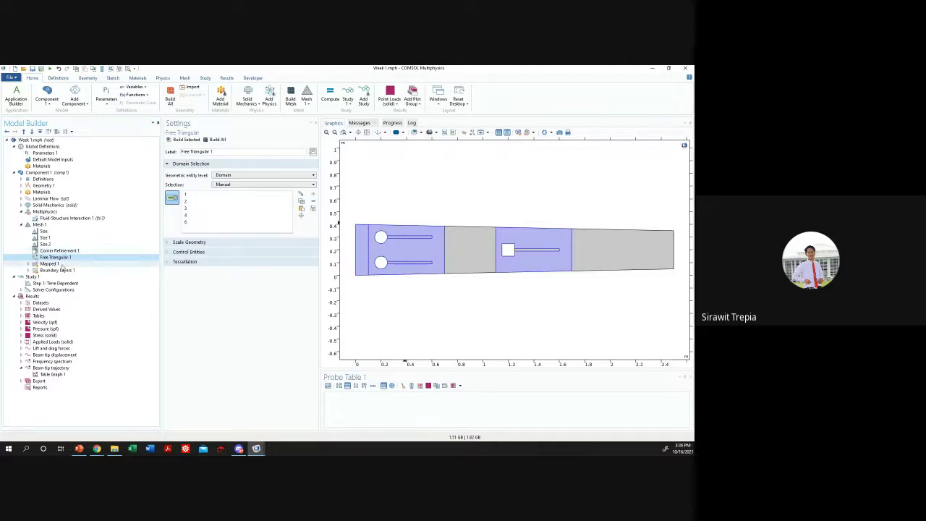
left_click(49, 264)
left_click(55, 257)
left_click(186, 139)
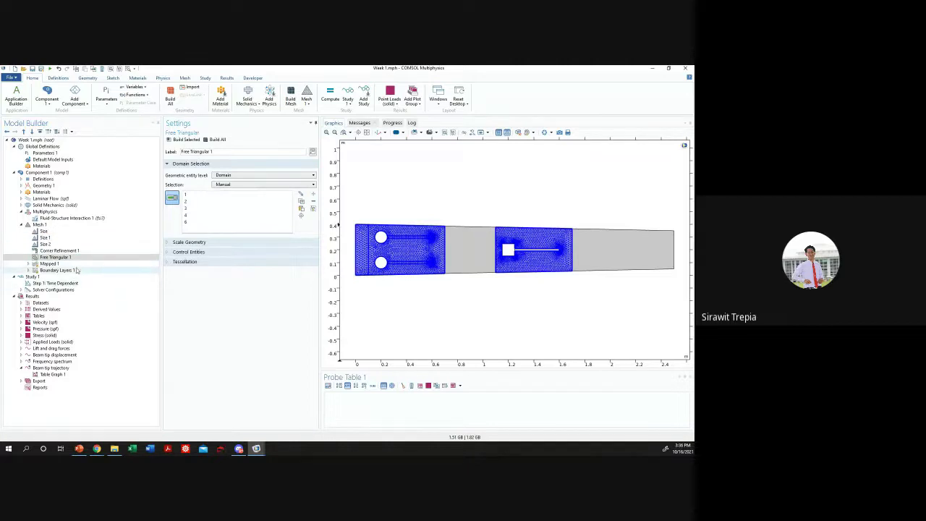
- Set the Mapped 1 geometric entity level to Domain and select the domain between the circle and square sections and the outlet-end domain
left_click(47, 264)
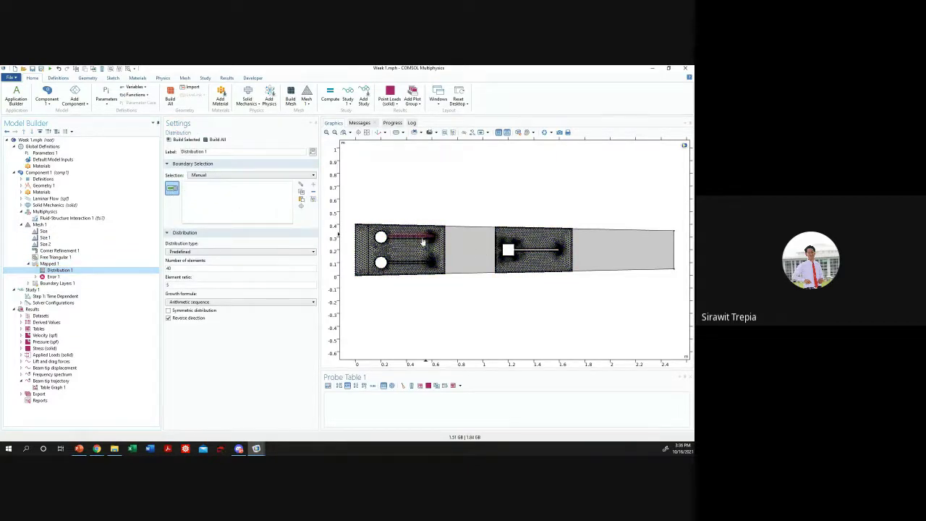
left_click(56, 270)
left_click(51, 264)
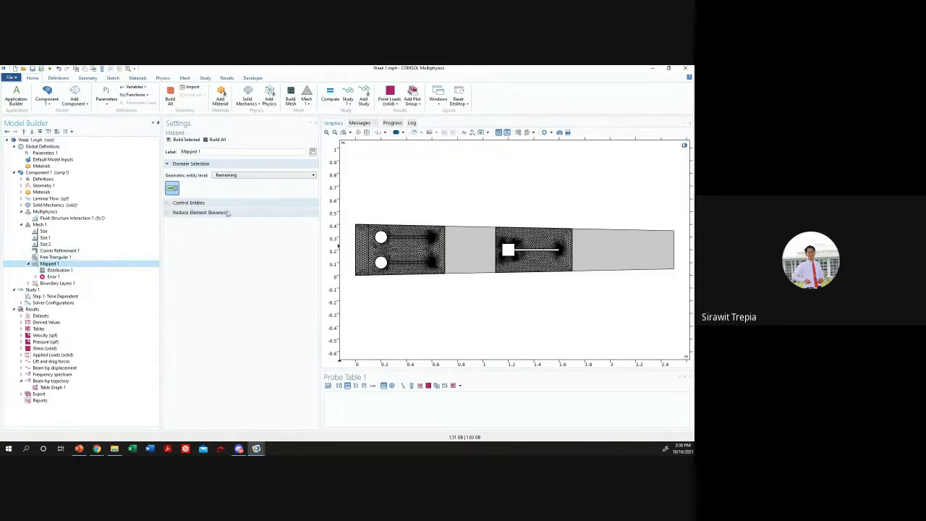
left_click(228, 175)
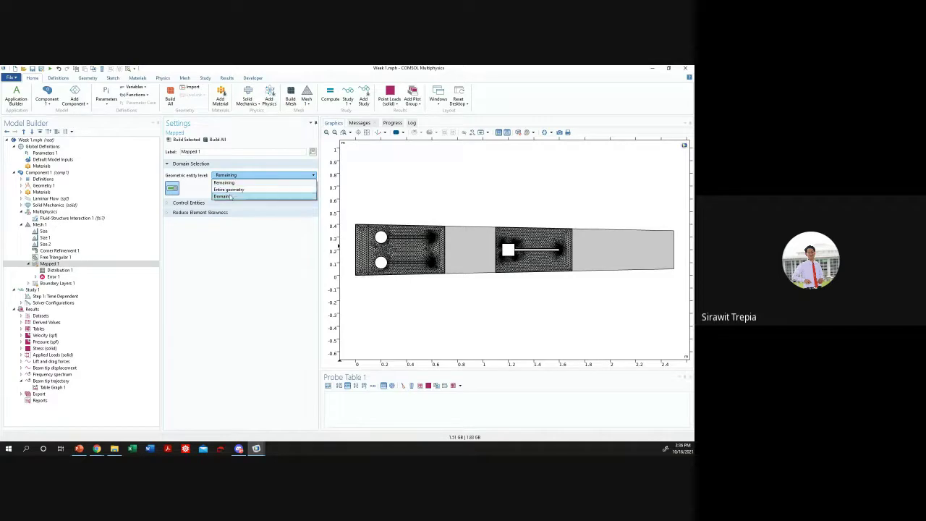
left_click(233, 196)
left_click(606, 250)
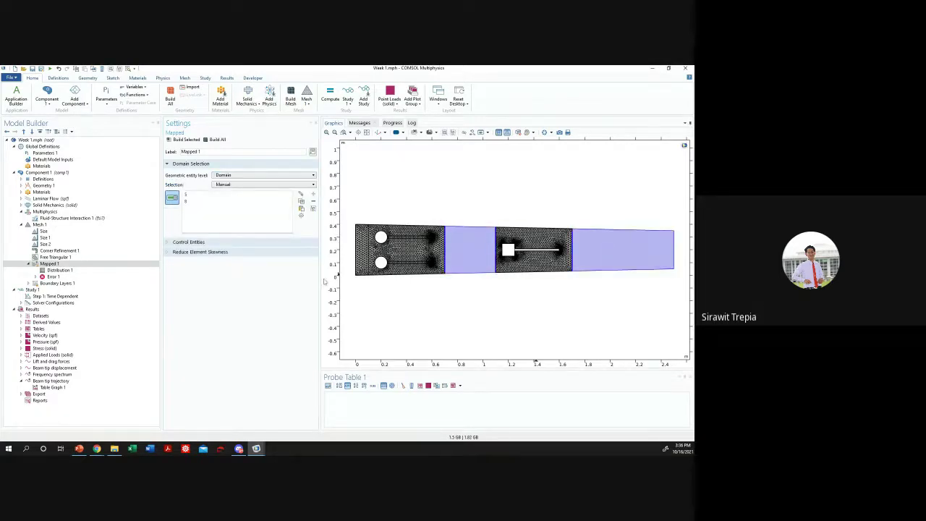
- Check the Mapped 1 and Distribution 1 mesh settings in the two-beam reference model and return to Week 1.mph
mouse_move(256, 448)
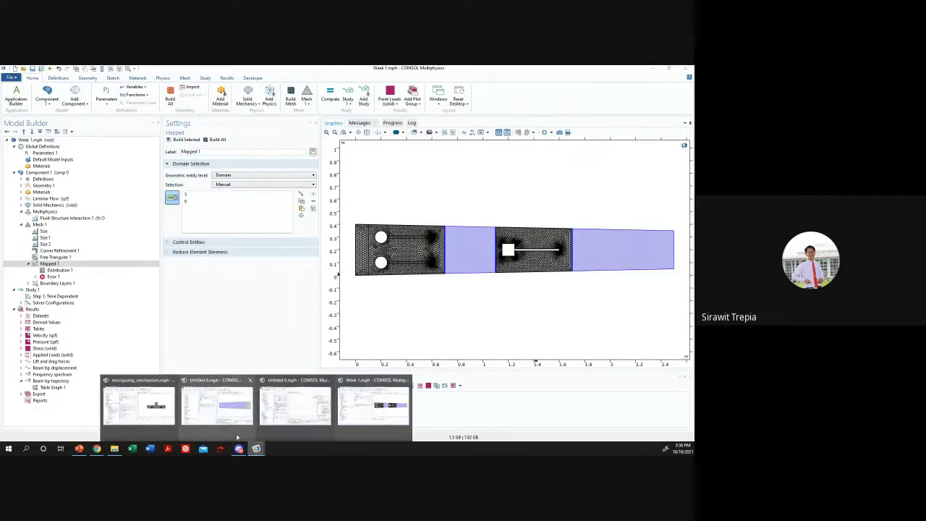
left_click(217, 403)
left_click(51, 387)
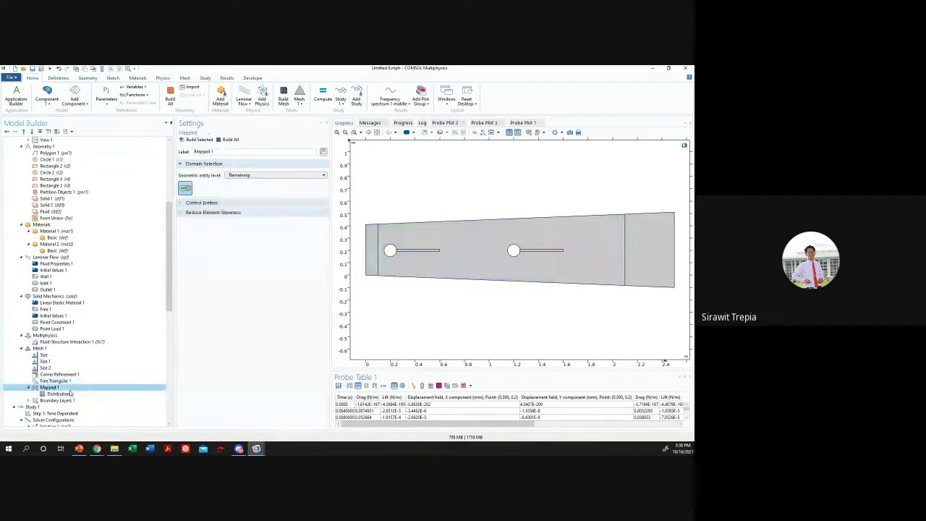
left_click(68, 393)
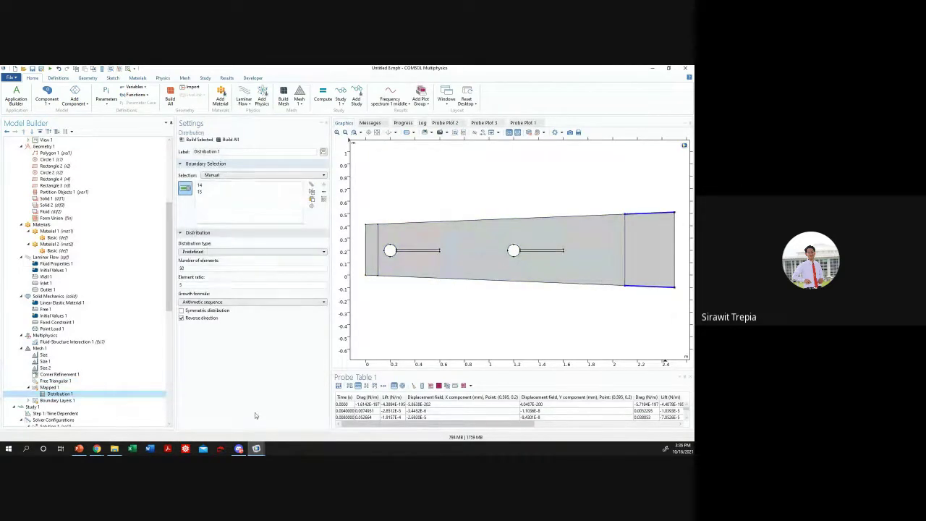
mouse_move(256, 447)
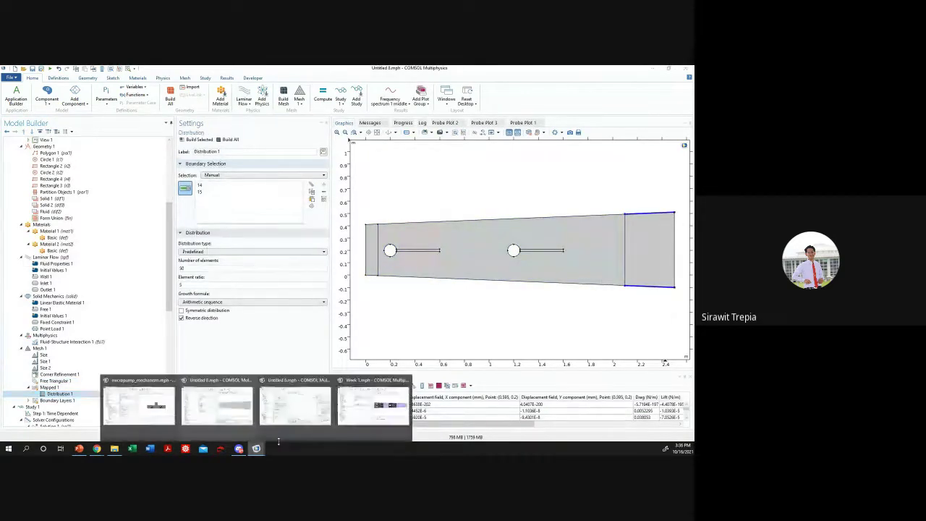
left_click(349, 427)
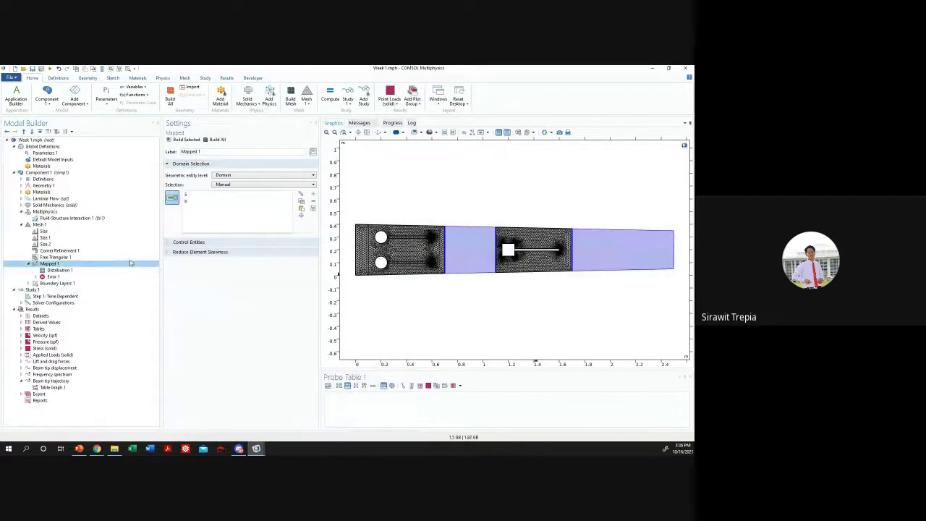
- Set Mapped 1 to Remaining, assign the upper and lower edges of the middle and outlet-end domains to Distribution 1, and try building it
left_click(228, 176)
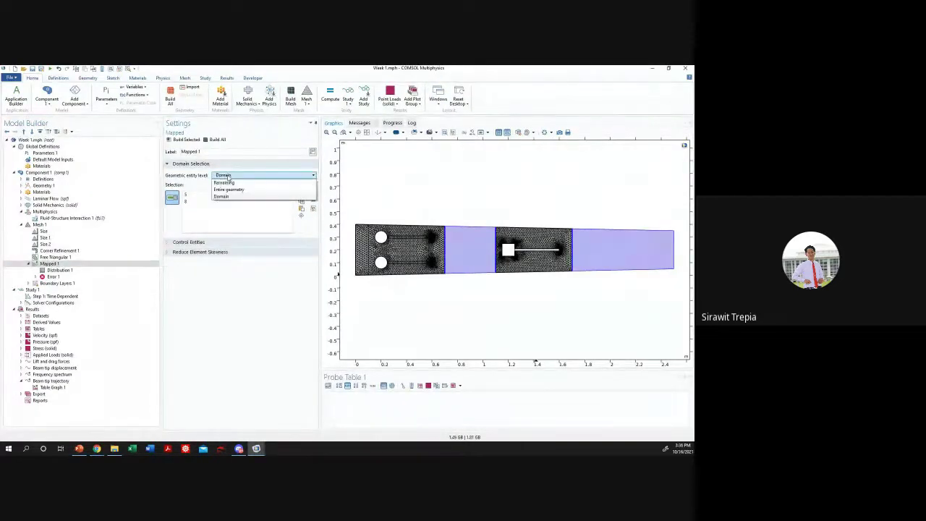
left_click(224, 183)
left_click(97, 271)
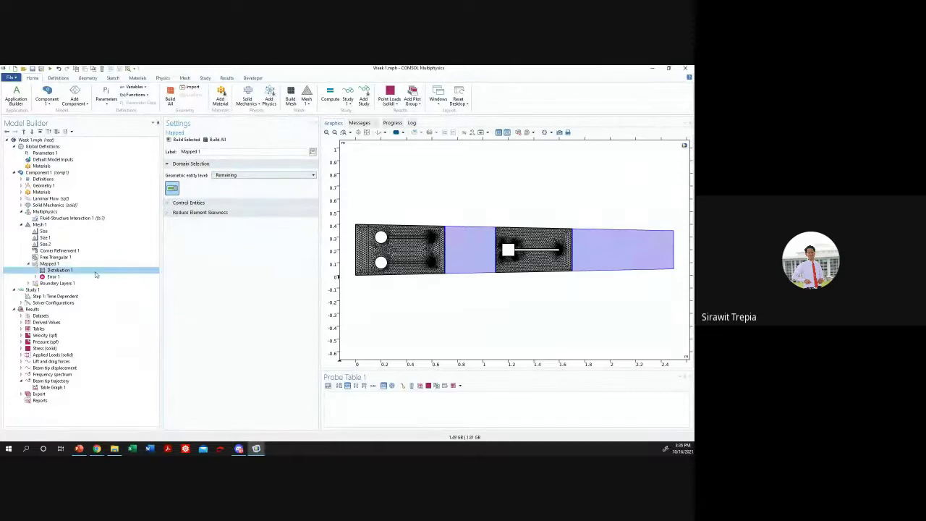
left_click(463, 229)
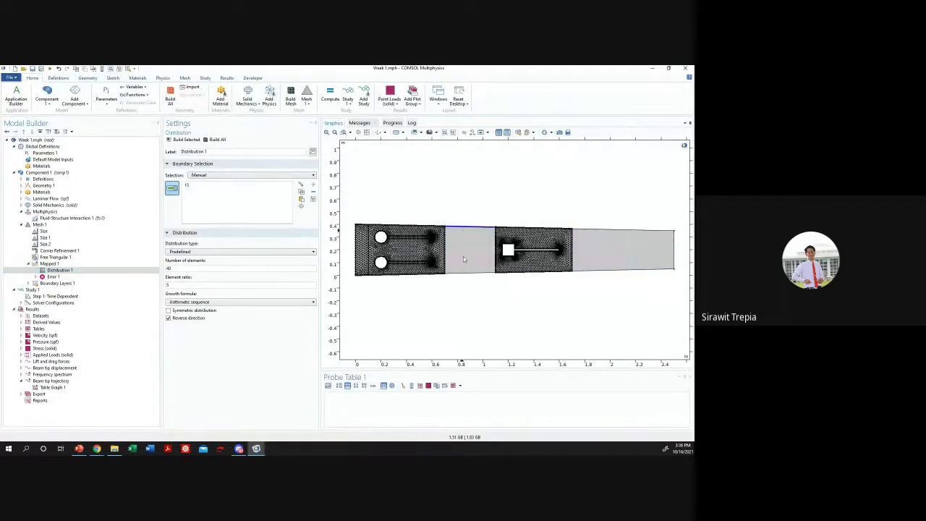
left_click(467, 272)
left_click(578, 231)
left_click(589, 270)
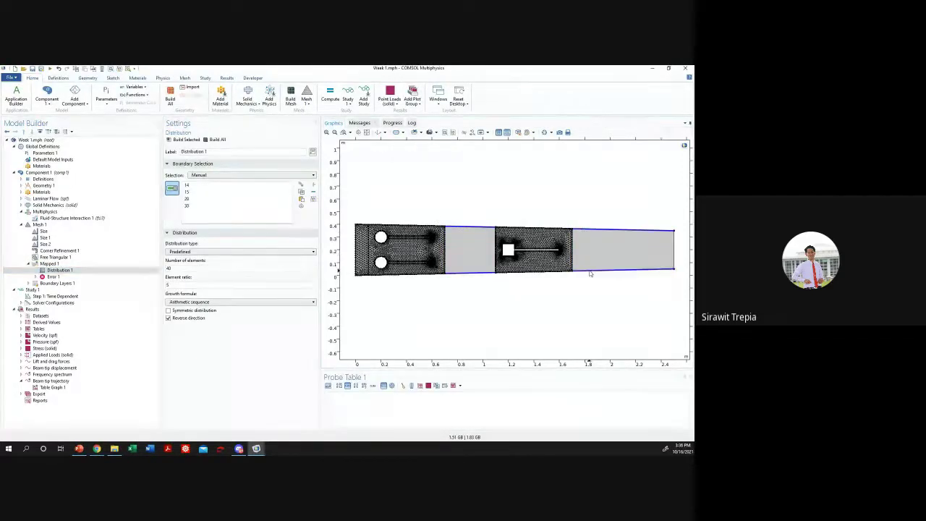
left_click(179, 139)
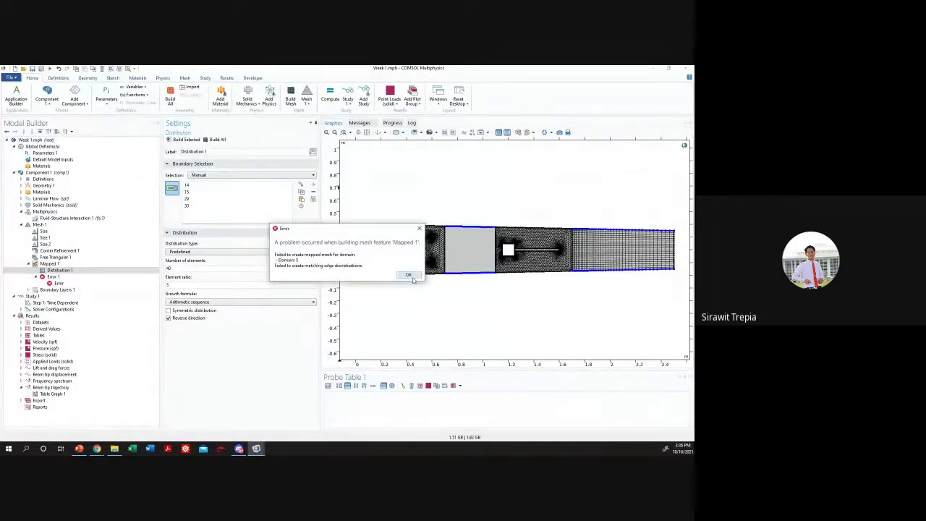
left_click(409, 275)
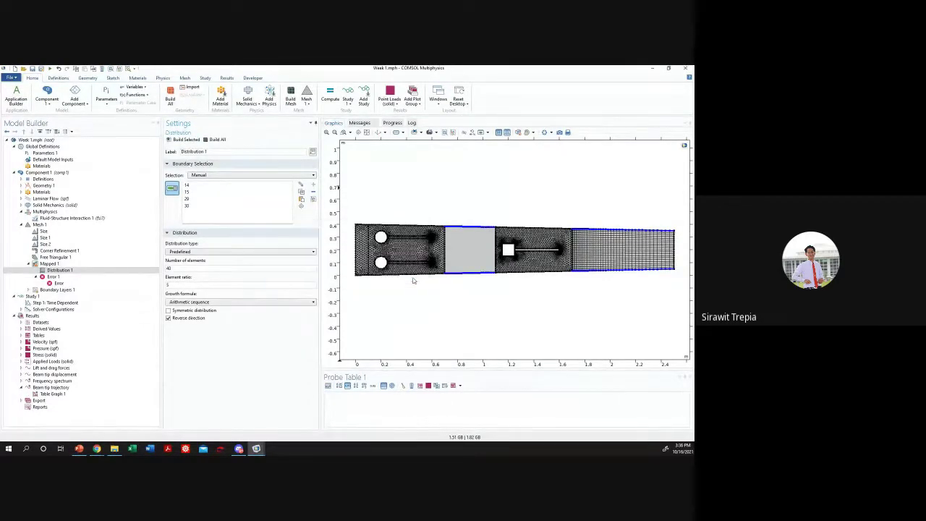
- Duplicate Distribution 1 and remove the outlet-end domain's upper and lower edges from the original's boundary selection
right_click(66, 271)
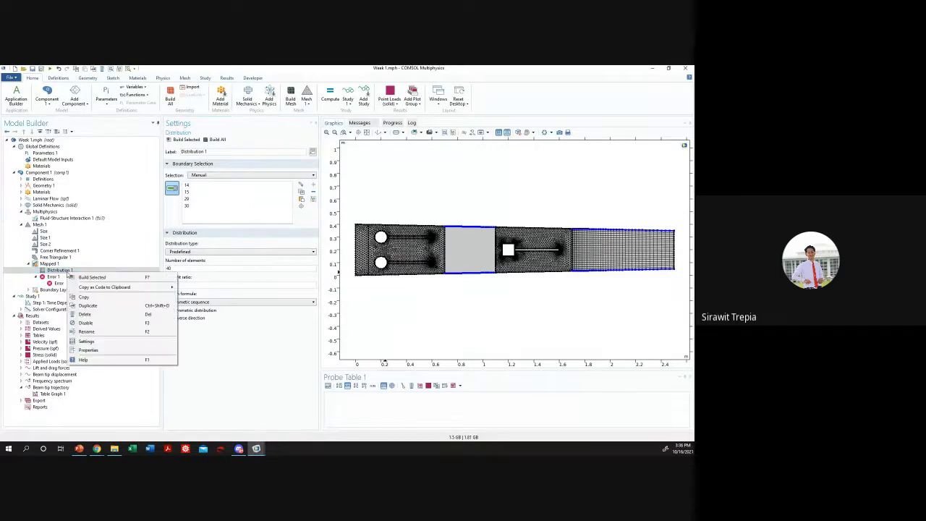
left_click(88, 305)
left_click(209, 205)
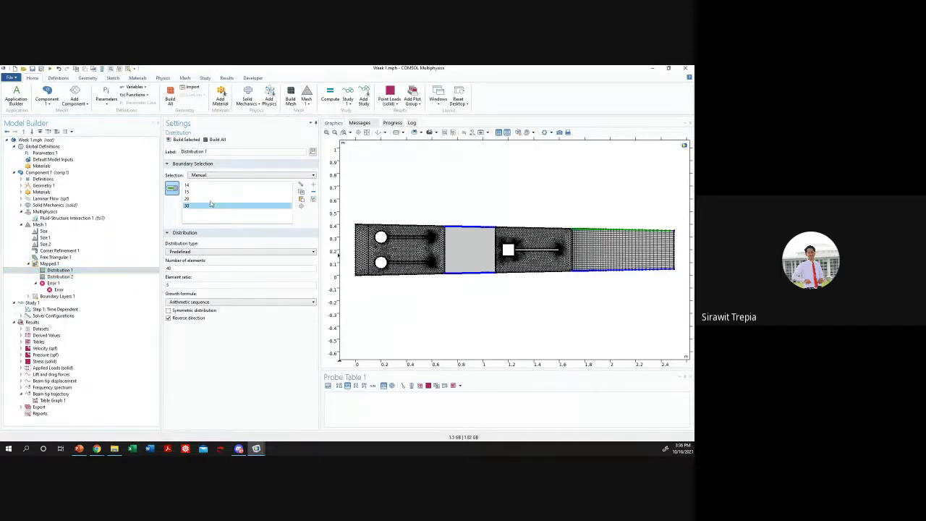
left_click(209, 199)
key("Delete")
- Remove boundaries 14 and 15 from Distribution 2 and try building the mesh from both distribution nodes
left_click(60, 276)
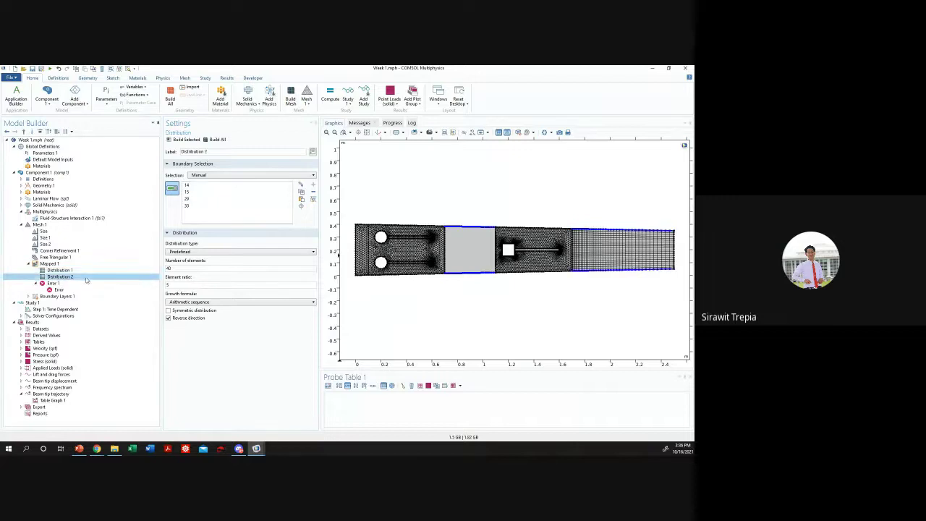
left_click(214, 186)
key("Delete")
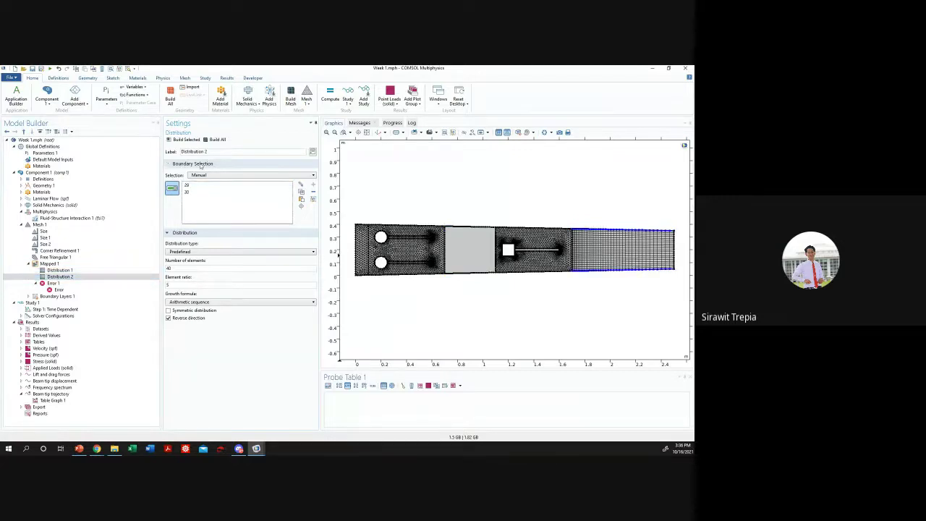
left_click(191, 141)
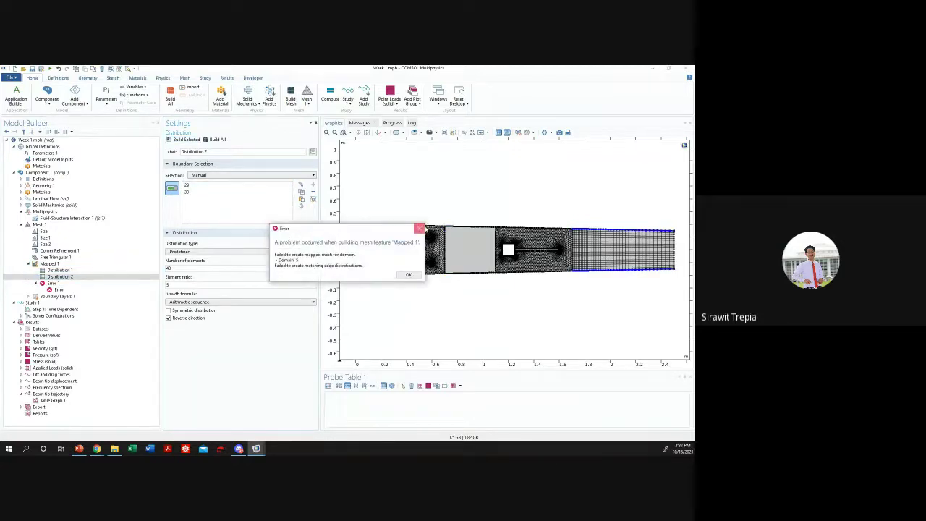
left_click(419, 229)
left_click(49, 263)
left_click(60, 270)
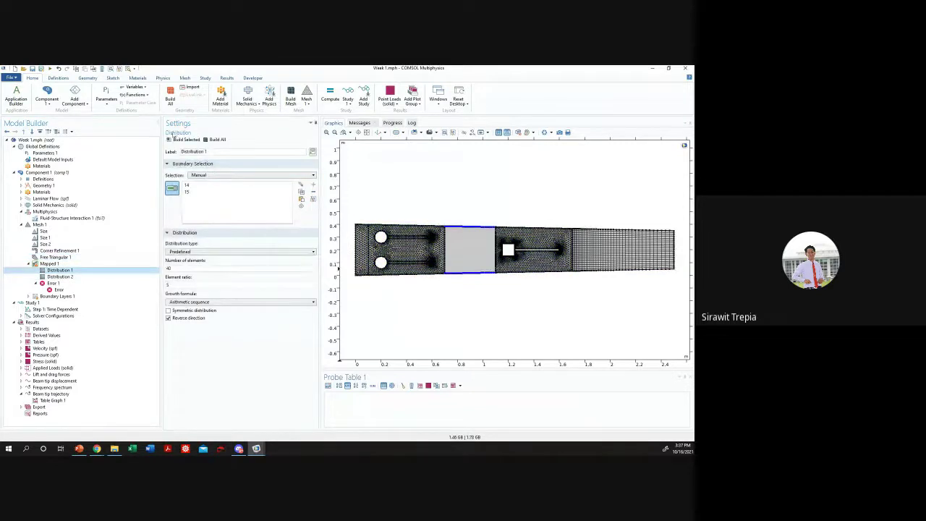
left_click(173, 138)
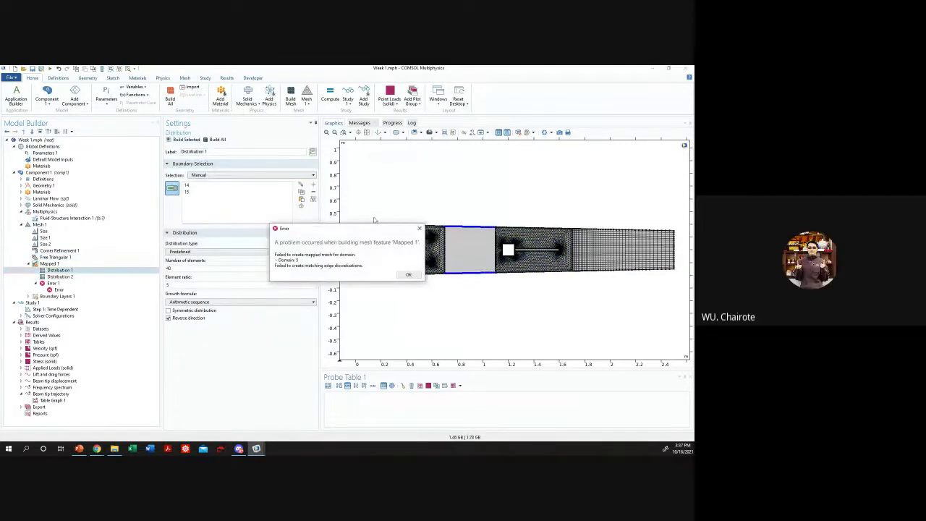
left_click(419, 229)
- Set the geometric entity level of Mapped 1 to Domain
left_click(89, 262)
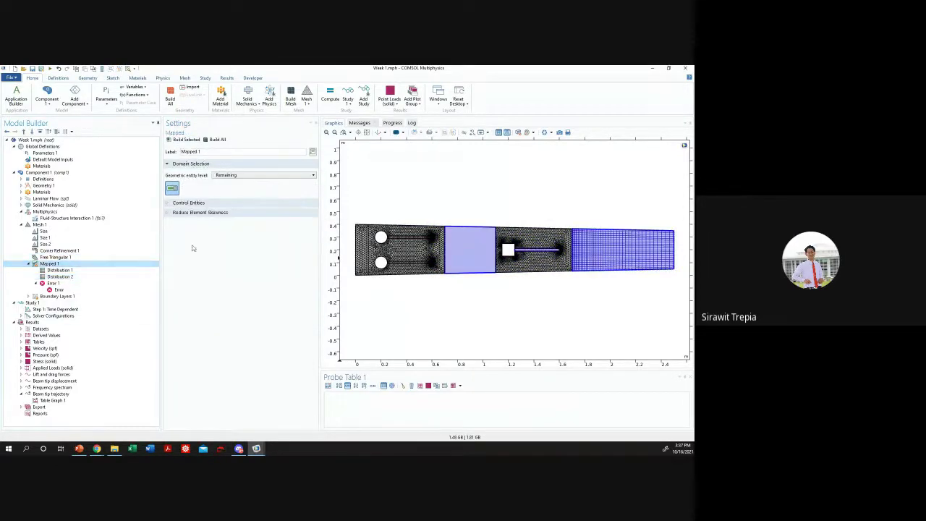
left_click(279, 175)
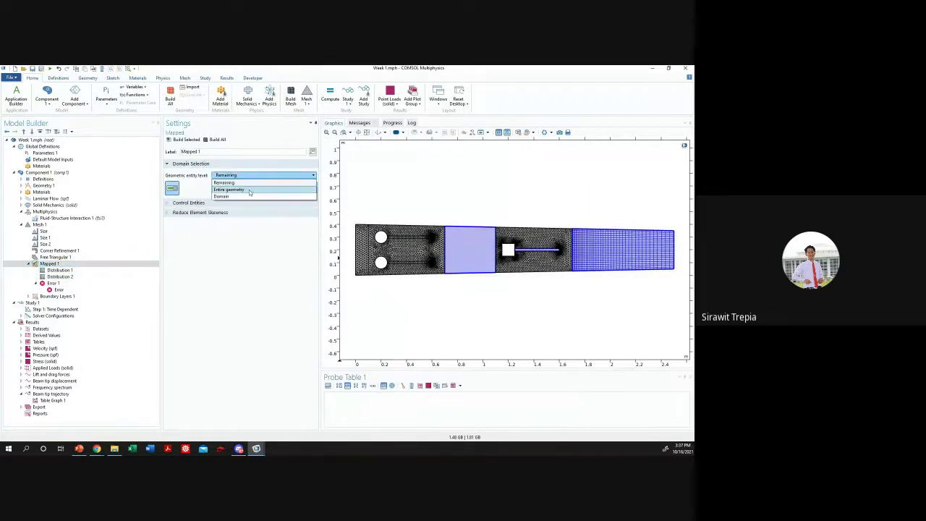
left_click(239, 190)
key("Down")
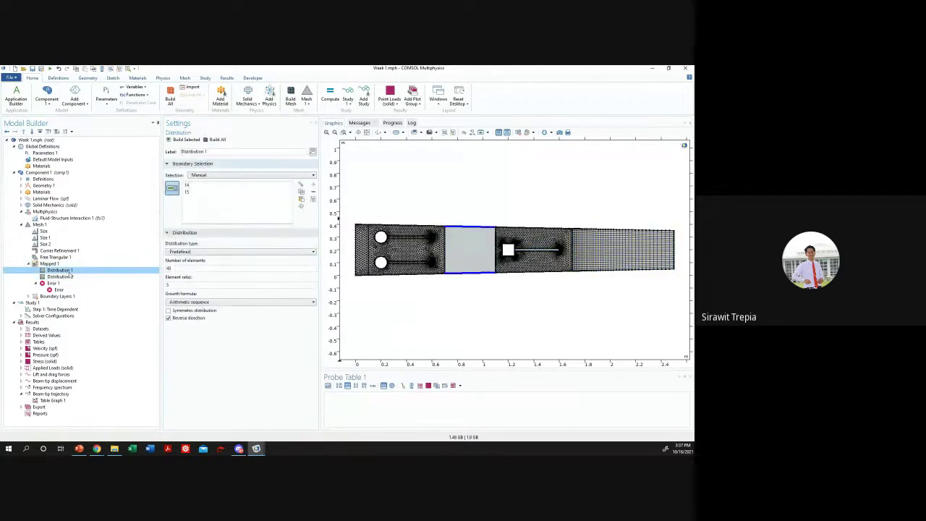
key("Up")
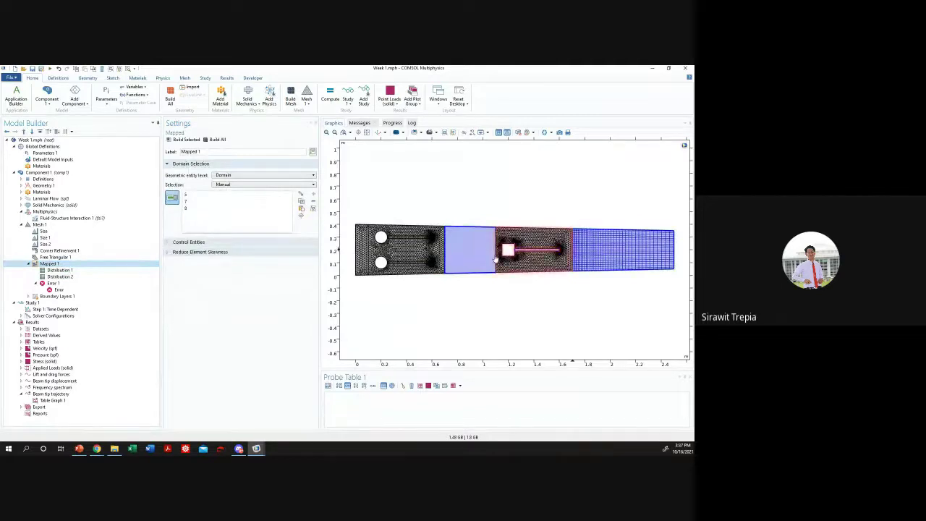
- Clear all domains from the Mapped 1 selection list
left_click(187, 209)
left_click(192, 202)
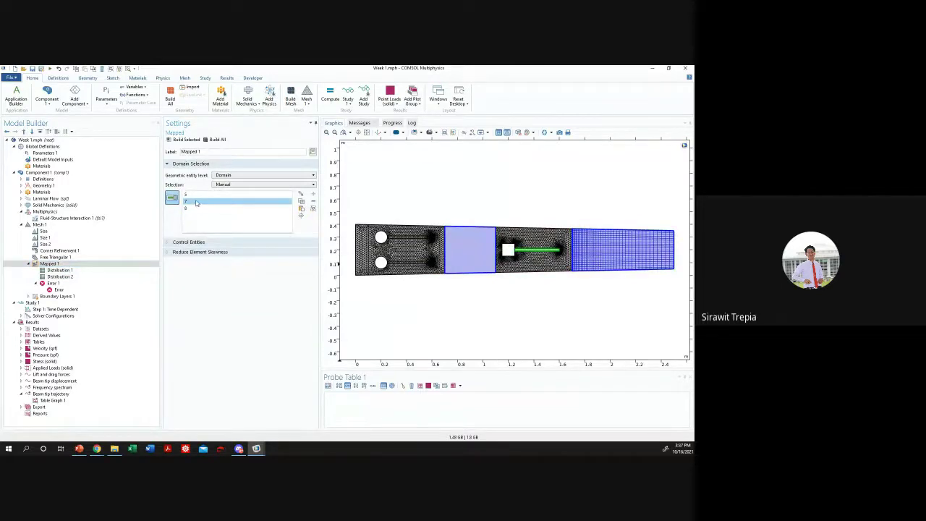
left_click(542, 264)
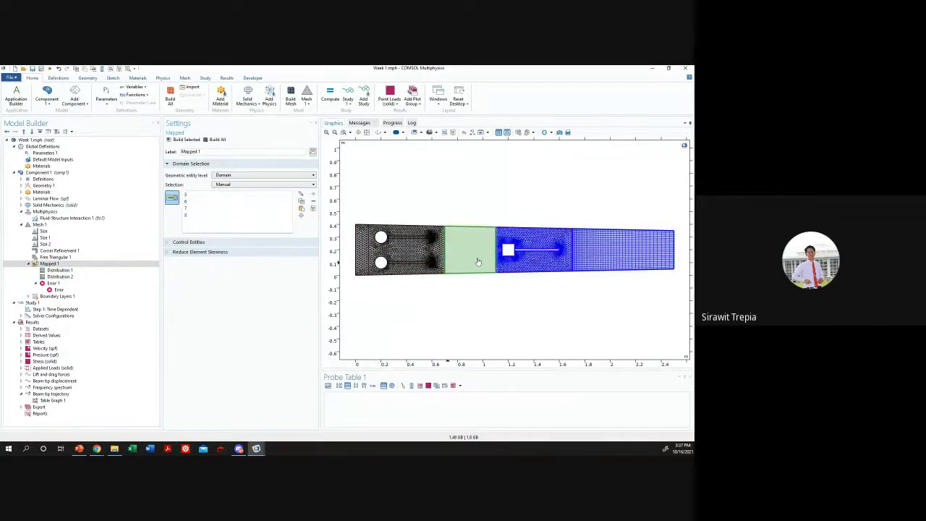
left_click(189, 214)
left_click(195, 197)
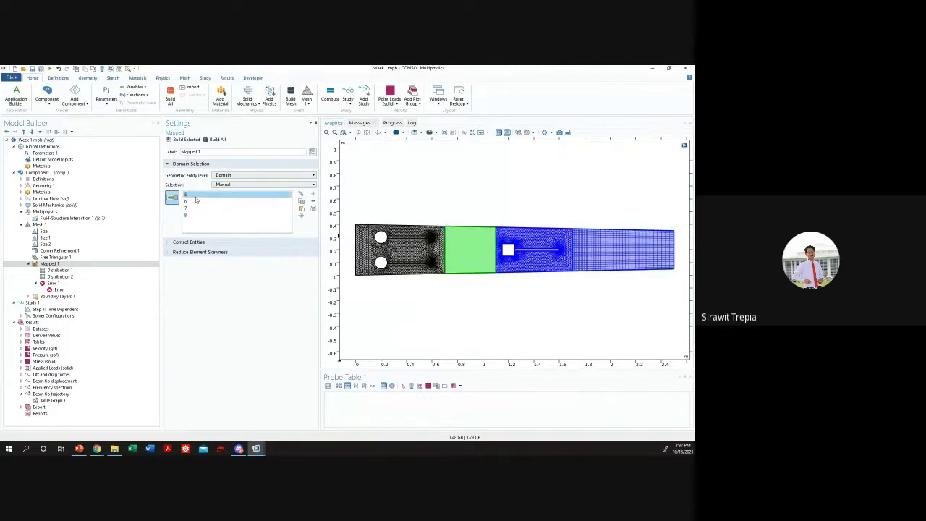
key("Delete")
key("Delete")
key("Delete")
key("Delete")
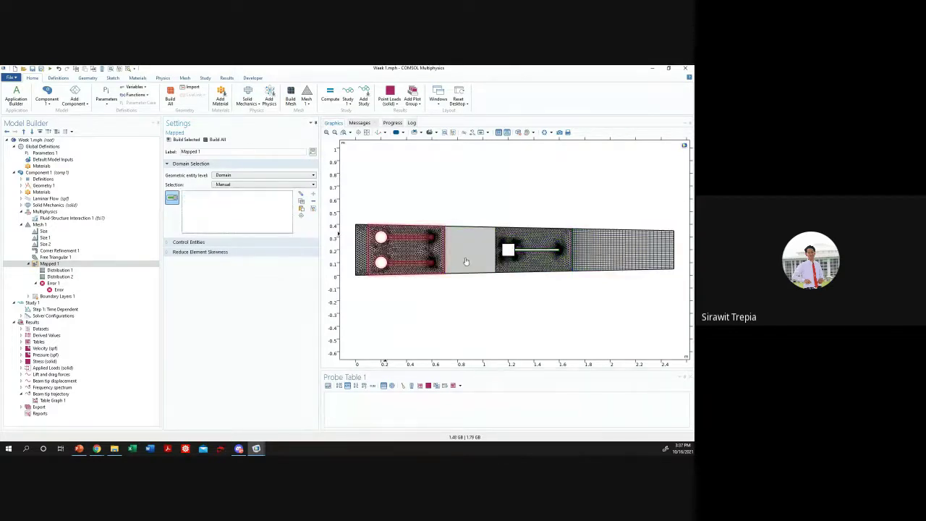
- Select the domain between the circle and square sections and the outlet-end domain for Mapped 1, and try building it
left_click(465, 257)
left_click(616, 250)
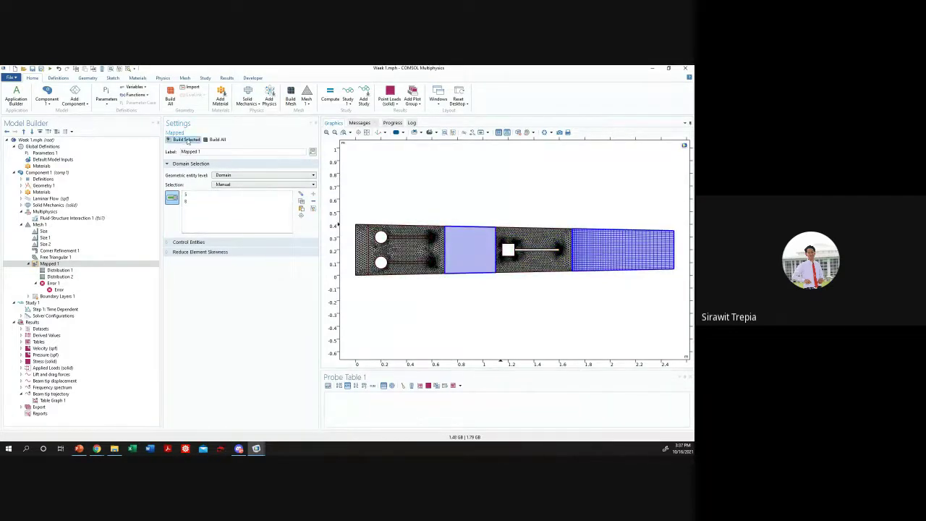
left_click(185, 139)
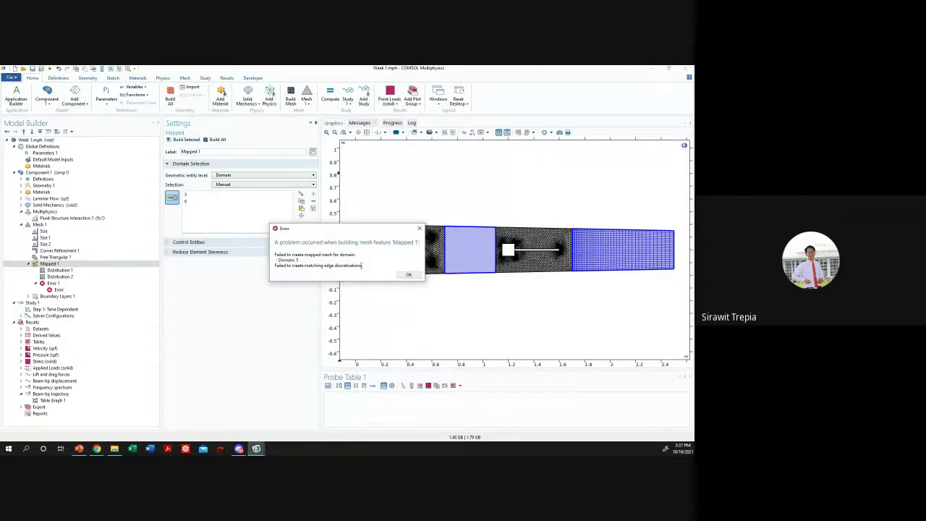
left_click(406, 275)
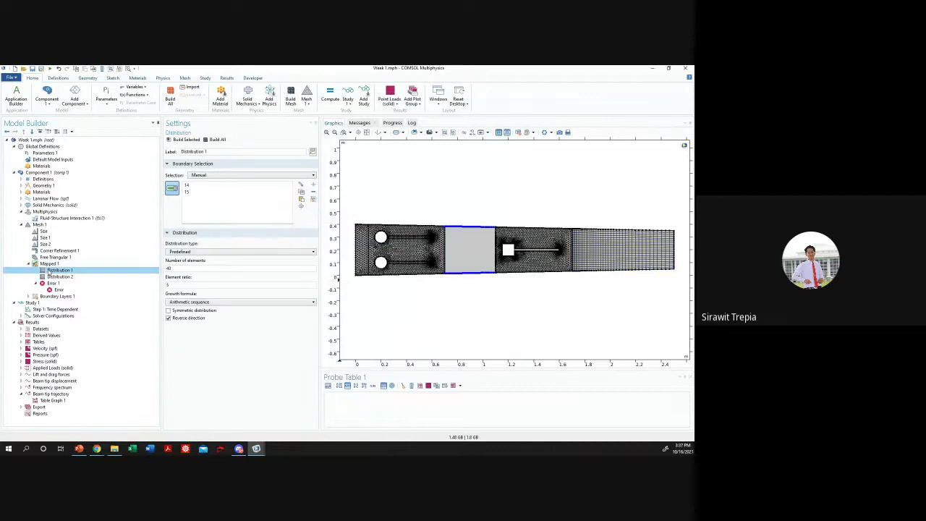
- Disable the Distribution 2 node under Mapped 1
left_click(60, 276)
right_click(59, 277)
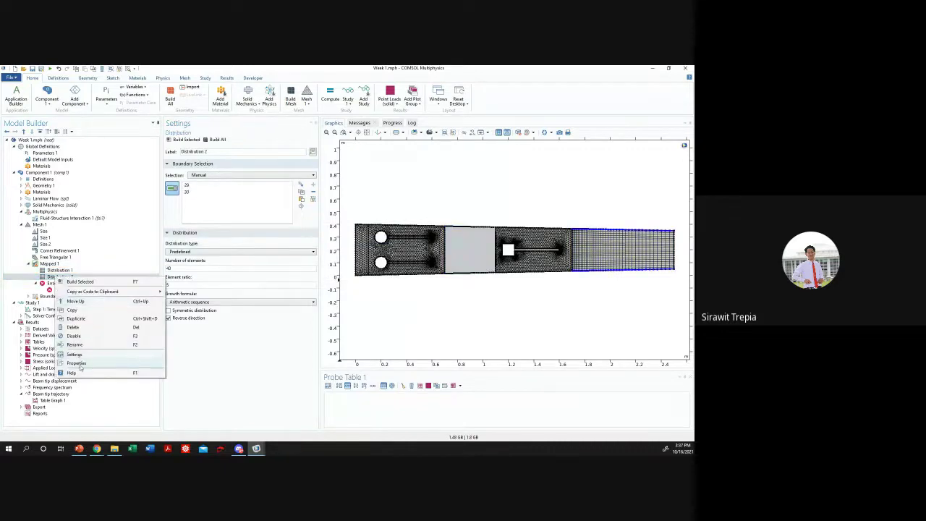
left_click(260, 296)
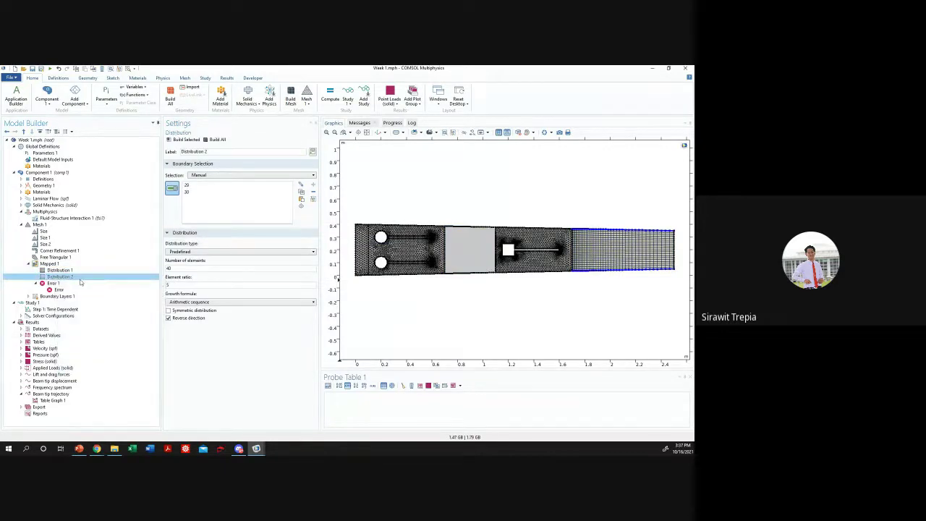
- Add the outlet-end domain's upper and lower edges to Distribution 1 and try building the mesh up to that node
left_click(59, 270)
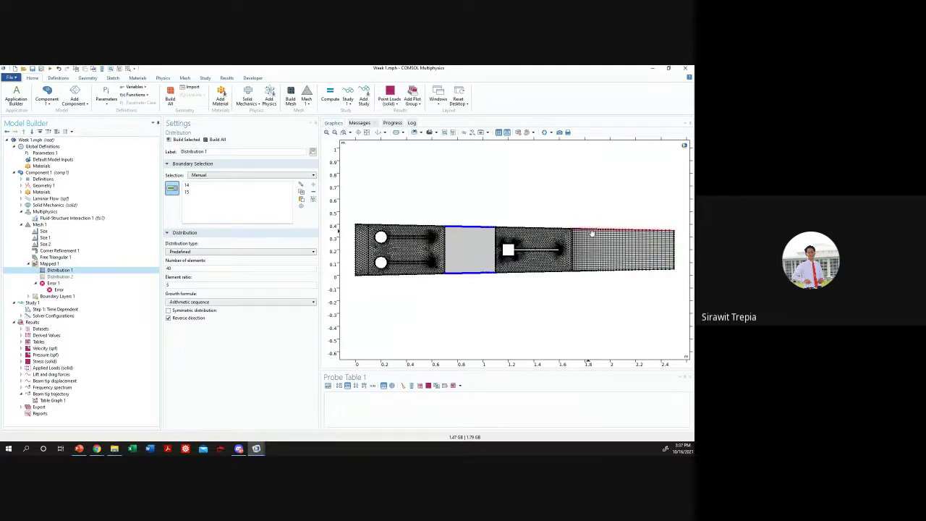
left_click(592, 230)
left_click(622, 270)
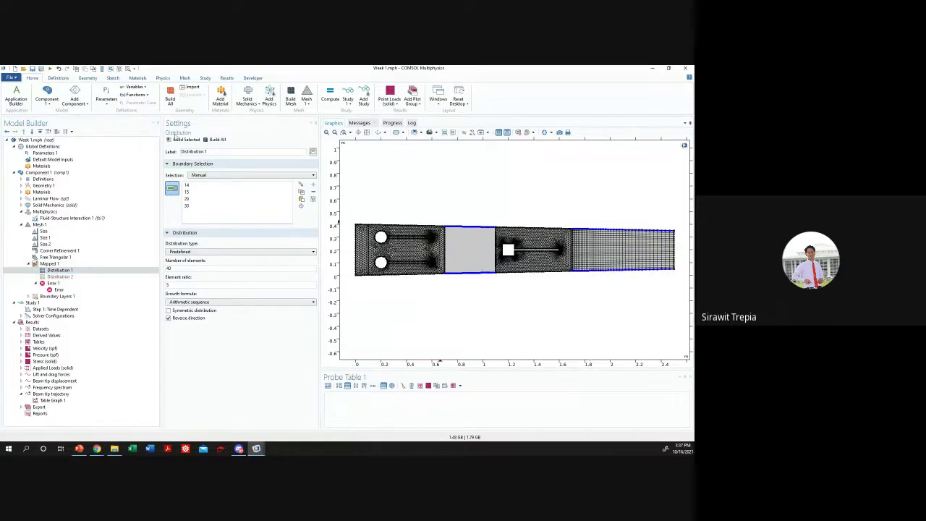
left_click(174, 139)
left_click(396, 274)
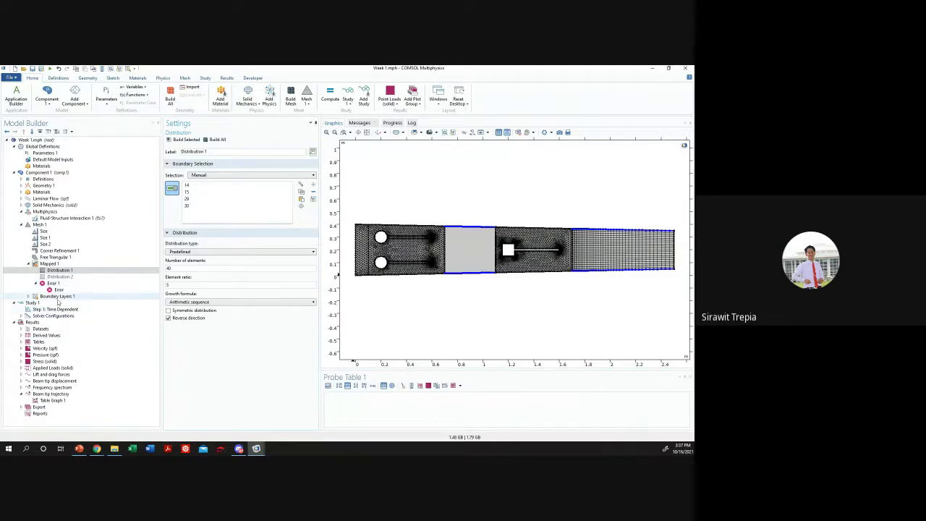
- Compare the Boundary Layers 1 domain selection with the one in the two-beam reference model
left_click(28, 296)
left_click(56, 302)
left_click(57, 295)
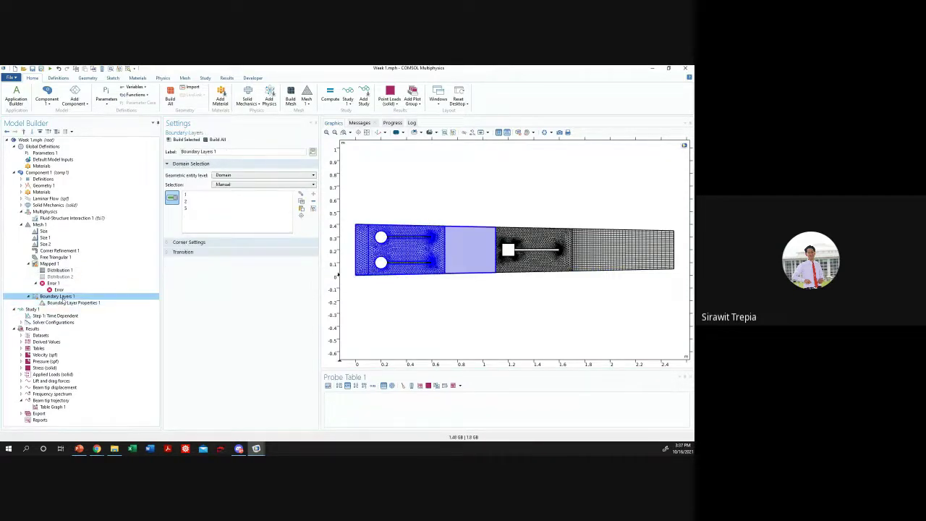
left_click(61, 302)
left_click(59, 296)
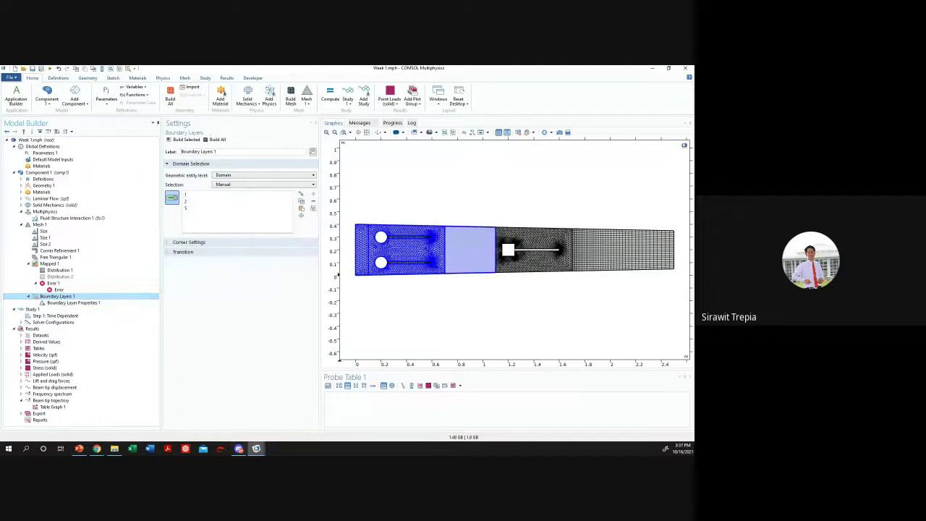
mouse_move(256, 449)
left_click(244, 423)
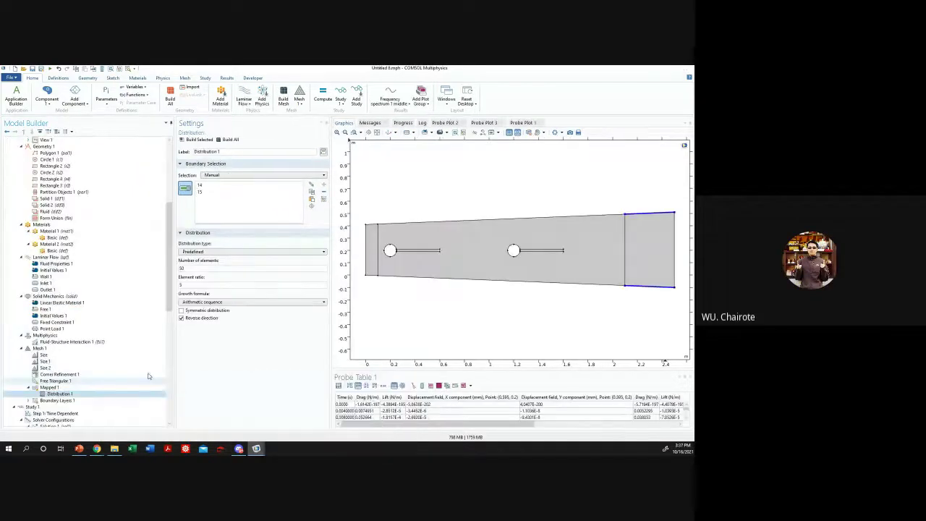
scroll(148, 376, "down", 4)
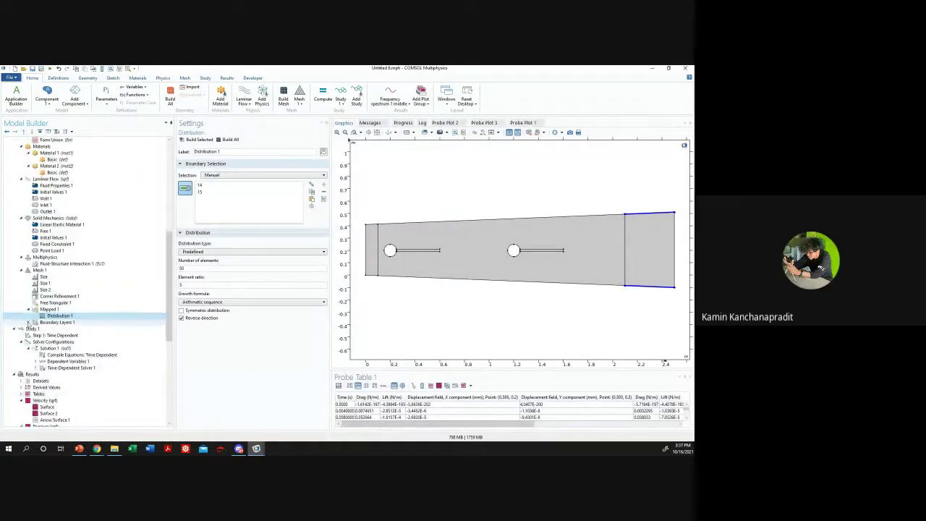
double_click(57, 322)
left_click(66, 329)
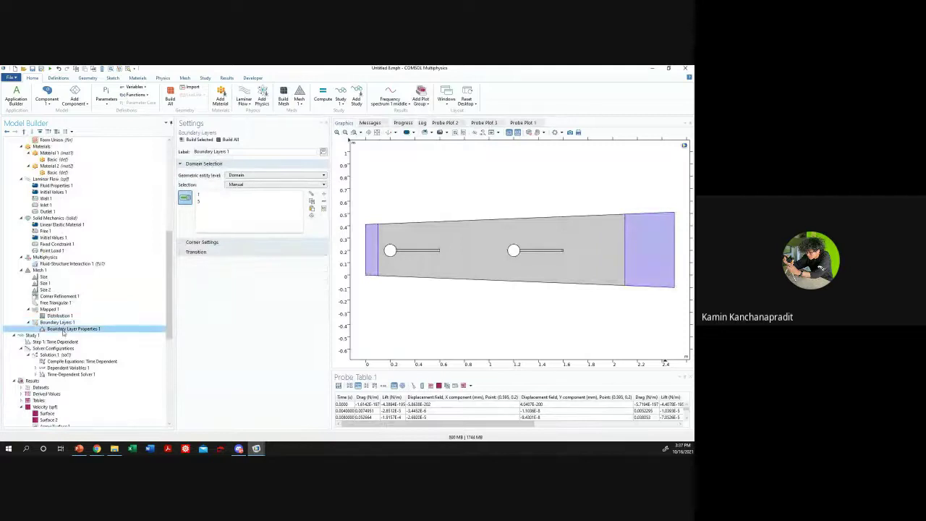
left_click(58, 321)
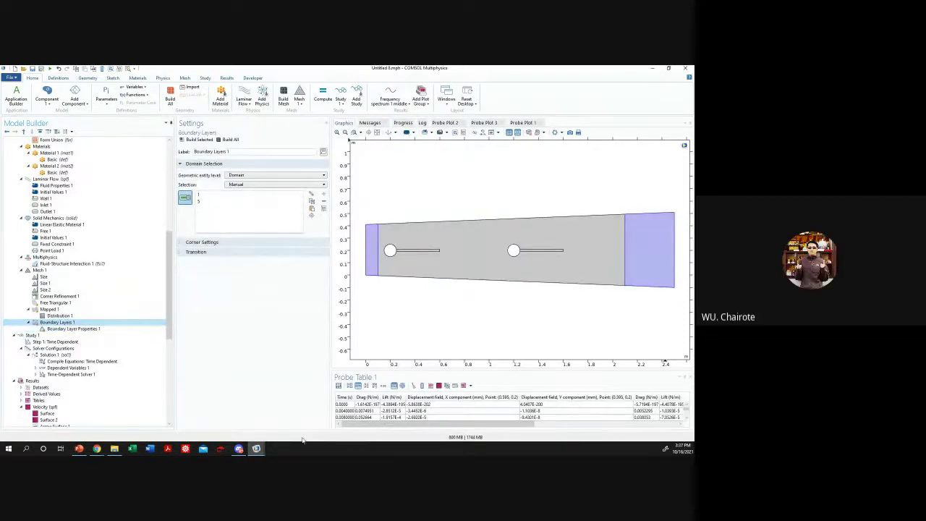
- In Week 1.mph, remove the circle-section domain from Boundary Layers 1, add the outlet-end domain, and try building it
mouse_move(254, 450)
mouse_move(366, 412)
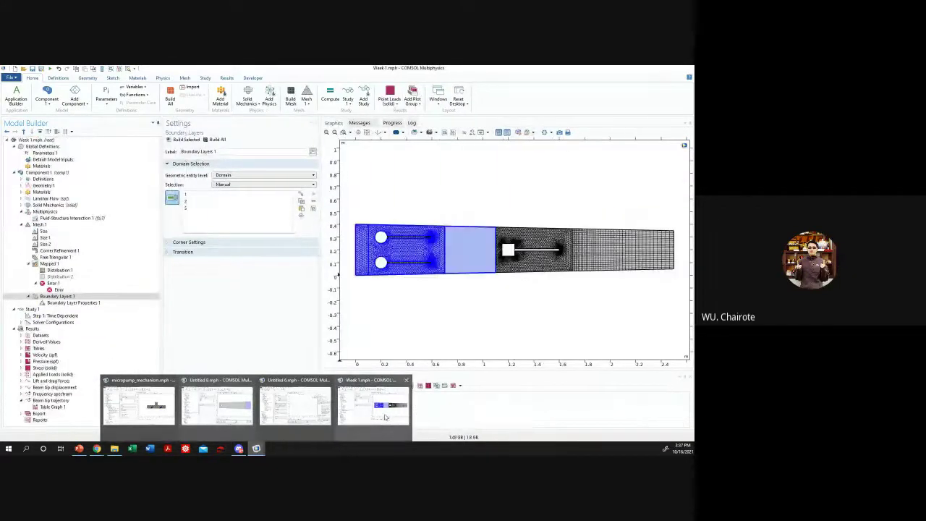
left_click(358, 403)
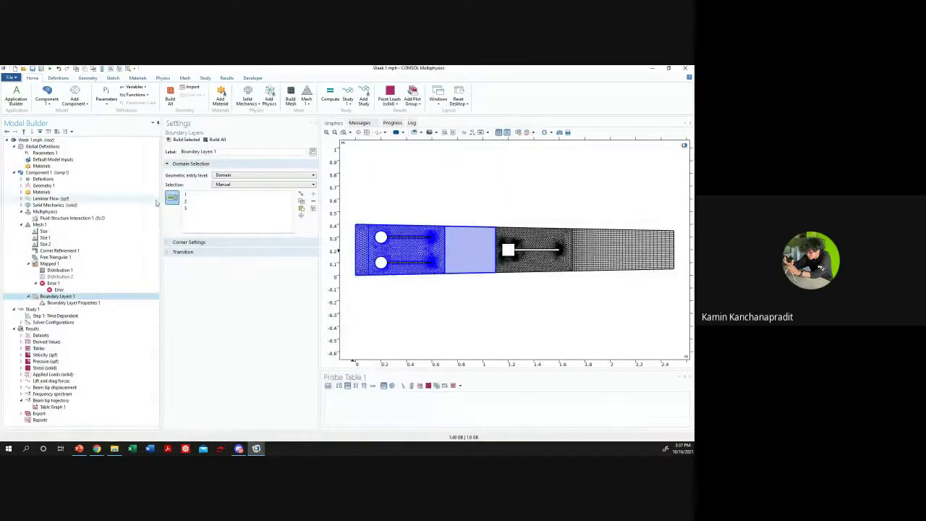
left_click(389, 229)
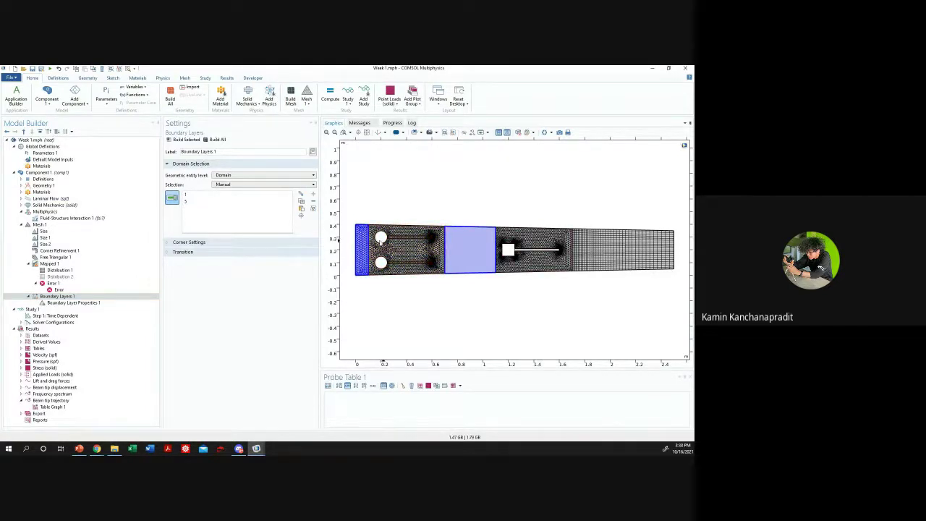
left_click(595, 250)
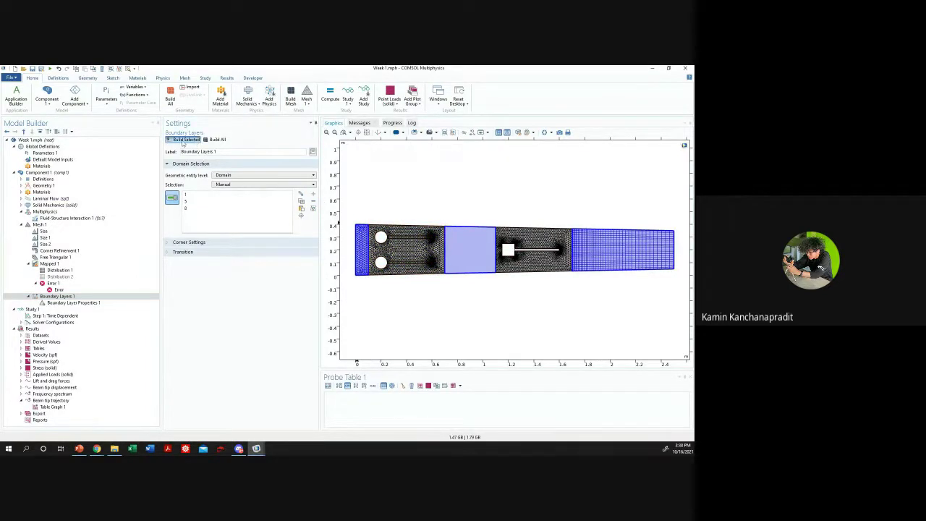
left_click(182, 140)
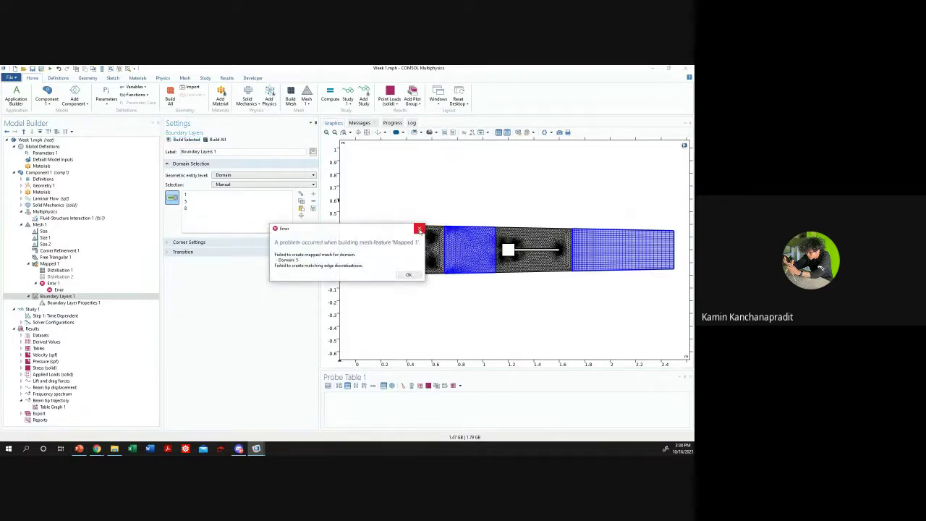
left_click(419, 230)
- Compare the Boundary Layer Properties 1 boundary selection with the reference model's
left_click(73, 302)
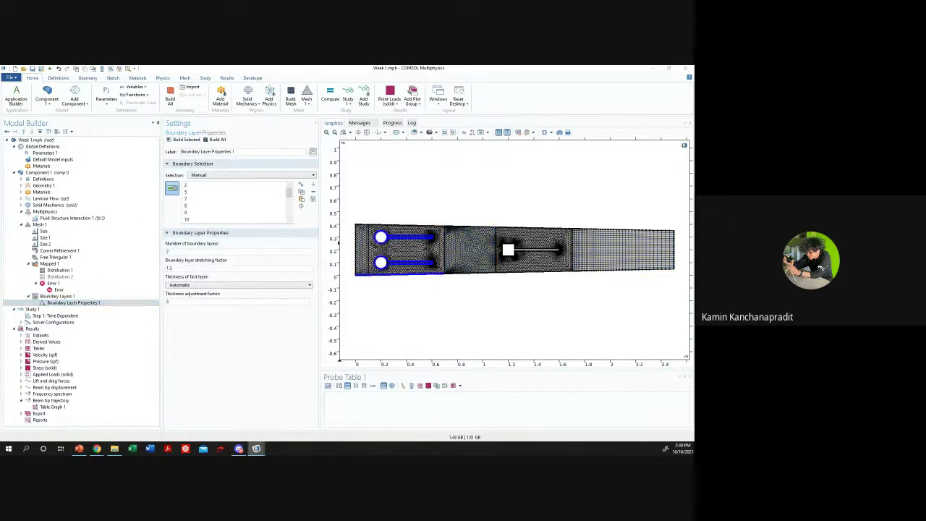
mouse_move(256, 448)
left_click(241, 411)
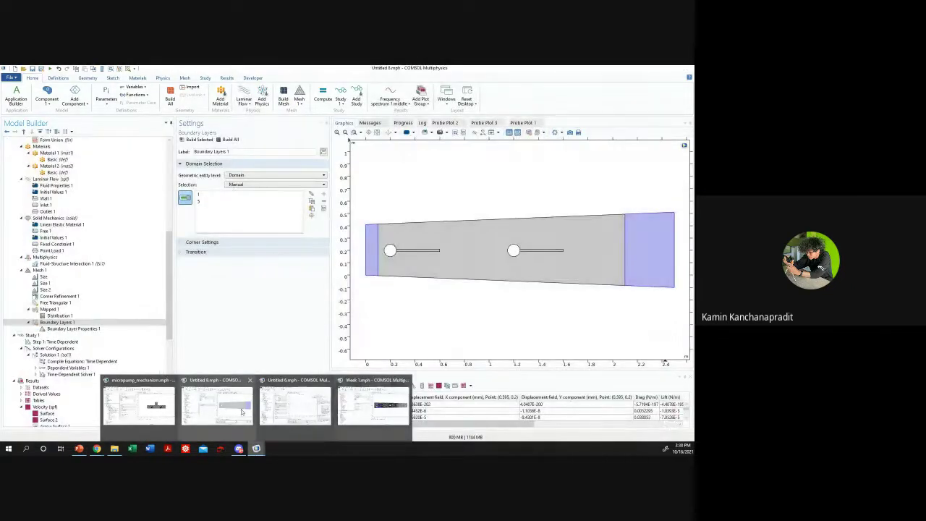
left_click(101, 329)
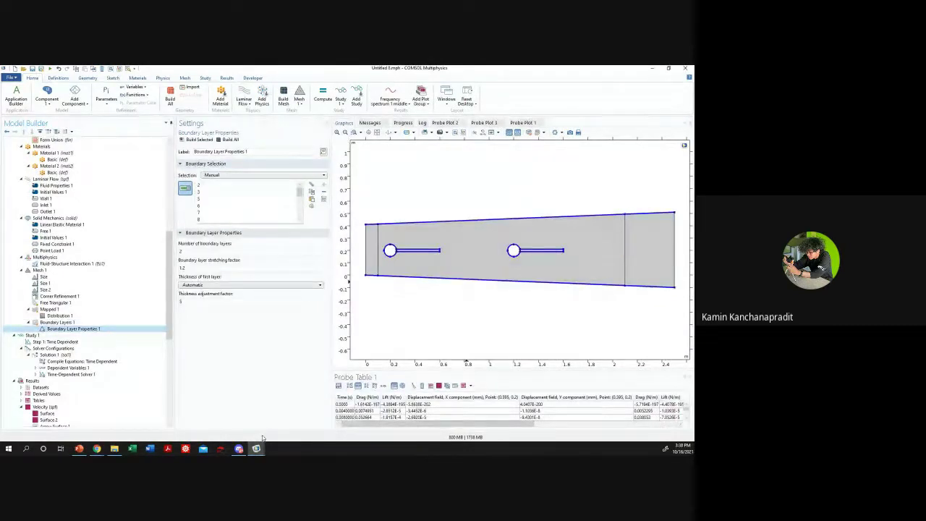
mouse_move(259, 447)
- Add the missing upper and lower channel wall edges, through to the outlet, to Boundary Layer Properties 1 in Week 1.mph
left_click(361, 409)
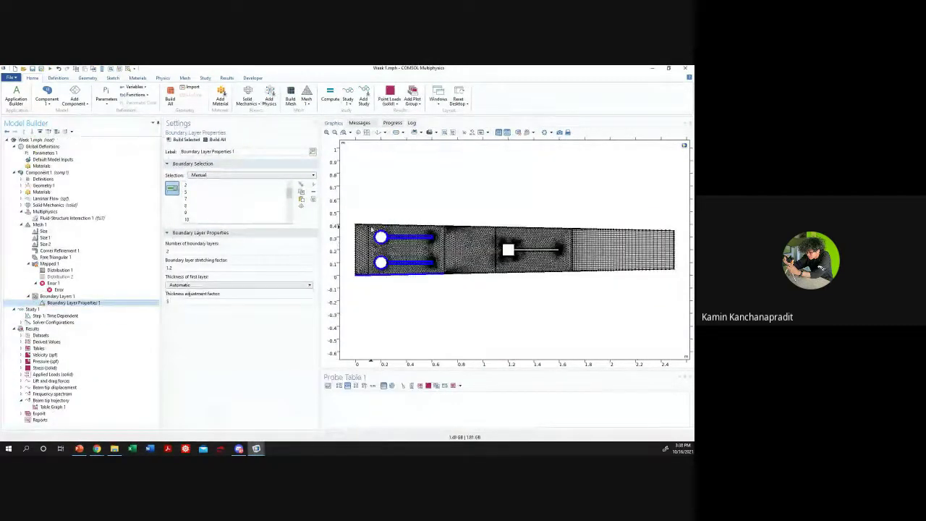
left_click(470, 227)
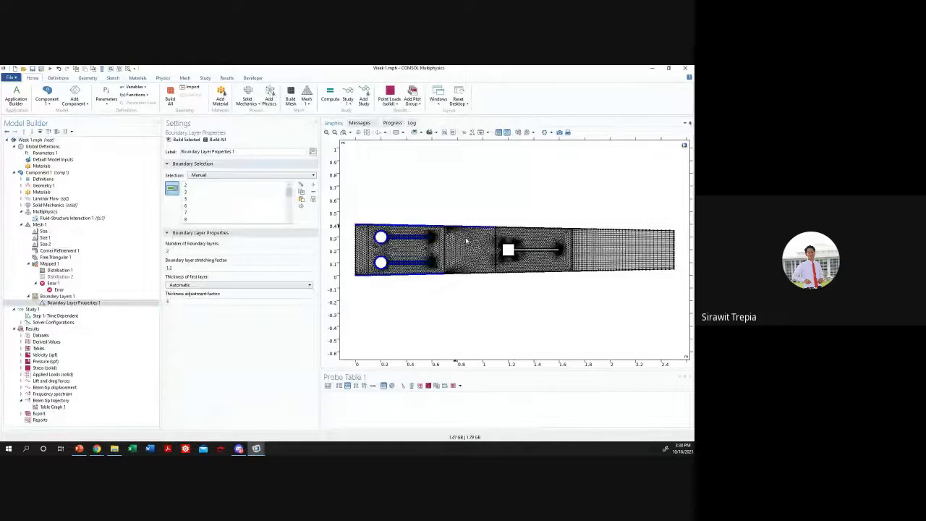
left_click(480, 274)
left_click(519, 272)
left_click(535, 227)
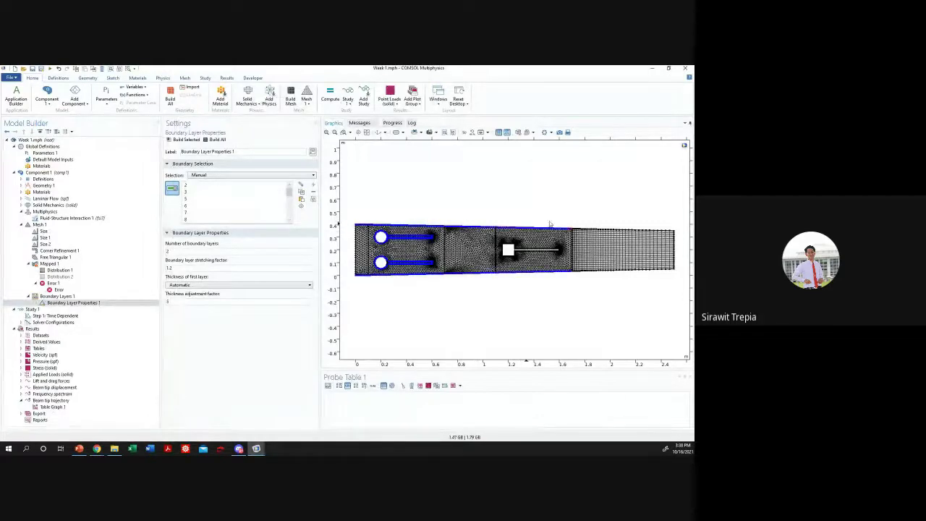
left_click(615, 229)
left_click(622, 270)
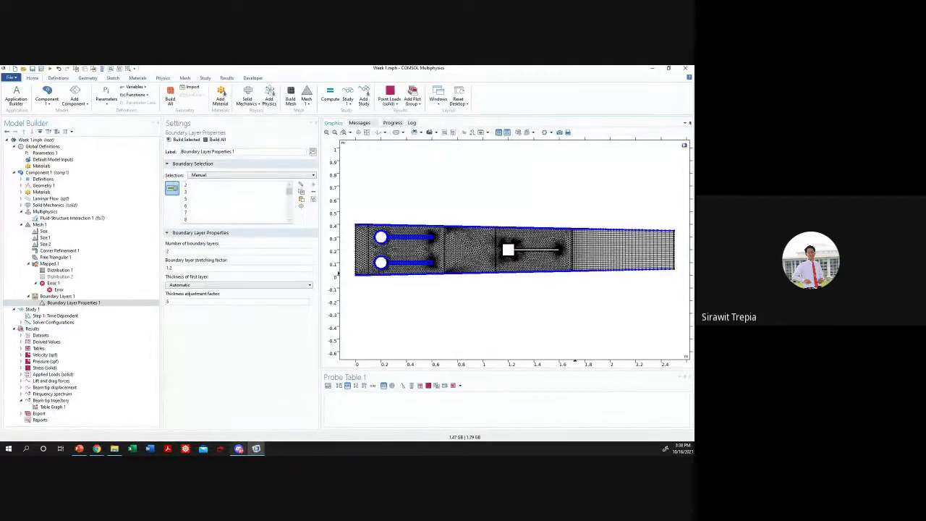
- Following the reference model, add the square's edges and its beam's upper, lower and tip edges to Boundary Layer Properties 1
mouse_move(255, 444)
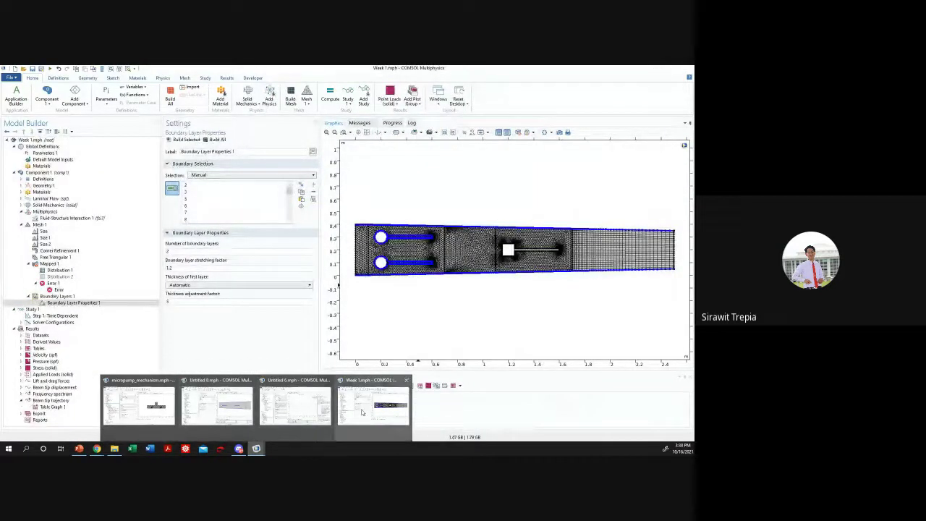
left_click(223, 402)
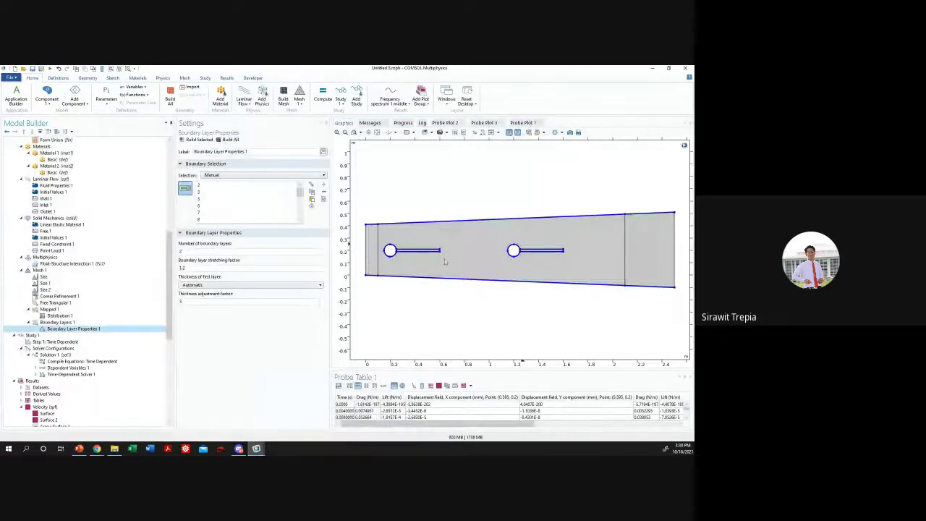
mouse_move(256, 449)
mouse_move(393, 407)
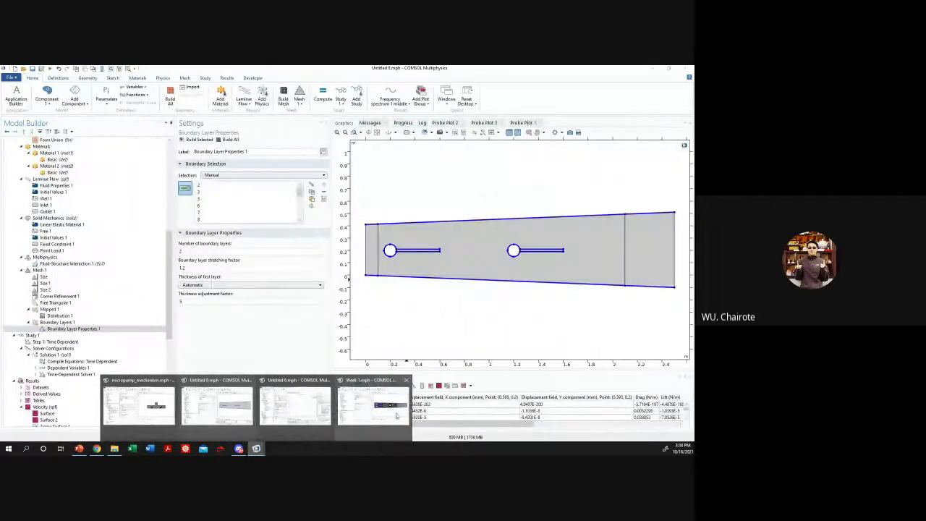
left_click(361, 402)
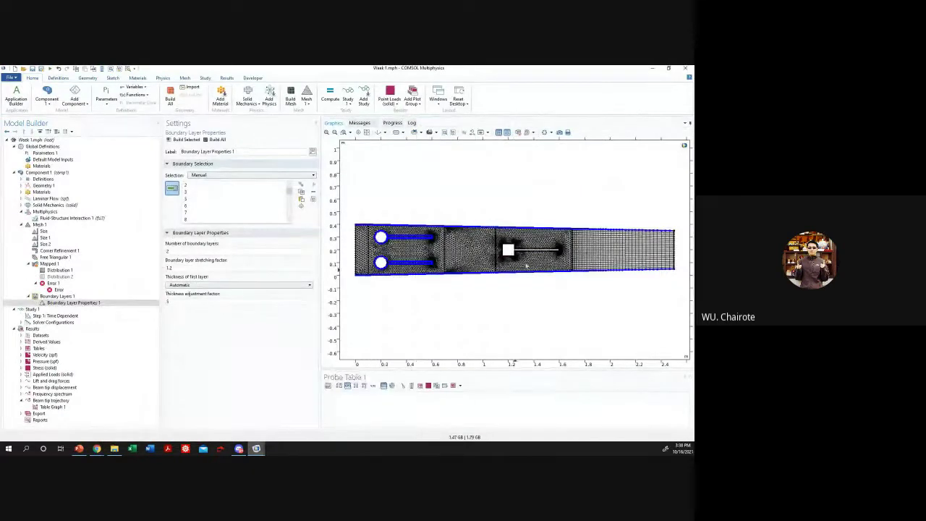
left_click(341, 133)
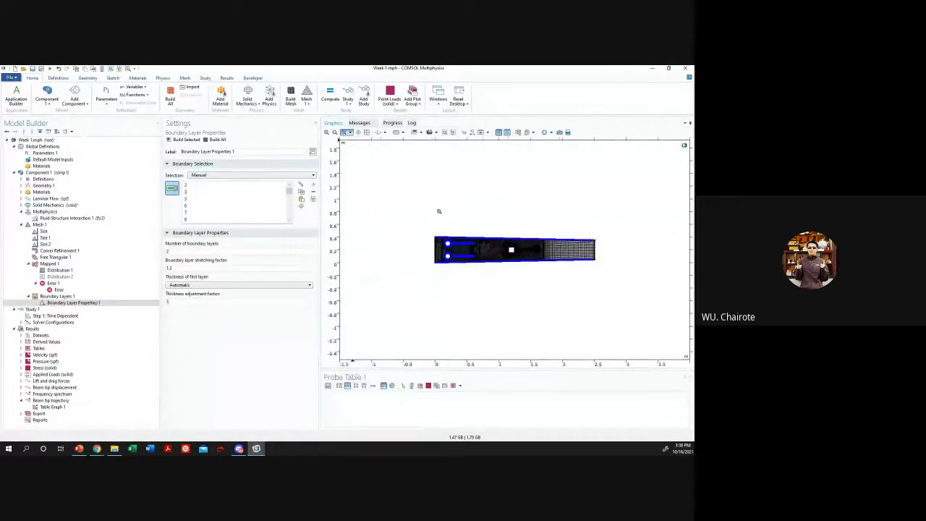
left_click_drag(541, 254, 543, 264)
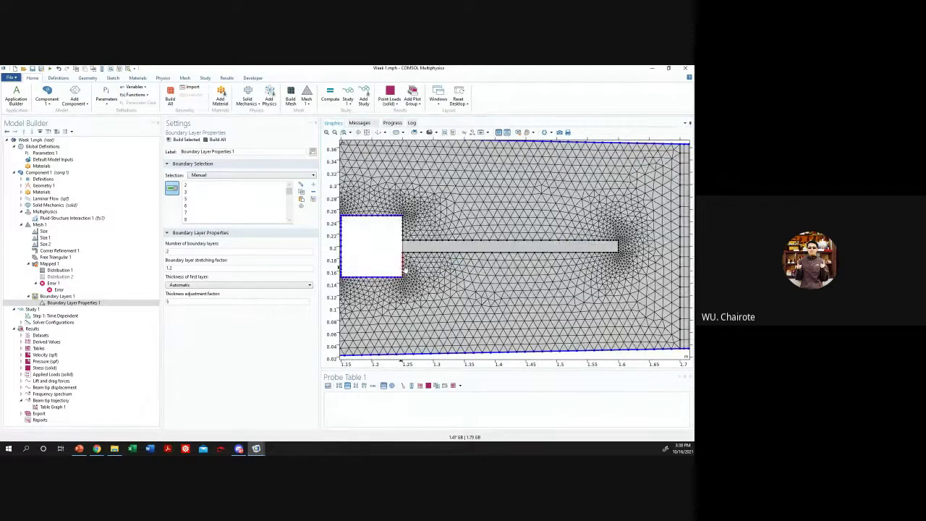
left_click(415, 241)
left_click(413, 253)
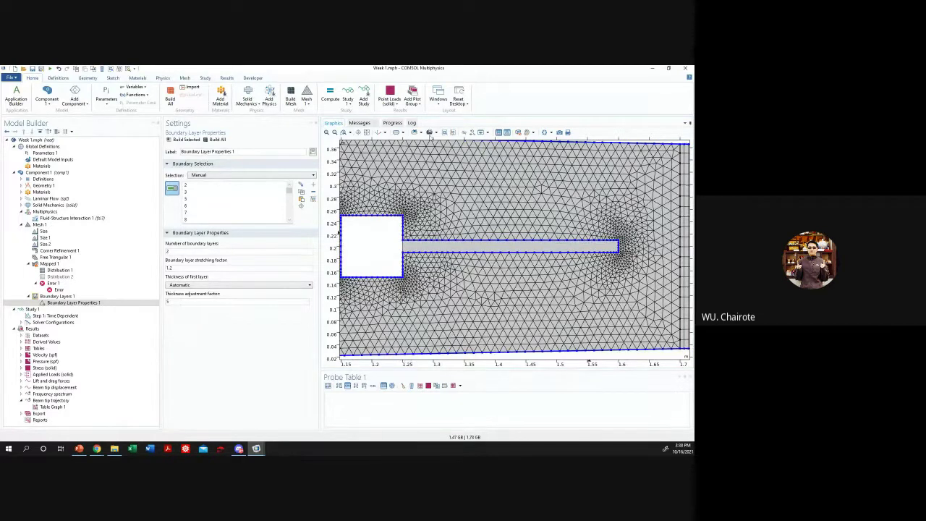
- Try building the mesh up to Boundary Layer Properties 1
left_click(366, 133)
left_click(185, 139)
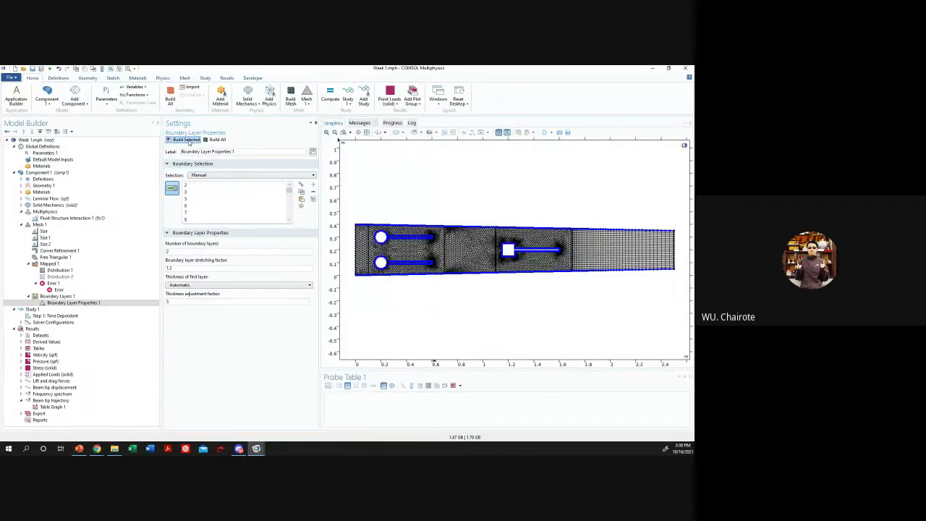
left_click(420, 228)
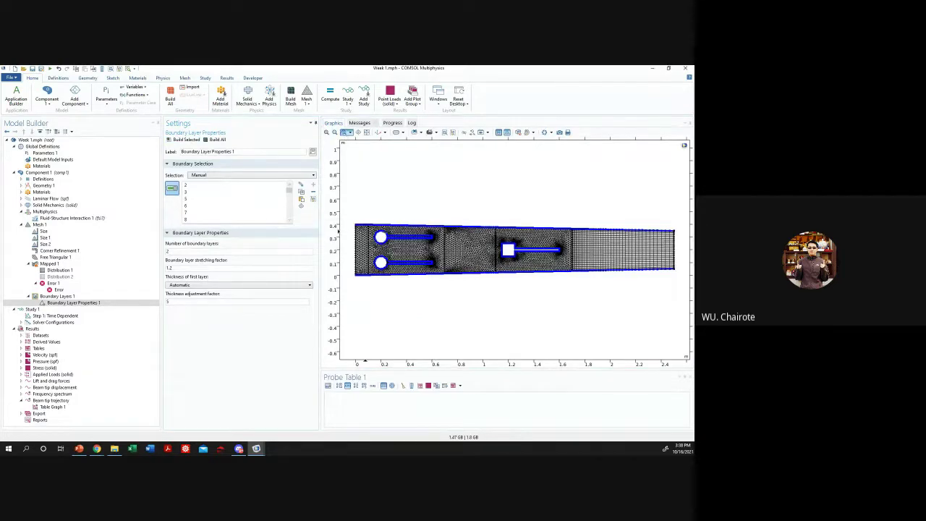
- Examine the selected boundaries where both circles meet their beams, comparing them with the reference model's circle-beam junction
left_click_drag(382, 240, 400, 261)
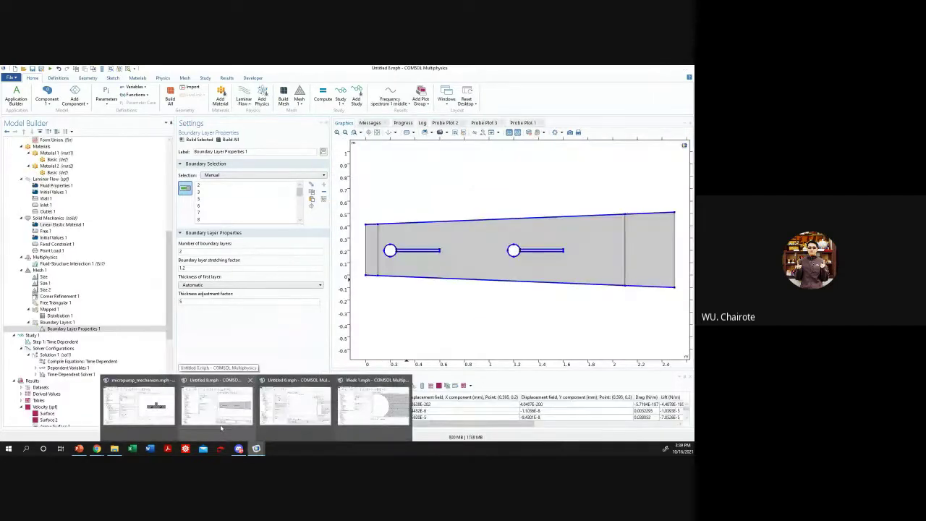
left_click(220, 428)
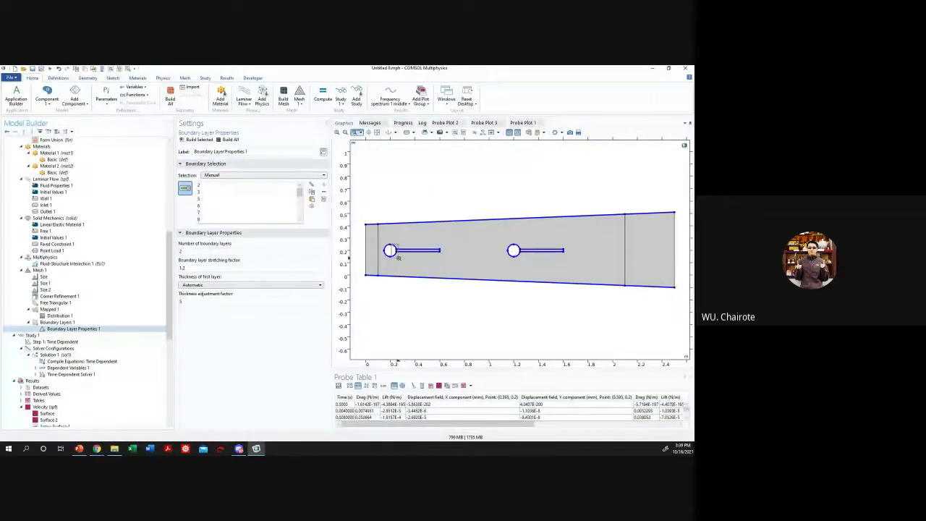
left_click_drag(387, 244, 402, 256)
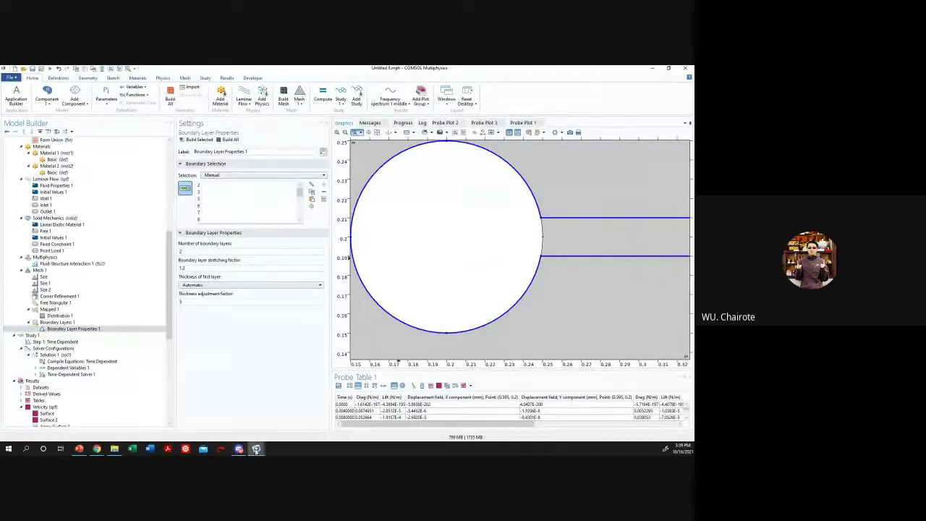
mouse_move(256, 448)
left_click(377, 404)
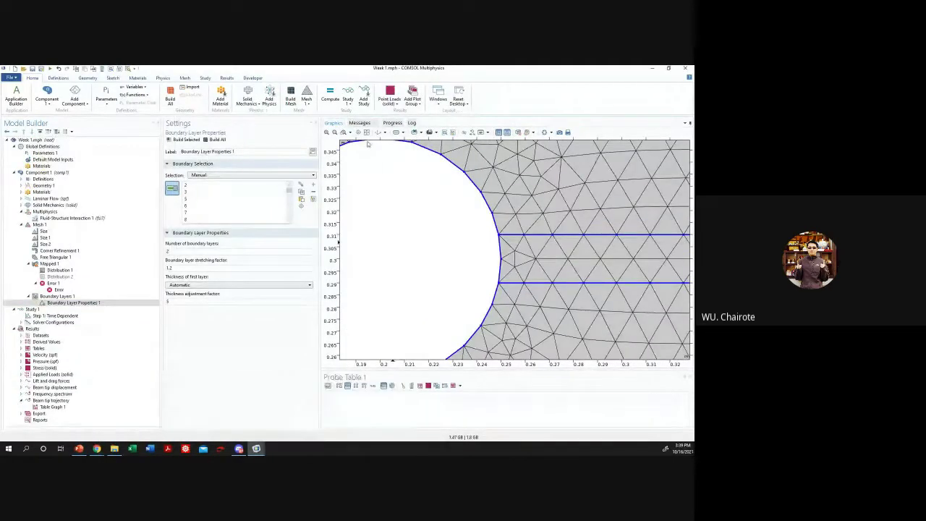
left_click(367, 133)
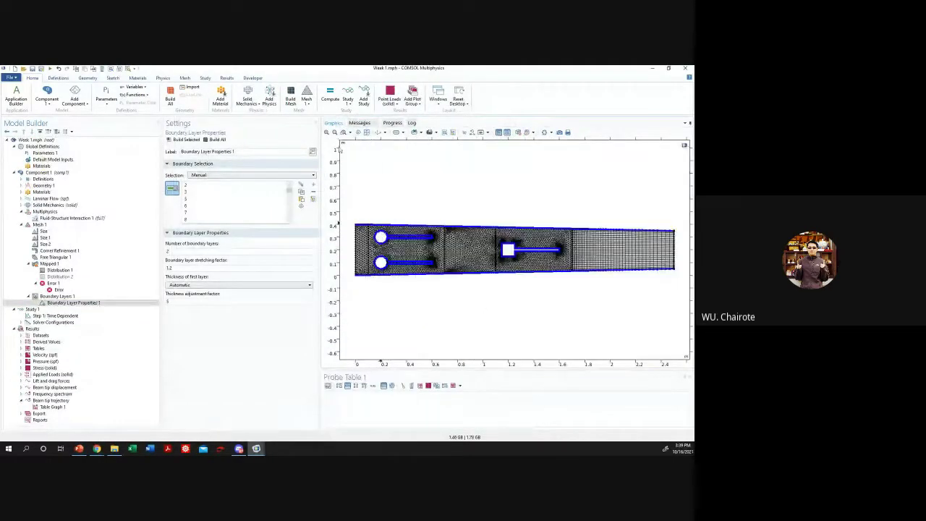
left_click_drag(385, 230, 396, 239)
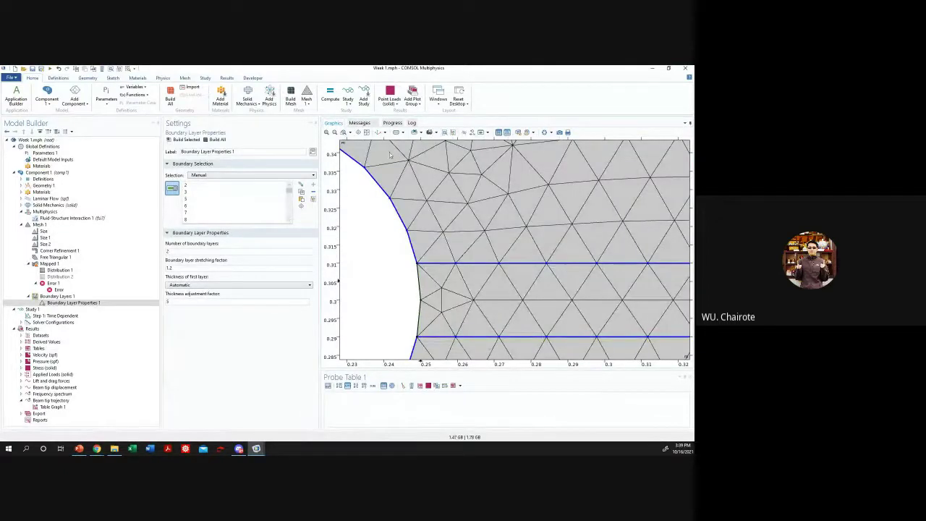
left_click(371, 133)
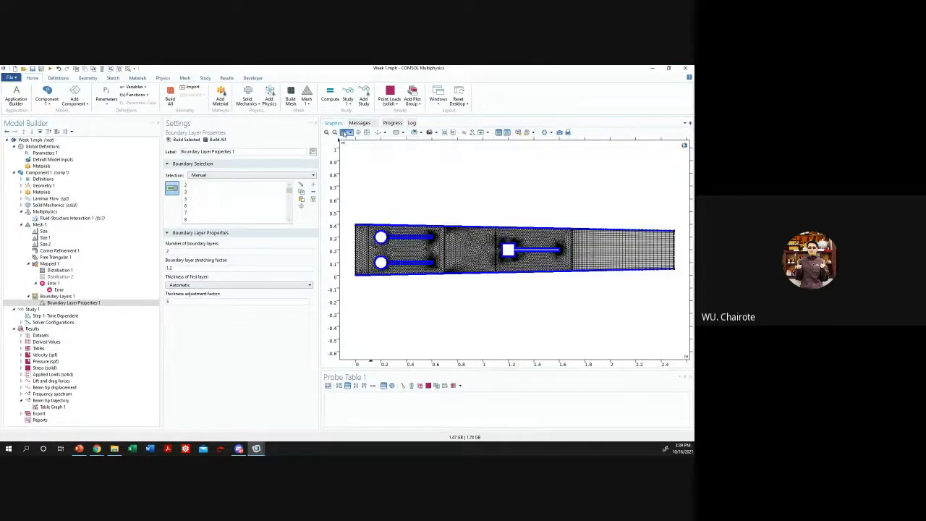
left_click_drag(381, 262, 404, 275)
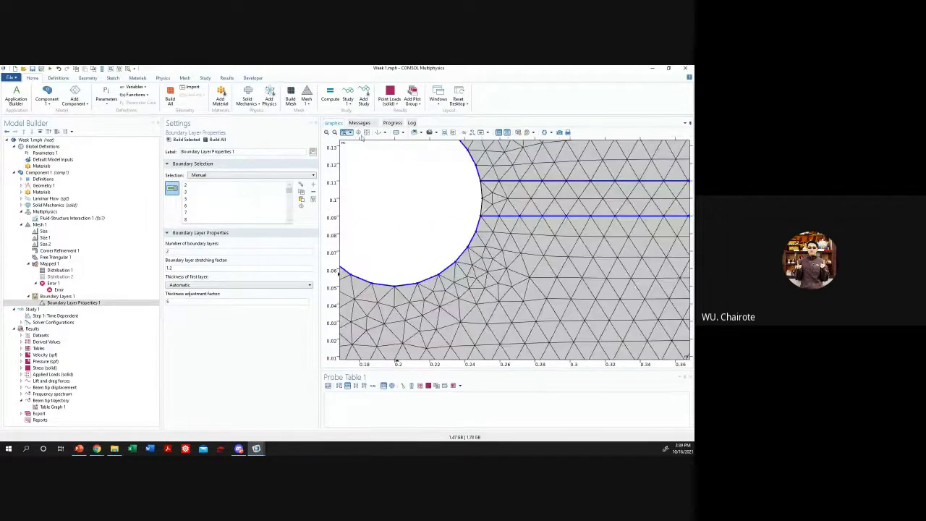
- Examine the whole channel mesh and the two domains assigned to Mapped 1
left_click(368, 133)
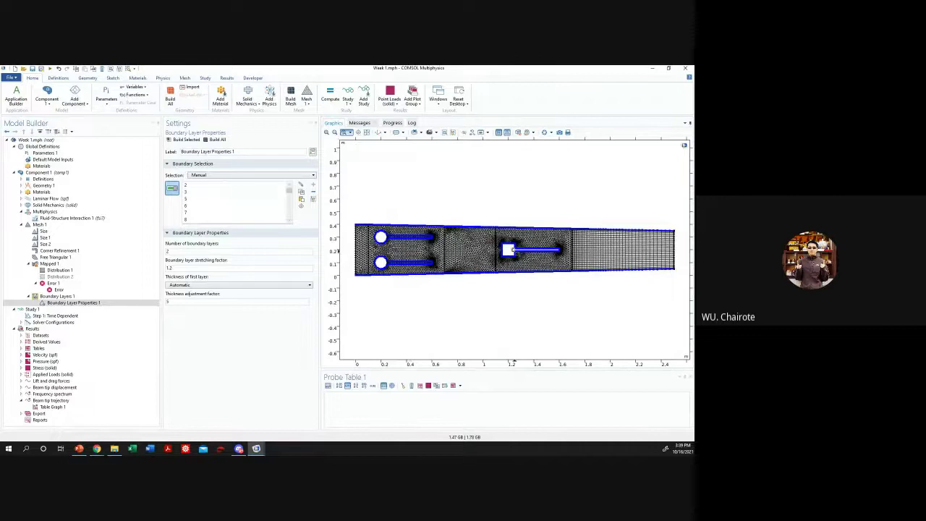
left_click_drag(512, 249, 520, 255)
left_click(361, 133)
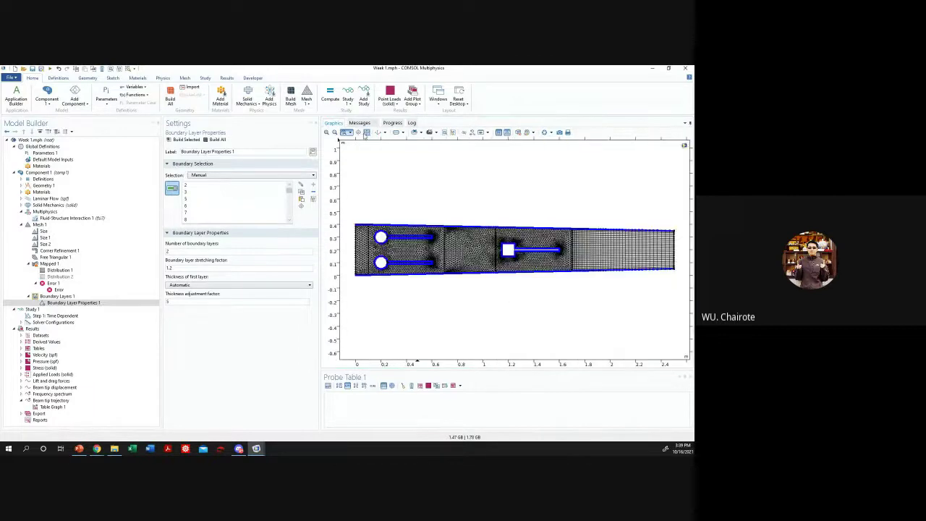
left_click(109, 277)
left_click(50, 264)
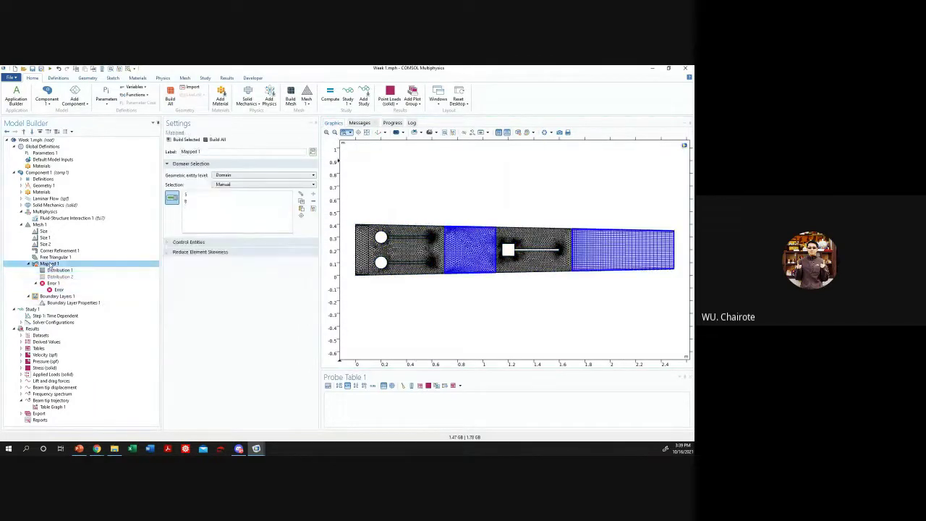
left_click(197, 243)
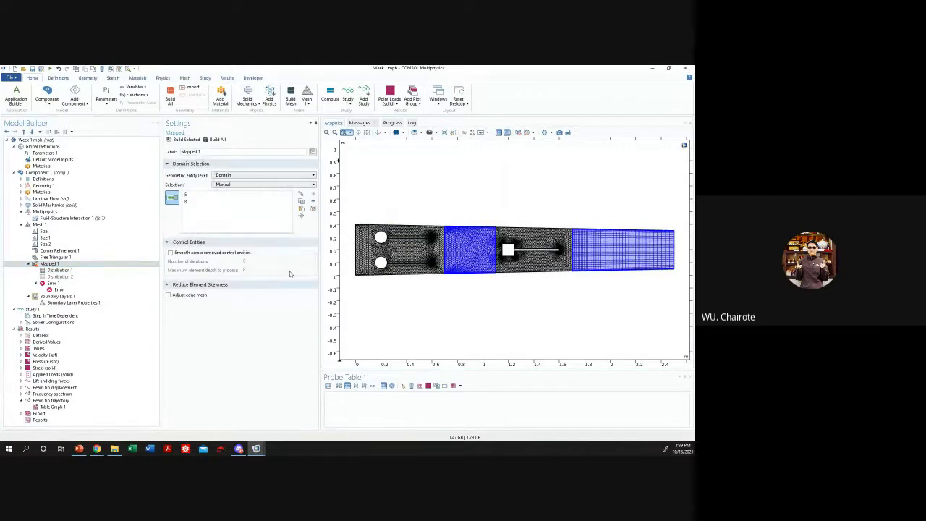
left_click(190, 201)
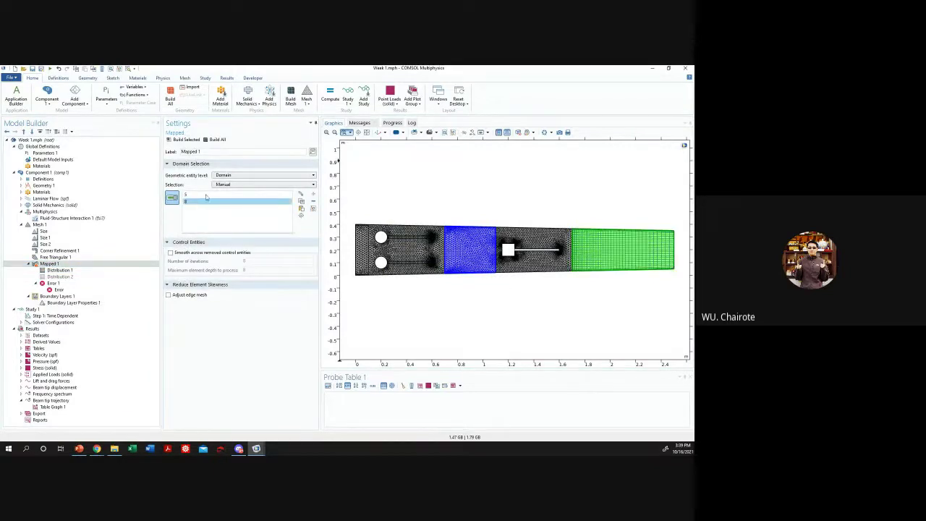
left_click(208, 195)
left_click(199, 202)
left_click(29, 264)
left_click(30, 264)
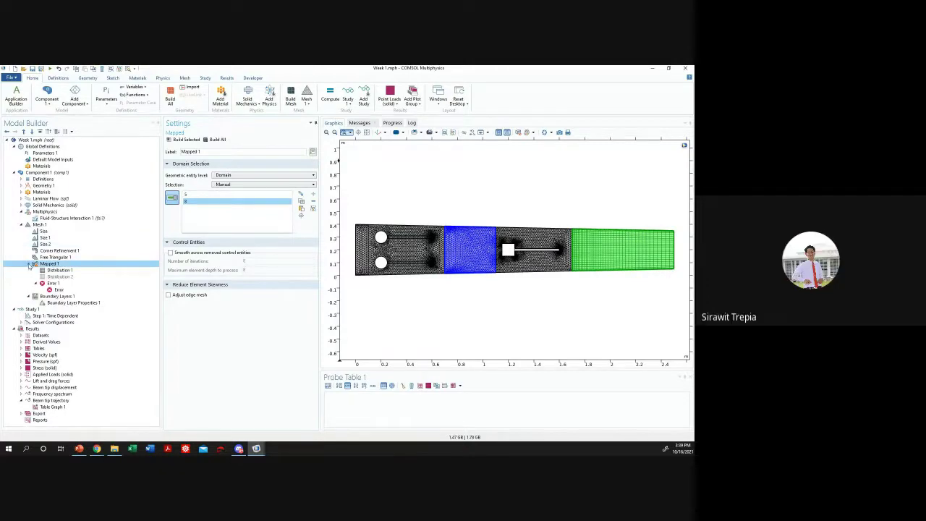
- Duplicate Mapped 1 and move the copy above Boundary Layers 1 in the mesh sequence
right_click(46, 265)
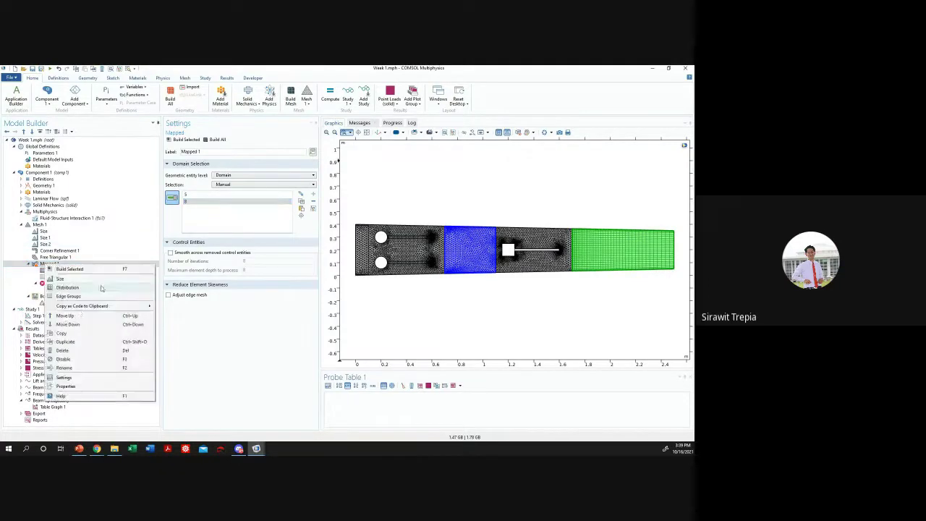
left_click(65, 341)
left_click(53, 297)
left_click(49, 309)
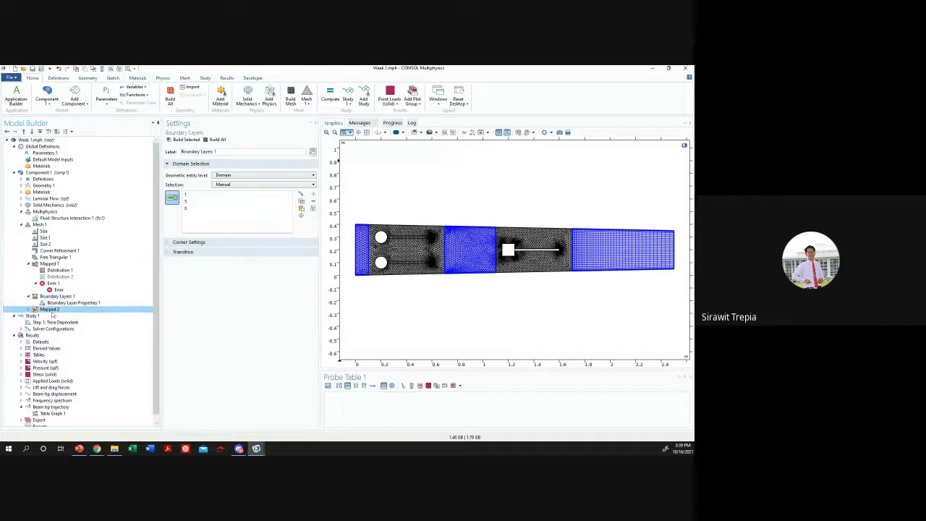
mouse_move(49, 309)
left_mouse_down()
mouse_move(52, 298)
mouse_move(38, 302)
left_mouse_up()
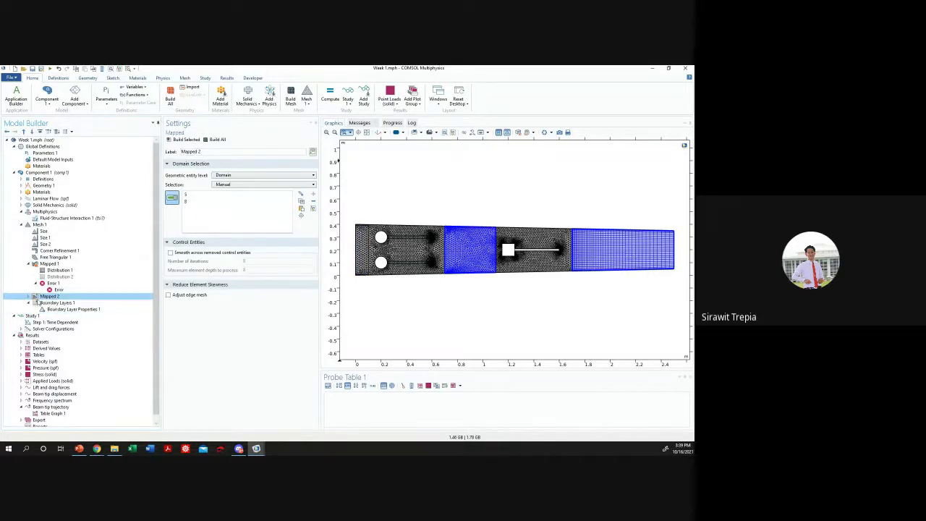
- Delete the disabled Distribution 2 from both Mapped 2 and Mapped 1
left_click(28, 296)
left_click(71, 310)
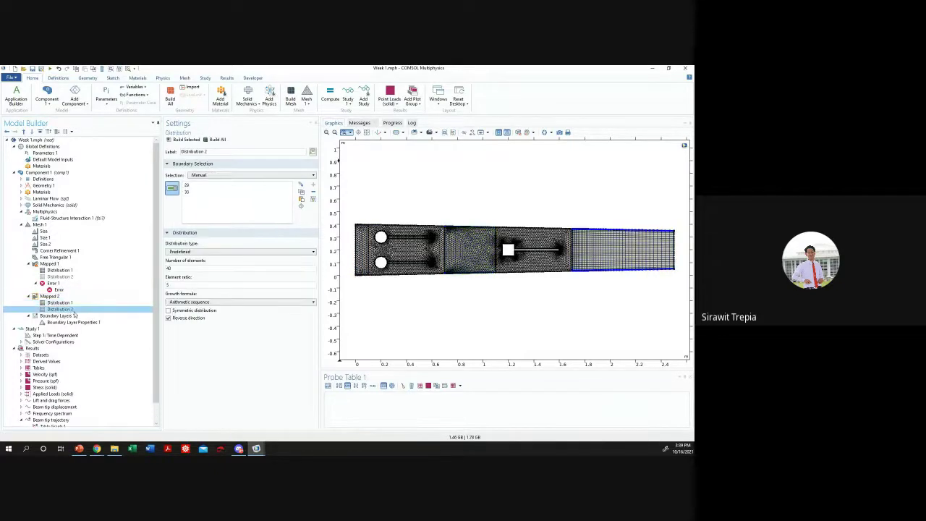
key("Delete")
left_click(362, 285)
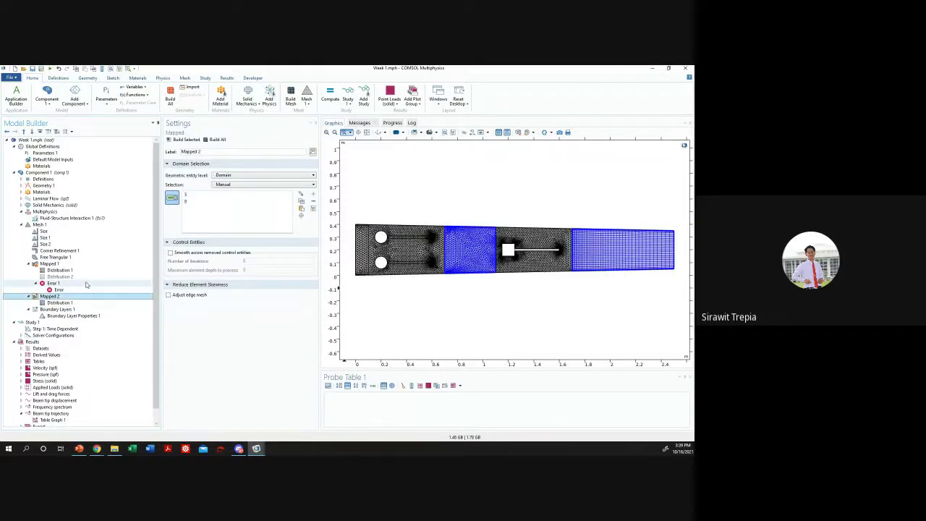
left_click(72, 278)
key("Delete")
left_click(357, 283)
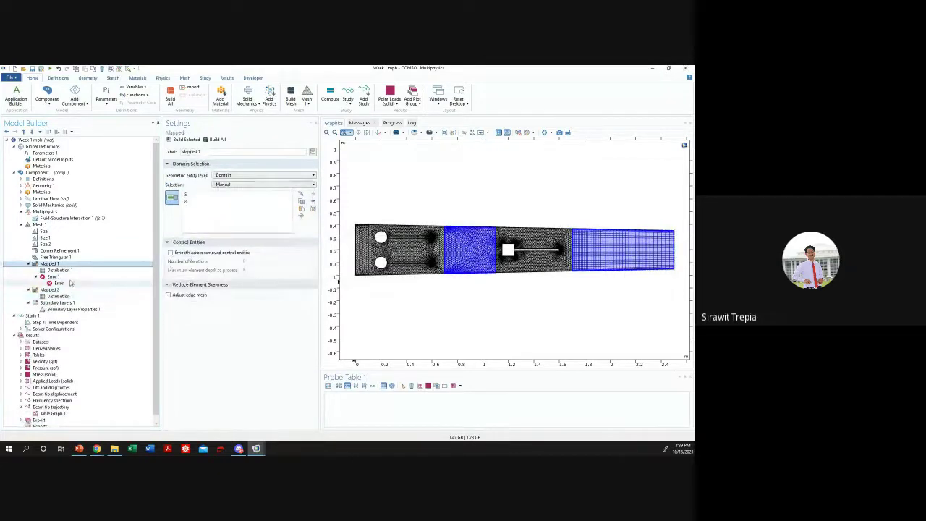
- Remove the outlet section's upper and lower walls from Distribution 1 of Mapped 1, leaving boundaries 14 and 15
left_click(49, 289)
left_click(49, 264)
left_click(53, 276)
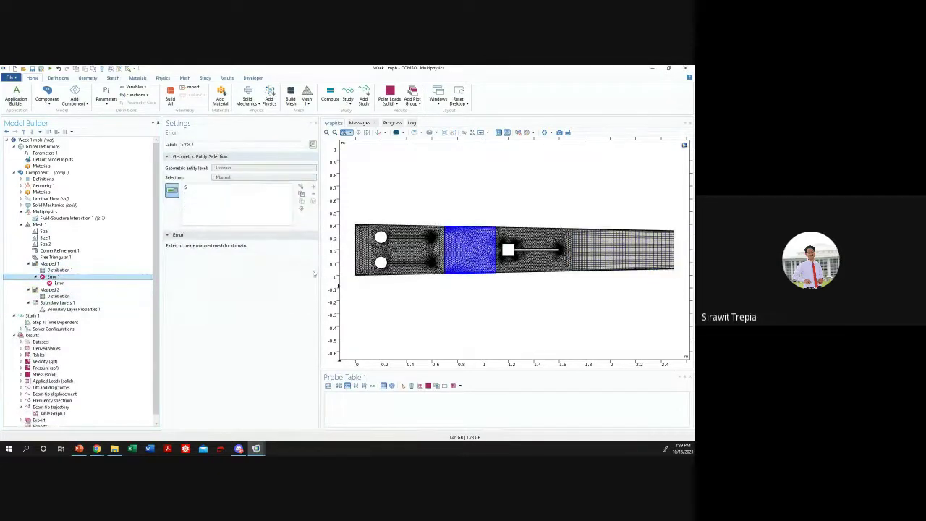
left_click(49, 264)
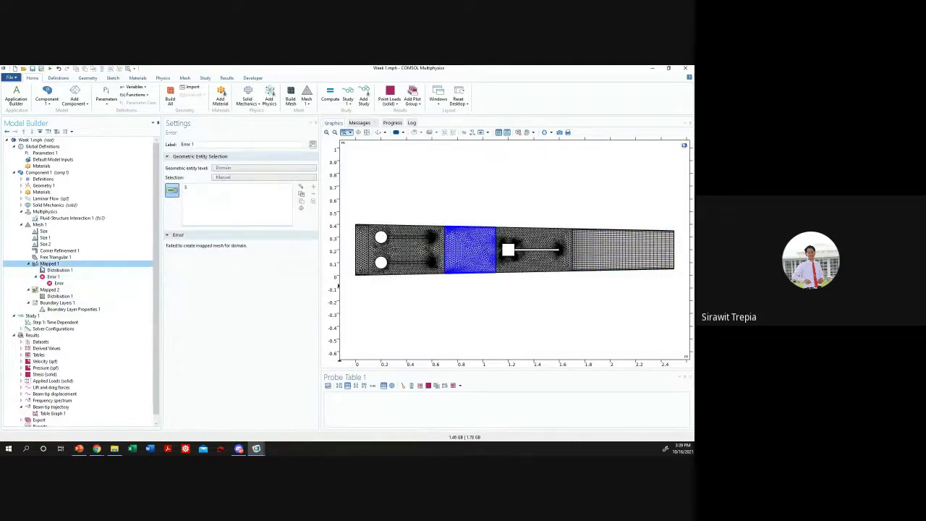
left_click(59, 270)
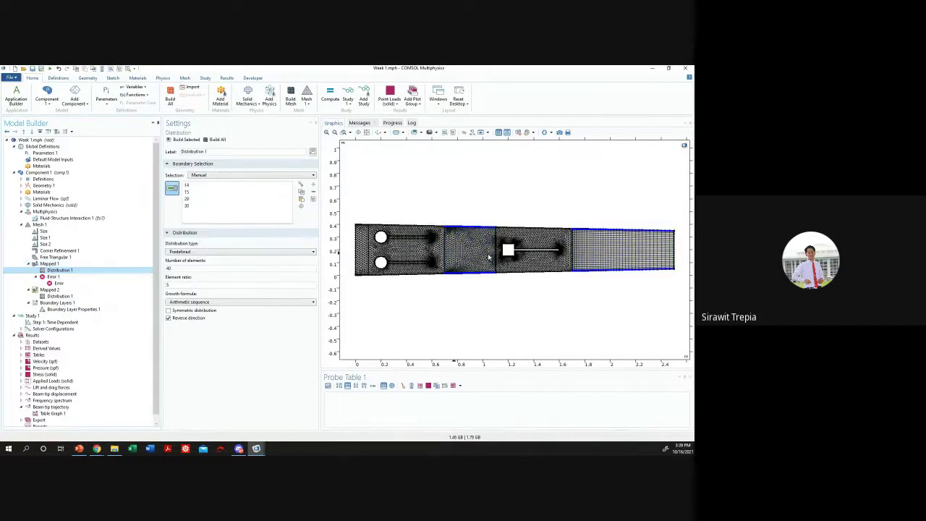
left_click(586, 230)
left_click(582, 269)
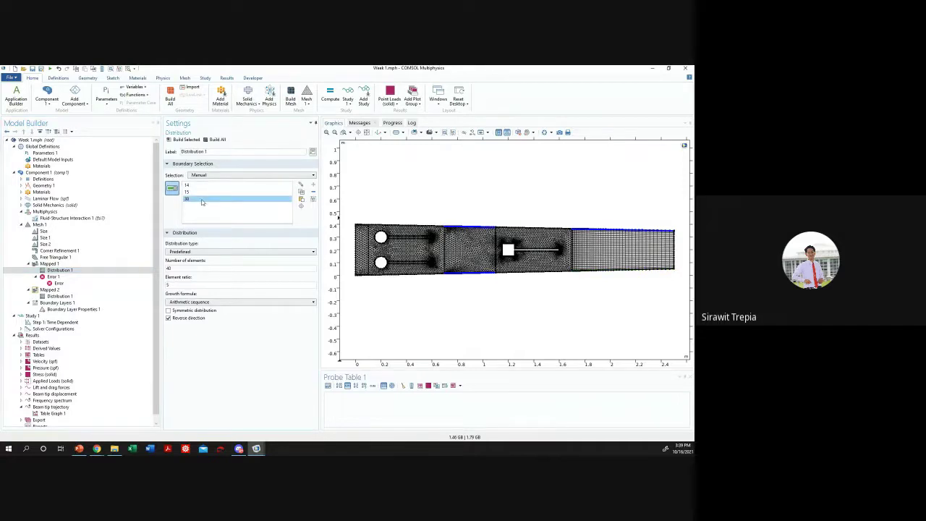
- Remove the outlet domain from Mapped 1 and try building it on the middle channel section only
left_click(49, 263)
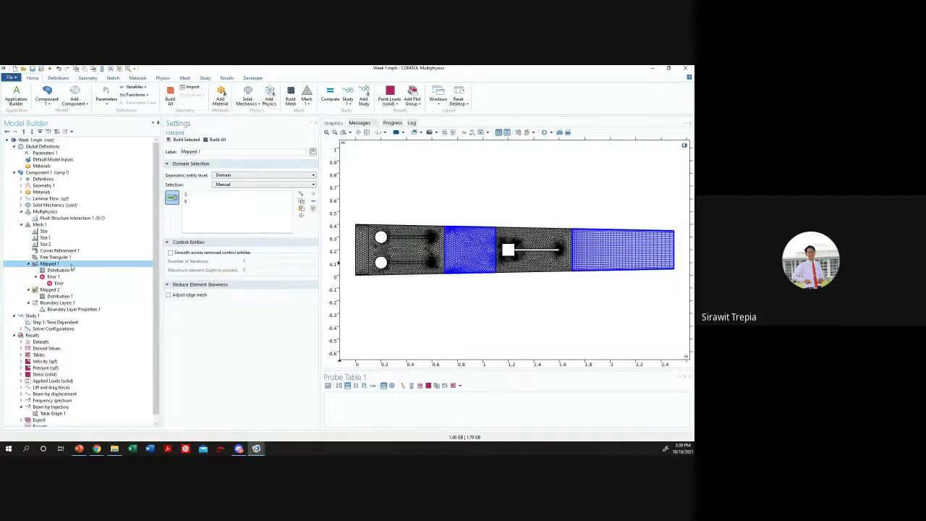
left_click(250, 175)
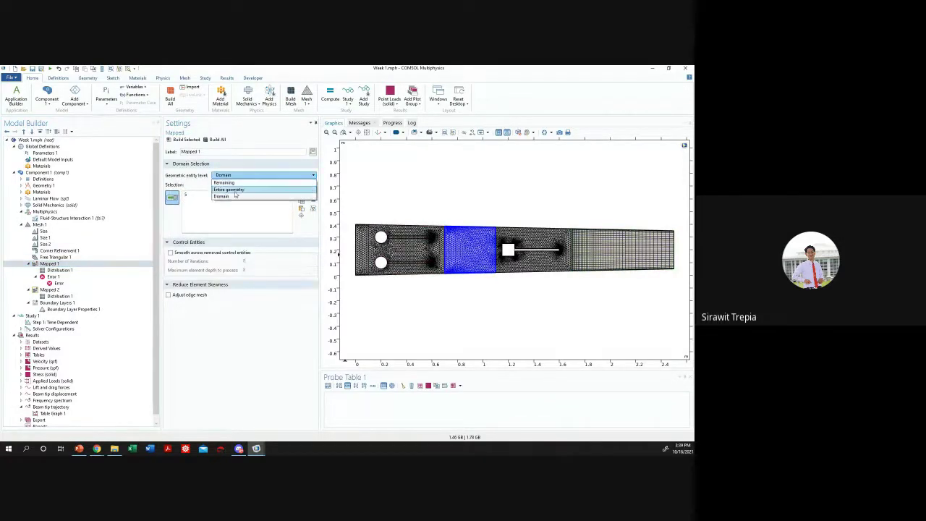
left_click(222, 196)
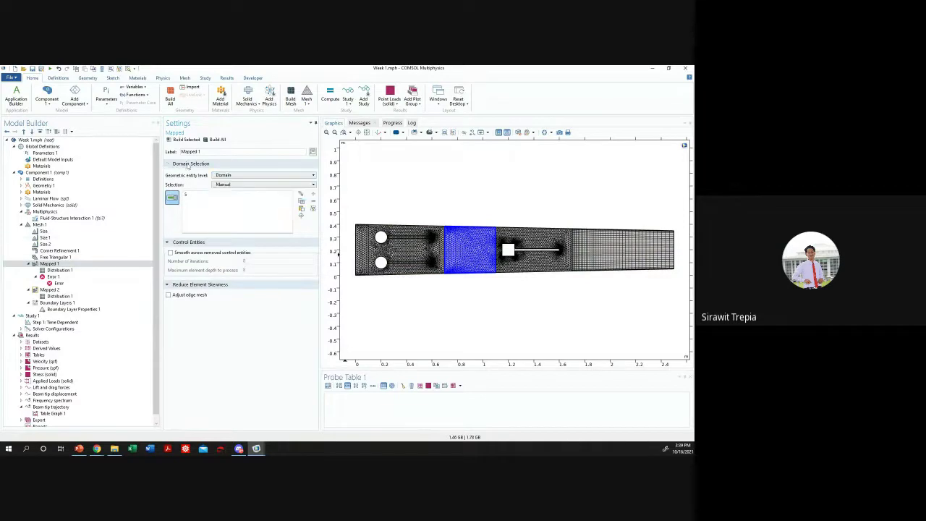
left_click(185, 139)
left_click(419, 228)
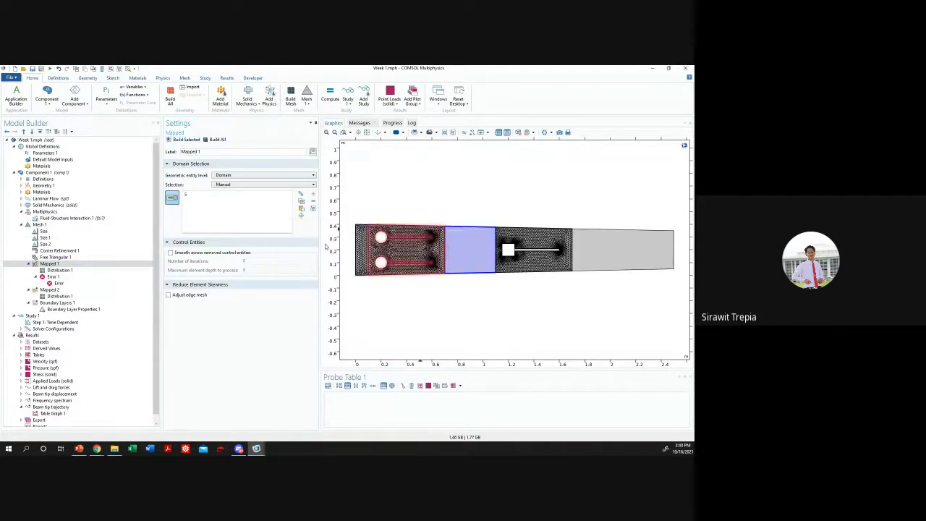
- Set the geometric entity level of both Mapped 1 and Mapped 2 to Remaining
left_click(239, 175)
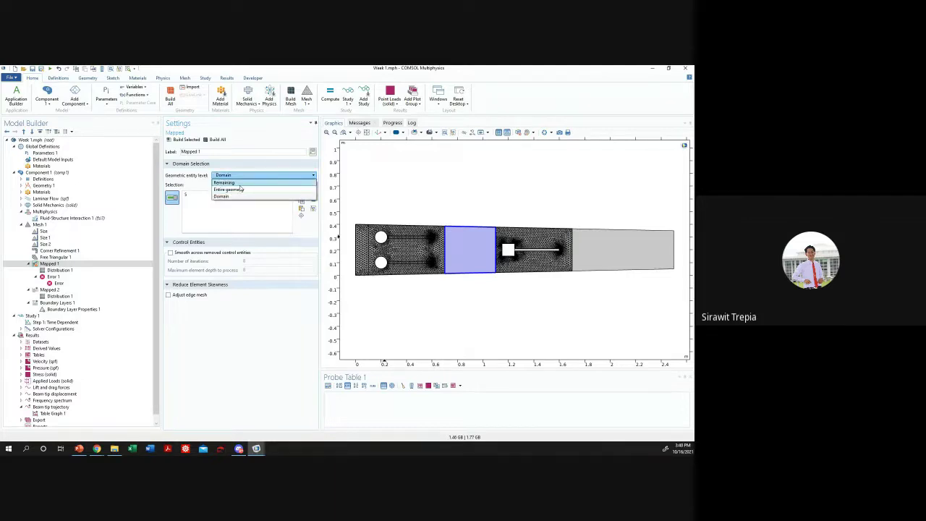
left_click(226, 183)
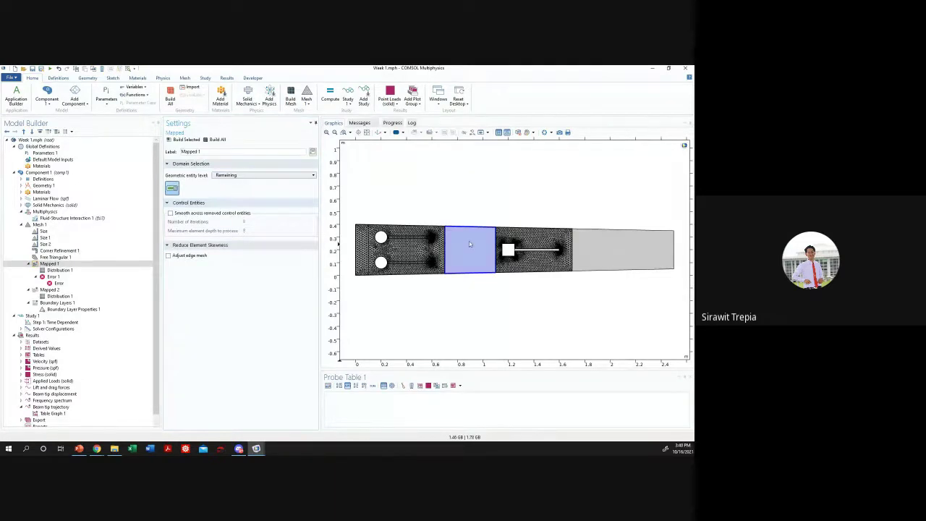
left_click(60, 270)
double_click(49, 263)
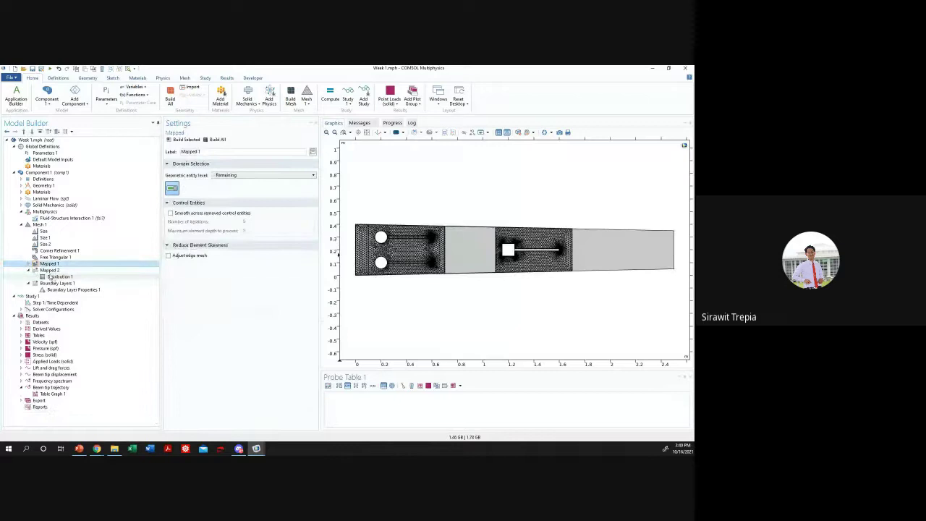
left_click(49, 270)
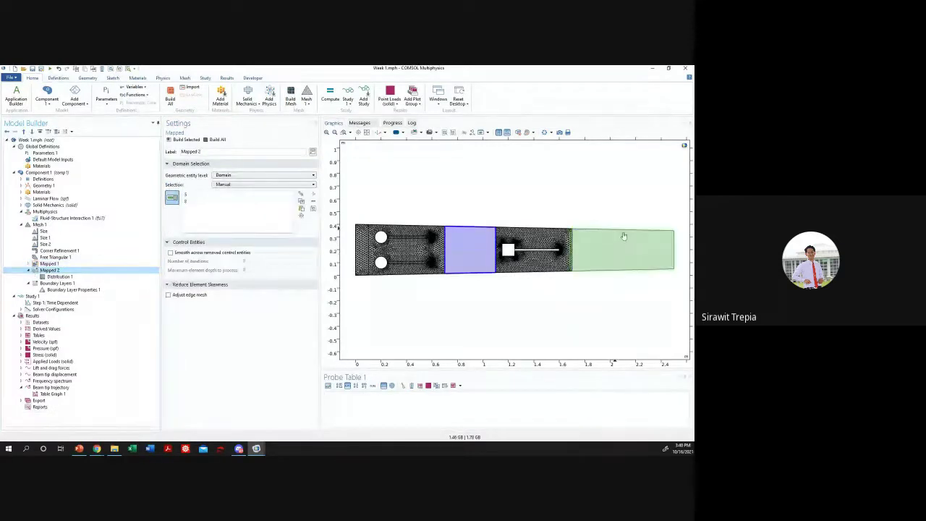
left_click(264, 175)
left_click(226, 183)
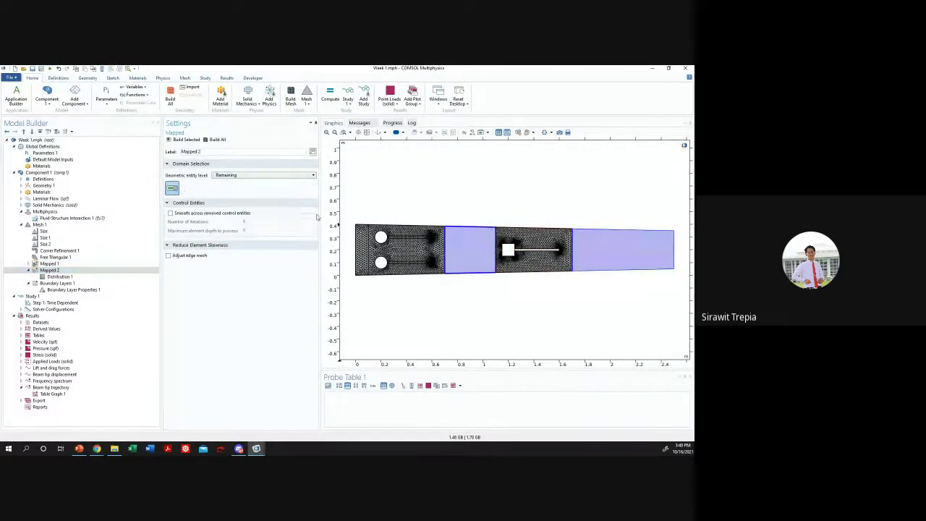
- Limit Distribution 1 of Mapped 2 to the outlet section's upper and lower walls and build it
left_click(60, 276)
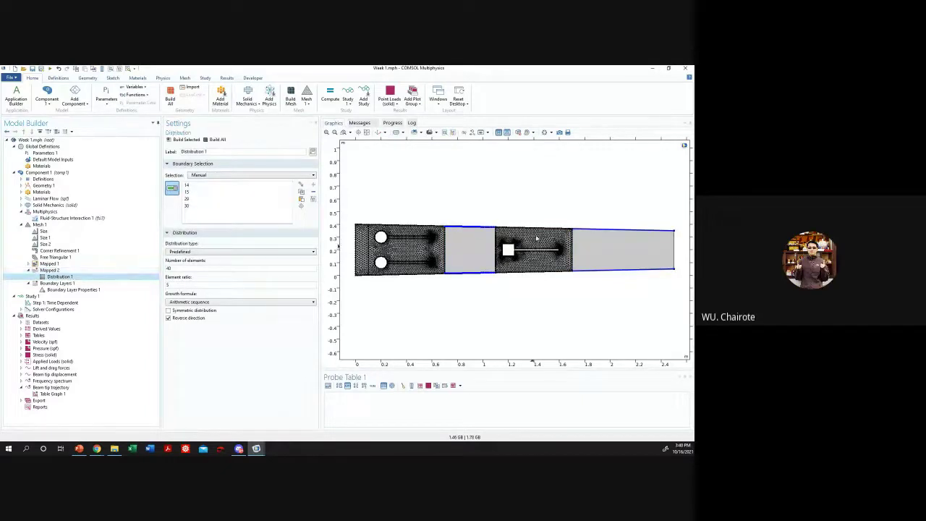
left_click(185, 139)
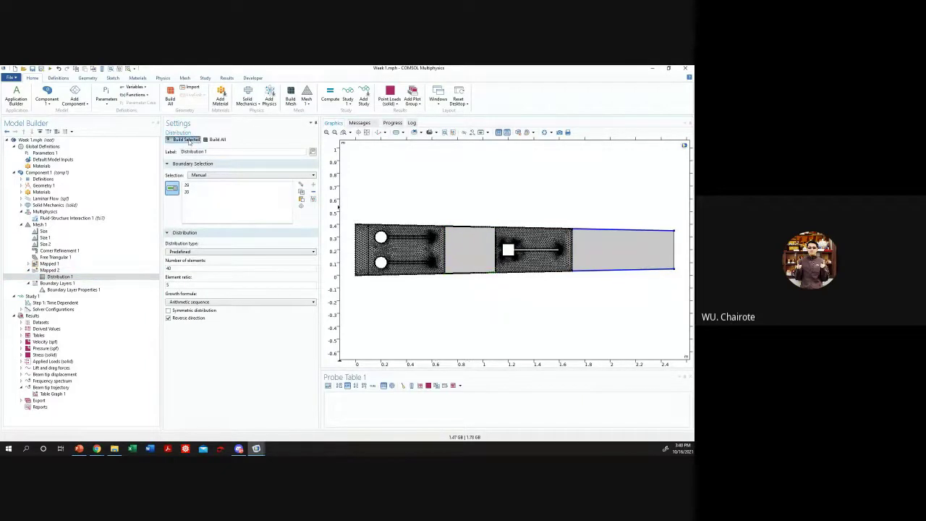
left_click(421, 230)
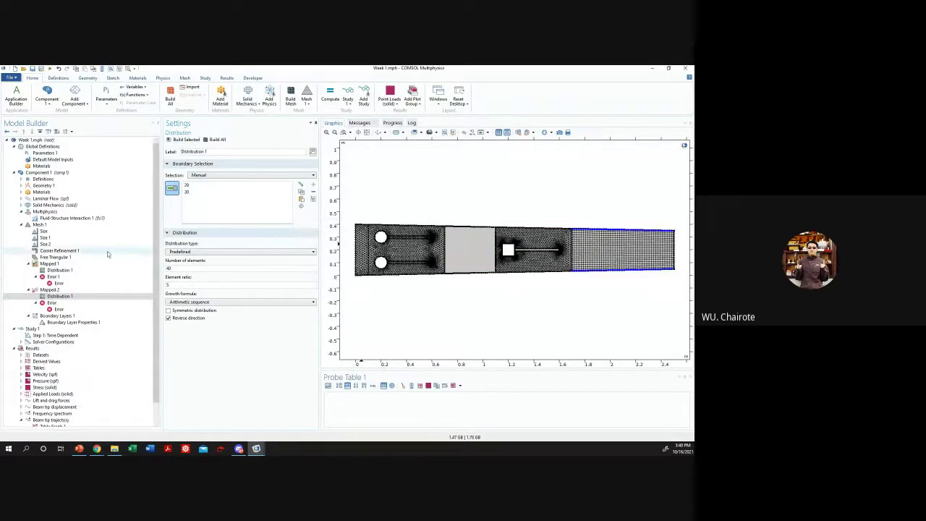
- Try building Mapped 1, and check the boundaries of its Distribution 1
left_click(49, 263)
left_click(185, 139)
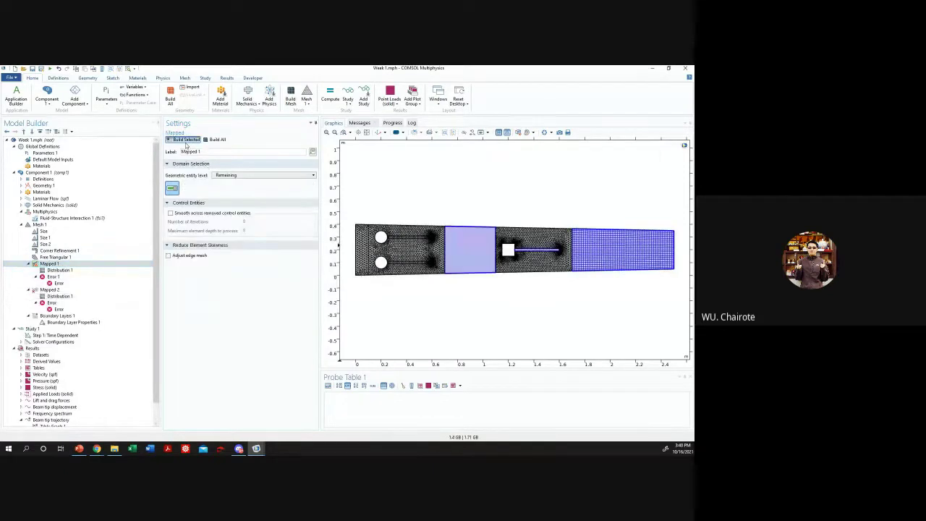
left_click(418, 229)
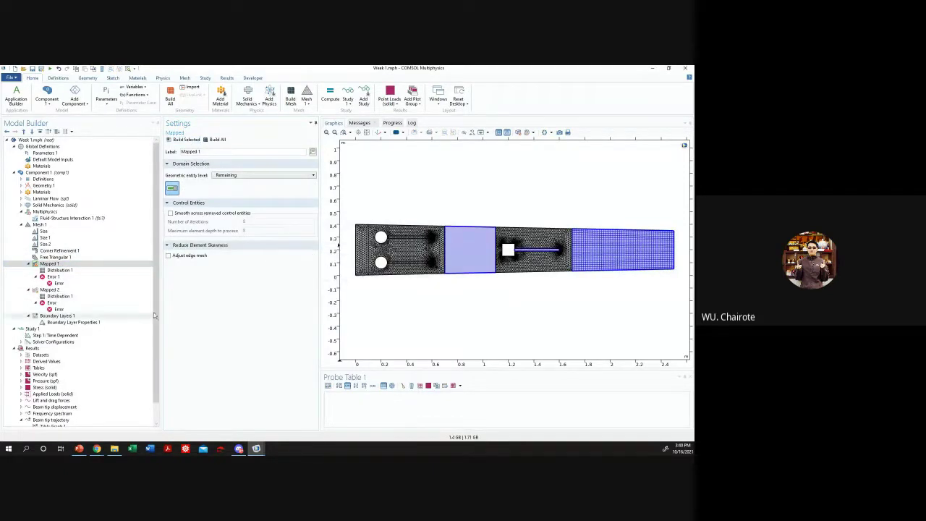
left_click(130, 278)
left_click(135, 271)
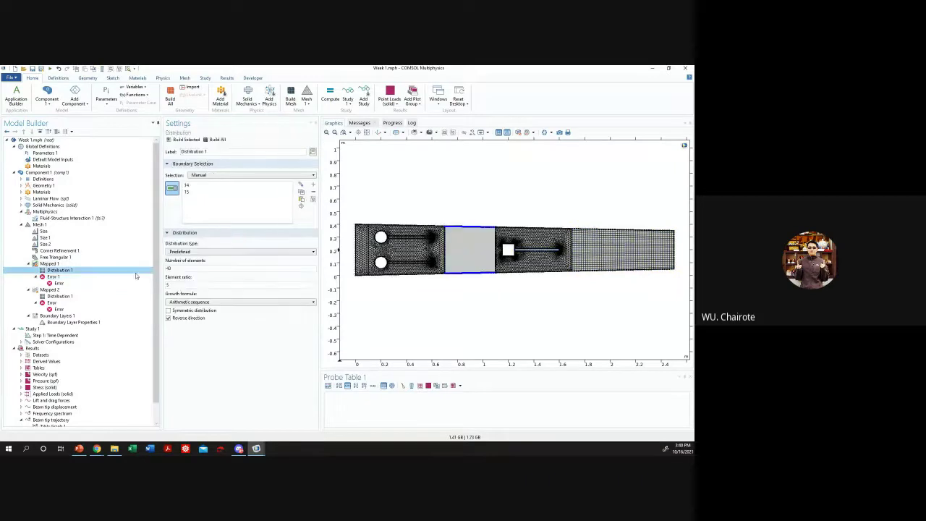
left_click(89, 264)
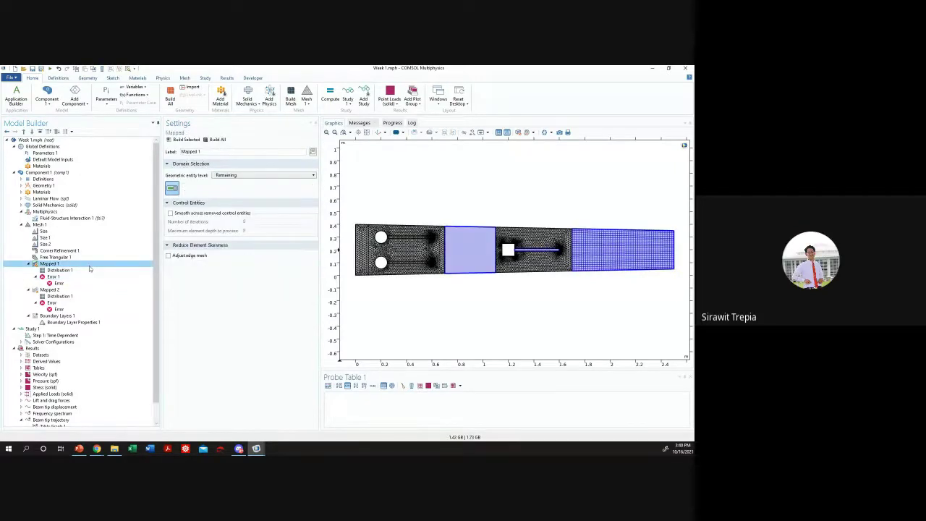
- Delete the Mapped 2 mesh feature from Mesh 1
right_click(90, 265)
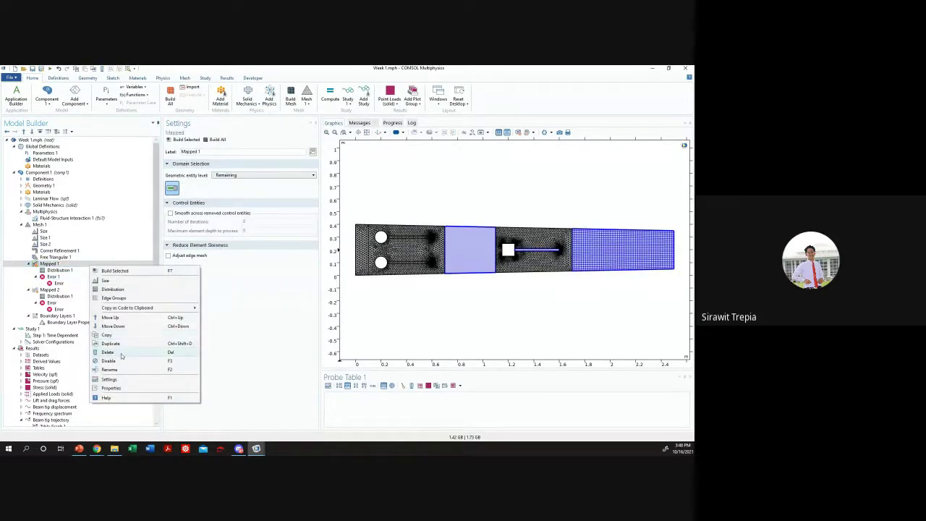
left_click(60, 296)
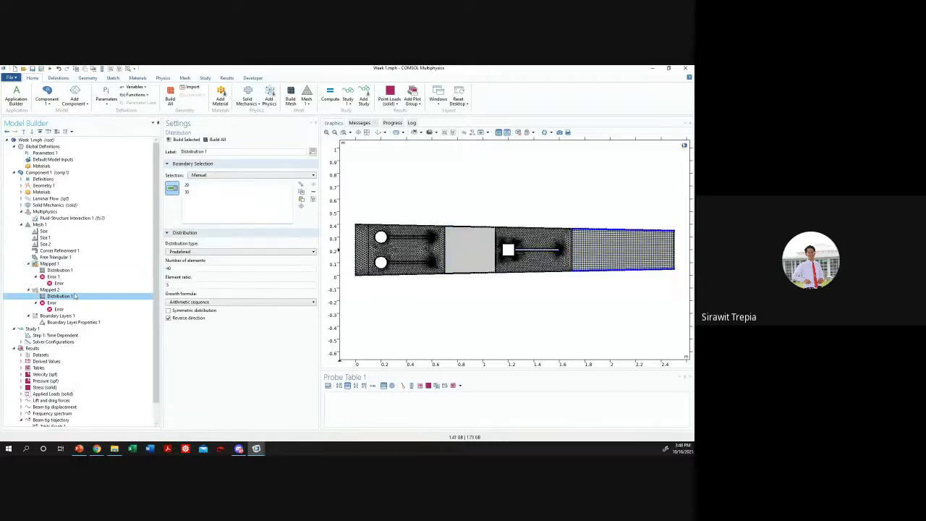
right_click(81, 290)
left_click(108, 376)
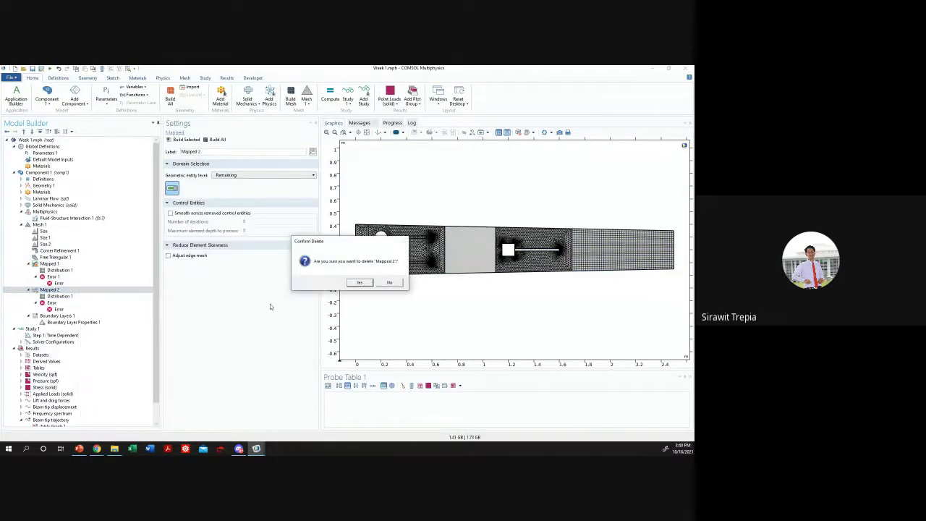
left_click(345, 283)
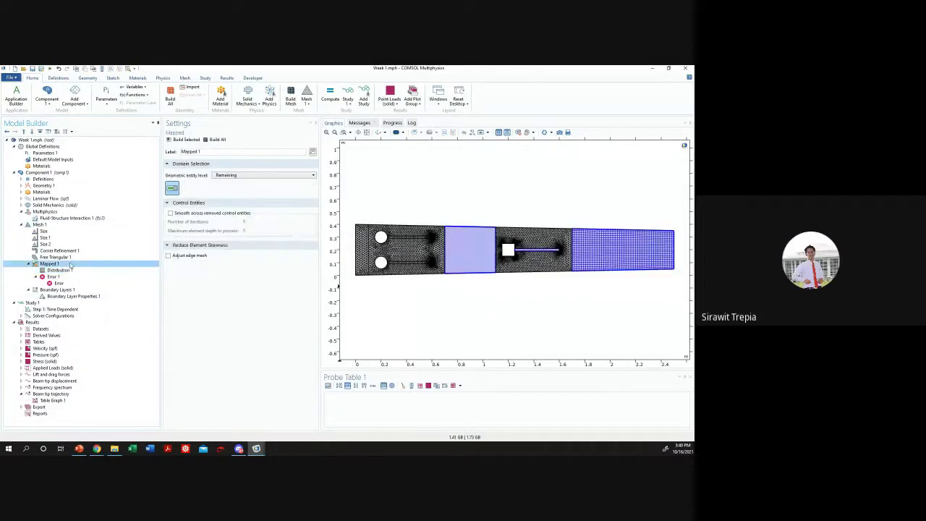
- Add the middle channel section to the domains of Free Triangular 1 and build it
left_click(95, 256)
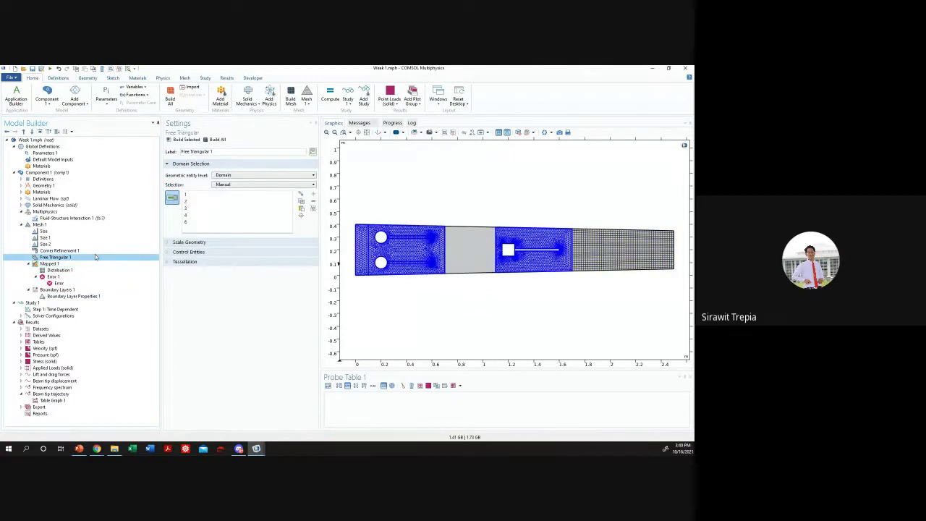
left_click(182, 139)
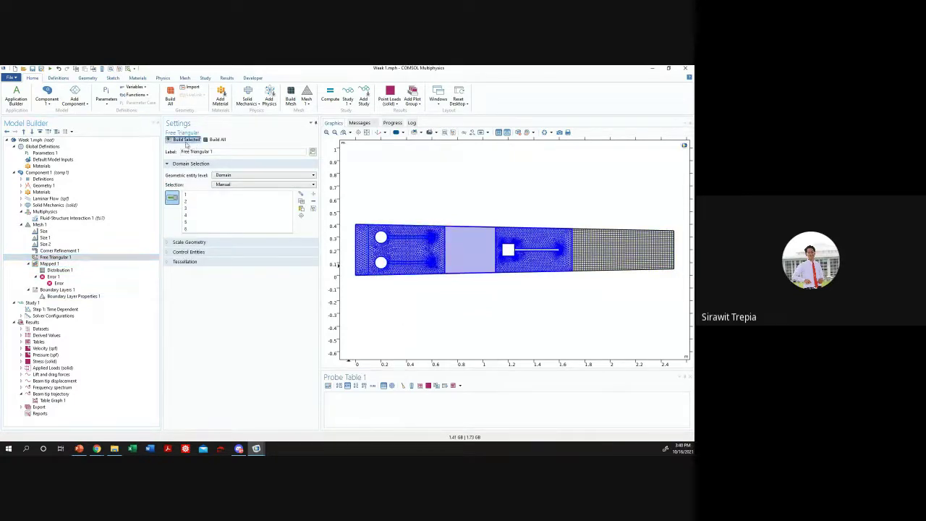
- Reassign Distribution 1 of Mapped 1 to the outlet section's upper and lower walls and try building the mapped mesh
left_click(49, 263)
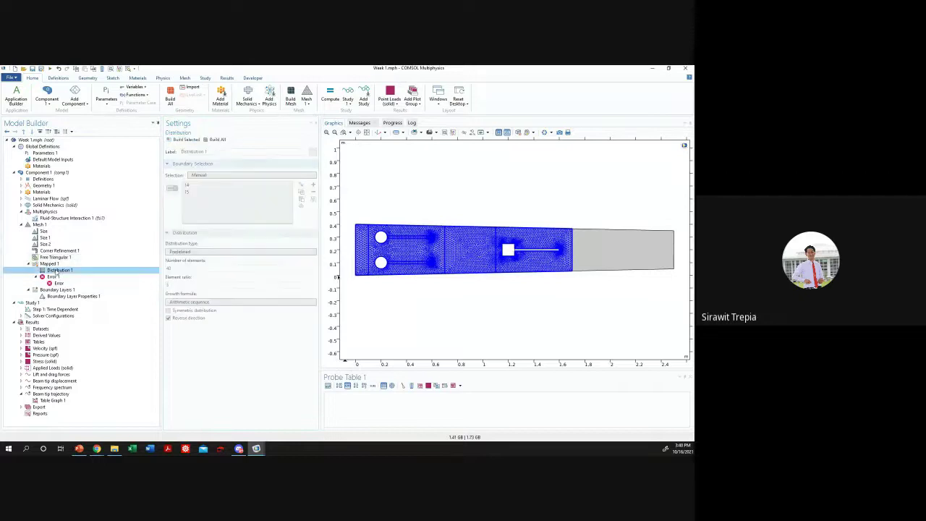
left_click(60, 270)
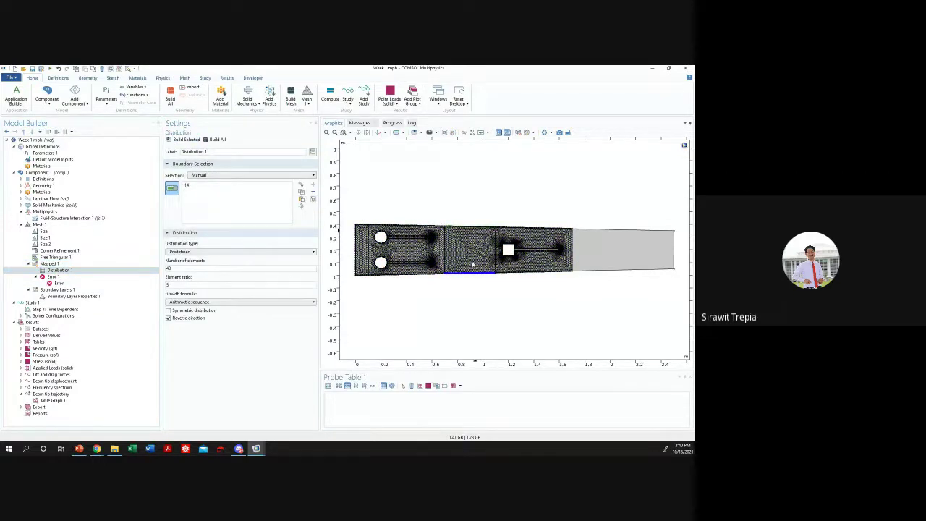
left_click(584, 232)
left_click(587, 270)
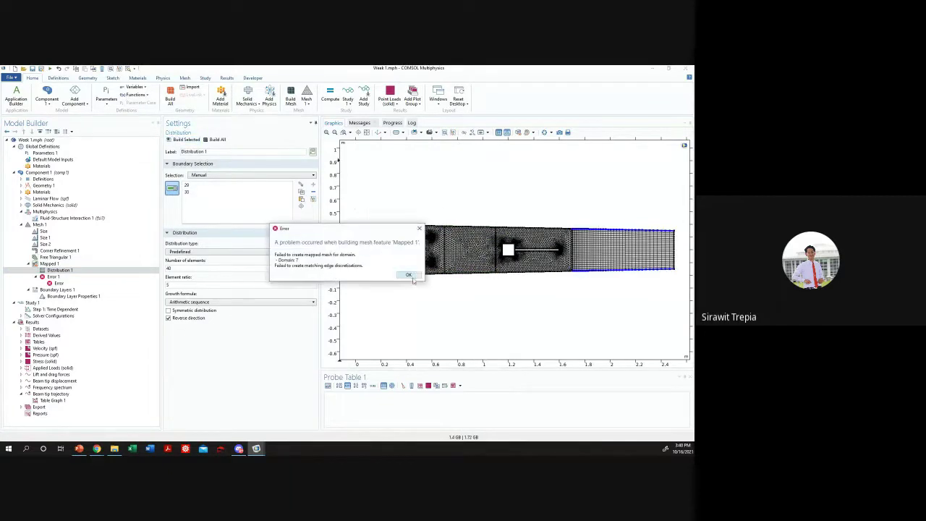
left_click(407, 274)
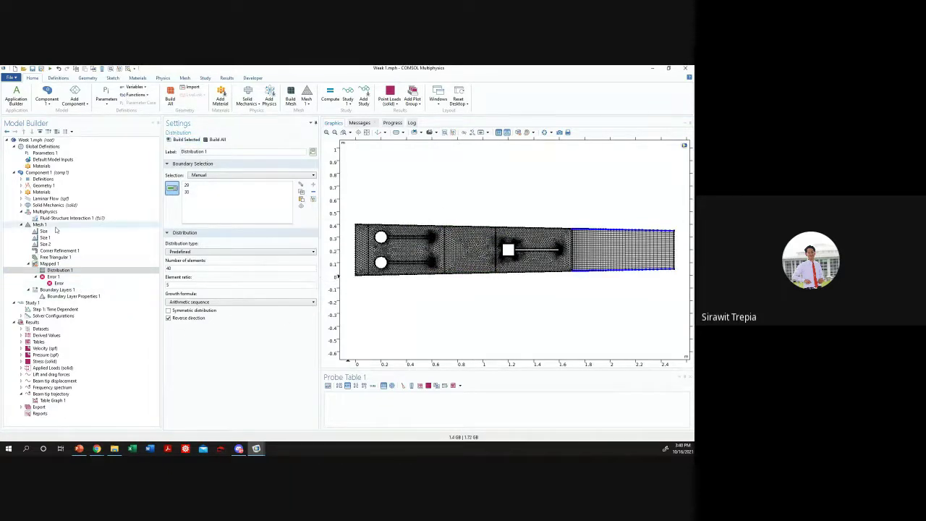
left_click(126, 263)
key("Down")
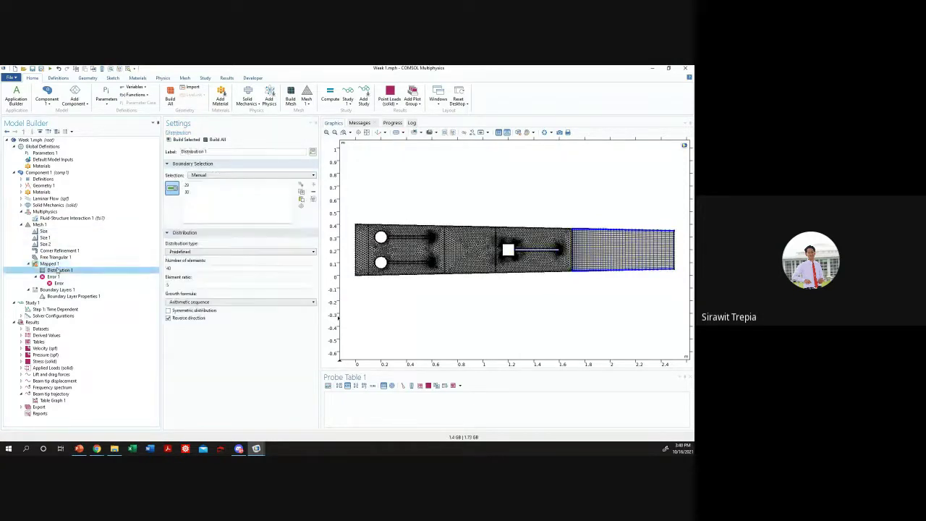
- Switch to the two-beam reference model and examine its Free Triangular 1 domains, Mapped 1 setting and Distribution 1 boundaries
mouse_move(256, 449)
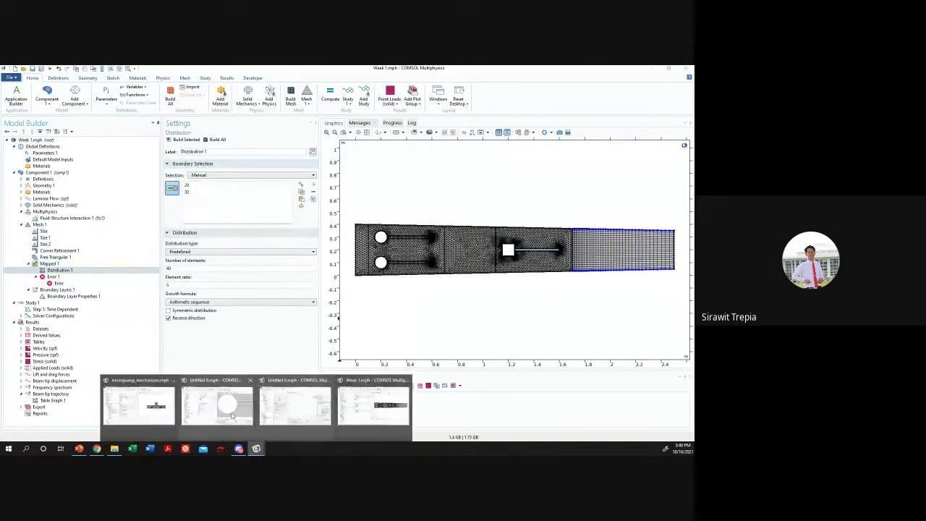
left_click(192, 412)
left_click(82, 310)
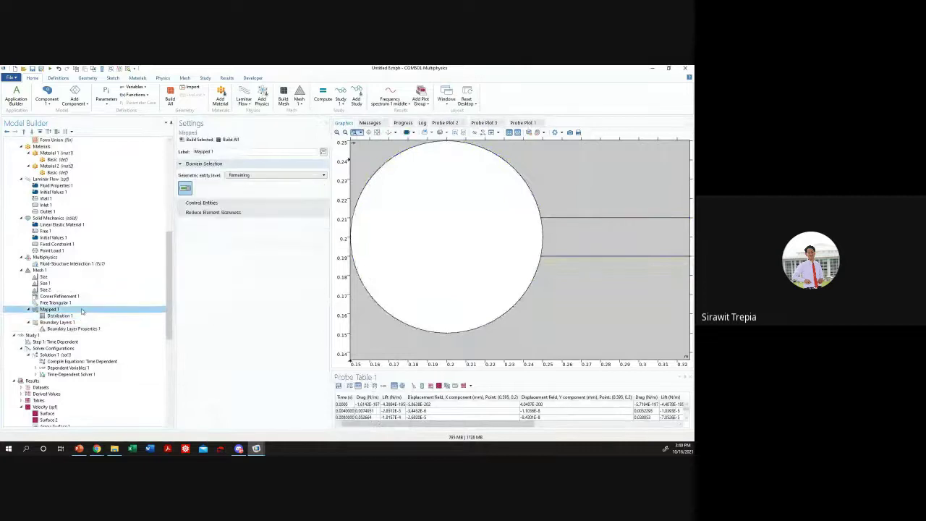
left_click(376, 133)
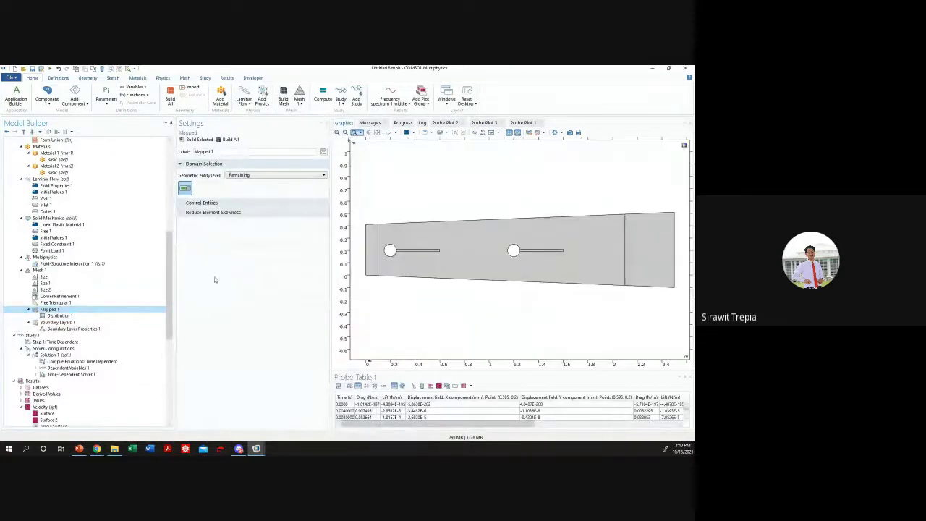
left_click(60, 315)
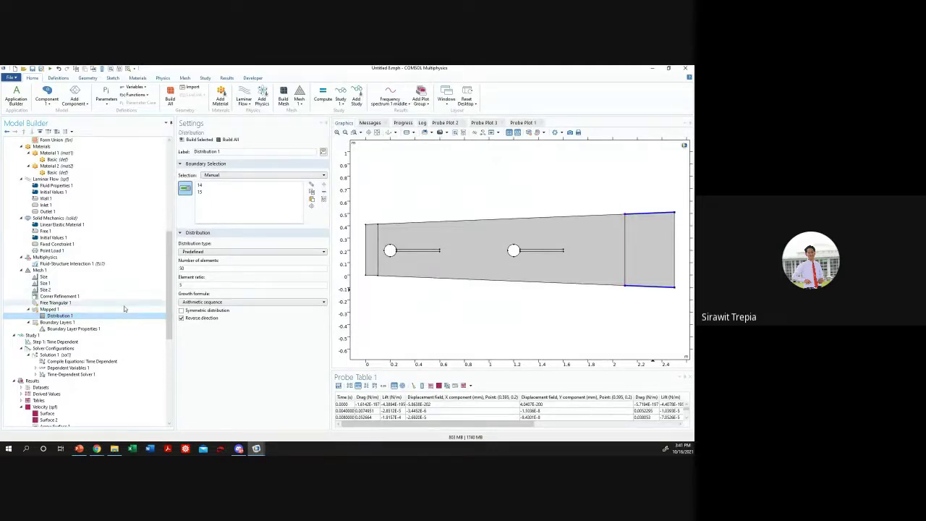
left_click(56, 302)
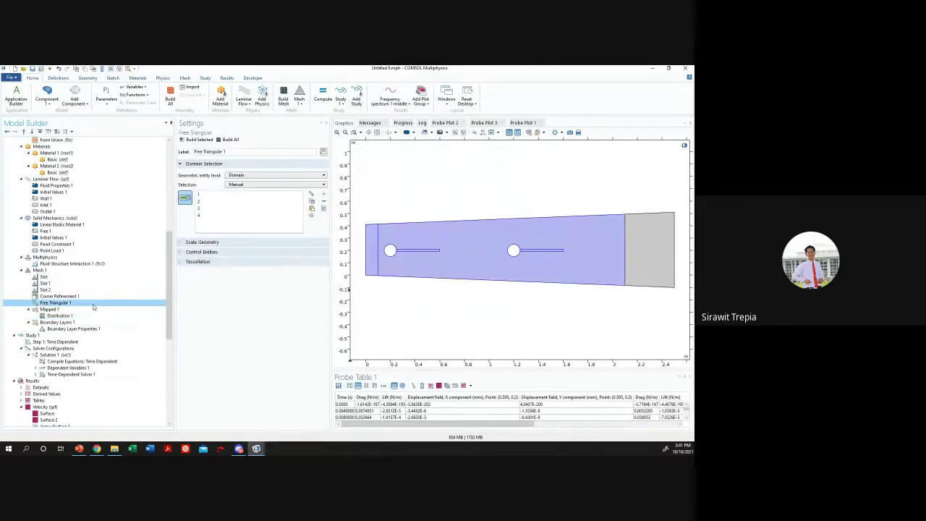
left_click(51, 308)
left_click(61, 316)
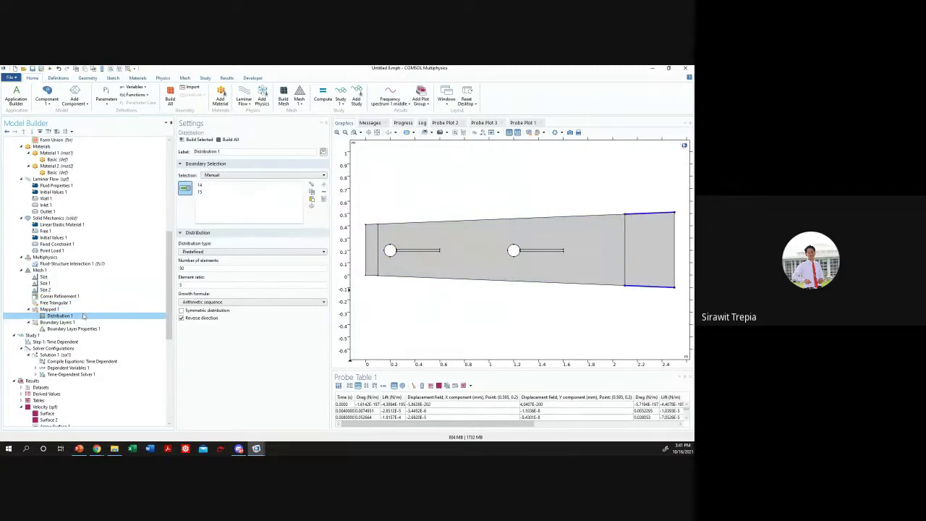
- Review the domains of Boundary Layers 1 and its boundary layer properties in the two-beam reference model
left_click(80, 322)
left_click(78, 329)
left_click(78, 322)
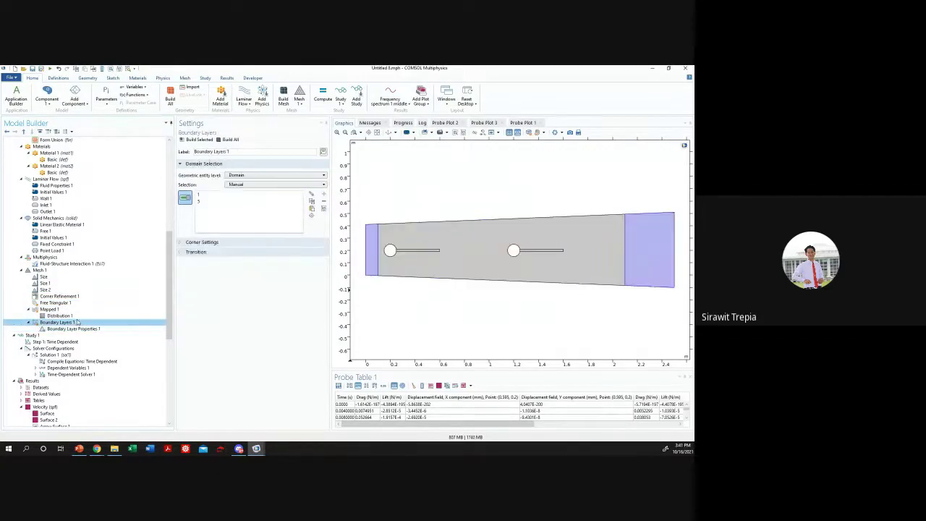
left_click(78, 328)
left_click(77, 322)
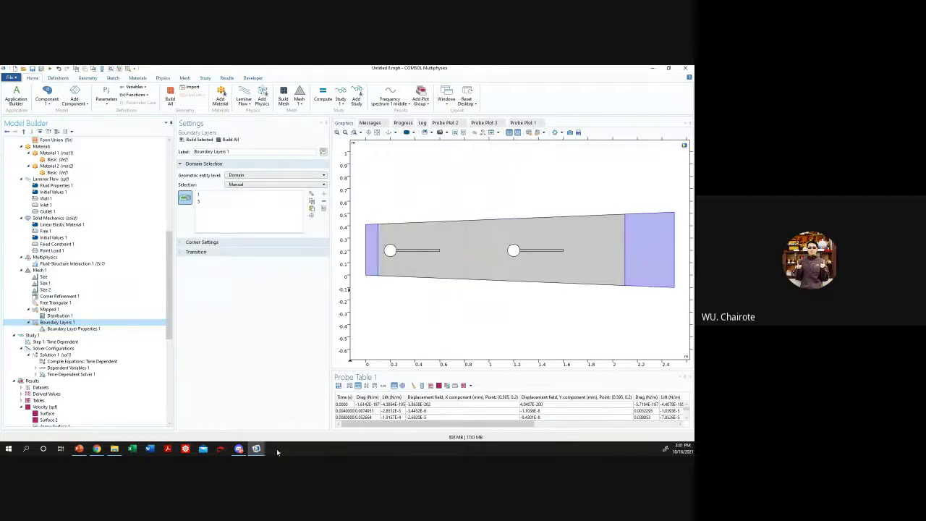
- Return to Week 1.mph and inspect Error 1, the remaining domains of Mapped 1 and its Distribution 1 boundaries
mouse_move(256, 449)
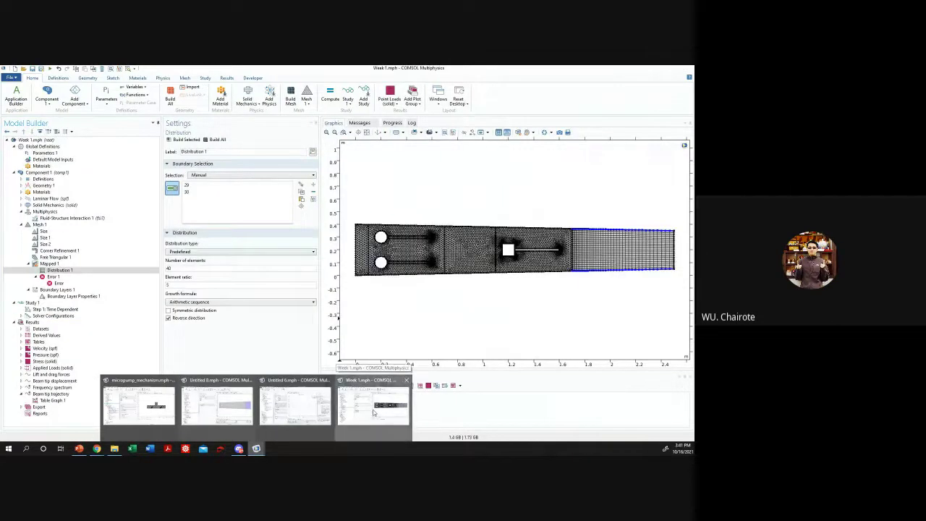
left_click(373, 412)
left_click(85, 276)
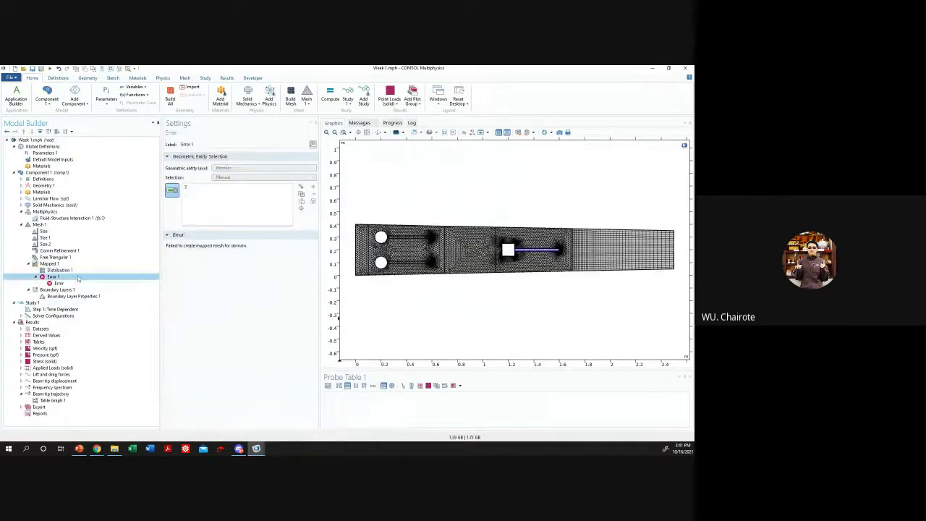
left_click(83, 264)
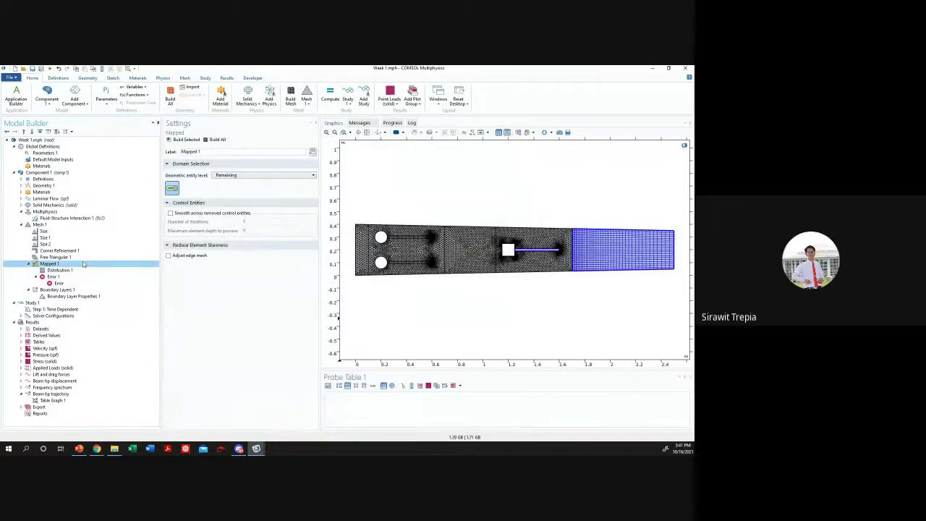
right_click(83, 264)
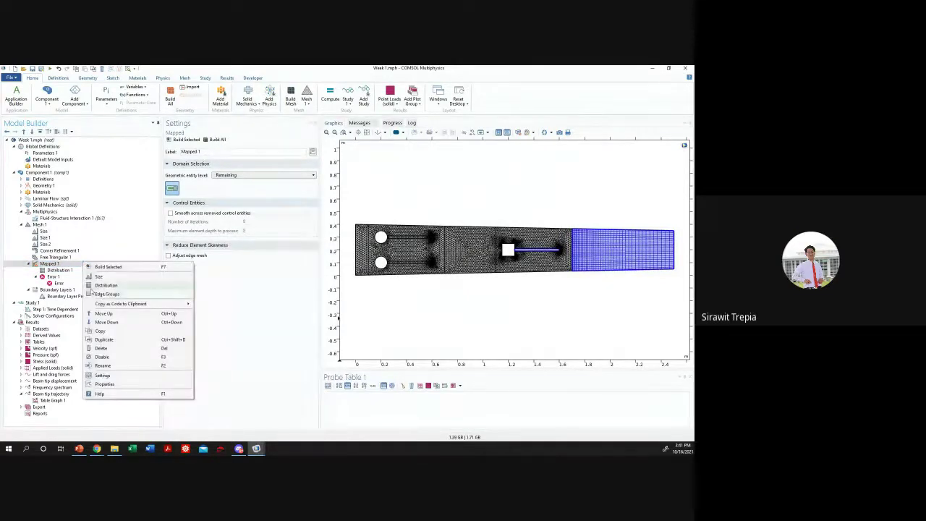
mouse_move(125, 307)
left_click(56, 274)
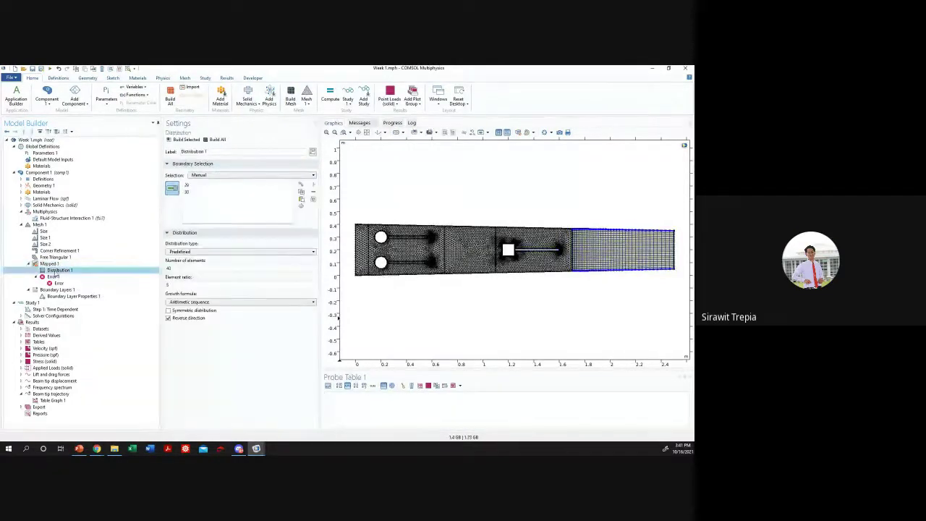
left_click(28, 265)
left_click(29, 265)
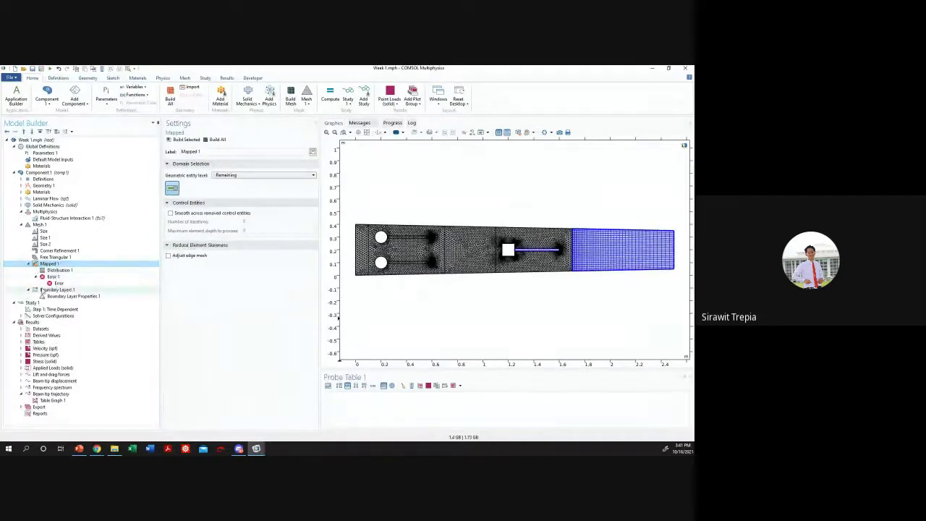
- Remove the middle channel section from the domains of Boundary Layers 1 and try building it
left_click(58, 289)
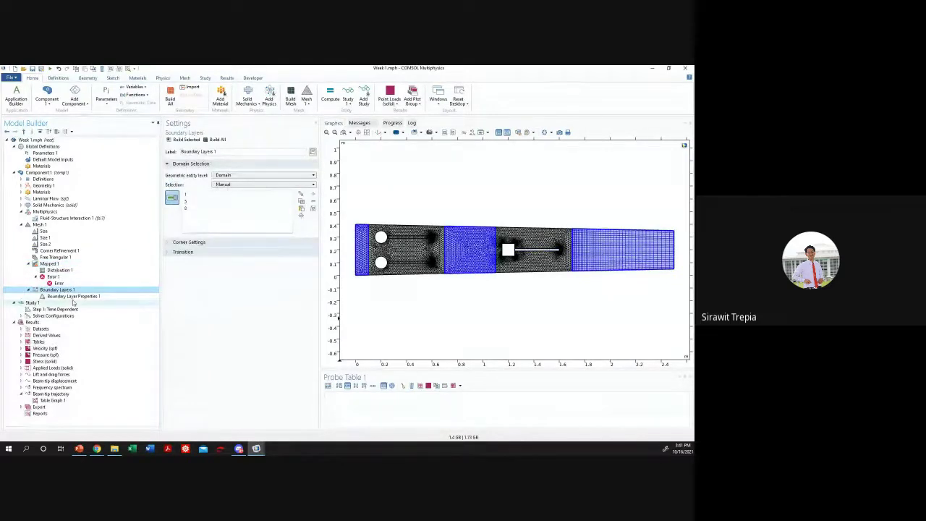
left_click(470, 264)
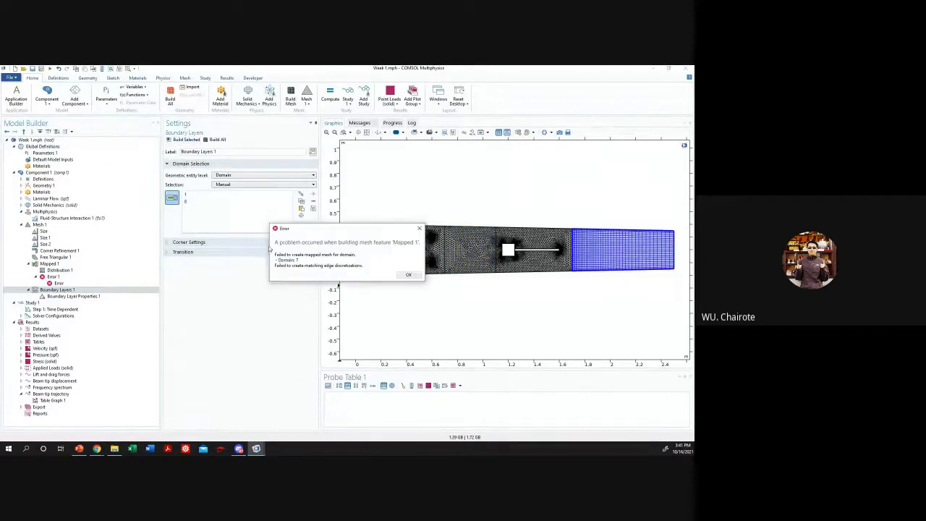
left_click(419, 229)
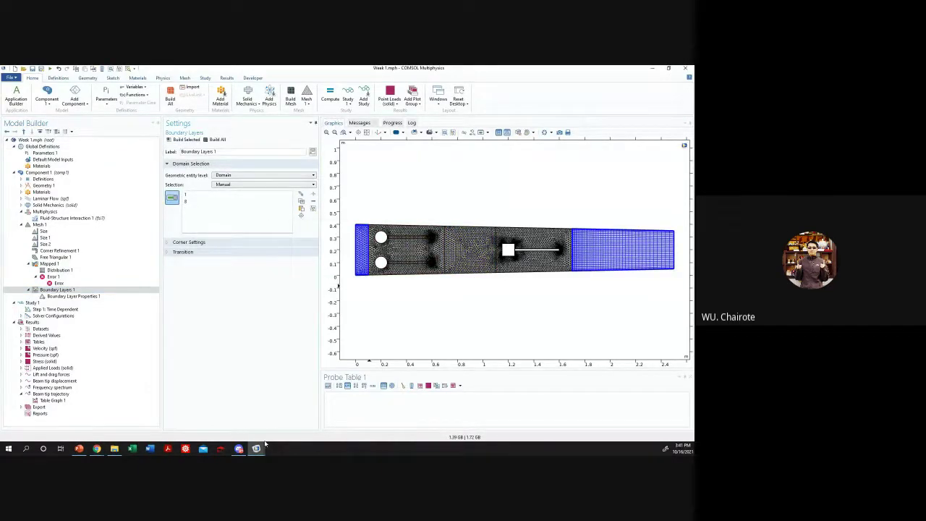
- Switch to the two-beam reference model and compare its Boundary Layers 1 domains and Boundary Layer Properties 1 boundaries
mouse_move(257, 448)
mouse_move(217, 409)
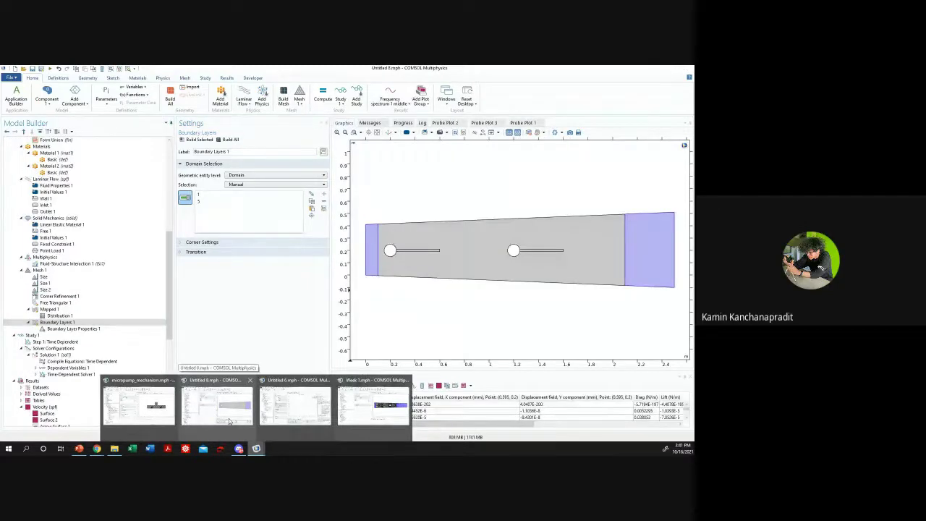
left_click(229, 421)
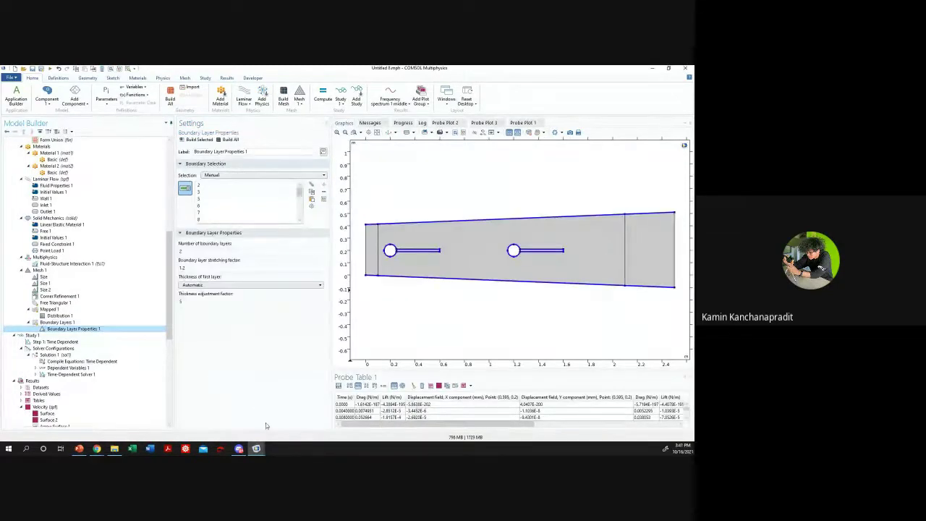
left_click(61, 322)
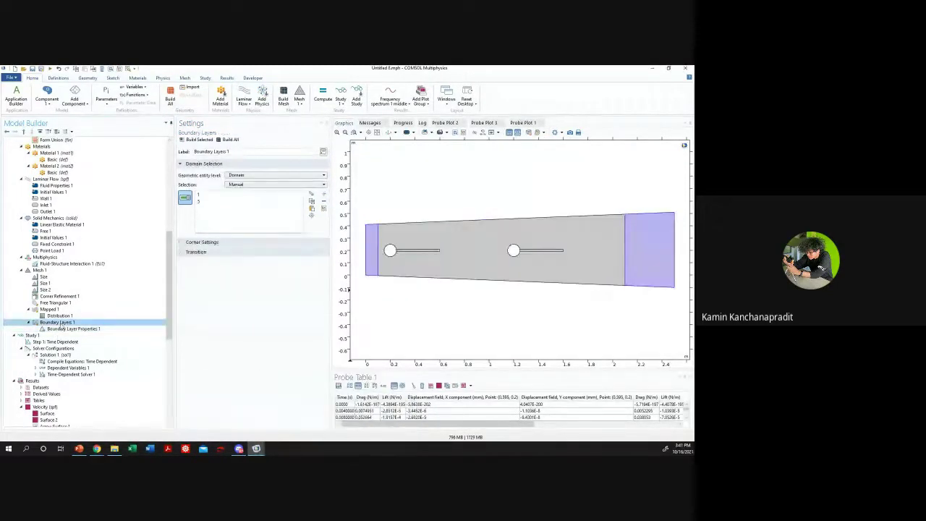
left_click(73, 328)
- Return to Week 1.mph, try building Boundary Layer Properties 1, and recheck the domains covered by Mapped 1
mouse_move(257, 448)
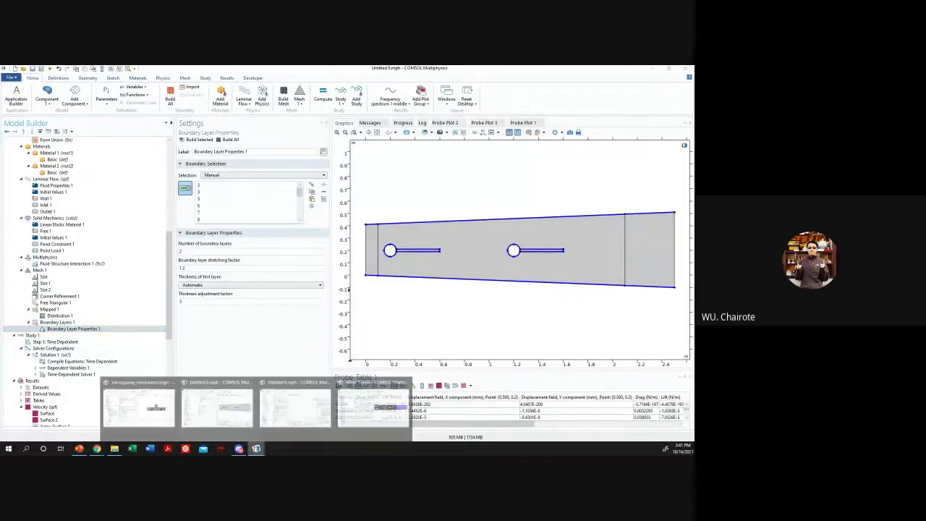
left_click(371, 411)
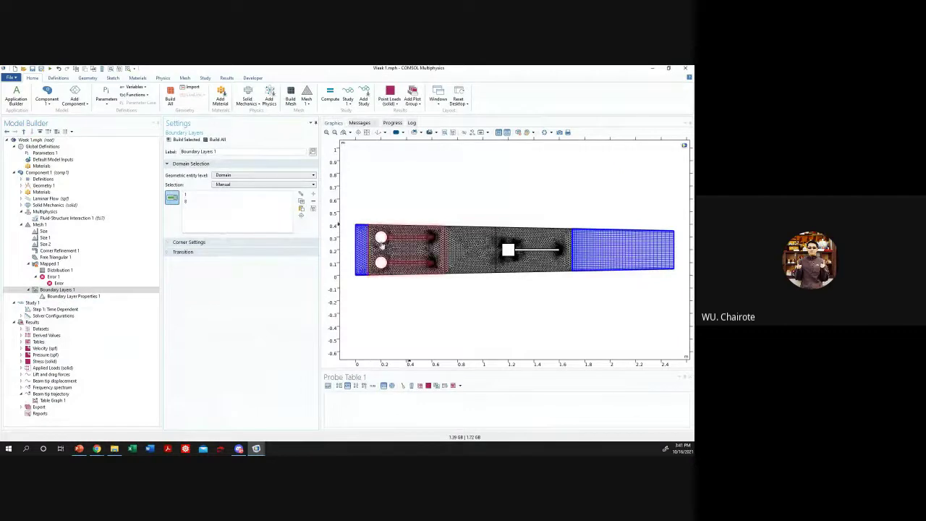
left_click(72, 296)
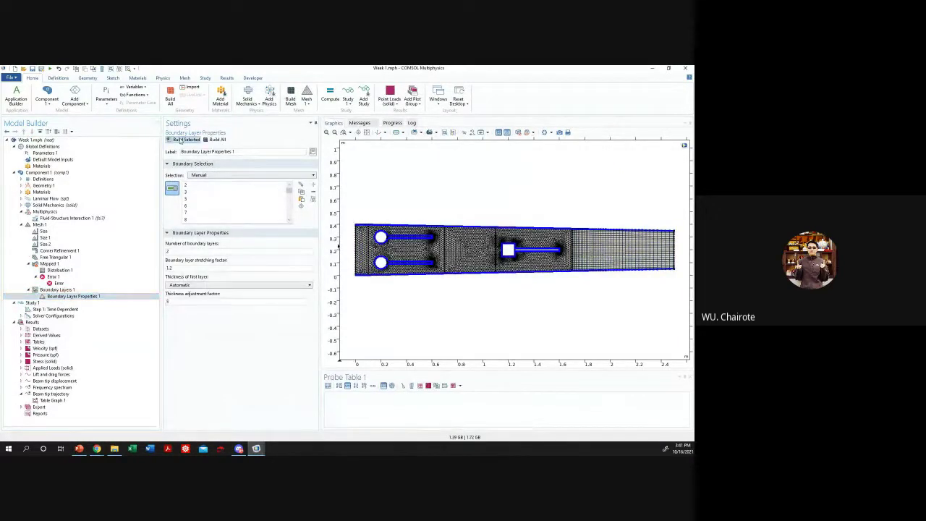
left_click(83, 265)
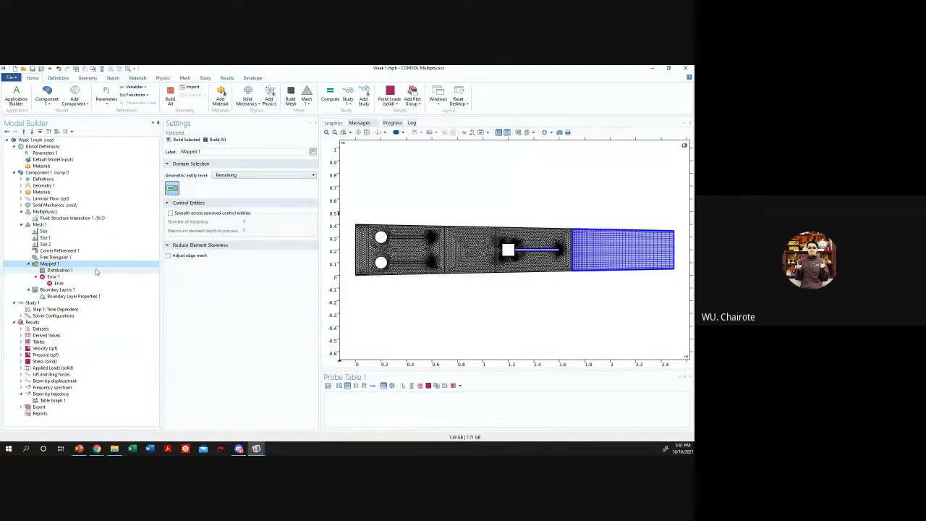
- Examine Mapped 1, its Distribution 1 and error entries, and the domains of Boundary Layers 1
left_click(62, 269)
left_click(86, 283)
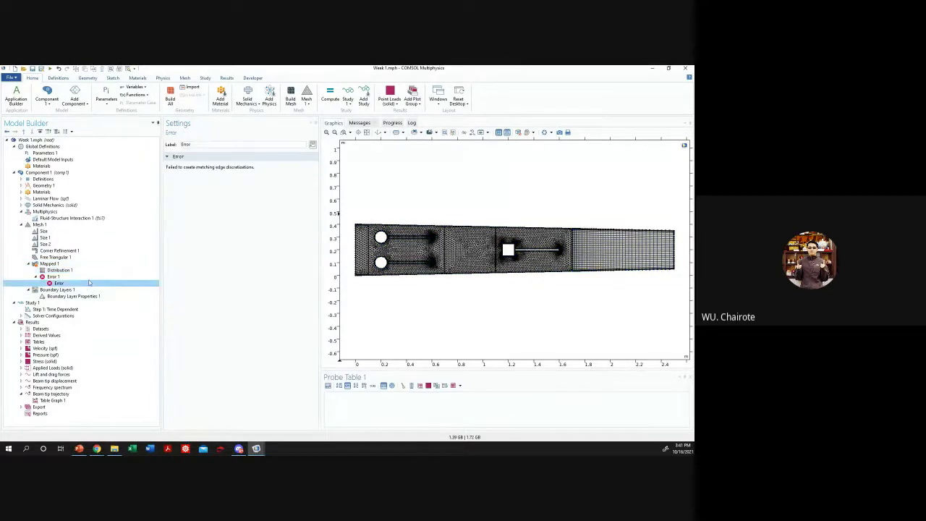
left_click(88, 264)
left_click(93, 270)
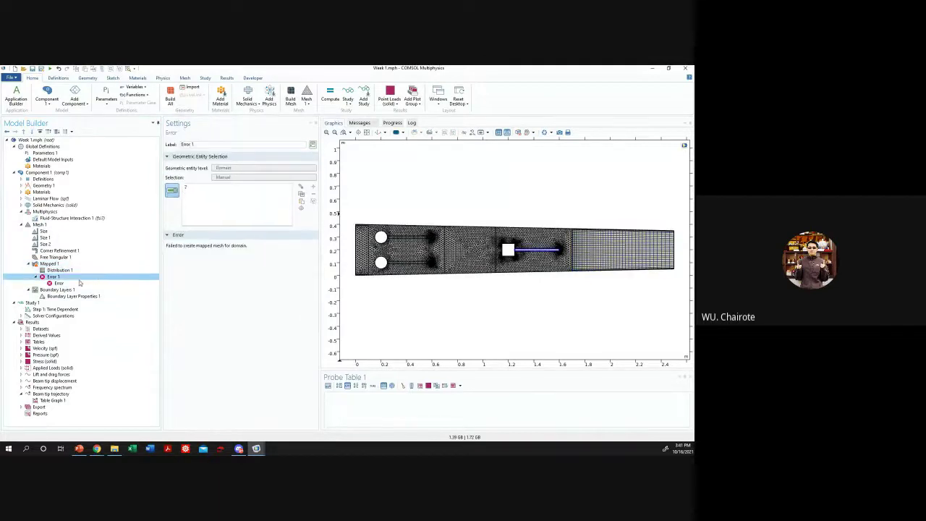
left_click(72, 289)
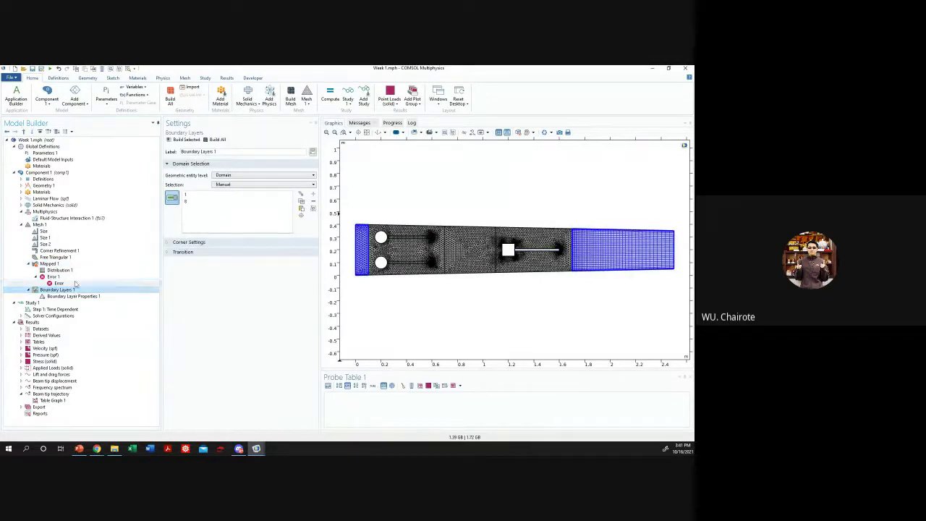
left_click(54, 283)
- Try building Distribution 1 under Mapped 1 and recheck the domain flagged by Error 1
left_click(61, 270)
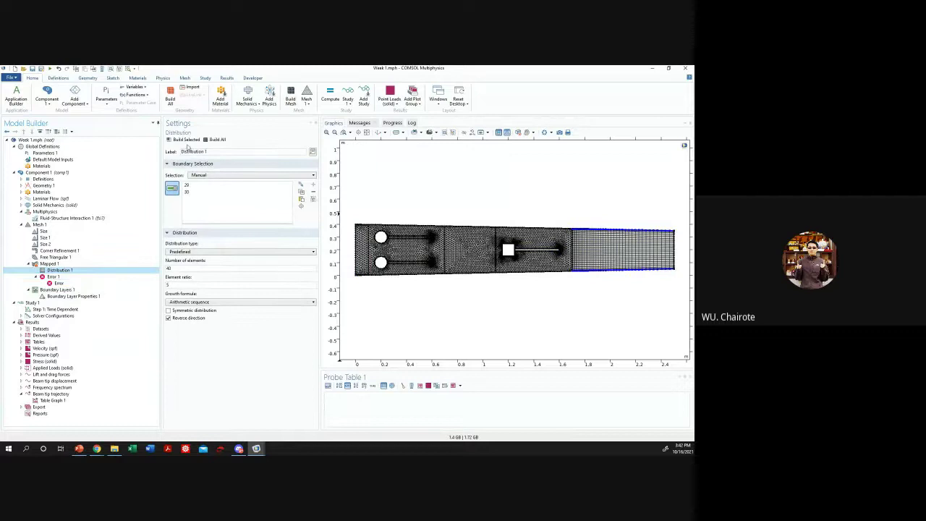
left_click(185, 140)
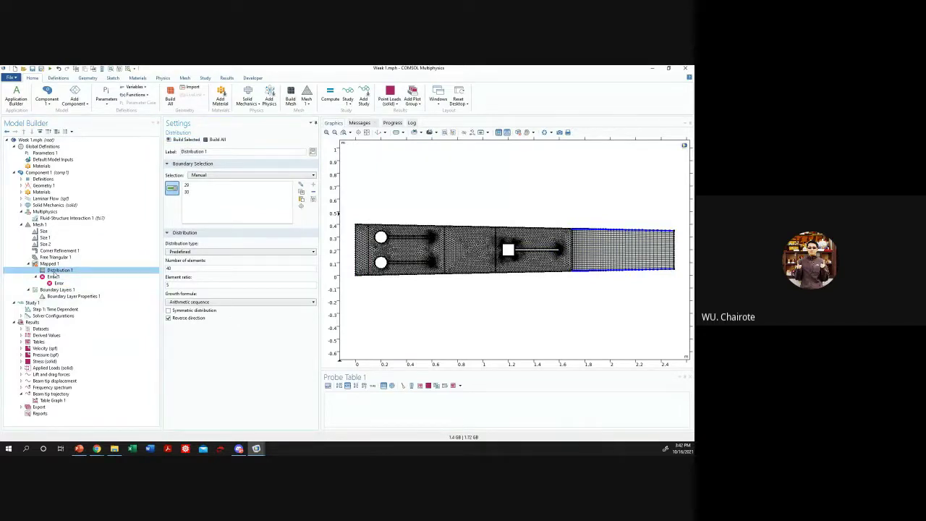
left_click(36, 276)
right_click(52, 276)
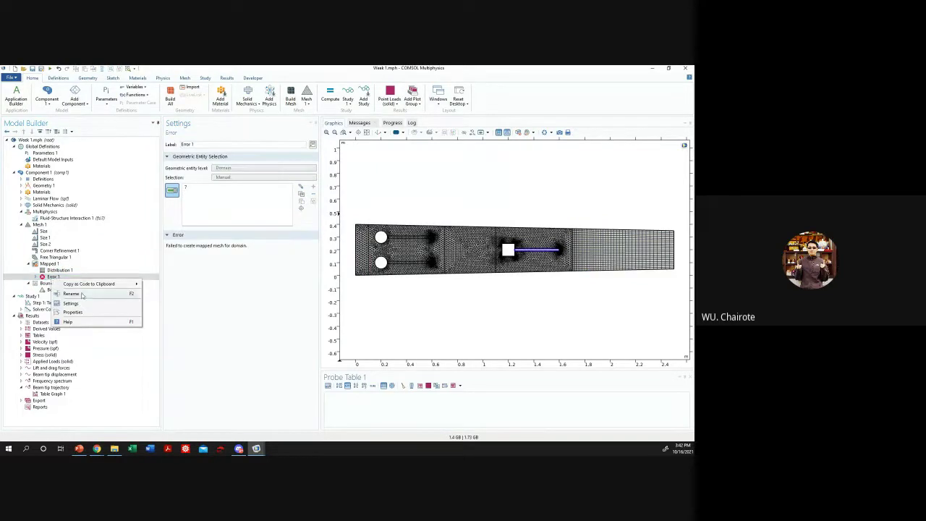
key("Escape")
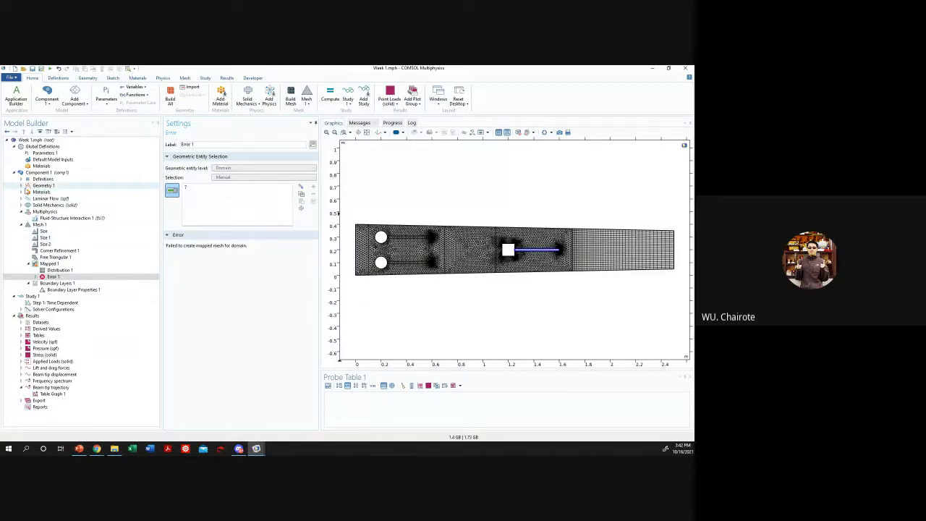
- Examine Rectangle 4, Move 1, Rectangle 3 and Partition Objects 1 in Geometry 1
left_click(21, 186)
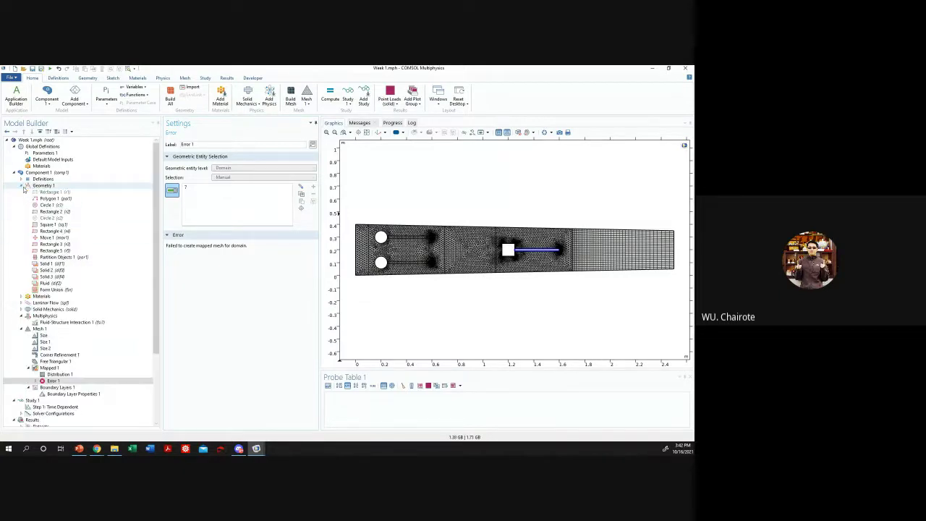
left_click(49, 231)
left_click(48, 237)
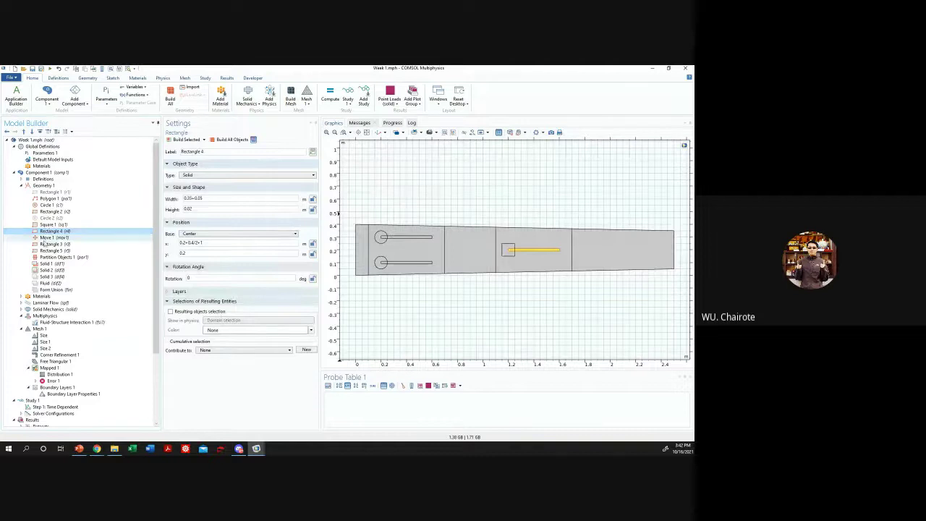
left_click(49, 244)
left_click(48, 257)
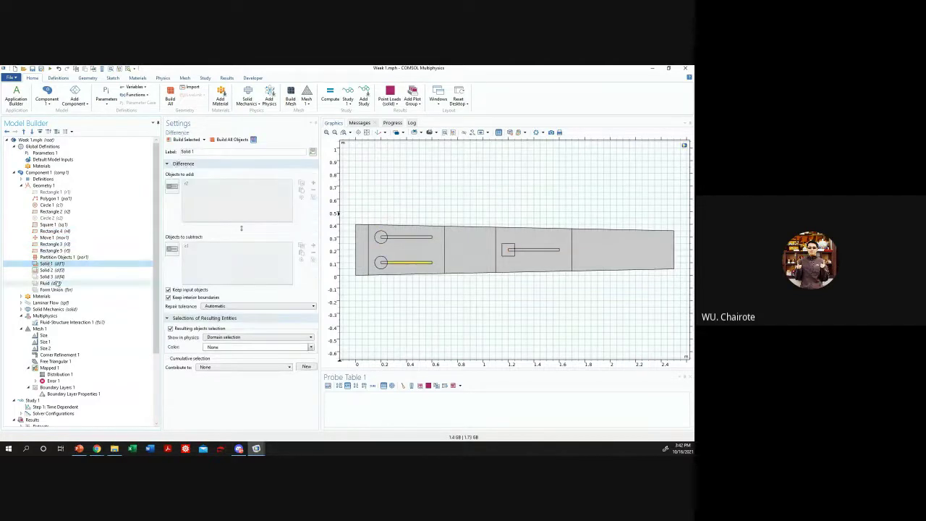
left_click(49, 243)
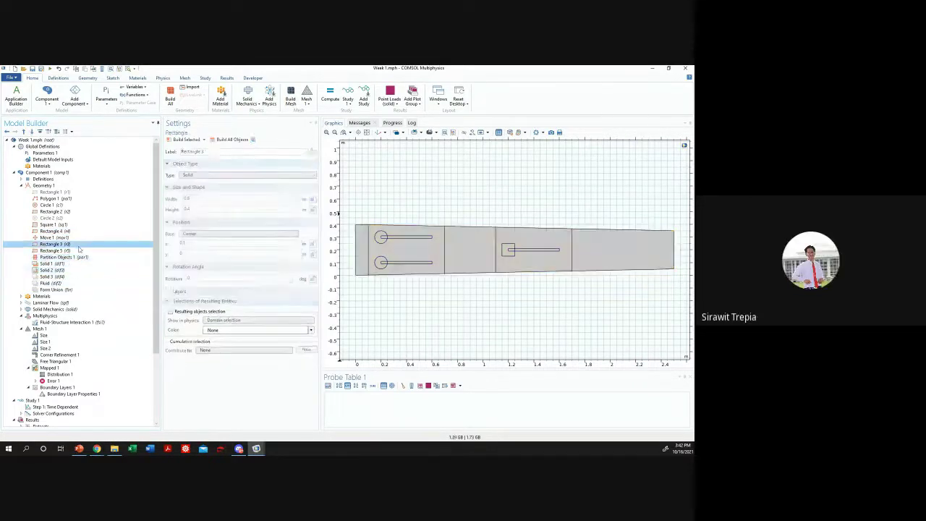
- Review the solid difference features, the partition and the size and position of Rectangles 3 and 5 in Geometry 1
scroll(69, 271, "down", 4)
left_click(72, 192)
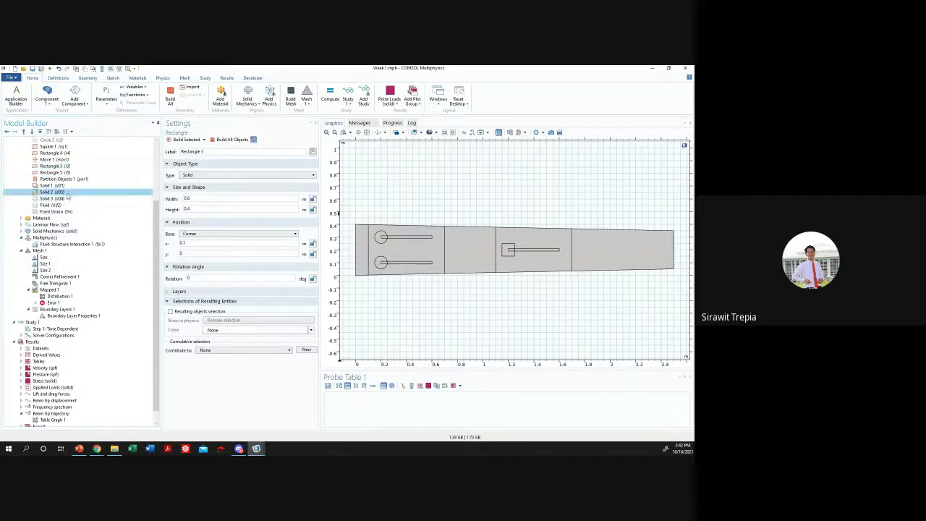
left_click(75, 186)
left_click(78, 179)
left_click(80, 172)
scroll(80, 173, "up", 4)
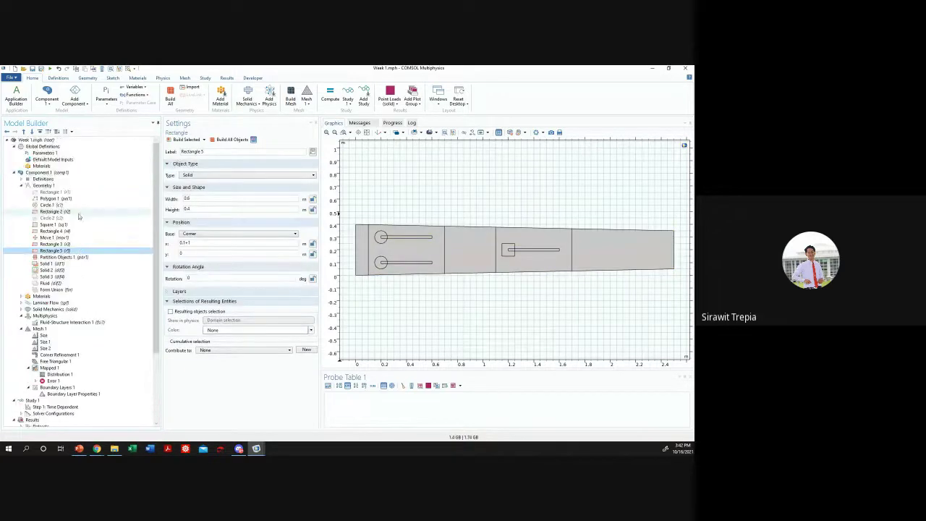
left_click(52, 237)
left_click(54, 244)
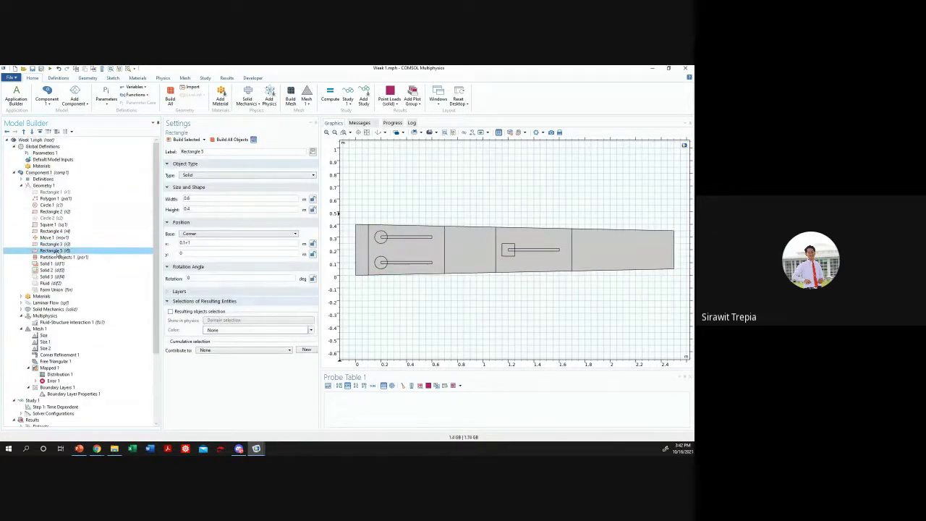
left_click(63, 256)
left_click(68, 245)
- Compare the domains of Boundary Layers 1, Free Triangular 1 and Mapped 1, and check the Distribution 1 boundaries
left_click(81, 387)
left_click(78, 393)
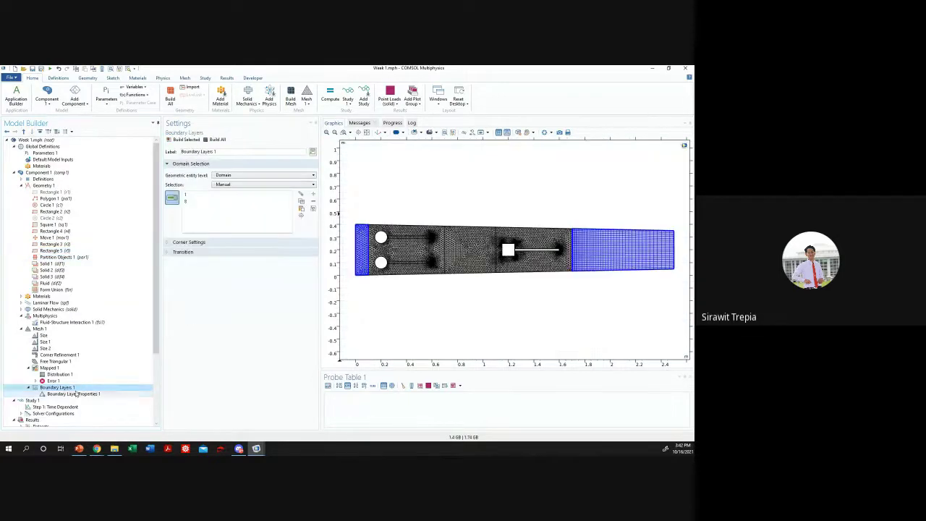
left_click(85, 386)
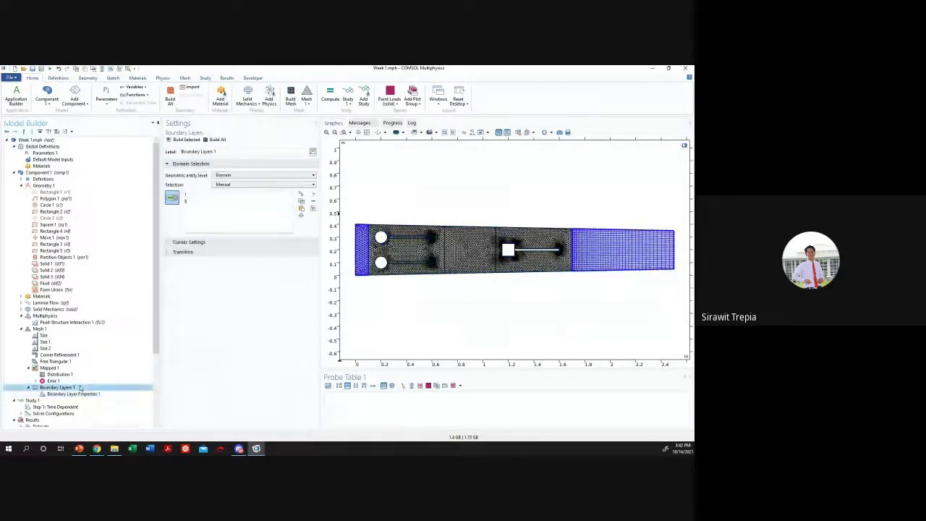
left_click(90, 361)
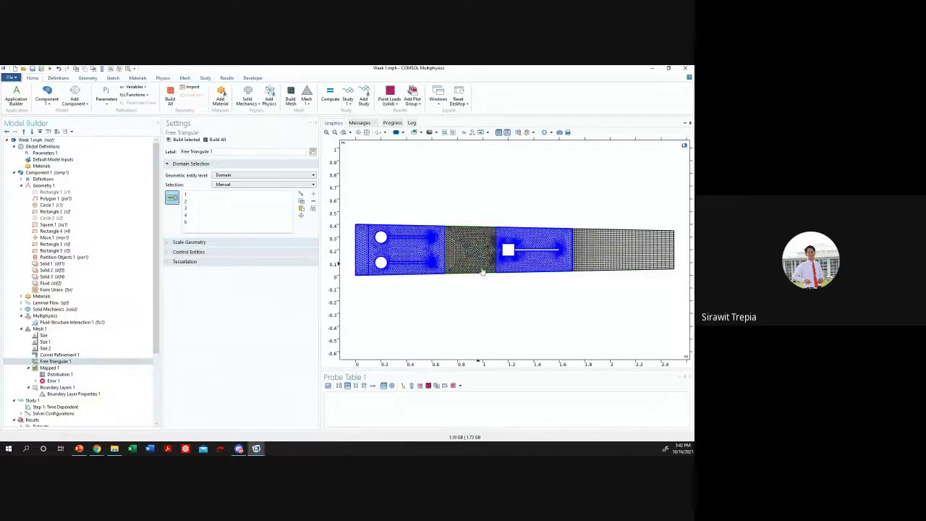
left_click(80, 368)
left_click(83, 367)
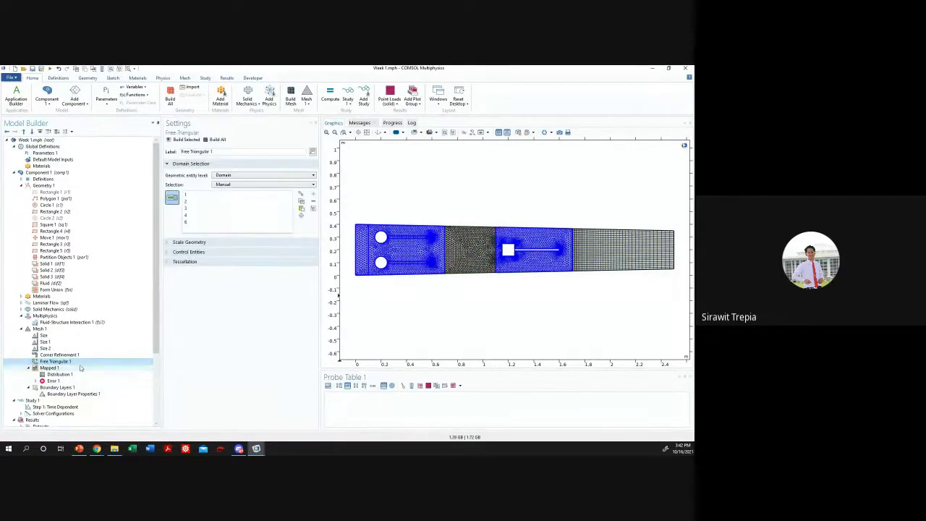
left_click(81, 374)
left_click(84, 368)
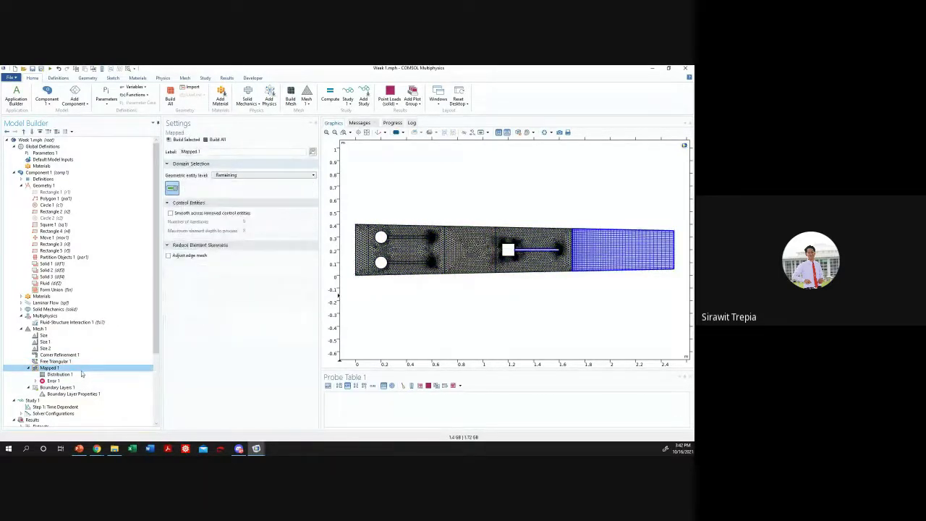
left_click(83, 373)
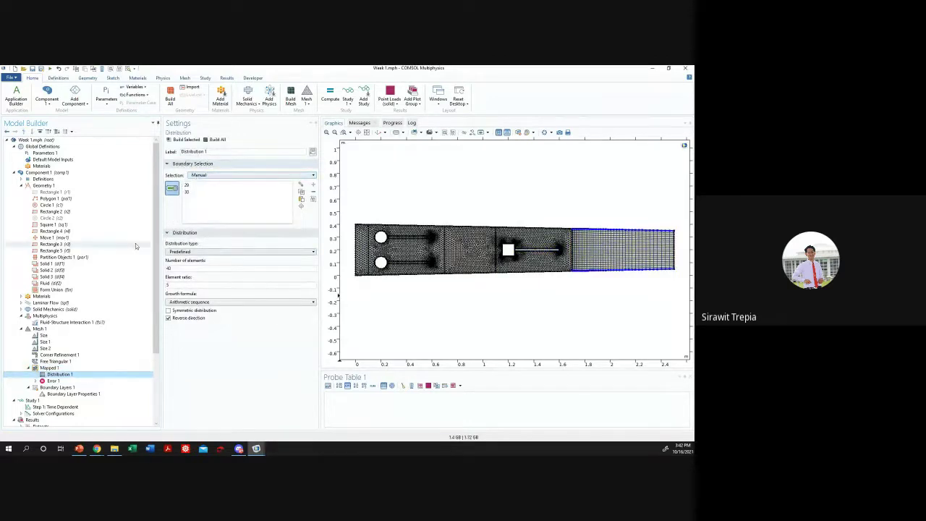
- Set Mapped 1's geometric entity level to Domain and add domain 6, the fluid section around the third beam, to its selection
left_click(58, 368)
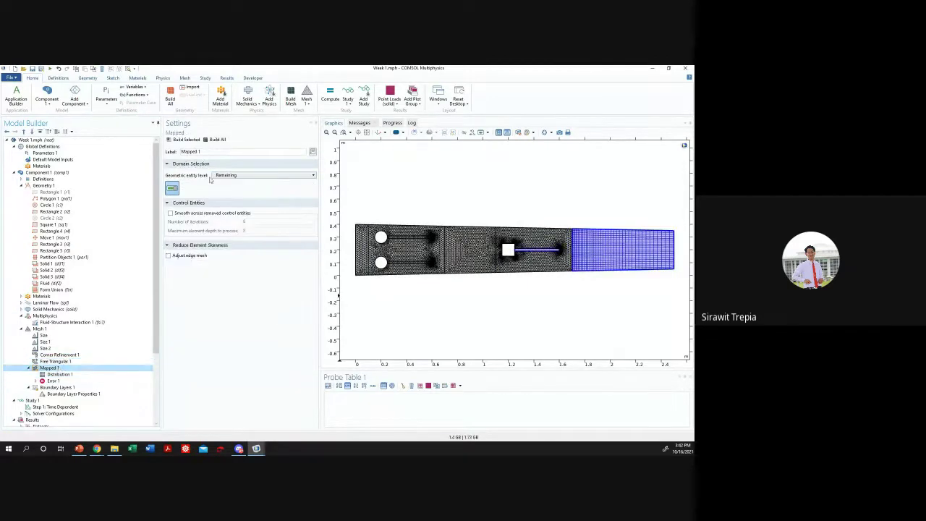
left_click(232, 175)
left_click(228, 190)
left_click(232, 175)
left_click(232, 197)
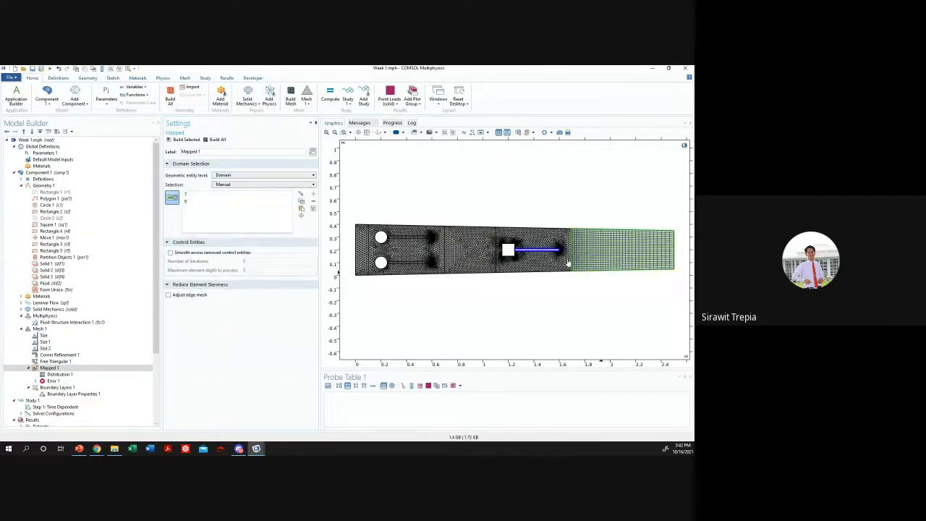
- Check each domain in the Size 1 selection against the channel sections
left_click(70, 335)
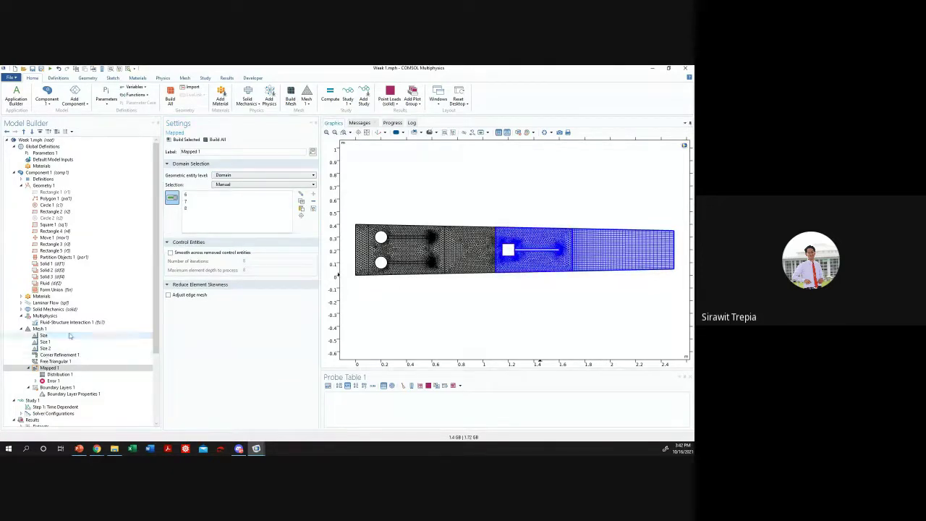
left_click(61, 341)
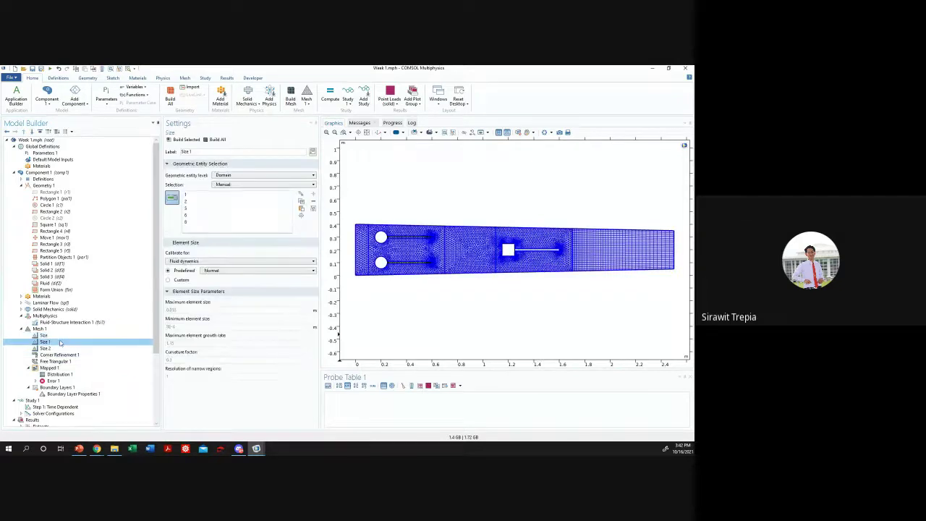
left_click(216, 195)
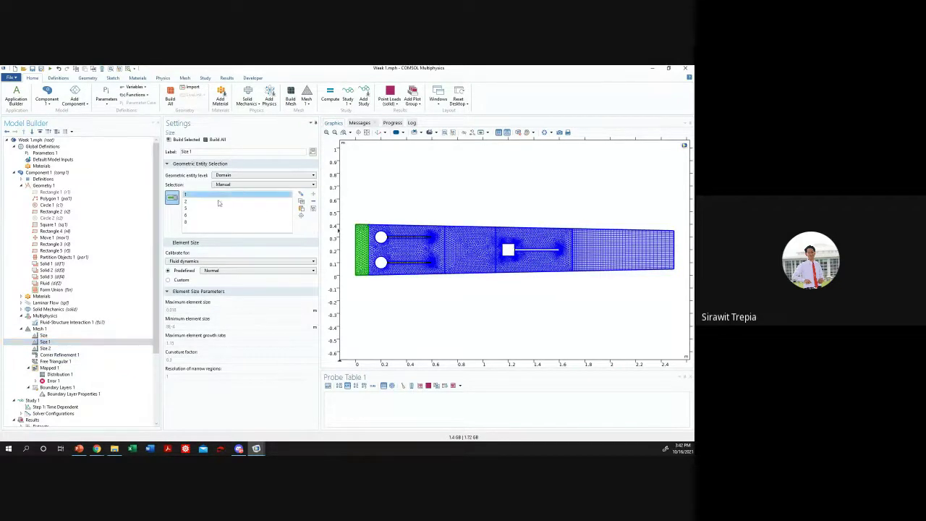
left_click(217, 201)
left_click(213, 208)
left_click(208, 214)
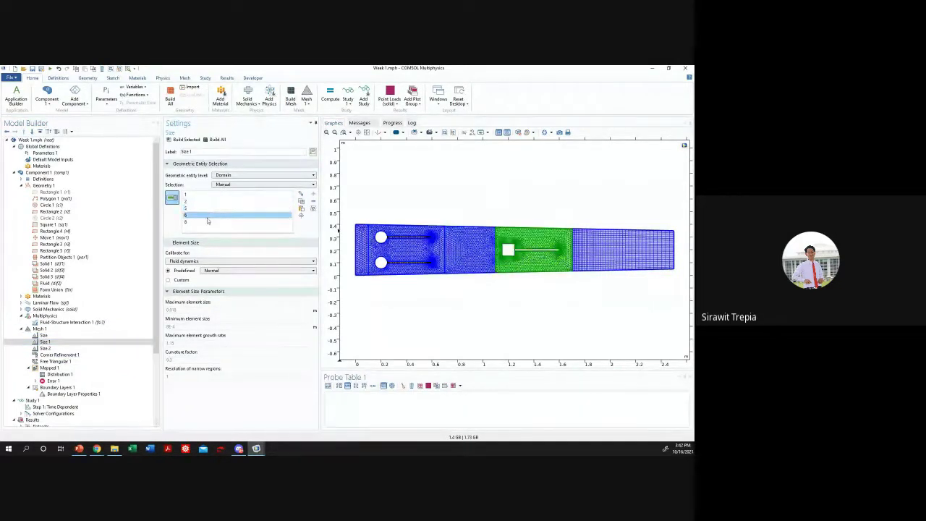
left_click(207, 221)
- Check the boundaries selected in Size 2, including those around the two circles
left_click(96, 347)
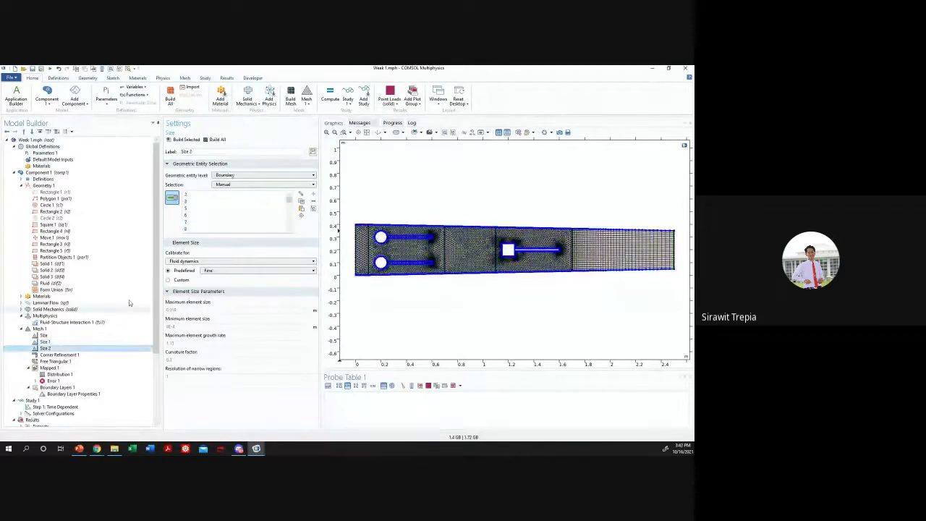
left_click(206, 215)
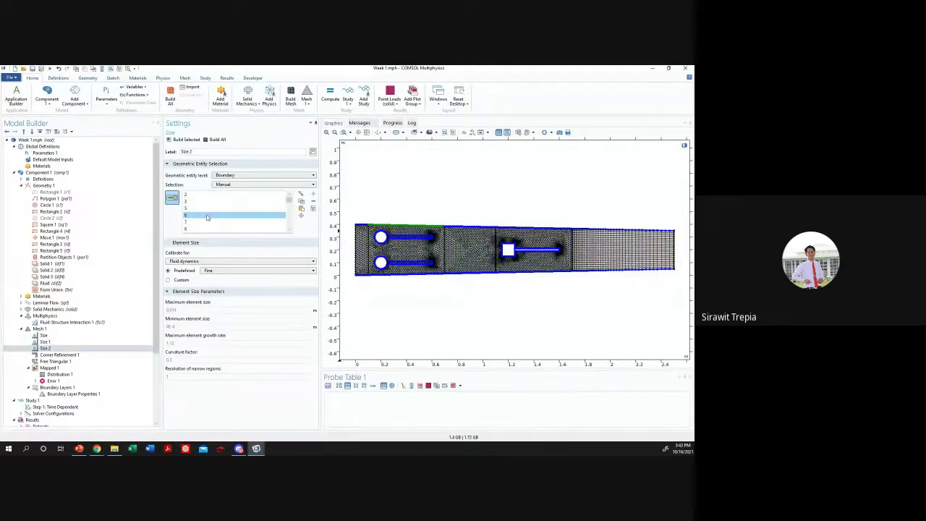
scroll(208, 214, "down", 10)
left_click(206, 223)
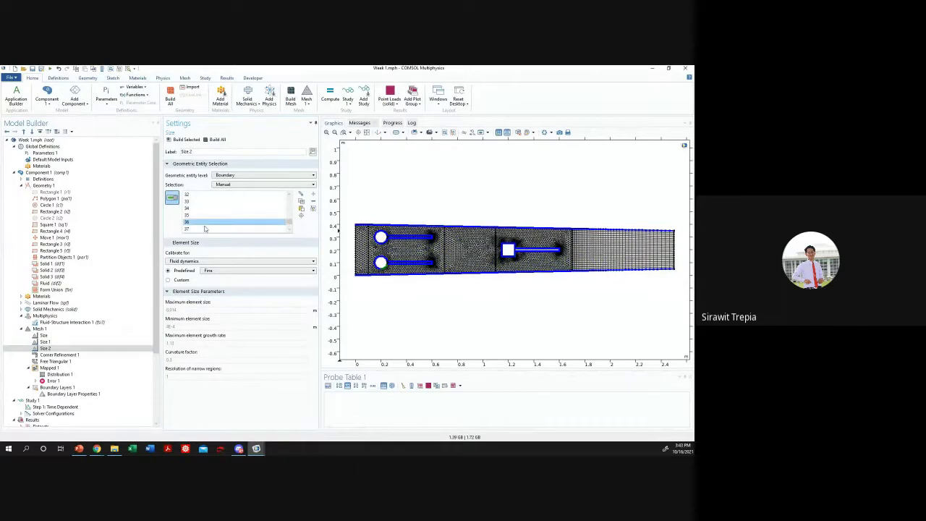
key("Down")
key("Down")
key("Down")
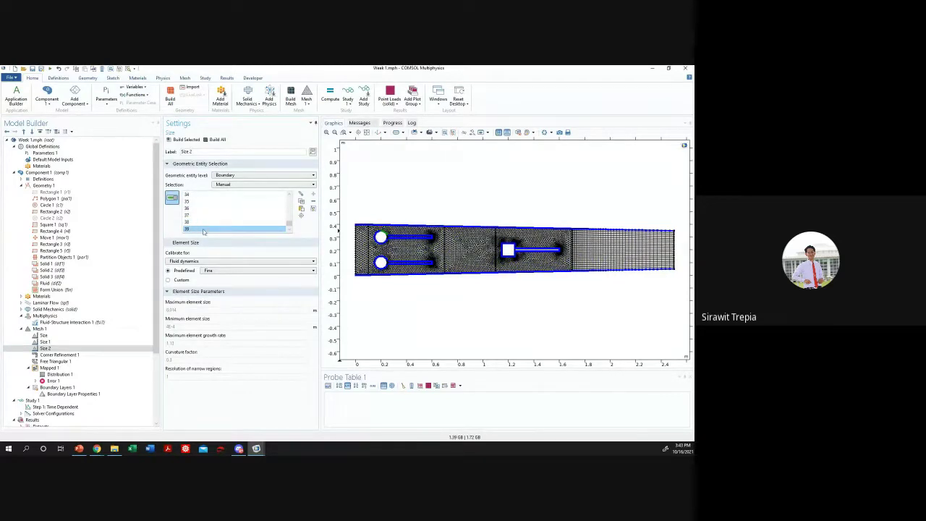
key("Up")
key("Up")
key("Down")
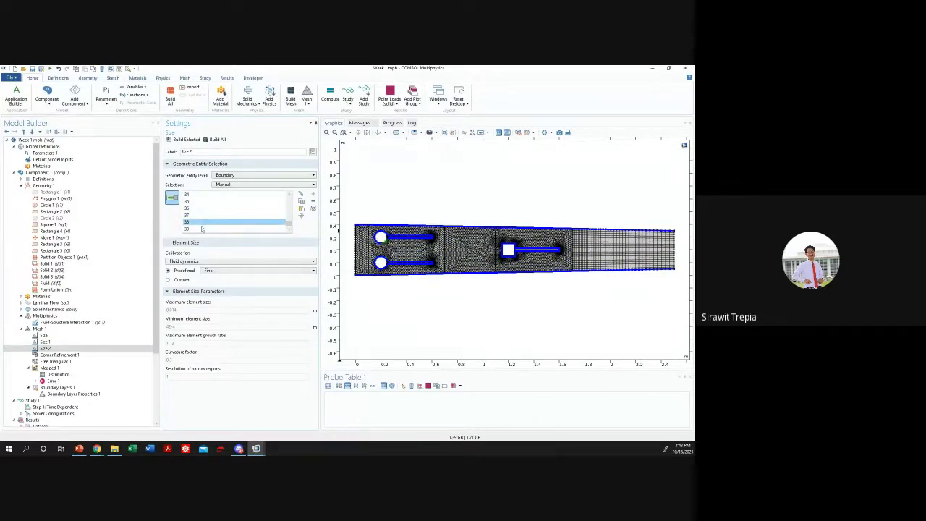
left_click(201, 229)
- Check the domains and boundaries selected in Corner Refinement 1, including those around the circles and beams
left_click(59, 354)
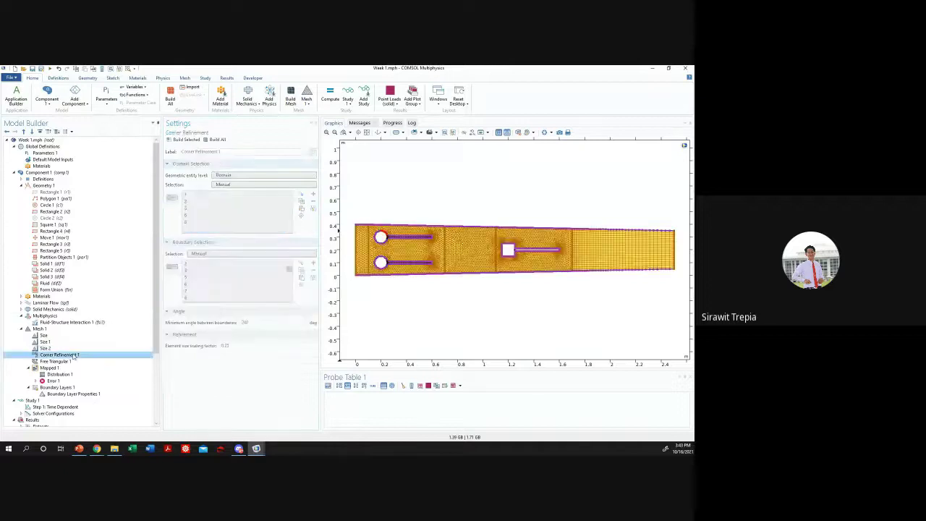
left_click(231, 196)
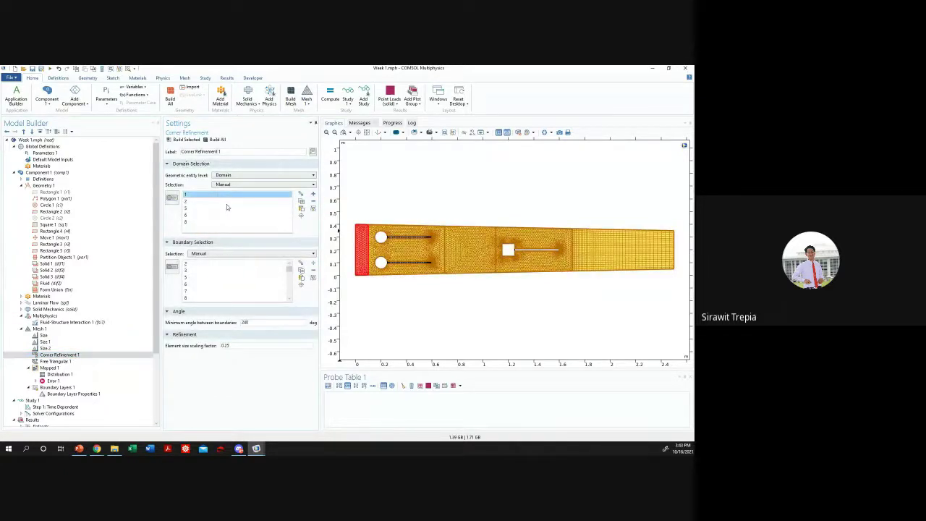
left_click(222, 216)
left_click(207, 264)
left_click(207, 269)
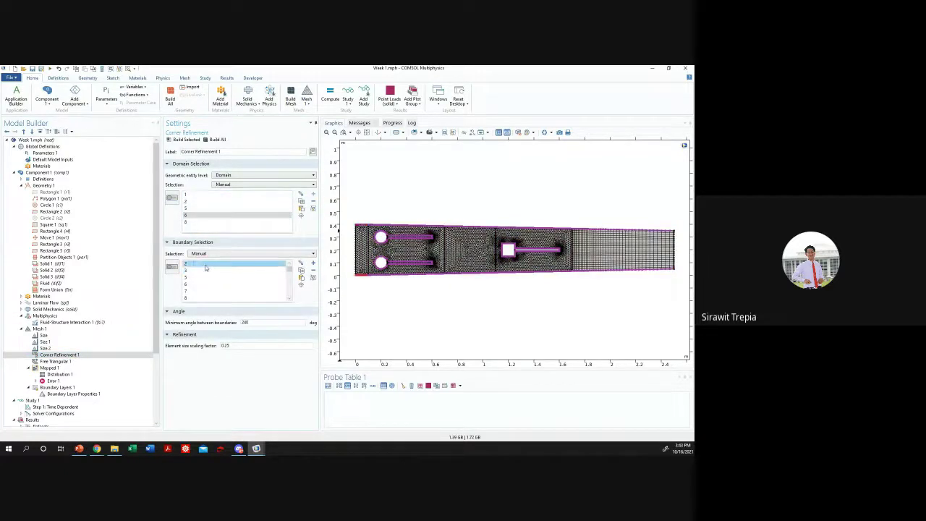
left_click(205, 276)
left_click(202, 285)
left_click(203, 290)
scroll(203, 290, "down", 5)
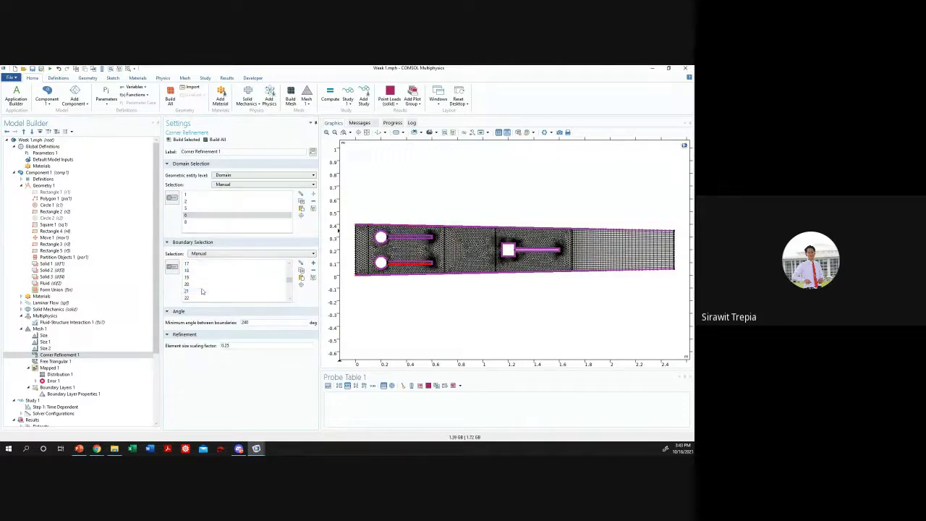
left_click(204, 290)
scroll(204, 290, "down", 5)
left_click(205, 290)
scroll(205, 290, "down", 2)
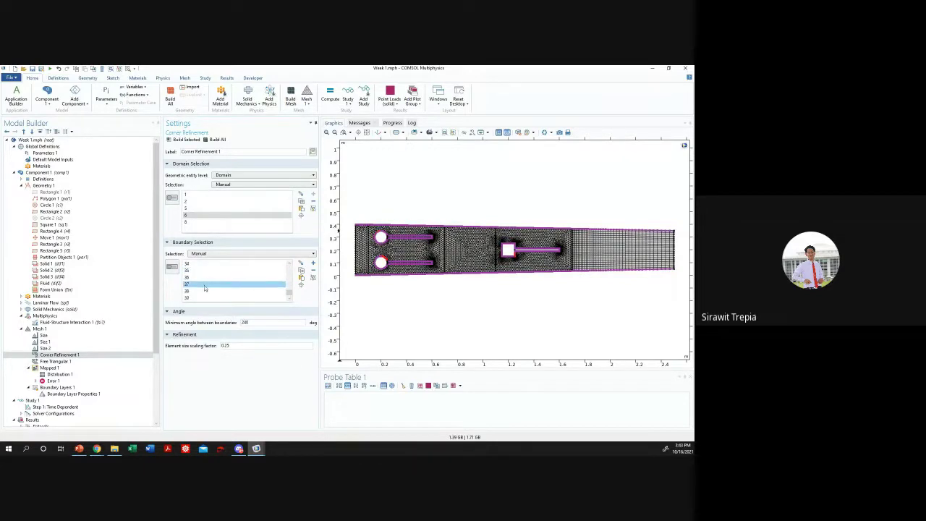
left_click(204, 295)
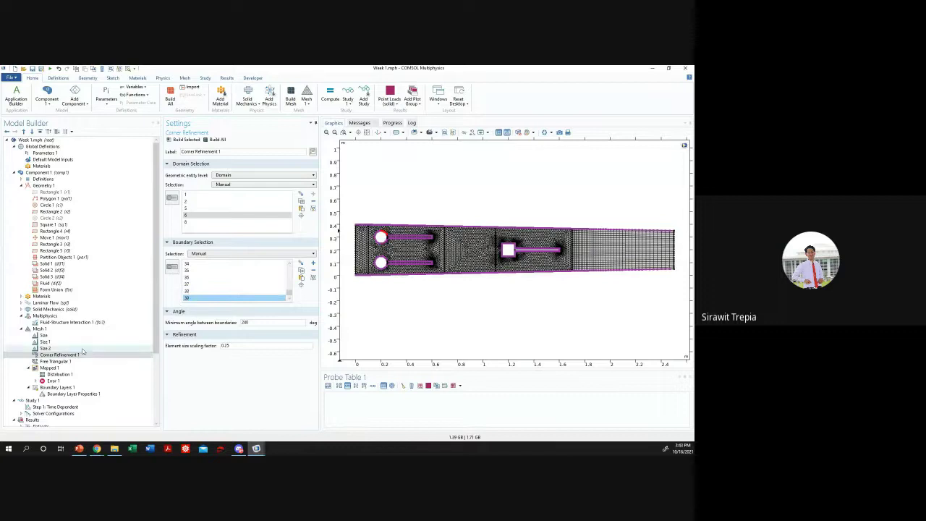
- Review the Free Triangular 1 domains and set Mapped 1's geometric entity level to Remaining
left_click(58, 362)
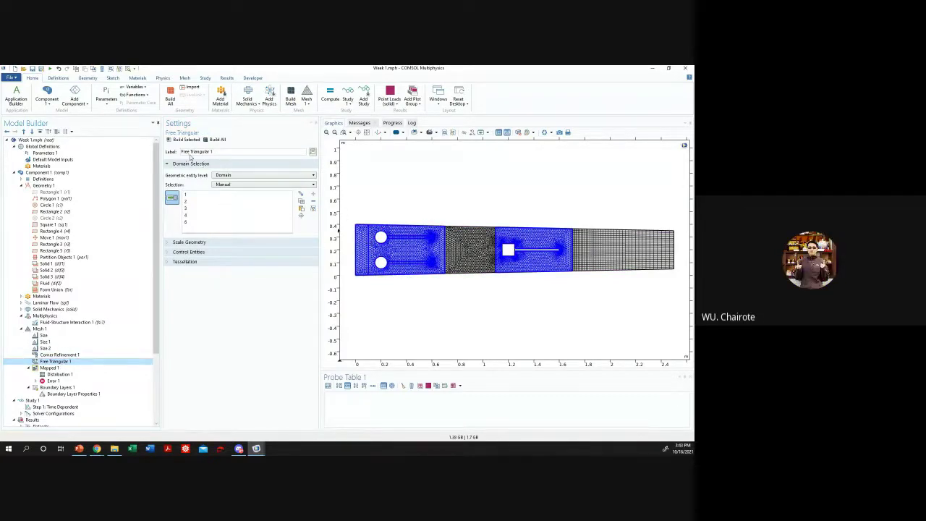
left_click(102, 369)
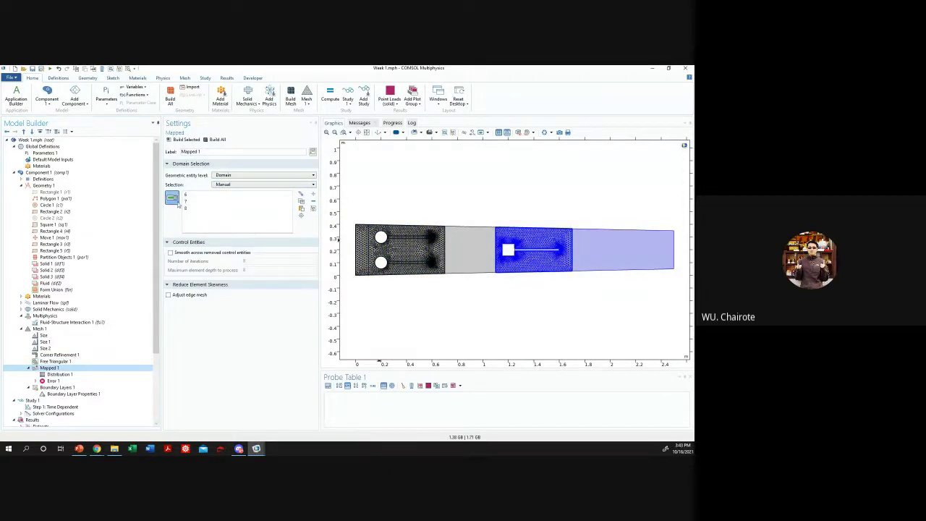
left_click(231, 175)
left_click(232, 187)
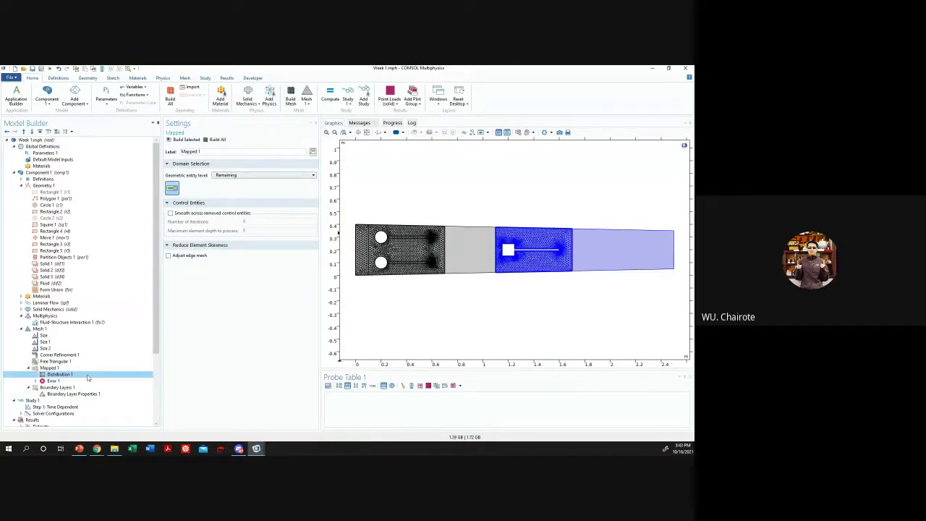
- Try building Distribution 1 with boundary 14 added, and reduce its boundary selection to 29 and 30
left_click(60, 373)
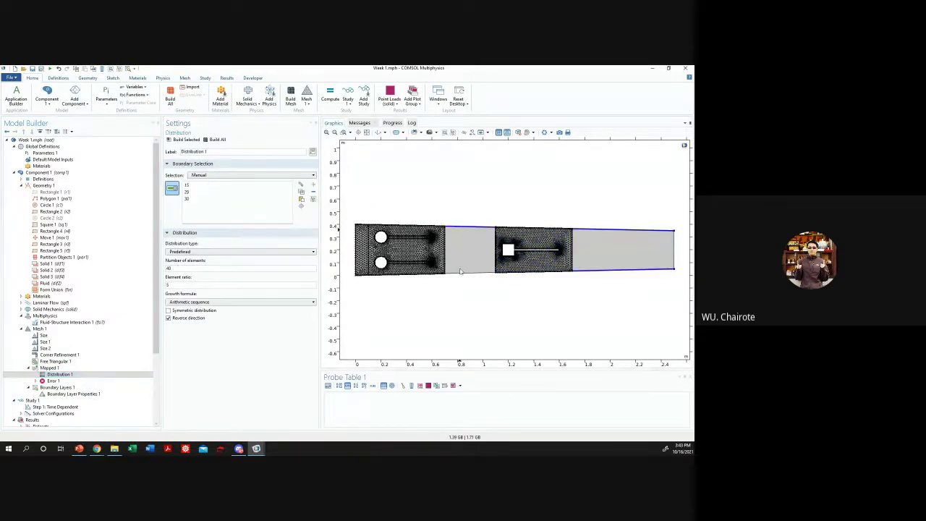
left_click(185, 139)
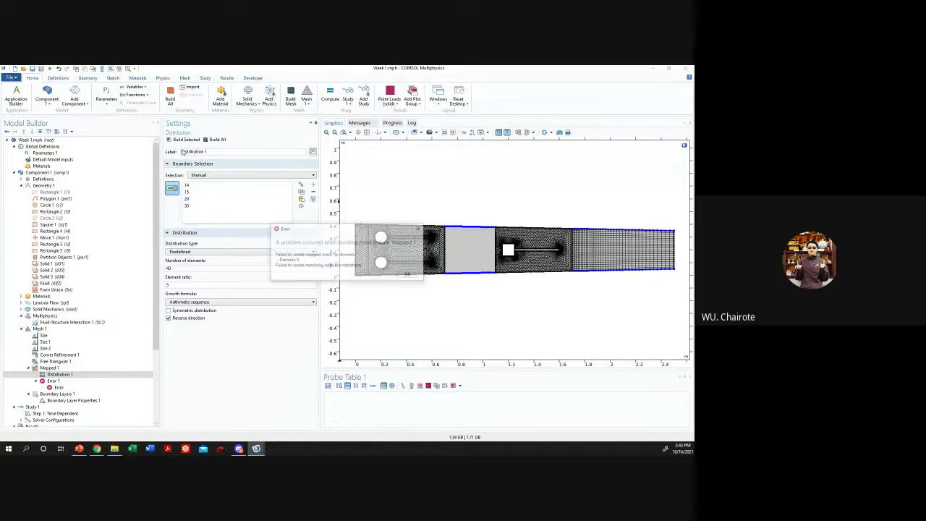
left_click(420, 228)
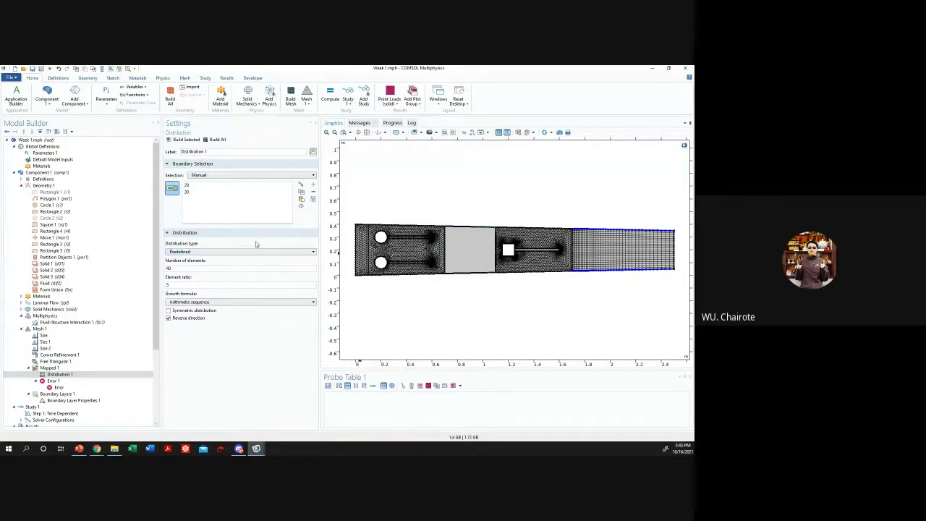
- Set Mapped 1's geometric entity level back to Domain, remove domain 5 between the beam sections, and rebuild it
left_click(92, 375)
left_click(93, 380)
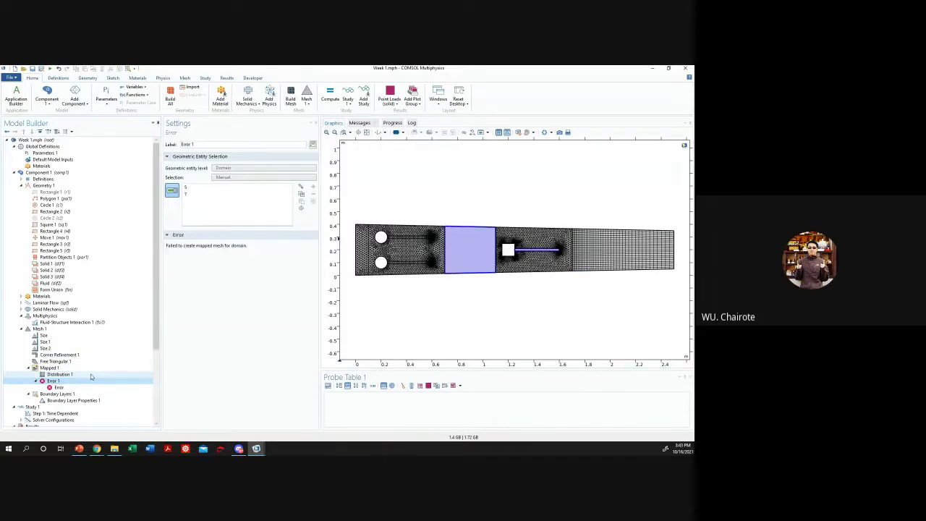
left_click(79, 367)
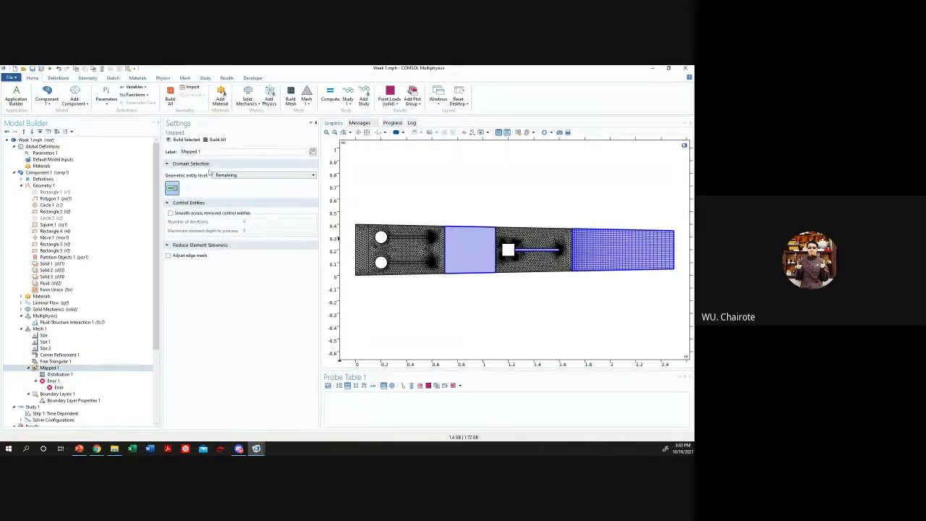
left_click(246, 175)
left_click(232, 192)
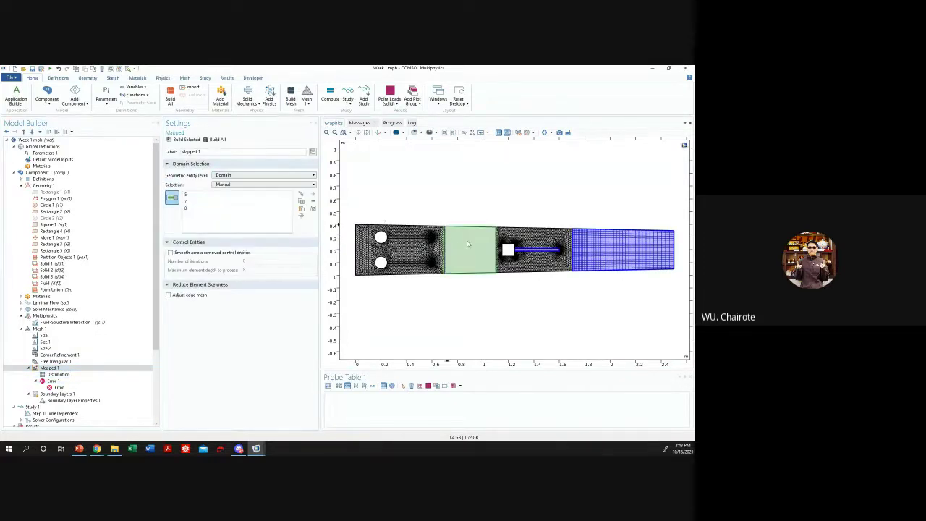
left_click(467, 243)
left_click(191, 139)
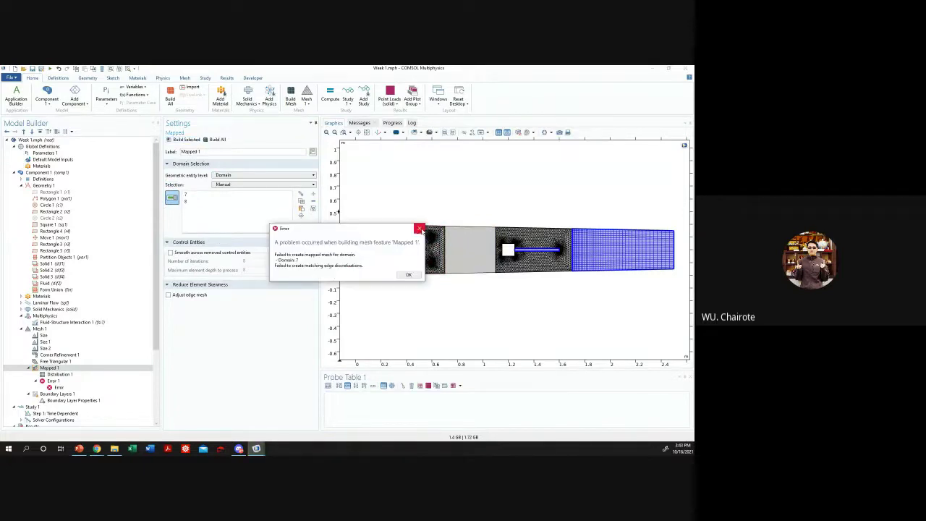
left_click(419, 229)
- Review the Solid 1, Square 1, Rectangle 4, Fluid and Rectangle 5 geometry features, and build Form Union
left_click(56, 263)
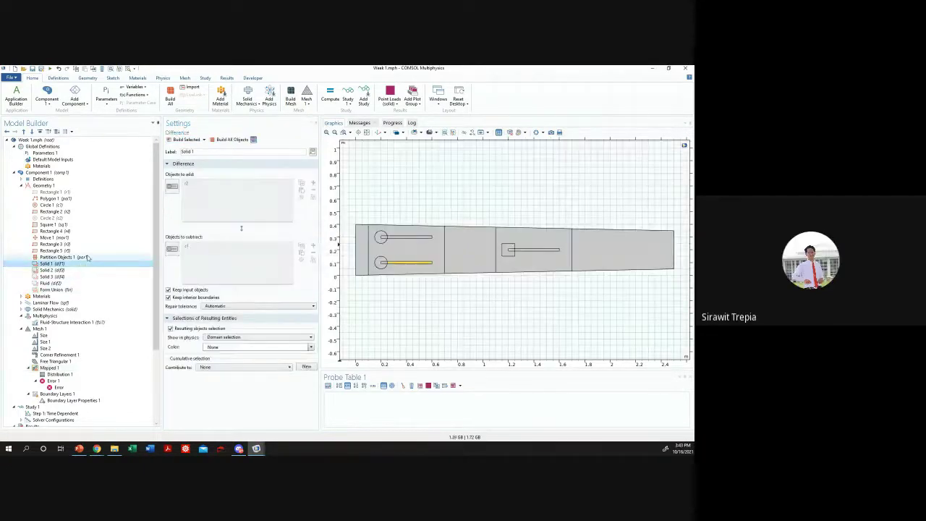
left_click(87, 231)
left_click(87, 224)
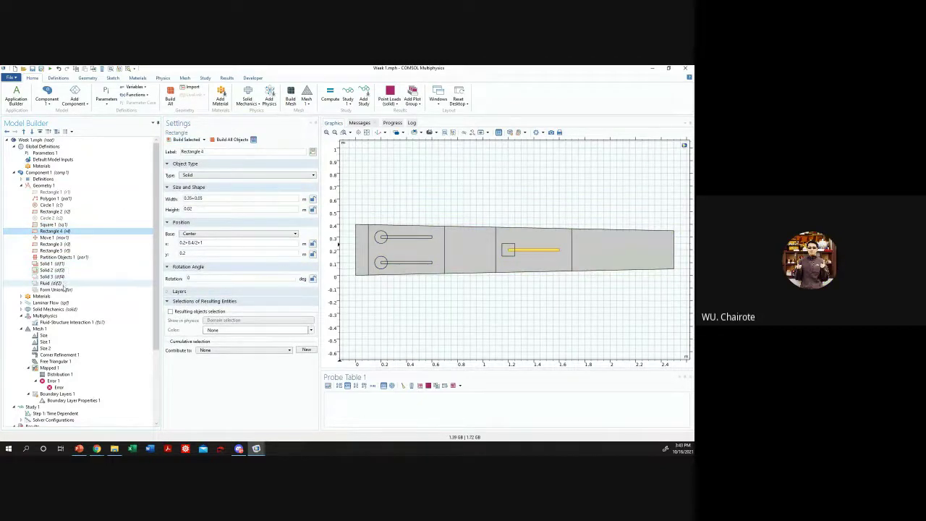
left_click(65, 283)
left_click(65, 290)
left_click(76, 251)
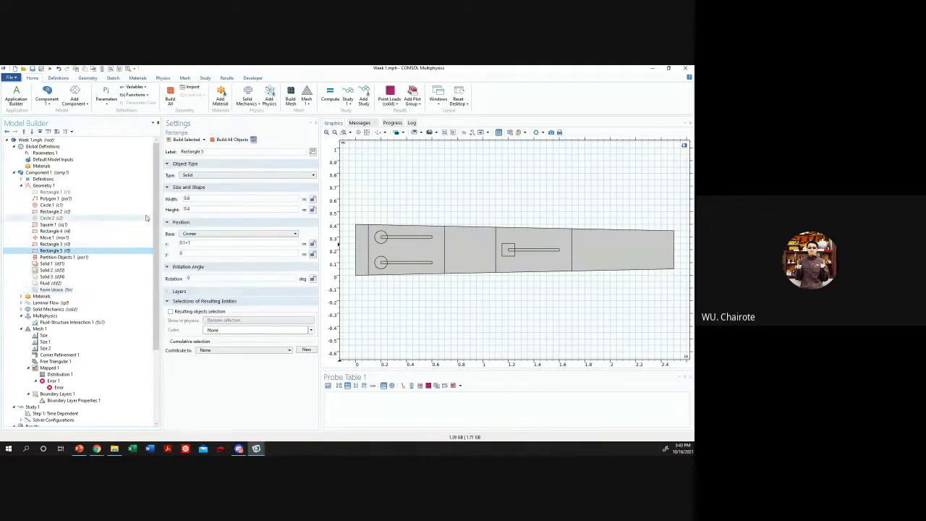
left_click(194, 143)
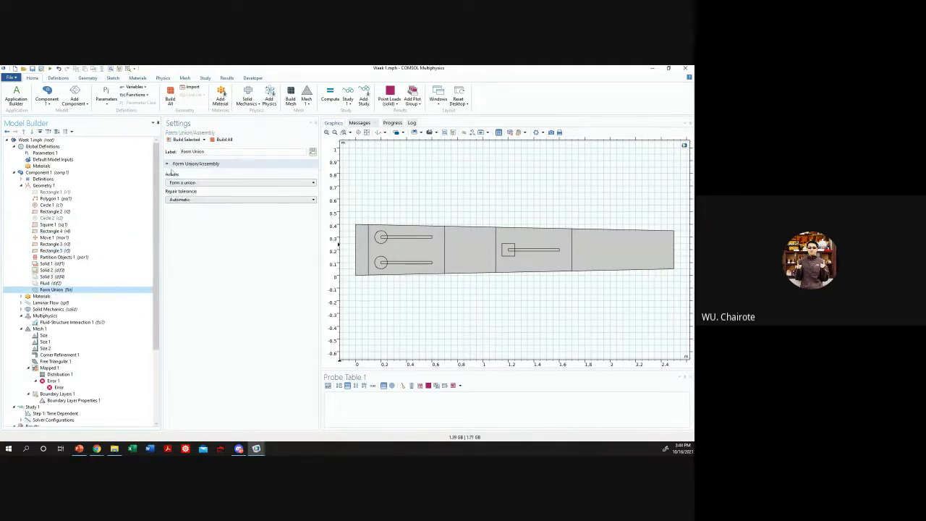
- Build the geometry sequence progressively up to Rectangle 4, Rectangle 3 and Rectangle 5 to examine which channel section each covers
left_click(52, 199)
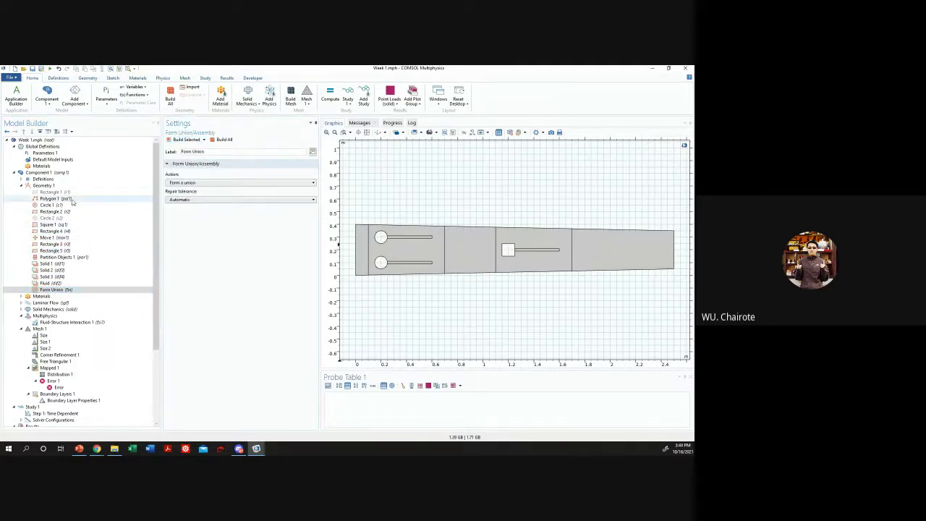
left_click(67, 217)
left_click(62, 212)
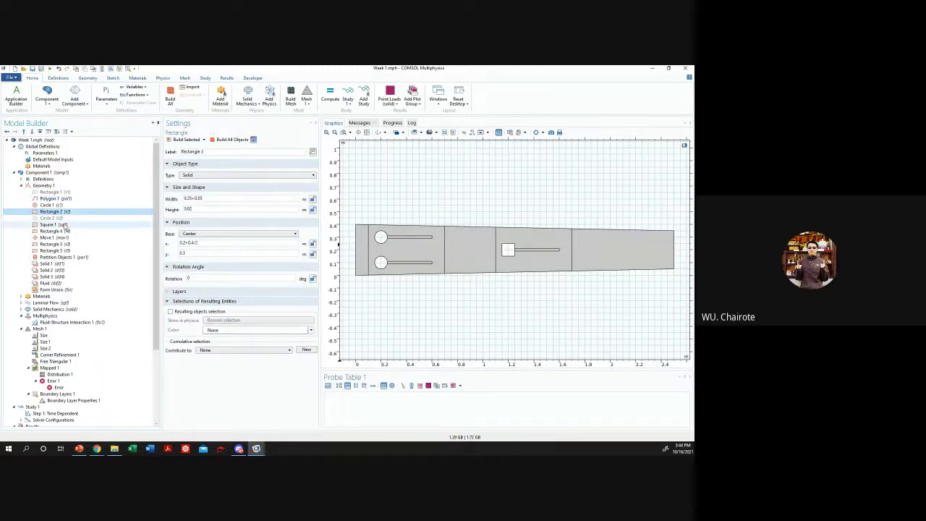
left_click(181, 141)
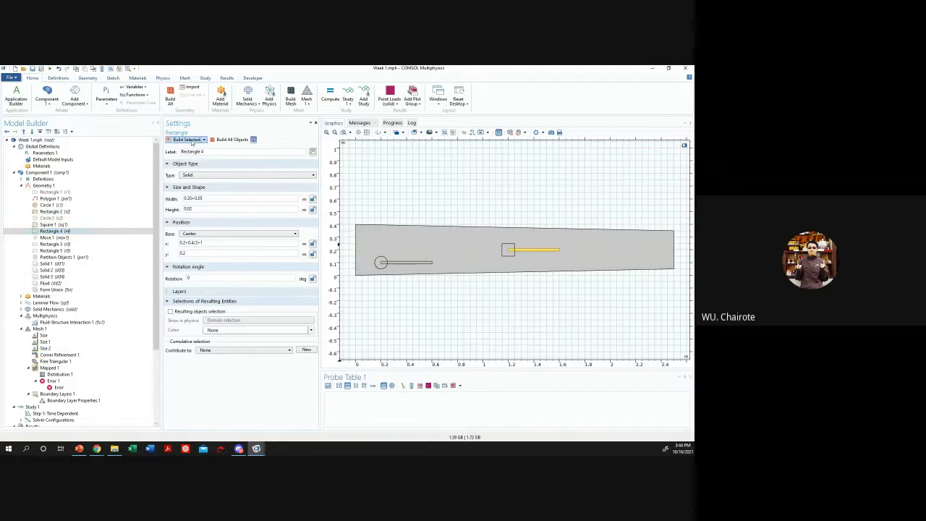
left_click(54, 250)
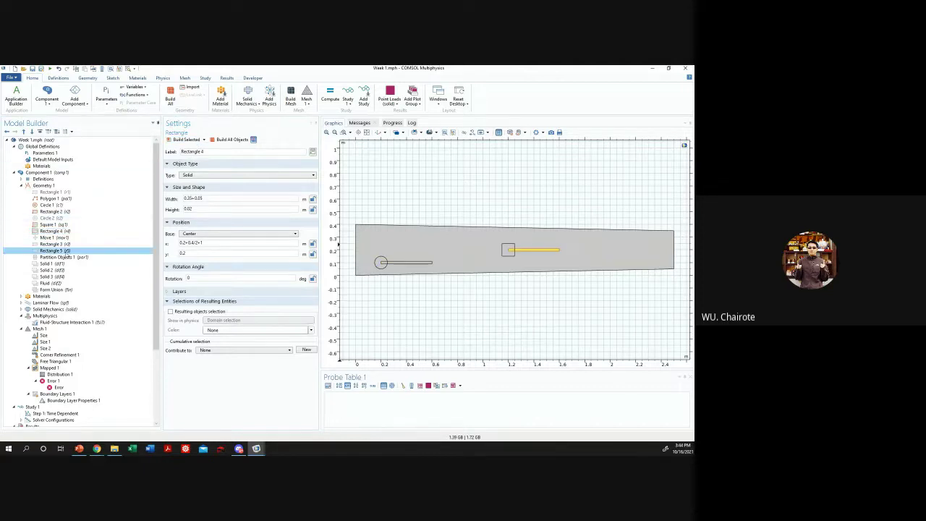
left_click(78, 246)
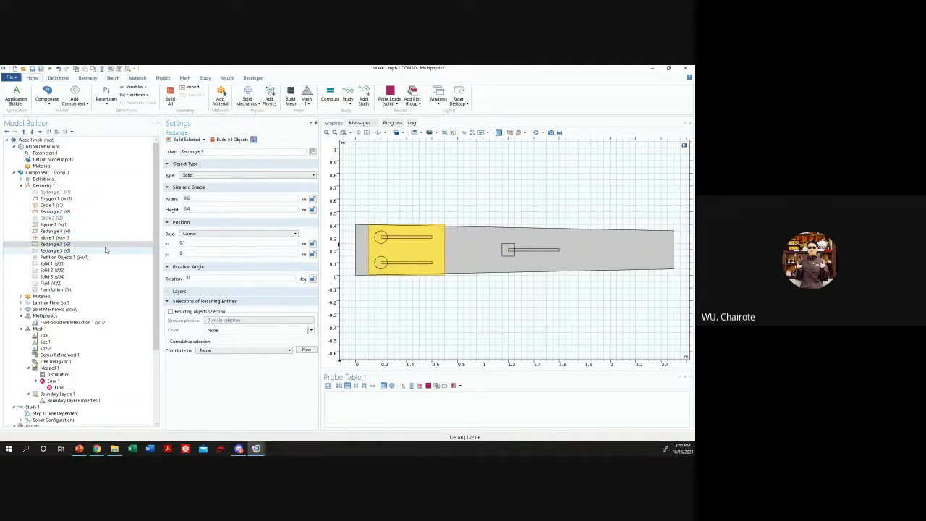
left_click(105, 245)
left_click(98, 250)
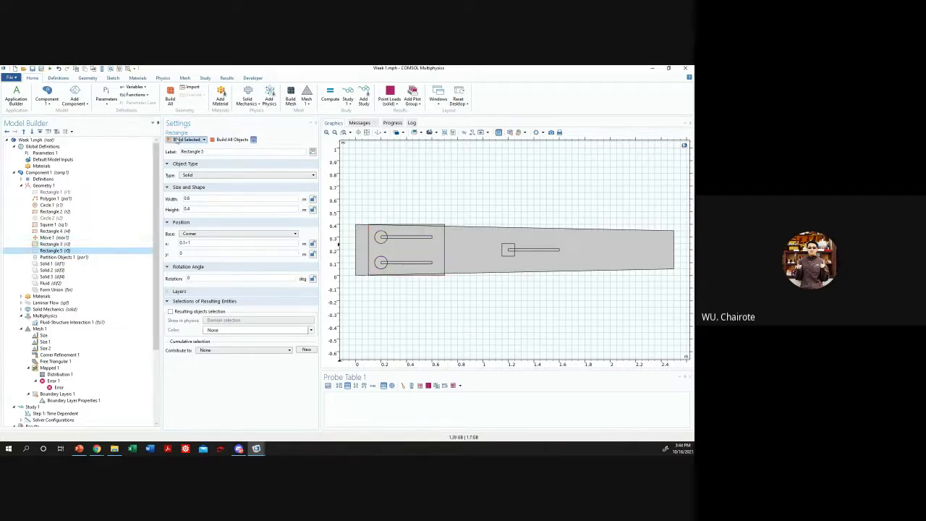
left_click(176, 139)
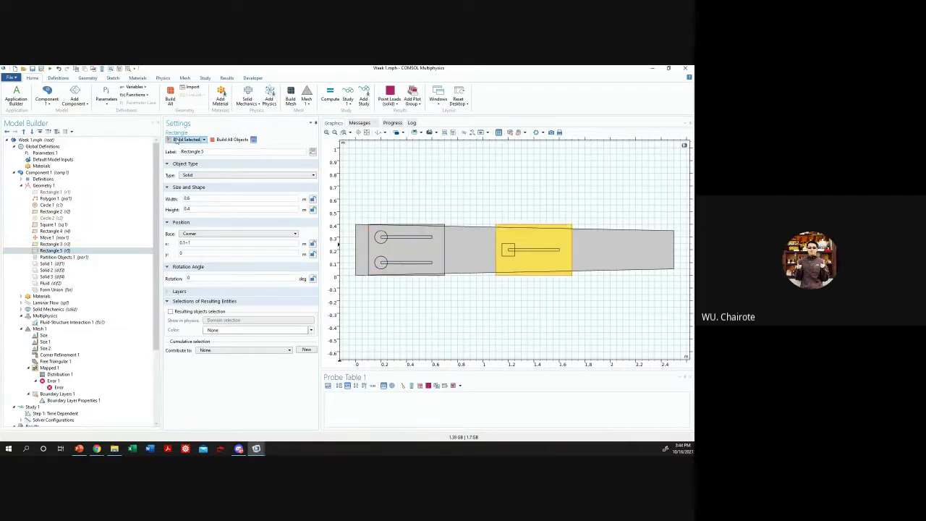
- Disable Rectangle 5 around the third beam and rebuild the geometry up to Rectangle 3
right_click(86, 253)
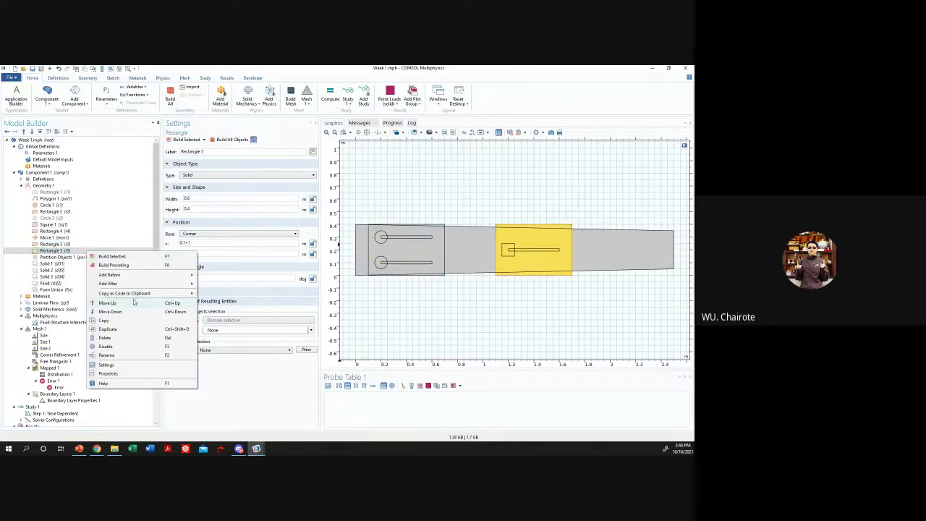
left_click(116, 347)
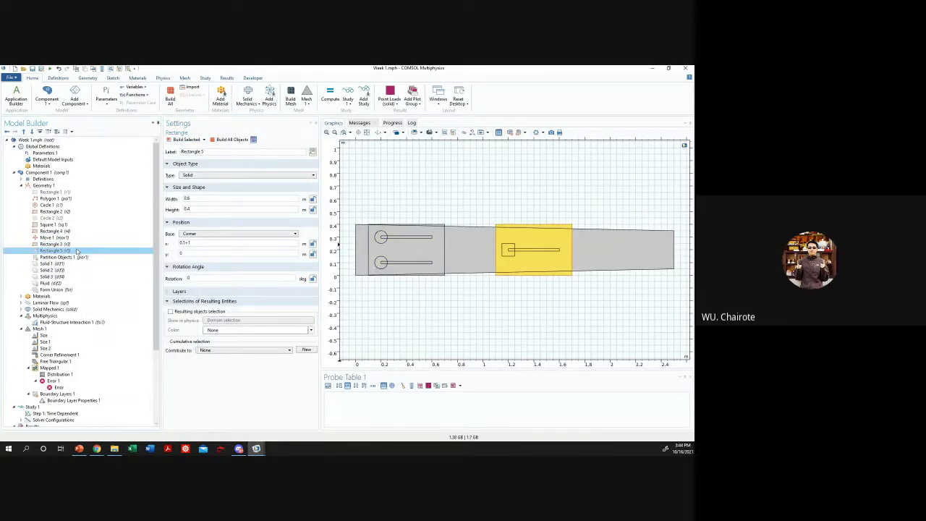
left_click(54, 243)
left_click(170, 140)
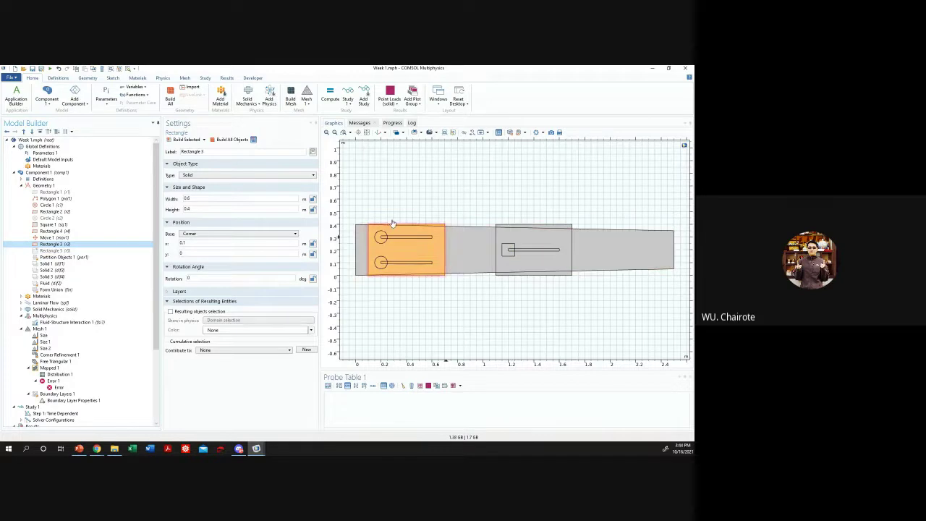
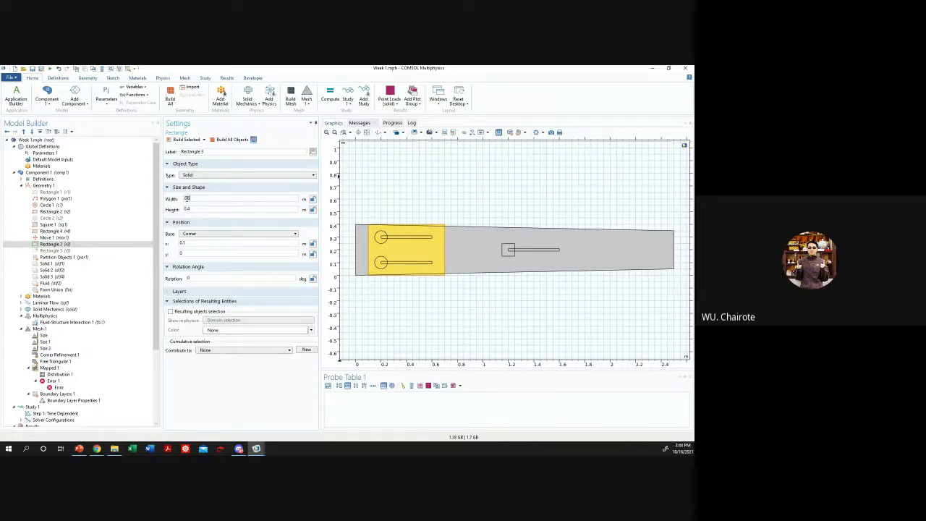
- Set Rectangle 3's width to 0.6+1 m and rebuild it so it spans all three beams
key("Home")
type("+")
left_click(187, 140)
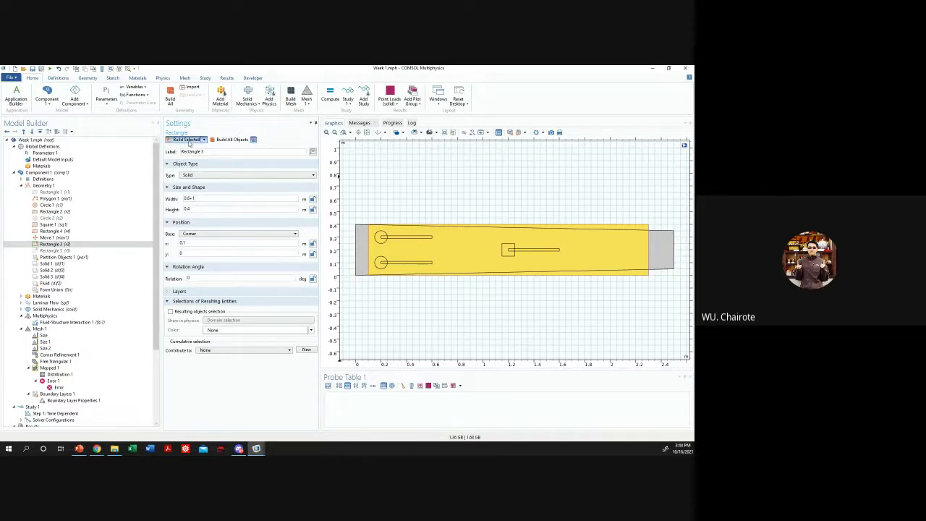
left_click(187, 140)
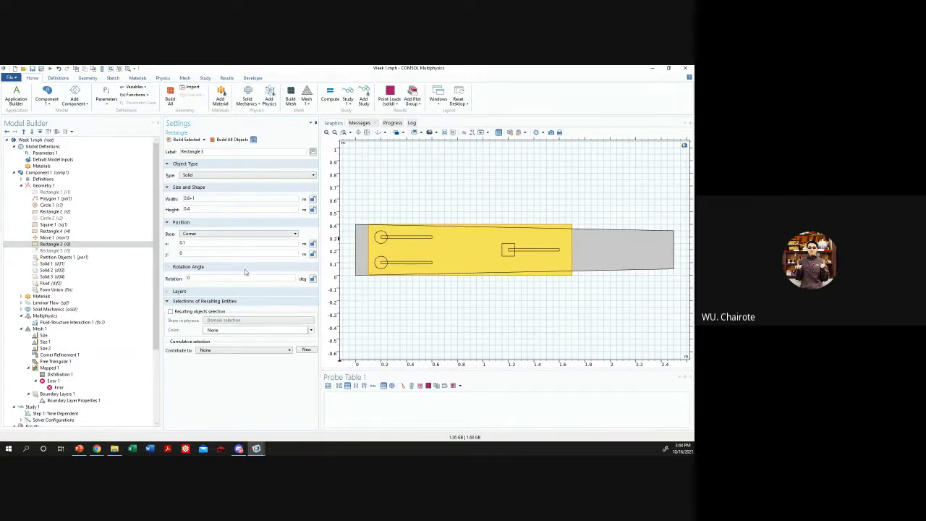
- Build Partition Objects 1 to split the channel polygon with the widened Rectangle 3
left_click(102, 251)
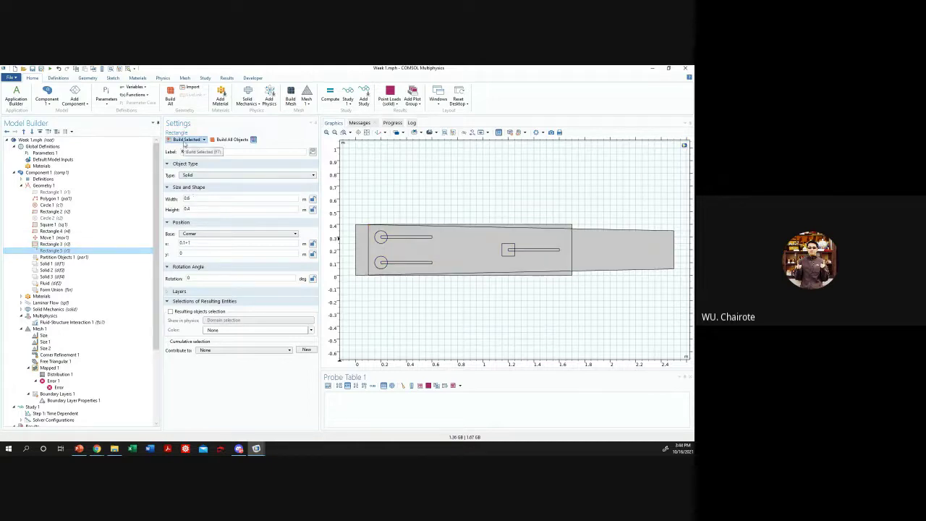
left_click(187, 140)
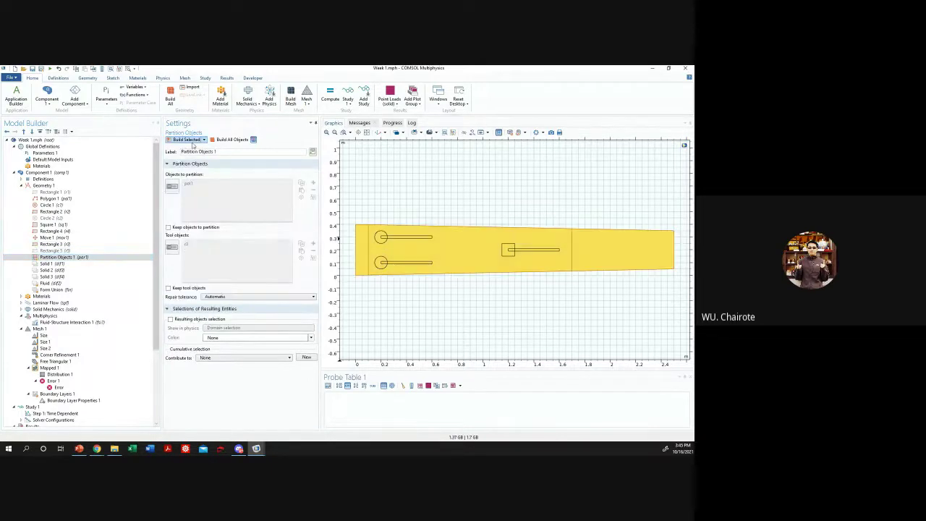
- Check that Partition Objects 1 divides the channel polygon using Rectangle 3, and rebuild the partition
left_click(172, 187)
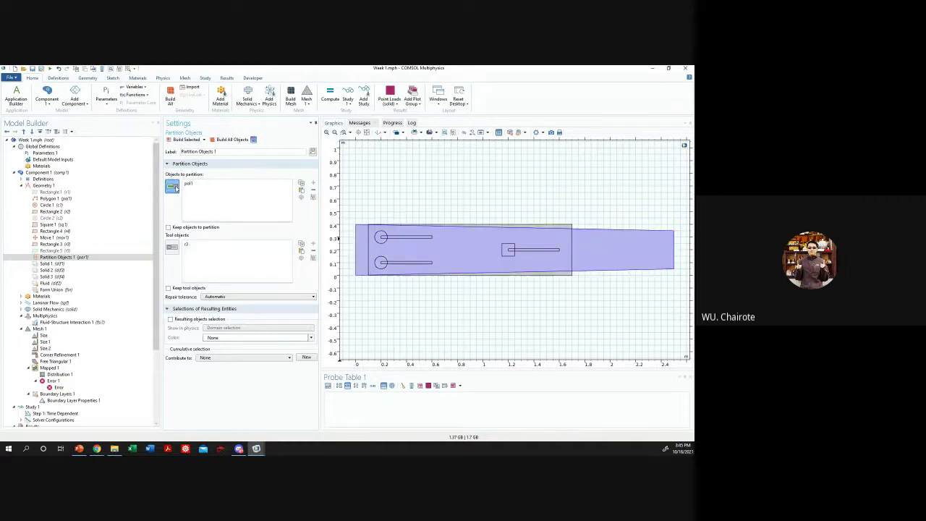
left_click(172, 248)
left_click(188, 140)
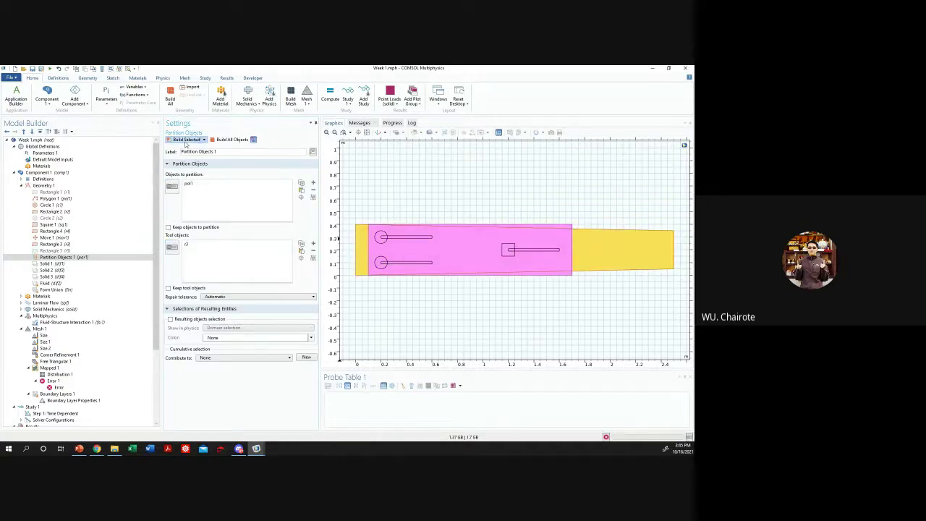
- Build the difference features Solid 1, Solid 2, Solid 3 and Fluid in sequence, up to Form Union
left_click(88, 264)
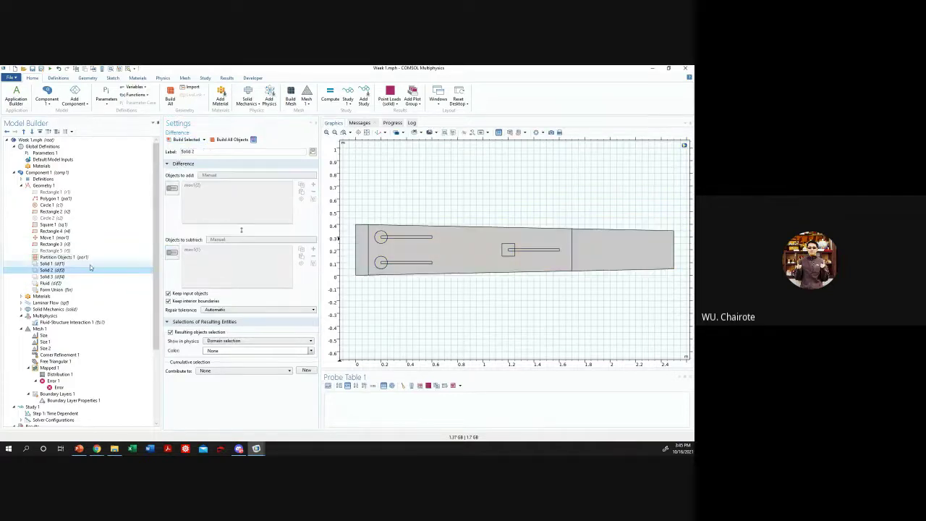
left_click(185, 140)
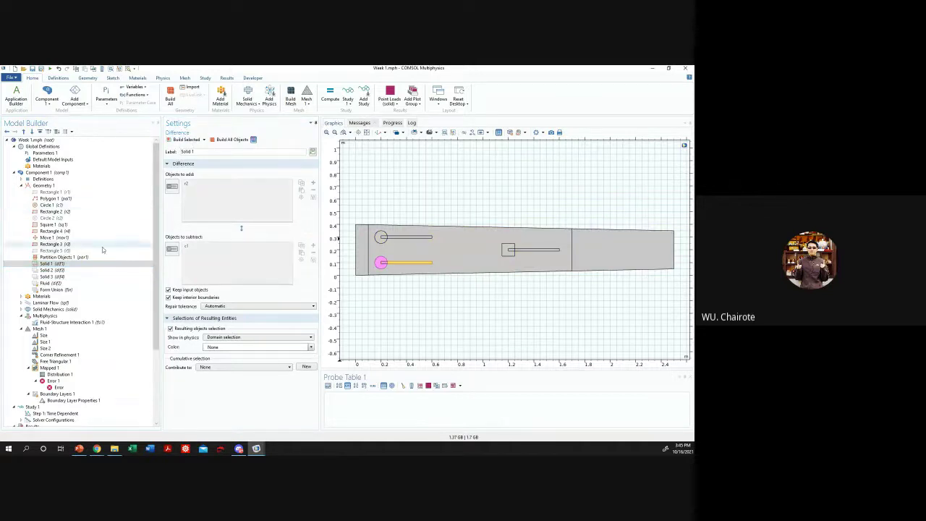
left_click(82, 271)
left_click(185, 140)
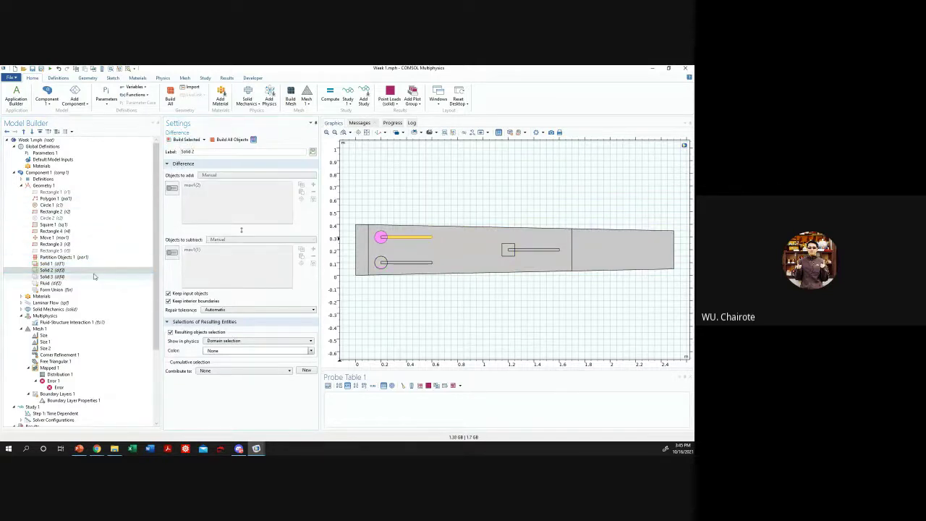
left_click(54, 276)
left_click(185, 140)
left_click(80, 283)
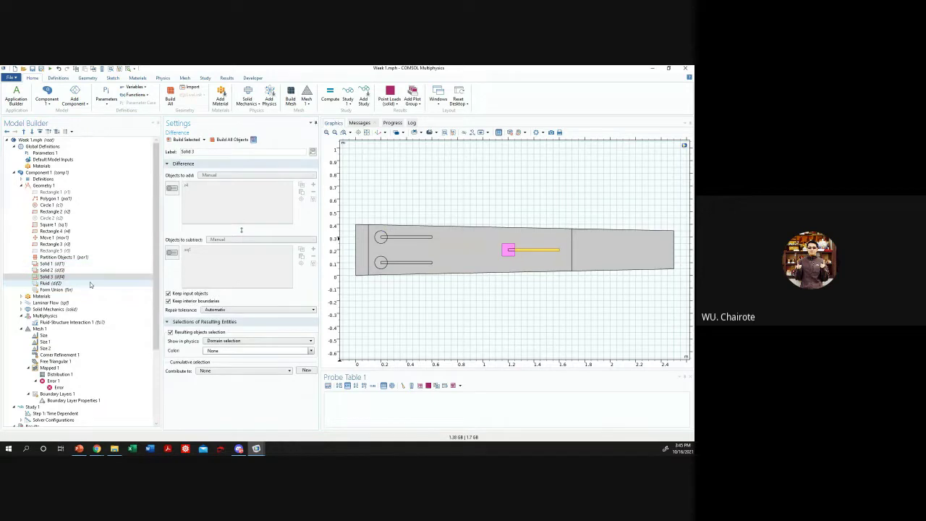
left_click(178, 138)
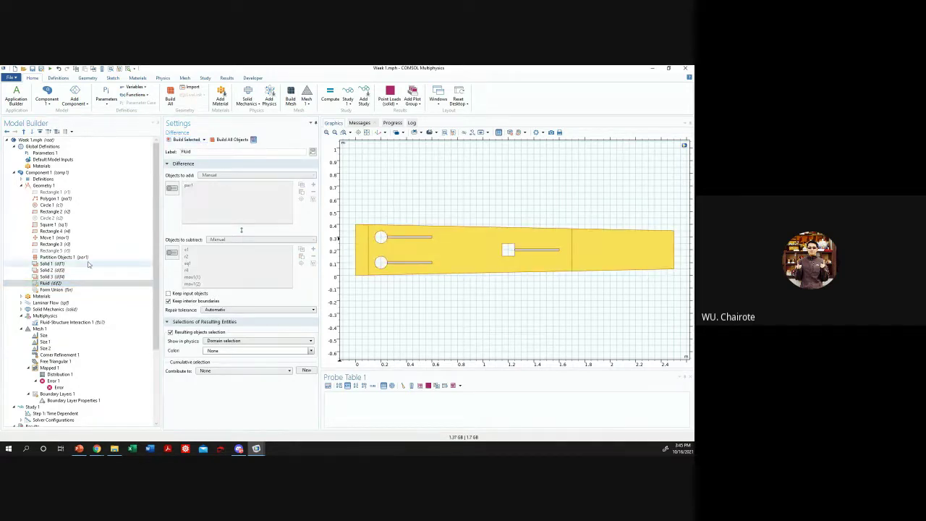
left_click(57, 290)
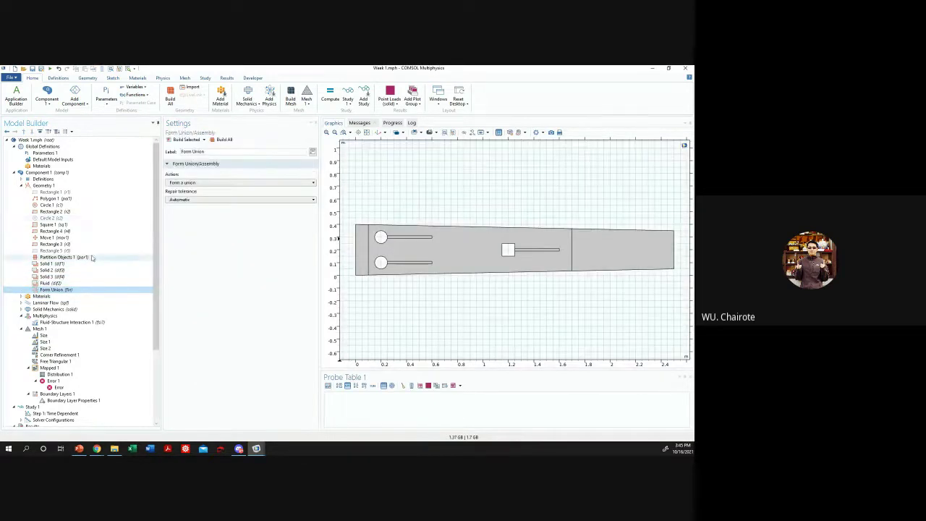
- Review the domain selections of Laminar Flow, Material 2 and Material 1 on the repartitioned channel
left_click(22, 180)
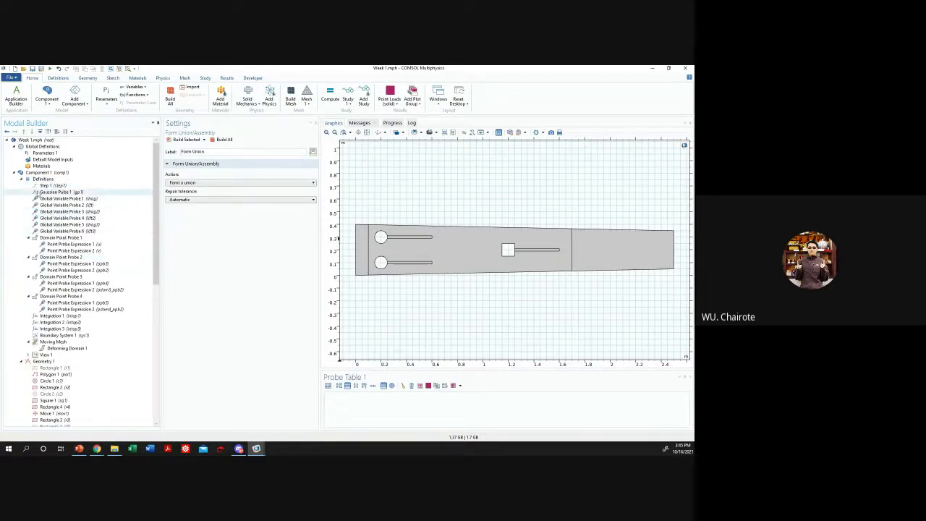
left_click(27, 178)
left_click(51, 303)
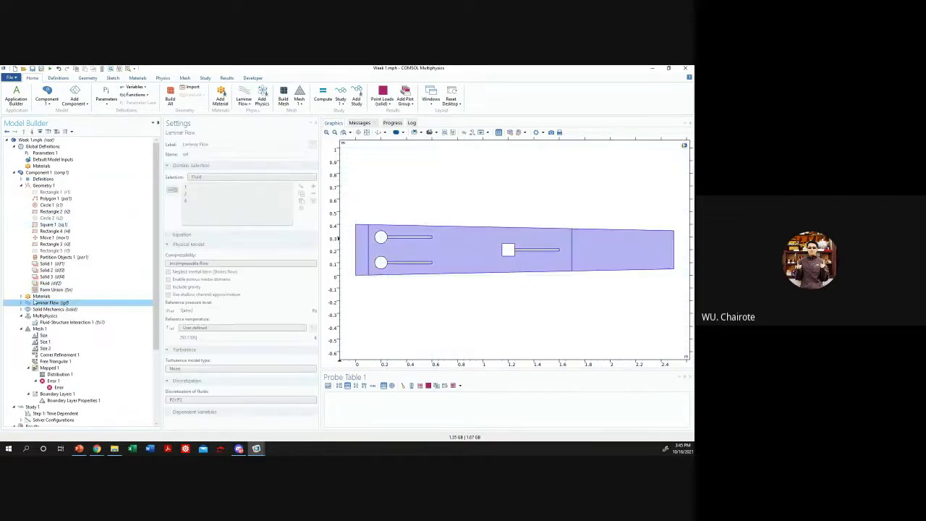
left_click(49, 309)
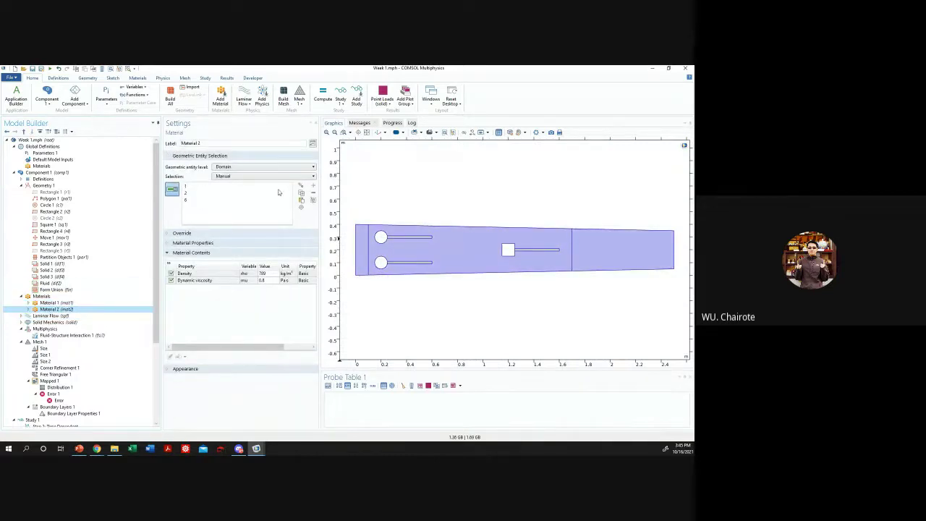
left_click(40, 304)
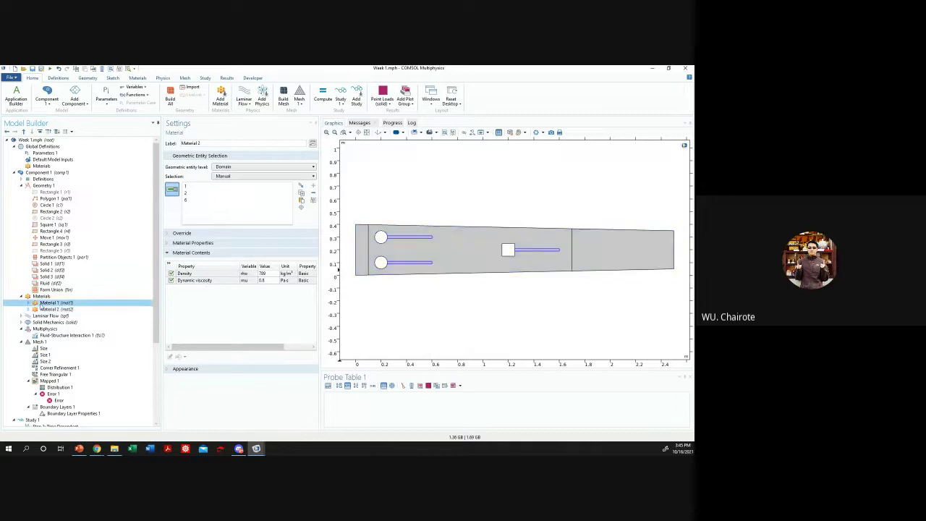
- Examine the Basic property group of Material 1 and compare the domain assignments of Material 1 and Material 2
left_click(29, 303)
left_click(55, 309)
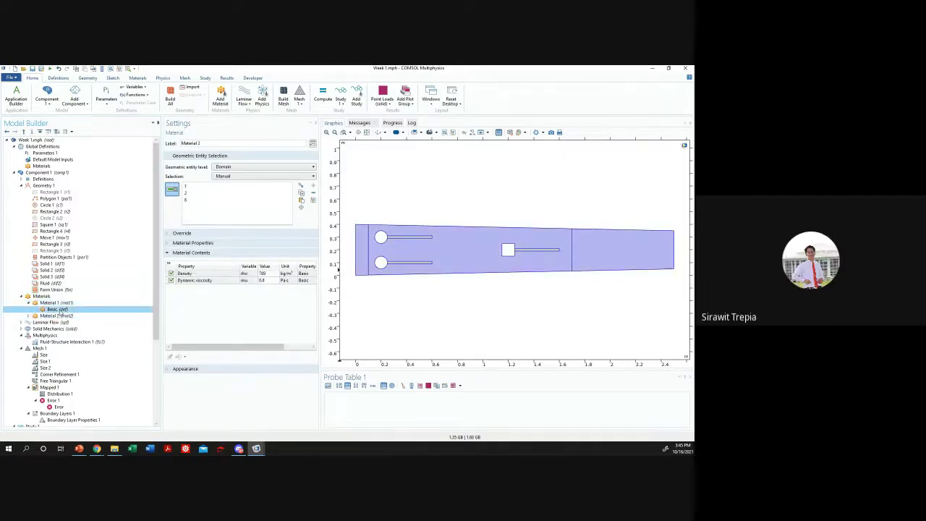
left_click(61, 316)
left_click(55, 309)
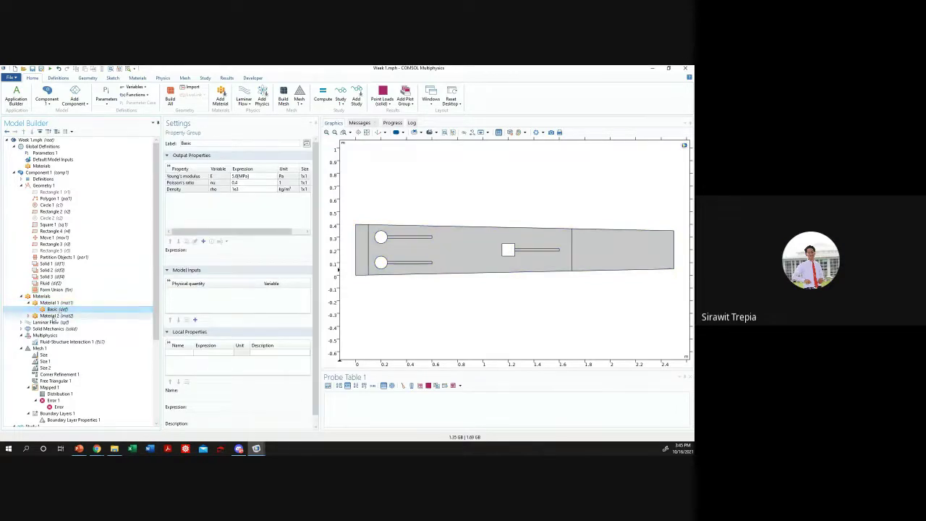
left_click(51, 316)
left_click(29, 316)
left_click(51, 303)
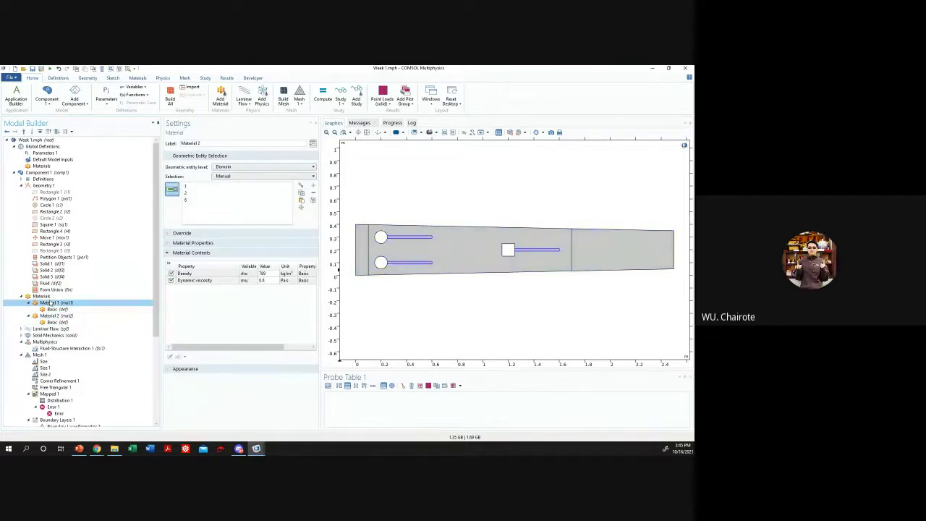
- Review the settings of Material 2, the Laminar Flow and Solid Mechanics nodes, and the fluid-structure interaction coupling
left_click(50, 316)
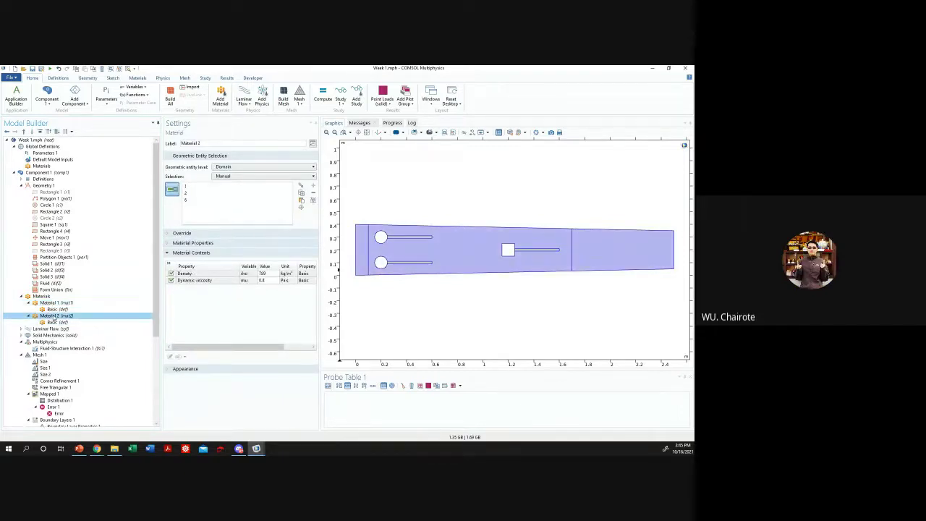
scroll(43, 304, "down", 4)
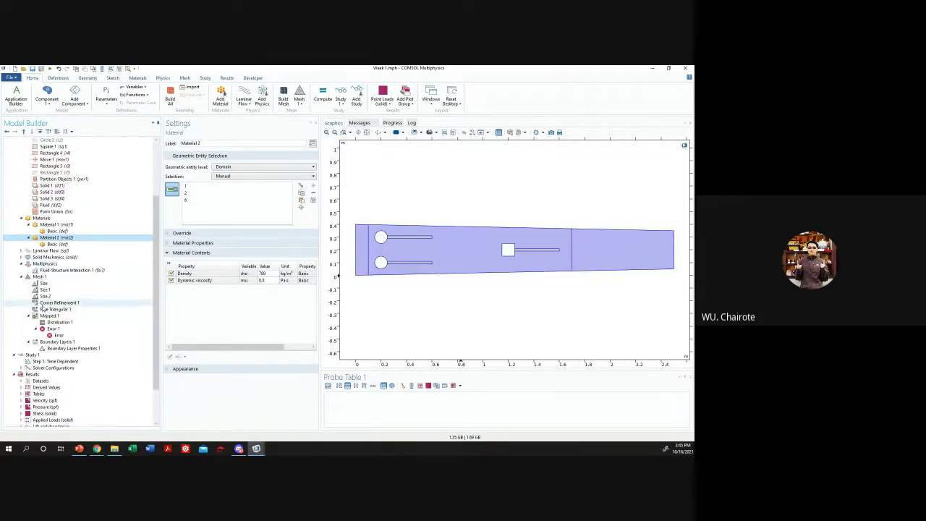
left_click(22, 251)
left_click(45, 250)
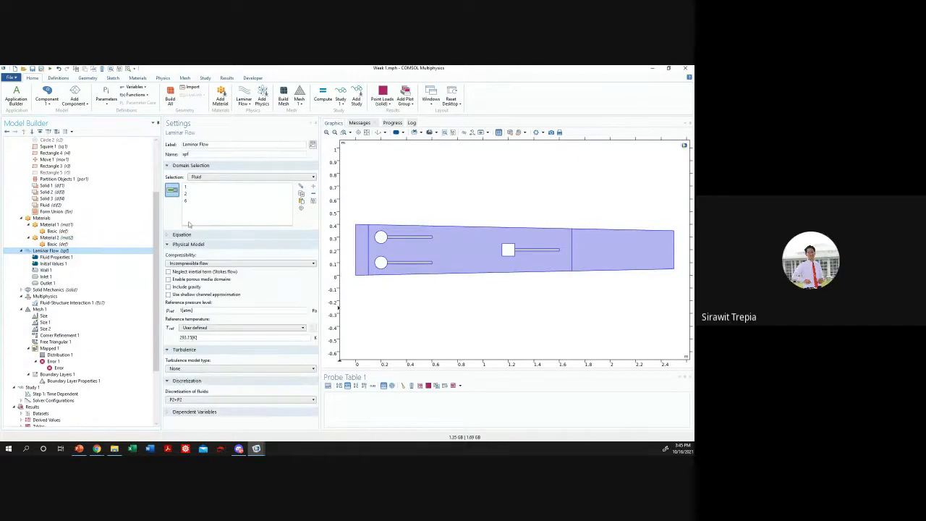
double_click(52, 291)
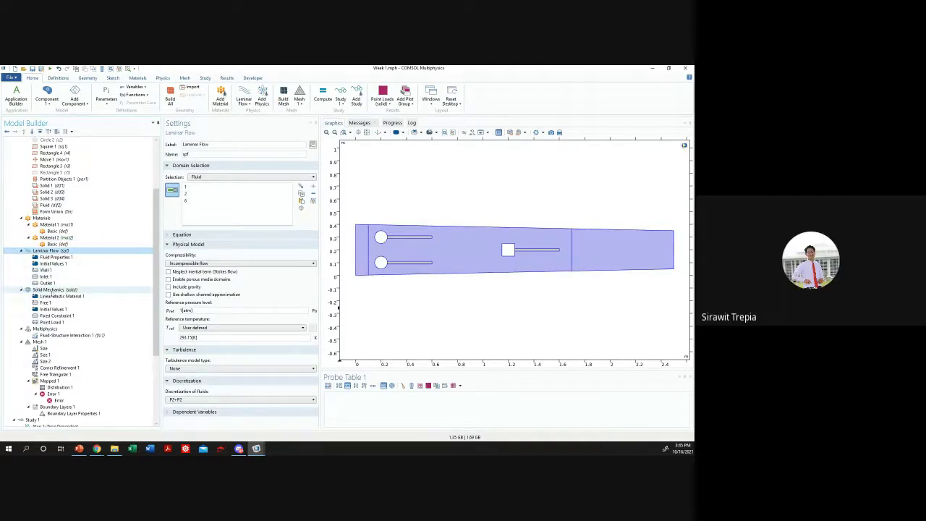
left_click(61, 296)
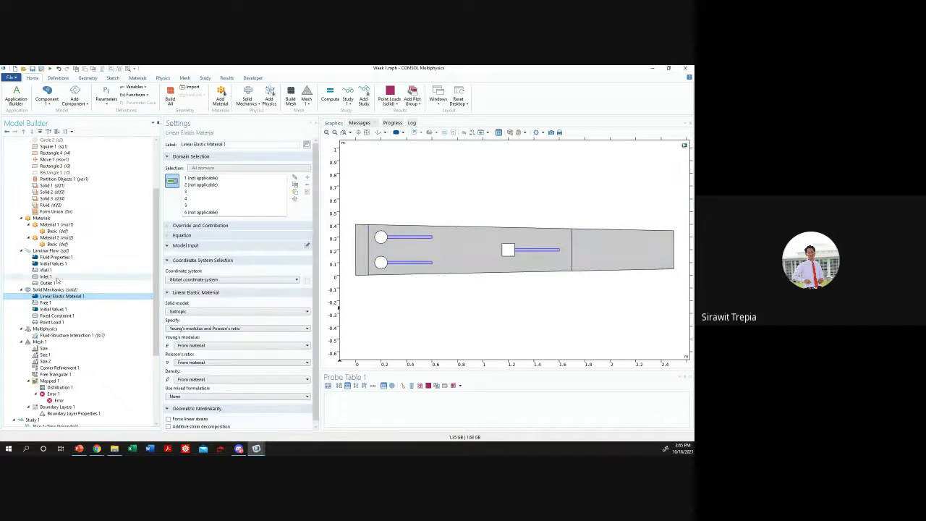
left_click(53, 263)
left_click(57, 276)
left_click(57, 296)
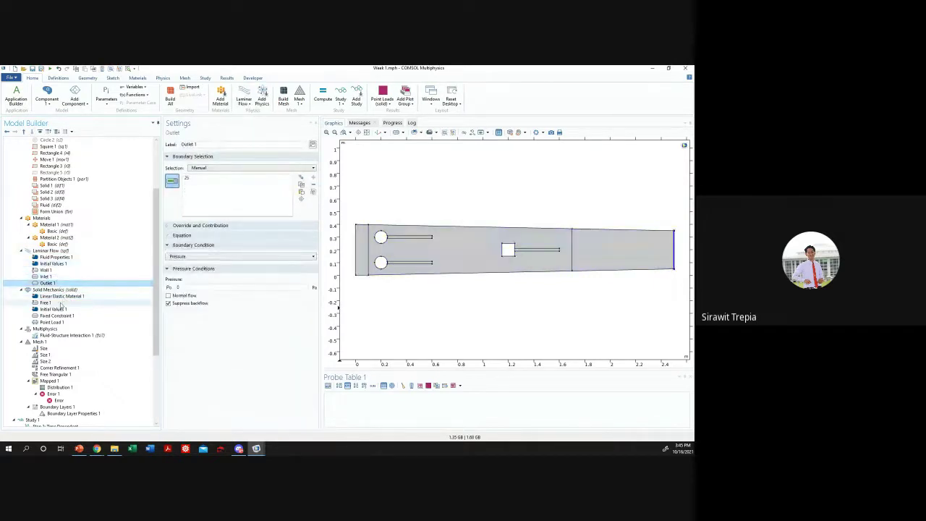
left_click(58, 302)
left_click(57, 315)
left_click(57, 328)
left_click(57, 335)
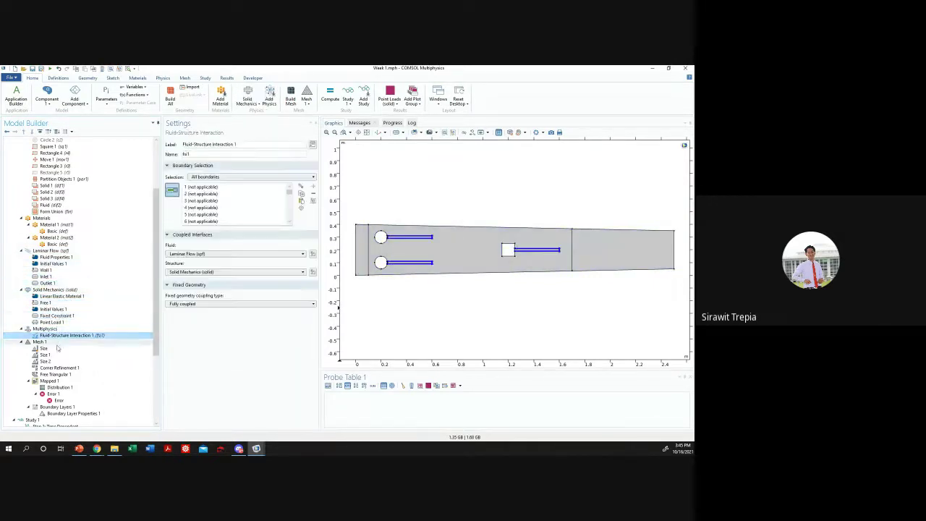
- Review the mesh size, corner refinement and mapped settings, and build the Free Triangular 1 mesh
left_click(57, 348)
scroll(57, 349, "down", 4)
left_click(51, 302)
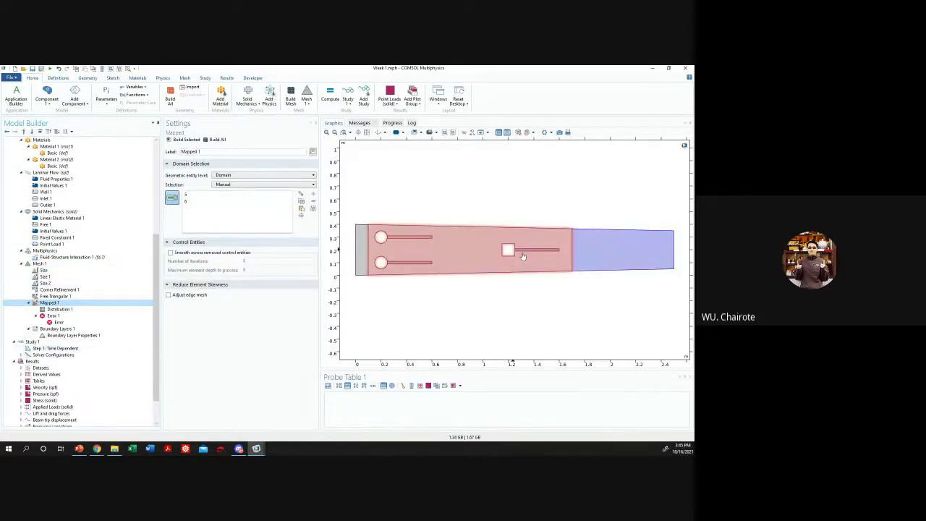
left_click(44, 269)
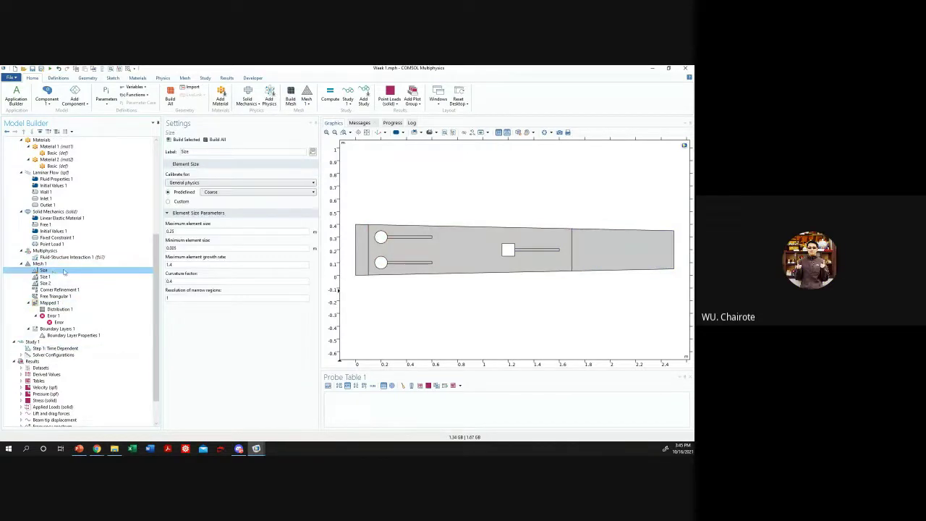
left_click(72, 283)
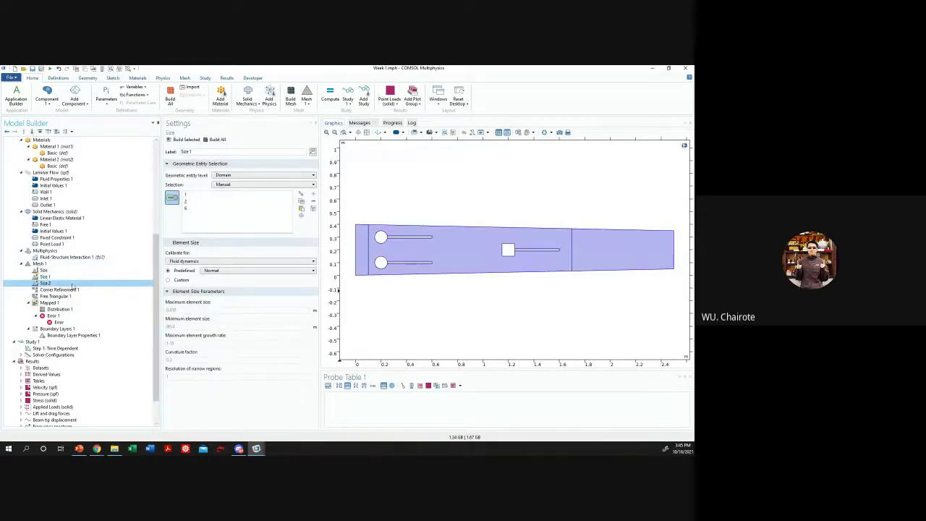
left_click(72, 289)
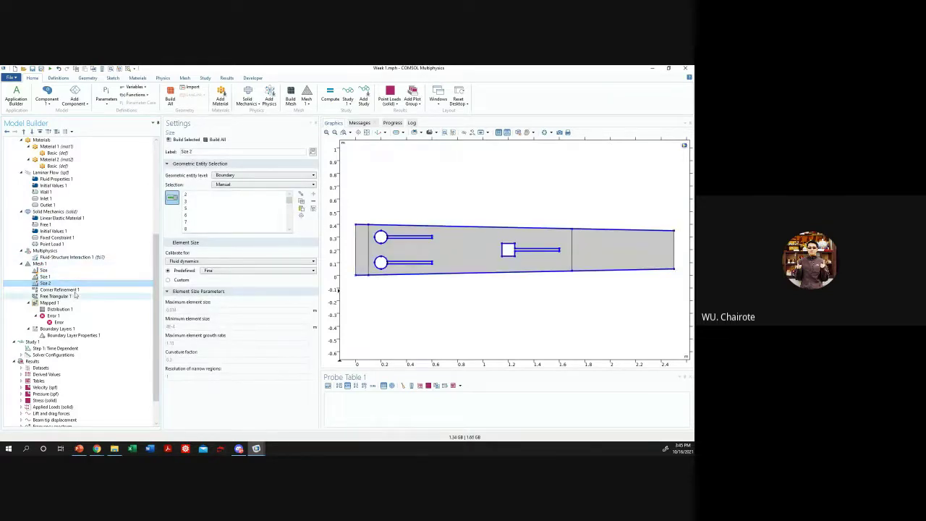
left_click(72, 296)
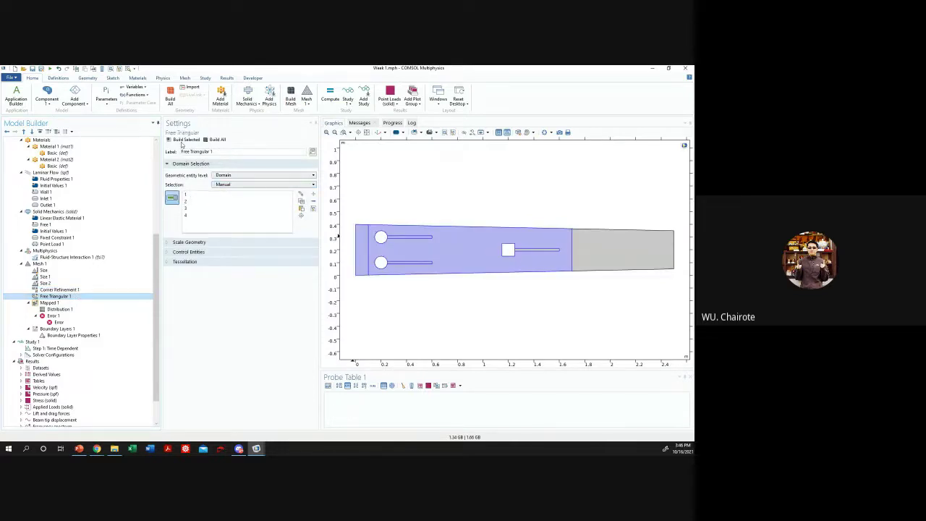
- Remove domain 5 from Mapped 1 and set its geometric entity level to Remaining
left_click(85, 302)
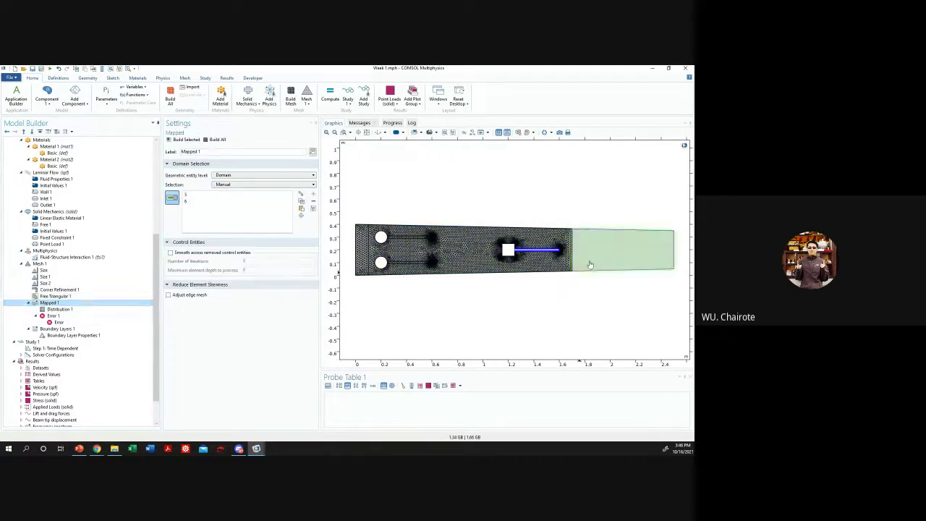
left_click(190, 201)
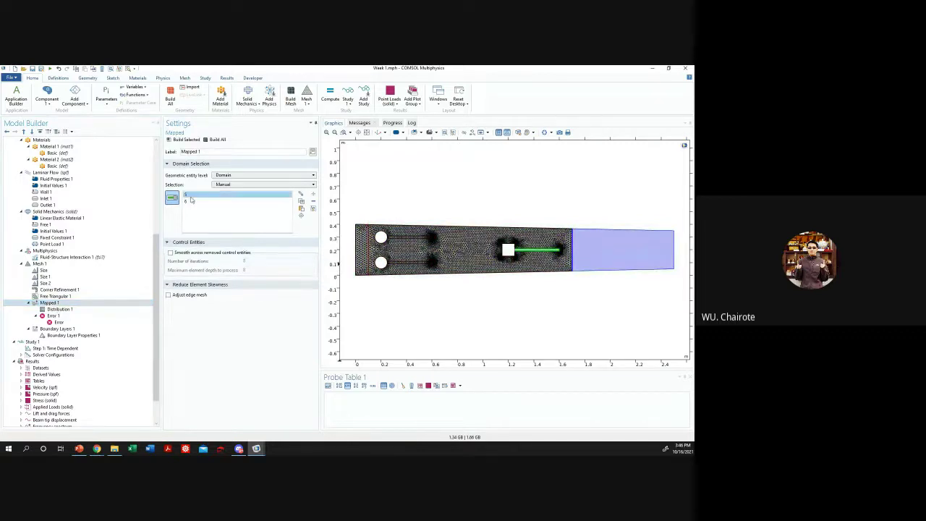
left_click(197, 196)
key("Delete")
key("Delete")
left_click(599, 232)
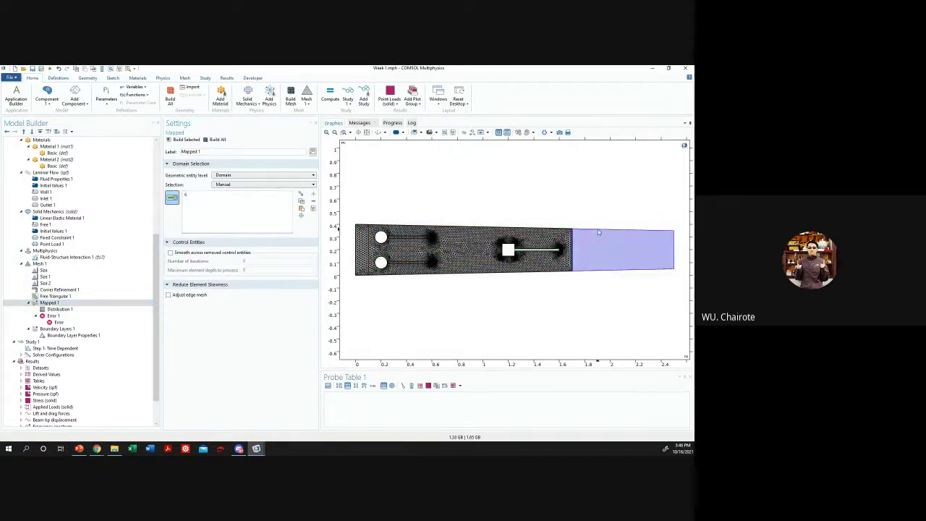
left_click(269, 175)
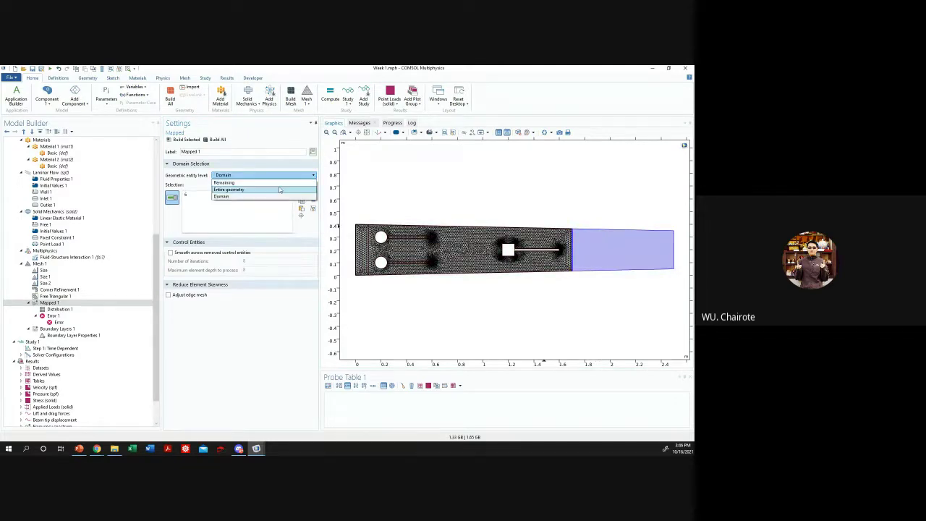
left_click(280, 183)
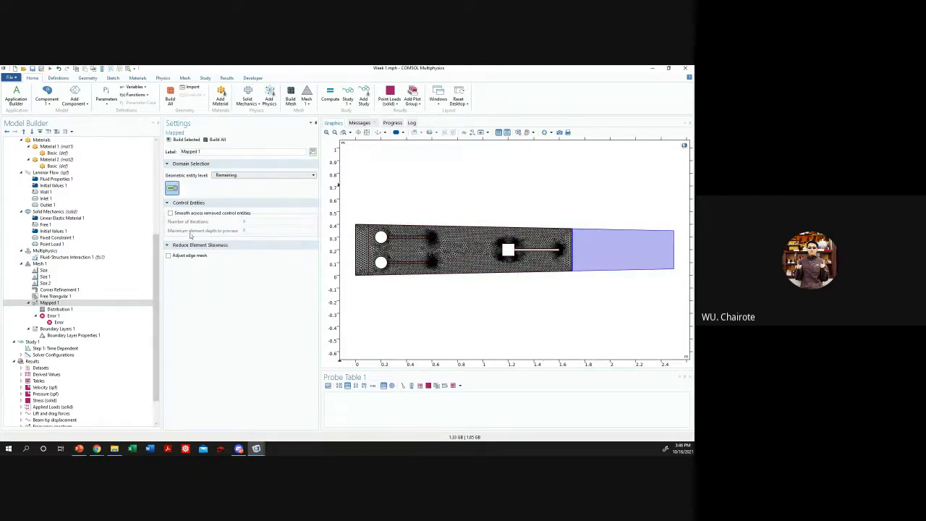
- Assign Distribution 1 to the upper and lower edges of the channel's downstream section and build the mapped mesh
left_click(64, 310)
left_click(599, 231)
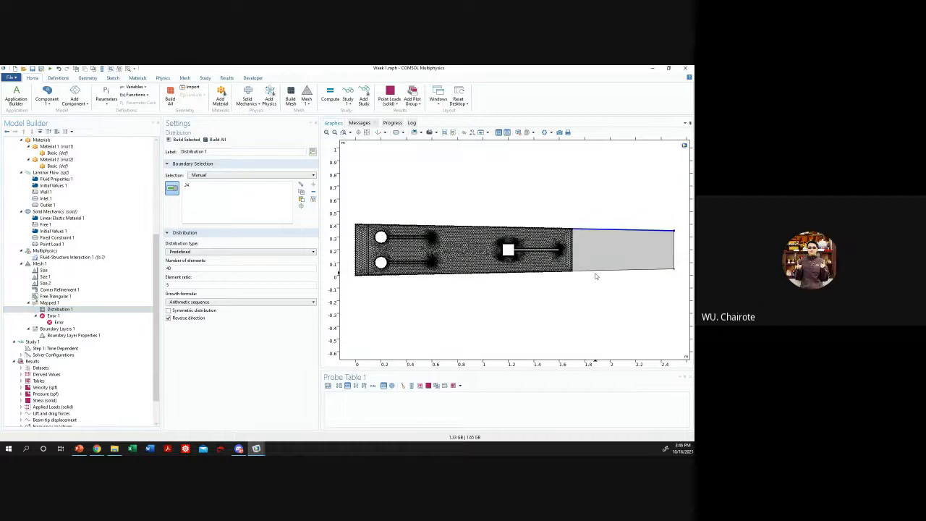
left_click(589, 269)
left_click(187, 140)
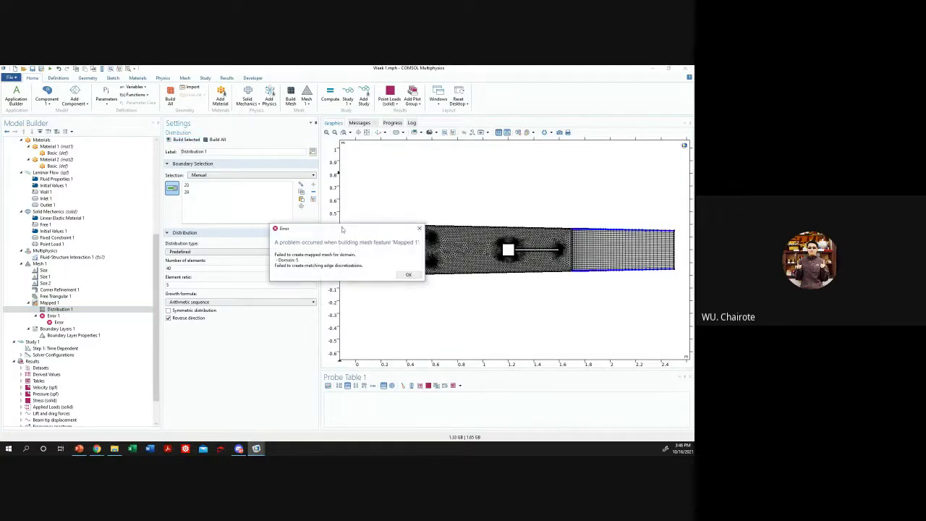
left_click(417, 227)
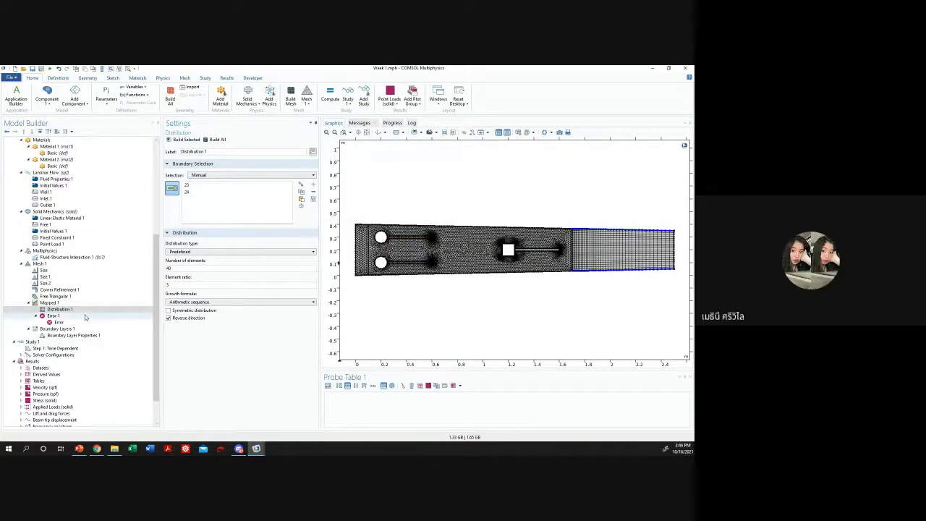
- Compare the settings of Mapped 1 and its Distribution 1
left_click(94, 304)
left_click(87, 310)
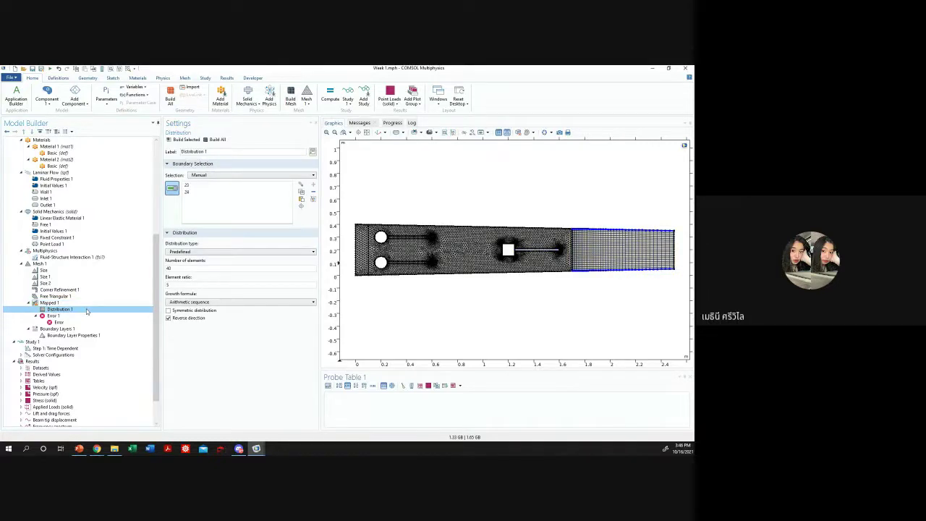
left_click(100, 303)
left_click(90, 309)
left_click(90, 303)
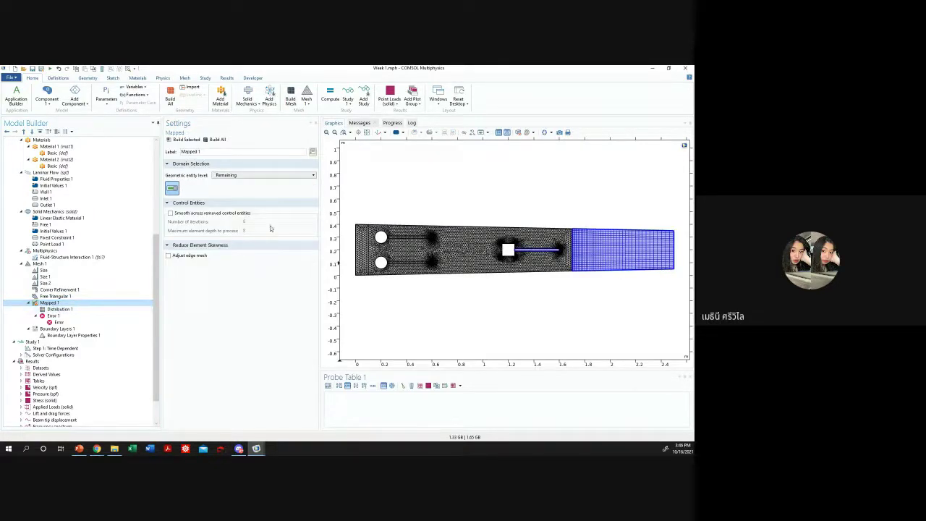
- Examine the corner refinement and Size 2 boundaries in the mesh around the square and circular obstacles
left_click(62, 289)
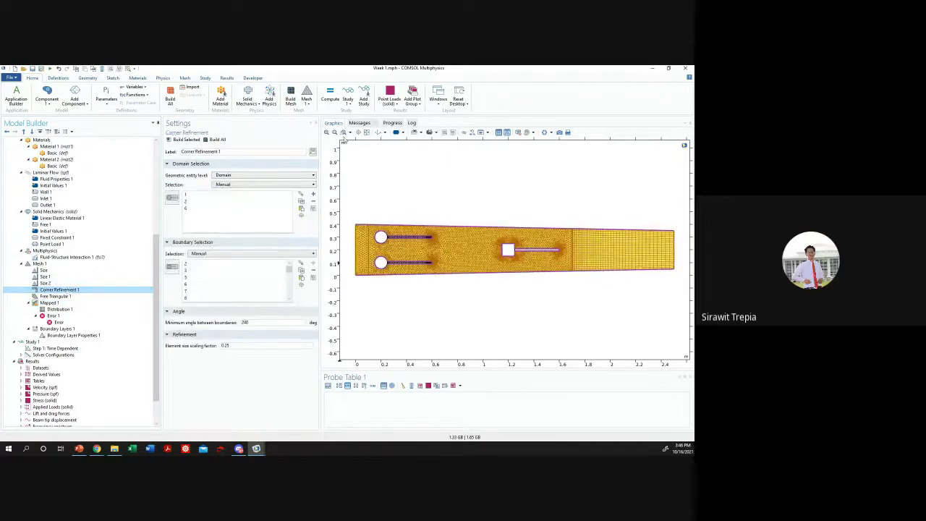
left_click(343, 132)
left_click_drag(491, 228, 571, 276)
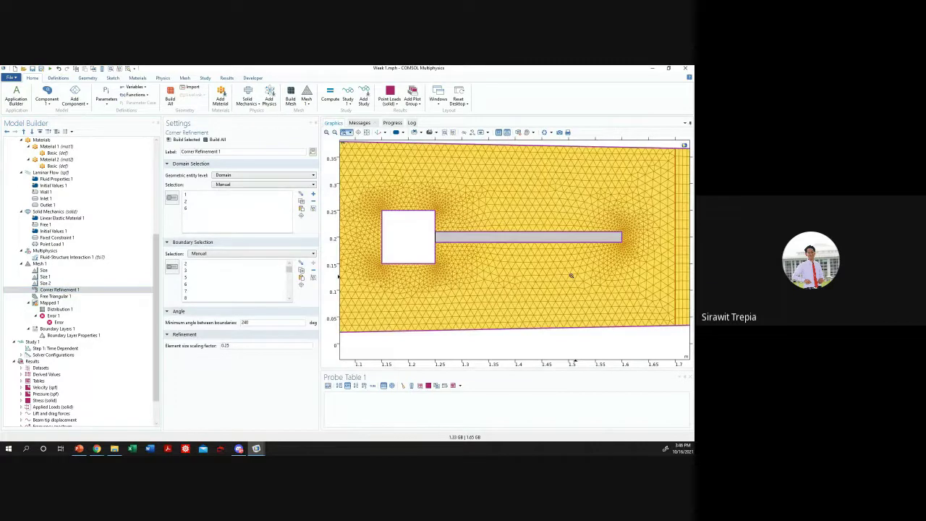
left_click(171, 267)
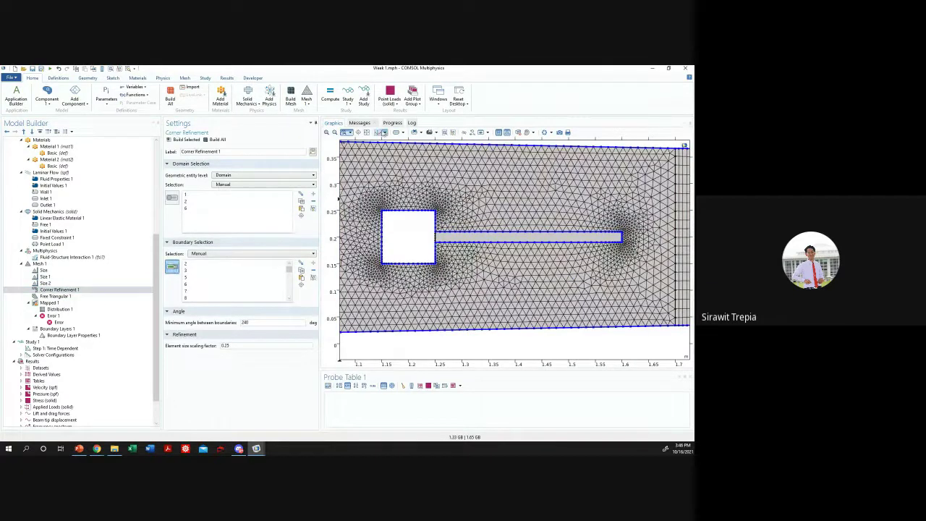
left_click(378, 132)
left_click_drag(380, 227, 404, 249)
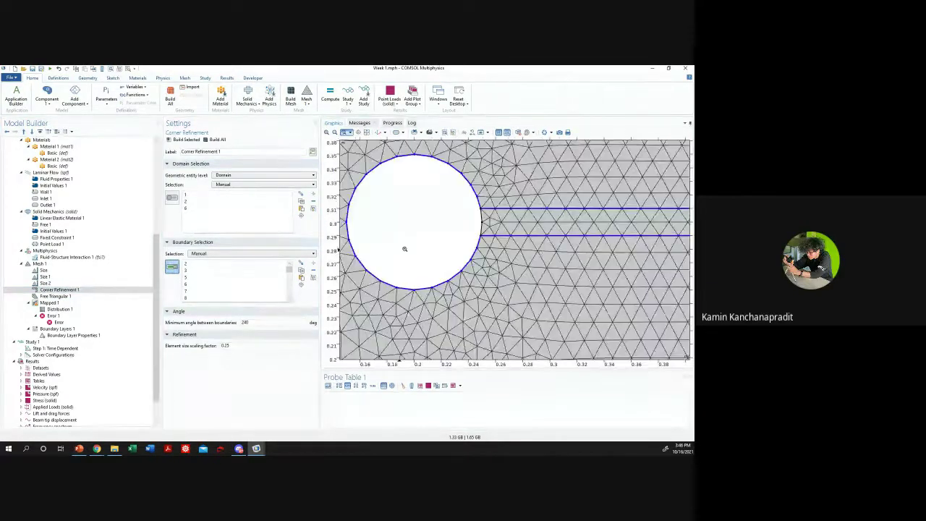
left_click(367, 132)
left_click(65, 295)
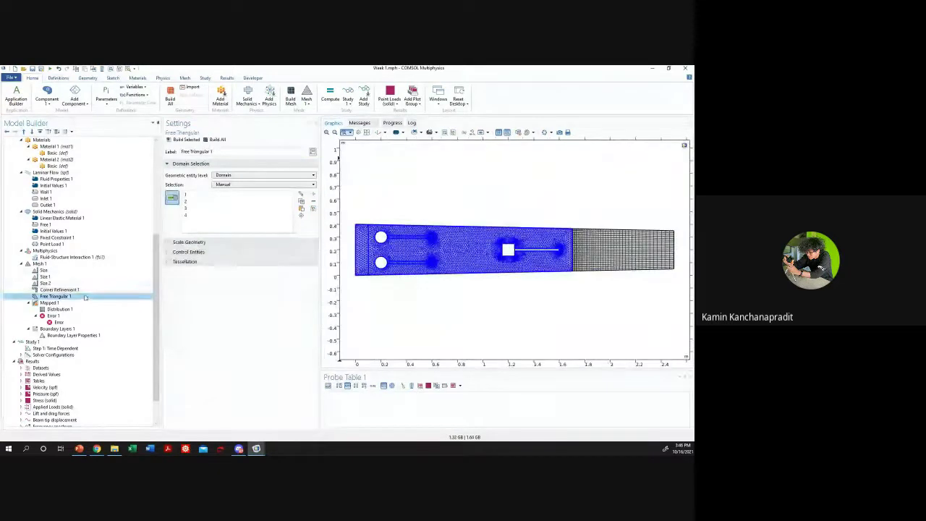
left_click(79, 283)
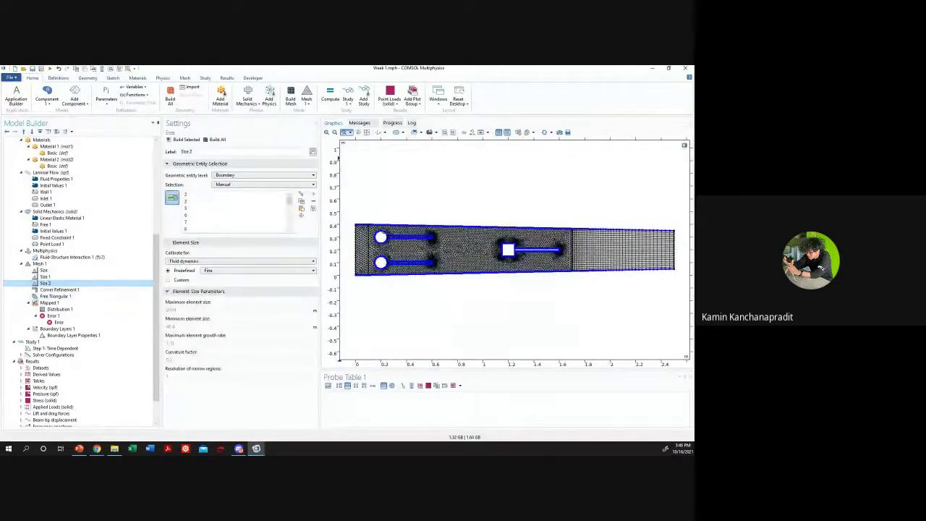
left_click_drag(380, 238, 402, 237)
left_click(357, 133)
- Check which regions Free Triangular 1 covers and remove domain 2, the main channel section, from its selection
left_click(65, 296)
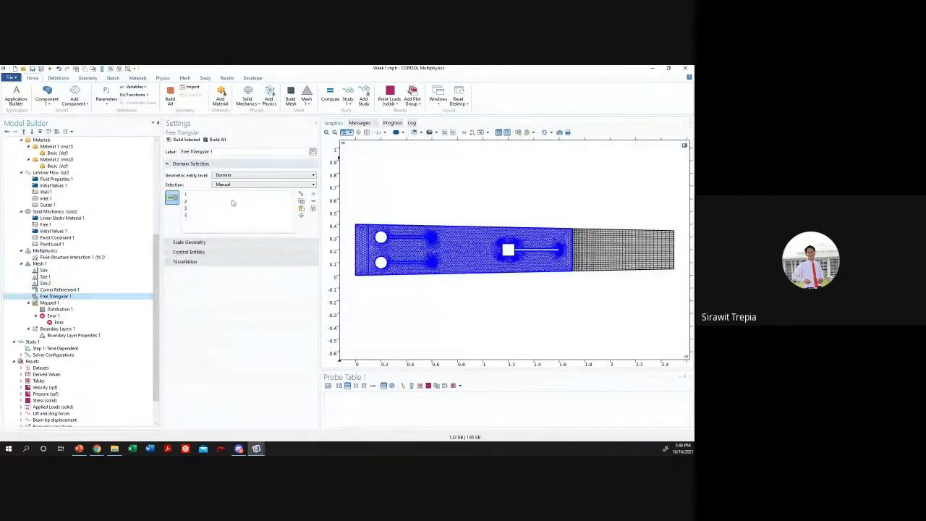
left_click(195, 195)
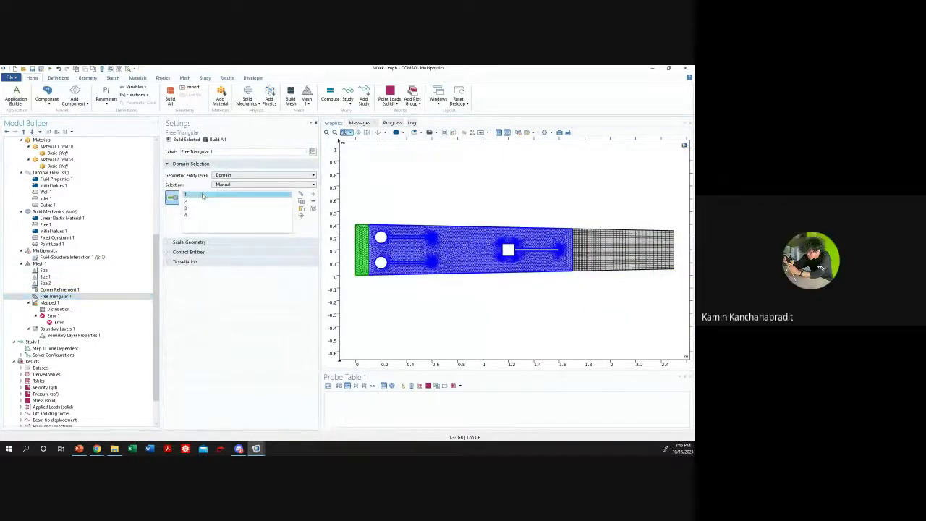
left_click(197, 201)
left_click(194, 209)
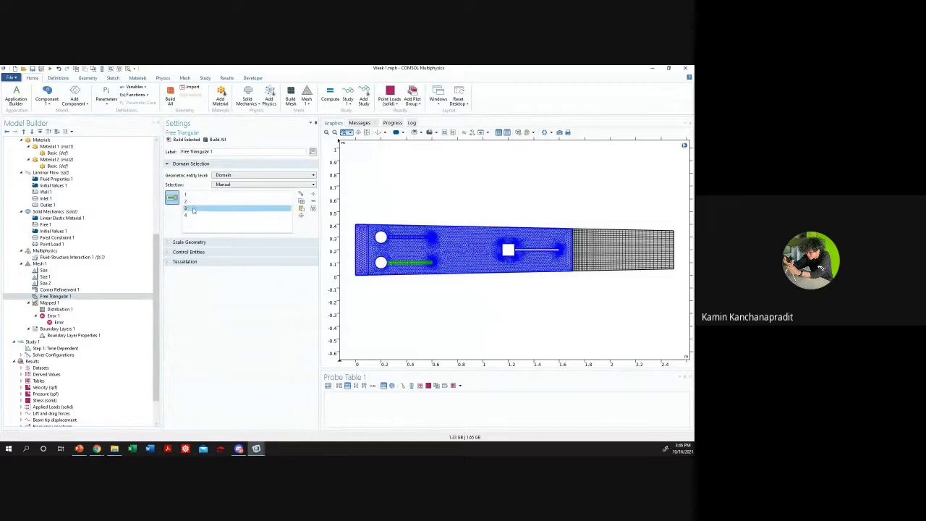
left_click(193, 215)
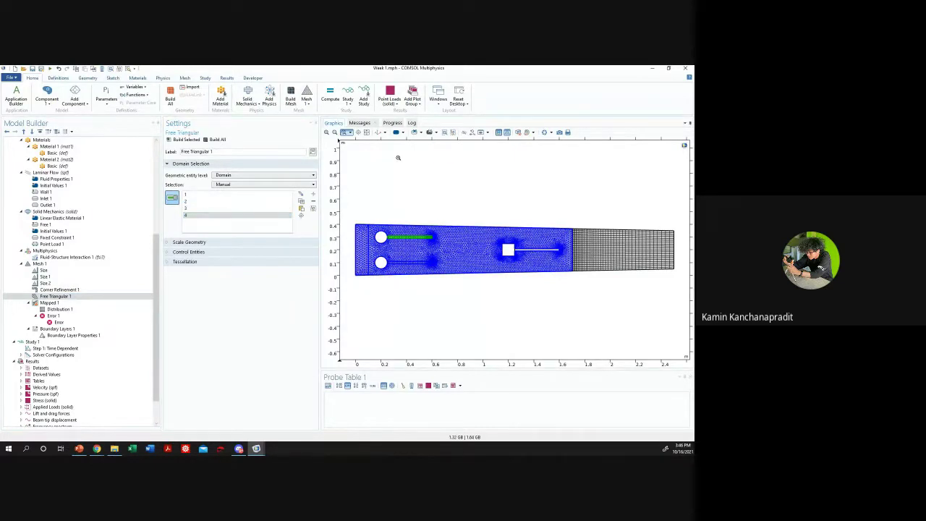
left_click(525, 253)
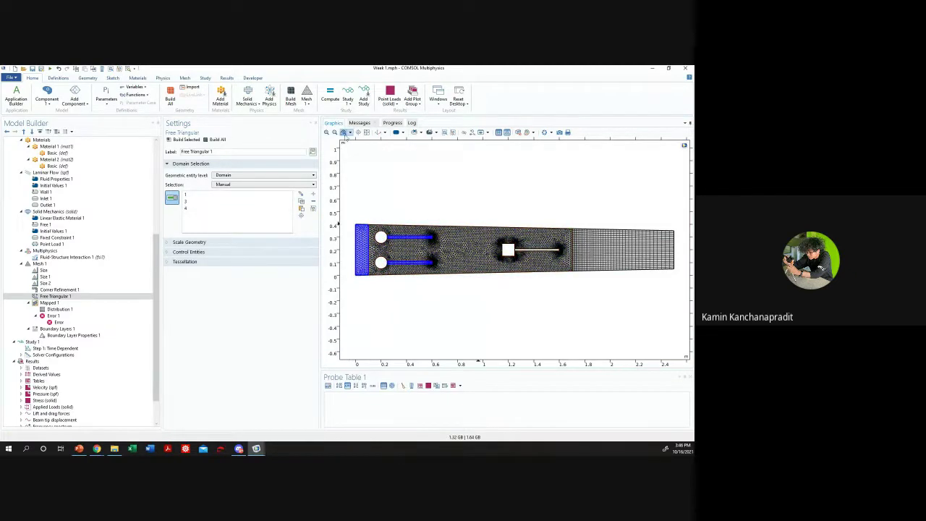
- Add a Size node under Free Triangular 1
left_click(58, 297)
right_click(59, 297)
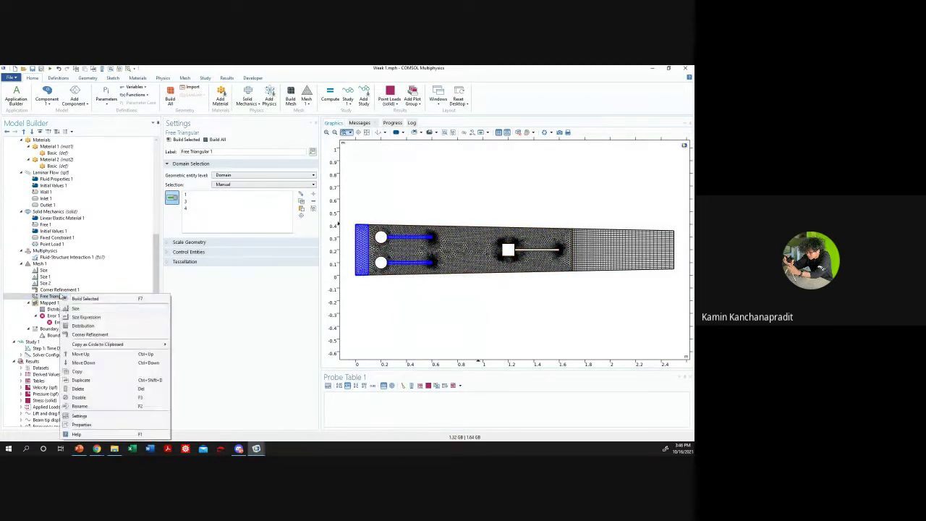
left_click(123, 310)
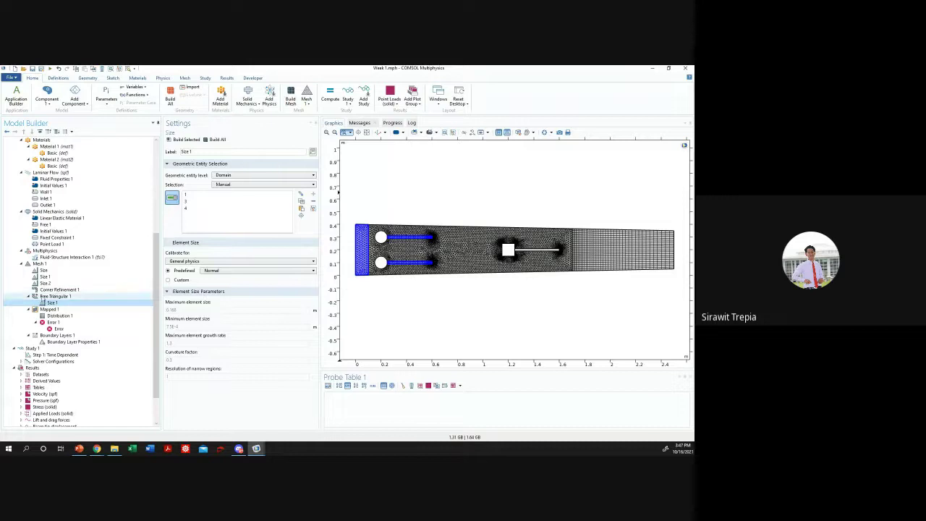
- Delete the Size 1 node under Free Triangular 1
left_click(56, 296)
left_click(63, 303)
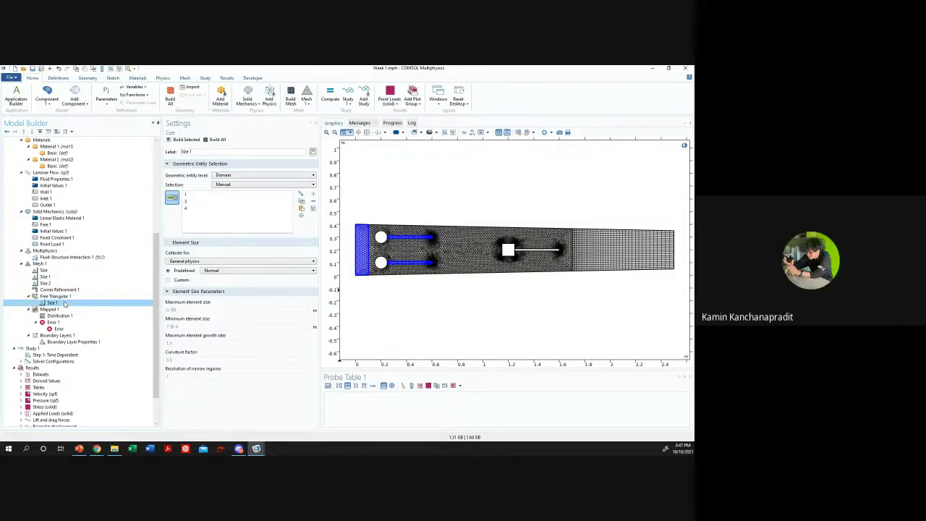
right_click(64, 304)
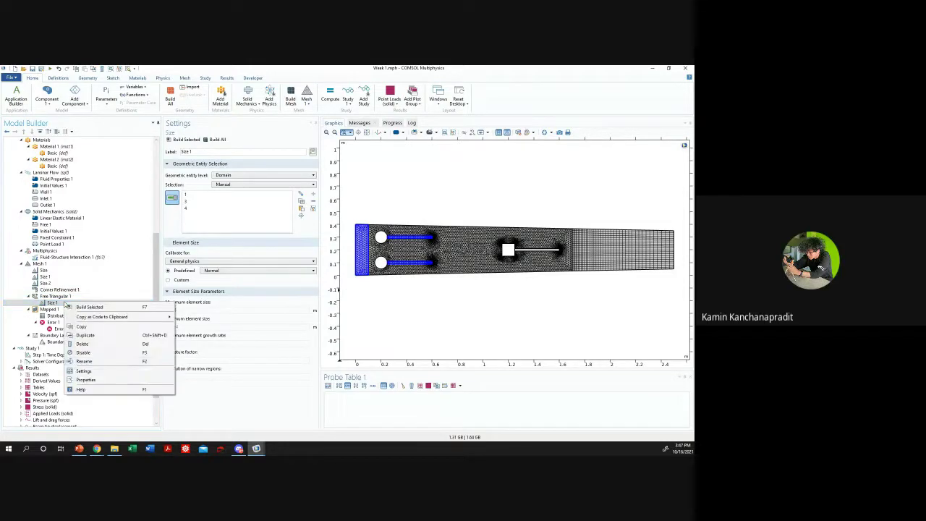
left_click(107, 345)
left_click(355, 283)
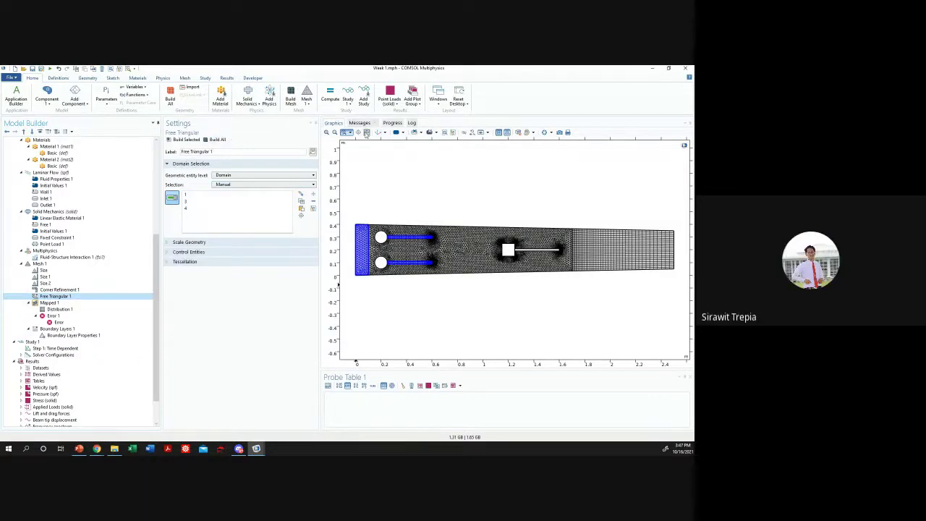
- Inspect the mesh around the square obstacle's beam and check Free Triangular 1 in the other open channel model with two circular obstacles
left_click_drag(515, 235, 586, 268)
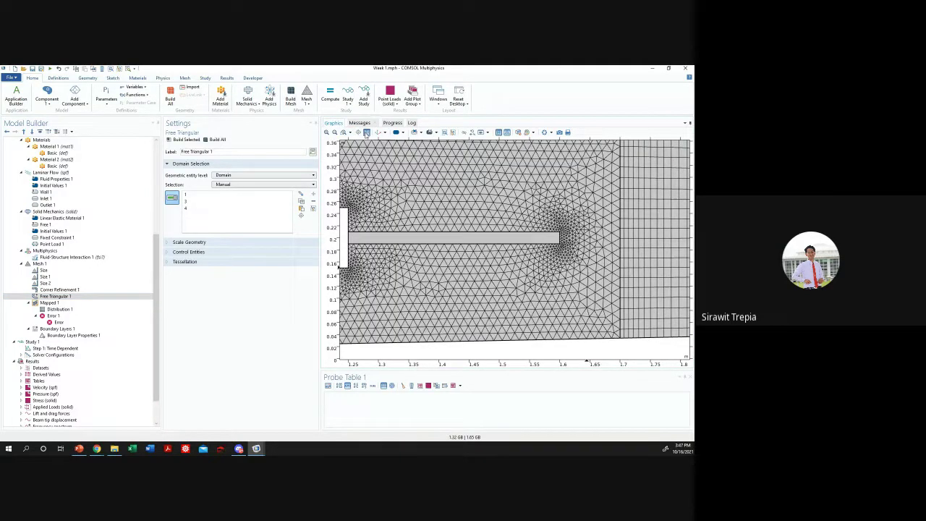
left_click(366, 133)
mouse_move(256, 449)
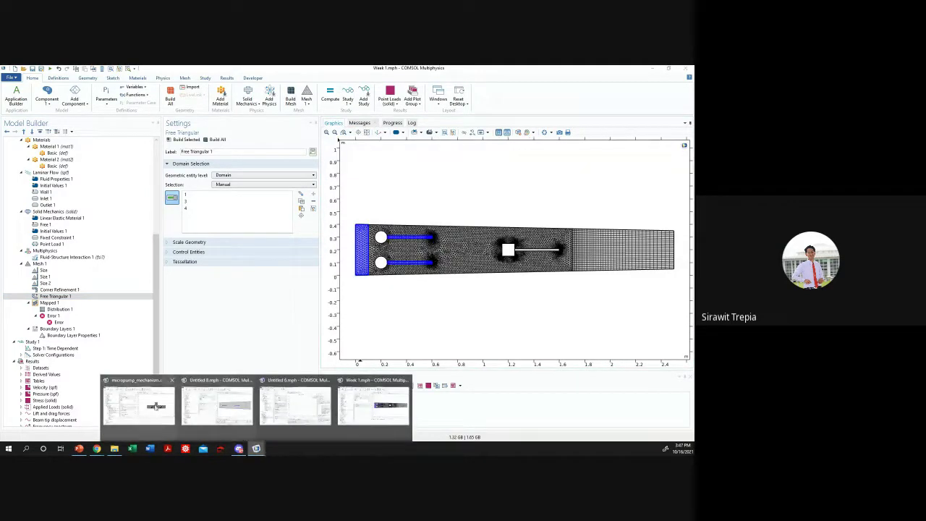
left_click(217, 405)
left_click(69, 304)
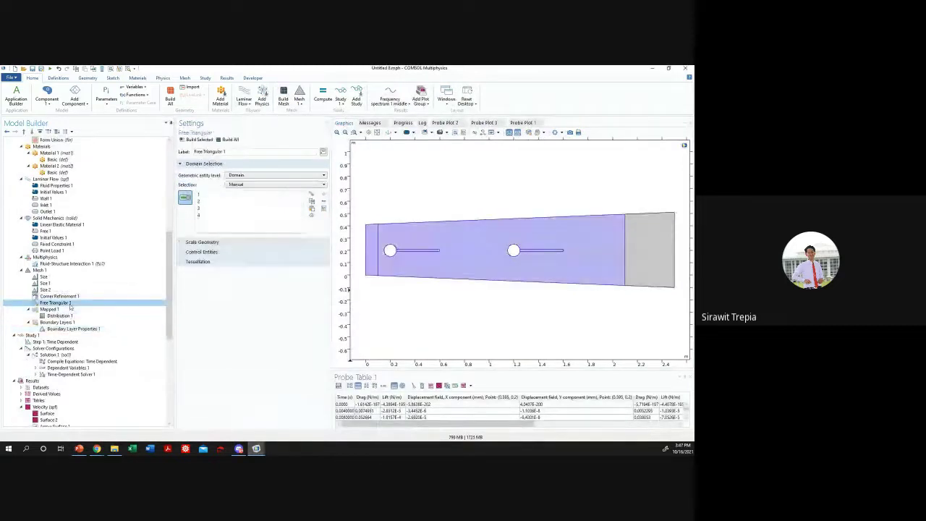
mouse_move(256, 449)
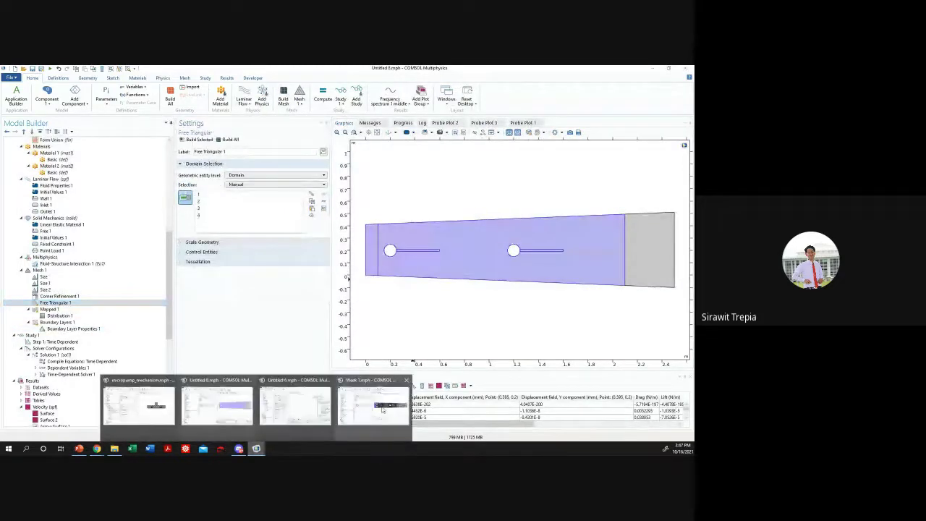
left_click(382, 410)
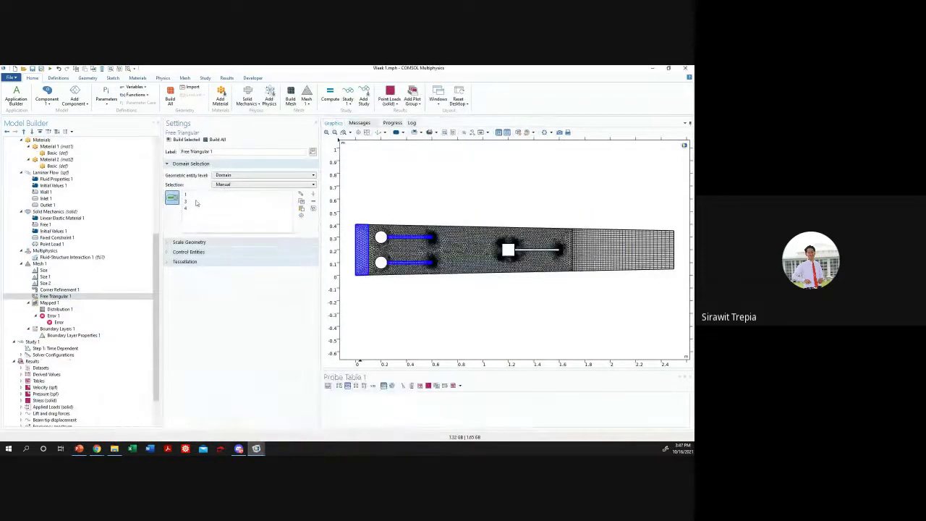
- Compare the individual domains selected in Free Triangular 1 between Week 1.mph and the reference model with two circular obstacles
left_click(204, 196)
left_click(195, 209)
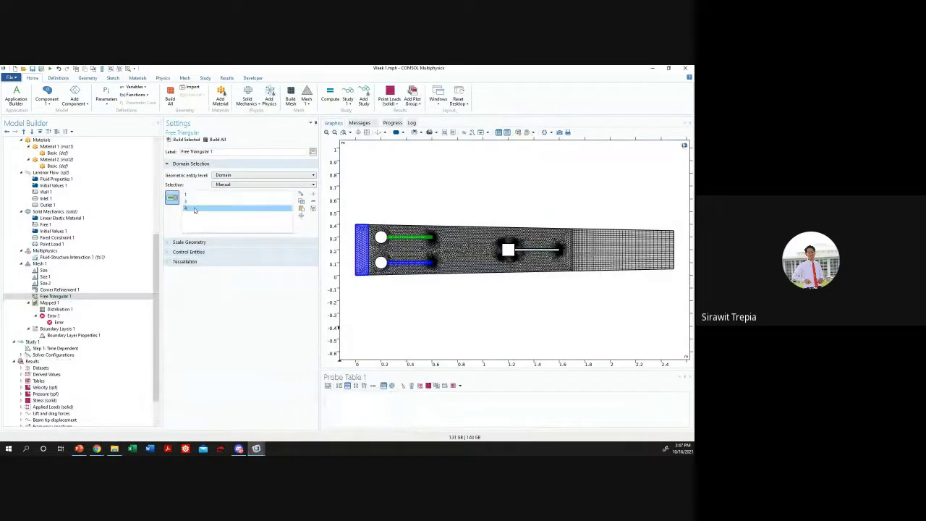
mouse_move(256, 450)
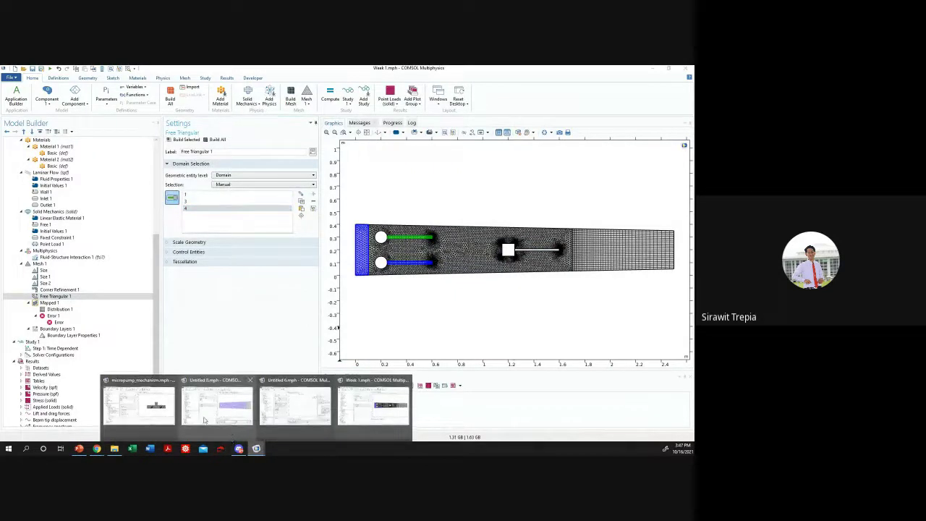
left_click(204, 415)
left_click(219, 201)
left_click(219, 195)
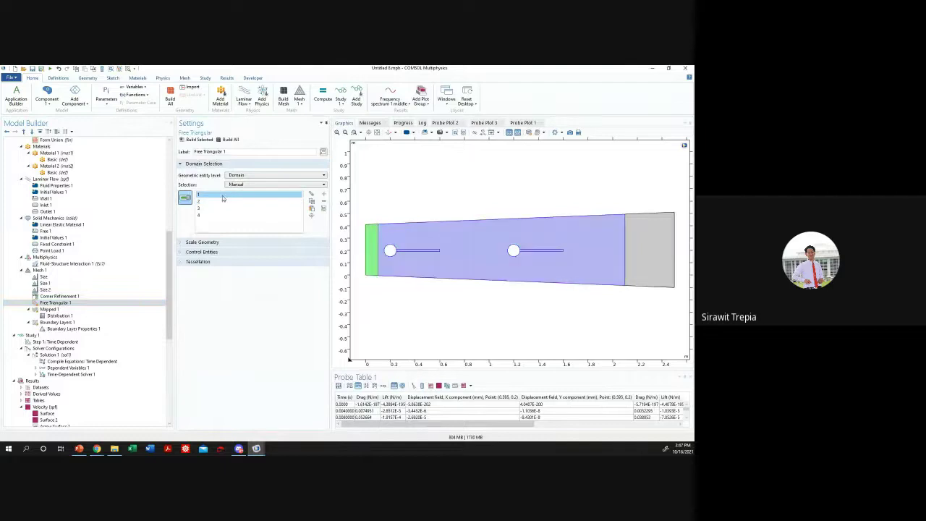
left_click(216, 208)
left_click(209, 215)
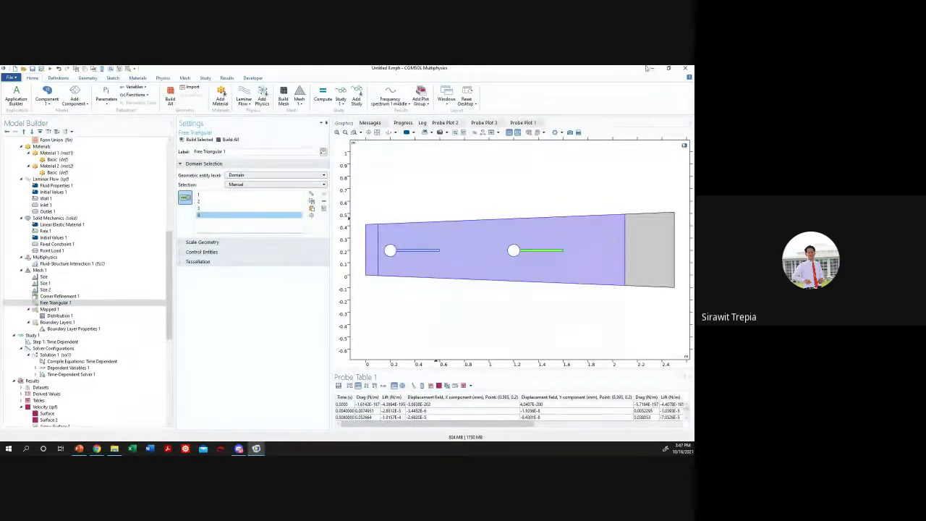
key("alt+Tab")
- Build Free Triangular 1 on domains 1, 3 and 4 and check where each of them lies
left_click(183, 138)
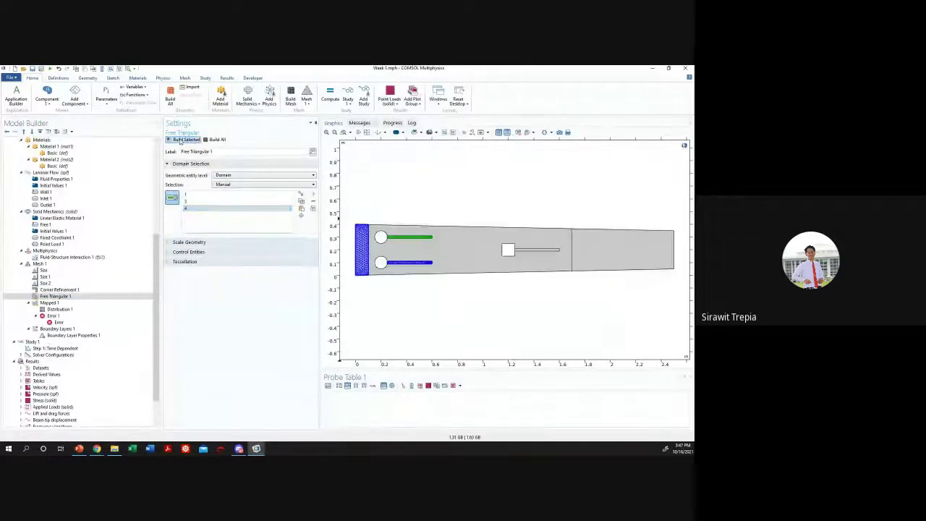
left_click(231, 194)
left_click(230, 201)
left_click(219, 208)
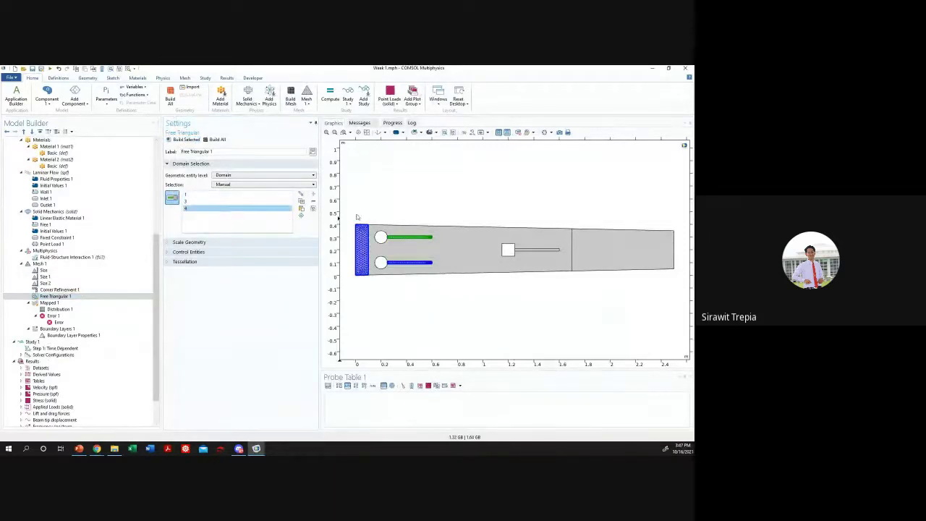
left_click(530, 270)
left_click(531, 251)
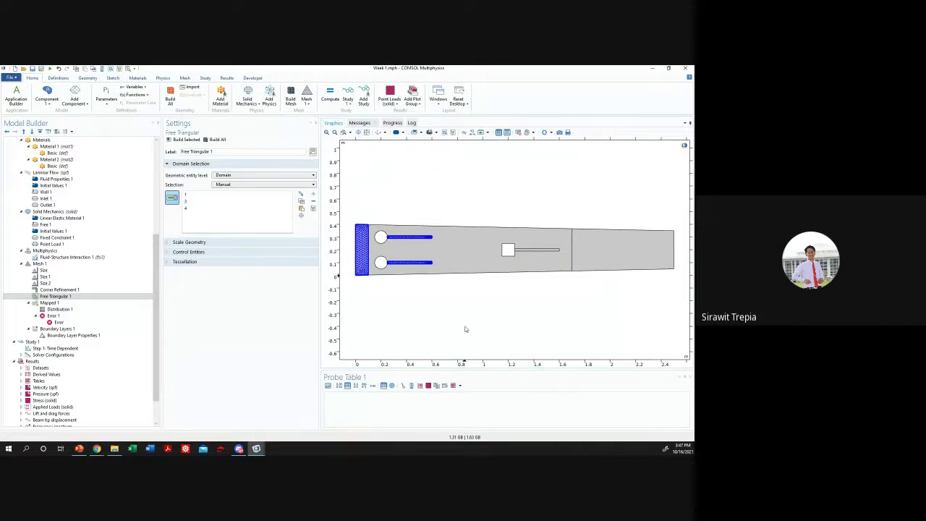
- Select all domains for Free Triangular 1, check each one, and remove domain 6, the outlet section
key("ctrl+a")
left_click(198, 194)
left_click(199, 201)
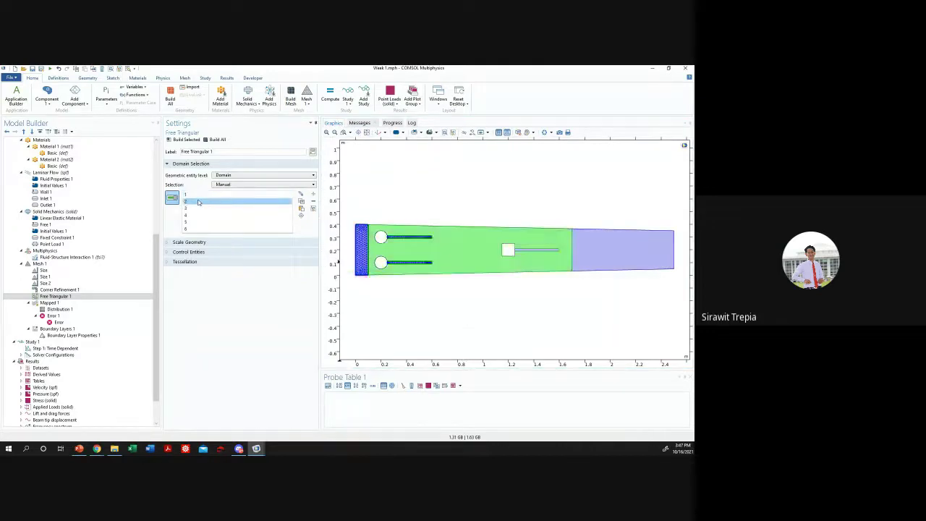
left_click(201, 208)
left_click(205, 215)
left_click(202, 222)
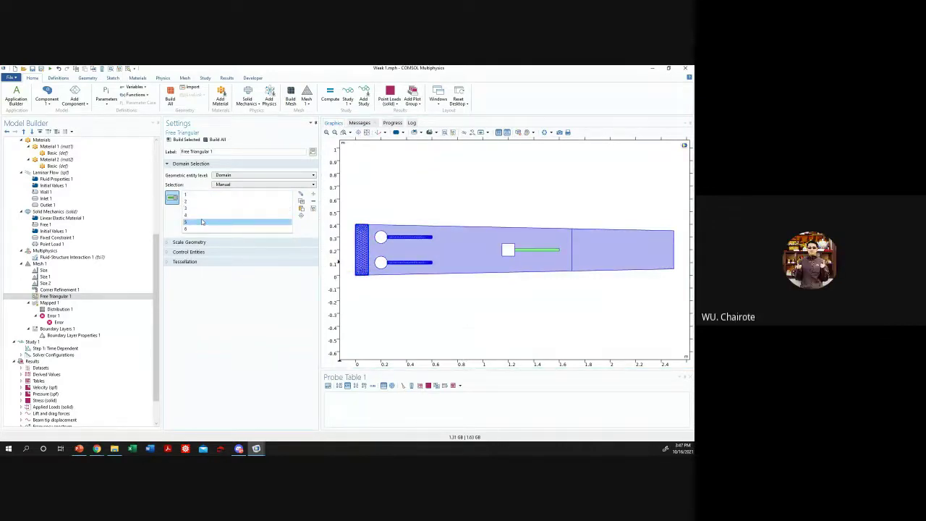
left_click(203, 228)
key("Delete")
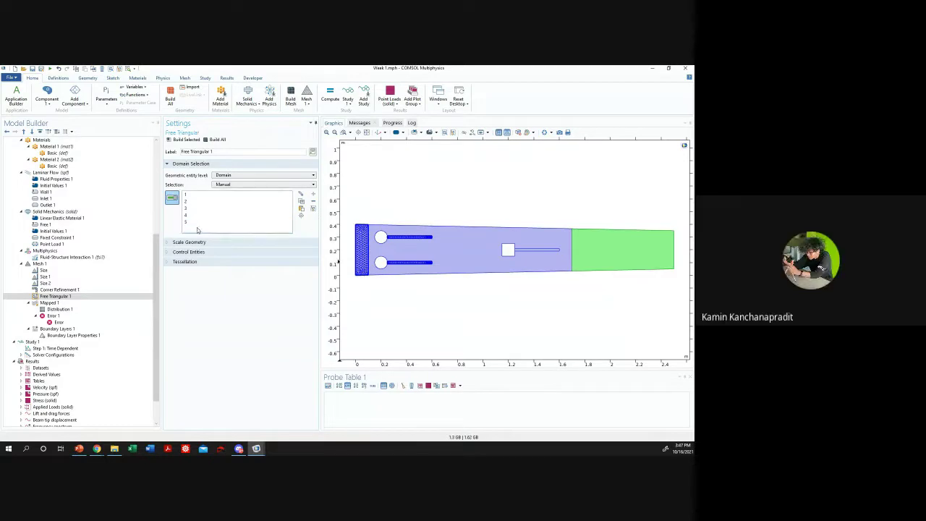
- Verify the domains selected in Free Triangular 1, build its mesh, and show the Mapped 1 settings
left_click(209, 215)
left_click(216, 203)
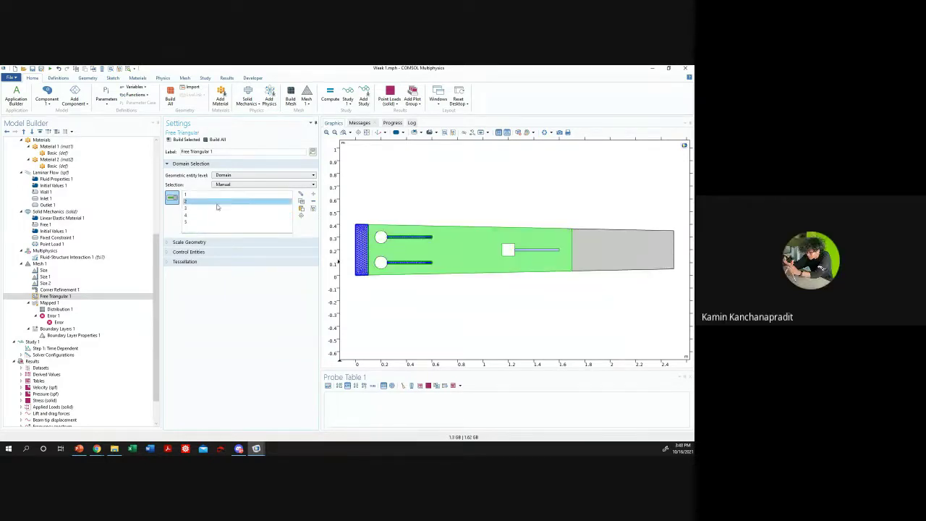
left_click(210, 195)
left_click(210, 202)
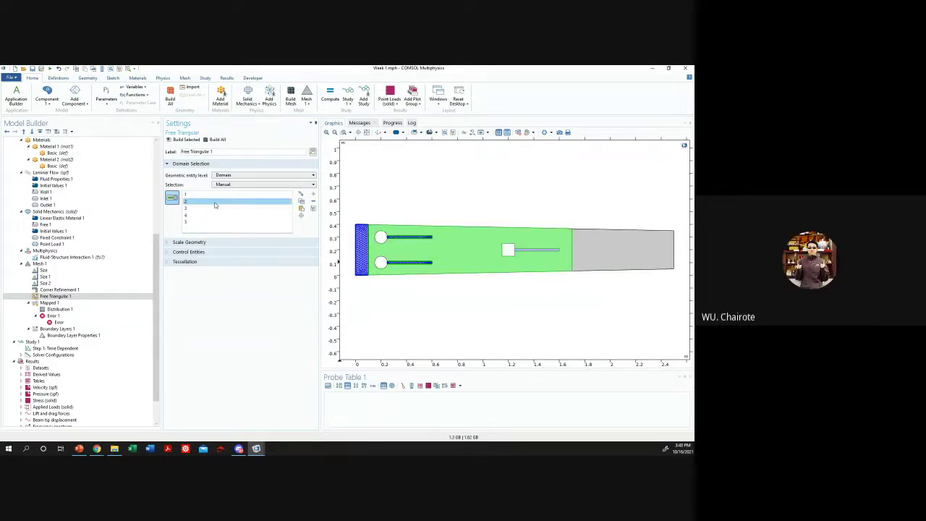
left_click(208, 209)
mouse_move(256, 448)
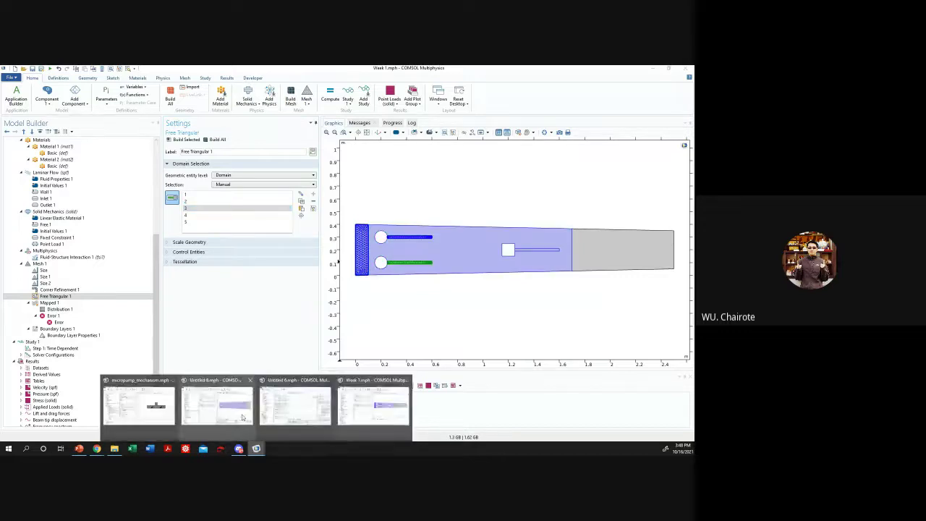
mouse_move(243, 418)
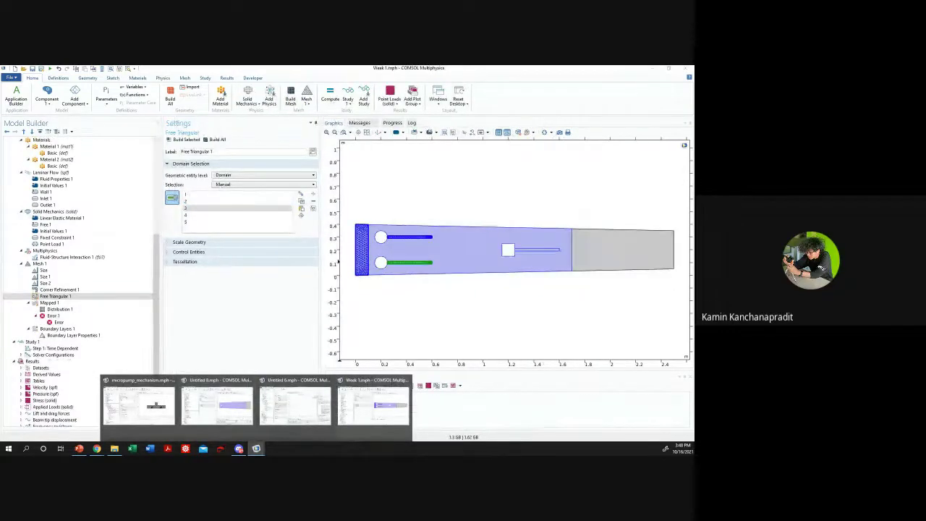
left_click(189, 139)
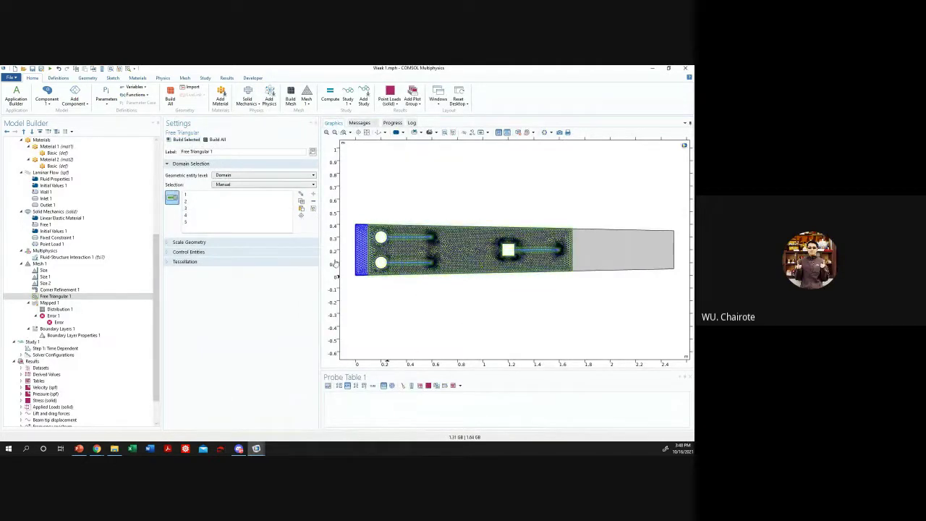
left_click(50, 303)
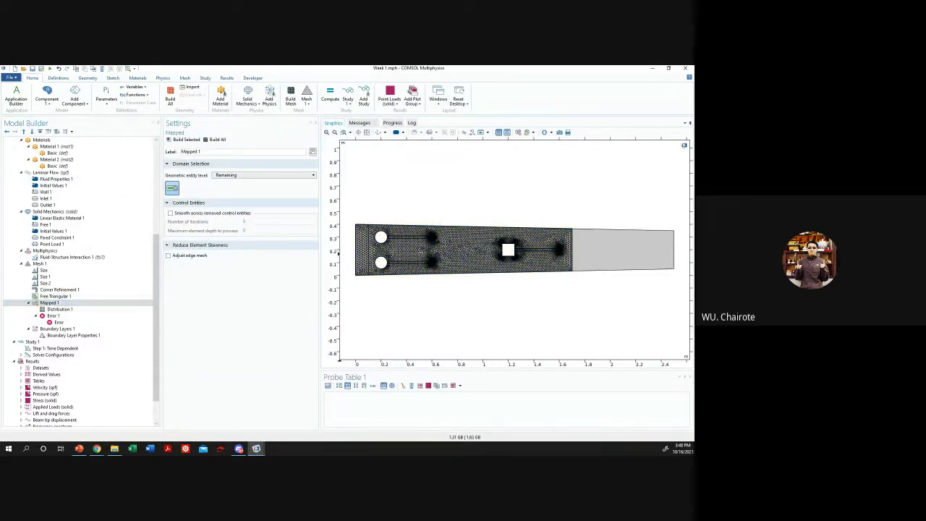
- Switch to the Vibrating beam in fluid flow model and build its mesh up to Corner Refinement 1
key("alt+Tab")
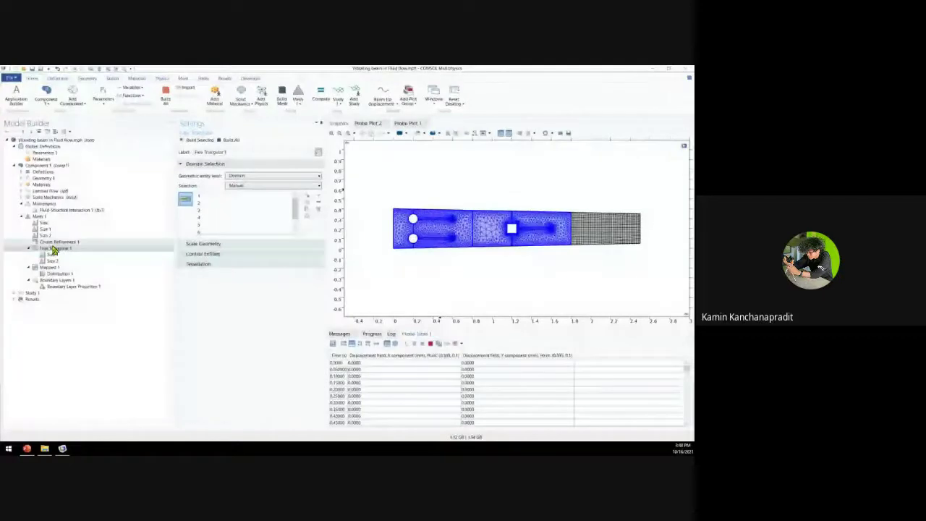
left_click(59, 242)
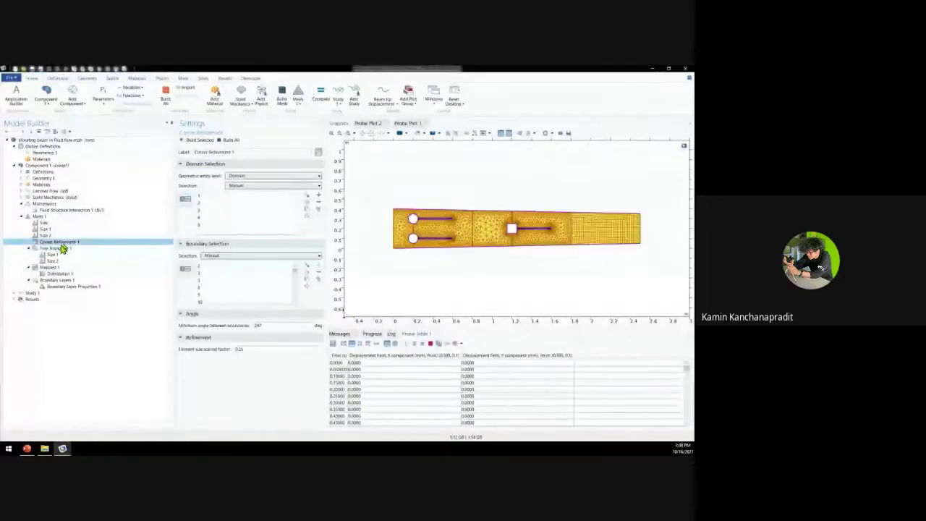
left_click(200, 139)
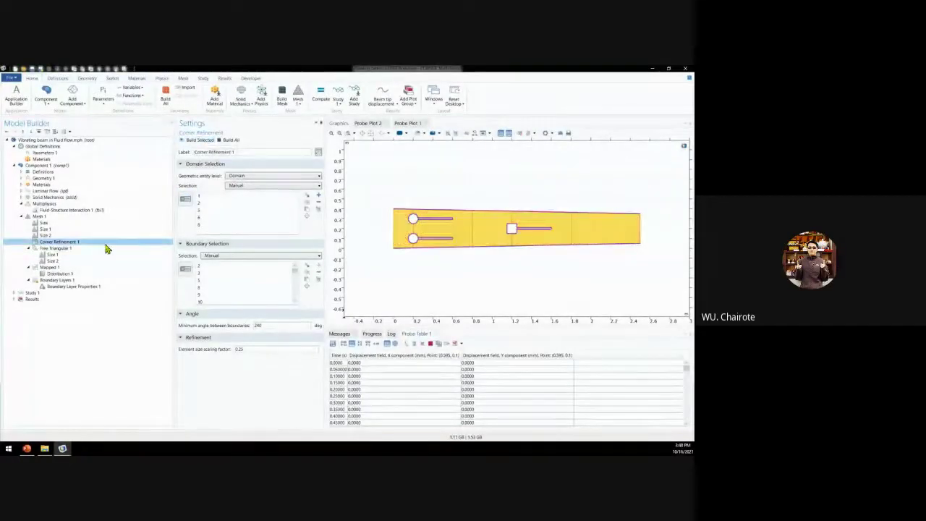
- Review the entity selections and settings of Size 1, Size 2 and Corner Refinement 1 under Mesh 1
left_click(50, 236)
left_click(54, 228)
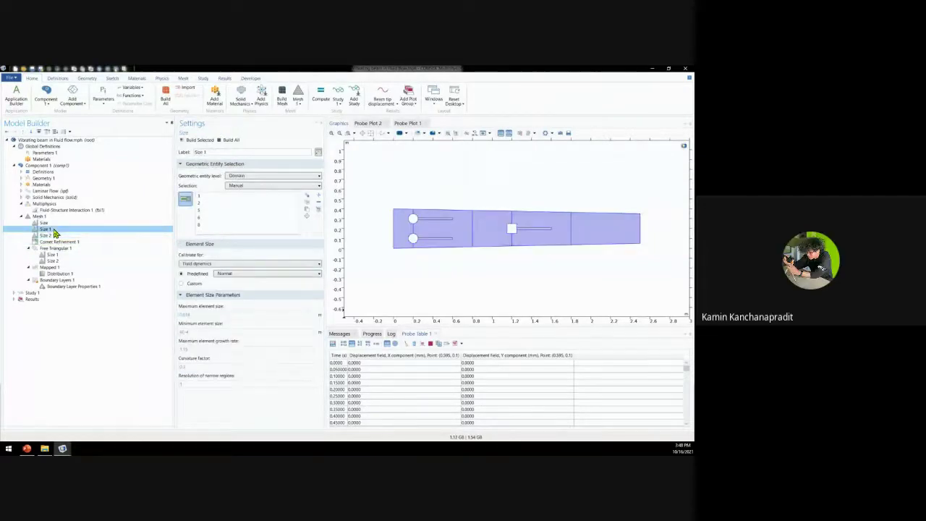
left_click(55, 235)
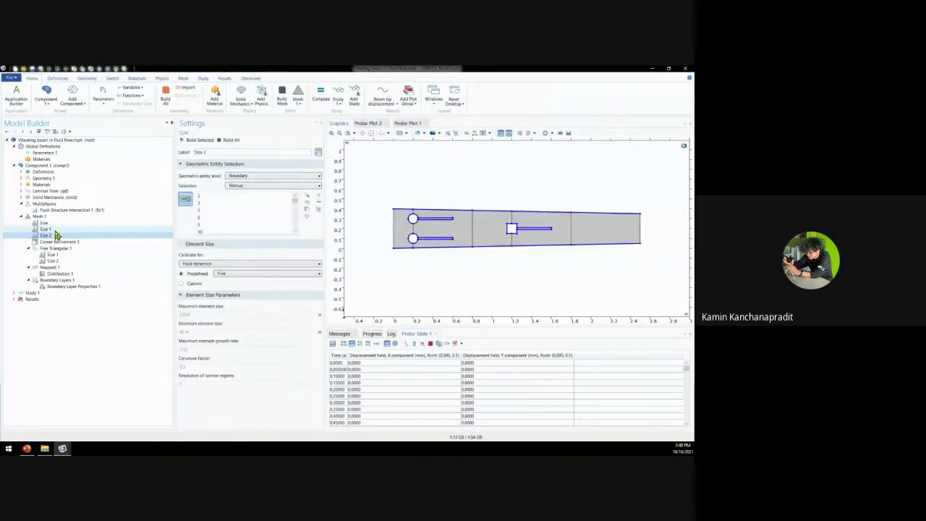
left_click(58, 242)
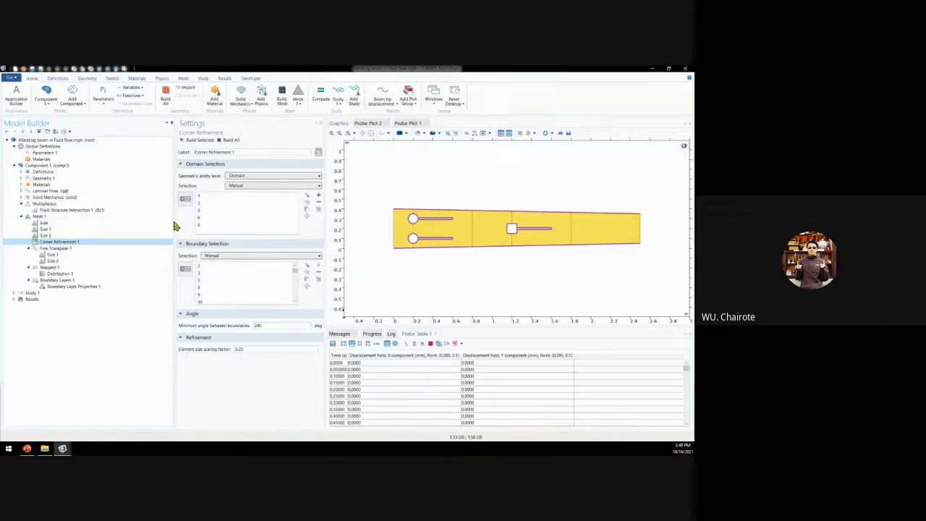
left_click_drag(174, 224, 210, 220)
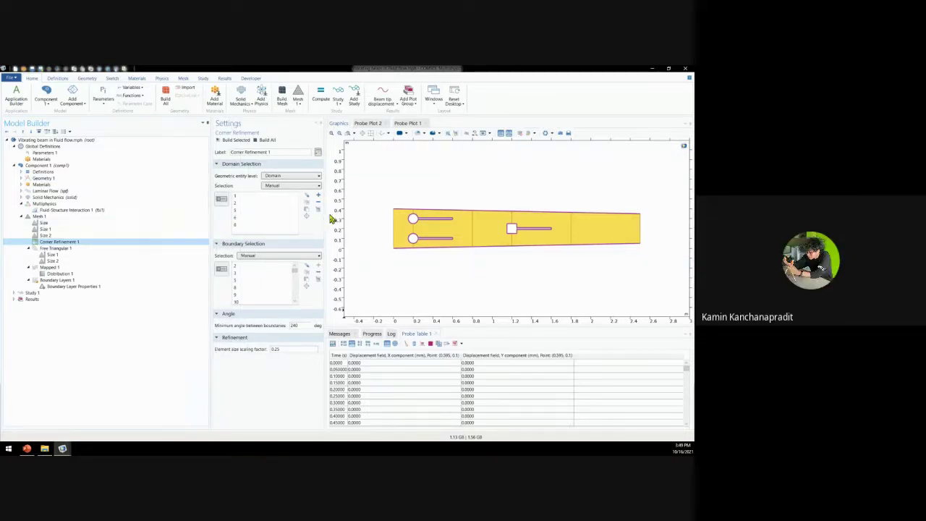
mouse_move(326, 214)
left_mouse_down()
mouse_move(363, 211)
mouse_move(328, 210)
left_mouse_up()
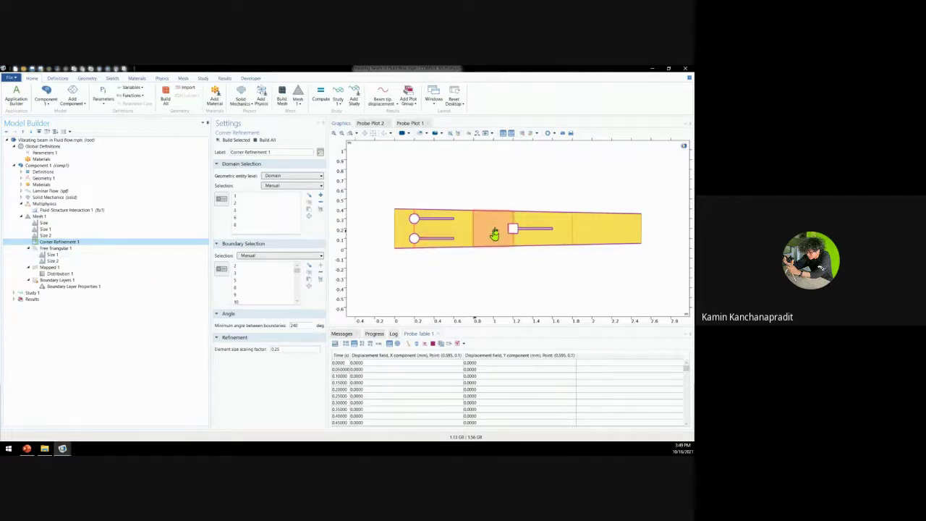
- Compare the domain selections and predefined element sizes of Free Triangular 1 and its Size 1 and Size 2 nodes
left_click(91, 248)
left_click(51, 256)
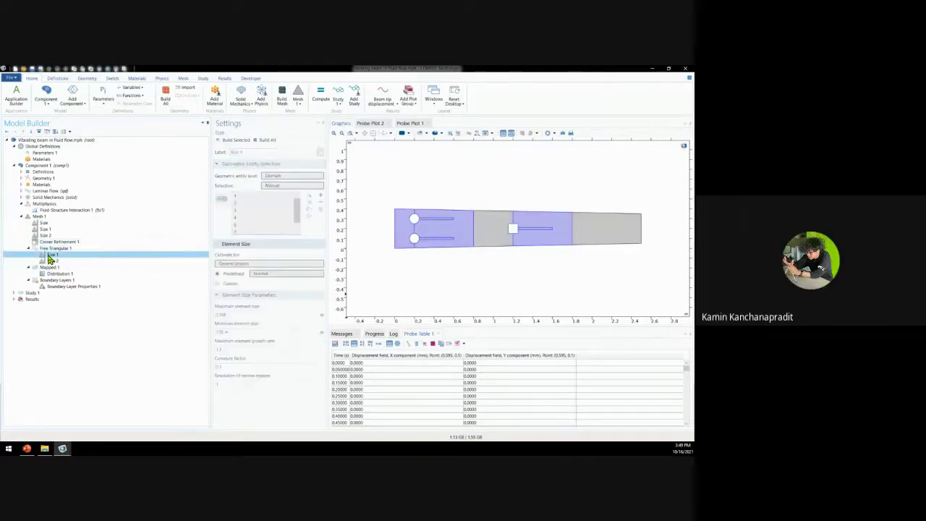
left_click(57, 249)
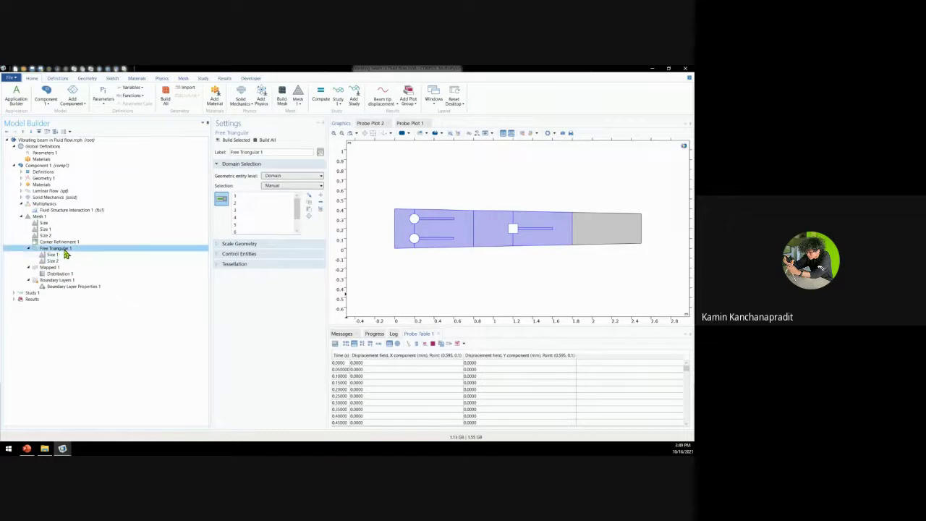
right_click(65, 251)
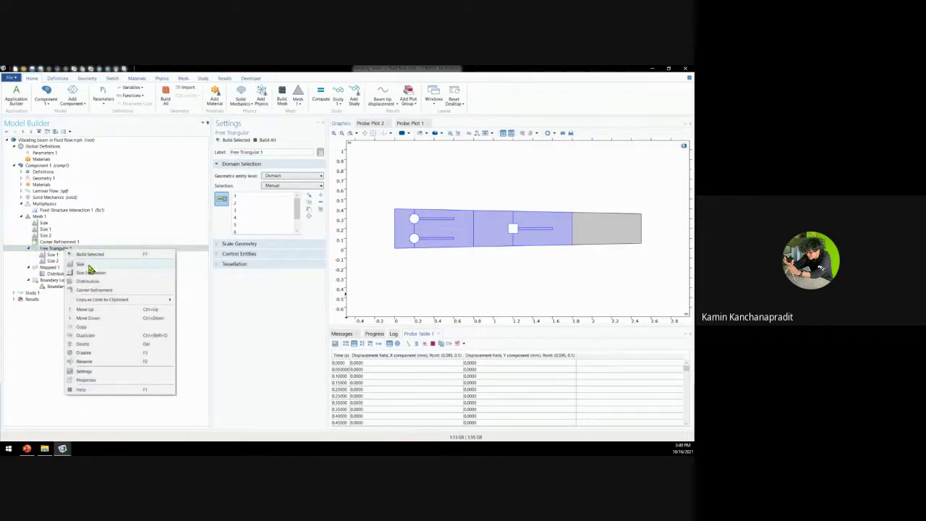
left_click(82, 264)
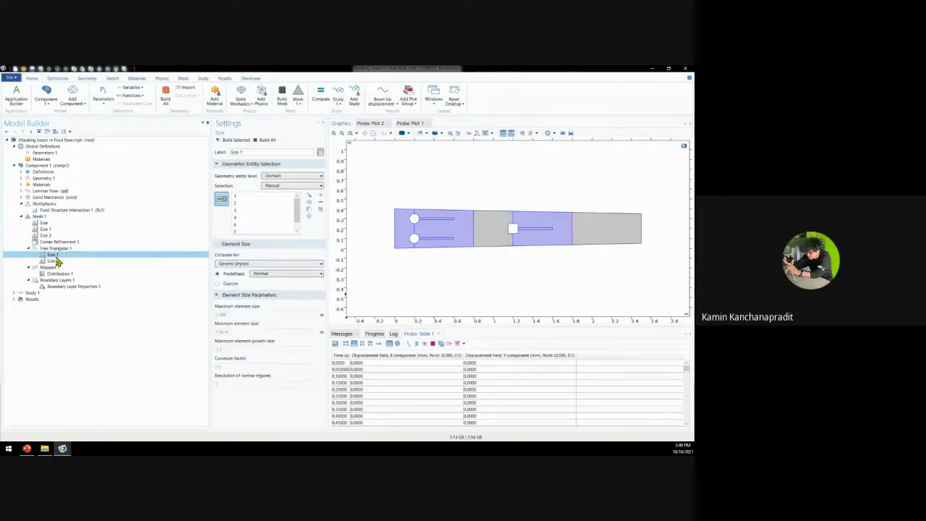
left_click(61, 261)
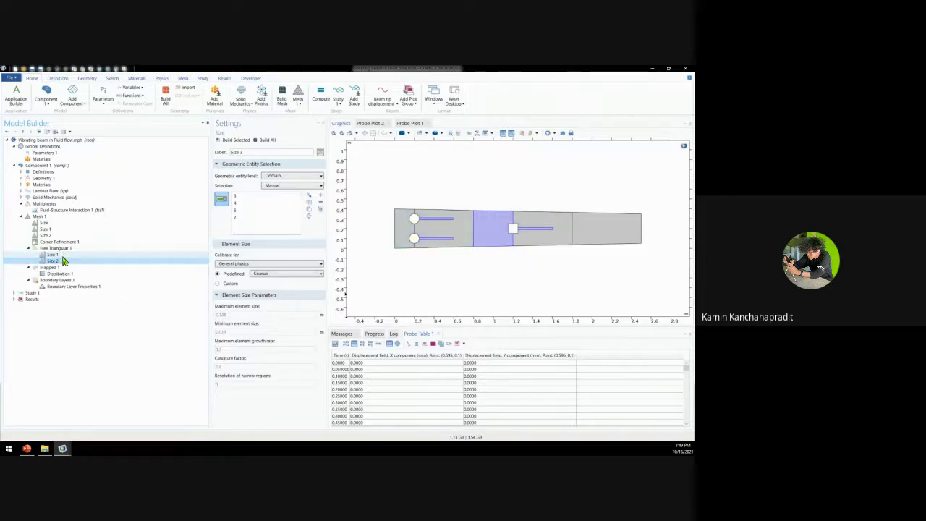
left_click(62, 255)
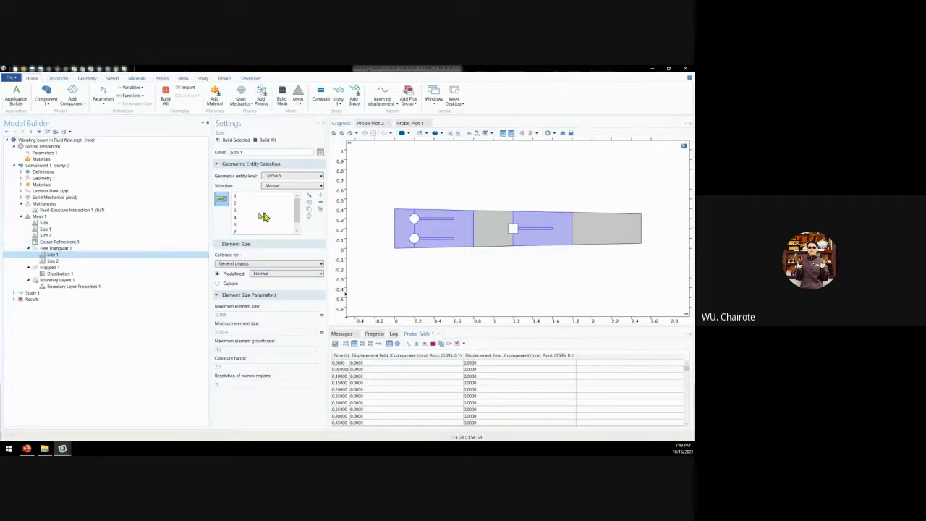
left_click(61, 261)
left_click(57, 254)
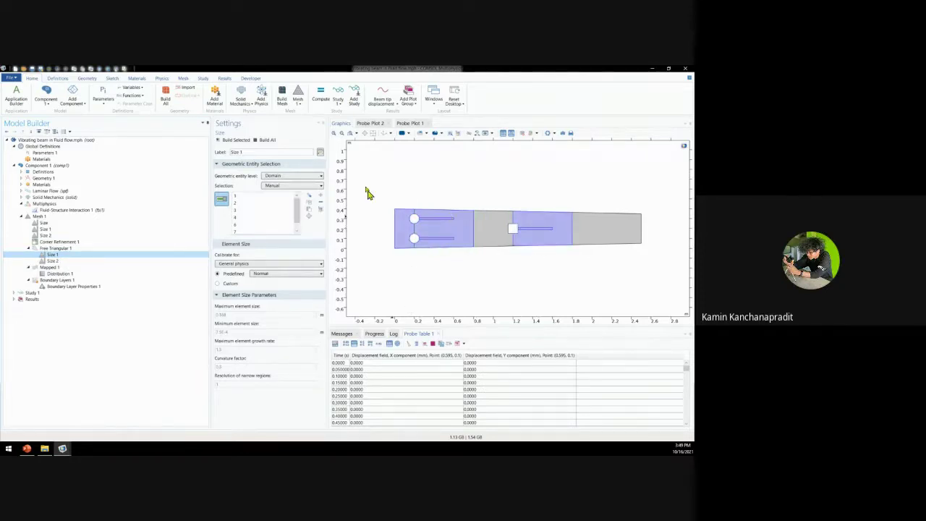
left_click(351, 133)
left_click_drag(429, 216, 648, 265)
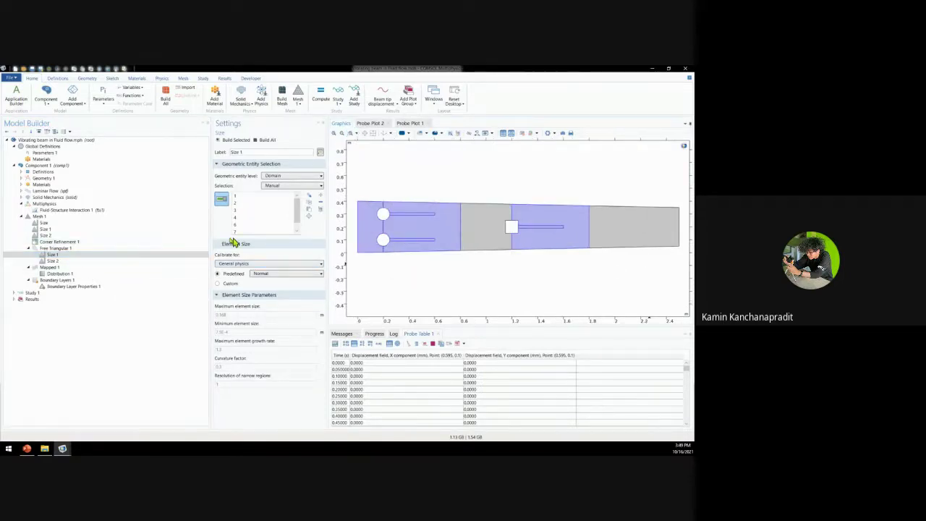
- Remove the three beam domains from Size 2 under Free Triangular 1, keeping only the channel section between the beam groups
left_click(85, 262)
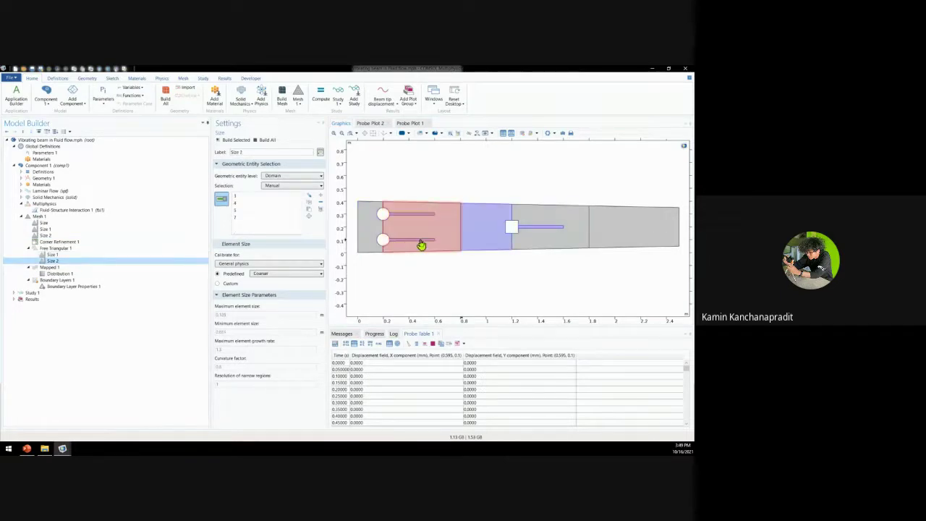
left_click(280, 211)
left_click(251, 218)
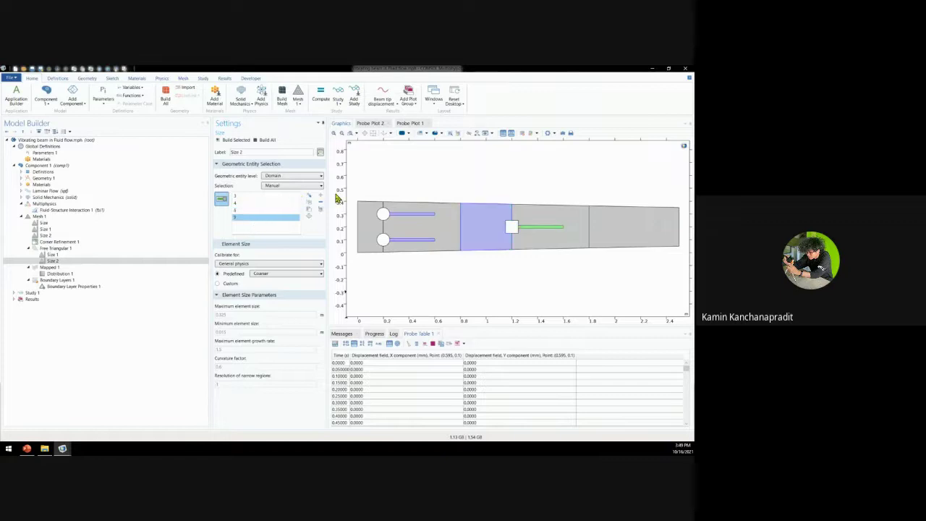
left_click(321, 203)
left_click(274, 203)
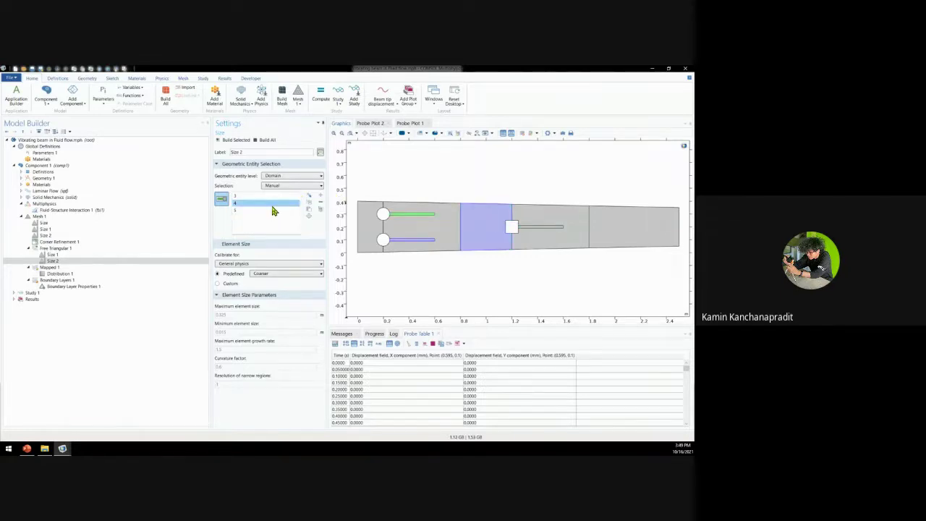
left_click(321, 202)
left_click(278, 203)
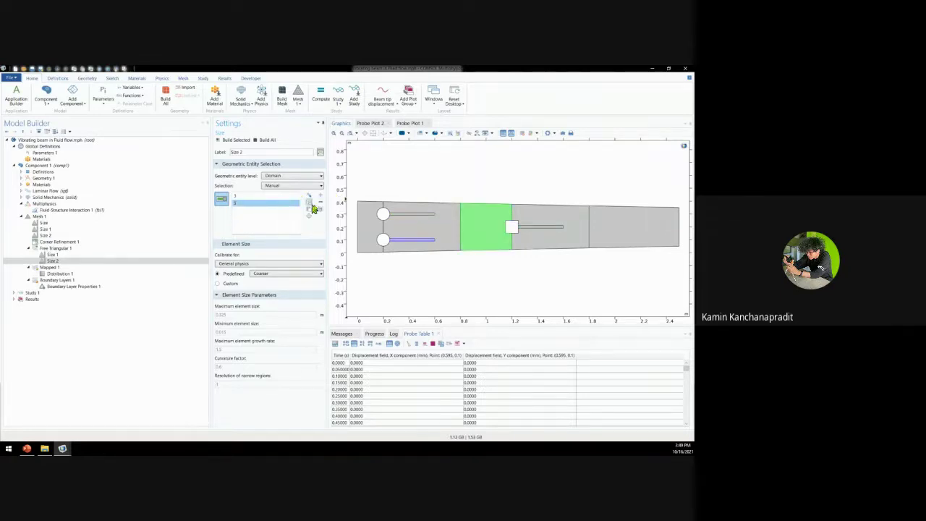
left_click(276, 196)
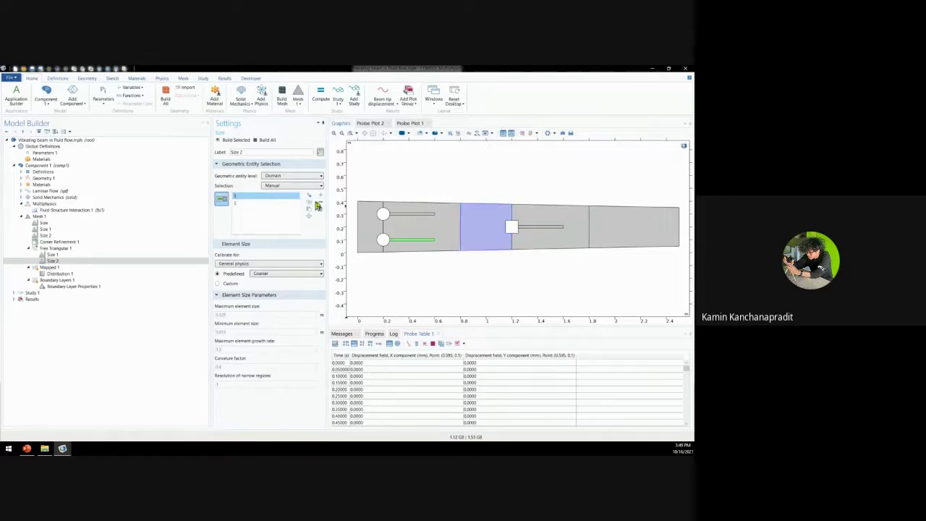
left_click(321, 203)
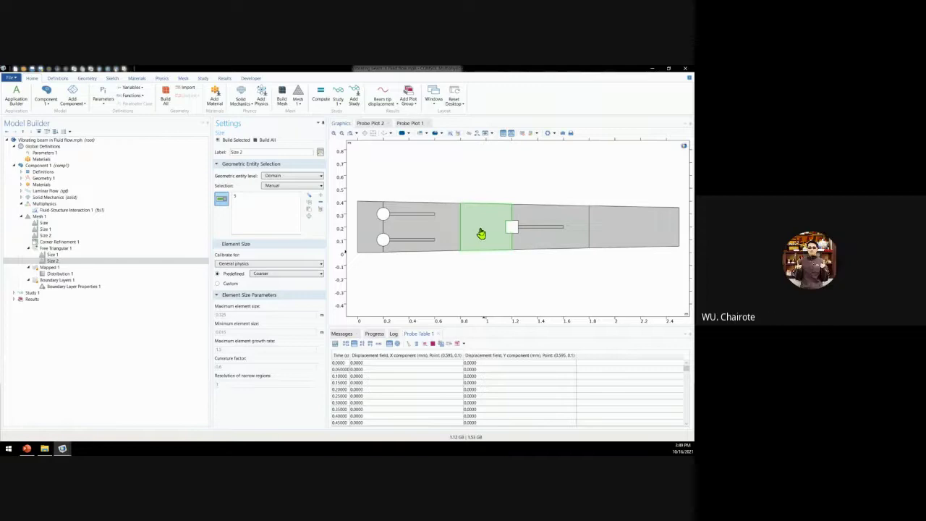
left_click(475, 263)
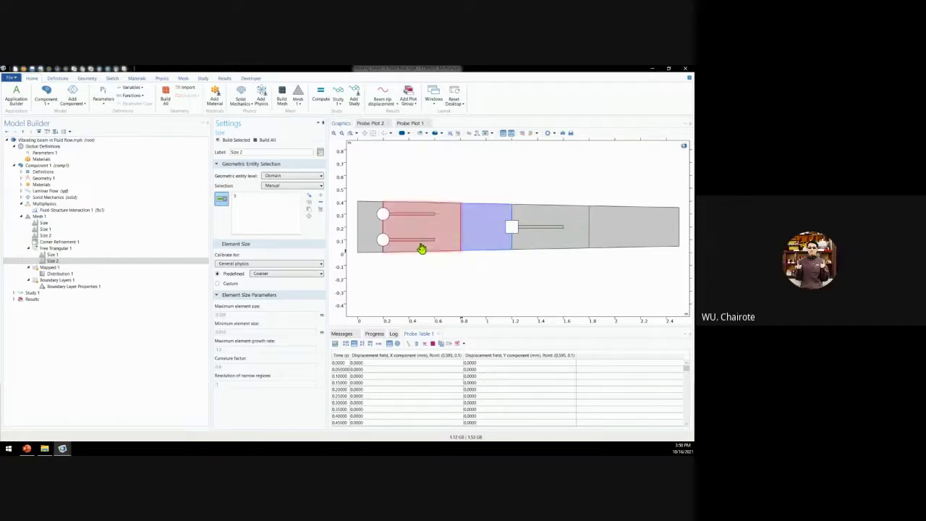
- Set the predefined element size of Size 1 under Free Triangular 1 to Fine
left_click(101, 254)
left_click(282, 273)
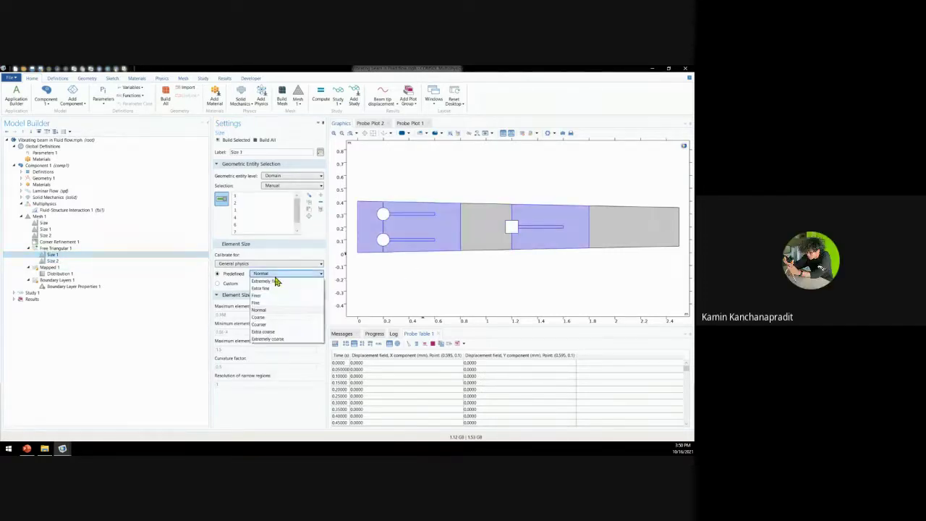
left_click(273, 303)
key("Down")
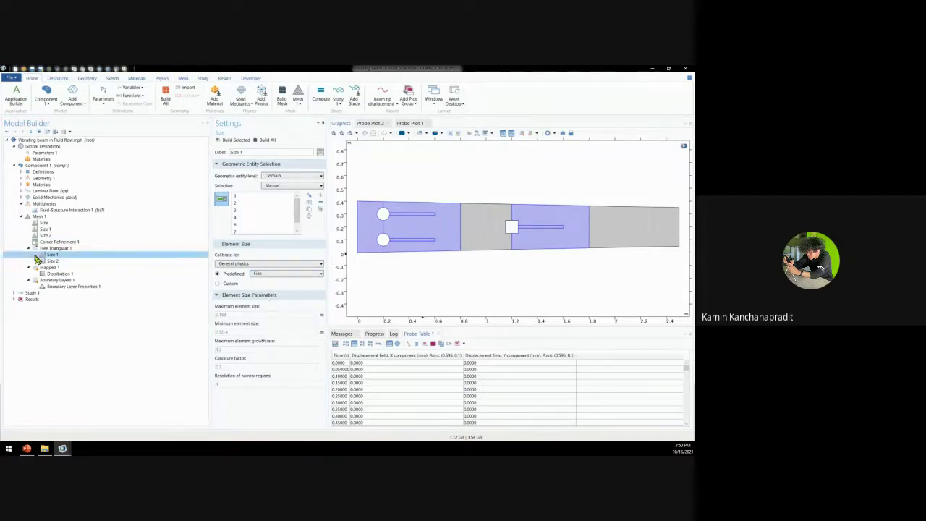
- Set the predefined element size of Size 2 under Free Triangular 1 to Extra coarse and build the mesh up to it
left_click(286, 273)
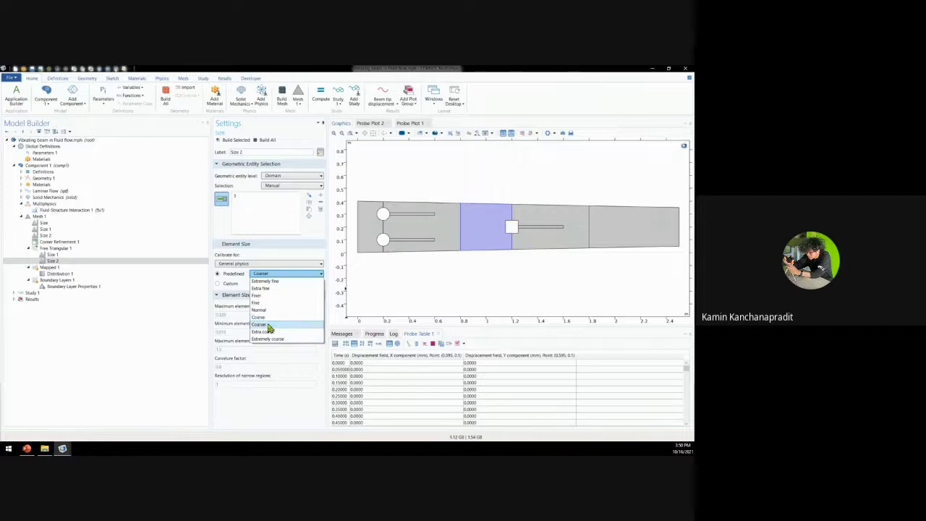
left_click(262, 324)
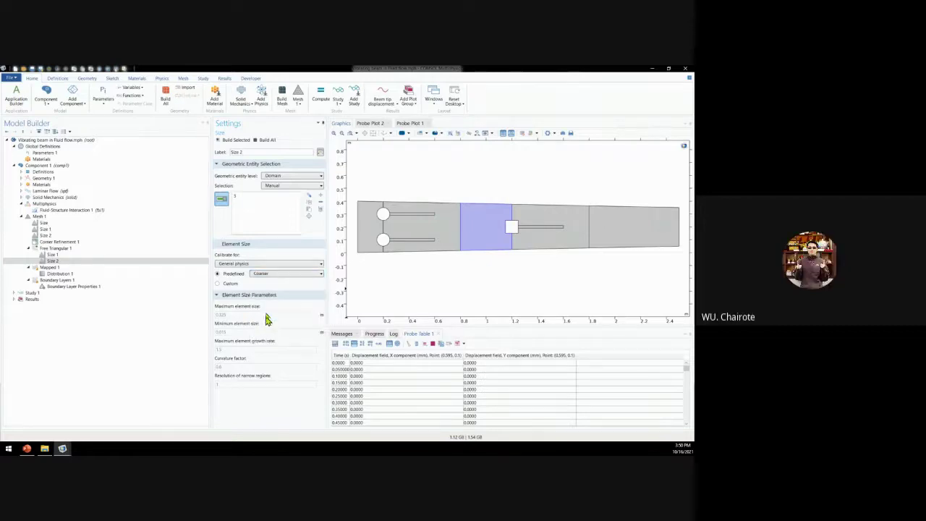
left_click(274, 274)
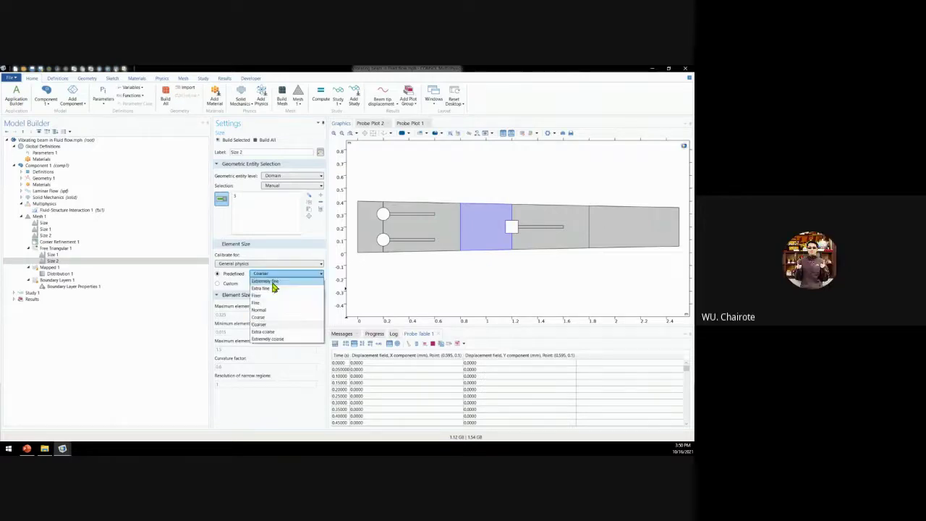
left_click(275, 333)
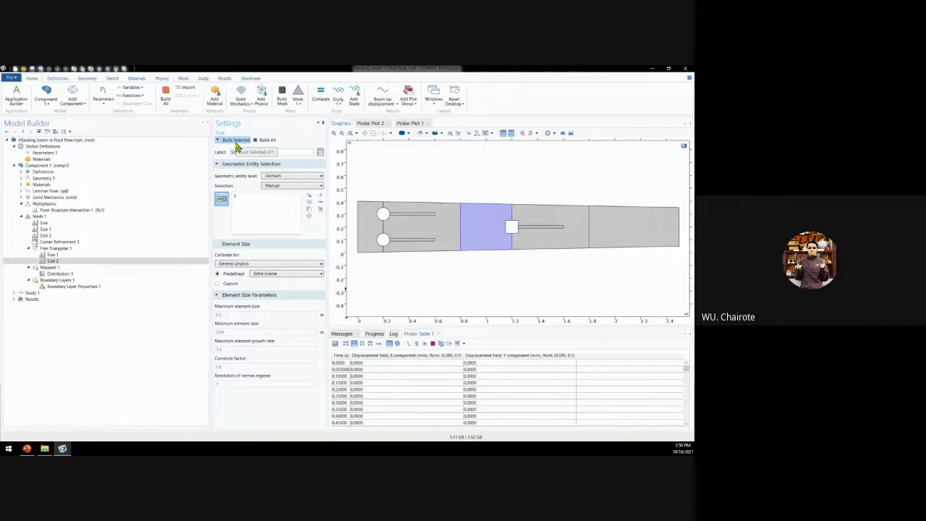
left_click(233, 143)
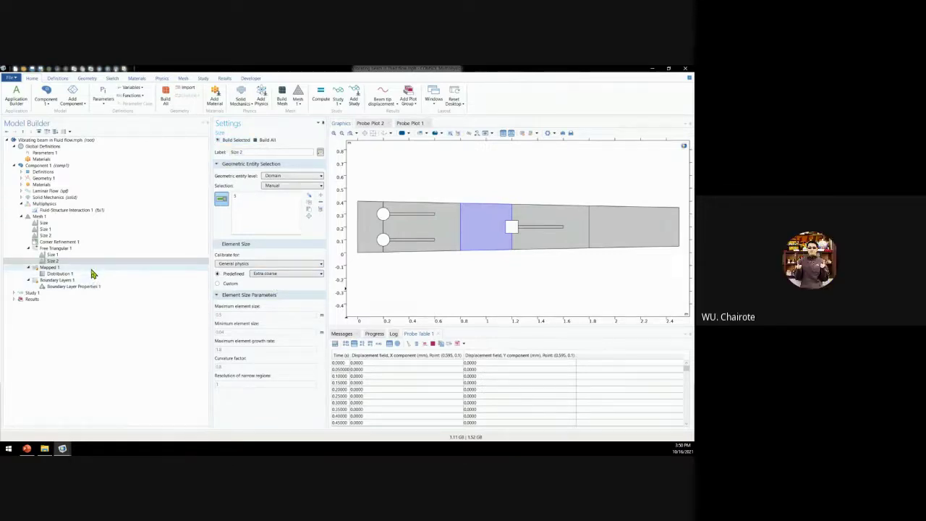
left_click(233, 141)
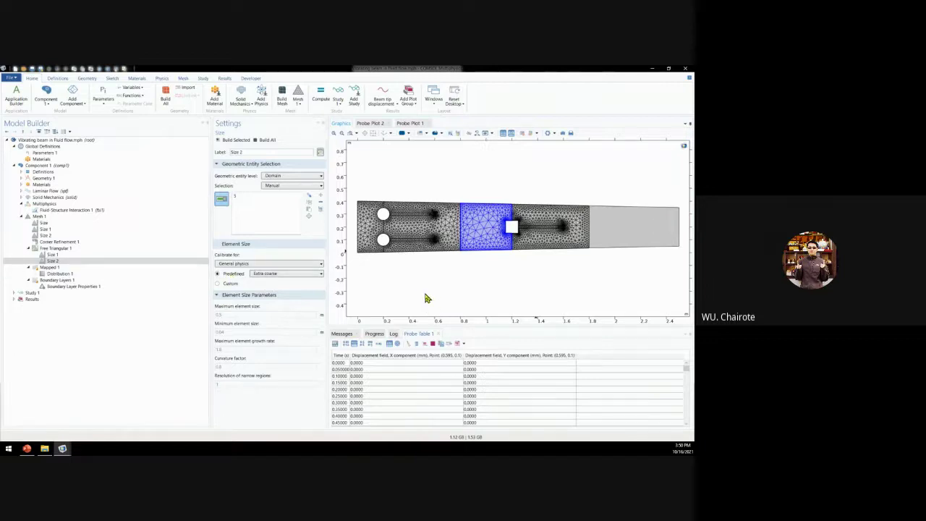
- Set the predefined element size of Size 1 under Free Triangular 1 to Extra fine and build the mesh
left_click(94, 268)
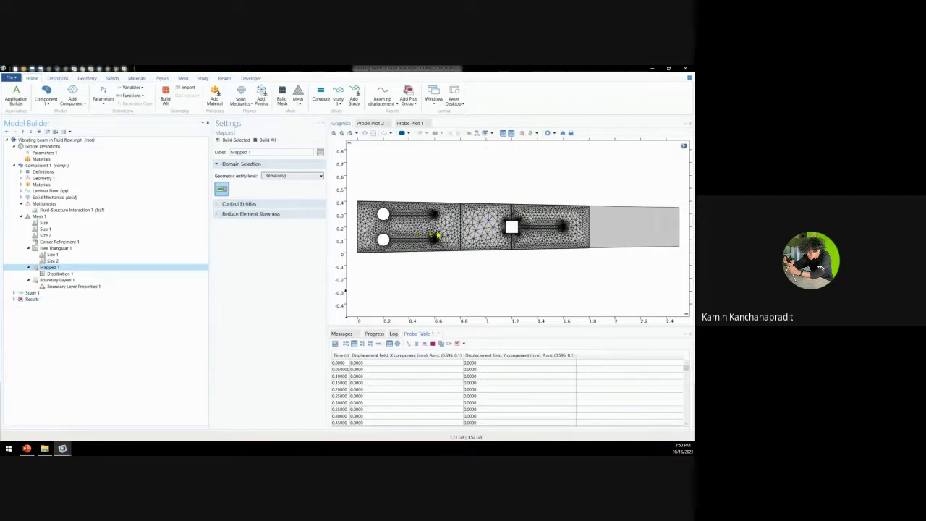
left_click(129, 257)
left_click(295, 274)
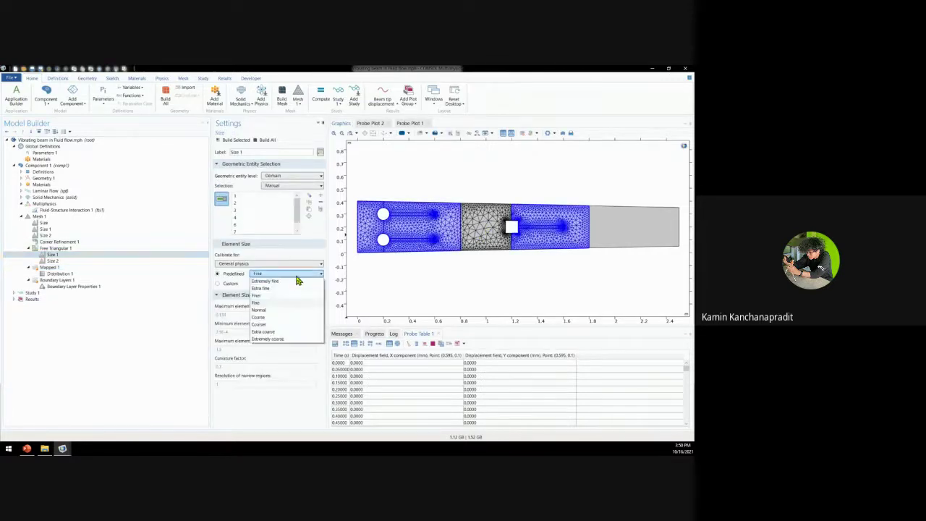
left_click(282, 289)
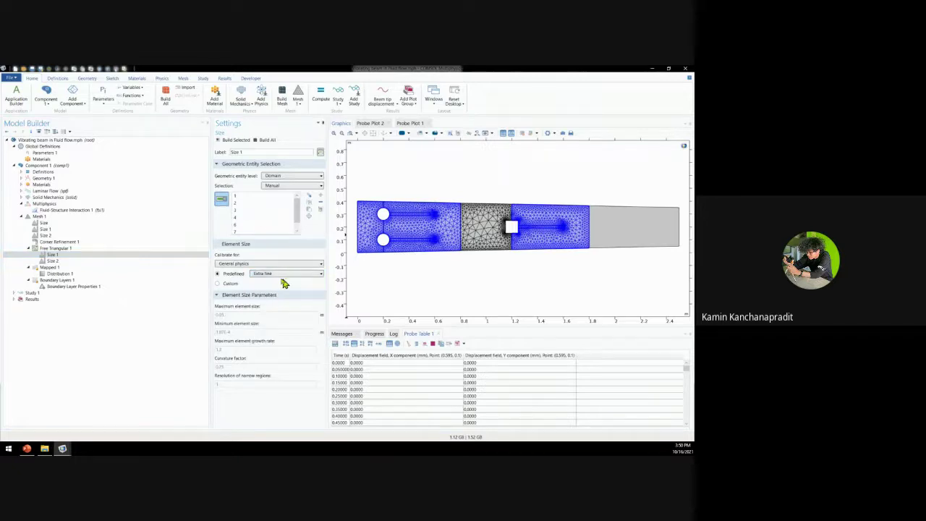
left_click(225, 145)
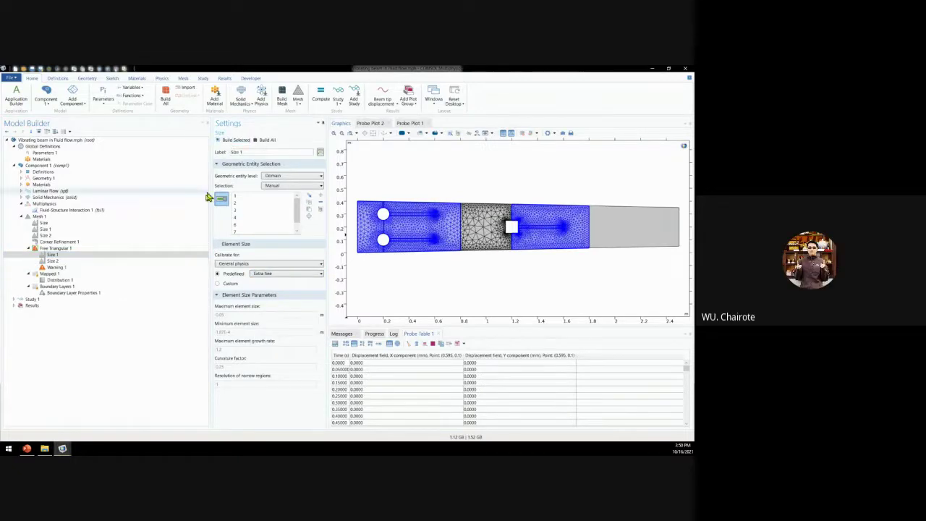
- Read Warning 1 under Free Triangular 1, then set Size 1 to Finer and rebuild the mesh
left_click(125, 267)
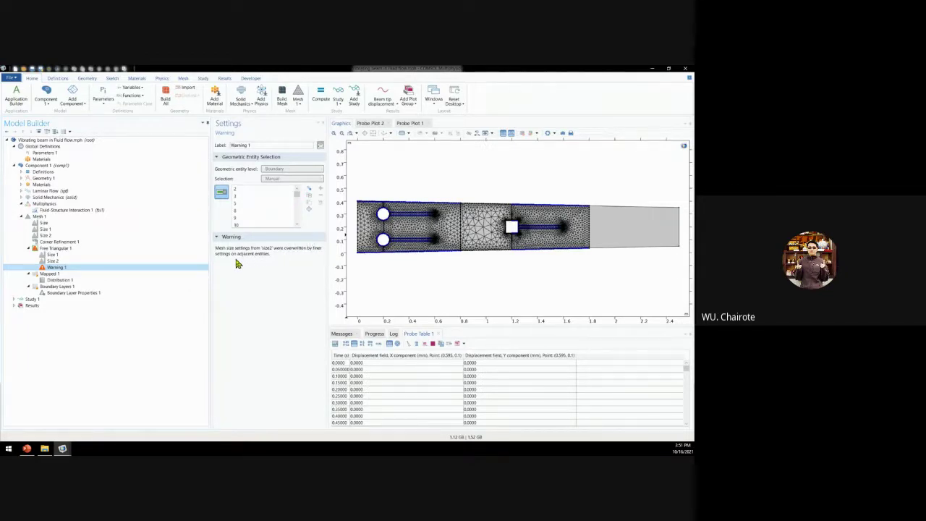
left_click(135, 256)
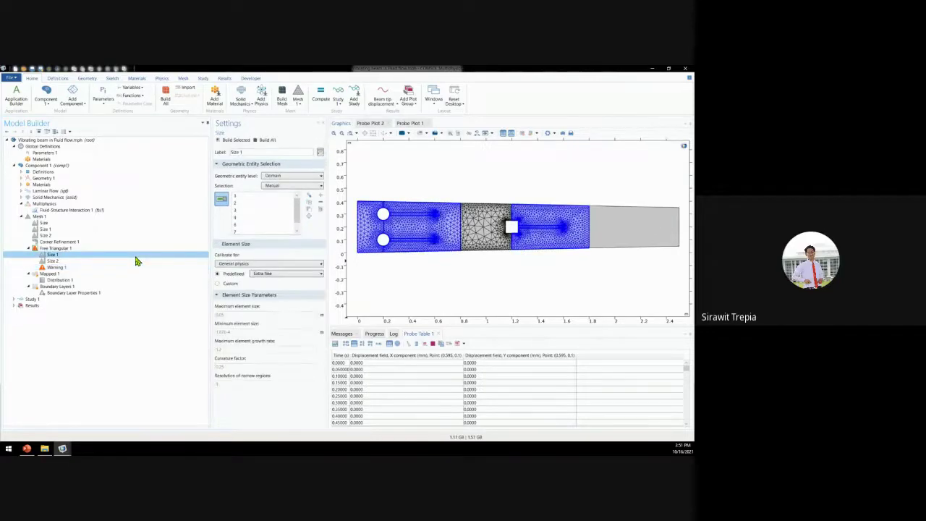
left_click(293, 274)
left_click(270, 295)
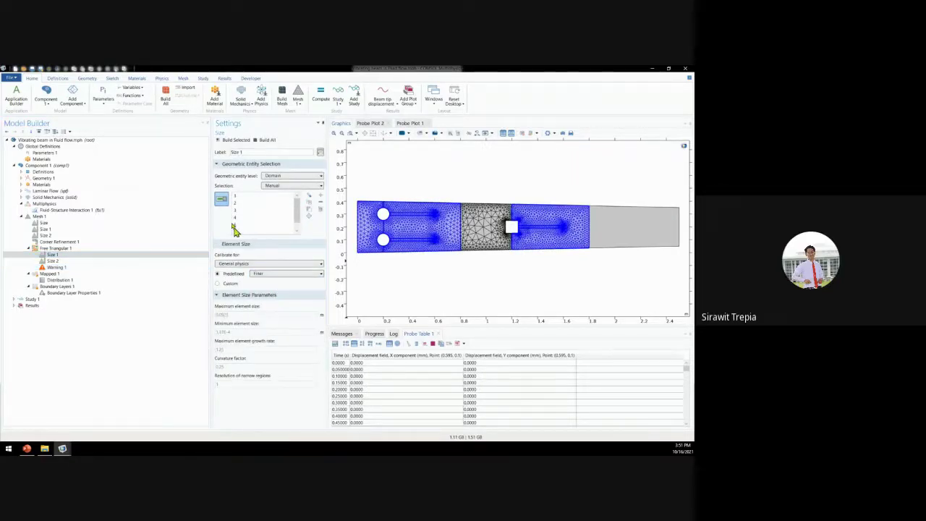
left_click(230, 141)
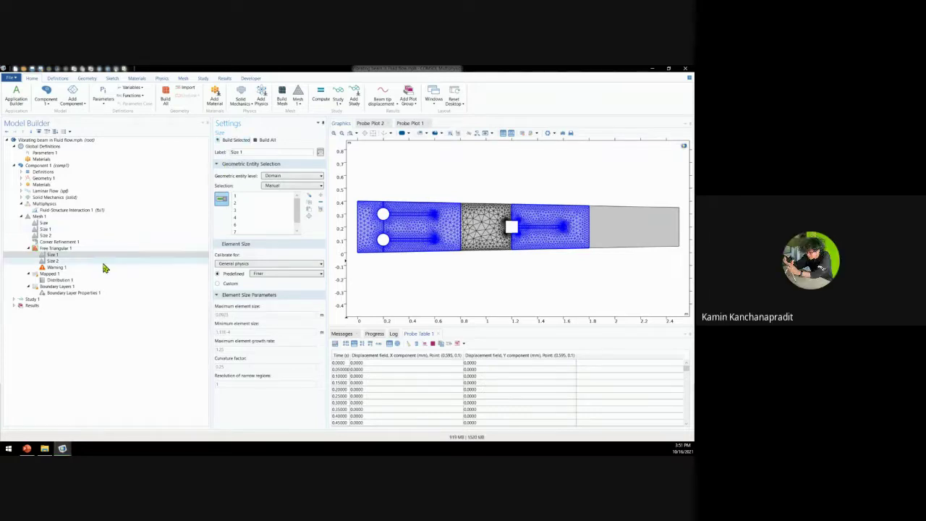
- Set Size 1 under Free Triangular 1 back to Fine and rebuild the triangular mesh
left_click(297, 274)
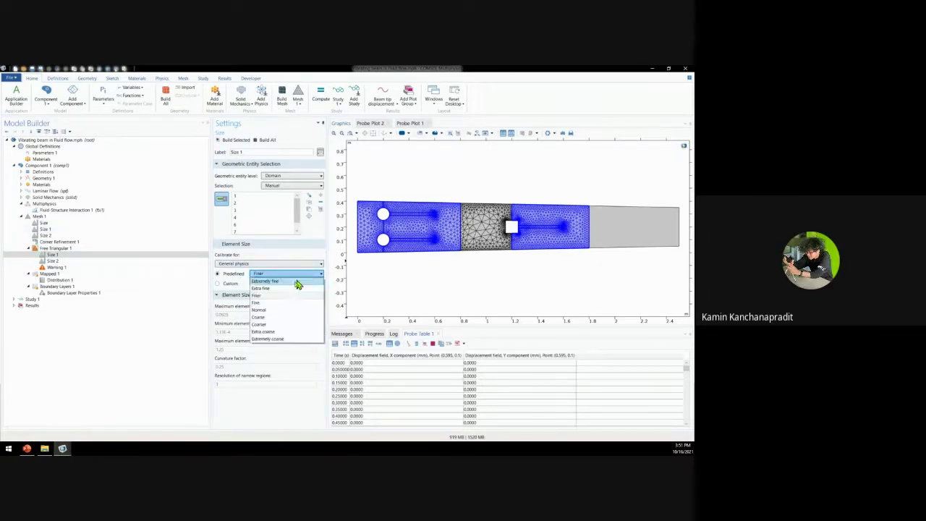
left_click(283, 302)
left_click(236, 140)
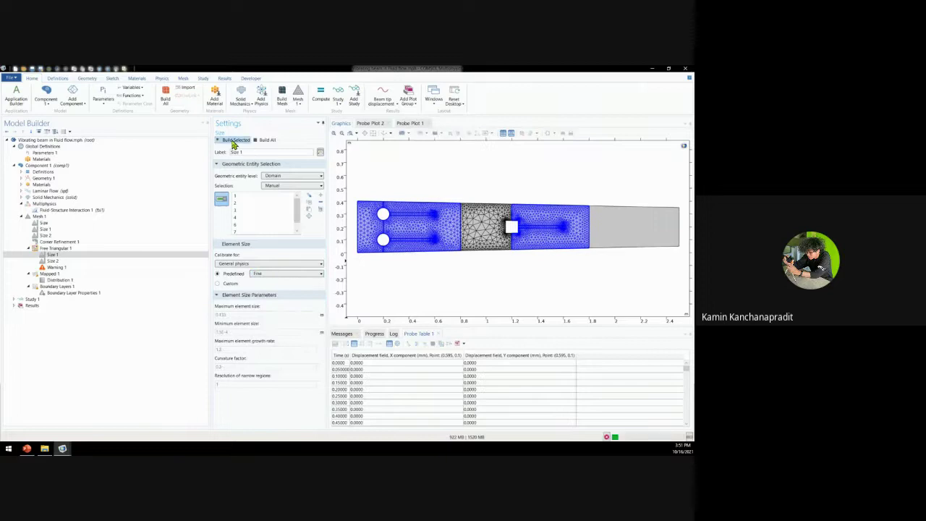
left_click(283, 274)
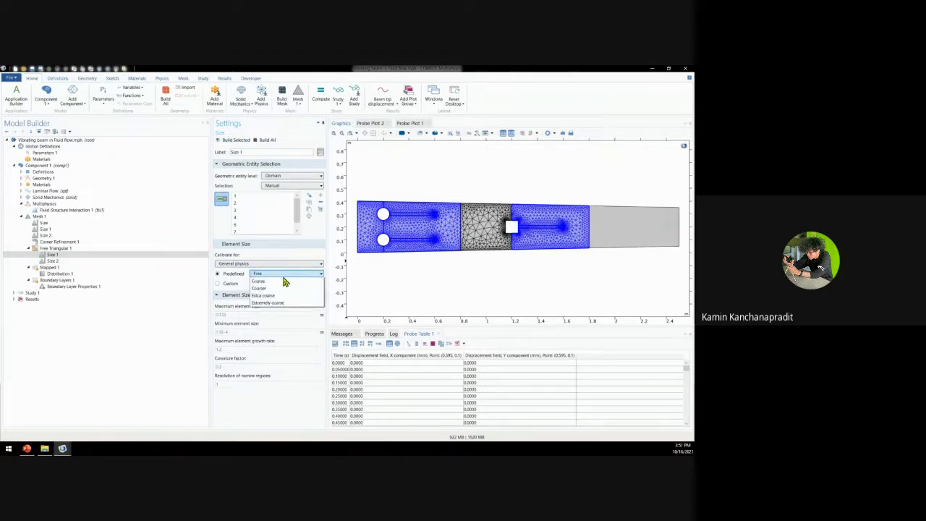
left_click(284, 276)
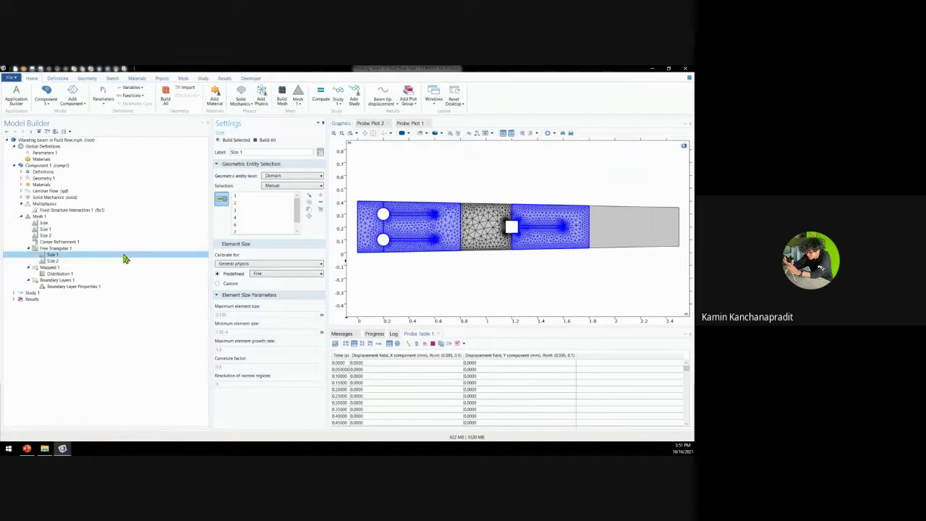
- Try the Finer predefined size for Size 1 under Free Triangular 1, rebuild the mesh, and read Warning 1
left_click(304, 274)
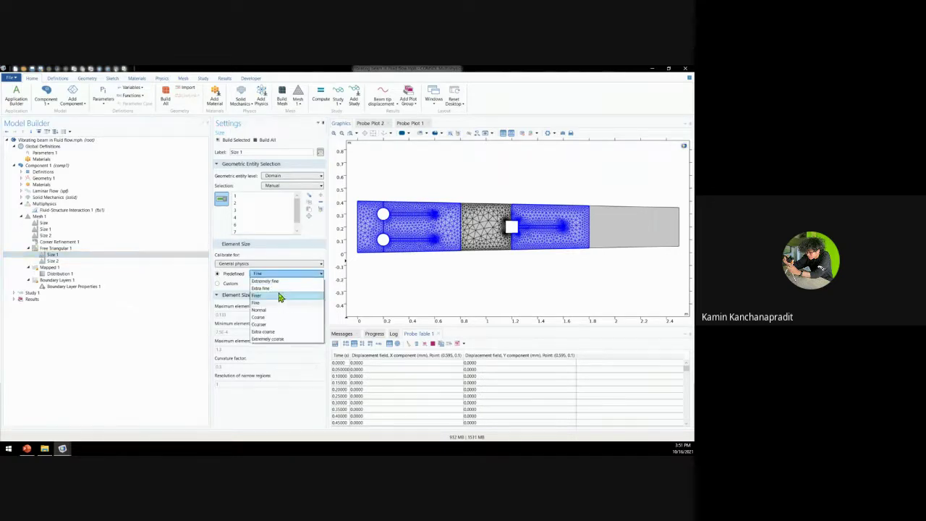
left_click(282, 297)
left_click(235, 139)
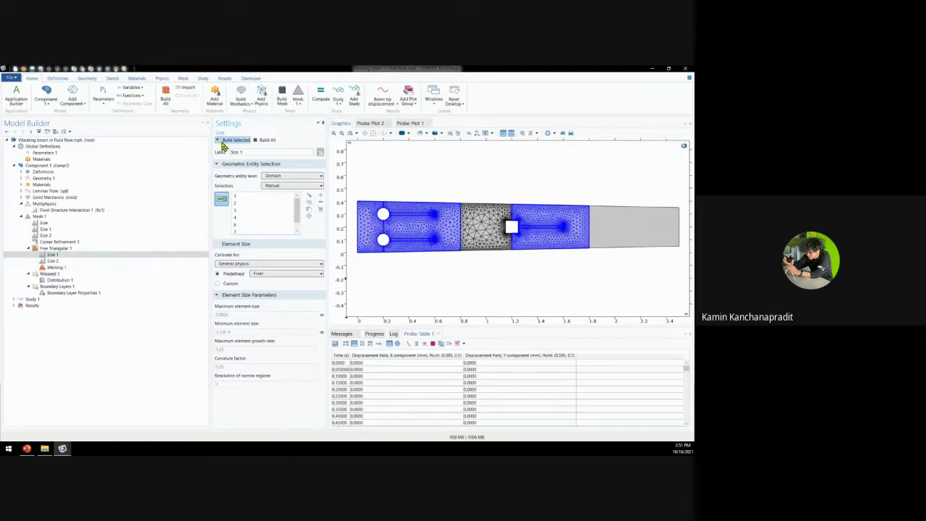
left_click(78, 268)
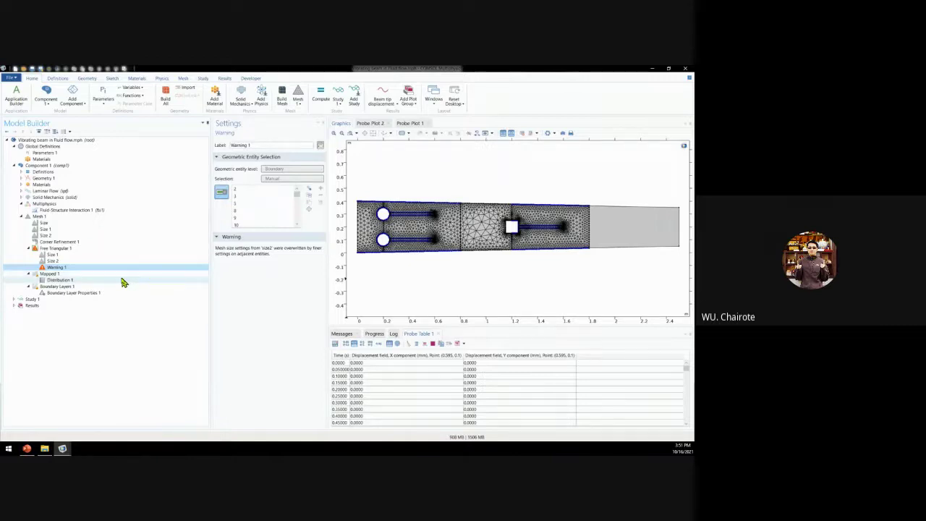
- Set Size 1 under Free Triangular 1 to Fine and rebuild the mesh, and change its predefined size to Normal
left_click(82, 261)
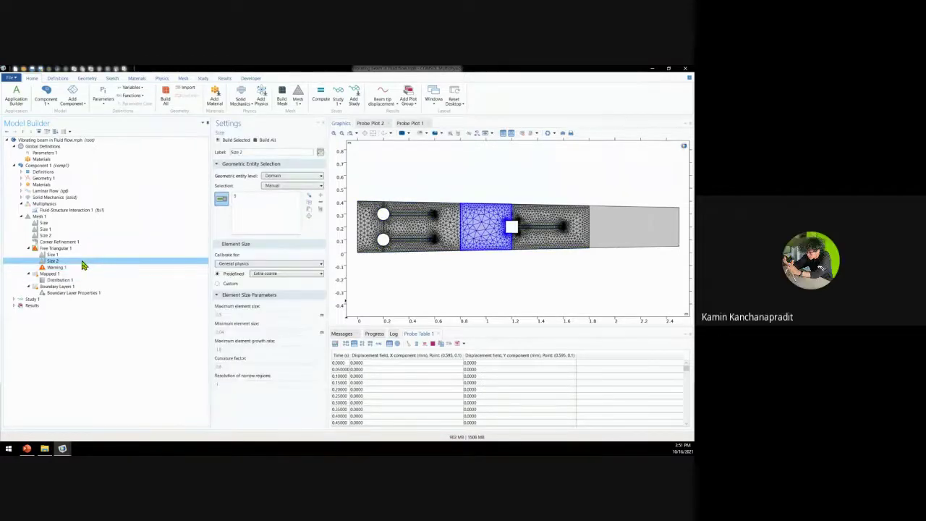
left_click(83, 255)
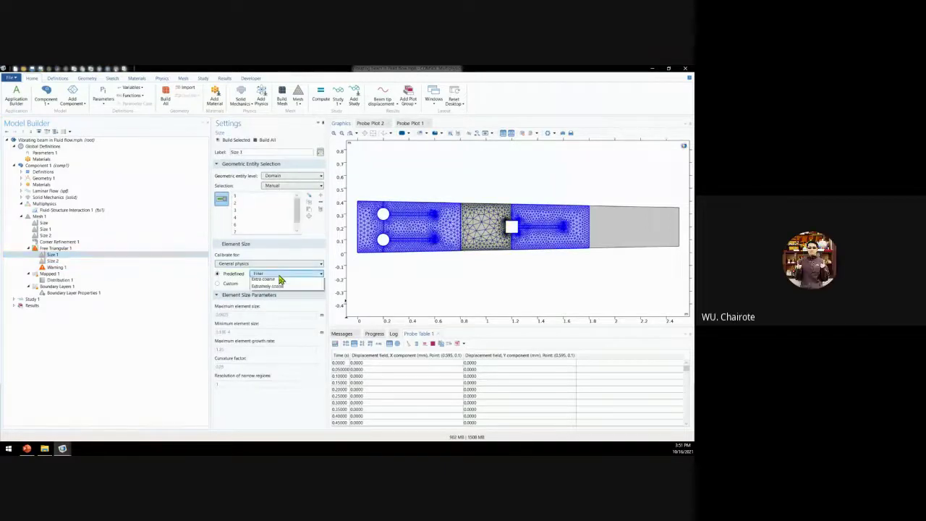
left_click(282, 274)
left_click(259, 303)
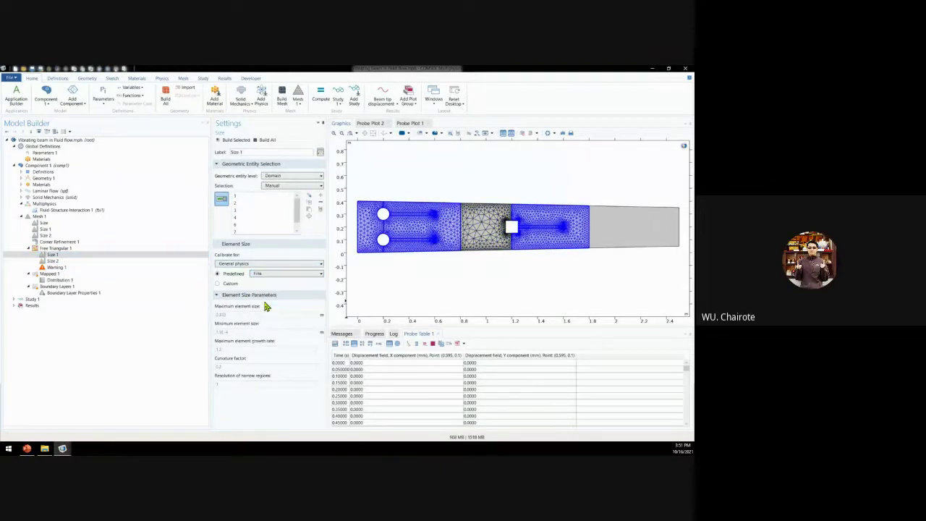
left_click(235, 140)
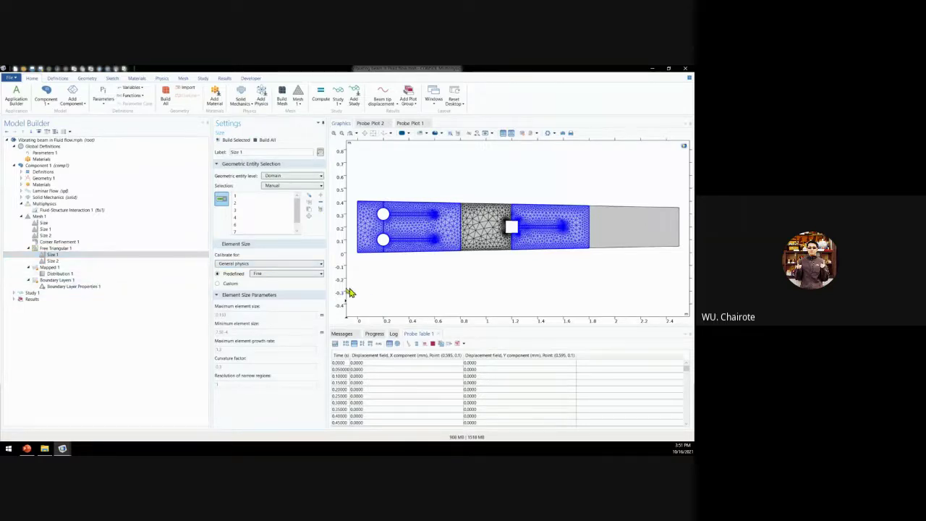
left_click(315, 274)
left_click(267, 317)
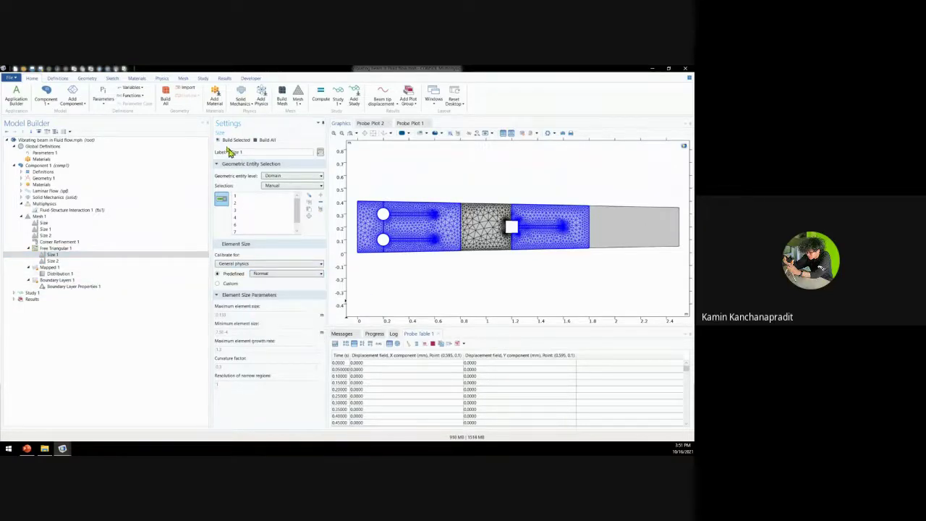
- Assign the upper and lower edges of the rightmost channel domain, boundaries 34 and 35, to Distribution 1 under Mapped 1
left_click(79, 269)
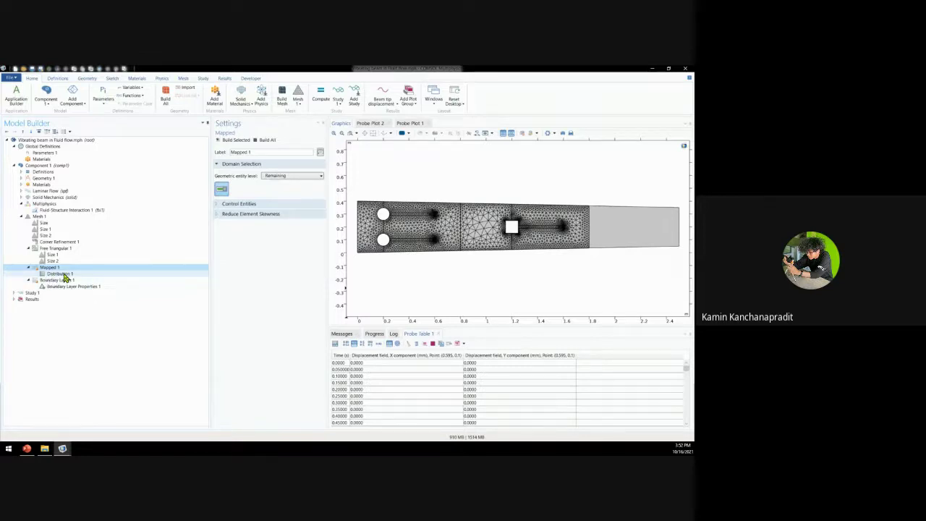
left_click(62, 274)
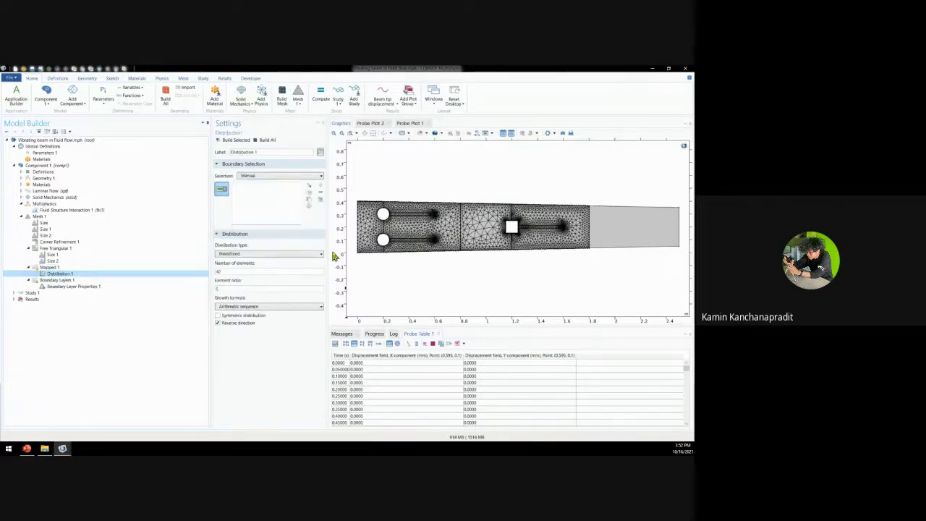
left_click(612, 208)
left_click(617, 250)
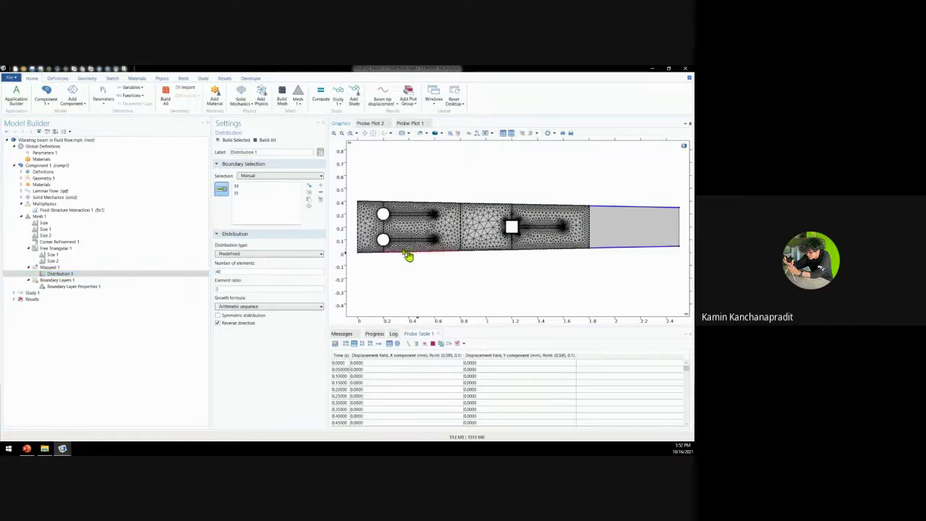
left_click(134, 274)
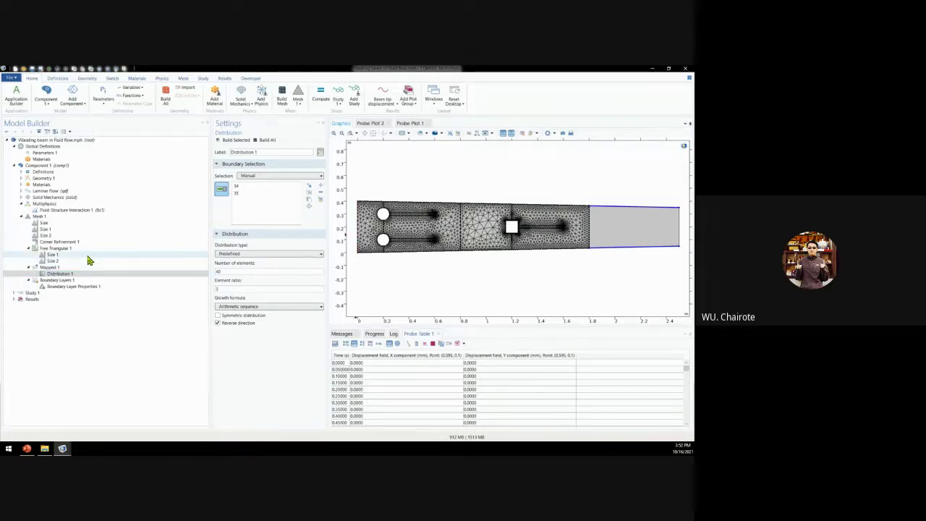
- Review the domain selections and element sizes of Free Triangular 1 and compare its Size 1 and Size 2 nodes
left_click(66, 248)
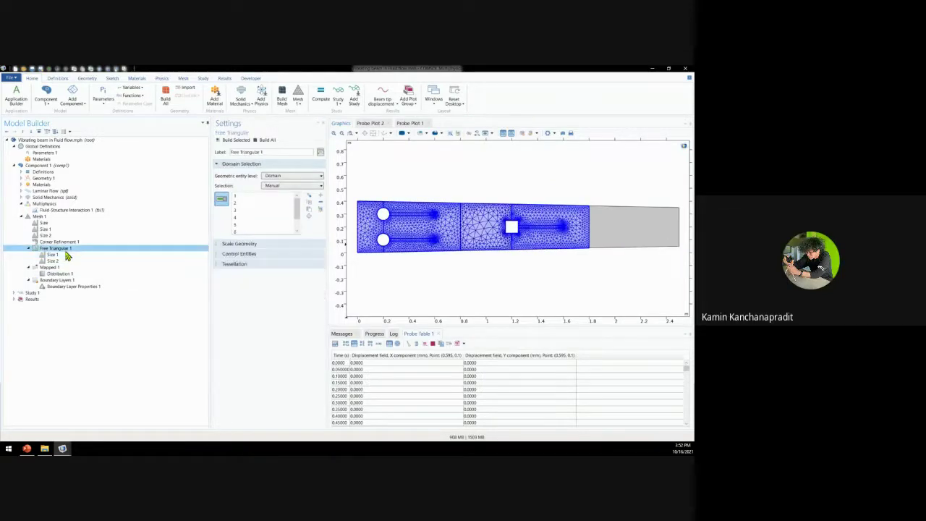
left_click(52, 260)
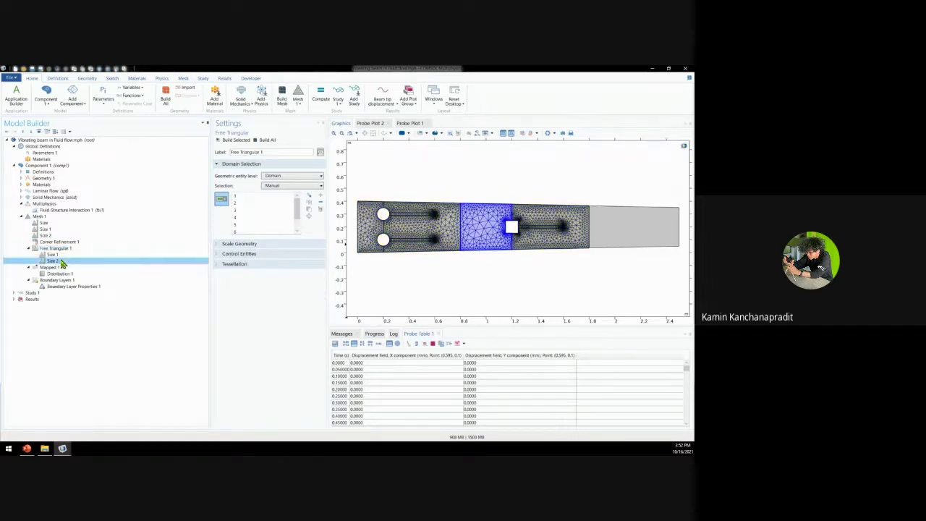
left_click(52, 254)
left_click(53, 260)
left_click(71, 255)
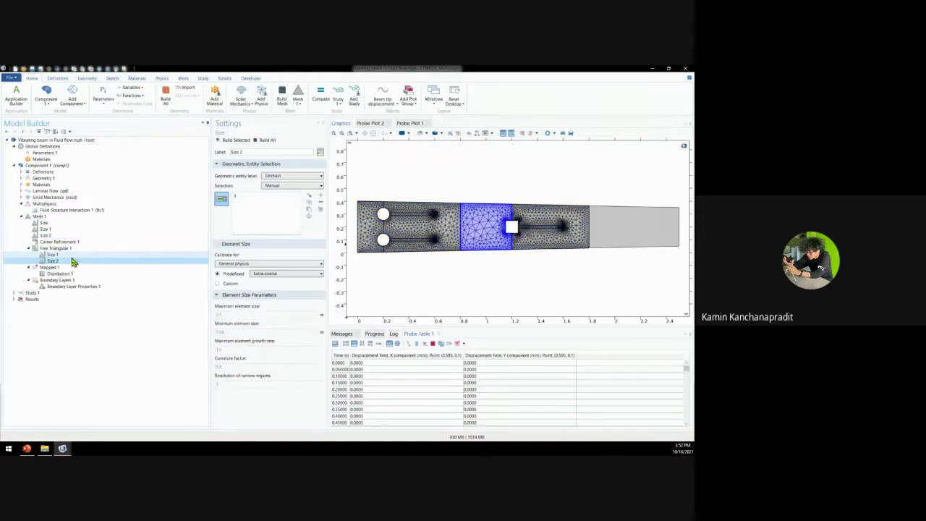
left_click(71, 261)
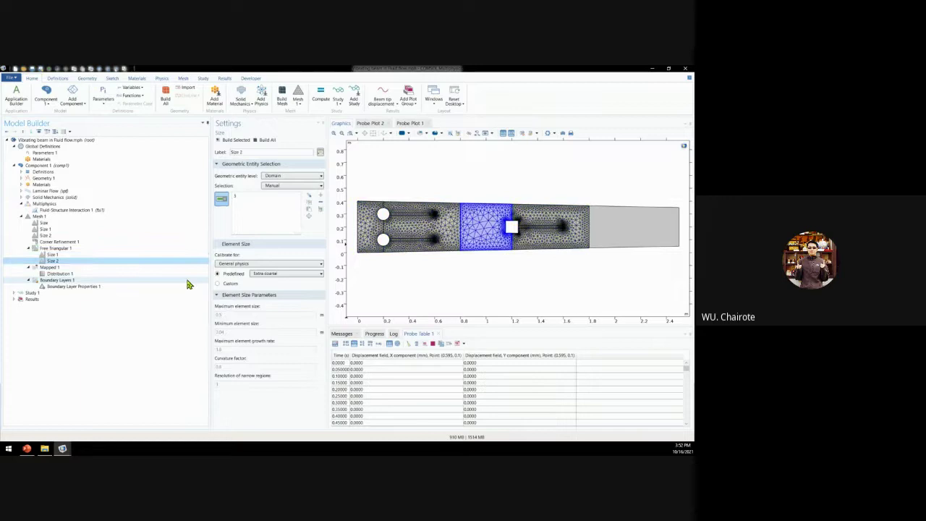
left_click(117, 256)
left_click(112, 261)
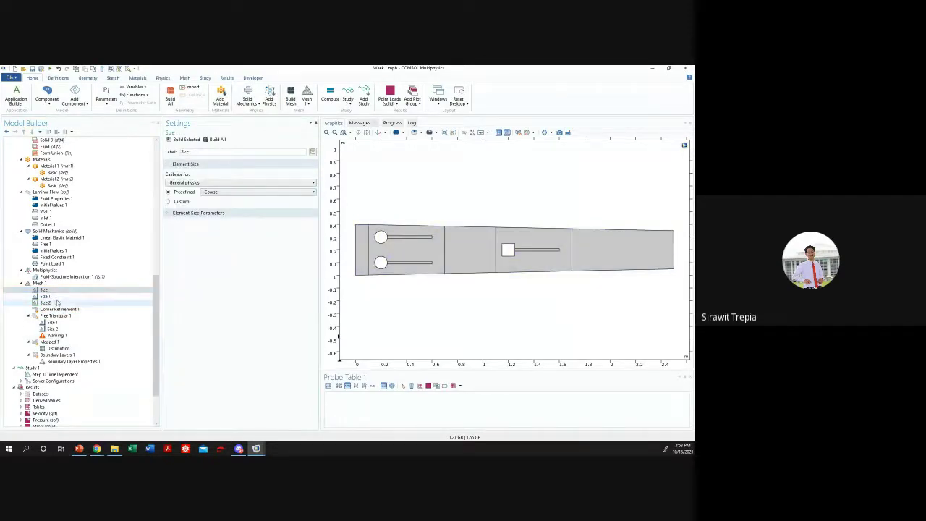
- Set the predefined element size of the fluid-dynamics Size 1 node directly under Mesh 1 to Fine
left_click(47, 296)
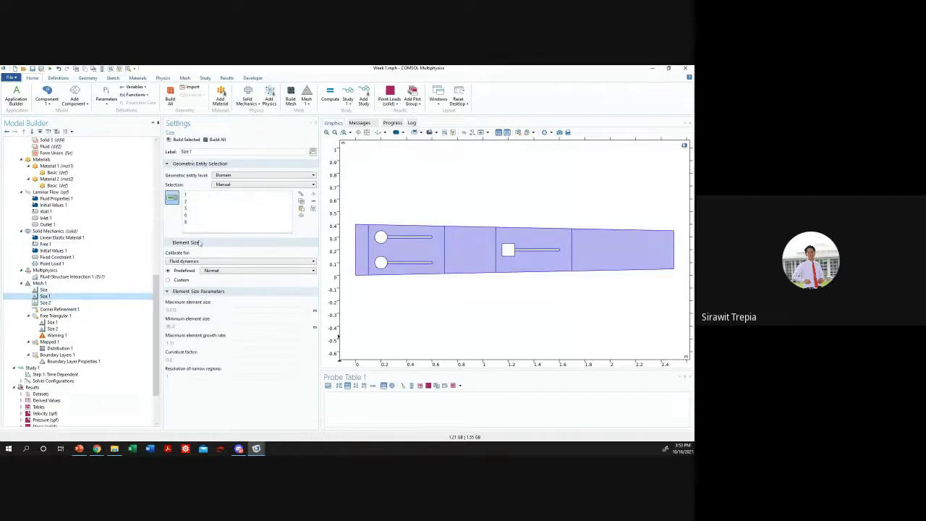
left_click(79, 303)
left_click(72, 296)
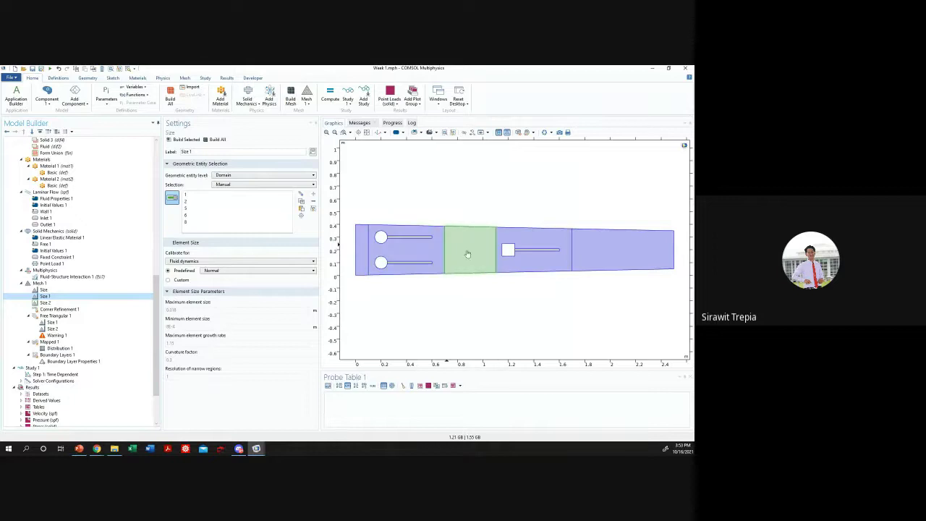
left_click(228, 270)
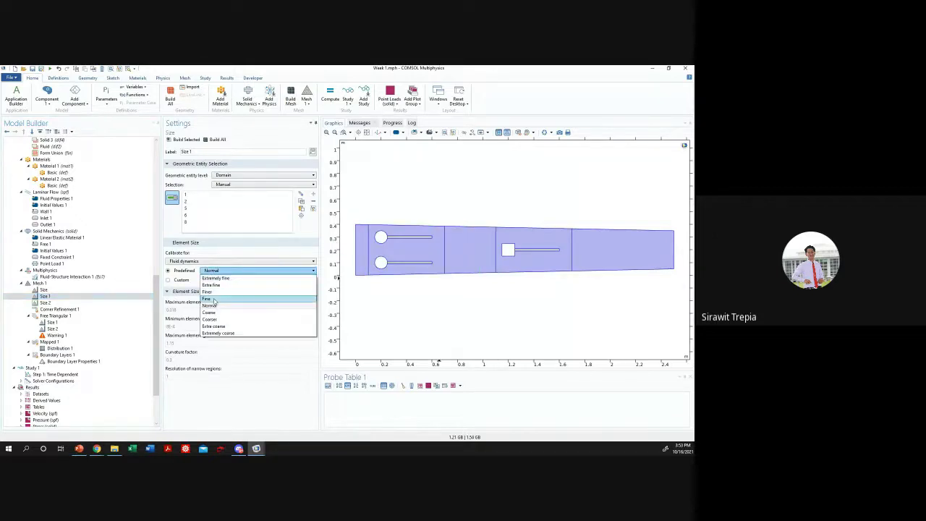
left_click(214, 299)
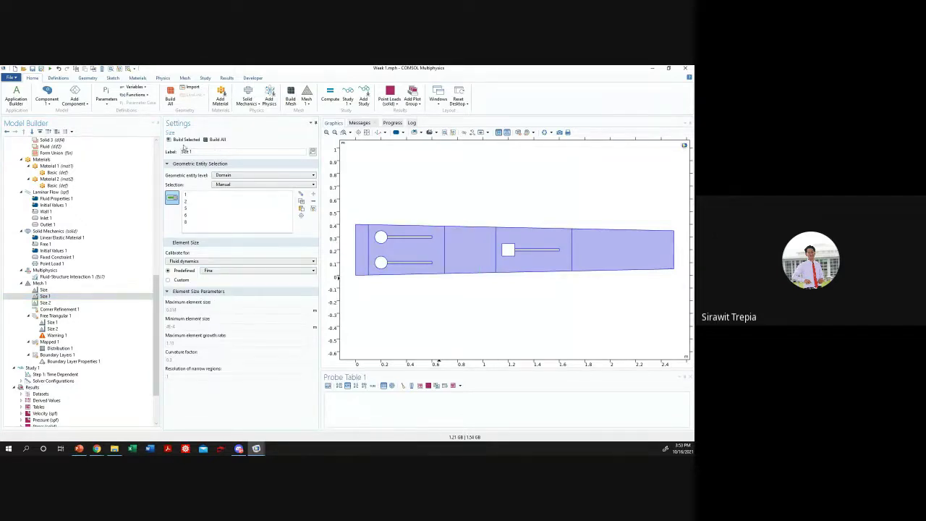
- Check Size 2 and Corner Refinement 1 under Mesh 1, and build the mesh up to Size 2 of Free Triangular 1
left_click(48, 302)
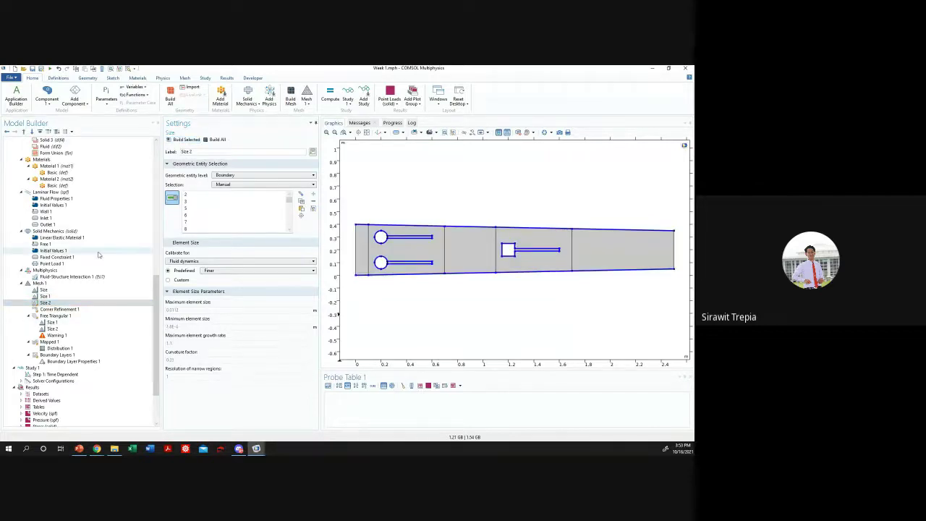
left_click(59, 308)
left_click(52, 329)
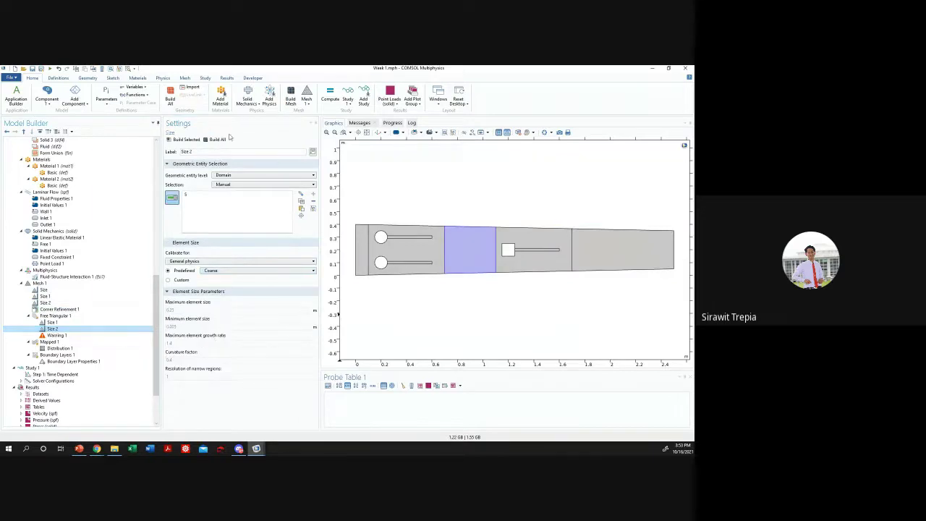
left_click(191, 140)
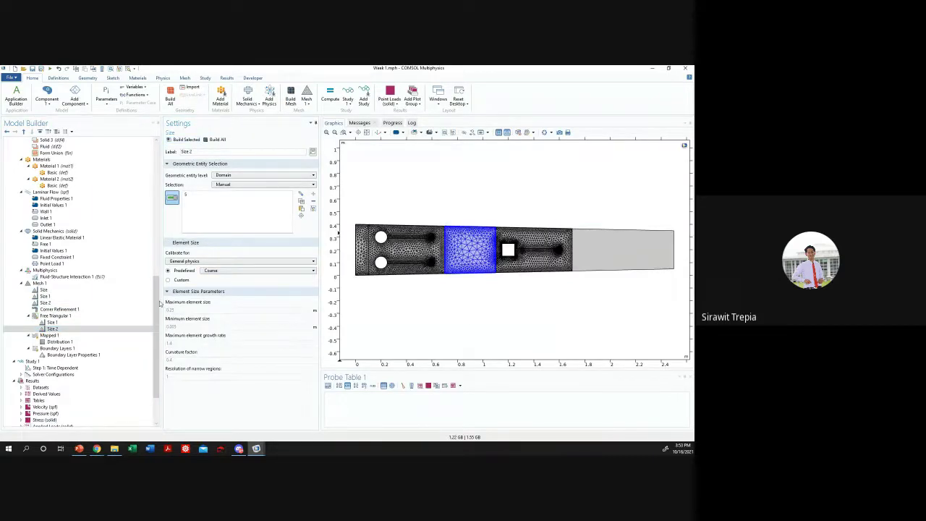
- Build the mesh through Boundary Layer Properties 1 so that it includes the mapped and boundary layer elements
left_click(72, 355)
left_click(189, 139)
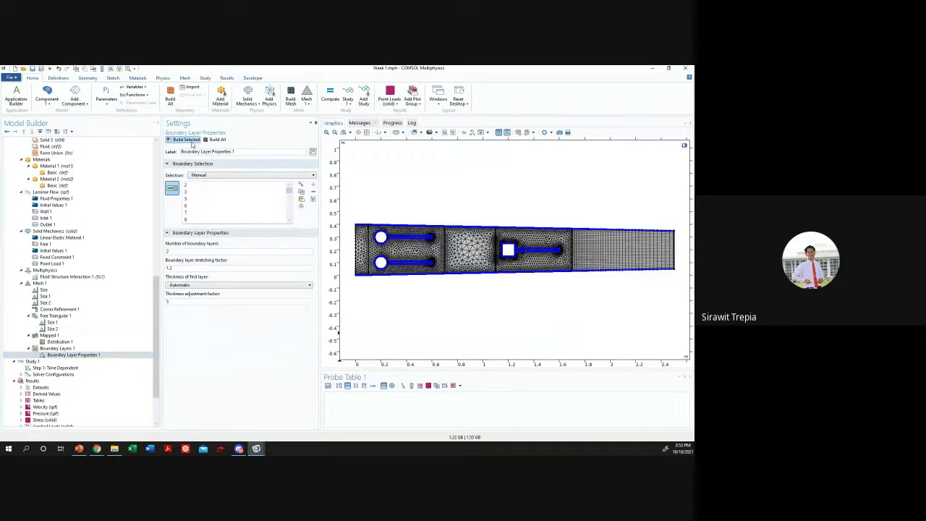
left_click(344, 132)
left_click_drag(369, 219, 427, 286)
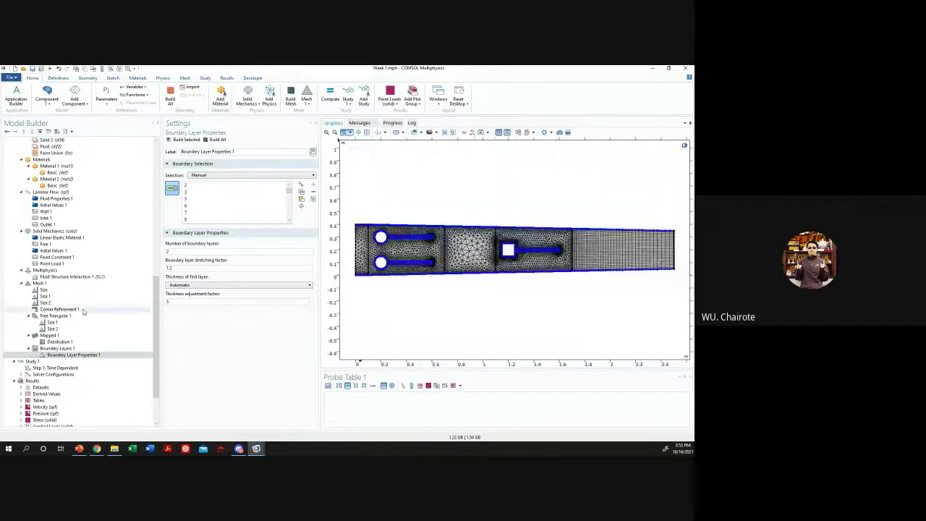
- Check the predefined size options of the boundary-level Size 2 directly under Mesh 1 and reselect Finer
left_click(108, 302)
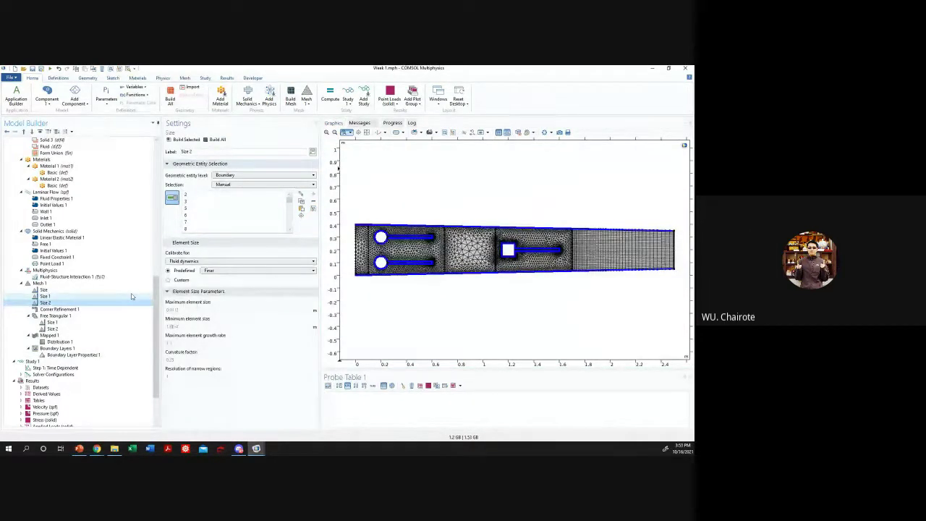
left_click(97, 296)
left_click(94, 303)
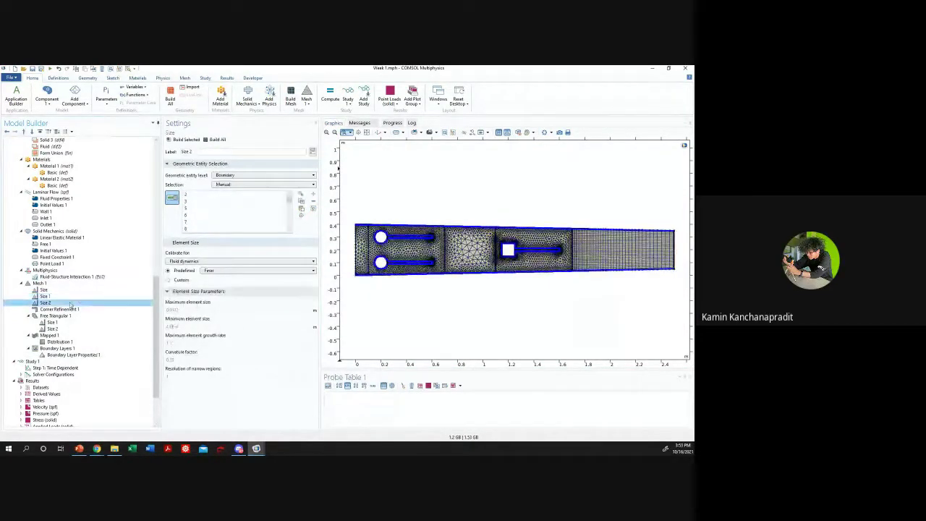
left_click(214, 272)
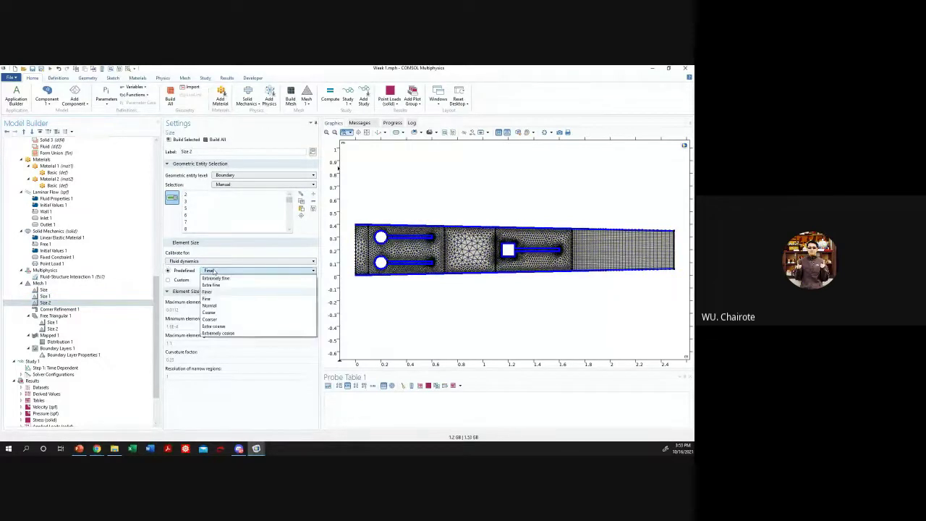
left_click(214, 271)
left_click(214, 271)
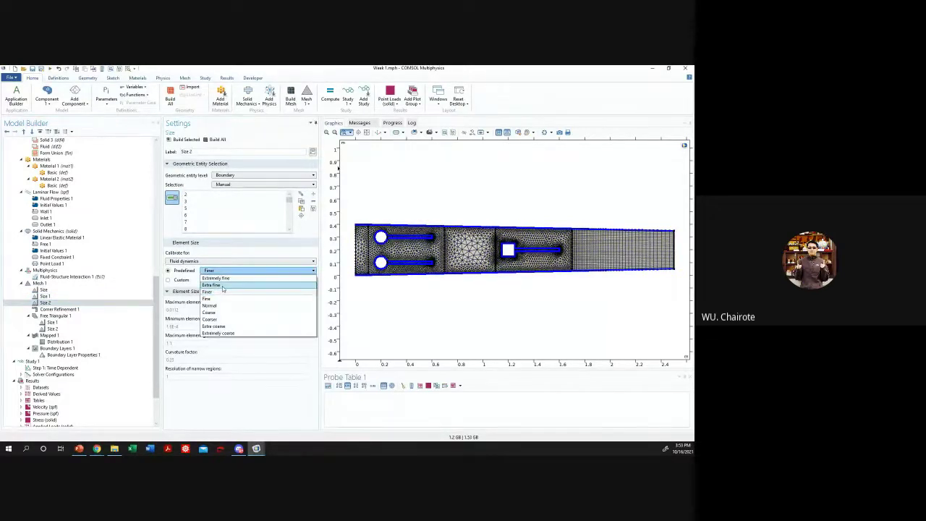
left_click(216, 294)
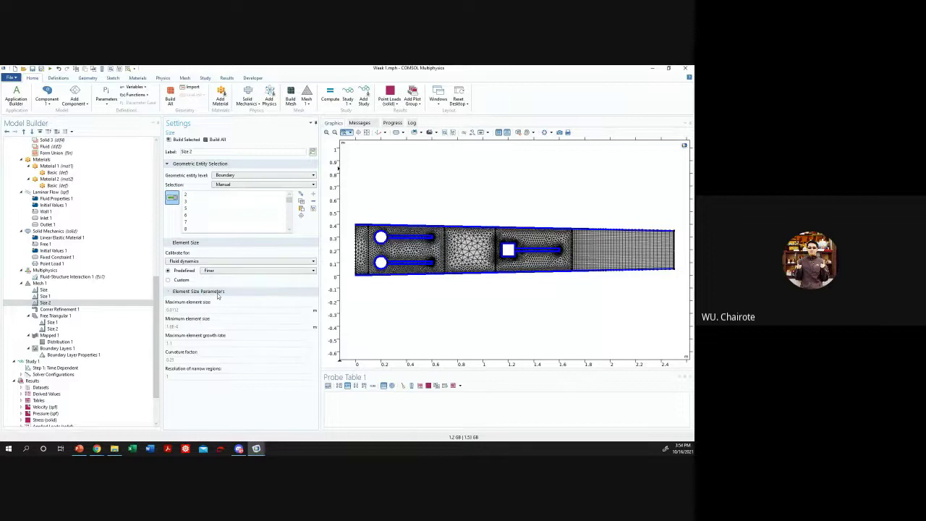
- Check the predefined size options of Size 1 under Free Triangular 1, reselect Finer, and return to the boundary-level Size 2 settings
left_click(50, 323)
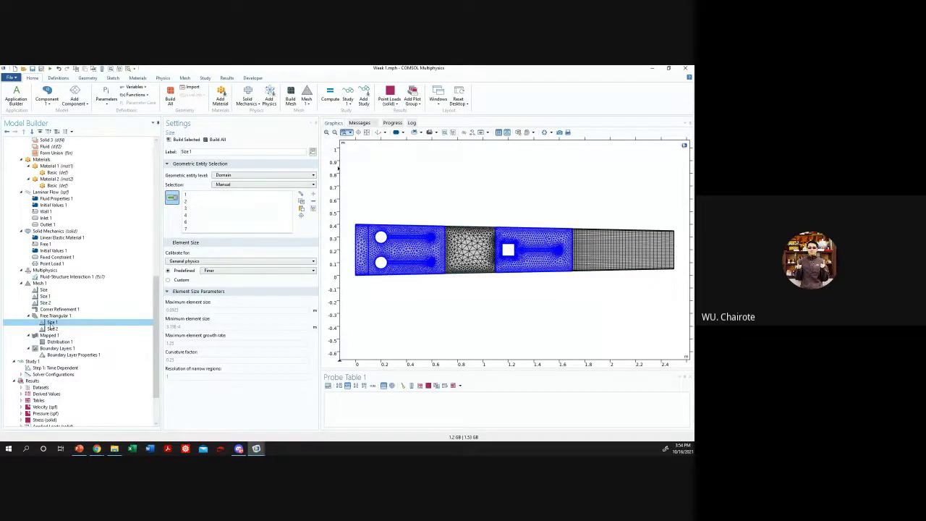
left_click(231, 271)
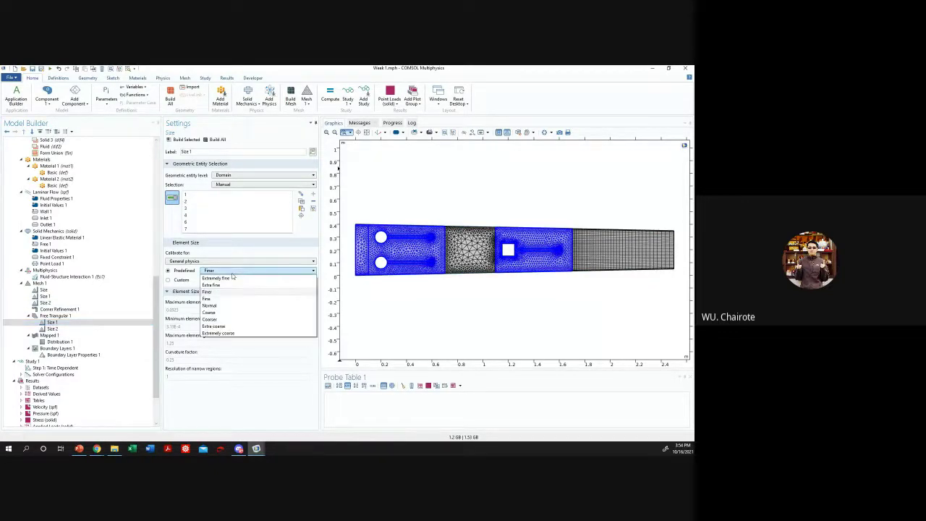
left_click(216, 291)
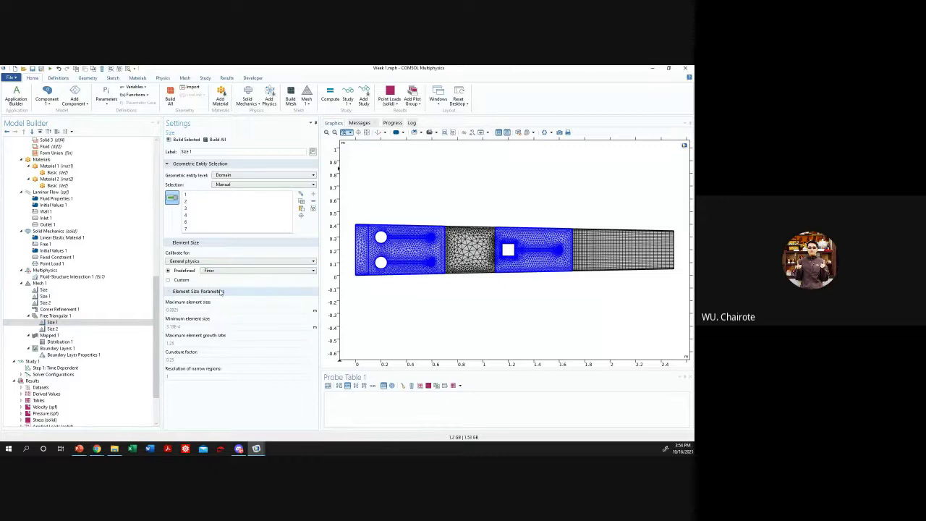
left_click(78, 298)
left_click(44, 303)
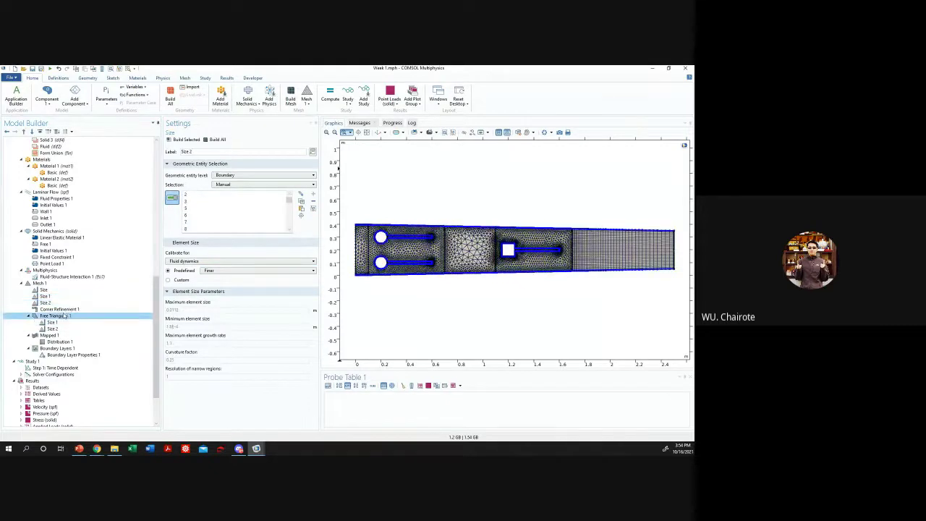
- Review the settings of Free Triangular 1 with its Size 1, and of Mapped 1 with its Distribution 1
left_click(55, 316)
left_click(52, 322)
left_click(49, 335)
left_click(58, 341)
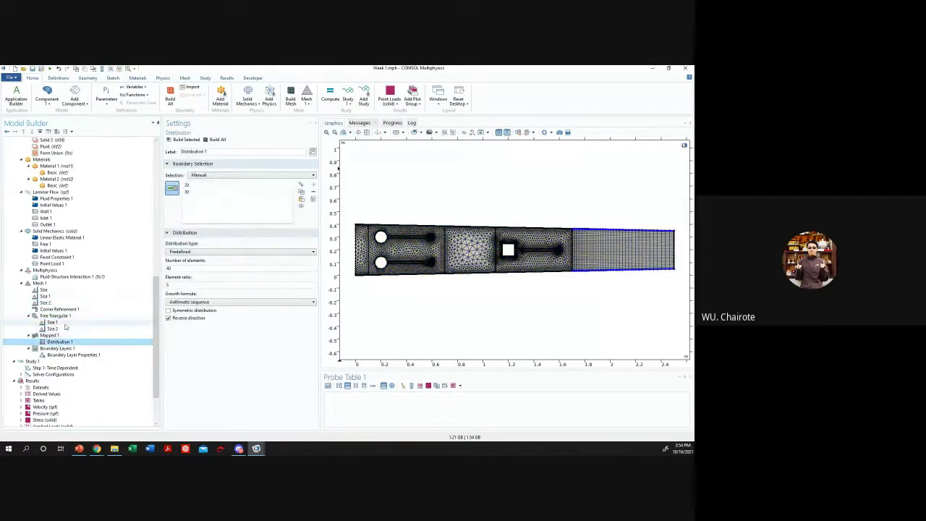
left_click(52, 322)
left_click(55, 315)
- Set the predefined element size of the boundary-level Size 2 directly under Mesh 1 to Fine and build up to it
left_click(45, 302)
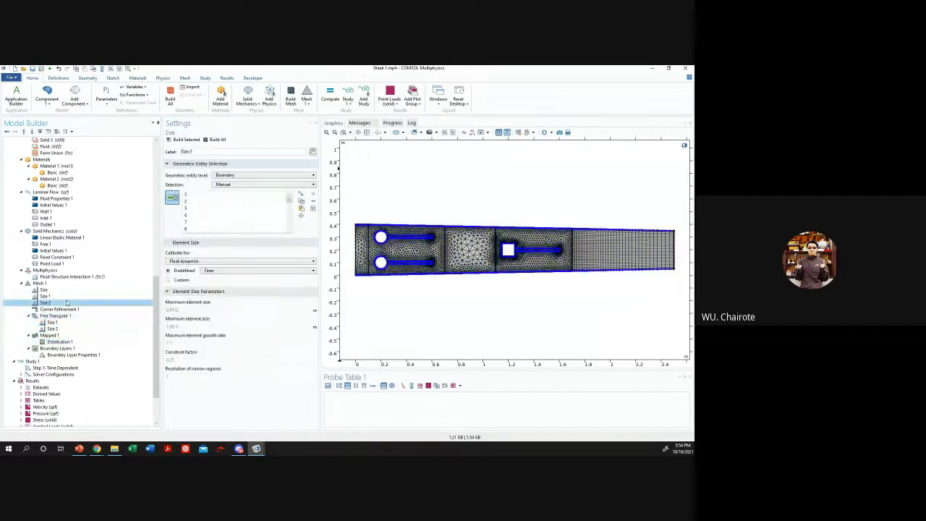
left_click(231, 271)
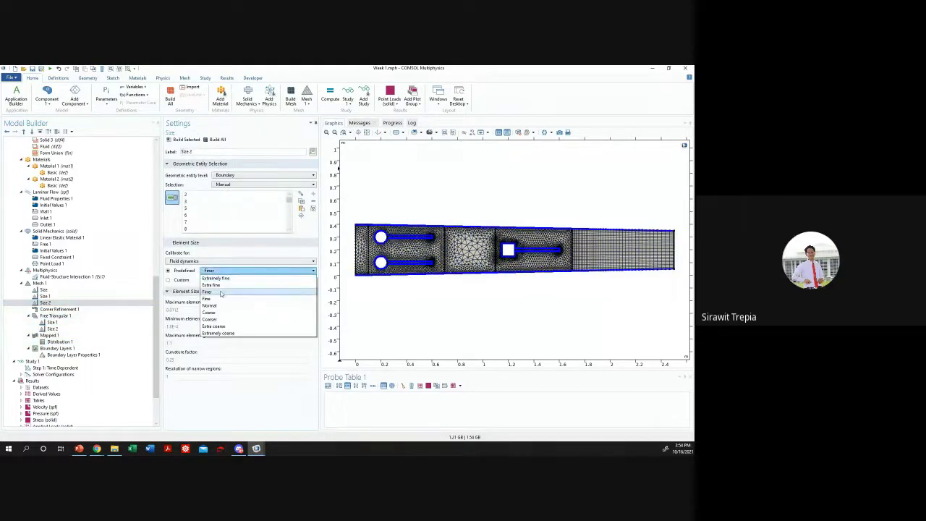
left_click(214, 298)
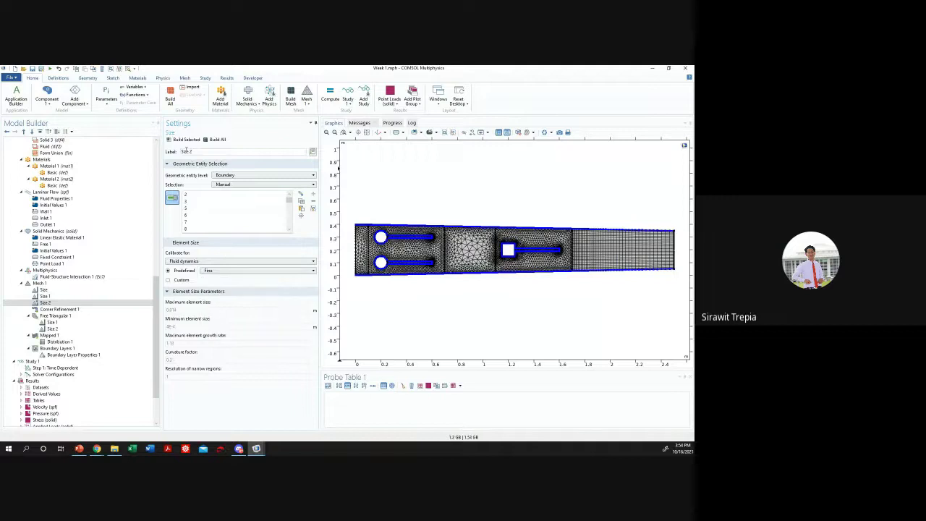
left_click(183, 140)
- Review the settings of Corner Refinement 1, Free Triangular 1, and the Size 1 and Size 2 nodes directly under Mesh 1
left_click(59, 309)
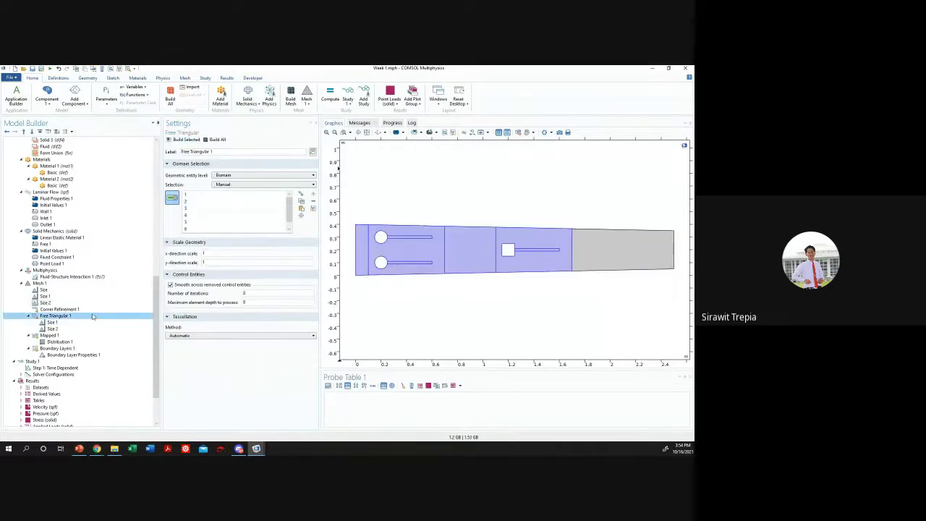
left_click(29, 316)
left_click(45, 315)
left_click(29, 316)
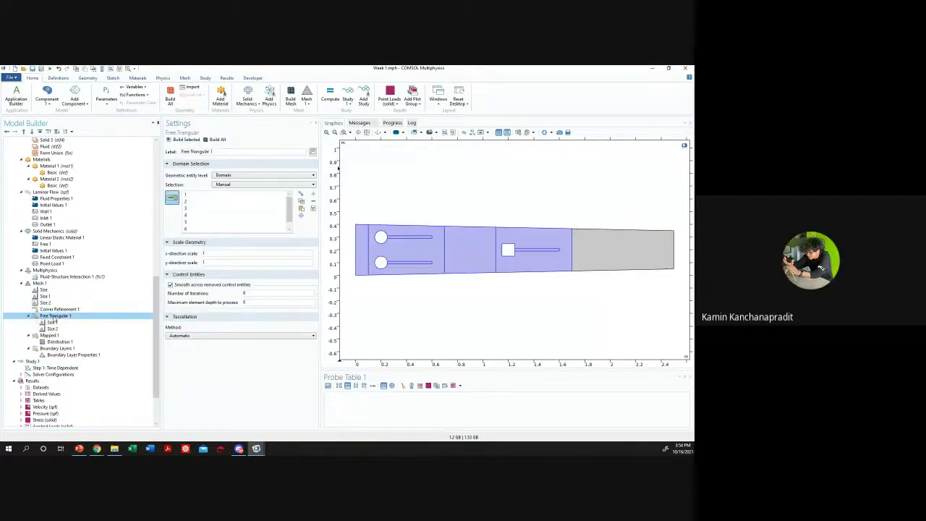
left_click(60, 302)
left_click(45, 296)
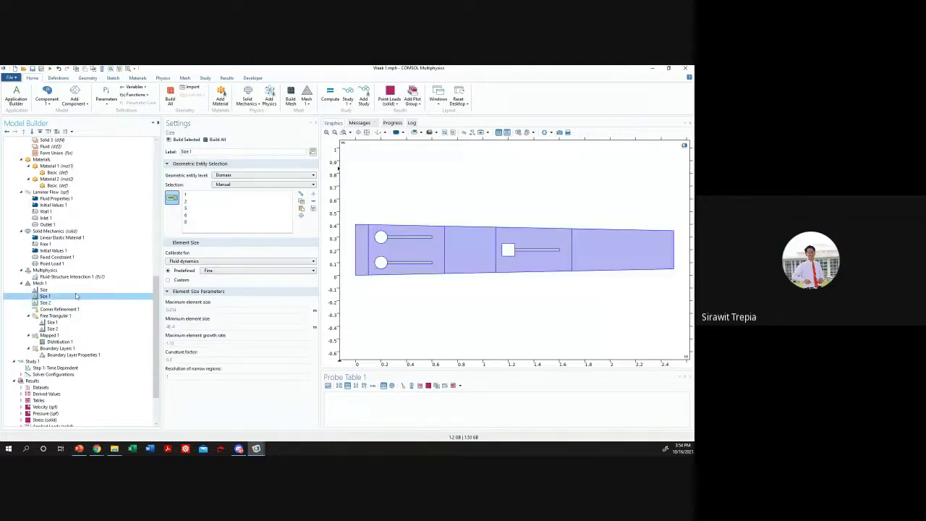
left_click(59, 309)
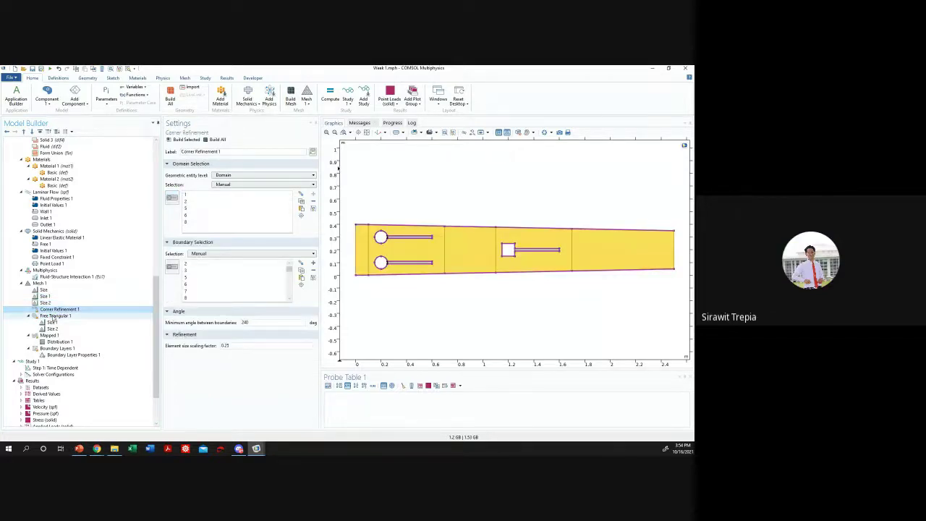
- Set the predefined element size of Size 1 under Free Triangular 1 to Fine and build the selected node
left_click(53, 316)
left_click(51, 322)
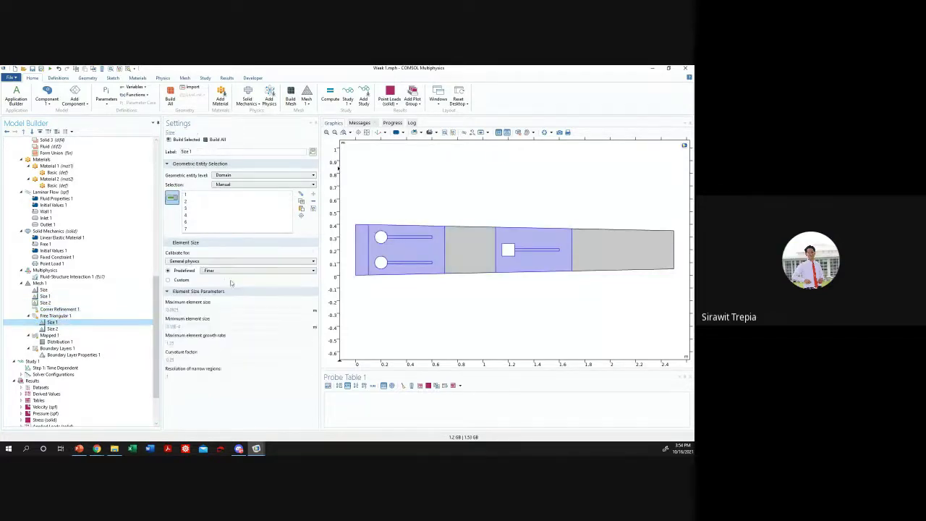
left_click(256, 270)
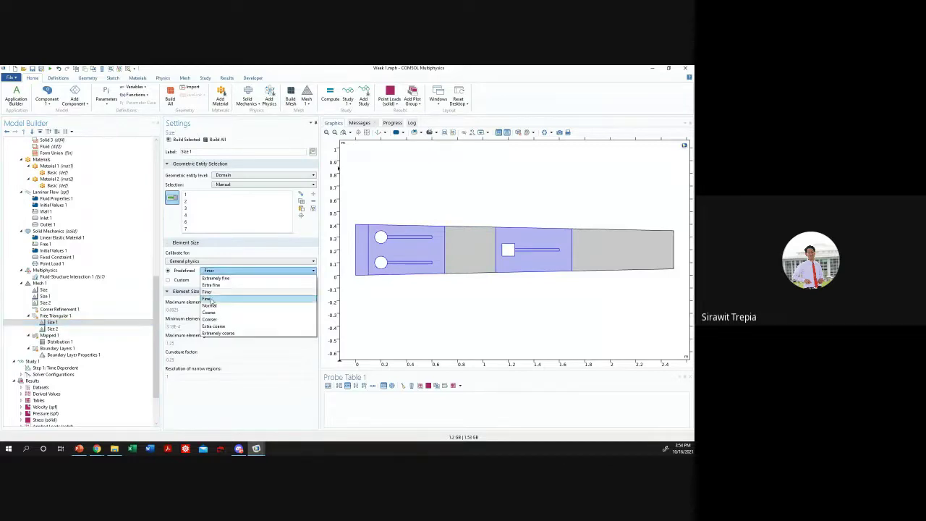
left_click(209, 298)
left_click(186, 139)
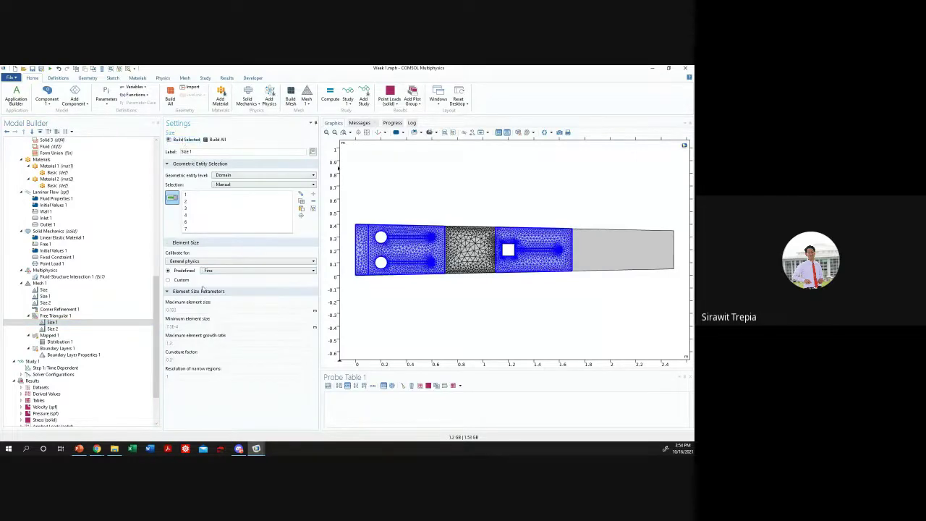
- Check the predefined size options of Size 2 under Free Triangular 1 without choosing a different one
key("Down")
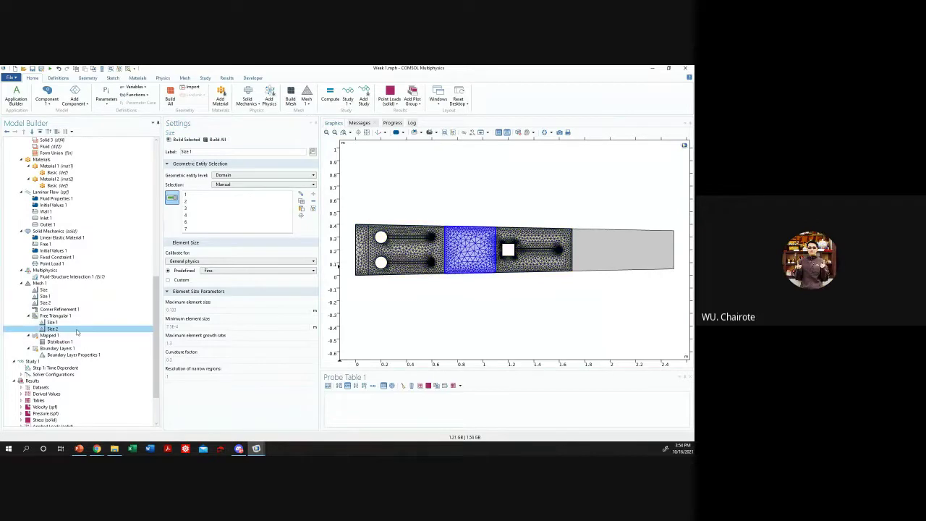
left_click(211, 271)
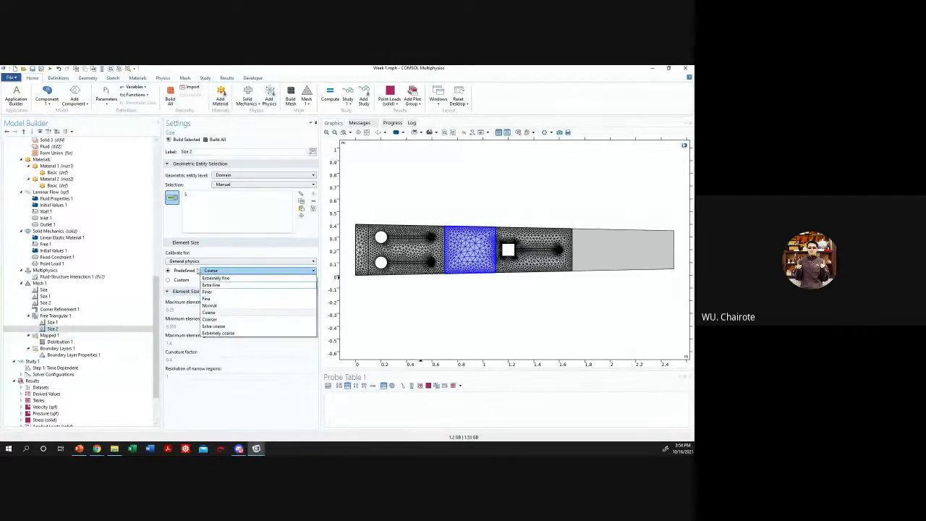
left_click(213, 251)
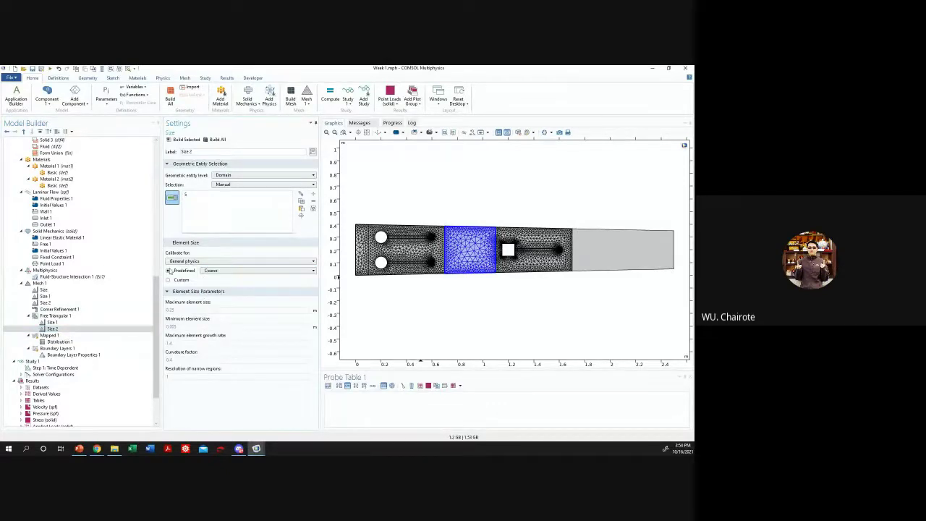
left_click(266, 272)
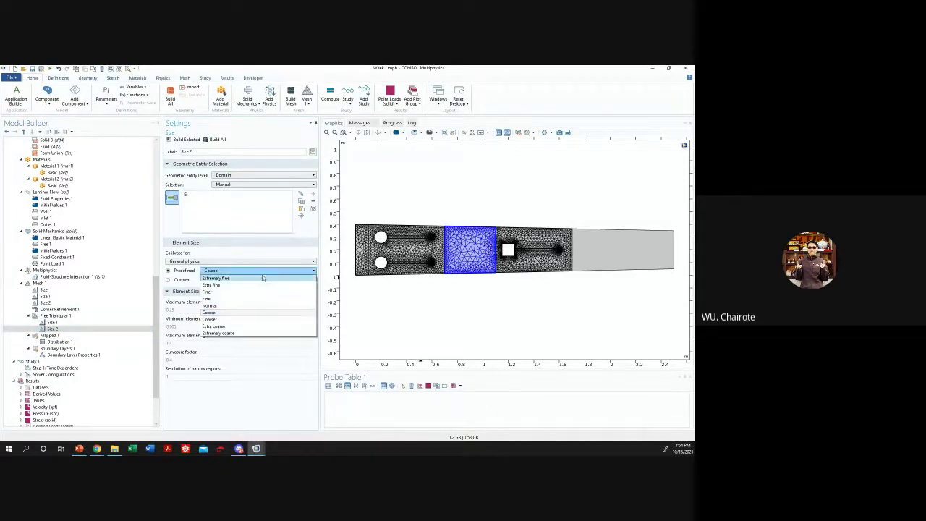
left_click(259, 253)
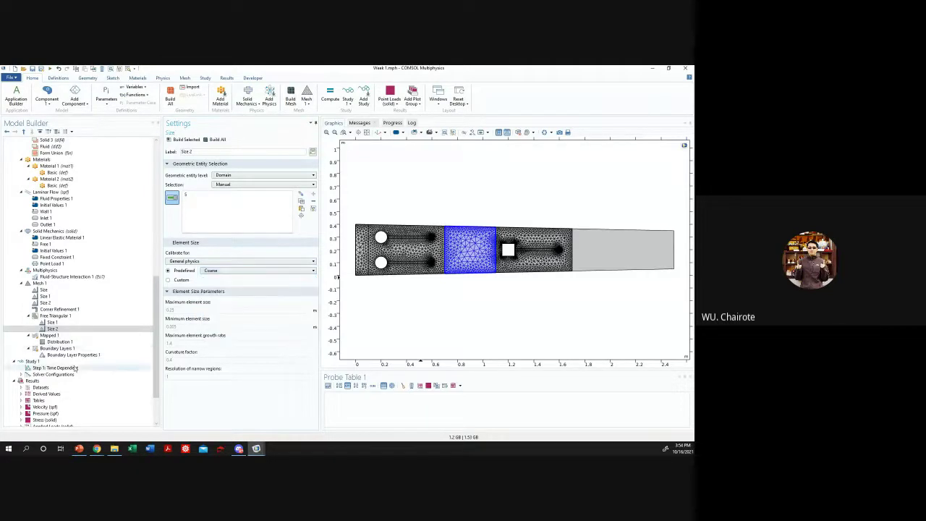
- Build the mesh through Mapped 1 and Boundary Layers 1
left_click(49, 335)
left_click(187, 140)
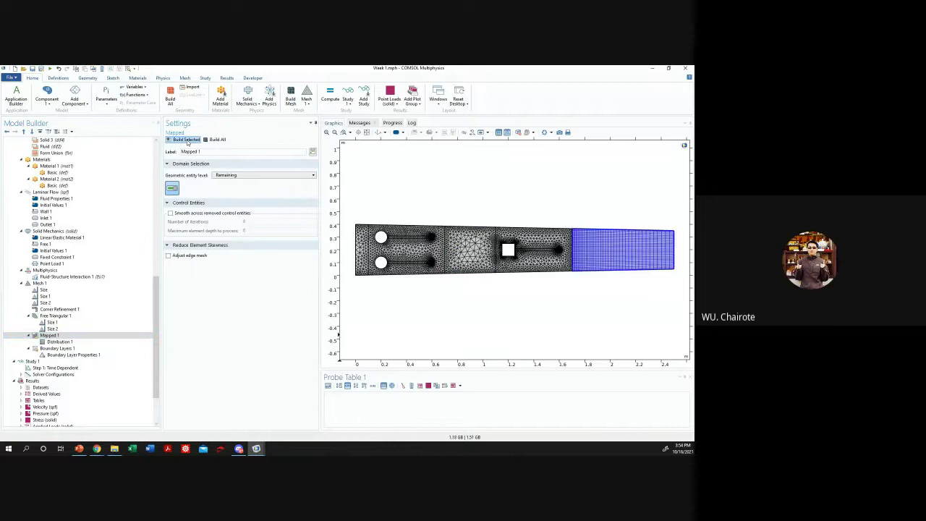
left_click(58, 348)
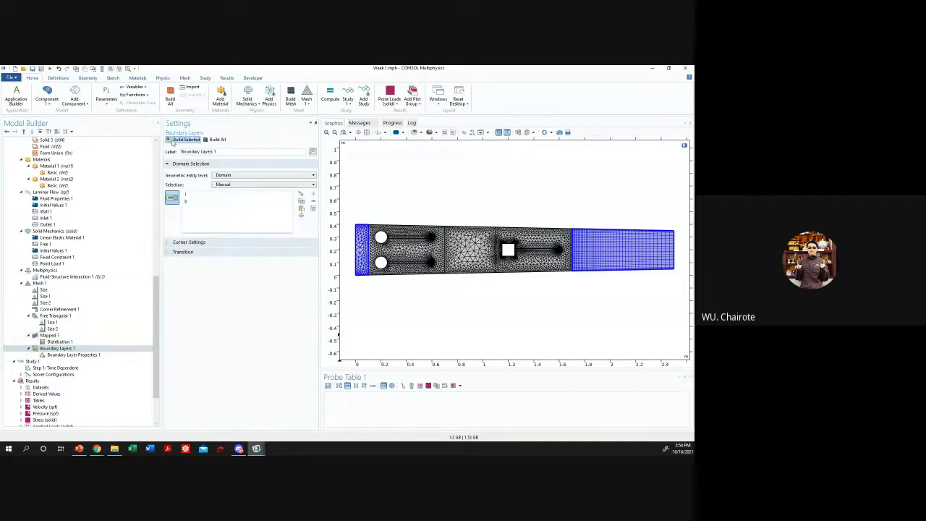
- Examine the global Size settings and the Boundary Layer Properties 1 settings of Mesh 1
left_click(87, 290)
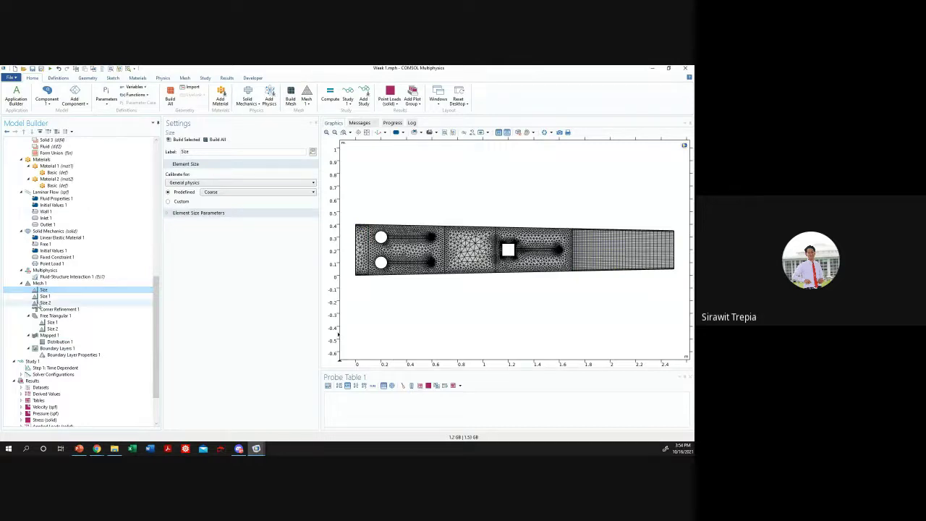
left_click(96, 355)
scroll(84, 314, "up", 5)
scroll(84, 315, "down", 5)
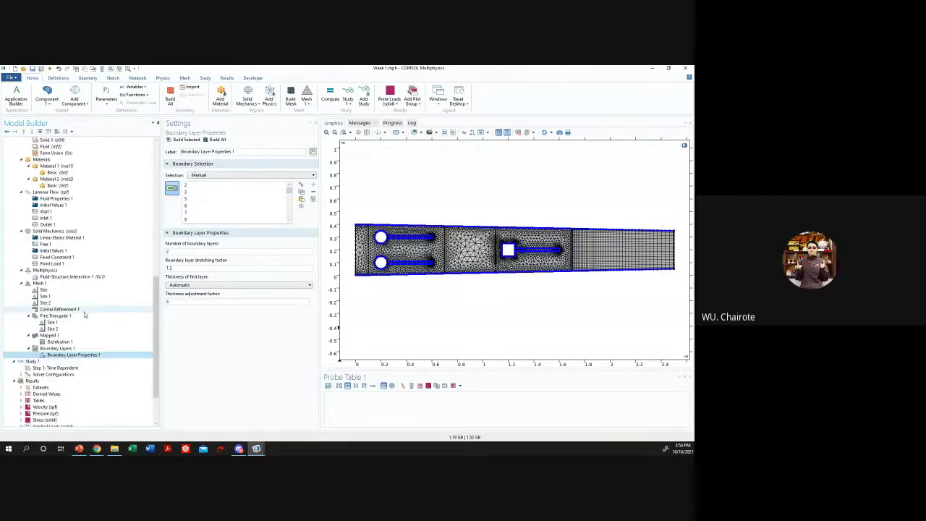
scroll(84, 315, "down", 3)
scroll(84, 317, "up", 4)
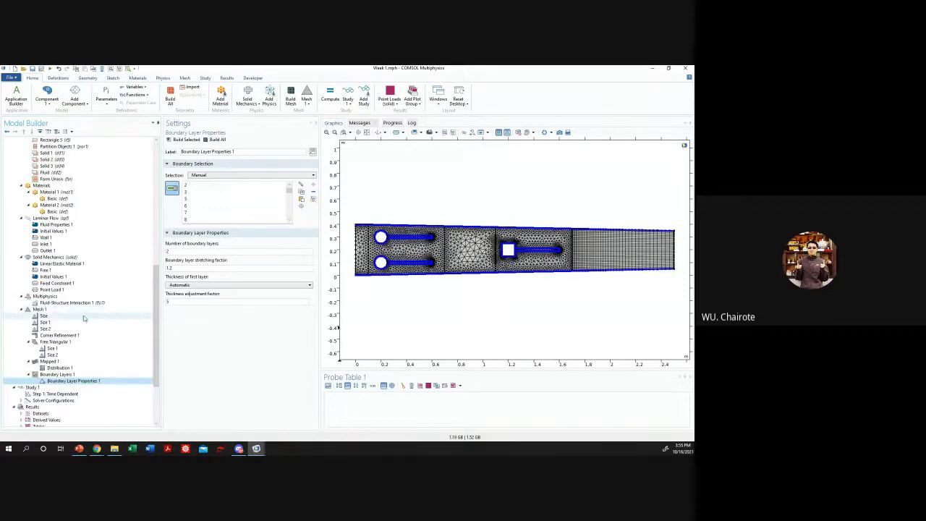
- Try the Finer predefined size for the domain-level Size 1 directly under Mesh 1 and build the mesh through Boundary Layer Properties 1
left_click(87, 322)
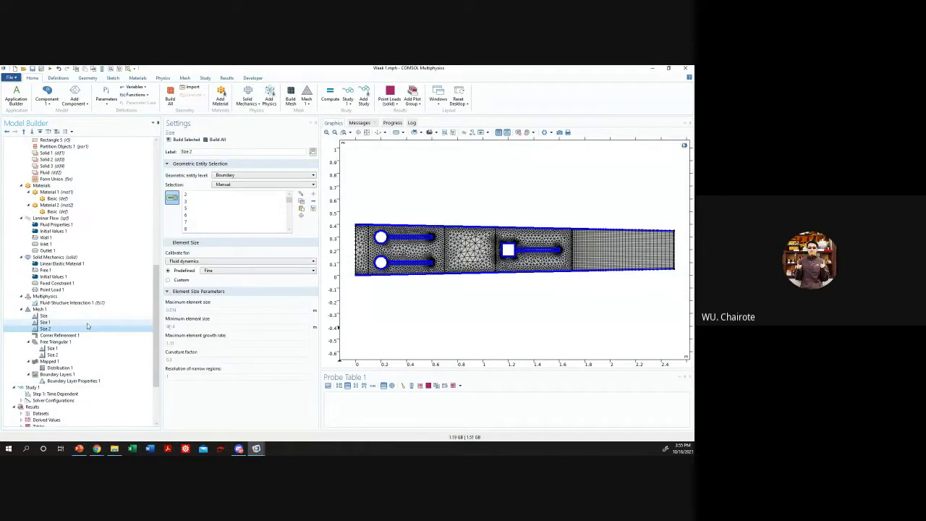
left_click(217, 271)
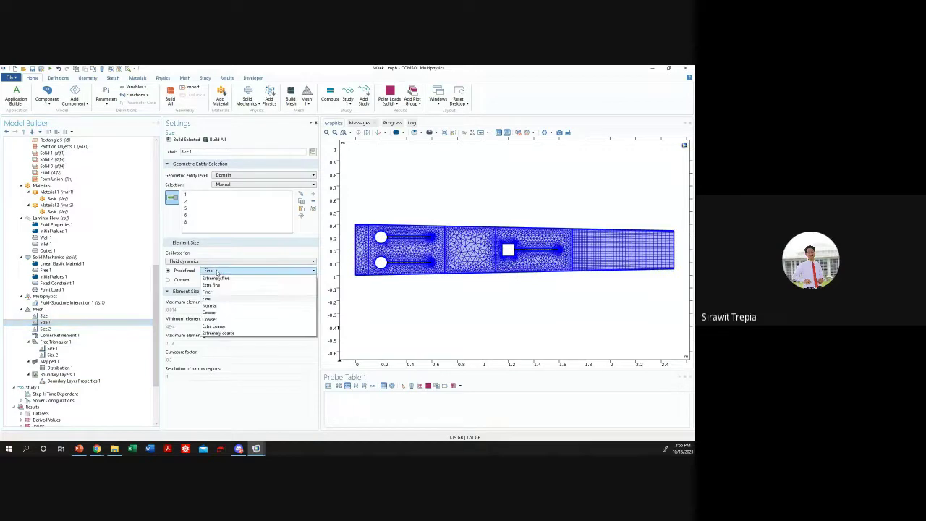
left_click(207, 291)
left_click(185, 140)
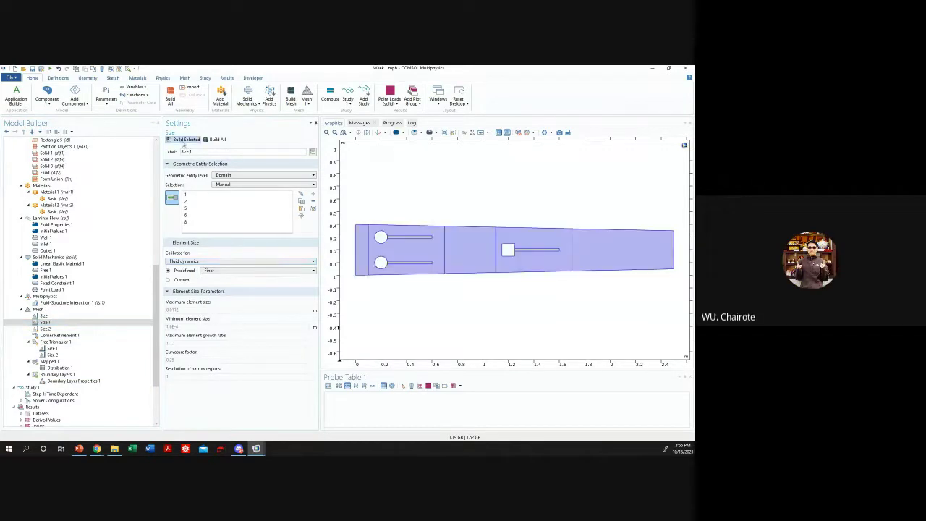
left_click(73, 380)
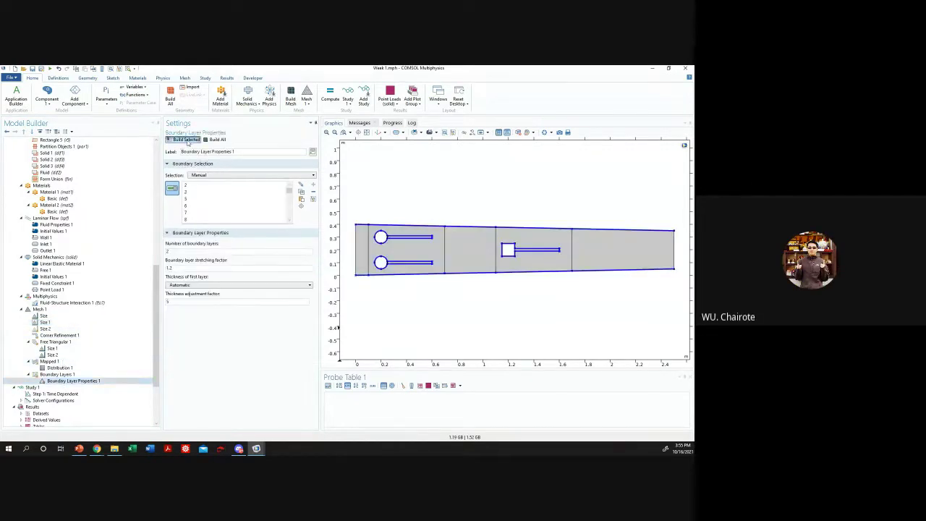
left_click(186, 139)
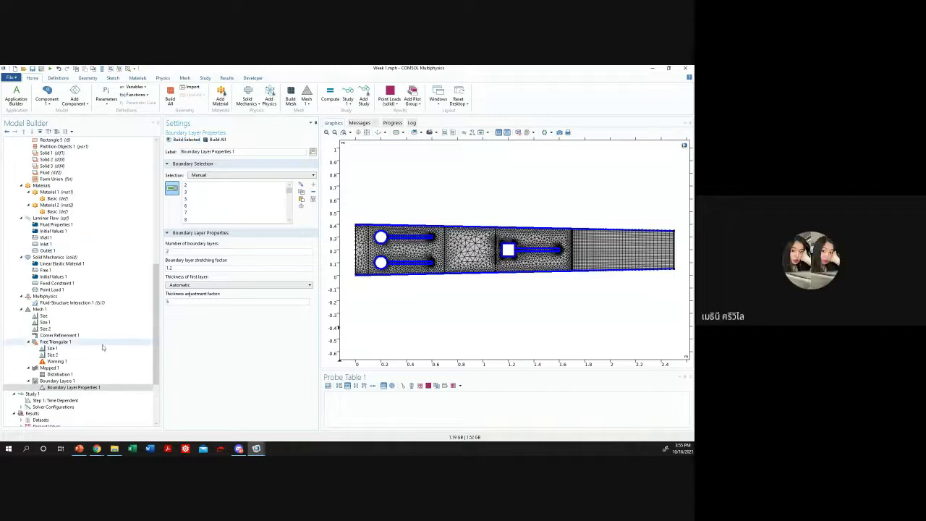
- Set the domain-level Size 1 directly under Mesh 1 back to Fine and rebuild the mesh through Boundary Layer Properties 1
left_click(45, 328)
left_click(217, 270)
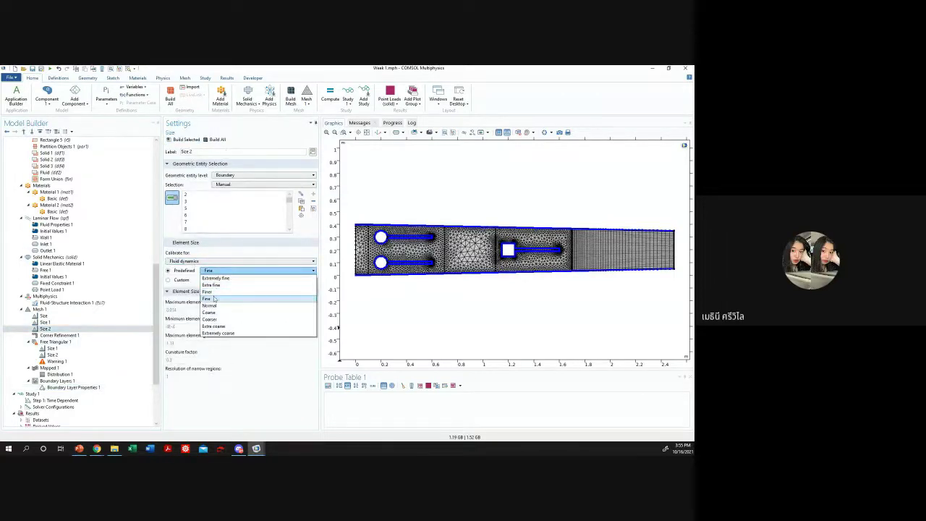
left_click(78, 324)
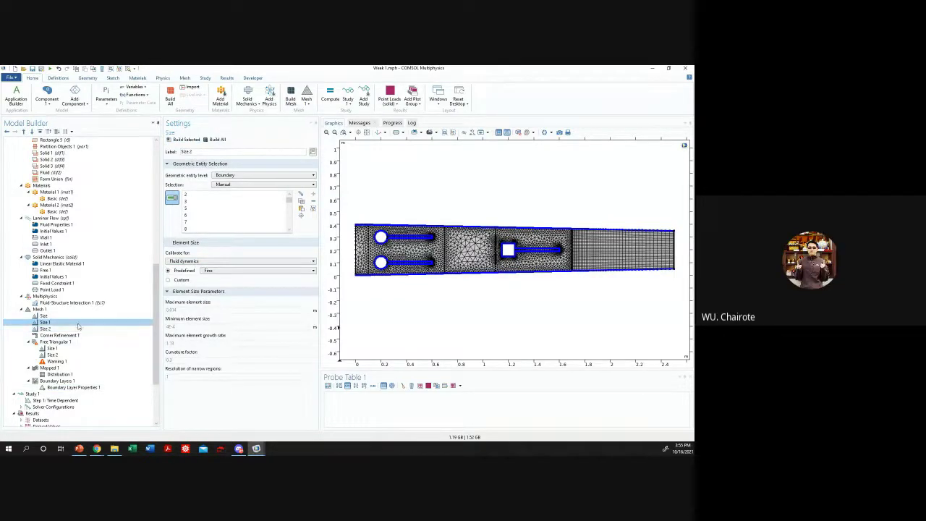
left_click(217, 270)
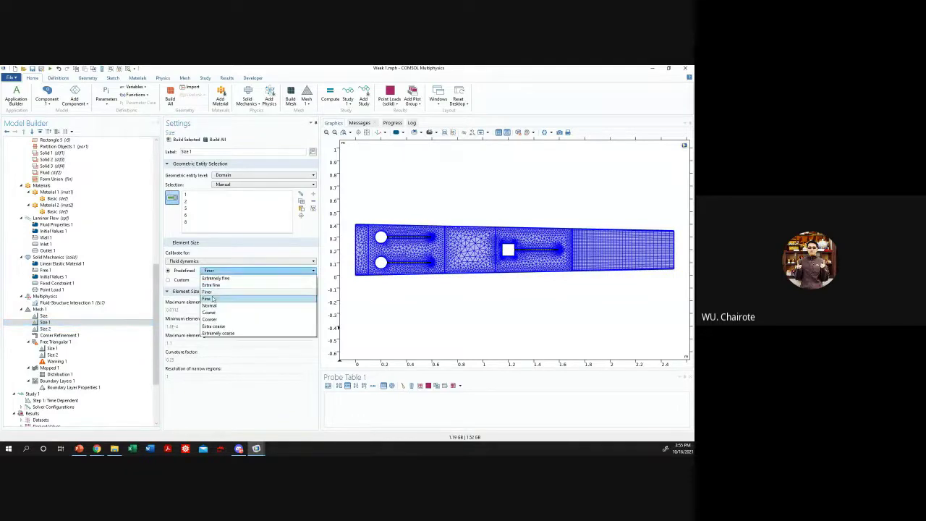
left_click(210, 298)
left_click(63, 388)
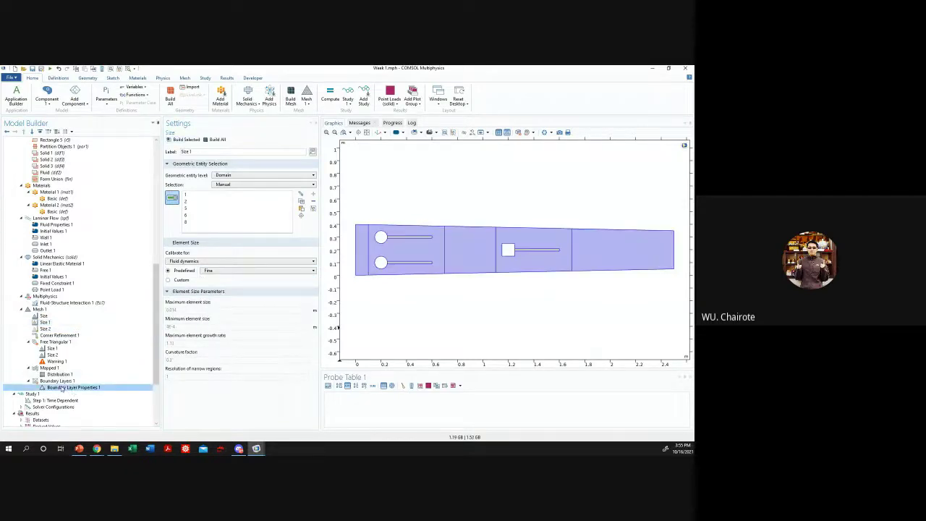
left_click(52, 348)
left_click(73, 388)
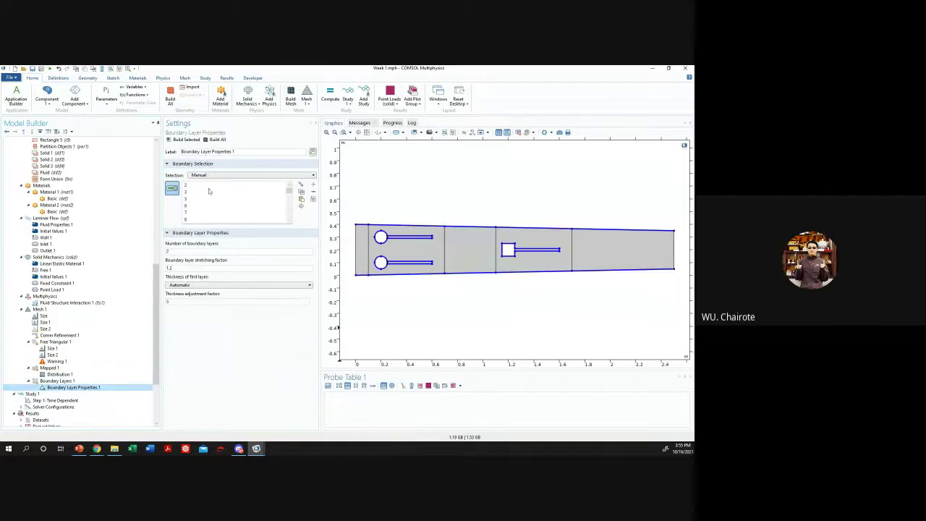
left_click(185, 140)
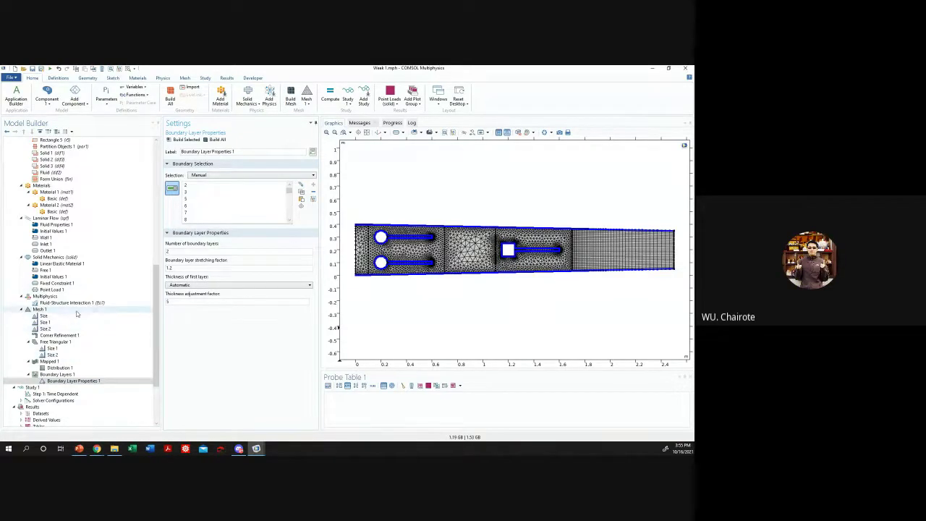
- Expand Study 1's solver configuration down to the contents of Dependent Variables 1 and Time-Dependent Solver 1
scroll(76, 313, "down", 3)
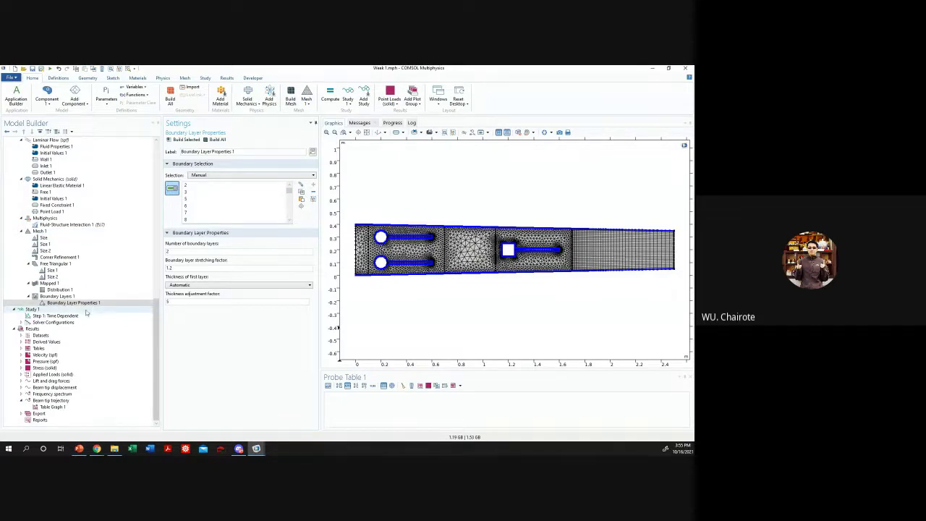
left_click(43, 322)
left_click(21, 322)
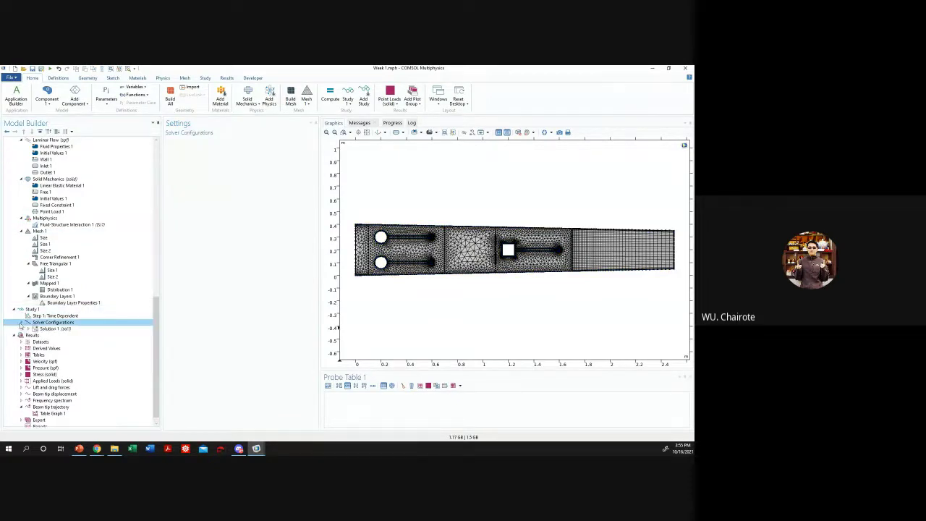
left_click(28, 328)
left_click(35, 341)
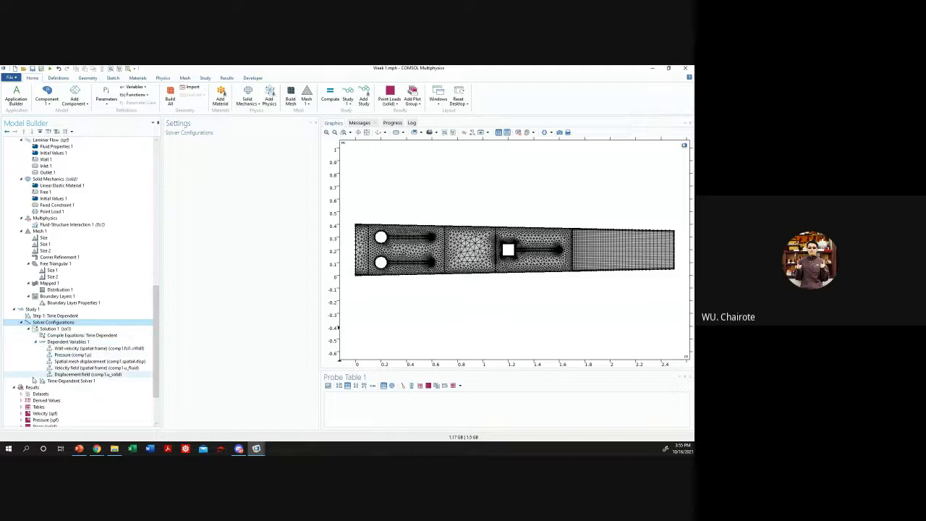
left_click(32, 387)
left_click(35, 381)
left_click(51, 316)
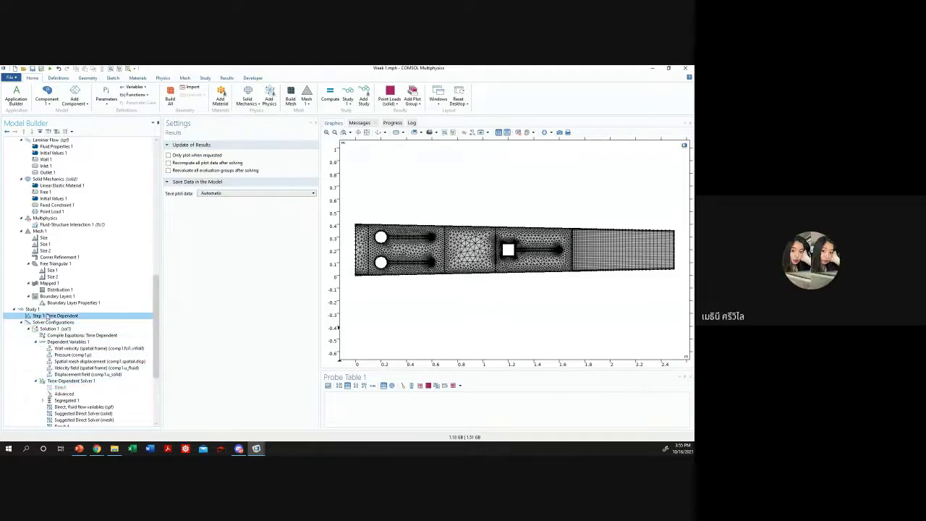
- Review the Mapped 1 mesh domain, the Rectangle 1 settings and the coordinate table of Polygon 1 in Geometry 1
left_click(49, 283)
scroll(78, 276, "up", 4)
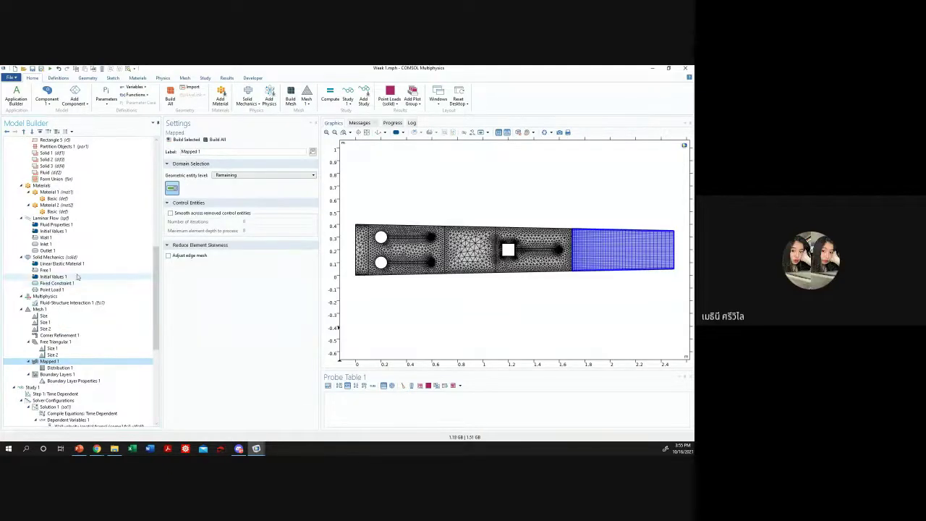
scroll(77, 276, "up", 12)
left_click(56, 336)
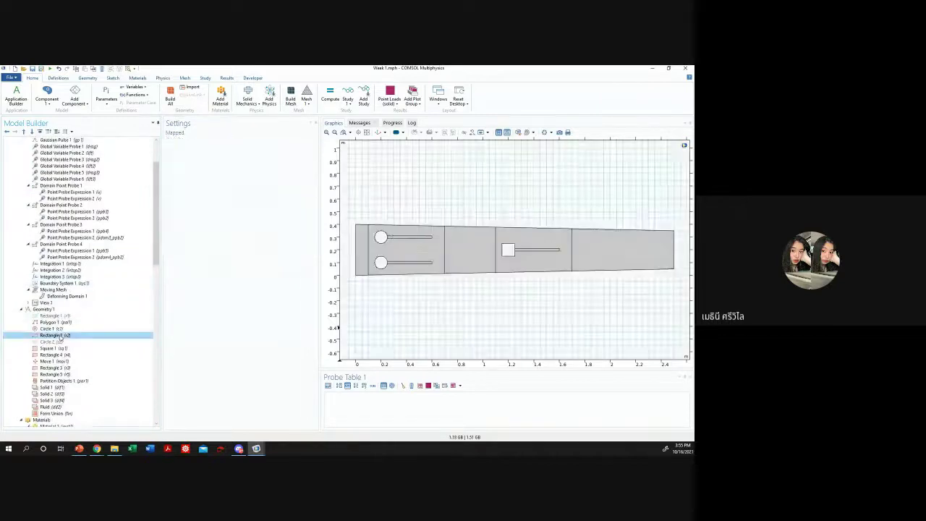
key("Up")
key("Up")
key("Up")
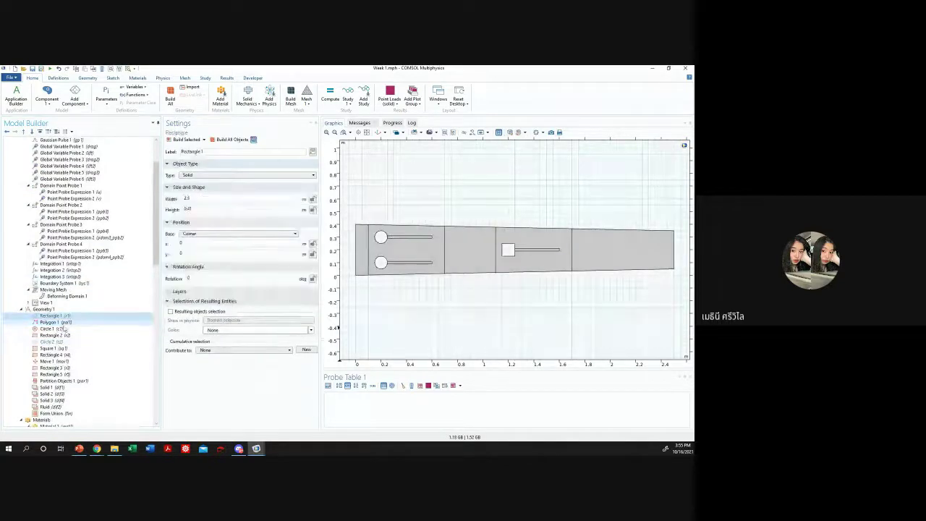
key("Down")
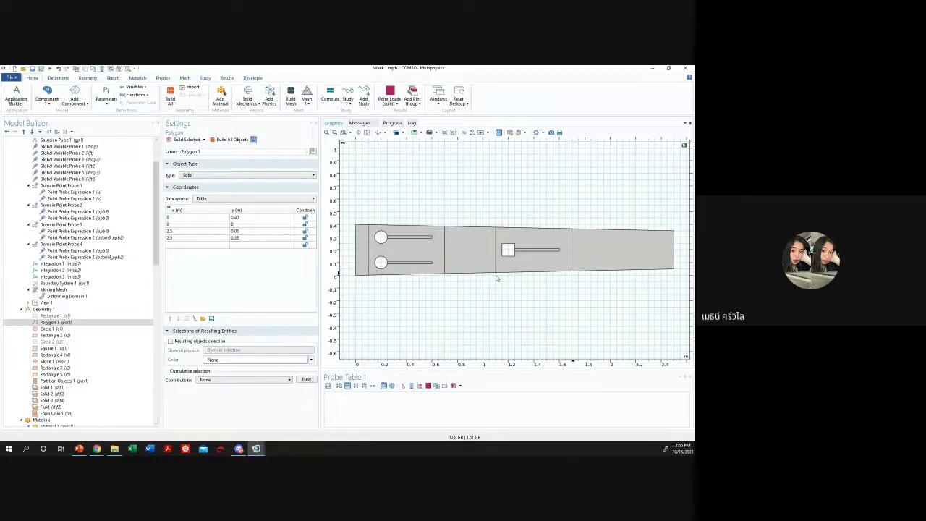
scroll(51, 295, "down", 8)
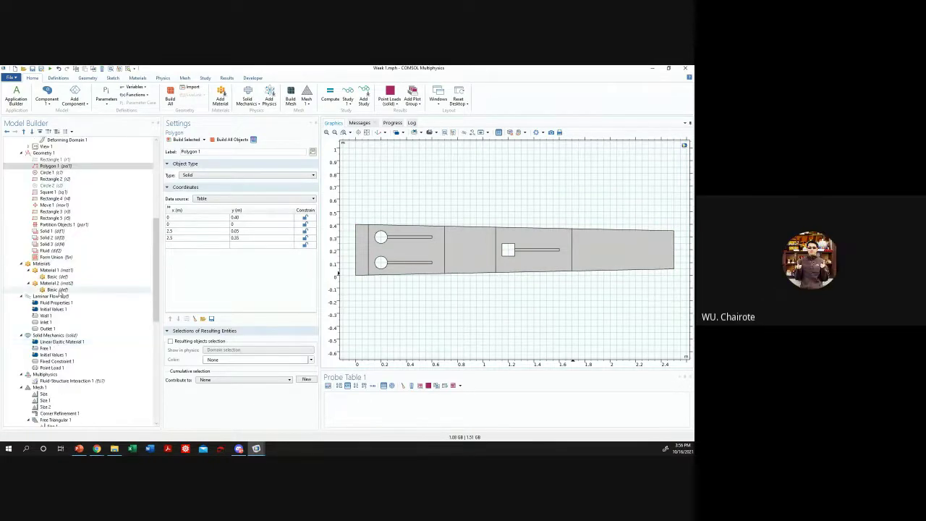
scroll(59, 295, "up", 4)
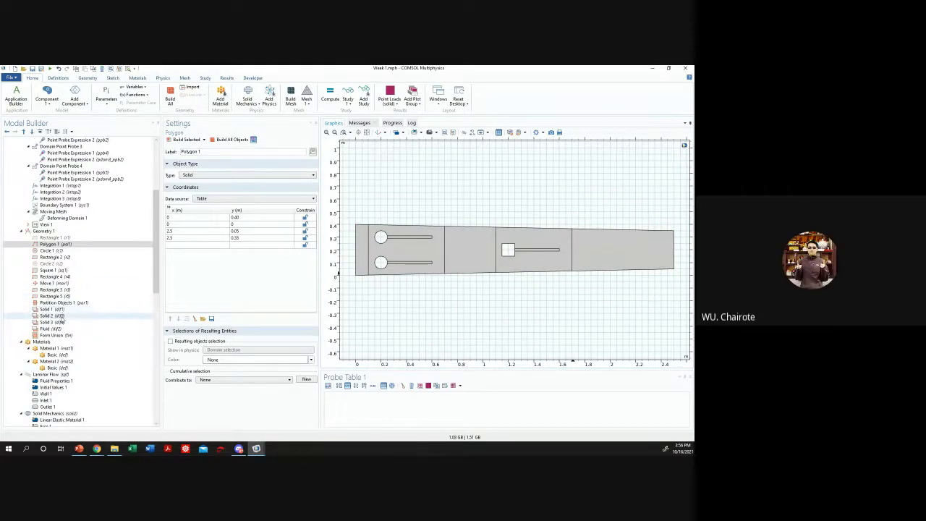
- Build the geometry through the Solid 1 difference and inspect the objects used by Solid 1 and Solid 2
left_click(52, 309)
left_click(186, 139)
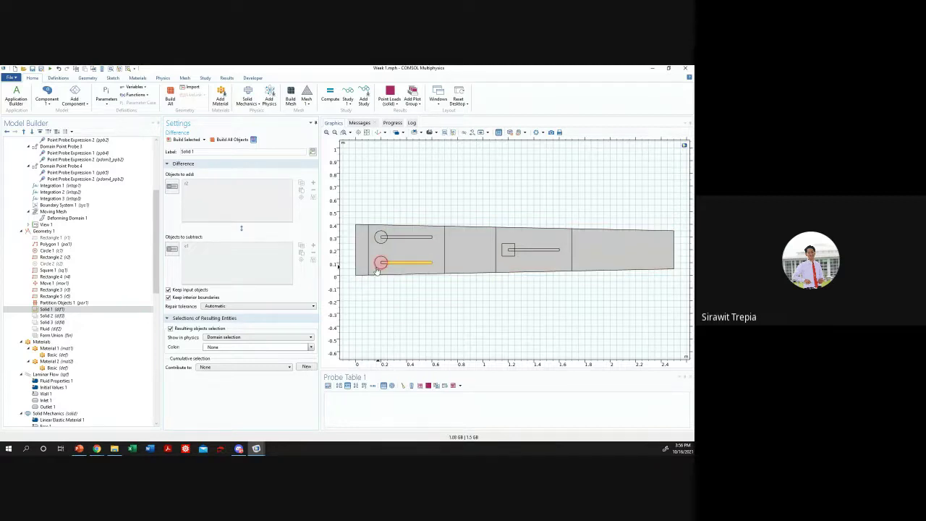
left_click(52, 315)
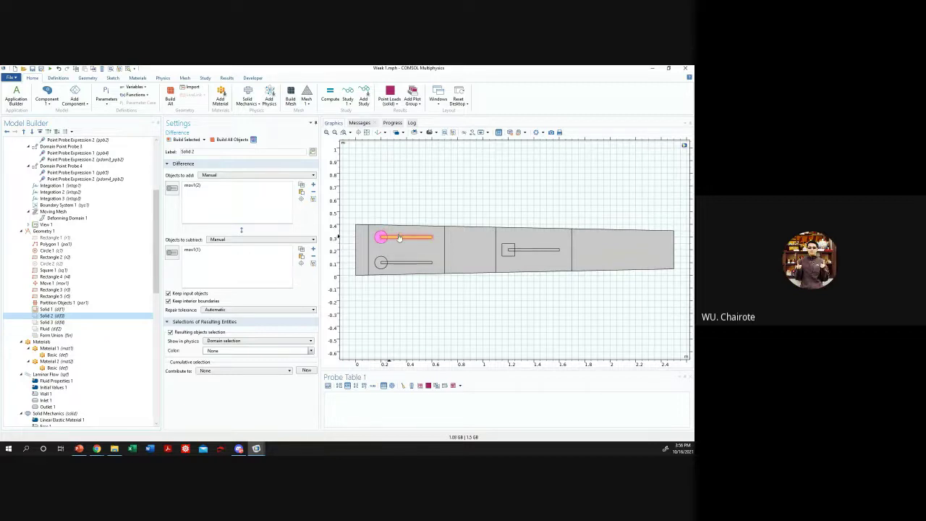
- Build the geometry through Rectangle 3, then through Rectangle 5, to view the partitioning rectangles around the beams
left_click(65, 302)
left_click(64, 290)
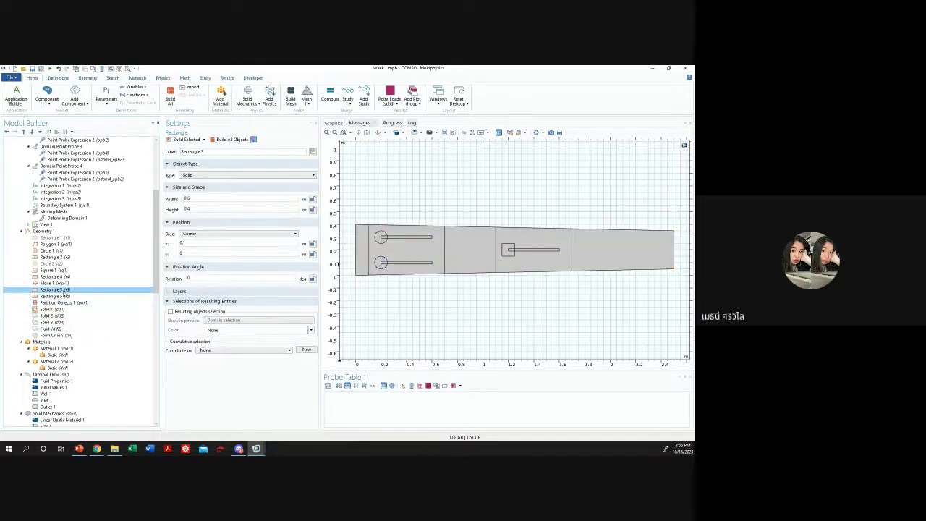
left_click(193, 139)
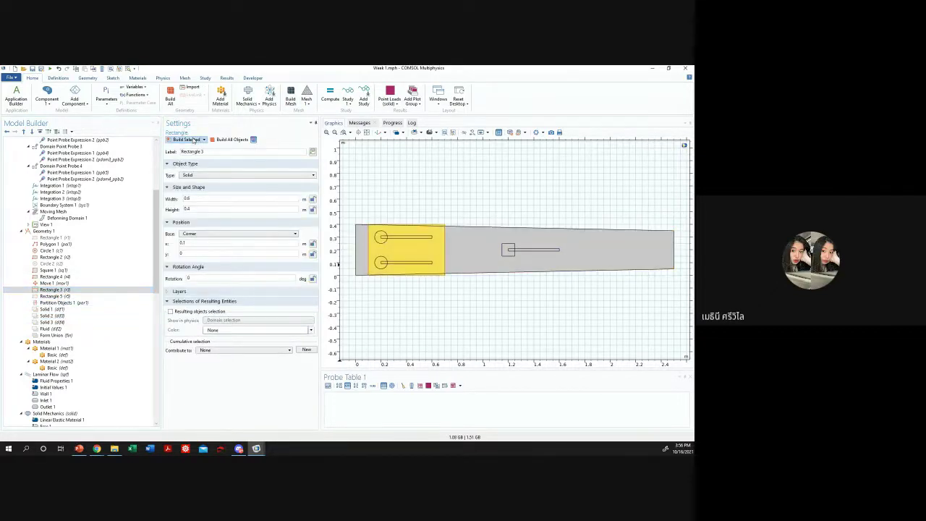
left_click(105, 290)
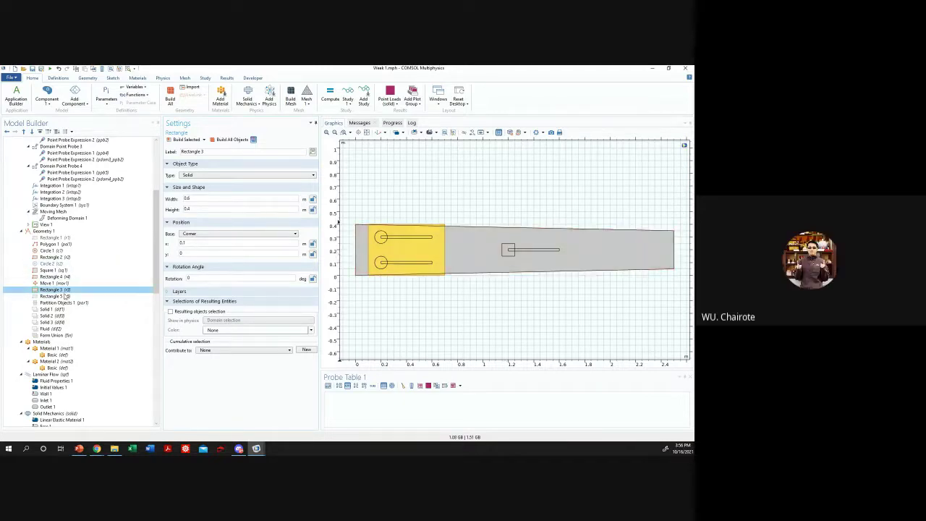
key("Down")
left_click(185, 140)
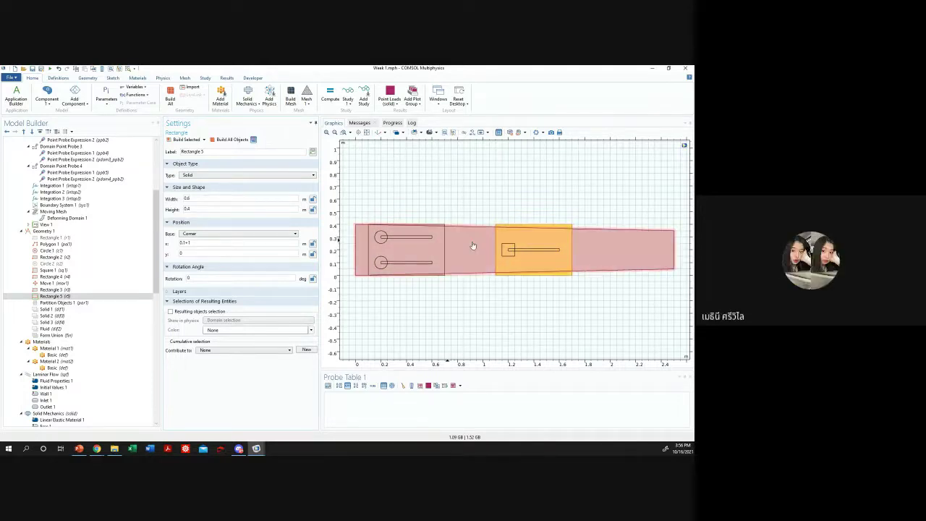
- Build Partition Objects 1 and inspect its object to partition and its tool objects in the graphics
left_click(104, 302)
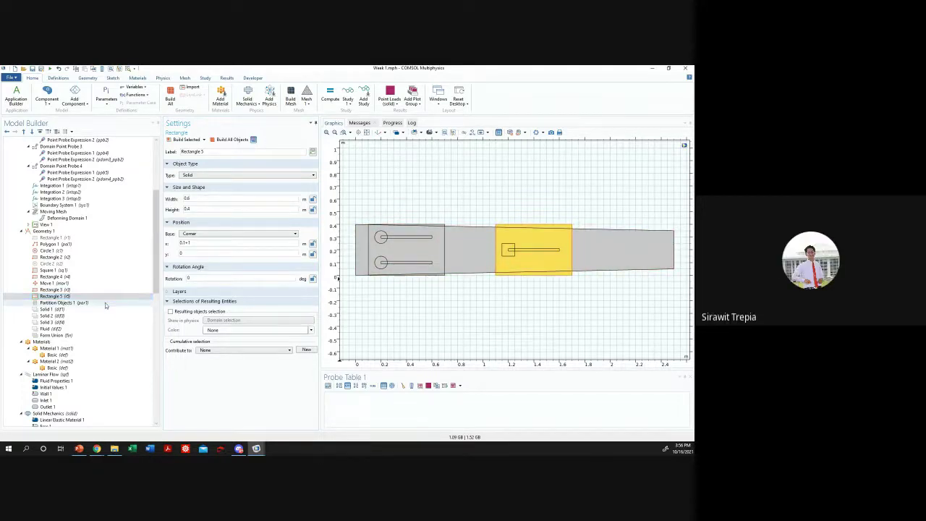
left_click(182, 141)
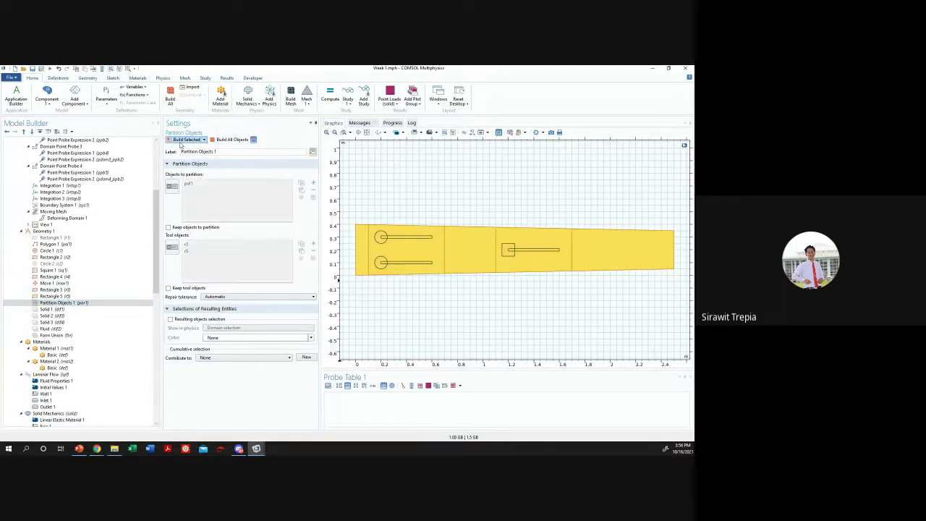
left_click(172, 187)
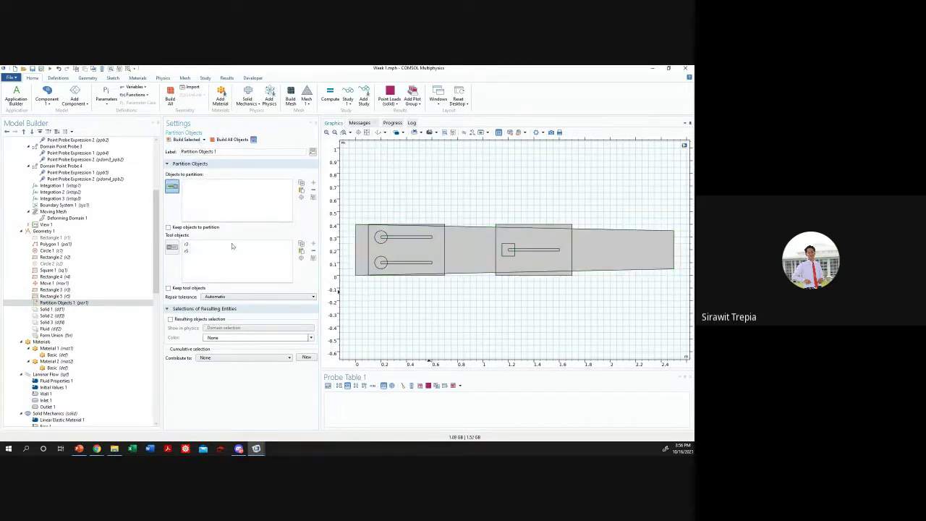
left_click(359, 229)
left_click(173, 248)
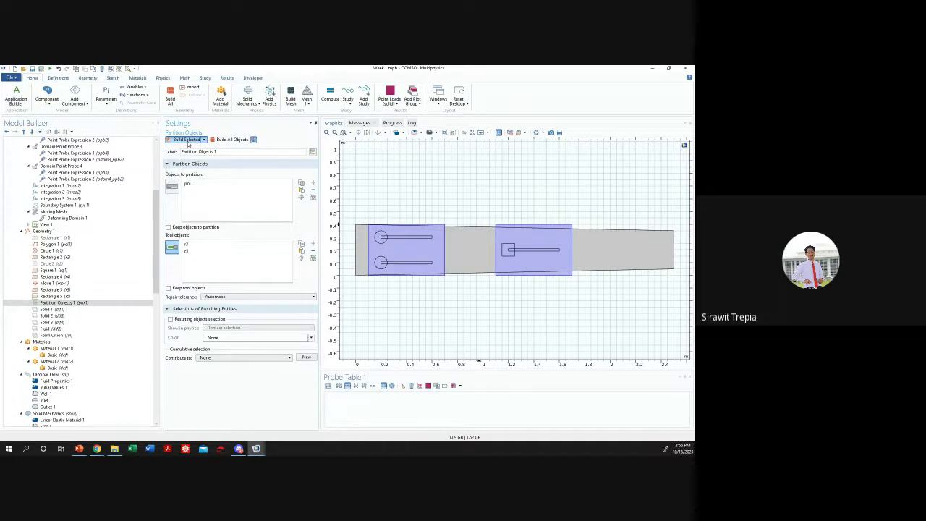
left_click(187, 140)
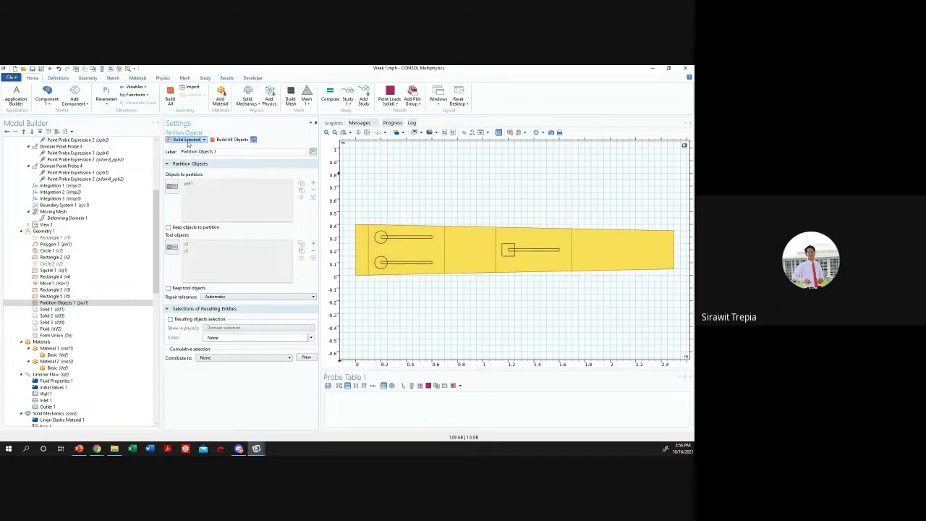
left_click(174, 250)
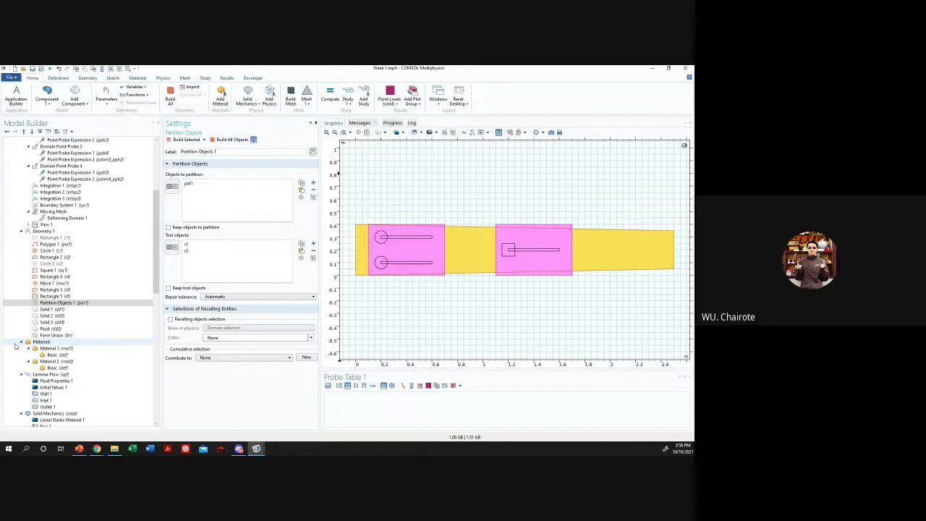
- Return to the Form Union geometry and review the Laminar Flow nodes and Solid Mechanics Initial Values 1
scroll(95, 347, "down", 4)
left_click(85, 258)
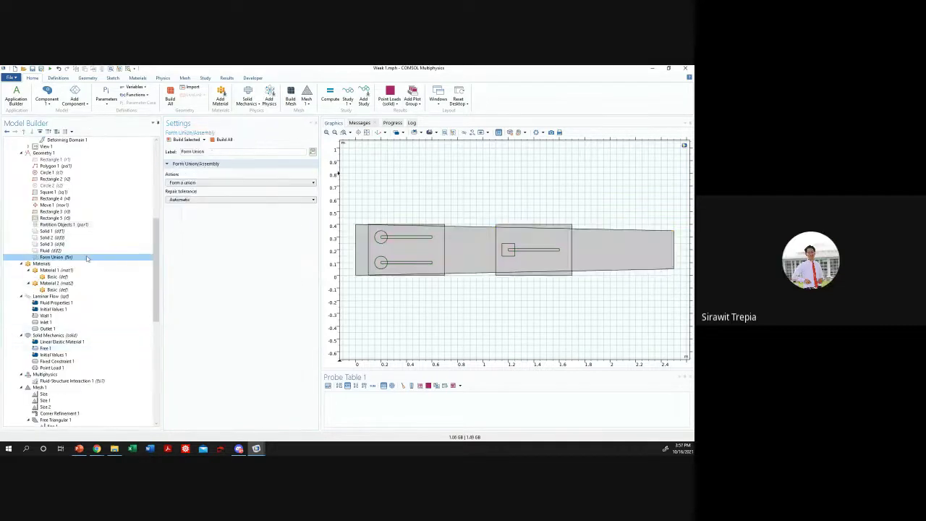
scroll(76, 301, "down", 4)
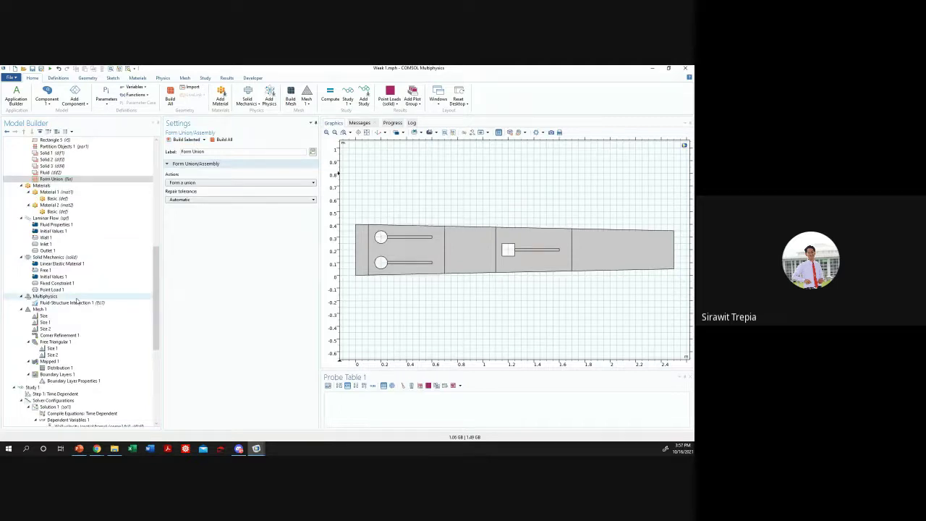
left_click(53, 230)
left_click(48, 217)
left_click(46, 237)
left_click(65, 277)
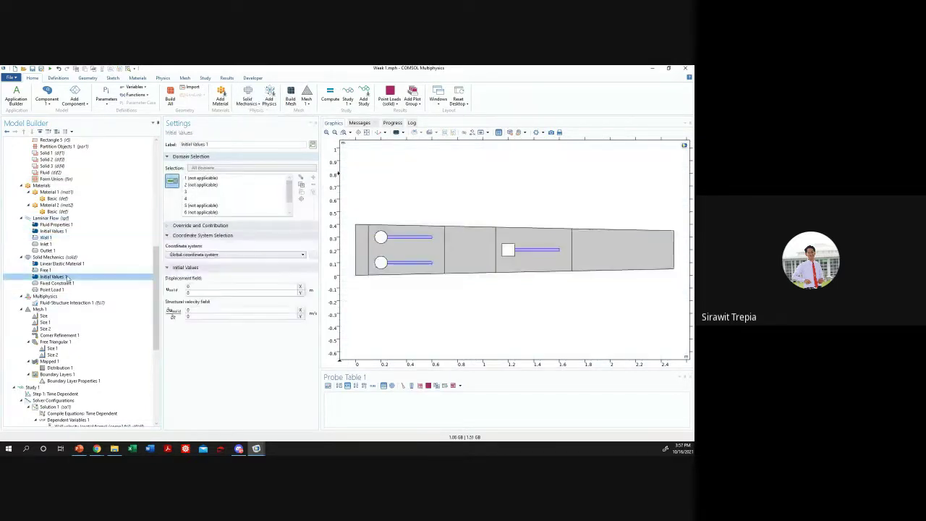
- Review Fluid-Structure Interaction 1 and Mesh 1's Size 1, Free Triangular 1, Mapped 1, Distribution 1 and Boundary Layer Properties 1
left_click(72, 302)
left_click(52, 322)
left_click(55, 342)
left_click(60, 367)
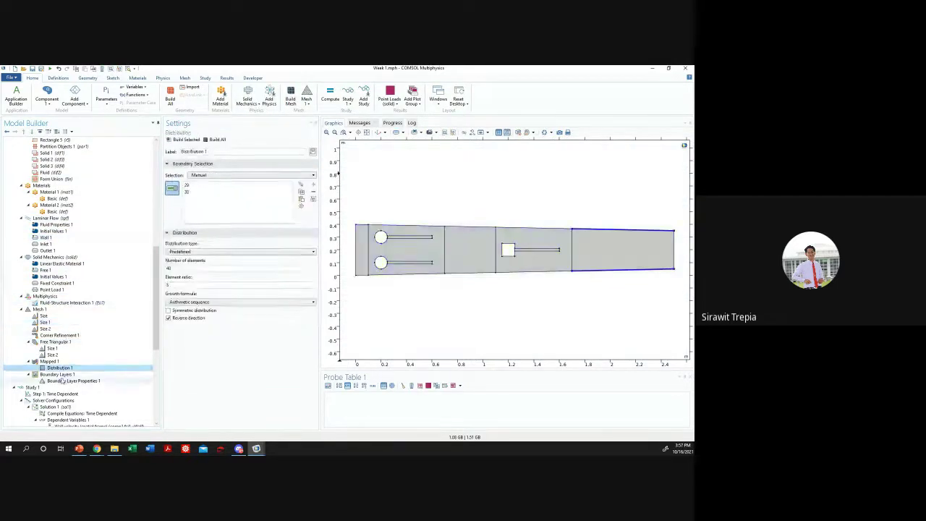
left_click(63, 380)
left_click(51, 361)
left_click(60, 367)
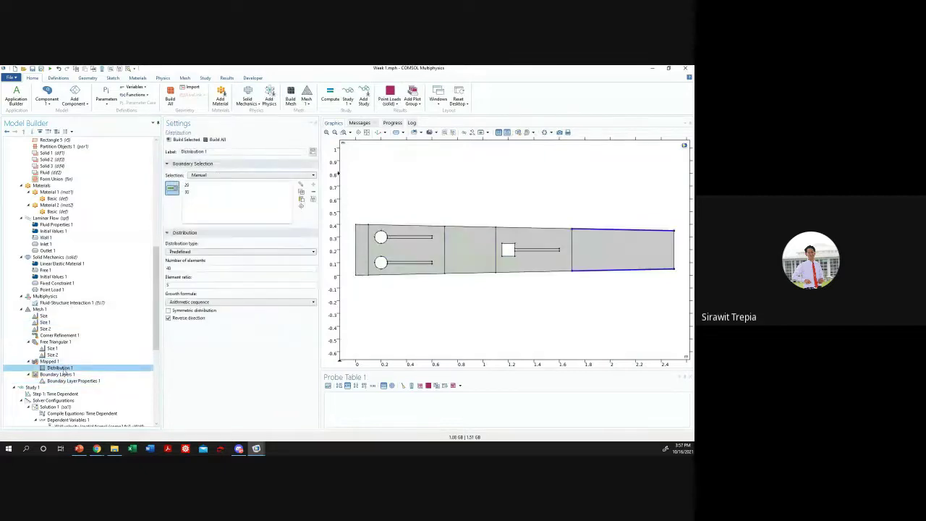
- Check the domains of Free Triangular 1 and its Size nodes against the Distribution 1 edges of Mapped 1
left_click(52, 355)
left_click(52, 347)
left_click(63, 341)
left_click(52, 348)
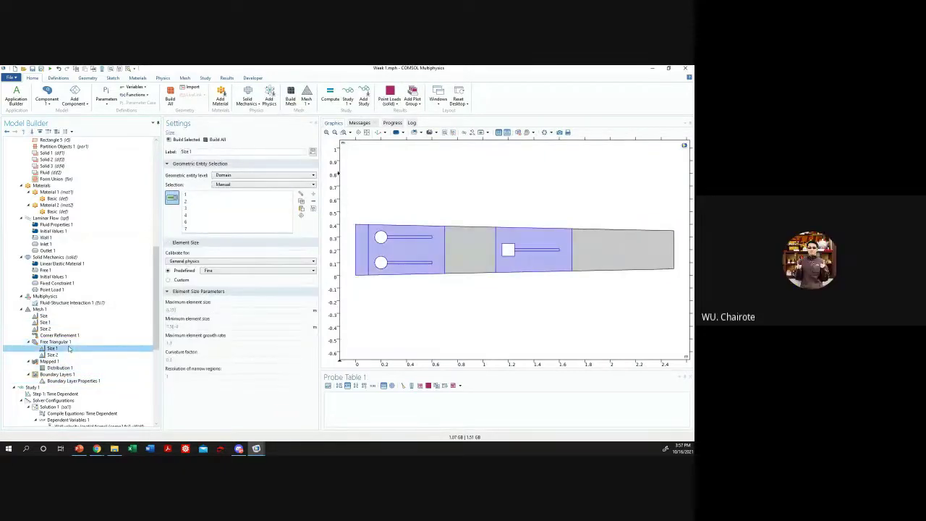
left_click(55, 341)
left_click(51, 361)
left_click(61, 367)
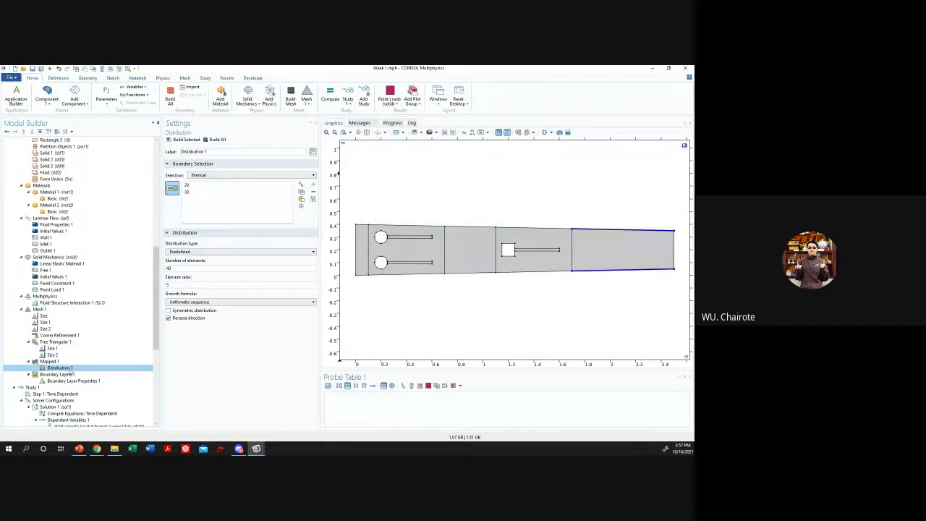
- Compare the domain selections of Free Triangular 1 and Mapped 1
left_click(64, 373)
left_click(71, 368)
left_click(73, 349)
left_click(76, 342)
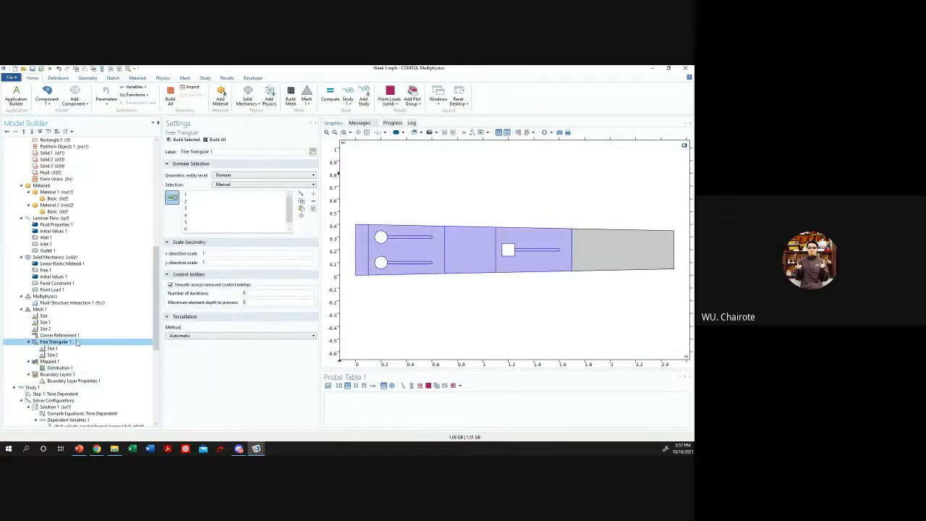
left_click(67, 361)
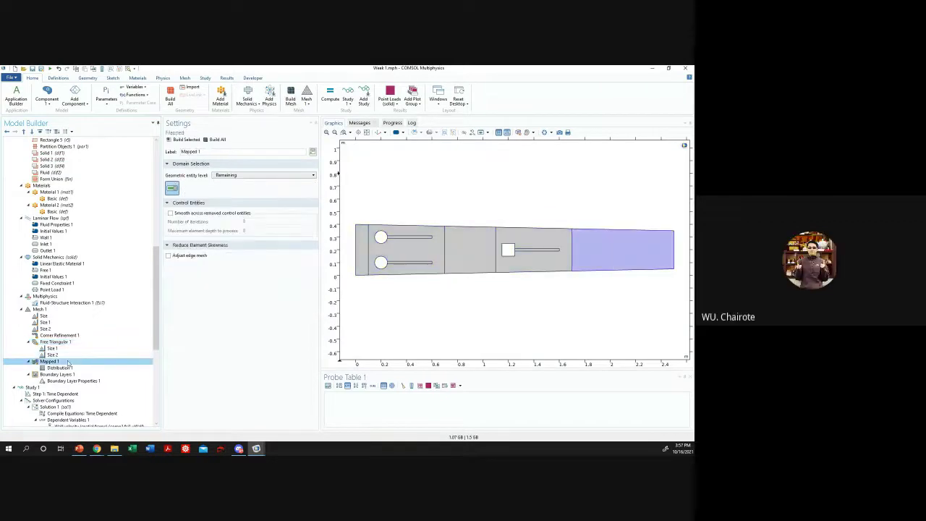
left_click(72, 341)
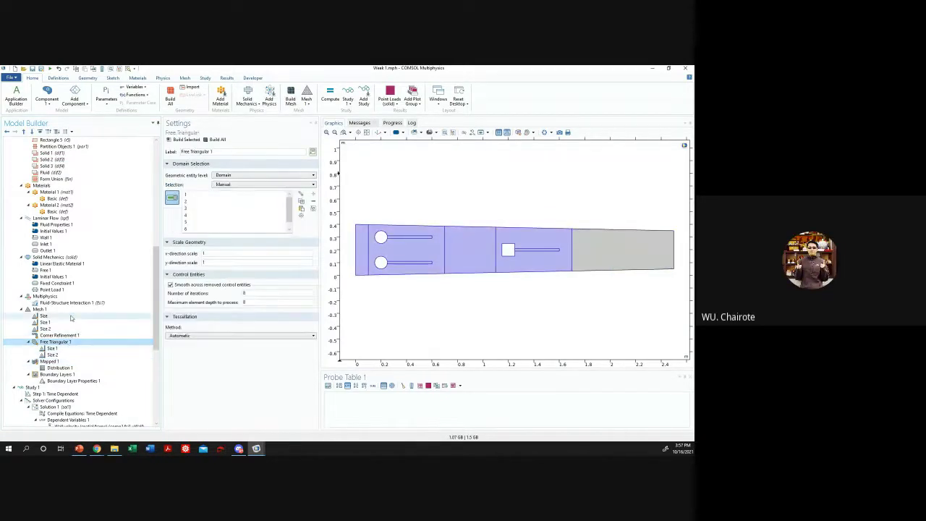
- Compare the global Size settings with Size 1 and Size 2 directly under Mesh 1
left_click(71, 317)
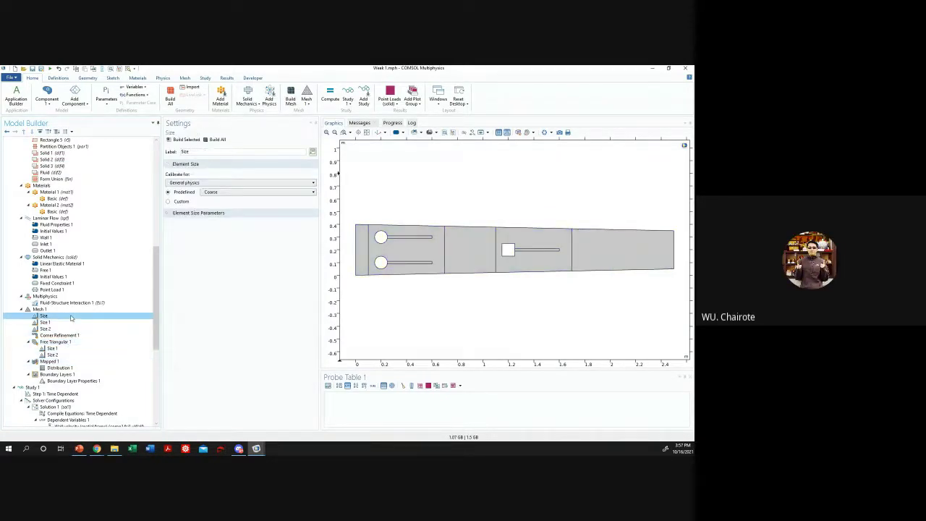
left_click(69, 323)
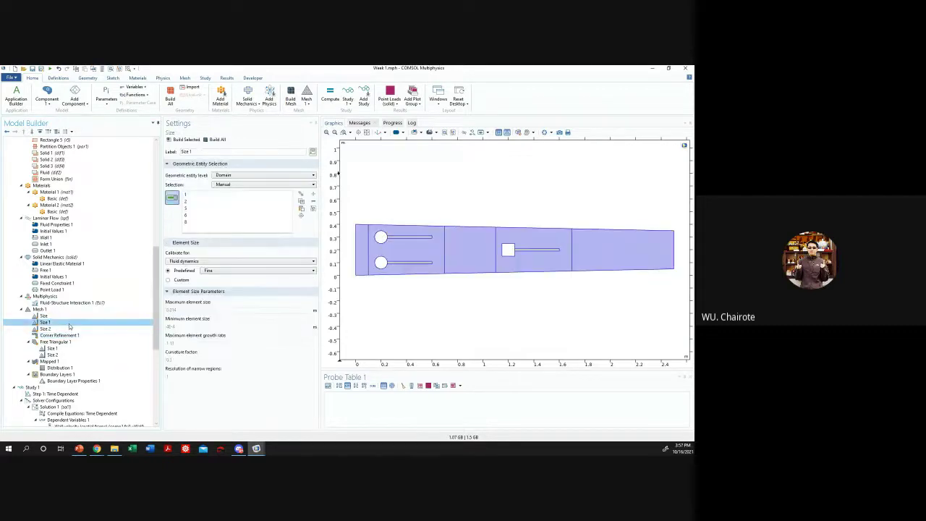
left_click(70, 329)
left_click(74, 317)
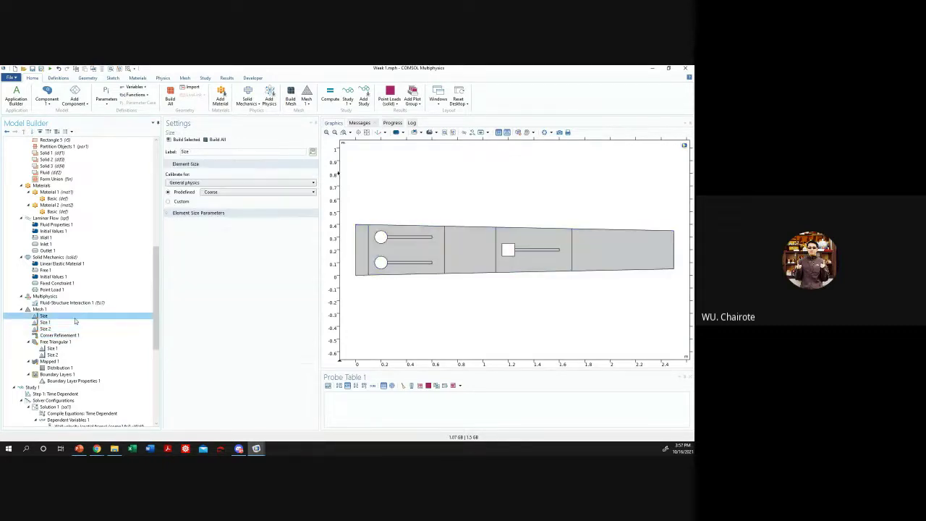
- Review the domain-level Size 1 directly under Mesh 1, Size 1 under Free Triangular 1, and Corner Refinement 1
left_click(83, 322)
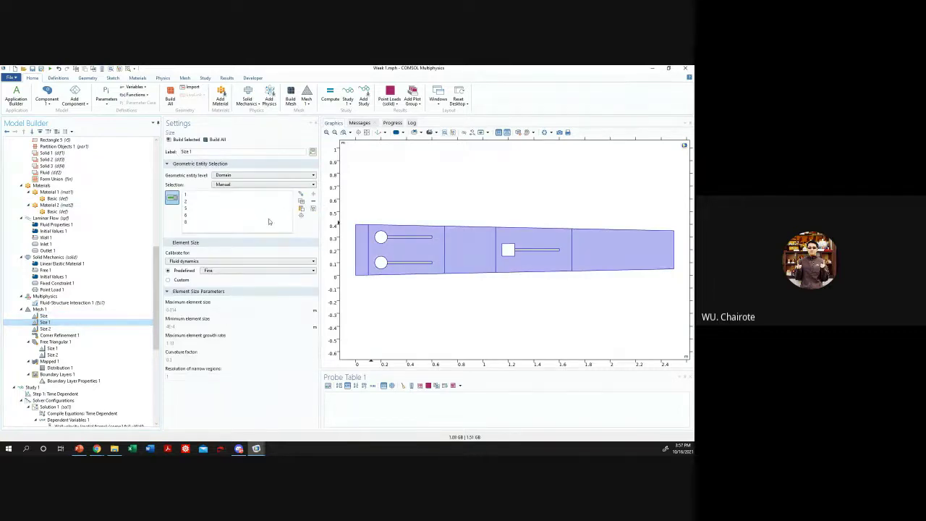
left_click(74, 349)
left_click(75, 336)
- Add an extra Size node under Free Triangular 1 and delete it again
left_click(77, 342)
right_click(77, 343)
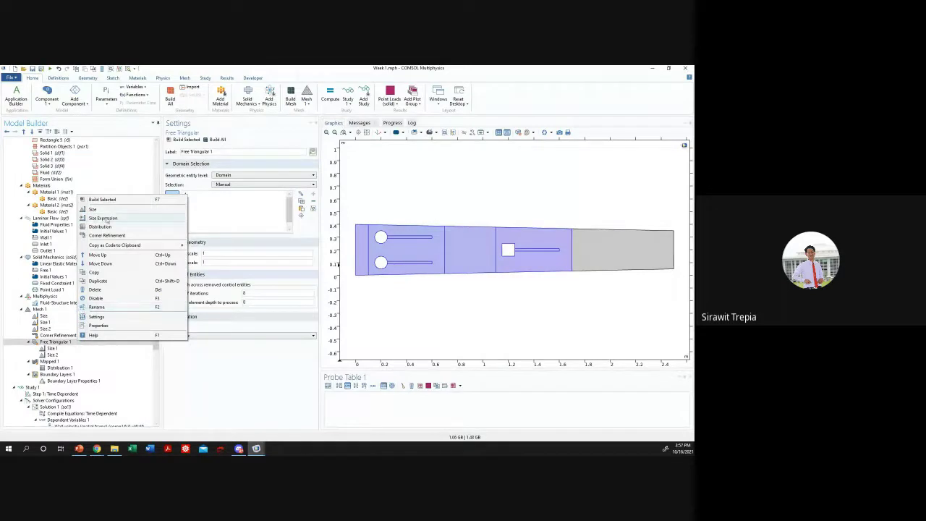
left_click(101, 209)
left_click(63, 361)
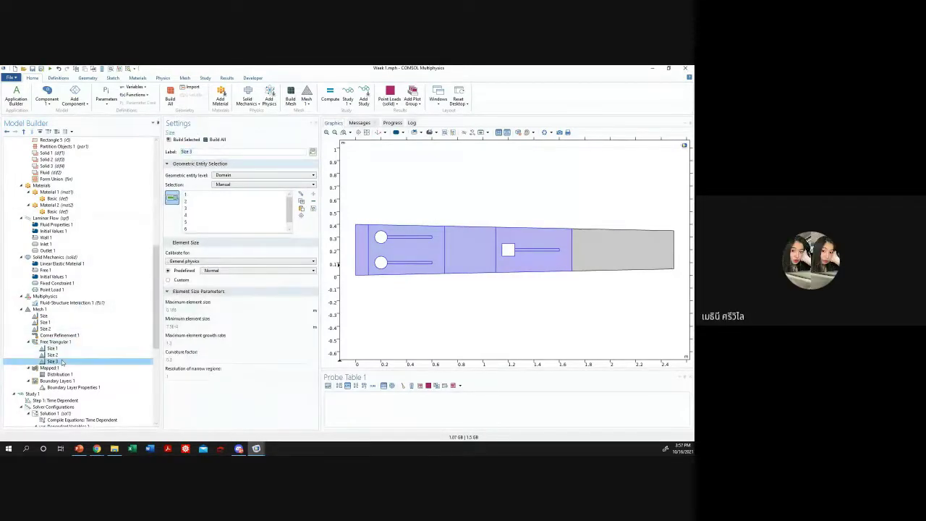
key("Delete")
left_click(355, 282)
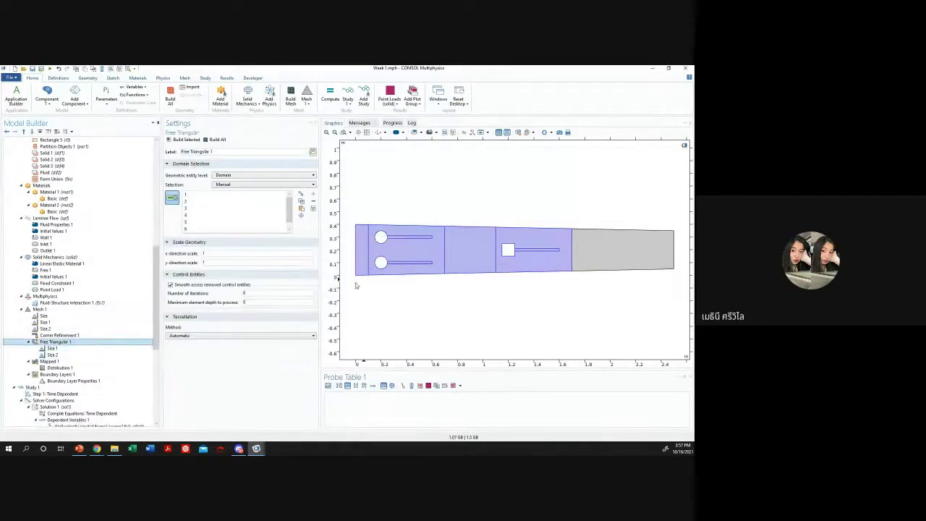
- Compare the domain selections and element sizes of Size 1 and Size 2 under Free Triangular 1
left_click(52, 347)
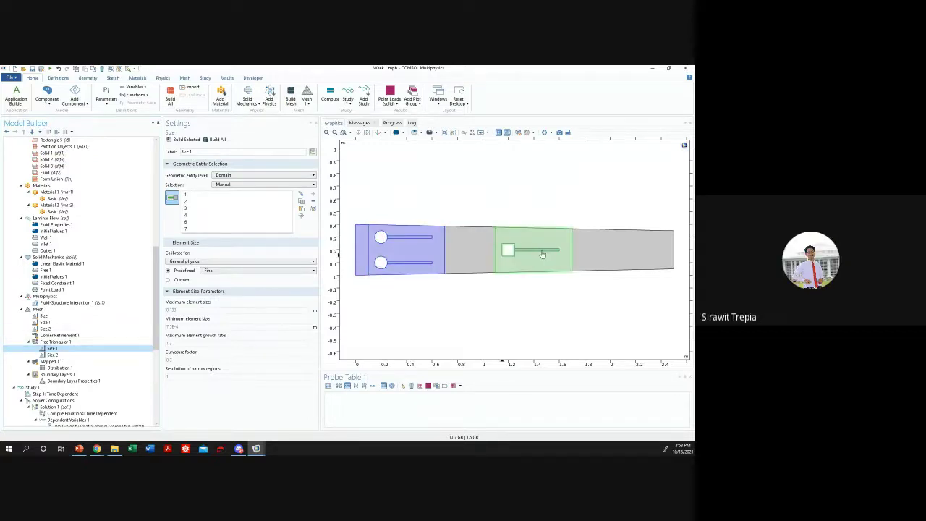
left_click(52, 354)
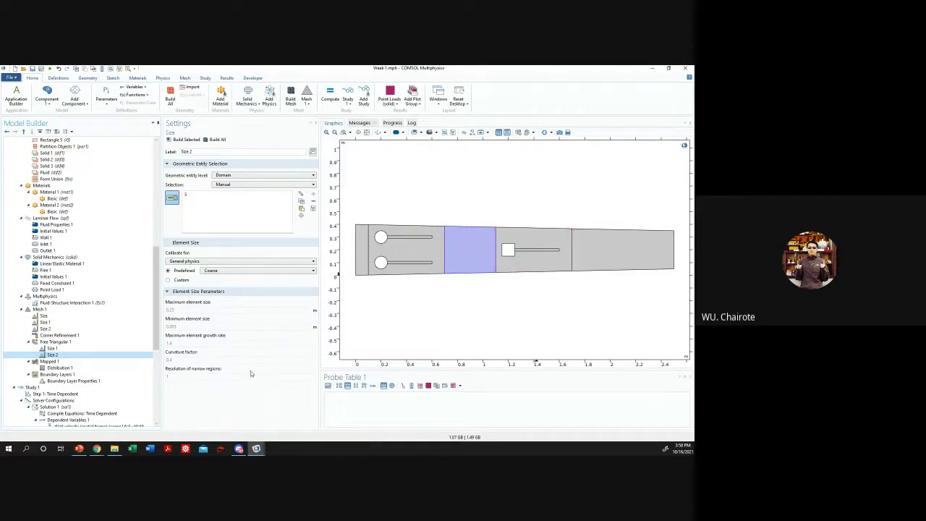
- Select all domains for Size 1 under Free Triangular 1, and remove domains 5 and 8 from its selection
left_click(99, 347)
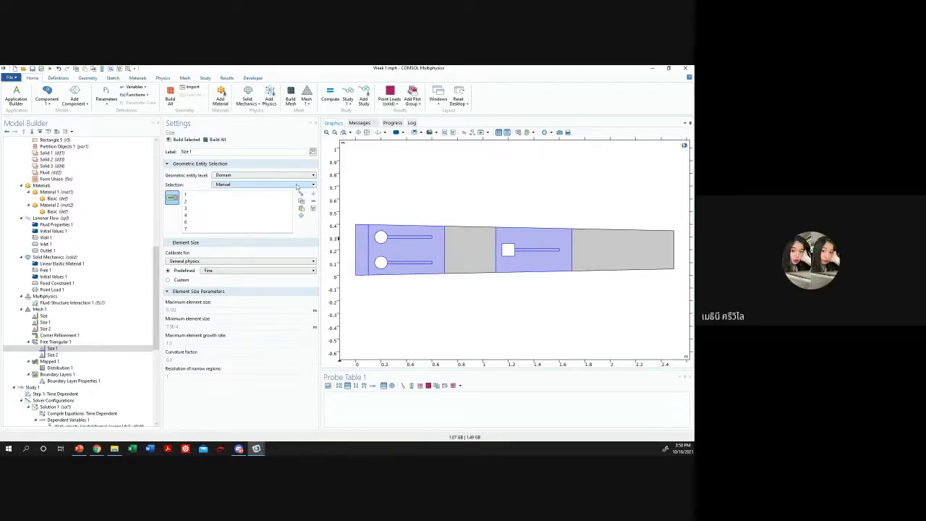
key("ctrl+a")
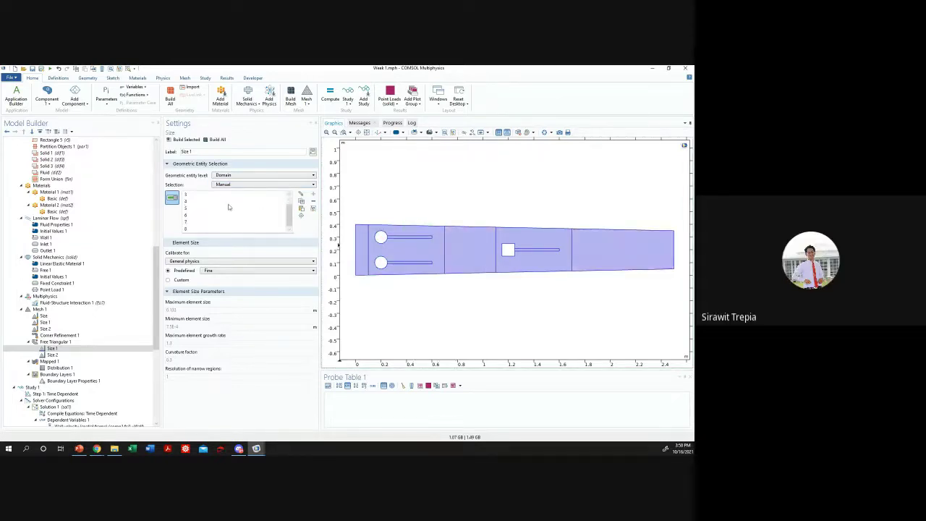
left_click(212, 223)
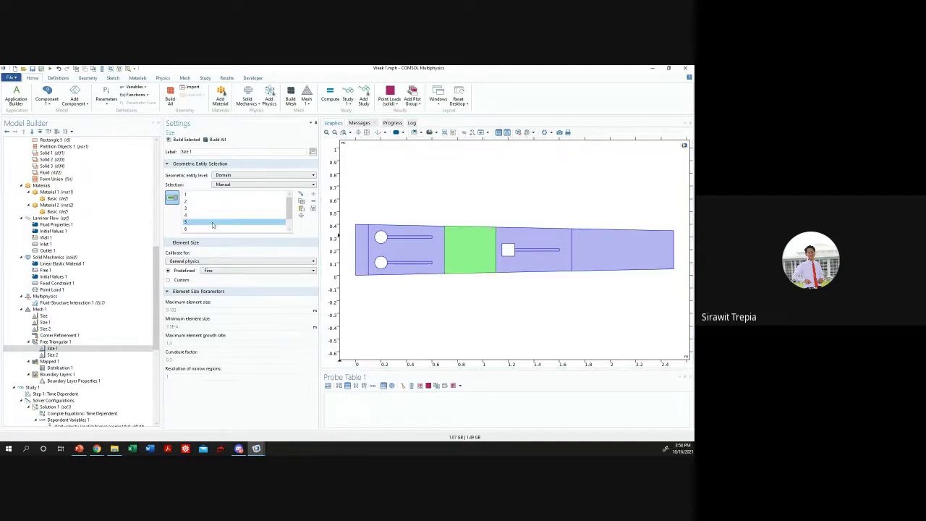
key("Delete")
left_click(205, 229)
key("Delete")
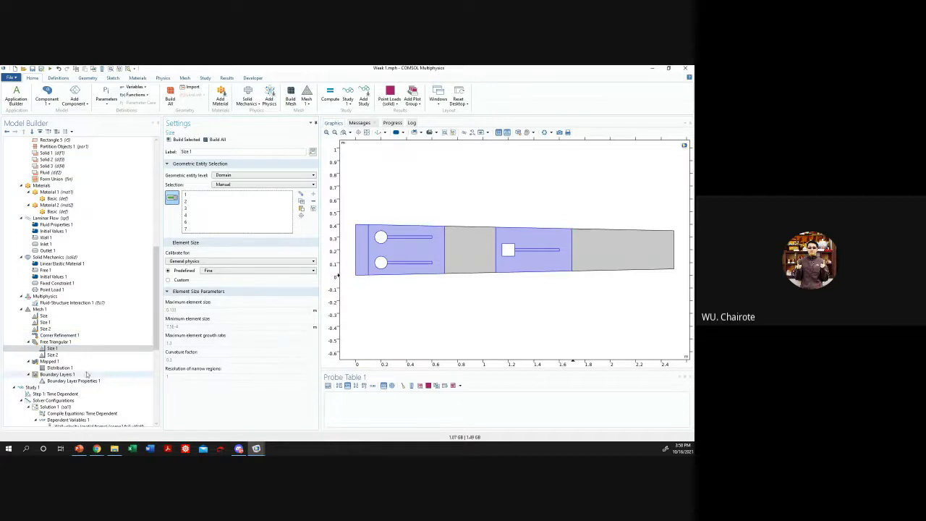
- Look through the predefined element size options of Size 2 and Size 1 under Free Triangular 1
left_click(52, 354)
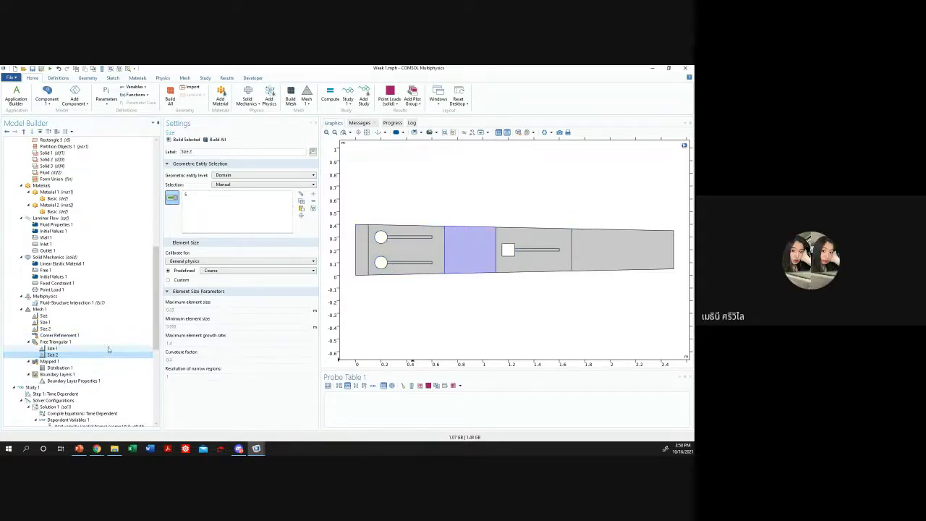
left_click(239, 270)
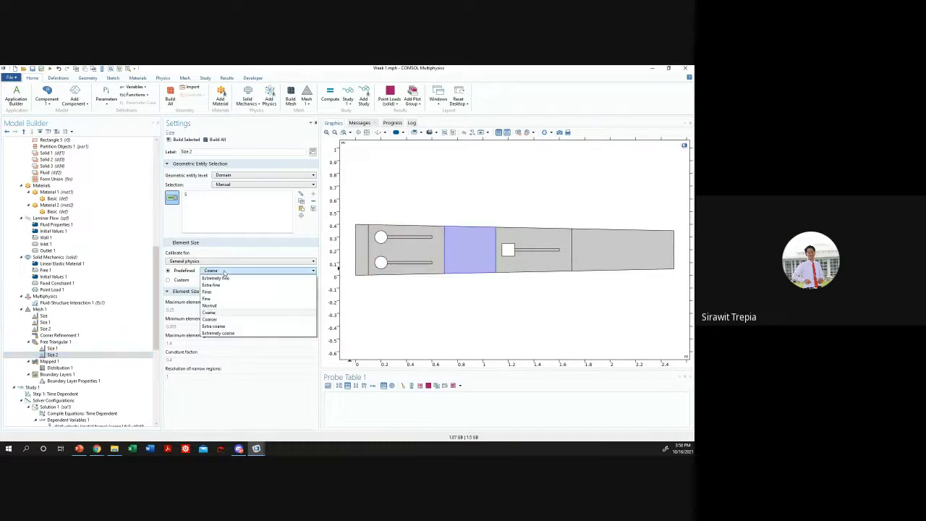
left_click(247, 249)
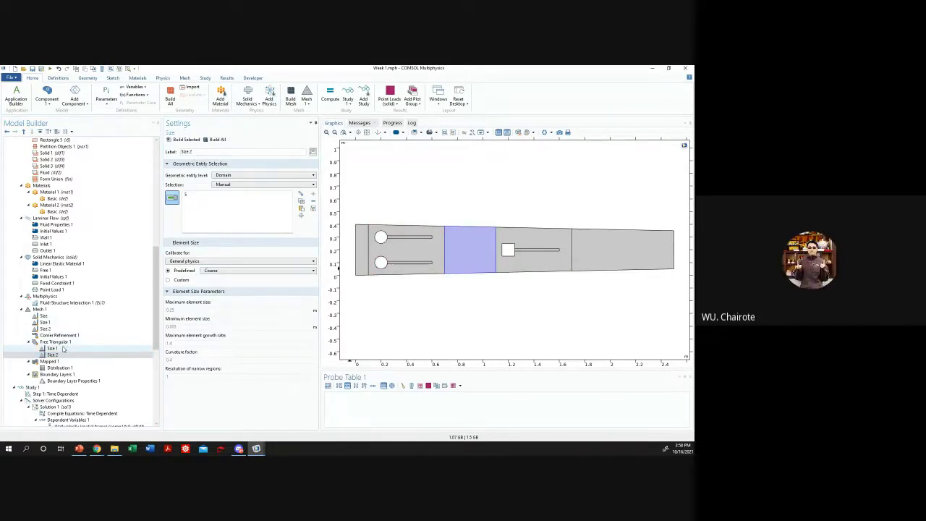
left_click(63, 349)
left_click(233, 270)
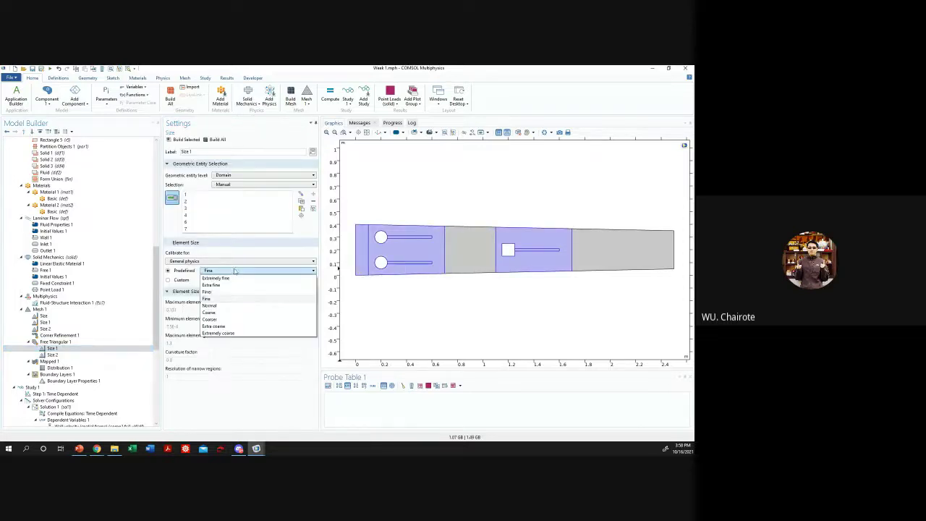
left_click(233, 270)
left_click(233, 271)
left_click(234, 271)
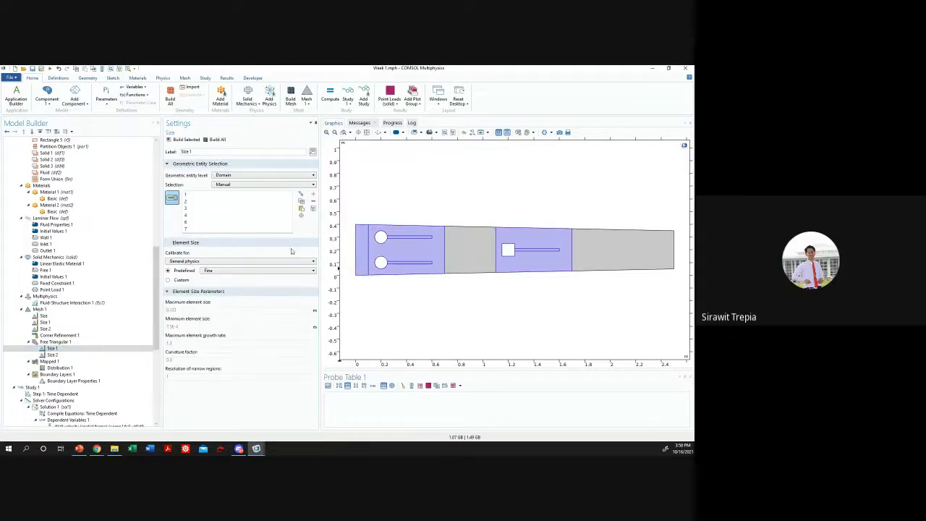
- Compare the domains covered by Mapped 1 with those of Size 1 and Size 2 under Free Triangular 1
left_click(53, 354)
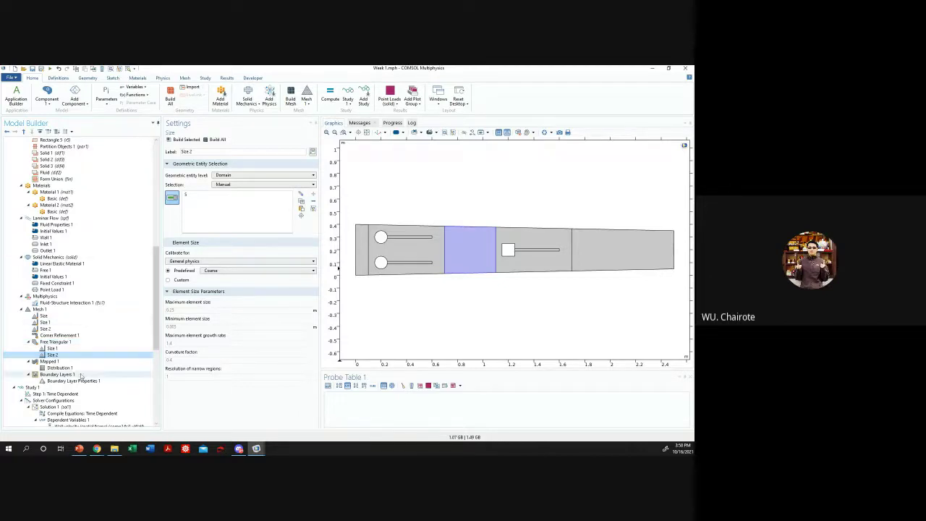
left_click(89, 360)
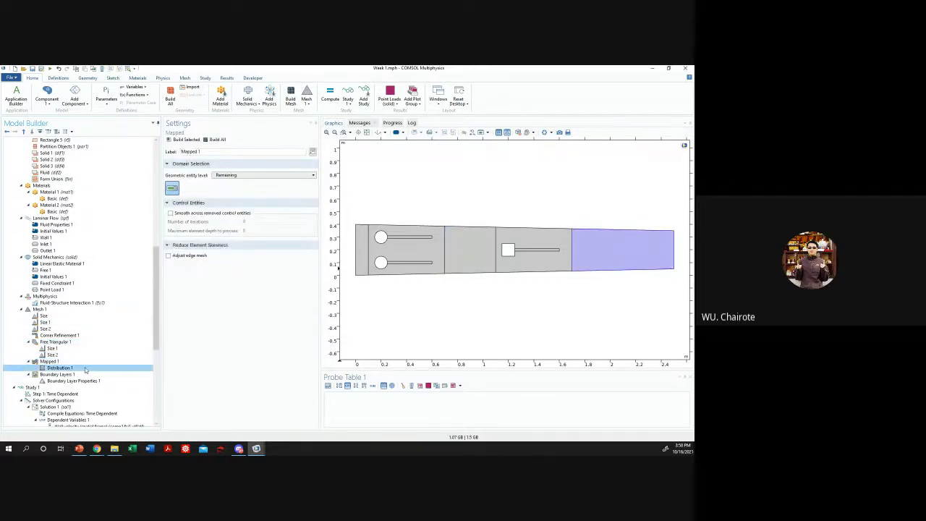
left_click(92, 356)
left_click(90, 361)
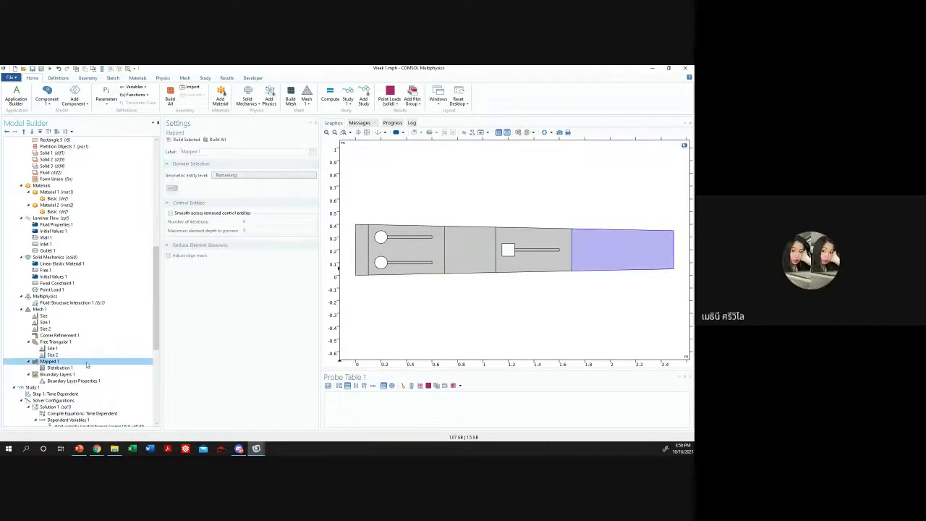
left_click(90, 356)
left_click(97, 350)
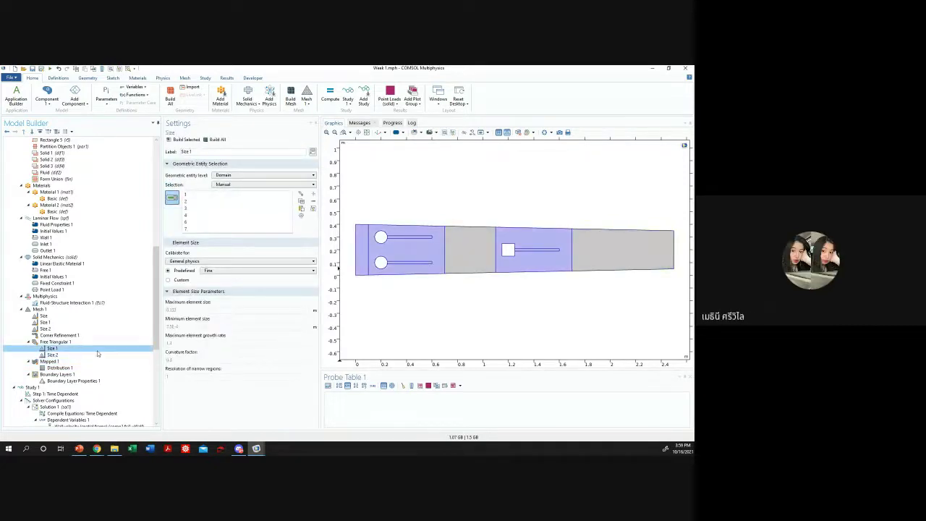
left_click(95, 355)
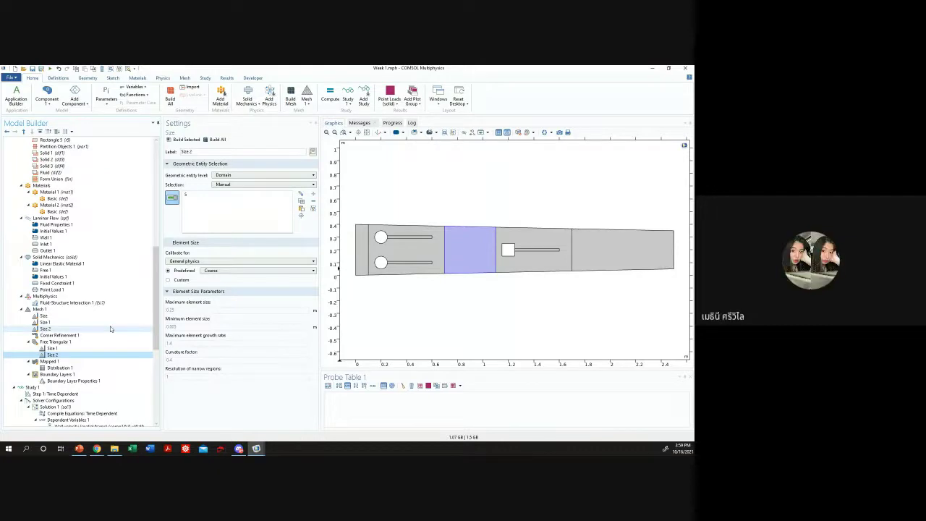
- Check which attribute nodes can be added under Free Triangular 1, without adding one
left_click(58, 341)
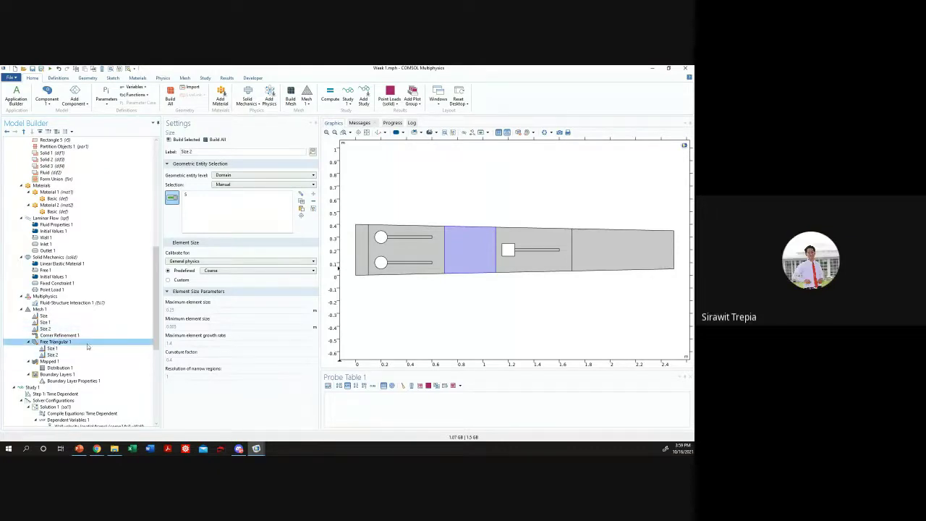
left_click(52, 348)
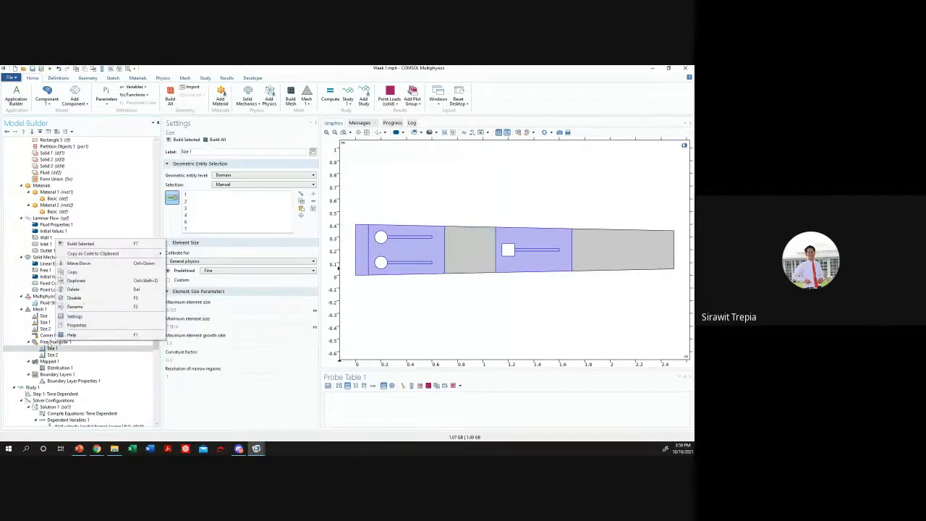
left_click(56, 341)
right_click(49, 340)
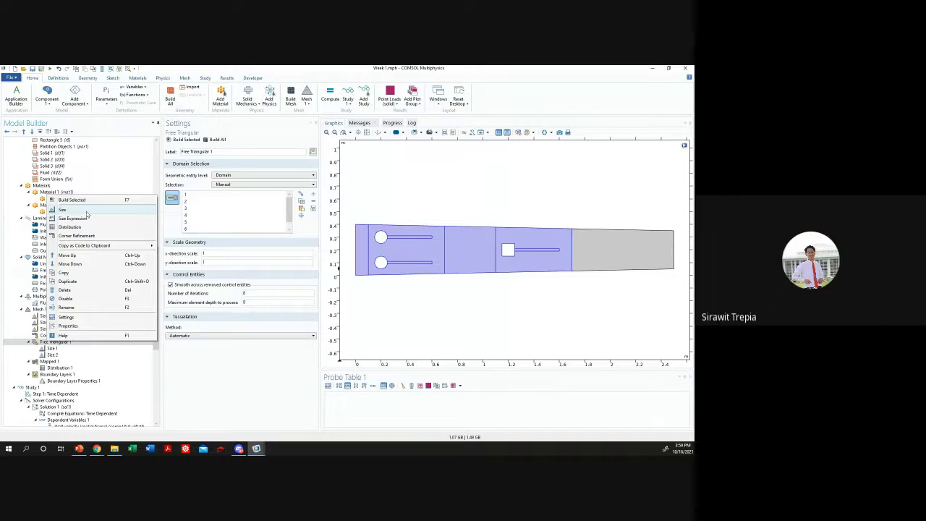
left_click(95, 356)
- Review the global Size, the domain-level Size 1 and the boundary-level Size 2 directly under Mesh 1
left_click(30, 324)
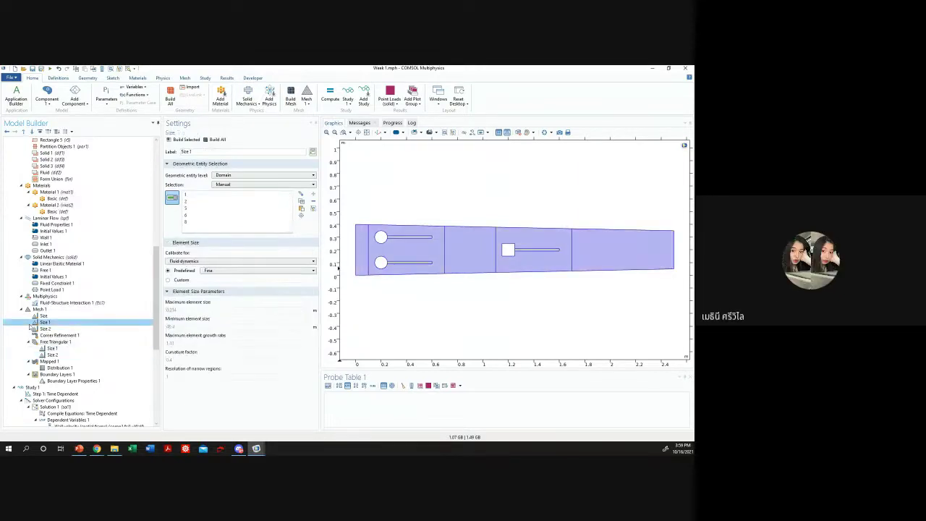
left_click(46, 328)
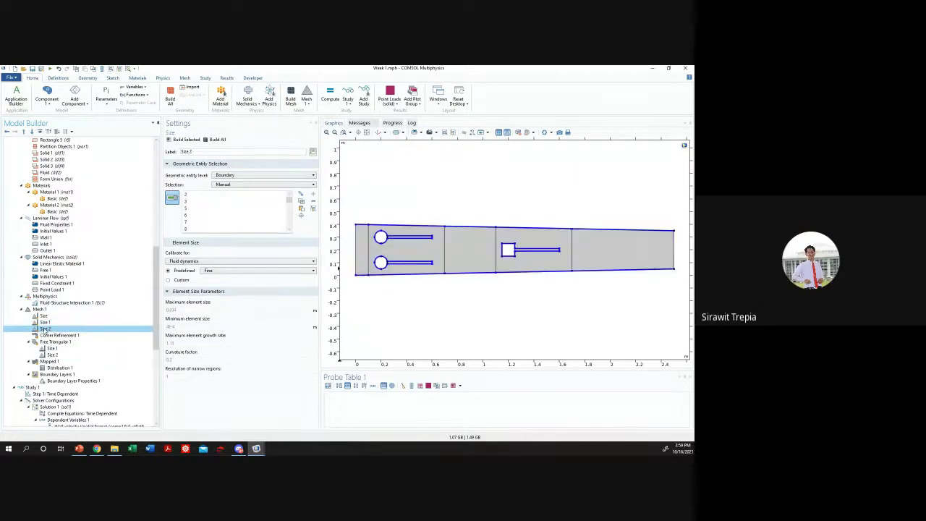
left_click(45, 322)
left_click(43, 316)
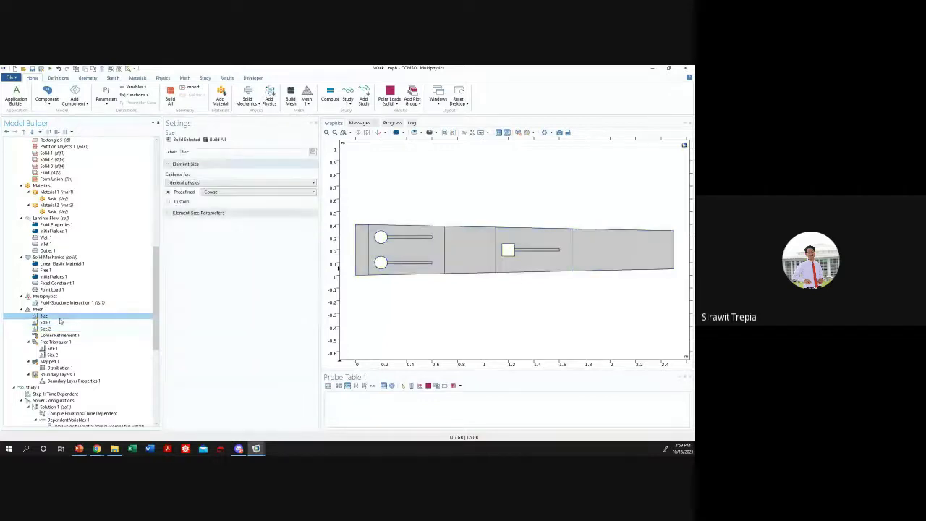
left_click(52, 322)
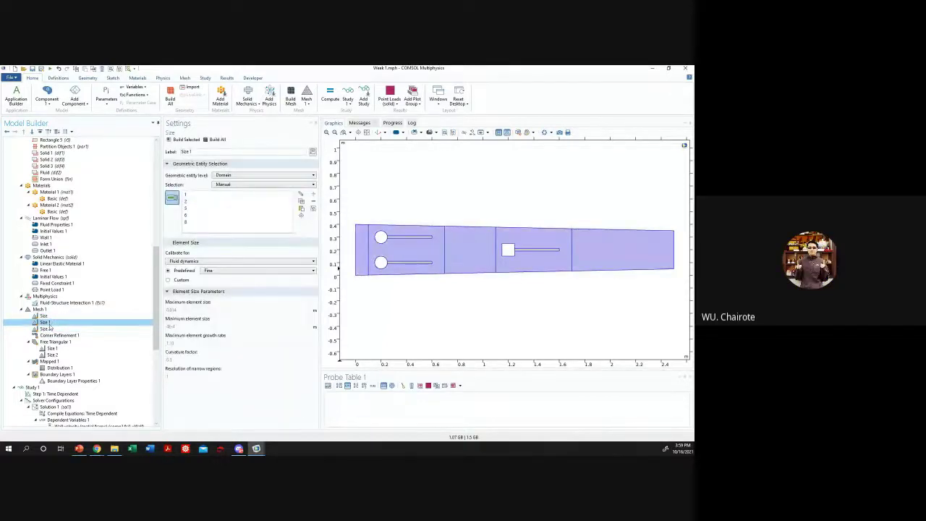
left_click(46, 329)
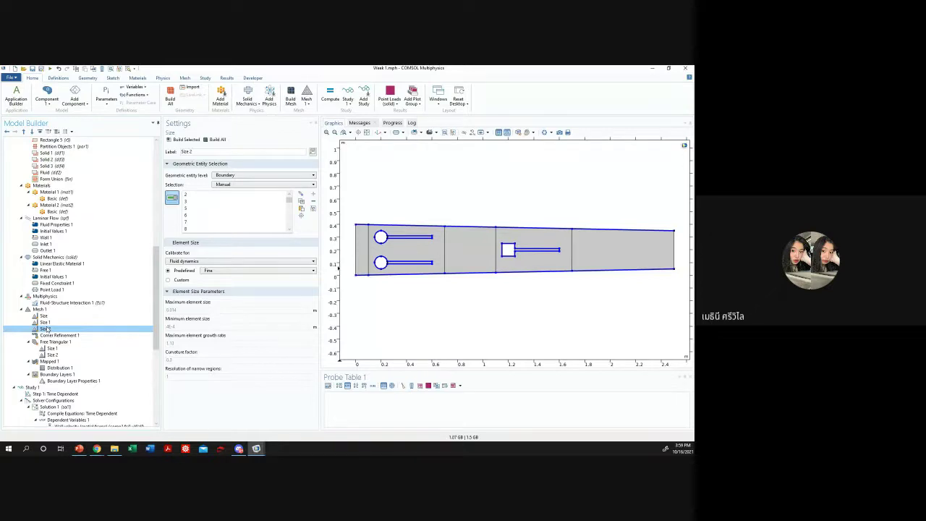
- Review Distribution 1 and Boundary Layers 1, and build the mesh up to Boundary Layer Properties 1
left_click(79, 380)
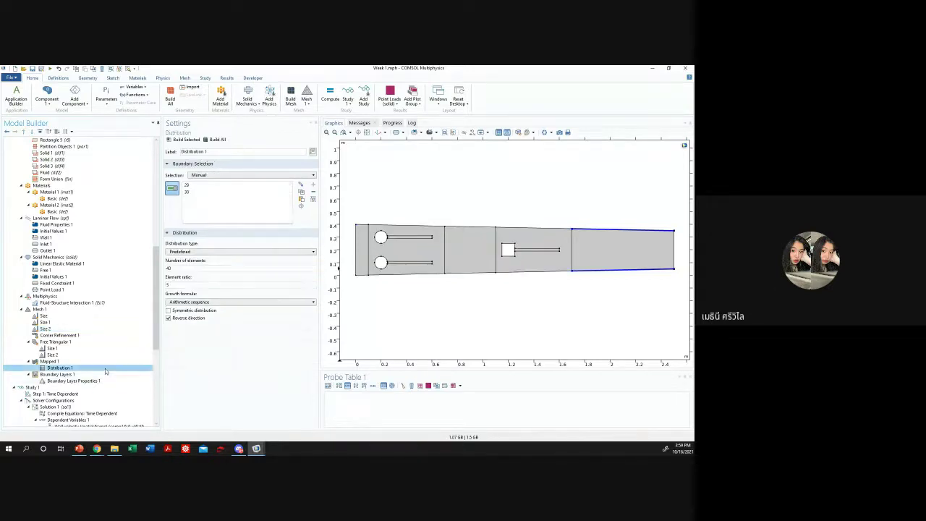
left_click(80, 374)
left_click(93, 381)
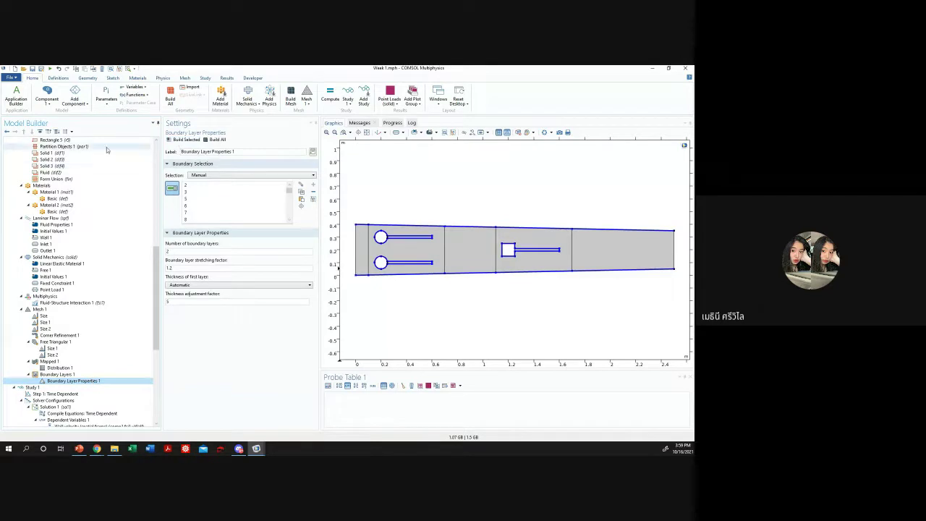
left_click(177, 139)
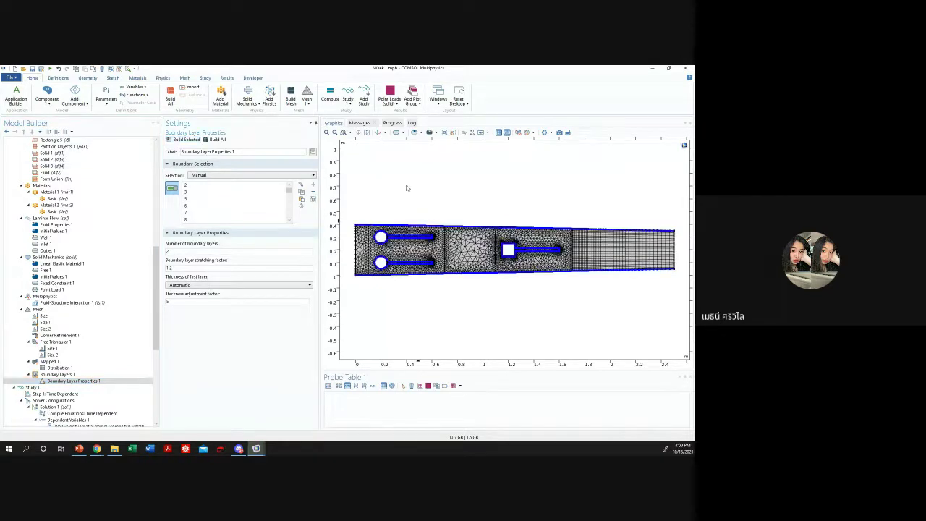
- Inspect the built mesh around the two circular cut-outs, their attached beams and the beam tips
left_click(344, 132)
left_click_drag(367, 207, 438, 292)
left_click(366, 132)
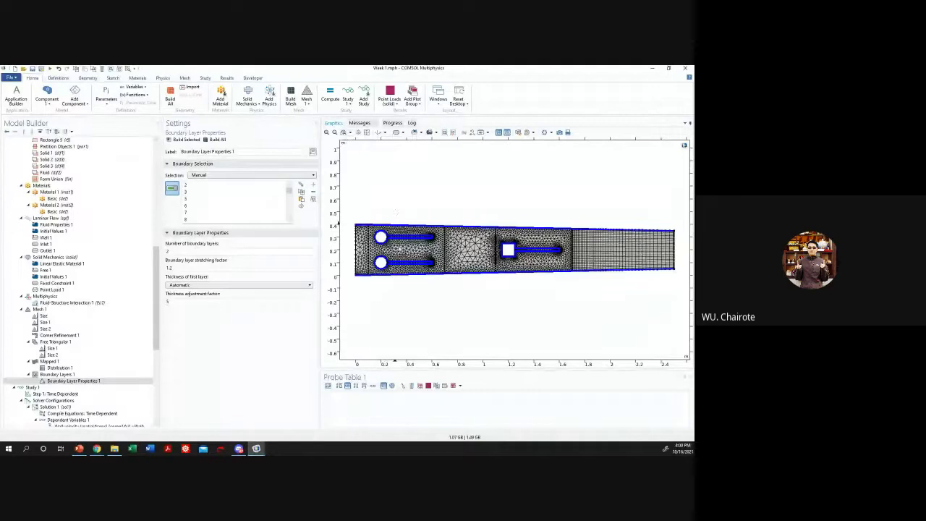
left_click(343, 133)
left_click_drag(395, 220, 418, 294)
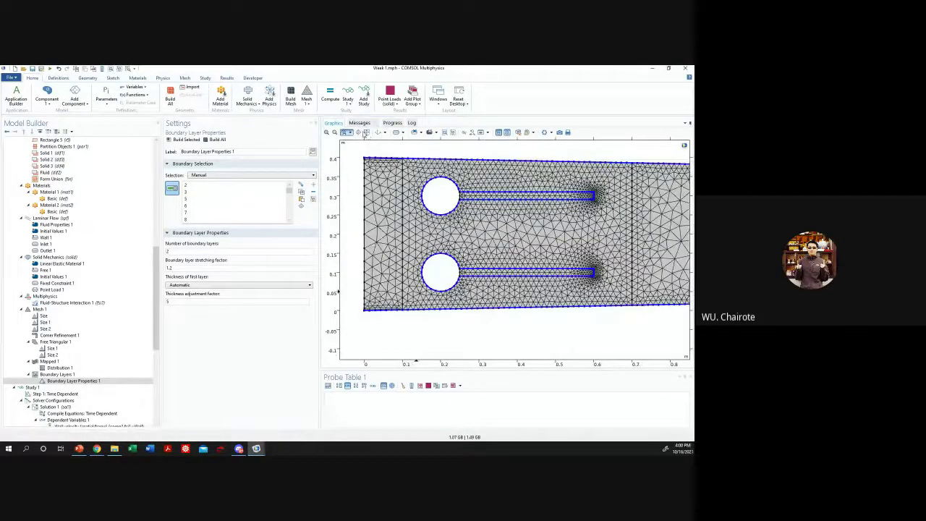
left_click(366, 133)
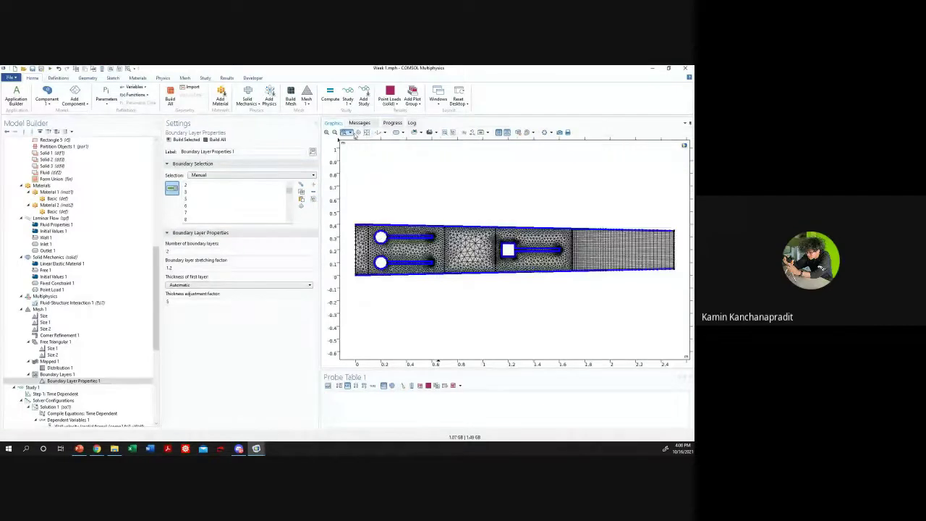
left_click_drag(417, 214, 455, 280)
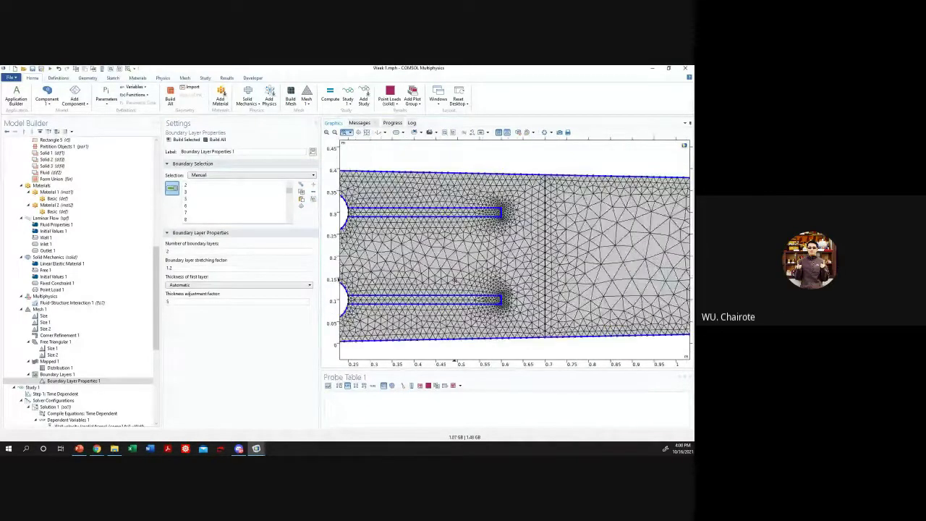
- Review Distribution 1 and the Mapped 1 domain selection, and inspect the mesh around the square cut-out and its beam
left_click(366, 134)
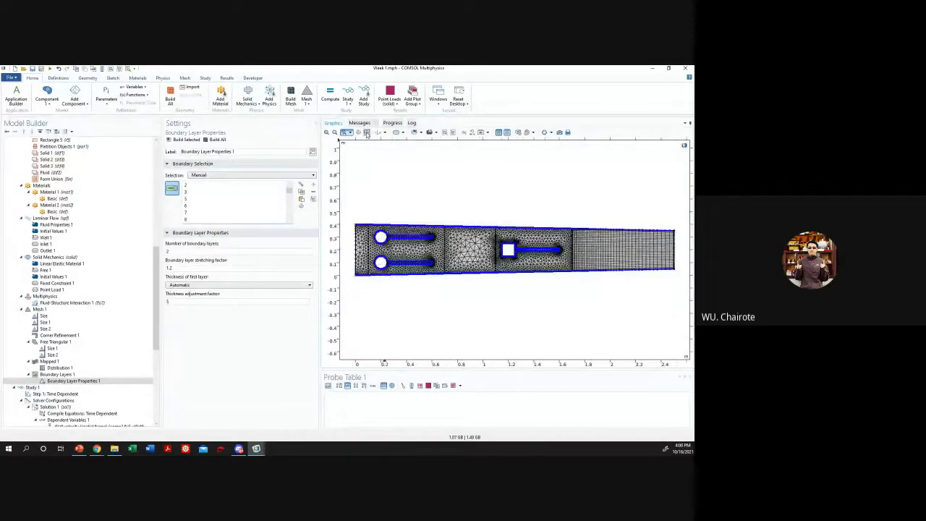
left_click(94, 368)
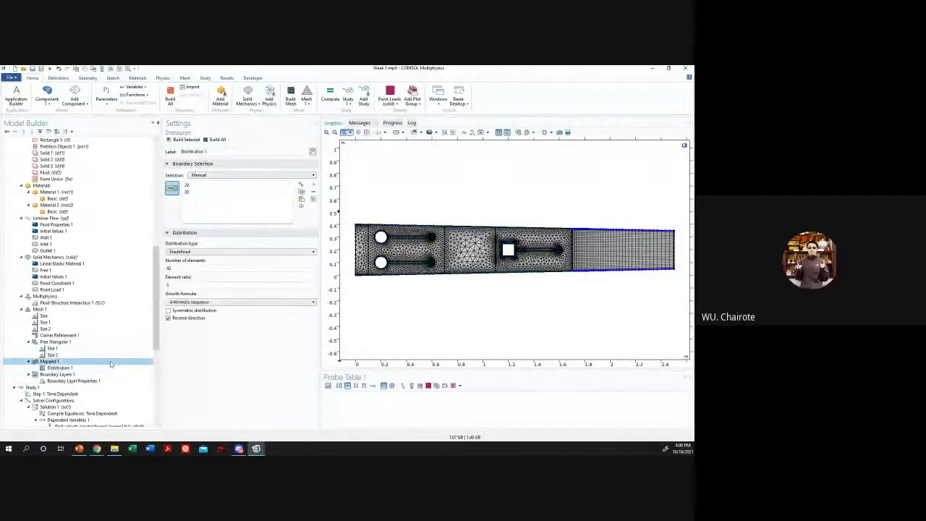
left_click(109, 361)
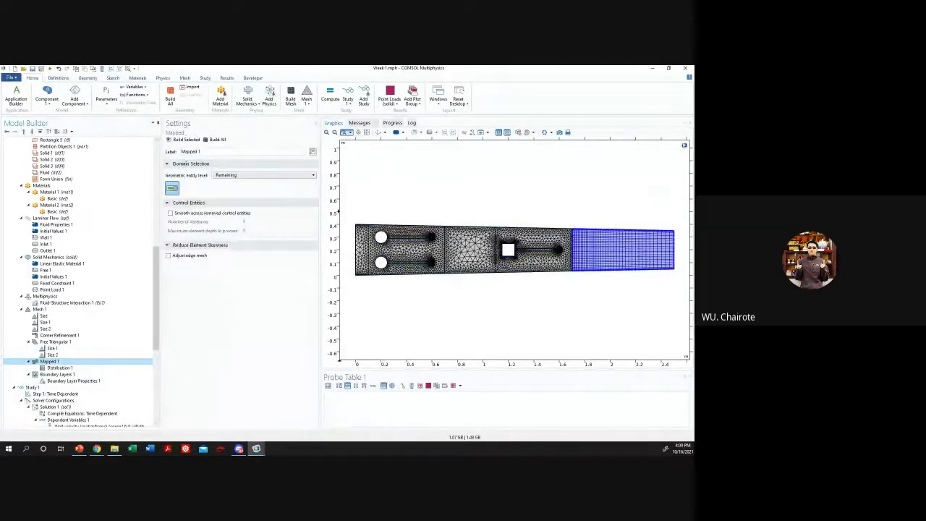
left_click_drag(522, 228, 546, 275)
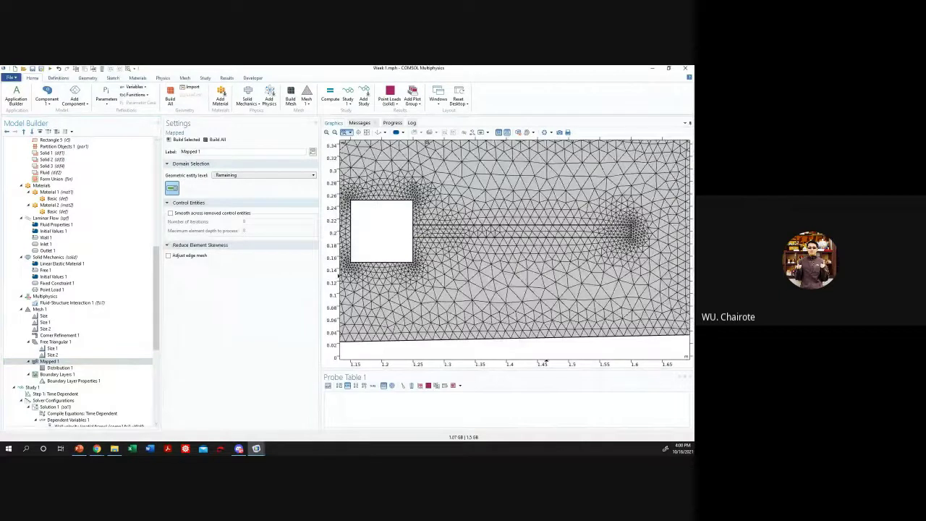
left_click(366, 132)
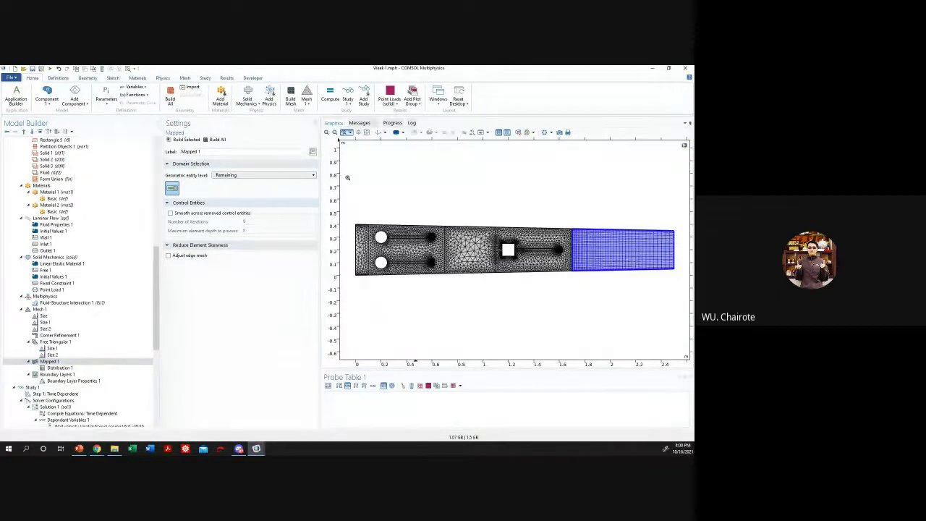
- Compare the settings and highlighted entities of Mapped 1, Distribution 1, Boundary Layers 1 and Boundary Layer Properties 1
left_click(85, 367)
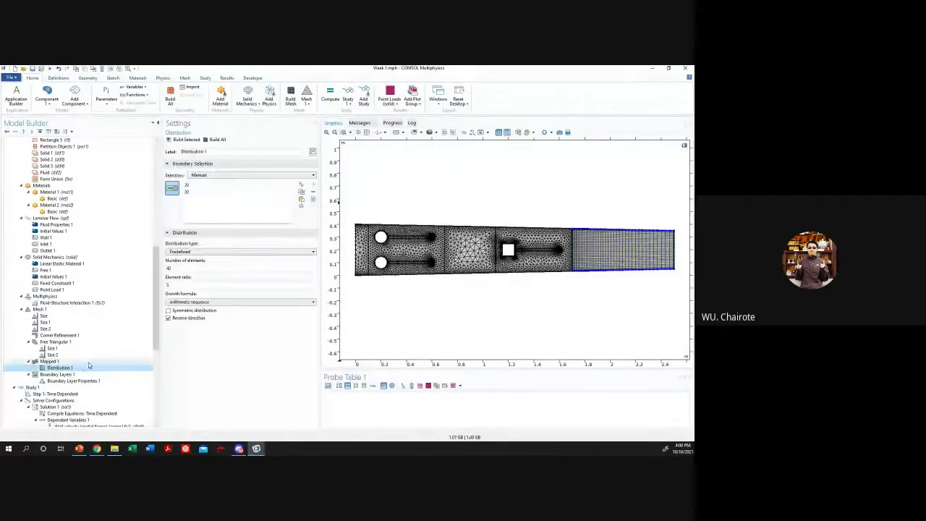
left_click(89, 361)
left_click(97, 355)
left_click(90, 361)
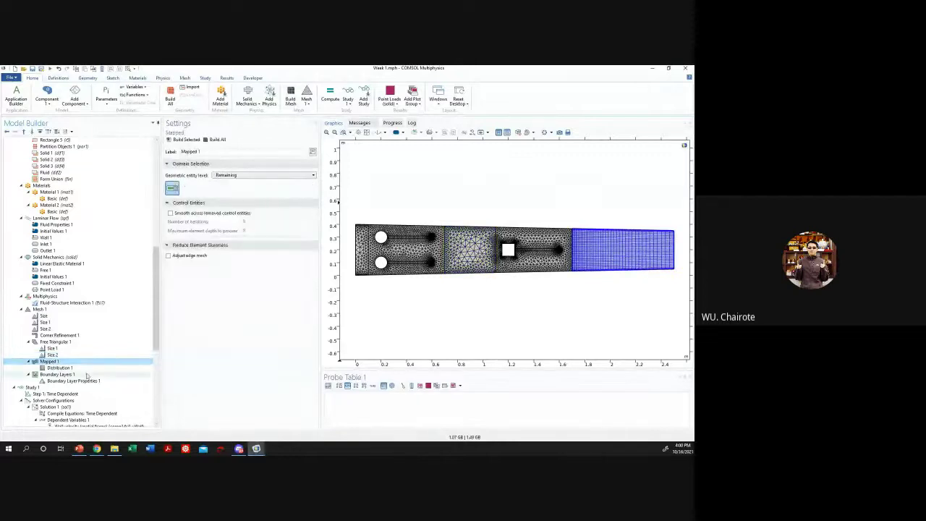
left_click(86, 374)
left_click(87, 381)
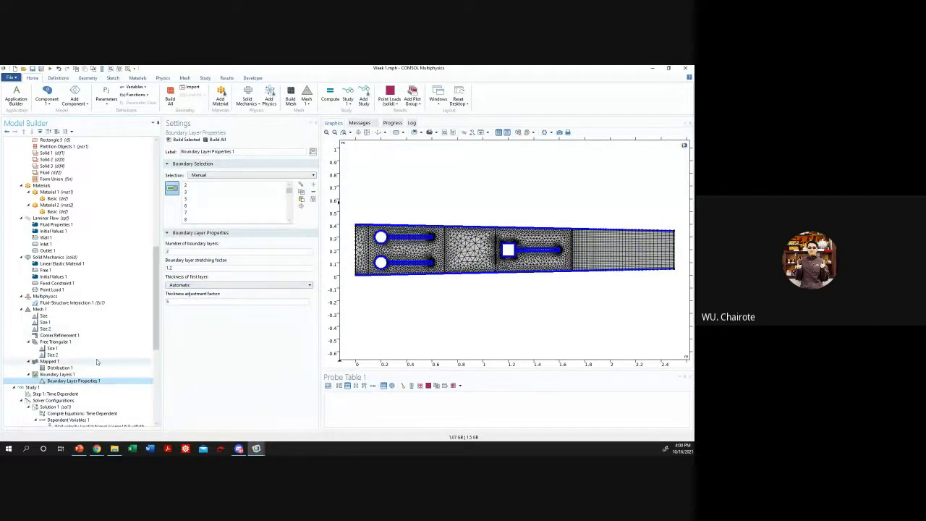
left_click(96, 361)
left_click(87, 367)
left_click(86, 374)
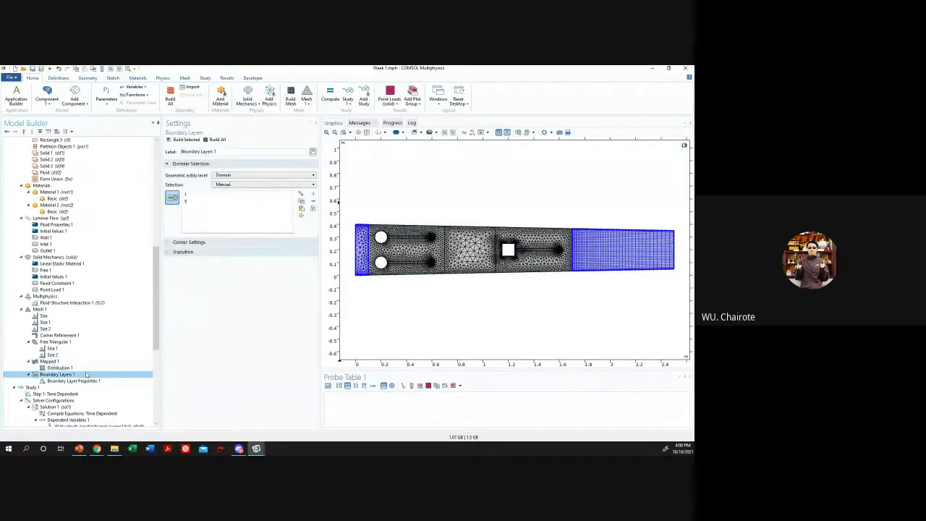
left_click(86, 381)
scroll(92, 378, "down", 4)
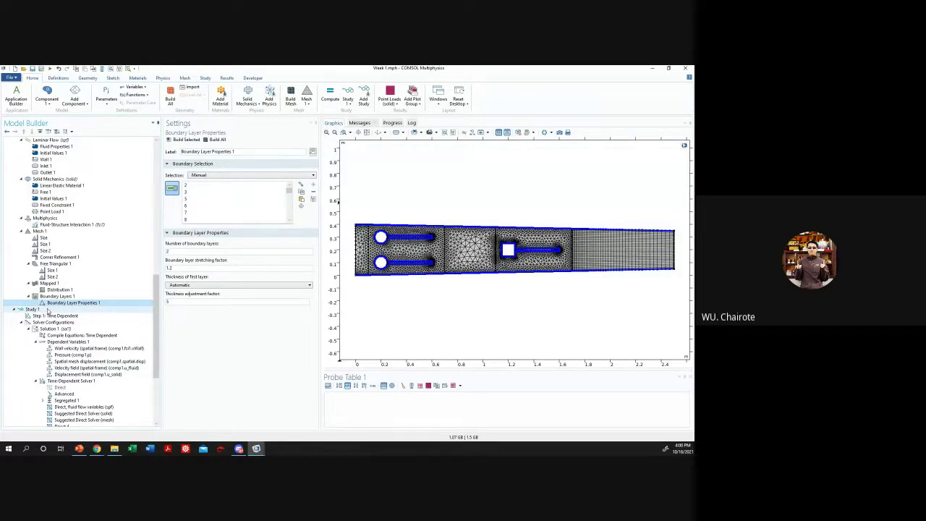
- Inspect the mesh close up along the beam behind the square cut-out, including its boundary layer edges
left_click(344, 133)
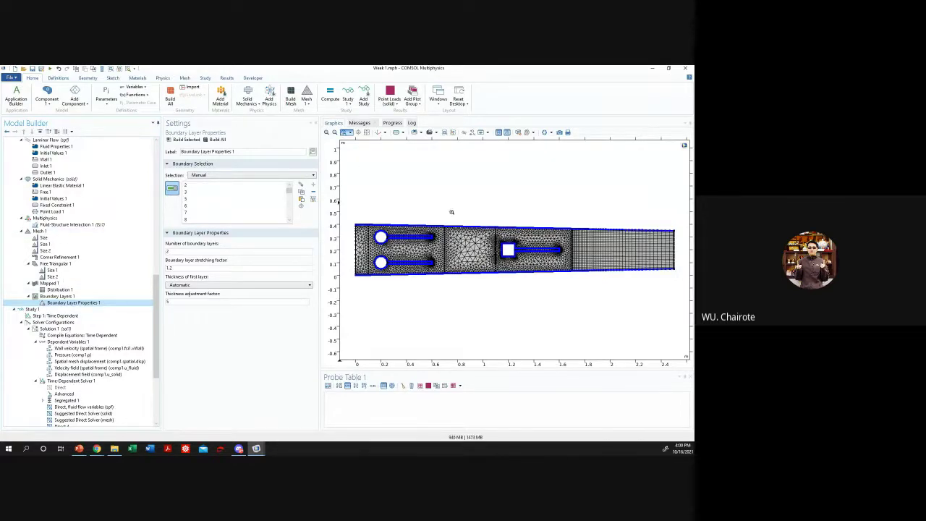
left_click_drag(522, 241, 546, 267)
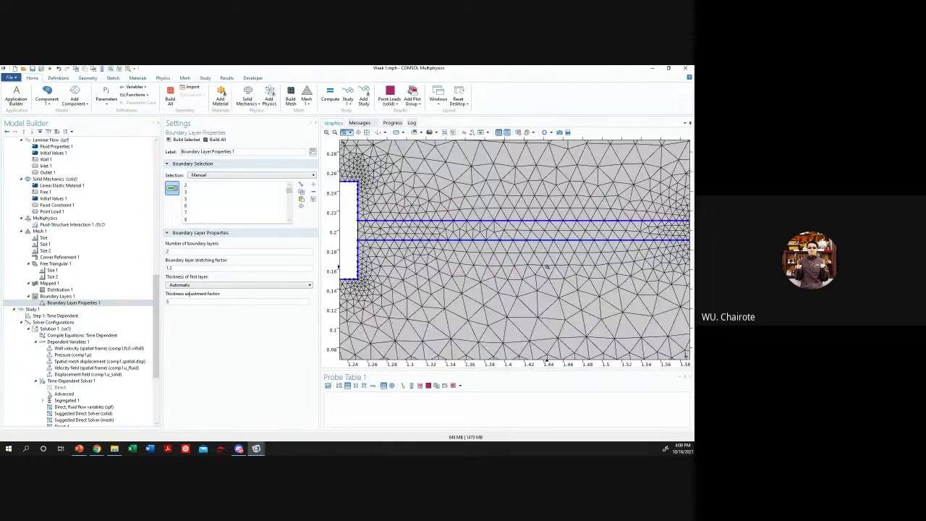
left_click(365, 132)
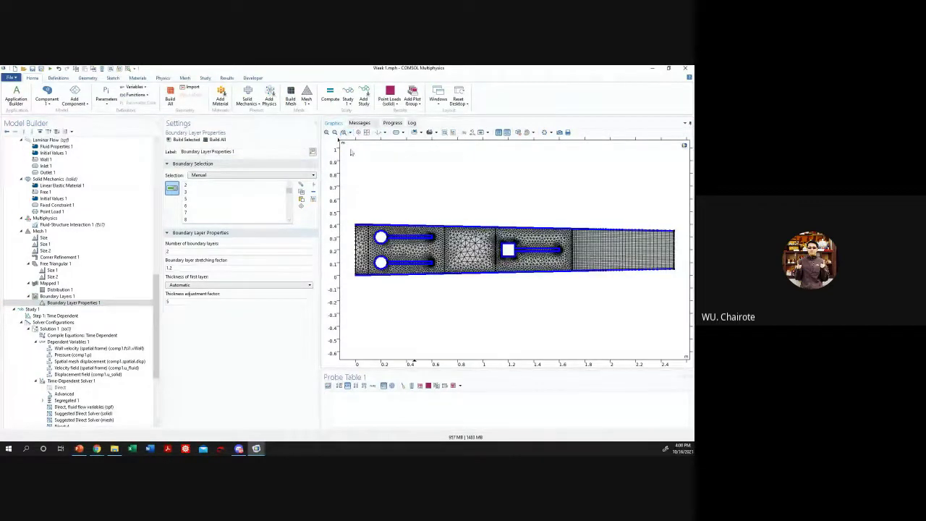
- Review the shape definitions under Geometry 1, including Rectangle 1, Polygon 1, Square 1 and Rectangle 4
scroll(87, 210, "up", 5)
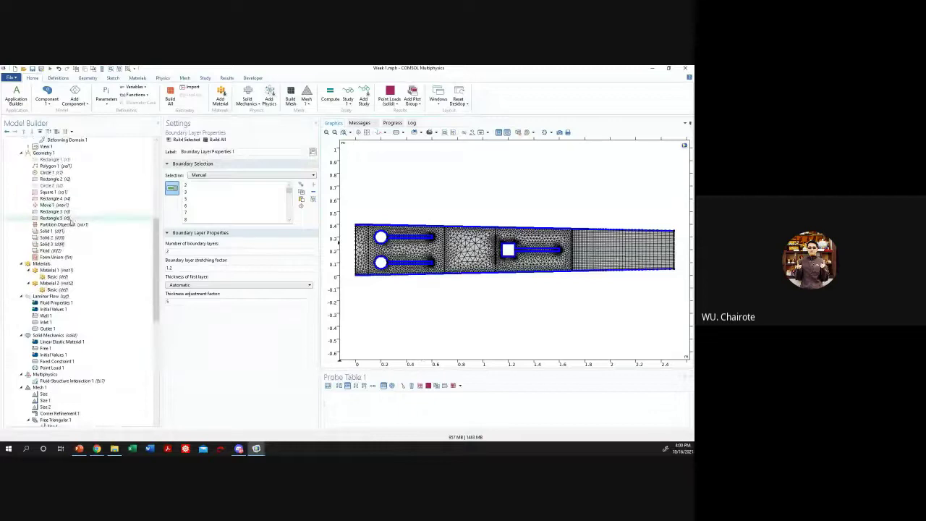
left_click(77, 212)
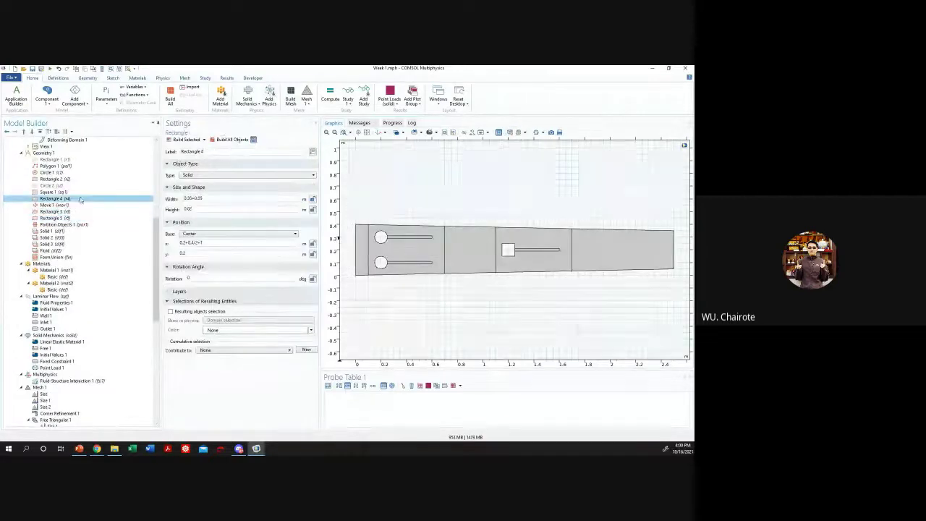
left_click(78, 200)
key("Up")
key("Up")
key("Up")
key("Up")
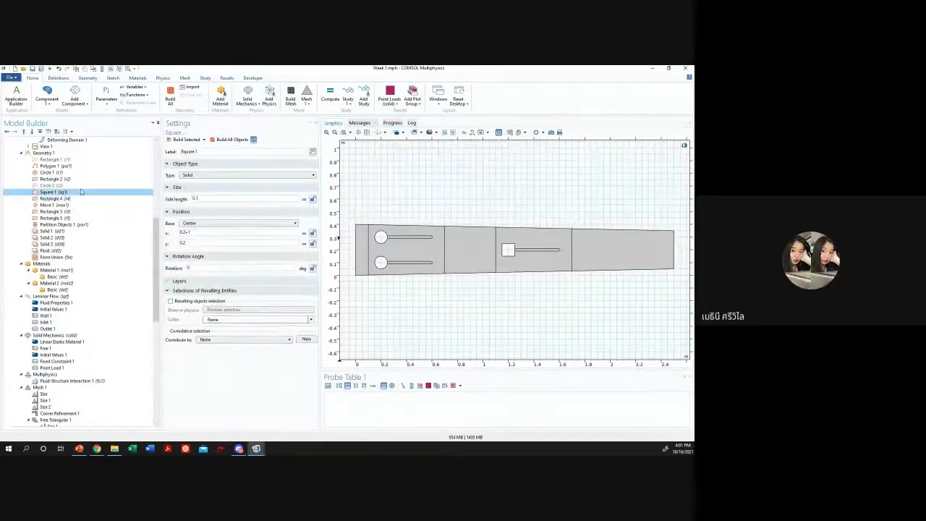
key("Down")
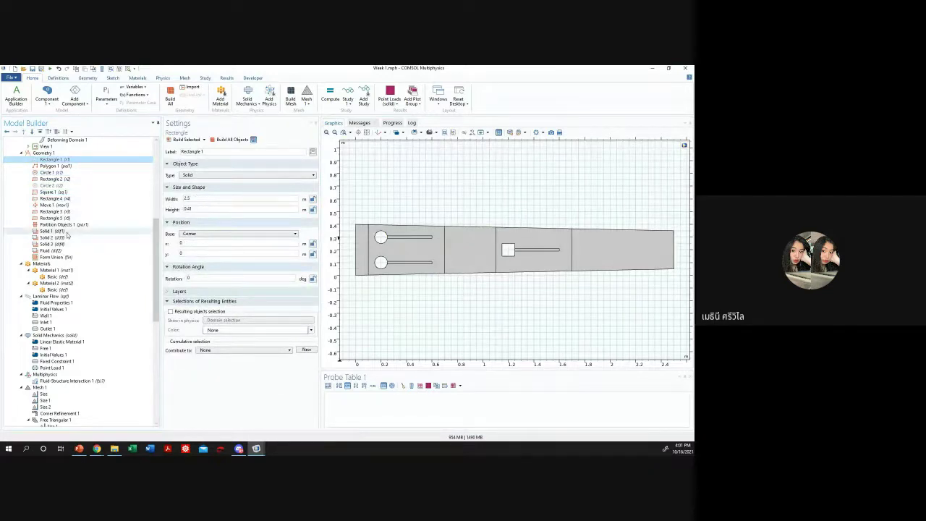
key("Down")
key("Down")
key("Down")
key("Down")
key("Down")
key("Down")
key("Down")
key("Up")
key("Up")
key("Up")
key("Up")
key("Up")
key("Up")
key("Up")
key("Up")
key("Up")
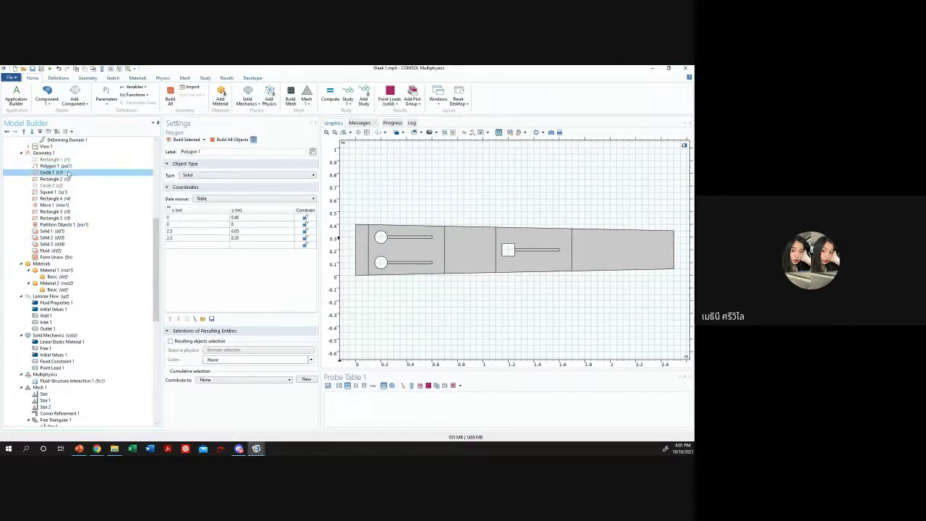
key("Down")
key("Up")
key("Up")
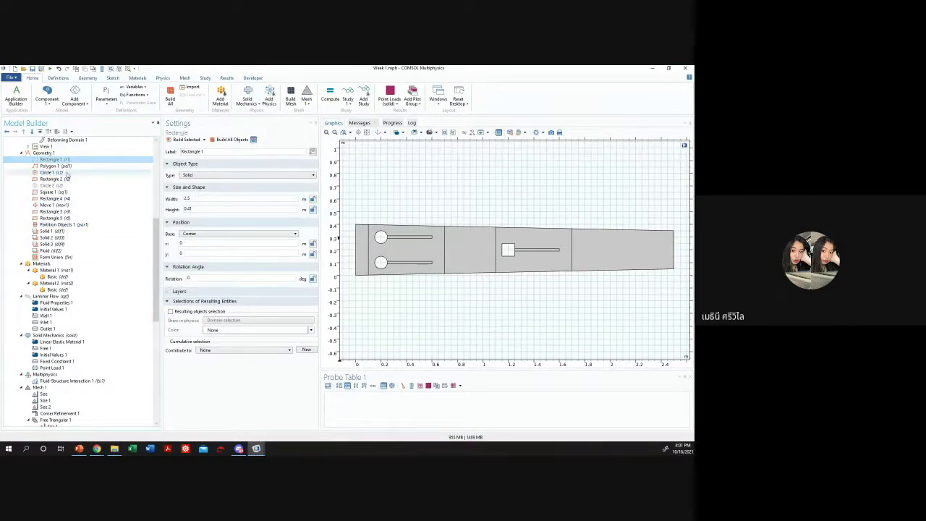
key("Down")
key("Down")
key("Down")
key("Down")
key("Down")
key("Down")
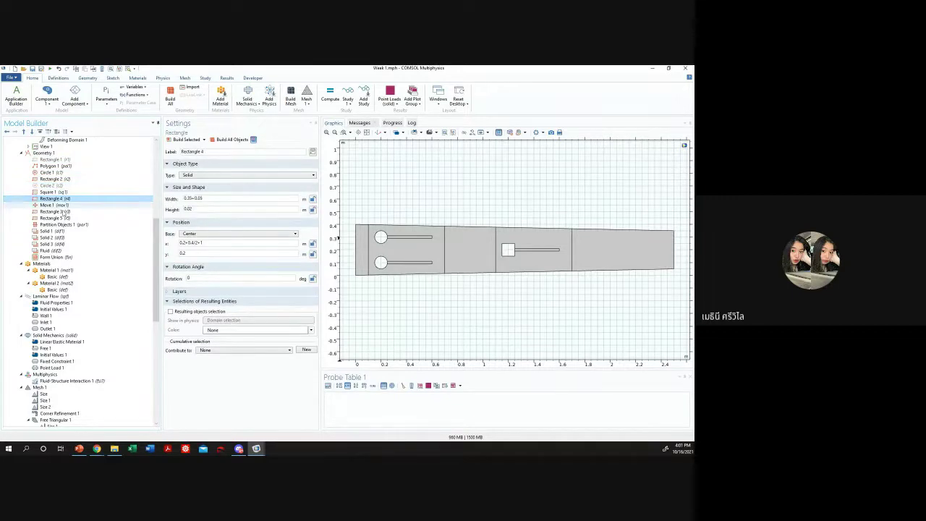
- Review Mesh 1, its Mapped 1 and Distribution 1 nodes, and the Size 1 and Size 2 nodes under Free Triangular 1
scroll(65, 325, "down", 10)
scroll(66, 325, "up", 4)
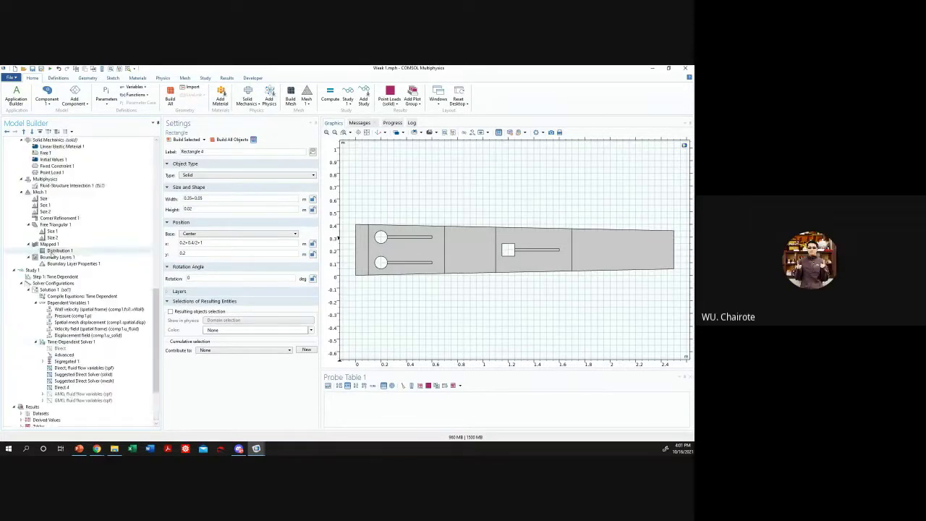
left_click(40, 192)
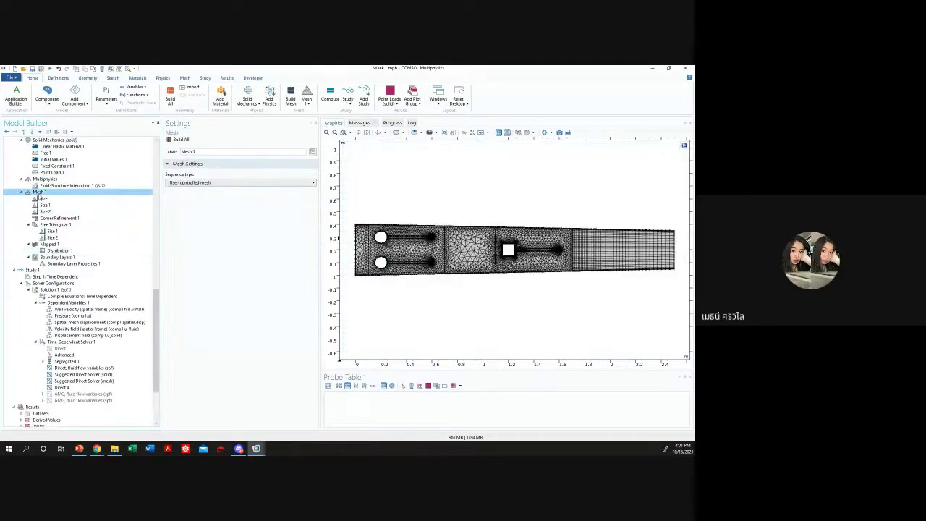
left_click(52, 238)
left_click(50, 244)
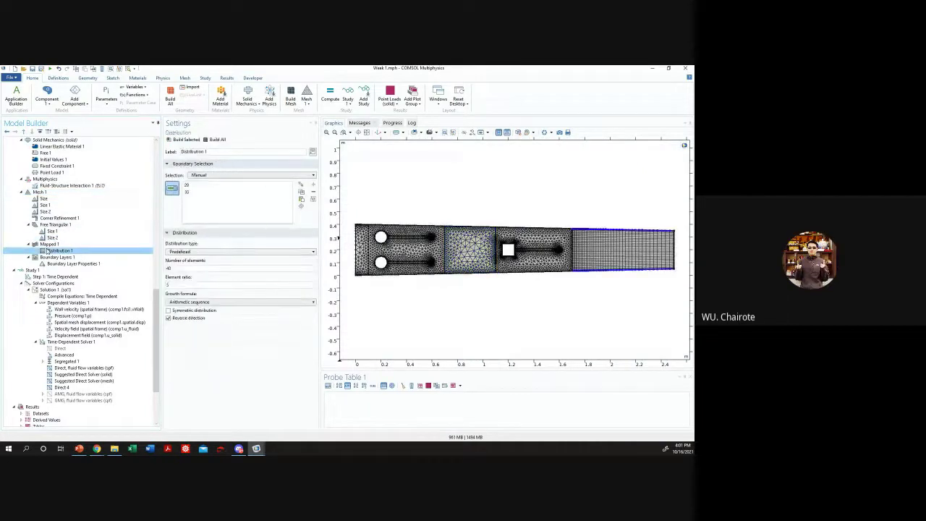
left_click(52, 231)
left_click(52, 237)
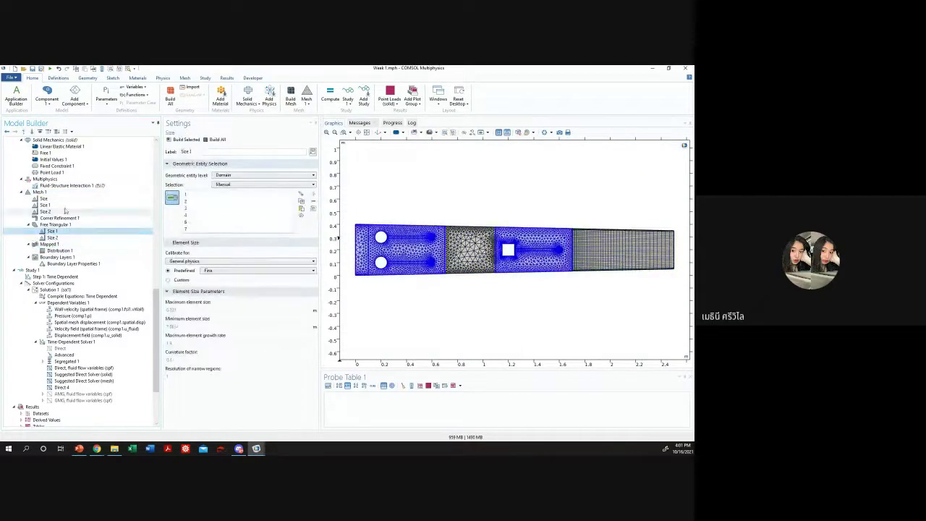
- Review the global Size, Size 1 and Size 2 directly under Mesh 1, and the Corner Refinement 1 settings
left_click(45, 205)
left_click(45, 212)
left_click(58, 199)
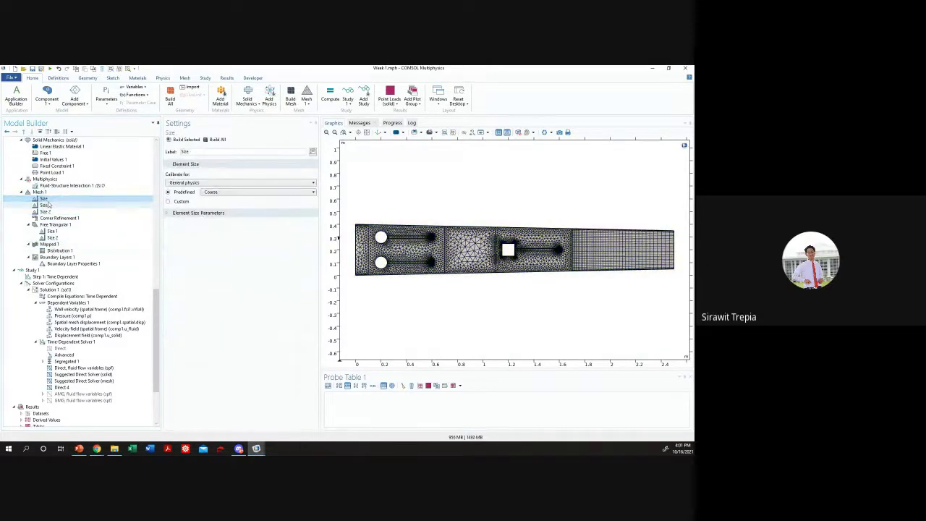
left_click(45, 204)
left_click(52, 218)
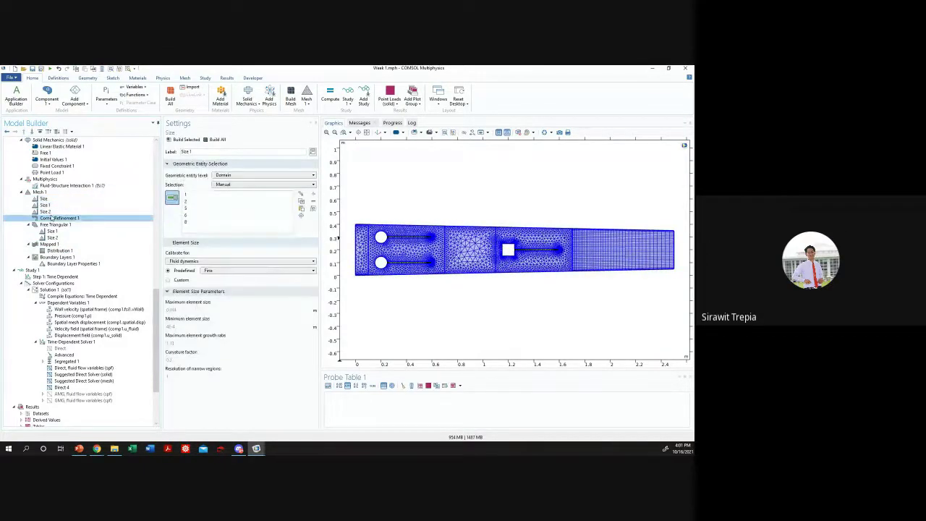
key("Up")
left_click(57, 219)
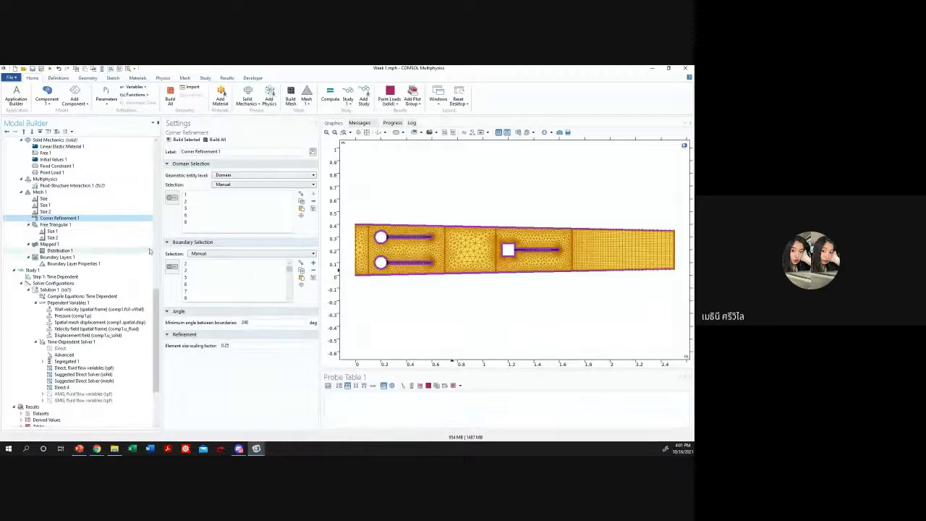
- Examine the domains covered by the fluid-dynamics Size 1, focusing on the region with the two circular cut-outs
left_click(49, 206)
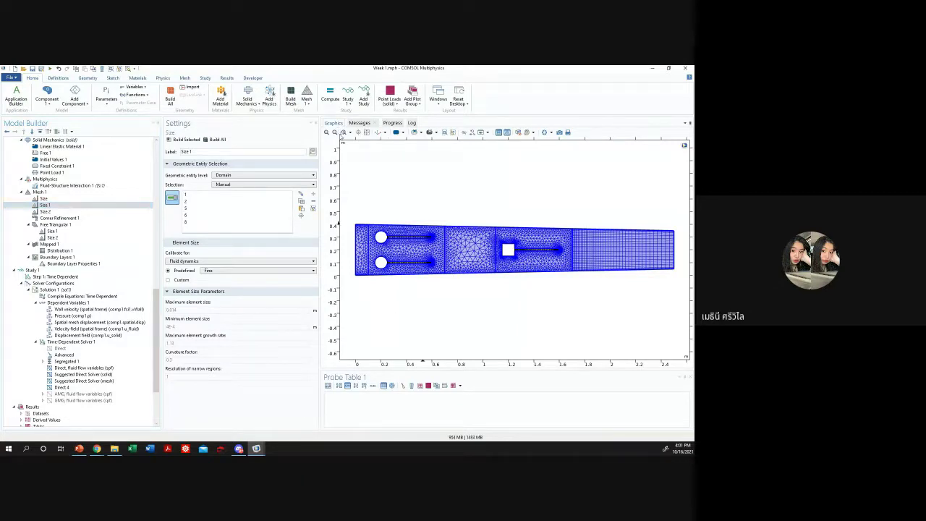
left_click(343, 132)
left_click_drag(369, 209, 440, 273)
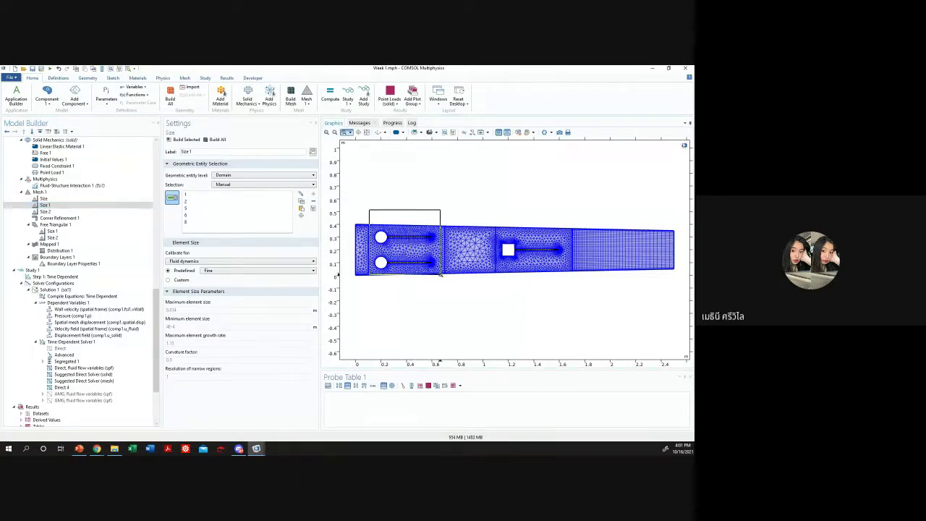
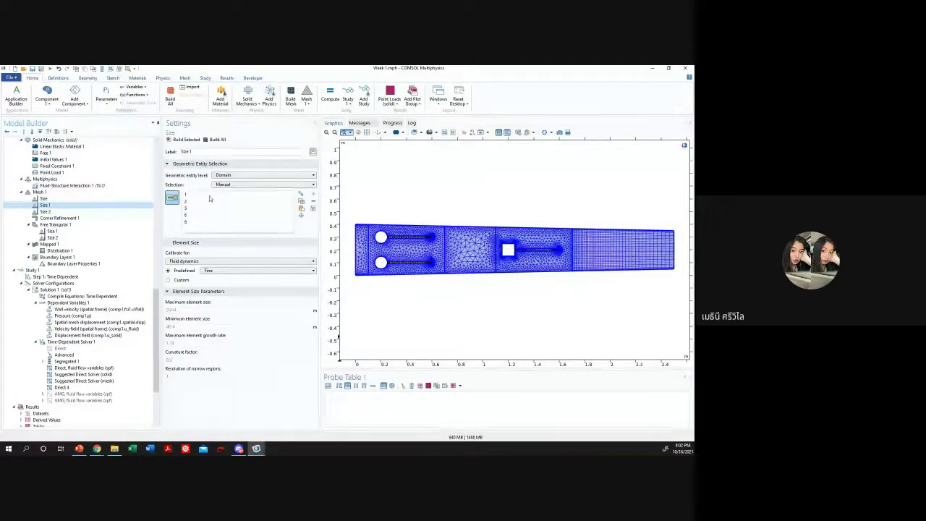
- Step through the boundaries selected in Size 2 under Mesh 1, and inspect the mesh at the upper circular cut-out
left_click(144, 209)
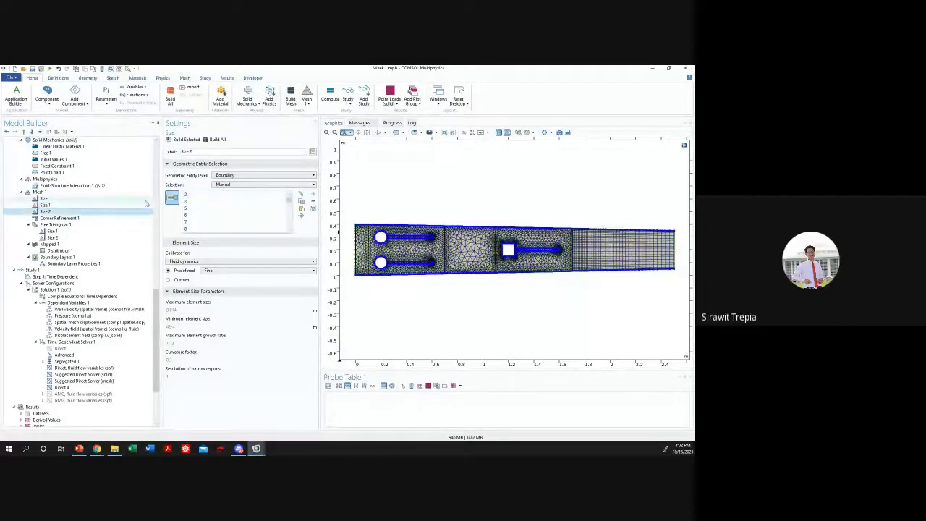
left_click(210, 207)
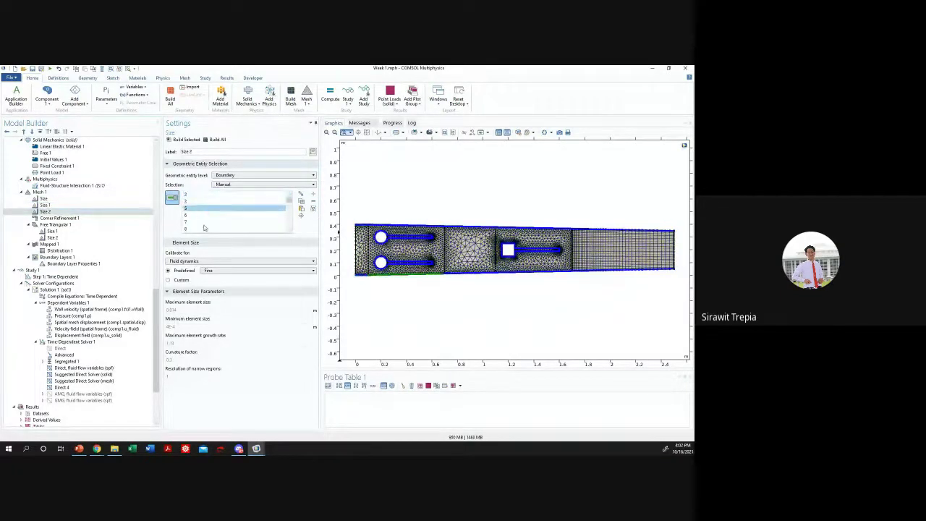
left_click(204, 227)
key("Down")
key("Down")
key("Down")
key("Down")
key("Down")
key("Down")
key("Down")
key("Down")
key("Down")
key("Down")
key("Down")
key("Down")
key("Down")
key("Down")
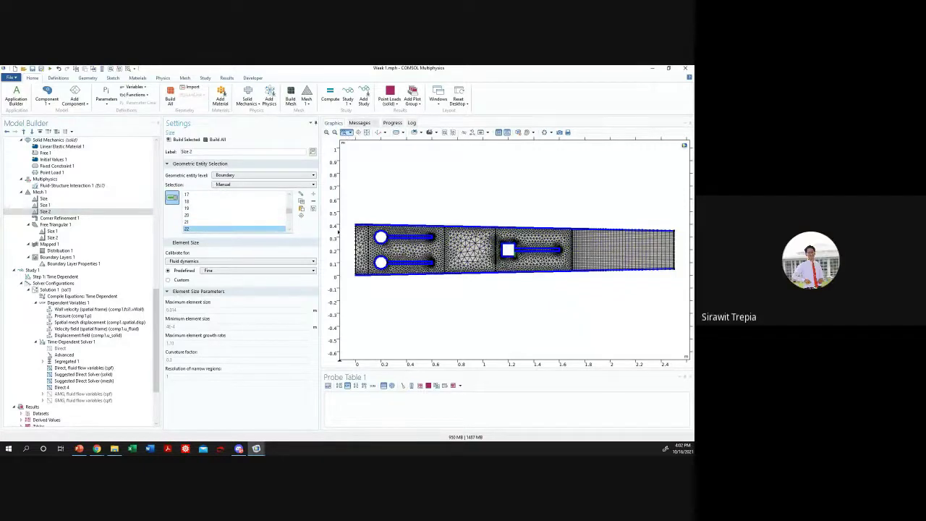
left_click_drag(379, 231, 400, 242)
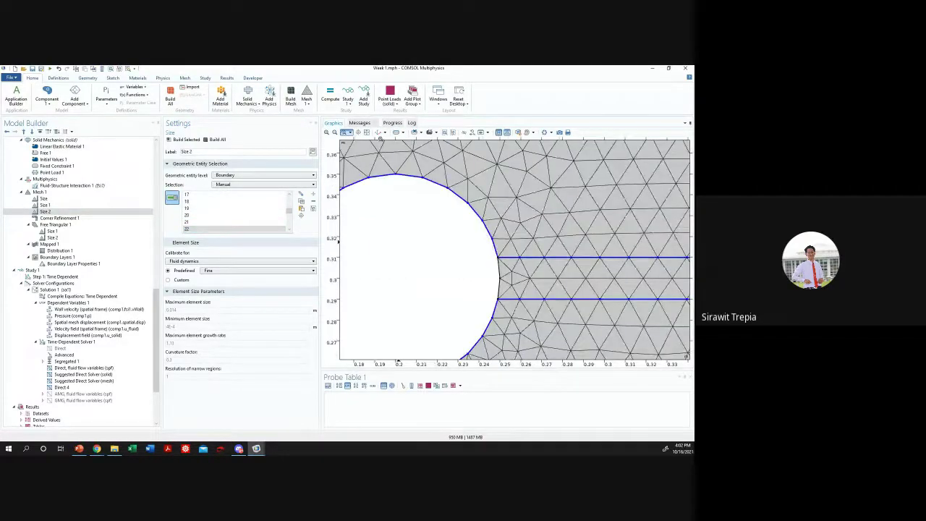
left_click(358, 133)
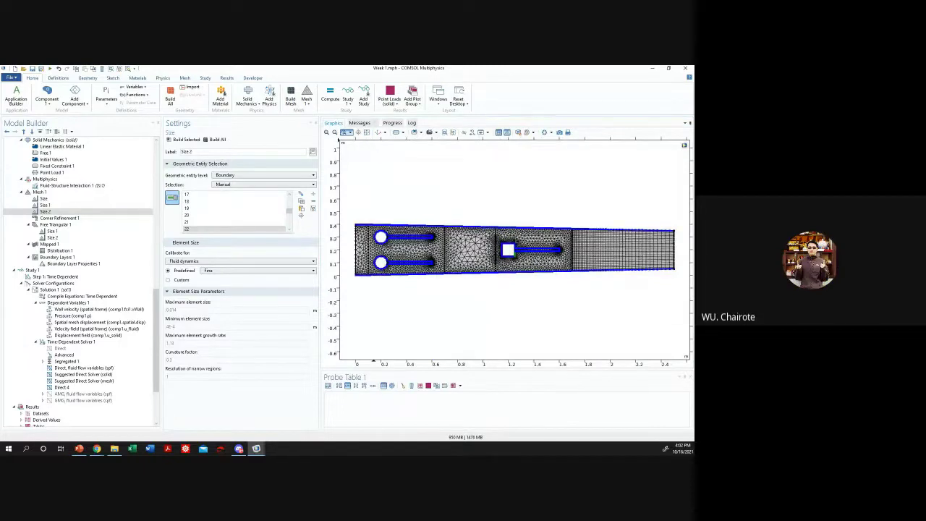
- Inspect the mesh at the square cut-out, and compare Size 2 under Mesh 1 with Corner Refinement 1
left_click_drag(505, 242, 519, 259)
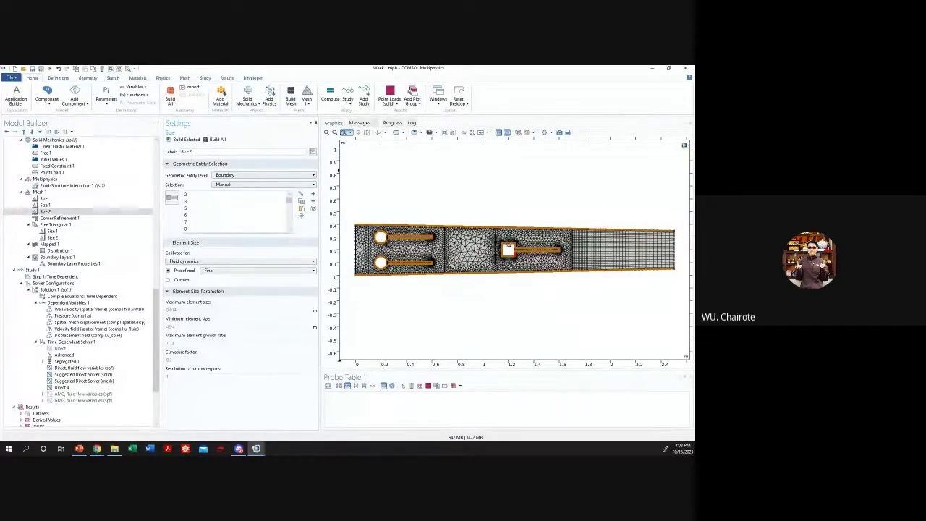
left_click(59, 218)
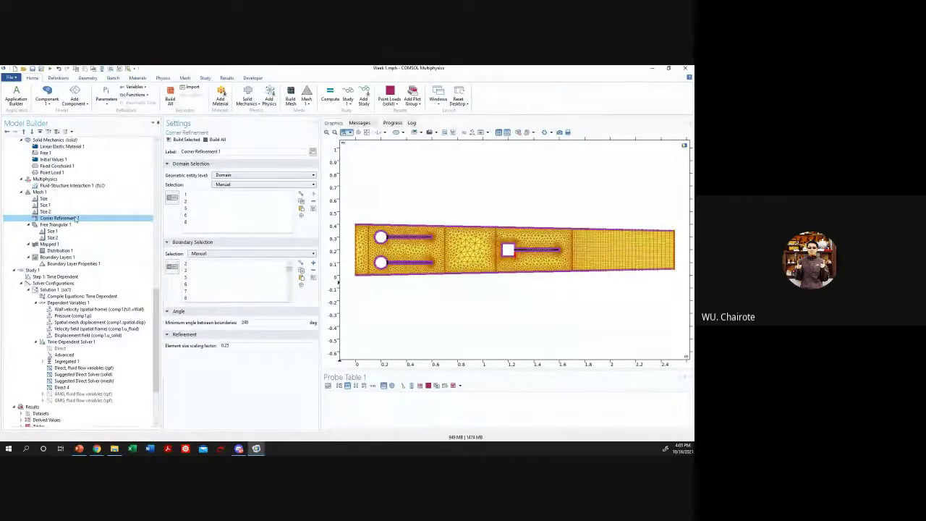
left_click(116, 211)
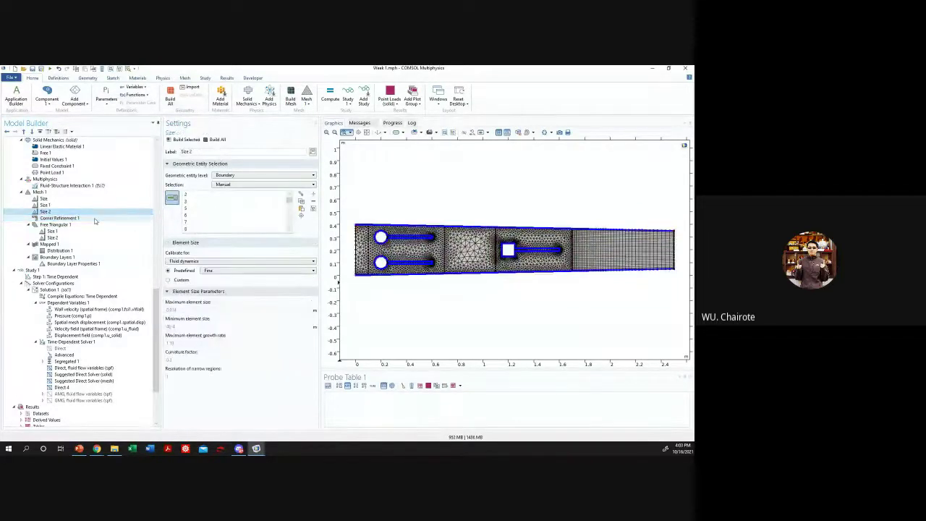
left_click(116, 218)
- Step through the domains selected in Corner Refinement 1 with the domain selection switched on and off
left_click(172, 197)
left_click(195, 194)
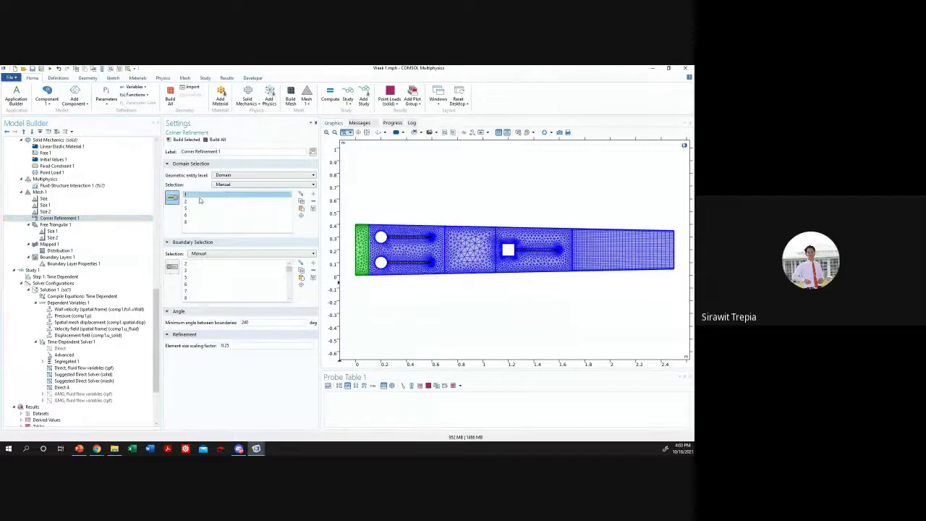
left_click(195, 201)
left_click(195, 207)
left_click(194, 215)
left_click(194, 221)
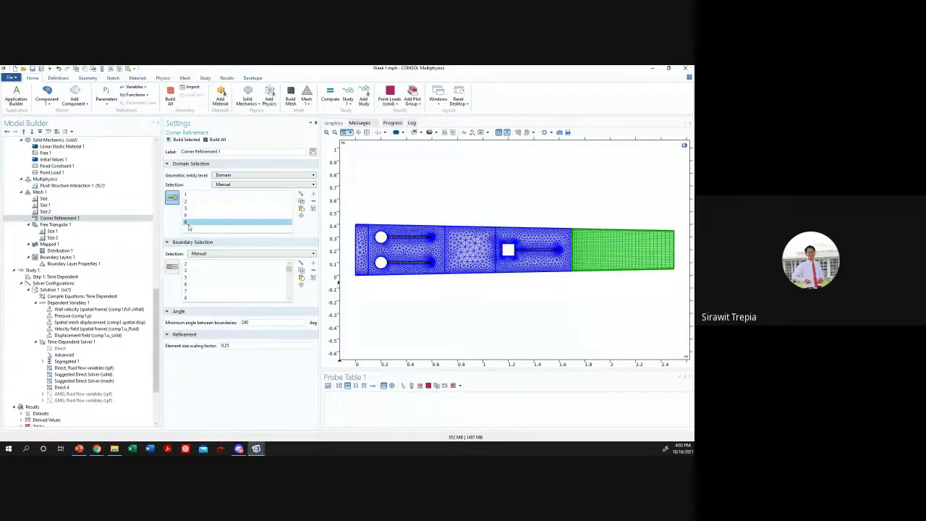
left_click(172, 198)
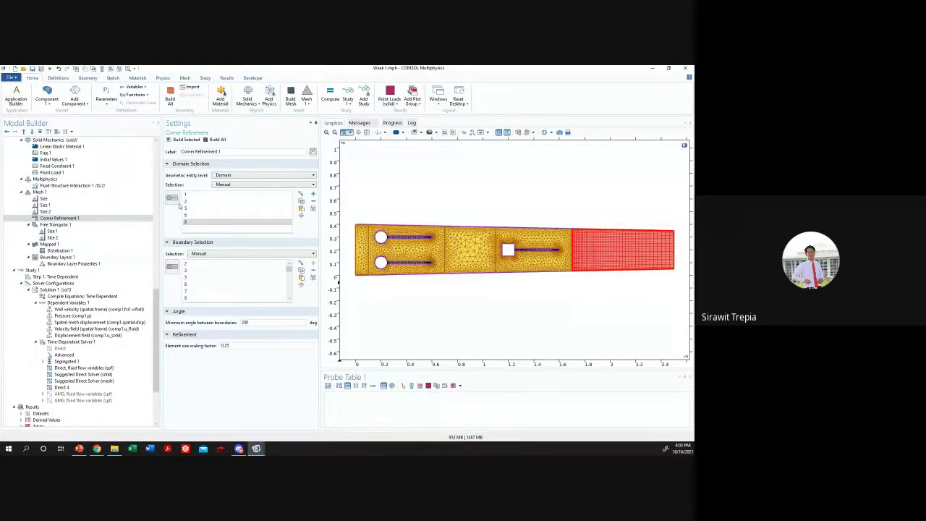
left_click(198, 194)
left_click(171, 198)
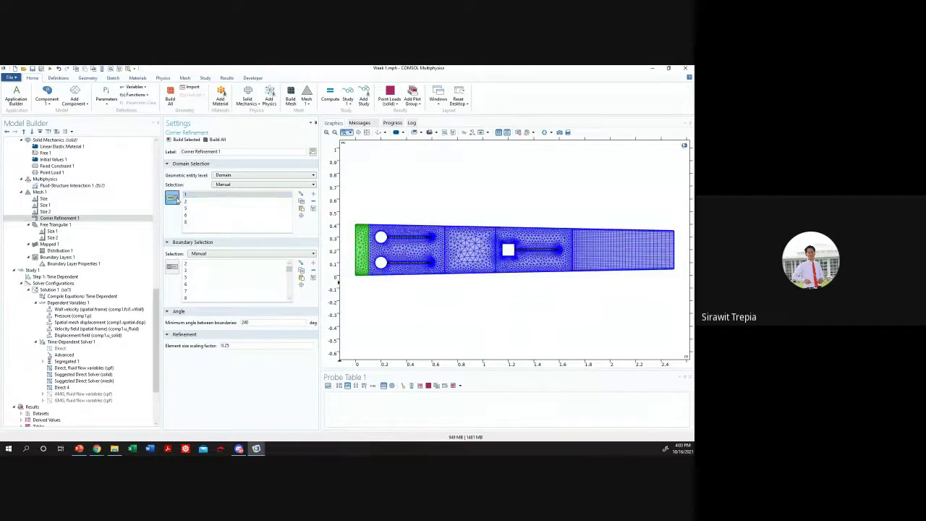
left_click(172, 198)
left_click(207, 214)
left_click(204, 221)
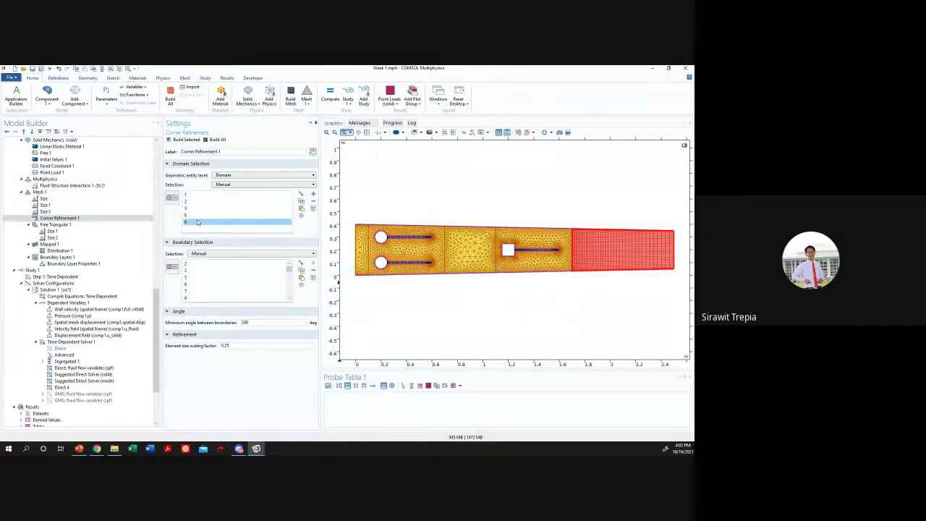
- Examine the boundaries selected in Corner Refinement 1, and inspect the mesh around the upper circular cut-out
left_click(172, 267)
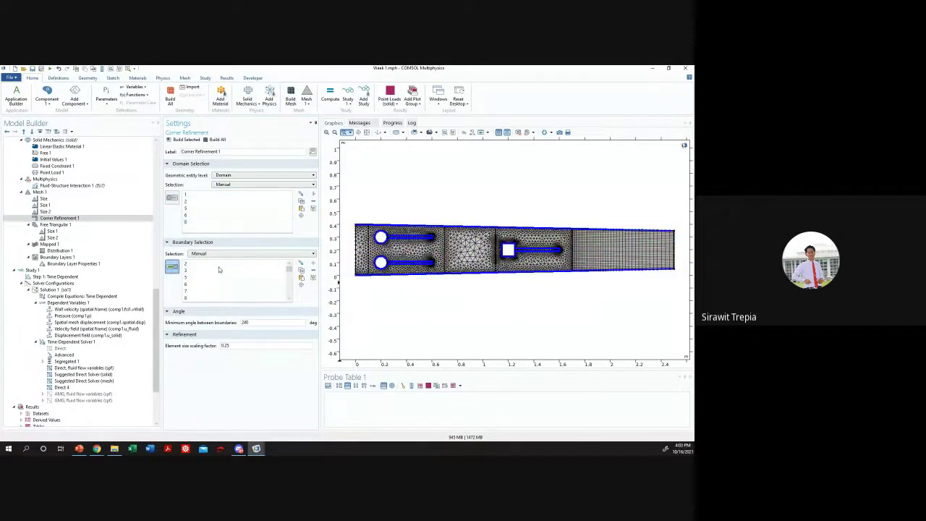
left_click(218, 298)
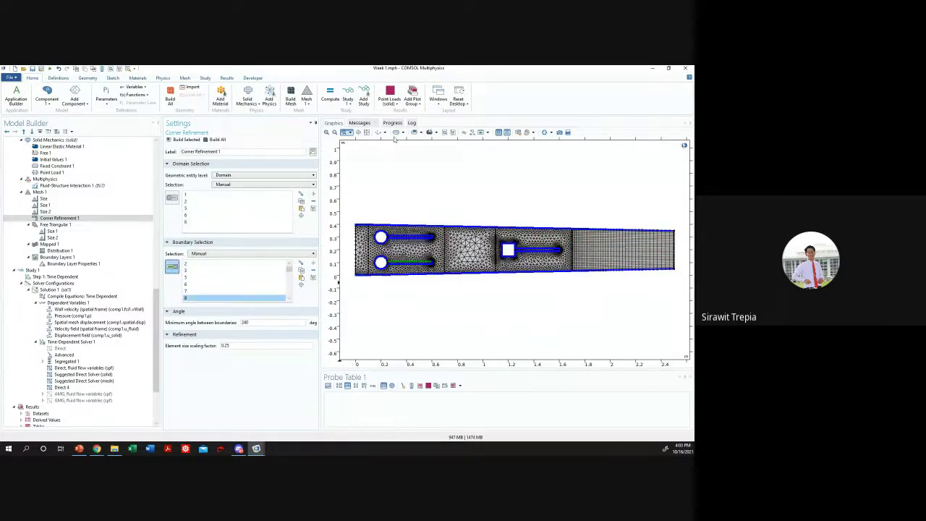
left_click(172, 268)
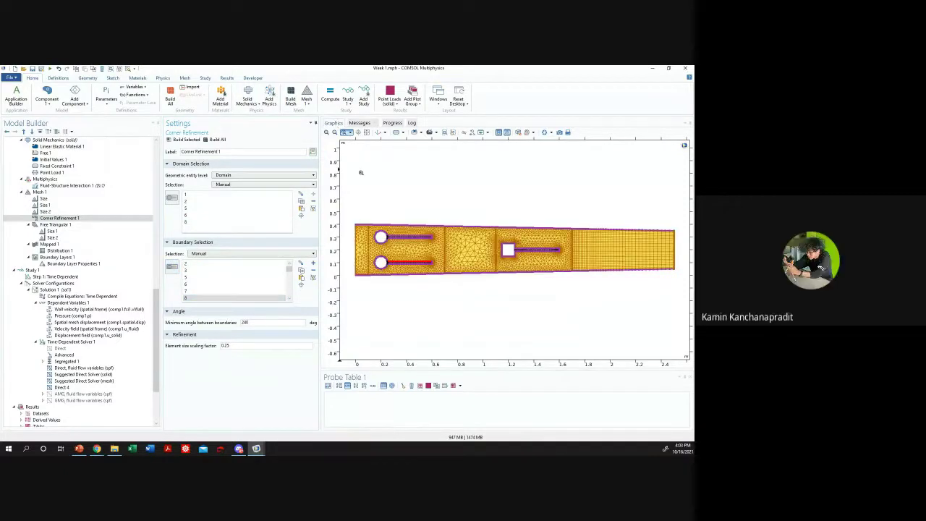
left_click_drag(377, 231, 396, 241)
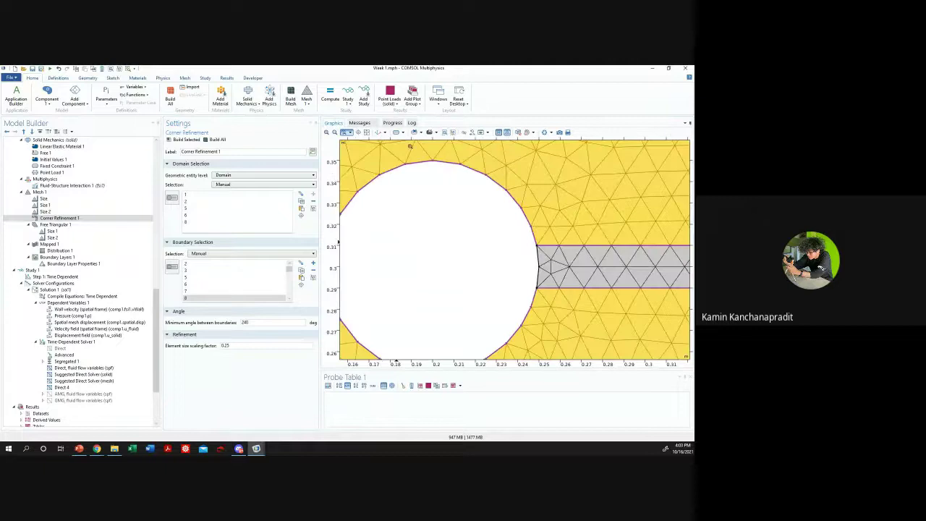
left_click(366, 133)
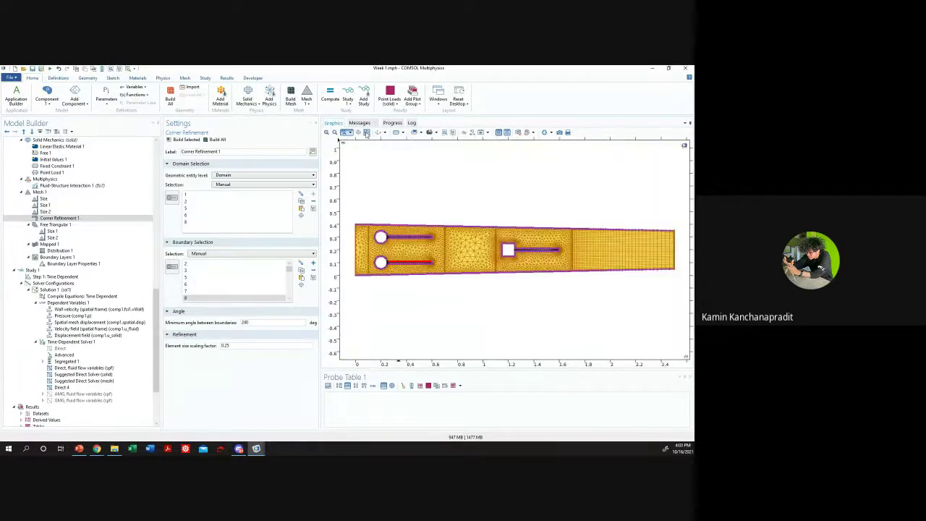
- Review Free Triangular 1 and the domains covered by its Size 1 and Size 2 nodes
left_click(83, 224)
left_click(65, 231)
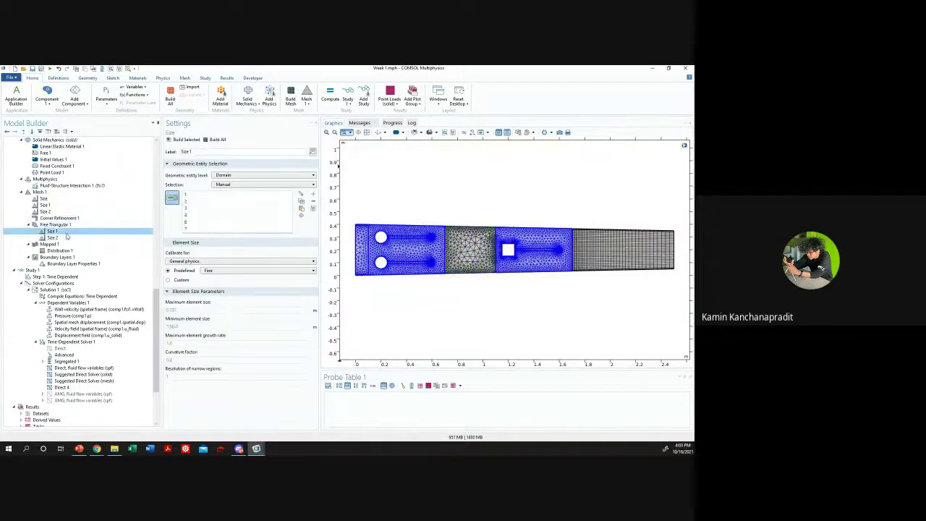
left_click(65, 225)
left_click(65, 231)
left_click(64, 238)
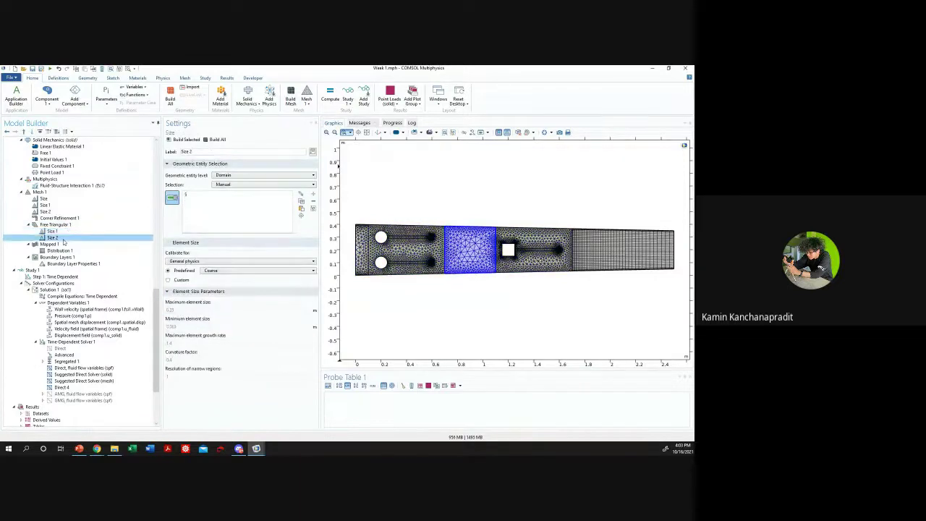
- Compare Size 1 and Size 2 directly under Mesh 1 with the Size 1 and Size 2 nodes under Free Triangular 1
left_click(52, 230)
left_click(44, 211)
left_click(45, 205)
left_click(44, 211)
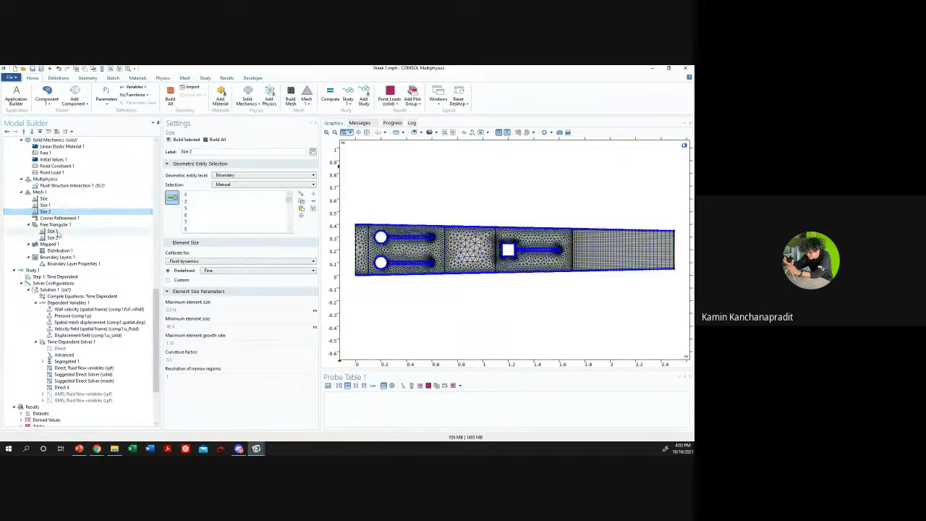
left_click(52, 230)
left_click(45, 211)
left_click(52, 237)
left_click(45, 205)
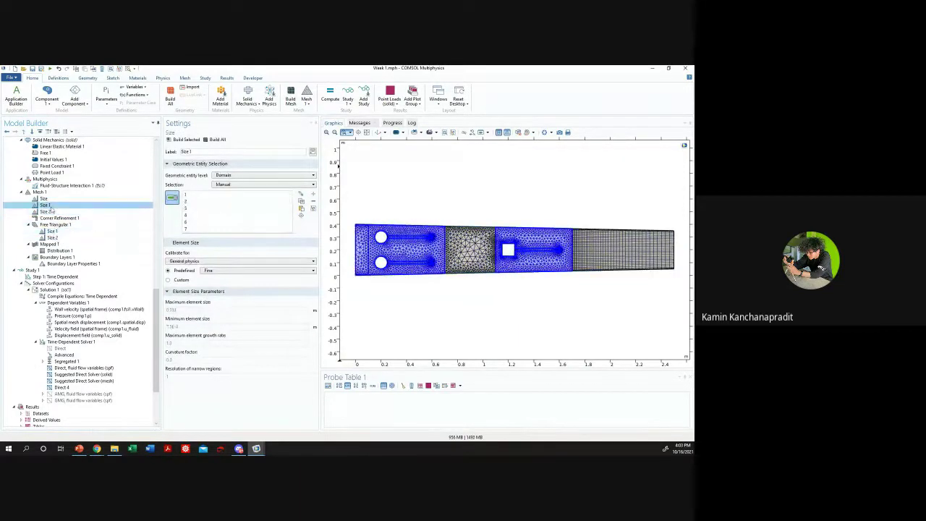
- Disable Size 1 and Size 2 directly under Mesh 1, and rebuild the mesh through Boundary Layer Properties 1
left_click(48, 211)
right_click(52, 212)
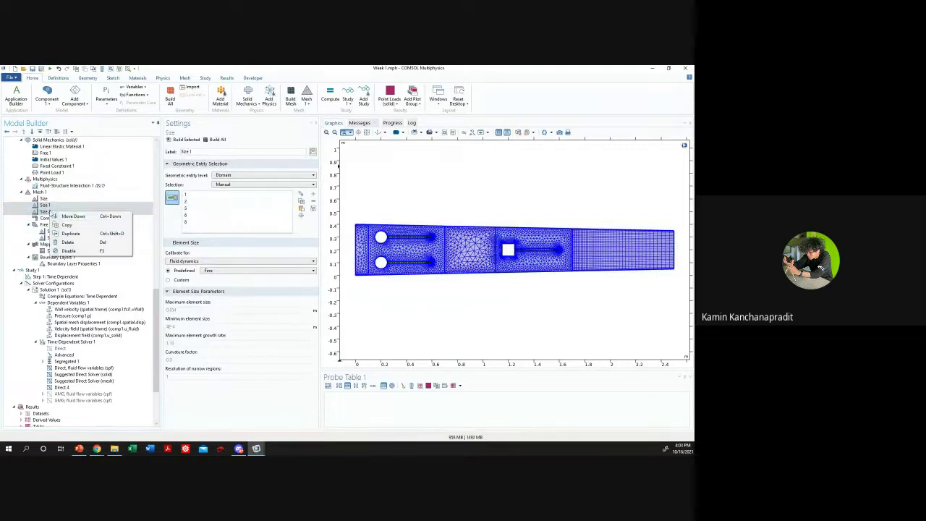
left_click(68, 251)
left_click(72, 263)
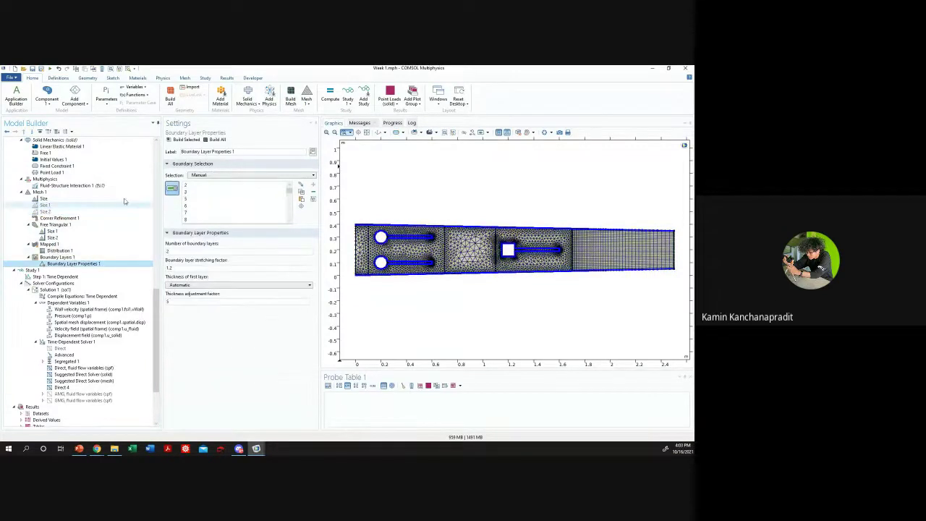
left_click(183, 140)
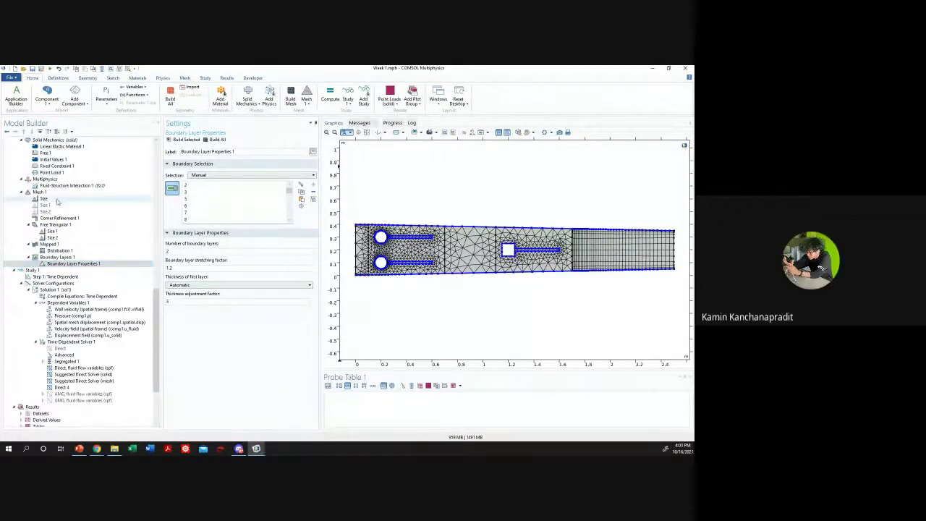
- Disable Free Triangular 1 with its Size nodes, re-enable Size 1 and Size 2 under Mesh 1, and try to build the whole mesh
left_click(62, 238)
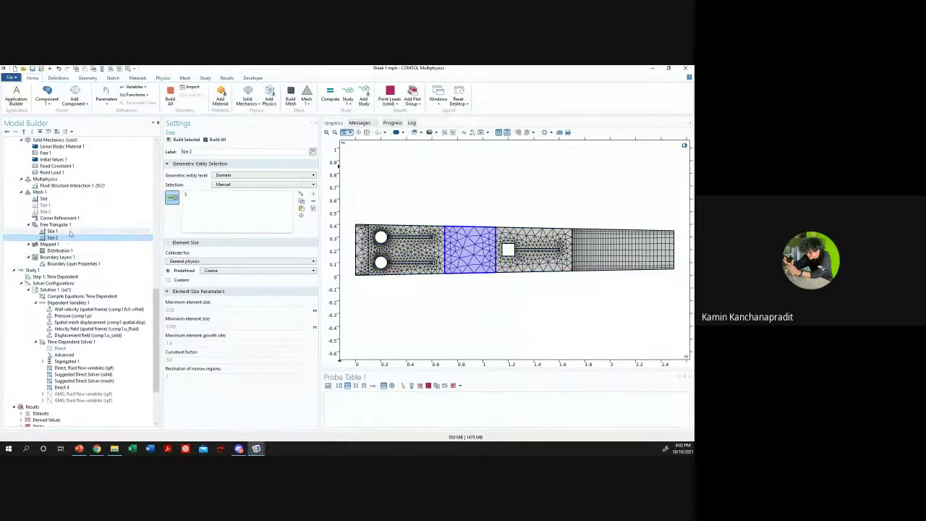
left_click(58, 225)
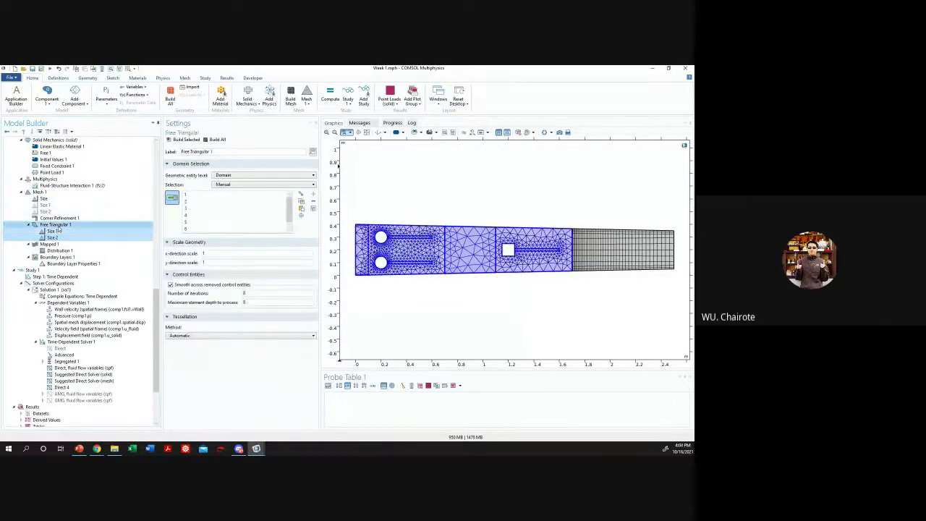
left_click(57, 210)
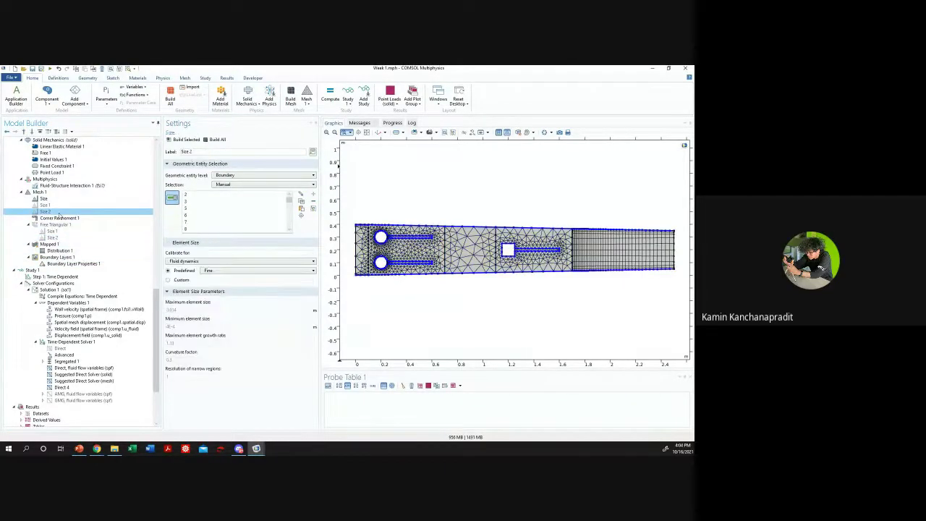
right_click(66, 208)
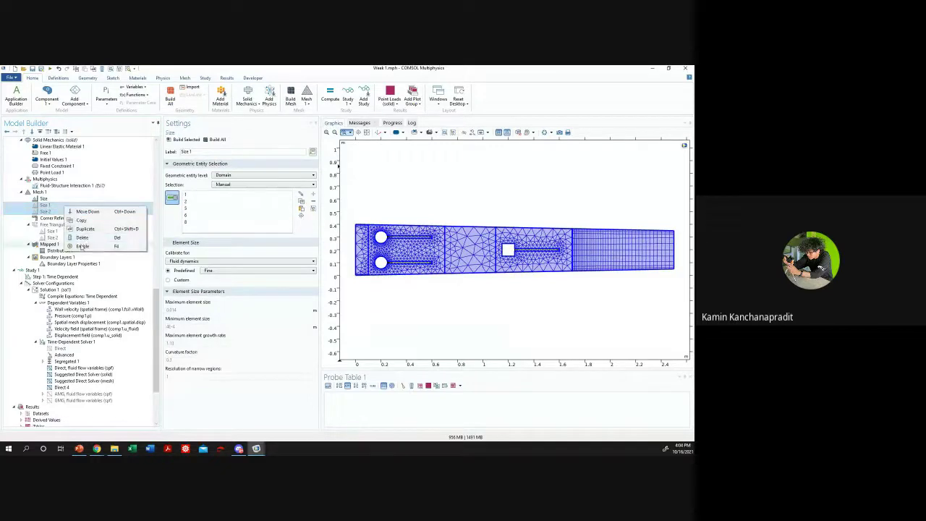
key("Escape")
left_click(215, 139)
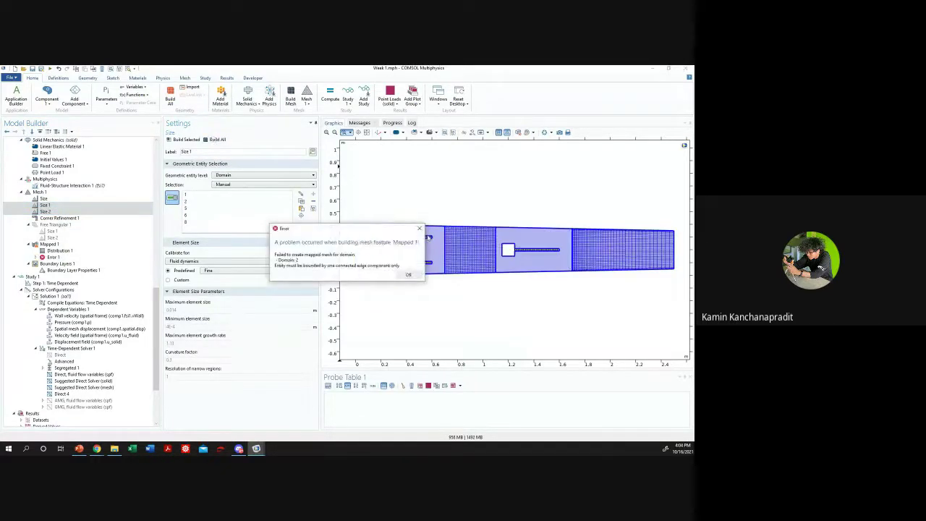
- Dismiss the mesh error and re-enable Free Triangular 1 together with its Size 1 and Size 2 nodes
key("Return")
key("Down")
key("Down")
key("Down")
key("Down")
key("Down")
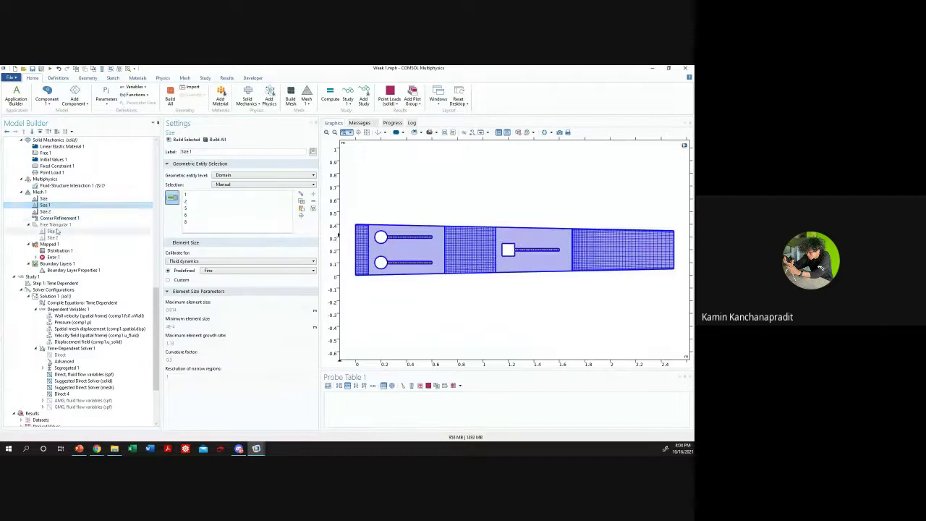
left_click(57, 218)
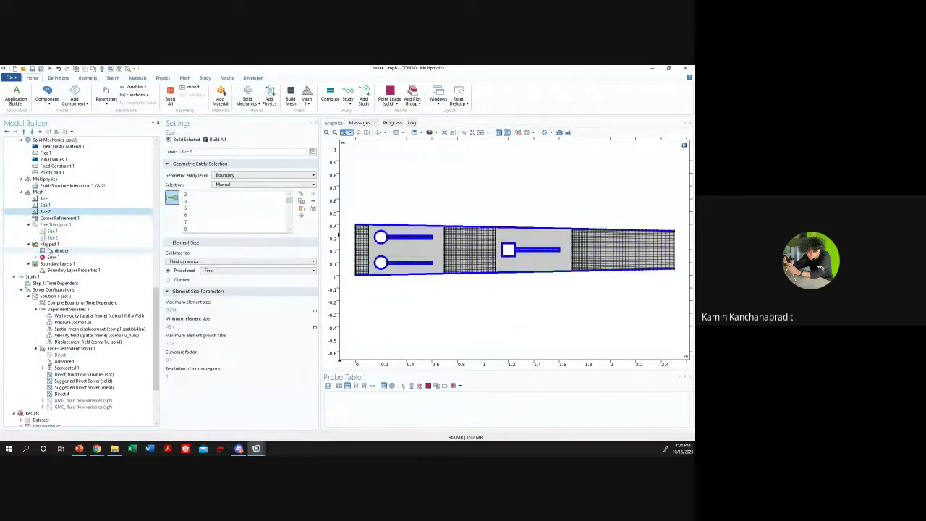
left_click(64, 229)
key("Down")
key("Down")
key("Down")
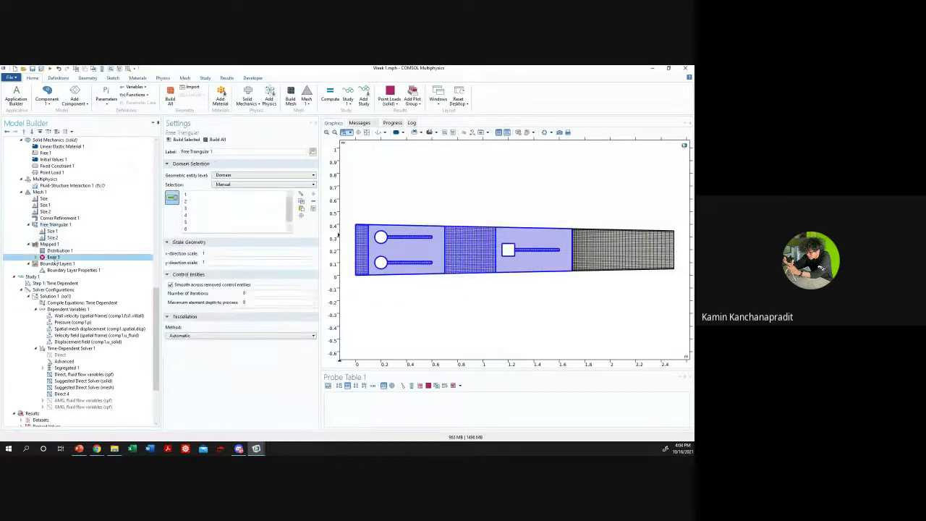
- Build the mesh sequence only up to Size 1 under Mesh 1, and rebuild the whole mesh from Boundary Layer Properties 1
key("Up")
key("Up")
key("Up")
key("Up")
key("Up")
key("Up")
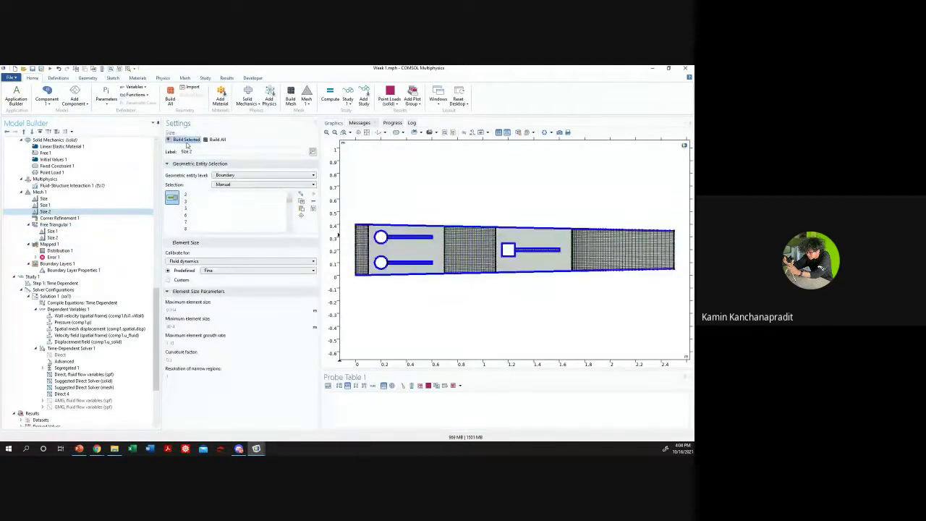
key("Up")
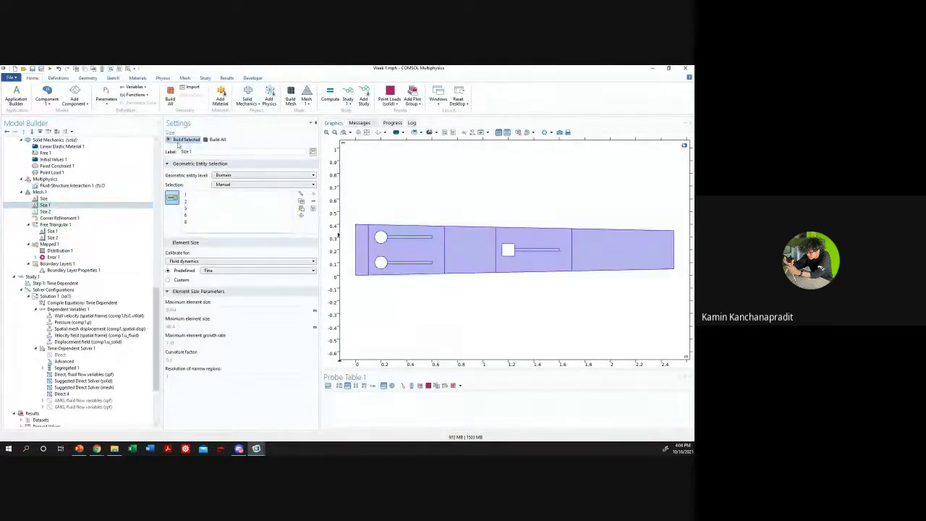
left_click(72, 270)
left_click(214, 139)
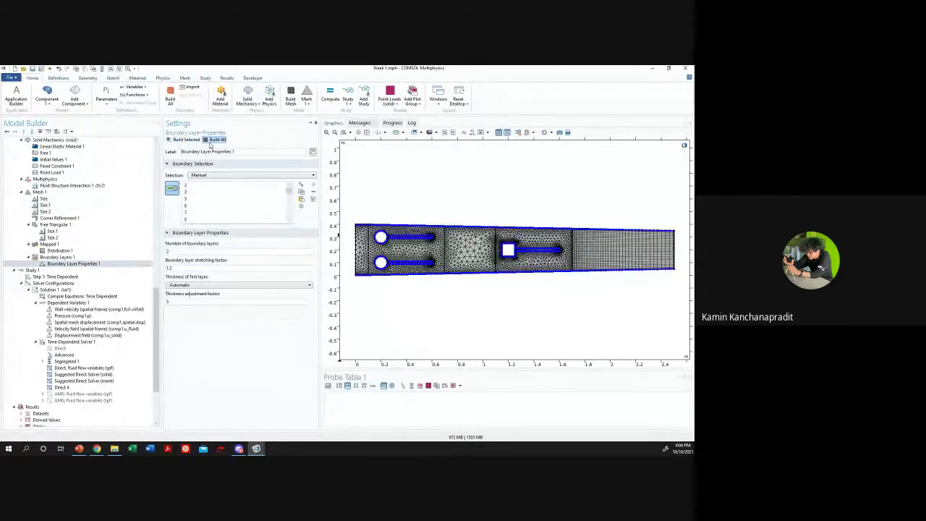
- Disable the fluid-dynamics Size 1 and Size 2 nodes under Mesh 1 again, and open Corner Refinement 1
left_click(57, 206)
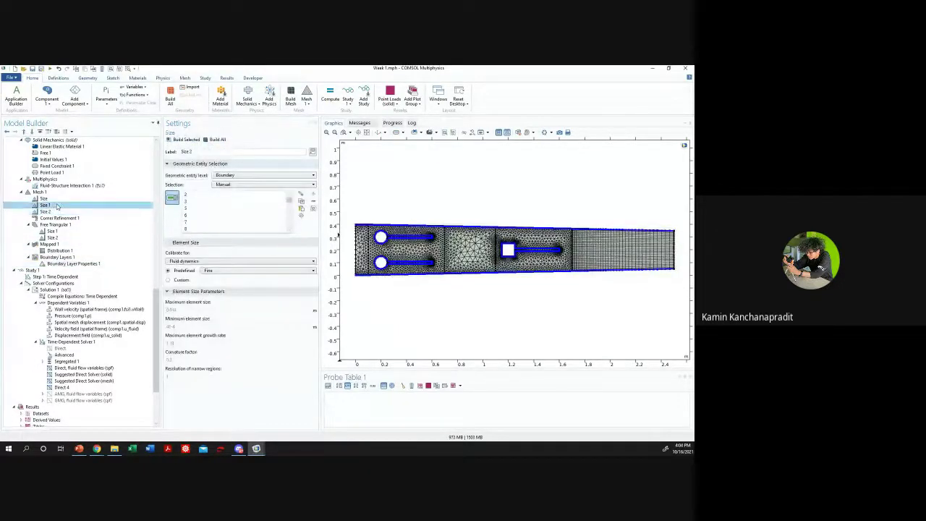
left_click(56, 217)
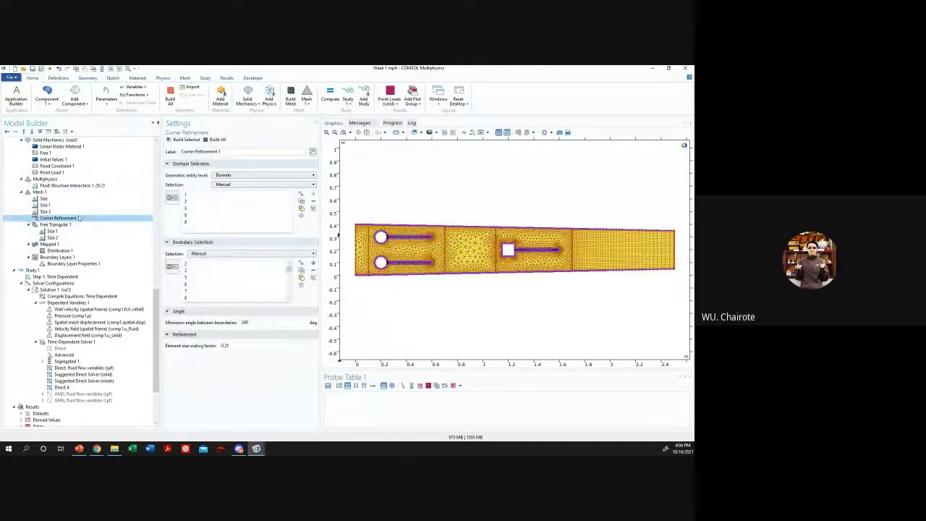
left_click(72, 206)
right_click(72, 207)
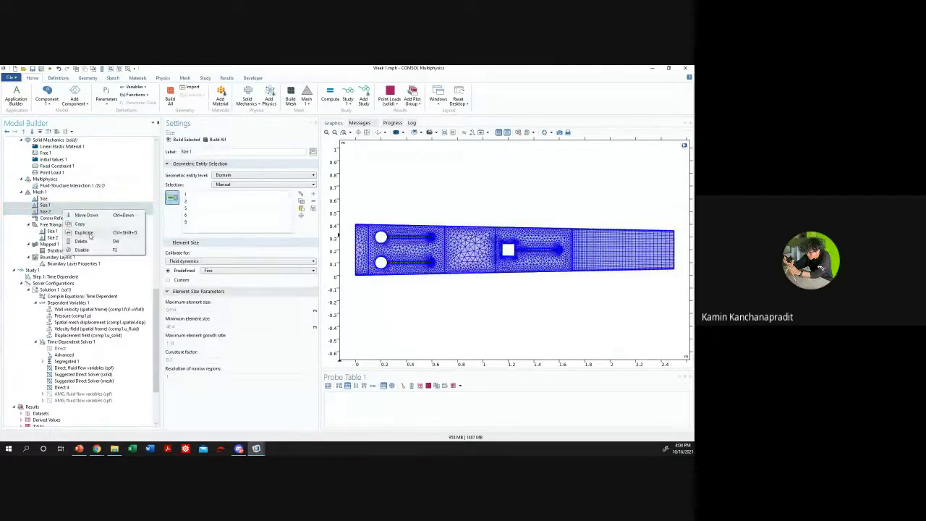
left_click(89, 250)
left_click(94, 217)
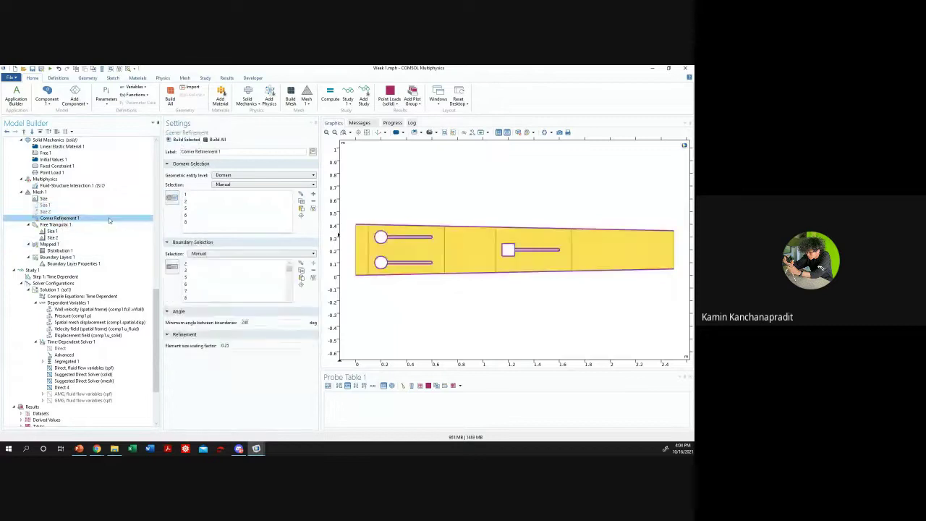
- Build the mesh up to Boundary Layer Properties 1 and open Corner Refinement 1
left_click(73, 264)
left_click(186, 139)
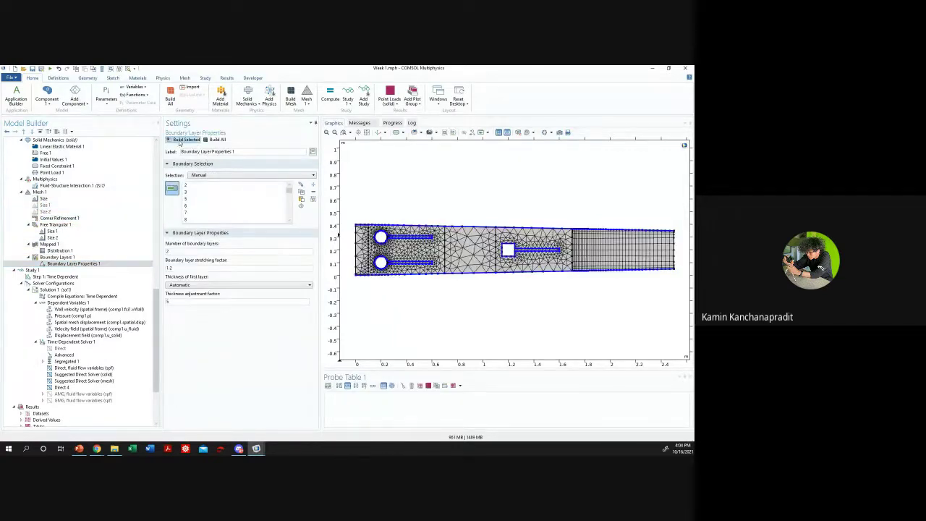
left_click(74, 218)
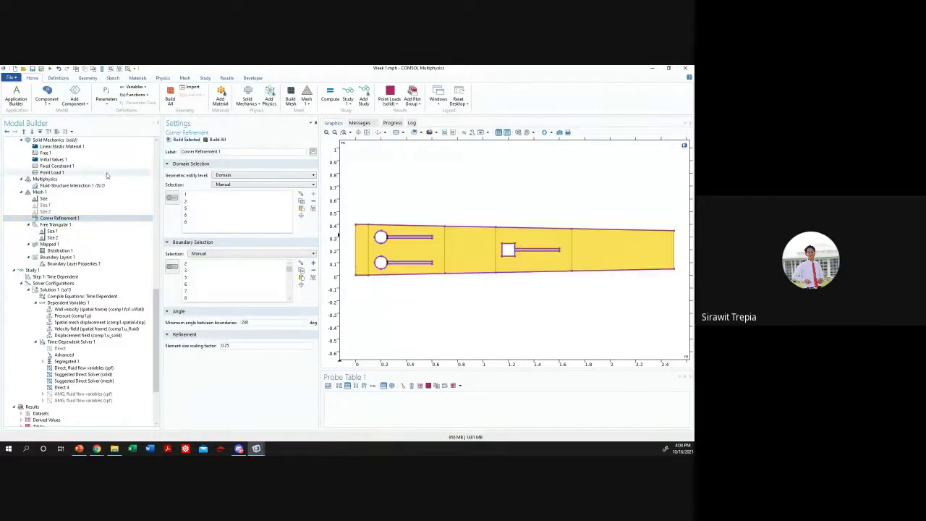
- Review the predefined element sizes offered for the global Size node under Mesh 1
left_click(43, 198)
left_click(230, 192)
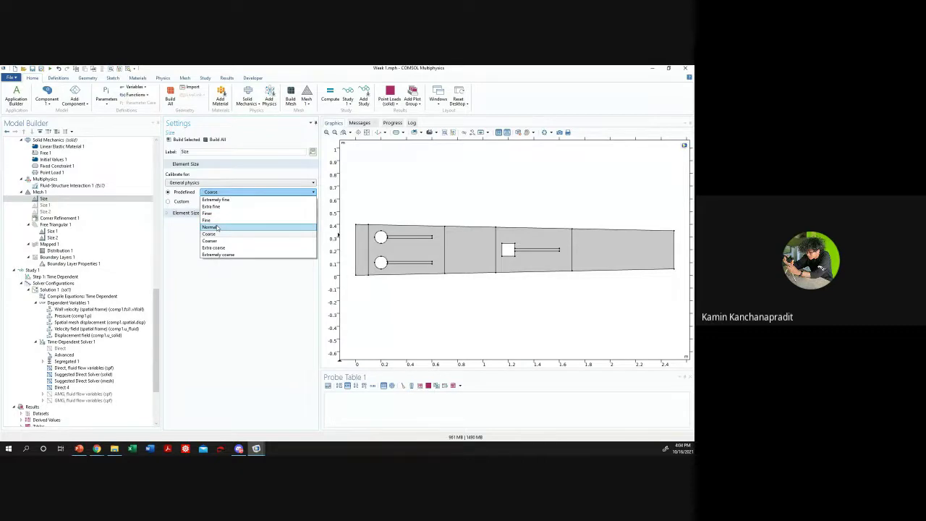
left_click(213, 248)
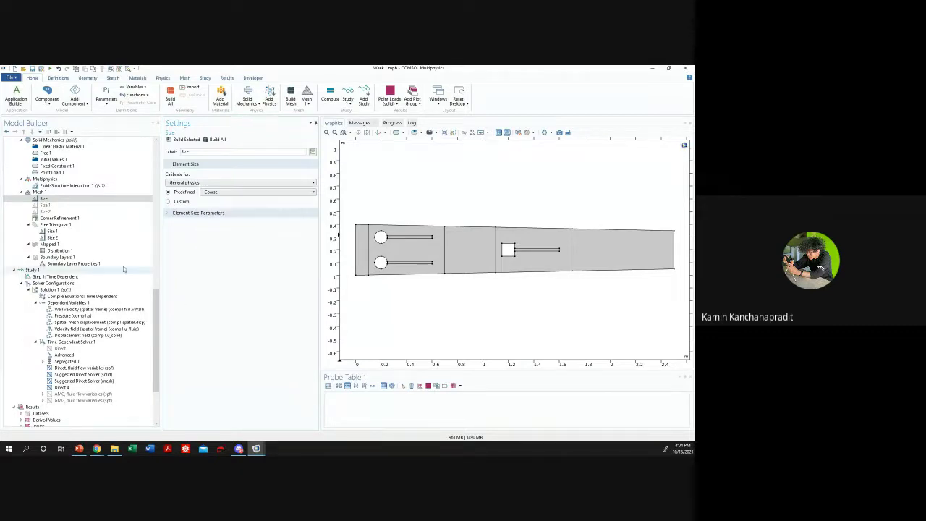
- Set Size 1 under Free Triangular 1 to the Finer predefined element size and build the mesh up to that node
left_click(82, 225)
left_click(52, 230)
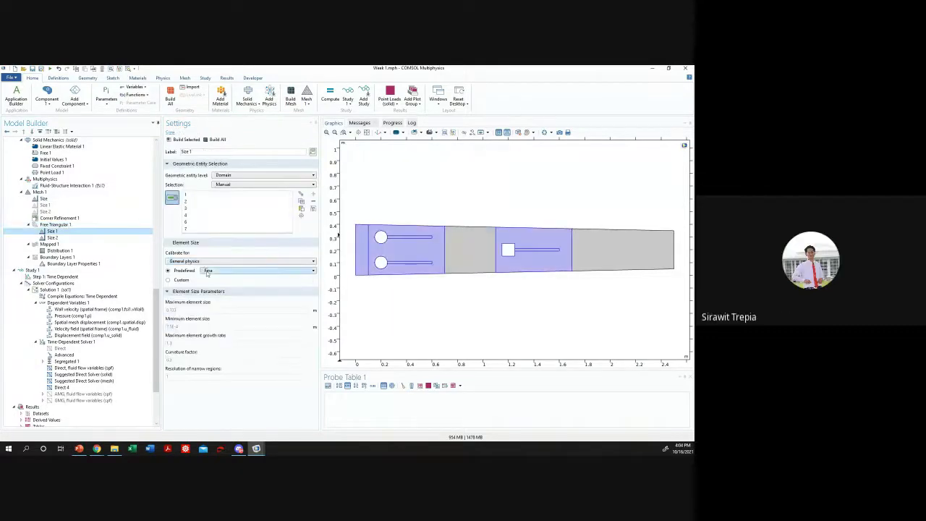
left_click(207, 269)
left_click(219, 292)
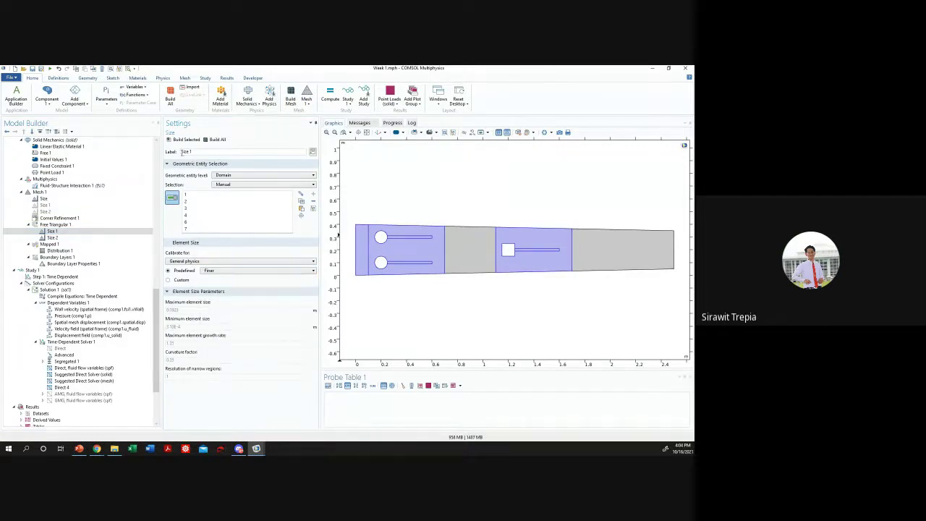
left_click(185, 139)
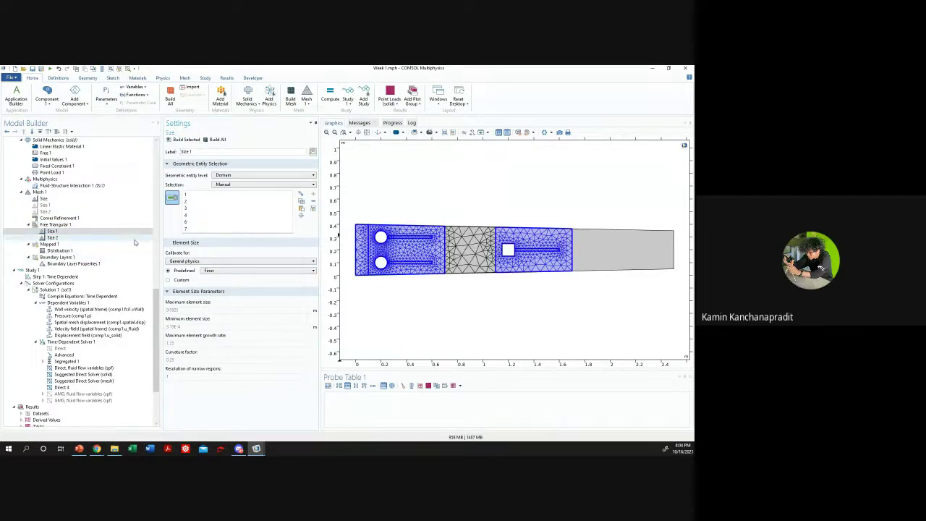
- Set Size 1 under Free Triangular 1 to the Extra fine predefined size and rebuild the mesh up to that node
left_click(207, 271)
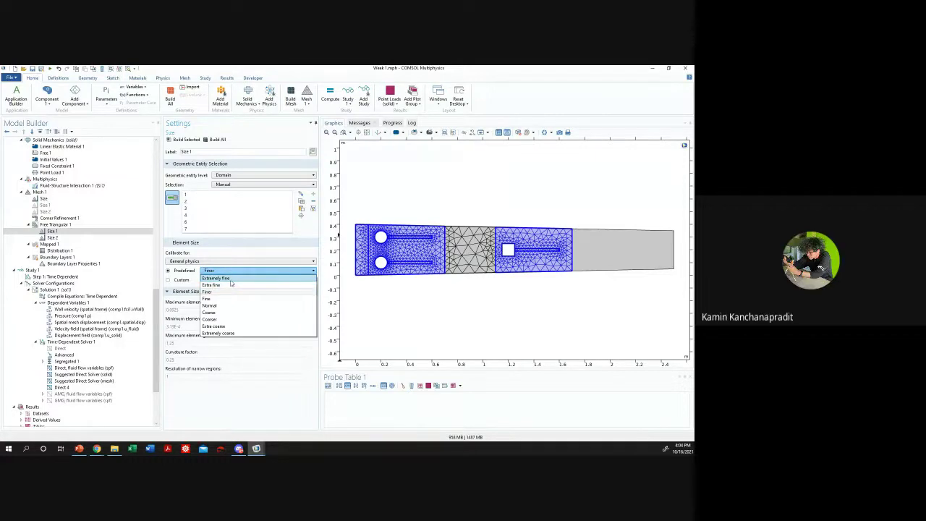
left_click(229, 285)
left_click(186, 140)
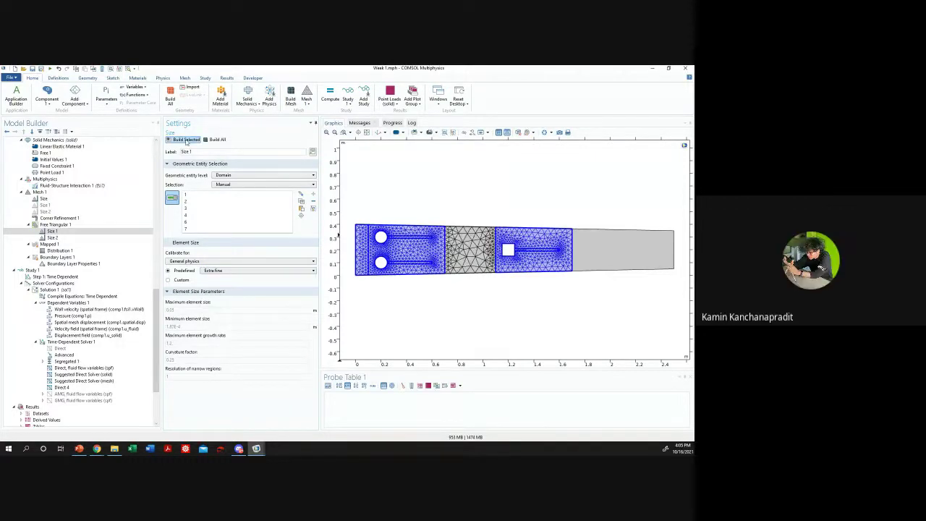
- Examine the domain selection and predefined element size of Size 2 under Free Triangular 1
left_click(52, 237)
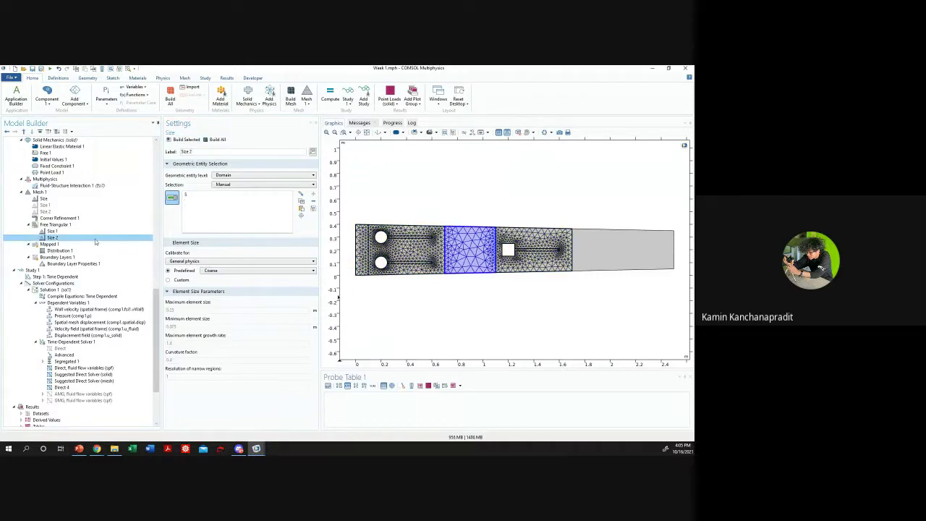
left_click(214, 270)
left_click(213, 270)
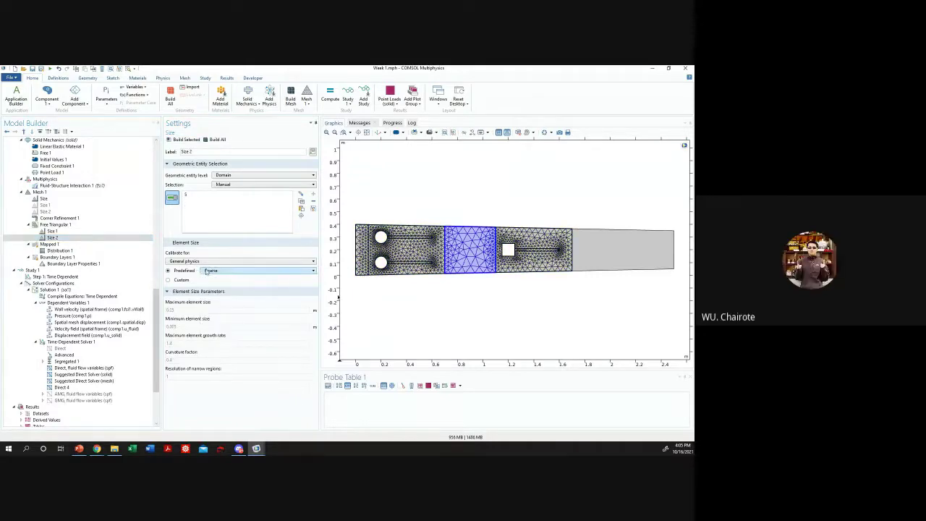
left_click(70, 232)
left_click(52, 237)
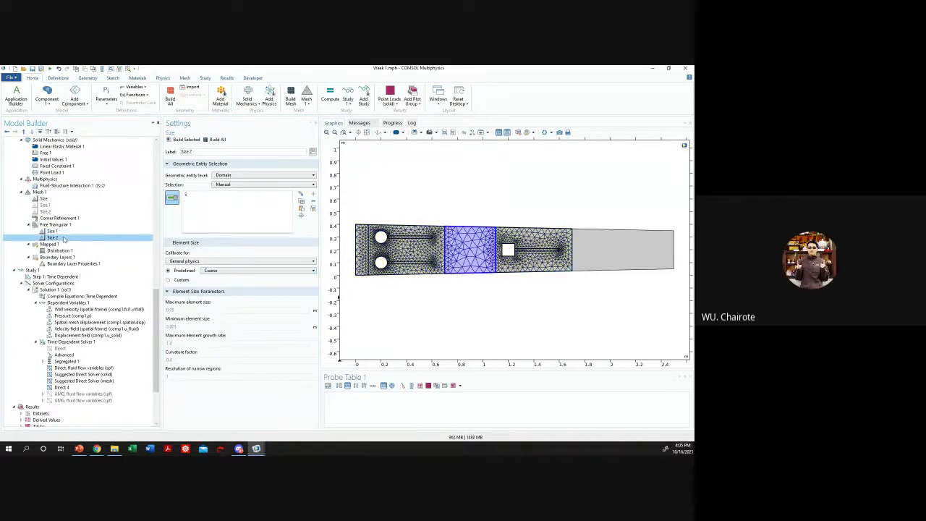
left_click(226, 272)
left_click(226, 273)
left_click(227, 273)
left_click(227, 272)
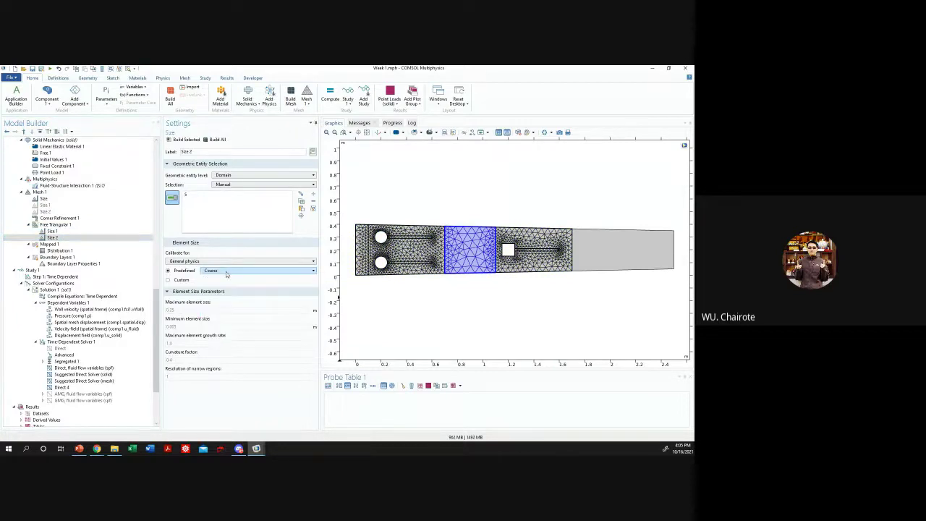
left_click(226, 272)
left_click(226, 272)
- Compare the disabled fluid-dynamics Size 2 settings under Mesh 1 with those of Size 1 under Free Triangular 1
left_click(60, 218)
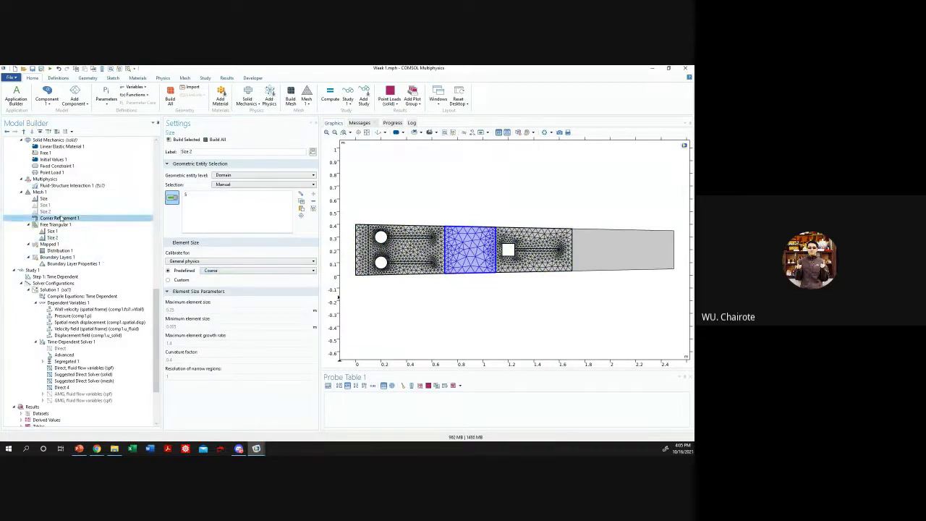
left_click(66, 211)
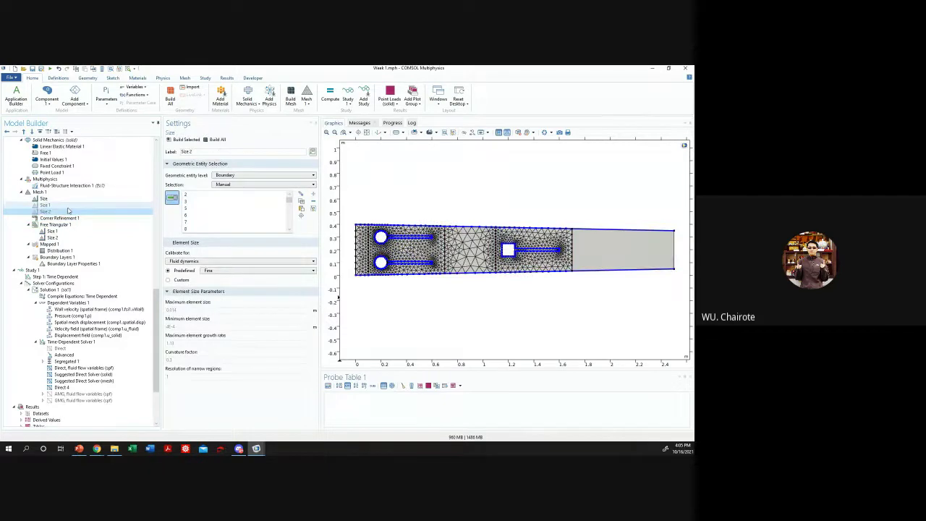
left_click(52, 231)
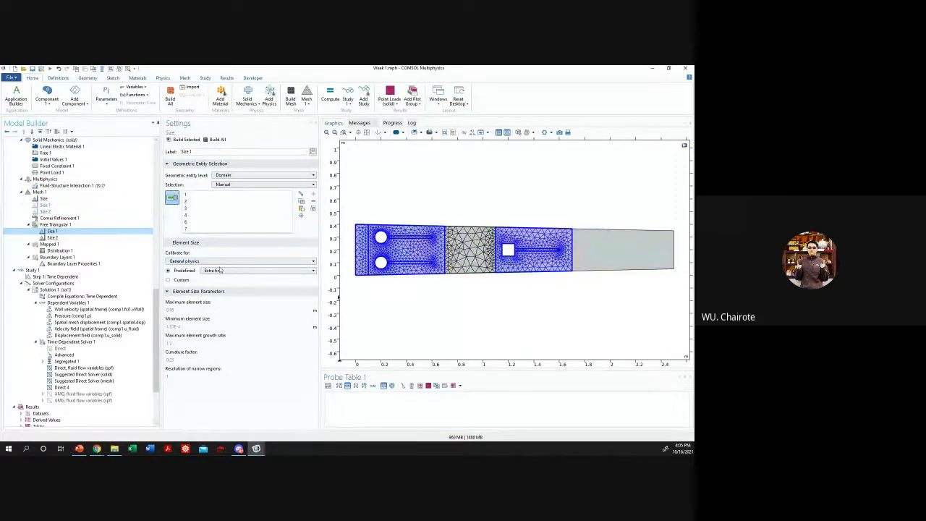
- Re-enable the fluid-dynamics Size 1 and Size 2 nodes under Mesh 1 and build the mesh through Boundary Layer Properties 1
left_click(56, 210)
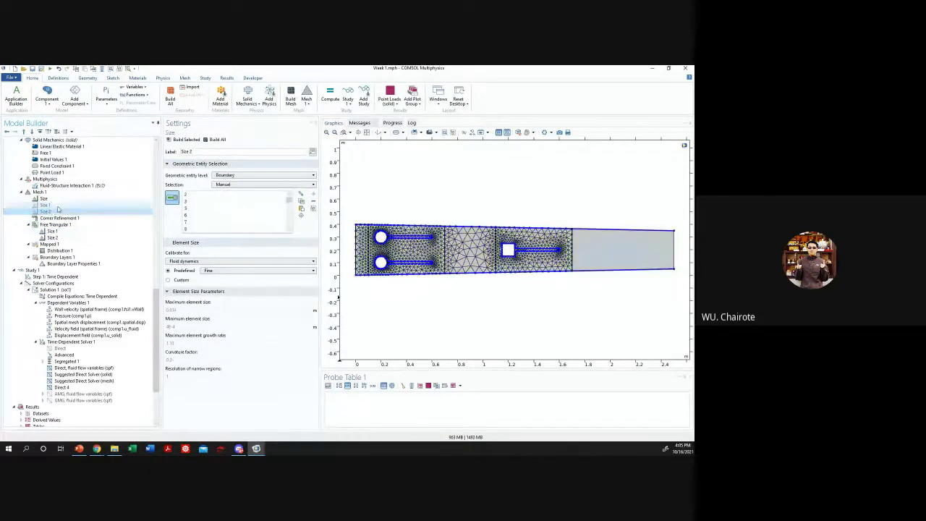
left_click(48, 205)
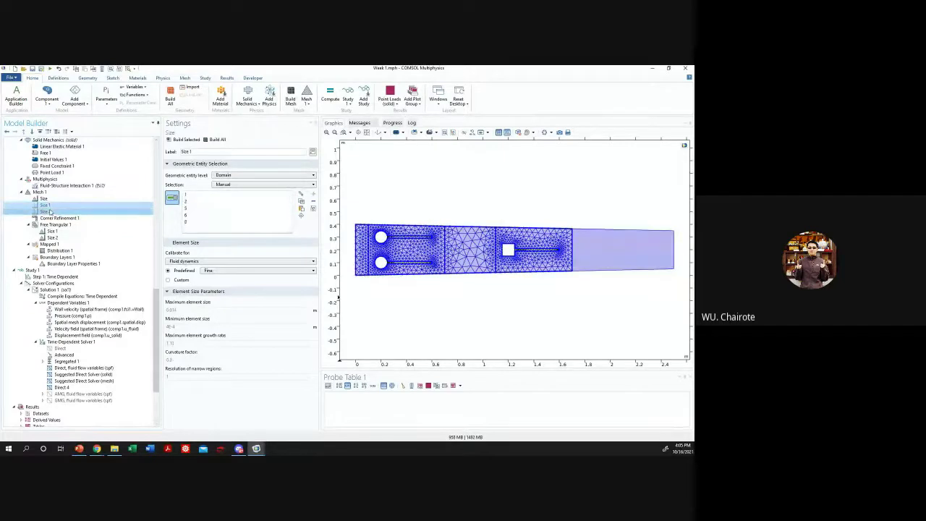
right_click(50, 211)
left_click(76, 247)
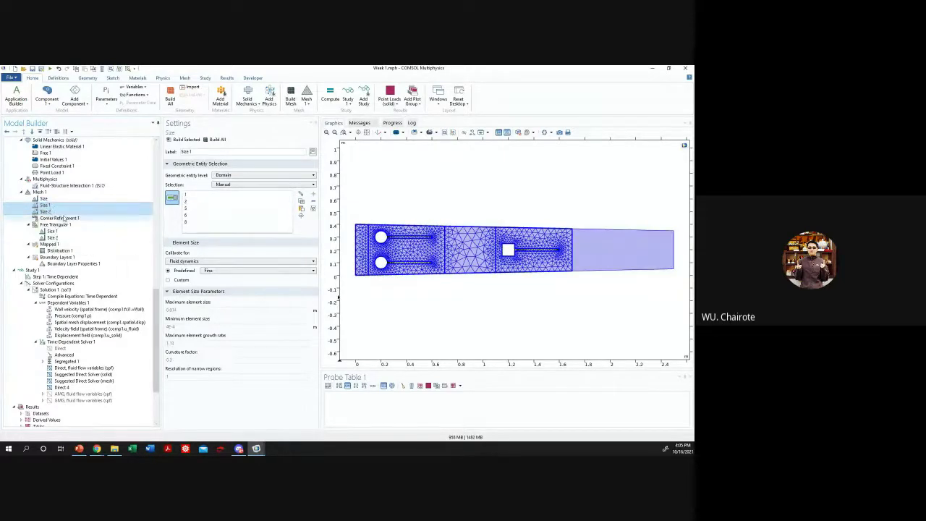
left_click(182, 140)
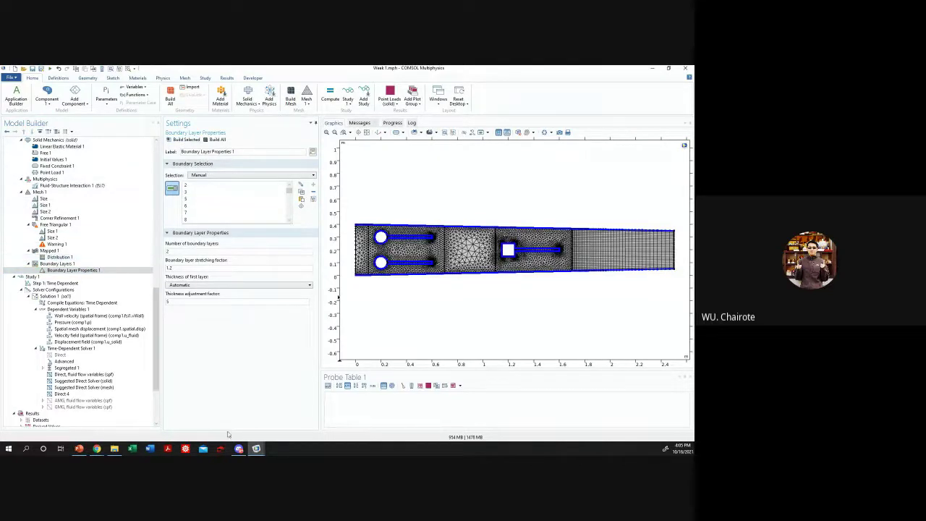
- Examine the Mesh 1 elements around the beams in the untitled COMSOL model with two cylinders, and return to Week 1.mph
mouse_move(256, 448)
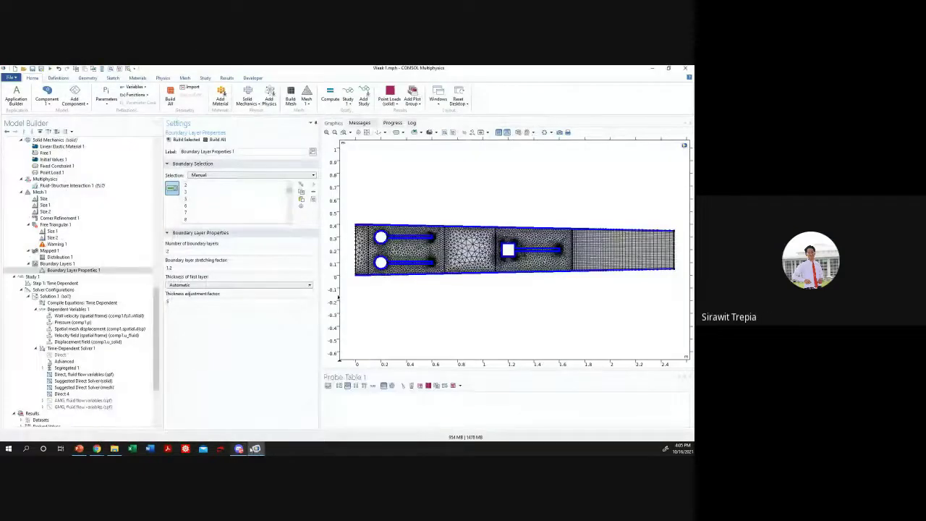
left_click(293, 402)
left_click(73, 328)
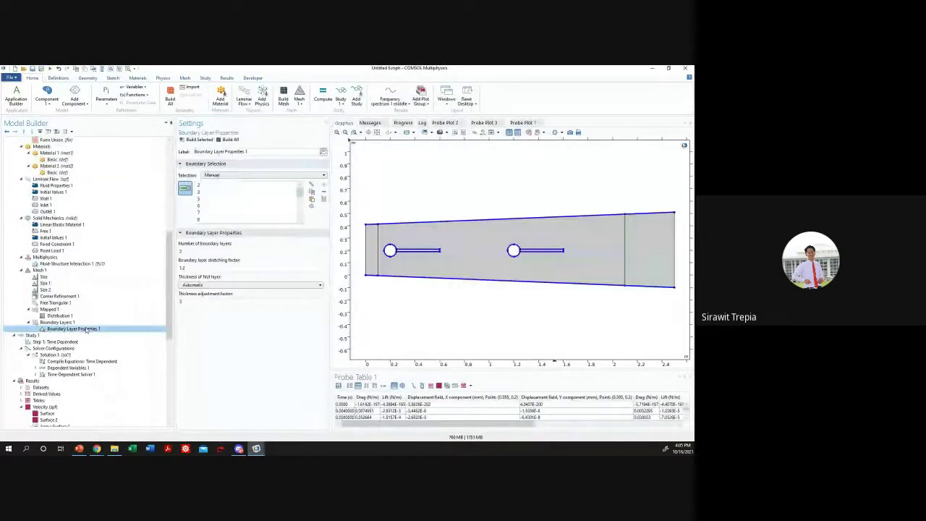
left_click(40, 270)
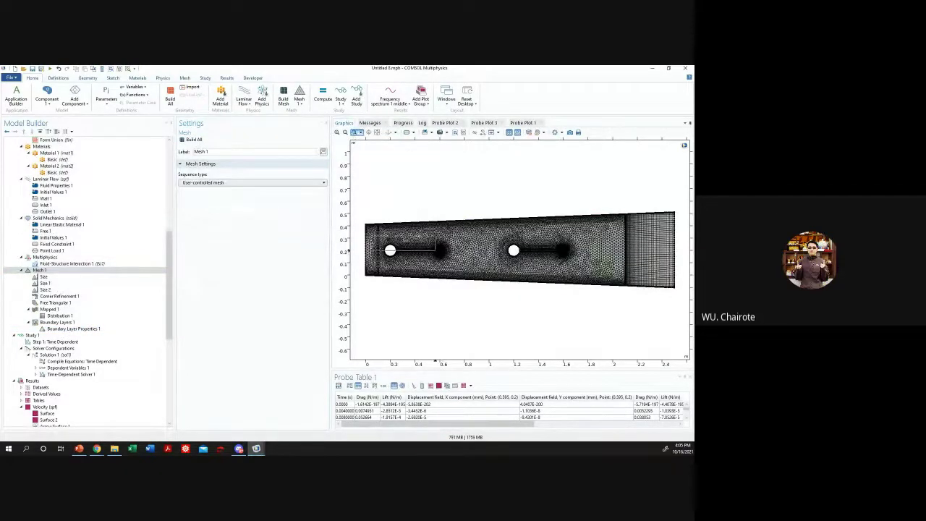
scroll(349, 267, "up", 2)
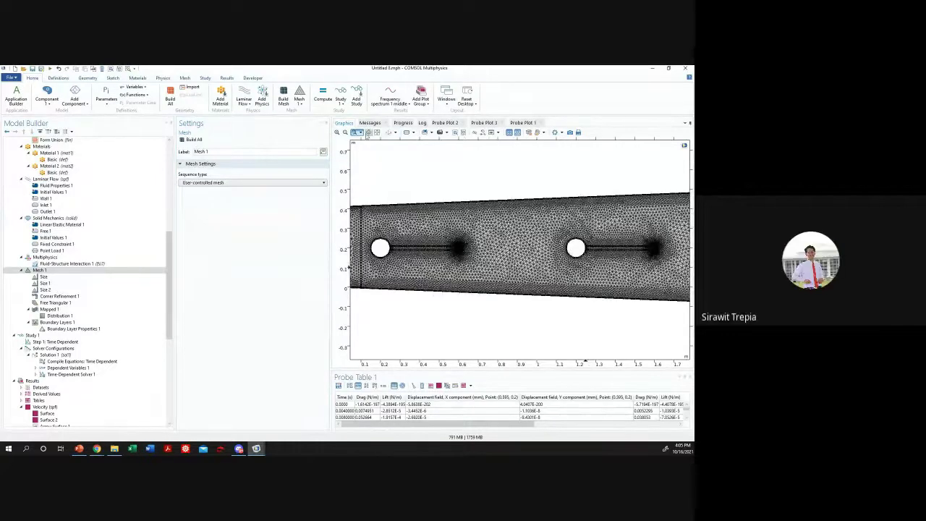
left_click(377, 133)
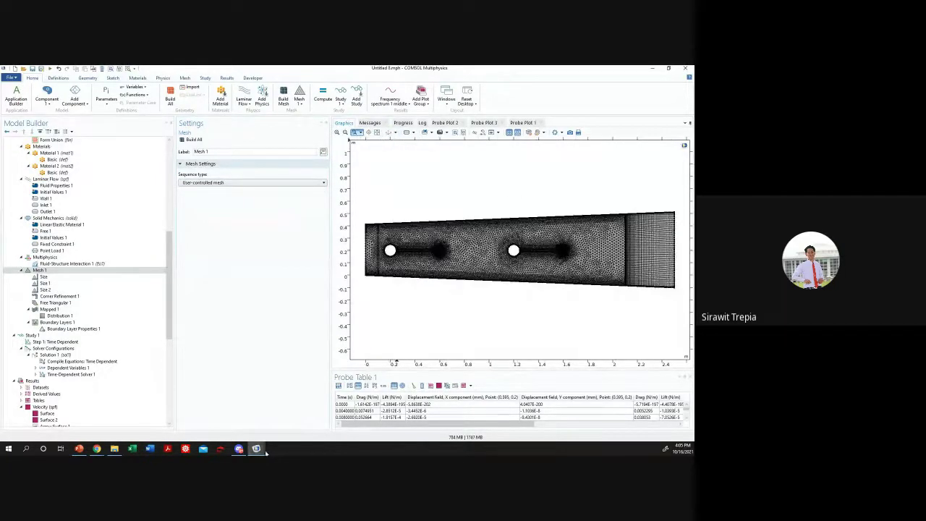
mouse_move(256, 448)
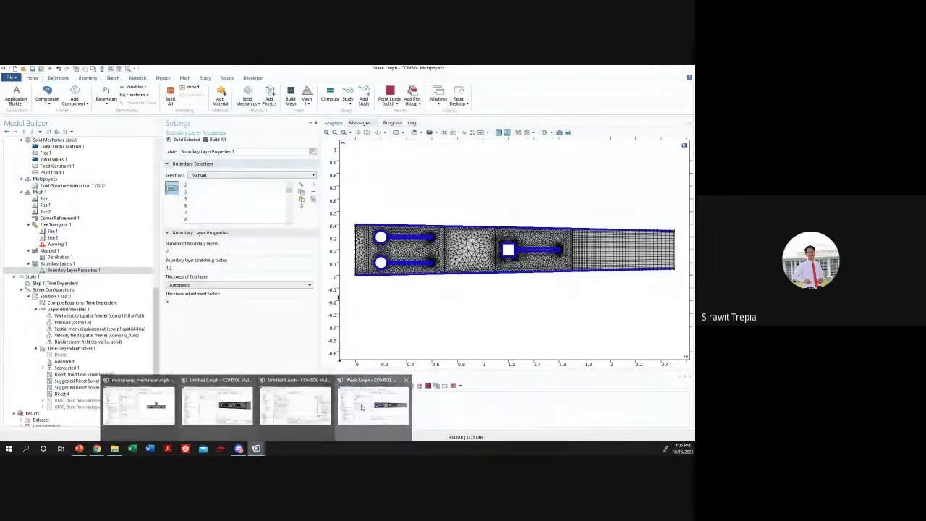
left_click(373, 407)
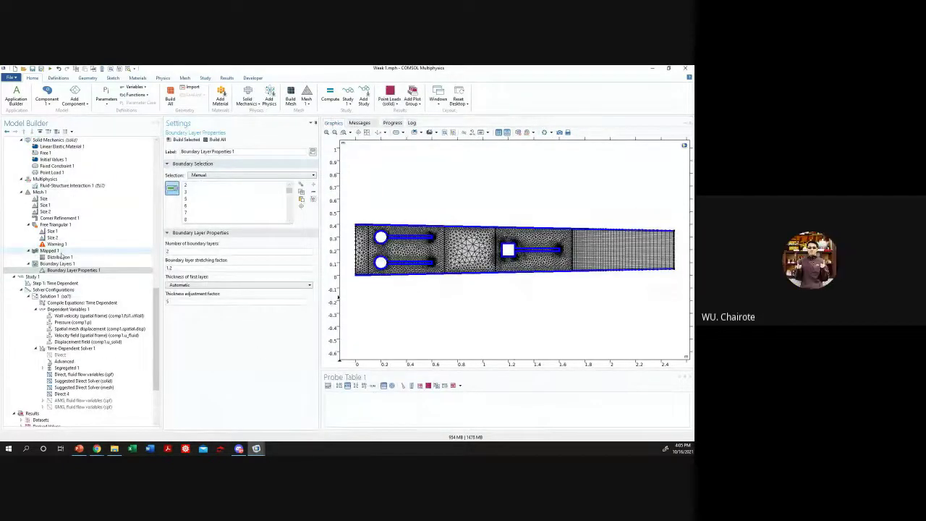
- Disable the fluid-dynamics Size 1 and Size 2 nodes under Mesh 1 and rebuild the whole mesh from Boundary Layer Properties 1
left_click(90, 224)
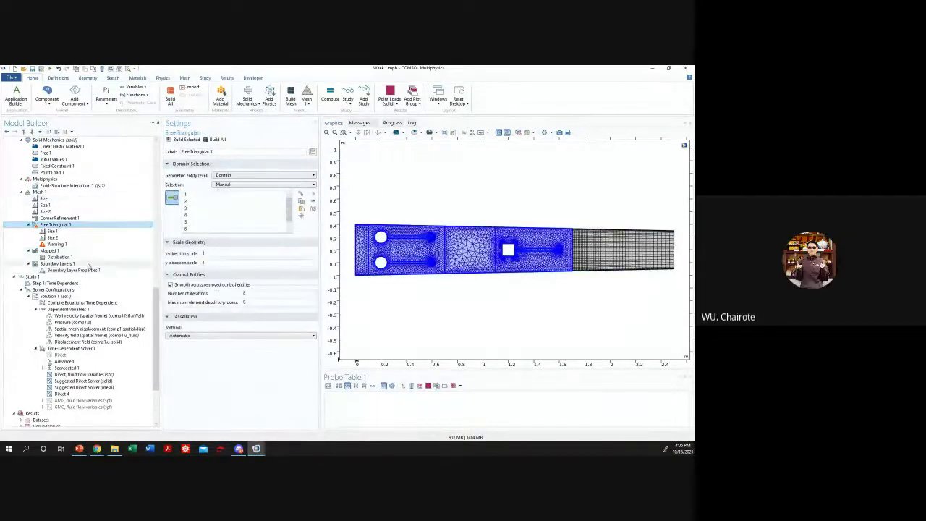
left_click(110, 205)
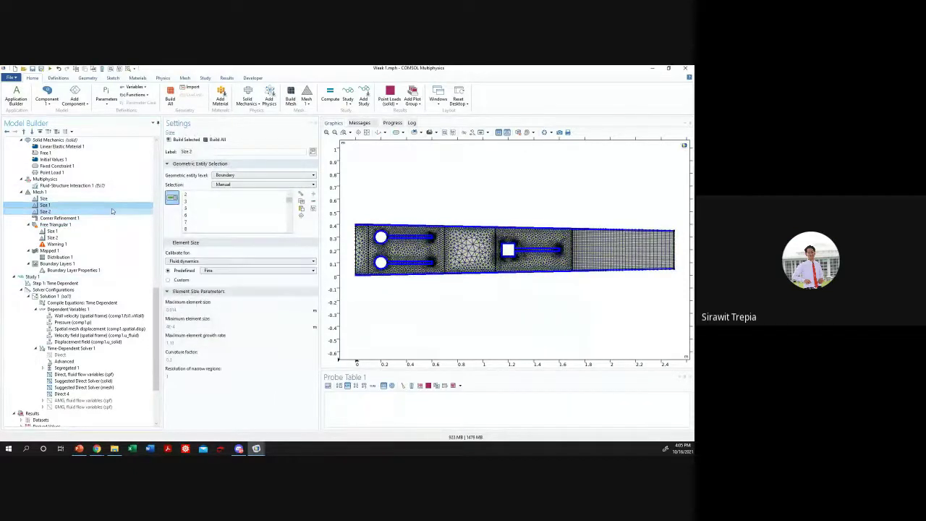
right_click(109, 211)
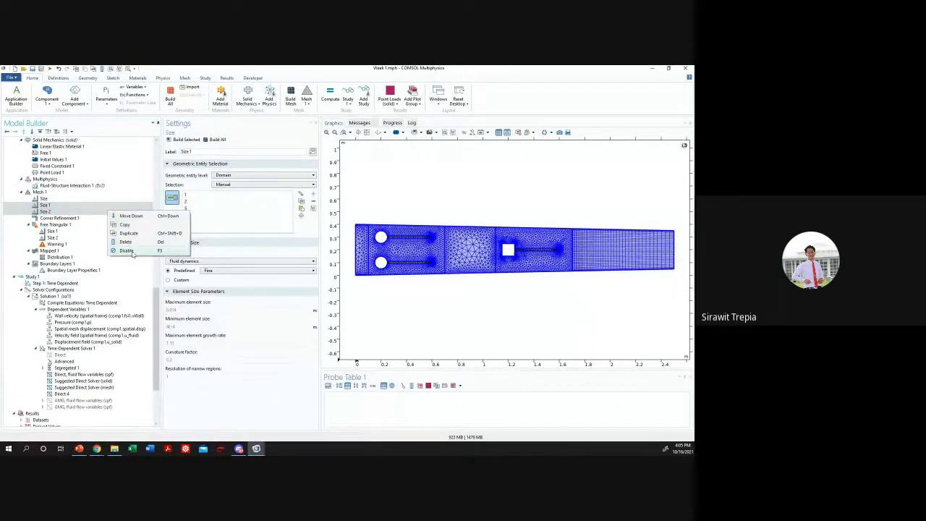
left_click(131, 252)
left_click(79, 230)
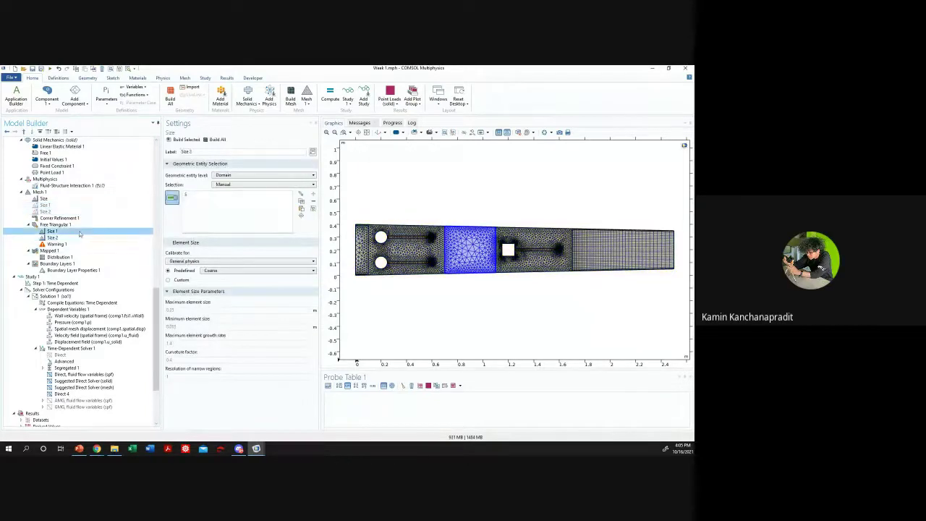
left_click(87, 225)
left_click(73, 270)
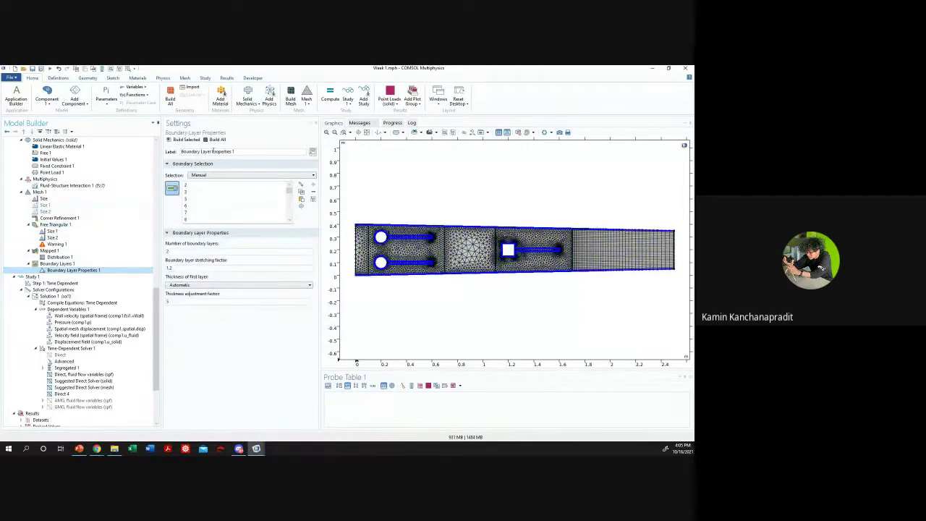
left_click(217, 139)
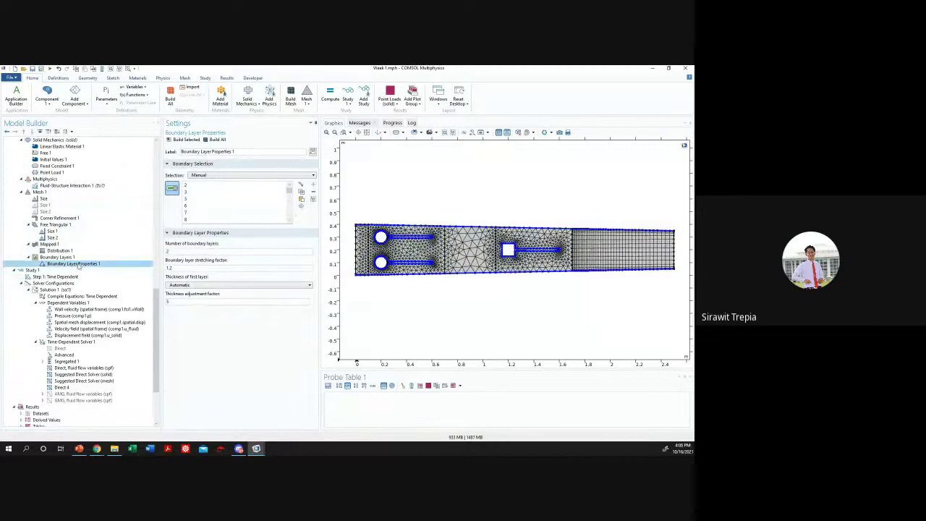
- Compare the domains and element size settings of Size 1 and Size 2 under Free Triangular 1 on the rebuilt mesh
left_click(73, 237)
left_click(73, 230)
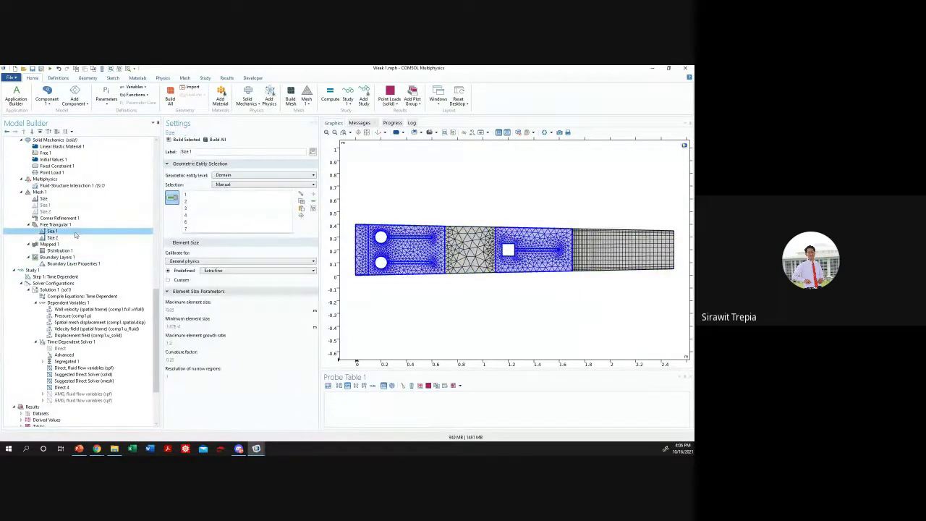
left_click(73, 238)
left_click(72, 231)
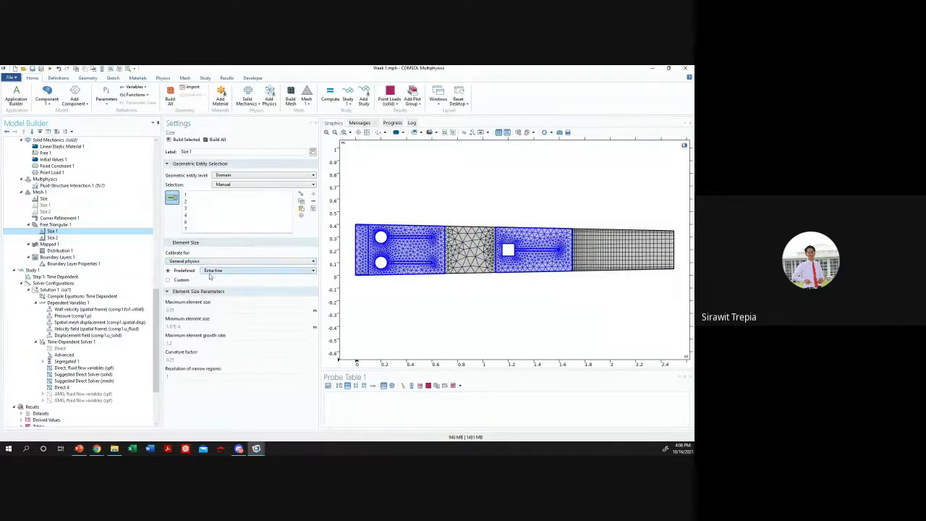
- Set the predefined element size of Size 2 under Free Triangular 1 to Normal and rebuild the mesh through Boundary Layer Properties 1
left_click(52, 237)
left_click(217, 270)
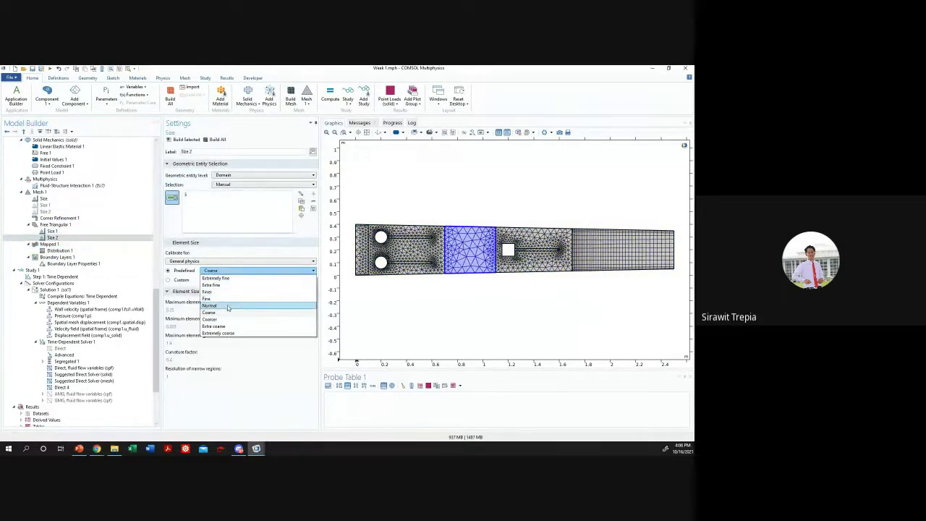
left_click(228, 306)
left_click(177, 142)
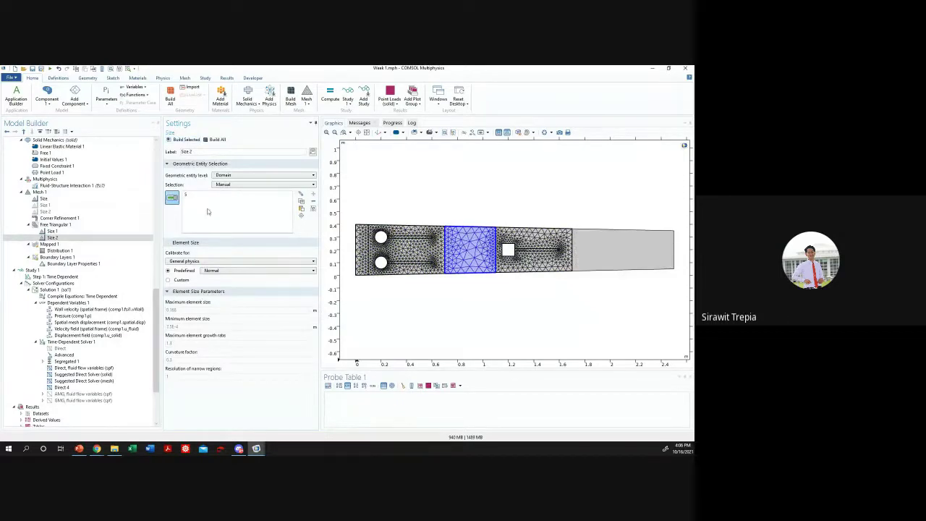
left_click(72, 264)
left_click(186, 139)
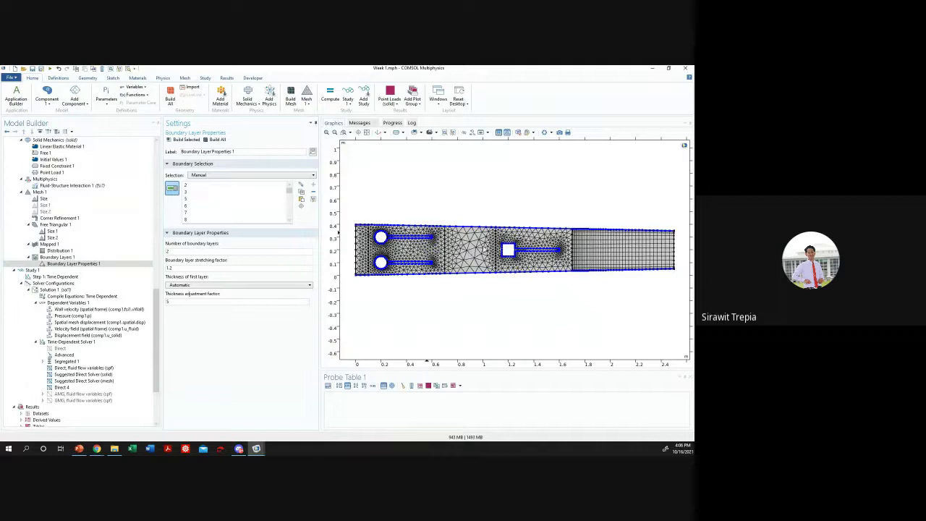
left_click(367, 133)
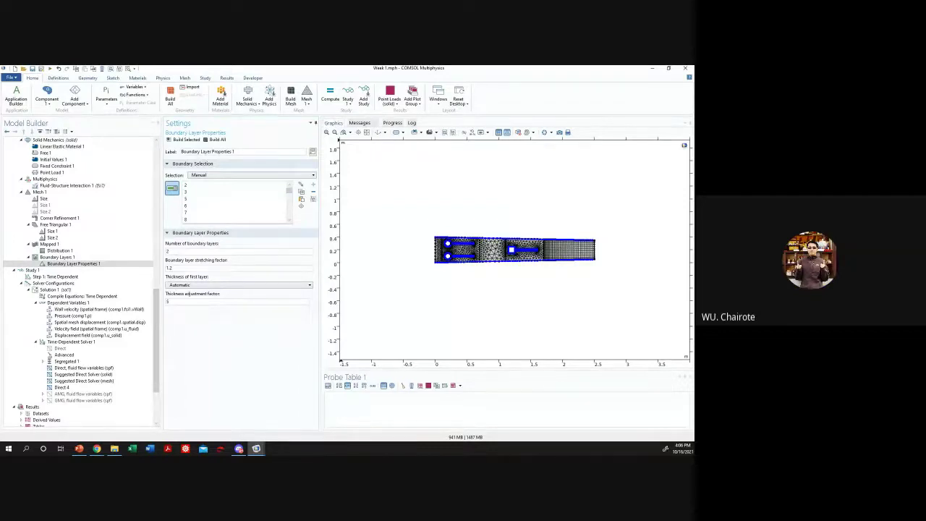
- Review the Mesh 1 sequence from Corner Refinement 1 through Free Triangular 1, Mapped 1, Distribution 1 and Boundary Layer Properties 1 on the rebuilt mesh
left_click(60, 217)
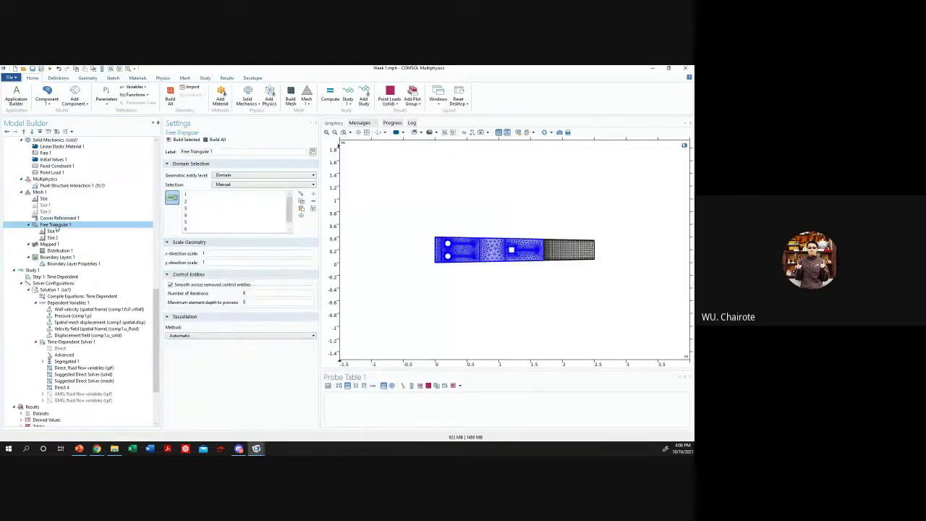
left_click(54, 231)
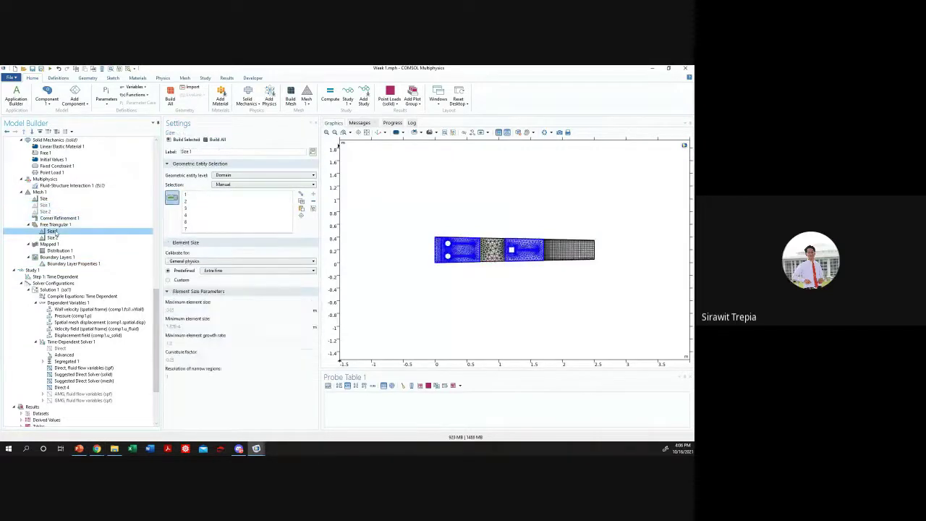
left_click_drag(431, 225, 604, 272)
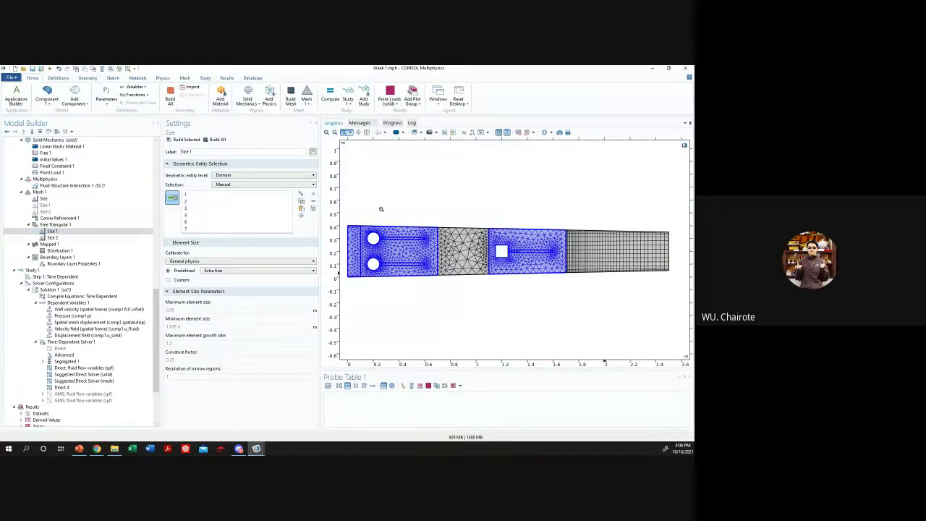
left_click(56, 237)
left_click(58, 245)
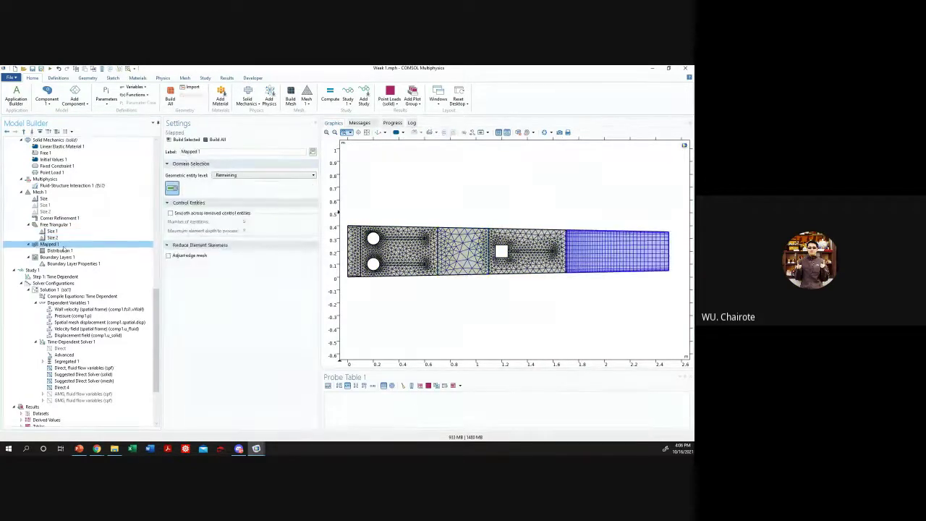
left_click(60, 250)
left_click(57, 256)
left_click(62, 263)
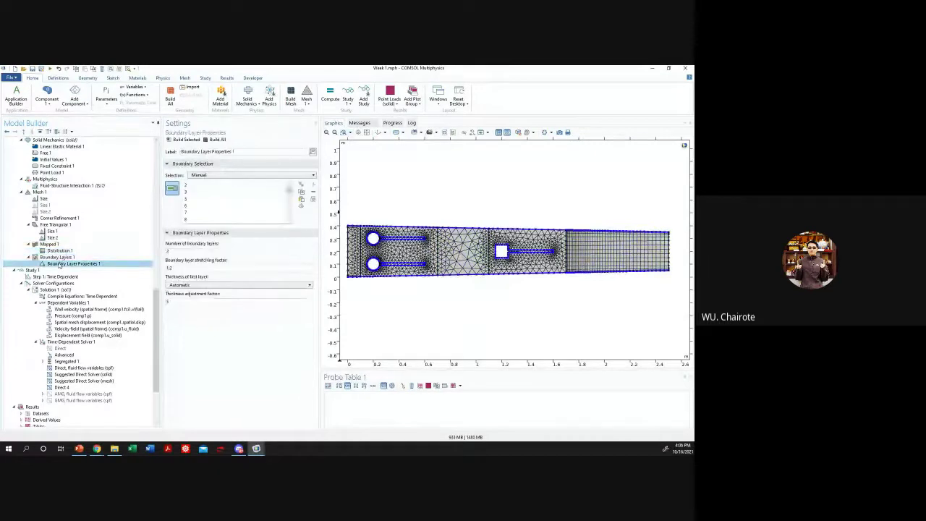
left_click(71, 250)
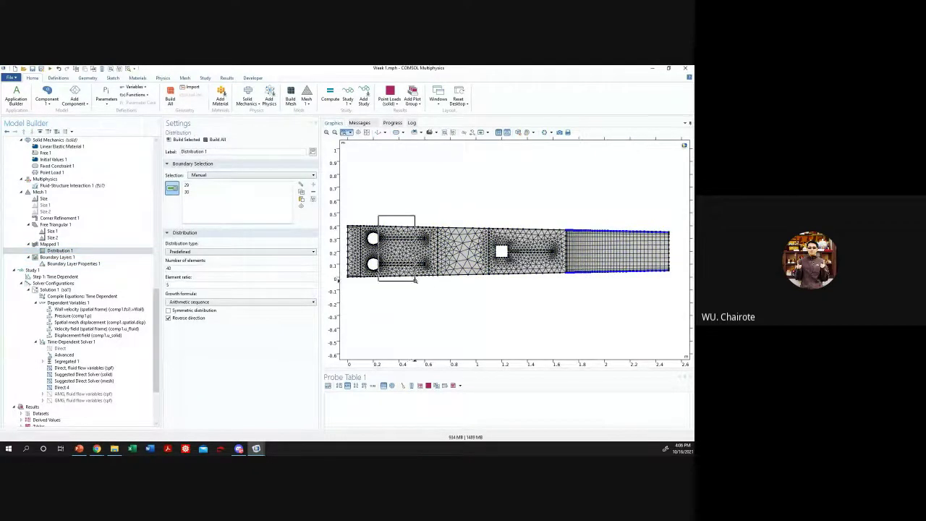
left_click_drag(415, 280, 415, 281)
left_click(366, 133)
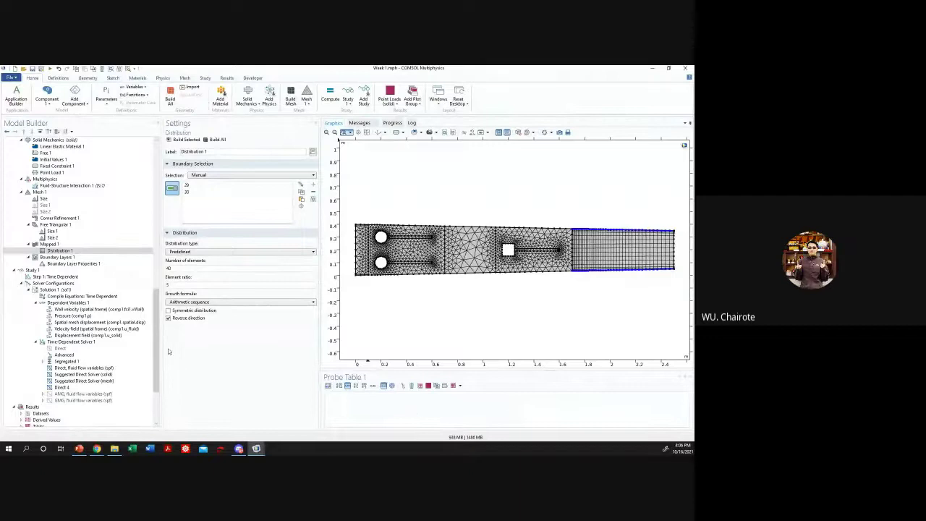
- Inspect the disabled fluid-dynamics Size 1 and Size 2 nodes under Mesh 1 and their available actions
left_click(57, 208)
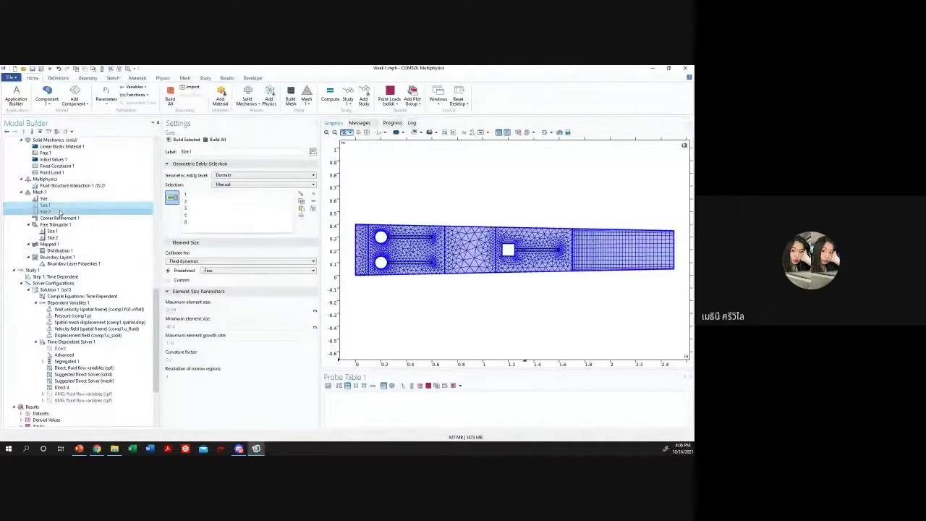
right_click(60, 212)
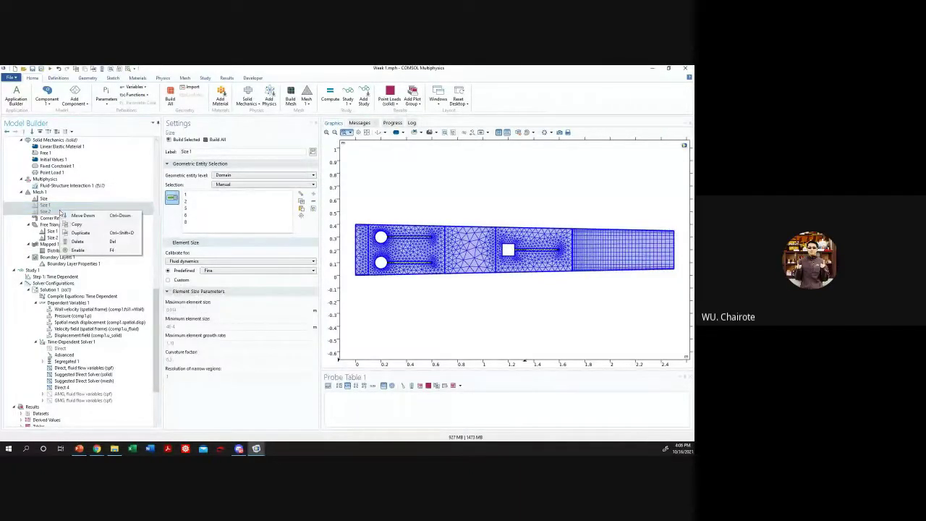
left_click(79, 249)
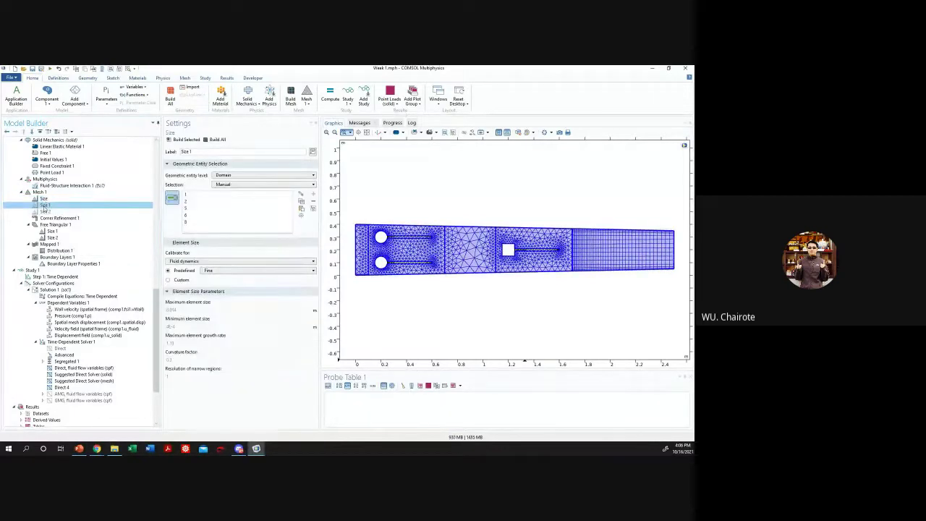
left_click(51, 206)
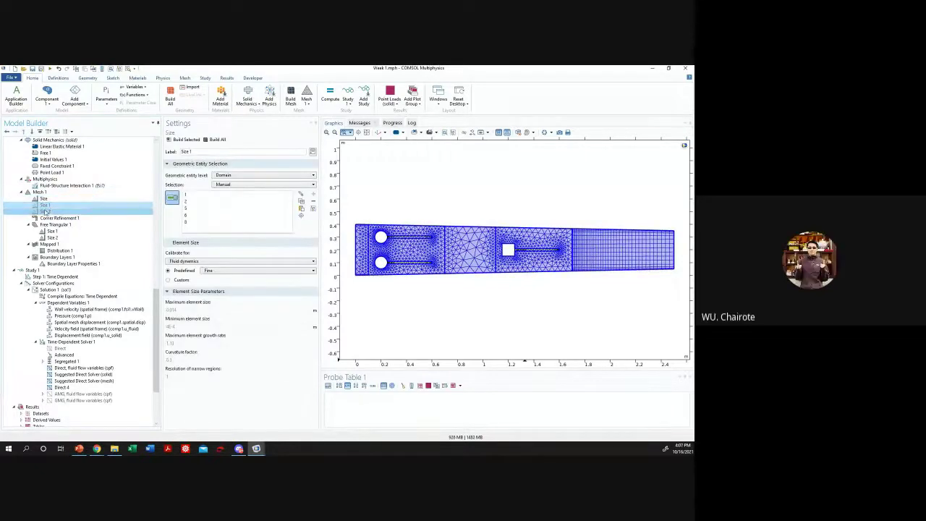
right_click(45, 210)
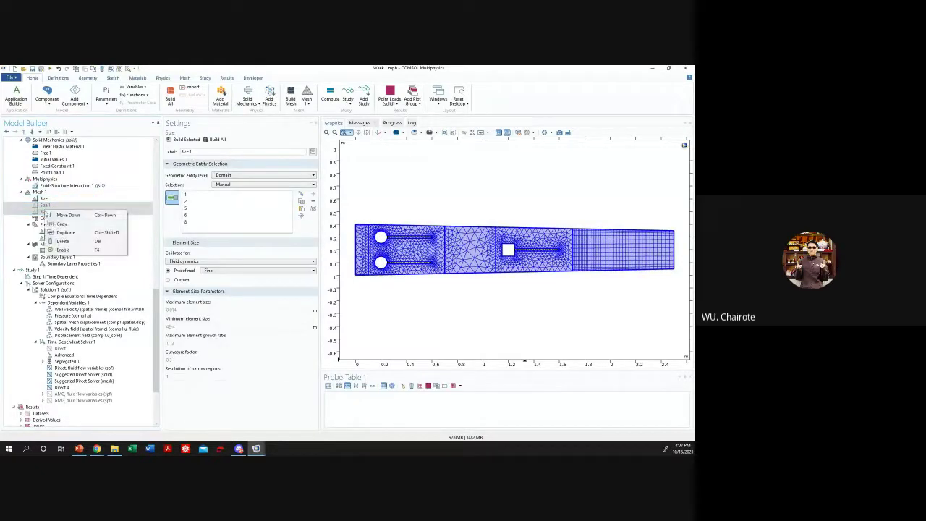
left_click(73, 270)
- Alternate between Size 1 and Size 2 under Free Triangular 1 to compare which channel domains each one covers
left_click(76, 250)
left_click(80, 238)
left_click(82, 230)
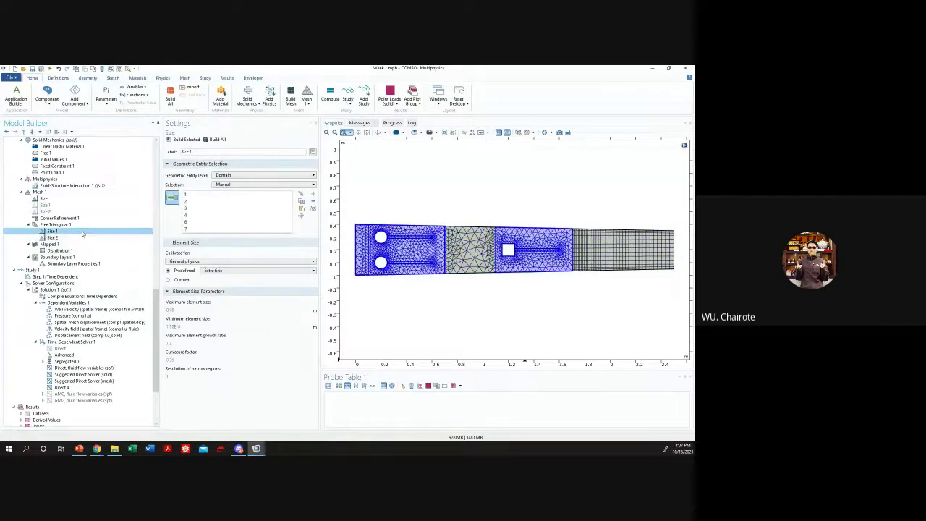
left_click(80, 237)
left_click(96, 232)
left_click(96, 237)
left_click(96, 232)
left_click(94, 238)
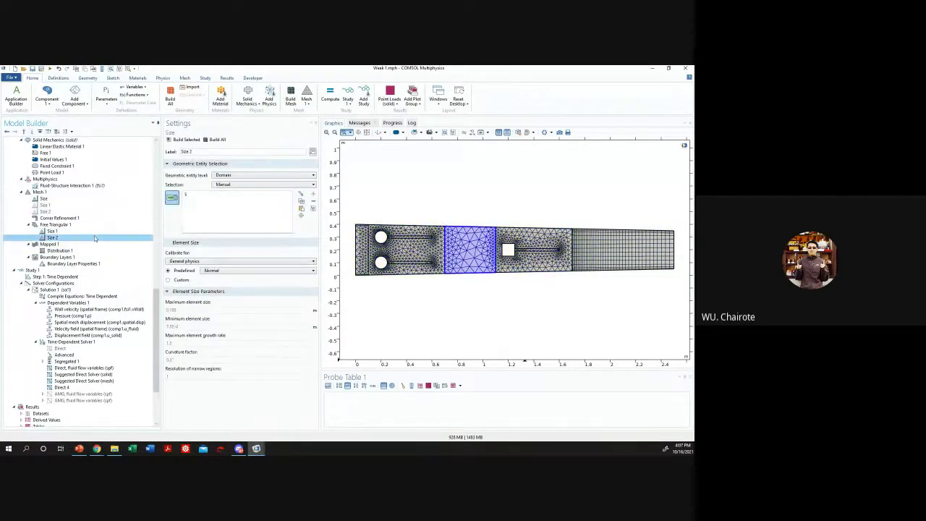
left_click(94, 232)
left_click(93, 237)
left_click(99, 231)
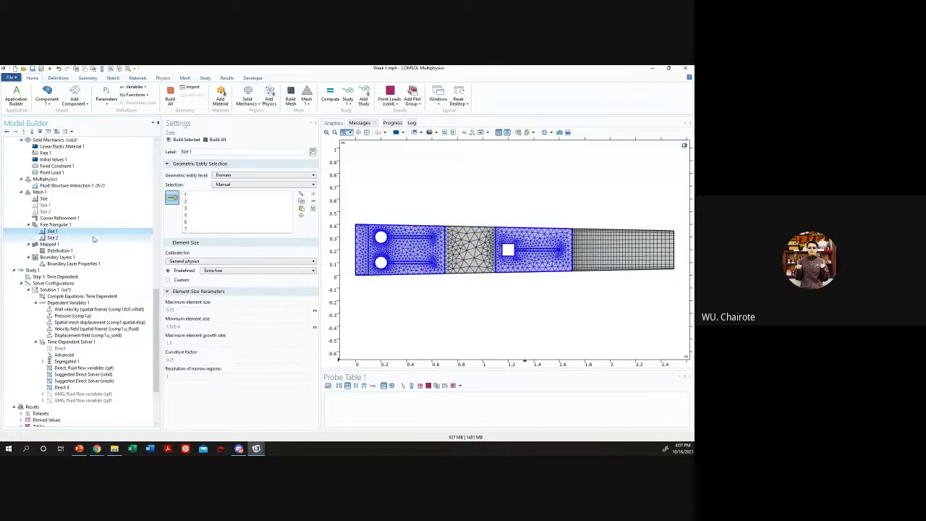
left_click(92, 238)
left_click(99, 231)
left_click(95, 237)
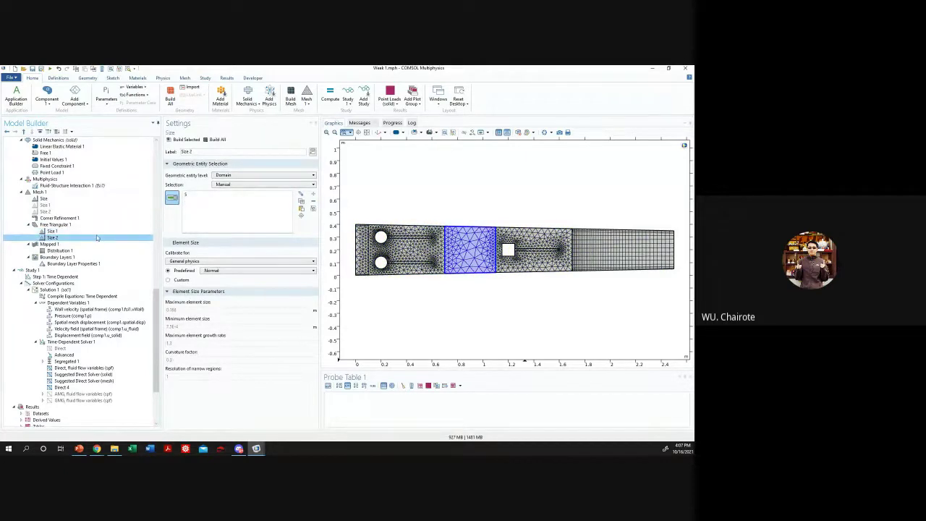
left_click(96, 232)
left_click(96, 237)
left_click(95, 231)
left_click(94, 238)
left_click(94, 231)
left_click(95, 237)
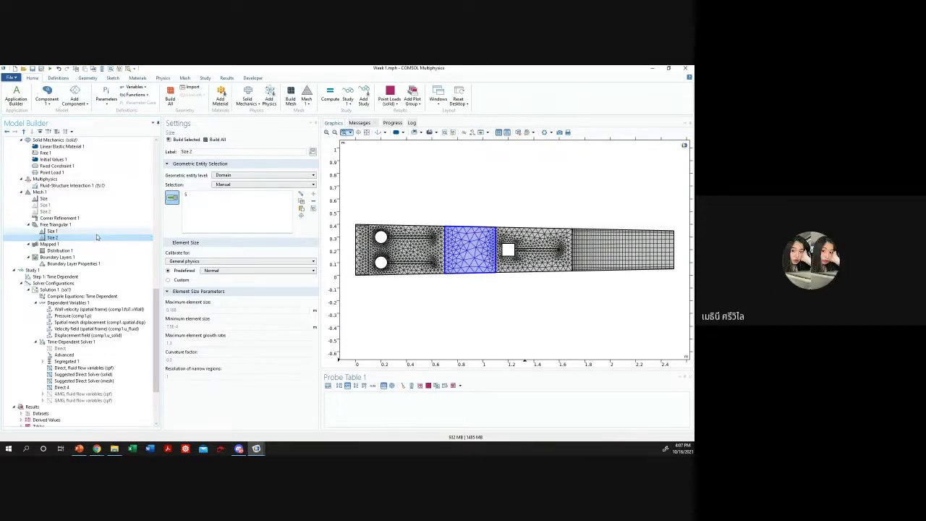
key("Up")
key("Down")
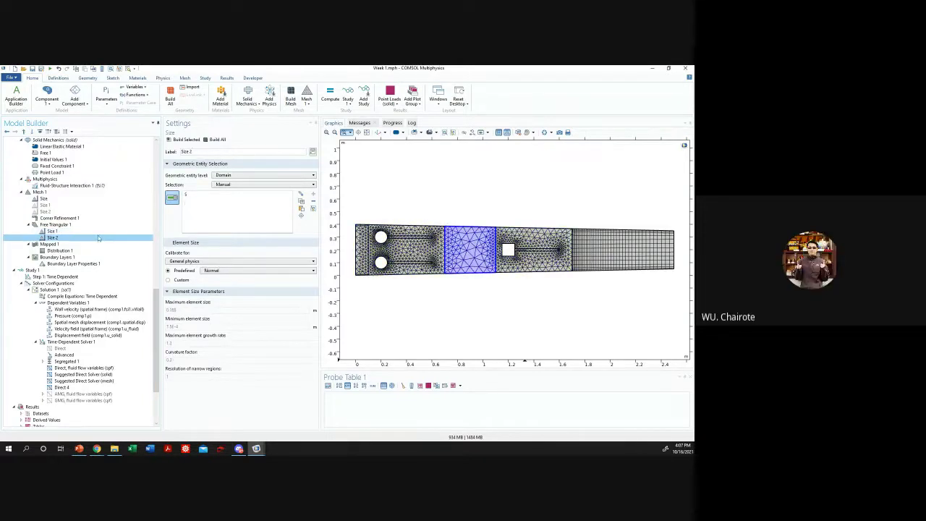
left_click(94, 230)
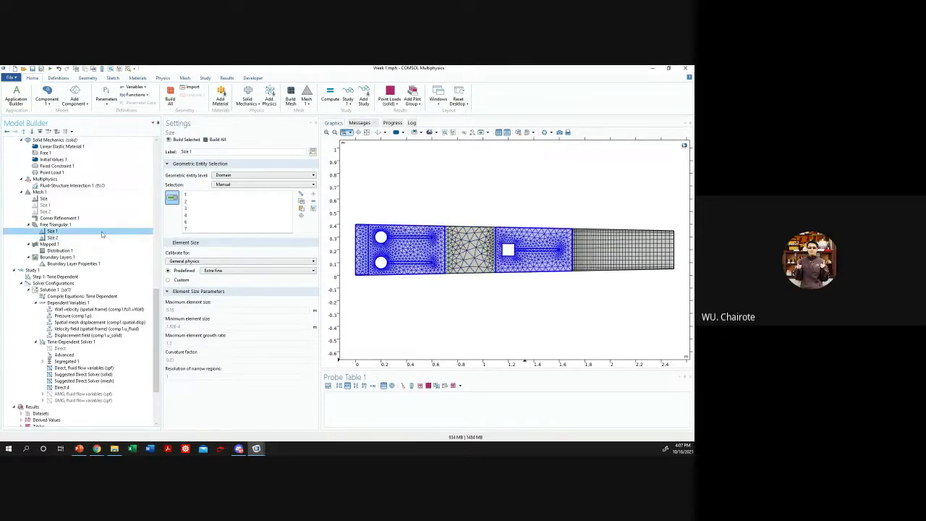
- Examine the predefined element size options of Size 1 and Size 2 under Free Triangular 1, keeping Size 1 at Extra fine
left_click(221, 272)
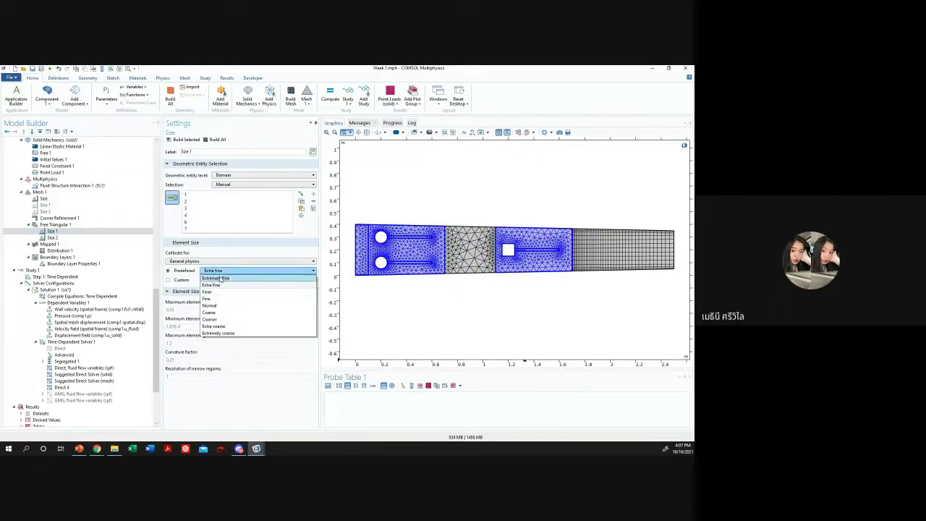
left_click(225, 271)
left_click(226, 272)
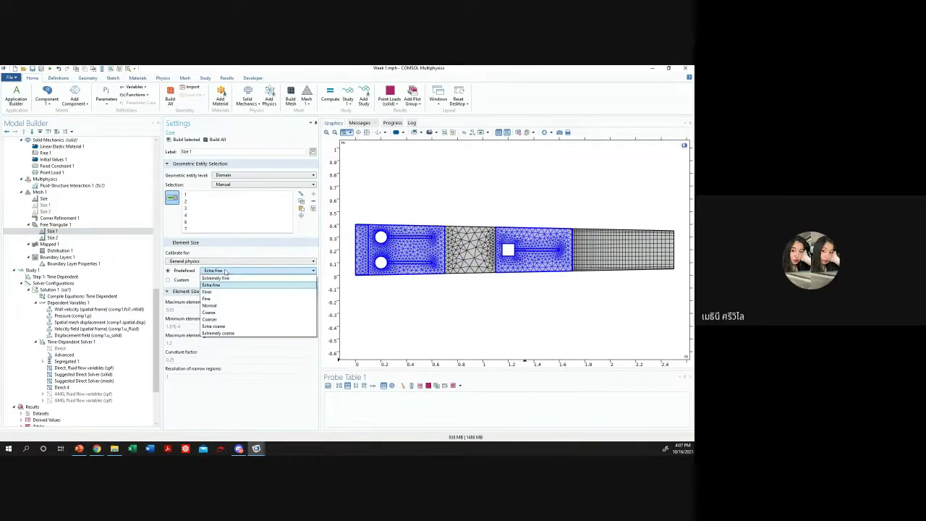
left_click(229, 272)
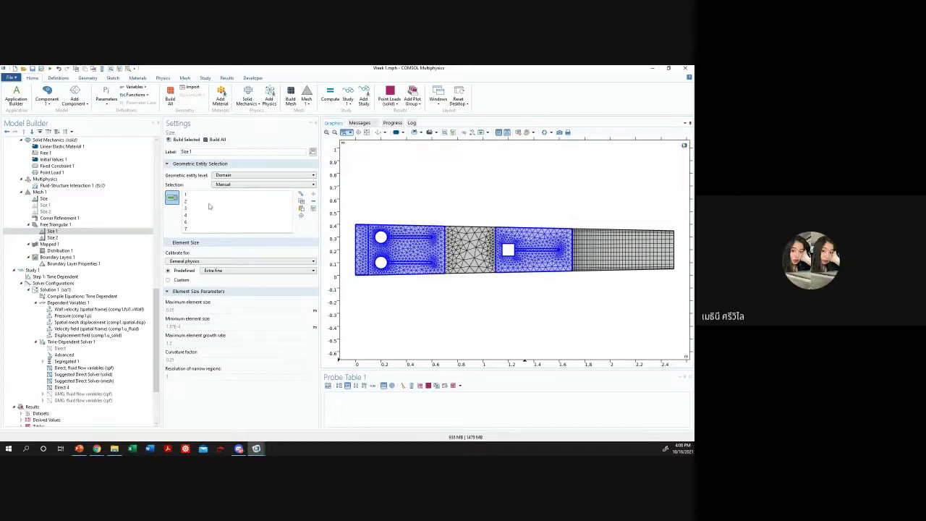
left_click(53, 238)
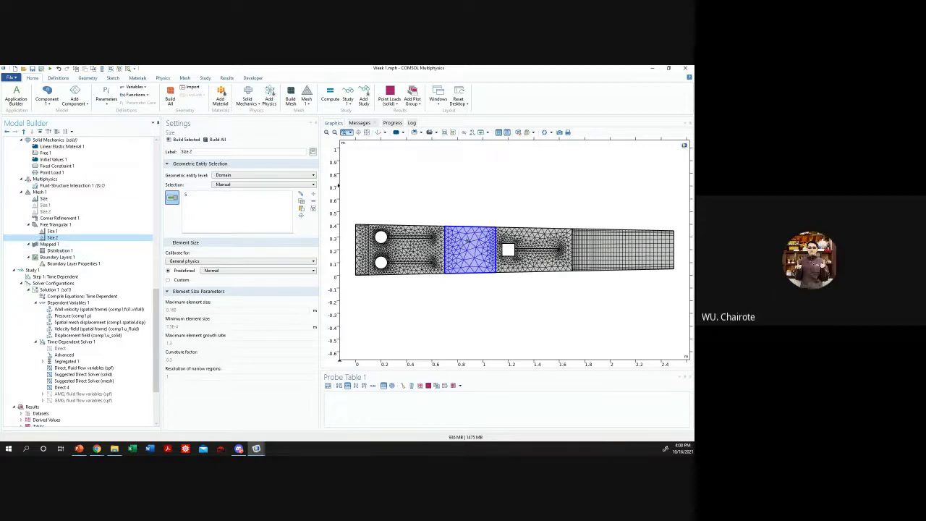
left_click(52, 231)
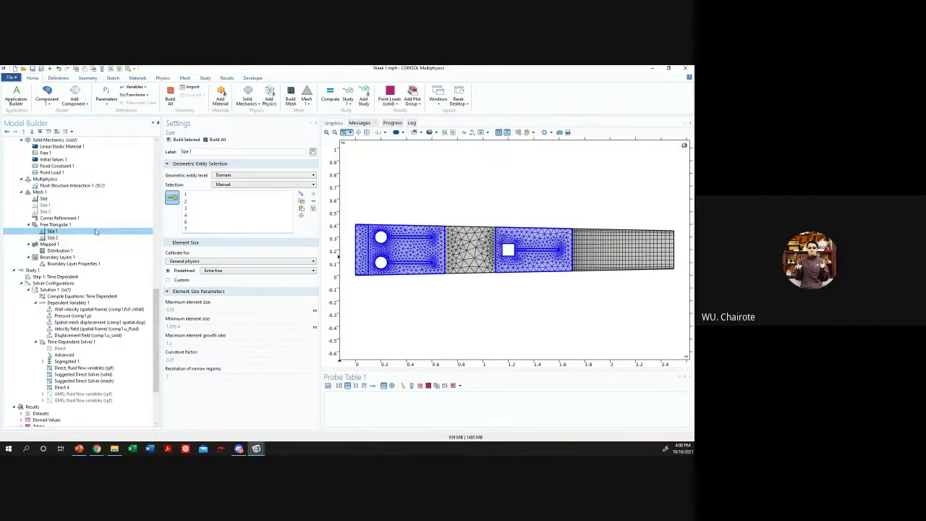
left_click(239, 272)
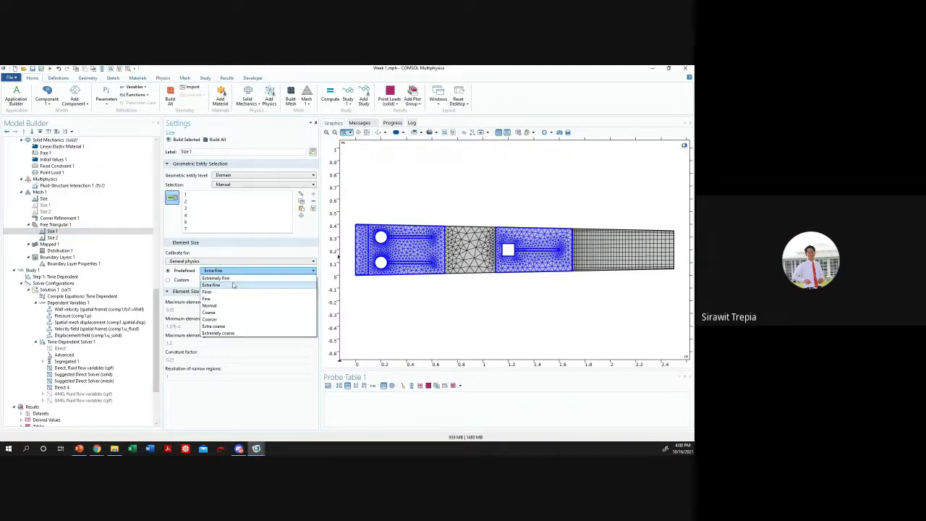
left_click(233, 285)
left_click(52, 237)
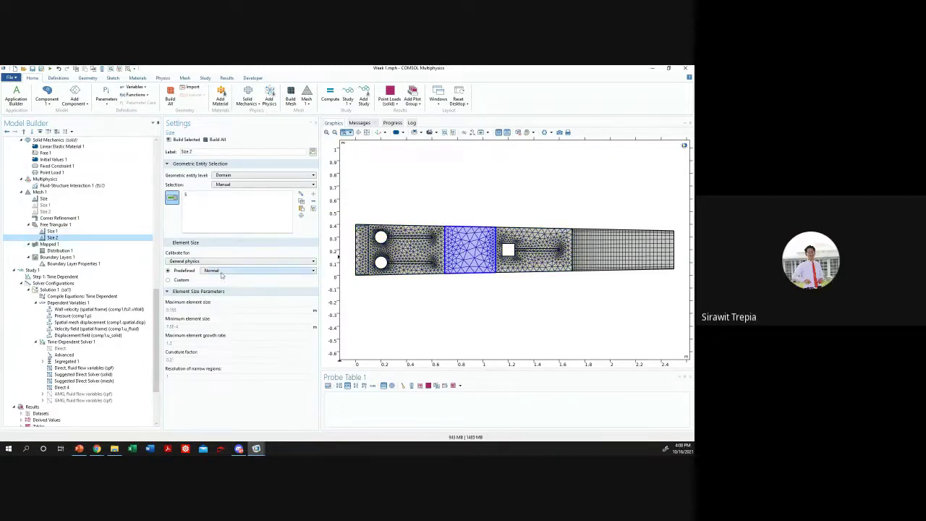
left_click(221, 272)
- Compare the Distribution 1 boundary settings with the Mapped 1 domain selection in the channel's outlet section
left_click(72, 249)
left_click(60, 250)
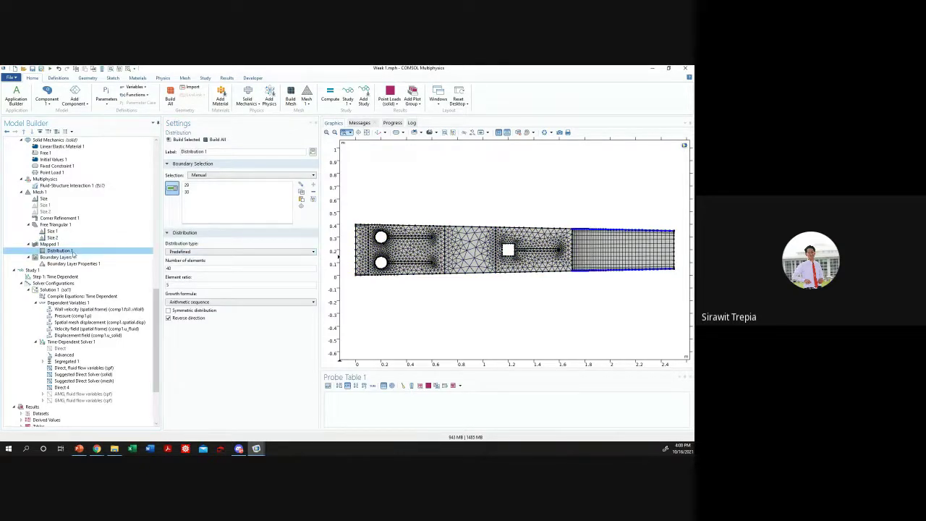
left_click(51, 244)
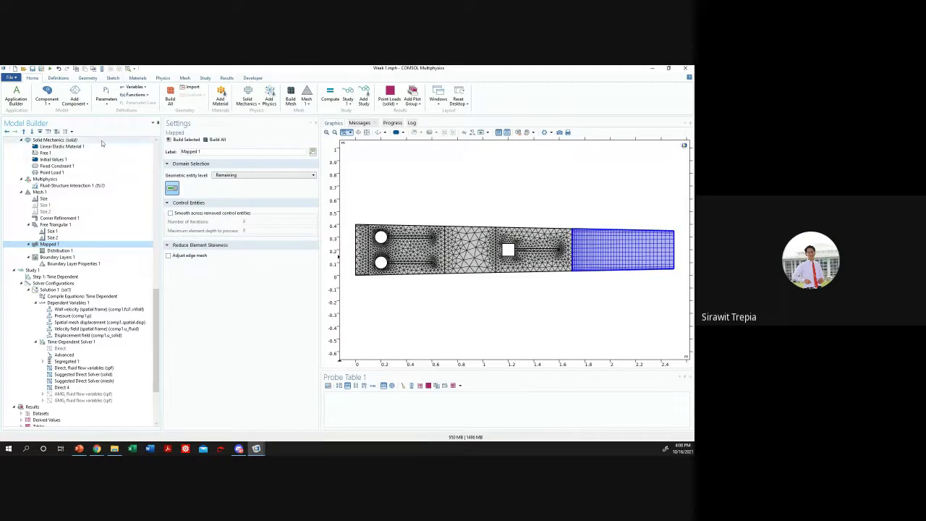
left_click(101, 251)
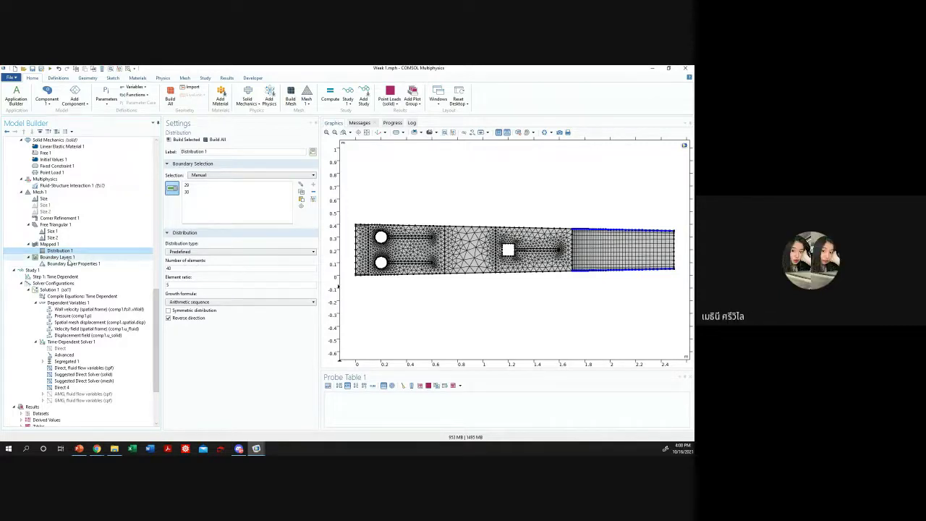
- Check the predefined element sizes for Size 2 under Free Triangular 1, keeping Normal, and return to the Mapped 1 settings
left_click(52, 237)
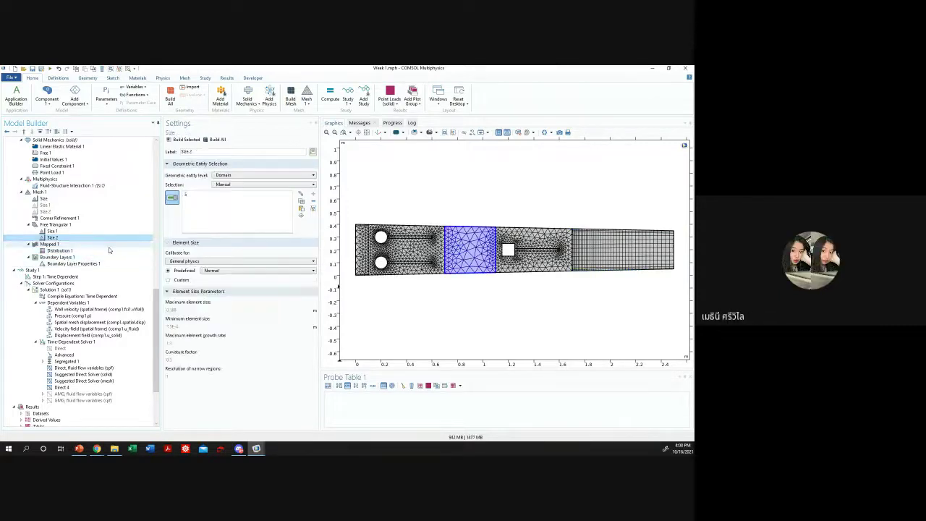
left_click(225, 271)
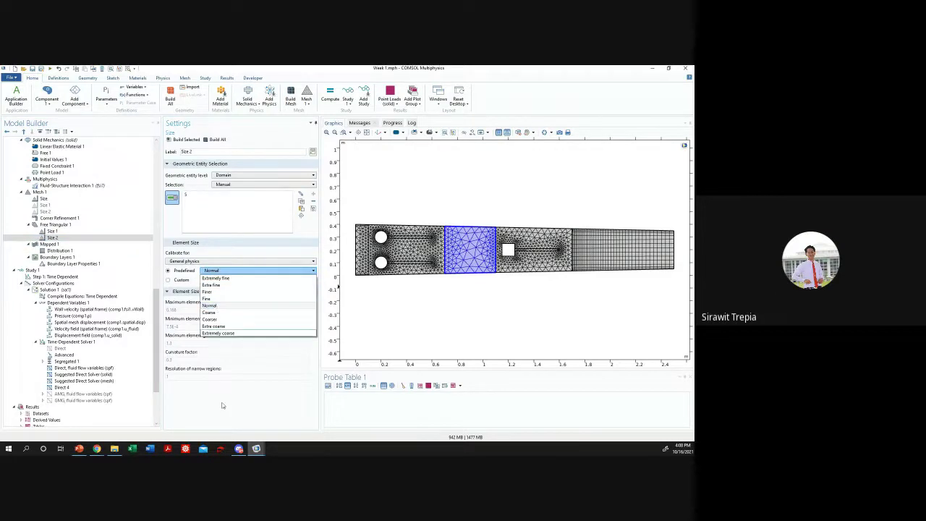
left_click(215, 306)
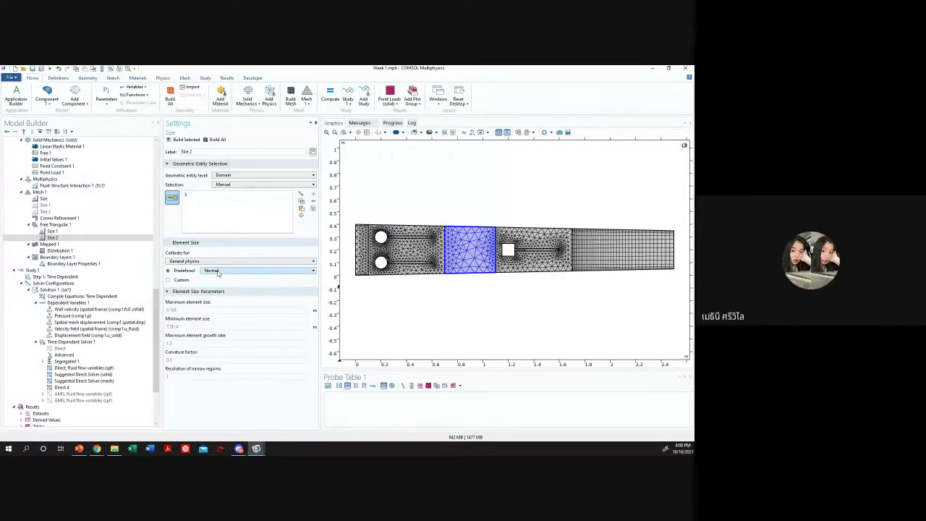
left_click(84, 244)
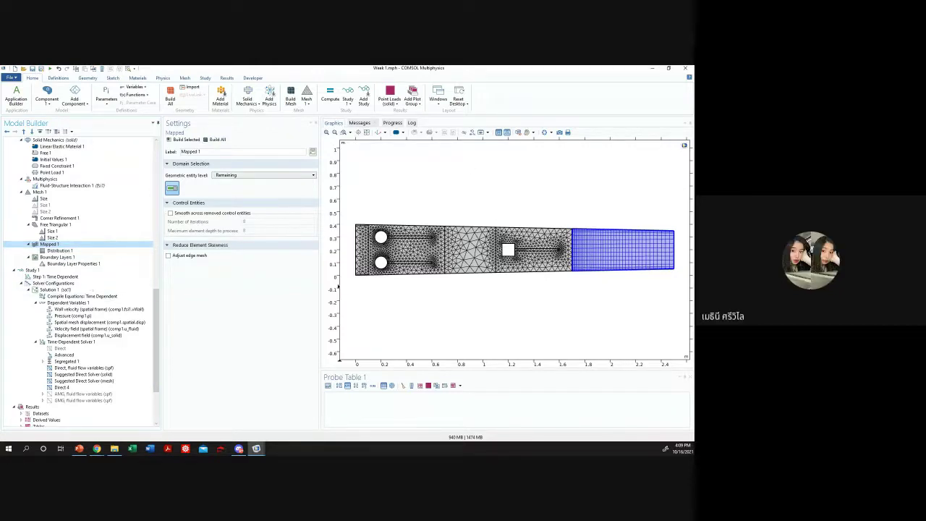
key("alt+Tab")
key("alt+Tab")
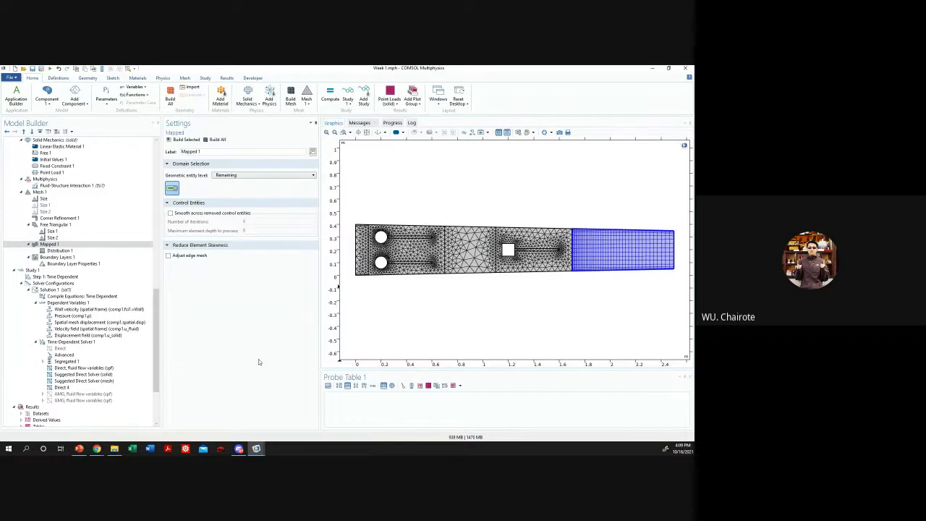
key("alt+Tab")
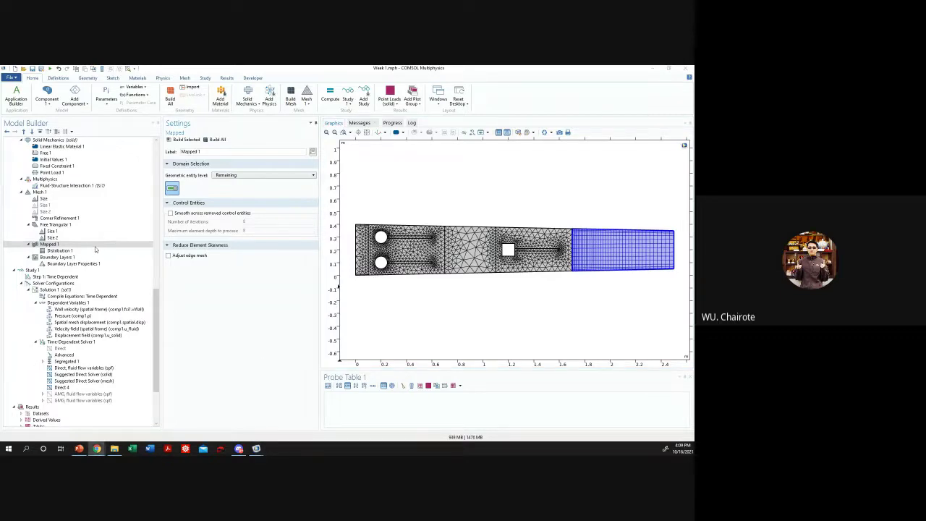
- Step between Size 2, Mapped 1, Distribution 1 and the boundary layer nodes to compare the mesh regions they cover
left_click(52, 237)
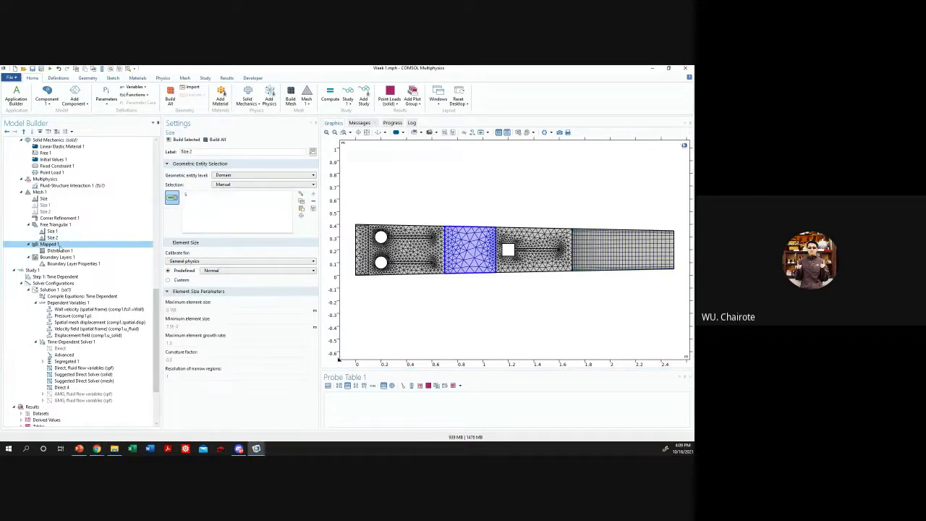
left_click(61, 251)
left_click(62, 256)
left_click(49, 243)
left_click(52, 237)
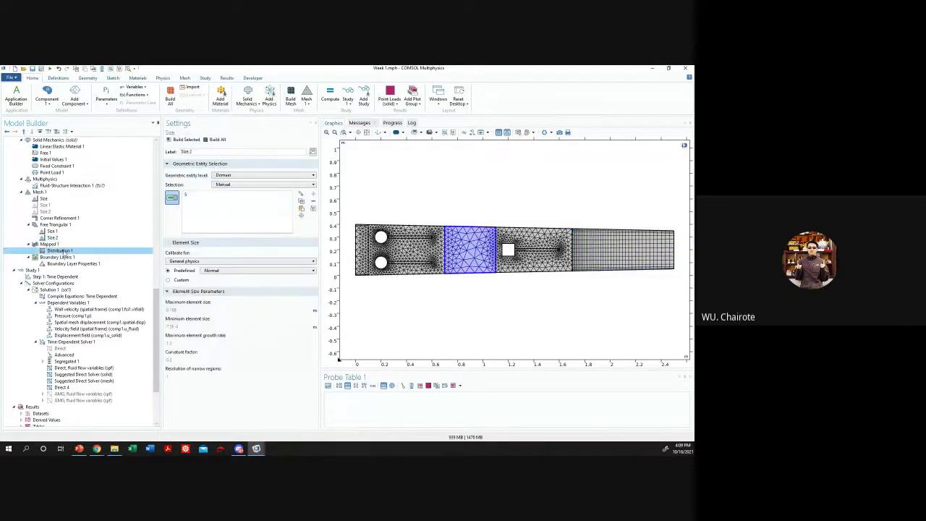
left_click(61, 251)
left_click(67, 263)
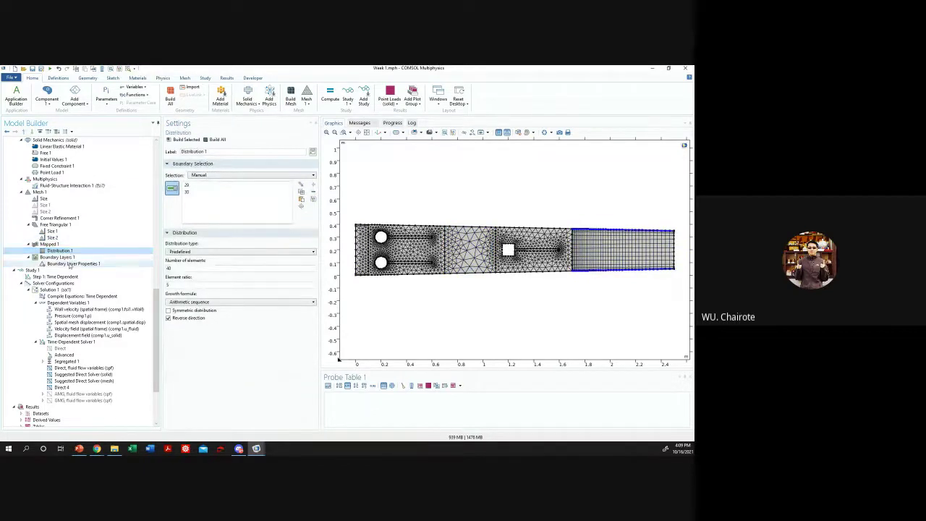
- Collapse and re-expand the Mesh 1 sequence, and open the Boundary Layers 1 settings
double_click(29, 192)
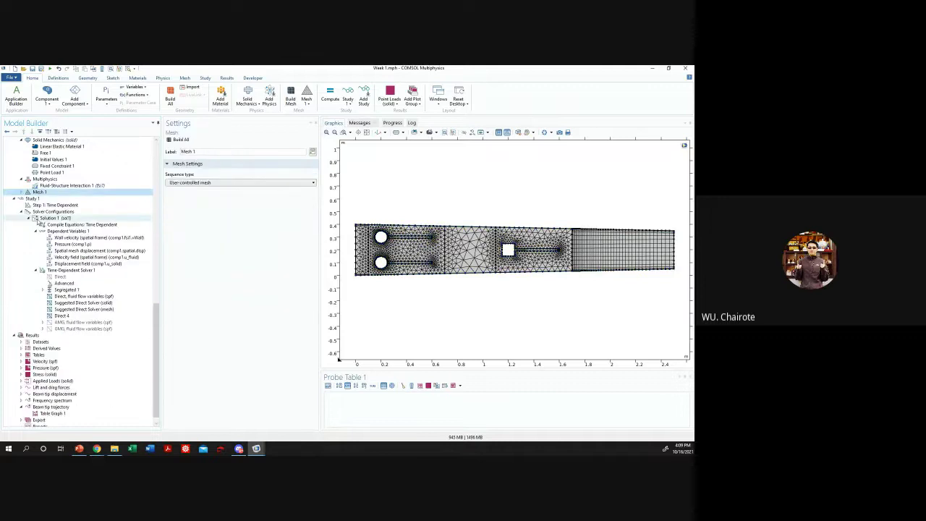
left_click(28, 191)
left_click(57, 256)
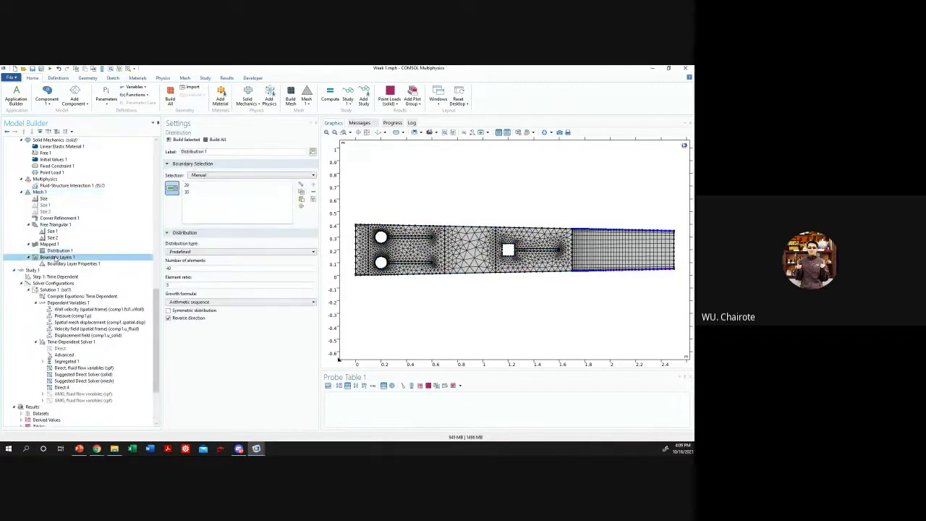
- Review the domain selection of Boundary Layers 1 and its Boundary Layer Properties 1 settings in the Week 1 mesh
left_click(57, 263)
left_click(57, 256)
left_click(81, 263)
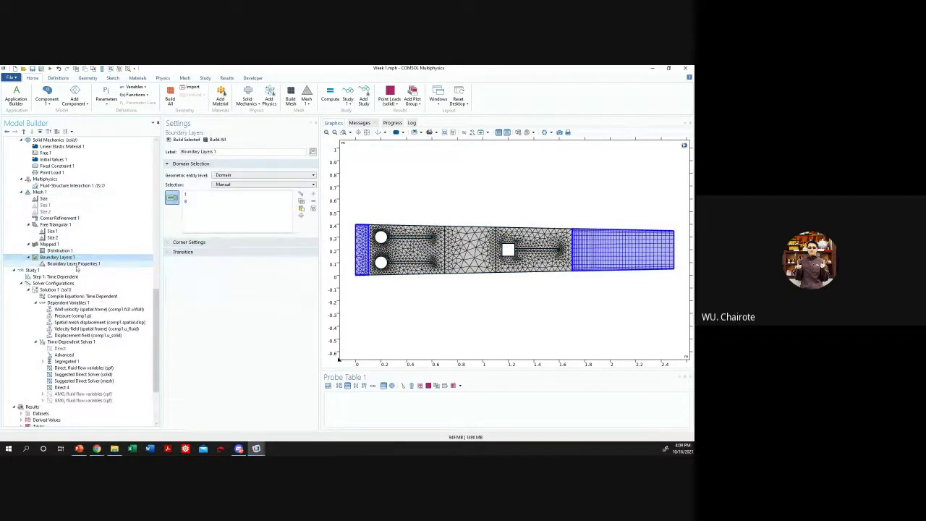
left_click(73, 257)
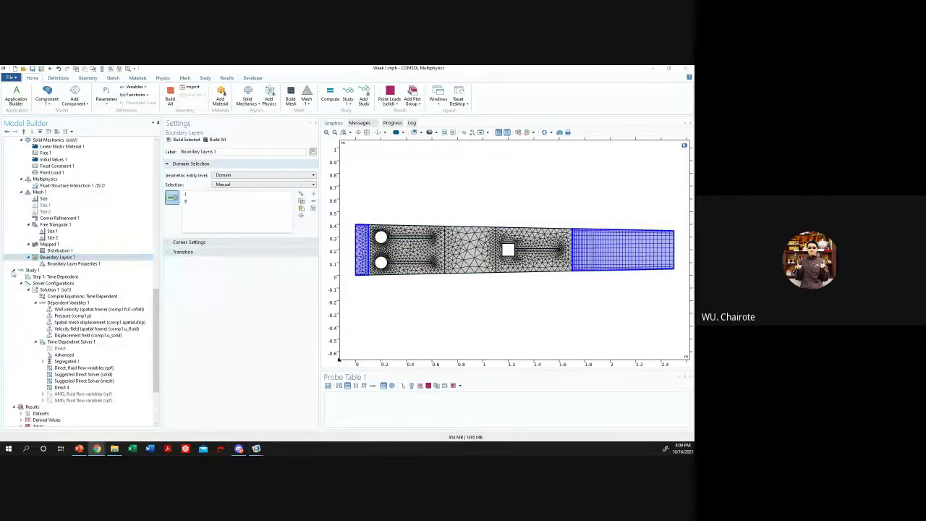
left_click(92, 250)
left_click(92, 264)
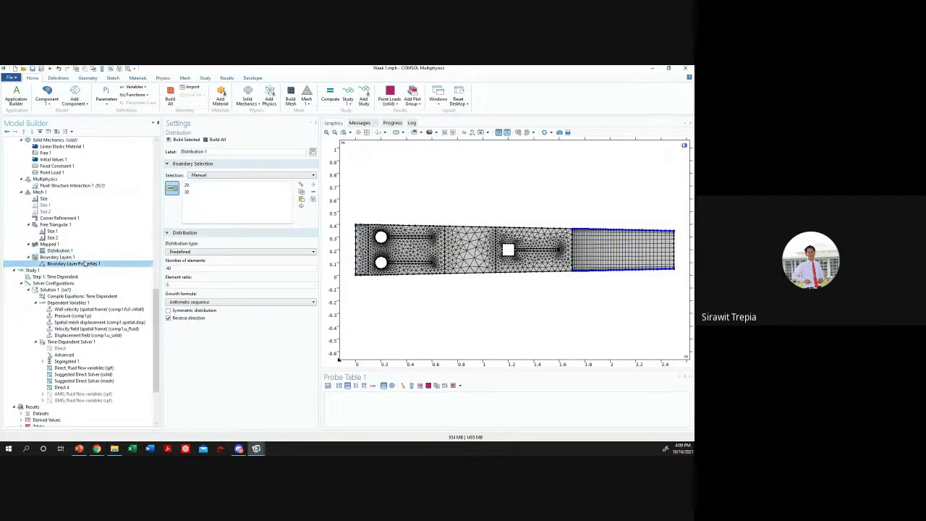
left_click(91, 258)
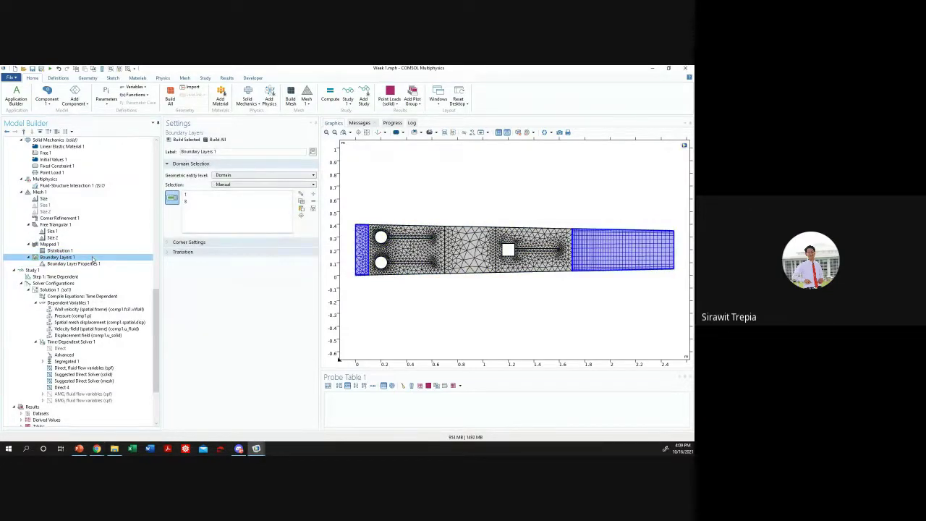
left_click(89, 264)
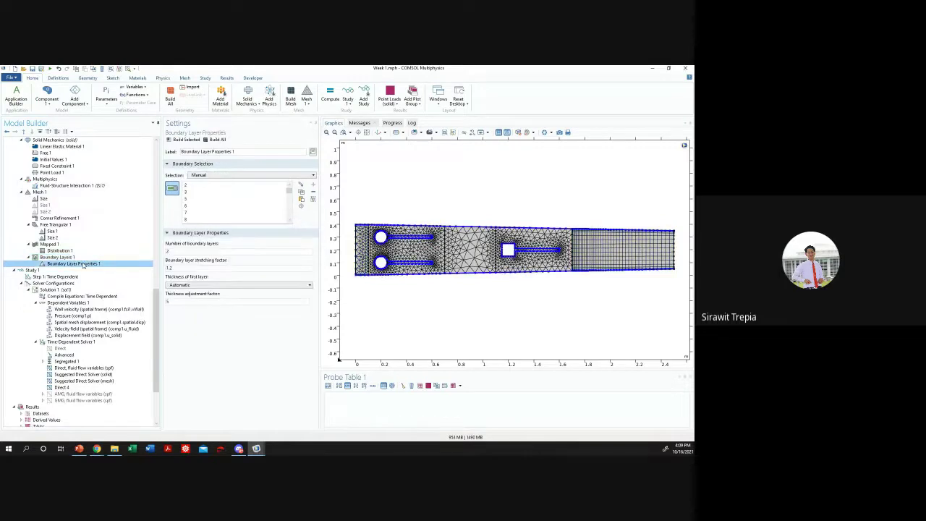
left_click(93, 257)
left_click(88, 264)
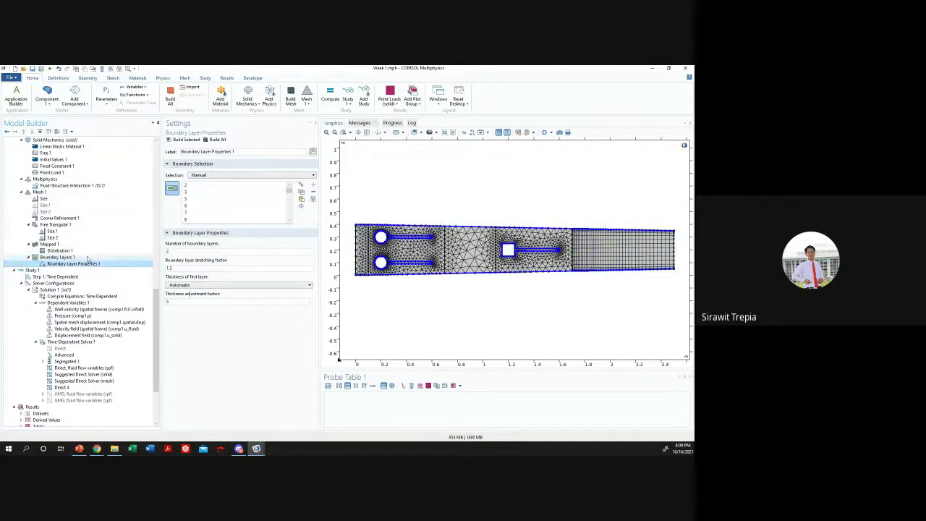
left_click(88, 258)
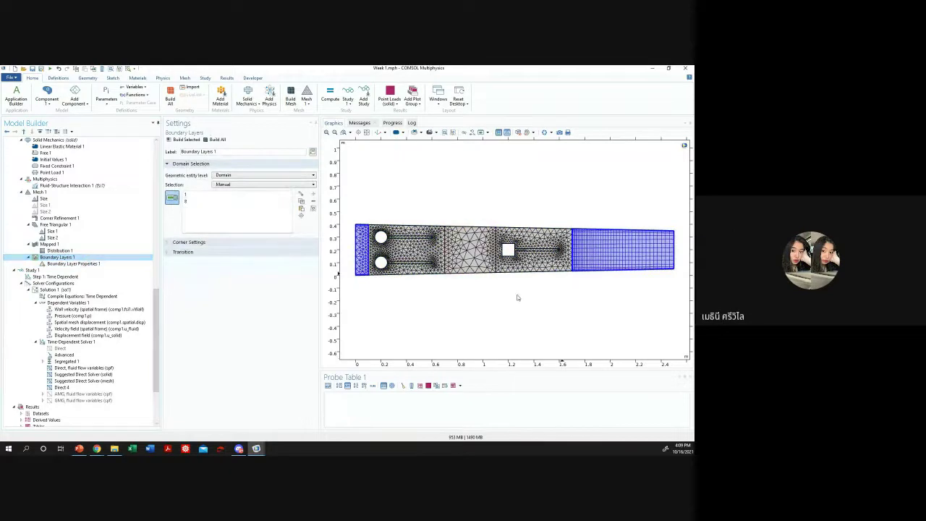
- Switch to the other open channel model with two circular obstacles and inspect its Boundary Layer Properties 1 settings
mouse_move(236, 443)
mouse_move(212, 425)
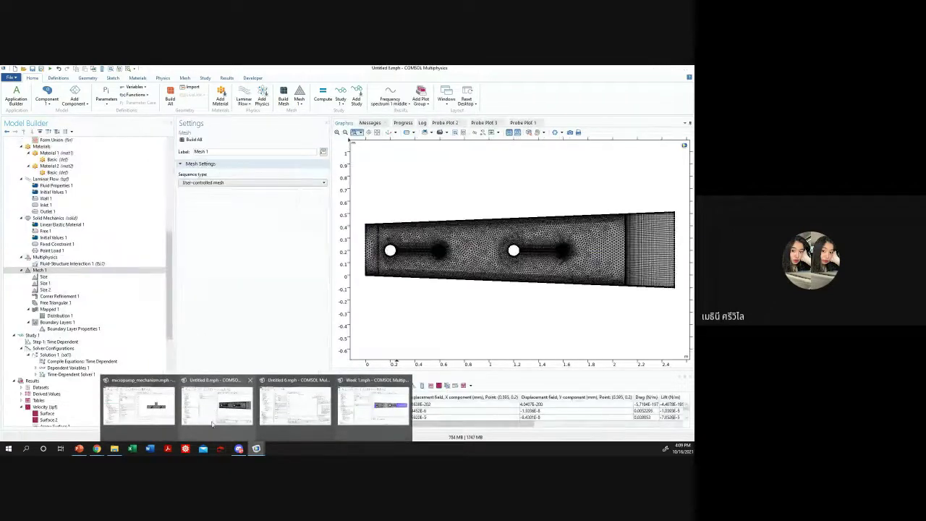
mouse_move(396, 424)
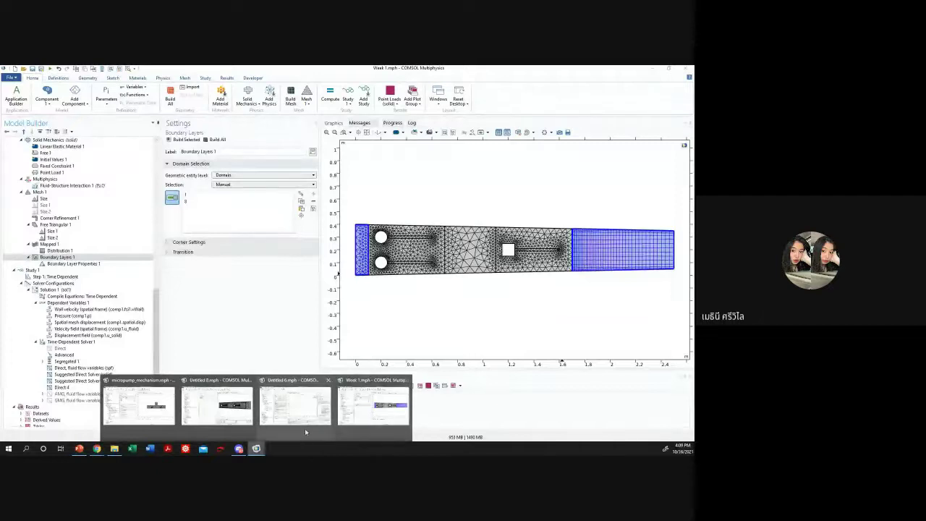
mouse_move(317, 407)
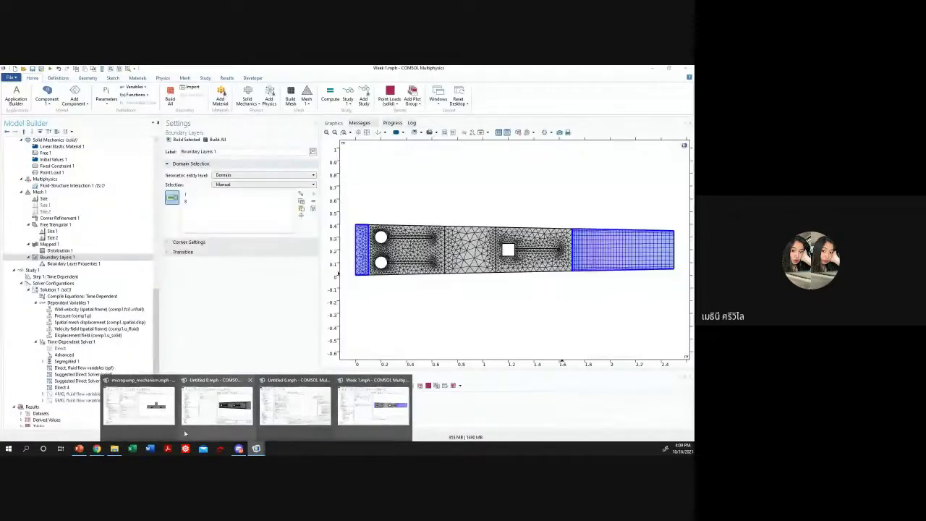
left_click(207, 413)
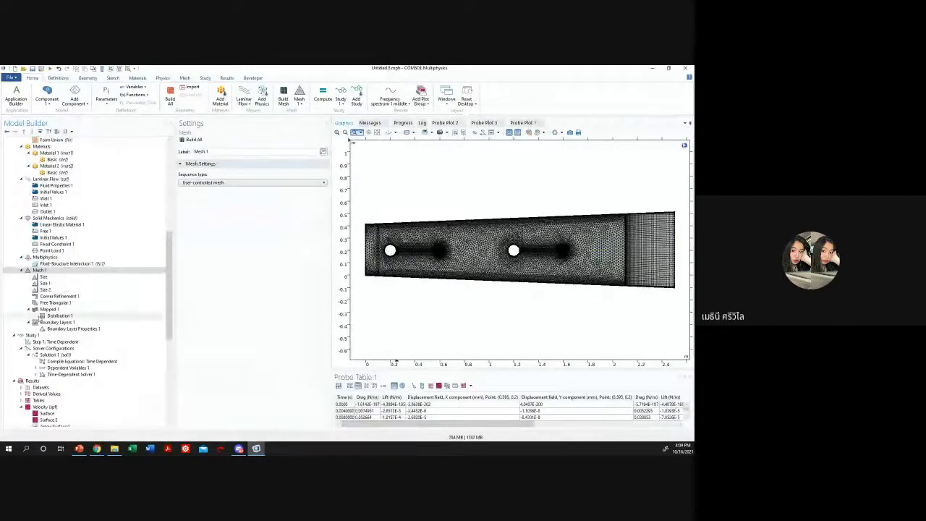
left_click(73, 329)
left_click(58, 322)
left_click(65, 329)
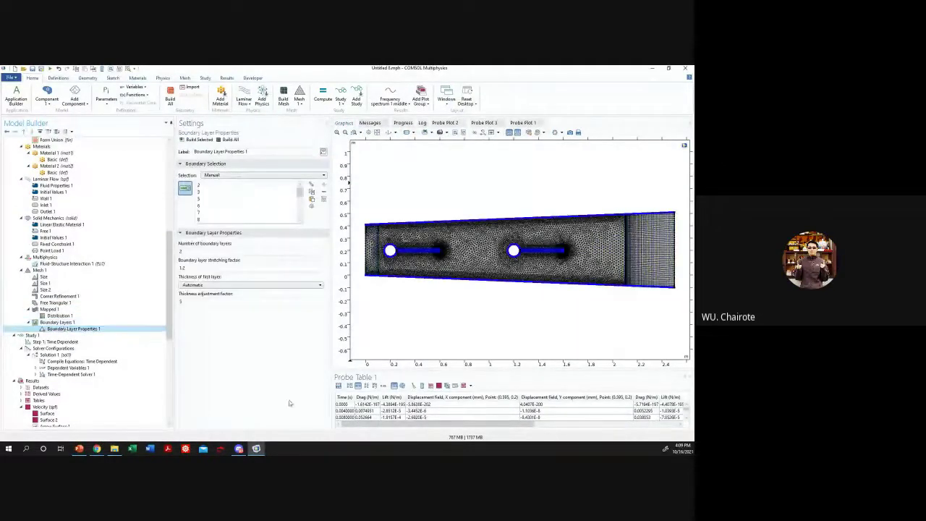
- Return to the Week 1 model and examine the boundary layer mesh around the upper circle and its attached plate
left_click(346, 418)
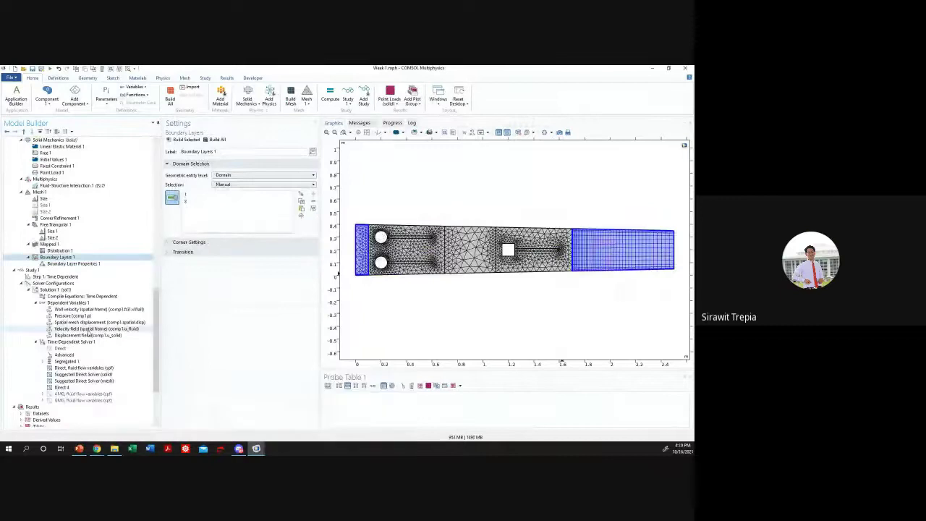
left_click(33, 270)
left_click(72, 263)
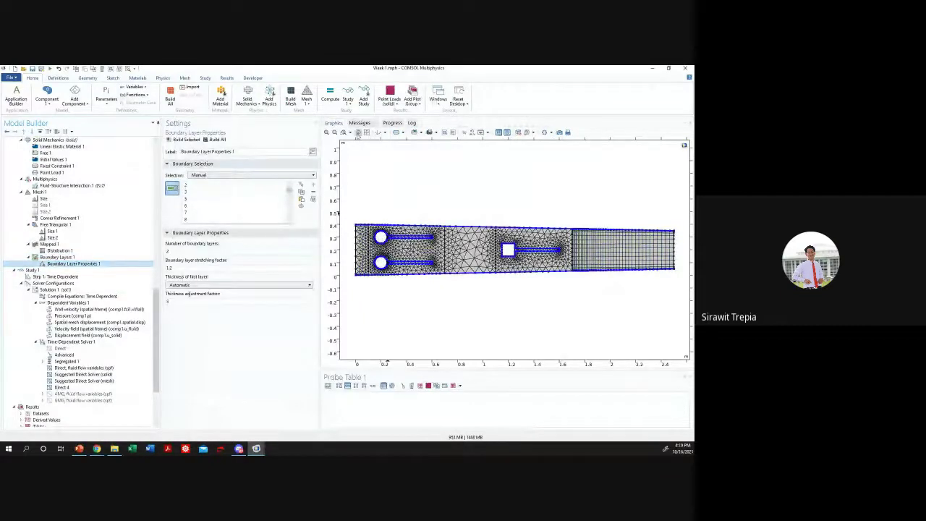
left_click(344, 133)
left_click_drag(375, 222, 432, 258)
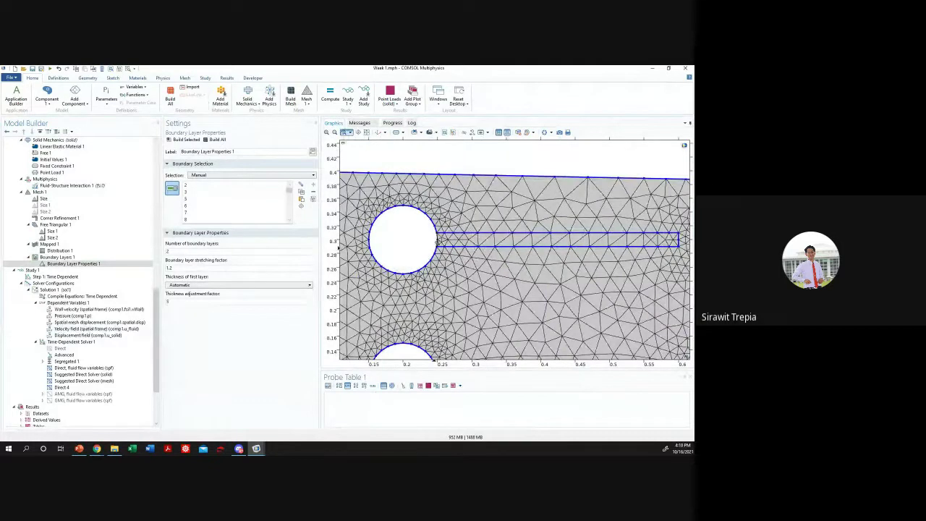
left_click(367, 133)
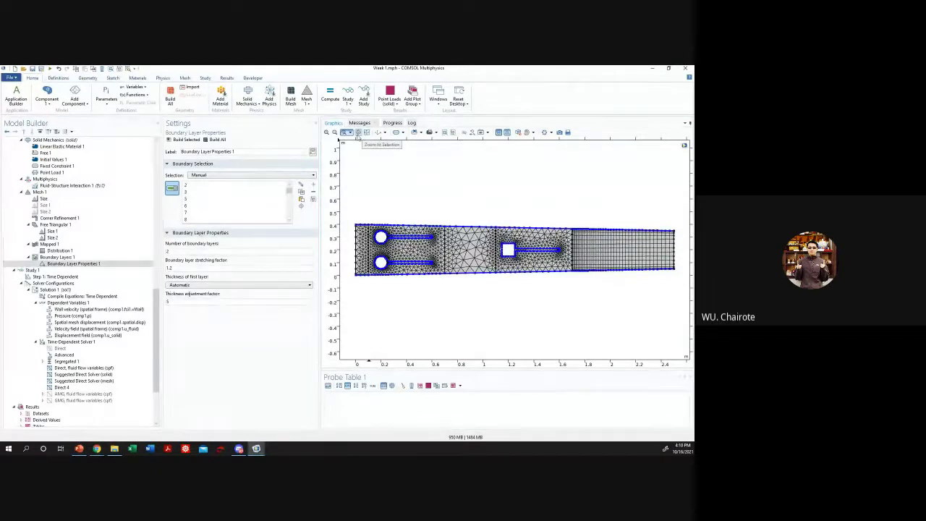
- Compare the boundary layer boundary selection with the general settings of Study 1
left_click(89, 270)
left_click(93, 264)
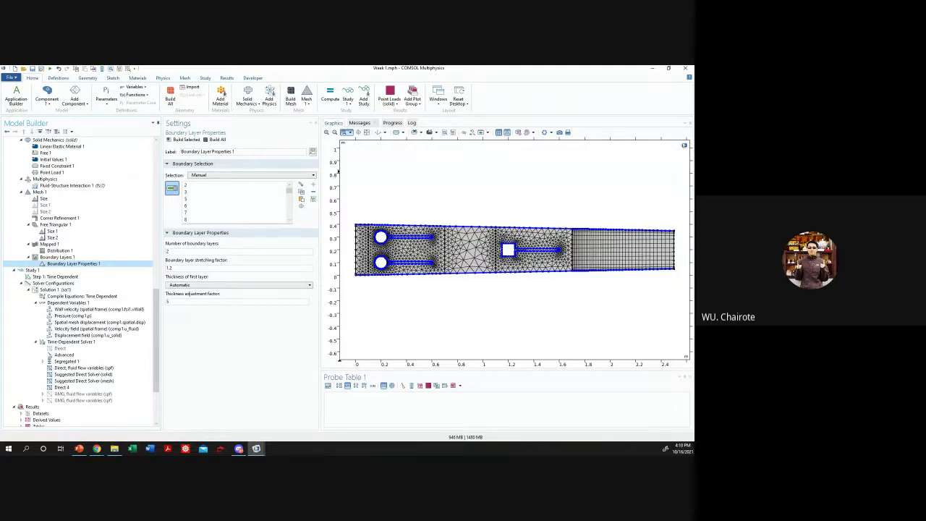
left_click(59, 270)
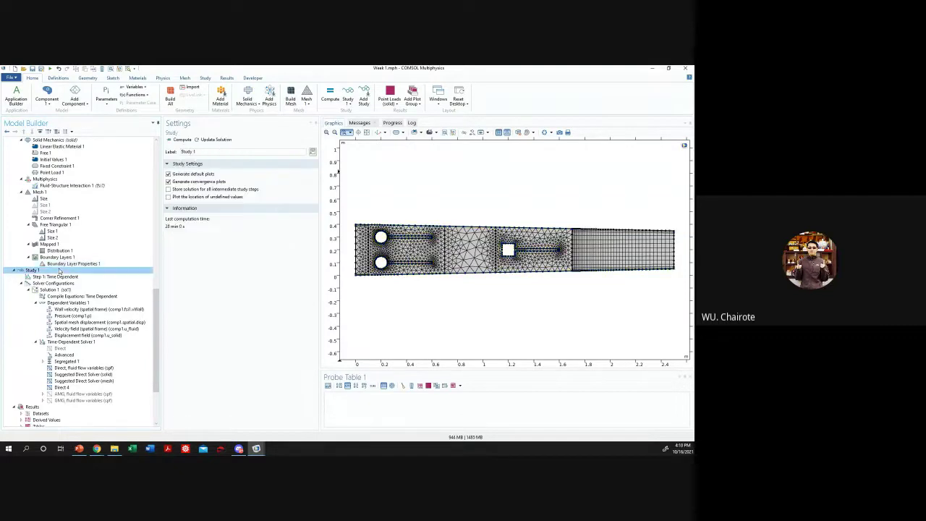
left_click(60, 263)
left_click(59, 271)
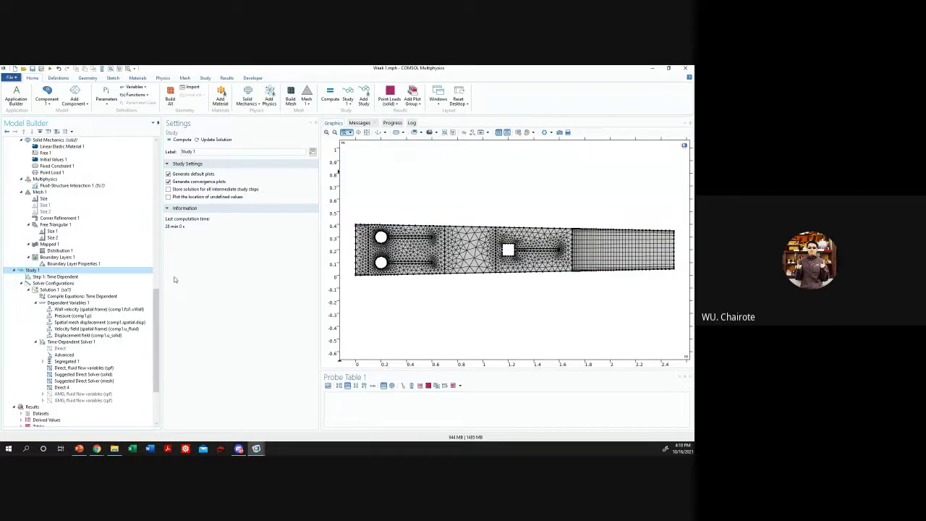
left_click(74, 263)
left_click(76, 271)
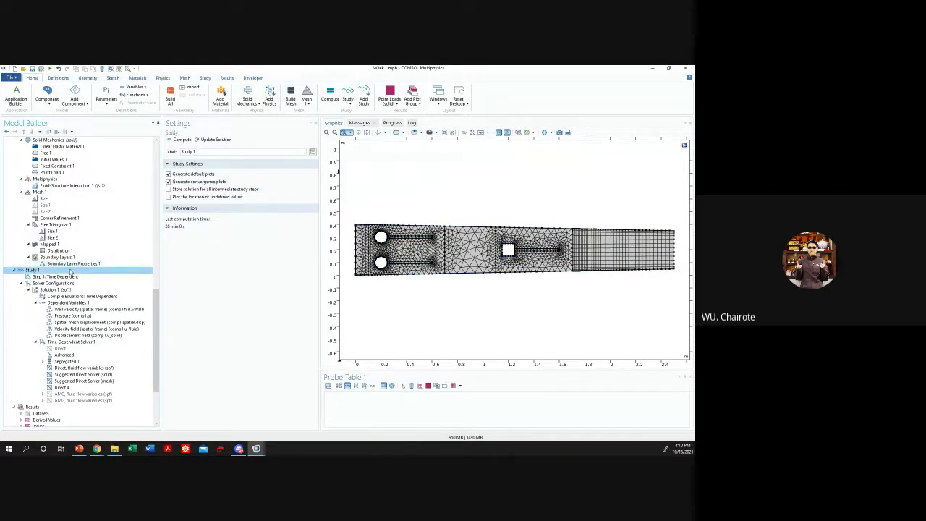
left_click(78, 264)
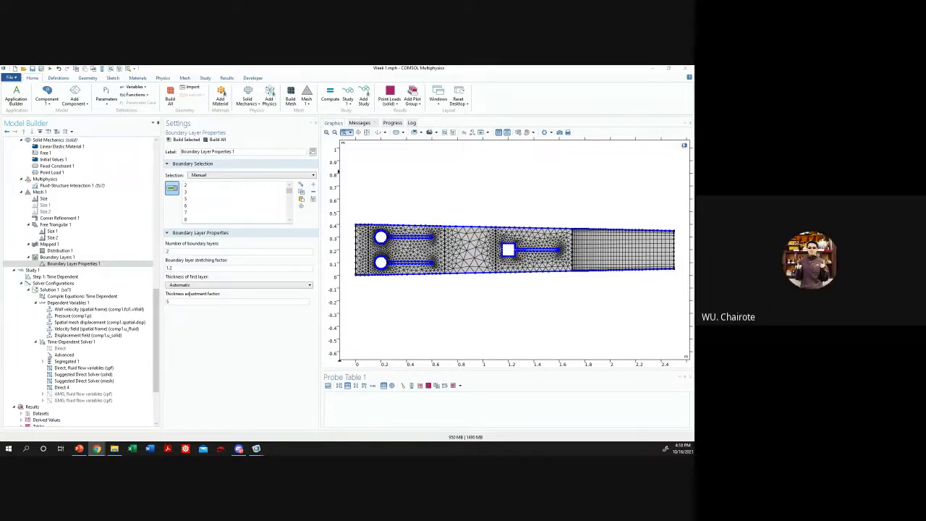
left_click(72, 269)
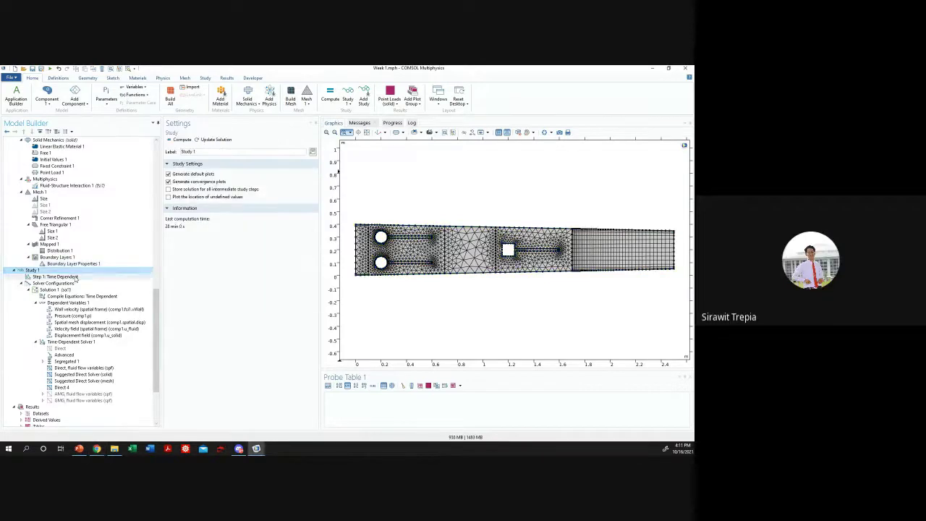
- Set the output times of the Time Dependent study step to range(0,0.05,5)
left_click(72, 276)
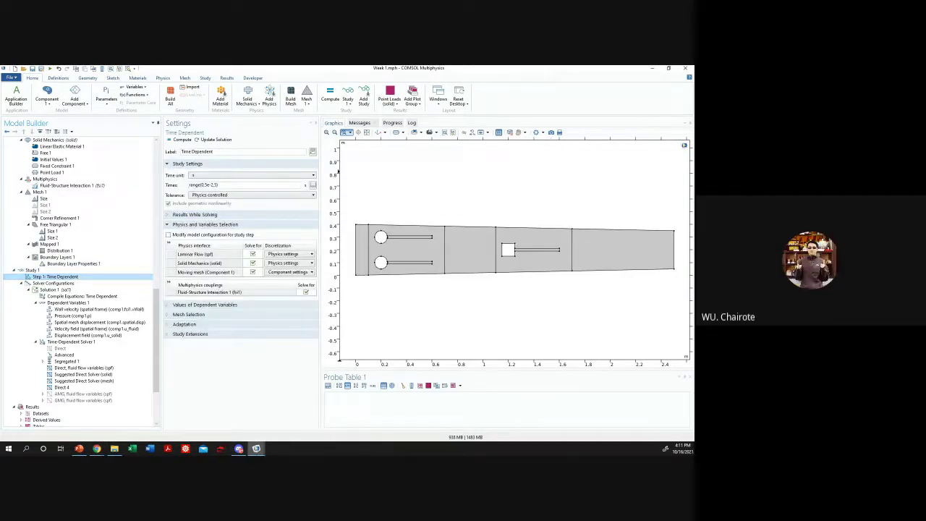
mouse_move(257, 449)
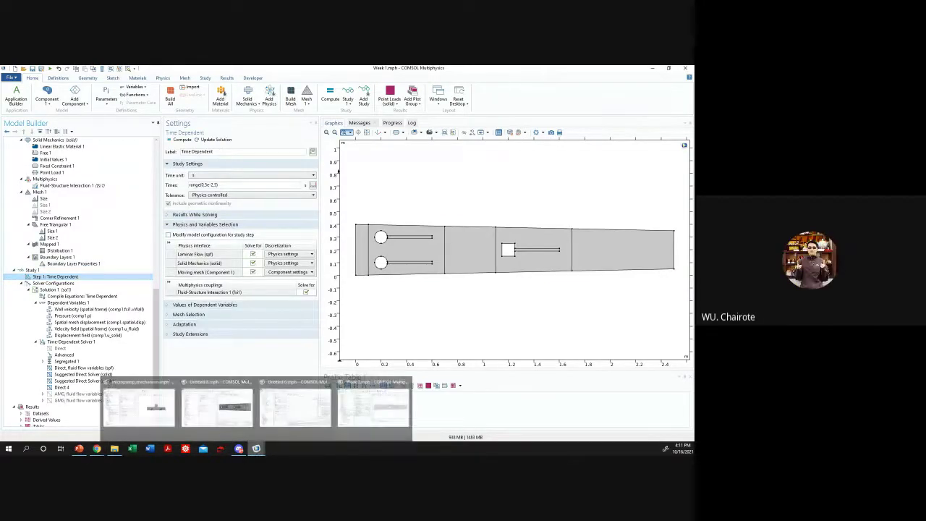
left_click(310, 428)
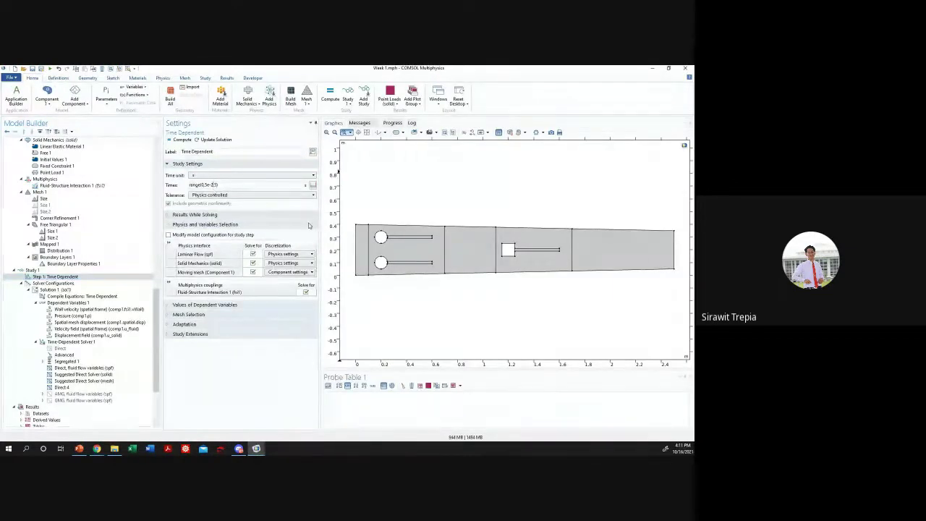
key("BackSpace")
key("BackSpace")
key("BackSpace")
key("BackSpace")
type("0.05")
- Check the Time Dependent step in the two-circle reference model and set Week 1's output times to range(0,0.02,5)
mouse_move(256, 447)
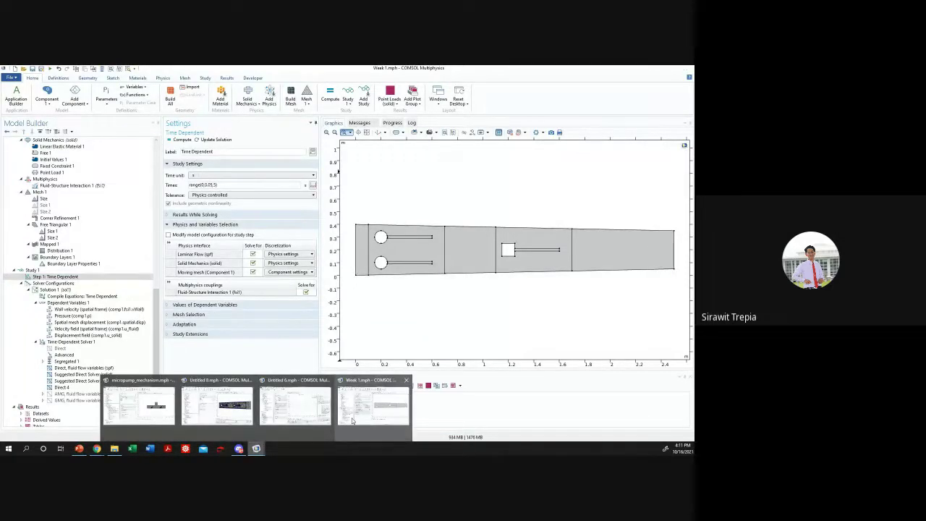
mouse_move(282, 416)
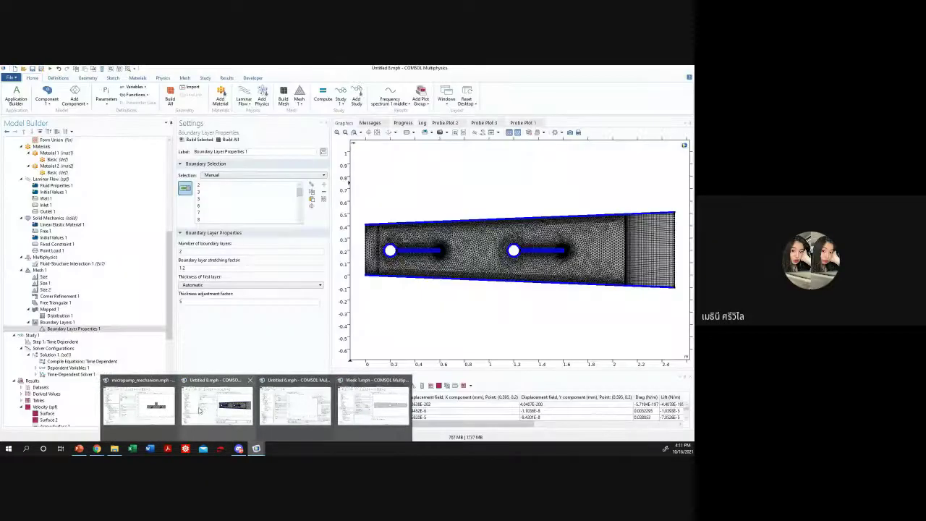
left_click(199, 410)
left_click(80, 335)
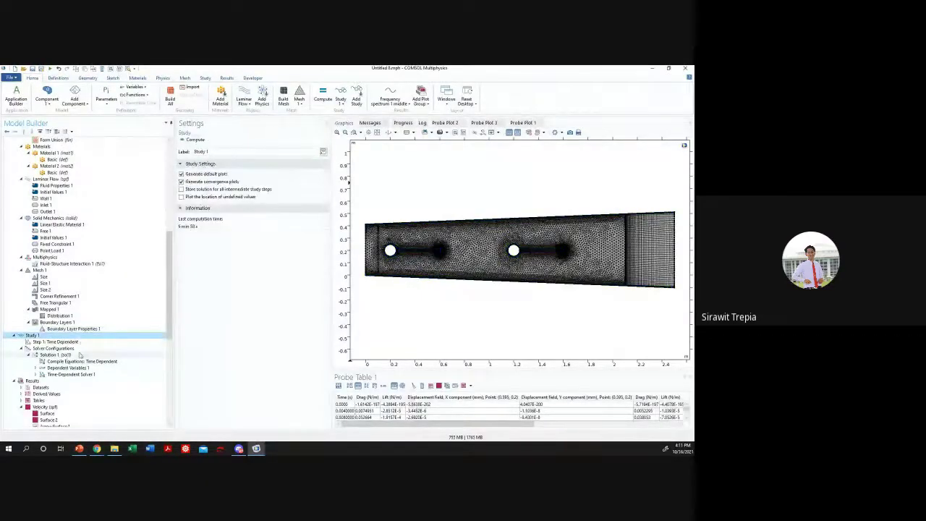
left_click(61, 341)
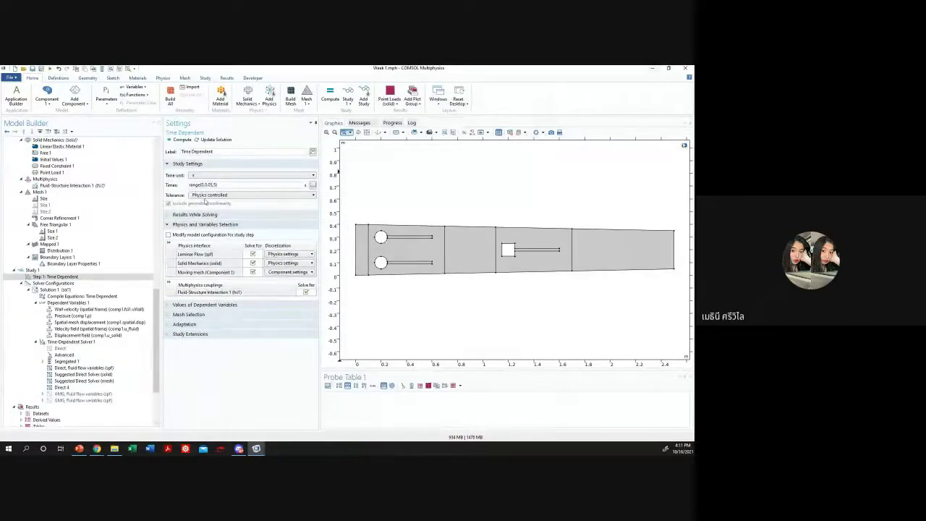
type("02,")
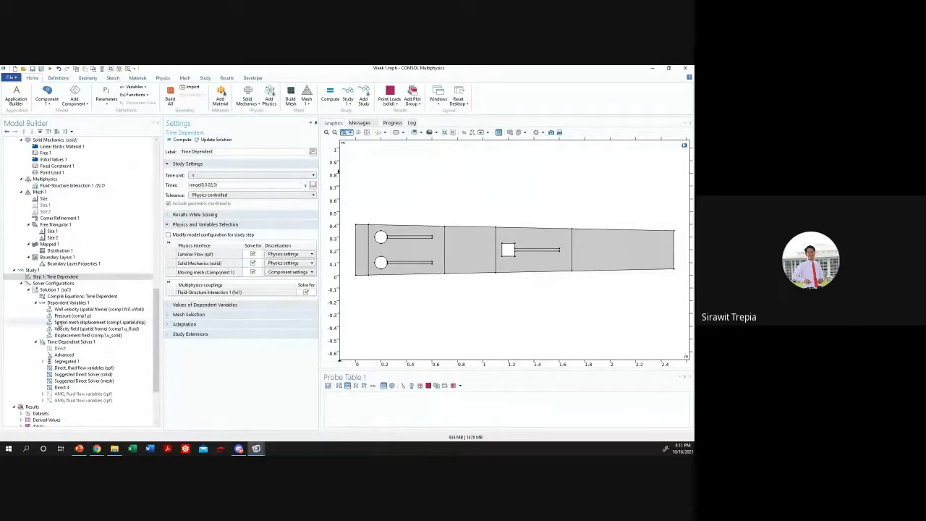
- Inspect the solver configuration of Study 1, including Solution 1, its compiled equations and the Time Dependent step
left_click(54, 283)
left_click(65, 289)
left_click(72, 296)
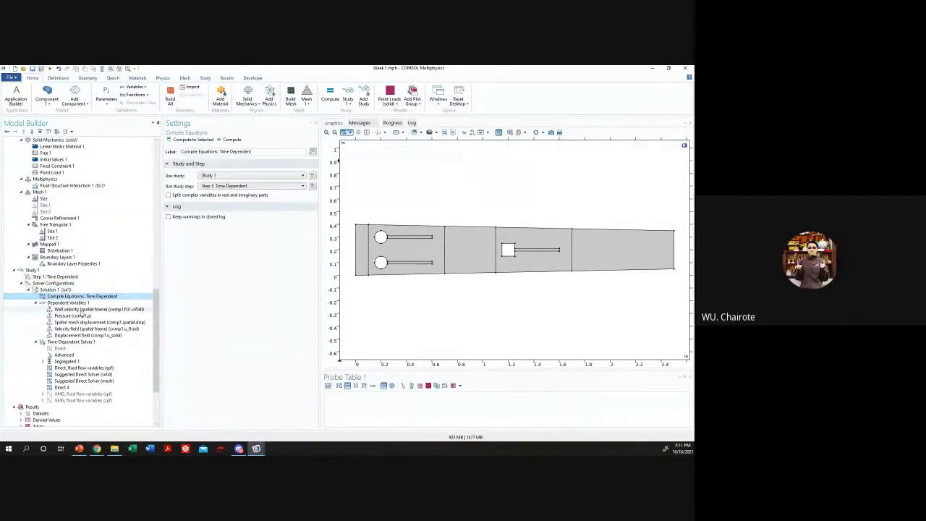
left_click(71, 342)
left_click(72, 296)
left_click(61, 276)
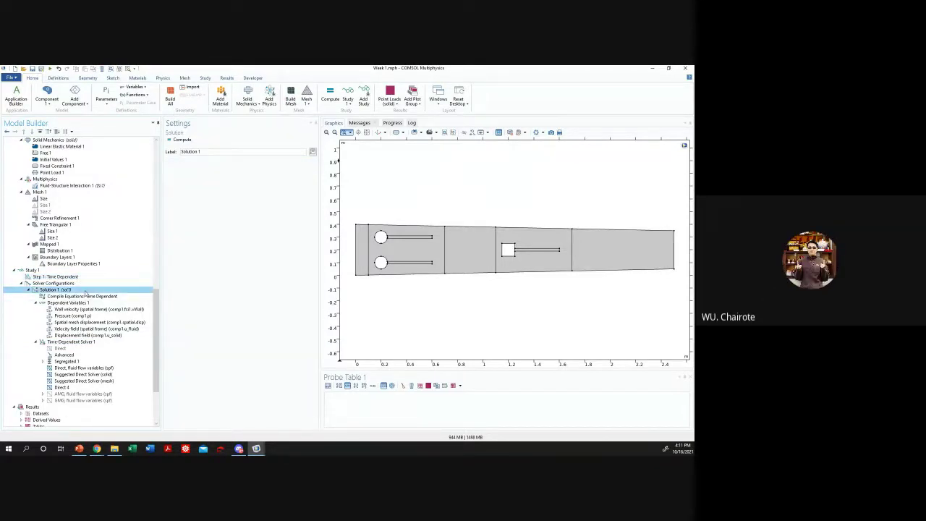
left_click(72, 282)
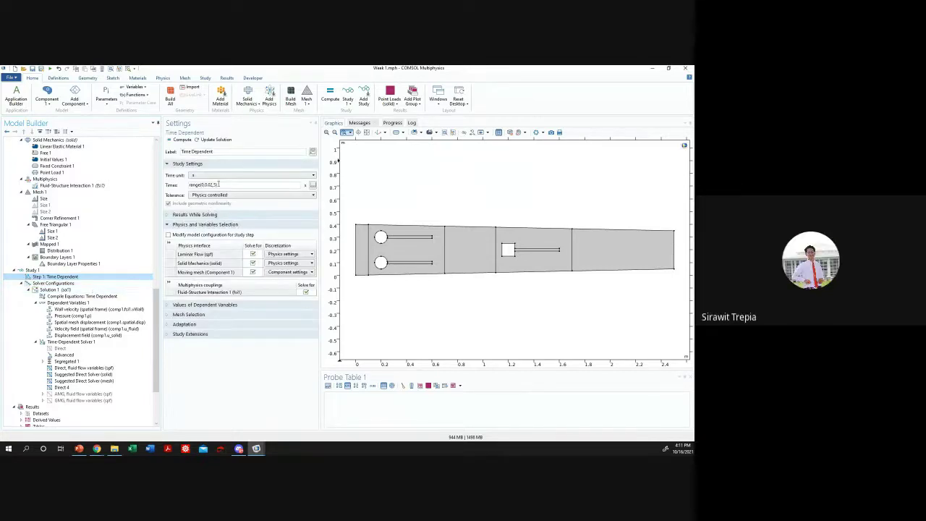
left_click(76, 290)
left_click(74, 296)
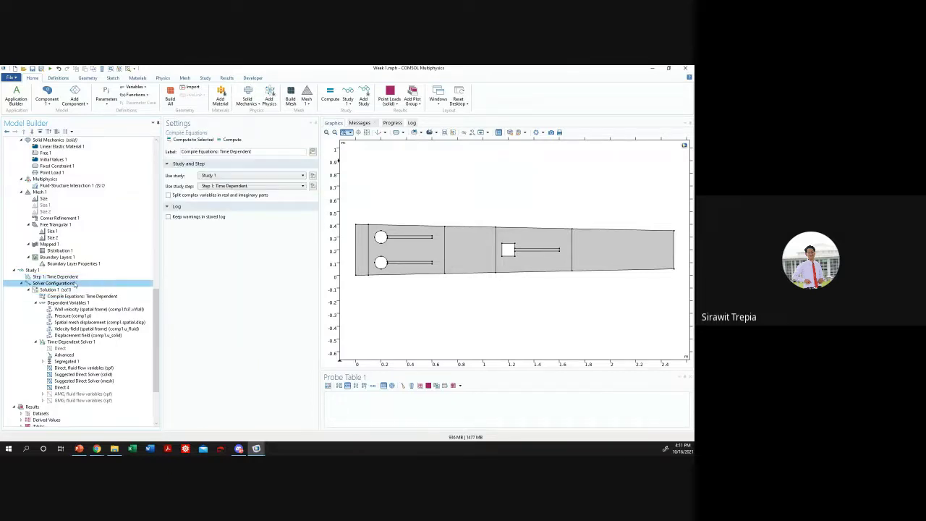
left_click(74, 290)
left_click(74, 296)
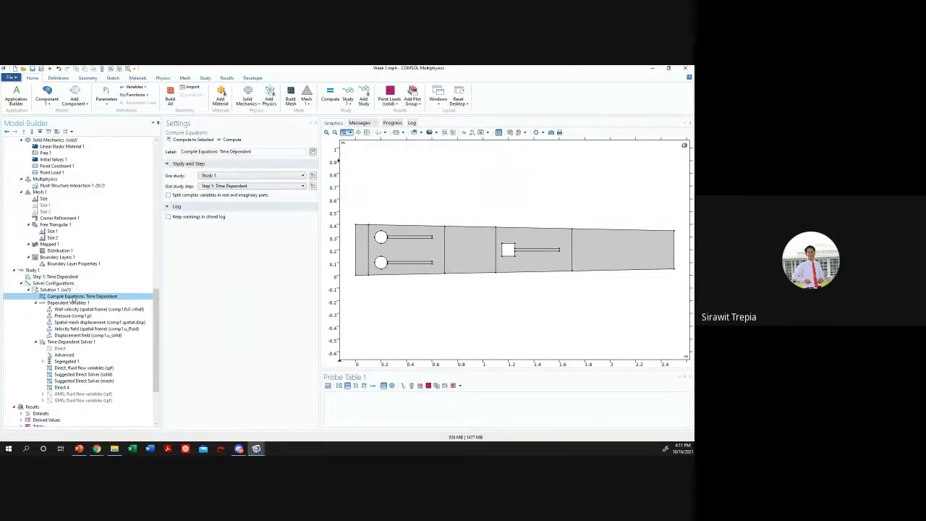
- Inspect the settings of Dependent Variables 1 and its wall velocity field in Solution 1
left_click(73, 303)
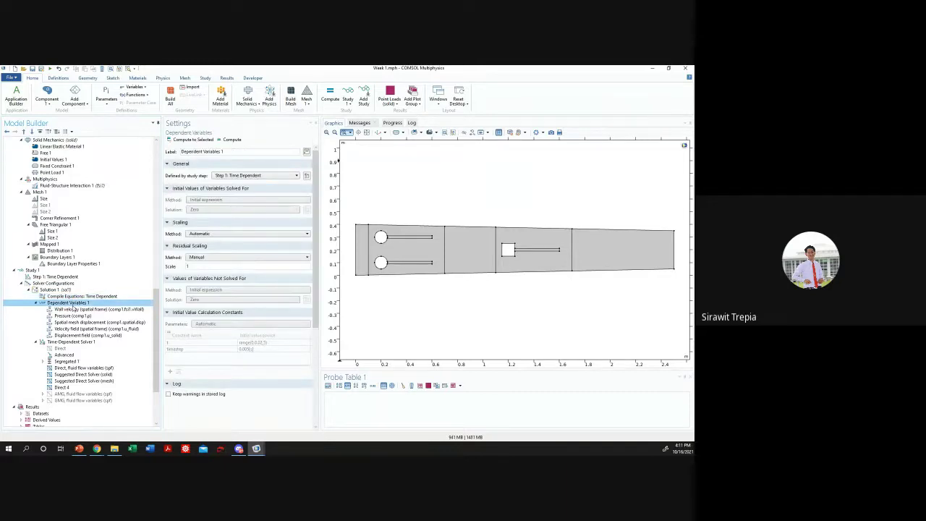
left_click(74, 309)
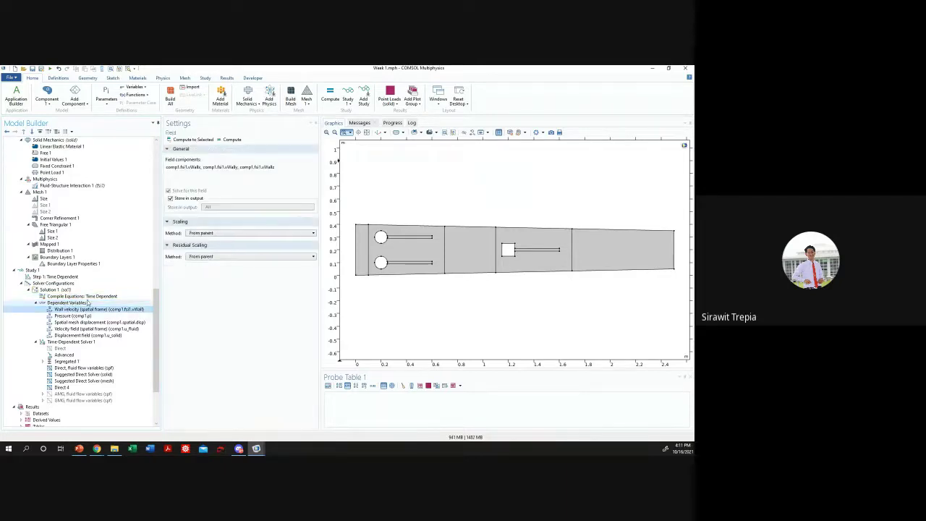
left_click(76, 303)
- Add a Fully Coupled node to Time-Dependent Solver 1 of Study 1
left_click(76, 342)
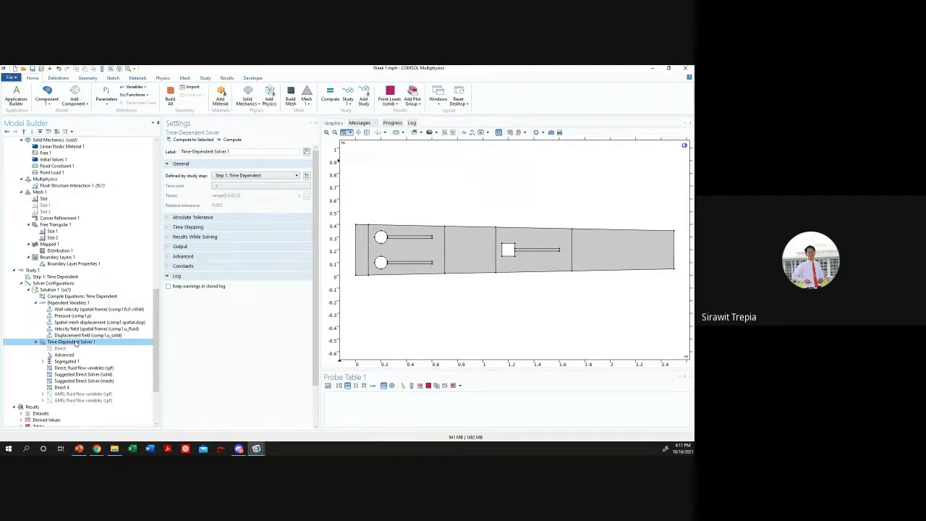
right_click(75, 343)
key("Escape")
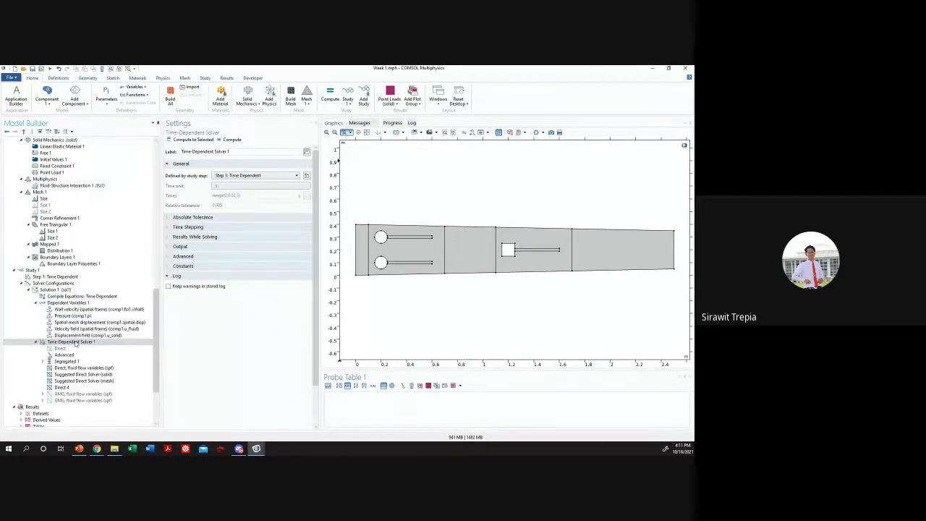
right_click(76, 343)
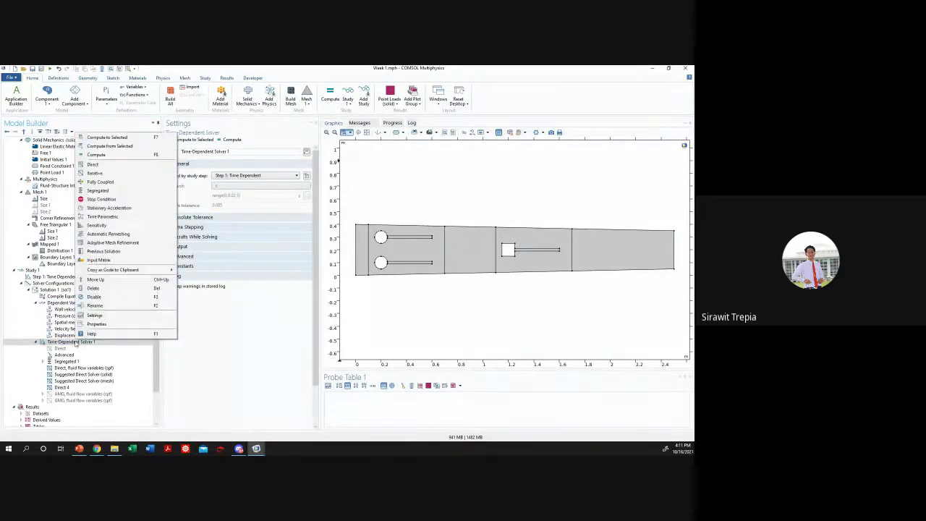
left_click(131, 182)
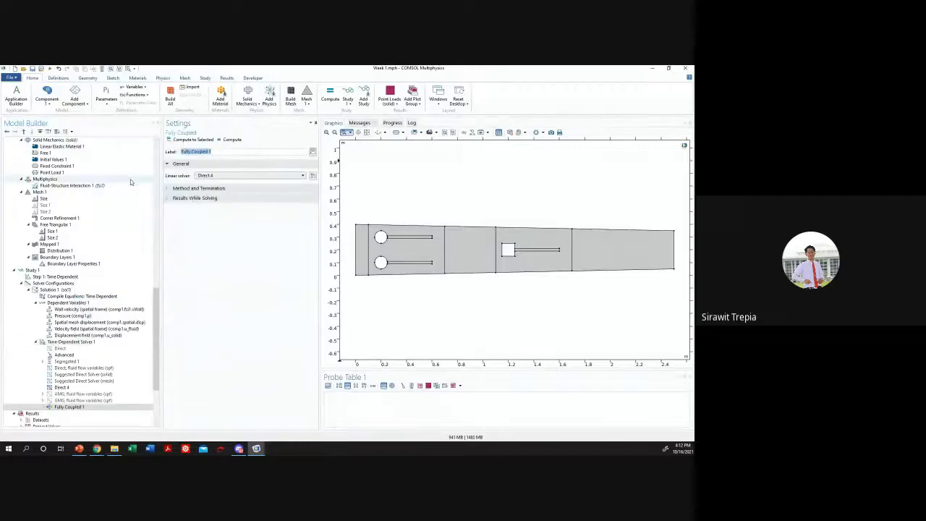
- Expand the Method and Termination settings of Fully Coupled 1 and view the available nonlinear methods
left_click(226, 189)
left_click(187, 290)
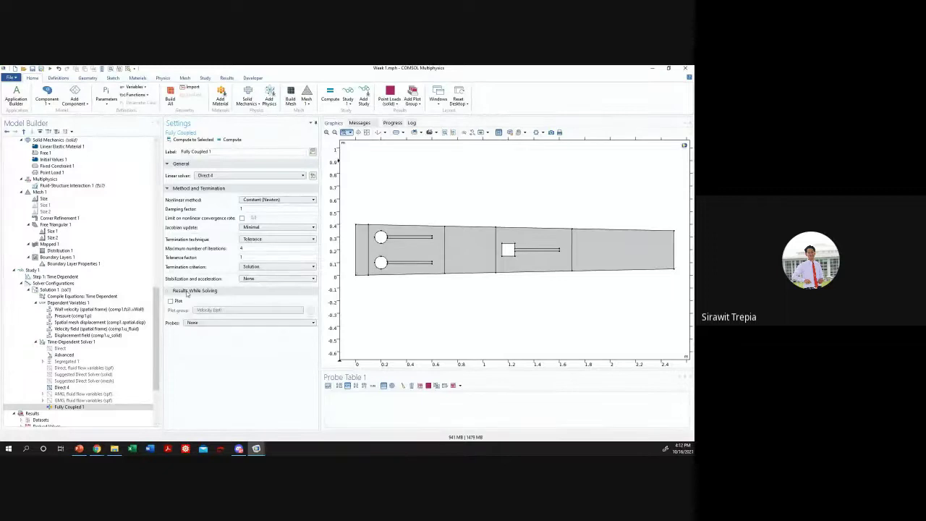
left_click(187, 290)
left_click(286, 202)
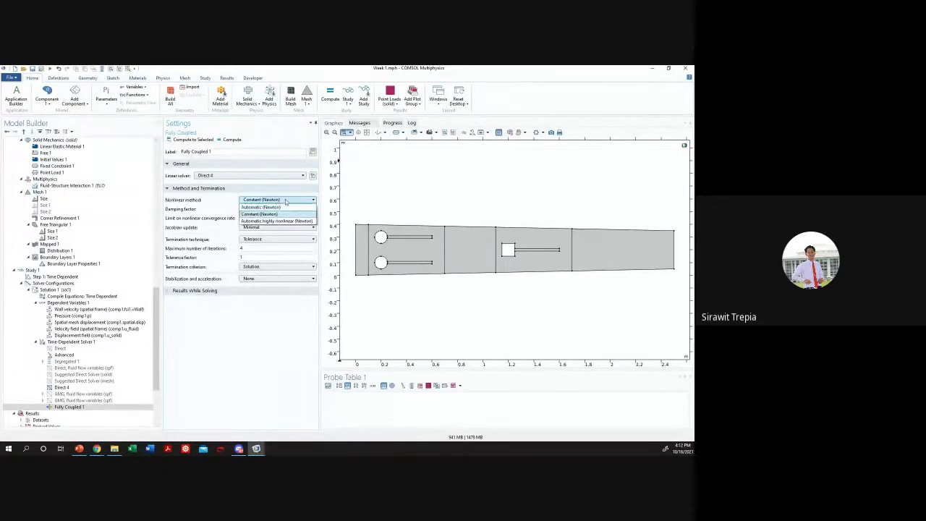
left_click(285, 202)
- Examine the nodes under Time-Dependent Solver 1 in the two-circle reference model for comparison
mouse_move(256, 449)
left_click(235, 428)
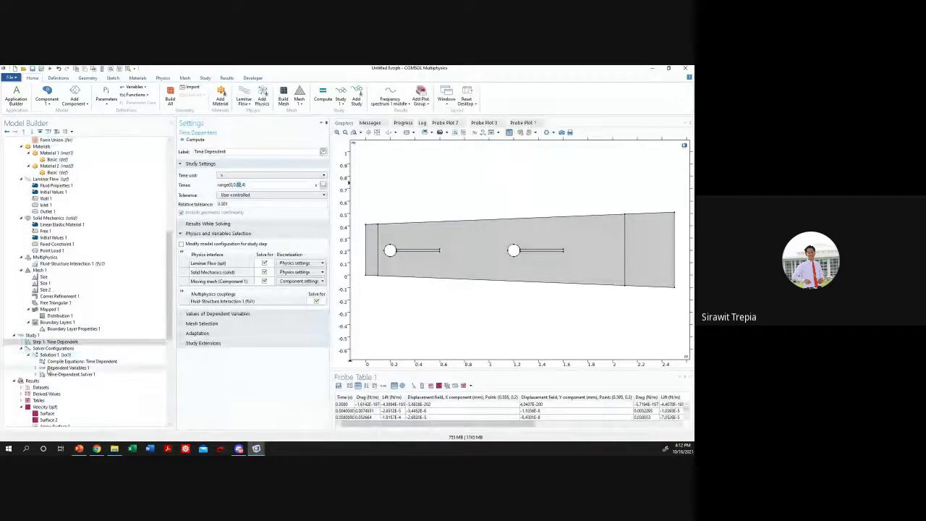
left_click(35, 374)
scroll(63, 293, "down", 5)
left_click(69, 283)
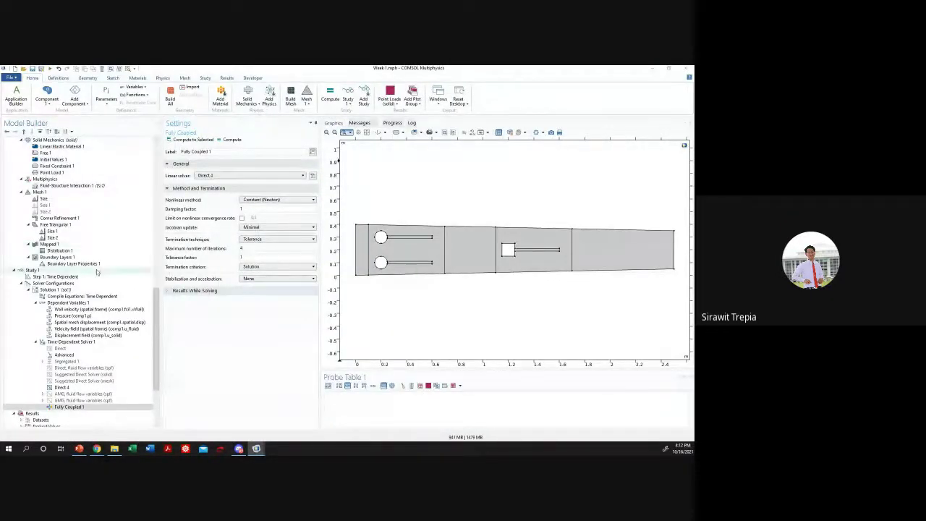
- In Week 1.mph, set the maximum number of iterations of Fully Coupled 1 to 40
double_click(257, 209)
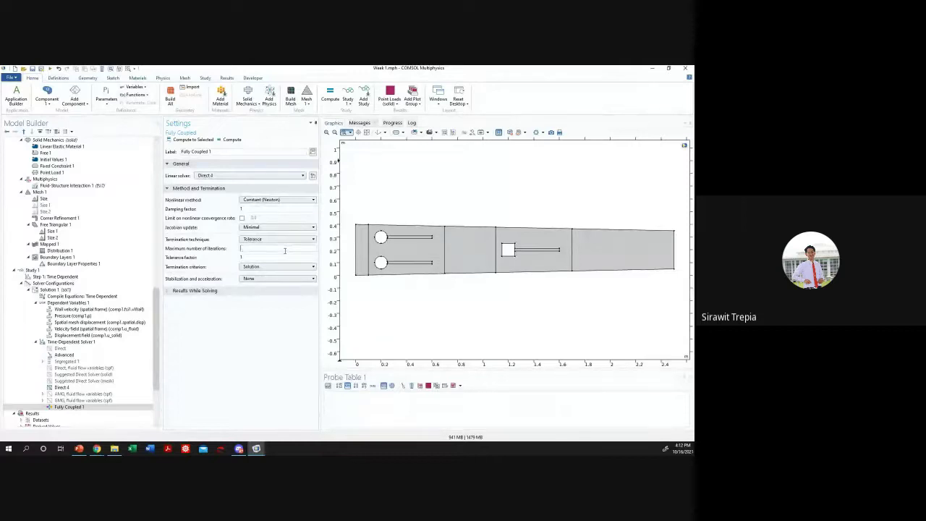
left_click(285, 251)
type("50")
key("BackSpace")
key("BackSpace")
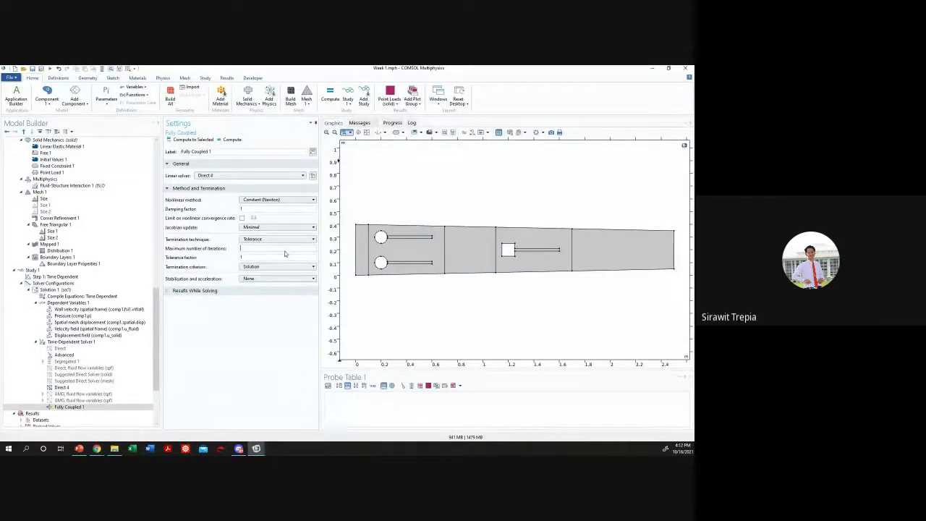
type("40")
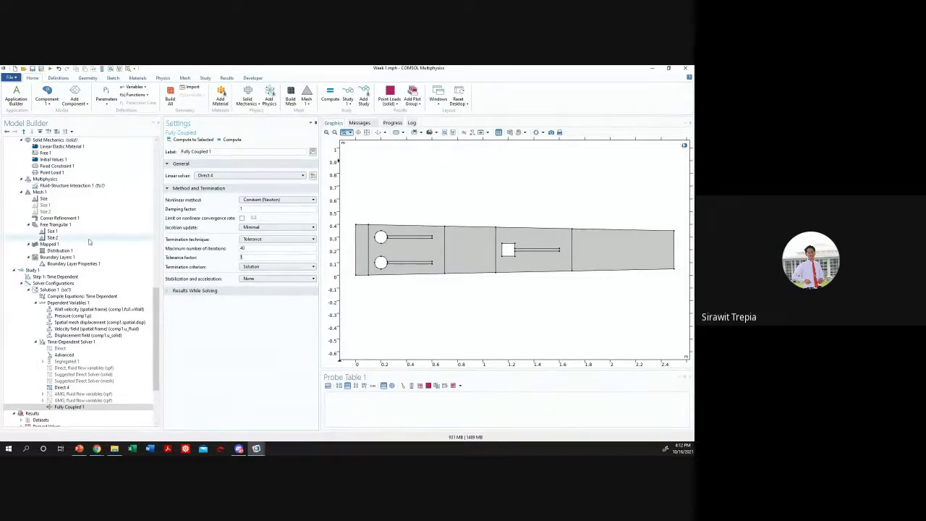
- Set the Jacobian update of Fully Coupled 1 to On every iteration and the tolerance factor to 0.001
double_click(243, 248)
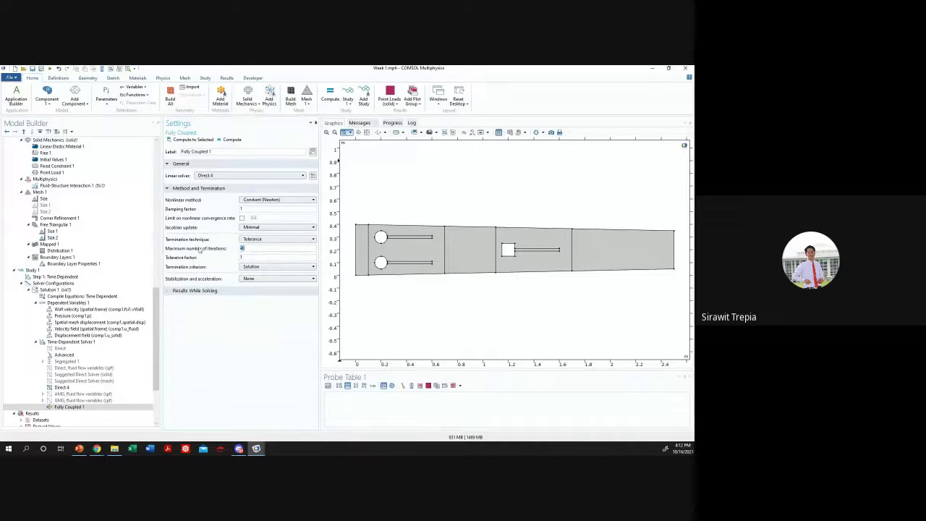
left_click(276, 227)
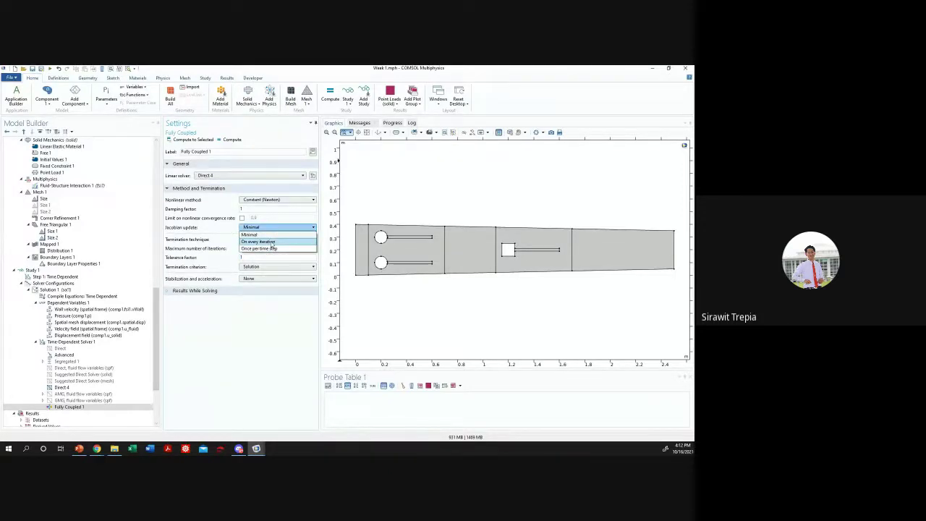
left_click(271, 242)
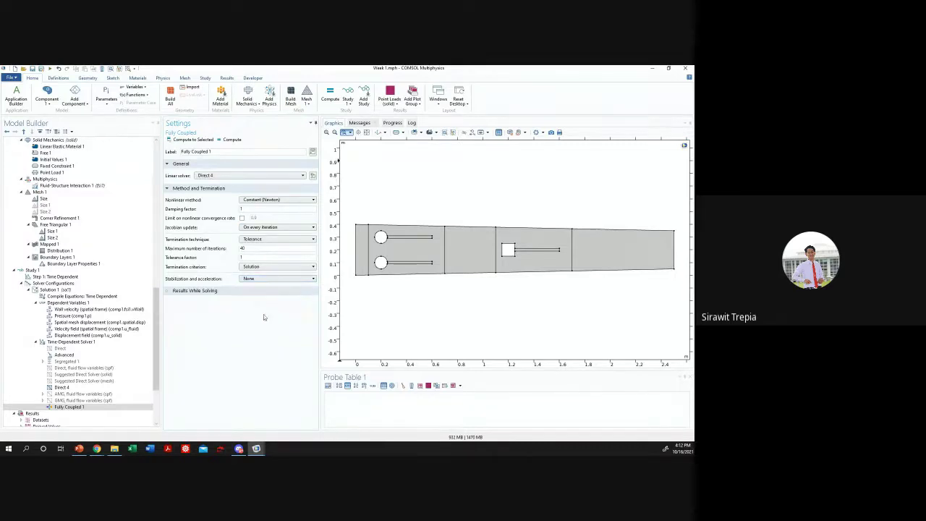
left_click(249, 256)
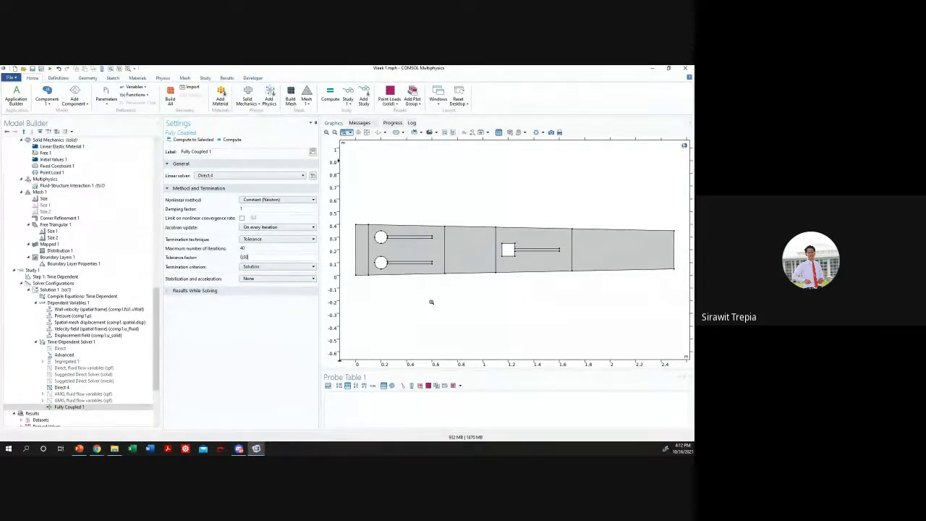
type("0.001")
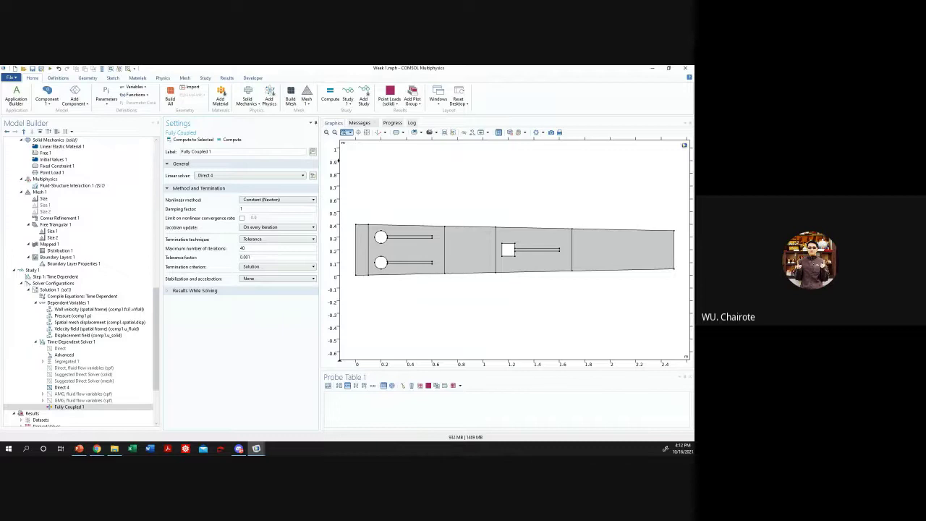
- Recheck the Jacobian update, maximum number of iterations and tolerance factor of Fully Coupled 1
left_click(278, 227)
left_click(268, 246)
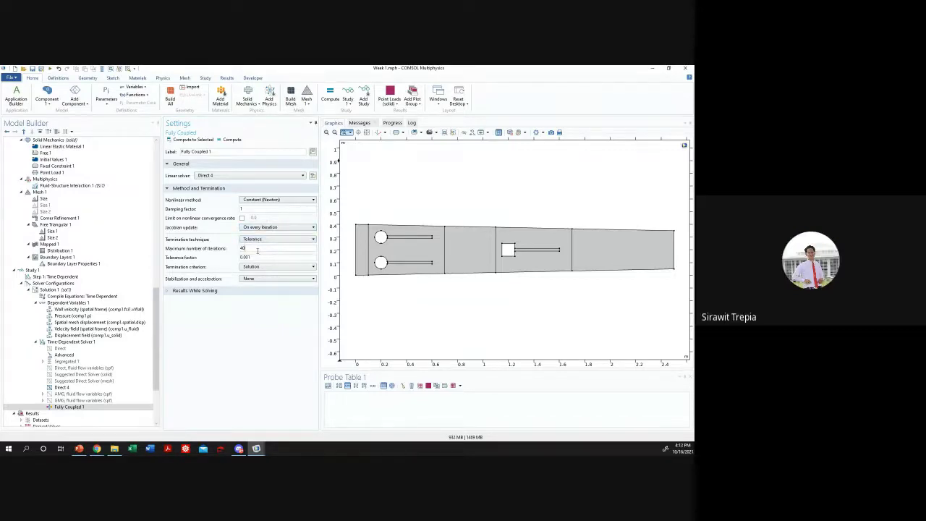
double_click(243, 248)
double_click(246, 256)
scroll(72, 348, "down", 4)
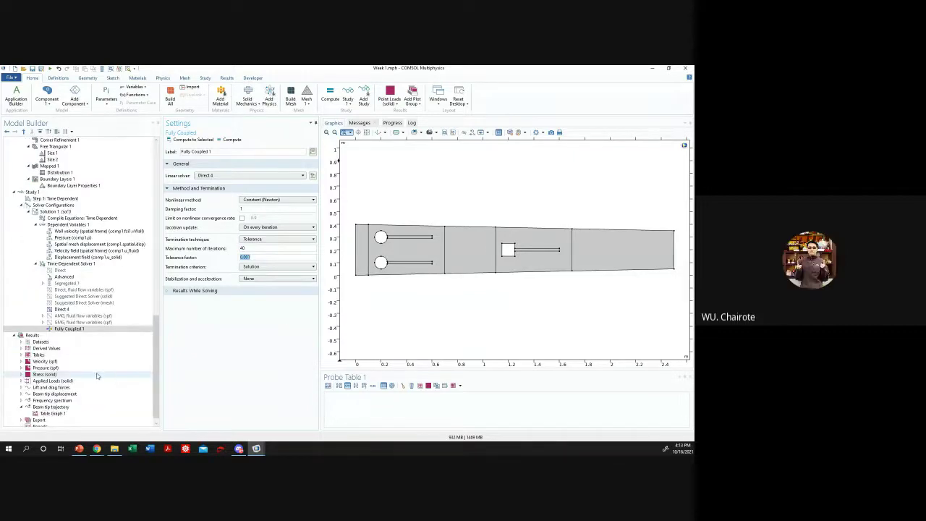
left_click(250, 248)
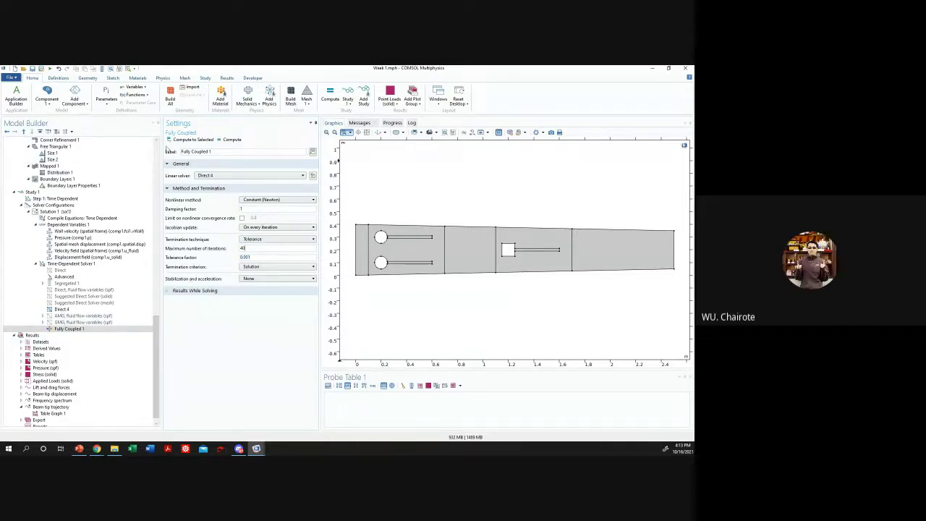
- Start computing Study 1 and cancel the computation after the first time steps
left_click(16, 194)
scroll(14, 253, "up", 5)
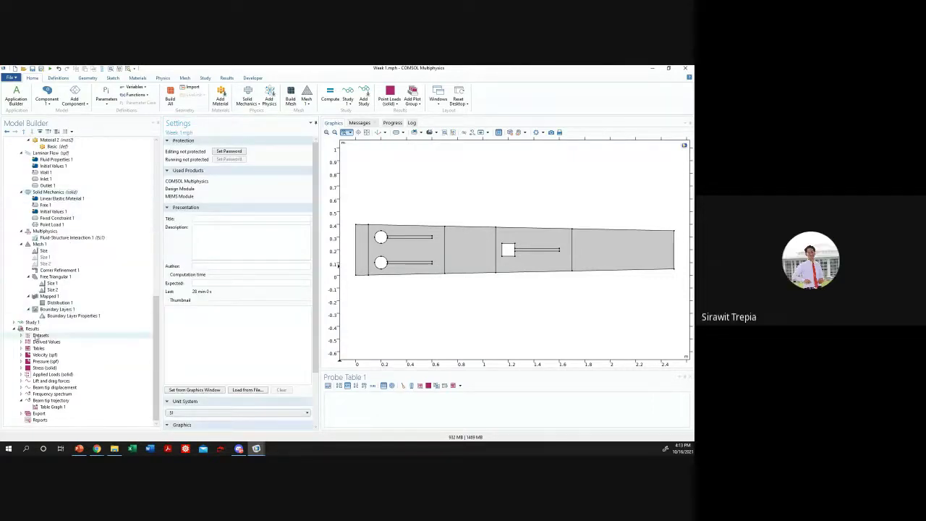
left_click(15, 327)
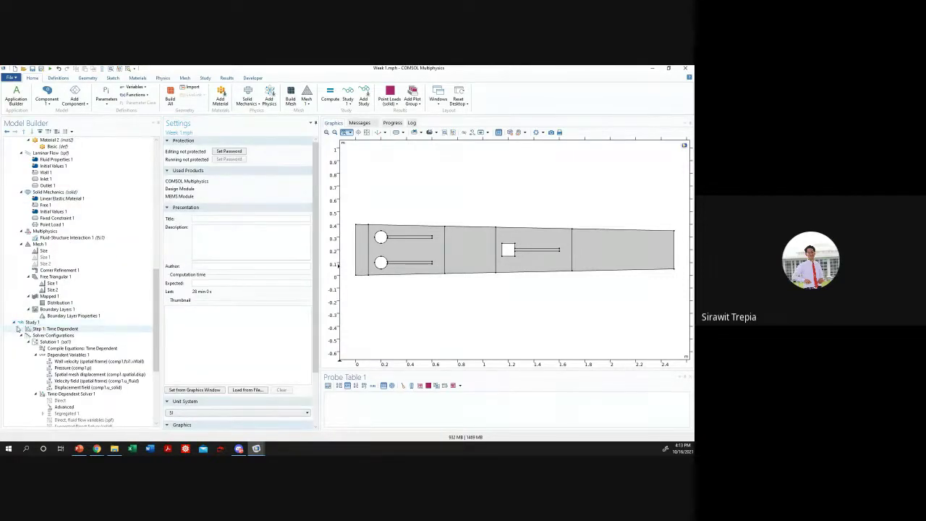
left_click(15, 323)
scroll(29, 318, "up", 5)
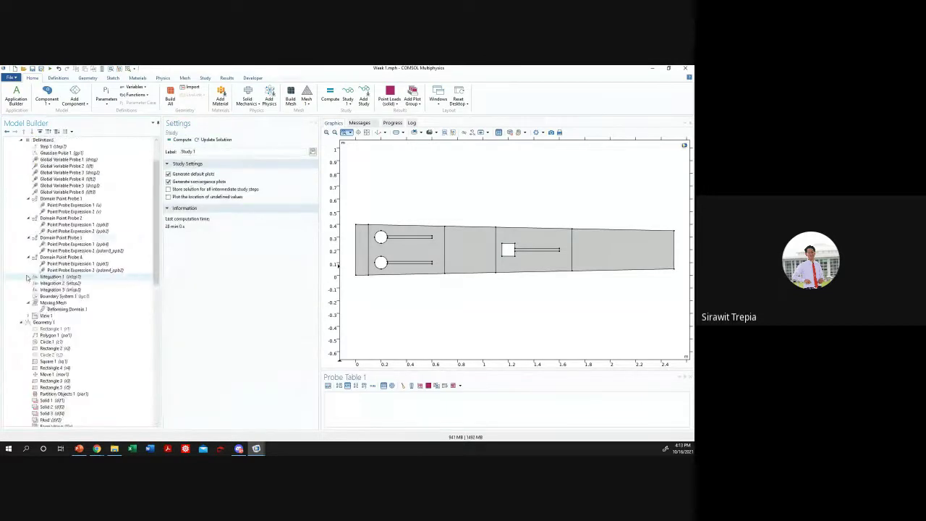
scroll(35, 309, "down", 4)
left_click(14, 361)
scroll(72, 304, "down", 3)
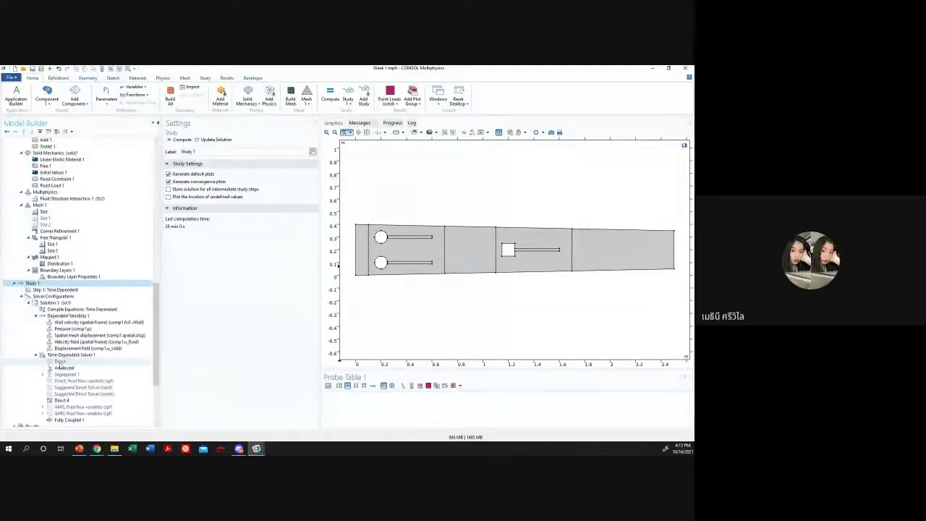
scroll(75, 277, "down", 3)
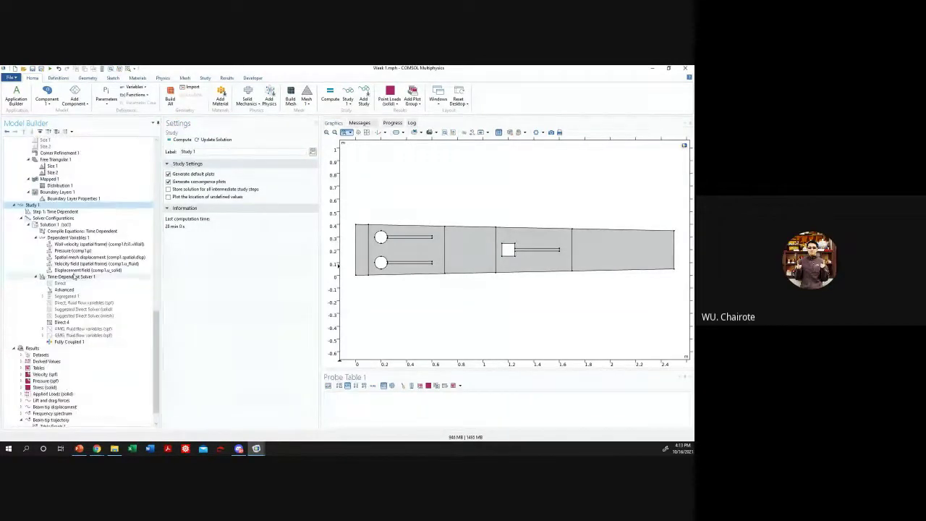
left_click(182, 140)
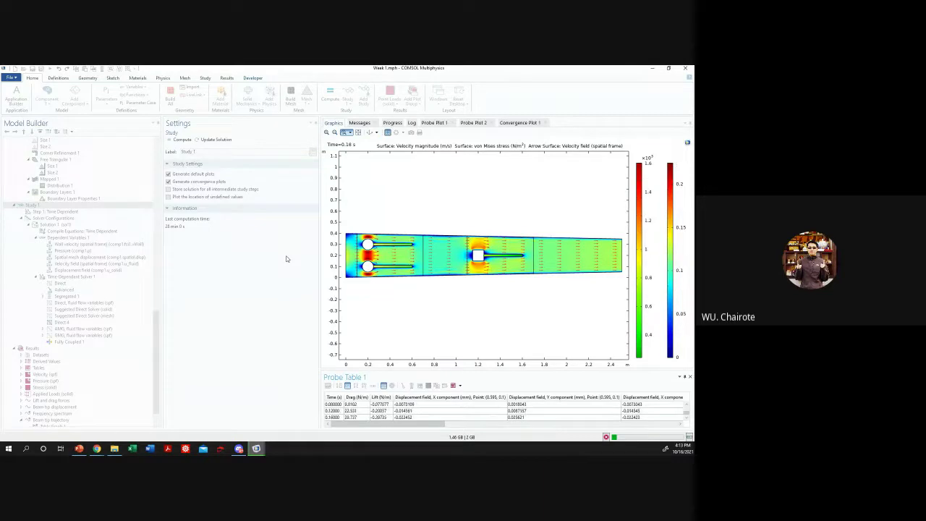
left_click(606, 437)
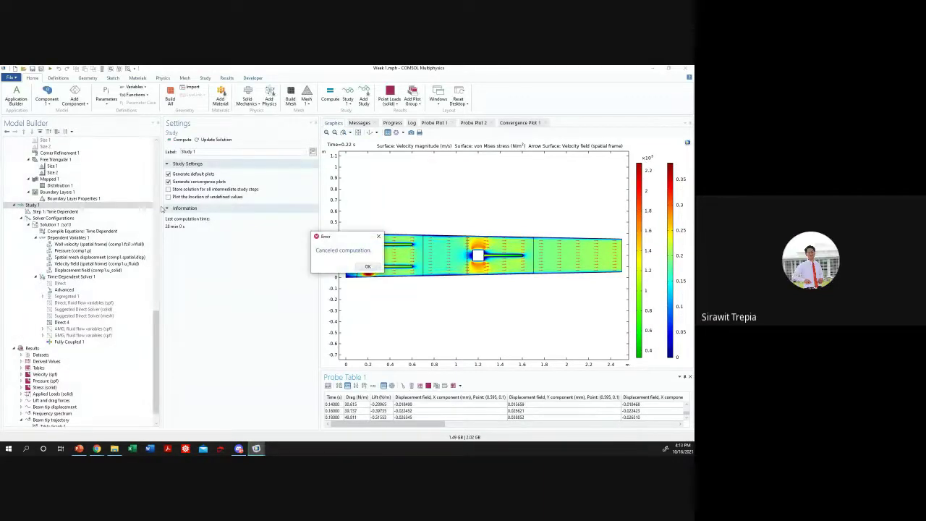
left_click(368, 266)
- Review the Fully Coupled 1 settings and the output times of the Time Dependent study step
left_click(71, 277)
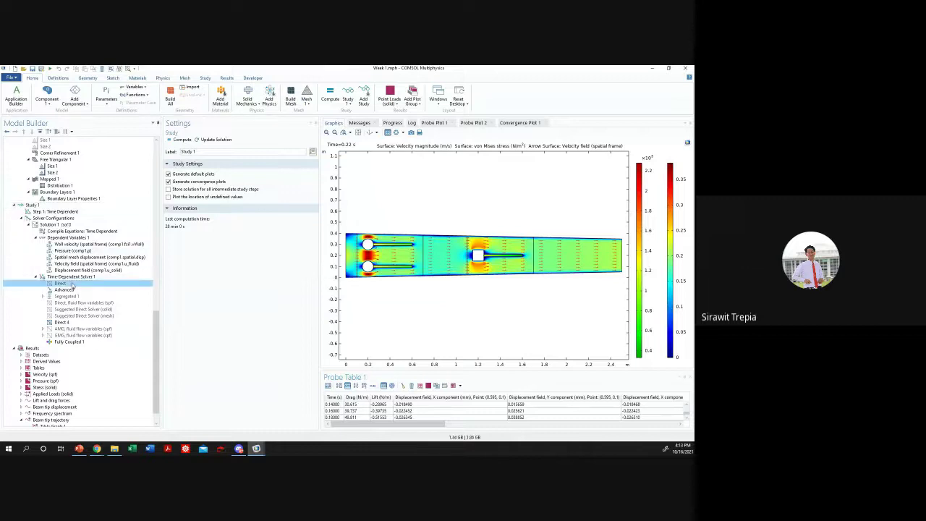
left_click(71, 341)
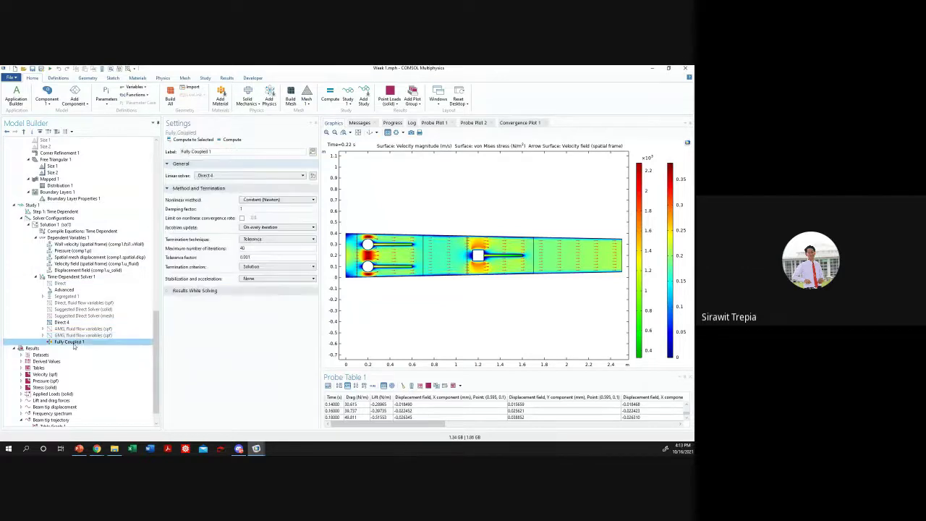
left_click(48, 224)
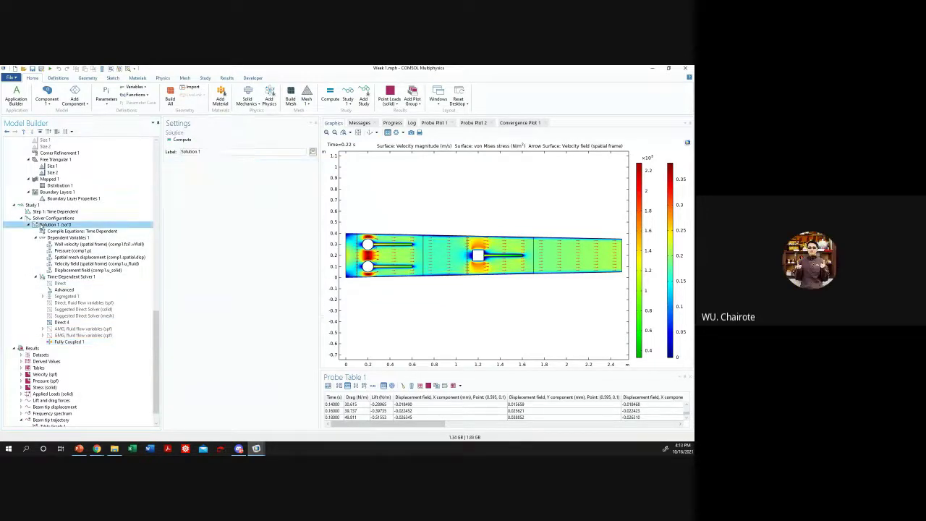
left_click(55, 211)
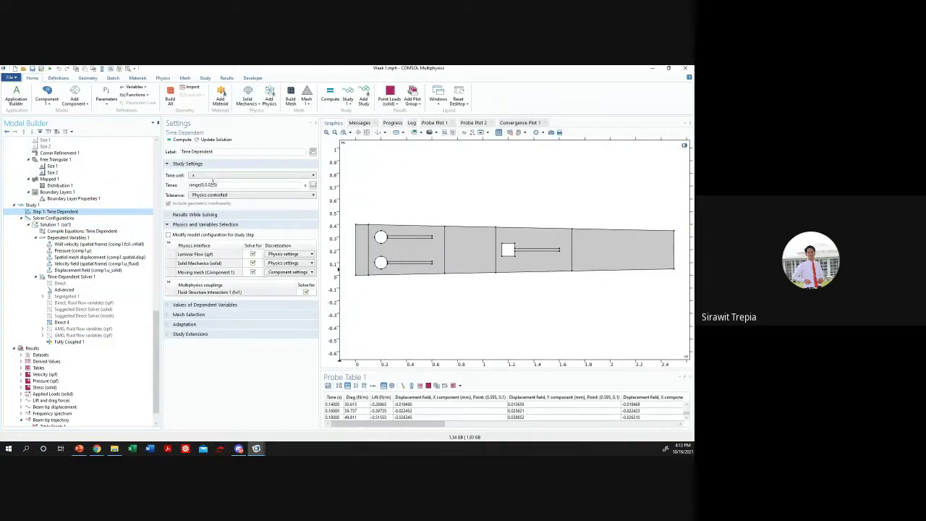
double_click(212, 183)
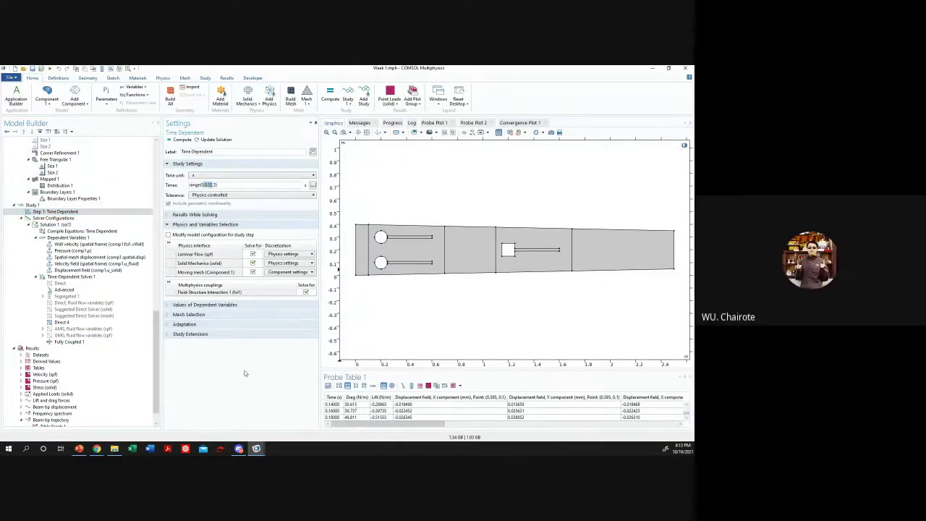
left_click(244, 373)
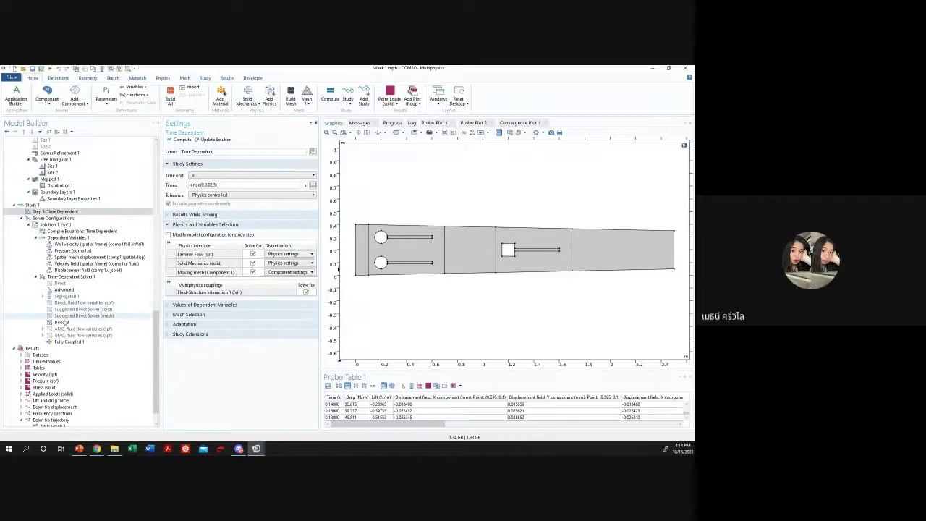
left_click(57, 341)
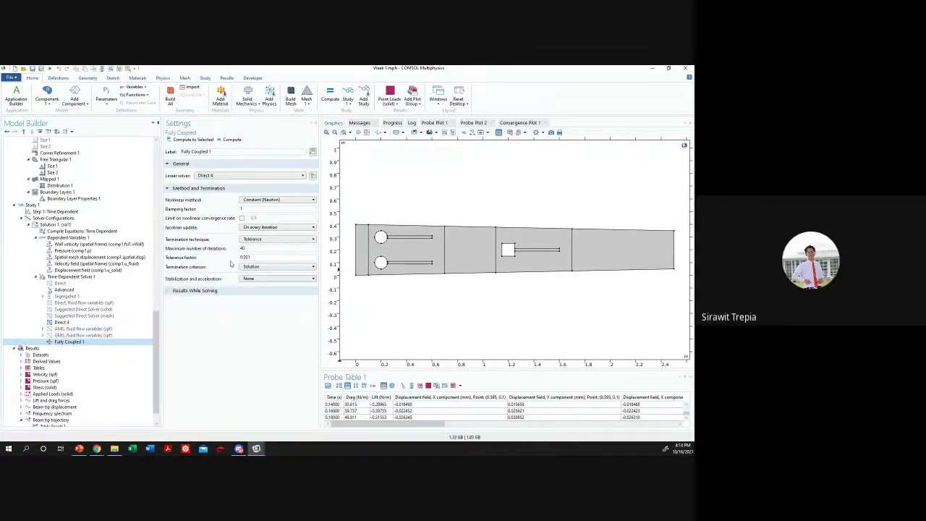
- Check the Jacobian update options and the maximum number of iterations of Fully Coupled 1
left_click(281, 228)
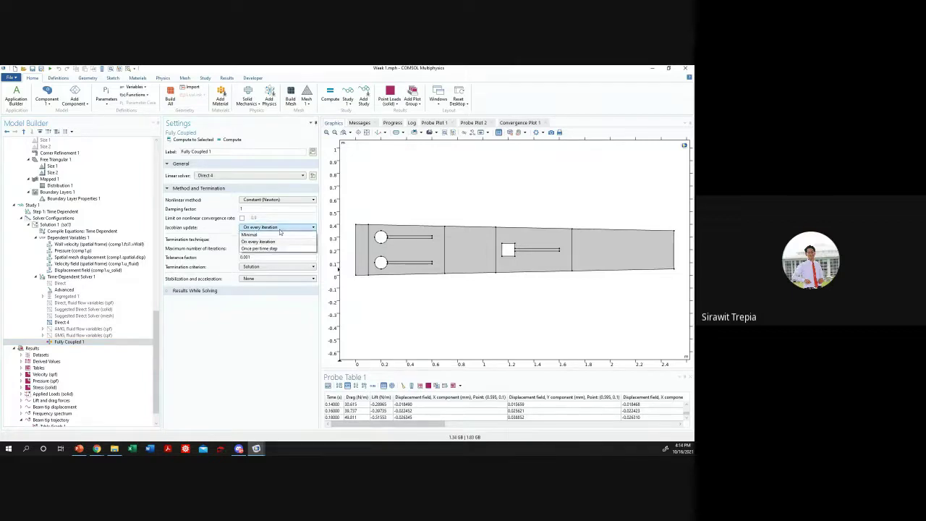
left_click(276, 228)
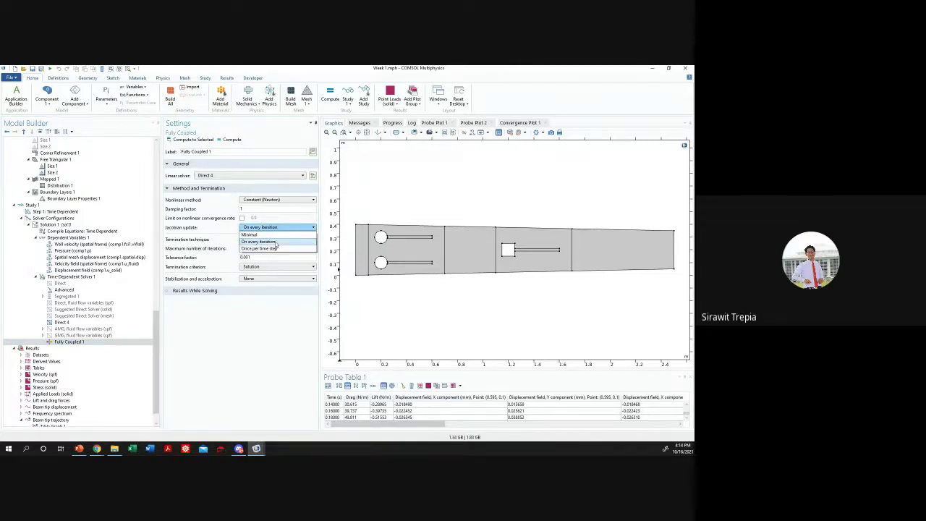
left_click(264, 257)
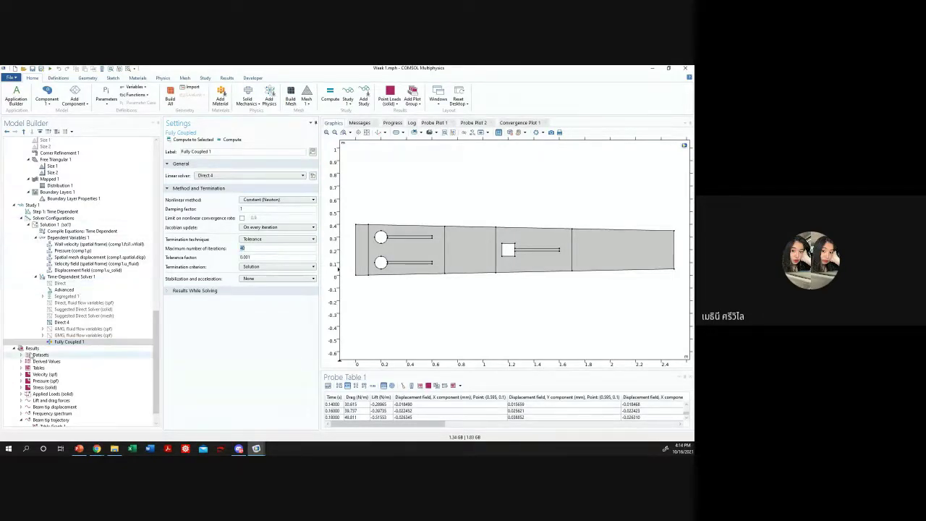
- Review the settings of Solution 1, Dependent Variables 1 and the solid displacement field in the solver configuration
left_click(38, 229)
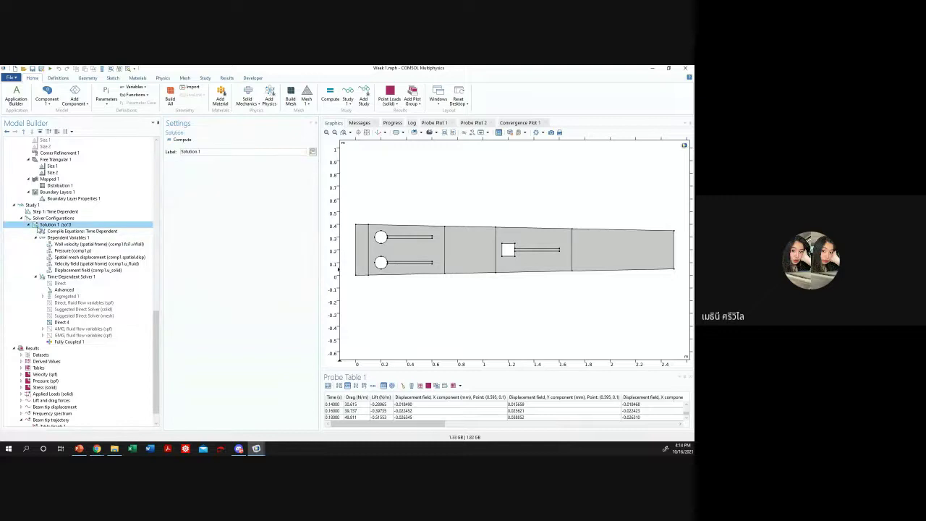
left_click(72, 230)
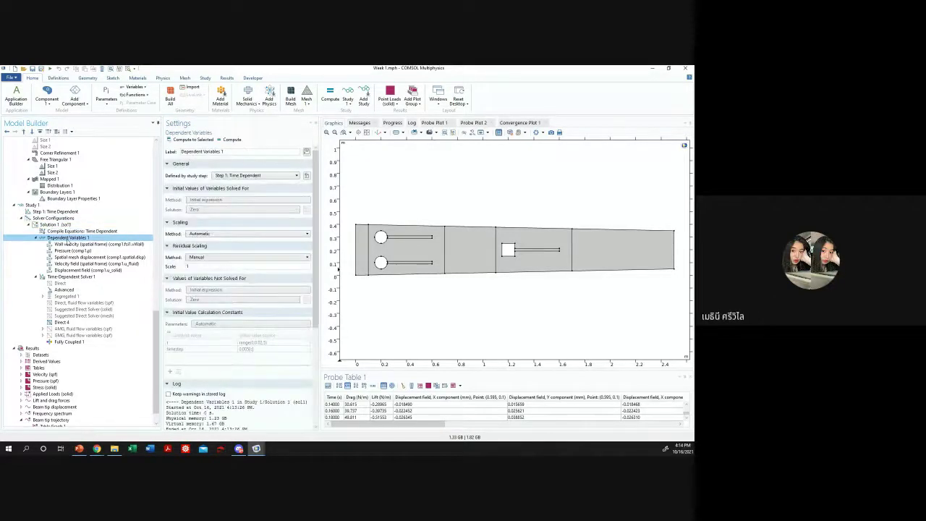
left_click(87, 270)
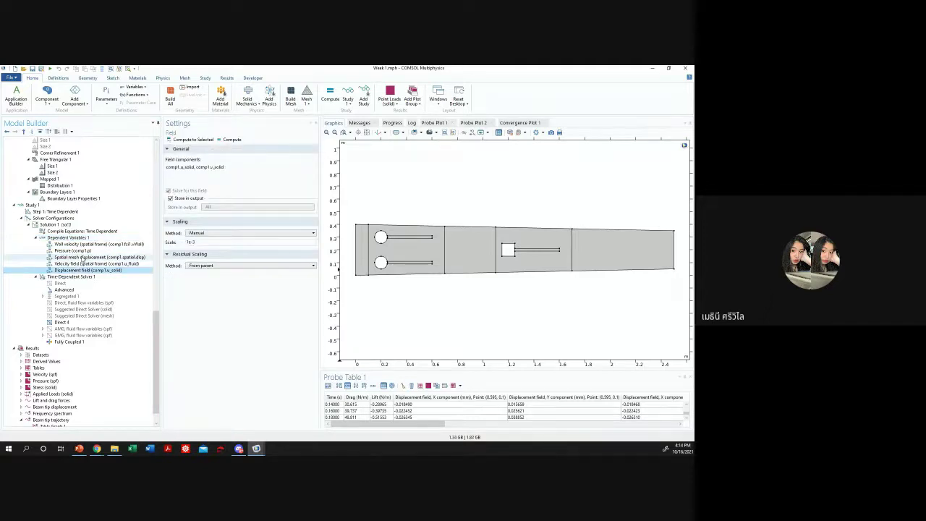
left_click(92, 237)
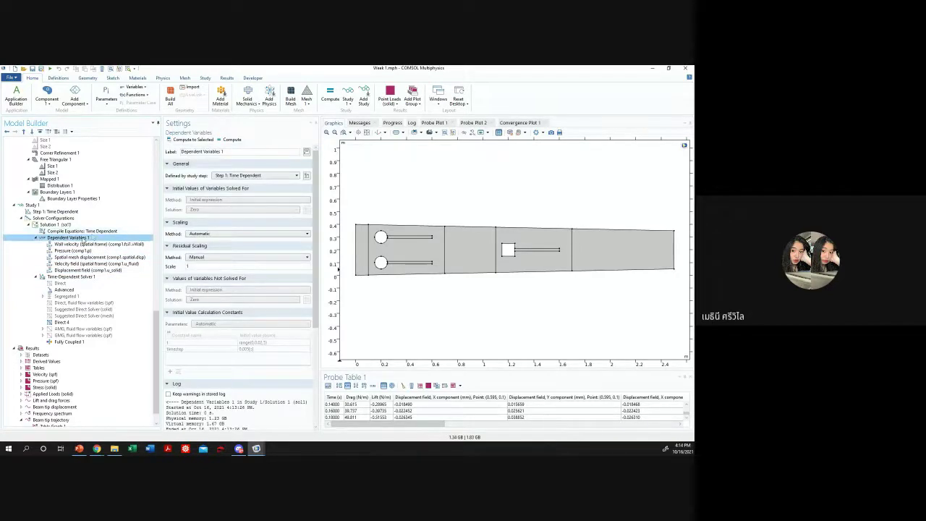
left_click(83, 231)
left_click(86, 225)
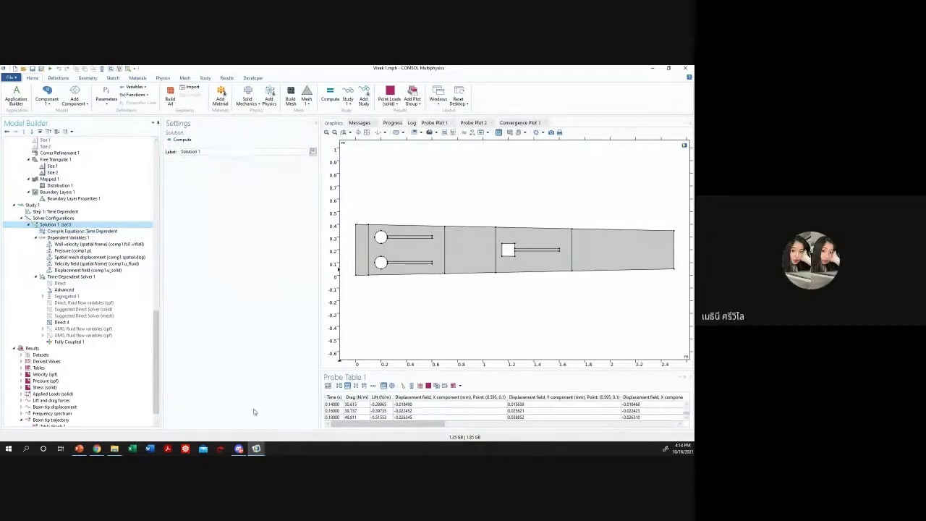
- Examine the Compile Equations log, the Time Dependent study step and the Dependent Variables 1 settings of Study 1
mouse_move(256, 448)
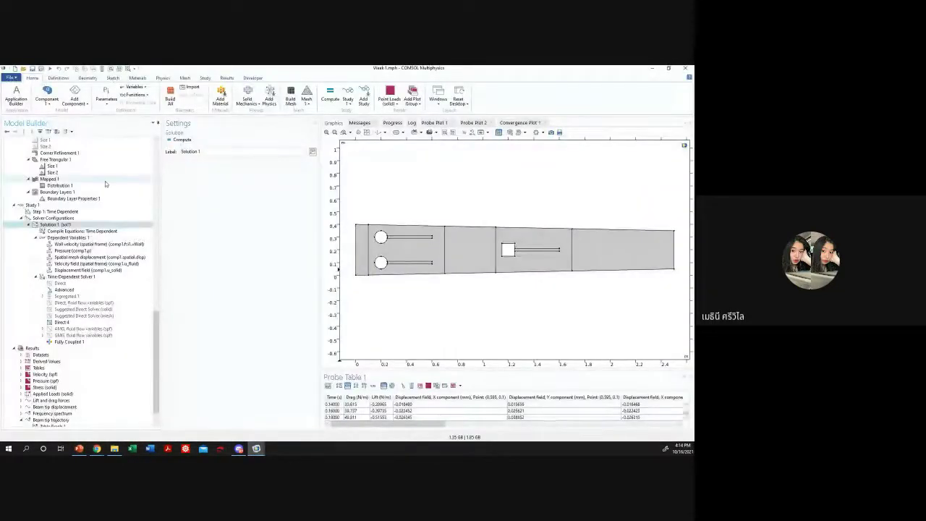
left_click(83, 230)
left_click(73, 258)
key("Up")
key("Up")
key("Up")
key("Up")
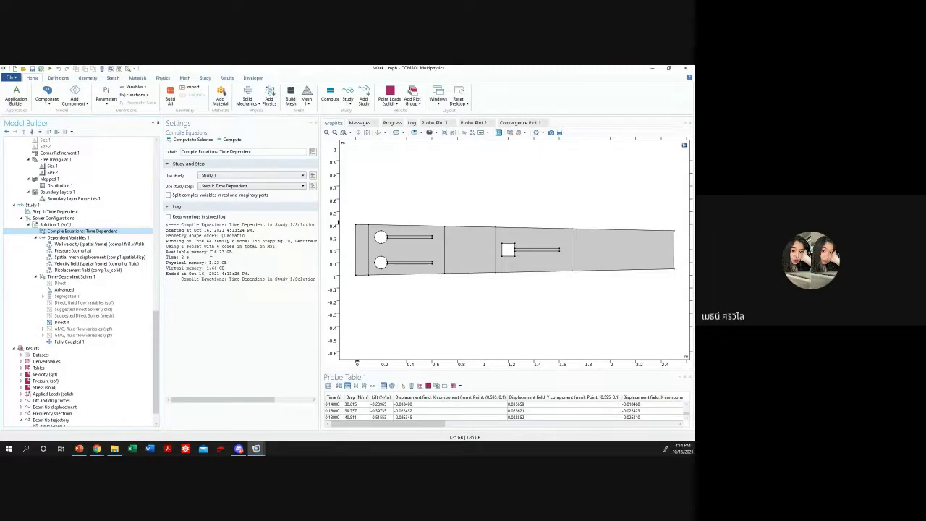
key("Up")
key("Up")
key("Up")
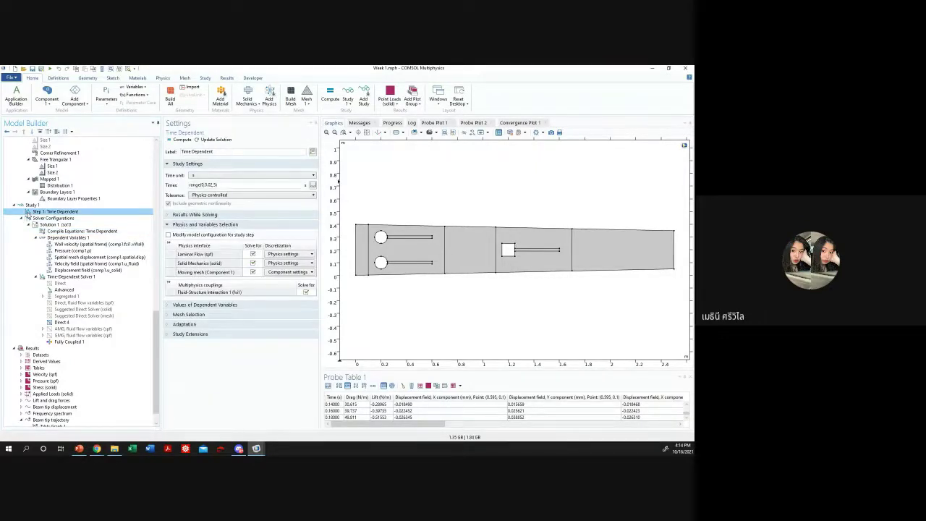
key("Down")
key("Down")
key("Down")
key("Down")
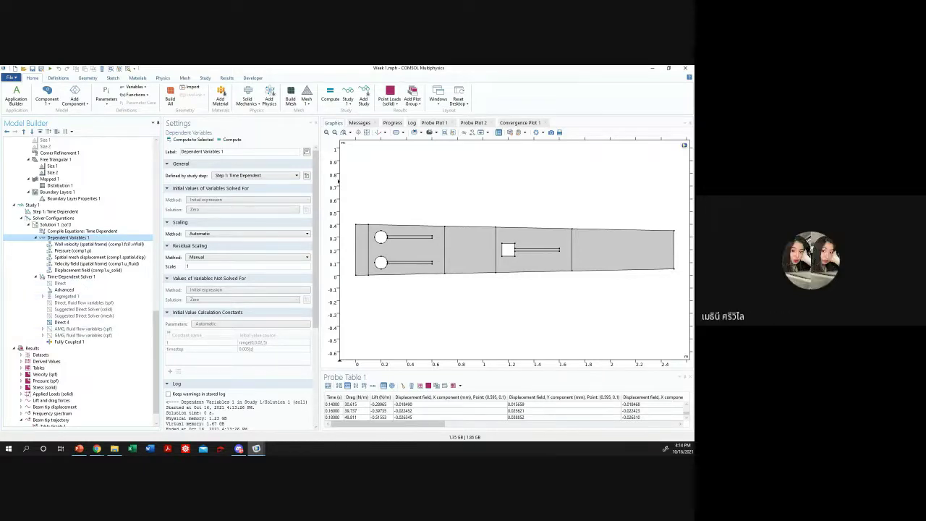
left_click(89, 225)
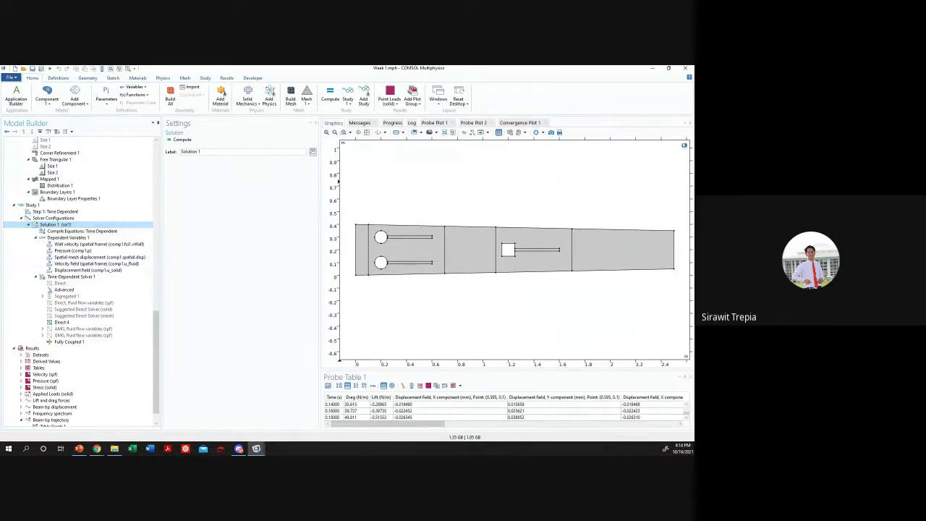
- Check the Fully Coupled 1 solver settings and the coupled interfaces of Fluid-Structure Interaction 1
left_click(72, 341)
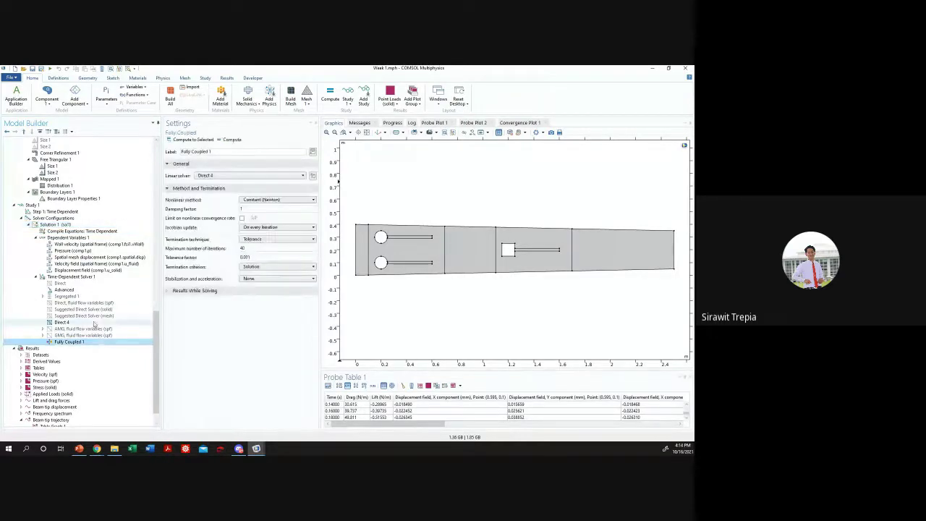
scroll(93, 322, "up", 12)
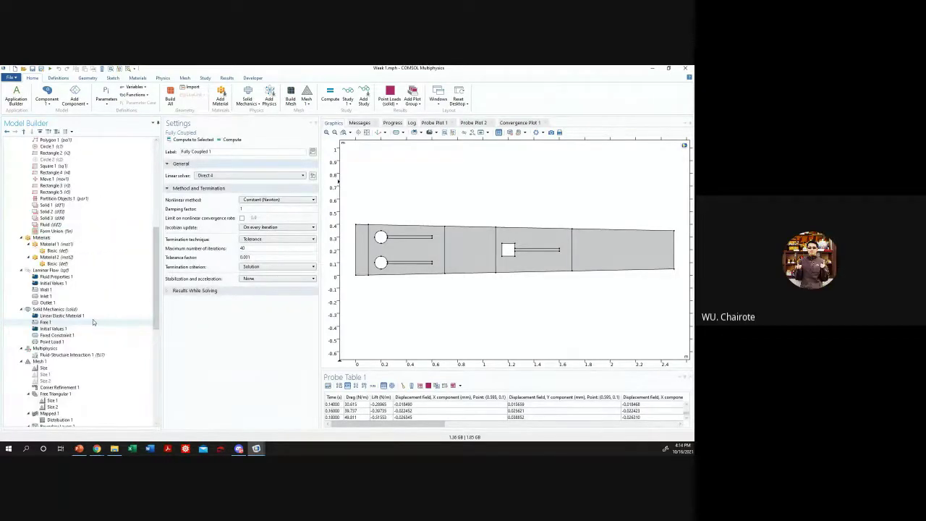
left_click(72, 355)
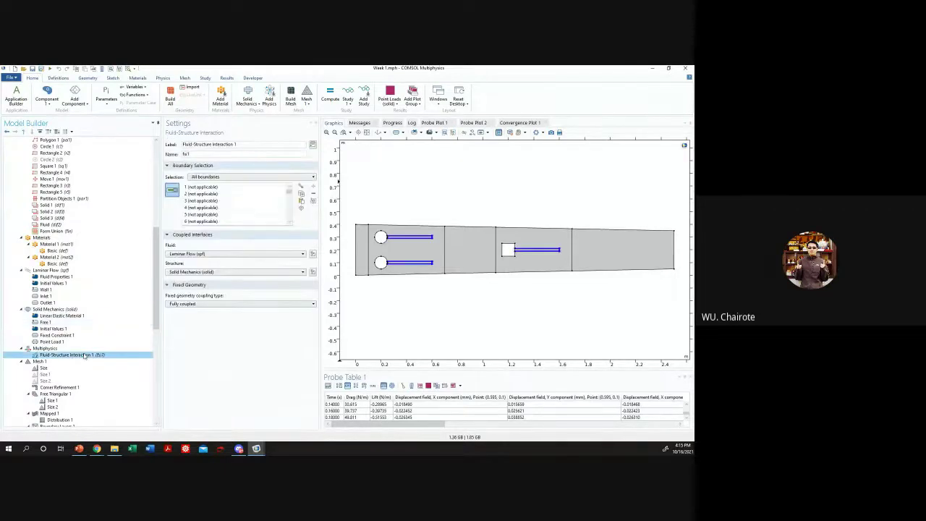
scroll(73, 366, "down", 12)
left_click(72, 341)
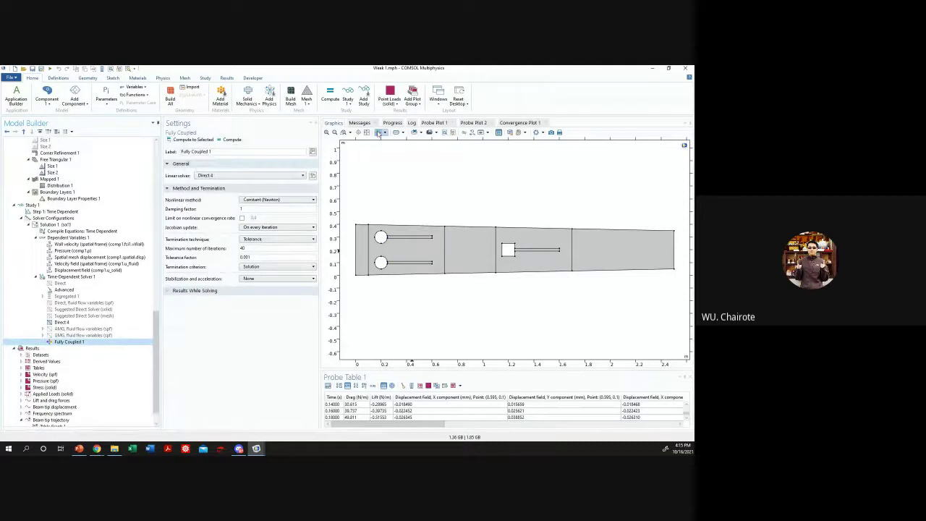
- View the messages, log, both probe plots and Convergence Plot 1, and return to the geometry display with Fully Coupled 1 selected
left_click(358, 123)
left_click(411, 123)
left_click(434, 123)
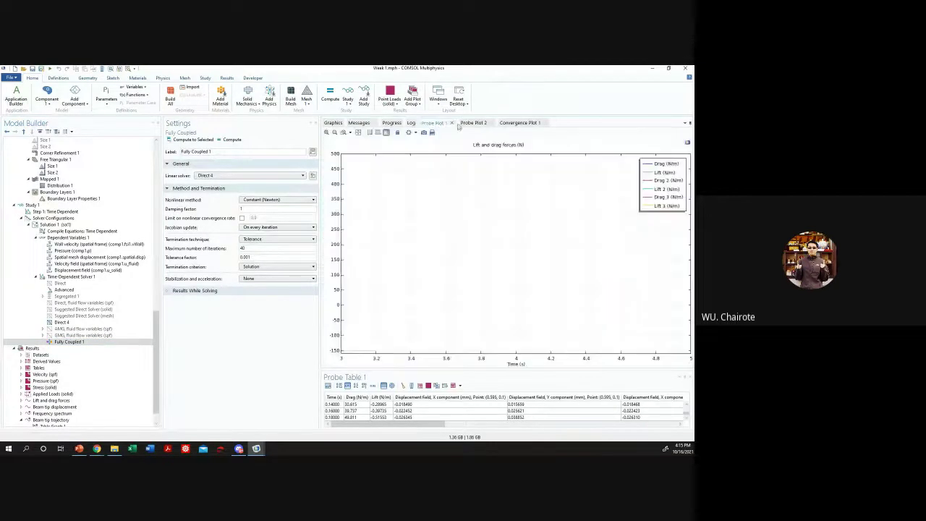
left_click(473, 123)
left_click(518, 123)
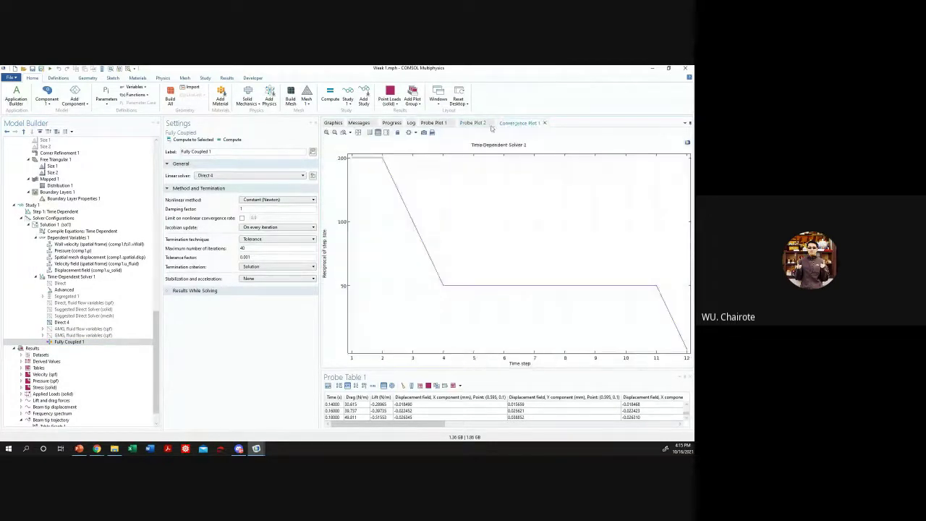
left_click(333, 123)
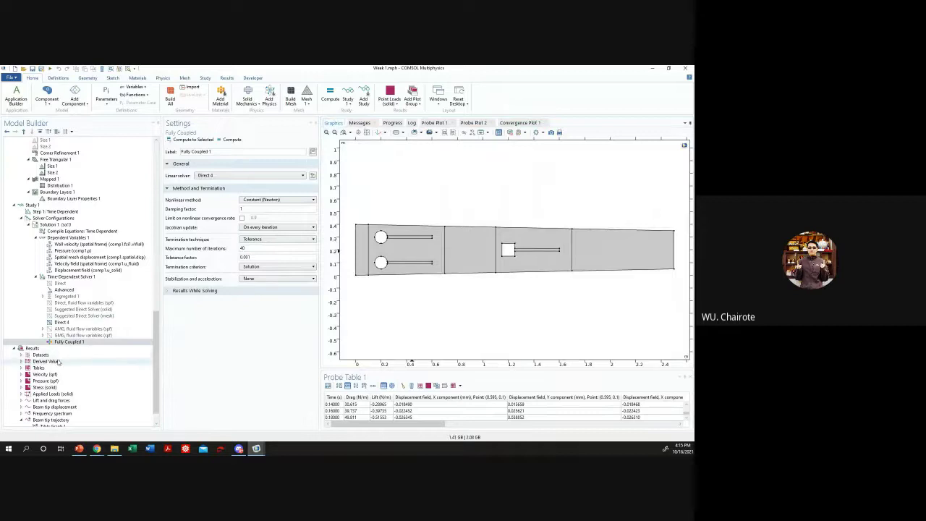
left_click(76, 342)
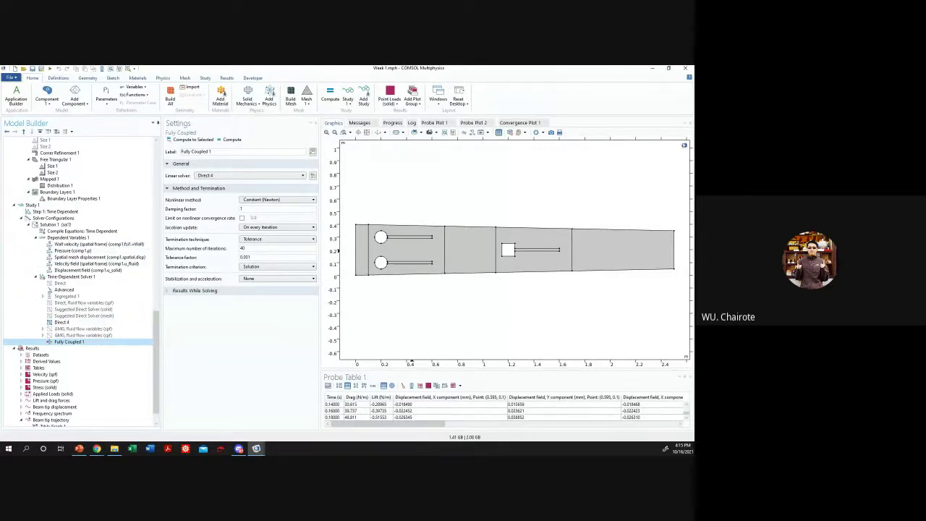
- Switch to the model comsol01.mph, display its Mapped 1 mesh feature, and lower the speaker volume to 5
key("alt+Tab")
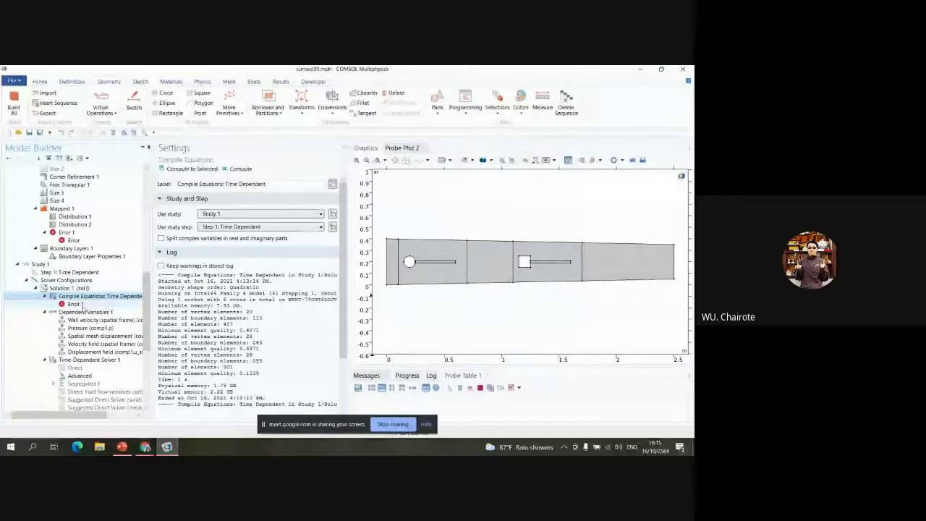
left_click(92, 209)
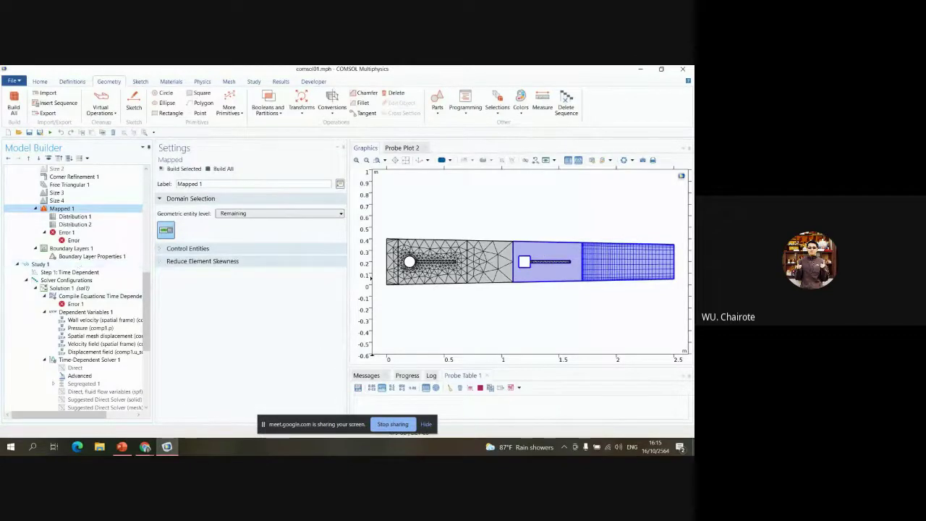
left_click(619, 448)
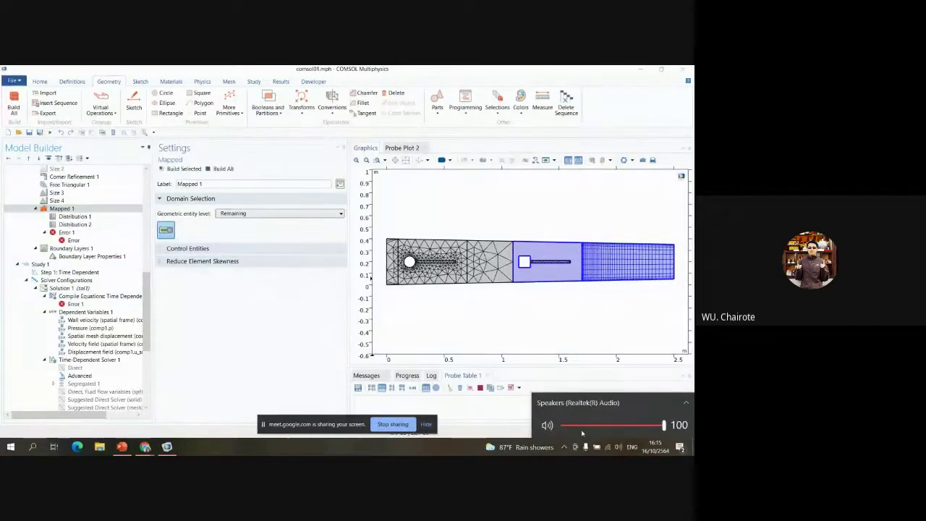
left_click_drag(579, 425, 568, 426)
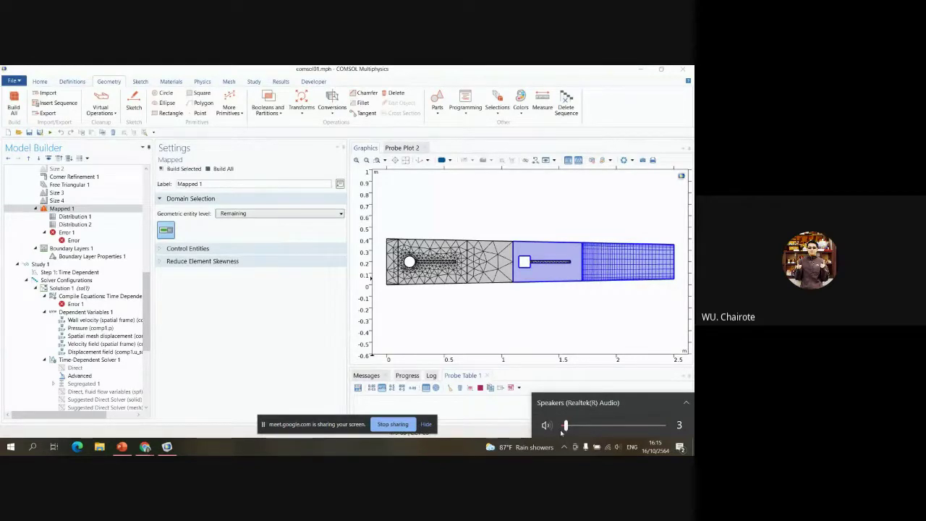
- Delete Distribution 2 from the Mapped 1 feature of Mesh 1
scroll(149, 224, "up", 8)
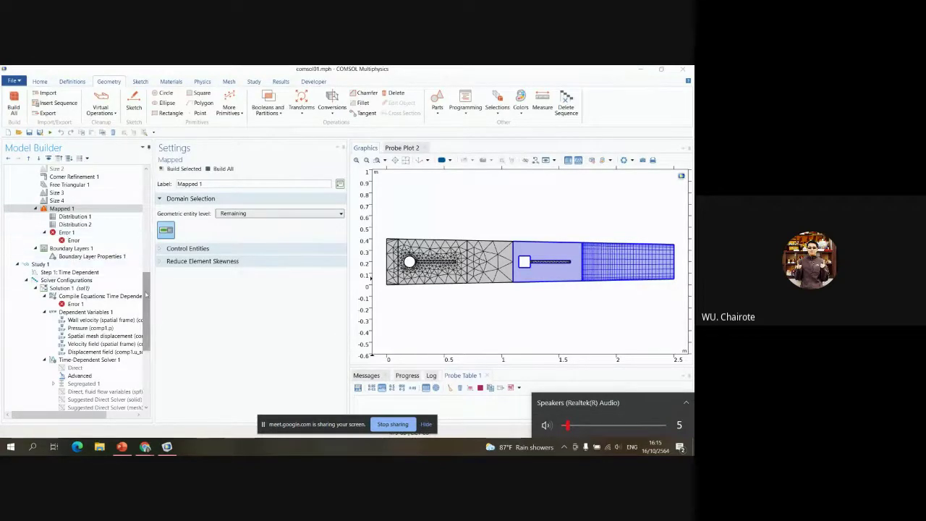
left_click_drag(152, 230, 158, 261)
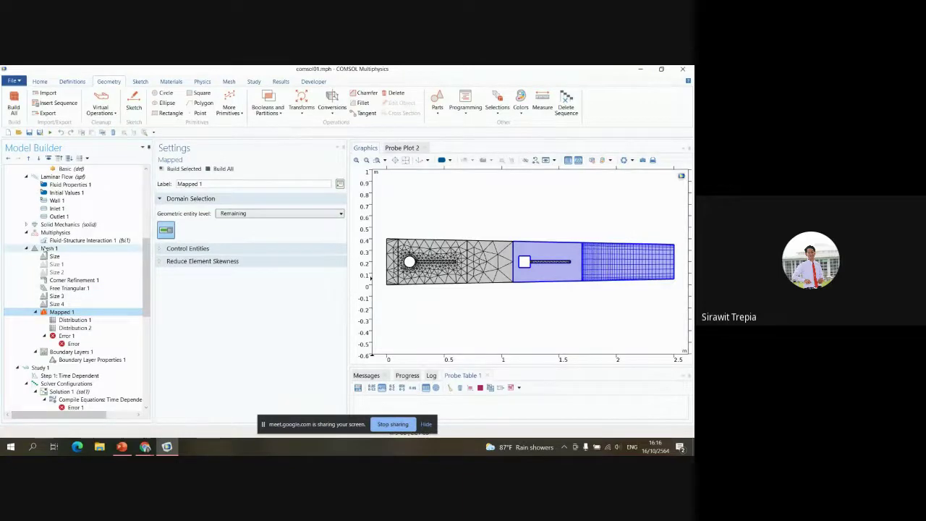
left_click(71, 328)
right_click(72, 328)
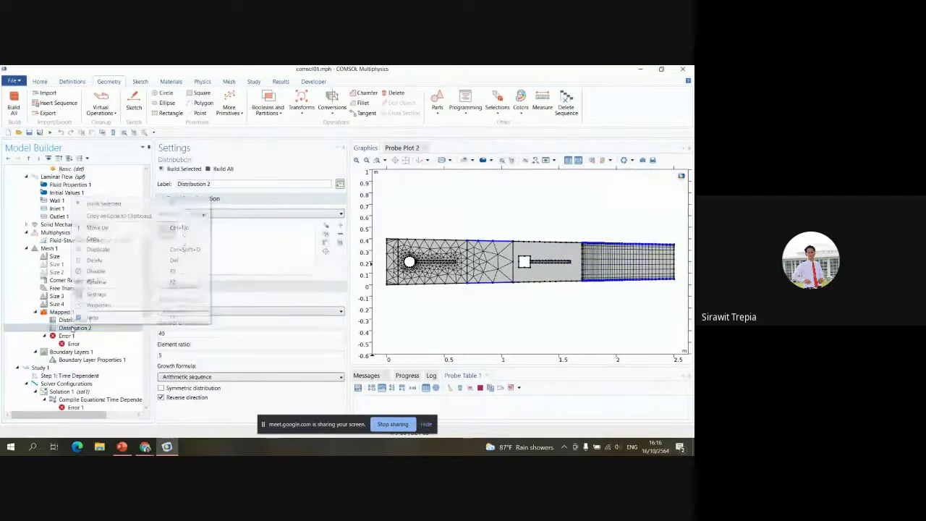
left_click(95, 260)
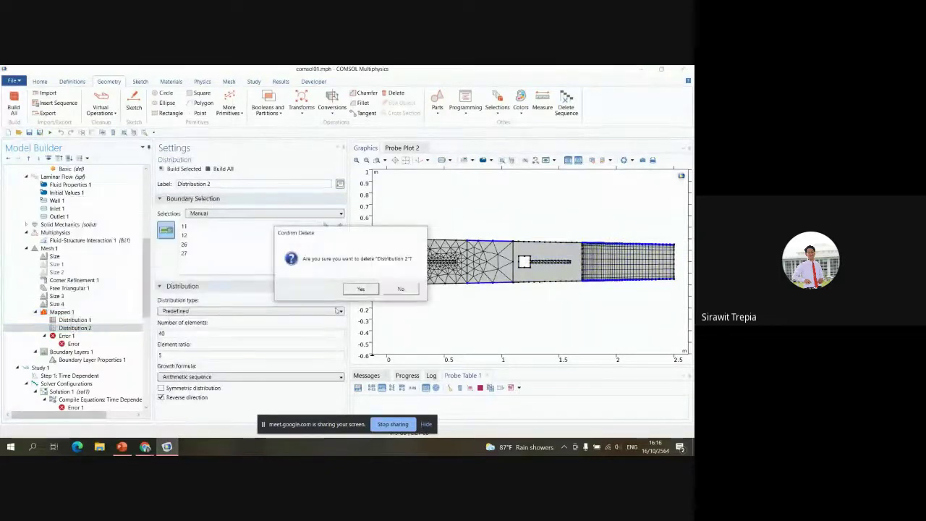
left_click(366, 287)
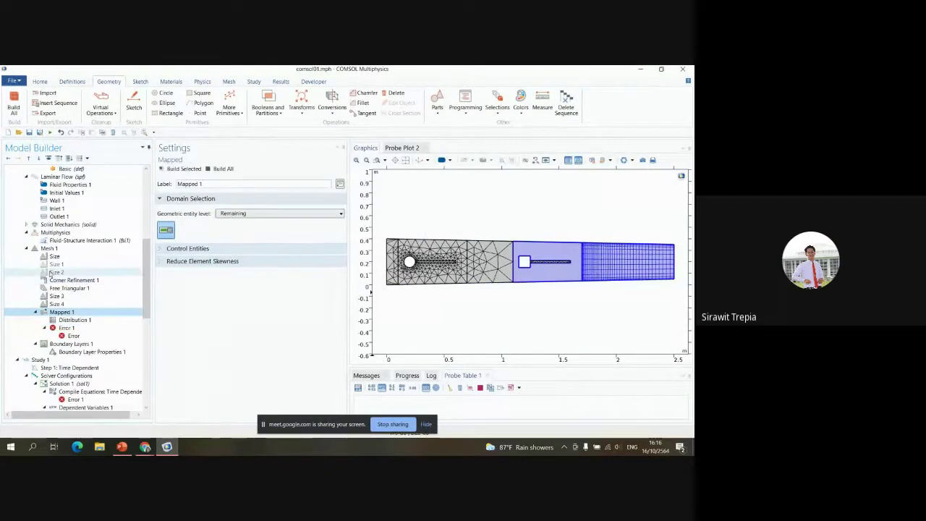
- Remove boundaries 11 and 12 from the boundary selection of Distribution 1 under Mapped 1
left_click(120, 321)
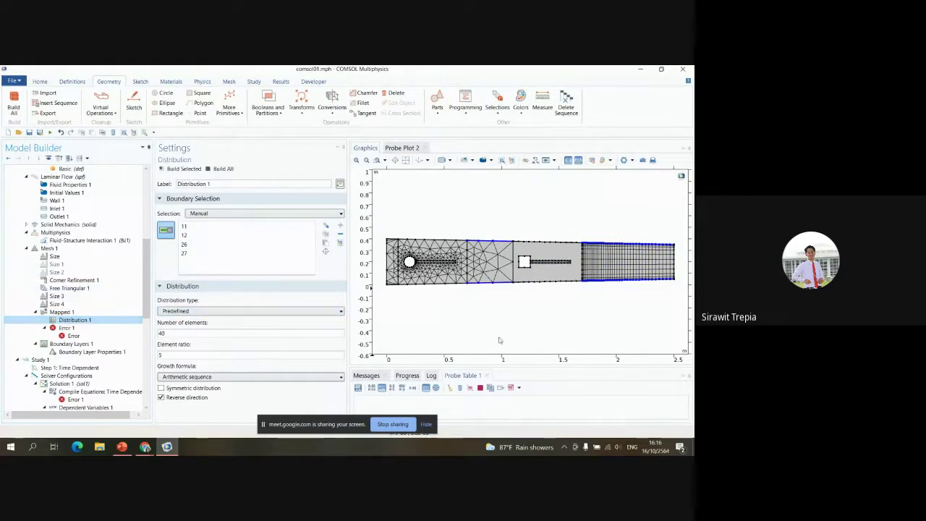
left_click(484, 243)
left_click(481, 283)
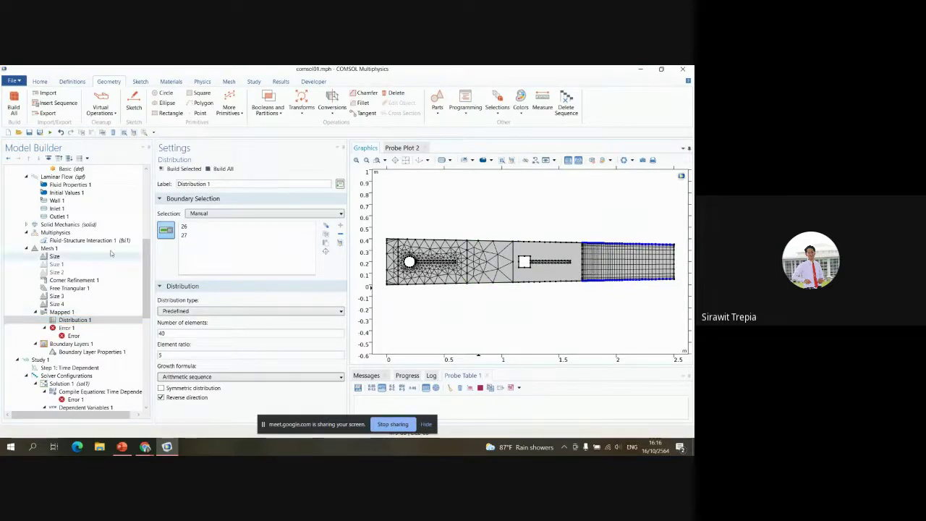
- Try to rebuild the mesh, first only up to Distribution 1 and then the whole sequence
left_click(183, 169)
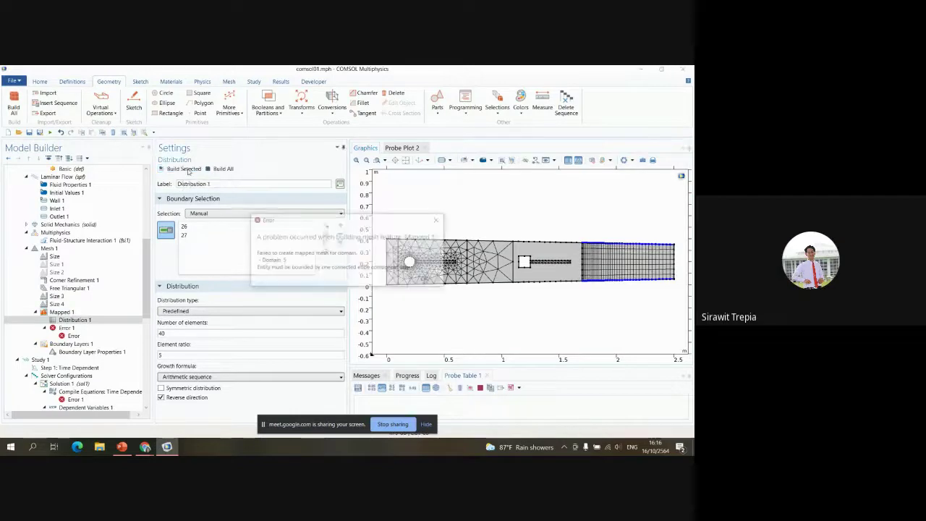
left_click(426, 279)
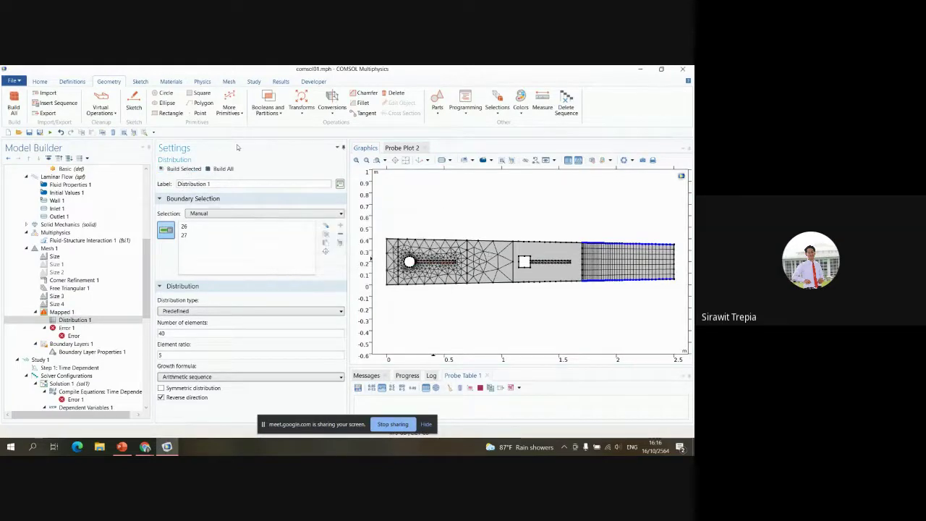
left_click(222, 169)
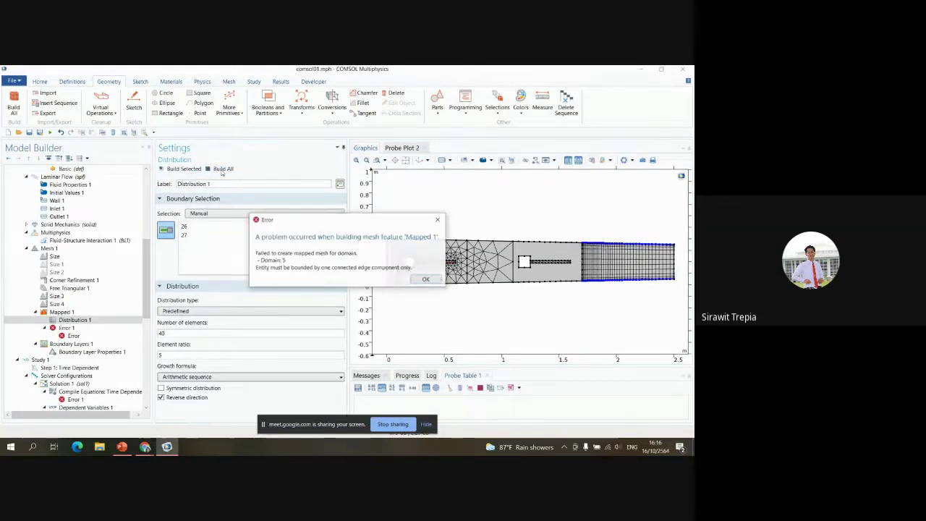
- Check the Size 3 settings in Mesh 1, and add a Size node under Free Triangular 1
left_click(426, 279)
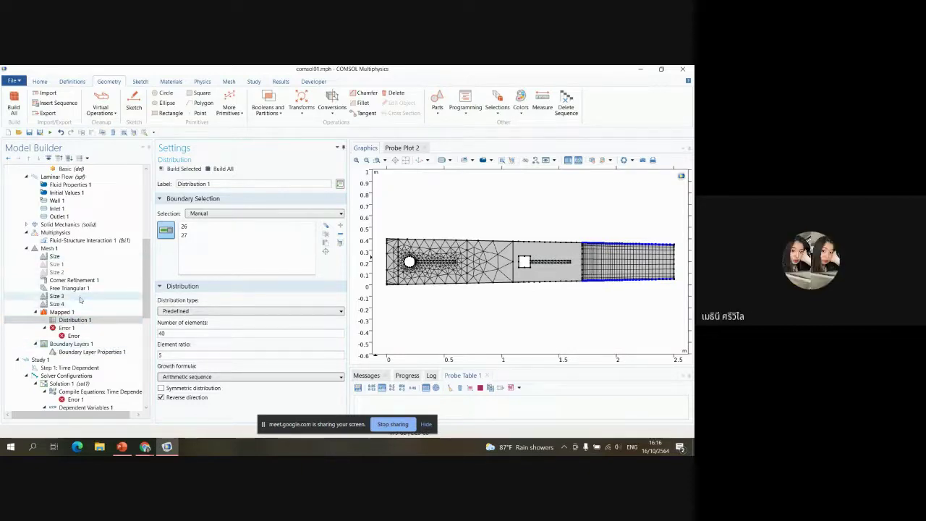
left_click(56, 295)
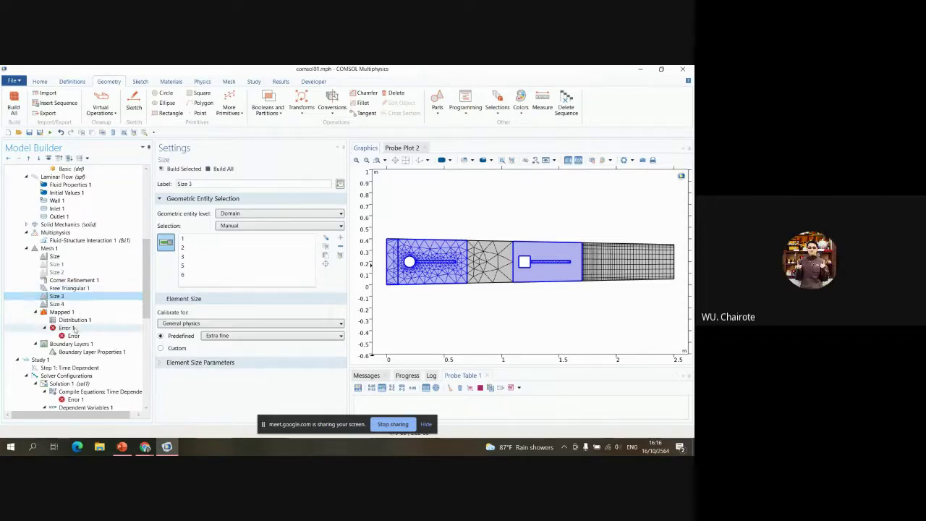
right_click(71, 288)
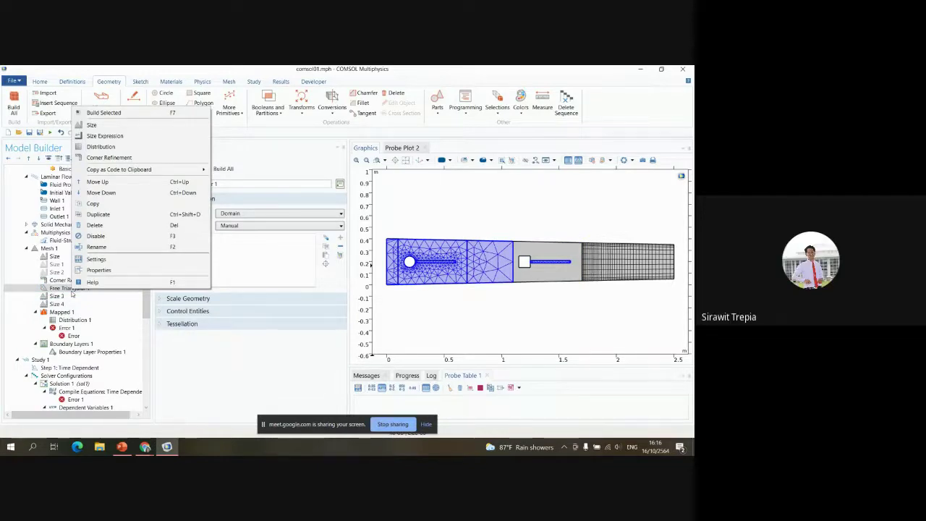
left_click(97, 125)
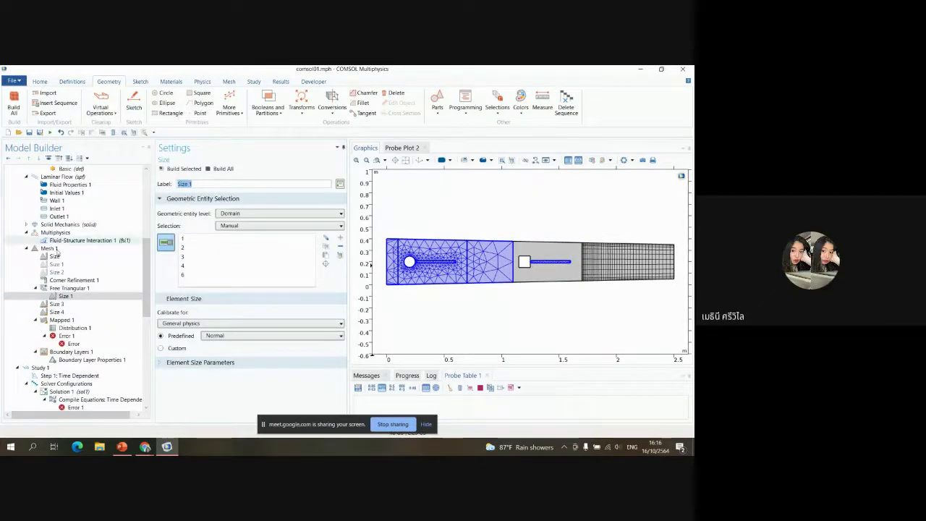
left_click(64, 297)
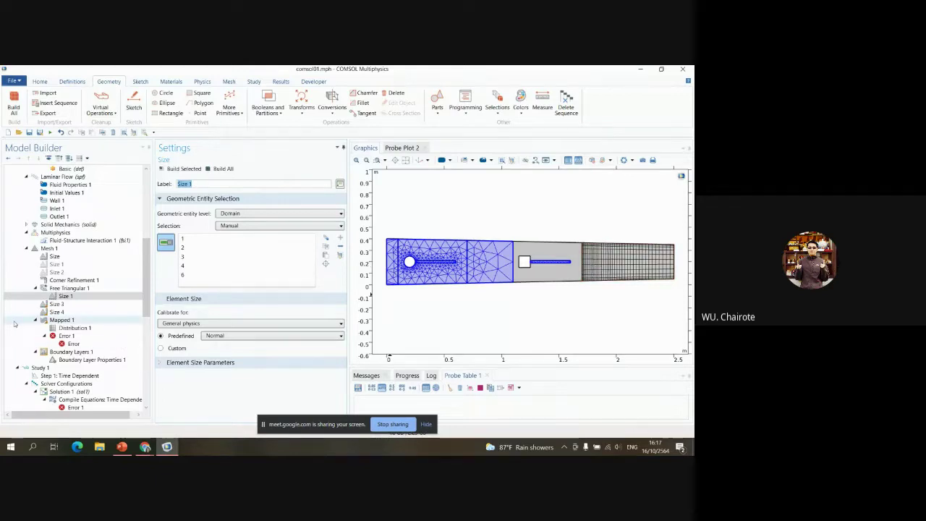
- Delete the Size 3 and Size 4 nodes from Mesh 1
right_click(58, 305)
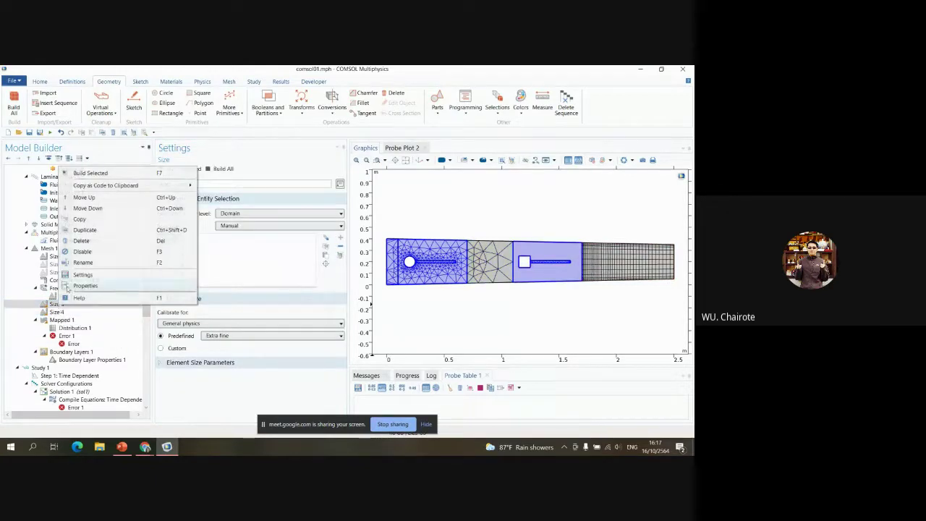
left_click(84, 241)
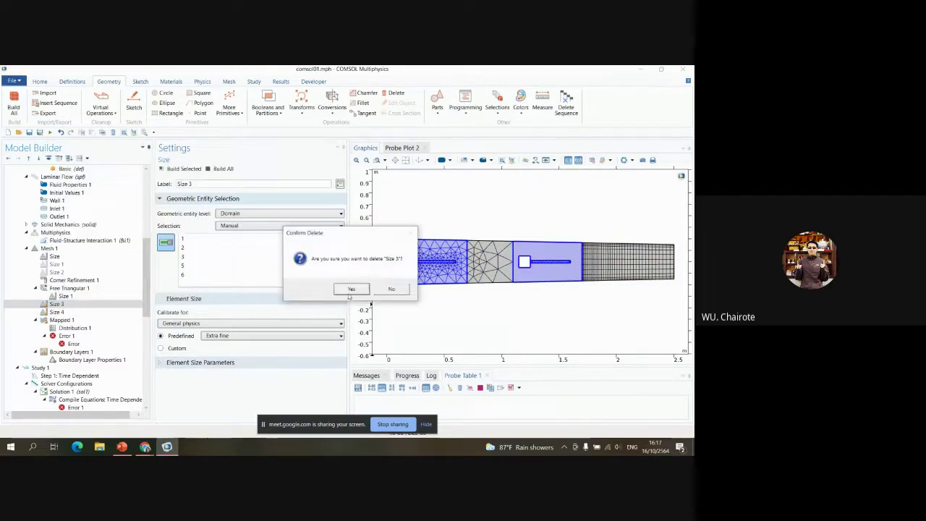
left_click(350, 289)
right_click(51, 304)
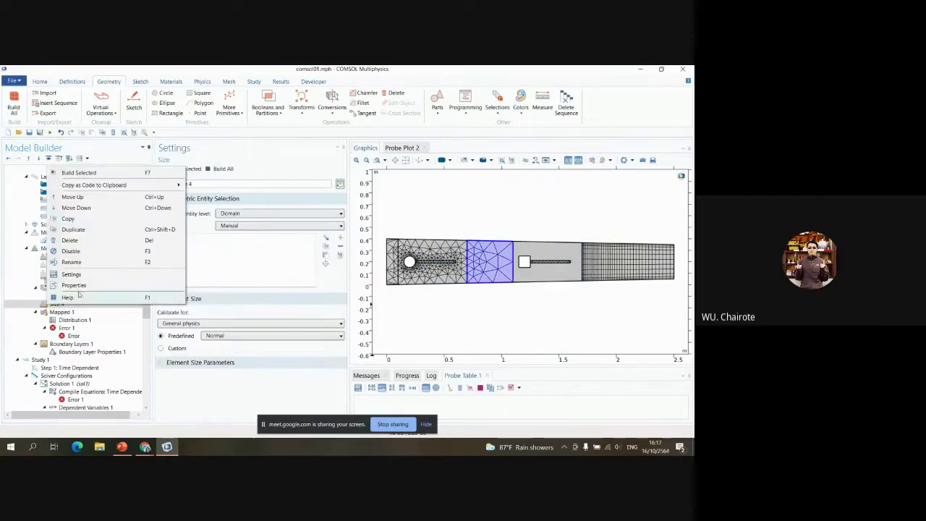
left_click(92, 241)
left_click(353, 290)
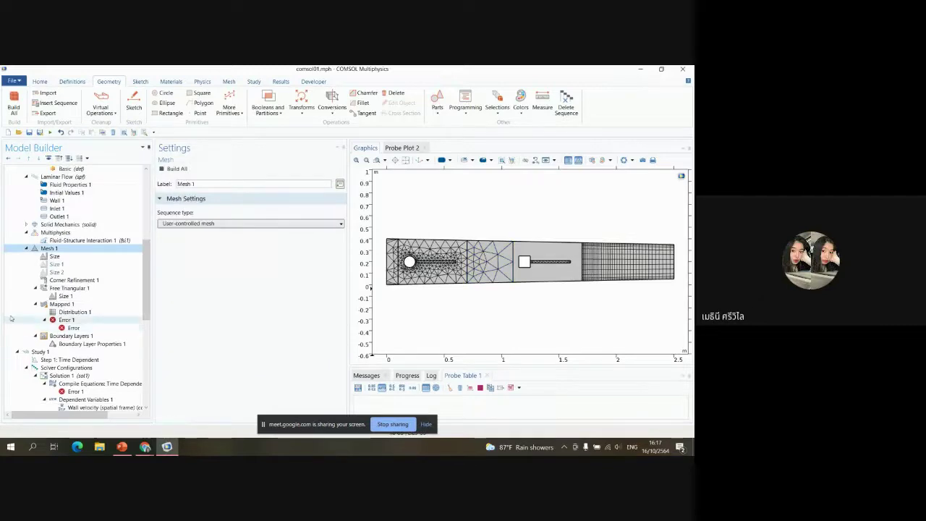
- Change the domain selection of Size 1 under Free Triangular 1 to domains 1, 2, 3, 5 and 6
left_click(63, 296)
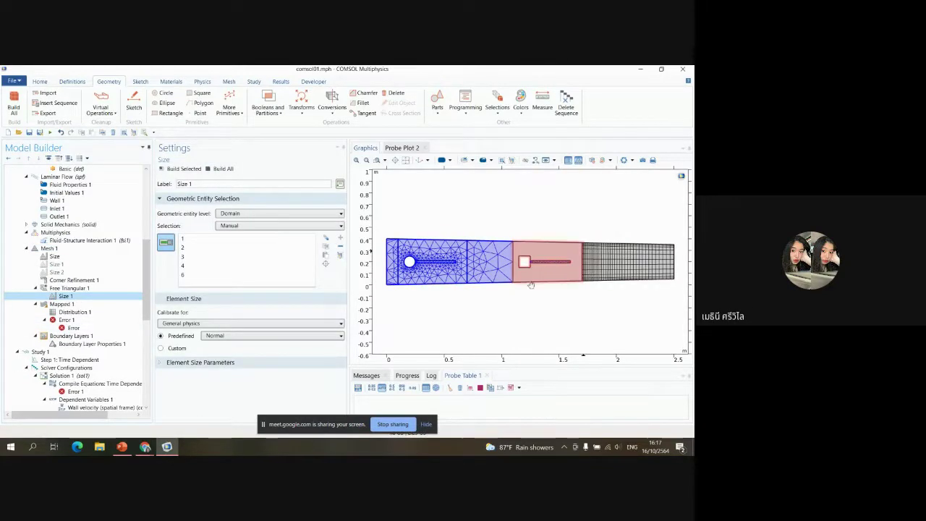
left_click(616, 259)
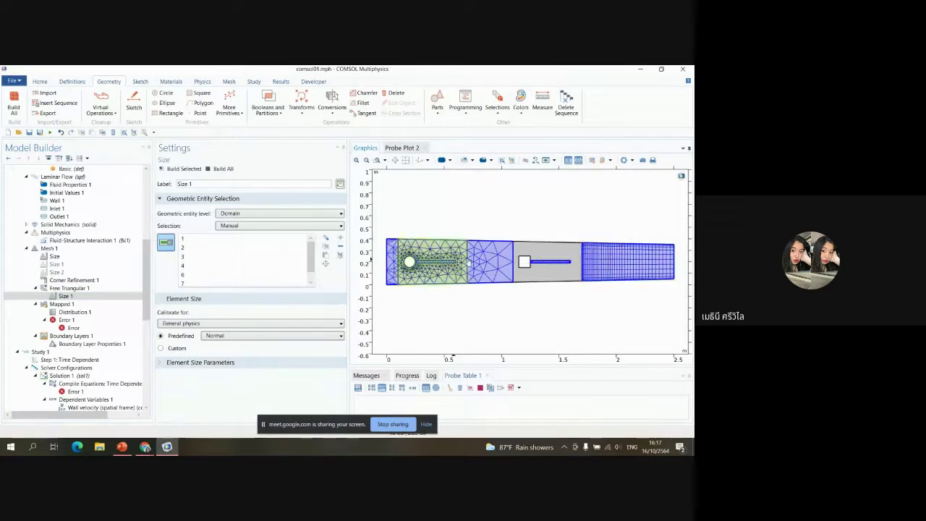
left_click(617, 271)
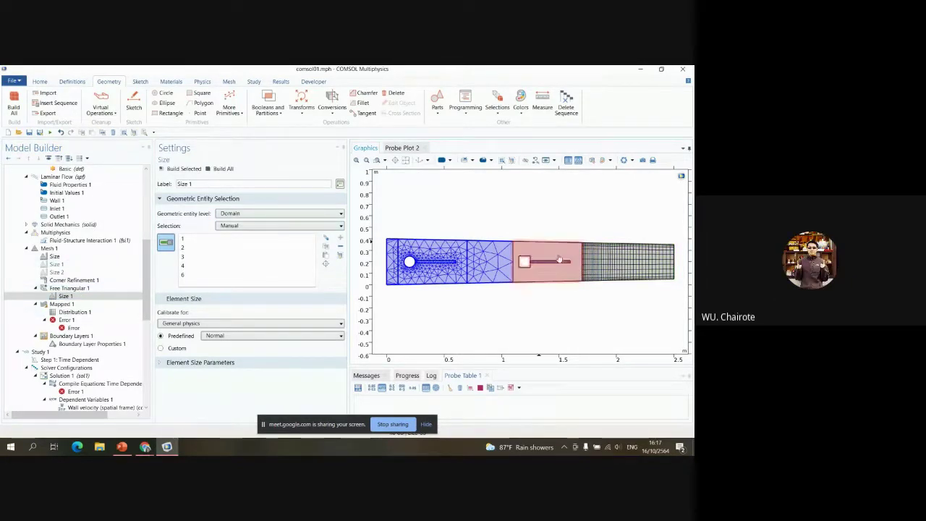
left_click(598, 266)
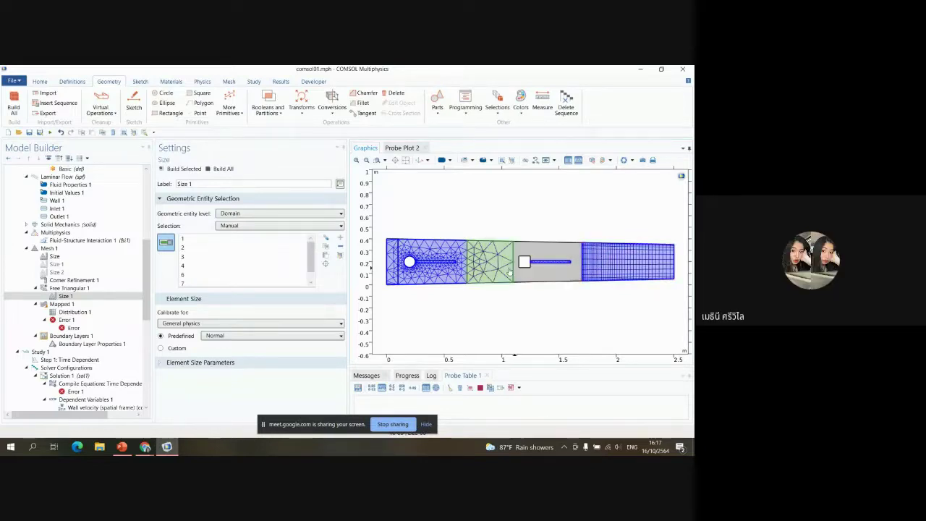
left_click(524, 265)
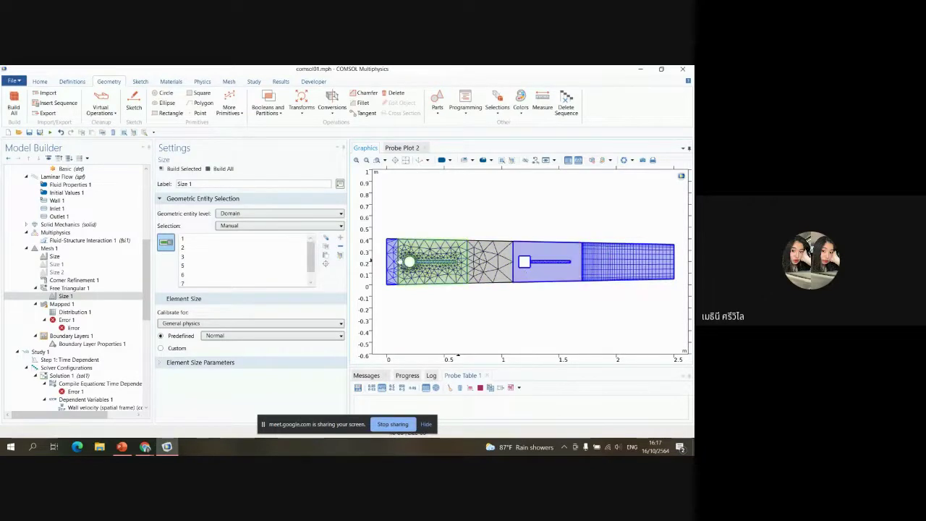
left_click(523, 268)
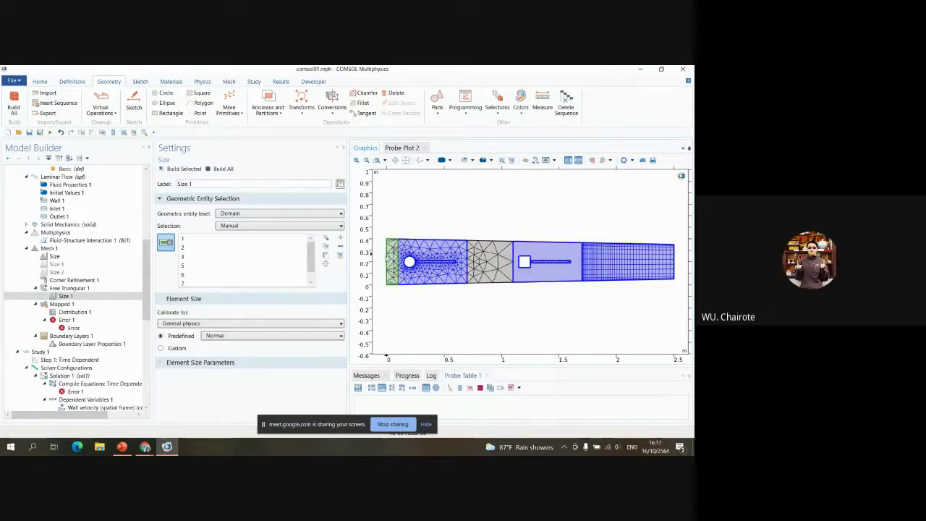
left_click(389, 261)
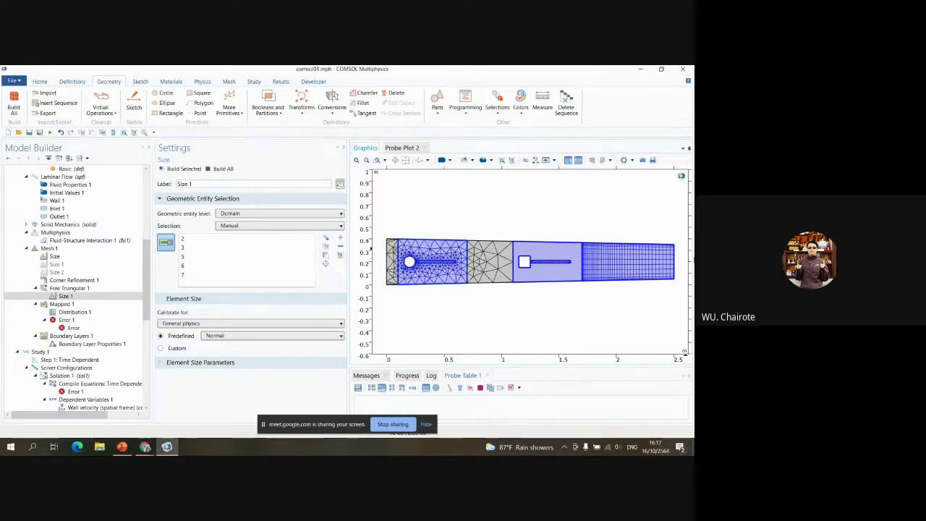
left_click(642, 260)
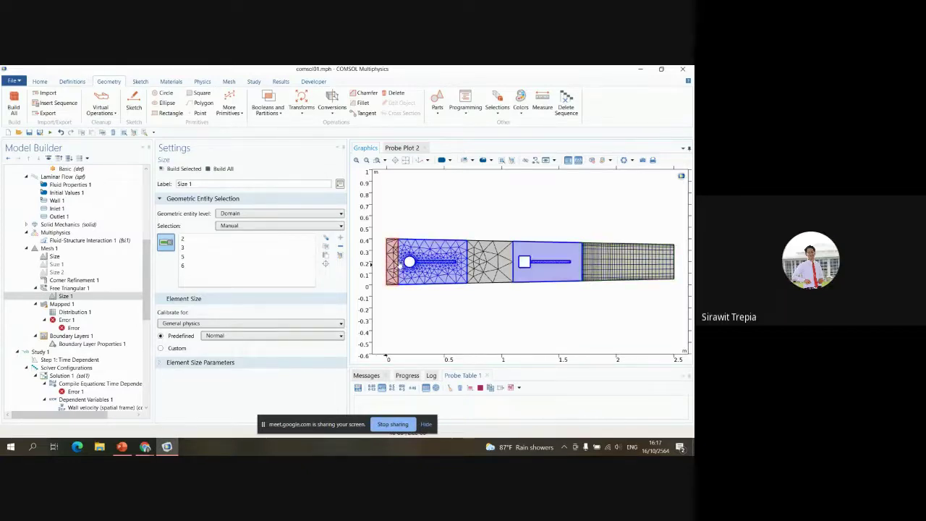
left_click(394, 265)
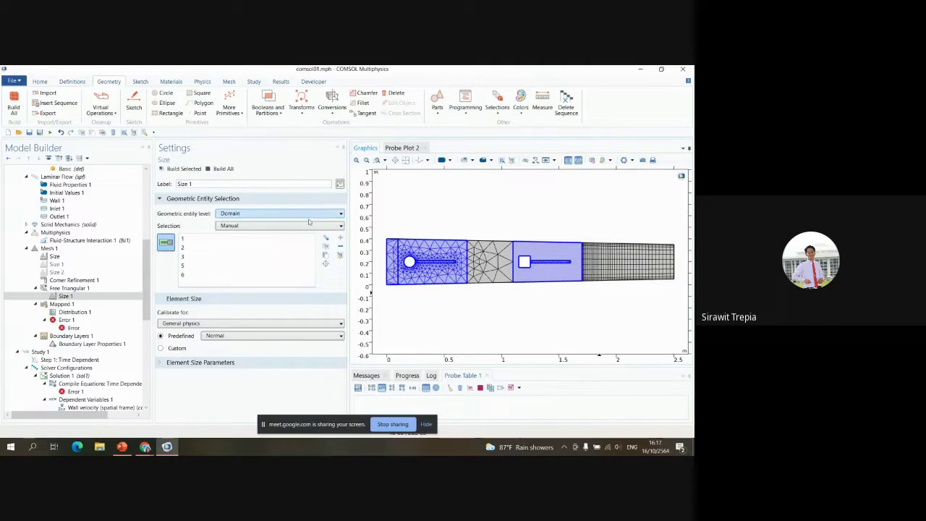
- Set the predefined element size of Size 1 under Free Triangular 1 to Extra fine
left_click(244, 335)
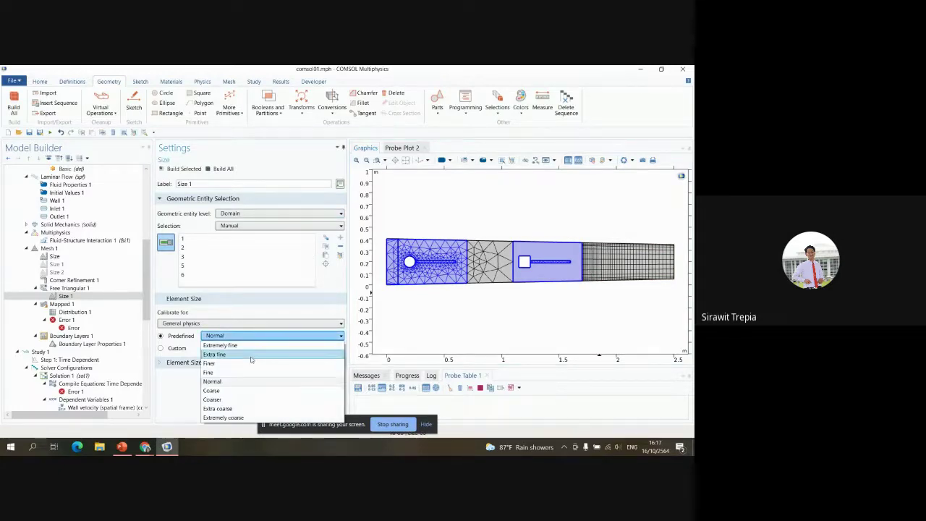
left_click(251, 356)
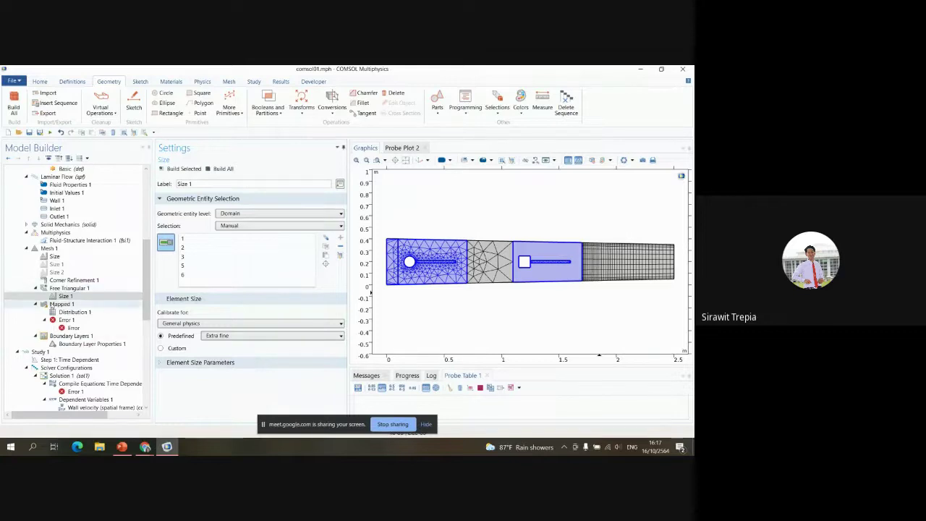
left_click(64, 297)
right_click(66, 297)
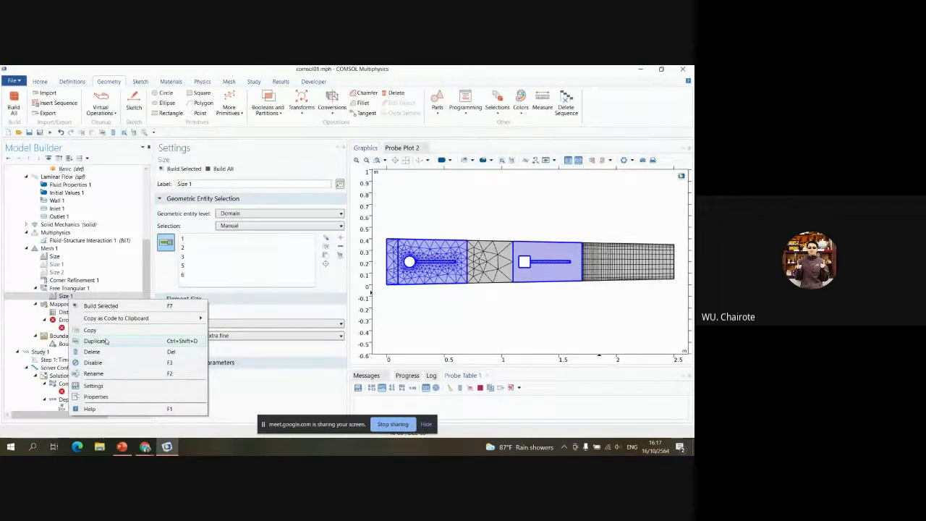
left_click(269, 293)
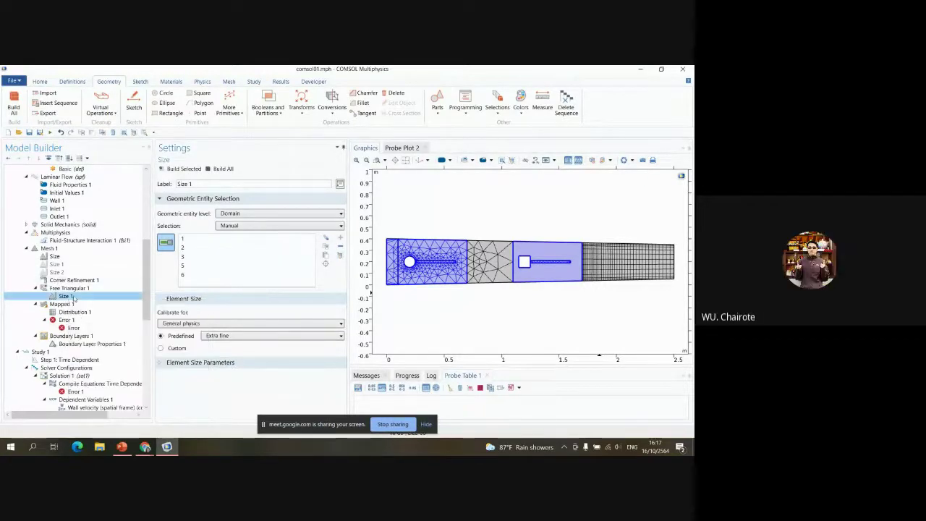
- Add a second Size node under Free Triangular 1 and restrict its selection to domain 4 by removing domains 1, 2, 3 and 6
right_click(76, 290)
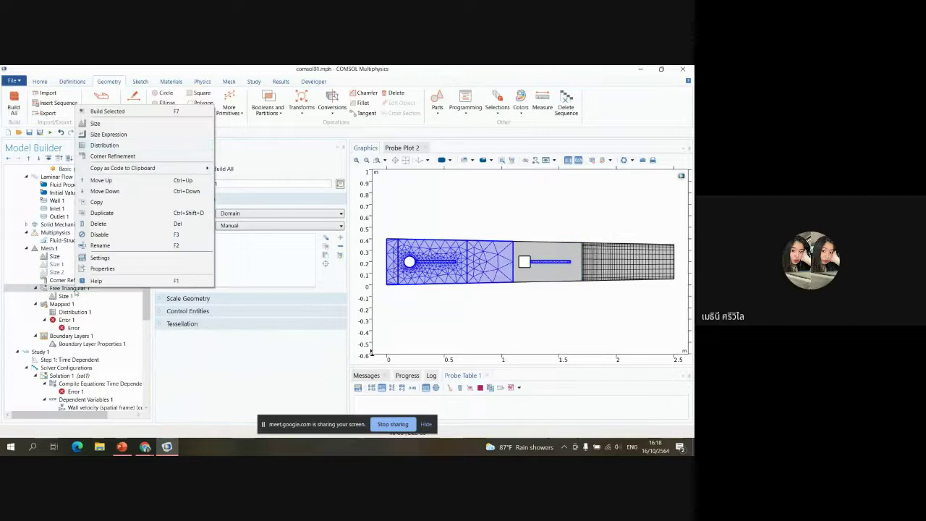
left_click(108, 123)
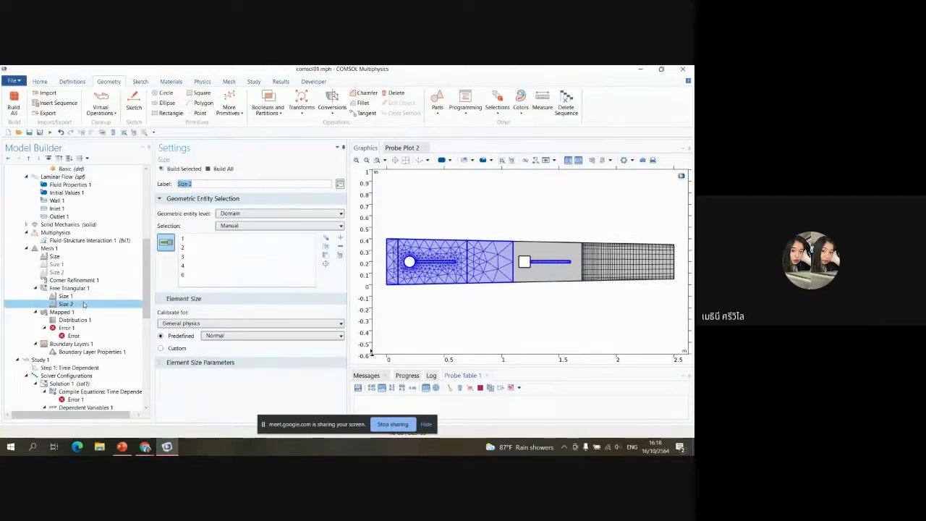
left_click(426, 271)
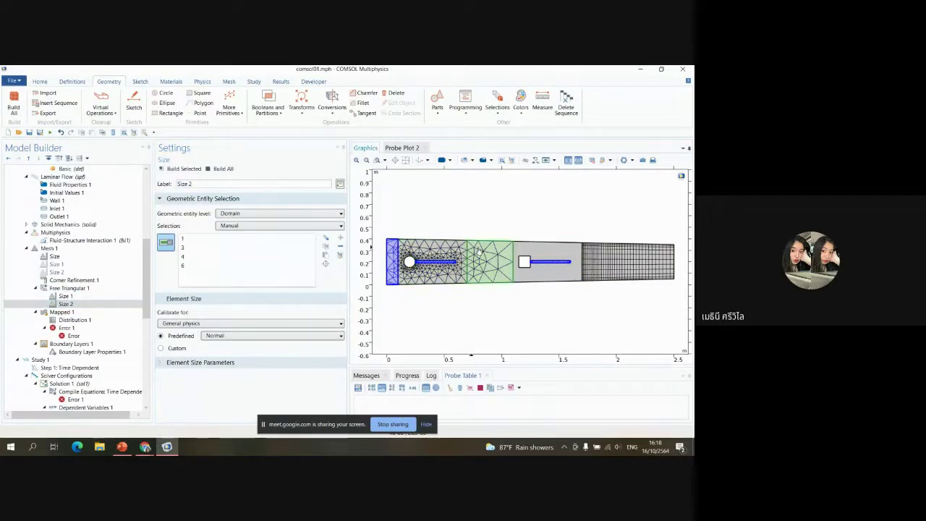
left_click(391, 250)
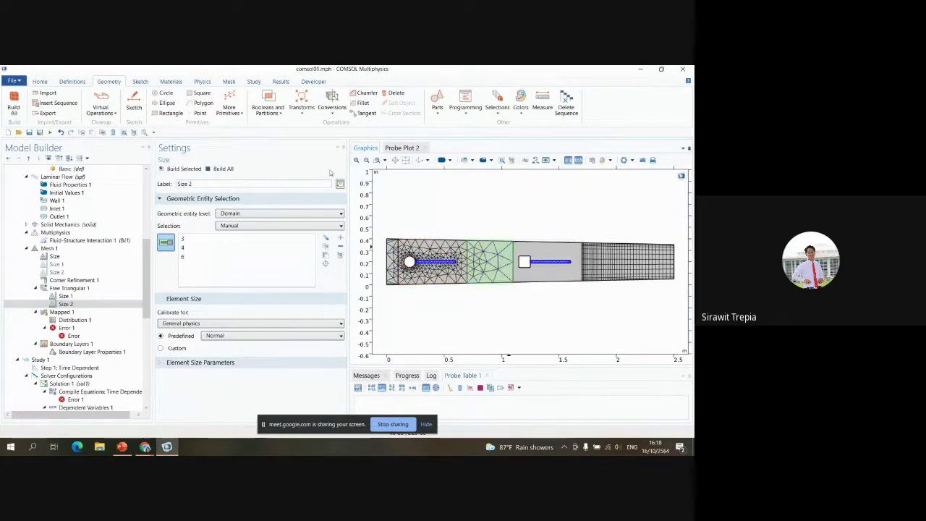
left_click(366, 160)
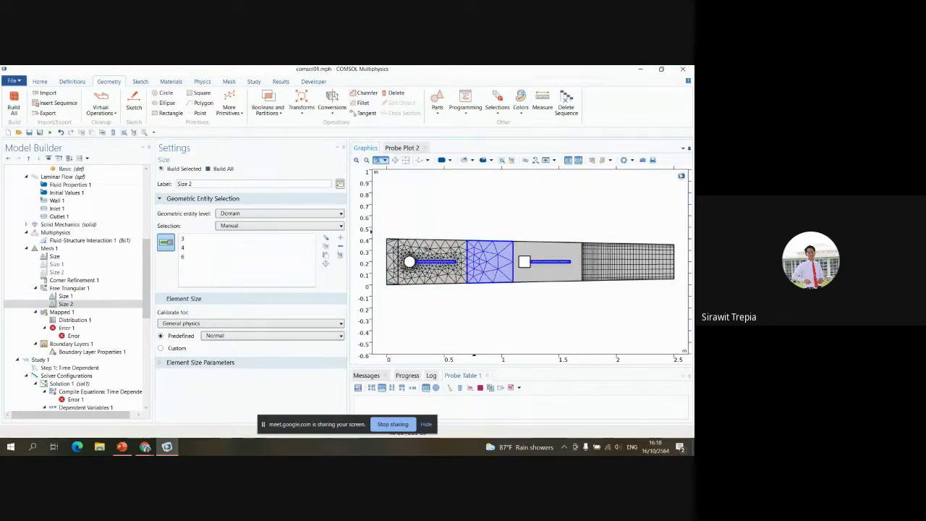
left_click_drag(409, 252, 454, 278)
left_click(453, 257)
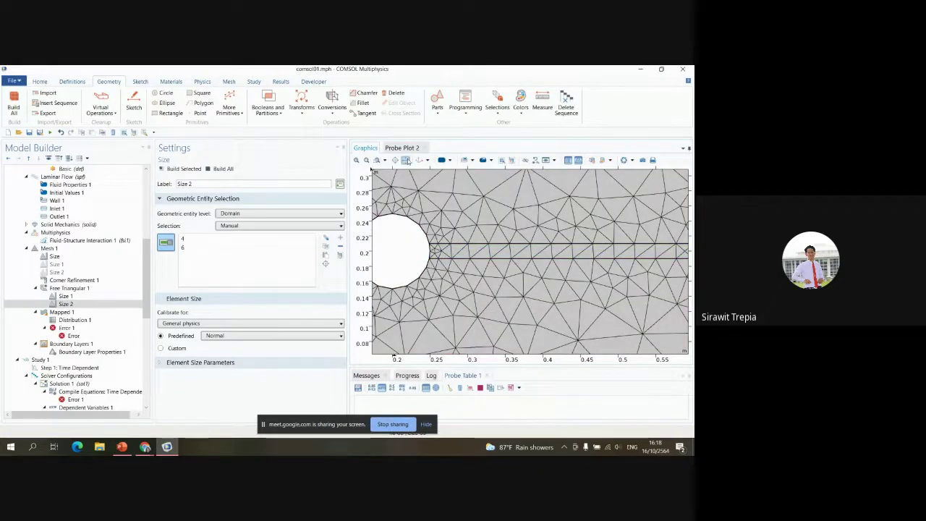
left_click(395, 160)
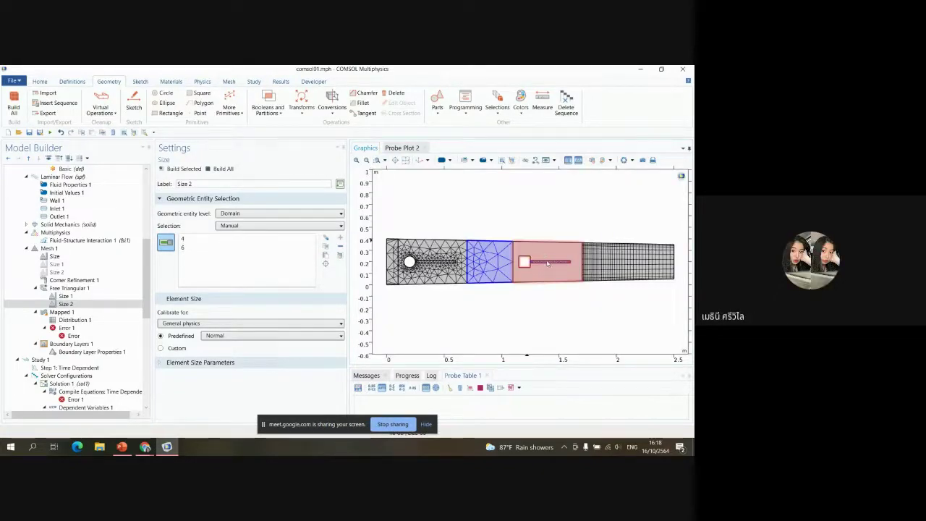
left_click(192, 248)
key("Delete")
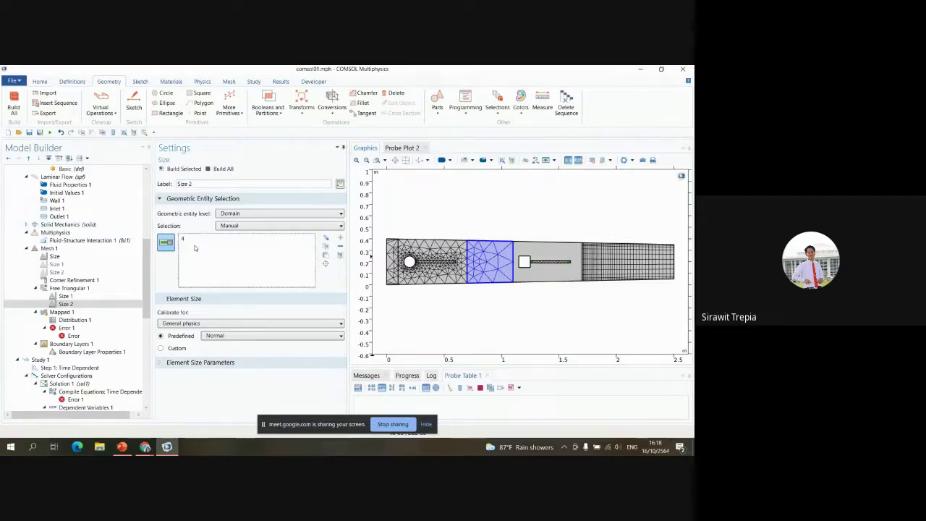
- Try to build the whole mesh sequence, and rebuild it only up to Size 2 under Free Triangular 1
left_click(217, 168)
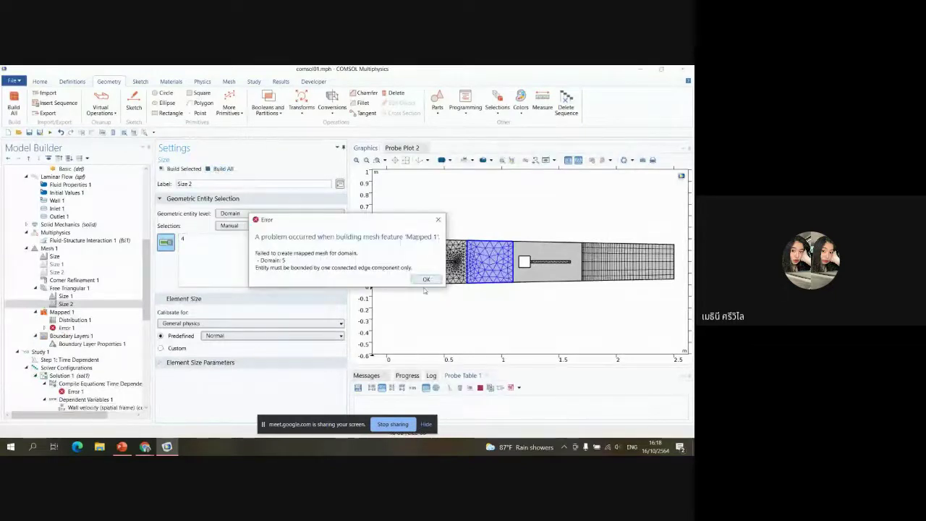
left_click(426, 280)
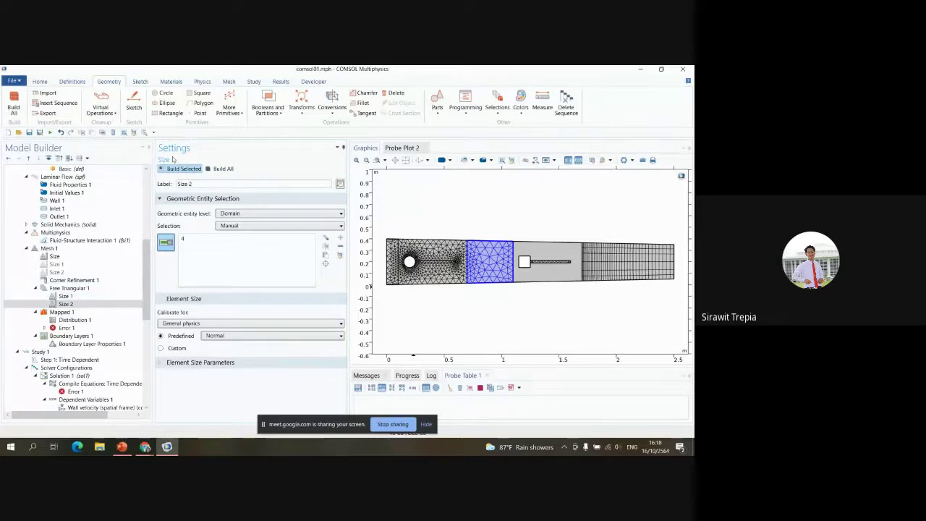
left_click(176, 168)
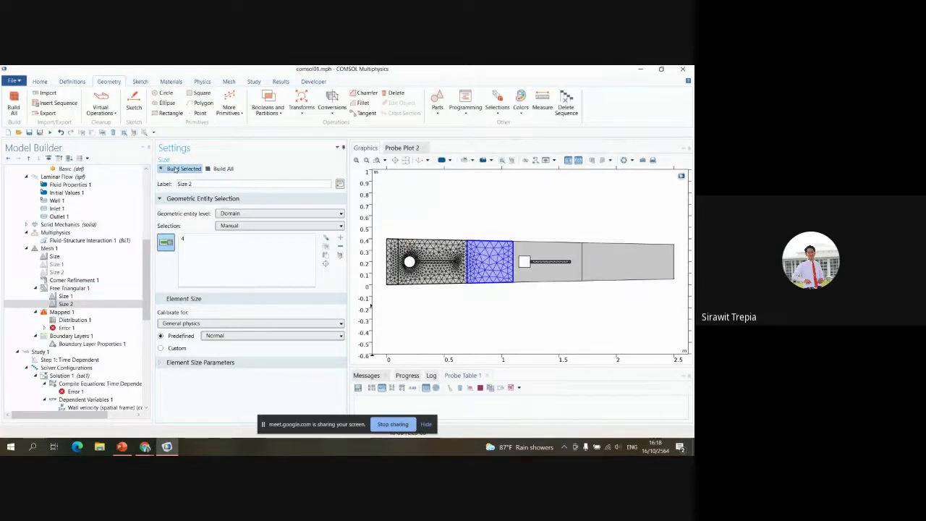
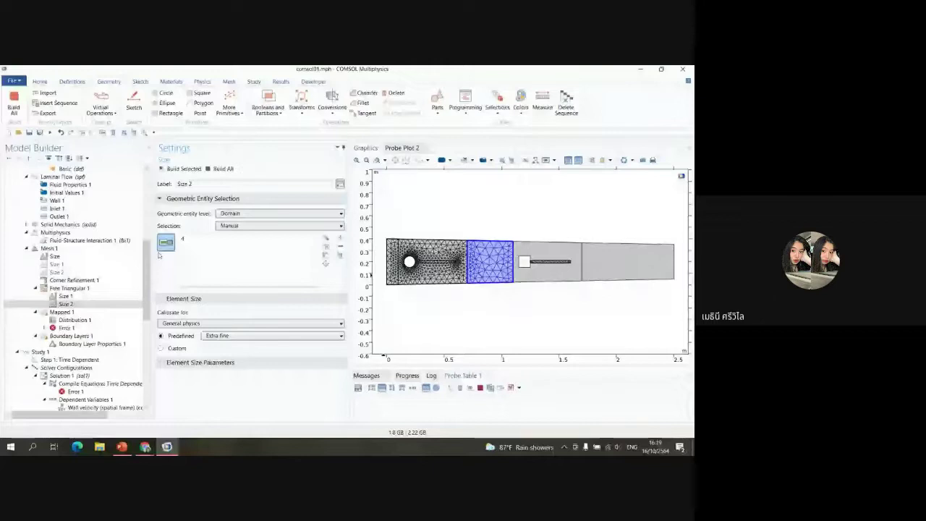
- Set the predefined element size of Size 2 under Free Triangular 1 to Coarse and rebuild the mesh up to that node
left_click(260, 335)
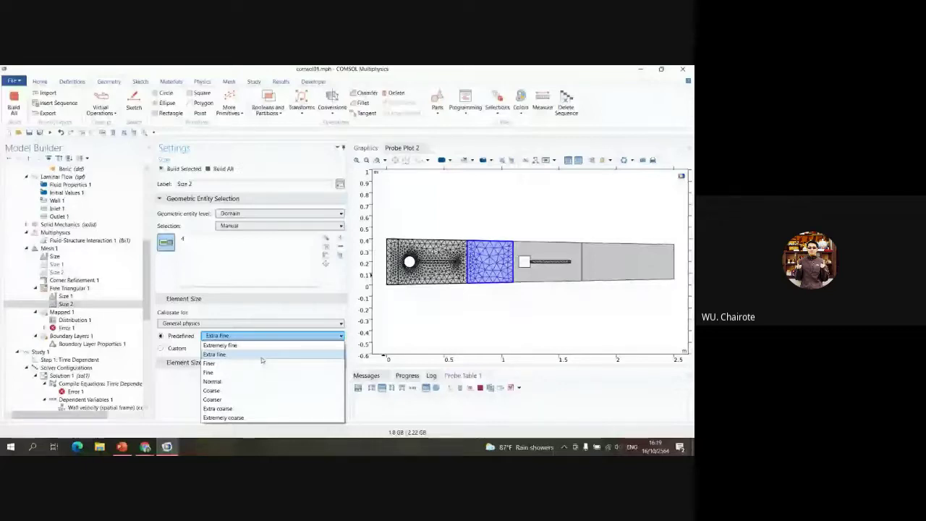
left_click(243, 391)
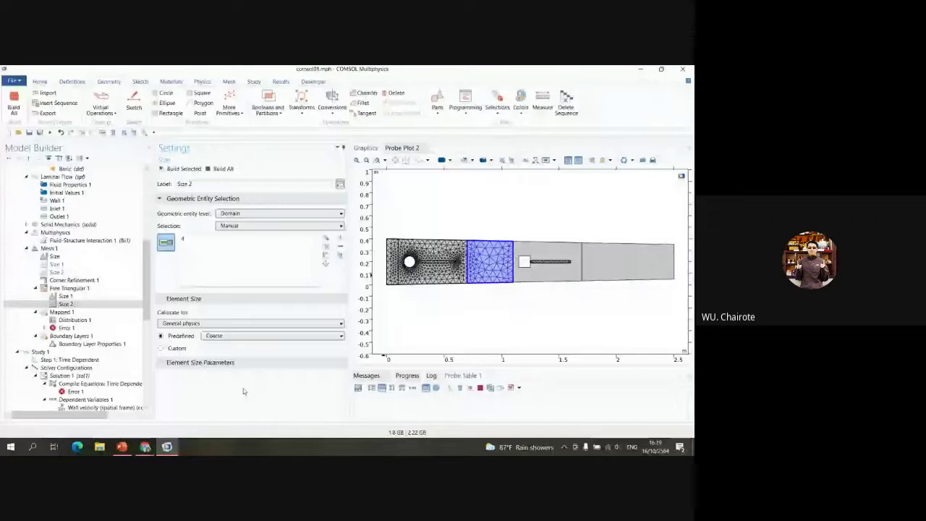
key("alt+Down")
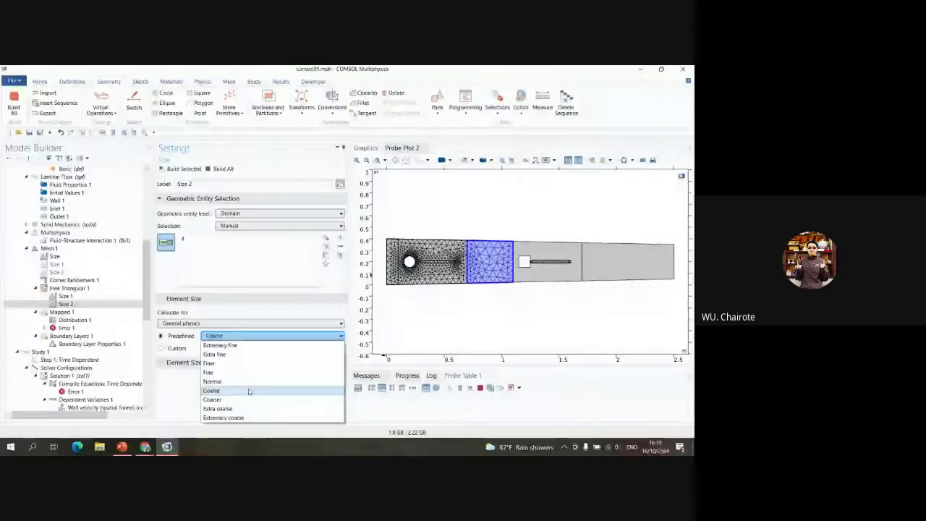
left_click(248, 391)
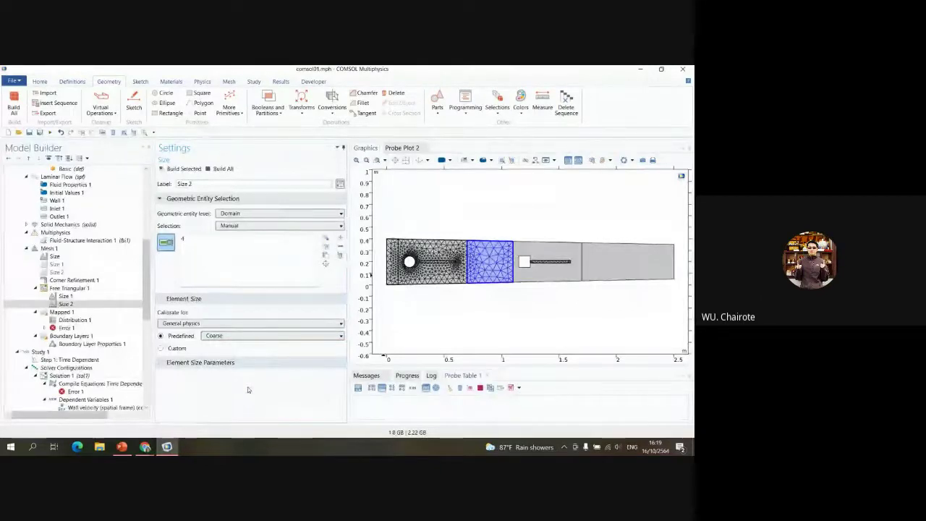
left_click(176, 171)
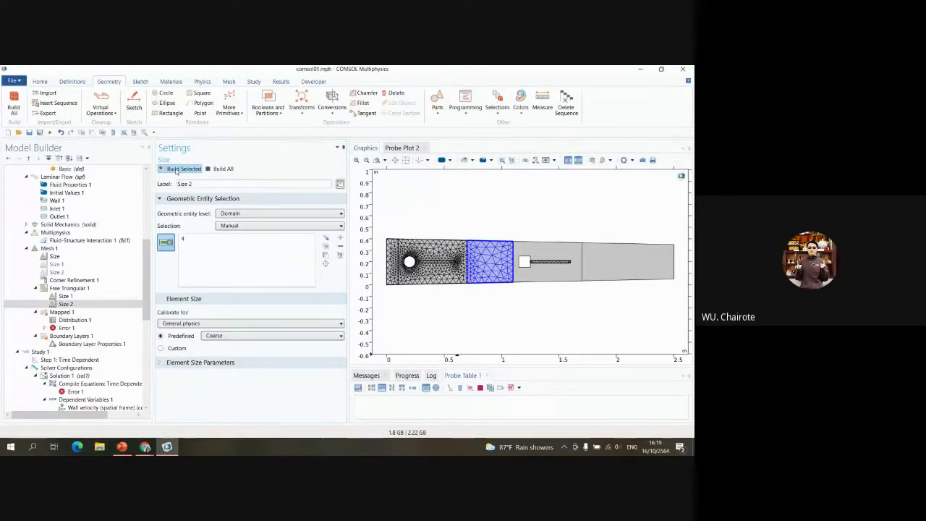
- Review the geometric entity level of Mapped 1 and the domain selection of Size 1 under Free Triangular 1
left_click(91, 313)
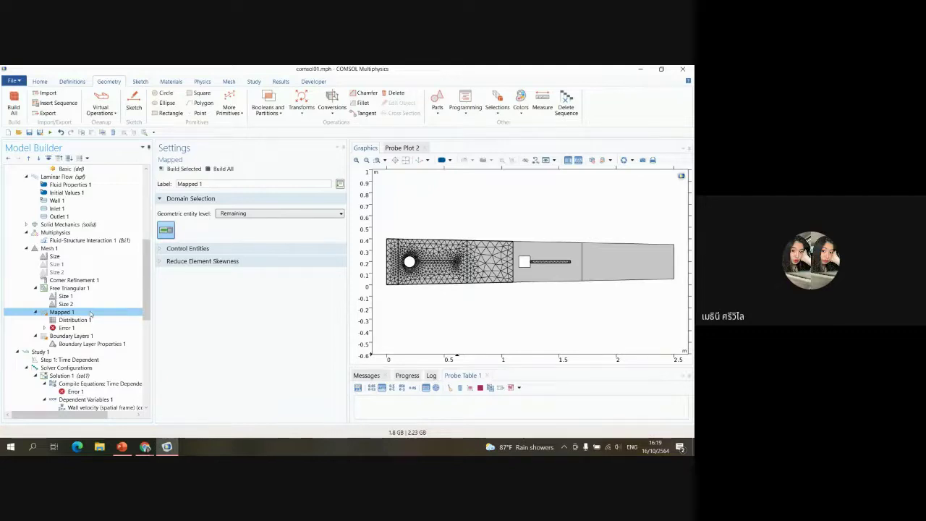
left_click(256, 214)
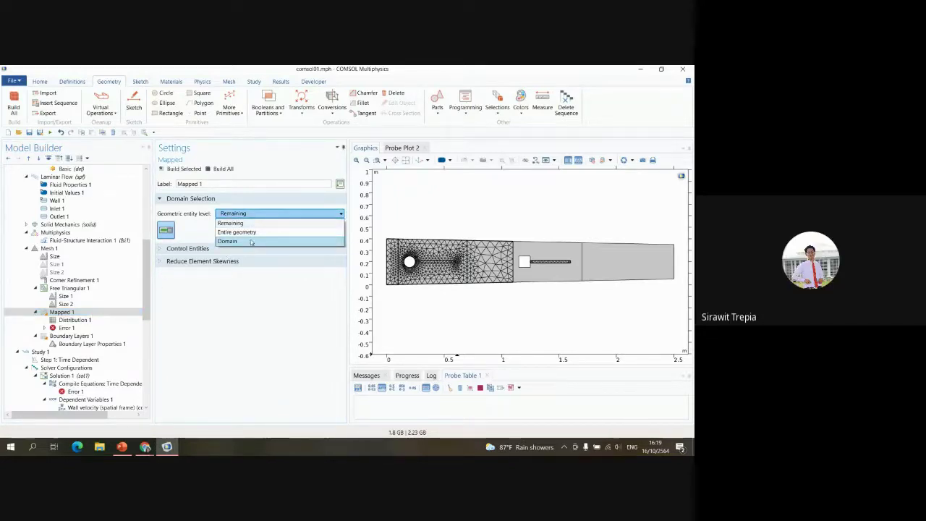
left_click(250, 218)
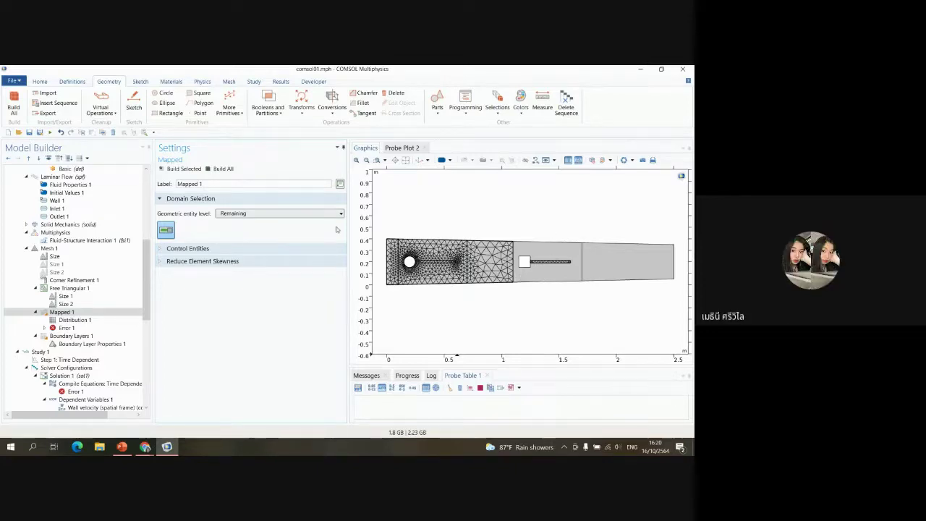
left_click(106, 295)
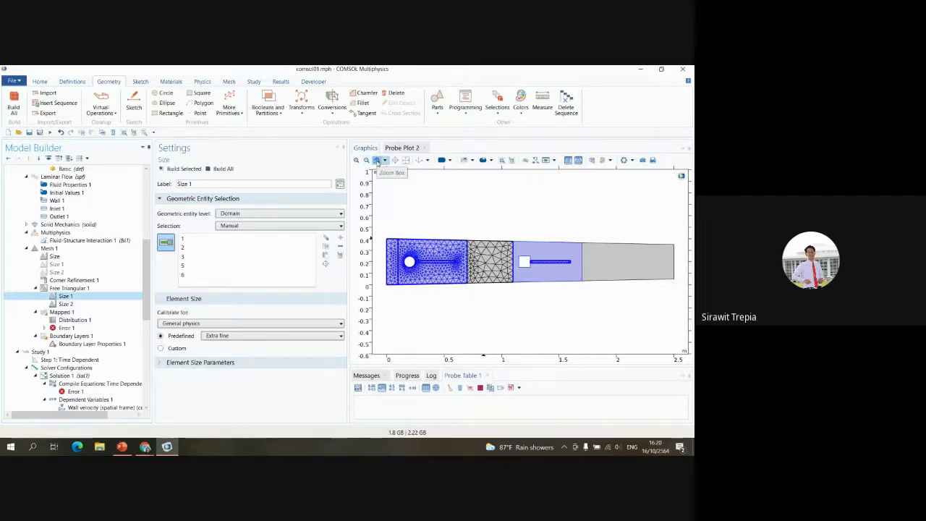
- Add domain 5, the region around the square obstacle, to the Free Triangular 1 selection and build that node
left_click(376, 160)
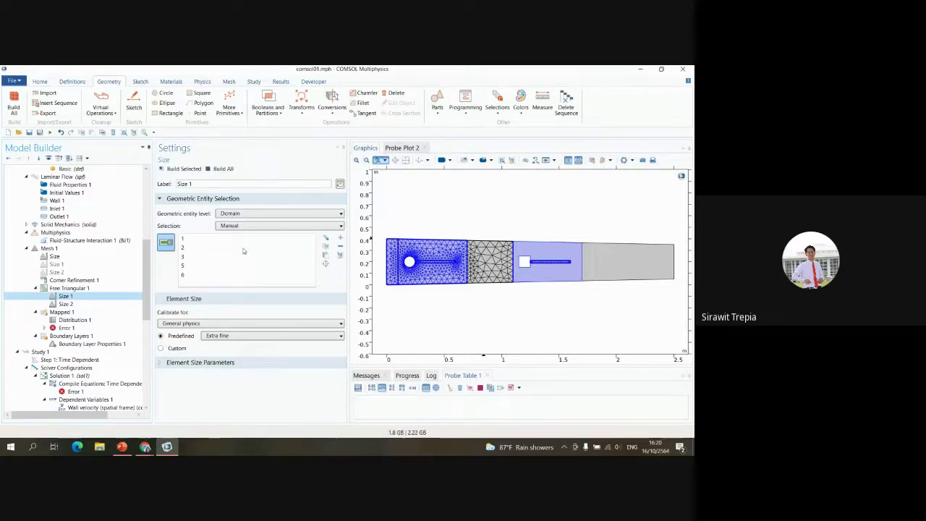
left_click(87, 279)
left_click(117, 288)
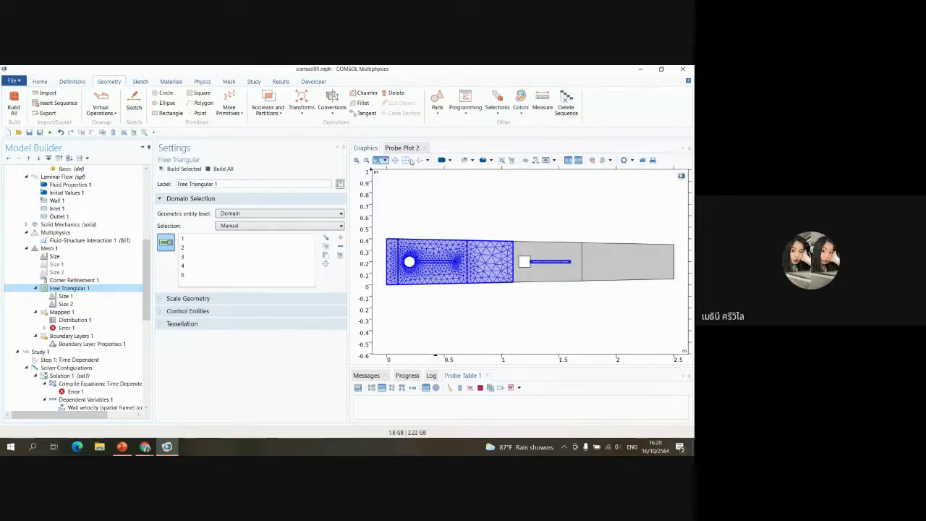
left_click_drag(515, 248, 549, 281)
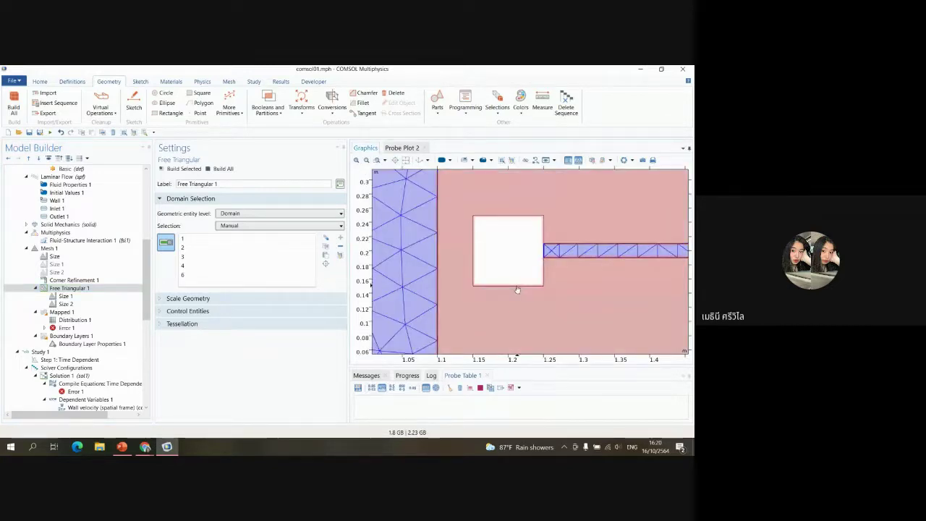
left_click(552, 238)
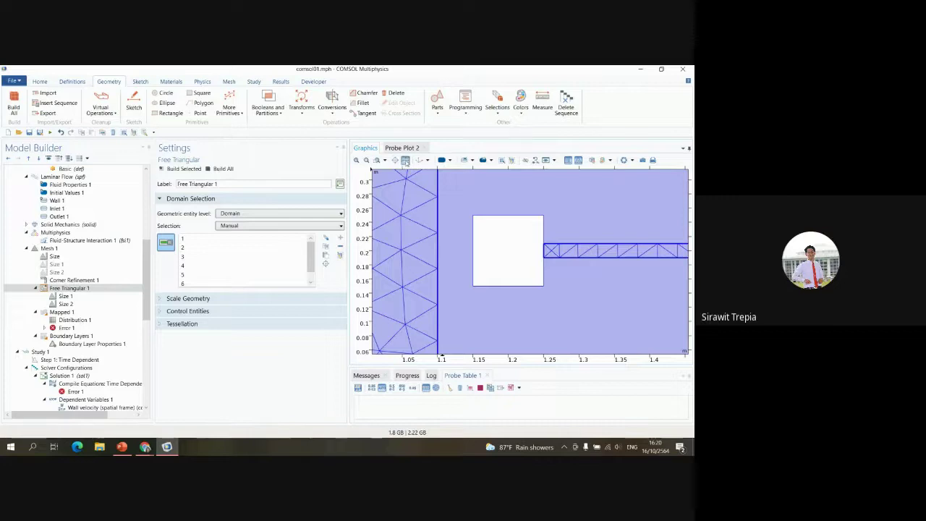
left_click(405, 160)
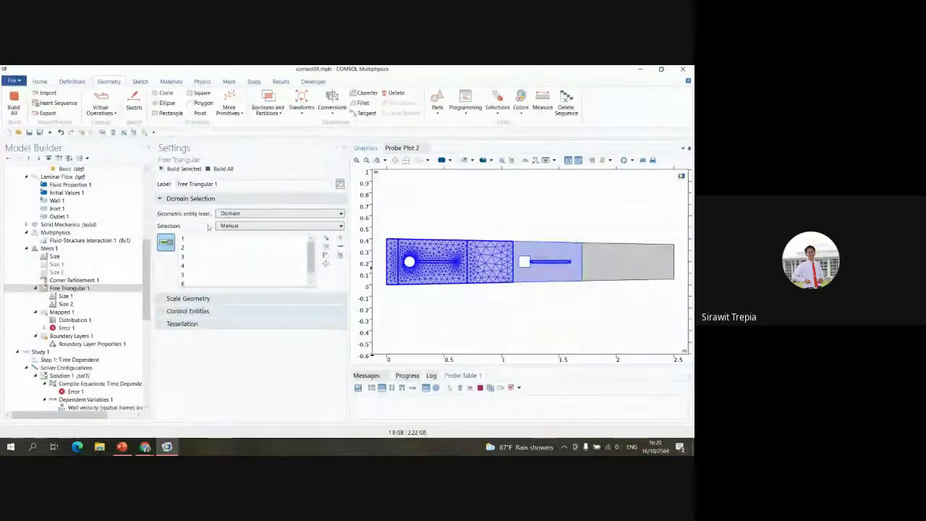
left_click(178, 171)
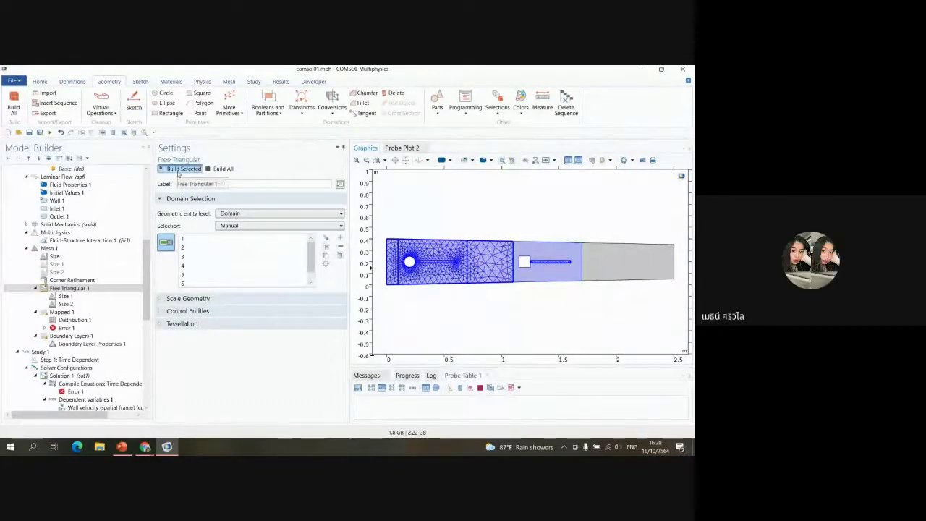
- Check Distribution 1 and Size 1, and build the Mapped 1 mesh on the remaining domain
left_click(107, 319)
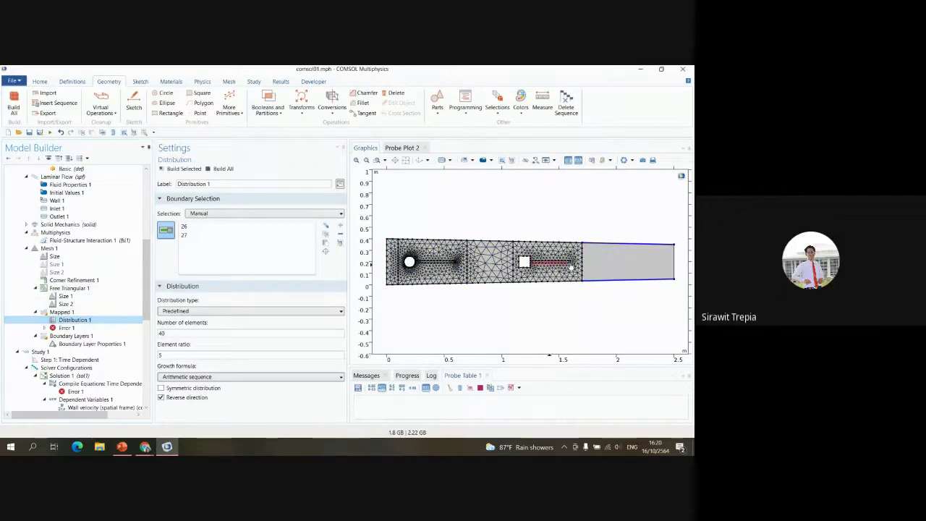
left_click(65, 297)
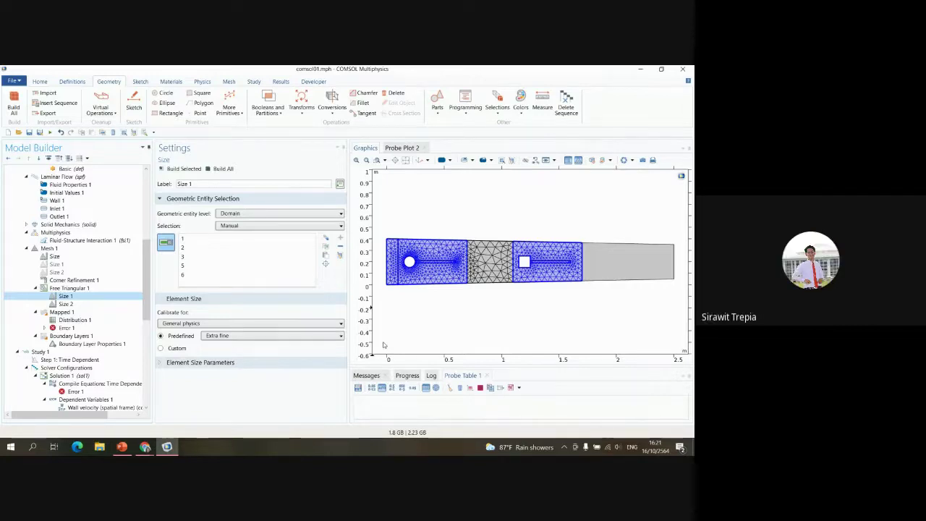
left_click(88, 311)
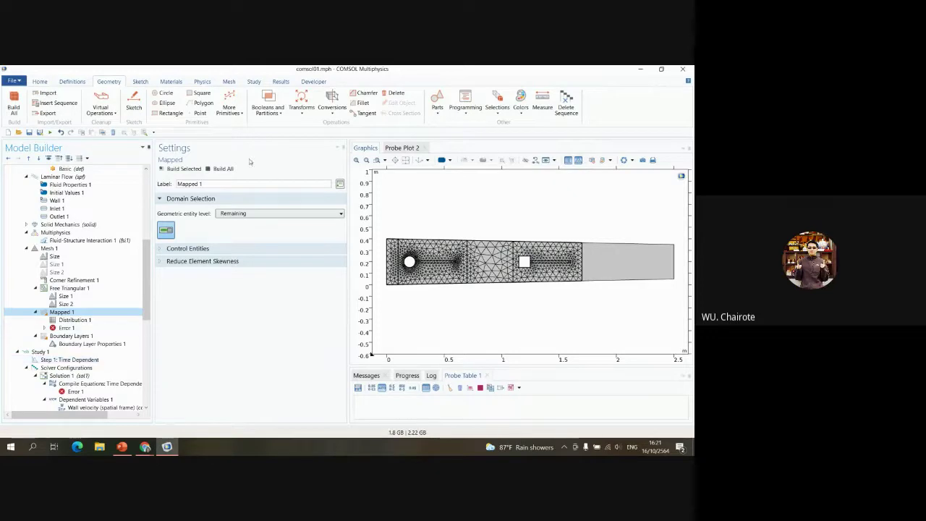
left_click(183, 170)
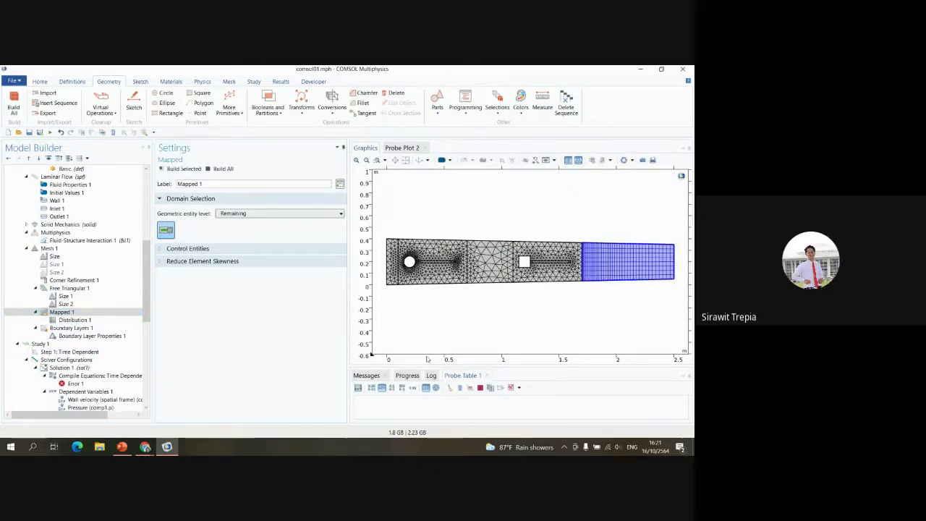
- Add a second Boundary Layer Properties node under Boundary Layers 1
left_click(72, 328)
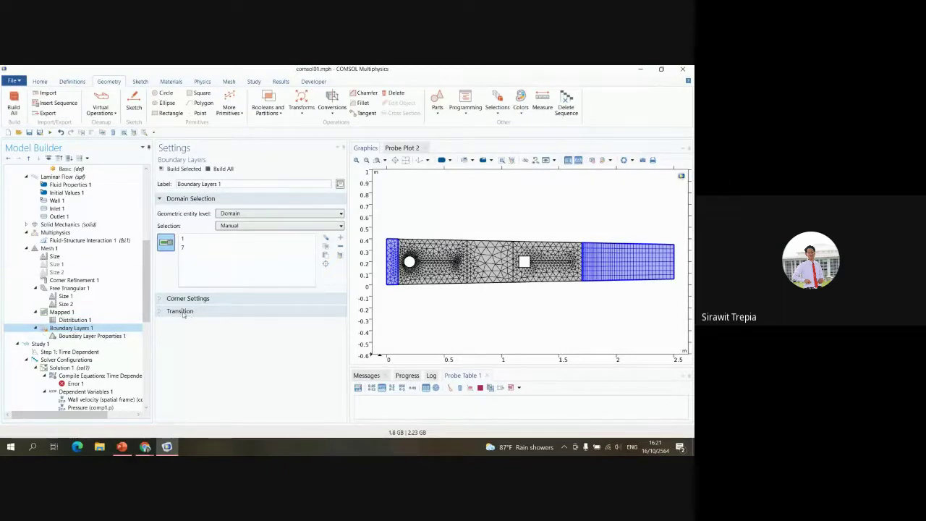
left_click(92, 329)
right_click(92, 331)
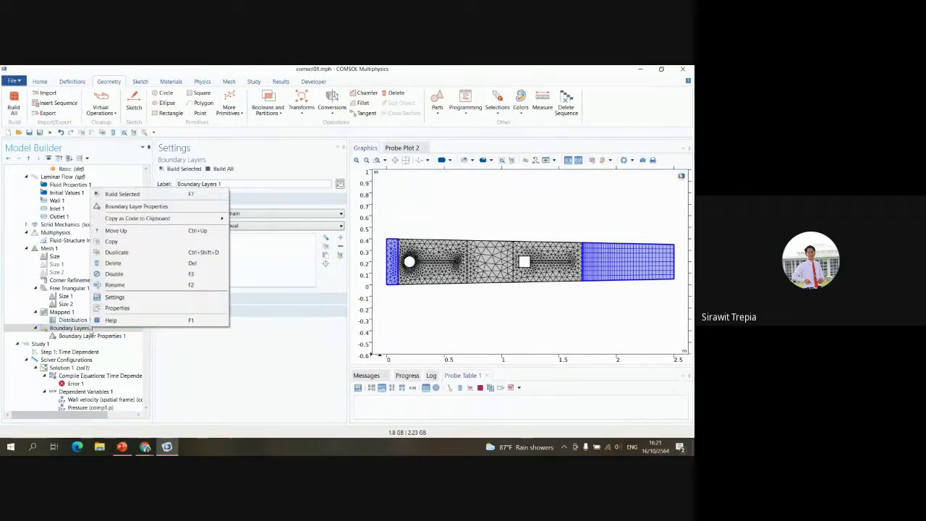
left_click(187, 356)
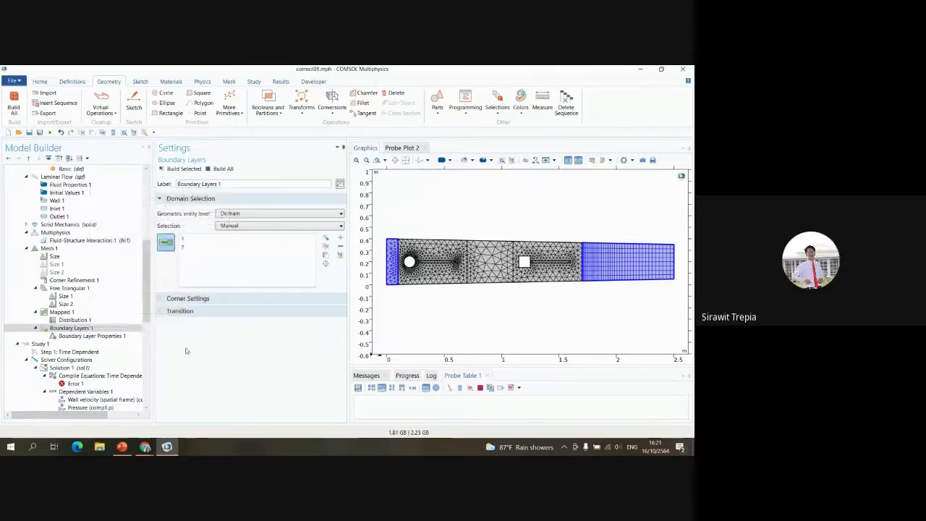
right_click(41, 329)
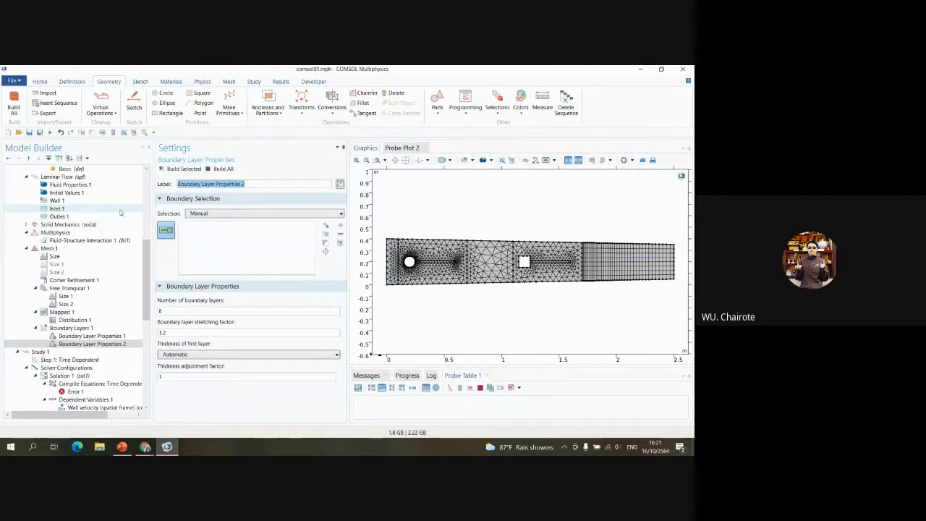
left_click(120, 208)
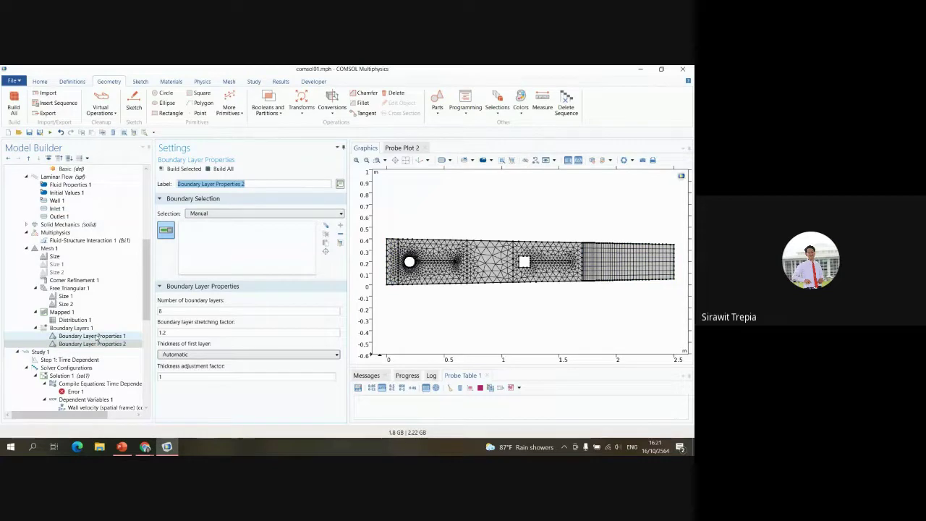
left_click(96, 336)
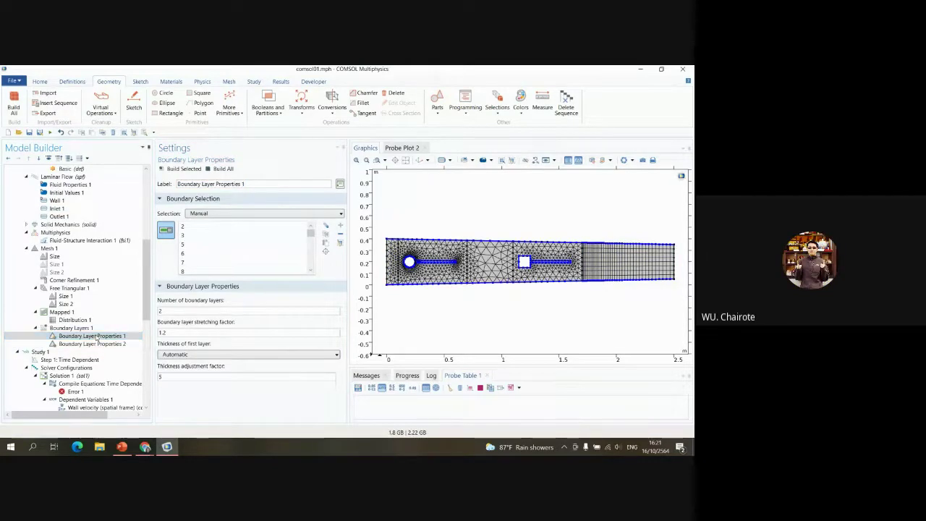
right_click(96, 336)
left_click(118, 269)
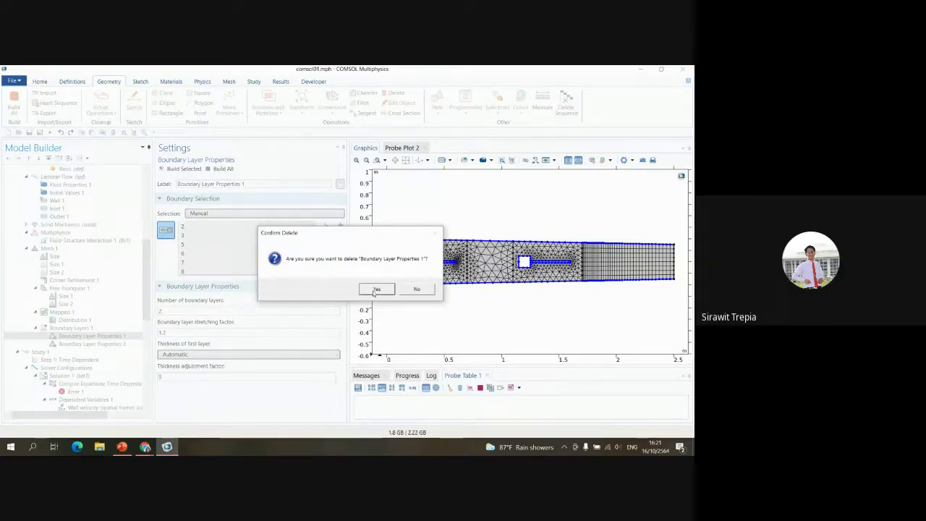
left_click(402, 289)
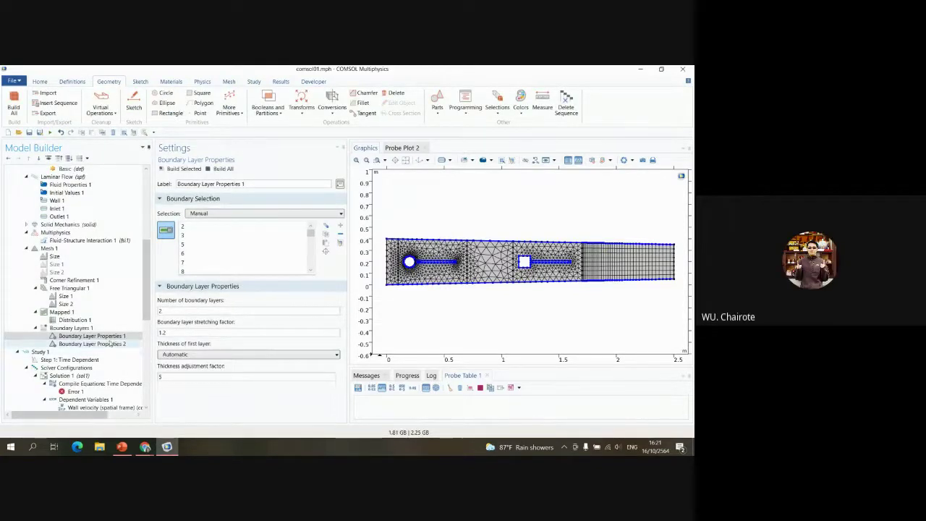
- Delete the empty Boundary Layer Properties 2 node from Boundary Layers 1
right_click(92, 343)
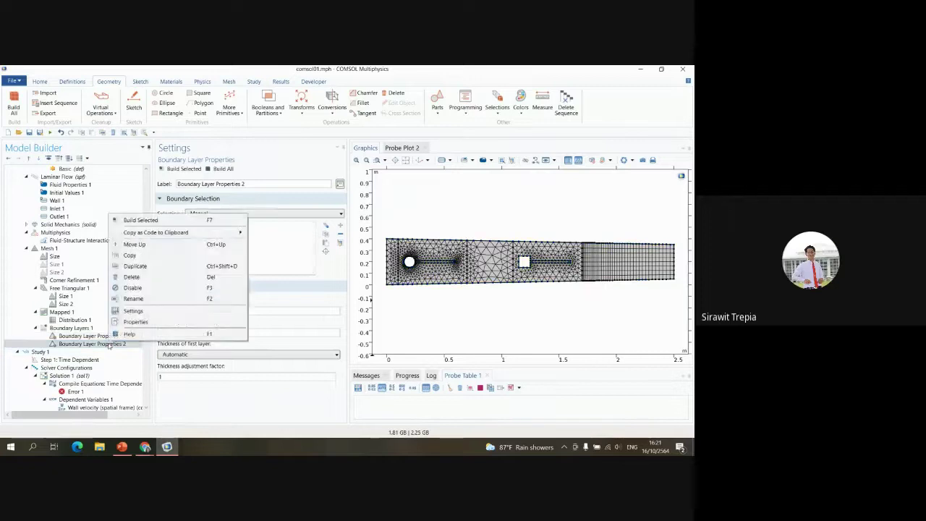
left_click(131, 277)
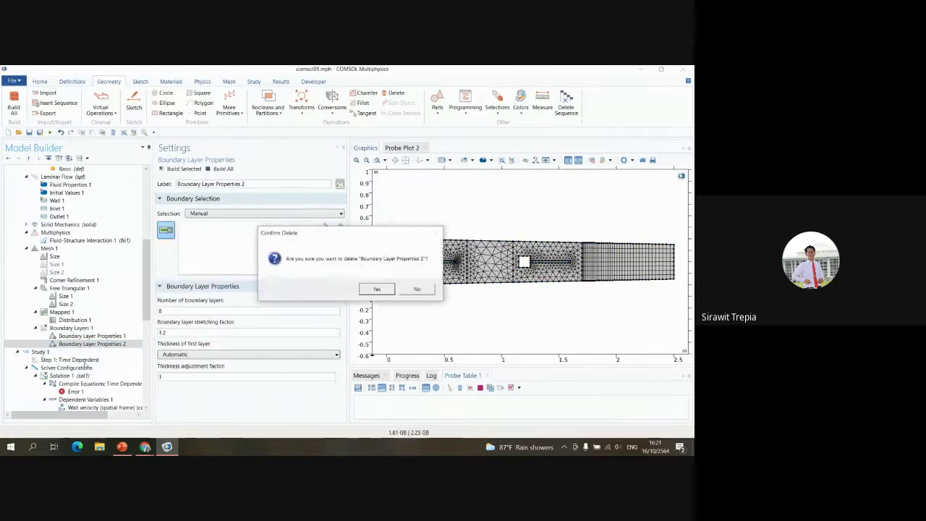
left_click(377, 290)
- Build the mesh up to Boundary Layer Properties 1, and build the whole mesh sequence
left_click(92, 336)
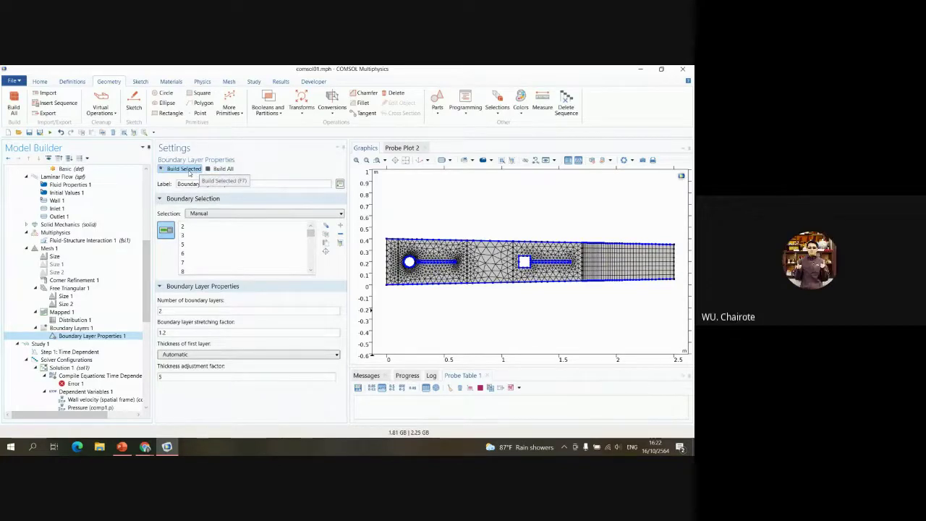
left_click(189, 171)
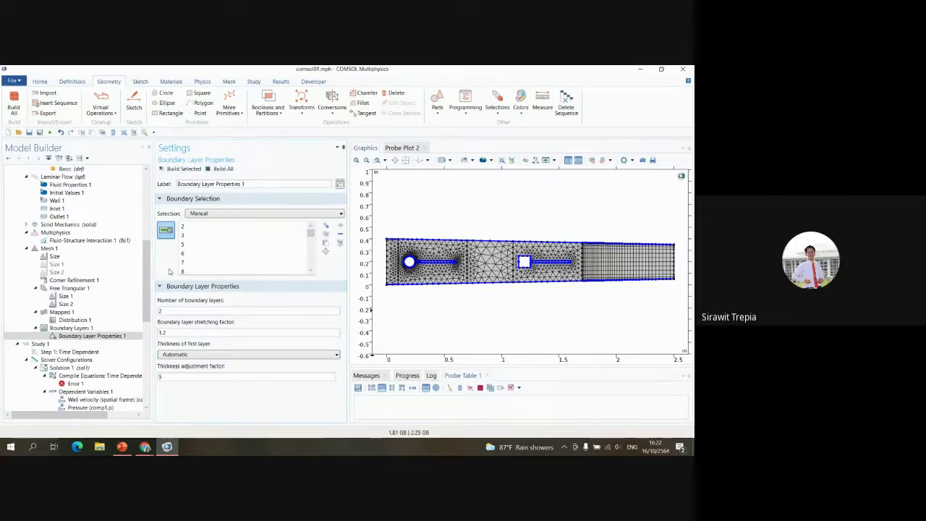
left_click(221, 168)
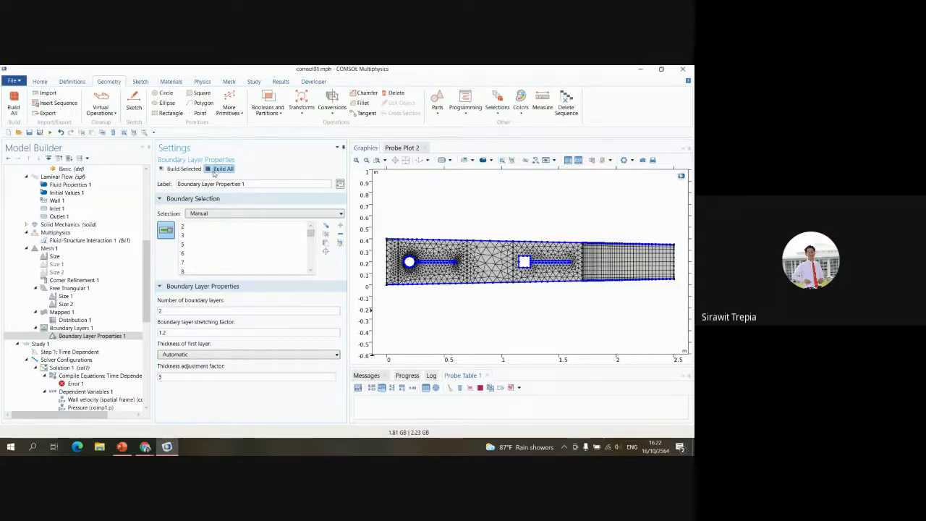
- Check the Compile Equations node of Study 1, and compute the study
left_click(30, 345)
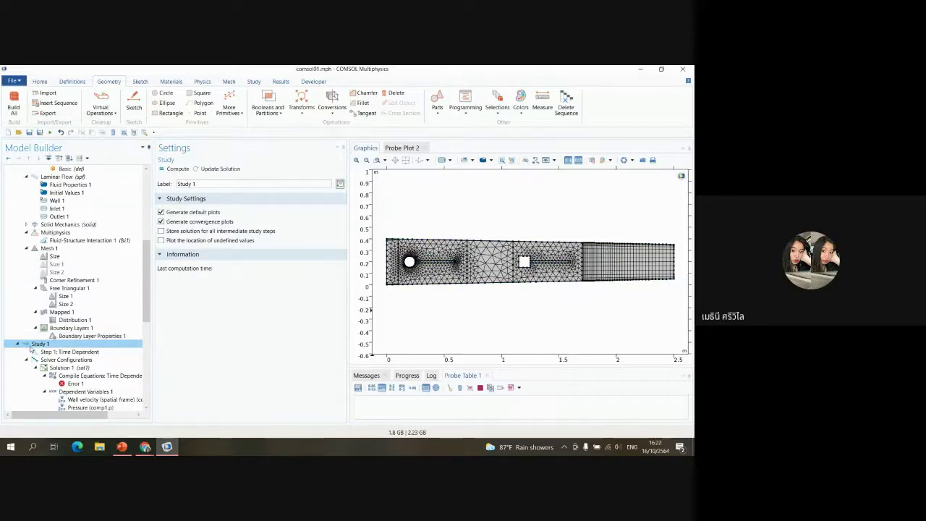
scroll(49, 346, "down", 1)
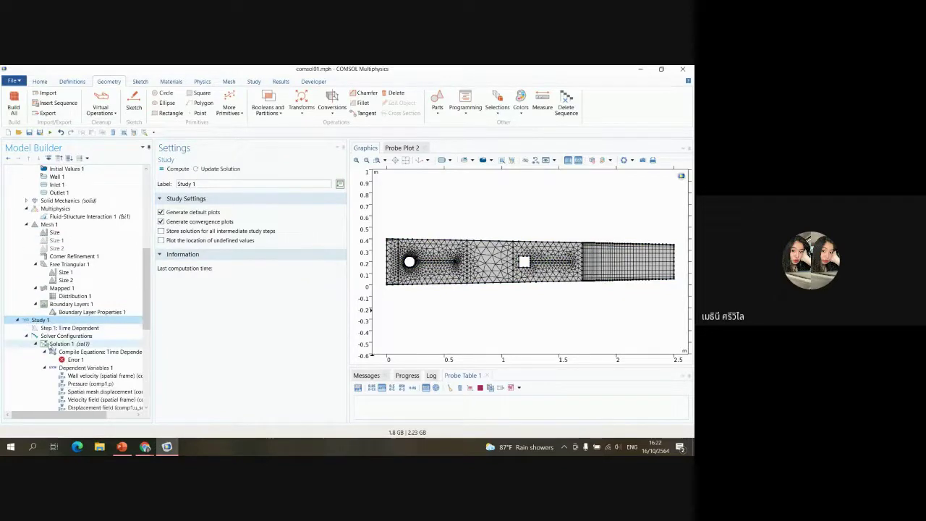
scroll(49, 346, "down", 1)
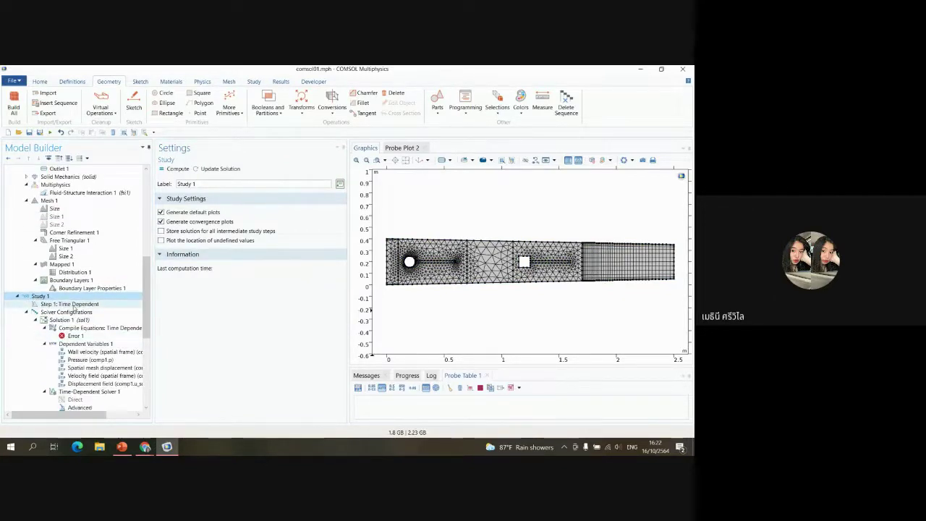
left_click(76, 328)
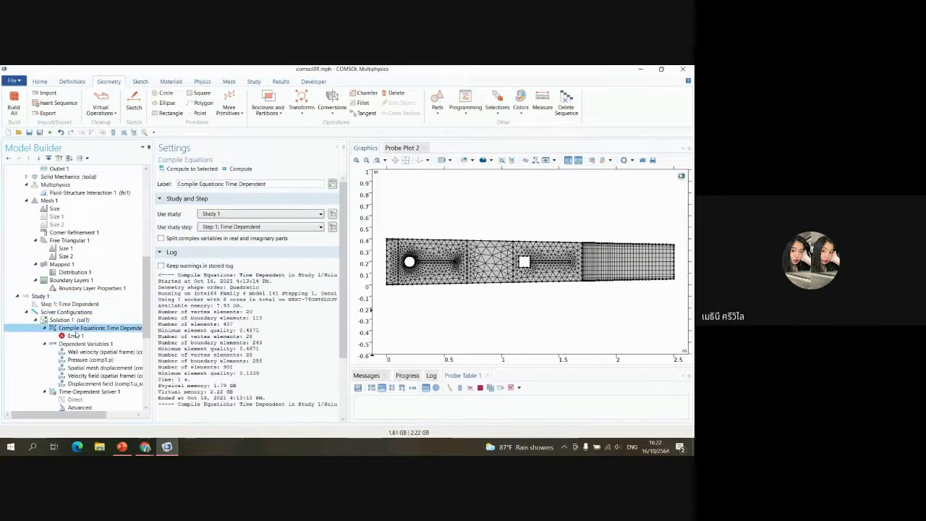
scroll(74, 312, "down", 2)
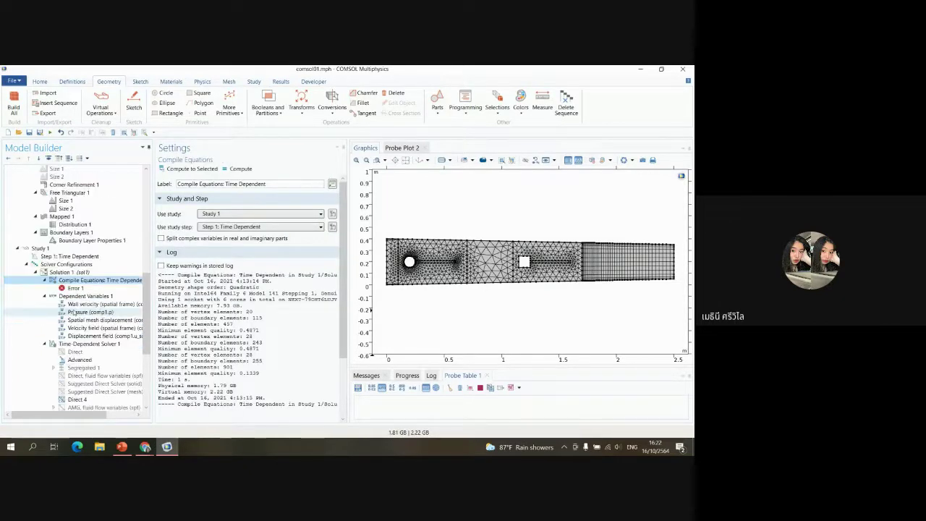
scroll(75, 312, "down", 2)
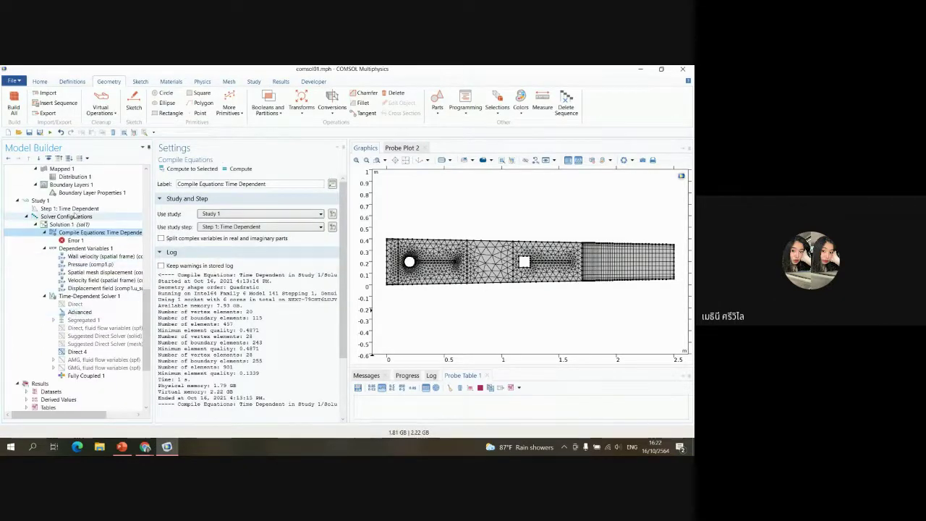
left_click(75, 202)
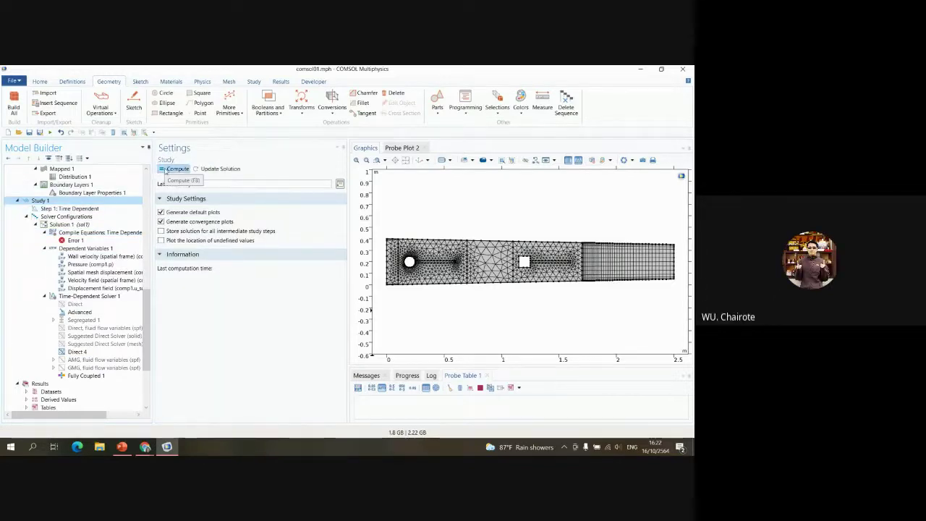
left_click(165, 169)
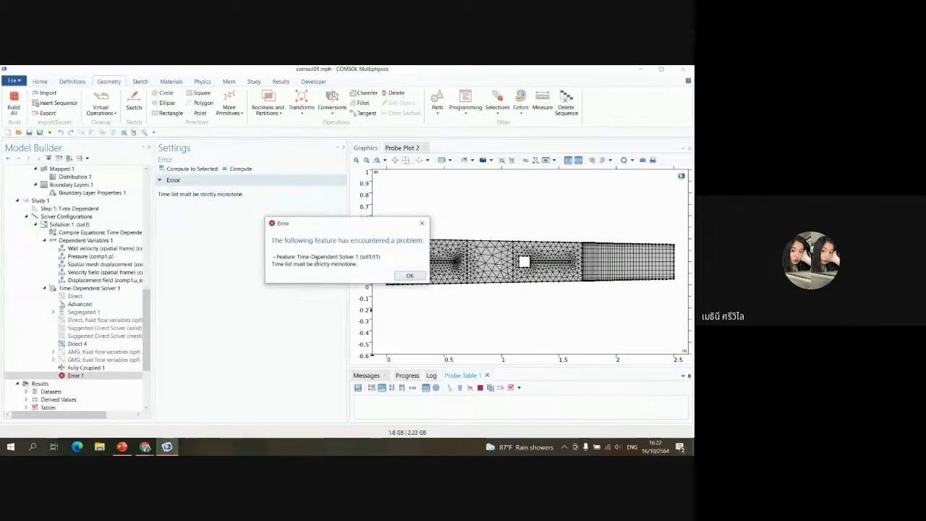
left_click(409, 277)
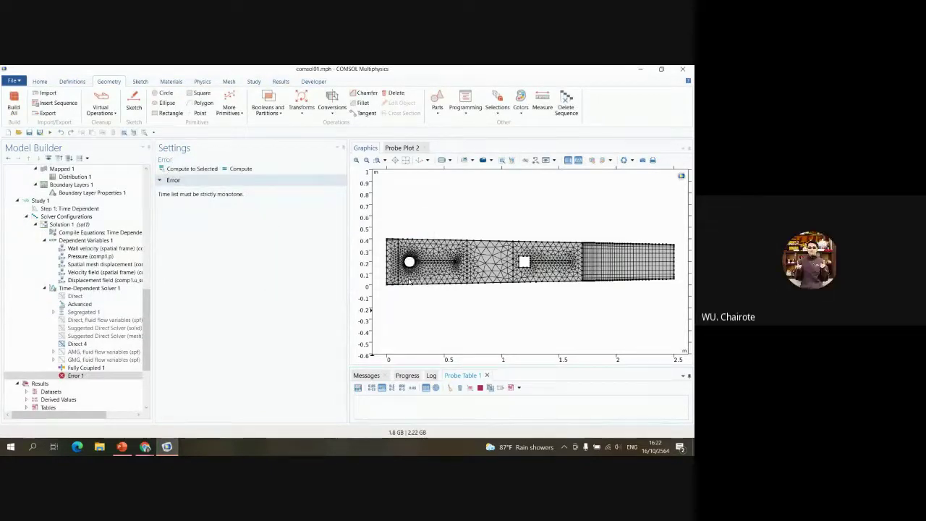
- Check the solver error, Fully Coupled 1 and Time-Dependent Solver 1, and correct the times of Step 1: Time Dependent to range(0,0.02,5)
left_click(78, 376)
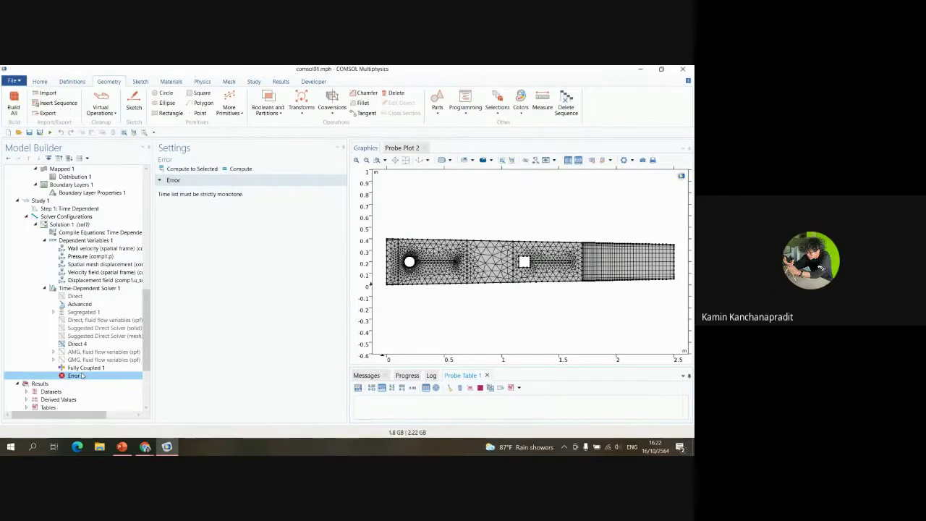
left_click(91, 368)
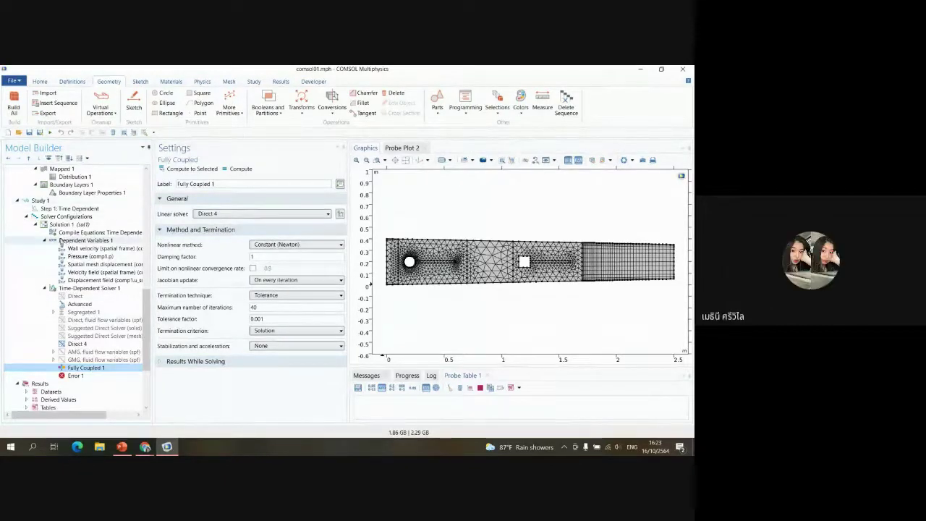
scroll(55, 246, "up", 1)
left_click(91, 312)
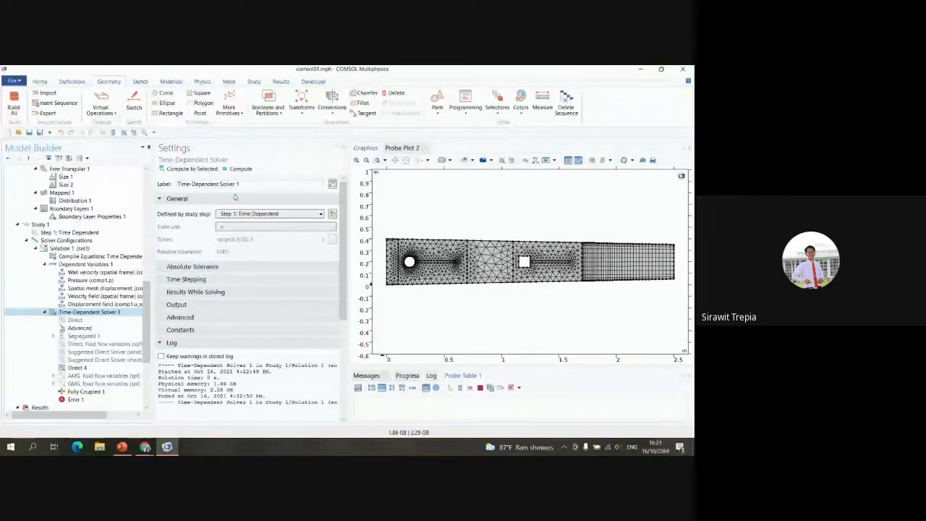
left_click(76, 232)
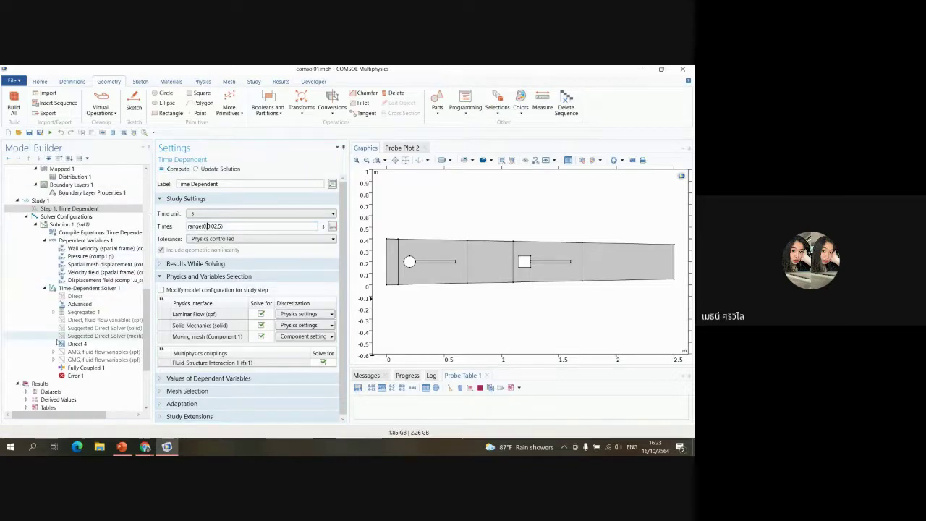
- Review Fully Coupled 1 and Compile Equations, and compute again from Step 1: Time Dependent
left_click(78, 369)
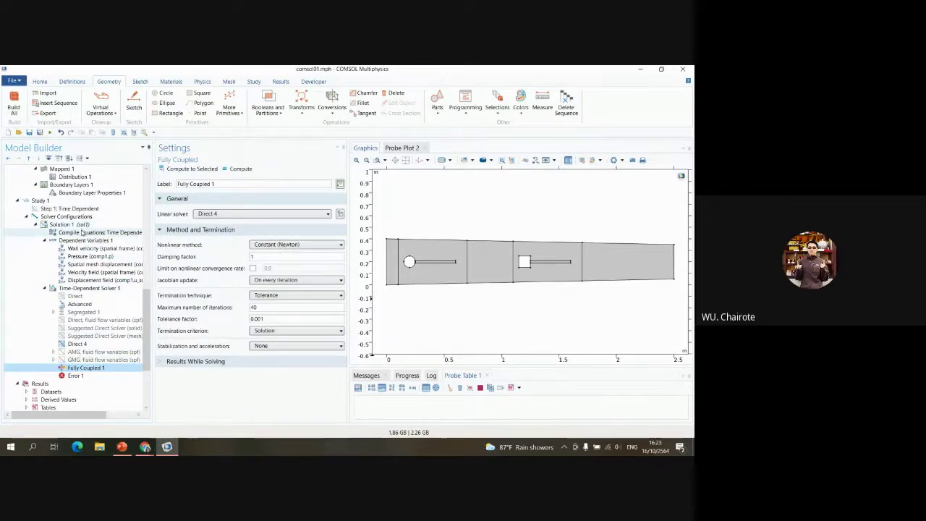
left_click(83, 232)
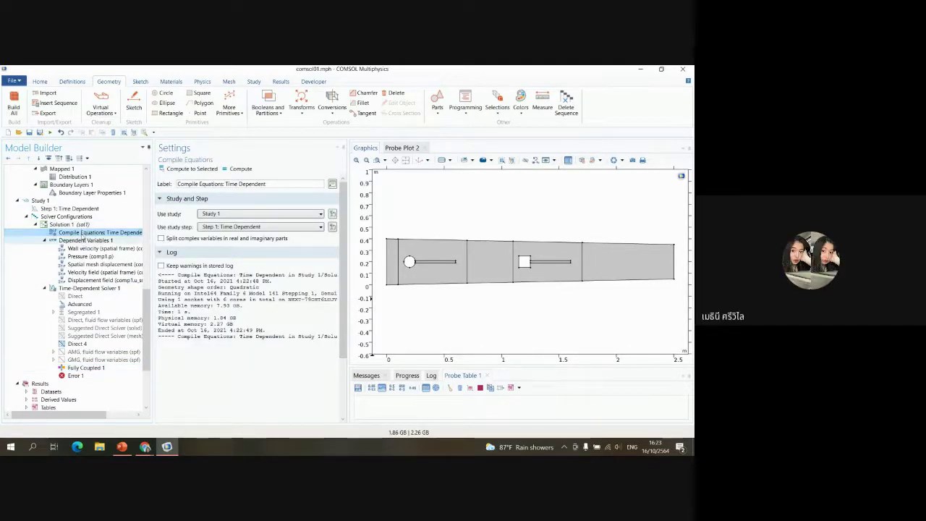
left_click(77, 208)
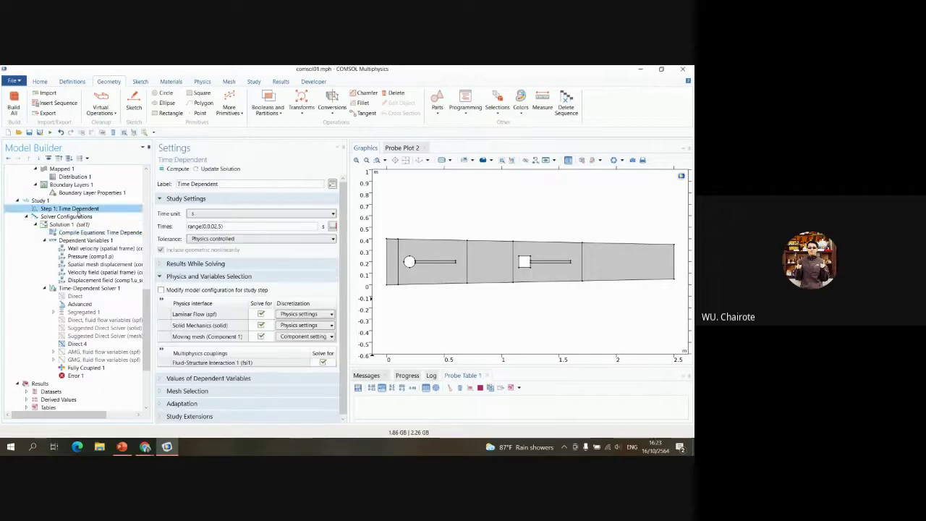
left_click(174, 168)
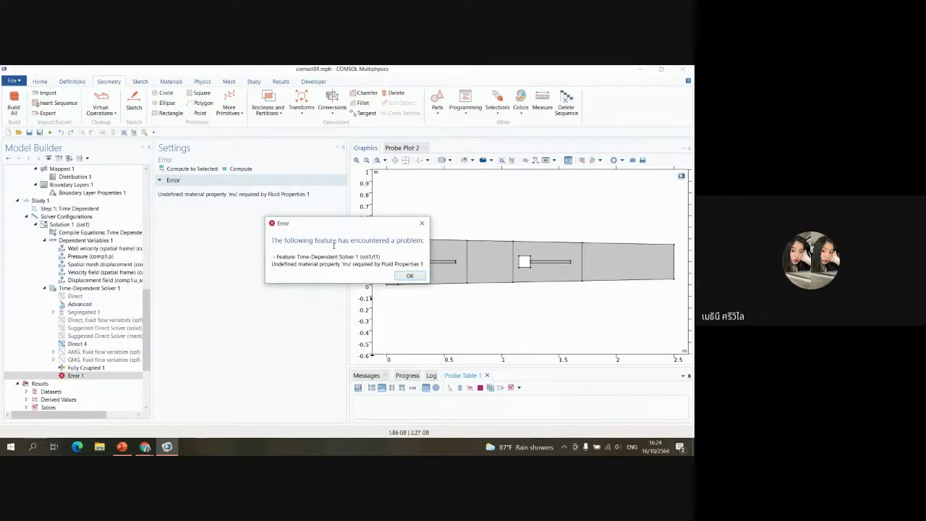
left_click(408, 276)
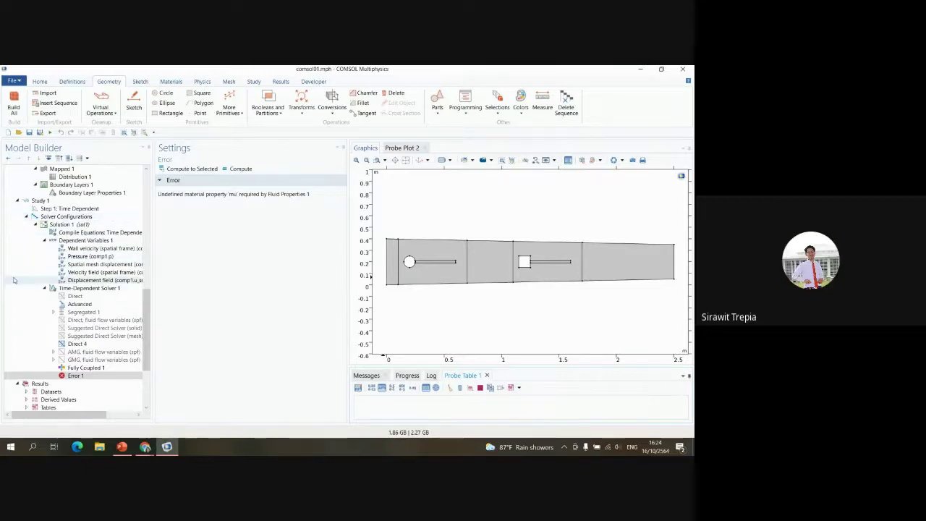
- Compare Material 1 and Material 2 with their Basic properties, and add domain 5 around the square obstacle to Material 2
scroll(35, 267, "up", 5)
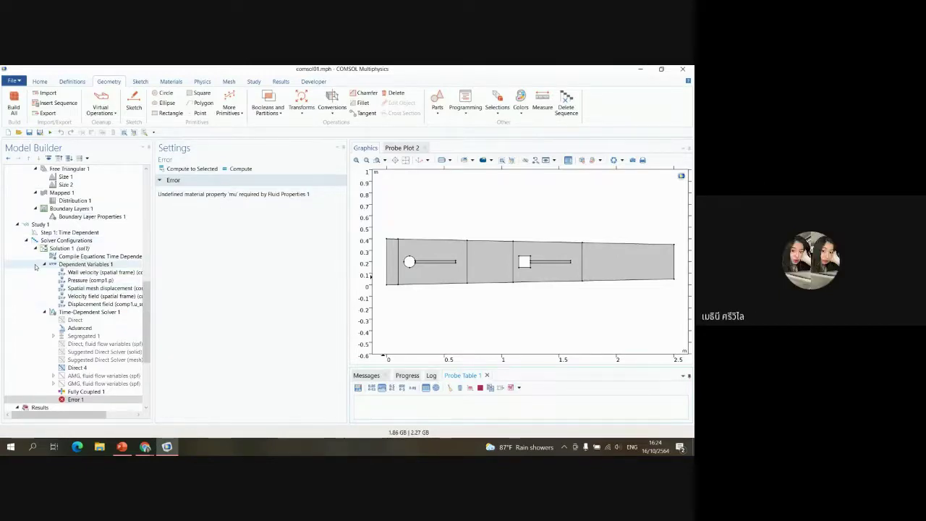
scroll(35, 266, "up", 3)
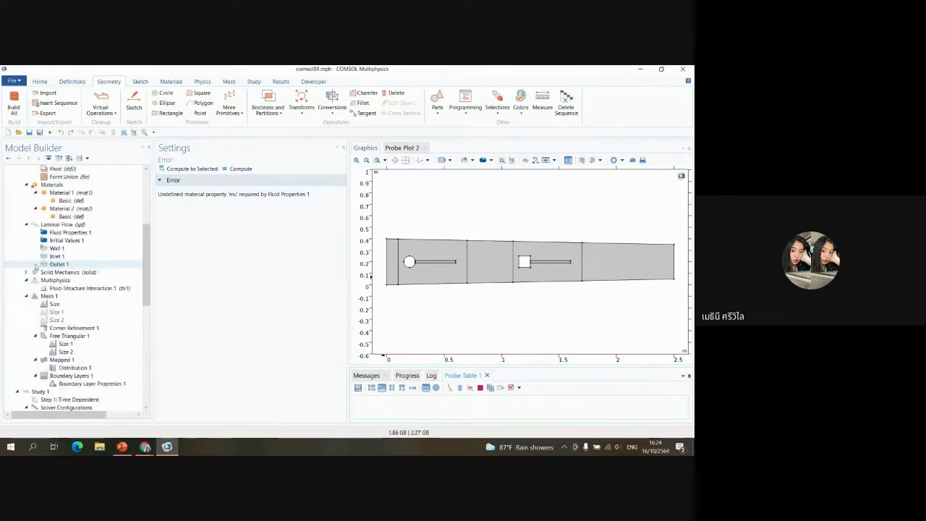
scroll(35, 266, "up", 2)
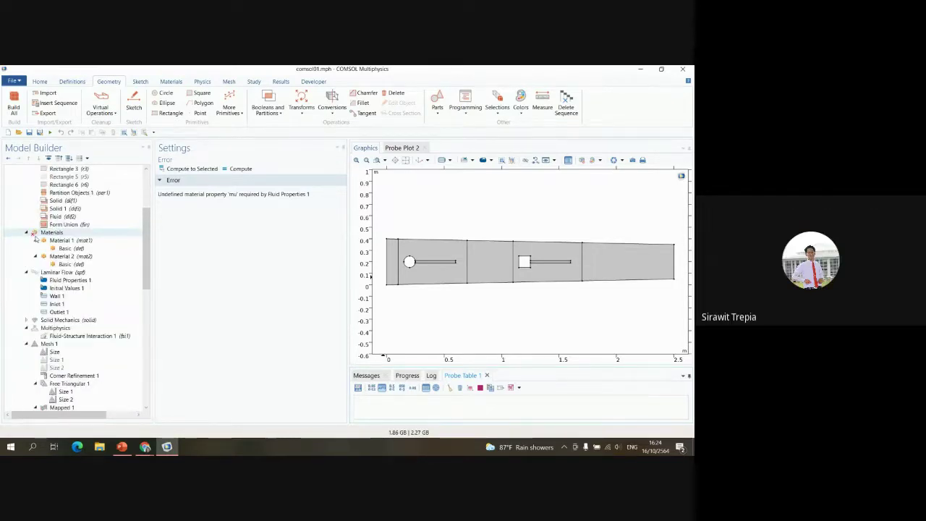
left_click(75, 241)
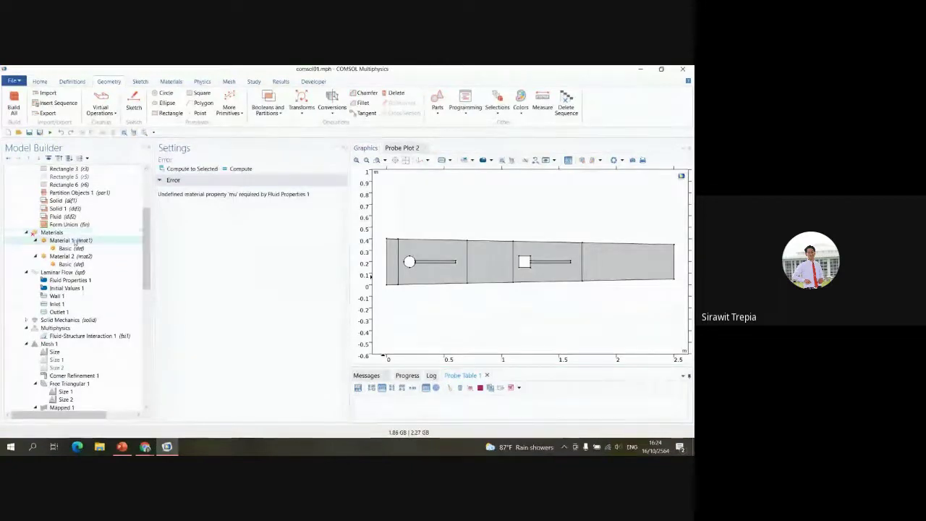
left_click(52, 232)
left_click(70, 240)
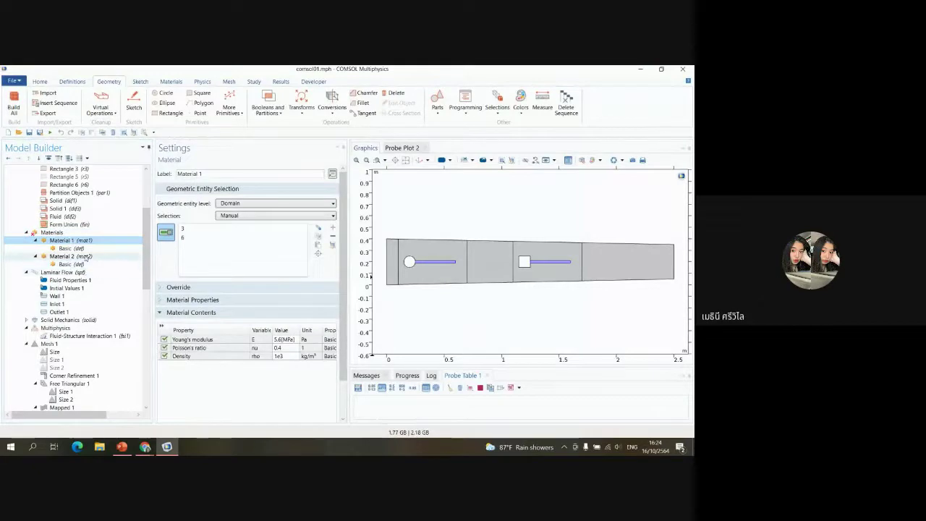
left_click(81, 256)
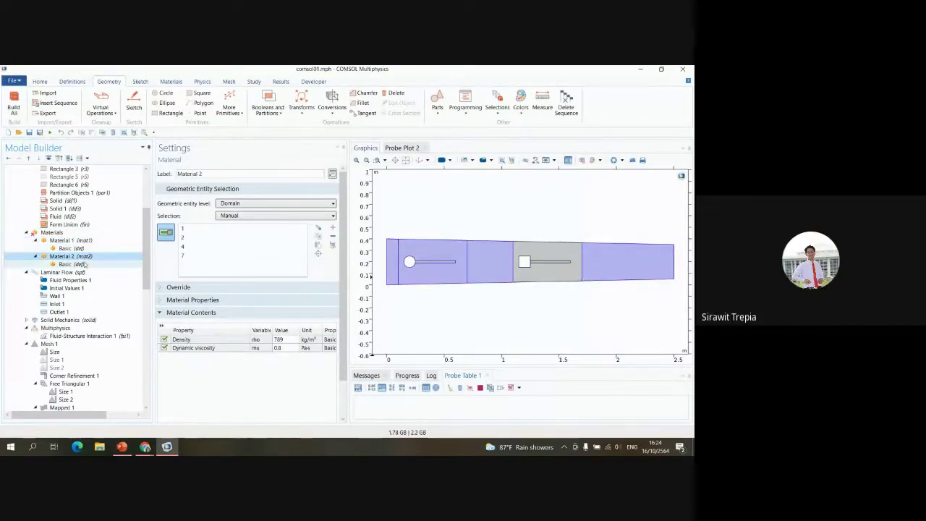
left_click(86, 265)
left_click(74, 249)
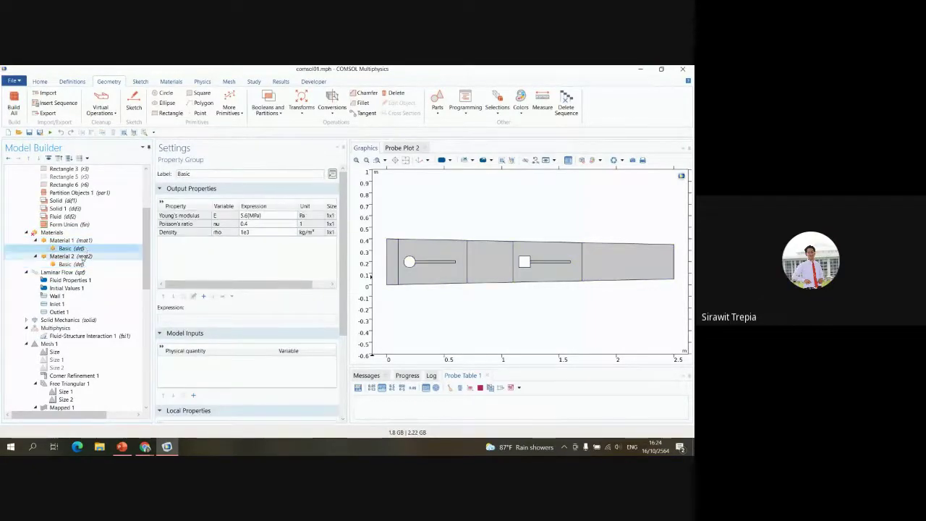
left_click(81, 256)
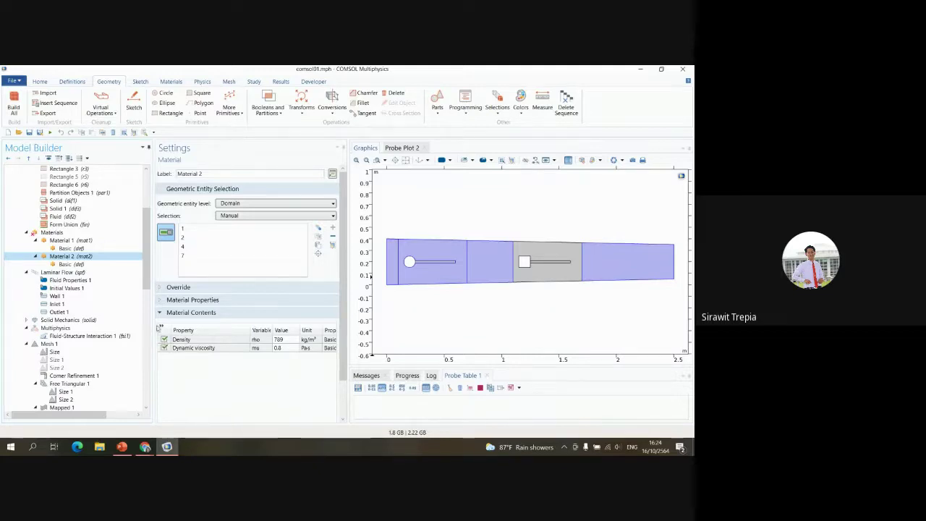
left_click(518, 276)
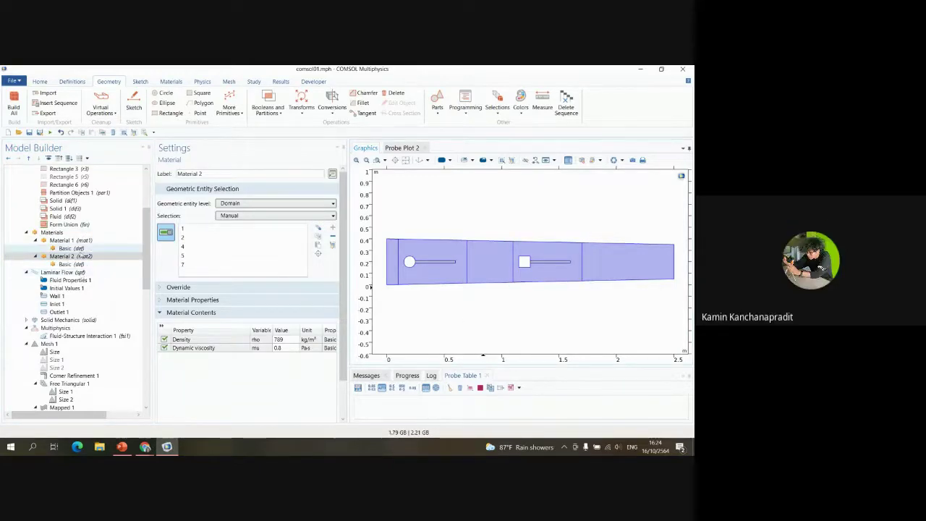
- Check the Compile Equations log, and compute Study 1 with the completed material assignment
scroll(81, 257, "down", 10)
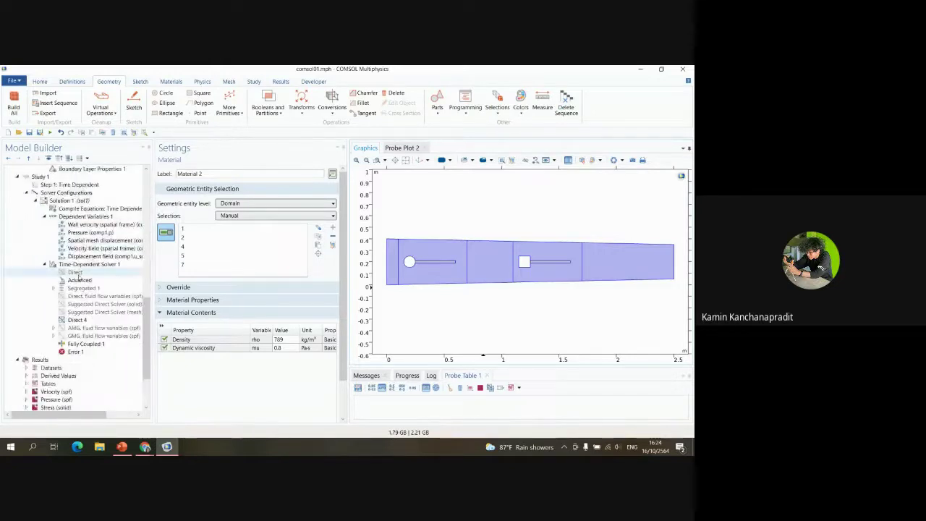
left_click(89, 216)
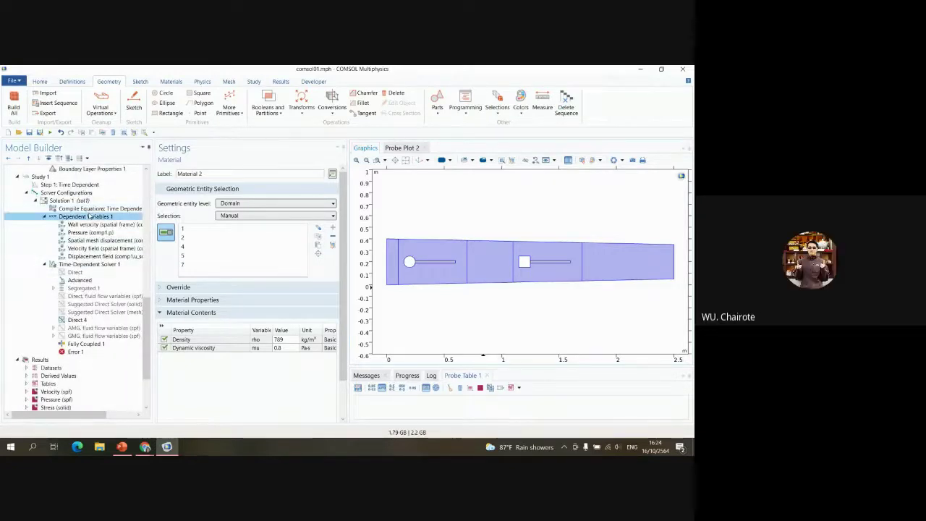
left_click(92, 208)
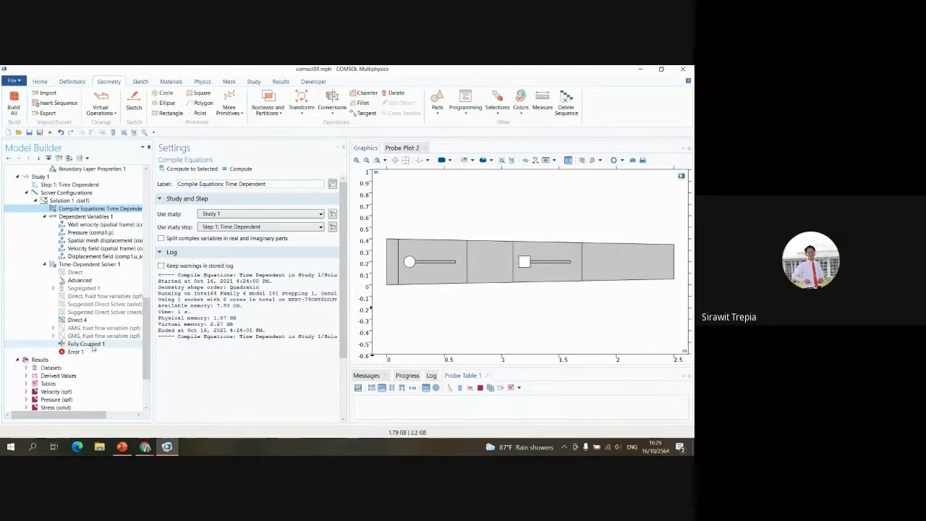
left_click(31, 178)
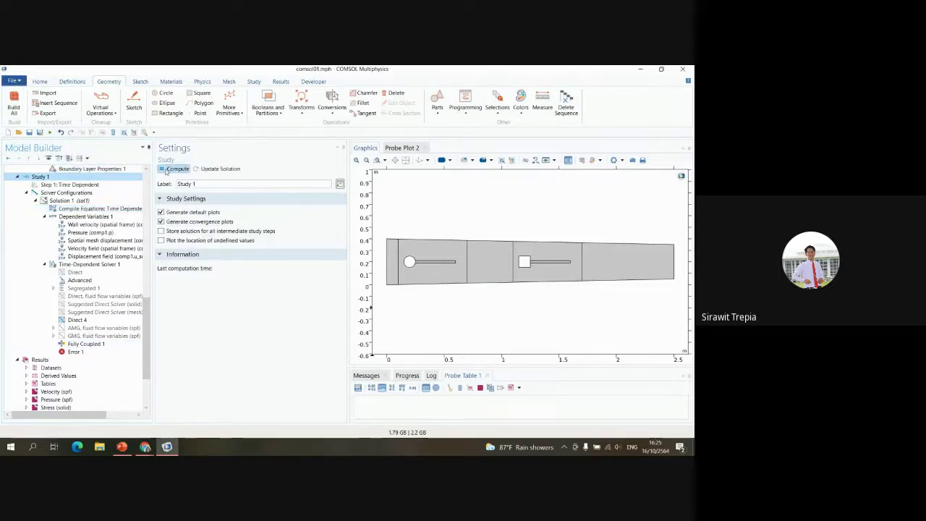
left_click(173, 169)
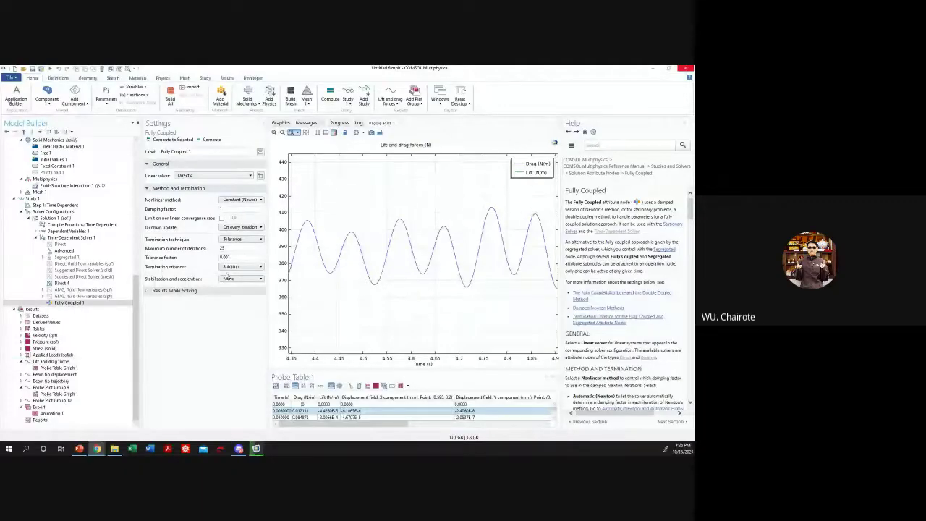
- Widen the Fully Coupled 1 settings and model tree areas of the untitled model, and switch from the probe plot to the Graphics view
left_click_drag(267, 241, 327, 243)
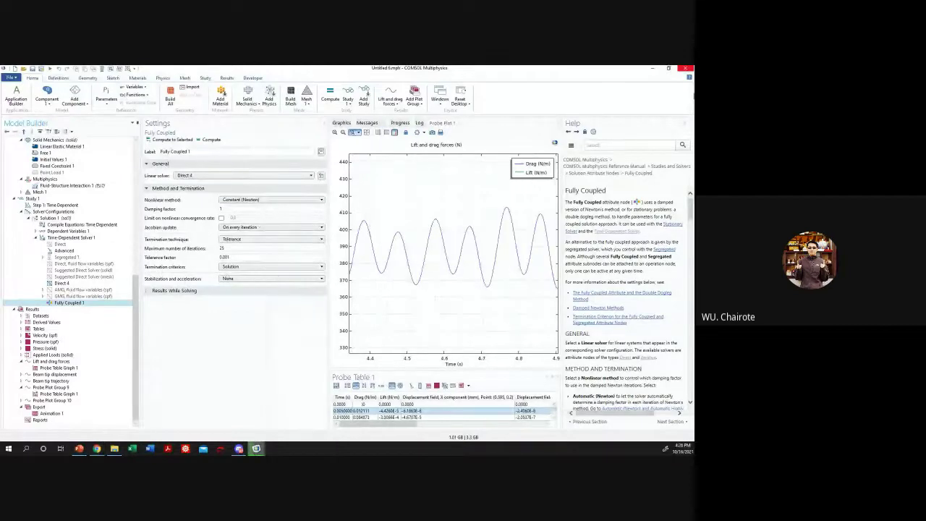
left_click_drag(330, 127, 406, 126)
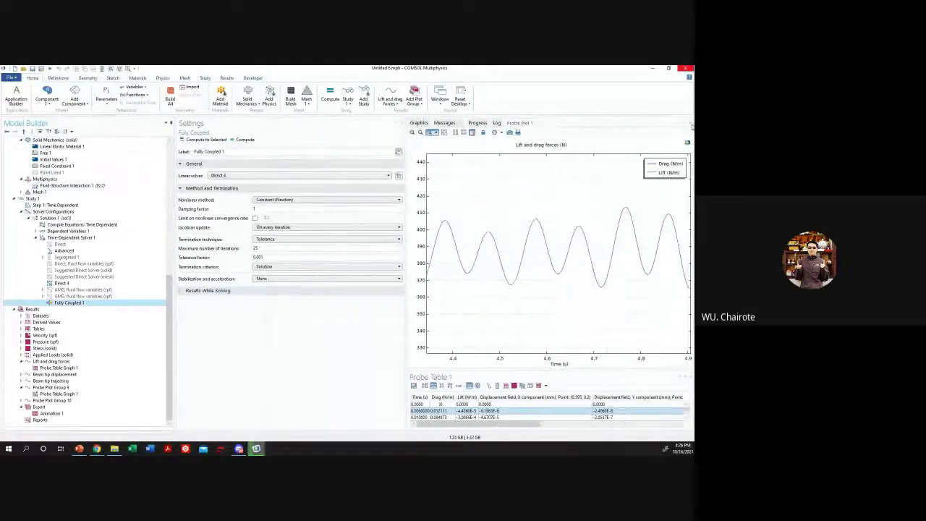
left_click(419, 124)
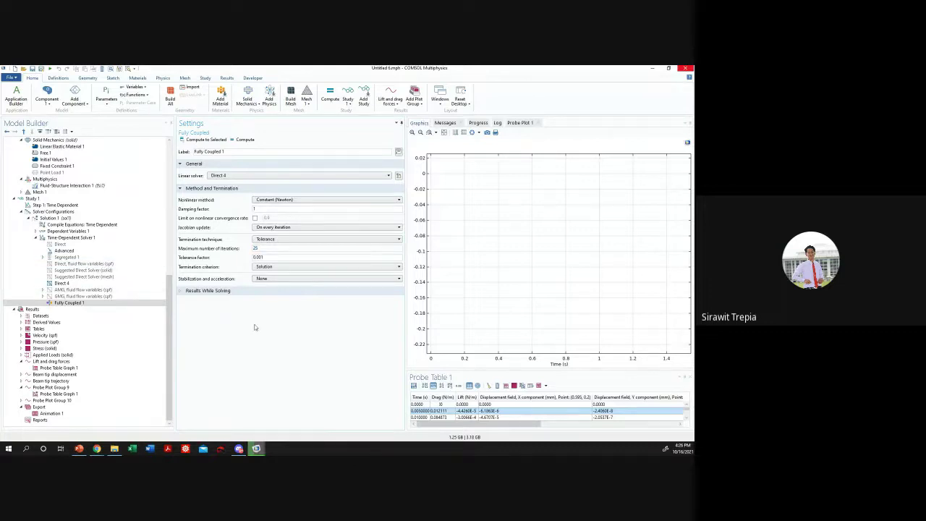
- Check the maximum number of iterations in the Fully Coupled 1 termination settings
double_click(253, 249)
double_click(272, 248)
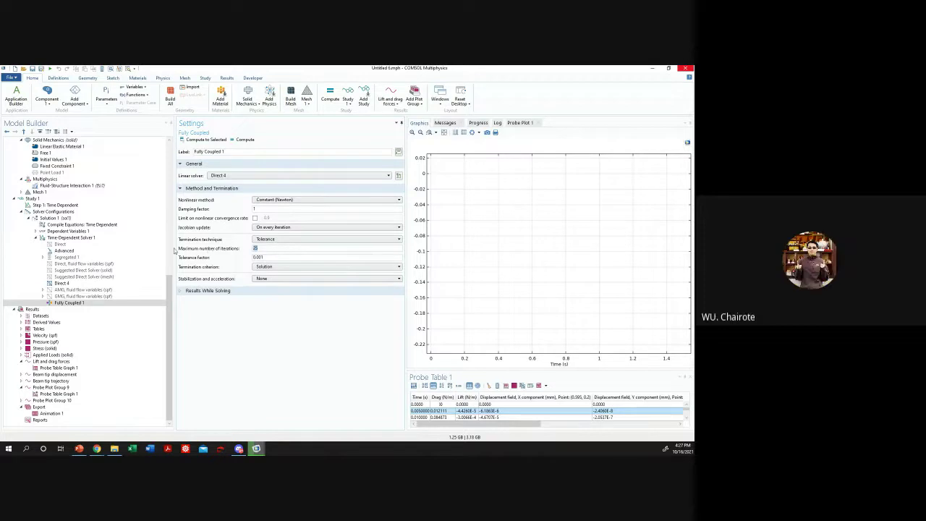
double_click(267, 248)
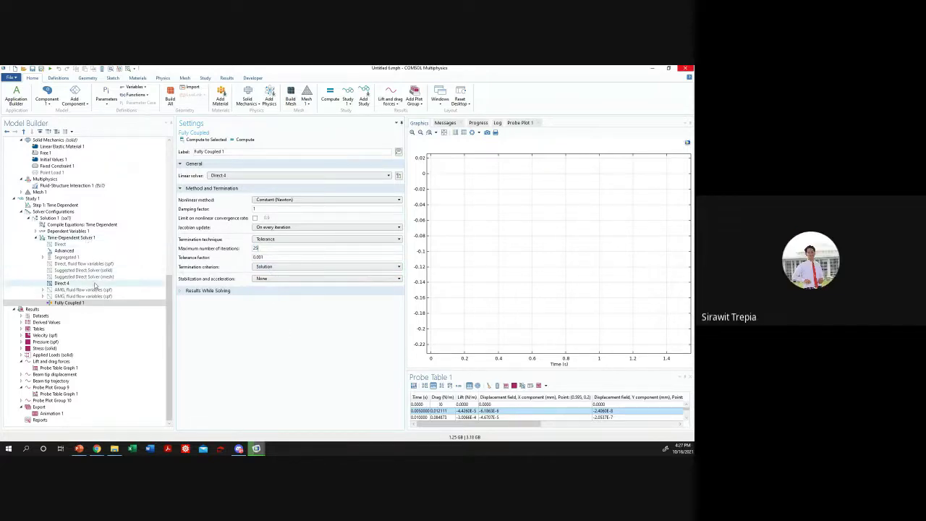
- Expand Mesh 1 and try the predefined element sizes Fine and Normal on its global Size node, rebuilding the mesh for each
left_click(38, 192)
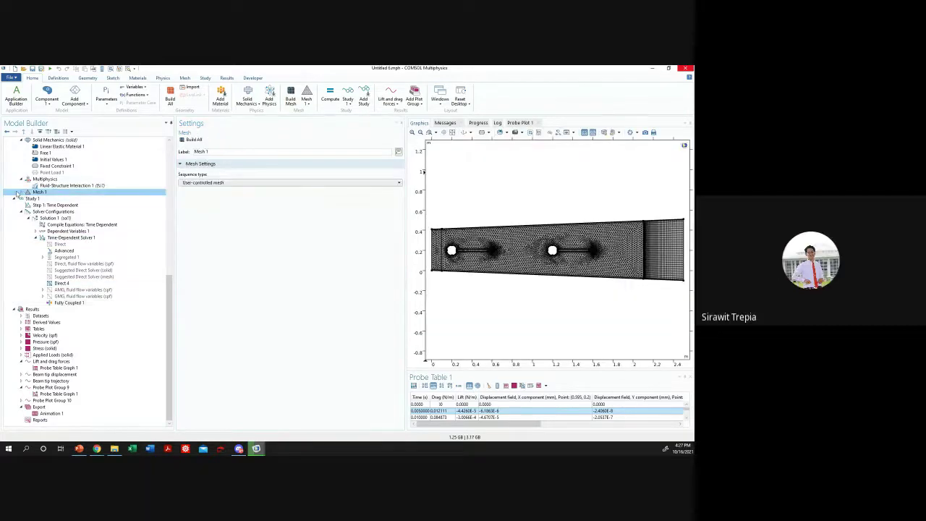
left_click(20, 191)
left_click(43, 198)
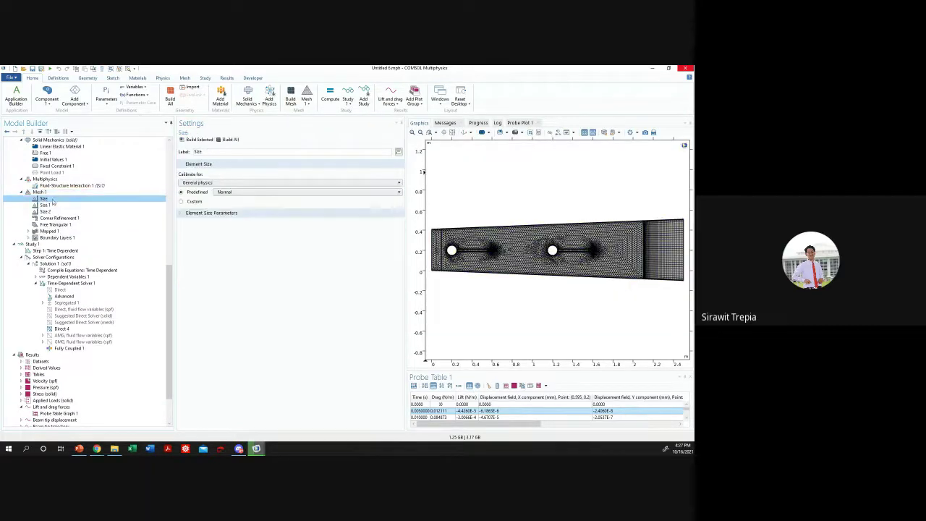
left_click(230, 193)
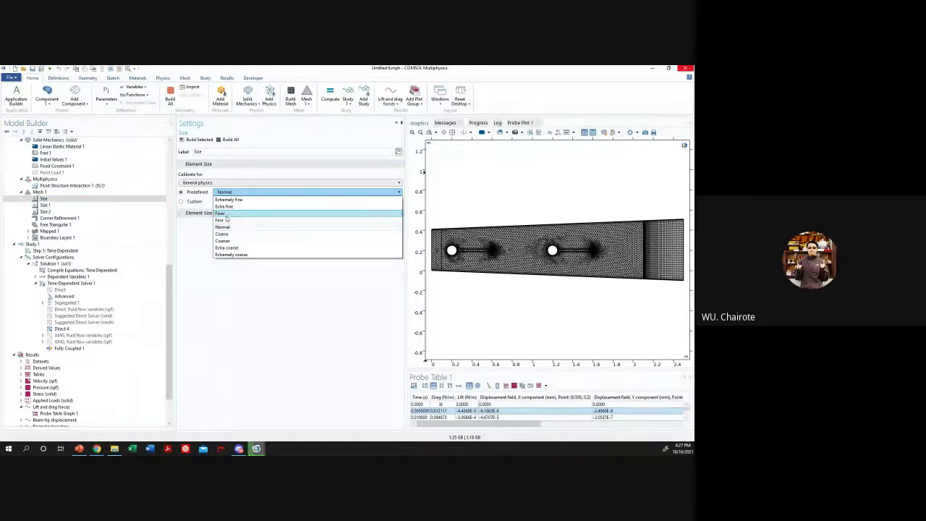
left_click(226, 219)
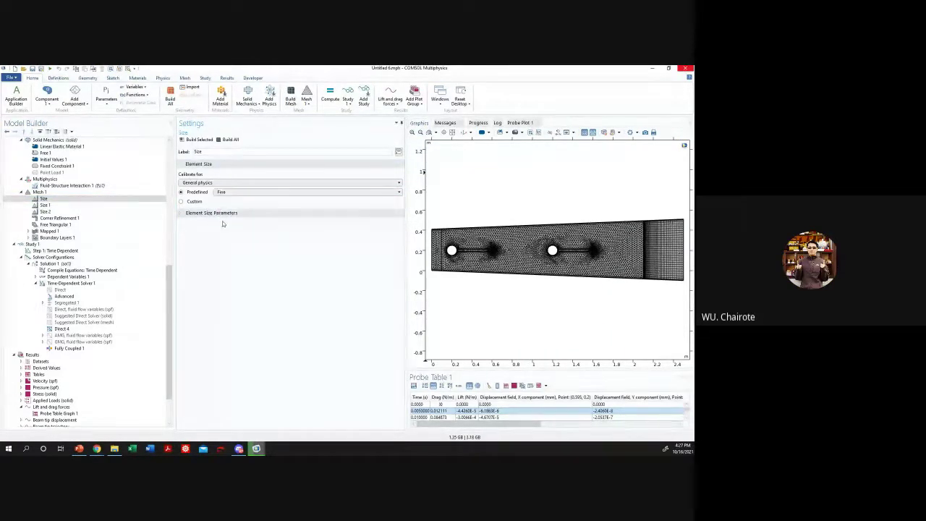
left_click(202, 144)
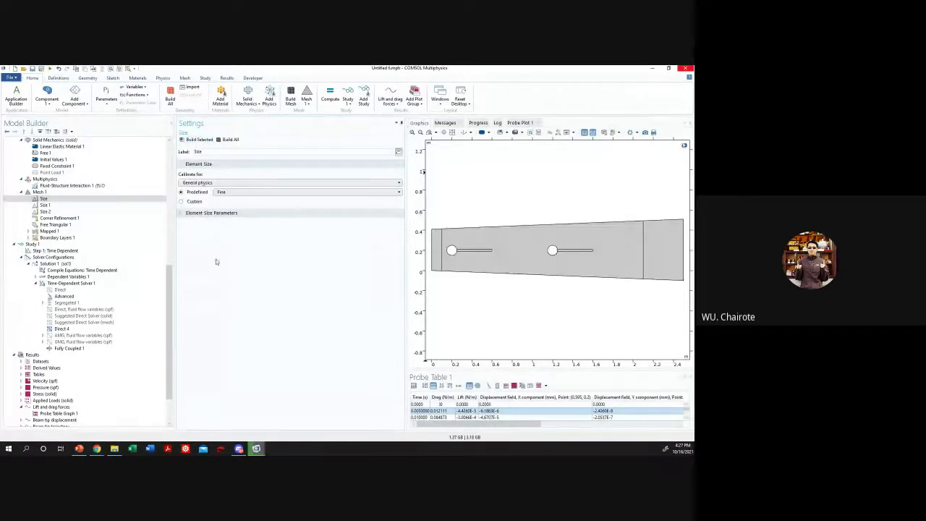
left_click(227, 139)
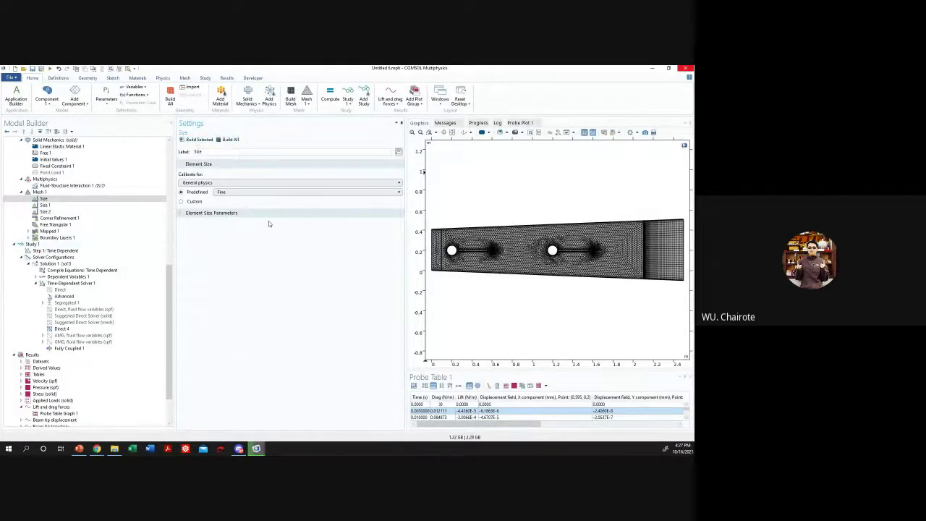
left_click(224, 193)
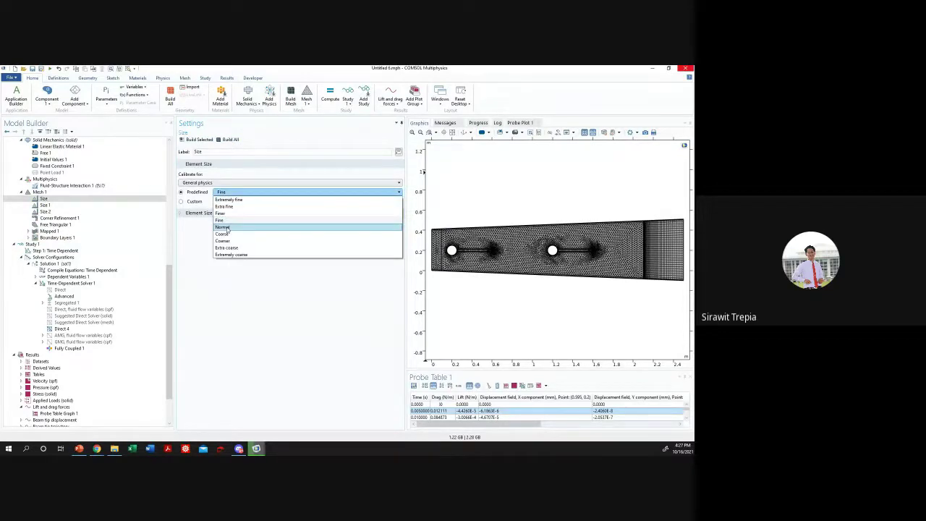
left_click(226, 225)
left_click(228, 140)
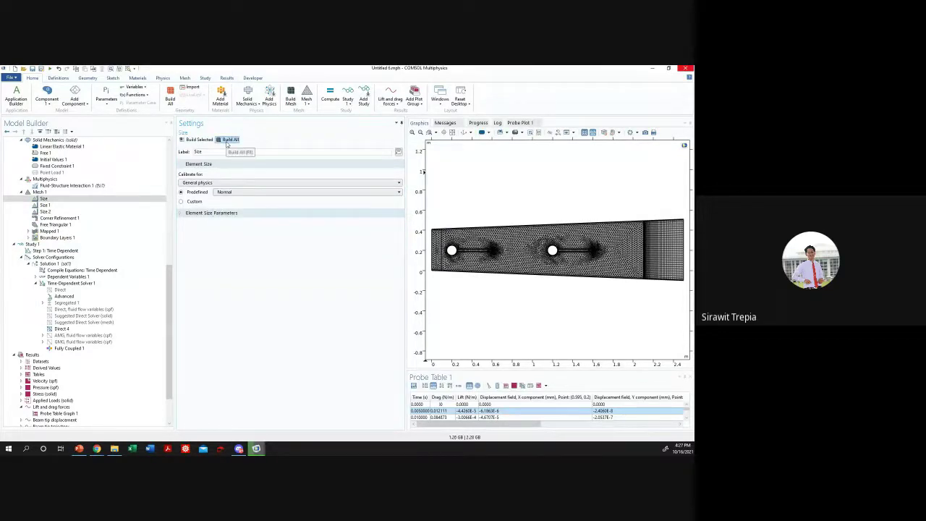
- Set the predefined element size of Mesh 1's global Size node to Finer and build the whole mesh
left_click(224, 192)
left_click(221, 213)
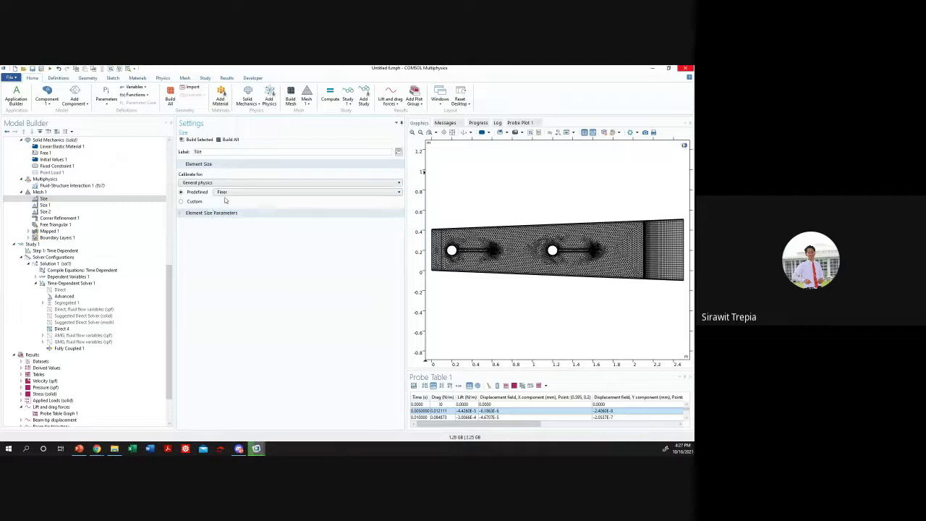
left_click(227, 139)
- Look through Mesh 1's size nodes, and try the predefined element size Finer for the Size 1 domains with a full mesh build
left_click(64, 232)
left_click(65, 211)
left_click(94, 205)
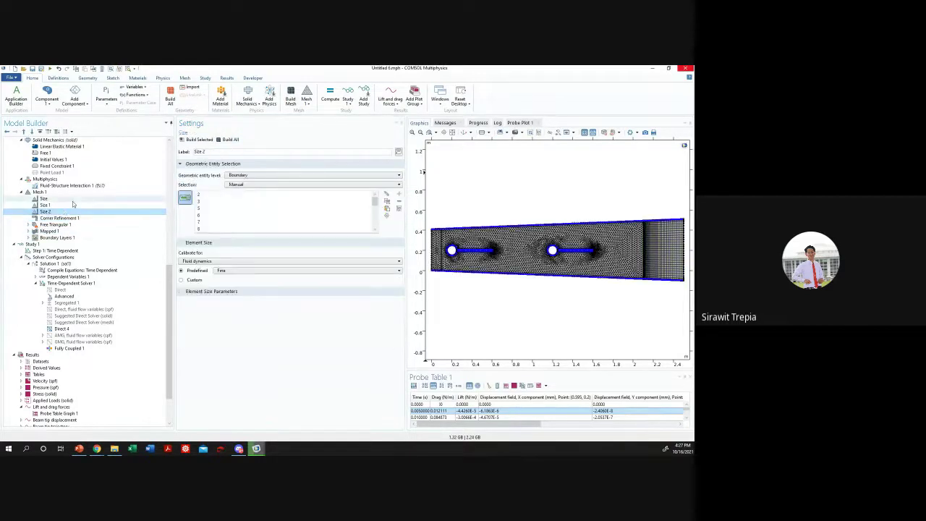
left_click(127, 199)
left_click(72, 205)
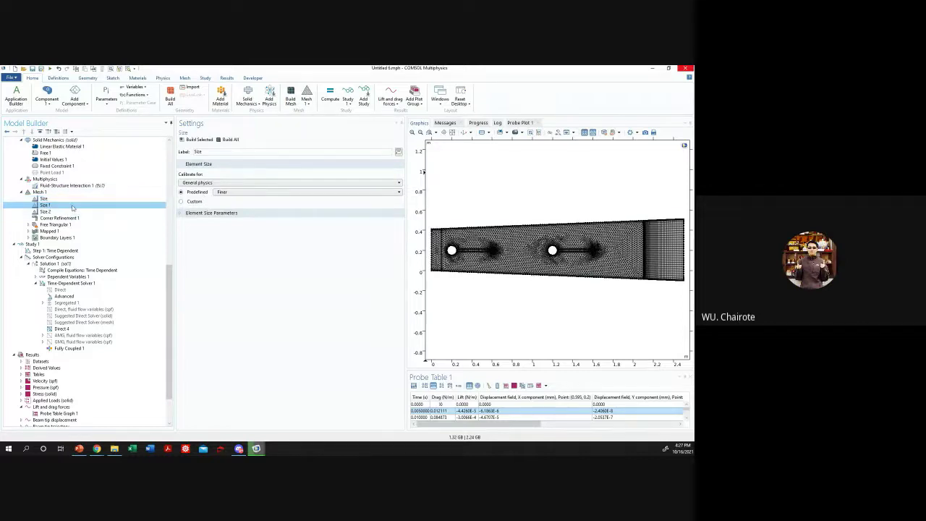
left_click(224, 272)
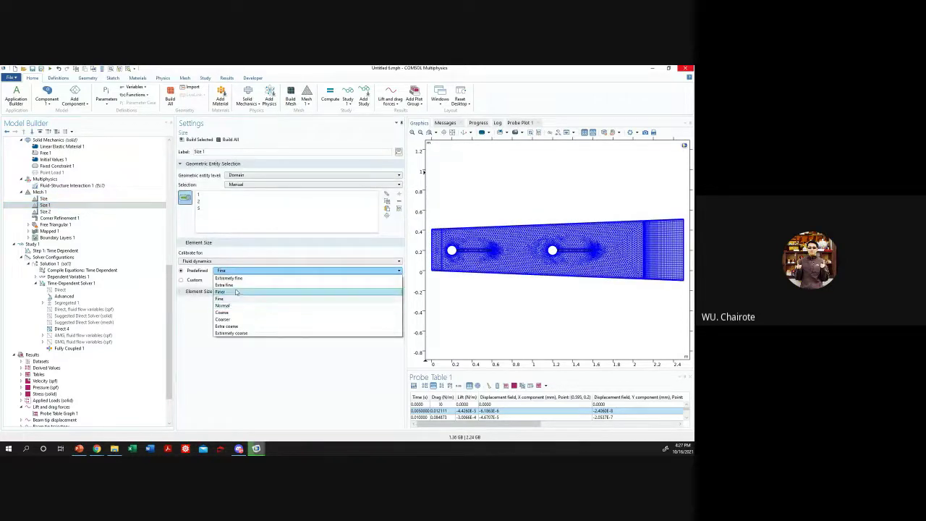
left_click(241, 293)
left_click(224, 140)
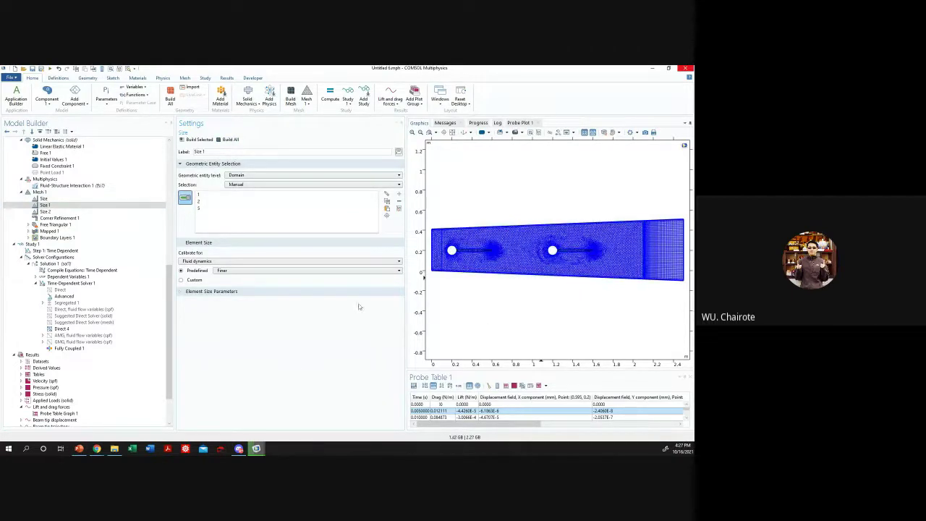
- Compare the predefined element sizes Fine and Finer on Size 1, building the whole mesh after each change
left_click(97, 211)
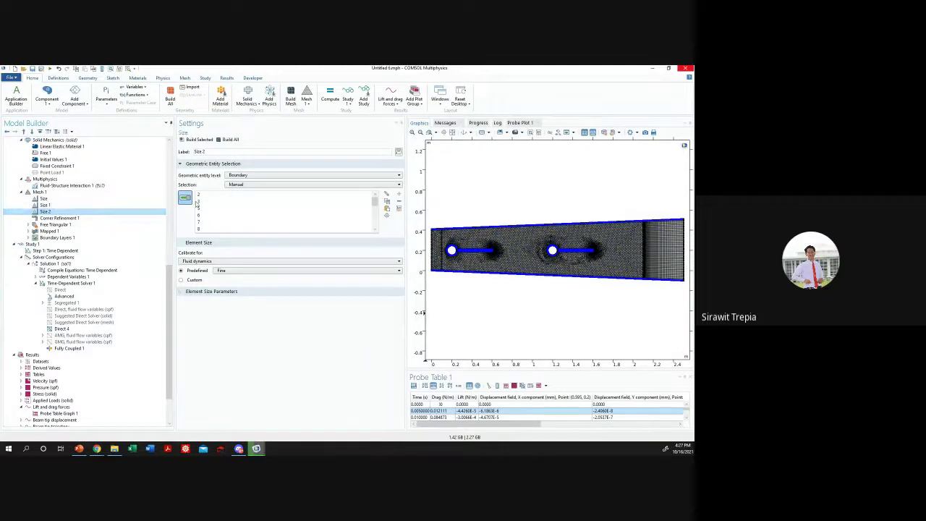
left_click(87, 205)
left_click(228, 271)
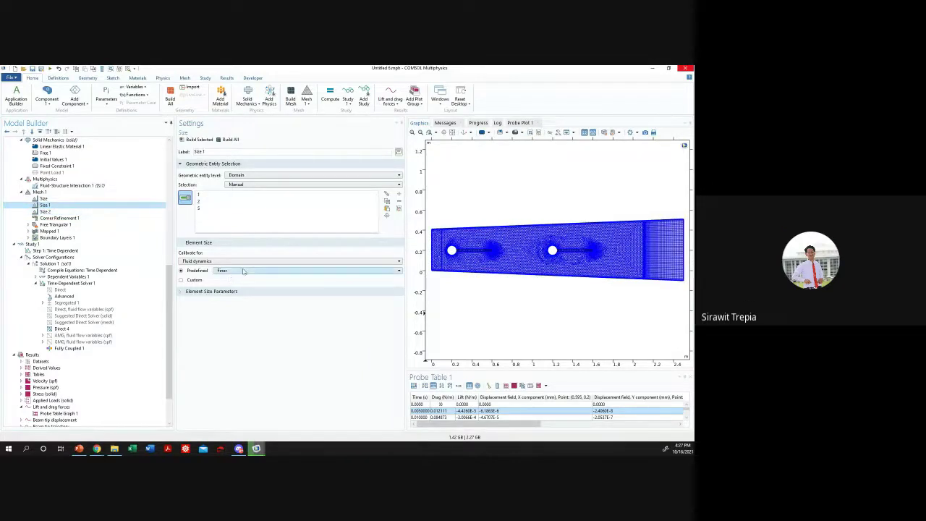
left_click(232, 298)
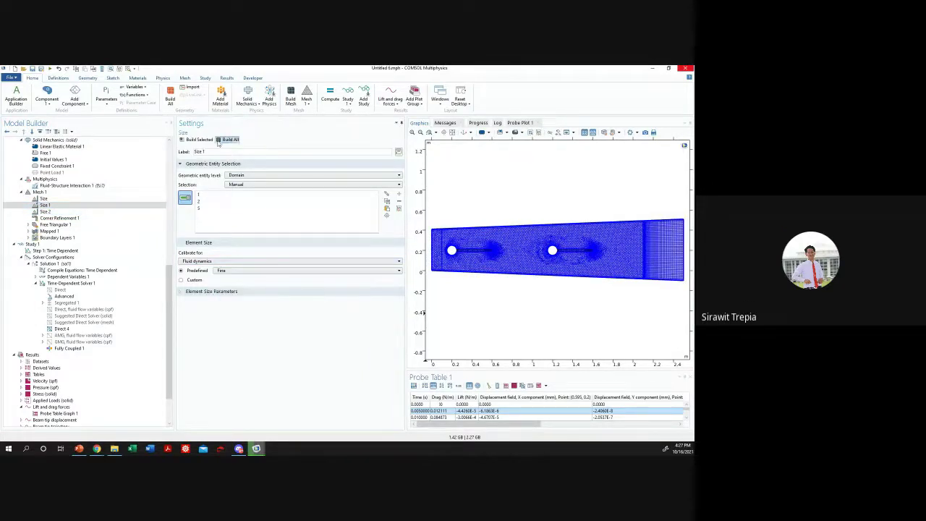
left_click(221, 141)
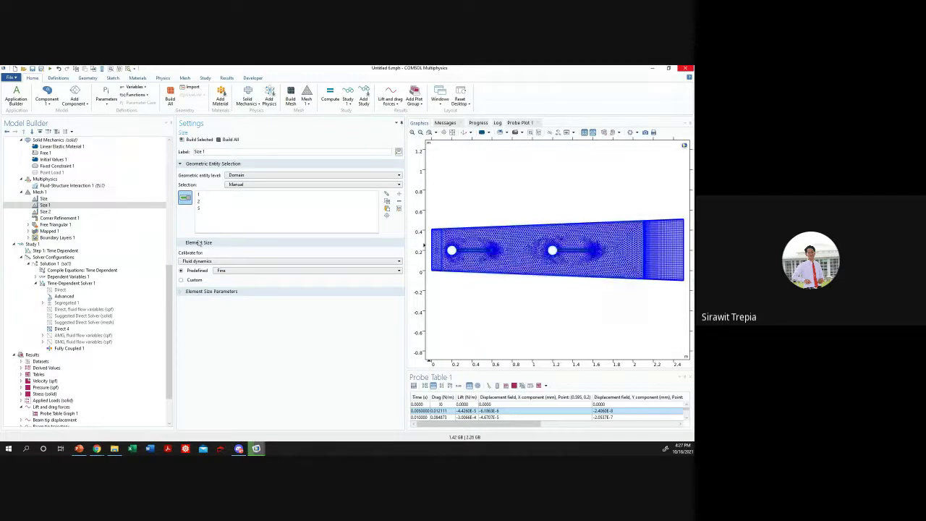
left_click(232, 271)
left_click(246, 294)
left_click(229, 139)
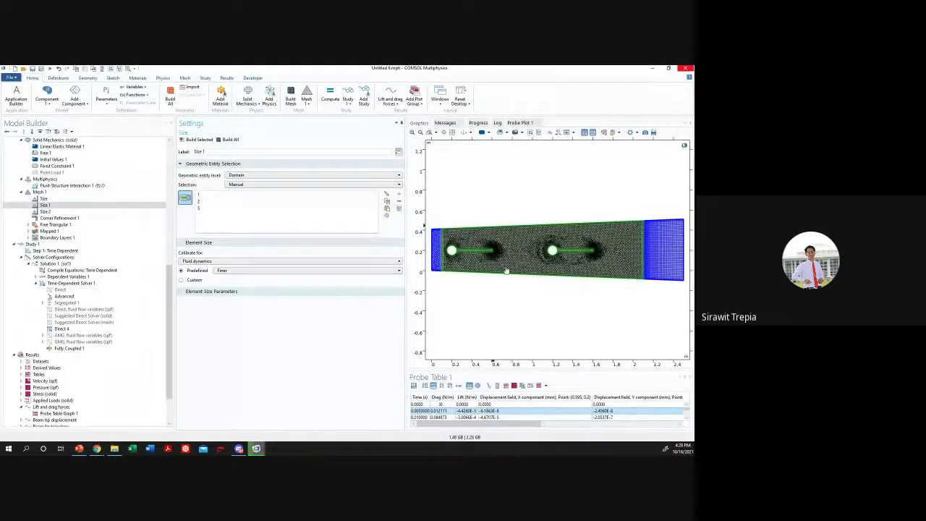
- Set the predefined element size of Size 1 to Fine and rebuild the mesh
left_click(123, 216)
left_click(123, 214)
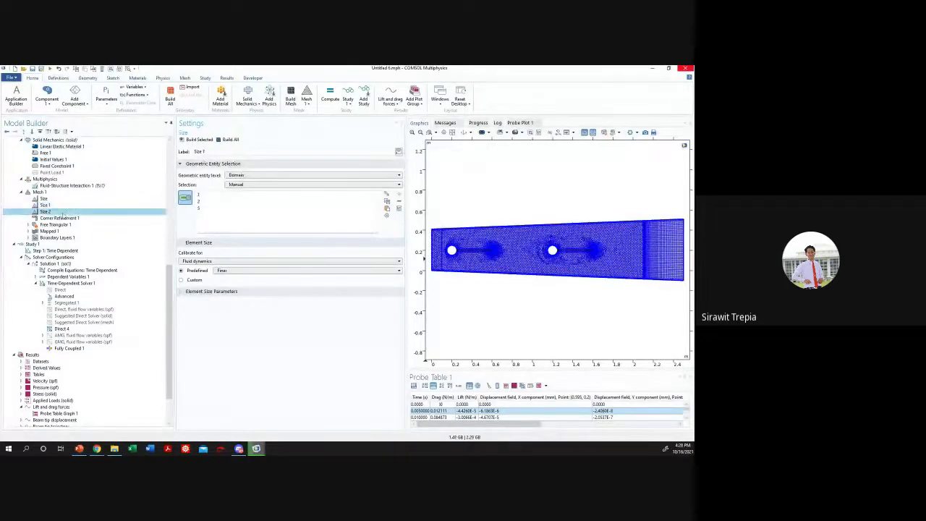
left_click(73, 205)
left_click(228, 269)
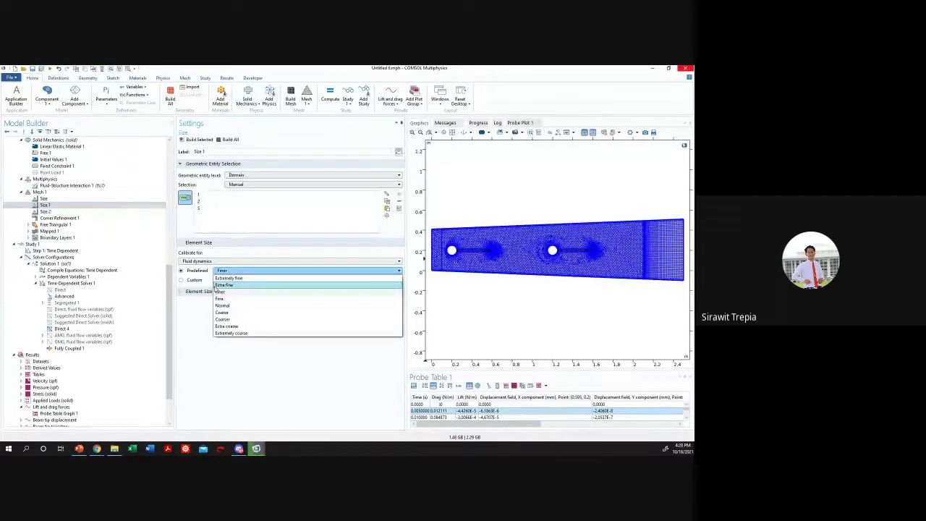
left_click(236, 184)
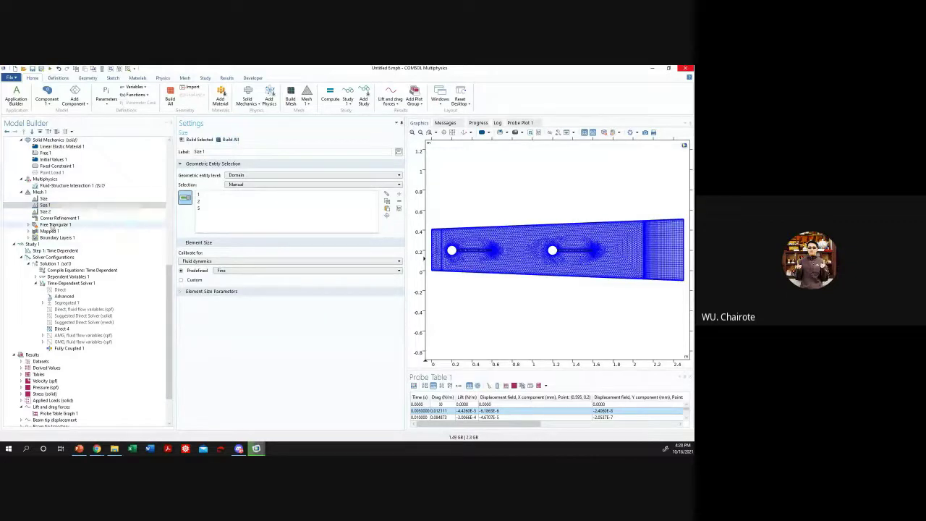
- Review Corner Refinement 1 and the control entities, tessellation and scale geometry options of Free Triangular 1
left_click(61, 218)
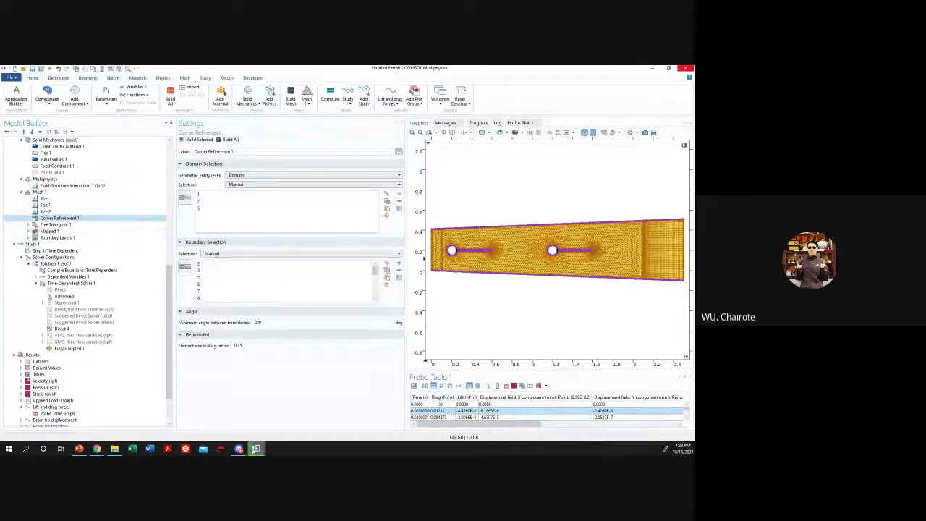
left_click(55, 225)
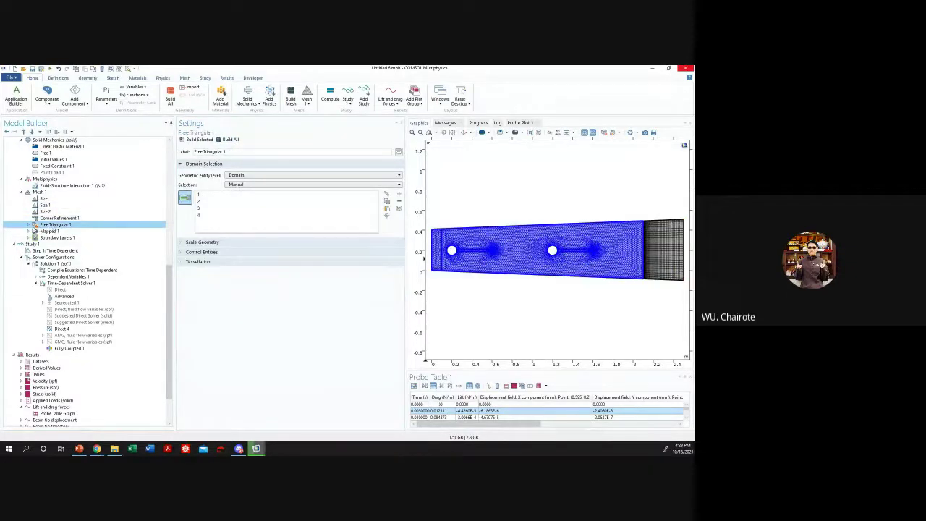
left_click(215, 251)
left_click(210, 296)
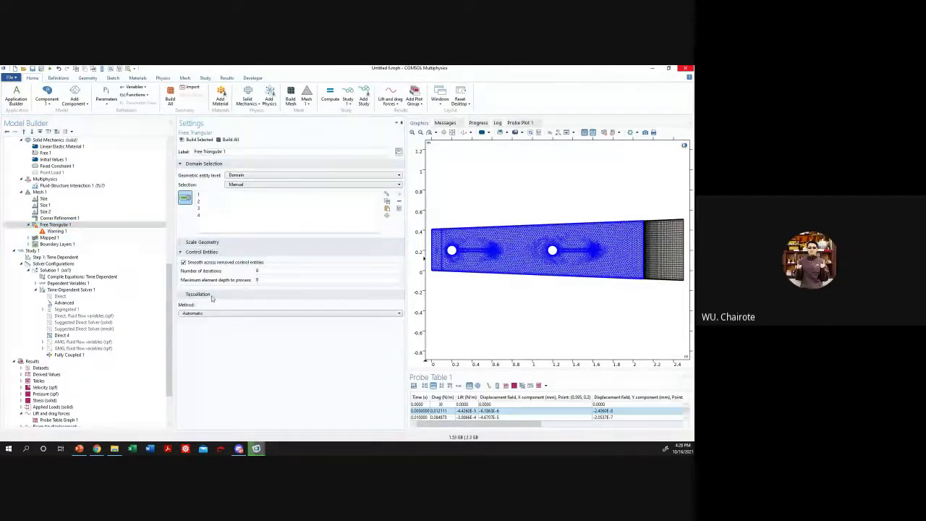
left_click(224, 243)
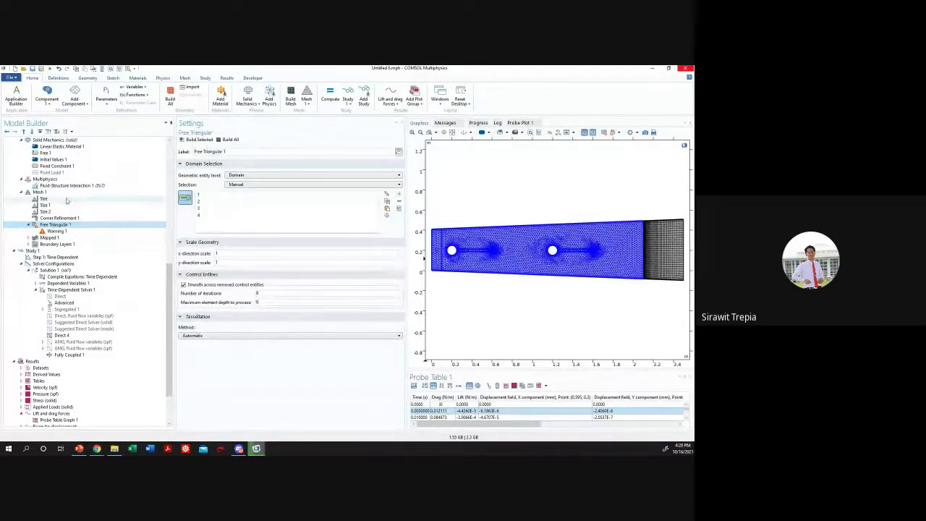
- Read Warning 1 under Free Triangular 1, and look over the Mapped 1 and Corner Refinement 1 nodes
left_click(61, 231)
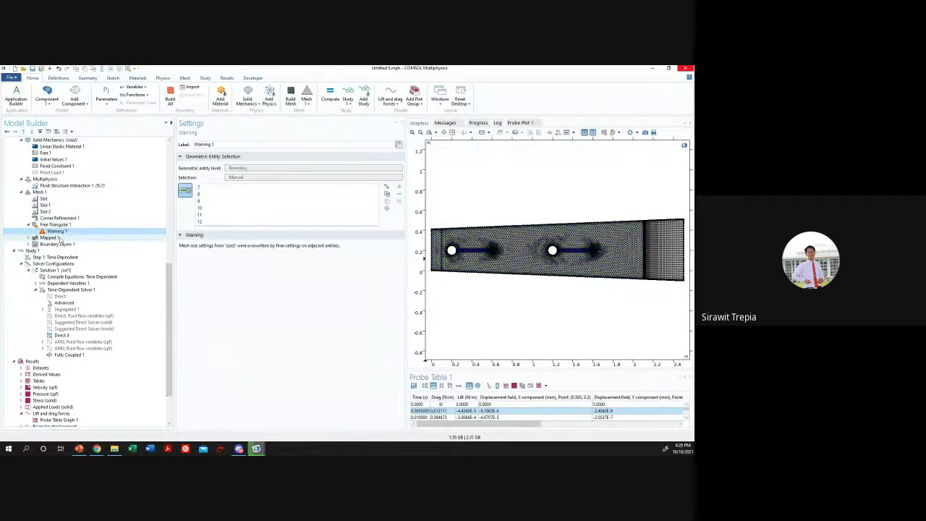
left_click(74, 225)
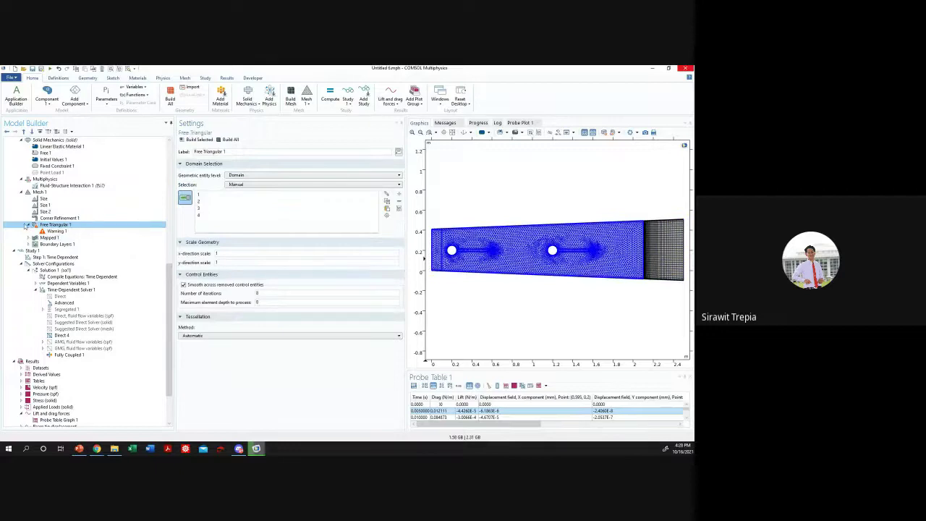
left_click(26, 226)
left_click(49, 230)
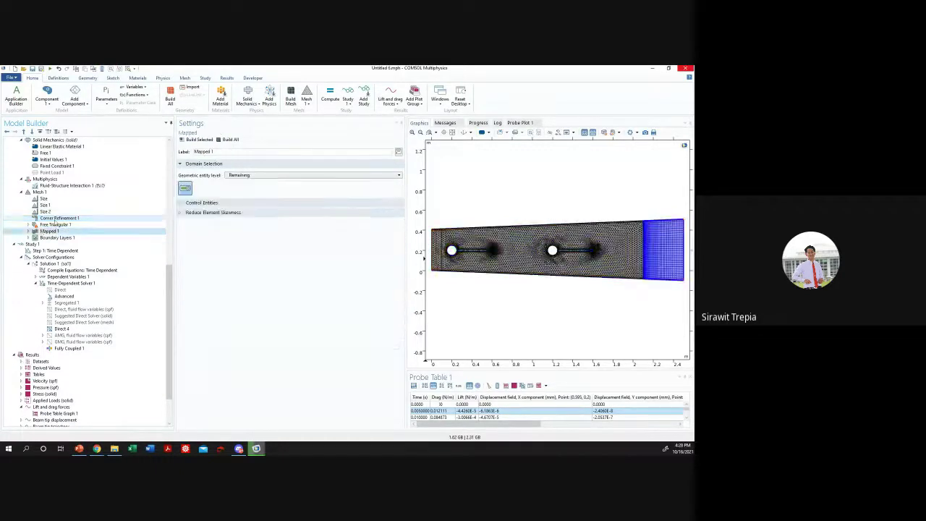
left_click(61, 218)
left_click(64, 224)
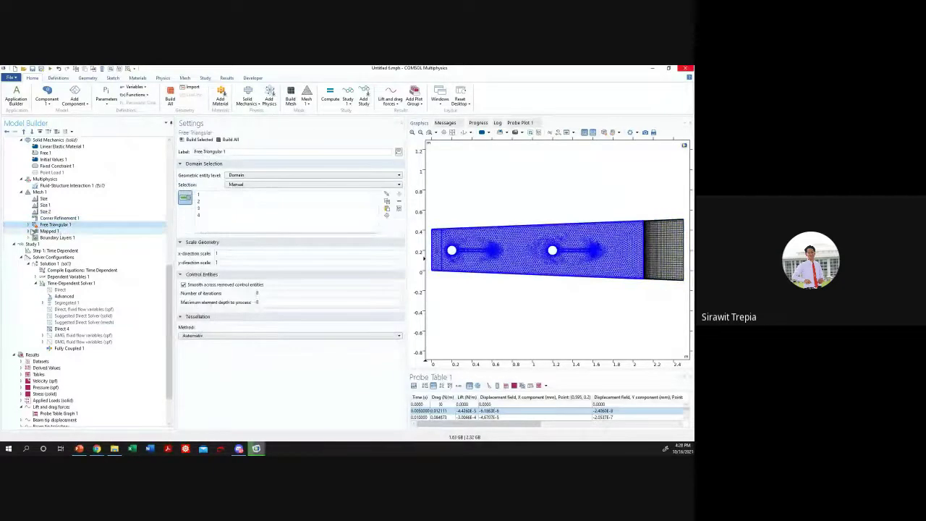
- Expand Mapped 1 to inspect its Distribution 1, and expand Free Triangular 1 to recheck its warning
left_click(29, 231)
left_click(28, 231)
left_click(51, 230)
left_click(29, 231)
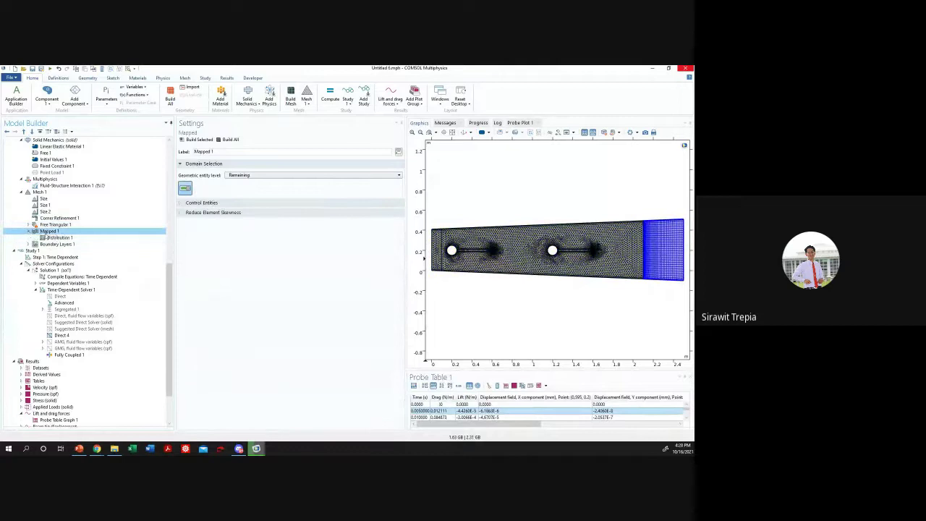
left_click(58, 237)
left_click(55, 224)
left_click(29, 224)
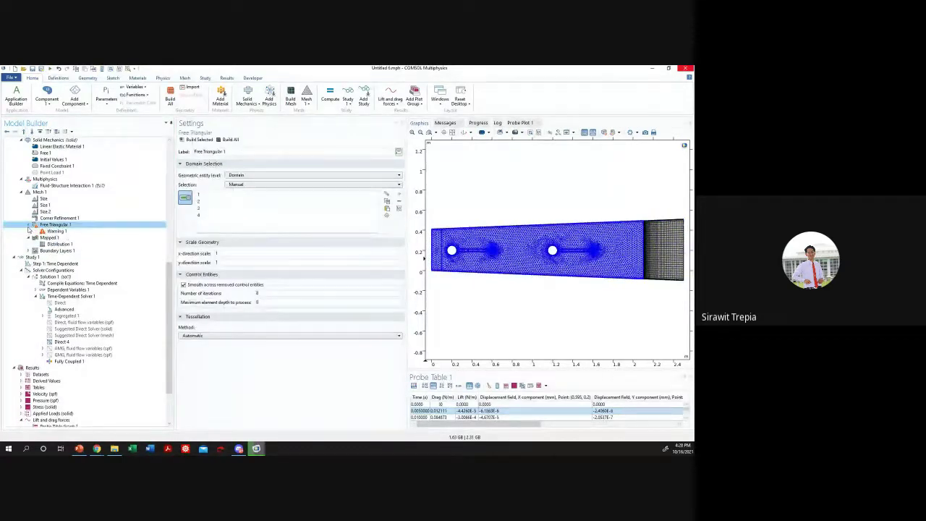
left_click(56, 231)
- Check the Control Entities options of Mapped 1, and show the Boundary Layers 1 settings
left_click(49, 237)
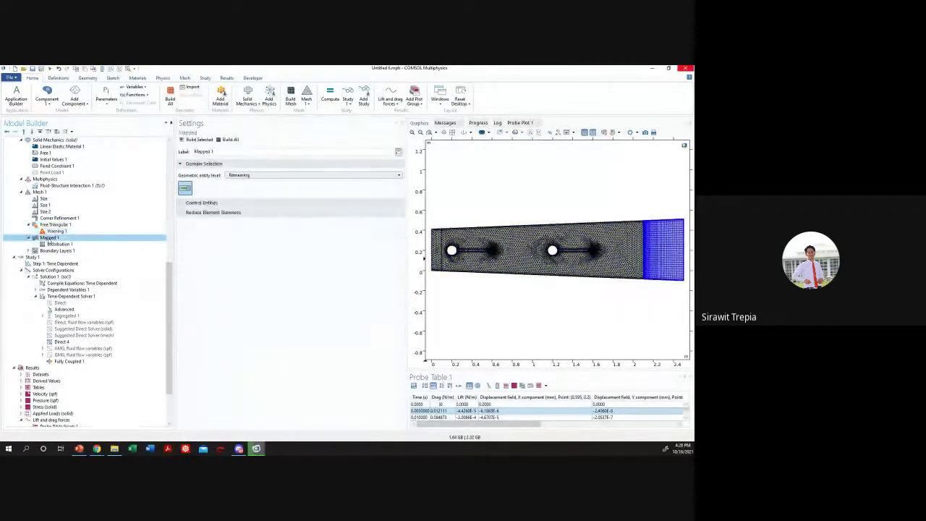
left_click(202, 202)
left_click(202, 202)
left_click(50, 250)
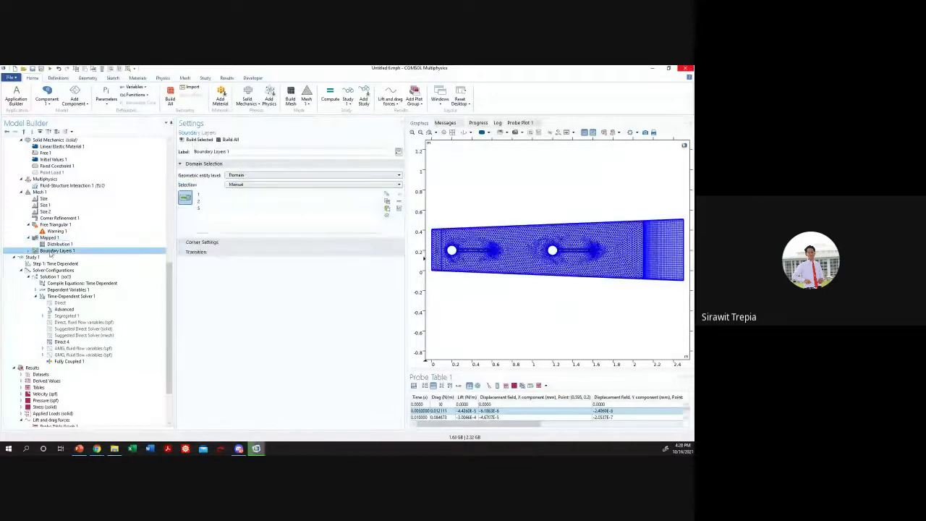
- Look over the Corner Settings of Boundary Layers 1 and expand its node in the mesh sequence
left_click(203, 242)
left_click(203, 242)
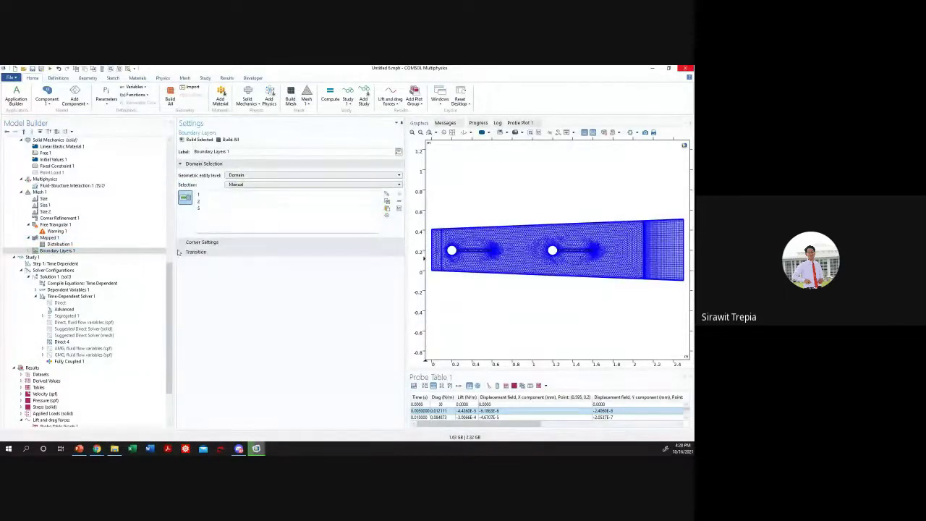
left_click(28, 251)
left_click(29, 251)
- Review the Size 2 calibration and predefined element sizes, selecting Fine for Fluid dynamics
left_click(45, 211)
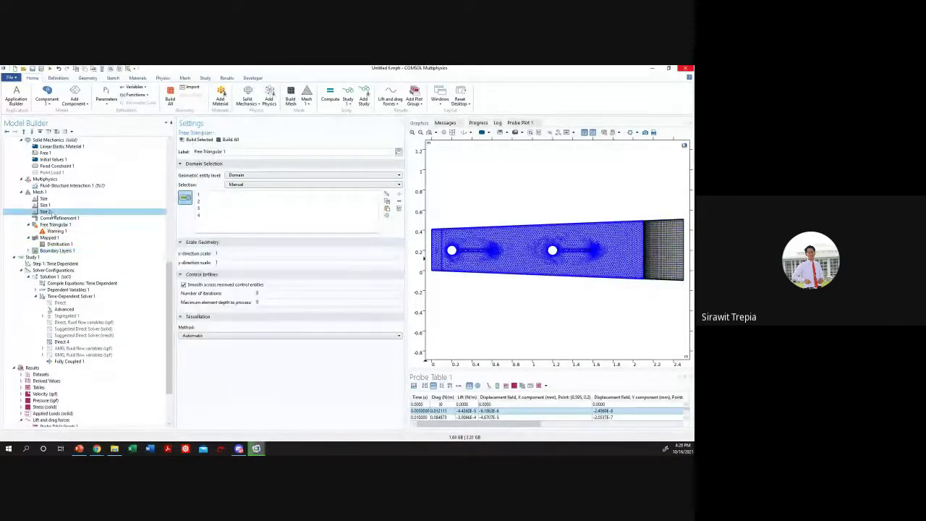
left_click(221, 261)
left_click(195, 275)
left_click(242, 270)
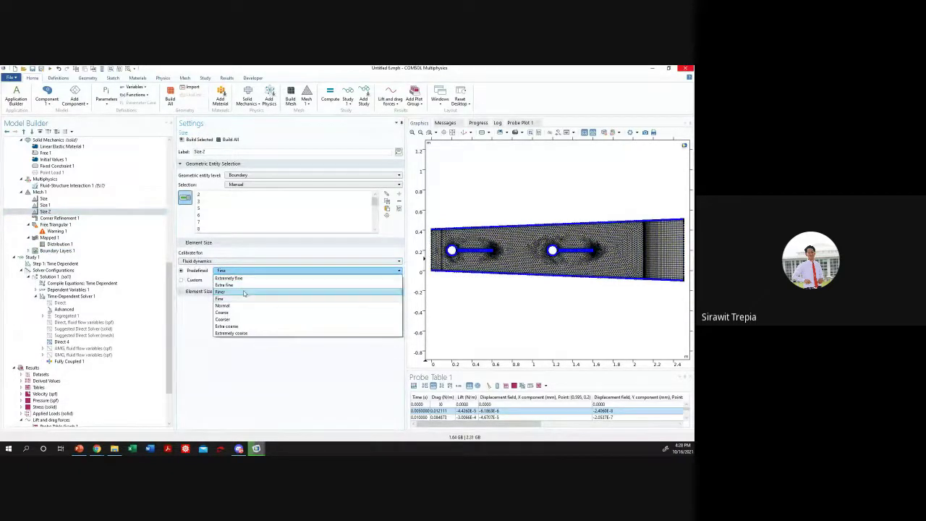
left_click(242, 298)
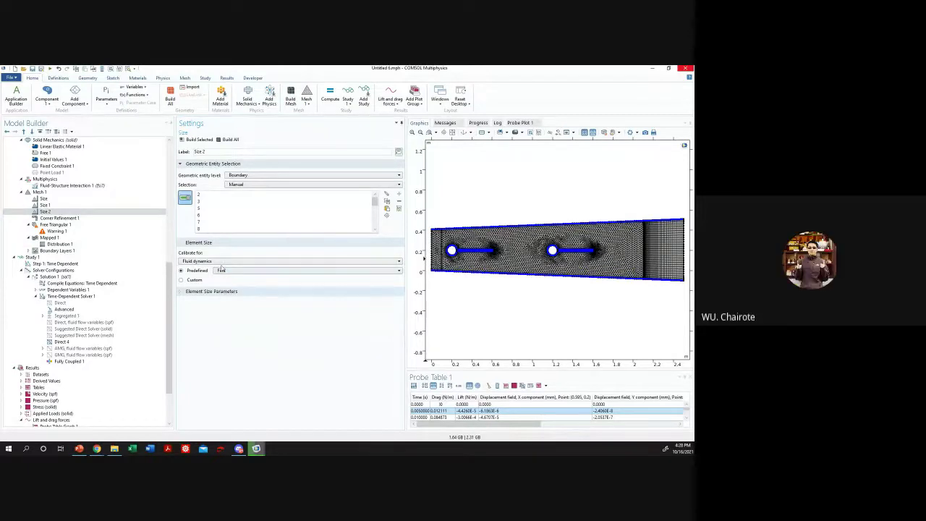
- Switch to the micropump_mechanism.mph model, examine the mesh around one slanted flap up close, and show the Free Triangular 1 settings
mouse_move(256, 448)
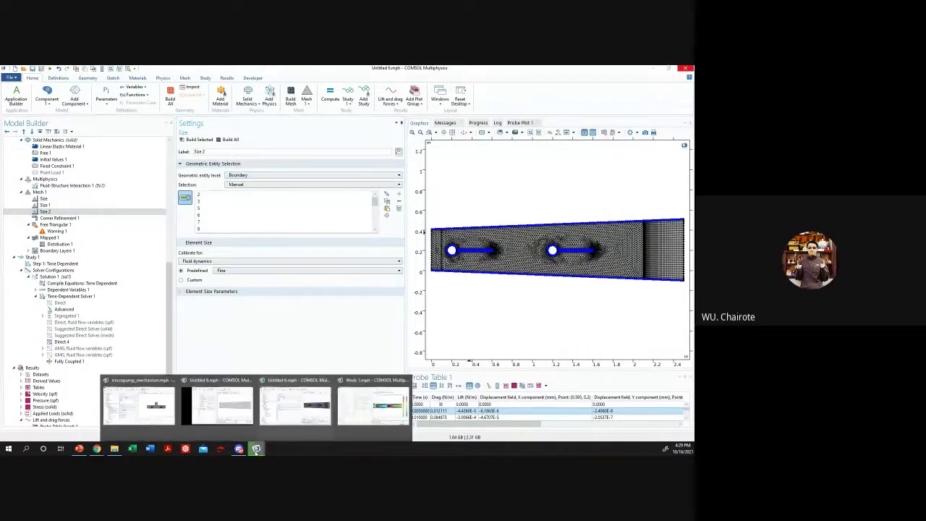
left_click(168, 423)
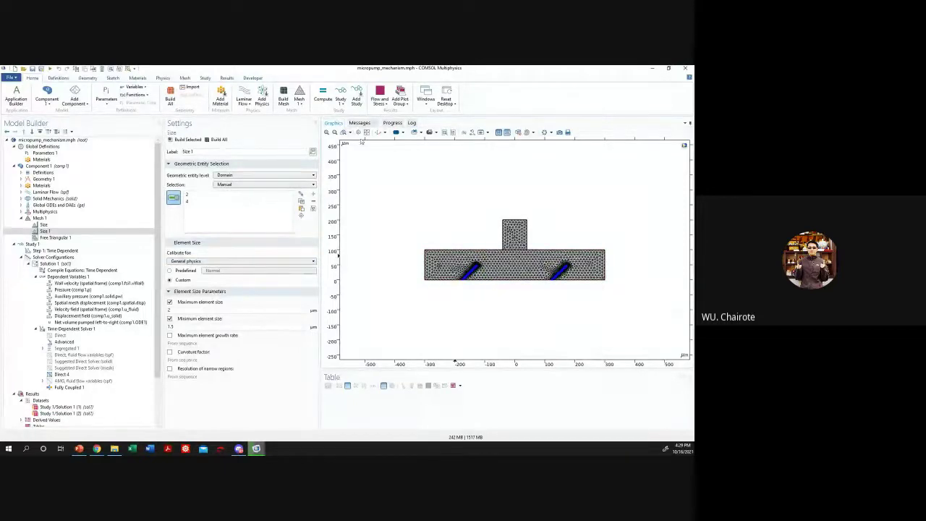
left_click_drag(450, 255, 491, 292)
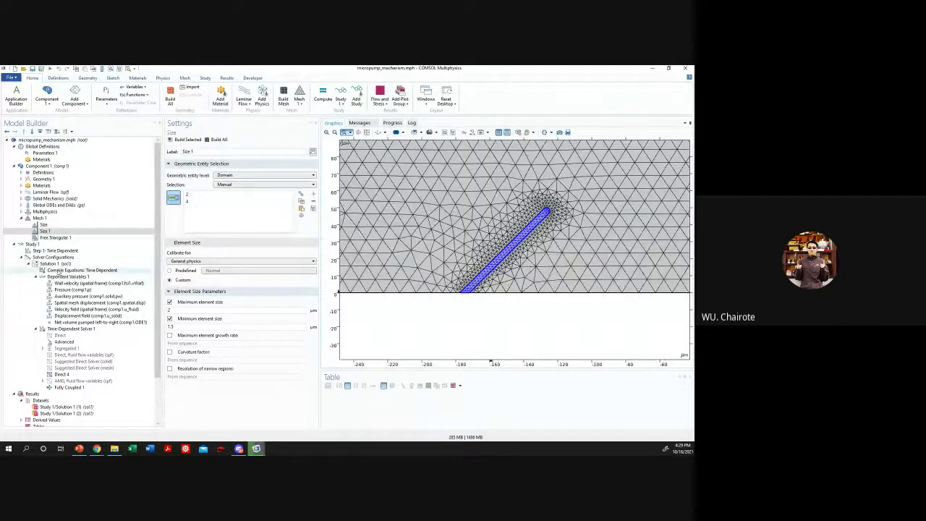
left_click(73, 237)
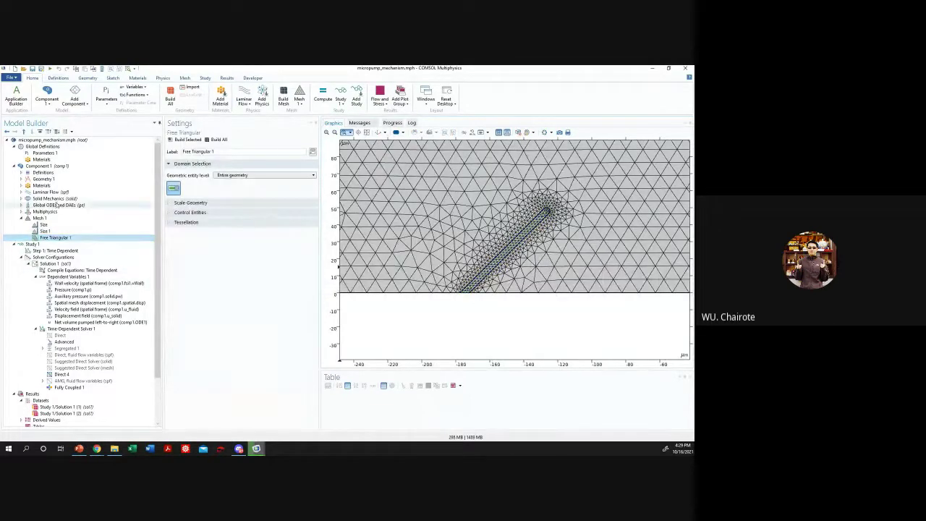
- Inspect the micropump's Definitions, its Size and Size 1 mesh nodes, and the Direct, fluid flow variables (spf) solver settings
double_click(22, 173)
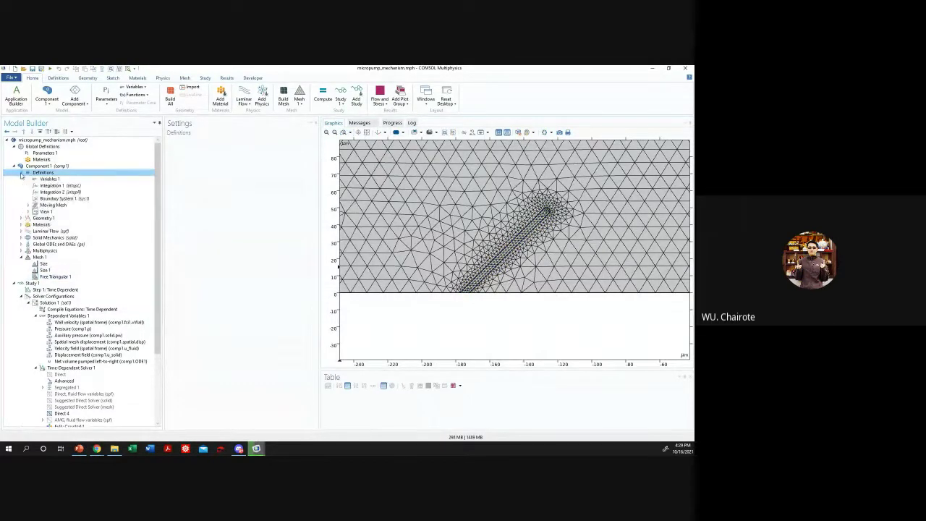
double_click(23, 173)
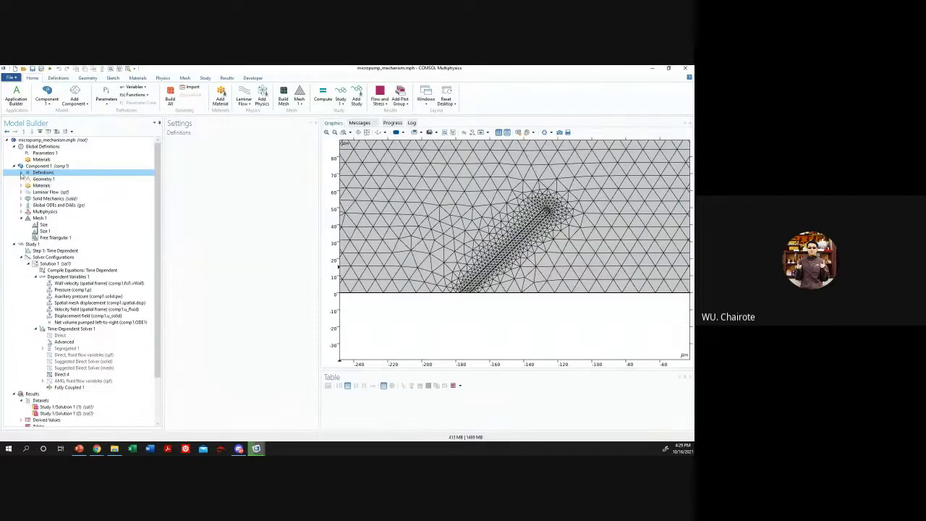
left_click(80, 226)
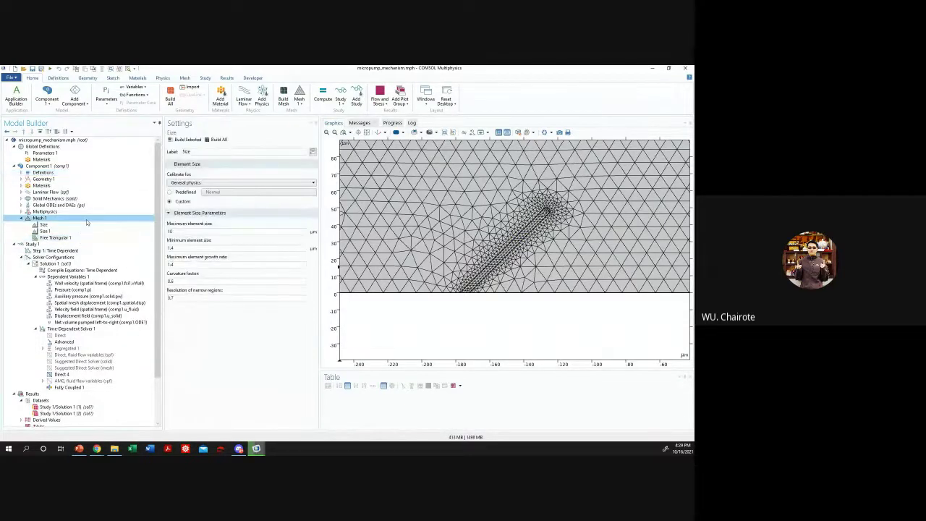
left_click(78, 230)
left_click(76, 224)
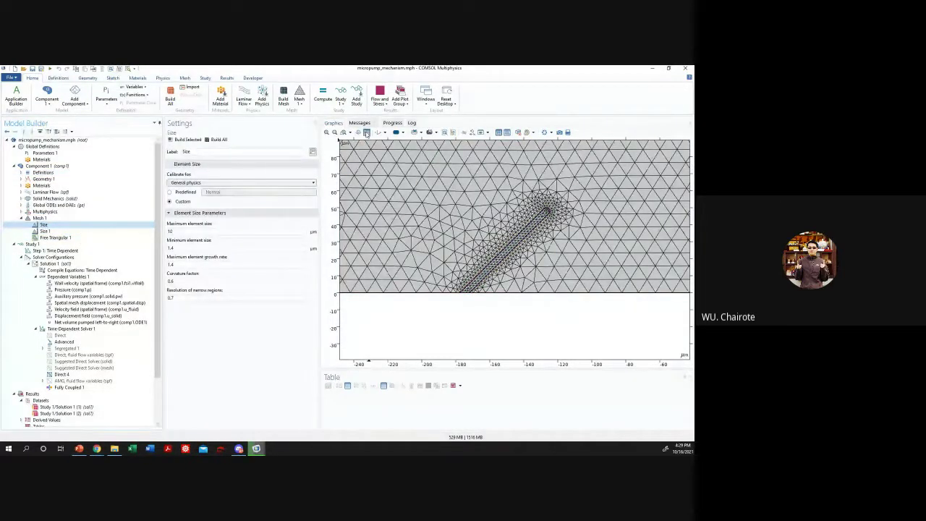
left_click(83, 355)
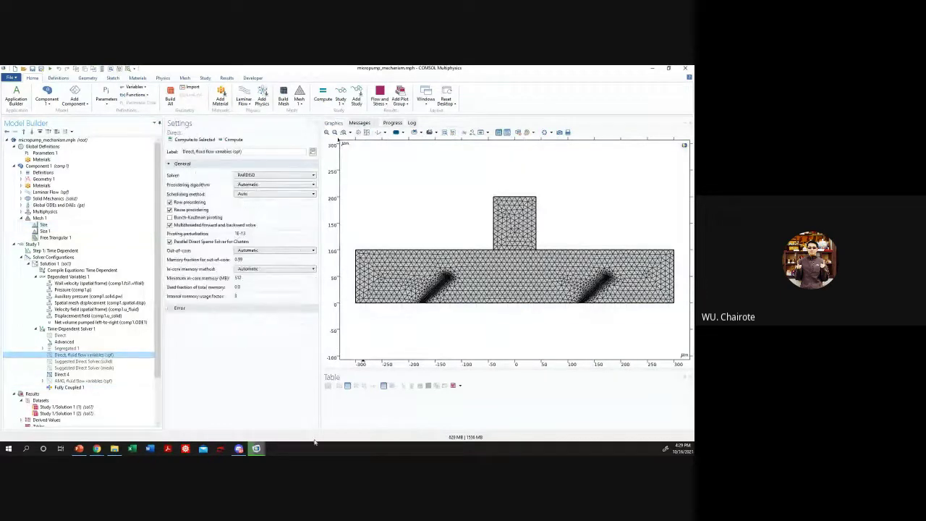
- Switch to the Week 1.mph model and view its beam tip displacement and lift and drag force plots at full extents
mouse_move(256, 448)
mouse_move(241, 414)
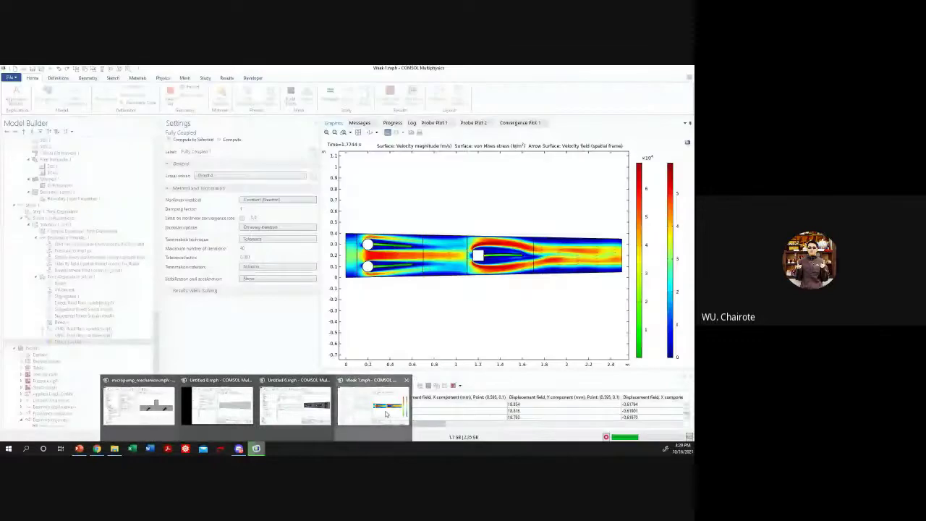
left_click(385, 414)
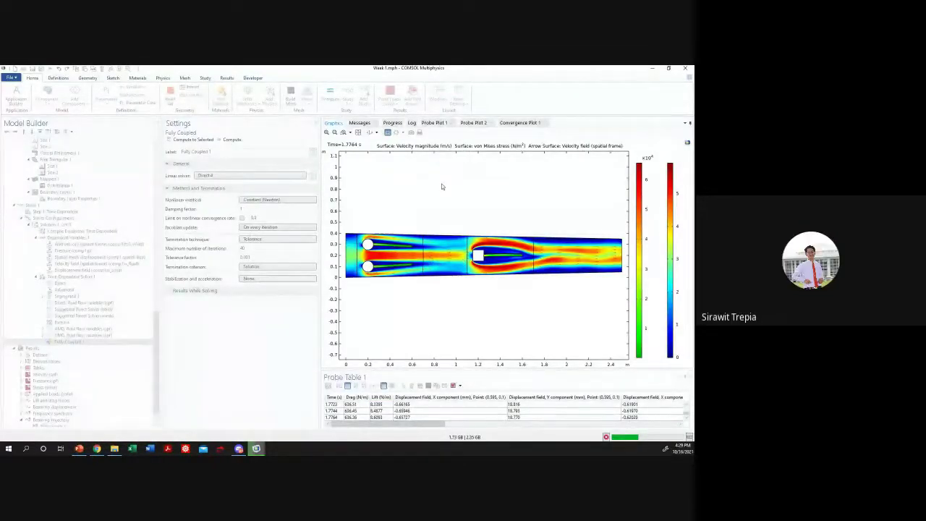
left_click(431, 123)
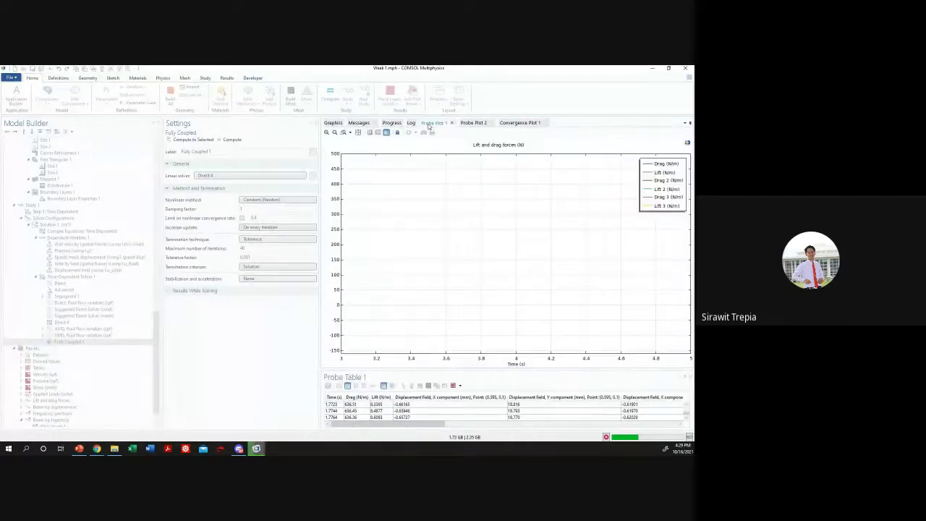
left_click(474, 123)
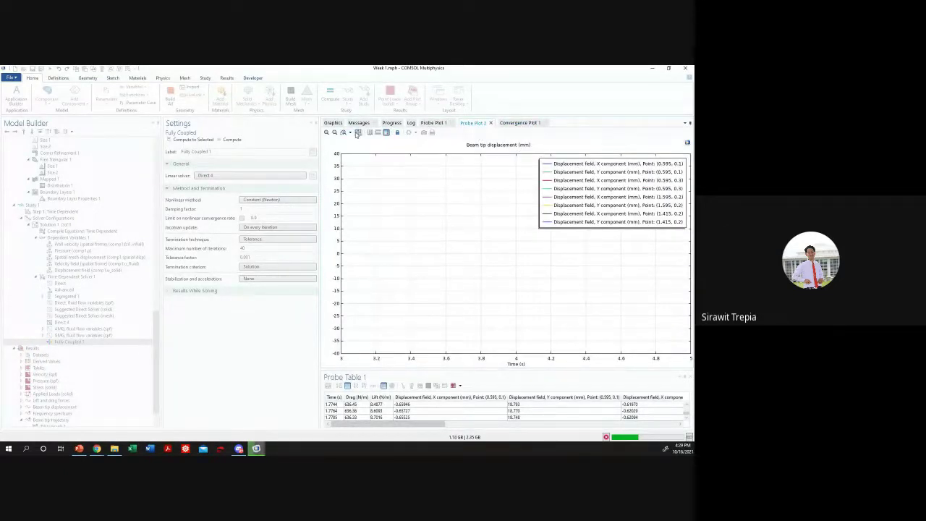
left_click(357, 133)
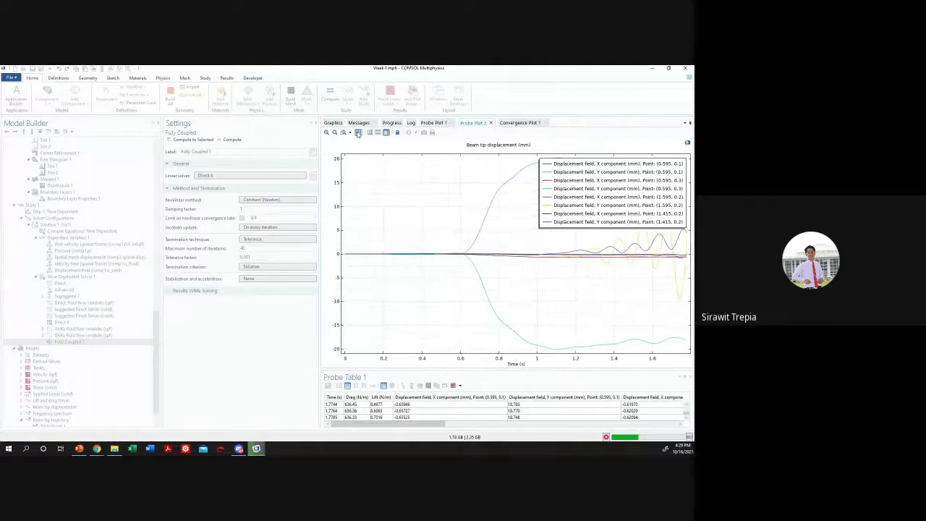
left_click(434, 123)
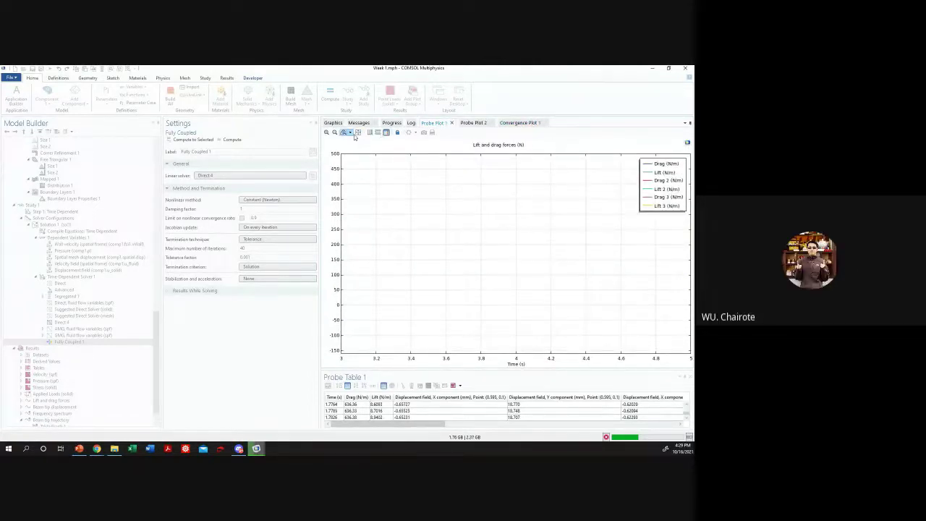
left_click(357, 133)
- Check the running solver's convergence plot, log, progress and messages in the Week 1 model
left_click(510, 122)
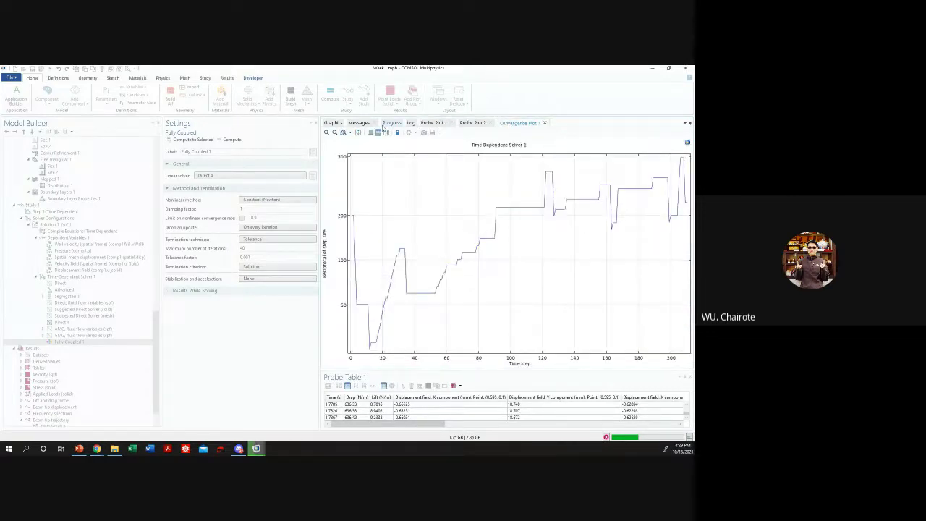
left_click(431, 123)
left_click(411, 123)
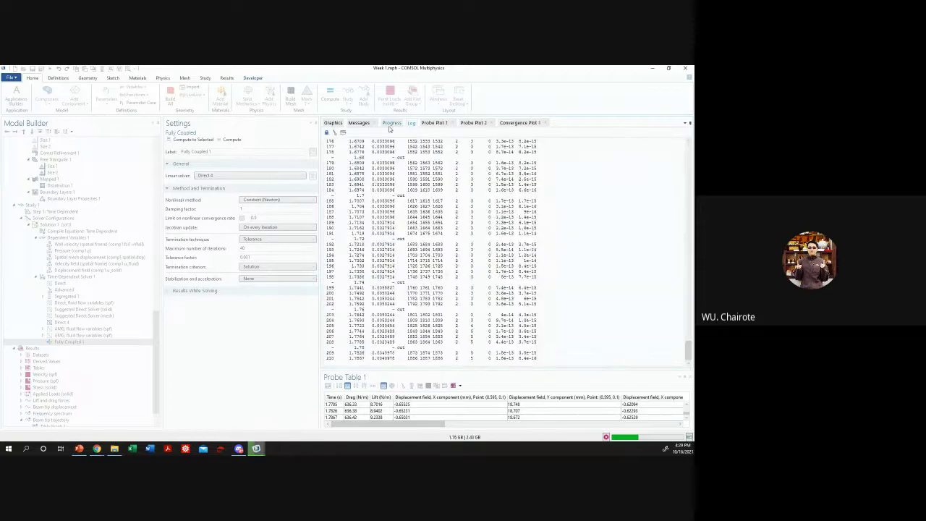
left_click(391, 123)
left_click(360, 123)
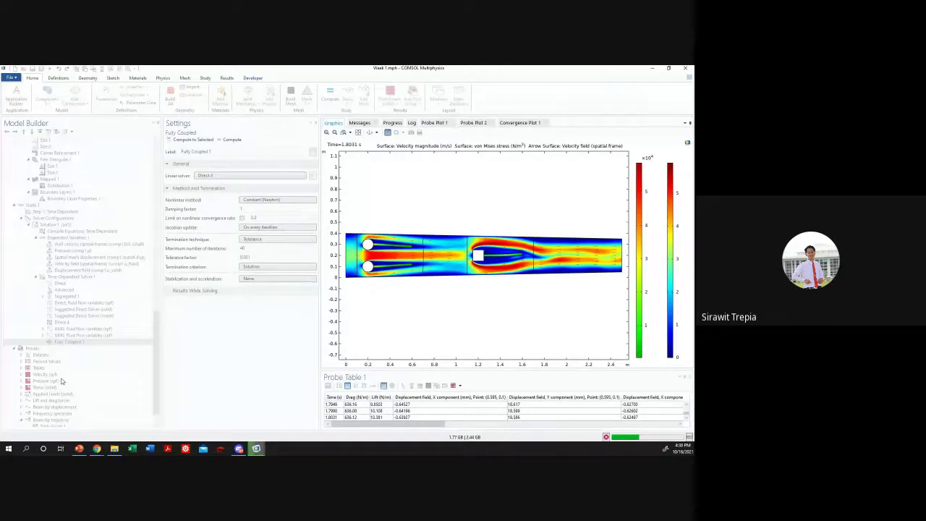
- Recheck the beam tip displacement plot and view the lift and drag forces plot at full extents
left_click(465, 123)
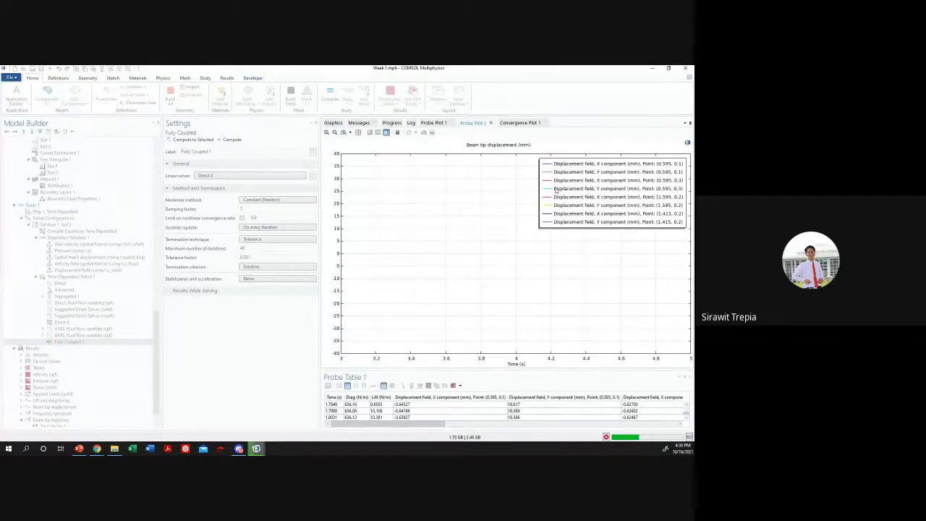
left_click(432, 123)
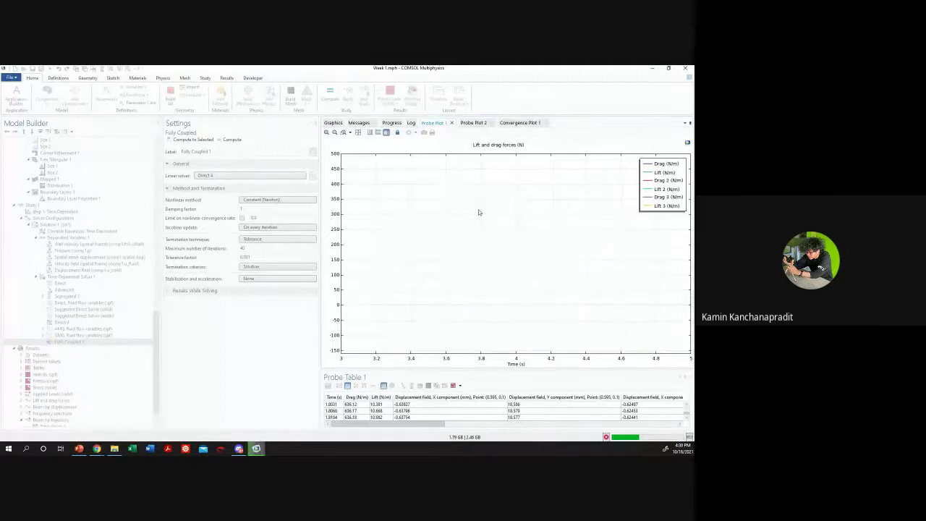
left_click(358, 133)
left_click(358, 133)
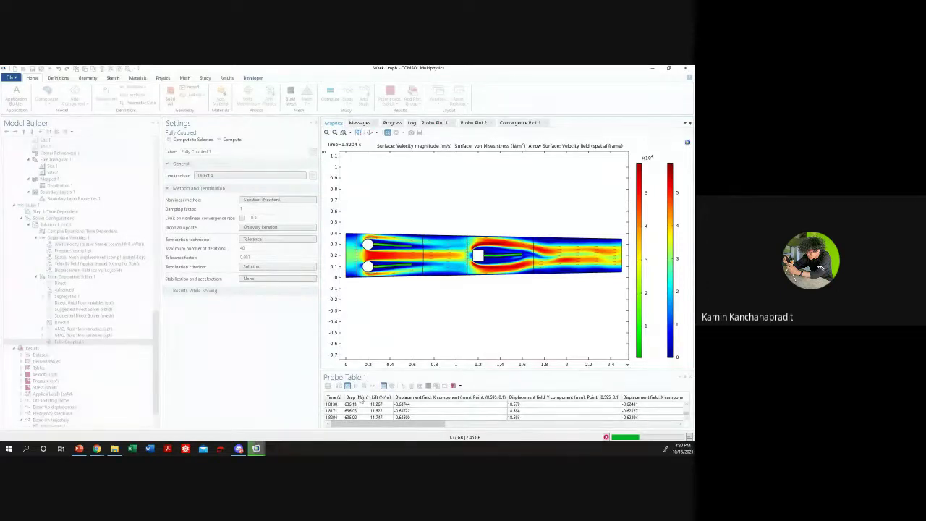
- Examine the latest time steps and the displacement field values in Probe Table 1
left_click_drag(685, 415, 686, 417)
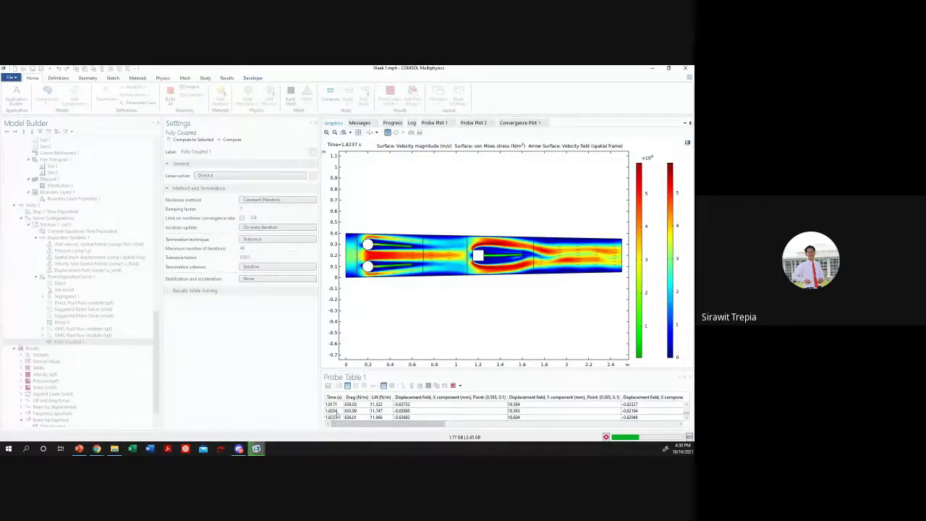
left_click(336, 418)
left_click(338, 411)
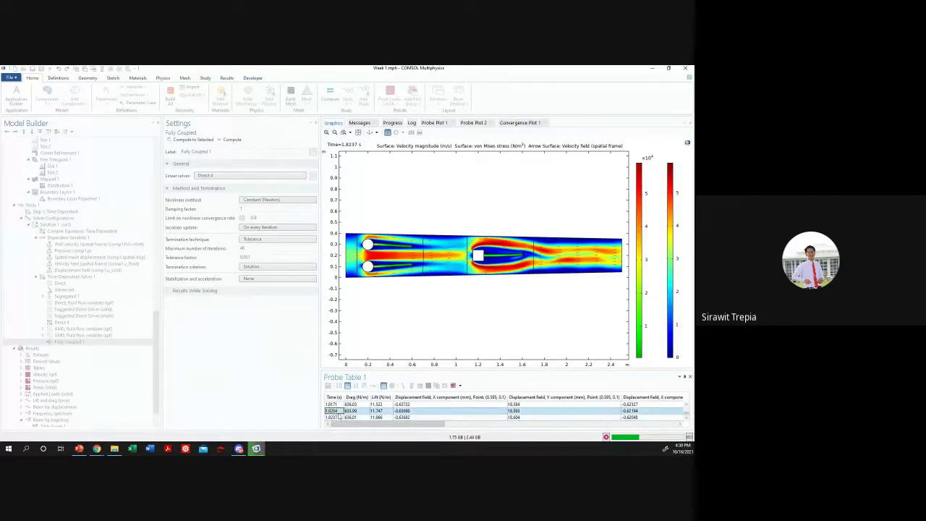
left_click(398, 410)
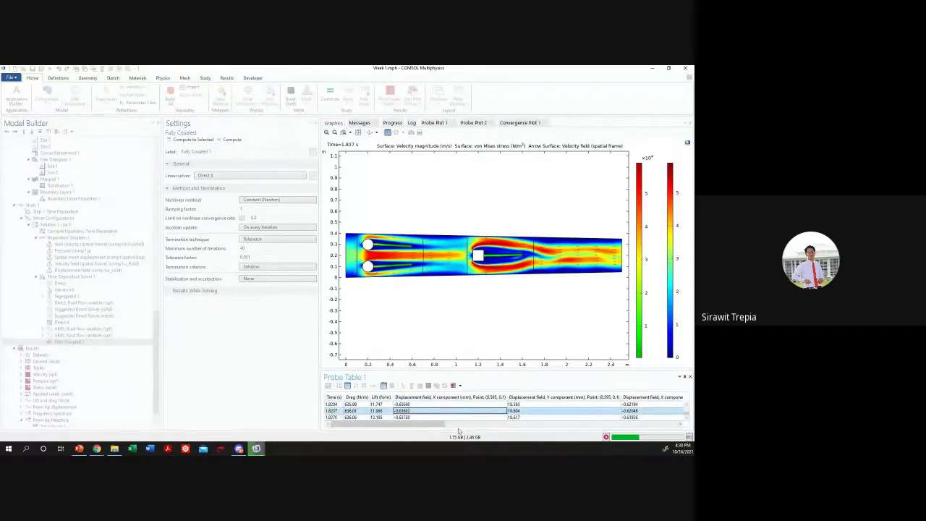
left_click(331, 417)
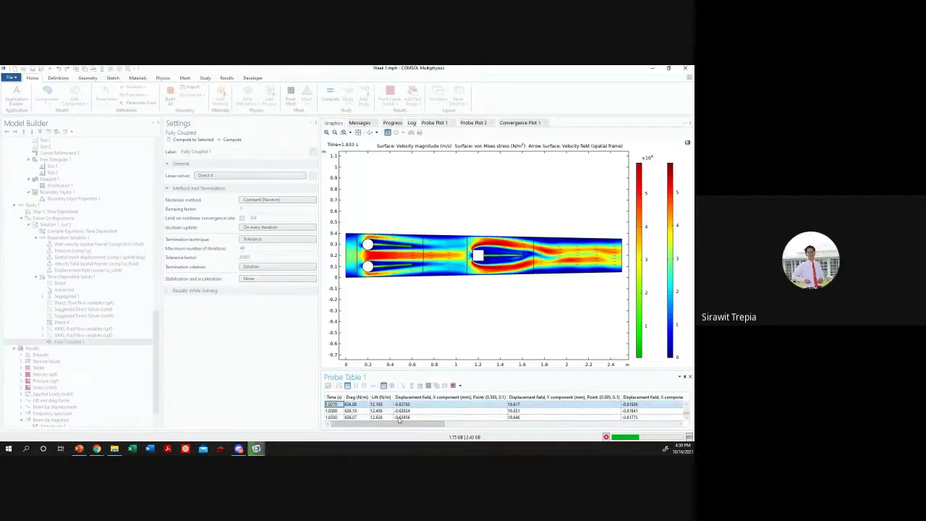
left_click(327, 418)
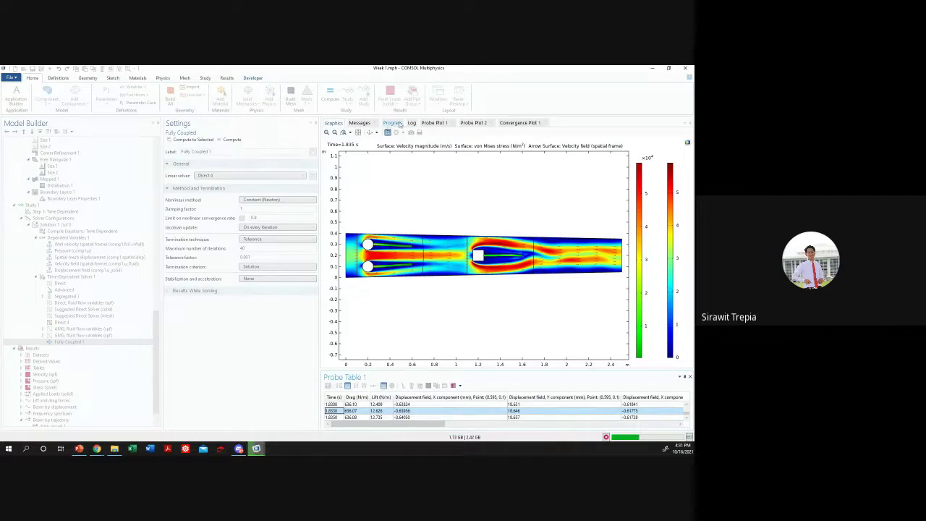
- Review the solver log, messages and computation progress, and return to the velocity and stress plot
left_click(410, 123)
left_click(359, 123)
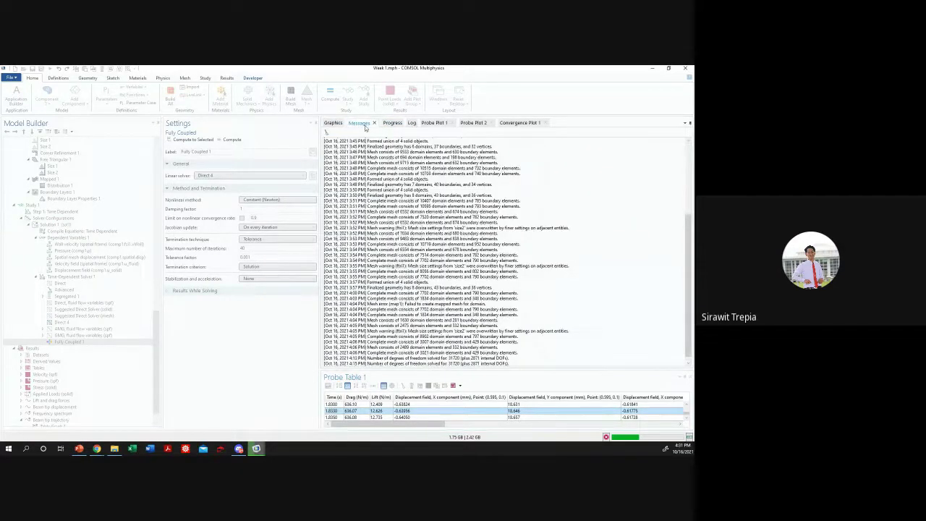
left_click(391, 122)
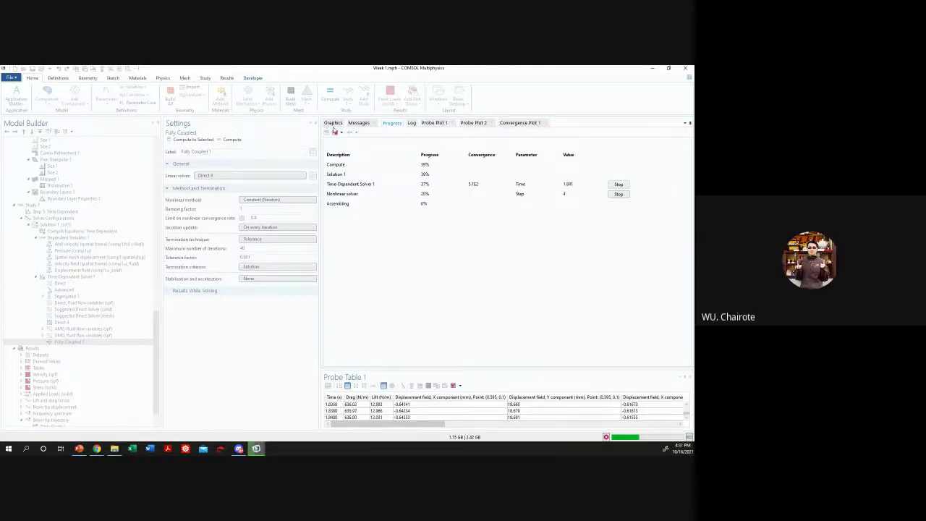
left_click(333, 123)
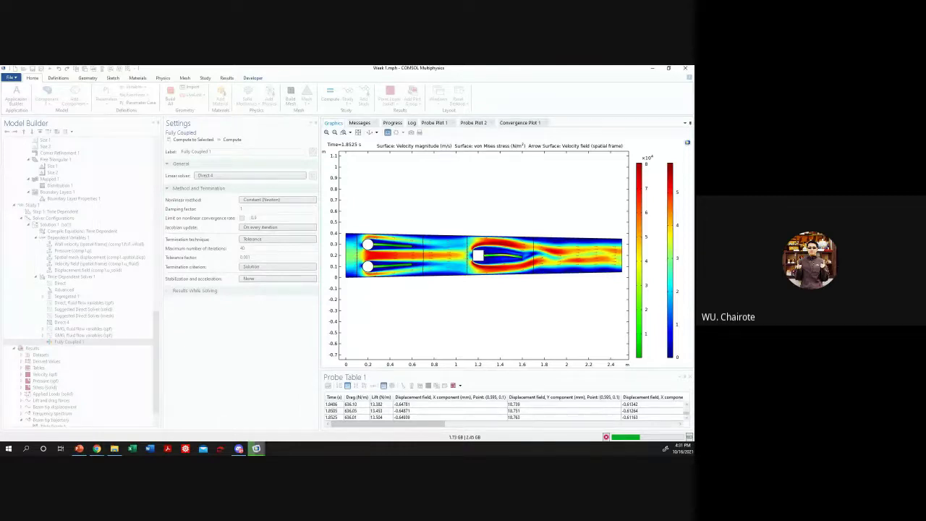
- Examine the velocity field up close between the beams behind the two cylinders and the square obstacle
left_click(96, 448)
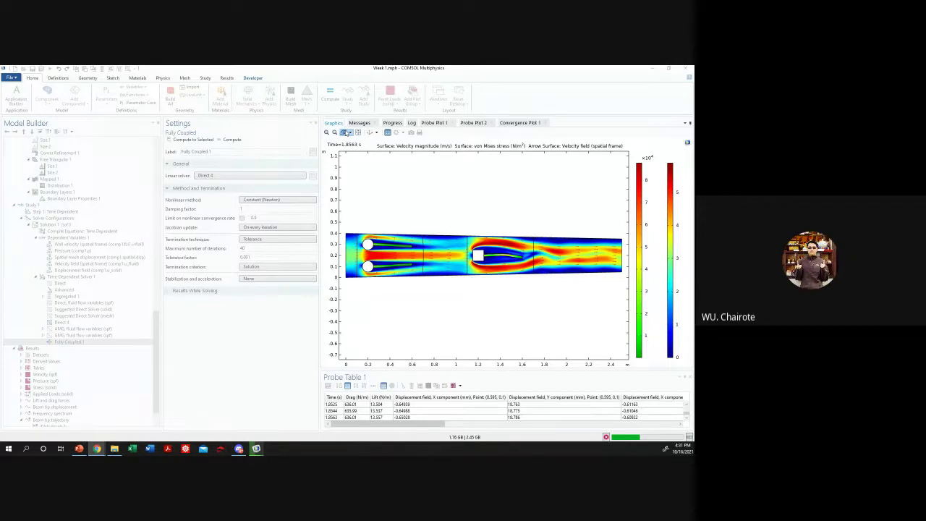
left_click(345, 132)
left_click_drag(417, 232, 472, 284)
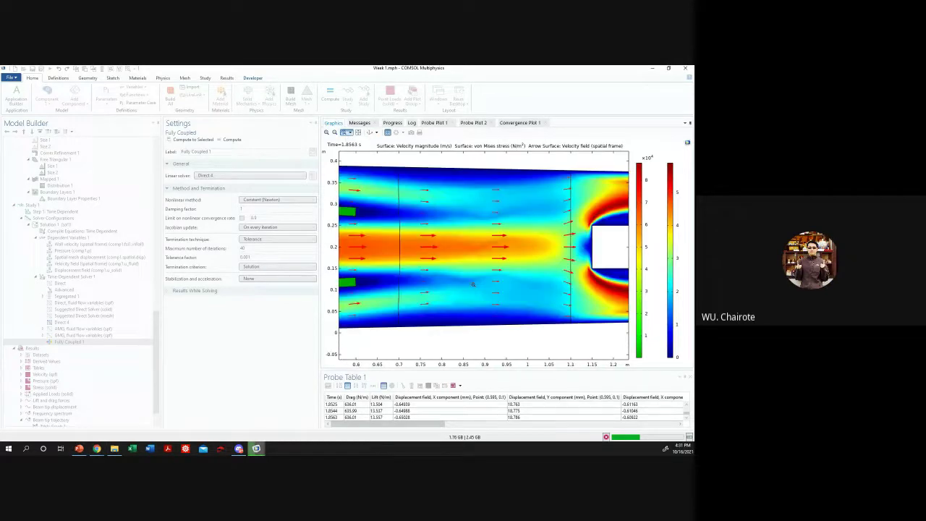
- Compare the velocity field upstream of the square obstacle with the wake in the channel's outlet section, in close-up and at full extents
left_click(358, 133)
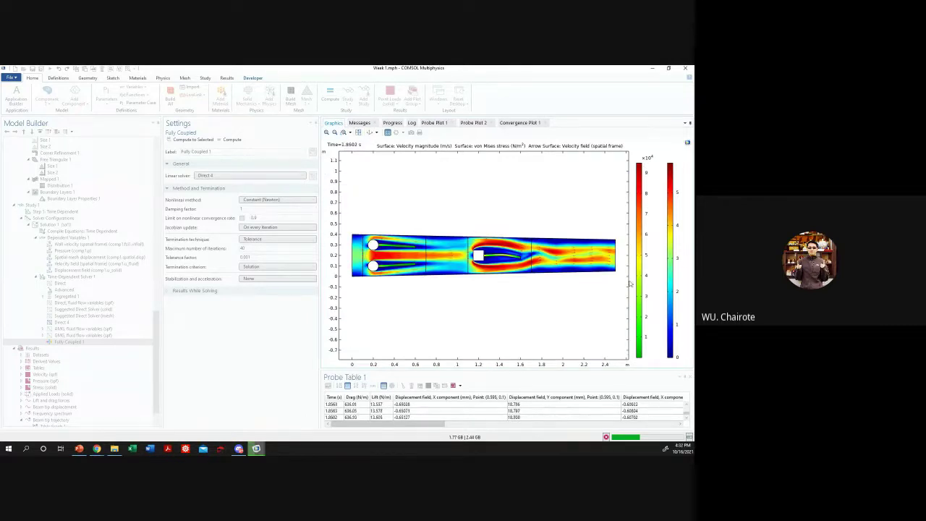
left_click(350, 132)
left_click_drag(537, 224, 600, 294)
left_click(345, 133)
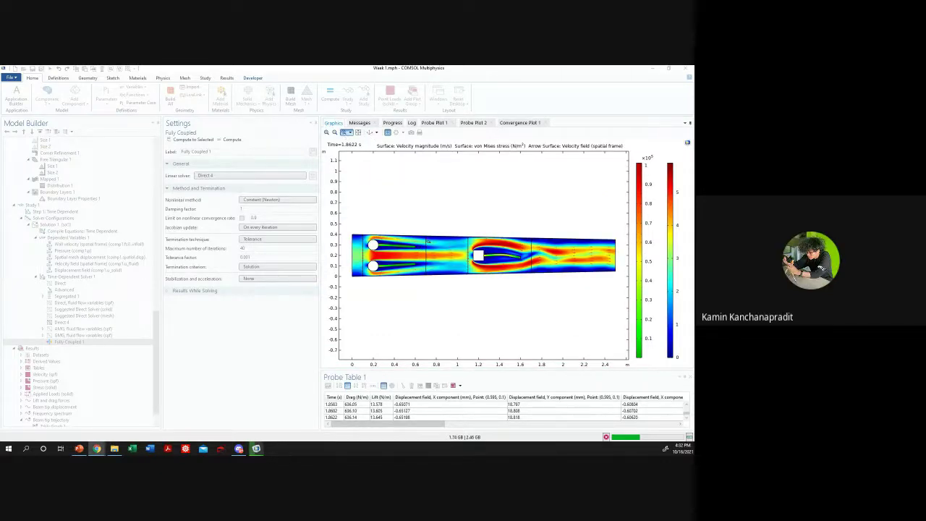
left_click_drag(424, 233, 470, 281)
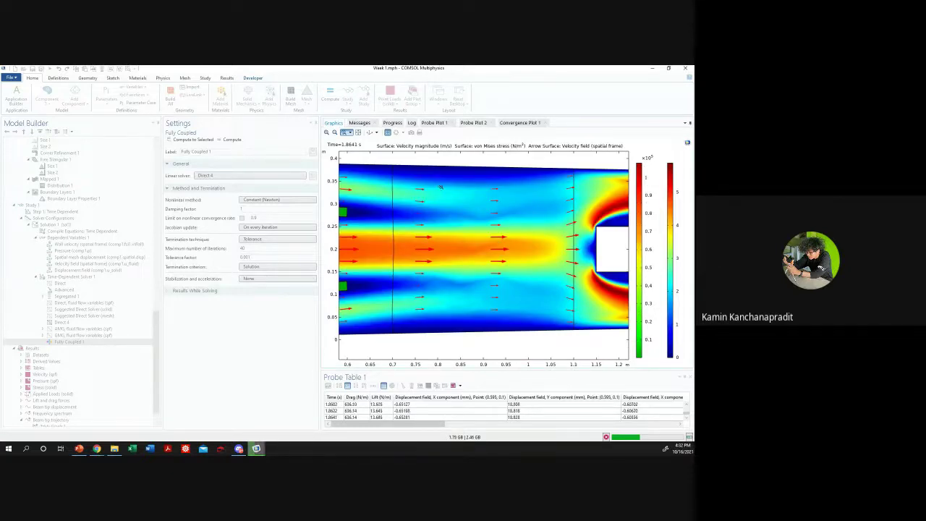
left_click(358, 133)
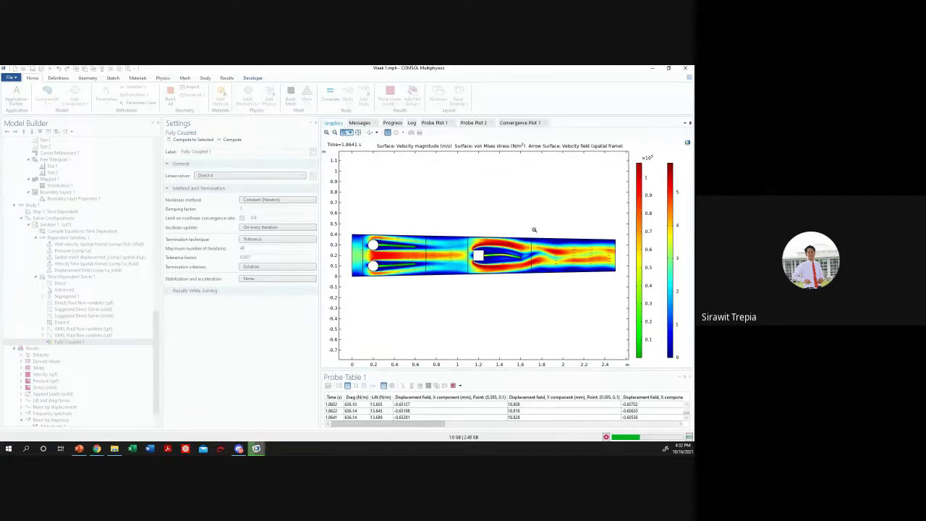
left_click_drag(533, 230, 601, 243)
left_click(357, 132)
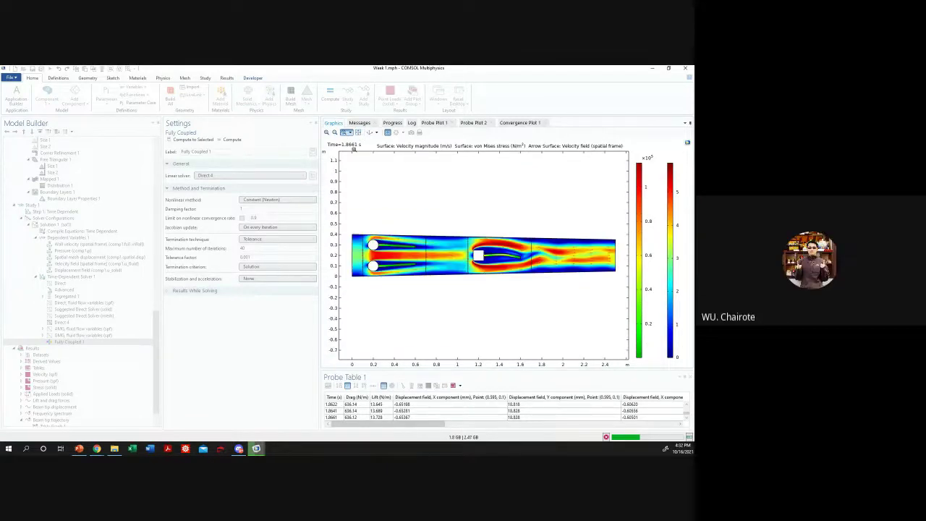
left_click_drag(447, 252, 471, 288)
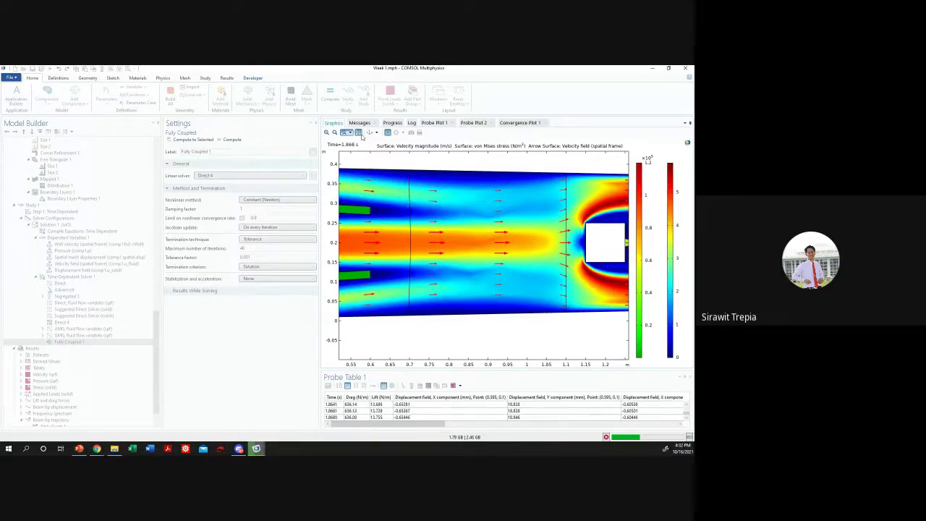
left_click(357, 132)
left_click_drag(525, 224, 600, 276)
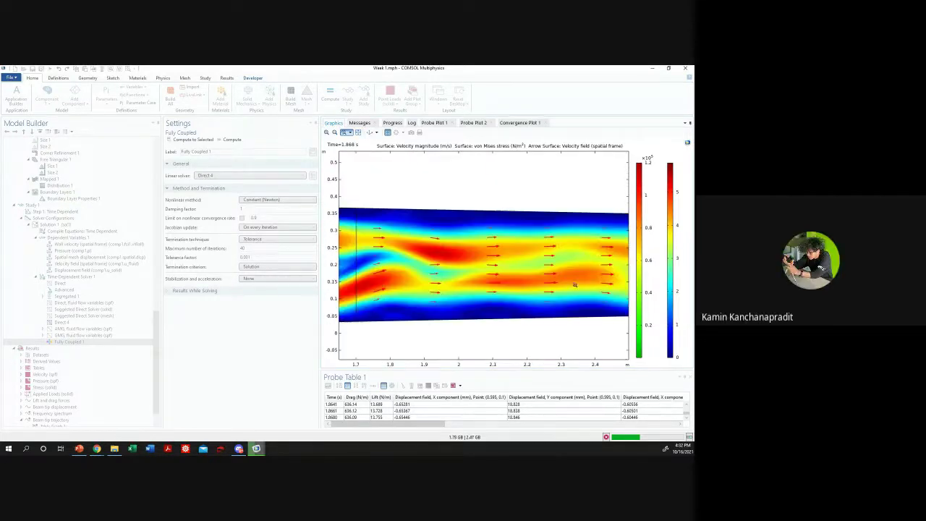
left_click(358, 132)
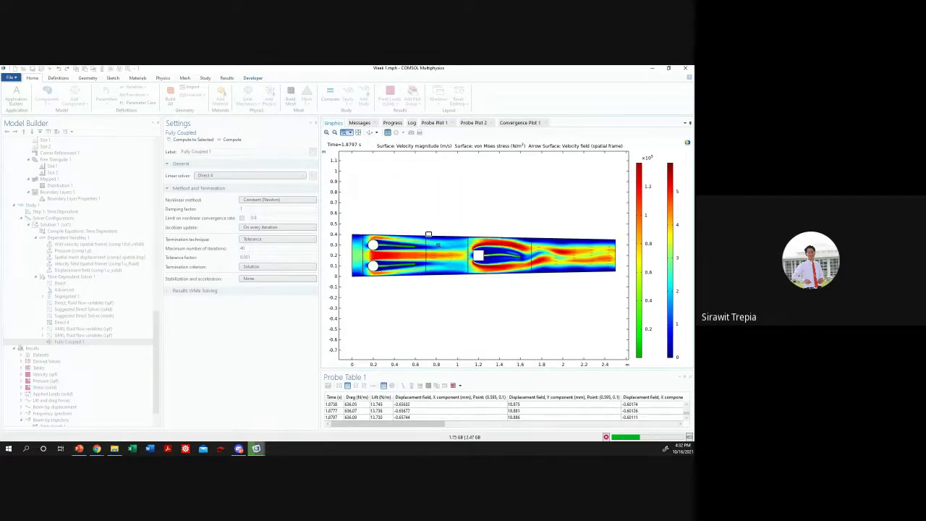
- Recheck the velocity arrows in the gap before the square obstacle and in the outlet section at the newer time steps
left_click_drag(426, 233, 470, 278)
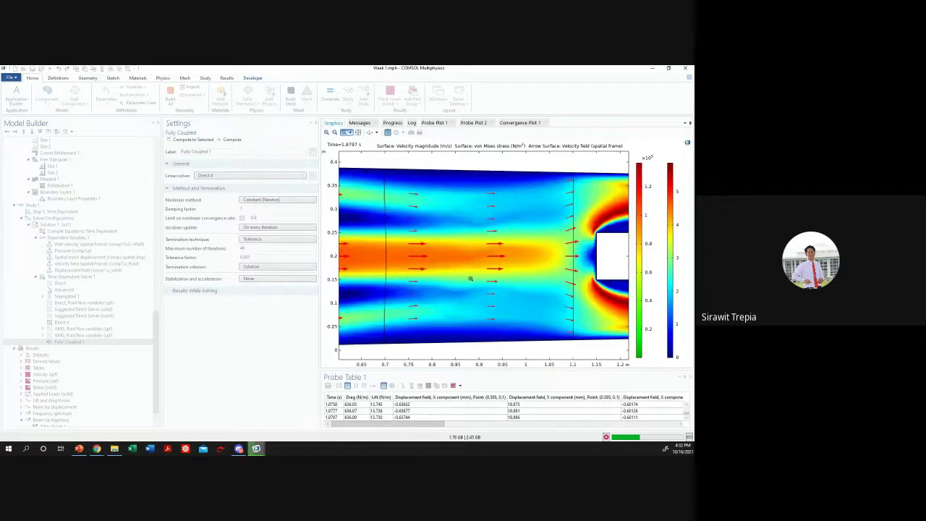
left_click(358, 133)
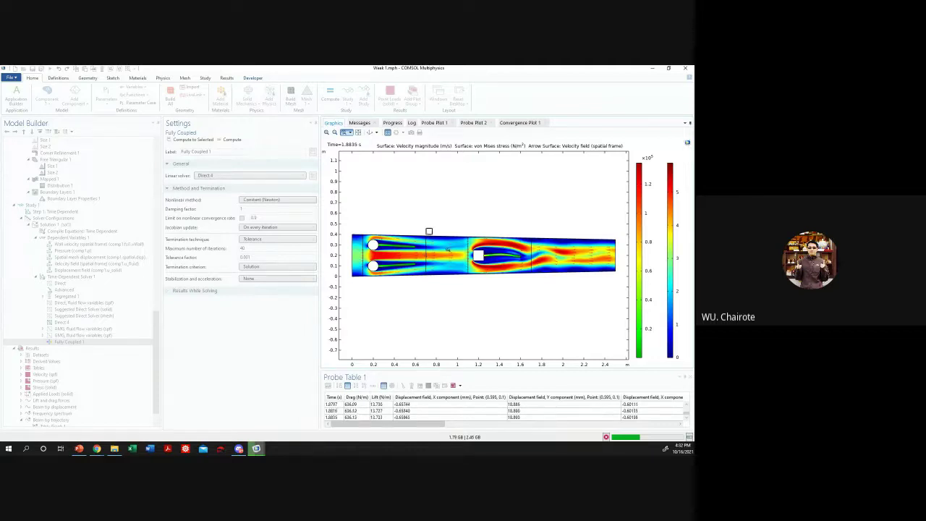
left_click_drag(426, 229, 474, 287)
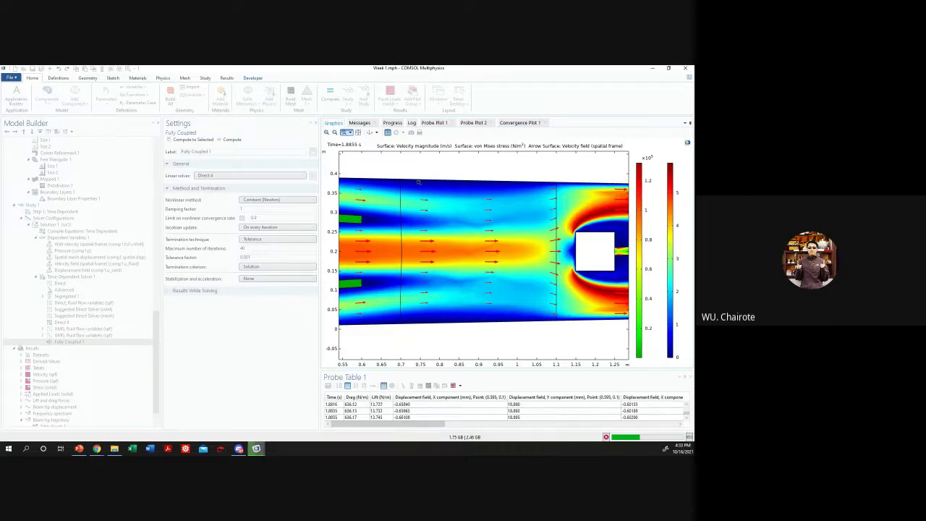
left_click(359, 133)
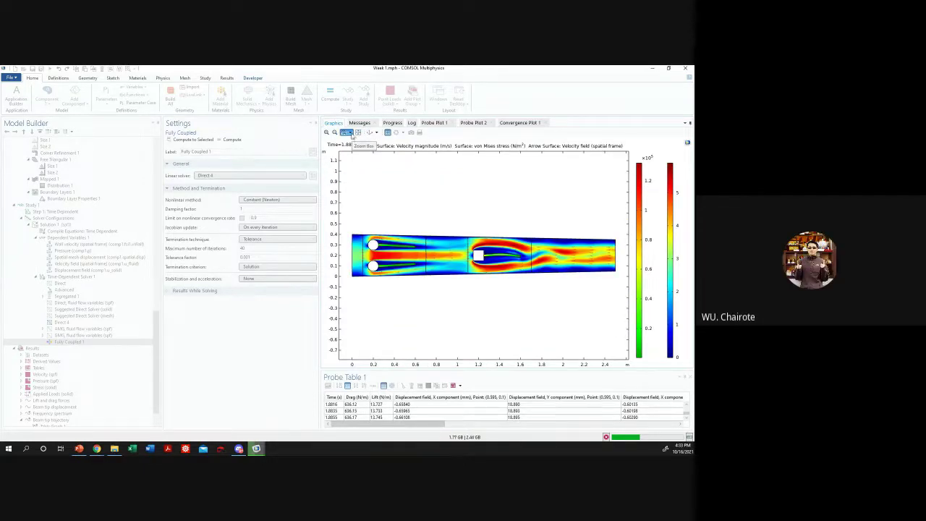
left_click(346, 133)
left_click_drag(528, 227, 616, 287)
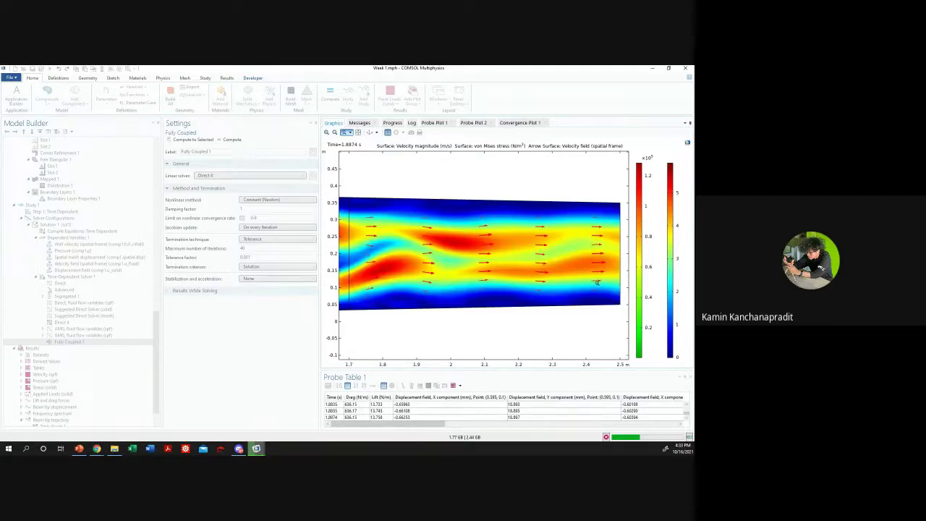
left_click(360, 133)
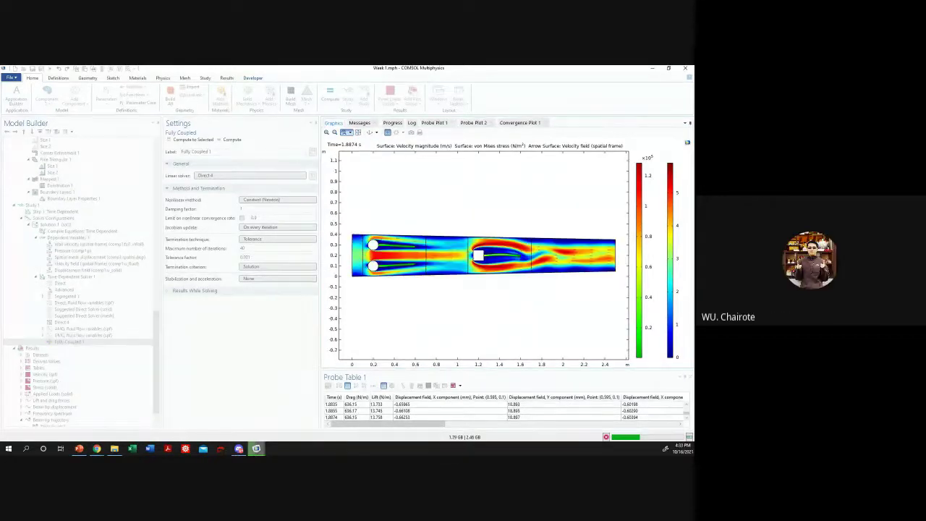
mouse_move(256, 448)
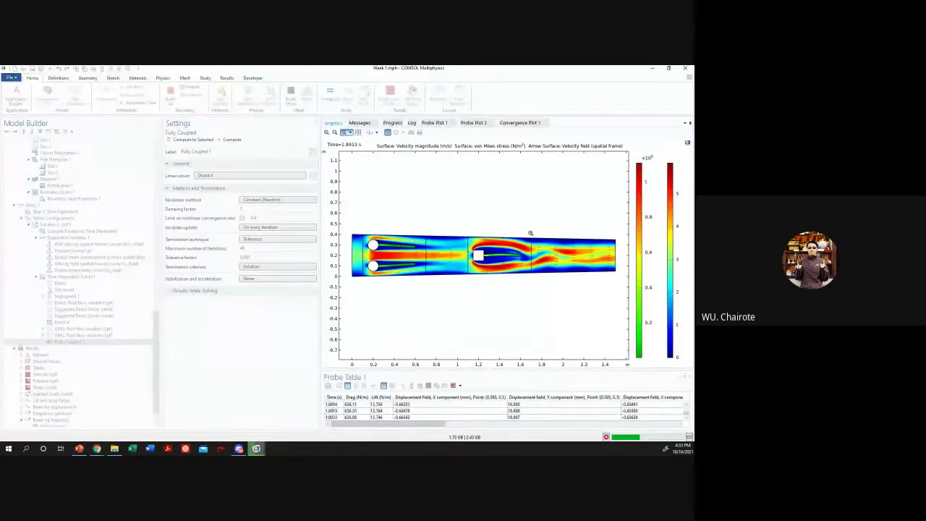
- Examine the updated flow near the outlet, behind the two front beams, and around the square obstacle with its beam
left_click_drag(529, 232, 582, 264)
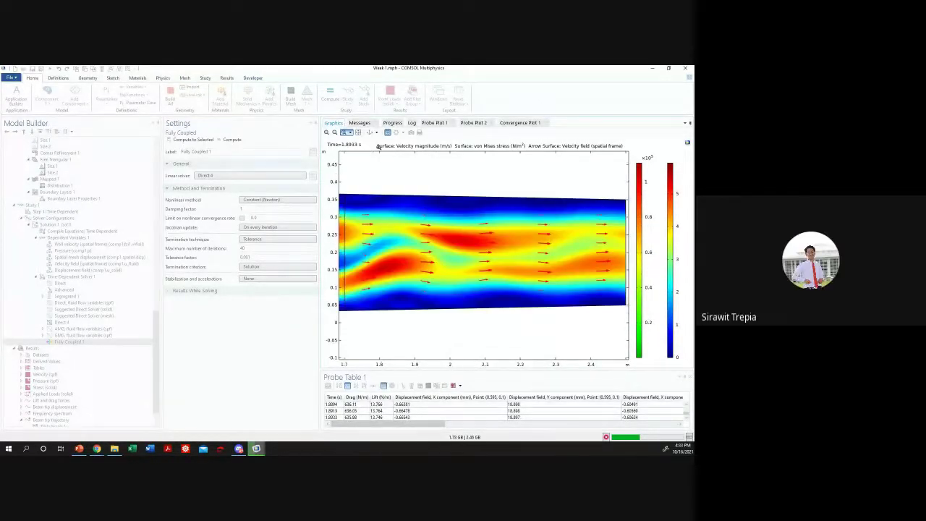
left_click(358, 133)
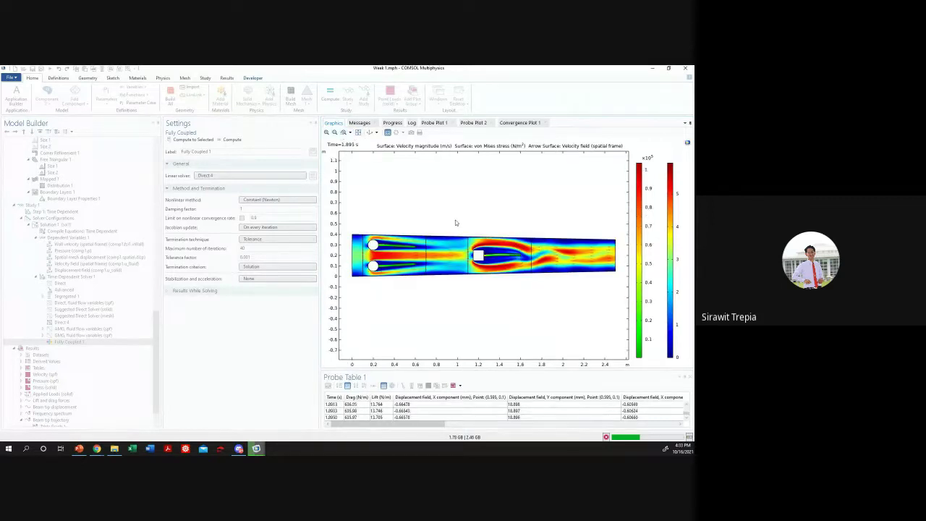
left_click(344, 132)
left_click_drag(422, 224, 470, 288)
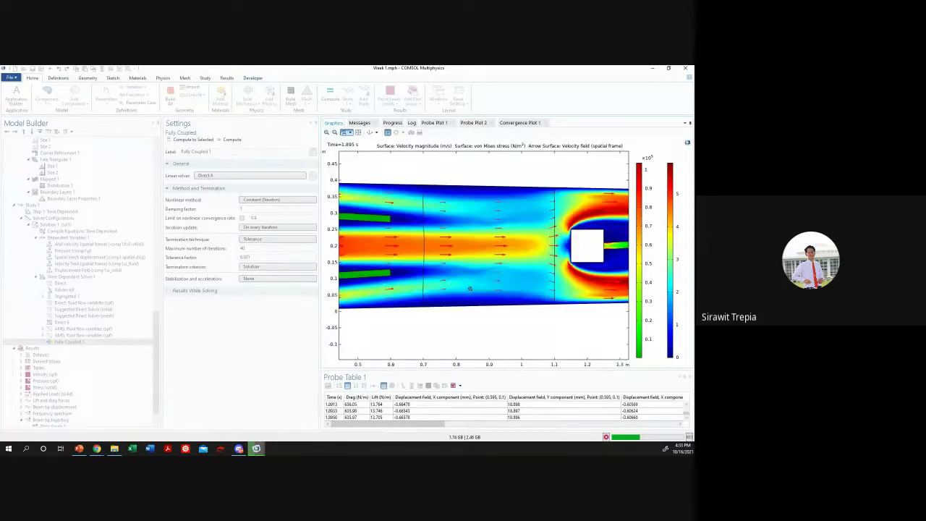
left_click(358, 134)
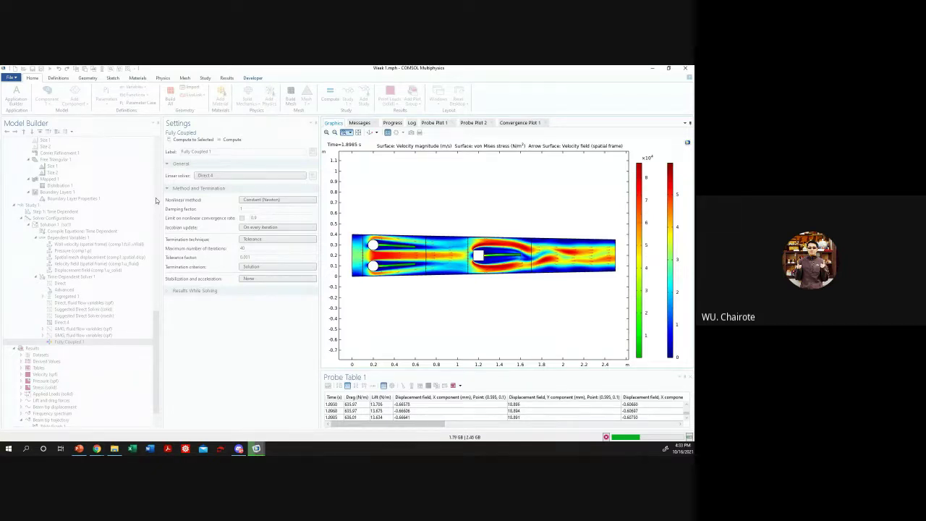
left_click_drag(420, 229, 470, 286)
left_click(357, 132)
left_click(352, 135)
left_click_drag(456, 219, 622, 298)
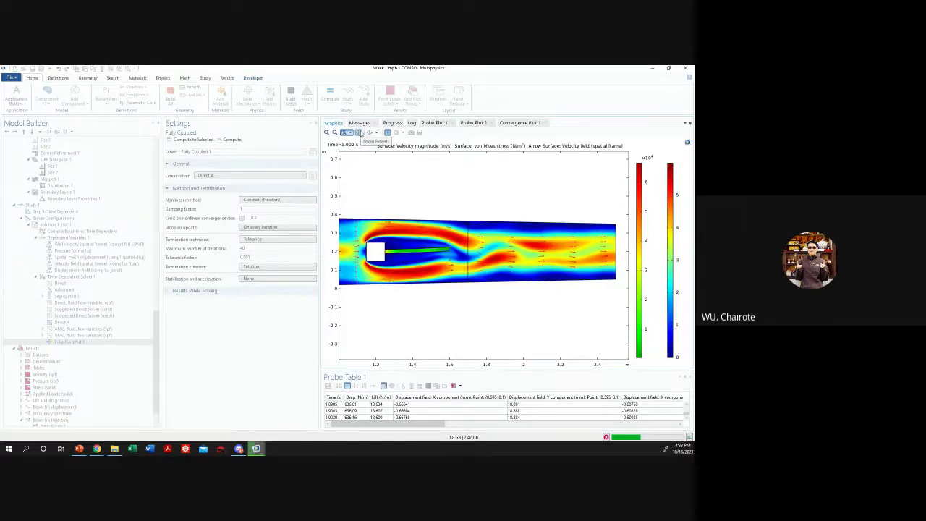
left_click(359, 134)
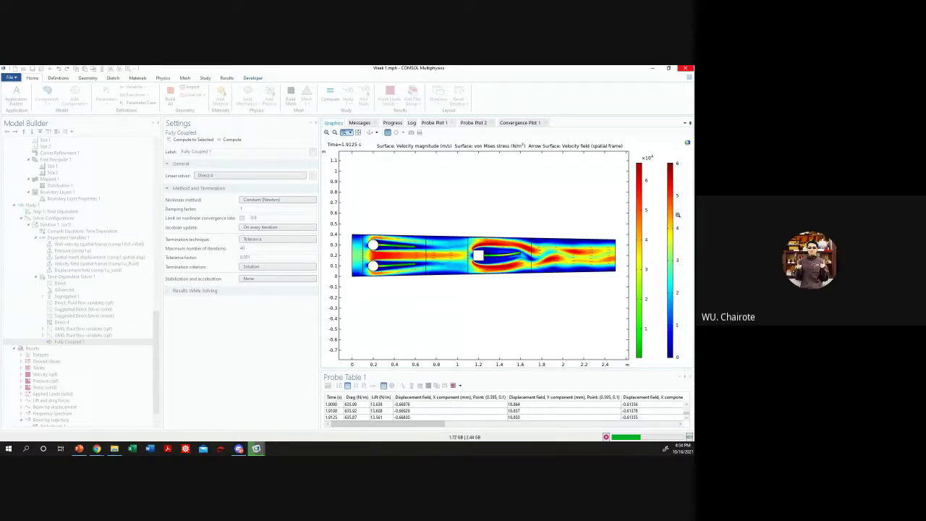
- Review the messages, computation progress, solver log, both probe plots and the convergence plot of the running solution
left_click(359, 123)
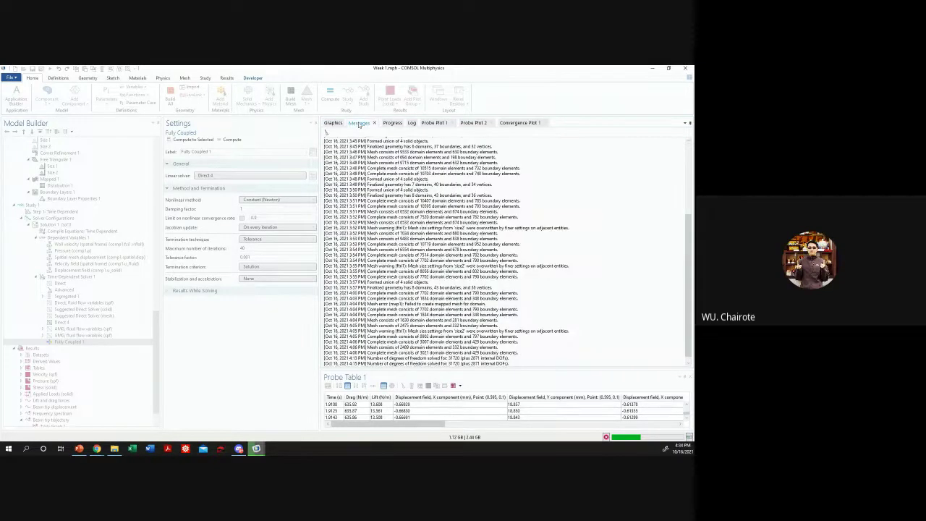
left_click(393, 123)
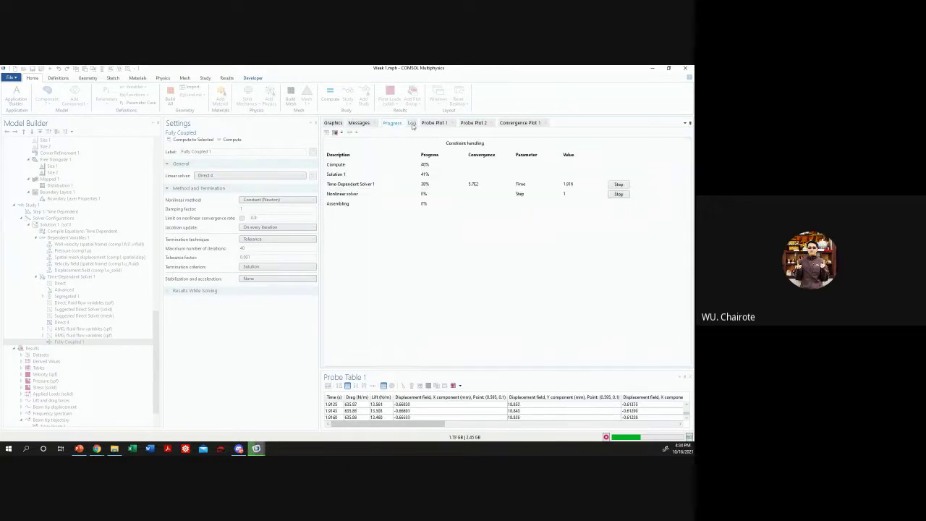
left_click(411, 123)
left_click(433, 123)
left_click(472, 123)
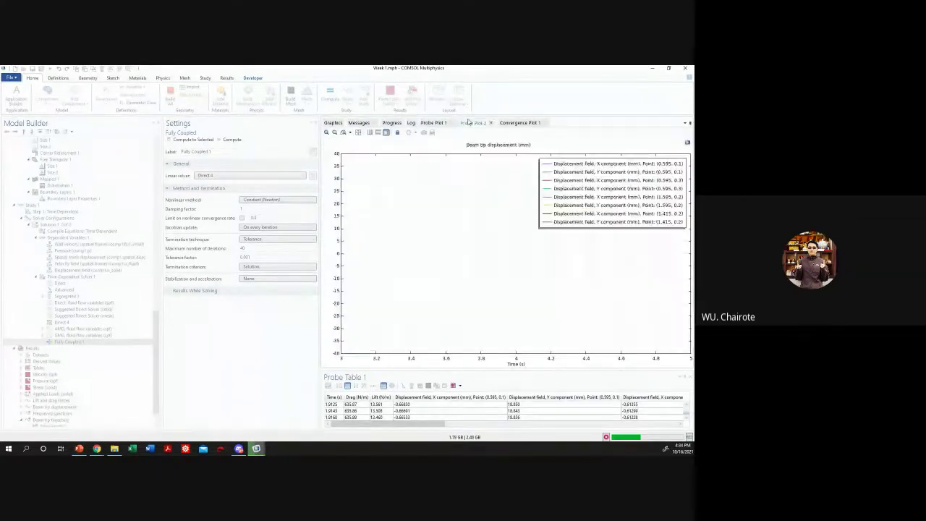
left_click(509, 123)
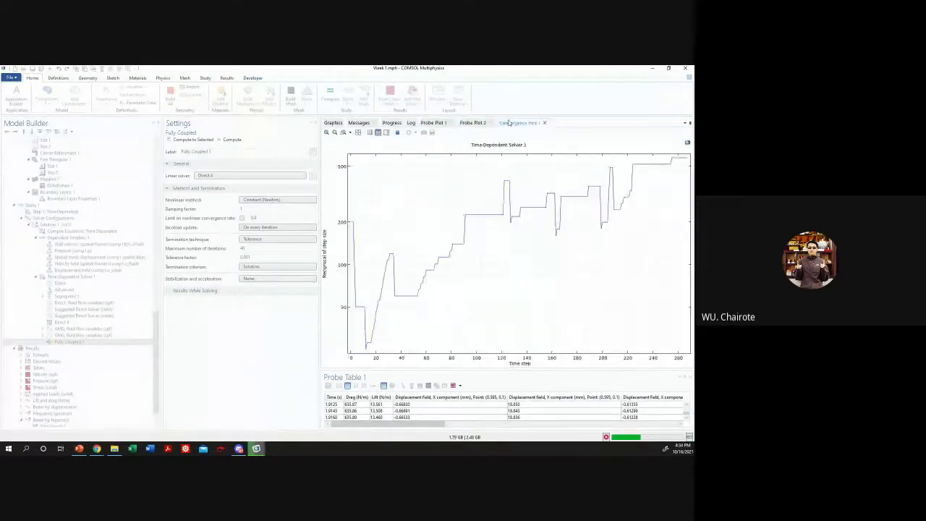
left_click(391, 123)
left_click(359, 123)
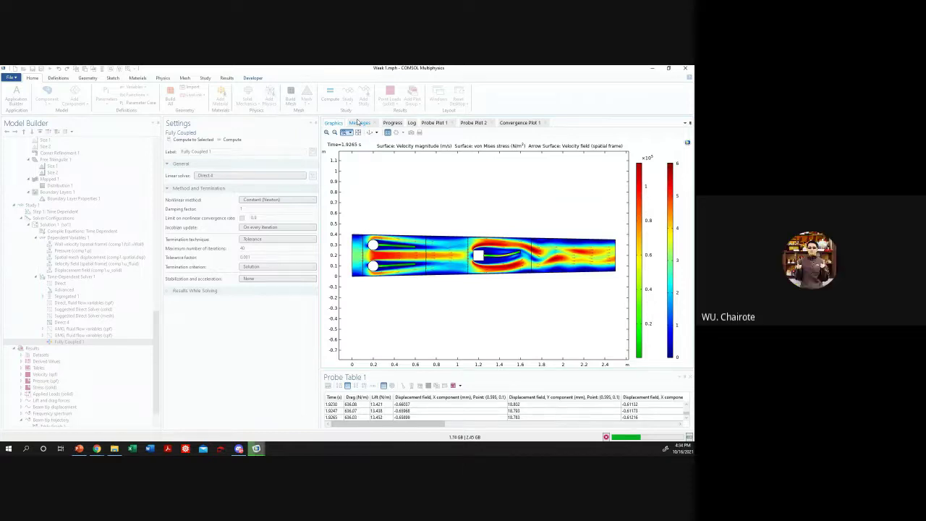
left_click(97, 448)
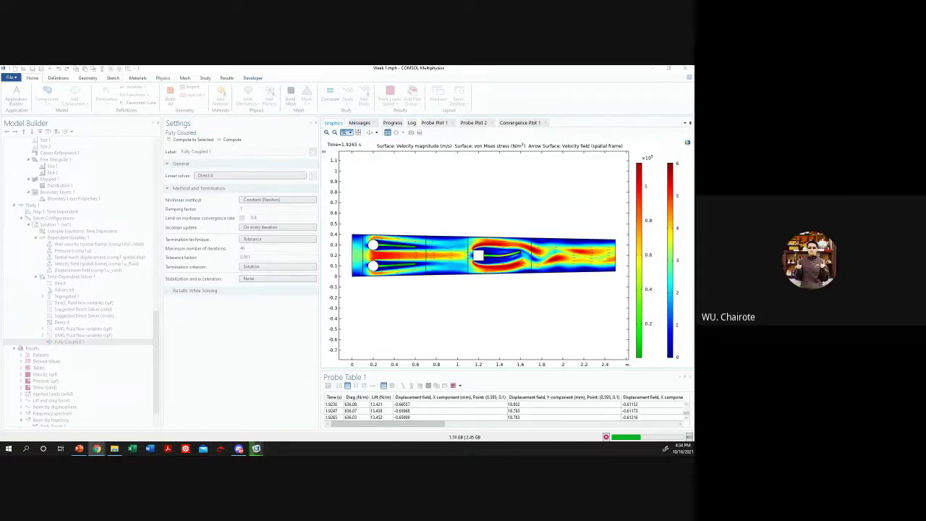
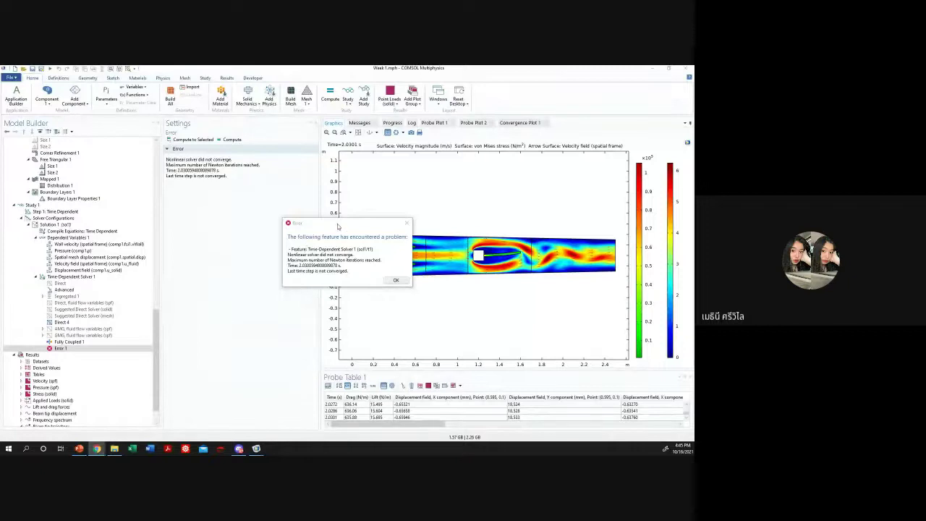
- Dismiss the solver error dialog and inspect the solver nodes under Time-Dependent Solver 1
key("Return")
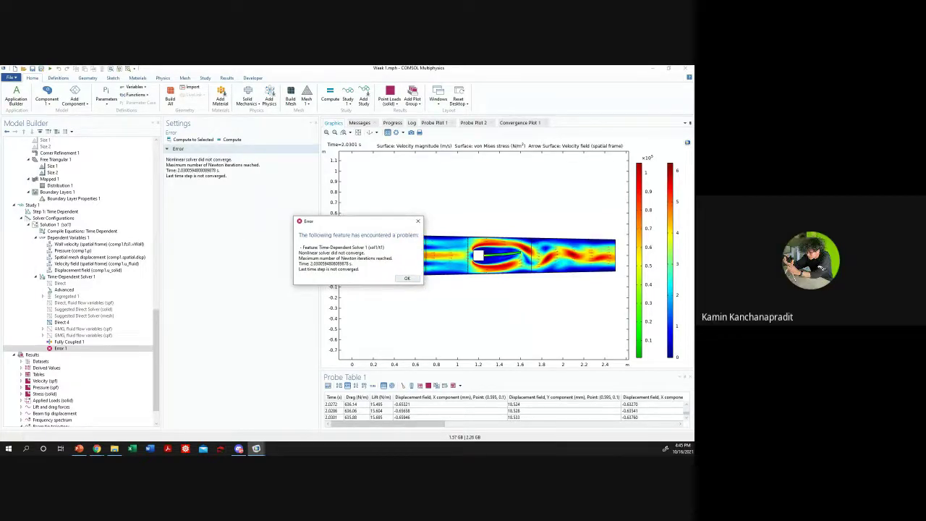
left_click(406, 278)
left_click(72, 342)
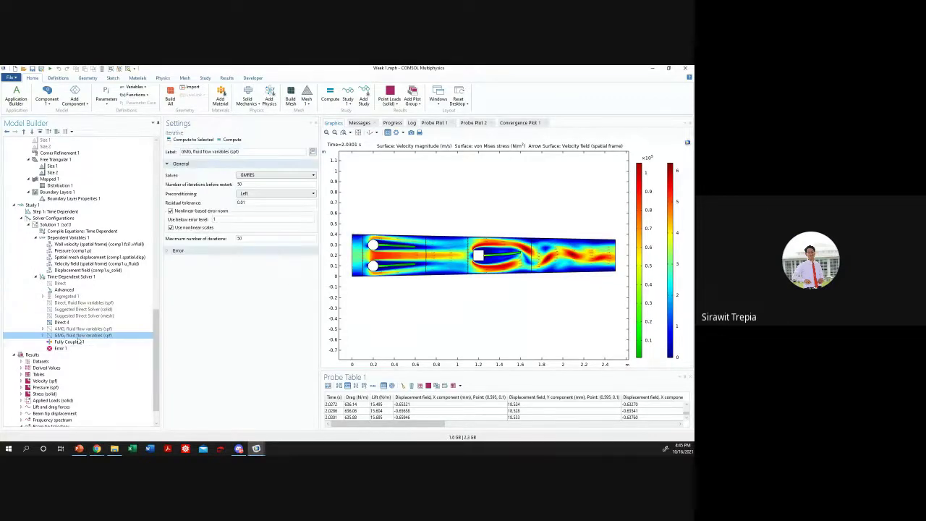
left_click(78, 348)
- Add a player animation of the velocity plot to the Export node and try to play it
scroll(78, 348, "down", 1)
left_click(32, 413)
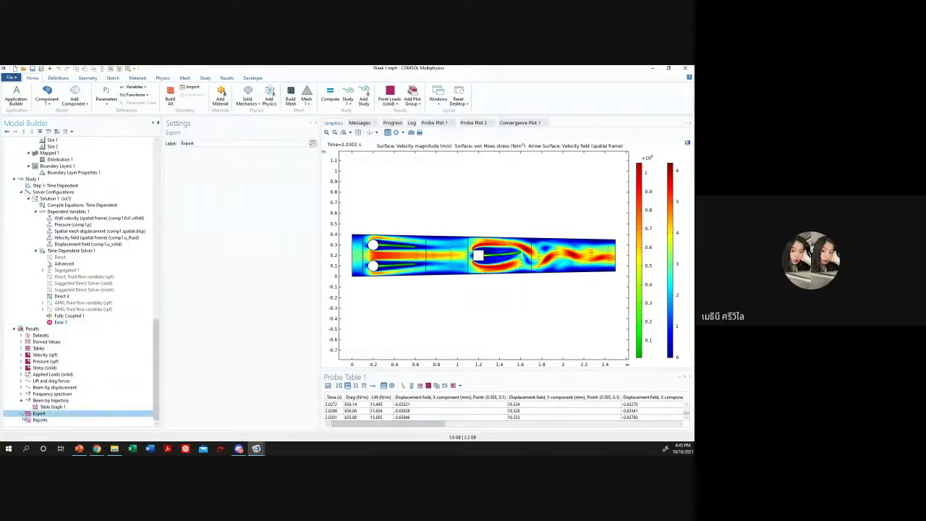
right_click(33, 413)
left_click(145, 347)
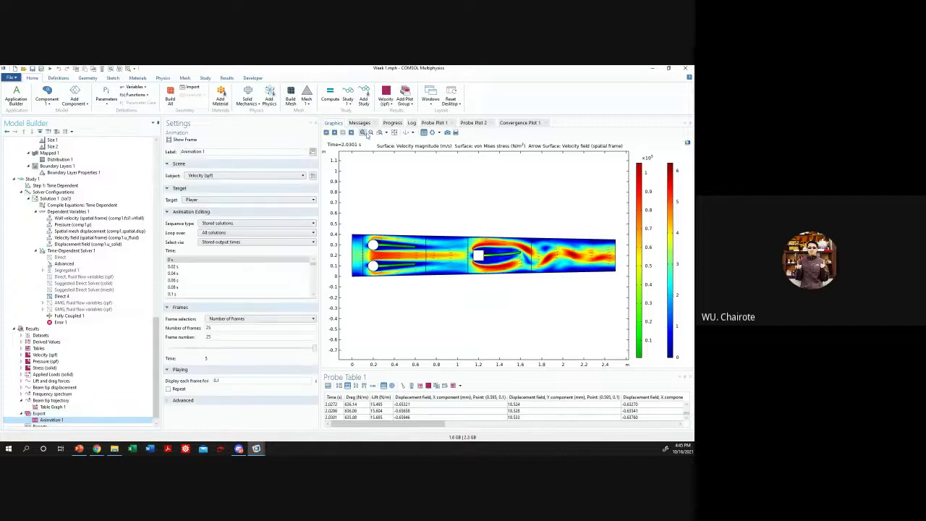
left_click(334, 132)
left_click(393, 264)
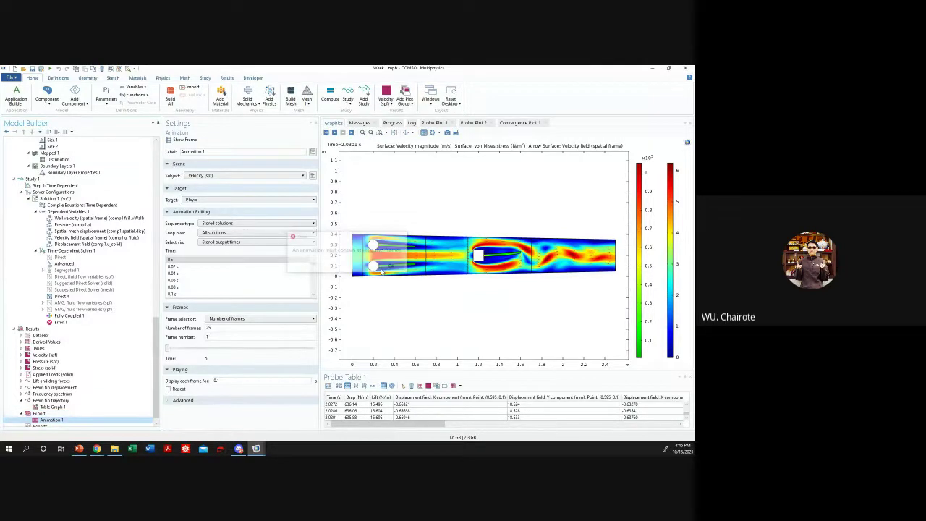
- Dismiss the animation error, loop the stored-solutions animation over Time with all times selected, and play it
left_click(198, 267)
left_click(210, 262)
left_click(244, 225)
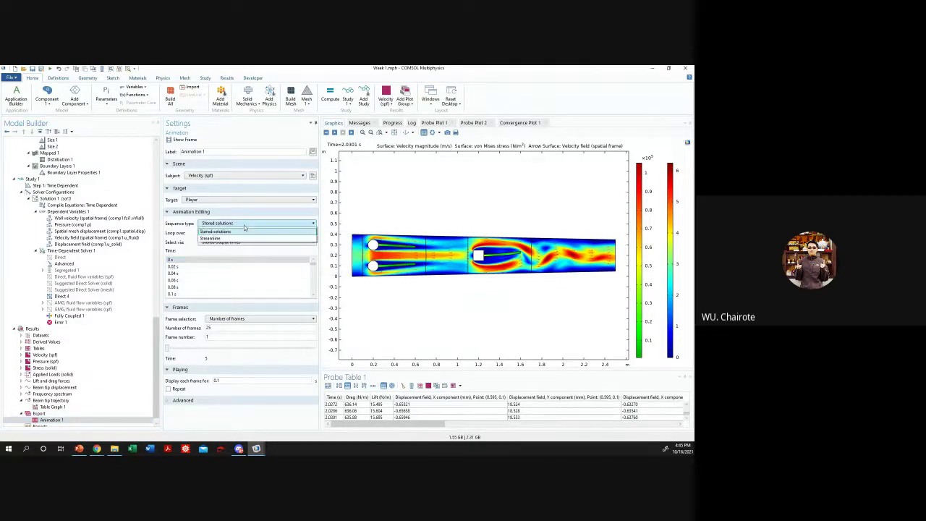
left_click(235, 229)
left_click(239, 232)
left_click(225, 241)
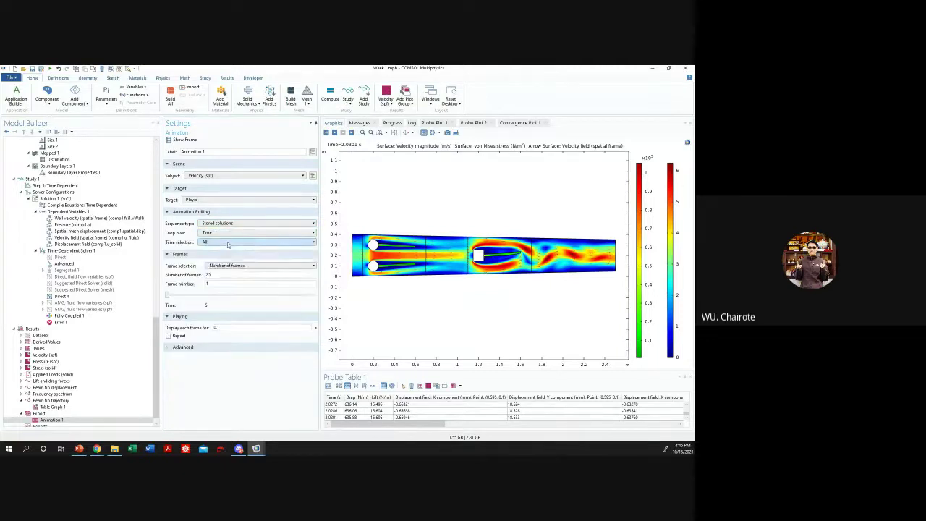
left_click(235, 224)
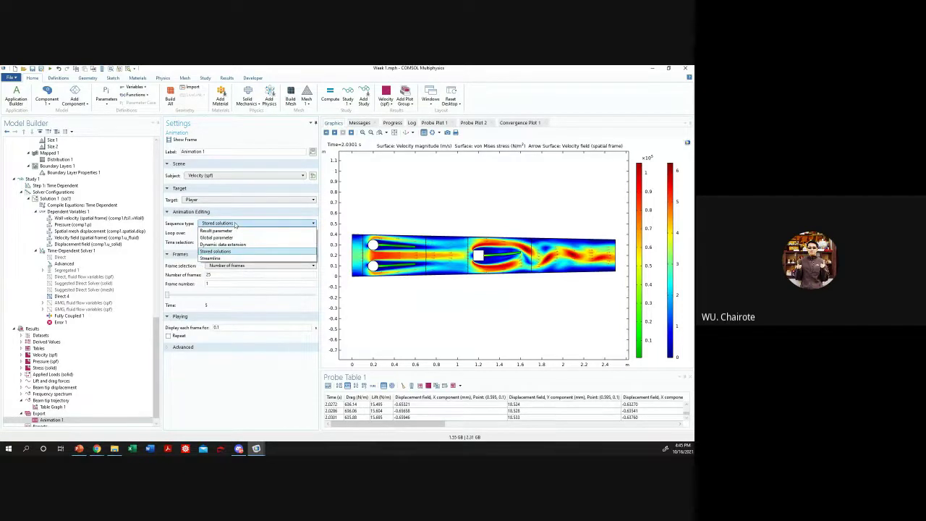
left_click(235, 225)
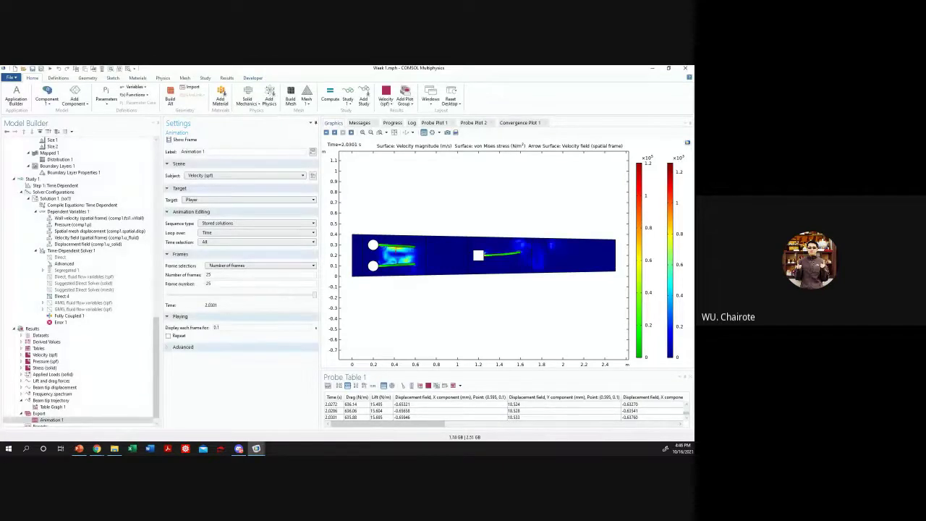
left_click(334, 132)
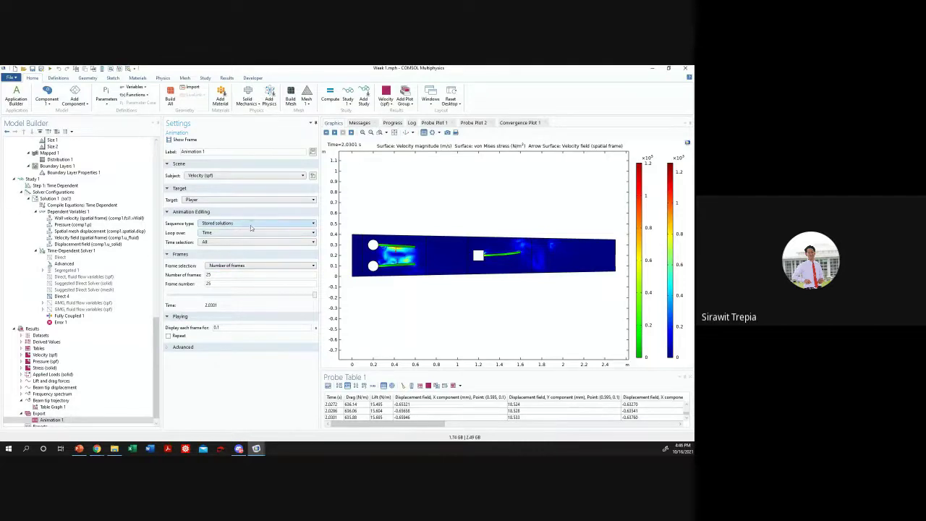
- Set the animation's frame selection to All and play the velocity animation
left_click(235, 266)
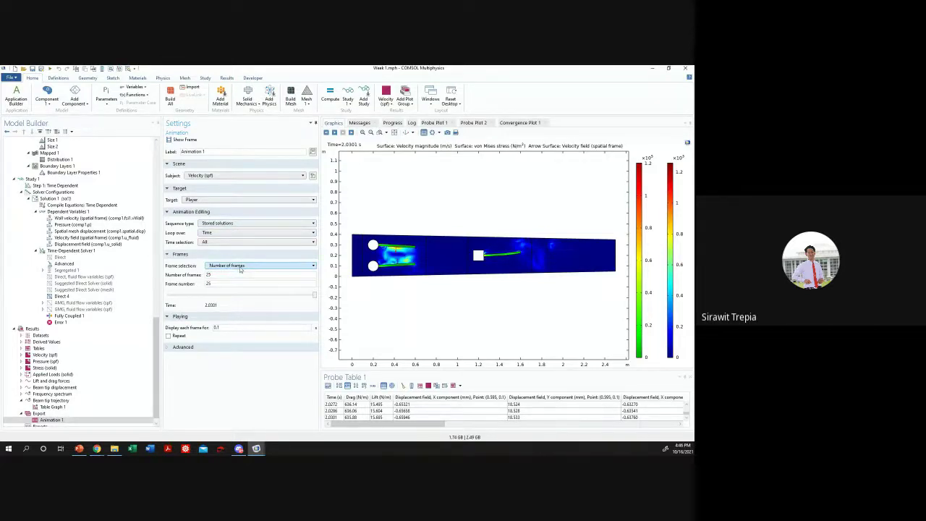
left_click(233, 273)
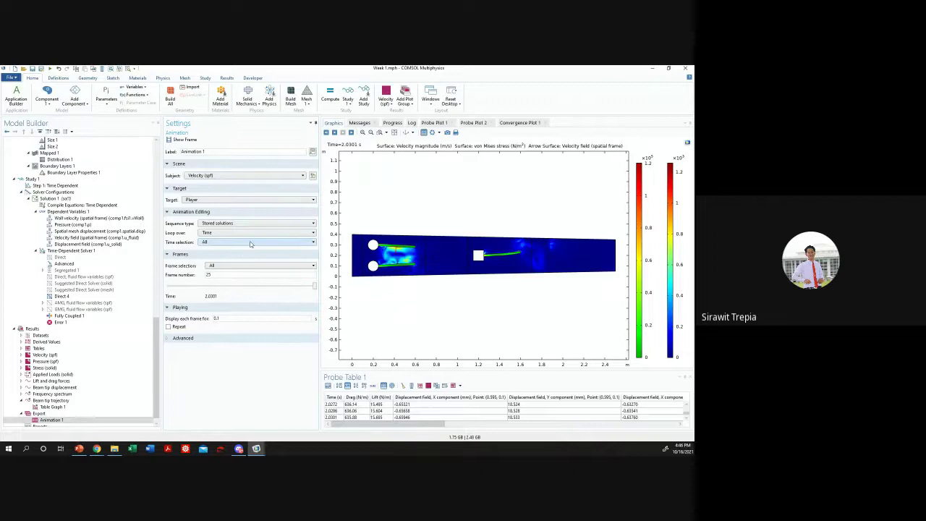
left_click(335, 132)
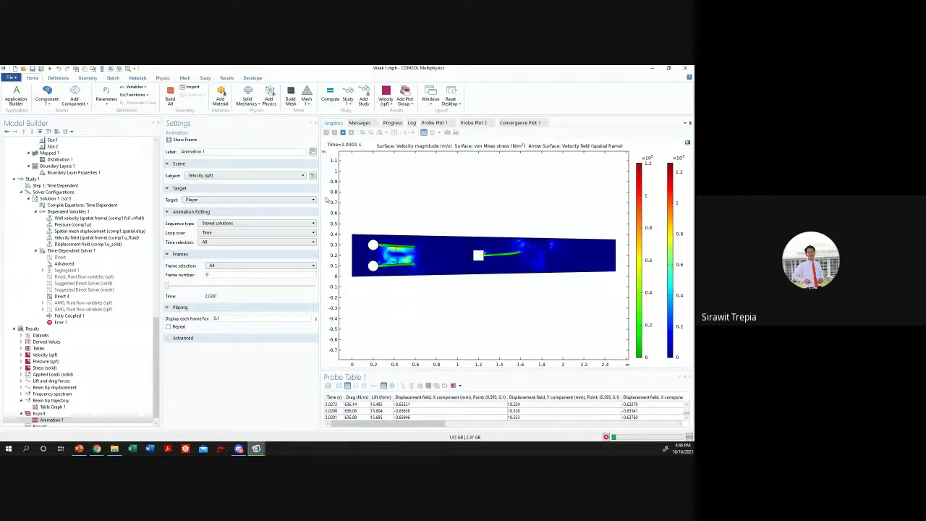
- Check the Animation 1 settings in the Untitled 6 model for comparison and return to the Week 1 model
mouse_move(256, 449)
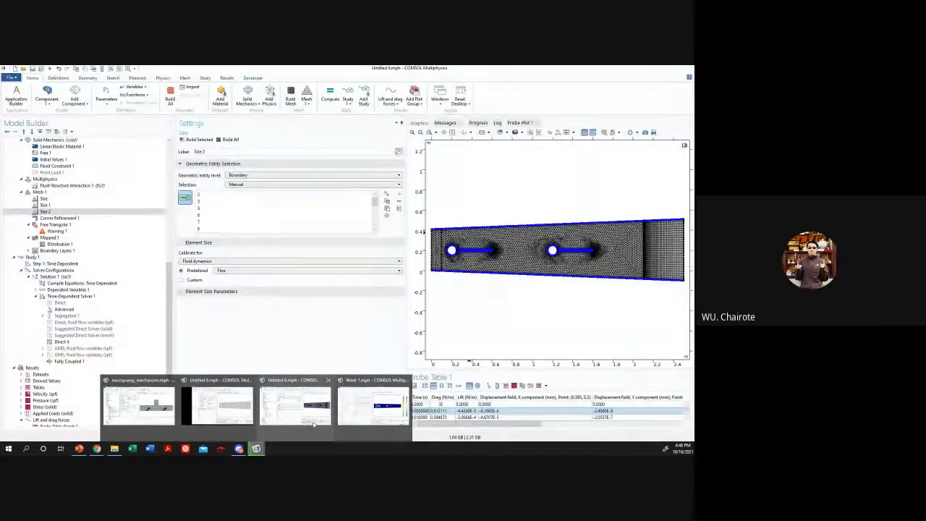
left_click(295, 405)
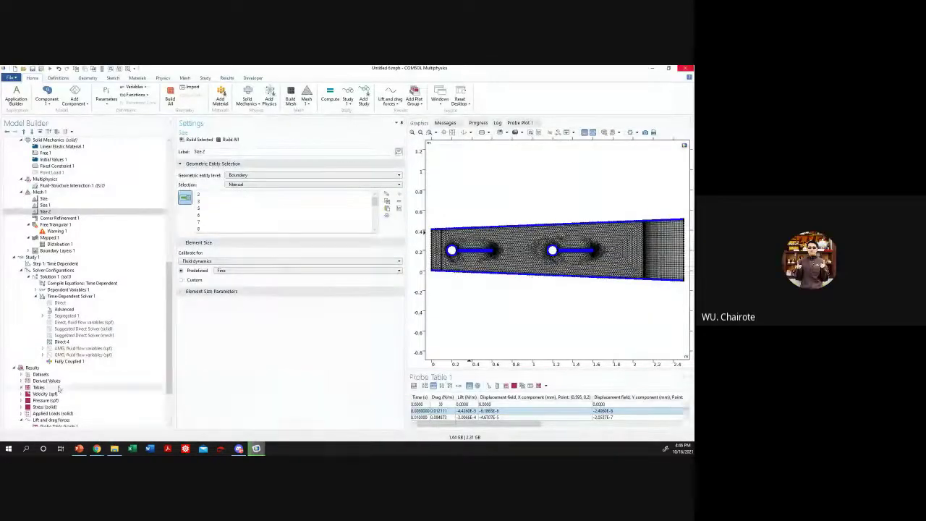
left_click(60, 413)
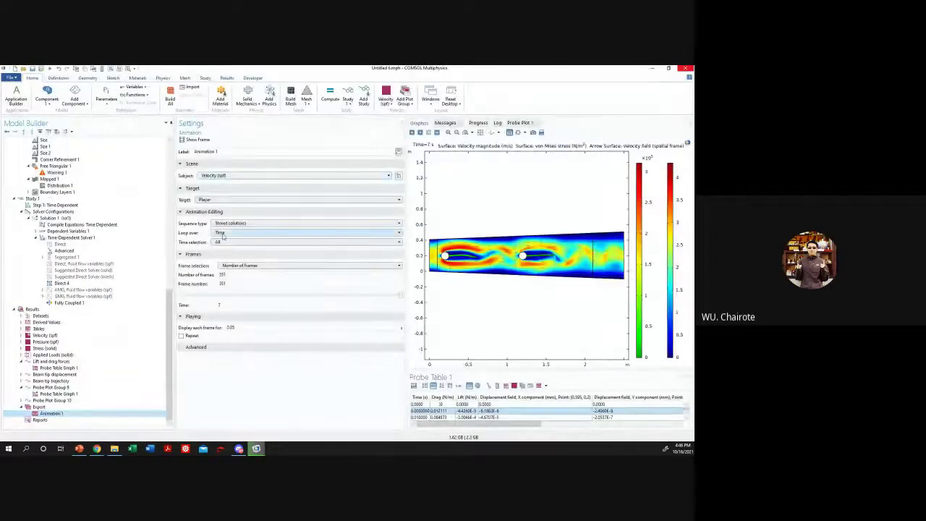
mouse_move(256, 449)
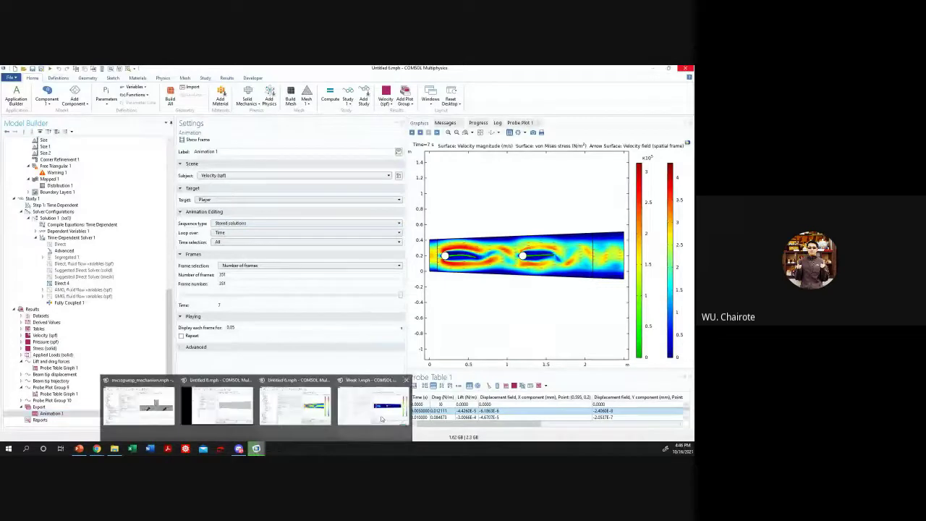
mouse_move(382, 418)
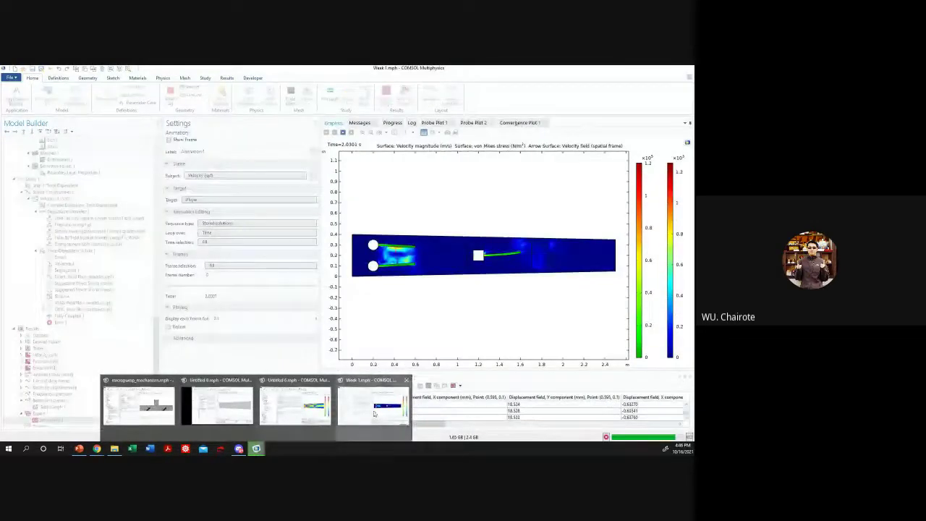
left_click(374, 409)
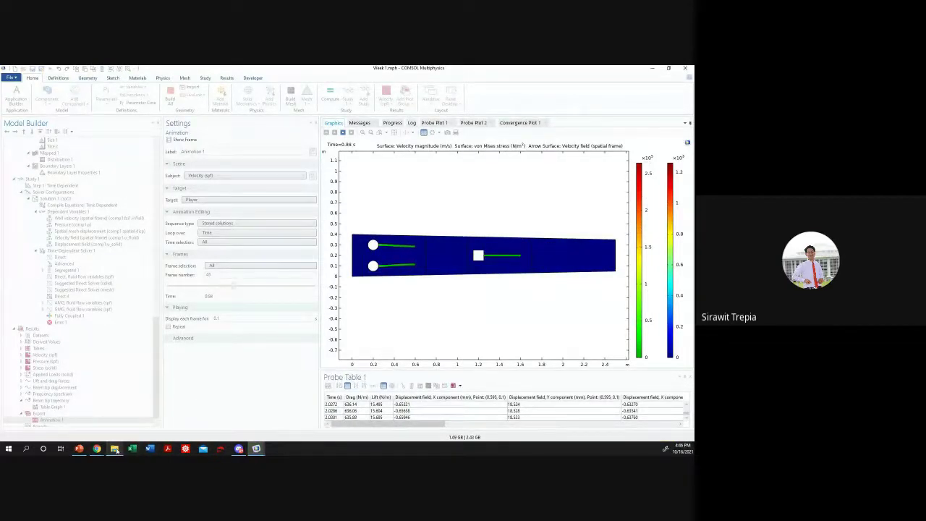
- Switch the frame selection back to Number of frames, keeping 103 frames, and replay the velocity animation
mouse_move(116, 450)
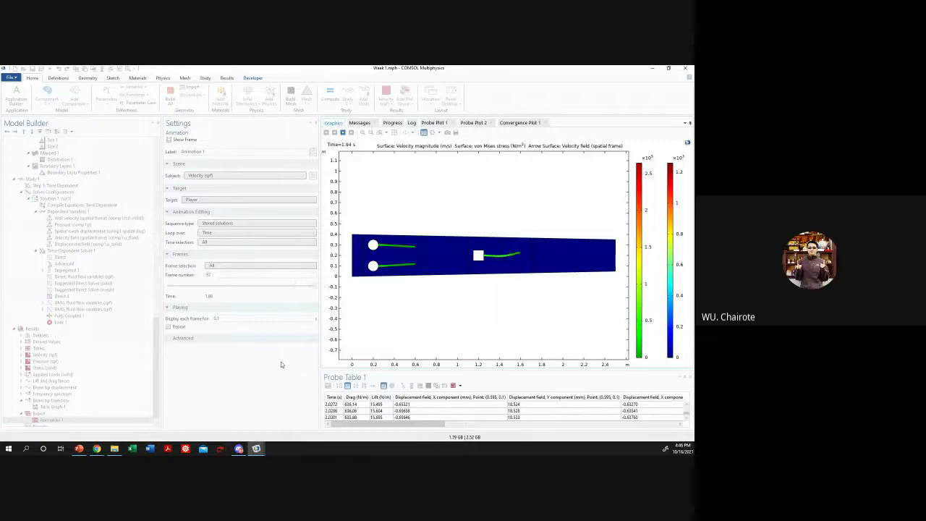
left_click(228, 266)
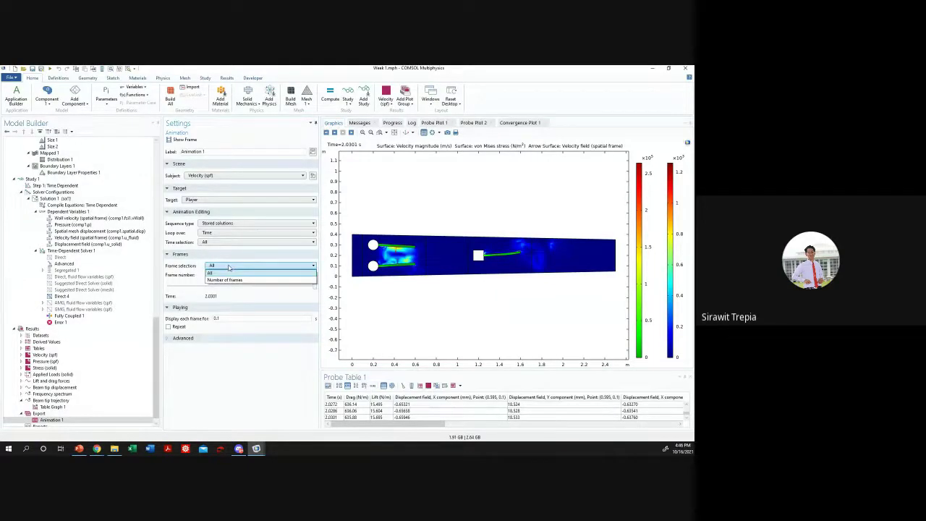
left_click(228, 268)
left_click(229, 267)
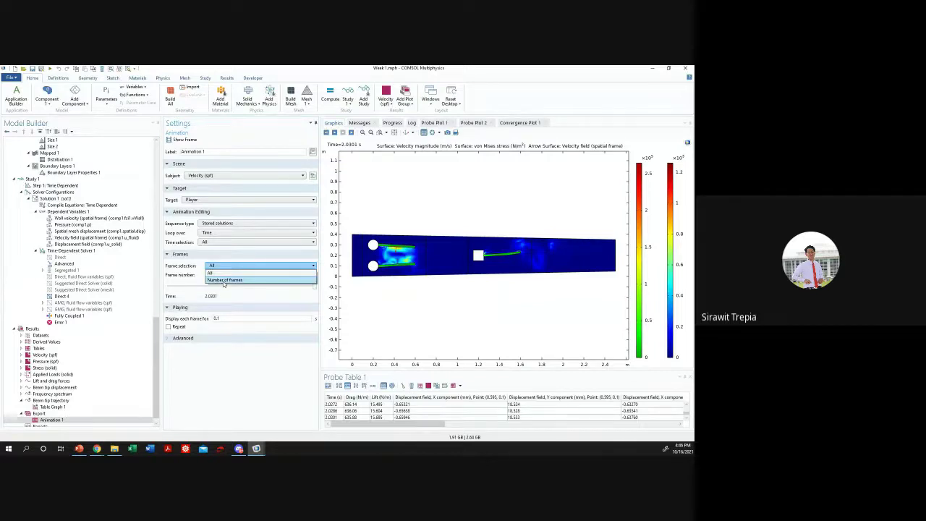
left_click(227, 279)
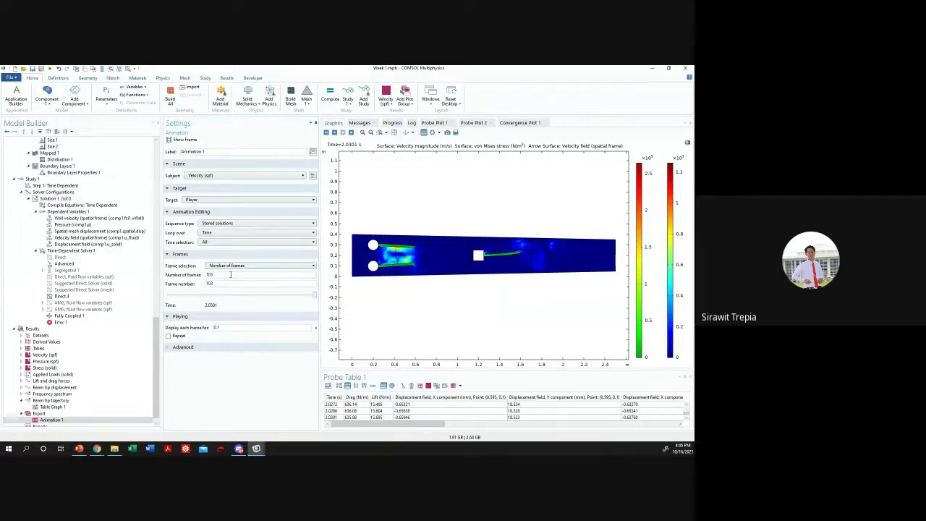
left_click(341, 132)
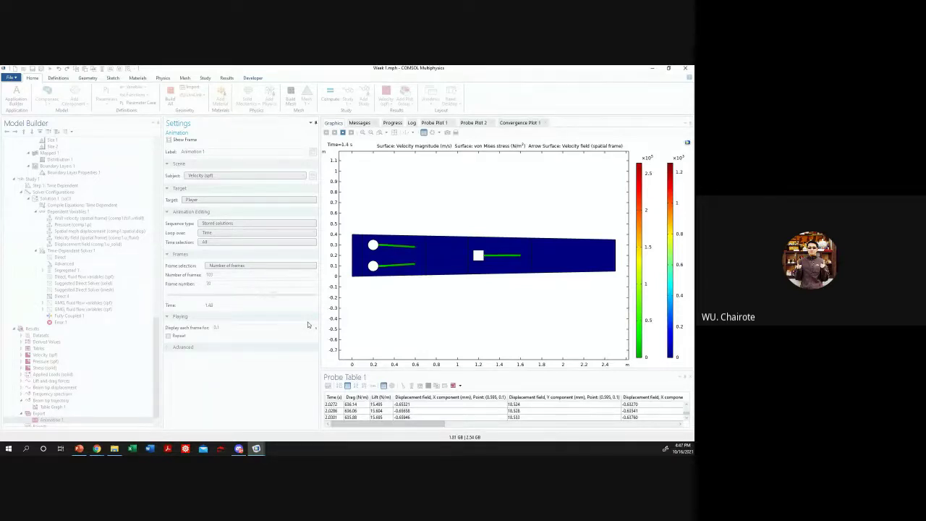
- Move the animation back to frame 66 to view the velocity plot at 1.3 s
mouse_move(256, 448)
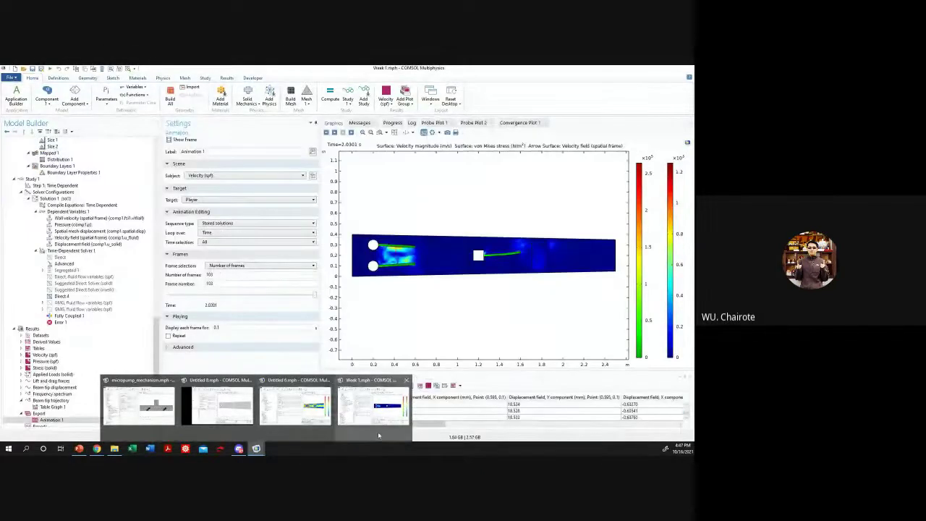
left_click(378, 435)
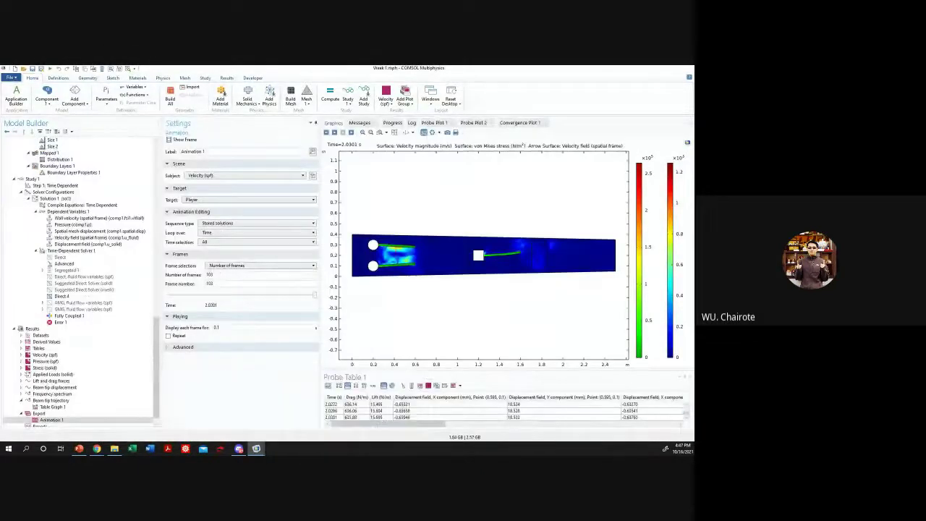
left_click(266, 297)
left_click(266, 296)
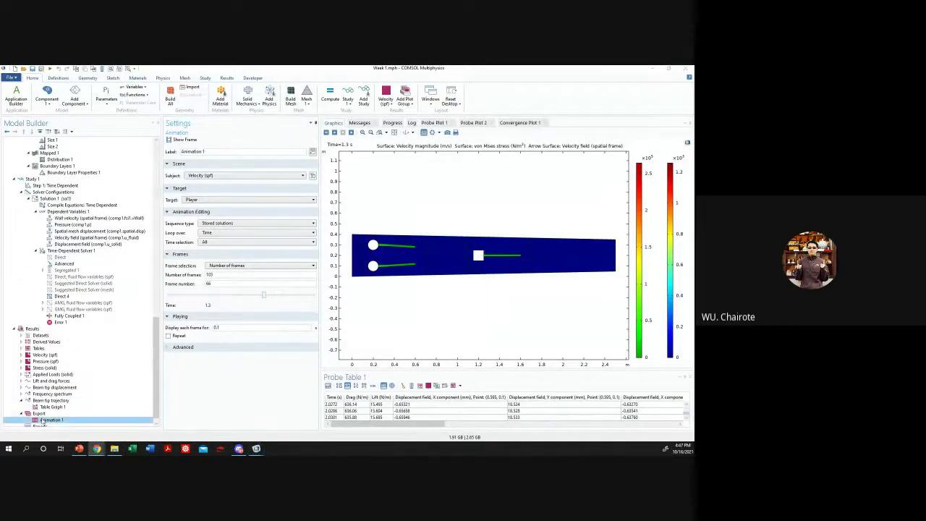
- Read the Error 1 details and examine the dependent variable, Time-Dependent Solver 1 and Fully Coupled 1 nodes
scroll(80, 350, "down", 1)
left_click(60, 315)
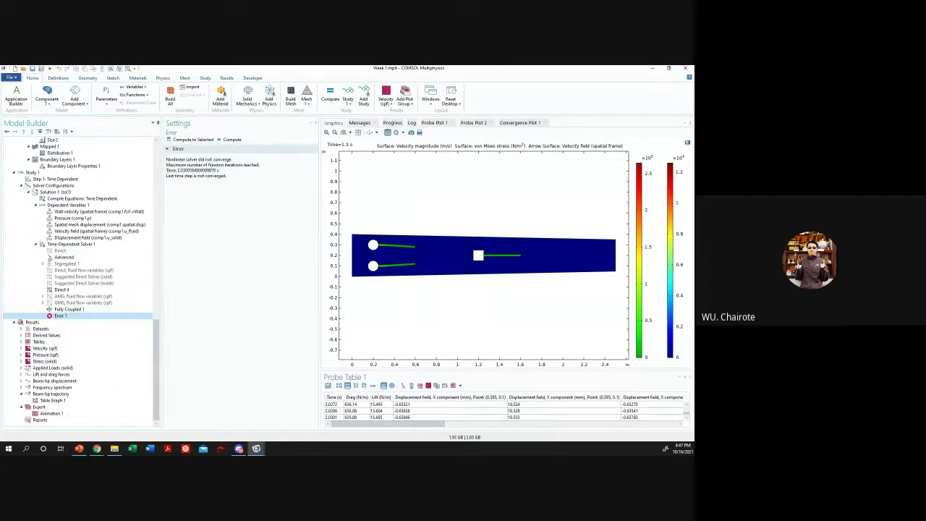
left_click(86, 237)
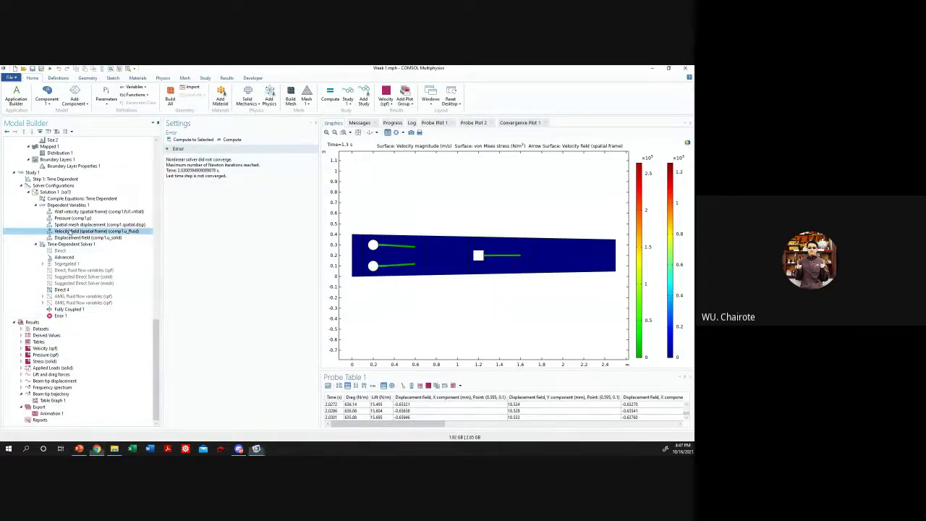
left_click(70, 244)
left_click(81, 296)
left_click(69, 309)
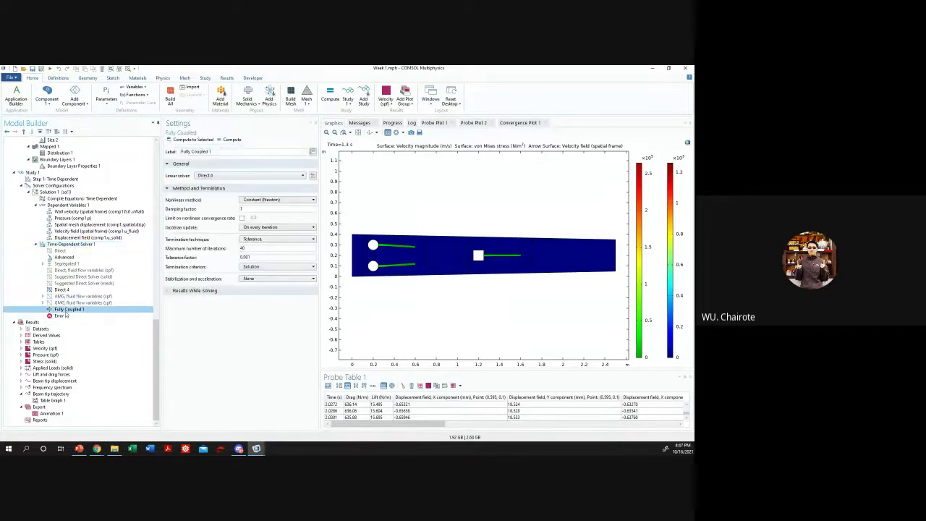
scroll(34, 214, "up", 4)
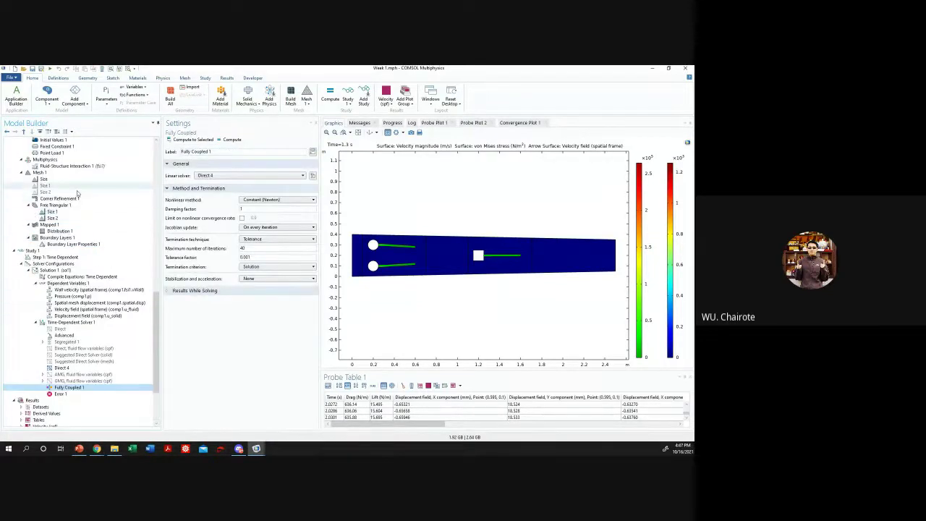
left_click(62, 263)
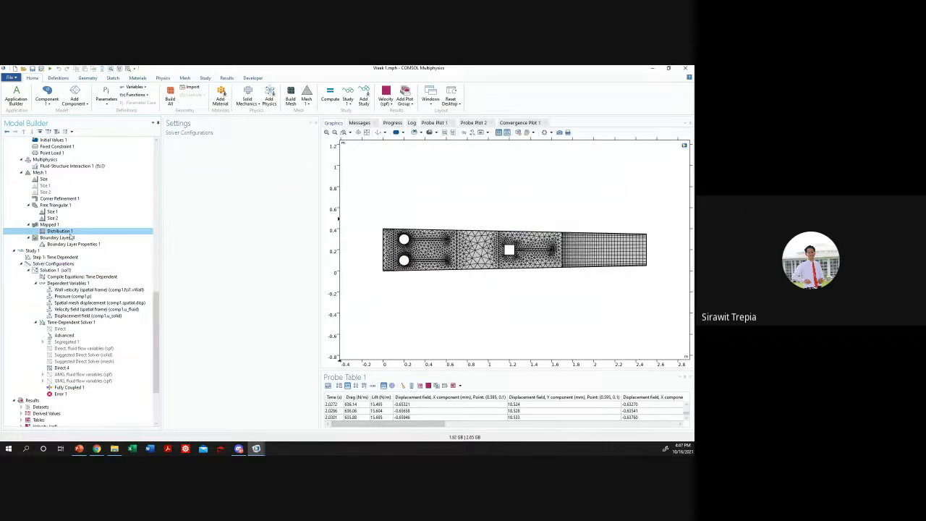
left_click(83, 354)
left_click(69, 387)
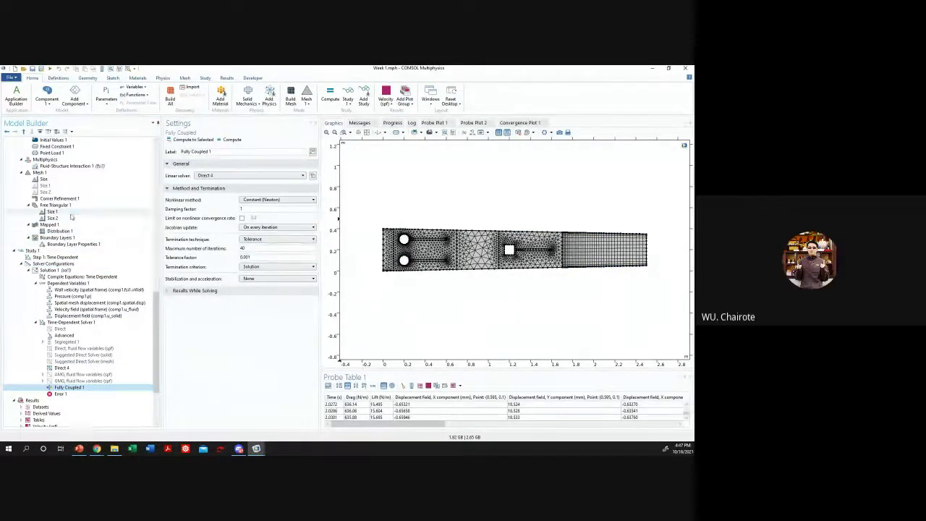
- Review Mesh 1's global Size, Mapped, Corner Refinement and Free Triangular nodes, including the element sizes assigned under Free Triangular 1
left_click(49, 225)
left_click(62, 179)
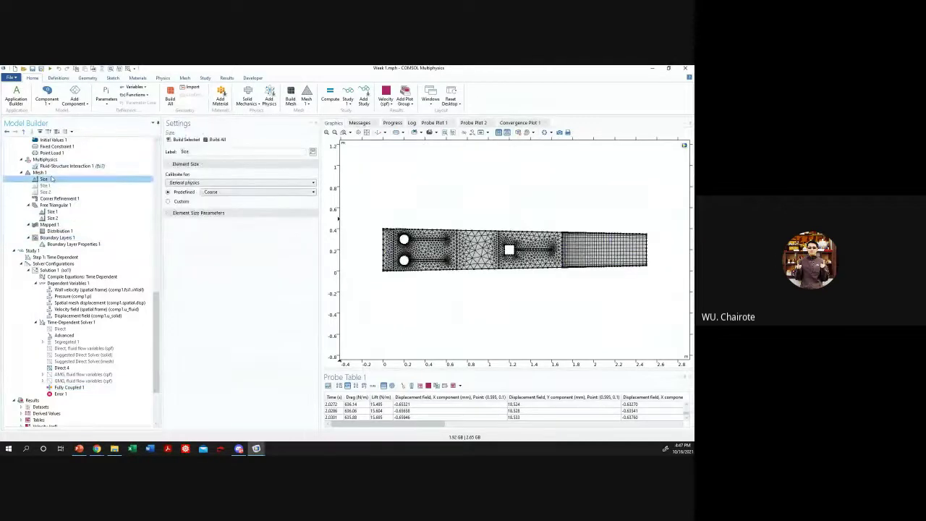
left_click(219, 193)
left_click(219, 192)
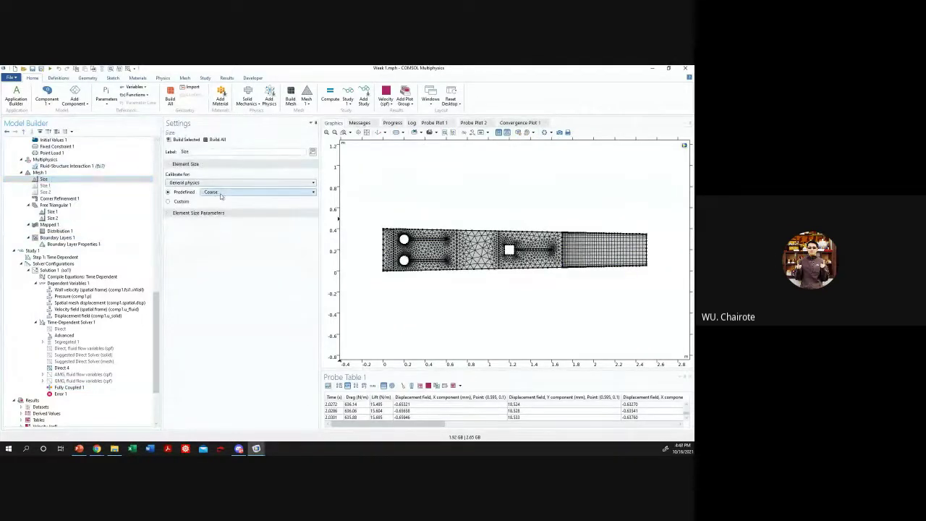
left_click(100, 205)
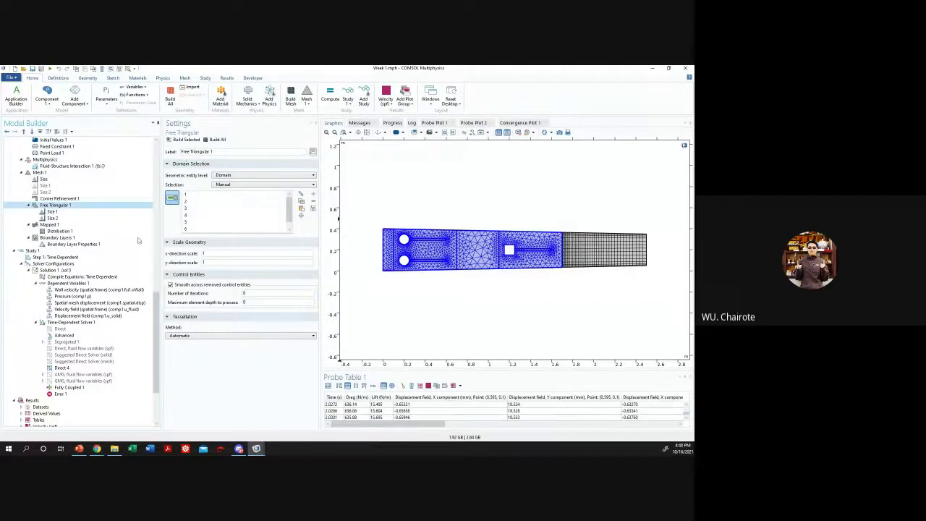
left_click(59, 198)
left_click(64, 207)
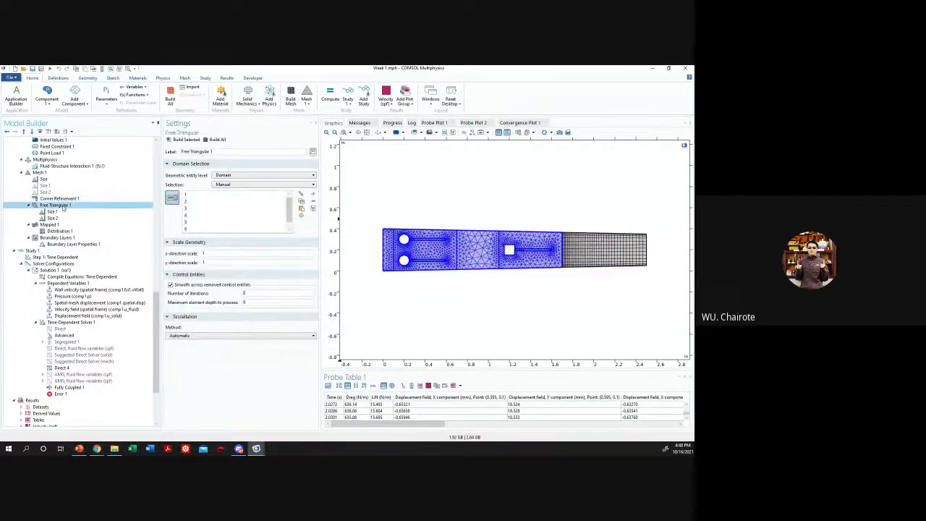
left_click(59, 198)
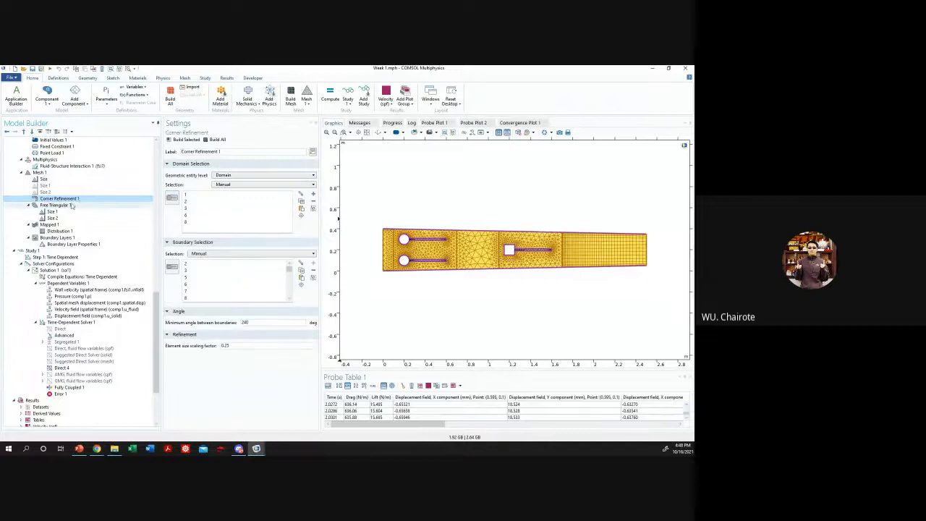
left_click(58, 205)
left_click(64, 212)
left_click(63, 217)
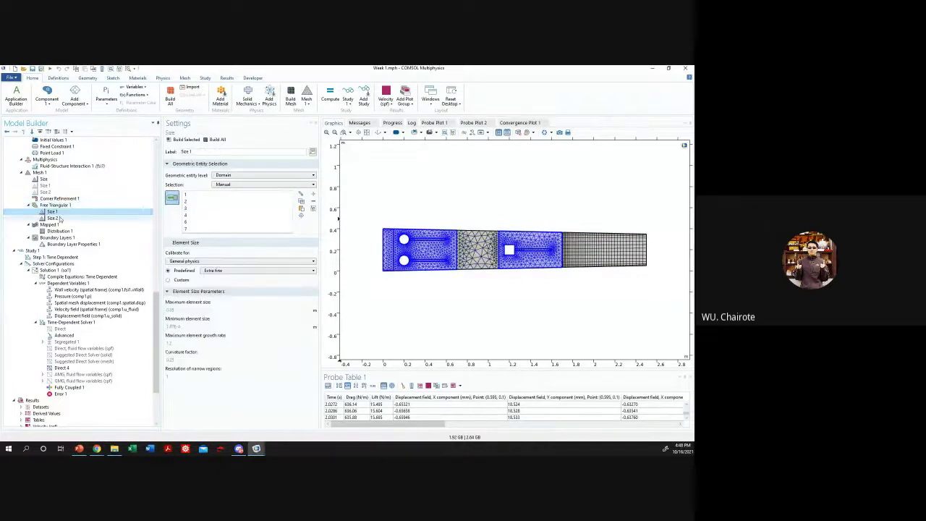
left_click(64, 205)
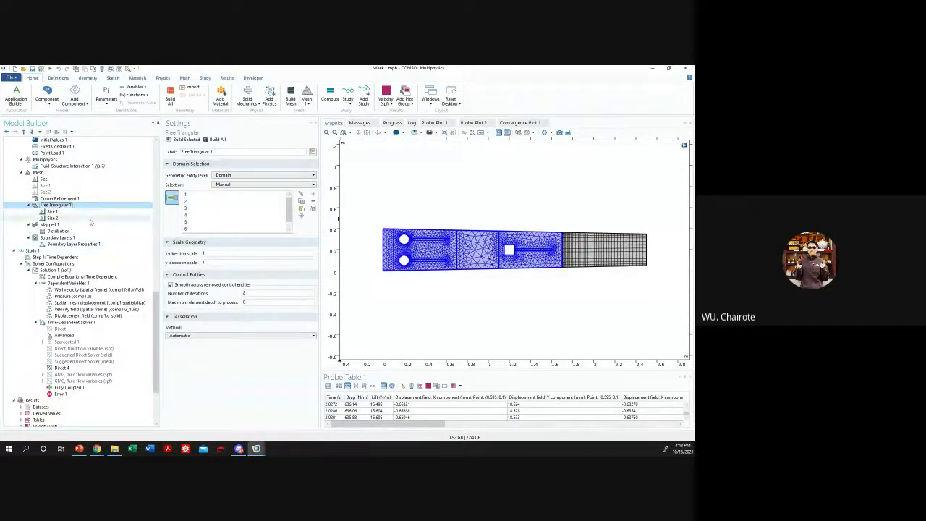
- Check the predefined element size of Free Triangular 1's Size 1 and inspect the disabled Size 1 and Size 2 nodes directly under Mesh 1
left_click(58, 211)
left_click(239, 271)
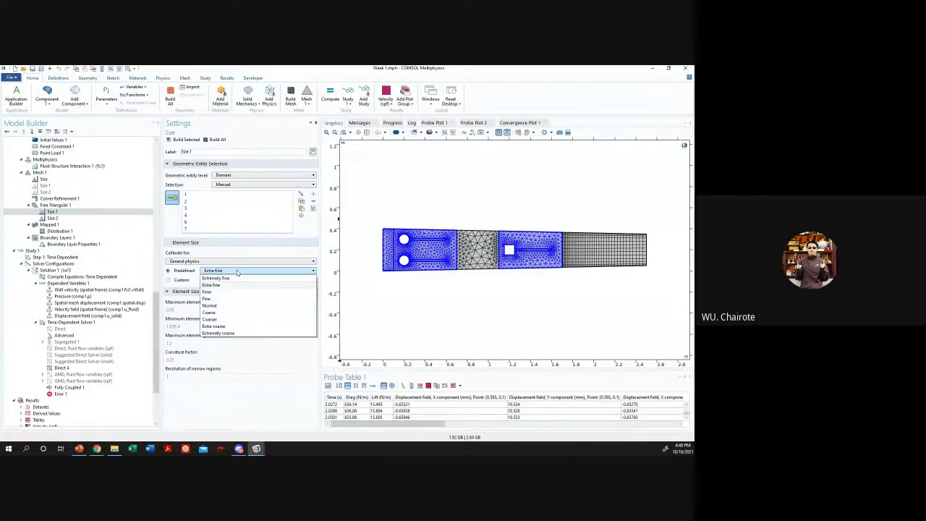
left_click(77, 219)
left_click(62, 185)
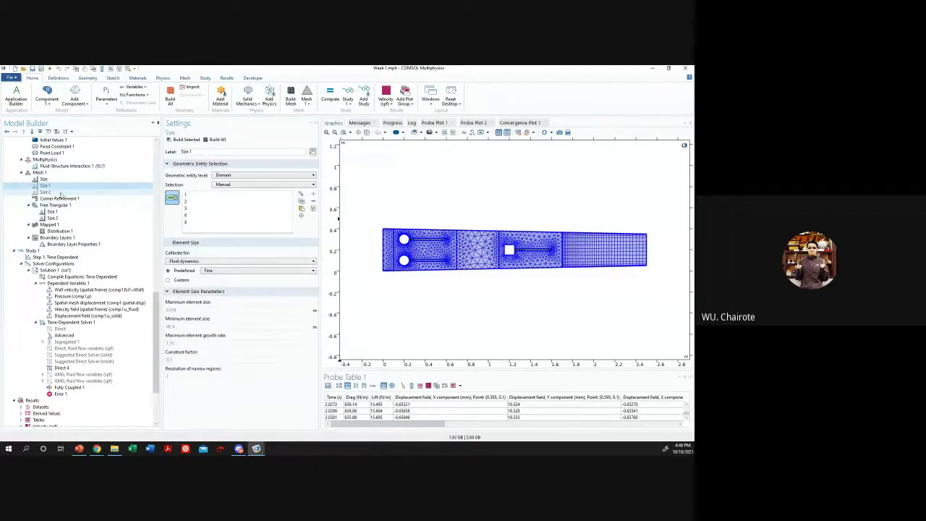
right_click(61, 193)
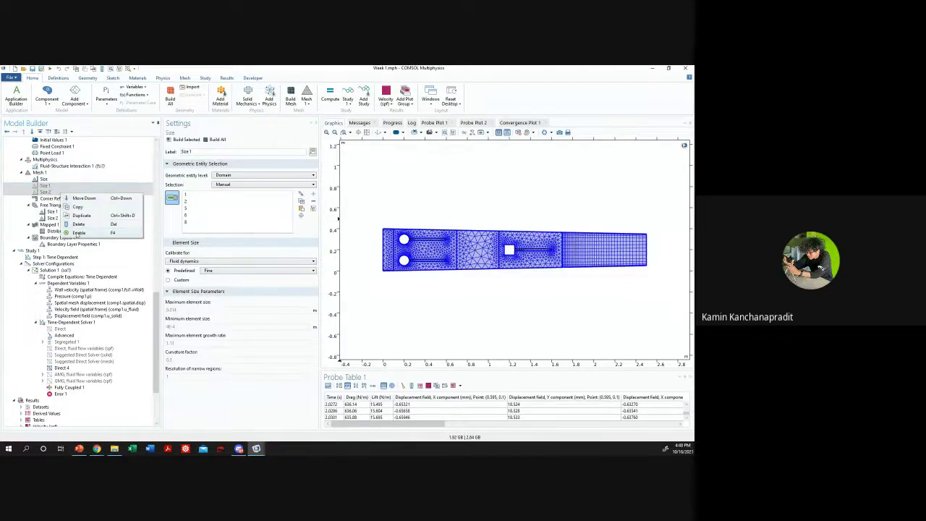
left_click(77, 232)
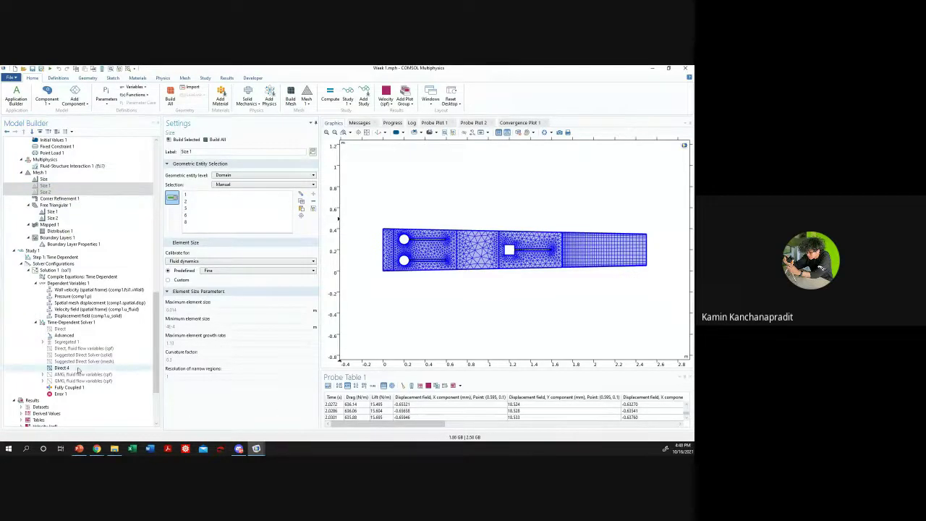
- Check the Fully Coupled 1 settings, then return to Animation 1 and replay the velocity animation
left_click(68, 387)
scroll(72, 362, "down", 3)
left_click(51, 394)
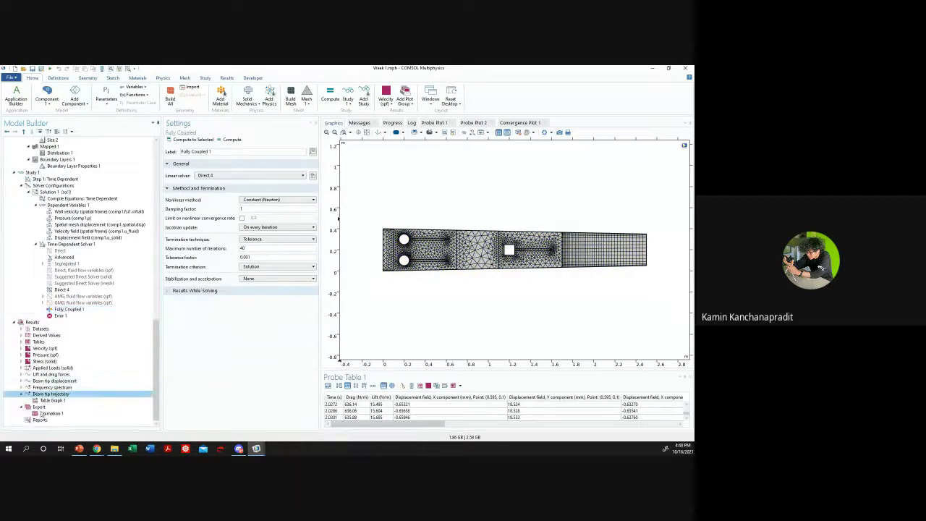
left_click(45, 413)
left_click(341, 134)
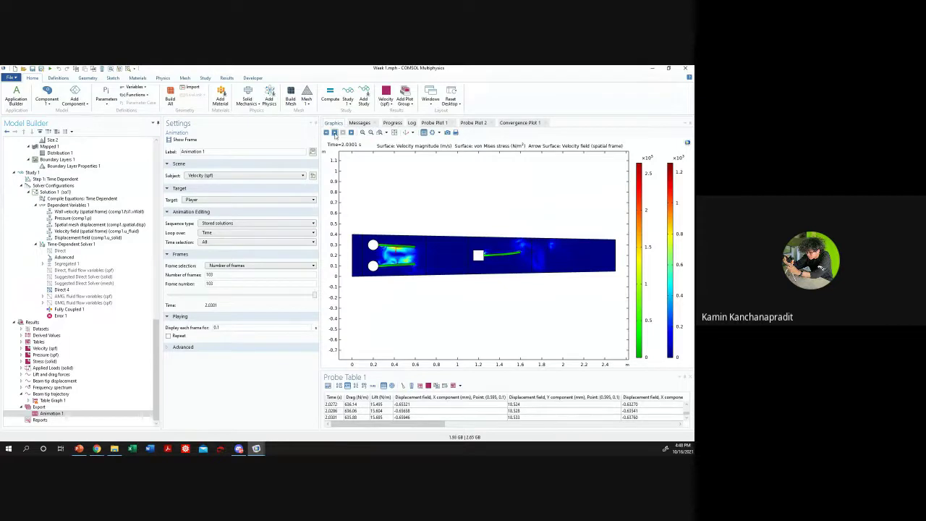
left_click(334, 133)
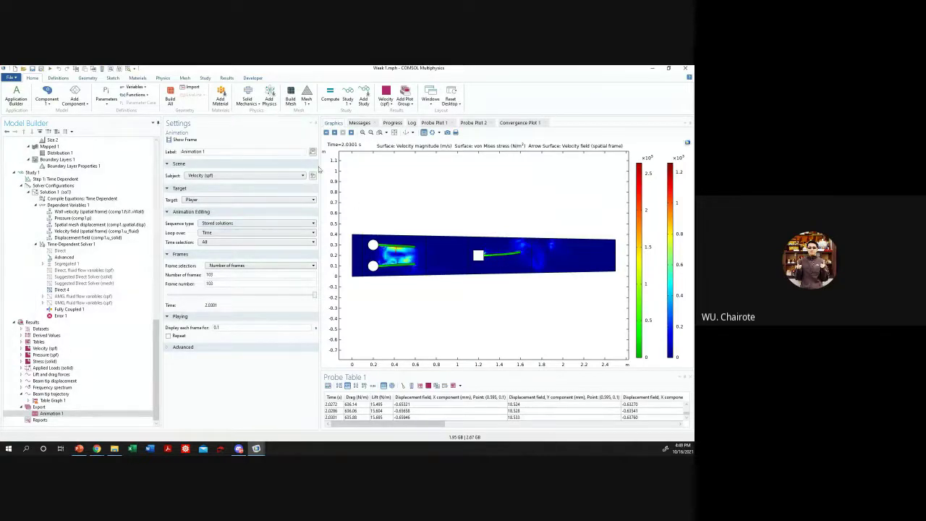
- Review Animation 1's time selection, sequence type and target choices, keeping Player as the target, and expand the advanced settings
left_click(233, 242)
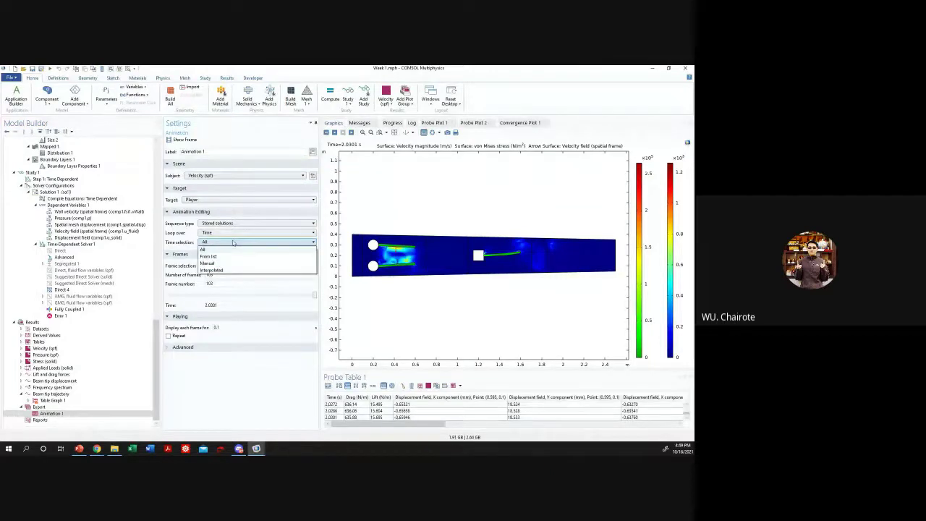
left_click(233, 243)
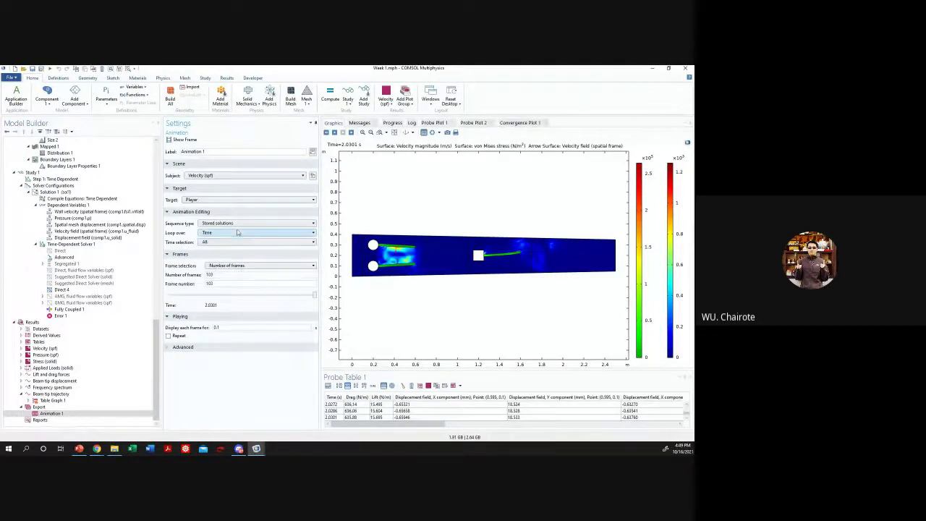
left_click(240, 225)
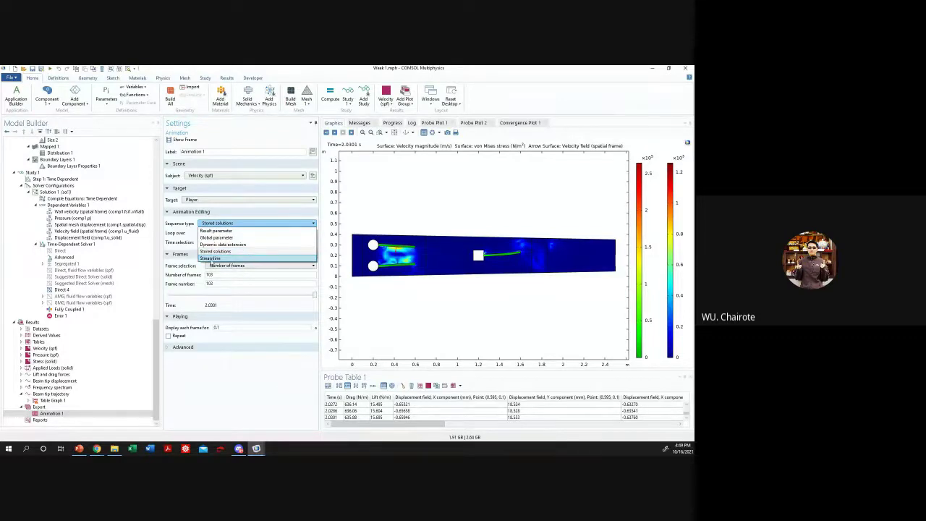
left_click(180, 233)
left_click(192, 200)
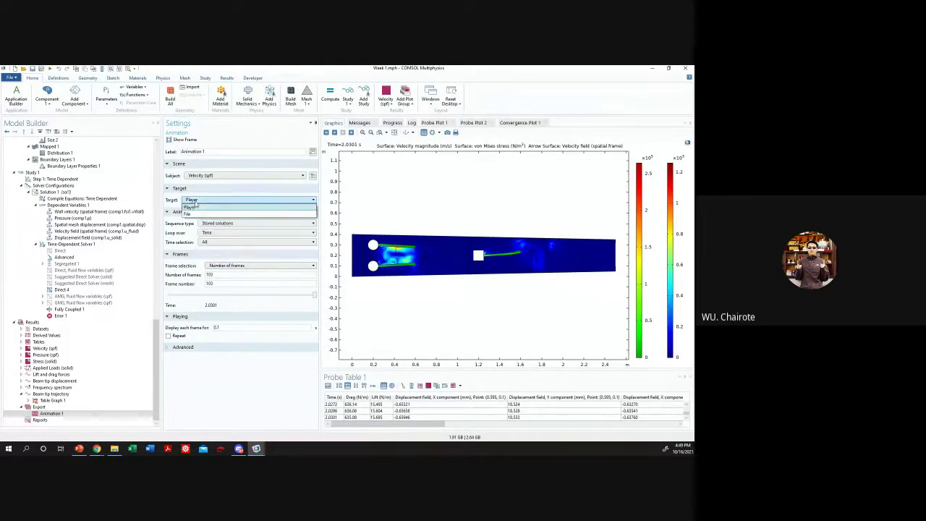
left_click(196, 209)
left_click(201, 346)
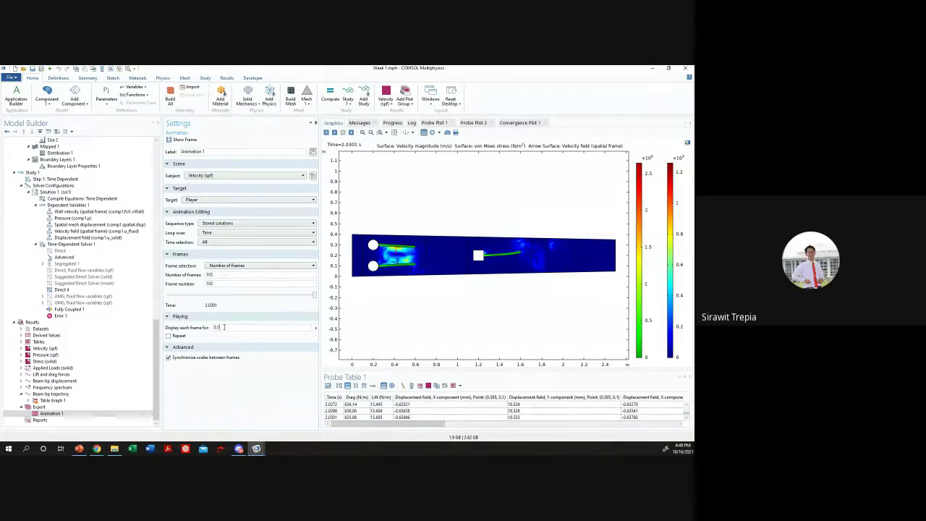
- Set the display time of each animation frame to 0.3 and play the velocity animation through
left_click(247, 326)
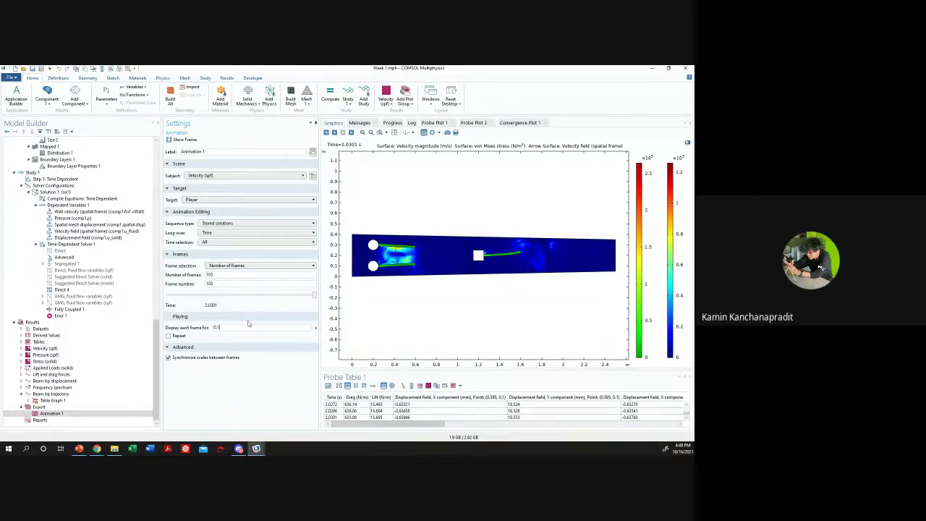
type("3")
left_click(342, 133)
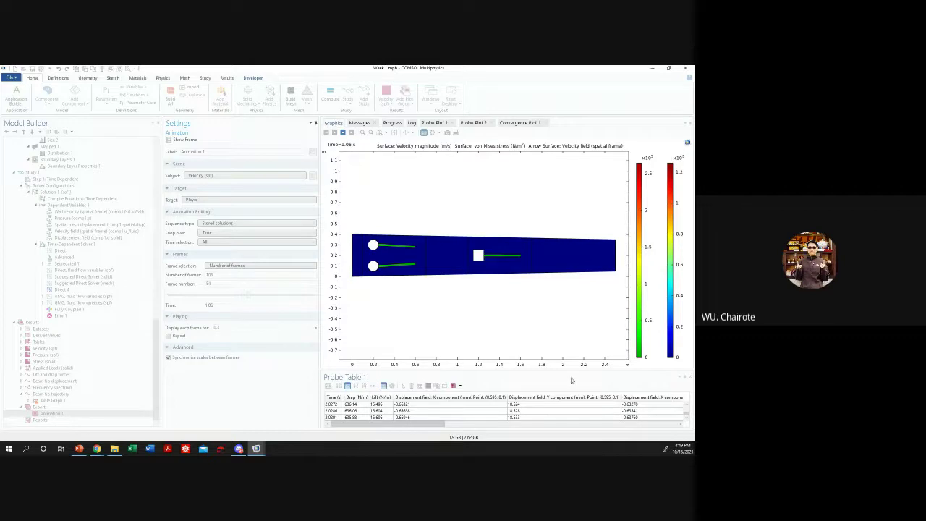
left_click(342, 418)
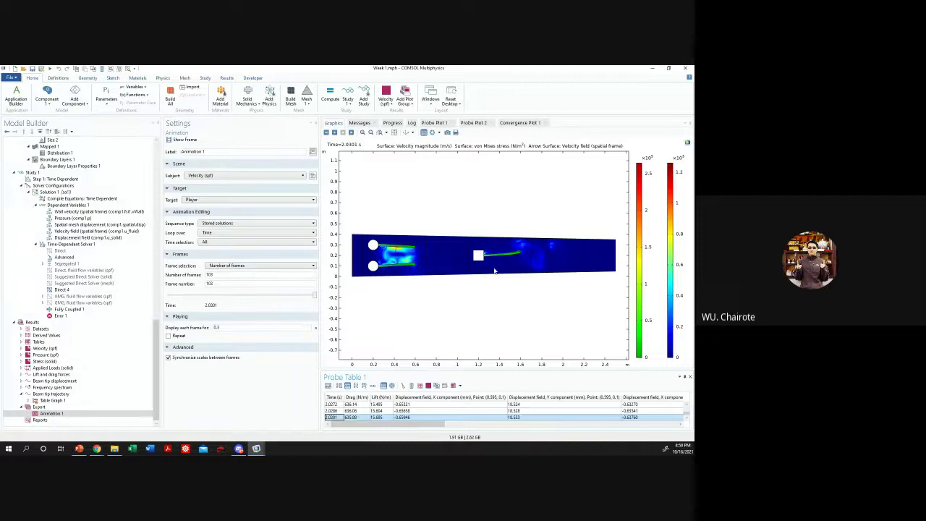
- Review the beam tip trajectory plot, the suggested direct solver for solid, Fully Coupled 1 and the Time Dependent study step
left_click(52, 399)
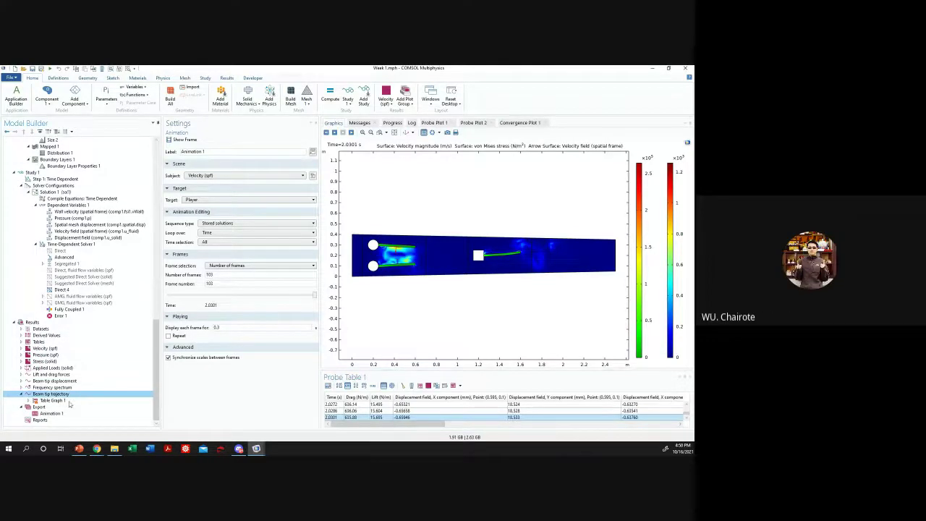
left_click(76, 277)
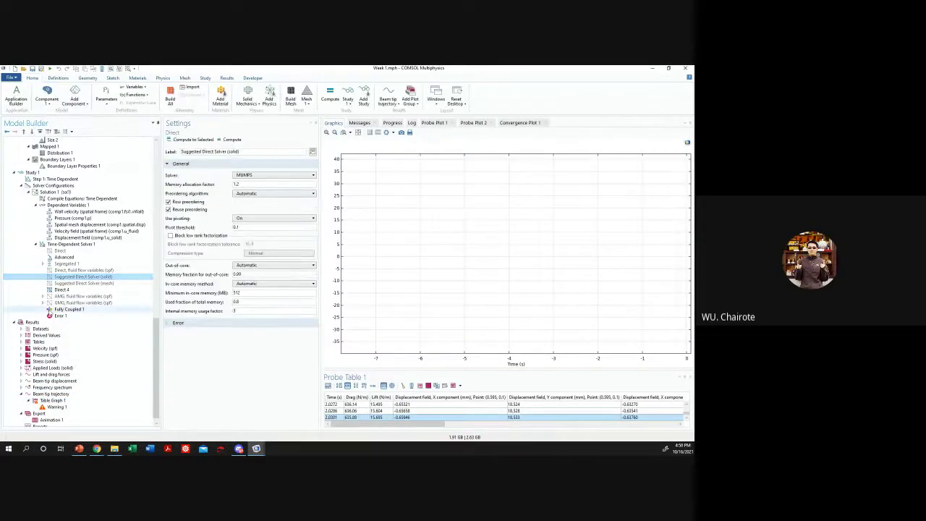
left_click(69, 308)
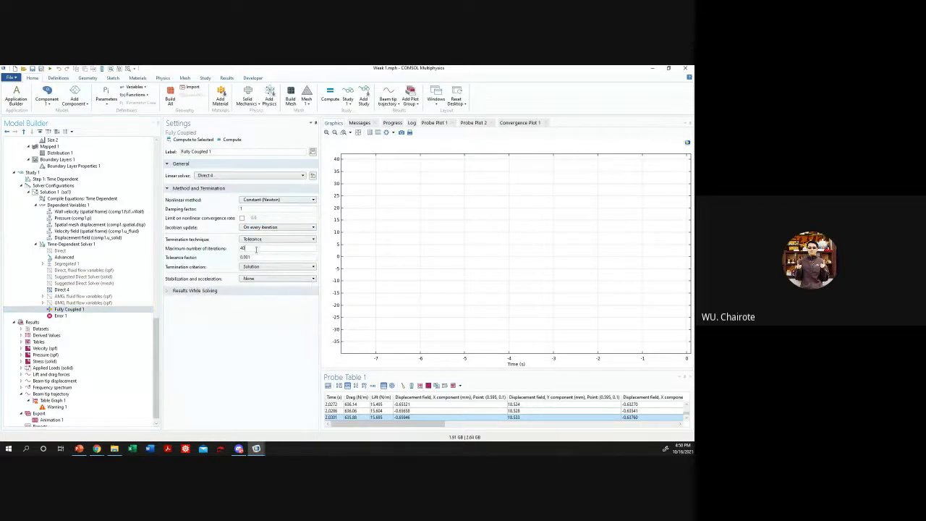
left_click(73, 179)
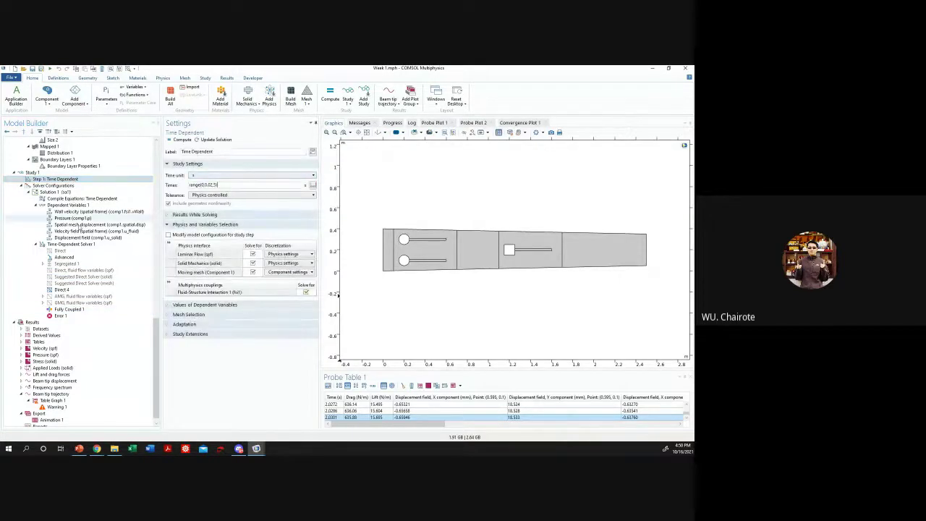
- Enable the Size 1 and Size 2 nodes directly under Mesh 1 and rebuild the entire mesh
left_click(49, 146)
scroll(72, 173, "up", 4)
left_click(75, 196)
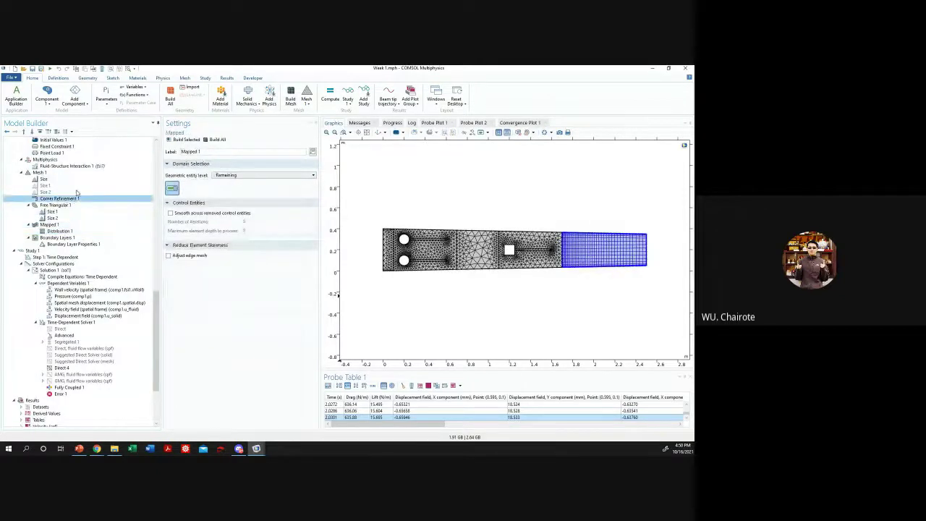
left_click(76, 191)
right_click(78, 192)
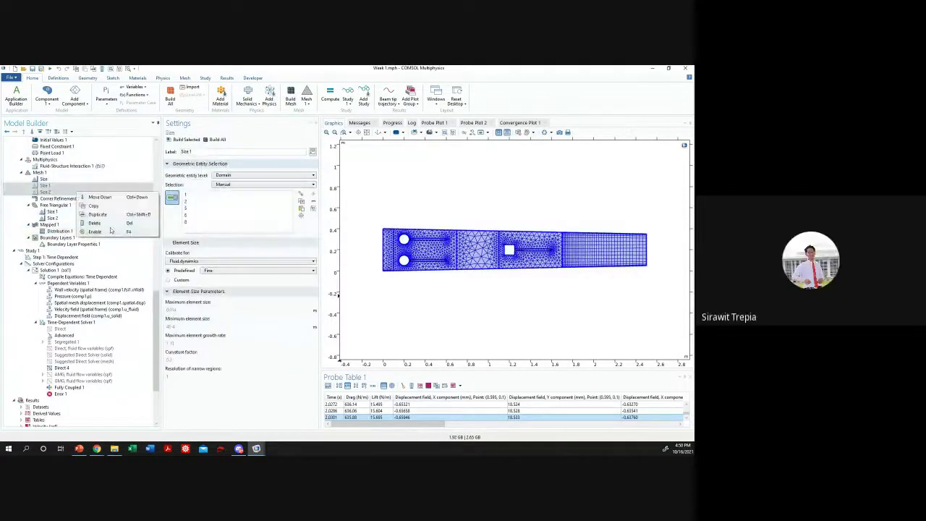
left_click(109, 231)
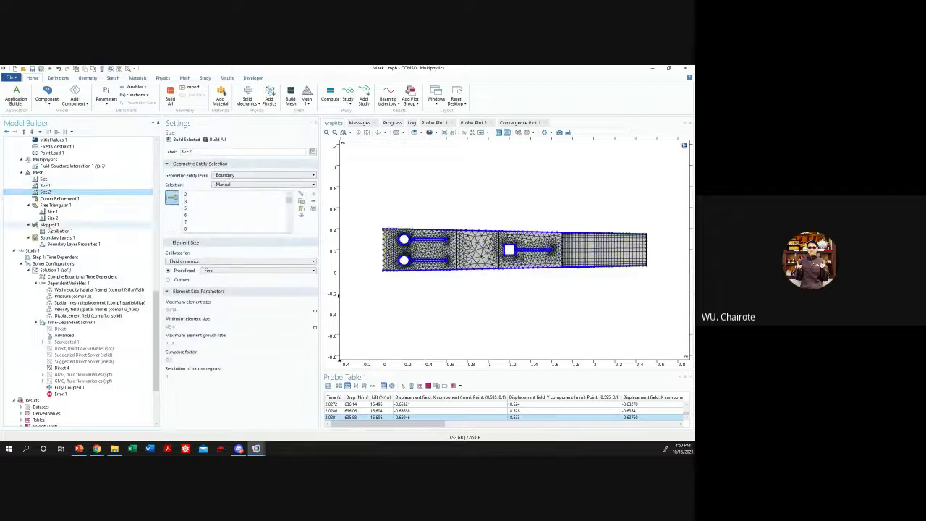
left_click(72, 243)
left_click(217, 139)
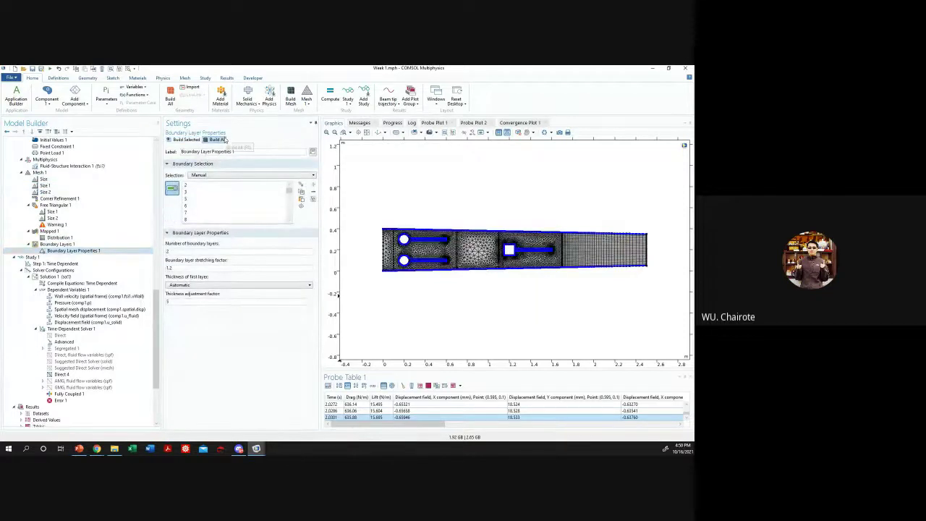
- Examine Mapped 1, Free Triangular 1 and its Size 1 and Size 2 nodes, and read the Warning 1 details
left_click(52, 230)
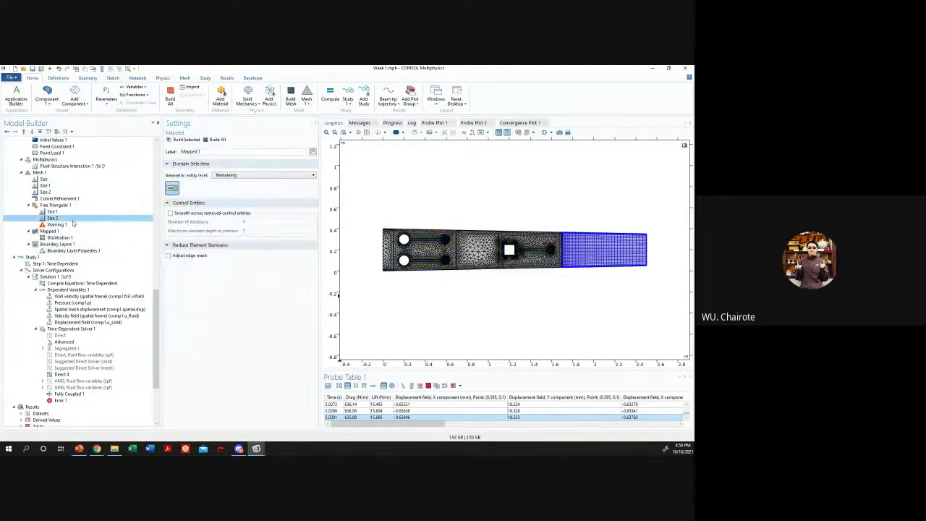
left_click(56, 205)
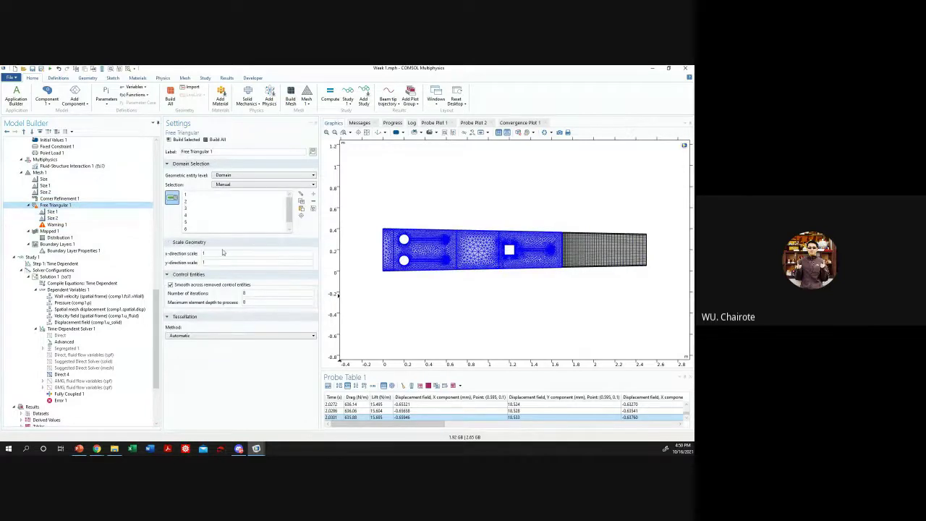
left_click(53, 211)
left_click(71, 218)
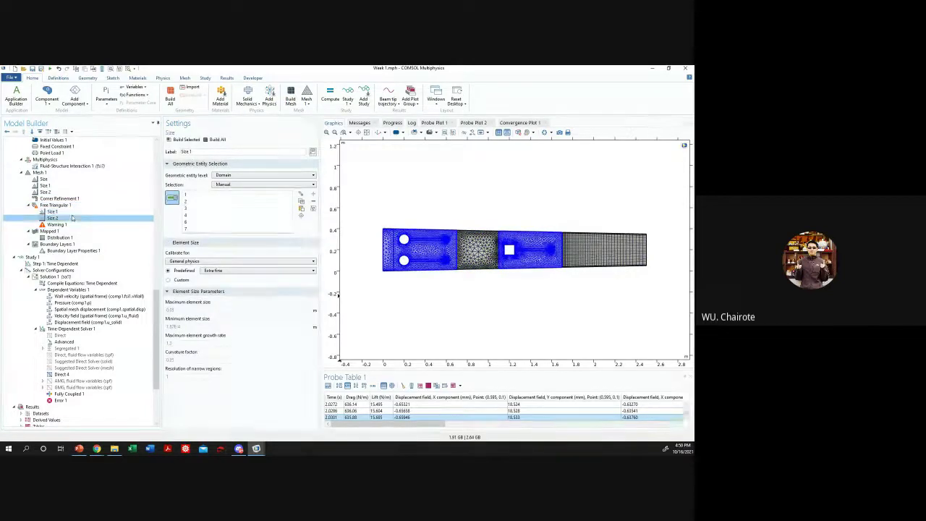
left_click(65, 211)
left_click(67, 219)
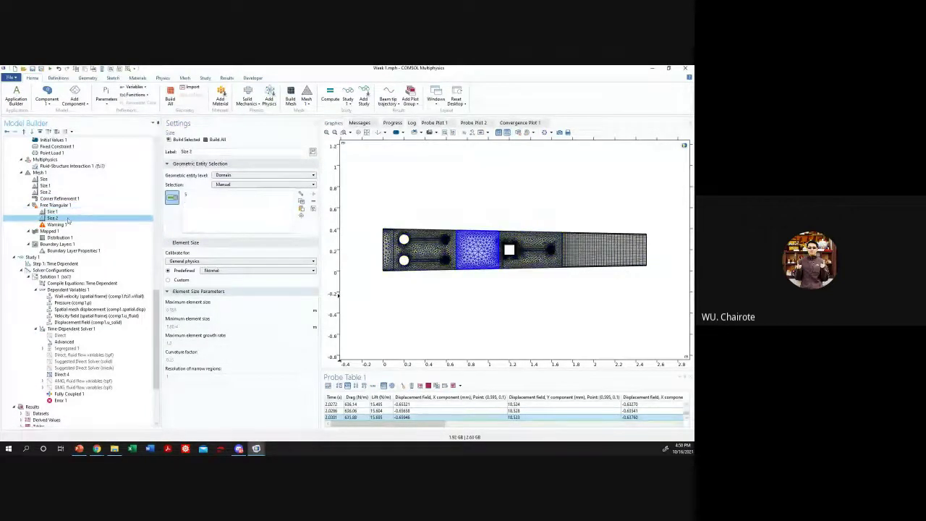
left_click(71, 205)
left_click(58, 225)
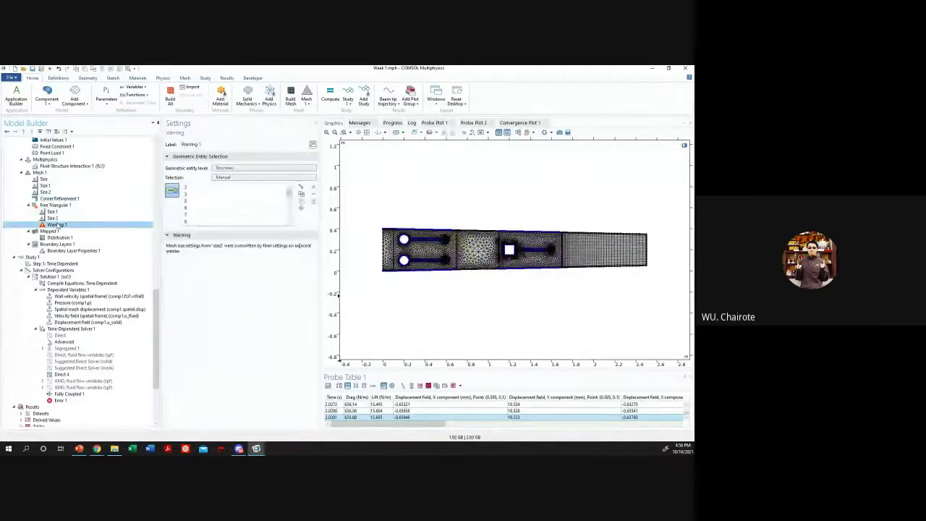
right_click(63, 206)
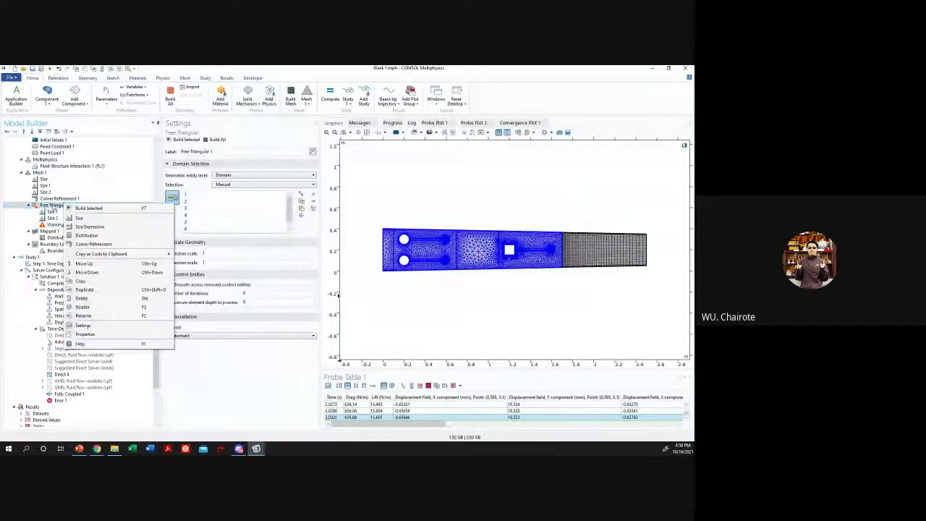
key("Escape")
- Compare the Size 1 and Size 2 nodes directly under Mesh 1 with those under Free Triangular 1 to trace the mesh warning
left_click(53, 186)
left_click(47, 192)
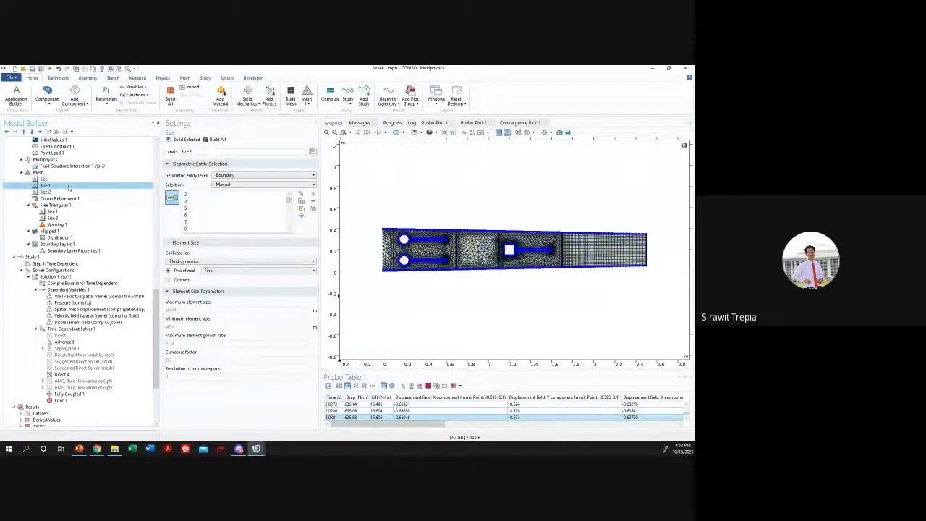
key("Up")
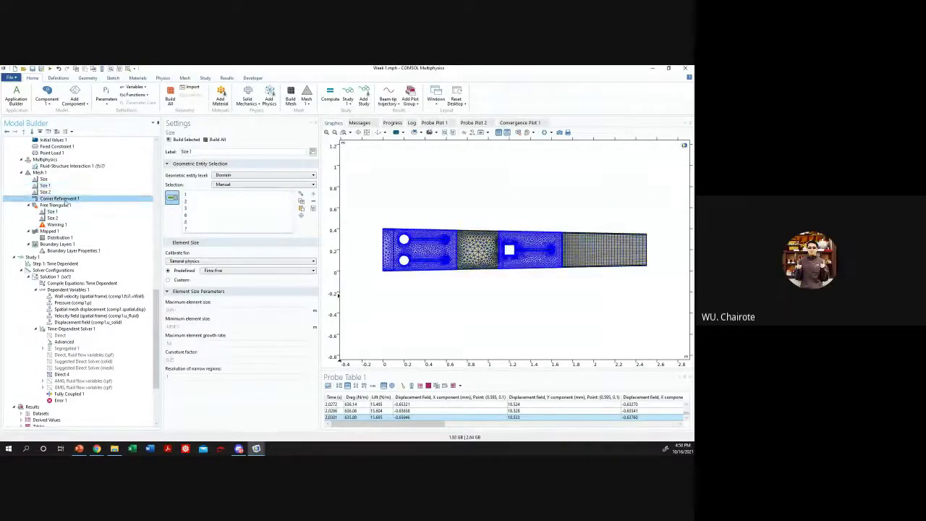
left_click(63, 206)
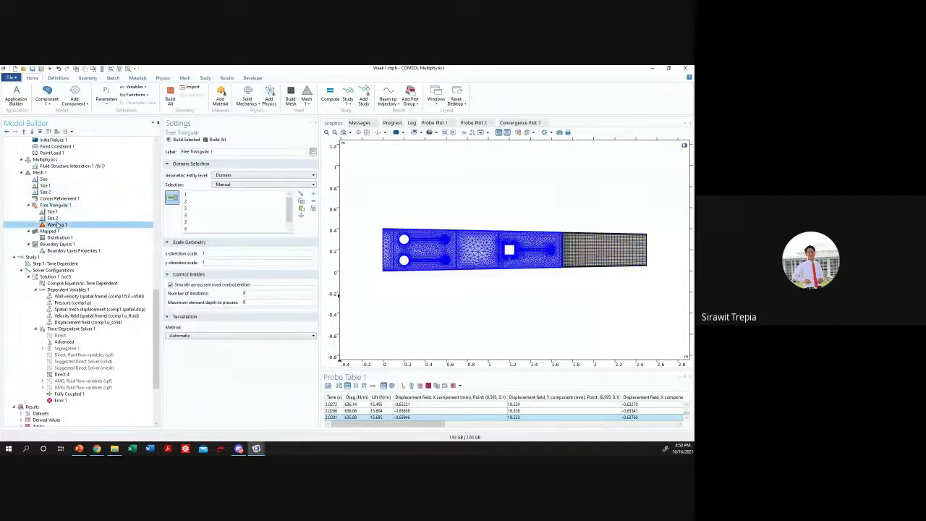
key("Down")
key("Down")
key("Down")
key("Up")
key("Up")
key("Up")
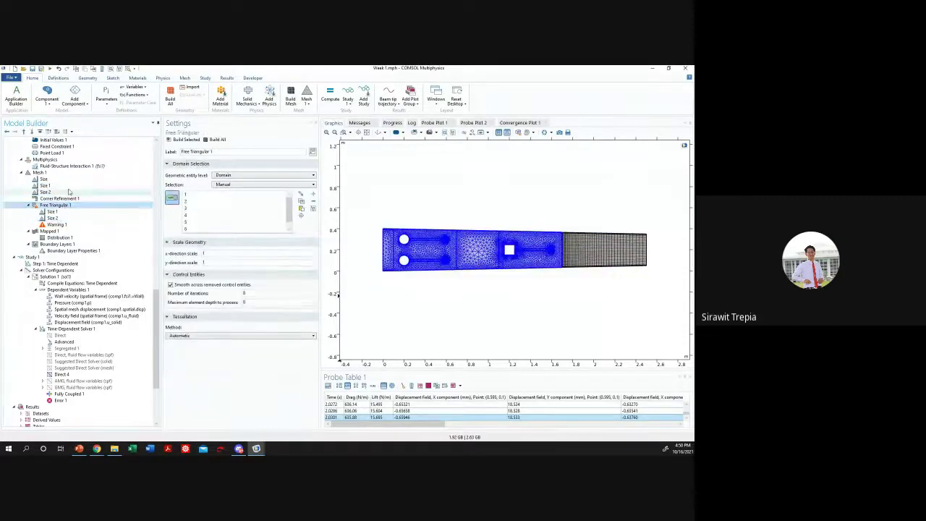
key("Up")
key("Up")
key("Up")
key("Up")
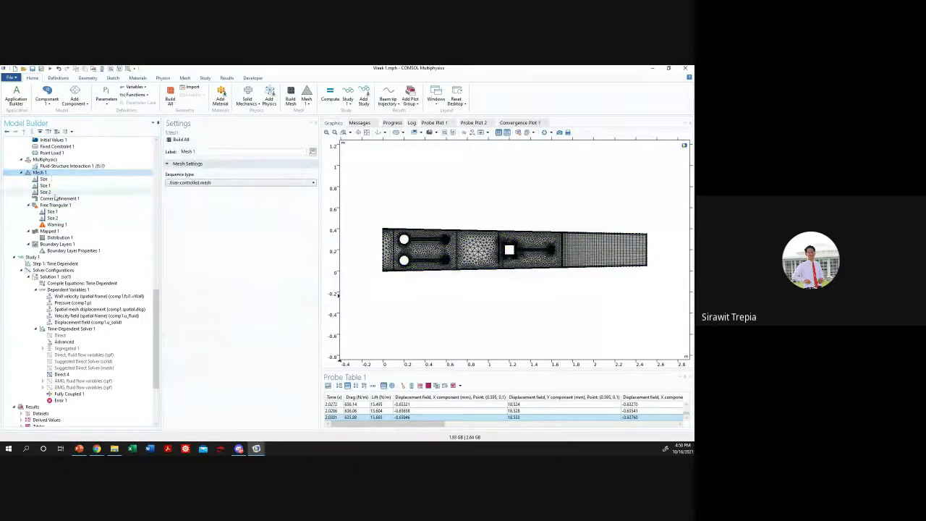
key("Down")
key("Down")
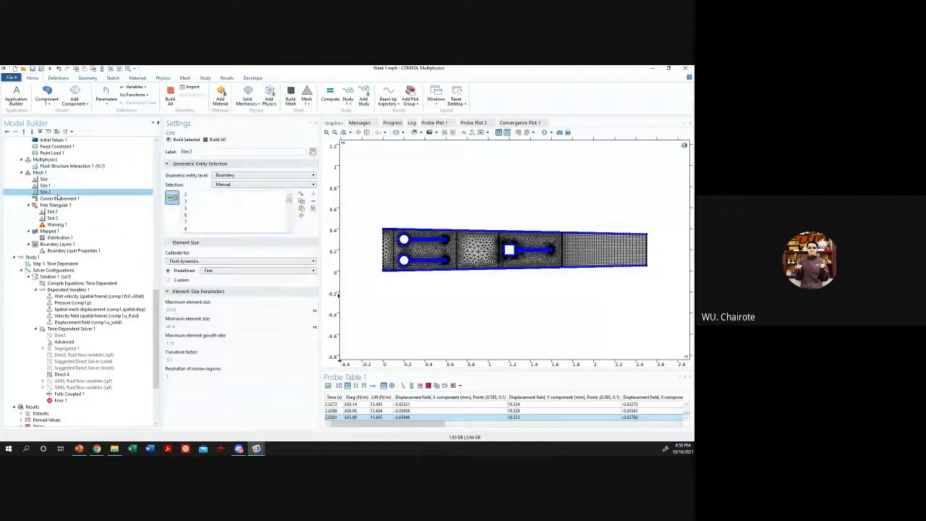
- Set the predefined element size of Size 1 and Size 2 directly under Mesh 1 to Finer and rebuild the entire mesh
left_click(73, 192)
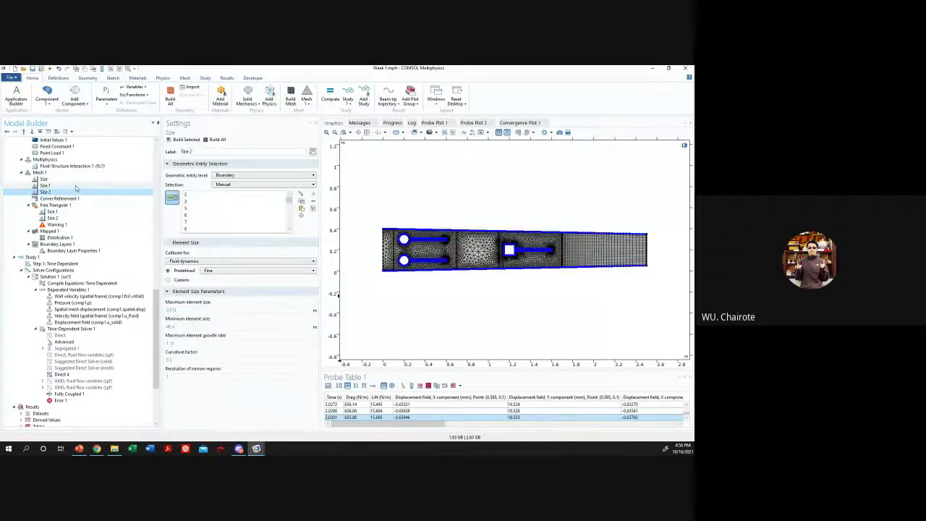
left_click(75, 186)
left_click(208, 270)
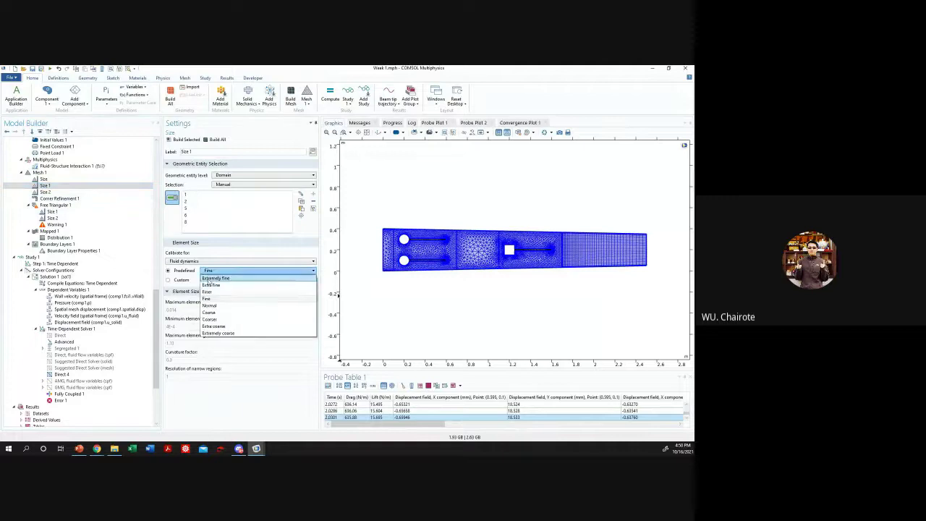
left_click(210, 293)
left_click(65, 193)
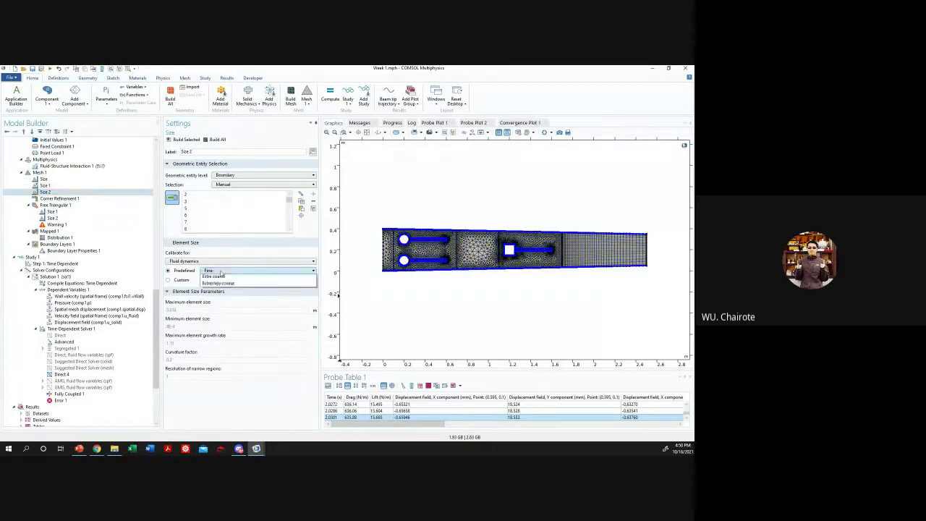
left_click(210, 270)
left_click(217, 284)
left_click(214, 140)
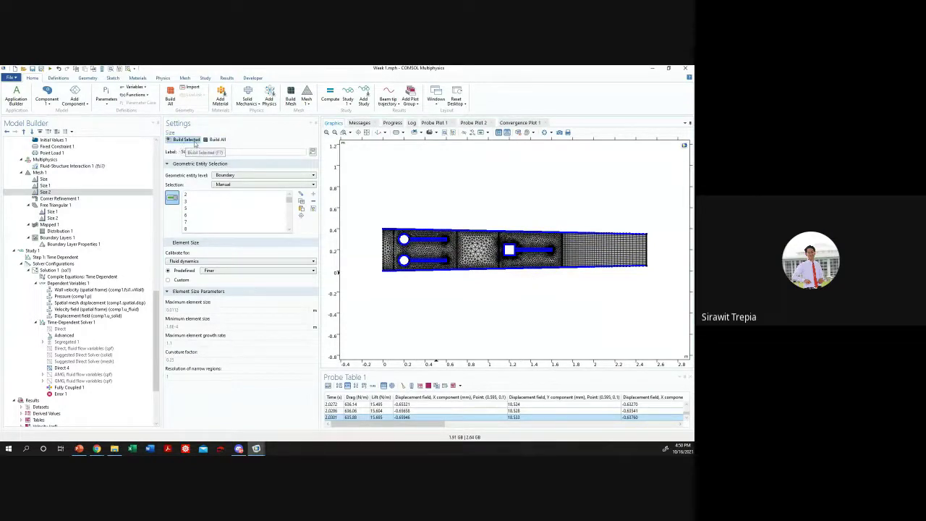
- Set the maximum number of iterations of Fully Coupled 1 in the time-dependent solver to 50 and recompute the study
scroll(41, 338, "down", 4)
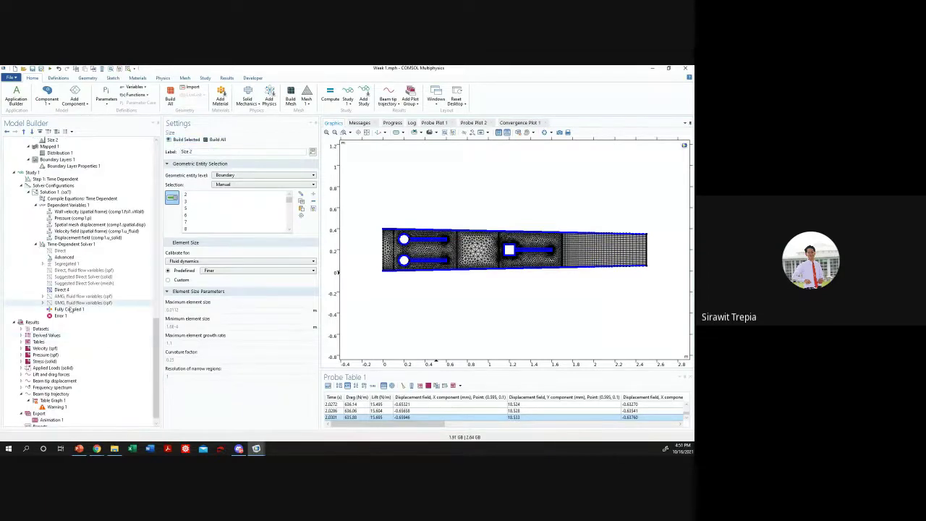
left_click(81, 198)
left_click(55, 179)
left_click(71, 244)
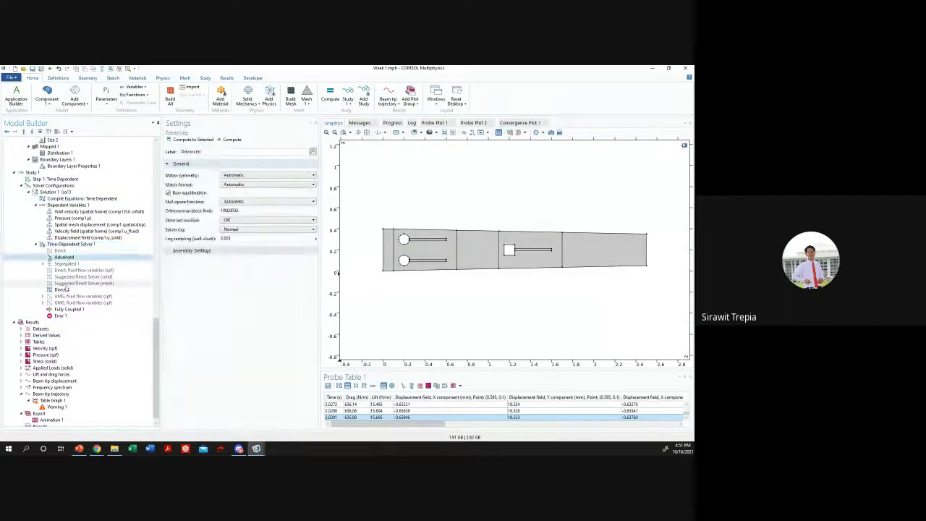
left_click(68, 309)
double_click(252, 247)
type("50")
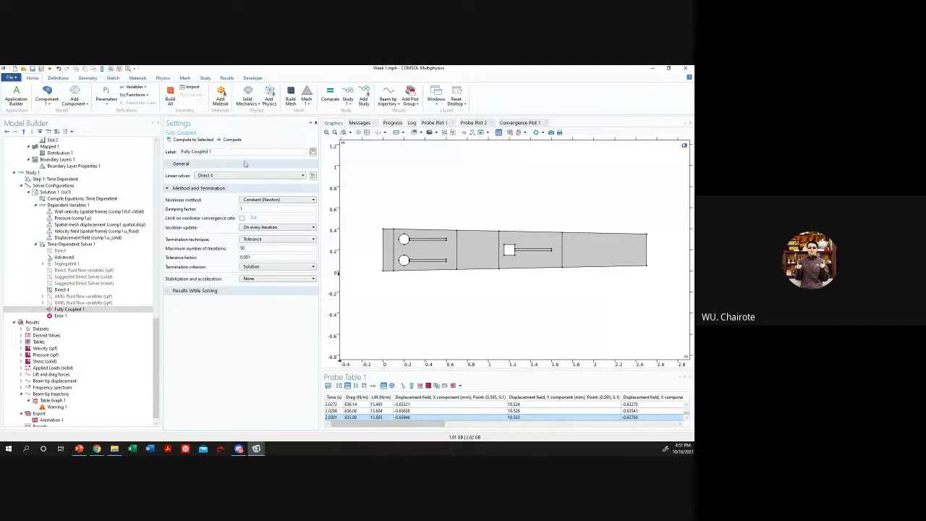
left_click(230, 139)
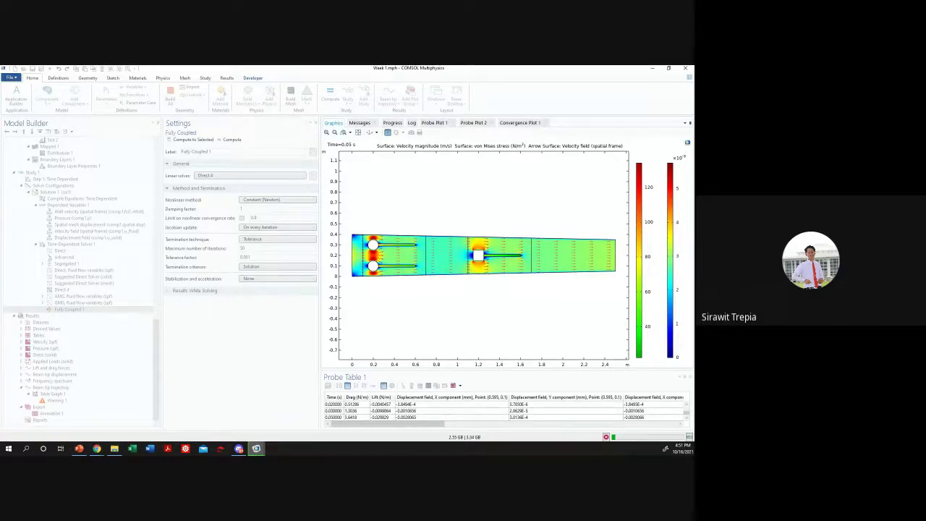
mouse_move(256, 448)
mouse_move(224, 425)
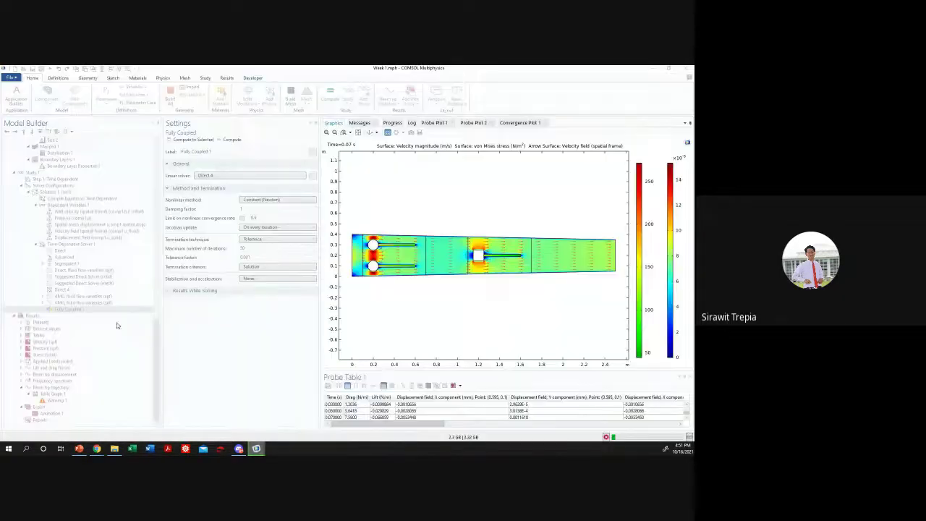